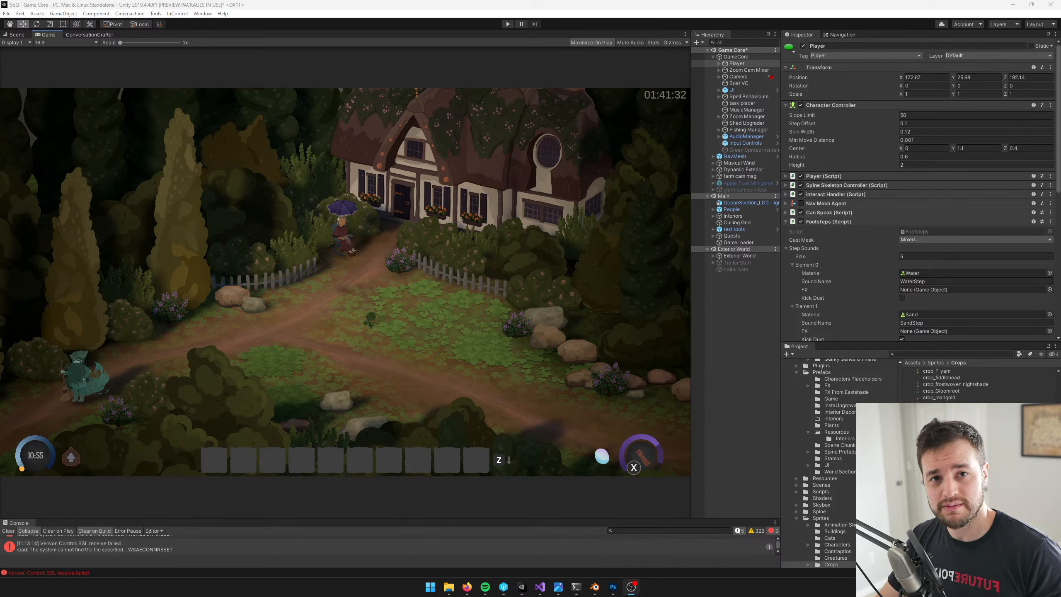
mouse_move(467, 586)
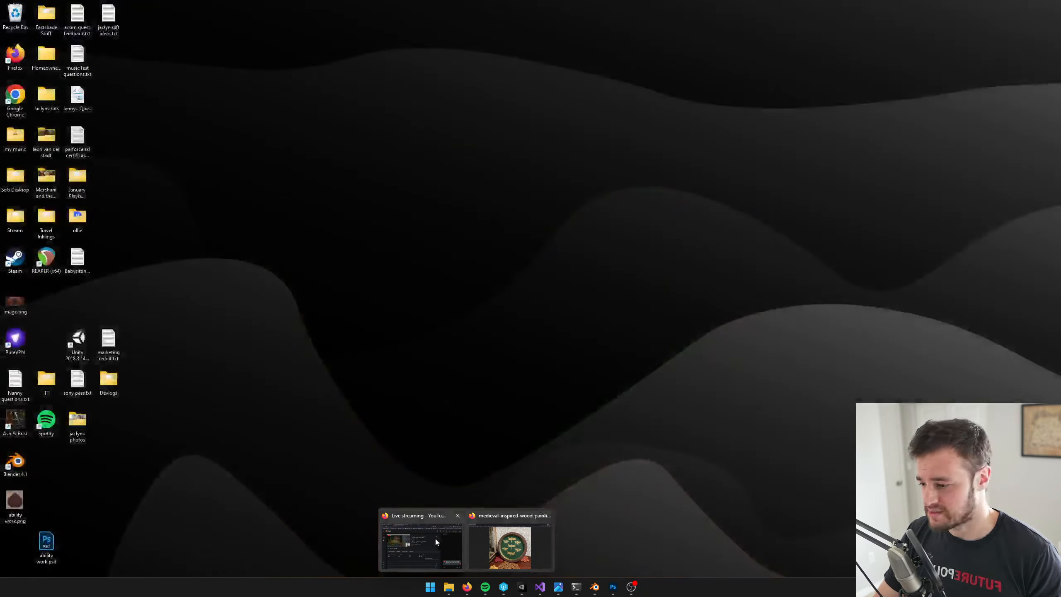
click(435, 539)
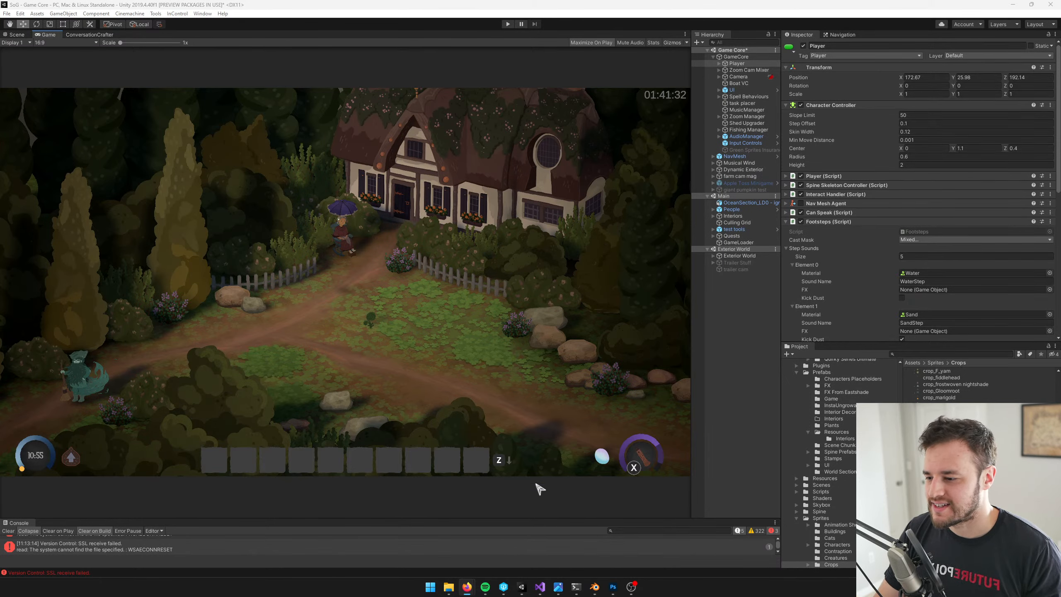
click(595, 587)
click(594, 587)
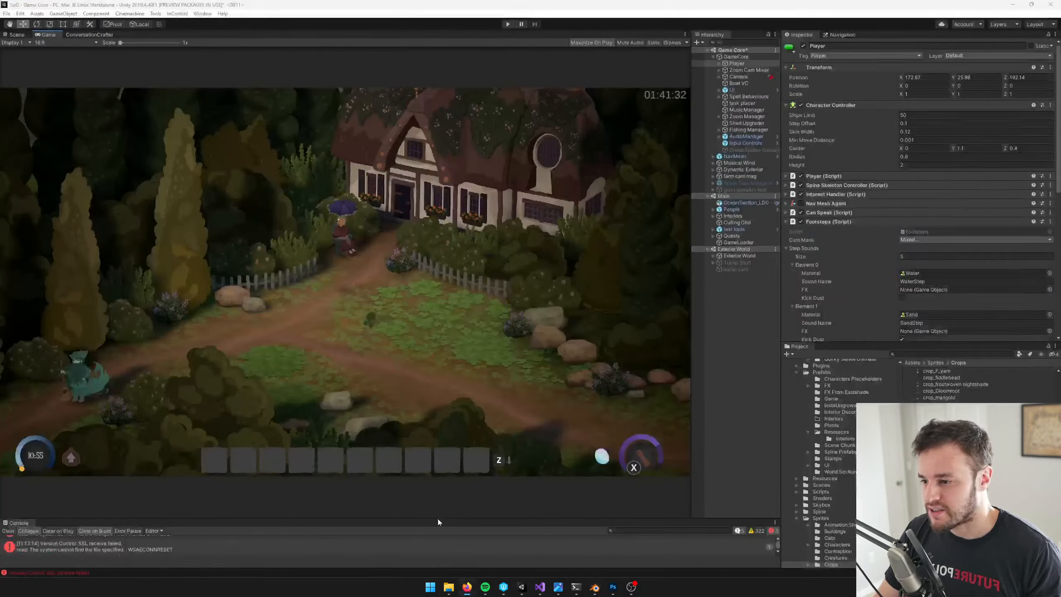
click(454, 209)
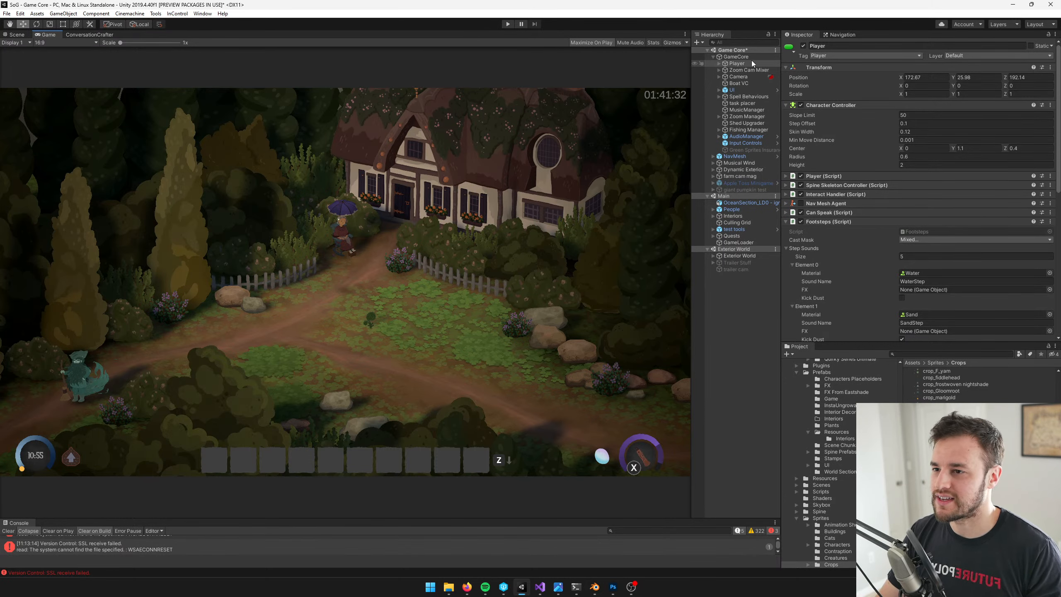
click(736, 57)
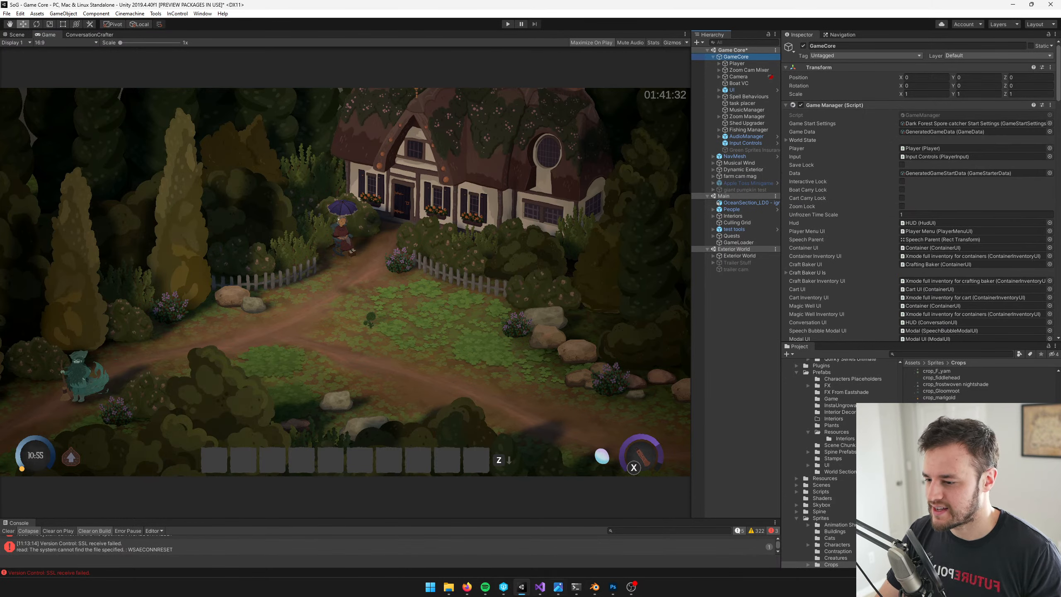
Switch to Perforce P4V and get the latest revision of the c:\SoG workspace
click(503, 587)
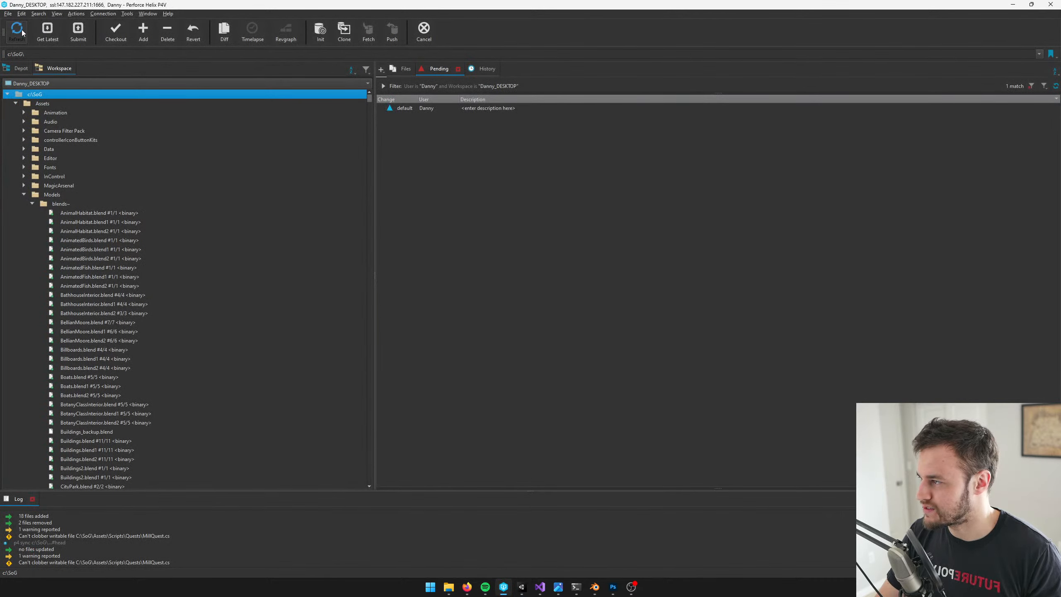
click(47, 32)
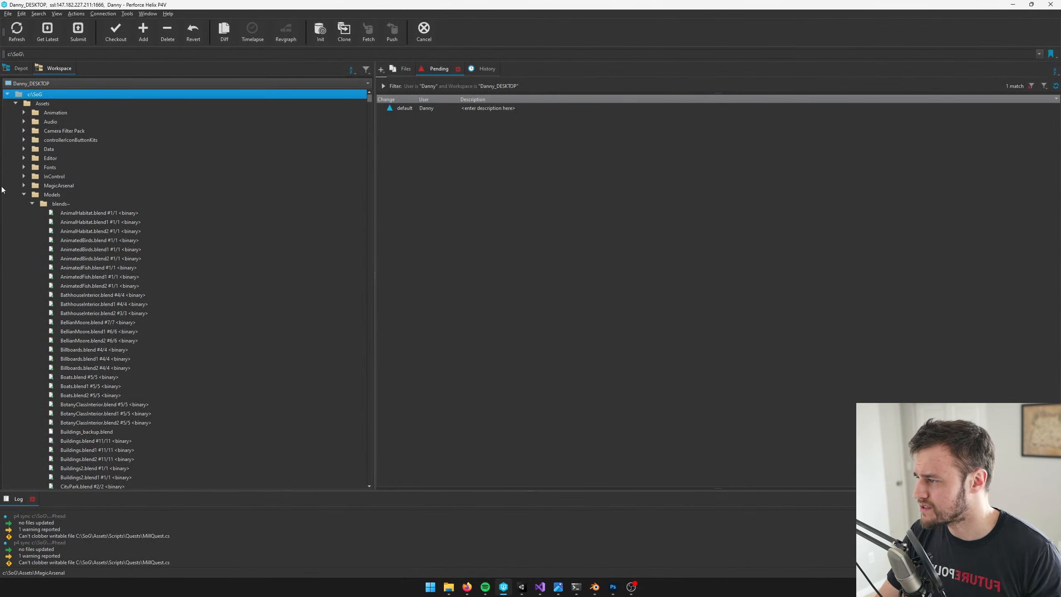
Expand the Models folder in the workspace tree and check in Blender which .blend file is open
click(23, 194)
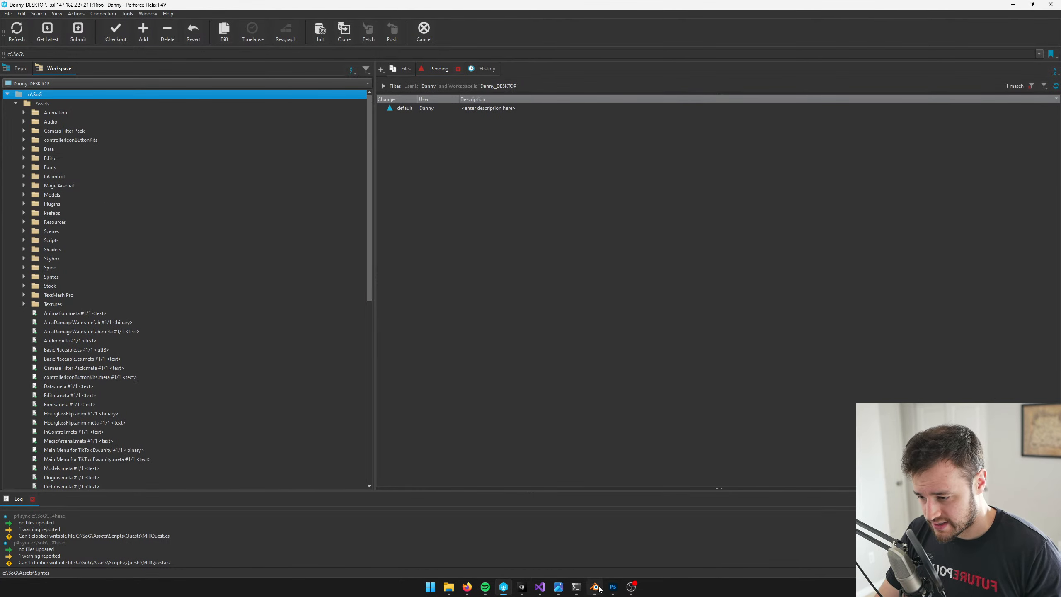
click(24, 195)
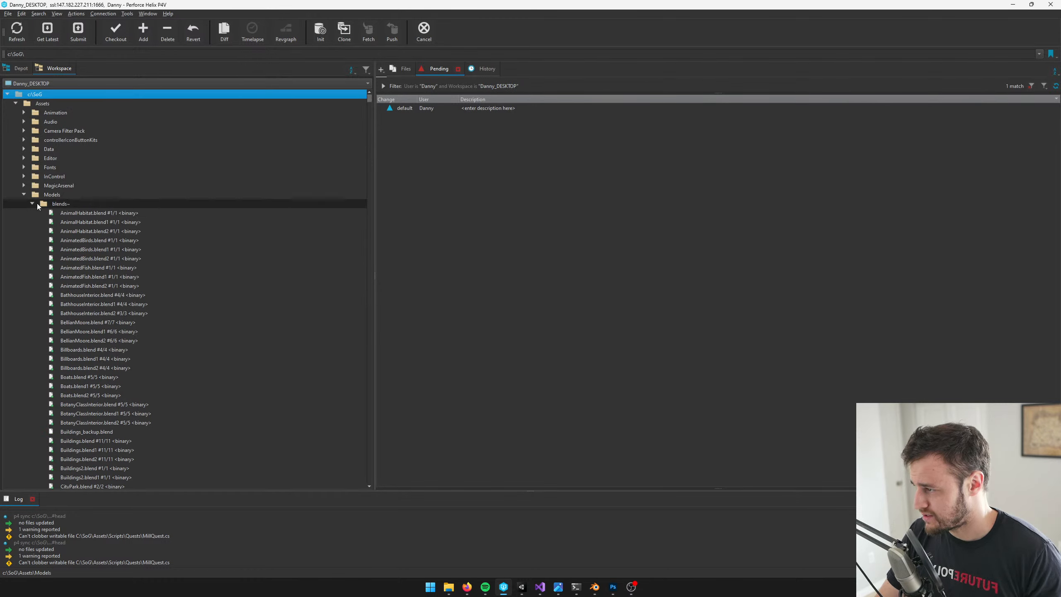
click(84, 231)
click(594, 586)
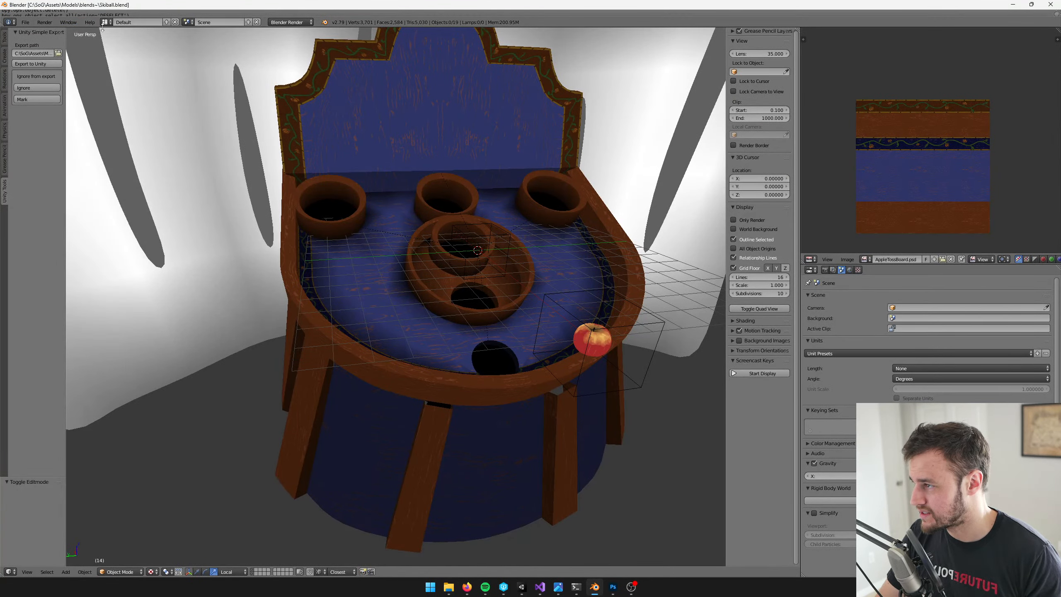
key(alt+Tab)
Find Skiball.blend in the blends~ folder and check it out together with Skiball.blend1 and Skiball.blend2 into the default pending changelist
click(121, 322)
key(s)
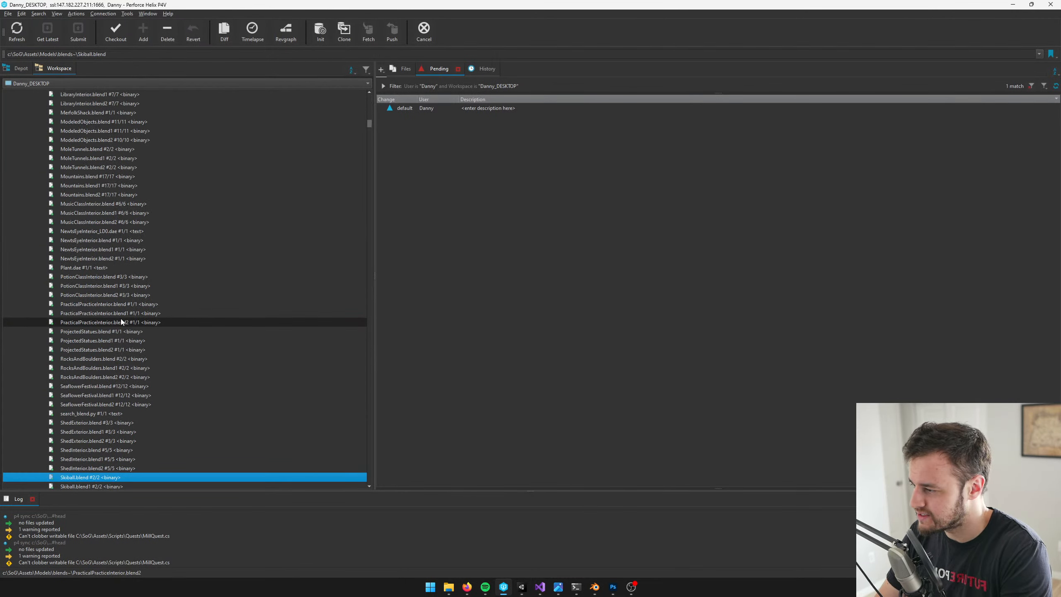
key(k)
click(156, 140)
scroll(158, 167, up, 6)
scroll(230, 268, up, 17)
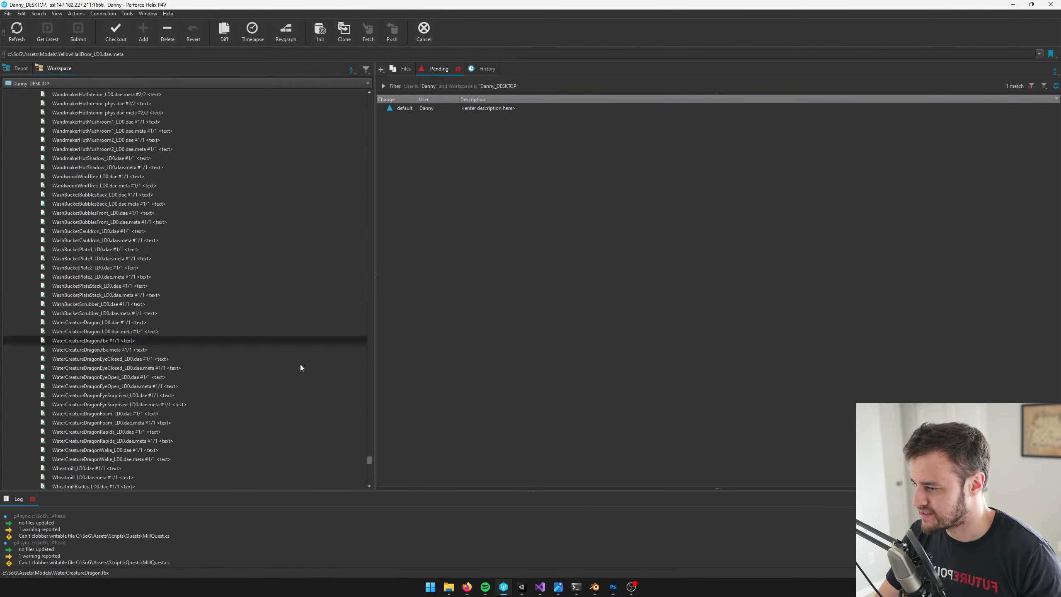
click(165, 177)
key(s)
key(k)
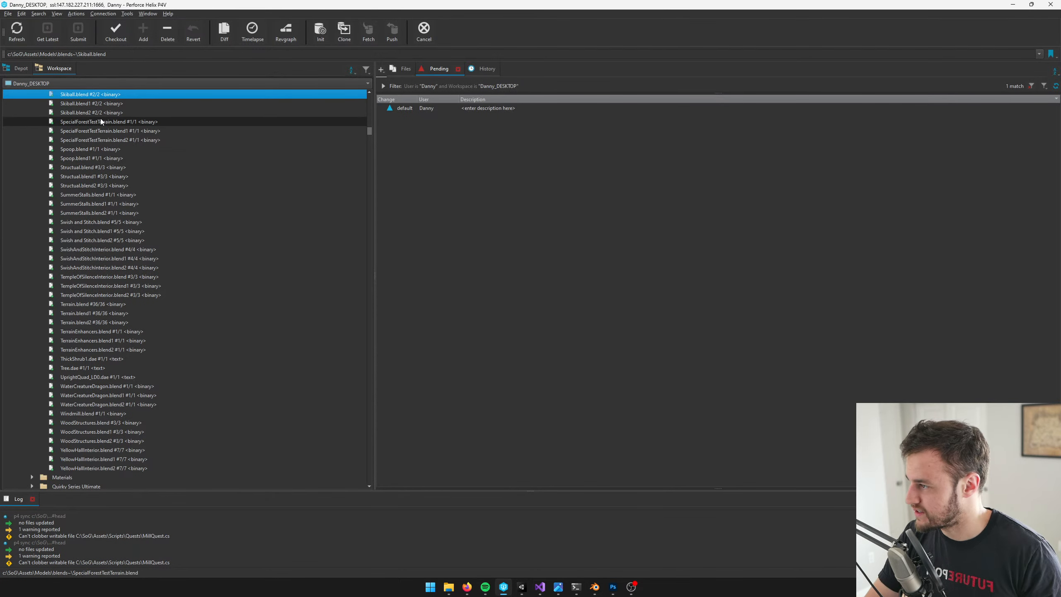
shift+click(156, 113)
drag(78, 93, 430, 111)
click(467, 109)
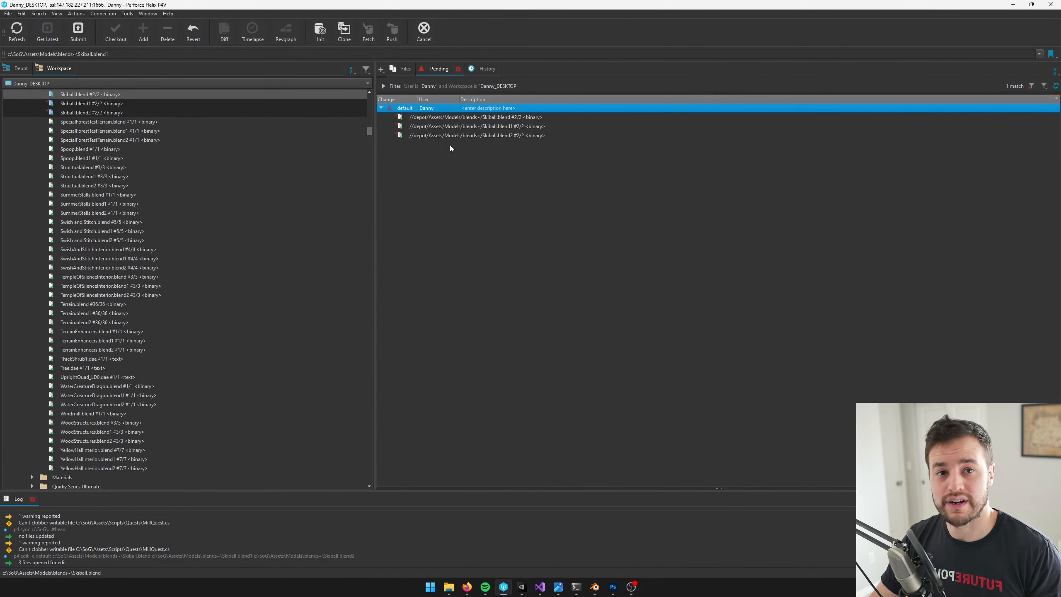
Switch to Unity, find the Apple Toss Minigame prefab by searching the project for "apple toss", and open and check out the prefab
scroll(121, 192, down, 12)
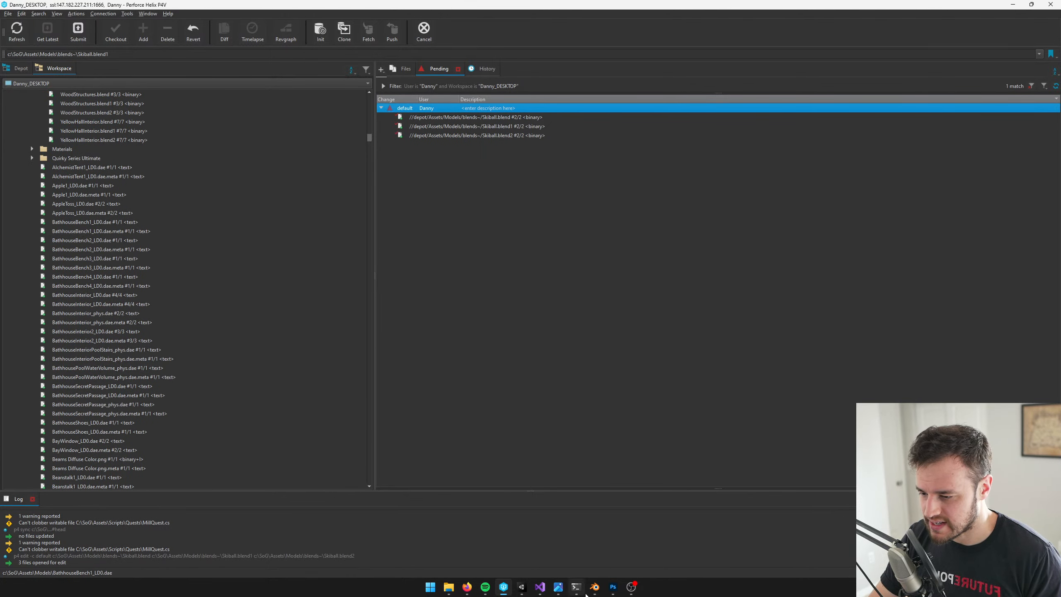
click(521, 587)
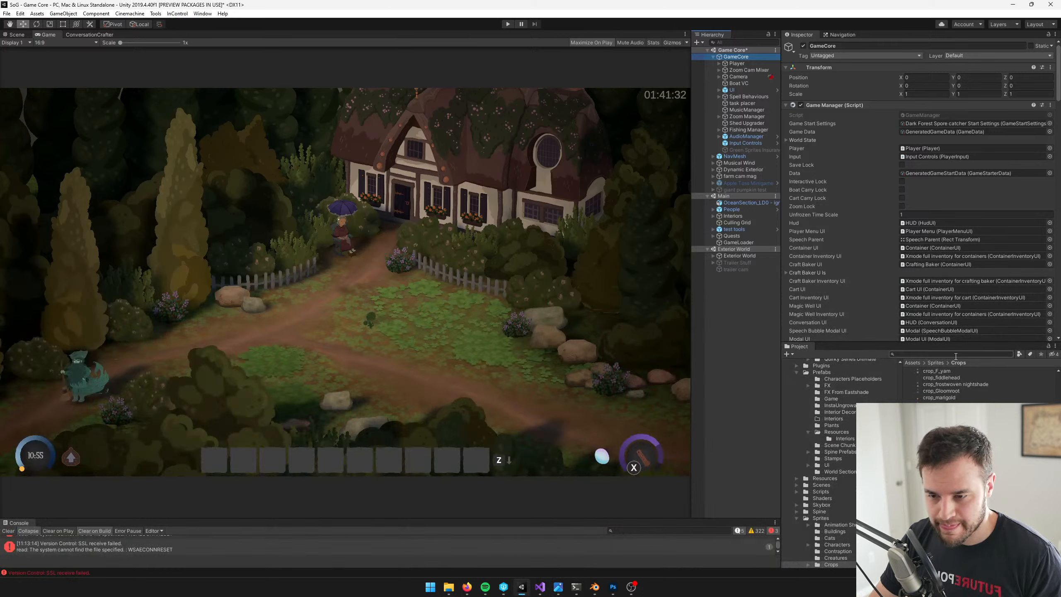
click(954, 355)
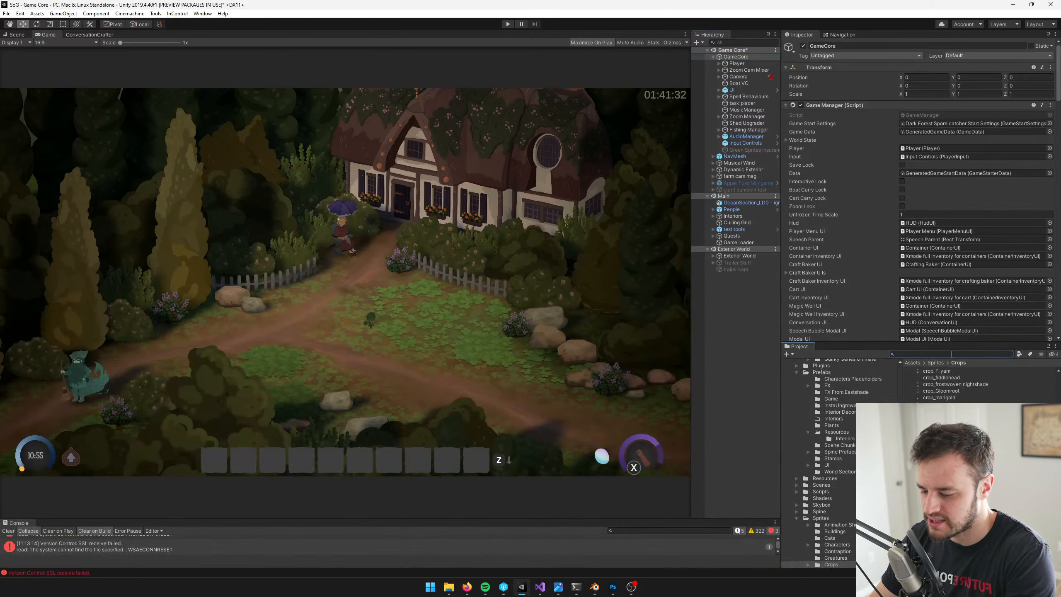
text(apple)
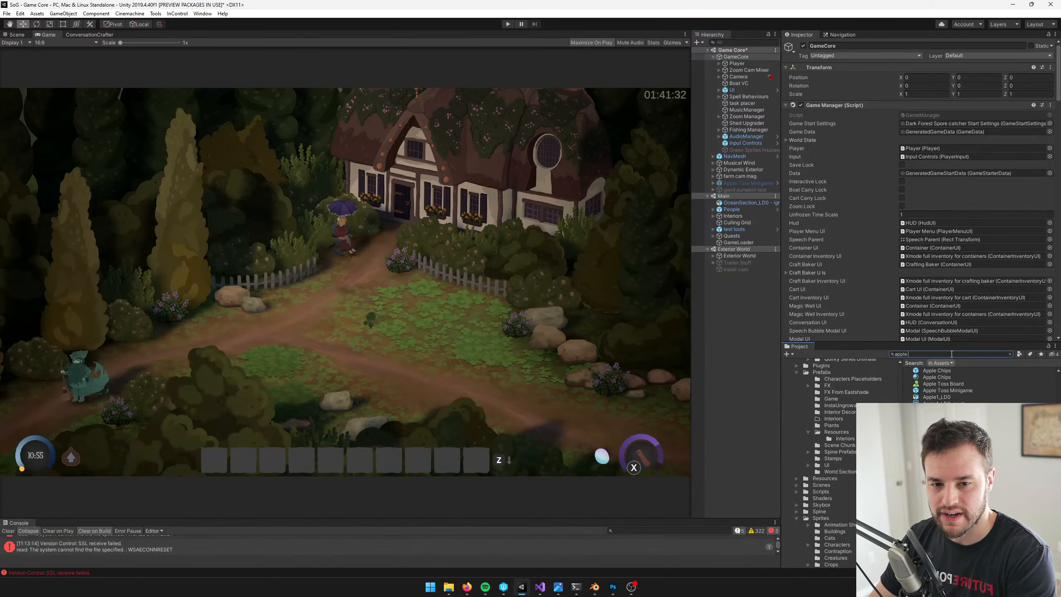
text( toss)
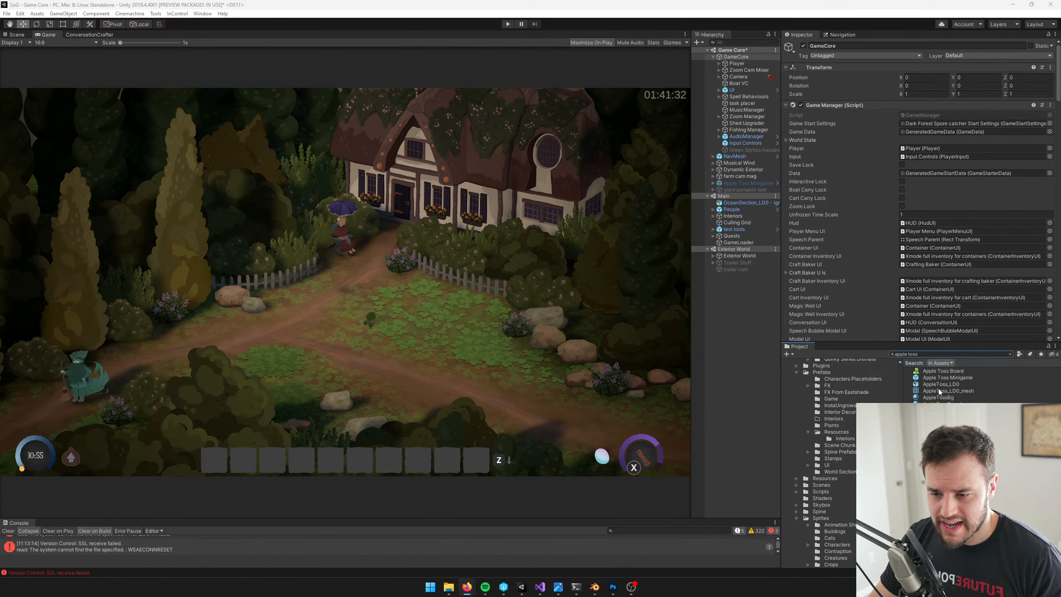
click(941, 378)
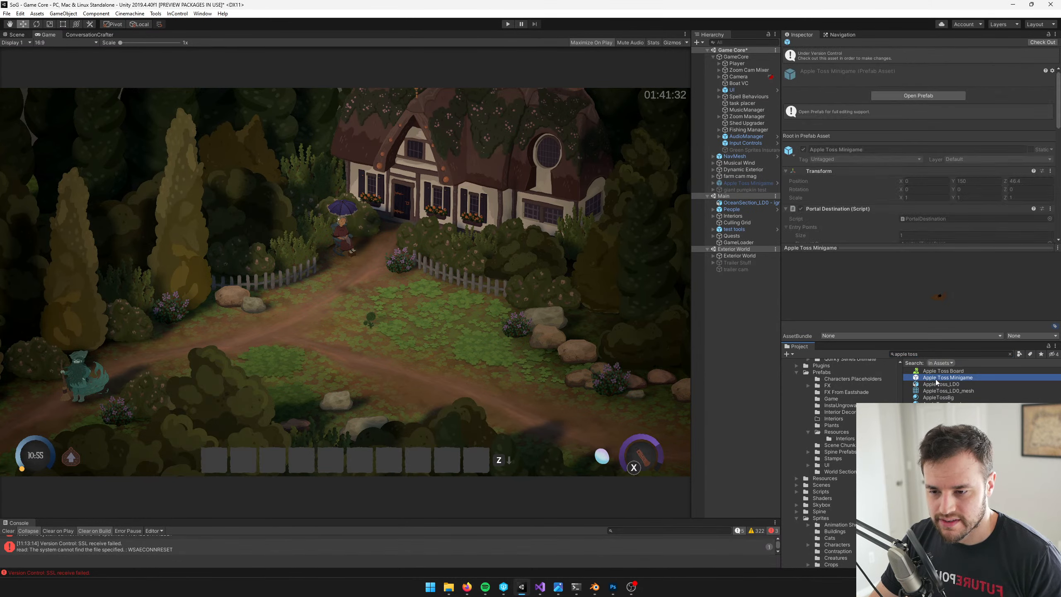
click(909, 95)
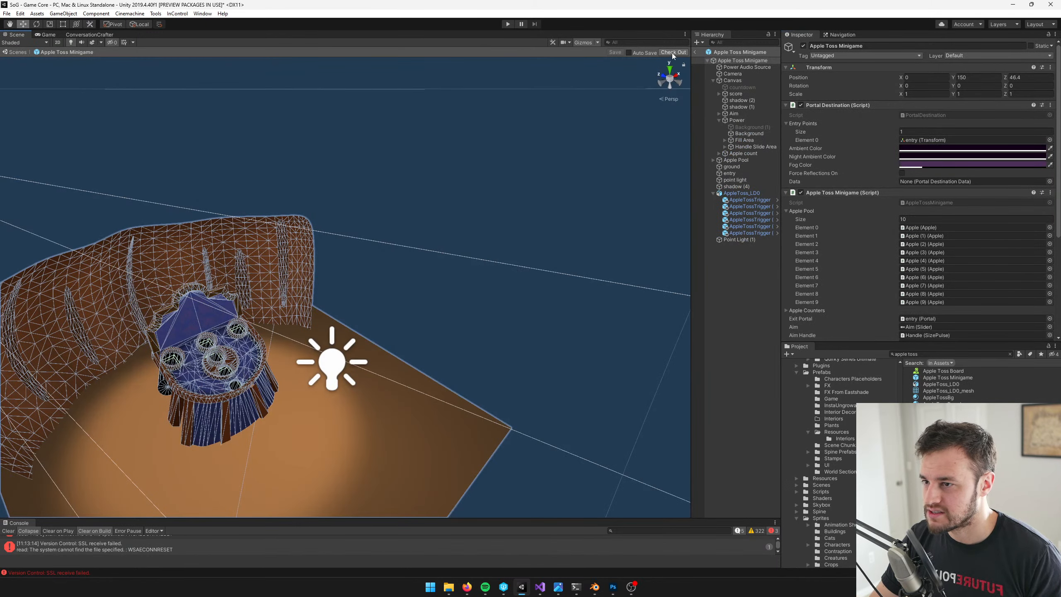
click(672, 54)
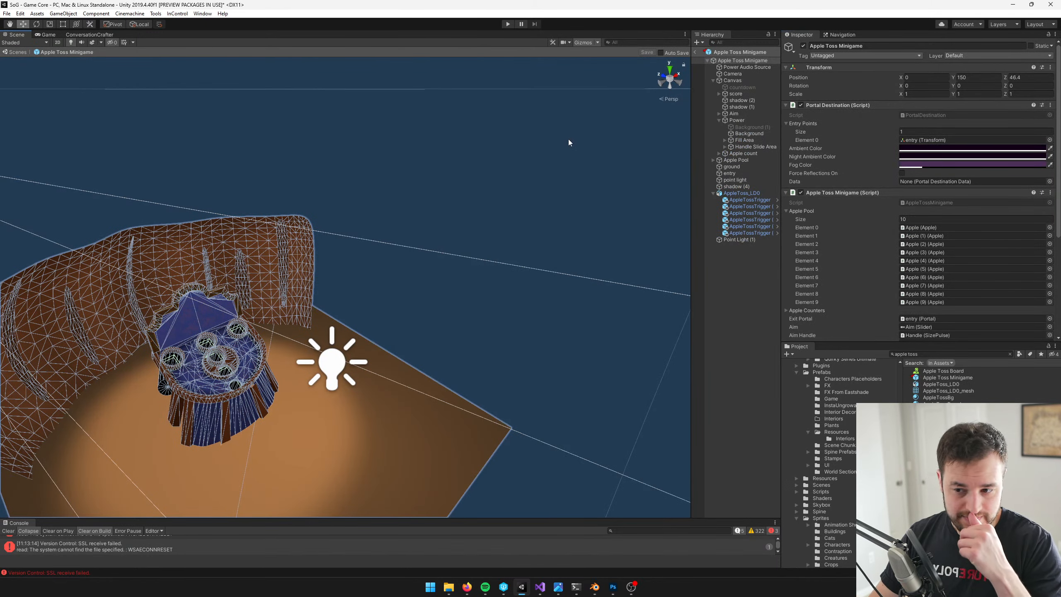
Select the game board in the prefab, locate its source model AppleToss_LD0 in the project, and check that model out
right_drag(472, 201, 390, 223)
key(w)
key(a)
click(451, 203)
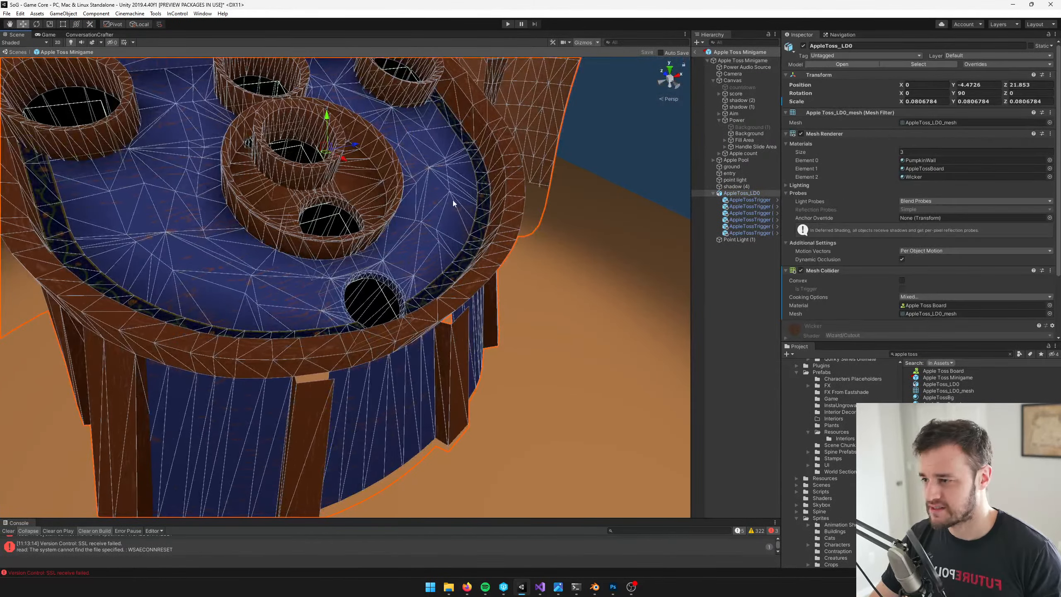
key(f)
click(935, 123)
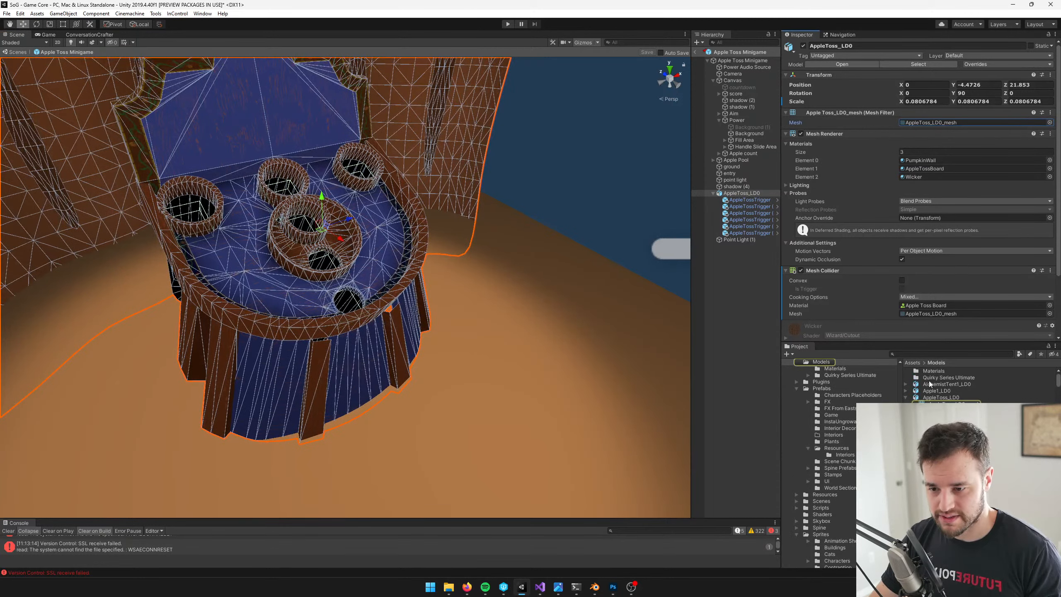
click(943, 403)
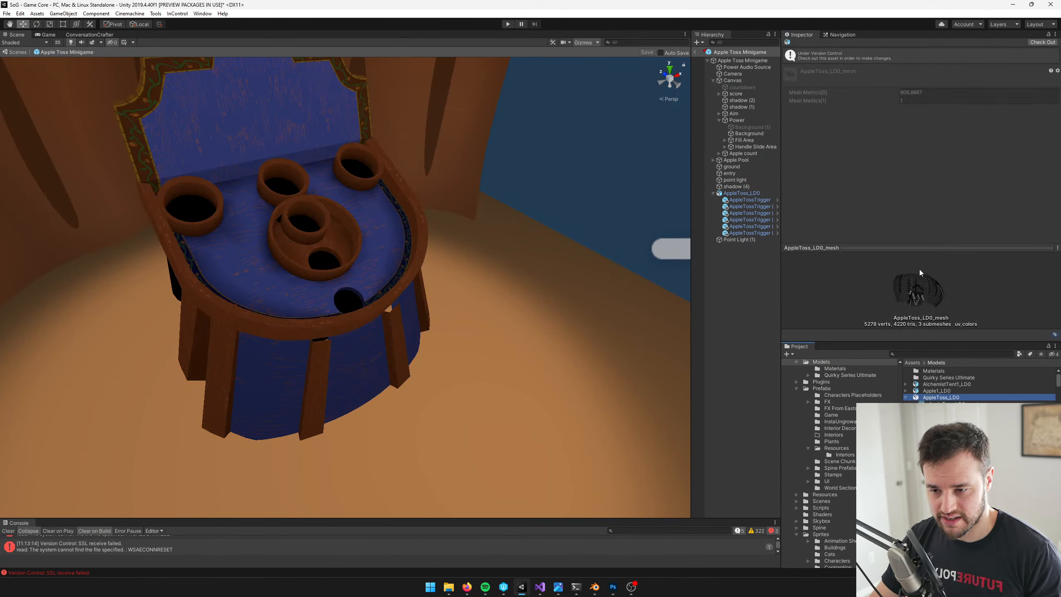
click(1042, 42)
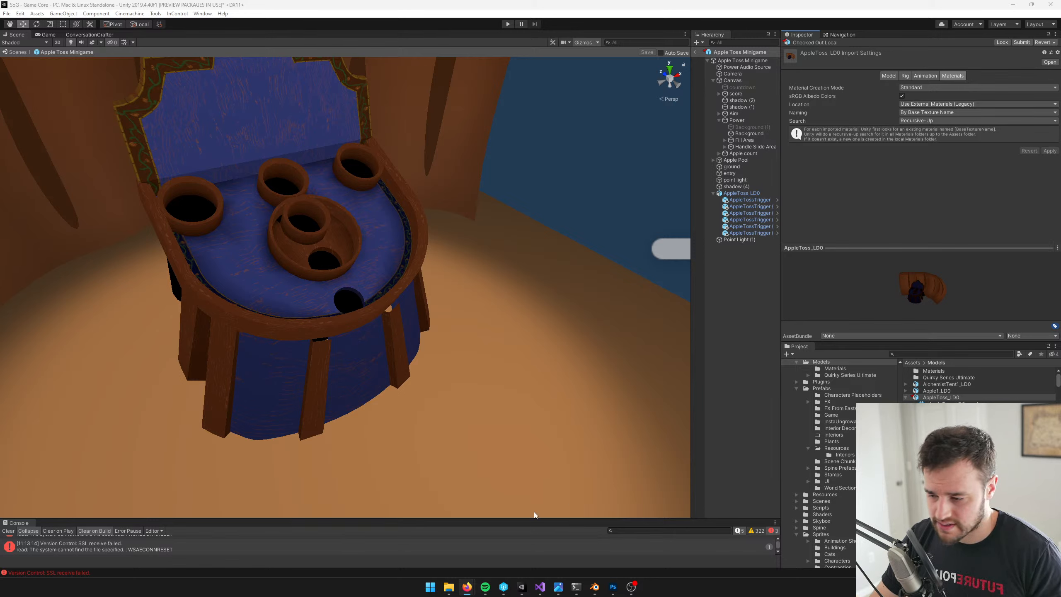
Switch to Blender and examine the apple toss board in the Skiball scene, selecting the AppleToss_LD0 object
click(594, 587)
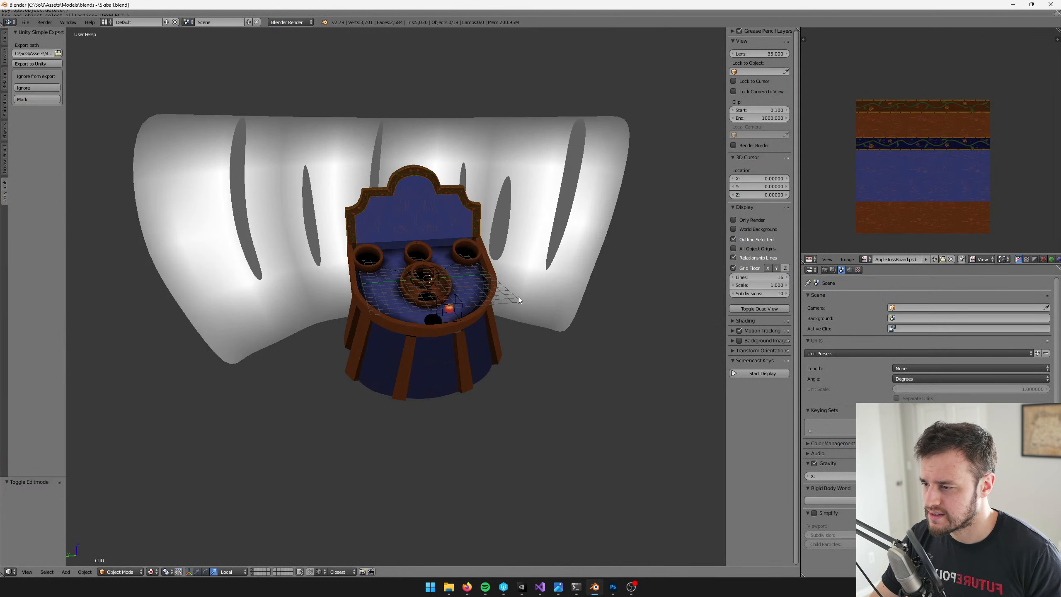
shift+scroll(484, 300, up, 2)
scroll(484, 300, up, 3)
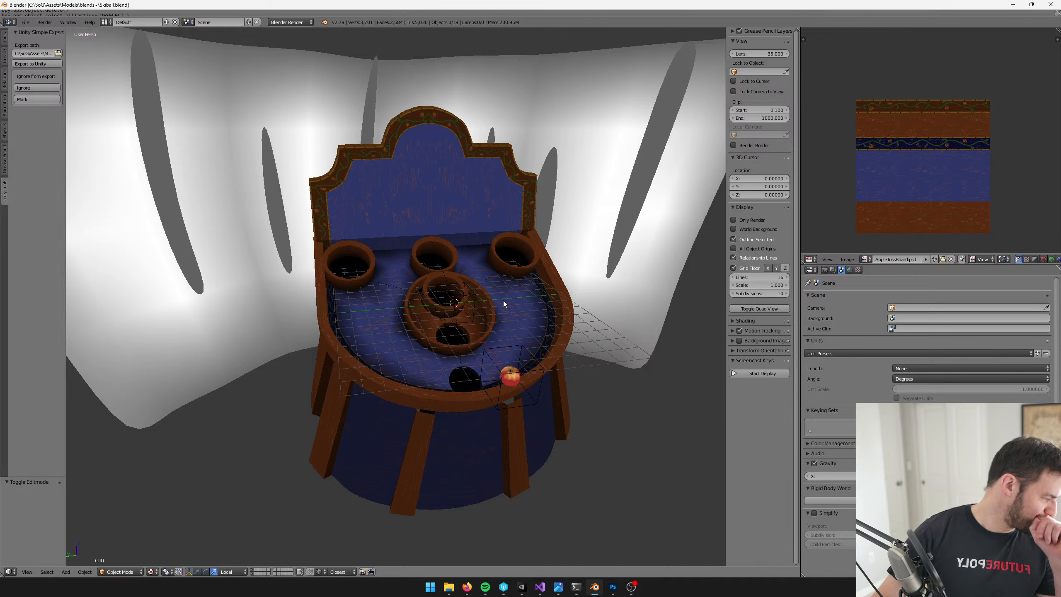
middle_drag(560, 291, 509, 292)
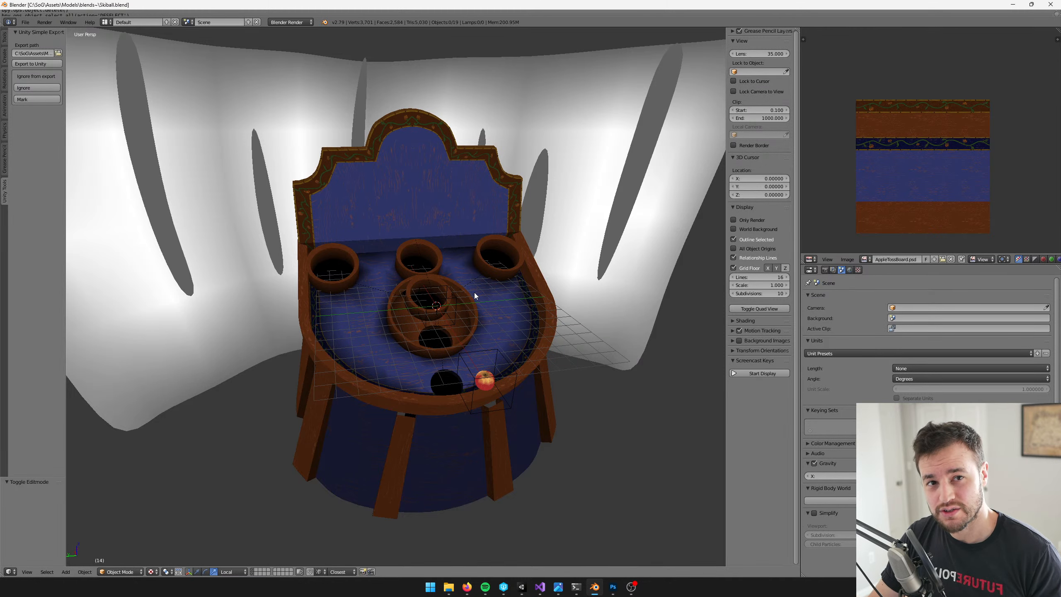
middle_drag(484, 268, 476, 272)
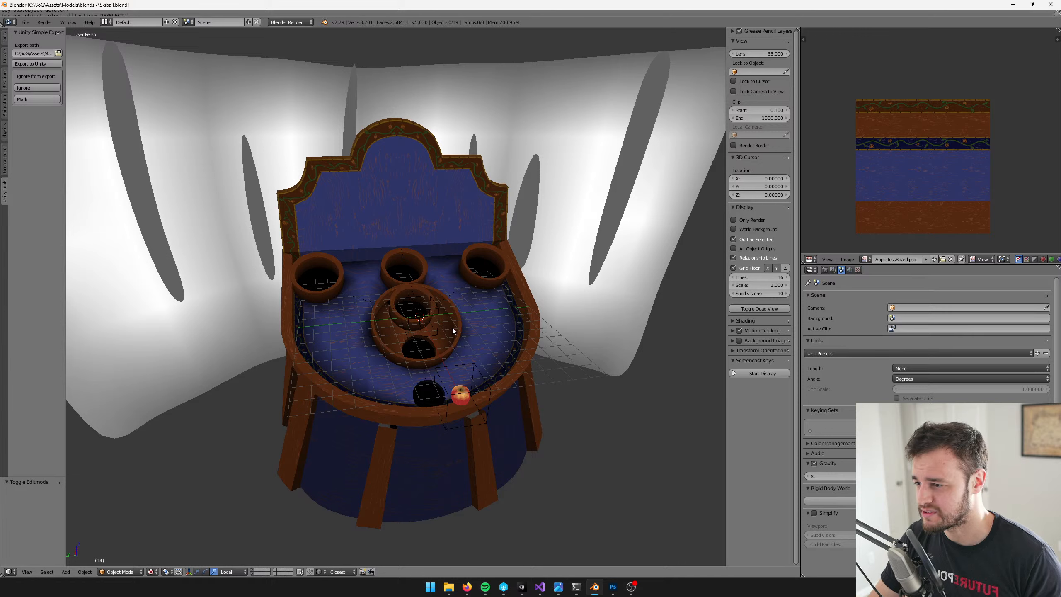
right_click(426, 311)
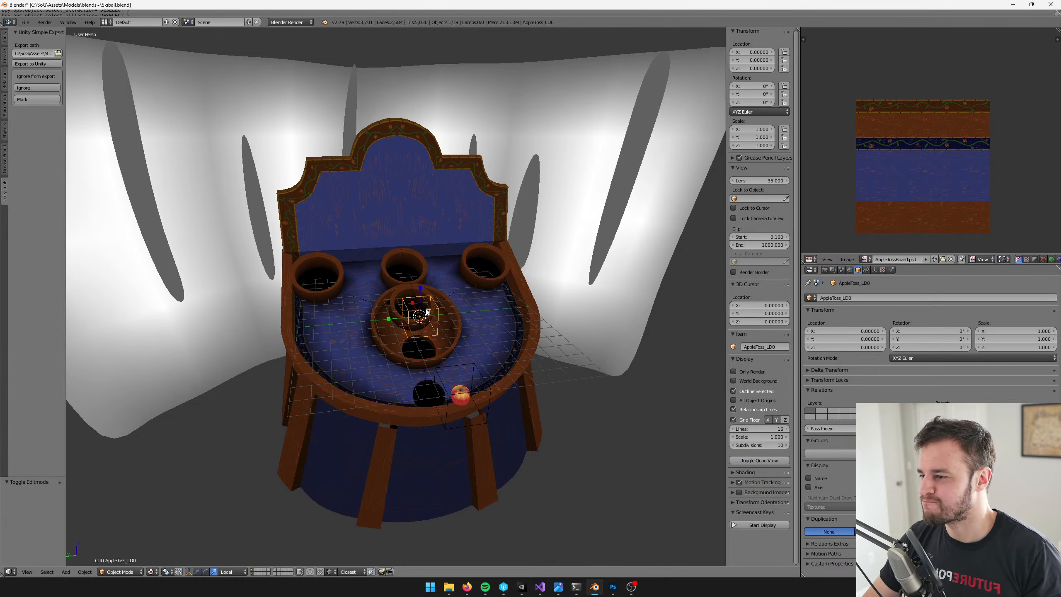
shift+middle_drag(465, 258, 451, 320)
key(w)
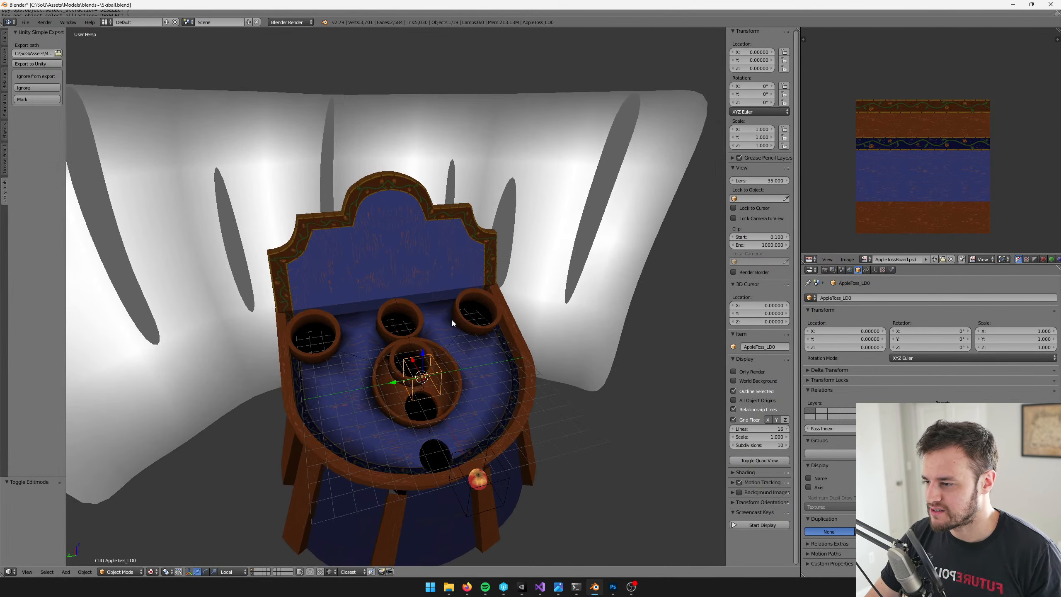
scroll(452, 320, up, 2)
Return to Unity, leave the Apple Toss Minigame prefab, and run the game in the Game view
click(522, 588)
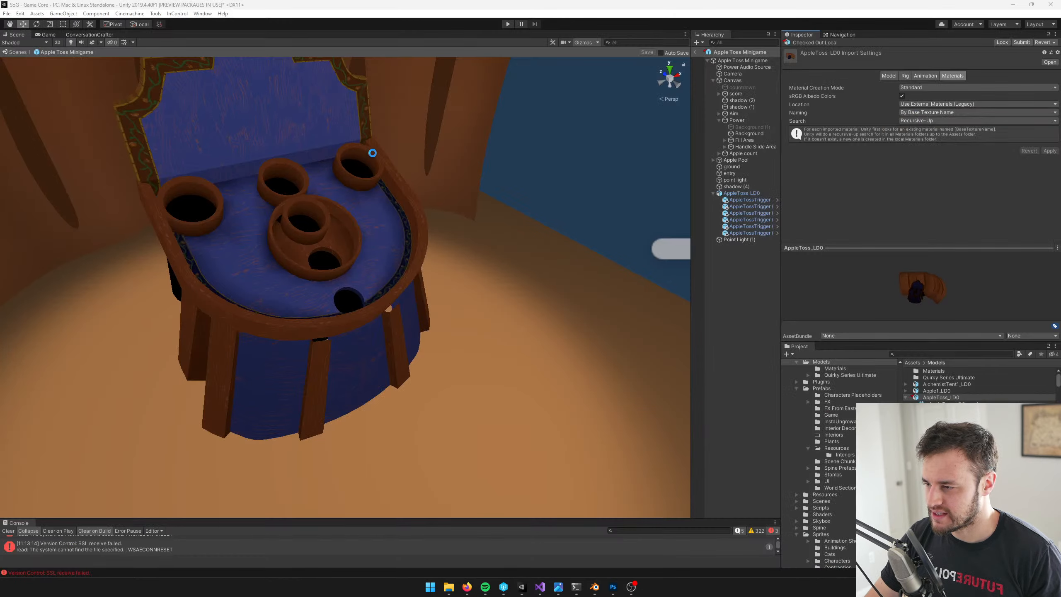
click(695, 54)
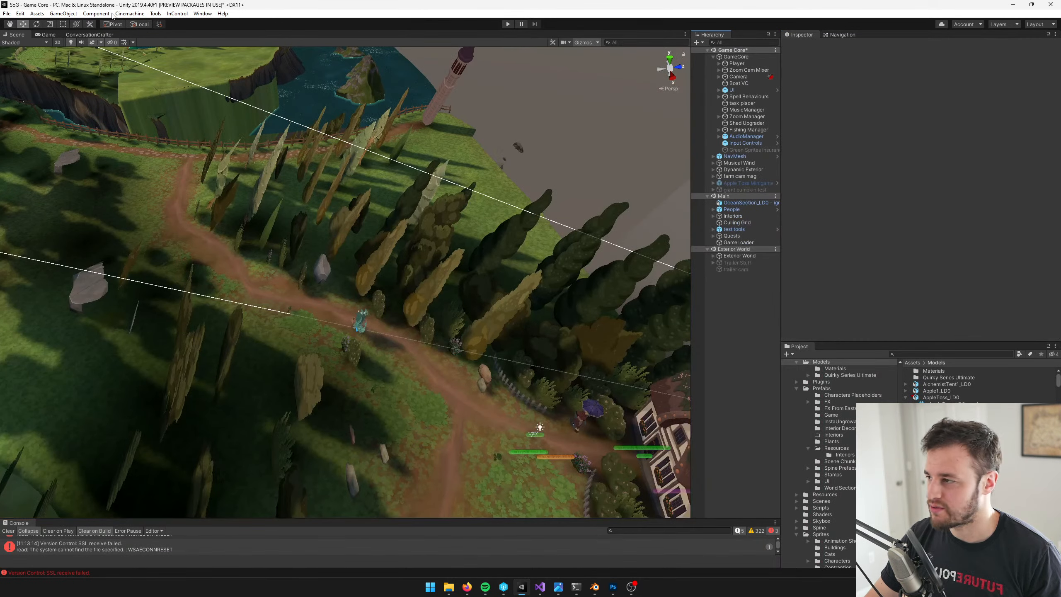
click(45, 34)
click(508, 24)
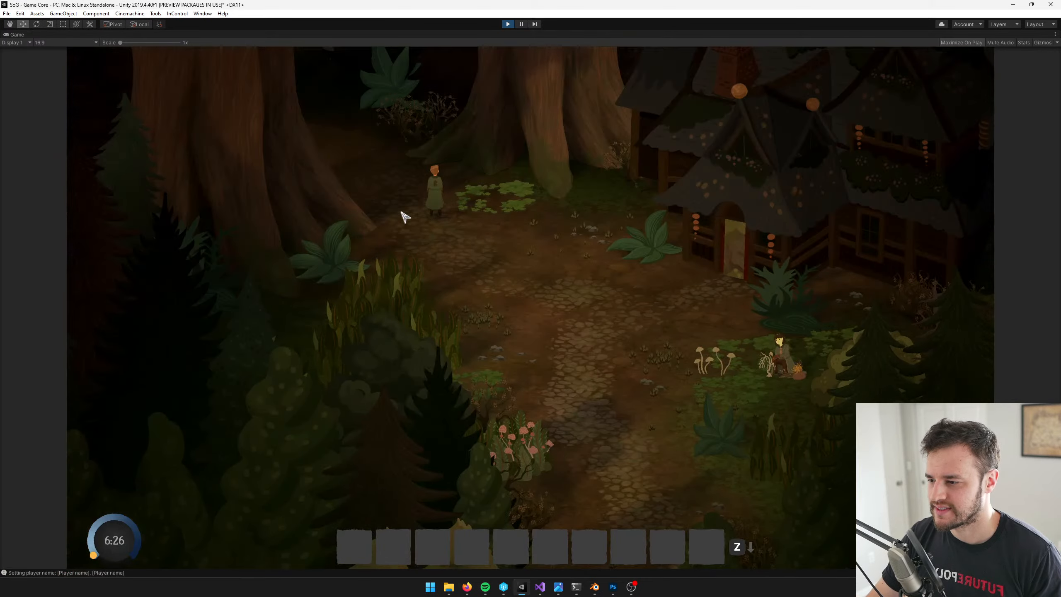
Walk the character around the forest clearing in the running game, and stop the game
key(d)
key(s)
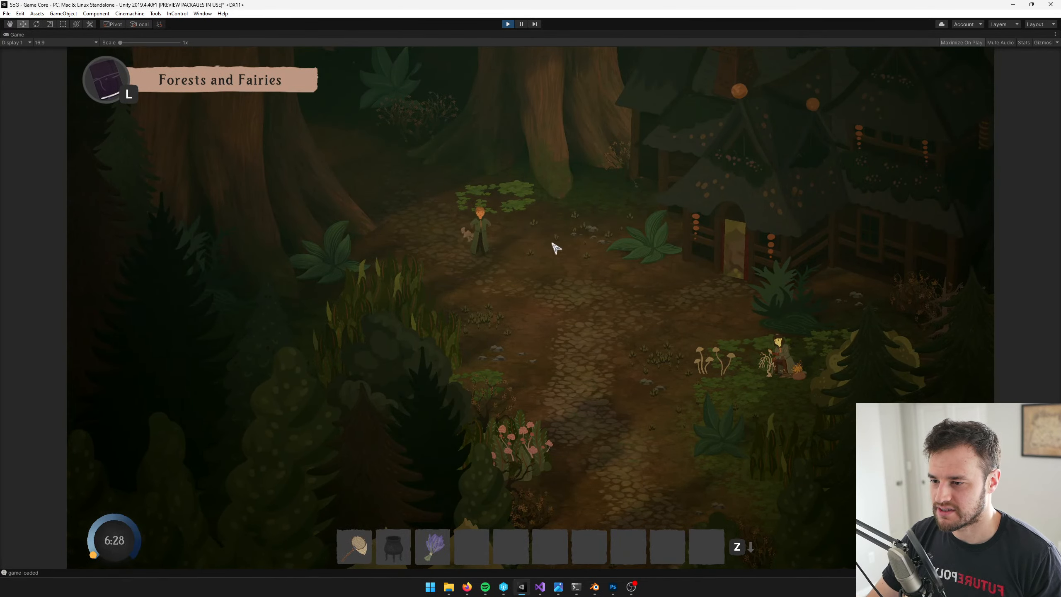
key(d)
key(s)
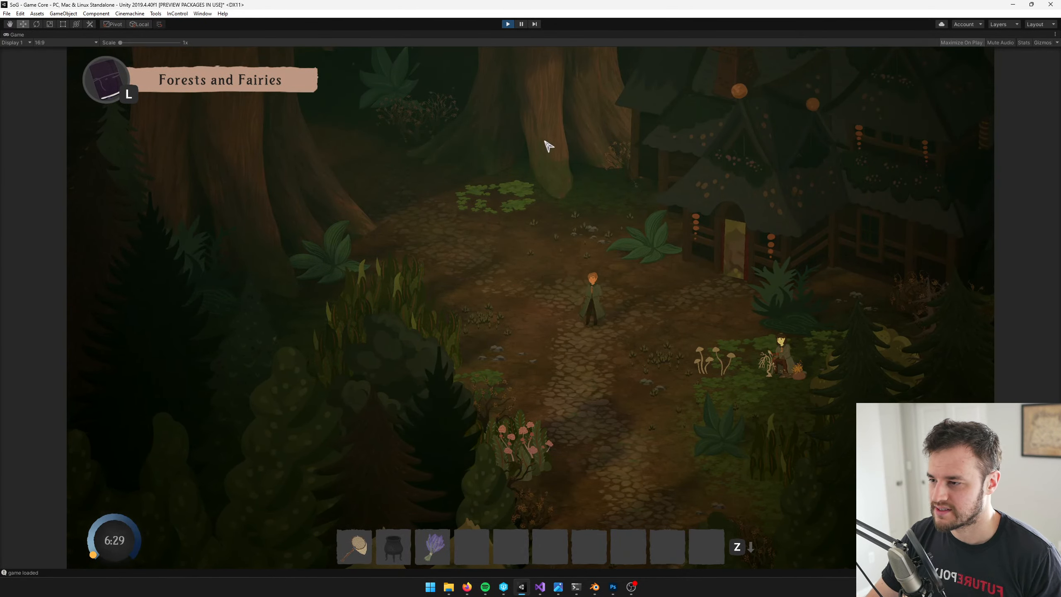
key(a)
key(w)
click(509, 26)
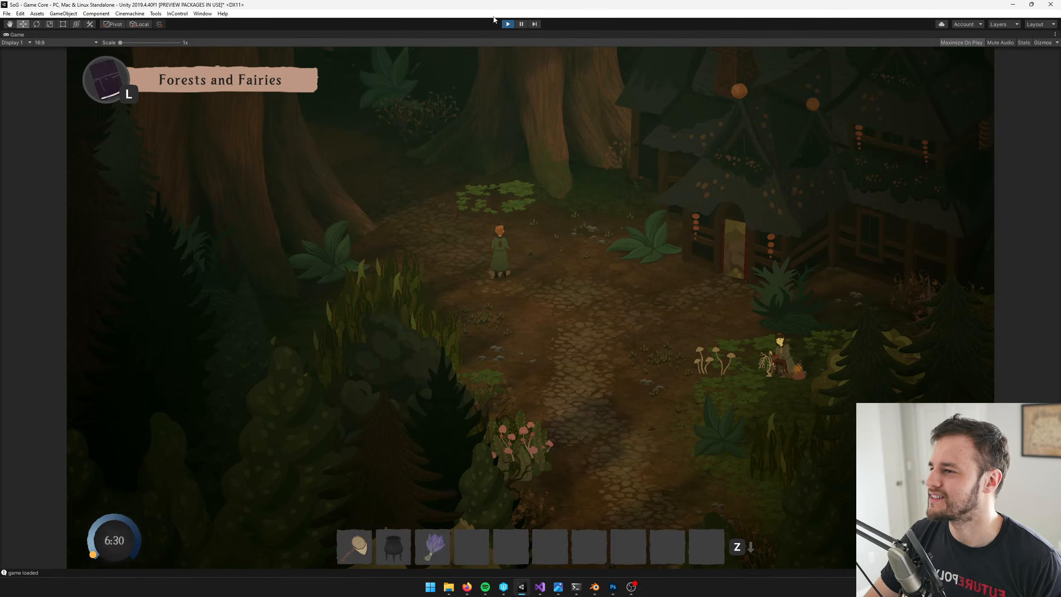
key(ctrl+p)
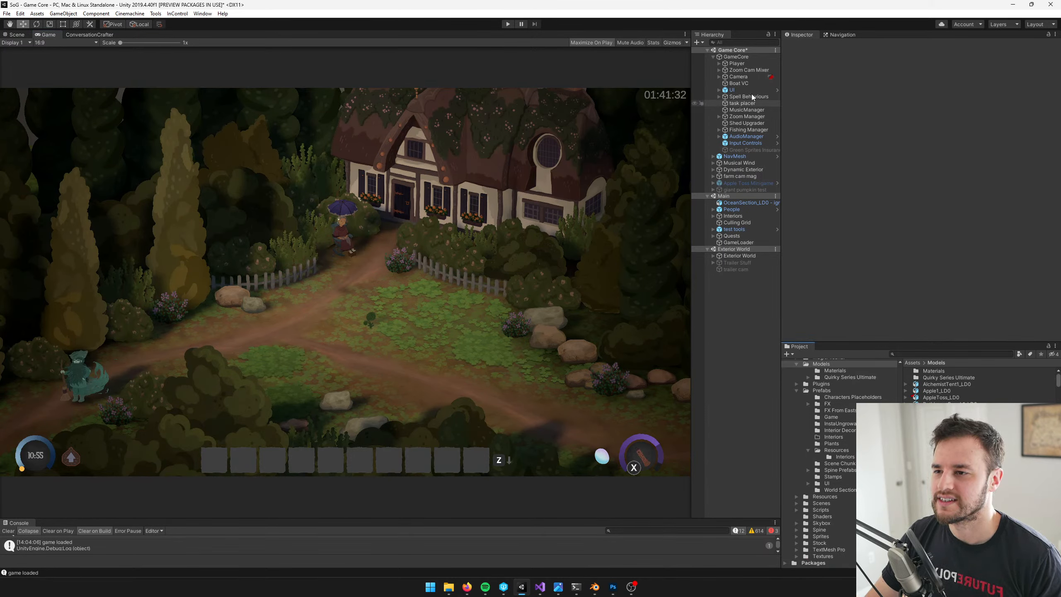
Set the GameCore object's Game Start Settings to Developer Start Settings, searching the settings assets for "develo"
click(735, 57)
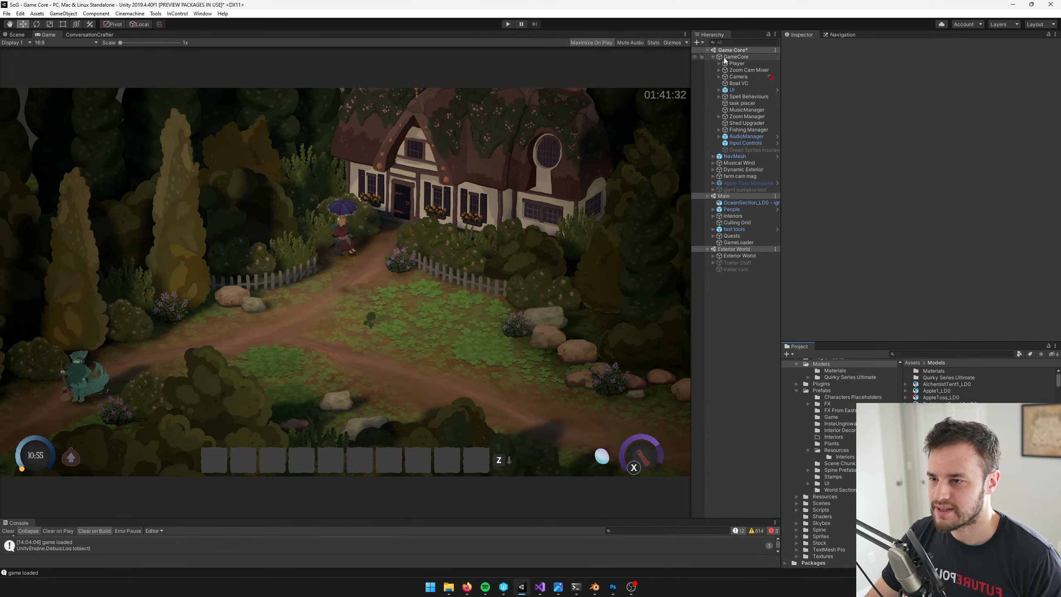
click(1050, 123)
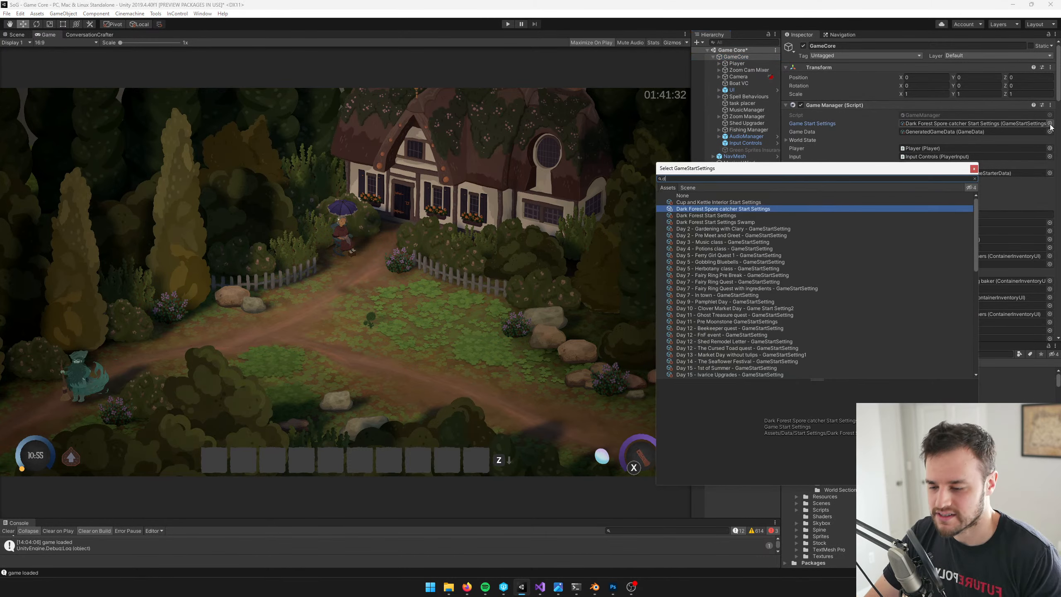
text(develo)
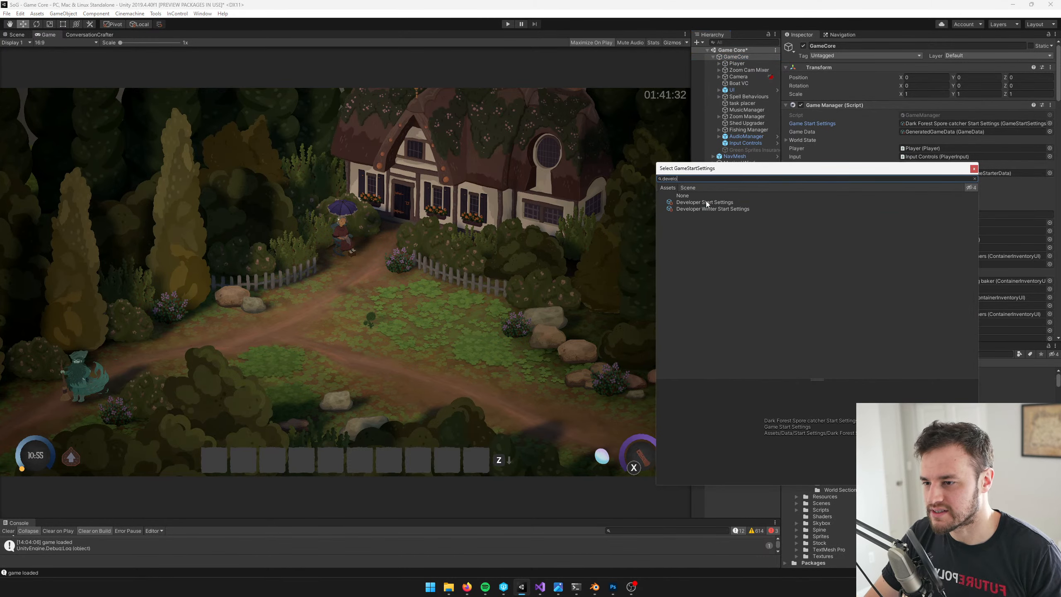
click(706, 202)
click(974, 168)
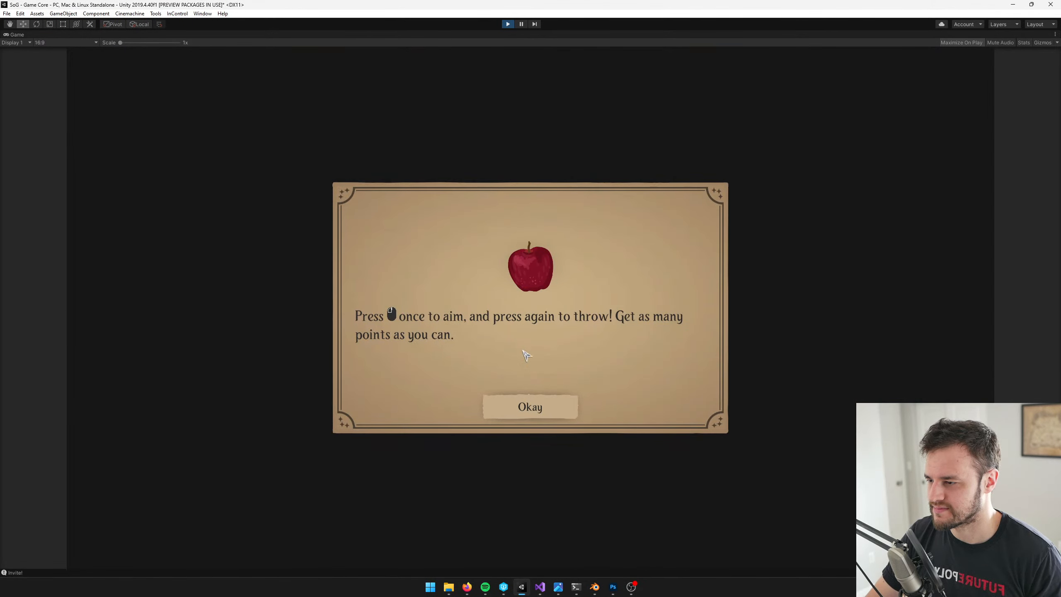
Start the apple toss minigame from its instructions and throw all ten apples at the board, setting aim and power for each
click(543, 404)
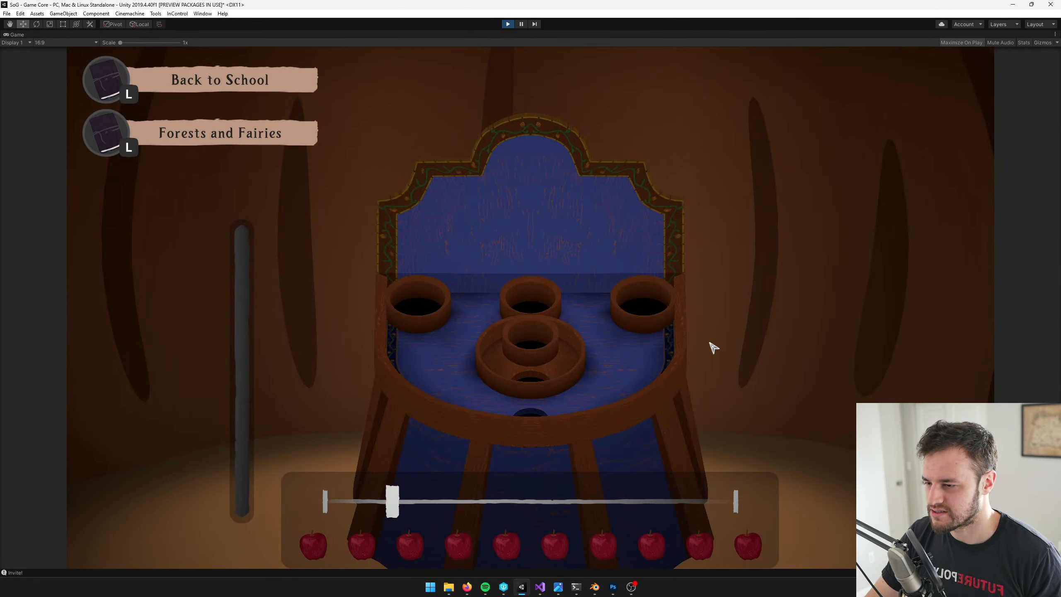
click(701, 355)
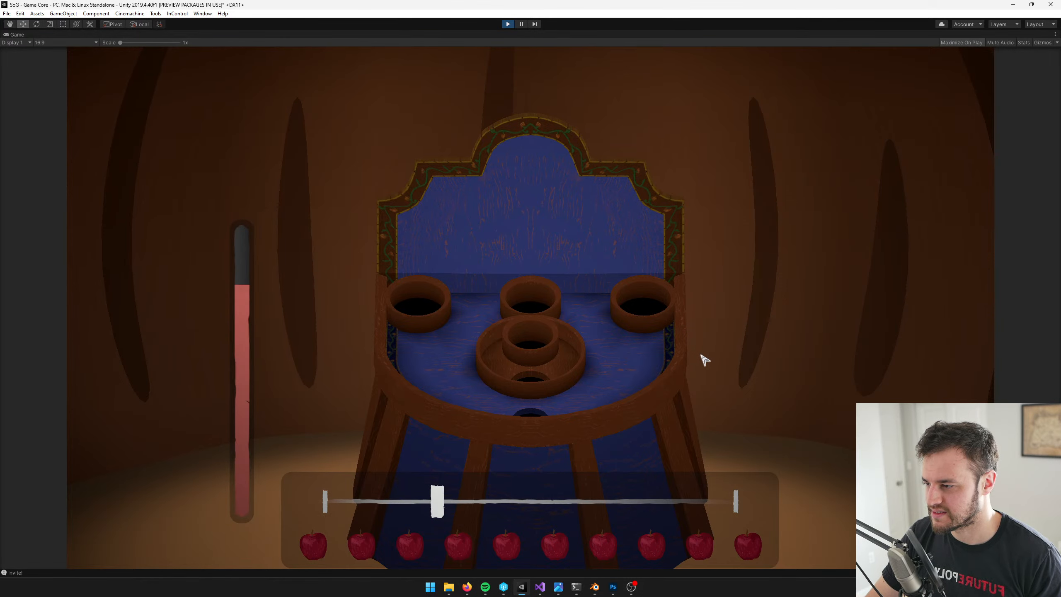
click(705, 359)
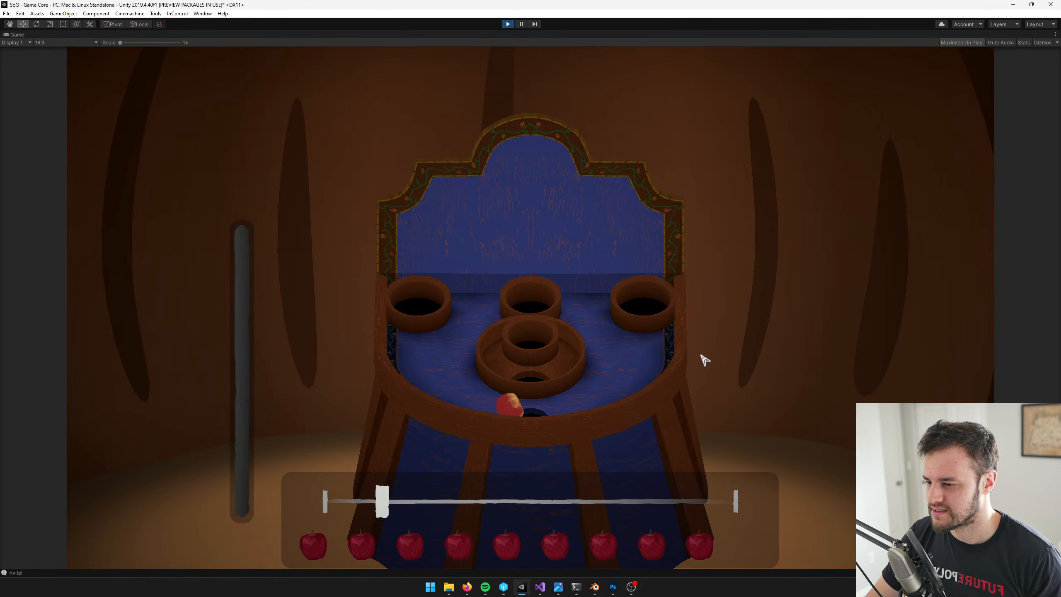
click(705, 360)
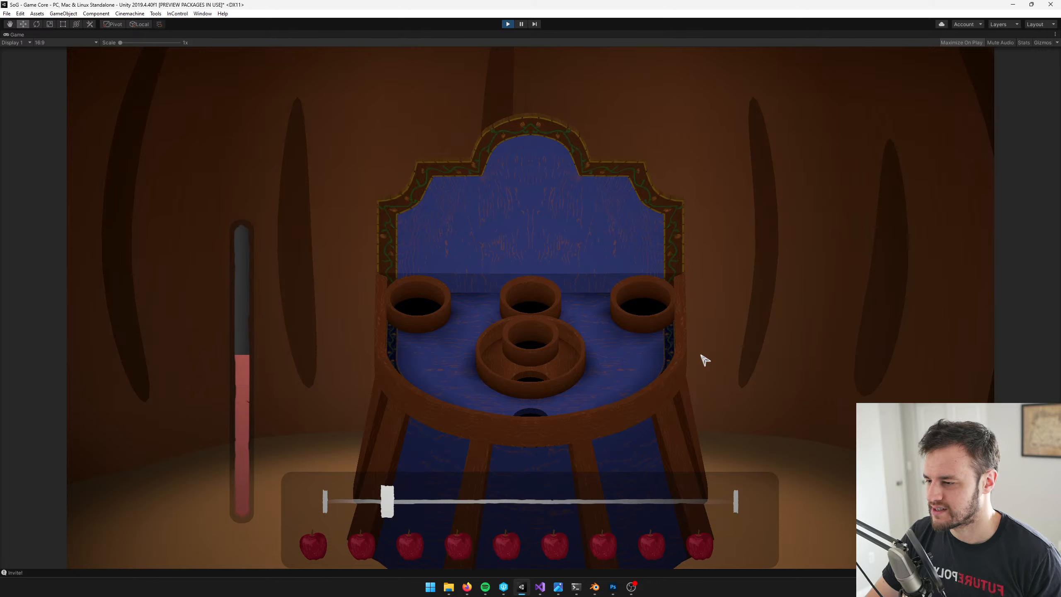
click(705, 359)
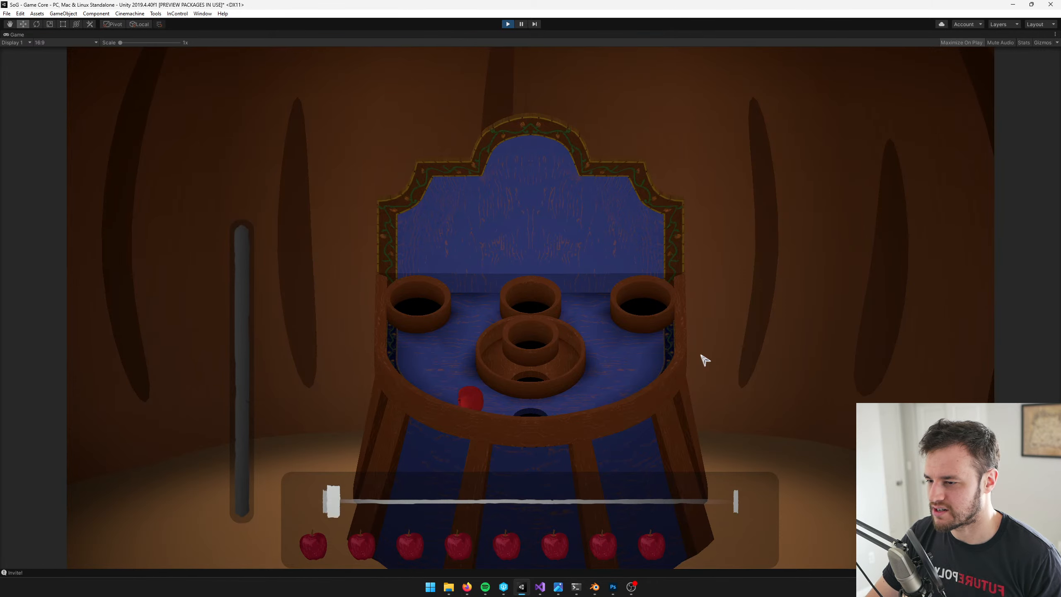
click(705, 359)
click(704, 359)
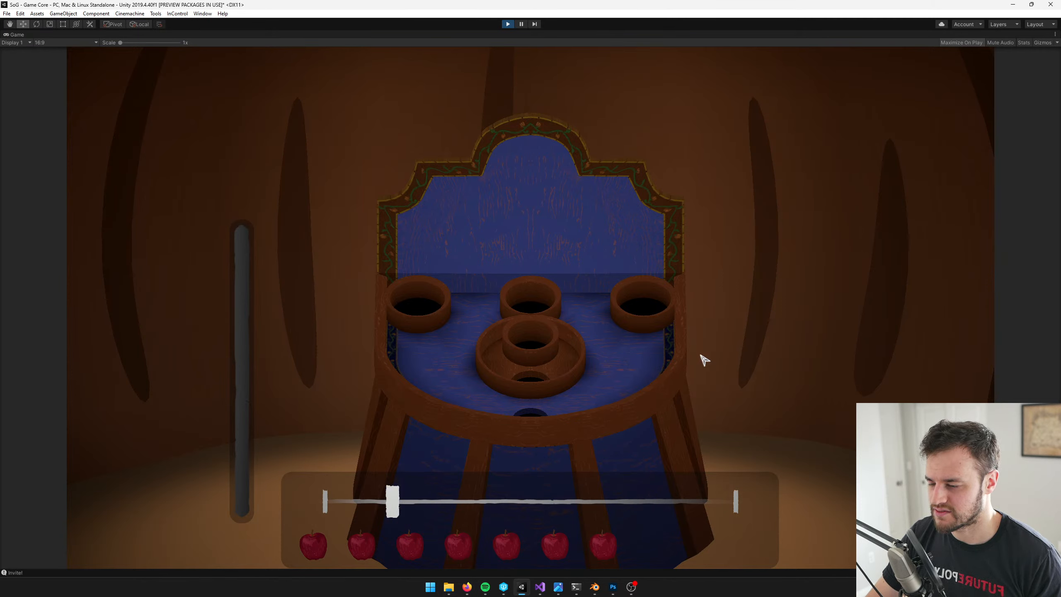
click(705, 359)
click(705, 359)
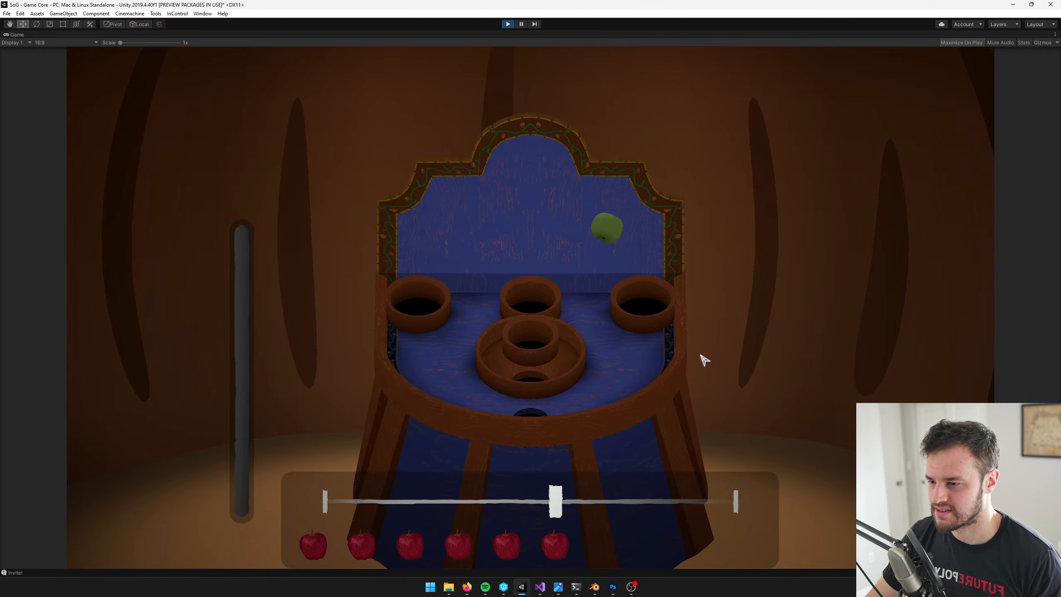
click(705, 359)
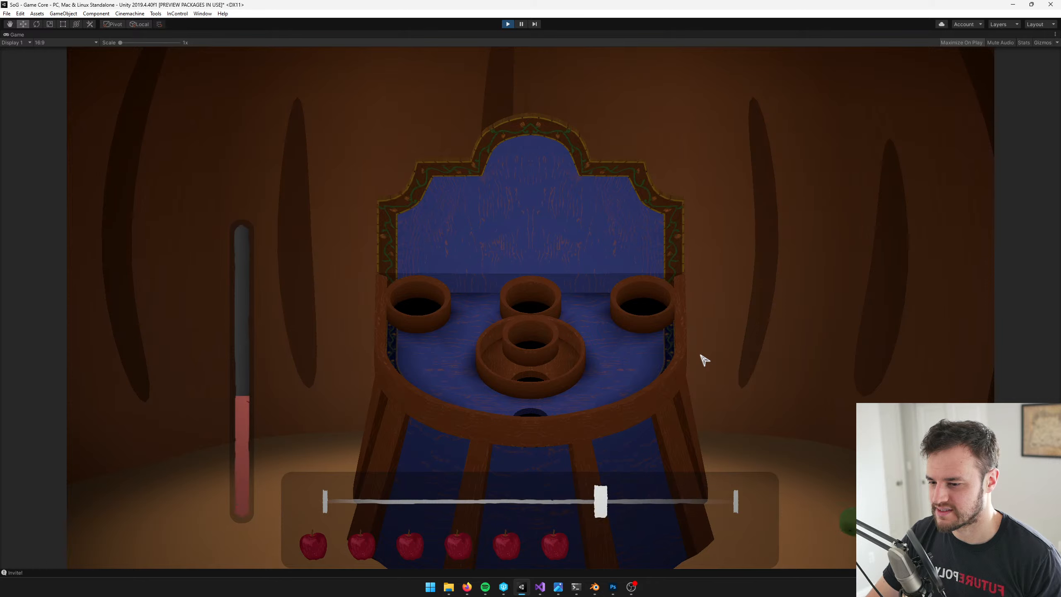
click(705, 359)
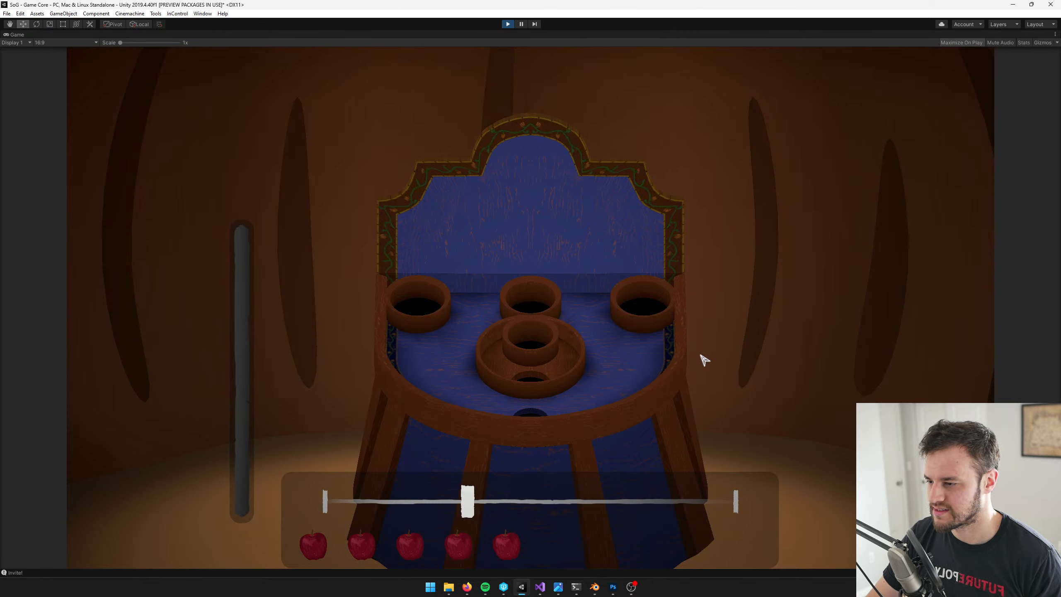
click(705, 359)
click(705, 359)
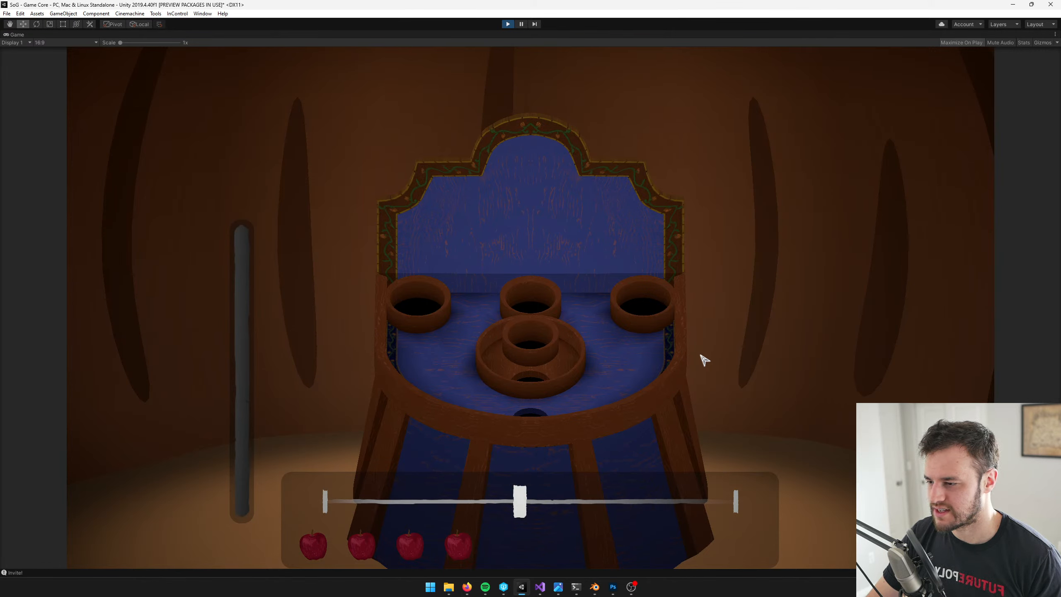
click(705, 359)
click(704, 359)
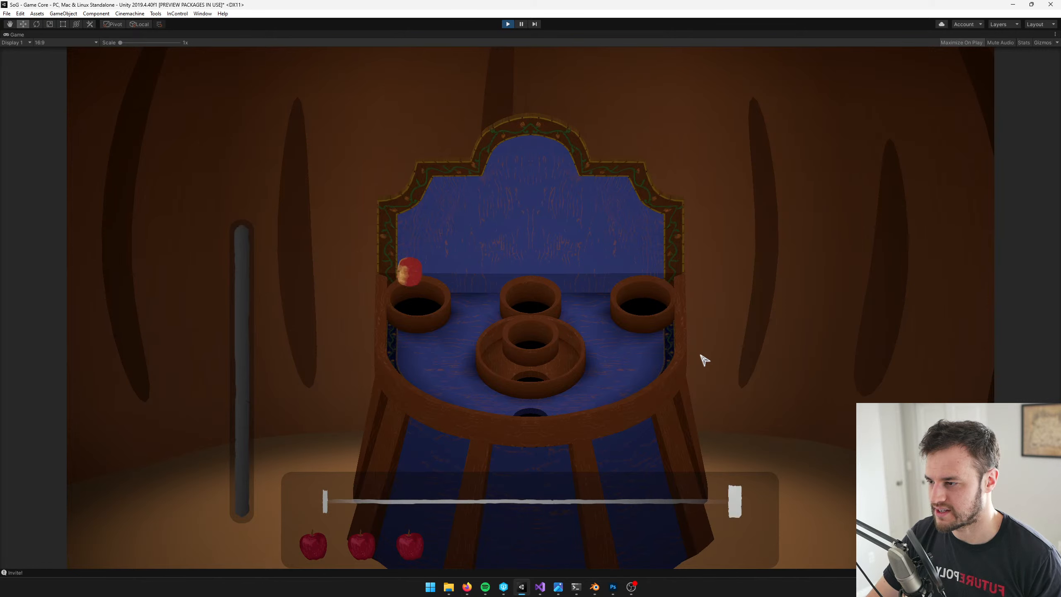
click(704, 358)
click(705, 357)
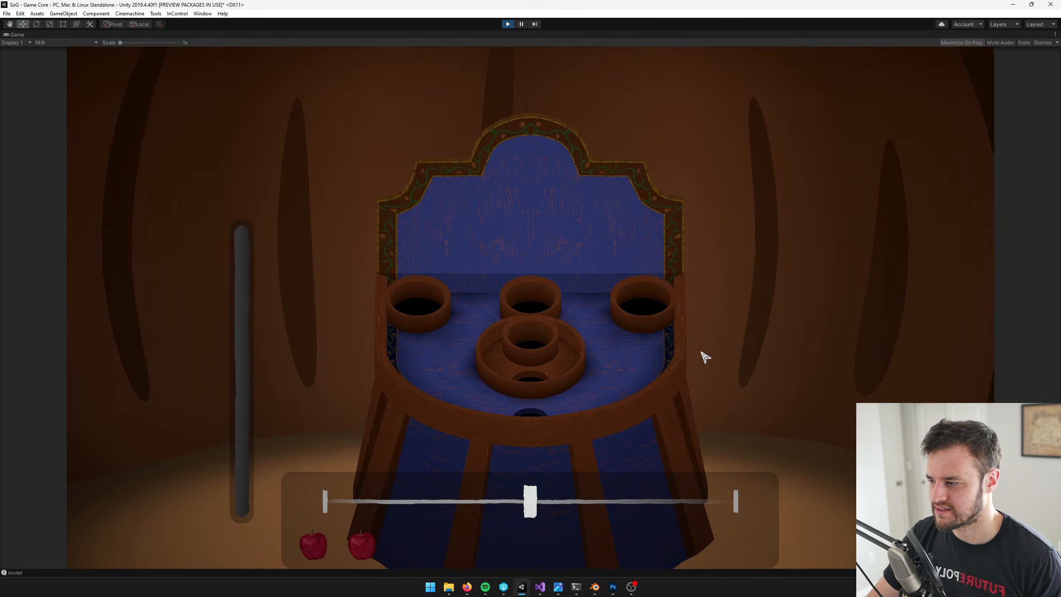
click(704, 358)
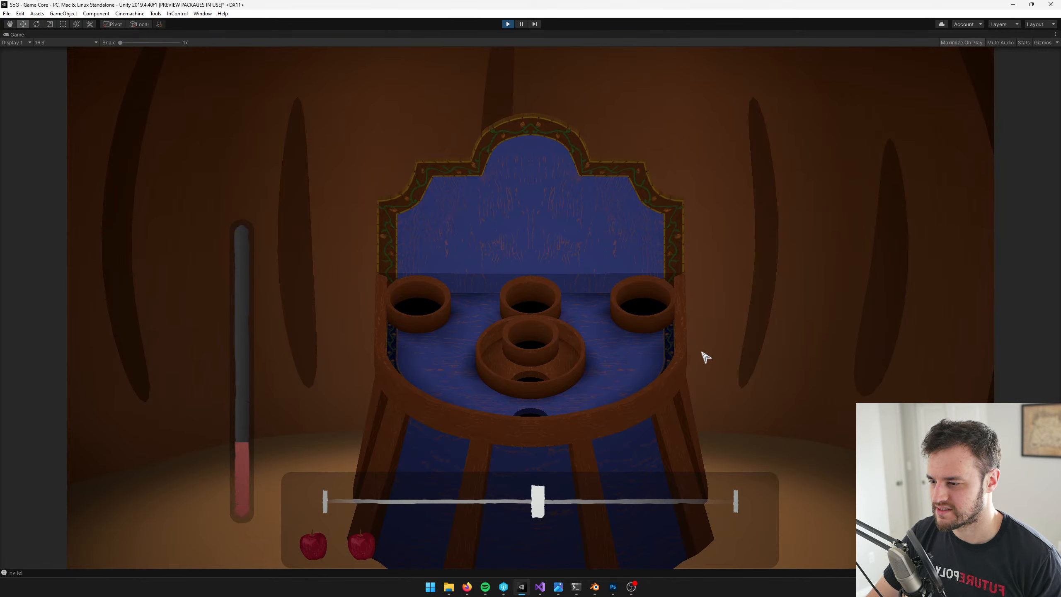
click(705, 357)
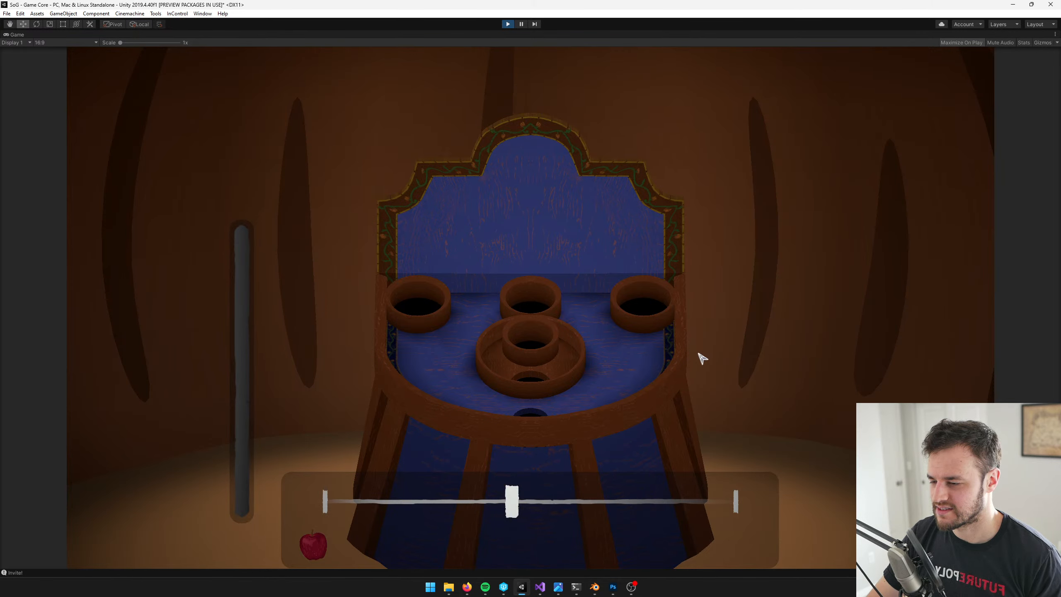
click(700, 357)
click(698, 357)
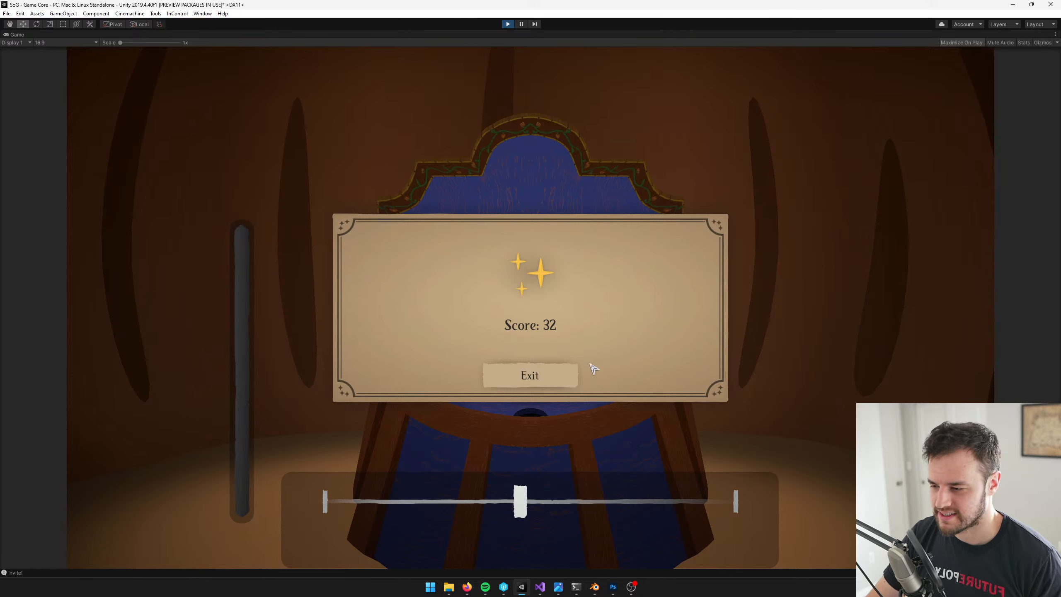
Exit the minigame's score screen and answer the offer of another apple toss with "Maybe later."
click(576, 384)
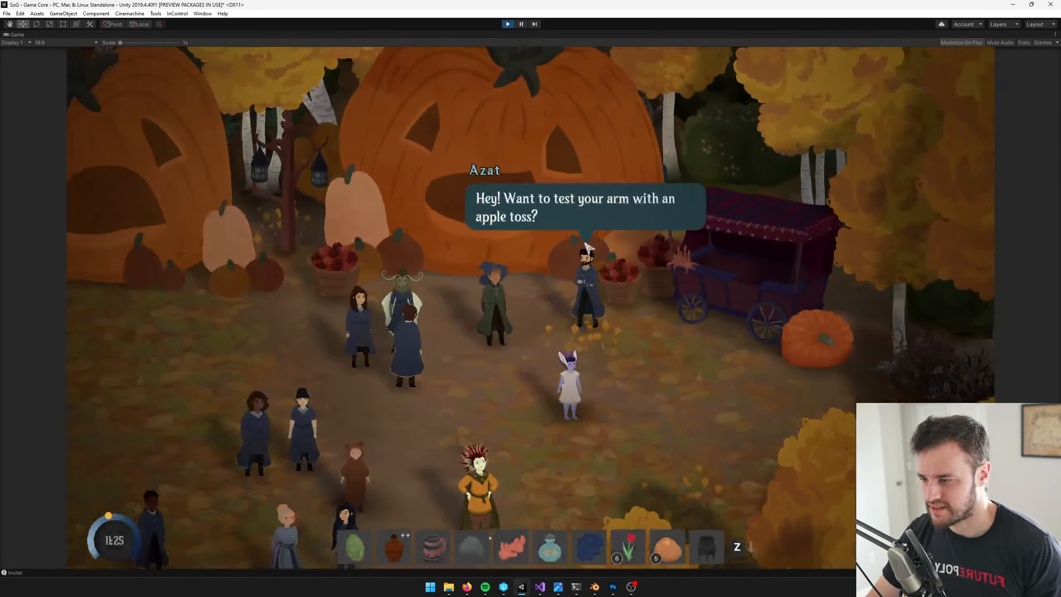
click(617, 219)
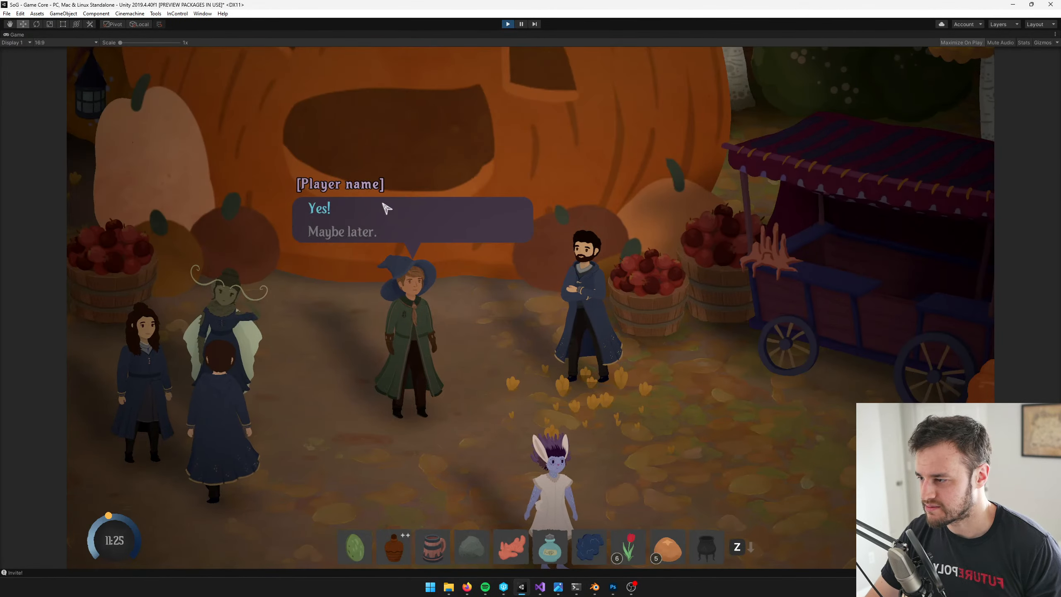
click(355, 234)
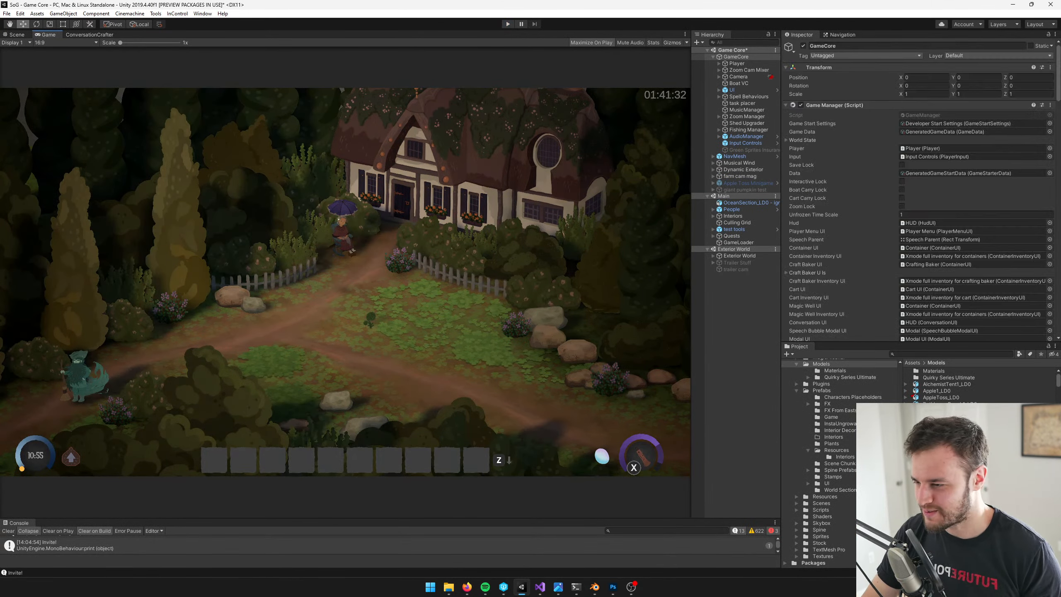
Select the GameCore object and view the import settings of the AppleToss_LD0 model in the project
click(757, 63)
click(753, 58)
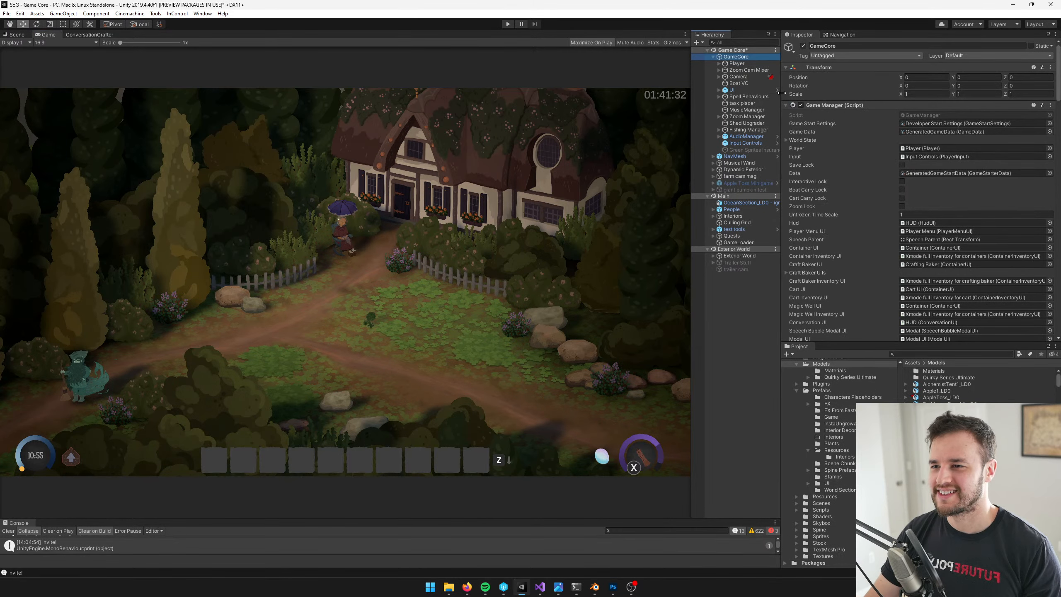
click(935, 397)
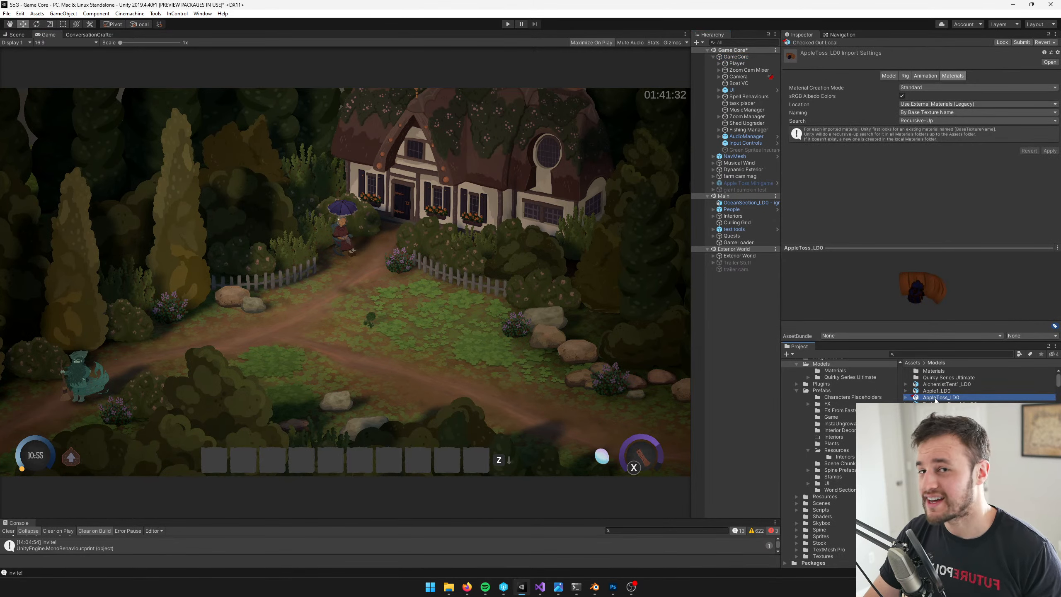
click(902, 354)
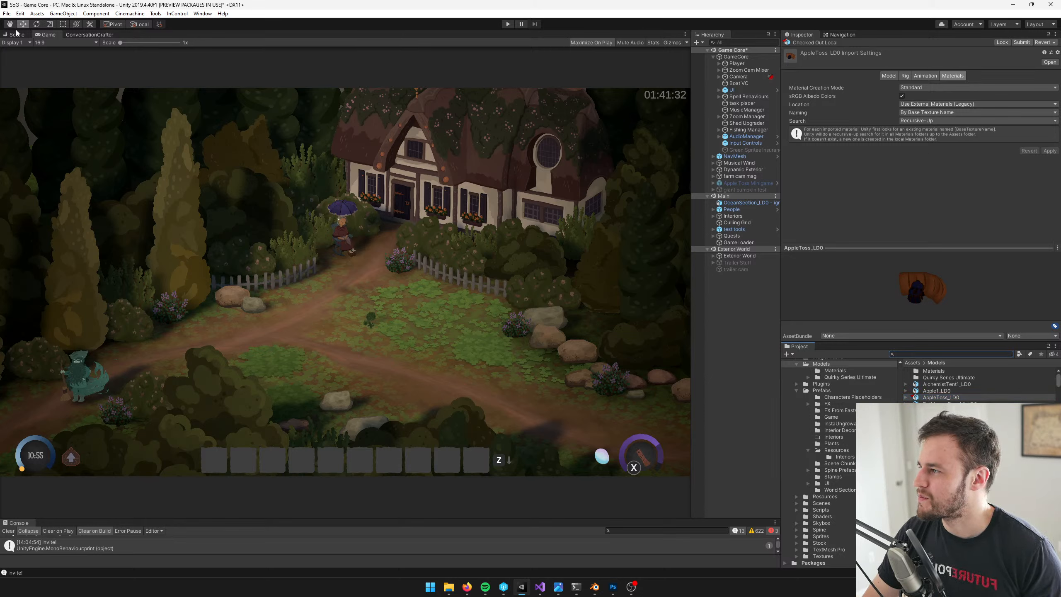
Activate the Apple Toss Minigame object in the Game Core scene and open its prefab in the Scene view
click(754, 183)
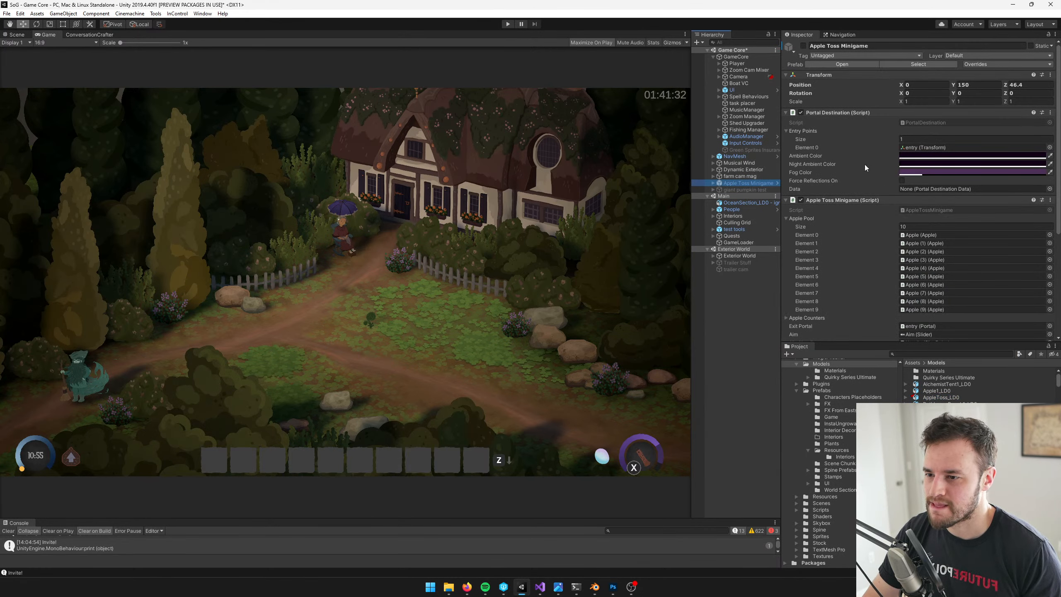
click(802, 46)
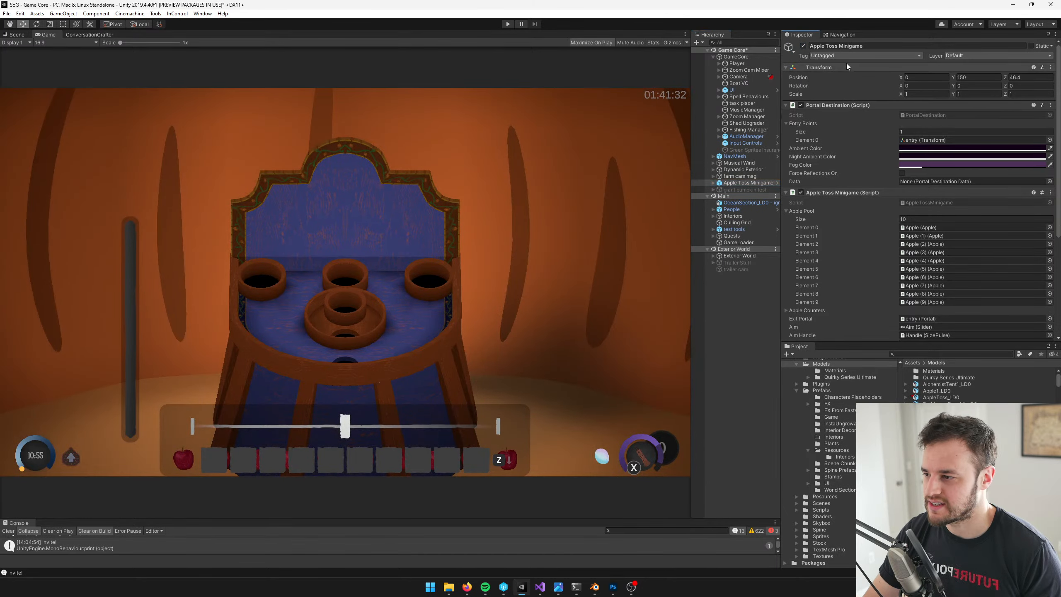
click(777, 183)
click(17, 34)
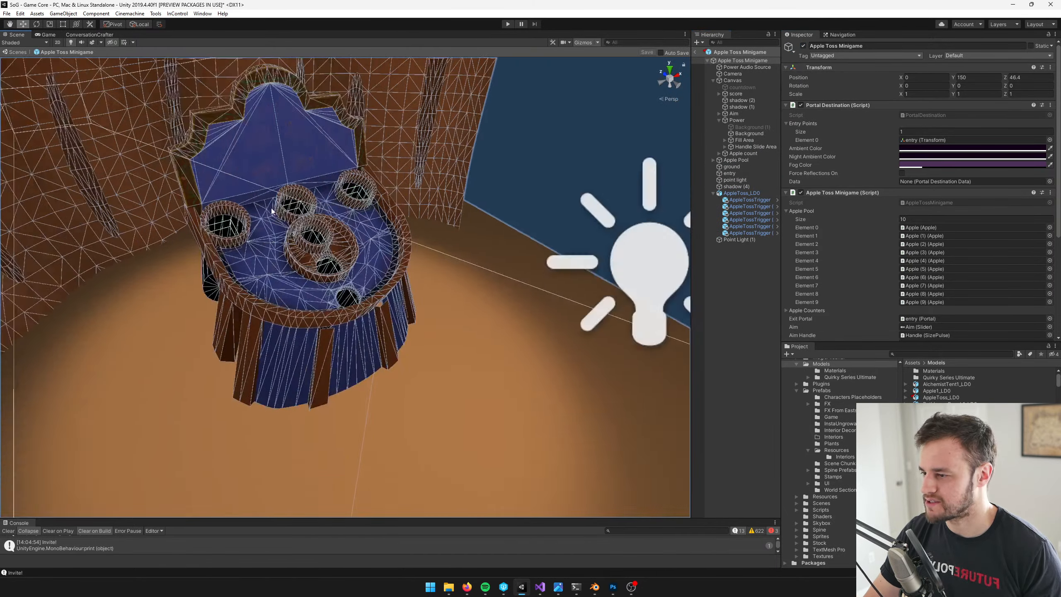
Open the PumpkinFloor material used by the prefab's ground and locate its base texture in the project
scroll(272, 211, down, 5)
click(409, 337)
scroll(418, 324, up, 10)
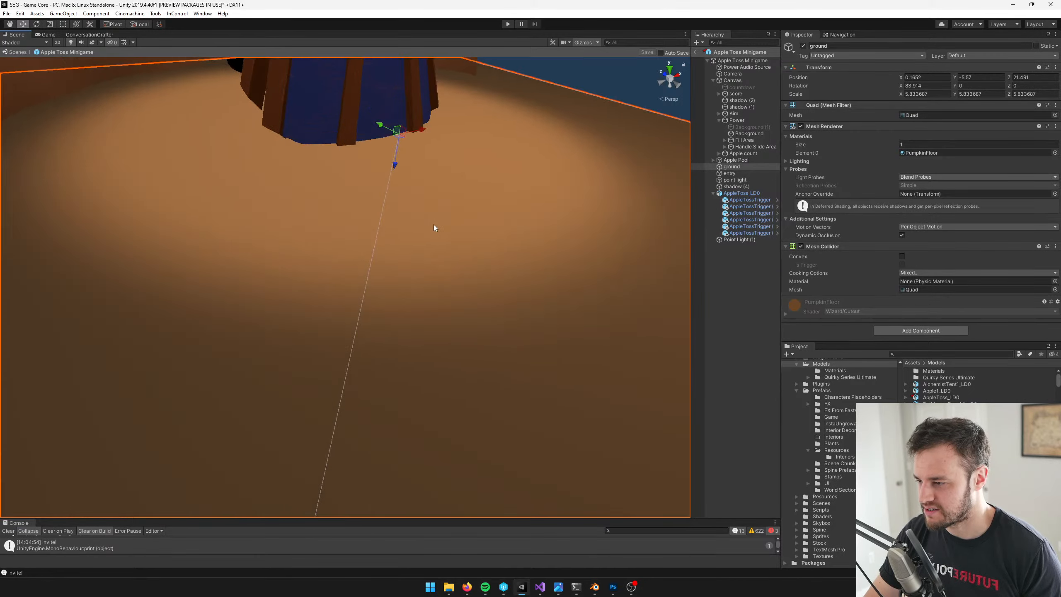
scroll(434, 228, down, 5)
click(932, 153)
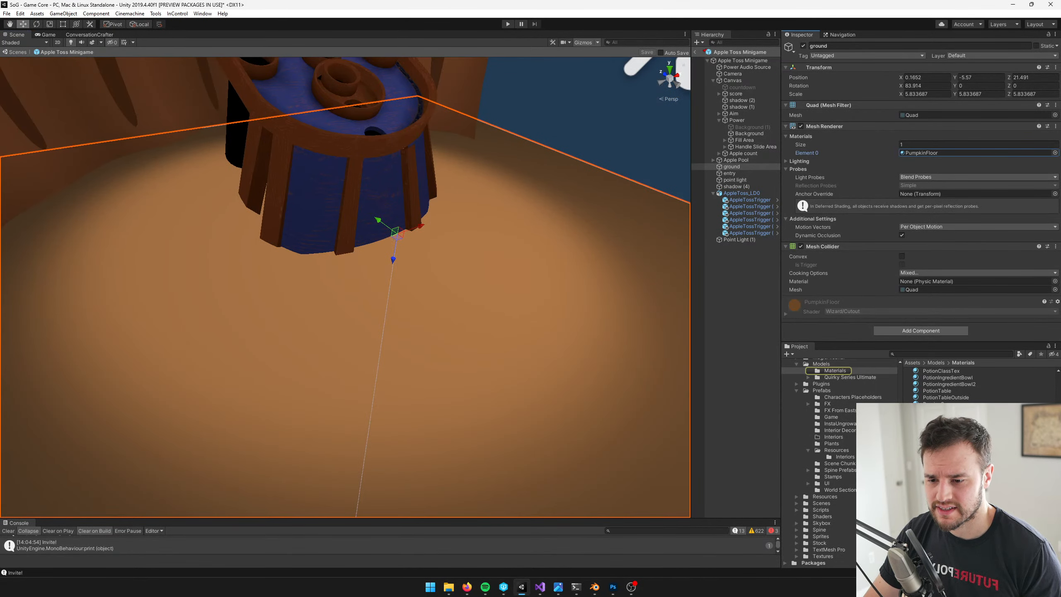
double_click(932, 153)
click(1036, 109)
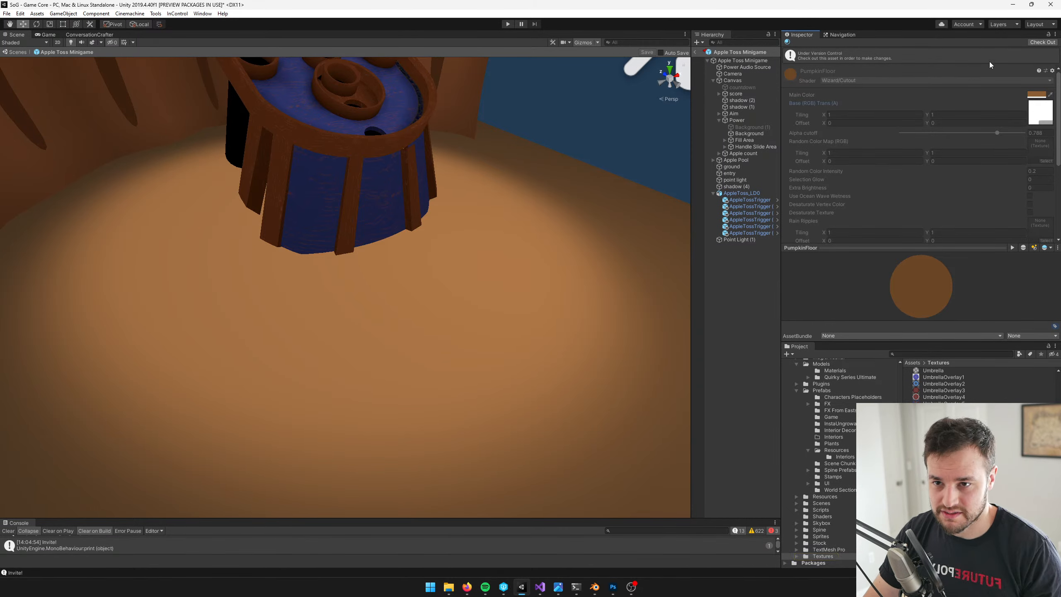
Check out the PumpkinFloor material and search the choices for its base texture for "cobble"
click(1040, 44)
click(1047, 105)
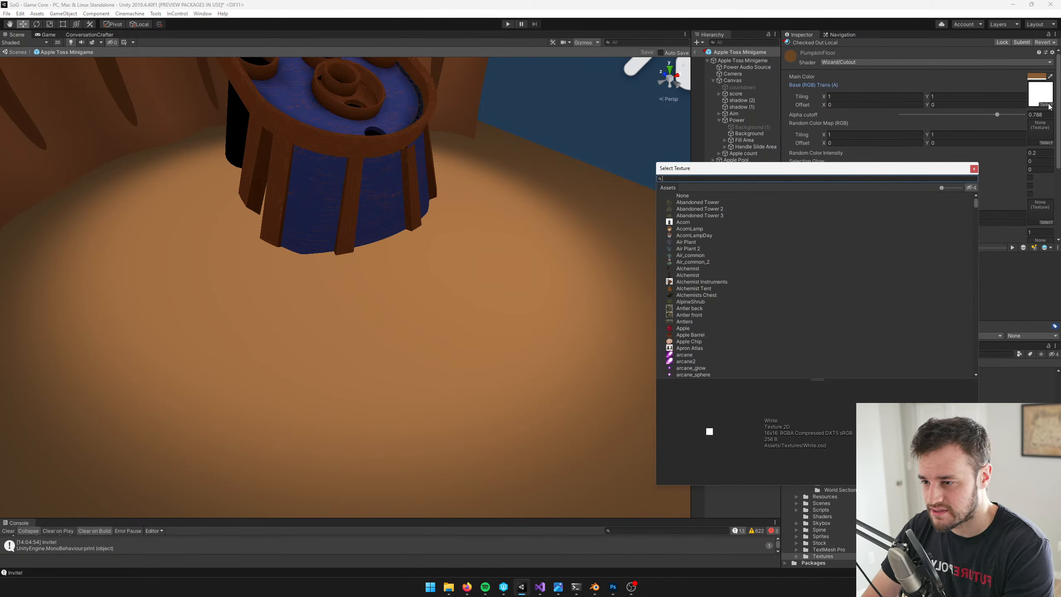
text(cobble)
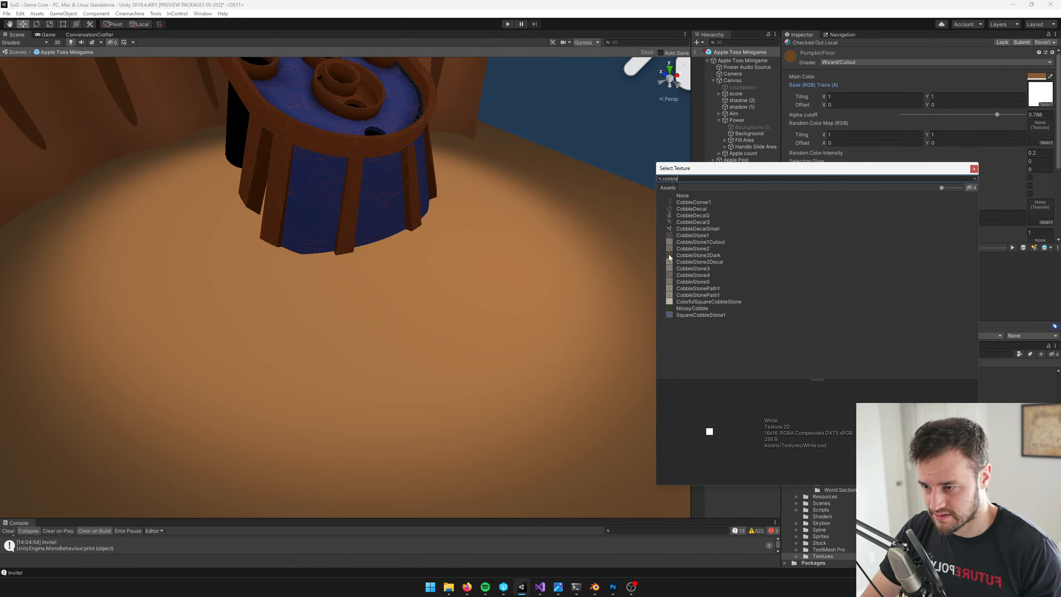
Try the cobble textures, including CobbleStone2, CobbleStone2Dark, CobbleStone4, CobbleStonePath1 and MossyCobble, as the ground's base texture
click(677, 244)
click(679, 255)
click(689, 247)
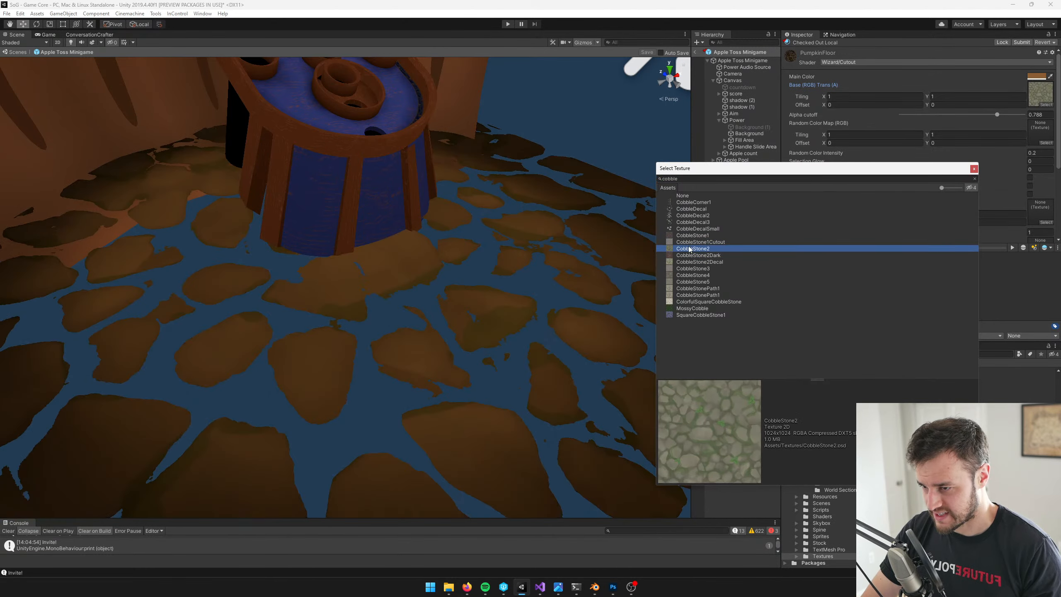
click(688, 255)
click(694, 268)
click(696, 262)
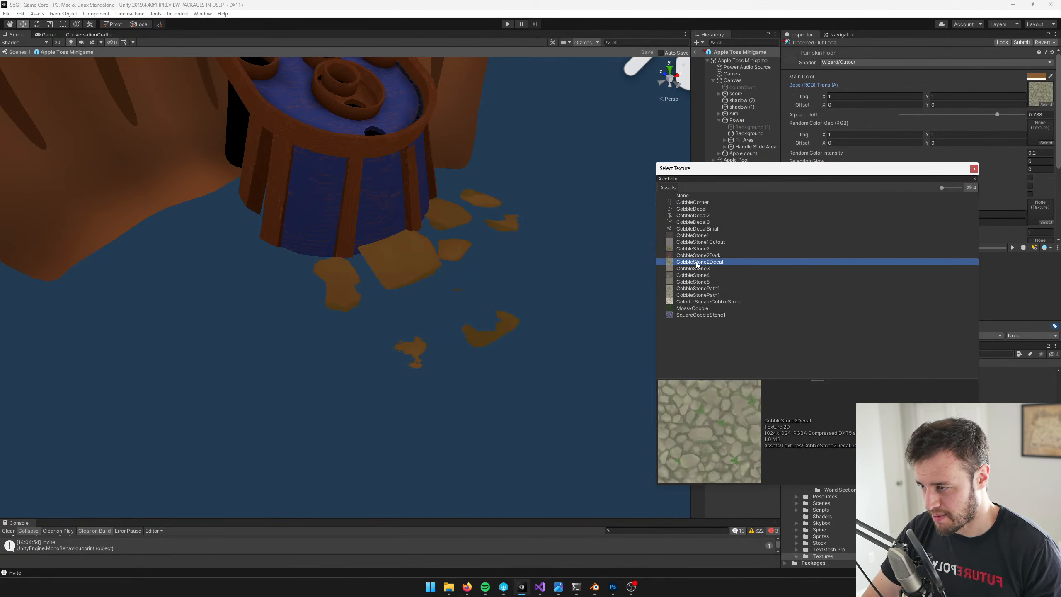
click(694, 270)
click(695, 276)
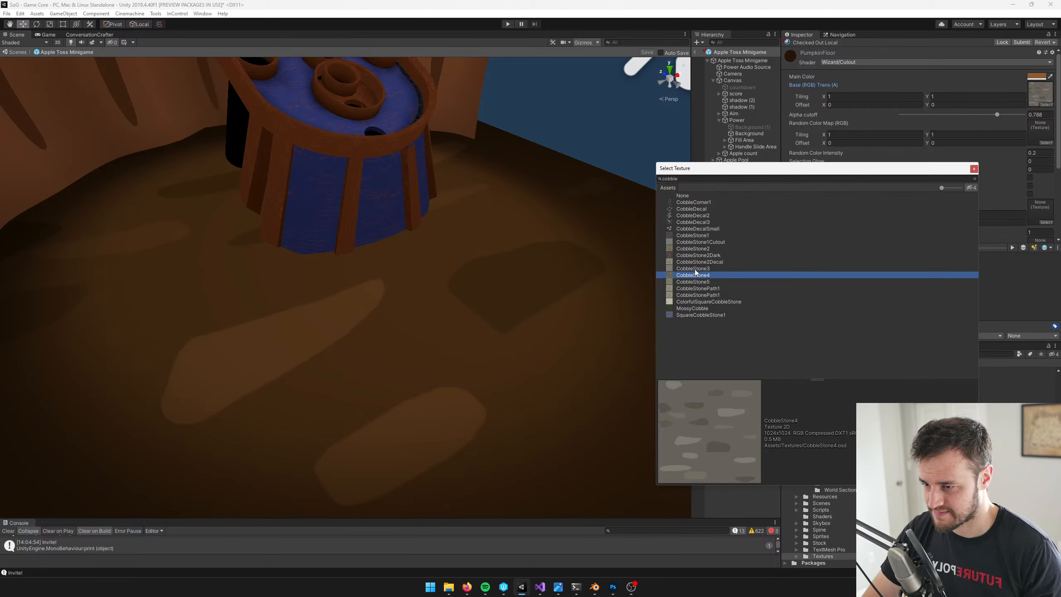
click(694, 268)
click(698, 262)
click(699, 255)
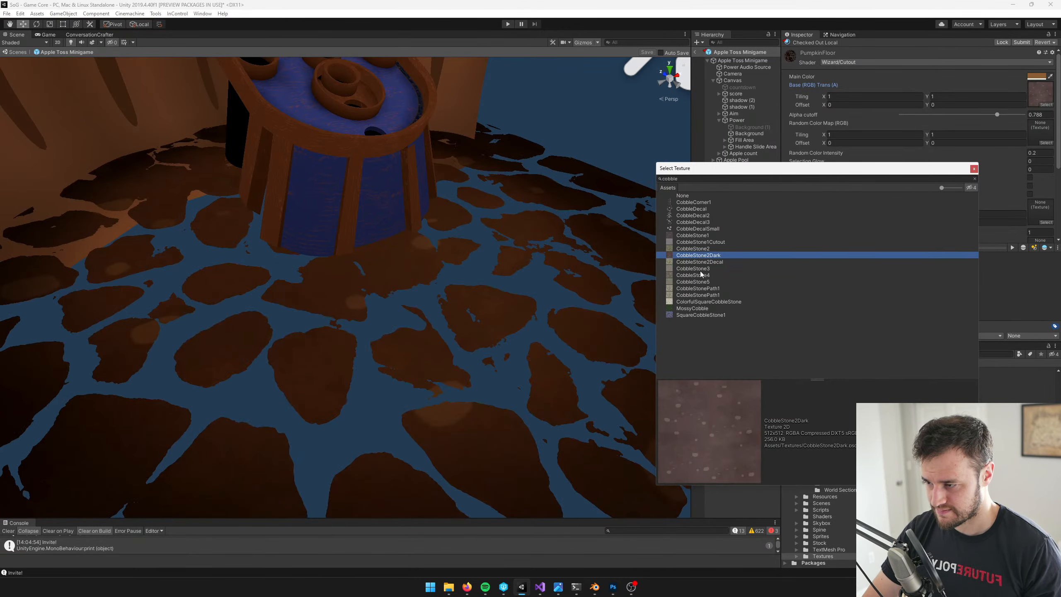
click(696, 276)
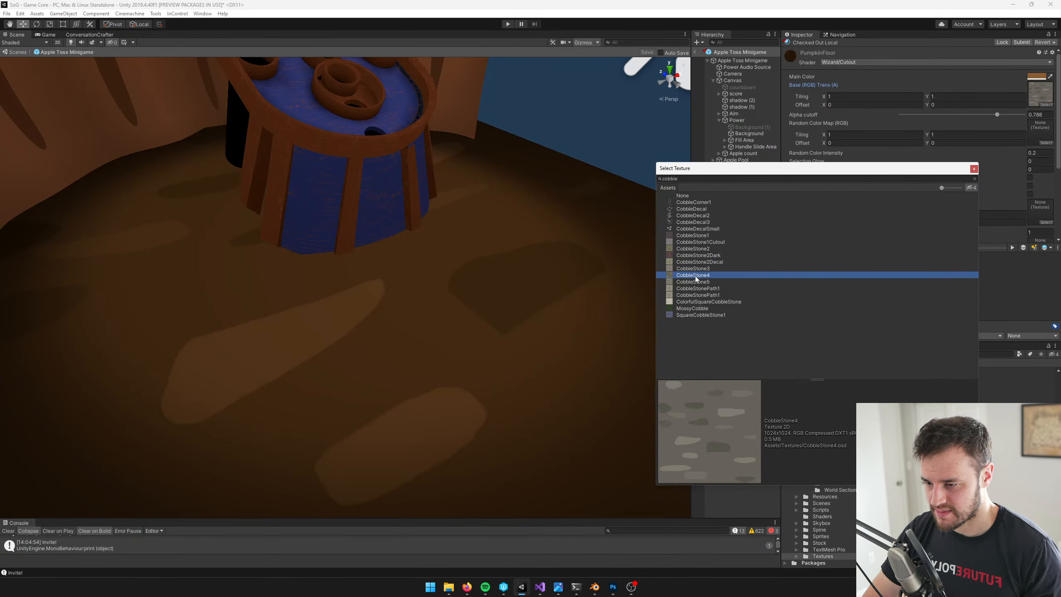
click(690, 288)
click(690, 295)
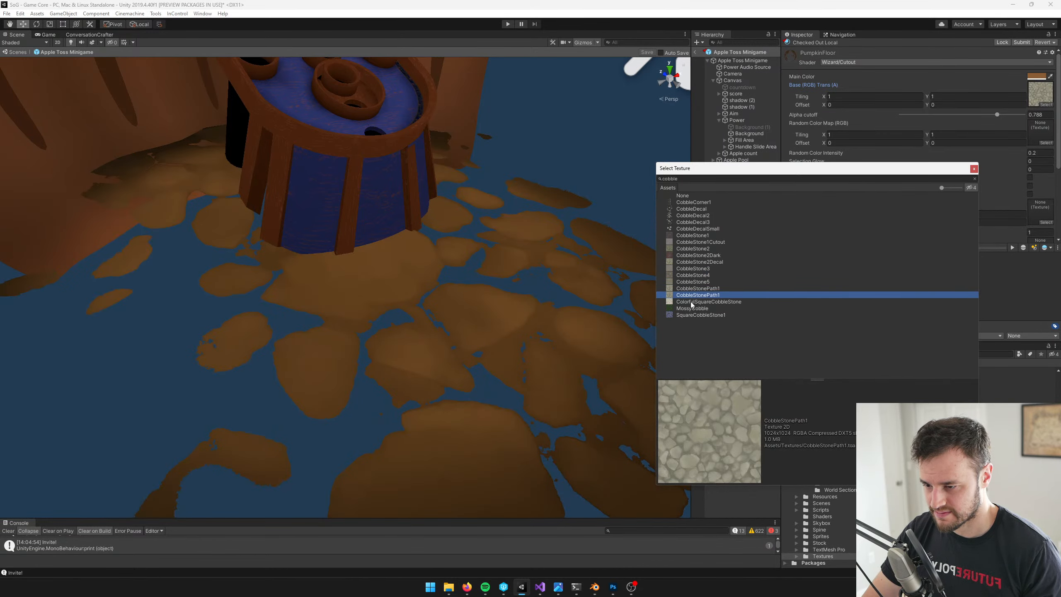
click(694, 315)
click(696, 309)
click(695, 295)
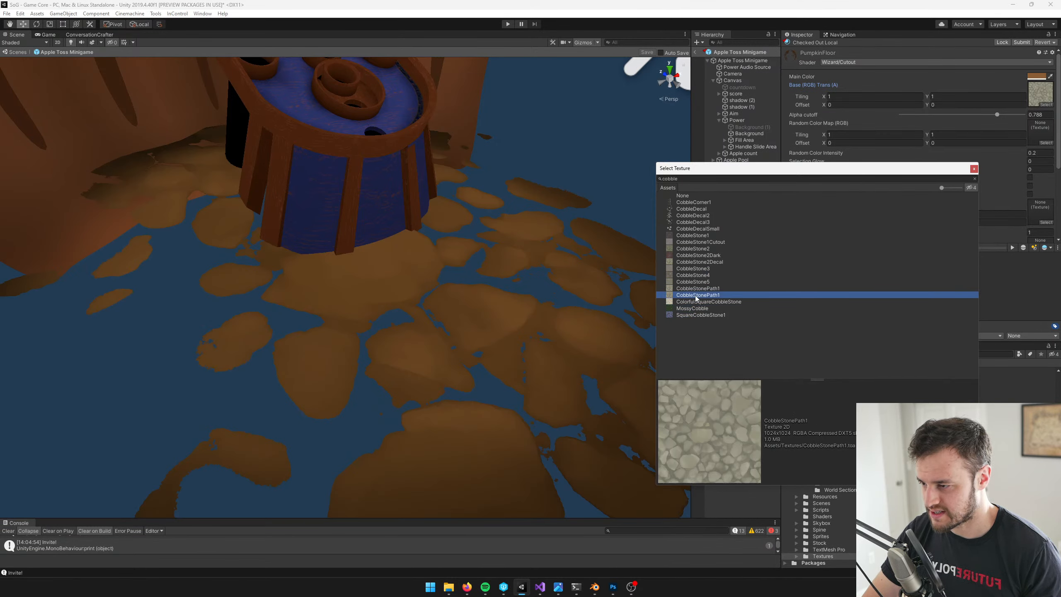
click(695, 309)
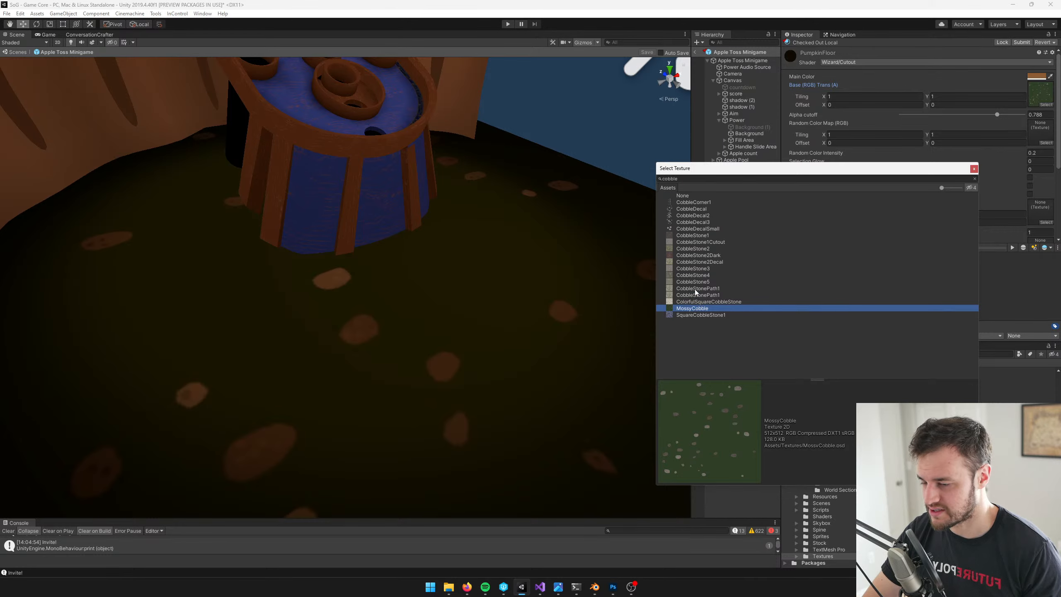
Assign CobbleStone3 as the PumpkinFloor material's base texture
click(695, 289)
click(695, 281)
click(695, 276)
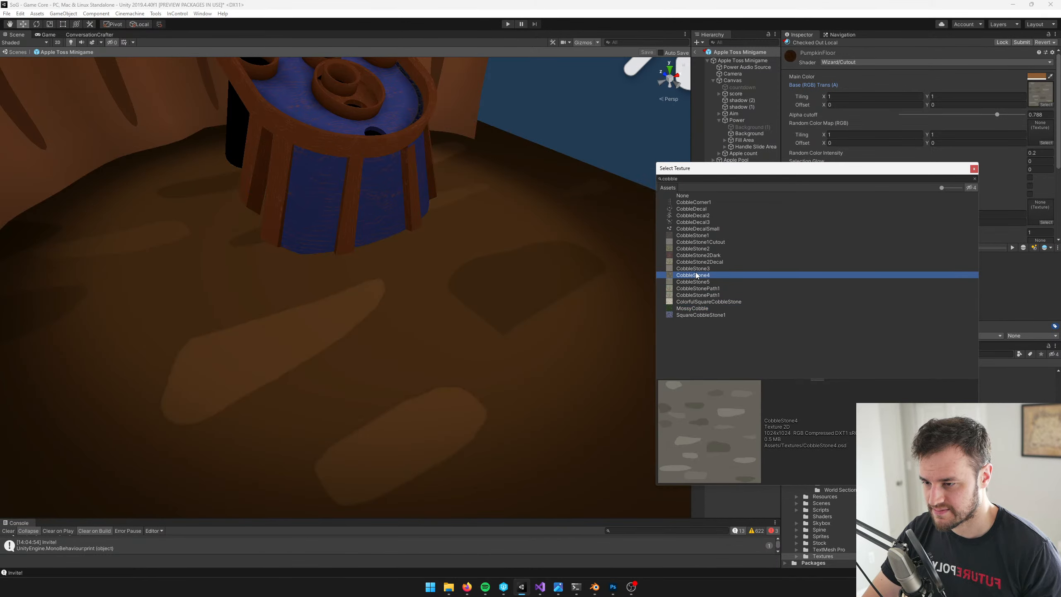
key(Up)
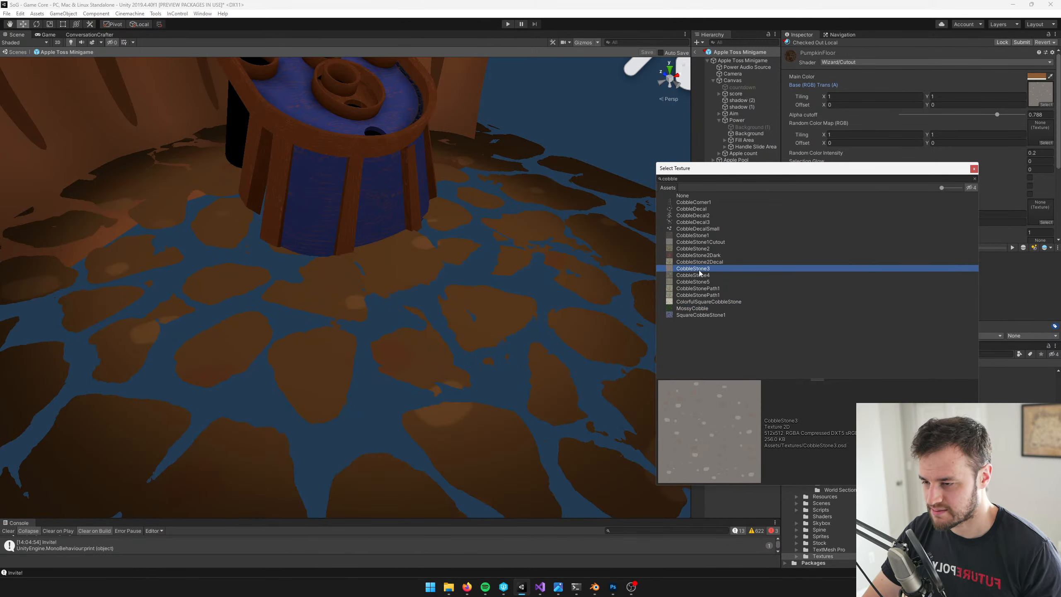
key(Return)
Lower the PumpkinFloor alpha cutoff to about 0.271 and set its base texture tiling to 2 in both X and Y
drag(997, 117, 952, 122)
right_drag(533, 171, 425, 152)
key(s)
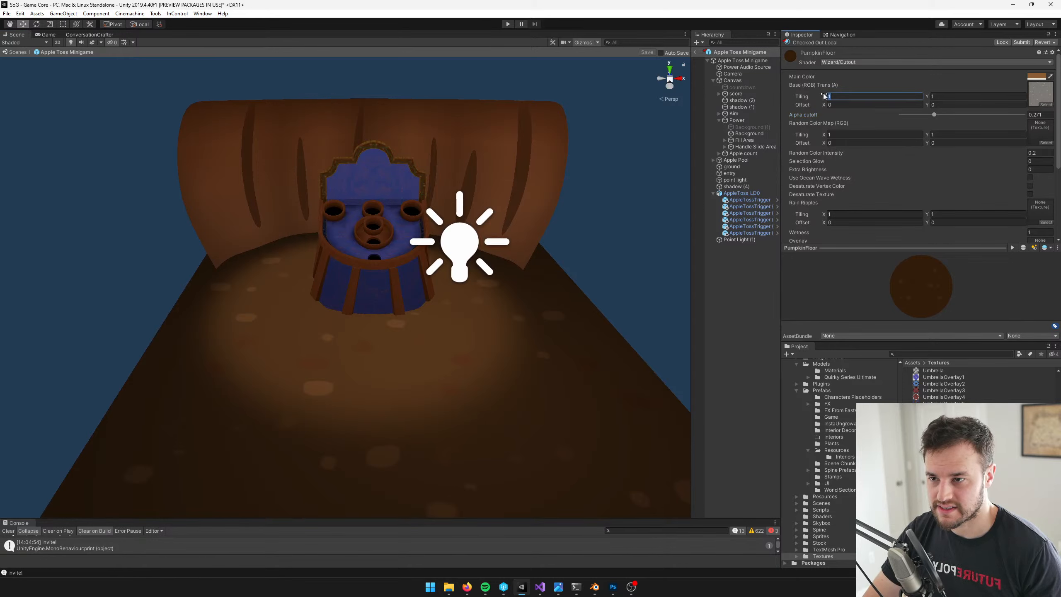
text(2)
key(Tab)
text(2)
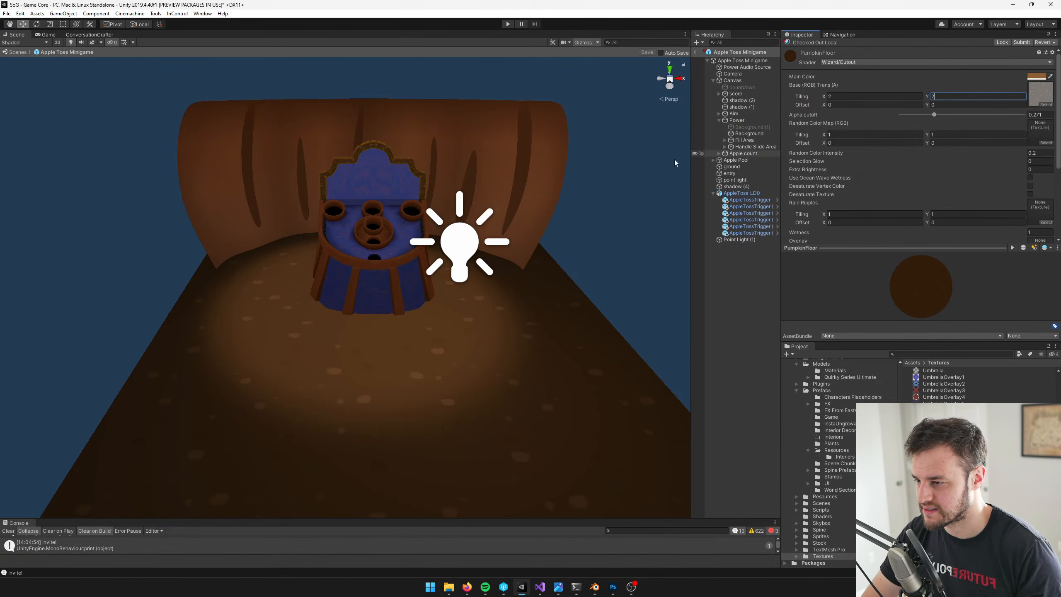
Inspect the tiled ground around the apple toss stand up close in the Scene view and through the game camera
right_drag(466, 168, 458, 159)
key(w)
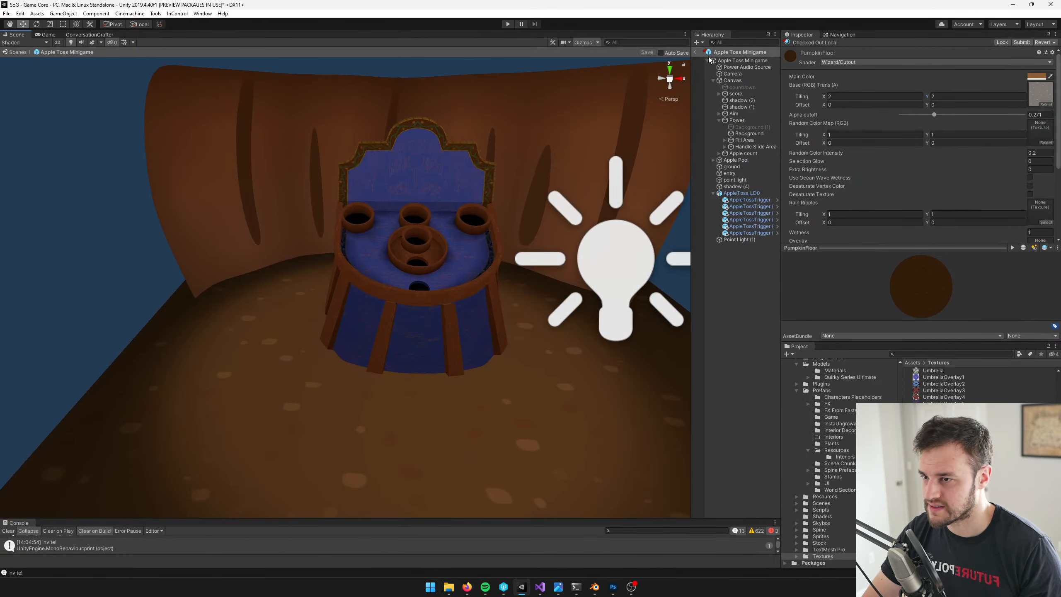
click(52, 36)
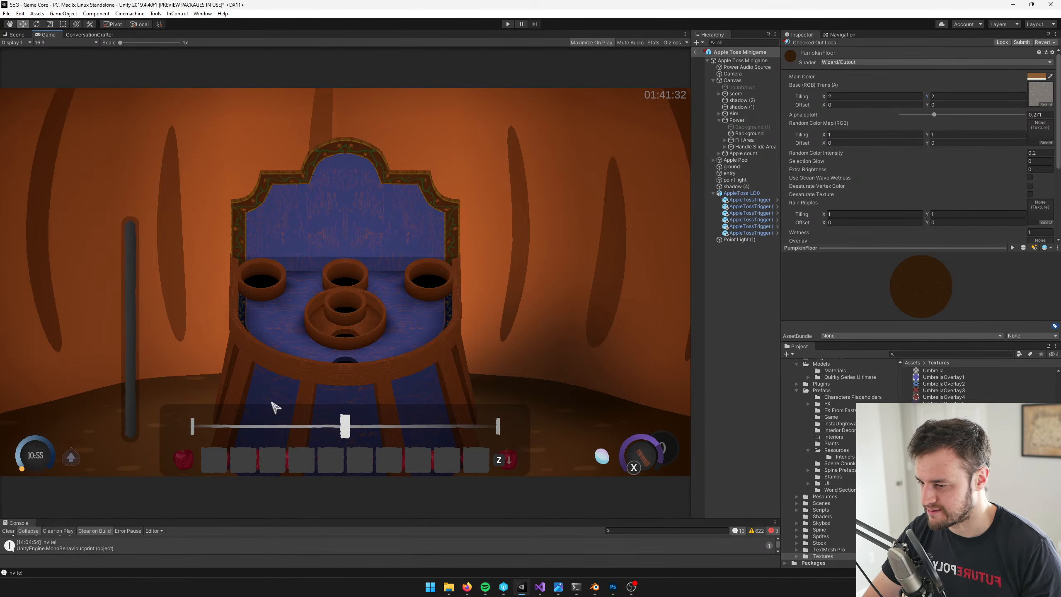
click(16, 37)
right_drag(393, 212, 461, 249)
middle_drag(462, 249, 452, 409)
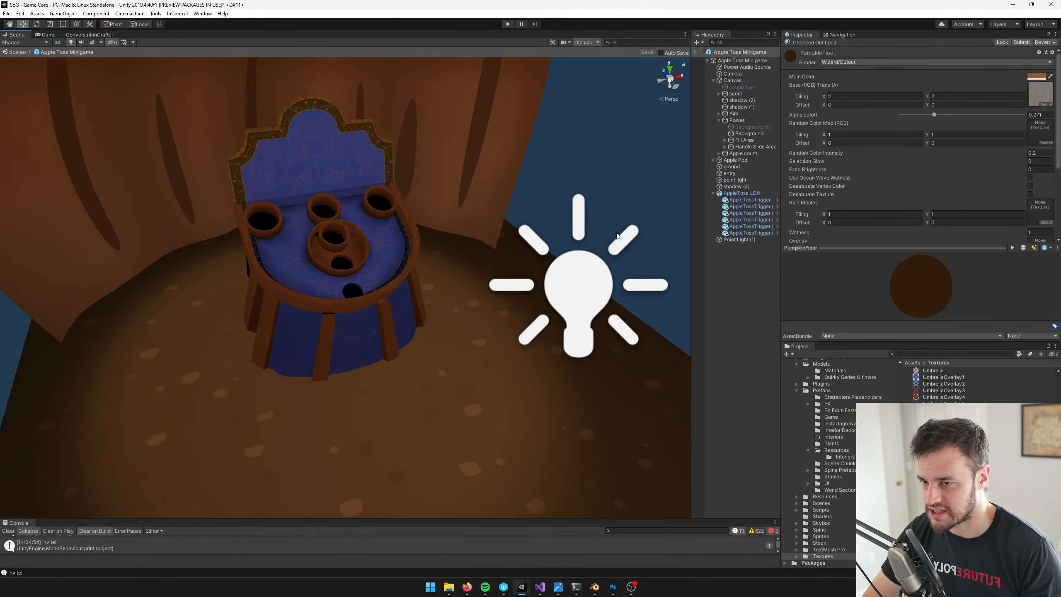
click(927, 98)
text(3)
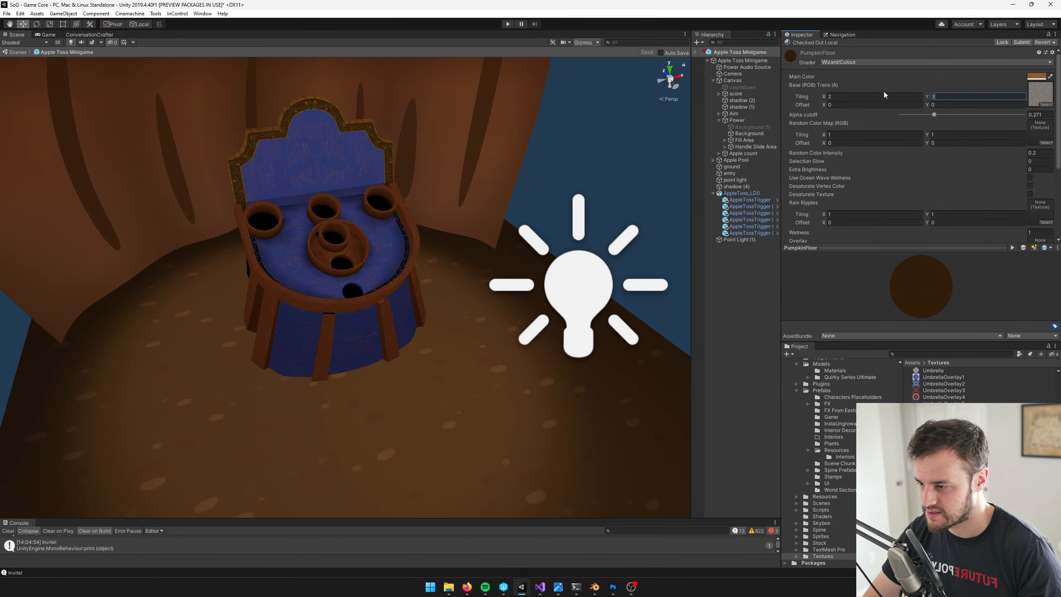
key(ctrl+z)
Set the base texture's X tiling to 3 and check the ground through the game camera
drag(872, 98, 778, 91)
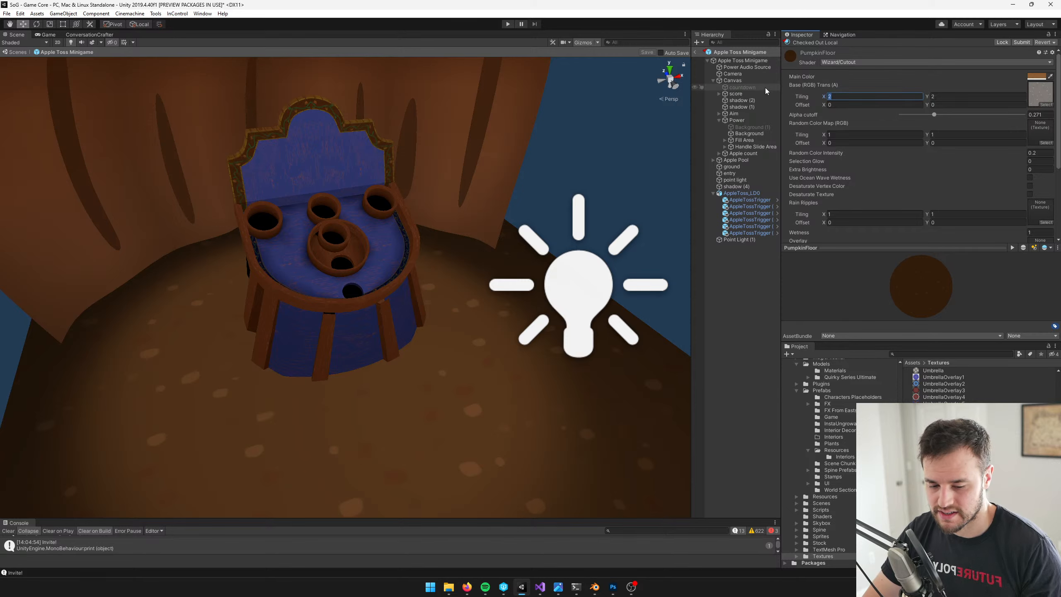
text(3)
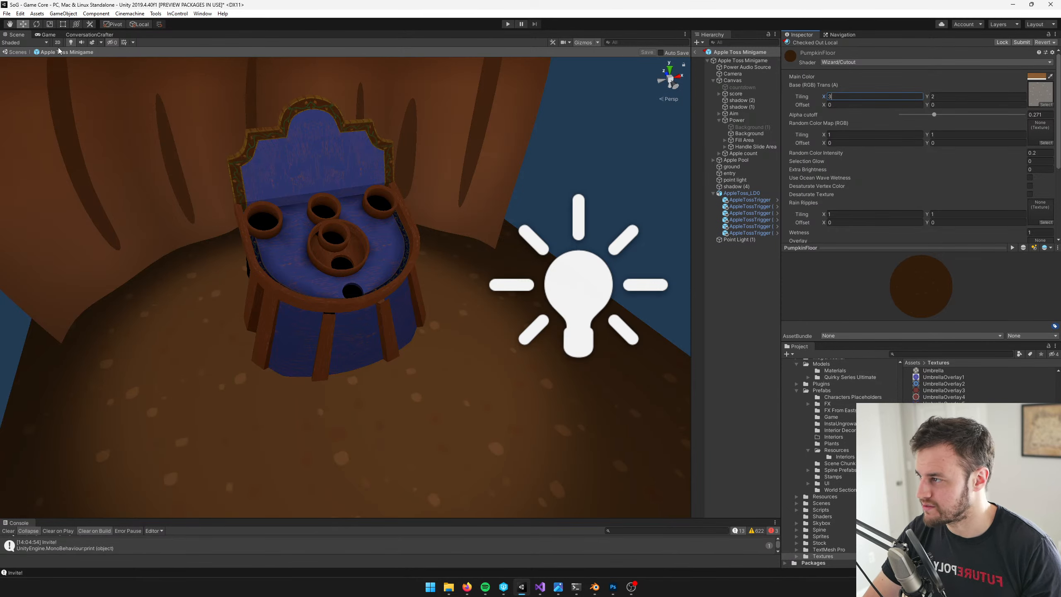
click(46, 35)
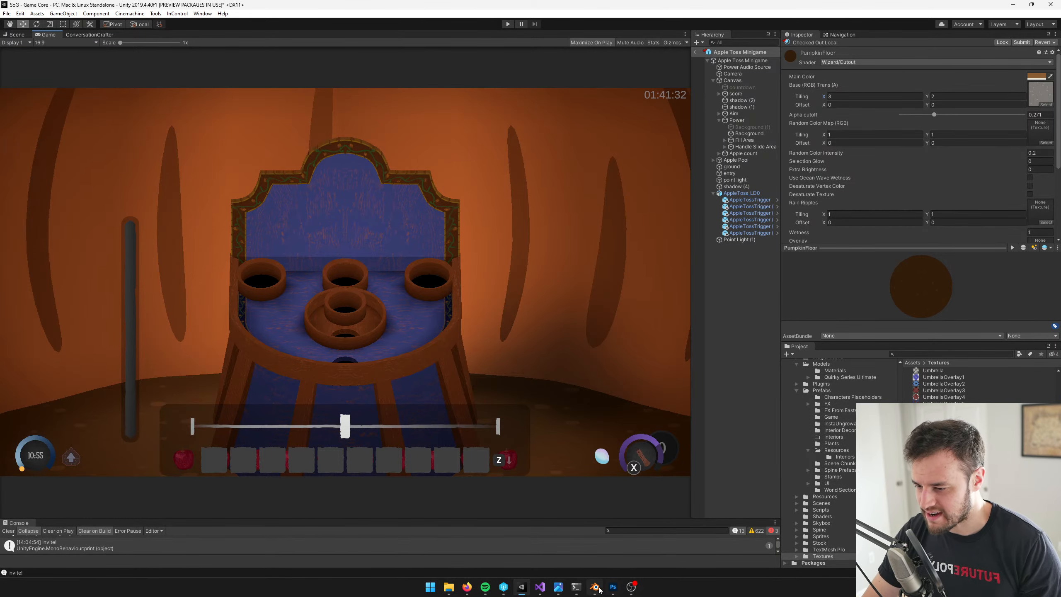
Open the concept picture image.png and compare it with the minigame's current look in the Game view
click(557, 587)
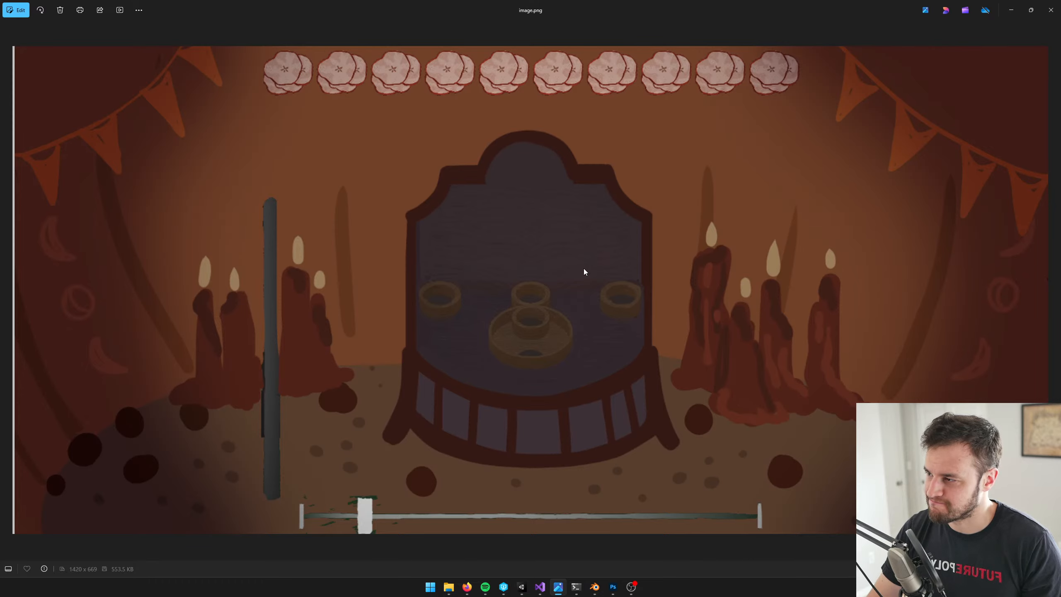
key(alt+Tab)
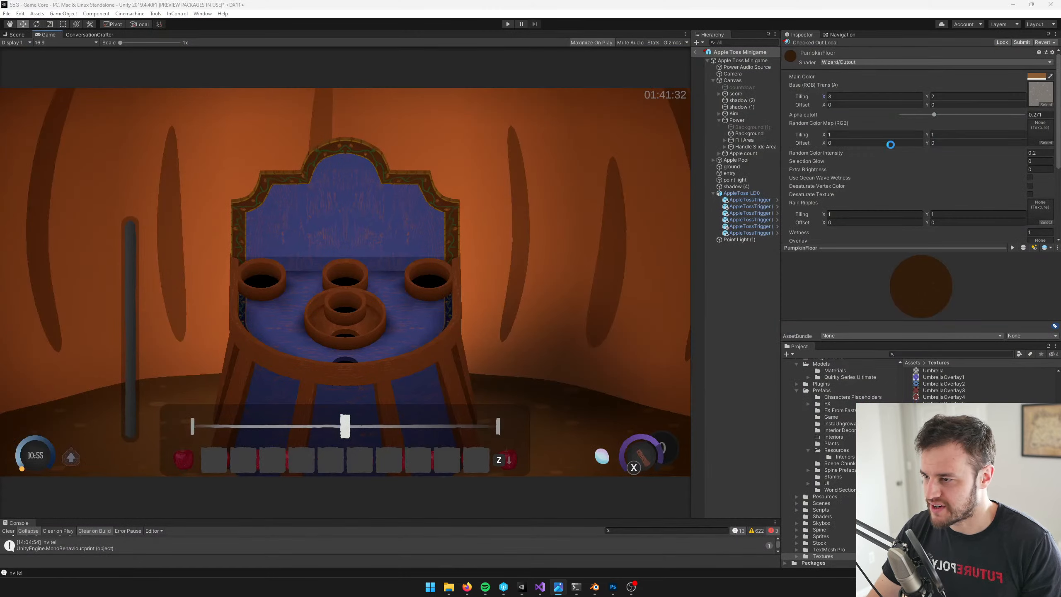
key(alt+Tab)
key(alt+Tab)
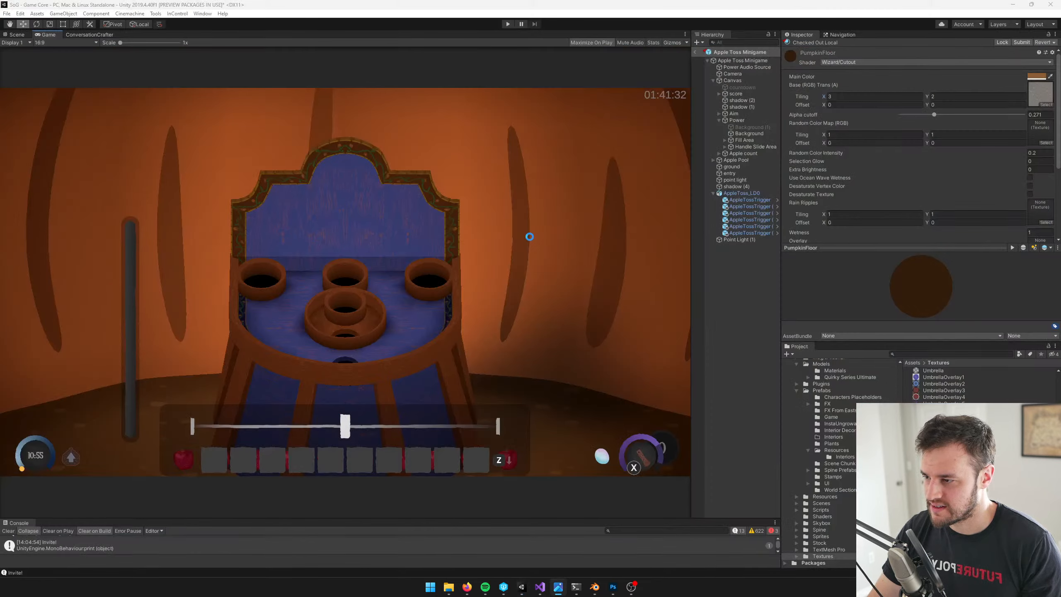
key(alt+Tab)
key(alt+Tab)
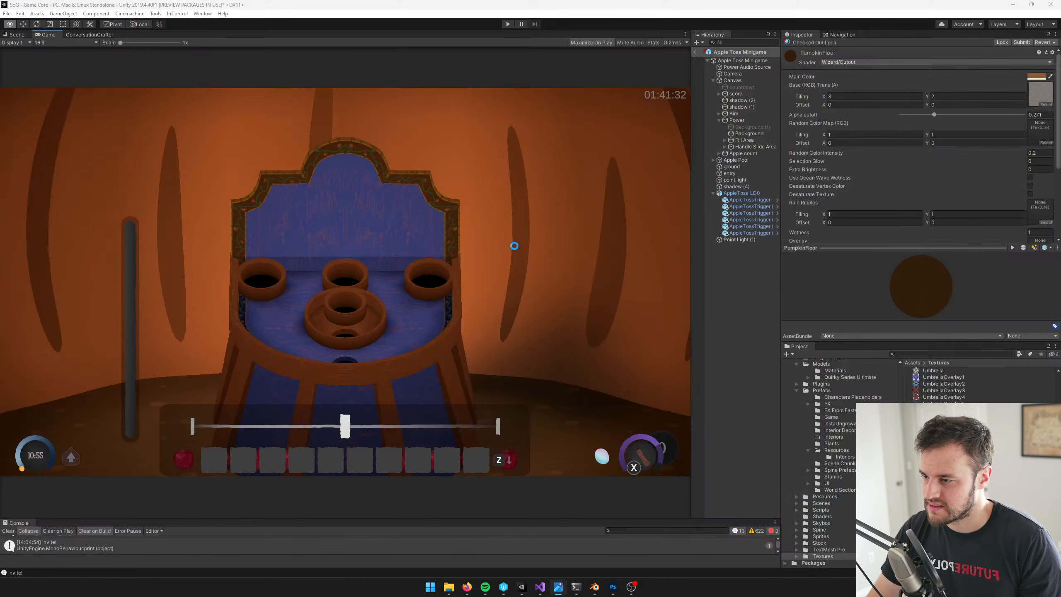
Examine the Apple Toss Minigame root object's ambient and fog color settings and compare the scene with the concept picture again
click(743, 59)
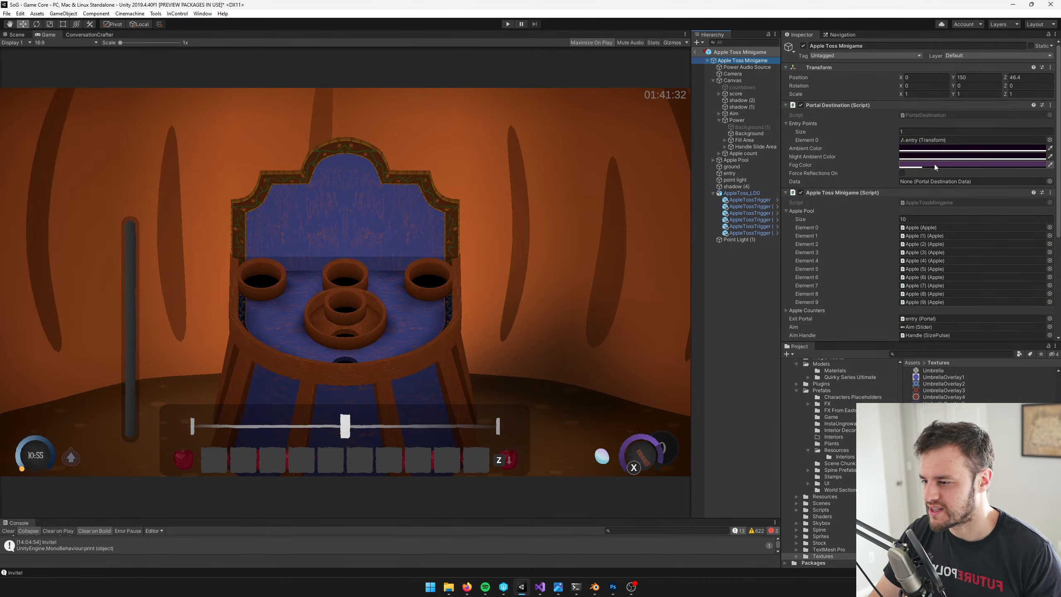
key(alt+Tab)
key(alt+Tab)
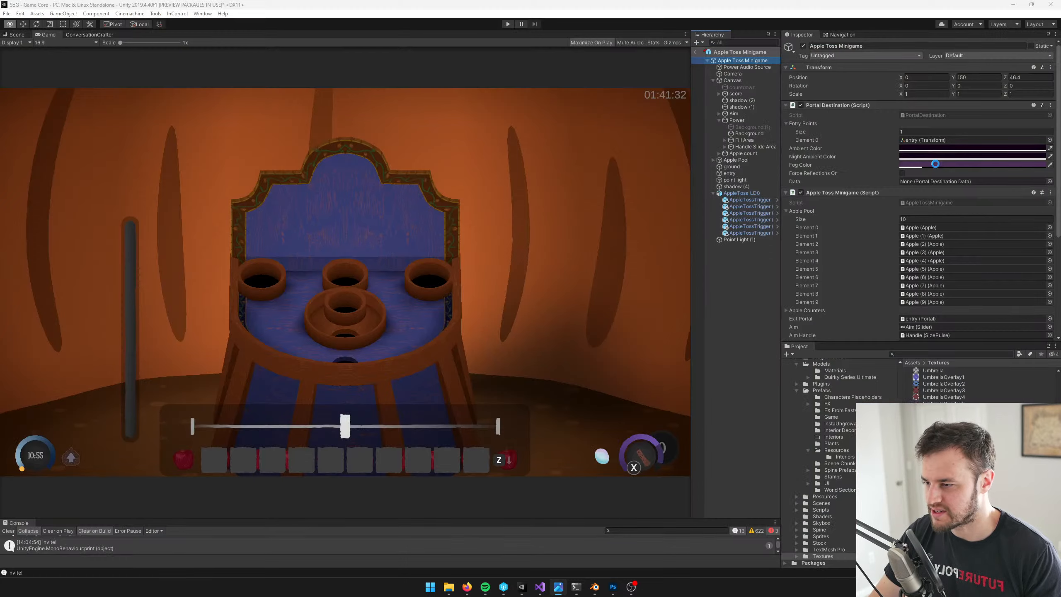
key(alt+Tab)
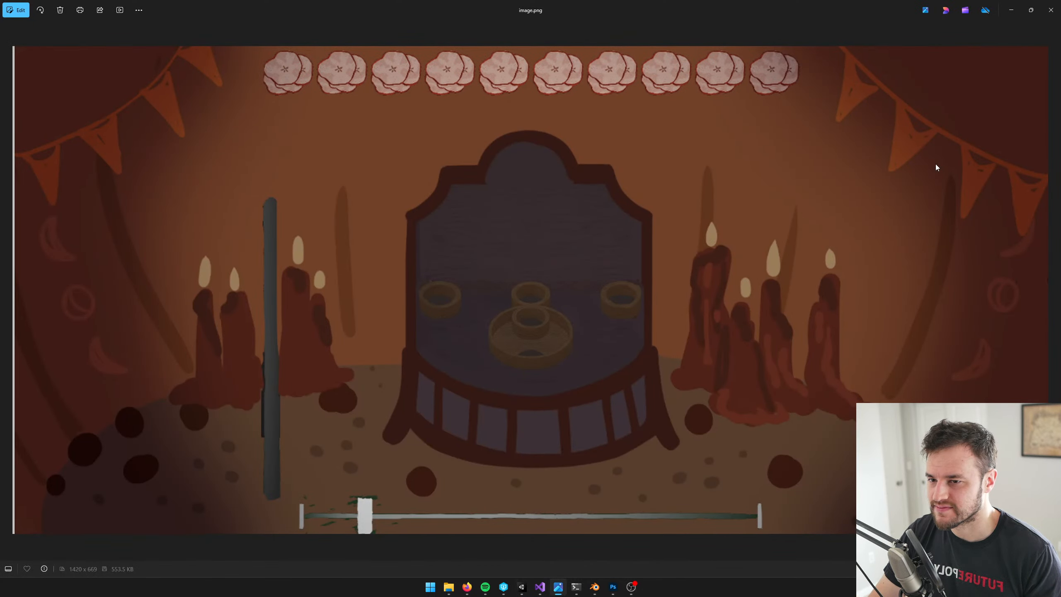
key(alt+Tab)
Select the minigame's Canvas and search the project assets for "gradient"
click(732, 82)
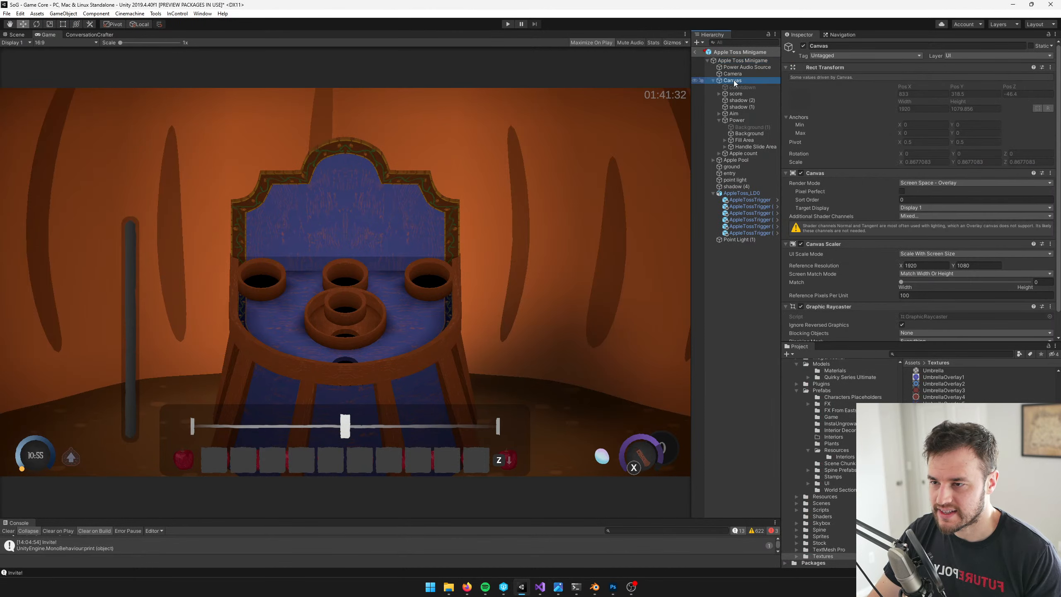
click(938, 353)
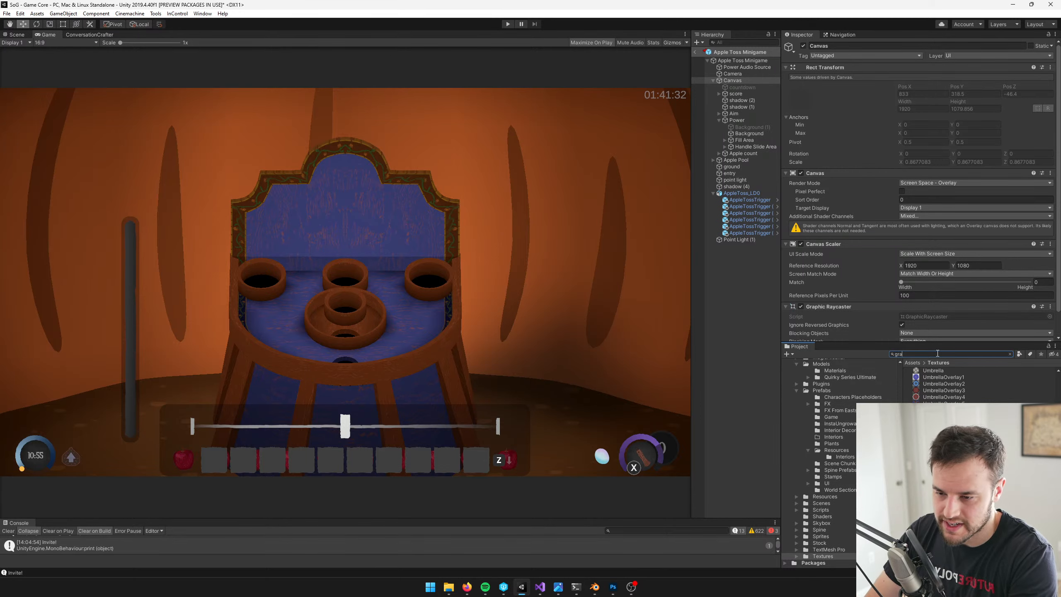
text(gradient)
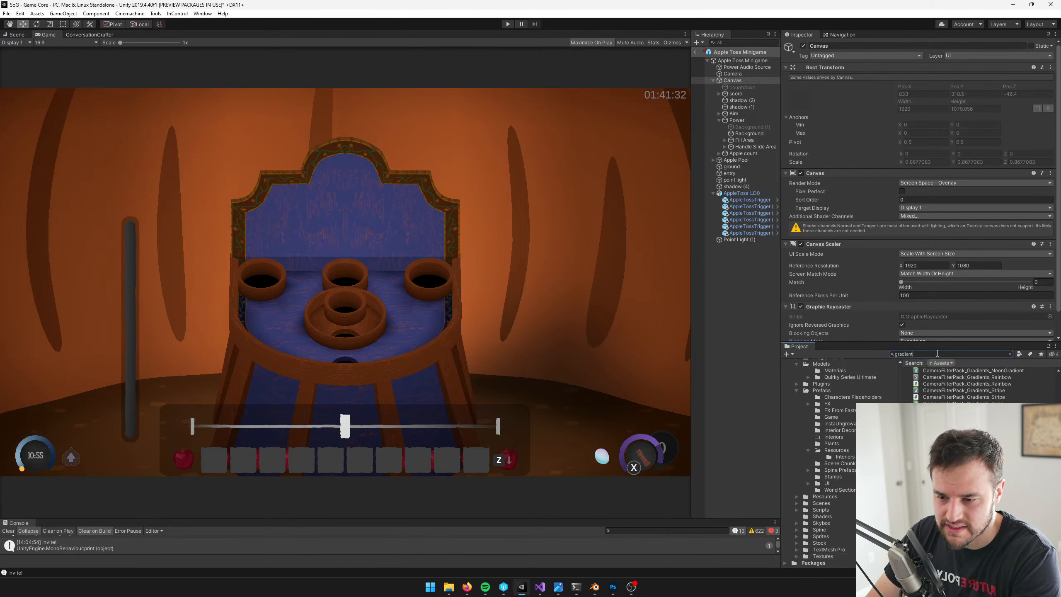
Preview the gradient textures found in the project one after another, from gradientBg through RadialGradientBW and squareGradientShadowFade to gradient1
click(936, 450)
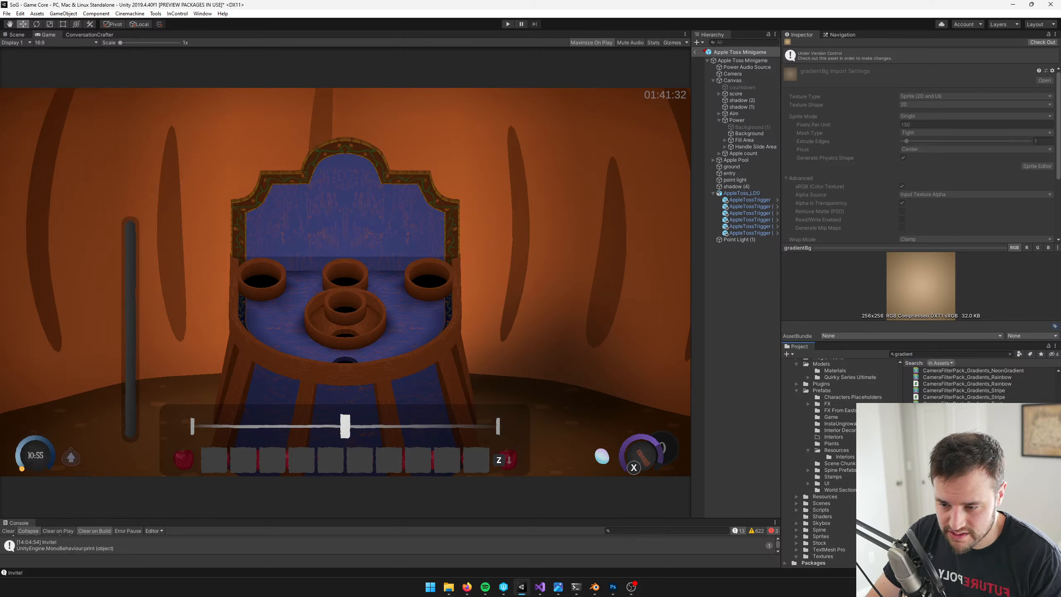
key(Down)
key(Down)
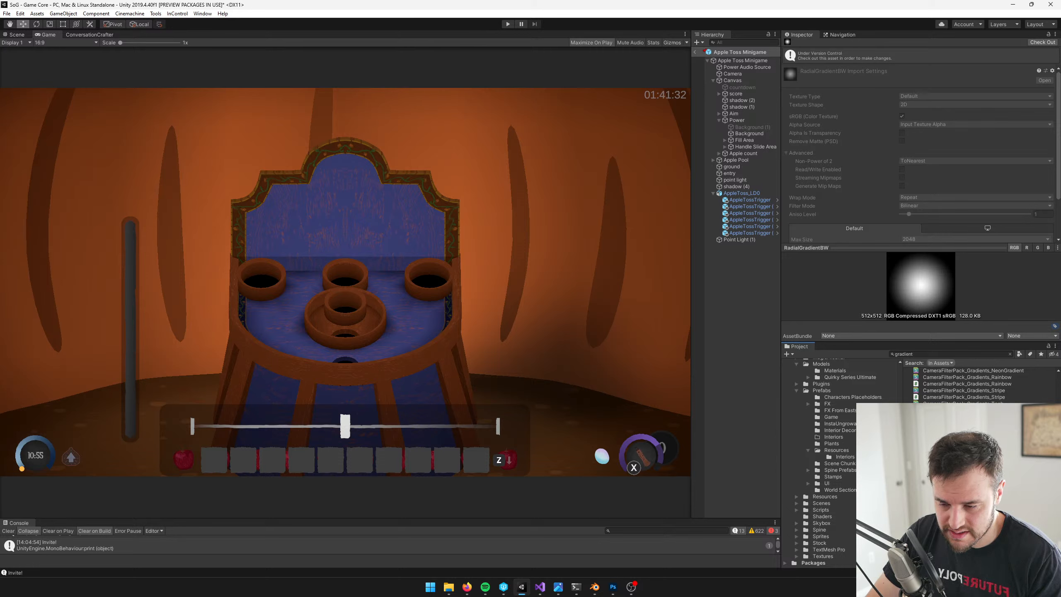
key(Down)
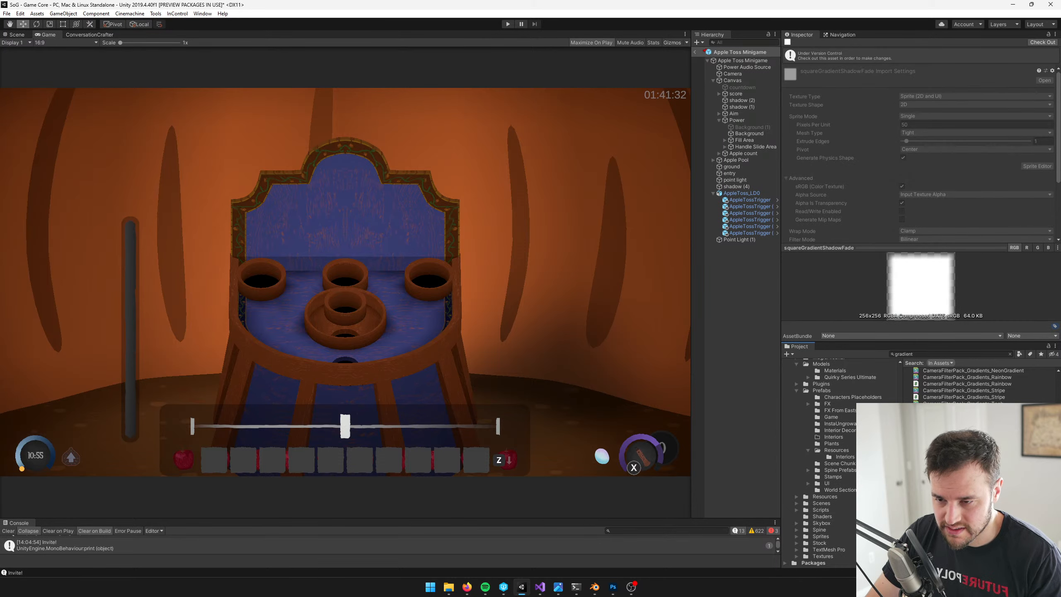
key(Down)
key(Down)
key(Down)
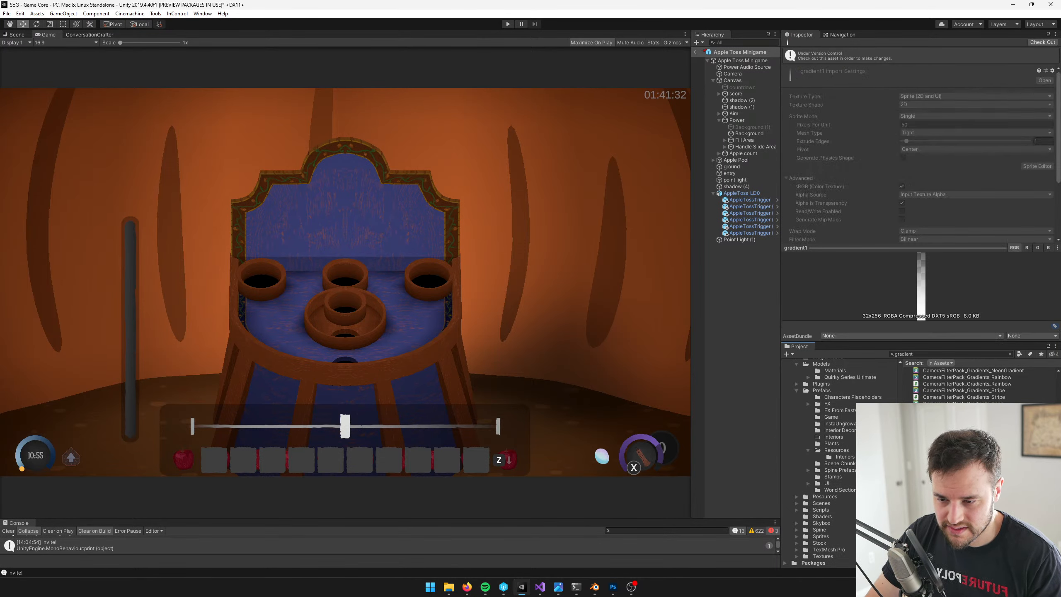
key(Down)
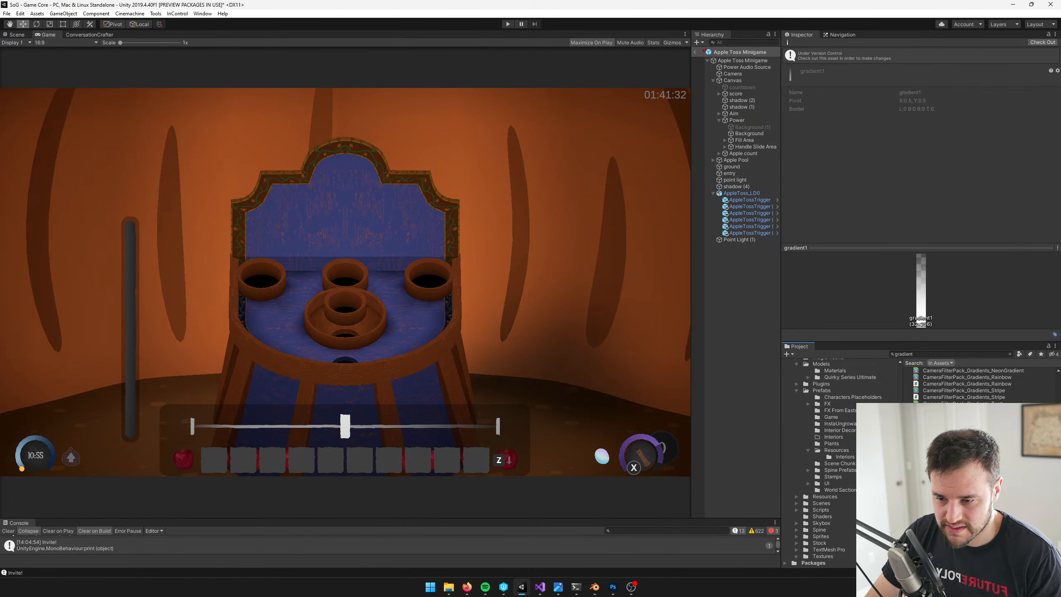
click(734, 61)
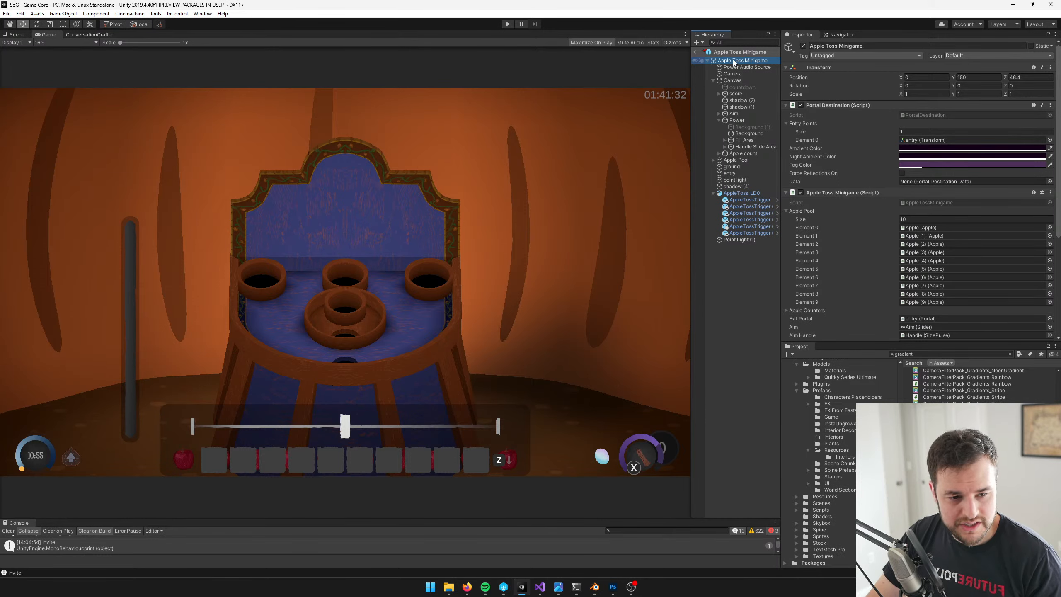
right_click(733, 61)
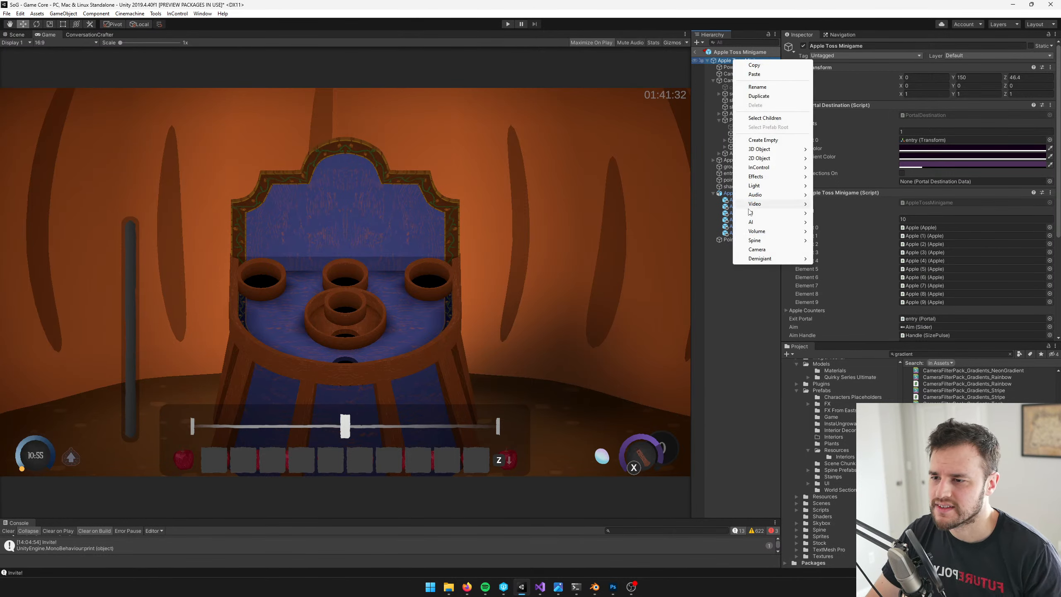
mouse_move(756, 214)
click(833, 231)
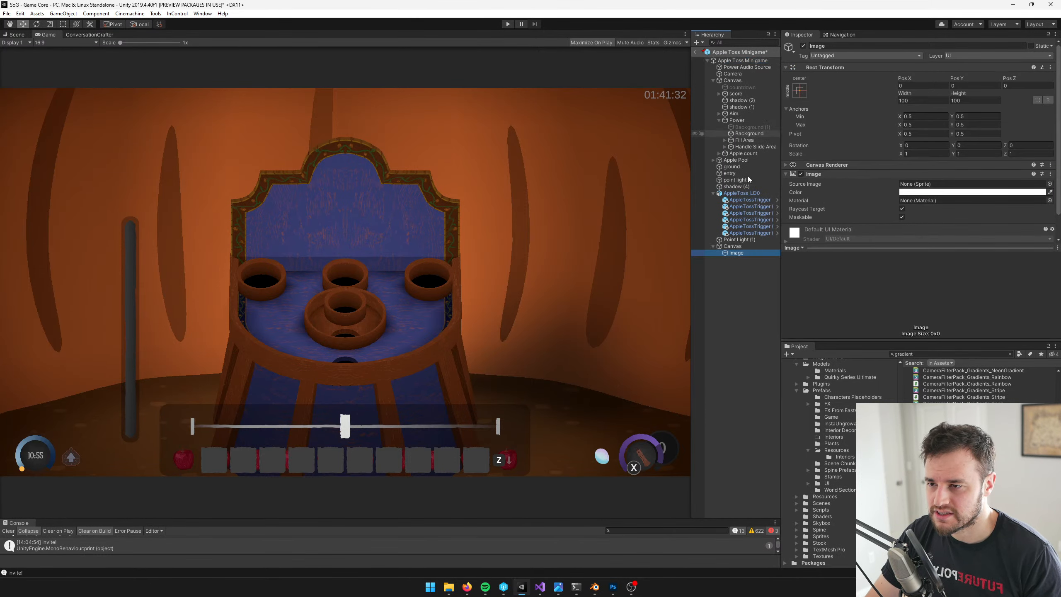
key(ctrl+z)
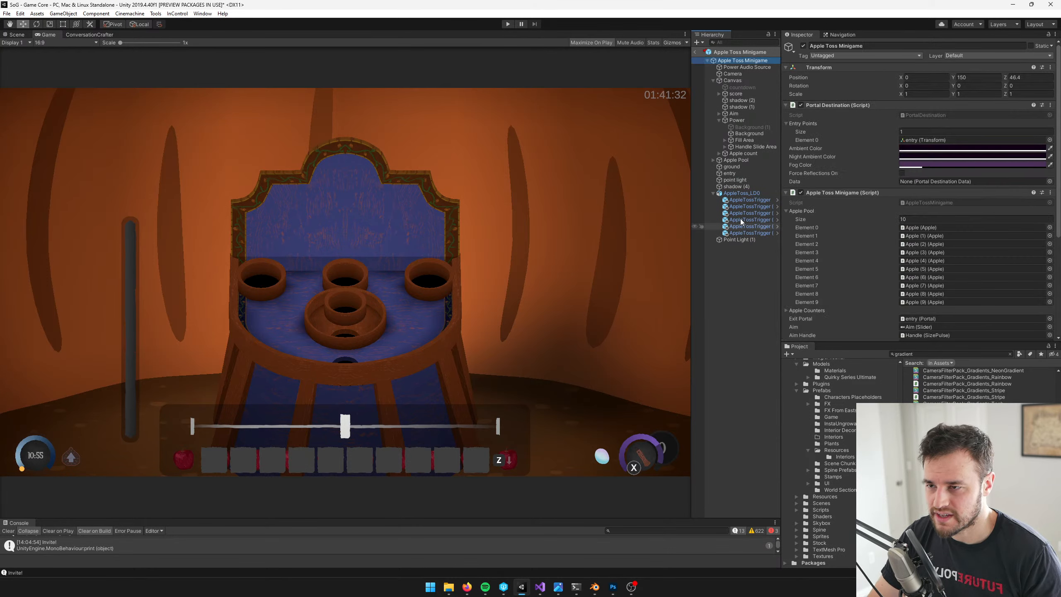
Add a UI Image as a child of the minigame's existing Canvas
right_click(735, 81)
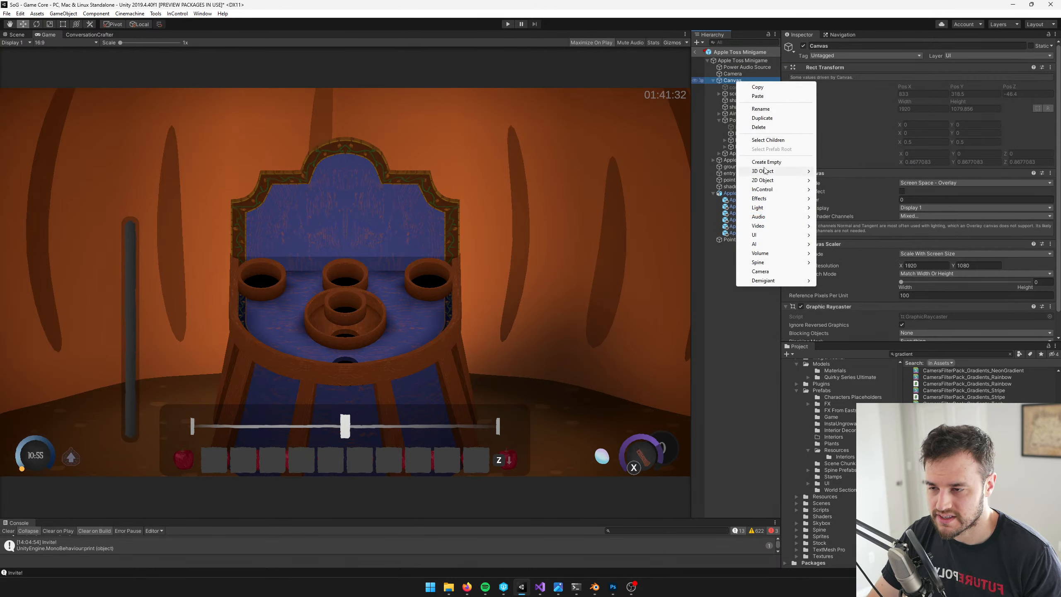
mouse_move(757, 235)
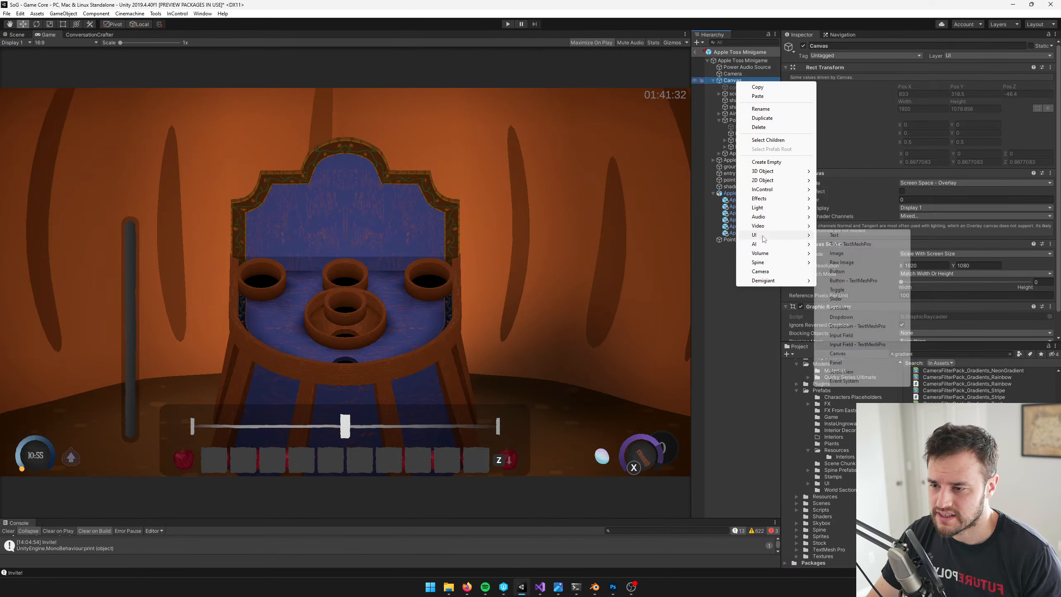
click(852, 246)
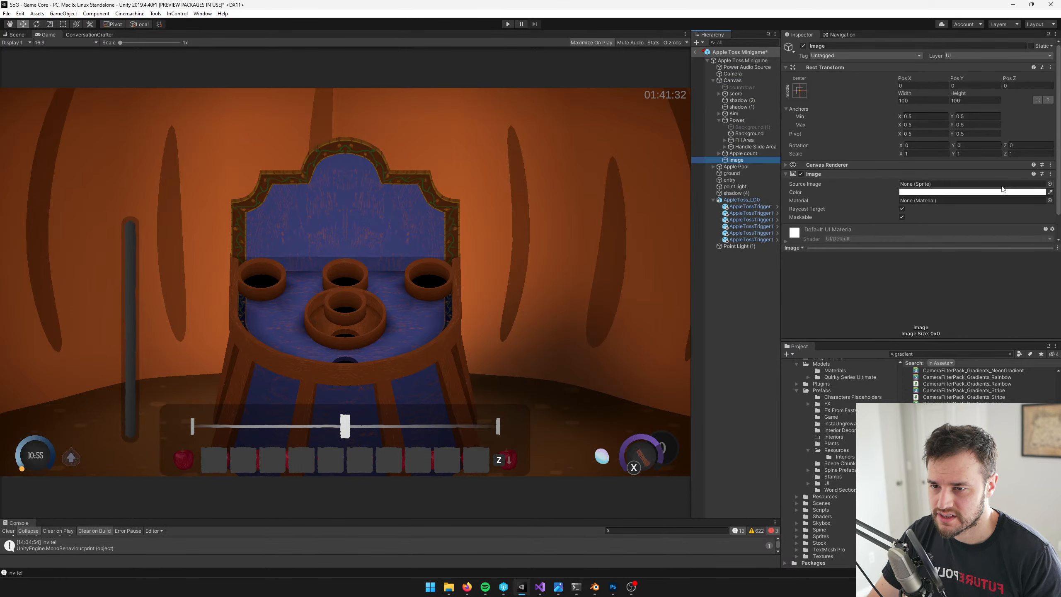
Compare the available gradient sprites and assign gradient1 as the new image's source sprite
click(1049, 184)
text(gradi)
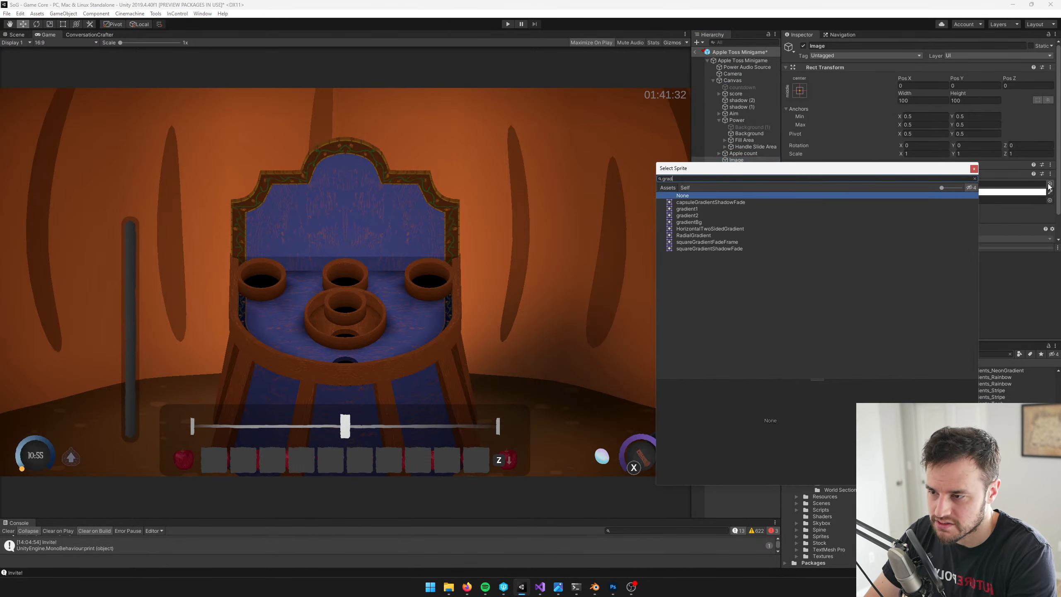
click(696, 209)
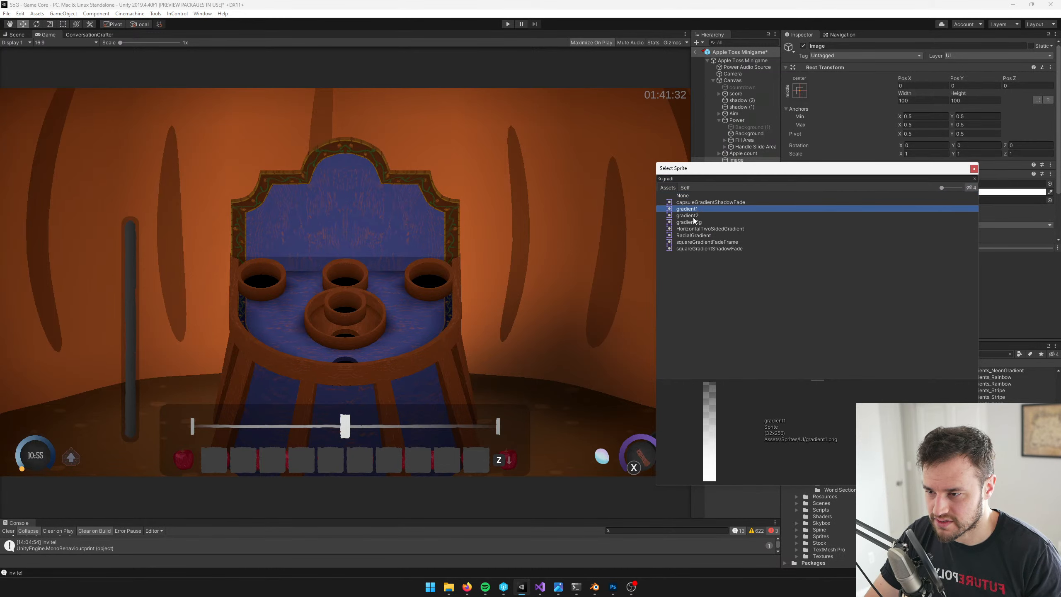
click(694, 218)
click(695, 210)
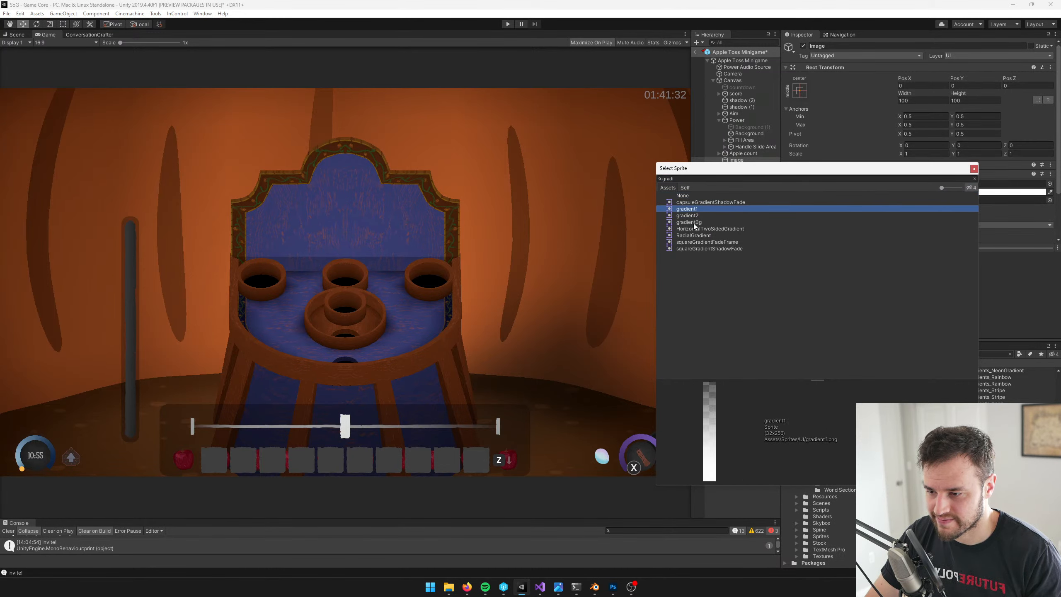
click(694, 222)
click(693, 211)
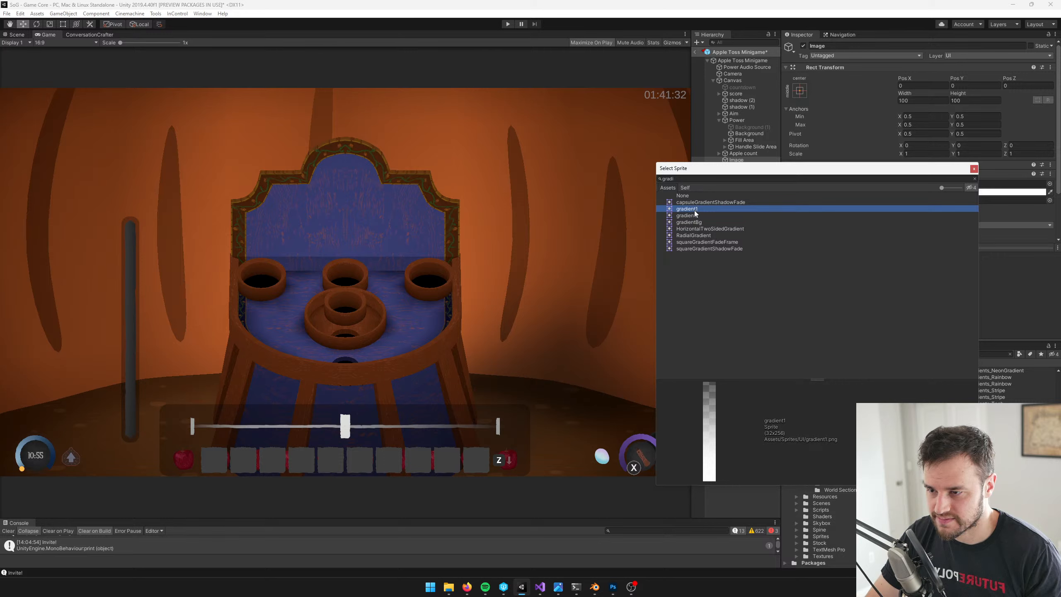
click(694, 229)
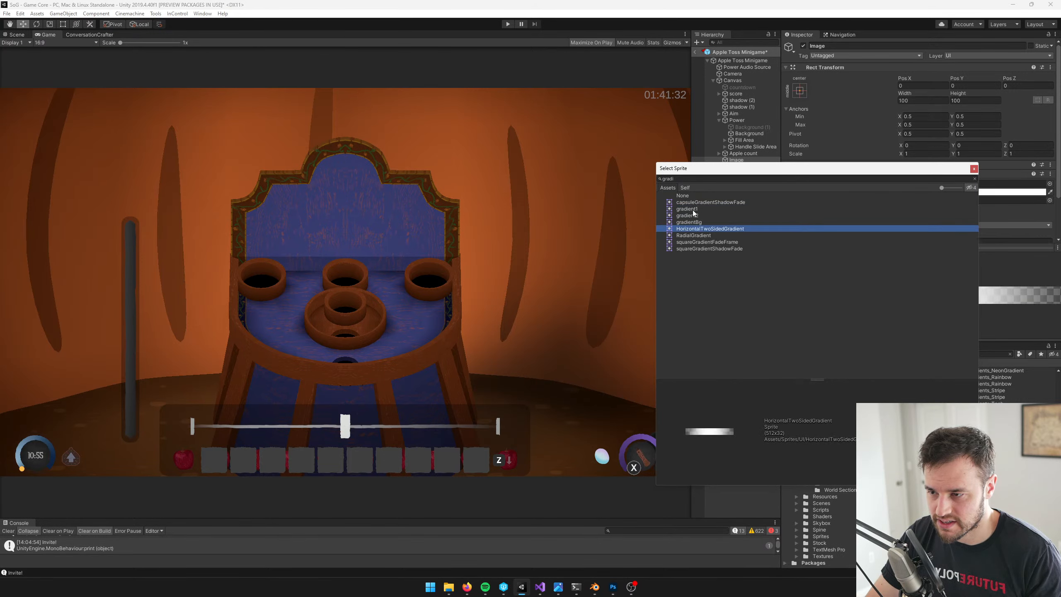
click(694, 210)
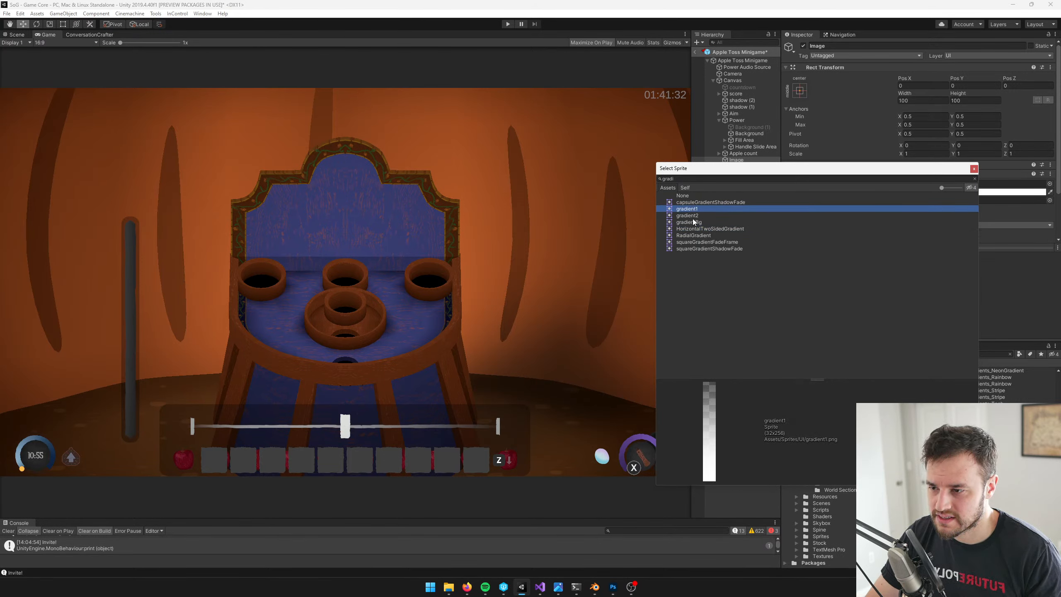
double_click(691, 210)
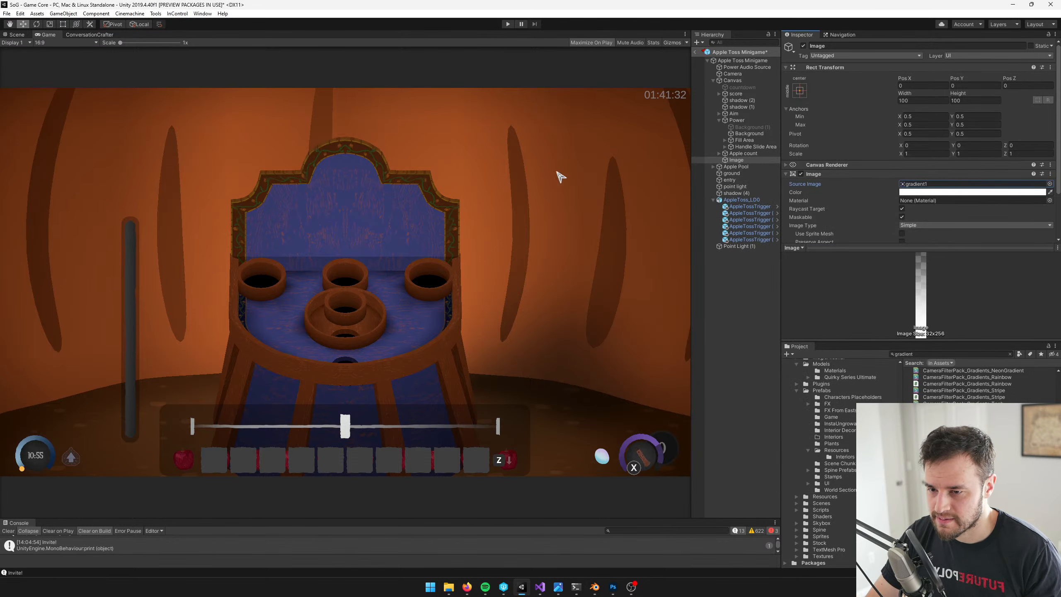
Show the scene in 2D and anchor the gradient image to stretch across the canvas both horizontally and vertically
click(15, 35)
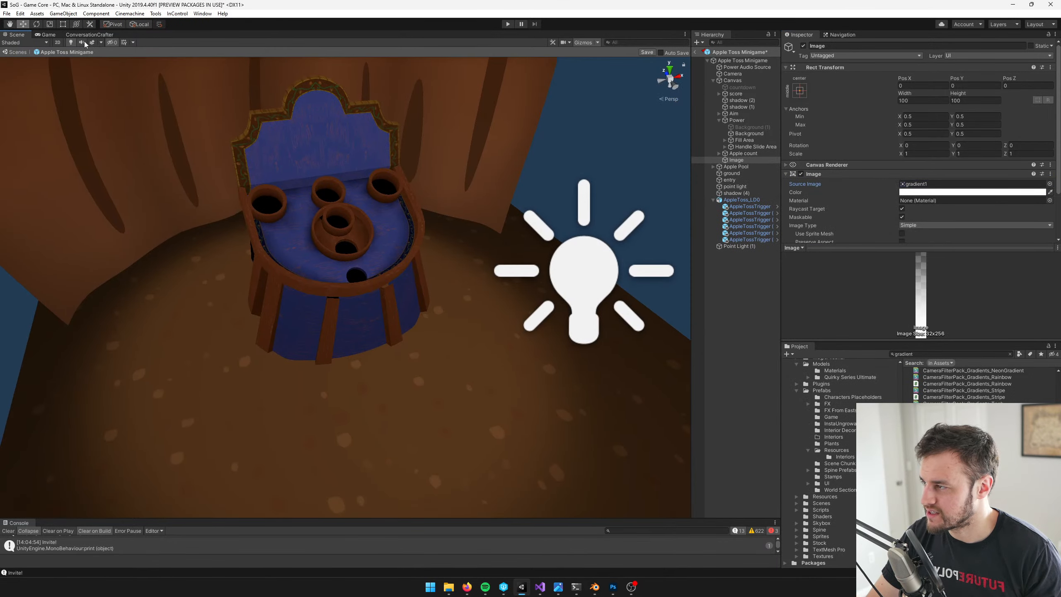
click(57, 42)
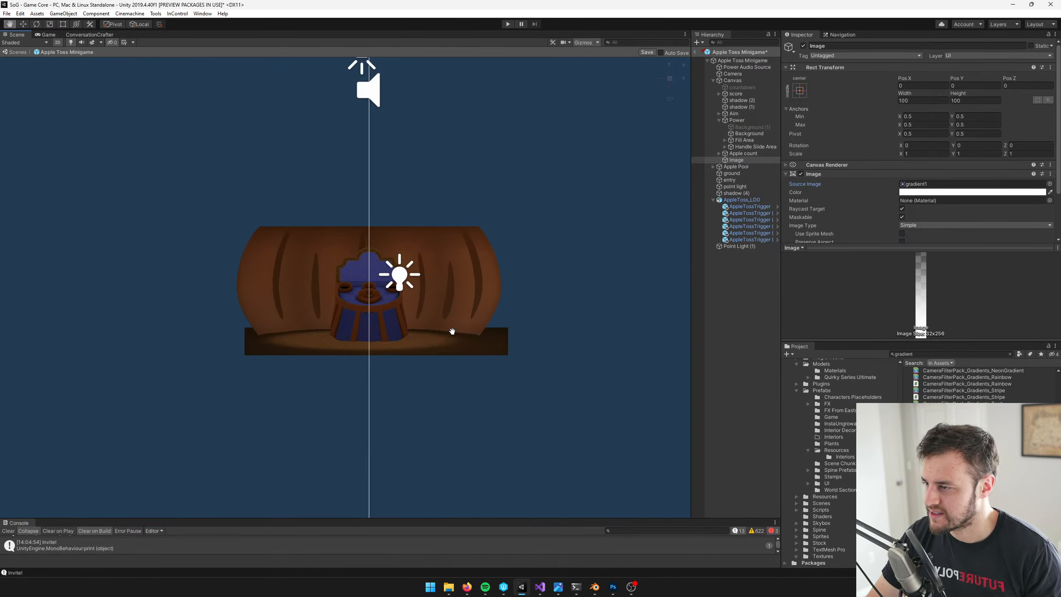
scroll(472, 258, down, 20)
middle_drag(499, 246, 428, 268)
scroll(470, 275, down, 4)
key(f)
scroll(472, 276, down, 10)
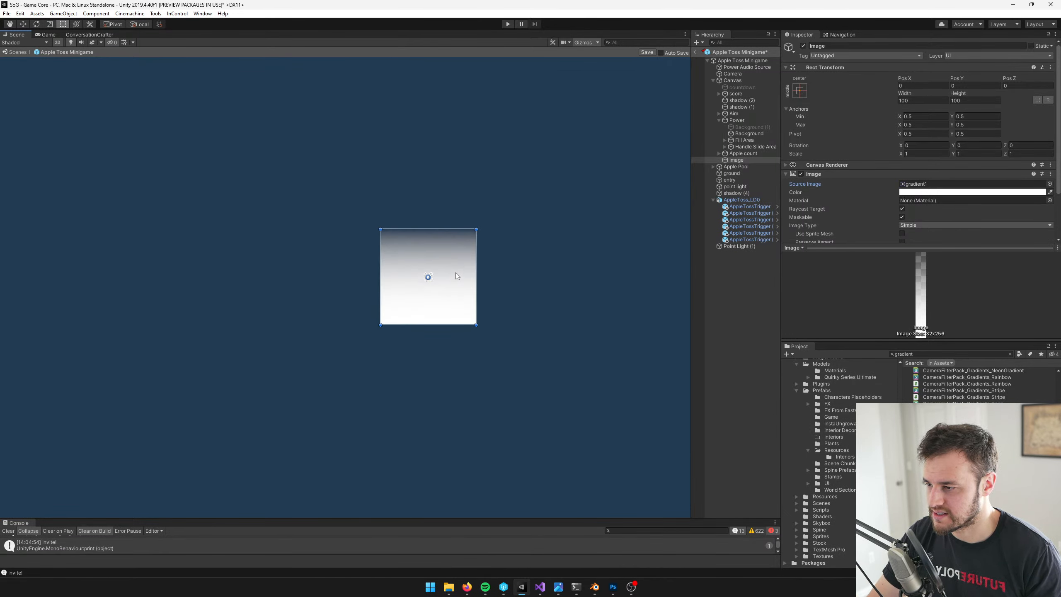
click(800, 90)
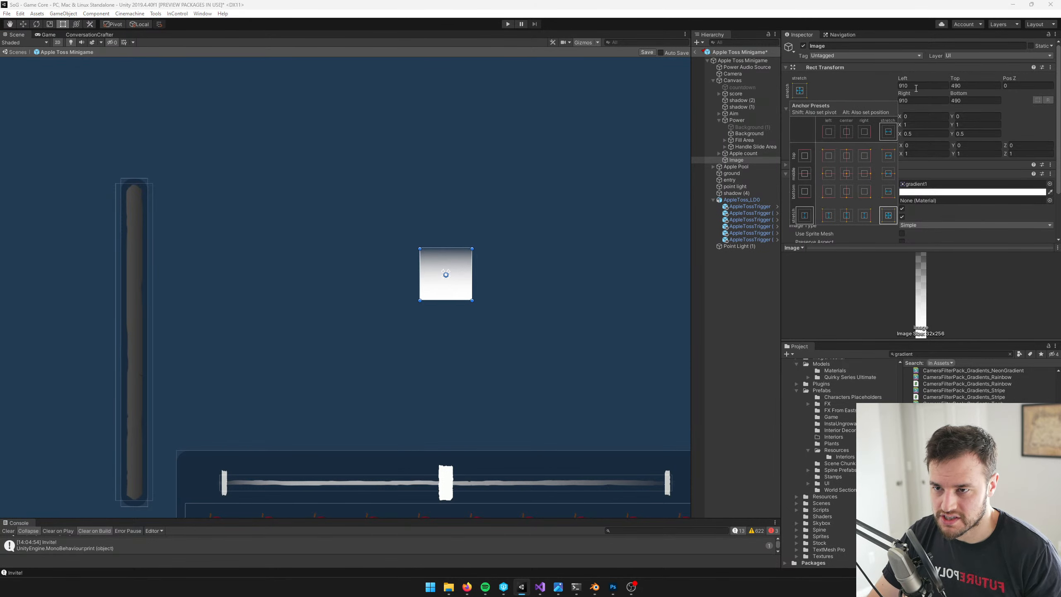
click(889, 216)
Set the gradient image's Left, Top, Right and Bottom offsets to 0 so it fills the canvas
click(917, 86)
text(0)
key(Tab)
text(0)
key(Tab)
key(Tab)
text(0)
key(Tab)
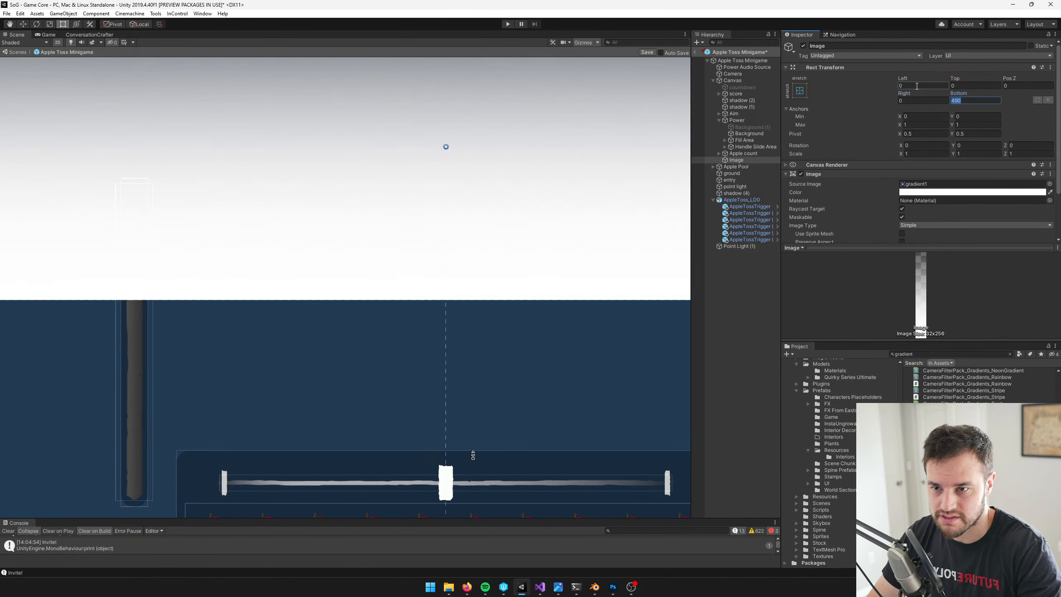
text(0)
Save the minigame prefab and check the full-screen gradient in the Game view
click(46, 35)
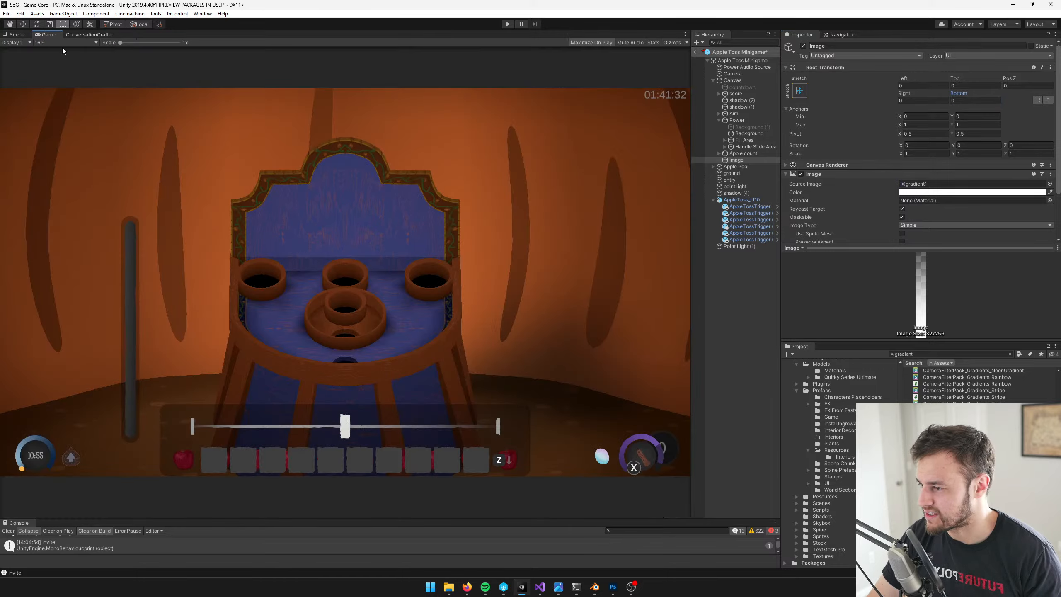
click(16, 34)
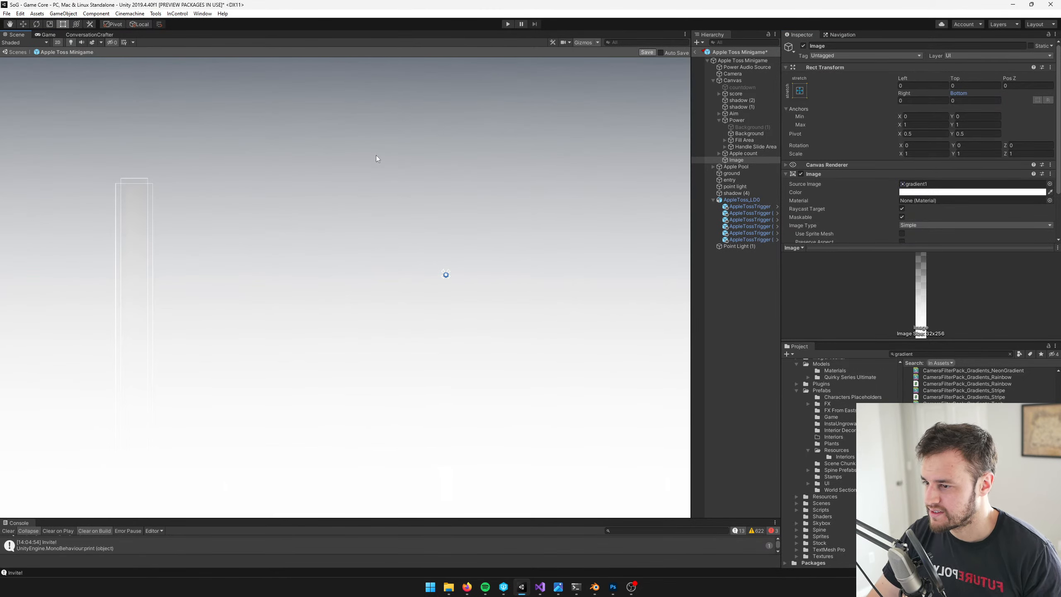
click(48, 35)
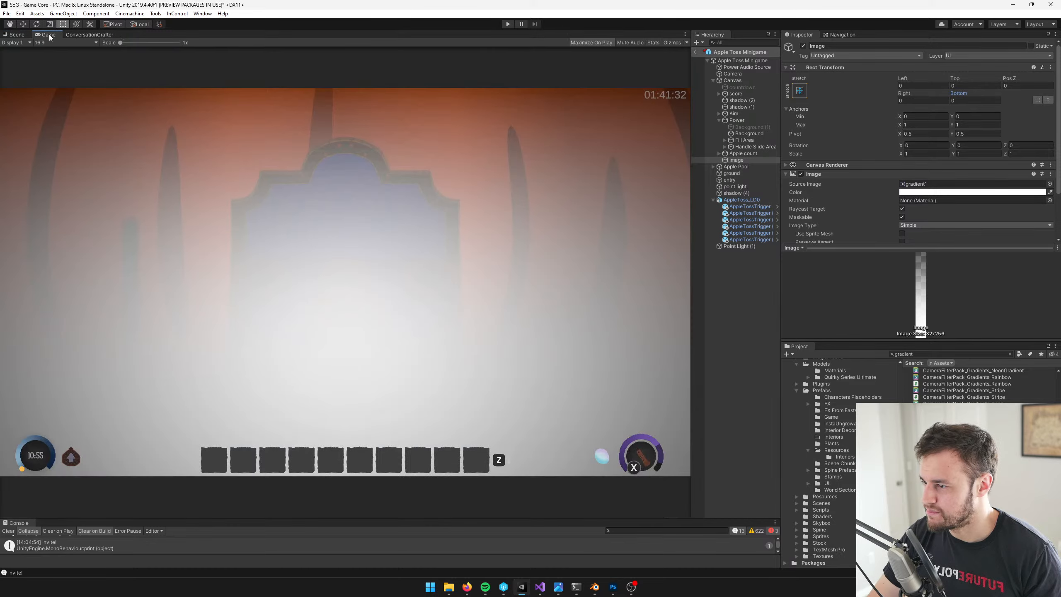
Tint the gradient image a dark muted red, hex 613C3C, with alpha 39
click(973, 192)
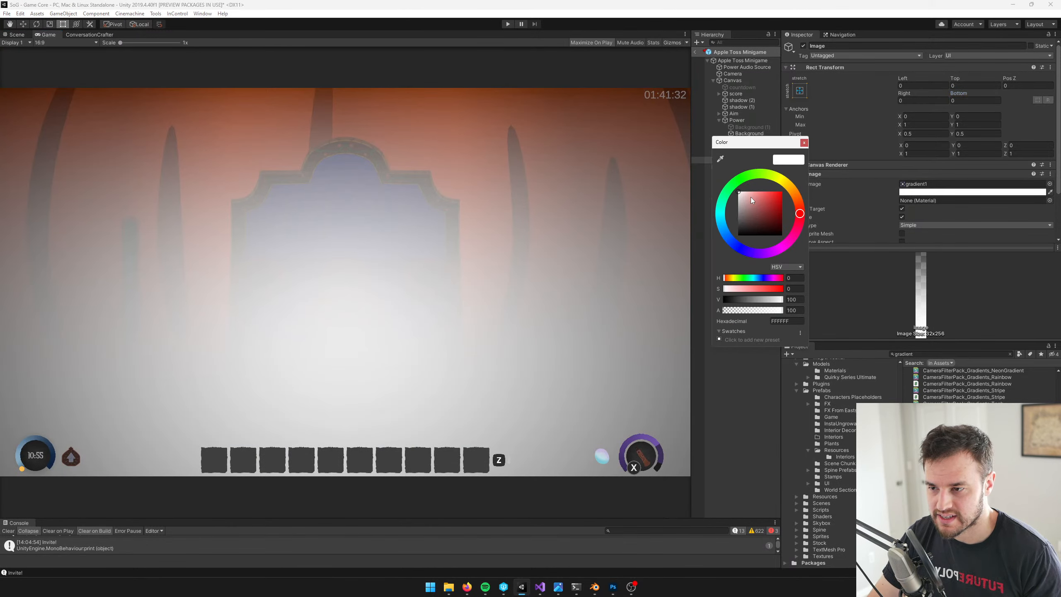
drag(748, 209, 754, 218)
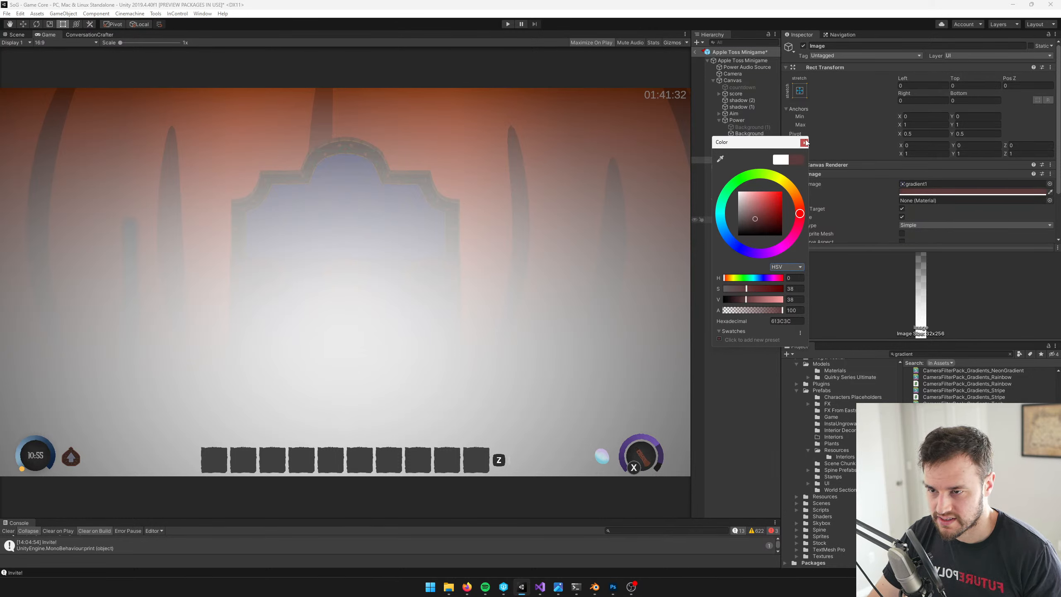
drag(774, 310, 747, 311)
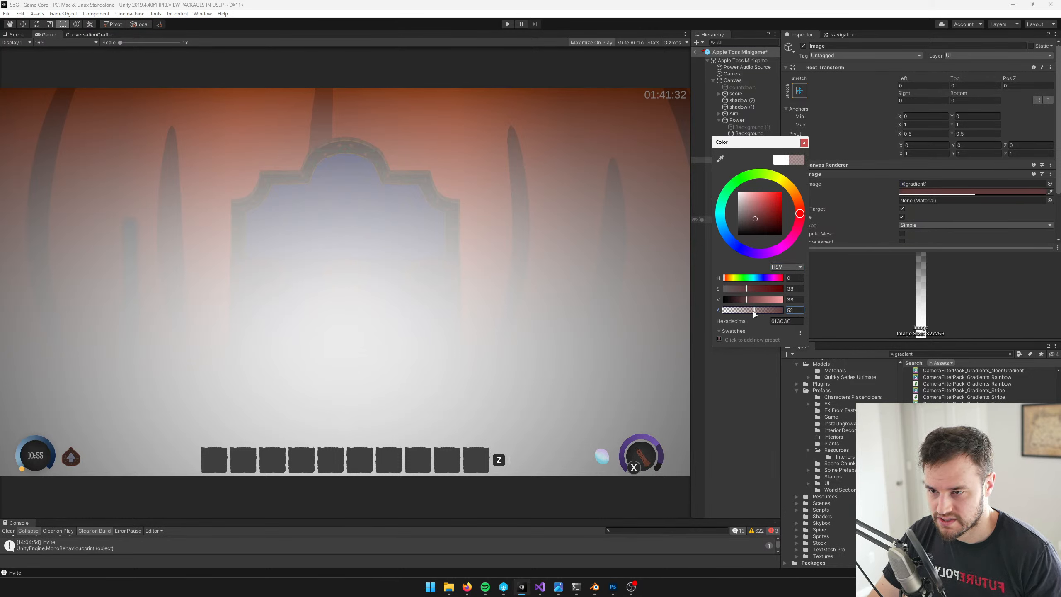
click(803, 143)
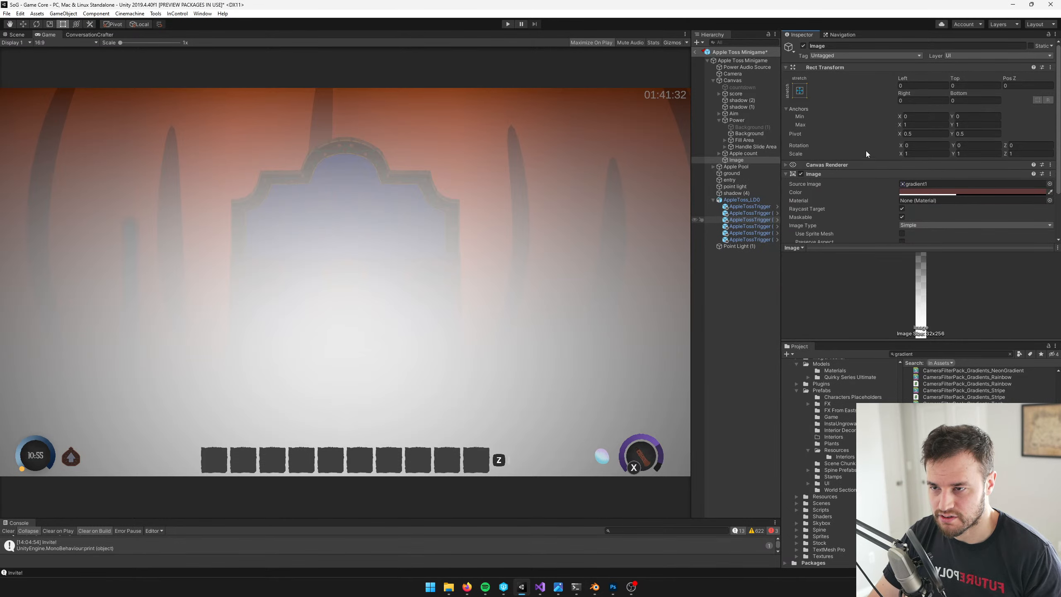
Save the prefab with the tinted overlay and check the result in the Game view
click(15, 35)
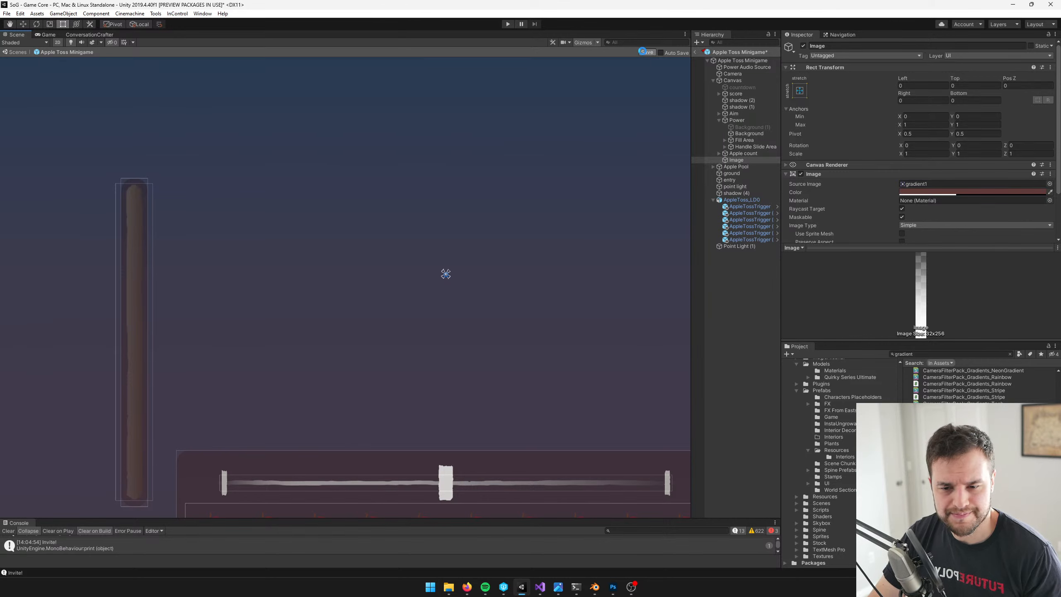
click(645, 53)
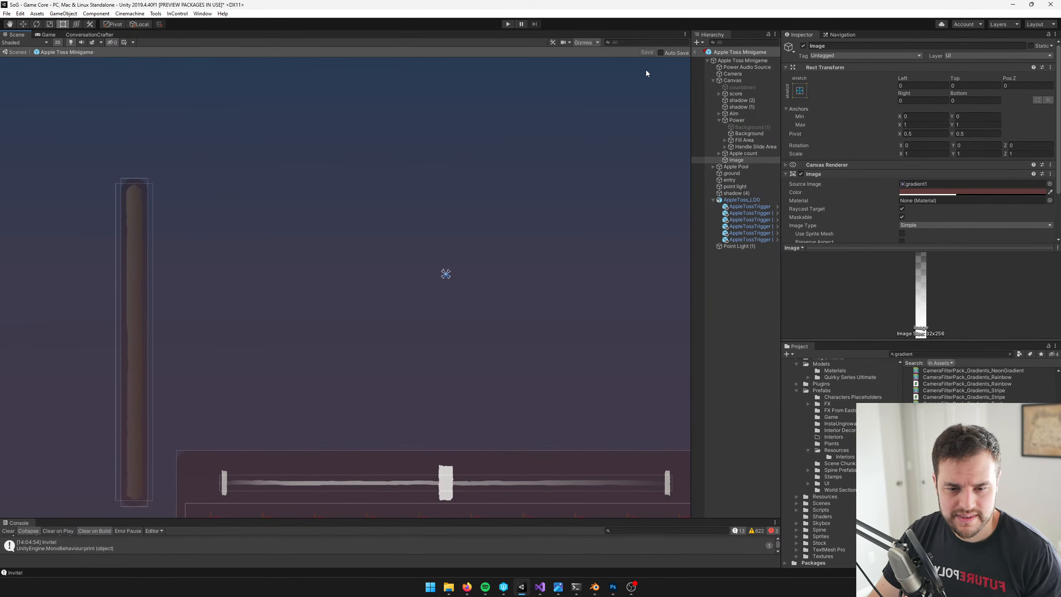
click(58, 33)
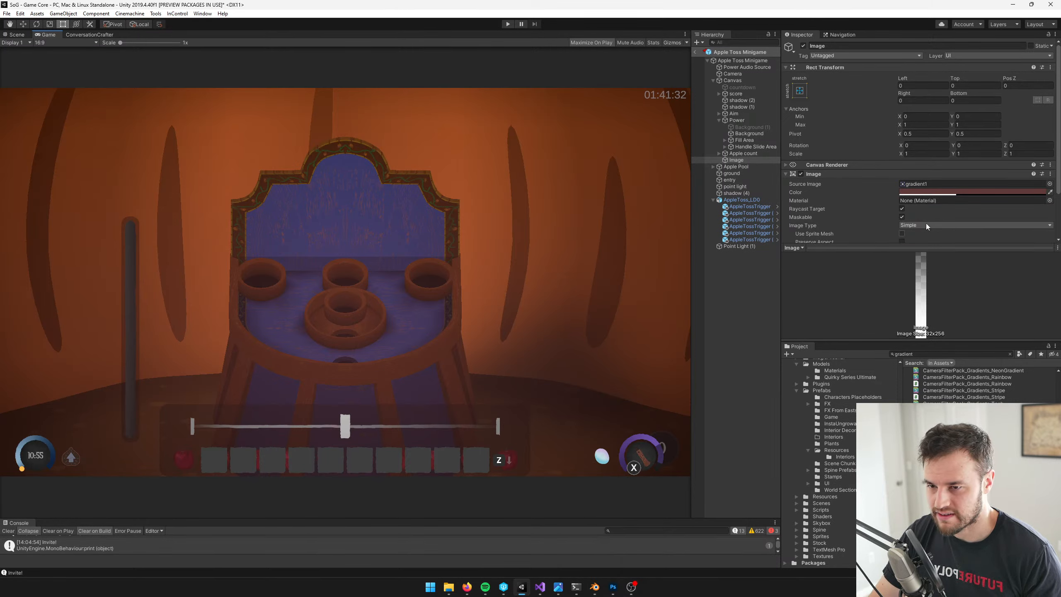
Compare the tinted Game view with the concept art image
click(938, 193)
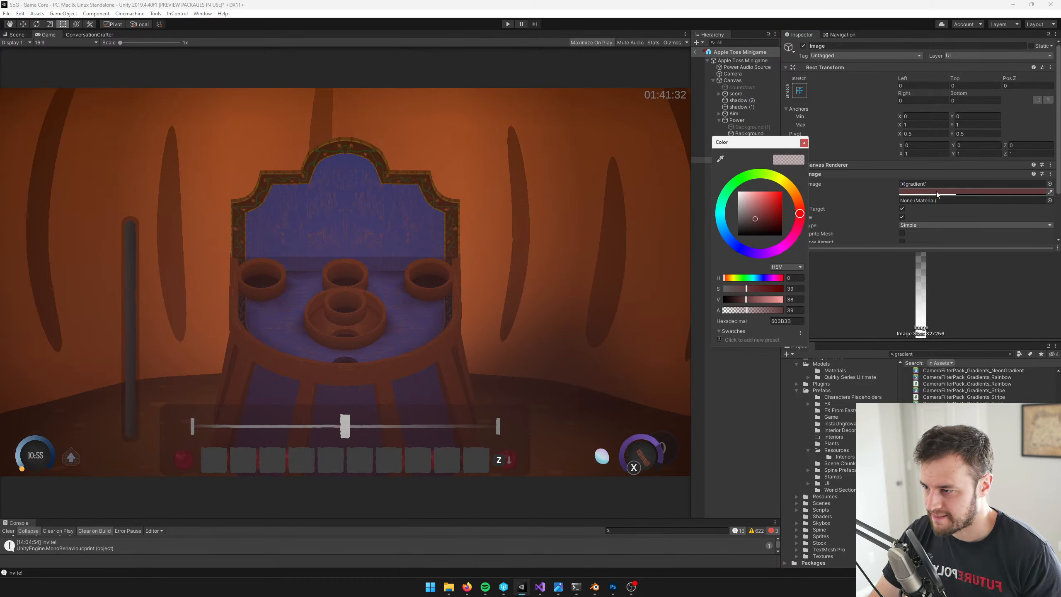
click(559, 587)
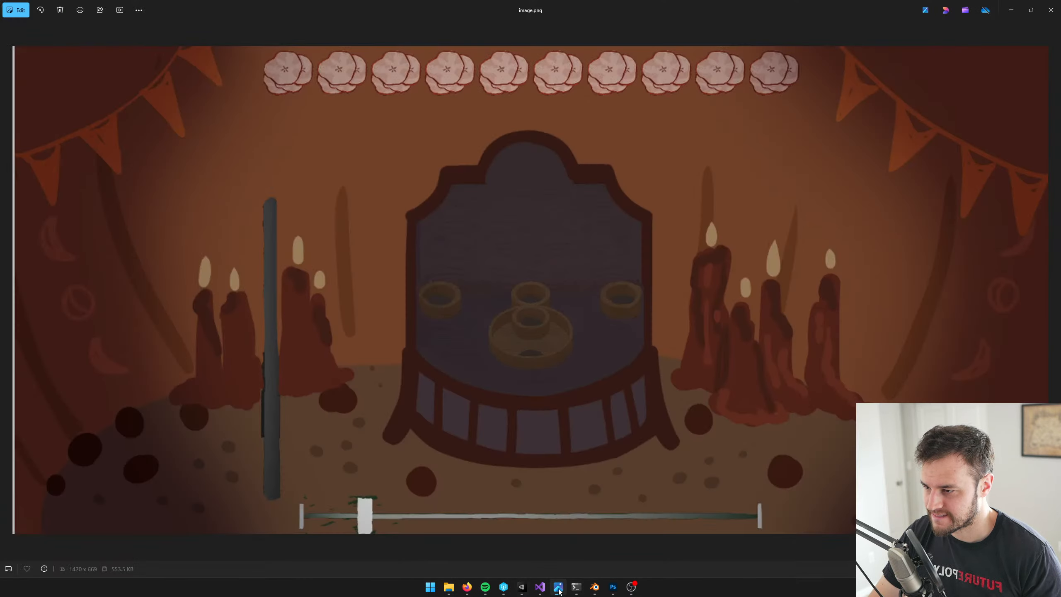
click(559, 587)
Examine the gradient overlay's canvas and the minigame camera in the Scene view
click(15, 35)
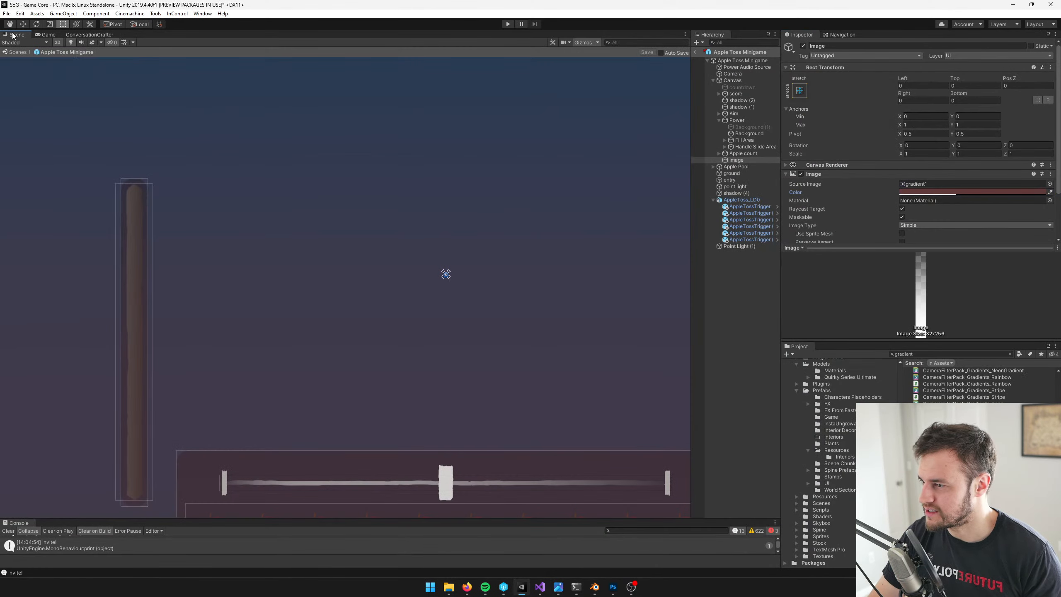
scroll(368, 228, down, 5)
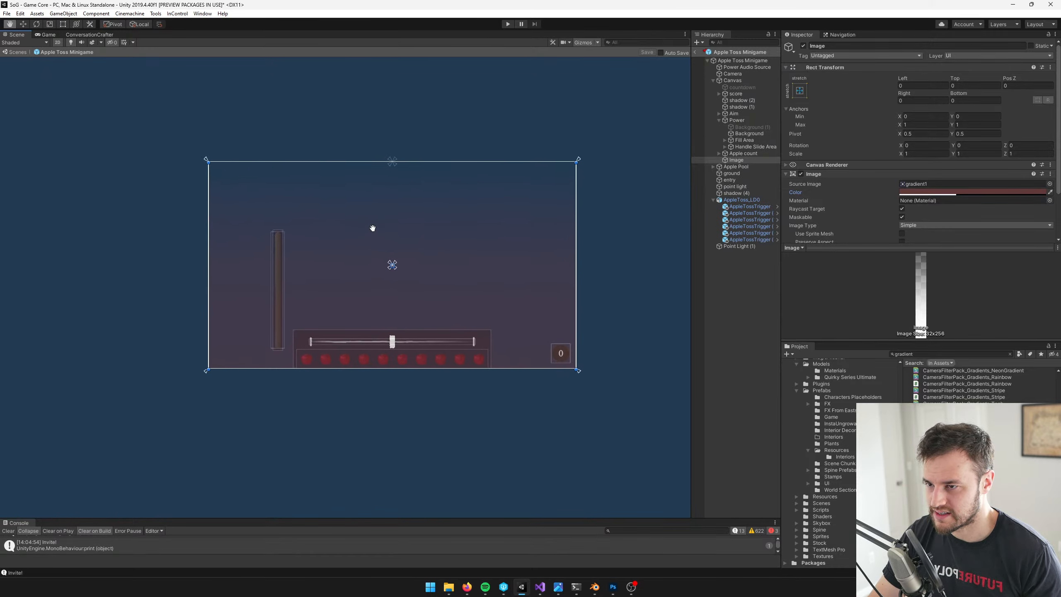
click(733, 73)
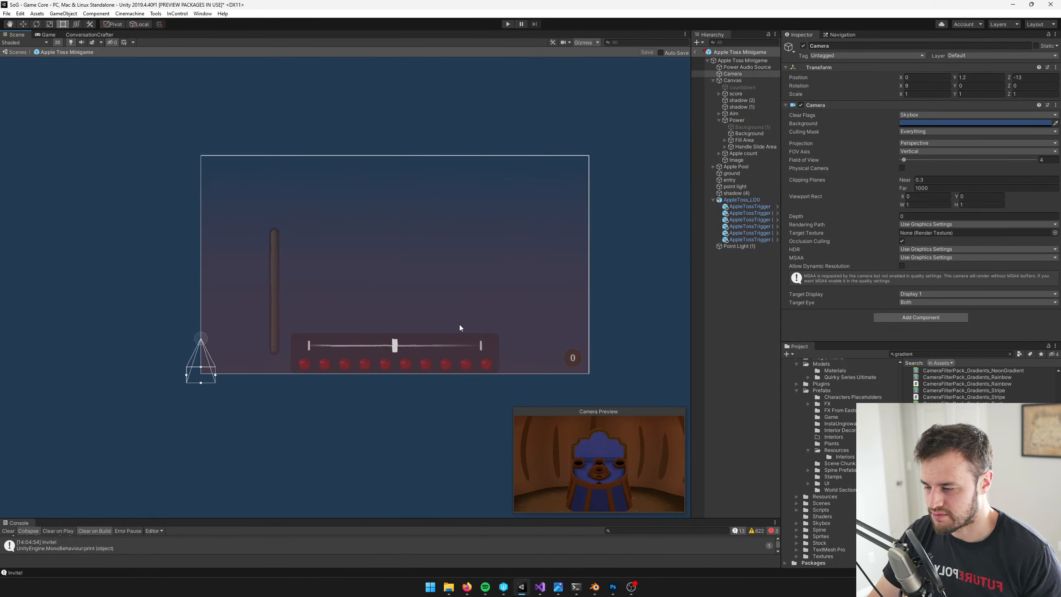
scroll(485, 319, down, 2)
middle_drag(578, 287, 497, 302)
scroll(497, 301, up, 2)
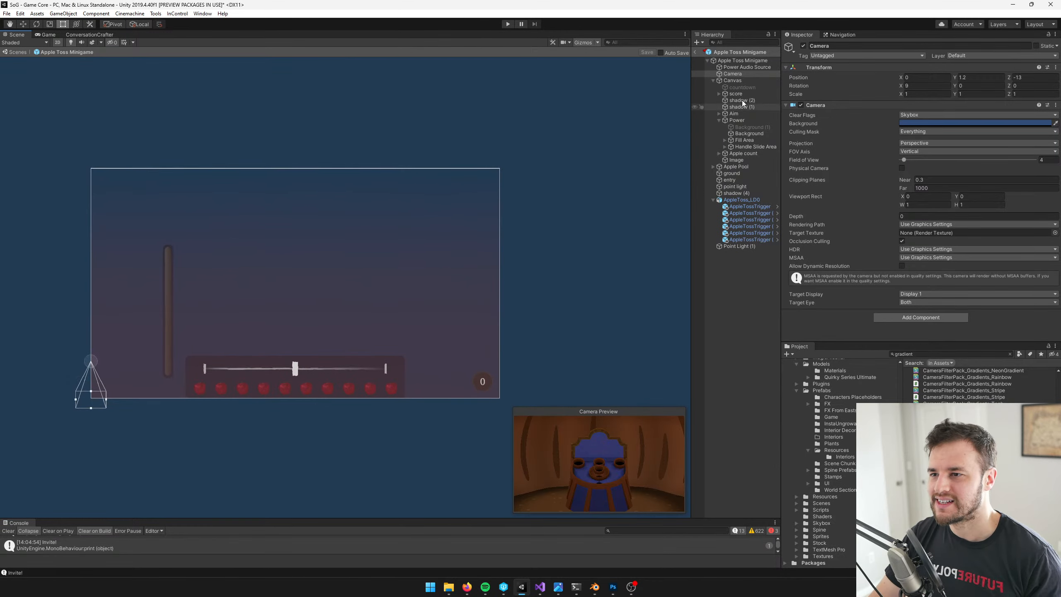
Exit the prefab to the main scene and reopen the Apple Toss Minigame prefab
click(695, 52)
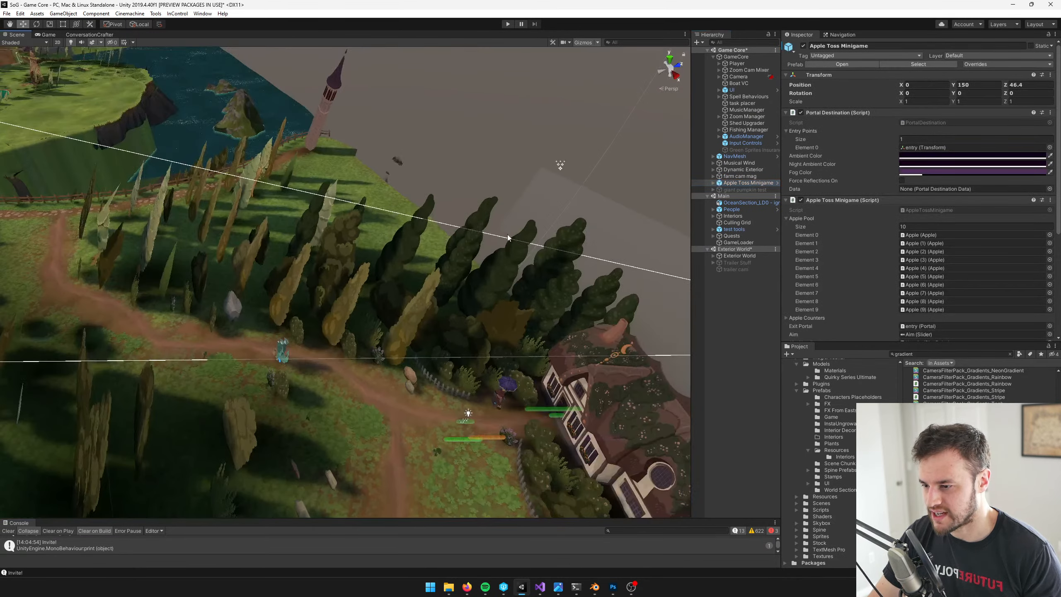
middle_drag(508, 235, 415, 193)
scroll(414, 194, up, 5)
click(741, 177)
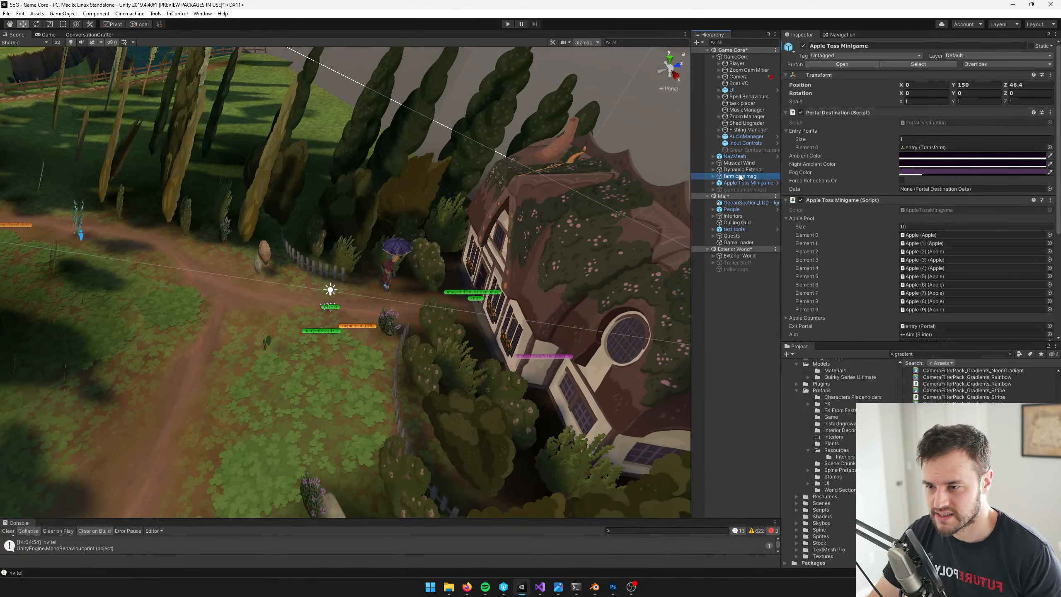
click(748, 182)
click(816, 66)
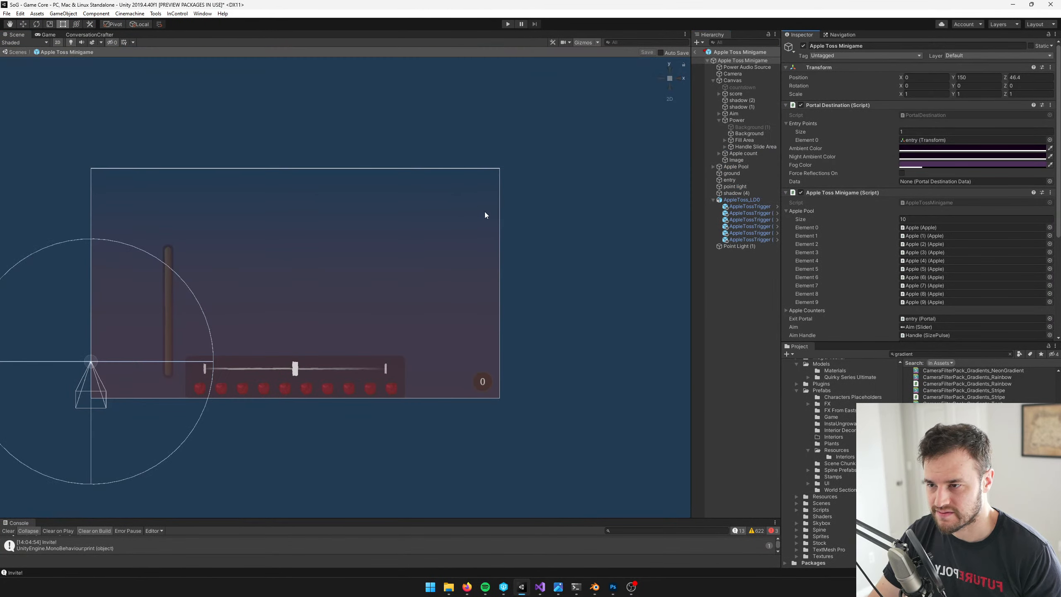
Switch the Scene view from 2D to 3D perspective and frame the ground object
middle_drag(427, 209, 670, 133)
scroll(167, 88, up, 9)
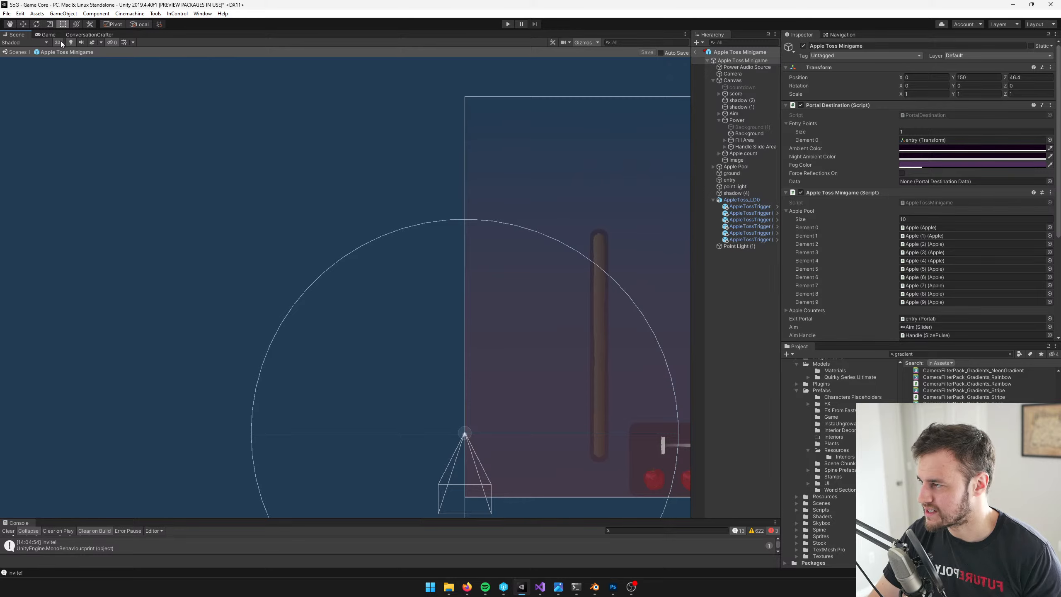
click(58, 43)
key(w)
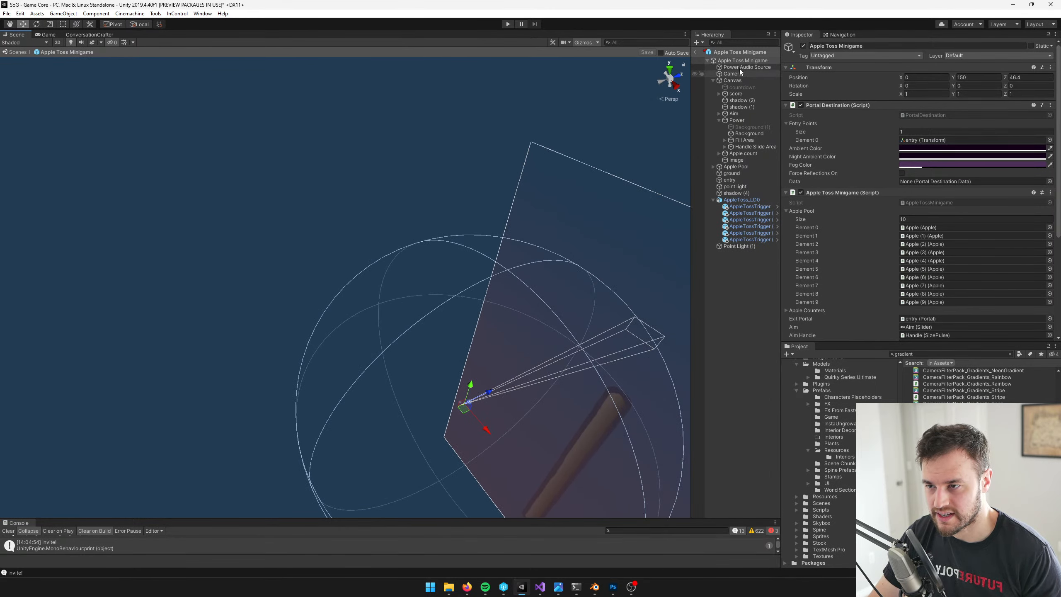
double_click(740, 174)
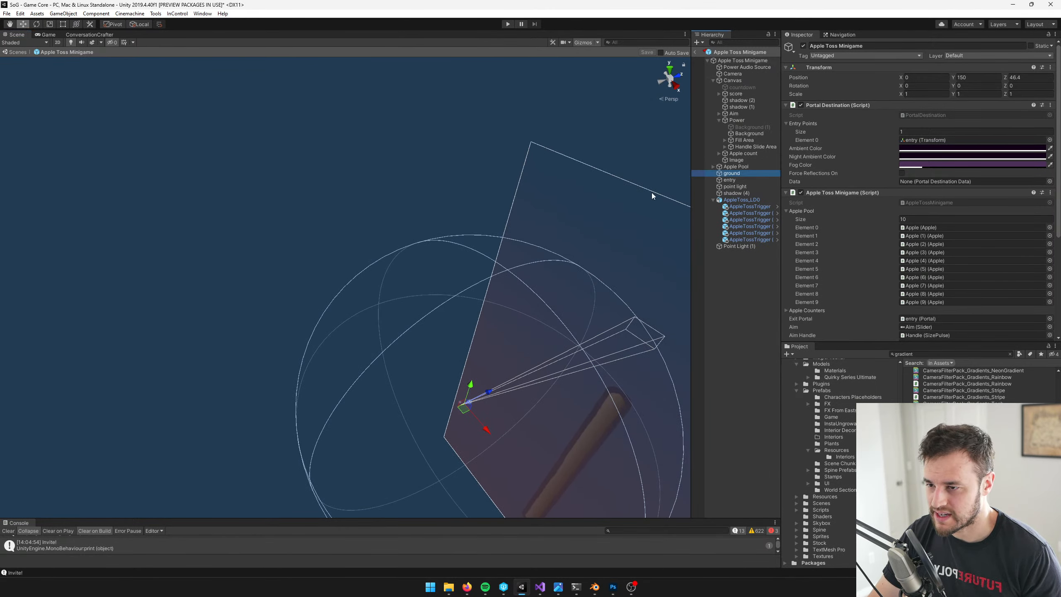
key(f)
Select the AppleToss_LD0 model, open its PumpkinWall material and check it out for editing
click(426, 161)
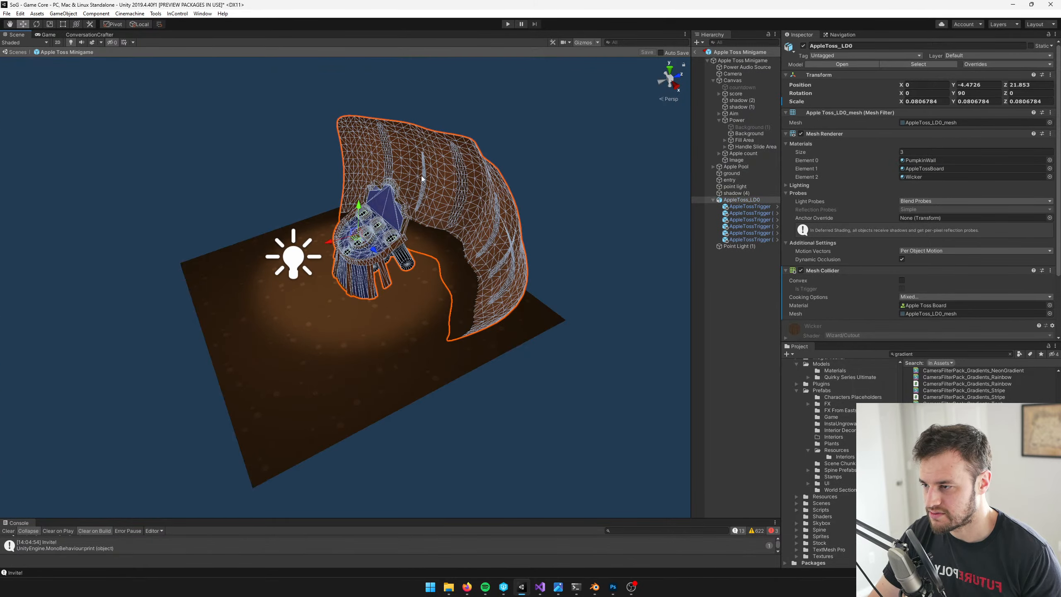
middle_drag(421, 170, 476, 176)
scroll(476, 176, up, 5)
alt+drag(526, 151, 336, 230)
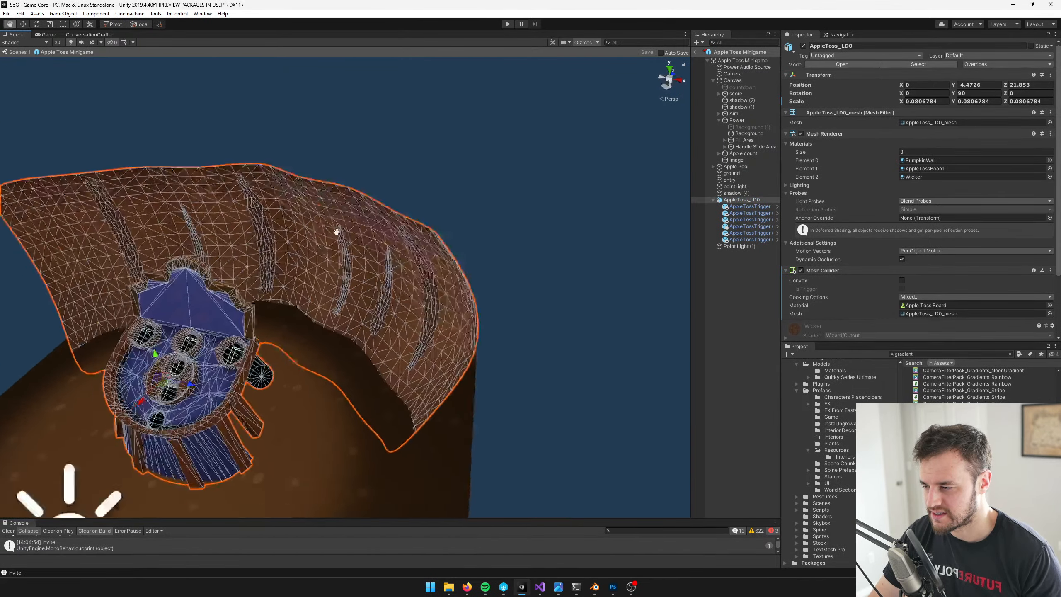
scroll(435, 204, up, 5)
middle_drag(336, 230, 313, 205)
alt+drag(313, 205, 443, 195)
scroll(442, 196, down, 4)
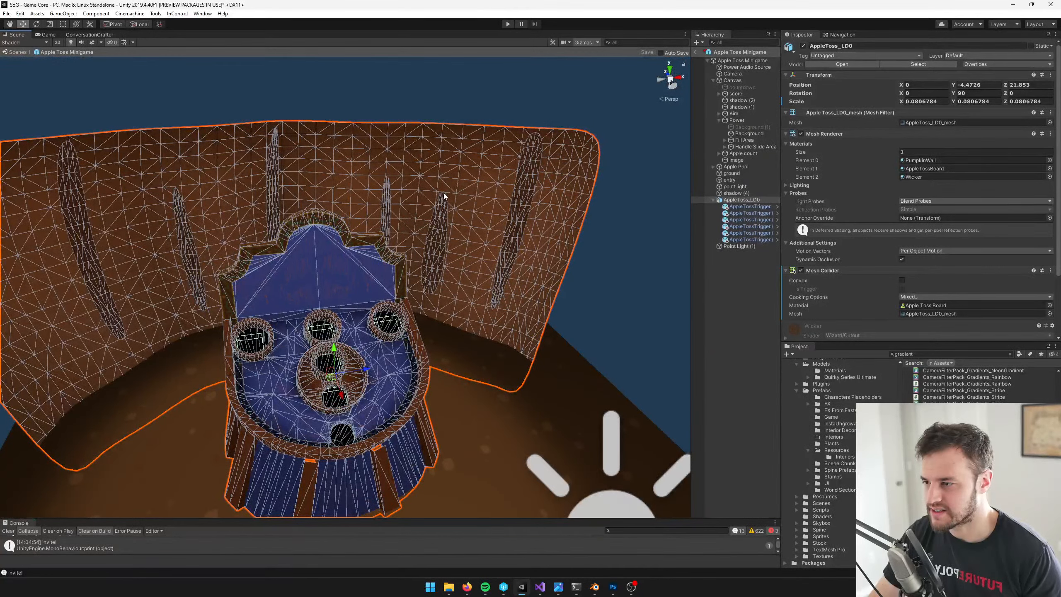
click(922, 161)
double_click(922, 160)
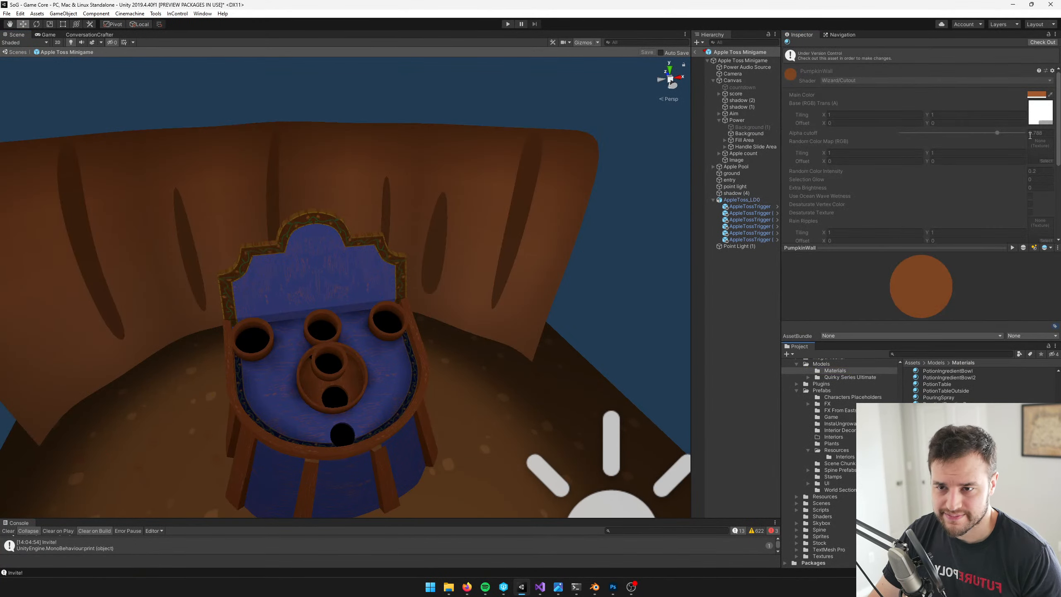
click(1040, 42)
Darken and desaturate the PumpkinWall main color to hue 22, saturation 61, value 55, and inspect the wall up close
click(1036, 76)
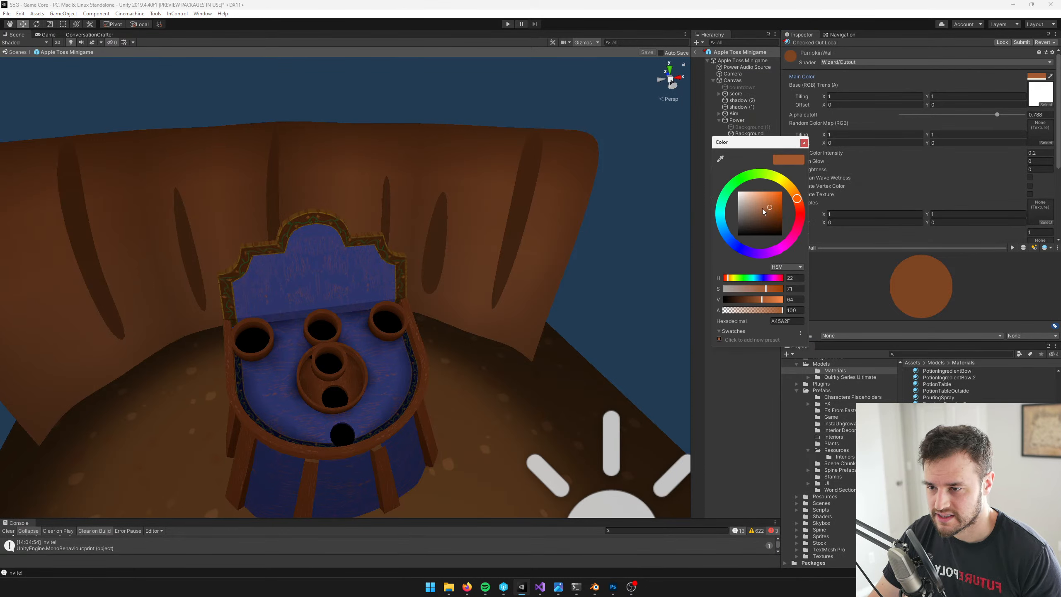
click(765, 208)
drag(763, 208, 764, 209)
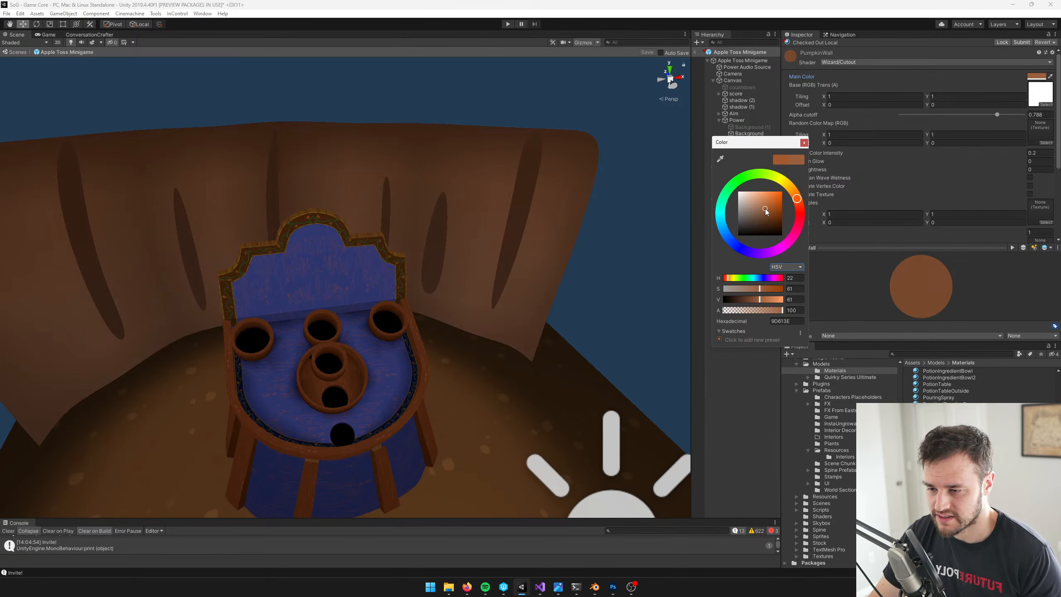
drag(759, 301, 756, 300)
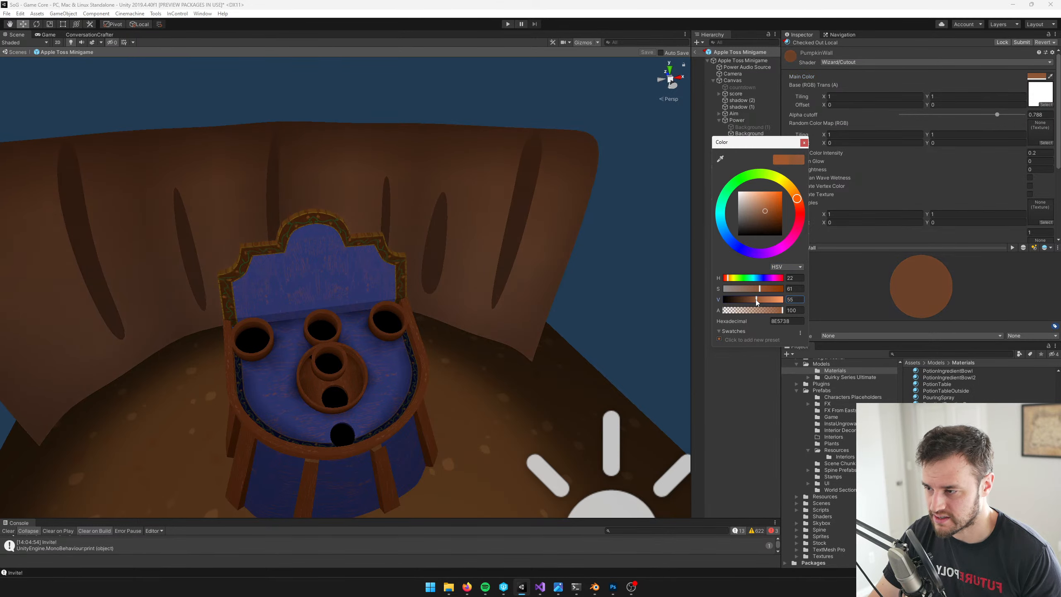
click(804, 143)
scroll(375, 204, down, 3)
scroll(375, 203, up, 8)
right_drag(374, 204, 343, 206)
scroll(343, 206, down, 5)
middle_drag(344, 206, 469, 230)
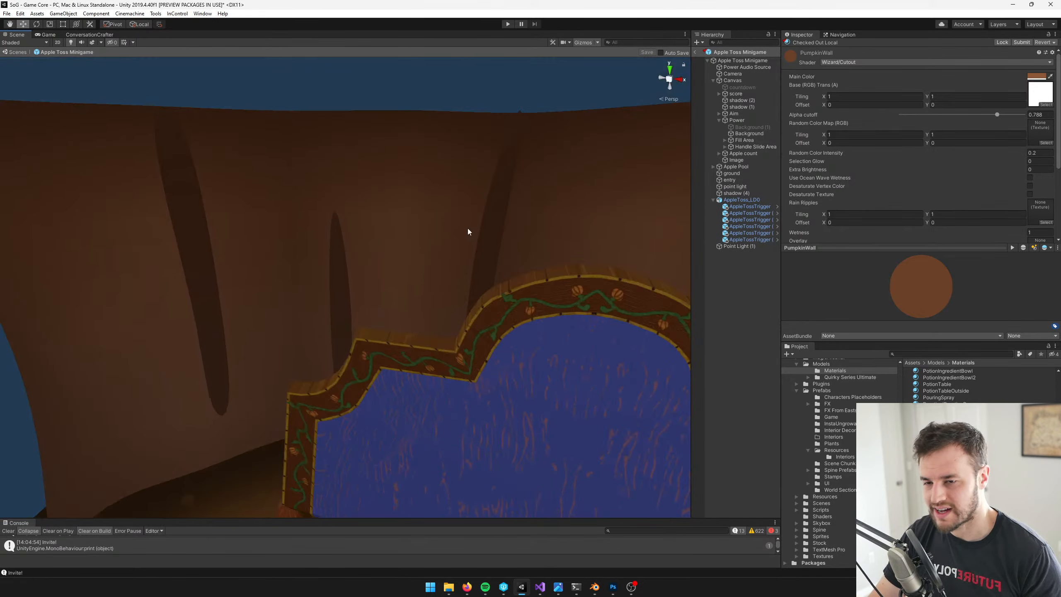
Search for wood textures, try several on the PumpkinWall material and assign StylizedWood as its base texture
click(1046, 104)
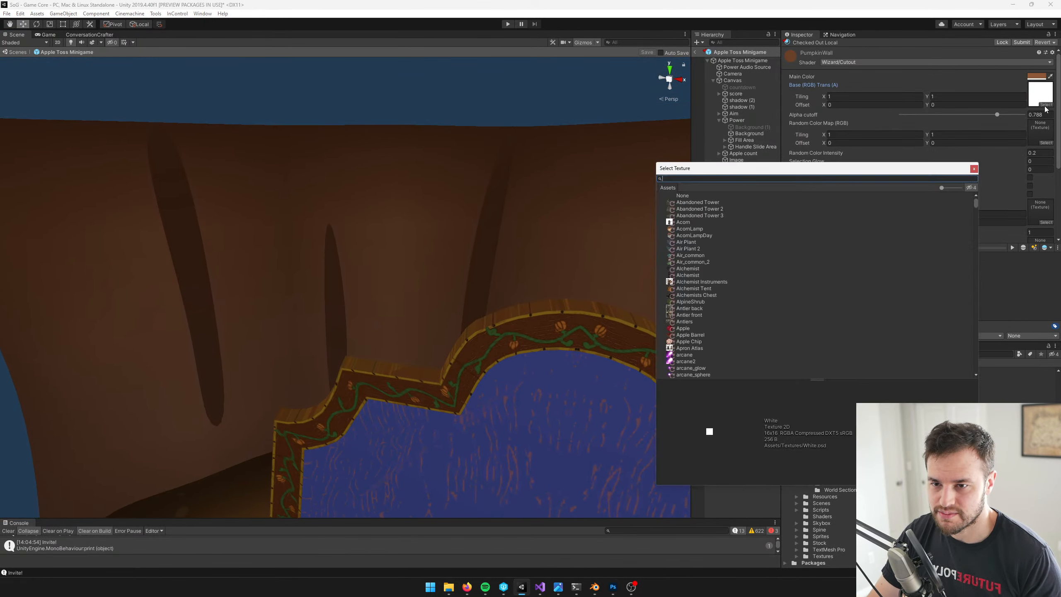
text(wood)
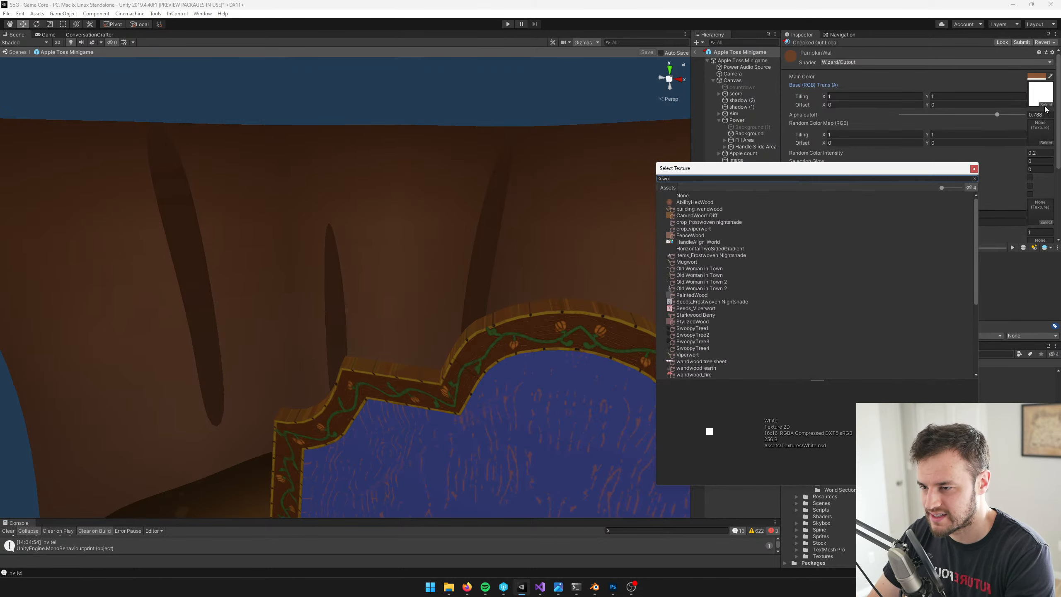
click(702, 215)
click(699, 223)
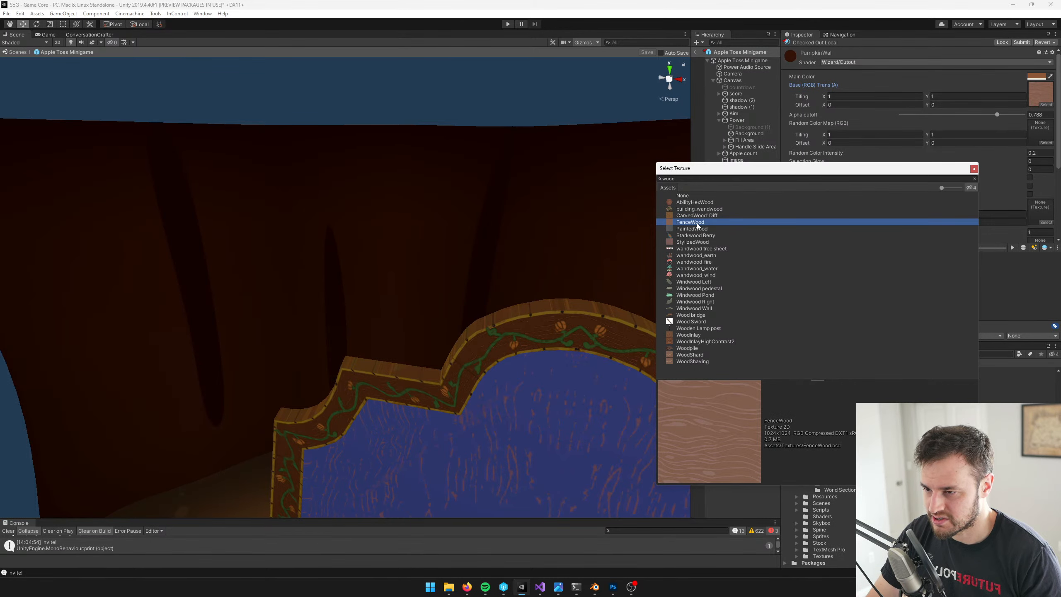
click(698, 230)
click(692, 225)
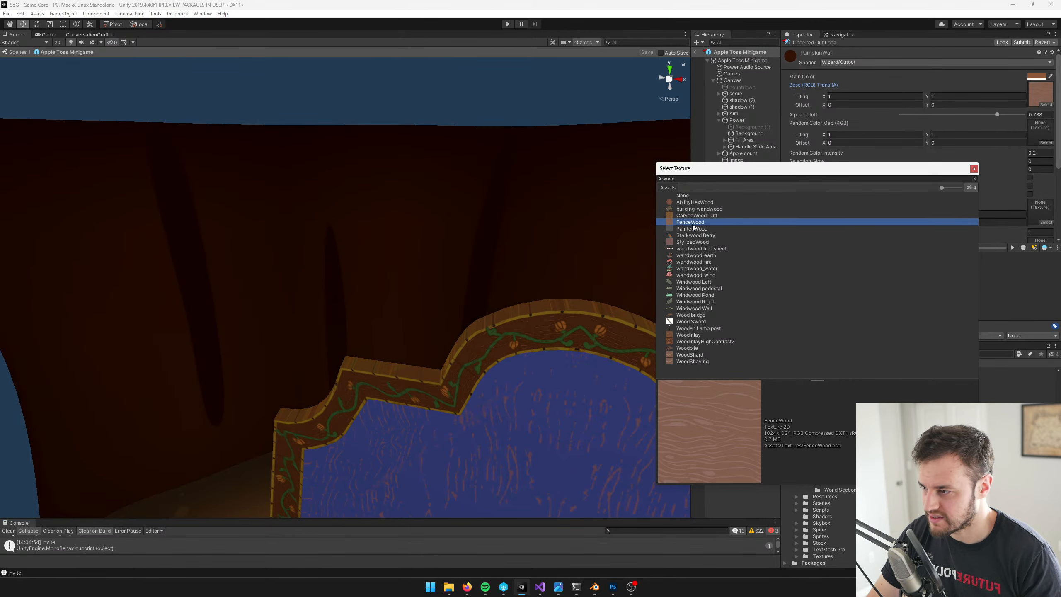
click(689, 243)
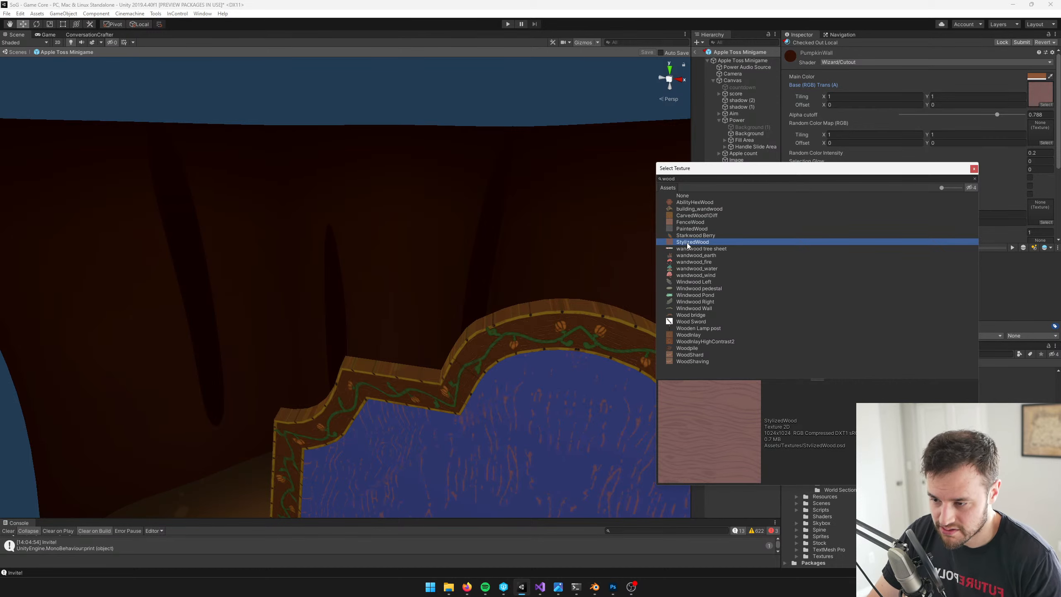
click(687, 249)
click(688, 244)
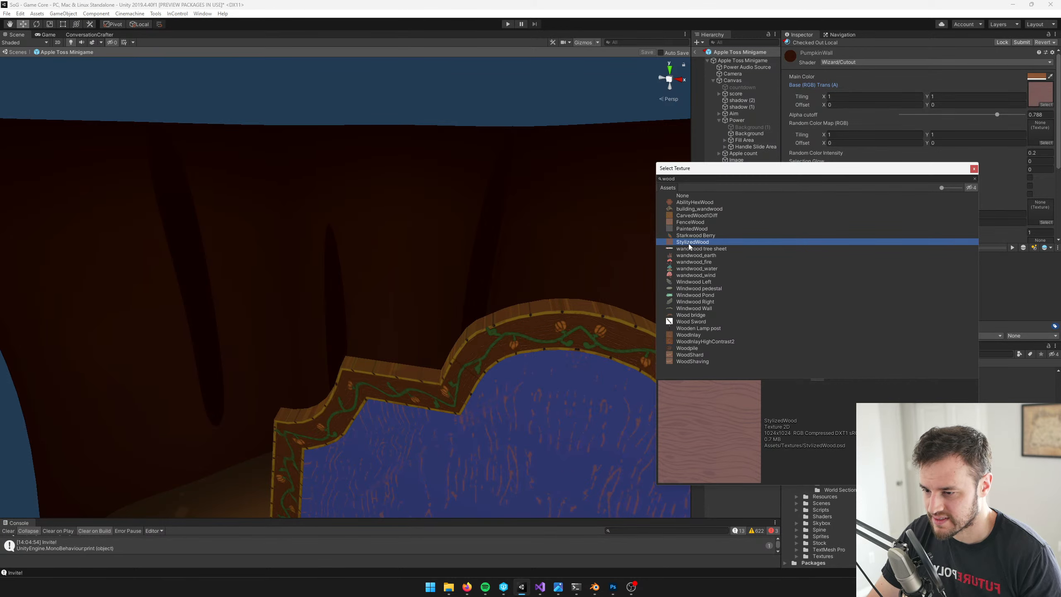
double_click(690, 242)
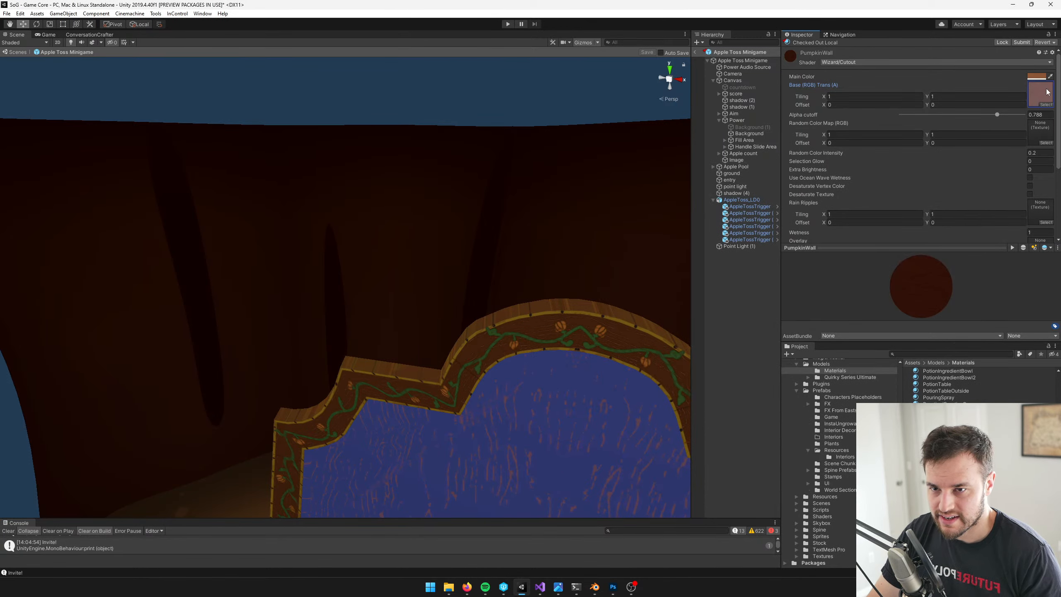
Lighten the PumpkinWall main color to a pale cream and check the textured wall behind the board
click(1036, 76)
drag(750, 206, 745, 193)
click(803, 142)
right_drag(508, 179, 557, 170)
scroll(556, 171, down, 15)
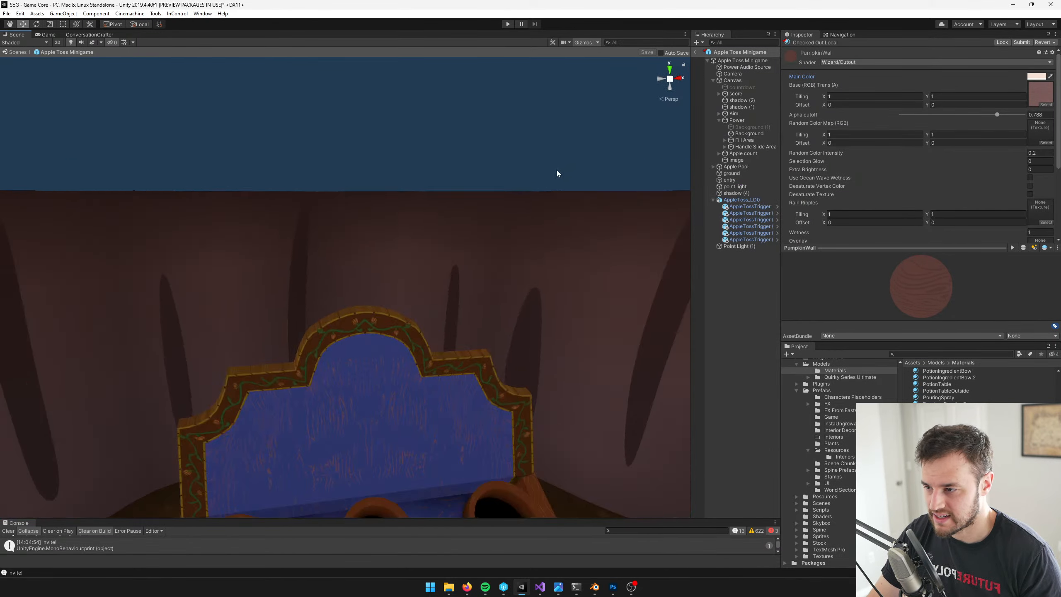
scroll(418, 252, up, 12)
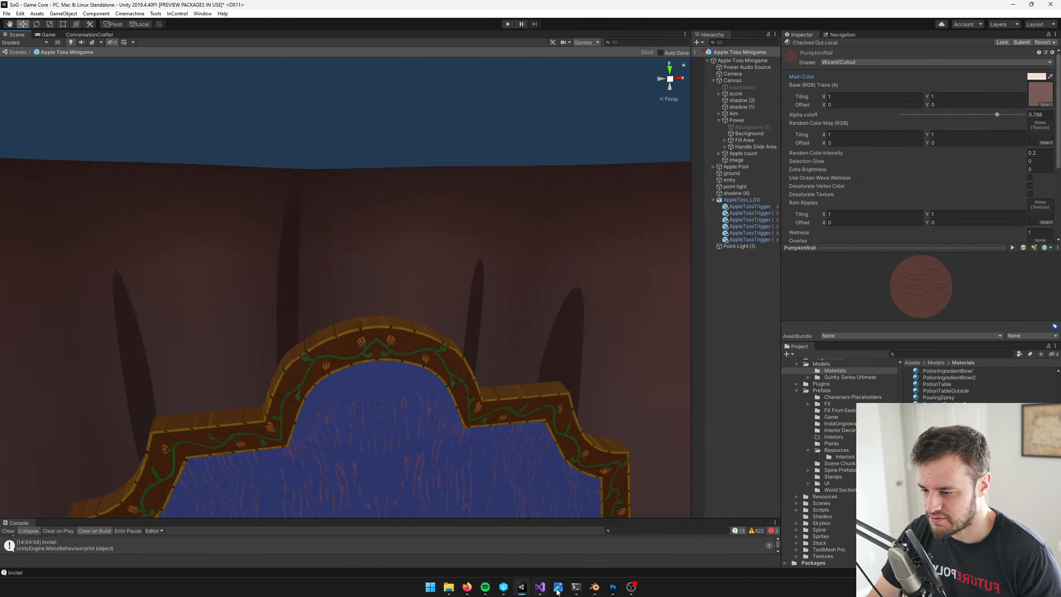
Switch to Blender, select all of the curved wall's geometry in Edit Mode and unwrap its UVs
click(595, 586)
scroll(375, 234, down, 5)
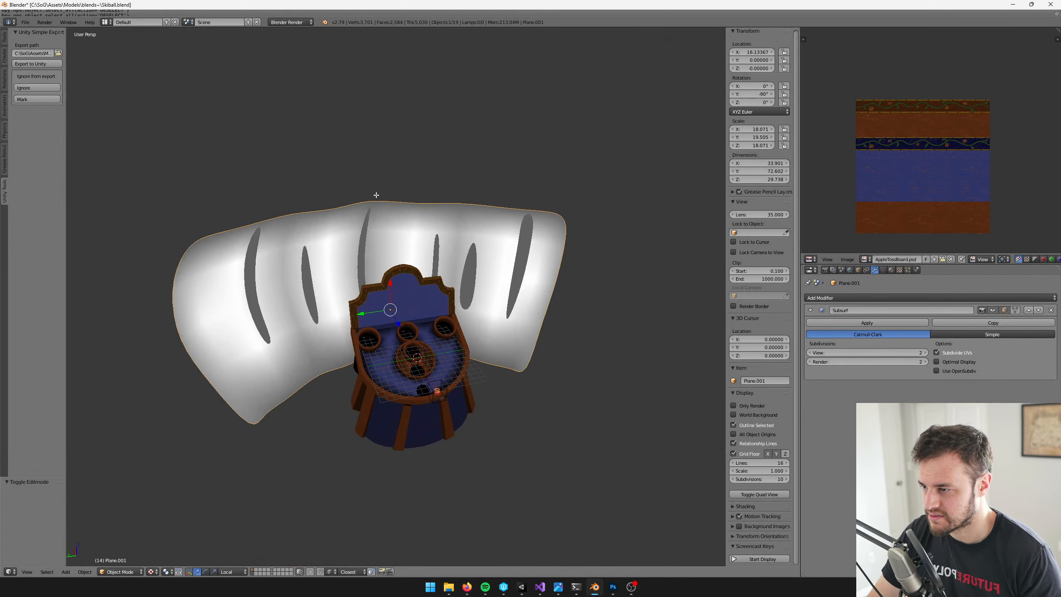
key(Tab)
key(a)
key(a)
key(u)
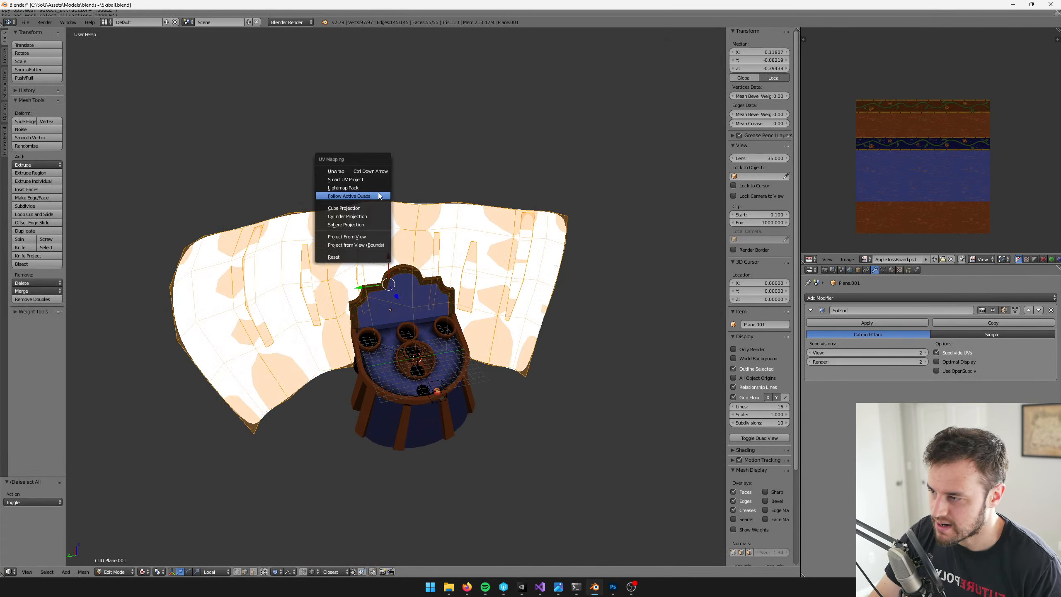
click(374, 172)
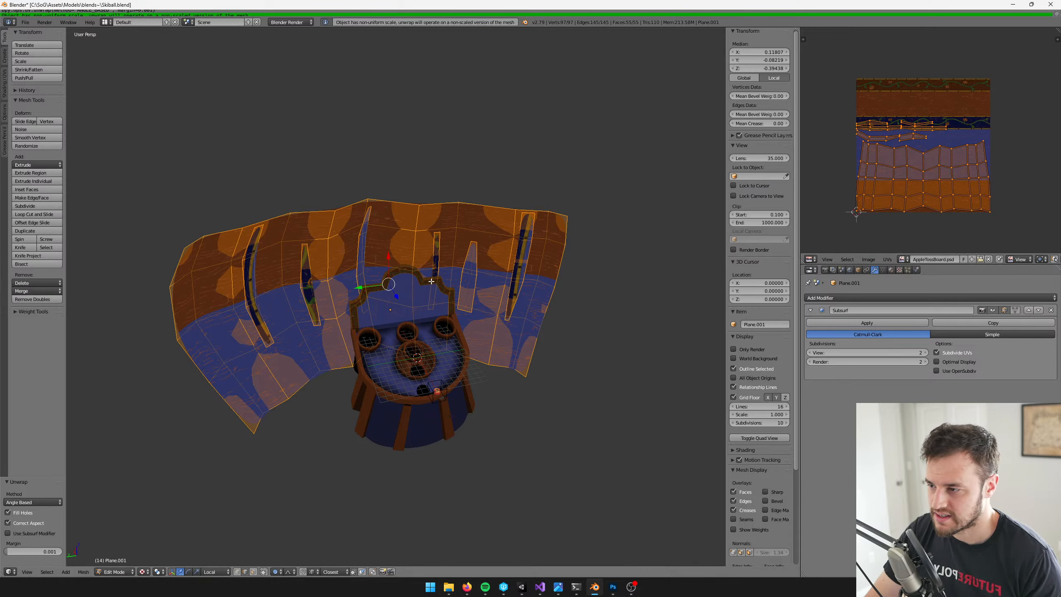
Select only the narrow strips of the curved wall, leaving out its main surface, and rotate their UVs by 90 degrees
scroll(356, 163, up, 4)
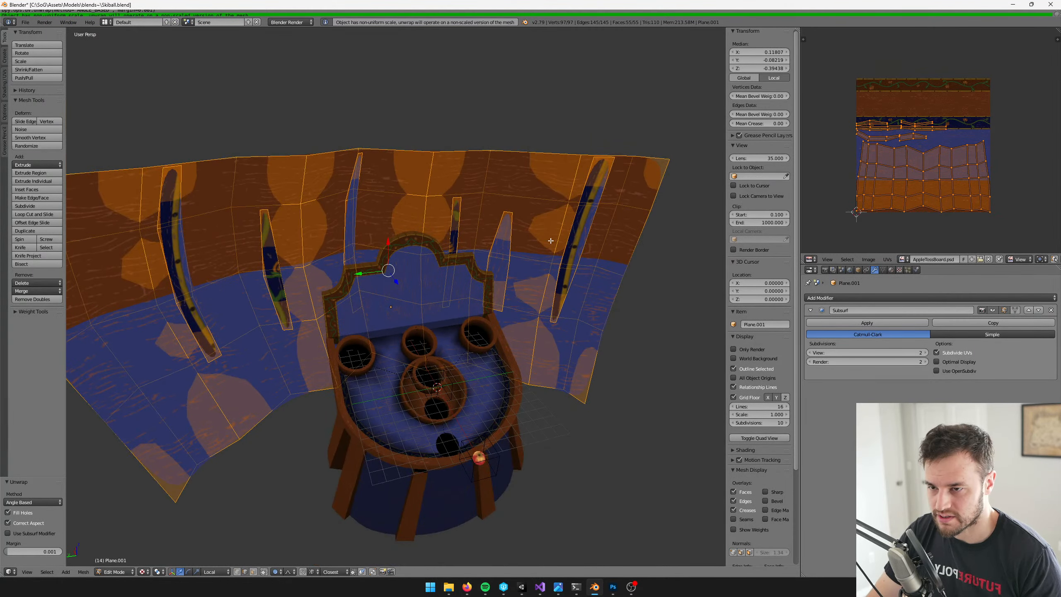
shift+middle_drag(550, 240, 609, 262)
scroll(608, 262, up, 5)
click(253, 572)
scroll(214, 308, down, 5)
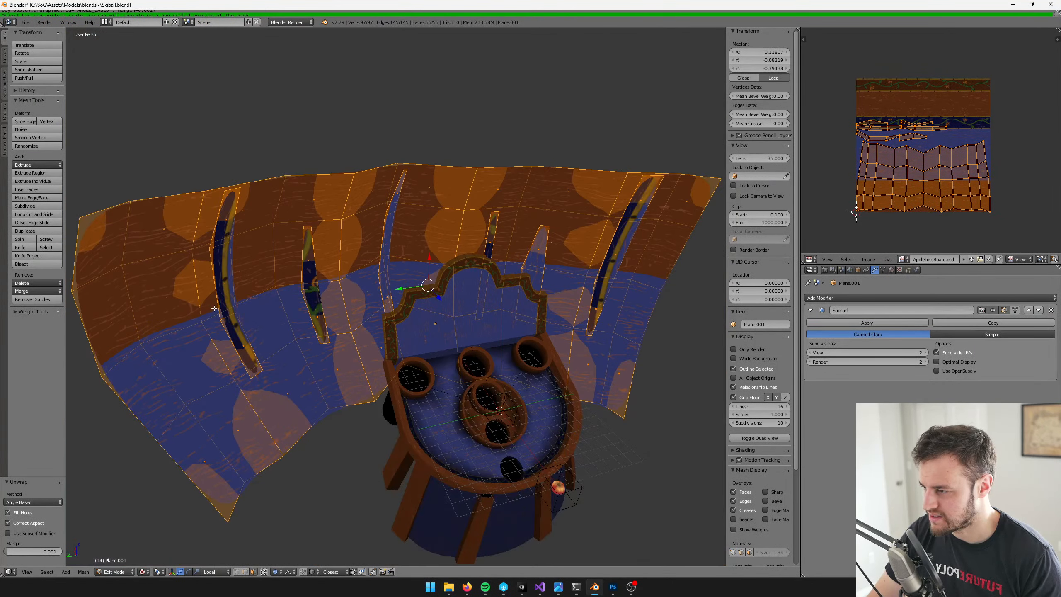
key(a)
key(l)
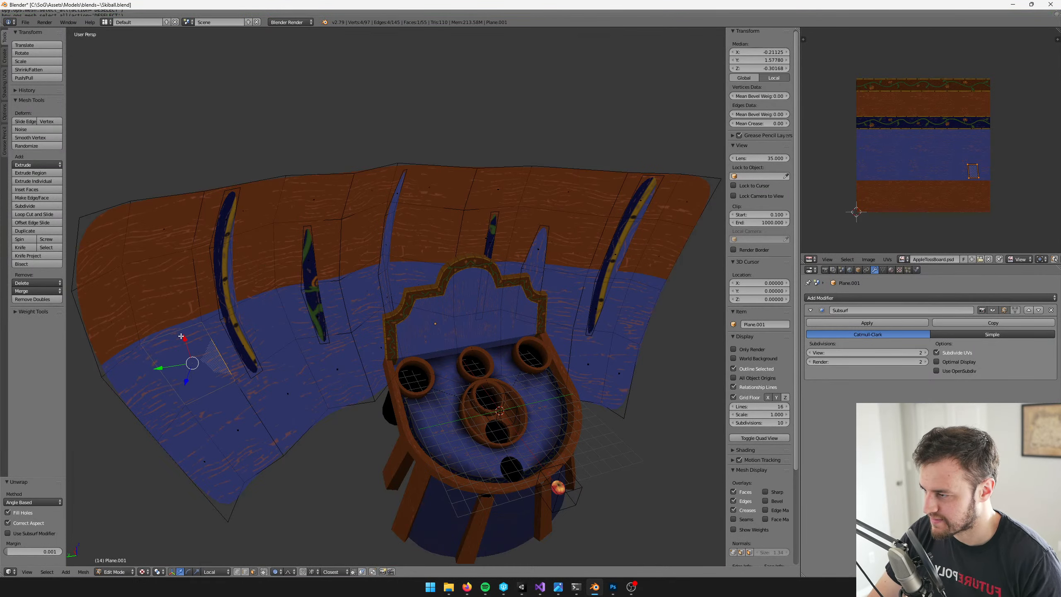
key(ctrl+i)
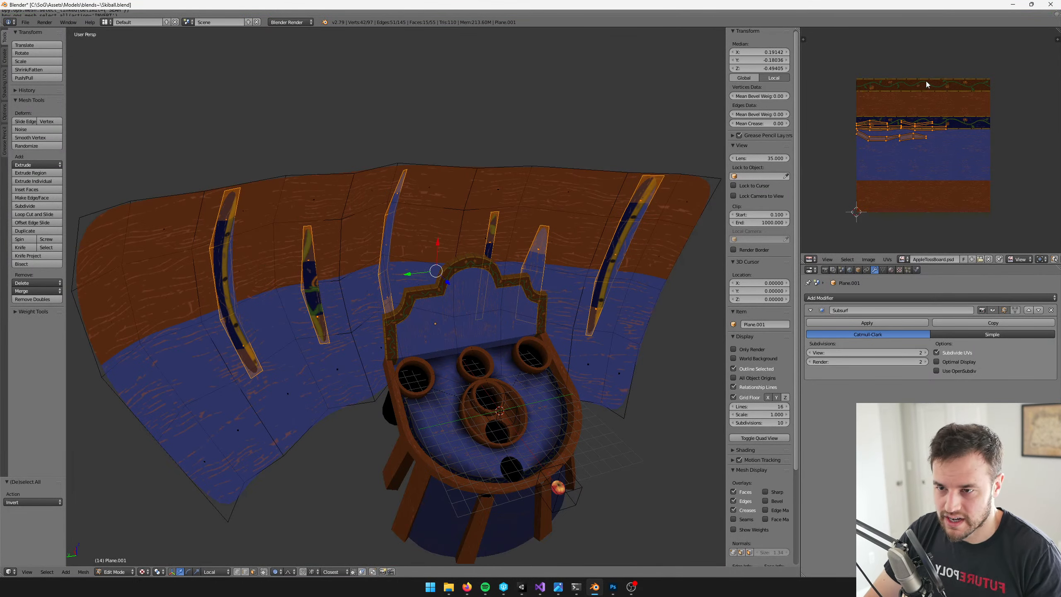
text(r90)
key(Return)
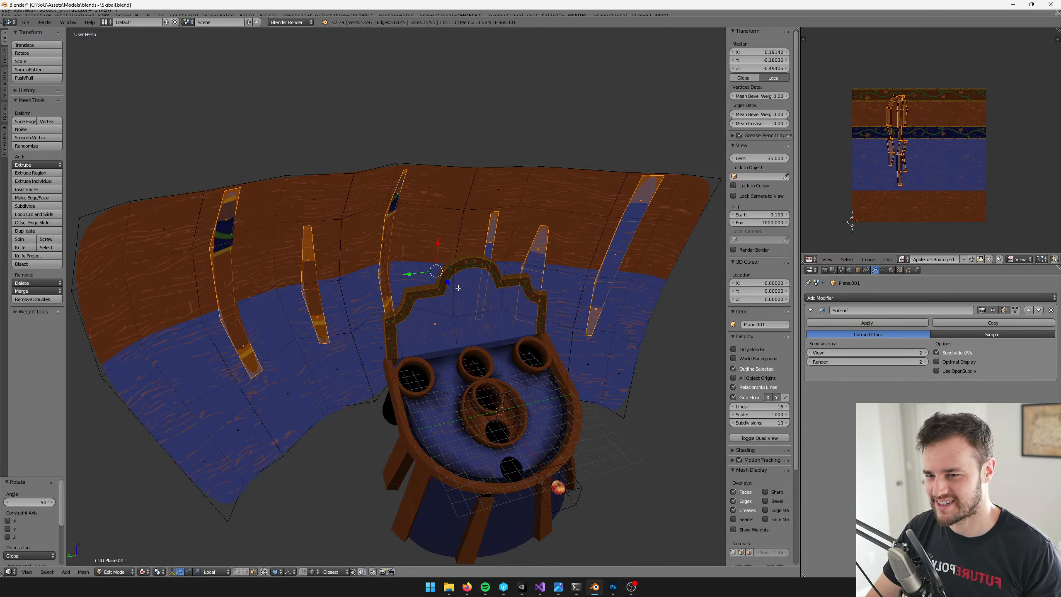
Return the wall to Object Mode and save over Skiball.blend
middle_drag(458, 288, 497, 234)
key(Tab)
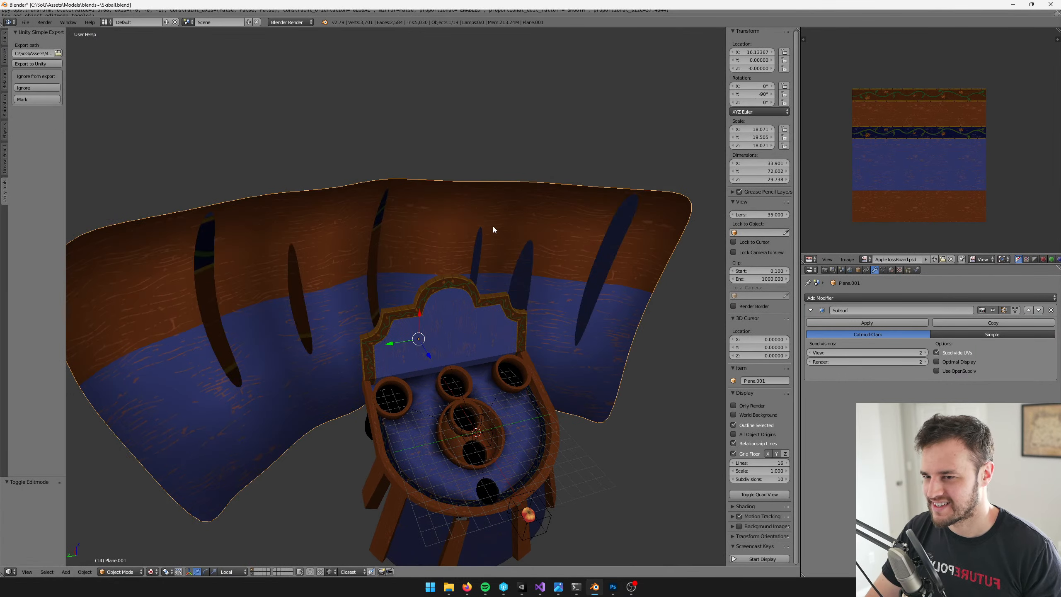
key(Tab)
key(Tab)
key(ctrl+s)
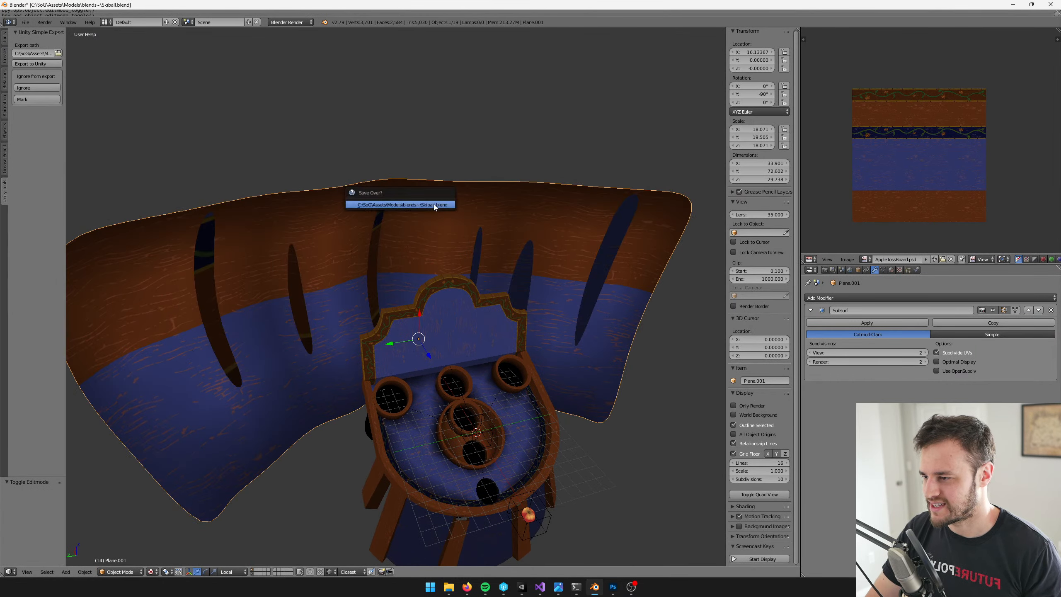
click(433, 204)
Export the updated model to Unity, retrying with the apple object selected and the file saved again
middle_drag(433, 221, 452, 150)
key(ctrl+e)
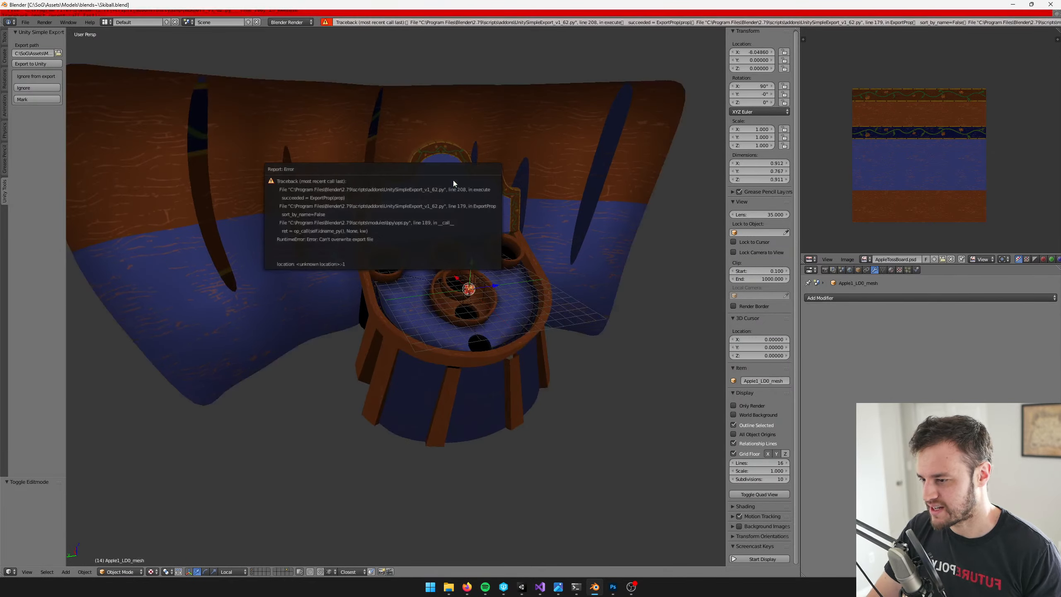
right_click(555, 132)
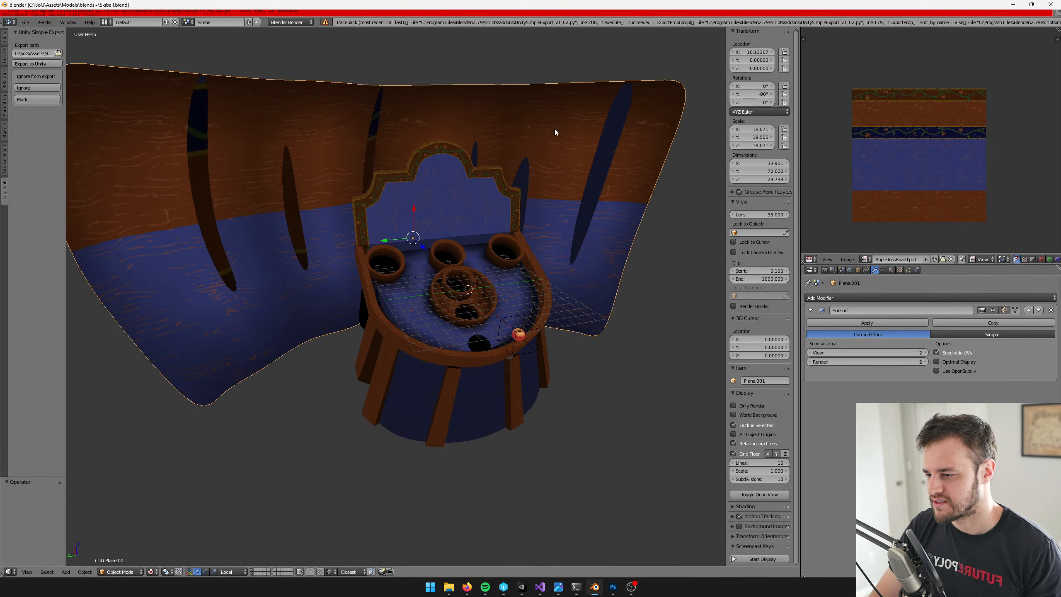
right_click(511, 338)
key(ctrl+e)
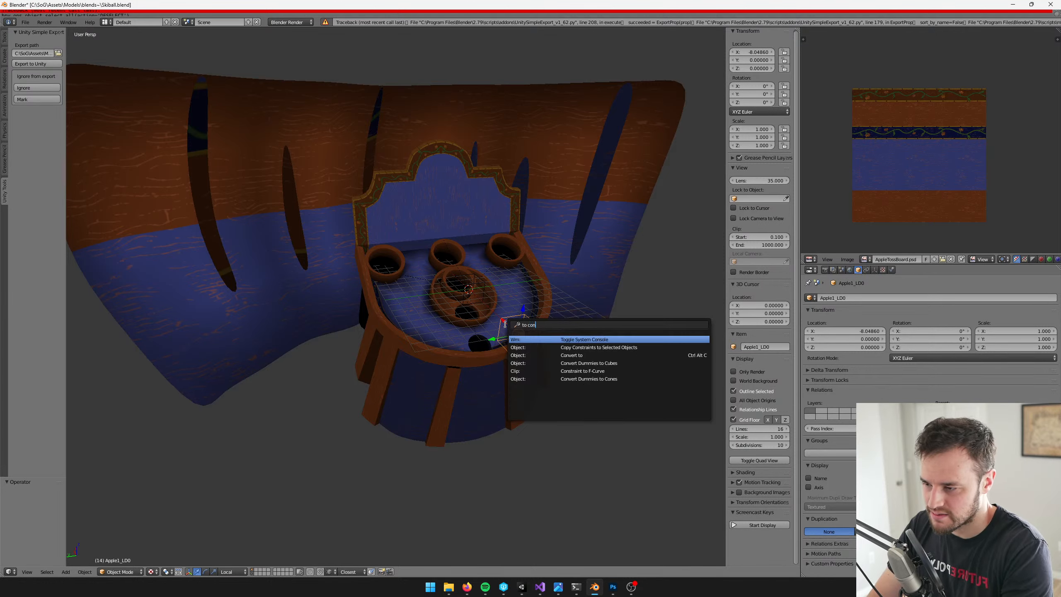
key(ctrl+s)
click(506, 325)
key(ctrl+e)
shift+middle_drag(505, 325, 493, 417)
scroll(493, 417, up, 4)
Switch to Unity and examine the grain direction on the wall and its strips behind the board
click(521, 587)
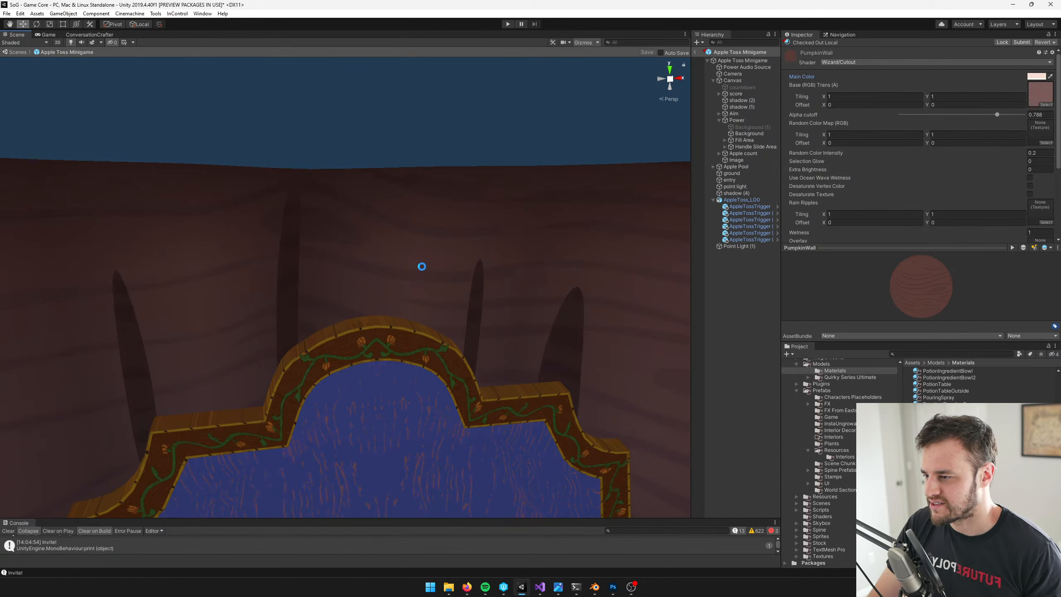
scroll(433, 269, down, 7)
right_drag(433, 270, 430, 270)
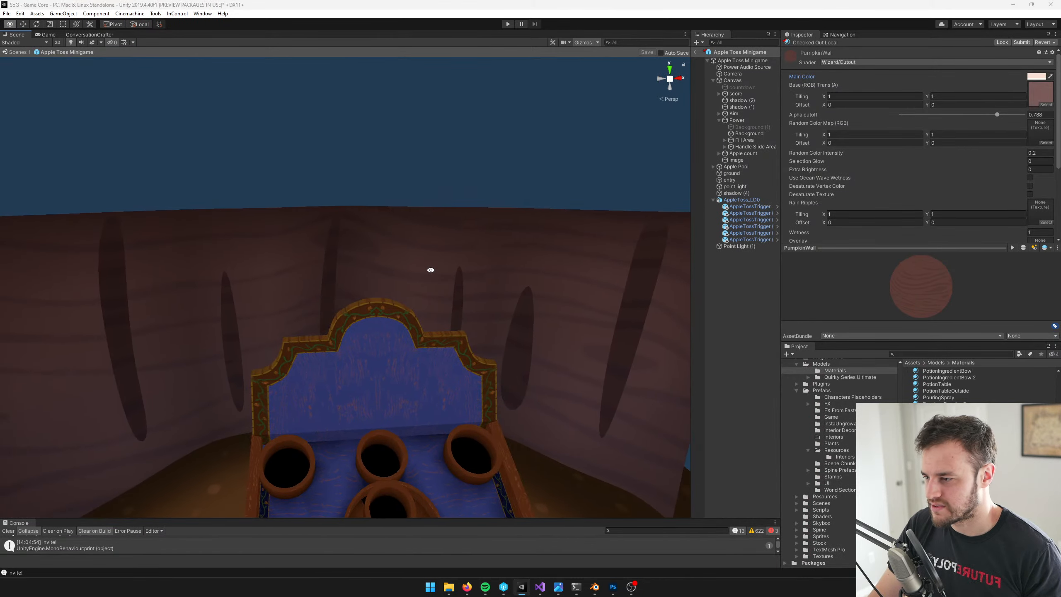
Switch to Blender, rotate all of the curved wall's UVs by 90 degrees and save the file
key(alt+Tab)
right_click(319, 135)
key(Tab)
key(a)
key(a)
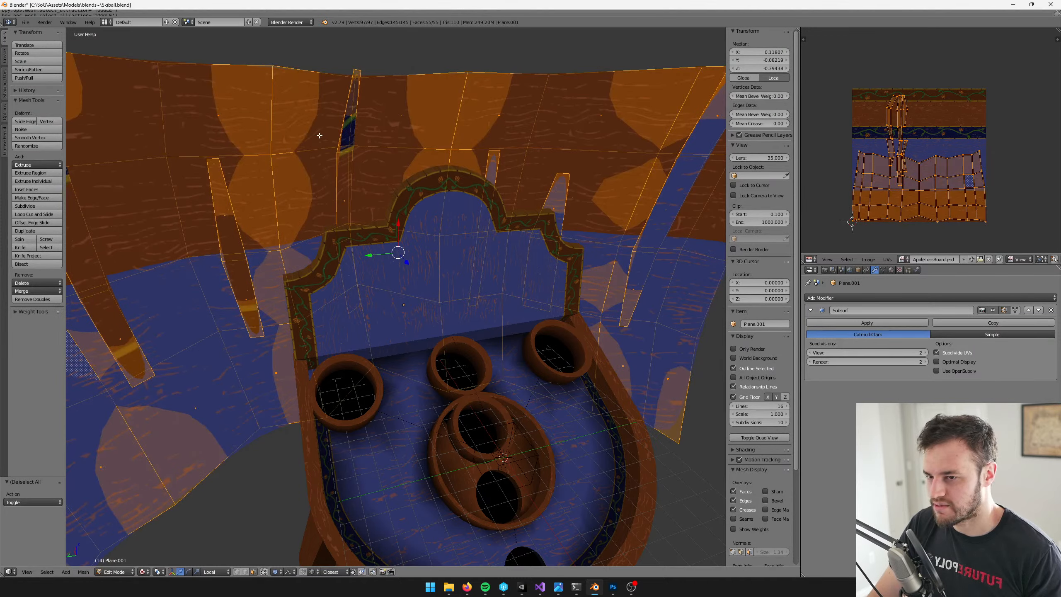
text(r90)
key(Return)
key(Tab)
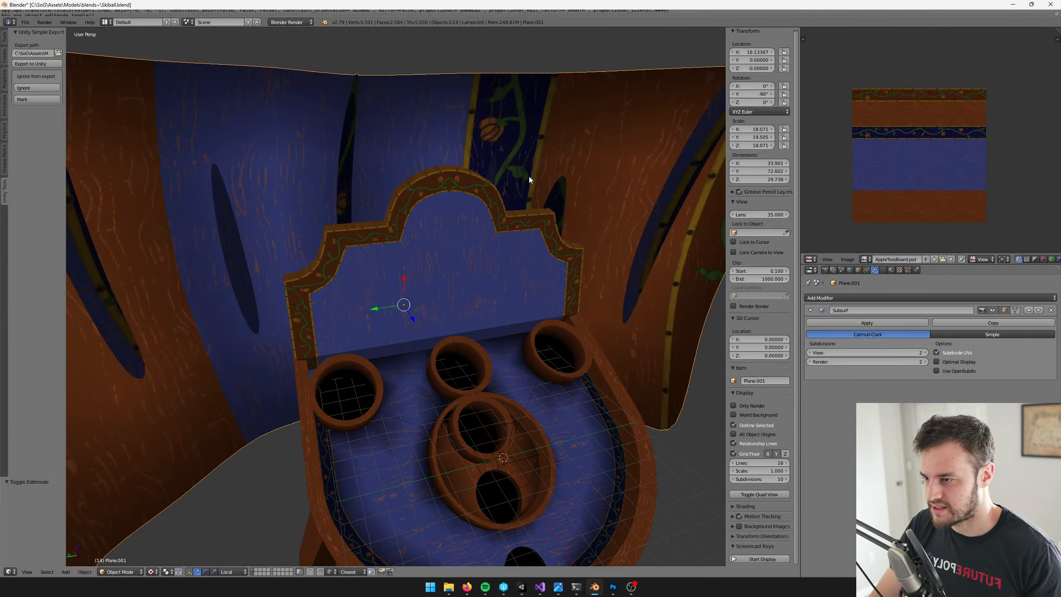
key(ctrl+s)
Switch to Unity and inspect the rotated wood grain across the whole wall from farther back
key(alt+Tab)
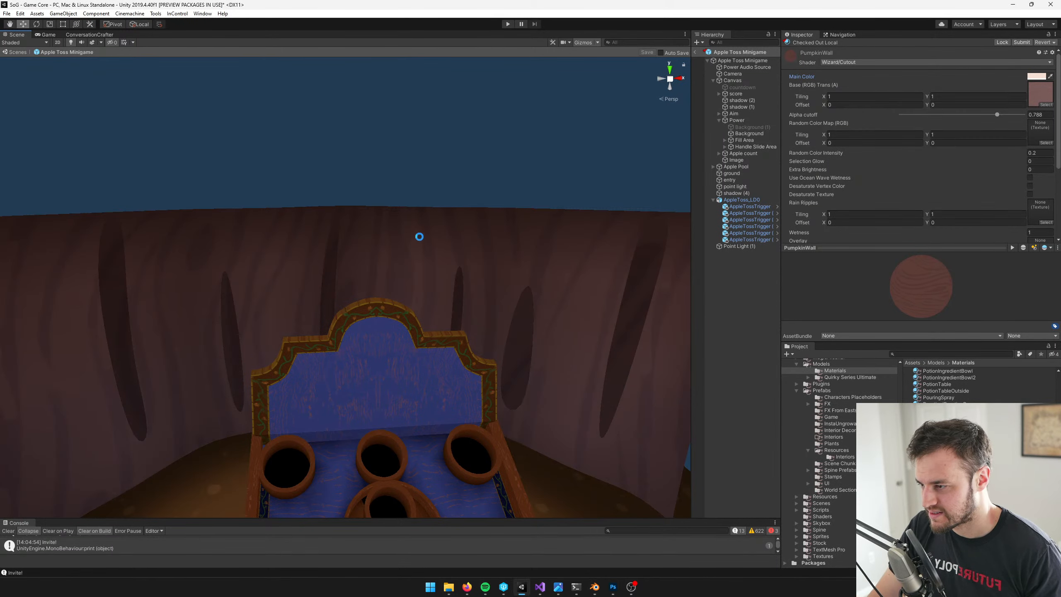
key(s)
right_drag(445, 234, 422, 227)
key(w)
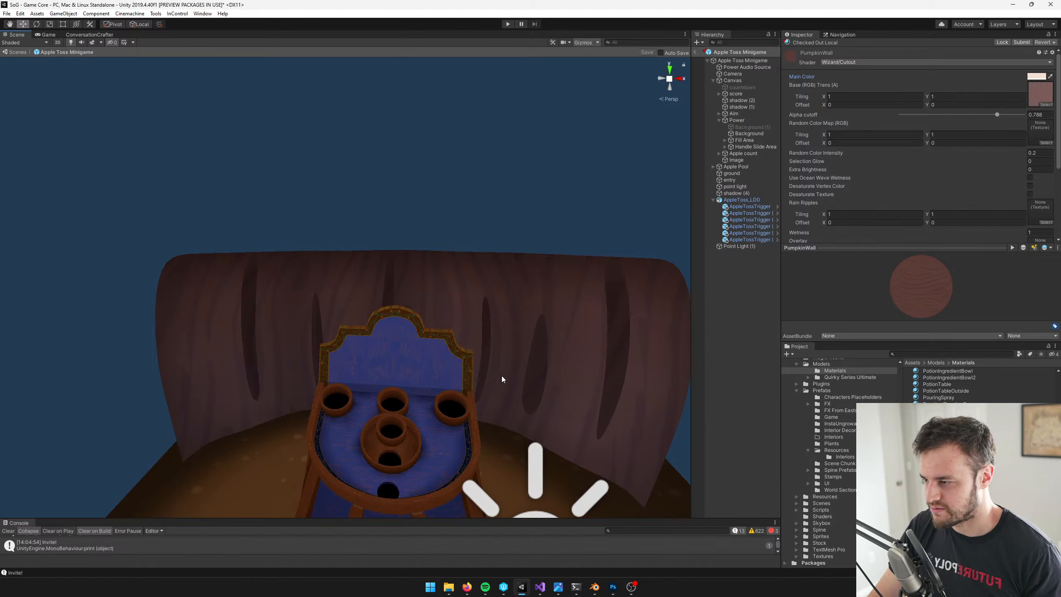
Switch to Blender, enlarge the curved wall's entire UV layout in two passes, the second by 1.18, and shift it slightly
key(alt+Tab)
right_click(420, 119)
key(Tab)
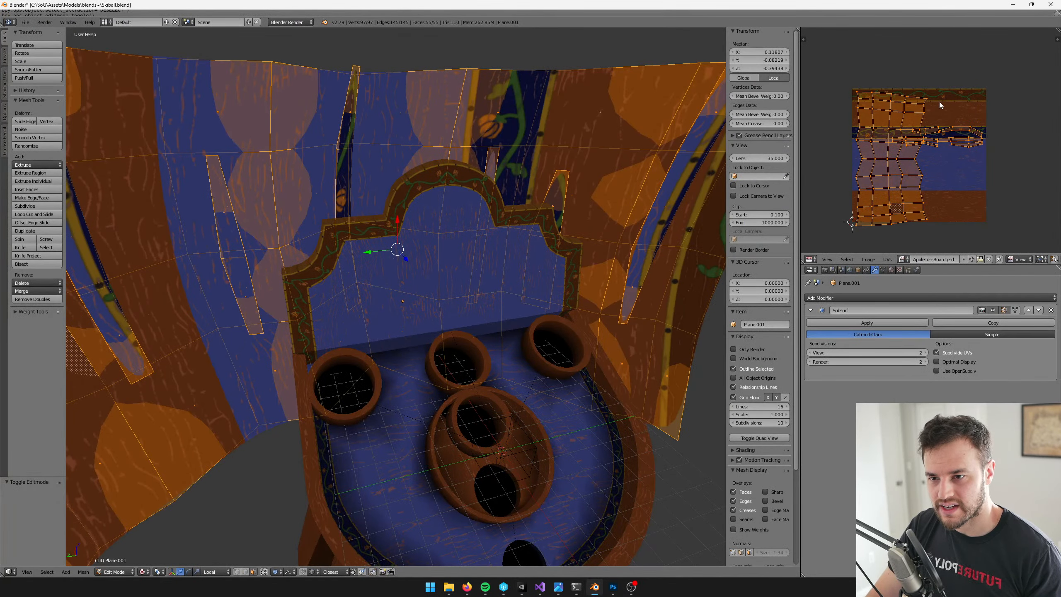
key(a)
key(a)
key(s)
click(978, 79)
key(s)
click(974, 86)
key(g)
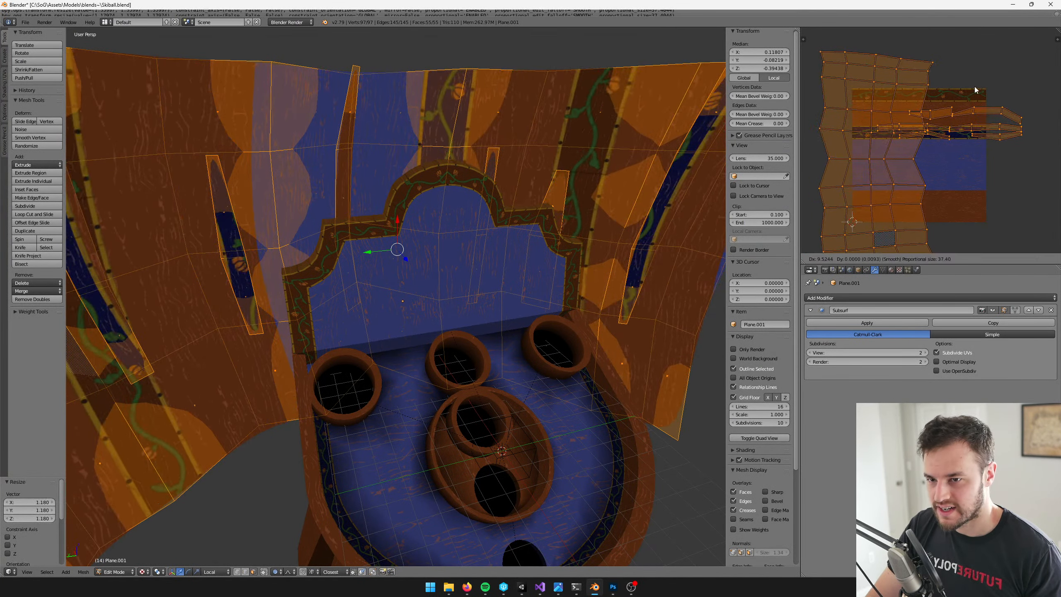
click(975, 86)
Save over Skiball.blend from Object Mode and check the wall's grain density in Unity
key(Tab)
key(ctrl+s)
click(390, 200)
mouse_move(389, 200)
middle_down()
mouse_move(382, 211)
mouse_move(391, 190)
middle_up()
key(alt+Tab)
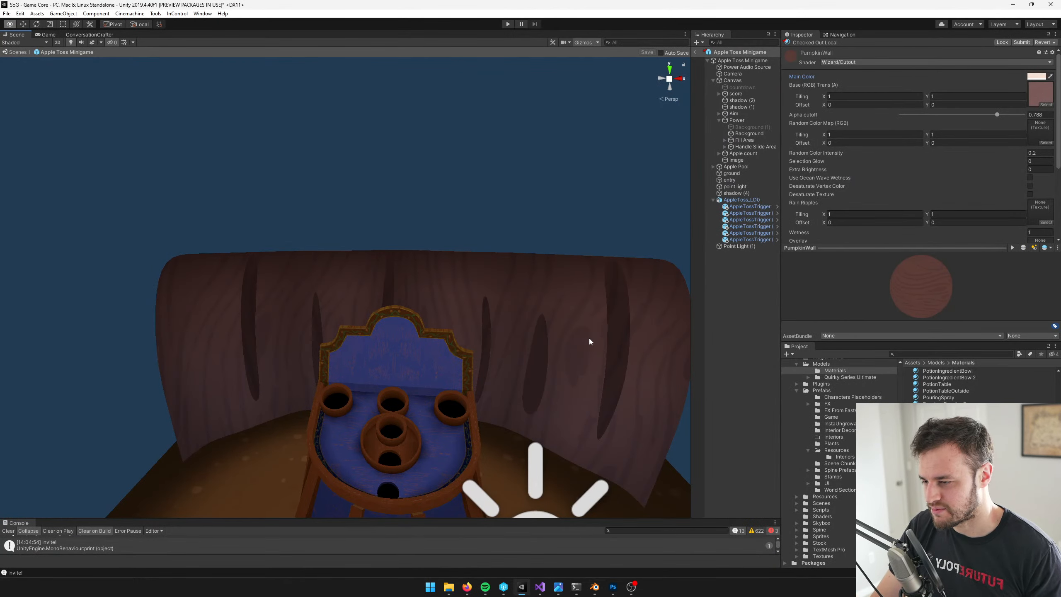
Switch to Blender, enlarge the curved wall's UV layout further and save over Skiball.blend
key(alt+Tab)
key(Tab)
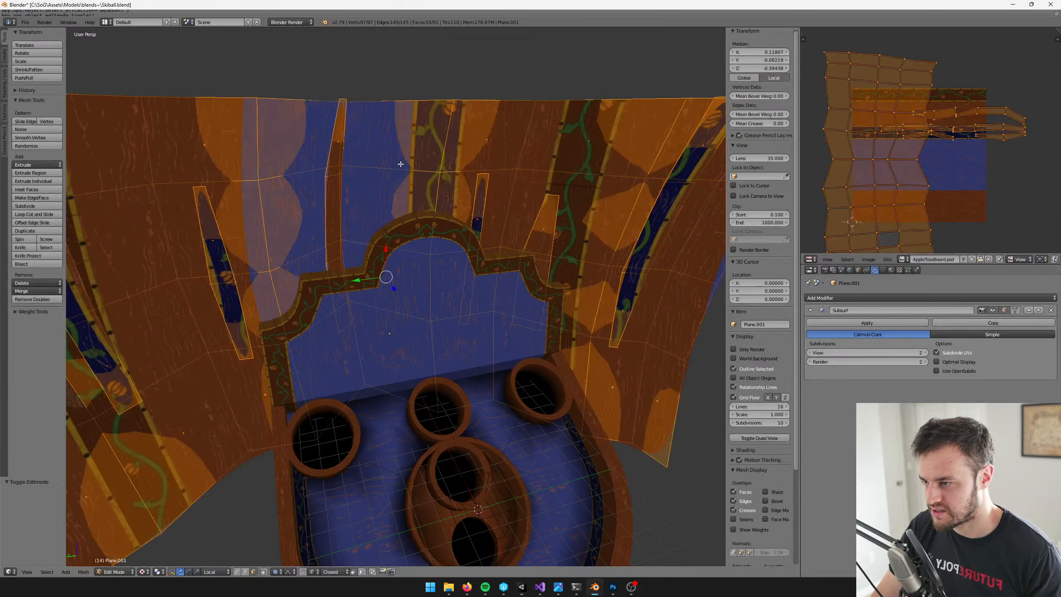
key(s)
click(1030, 76)
key(Tab)
key(ctrl+s)
click(397, 244)
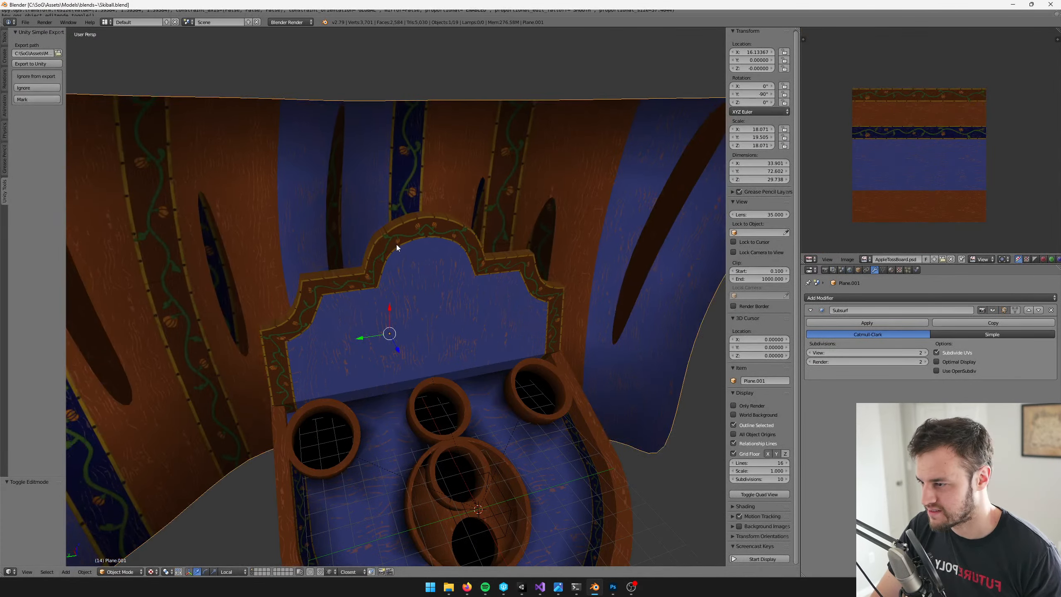
right_click(396, 243)
middle_drag(391, 244, 403, 178)
Switch to Unity and examine the finer wood grain in the Scene view and through the minigame camera
key(alt+Tab)
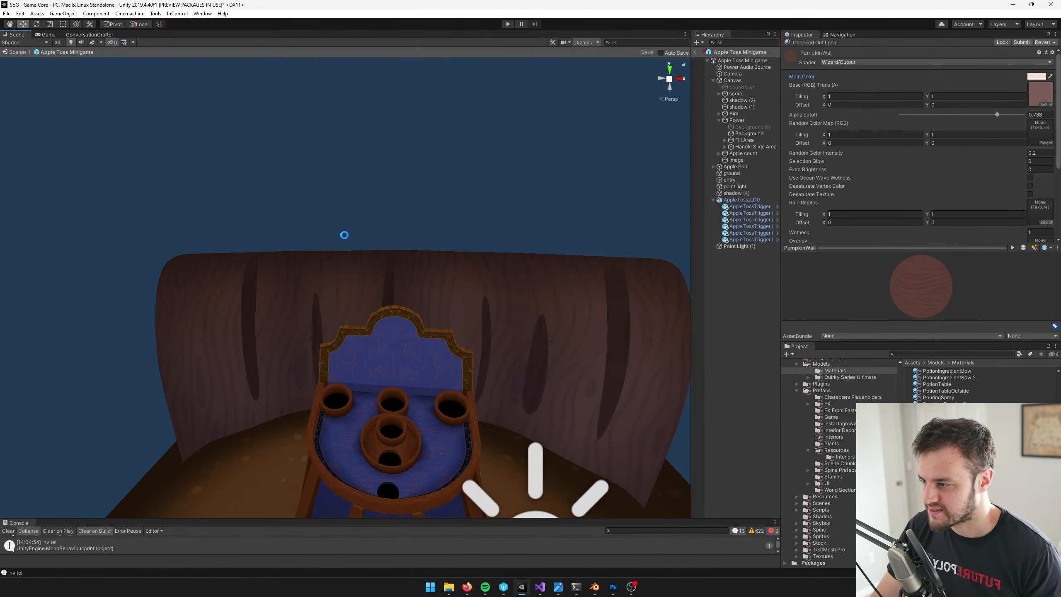
alt+drag(509, 356, 660, 360)
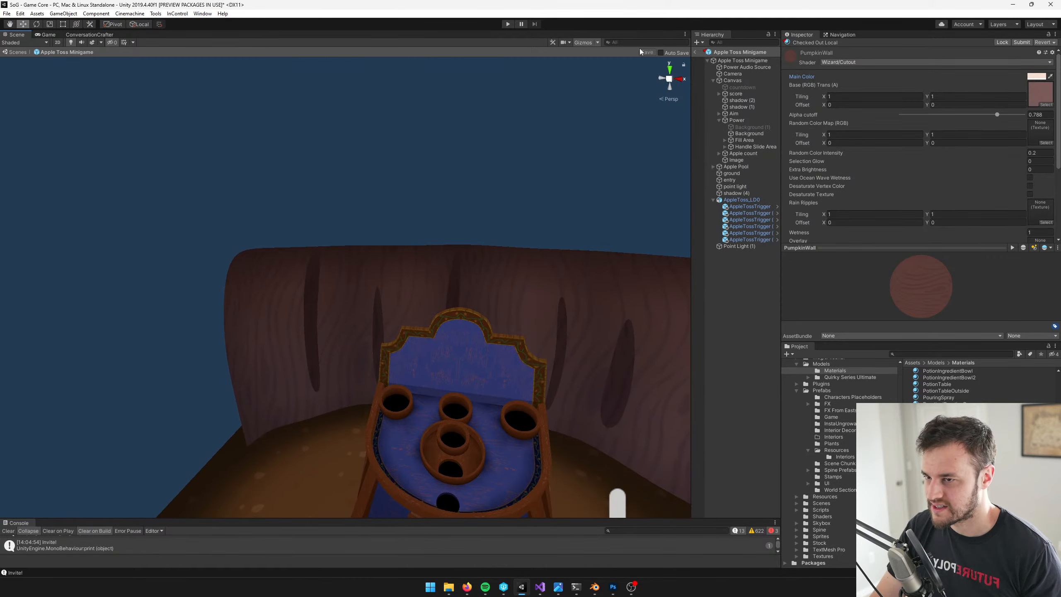
click(51, 34)
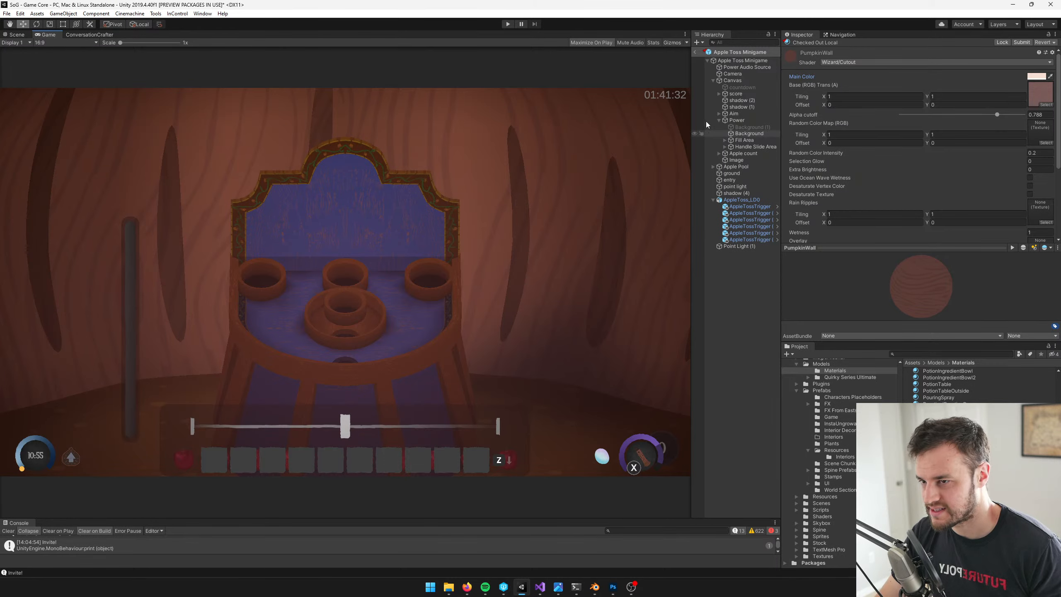
Leave the prefab, deactivate the Apple Toss Minigame object in the main scene and start Play mode
click(695, 52)
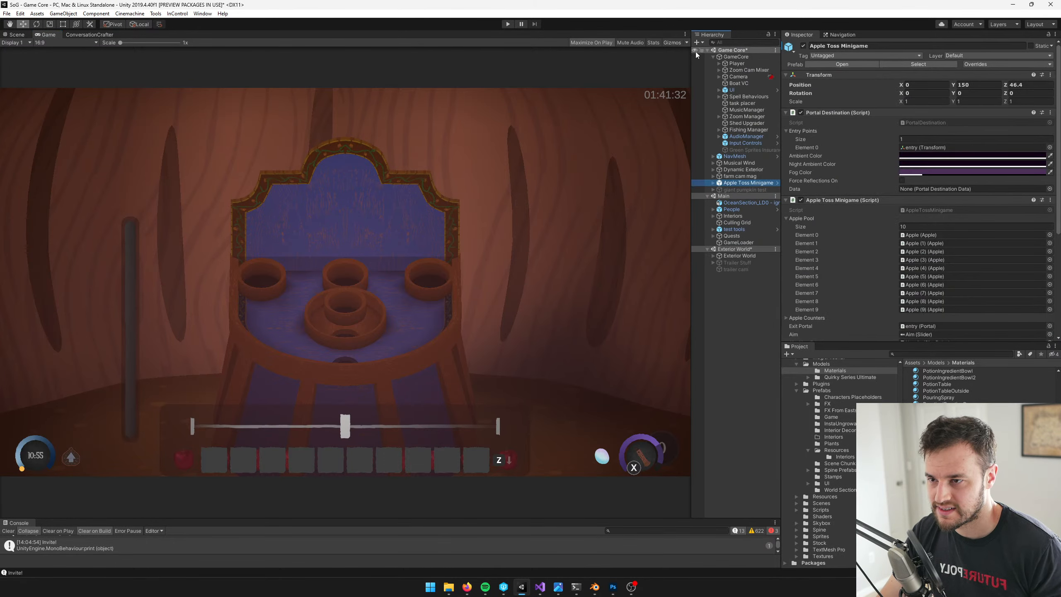
click(803, 46)
click(508, 24)
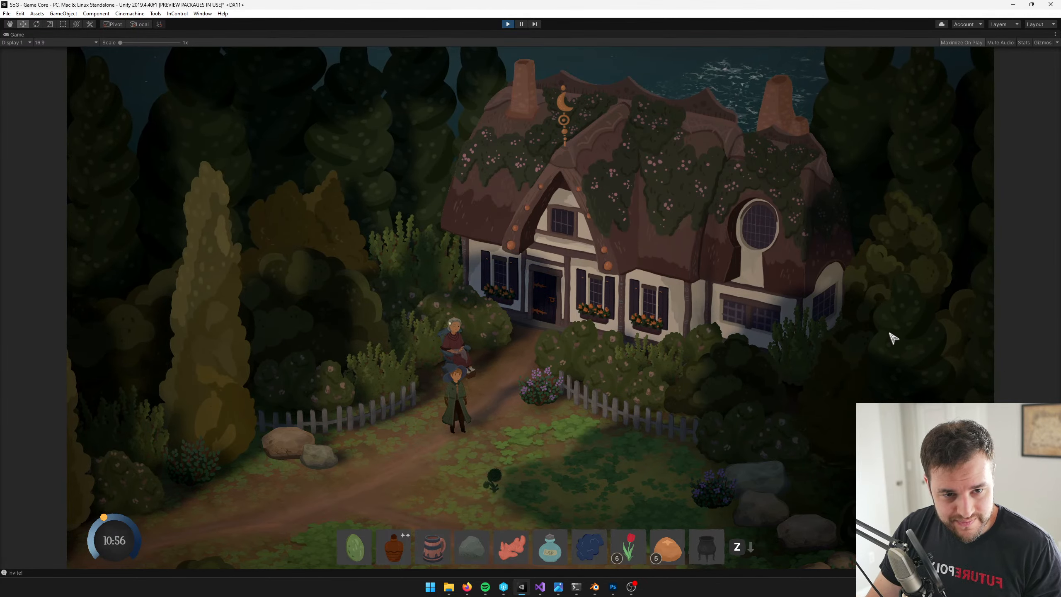
Enter the apple toss minigame, dismiss its instructions, throw two apples to test it and stop Play mode
key(w)
key(d)
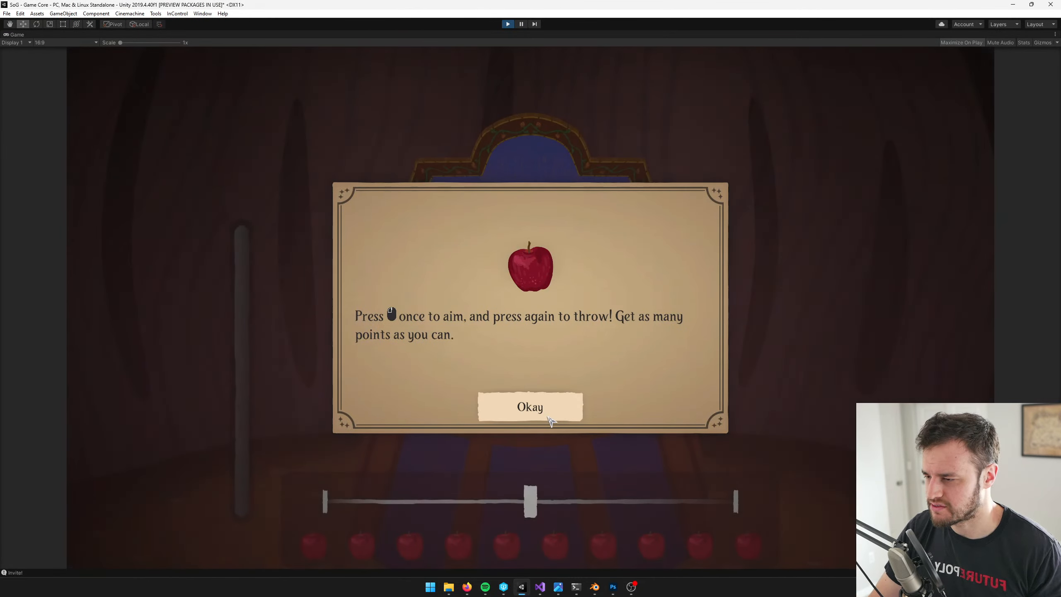
click(568, 419)
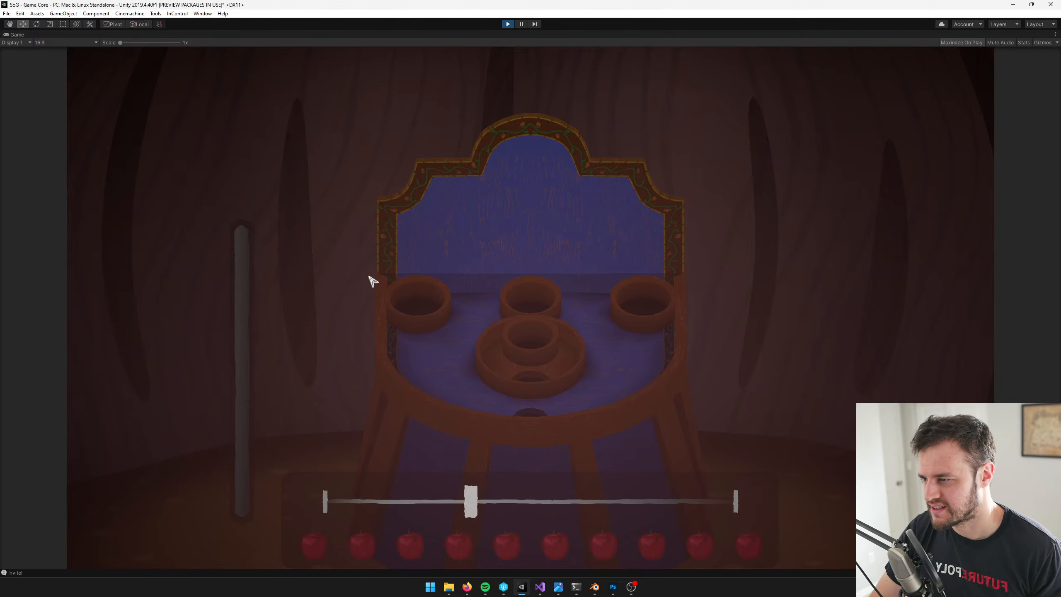
click(635, 368)
click(635, 367)
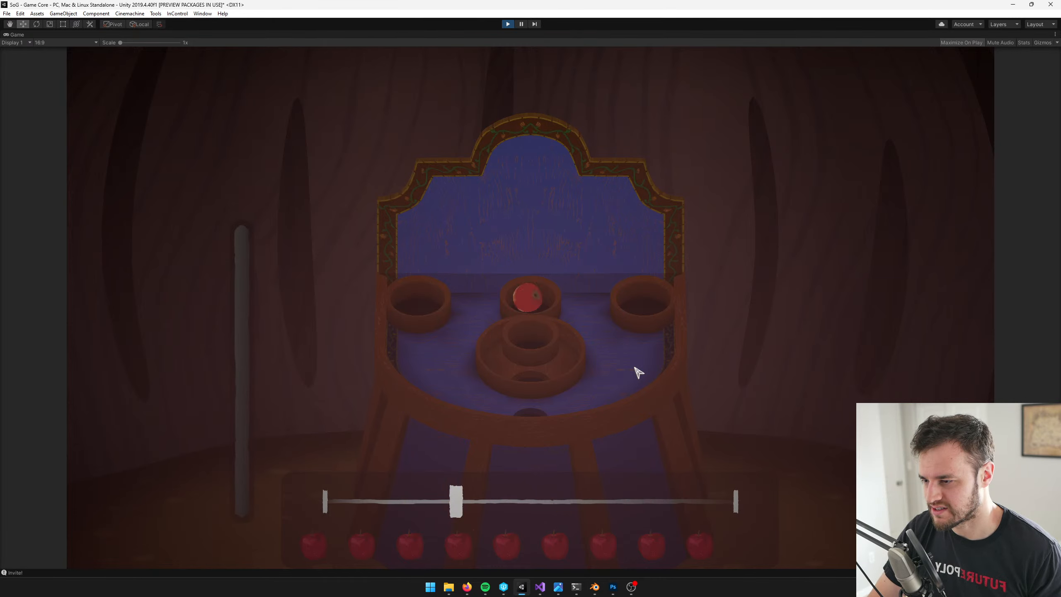
click(635, 368)
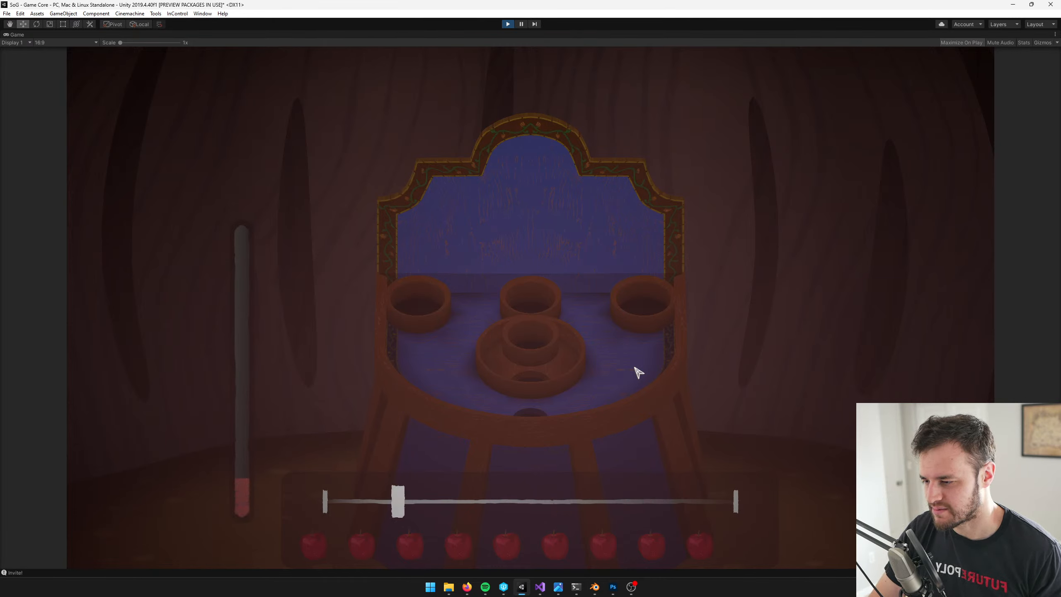
click(635, 368)
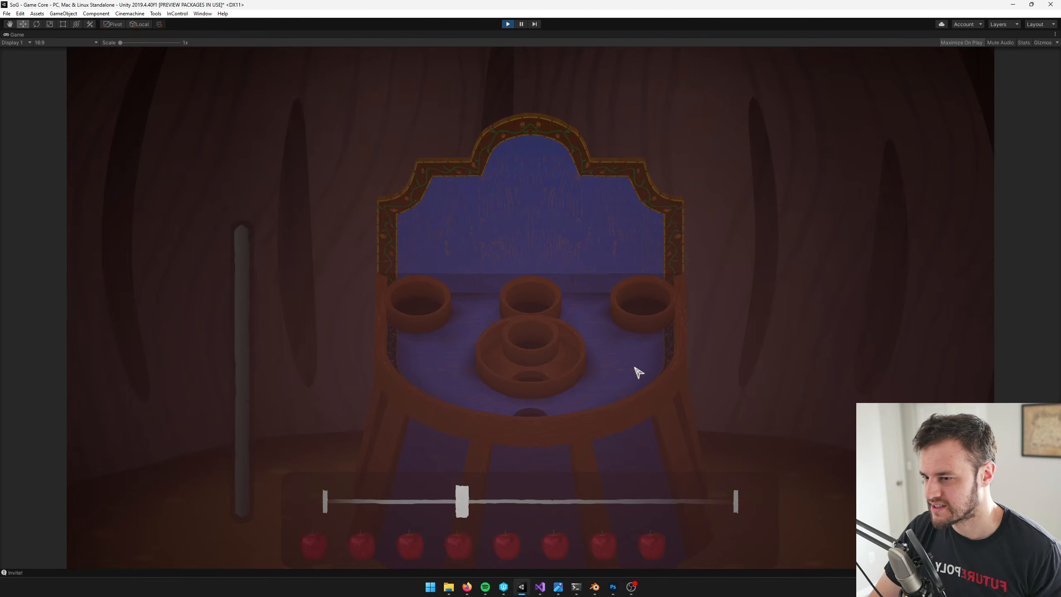
click(508, 26)
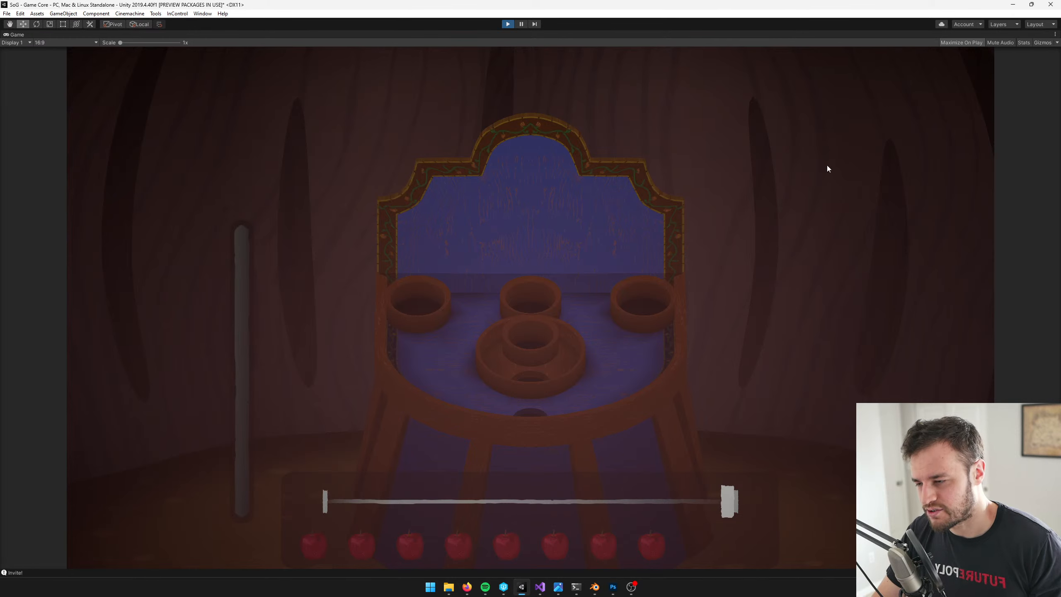
key(ctrl+p)
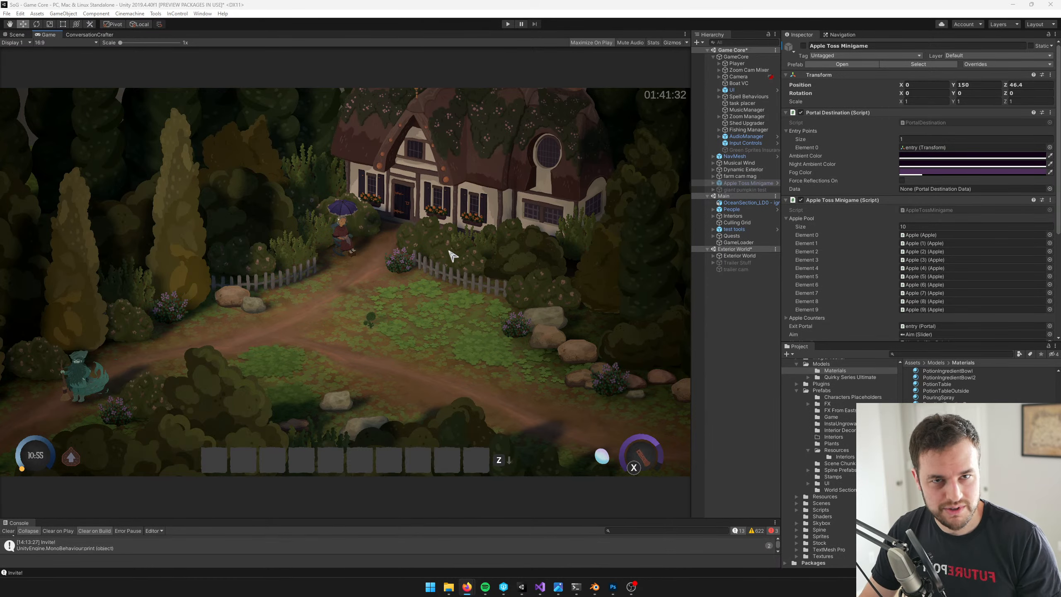
Return to the Scene view, select the MarywildHouse_LD0 cottage in the exterior world and examine its look from several angles
click(21, 37)
drag(467, 220, 476, 220)
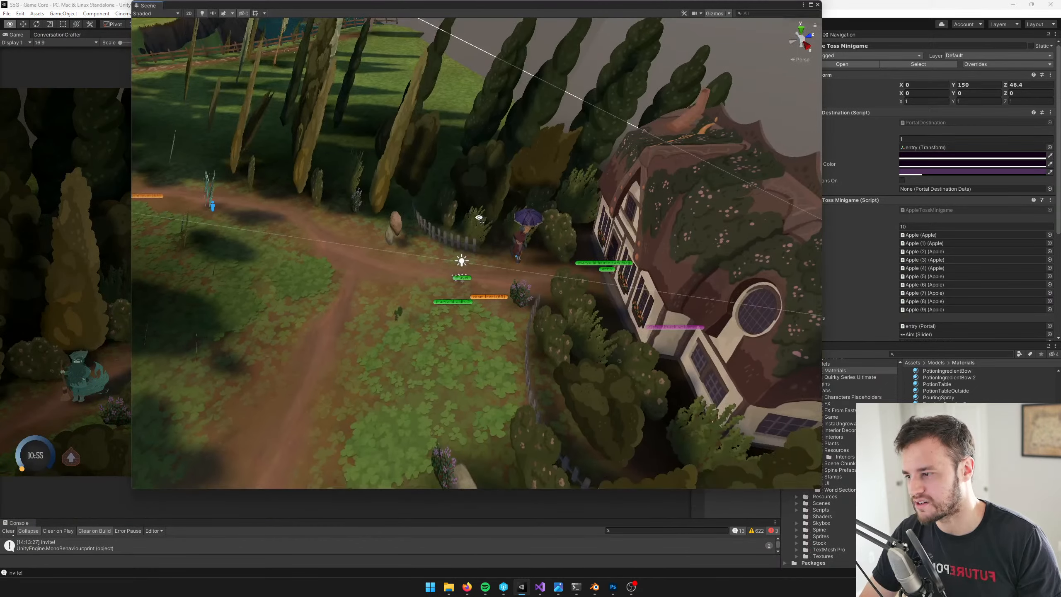
drag(274, 4, 308, 36)
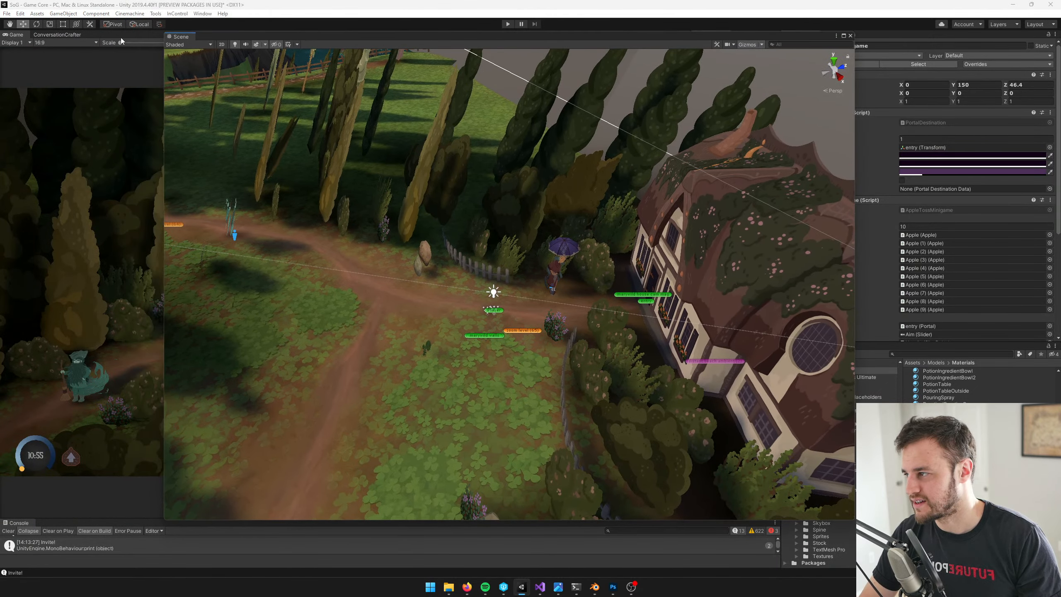
drag(121, 41, 12, 36)
right_drag(329, 237, 418, 254)
key(w)
click(337, 222)
key(w)
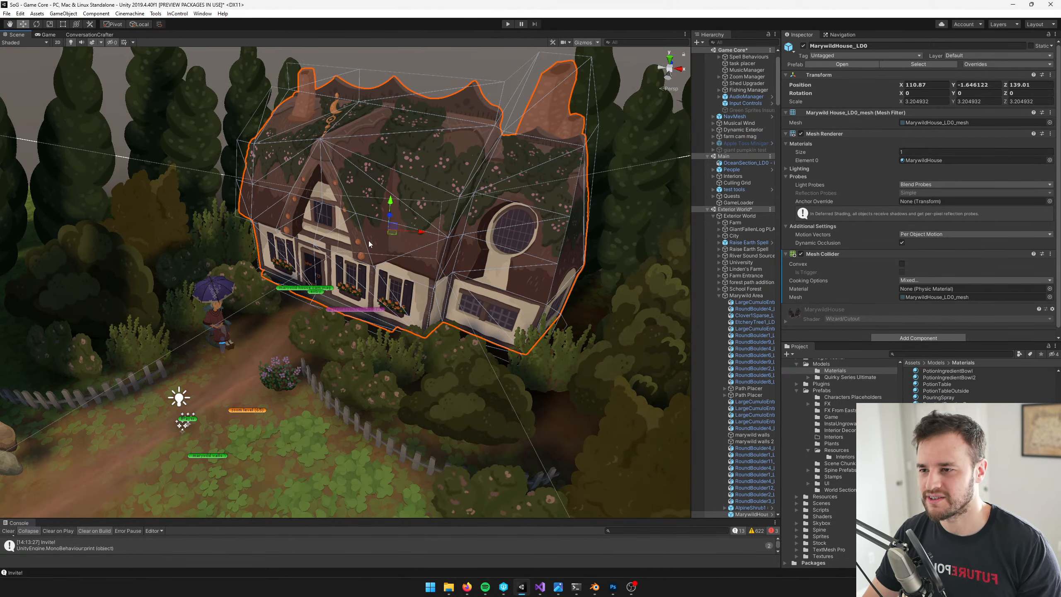
right_drag(399, 244, 386, 244)
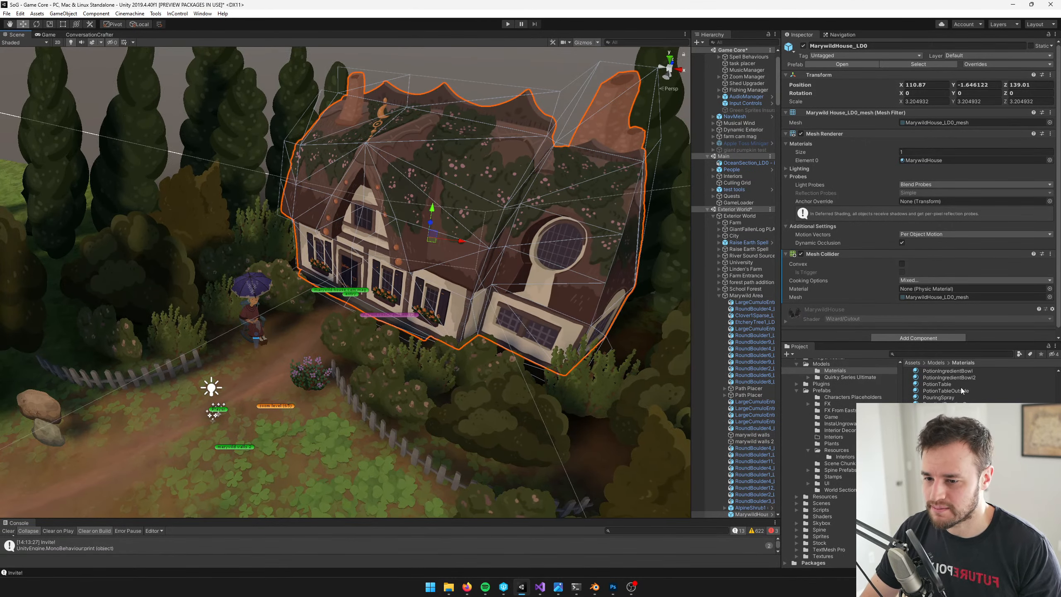
Open the Apple Toss Minigame prefab and display the PumpkinWall material used by AppleToss_LD0
click(744, 143)
click(821, 65)
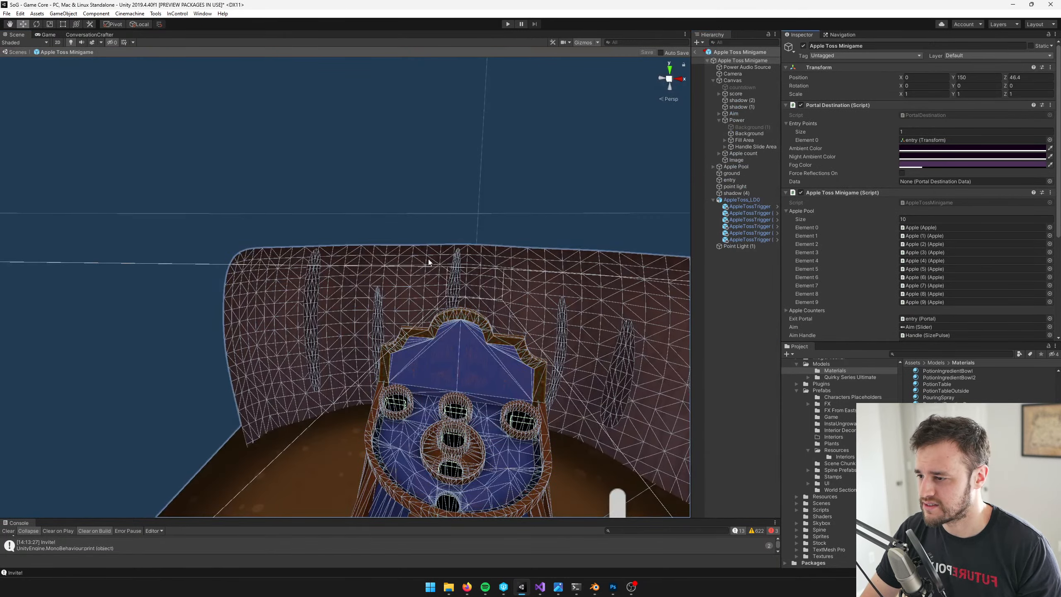
scroll(460, 251, down, 3)
click(423, 221)
scroll(422, 222, up, 5)
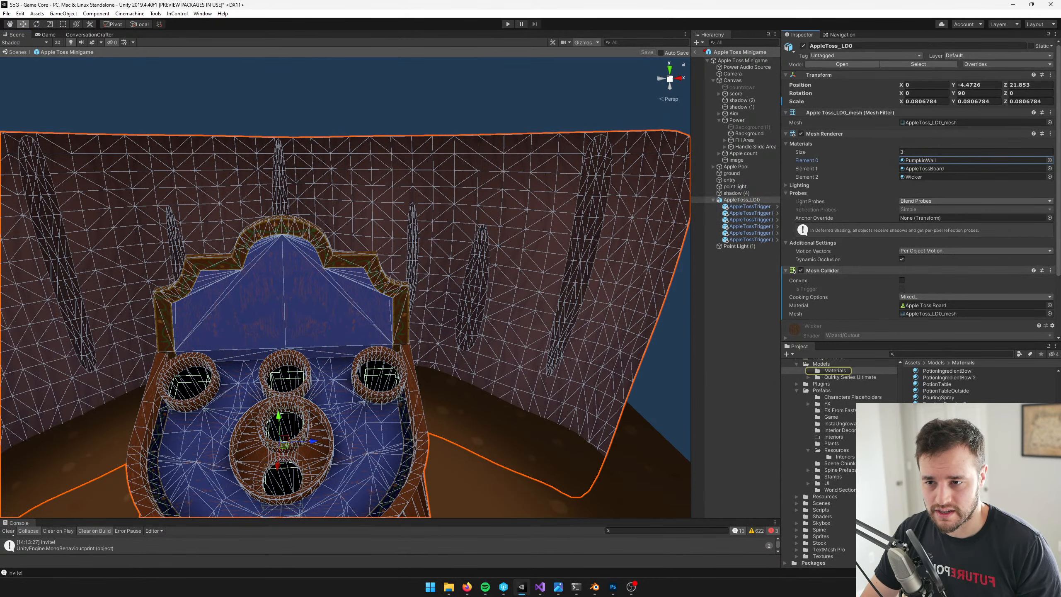
double_click(935, 168)
Tint the PumpkinWall material's main color pale yellow
click(1036, 76)
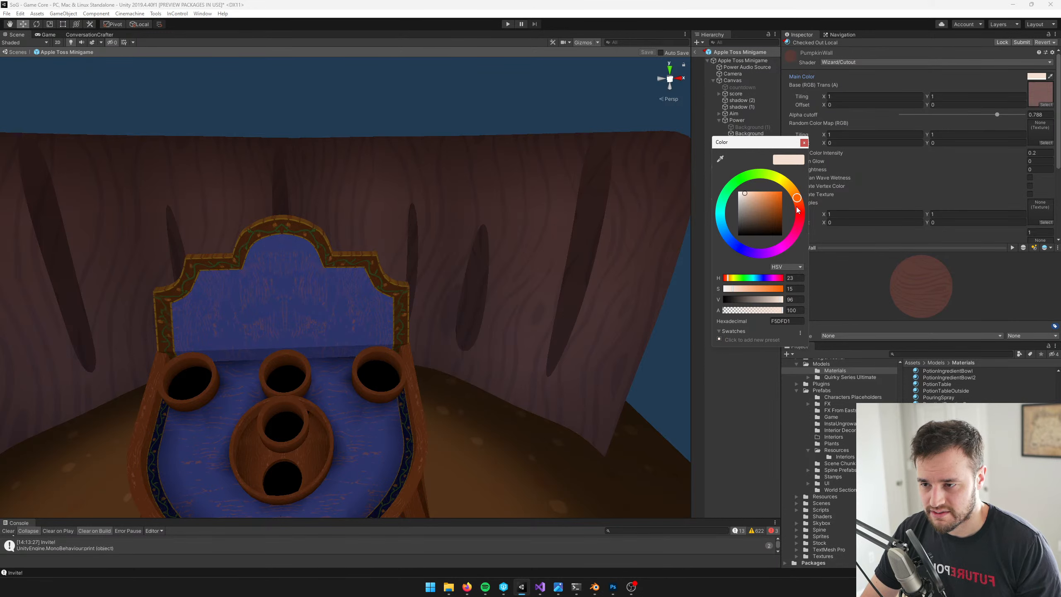
drag(800, 201, 778, 179)
click(752, 191)
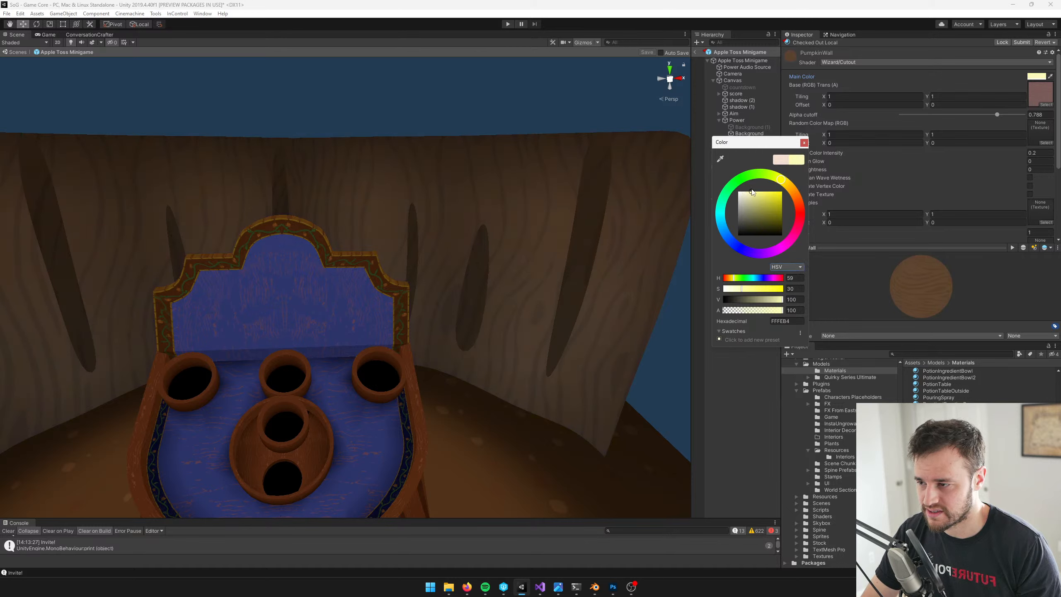
click(756, 191)
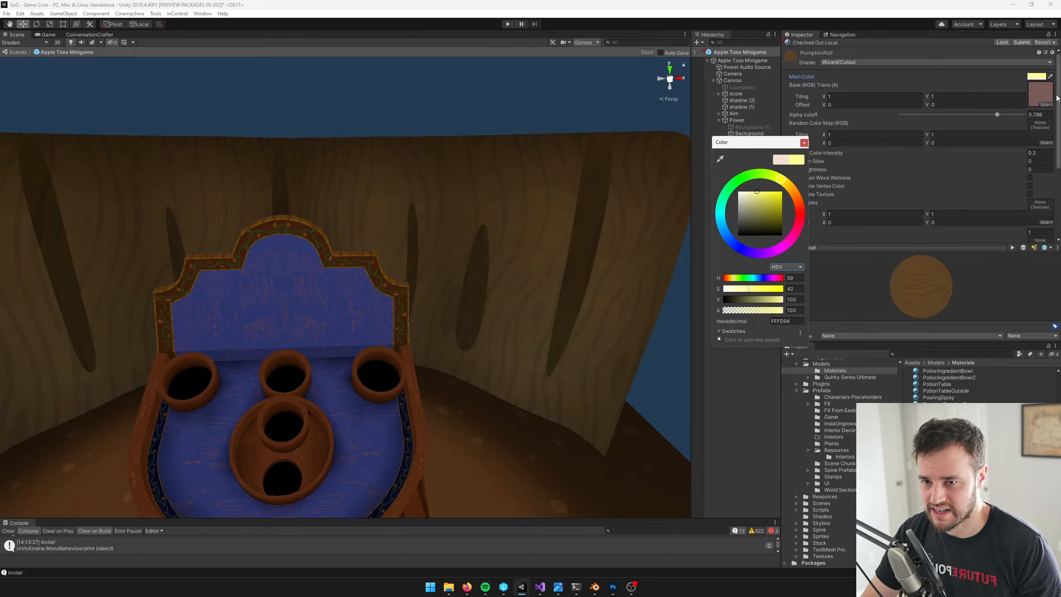
click(802, 142)
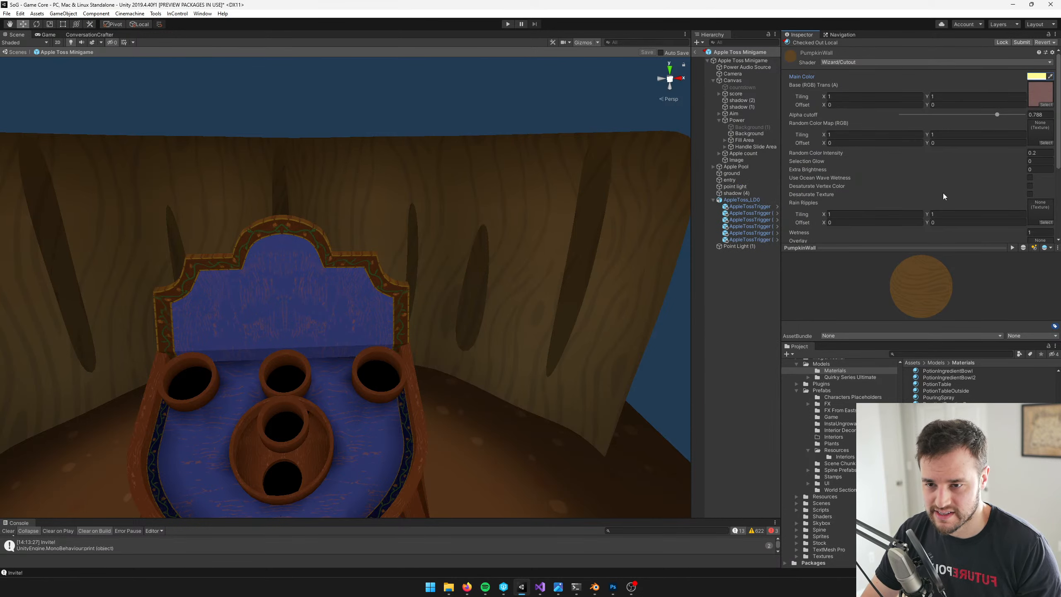
Enable Desaturate Texture on the PumpkinWall material and set its main color to light orange FFB16C
click(1029, 193)
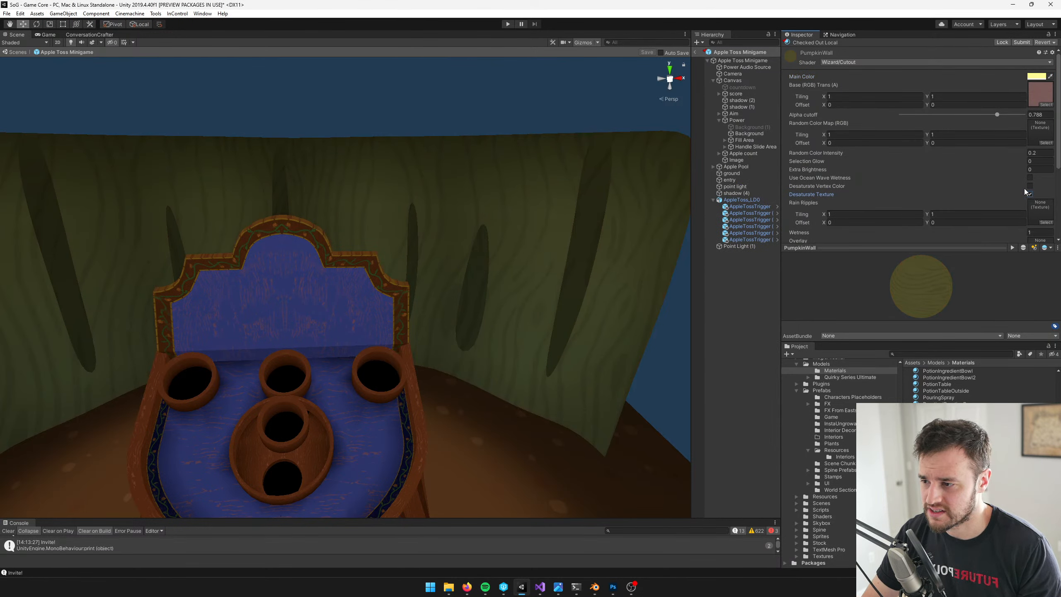
click(1034, 77)
click(759, 199)
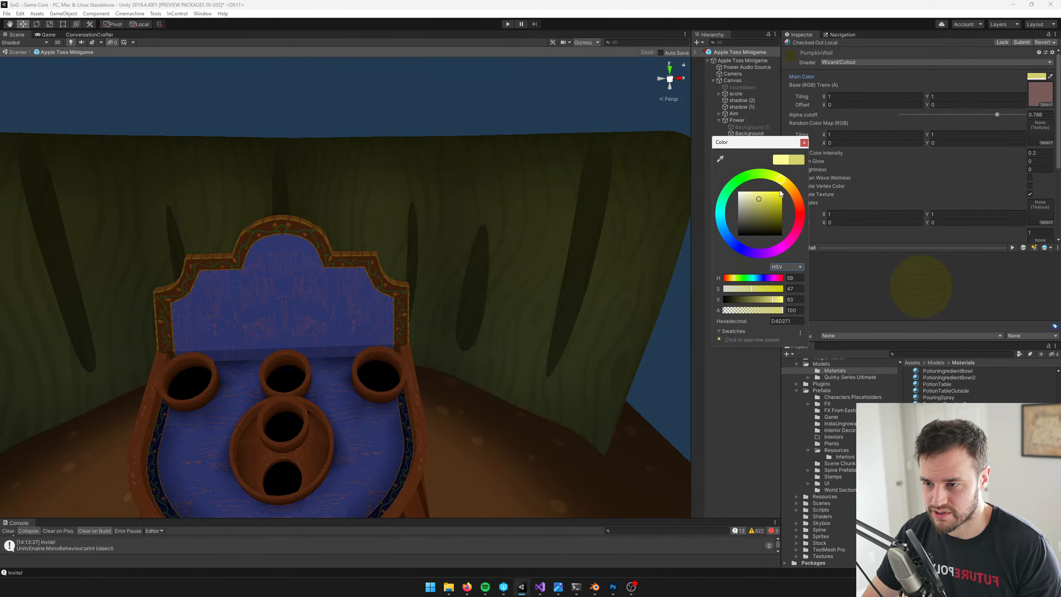
click(793, 191)
drag(759, 194, 764, 189)
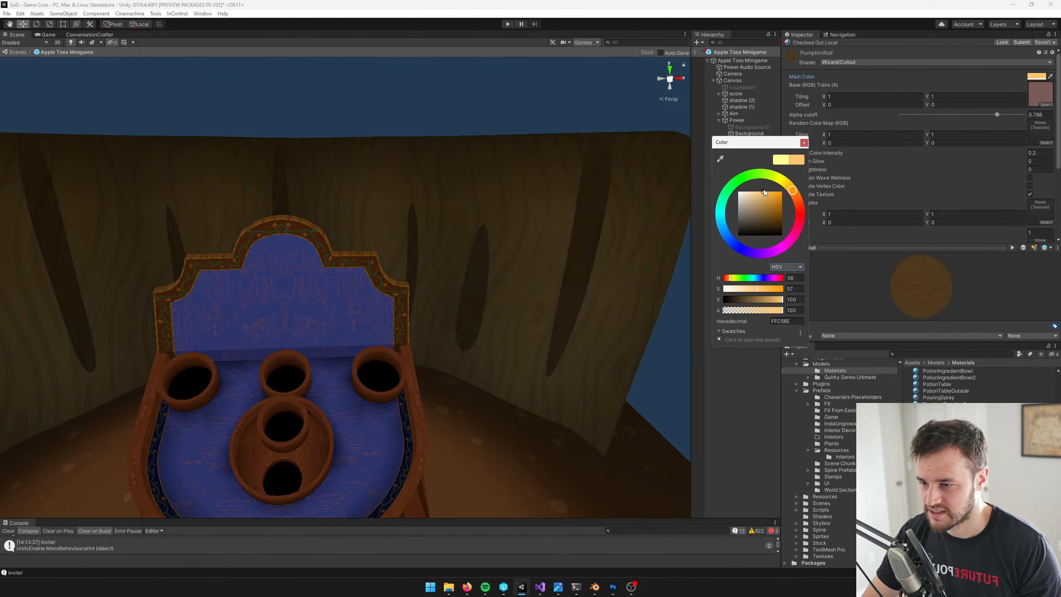
click(794, 195)
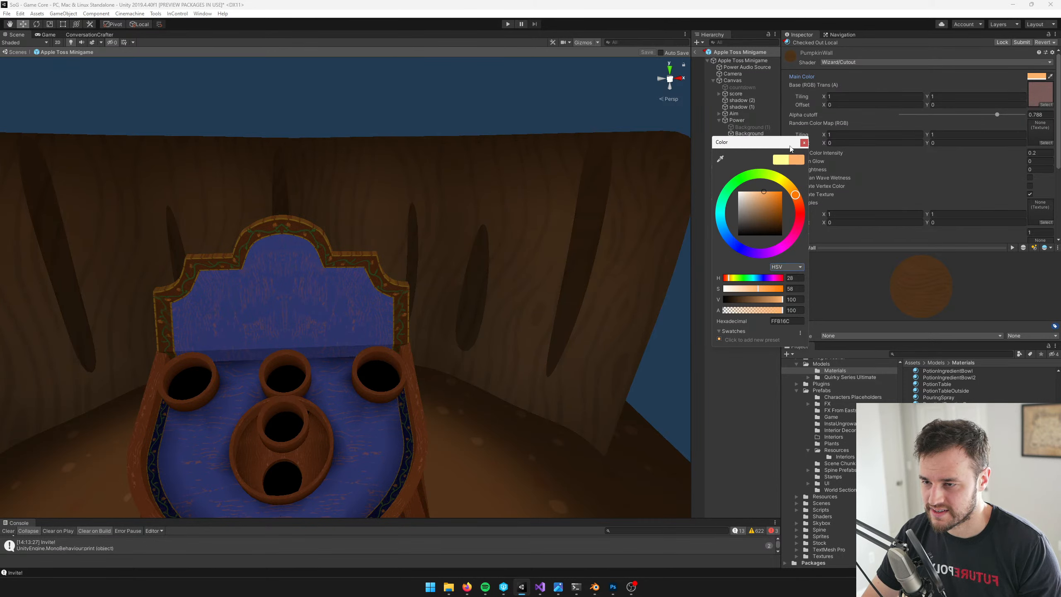
click(802, 142)
Set the PumpkinWall material's Random Color Intensity to 0 and raise its Extra Brightness to 45.58
scroll(958, 128, down, 3)
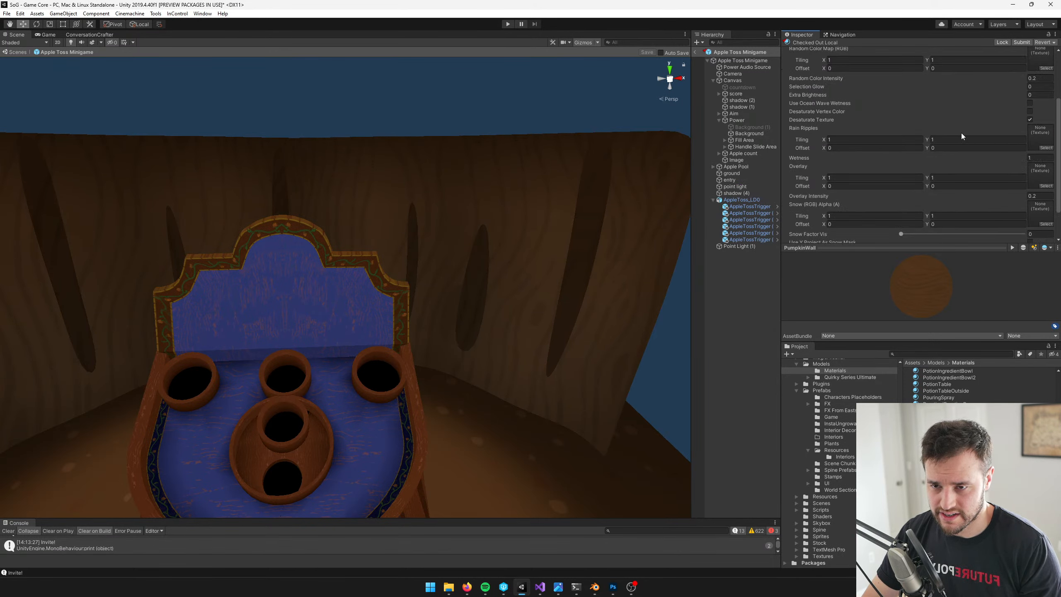
click(1039, 77)
text(0)
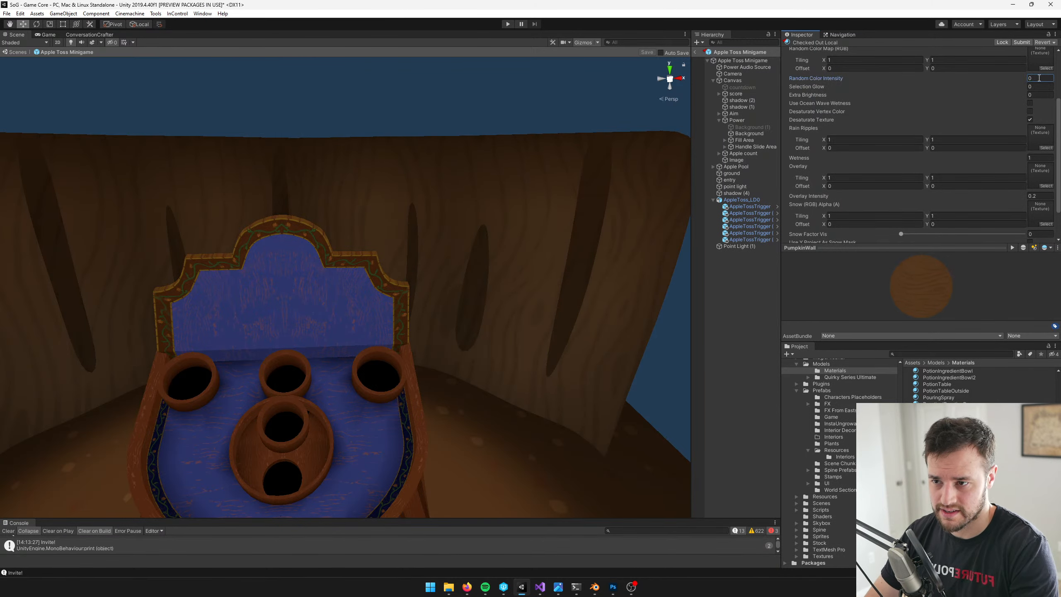
drag(817, 94, 264, 212)
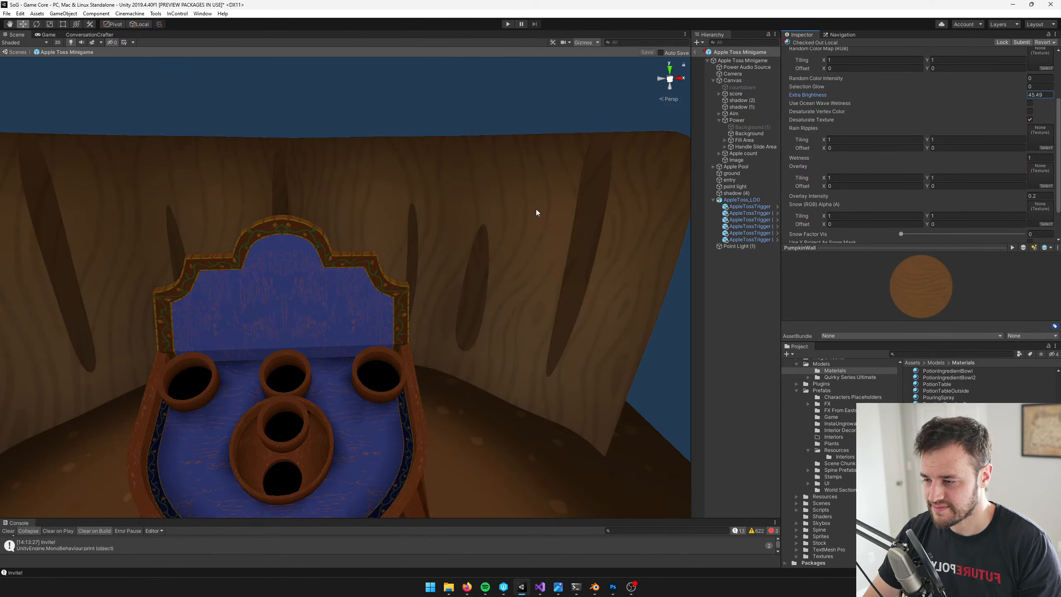
drag(537, 210, 537, 209)
Examine the brightened pumpkin wall's wood grain and gaps up close and from behind the toss board
right_drag(440, 212, 168, 85)
key(s)
key(a)
key(w)
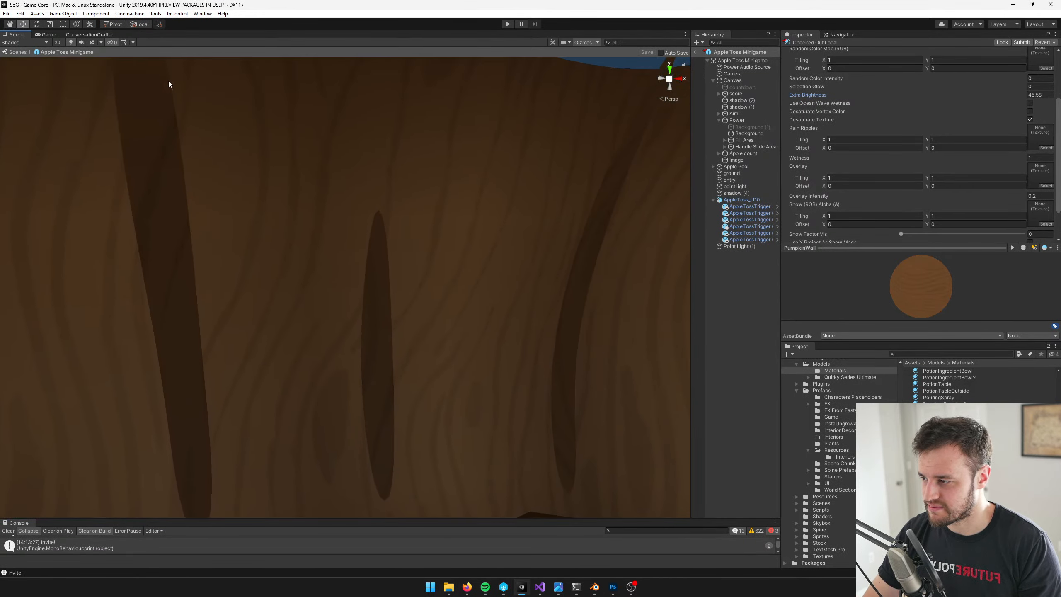
scroll(180, 261, down, 5)
scroll(238, 201, up, 5)
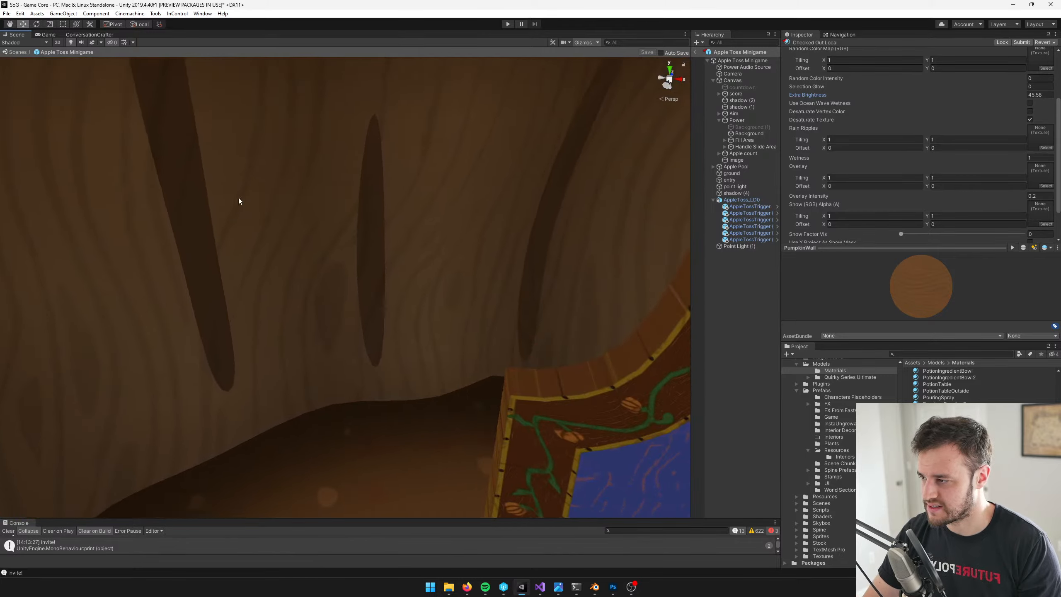
right_drag(239, 201, 396, 409)
key(s)
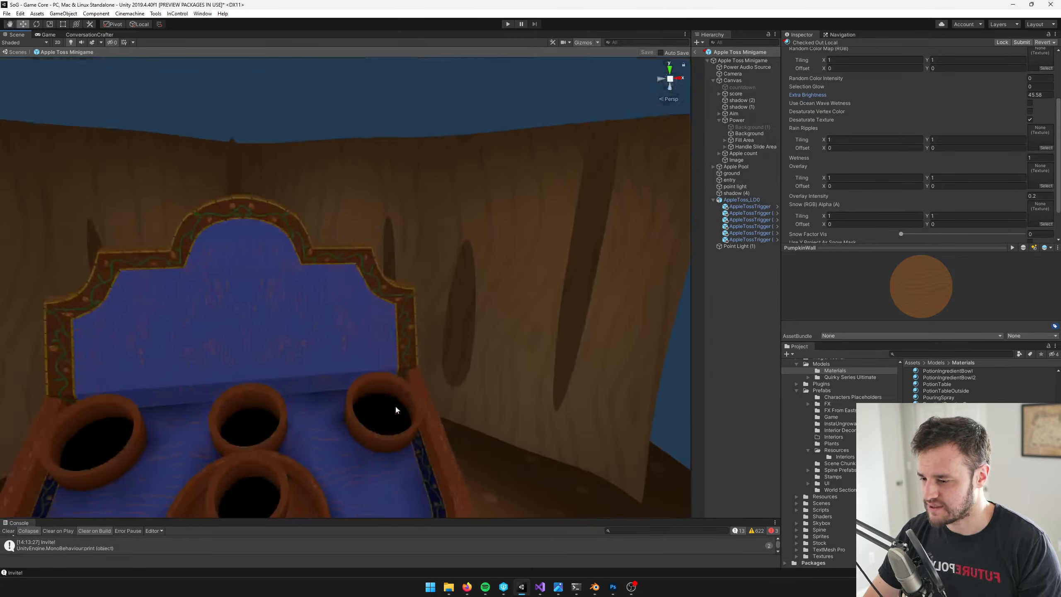
Switch to Blender and examine the curved wall's mesh and UV layout in Edit Mode around the toss board
click(612, 587)
click(597, 587)
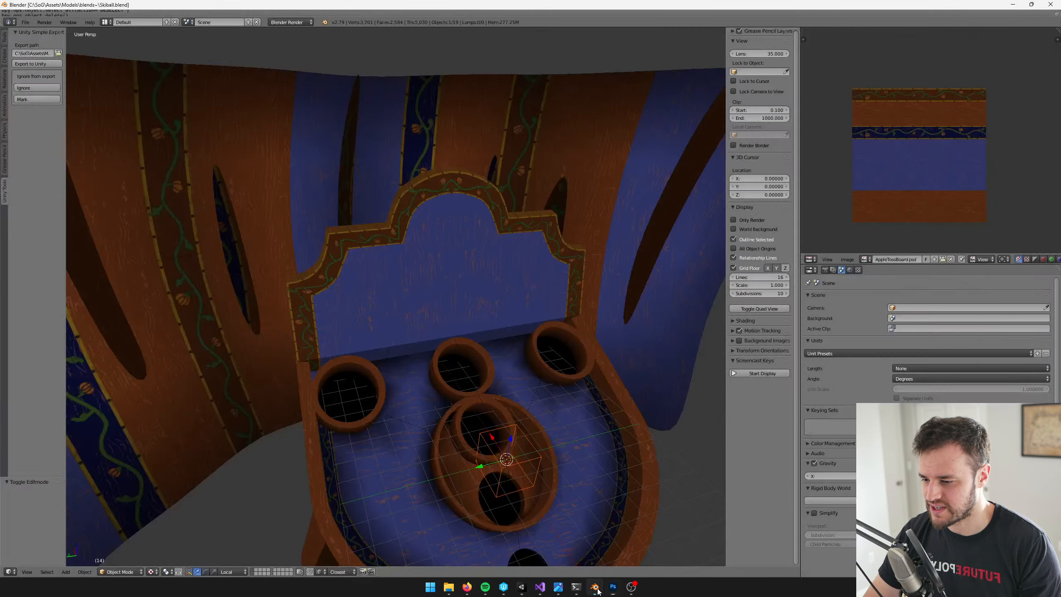
right_click(435, 152)
key(Tab)
scroll(438, 186, down, 6)
middle_drag(432, 200, 476, 137)
scroll(487, 127, down, 2)
scroll(467, 135, up, 2)
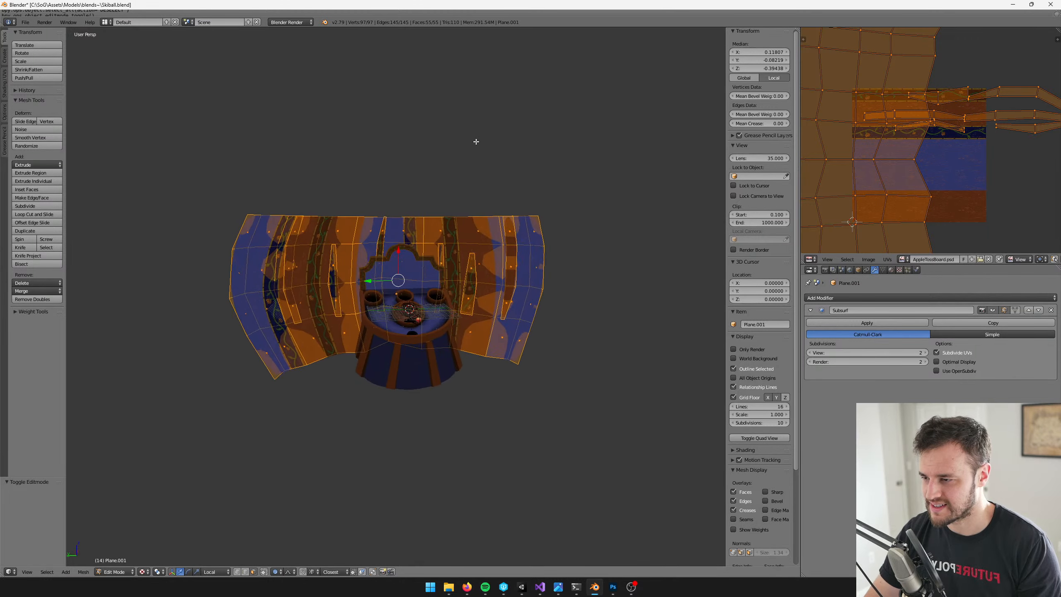
key(Tab)
key(Tab)
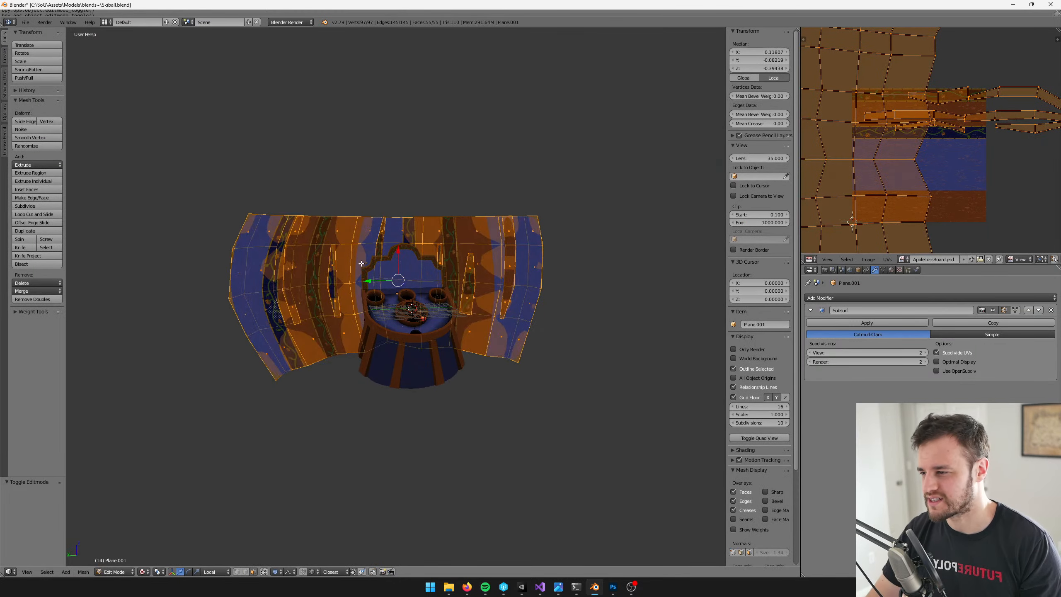
scroll(477, 148, up, 4)
scroll(476, 201, down, 3)
middle_drag(473, 217, 450, 219)
key(alt+Tab)
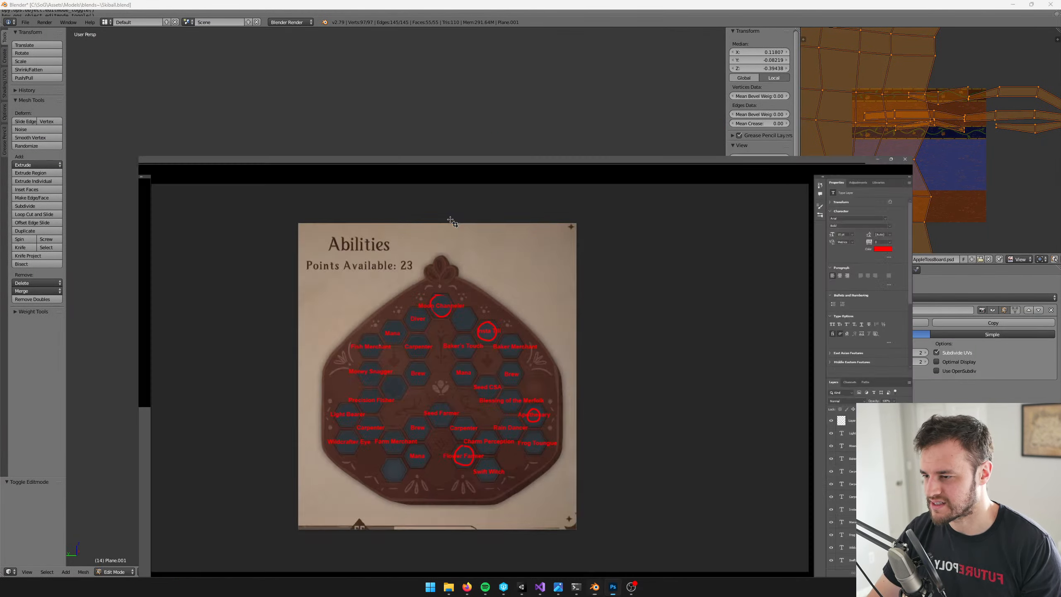
key(alt+Tab)
Switch to Unity and deepen the PumpkinWall material's main color slightly to orange FFAB60
click(523, 594)
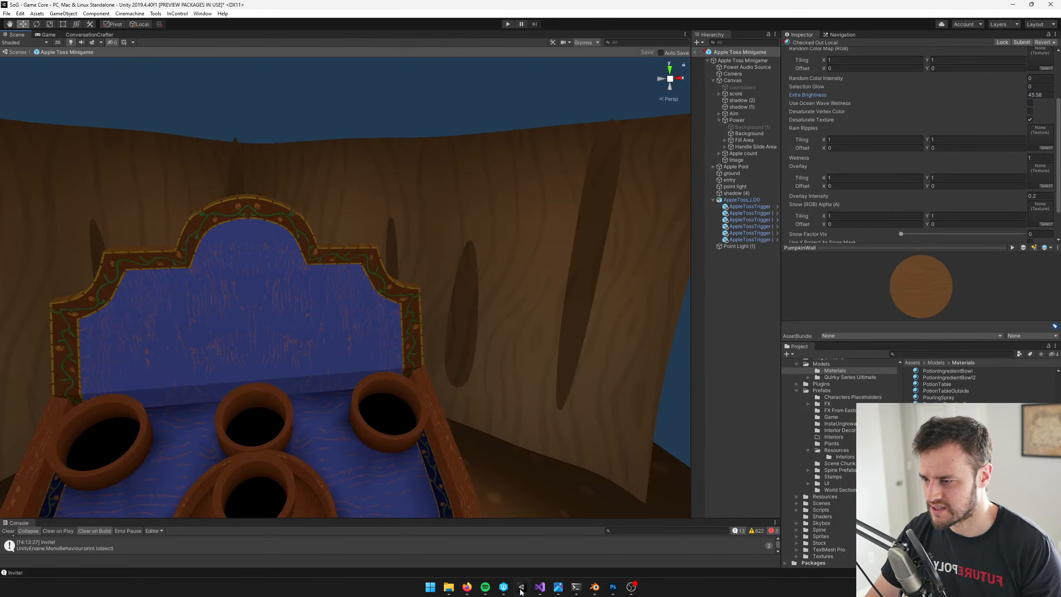
scroll(461, 312, up, 3)
key(s)
right_drag(505, 181, 529, 195)
key(d)
key(a)
key(w)
scroll(1027, 94, up, 3)
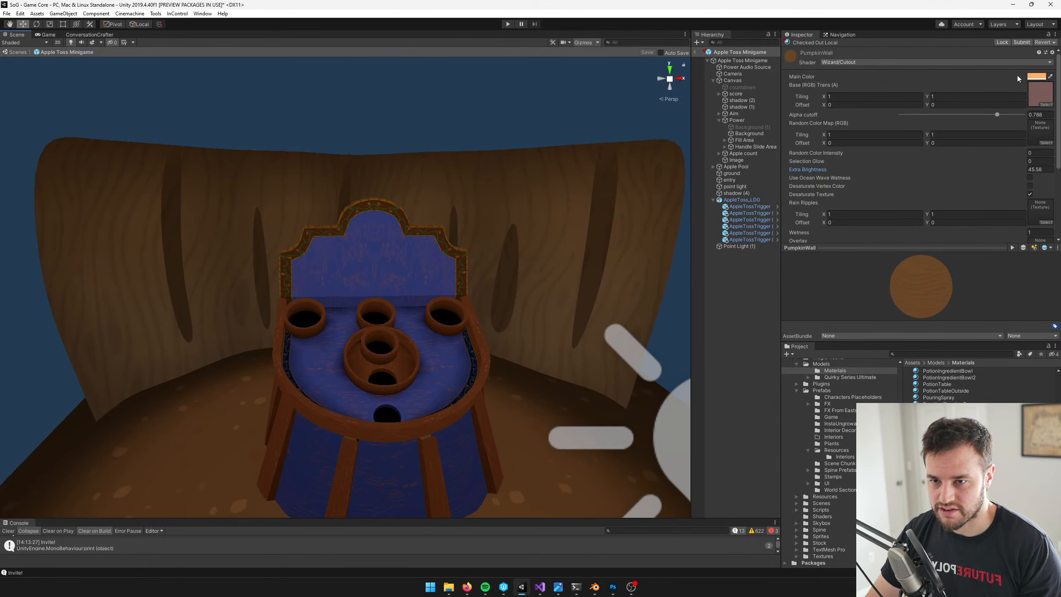
click(1036, 76)
drag(764, 193, 765, 191)
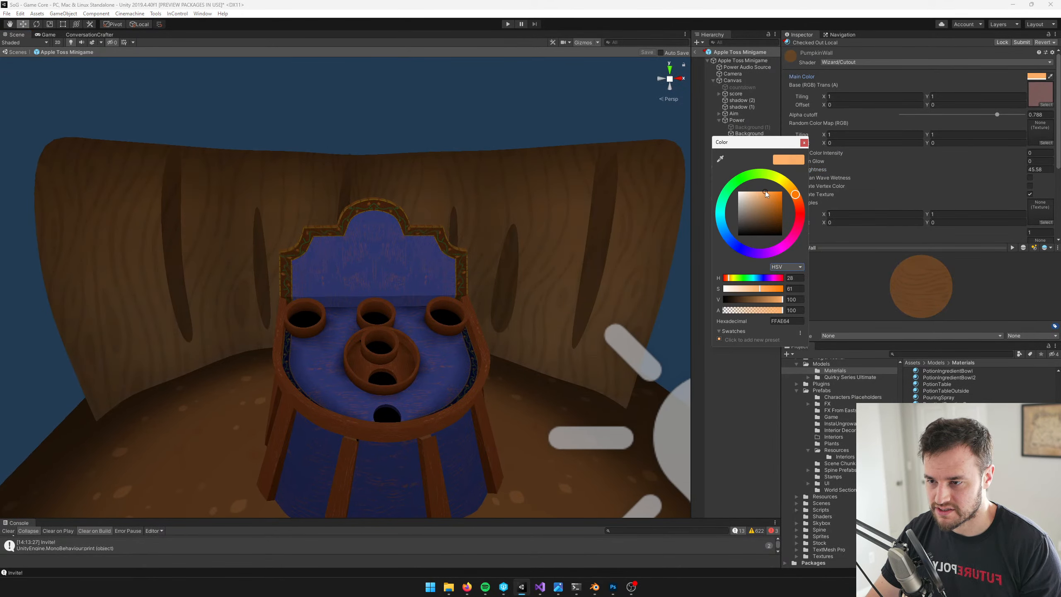
click(804, 143)
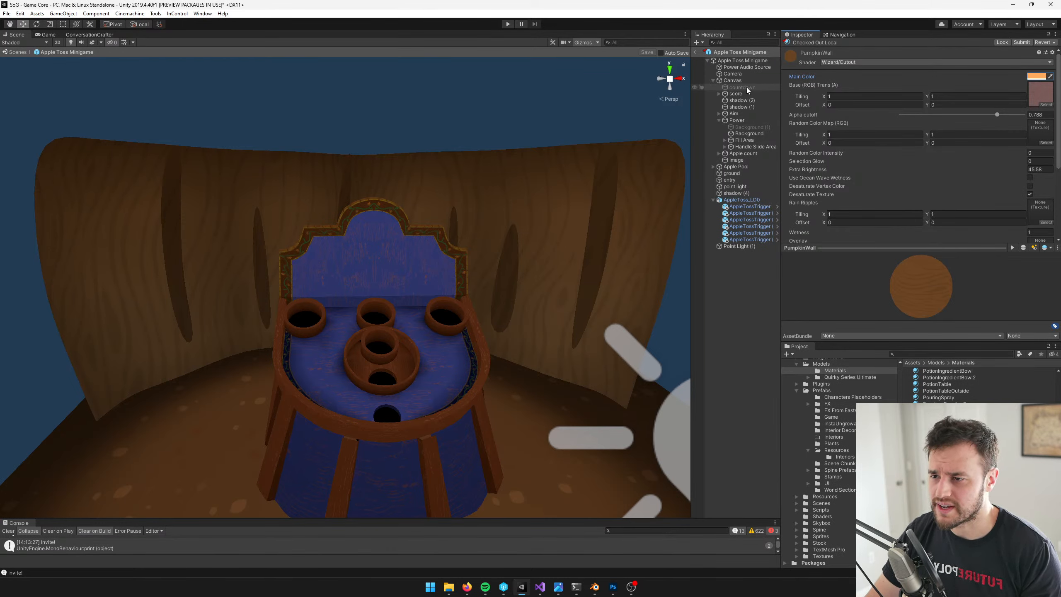
Rename the Canvas's Image object to fog and make it the first child of the Canvas
click(742, 160)
click(833, 47)
text(g)
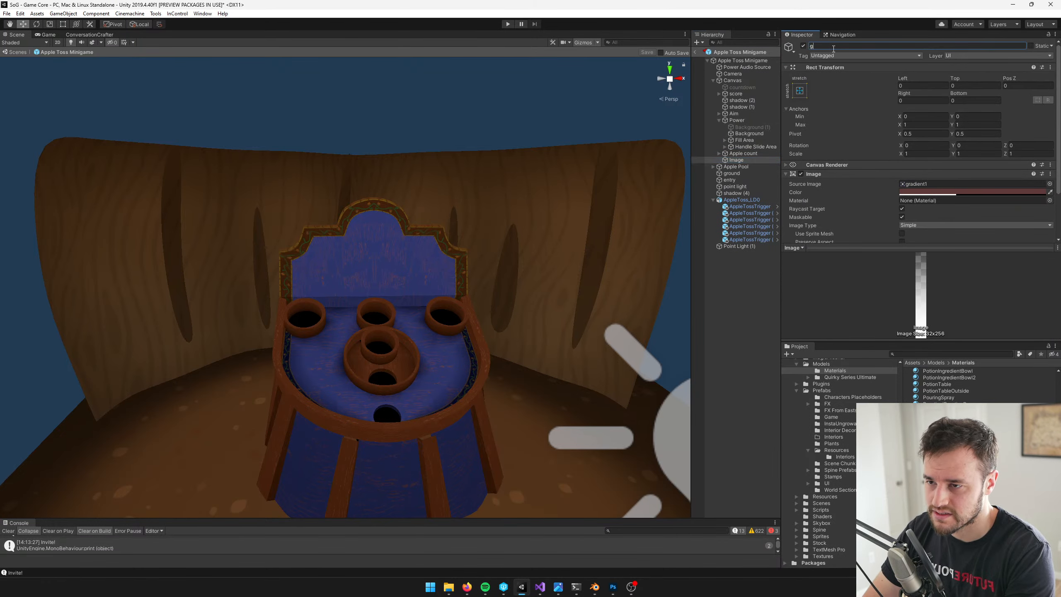
text(radient)
key(ctrl+BackSpace)
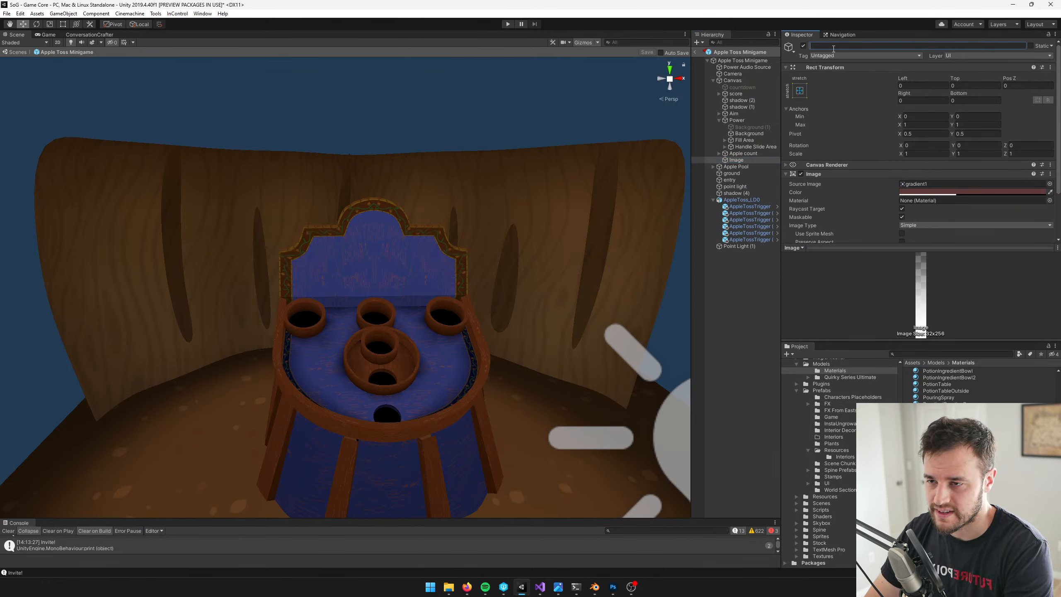
text(fog)
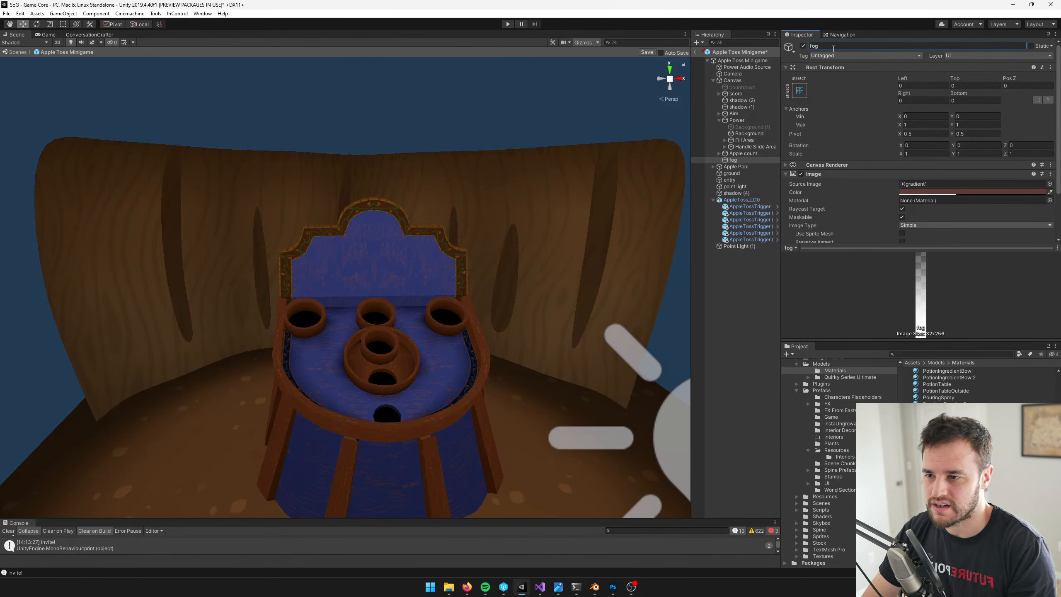
click(736, 161)
drag(736, 162, 734, 83)
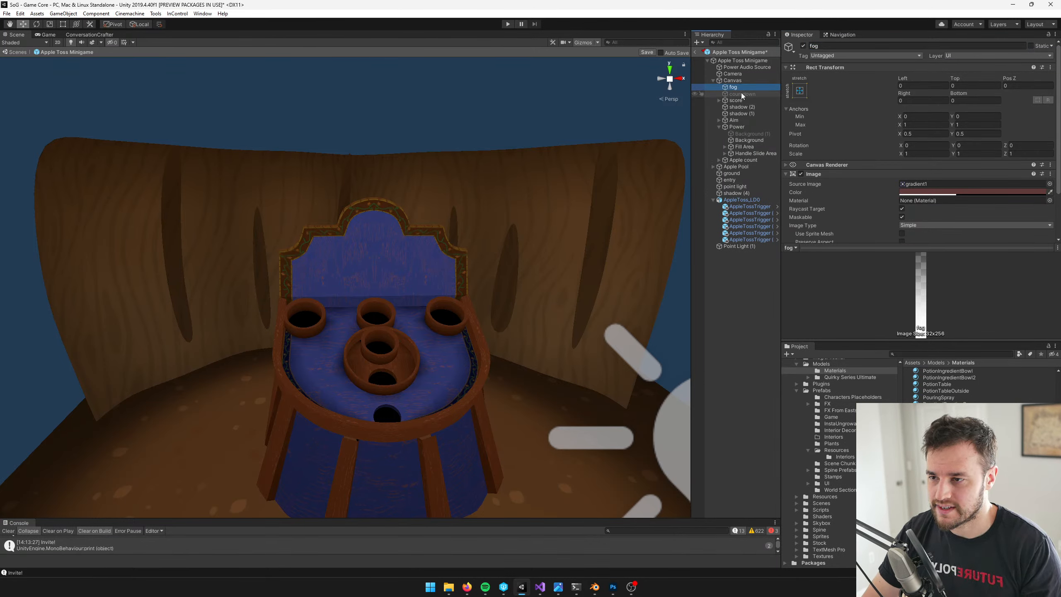
Change the fog image's color to a warm brown, 805F43
click(931, 192)
drag(804, 211, 797, 196)
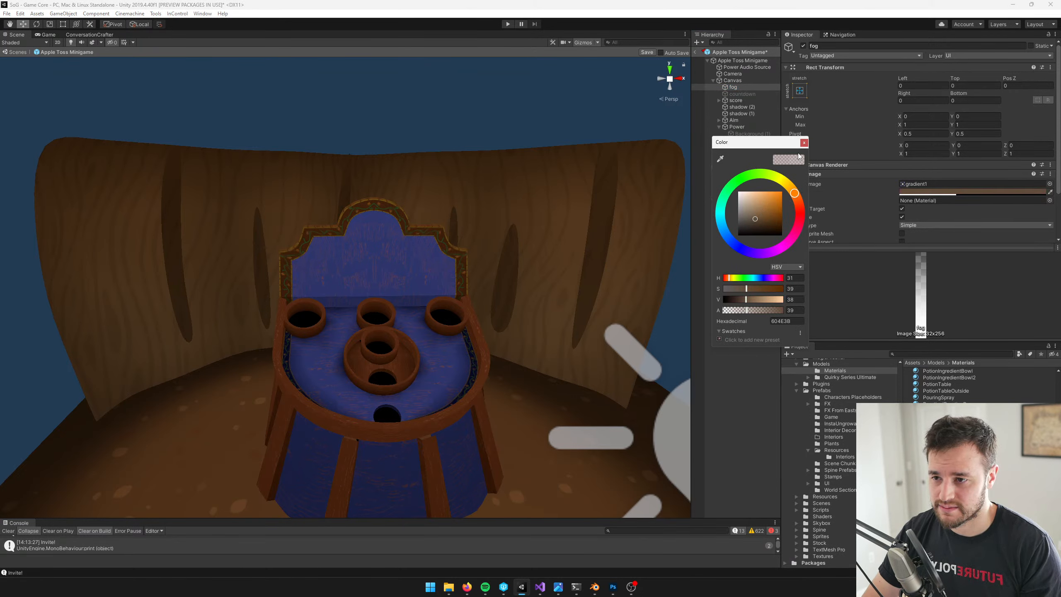
click(756, 217)
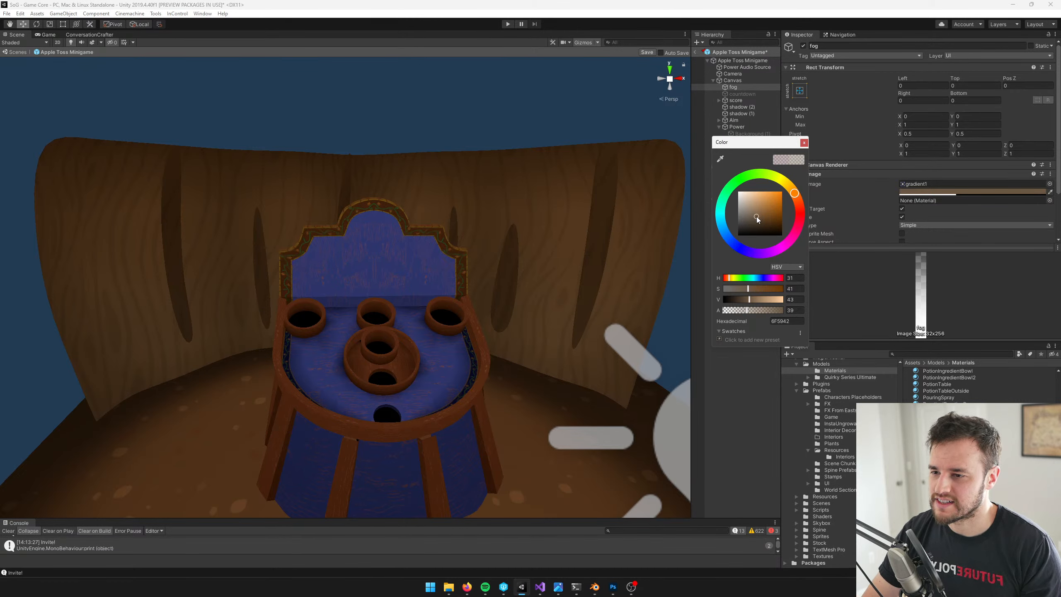
mouse_move(756, 216)
mouse_down()
mouse_move(798, 195)
mouse_move(760, 216)
mouse_up()
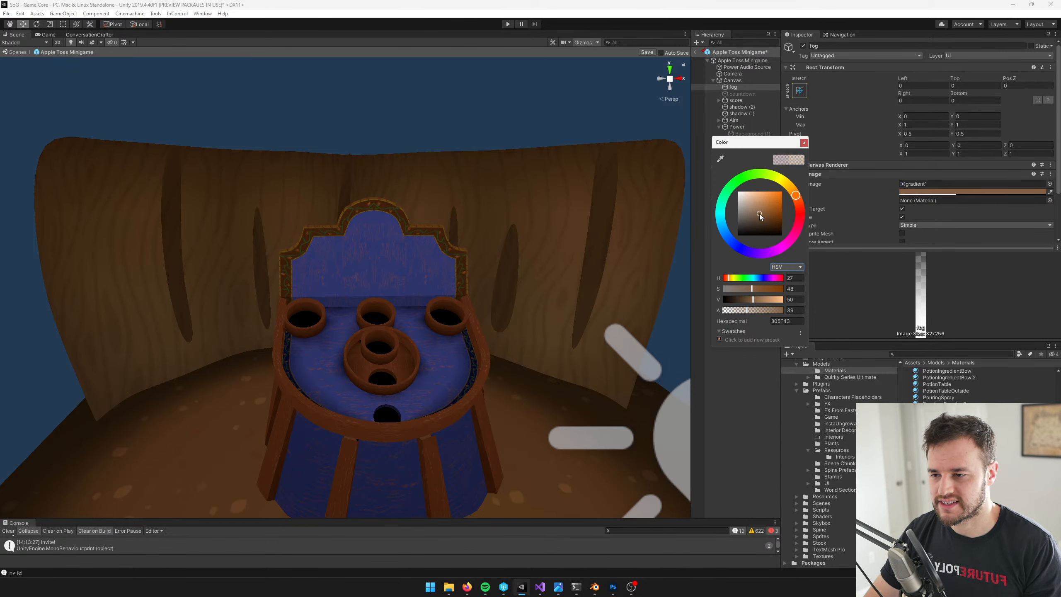
Lower the fog image's alpha to 12 and shift its color to a slightly brighter brown, 8E6440
click(803, 143)
click(919, 192)
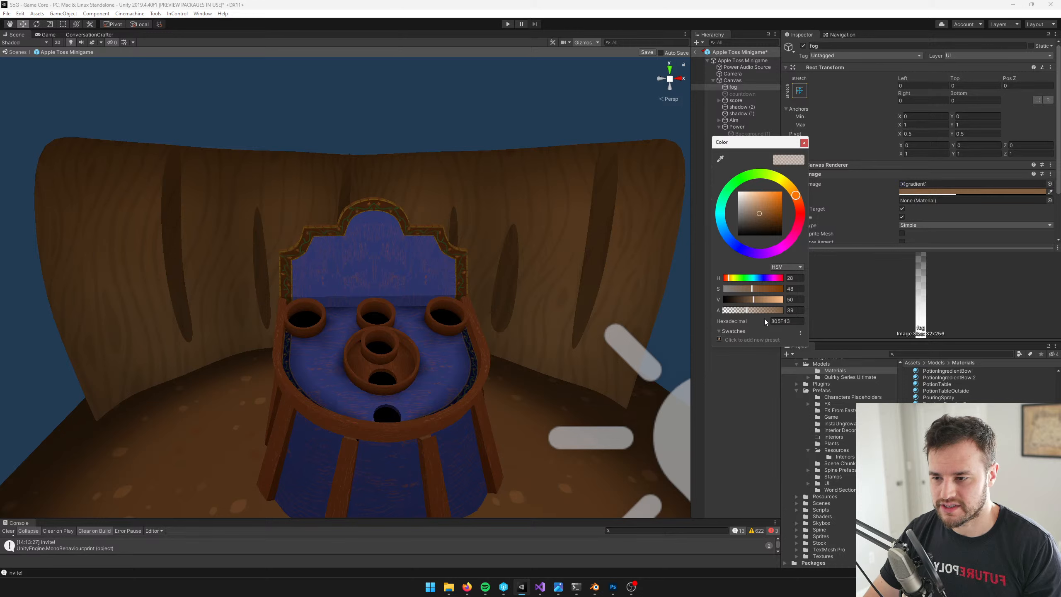
drag(747, 310, 731, 311)
click(803, 143)
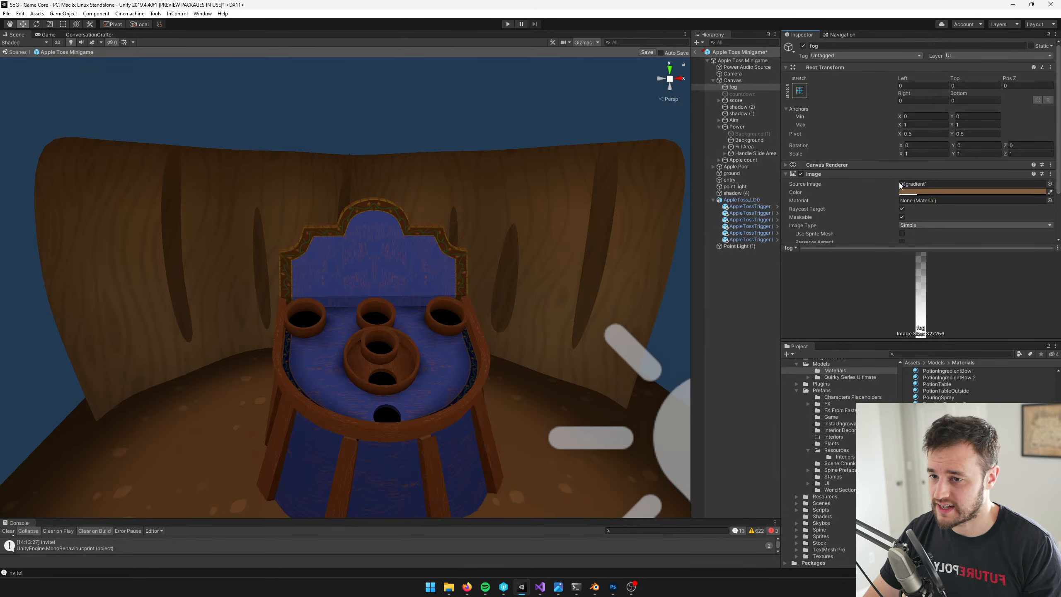
click(919, 192)
click(762, 209)
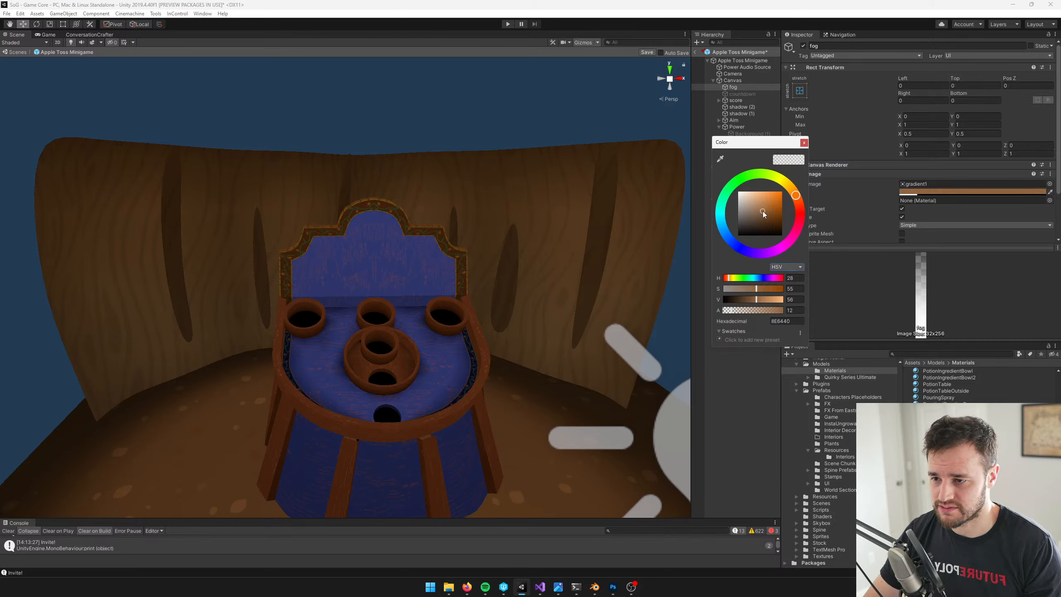
click(803, 143)
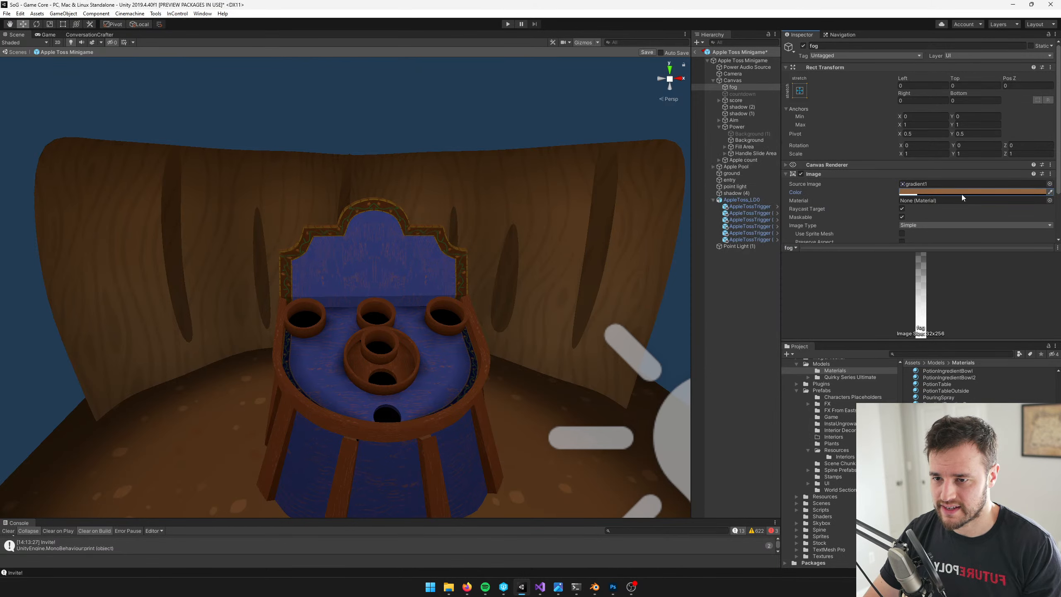
Change the fog image's color to a saturated orange-brown, 914C10, with alpha 5, and save the Apple Toss Minigame prefab
click(915, 190)
click(778, 211)
drag(778, 214, 778, 213)
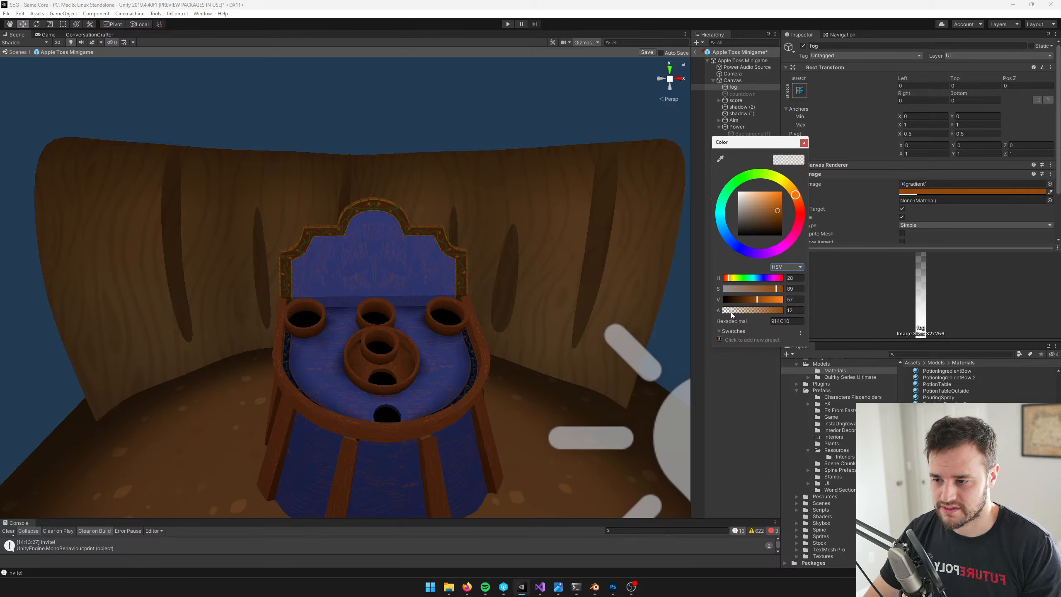
drag(732, 311, 727, 315)
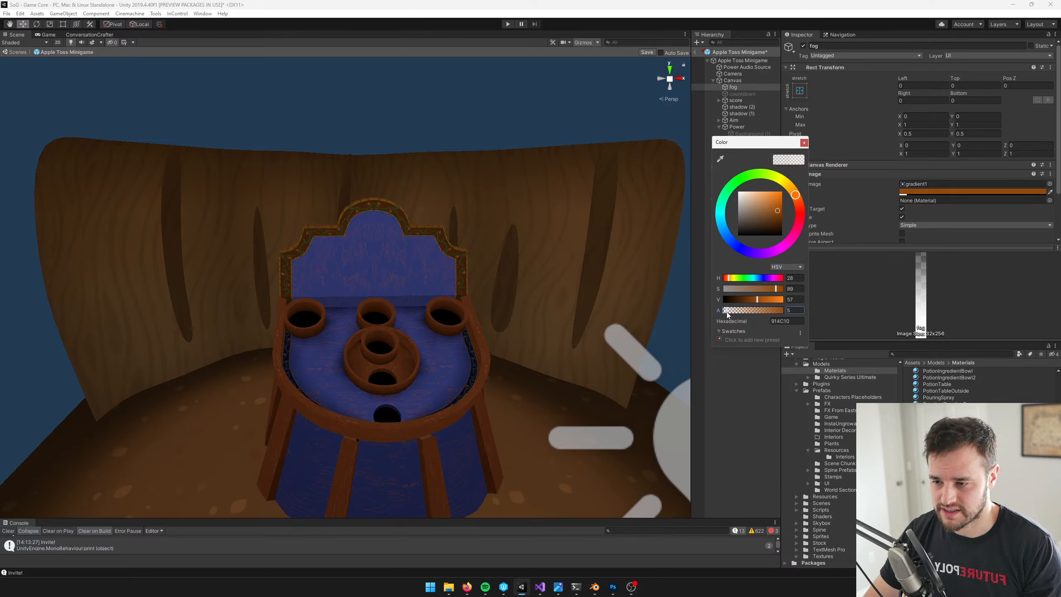
click(799, 141)
click(647, 53)
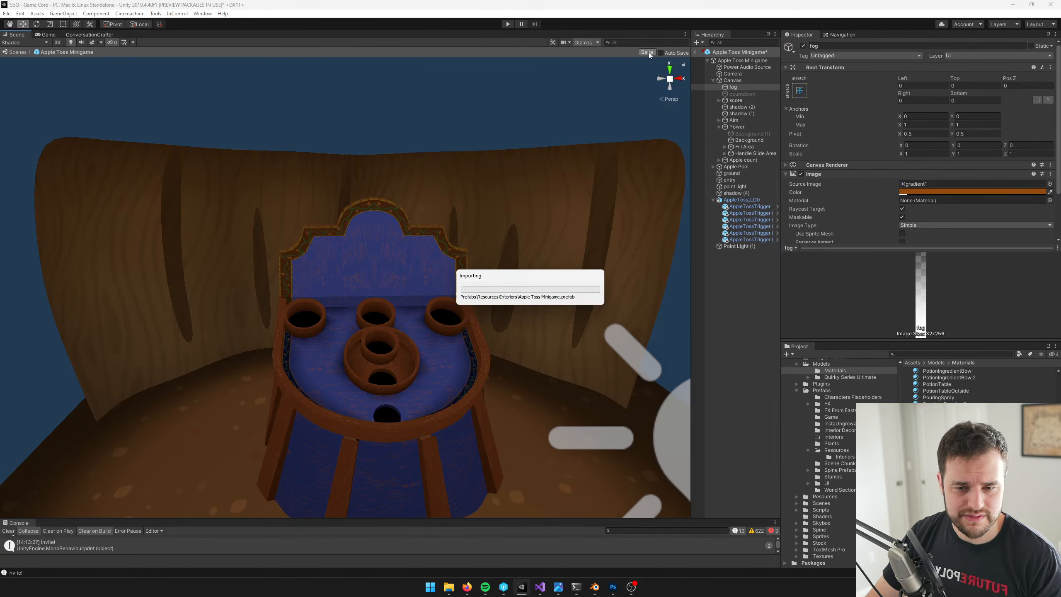
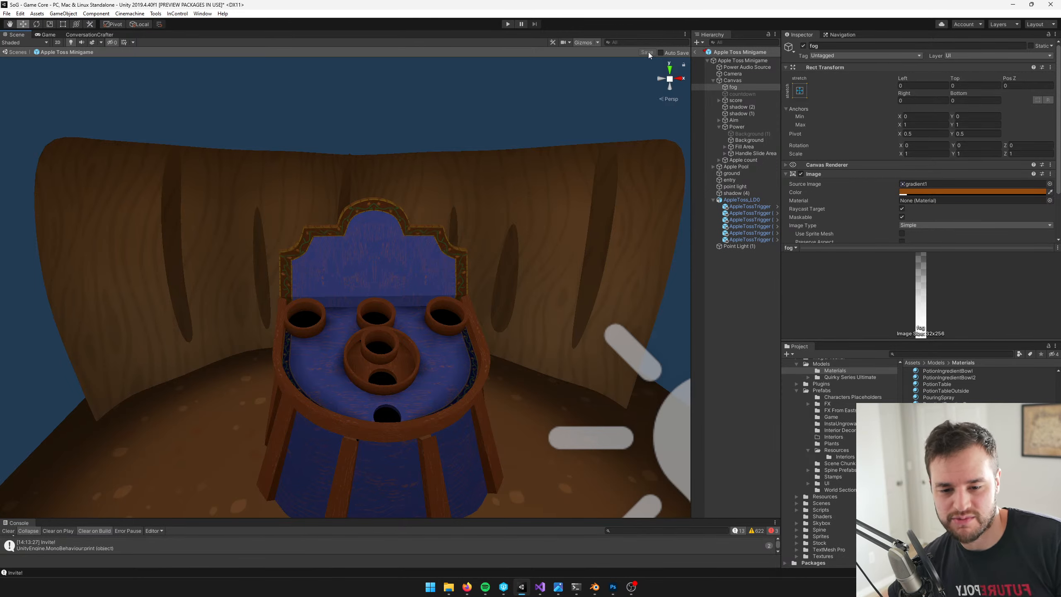
Switch to Blender, leave the curved wall mesh's edit mode and examine the wall and apple toss board up close
click(595, 586)
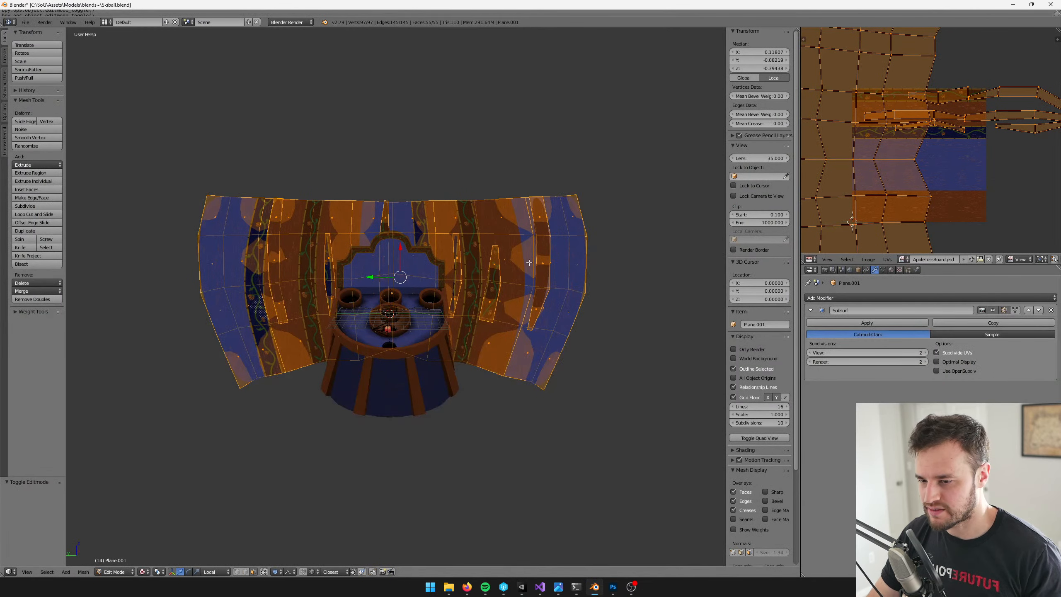
key(Tab)
scroll(476, 278, up, 3)
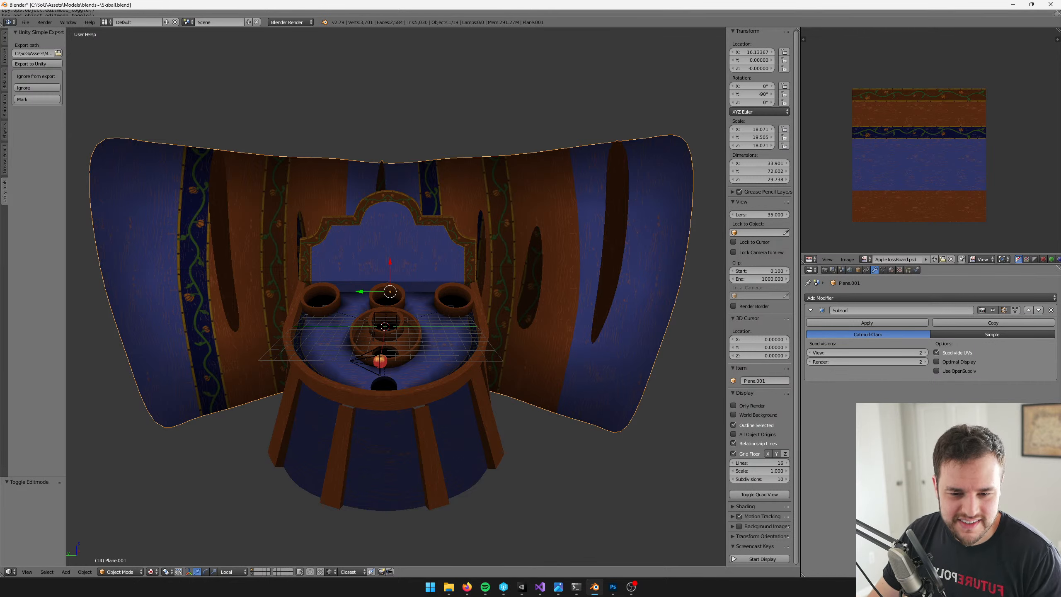
scroll(422, 259, up, 2)
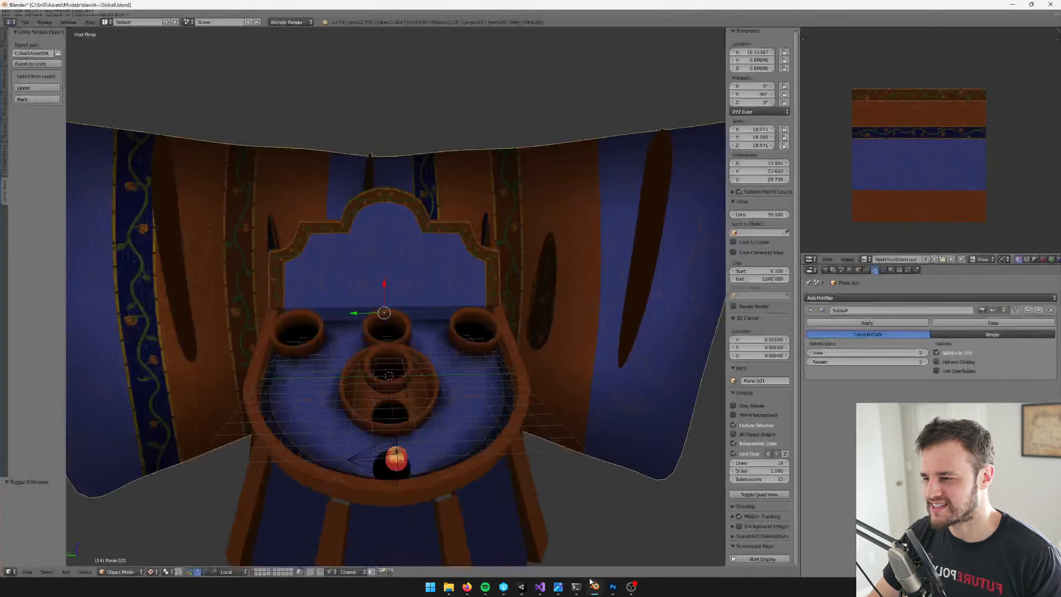
Switch back to Unity, exit the Apple Toss Minigame prefab to the main scene and show the Game view
key(alt+Tab)
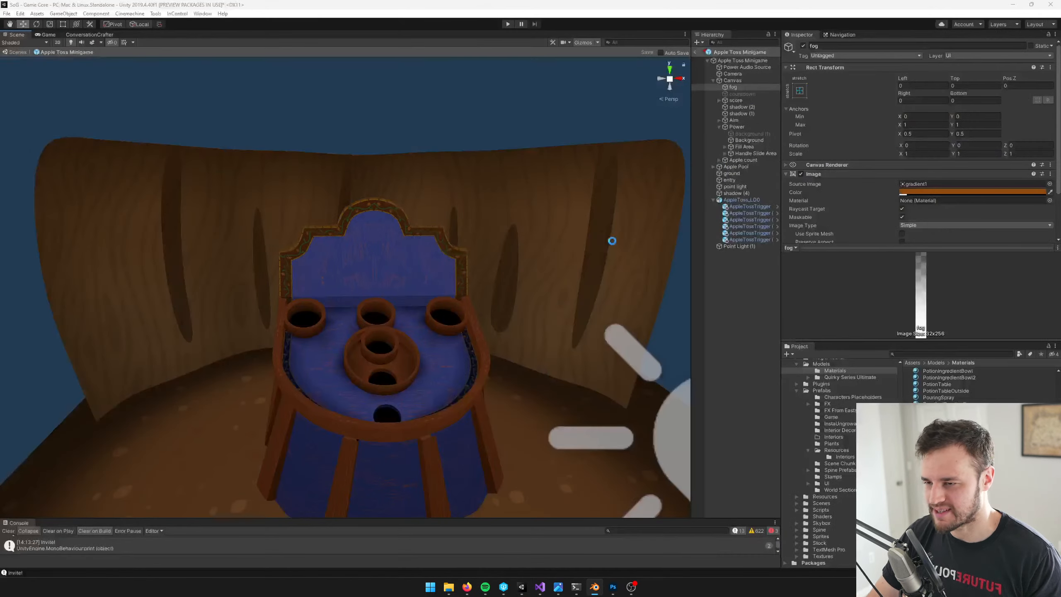
click(695, 53)
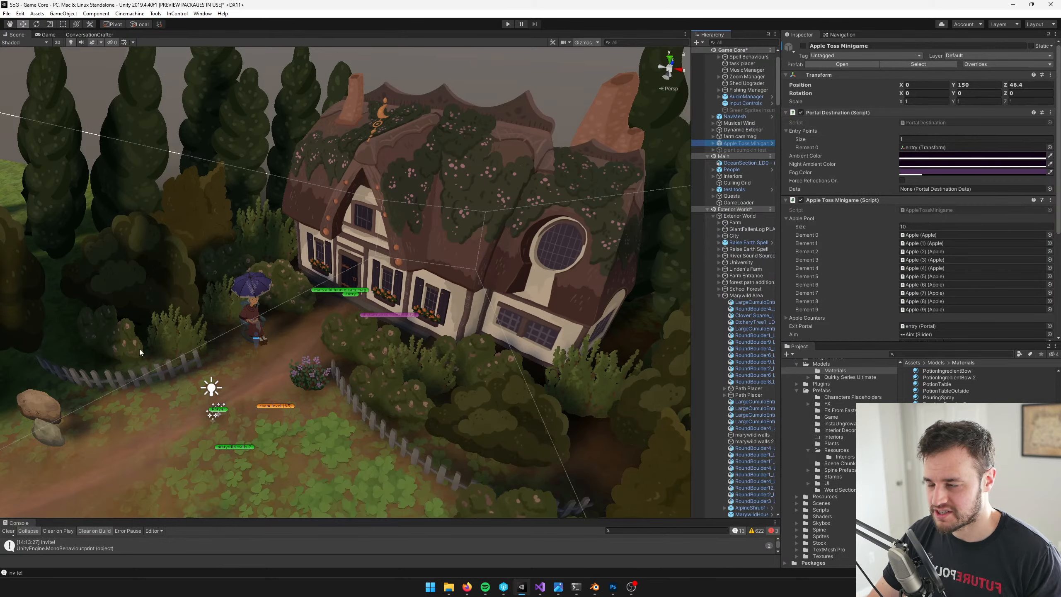
click(38, 35)
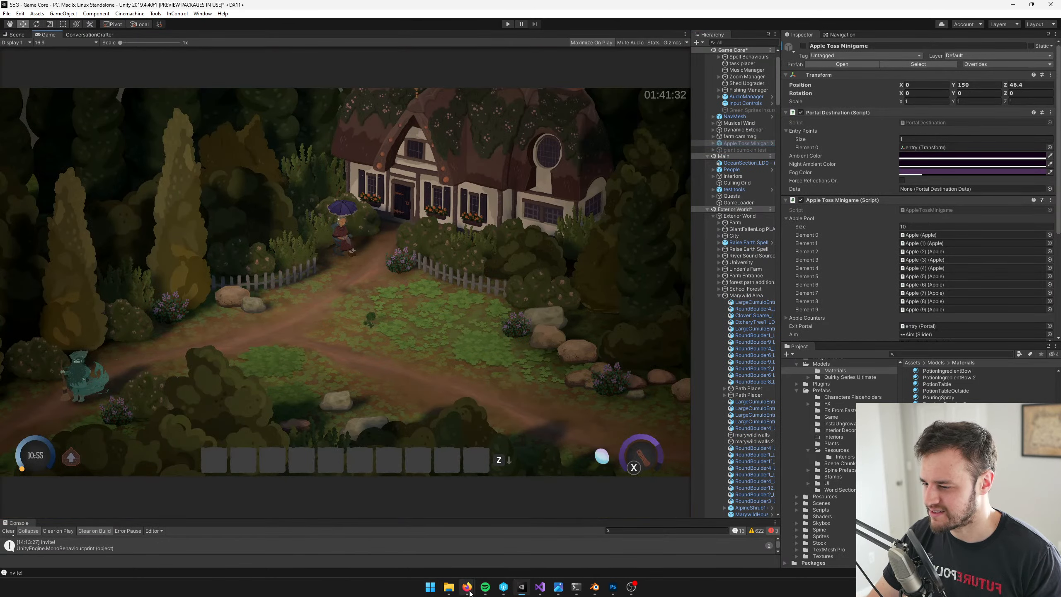
Switch to Firefox and search Google Images for "inside of a pumpkin" in a new tab
mouse_move(470, 592)
click(472, 559)
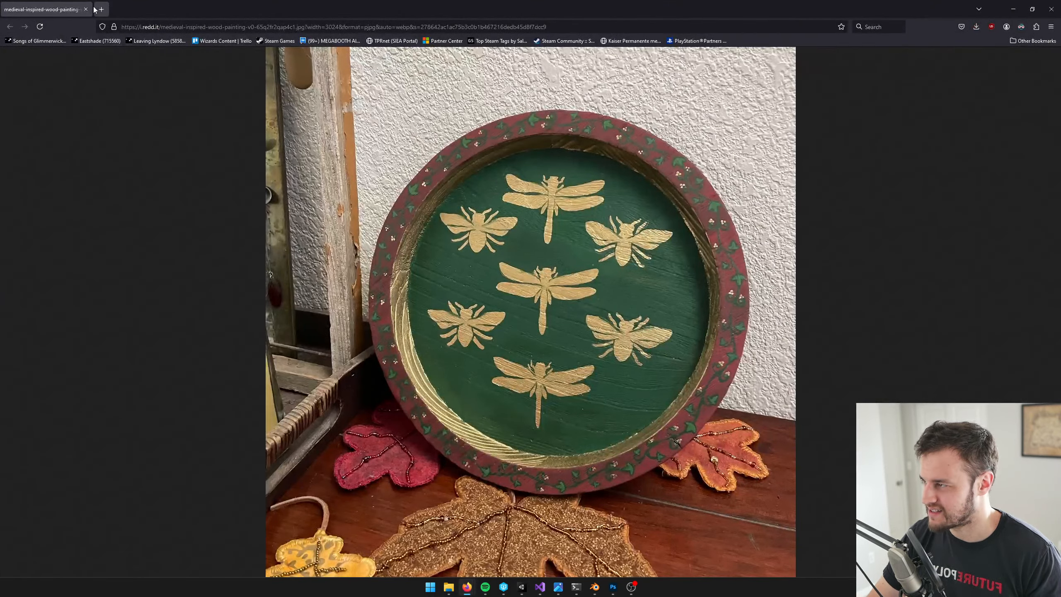
click(96, 9)
click(434, 269)
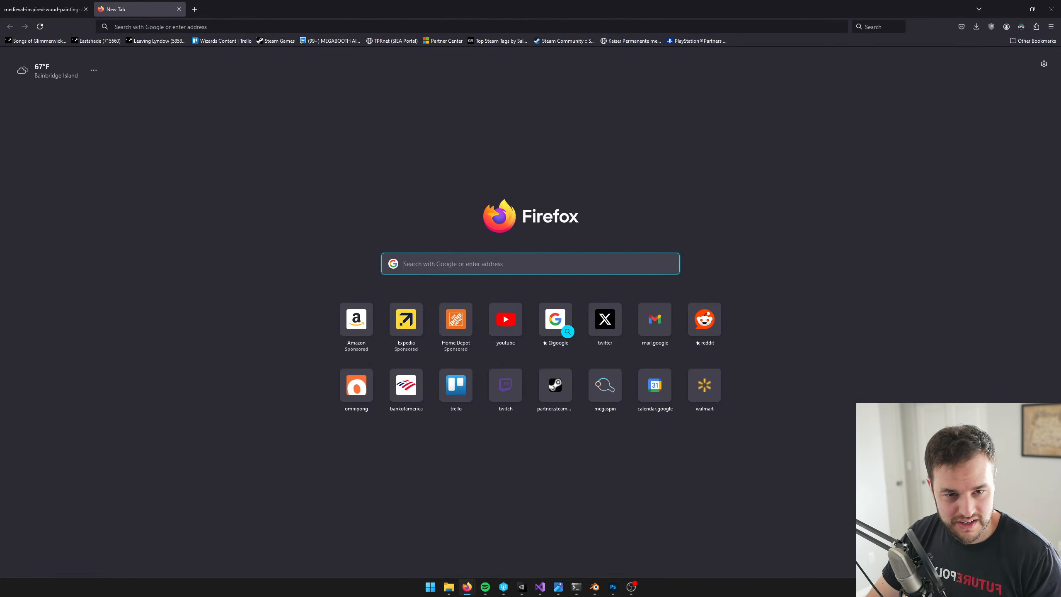
text(inside)
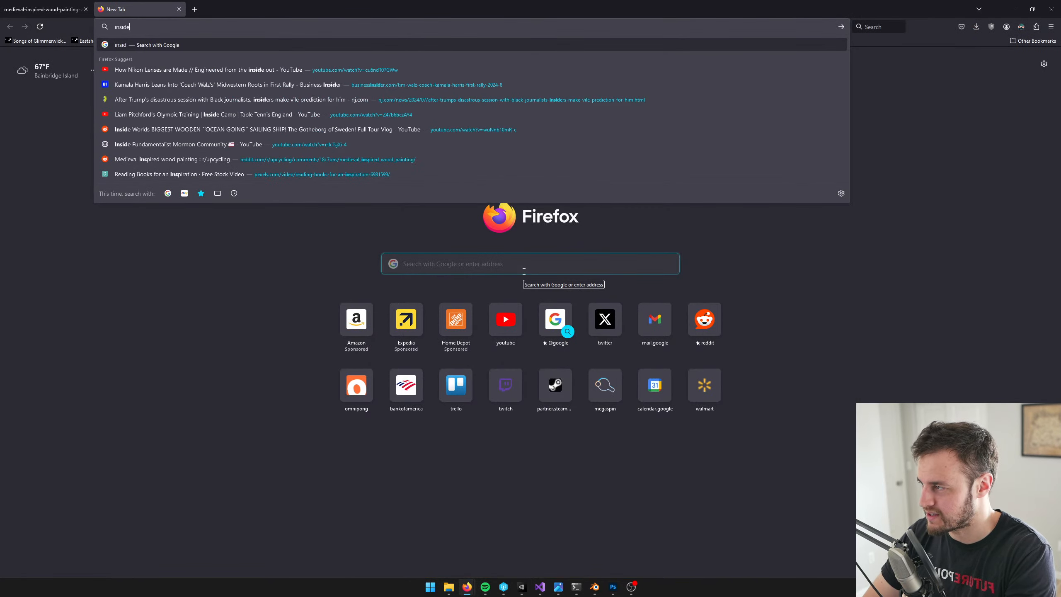
text( of a pumpkin)
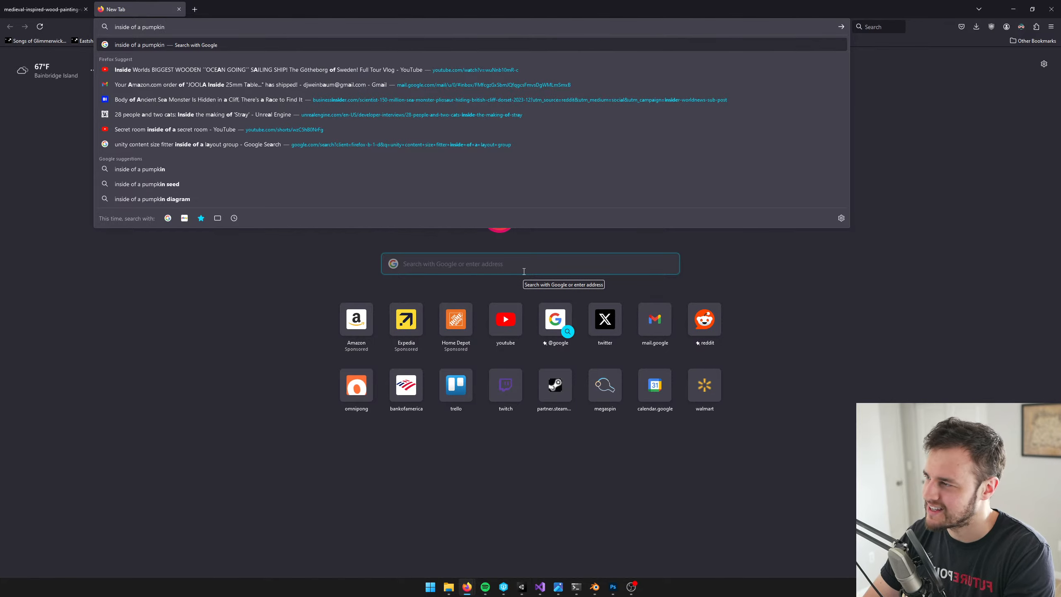
key(Return)
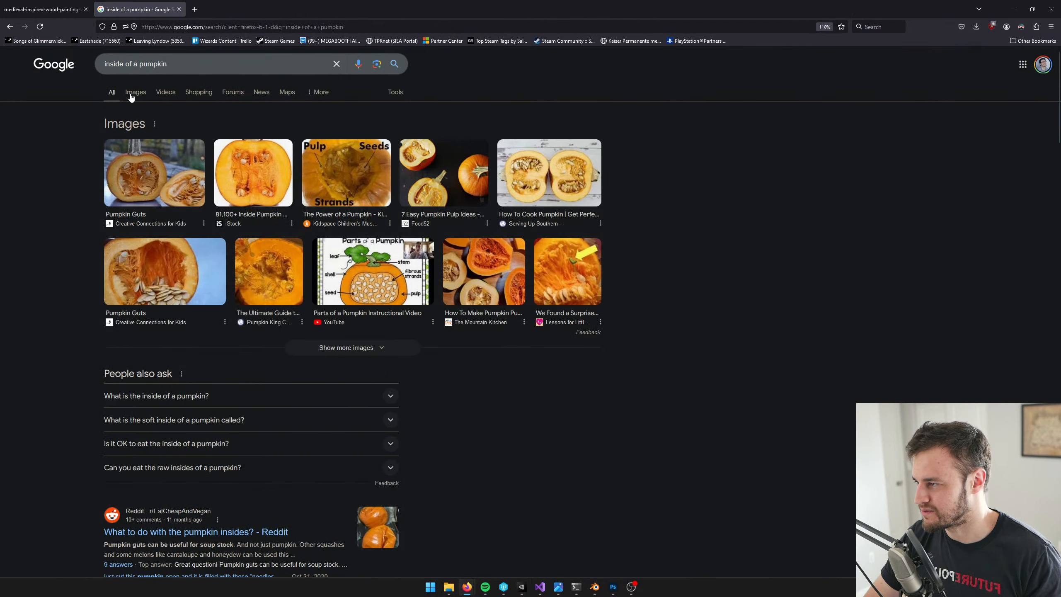
click(132, 93)
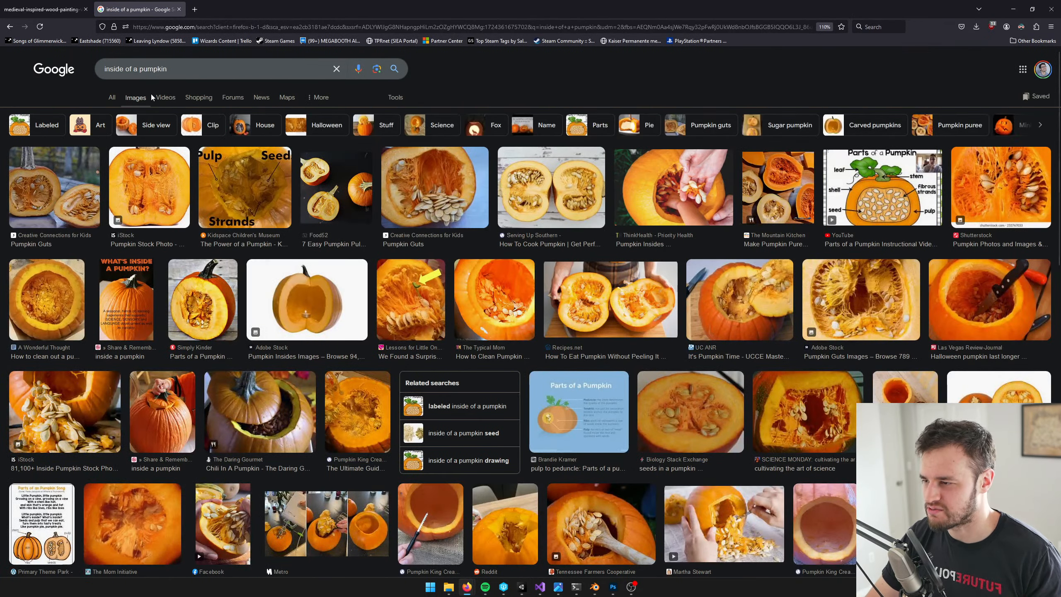
Examine the Pumpkin Guts image and its Creative Connections for Kids source page, and close that page
click(435, 189)
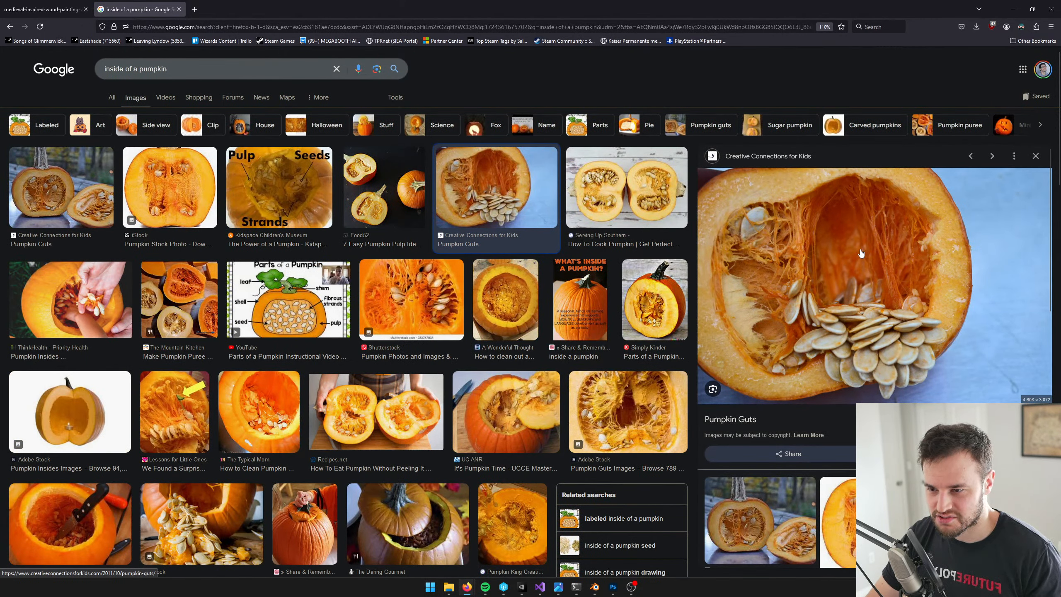
click(842, 264)
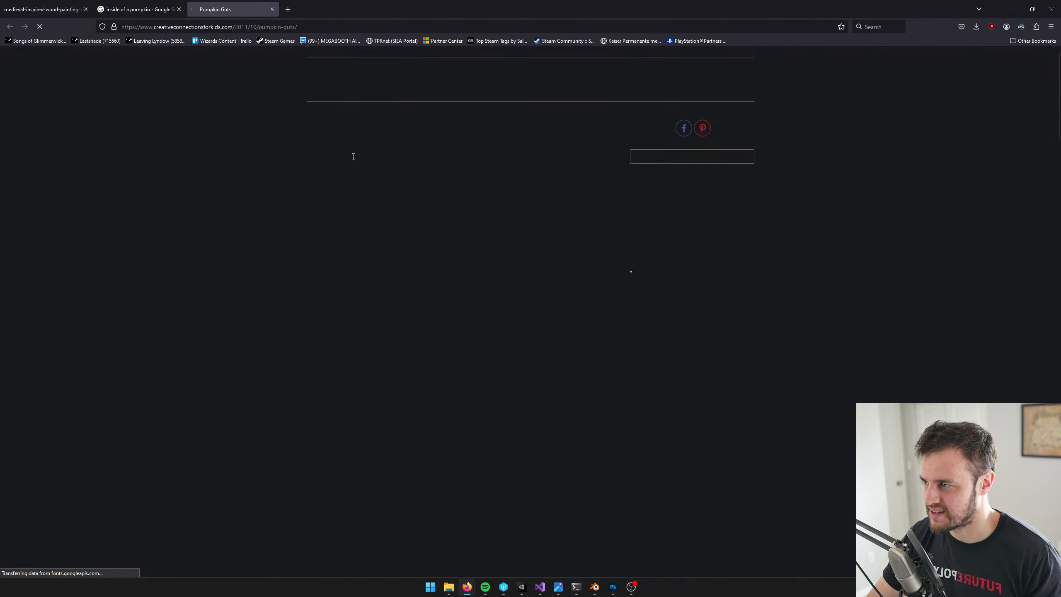
scroll(618, 272, down, 6)
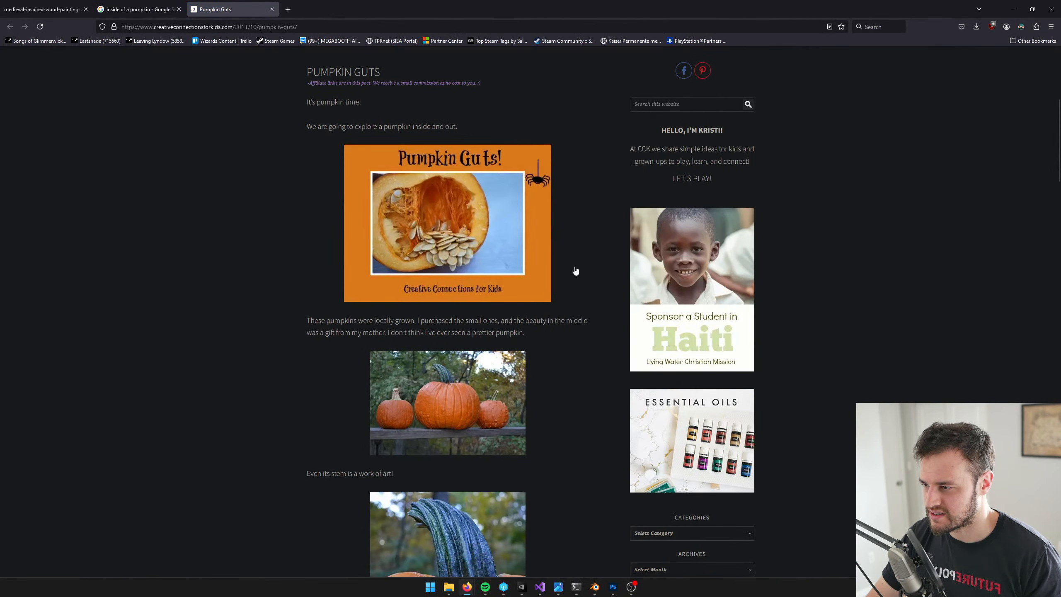
click(272, 9)
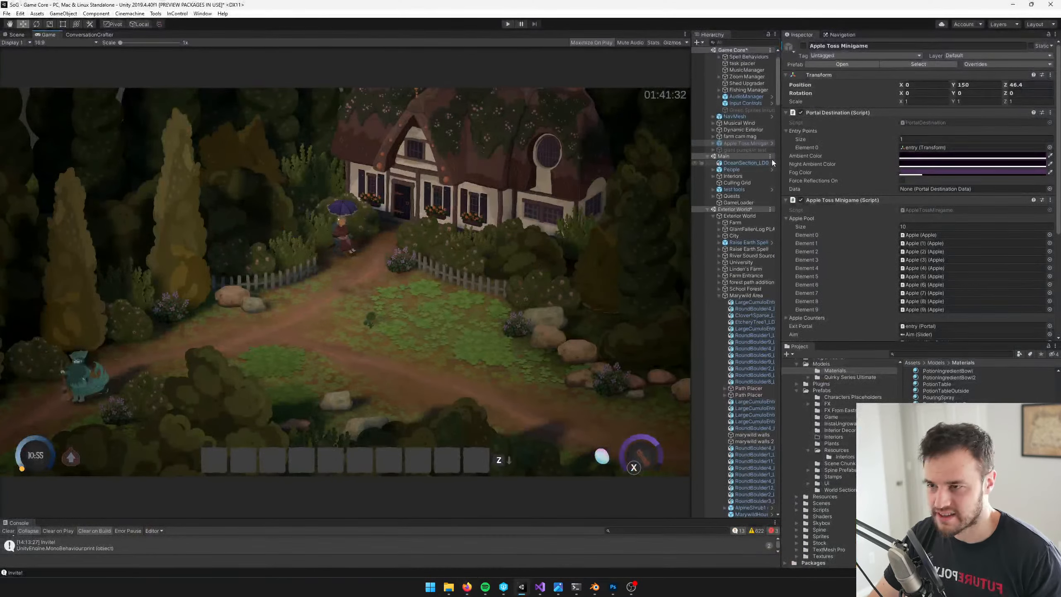
Run the game in Unity, enter the apple toss minigame past its instructions, and restore the Game view from maximized
click(507, 25)
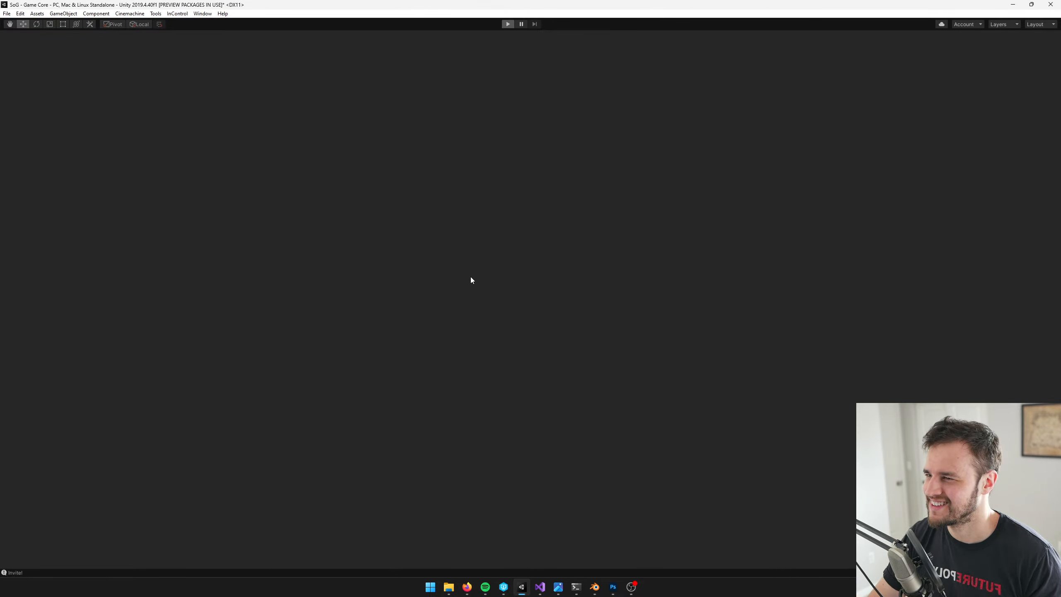
key(w)
key(d)
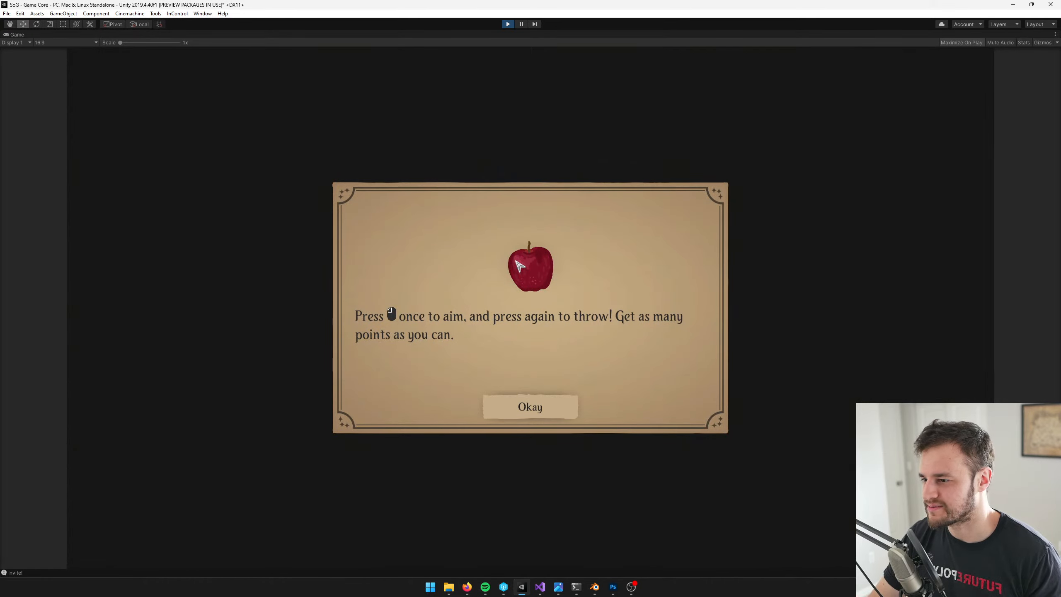
click(536, 411)
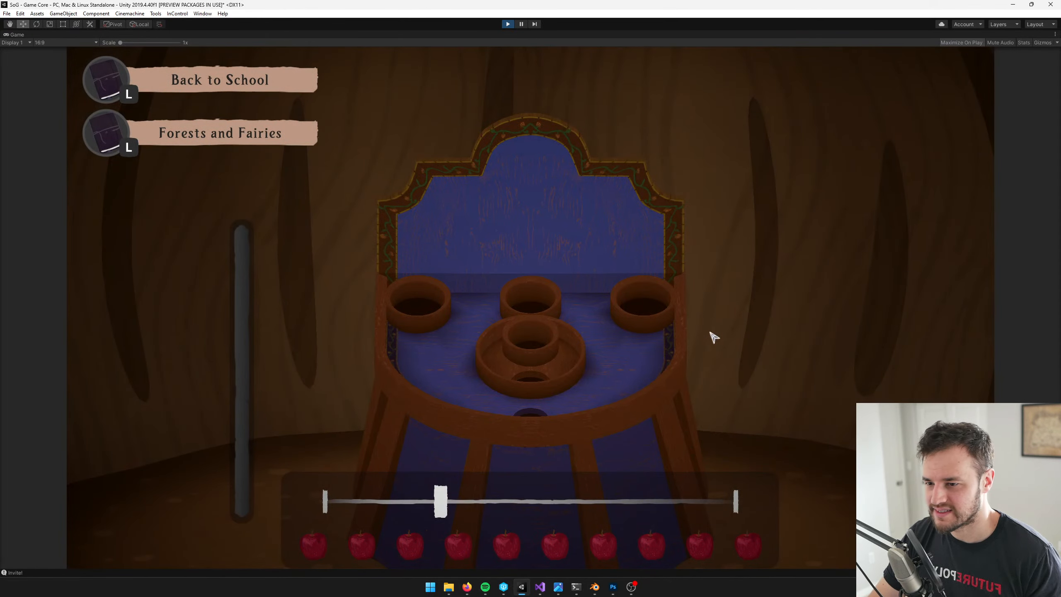
right_click(30, 32)
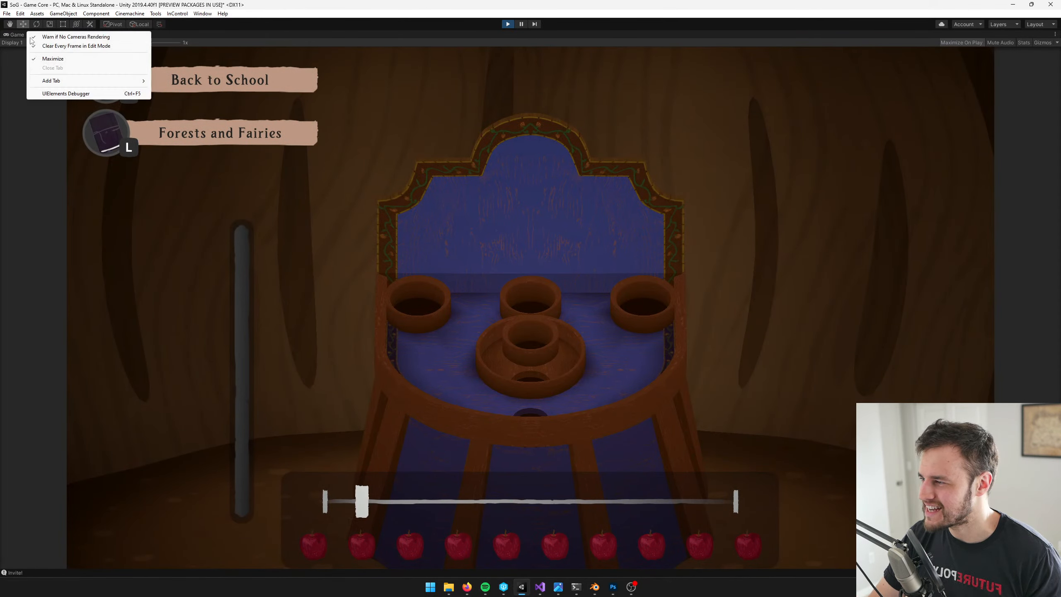
click(46, 58)
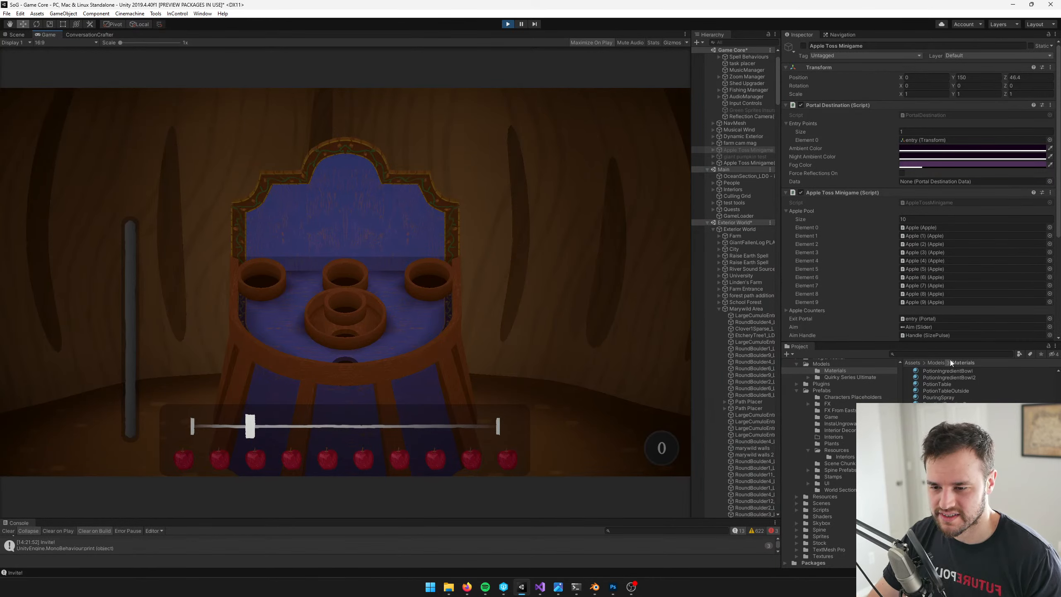
Change the PumpkinWall material's main color to a more saturated orange
click(937, 435)
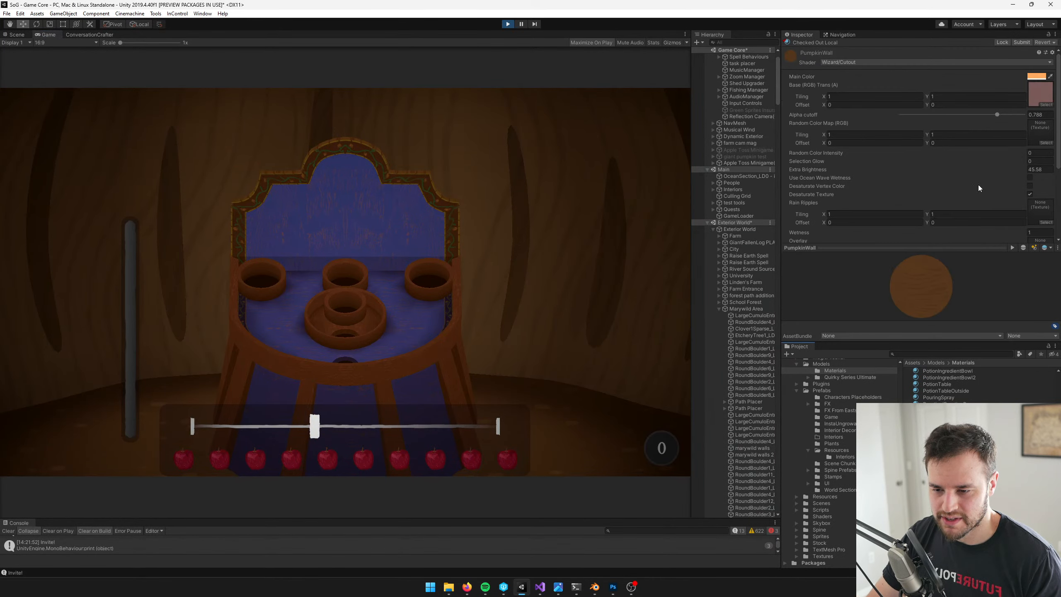
click(1036, 76)
drag(770, 190, 770, 188)
click(804, 143)
Set the PumpkinWall material's overlay intensity to 0 and its extra brightness to 162.22
scroll(920, 158, down, 3)
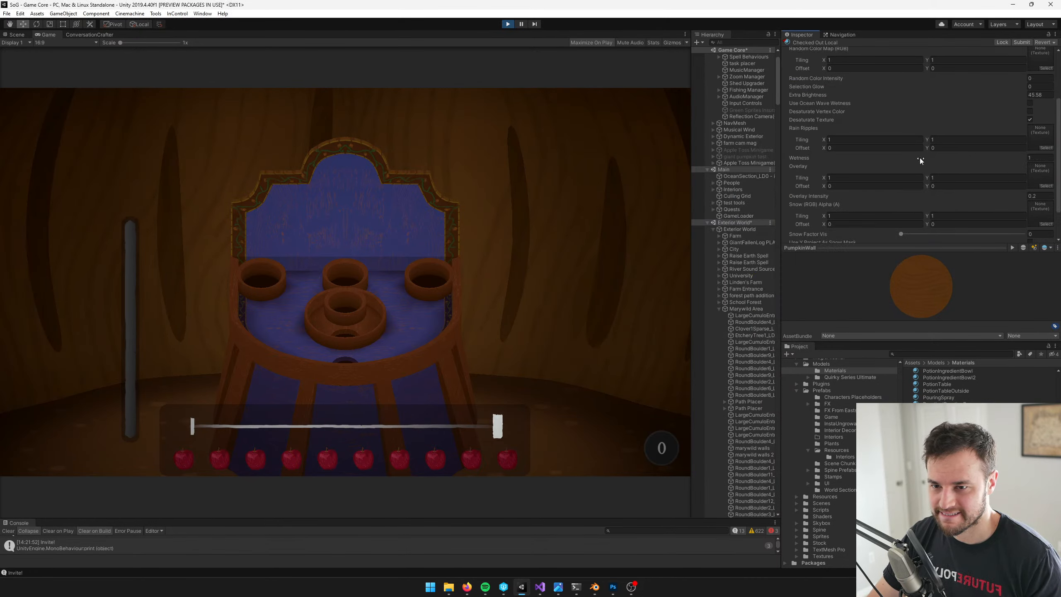
click(1035, 196)
text(0)
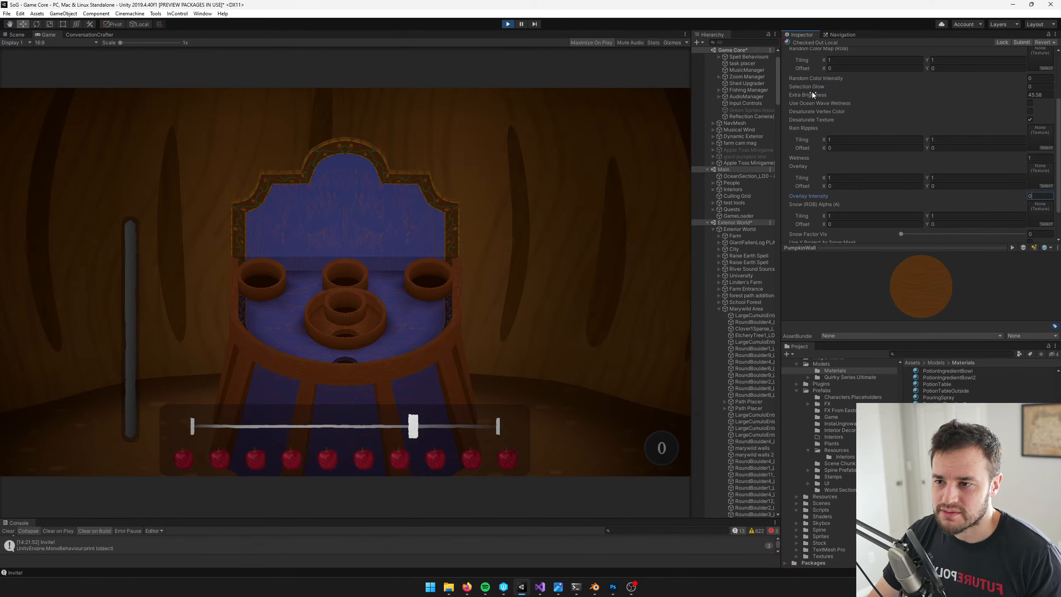
drag(812, 93, 1057, 93)
drag(867, 194, 385, 192)
drag(507, 200, 485, 200)
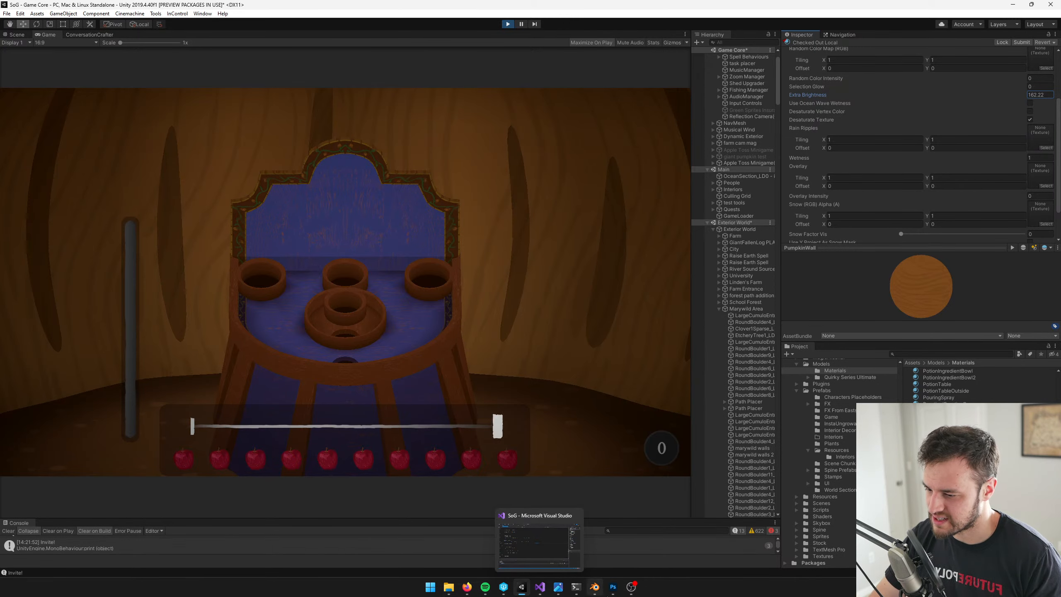
Try cloud textures as the PumpkinWall base texture, including life_cloud, PhotoCloudBg and PSClouds
mouse_move(608, 589)
scroll(953, 150, up, 3)
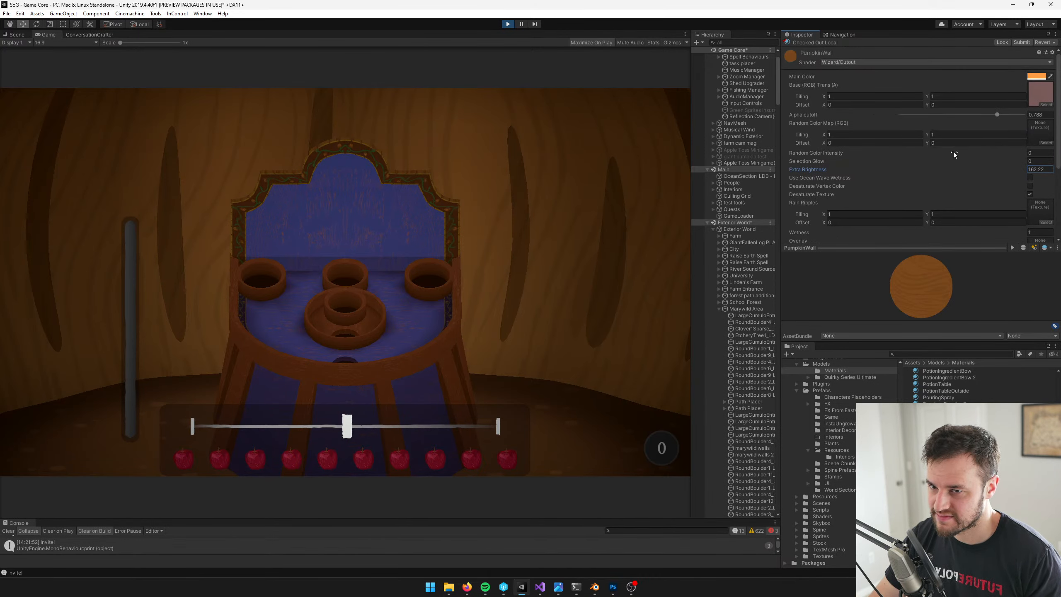
click(1046, 106)
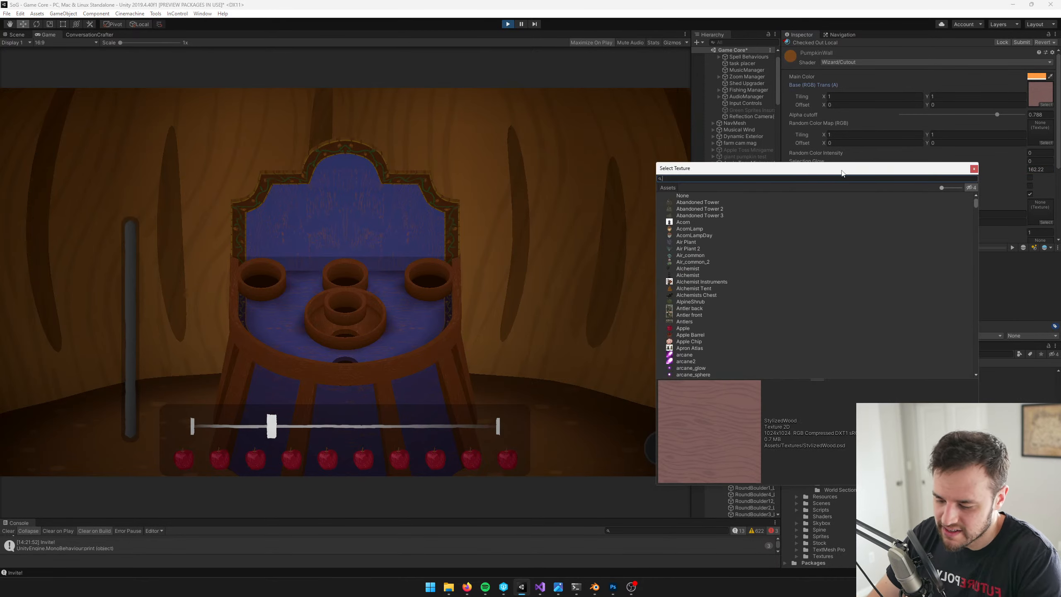
text(cloud)
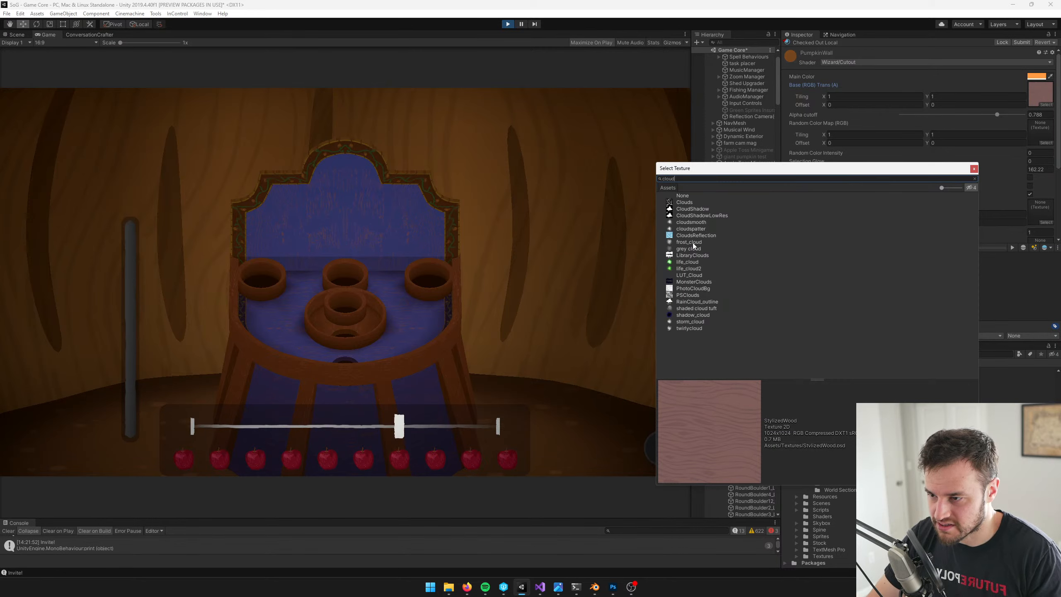
click(691, 255)
click(689, 262)
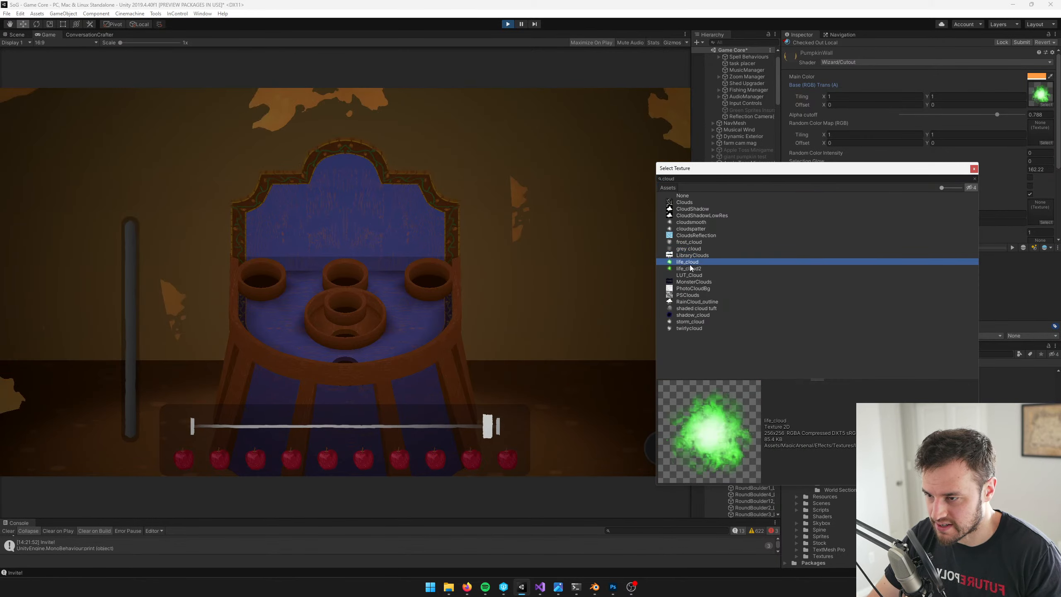
click(689, 268)
click(691, 282)
click(691, 288)
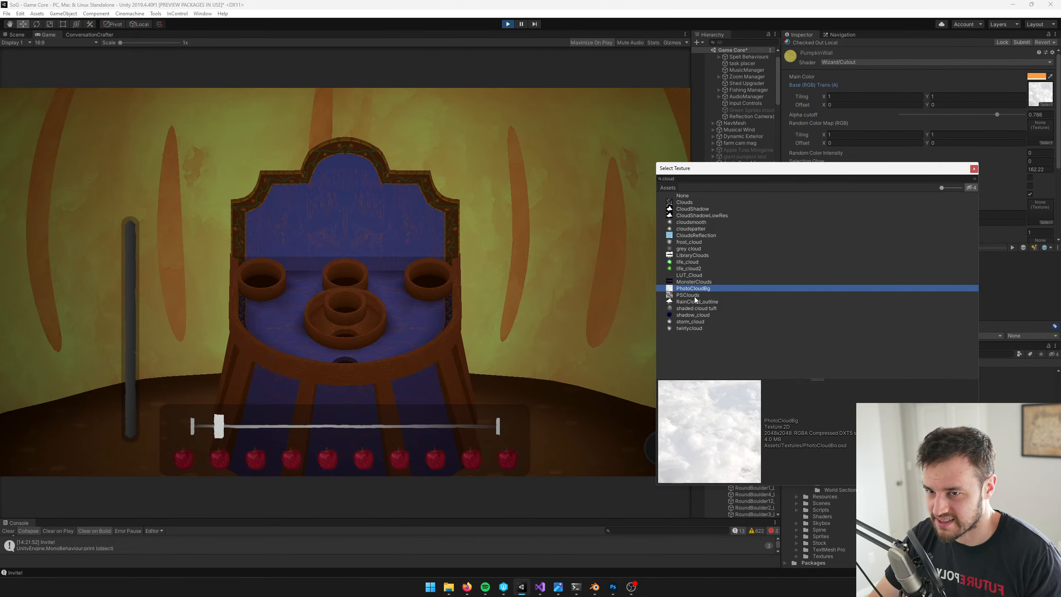
click(698, 296)
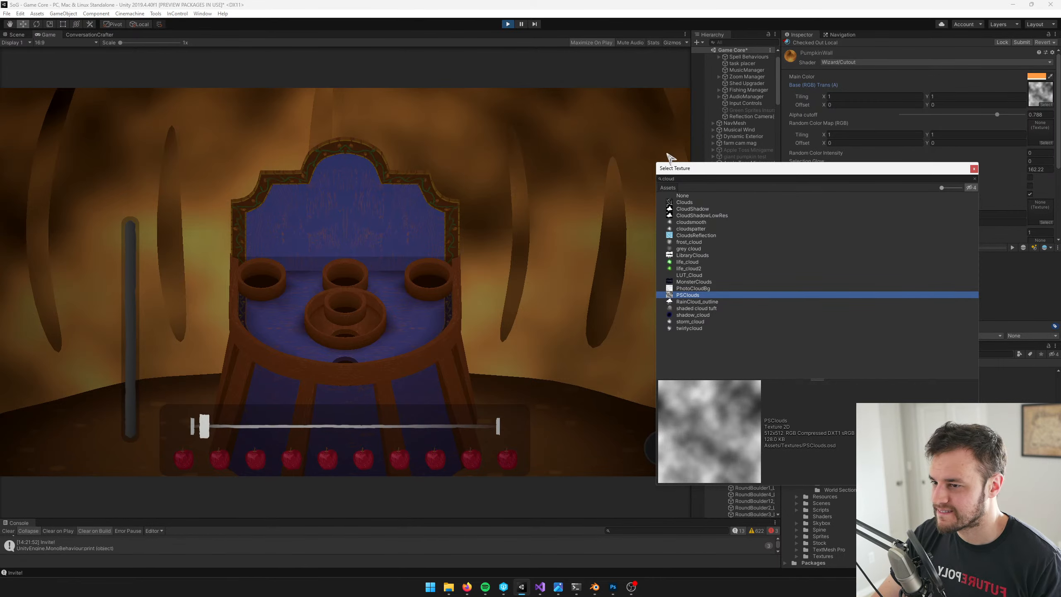
Try noise textures as the PumpkinWall base texture, including CameraFilterPack_TV_Noise, CameraFilterPack_TV_Noise3, DitherNoise, Noise and shadow noise 2
drag(676, 177, 652, 176)
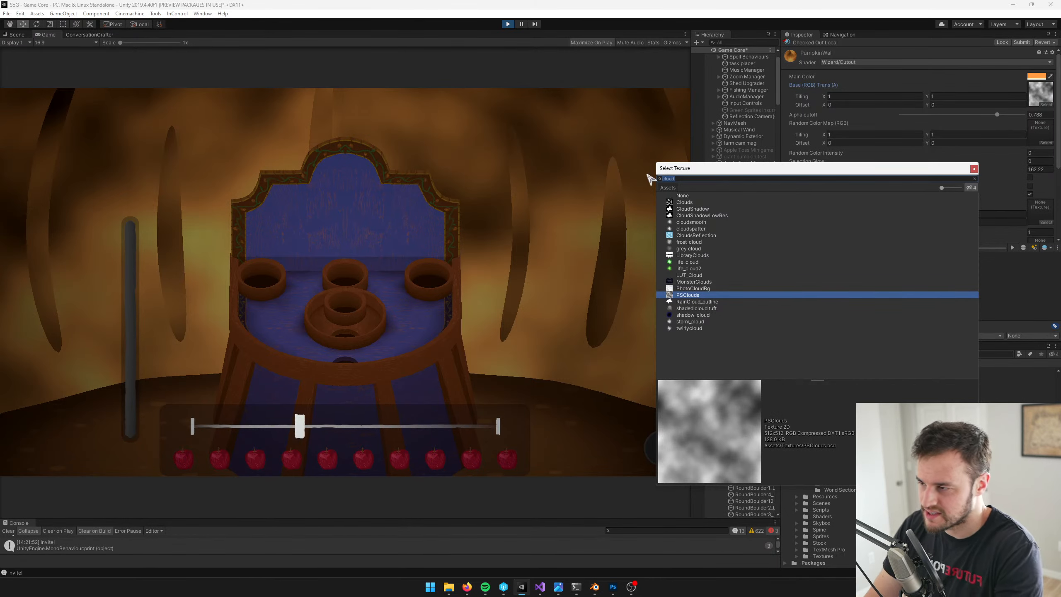
text(noise)
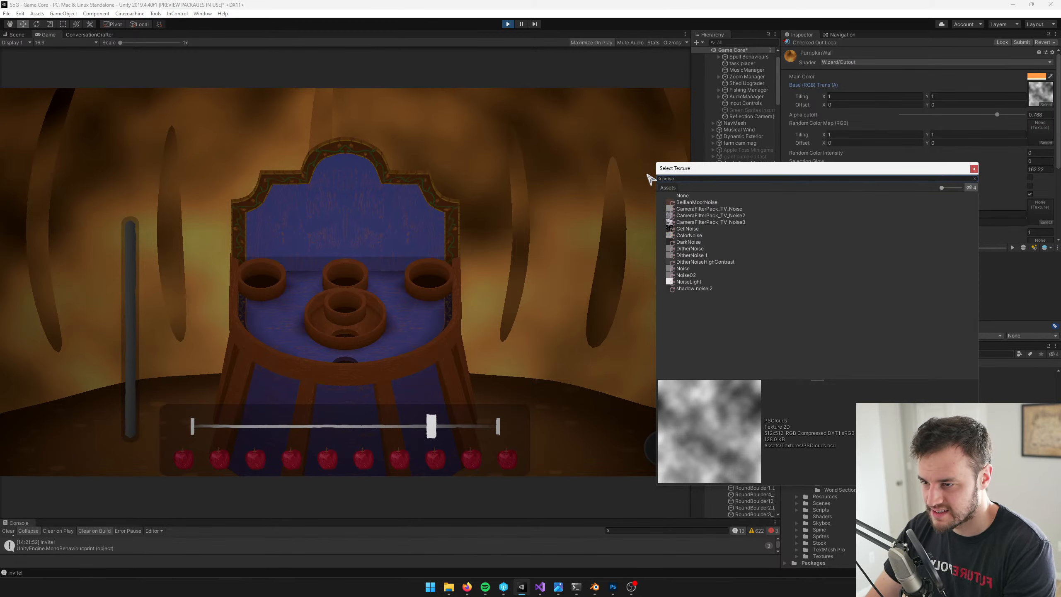
click(702, 202)
click(703, 208)
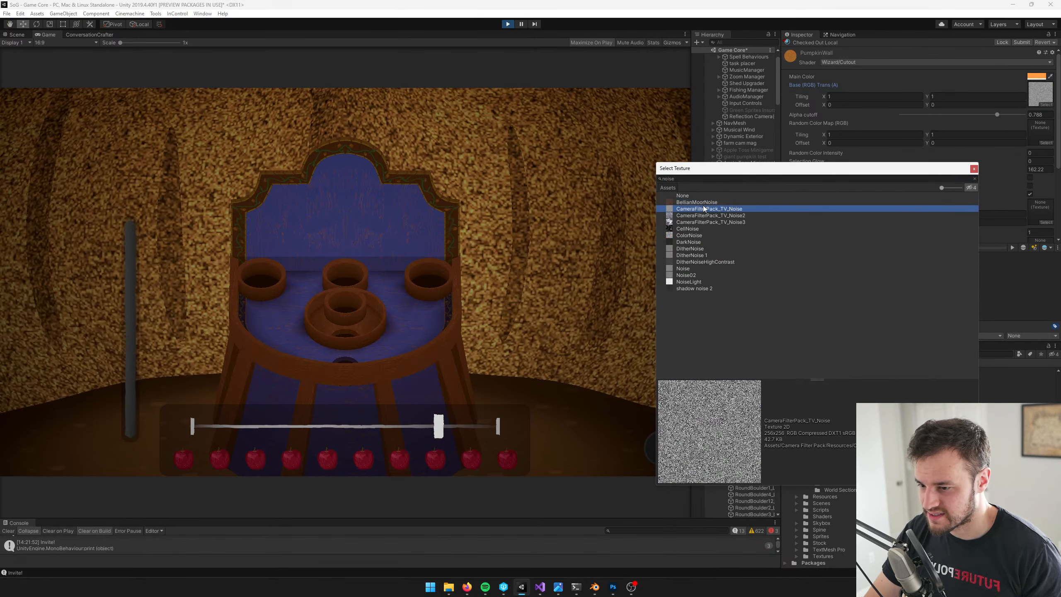
click(701, 215)
click(704, 221)
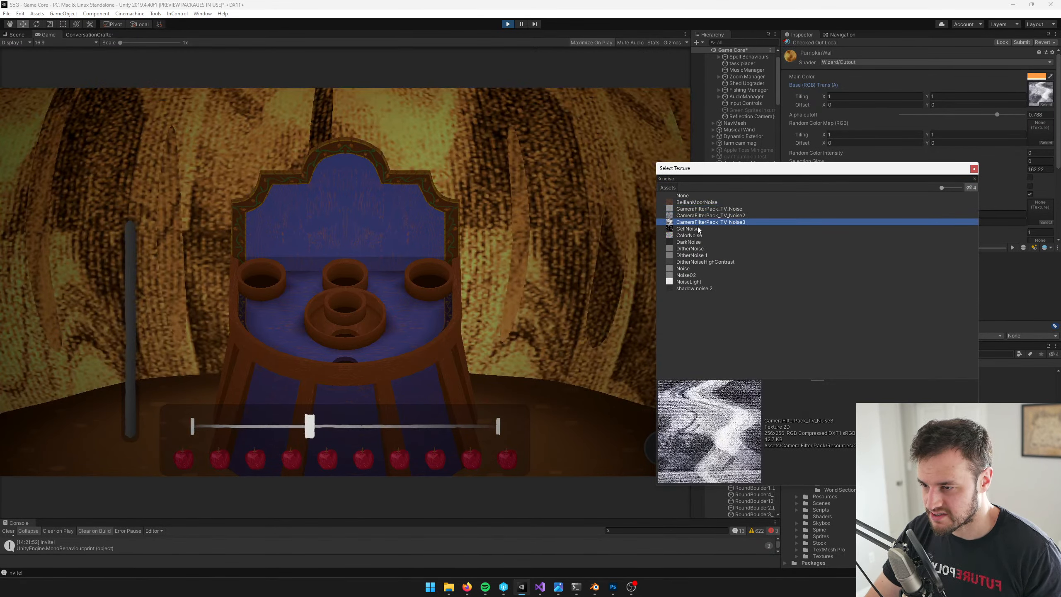
click(695, 228)
click(695, 236)
click(694, 242)
click(694, 249)
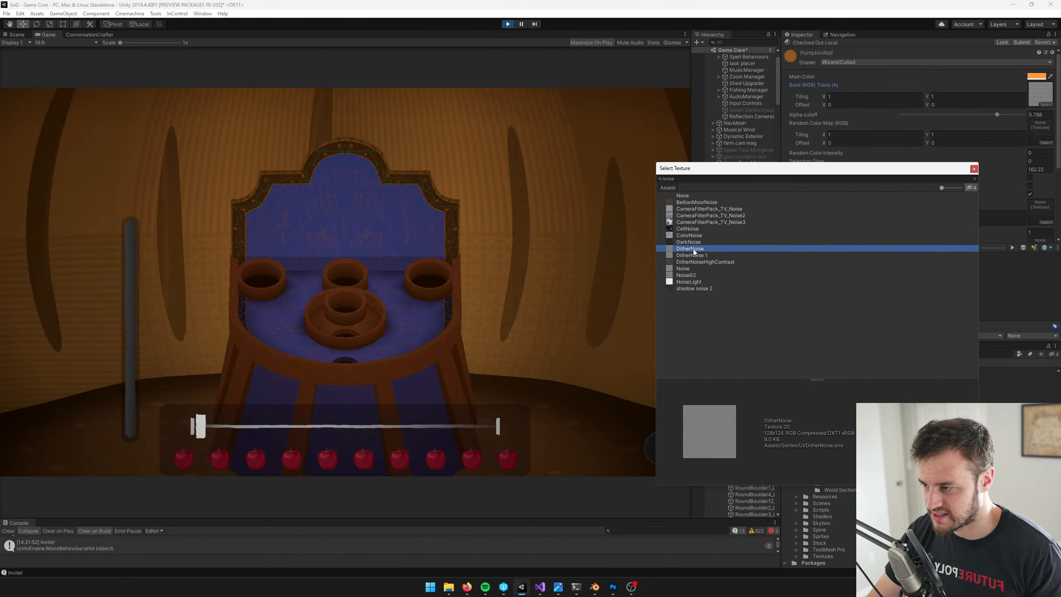
click(694, 262)
click(693, 269)
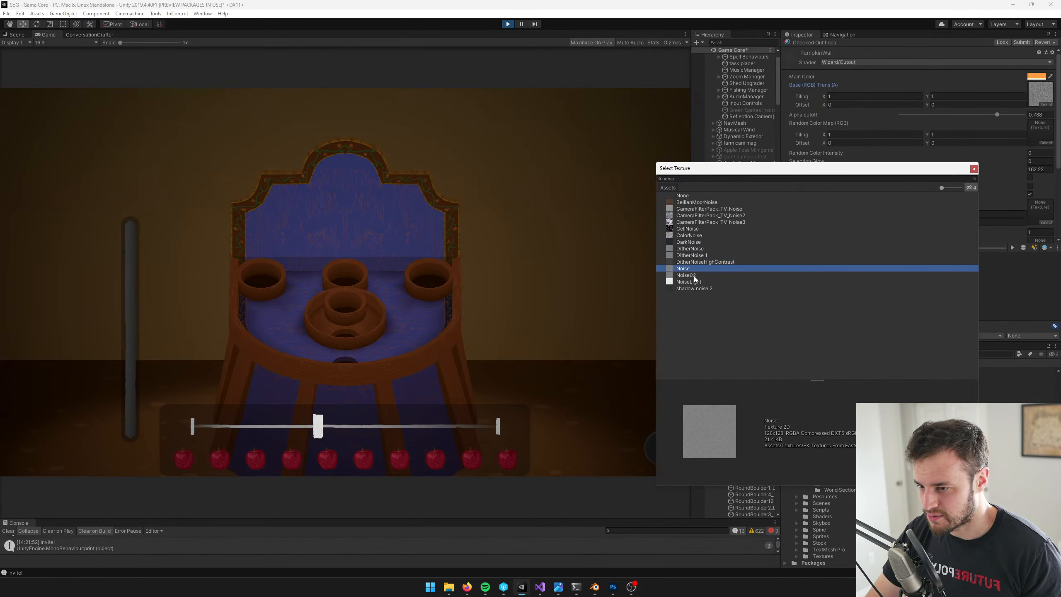
click(693, 275)
click(694, 282)
click(693, 288)
Recheck DitherNoise and CameraFilterPack_TV_Noise as the wall's base texture, and set the base texture to None
click(694, 249)
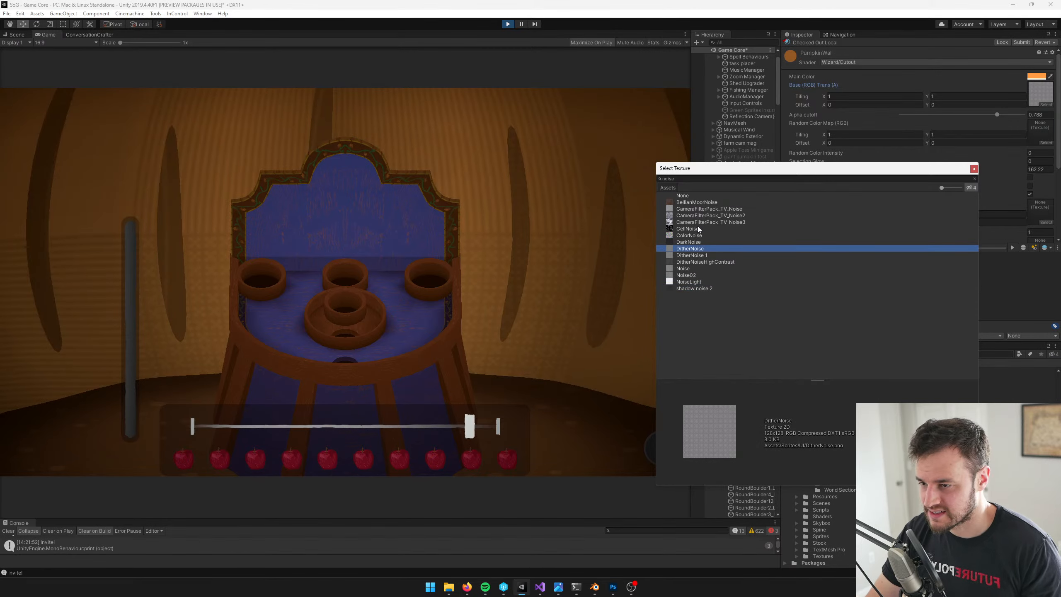
click(696, 209)
click(695, 202)
click(691, 196)
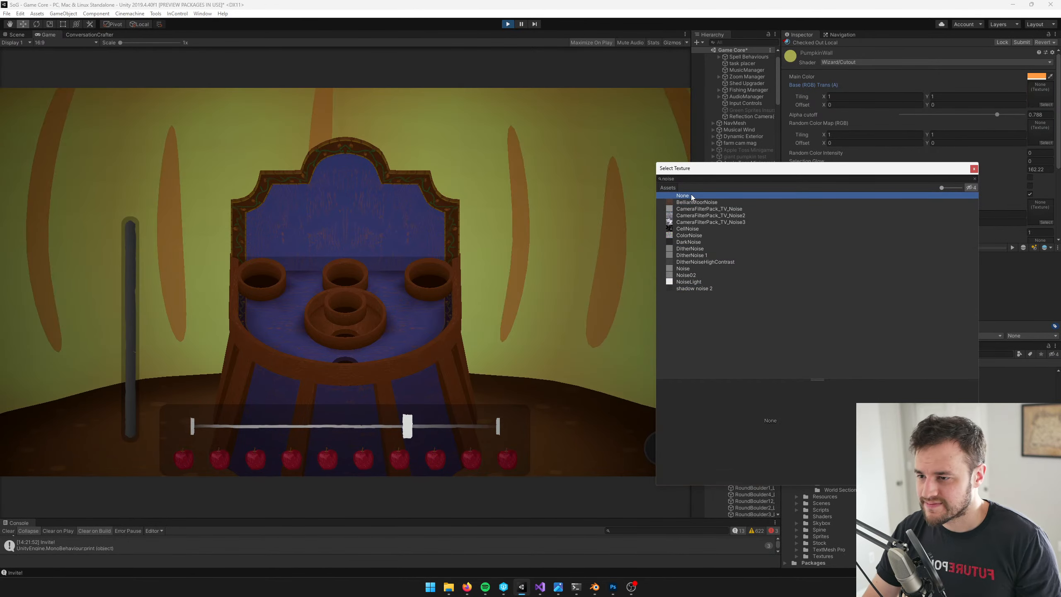
Set the PumpkinWall material's base texture to PSClouds
drag(703, 179, 589, 168)
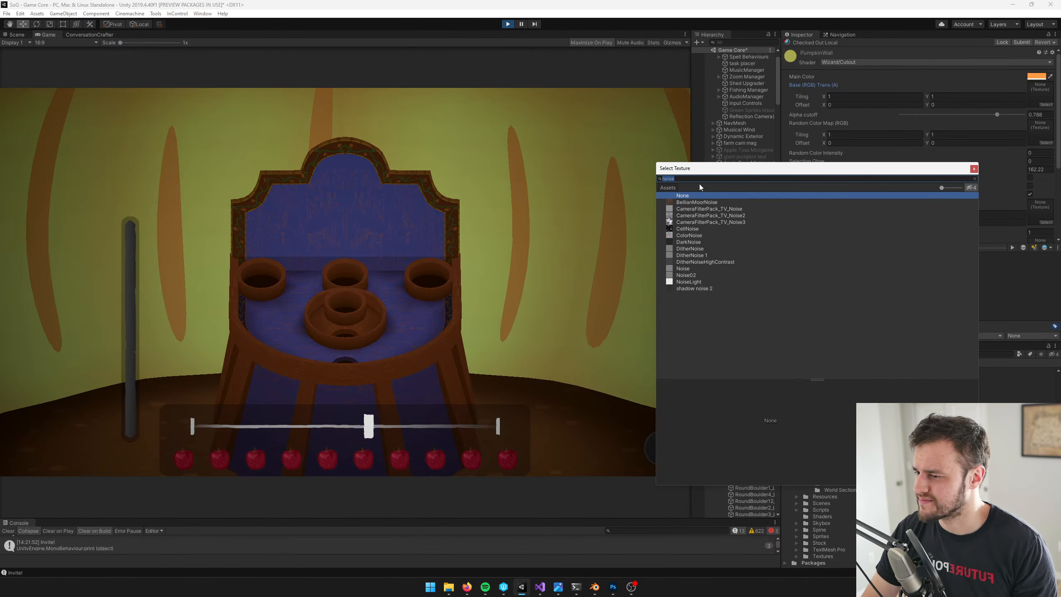
text(cloud)
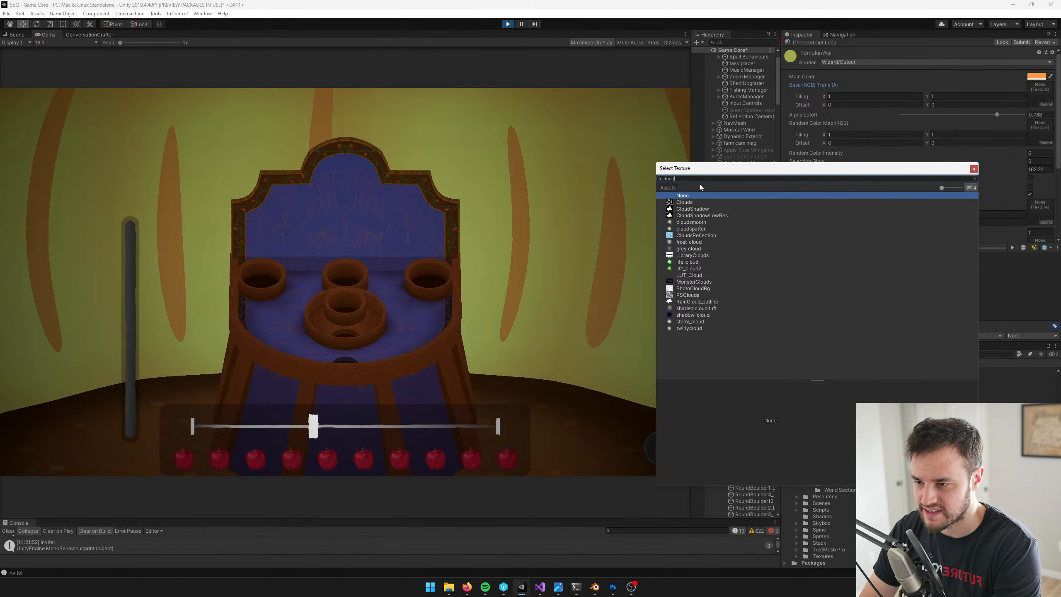
click(688, 295)
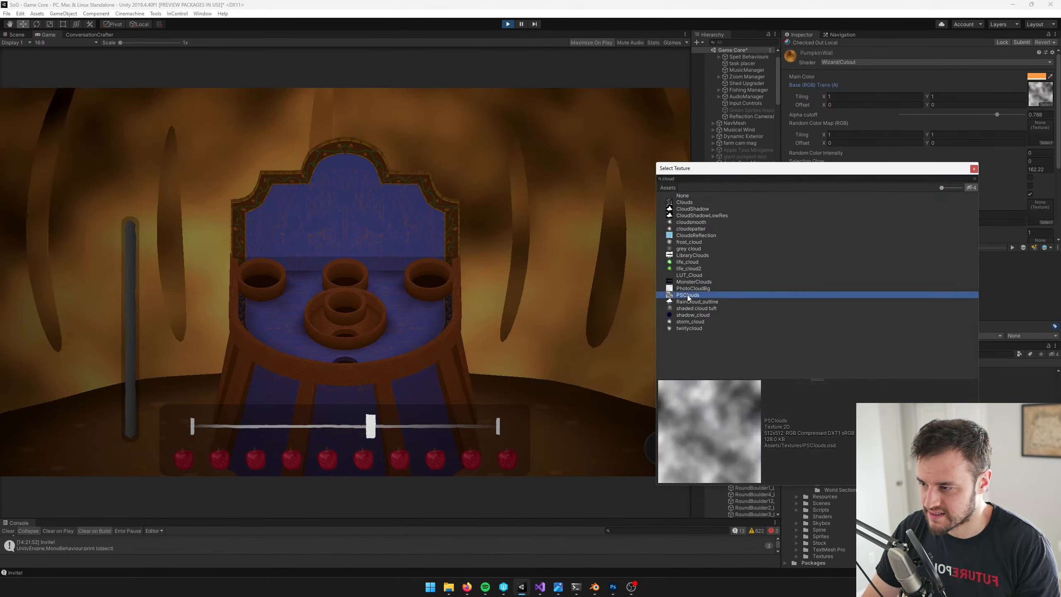
click(689, 297)
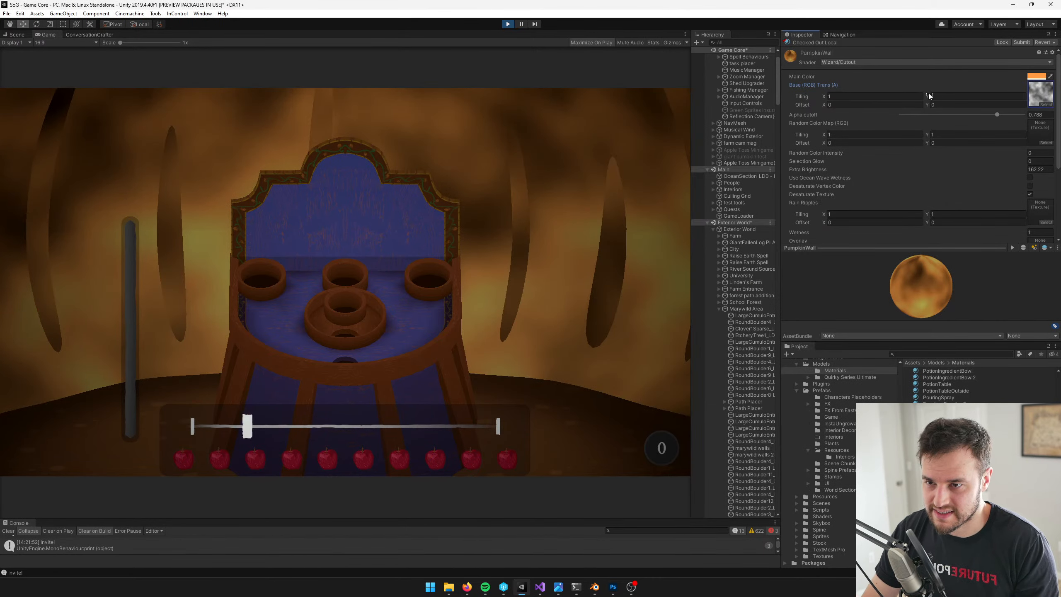
Try a base texture Y tiling of 6.2 and a lower value, and undo back to the original wood grain texture
click(935, 97)
text(2)
key(BackSpace)
text(6.2)
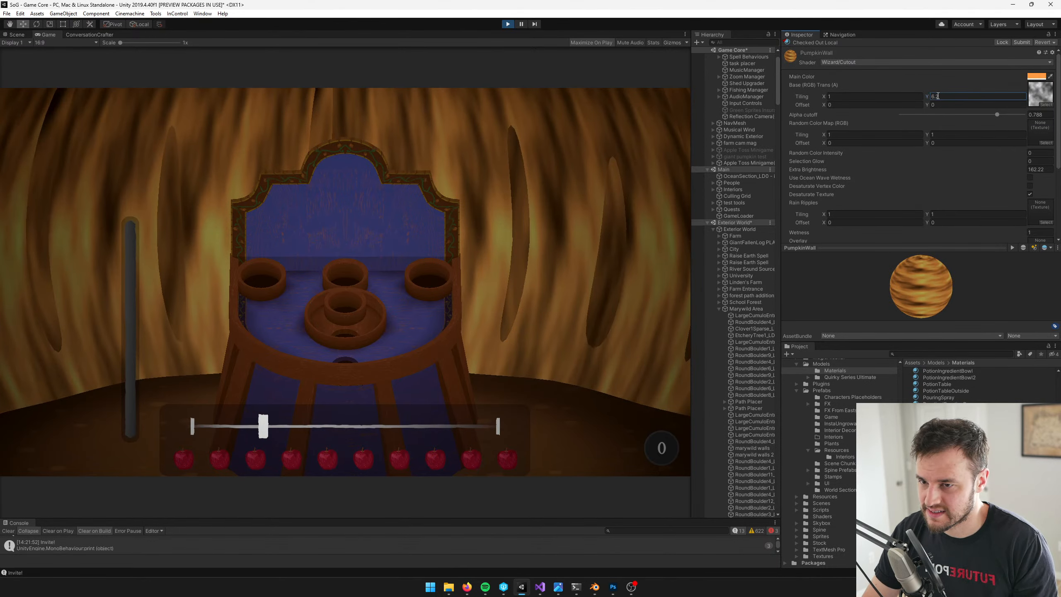
key(ctrl+z)
drag(927, 97, 956, 93)
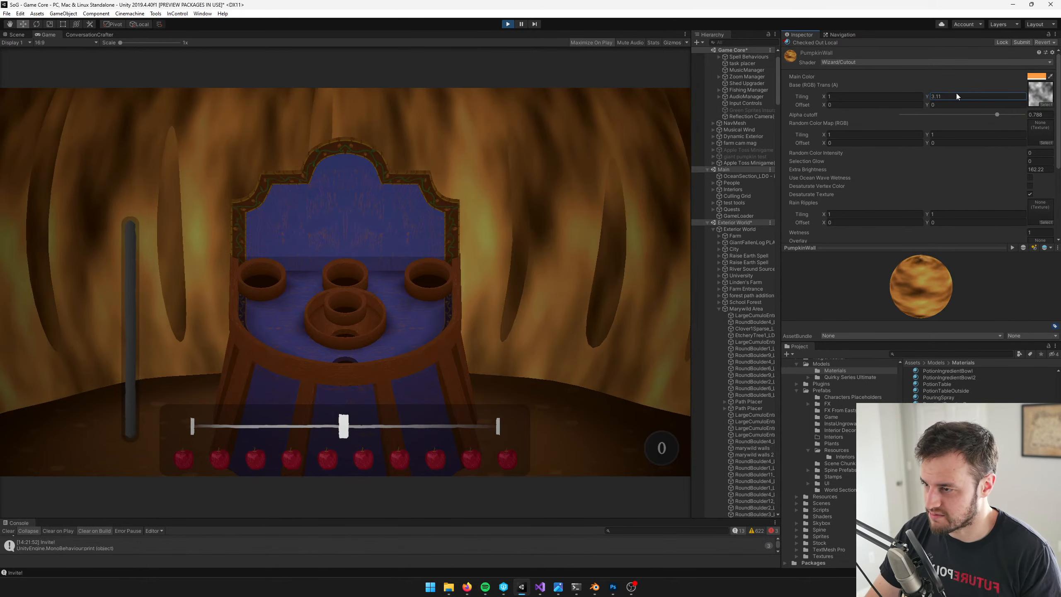
key(ctrl+z)
key(ctrl+z)
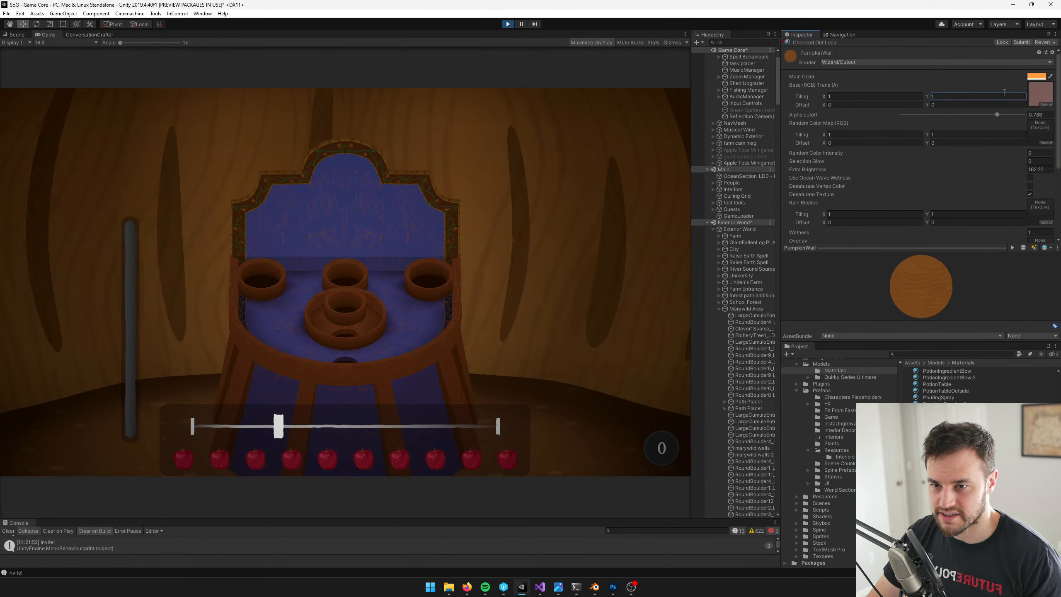
Set the PumpkinWall material's selection glow to 0.42 and its main color to FF9B40
click(1038, 77)
click(804, 143)
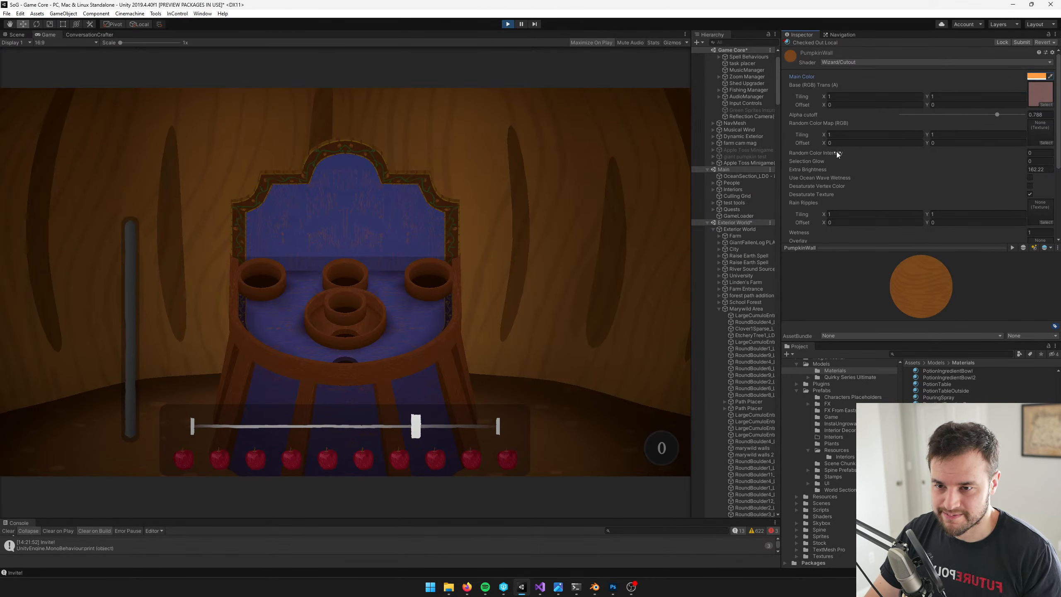
drag(818, 159, 829, 159)
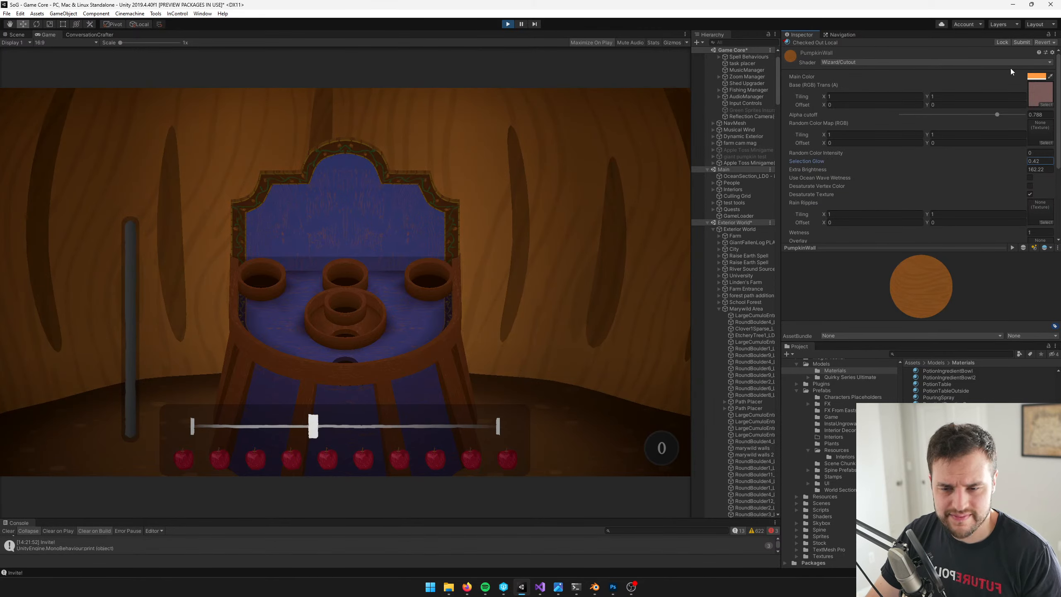
click(1036, 76)
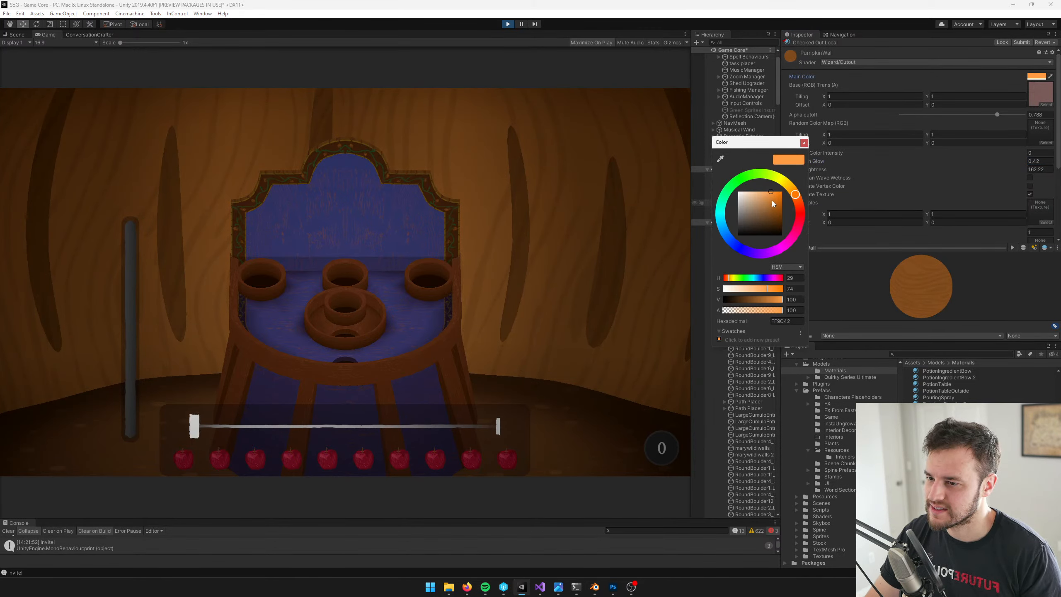
drag(767, 194, 771, 183)
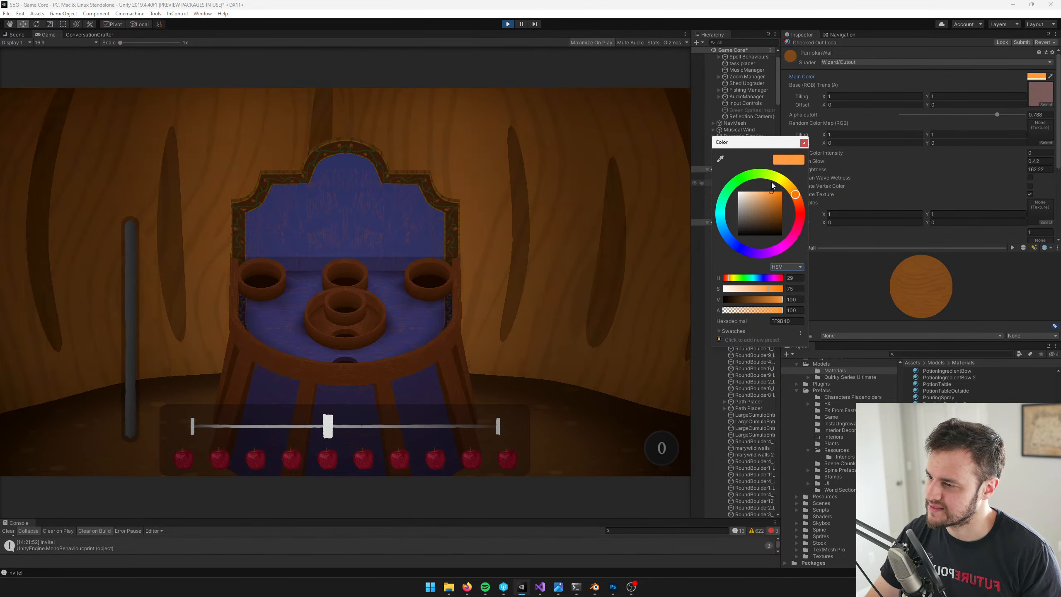
Open the concept art image and compare its wall color with the running game in Unity
click(614, 587)
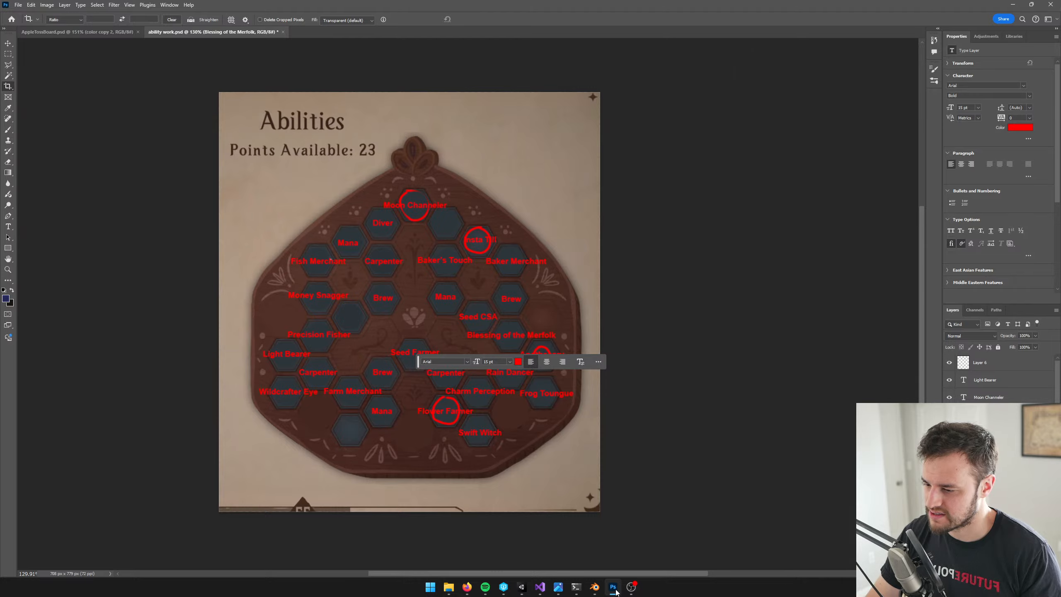
click(614, 587)
click(558, 587)
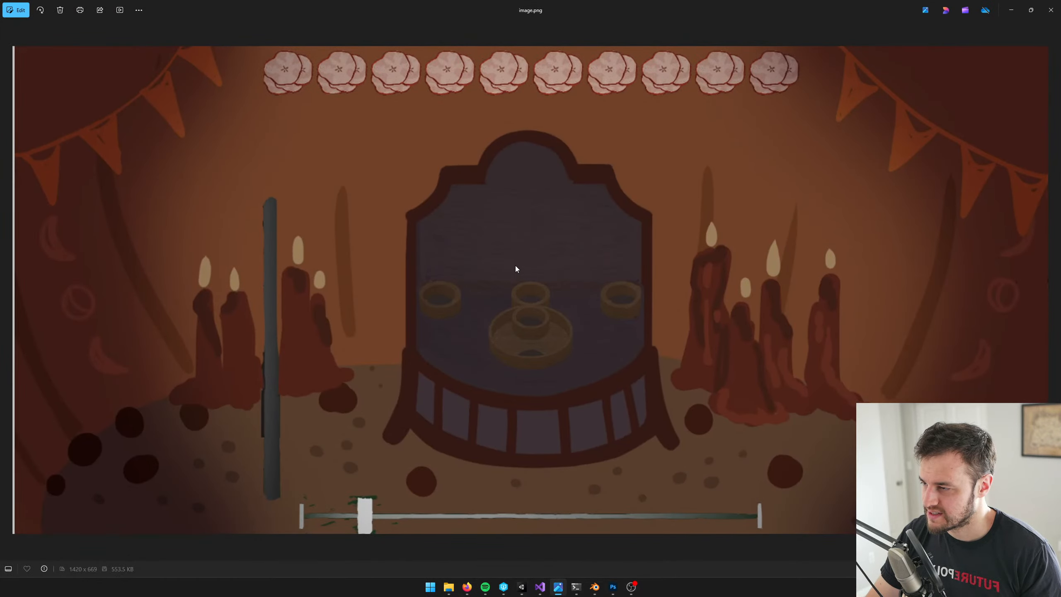
key(alt+Tab)
key(alt+Tab)
key(alt+Tab)
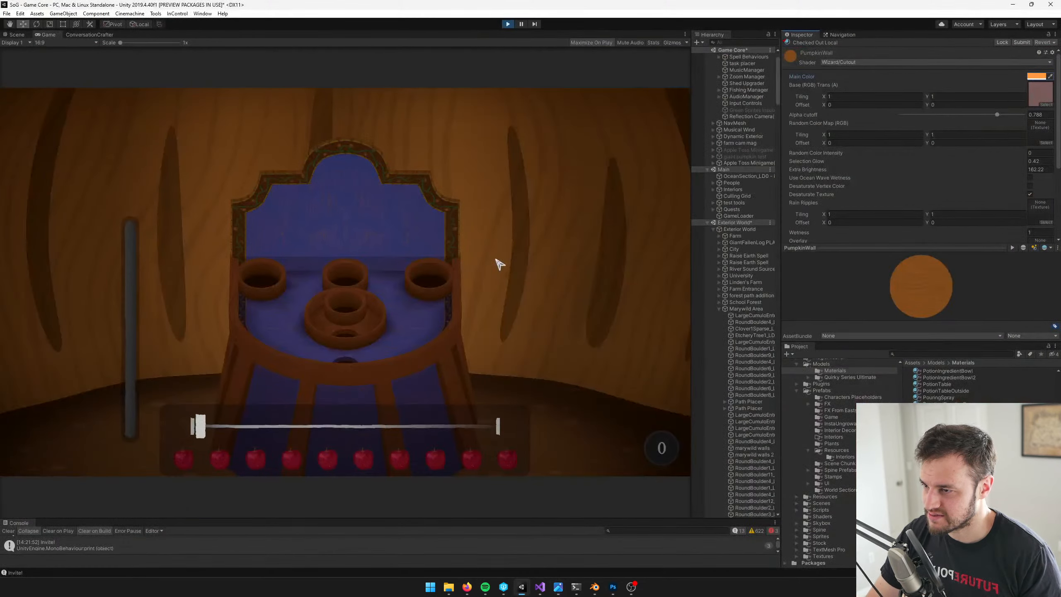
key(alt+Tab)
key(alt+Tab)
Shift the PumpkinWall material's main color to a redder orange with a hue of 23
click(1037, 76)
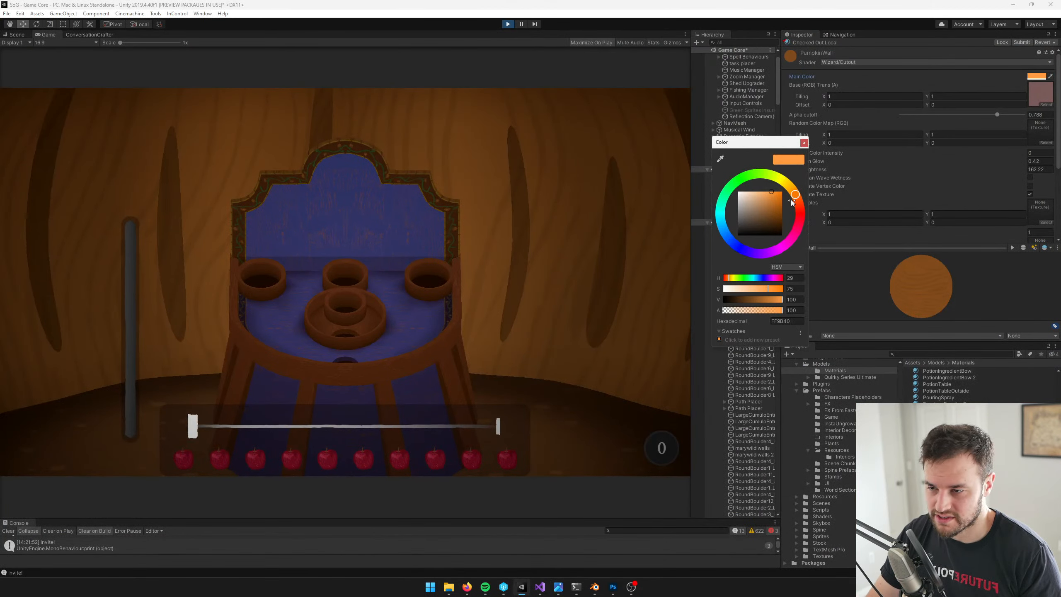
drag(798, 203, 767, 192)
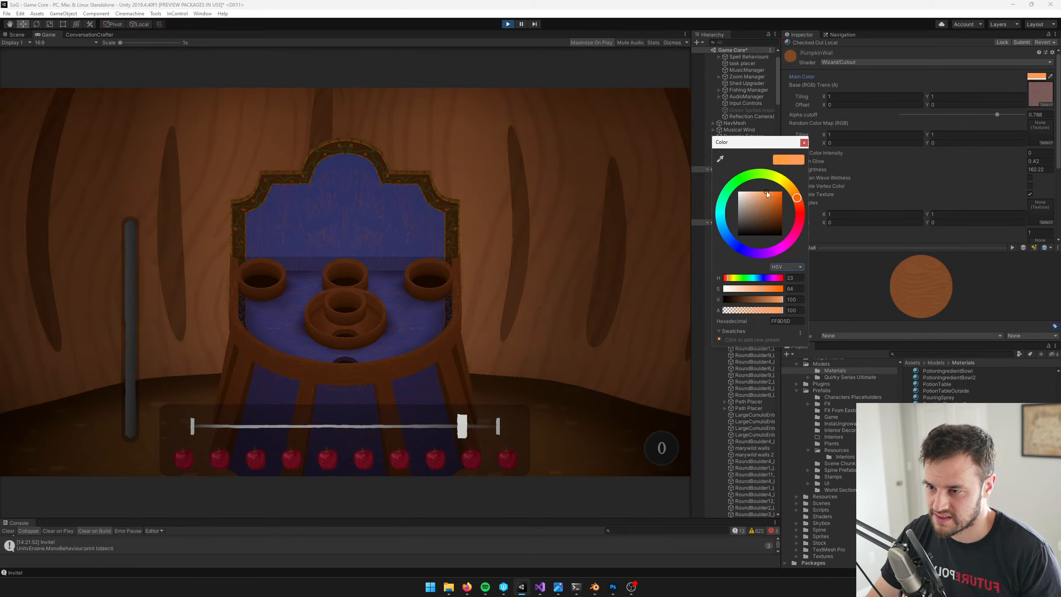
click(804, 142)
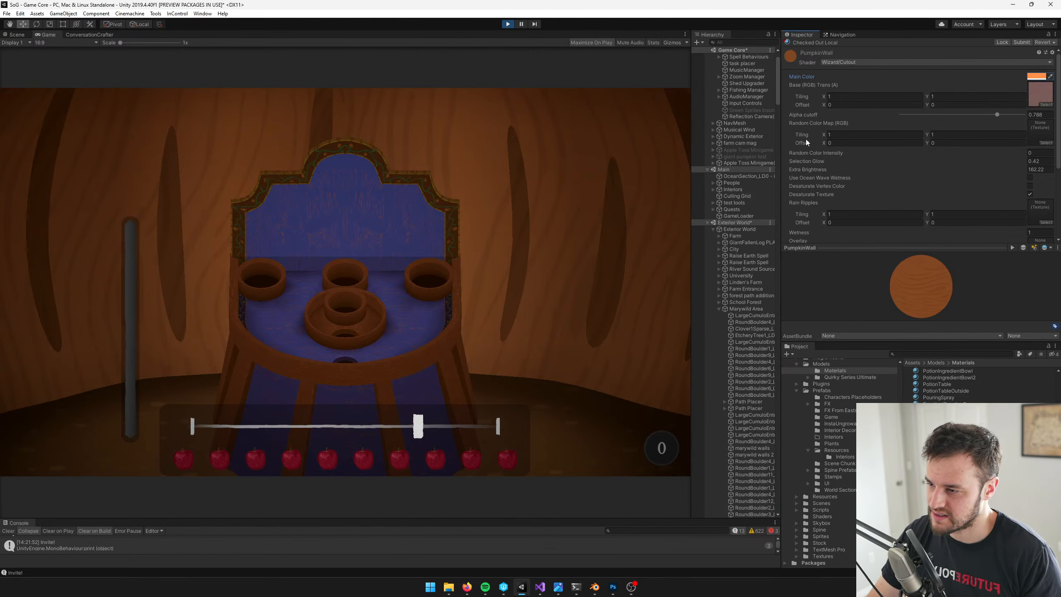
Compare the recolored wall in the running game with the concept art again
key(alt+Tab)
key(alt+Tab)
key(alt+Tab)
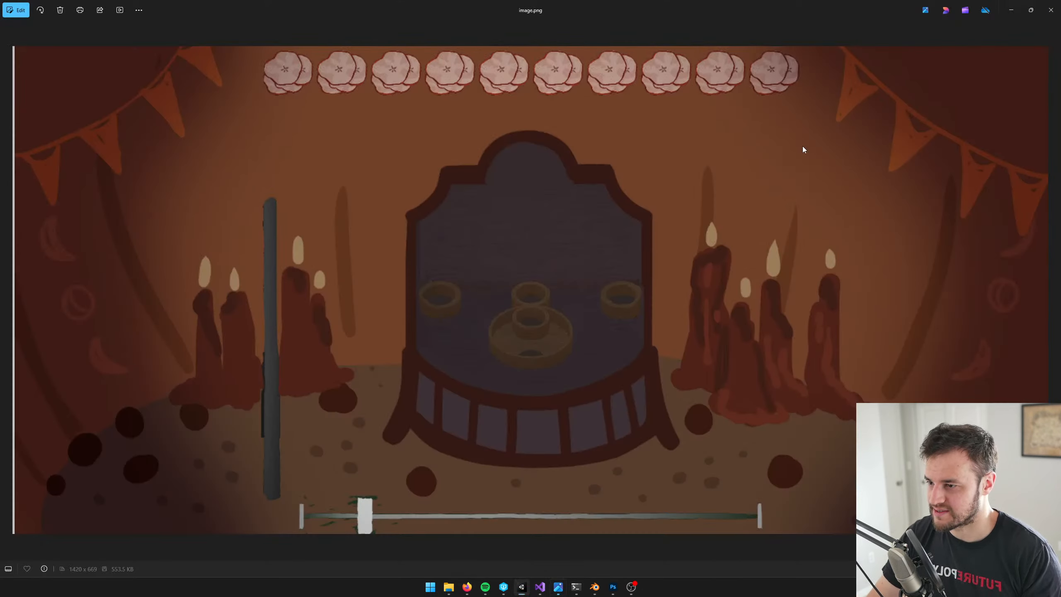
key(alt+Tab)
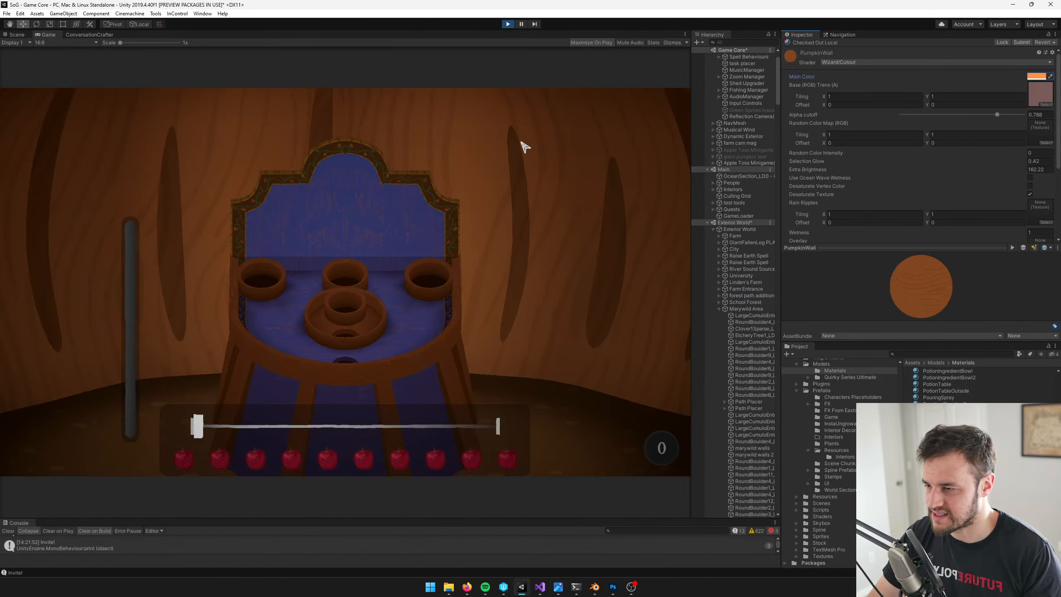
key(alt+Tab)
key(alt+Tab)
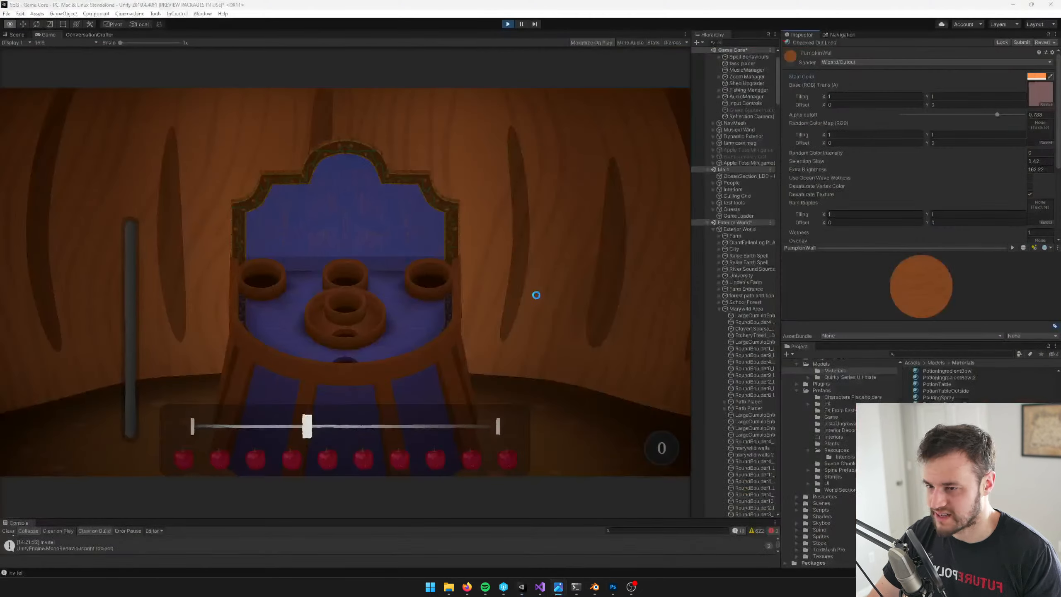
Switch to Blender and fill the dark slit faces of the curved wall with the light vertex paint color
click(594, 587)
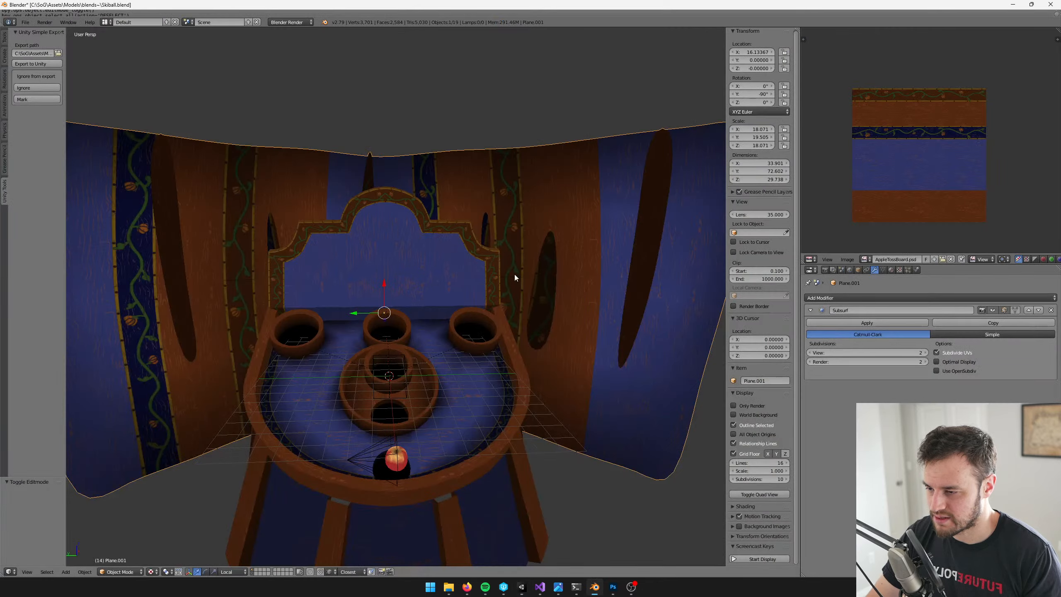
key(Tab)
middle_drag(541, 280, 559, 269)
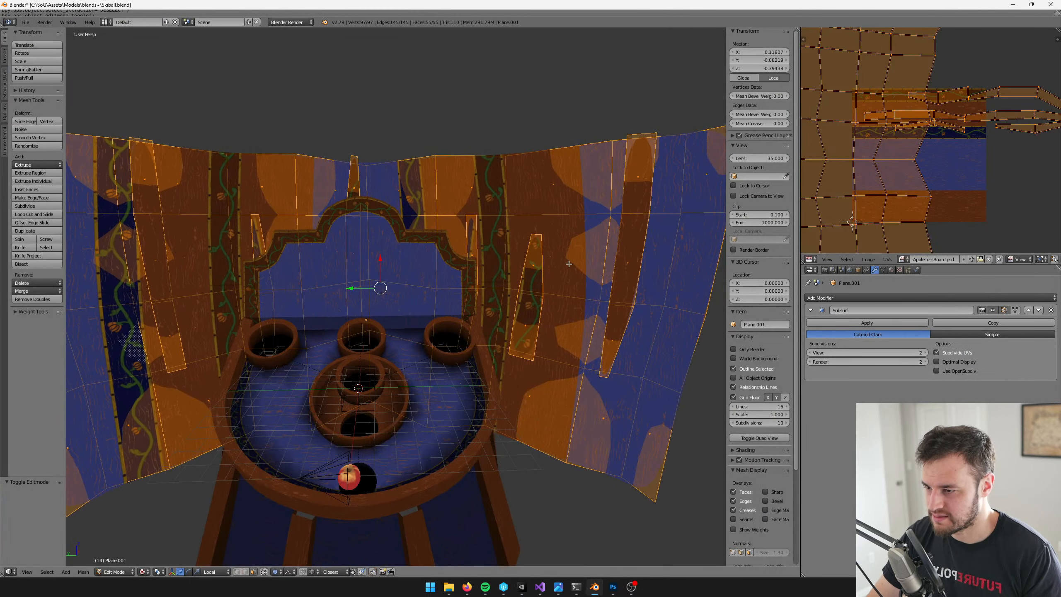
right_click(572, 263)
key(Tab)
key(v)
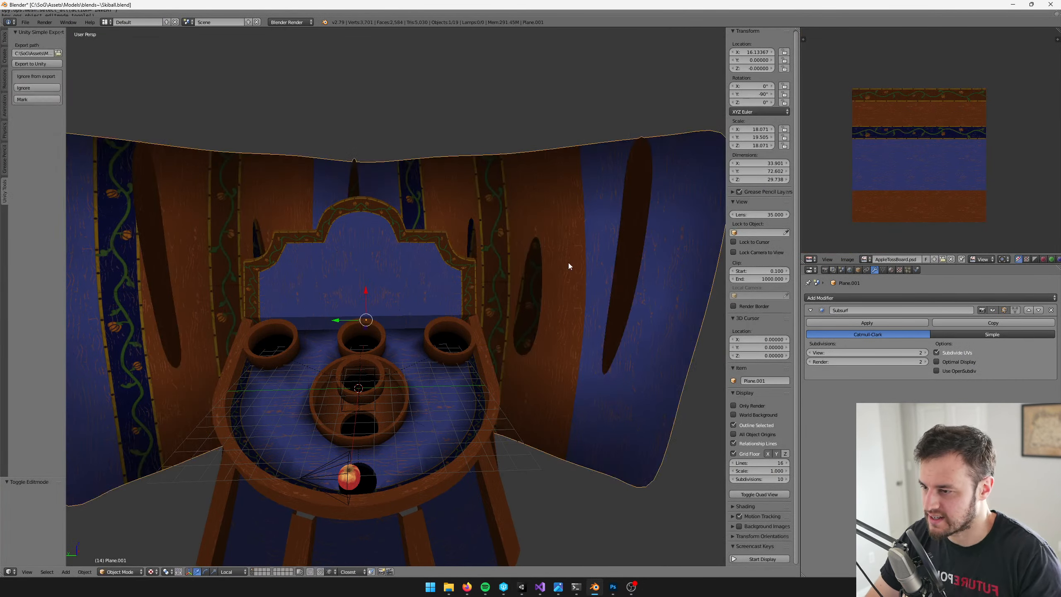
click(60, 127)
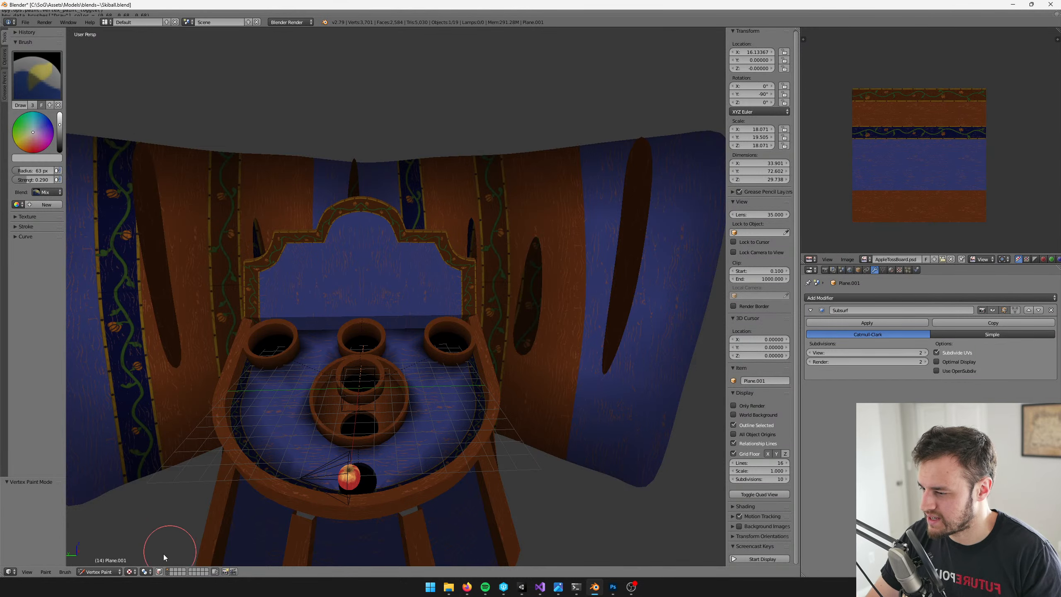
key(shift+k)
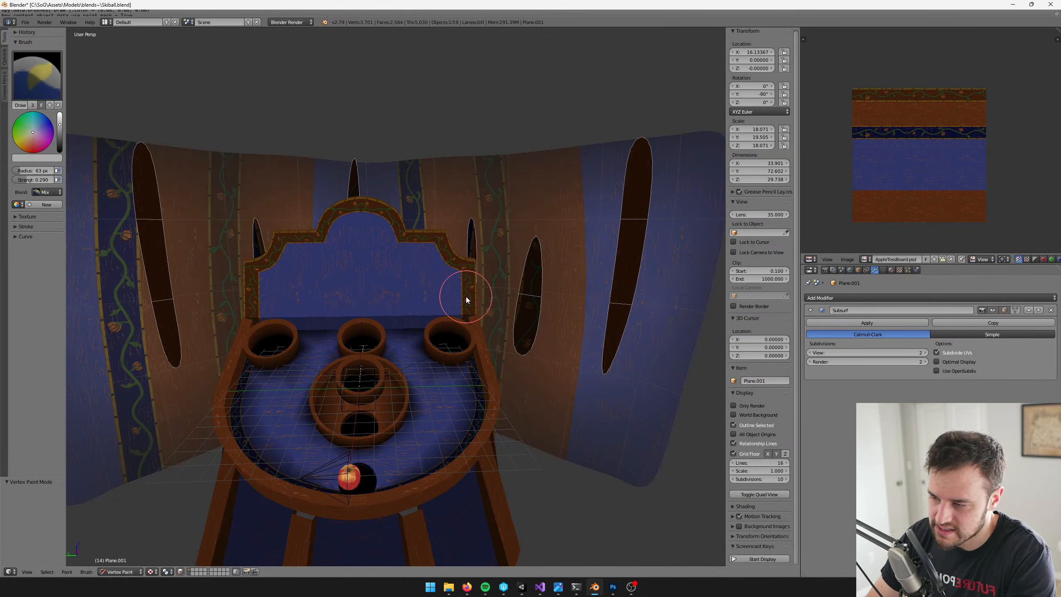
Leave vertex painting, save Skiball.blend, and switch back to Unity
key(v)
key(ctrl+s)
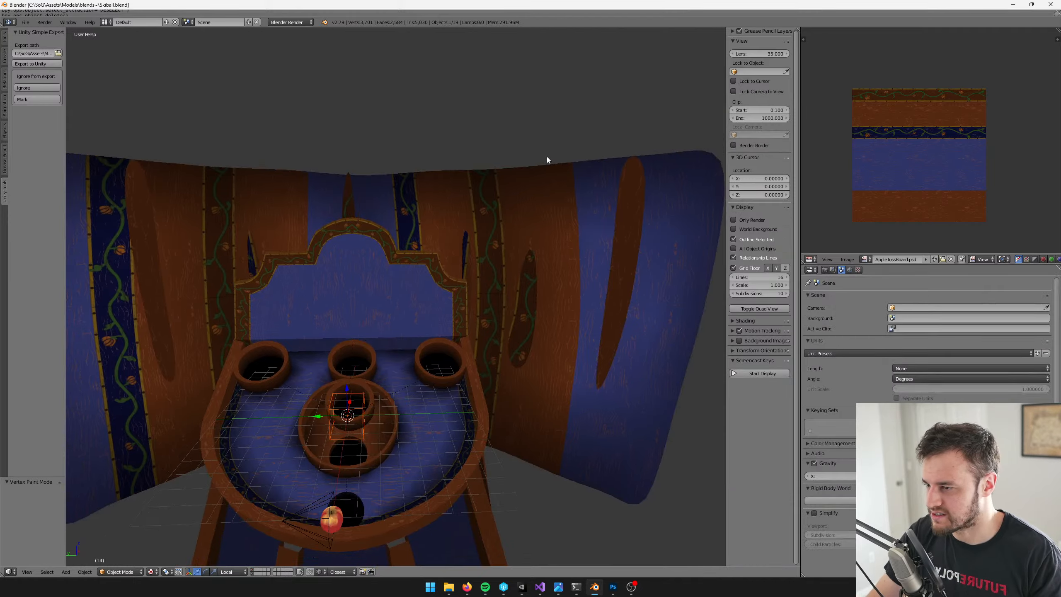
key(alt+Tab)
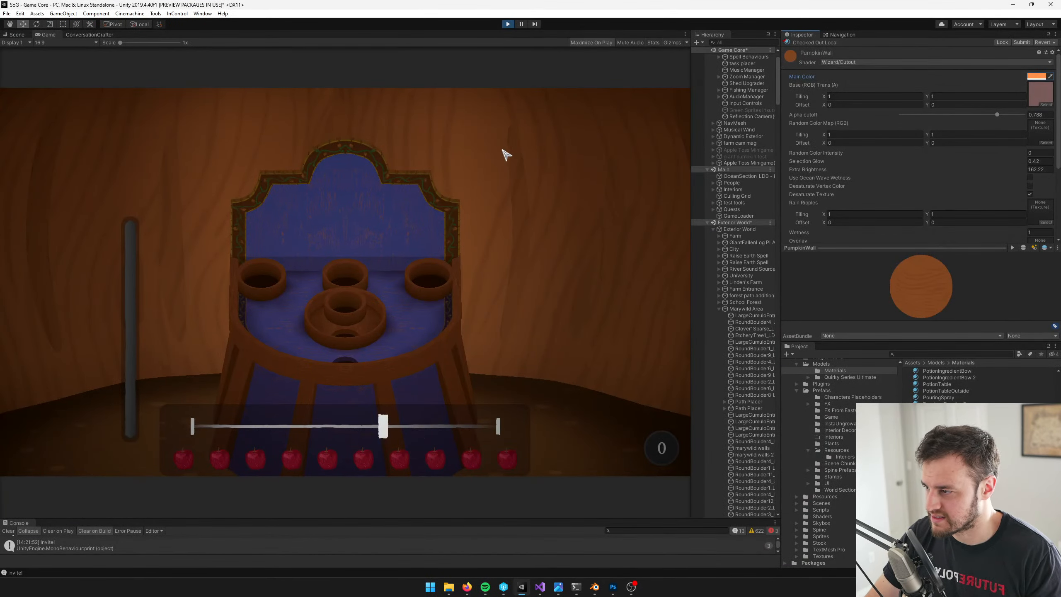
Switch to Blender and fill the curved wall's slit faces with a slightly darker gray vertex paint color
key(alt+Tab)
key(Tab)
key(Tab)
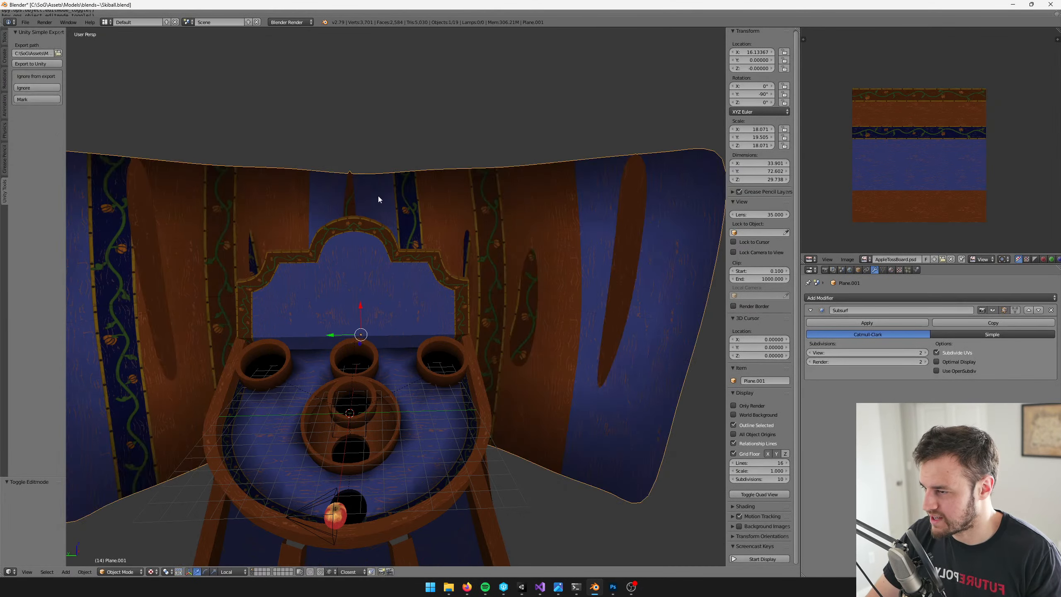
key(v)
drag(62, 127, 61, 132)
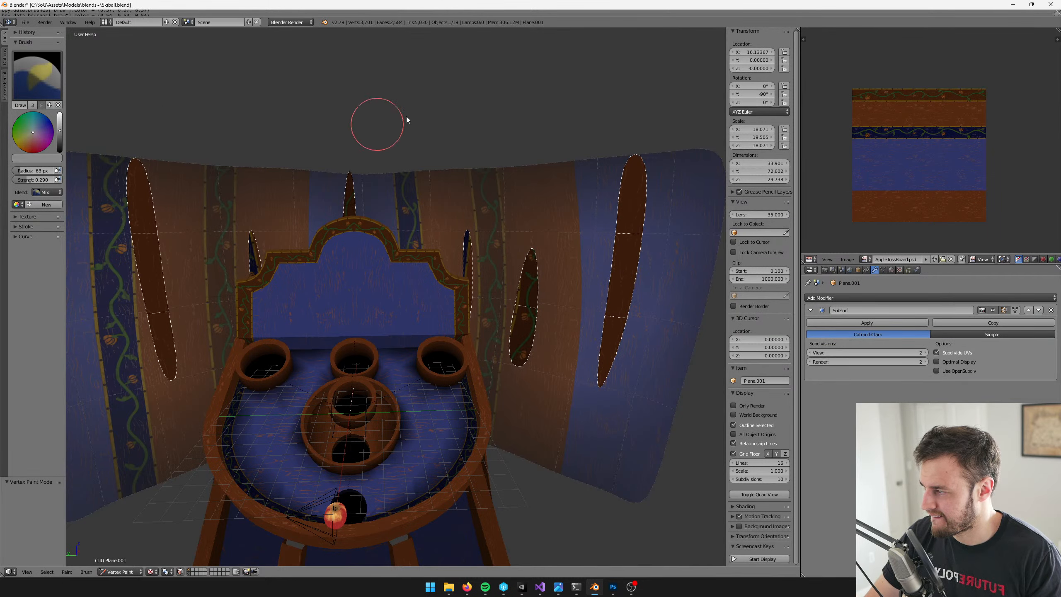
Leave vertex painting, save Skiball.blend, and check the slits in the running Unity game
key(v)
key(ctrl+s)
click(436, 107)
shift+middle_drag(436, 107, 436, 126)
key(alt+Tab)
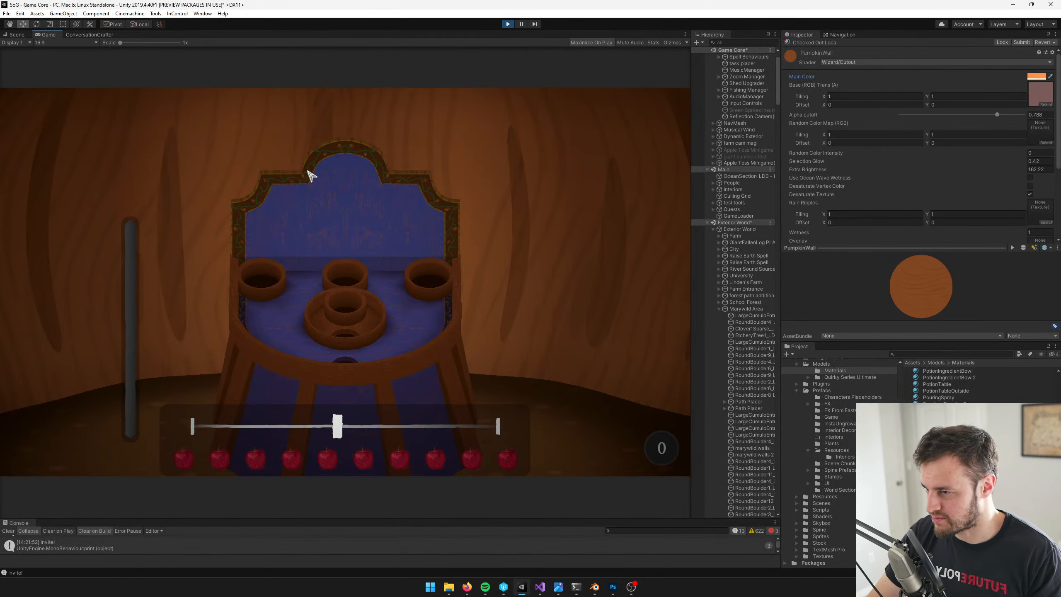
Return to Blender and fill the wall's slit faces with an even darker gray vertex paint color
key(alt+Tab)
right_click(485, 265)
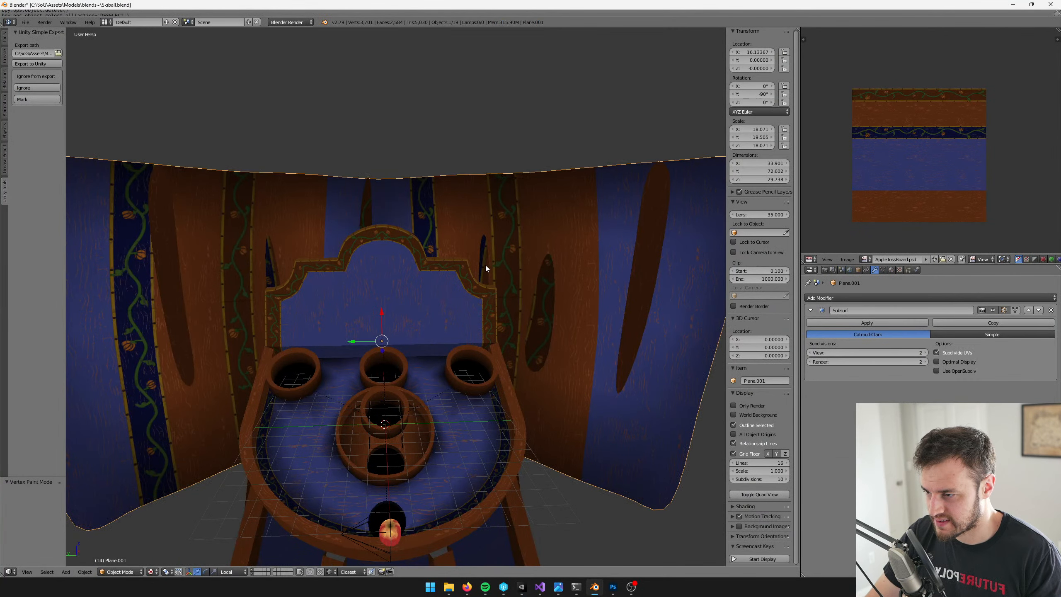
key(v)
click(61, 136)
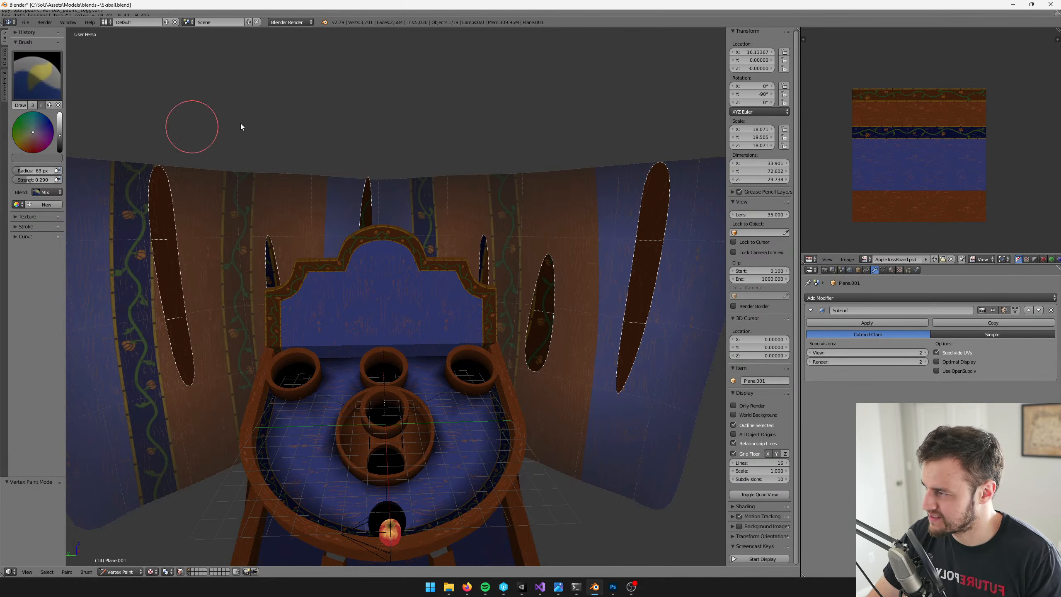
key(shift+k)
Save Skiball.blend with the darker slits and switch to Unity to view the wall in the game
key(v)
key(ctrl+s)
click(280, 119)
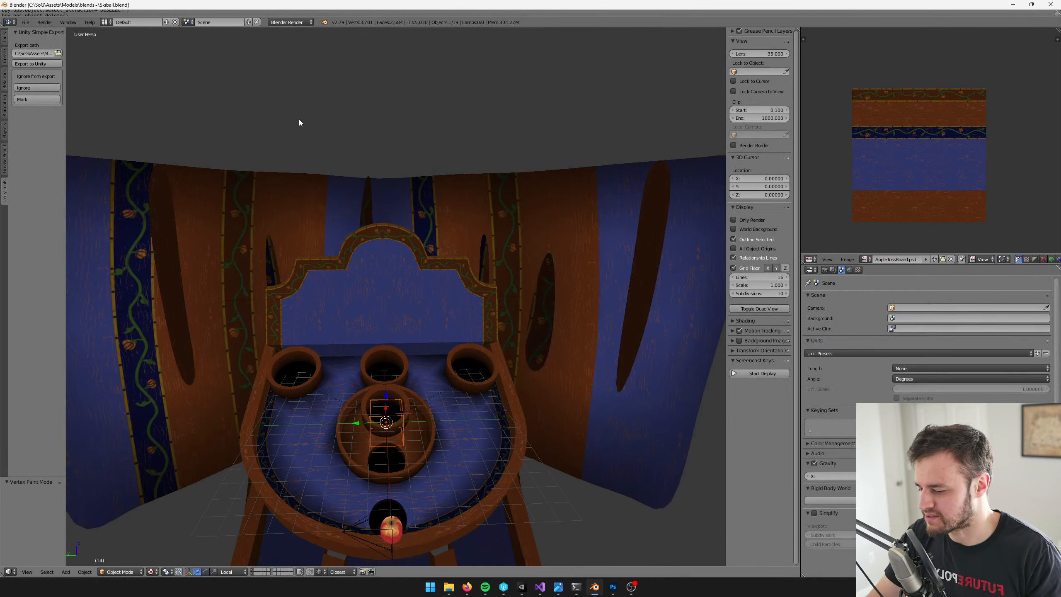
key(alt+Tab)
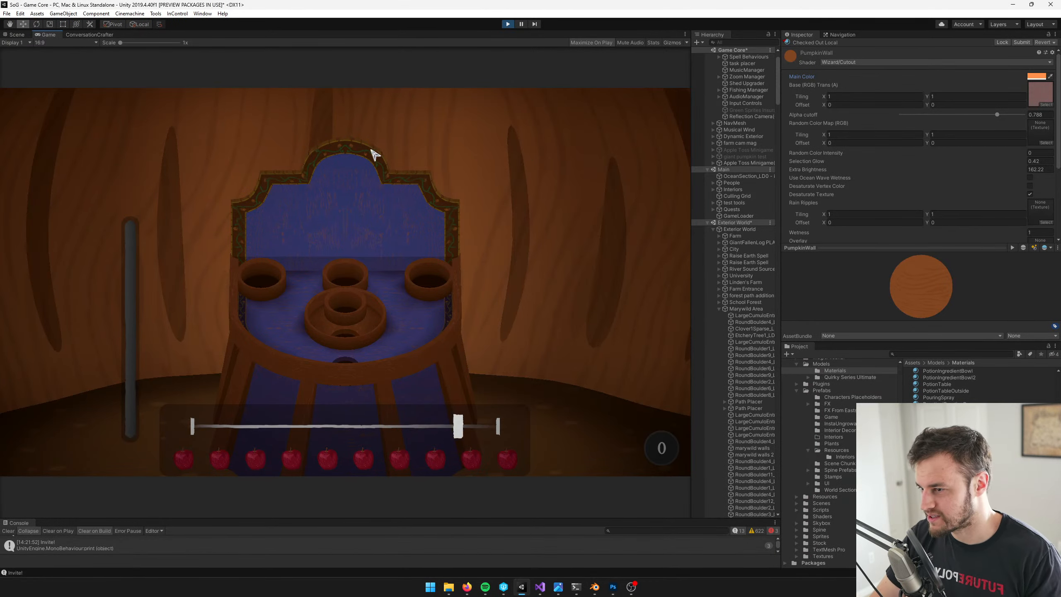
Open the curved wall for mesh editing in Blender and scale the slit faces' UVs down to a tiny area
key(alt+Tab)
scroll(567, 242, down, 3)
right_click(537, 293)
key(Tab)
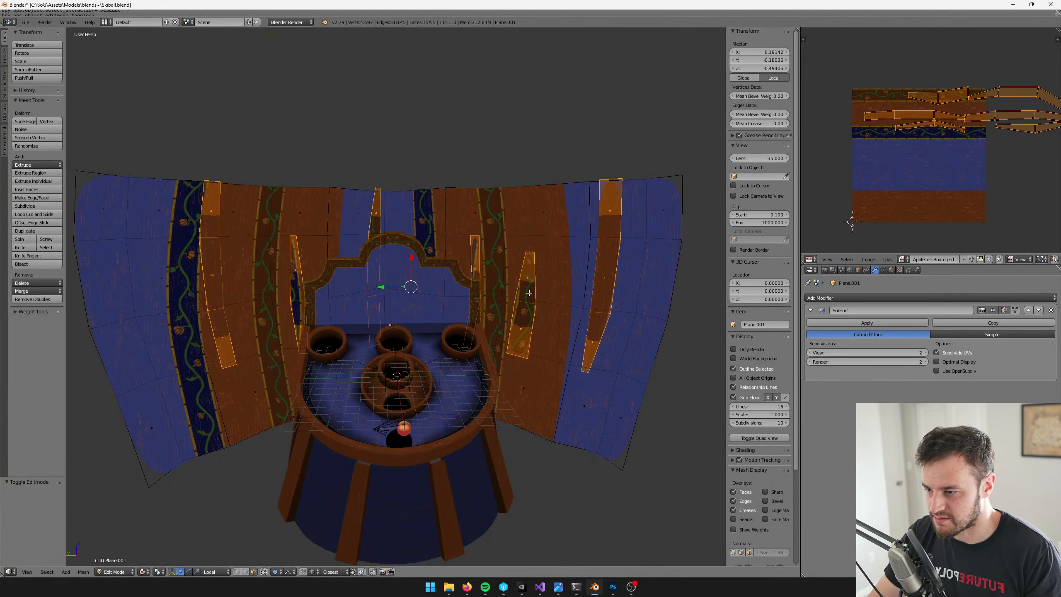
middle_drag(1040, 86, 1010, 98)
key(s)
click(948, 110)
key(s)
click(943, 99)
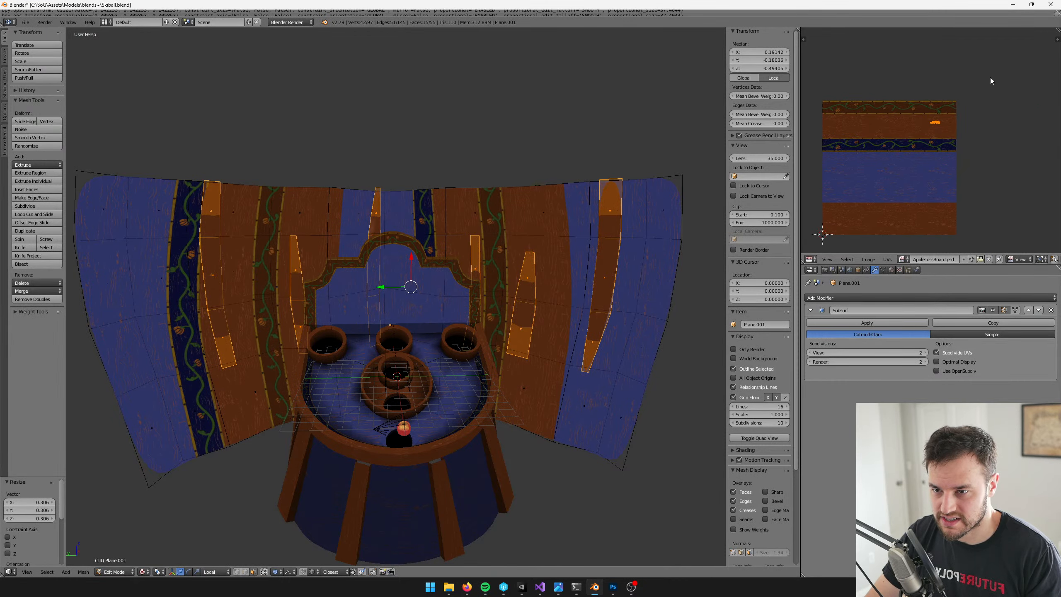
key(s)
click(947, 97)
key(s)
click(951, 91)
Move the shrunken slit UVs onto the plain blue band of the texture and save Skiball.blend, returning to Unity
key(g)
click(915, 157)
key(Tab)
key(ctrl+s)
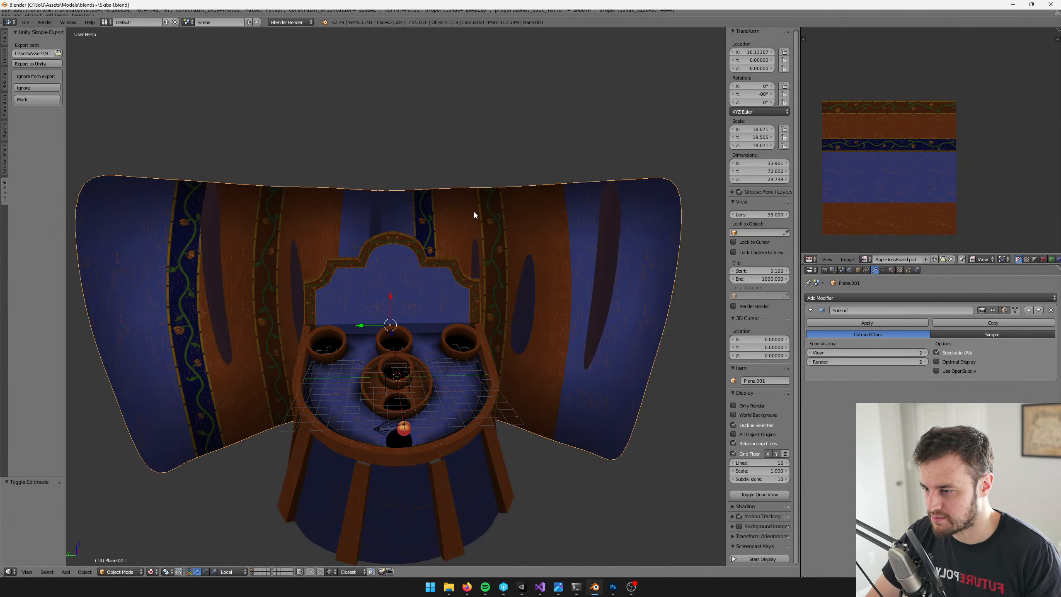
middle_drag(474, 211, 466, 214)
key(alt+Tab)
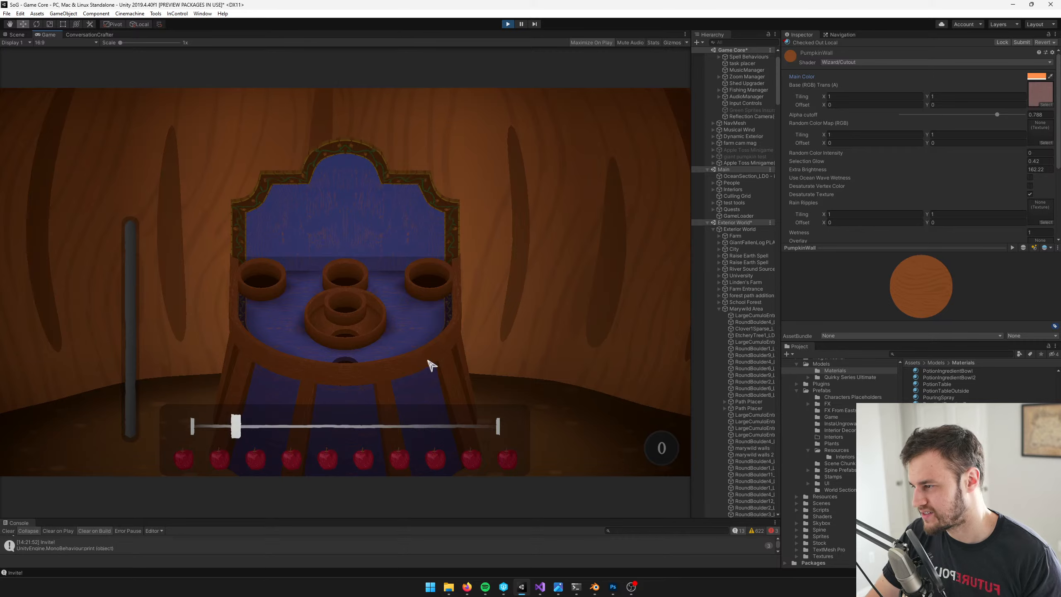
In Blender, deselect the slit faces and select an outer side edge at each end of the curved wall
key(alt+Tab)
right_click(495, 229)
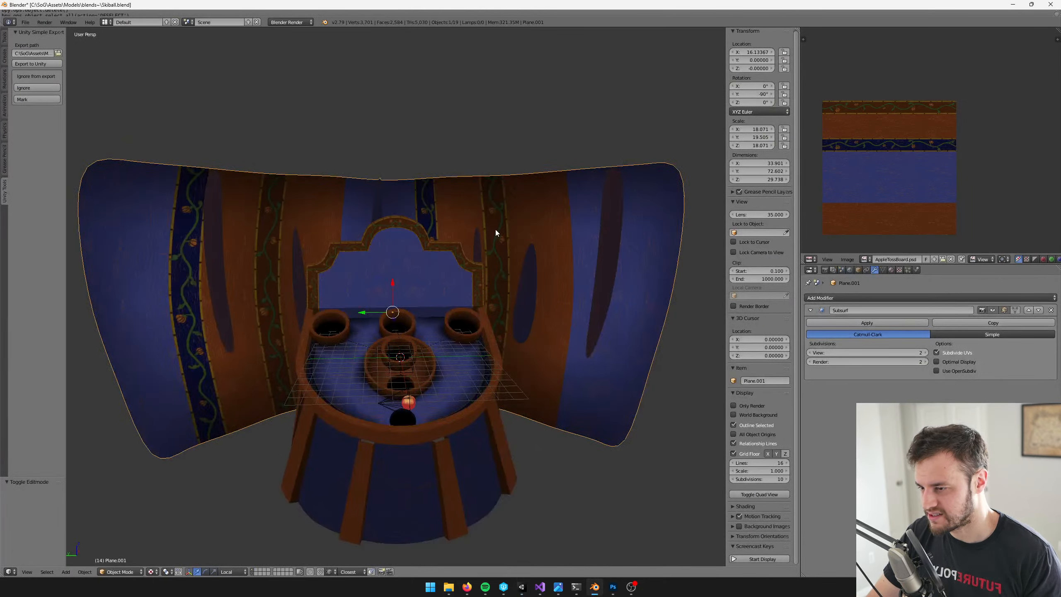
key(Tab)
middle_drag(496, 230, 440, 345)
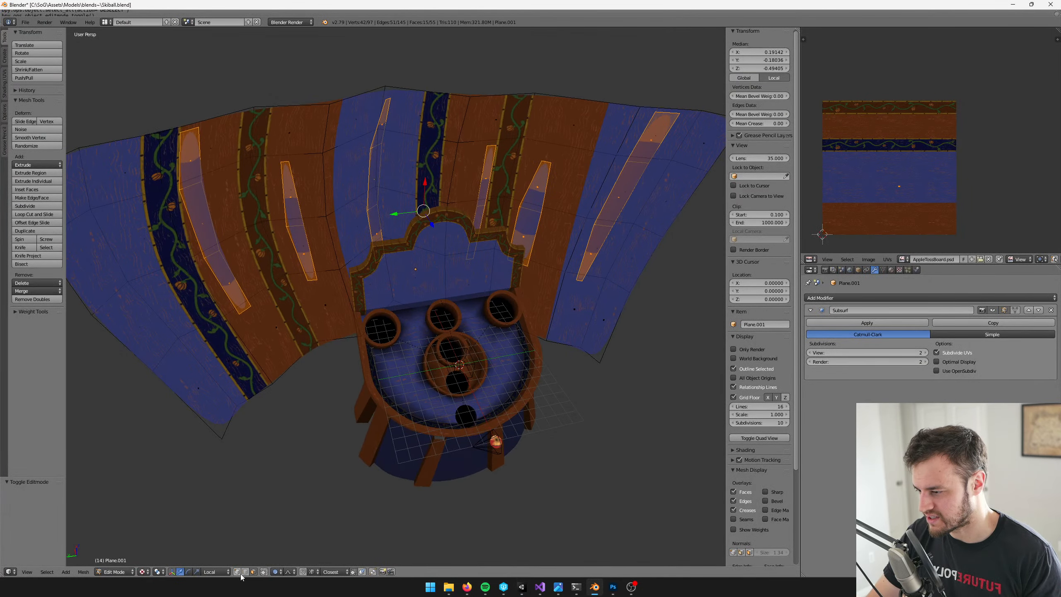
key(a)
right_click(96, 310)
scroll(209, 326, down, 4)
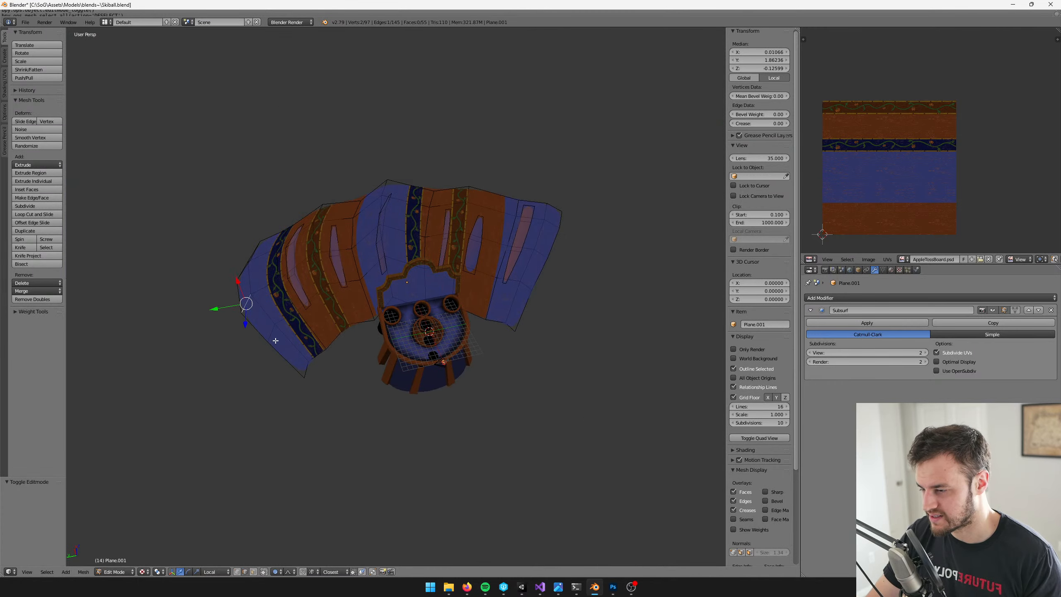
shift+right_click(544, 285)
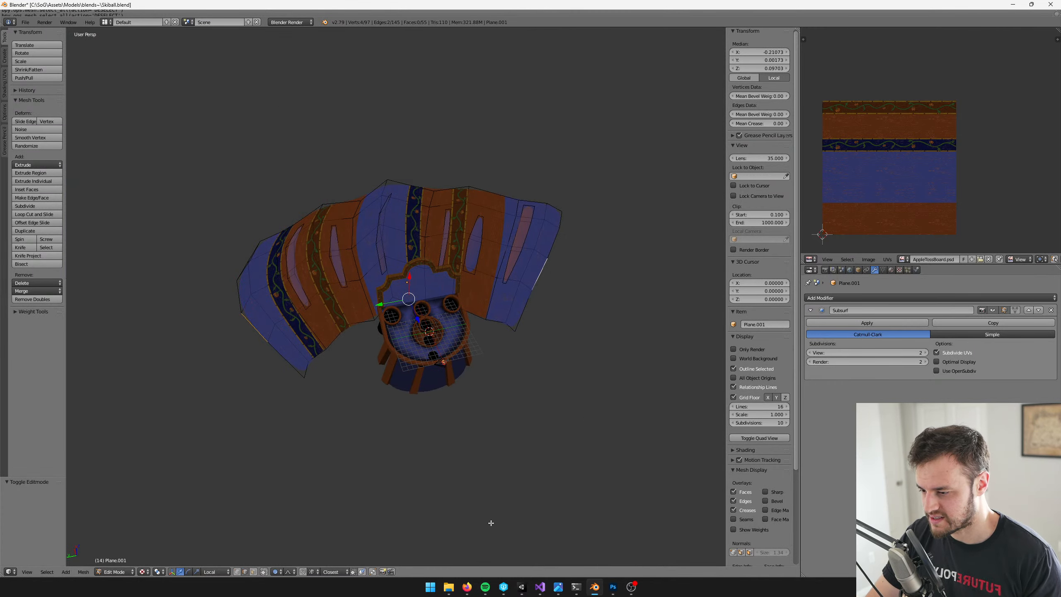
Examine the wall's shape in the running Unity game, ending back in Blender
key(alt+Tab)
key(alt+Tab)
key(t)
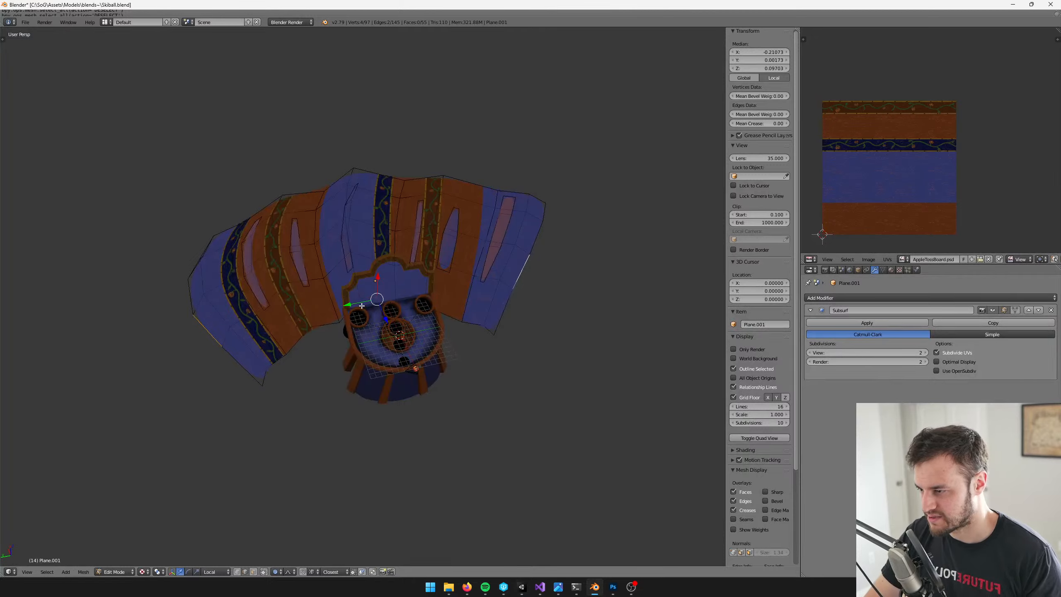
key(t)
key(alt+Tab)
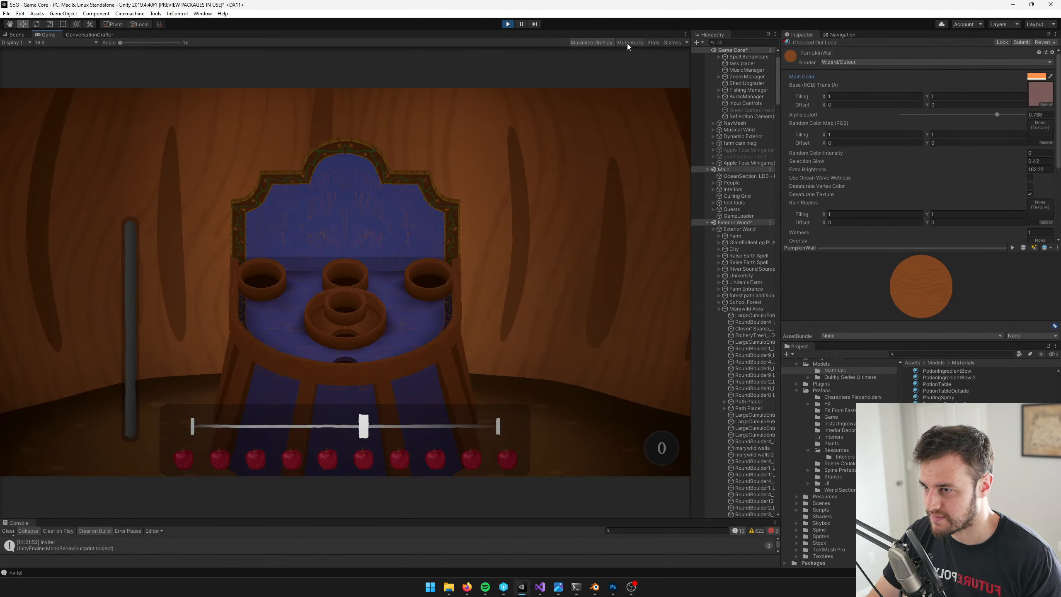
key(alt+Tab)
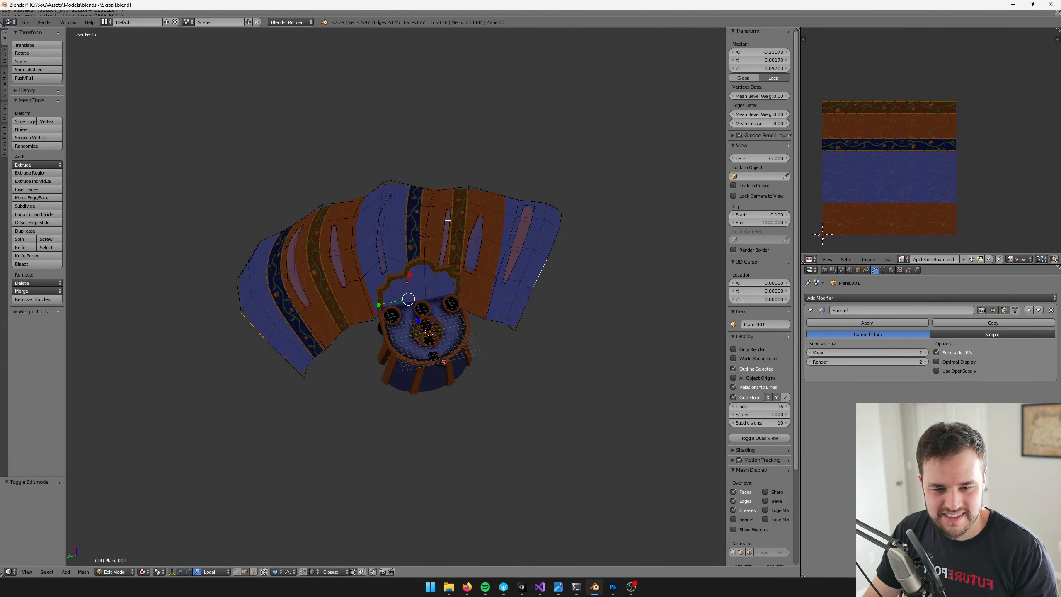
Extend the selection to both full outer side edge loops and scale them 0.837 along local Y with proportional editing
mouse_move(448, 220)
middle_down()
mouse_move(462, 223)
mouse_move(455, 208)
middle_up()
scroll(426, 209, up, 3)
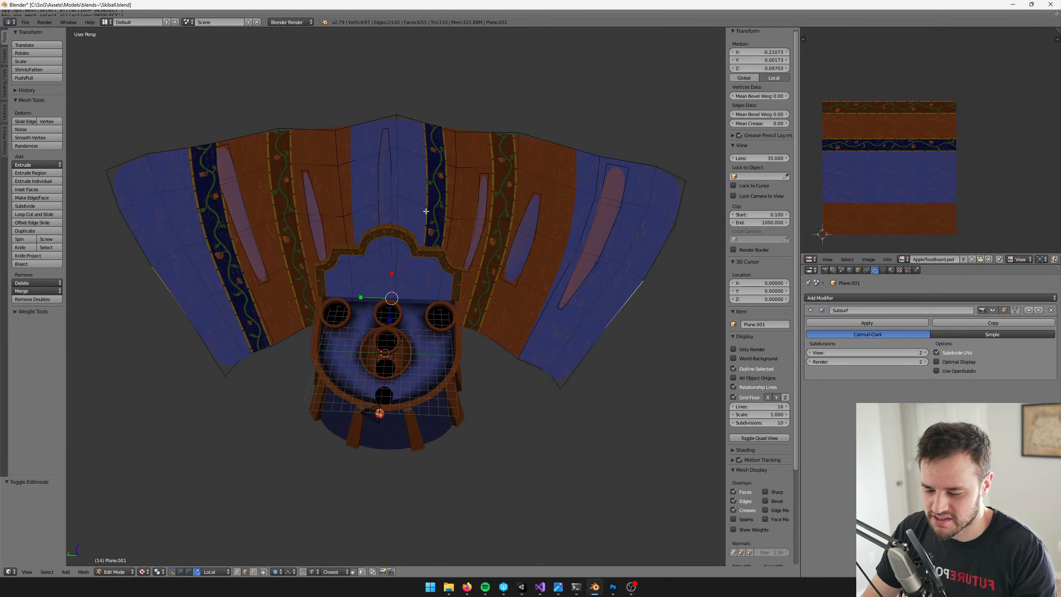
key(ctrl+e)
click(426, 211)
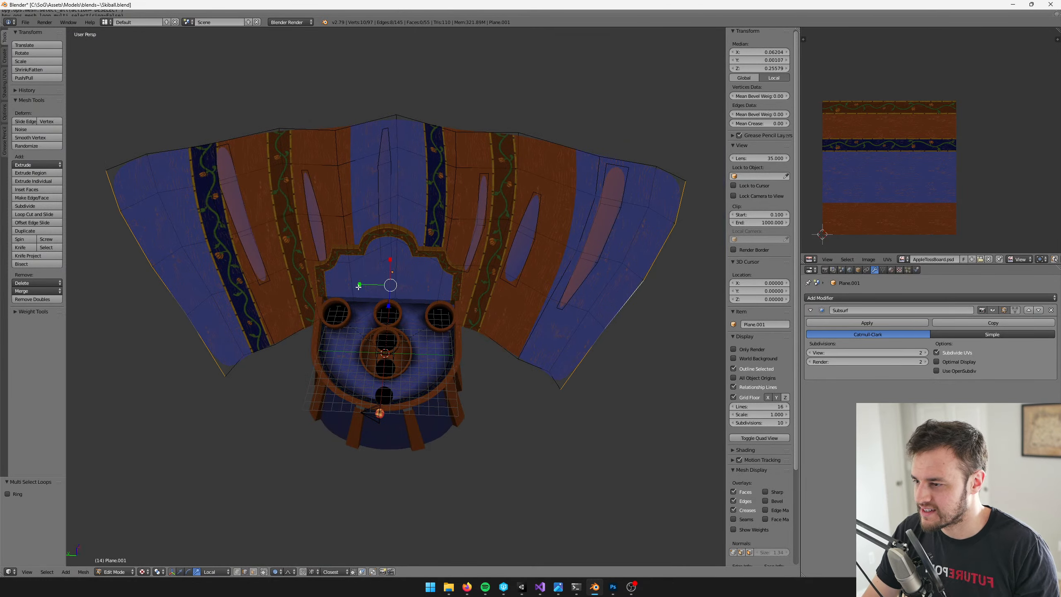
key(s)
key(y)
key(y)
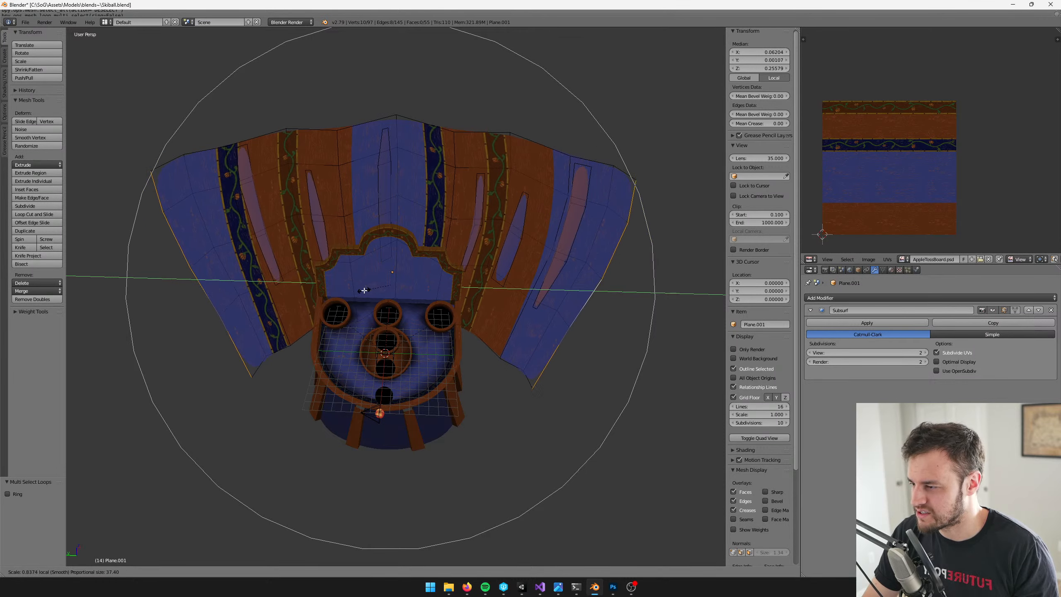
click(364, 290)
Move the wall's outer side edges 3.419 along local Z with smooth proportional editing
middle_drag(364, 290, 400, 295)
key(g)
key(z)
key(z)
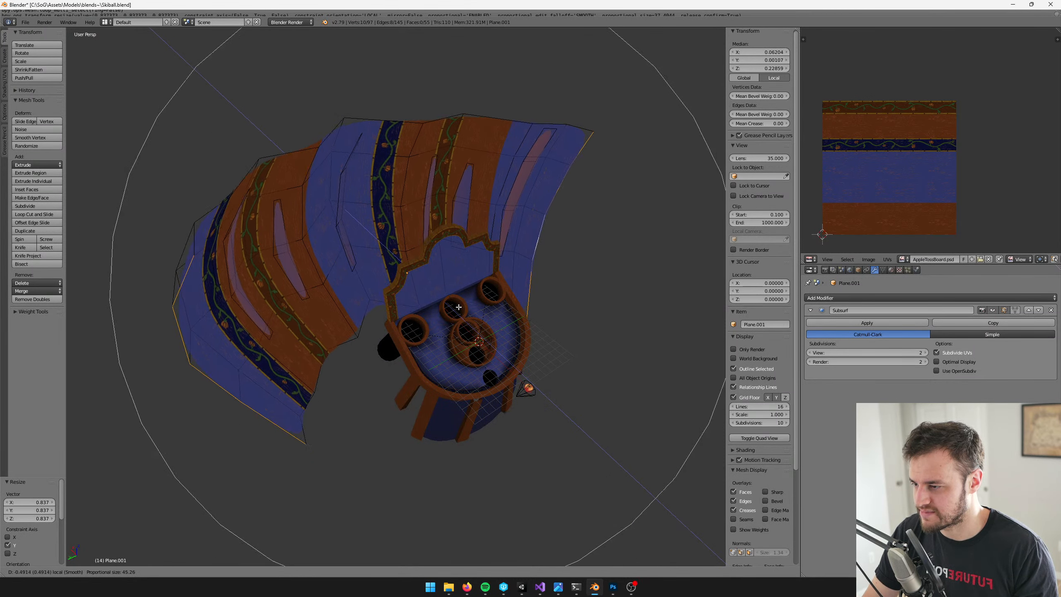
scroll(458, 308, up, 6)
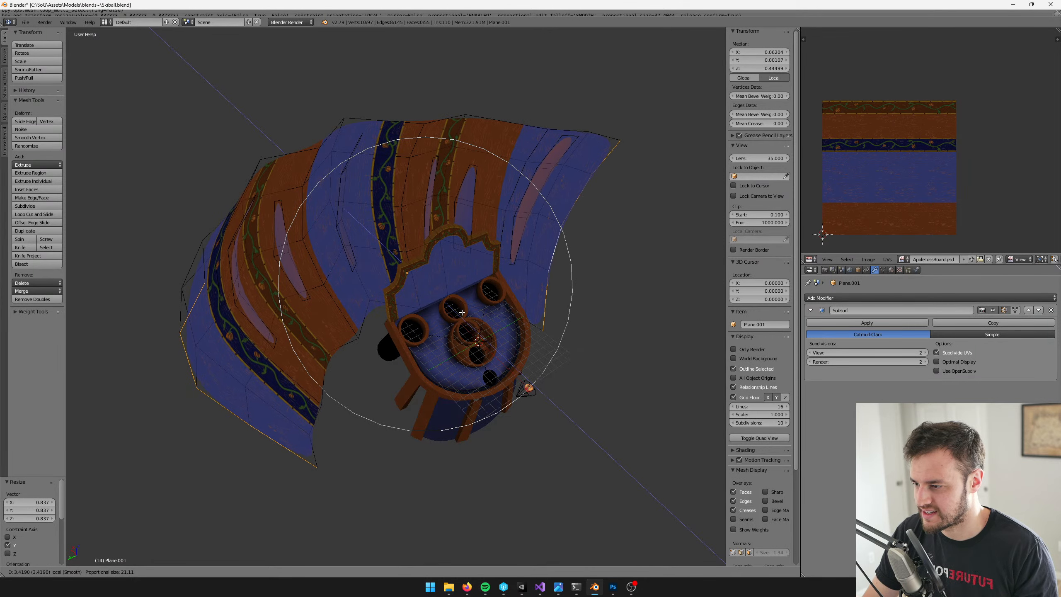
click(461, 312)
Set the proportional editing falloff to Sharp and scale the wall's outer side edges closer together
click(290, 571)
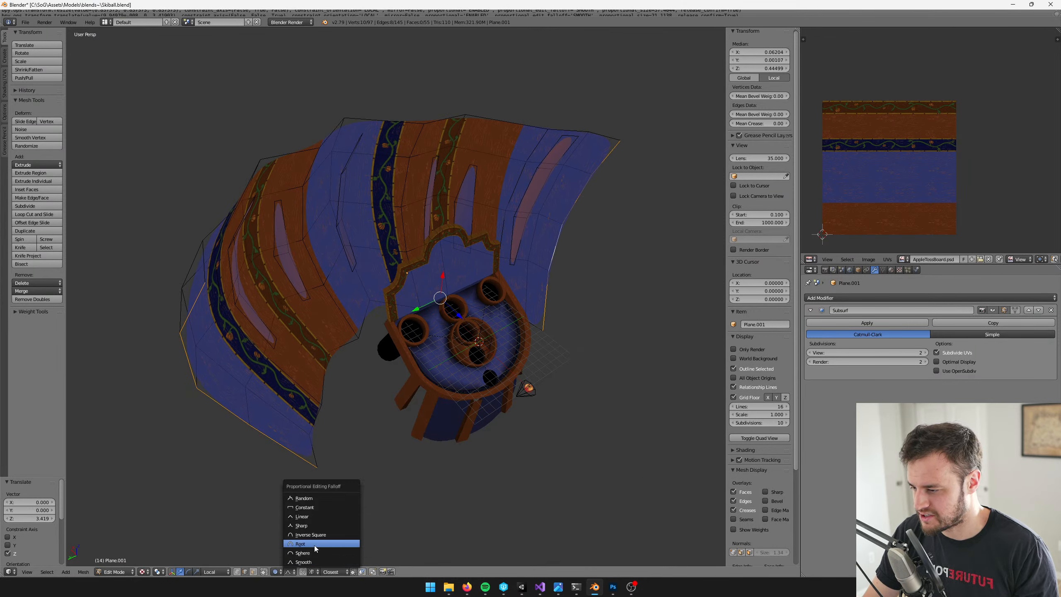
click(318, 528)
drag(459, 314, 420, 310)
key(s)
scroll(424, 312, down, 2)
Leave mesh editing, save Skiball.blend, and check the reshaped wall in the running Unity game
key(Tab)
middle_drag(435, 284, 407, 269)
key(ctrl+s)
click(421, 264)
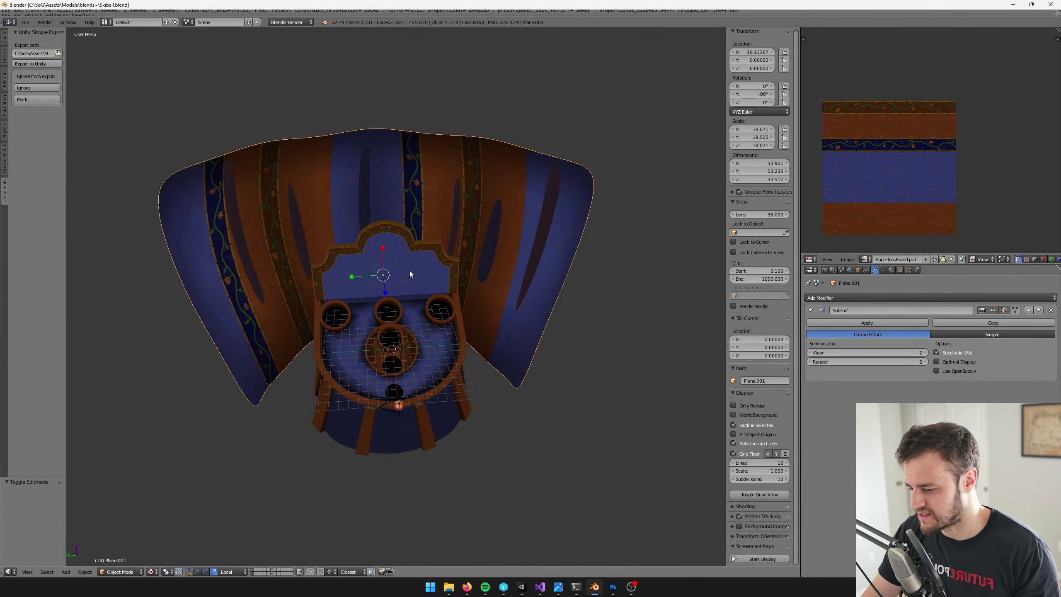
key(alt+Tab)
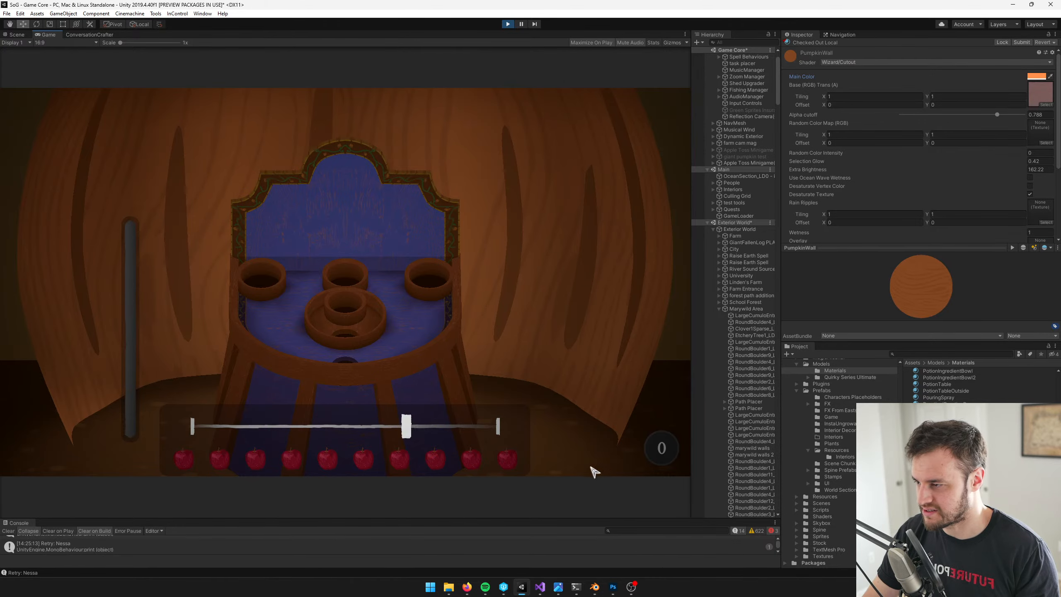
Reopen the curved wall for mesh editing in Blender and shift its outer side edges 0.060 along local Z
key(alt+Tab)
right_click(518, 253)
key(Tab)
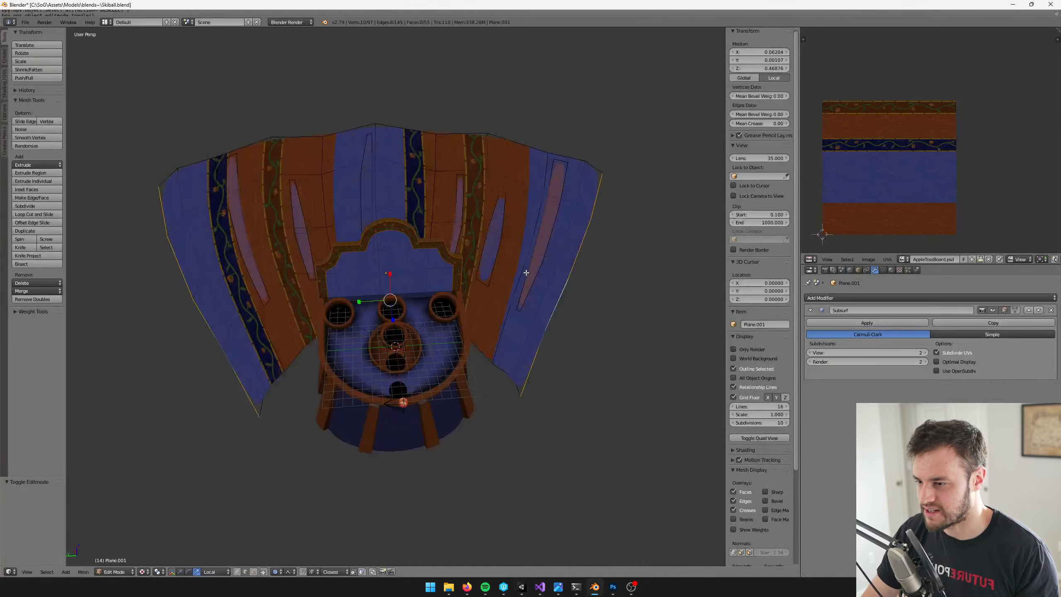
drag(401, 321, 404, 323)
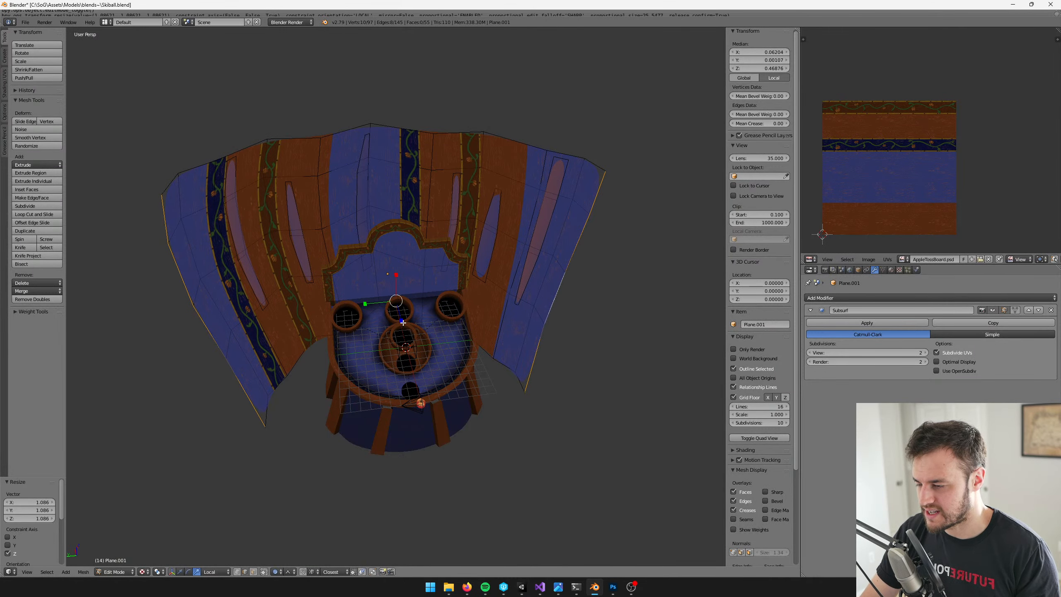
key(ctrl+z)
middle_drag(404, 322, 437, 327)
key(w)
drag(437, 324, 447, 323)
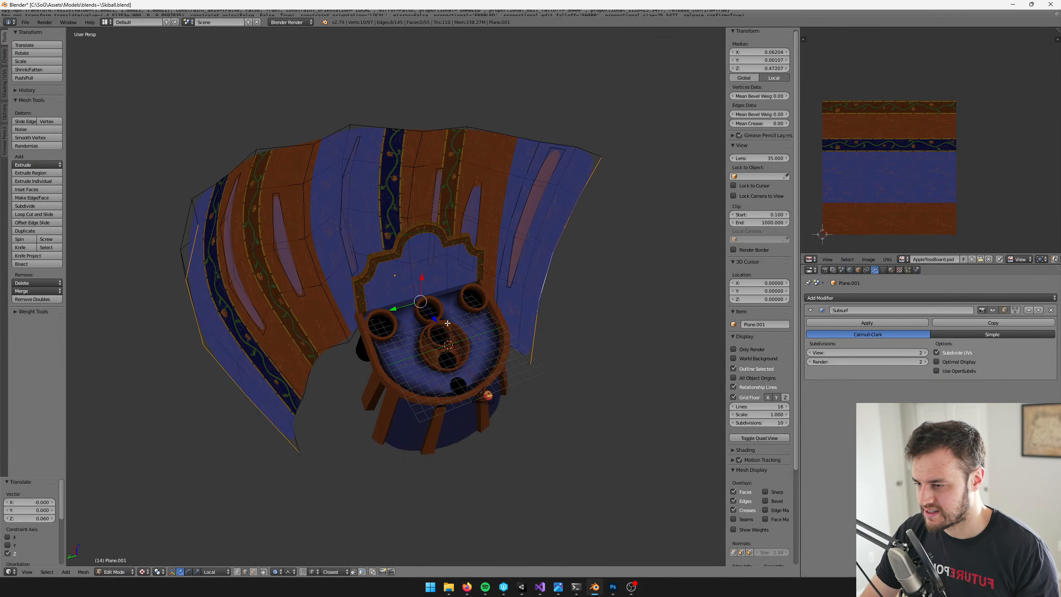
Disable proportional editing and extrude the wall's side edges about 11.4 along local Z, scaling the new edges along local Y
click(276, 571)
click(287, 561)
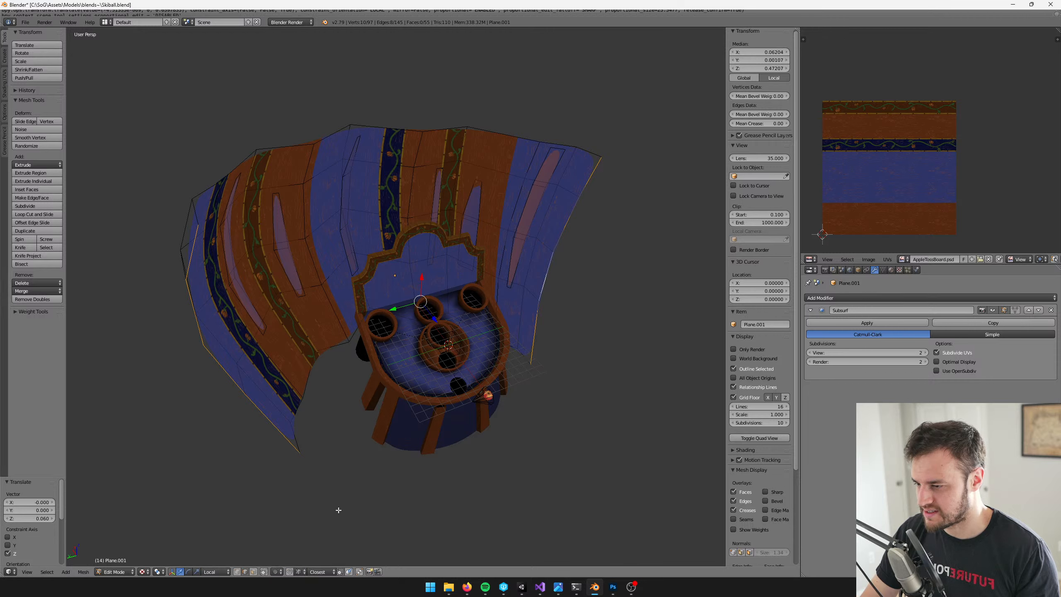
key(e)
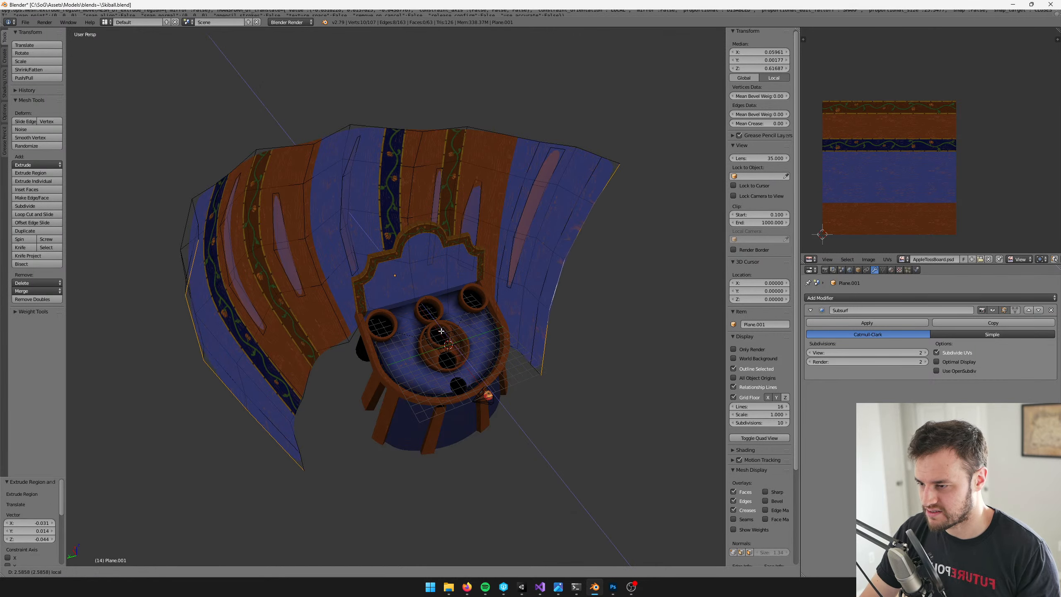
drag(478, 378, 432, 378)
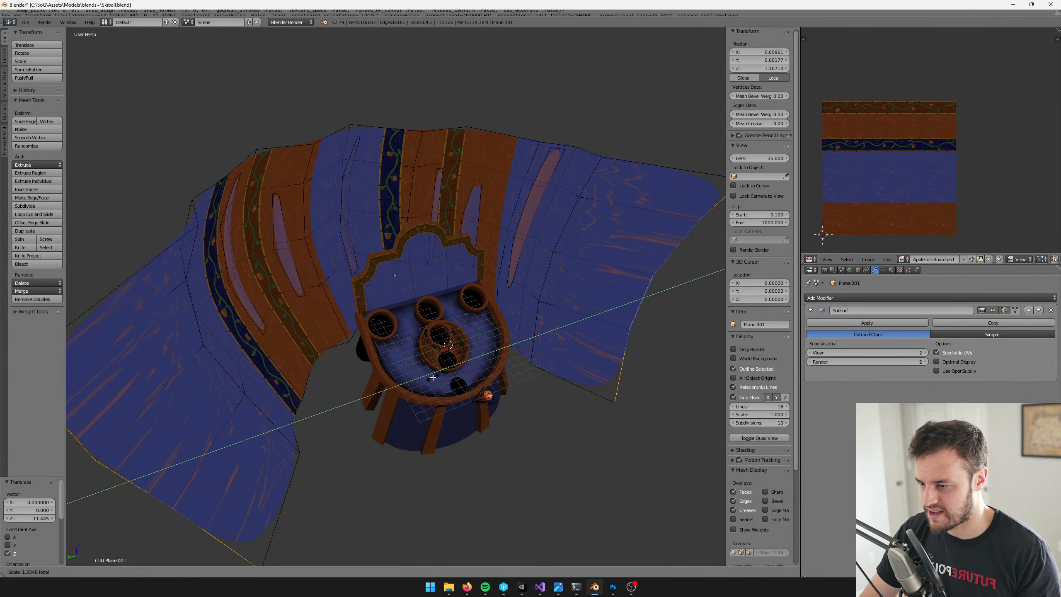
click(433, 378)
Move the extruded side edges another 14.461 along local Z to lengthen the wall's ends
key(e)
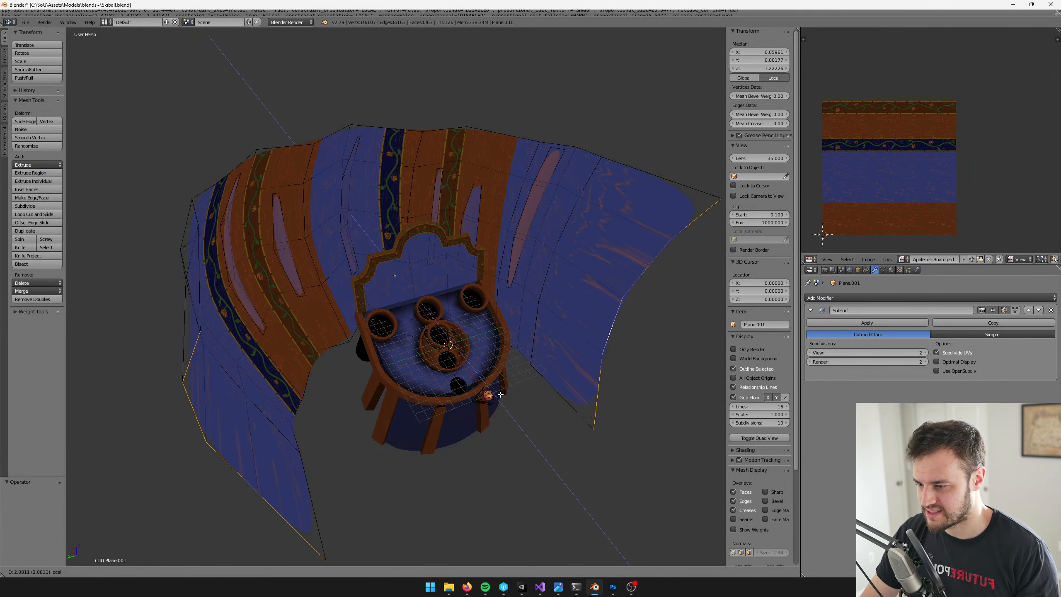
click(597, 447)
scroll(583, 407, down, 3)
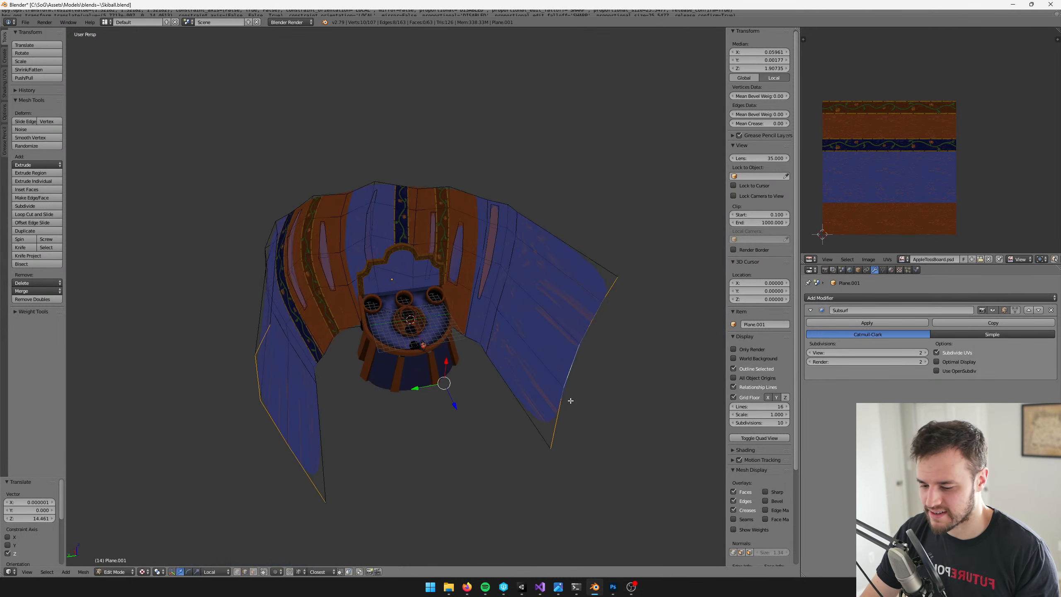
Select the whole connected pumpkin wall mesh, unwrap its UVs again and scale the UV layout up over the texture
key(ctrl+l)
key(u)
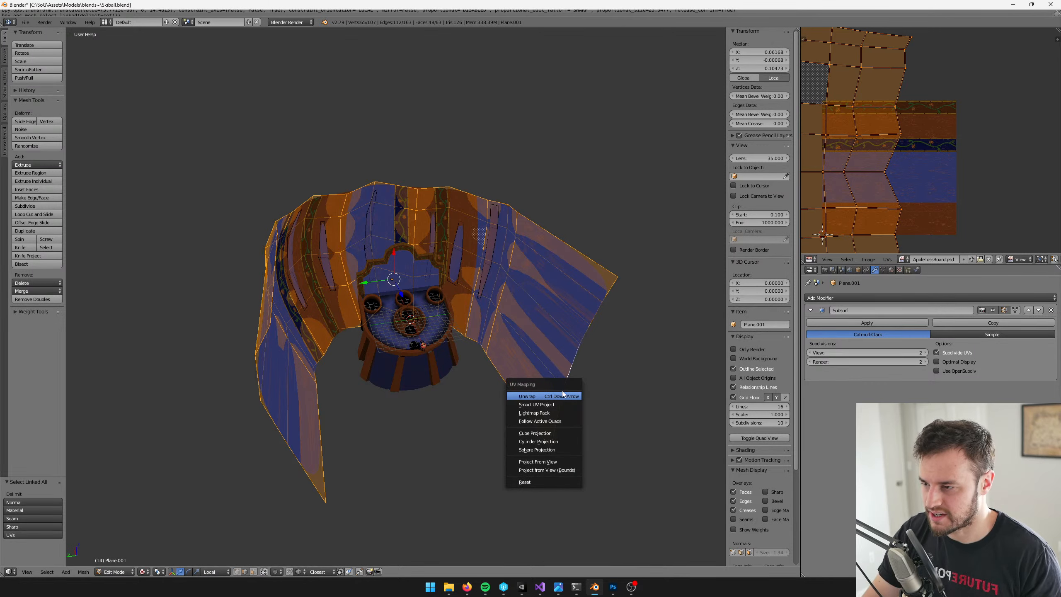
click(566, 399)
key(s)
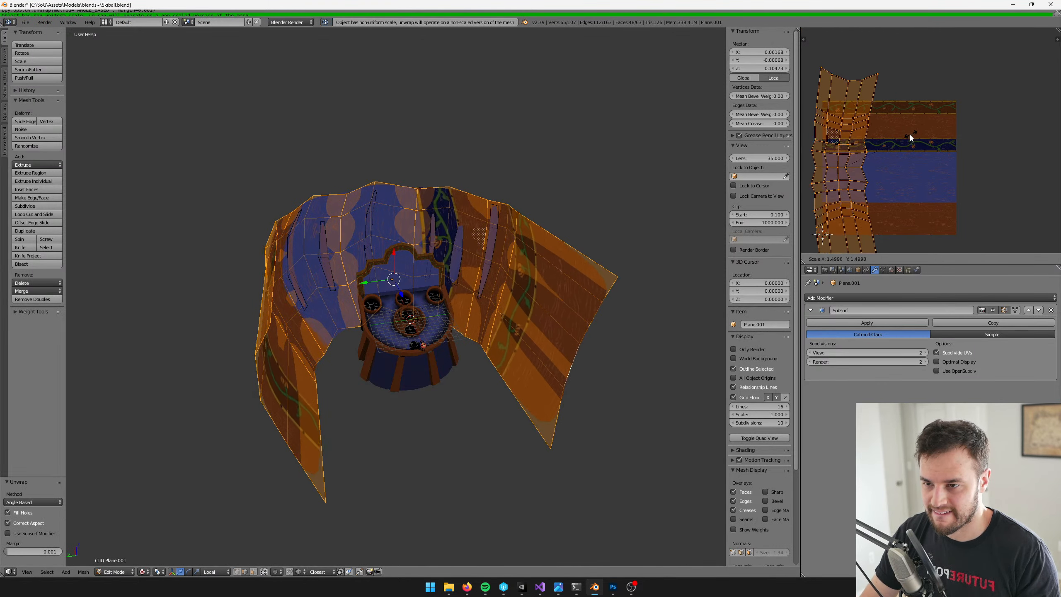
click(969, 87)
key(s)
click(508, 242)
key(ctrl+z)
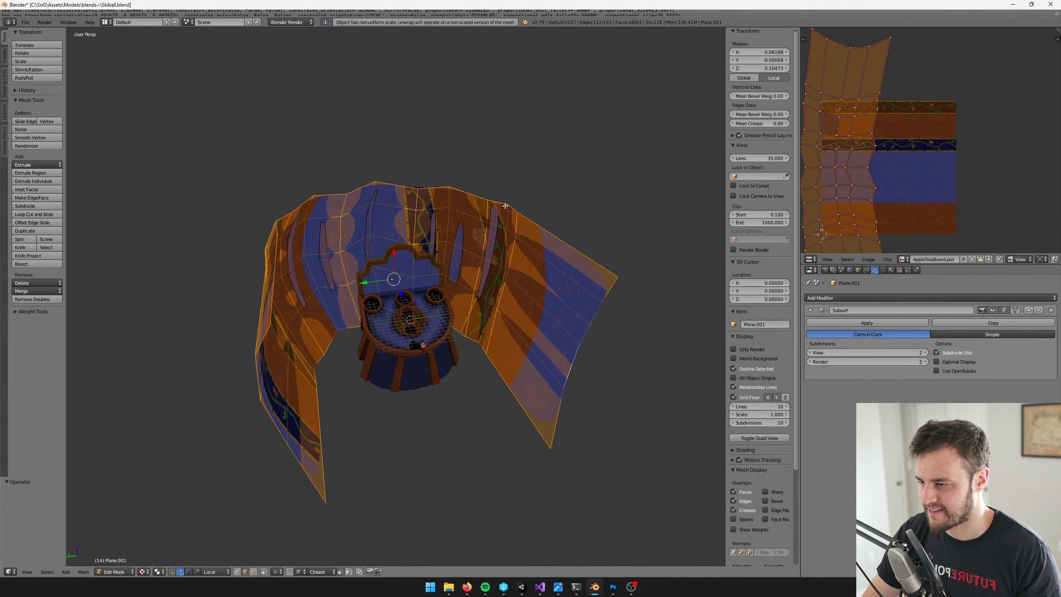
Leave mesh editing, save over Skiball.blend and check the unwrapped wall in the running Unity game
key(Tab)
key(ctrl+s)
click(506, 206)
mouse_move(507, 206)
shift+middle_down()
mouse_move(495, 214)
mouse_move(500, 192)
shift+middle_up()
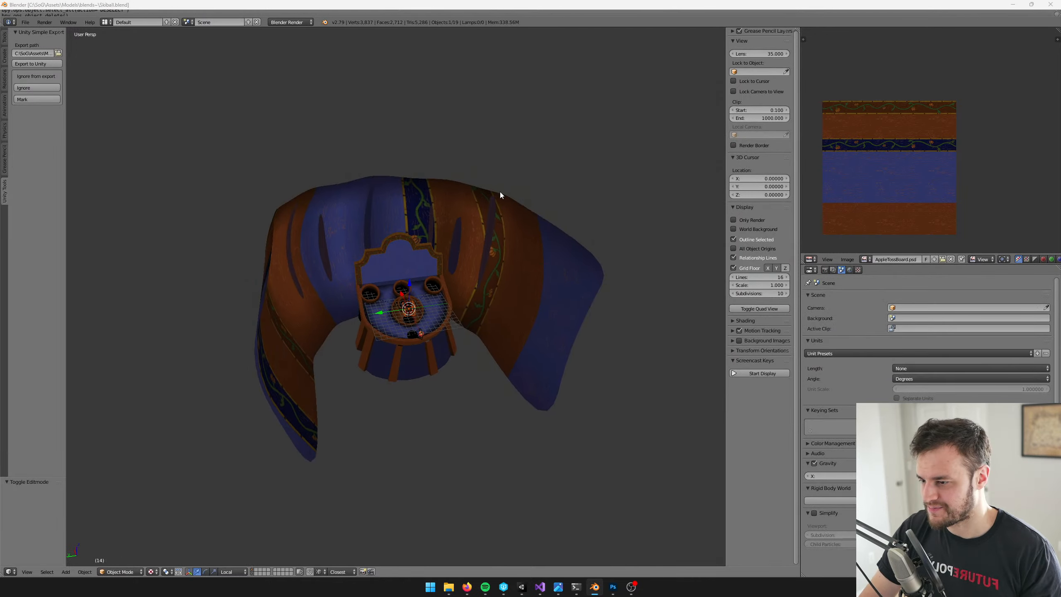
key(alt+Tab)
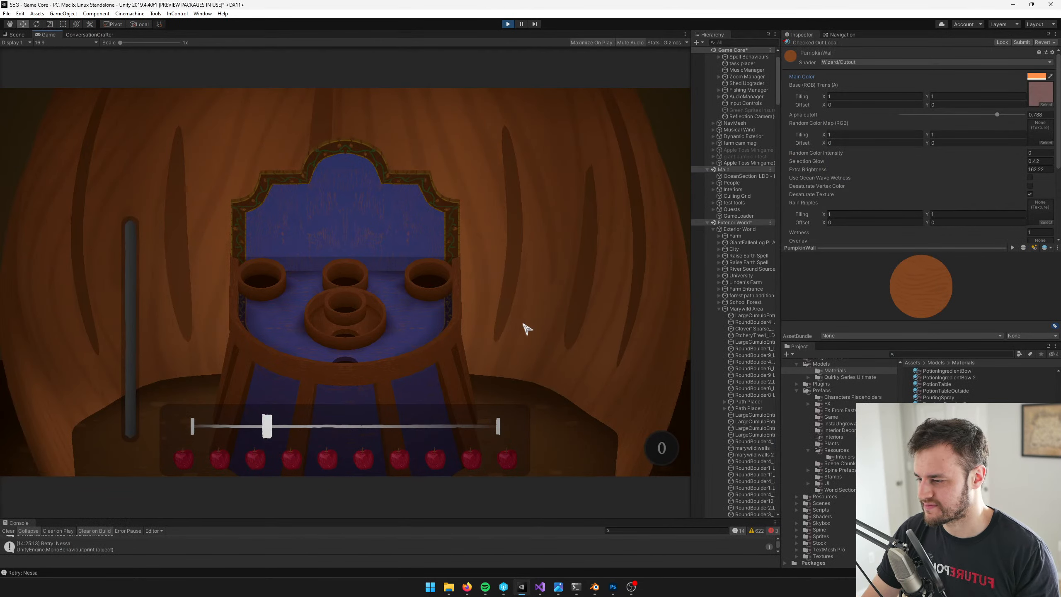
Reopen the wall for mesh editing in Blender, select both outer side edge loops and scale them farther apart
key(alt+Tab)
key(Tab)
right_click(572, 360)
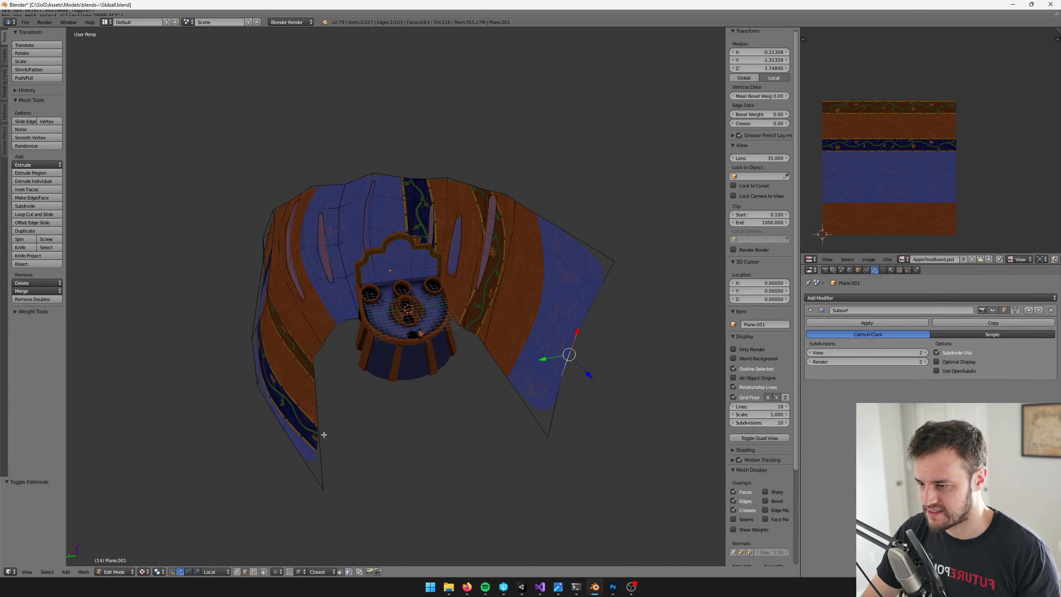
shift+right_click(292, 444)
key(ctrl+e)
click(293, 444)
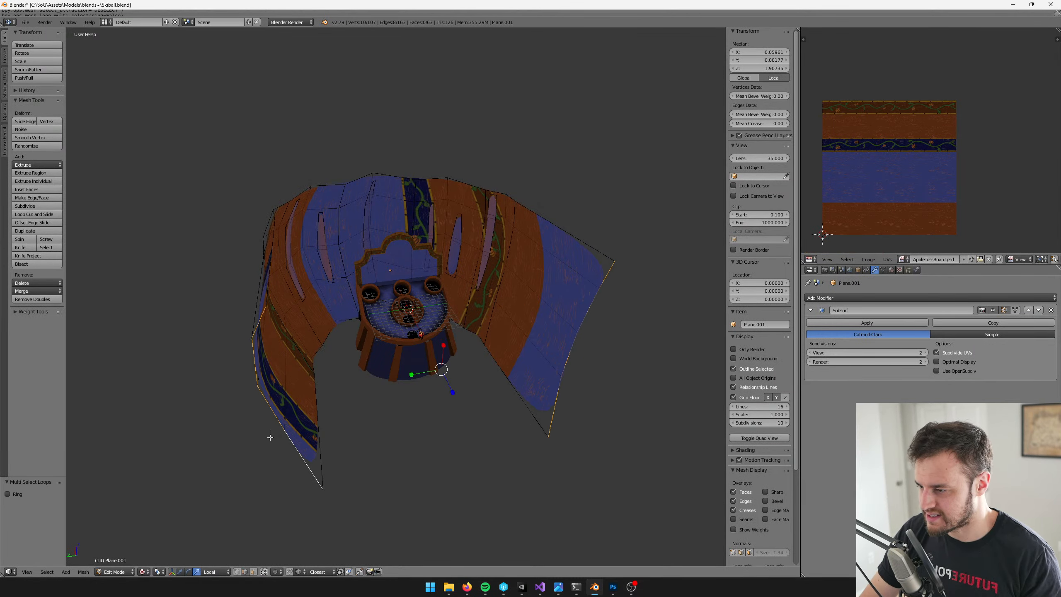
key(s)
click(461, 338)
Leave mesh editing, save over Skiball.blend and compare the Unity game with the concept art in image.png
key(Tab)
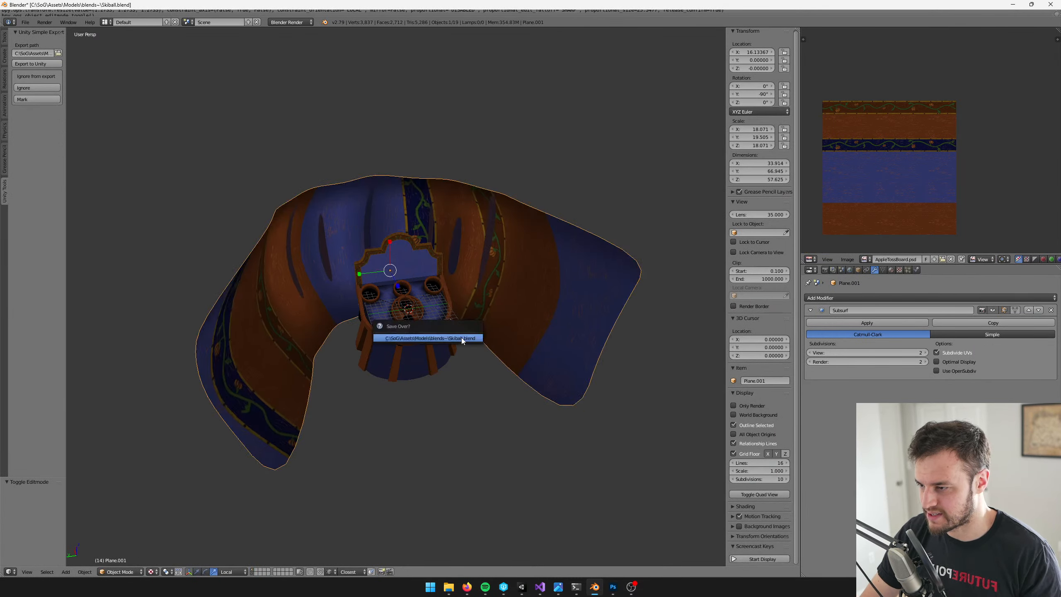
key(alt+Tab)
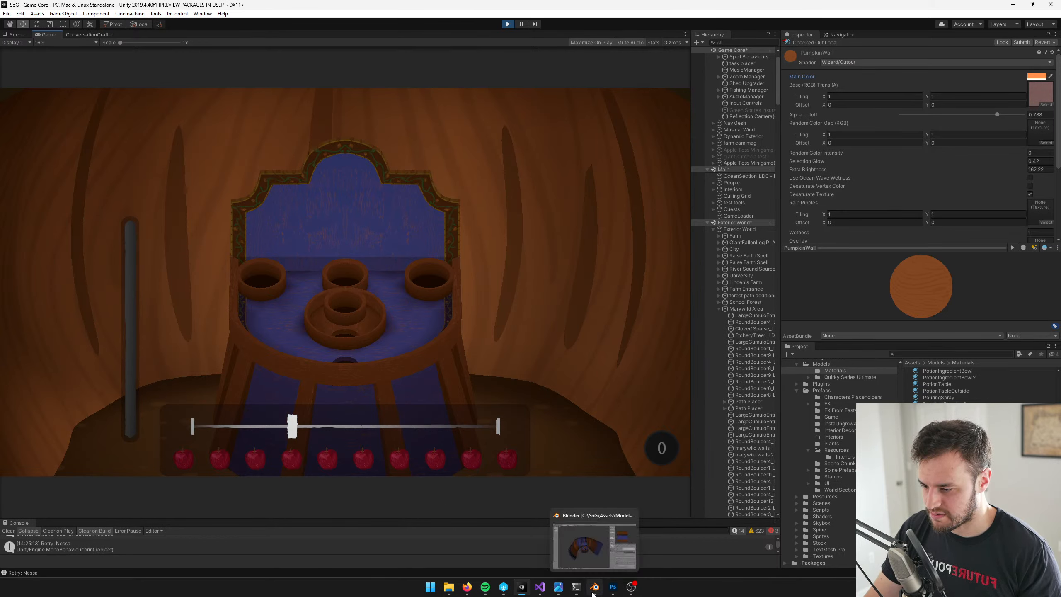
click(556, 587)
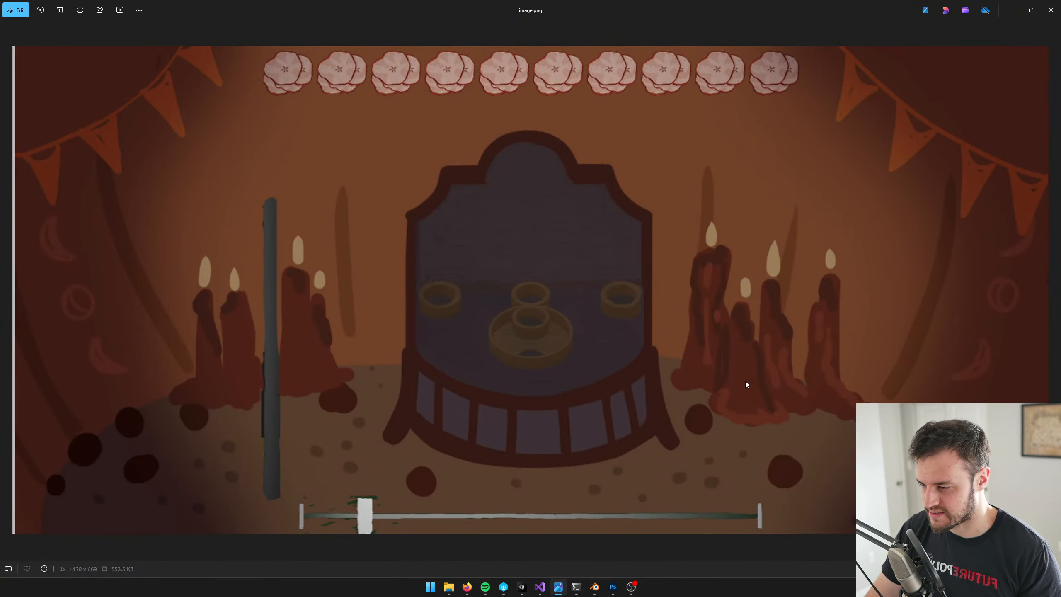
key(alt+Tab)
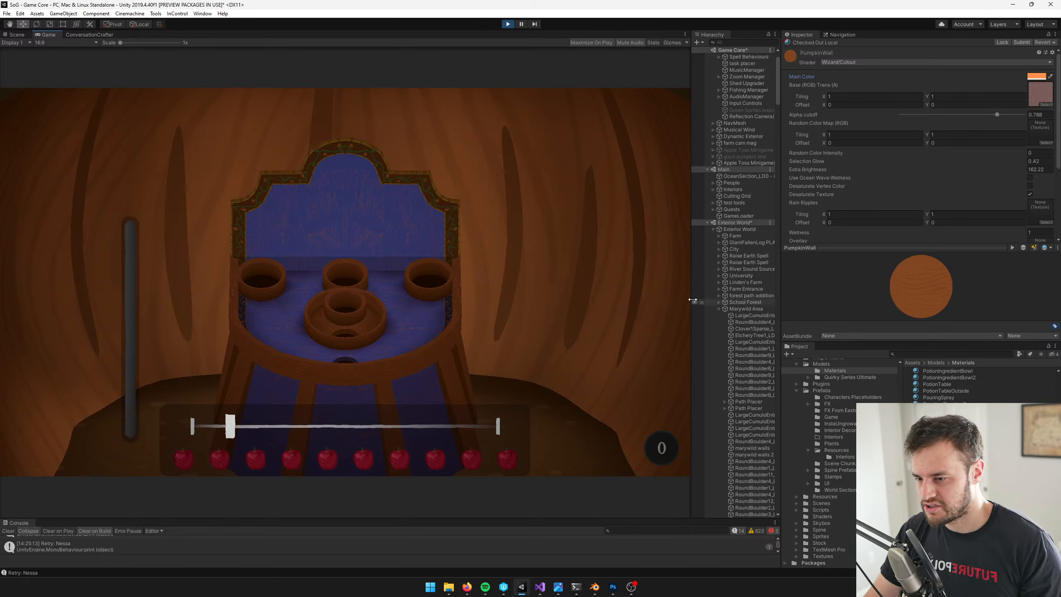
Preview the apple toss minigame in Free Aspect while resizing the Game view's width and height
mouse_move(693, 300)
mouse_down()
mouse_move(616, 301)
mouse_move(680, 305)
mouse_up()
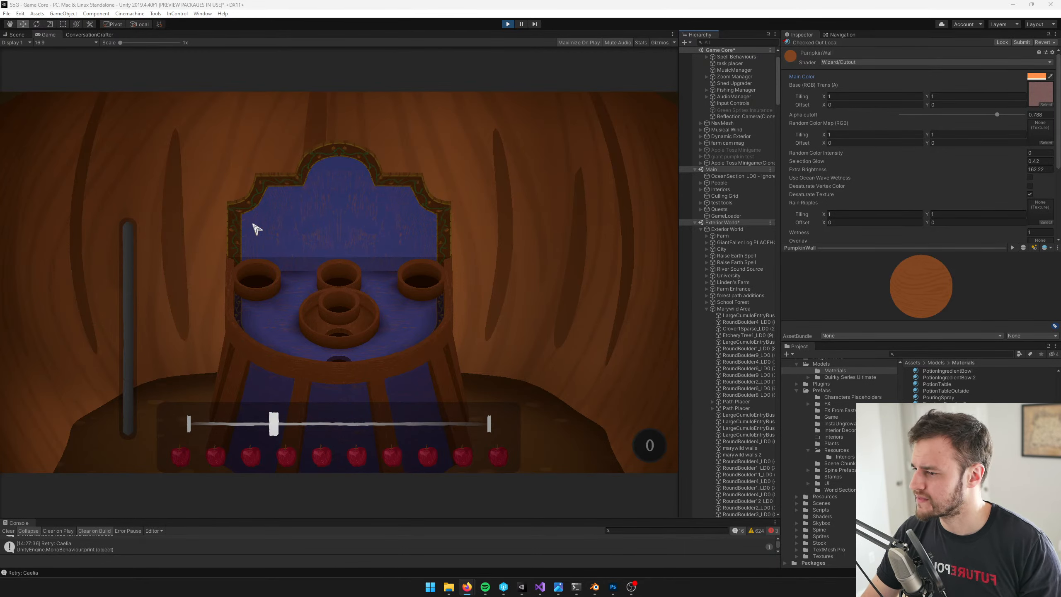
click(51, 36)
click(54, 43)
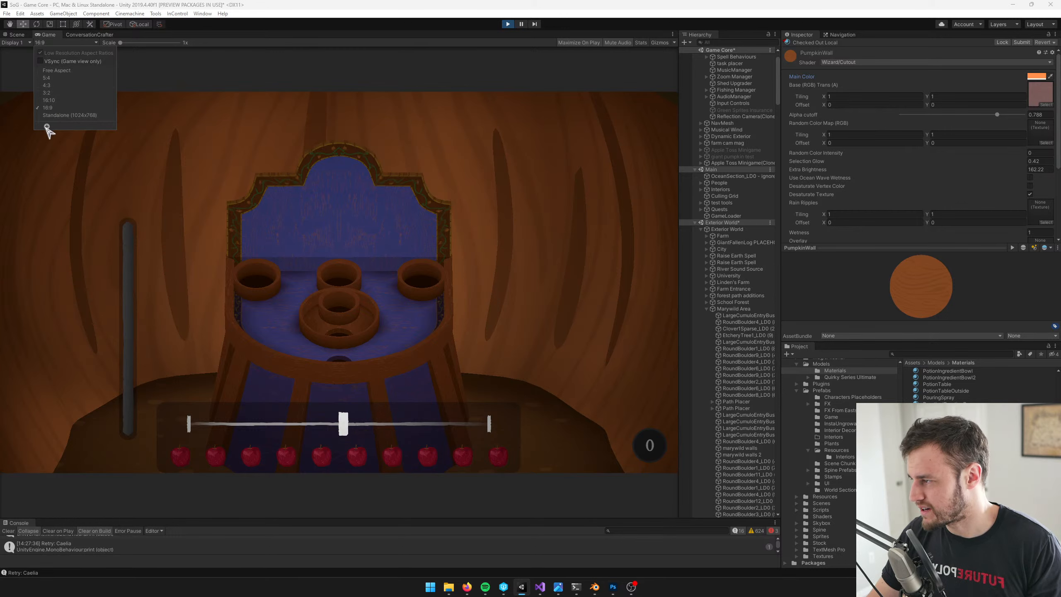
click(638, 50)
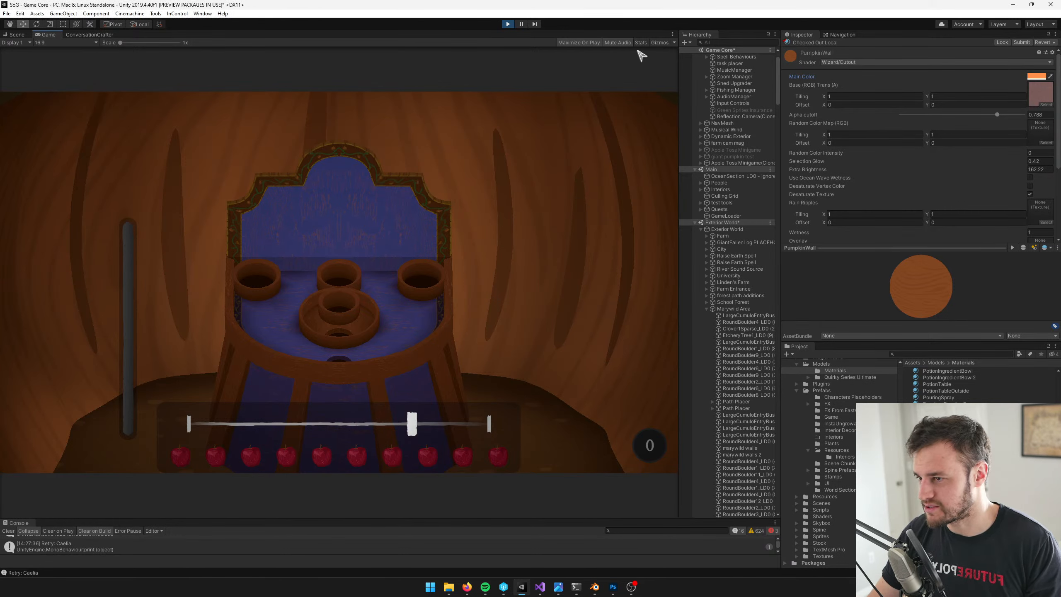
click(54, 44)
click(59, 51)
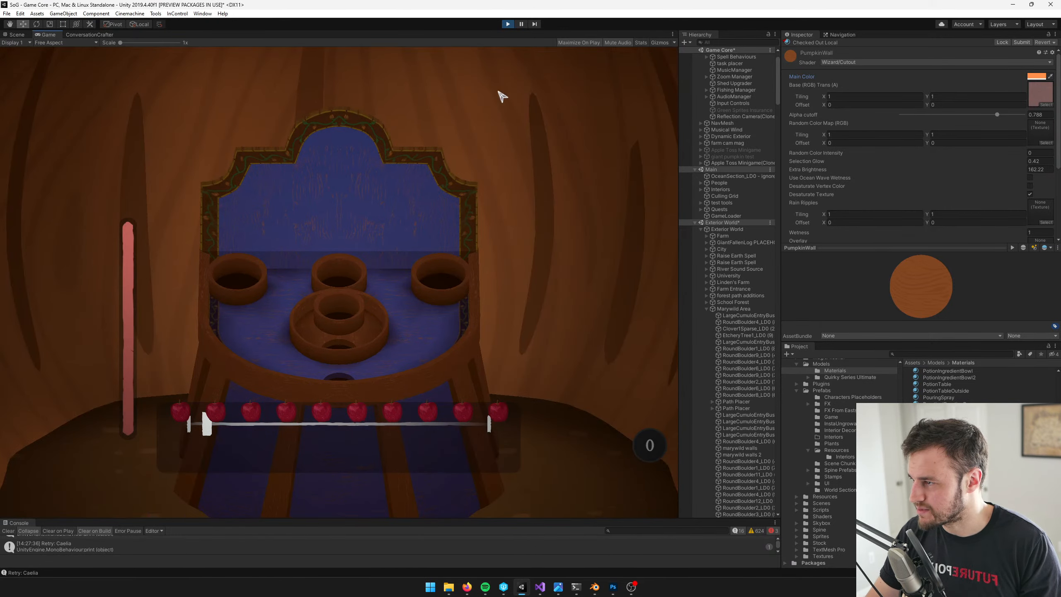
drag(678, 171, 819, 183)
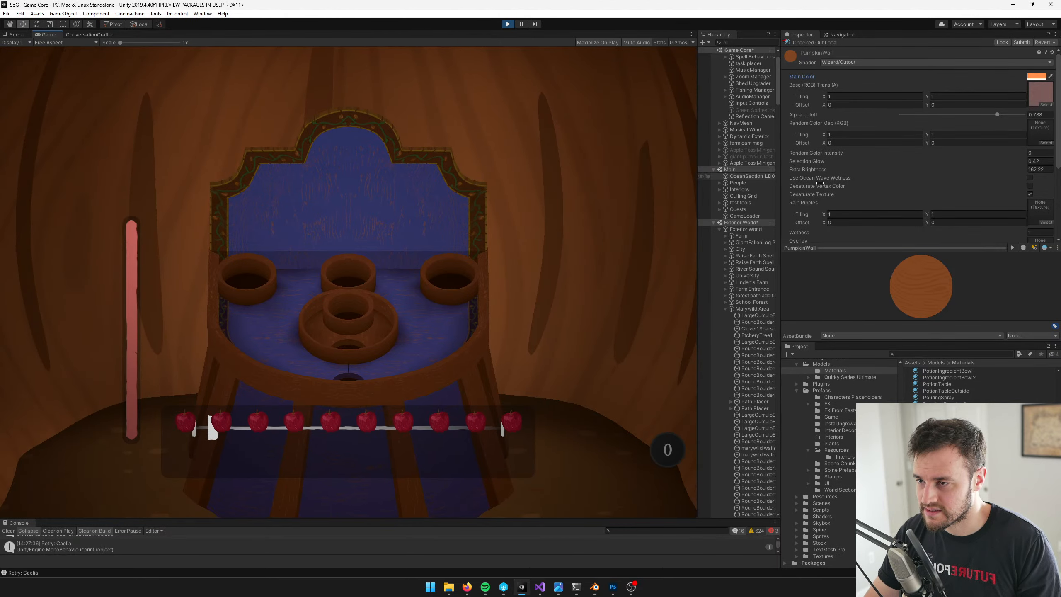
drag(392, 519, 423, 471)
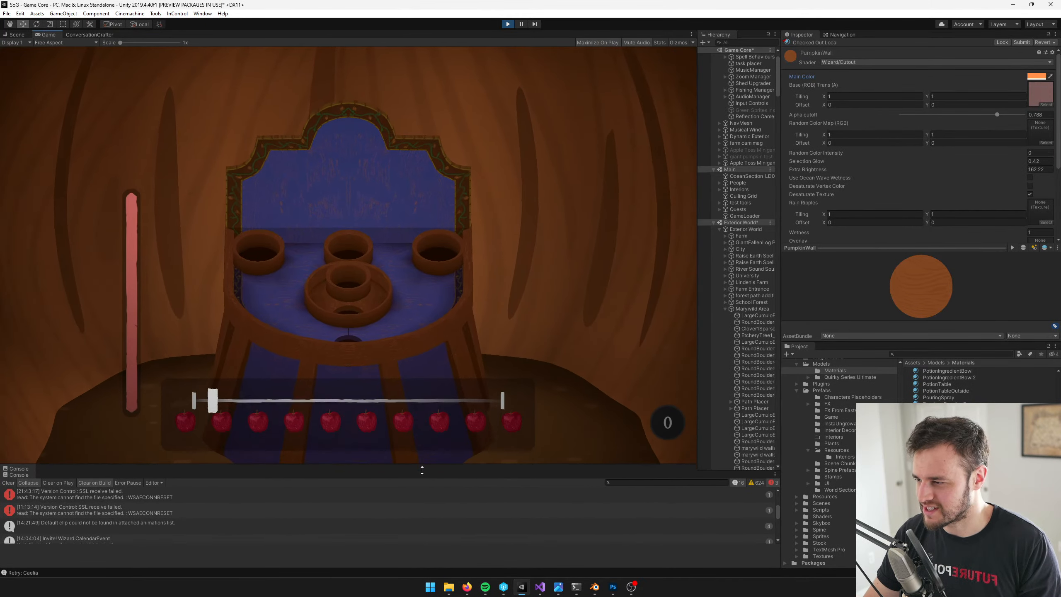
Preview the minigame at the 16:10 aspect ratio and set the Game view to 16:9
click(62, 43)
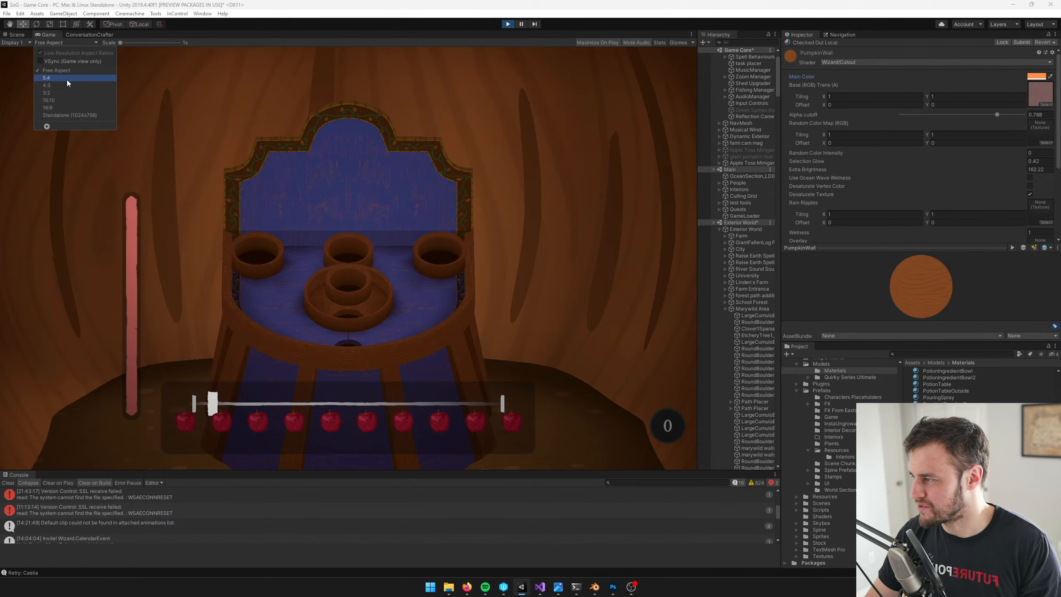
click(66, 100)
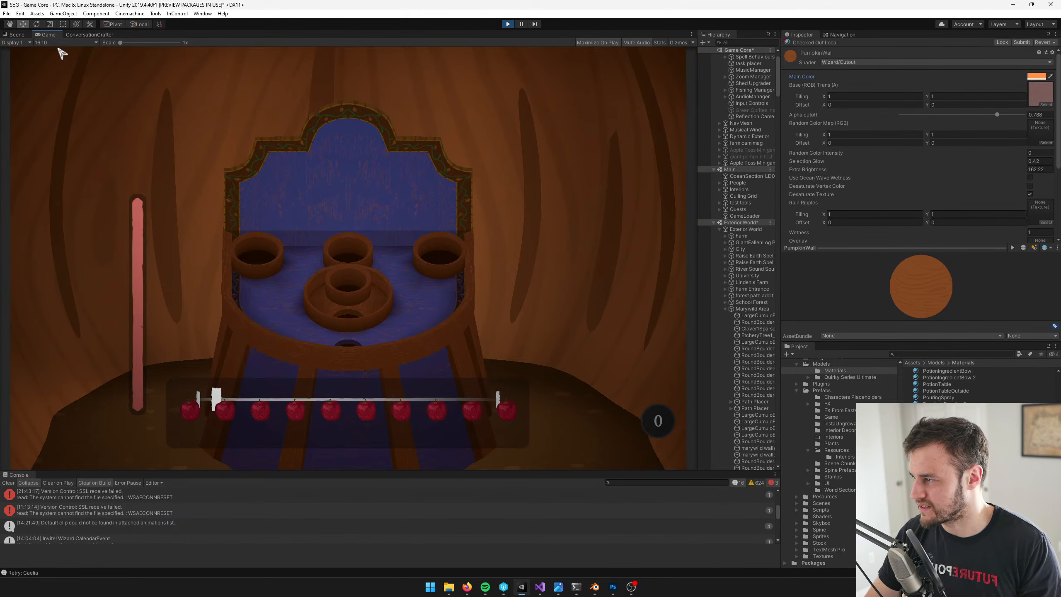
click(63, 43)
click(62, 107)
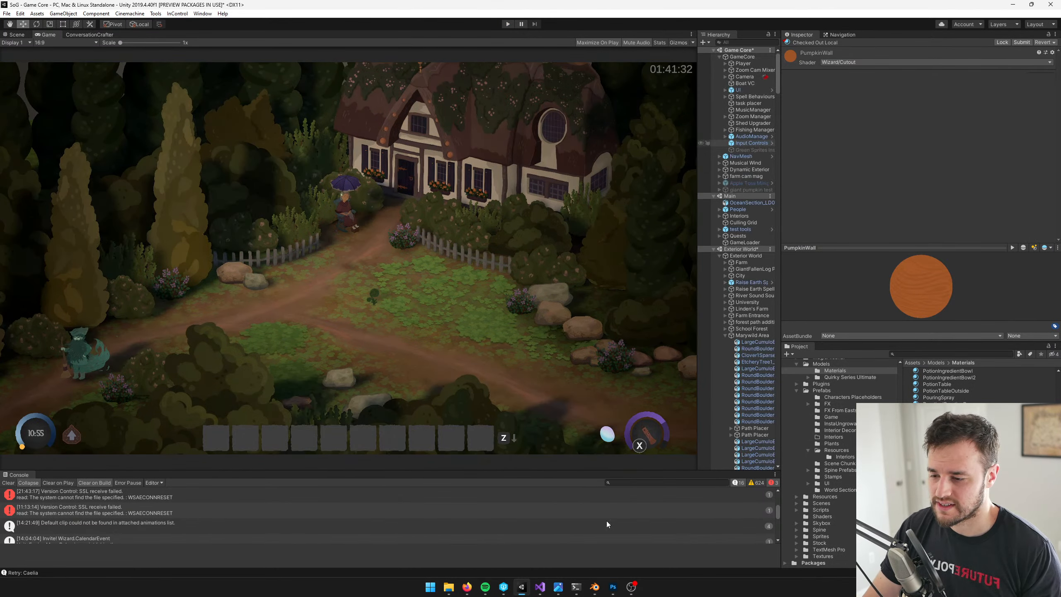
Review the concept art in image.png and open the Apple Toss Minigame prefab in Unity for editing
click(558, 587)
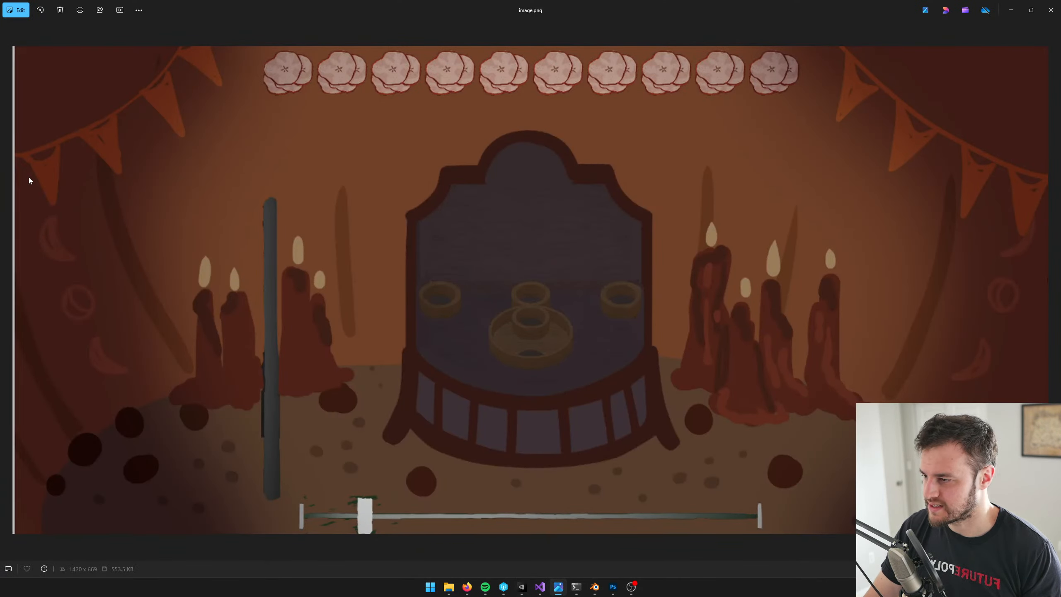
key(alt+Tab)
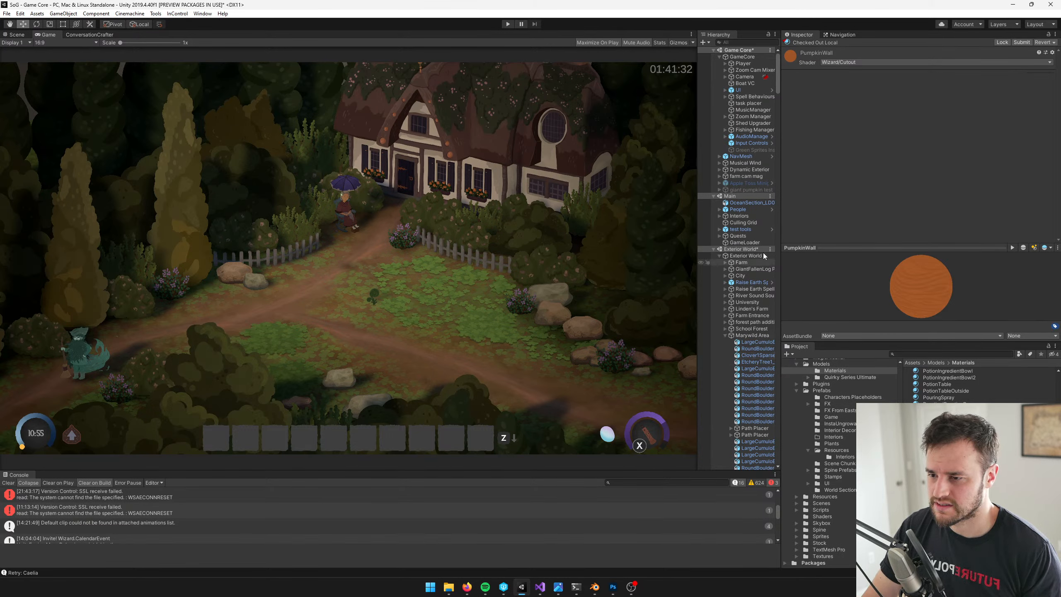
click(748, 183)
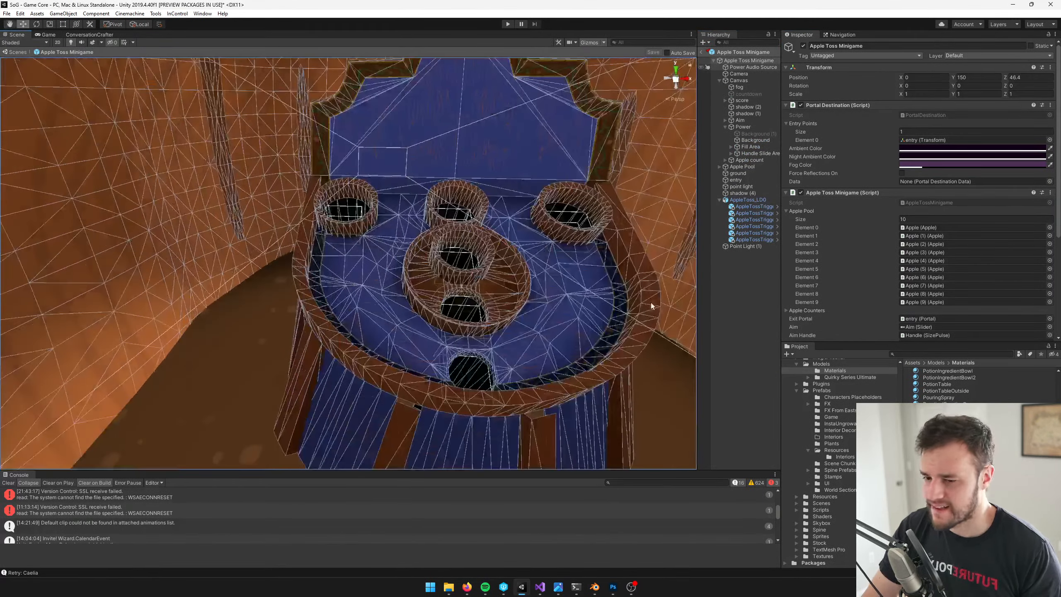
Search the project assets for "giant cand"
click(953, 353)
text(giant lea)
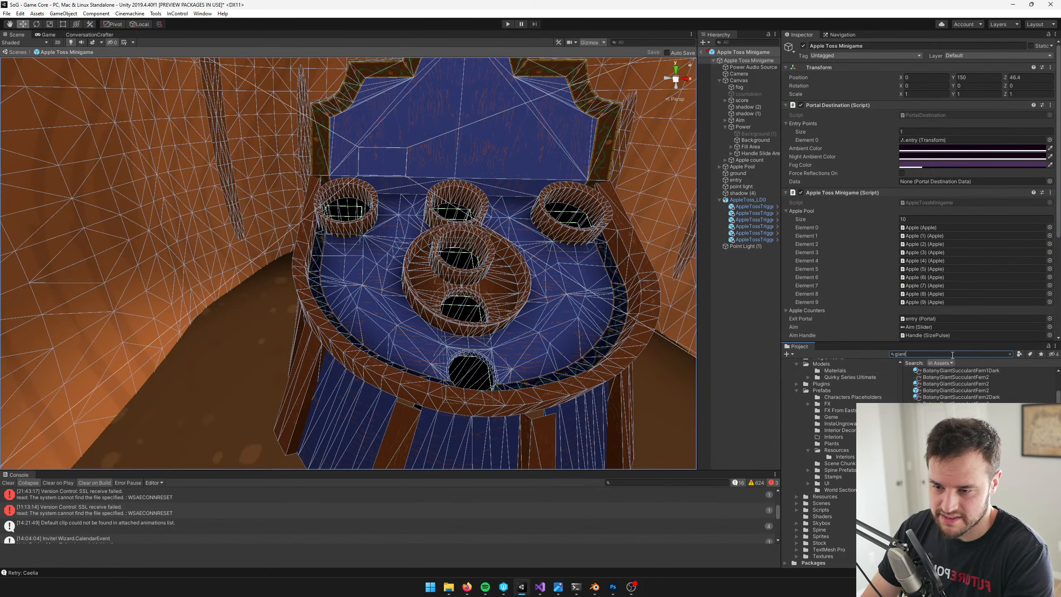
key(BackSpace)
key(BackSpace)
key(BackSpace)
key(BackSpace)
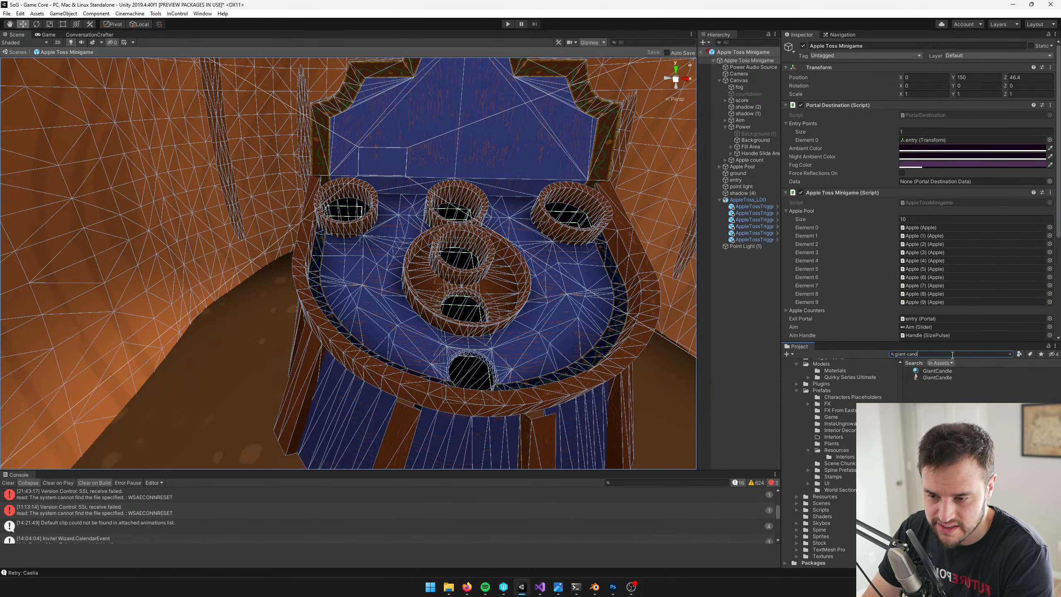
text(cand)
Inspect the GiantCandle texture and material, including their previews
click(940, 377)
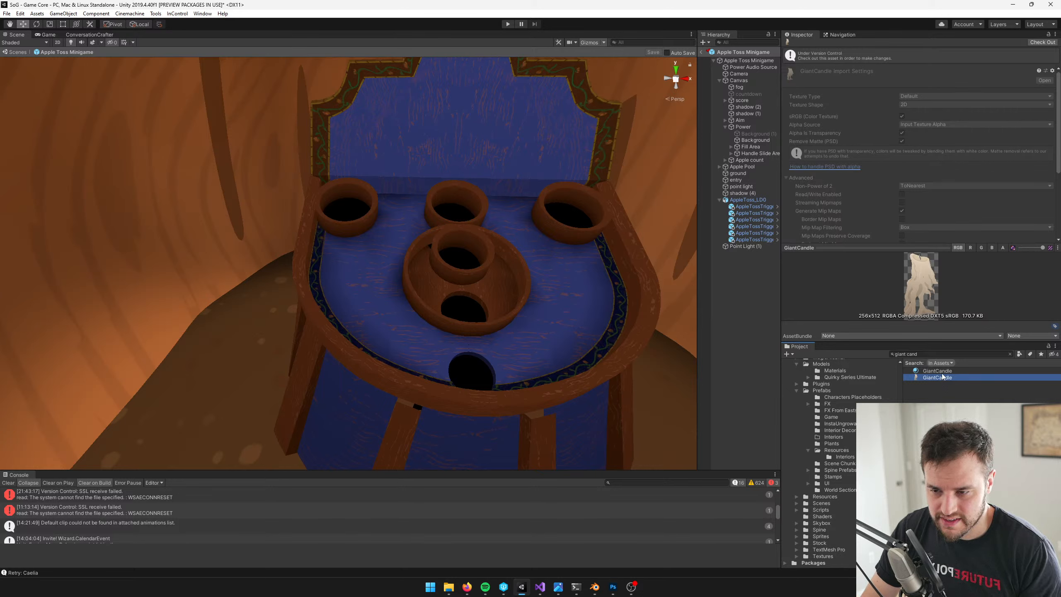
click(938, 370)
click(937, 378)
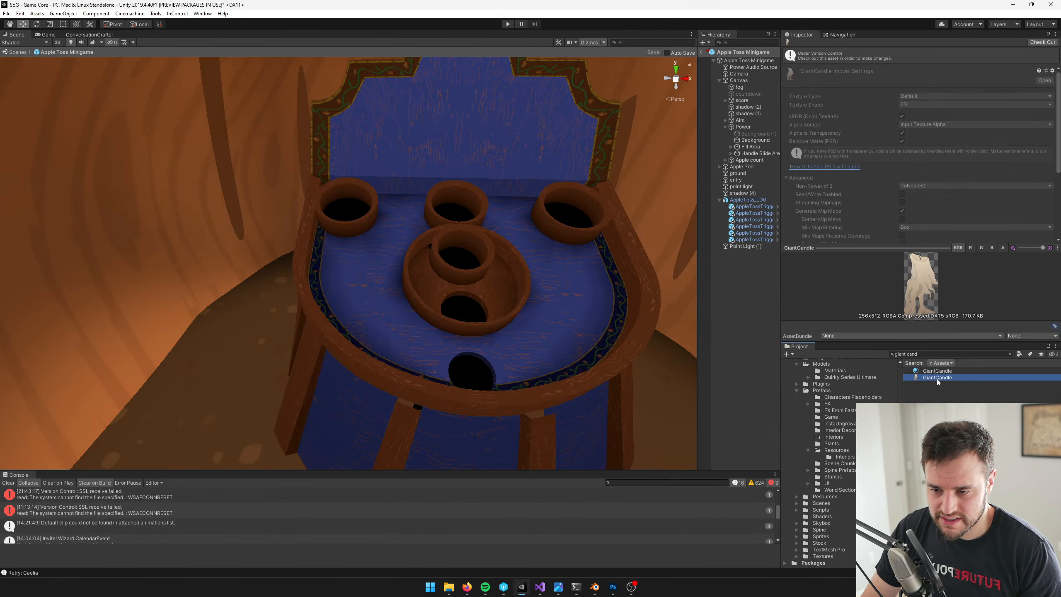
click(939, 371)
drag(935, 292, 958, 324)
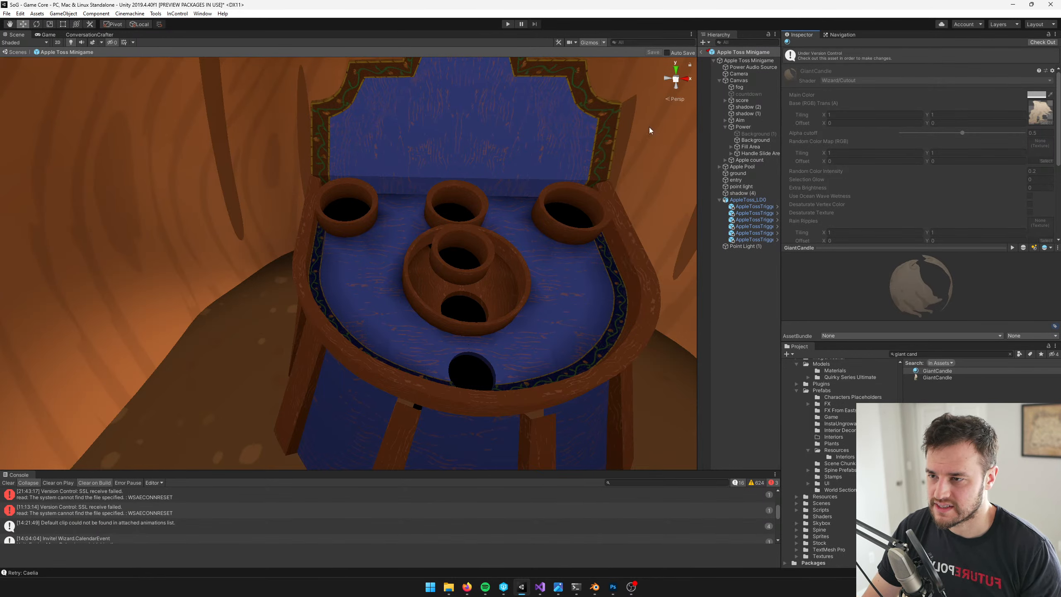
scroll(358, 169, down, 8)
scroll(348, 197, up, 4)
middle_drag(348, 196, 349, 198)
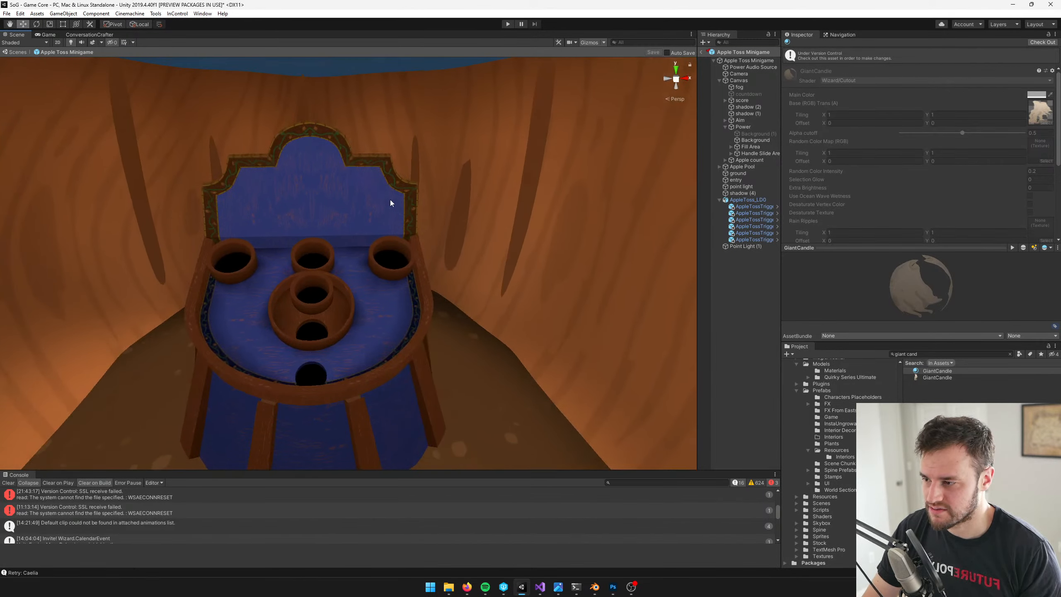
middle_drag(433, 196, 415, 200)
click(739, 61)
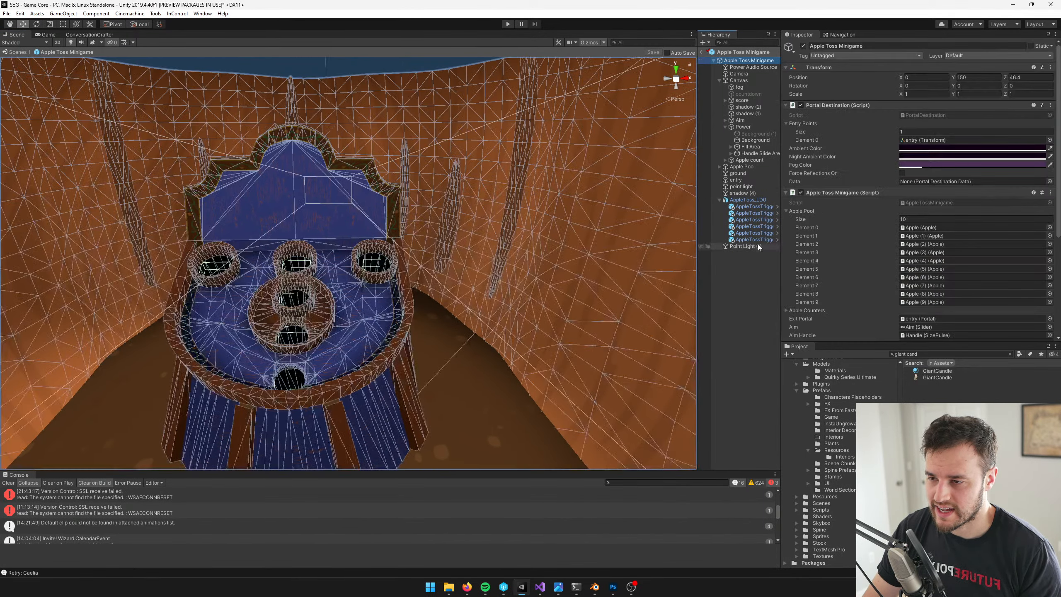
right_click(739, 62)
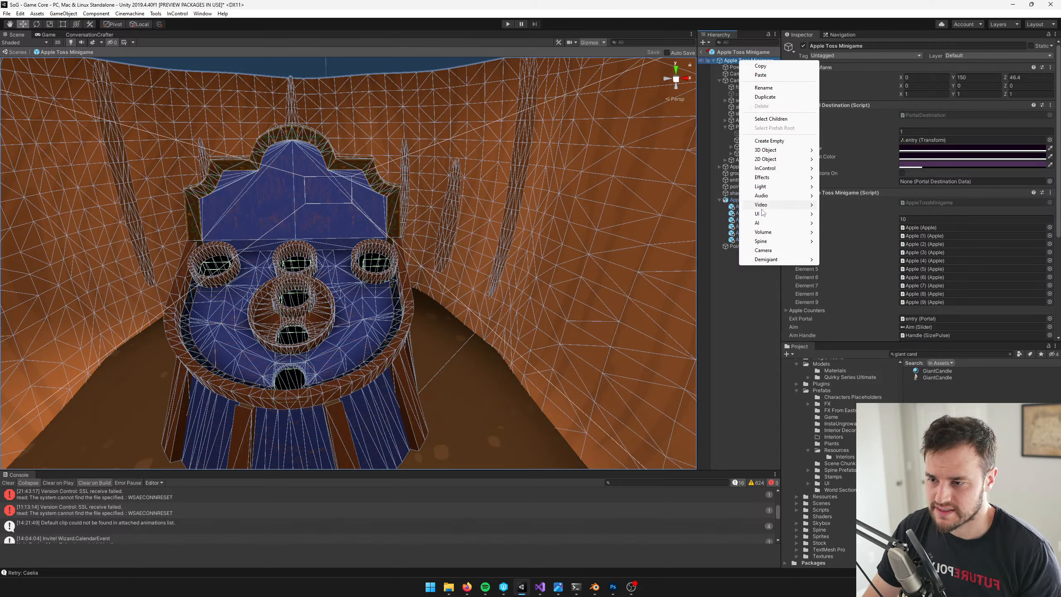
mouse_move(777, 214)
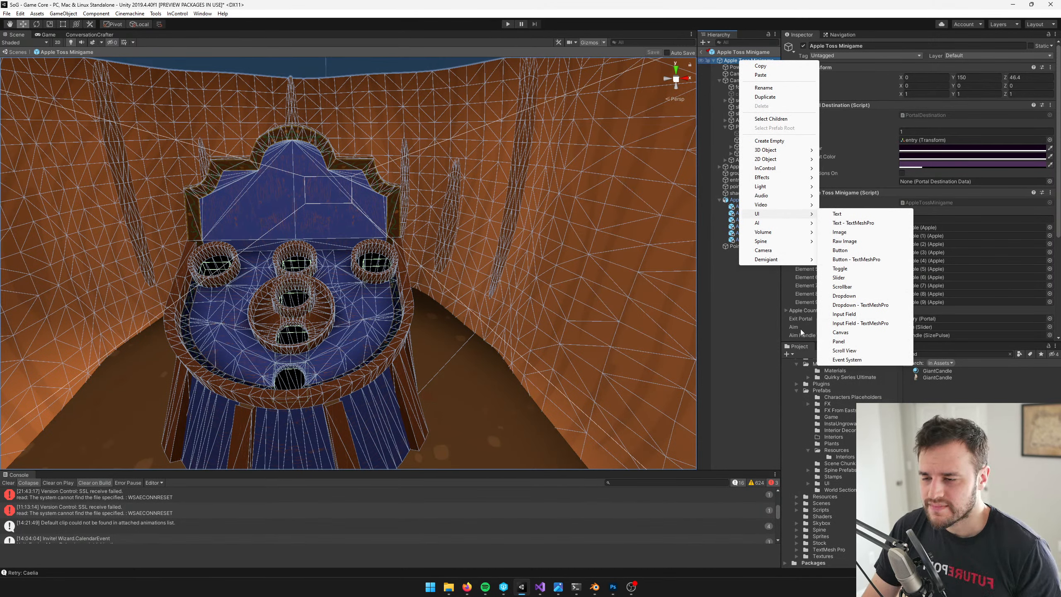
click(739, 333)
click(957, 353)
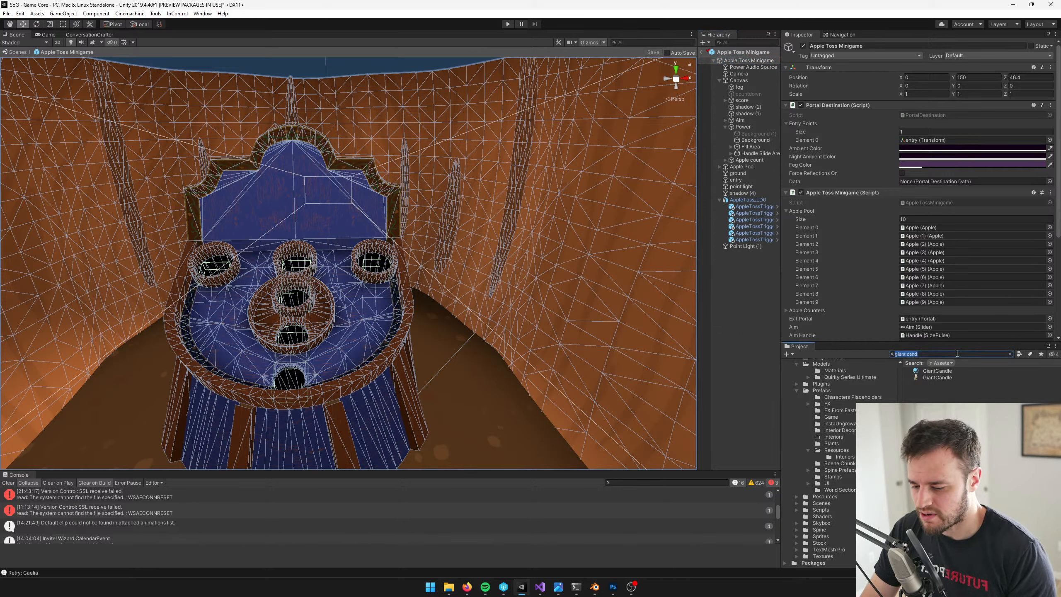
Create a Quad in the Apple Toss Minigame prefab and place it first among the root's children
right_click(748, 61)
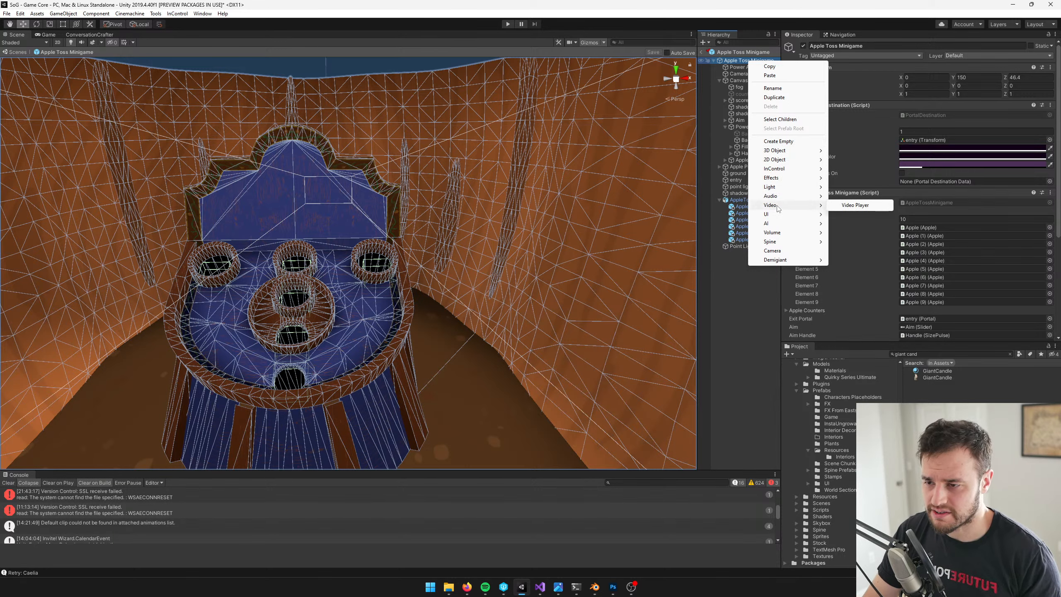
mouse_move(783, 153)
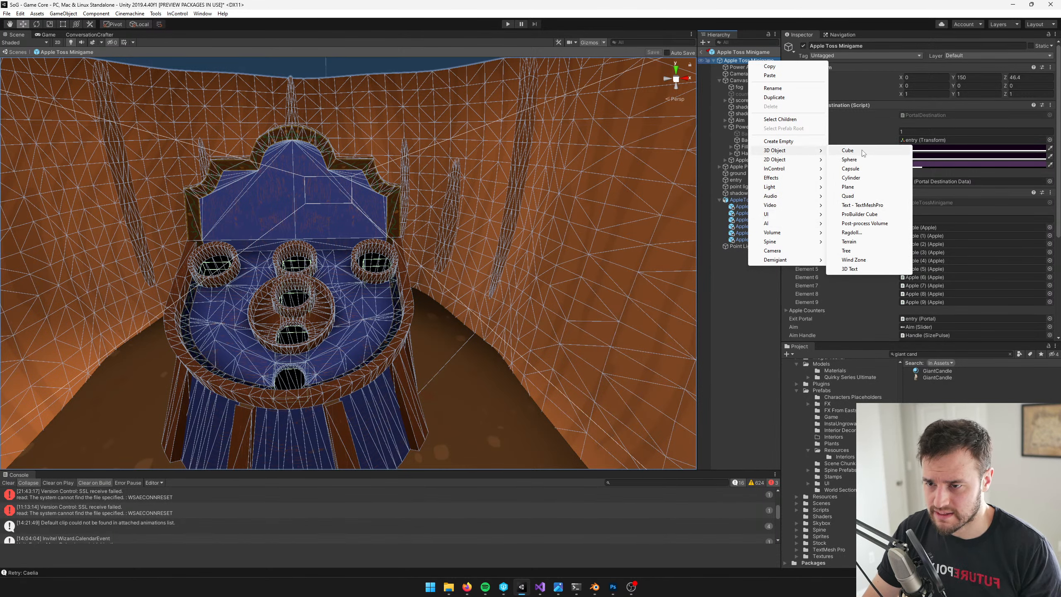
click(852, 196)
scroll(455, 310, down, 10)
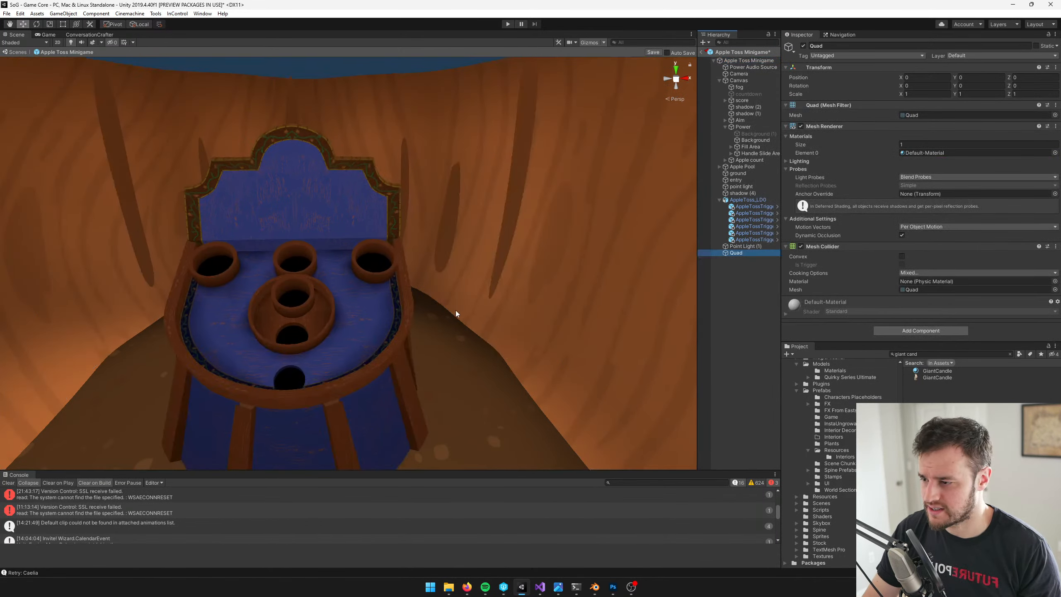
scroll(431, 329, up, 3)
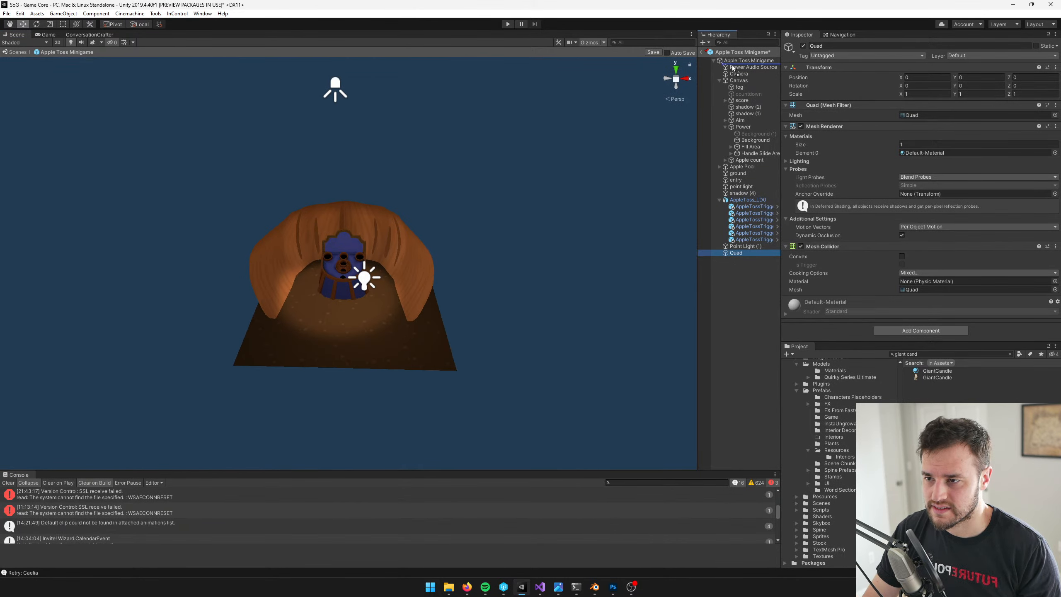
drag(733, 68, 733, 68)
scroll(392, 232, down, 6)
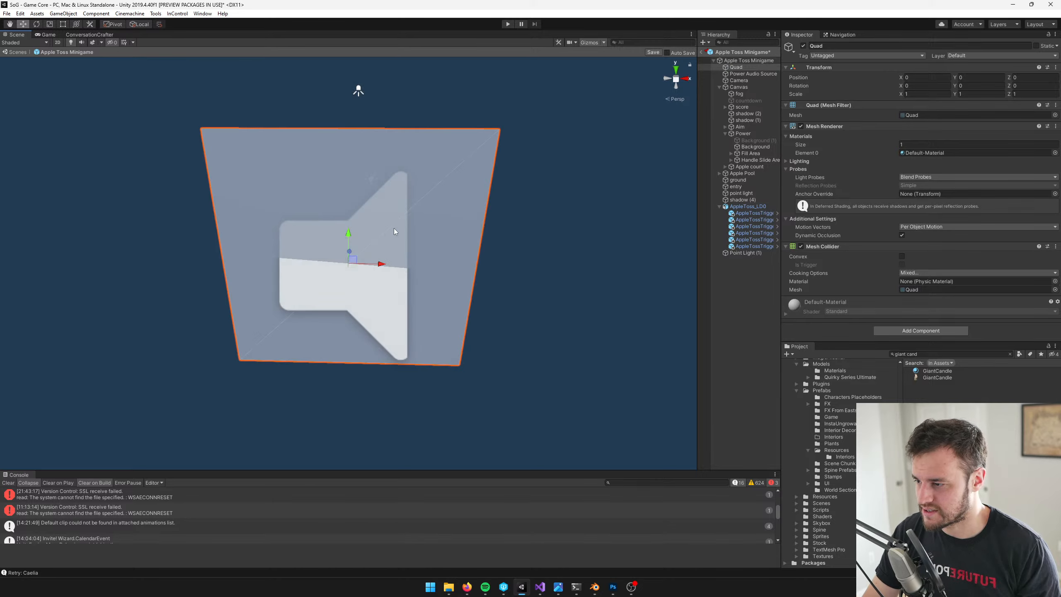
Move the quad between the apple toss table and the pumpkin wall, at about X 1.53, Y -4.78, Z 22.52
right_drag(392, 232, 476, 290)
scroll(476, 290, down, 5)
middle_drag(432, 308, 463, 351)
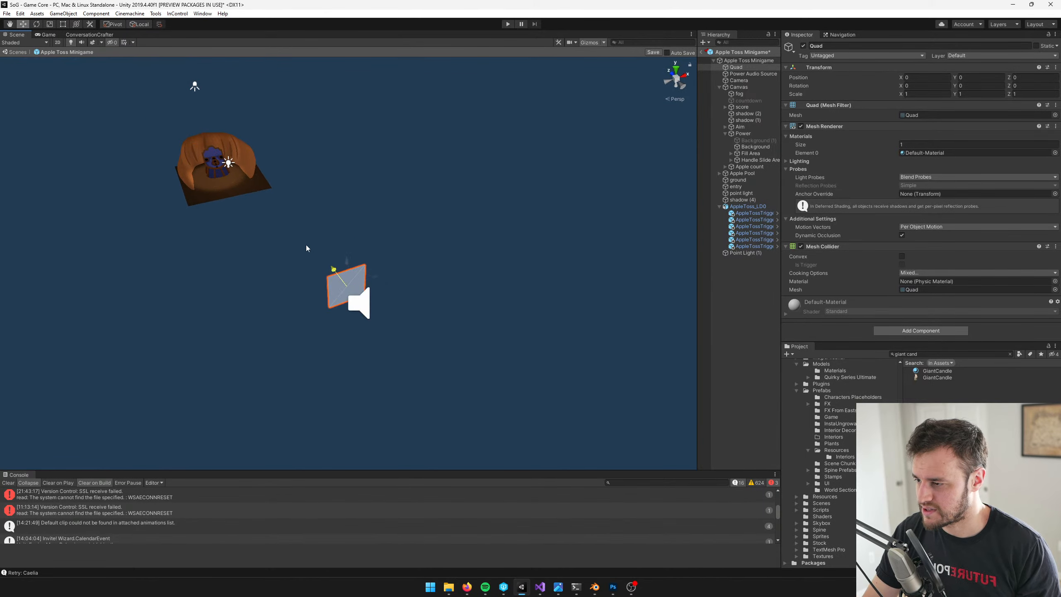
drag(306, 246, 72, 34)
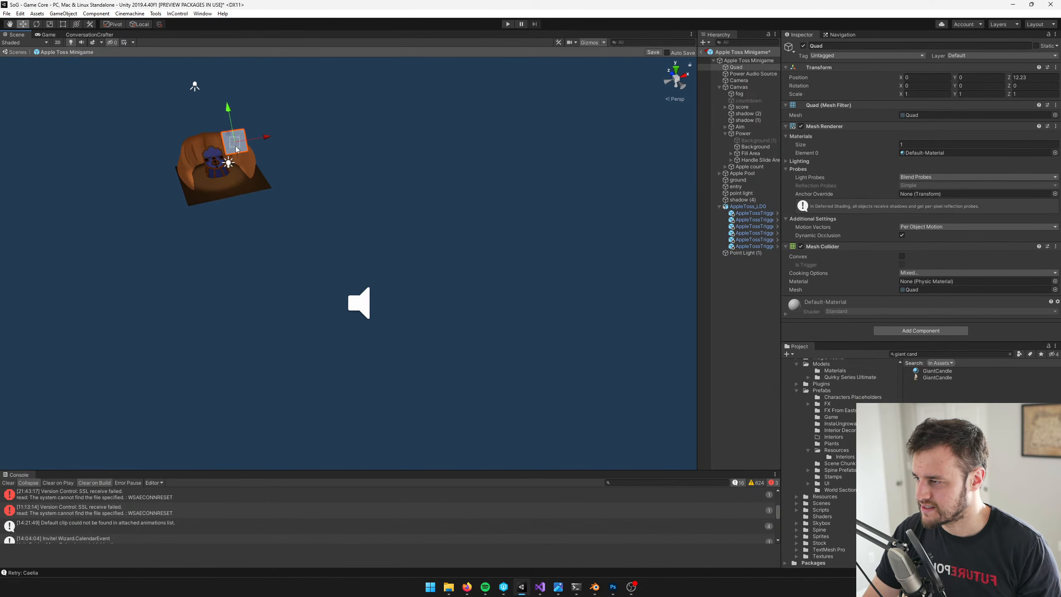
drag(236, 163, 237, 168)
key(f)
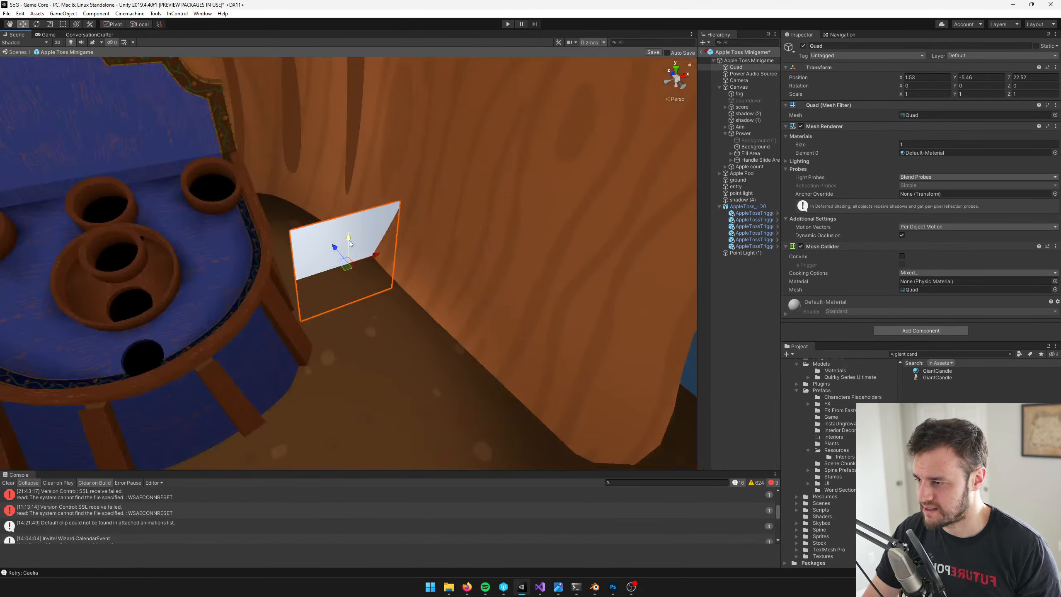
drag(349, 240, 349, 170)
Assign the GiantCandle material to the quad
click(1055, 153)
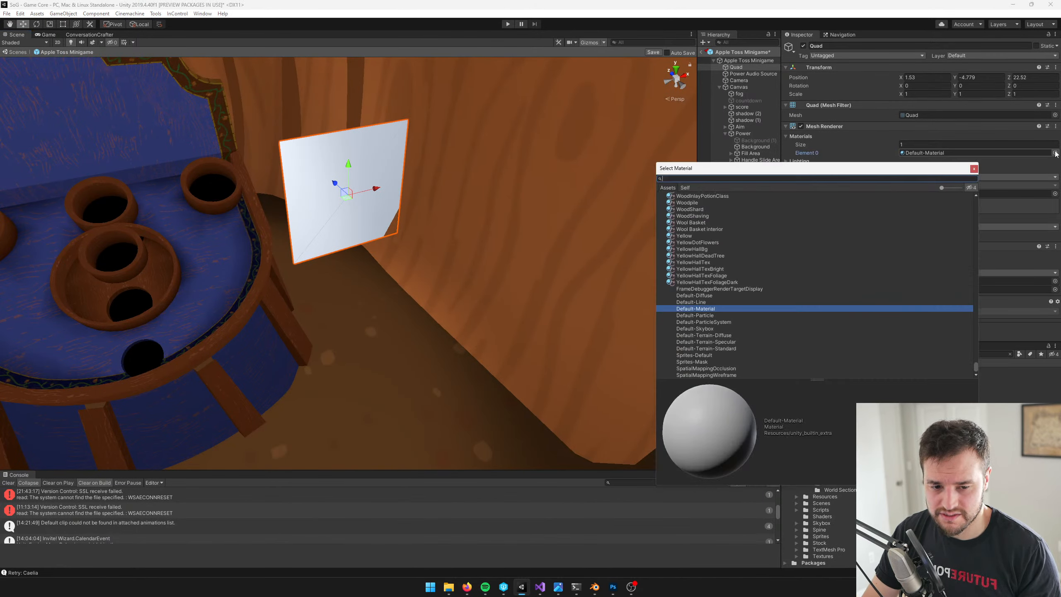
text(giant)
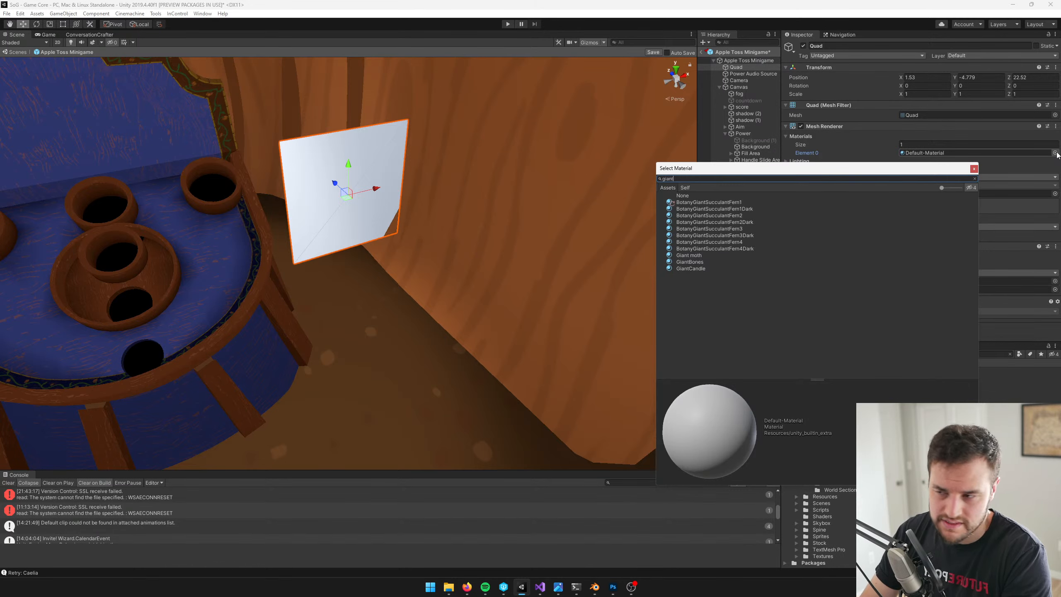
text( cand)
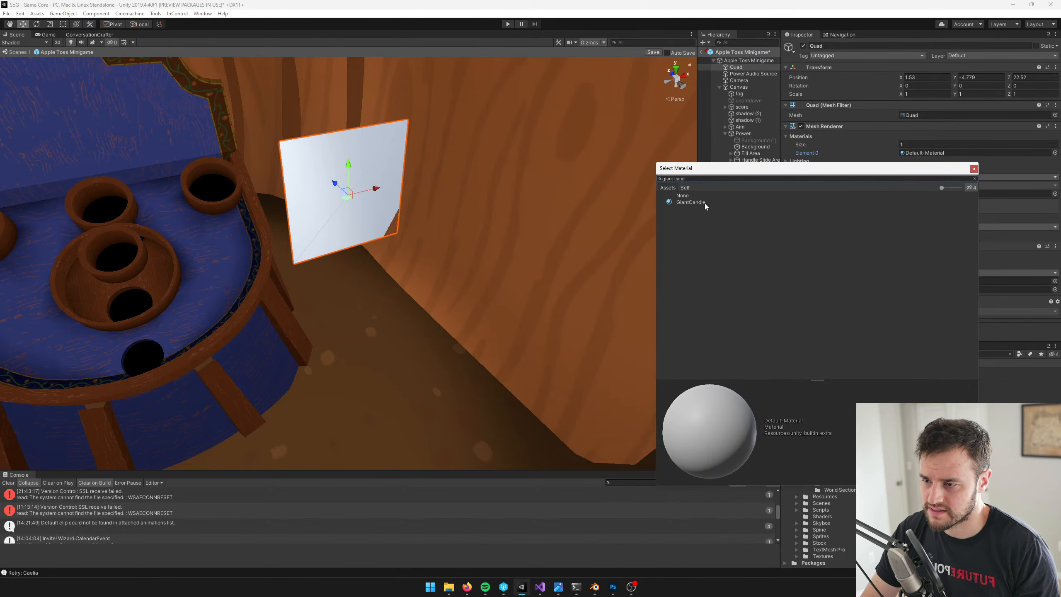
double_click(705, 204)
Stretch the candle quad to a Y scale of about 1.92 and move it to about X 1.28, Y -5.14, Z 22.07
right_drag(491, 181, 468, 177)
key(r)
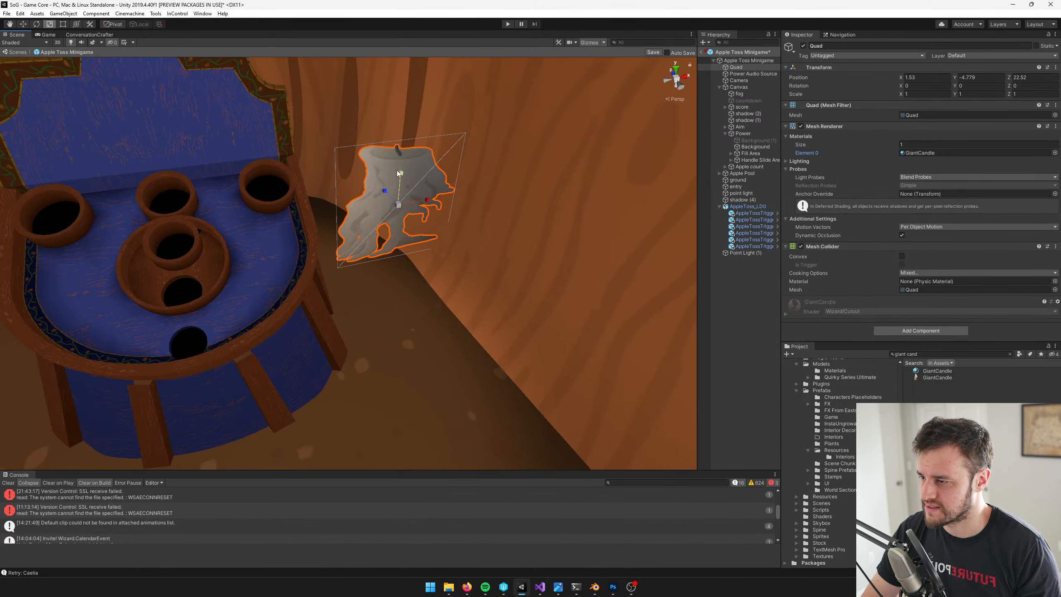
drag(399, 172, 406, 148)
key(w)
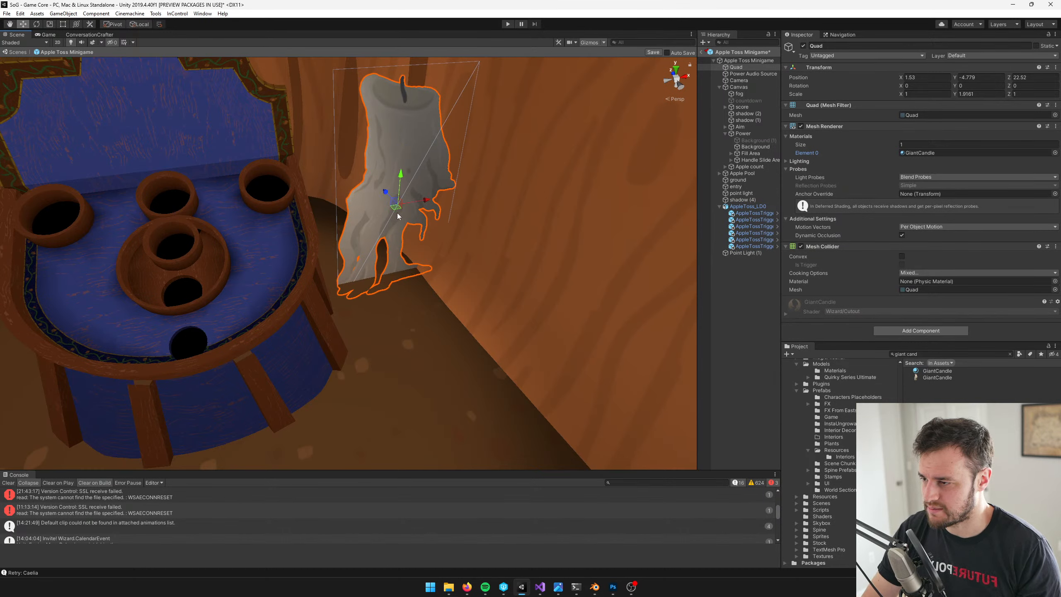
drag(398, 215, 389, 254)
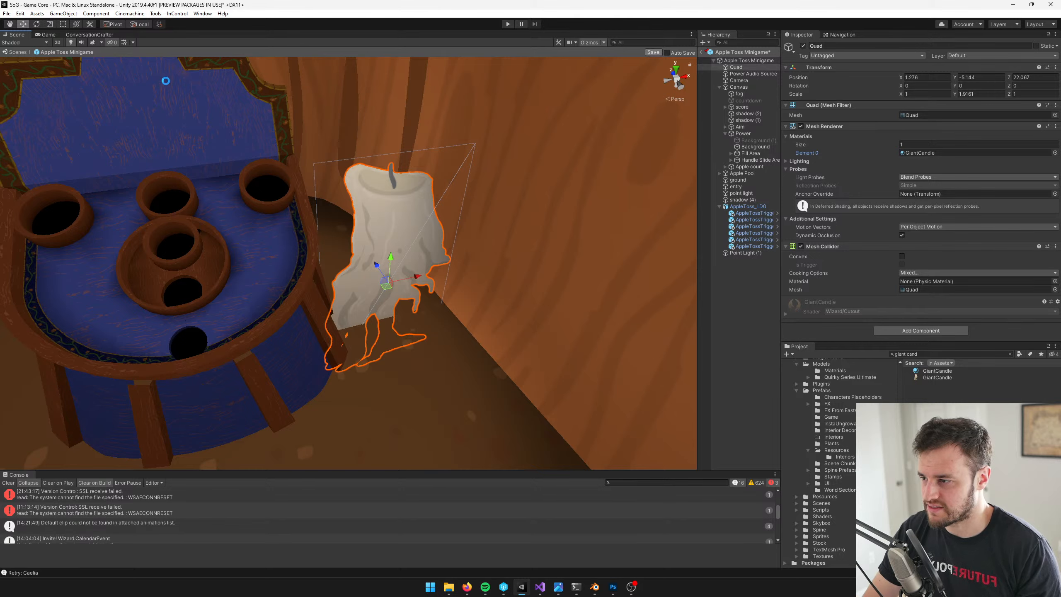
Exit the prefab, preview the candle in the Game view and compare it with the concept art in image.png
click(702, 53)
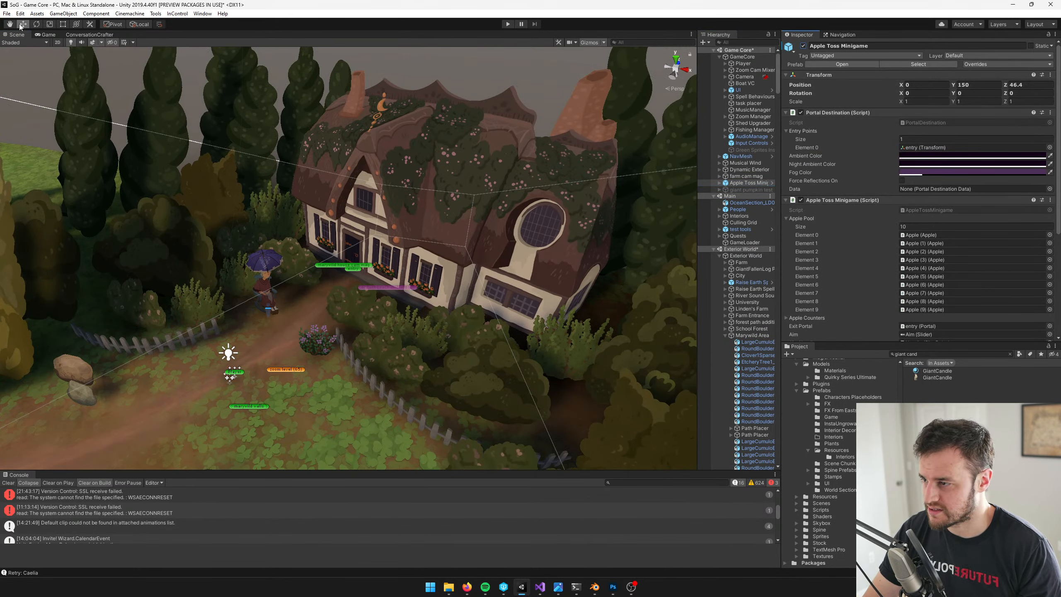
click(48, 35)
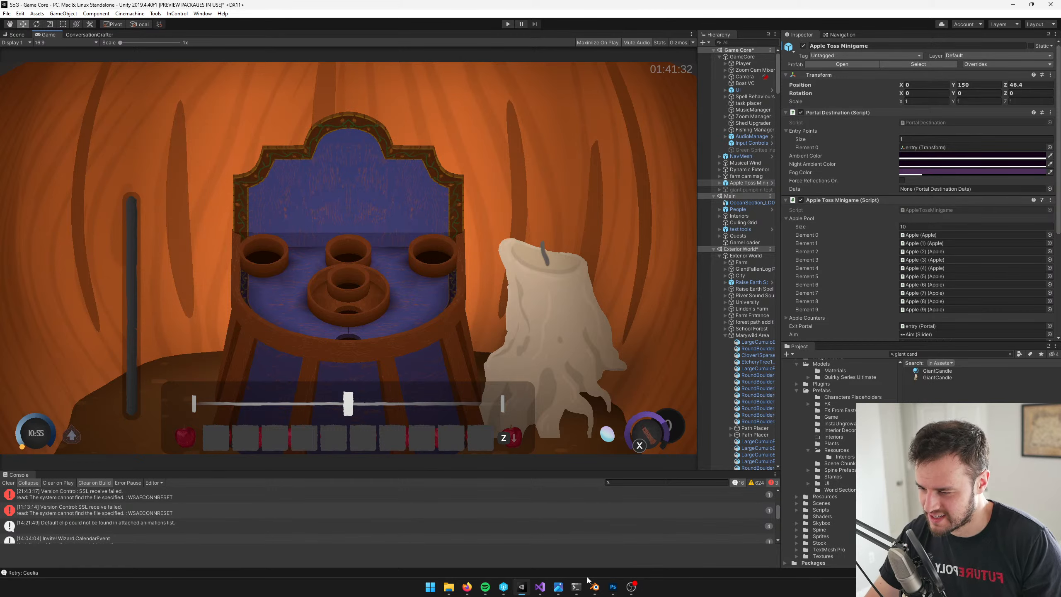
mouse_move(592, 589)
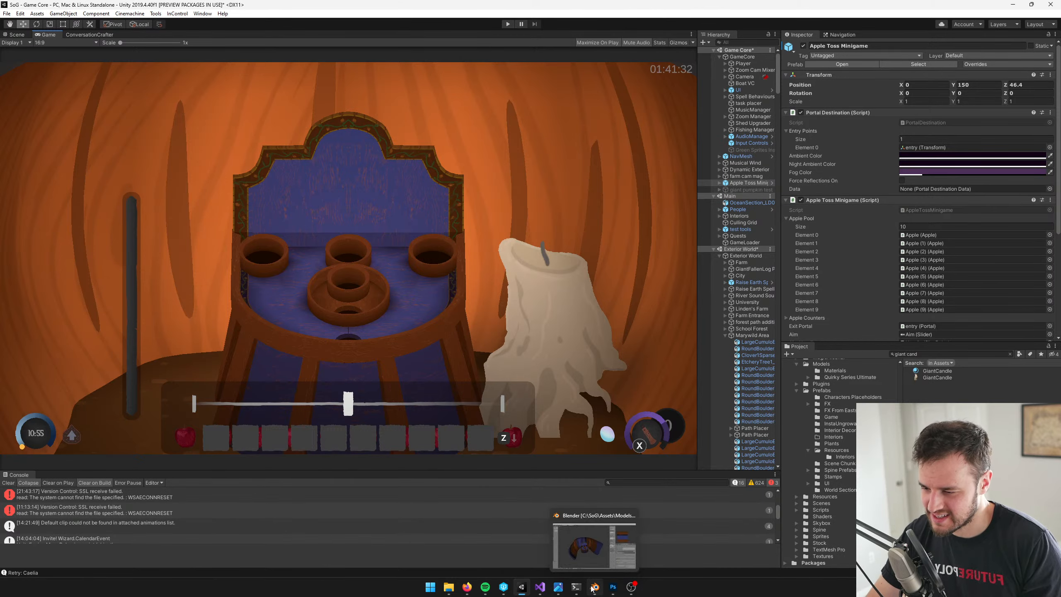
click(558, 588)
key(alt+Tab)
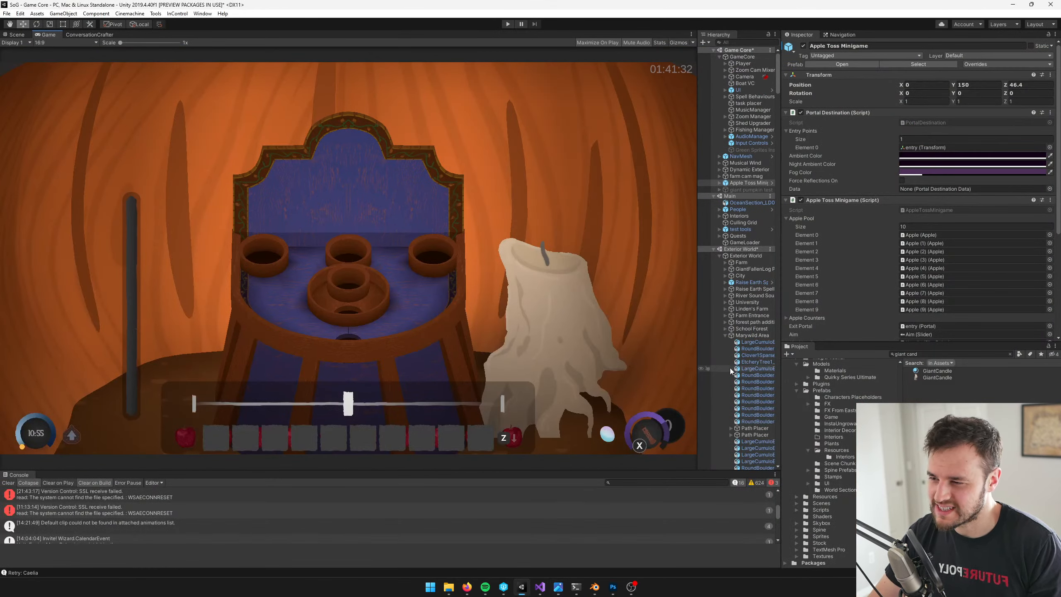
key(alt+Tab)
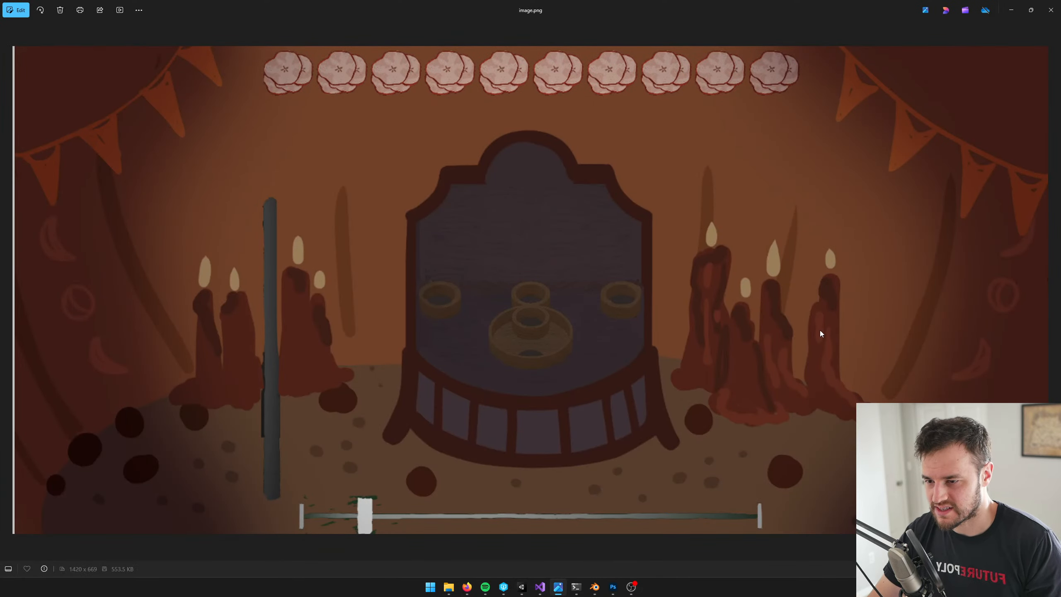
key(alt+Tab)
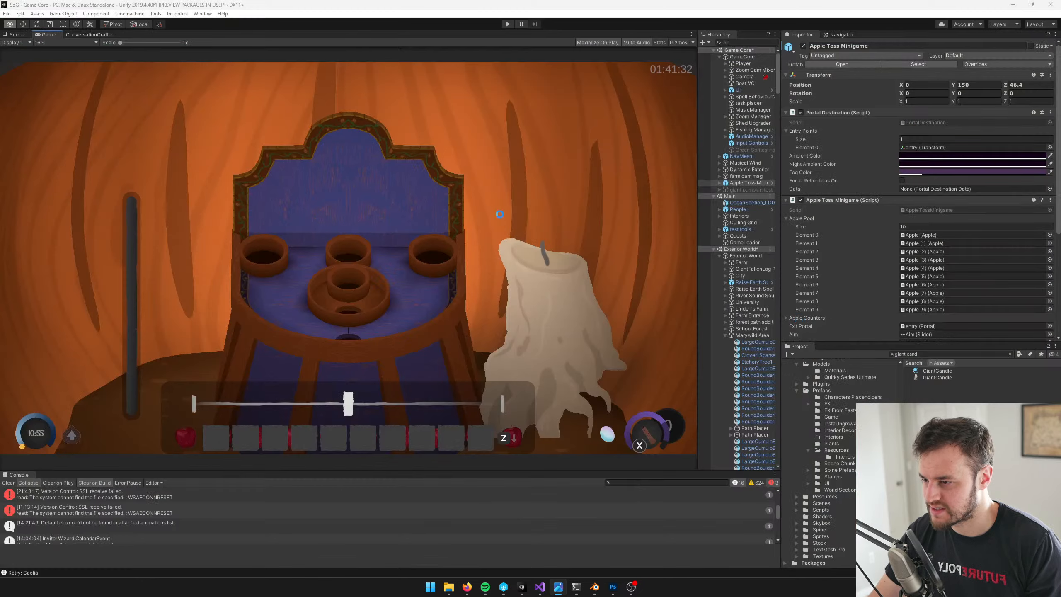
Reopen the Apple Toss Minigame prefab and shrink the candle quad to a scale of about 0.57 by 1.60 by 0.84
click(16, 34)
key(r)
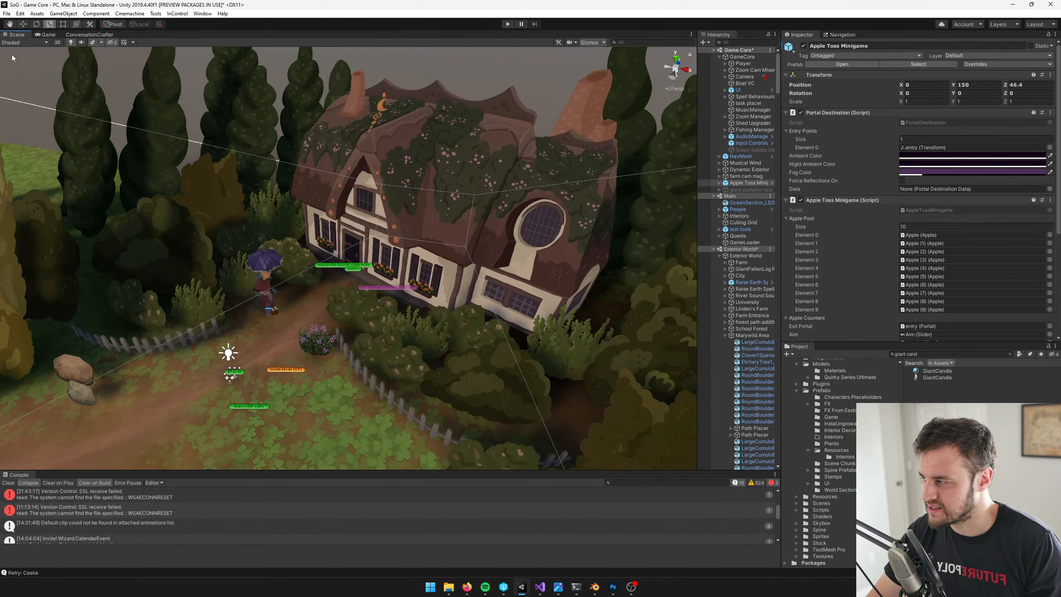
click(46, 34)
click(17, 35)
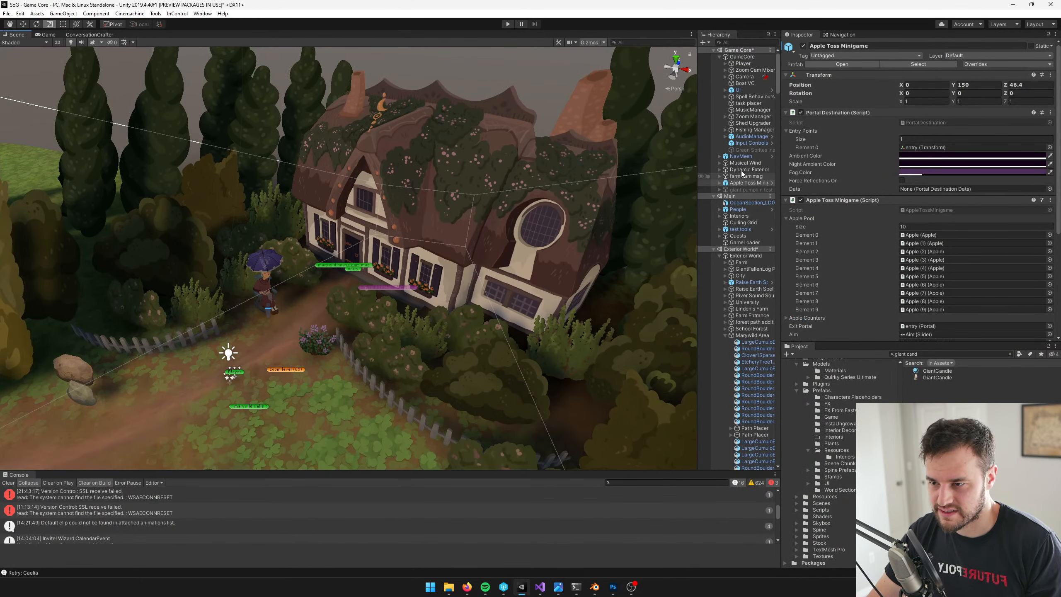
click(772, 183)
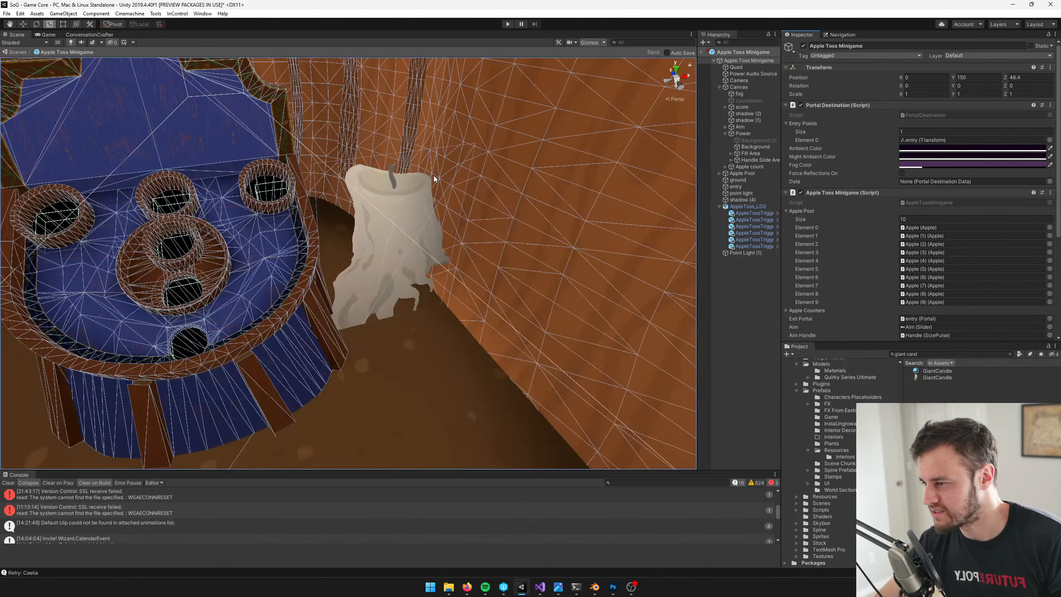
click(391, 197)
drag(389, 282, 411, 277)
key(w)
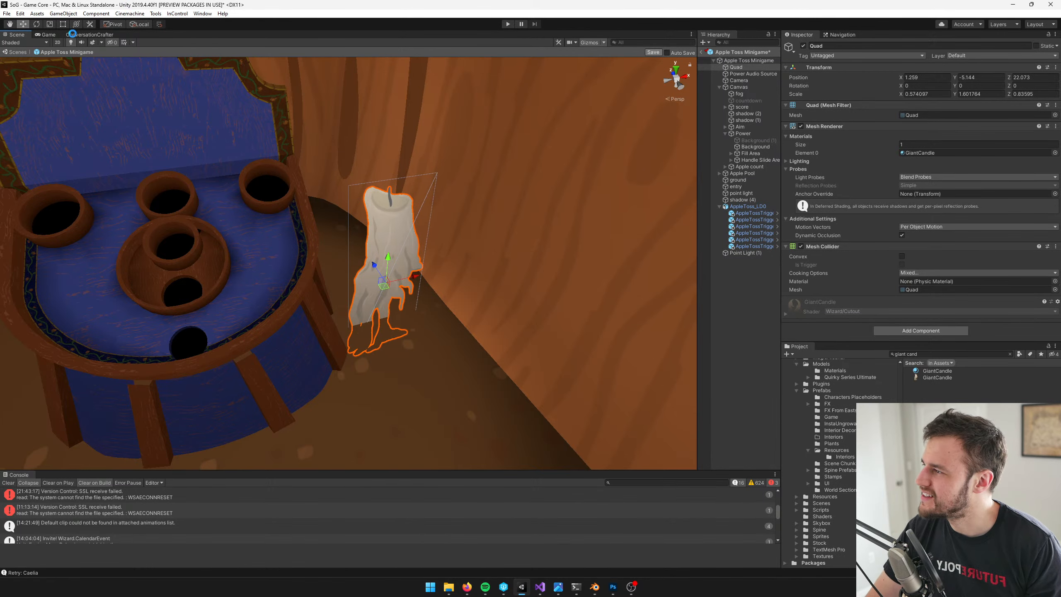
Check the narrower candle in the Game view against the candle clusters in the concept art
click(48, 35)
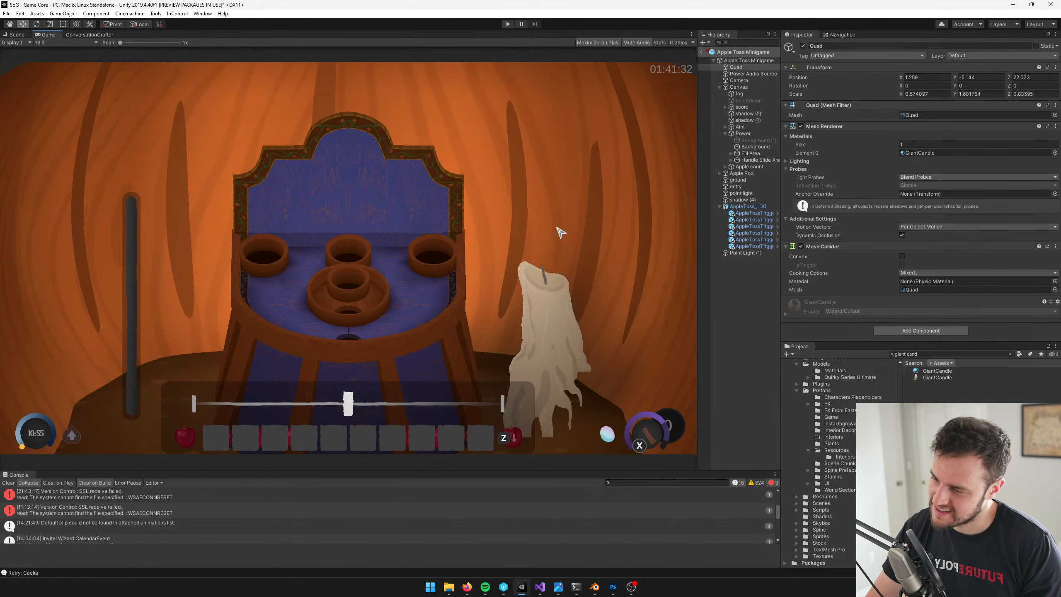
key(alt+Tab)
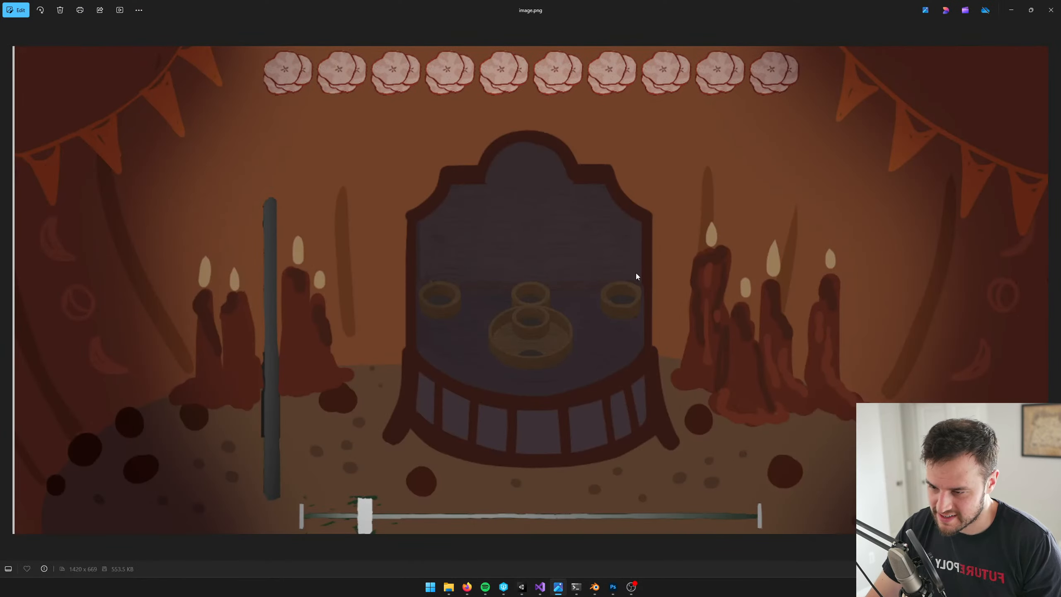
key(alt+Tab)
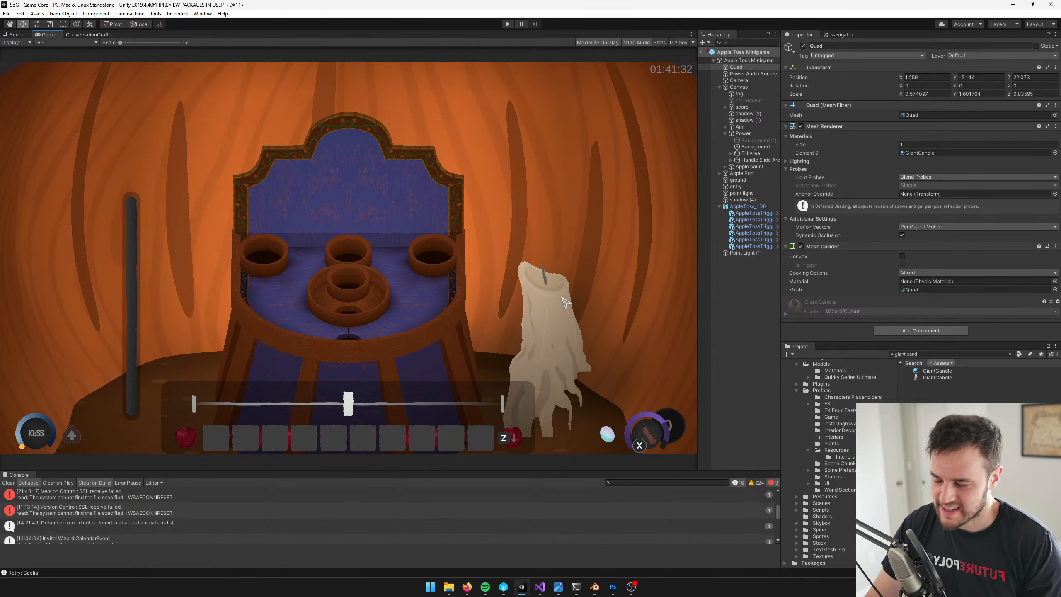
key(alt+Tab)
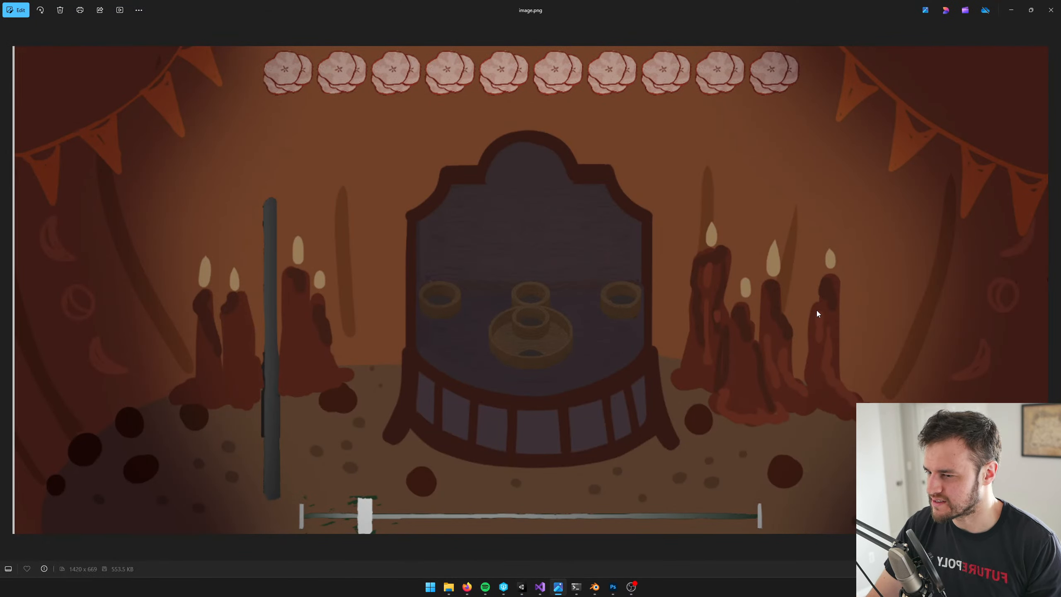
key(alt+Tab)
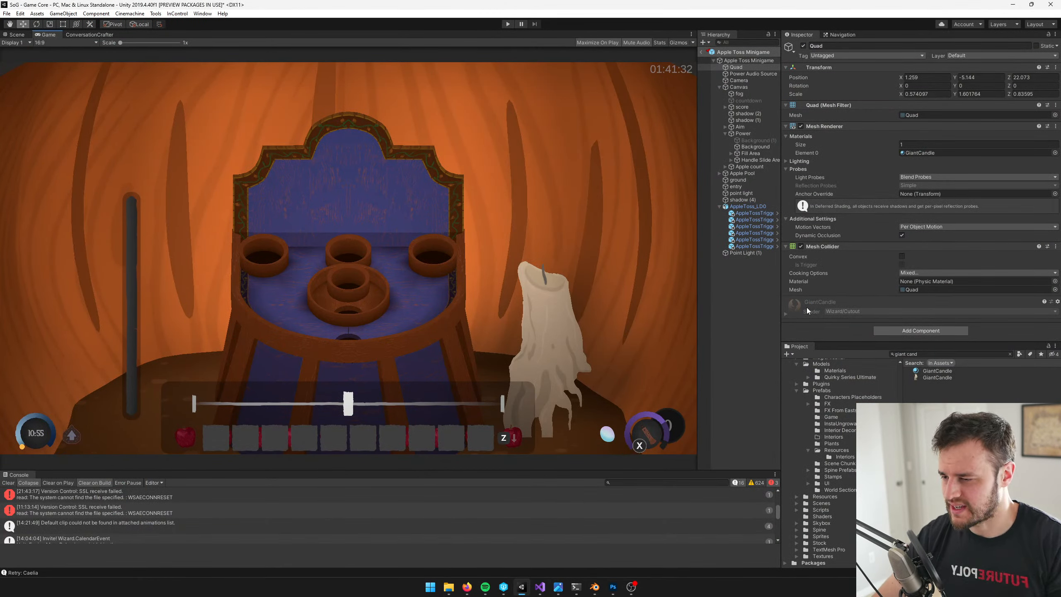
key(alt+Tab)
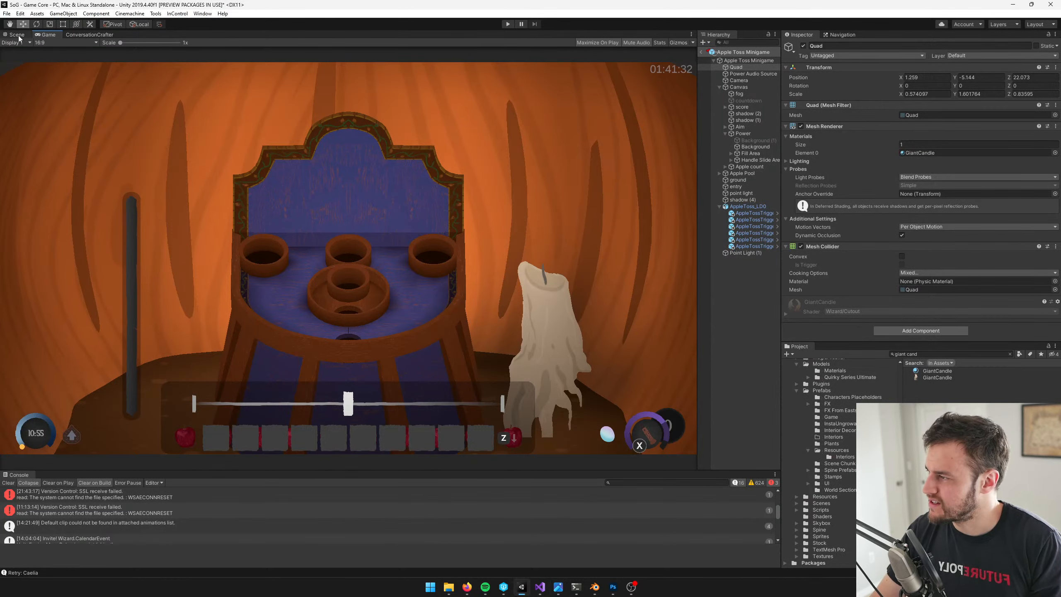
Delete the candle quad from the Apple Toss Minigame prefab
click(18, 38)
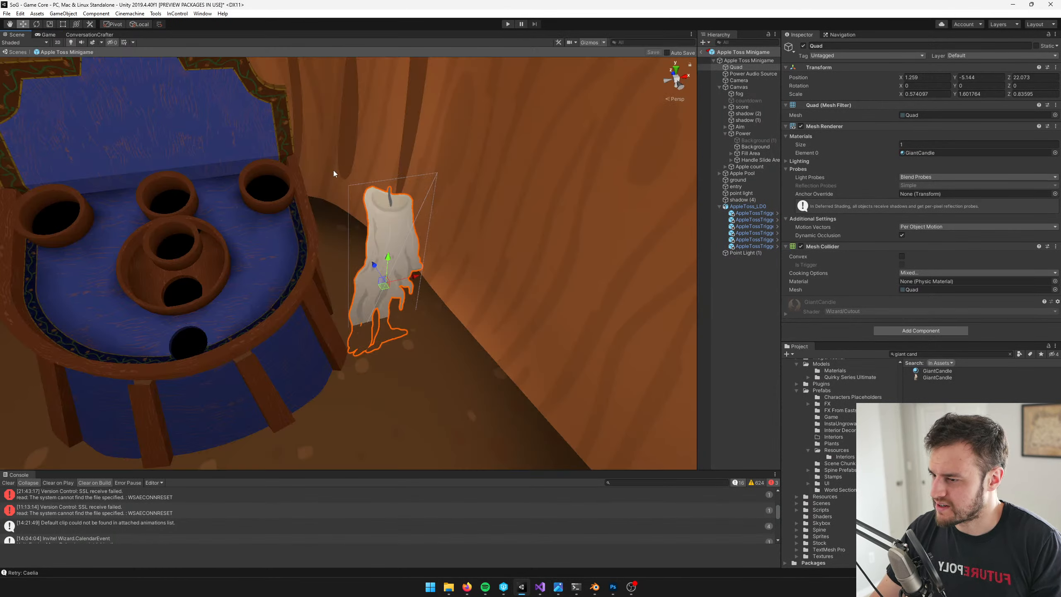
scroll(334, 169, down, 1)
middle_drag(363, 166, 379, 180)
key(Delete)
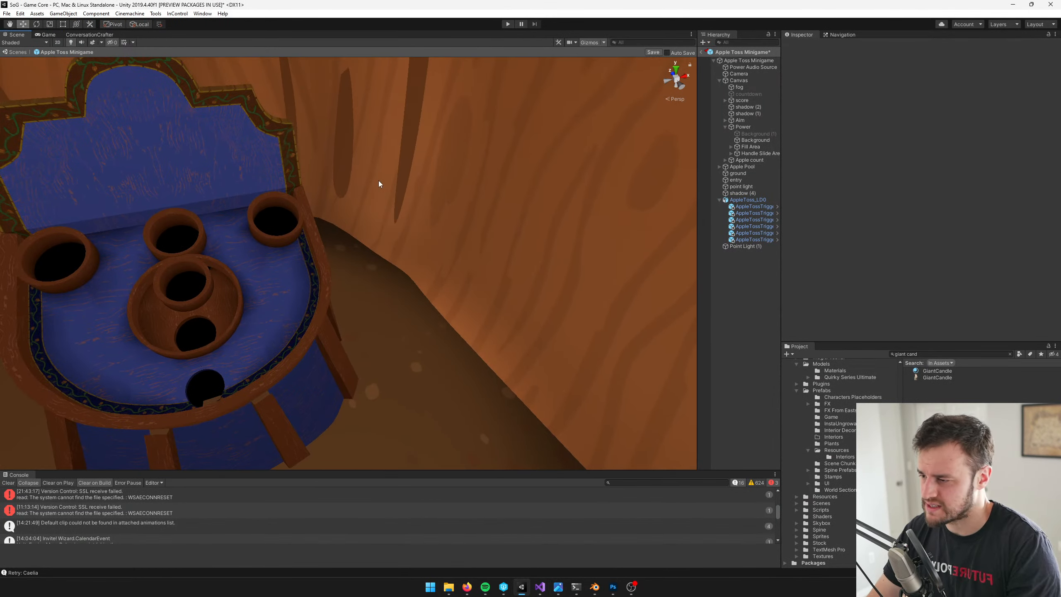
Search the project assets for "bunti" and place the Bunting prefab in the minigame at about X 1.82, Y -4.14, Z 20.09
right_drag(378, 181, 328, 145)
scroll(328, 144, down, 6)
middle_drag(333, 156, 367, 195)
scroll(367, 195, up, 3)
right_drag(367, 195, 339, 150)
scroll(339, 149, up, 5)
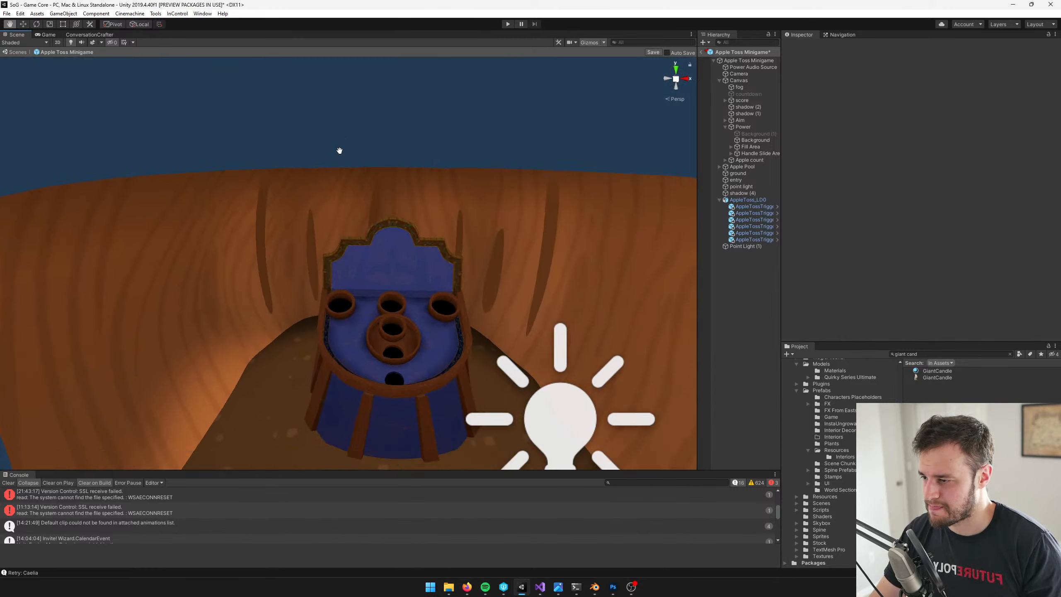
click(930, 354)
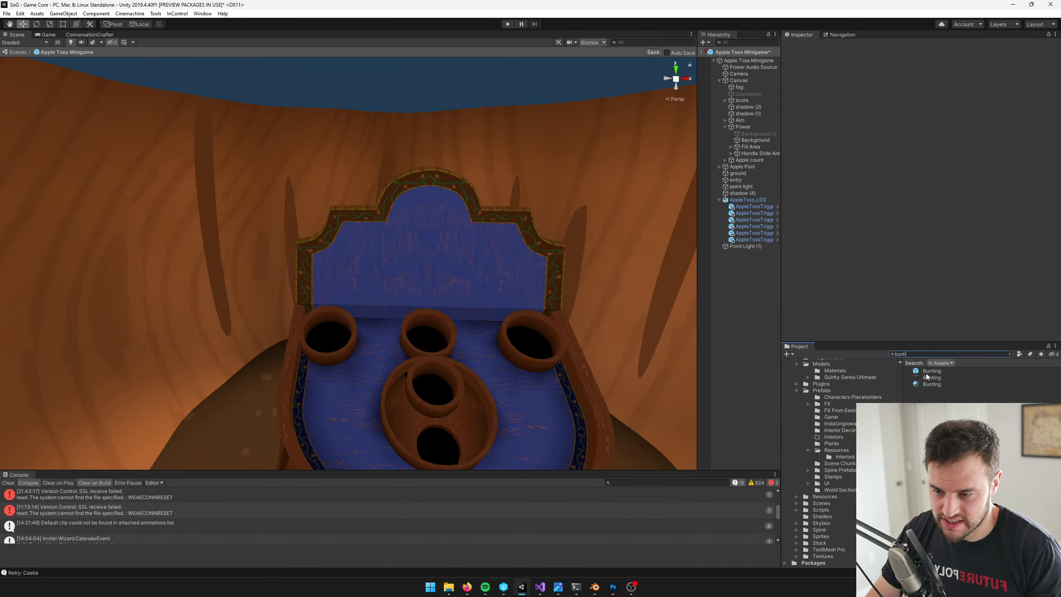
click(927, 371)
drag(927, 371, 562, 350)
scroll(441, 284, down, 5)
scroll(549, 332, down, 3)
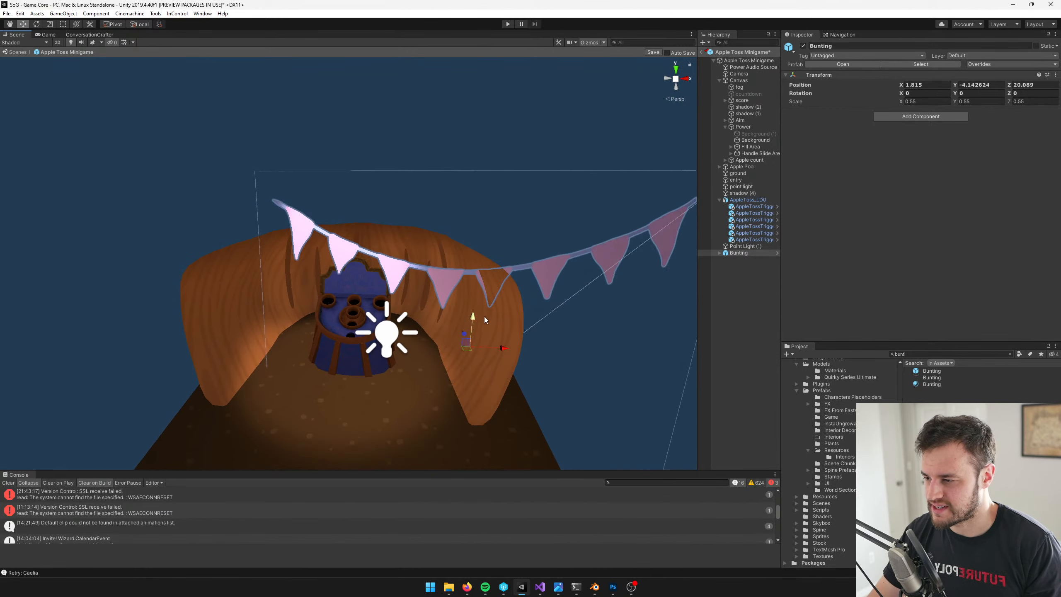
Duplicate the material used by the bunting's Sprite object and name the copy AppleTossBunting
scroll(484, 319, up, 3)
click(720, 253)
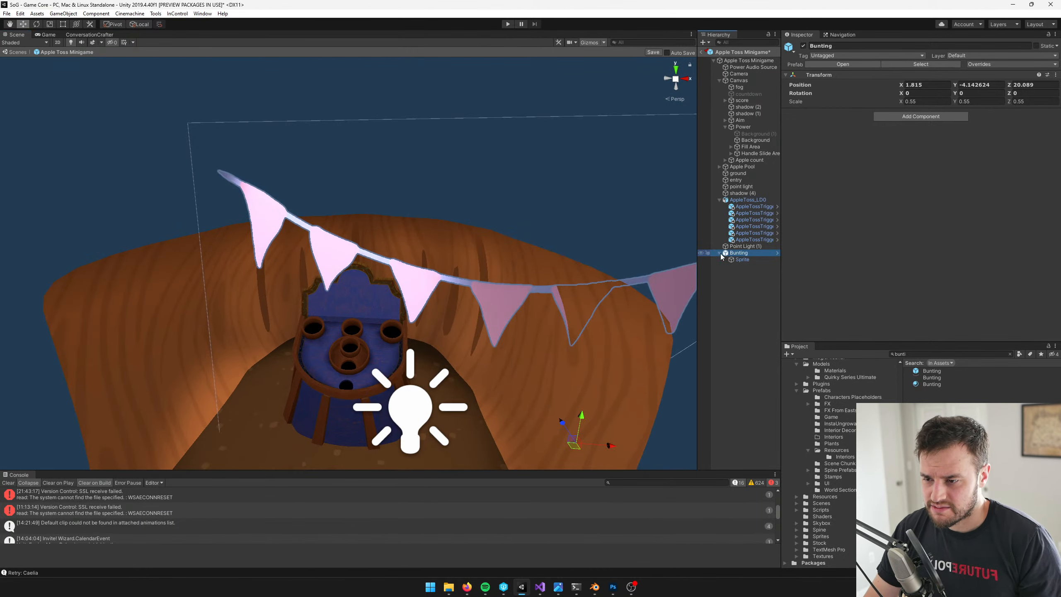
click(734, 259)
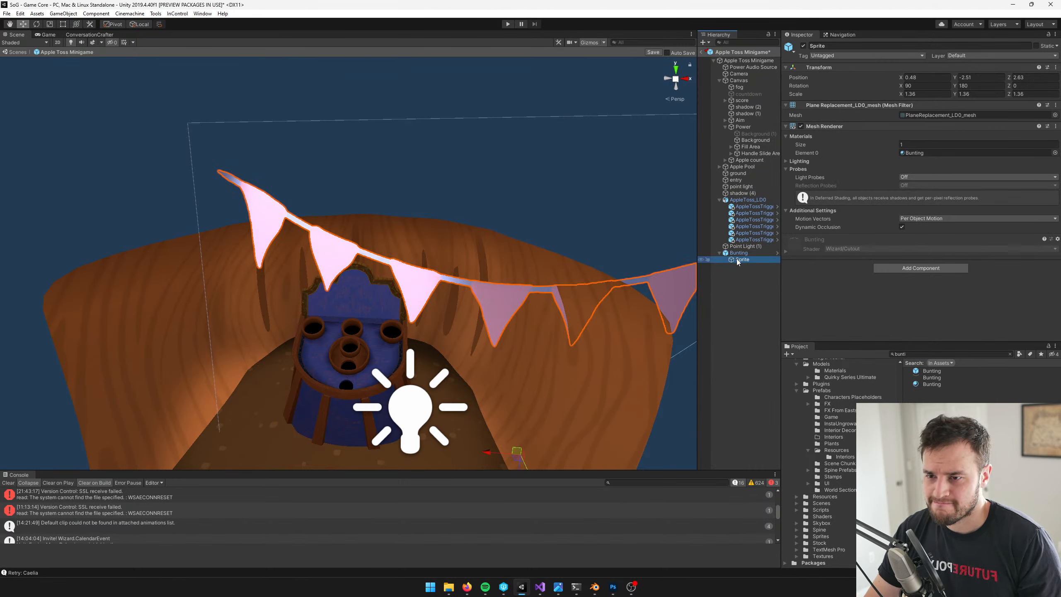
click(921, 154)
click(933, 371)
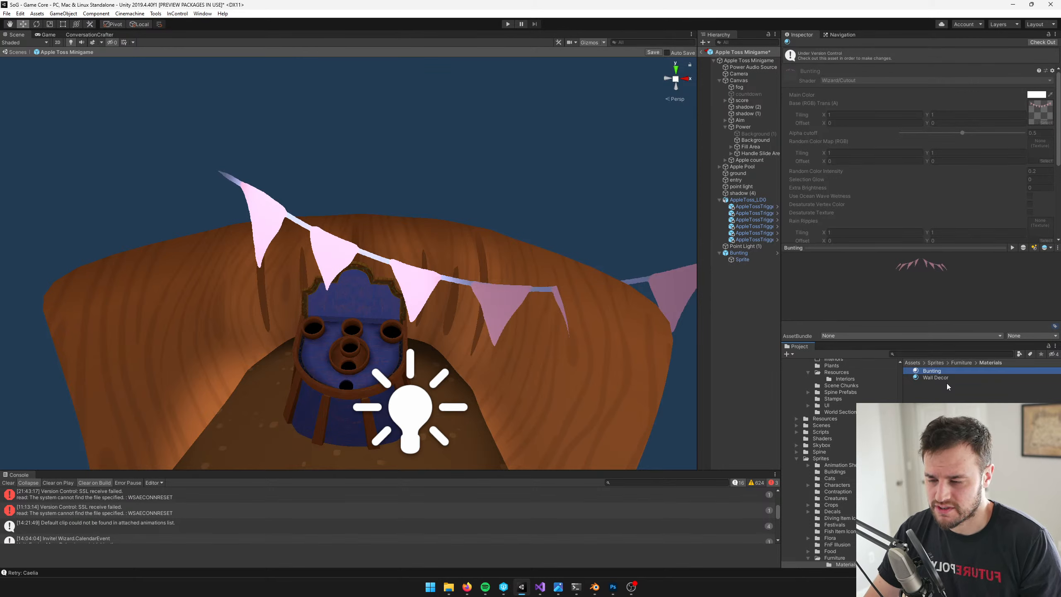
key(ctrl+d)
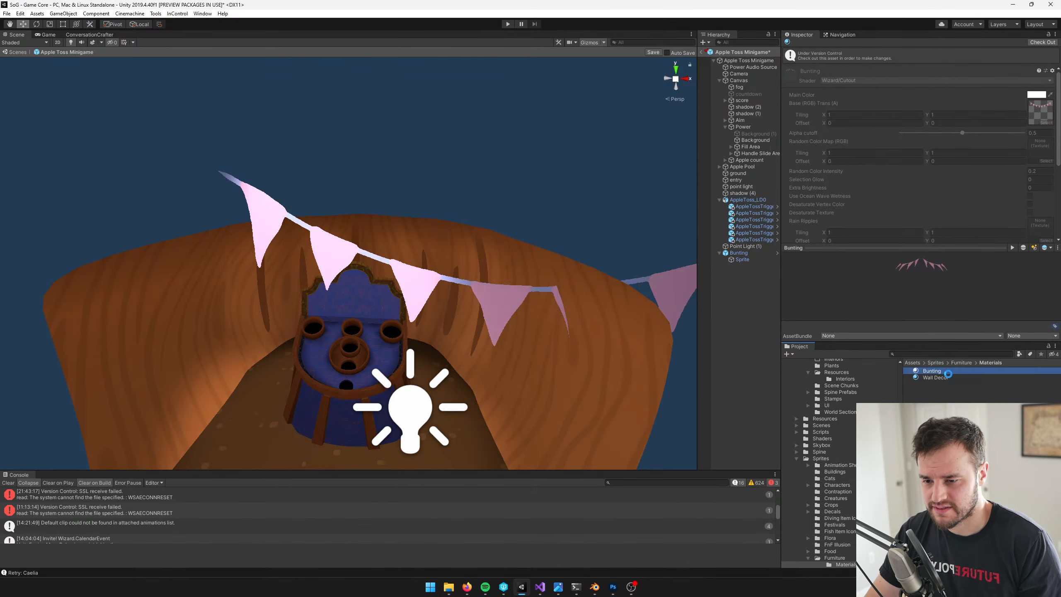
key(F2)
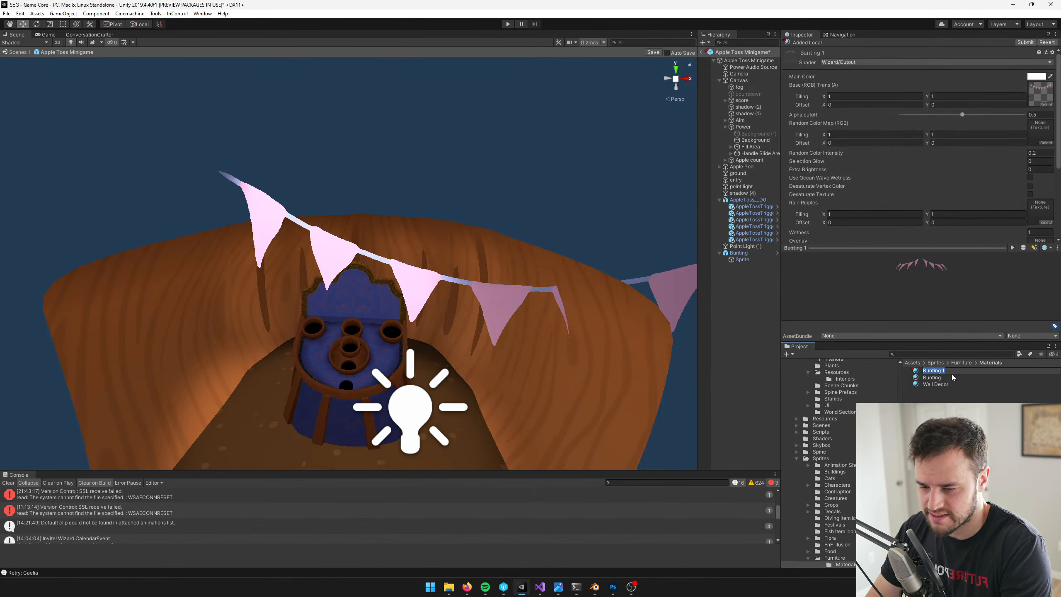
text(Apple)
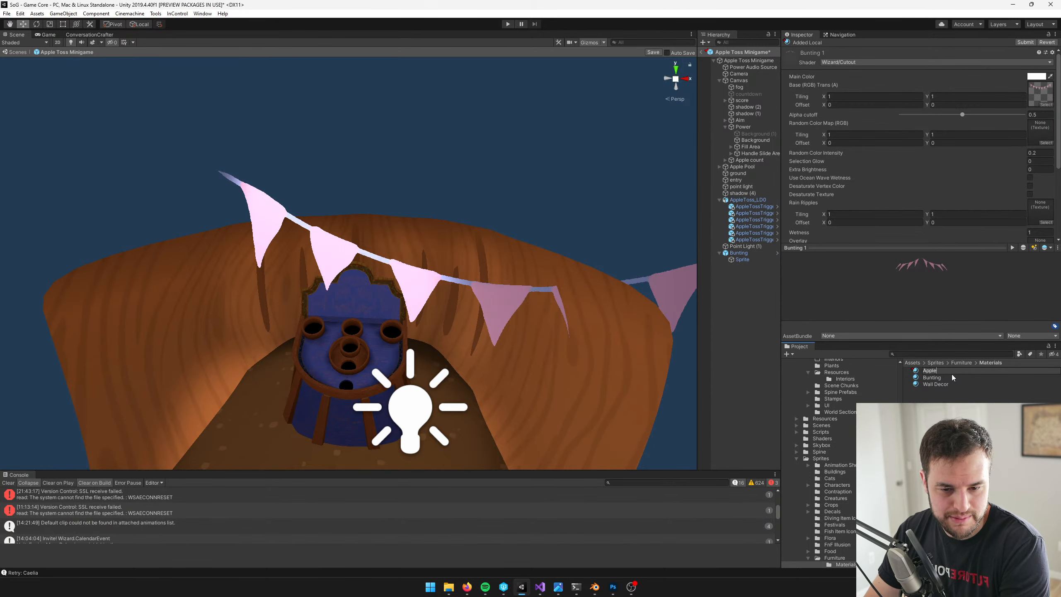
text(TossB)
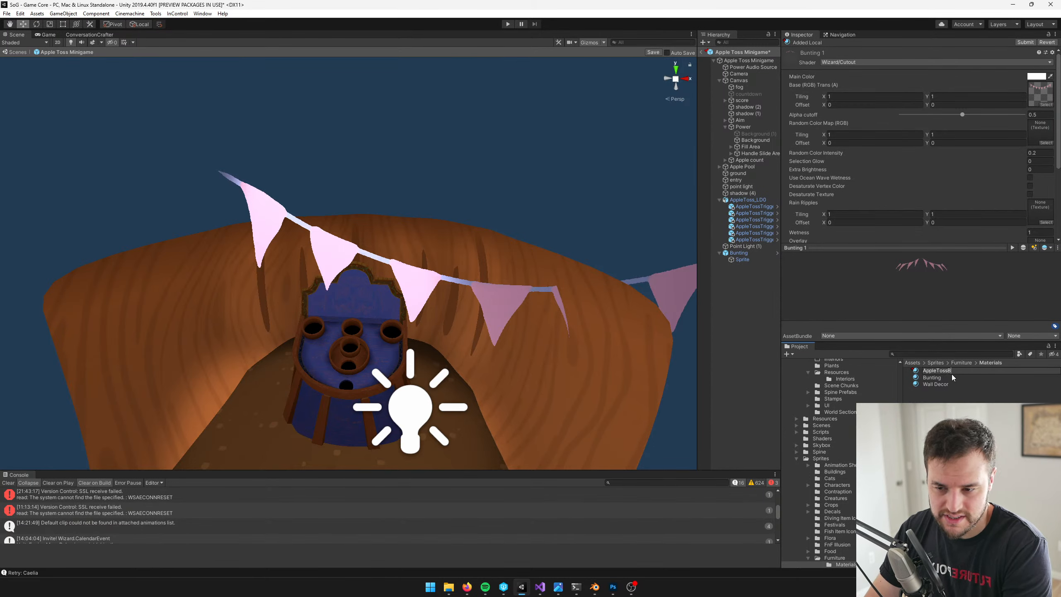
text(unting)
key(Return)
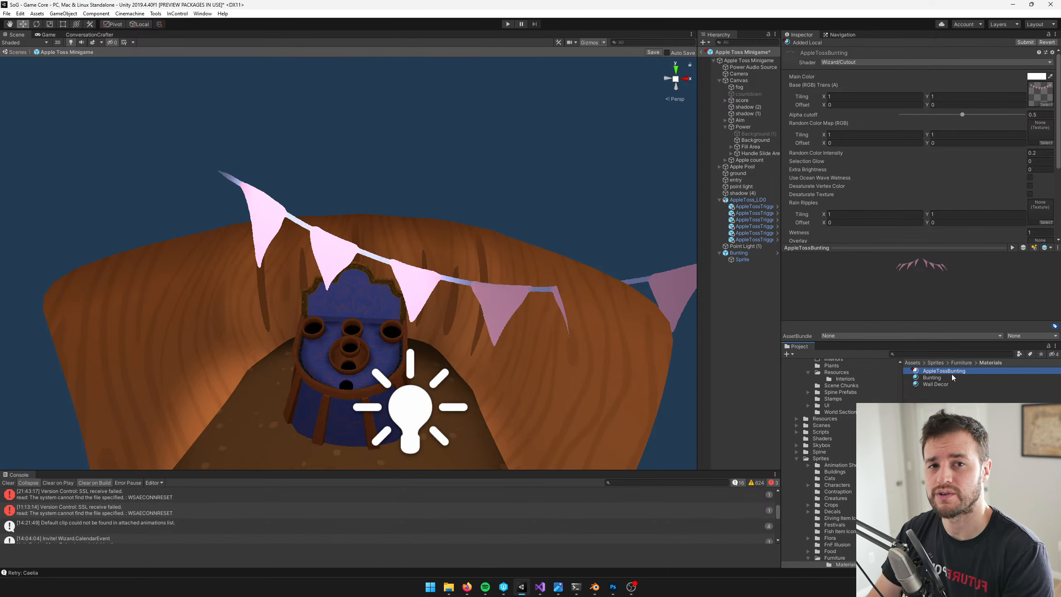
Rotate the Bunting object to about -26 degrees on the Z axis so it slopes down across the wall
click(412, 277)
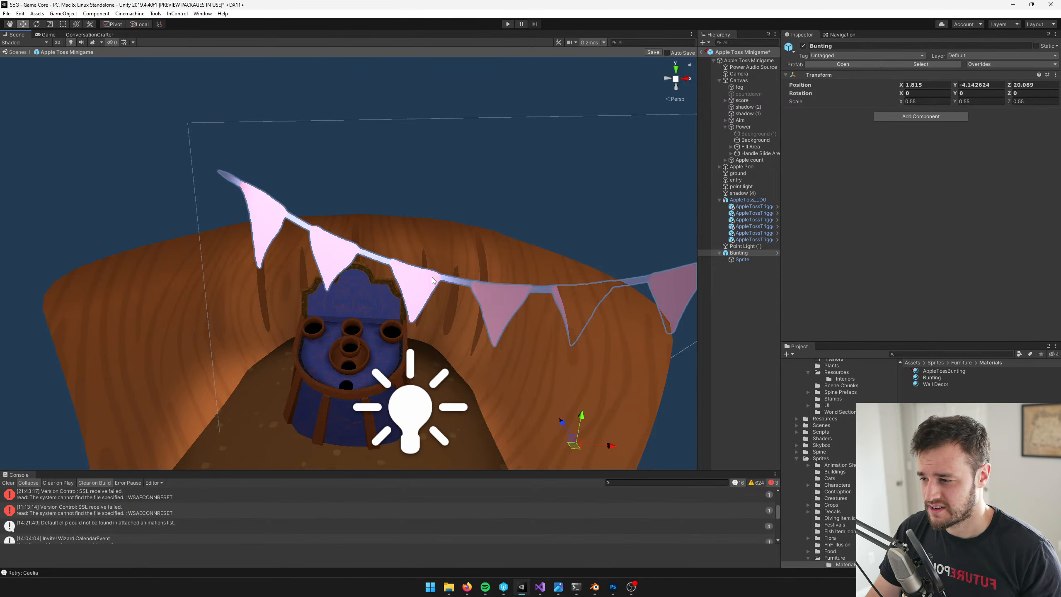
key(r)
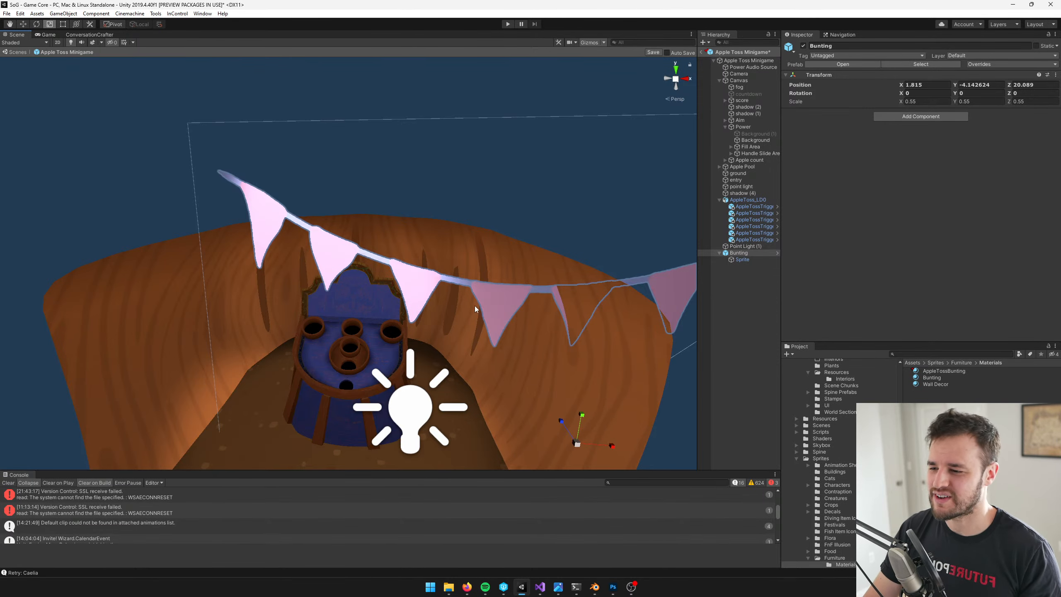
scroll(474, 305, down, 5)
scroll(497, 334, up, 5)
key(e)
drag(549, 353, 579, 343)
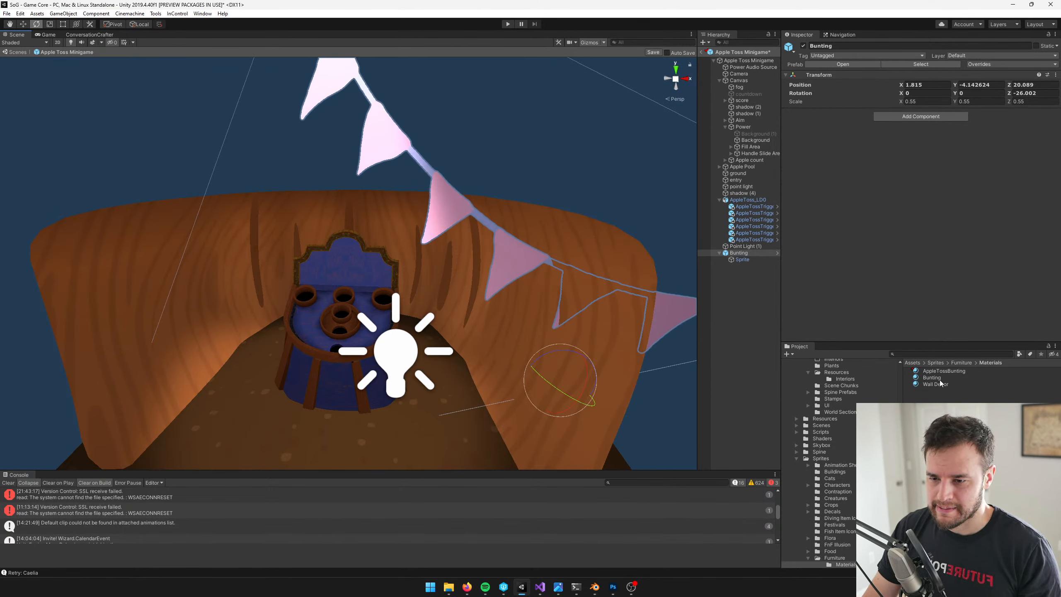
Assign the AppleTossBunting material to the Mesh Renderer of the bunting's Sprite object
click(525, 264)
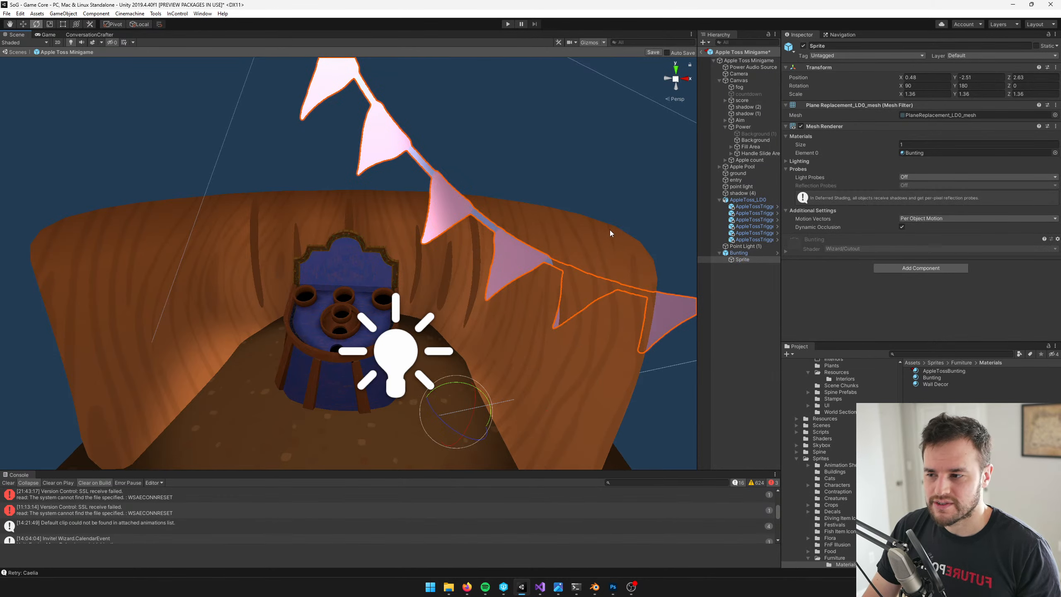
click(1055, 152)
text(a)
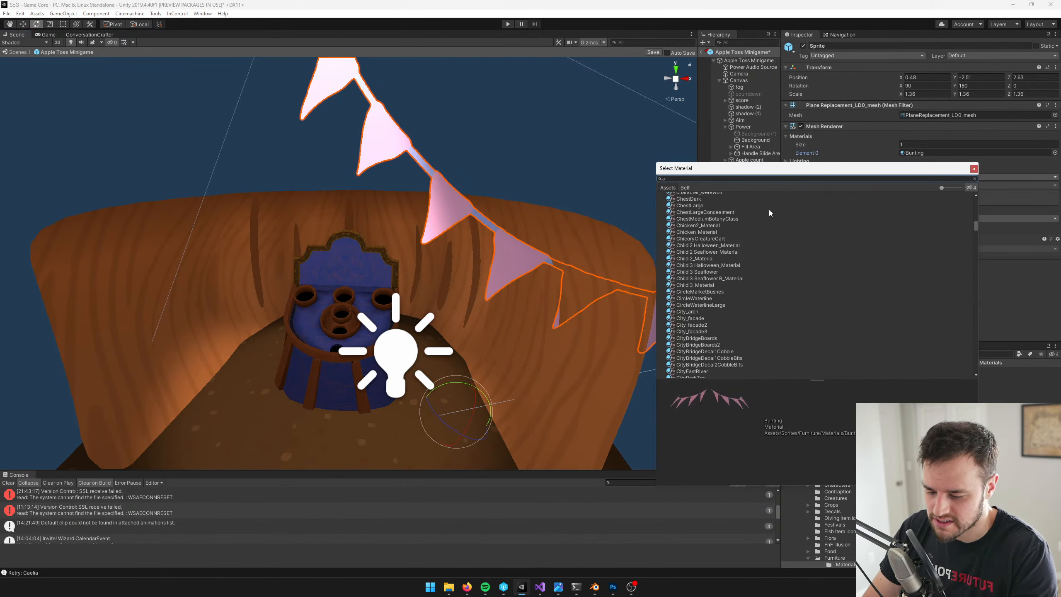
text(pple)
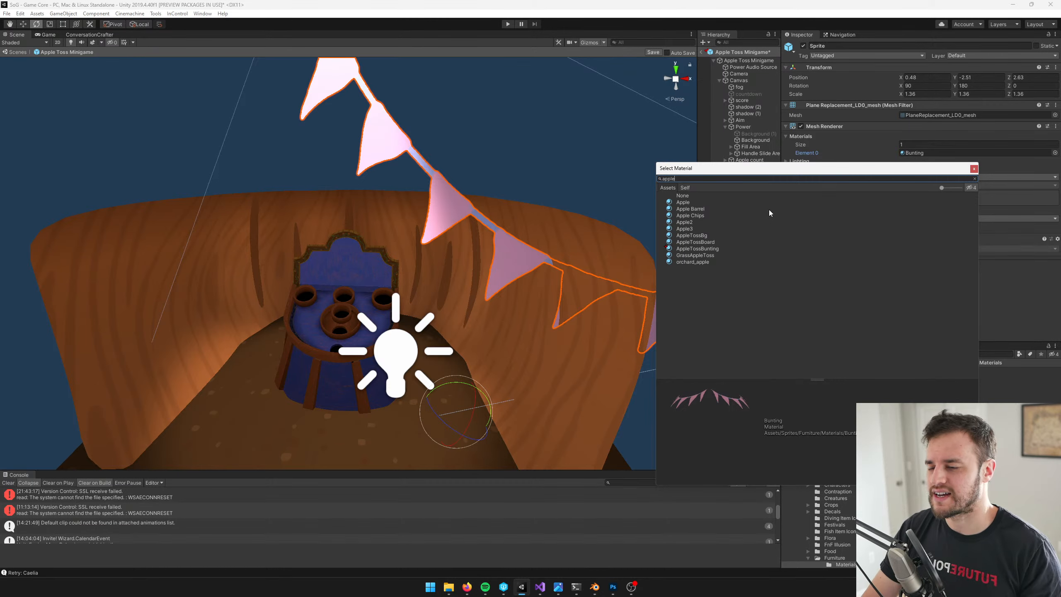
click(698, 248)
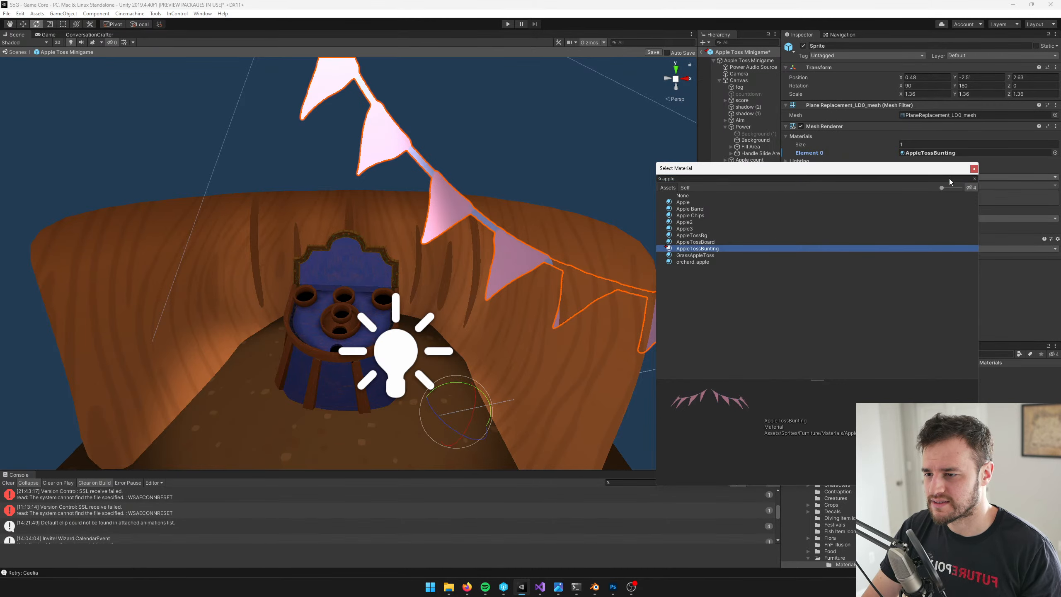
click(971, 168)
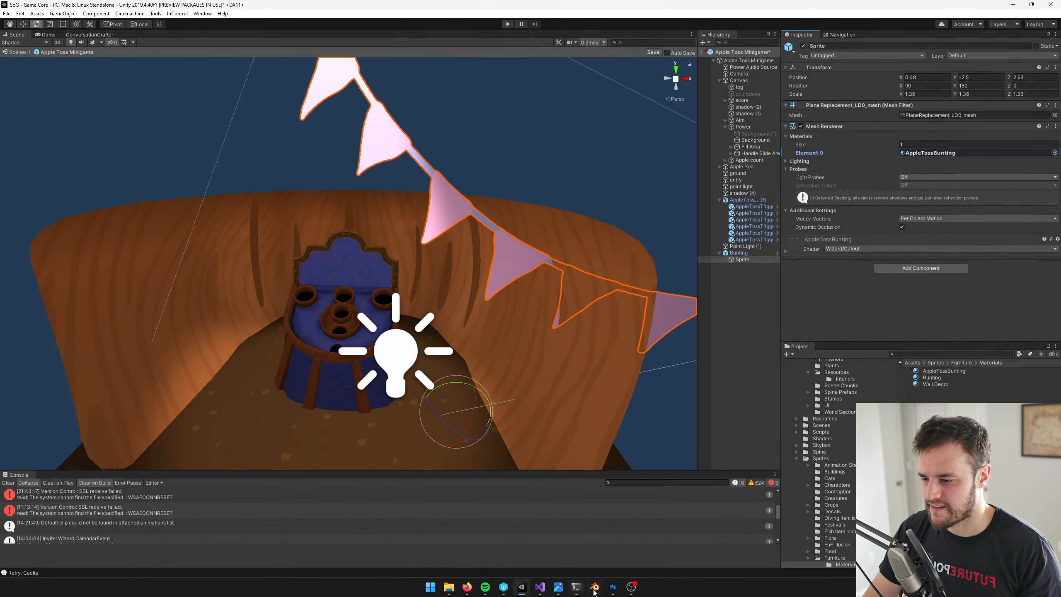
Check the concept art, enable Desaturate Texture on the AppleTossBunting material and sample its main color from the scene's brown-orange tones
mouse_move(596, 592)
click(558, 587)
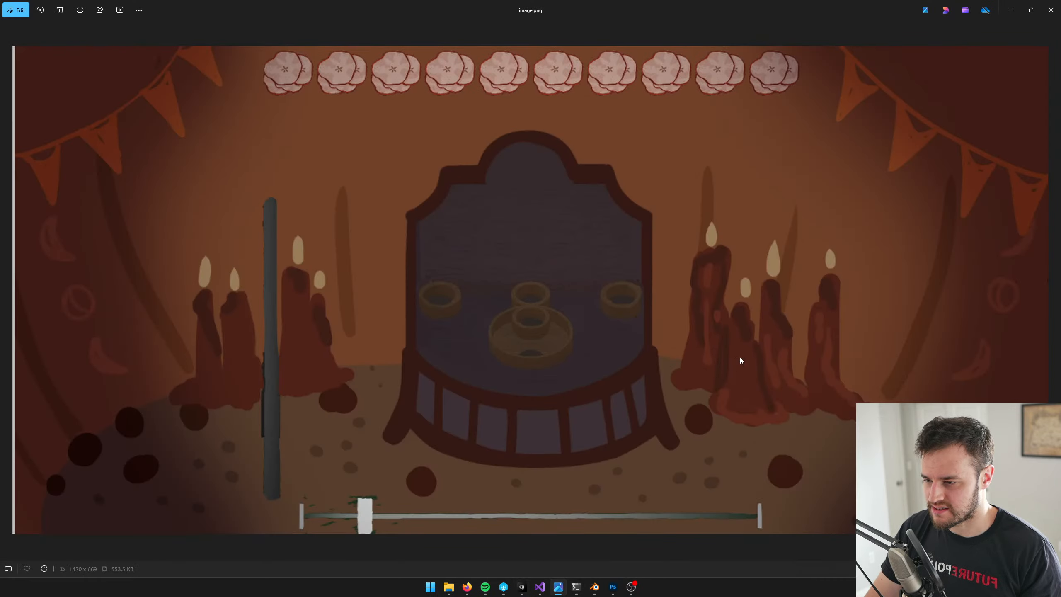
key(alt+Tab)
click(924, 153)
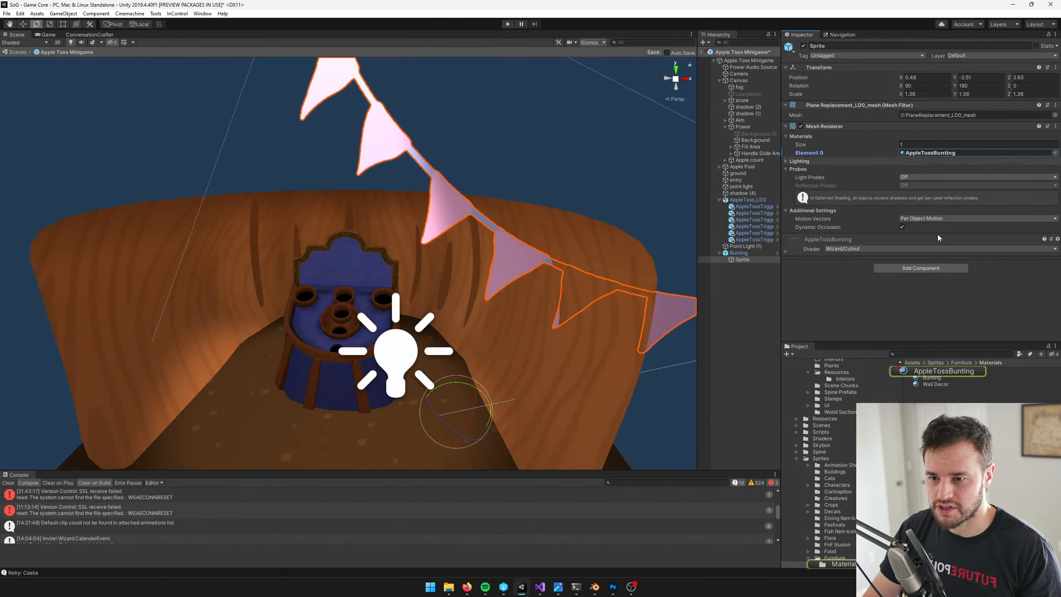
click(937, 372)
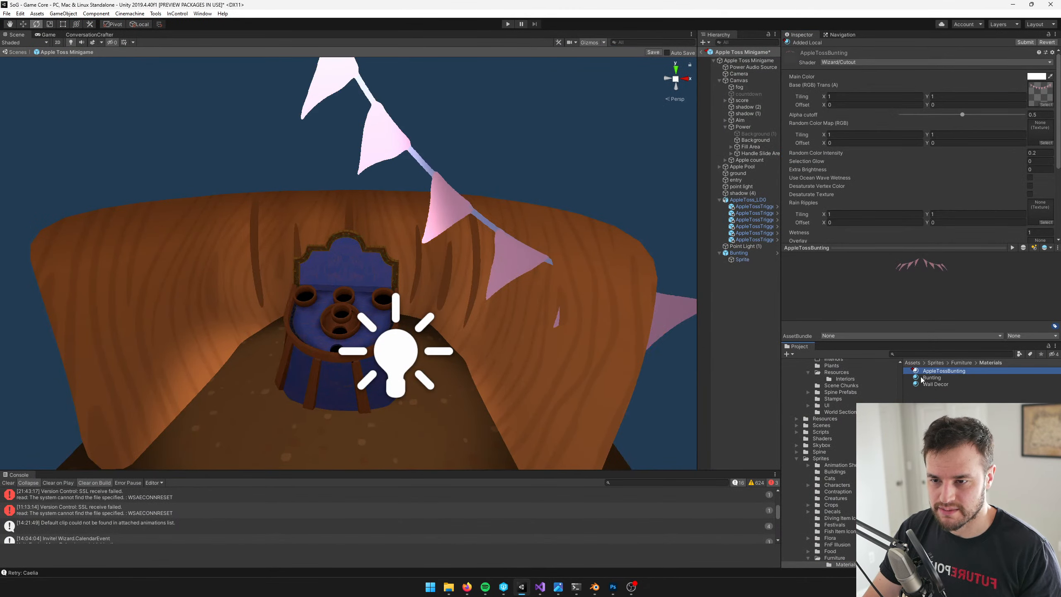
click(1030, 194)
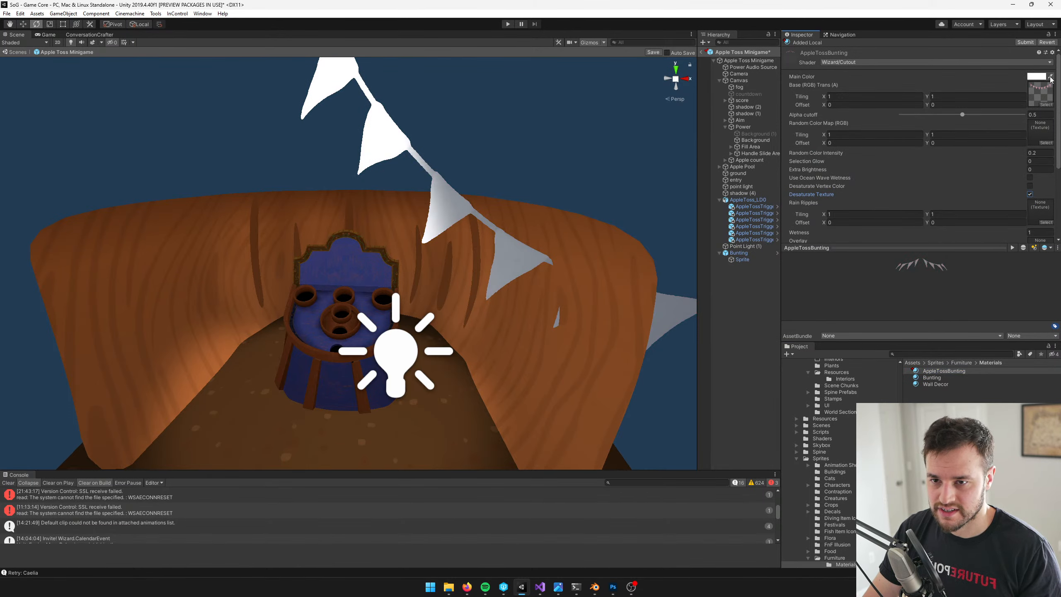
click(1050, 77)
click(560, 348)
scroll(419, 223, down, 3)
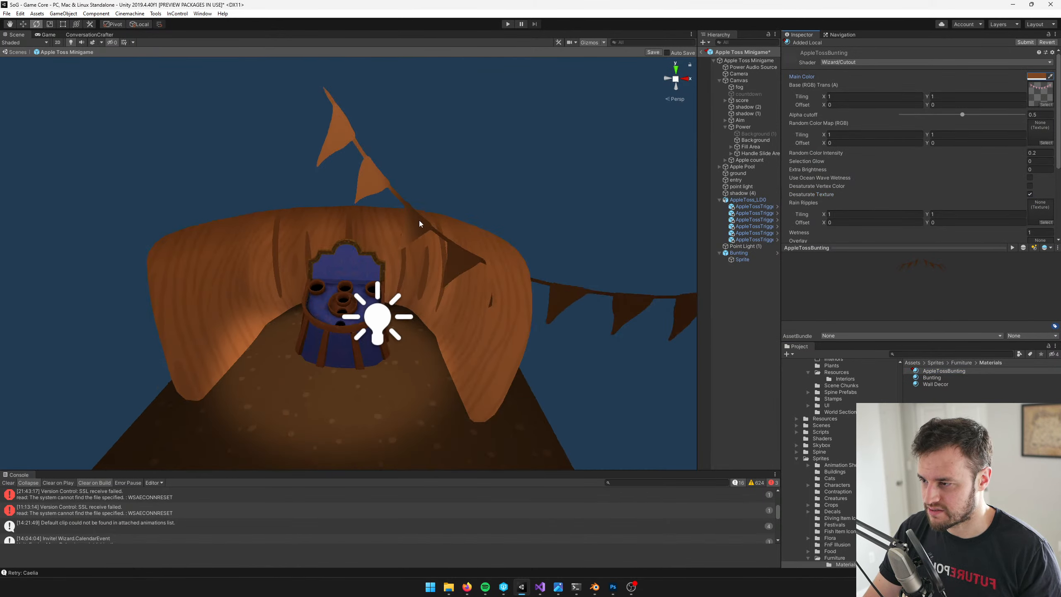
Compare with the concept art's flags and set the AppleTossBunting main color to the brighter orange-red AE4824
key(alt+Tab)
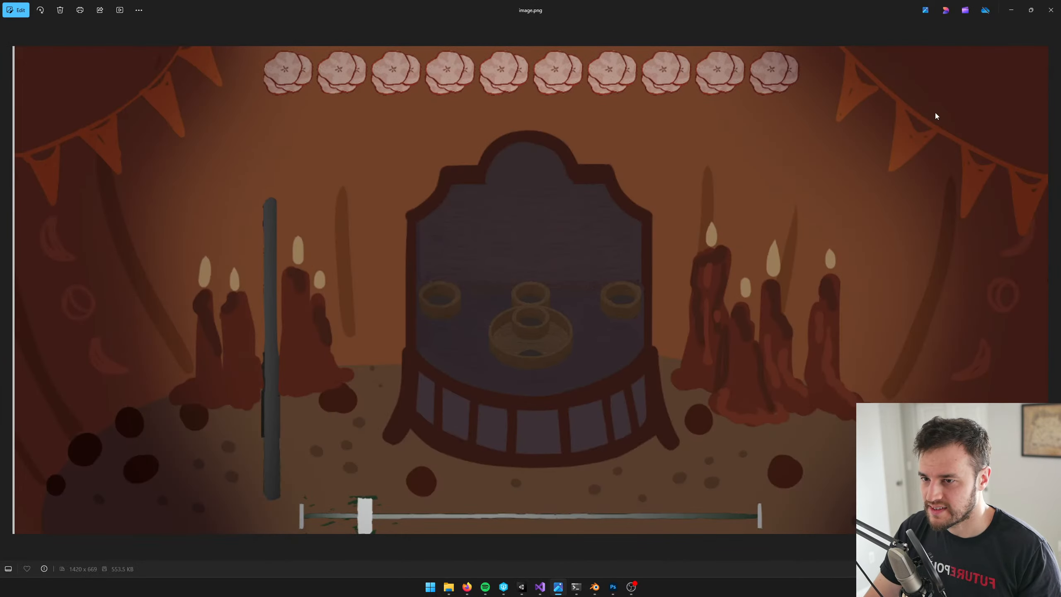
key(alt+Tab)
click(937, 371)
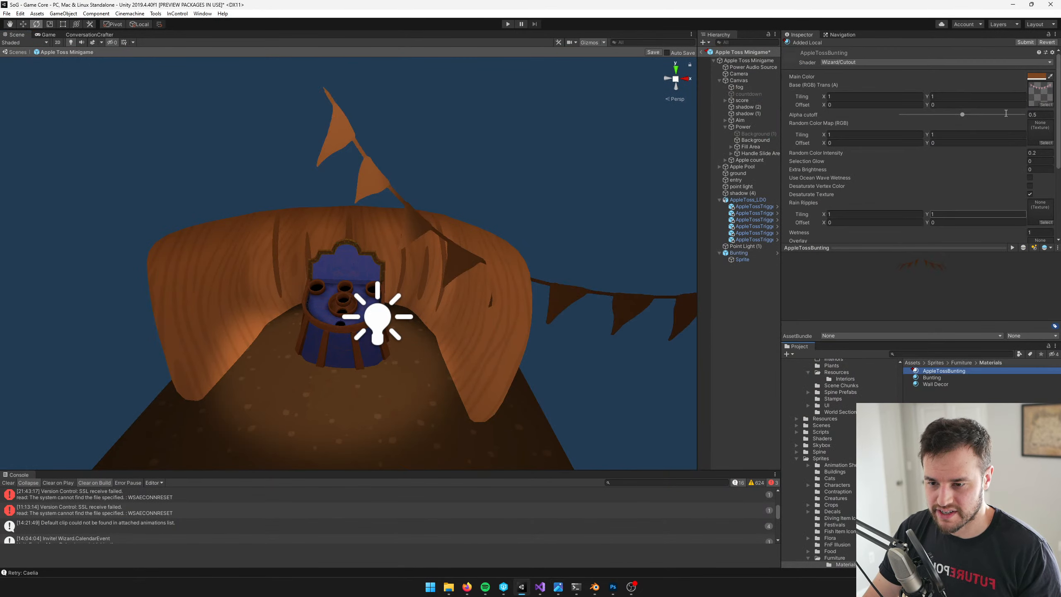
click(1037, 76)
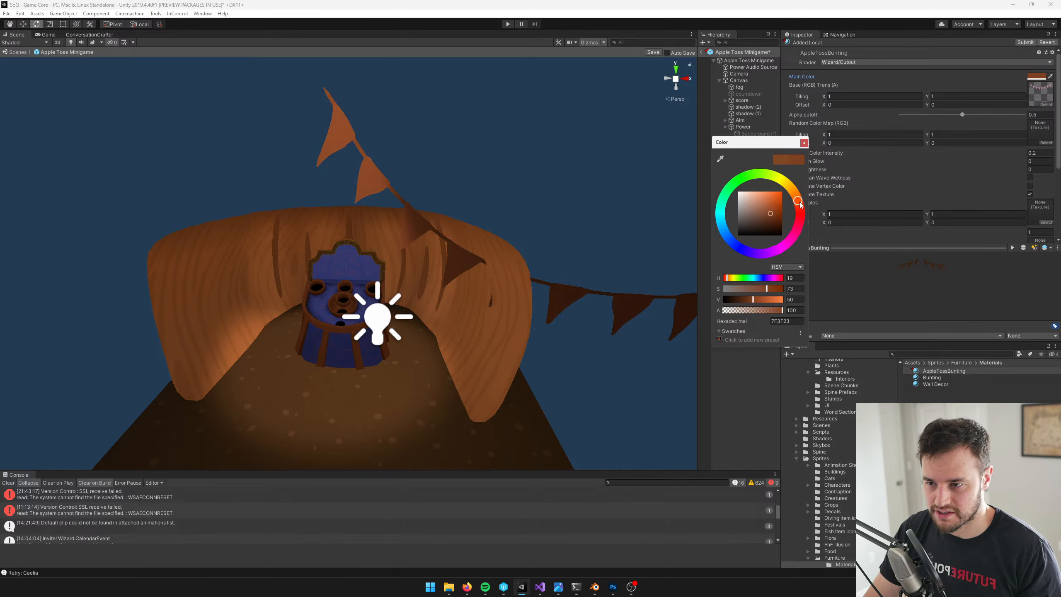
drag(767, 213, 774, 207)
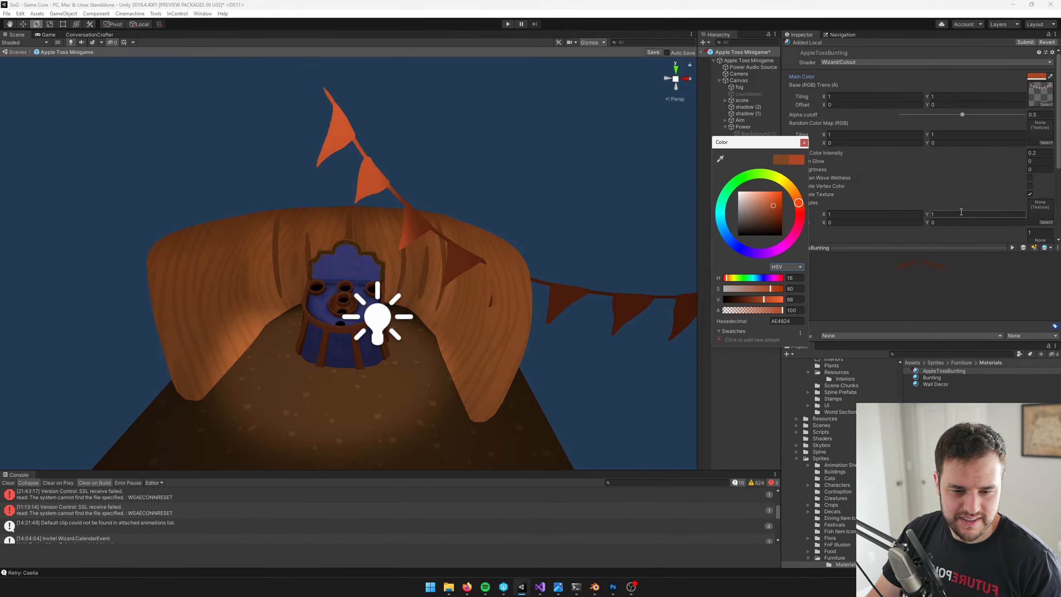
click(804, 143)
Scale the bunting to about 0.36 and move it against the pumpkin wall at about X 1.62, Y -4.05, Z 20.90
click(458, 259)
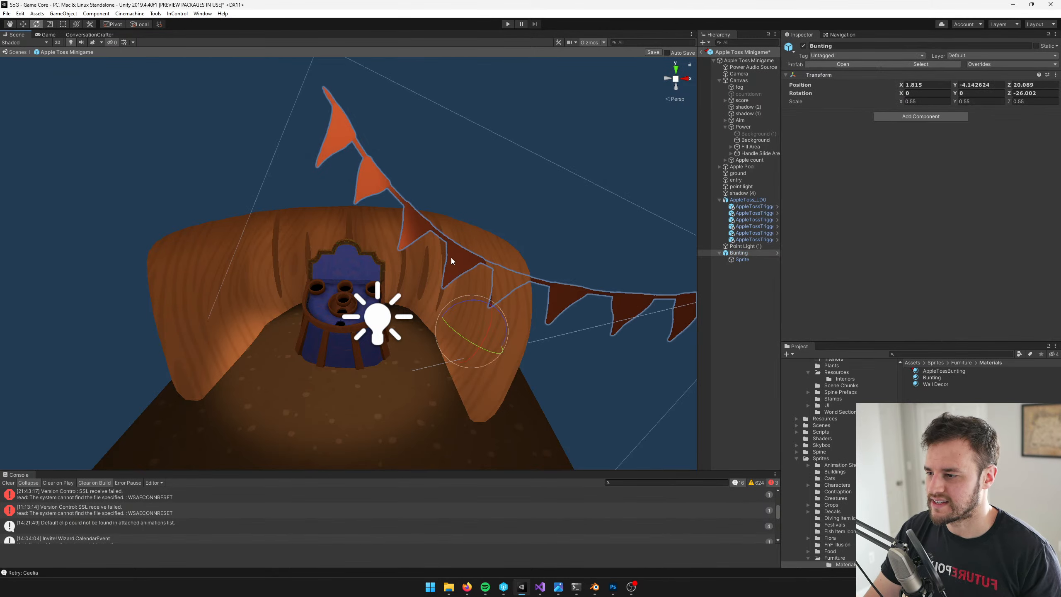
key(r)
mouse_move(471, 334)
mouse_down()
mouse_move(452, 341)
mouse_move(480, 334)
mouse_up()
key(w)
right_drag(412, 322, 456, 300)
middle_drag(456, 301, 464, 325)
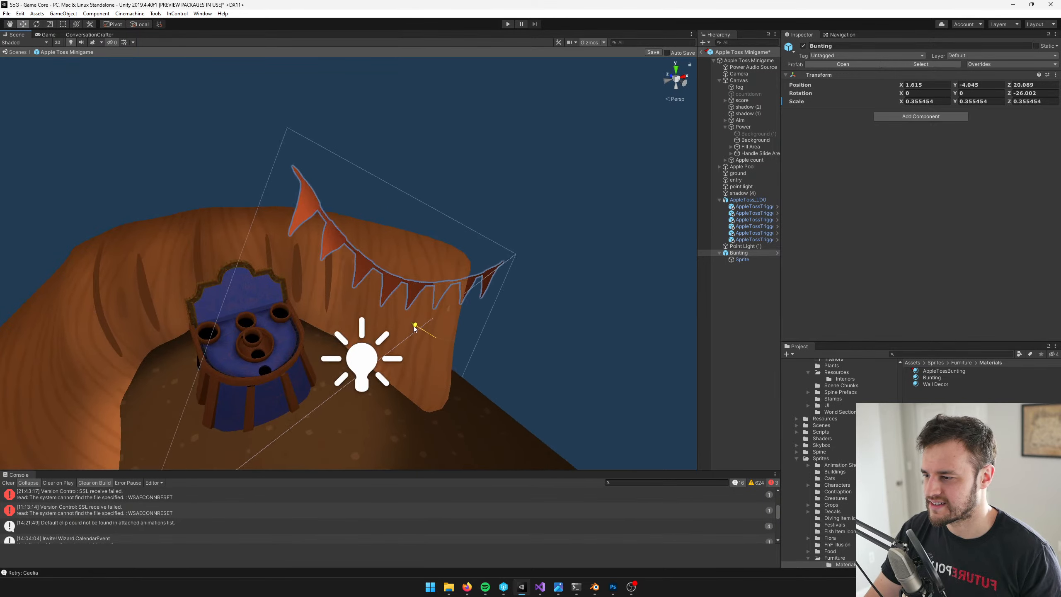
drag(414, 326, 378, 305)
right_drag(373, 286, 379, 266)
middle_drag(380, 266, 494, 240)
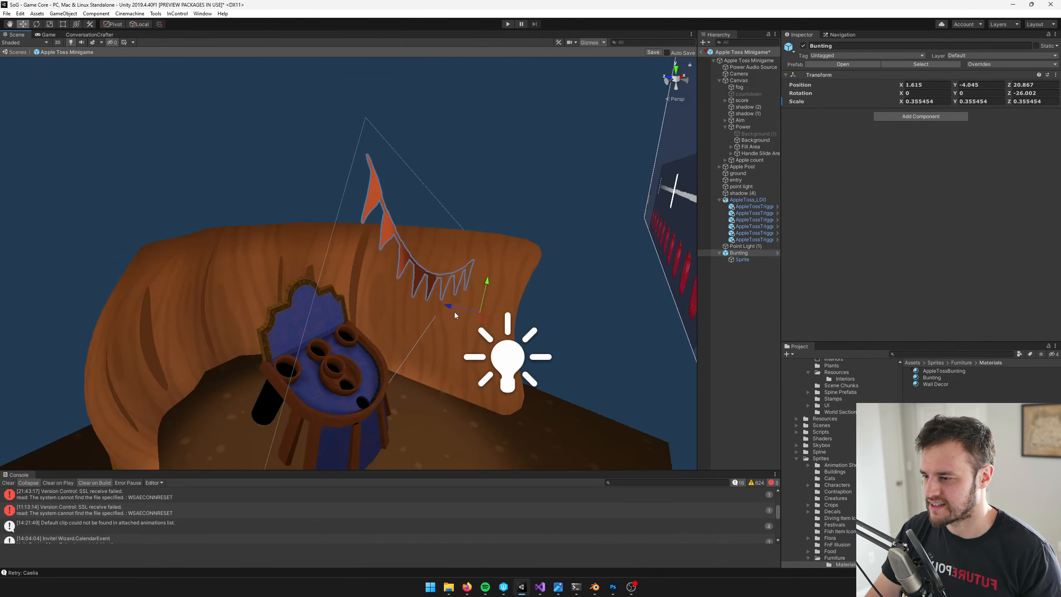
drag(454, 313, 452, 311)
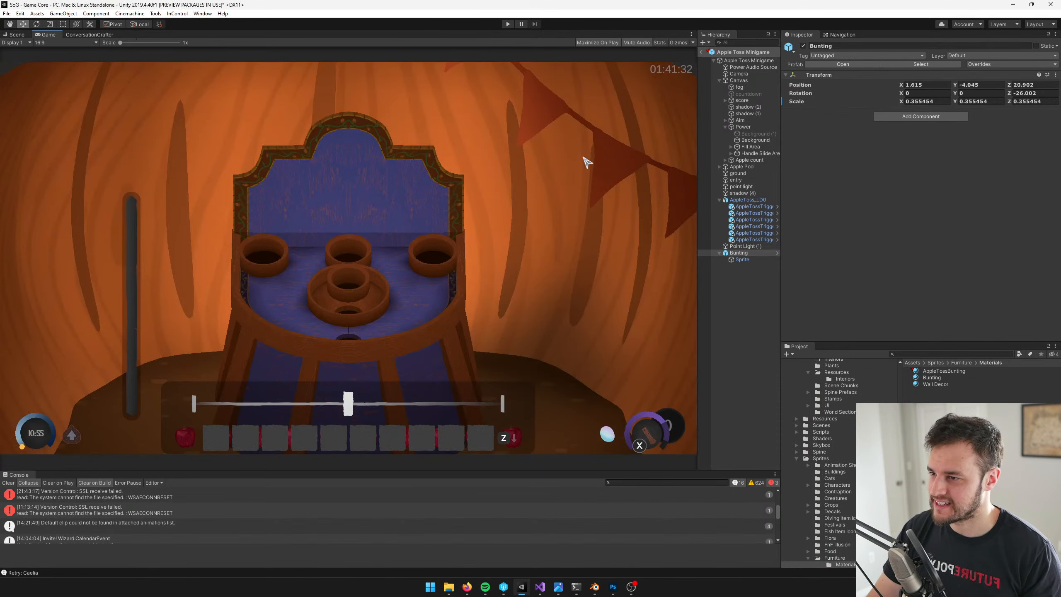
Using the concept art as reference, shrink the bunting to a scale of about 0.26 and move it to about X 1.38, Y -4.05
key(alt+Tab)
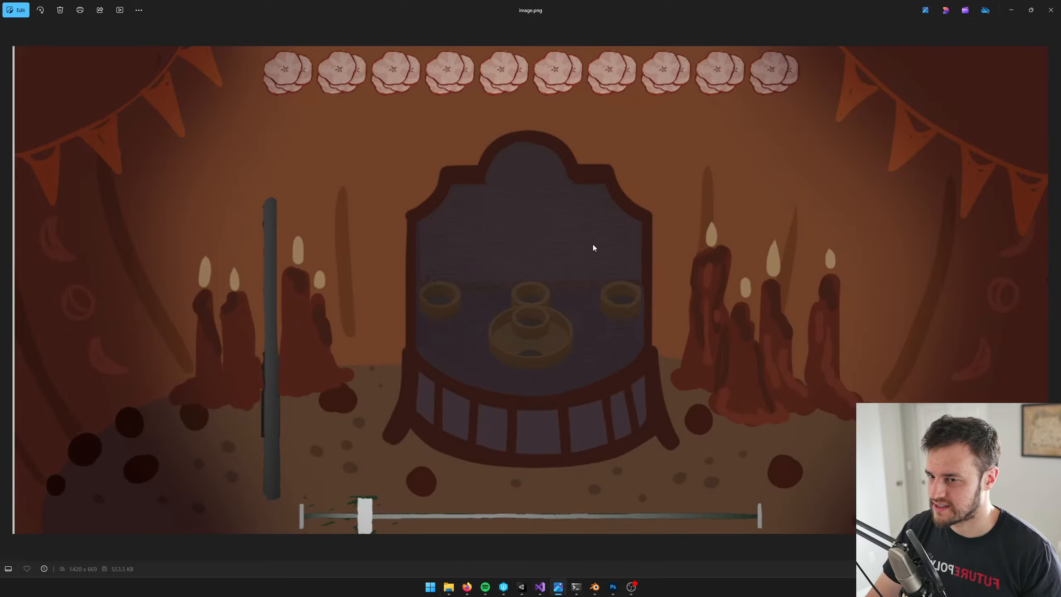
key(alt+Tab)
key(ctrl+p)
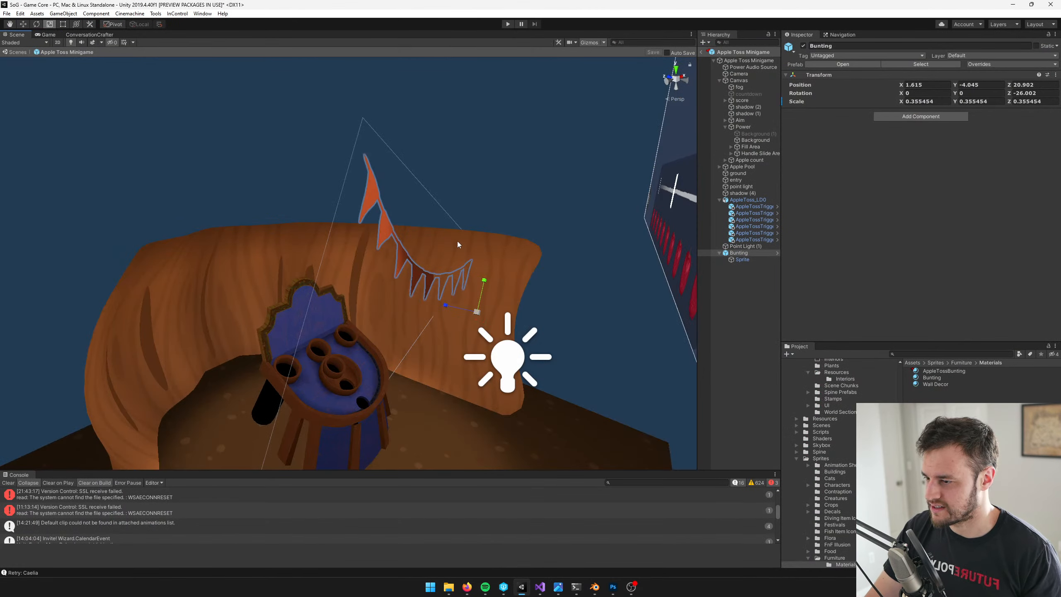
right_drag(457, 241, 393, 315)
drag(351, 310, 340, 287)
key(w)
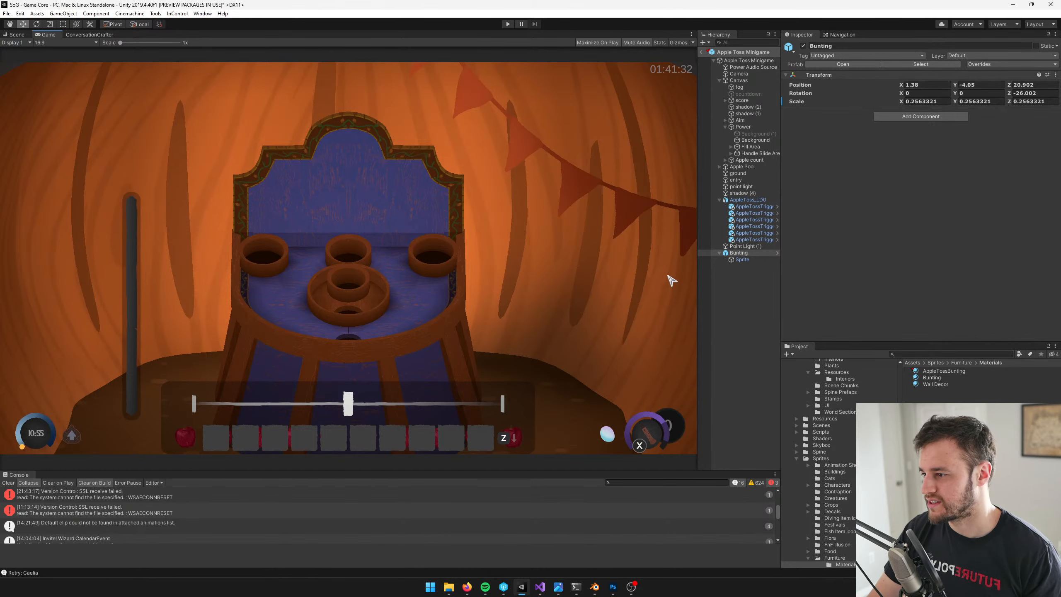
key(alt+Tab)
key(alt+Tab)
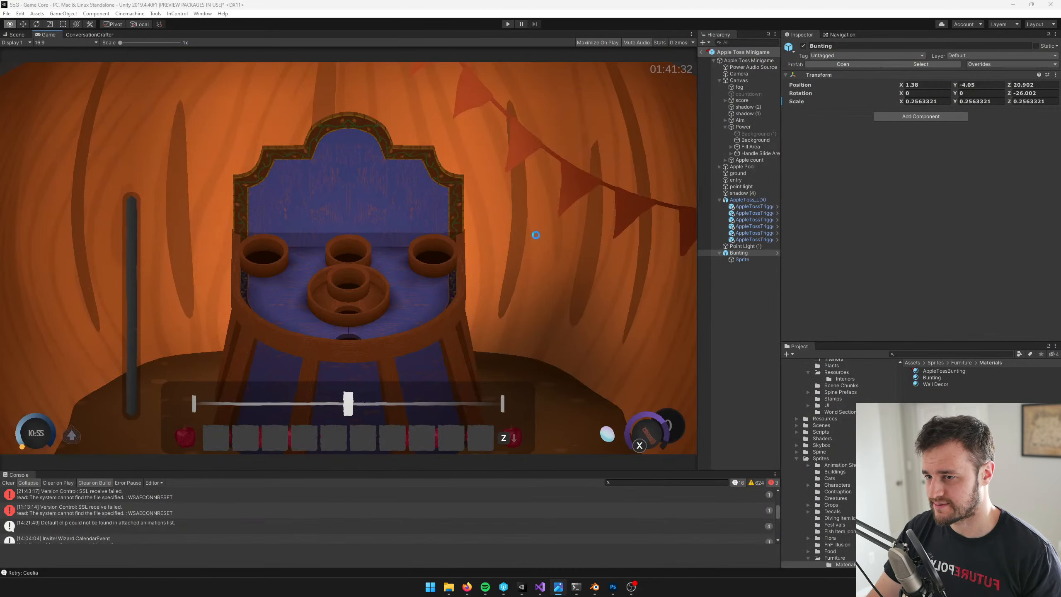
Duplicate the bunting, rotate the copy to about 39.8 on Z and move it across the board to about X -1.12, Y -4.03
click(11, 35)
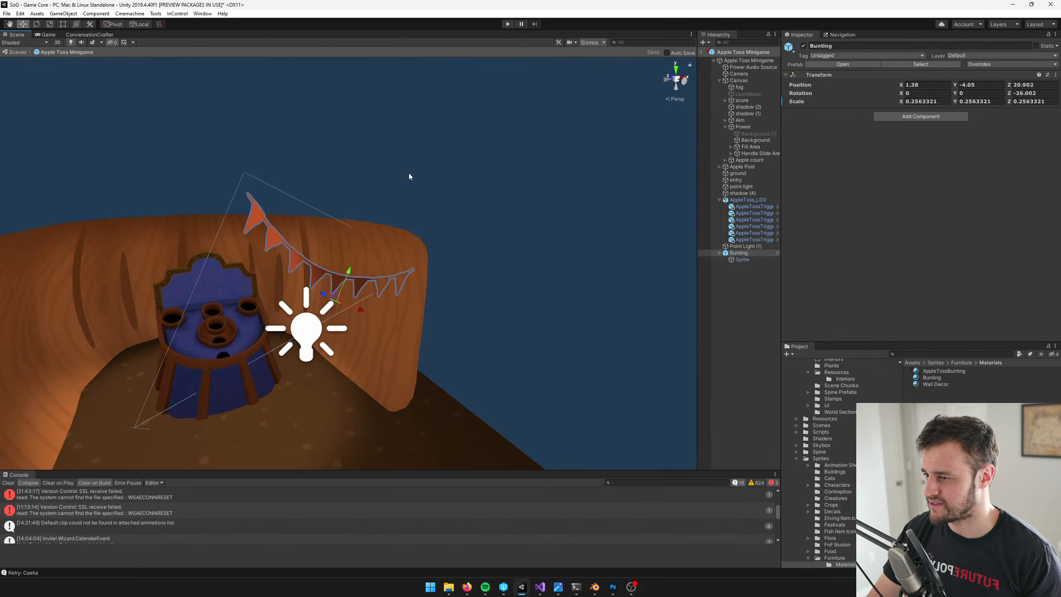
key(ctrl+d)
key(e)
drag(328, 272, 263, 295)
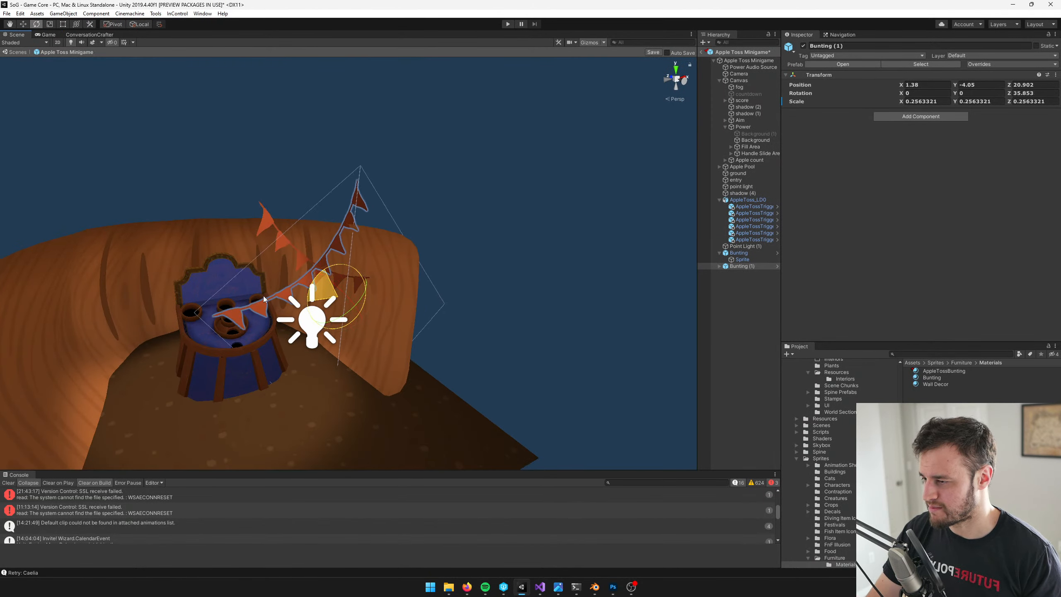
key(w)
drag(338, 302, 136, 331)
alt+drag(284, 296, 91, 316)
scroll(126, 260, down, 5)
click(47, 35)
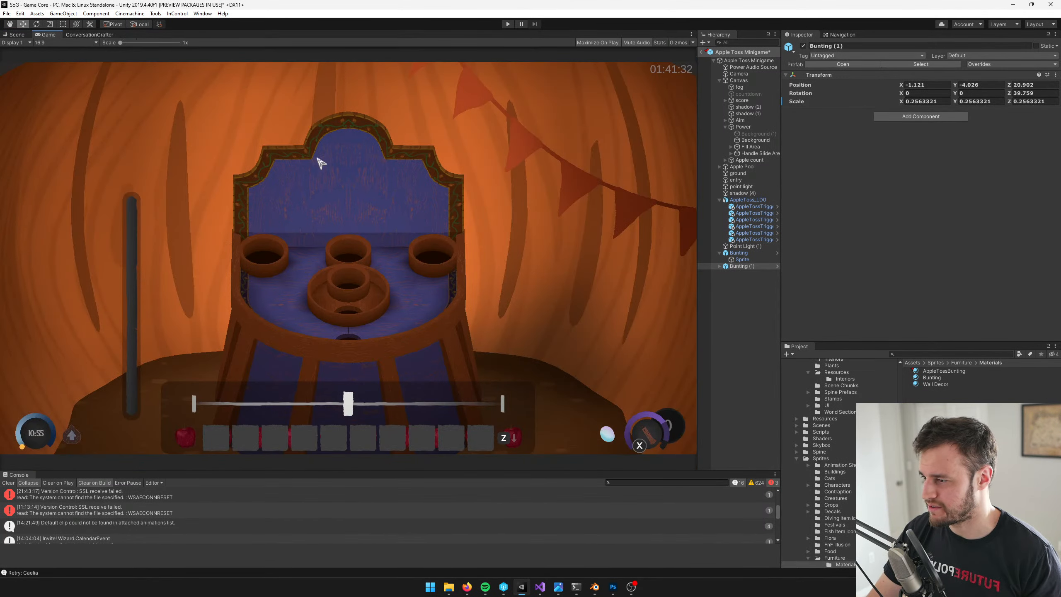
Shift the copied bunting to about Z 20.95 against the pumpkin wall, save the prefab and check it in the game view
click(15, 34)
alt+drag(439, 312, 293, 288)
drag(352, 262, 435, 284)
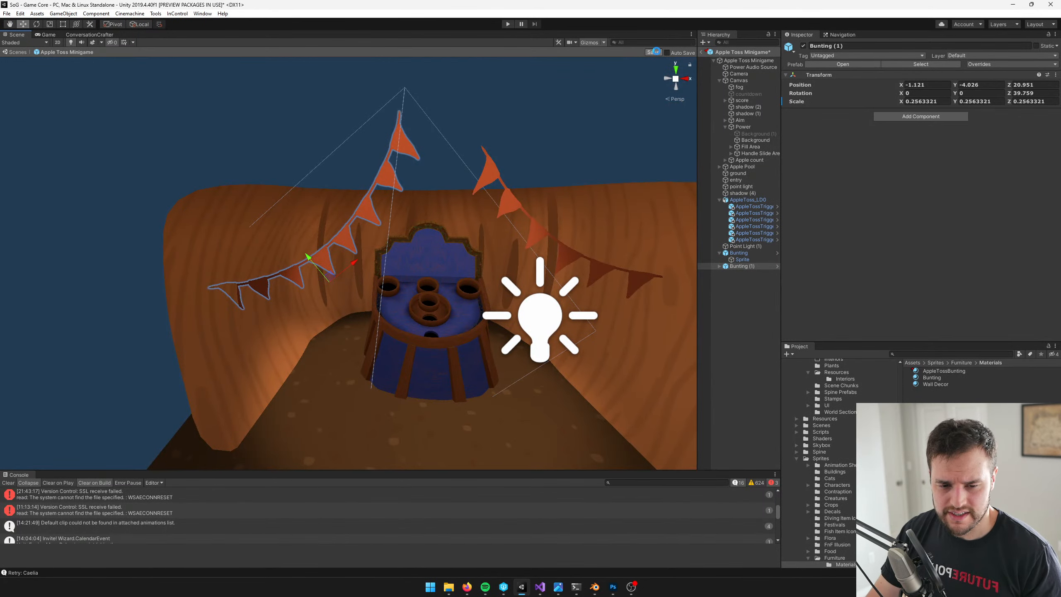
click(654, 52)
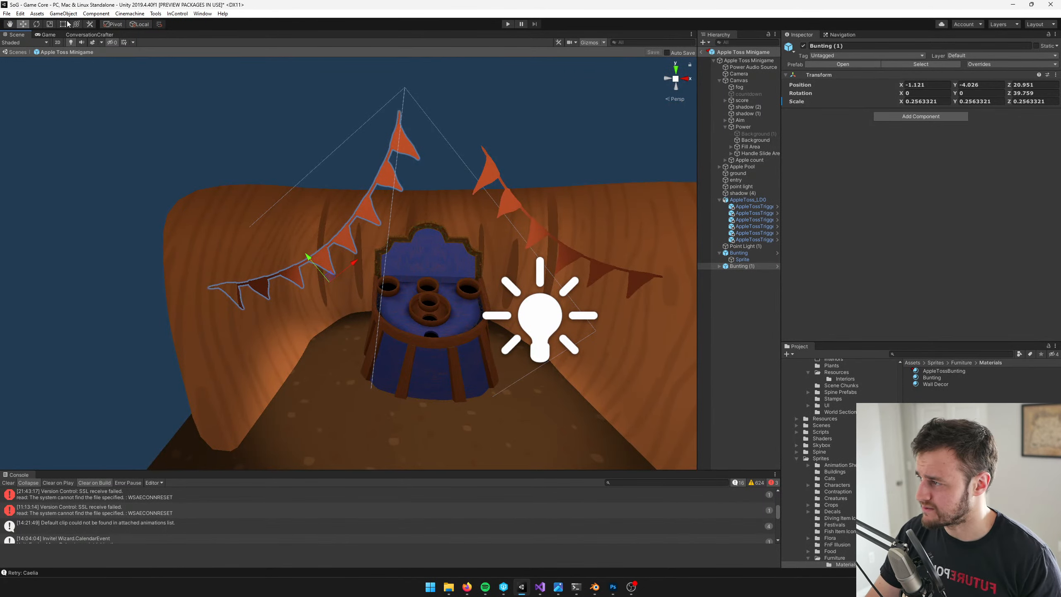
click(48, 34)
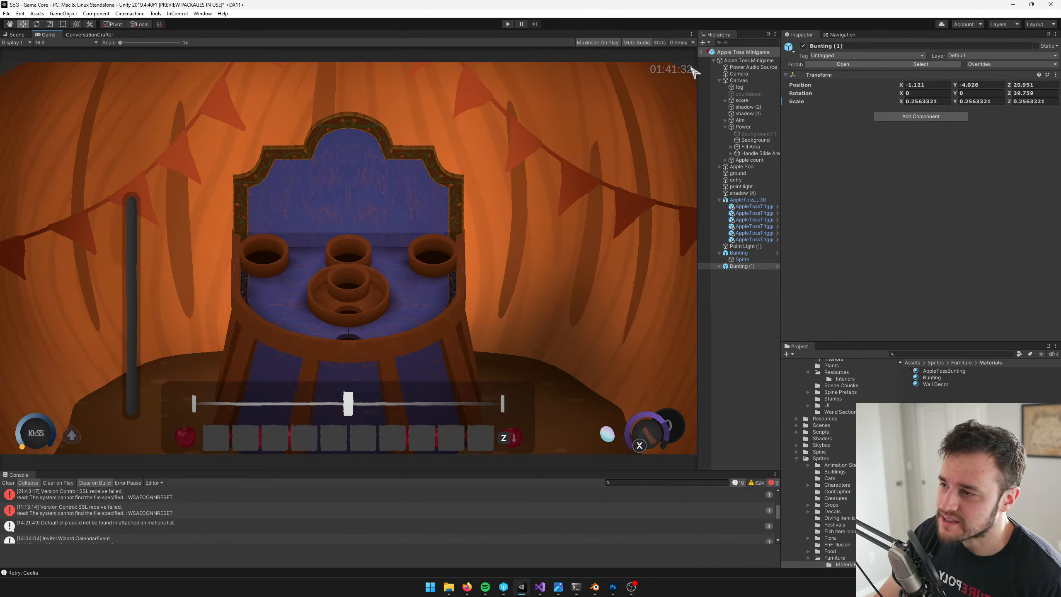
Switch to Blender and extrude the wall mesh's entire top edge loop upward by about 10.2 units
click(599, 590)
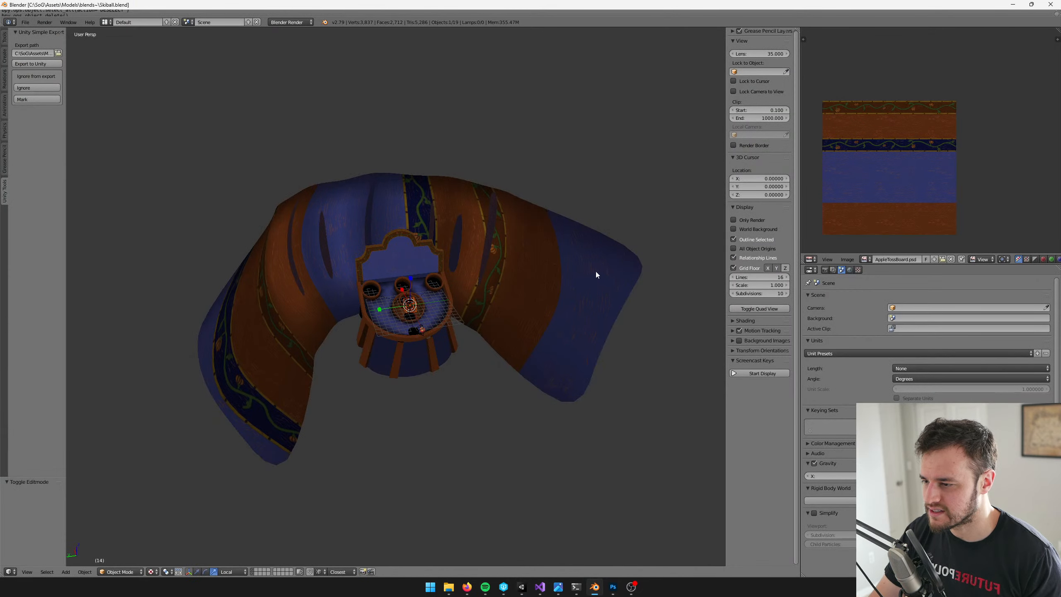
right_click(596, 275)
key(Tab)
middle_drag(580, 312, 556, 238)
key(a)
right_click(537, 185)
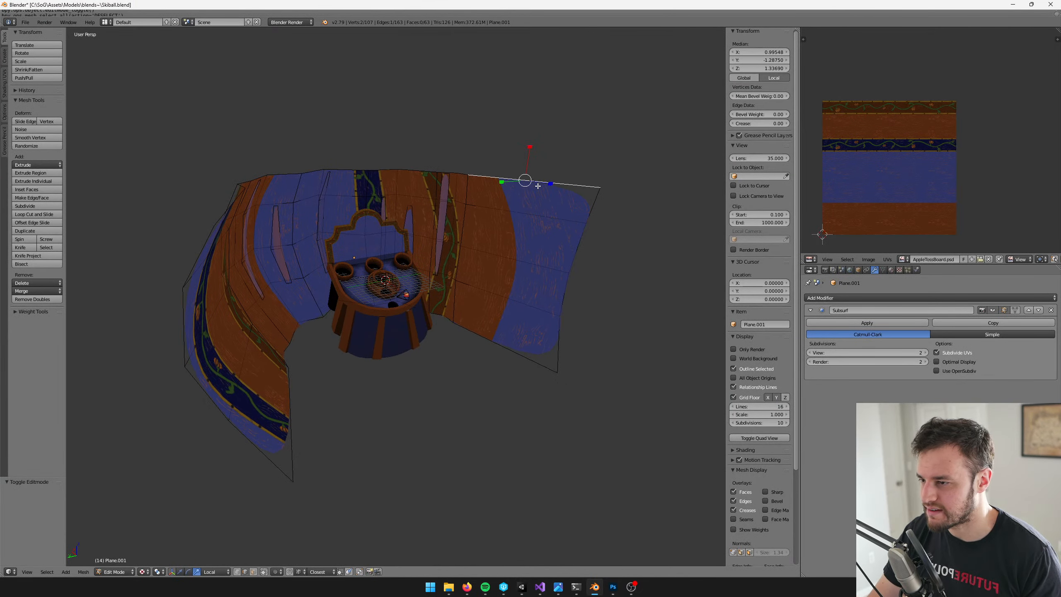
key(ctrl+e)
middle_drag(537, 185, 465, 140)
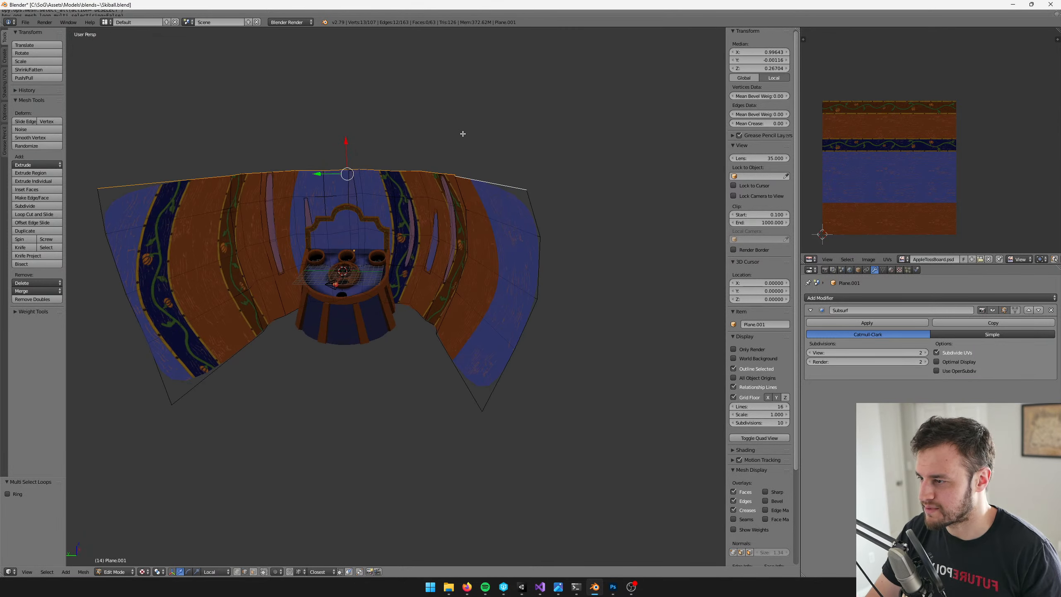
key(e)
right_click(462, 134)
drag(348, 140, 345, 86)
shift+middle_drag(367, 194, 371, 186)
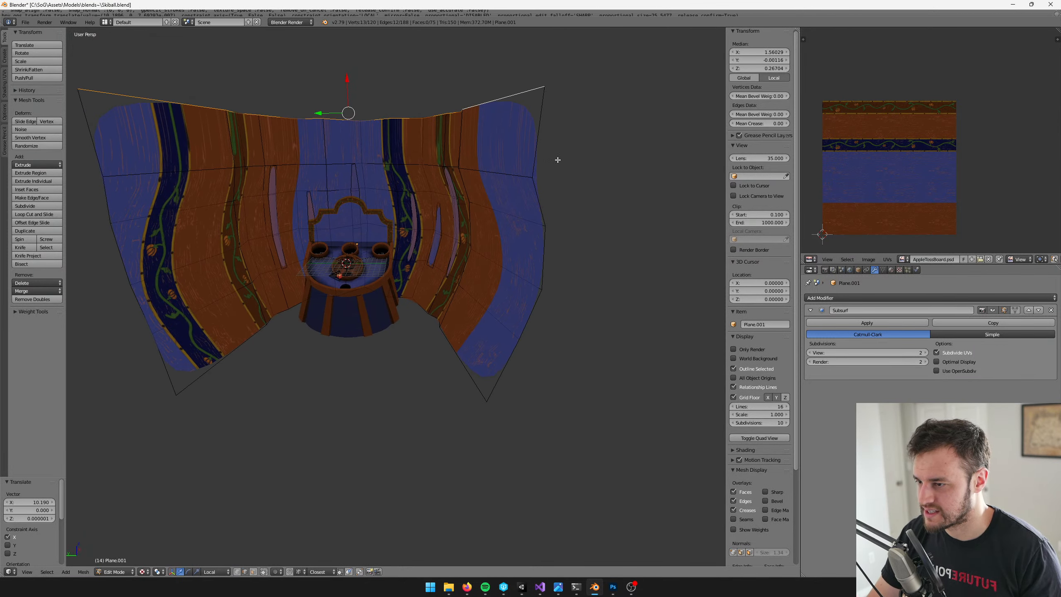
Extrude the wall's outer side edges and scale the new edges outward sideways by about 1.43
key(a)
right_click(541, 155)
shift+right_click(541, 202)
shift+right_click(123, 258)
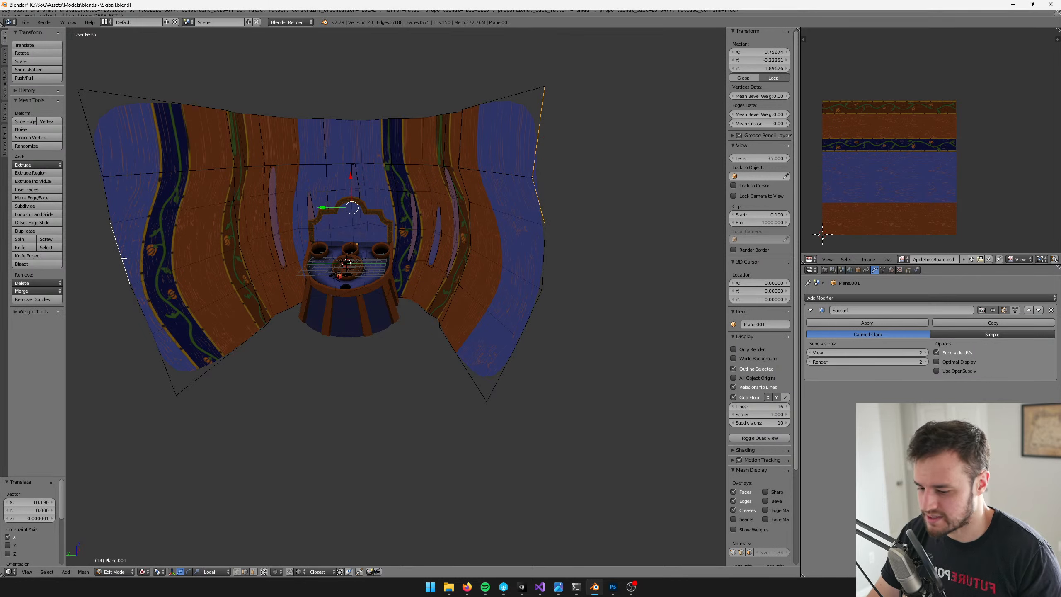
key(ctrl+e)
key(e)
right_click(275, 228)
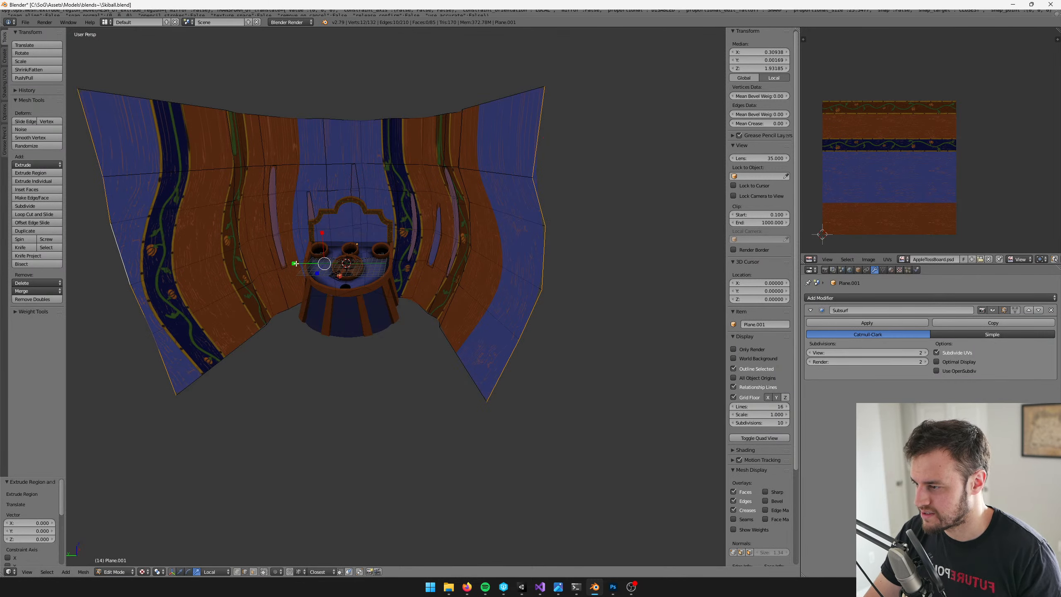
key(s)
key(x)
key(x)
click(284, 262)
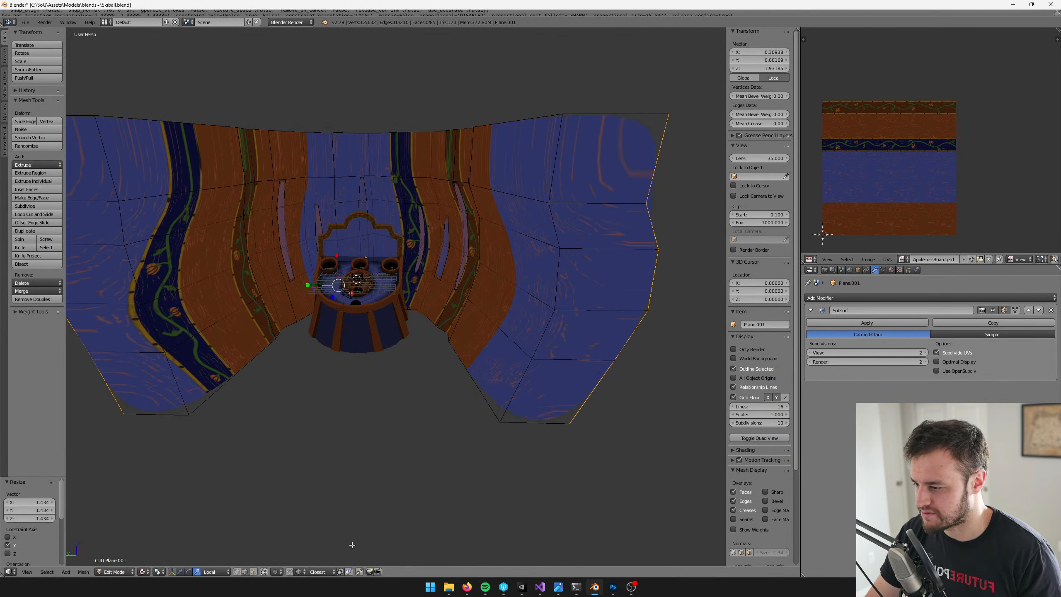
Select all linked faces of the extended wall and unwrap their UVs
key(a)
right_click(522, 261)
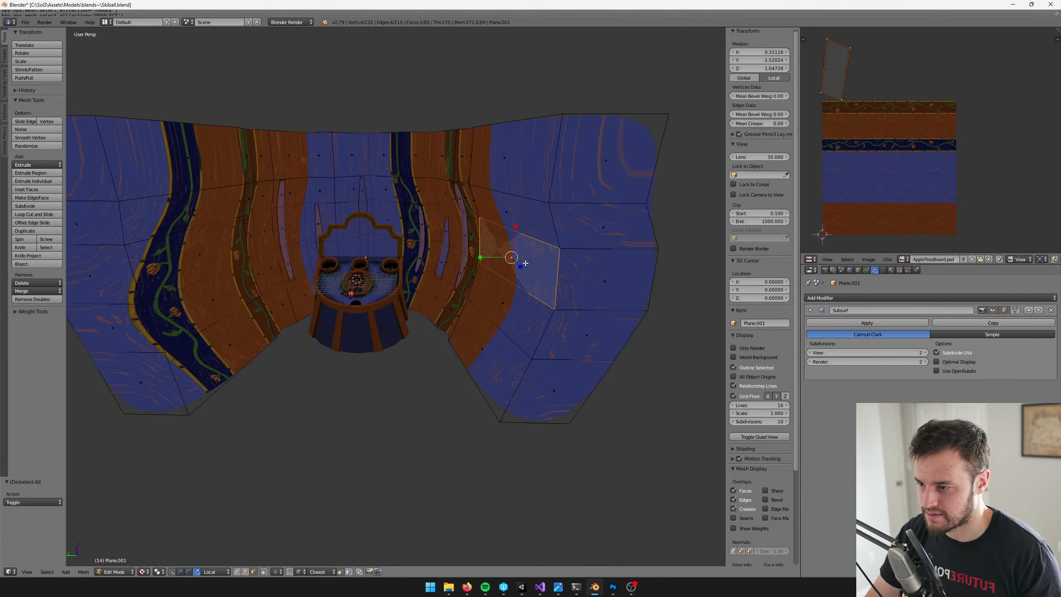
key(ctrl+l)
key(u)
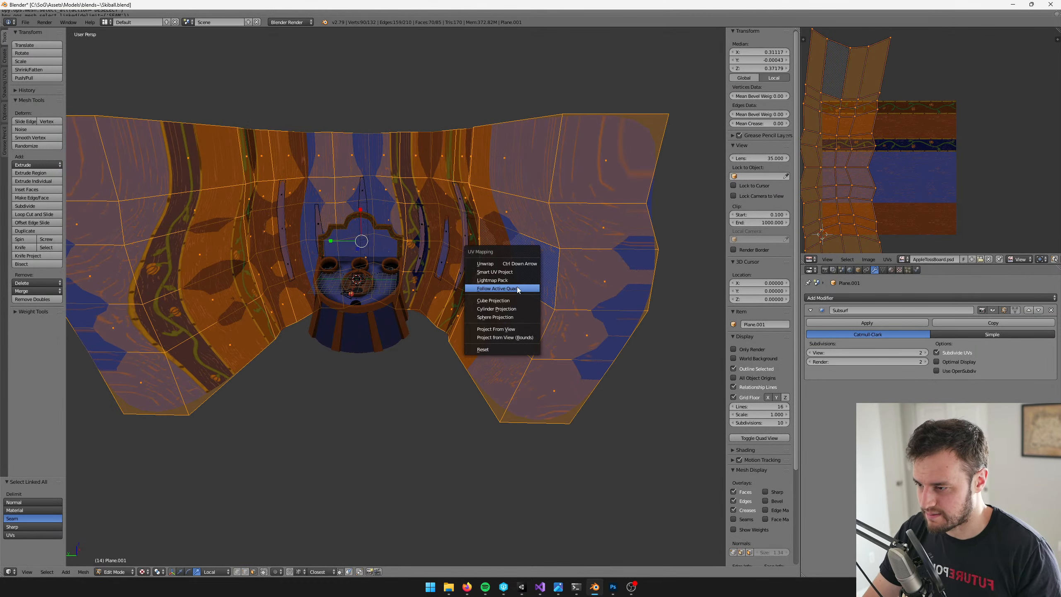
click(509, 264)
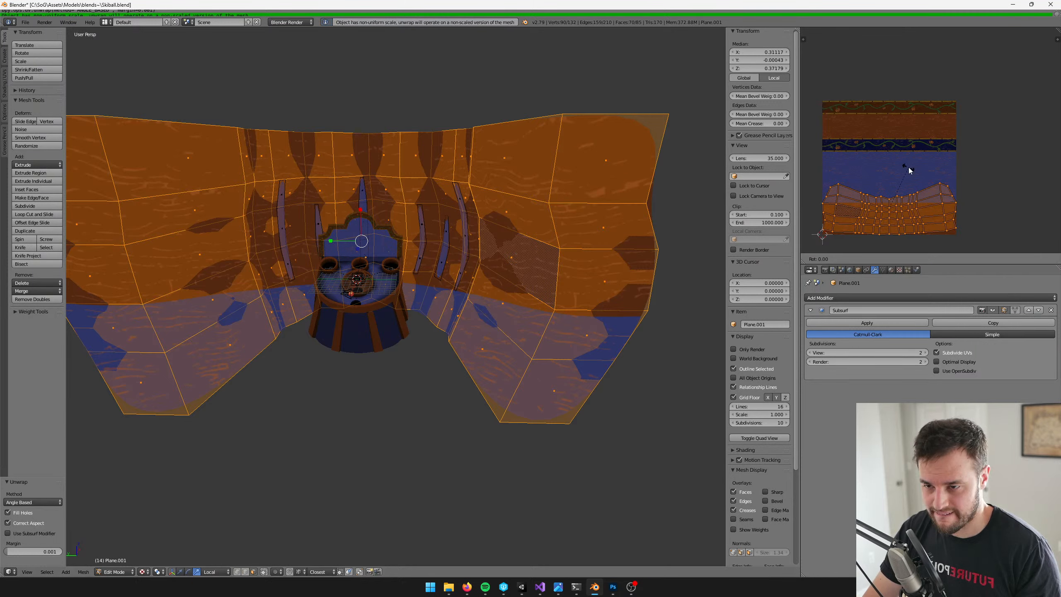
Rotate the wall's UVs 90 degrees, then enlarge and reposition them over the striped texture
text(r90)
key(Return)
key(g)
click(888, 150)
key(s)
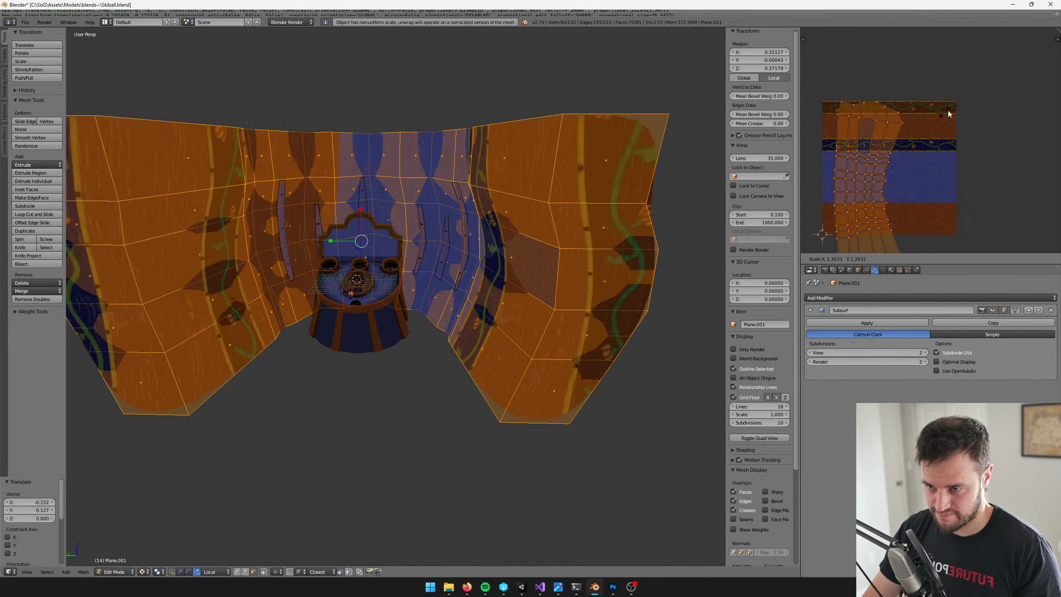
click(964, 92)
key(g)
click(961, 88)
Leave mesh editing, save the Blender file and switch to Unity to check the wall in the game view
key(Tab)
shift+middle_drag(365, 154, 401, 135)
key(ctrl+s)
key(alt+Tab)
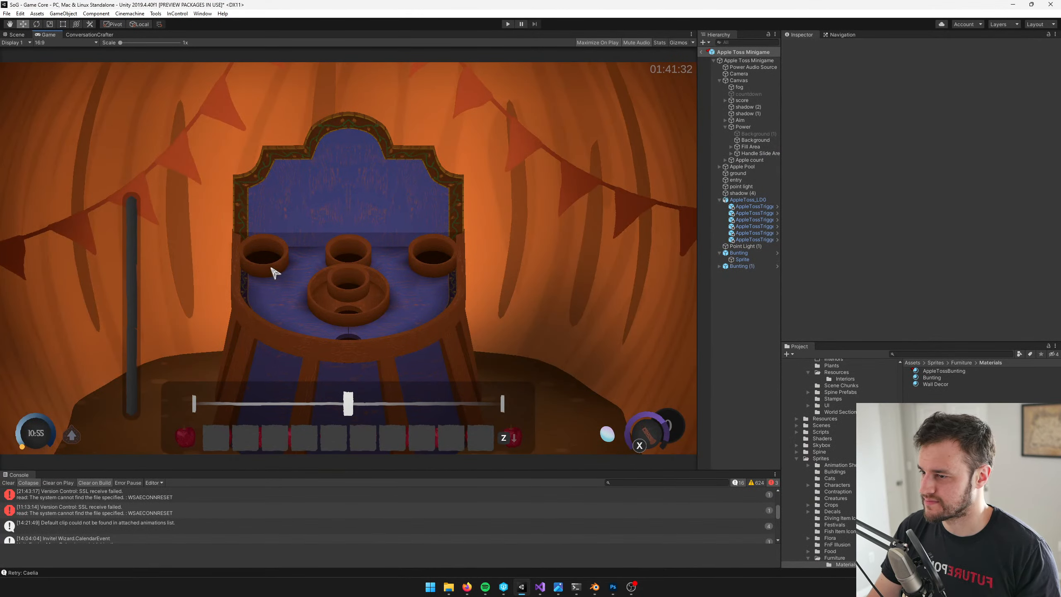
Return to Blender, scale up the wall's UVs, save the file and check the wall again in Unity
key(alt+Tab)
right_click(326, 173)
key(Tab)
key(s)
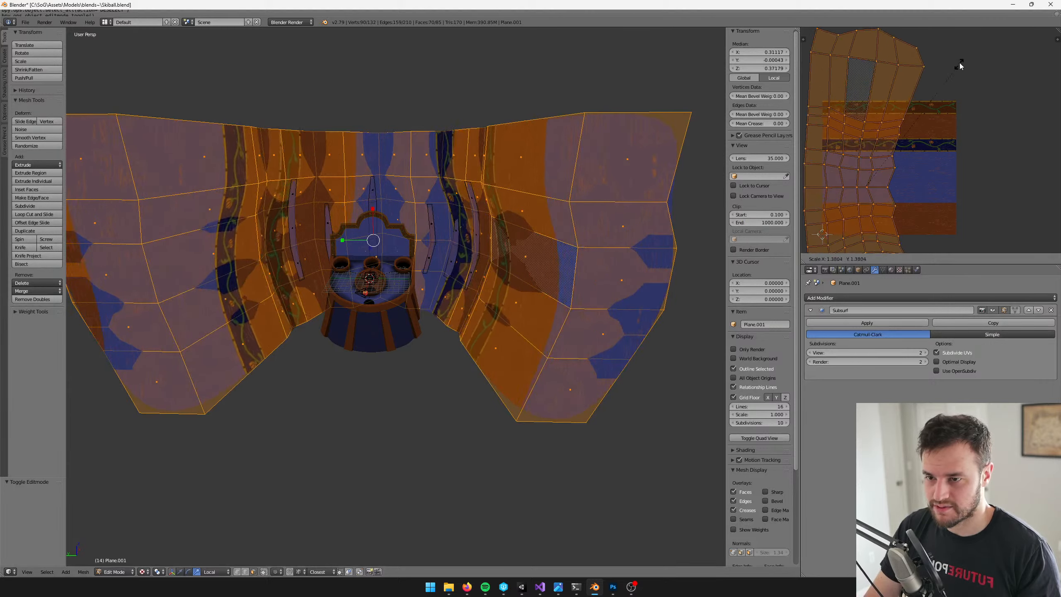
click(960, 66)
key(Tab)
key(ctrl+s)
middle_drag(471, 180, 451, 148)
key(alt+Tab)
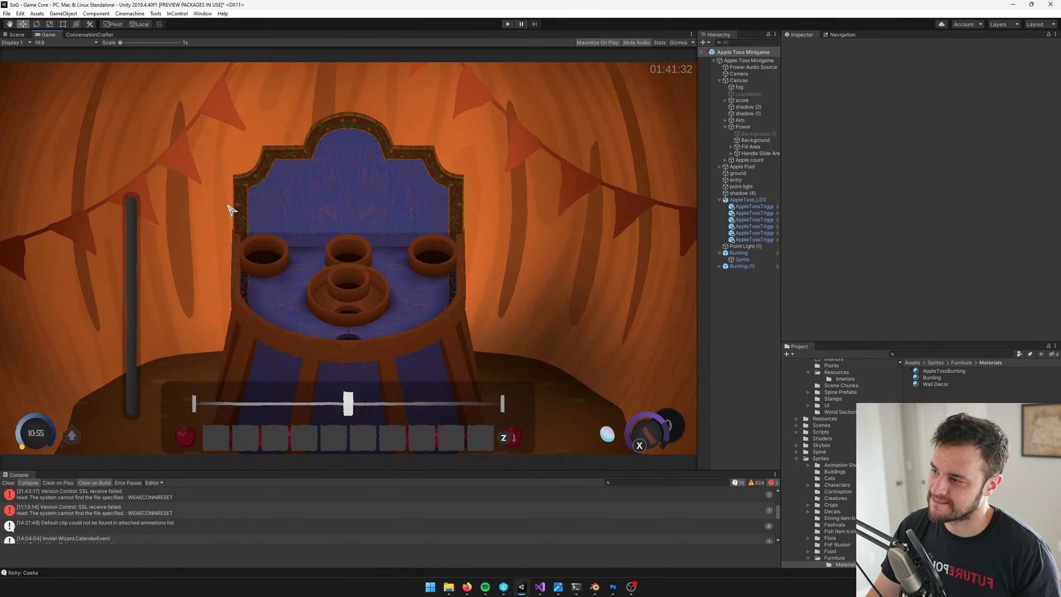
Enlarge the wall's UVs further in Blender, save the model and switch back to Unity to reload it
key(alt+Tab)
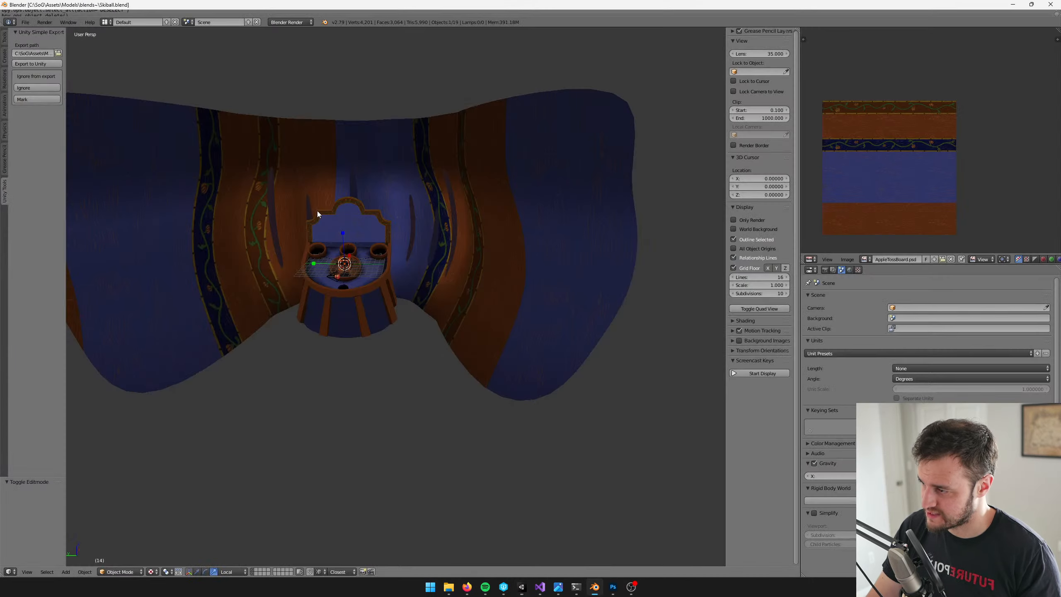
key(Tab)
key(s)
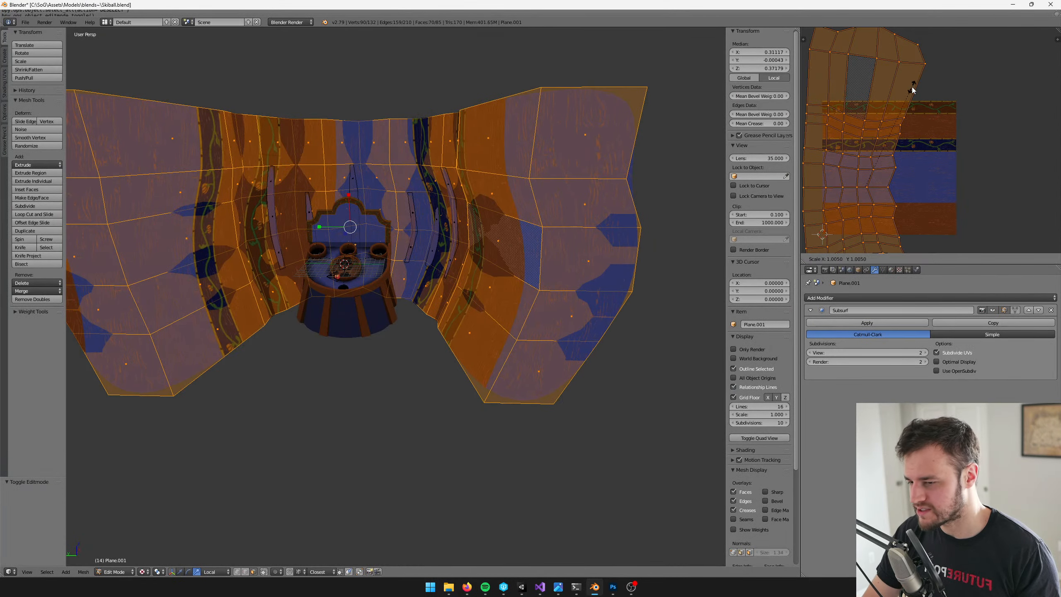
click(922, 73)
key(Tab)
key(ctrl+s)
click(410, 148)
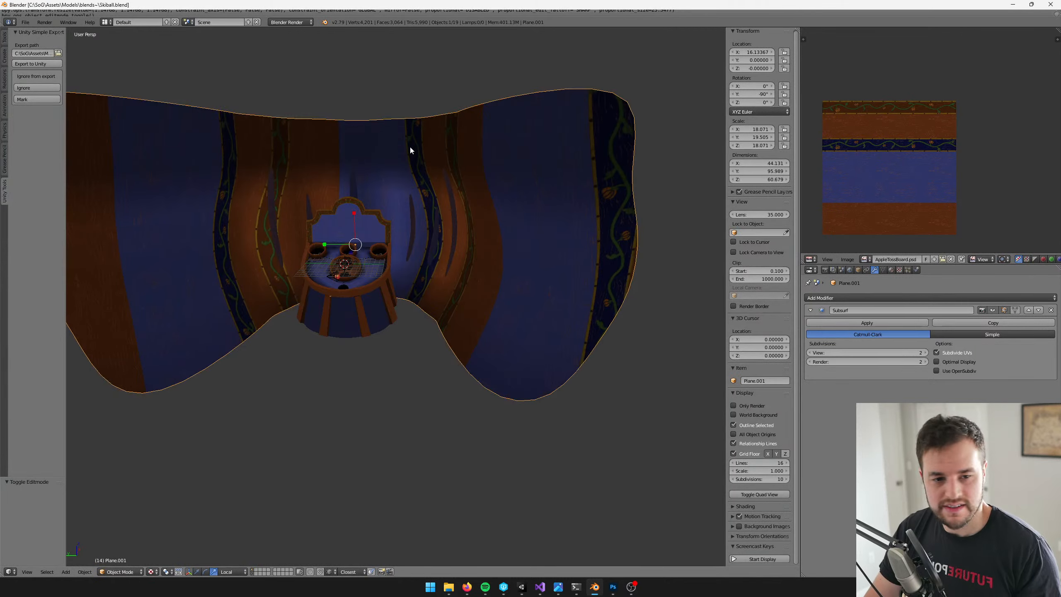
shift+middle_drag(411, 151, 438, 145)
key(alt+Tab)
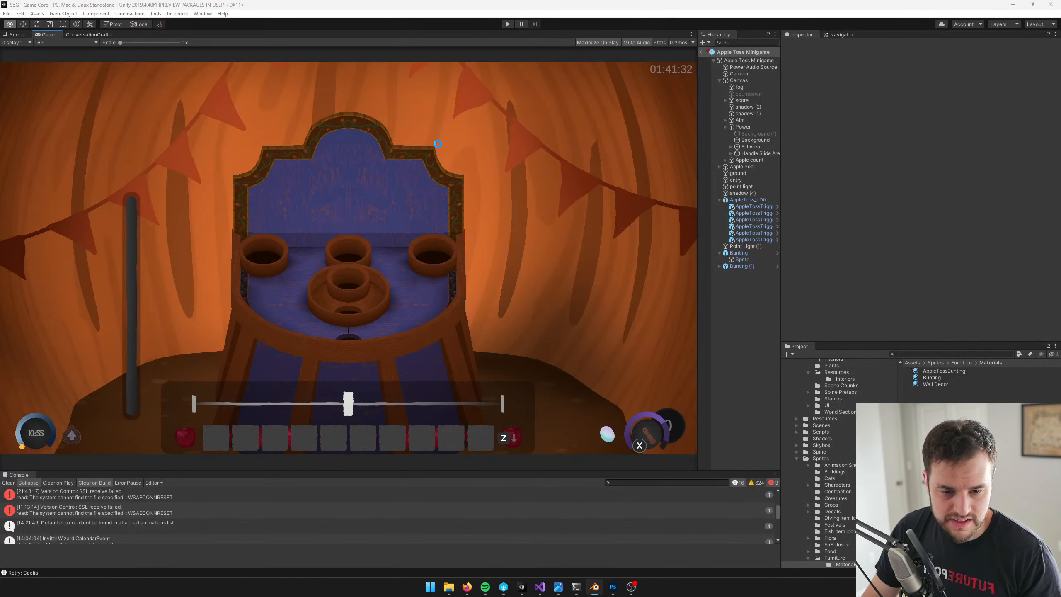
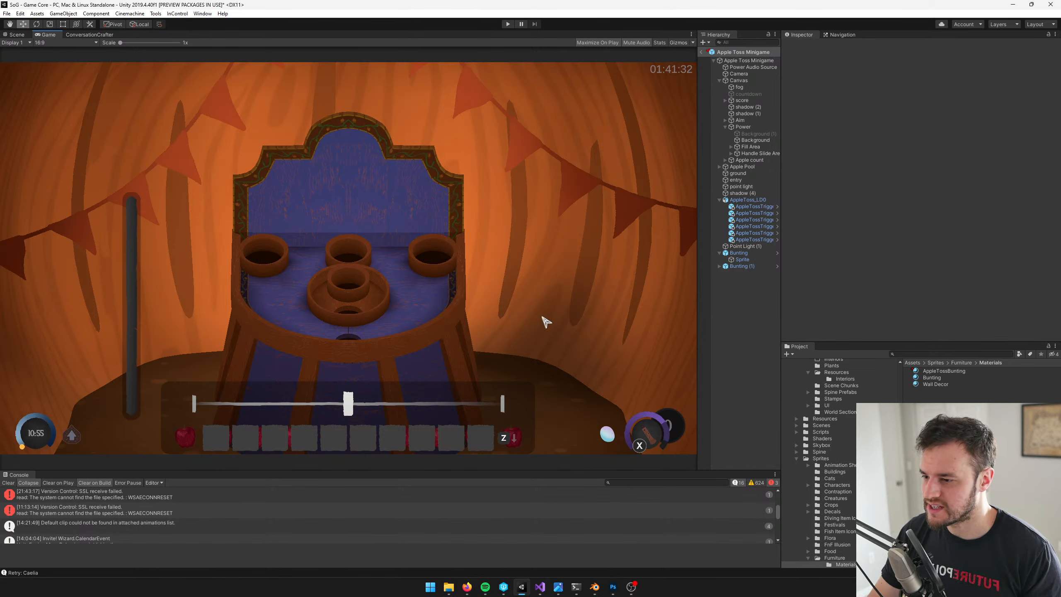
Inspect the lower part of the pumpkin wall in the Scene view and frame the AppleToss_LD0 model
click(16, 35)
key(w)
right_drag(463, 313, 429, 333)
click(482, 350)
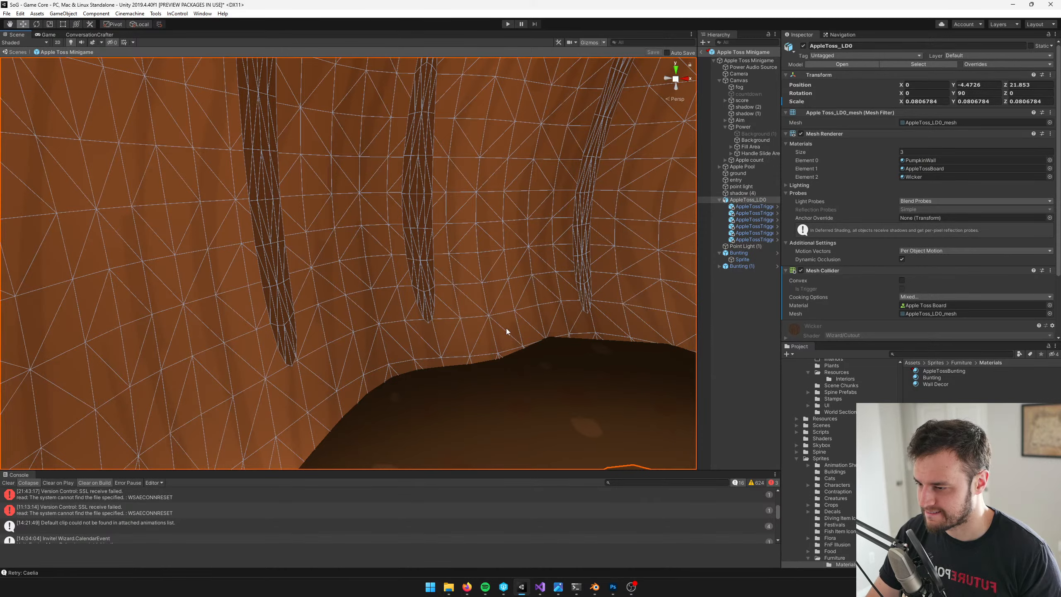
key(f)
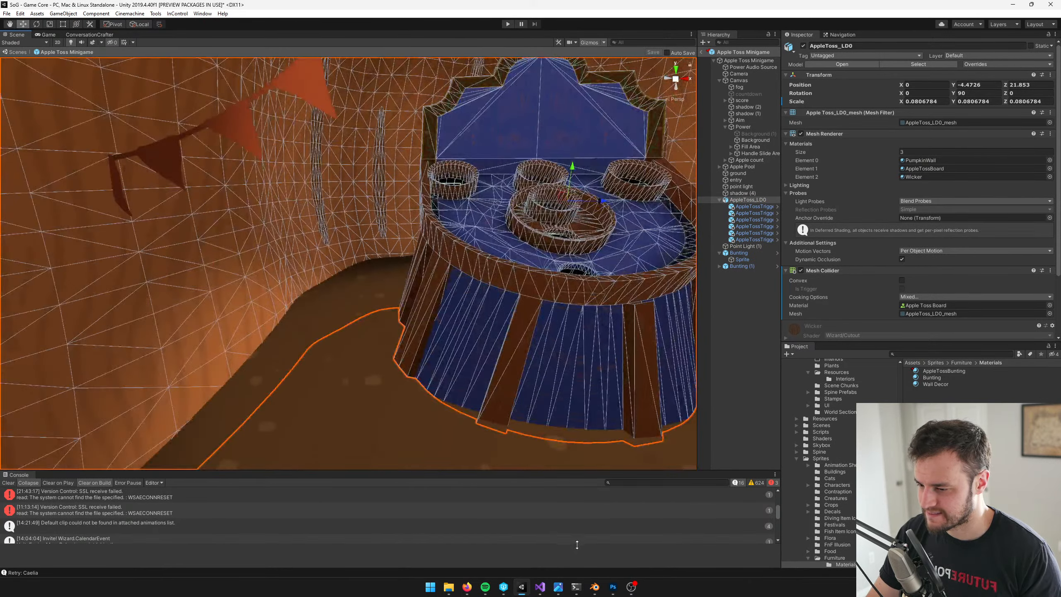
Switch to Blender, examine the wall mesh's lower edge beside the board in vertex selection mode, and return to Unity's Scene view
click(594, 586)
right_click(279, 280)
key(Tab)
scroll(325, 295, up, 5)
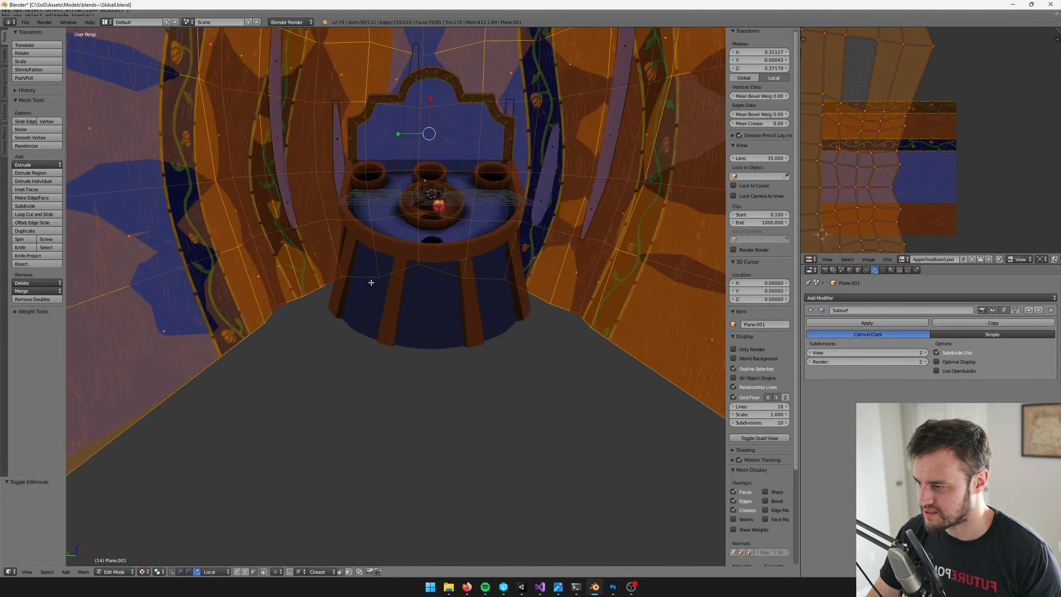
middle_drag(371, 282, 273, 550)
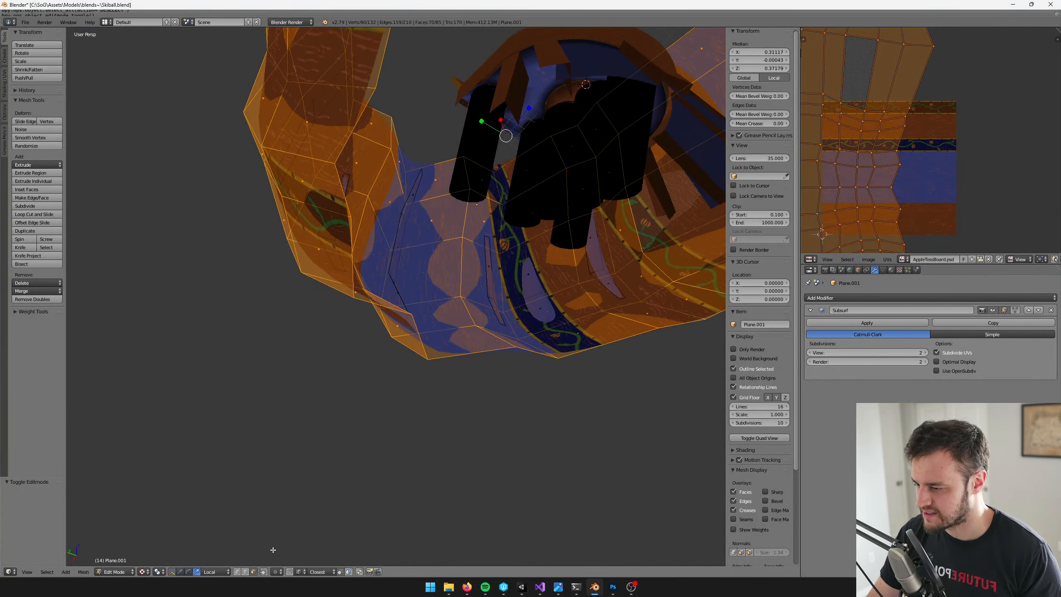
click(237, 571)
right_click(352, 300)
middle_drag(457, 255, 418, 340)
scroll(418, 340, up, 4)
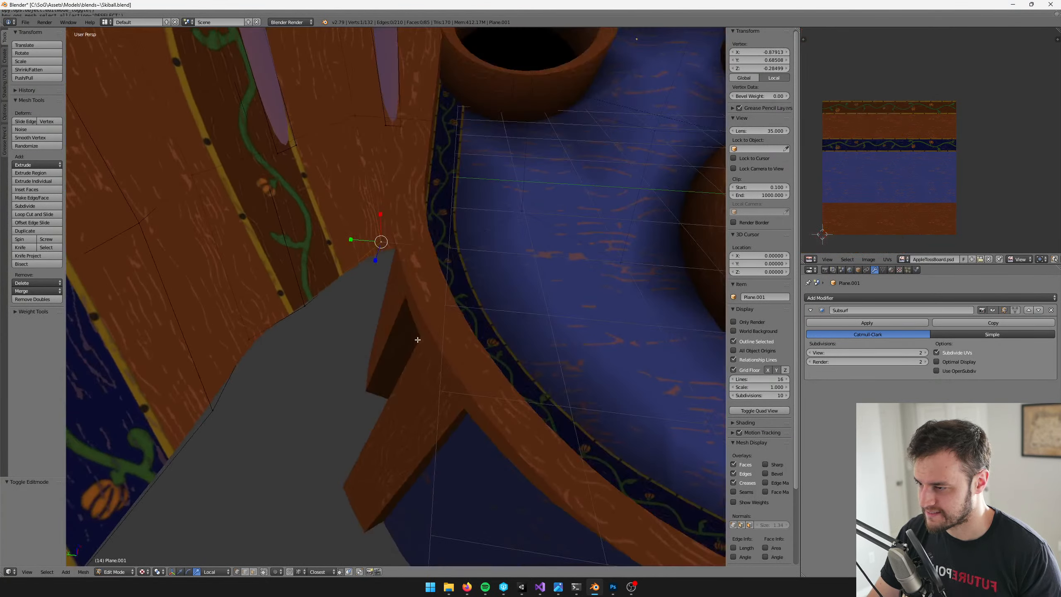
key(Tab)
key(alt+Tab)
mouse_move(254, 350)
right_down()
mouse_move(301, 281)
mouse_move(296, 334)
mouse_move(251, 342)
right_up()
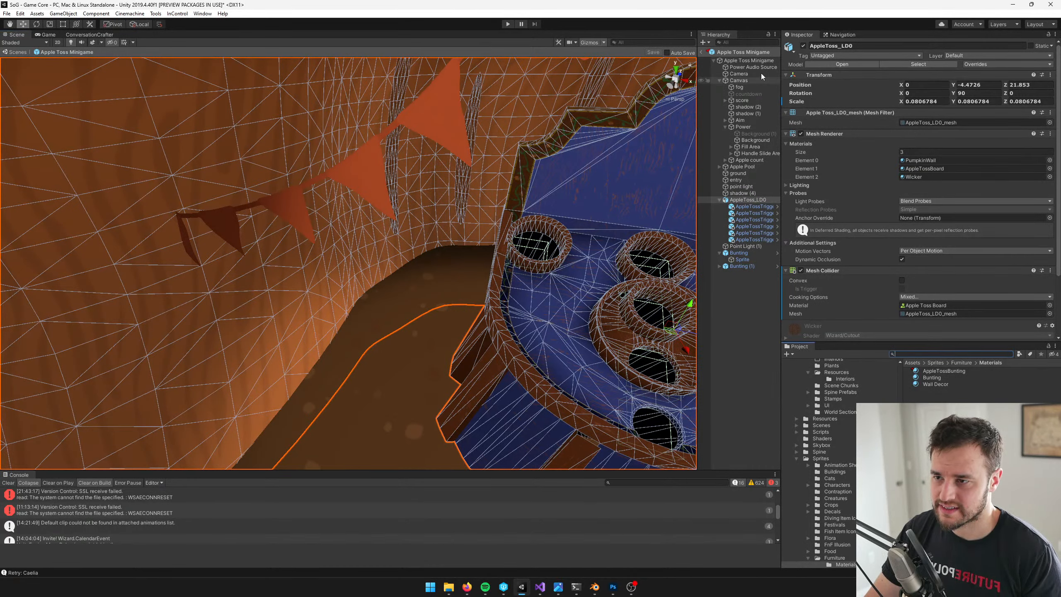
Collapse the Canvas and AppleToss_LD0 groups under the Apple Toss Minigame root
click(752, 61)
click(720, 81)
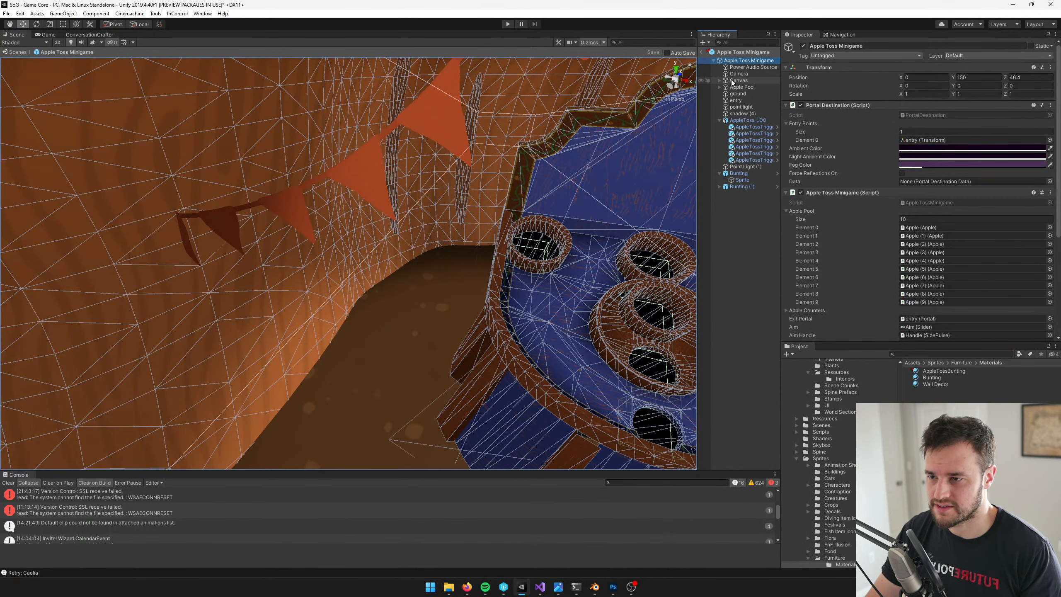
click(719, 120)
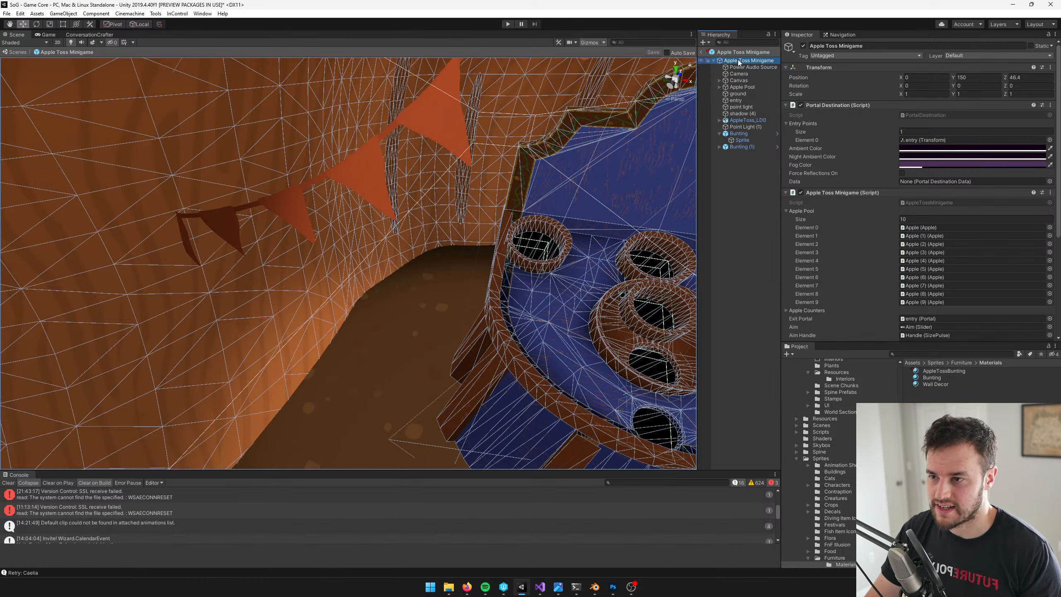
right_click(739, 61)
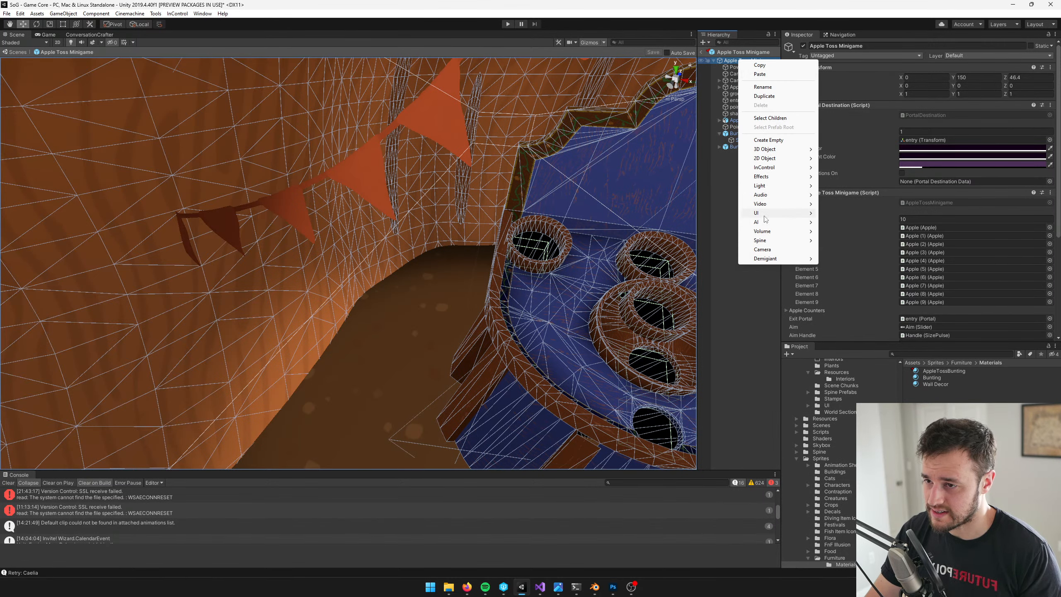
click(713, 168)
Unpack both bunting prefab instances, Bunting and Bunting (1)
click(428, 113)
click(427, 112)
key(f)
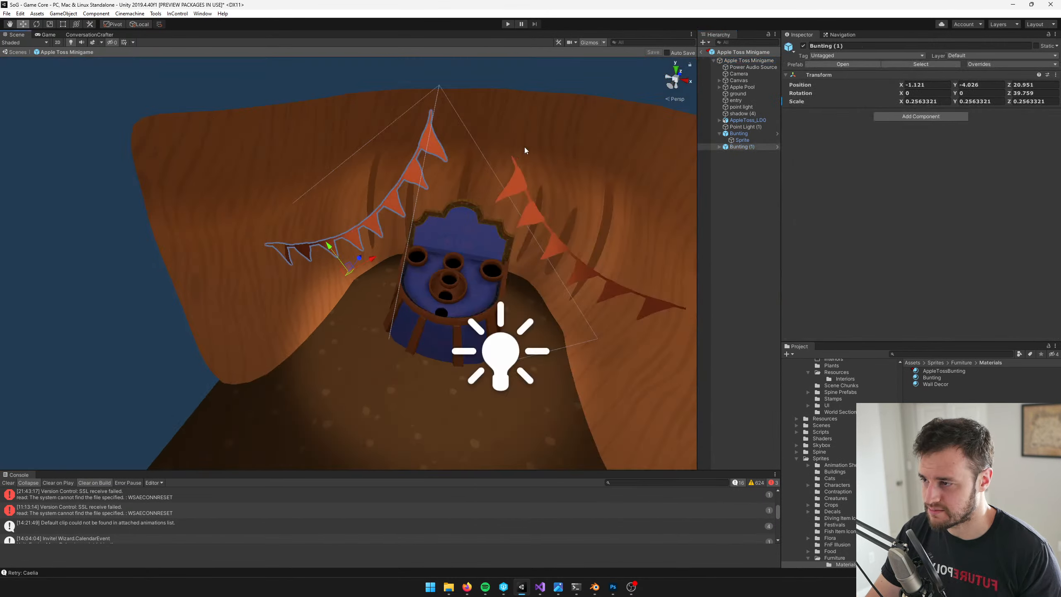
shift+click(304, 264)
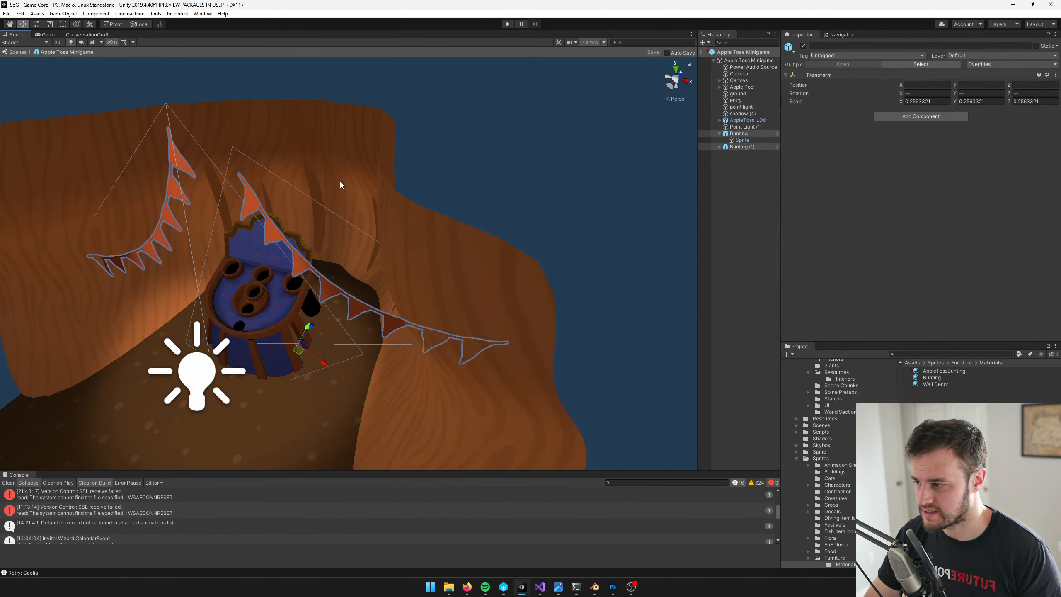
key(f)
click(751, 146)
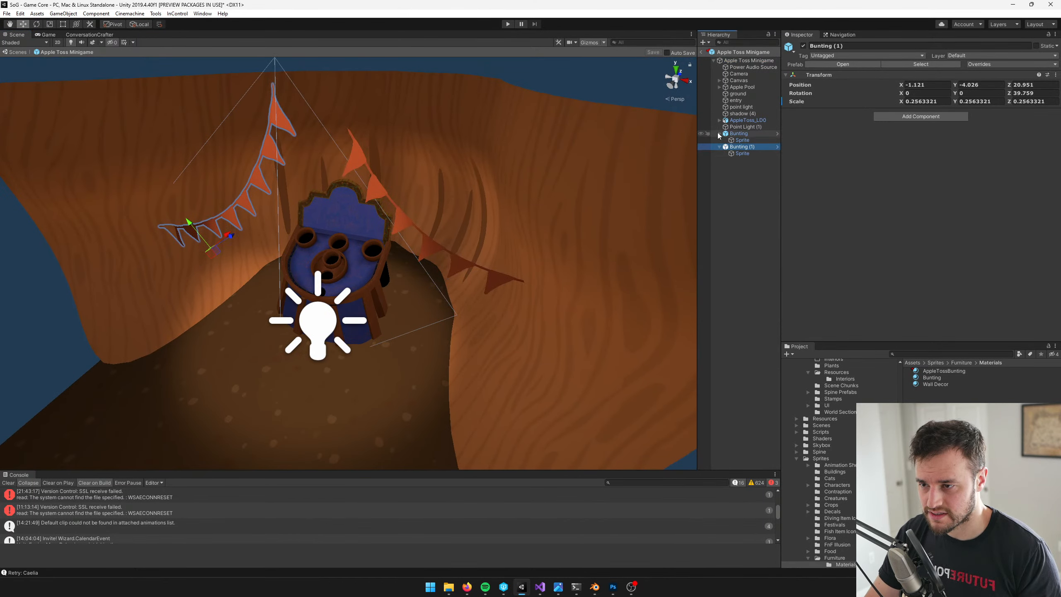
click(719, 146)
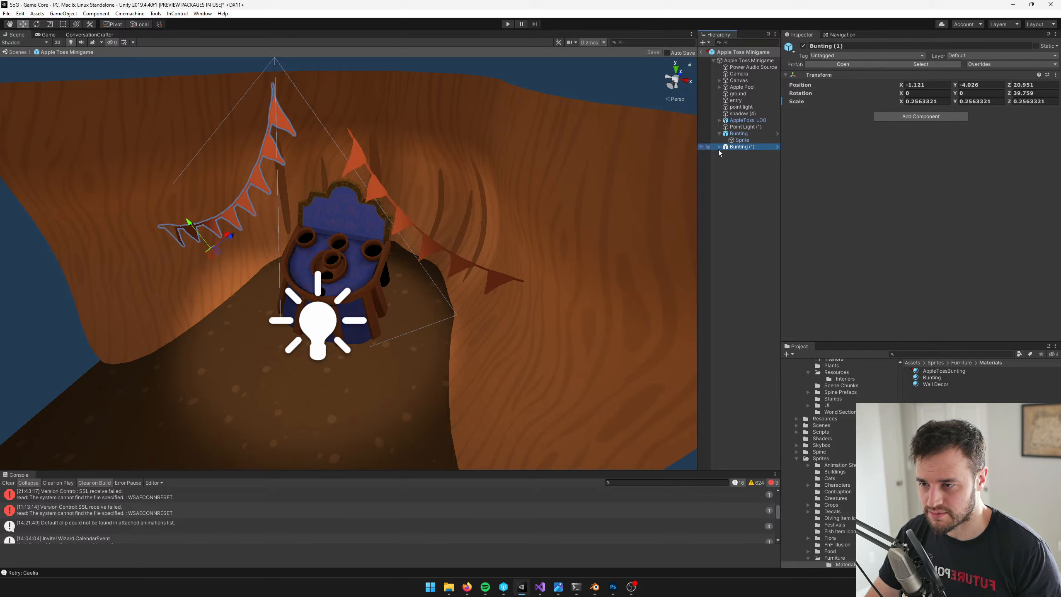
ctrl+click(738, 135)
right_click(738, 134)
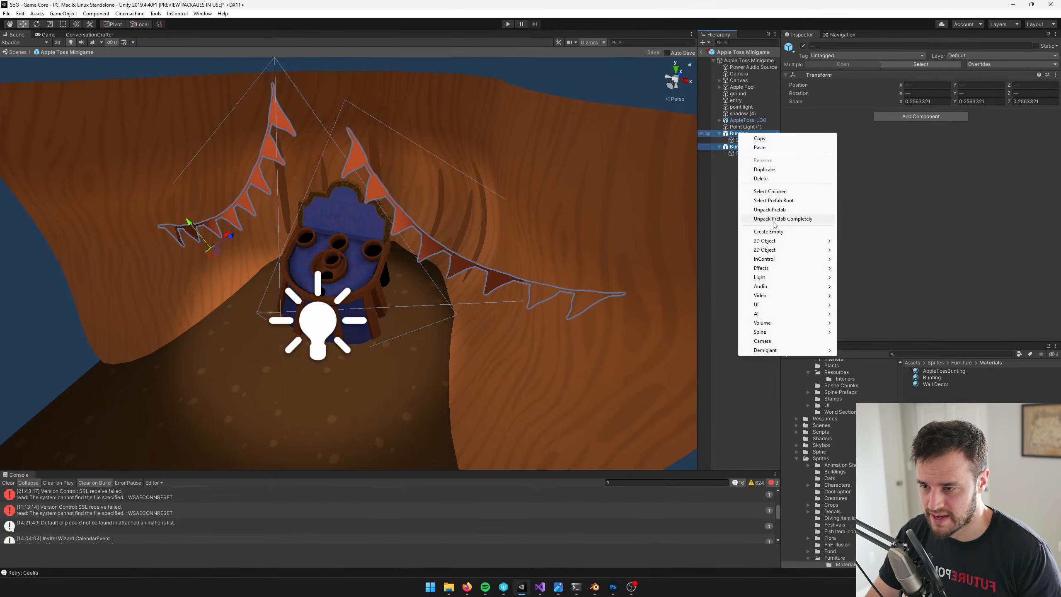
click(777, 211)
Move both Sprite objects out of their Bunting parents to the minigame root and rename them bunting
click(736, 140)
ctrl+click(738, 153)
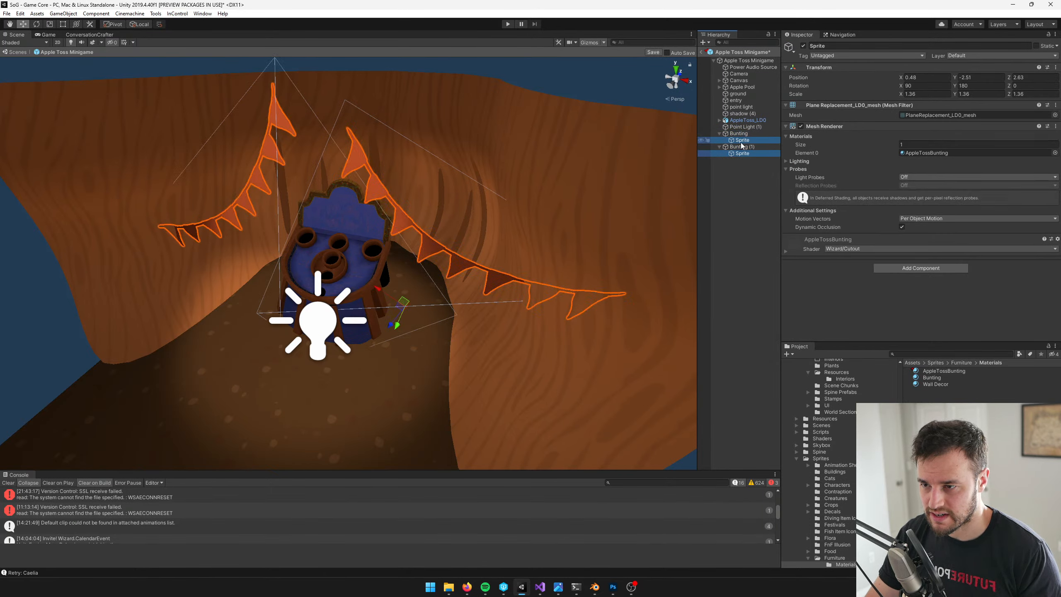
drag(740, 141, 742, 130)
click(870, 46)
text(bunting)
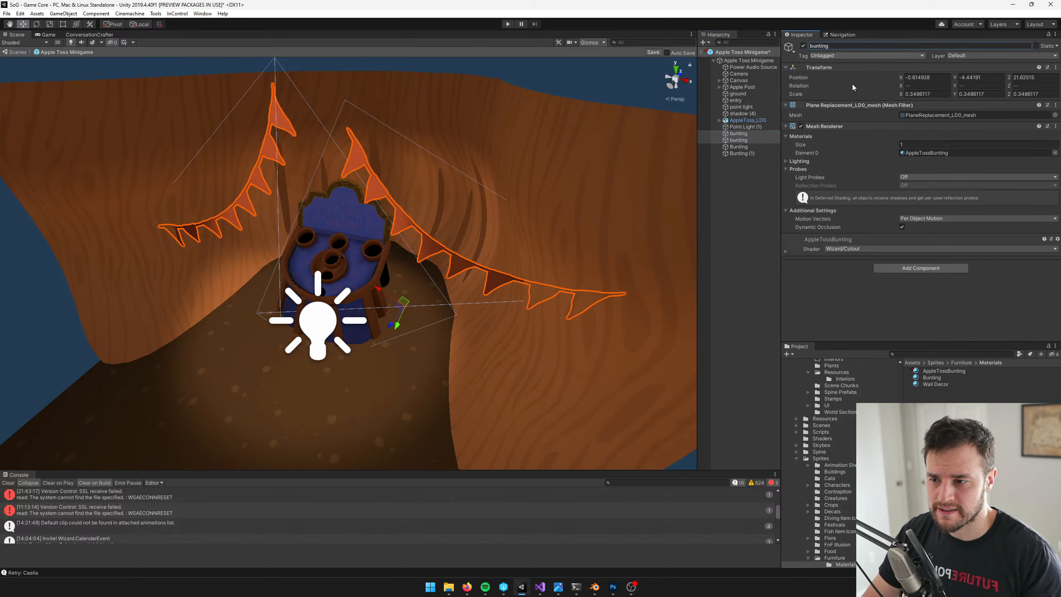
Delete the two empty parent objects, Bunting and Bunting (1)
click(739, 146)
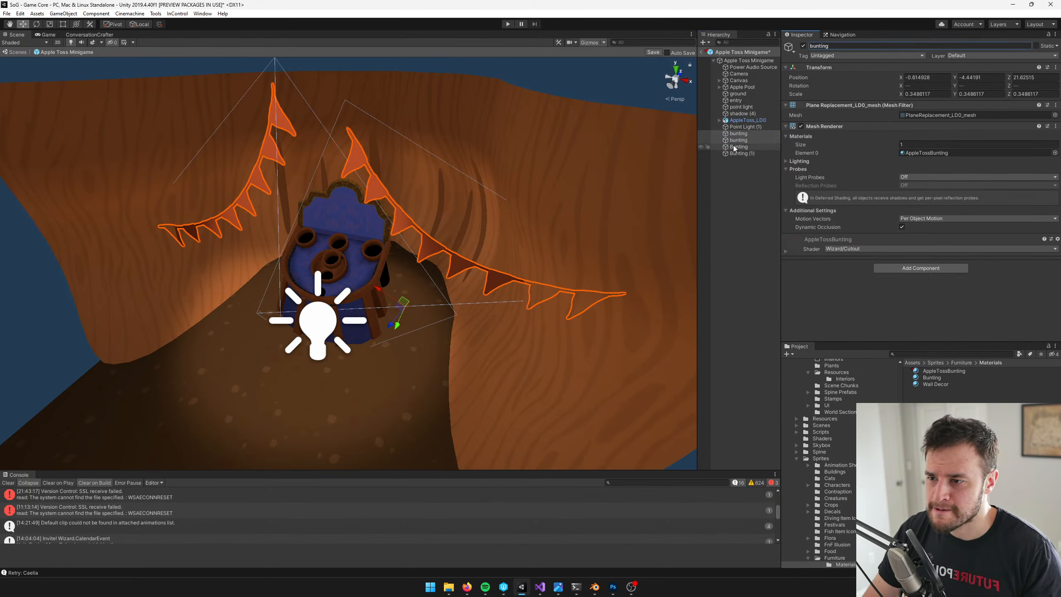
shift+click(735, 153)
key(Delete)
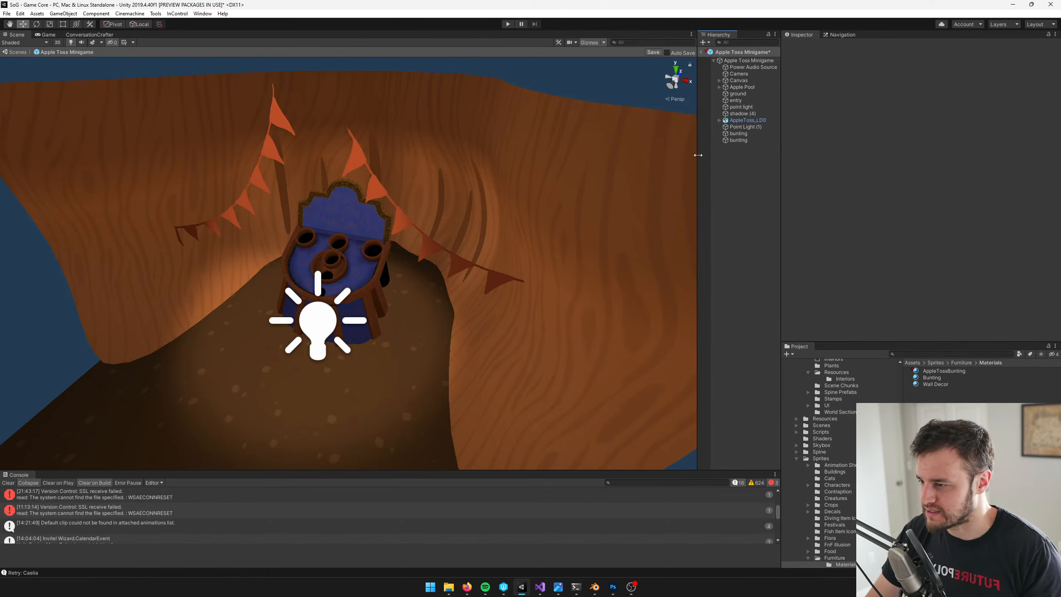
Duplicate the bunting right of the board and move the copy to about X 1.32, Y -5.4, Z 23.1
click(738, 134)
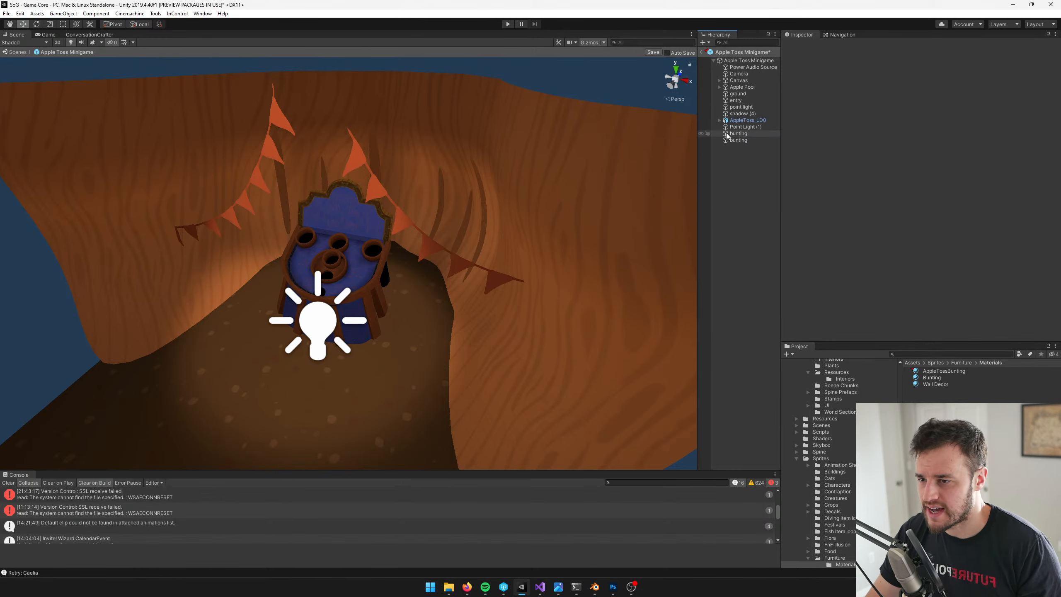
alt+drag(312, 157, 332, 152)
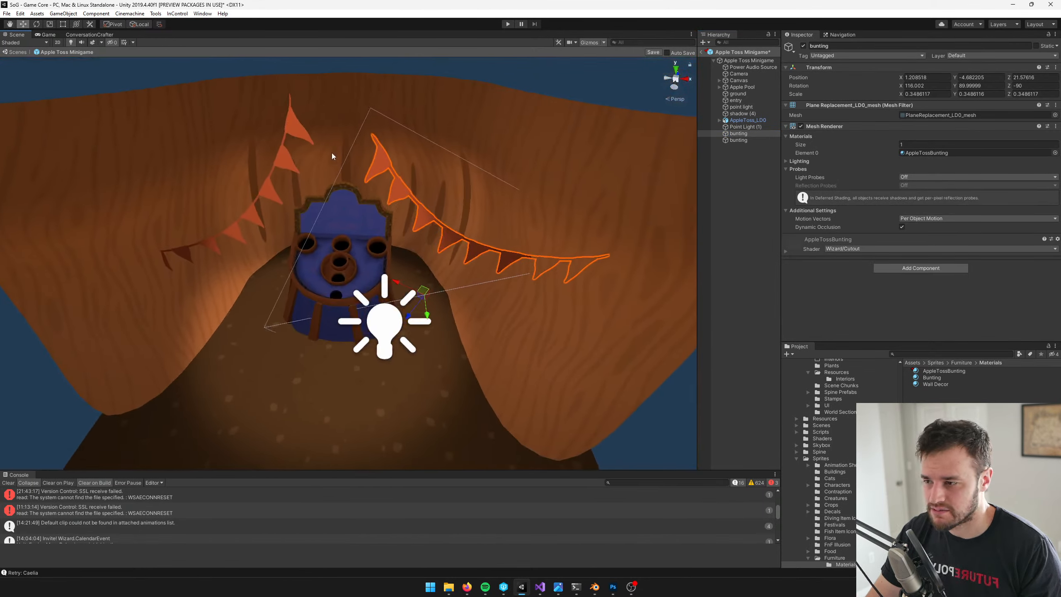
key(ctrl+d)
ctrl+shift+drag(421, 275, 421, 278)
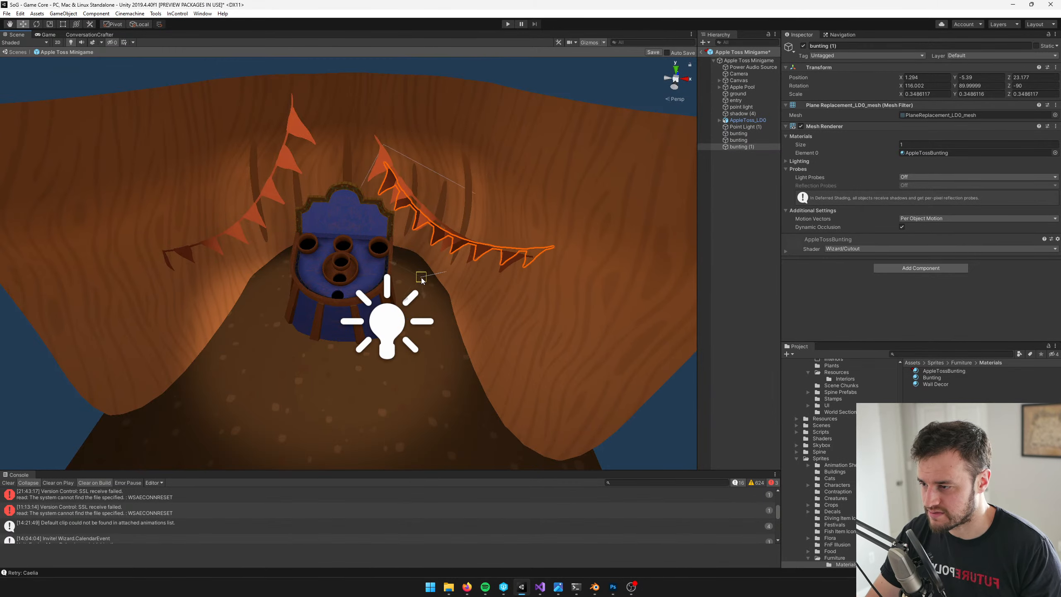
middle_drag(501, 293, 406, 273)
middle_drag(455, 162, 496, 154)
scroll(496, 155, up, 3)
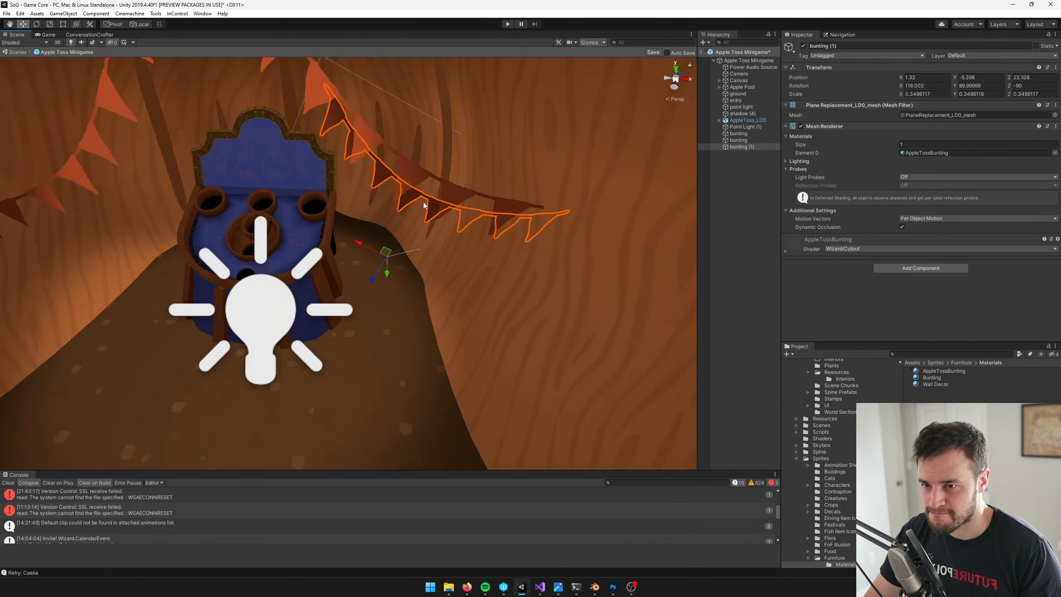
Rename the duplicated bunting as seam cover
click(836, 45)
text(sea)
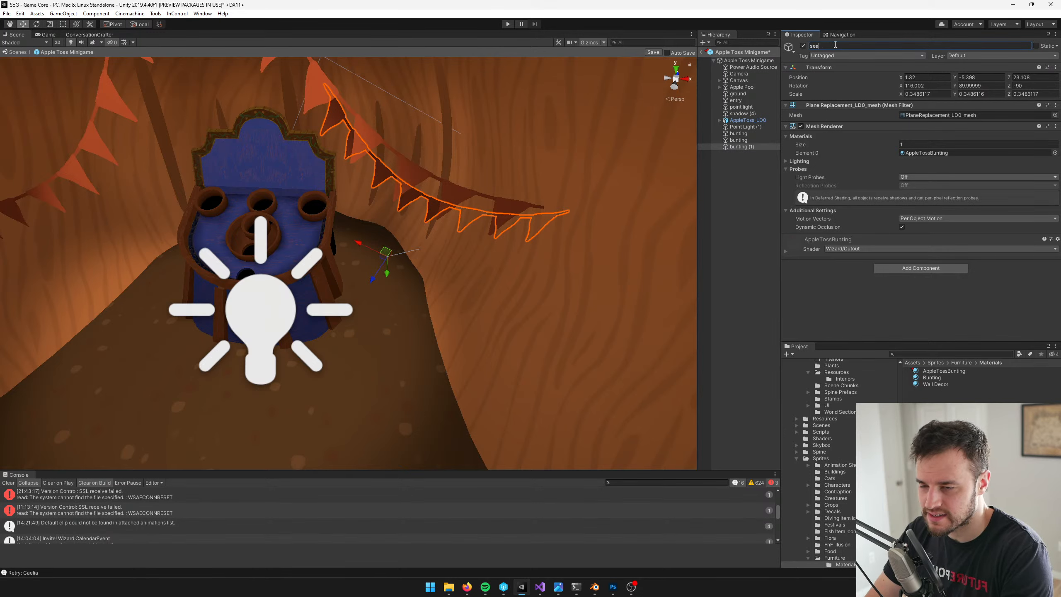
text(m cover)
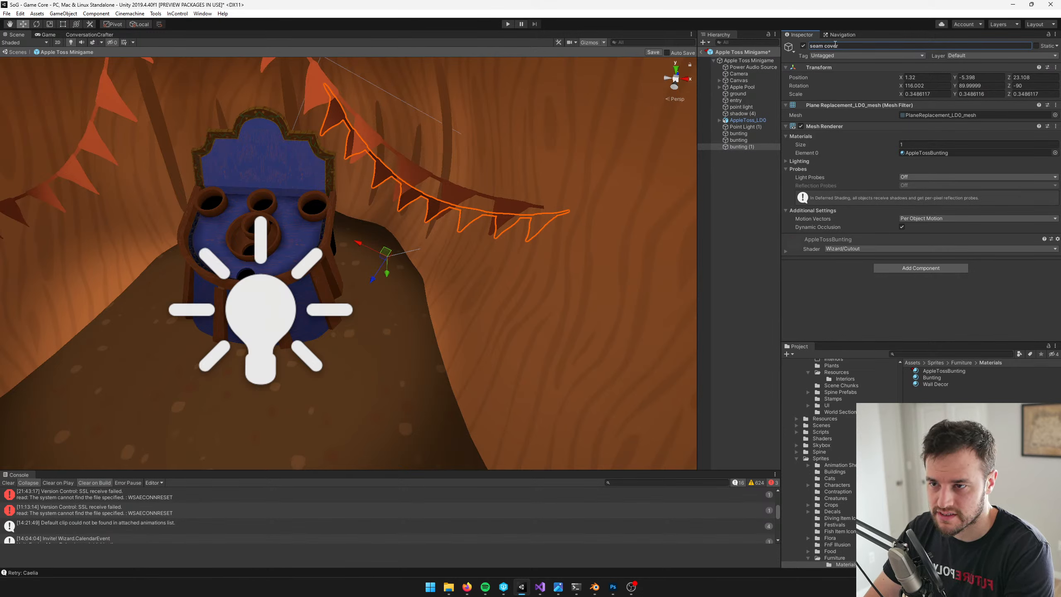
Search the materials for "cover", "green" and "blend", and assign Decal1DirtBlend to the seam cover
click(960, 153)
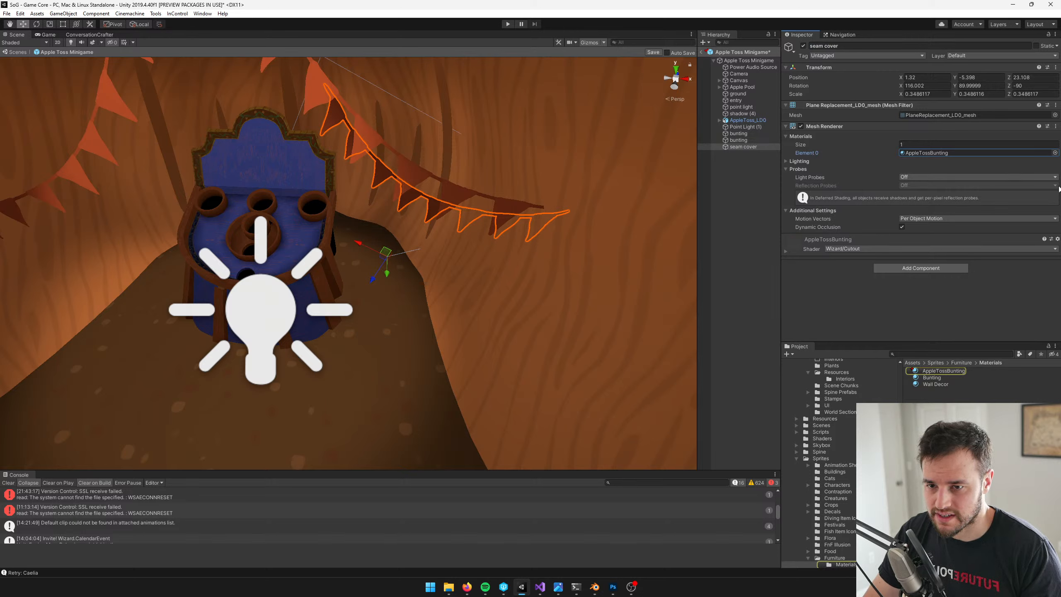
click(1055, 152)
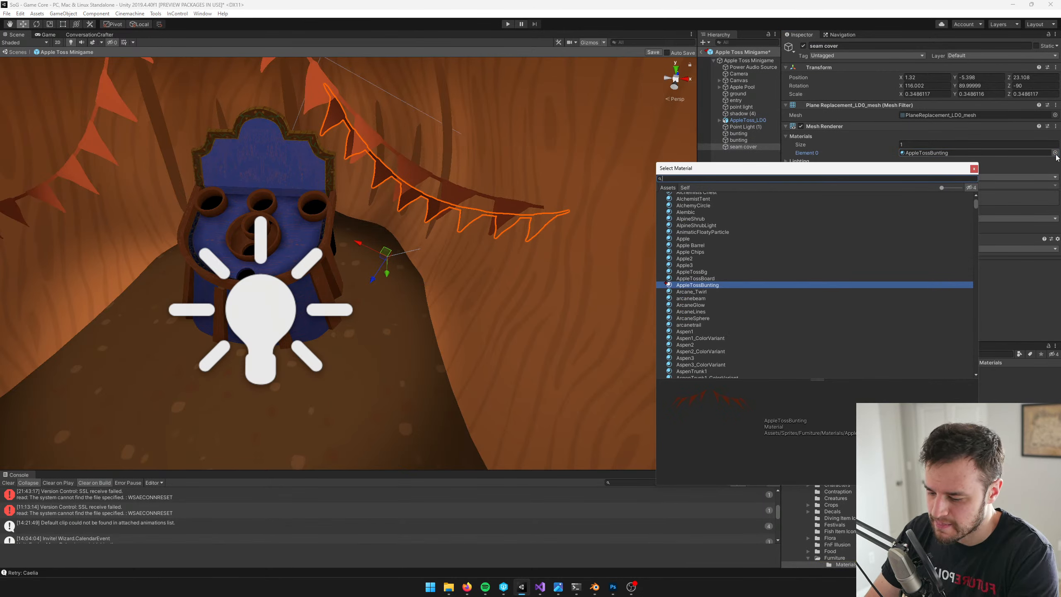
text(cover)
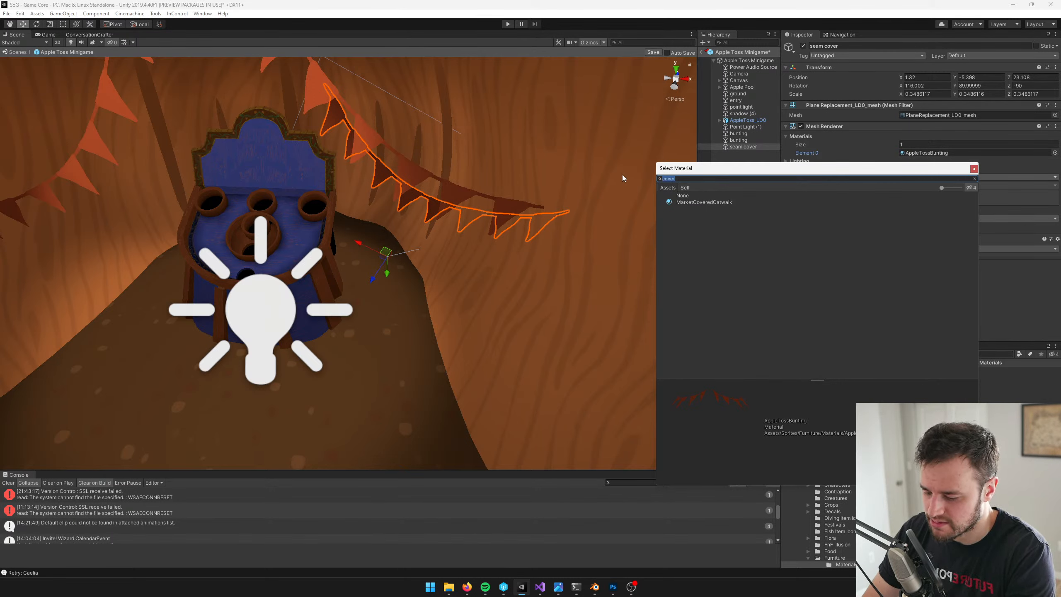
text(green)
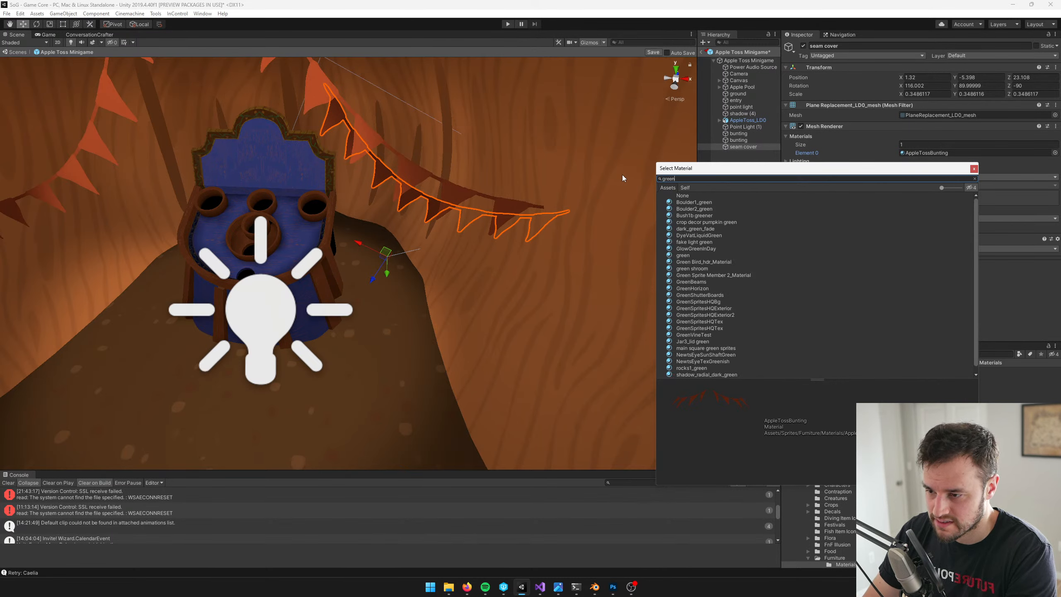
key(ctrl+a)
text(blend)
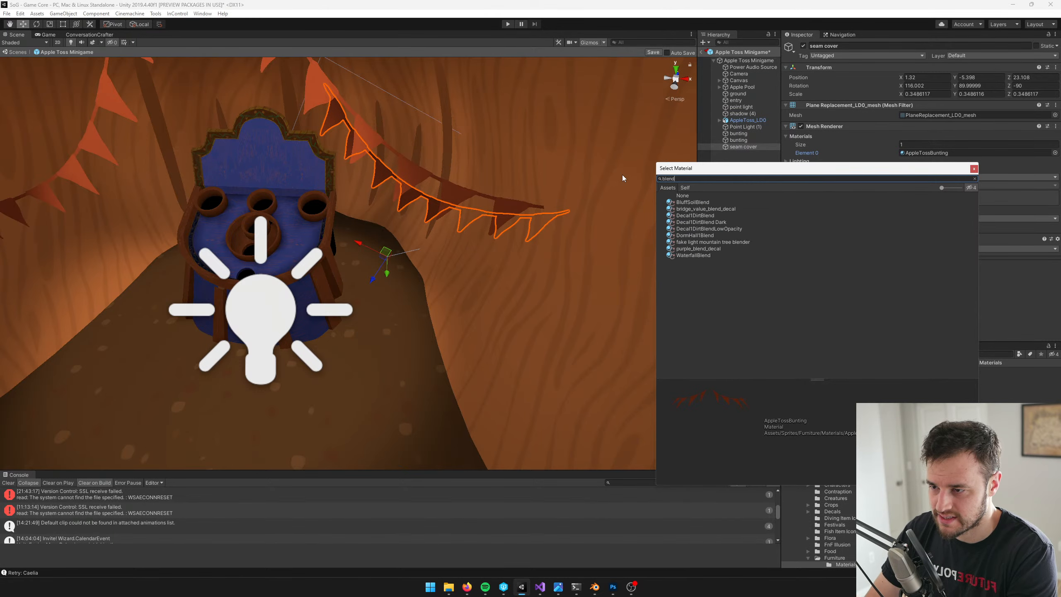
click(692, 202)
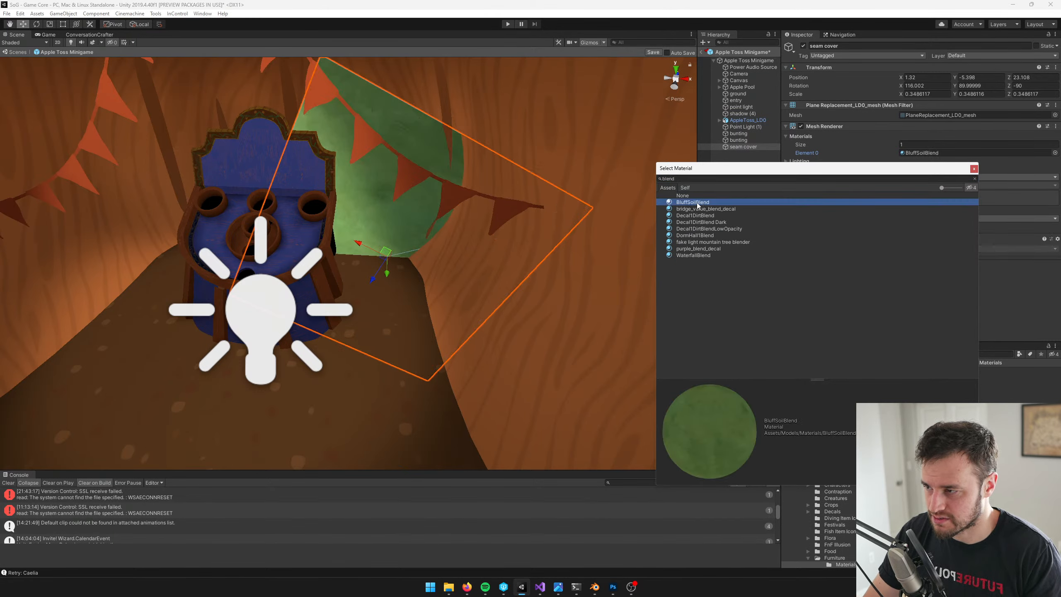
click(695, 216)
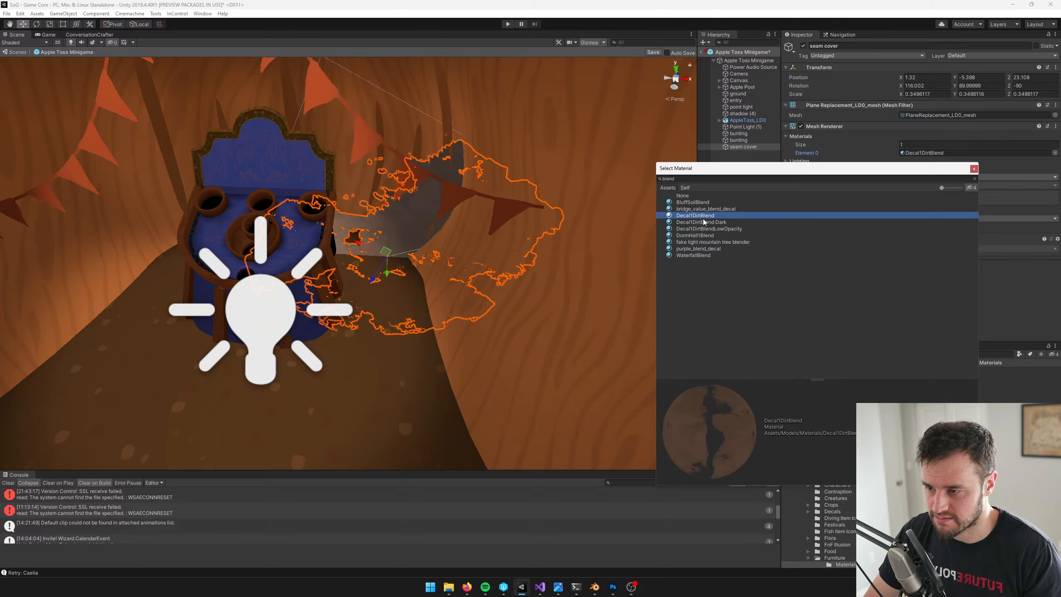
Locate the Decal1DirtBlend material in the project and duplicate it as AppleTossPumpkinSeamBlend
click(992, 152)
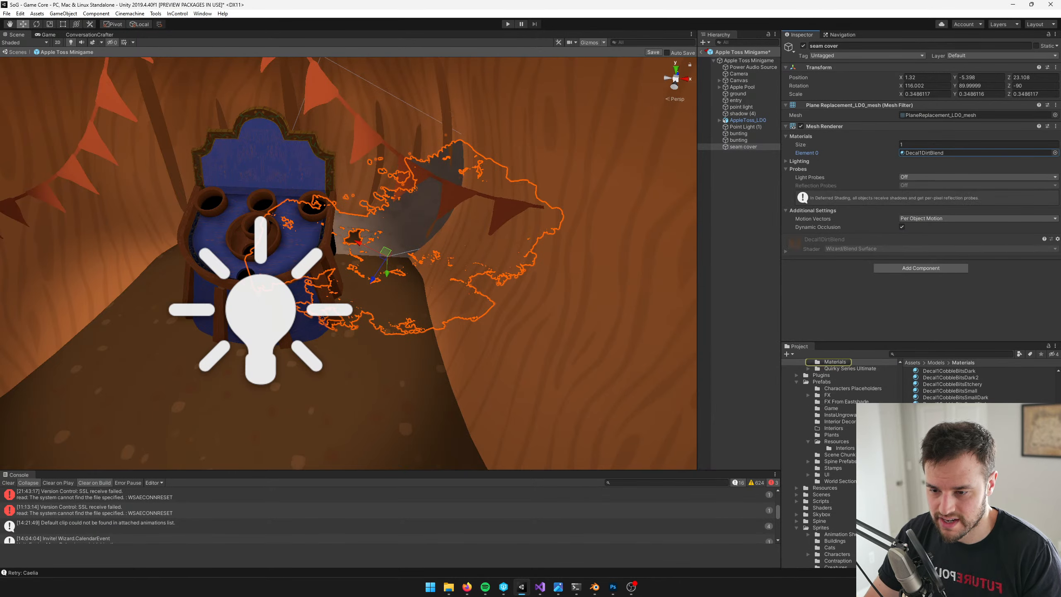
click(942, 464)
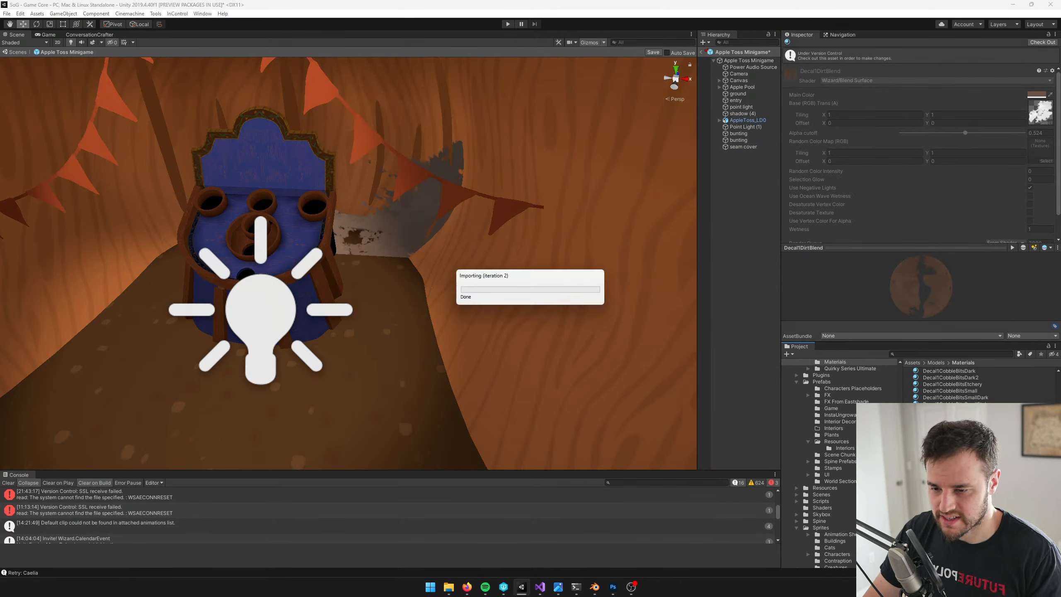
key(ctrl+d)
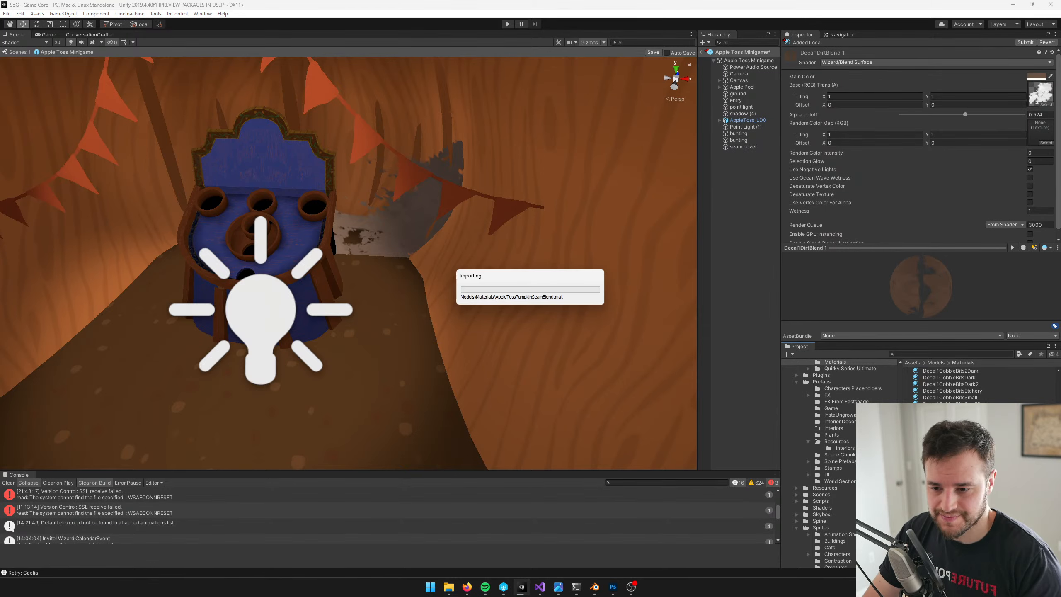
Select the seam cover and open its assigned Decal1DirtBlend material for inspection
click(410, 231)
click(377, 236)
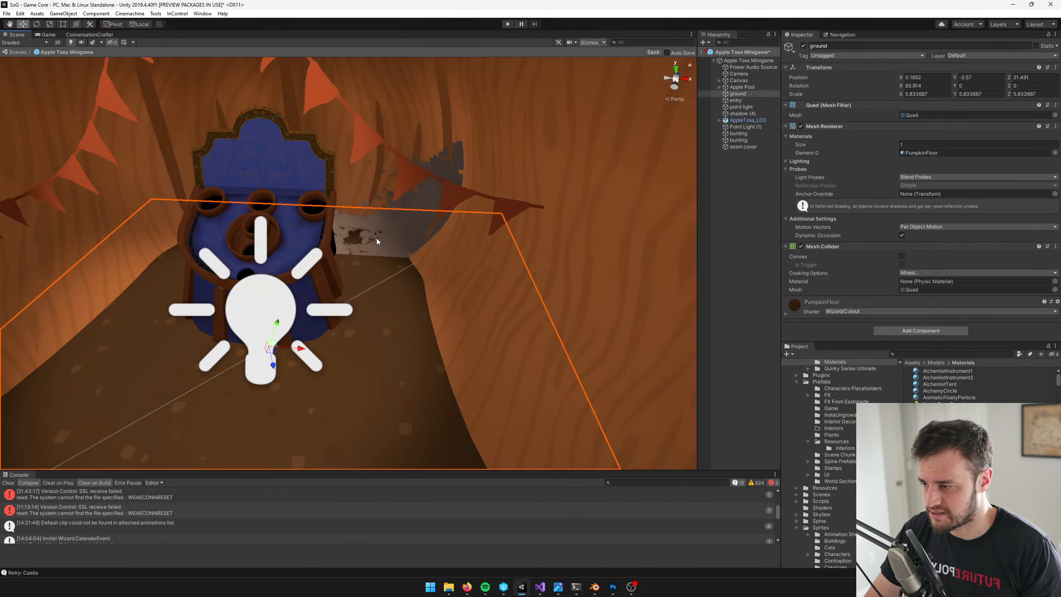
click(399, 205)
scroll(399, 211, up, 10)
middle_drag(409, 209, 535, 227)
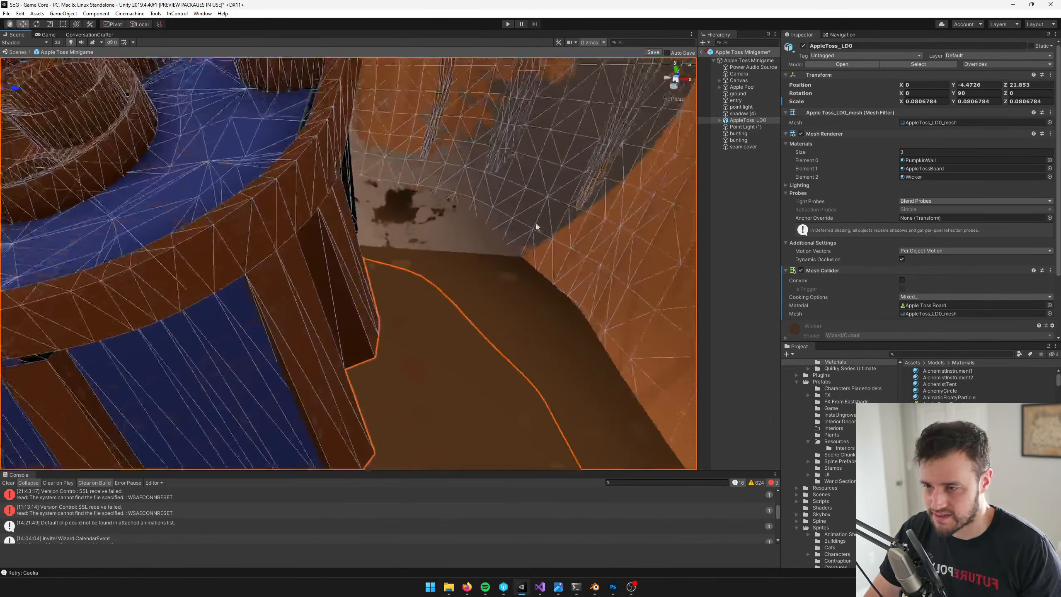
double_click(744, 148)
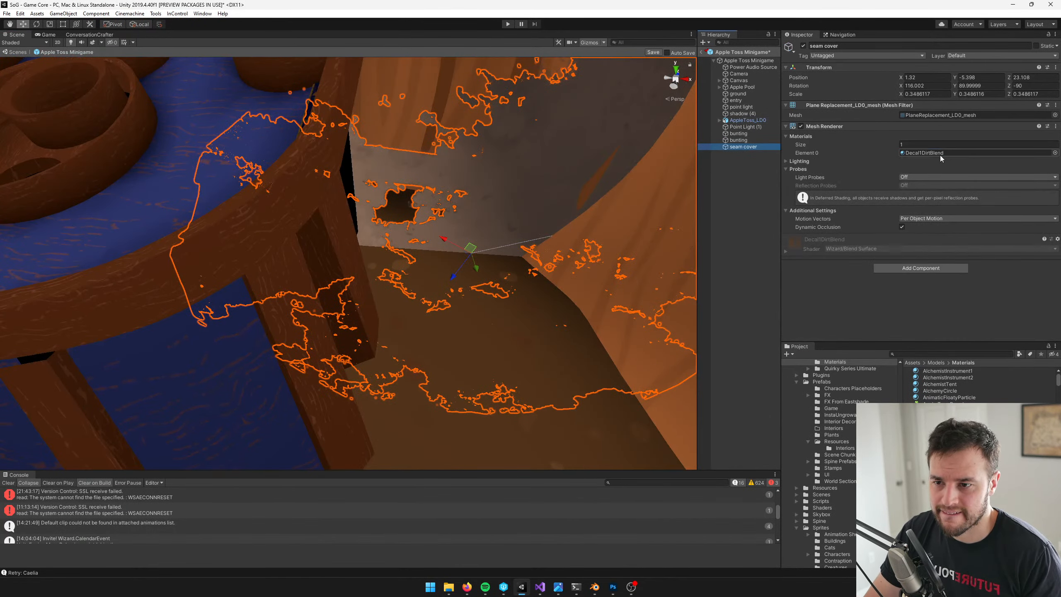
click(940, 153)
double_click(939, 153)
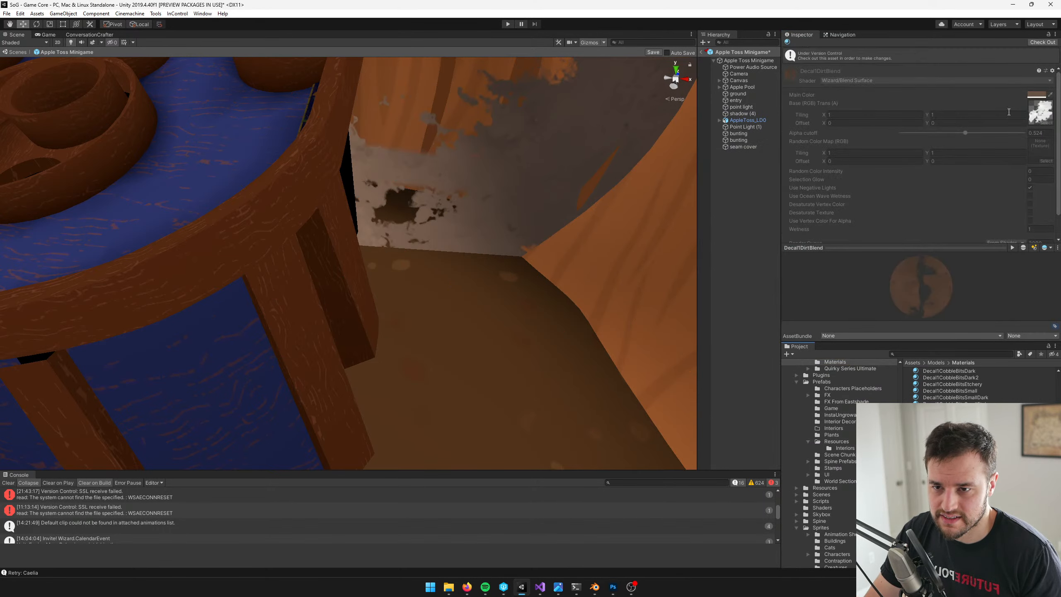
Check out the Decal1DirtBlend material from version control and revert that checkout
click(1042, 43)
key(ctrl+z)
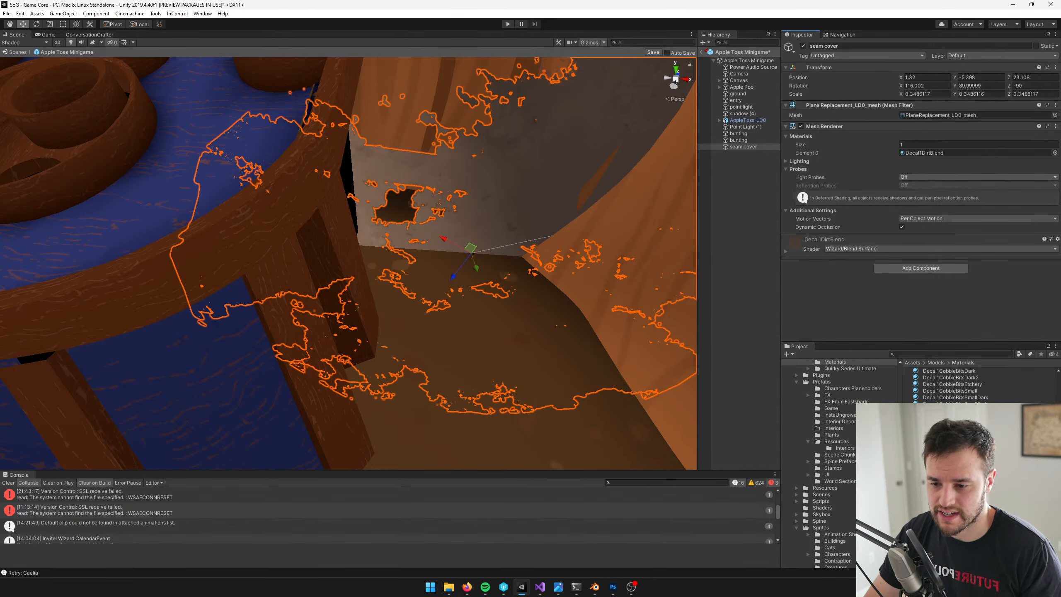
key(ctrl+y)
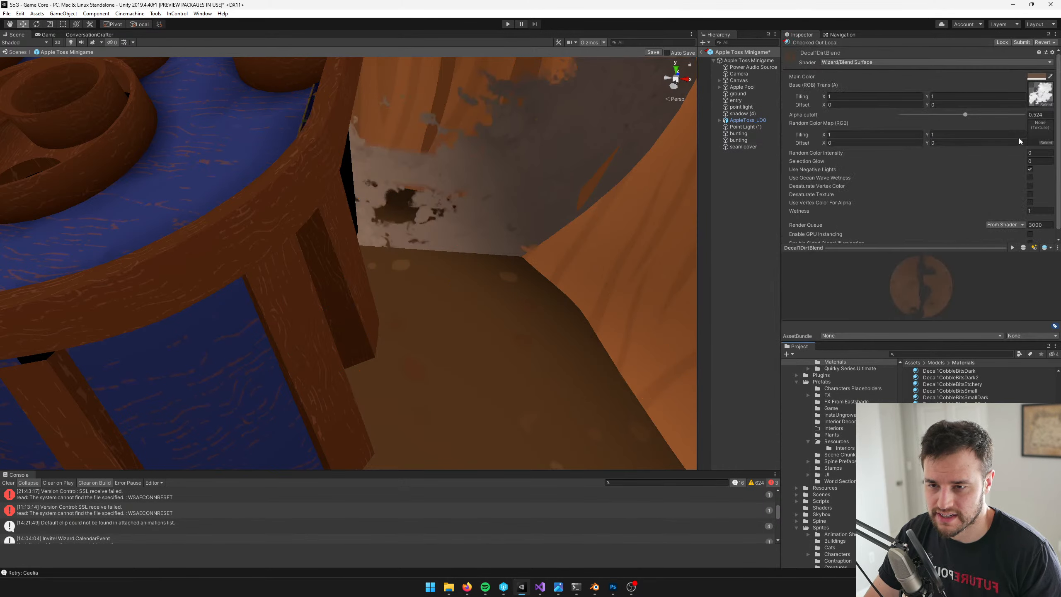
click(1042, 42)
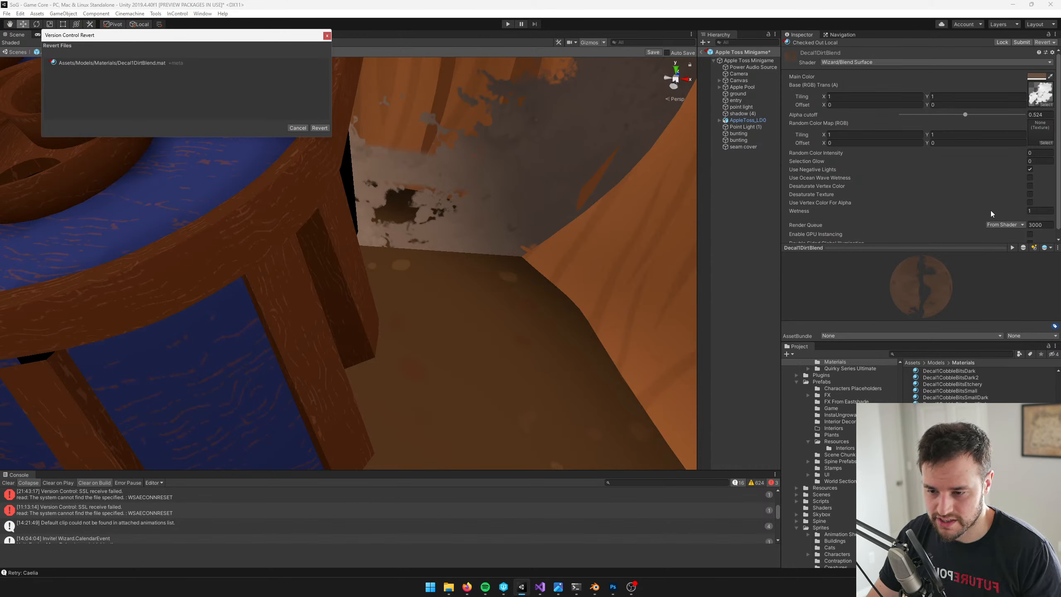
click(945, 424)
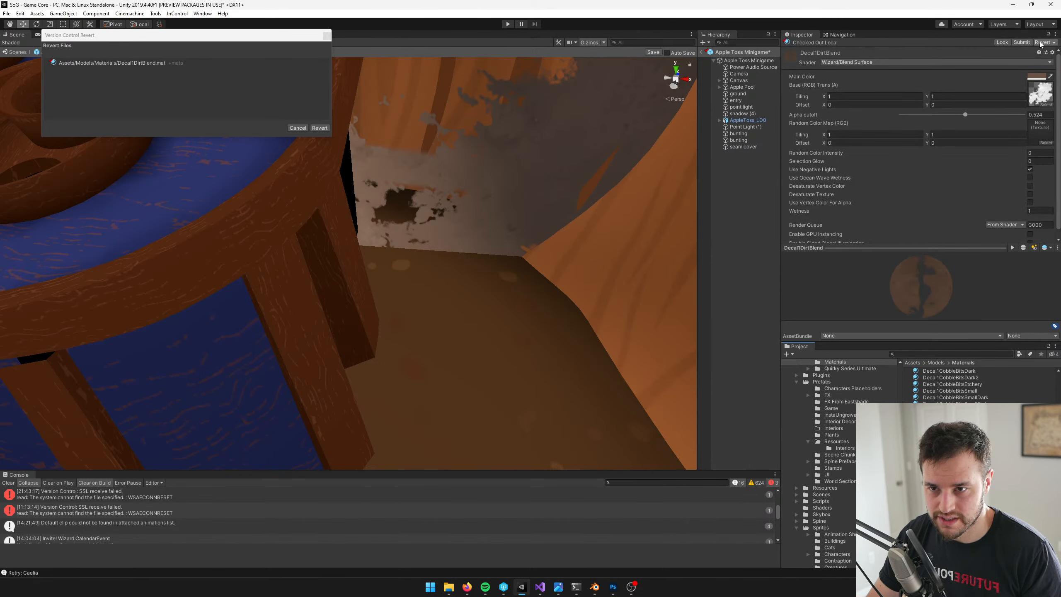
click(1041, 44)
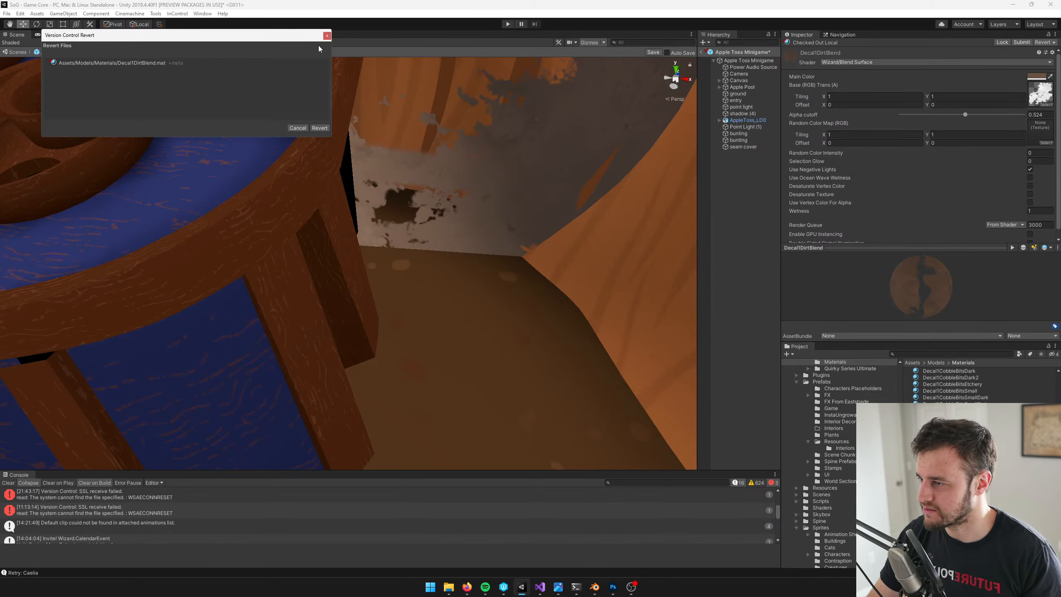
click(325, 128)
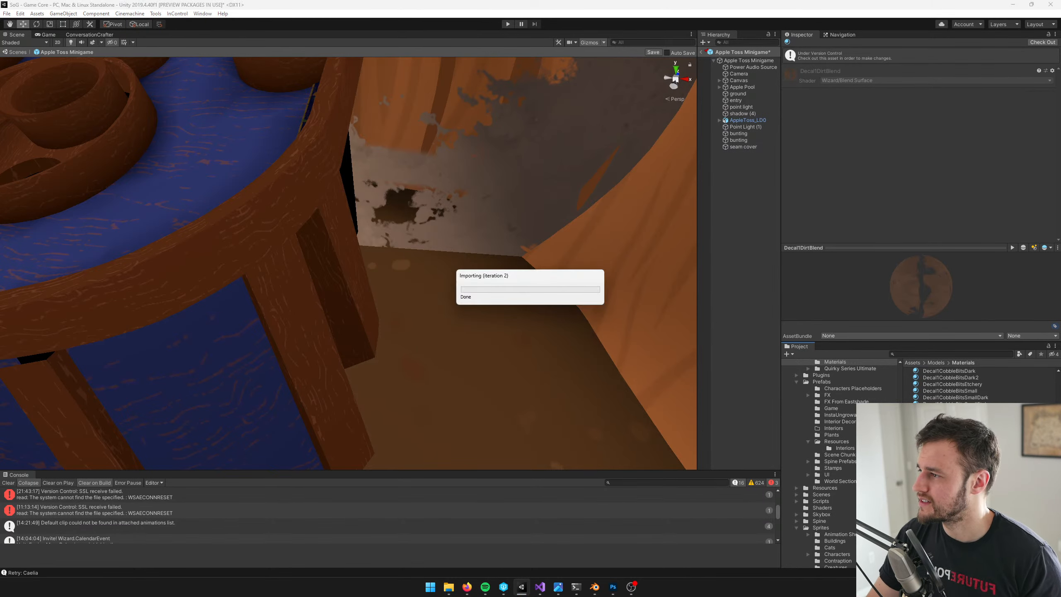
Duplicate the Decal1DirtBlend material and rename the copy
key(ctrl+d)
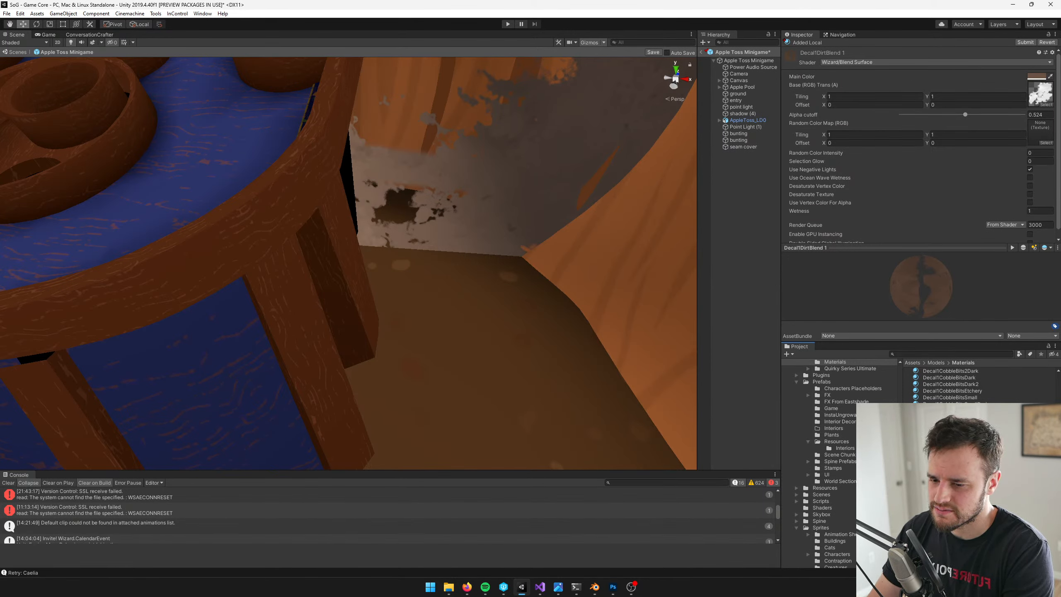
key(Return)
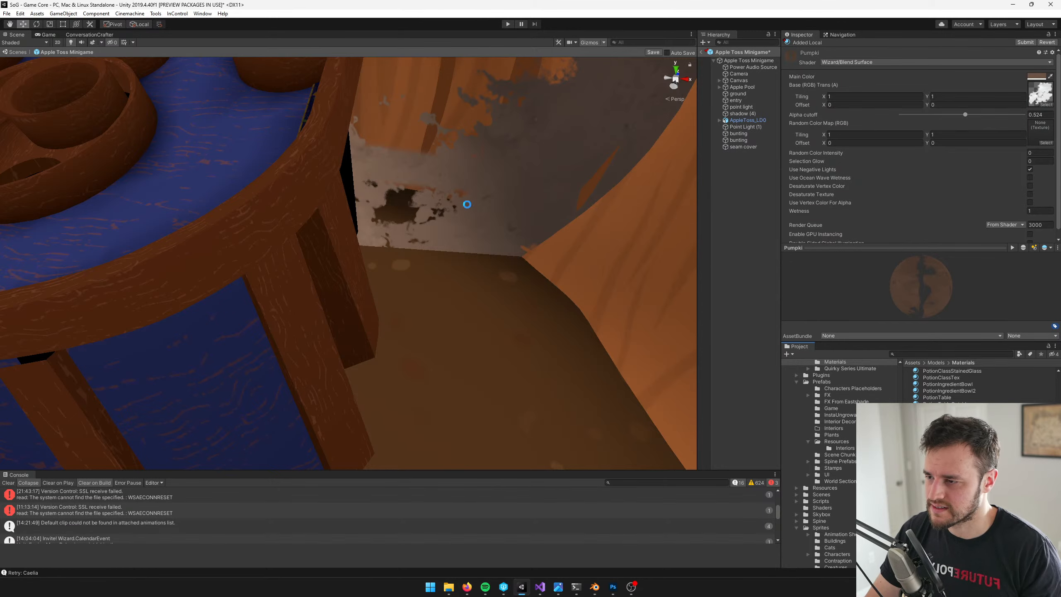
Search the materials for "seam" and assign AppleTossPumpkinSeamBlend to the seam cover
click(501, 179)
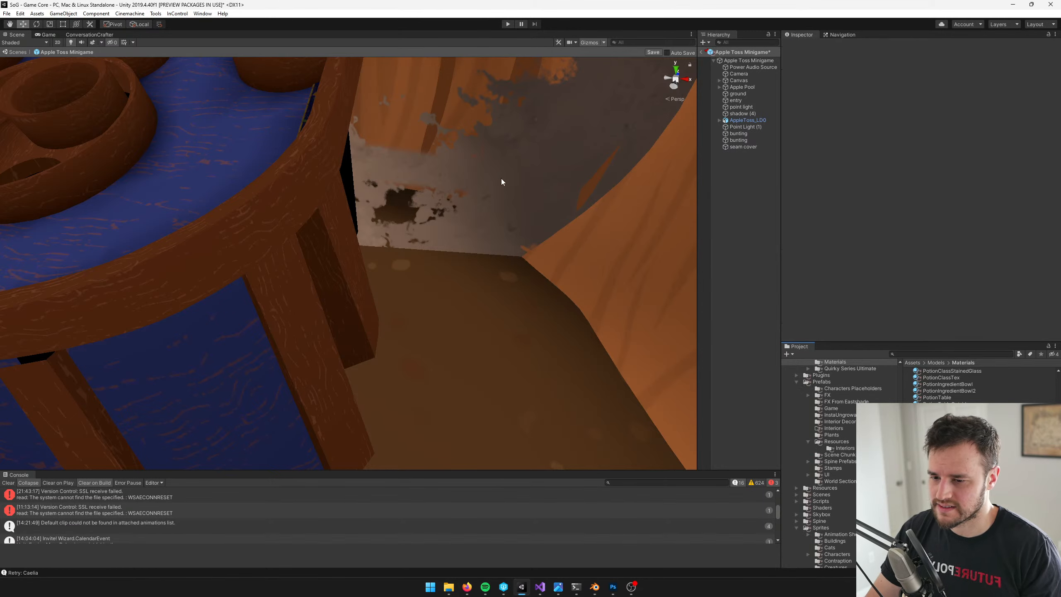
click(477, 232)
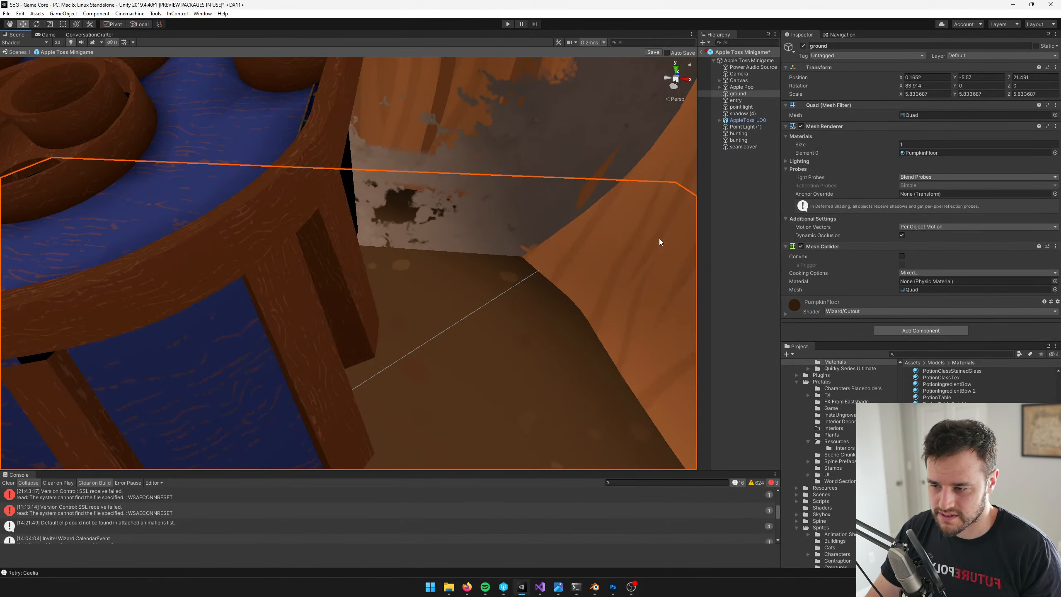
click(737, 146)
click(948, 152)
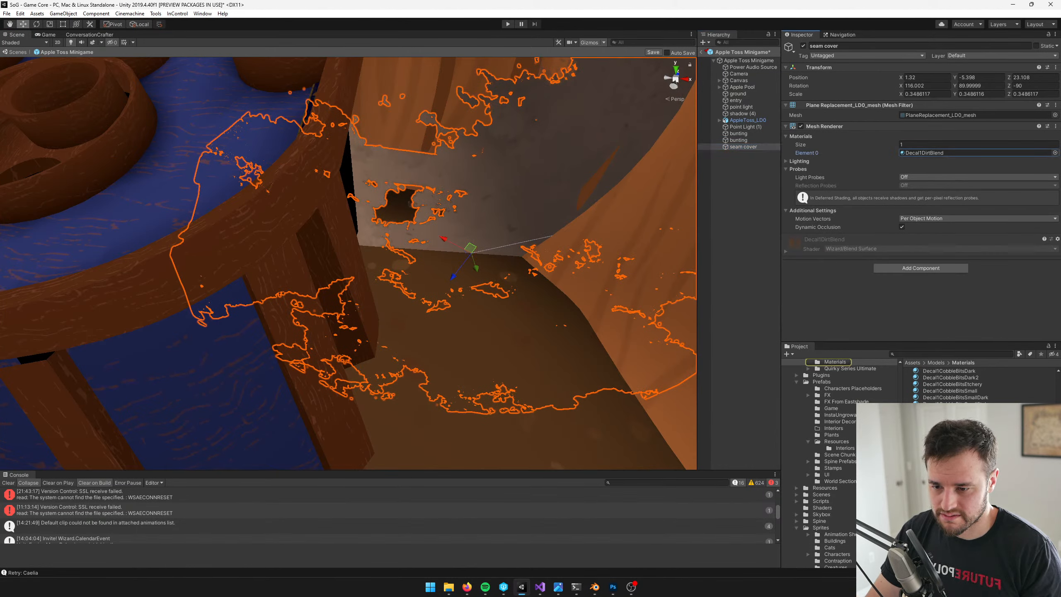
double_click(948, 152)
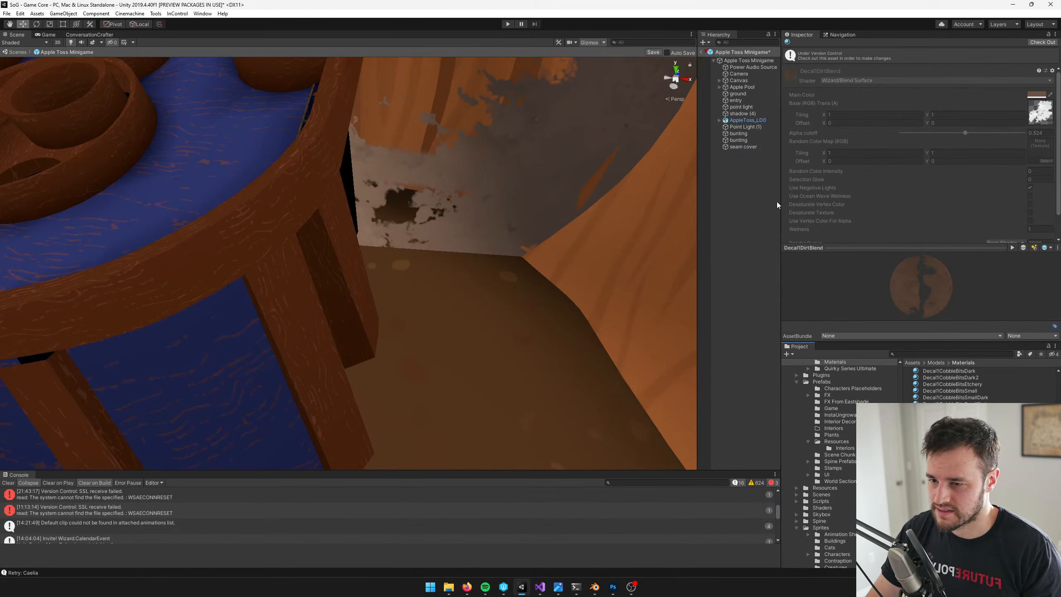
click(741, 147)
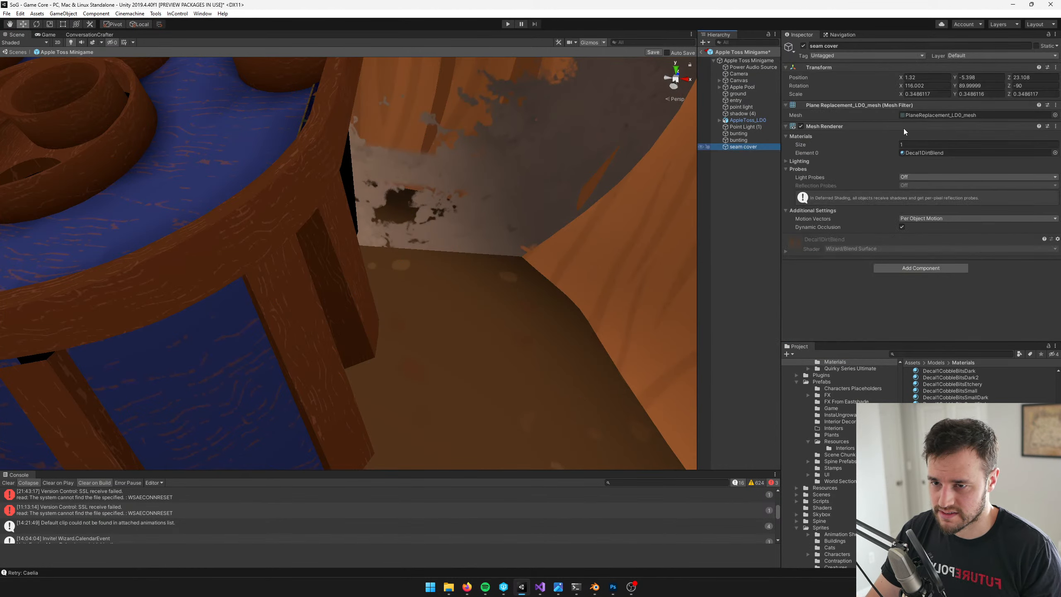
click(1055, 153)
scroll(1057, 157, down, 20)
scroll(1057, 157, up, 20)
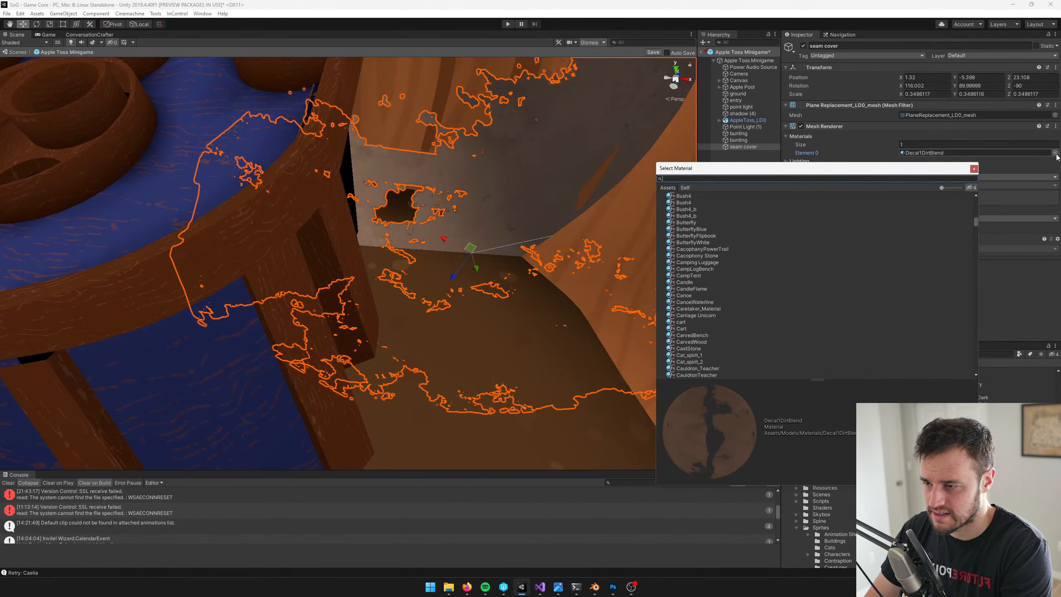
text(seam)
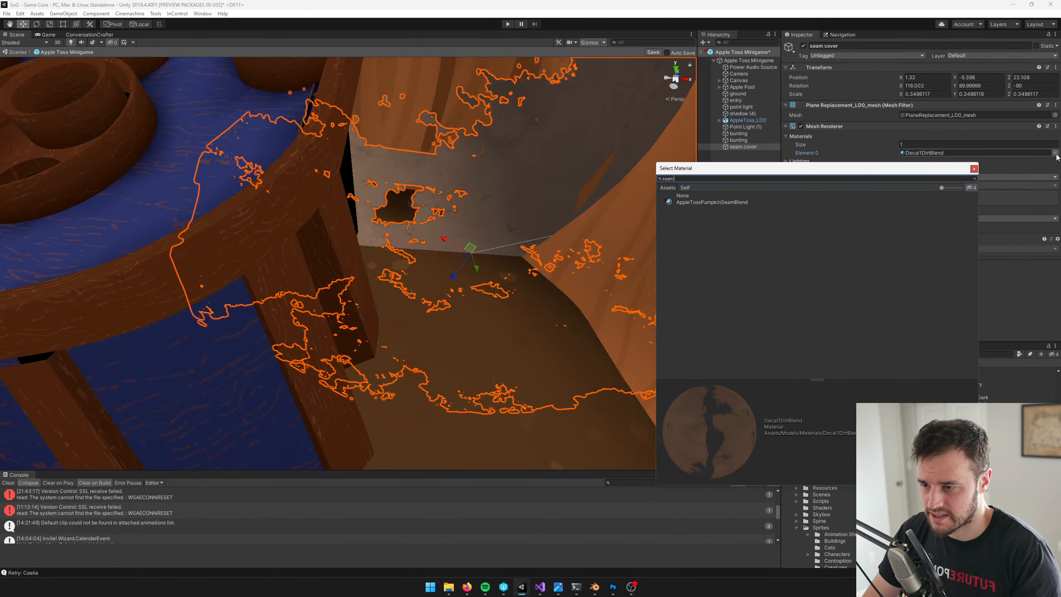
click(898, 202)
click(974, 169)
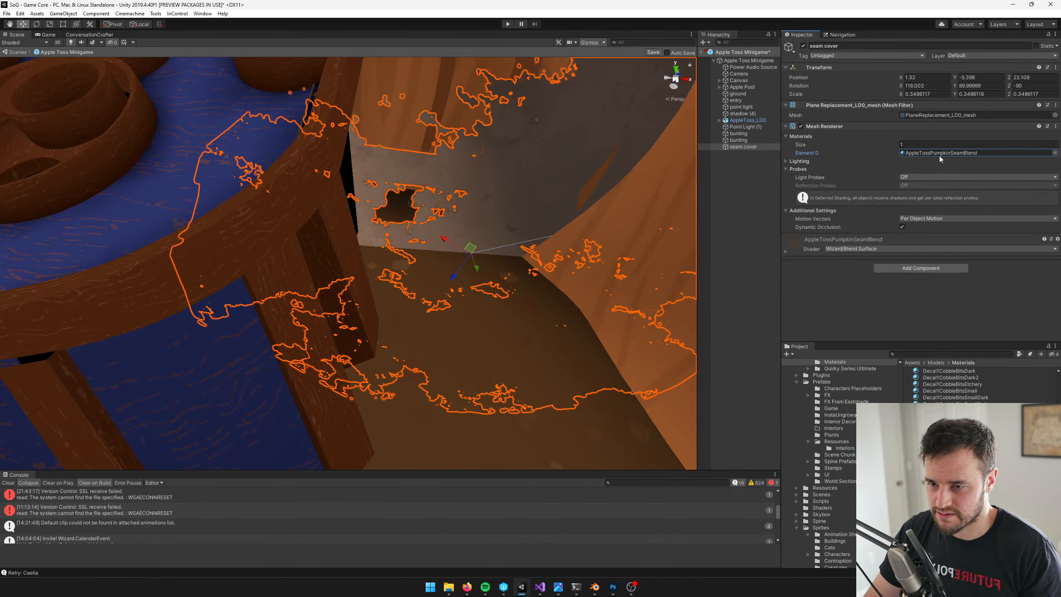
Search the textures for a gradient and set RadialGradient as the base texture of AppleTossPumpkinSeamBlend
double_click(938, 153)
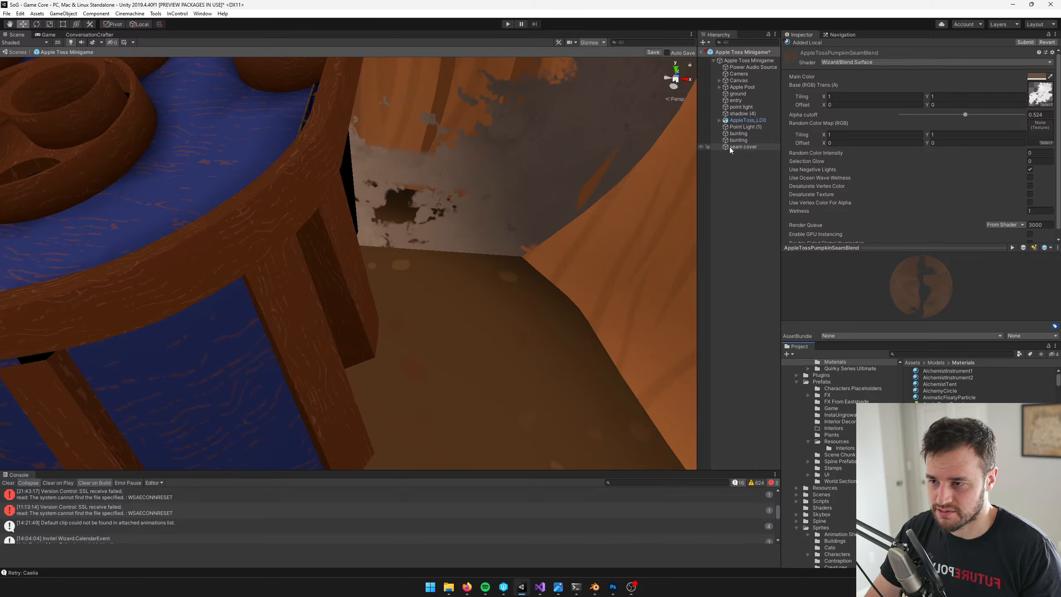
click(1045, 105)
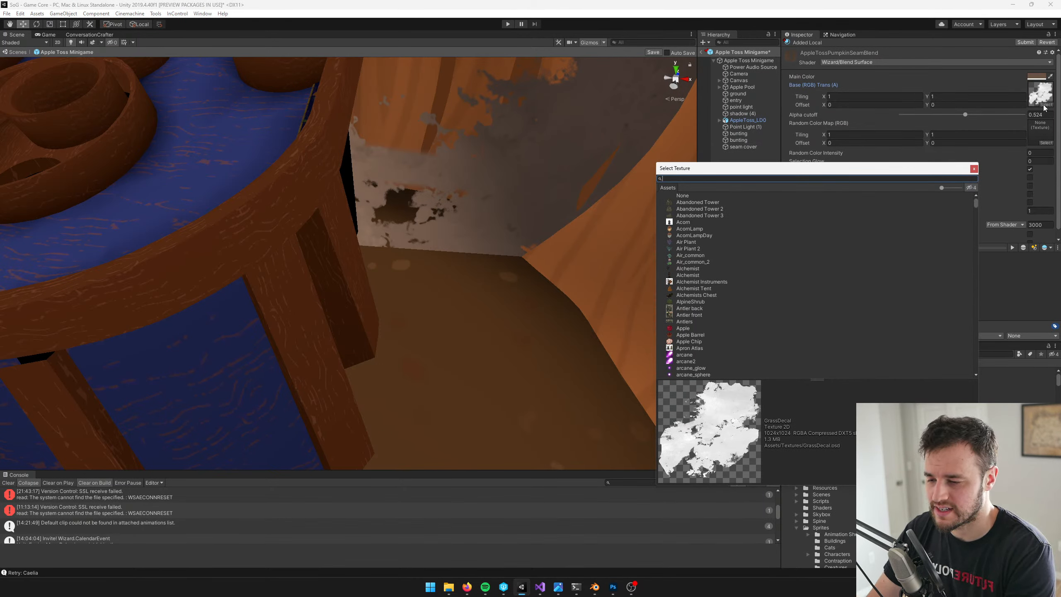
text(gradien)
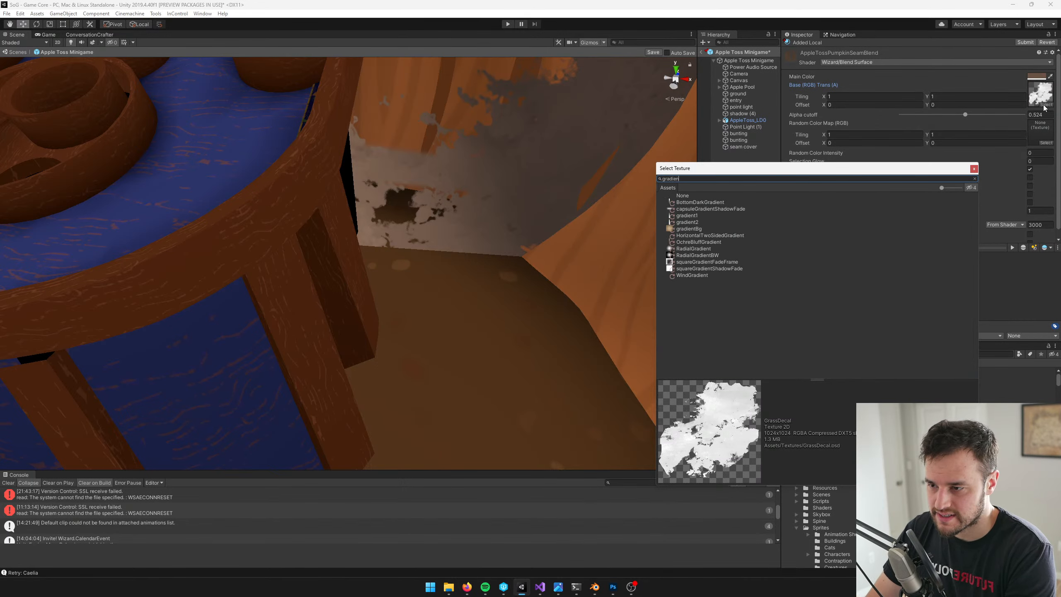
click(694, 248)
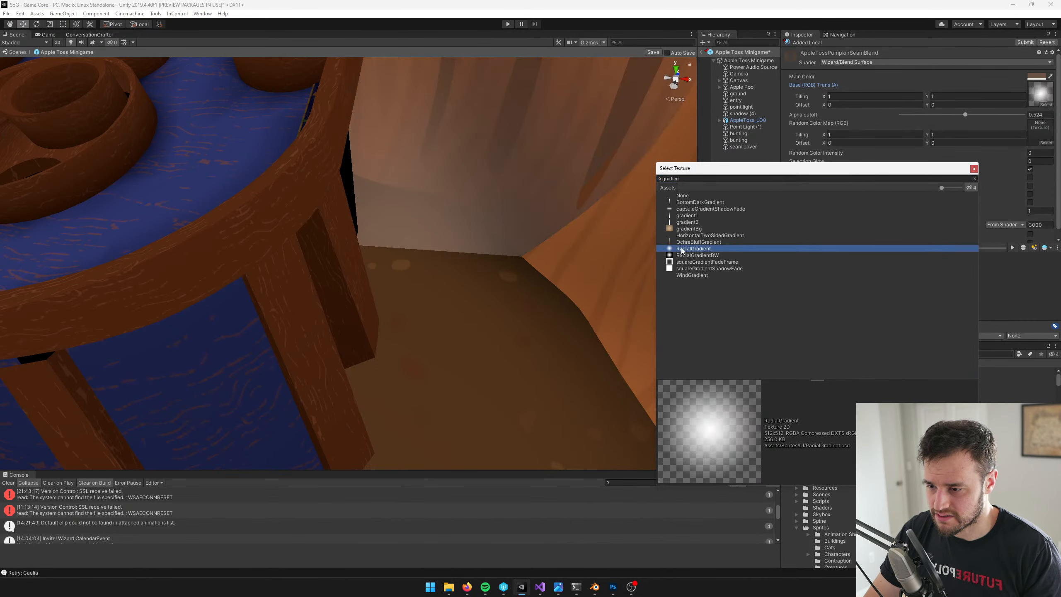
click(974, 168)
Sample the orange of the pumpkin wall as the main color of the AppleTossPumpkinSeamBlend material
click(1051, 77)
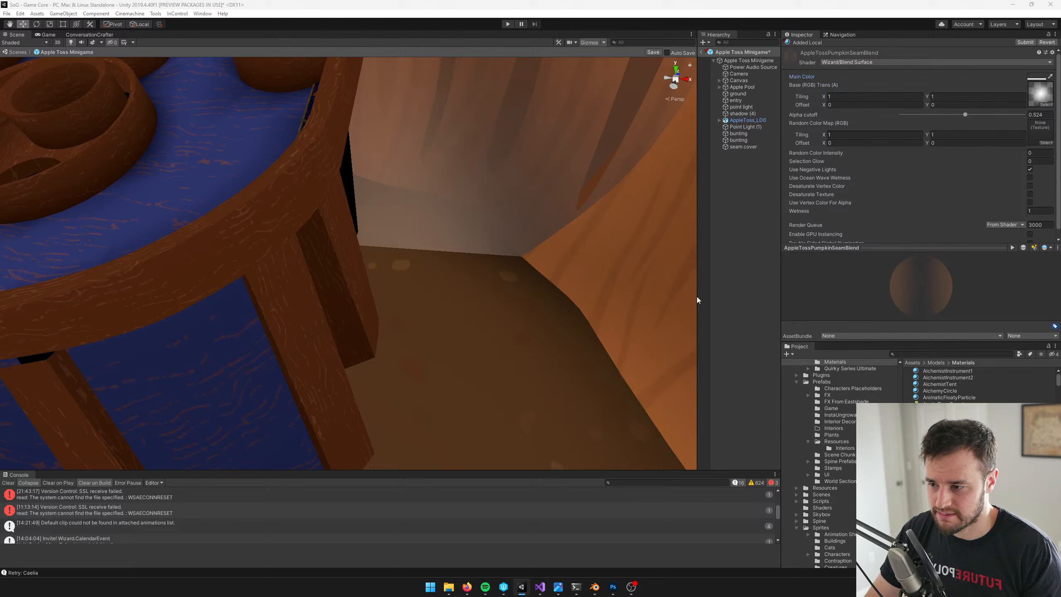
click(617, 319)
scroll(460, 230, down, 5)
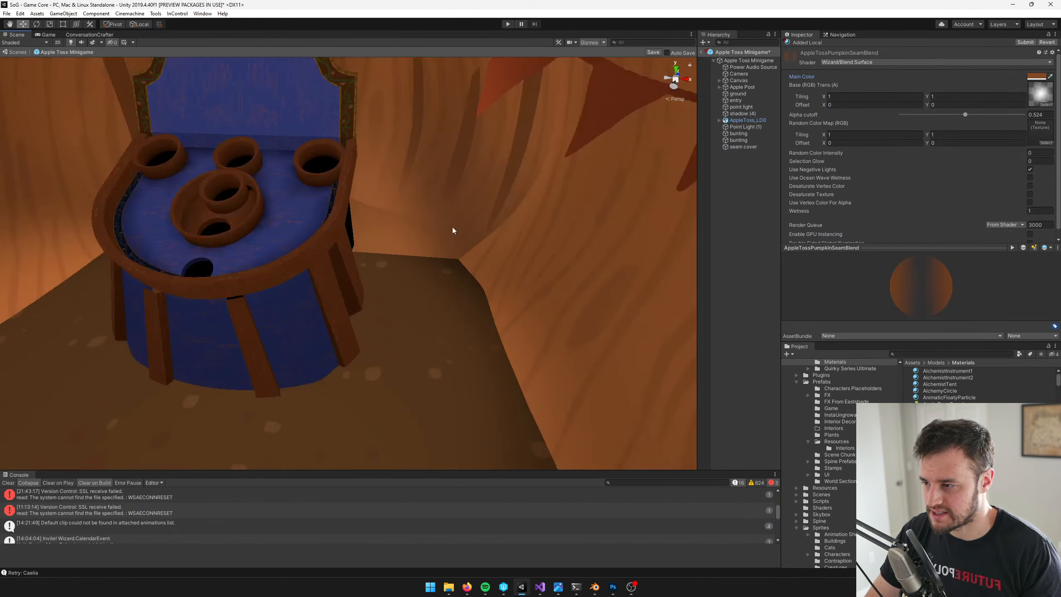
click(453, 227)
Scale the seam cover uniformly down to about 0.13
double_click(747, 146)
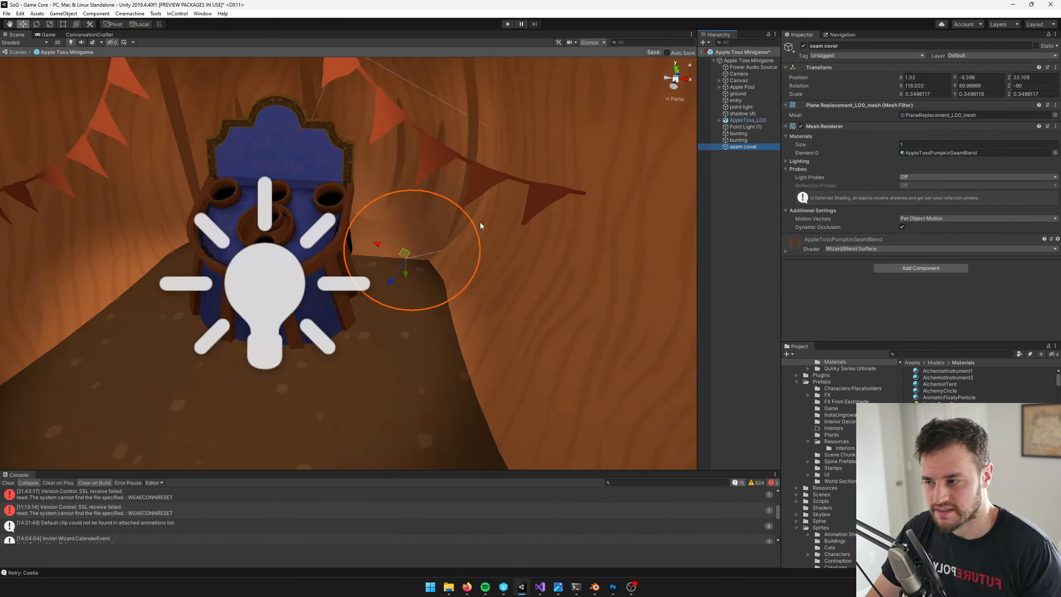
key(e)
key(r)
mouse_move(428, 259)
mouse_down()
mouse_move(416, 267)
mouse_move(437, 257)
mouse_move(422, 262)
mouse_up()
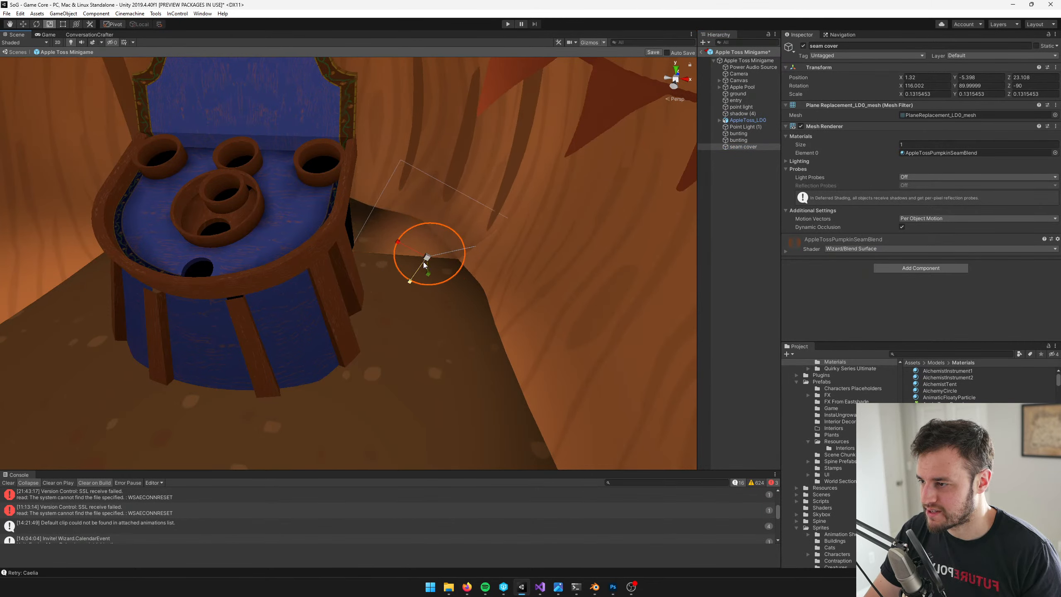
Turn off shadow casting in the seam cover's mesh renderer lighting settings
key(e)
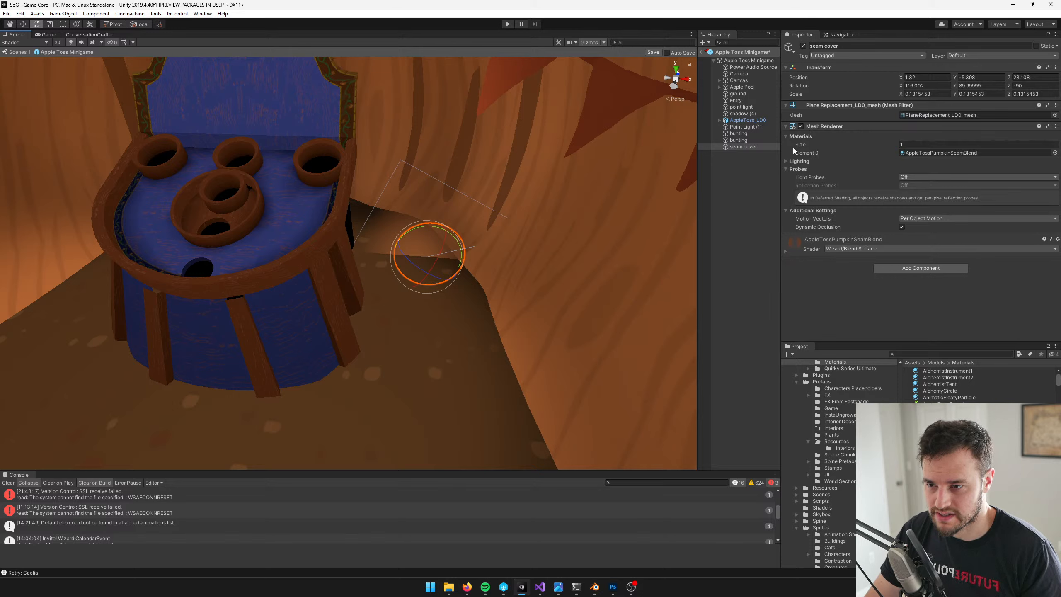
click(785, 162)
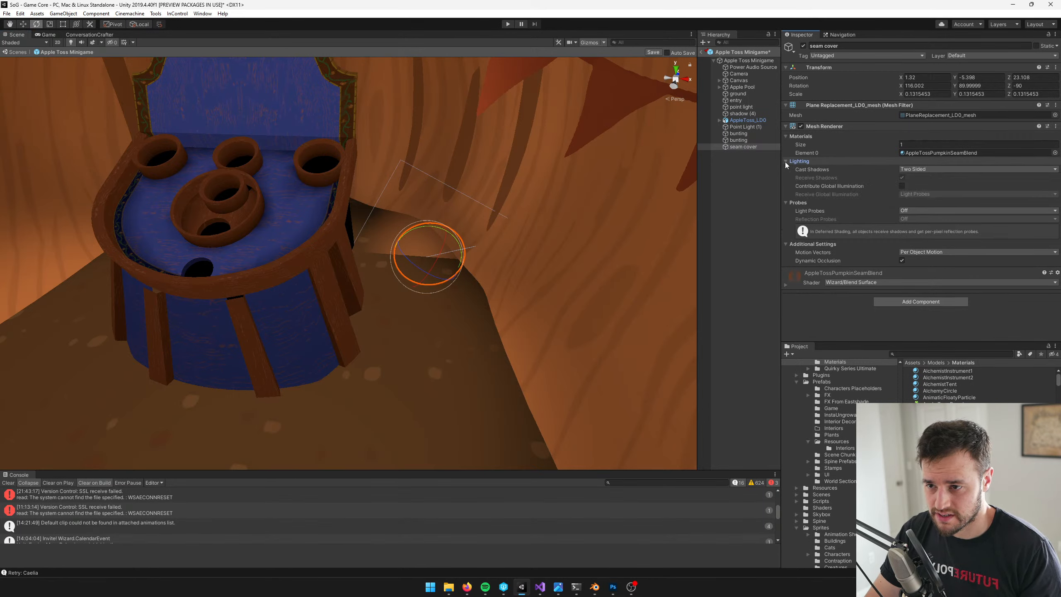
click(785, 202)
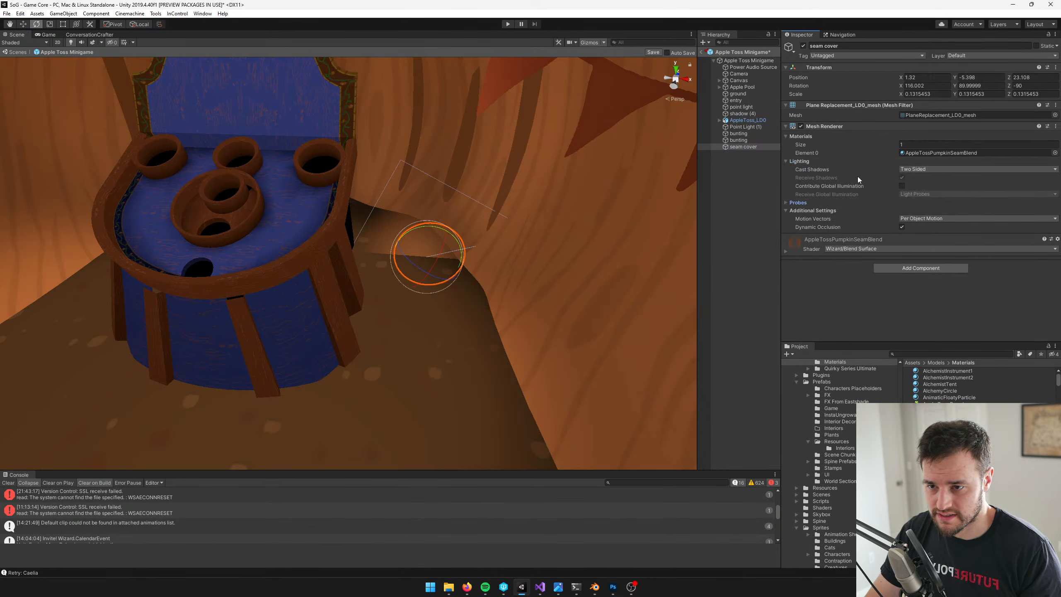
click(931, 170)
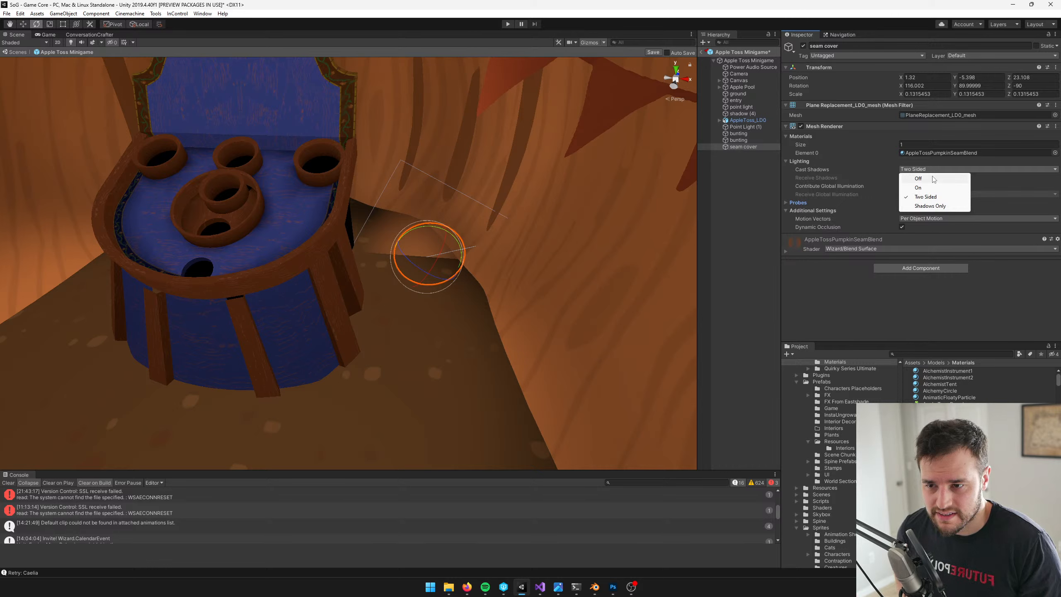
click(931, 179)
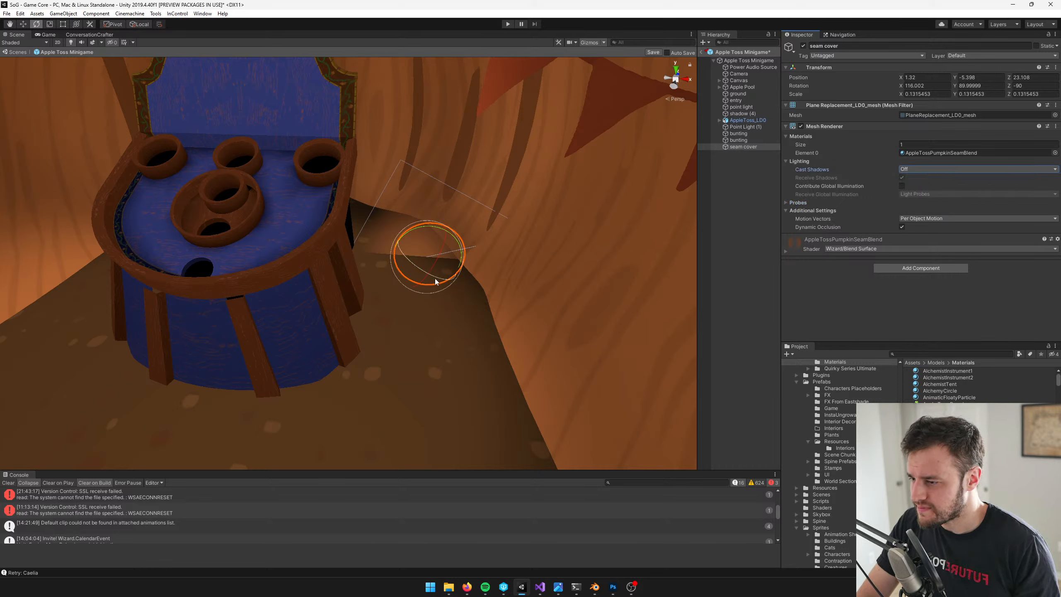
Rotate the seam cover to about 33, 259, 9 degrees and move it along the seam to about X 1.58, Y -5.4, Z 23.07
drag(401, 249, 456, 266)
key(w)
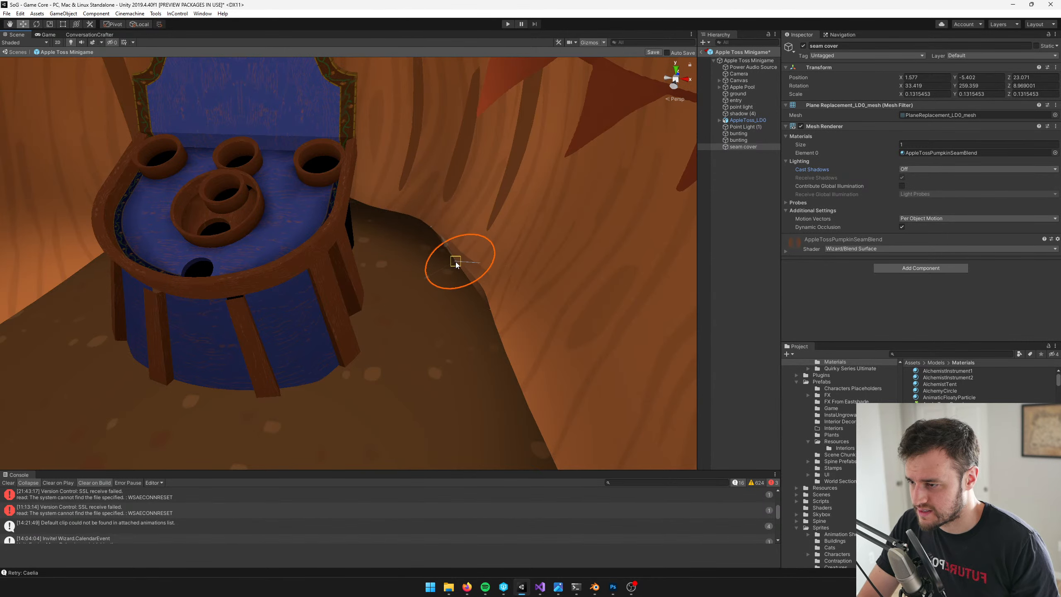
key(r)
scroll(478, 270, up, 3)
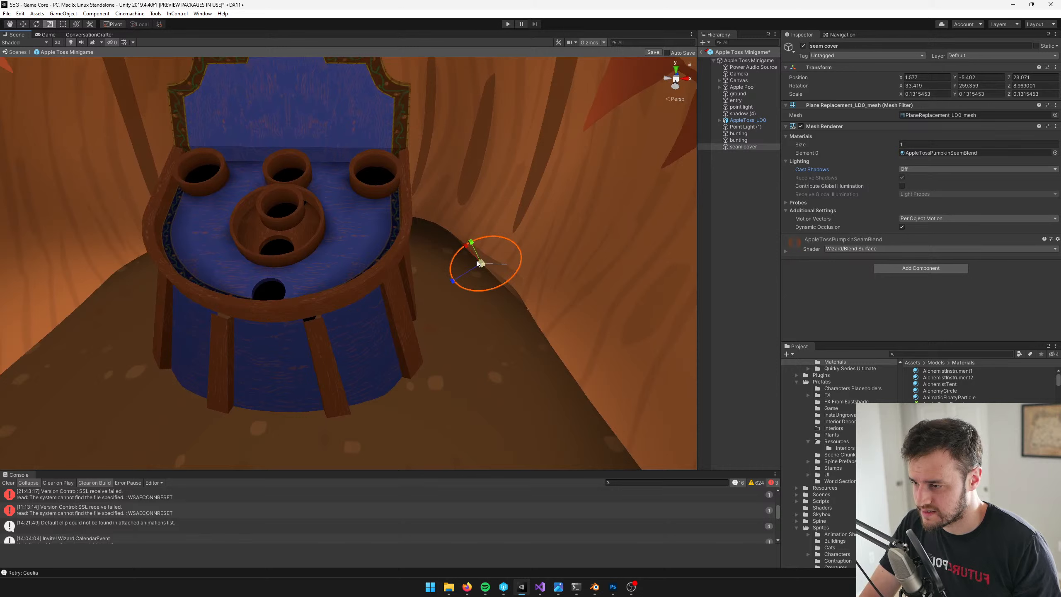
Move the seam cover to about X 1.48, Y -5.25, Z 23.02, stretch it to scale 0.22, 0.28, 0.06, and save the prefab
drag(459, 247, 441, 224)
key(w)
key(r)
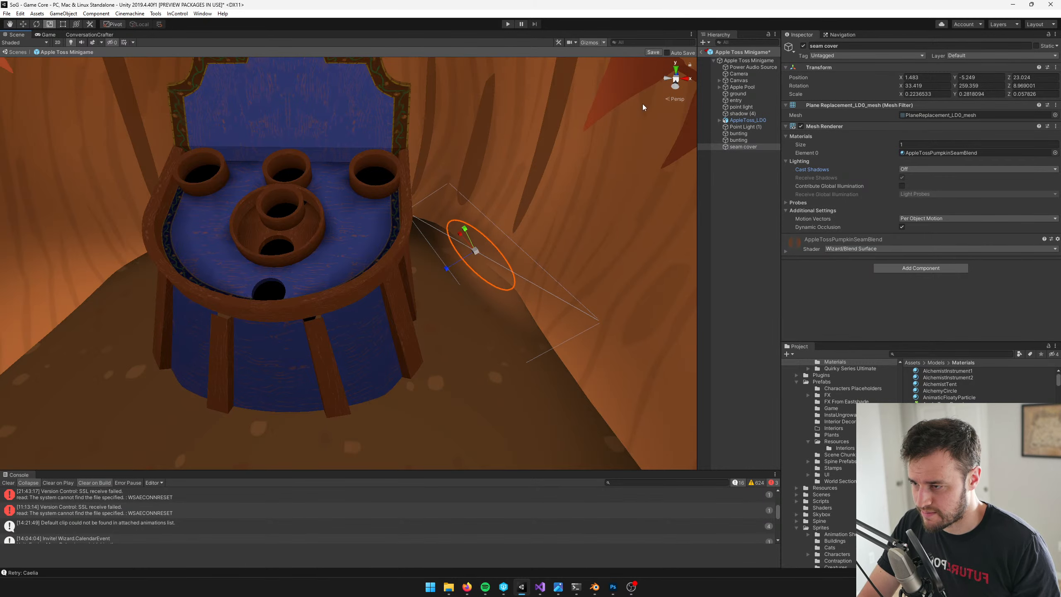
click(650, 52)
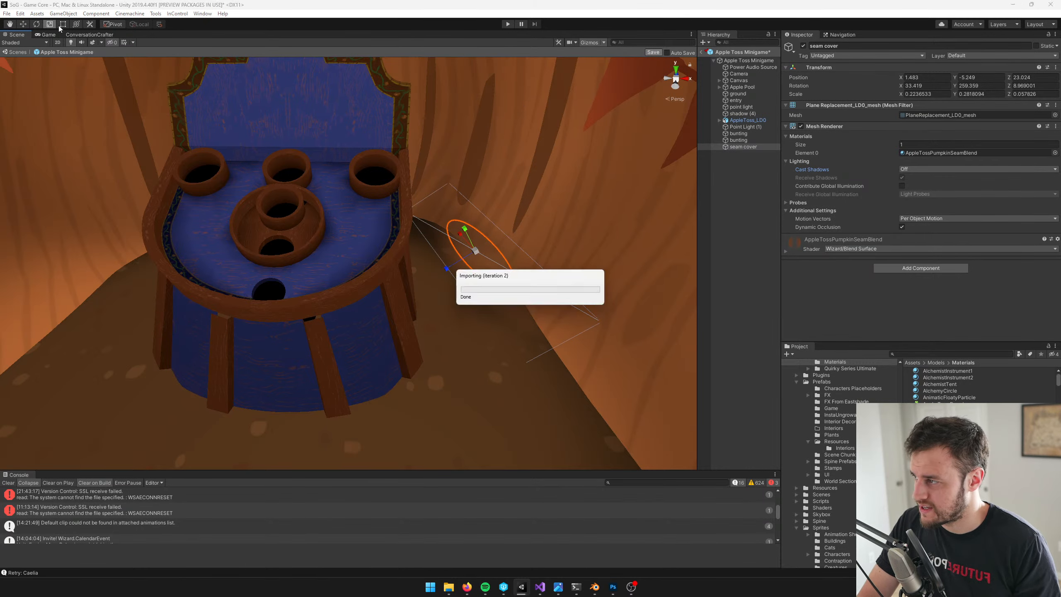
click(50, 35)
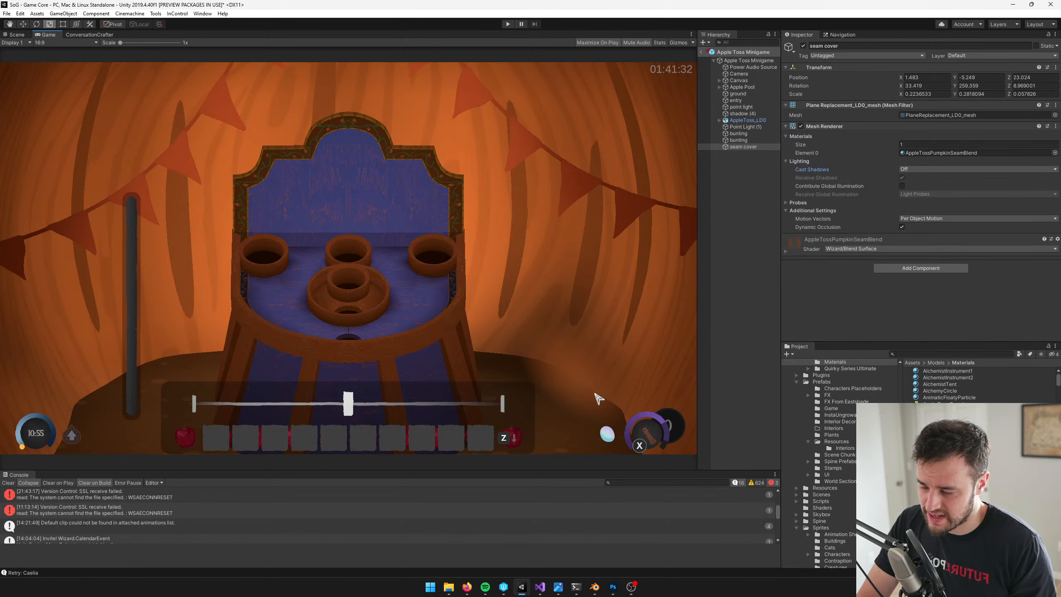
Darken the main color of the AppleTossPumpkinSeamBlend material to a deep brown, comparing it with the wall in the game view
click(20, 35)
click(942, 153)
double_click(941, 153)
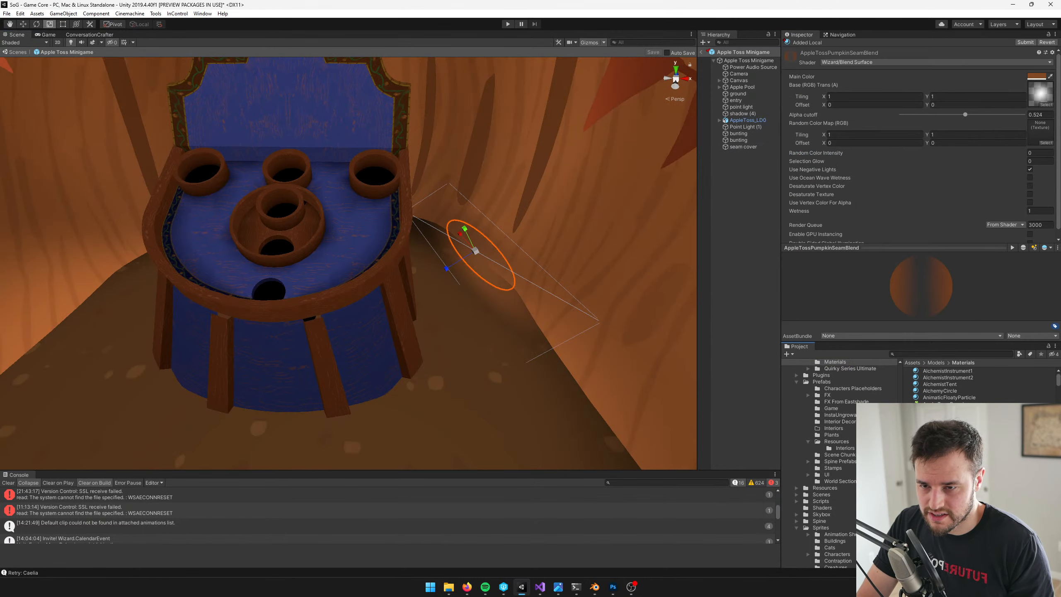
click(1036, 77)
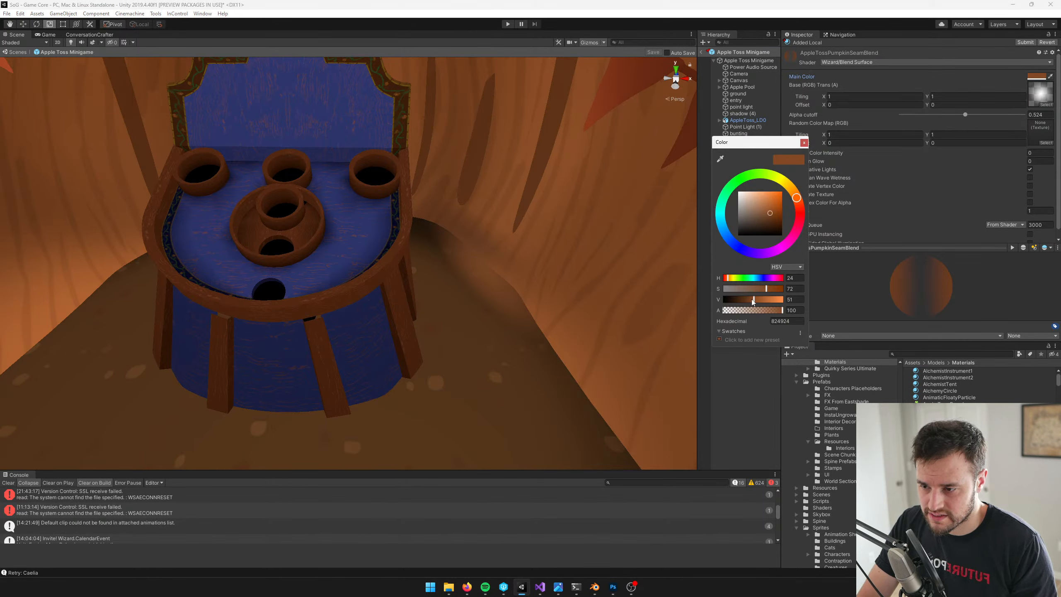
drag(753, 302, 750, 303)
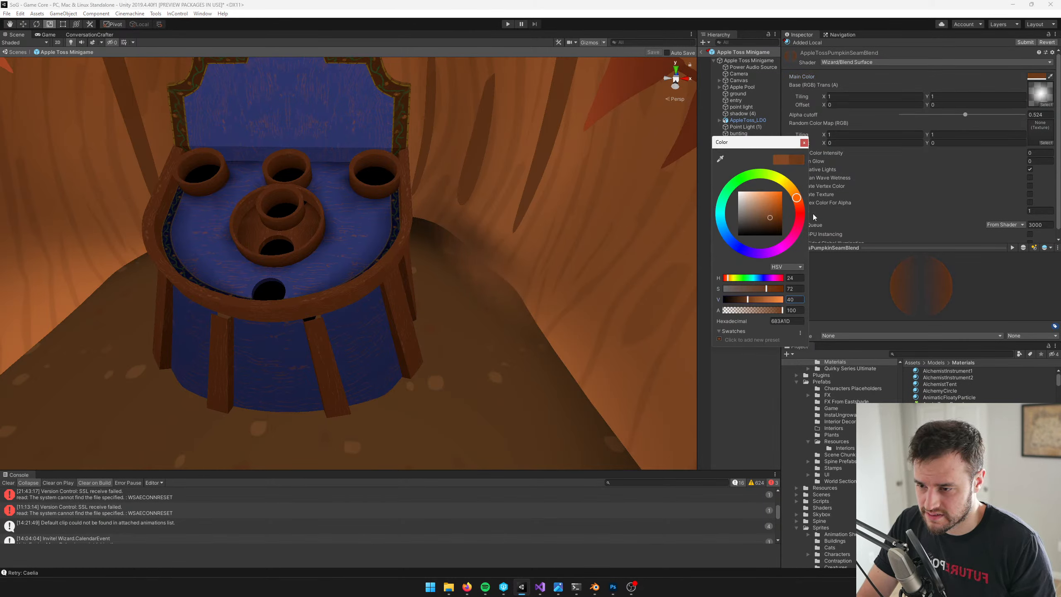
click(805, 143)
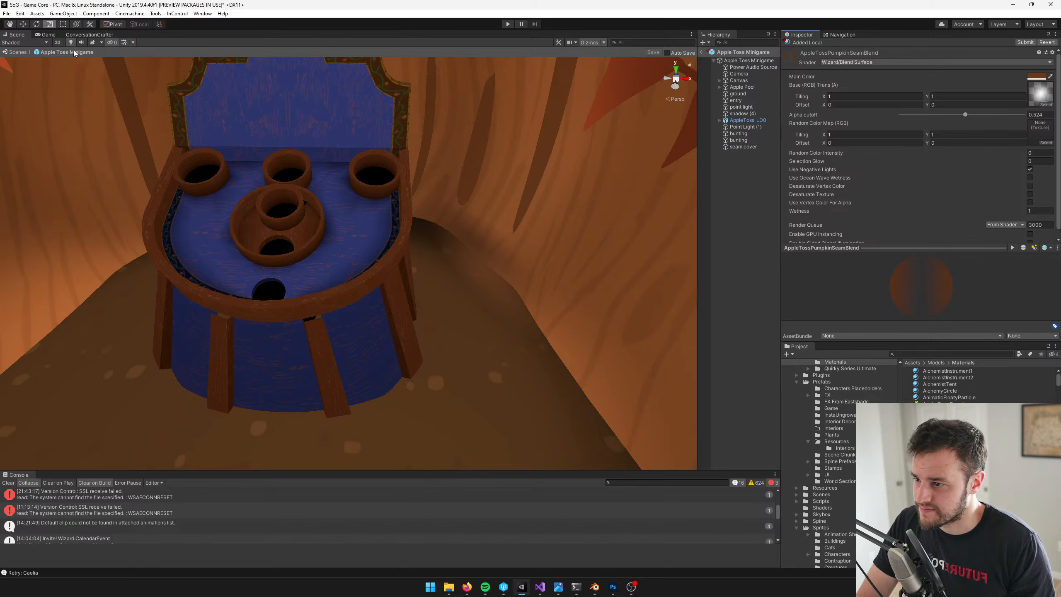
click(46, 34)
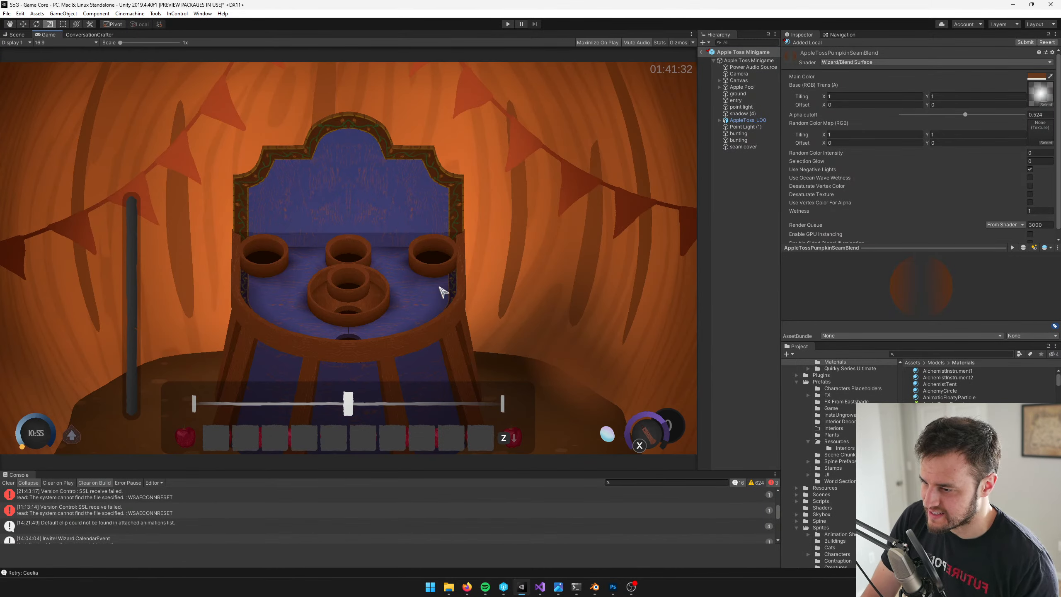
click(1037, 77)
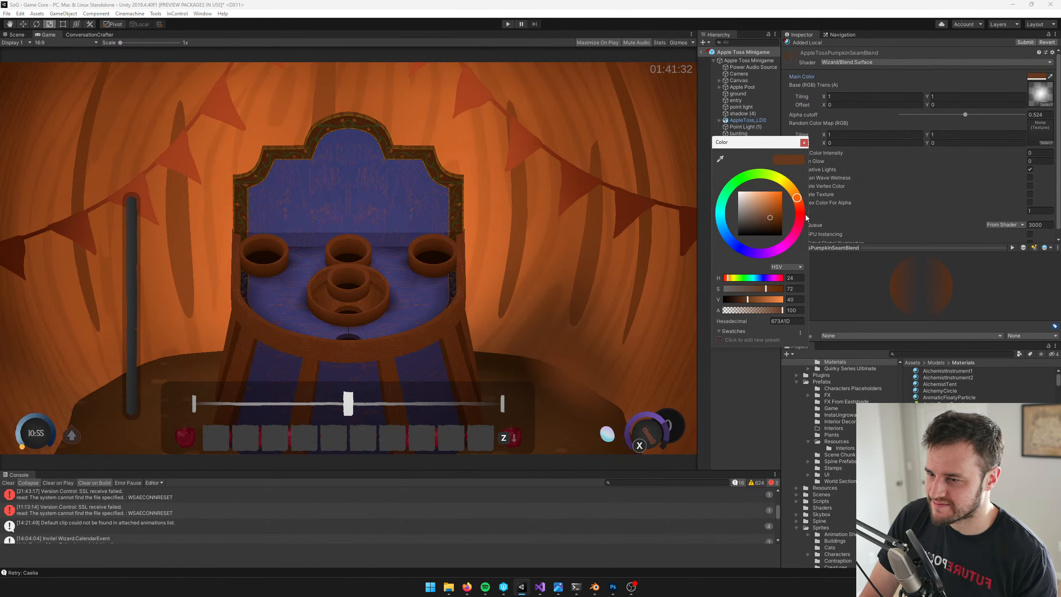
drag(746, 298, 742, 301)
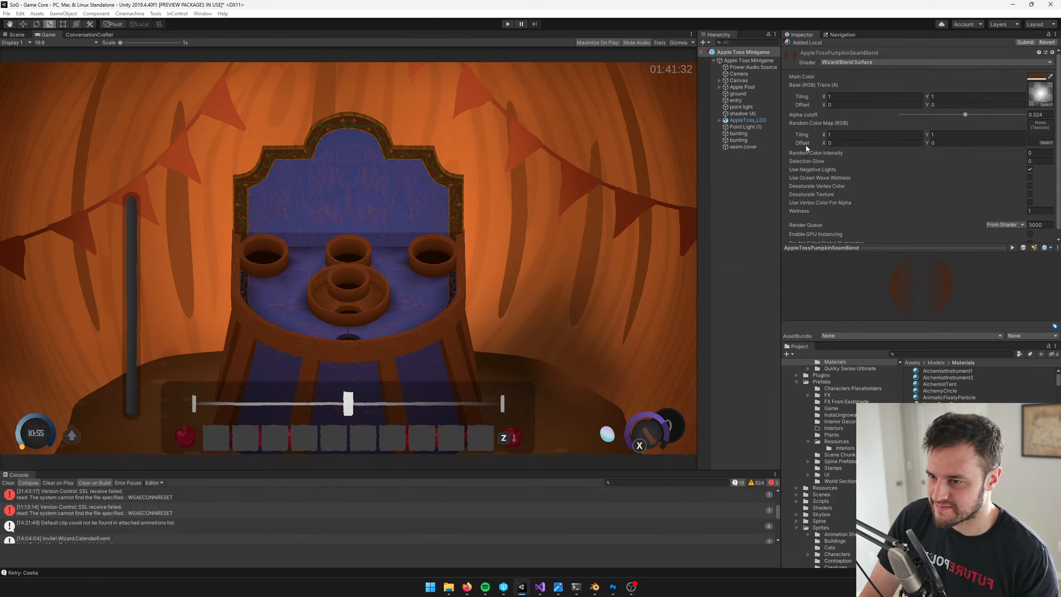
Duplicate the seam cover and place the copy on the right seam at about X 1.7, Y -5.35, Z 22.27, rotated about 29, 268, 10 degrees
click(17, 34)
click(491, 260)
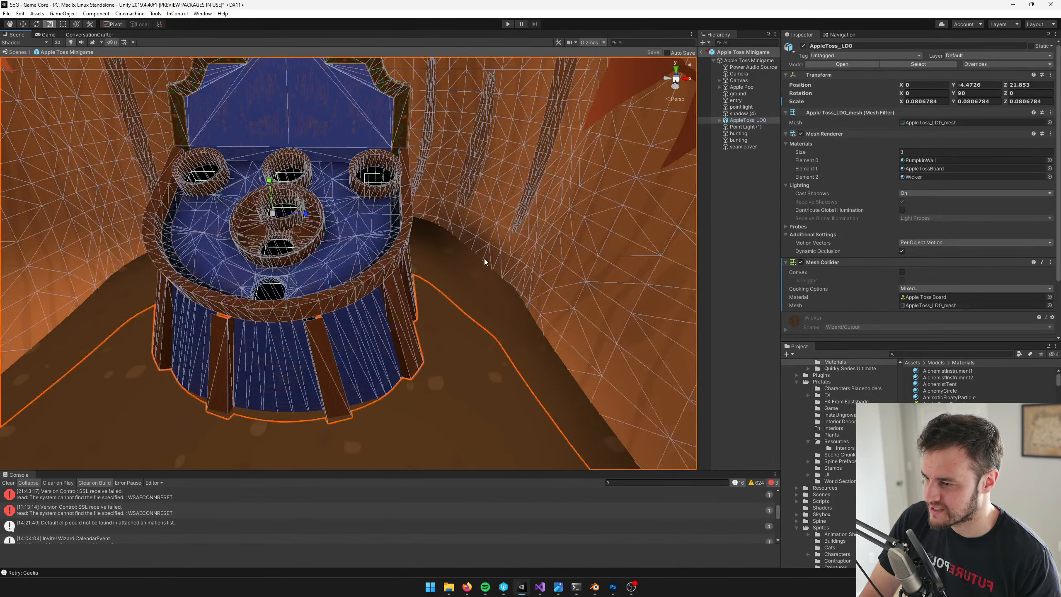
click(484, 259)
click(750, 147)
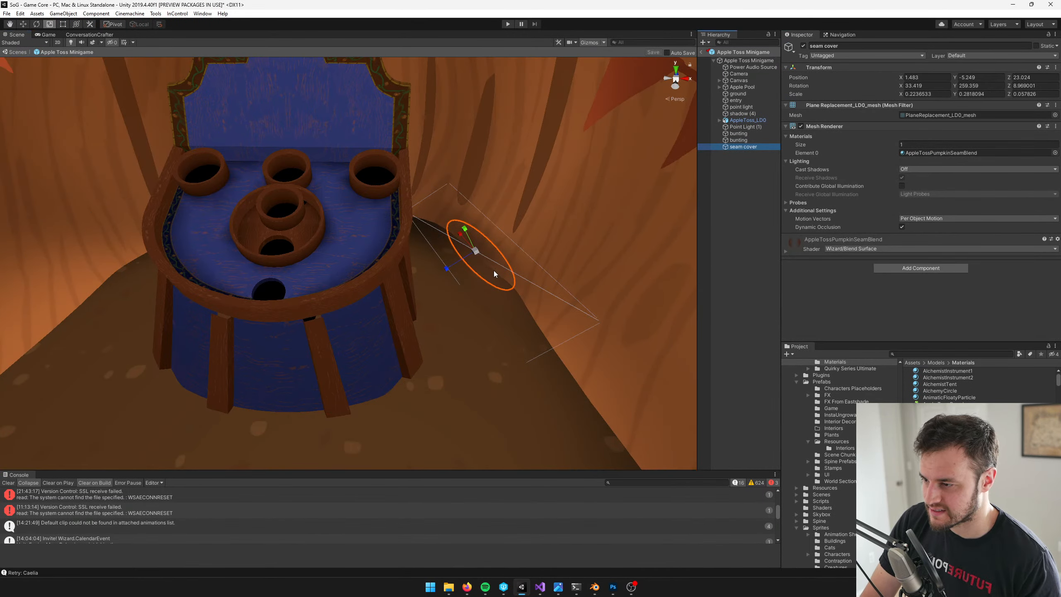
key(w)
key(ctrl+d)
drag(472, 255, 403, 230)
key(e)
key(w)
scroll(526, 313, down, 3)
scroll(525, 314, up, 3)
Duplicate the cover onto the curved back seam at about X 0.81, Y -5.18, Z 23.89, rotated about 37, 215, 1 degrees
key(ctrl+d)
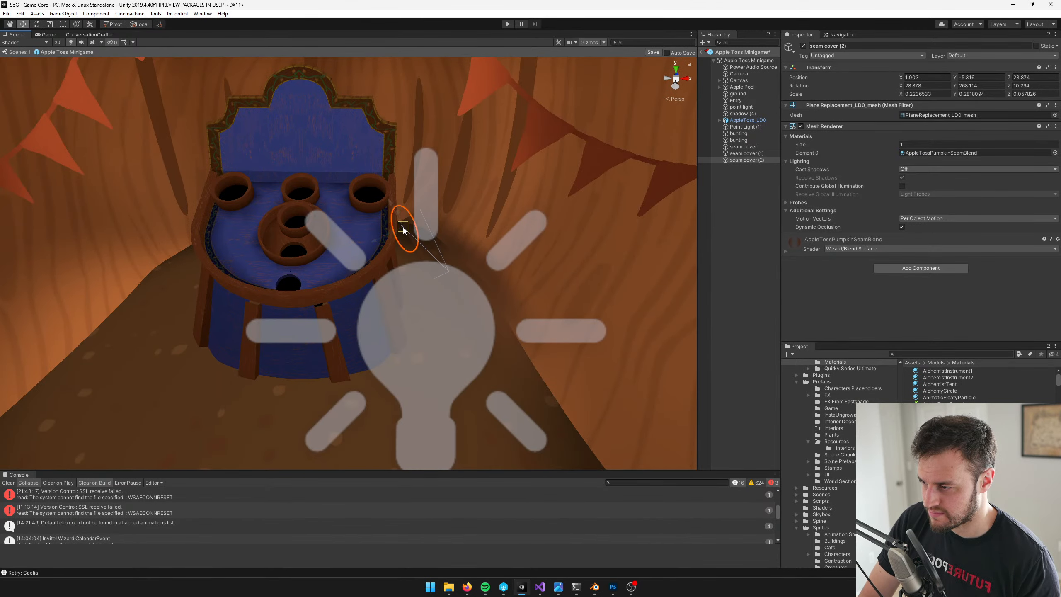
key(f)
key(e)
drag(351, 287, 301, 241)
key(w)
key(e)
key(w)
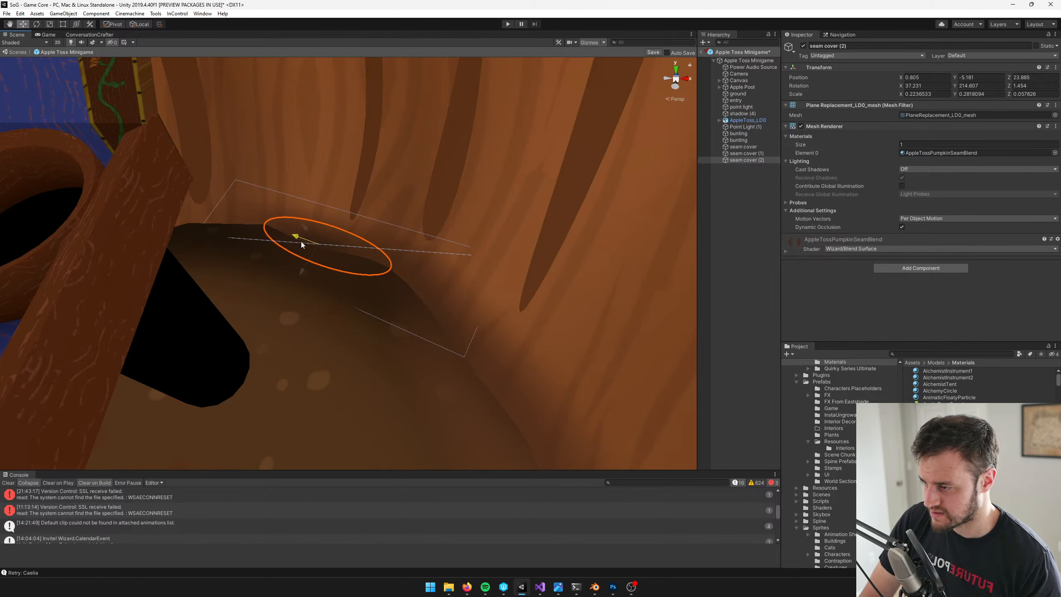
Duplicate the back seam cover and move, rotate and scale the copy to fit the seam on the board's left side
scroll(369, 226, down, 5)
middle_drag(371, 226, 488, 223)
scroll(422, 232, down, 5)
key(ctrl+d)
drag(451, 261, 278, 360)
key(e)
key(w)
scroll(314, 267, up, 5)
key(r)
key(w)
Duplicate the left seam cover to about X -1.46, Y -5.18, Z 23.06, rotated about 22, 119, -11 degrees with an X scale of 0.15
key(ctrl+d)
key(e)
key(w)
drag(275, 321, 293, 306)
key(r)
key(w)
scroll(310, 302, down, 8)
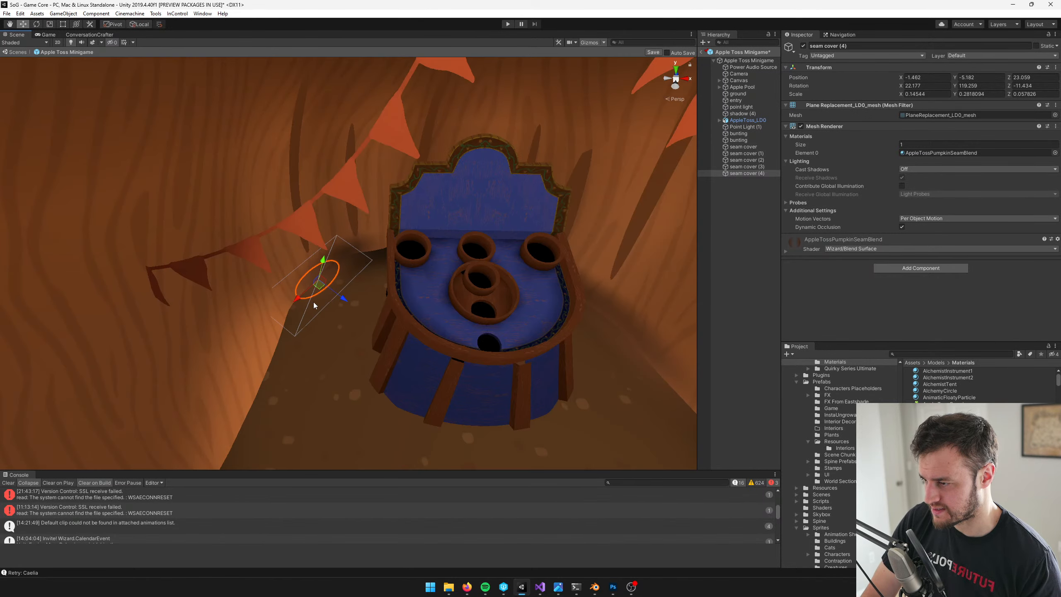
middle_drag(320, 293, 329, 285)
Duplicate the cover further forward along the left seam to about X -1.71, Y -5.35, Z 22.21, rotated about 26, 93, -11 degrees
key(ctrl+d)
drag(332, 277, 330, 353)
key(e)
key(w)
key(e)
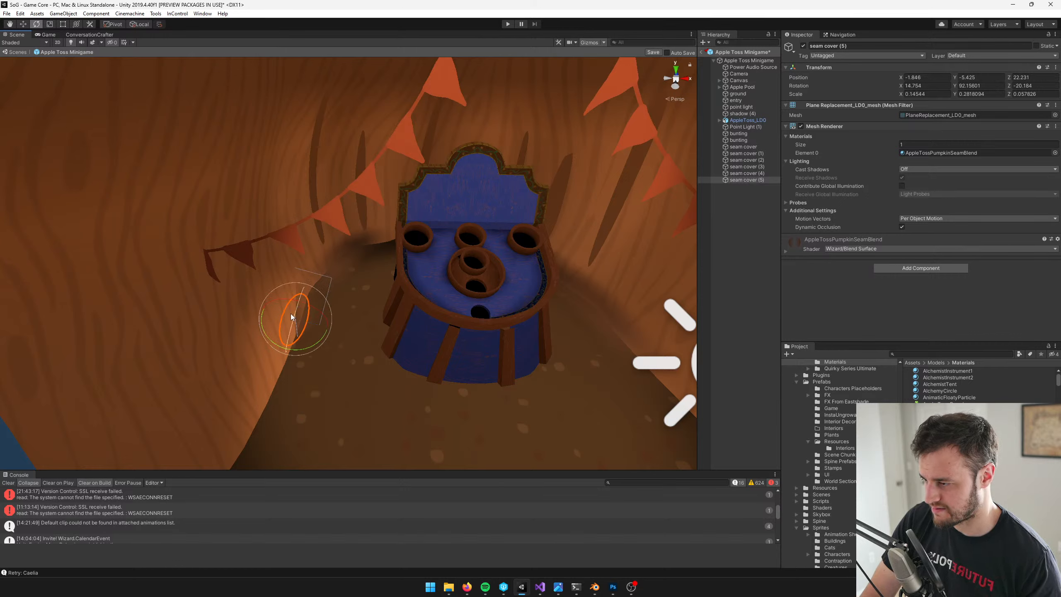
key(w)
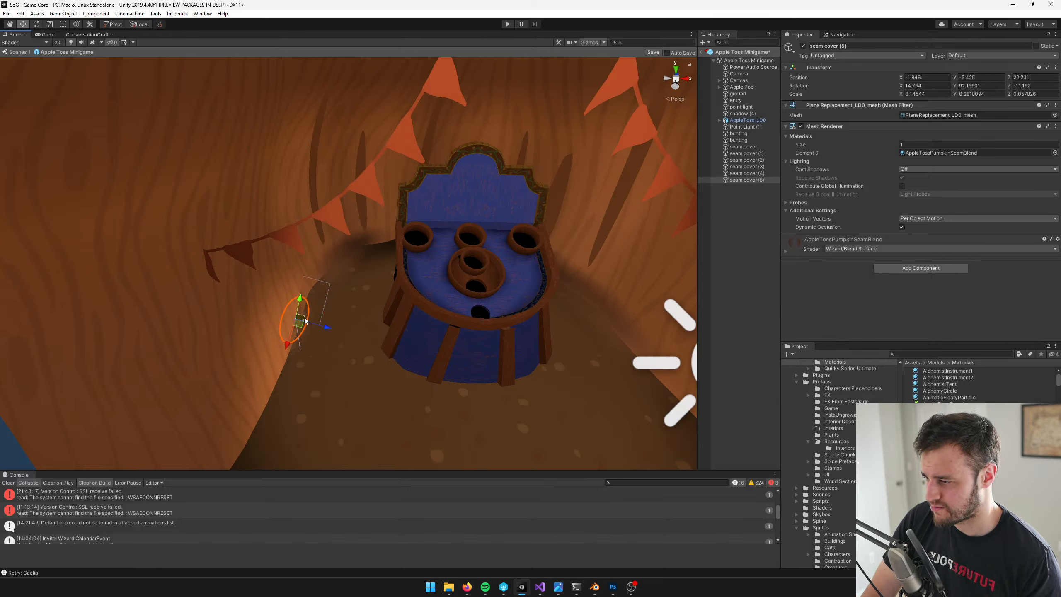
drag(305, 320, 288, 335)
key(e)
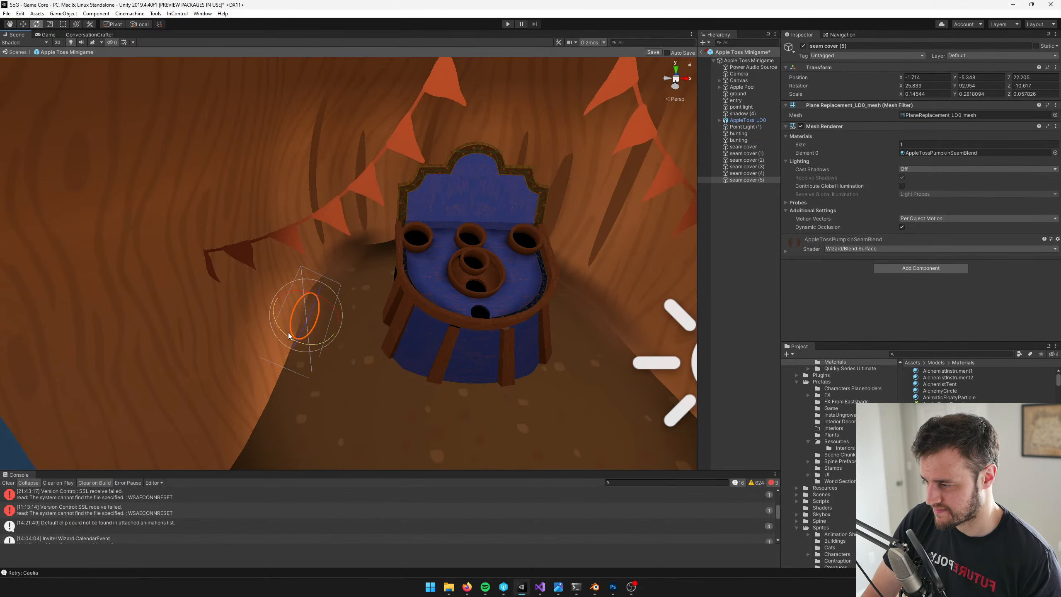
Stretch the front left seam cover lengthwise to an X scale of about 0.32
key(w)
key(r)
right_drag(376, 307, 357, 330)
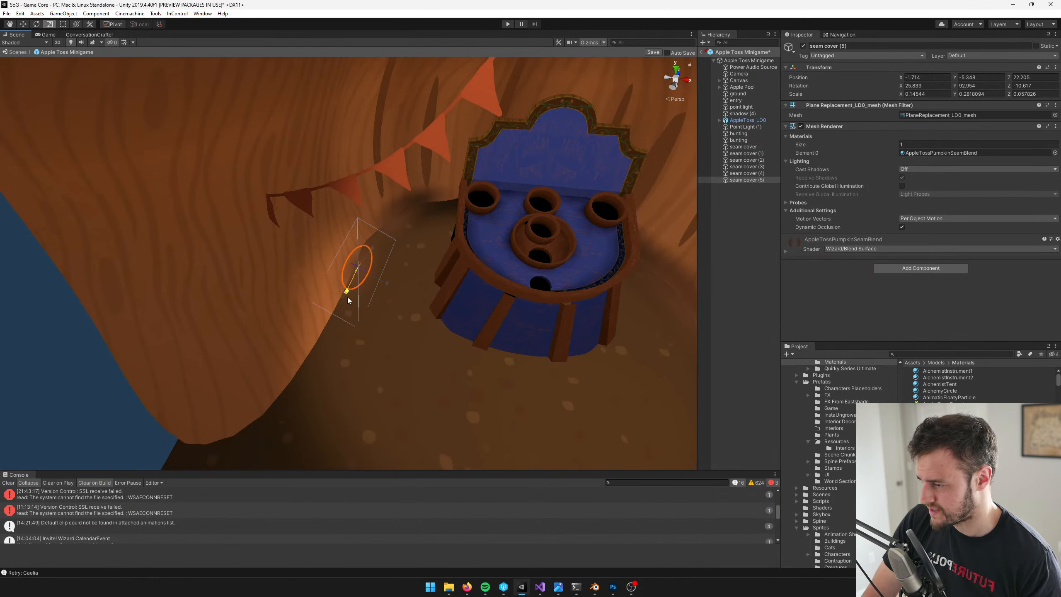
drag(346, 292, 332, 319)
scroll(398, 295, down, 3)
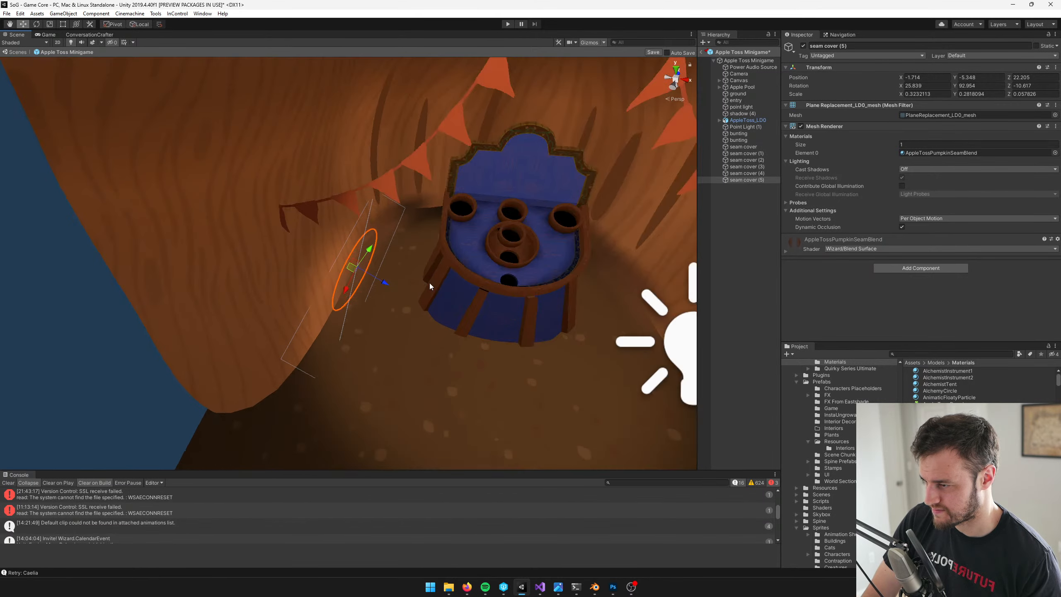
Duplicate the long cover across to the right seam at about X 1.87, Y -5.5, Z 21.79, rotated about 44, 262, 7 degrees
key(ctrl+d)
key(w)
drag(350, 266, 623, 286)
scroll(623, 285, down, 3)
middle_drag(623, 285, 467, 264)
scroll(464, 265, up, 3)
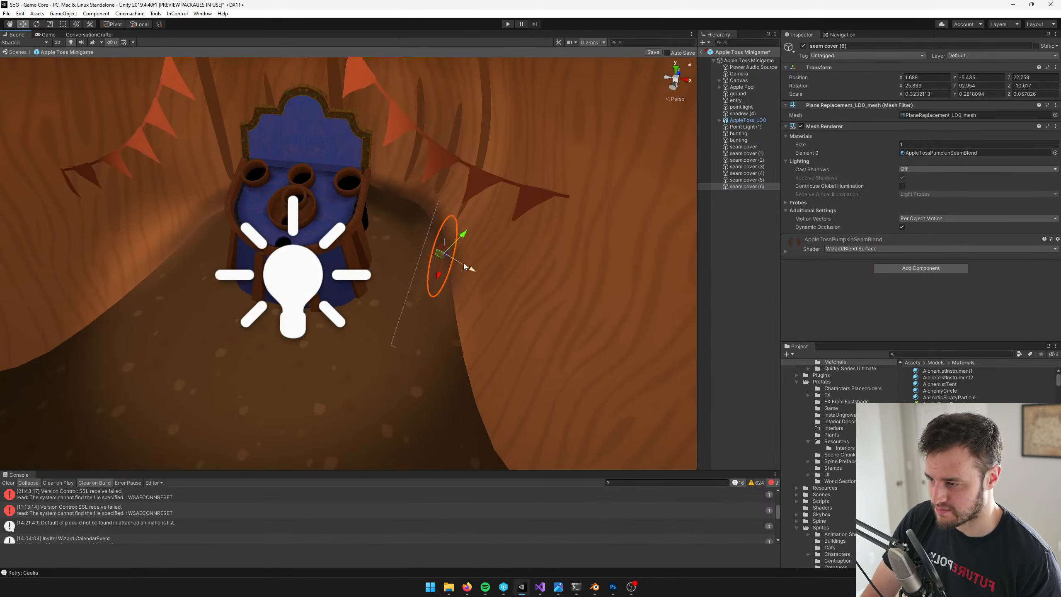
drag(441, 252, 537, 314)
key(e)
scroll(457, 335, up, 3)
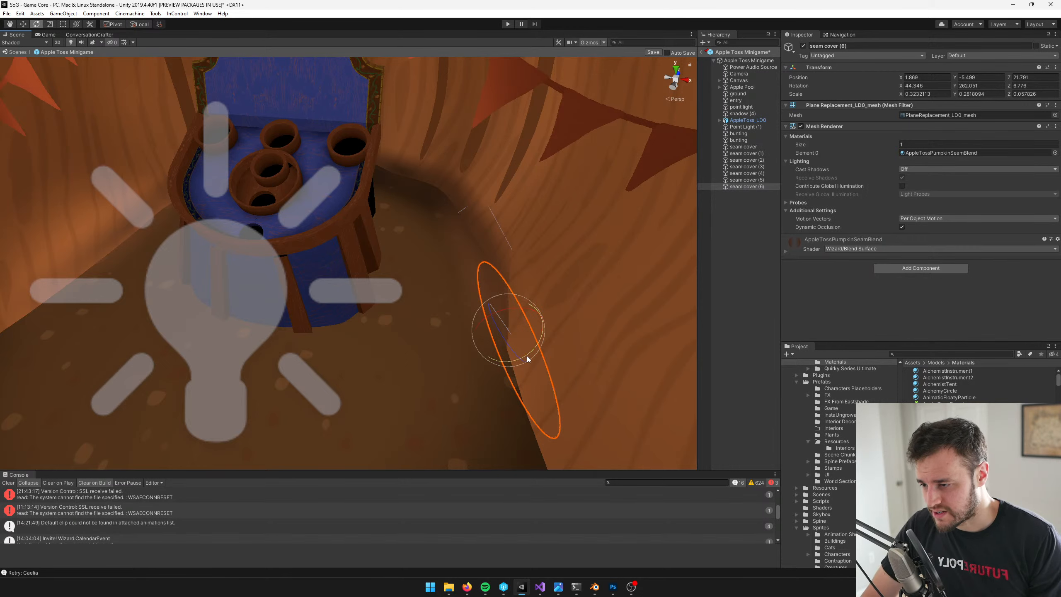
Fine-tune the long right seam cover to about X 1.76, Y -5.36, Z 21.76 and a rotation of about 44, 267, 7 degrees
drag(527, 355, 496, 338)
key(w)
middle_drag(552, 310, 564, 281)
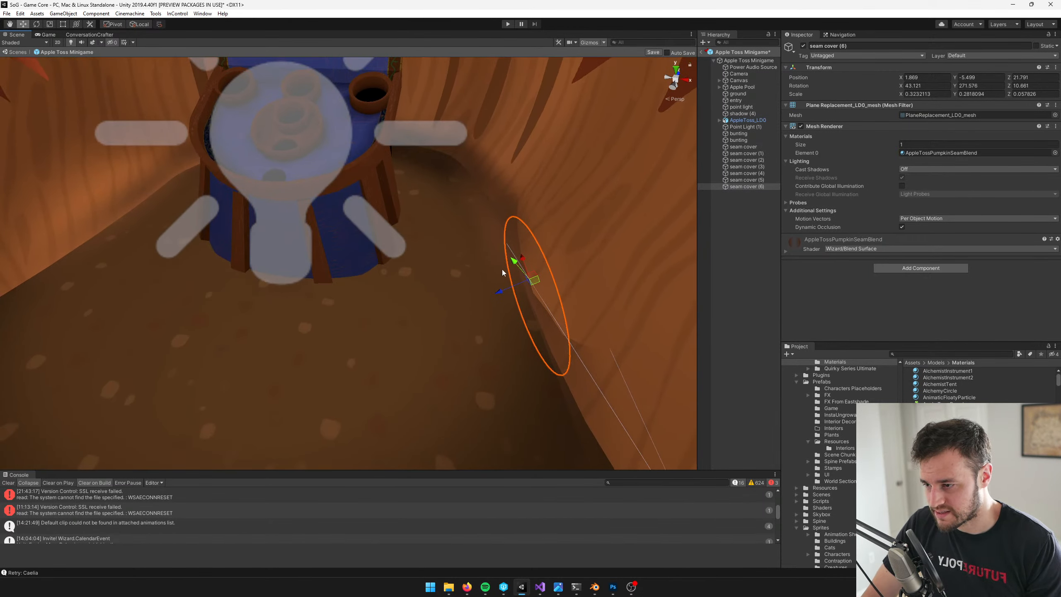
drag(502, 268, 503, 251)
key(e)
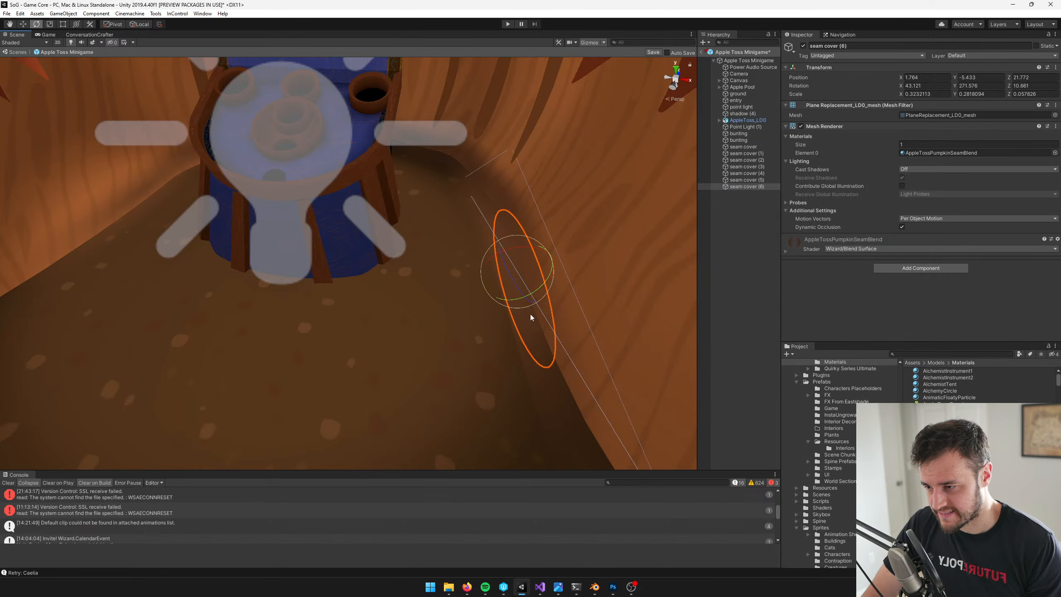
drag(530, 313, 521, 300)
key(w)
drag(498, 252, 501, 244)
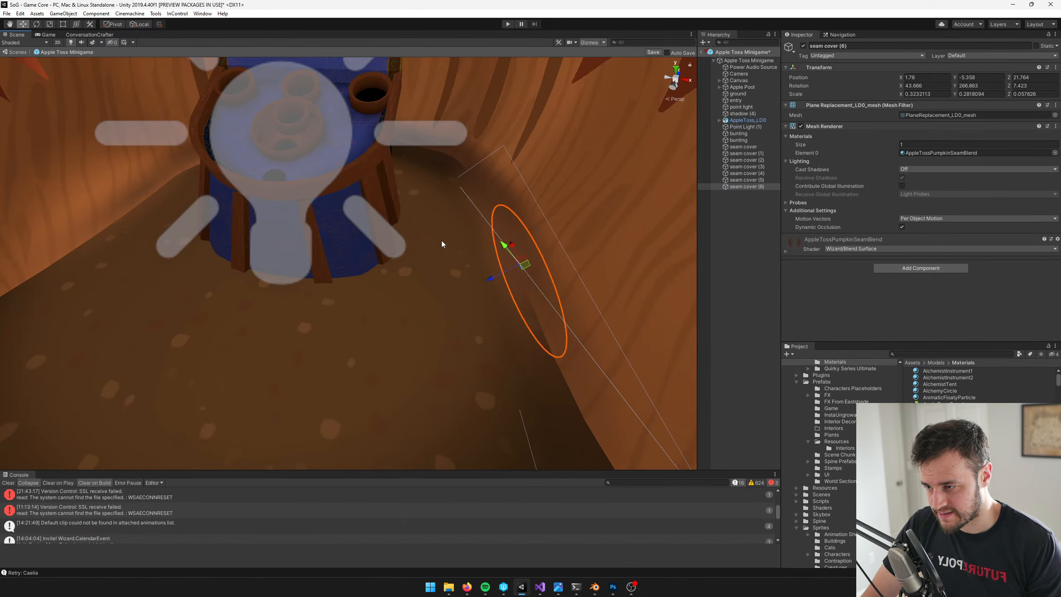
middle_drag(438, 242, 456, 276)
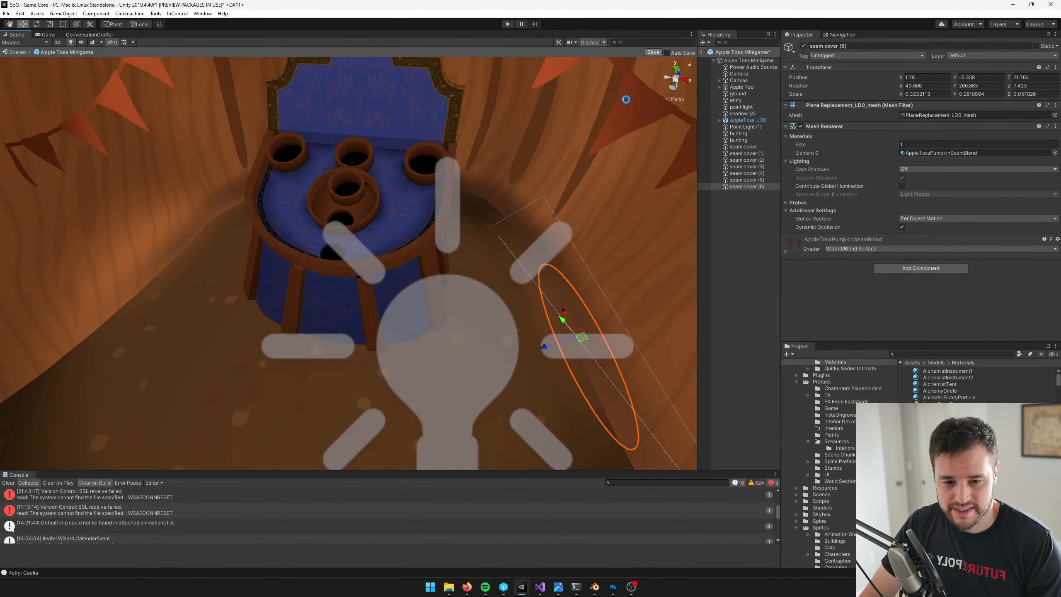
Check the seam covers in the game view and examine the wall seam behind the board's left side up close
click(48, 35)
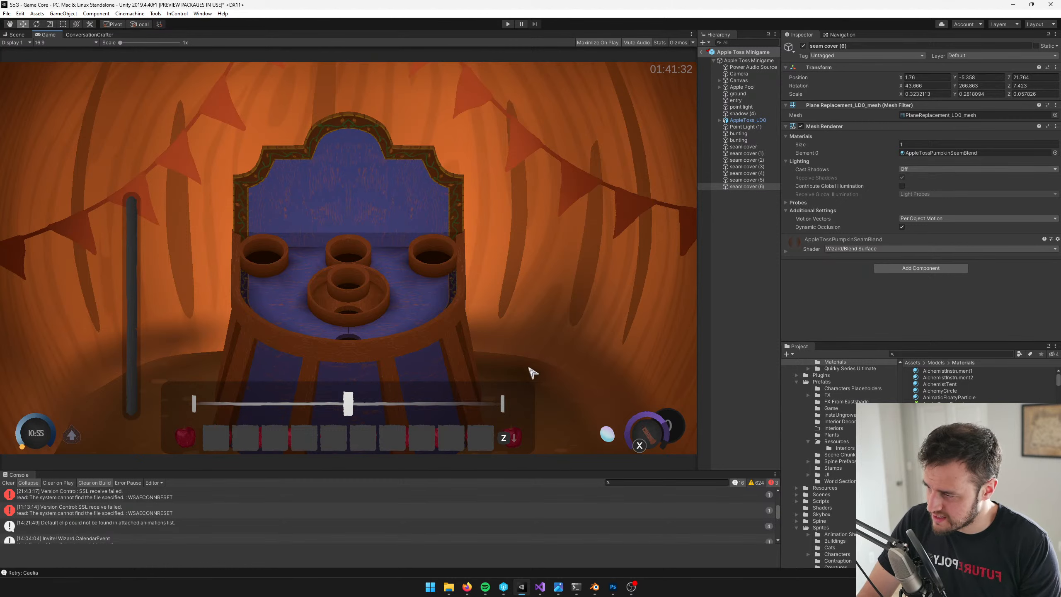
click(15, 37)
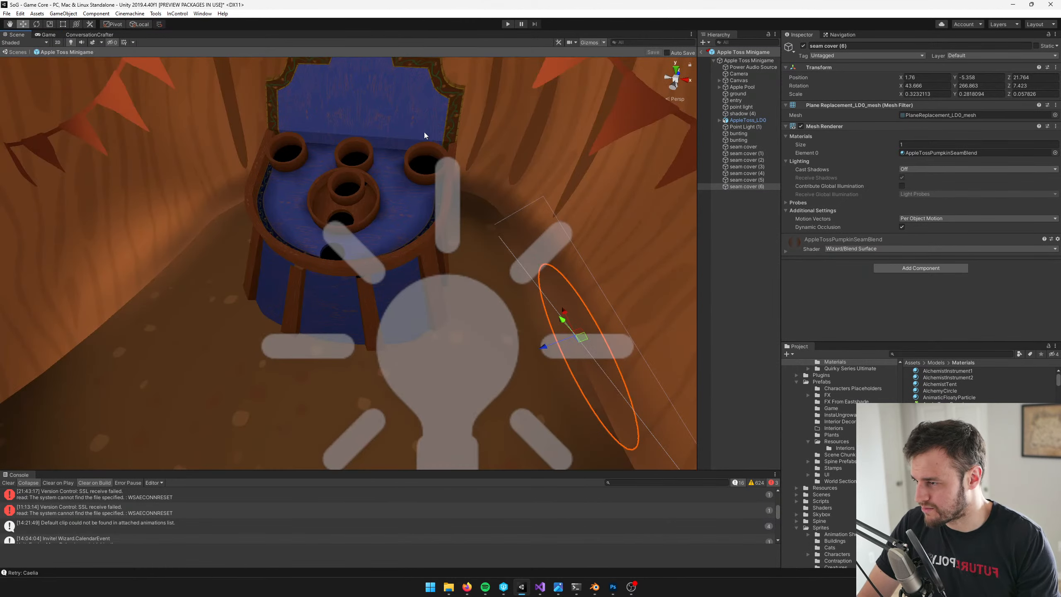
middle_drag(424, 132, 519, 179)
scroll(519, 179, up, 4)
click(393, 208)
click(391, 207)
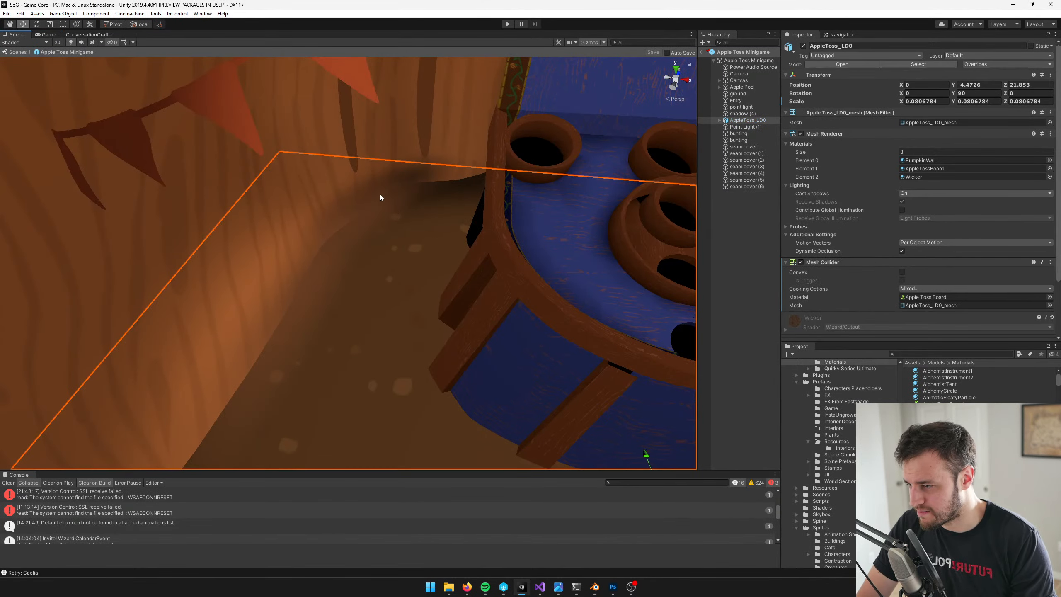
middle_drag(403, 181, 421, 204)
scroll(421, 203, up, 4)
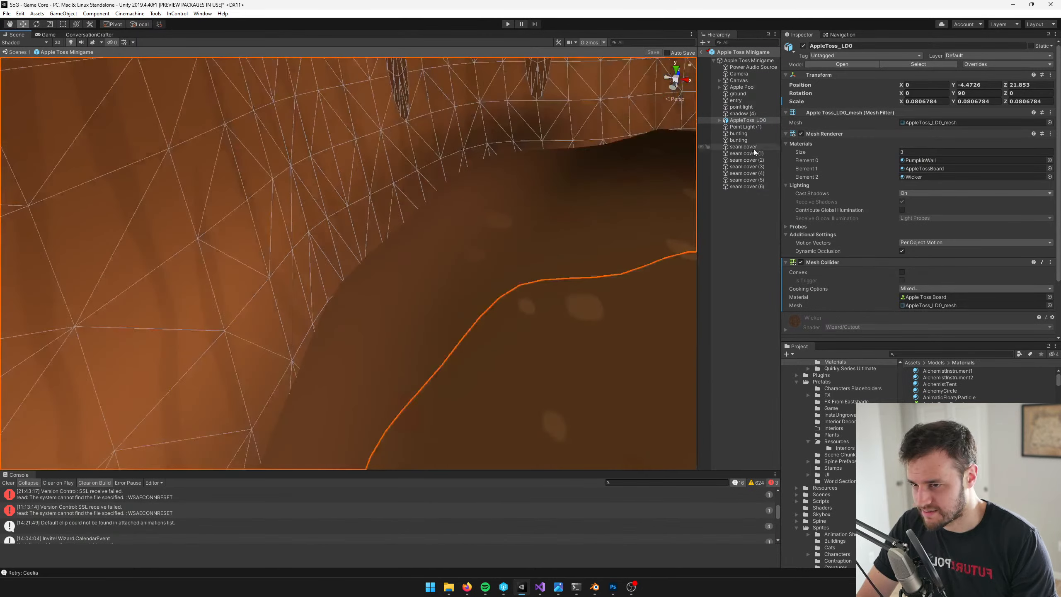
Lower seam cover copies (1) to (6) together by about 0.07 along the global vertical axis
click(752, 154)
scroll(584, 208, down, 5)
scroll(583, 208, down, 3)
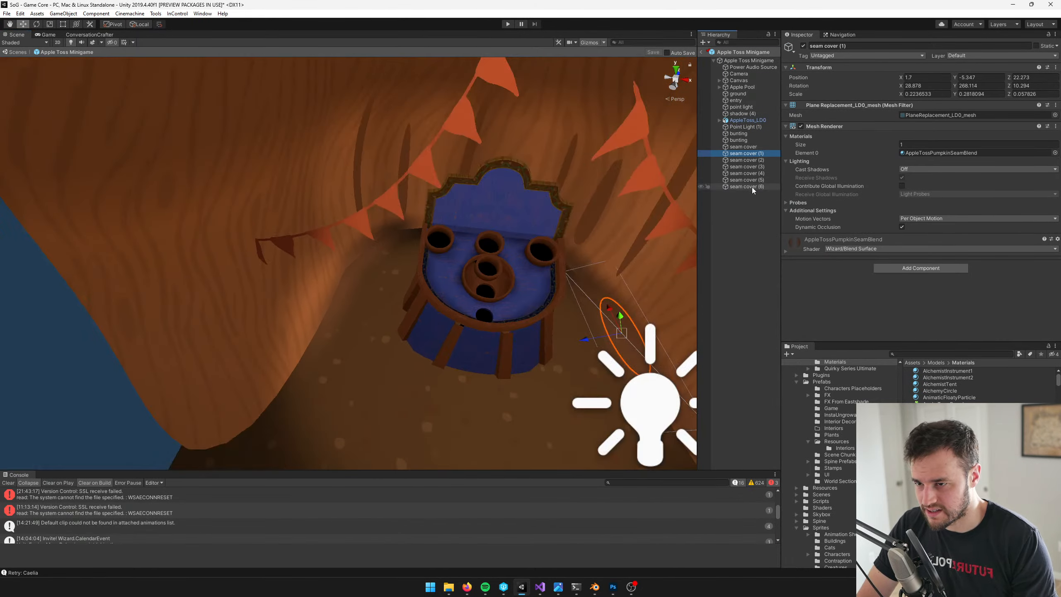
shift+click(752, 186)
middle_drag(552, 225, 438, 150)
scroll(441, 167, up, 2)
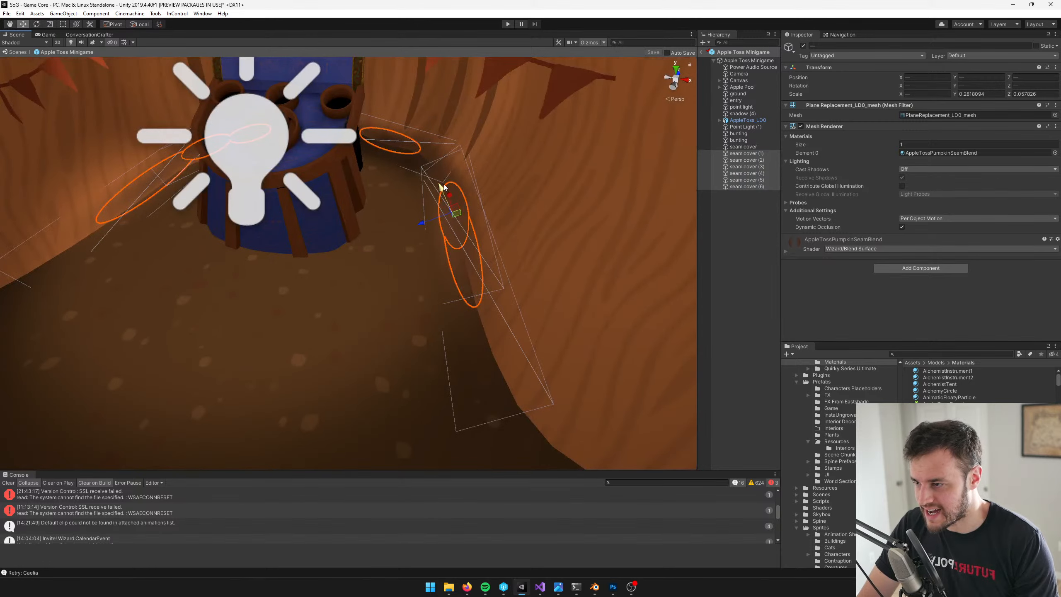
click(140, 24)
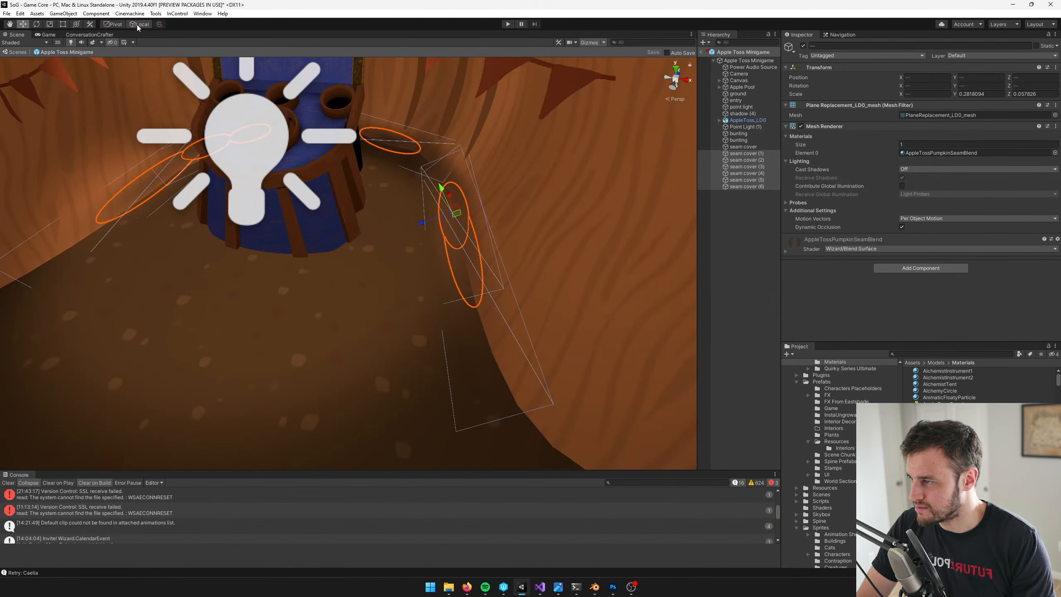
drag(458, 182, 457, 188)
Reposition seam cover (5) along its local axes to about X -1.56, Y -5.36, Z 22.17, rotated about 27, 99, -8 degrees
middle_drag(121, 199, 284, 193)
click(298, 187)
click(291, 179)
scroll(304, 171, up, 5)
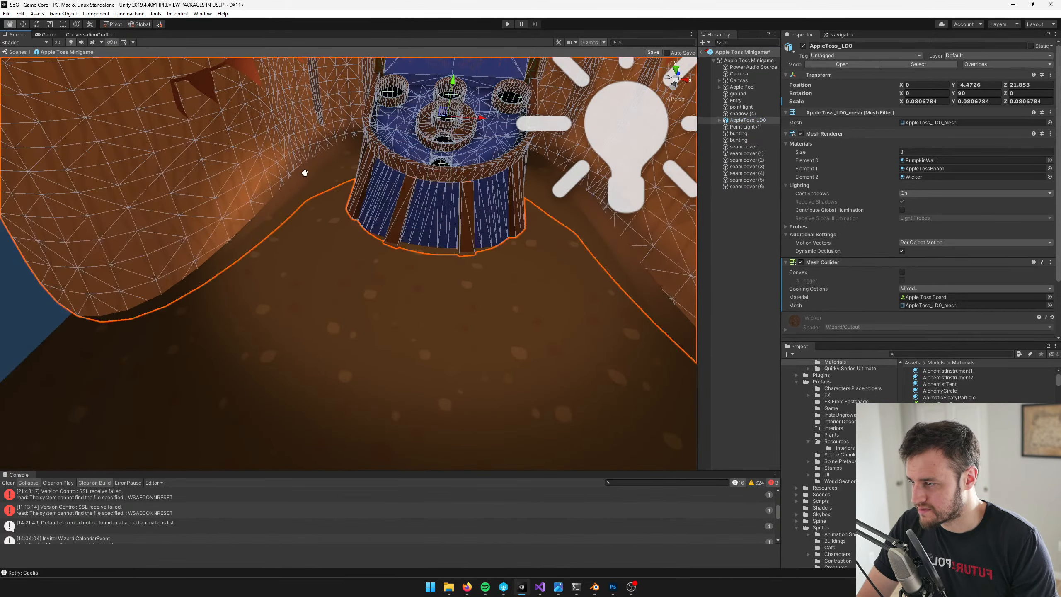
click(749, 186)
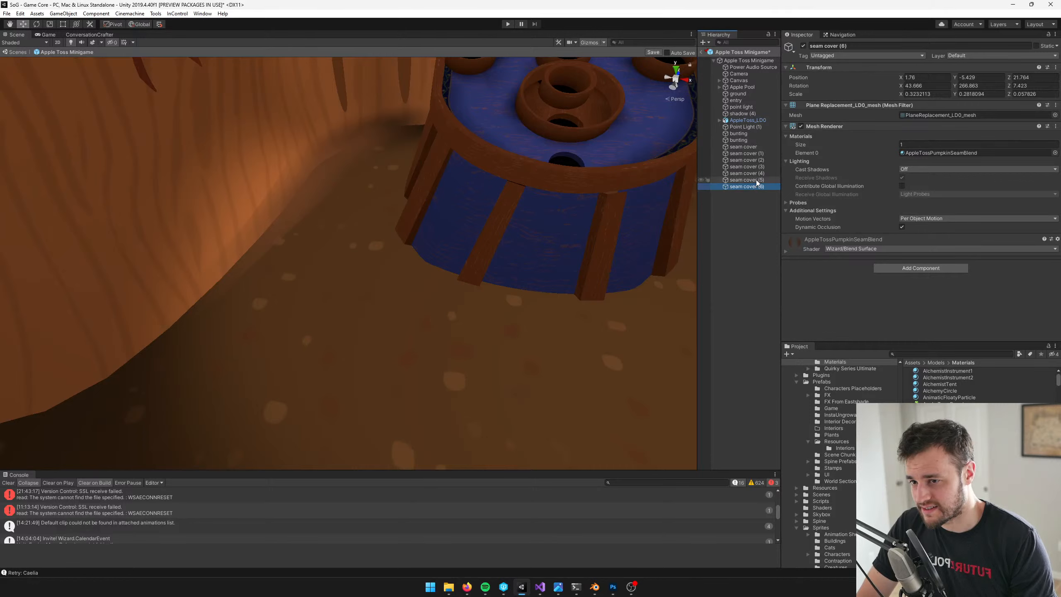
click(757, 181)
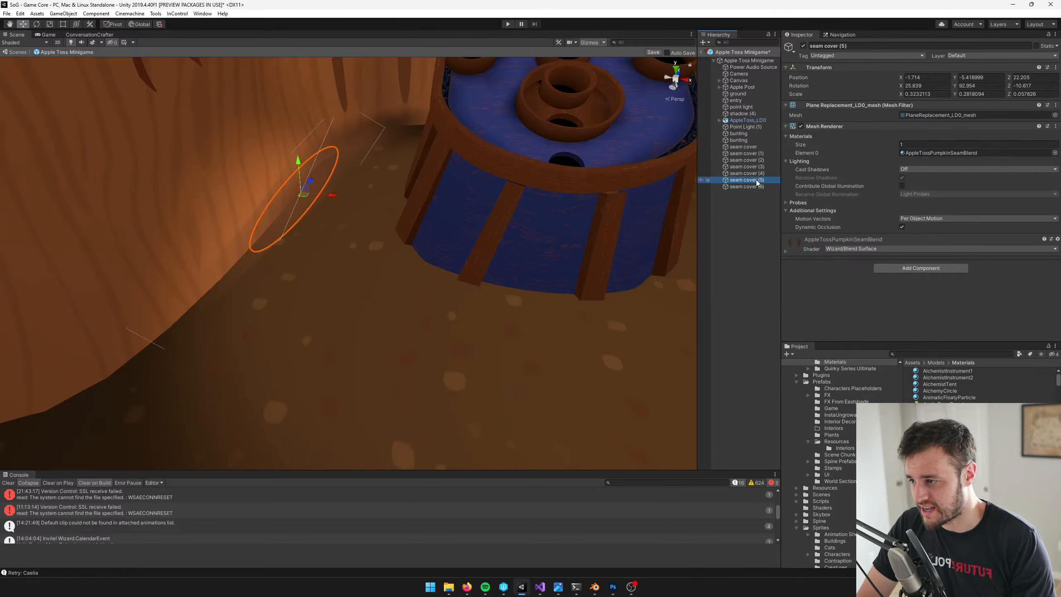
click(141, 24)
mouse_move(325, 208)
mouse_down()
mouse_move(324, 186)
mouse_move(312, 213)
mouse_up()
key(e)
key(w)
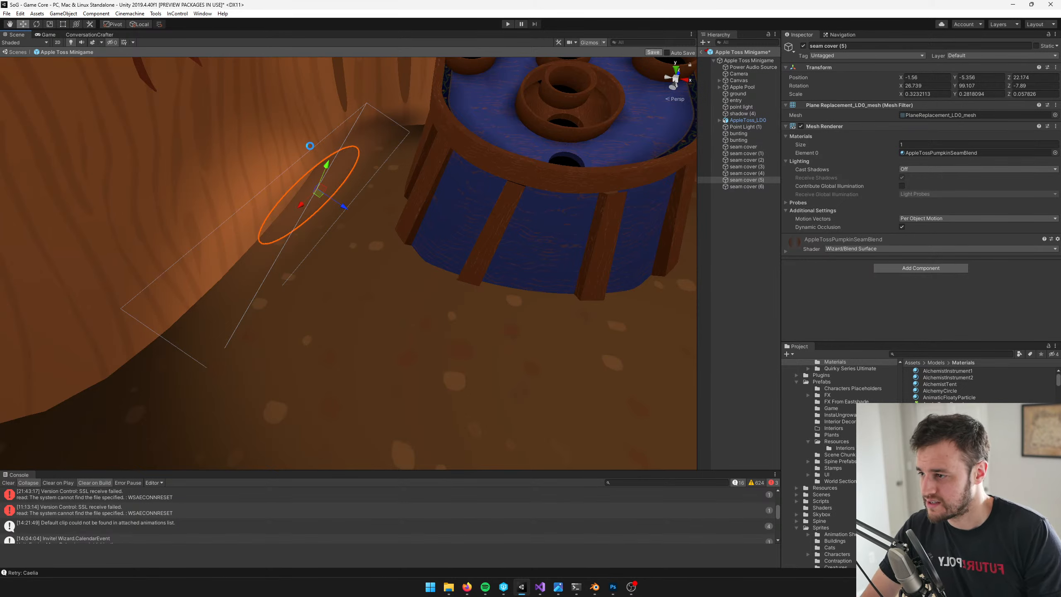
Save the minigame prefab and check the adjusted seam cover in the game view
key(ctrl+s)
click(47, 36)
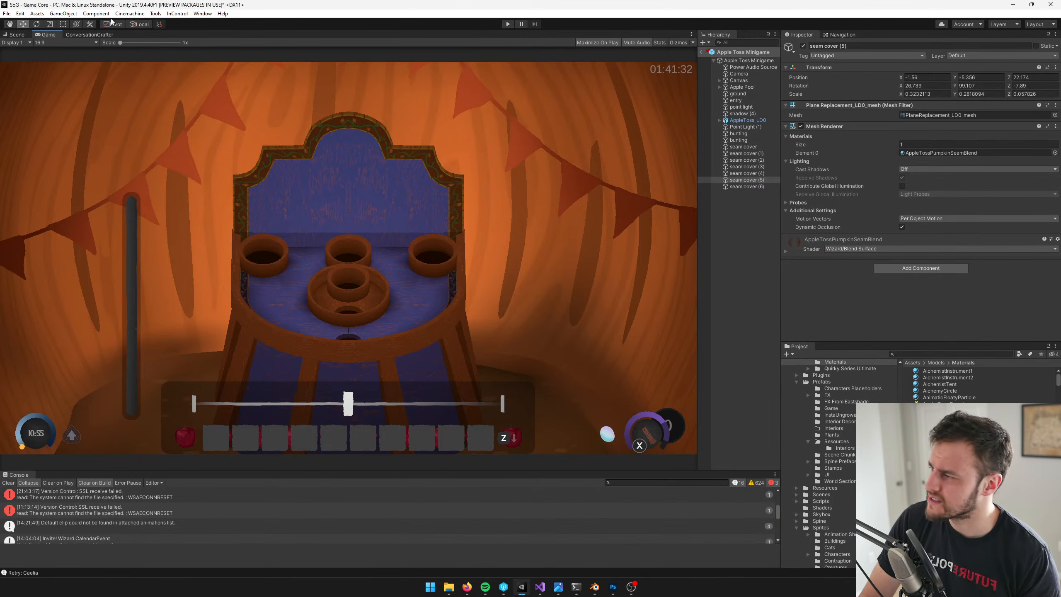
click(15, 36)
Nudge seam cover (3) in the back-left corner behind the board to about X -1.15, Y -5.23, Z 23.72
scroll(370, 134, up, 5)
middle_drag(370, 134, 350, 208)
scroll(351, 209, up, 8)
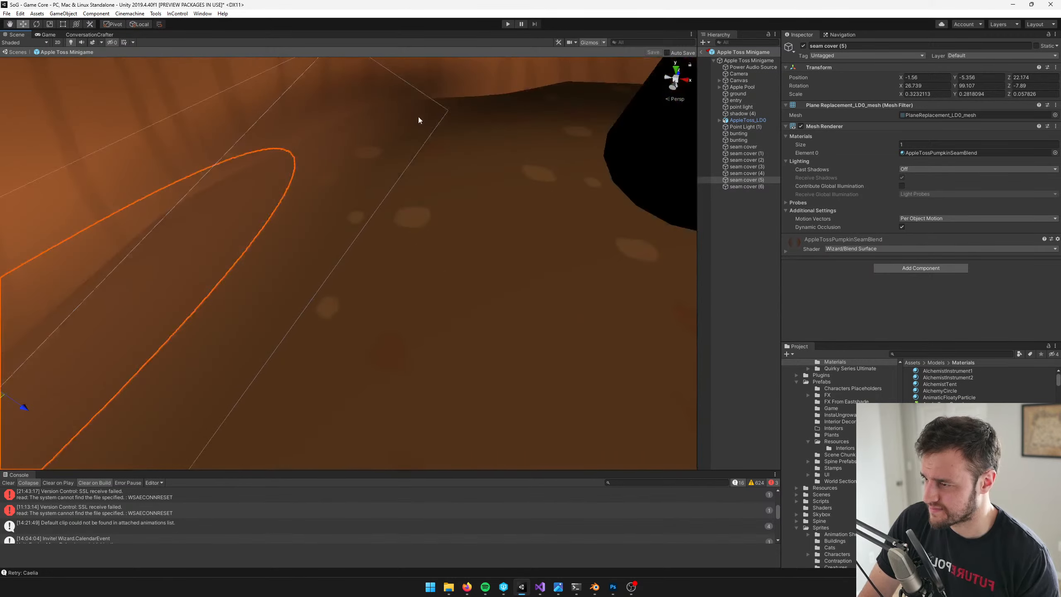
middle_drag(418, 116, 409, 202)
scroll(408, 202, down, 3)
key(w)
click(409, 202)
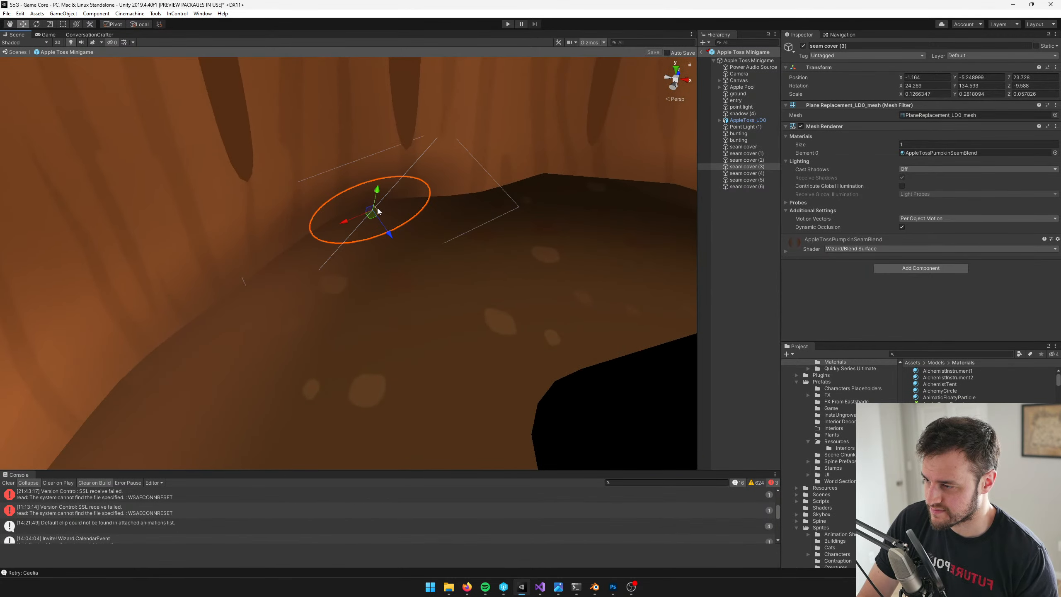
drag(372, 215, 376, 215)
middle_drag(416, 210, 433, 204)
drag(398, 186, 397, 184)
scroll(447, 219, down, 5)
scroll(454, 229, up, 5)
right_drag(454, 229, 471, 220)
Duplicate seam cover (3) to the back seam at about X -0.24, Y -5.23, Z 24.2, rotated about 26, 153, -2 degrees
key(ctrl+d)
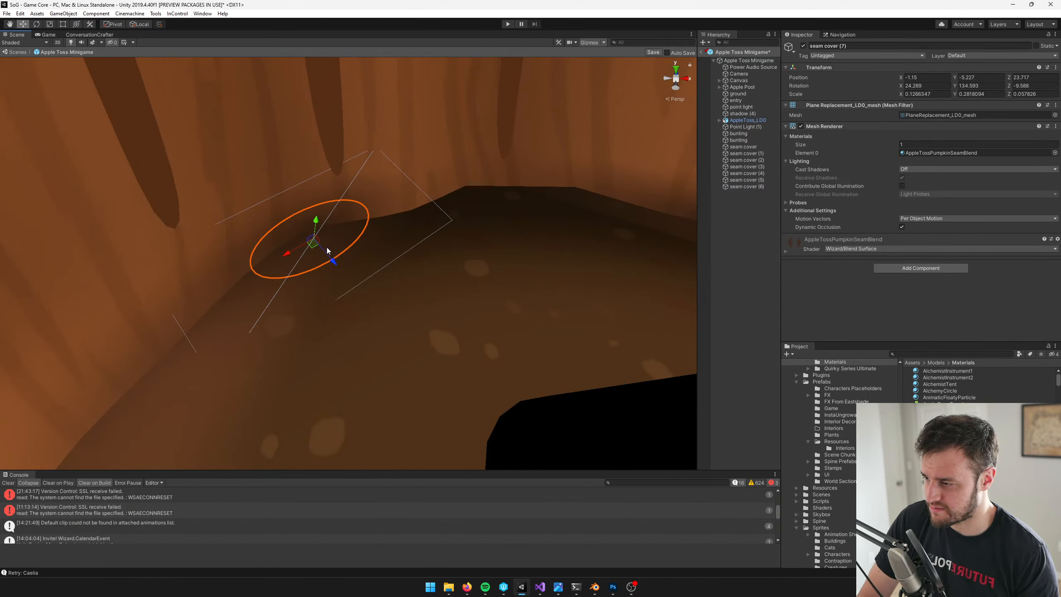
shift+drag(315, 243, 461, 227)
key(e)
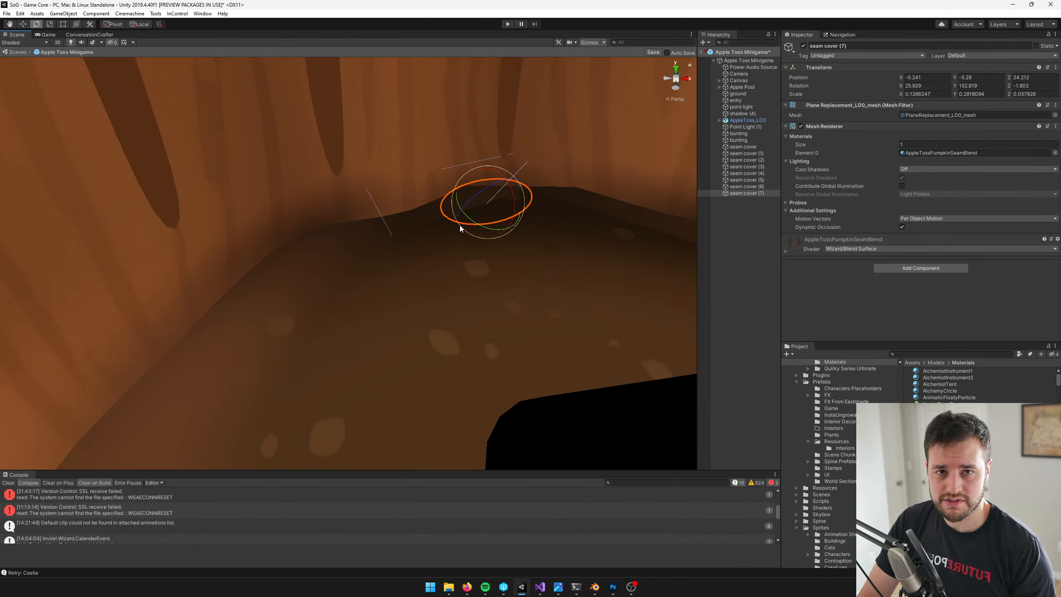
right_drag(453, 226, 448, 221)
key(w)
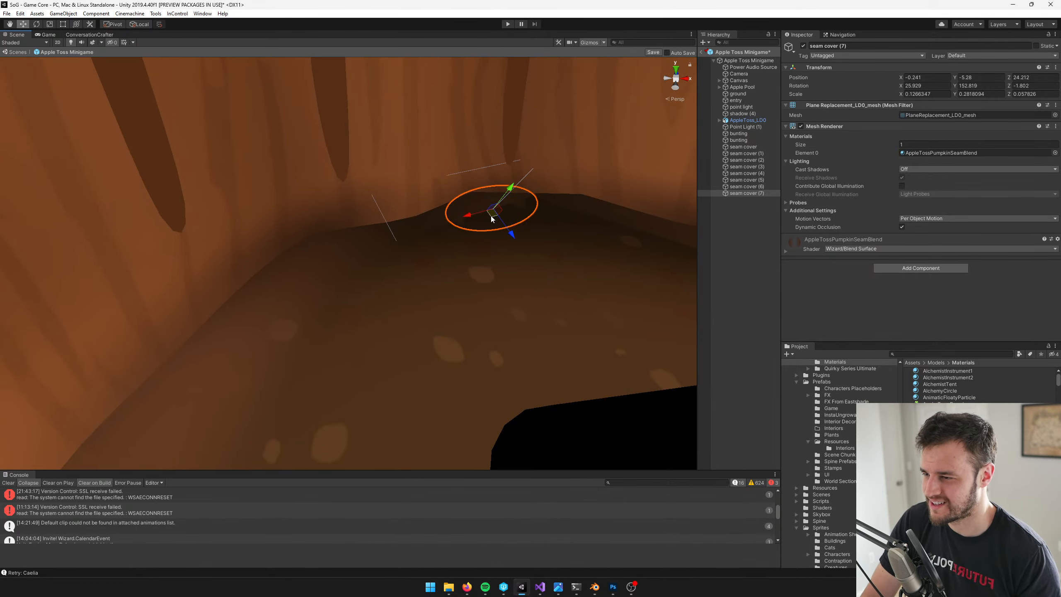
shift+drag(503, 209, 505, 211)
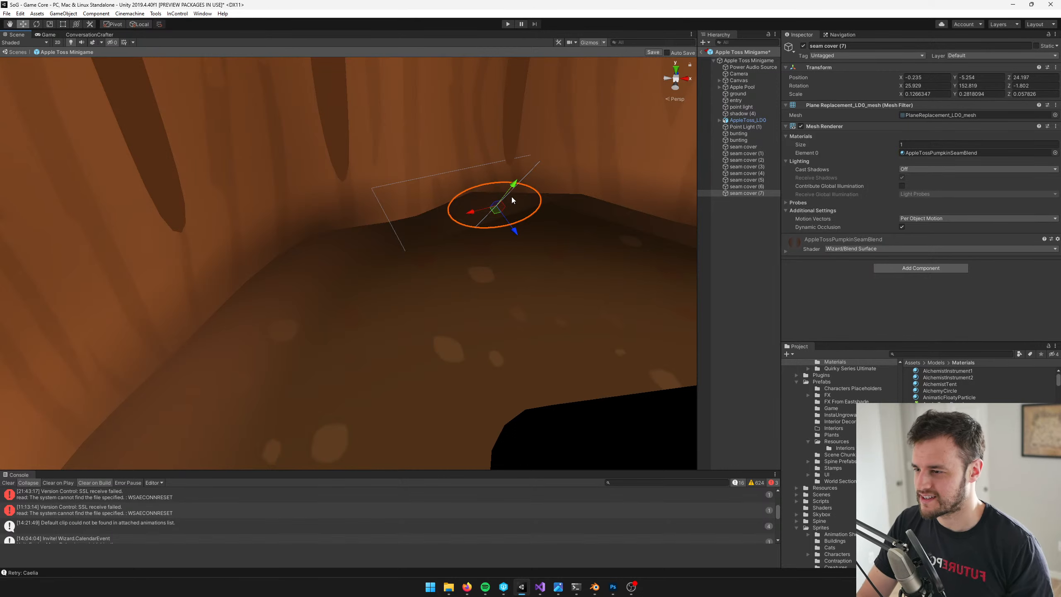
drag(513, 185, 455, 215)
Widen the new back seam cover to an X scale of about 0.195
key(r)
scroll(462, 215, down, 3)
middle_drag(462, 215, 363, 322)
scroll(363, 323, up, 6)
scroll(448, 318, down, 6)
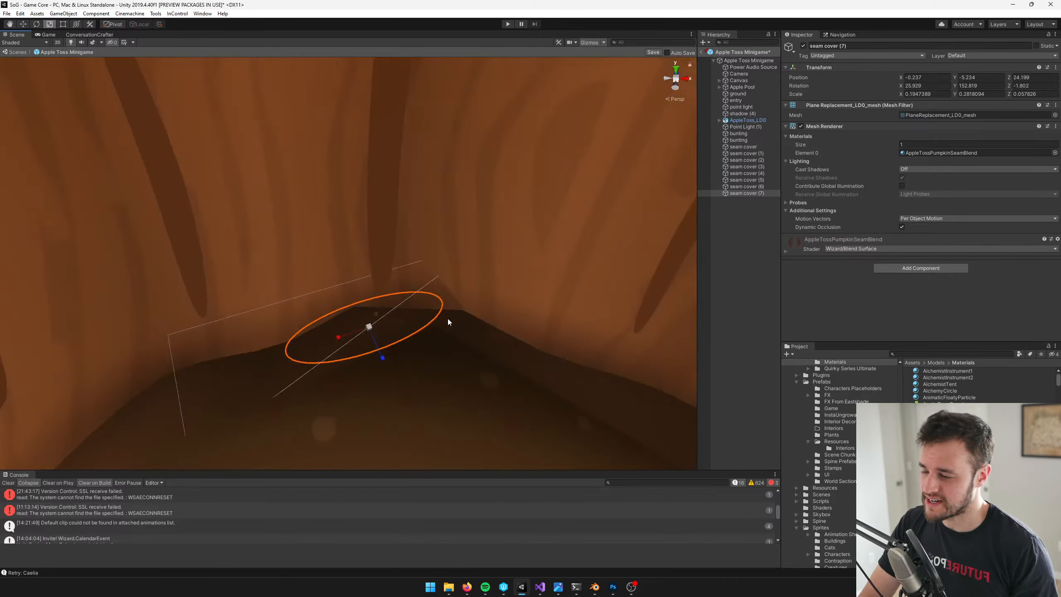
scroll(467, 346, up, 6)
Slide the widened back seam cover along the wall to about X -0.47, Y -5.21, Z 24.01
key(w)
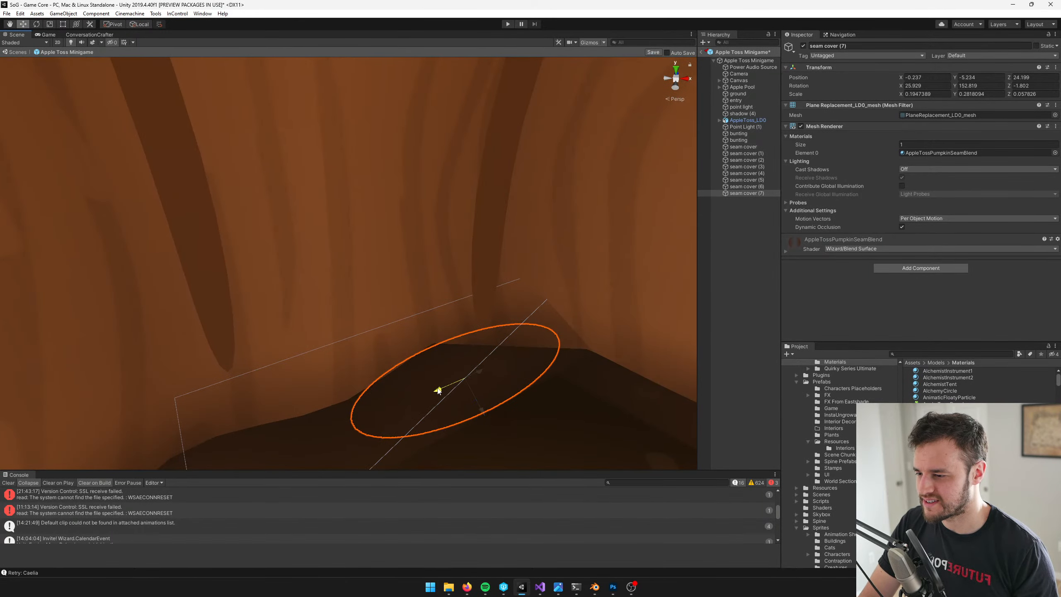
drag(438, 390, 402, 405)
scroll(447, 382, down, 4)
middle_drag(446, 383, 467, 364)
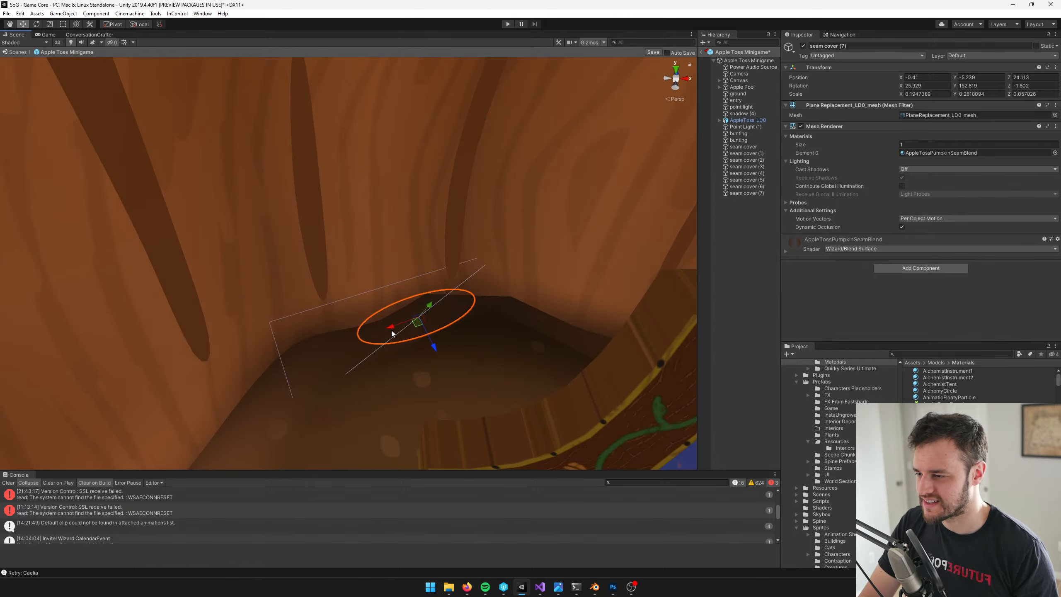
click(439, 321)
click(426, 321)
drag(410, 321, 395, 327)
middle_drag(437, 317, 458, 308)
drag(433, 309, 447, 350)
right_drag(447, 350, 398, 161)
Move seam cover (2) to about X 0.76, Y -5.19, Z 23.82 with a Z rotation of about 4.4 degrees, and save the prefab
click(497, 249)
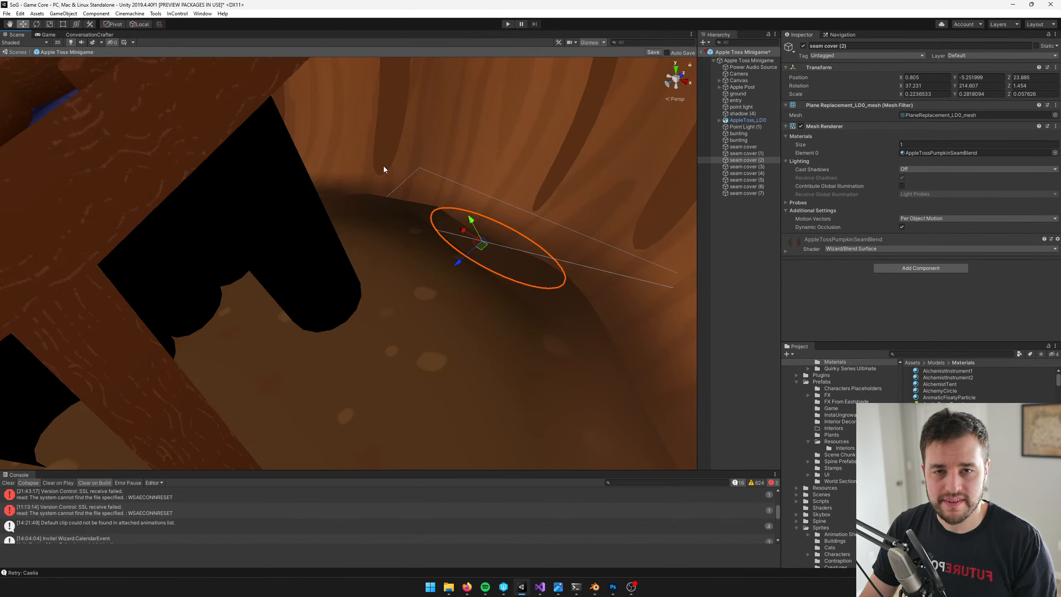
mouse_move(469, 226)
mouse_down()
mouse_move(452, 234)
mouse_move(451, 262)
mouse_move(455, 220)
mouse_move(482, 230)
mouse_up()
key(e)
key(w)
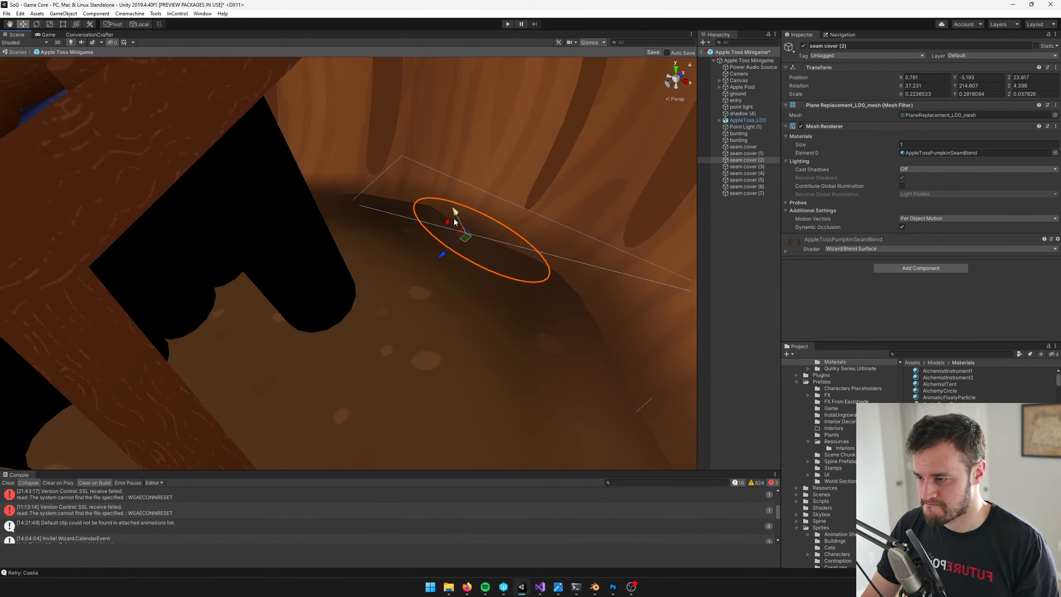
right_drag(387, 201, 414, 192)
key(s)
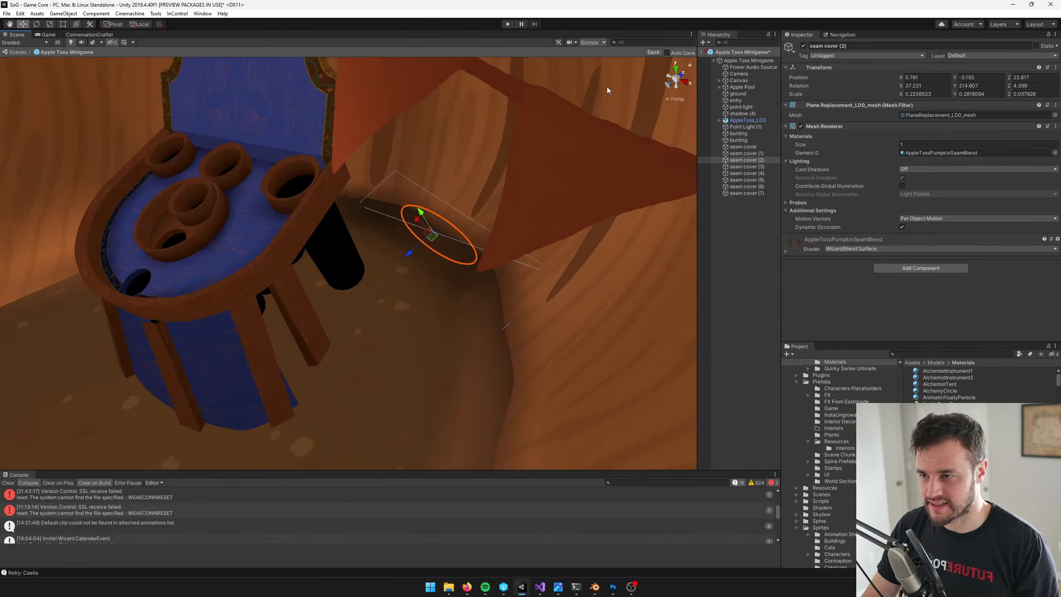
click(651, 53)
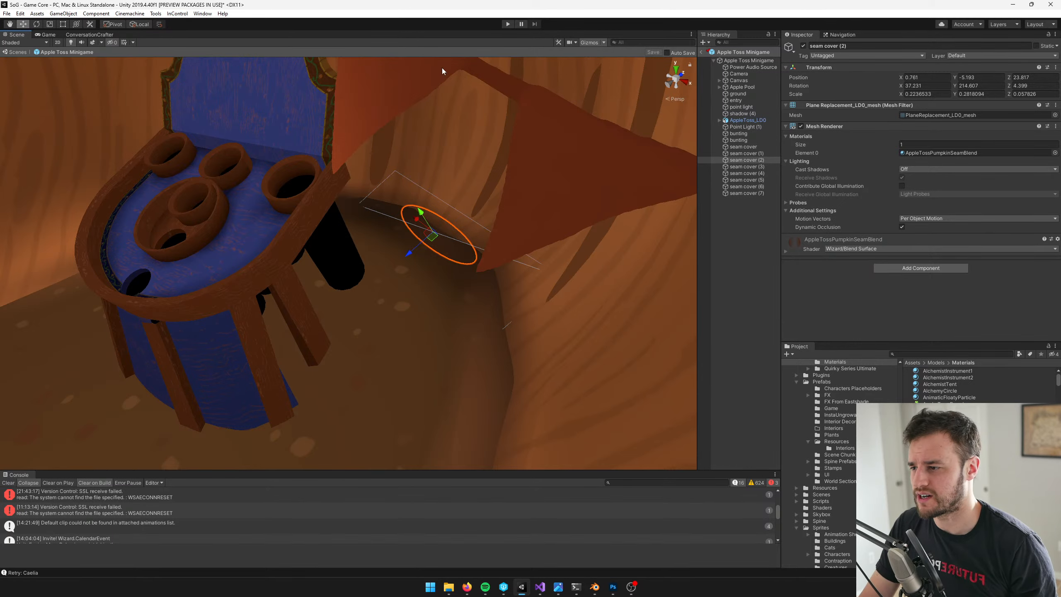
Examine the ground and the wall seam behind and along the board's left side
click(387, 204)
key(f)
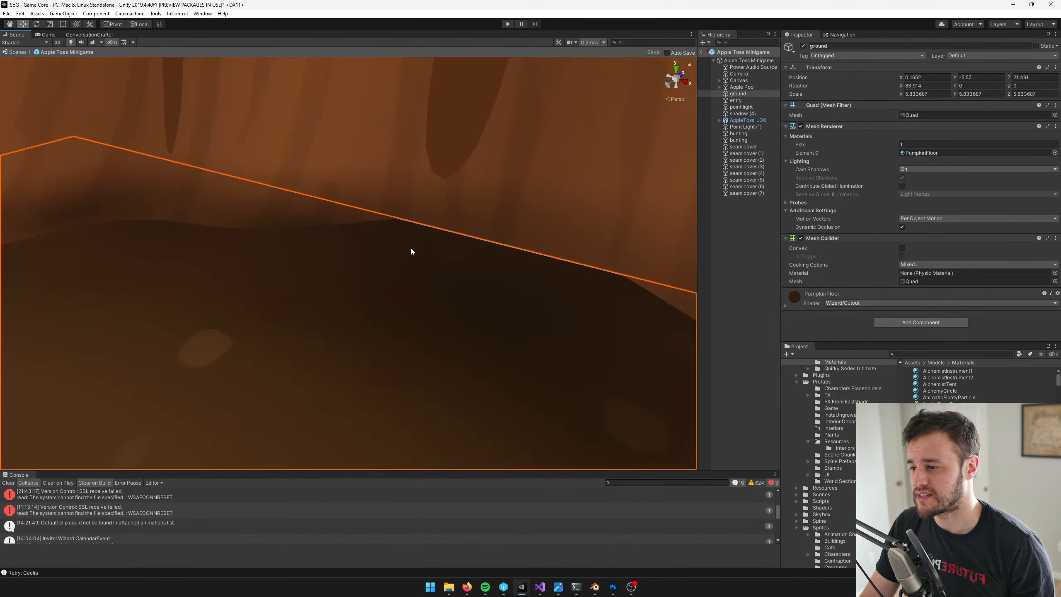
scroll(432, 232, down, 6)
middle_drag(453, 228, 618, 208)
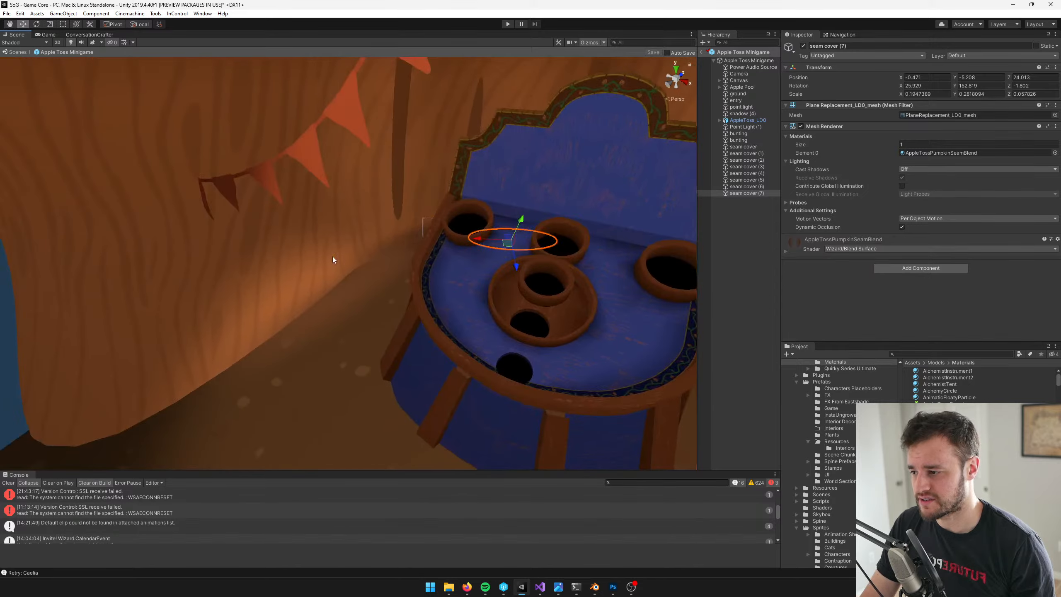
middle_drag(334, 259, 375, 250)
click(376, 251)
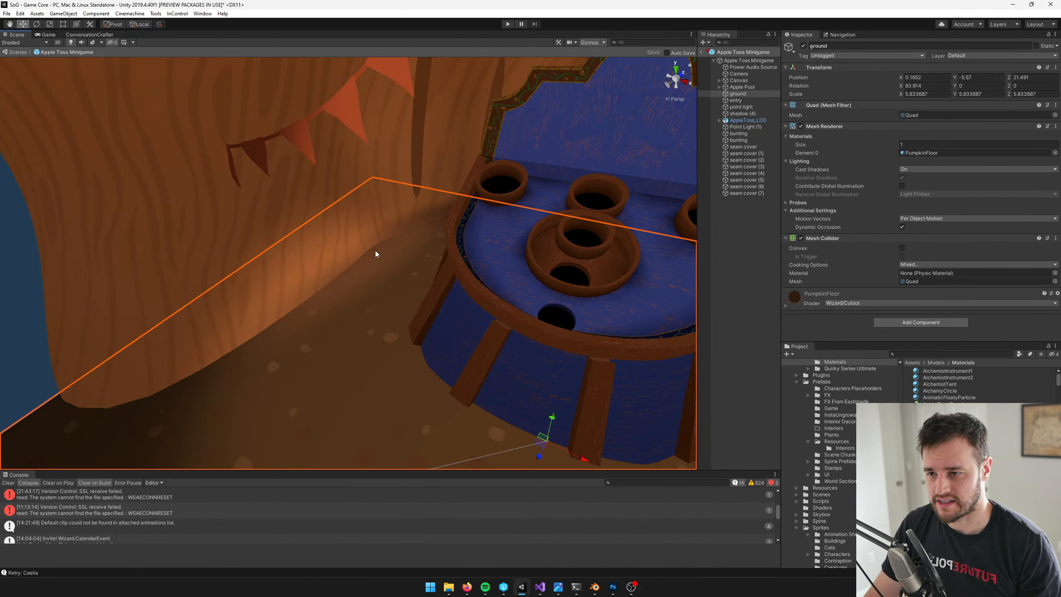
right_drag(462, 219, 497, 212)
middle_drag(496, 213, 561, 207)
scroll(560, 207, up, 5)
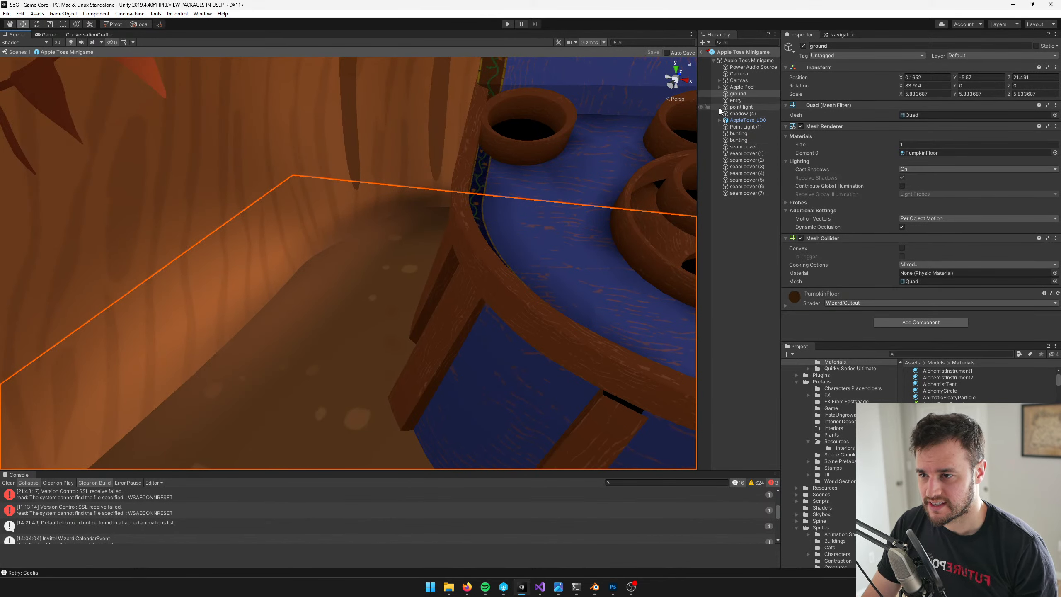
Inspect the image settings of the Canvas's fog object and check the scene in the game view
click(719, 80)
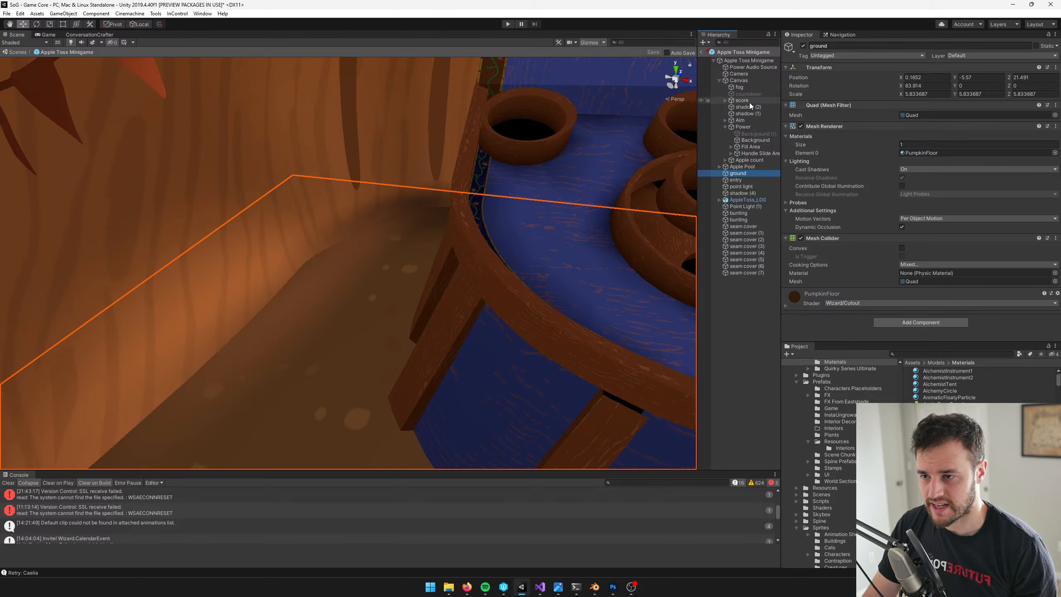
click(746, 88)
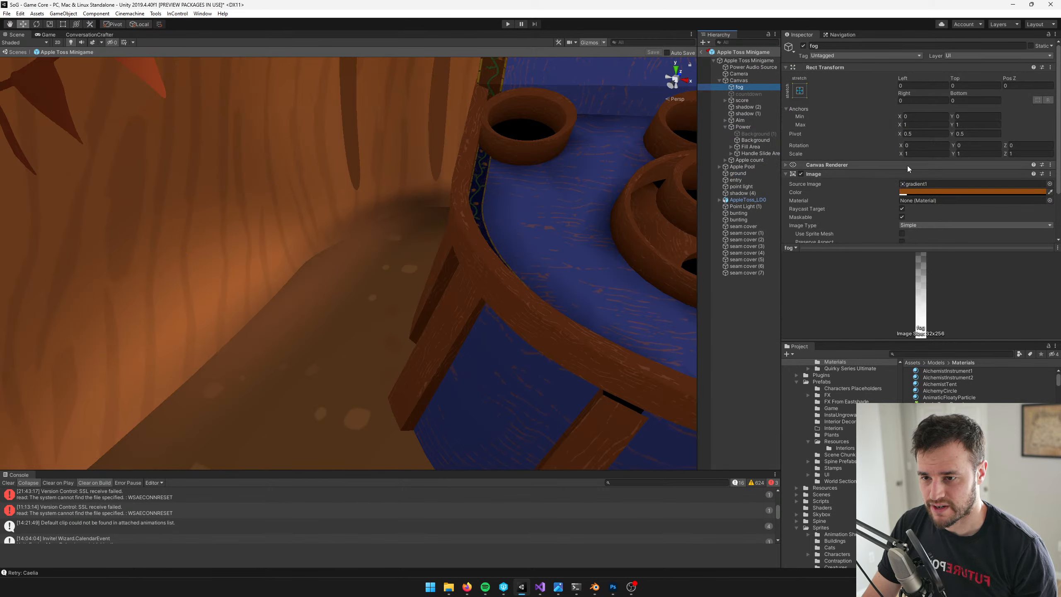
scroll(907, 165, down, 3)
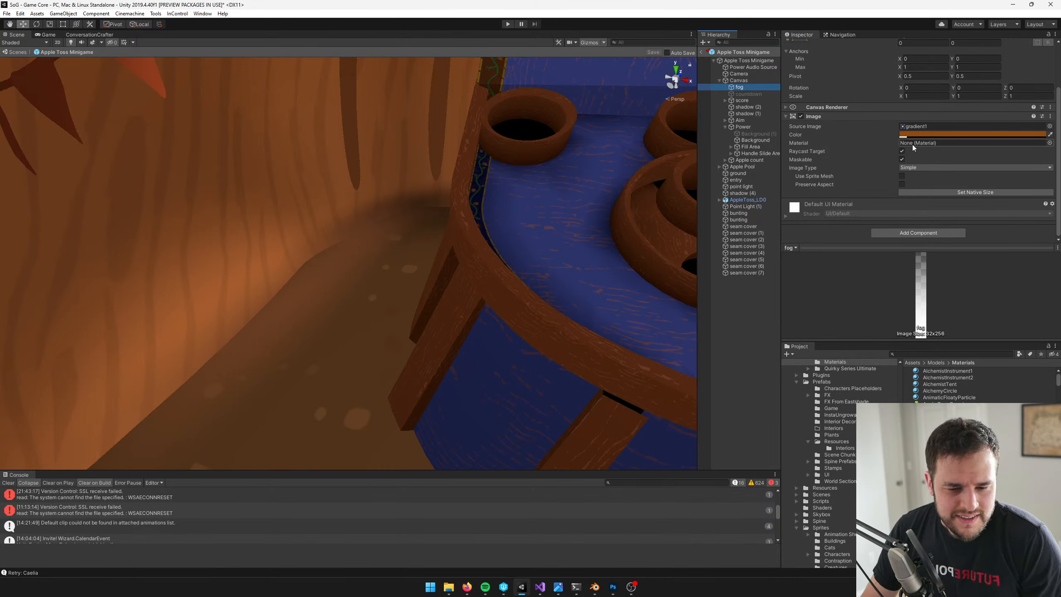
right_drag(456, 188, 453, 185)
key(s)
key(d)
click(48, 35)
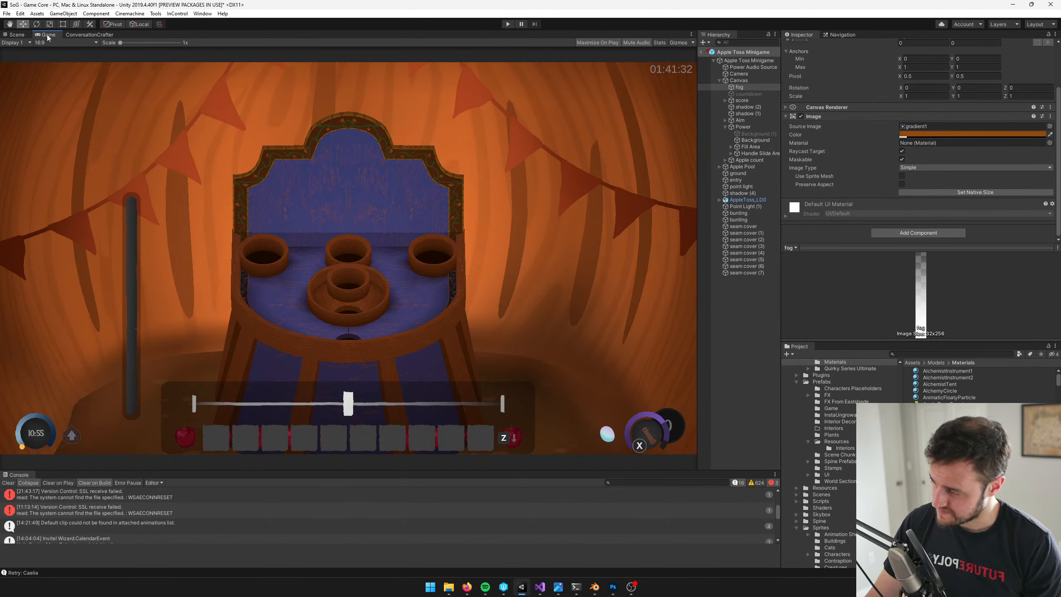
click(17, 34)
Duplicate seam cover (5) farther back along the left seam to about X -1.6, Y -5.23, Z 22.83
click(281, 222)
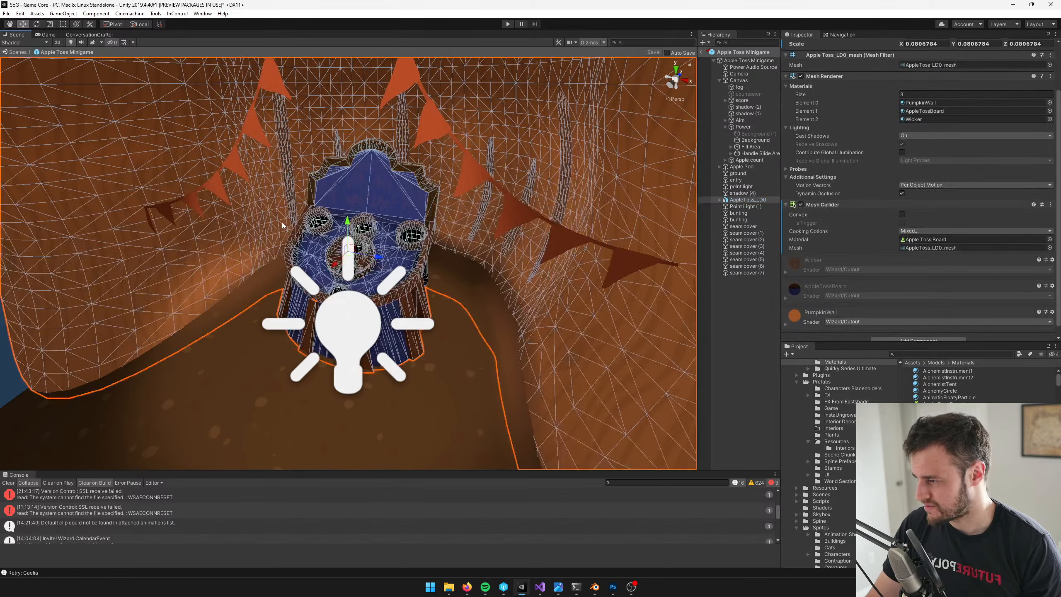
scroll(291, 211, up, 2)
middle_drag(291, 211, 334, 221)
scroll(334, 221, up, 10)
click(744, 266)
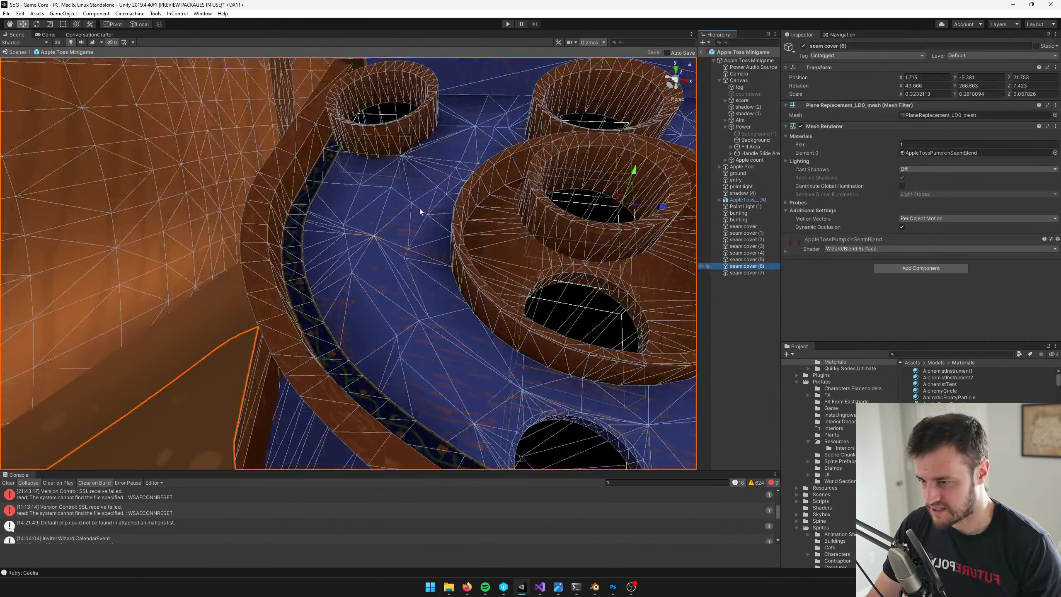
key(f)
click(747, 259)
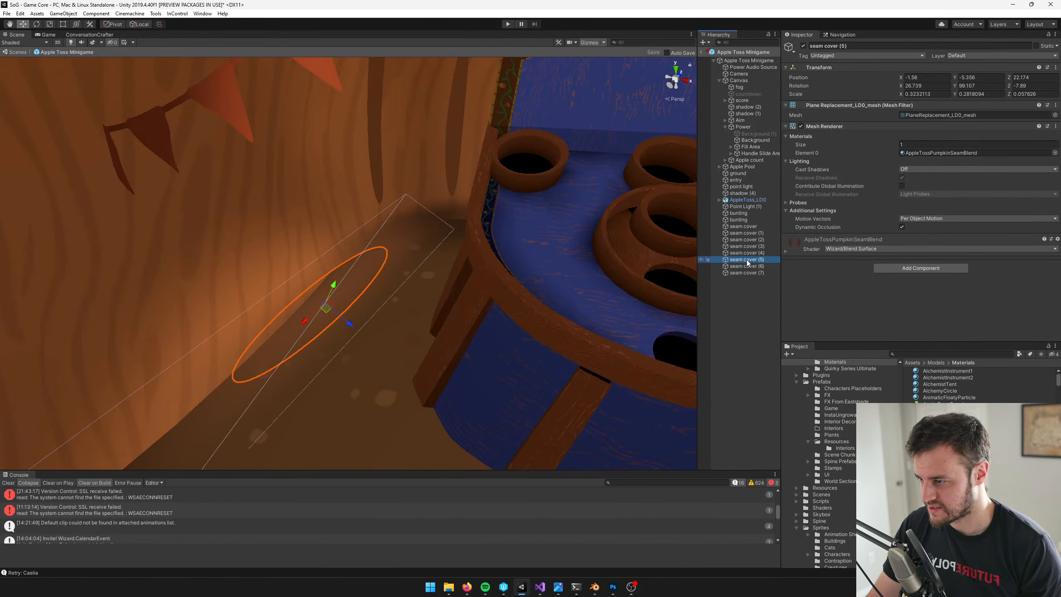
key(ctrl+d)
drag(326, 308, 351, 266)
right_drag(364, 264, 400, 266)
middle_drag(456, 249, 582, 227)
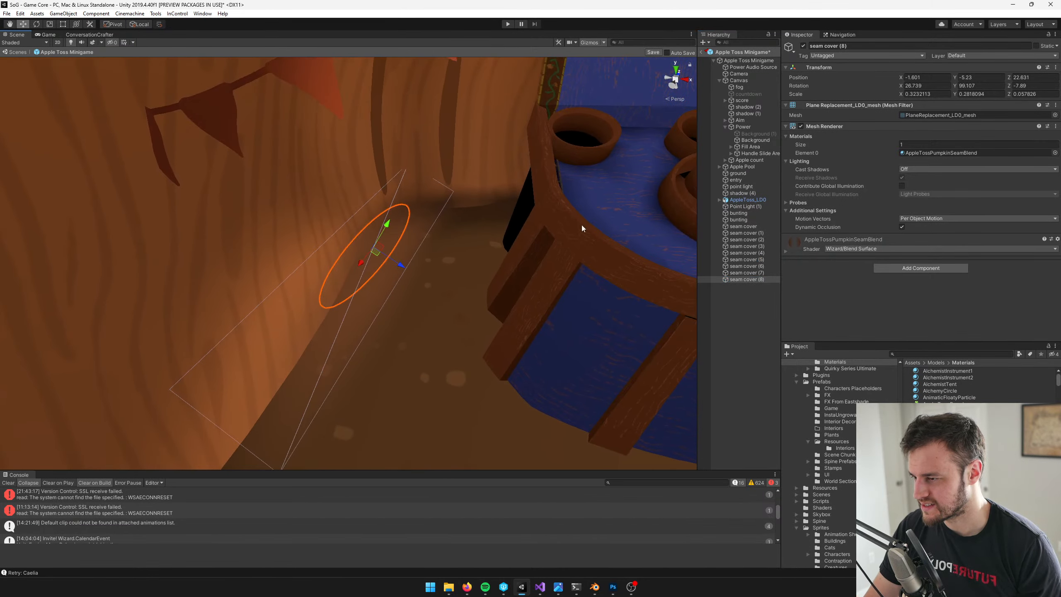
Shrink the new left seam cover to an X scale of about 0.17 and check it in the game view
key(r)
drag(360, 263, 371, 255)
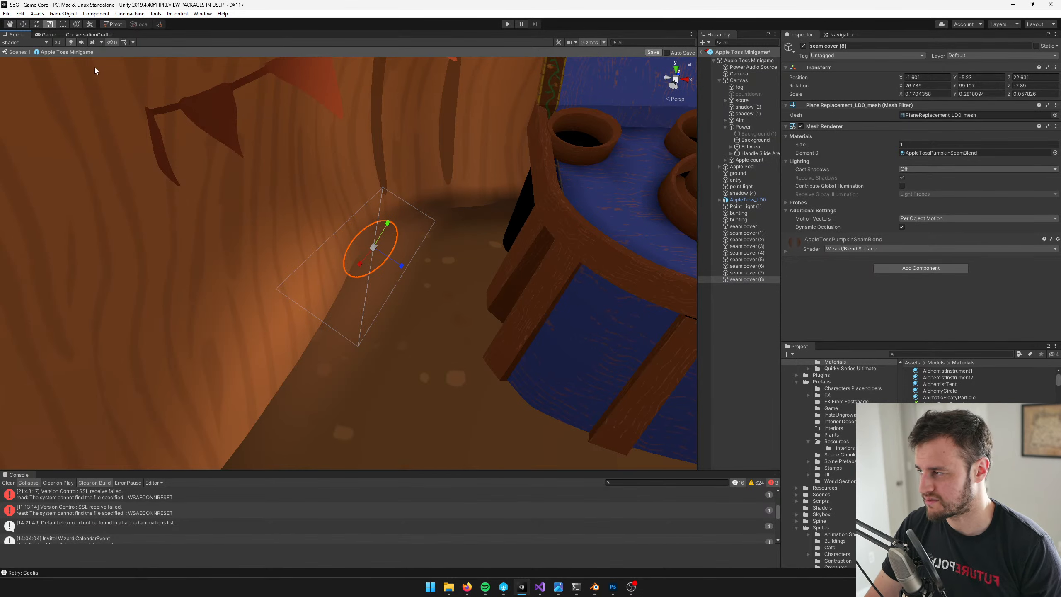
click(47, 34)
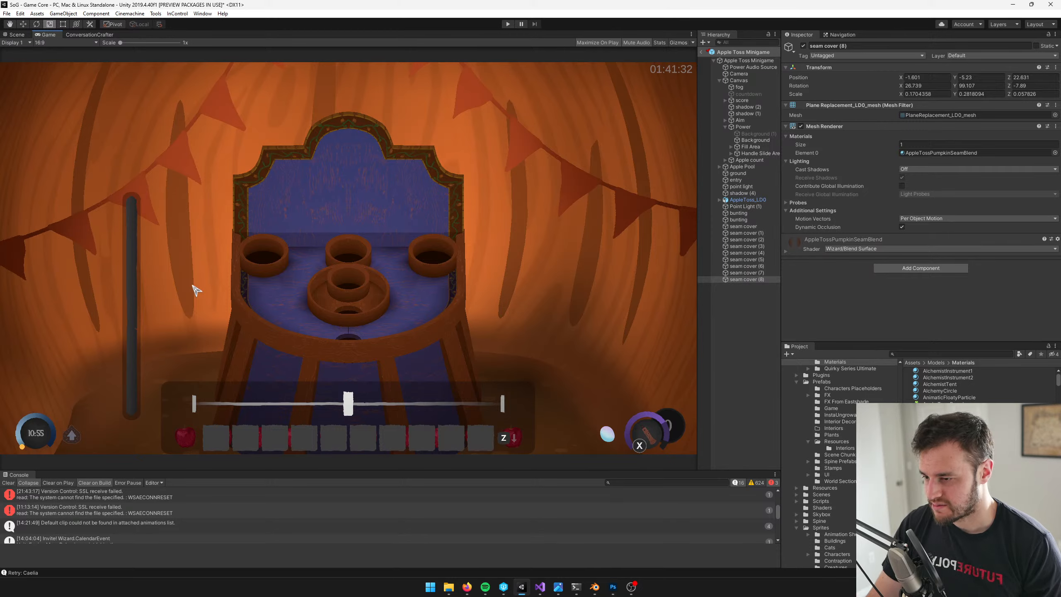
Switch to Blender and duplicate the wall mesh's bottom face loop in place
key(alt+Tab)
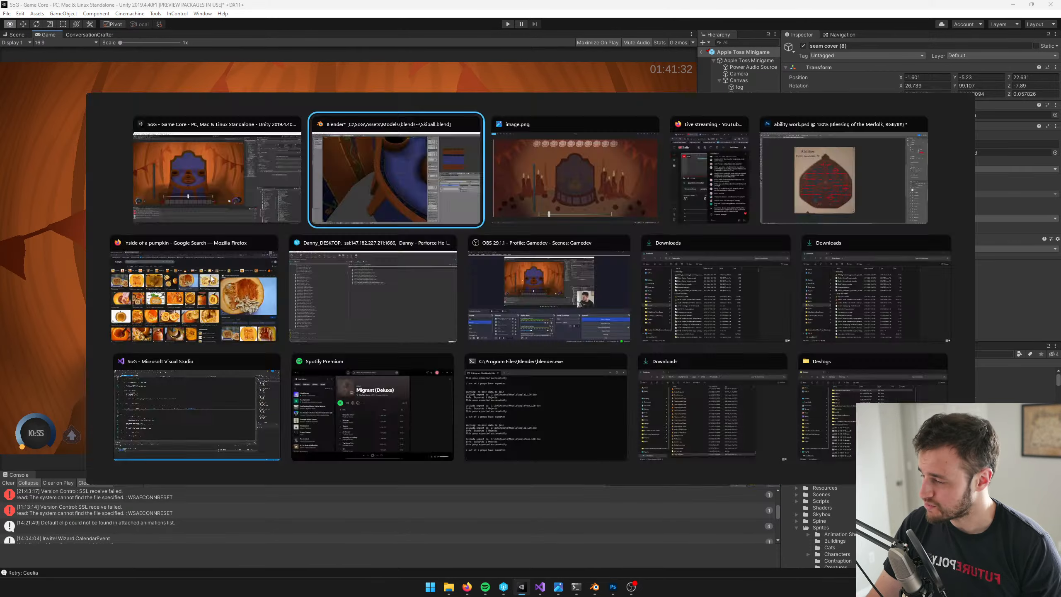
scroll(369, 337, down, 9)
scroll(375, 345, up, 3)
middle_drag(374, 346, 331, 281)
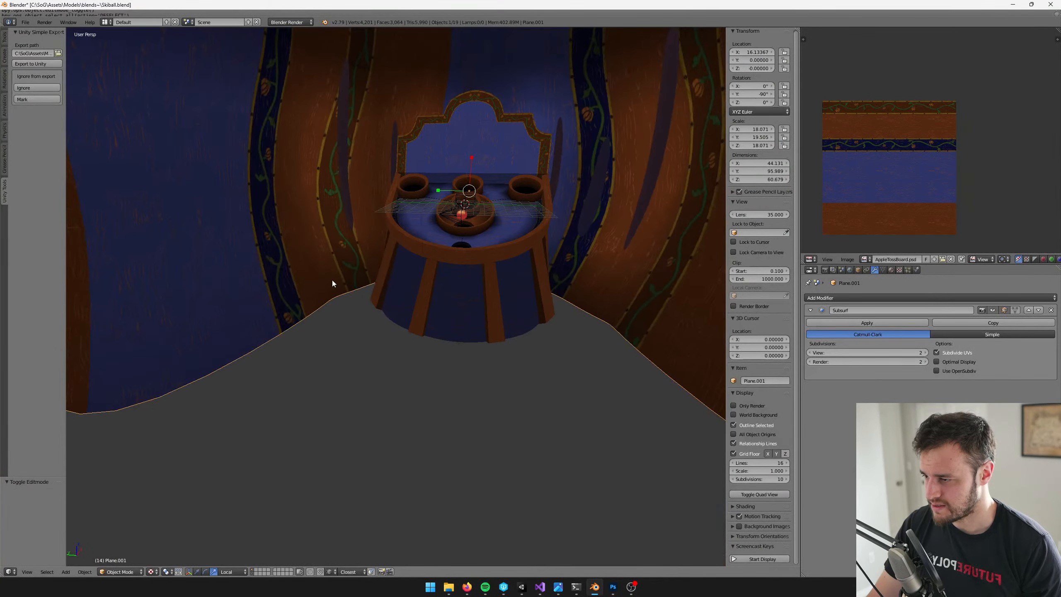
key(Tab)
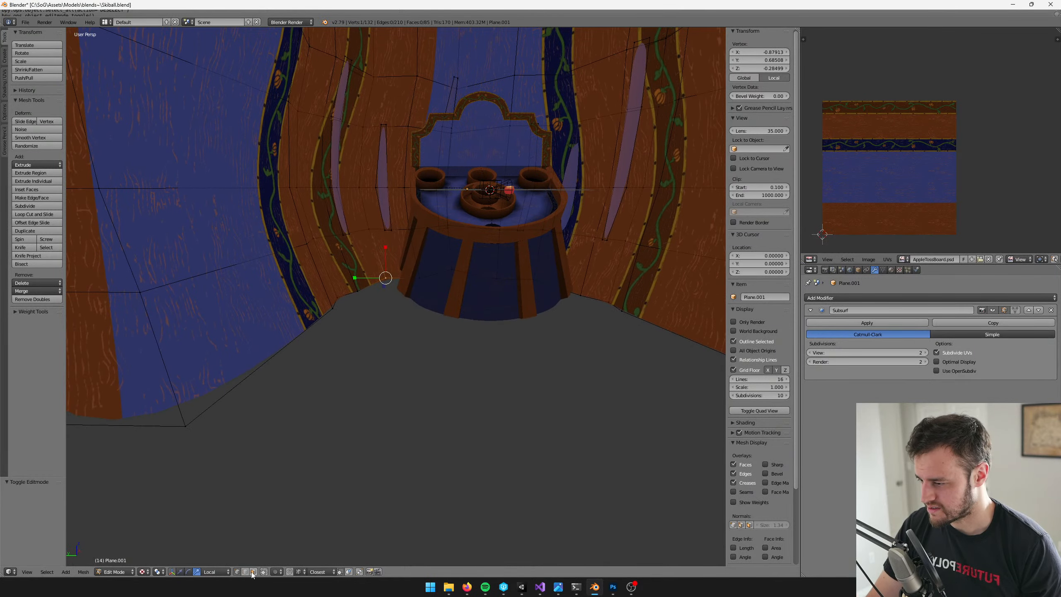
click(253, 572)
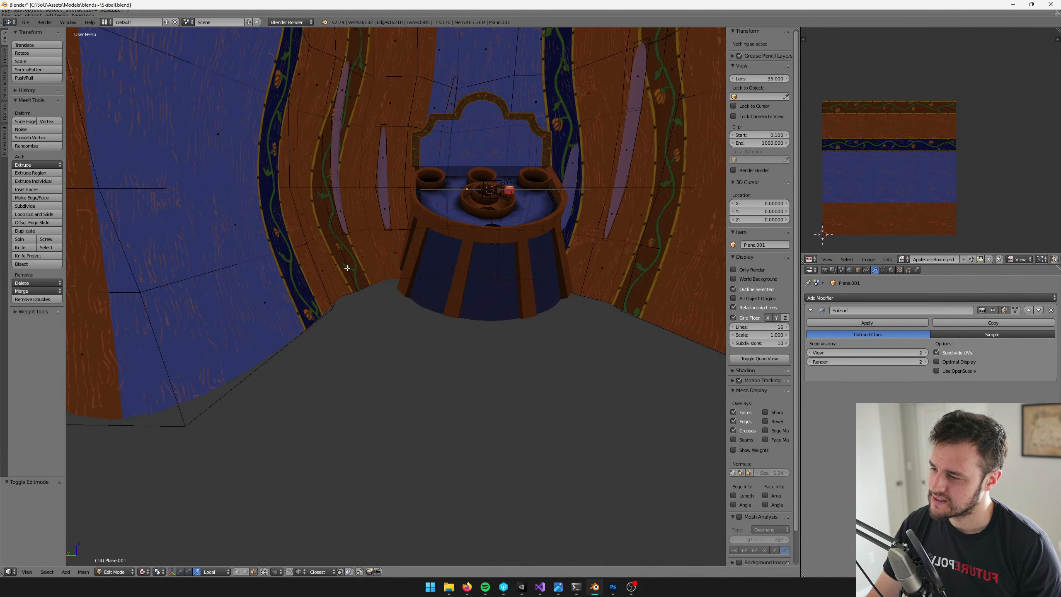
middle_drag(348, 267, 424, 268)
alt+right_click(345, 291)
key(shift+d)
key(Escape)
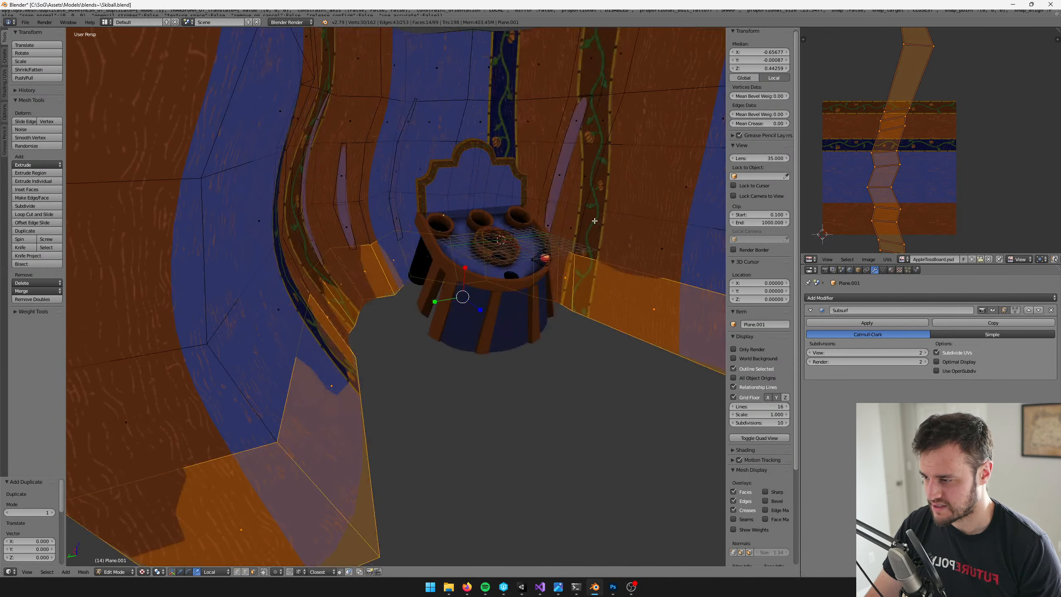
Offset the duplicated strip inward by about 0.027 with Shrink/Fatten and separate it into its own object
key(alt+s)
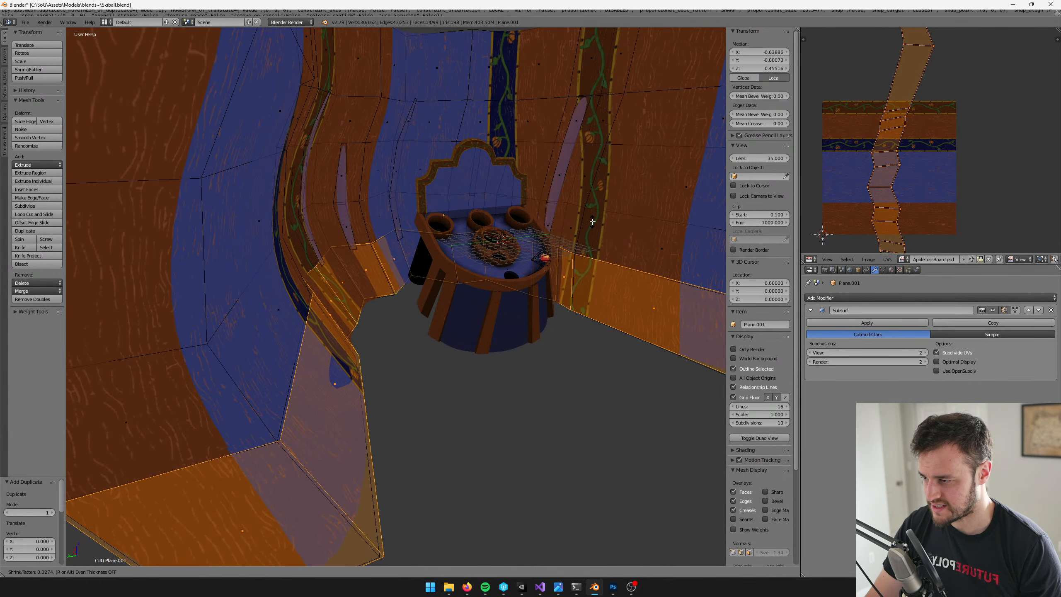
click(592, 221)
key(p)
click(592, 221)
key(Tab)
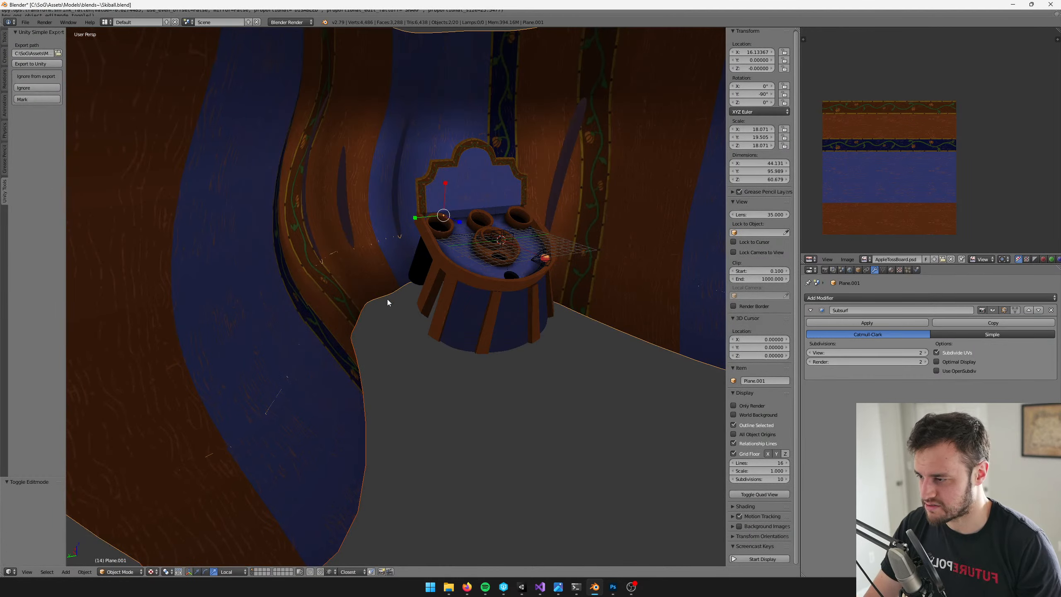
Add a centred edge loop along the length of the separated floor strip
right_click(391, 279)
middle_drag(392, 277, 373, 286)
key(Tab)
key(ctrl+r)
click(357, 285)
right_click(356, 286)
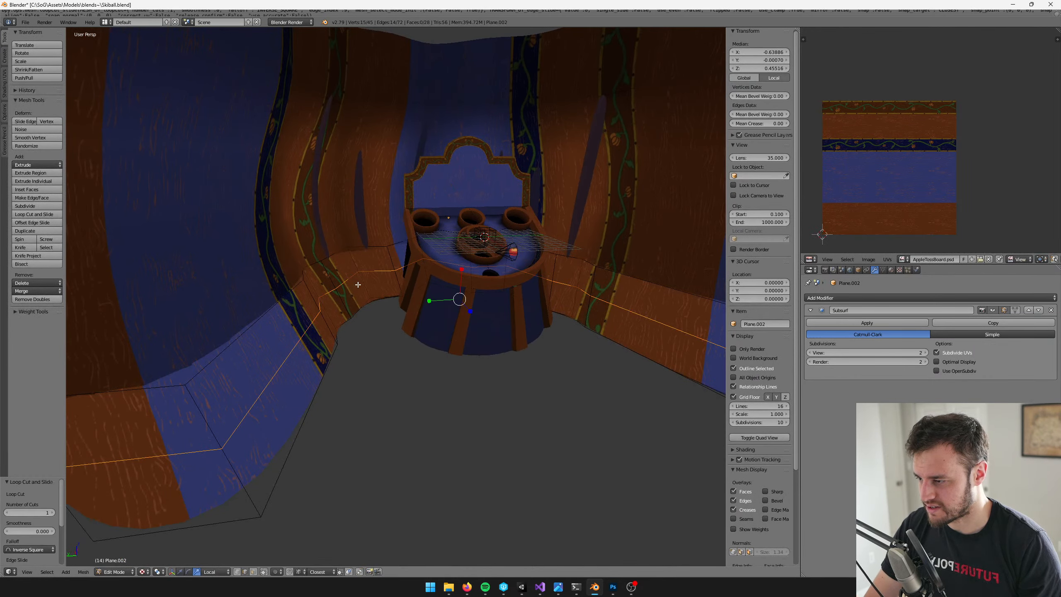
Switch to Unity, examine the seam along the board's left side in the scene view, and return to Blender
ctrl+alt+right_click(327, 330)
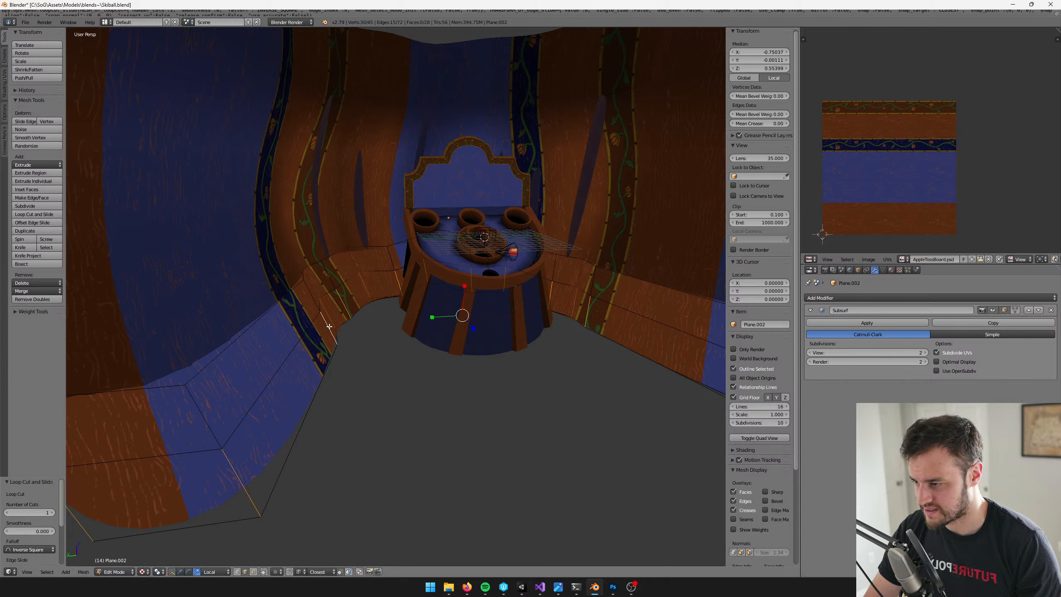
click(521, 587)
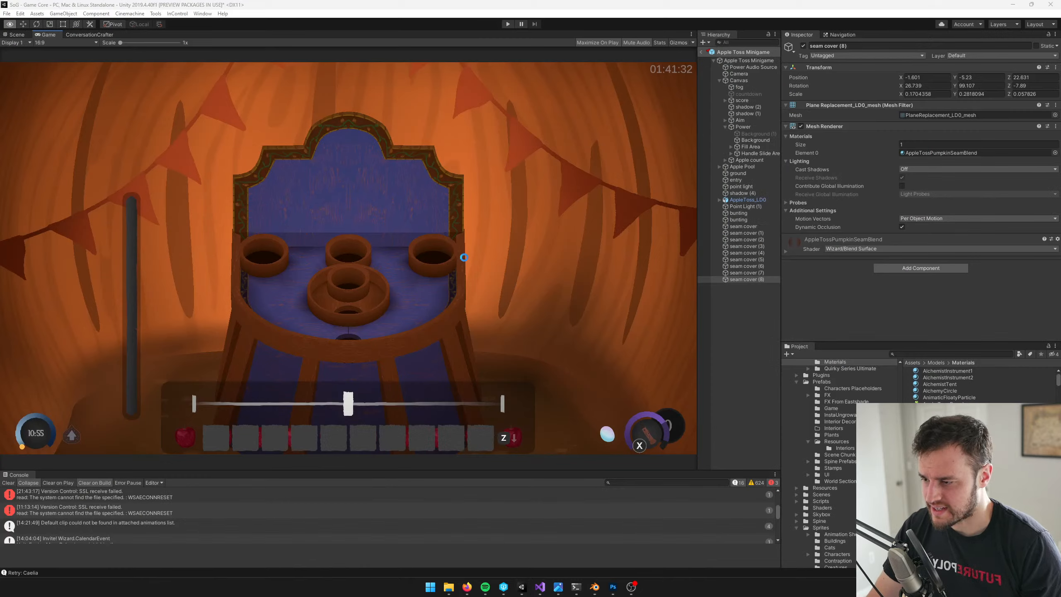
click(16, 35)
right_drag(209, 138, 379, 215)
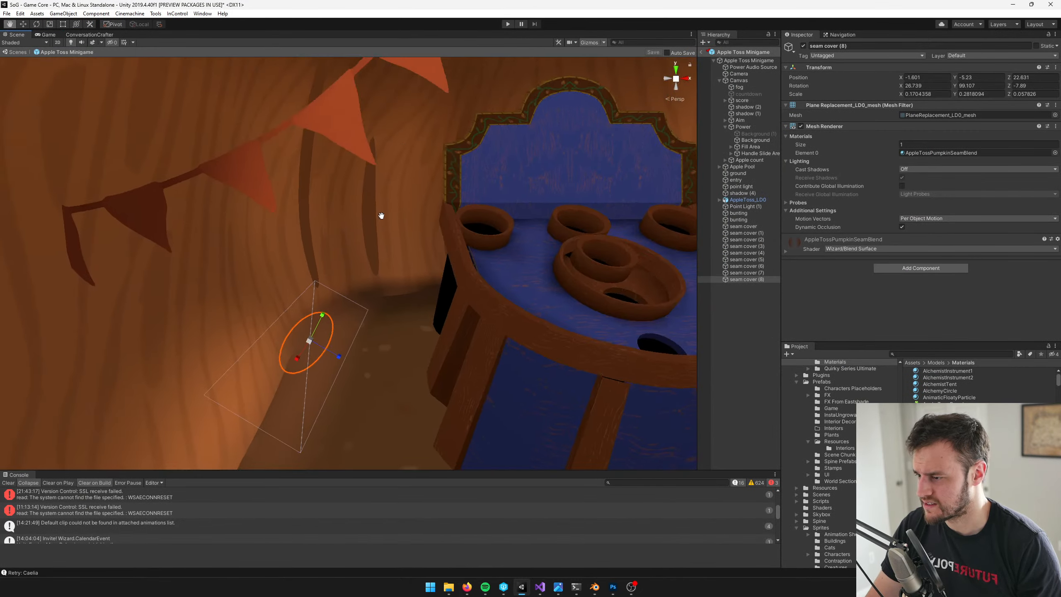
middle_drag(379, 215, 476, 552)
right_drag(523, 376, 523, 348)
key(alt+Tab)
Add an edge loop lower on the strip and delete the centred edge loop
middle_drag(358, 325, 367, 284)
key(ctrl+r)
click(339, 249)
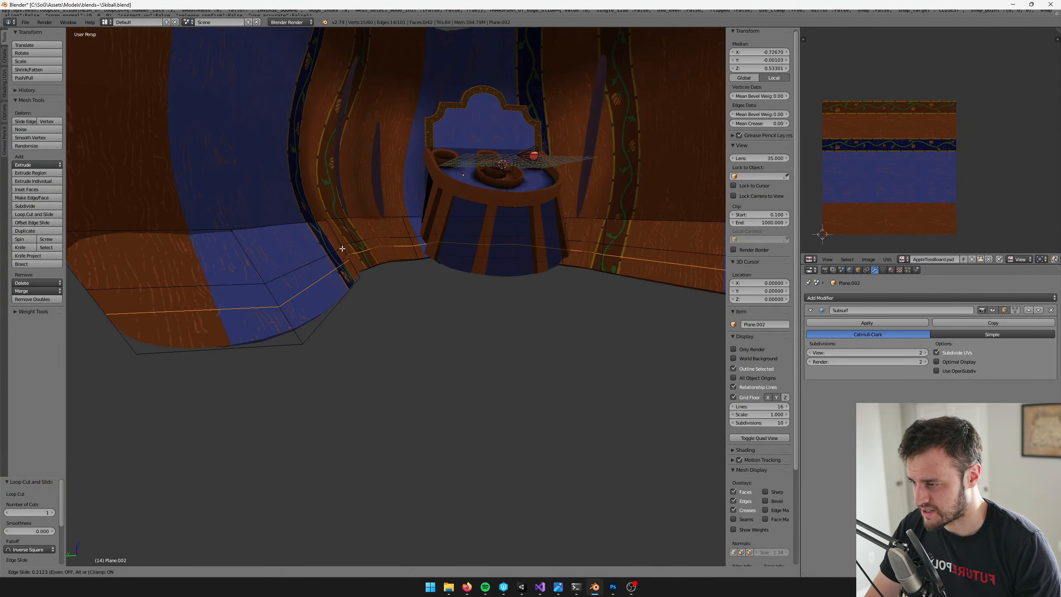
click(342, 244)
right_click(327, 258)
key(x)
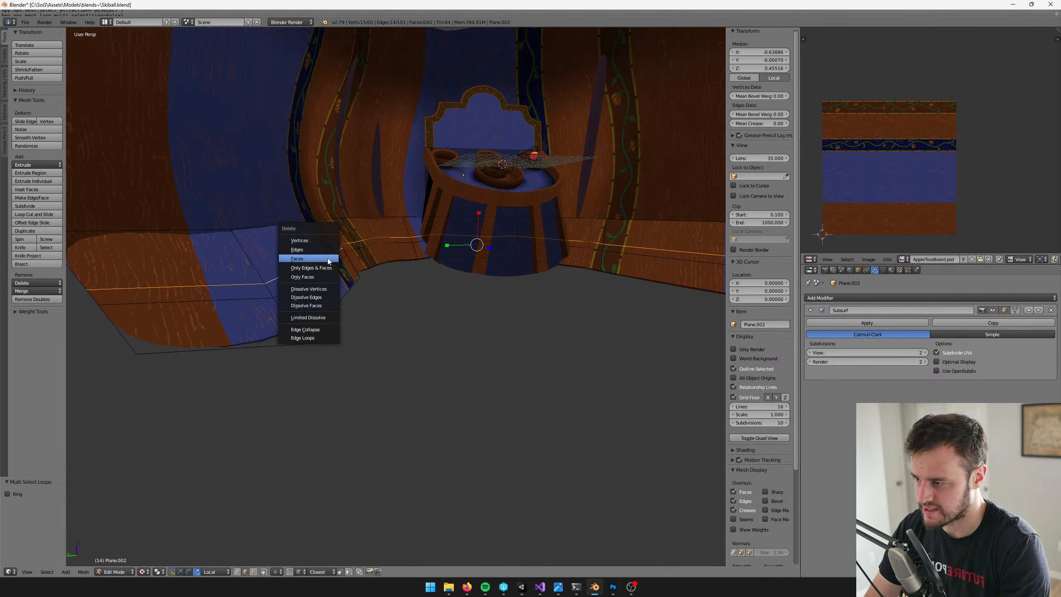
click(310, 338)
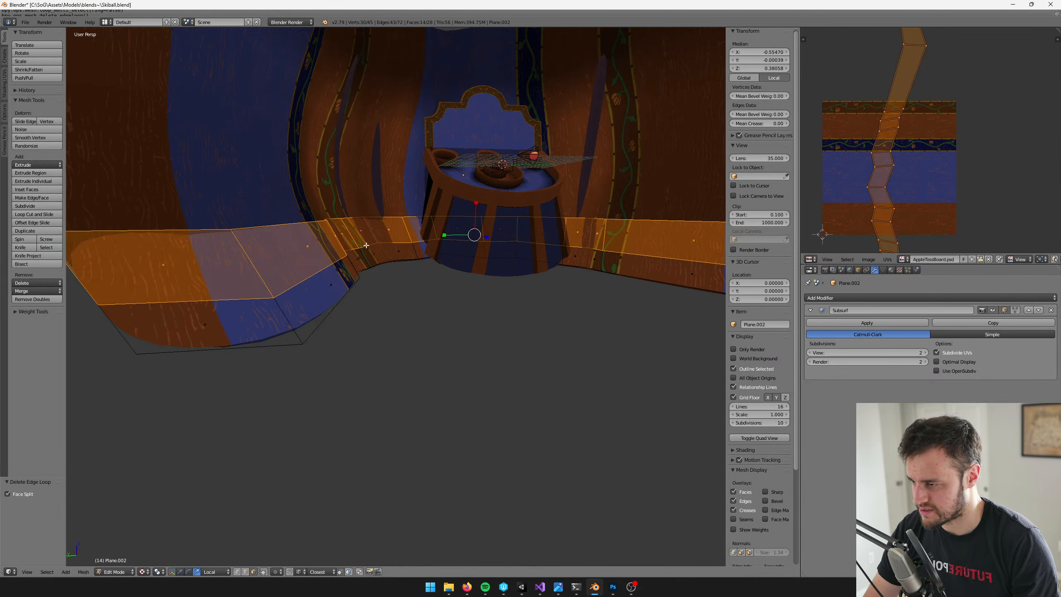
Delete the face loop along the strip's lower edge
alt+right_click(354, 262)
key(x)
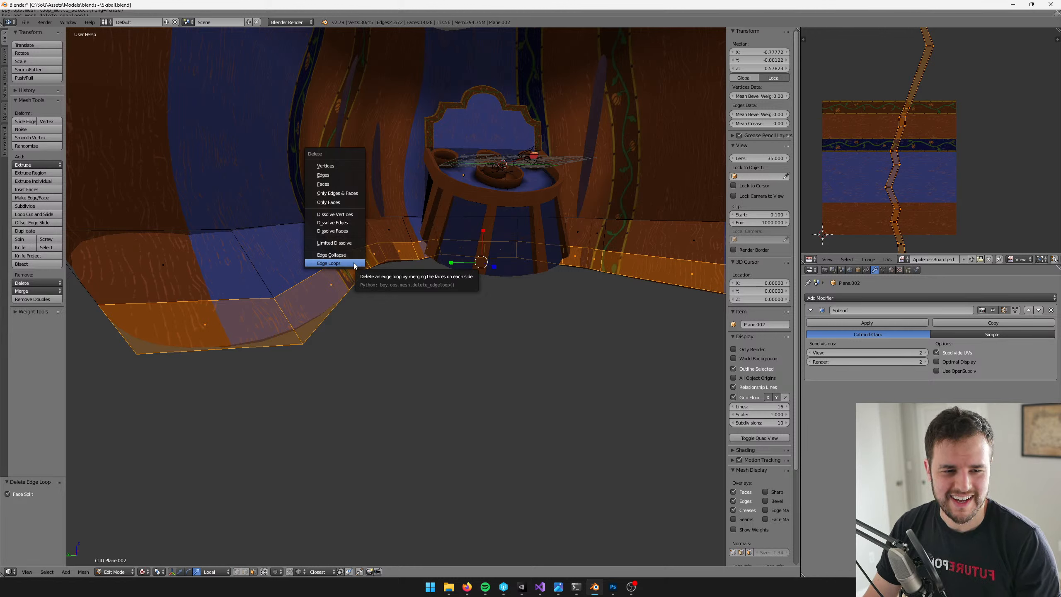
click(339, 184)
shift+middle_drag(338, 185, 329, 207)
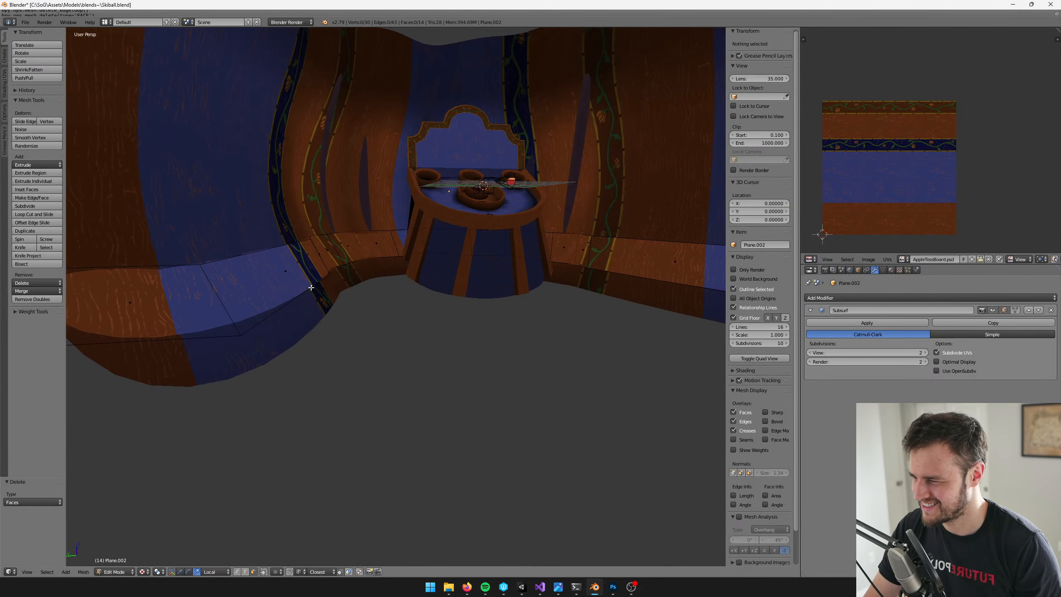
shift+middle_drag(315, 289, 242, 459)
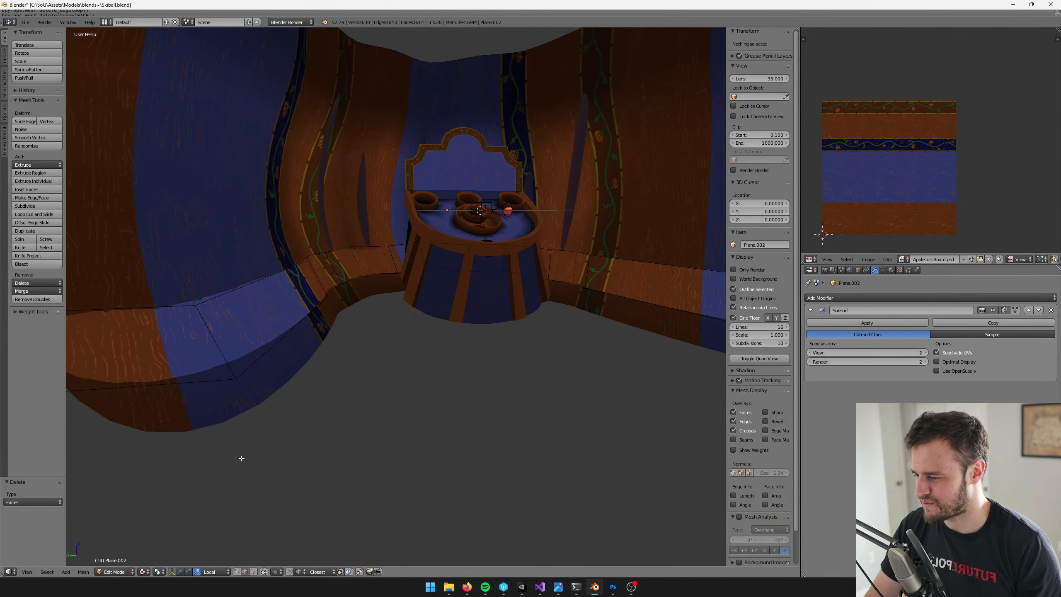
Select the strip's bottom edge loop and extrude it in place
right_click(293, 325)
shift+middle_drag(293, 324, 302, 332)
alt+right_click(302, 332)
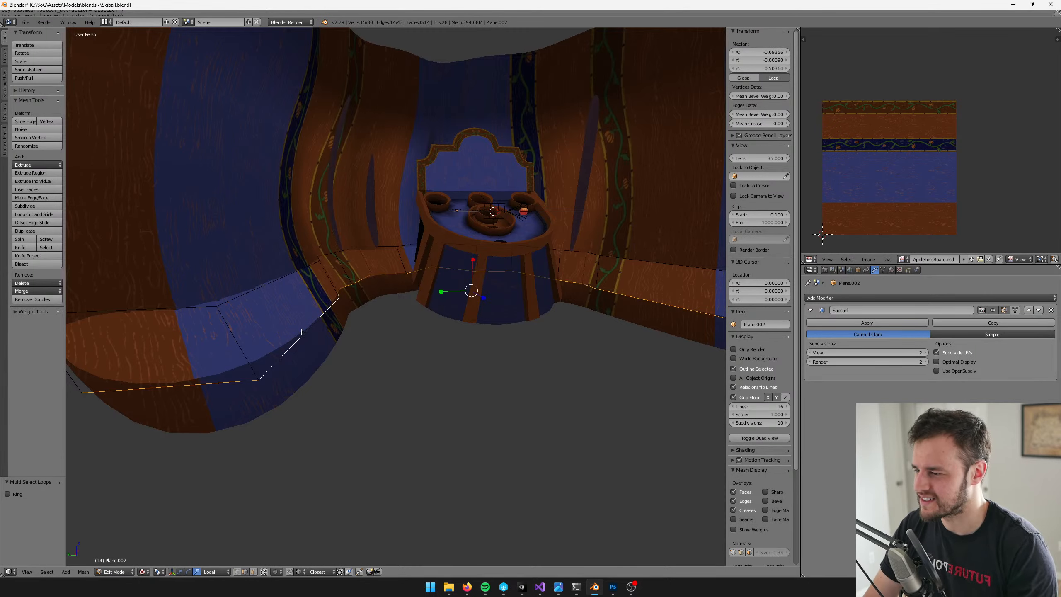
scroll(317, 335, down, 4)
middle_drag(318, 293, 395, 344)
scroll(339, 340, up, 2)
scroll(385, 367, up, 4)
key(e)
right_click(446, 231)
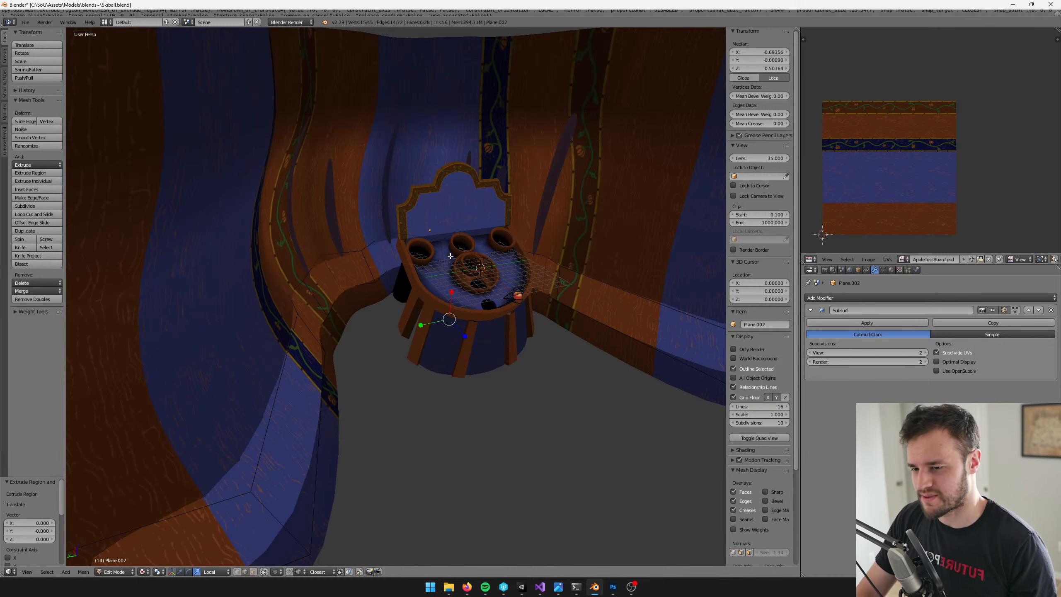
Reselect the extruded bottom edge loop and scale it to 0.985
middle_drag(272, 300, 274, 203)
key(a)
right_click(323, 291)
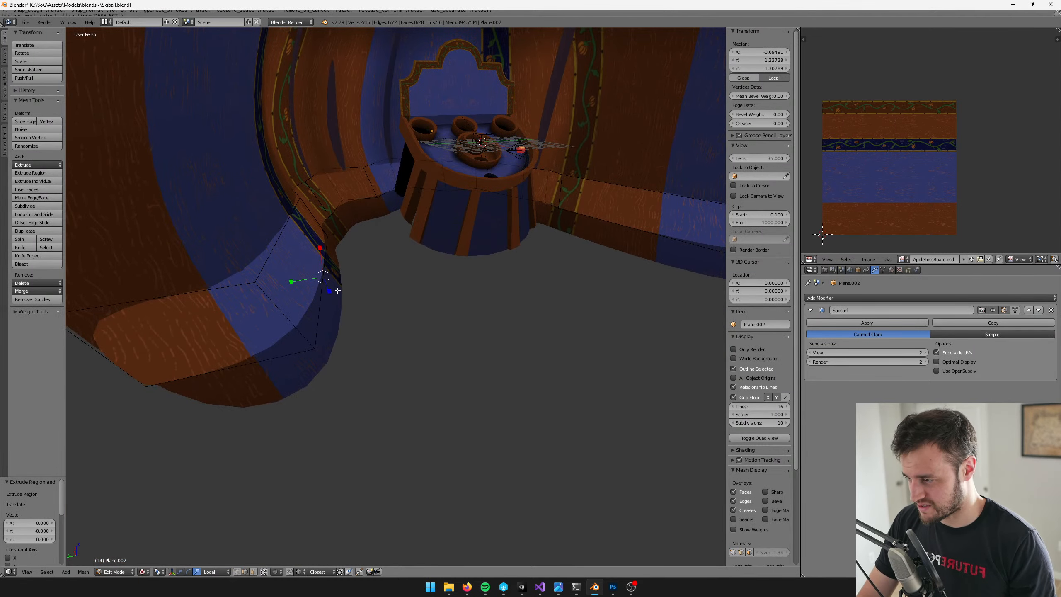
alt+right_click(337, 290)
middle_drag(413, 279, 418, 301)
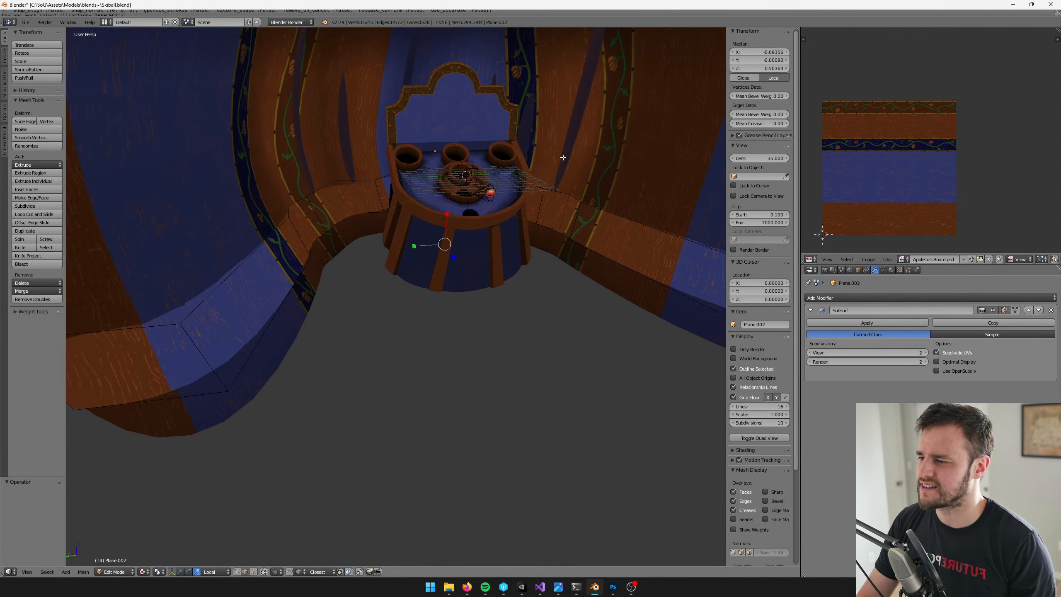
key(s)
click(562, 159)
Move the extruded edge loop inward over the floor along its Z axis, by about 4.73 and another 2.89
middle_drag(561, 159, 452, 255)
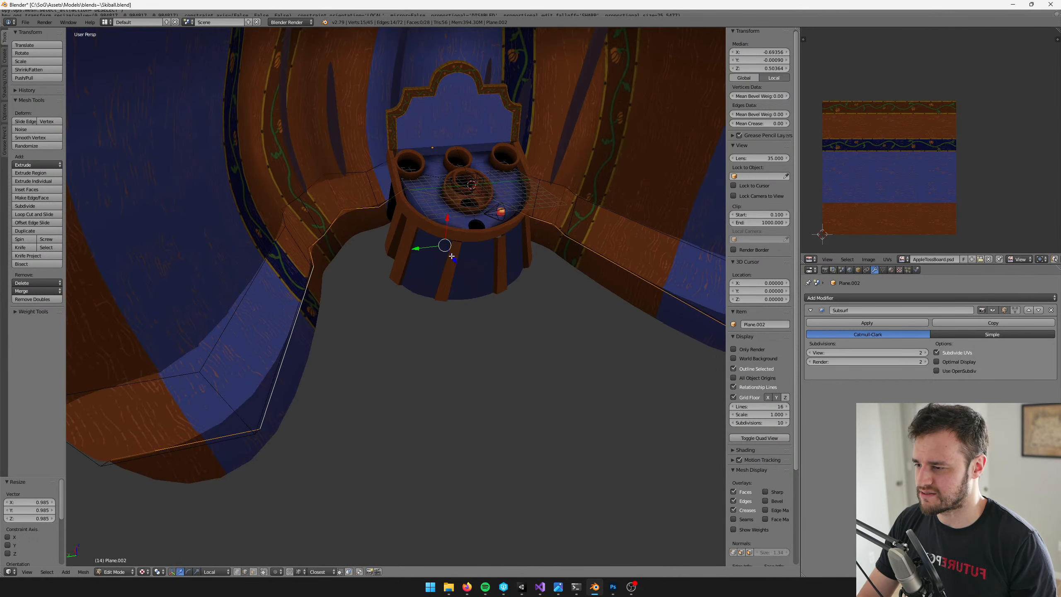
drag(451, 256, 545, 218)
key(r)
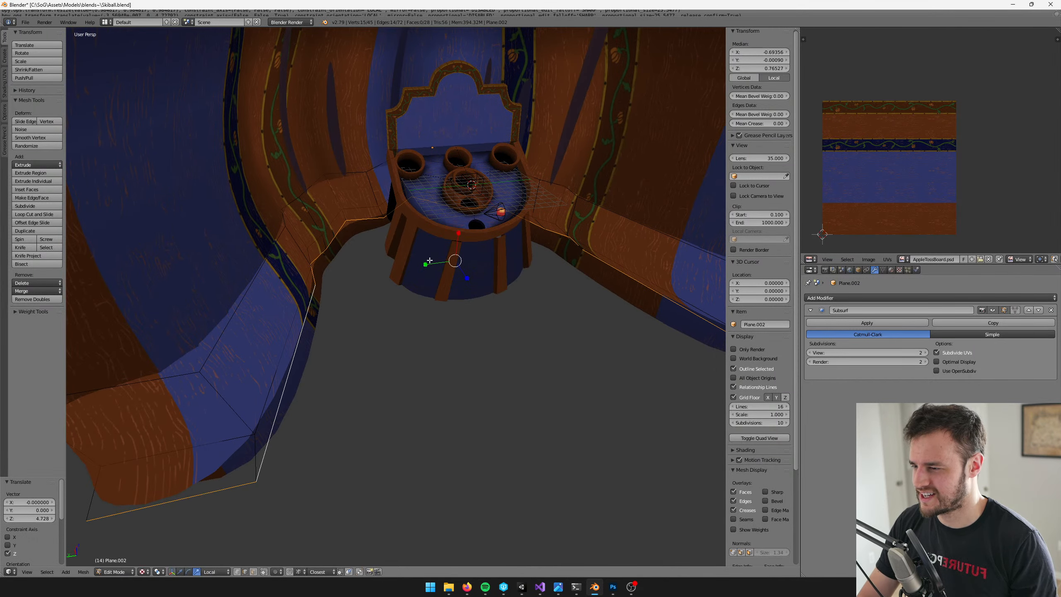
drag(426, 264, 430, 265)
scroll(431, 265, down, 2)
middle_drag(430, 264, 452, 288)
scroll(445, 231, up, 2)
middle_drag(478, 236, 465, 299)
drag(472, 301, 487, 306)
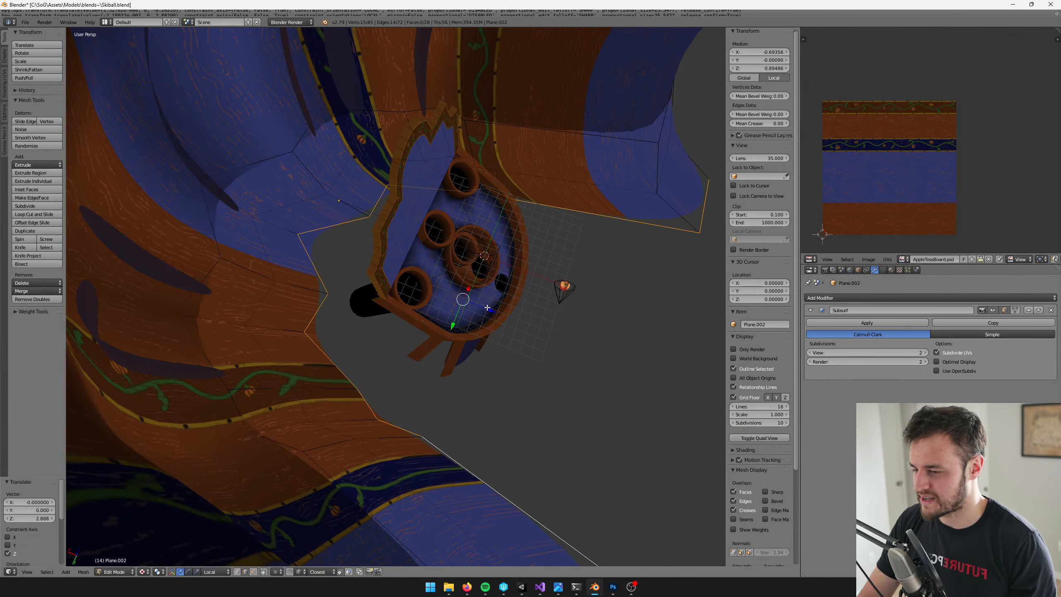
Scale the floor edge loop down to about 0.92, then try a Shrink/Fatten offset on it and undo that offset
middle_drag(487, 306, 421, 269)
key(s)
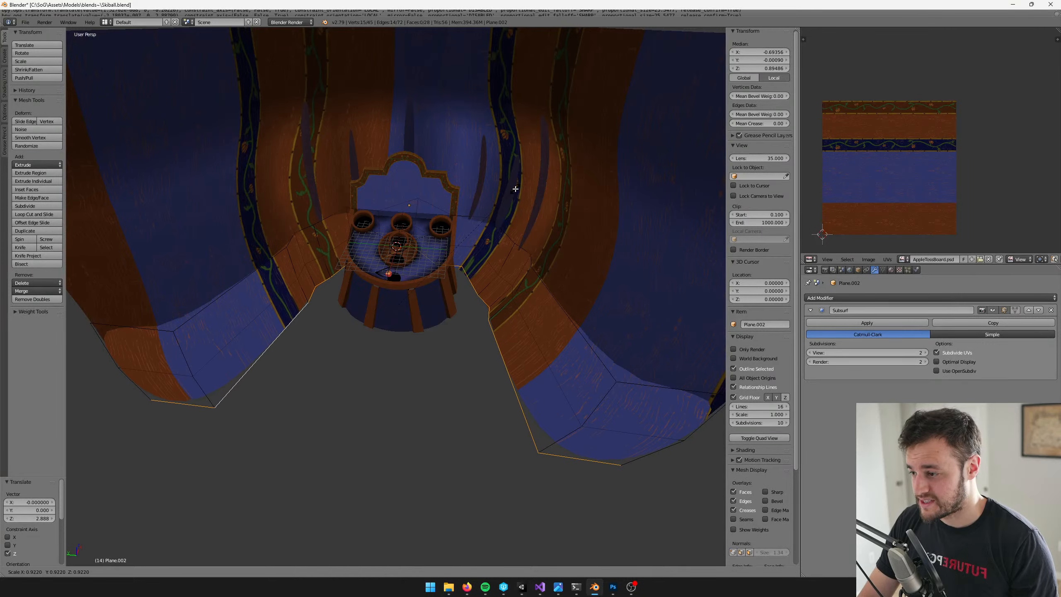
click(512, 185)
mouse_move(512, 184)
middle_down()
mouse_move(555, 149)
mouse_move(507, 171)
mouse_move(503, 187)
middle_up()
key(alt+s)
click(552, 151)
key(ctrl+z)
middle_drag(512, 227, 433, 233)
Select the edge loop where the strip's wall and floor parts meet and bevel it by 0.027 with one segment
key(a)
right_click(320, 271)
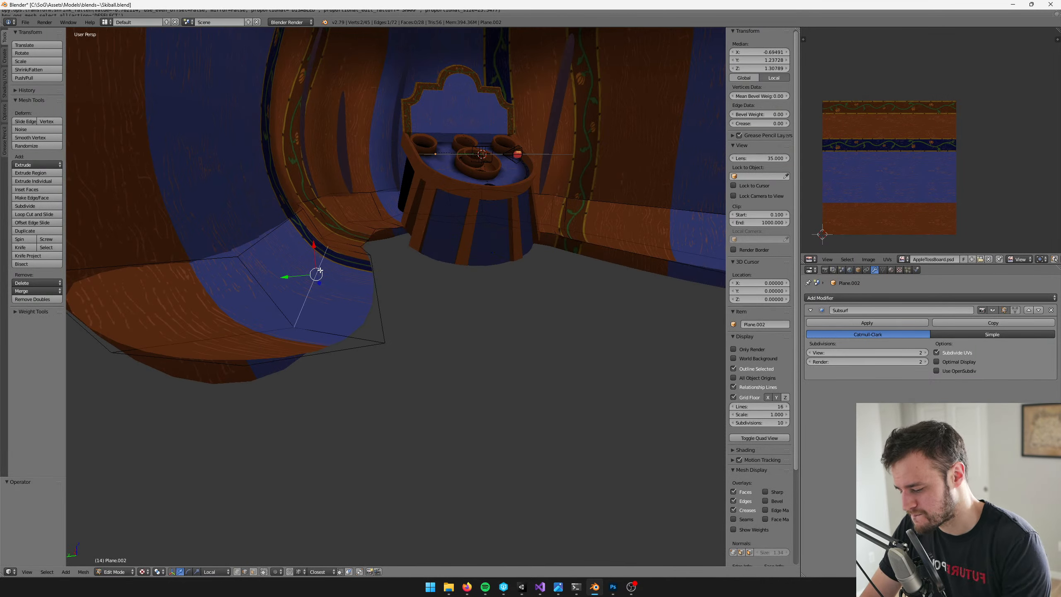
key(alt+l)
key(space)
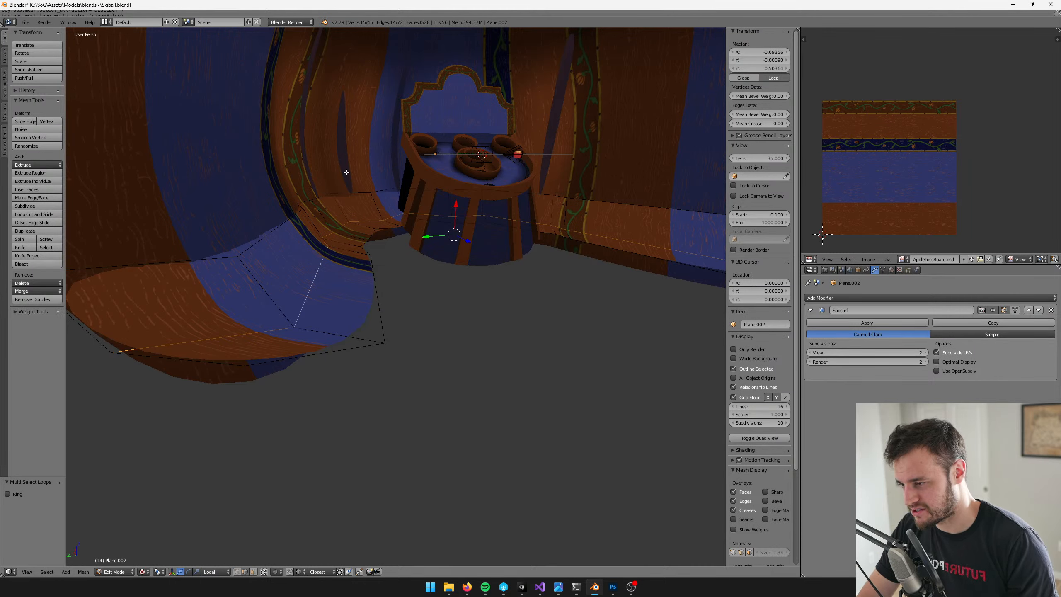
key(space)
text(bev)
click(406, 197)
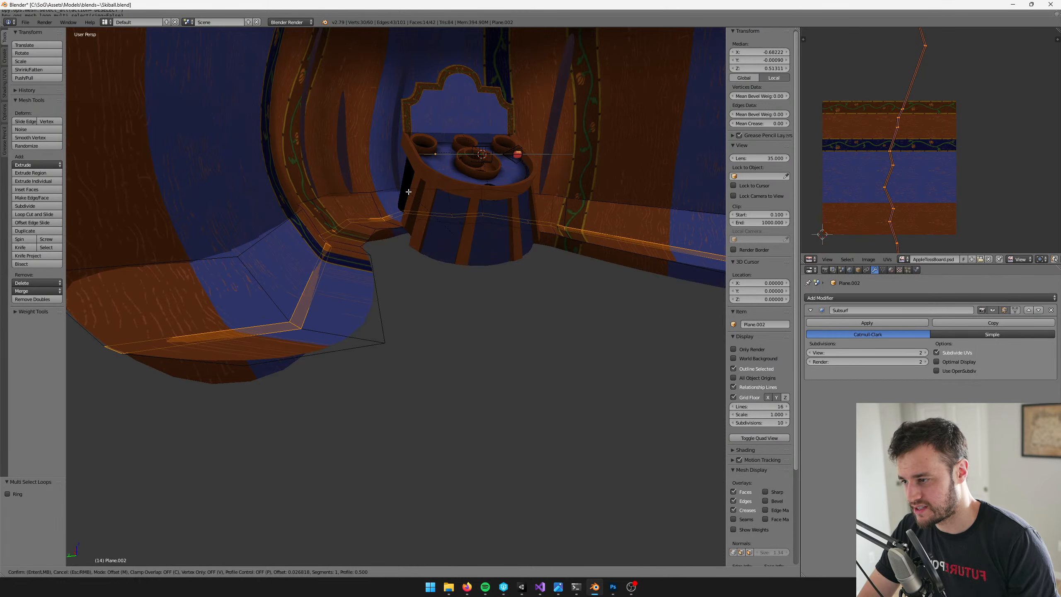
click(409, 191)
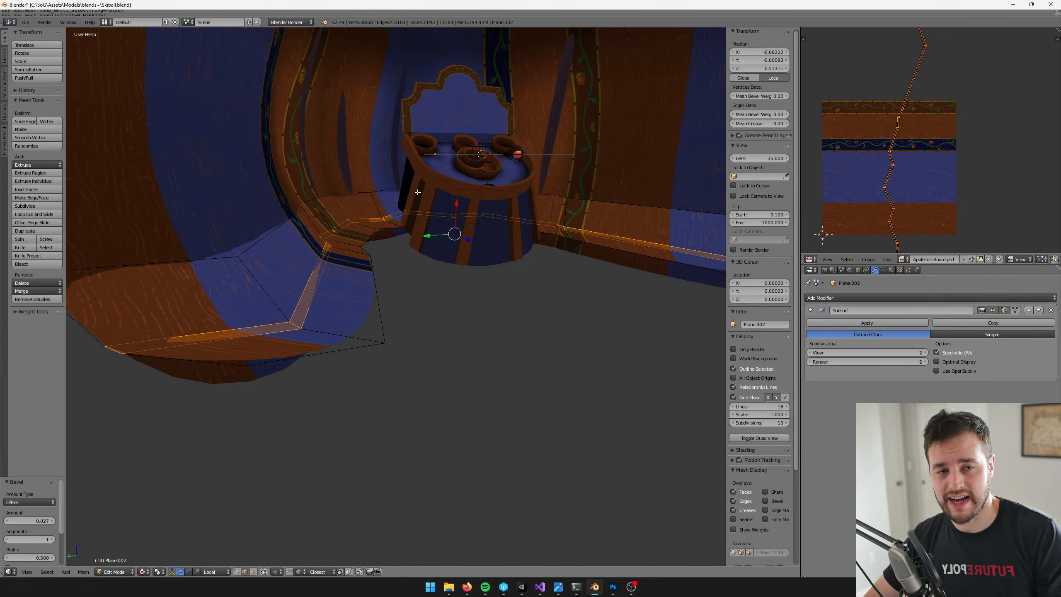
middle_drag(425, 185, 417, 208)
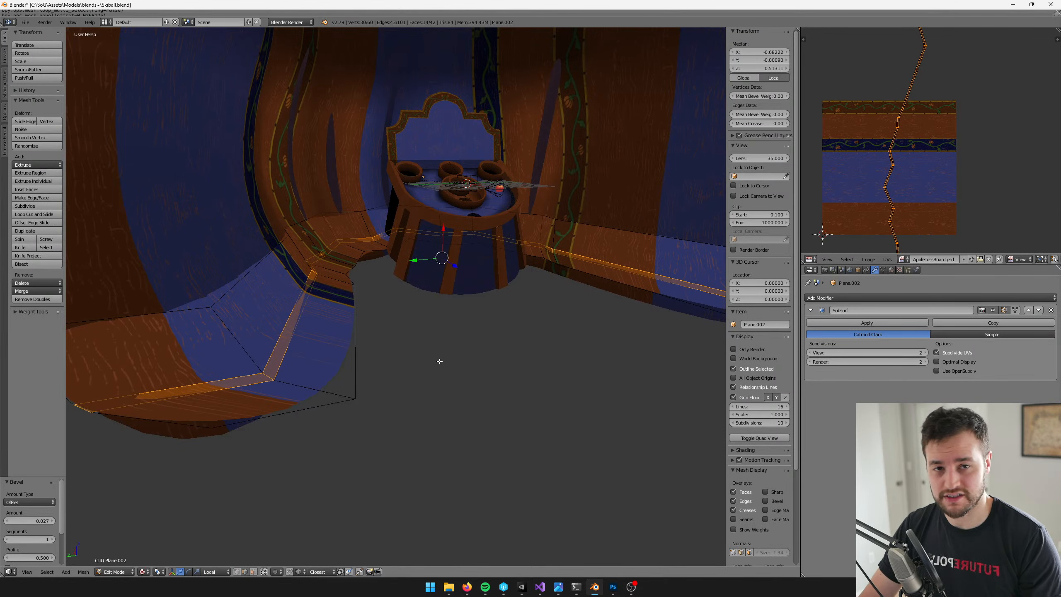
Select the strip's end edges on both sides, scale them to 1.174 along Y and shift them along local Z
middle_drag(432, 367, 480, 376)
key(a)
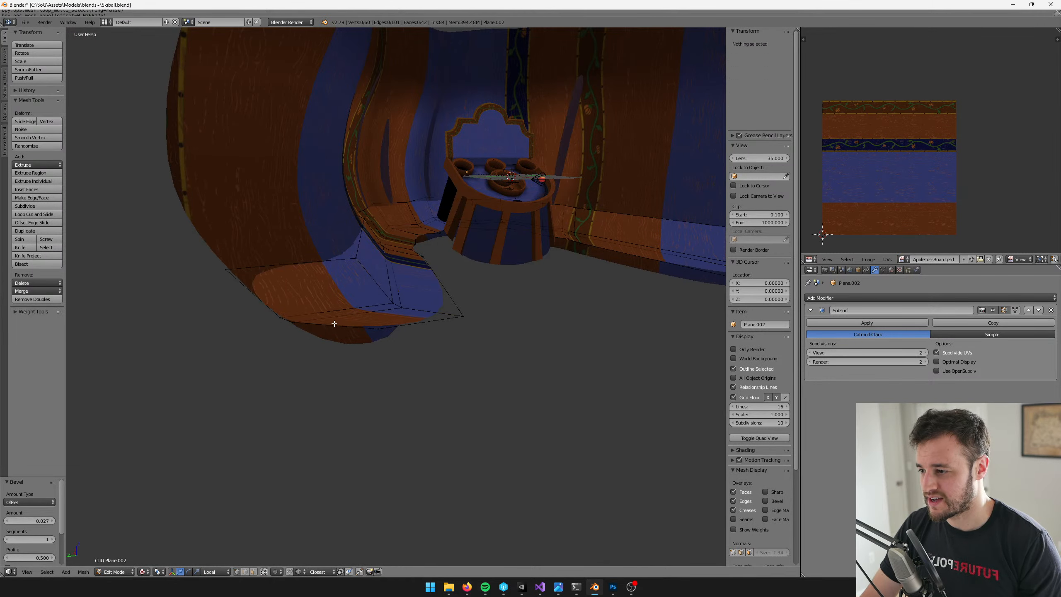
middle_drag(411, 387, 315, 356)
right_click(469, 382)
shift+right_click(498, 340)
drag(321, 371, 315, 370)
key(ctrl+alt+g)
key(Tab)
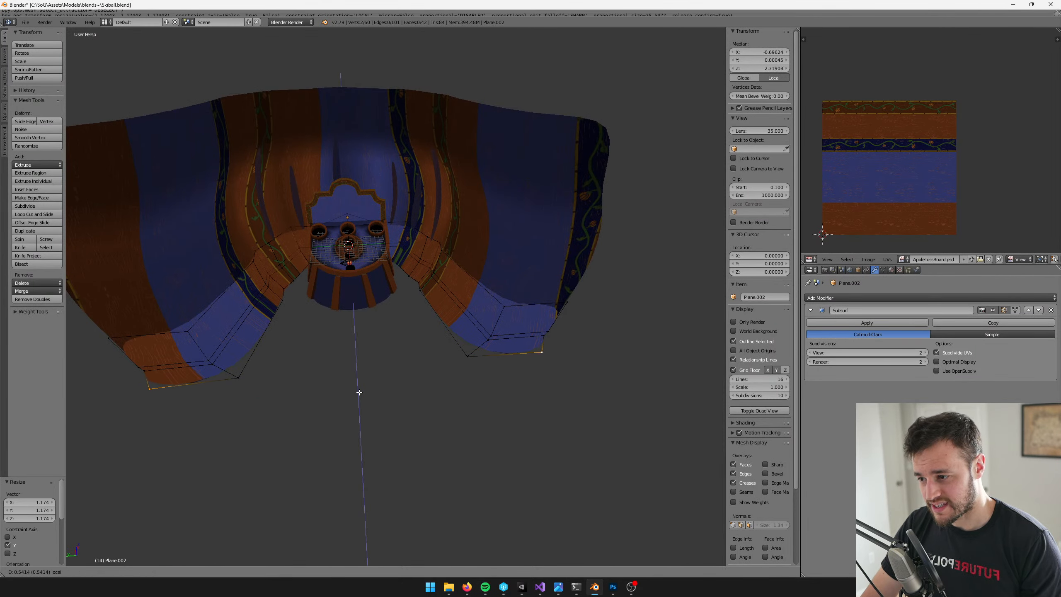
Select a single wall face of the strip near its inner corner and unwrap only that face
scroll(392, 358, up, 5)
middle_drag(392, 358, 436, 385)
key(Tab)
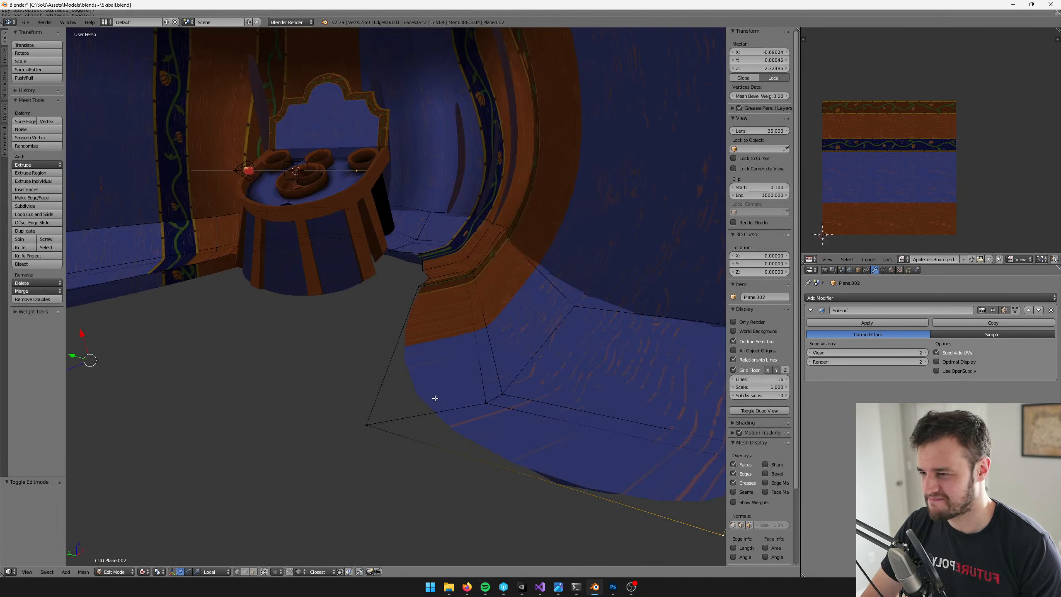
right_click(448, 324)
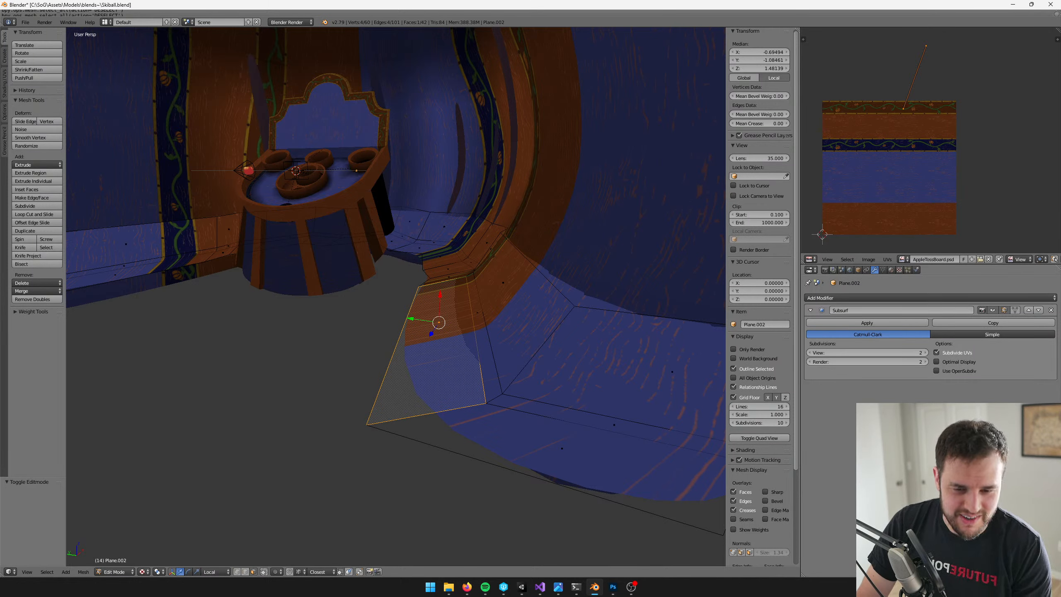
alt+right_click(437, 412)
key(KP_Decimal)
key(ctrl+l)
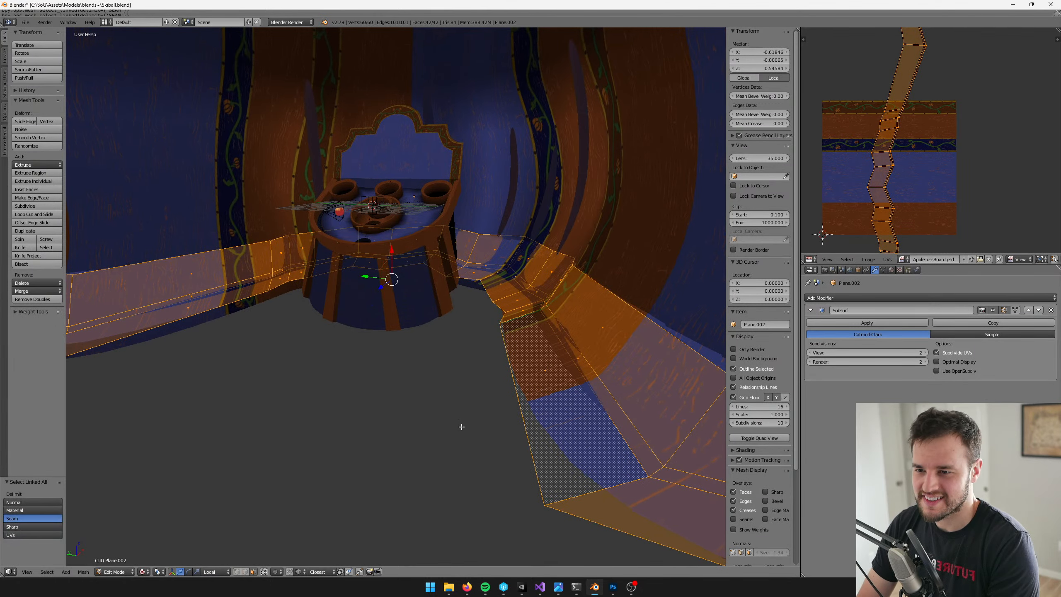
key(a)
right_click(604, 338)
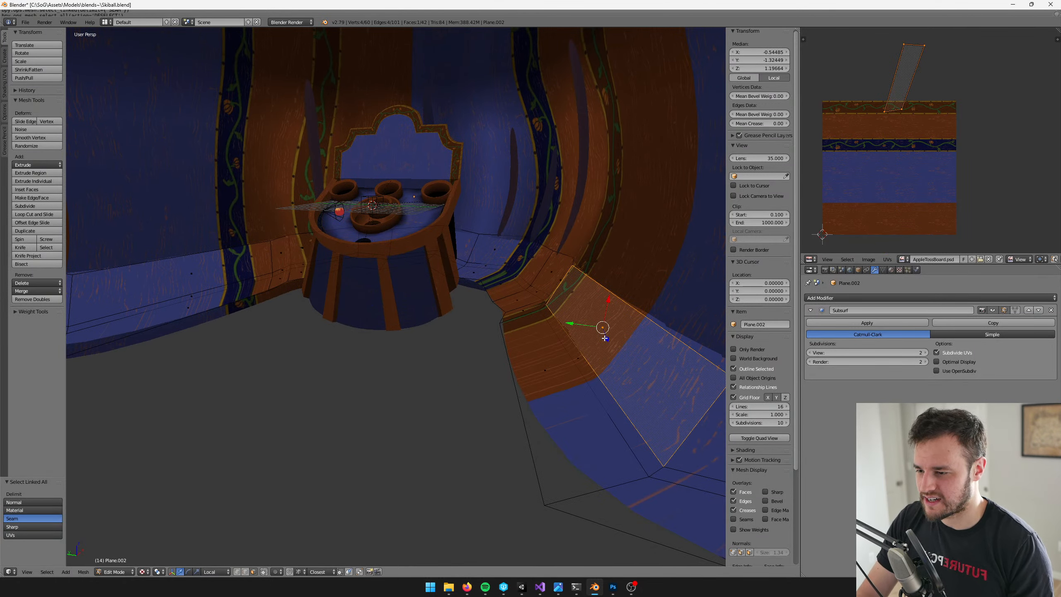
key(u)
click(604, 339)
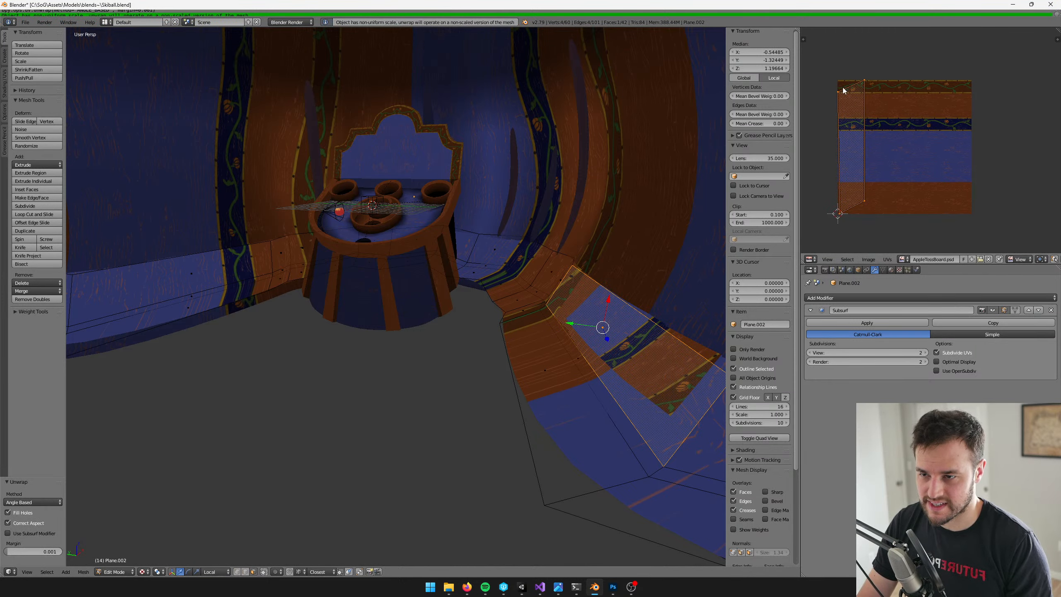
Flatten the unwrapped face's upper and lower UV edges by scaling each to 0 along Y
key(b)
drag(820, 63, 896, 106)
key(s)
key(y)
key(0)
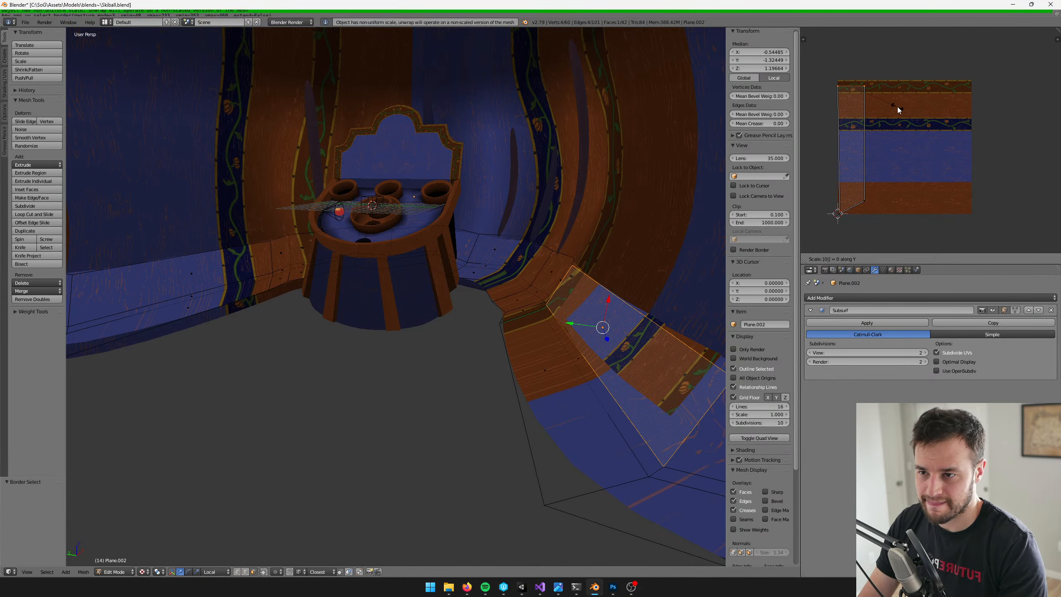
key(Return)
key(b)
drag(828, 186, 897, 226)
key(s)
key(y)
key(0)
key(Return)
Copy the seam blend material's name from Unity and name a new material for the strip AppleTossPumpkinSeamBlend in Blender
key(alt+Tab)
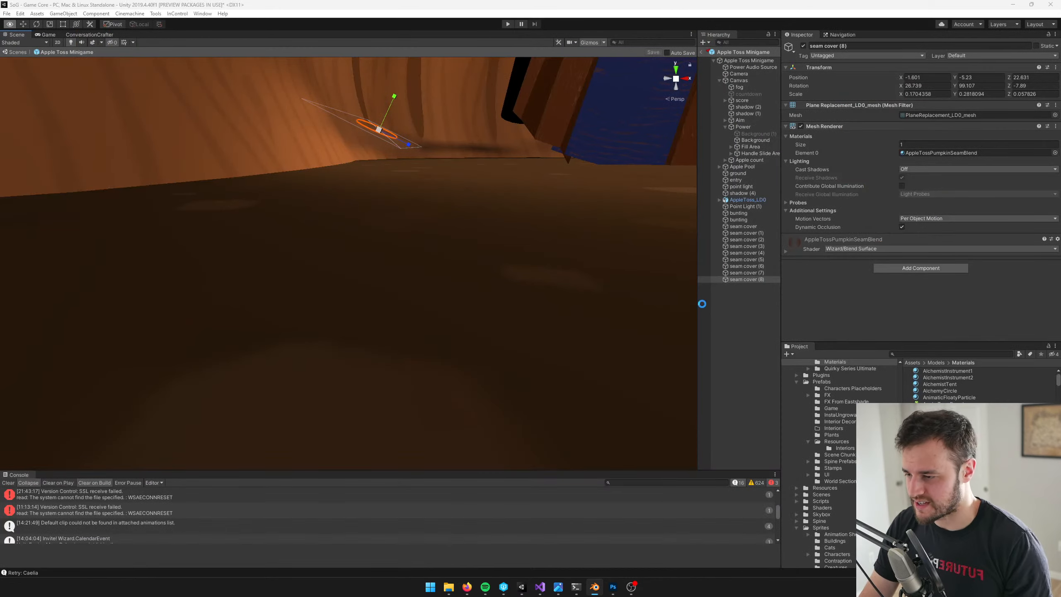
click(950, 424)
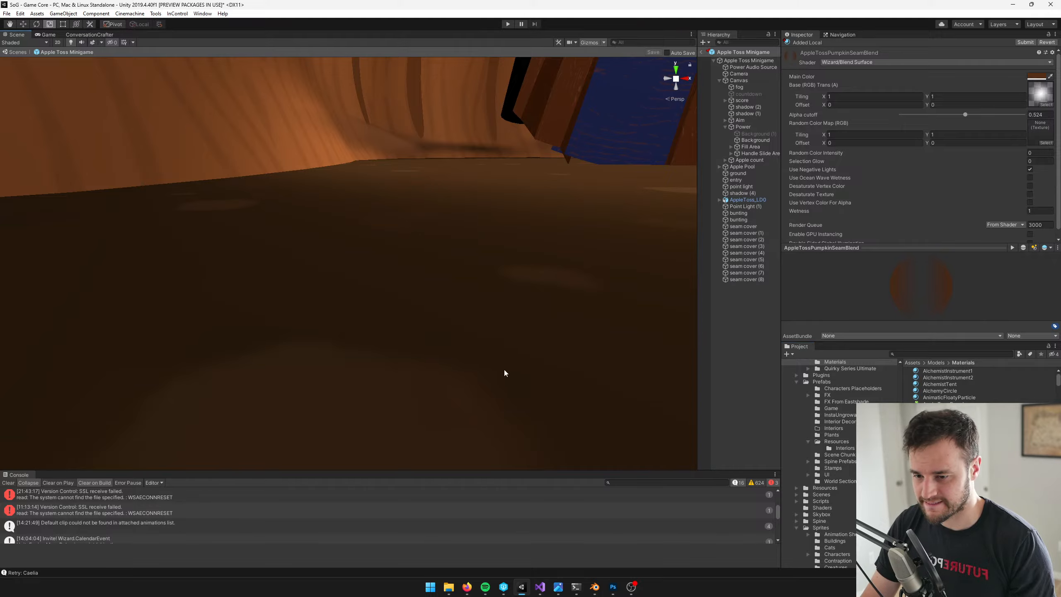
key(alt+Tab)
key(Tab)
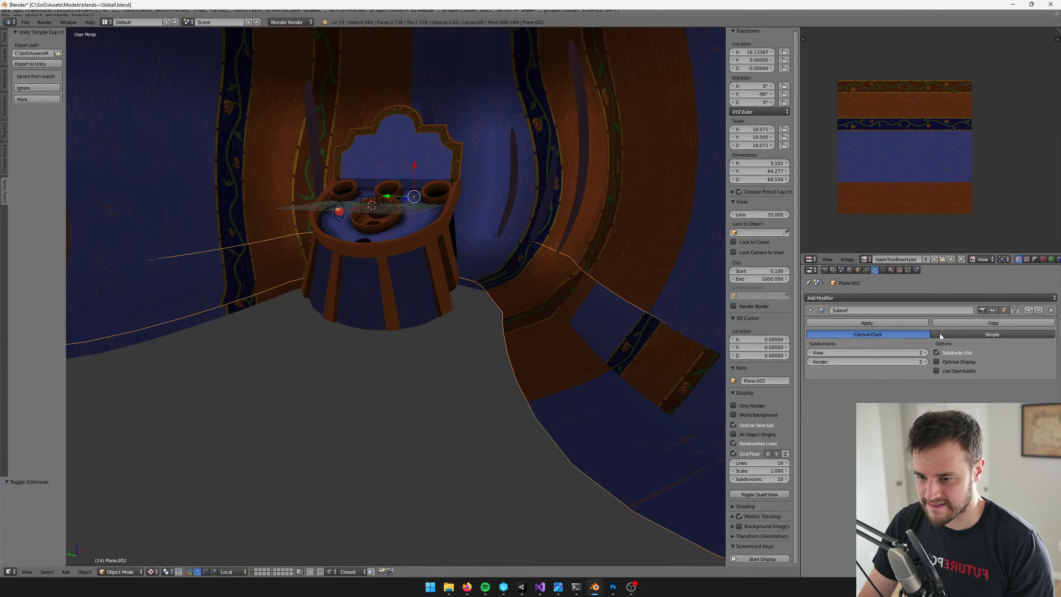
click(891, 269)
click(948, 341)
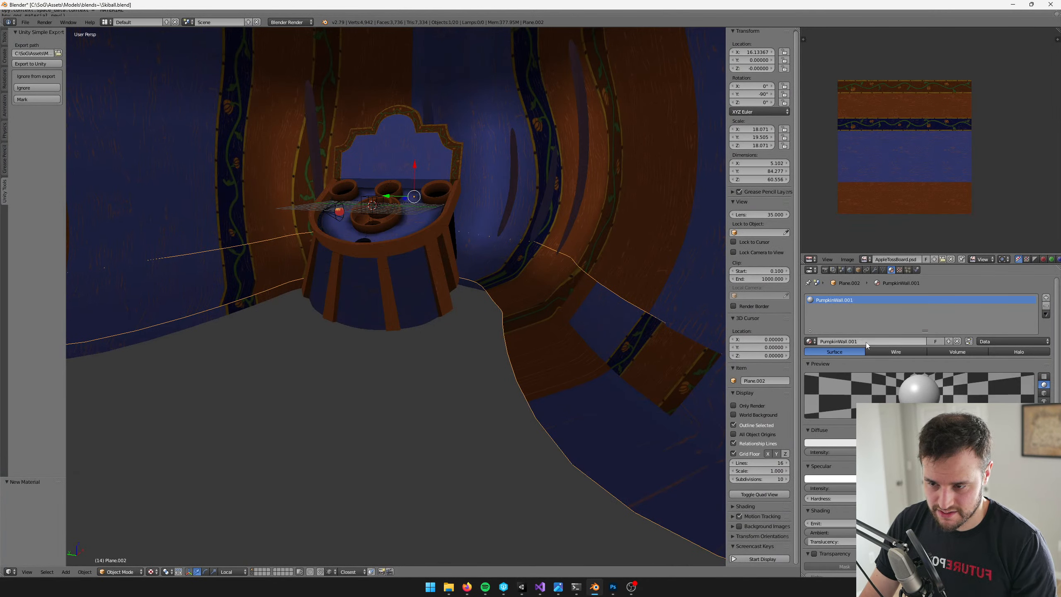
click(854, 341)
text(AppleTossPumpkinSeamBlend)
key(Return)
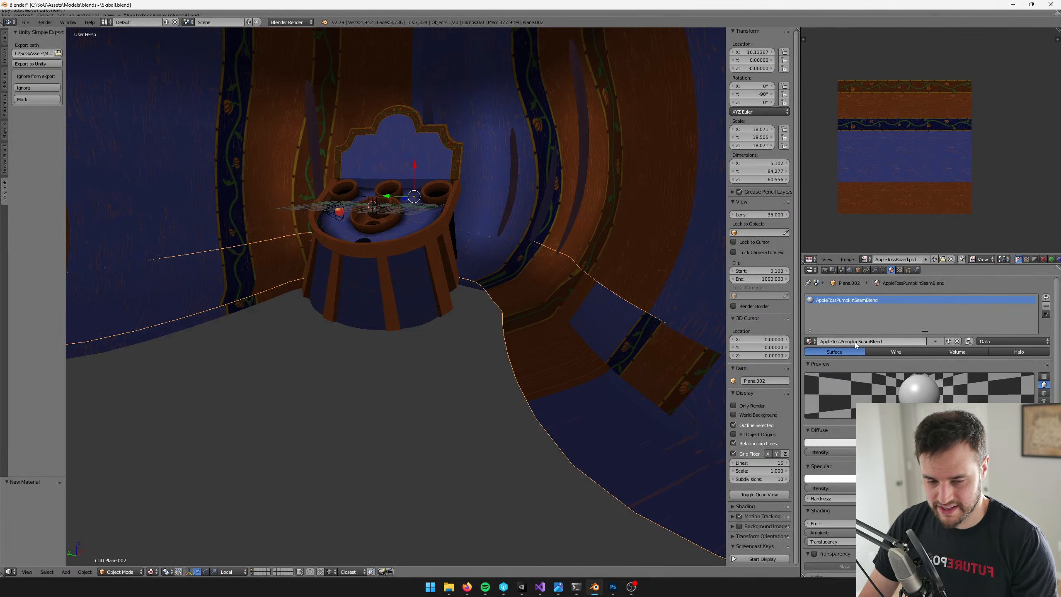
Select the whole linked strip and lay out its UVs with Follow Active Quads, using Length Average edge lengths
key(Tab)
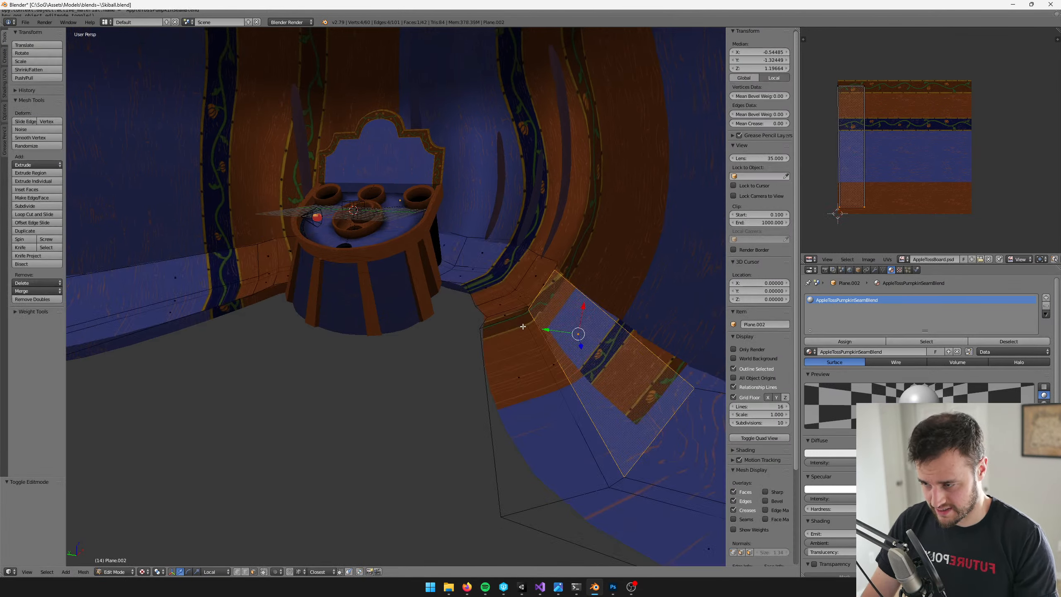
key(ctrl+l)
key(u)
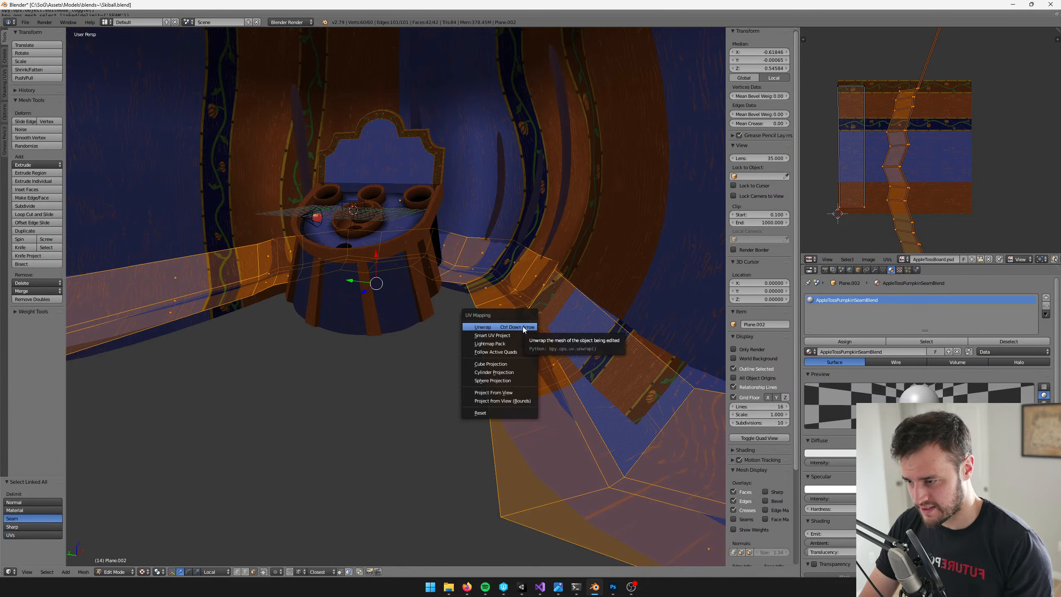
click(513, 352)
click(527, 361)
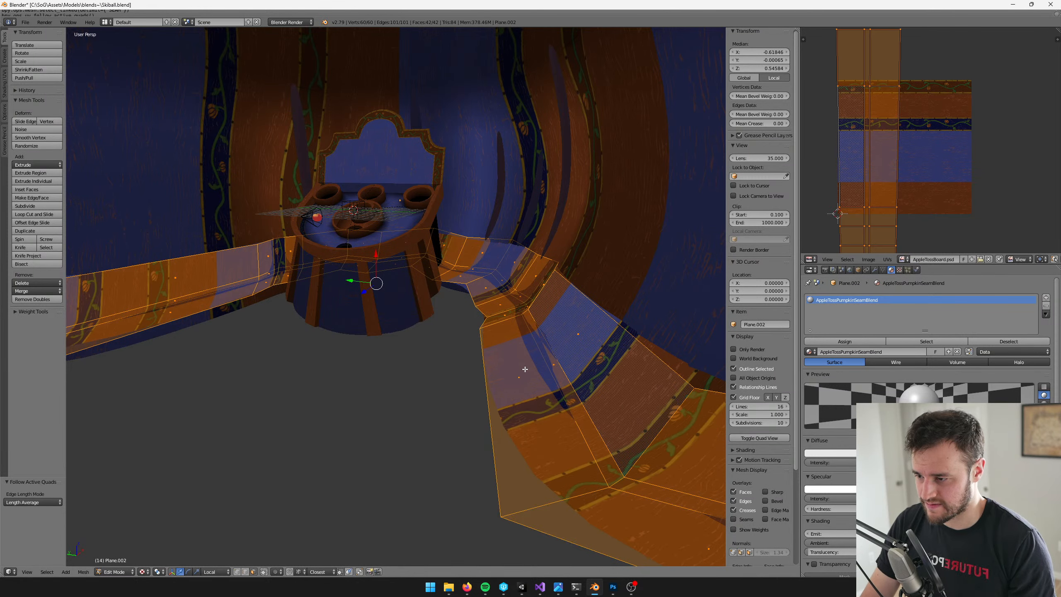
Reselect only the unwrapped wall face and straighten its left UV edge by scaling it to 0 along X
middle_drag(881, 145, 829, 217)
key(a)
right_click(576, 340)
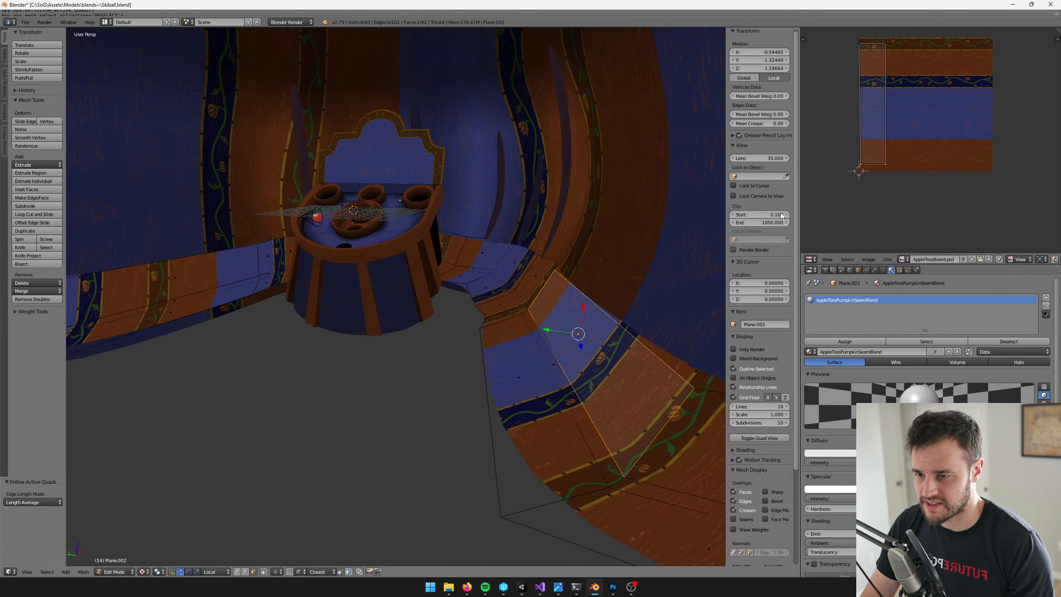
key(b)
drag(842, 40, 870, 172)
key(s)
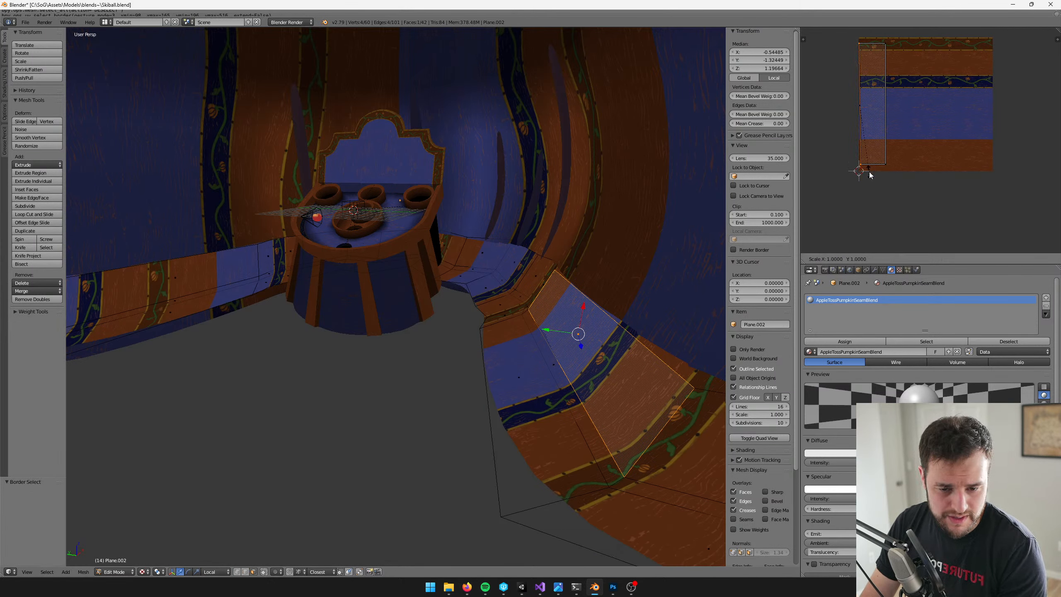
key(x)
key(0)
key(Return)
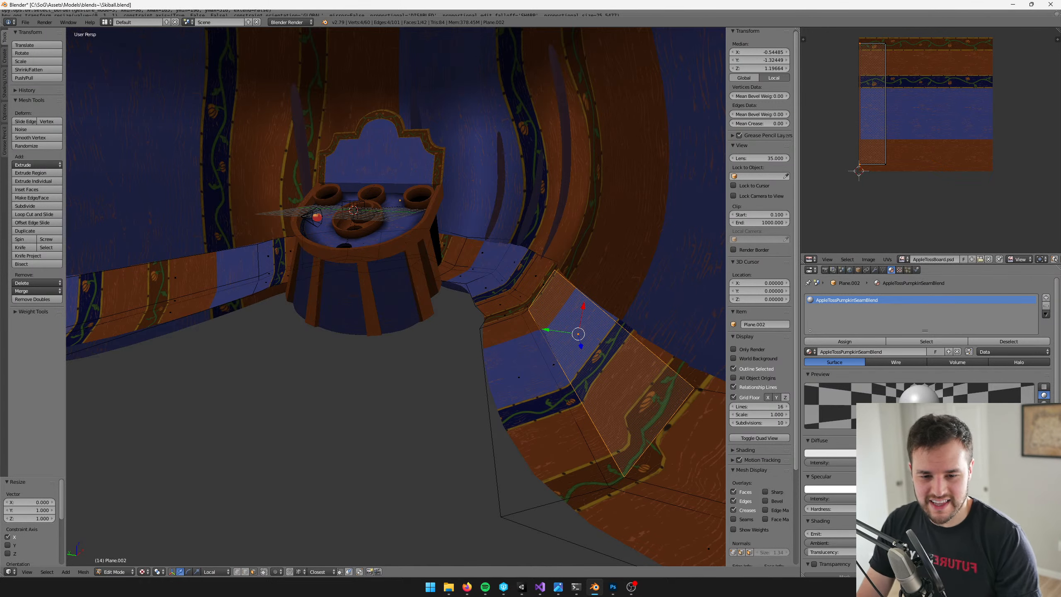
Straighten the right UV edge of the same face by scaling it to 0 along X
middle_drag(902, 44, 902, 80)
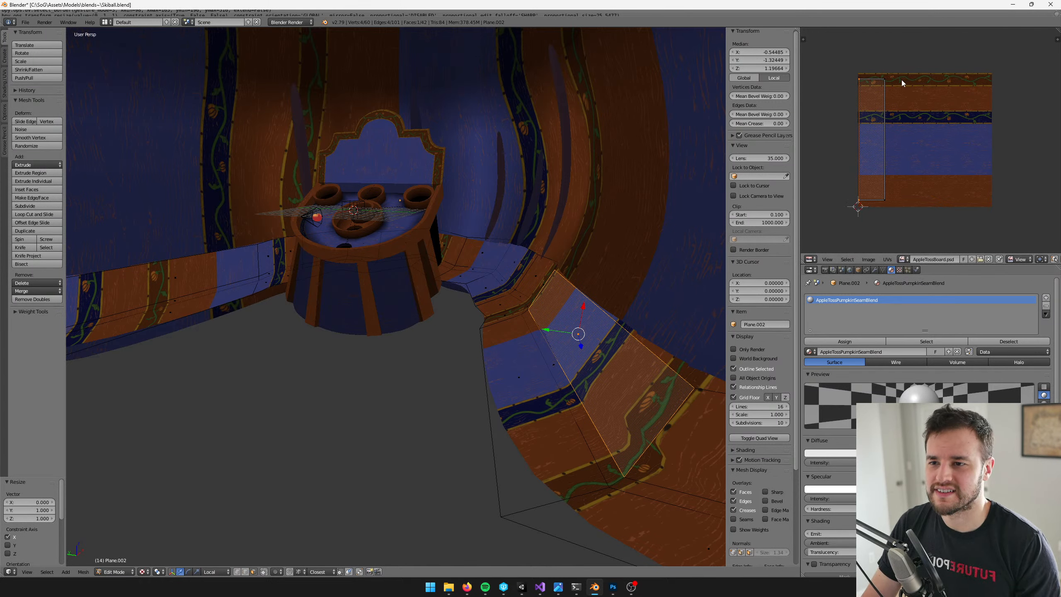
drag(899, 71, 866, 224)
key(s)
key(x)
key(0)
key(Return)
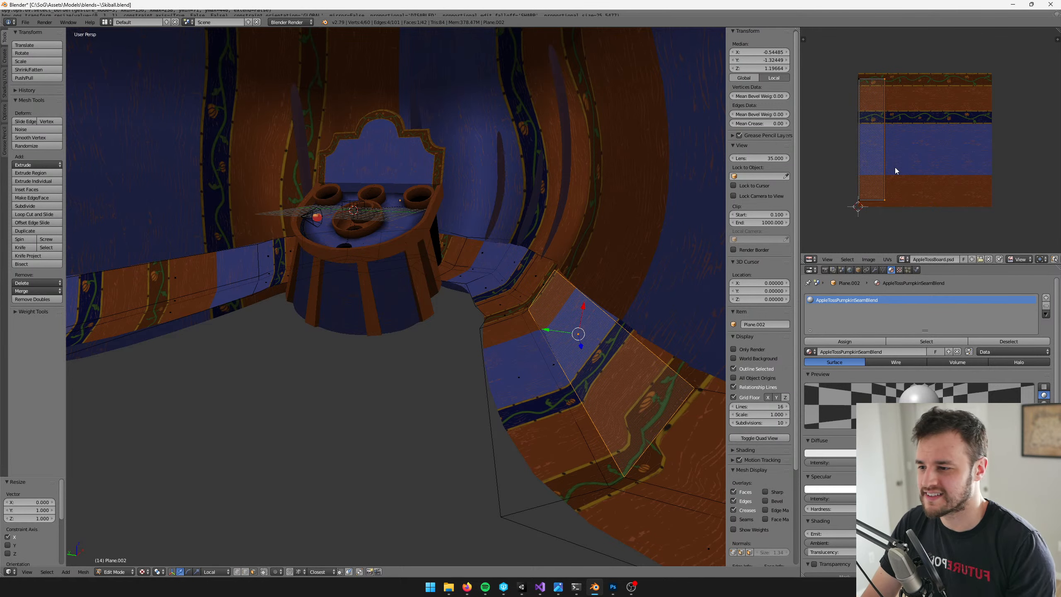
Level the face's top and bottom UV edges again by scaling each to 0 along Y
middle_drag(495, 250, 495, 240)
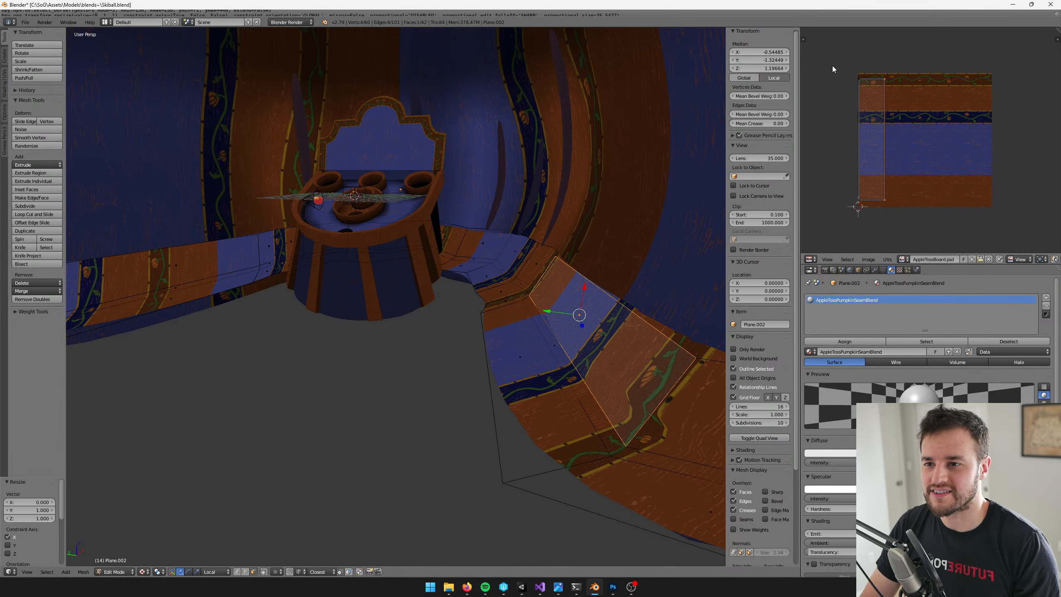
drag(849, 66, 918, 99)
key(s)
key(y)
key(0)
key(Return)
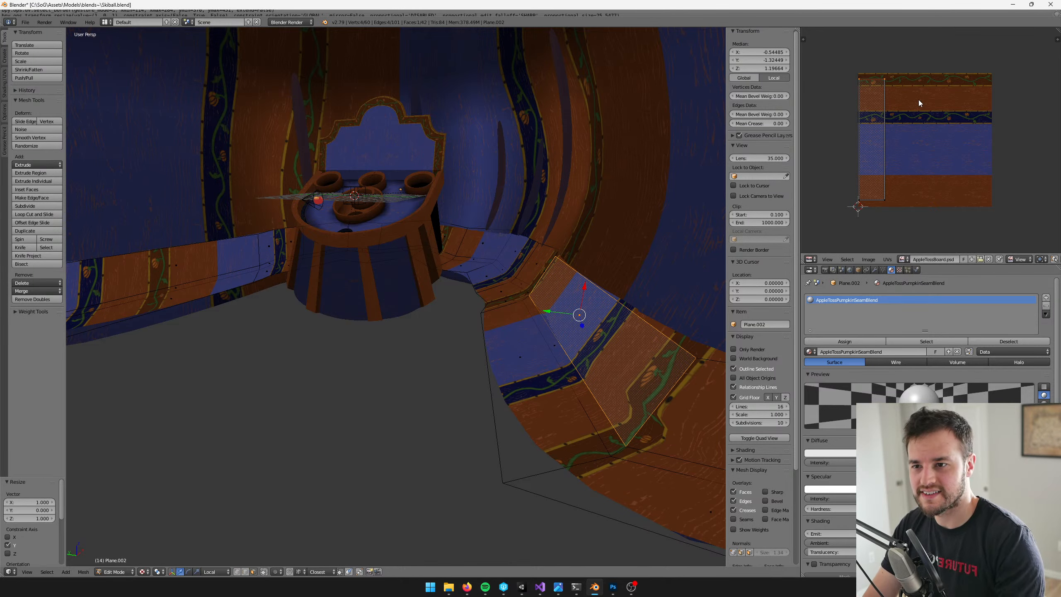
key(b)
drag(915, 175, 842, 210)
key(s)
key(y)
key(0)
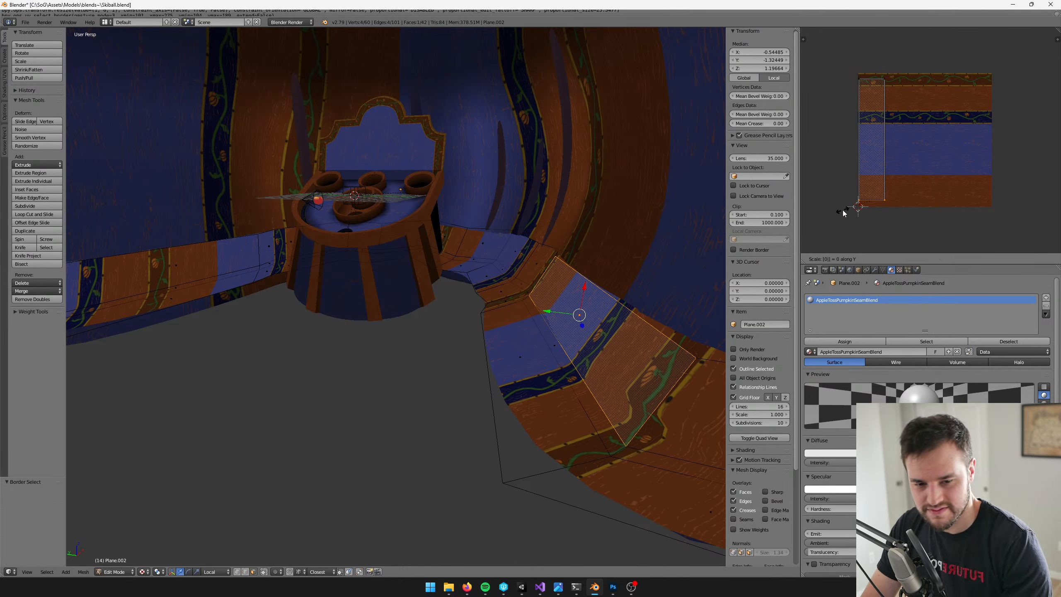
key(Return)
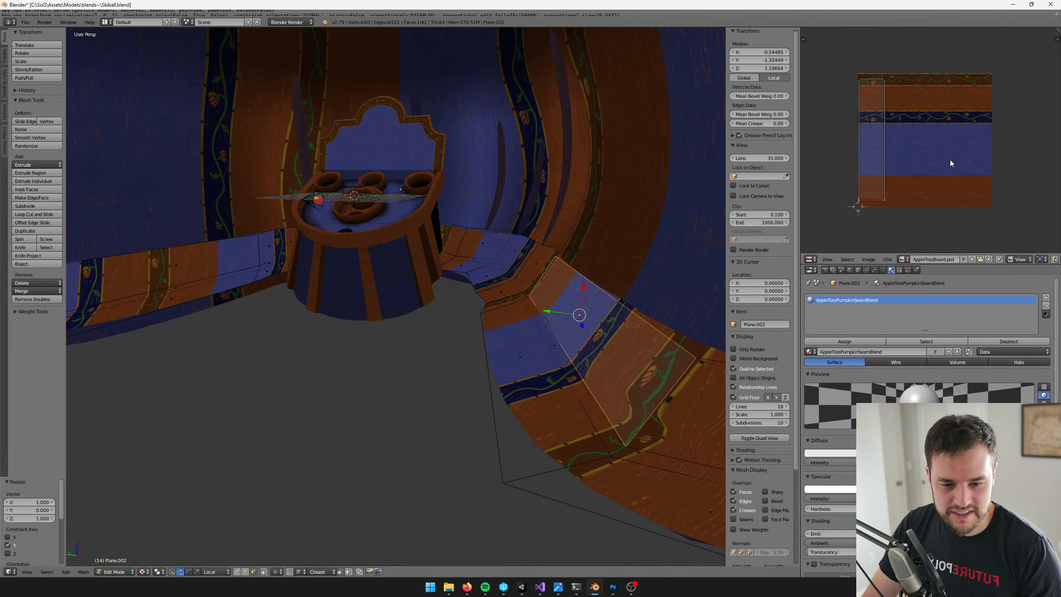
Extend the selection to the linked strip and unwrap it from the straightened face with Follow Active Quads, Length Average
key(b)
drag(830, 65, 944, 221)
key(ctrl+l)
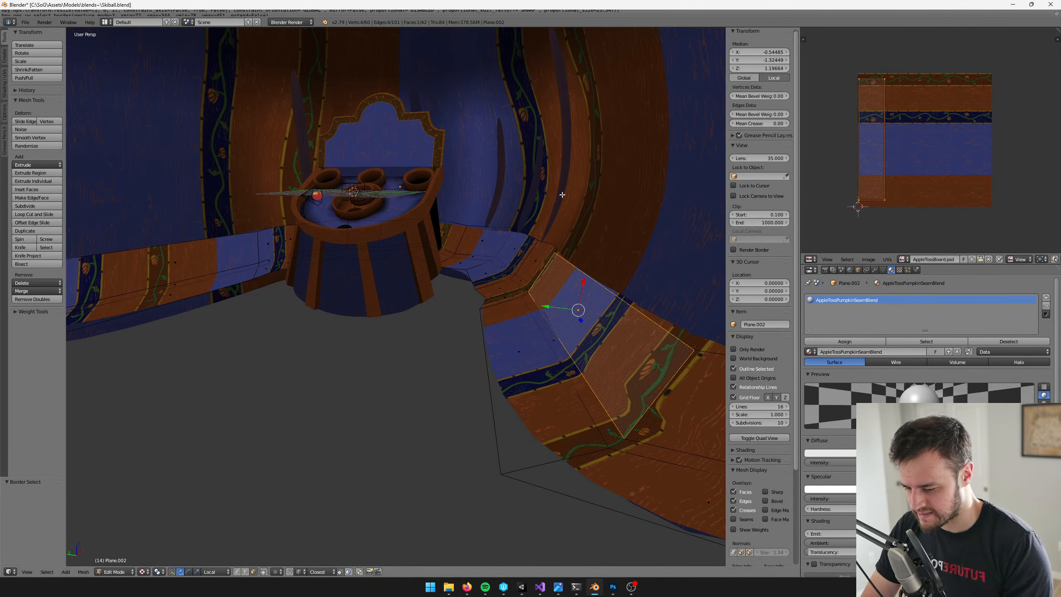
key(u)
click(557, 200)
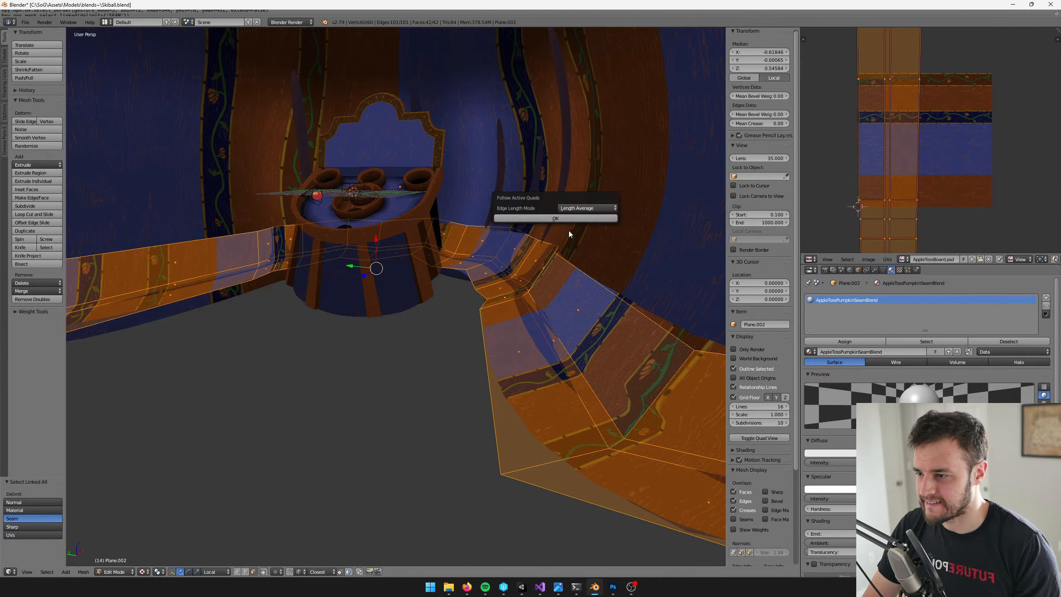
click(561, 217)
scroll(561, 217, down, 5)
key(Tab)
key(Tab)
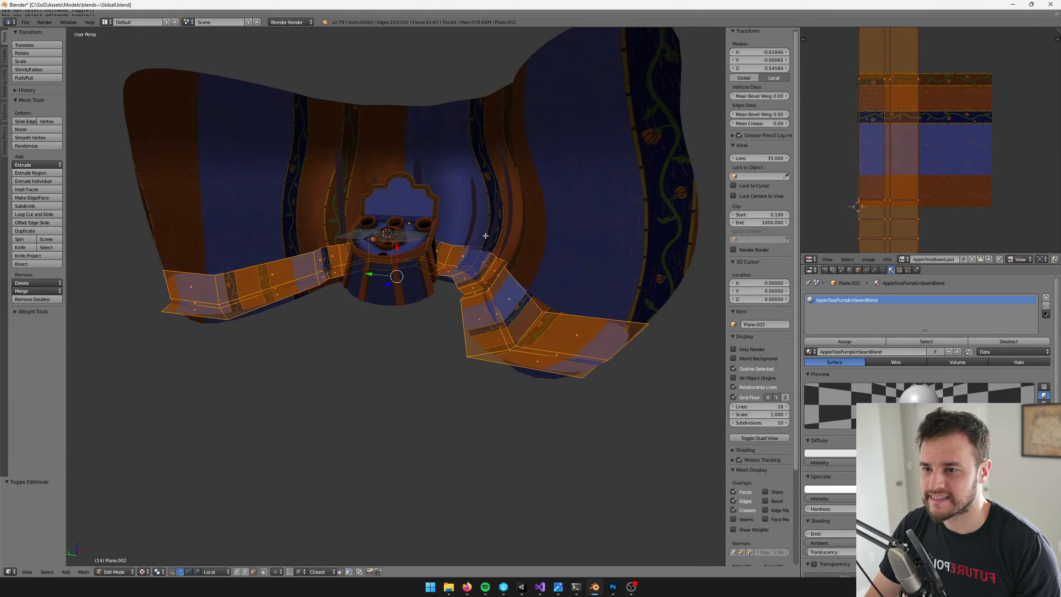
Rotate the strip's UVs by 90° and move them up over the texture
text(r90)
key(Return)
scroll(931, 88, down, 4)
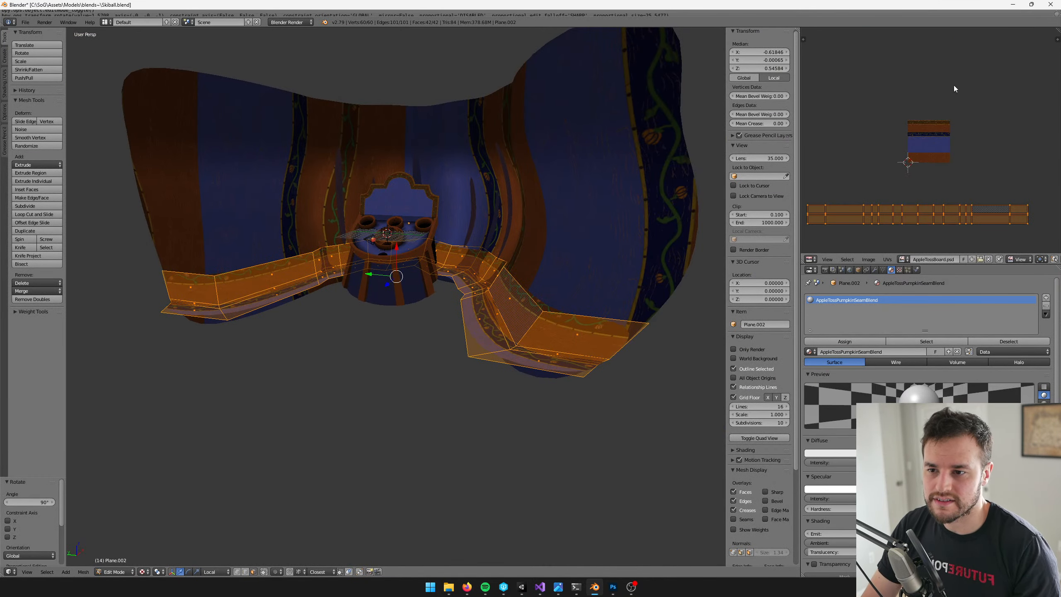
key(g)
click(928, 70)
scroll(935, 108, up, 3)
Scale the strip's UVs up and shift them so the band spans the full height of the texture
key(s)
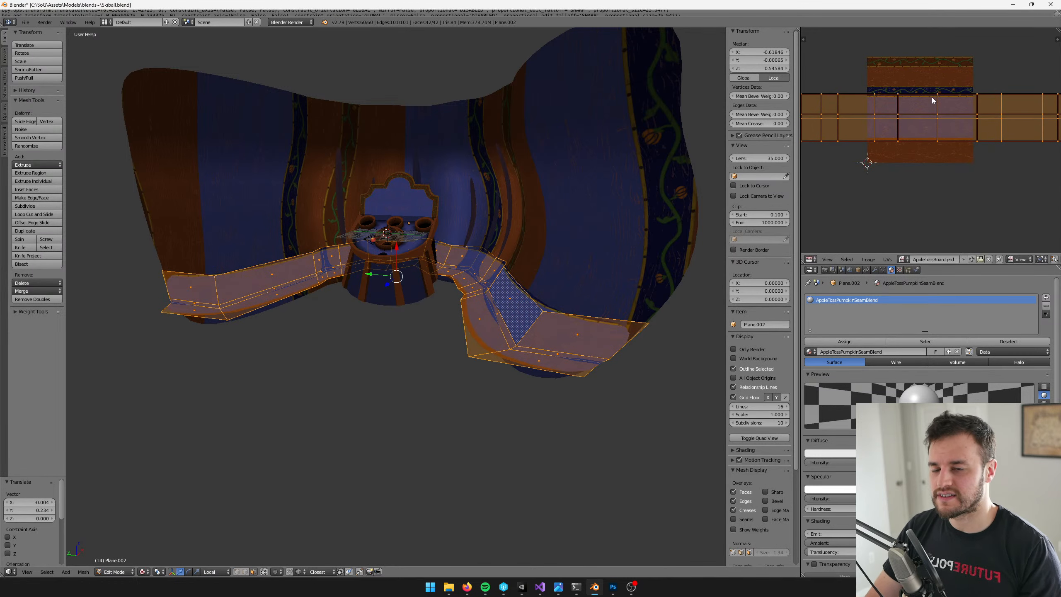
click(972, 51)
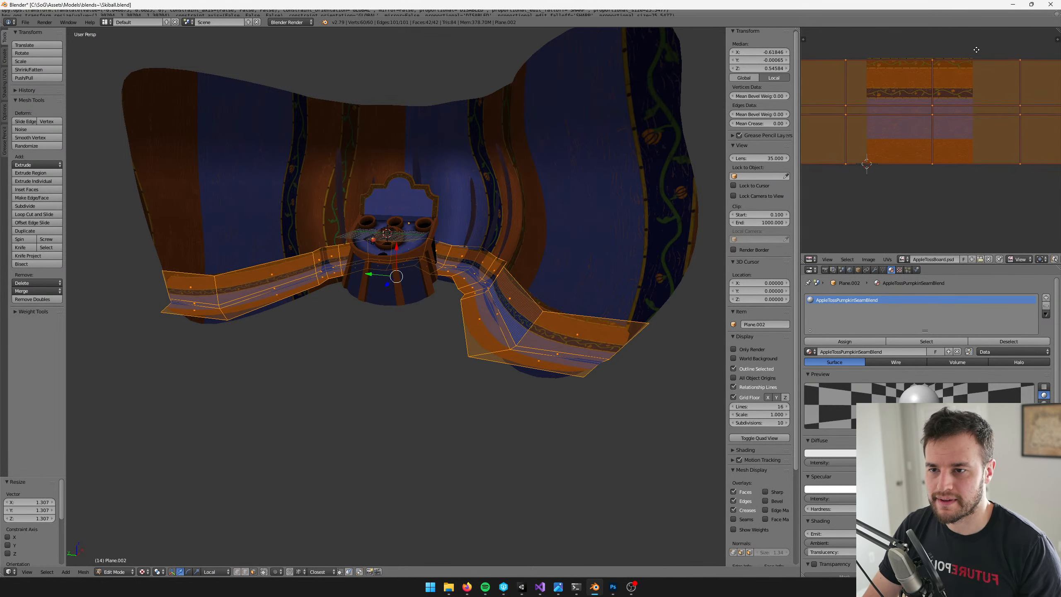
key(g)
click(974, 58)
middle_drag(975, 59, 973, 69)
Fine-tune the UV band's scale and position so its upper and lower edges sit just inside the texture bounds
key(g)
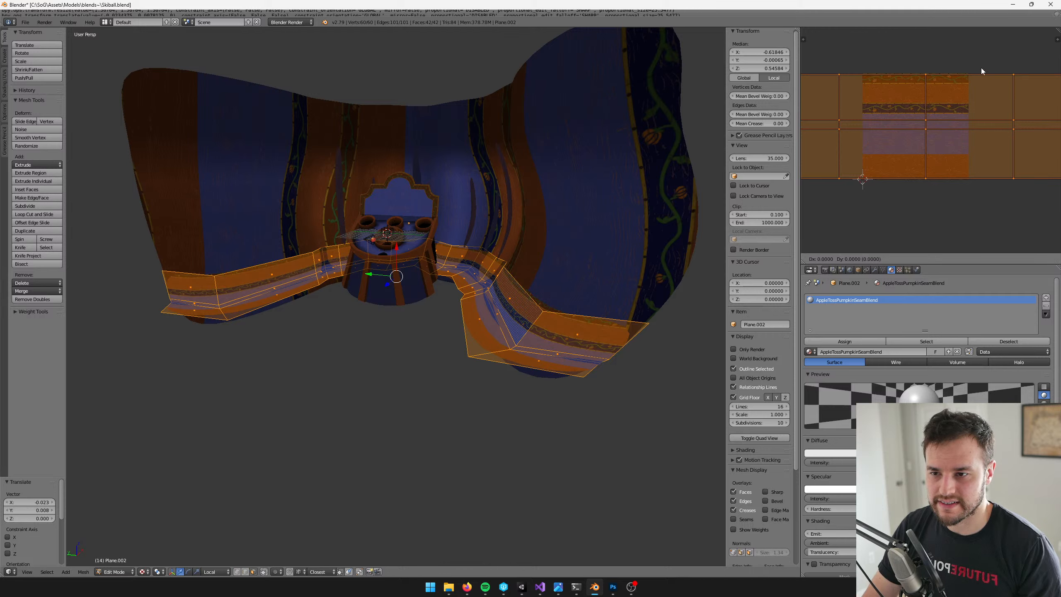
click(982, 68)
key(s)
click(987, 66)
key(g)
click(986, 65)
key(s)
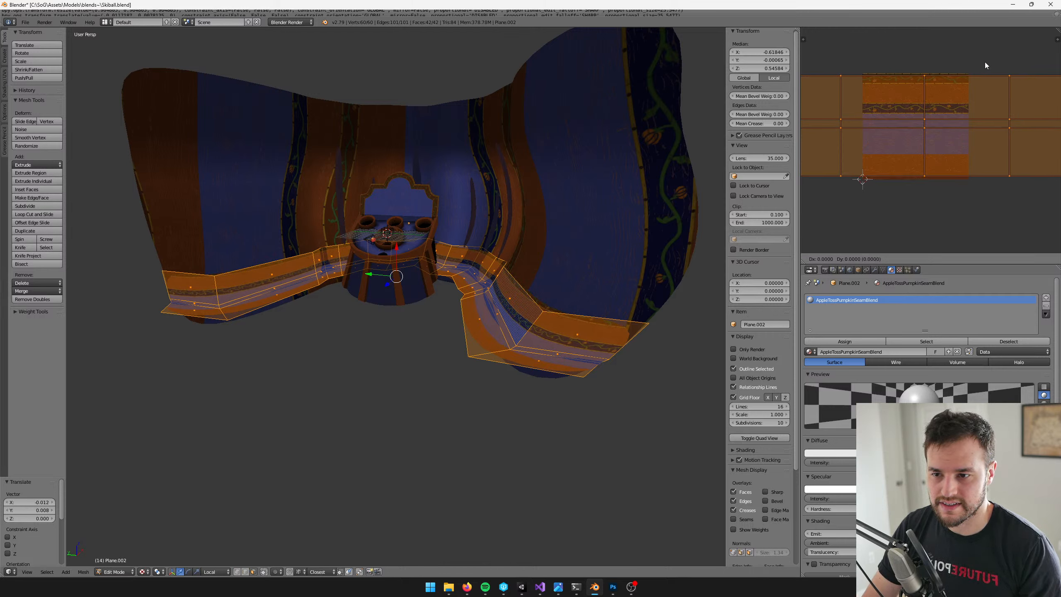
click(984, 62)
middle_drag(984, 61, 982, 65)
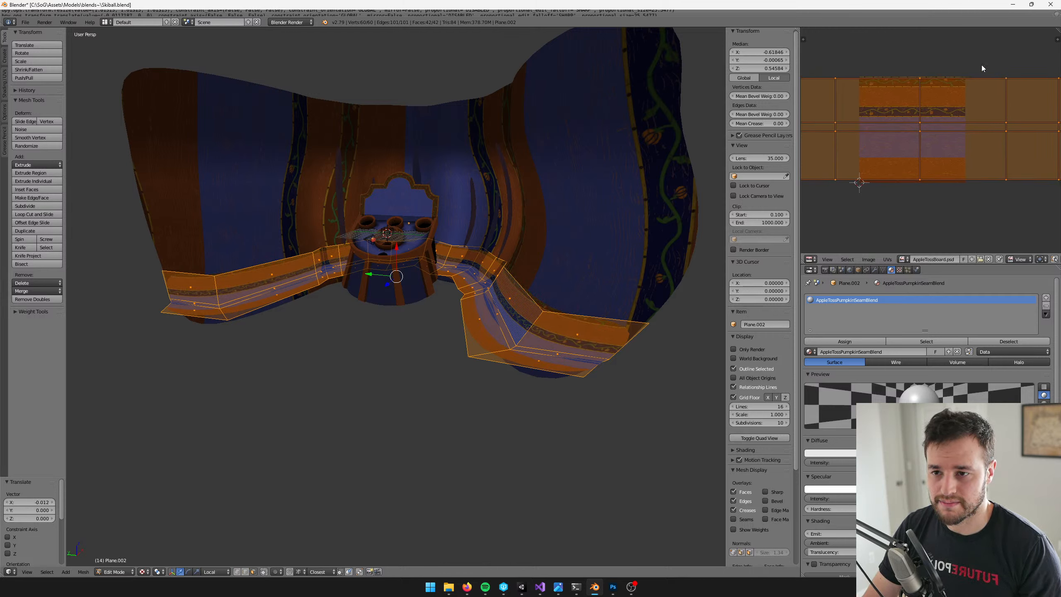
Narrow the UVs by scaling them twice to 0.1 along X and shift them by about -0.078 along X
text(sx.1)
key(Return)
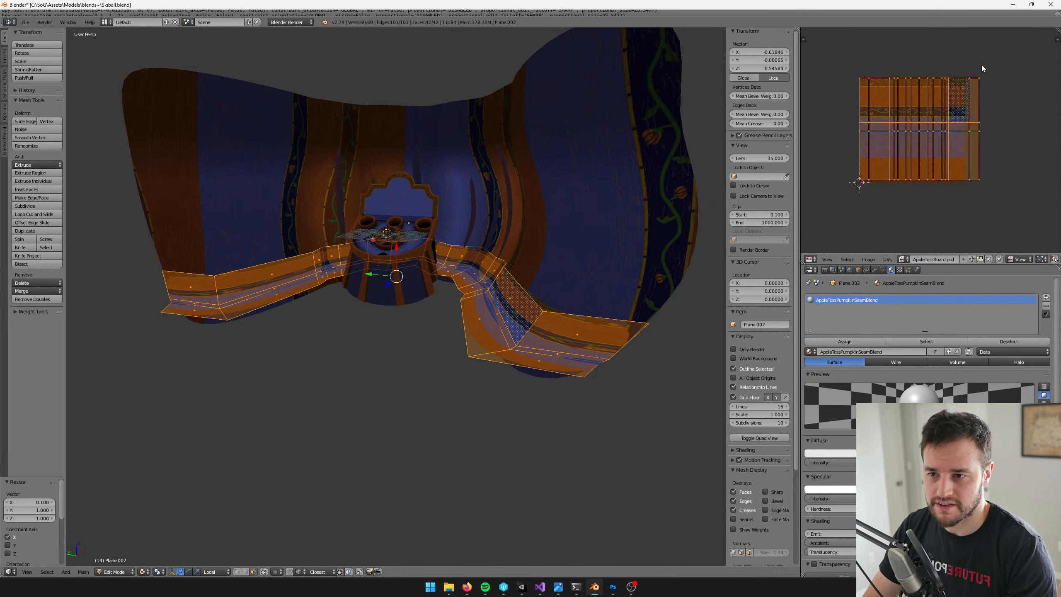
text(sx.1)
key(Return)
scroll(979, 65, up, 1)
scroll(952, 70, down, 1)
middle_drag(946, 71, 976, 75)
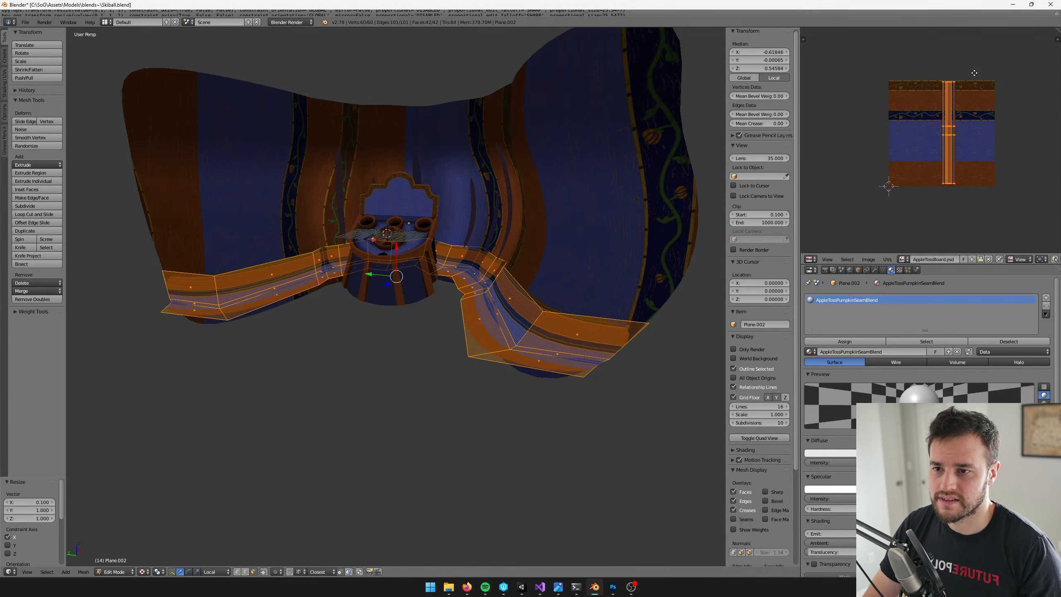
scroll(975, 76, up, 1)
key(g)
key(x)
click(965, 76)
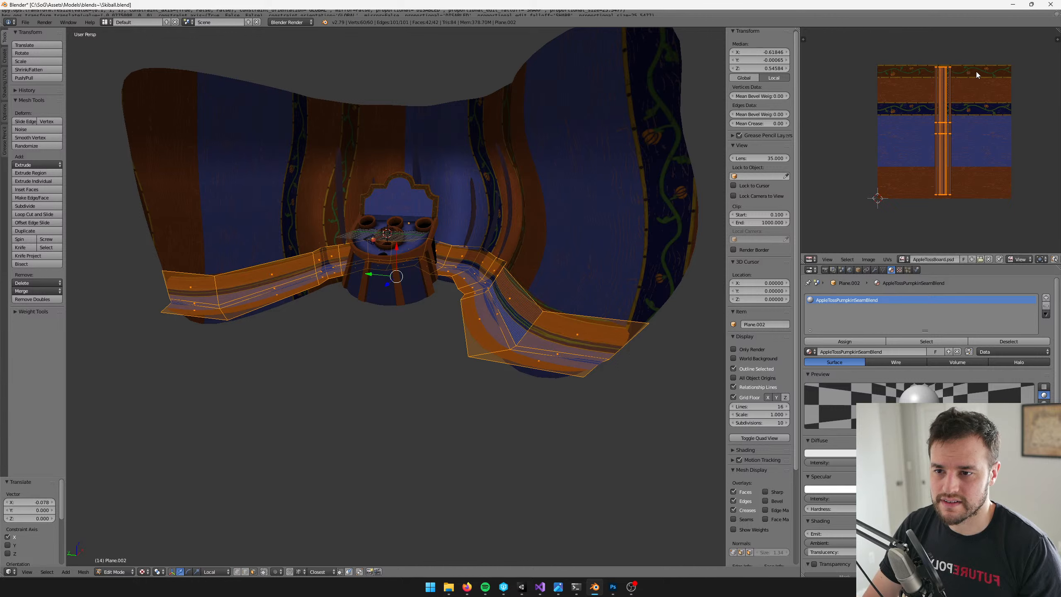
key(s)
key(x)
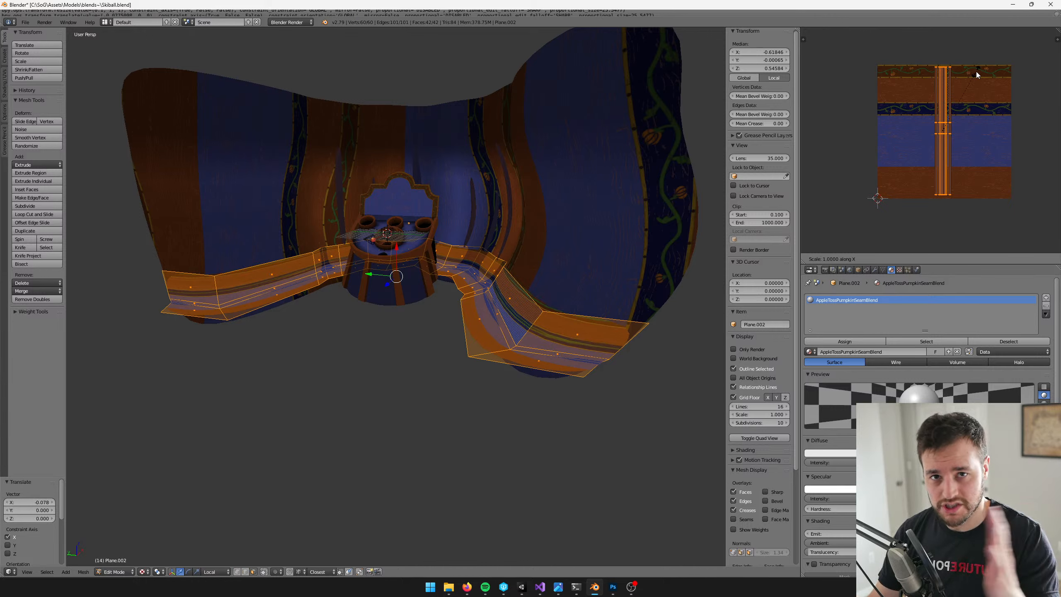
text(x.1)
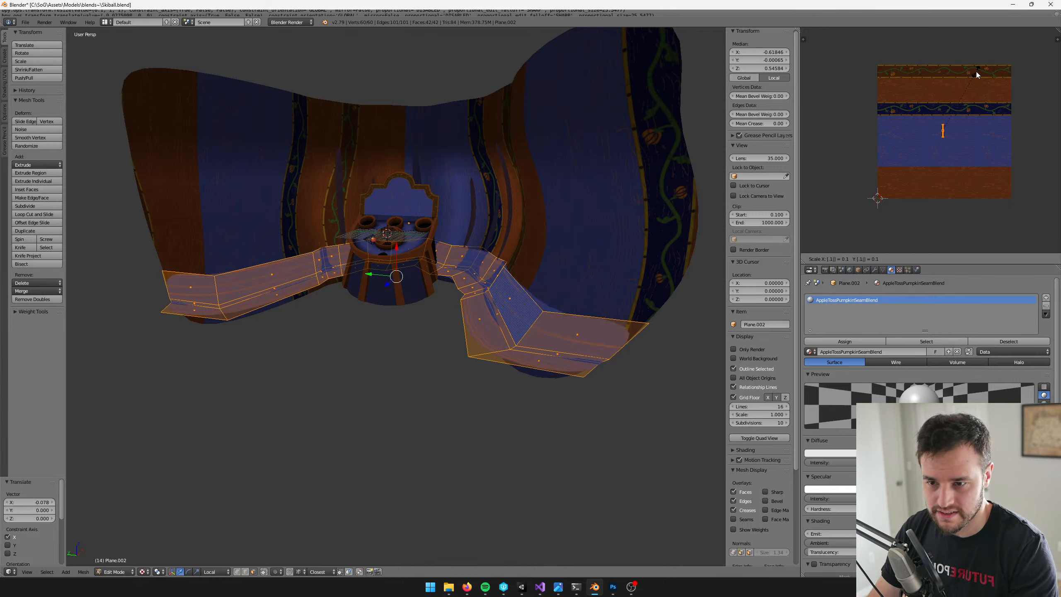
key(Return)
key(ctrl+z)
Narrow the strip's UVs along X by scaling them by about 0.798 and again by about 0.887
key(s)
key(x)
click(973, 65)
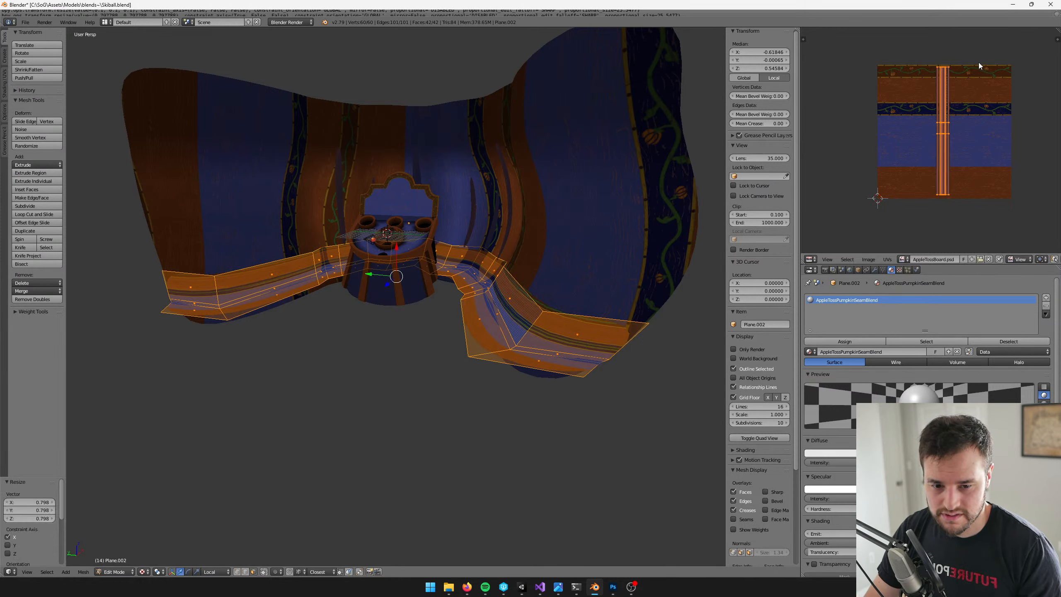
key(s)
key(x)
click(972, 68)
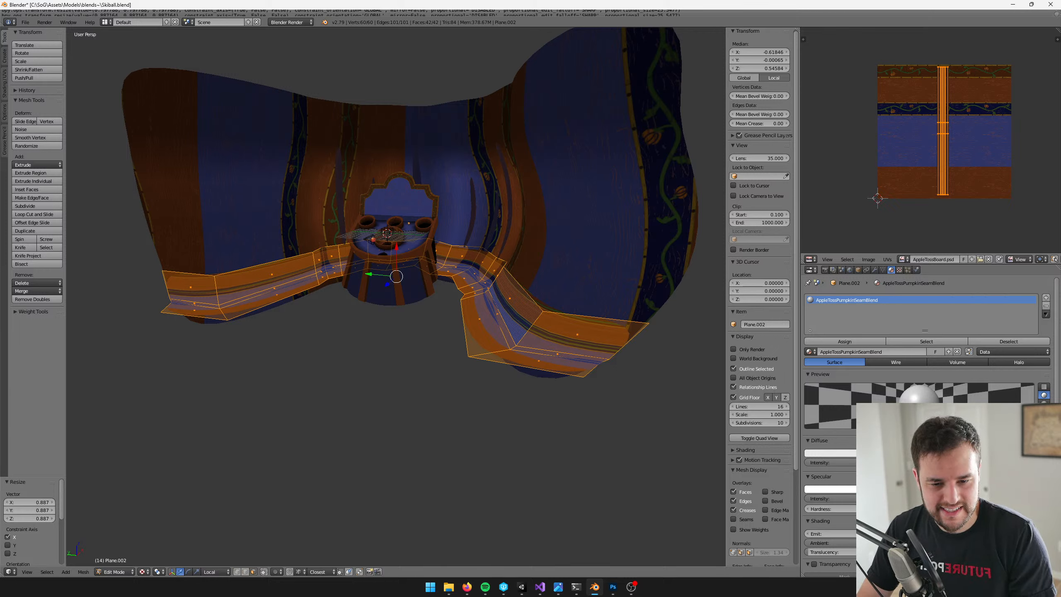
Keep narrowing the UV band with four more X-axis scales, the last three about 0.804, 0.781 and 0.710
scroll(988, 90, up, 1)
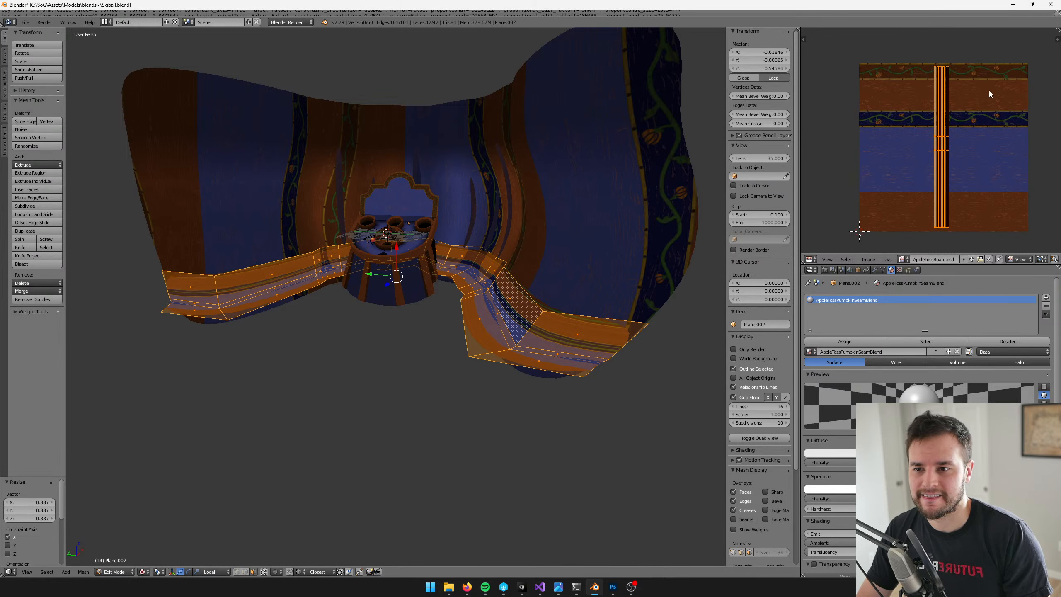
key(s)
key(x)
click(979, 101)
key(s)
key(x)
click(988, 81)
key(s)
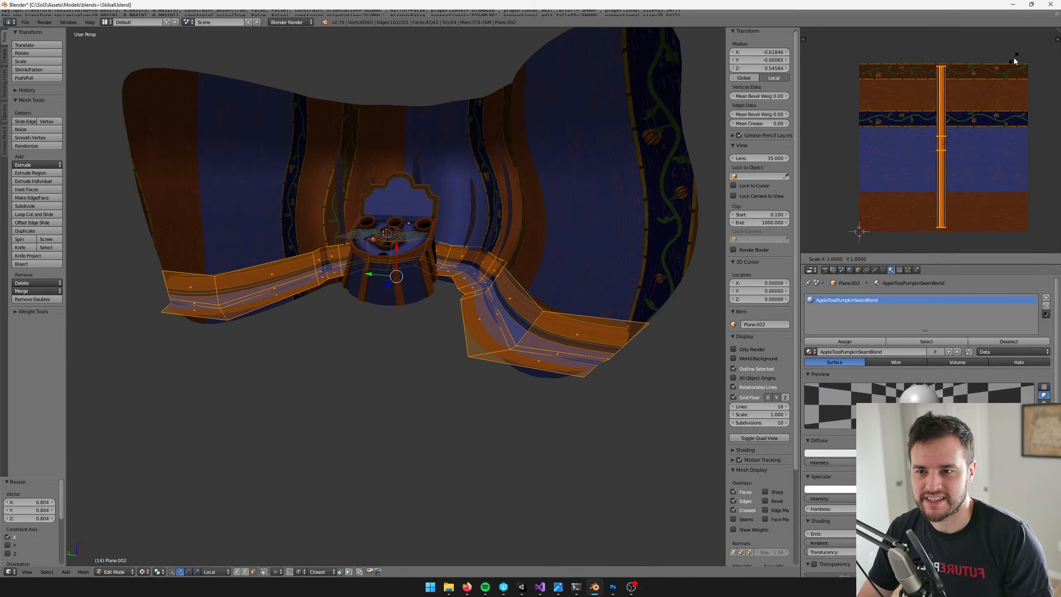
key(x)
click(999, 71)
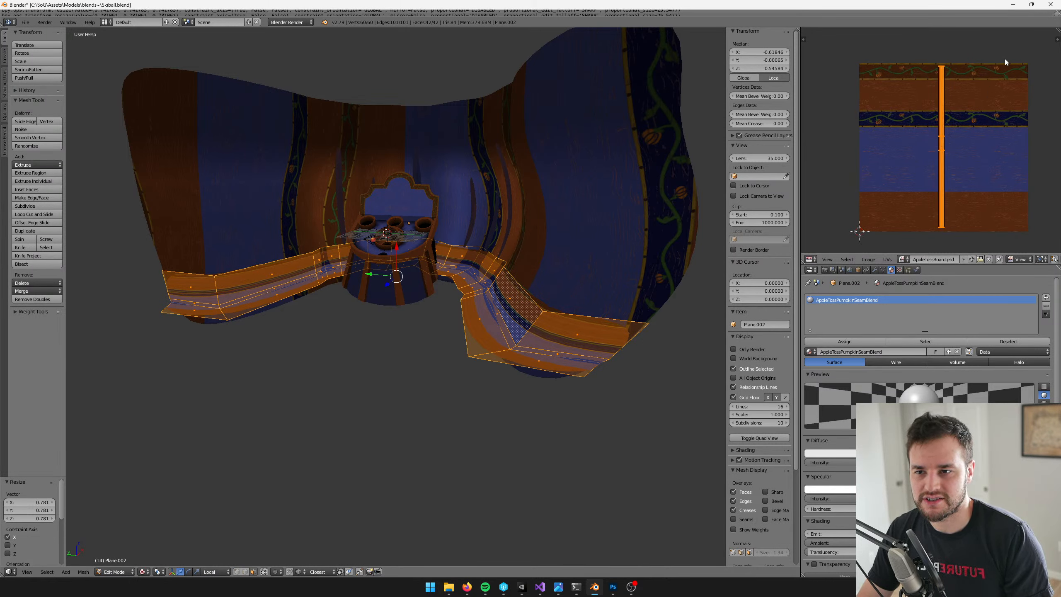
key(s)
key(x)
click(981, 81)
Maximize the UV editor and shift the UV band slightly so it sits more evenly between the texture's upper and lower edges
scroll(974, 97, up, 1)
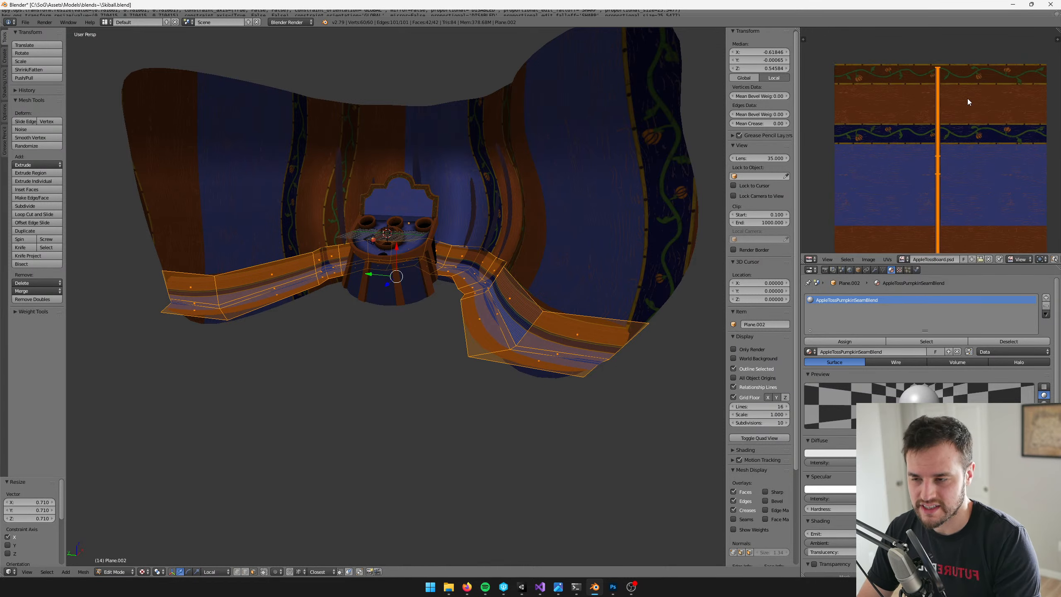
key(ctrl+Up)
scroll(786, 193, up, 2)
key(g)
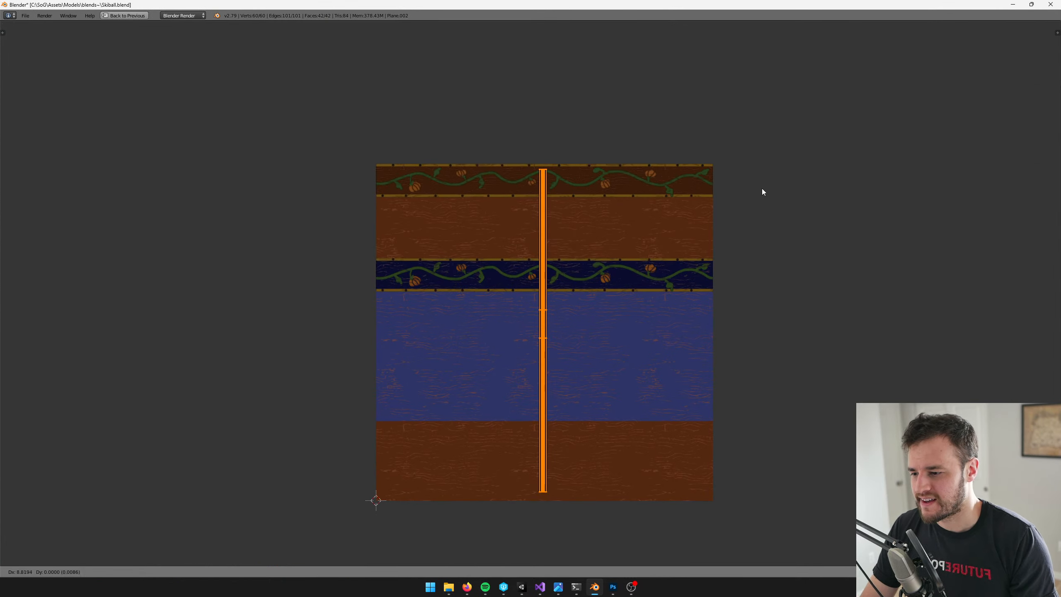
click(761, 188)
scroll(635, 180, up, 1)
key(g)
click(645, 180)
middle_drag(632, 188, 628, 162)
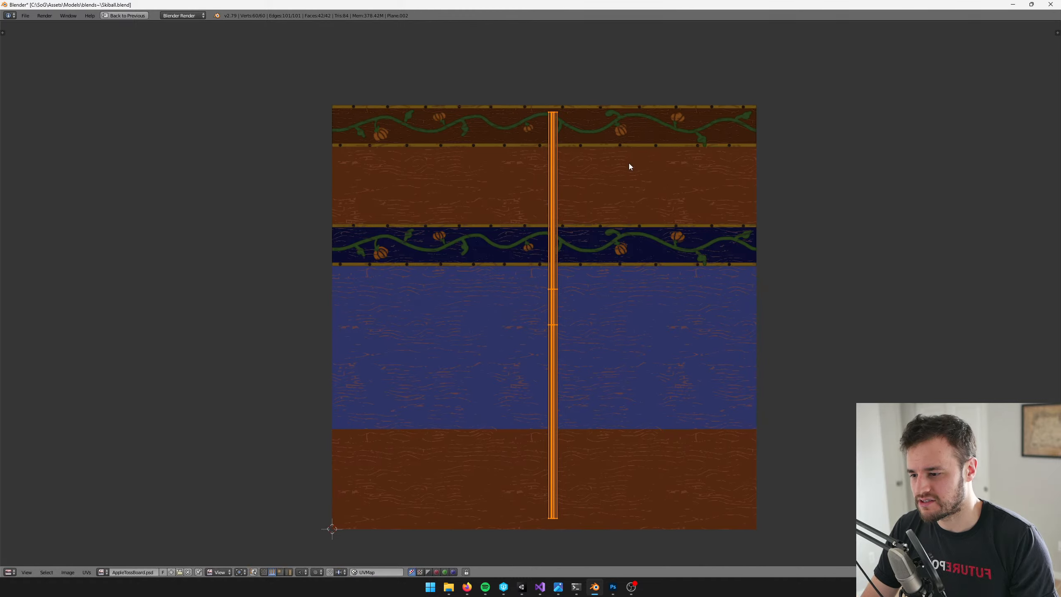
Scale the UV band up uniformly by about 1.026 so its ends nearly reach the texture's upper and lower edges
key(s)
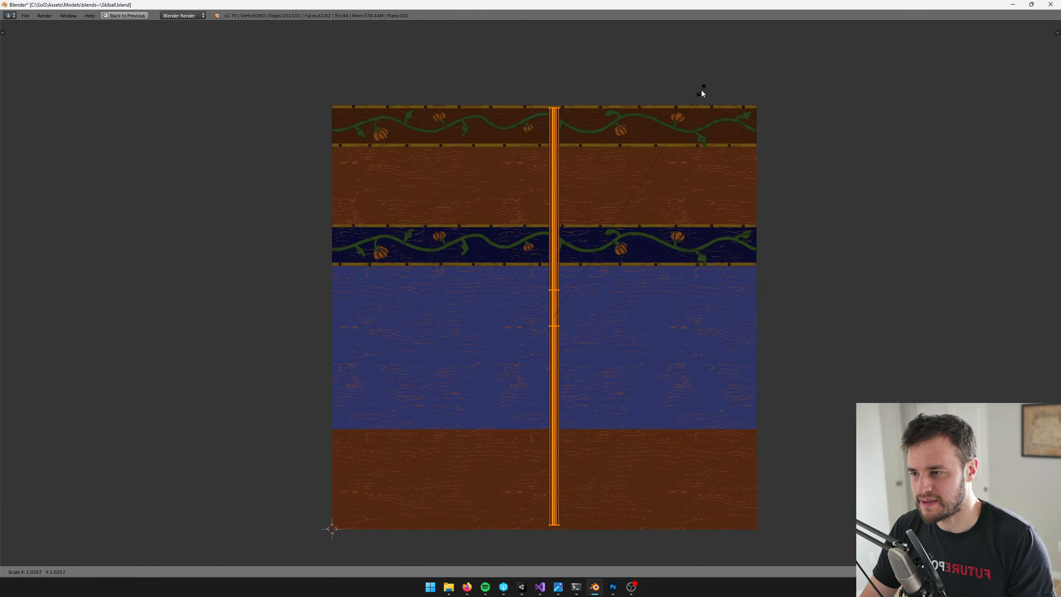
click(701, 91)
key(s)
click(702, 90)
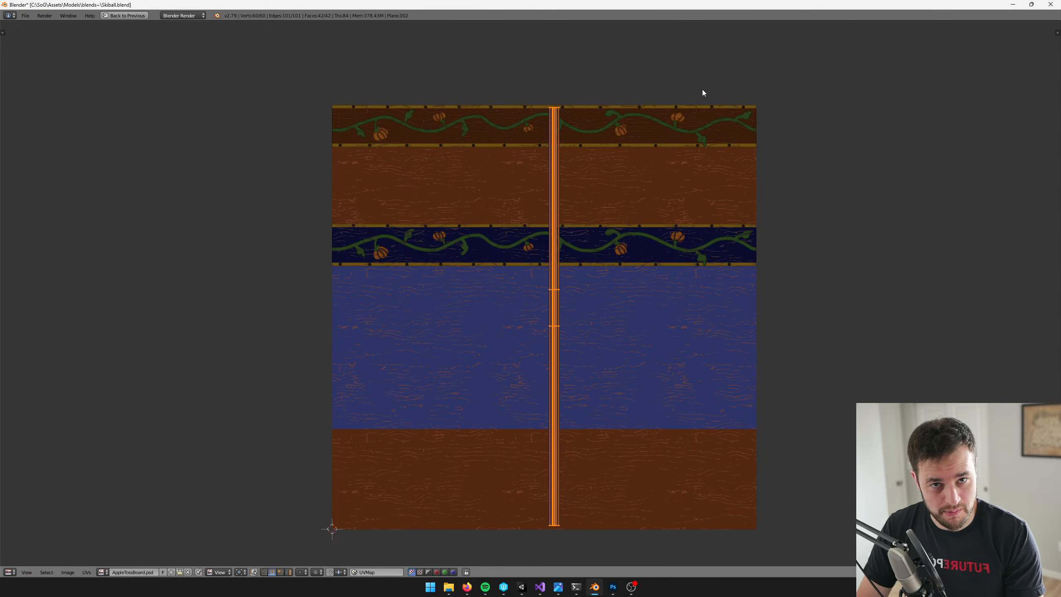
Narrow the UV band further with two X-axis scales, the last about 0.928, and restore the normal editor layout
key(s)
key(x)
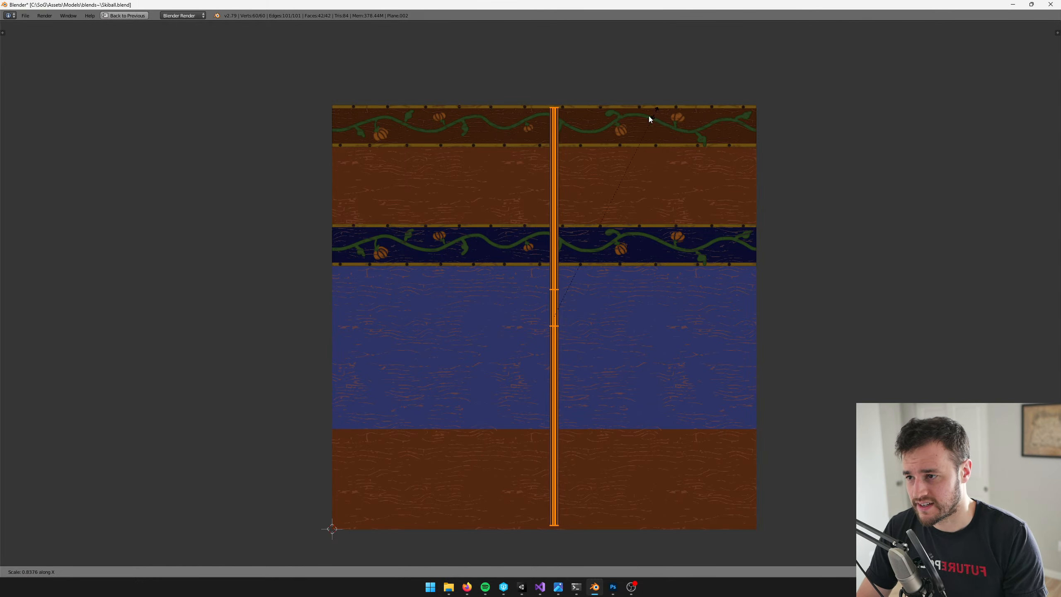
click(605, 144)
key(s)
key(x)
click(676, 111)
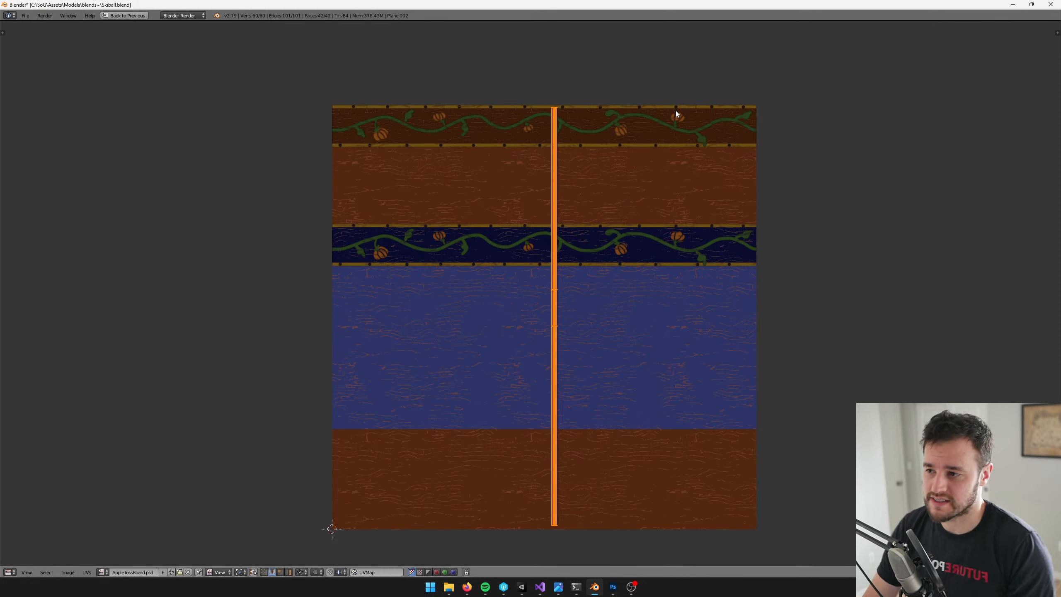
key(ctrl+Up)
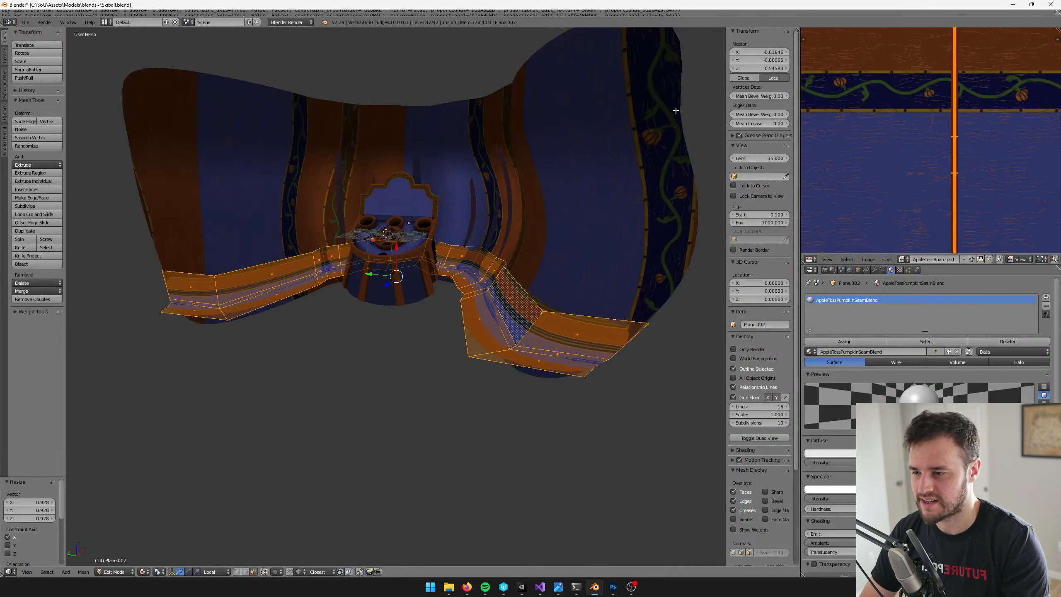
scroll(622, 191, up, 2)
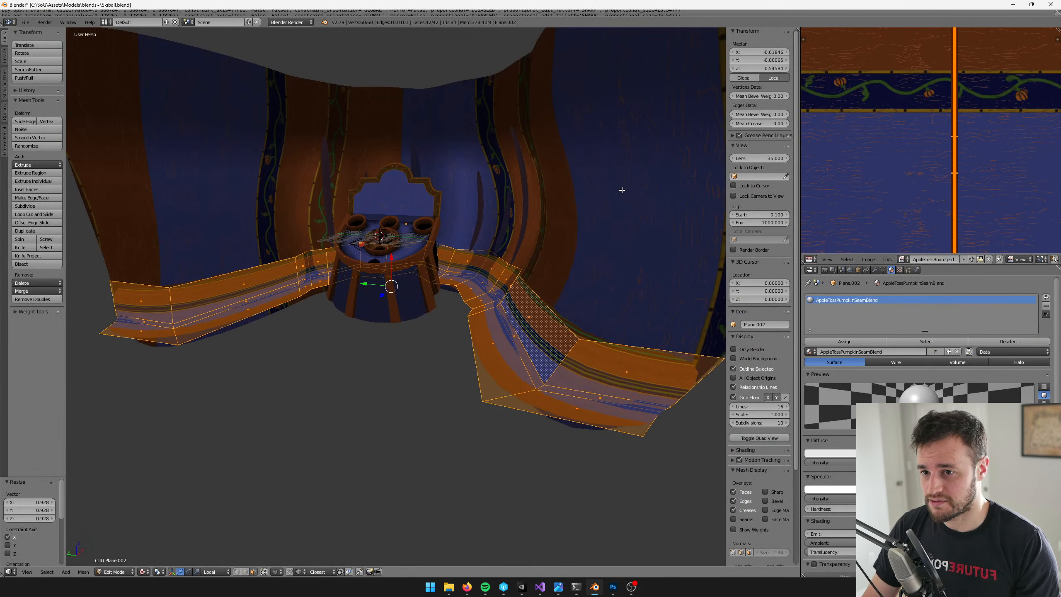
scroll(622, 190, down, 2)
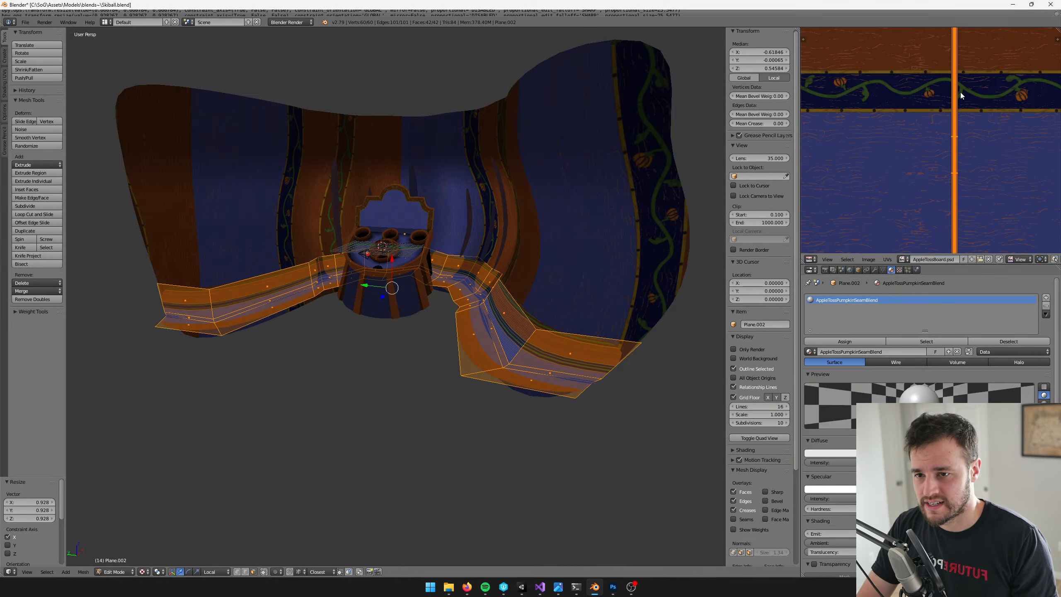
Leave Edit Mode on the seam strip and save the blend file over the existing one
key(Tab)
middle_drag(450, 193, 457, 190)
key(Tab)
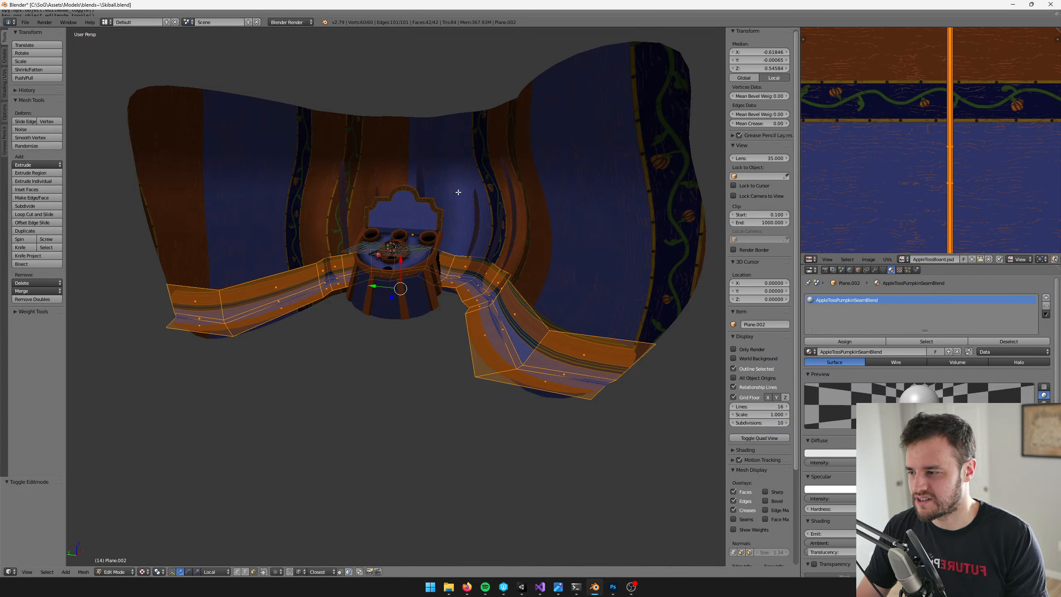
middle_drag(180, 313, 208, 310)
key(Tab)
mouse_move(280, 304)
middle_down()
mouse_move(300, 267)
mouse_move(293, 308)
middle_up()
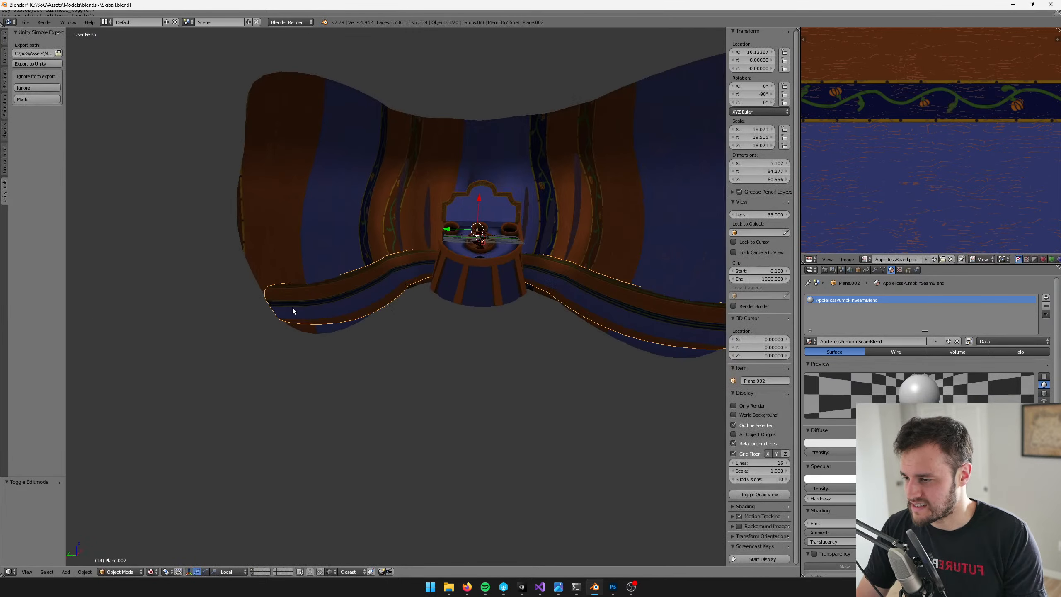
key(ctrl+s)
key(Return)
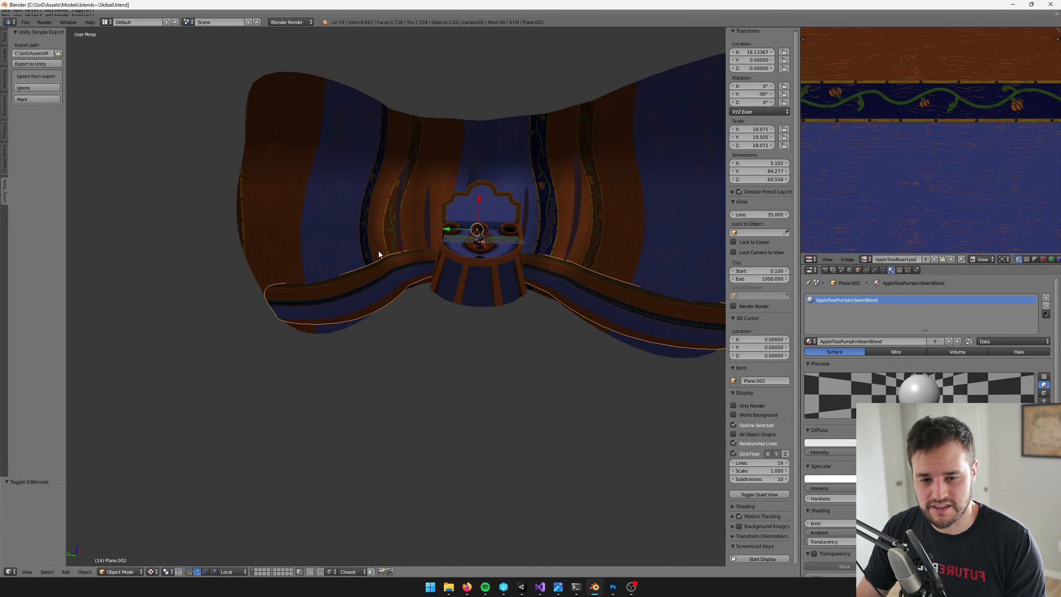
Offset all of the strip's vertices slightly along their normals with Shrink/Fatten and return to Object Mode
middle_drag(378, 250, 354, 274)
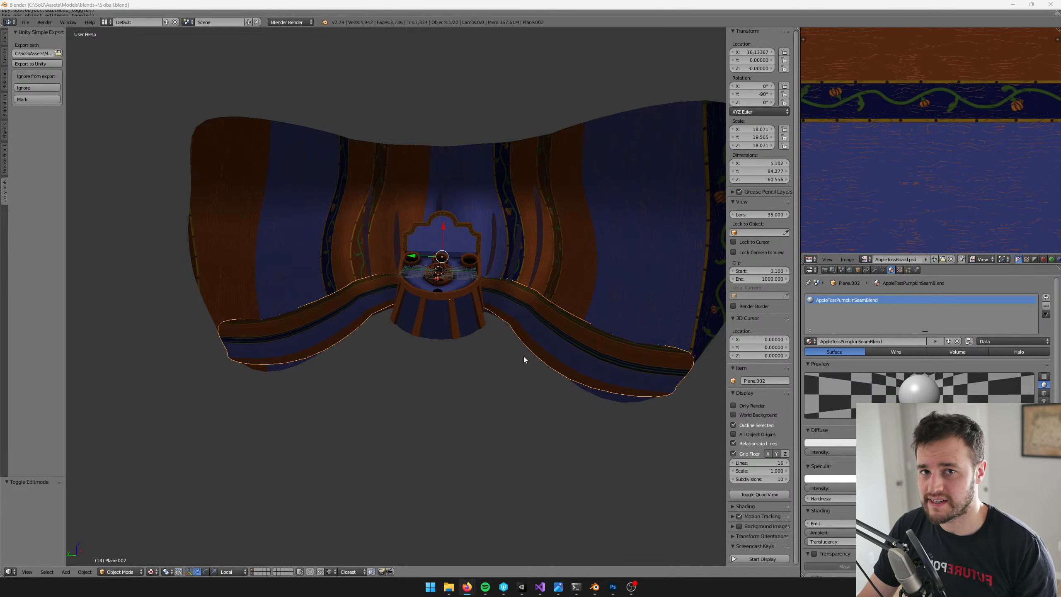
middle_drag(588, 317, 531, 217)
key(Tab)
scroll(575, 343, up, 3)
scroll(572, 369, up, 5)
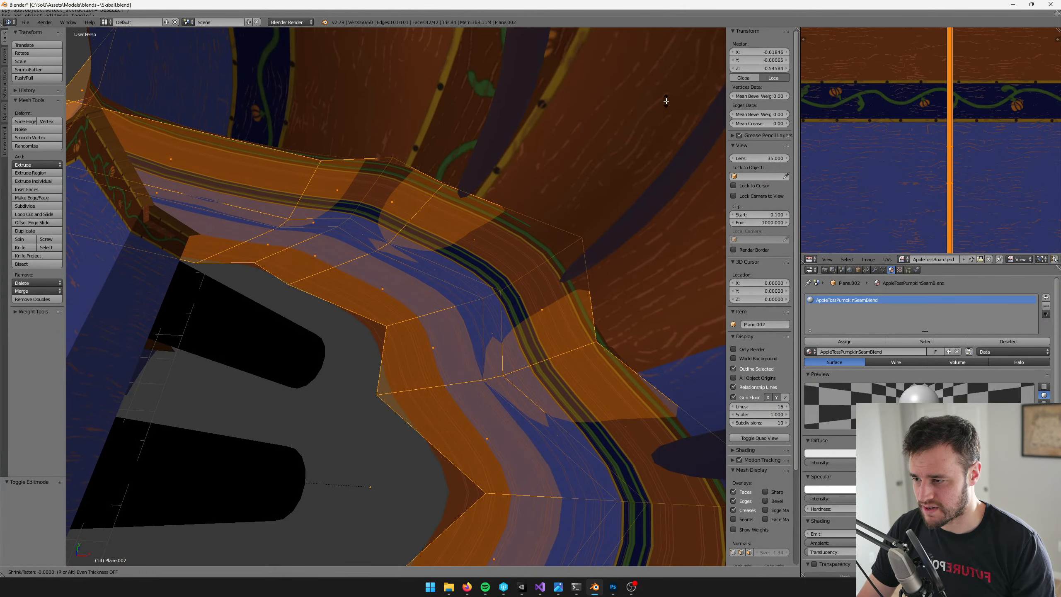
key(alt+s)
click(630, 141)
key(Tab)
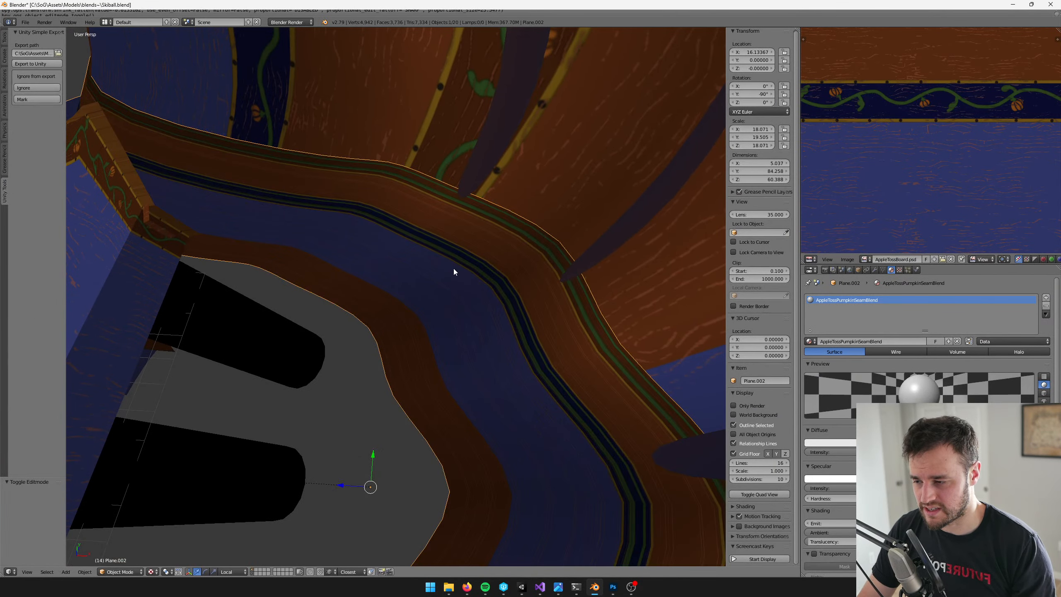
Examine how the seam strip follows the base of the pumpkin wall around the apple toss stand
middle_drag(453, 268, 385, 215)
scroll(454, 250, down, 9)
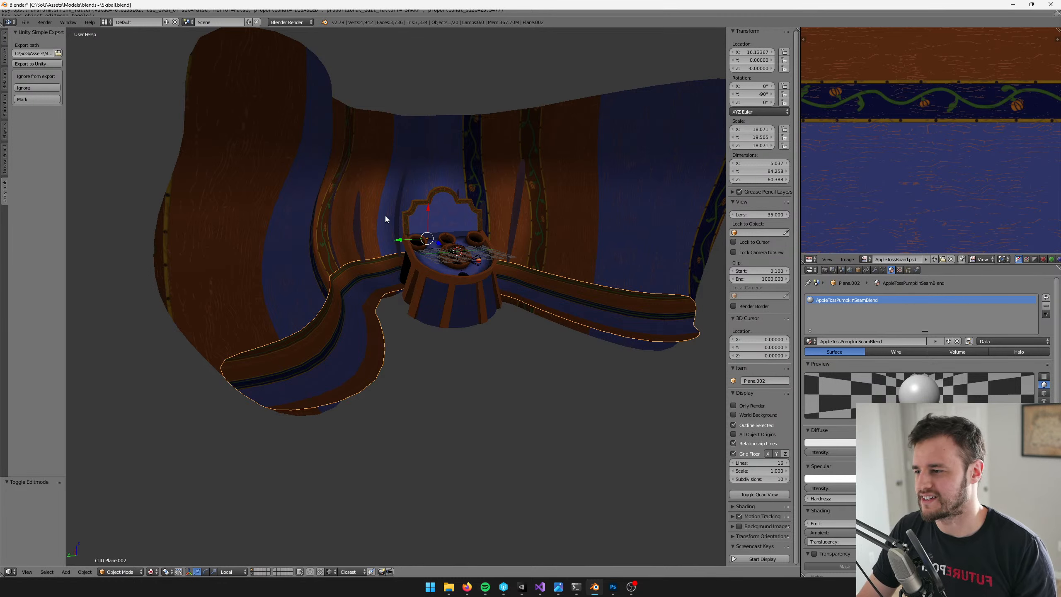
mouse_move(385, 216)
middle_down()
mouse_move(356, 222)
mouse_move(365, 243)
mouse_move(373, 228)
middle_up()
scroll(365, 244, up, 3)
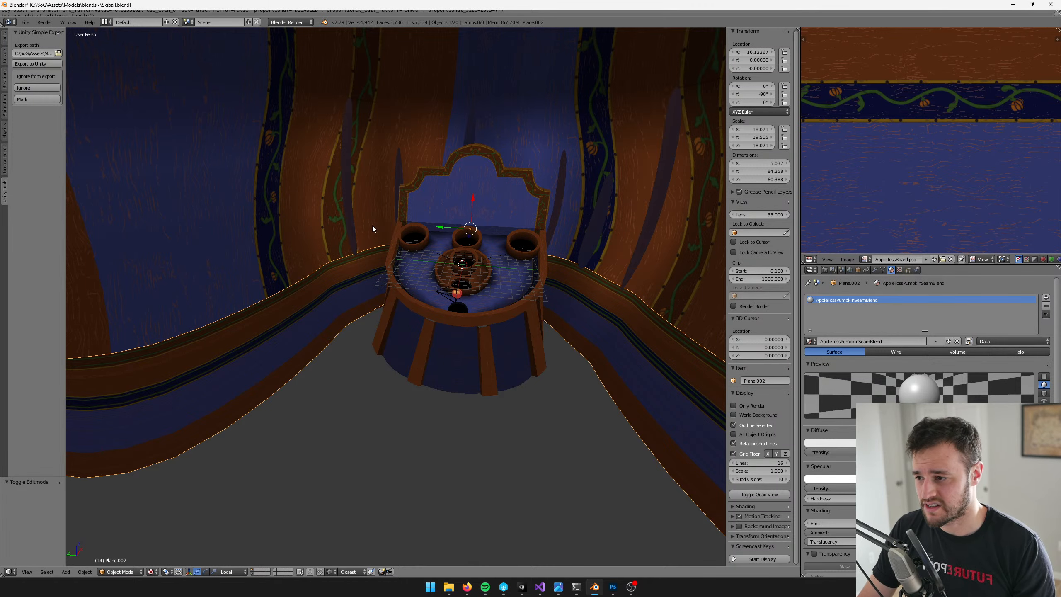
middle_drag(374, 225, 301, 251)
scroll(978, 126, down, 4)
key(Tab)
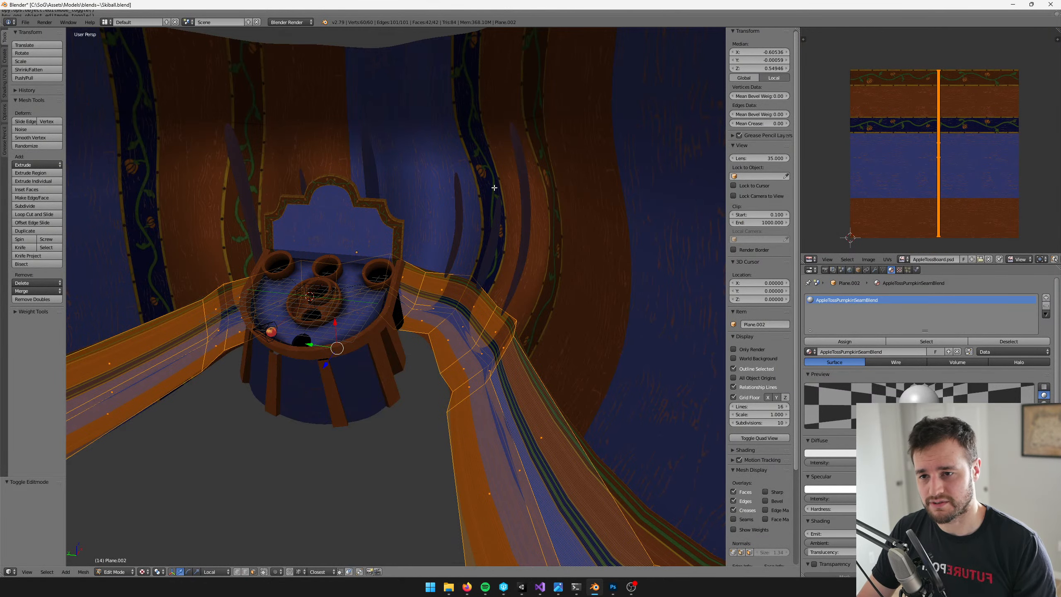
key(Tab)
middle_drag(489, 195, 513, 292)
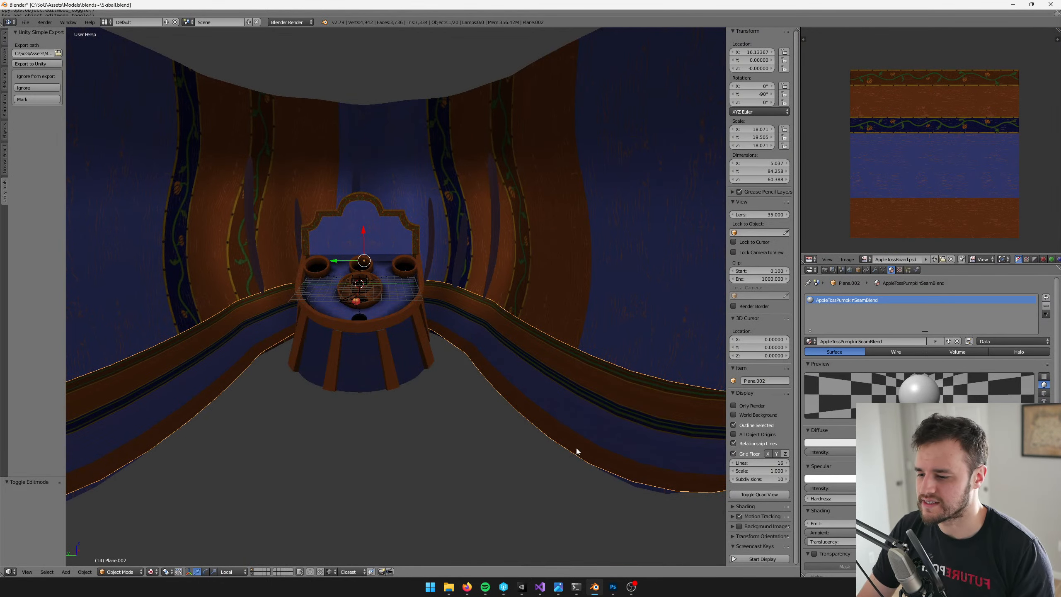
Save the blend file with the adjusted seam strip
key(ctrl+s)
click(530, 372)
shift+middle_drag(530, 371, 502, 397)
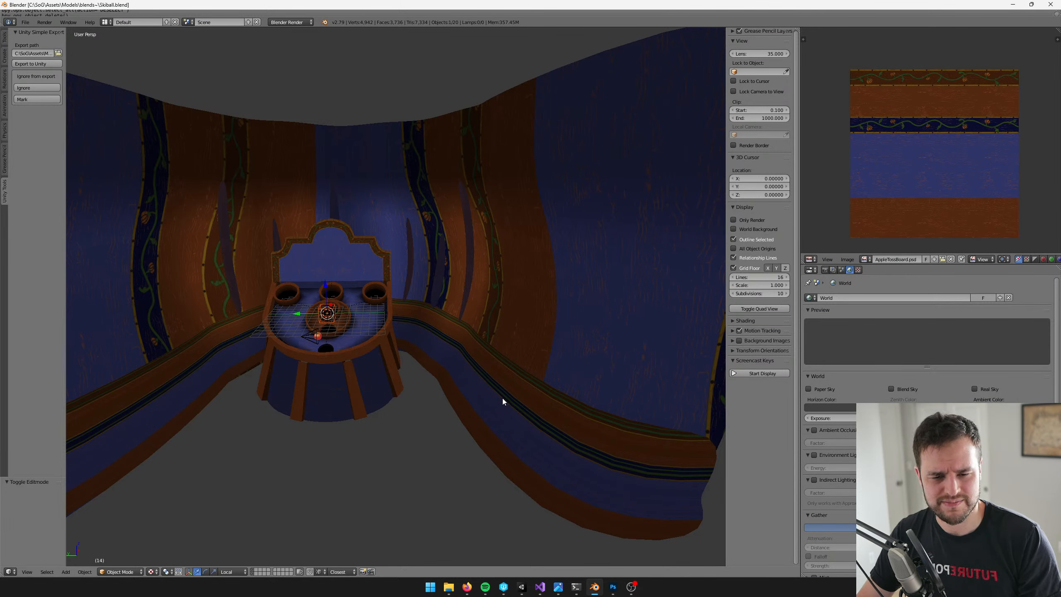
Switch to Unity and delete all the old seam cover objects, from seam cover to seam cover (8), in the Apple Toss Minigame prefab
click(522, 586)
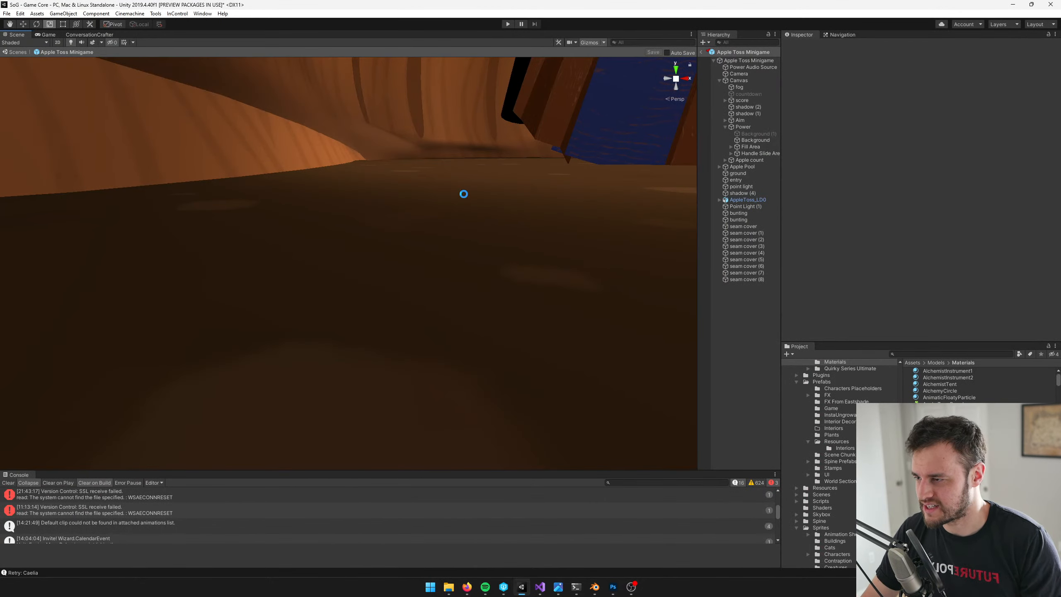
right_drag(464, 194, 488, 140)
key(s)
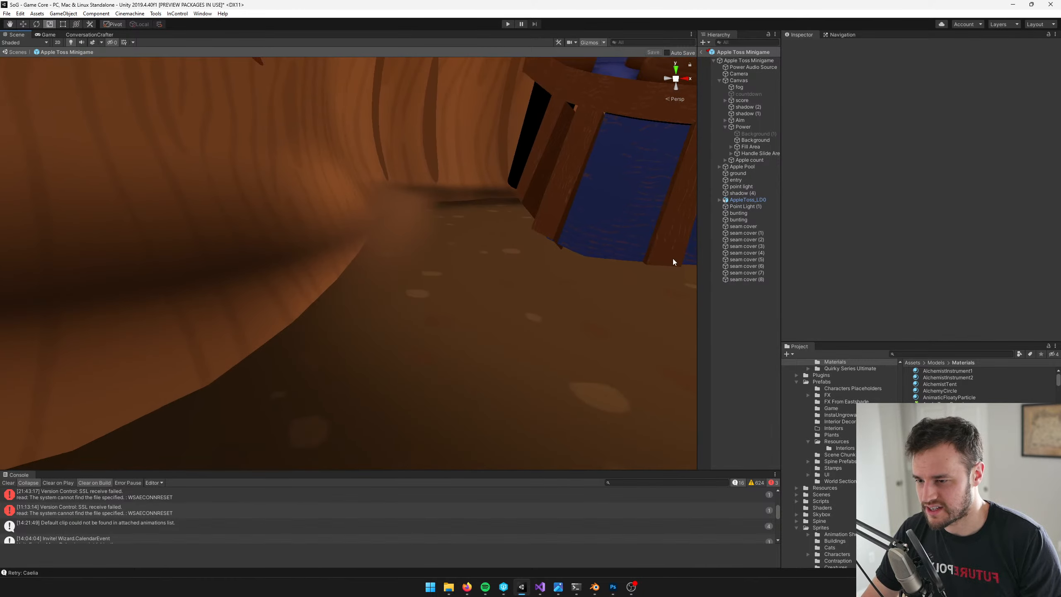
click(746, 279)
shift+click(749, 226)
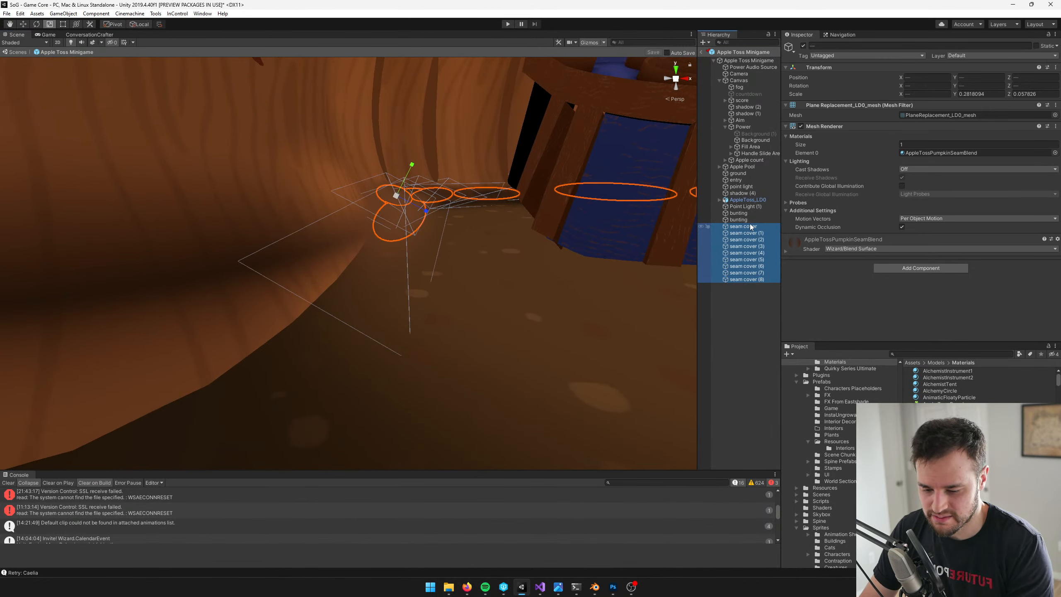
key(Delete)
Check the wall's floor seam in the Scene and Game views and save the Apple Toss Minigame prefab
right_drag(346, 188, 311, 247)
click(48, 34)
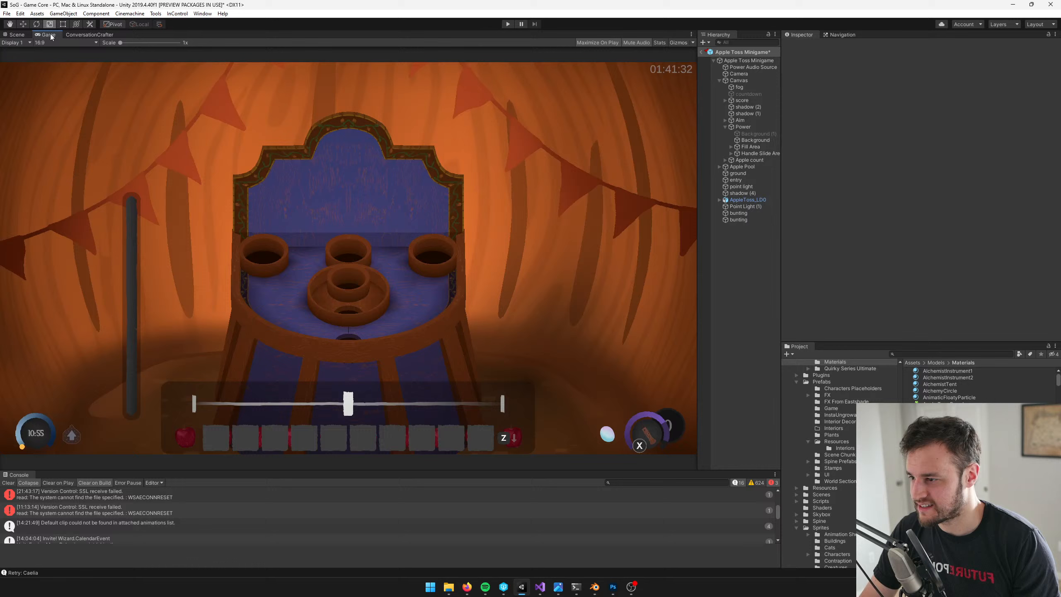
click(19, 36)
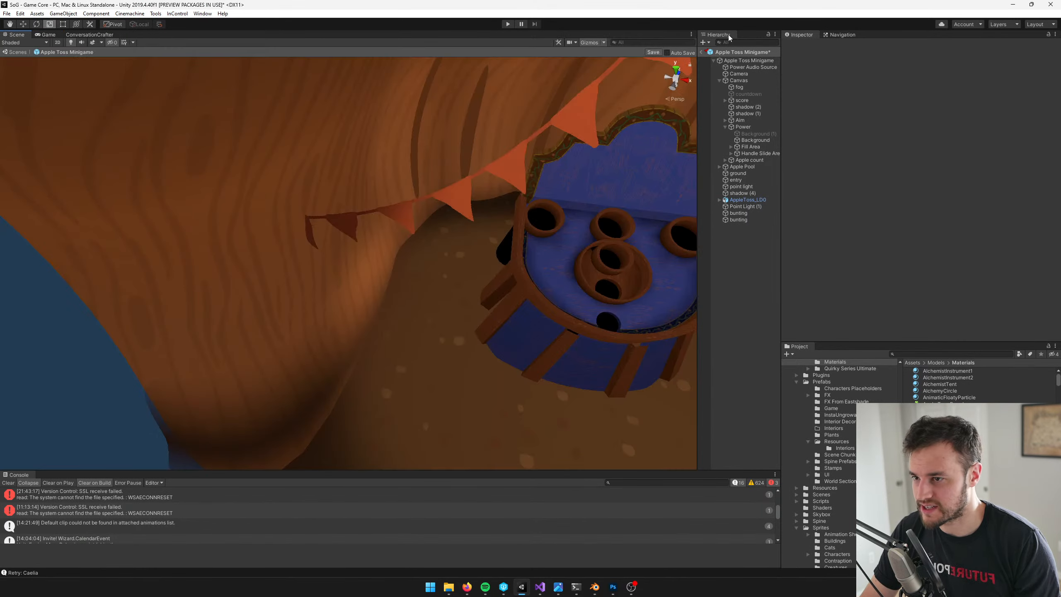
click(653, 52)
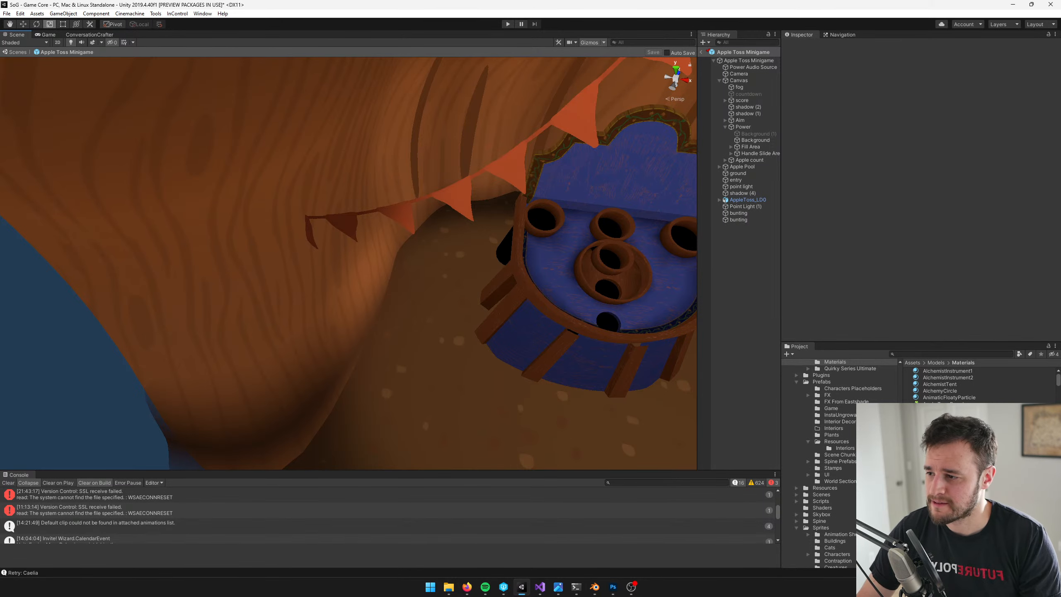
right_drag(362, 340, 355, 329)
scroll(367, 336, down, 3)
middle_drag(366, 335, 340, 305)
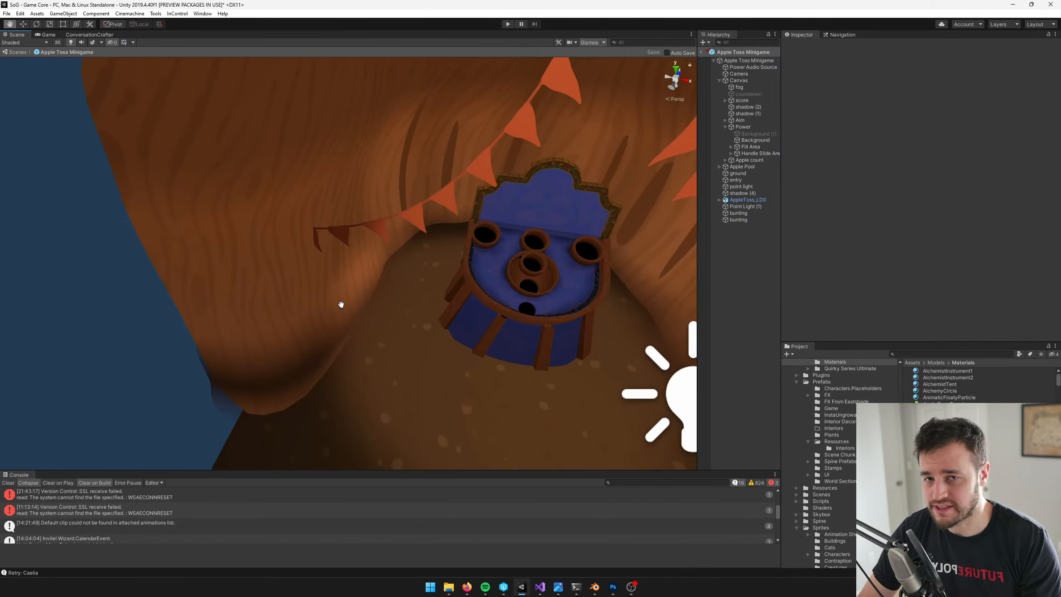
Switch to Blender and move the whole seam strip mesh about -0.85 along its local X axis
scroll(341, 314, up, 2)
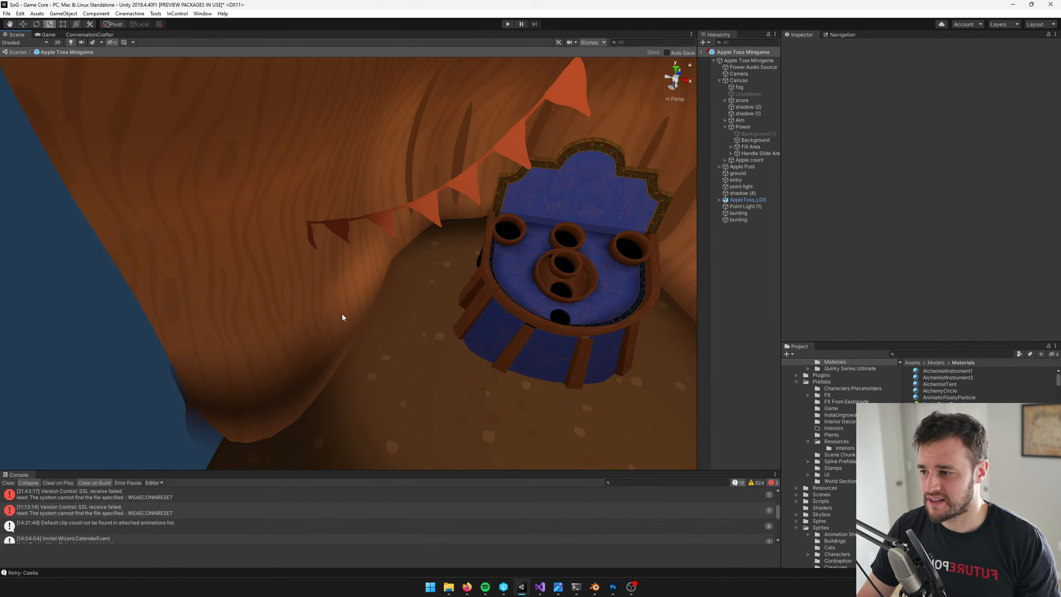
click(594, 587)
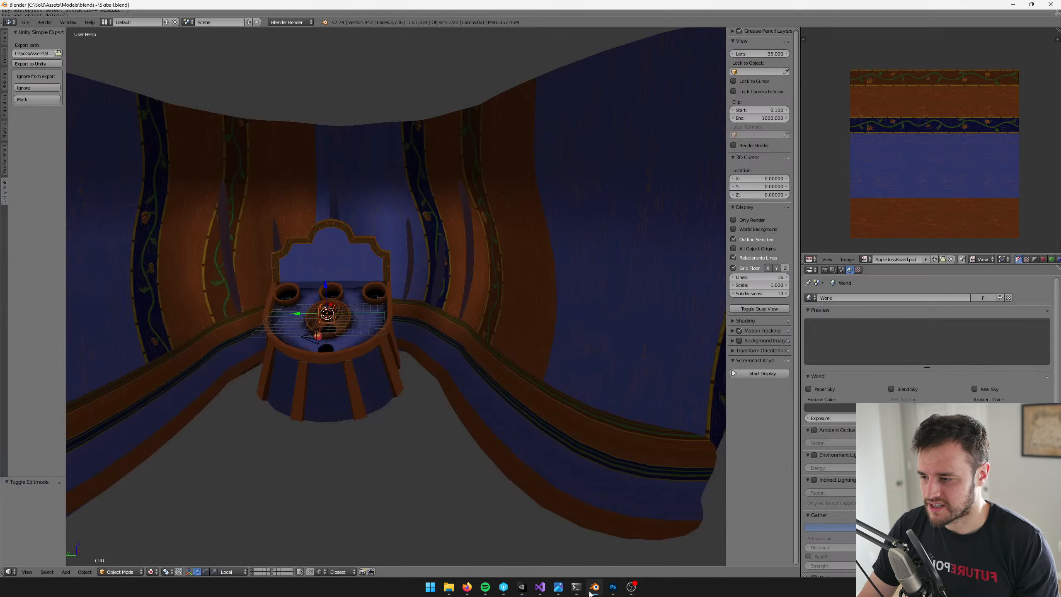
middle_drag(509, 394, 513, 387)
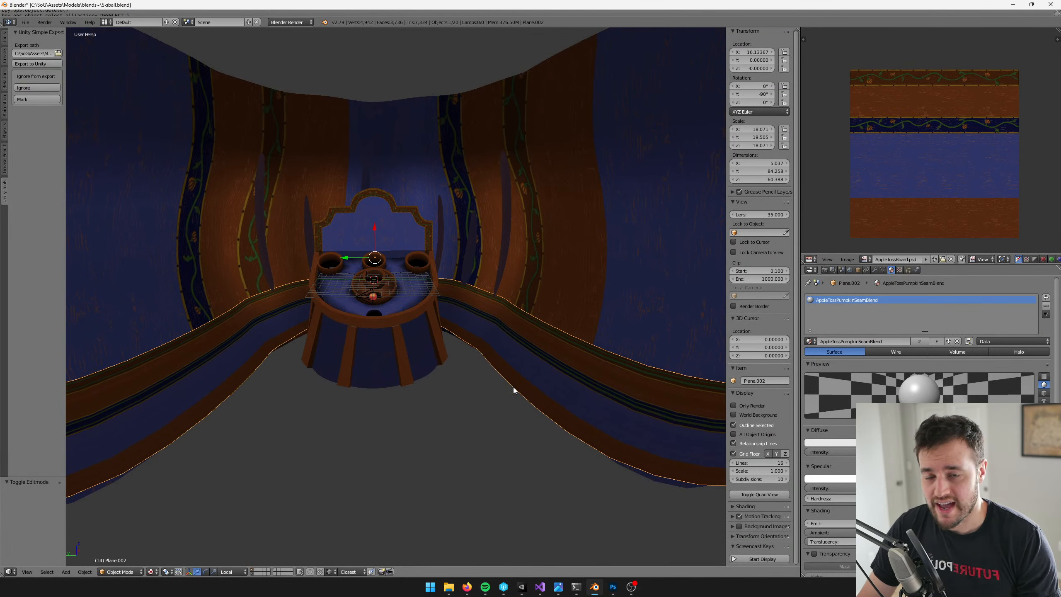
middle_drag(356, 367, 402, 350)
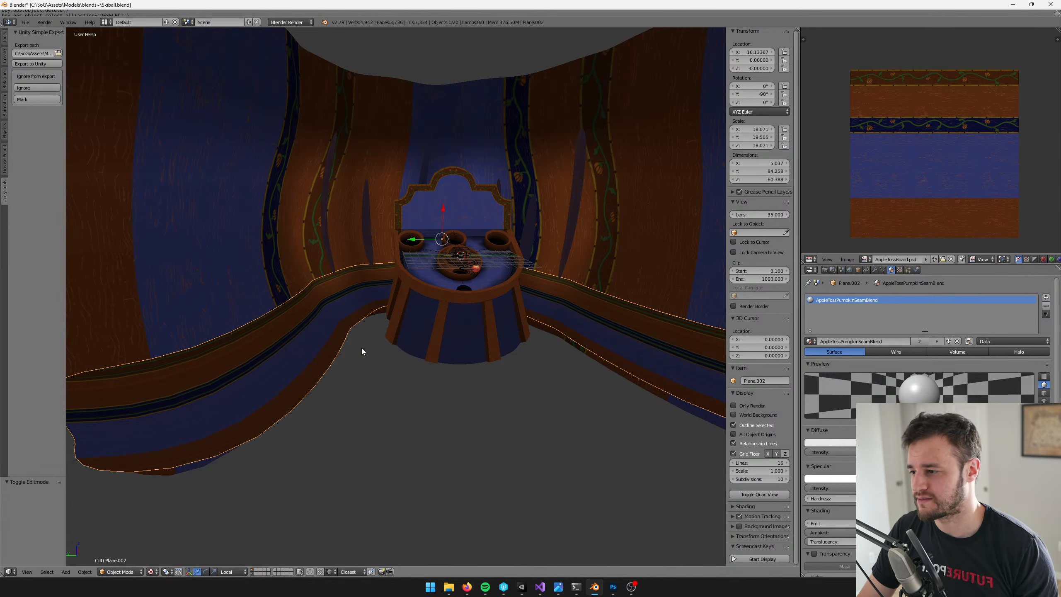
middle_drag(362, 351, 550, 279)
key(Tab)
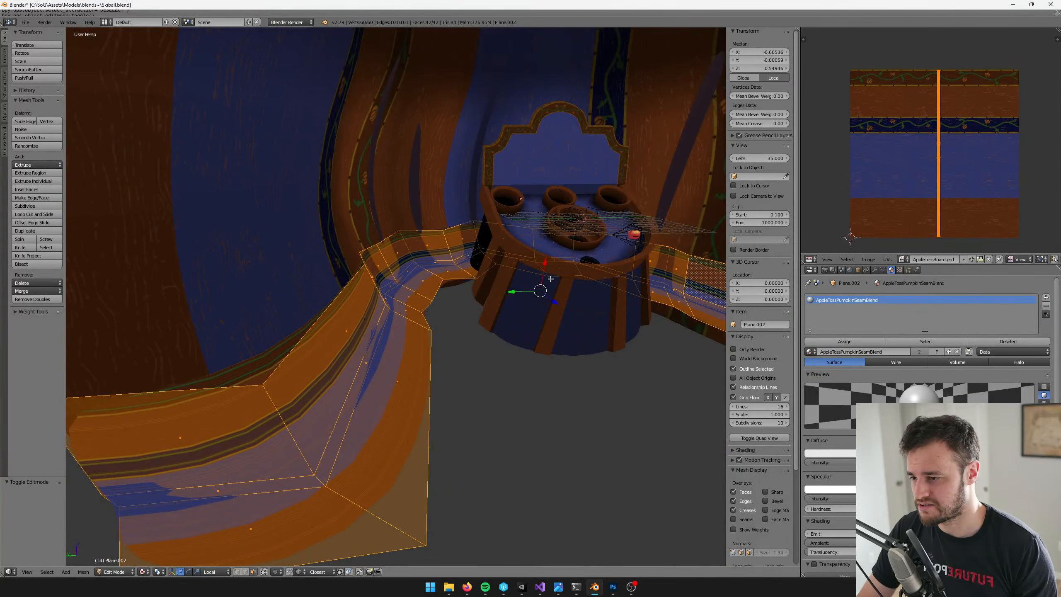
drag(546, 262, 430, 344)
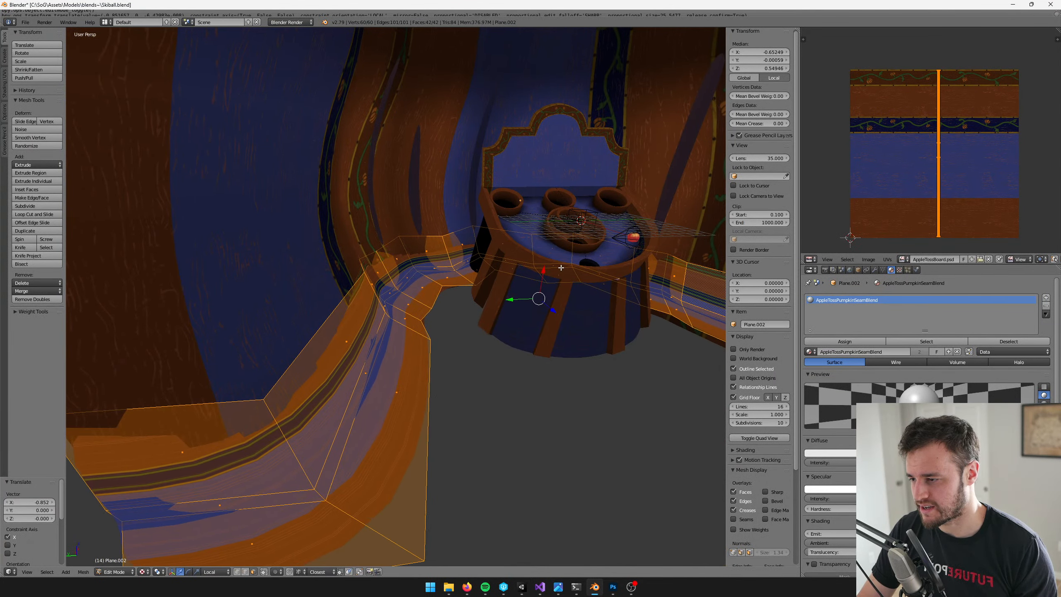
Select the seam strip's upper face loop and shrink/fatten it by about -0.013 along its normals
middle_drag(430, 345, 391, 328)
alt+right_click(374, 324)
key(alt+s)
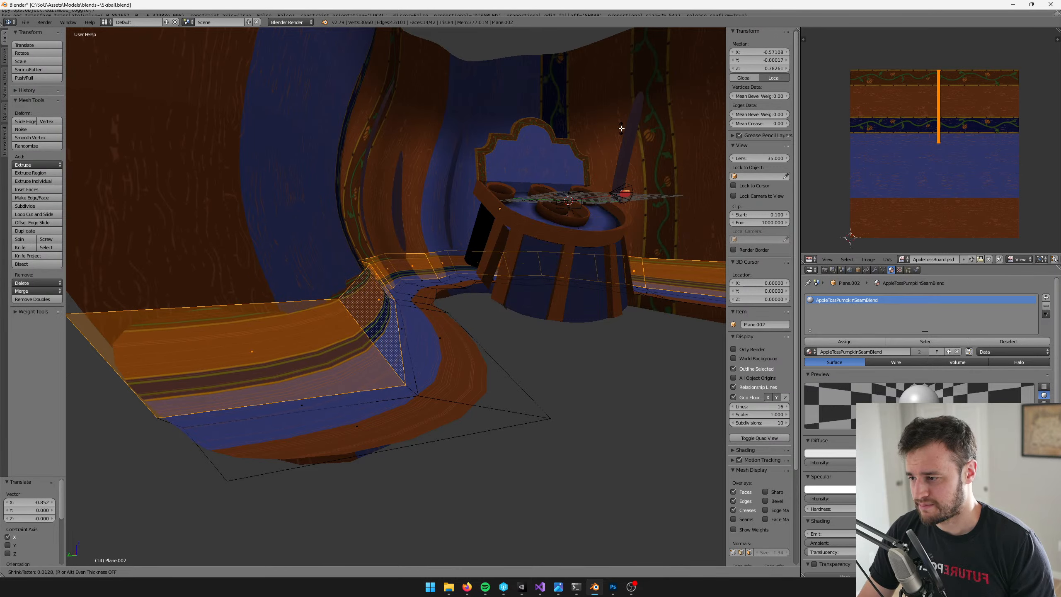
click(555, 159)
scroll(547, 196, up, 5)
scroll(548, 196, down, 5)
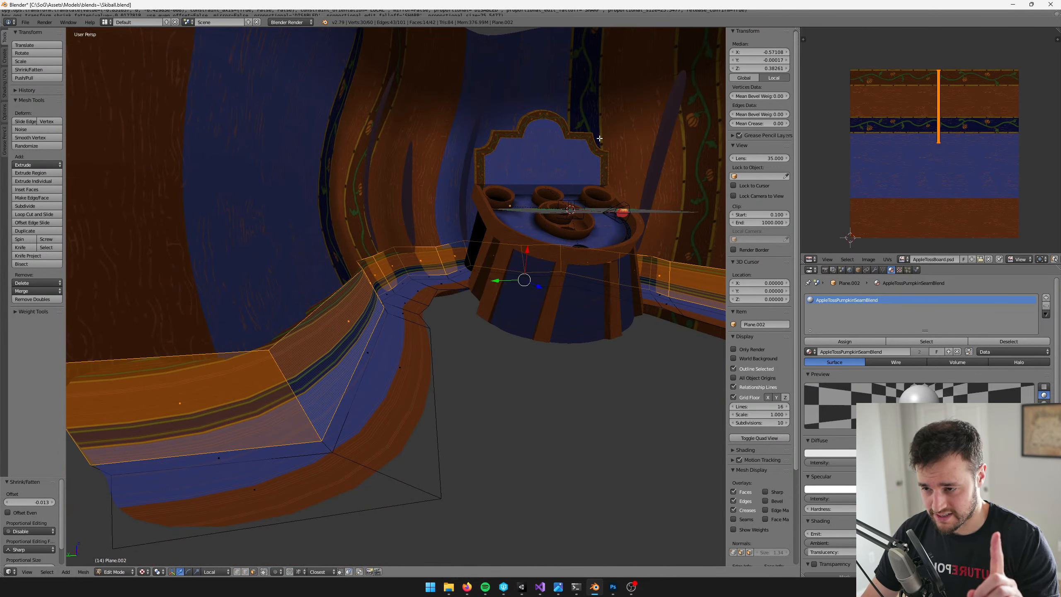
middle_drag(598, 138, 560, 155)
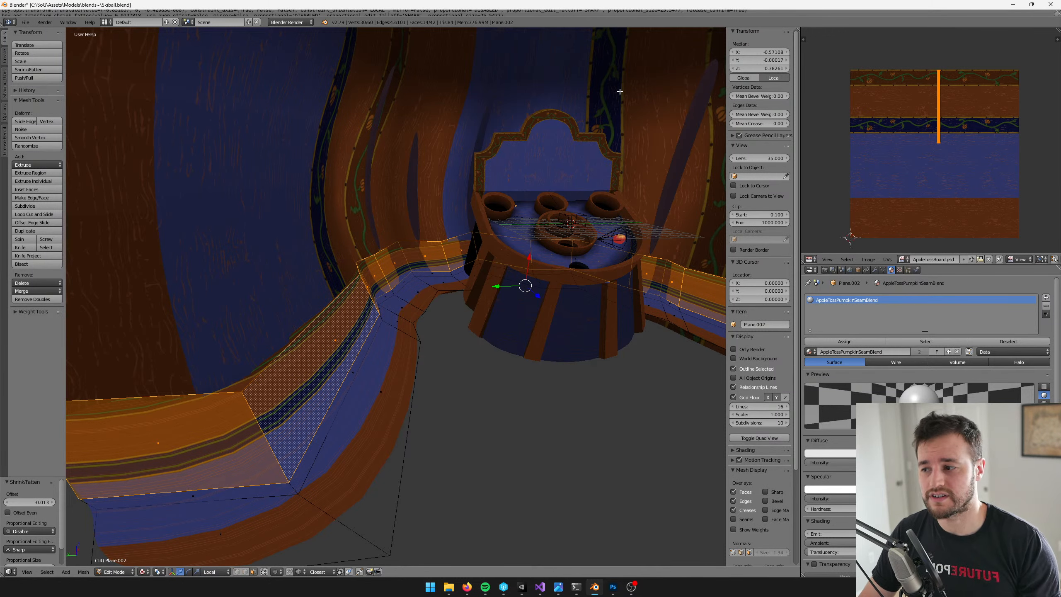
middle_drag(572, 116, 570, 125)
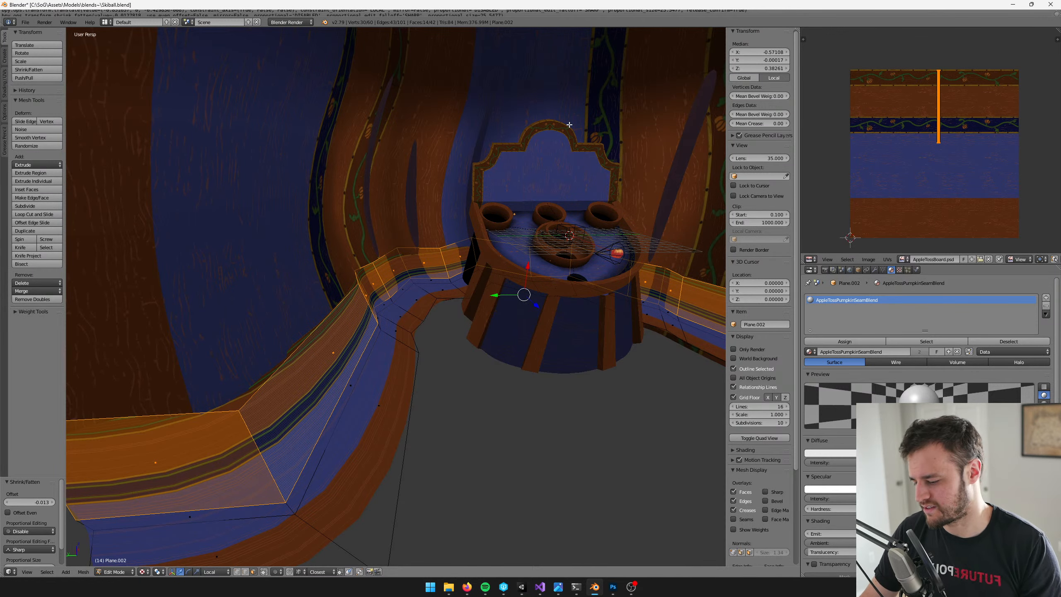
Readjust the upper face loop's offset along its normals, leave Edit Mode and save over the blend file
middle_drag(569, 125, 464, 182)
key(alt+s)
key(Escape)
key(Tab)
key(ctrl+s)
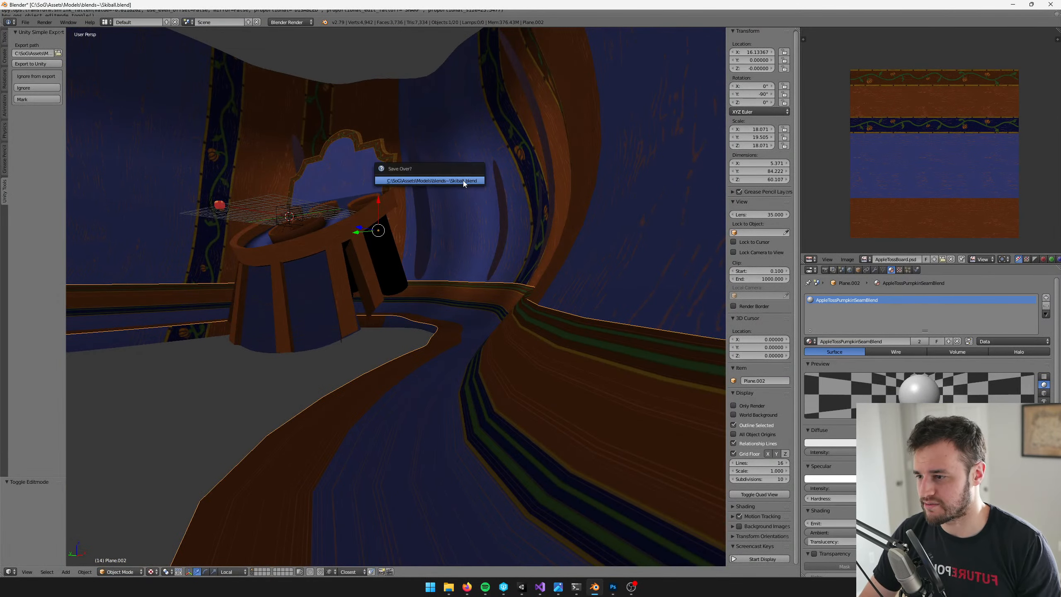
click(463, 181)
key(Delete)
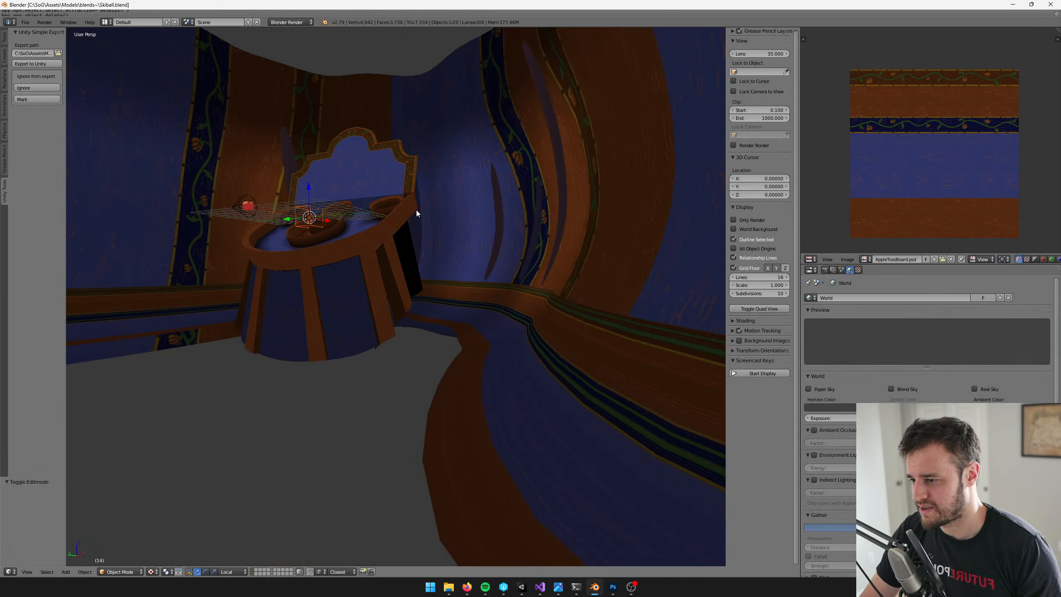
Switch to Unity and examine up close where the wall's seam meets the ground beside the apple toss stand
middle_drag(416, 209, 451, 229)
click(521, 586)
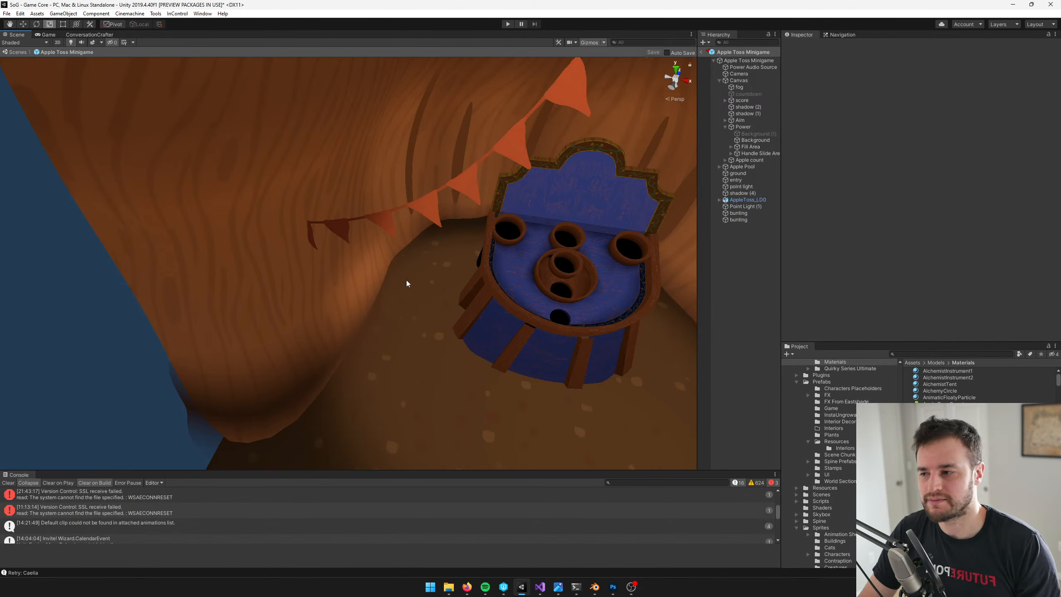
click(433, 312)
key(w)
right_drag(442, 293, 474, 287)
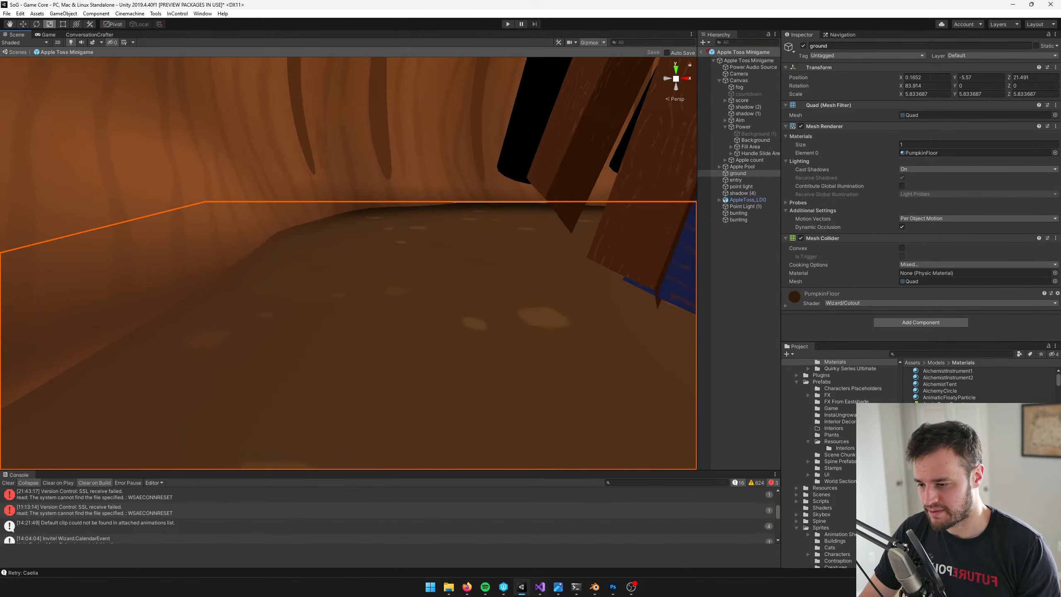
Switch to Blender and flatten the seam strip's bottom face loop by scaling it to 0 along local X
click(594, 586)
right_click(283, 334)
key(Tab)
scroll(362, 333, up, 5)
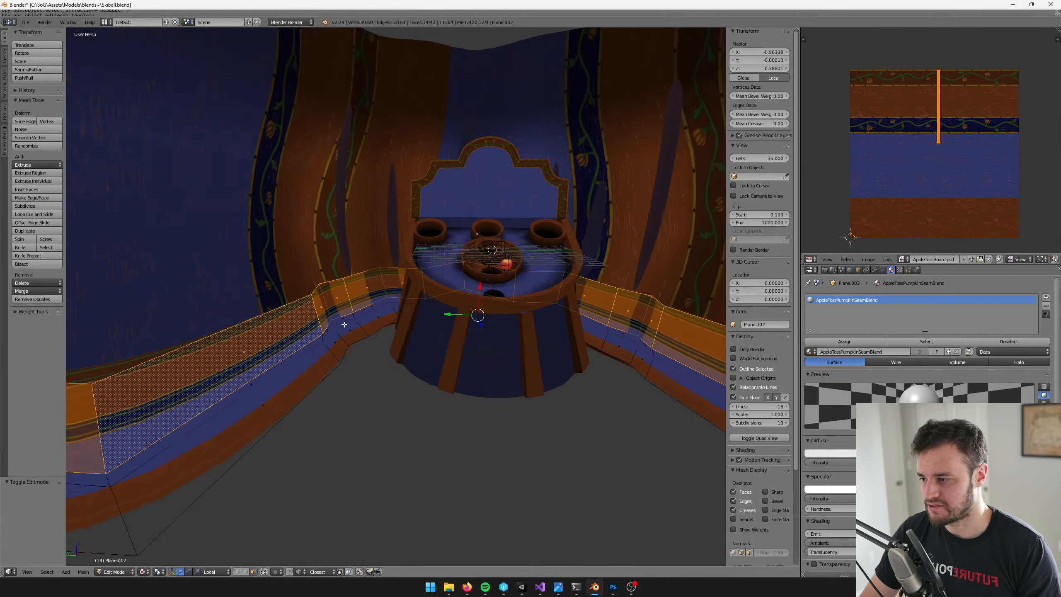
alt+right_click(356, 335)
shift+middle_drag(355, 335, 439, 309)
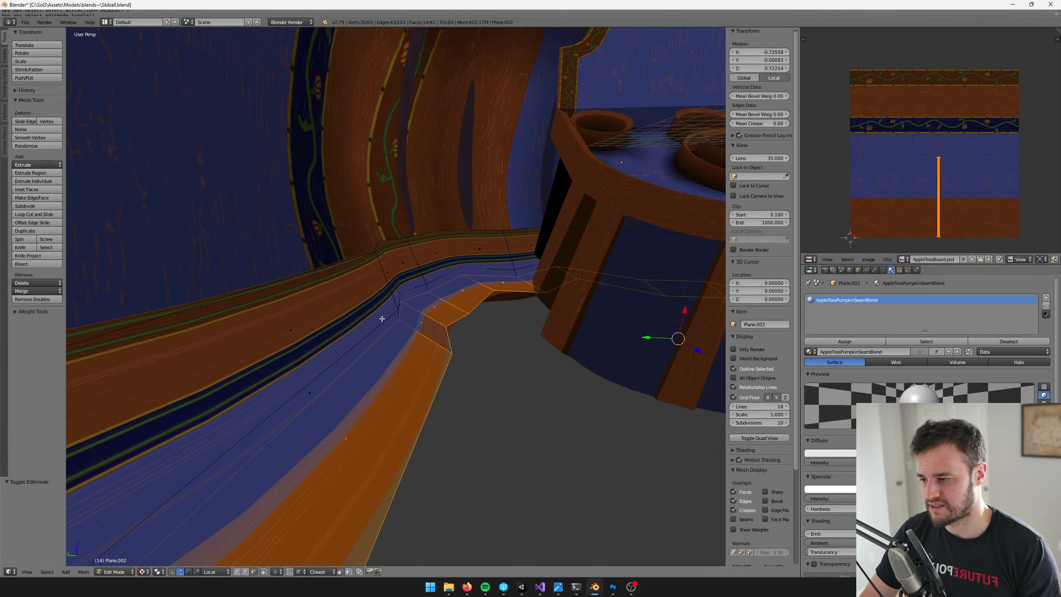
scroll(539, 324, down, 2)
key(r)
scroll(549, 327, down, 4)
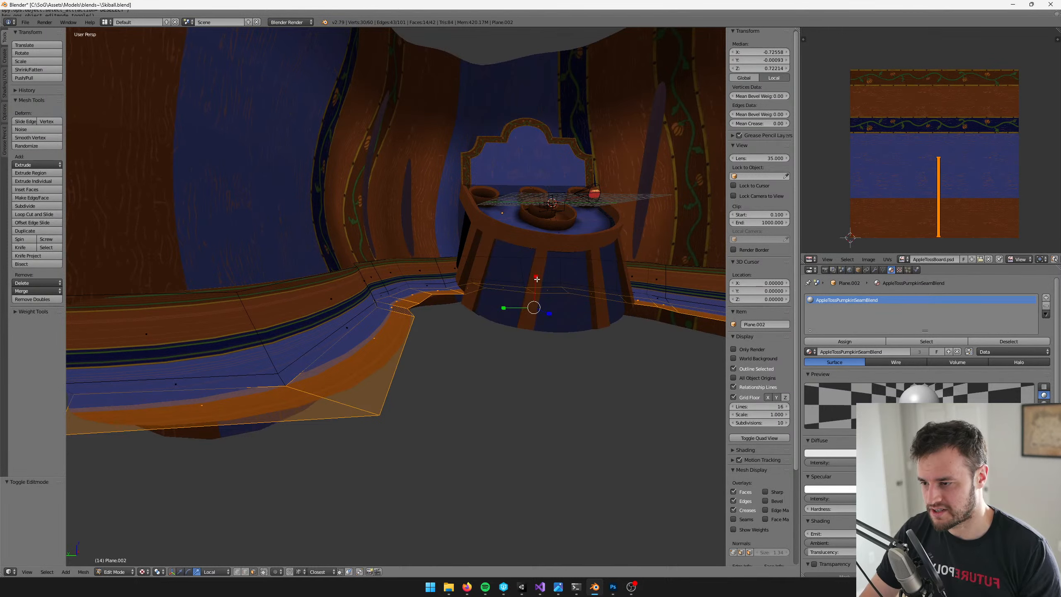
key(s)
key(x)
key(x)
key(0)
key(Return)
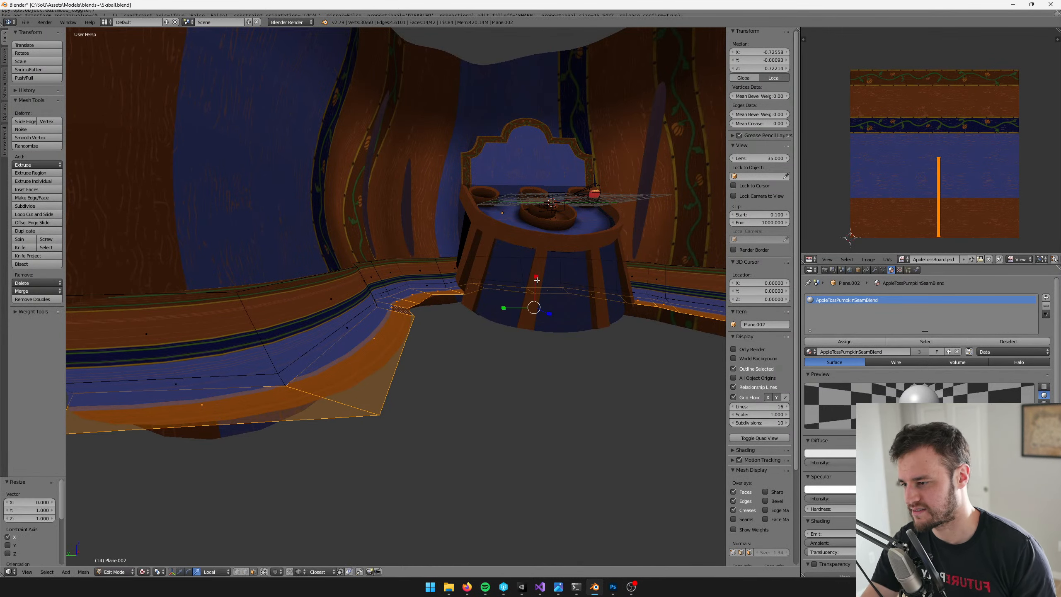
Grow the selection to the neighbouring face loop and move these faces about 1.02 along local X
key(ctrl+KP_Add)
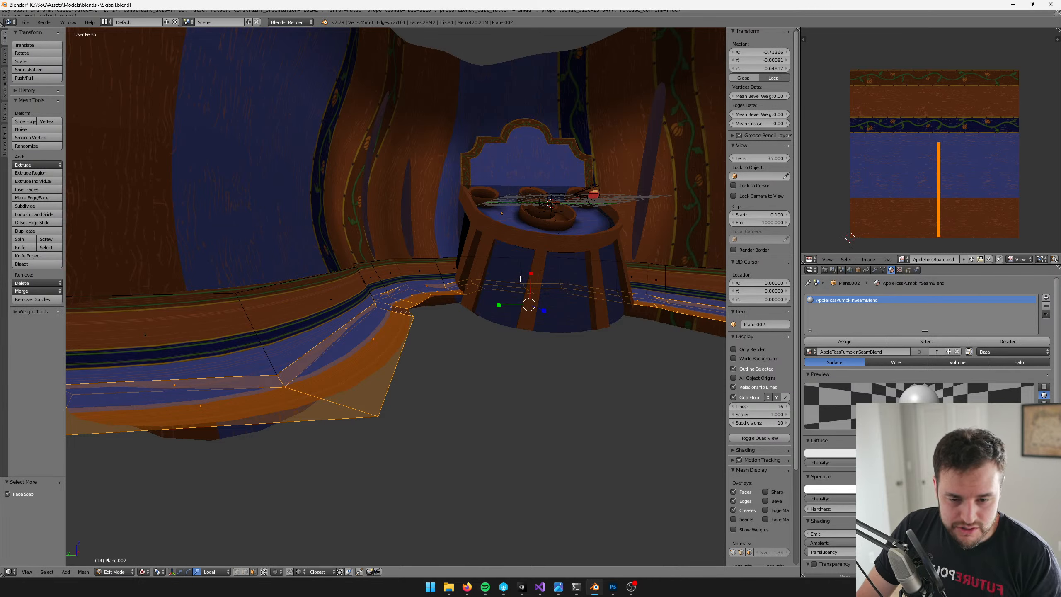
middle_drag(484, 280, 532, 277)
key(w)
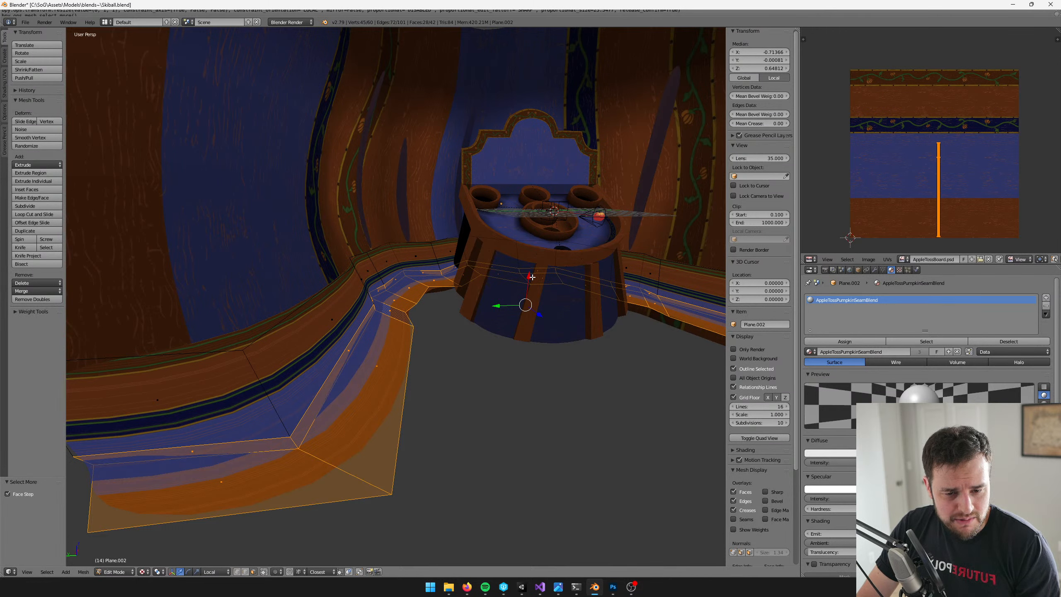
middle_drag(531, 277, 534, 280)
drag(531, 278, 530, 269)
middle_drag(372, 258, 497, 206)
Select only the strip's middle face loop and shrink/fatten it in two passes, the last by about 0.026
scroll(390, 276, up, 4)
alt+right_click(377, 296)
scroll(419, 289, up, 4)
key(alt+s)
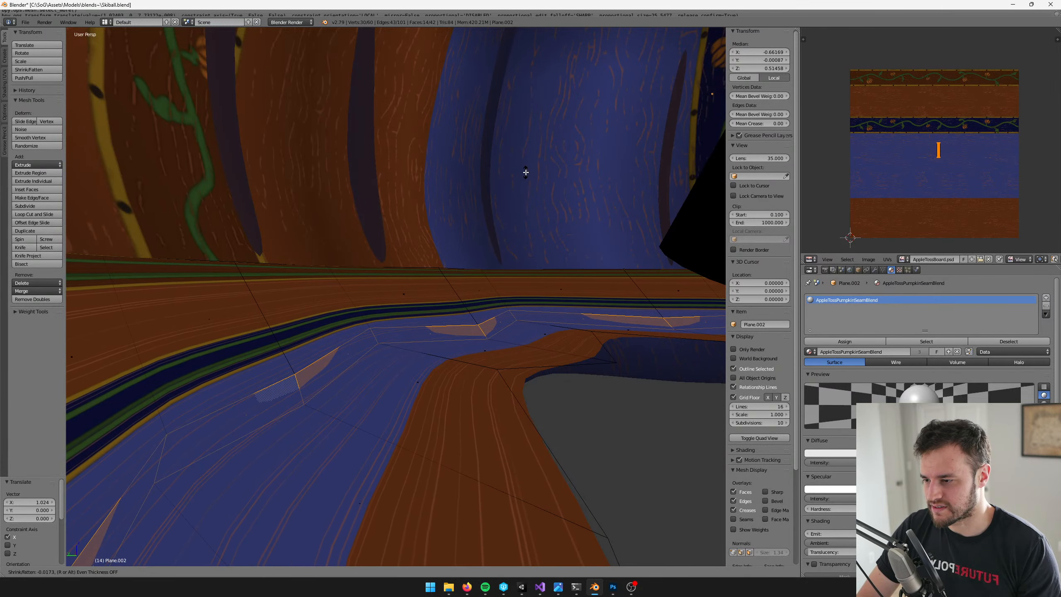
click(526, 172)
middle_drag(525, 173, 485, 217)
scroll(480, 209, down, 2)
key(alt+s)
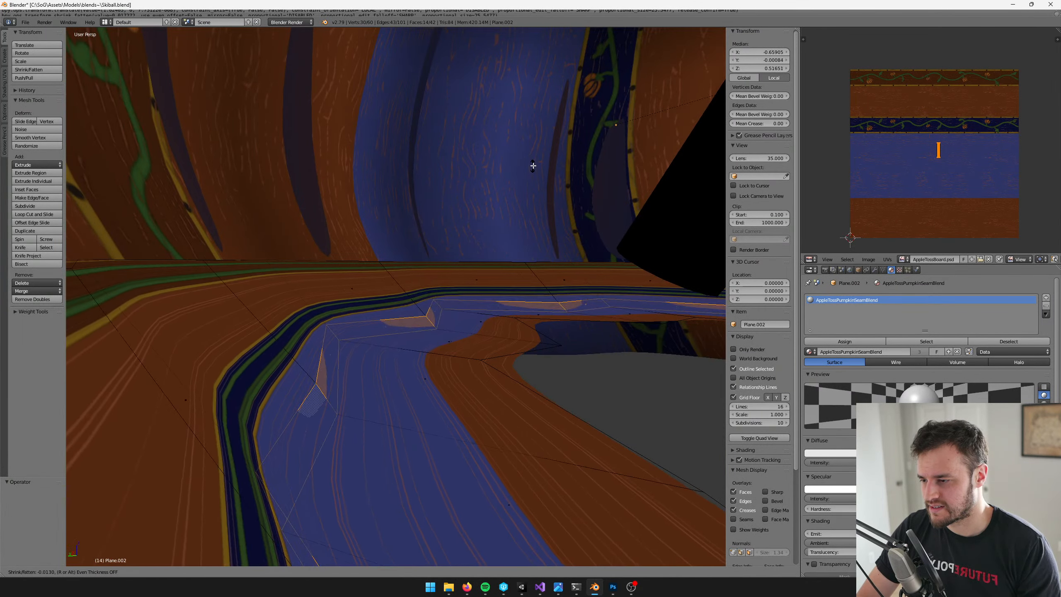
click(533, 161)
middle_drag(533, 161, 473, 205)
middle_drag(474, 174, 485, 296)
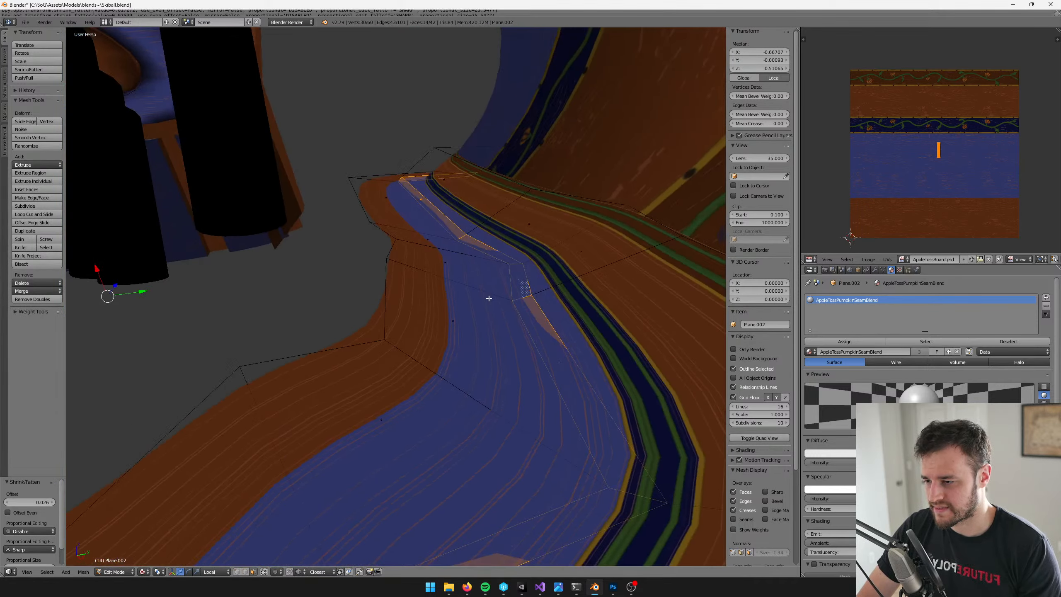
Reselect the strip's outer floor-side face loop and level it again with a local X scale of 0
click(254, 572)
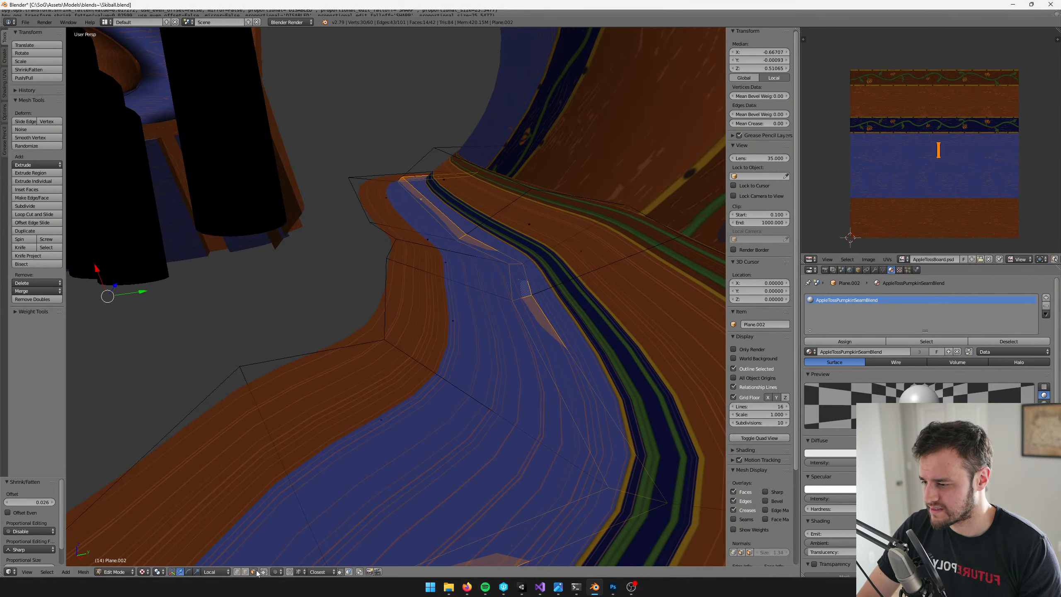
alt+right_click(486, 291)
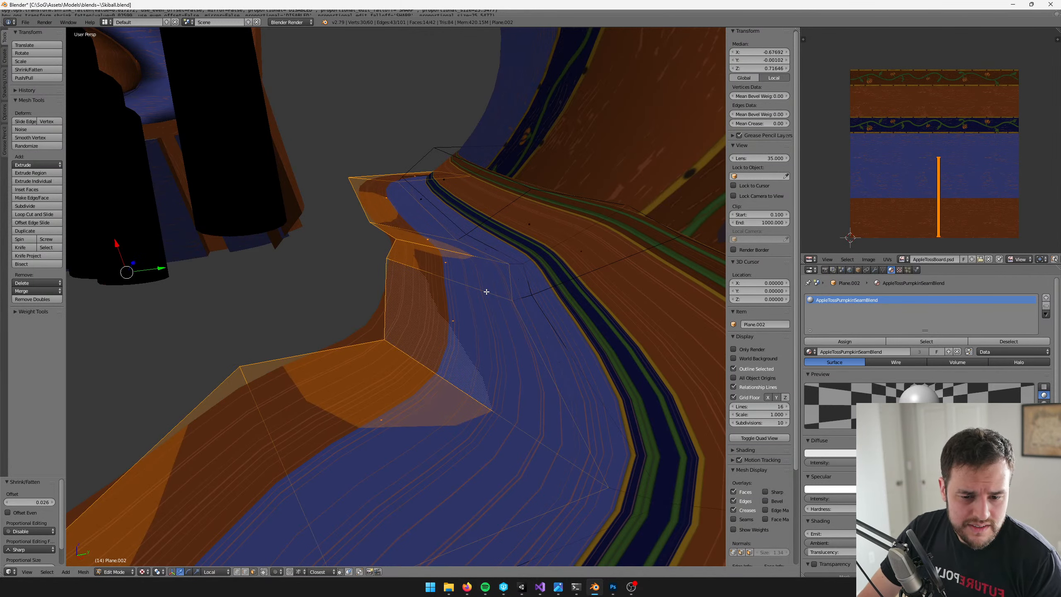
middle_drag(486, 291, 492, 296)
key(ctrl+alt+s)
middle_drag(372, 258, 218, 300)
key(s)
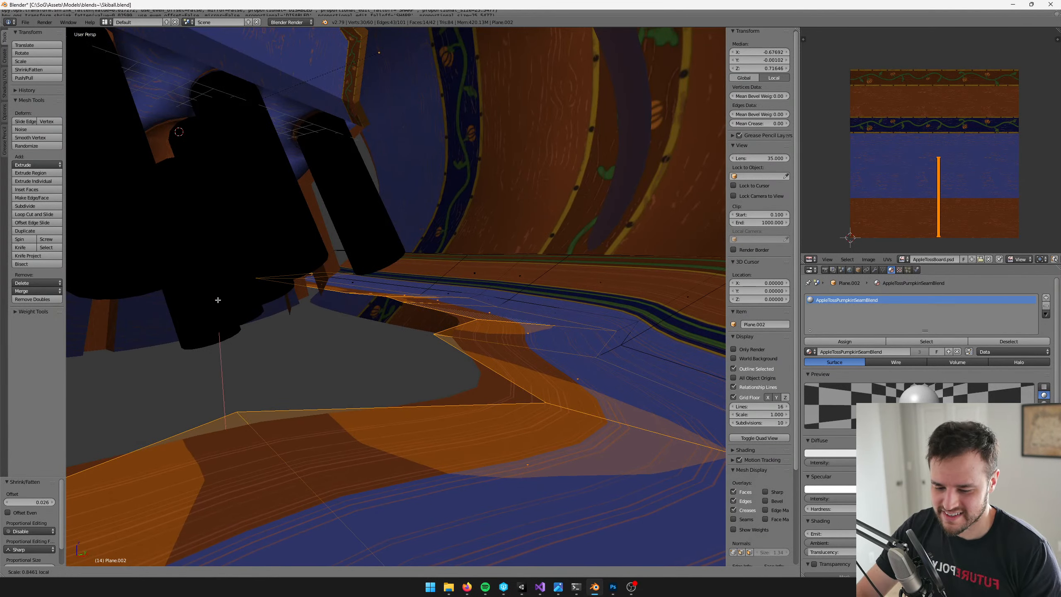
key(x)
key(0)
key(Return)
key(w)
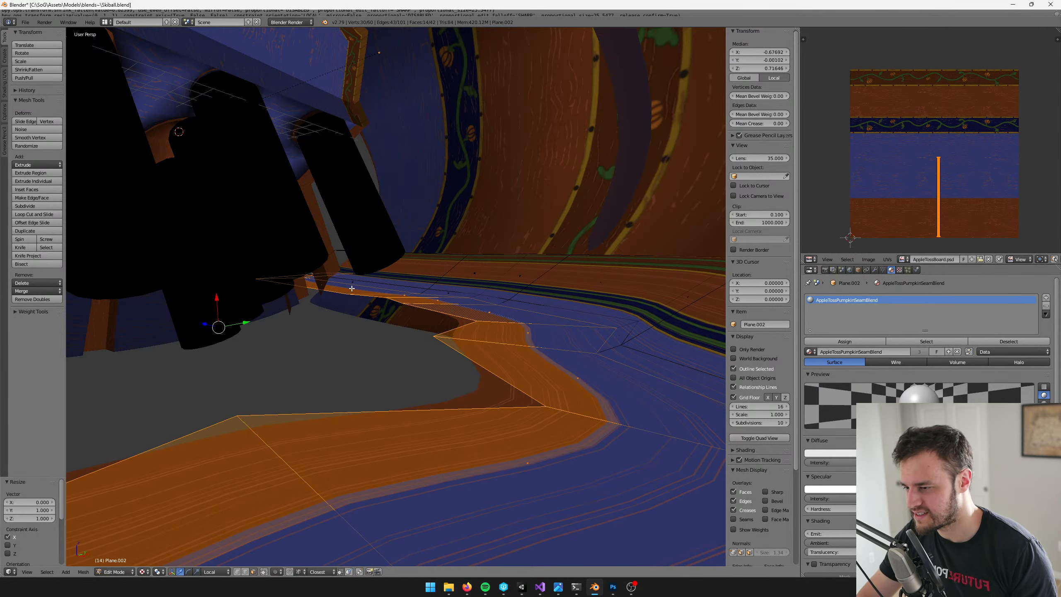
Leave Edit Mode and save the blend file with the flattened seam strip
key(Tab)
shift+middle_drag(428, 283, 416, 302)
key(ctrl+s)
key(Return)
Switch to Unity and set the ground quad's X rotation to 90
key(alt+Tab)
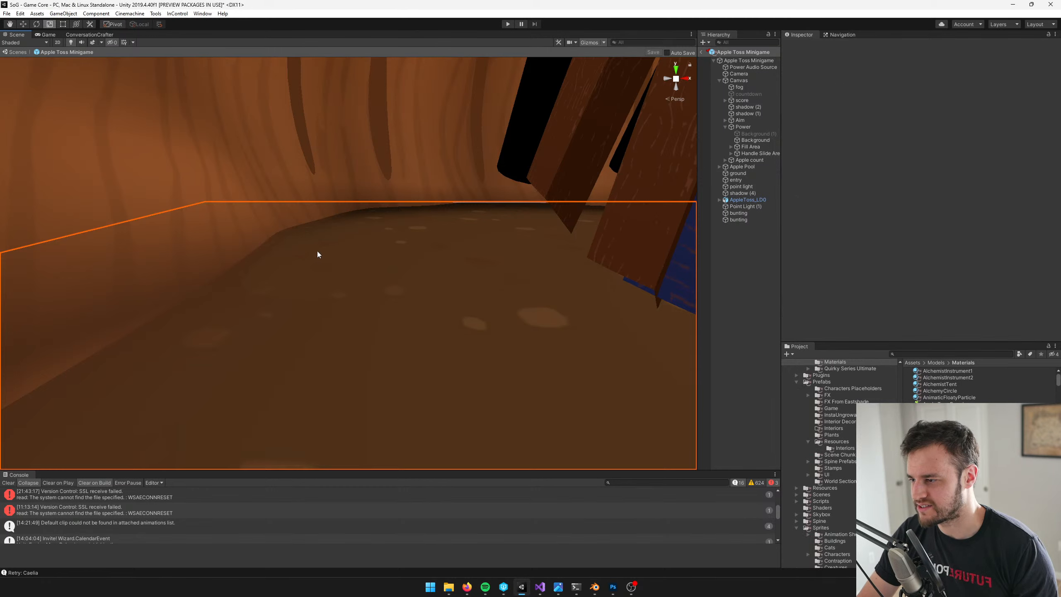
right_drag(381, 291, 379, 274)
key(w)
key(s)
click(428, 303)
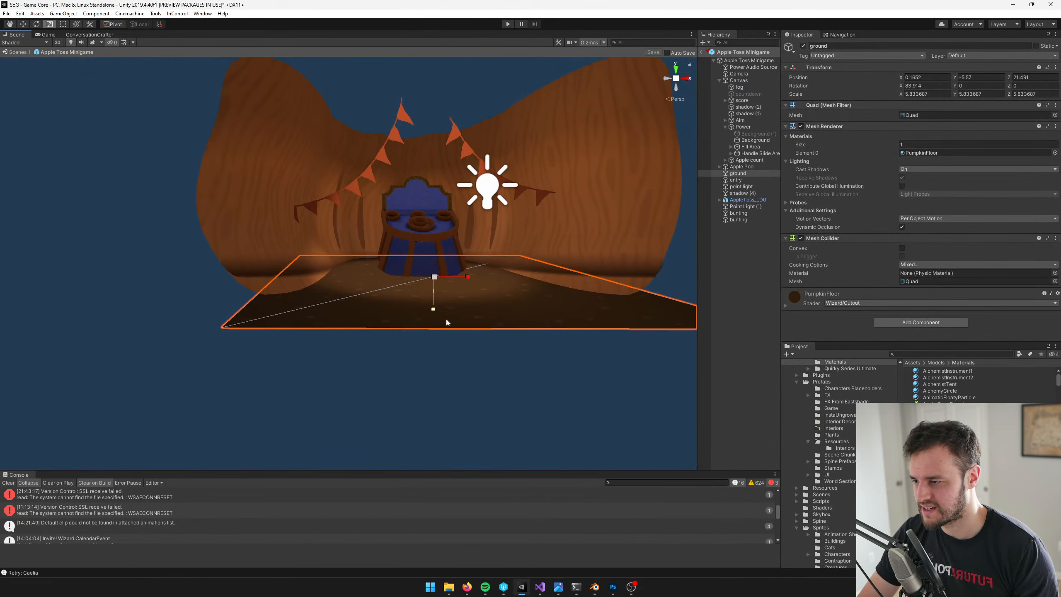
right_drag(446, 319, 518, 326)
key(a)
key(w)
key(e)
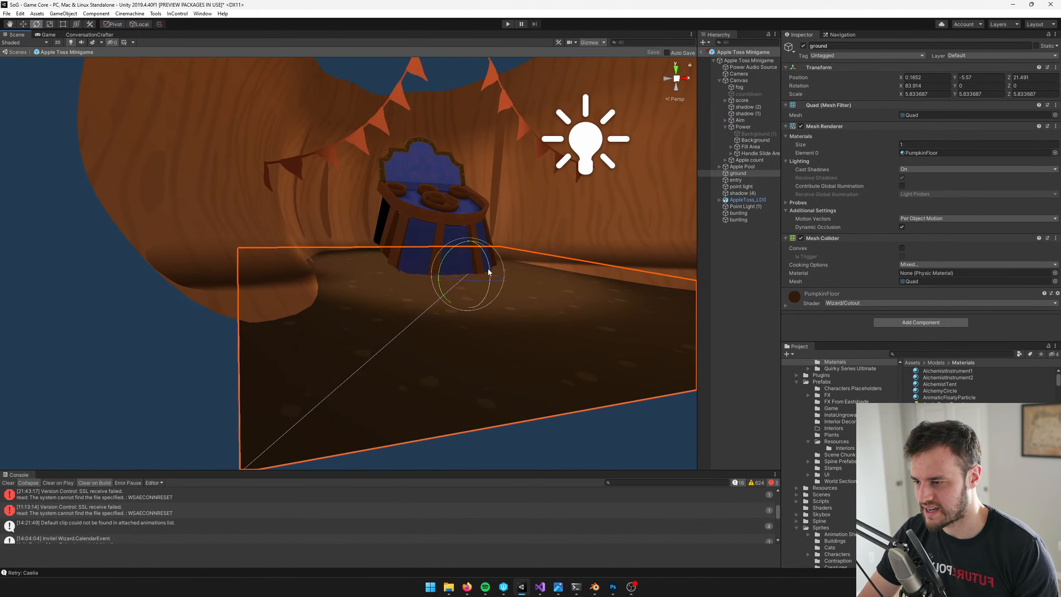
drag(489, 272, 491, 267)
click(926, 85)
text(90)
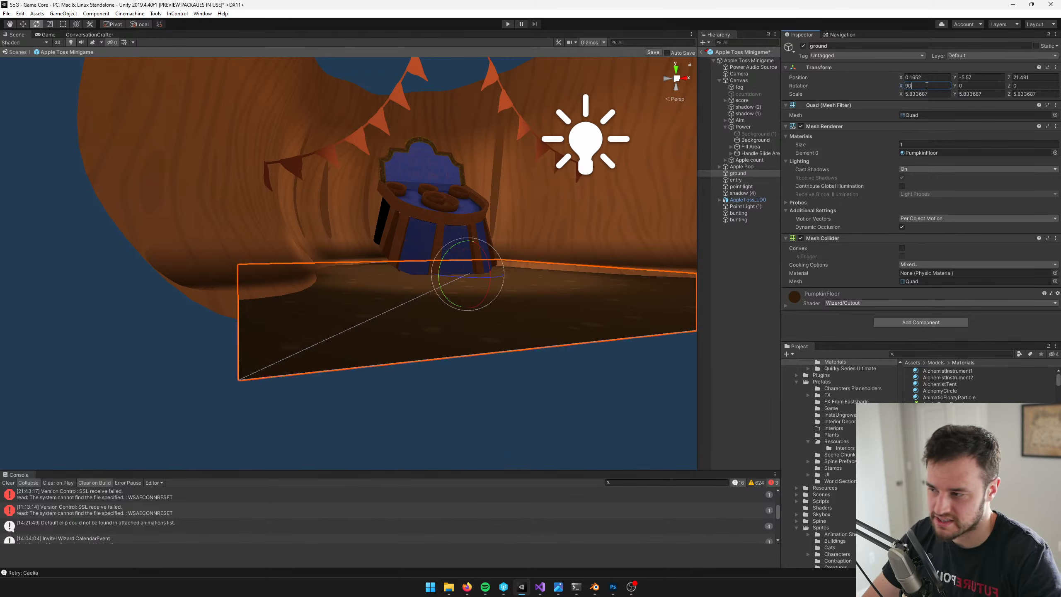
Raise the ground quad to a Y position of -5.49 and save the Apple Toss Minigame prefab
right_drag(447, 201, 458, 203)
key(w)
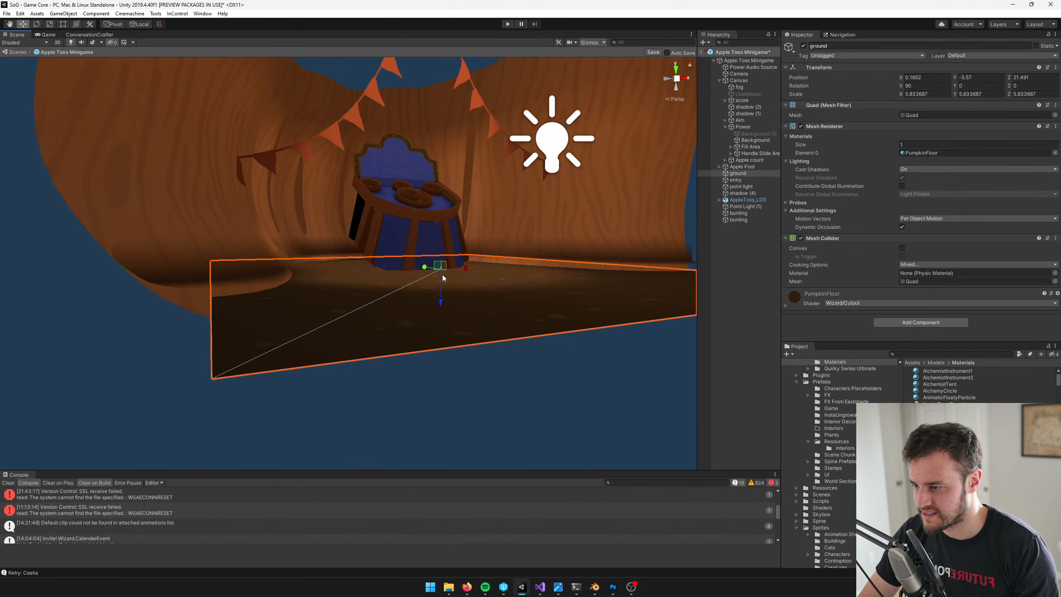
drag(441, 293, 439, 291)
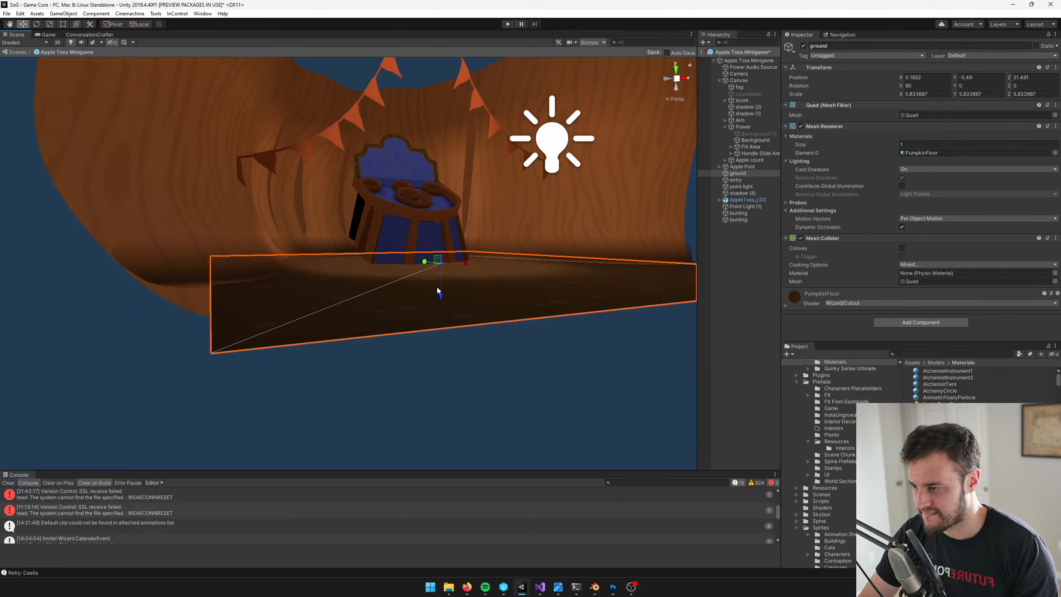
key(w)
right_drag(436, 288, 434, 316)
key(s)
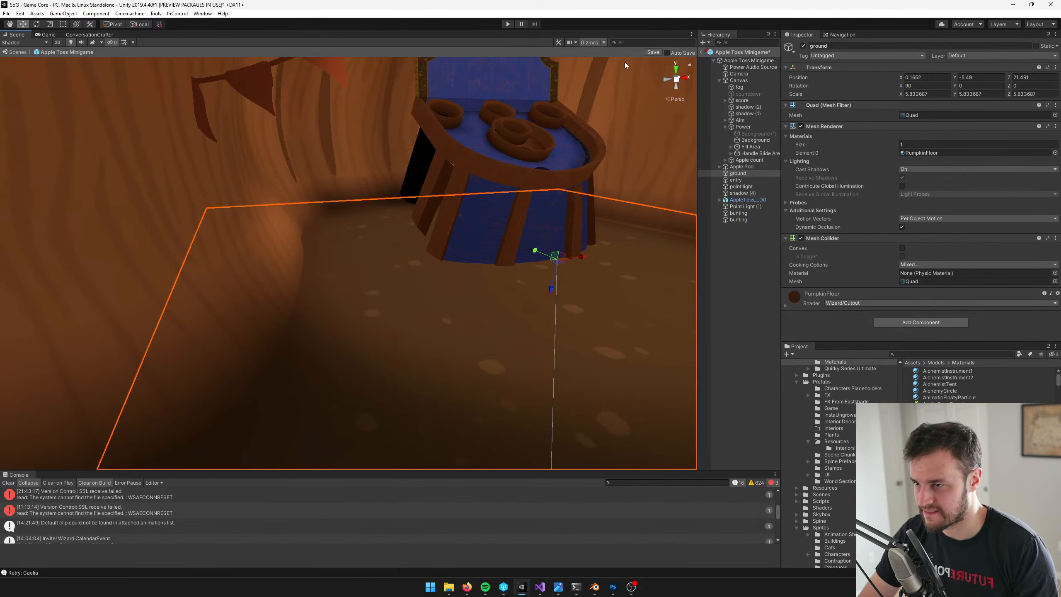
click(648, 51)
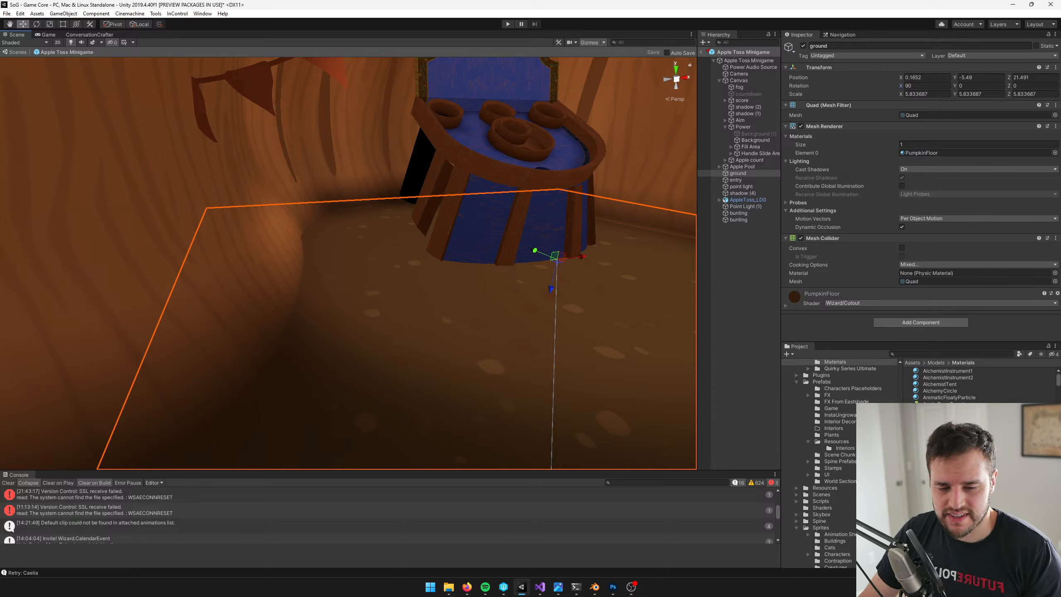
Check the raised ground against the pumpkin wall in the scene and through the game camera
right_drag(418, 232, 397, 228)
scroll(378, 240, down, 5)
scroll(542, 129, up, 2)
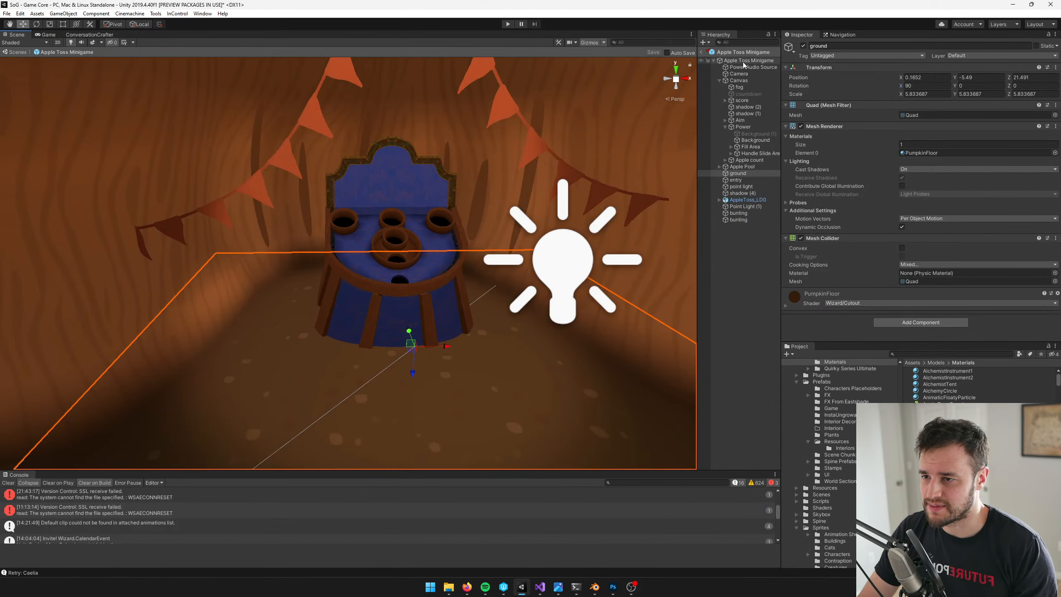
click(53, 36)
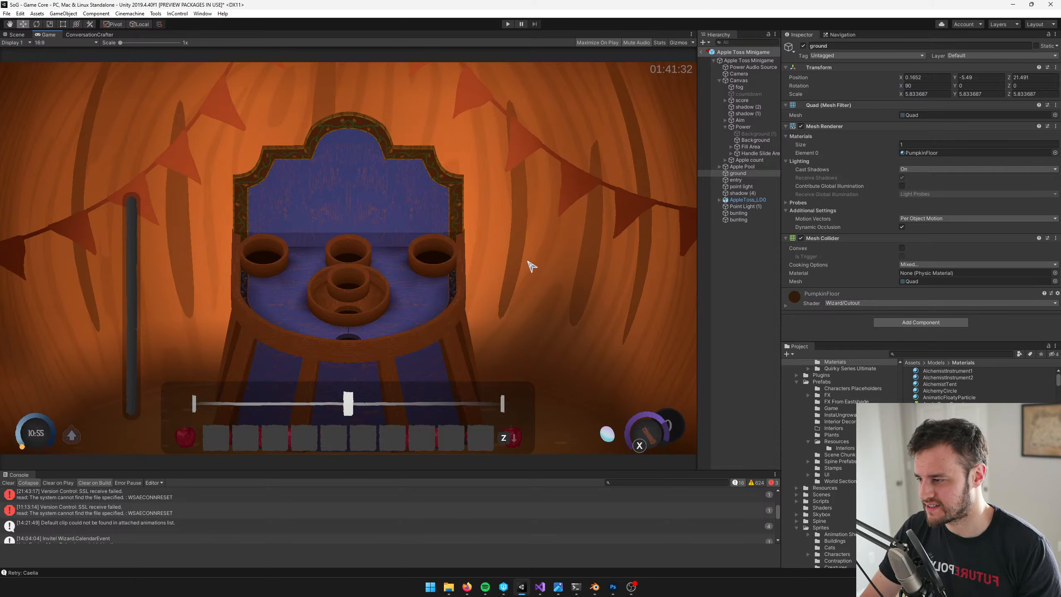
Switch to Blender and select the gradient seam strip, comparing it with the game view in Unity
key(alt+Tab)
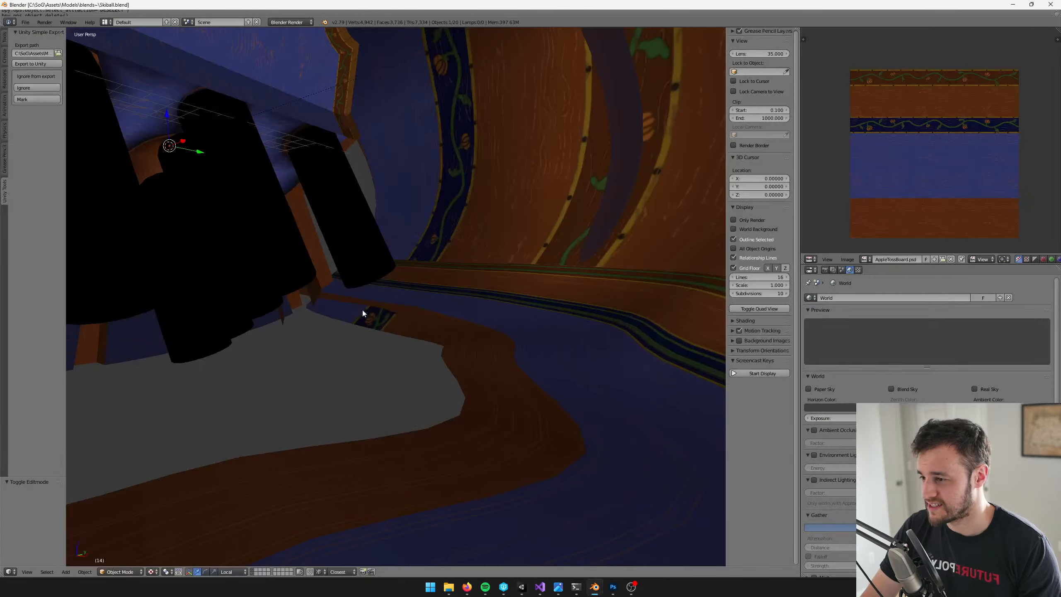
right_click(468, 297)
middle_drag(488, 309, 539, 383)
scroll(483, 311, down, 5)
click(521, 592)
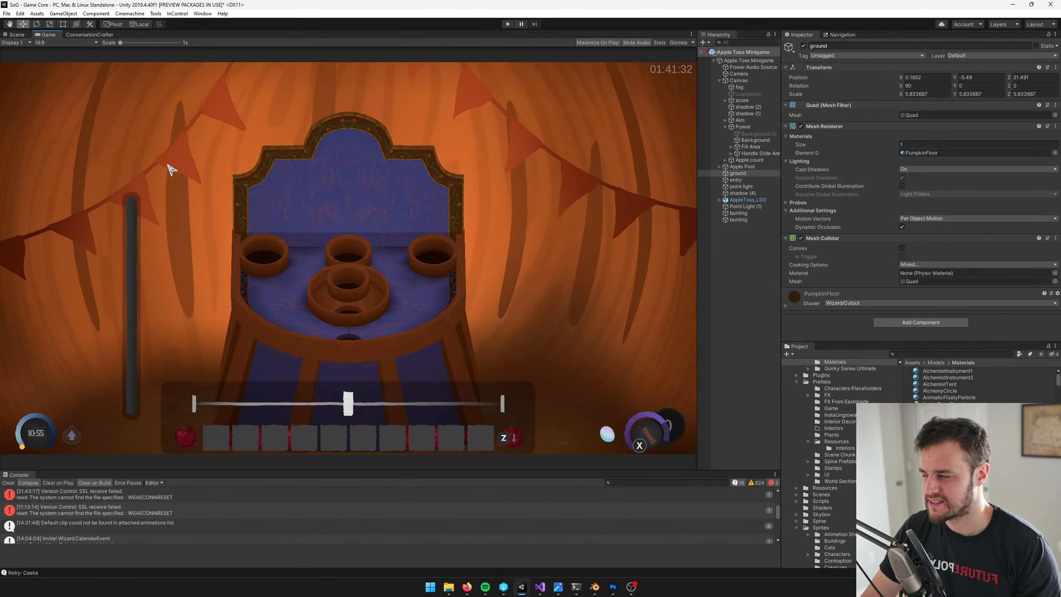
click(594, 587)
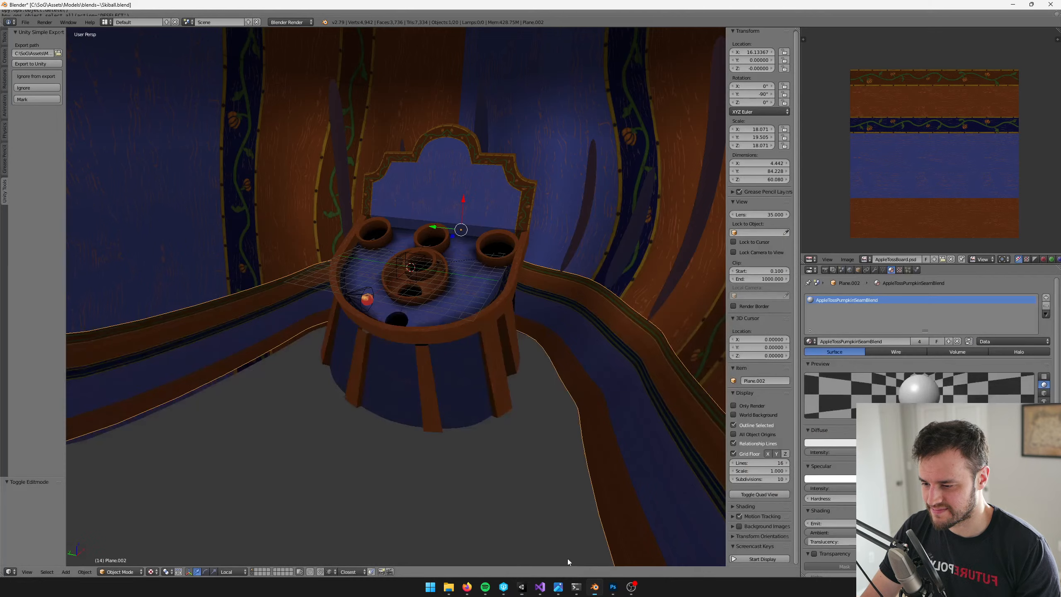
Enter Edit Mode and add one centred loop cut lengthwise along the seam strip's floor side
key(Tab)
middle_drag(594, 332, 412, 297)
scroll(492, 326, up, 5)
scroll(400, 310, up, 3)
key(ctrl+r)
click(509, 280)
right_click(506, 279)
middle_drag(505, 279, 466, 358)
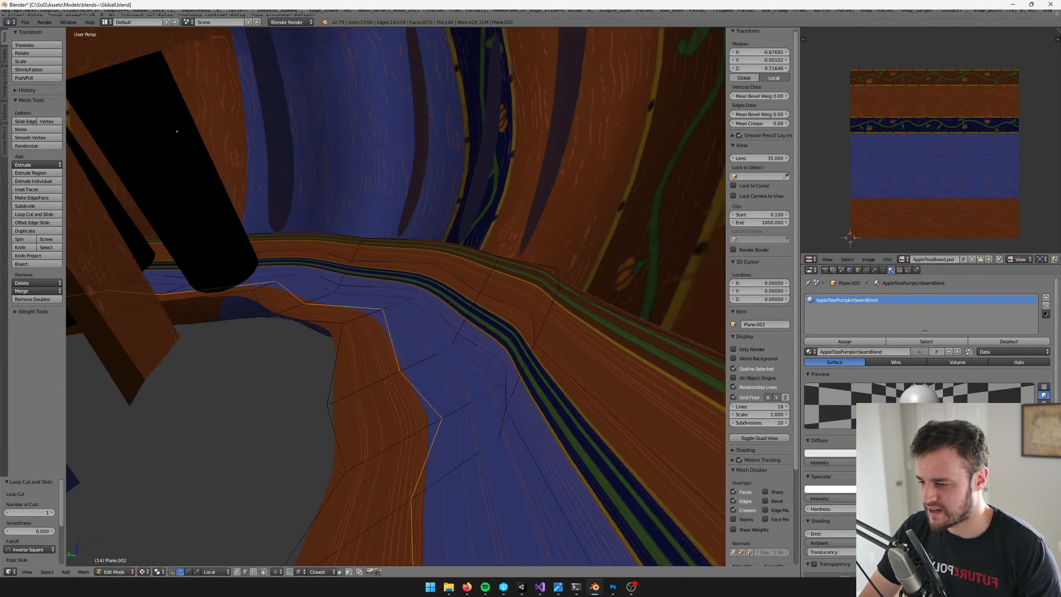
Select the strip's outermost face loops on the floor side and the wall side and delete their faces
click(253, 572)
alt+right_click(374, 389)
alt+shift+right_click(489, 276)
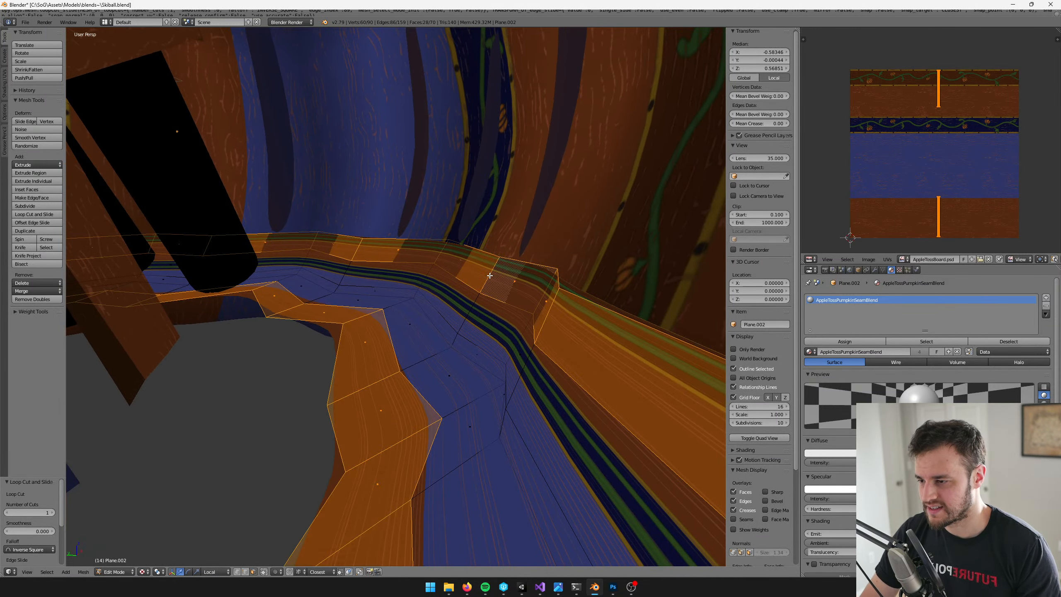
key(x)
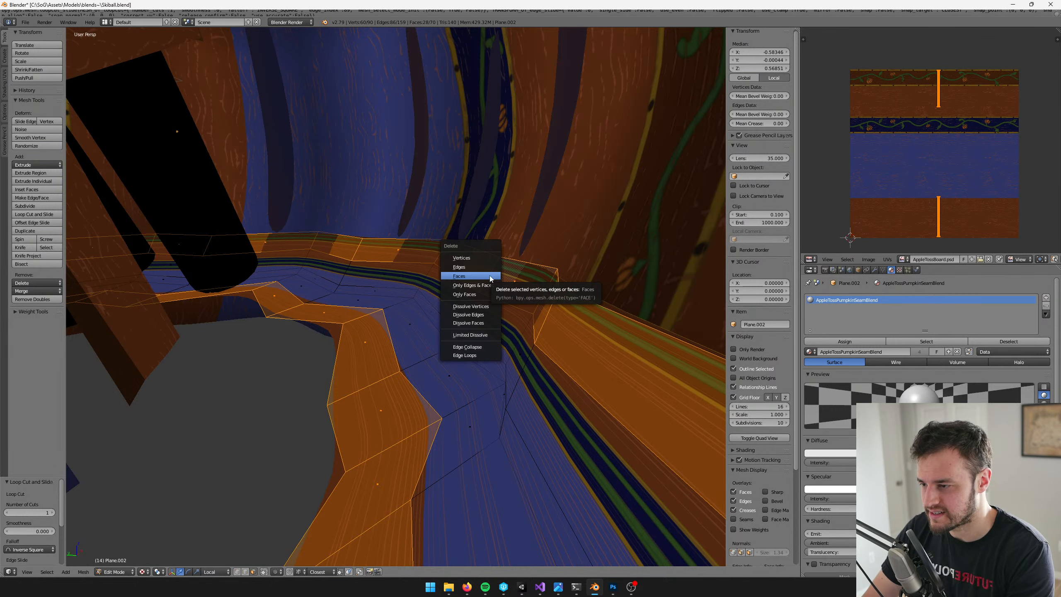
click(490, 276)
middle_drag(490, 277, 468, 297)
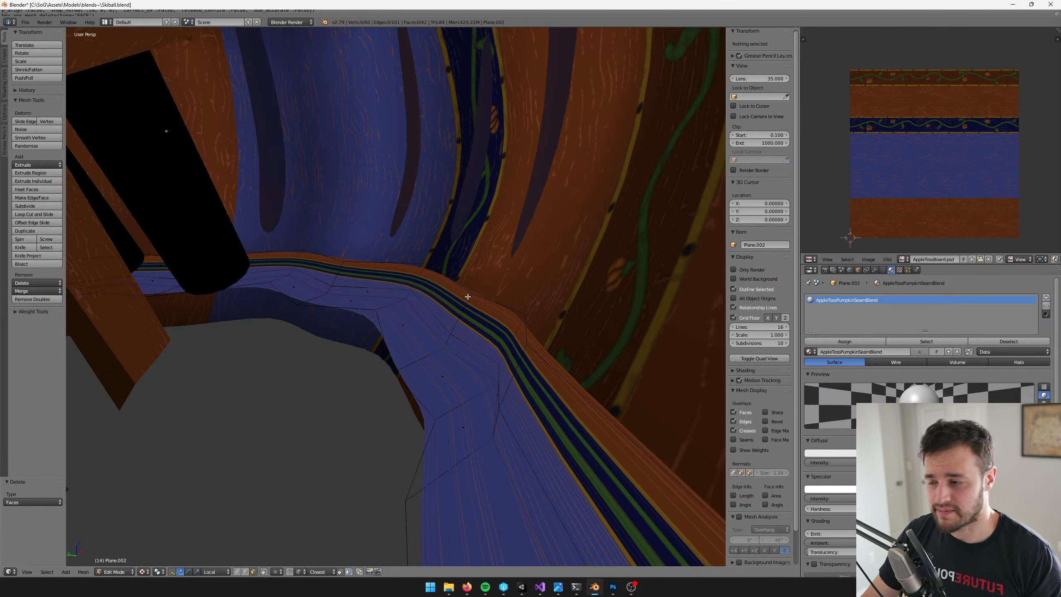
Select all remaining faces of the strip and scale their UVs by 1.551 along Y
middle_drag(479, 309, 438, 335)
right_click(403, 327)
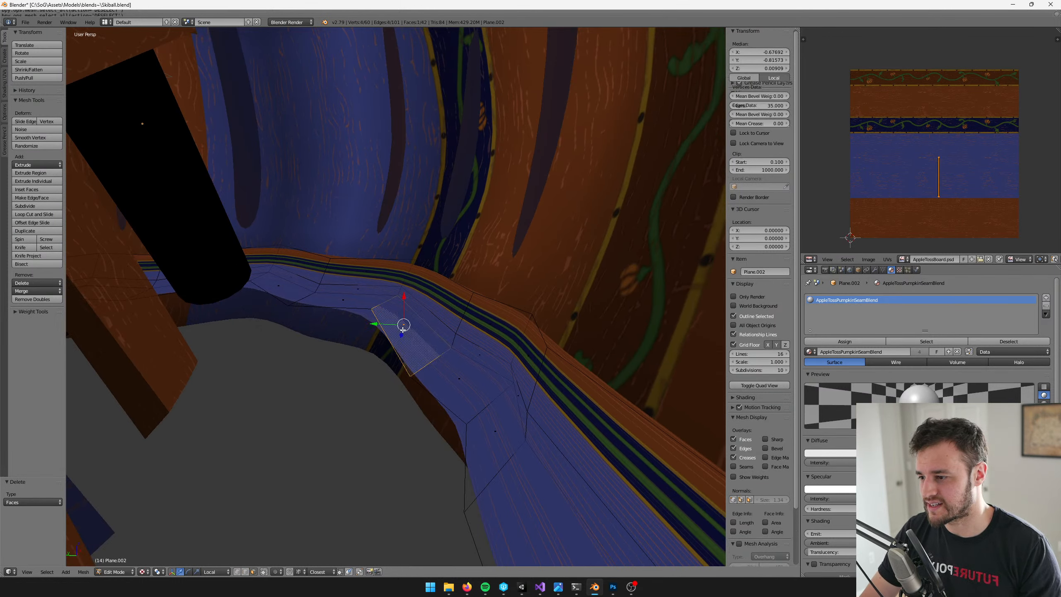
key(a)
key(a)
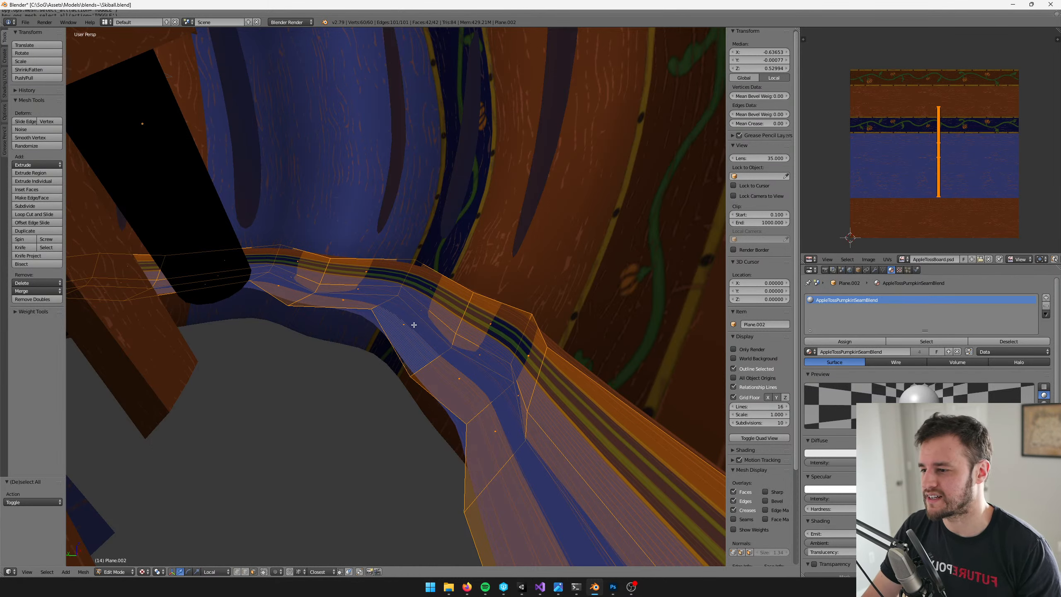
middle_drag(413, 325, 414, 331)
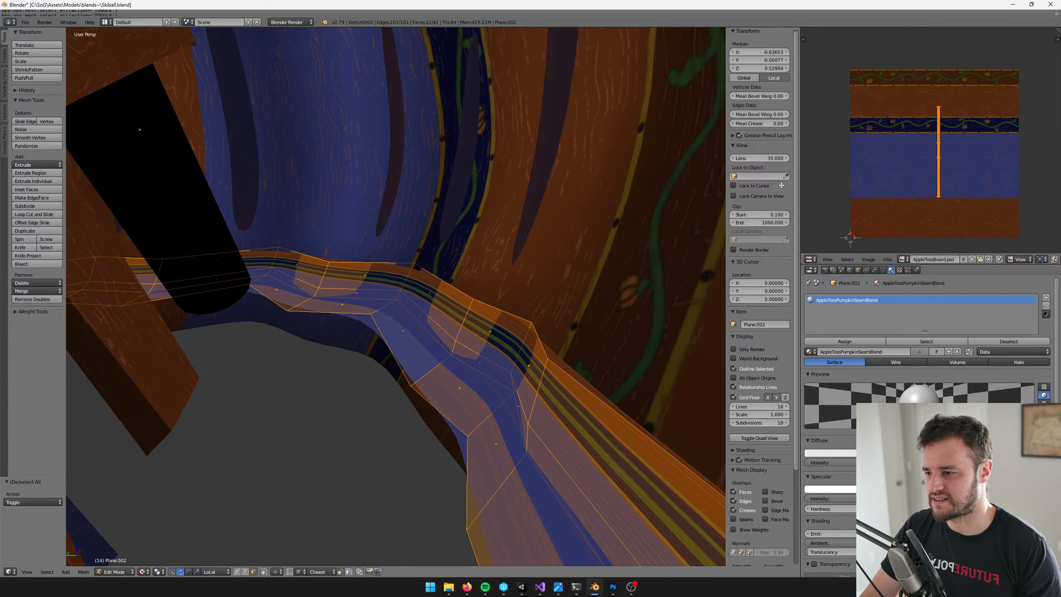
middle_drag(938, 90, 933, 92)
key(s)
key(y)
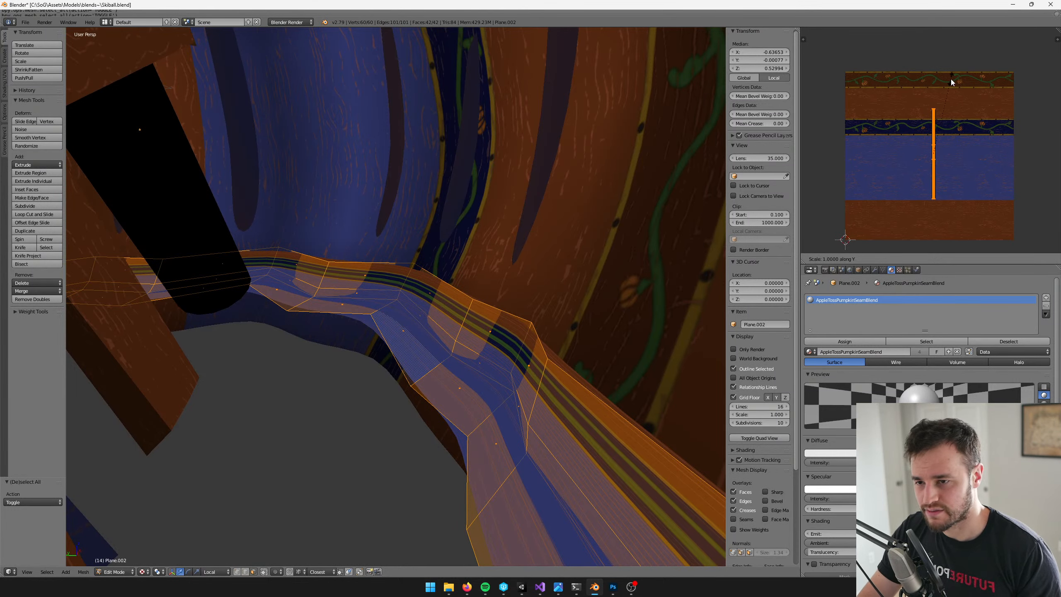
click(965, 54)
Scale the strip's UVs further along Y to span the full texture height, and shift them by -0.012 in Y
key(s)
key(y)
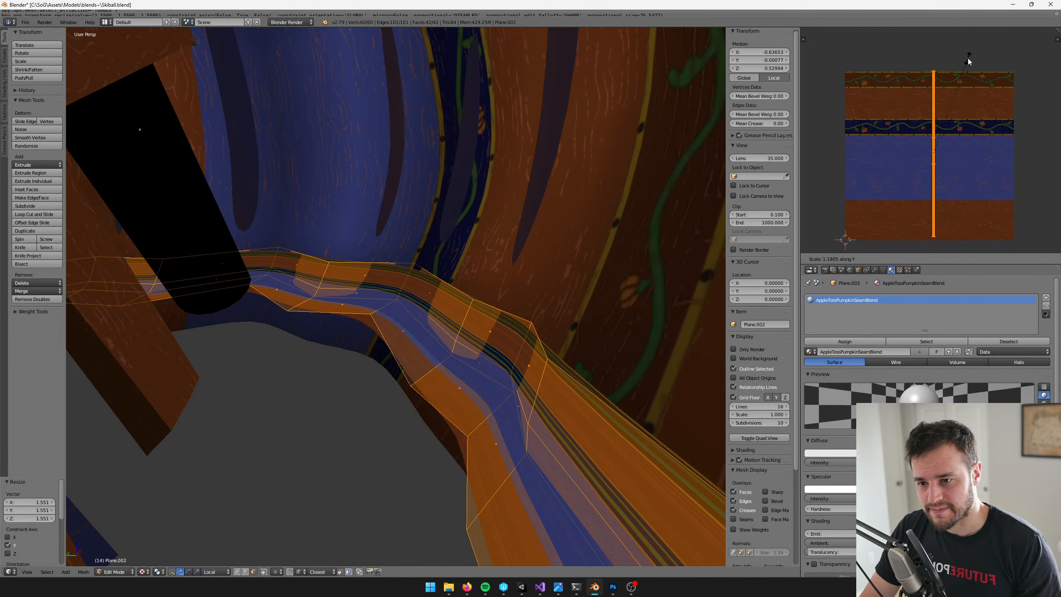
click(968, 58)
key(g)
key(y)
click(966, 59)
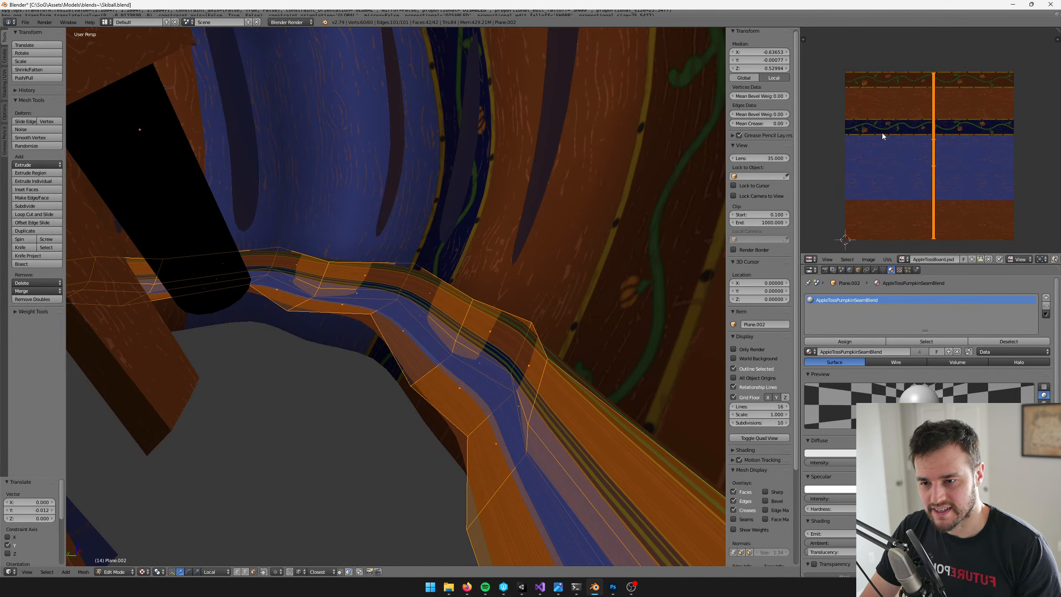
Leave Edit Mode, save the blend file with the narrowed strip, and check the result in Unity's game view
key(Tab)
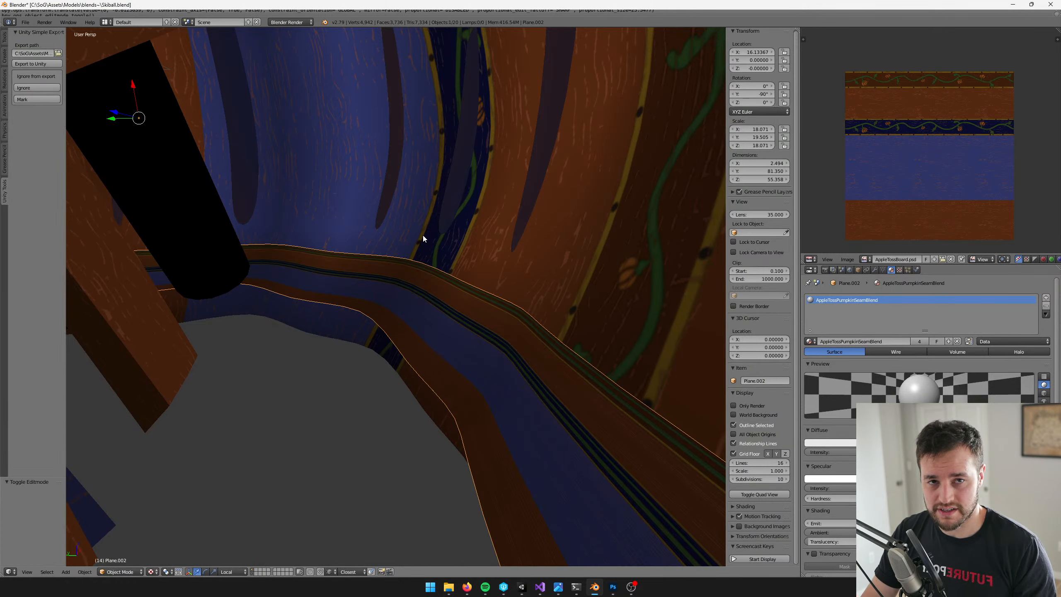
scroll(413, 251, down, 5)
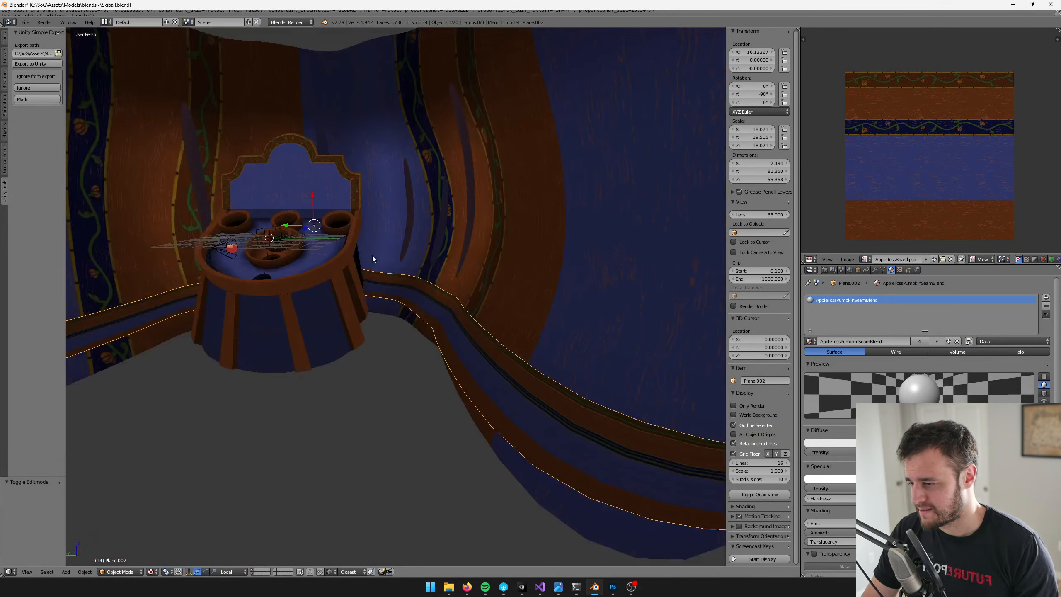
middle_drag(410, 230, 503, 204)
scroll(505, 209, up, 3)
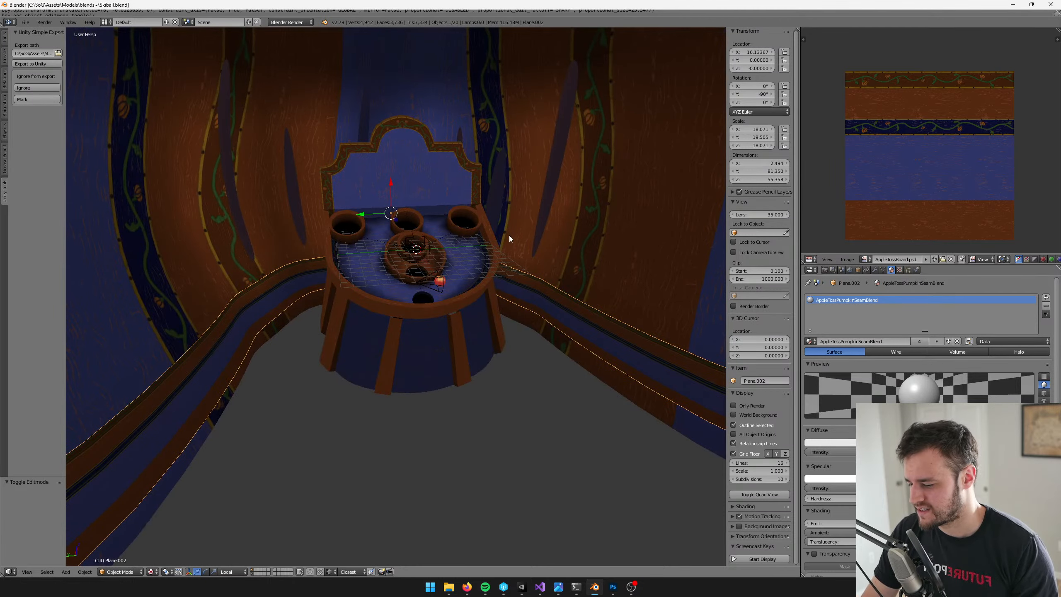
scroll(540, 232, down, 2)
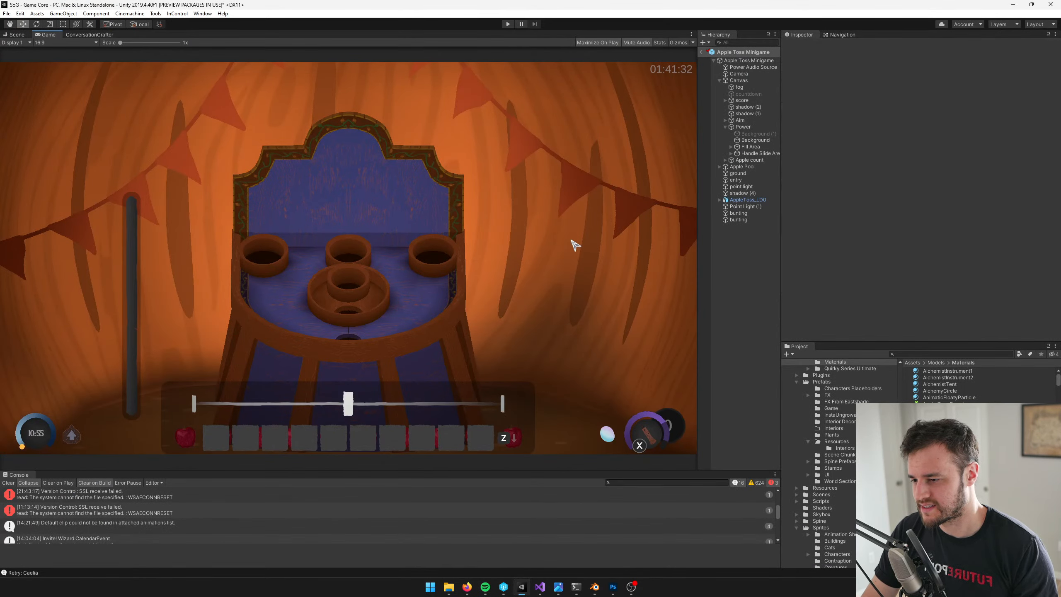
key(super+Tab)
click(568, 269)
Lower the whole seam strip in Object Mode to a Z location of about -0.758, and re-enter Edit Mode
scroll(459, 288, up, 6)
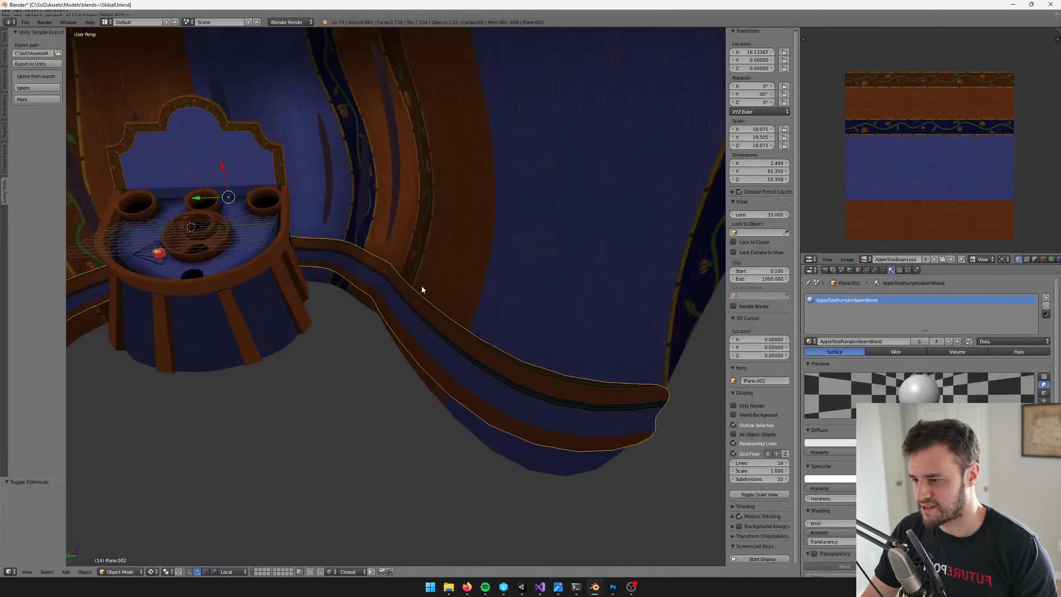
scroll(480, 267, down, 3)
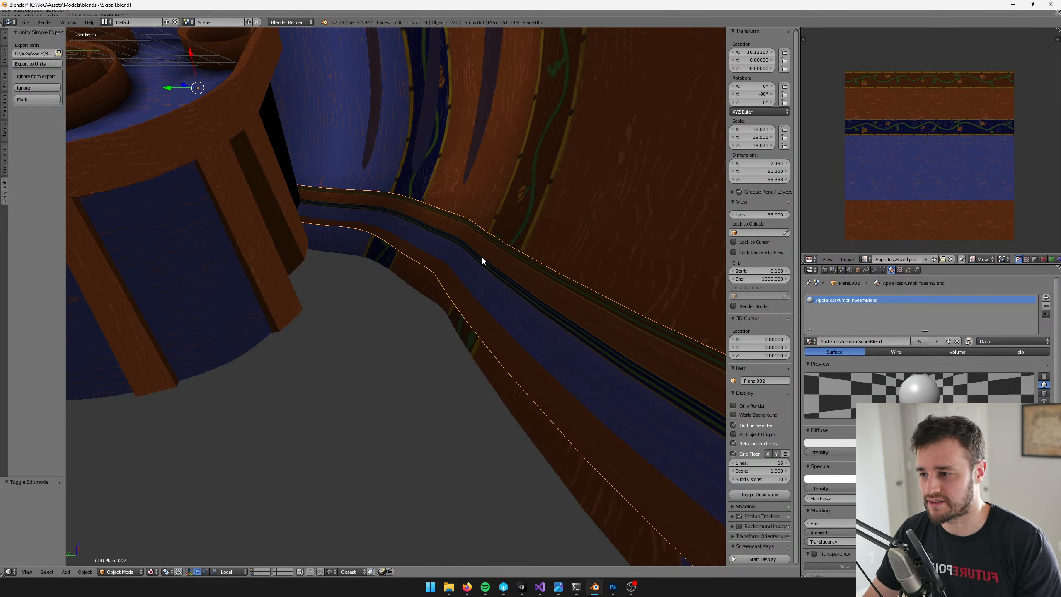
middle_drag(482, 257, 446, 189)
key(Tab)
scroll(447, 189, up, 4)
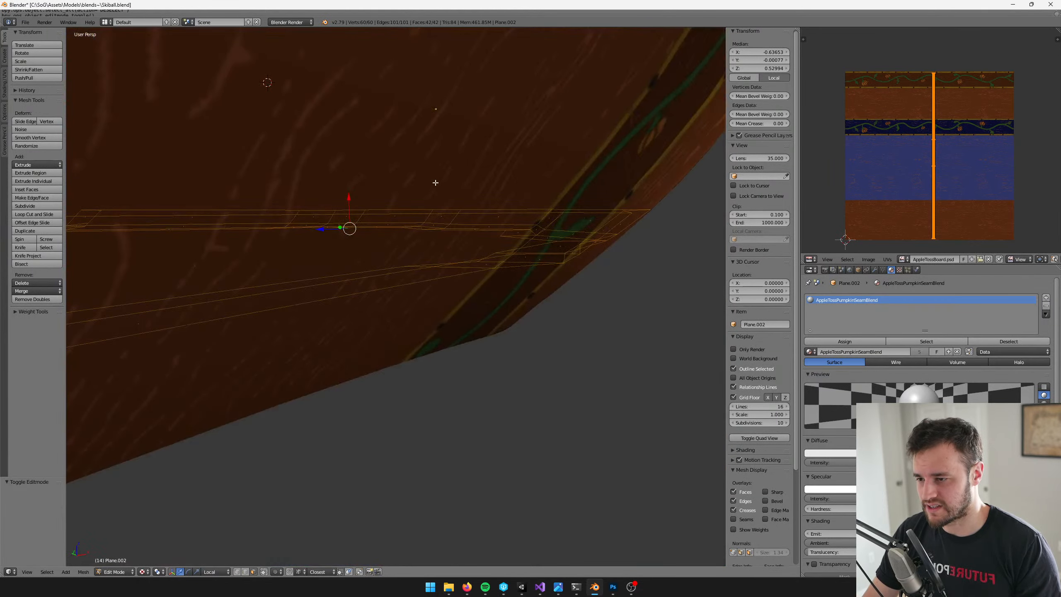
scroll(454, 187, down, 4)
key(Tab)
drag(413, 63, 409, 65)
key(Tab)
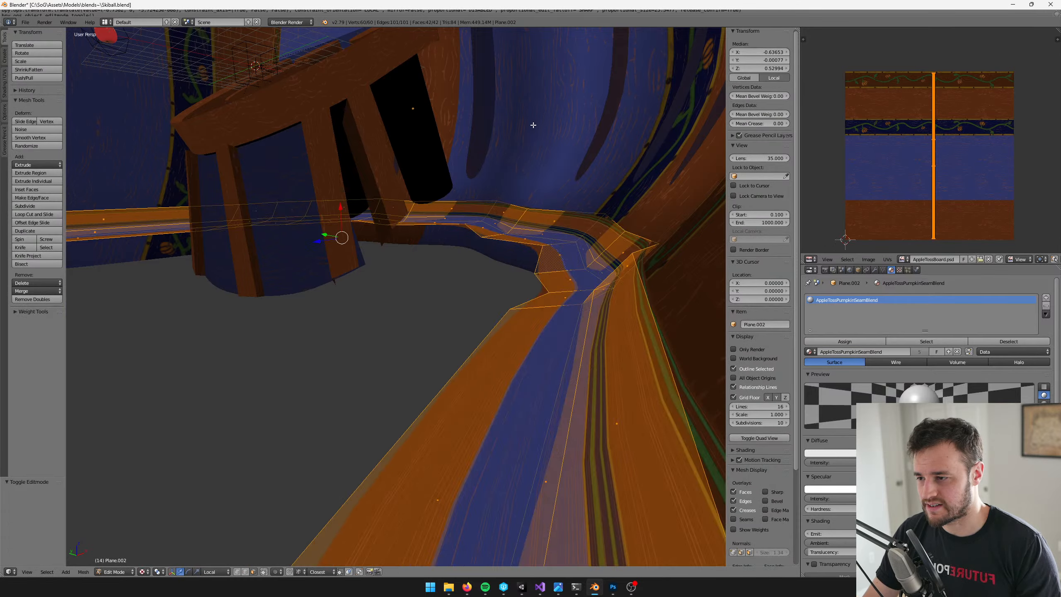
Select the strip's wall-side face loop, offset it along its normals by about 0.007 with Shrink/Fatten, and leave Edit Mode
scroll(531, 124, up, 3)
alt+right_click(516, 266)
shift+middle_drag(517, 267, 495, 89)
key(alt+s)
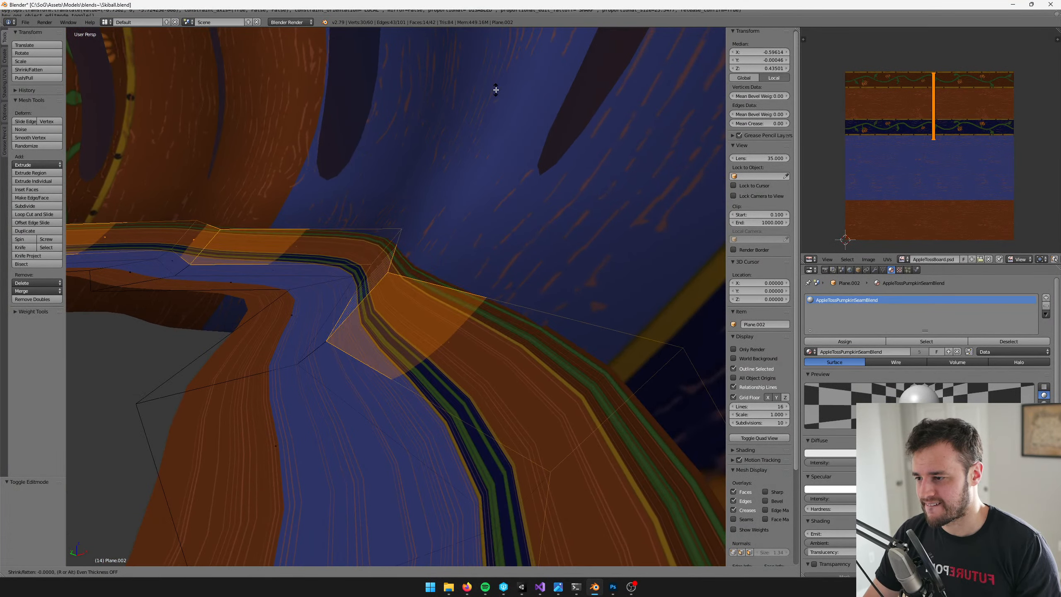
click(496, 89)
key(alt+s)
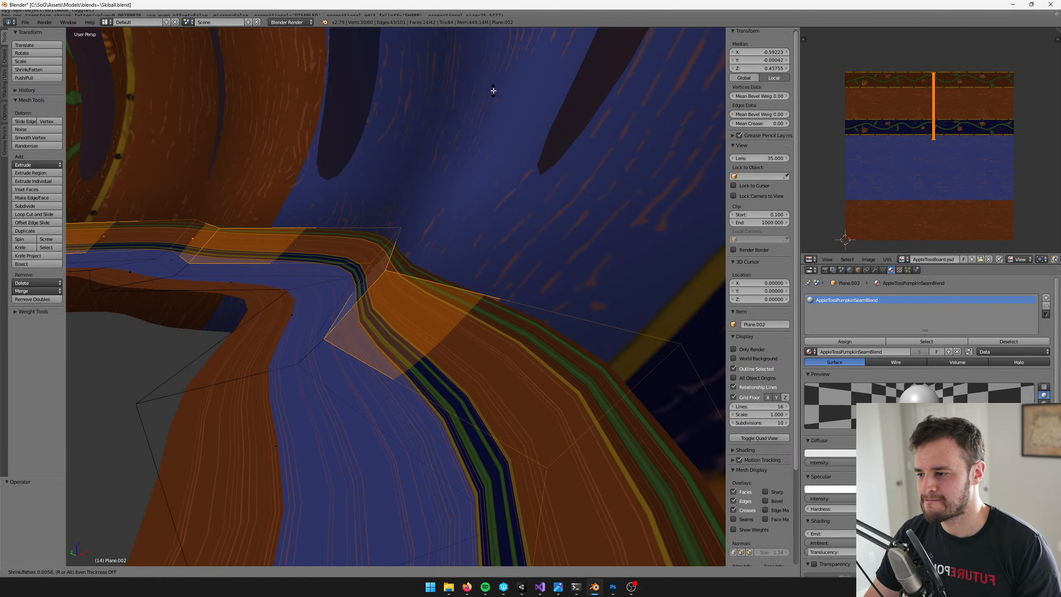
click(494, 90)
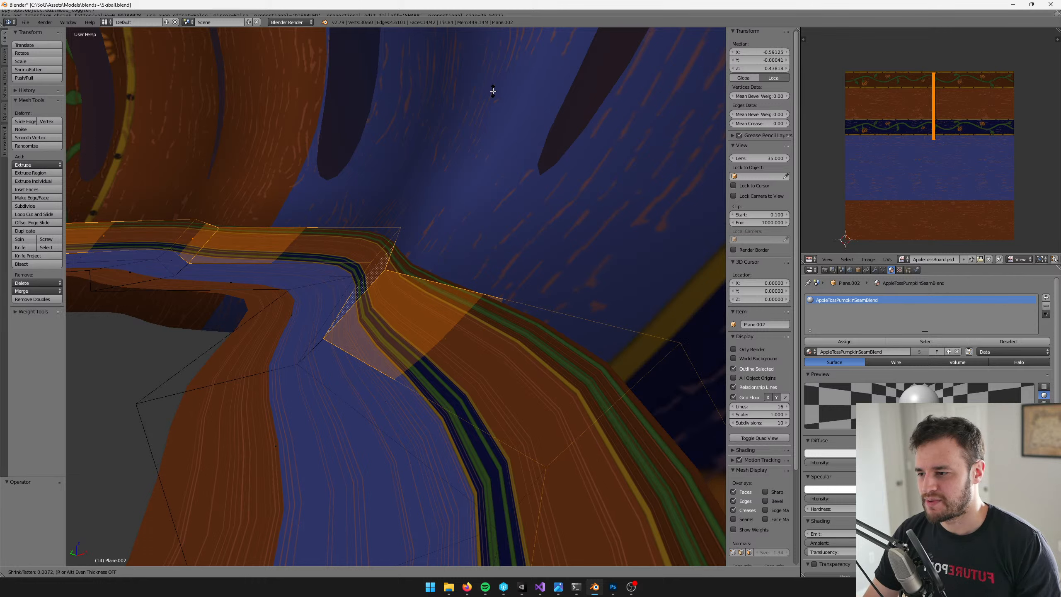
key(Tab)
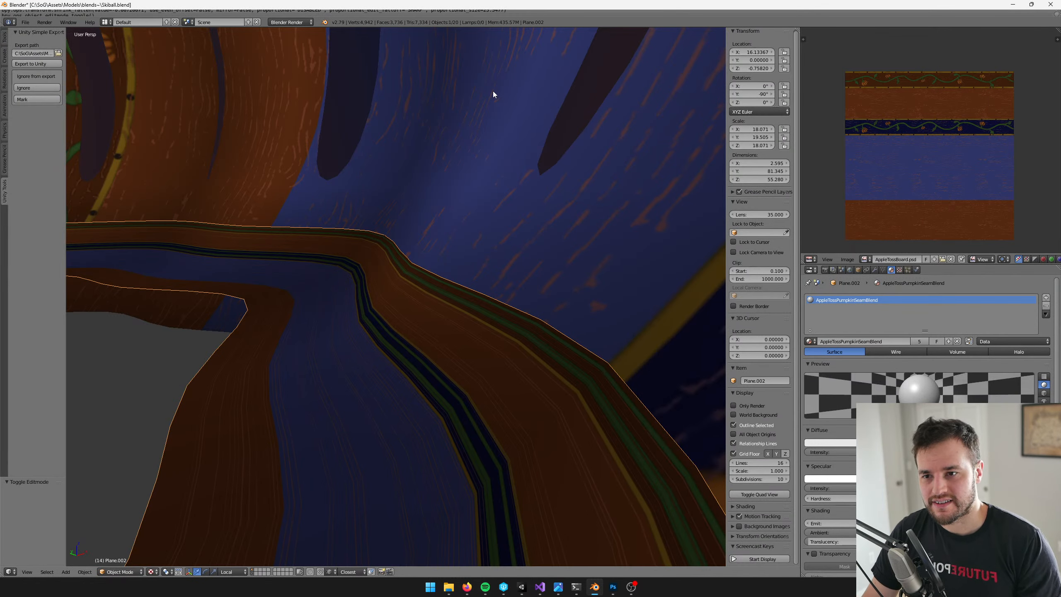
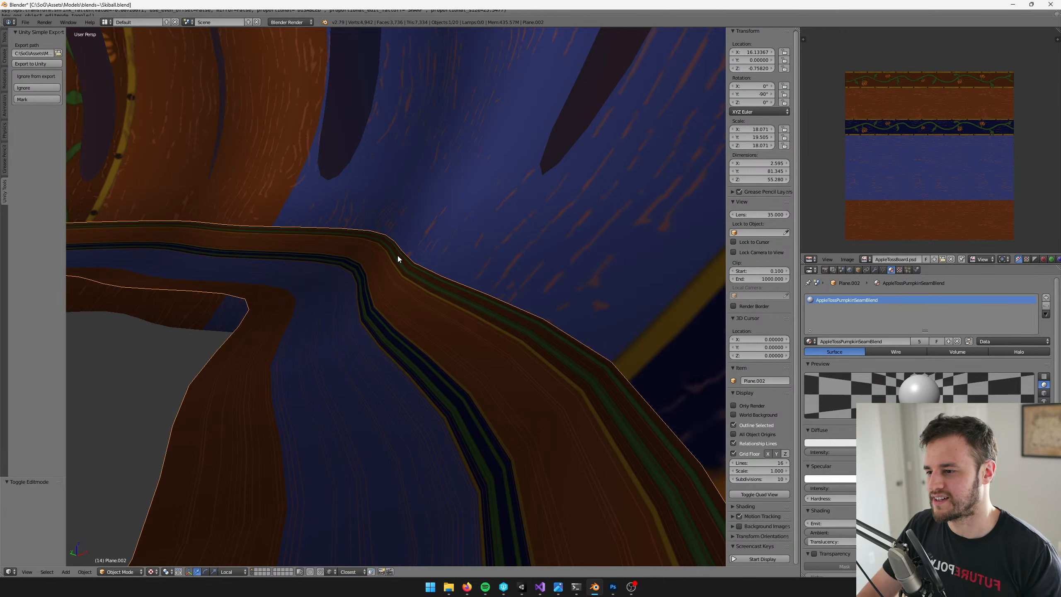
Examine the fitted seam strip along the pumpkin wall and check the minigame in Unity's game view before returning to Blender
middle_drag(398, 255, 430, 291)
key(Tab)
key(Tab)
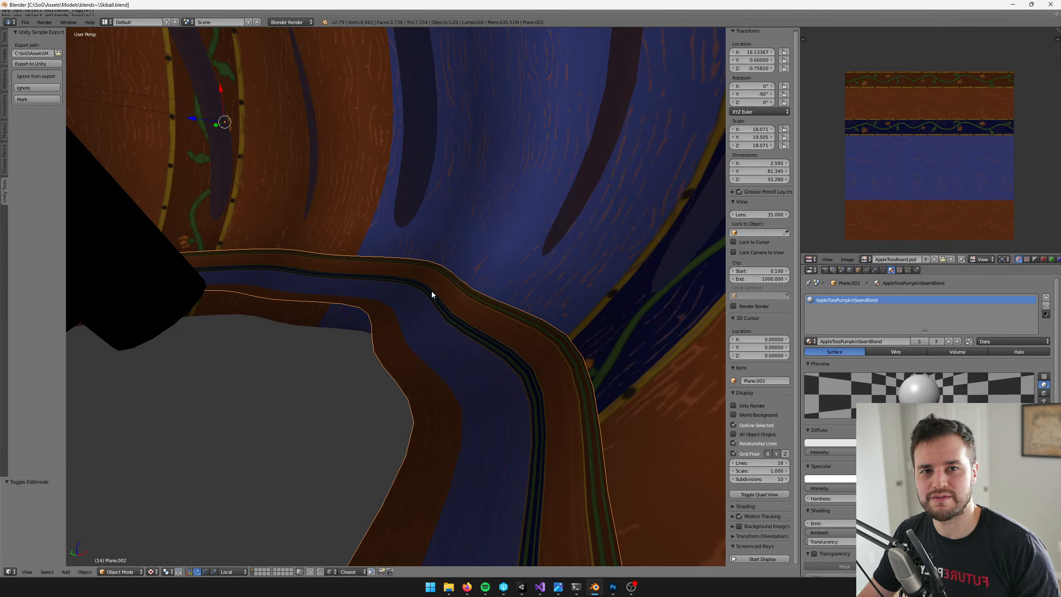
middle_drag(431, 290, 459, 293)
scroll(444, 302, up, 5)
key(ctrl+e)
key(alt+Tab)
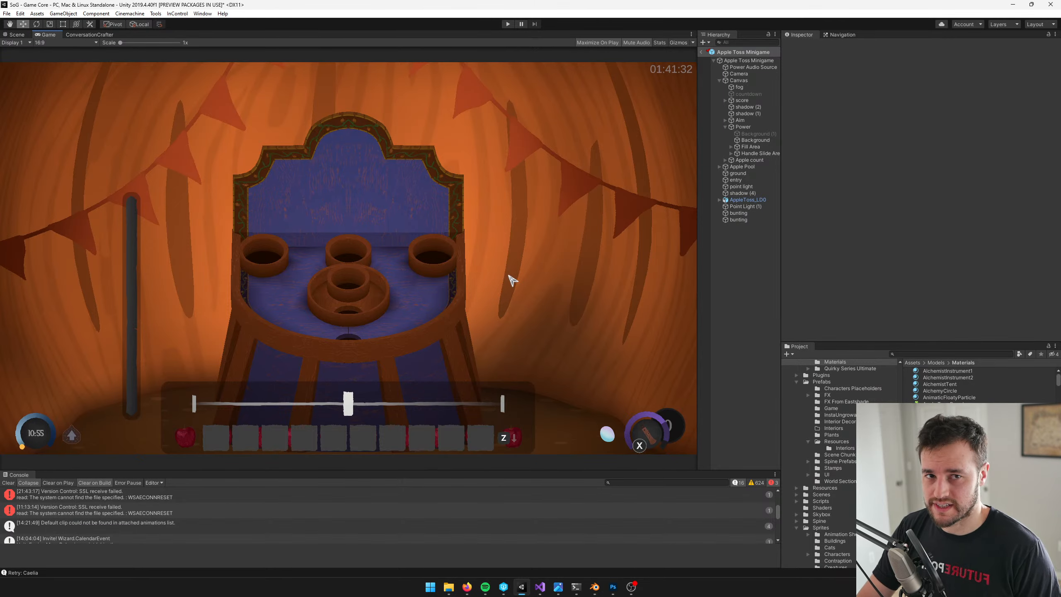
key(alt+Tab)
Select the AppleToss_LD0 empty at the centre of the game board, and save over Skiball.blend
middle_drag(498, 272, 397, 254)
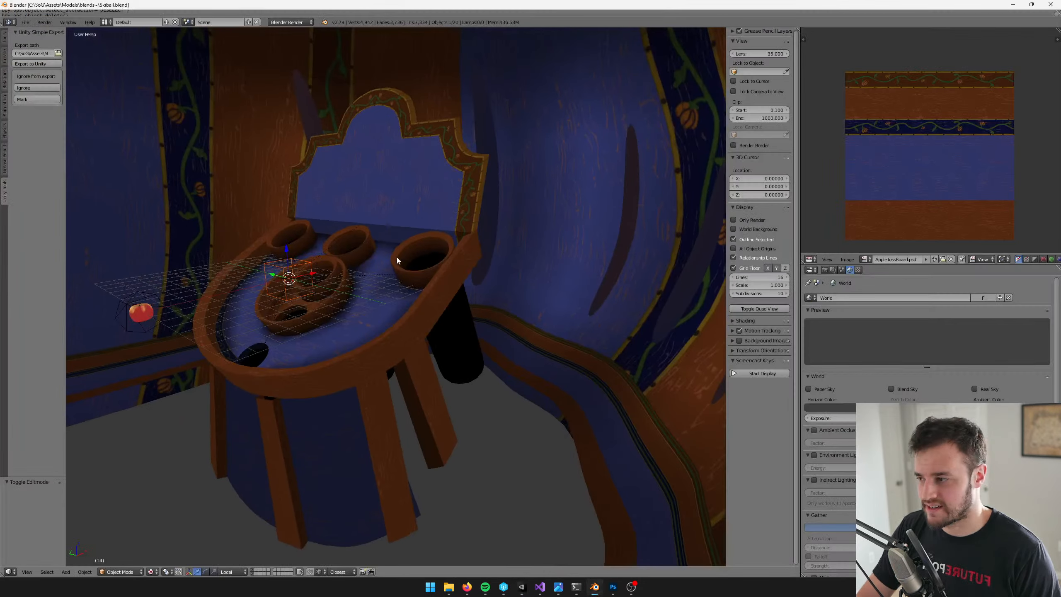
scroll(269, 247, up, 4)
right_click(229, 239)
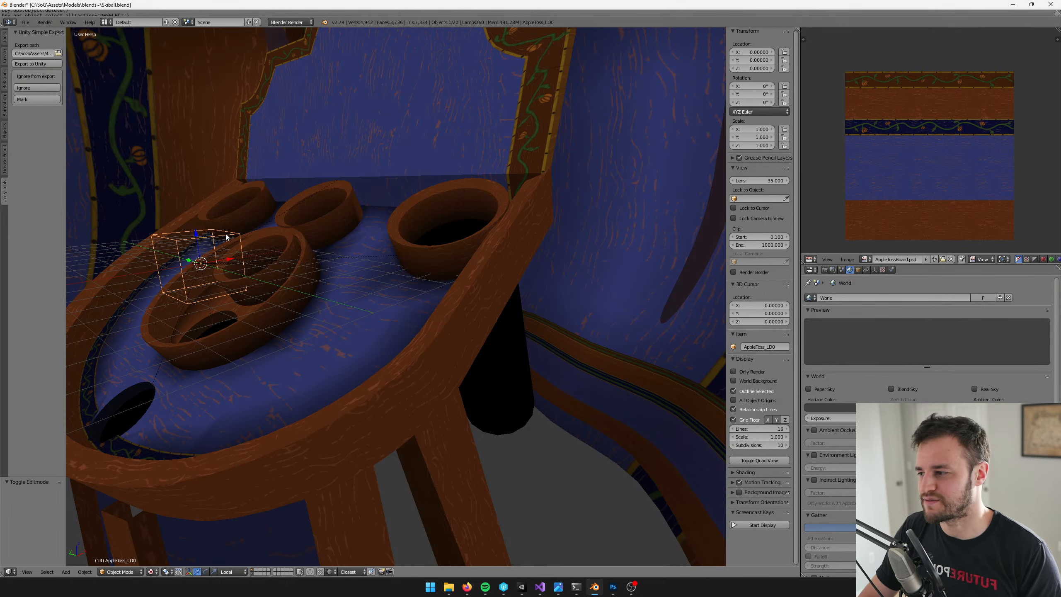
middle_drag(228, 238, 245, 247)
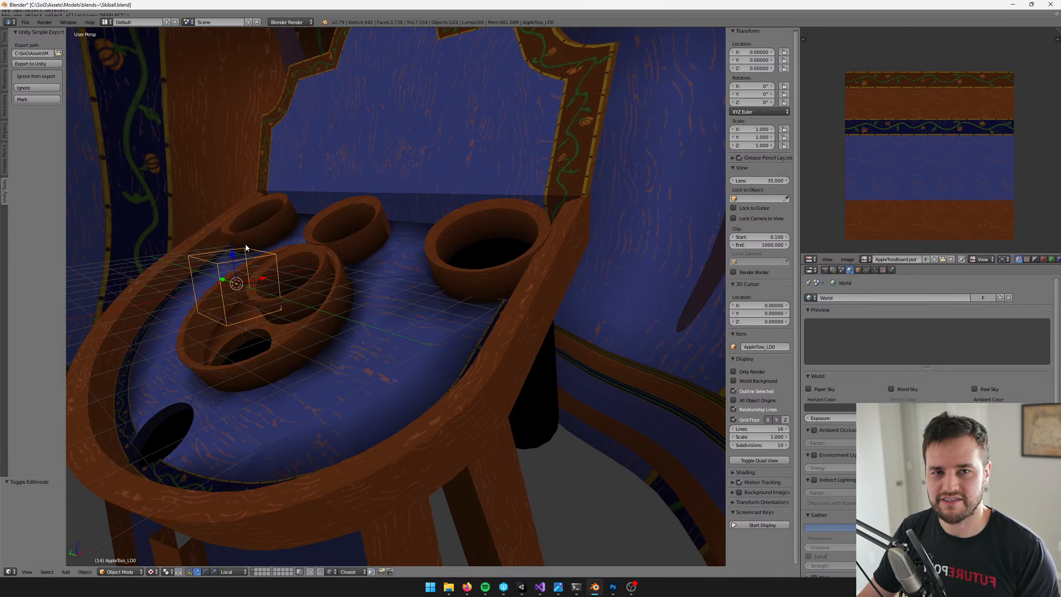
key(Tab)
key(Tab)
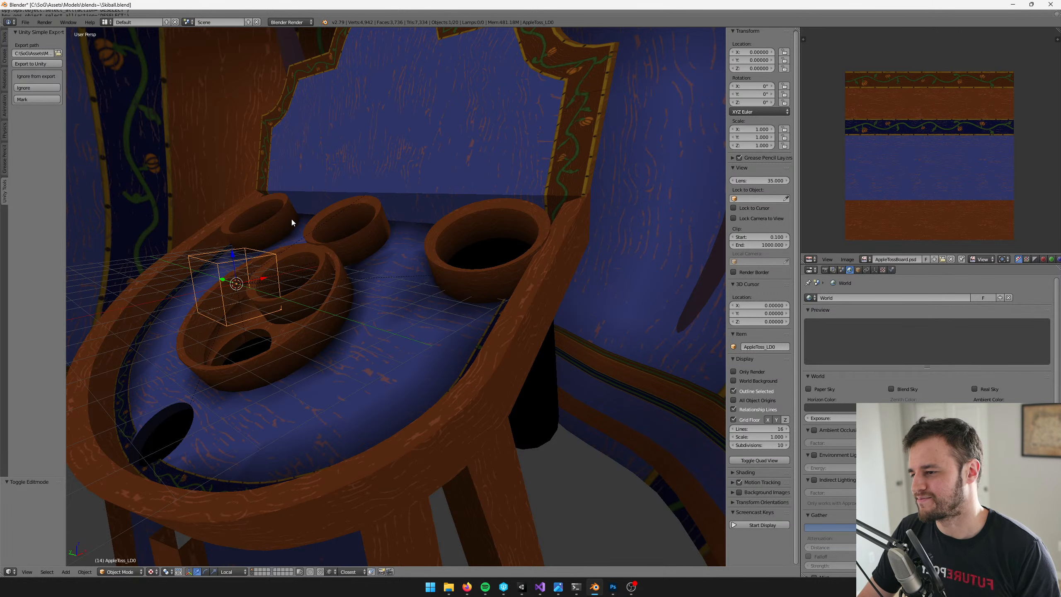
scroll(299, 225, down, 5)
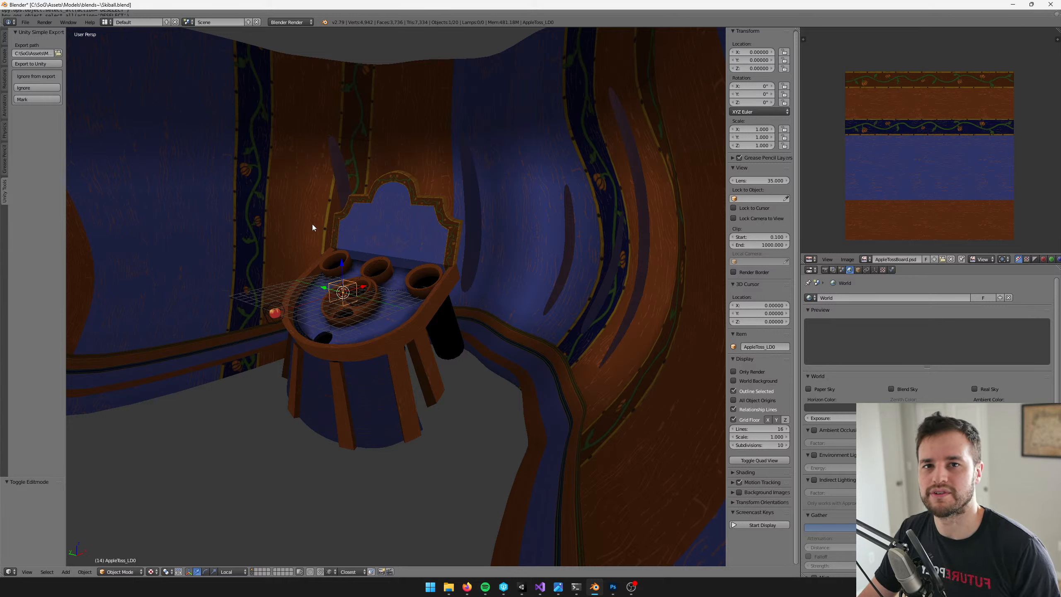
middle_drag(339, 284, 377, 290)
key(ctrl+s)
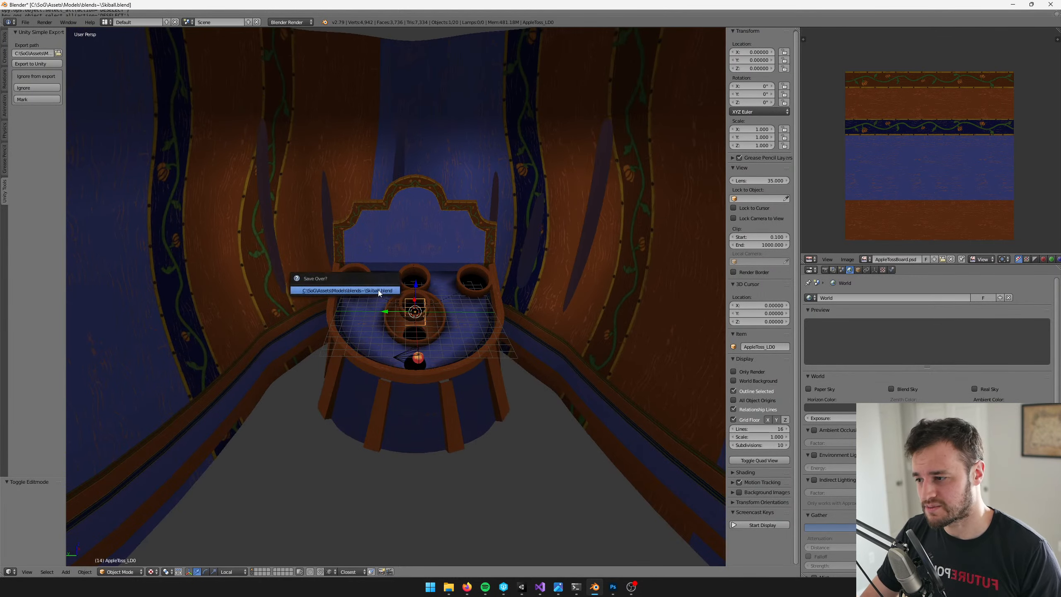
click(378, 290)
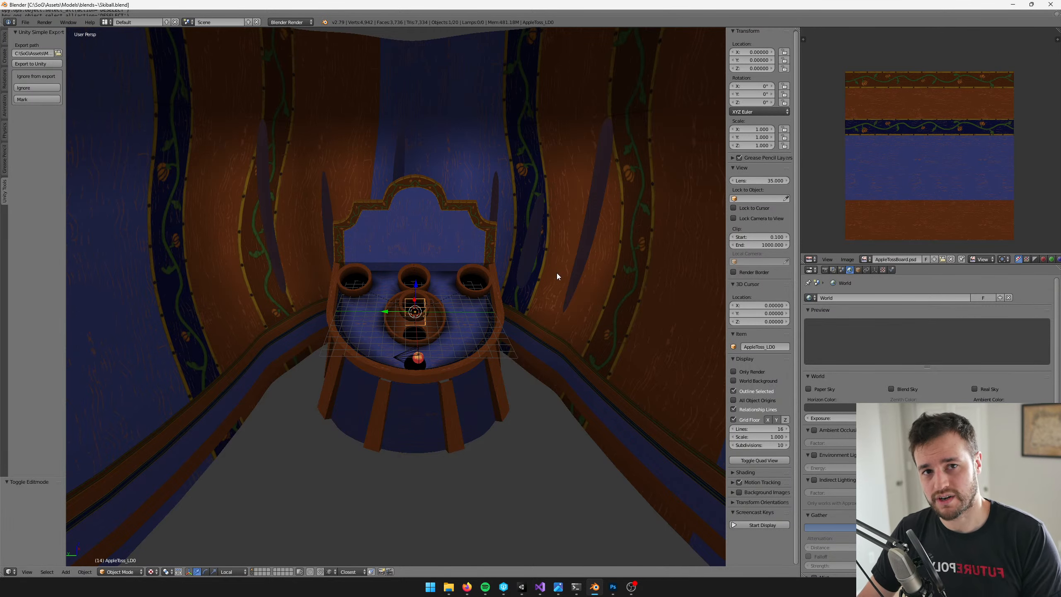
Select the Apple1_LD0 apple in front of the board, review the whole scene, and save the blend file
middle_drag(491, 256, 505, 251)
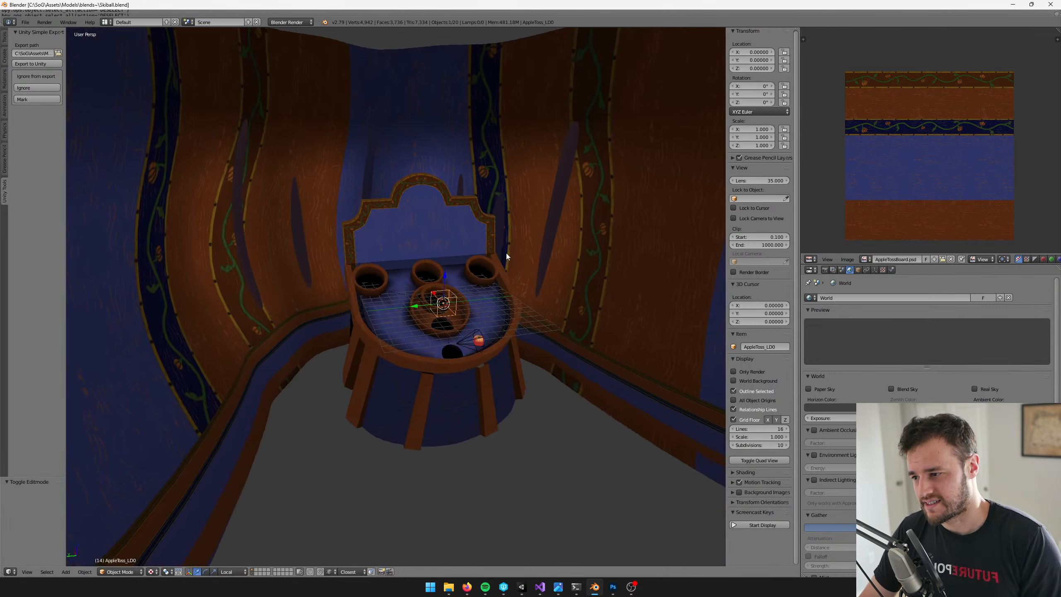
right_click(479, 340)
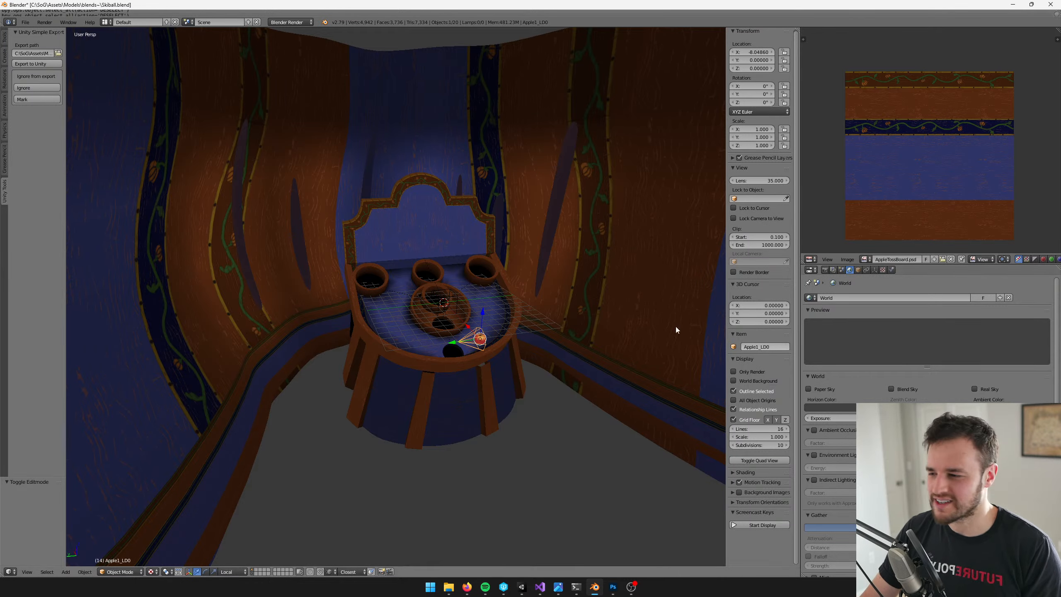
middle_drag(599, 352, 522, 345)
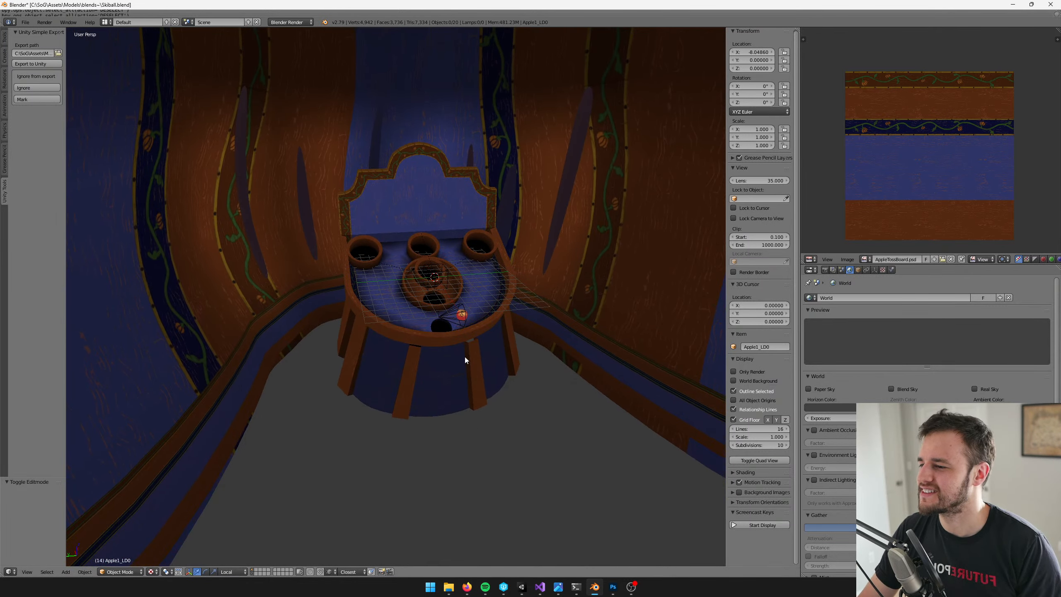
right_click(448, 325)
right_click(456, 317)
scroll(465, 332, down, 4)
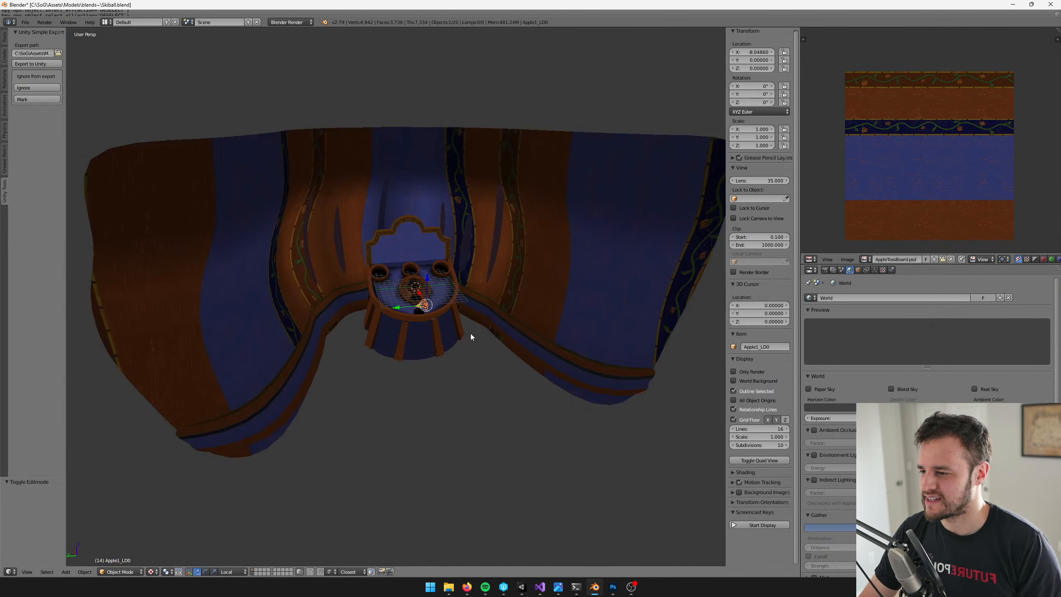
scroll(471, 333, up, 4)
key(ctrl+s)
click(471, 334)
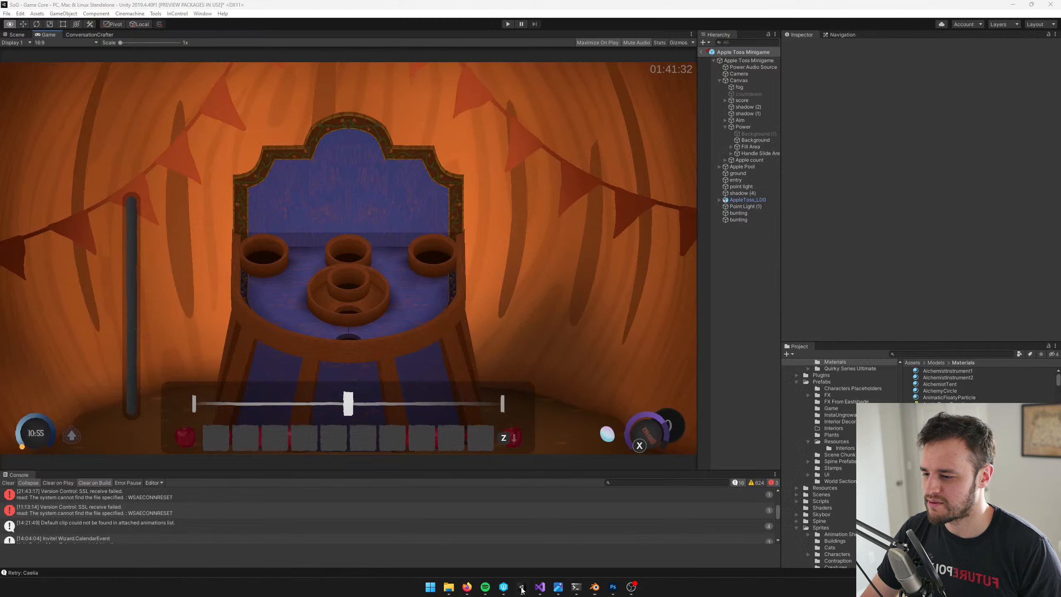
Switch to Unity, leave the prefab's editing mode, and deactivate the Apple Toss Minigame object in the Game Core scene
click(522, 587)
click(701, 52)
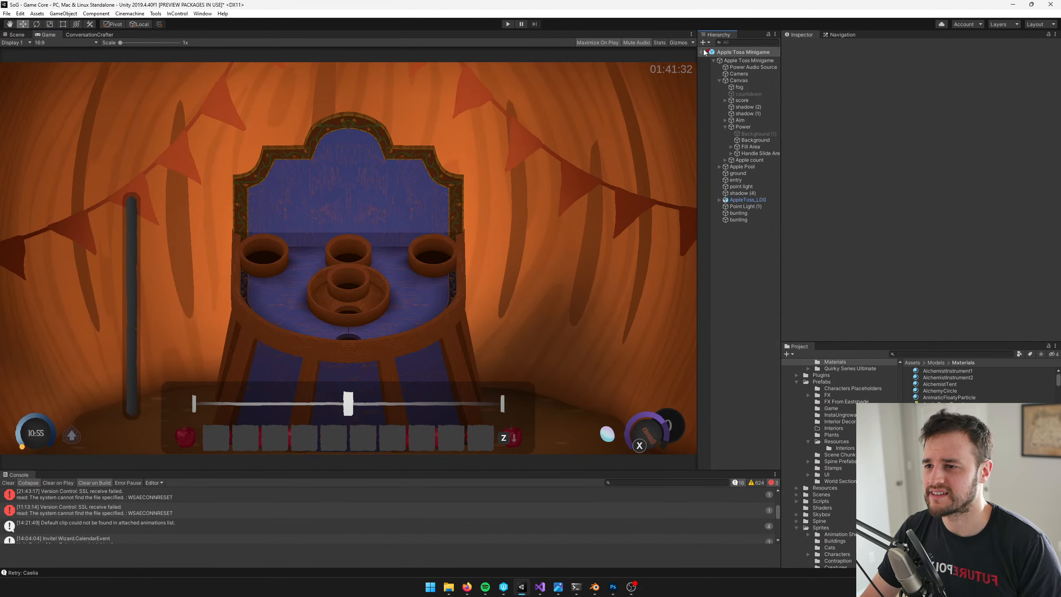
click(749, 178)
click(747, 183)
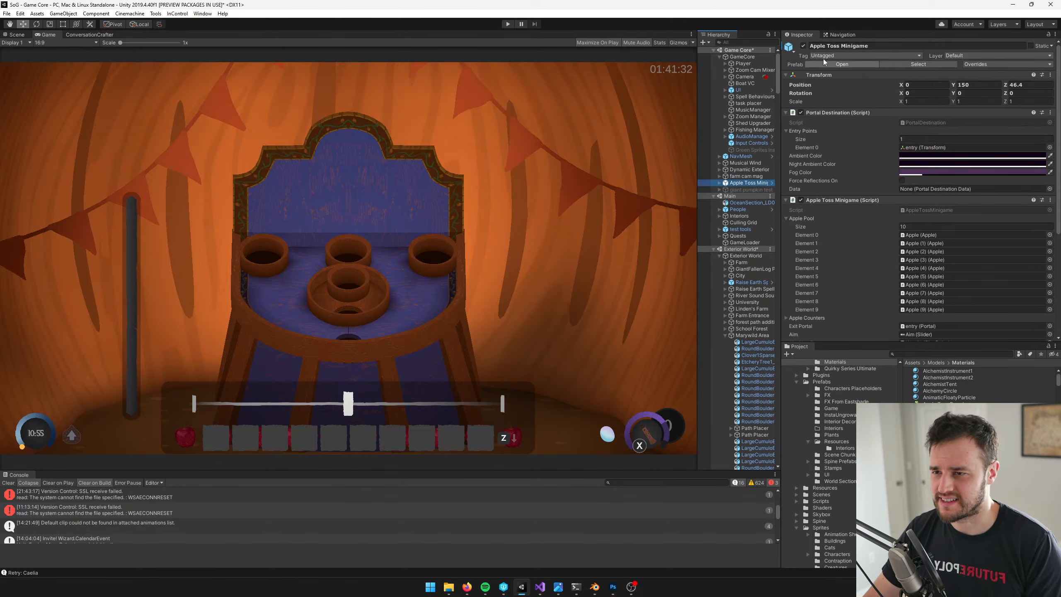
click(803, 45)
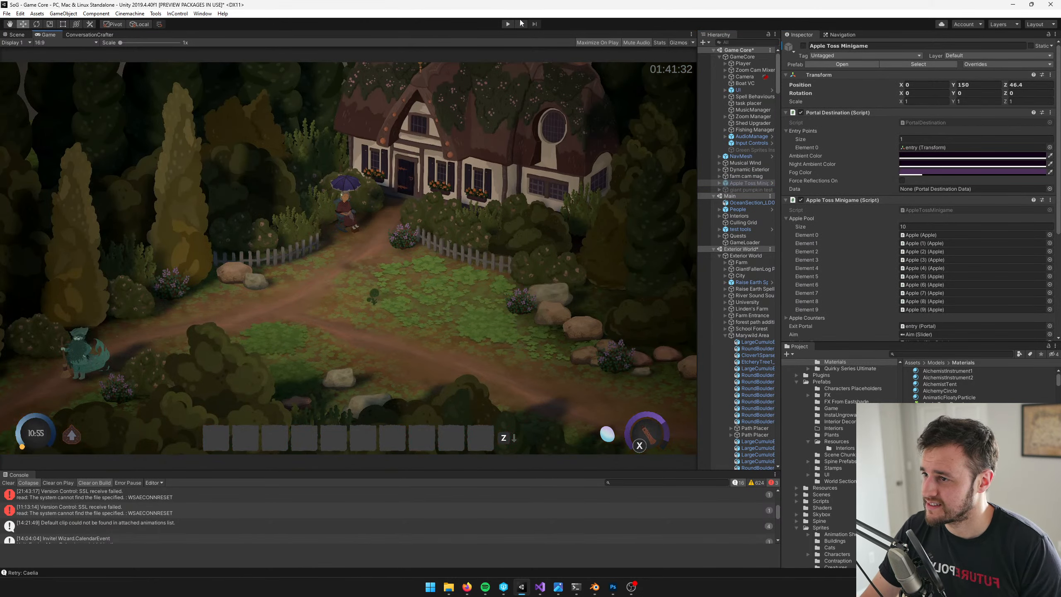
Start play mode, walk the character into the apple toss minigame, and dismiss its instructions
click(508, 24)
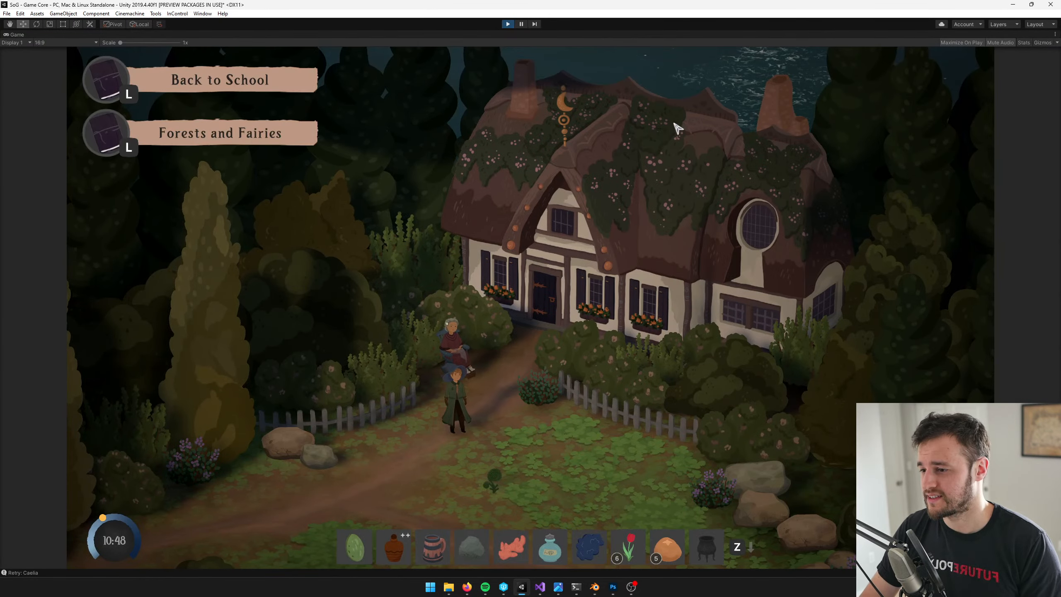
key(s)
key(w)
key(d)
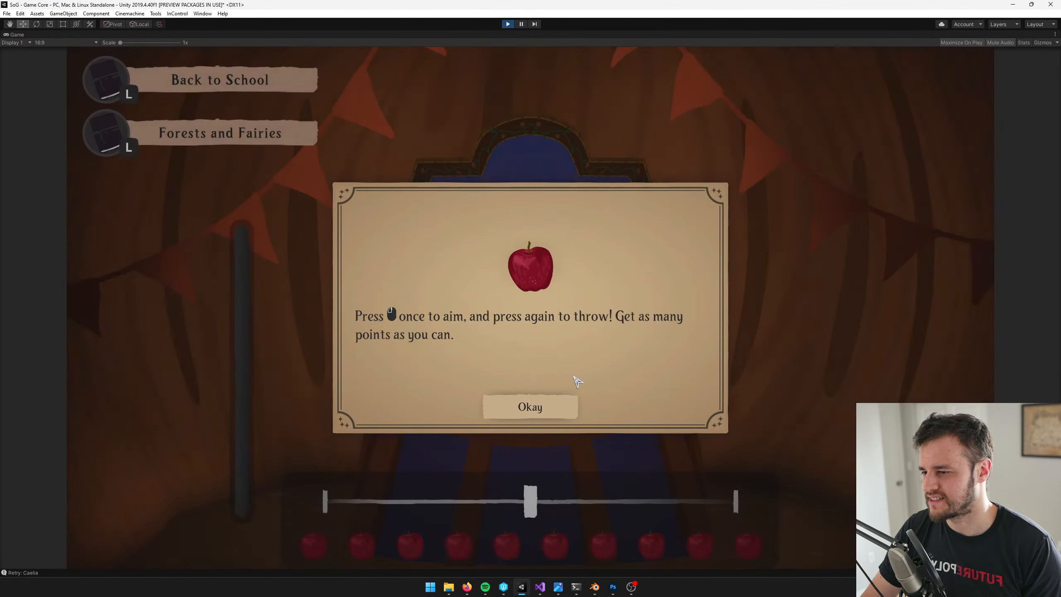
click(551, 408)
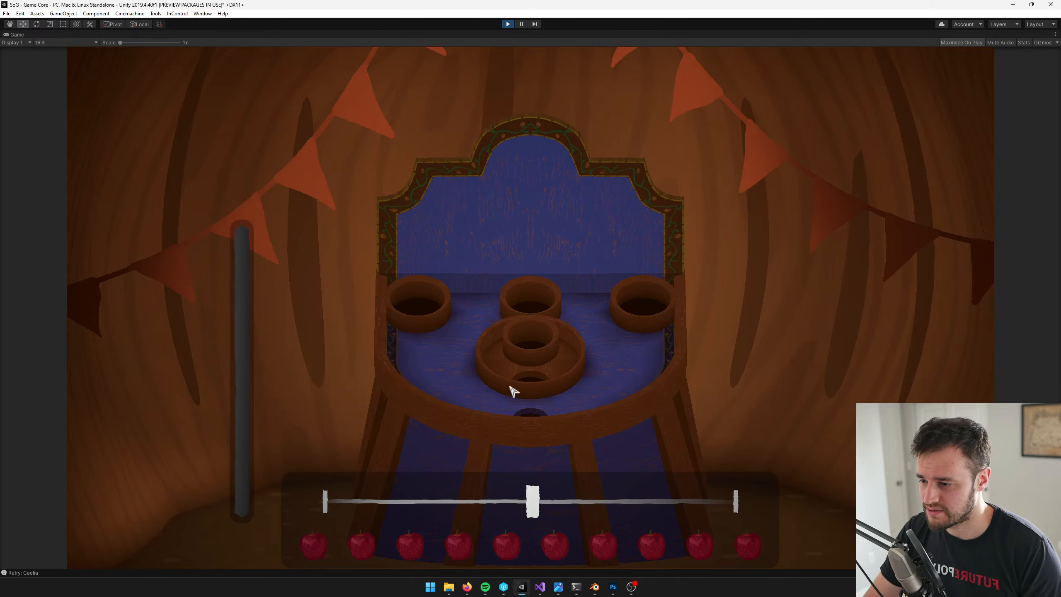
Playtest the minigame by aiming and throwing seven apples at the board, and exit play mode
click(486, 398)
click(487, 394)
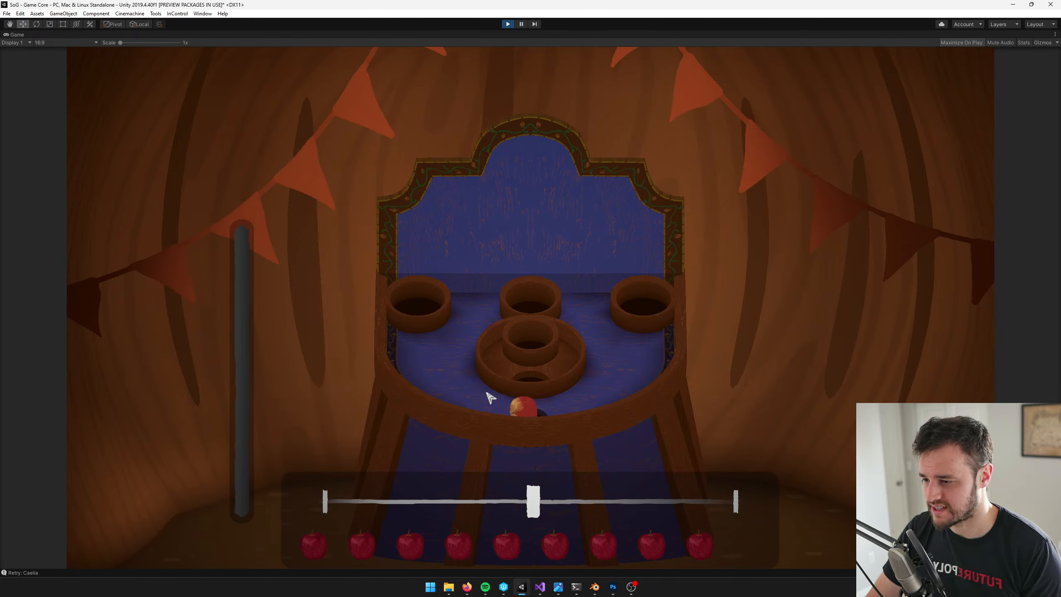
click(488, 394)
click(489, 392)
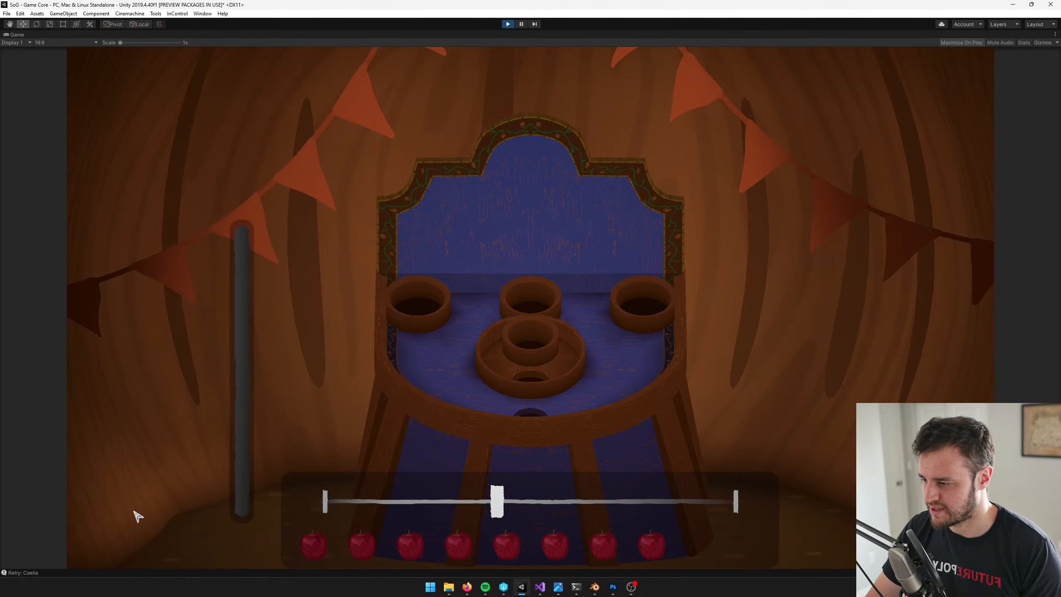
click(498, 388)
click(497, 390)
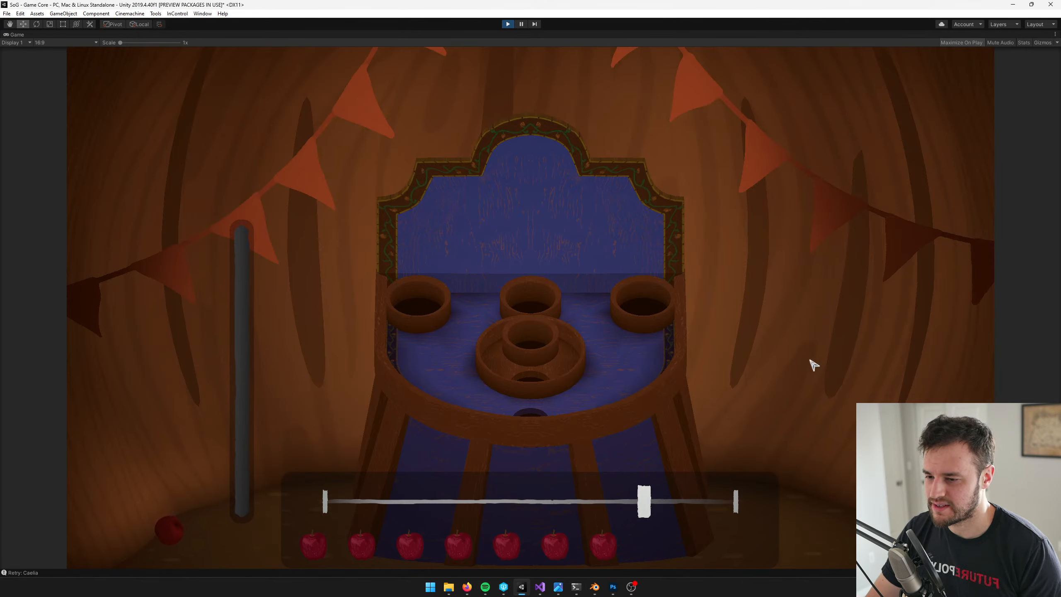
click(579, 435)
click(581, 435)
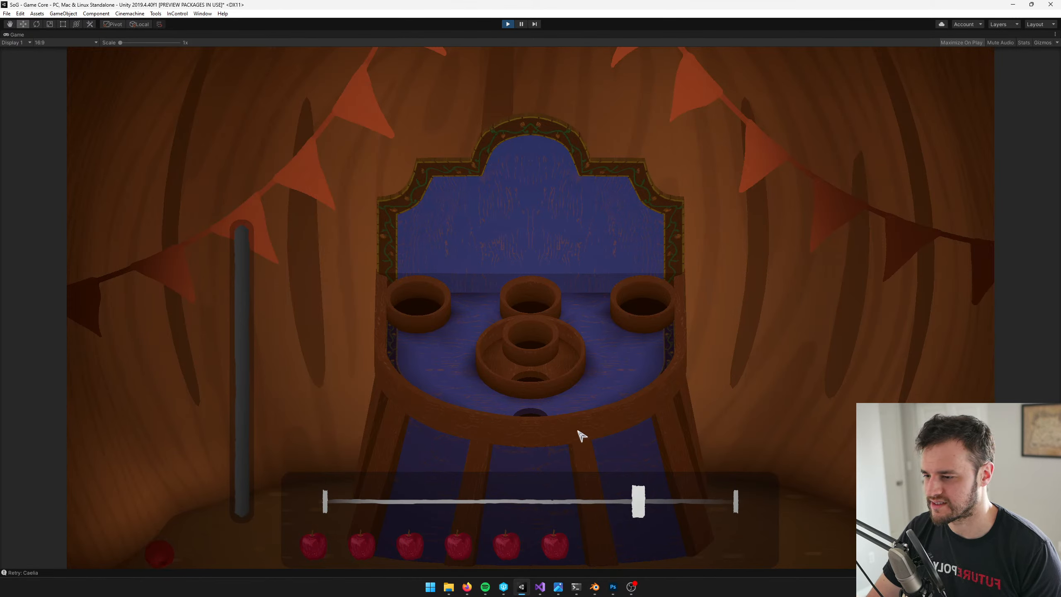
click(581, 434)
click(583, 432)
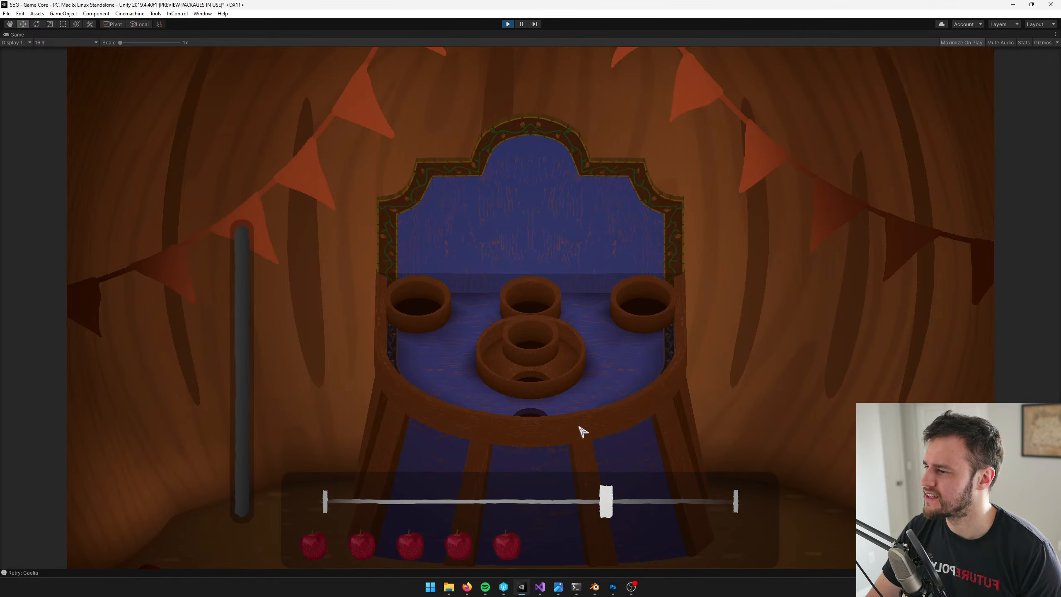
click(580, 427)
click(583, 432)
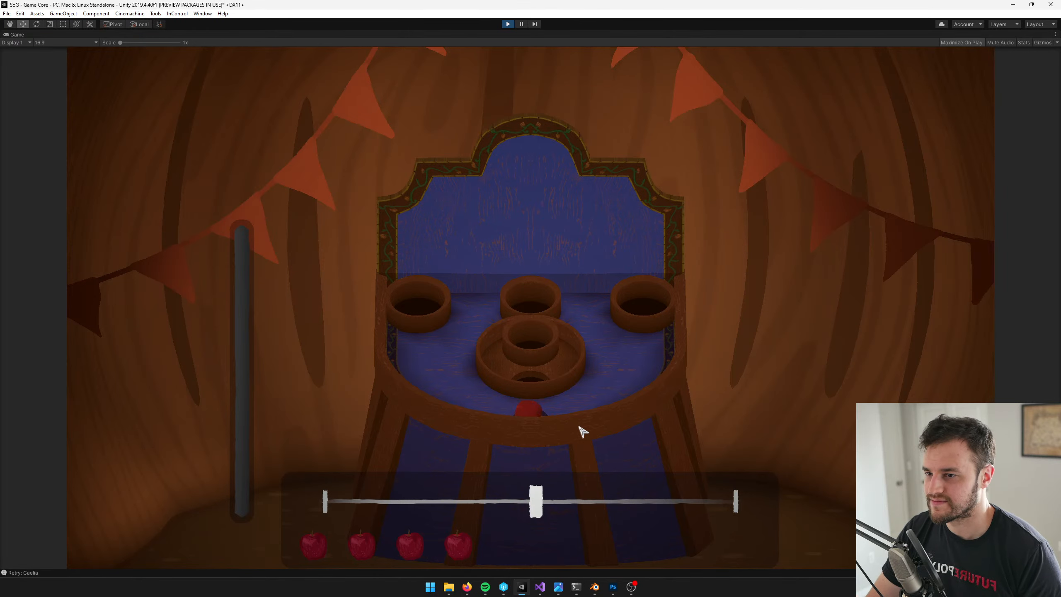
click(596, 375)
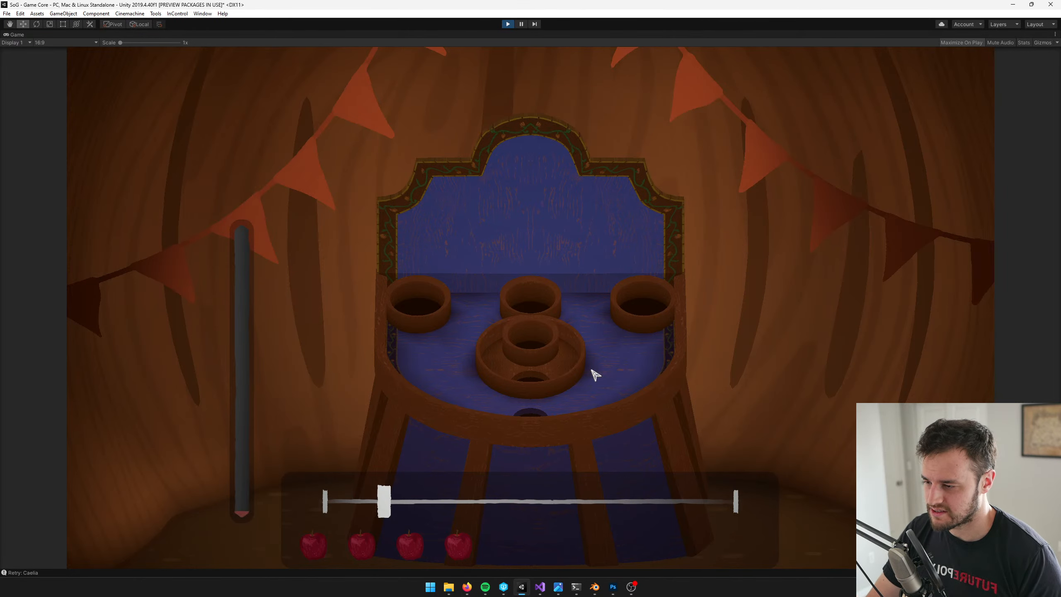
click(559, 375)
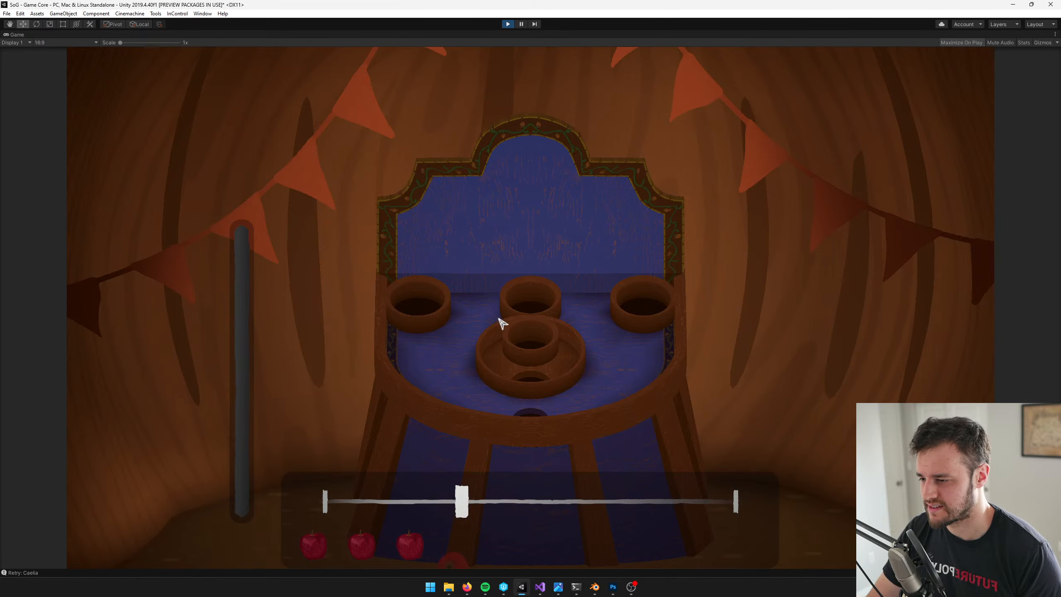
click(506, 24)
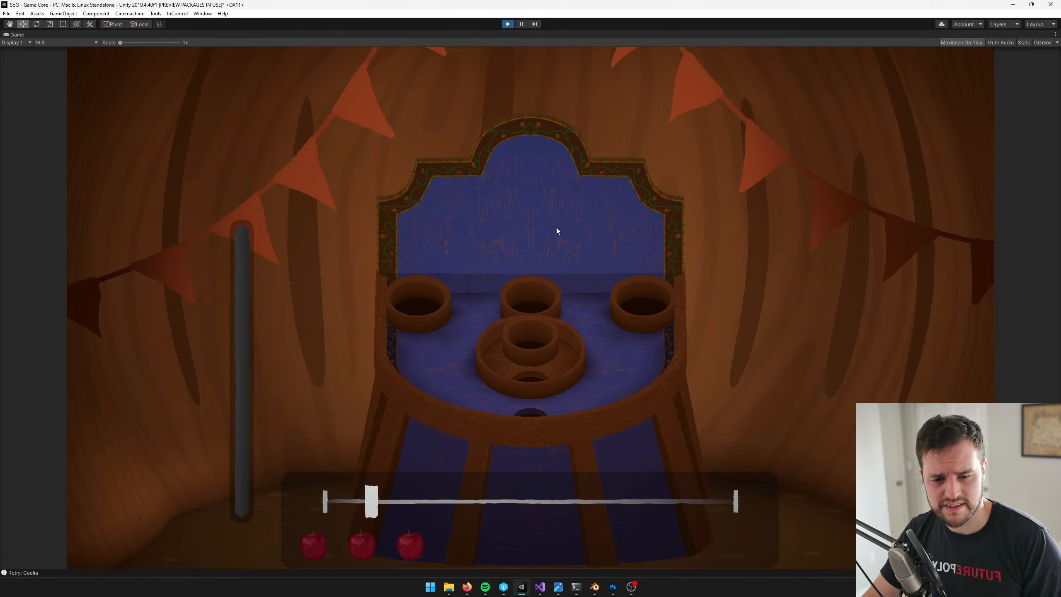
key(ctrl+p)
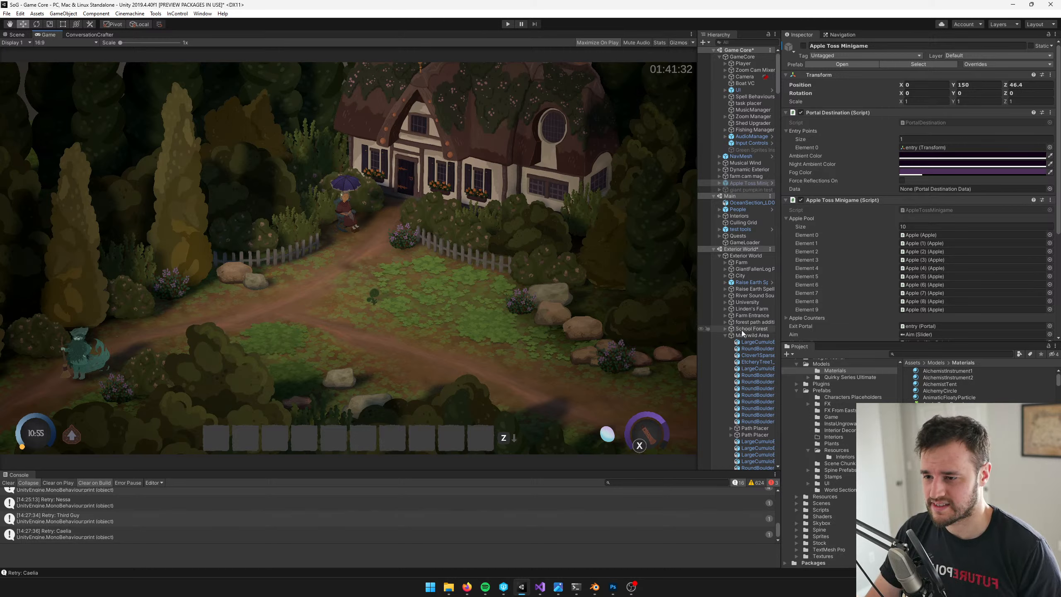
Open the Apple Toss Minigame prefab for editing and show it in the Scene view
click(729, 257)
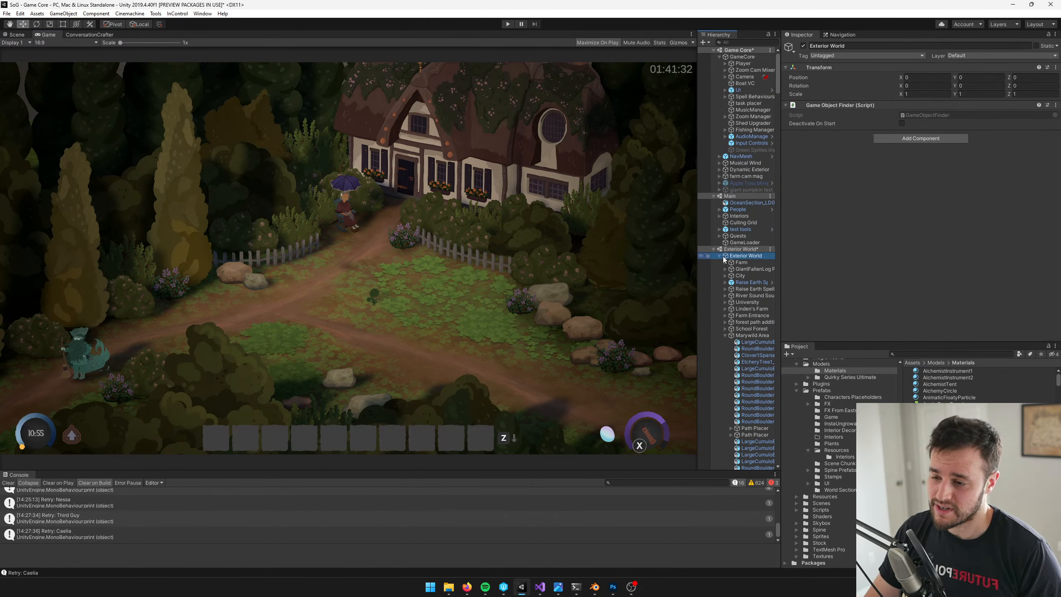
click(720, 256)
click(720, 257)
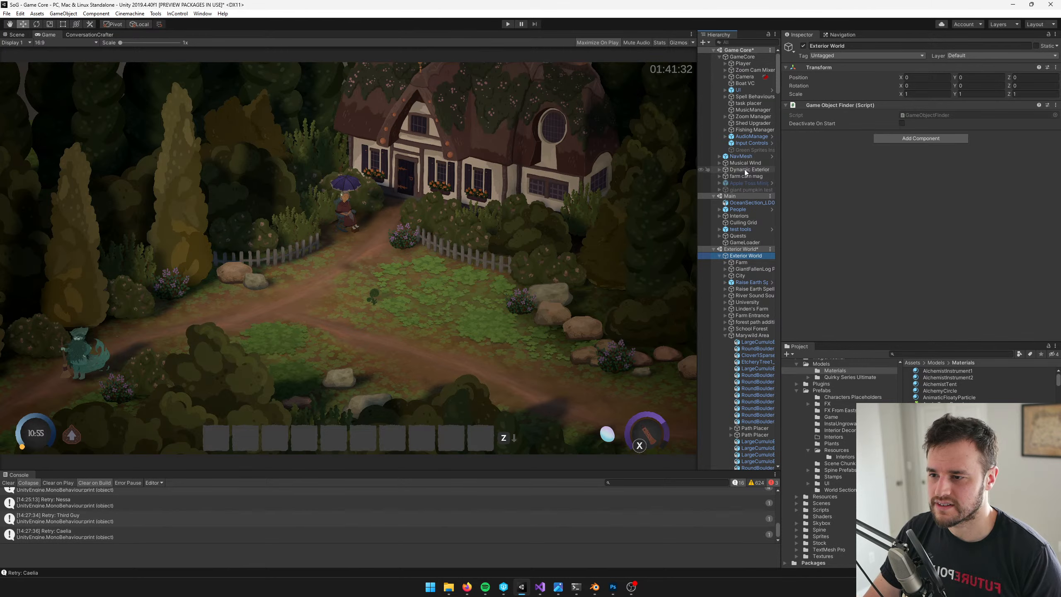
click(748, 183)
click(841, 64)
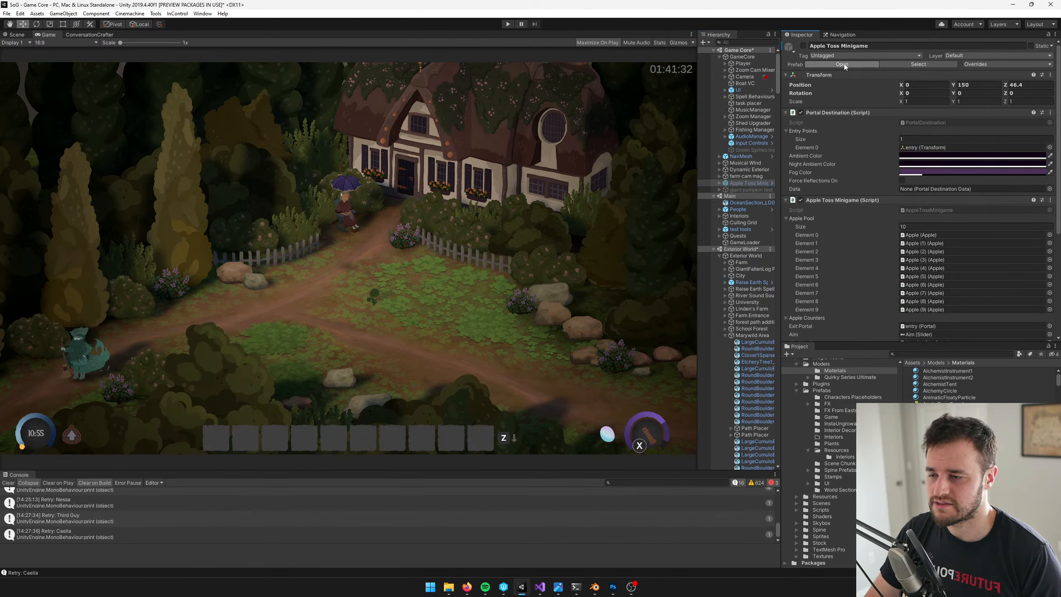
click(5, 35)
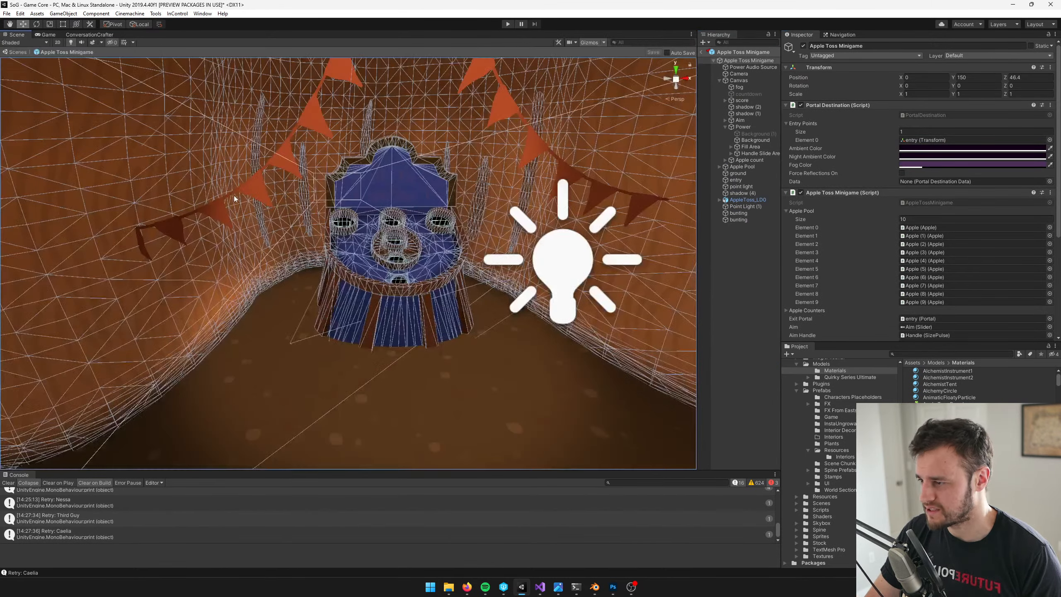
Scale the wall bunting beside the board's left side down uniformly to about 0.32
click(276, 165)
scroll(322, 110, down, 4)
scroll(323, 110, up, 2)
key(r)
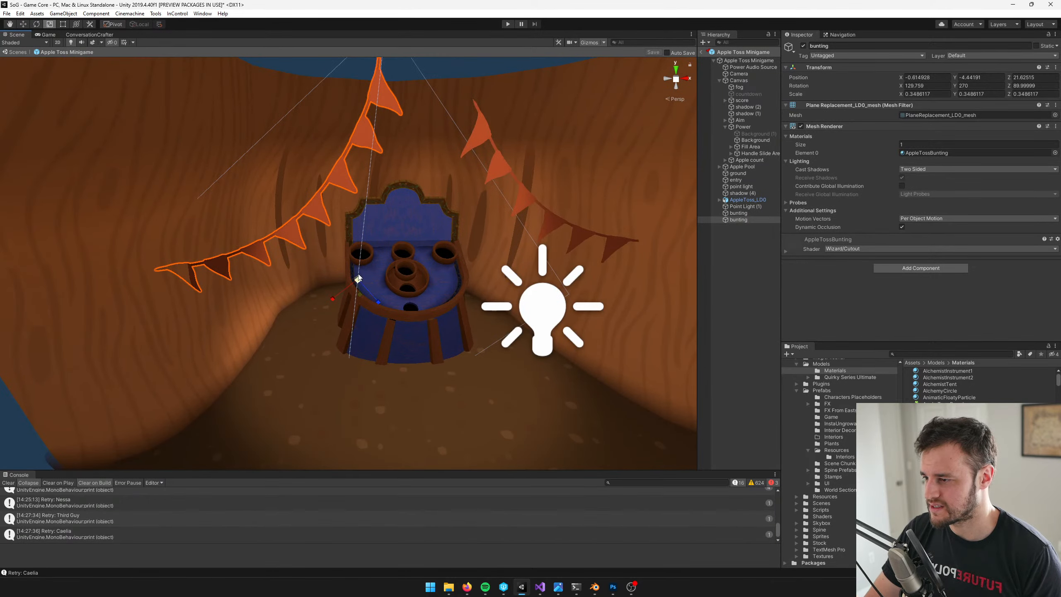
drag(360, 278, 358, 280)
Scale the right bunting to about 0.29 and reposition it, and move the left bunting to X -0.67, Y -4.411
click(522, 195)
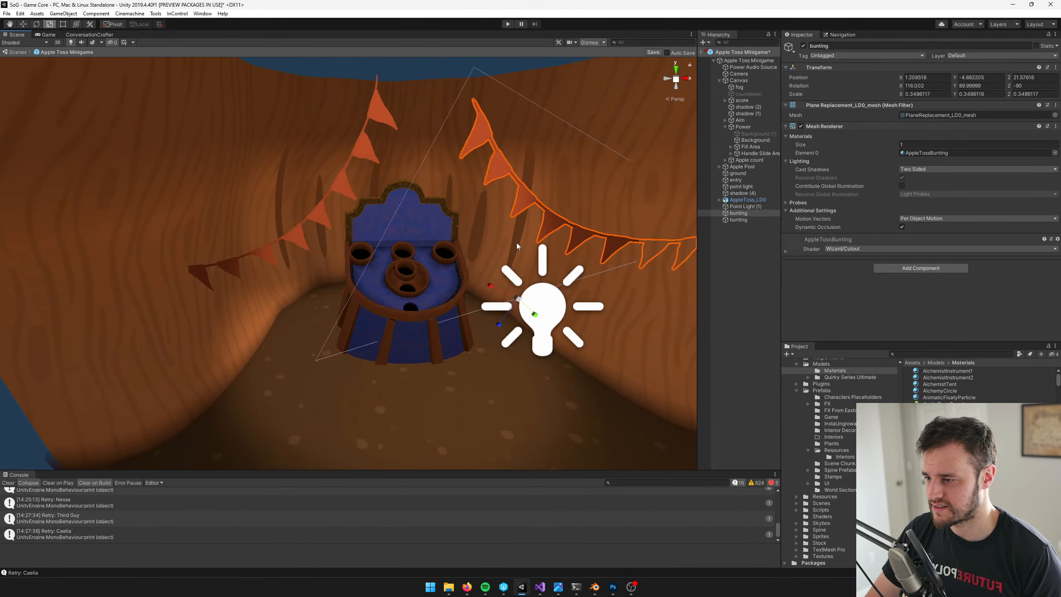
drag(518, 299, 510, 279)
key(w)
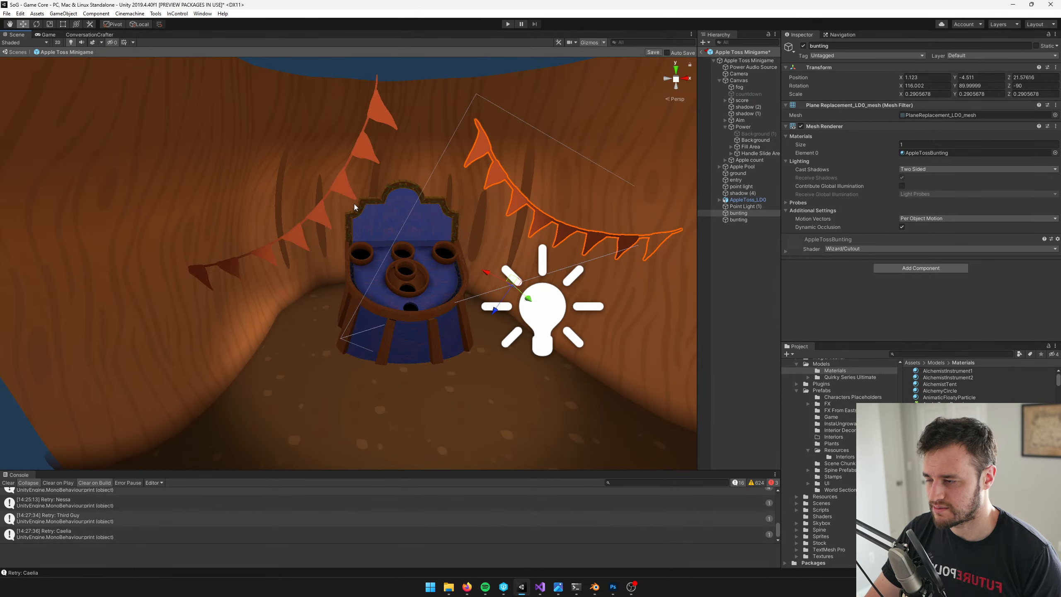
click(348, 191)
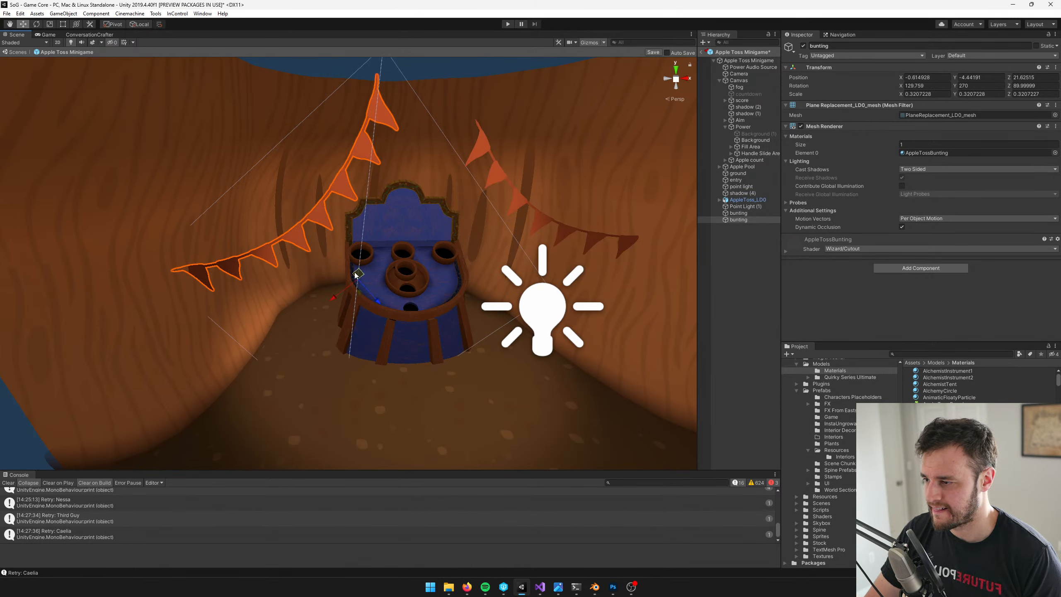
drag(356, 275, 354, 271)
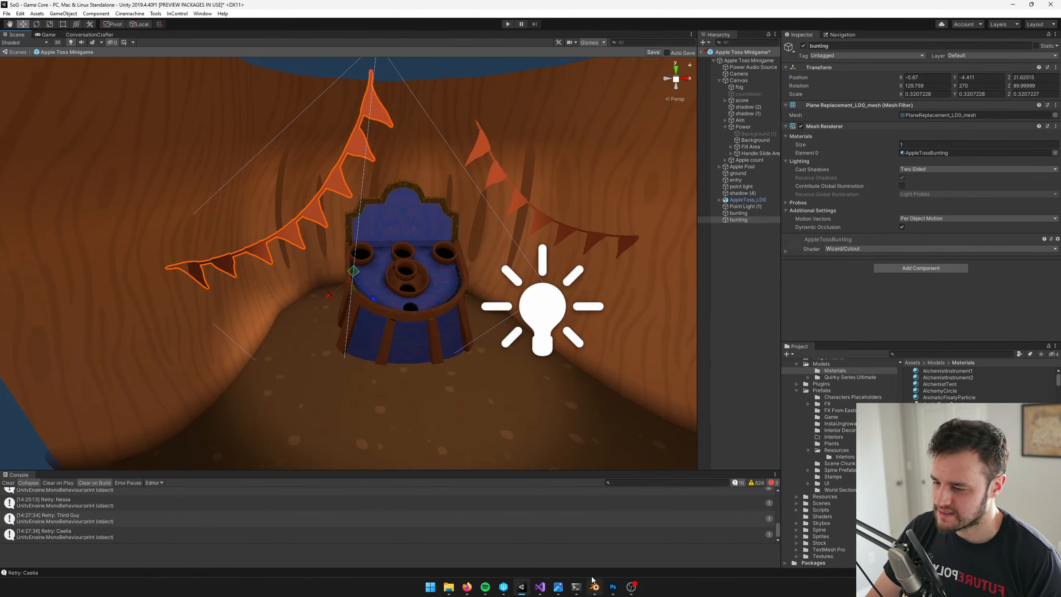
Switch to the concept art image.png, check its decorations, and return to Unity
click(613, 590)
click(608, 592)
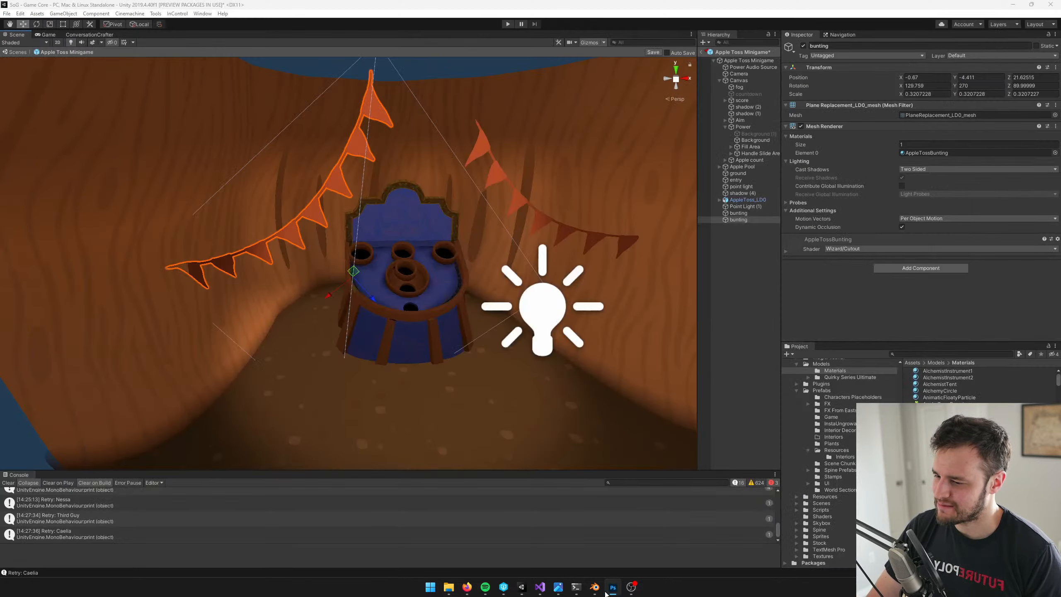
click(559, 587)
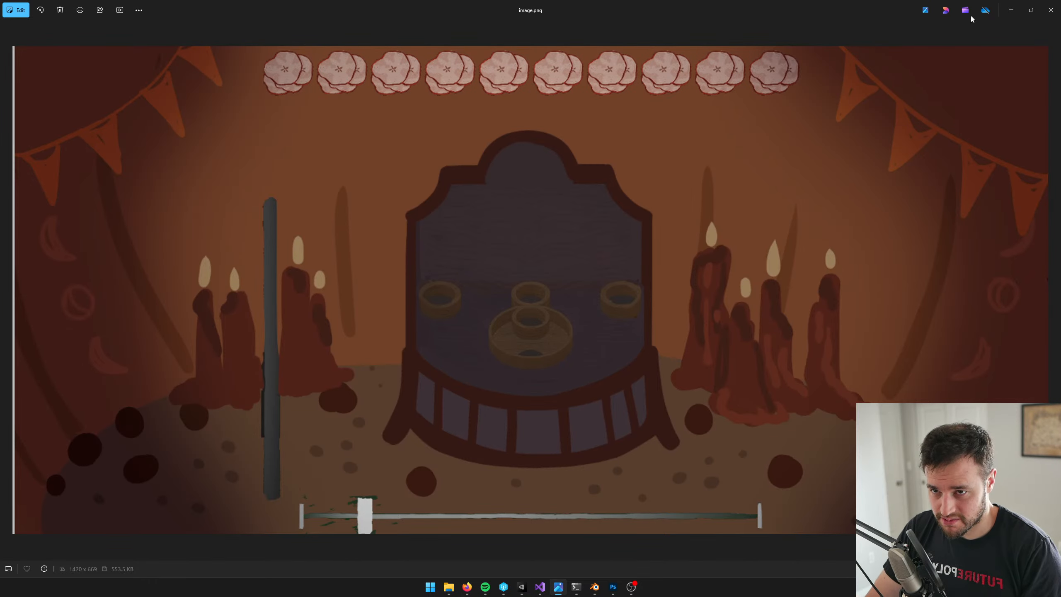
click(1011, 9)
Search the project assets for "candl" and inspect the Candle Flame and Candle Flame Self Ignite prefabs
click(939, 354)
text(c)
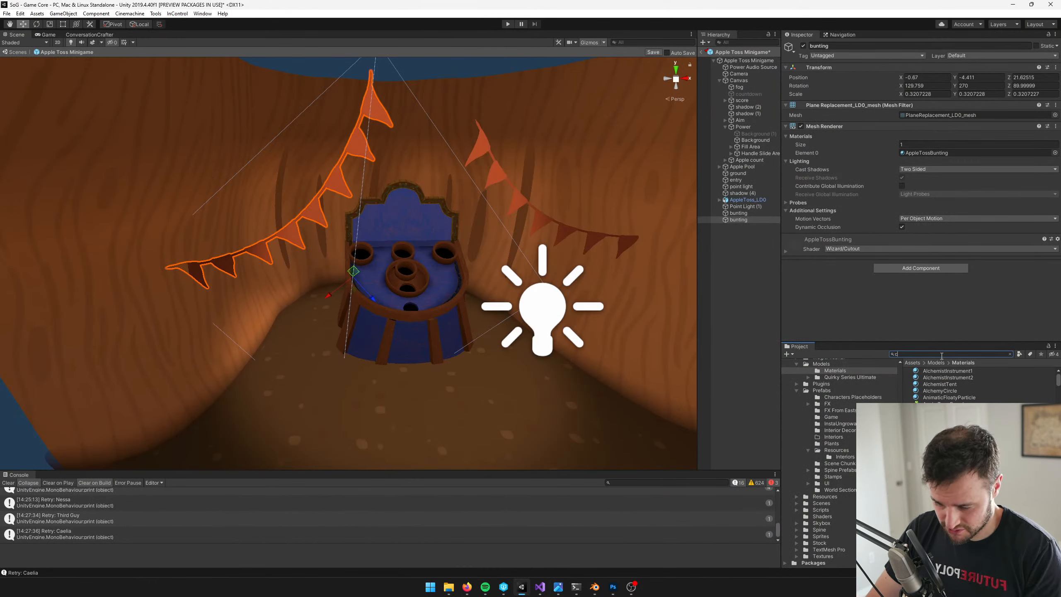
text(and)
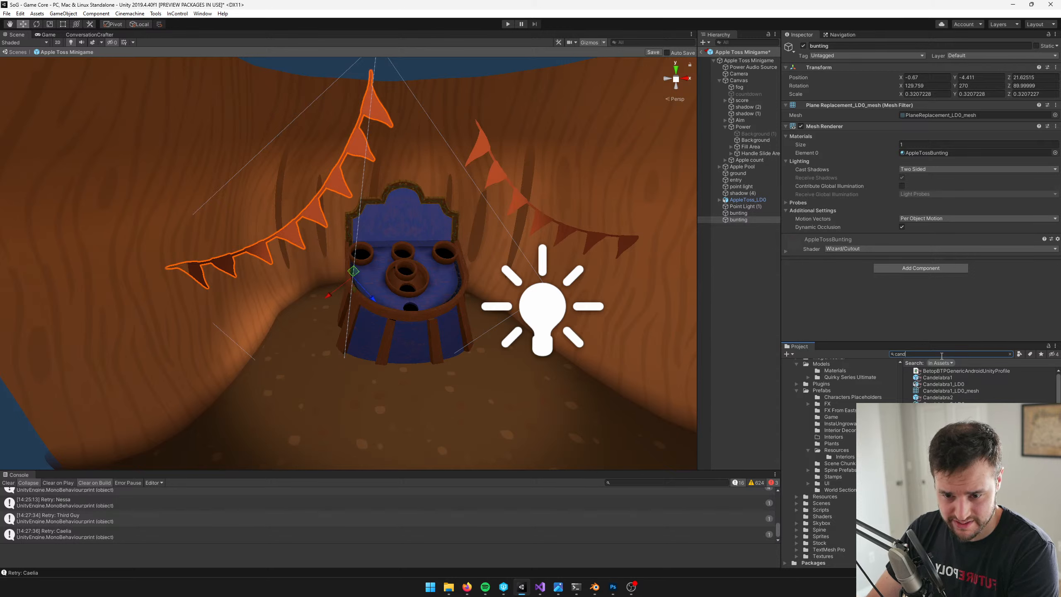
text(l)
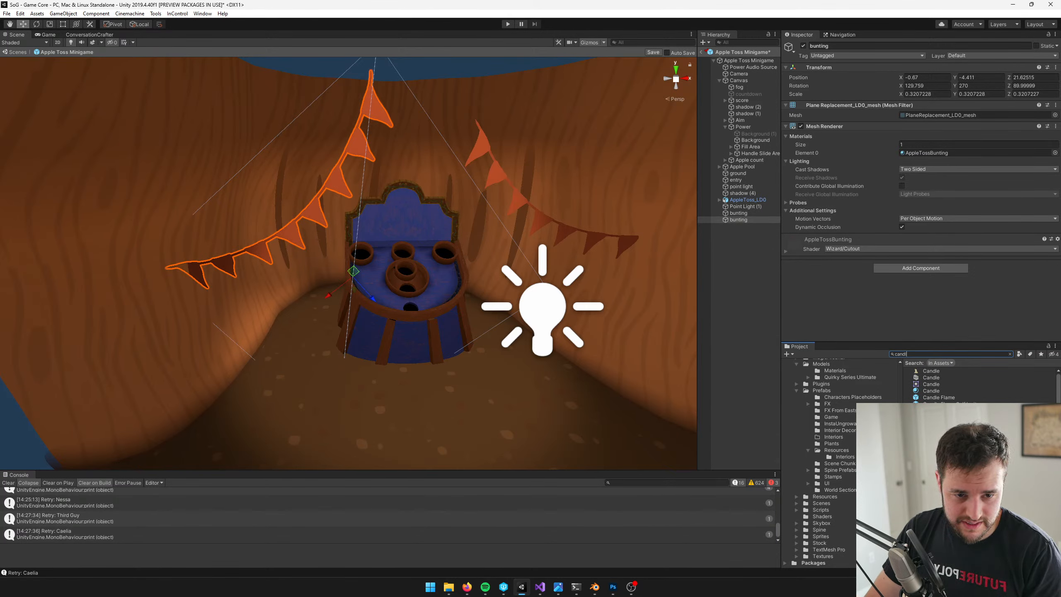
click(467, 586)
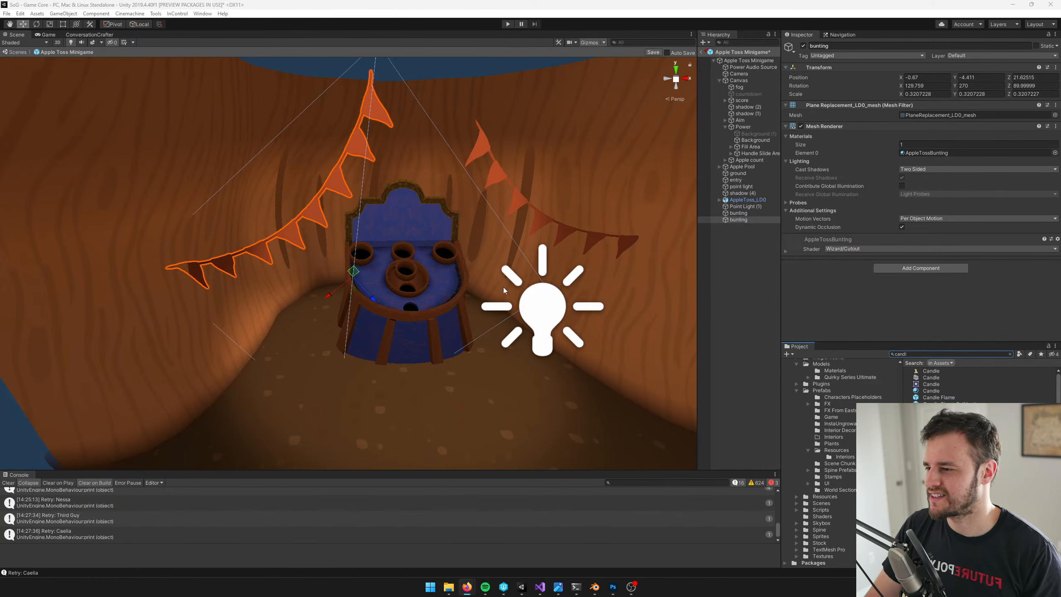
right_click(452, 232)
middle_drag(509, 215, 471, 241)
right_drag(471, 242, 466, 247)
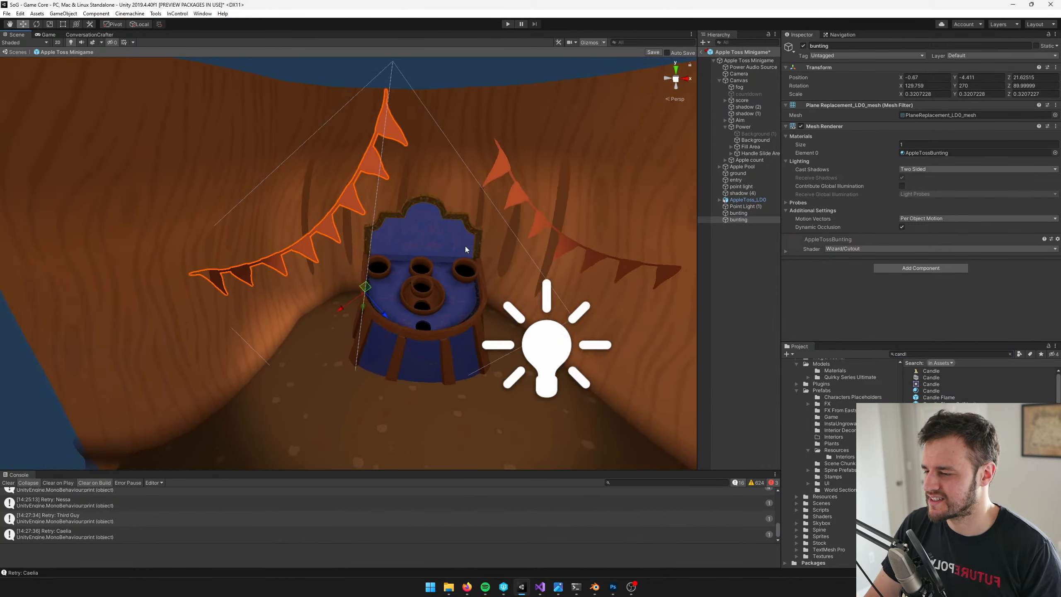
scroll(465, 246, up, 3)
click(931, 397)
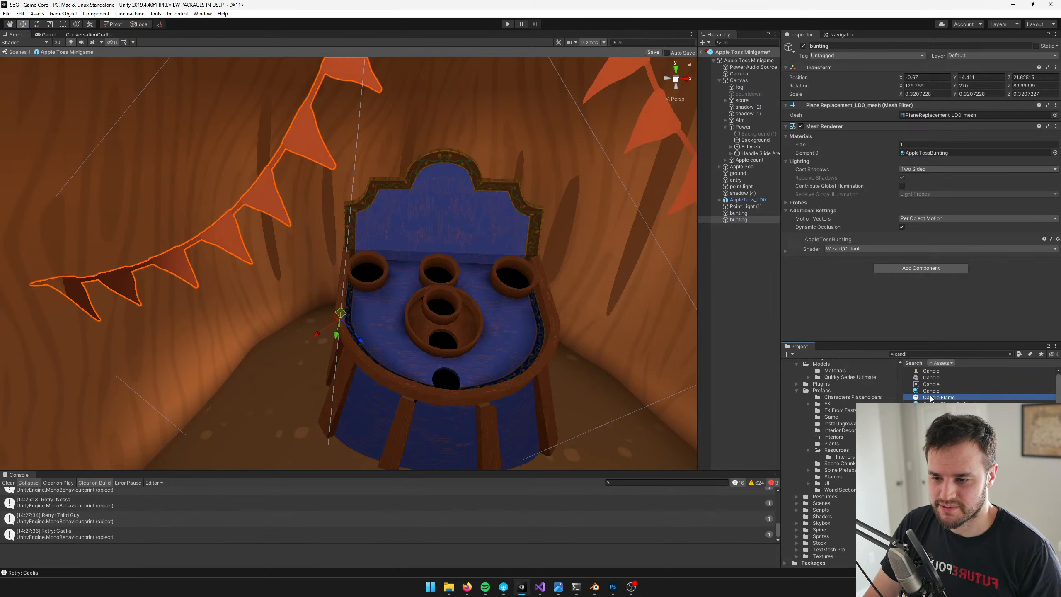
click(939, 414)
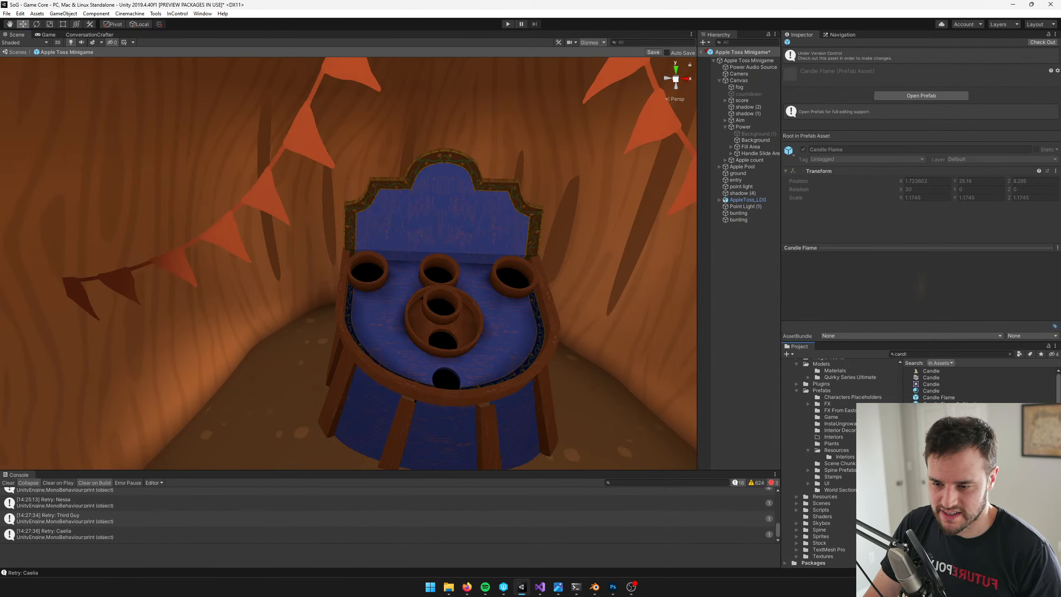
click(923, 354)
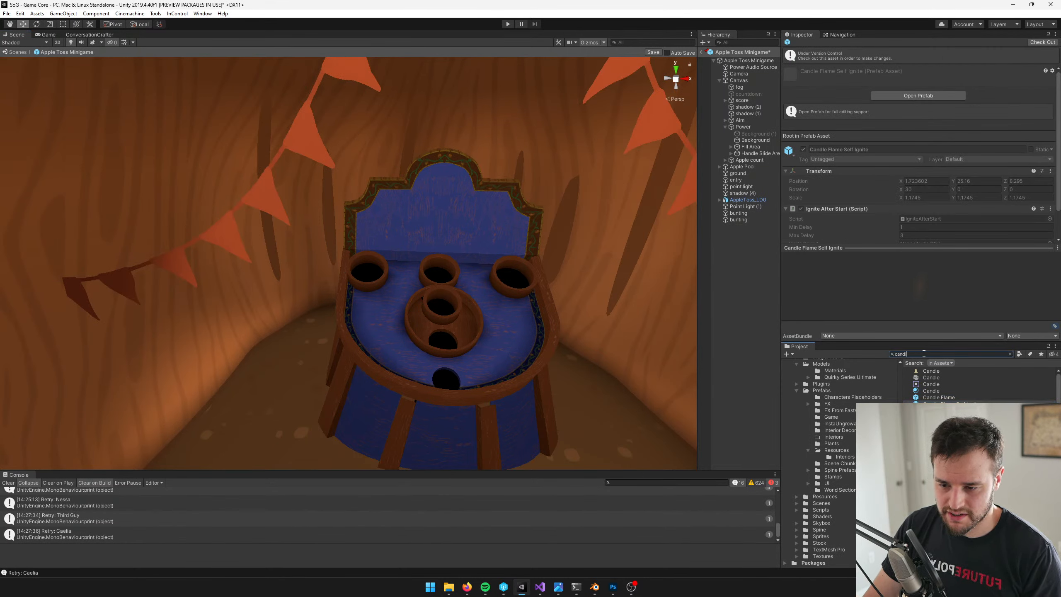
Try placing the LibraryCandle1_LD0 model beside the board, and undo the placement
drag(940, 437, 597, 377)
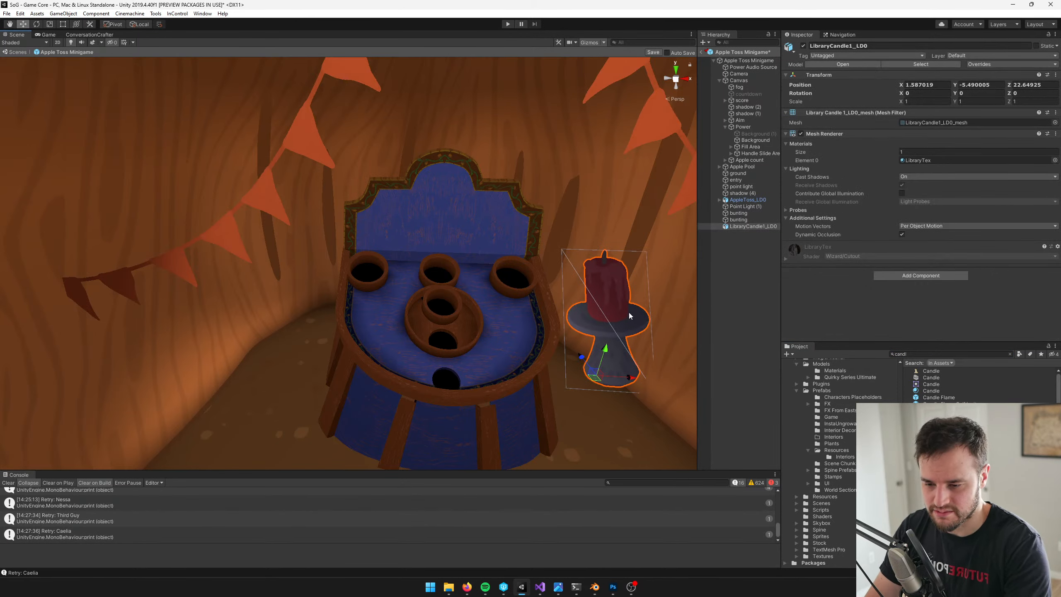
key(ctrl+z)
Place LoneCandle2_LD0 near the wall right of the board, scale it to about 1.18, and move it to X 1.259, Z 22.737
drag(940, 457, 593, 355)
middle_drag(461, 271, 225, 197)
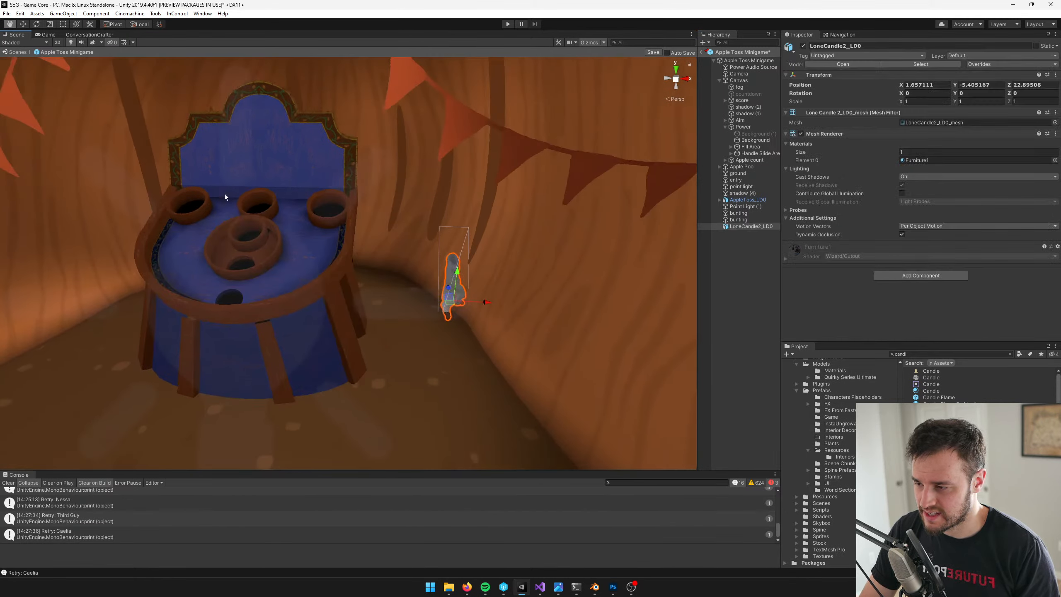
scroll(428, 280, up, 3)
scroll(443, 281, down, 2)
key(r)
drag(492, 322, 441, 332)
key(w)
key(r)
key(w)
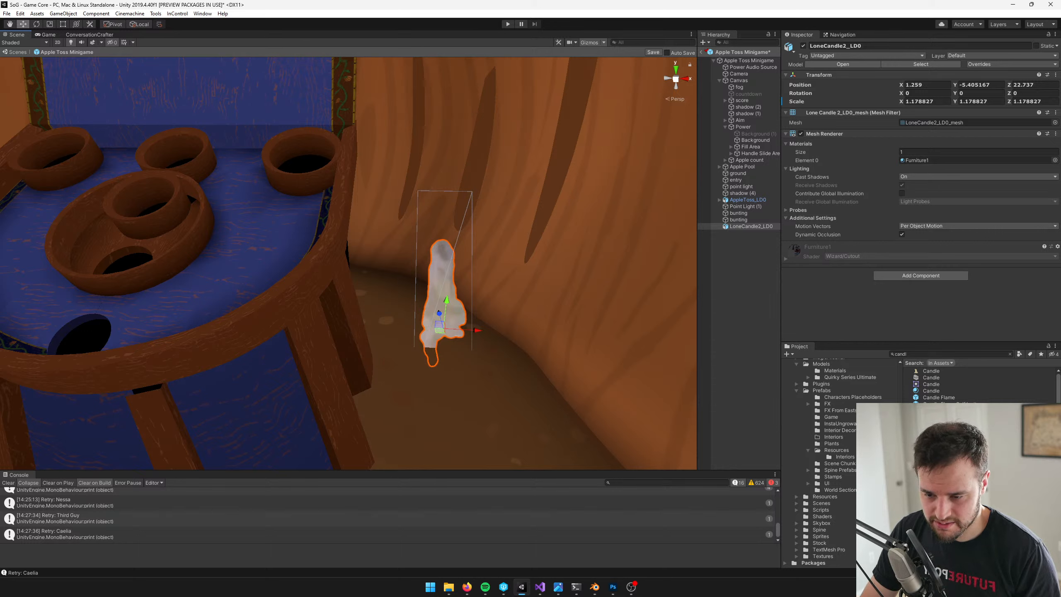
Try placing Candle Flame Self Ignite and LibraryCandle1_LD0 beside the white candle, deleting each one
scroll(977, 384, down, 2)
scroll(977, 384, up, 2)
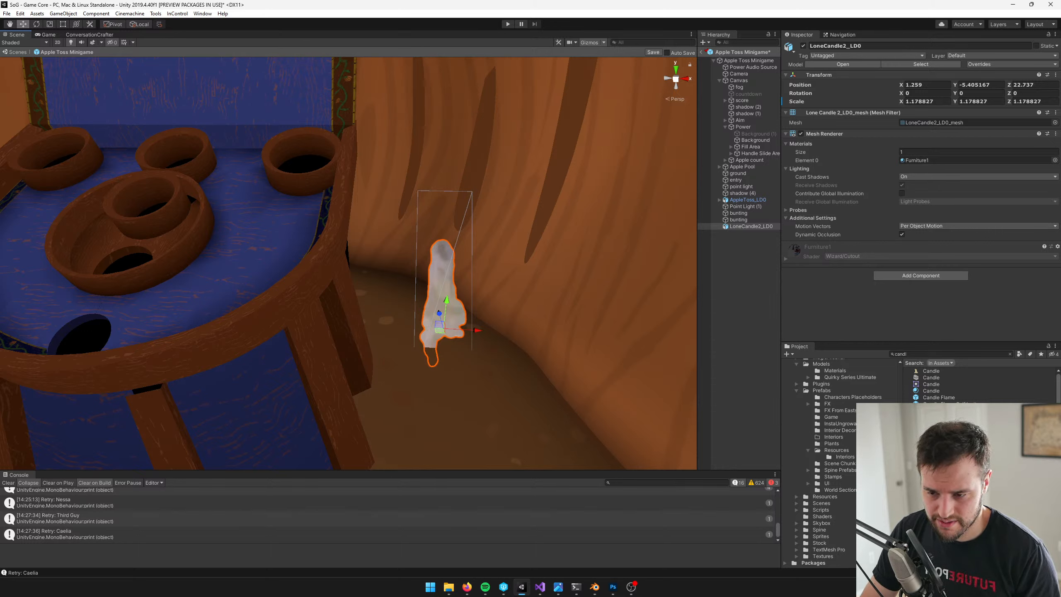
drag(944, 403, 513, 367)
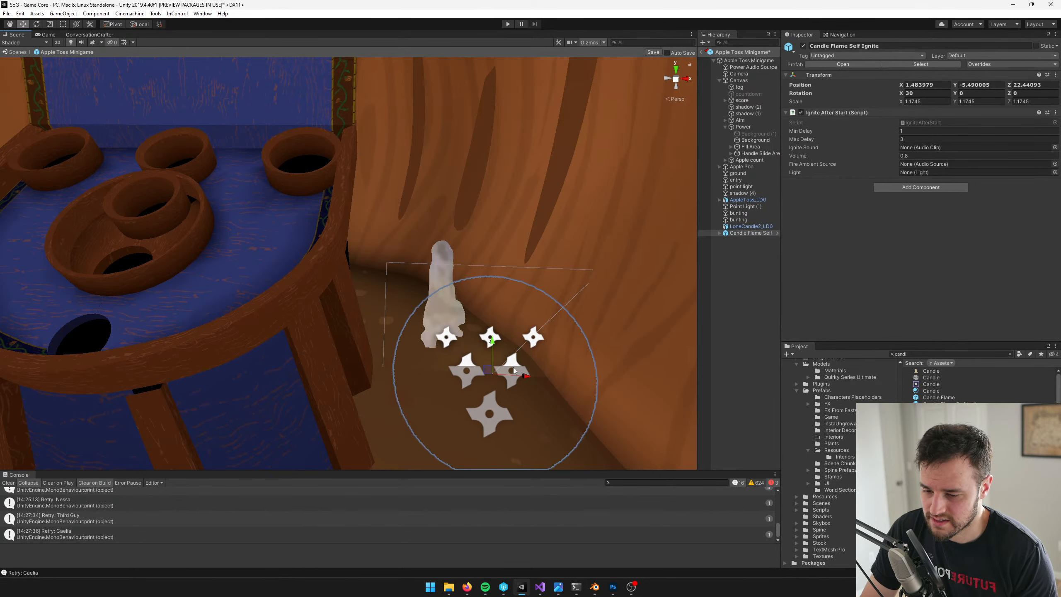
key(Delete)
scroll(977, 385, down, 2)
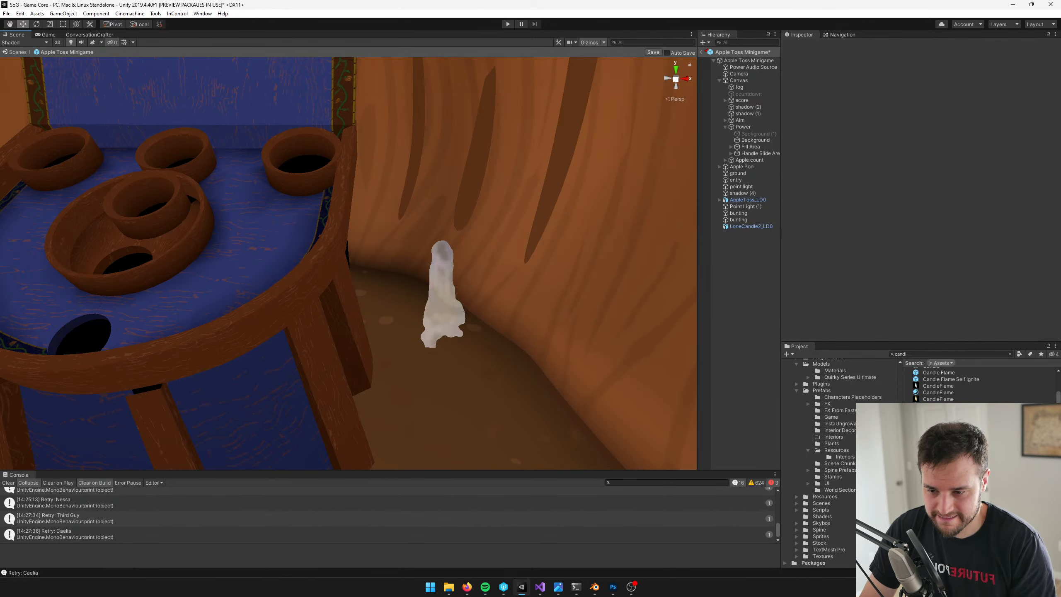
click(945, 452)
drag(509, 375, 510, 375)
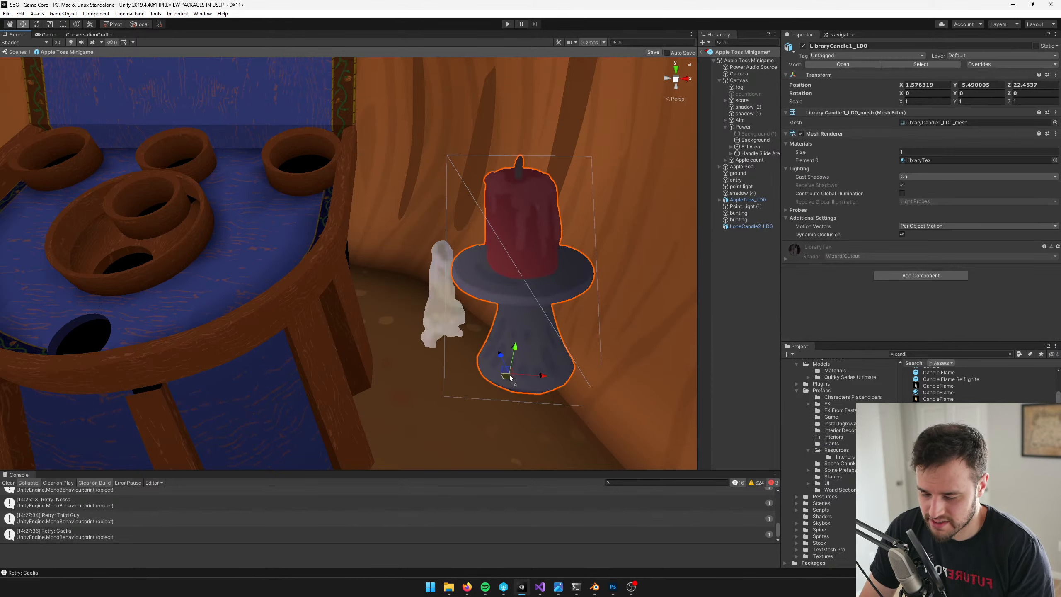
key(Delete)
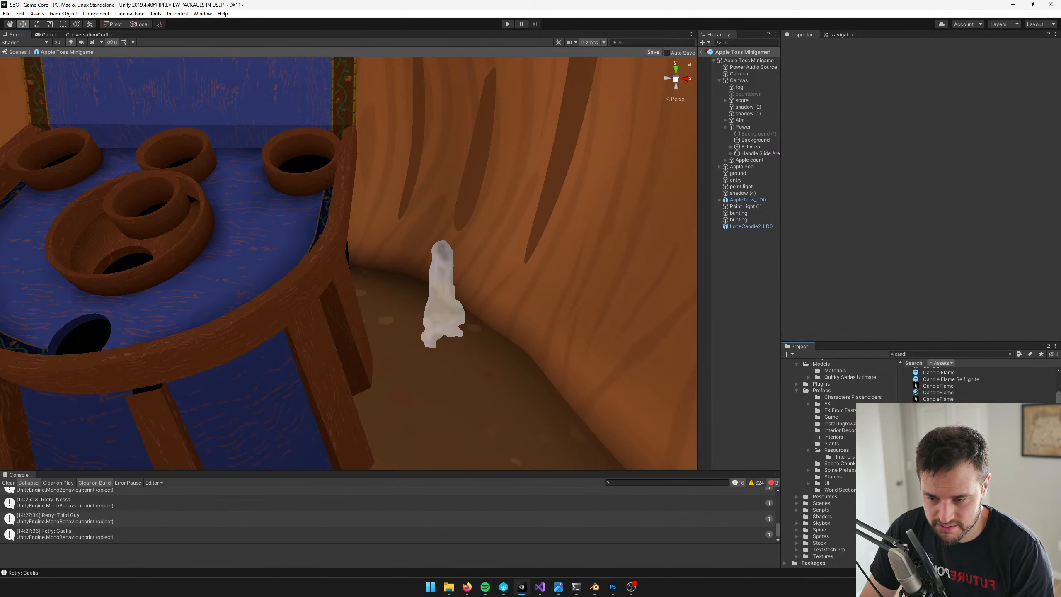
Examine the candle assets in the search results, including LoneCandle1_LD0, Candle Flame, Candle and FloatingCandle
click(938, 472)
scroll(938, 472, up, 1)
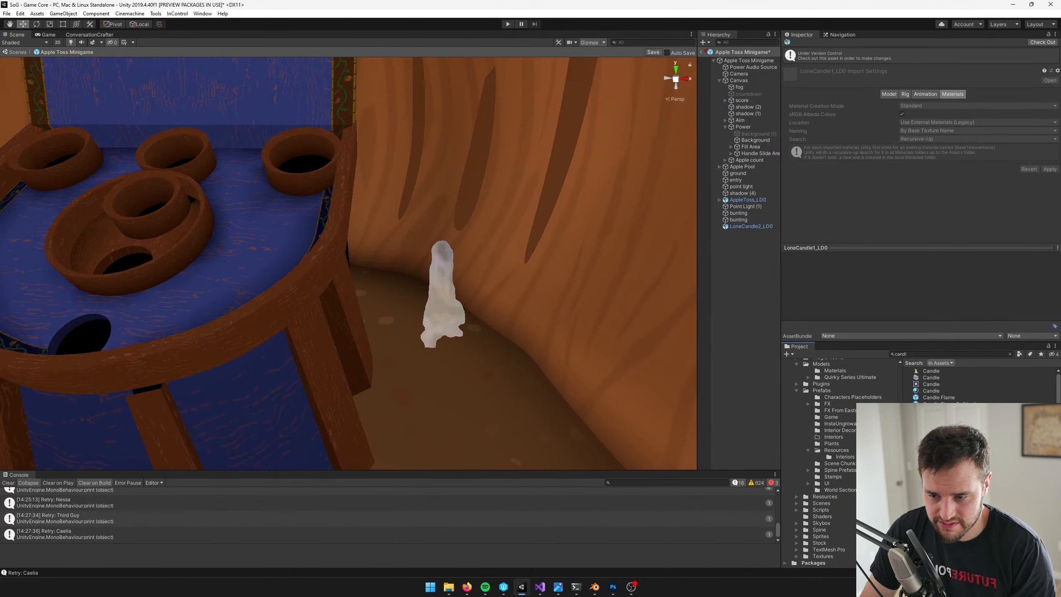
click(950, 404)
click(949, 398)
scroll(953, 404, down, 2)
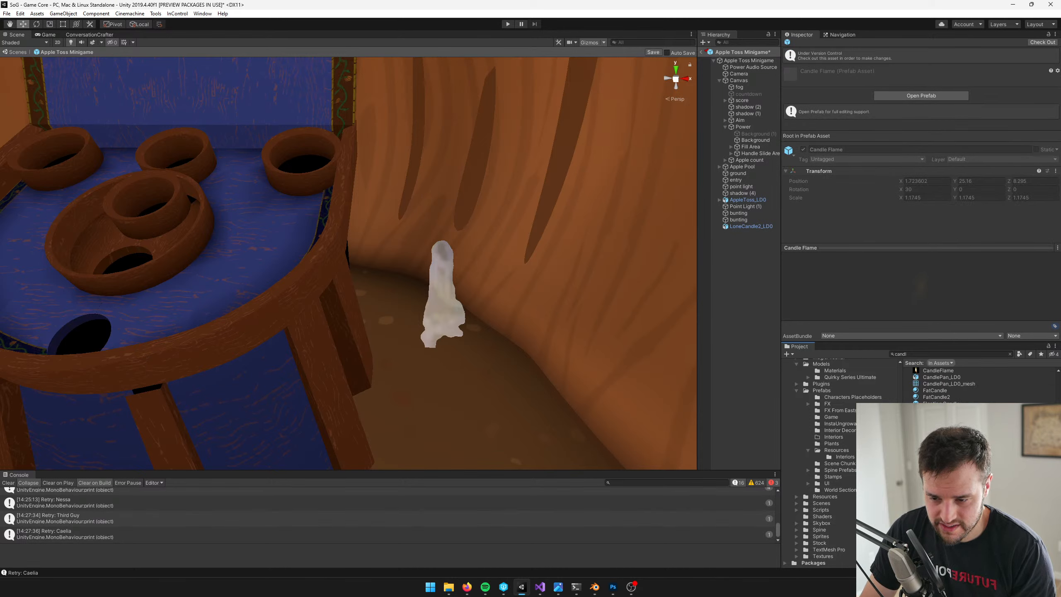
scroll(942, 382, up, 2)
click(940, 377)
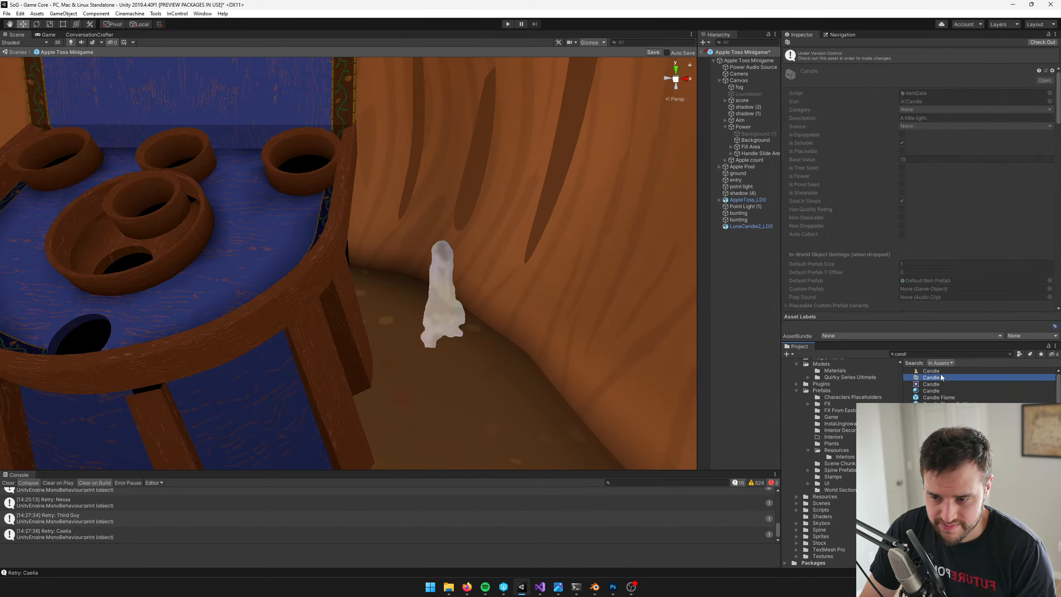
click(940, 371)
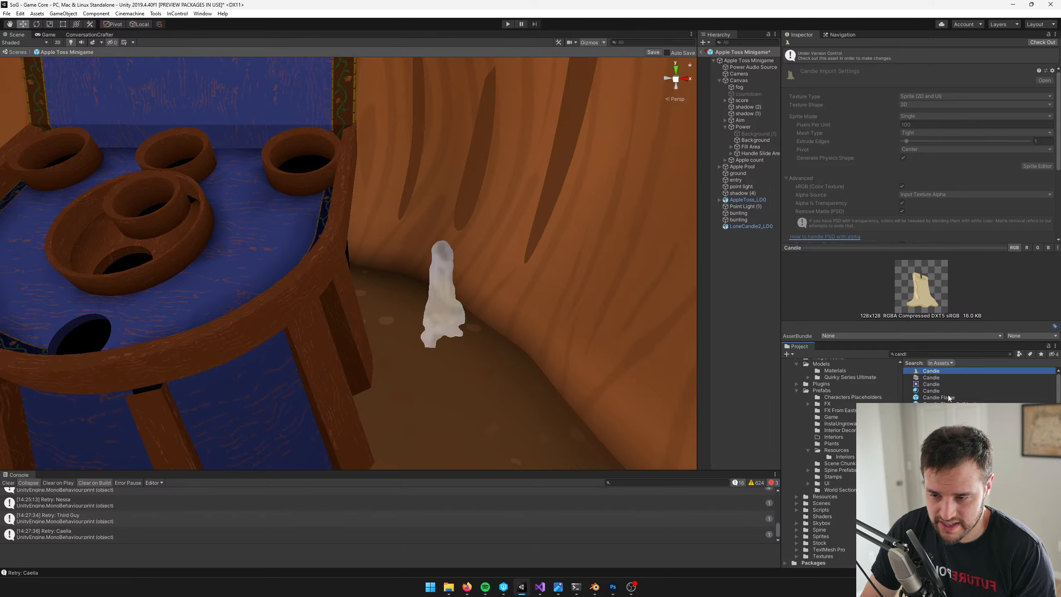
click(947, 450)
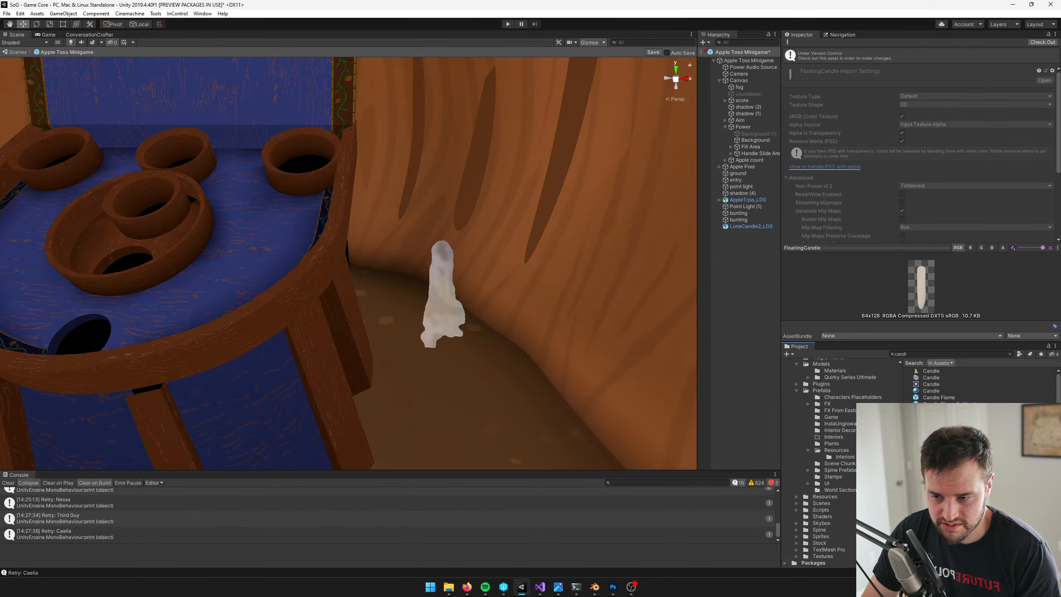
scroll(947, 451, down, 2)
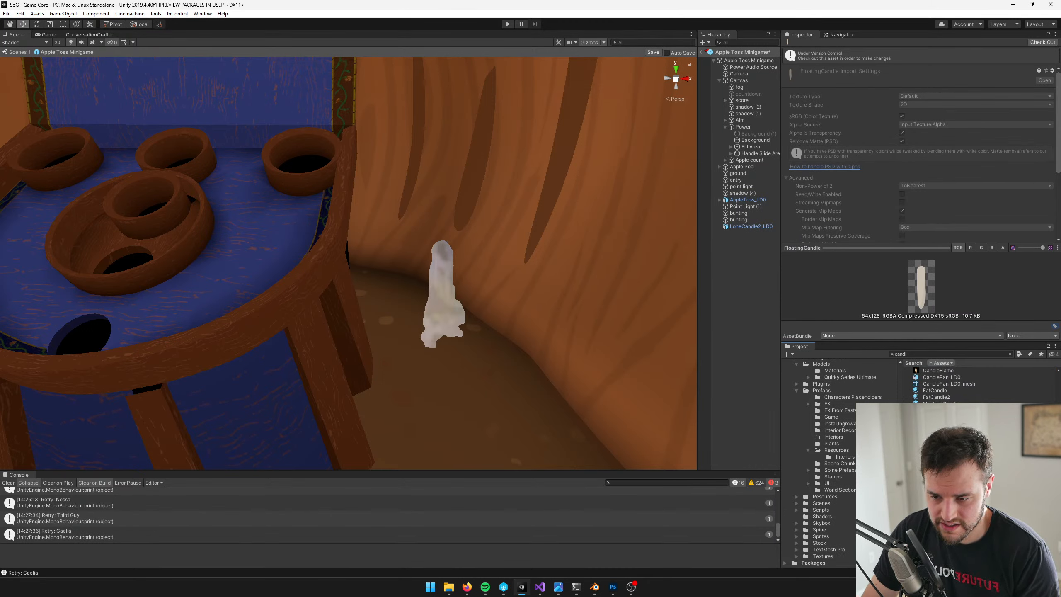
Scale down the LoneCandle2_LD0 candle beside the wall
click(440, 302)
scroll(516, 366, down, 3)
key(r)
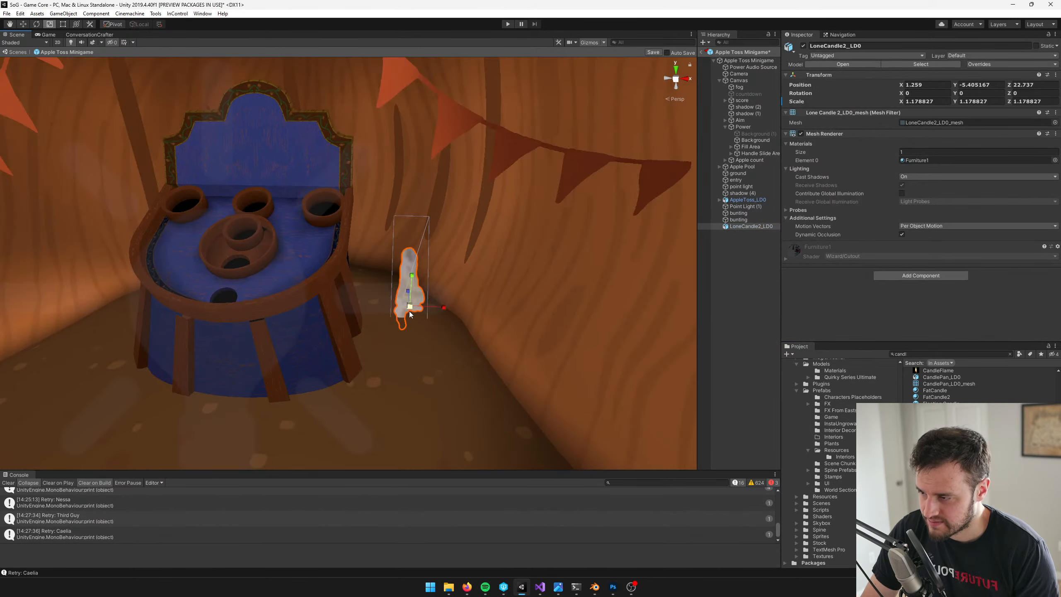
drag(409, 312, 399, 318)
Add LoneCandle7_LD0 and LoneCandle6_LD0 around the first candle, scaling LoneCandle6_LD0 to about 0.72 and moving it to X 1.043, Z 22.12
click(942, 469)
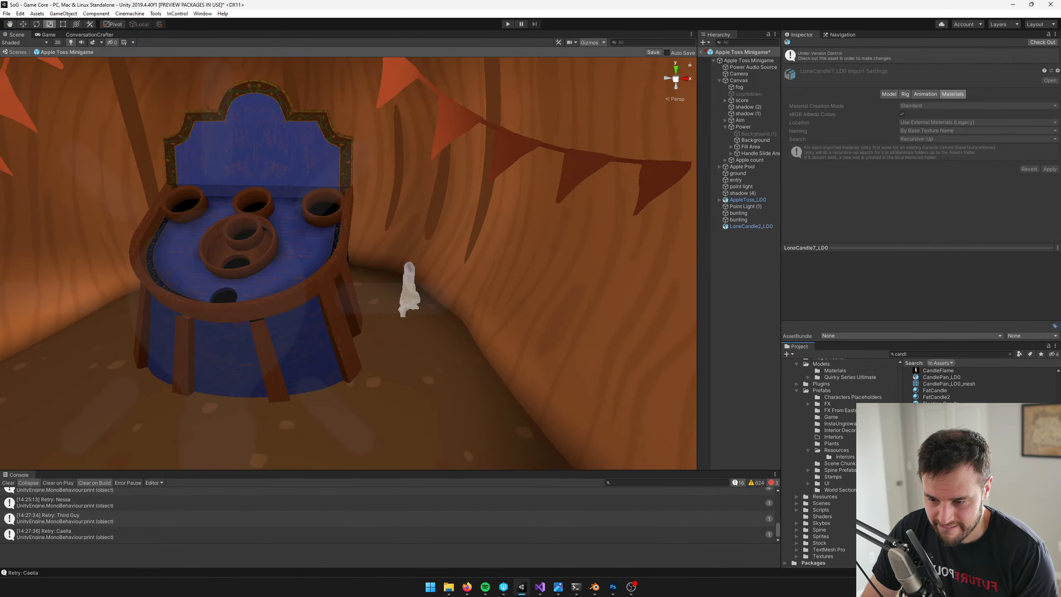
drag(942, 470, 440, 336)
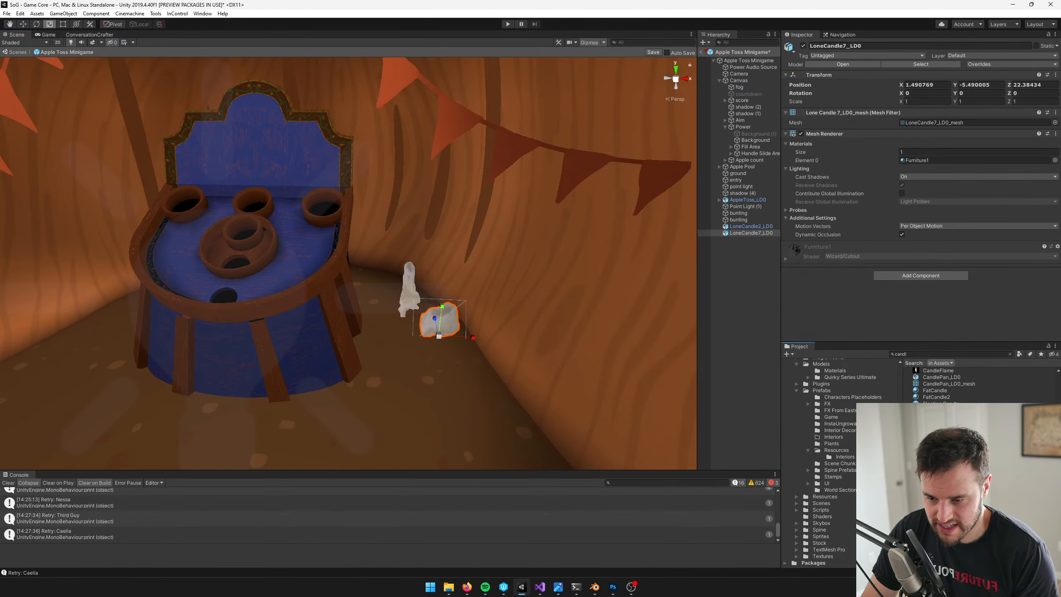
click(941, 463)
click(942, 457)
drag(942, 456, 383, 353)
key(w)
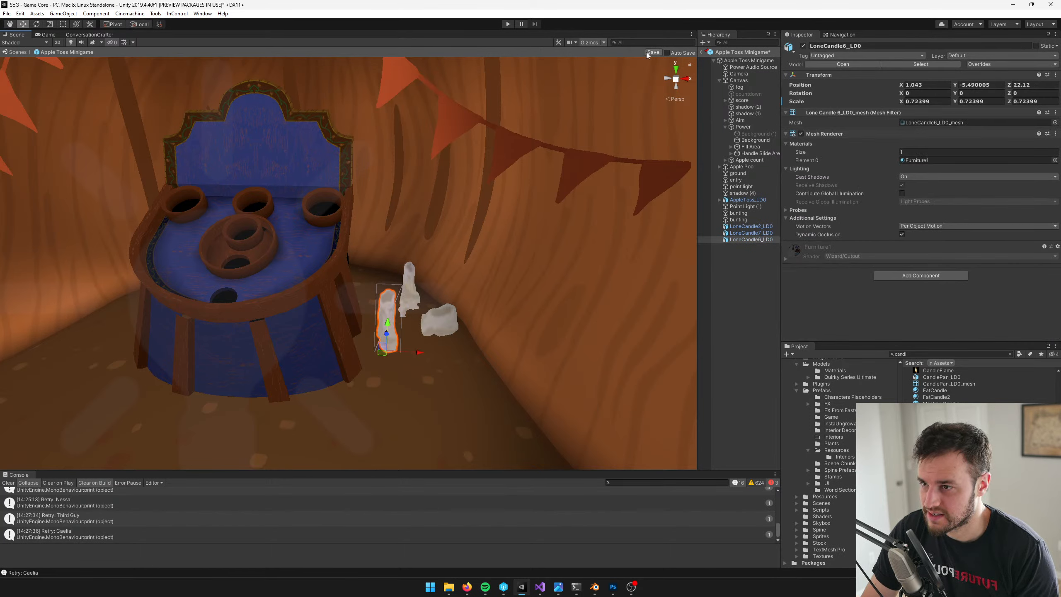
Save the Apple Toss Minigame prefab and return to the Game Core scene
key(ctrl+s)
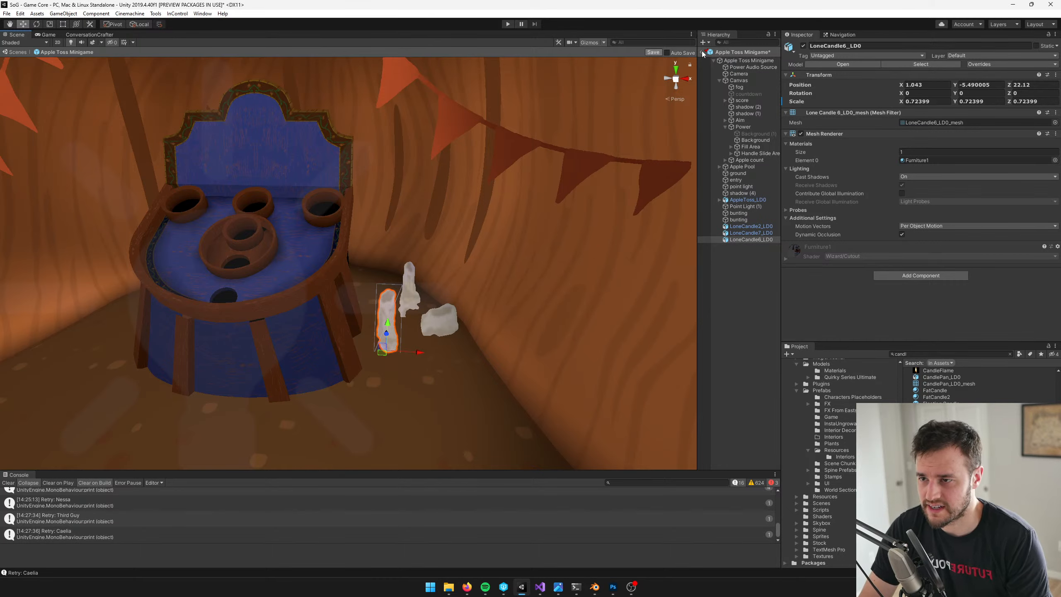
click(703, 52)
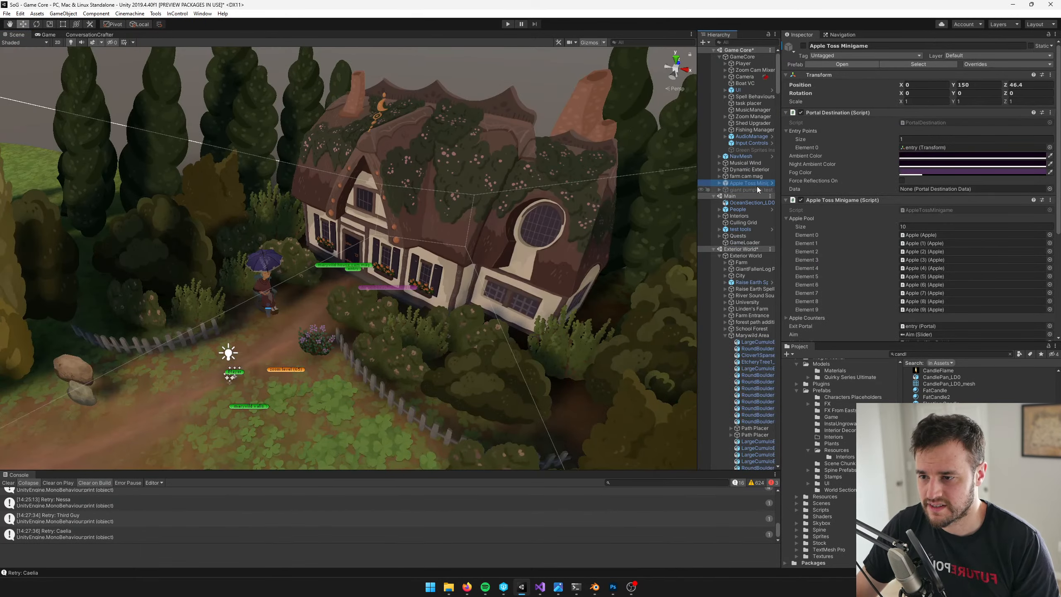
Examine the candle arrangement beside the board through the game camera
click(47, 35)
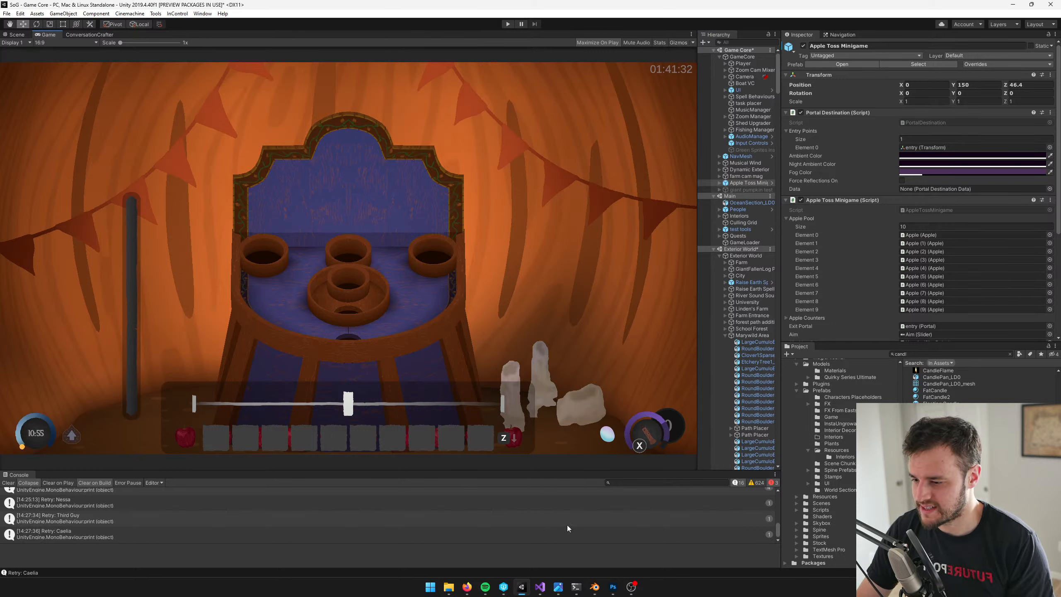
key(alt+Tab)
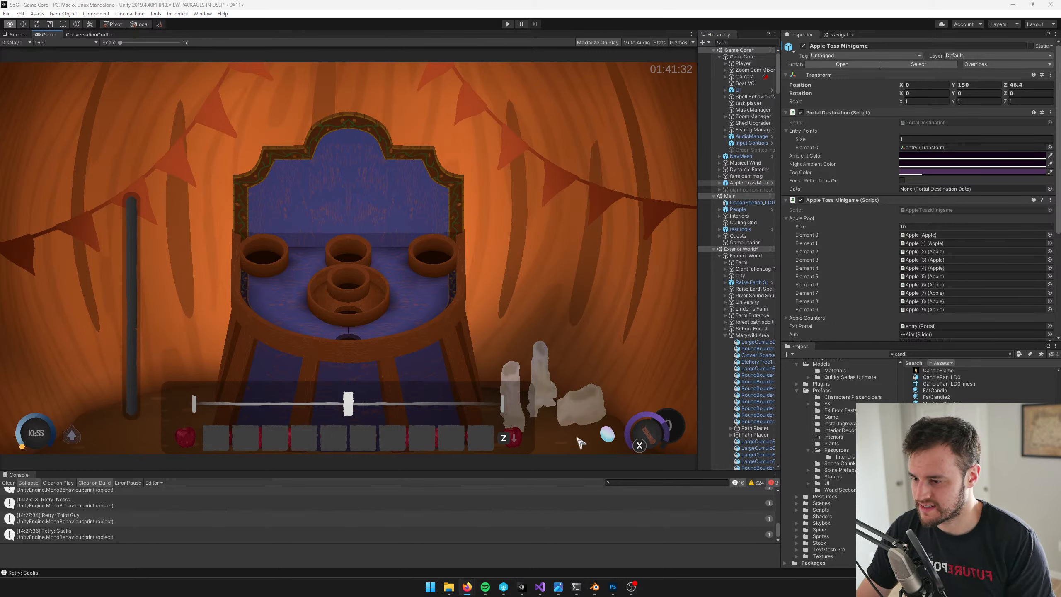
click(13, 36)
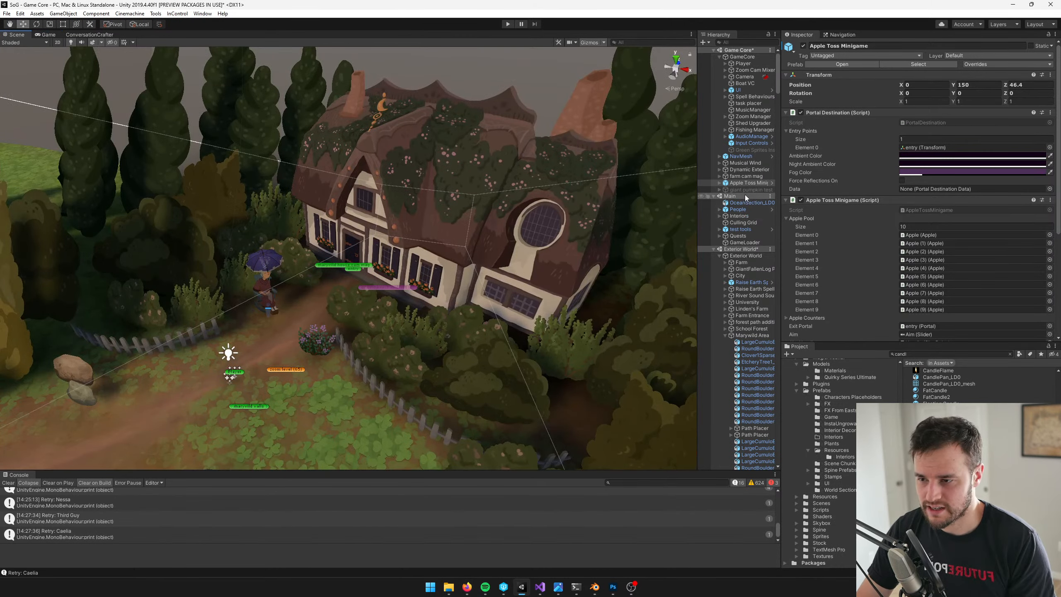
Reopen the Apple Toss Minigame prefab and select the LoneCandle2_LD0 candle beside the wall
click(842, 63)
click(449, 318)
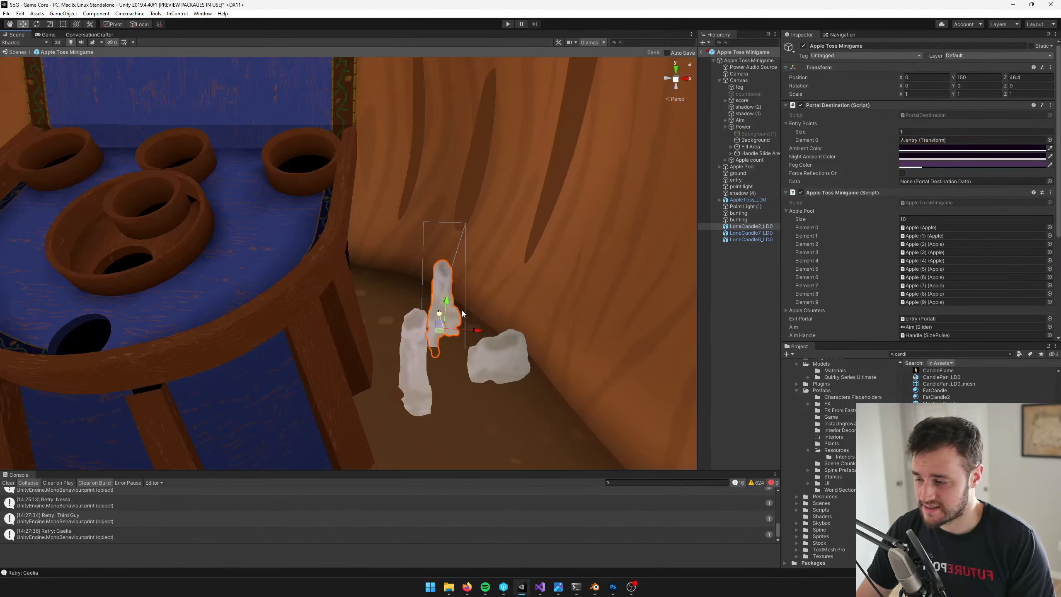
scroll(401, 271, up, 3)
key(r)
scroll(476, 337, down, 2)
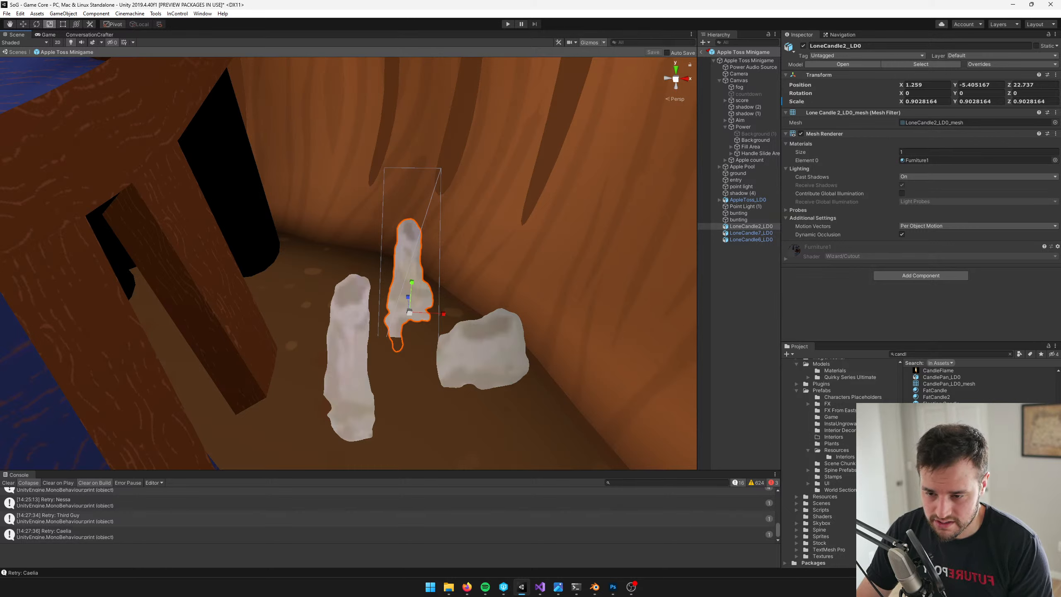
click(942, 436)
drag(942, 436, 746, 225)
key(f)
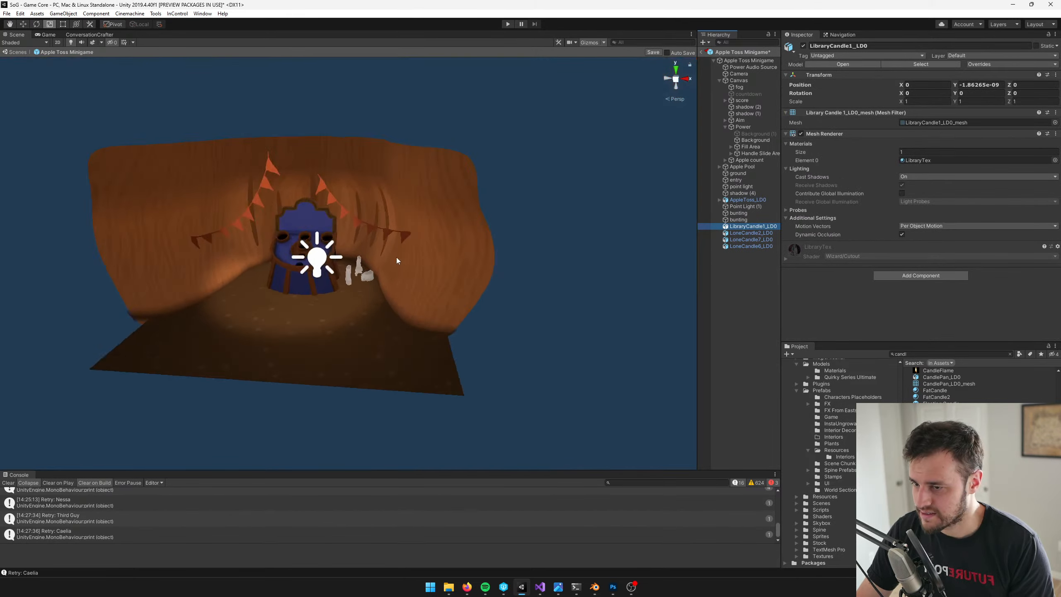
scroll(401, 259, up, 2)
key(Delete)
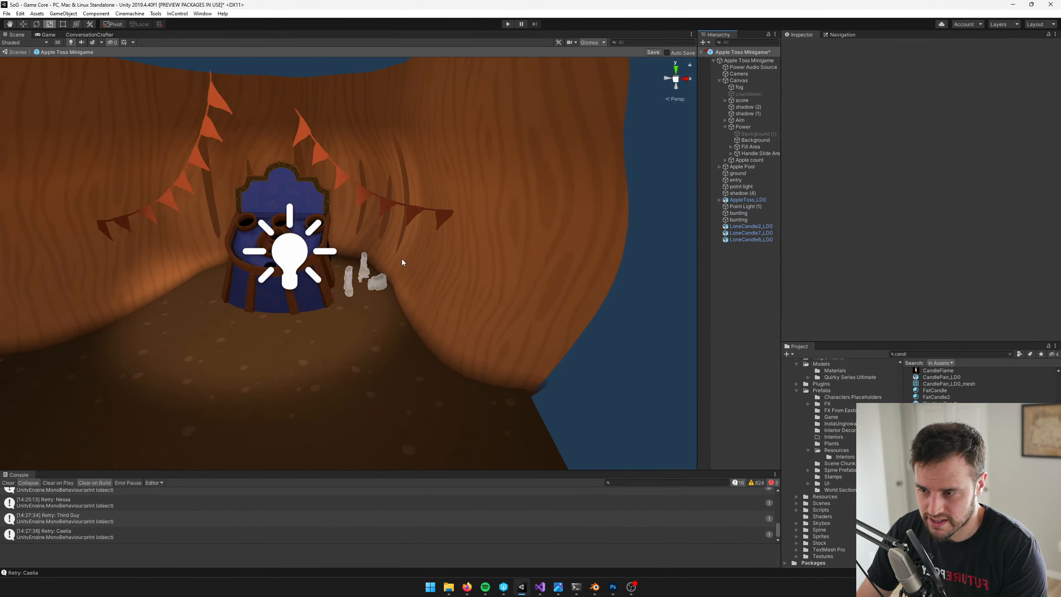
Add LoneCandle1_LD0 with LoneCandle2_LD0's scale and place it across the board from the other candles at X -1.461, Y -5.49, Z 22.42
click(748, 227)
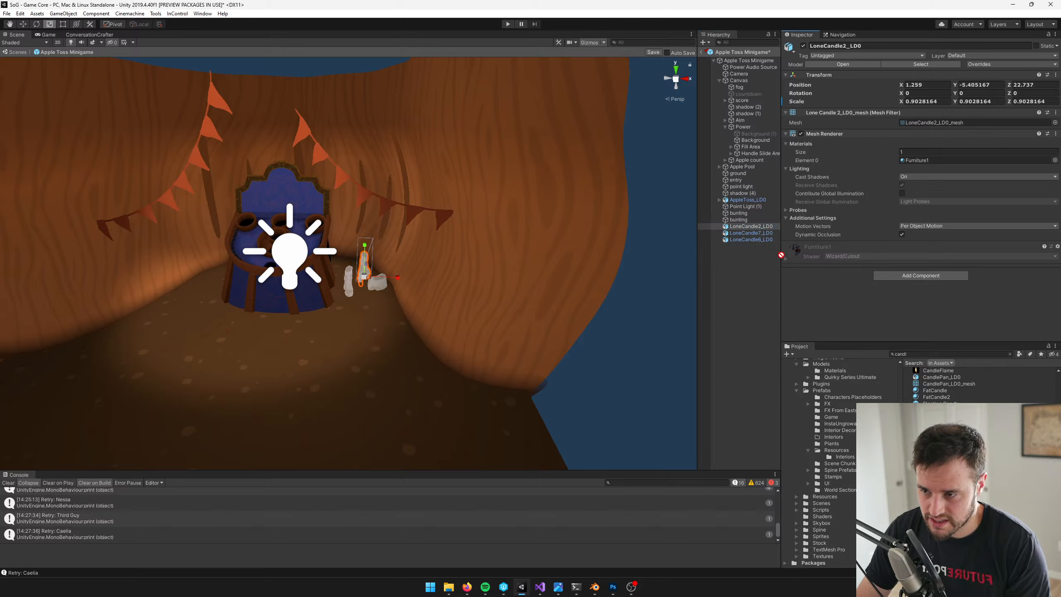
drag(760, 227, 751, 223)
key(w)
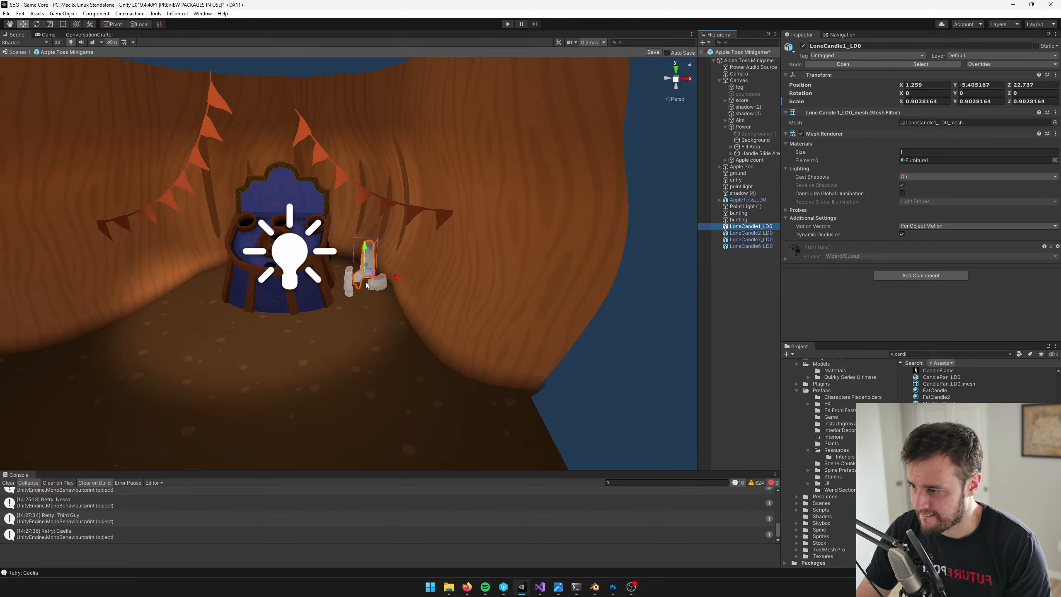
drag(366, 277, 224, 294)
scroll(208, 256, up, 10)
middle_drag(308, 246, 884, 145)
scroll(505, 155, down, 10)
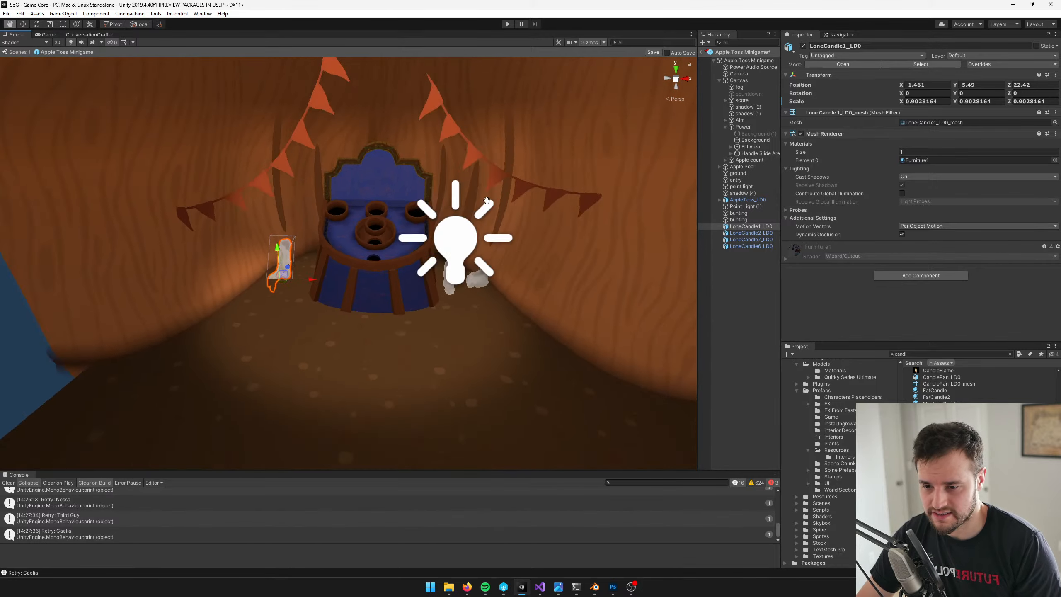
Add LoneCandle3_LD0 at X 1.621, Z 22.007 and LoneCandle4_LD0 at X -1.136, Z 22.165, both at scale 0.9028164
click(751, 228)
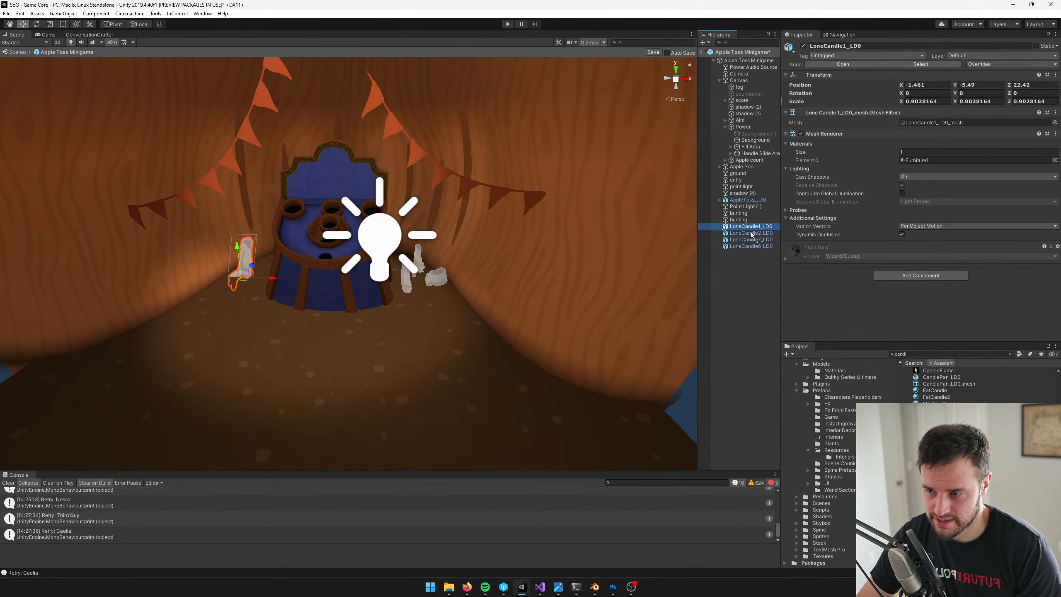
drag(750, 234, 449, 299)
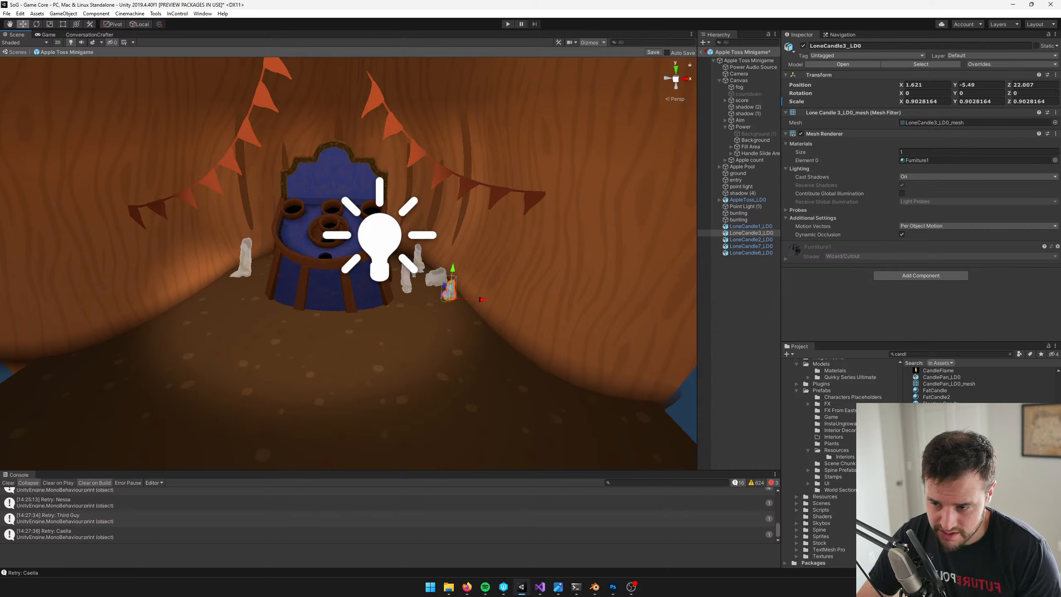
click(940, 450)
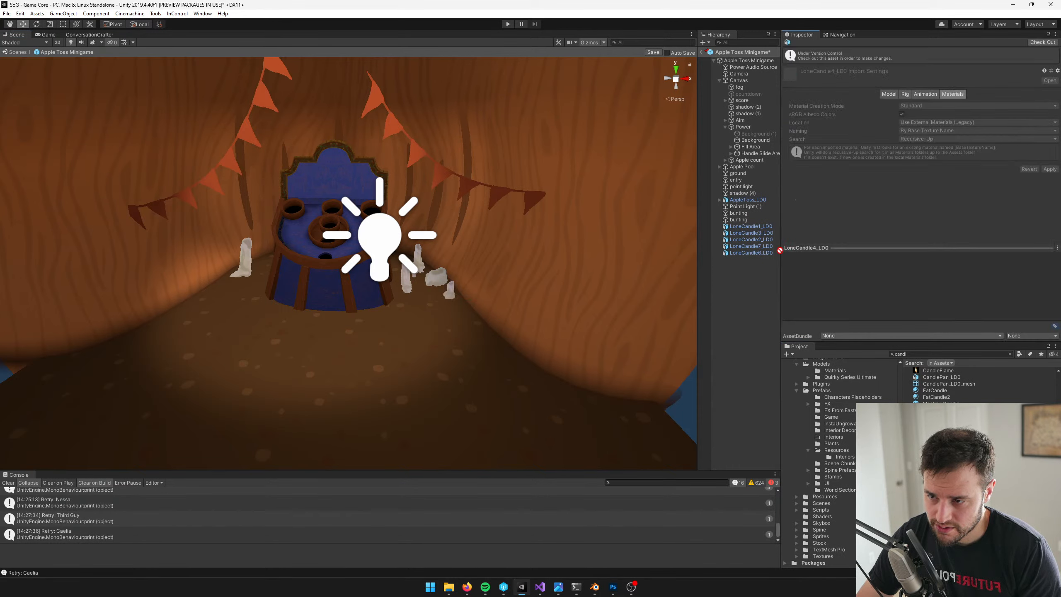
drag(767, 233, 767, 233)
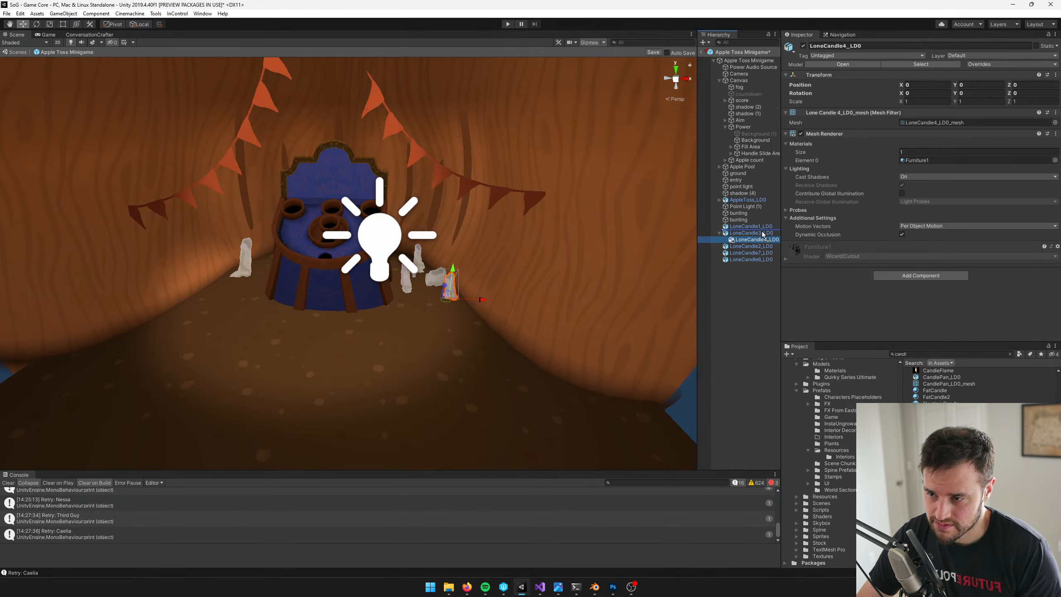
drag(445, 305, 257, 287)
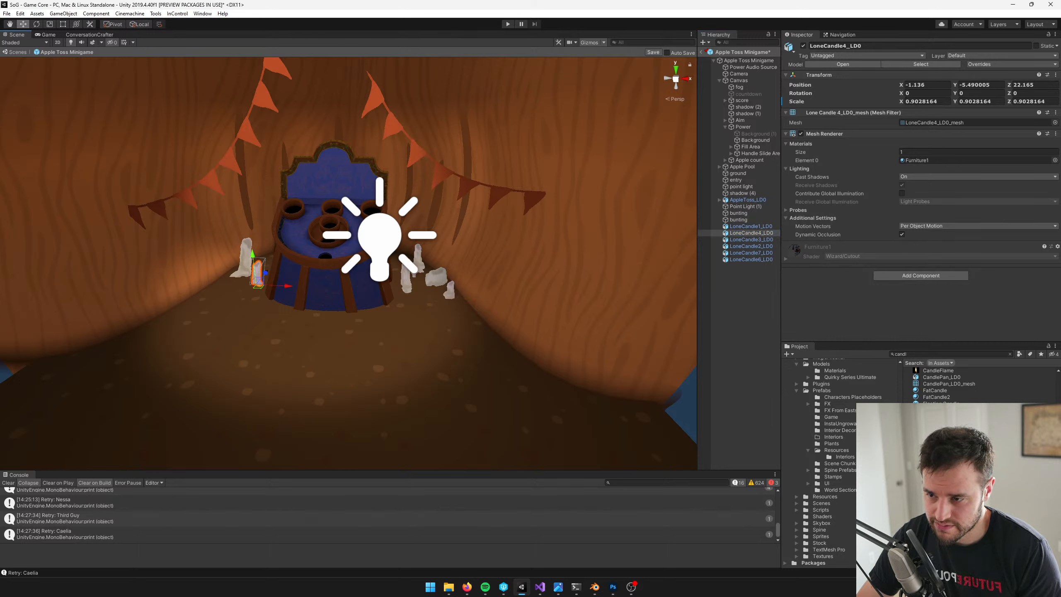
Add LoneCandle5_LD0 with LoneCandle4_LD0's scale and move it to X -1.502, Z 21.916
click(940, 464)
mouse_move(770, 239)
mouse_down()
mouse_move(757, 245)
mouse_move(754, 230)
mouse_up()
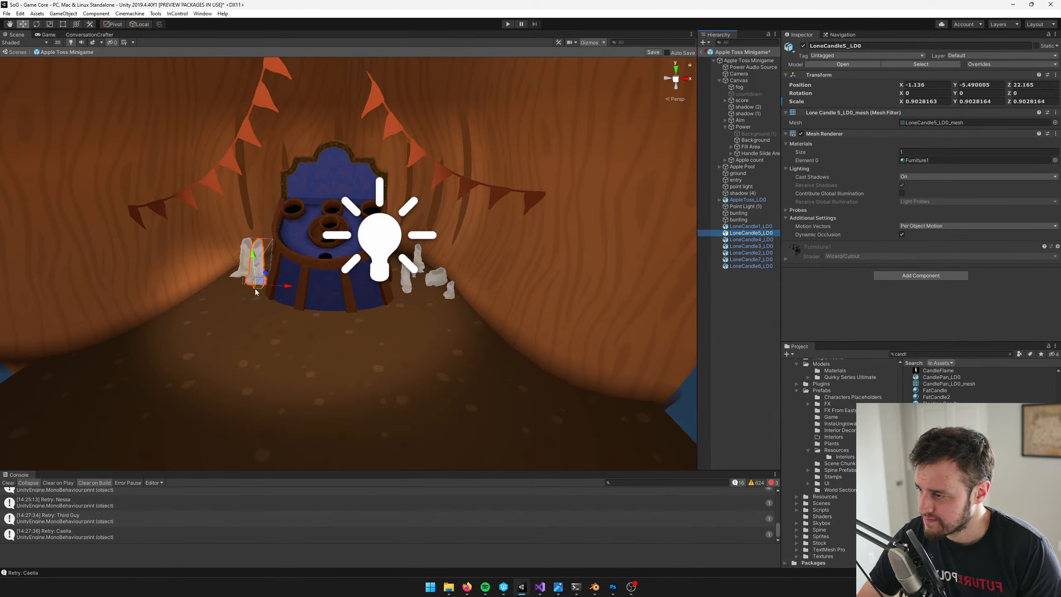
drag(256, 290, 224, 295)
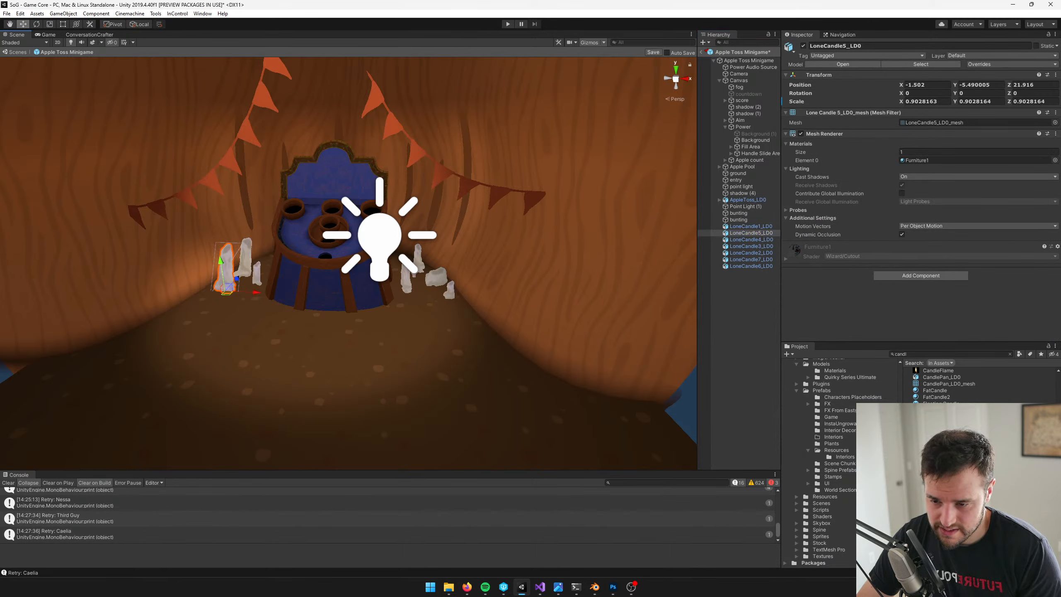
Add LoneCandle8_LD0 with LoneCandle6_LD0's scale of 0.72399 and move it to X 1.211, Z 22.43
drag(767, 266, 762, 261)
key(ctrl+z)
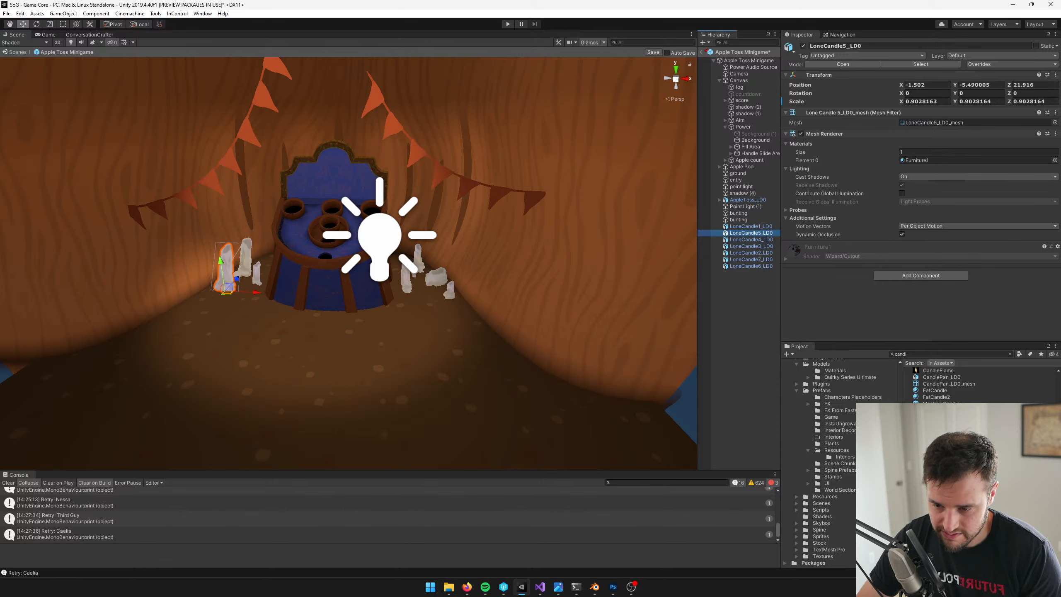
drag(940, 501, 744, 267)
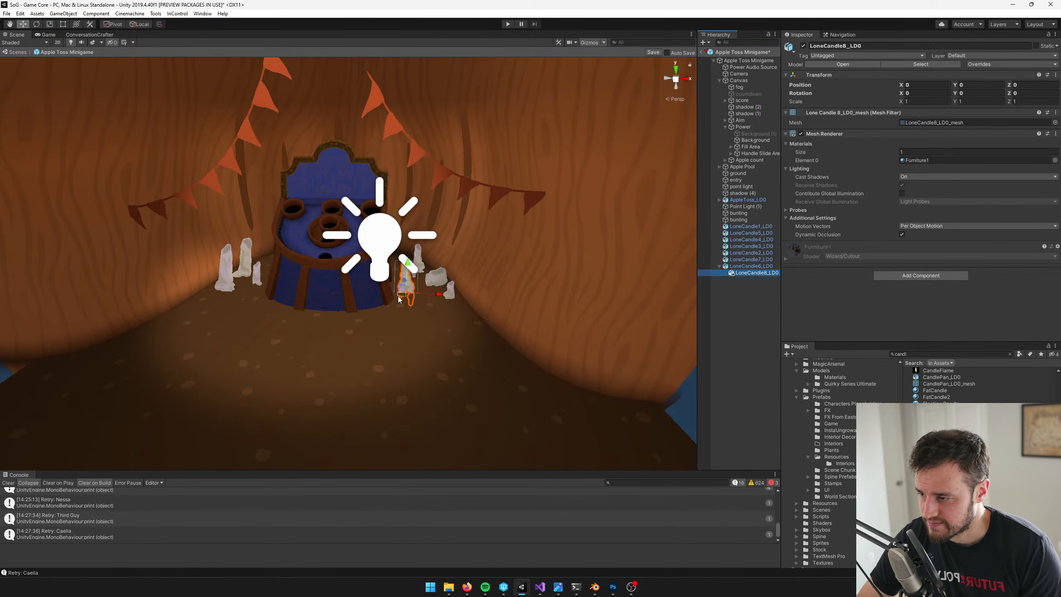
drag(751, 265, 751, 265)
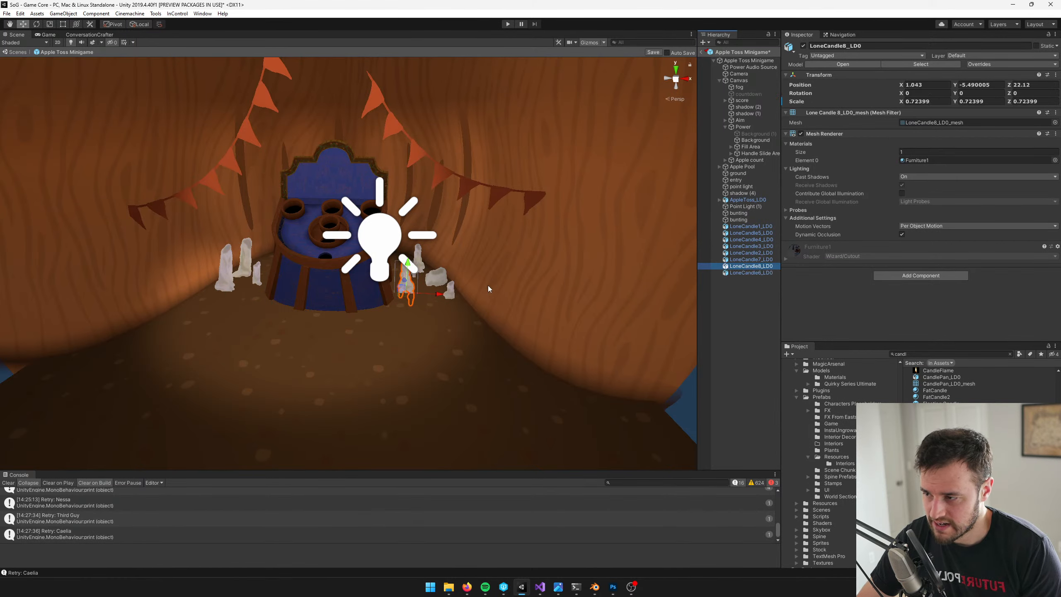
key(f)
drag(359, 375, 382, 344)
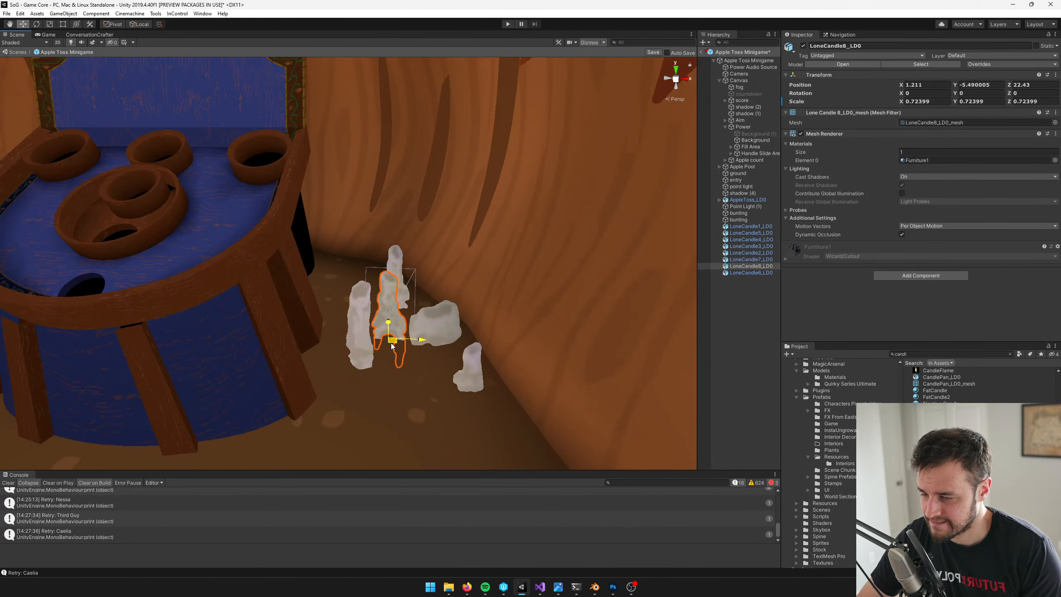
Duplicate the candles' Furniture1 material and name the copy AppleTossFurniture1Candles
click(748, 227)
shift+click(738, 273)
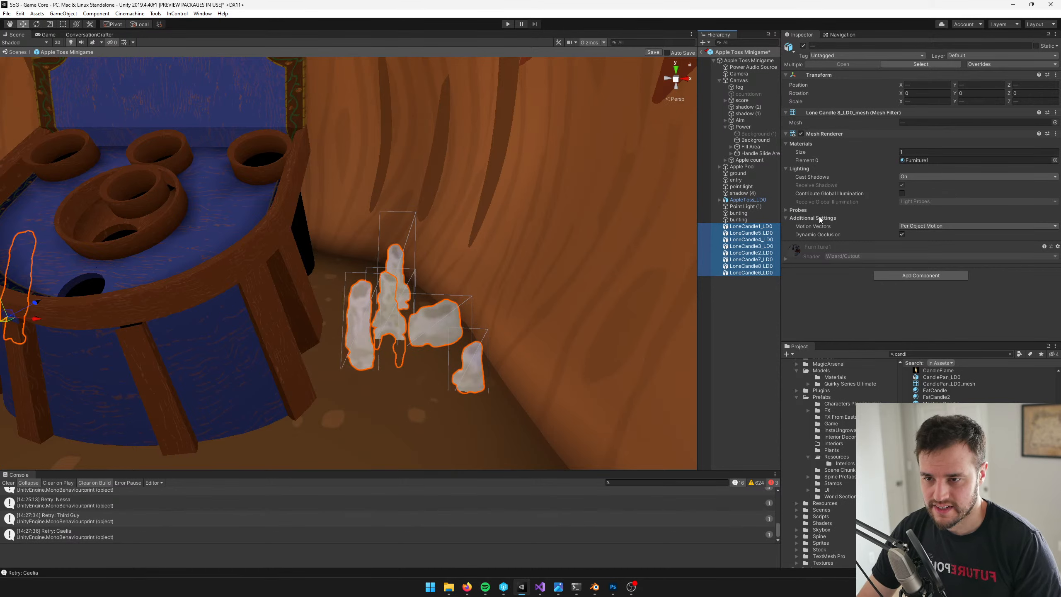
click(918, 160)
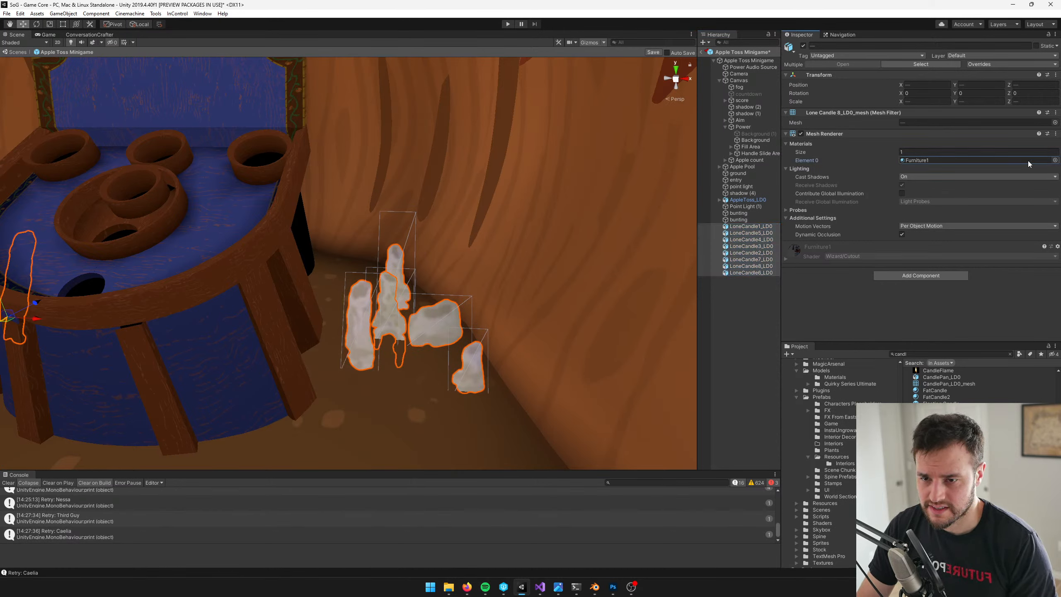
double_click(918, 159)
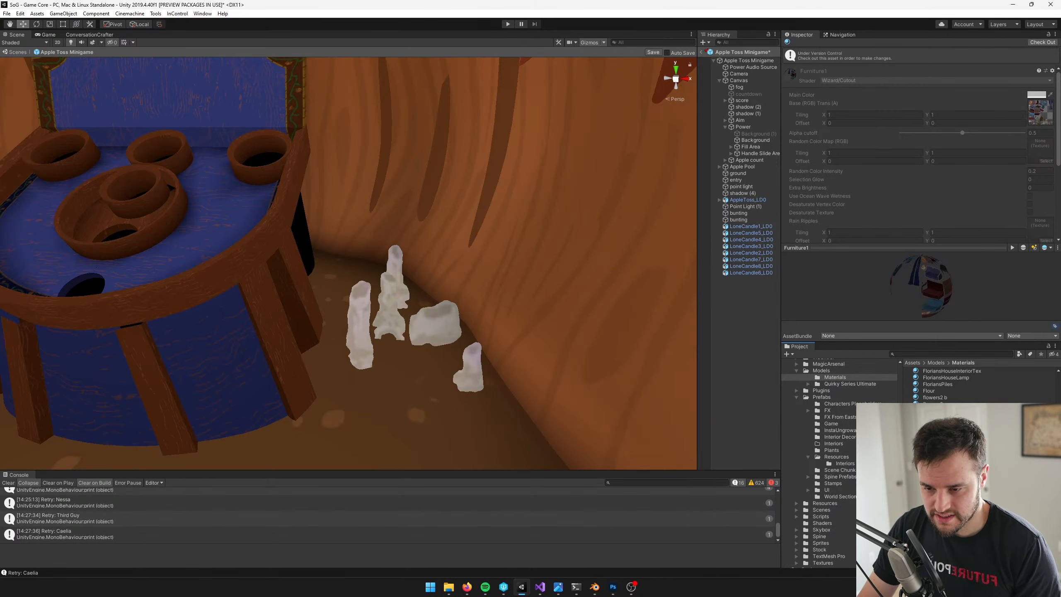
key(ctrl+d)
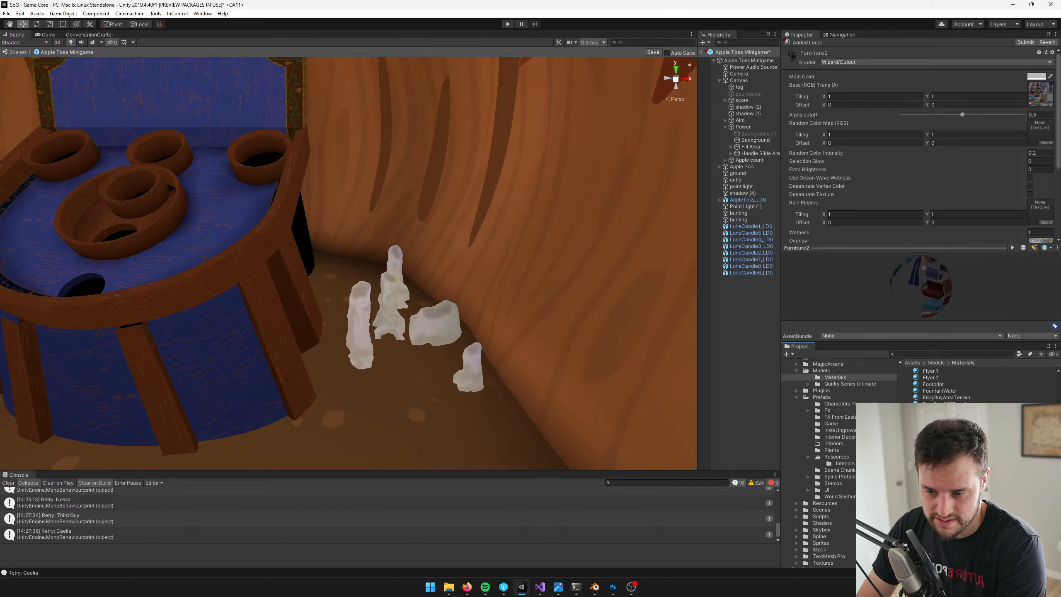
key(Return)
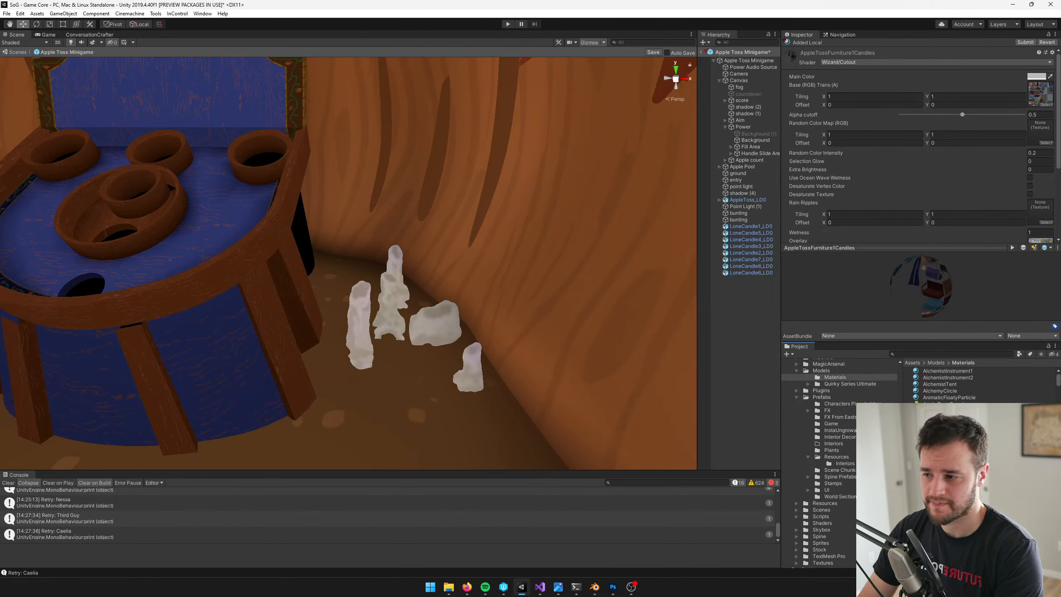
Assign the AppleTossFurniture1Candles material to all eight LoneCandle objects
click(748, 227)
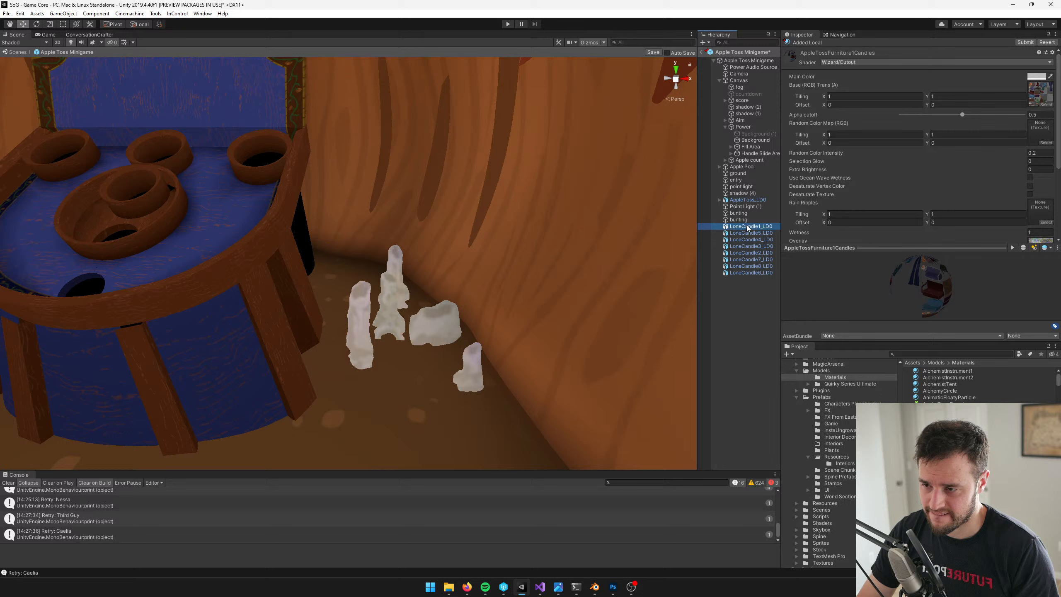
shift+click(752, 273)
click(1055, 160)
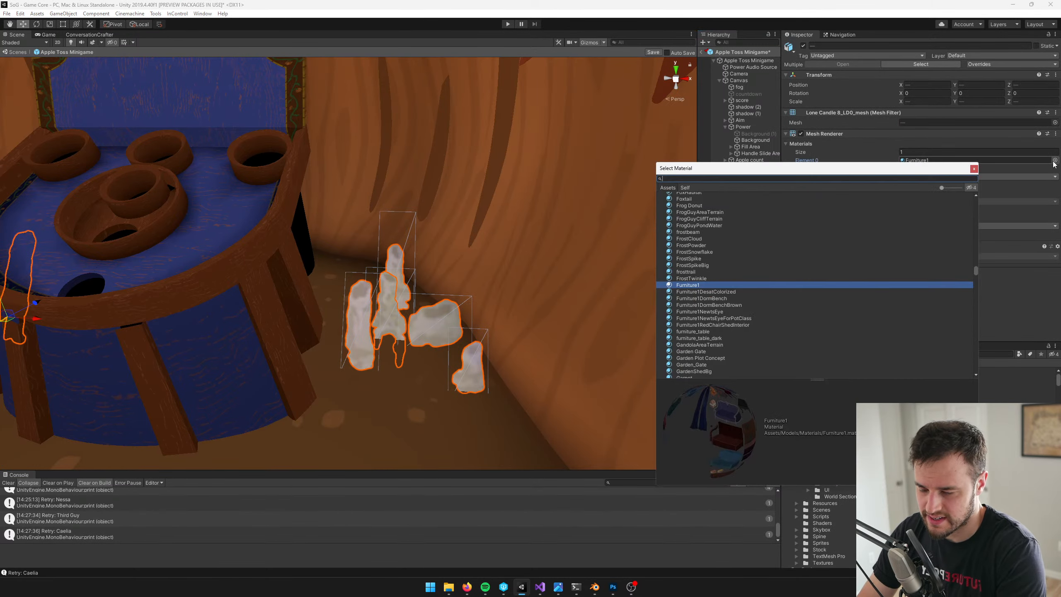
text(appleto)
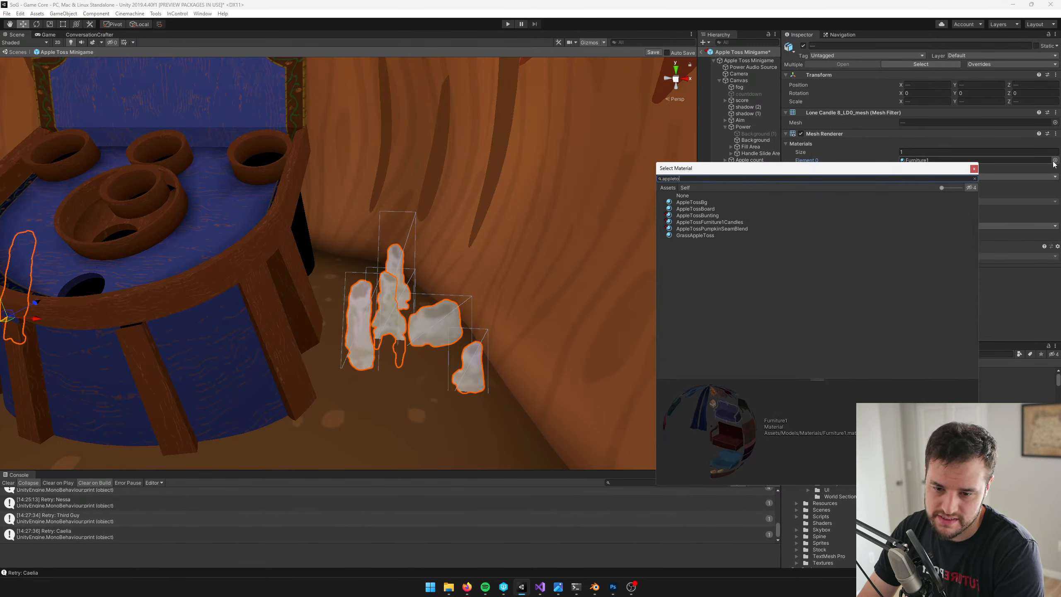
text(ss)
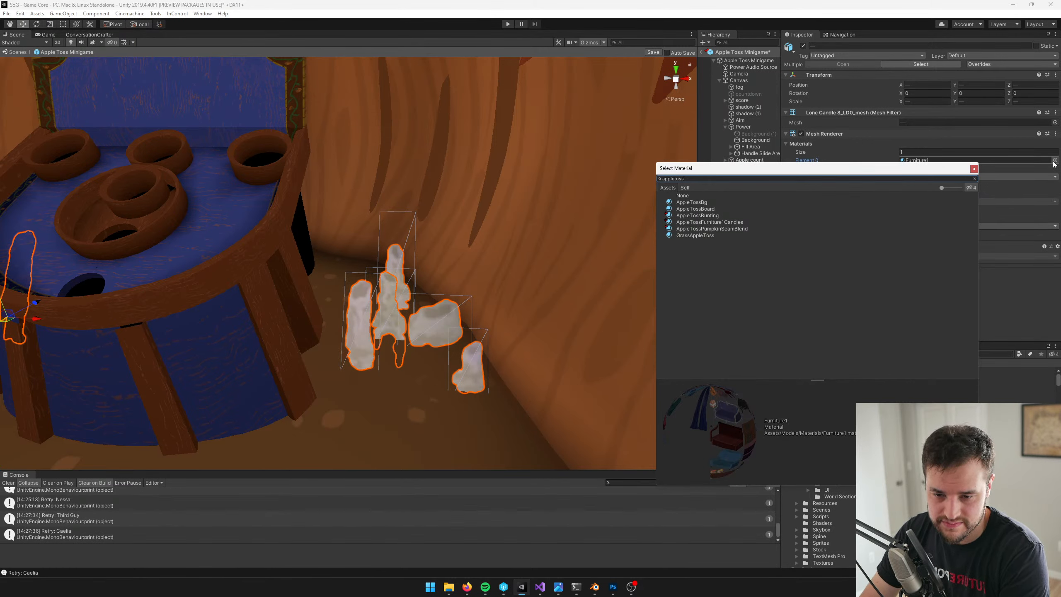
text(f)
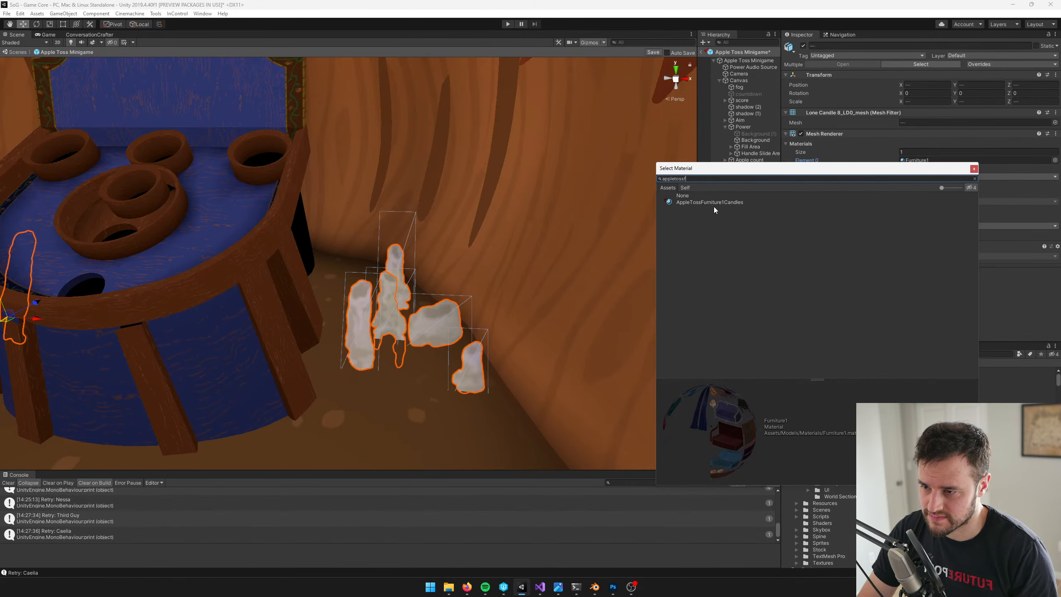
double_click(709, 202)
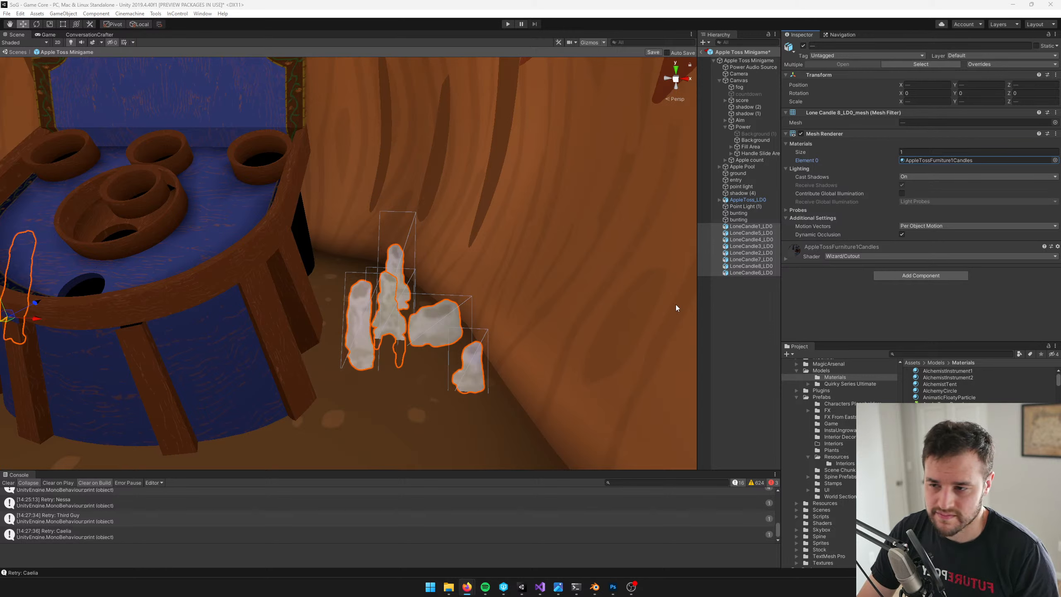
Set the Main Color of the AppleTossFurniture1Candles material to a muted red, about hex 914C3C
click(901, 161)
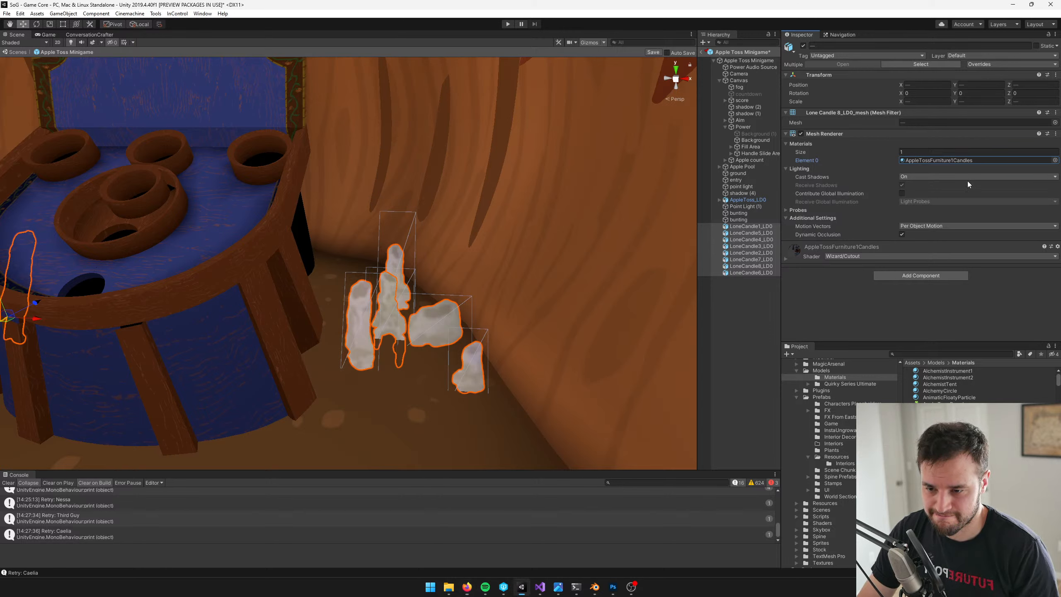
double_click(919, 160)
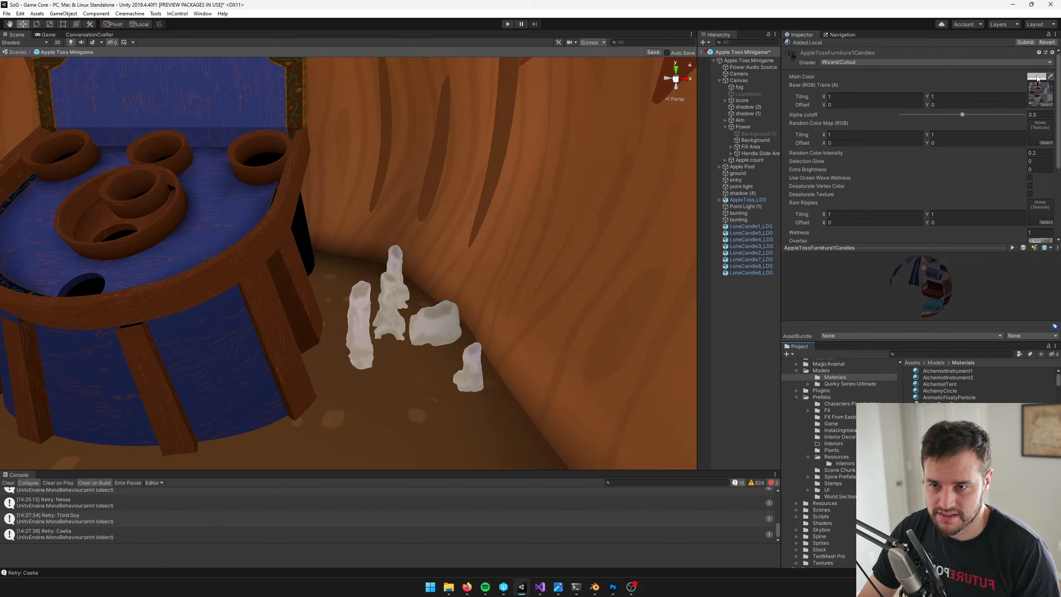
click(1036, 77)
drag(767, 215, 801, 208)
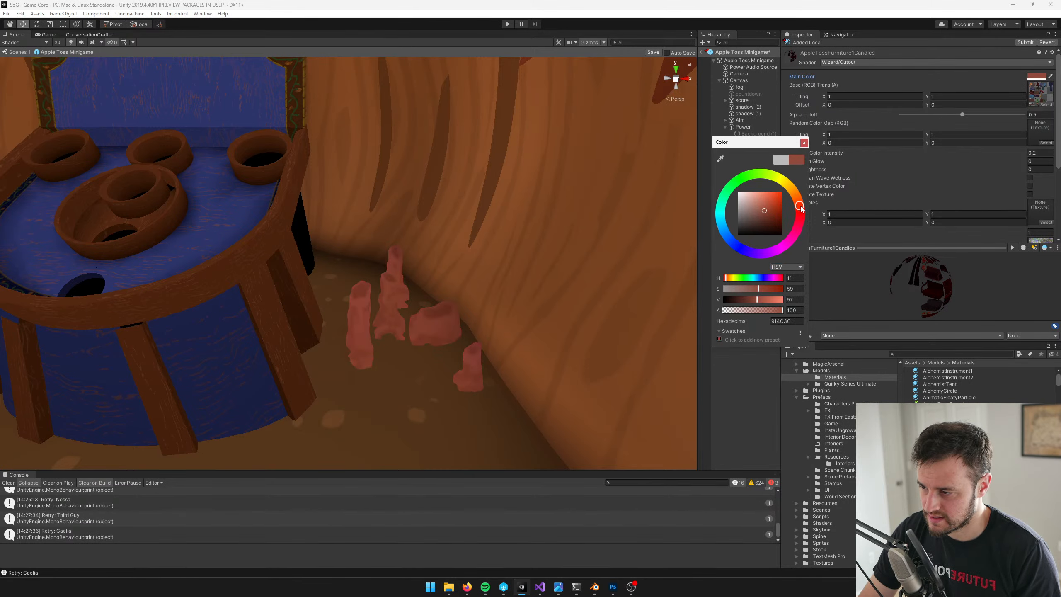
click(804, 143)
Darken the candle material's Main Color to a deeper red and check the candles up close
click(560, 592)
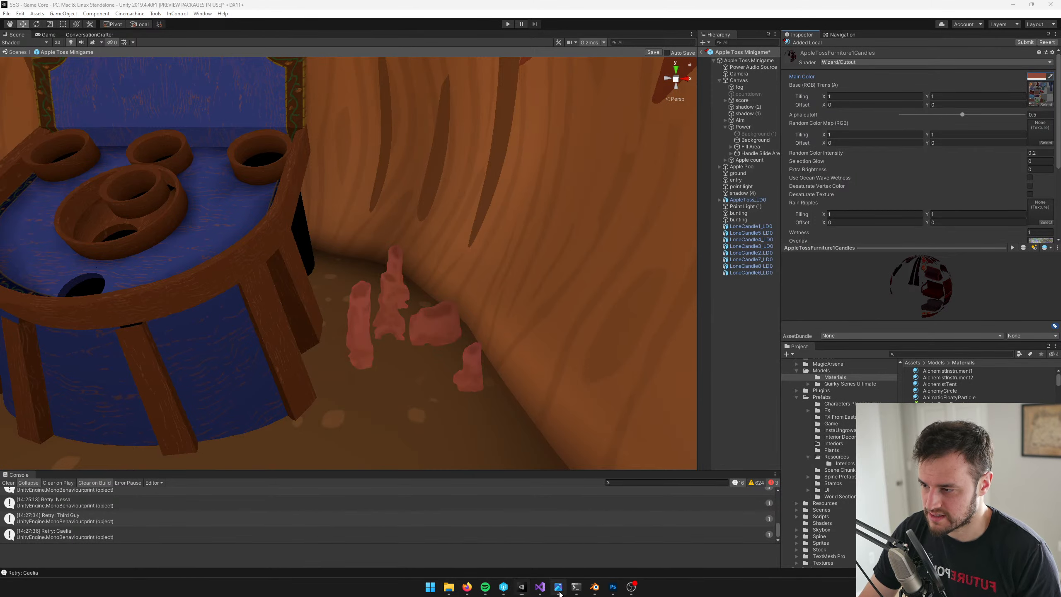
key(alt+Tab)
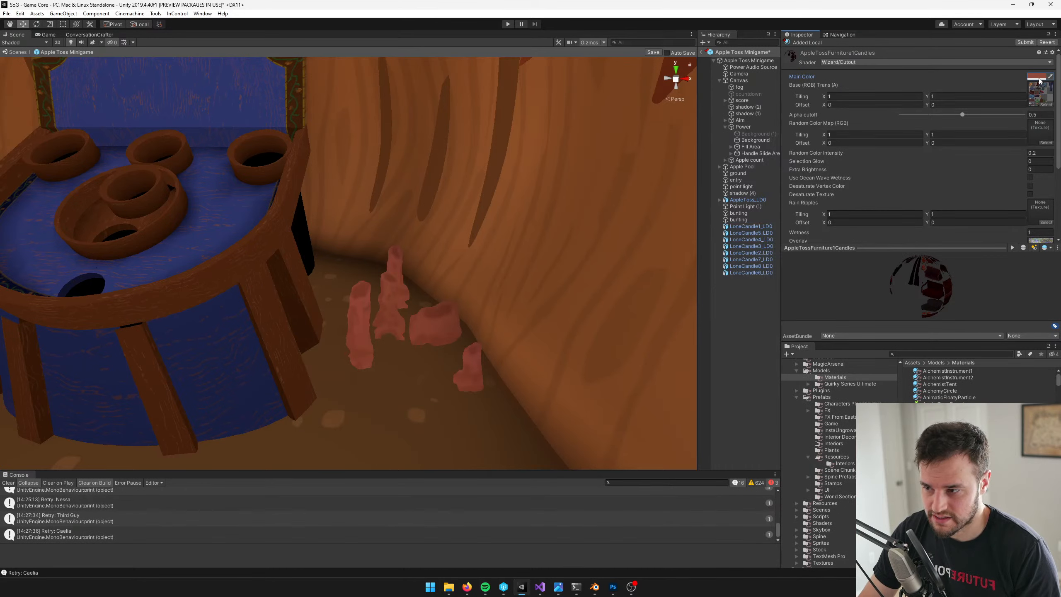
click(1038, 77)
drag(763, 213, 766, 219)
key(s)
right_drag(336, 163, 327, 184)
key(w)
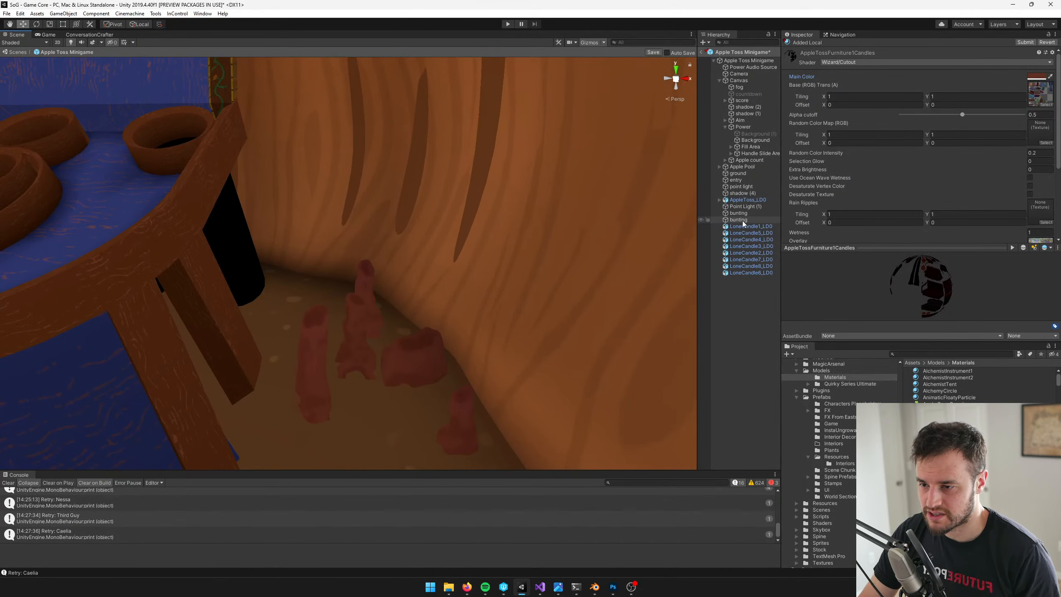
Search the project assets for "flame" and add the Candle Flame prefab among the candles at X 1.556, Y -5.49, Z 22.498
click(956, 354)
text(candlef)
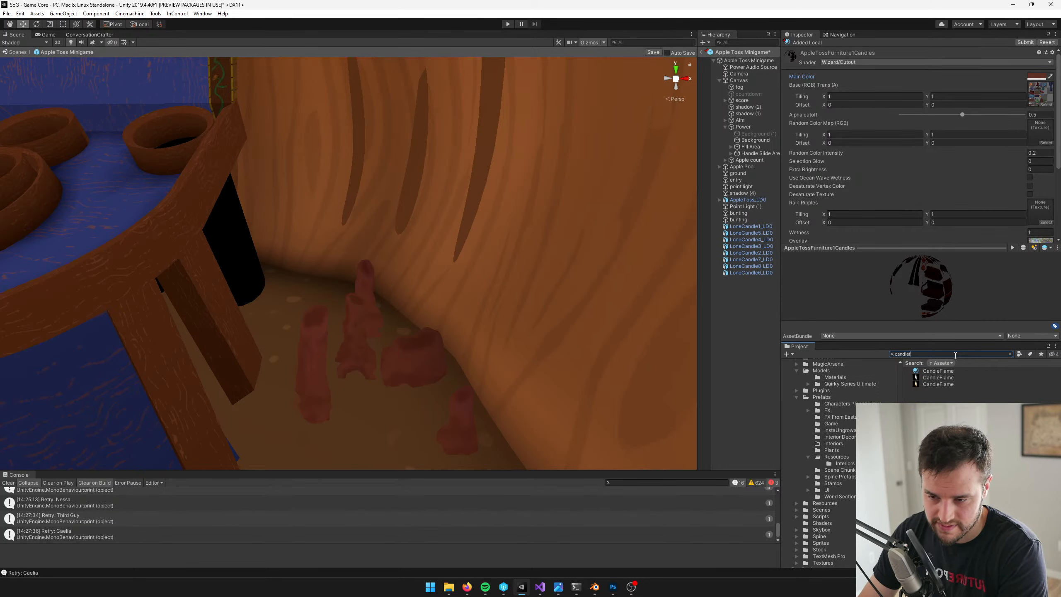
key(BackSpace)
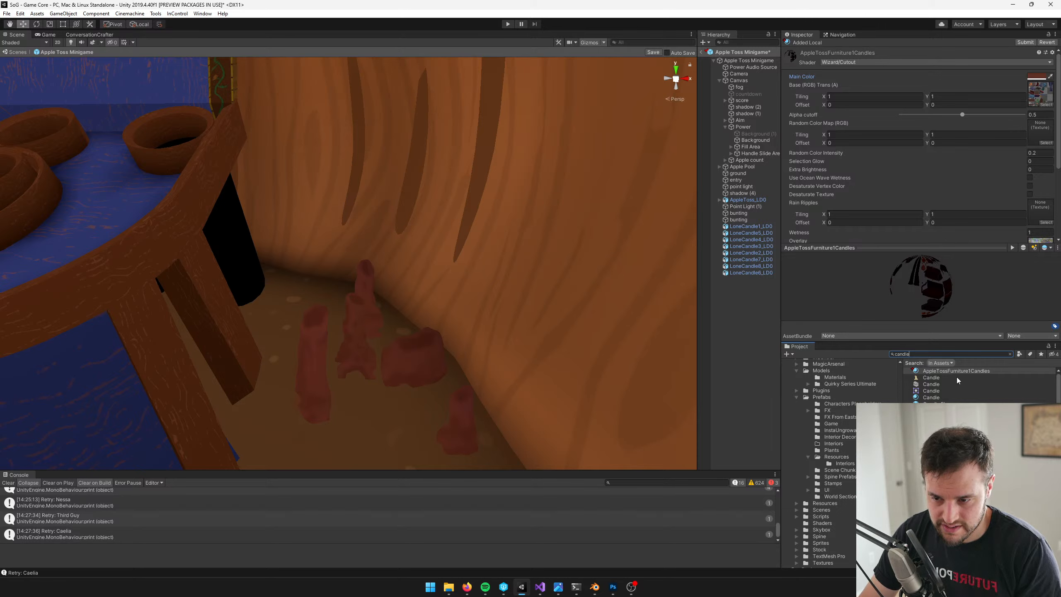
double_click(920, 355)
text(flame)
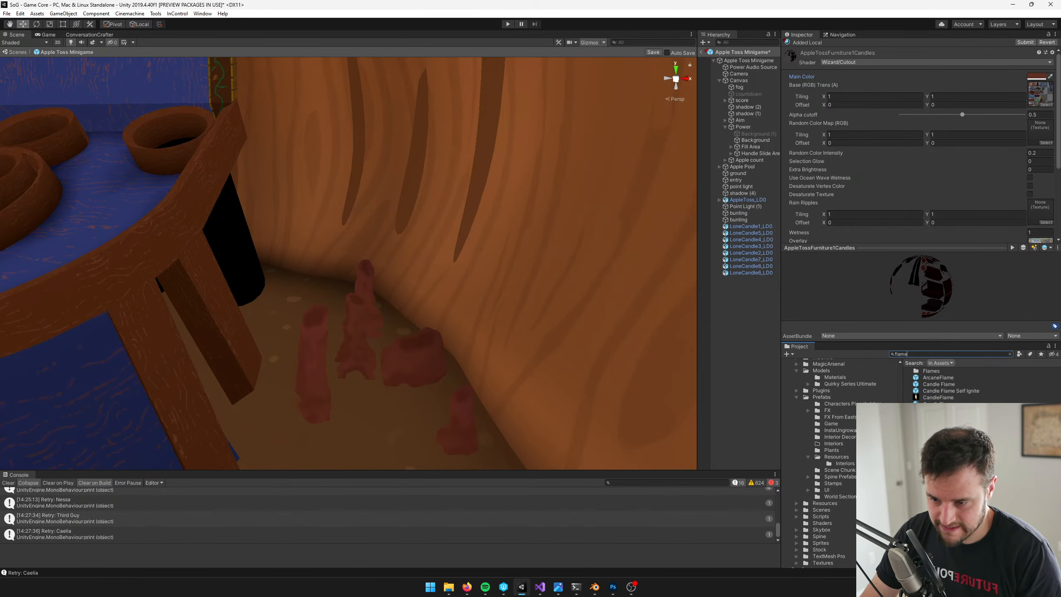
click(934, 438)
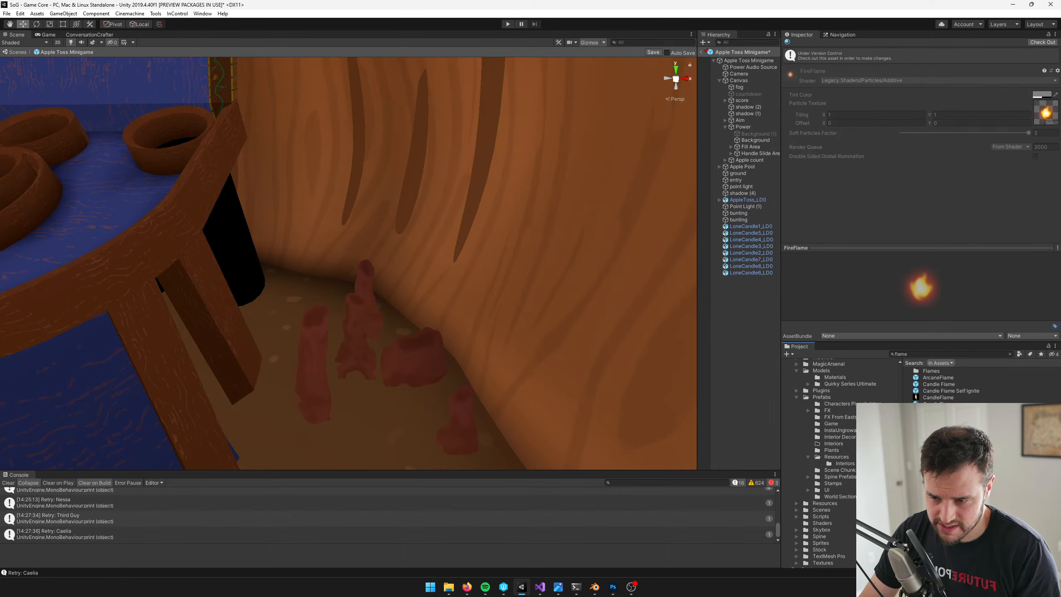
drag(939, 384, 422, 339)
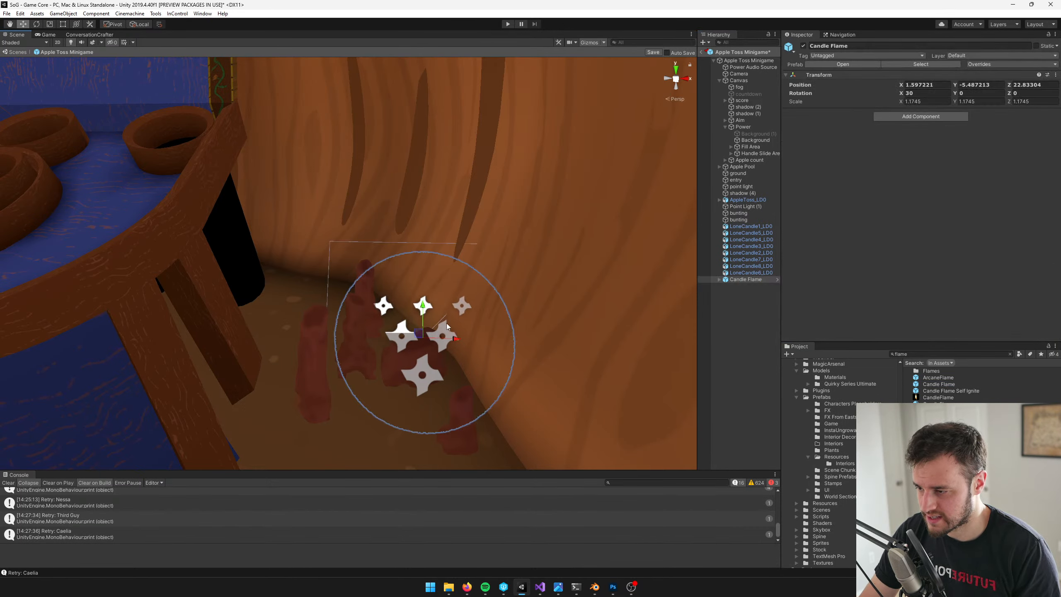
right_drag(450, 298, 460, 340)
key(w)
drag(461, 340, 479, 413)
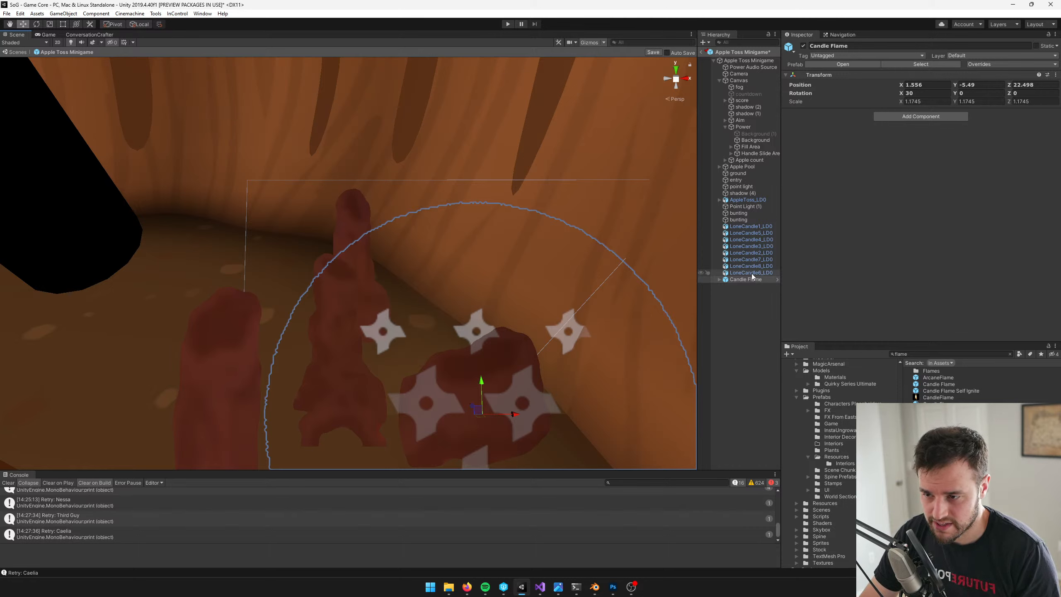
Duplicate the Candle Flame object seven times so there is one flame per candle
key(ctrl+d)
key(ctrl+d)
key(ctrl+d)
key(ctrl+d)
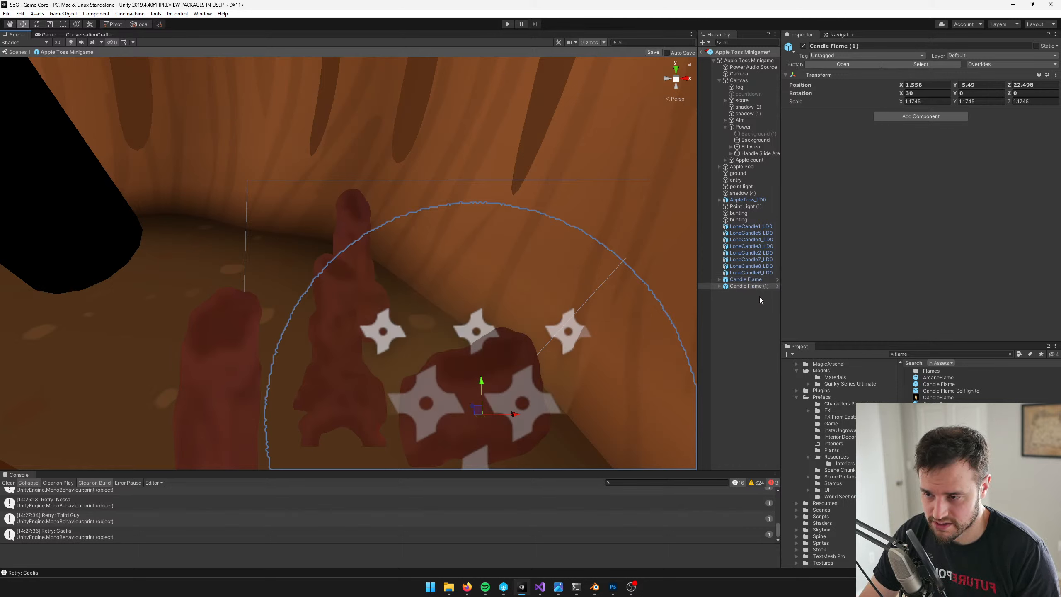
key(ctrl+d)
key(ctrl+d)
key(ctrl+d)
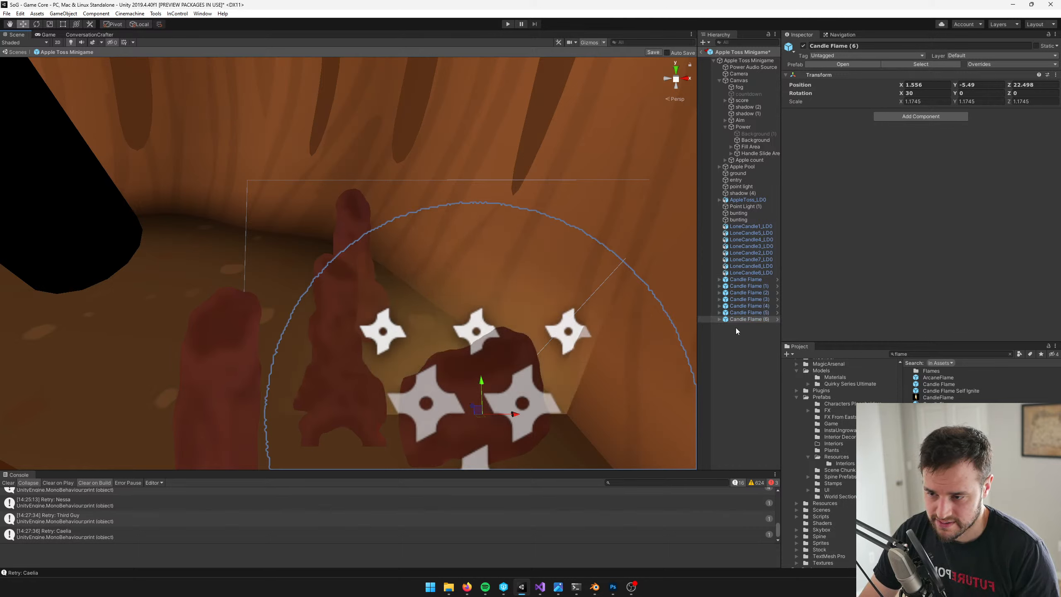
Parent each of the eight Candle Flame objects to its own LoneCandle object
click(744, 279)
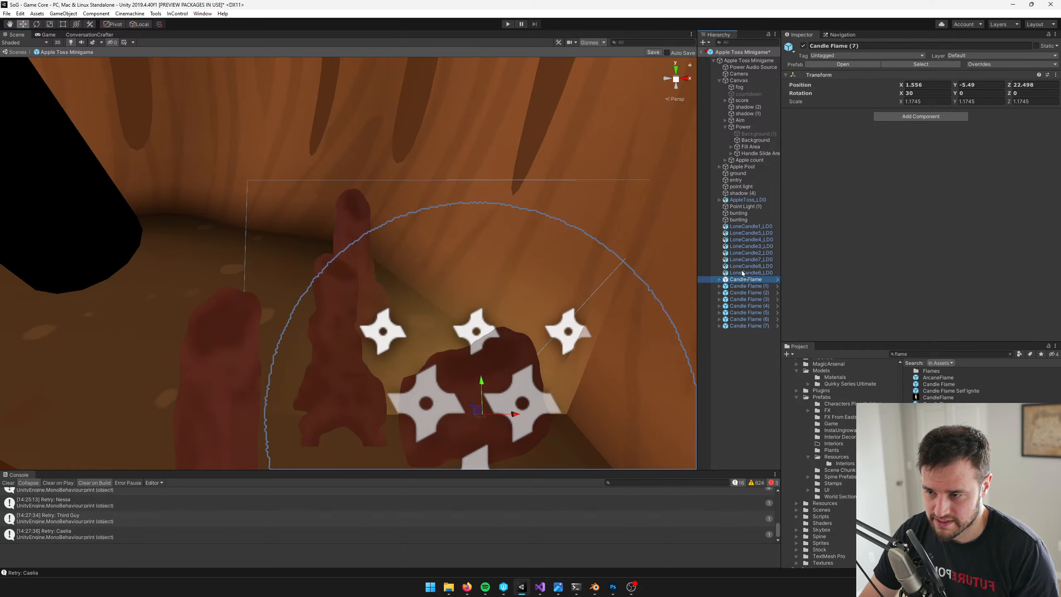
drag(745, 227, 745, 226)
mouse_move(753, 285)
mouse_down()
mouse_move(752, 237)
mouse_move(753, 294)
mouse_move(753, 252)
mouse_move(752, 293)
mouse_move(752, 267)
mouse_up()
mouse_move(751, 306)
mouse_down()
mouse_move(753, 279)
mouse_move(754, 319)
mouse_up()
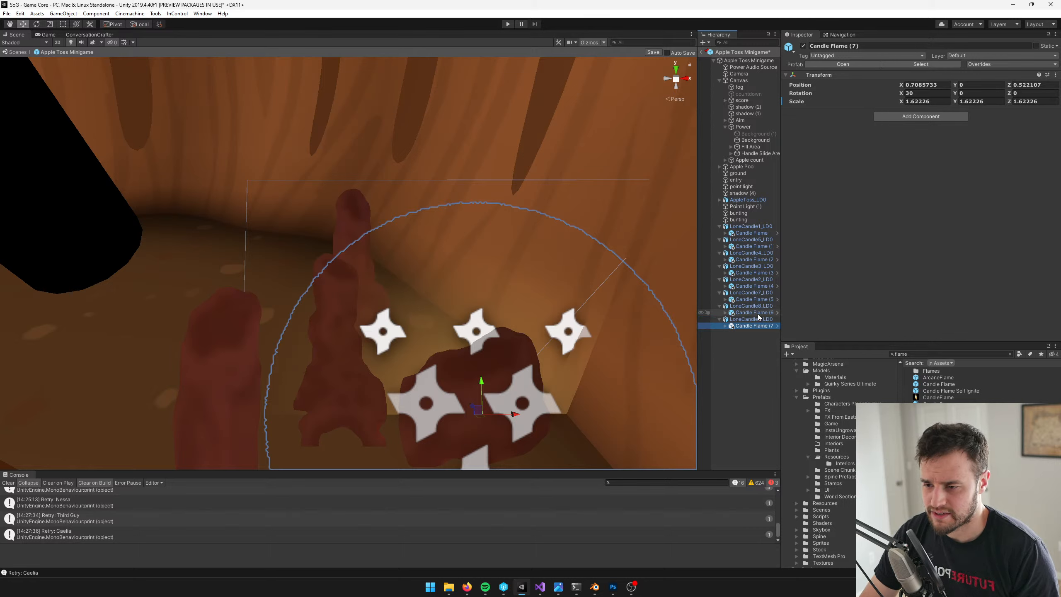
Select all eight Candle Flame objects and set their local position to 0, 0, 0
ctrl+click(754, 312)
ctrl+click(760, 299)
ctrl+click(760, 286)
ctrl+click(760, 272)
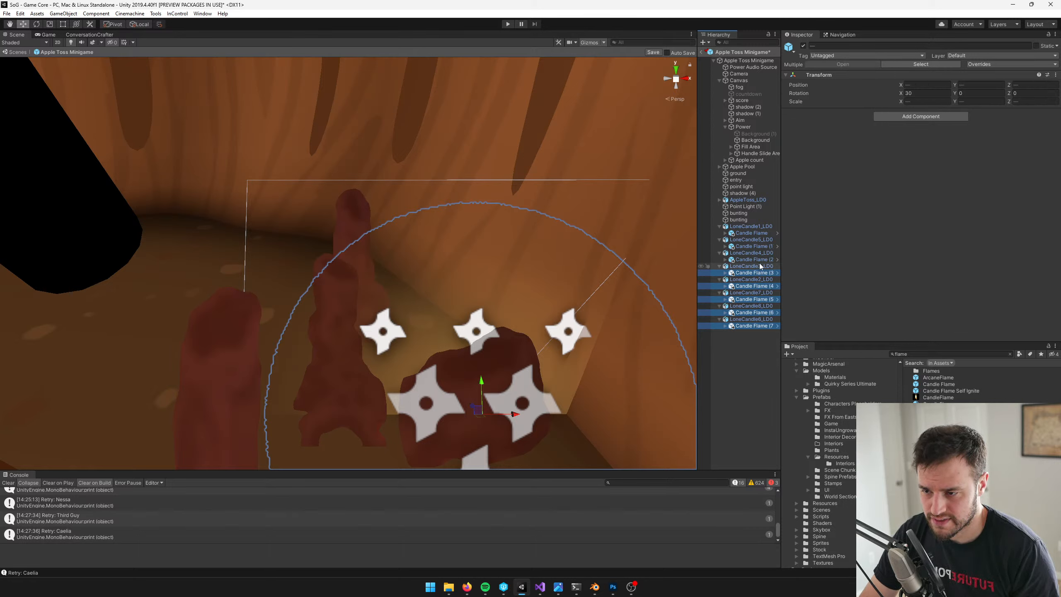
ctrl+click(760, 259)
ctrl+click(759, 247)
ctrl+click(757, 234)
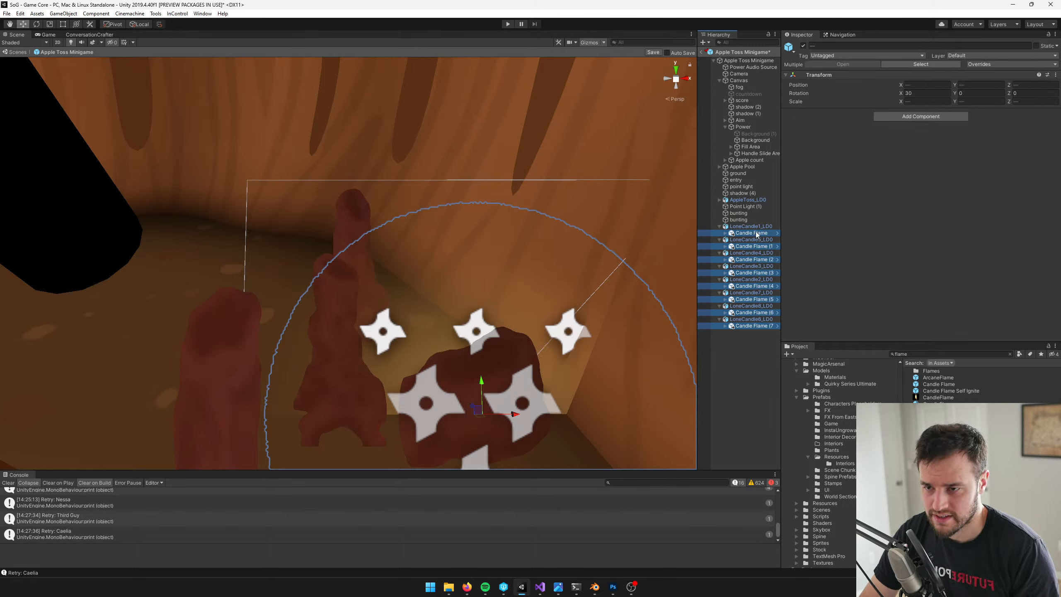
click(922, 102)
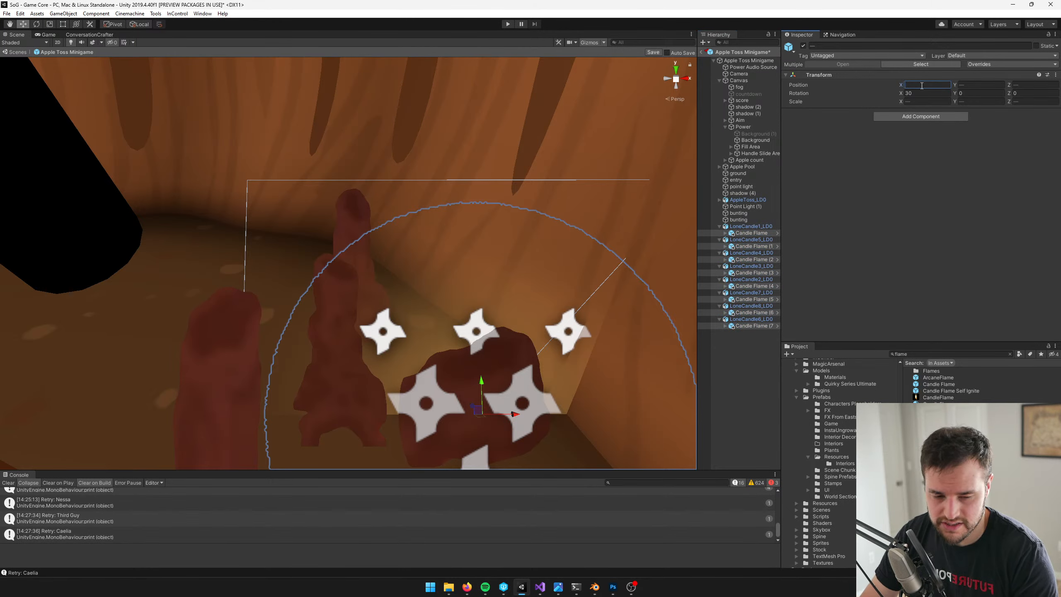
text(0)
key(Tab)
text(0)
key(Tab)
text(0)
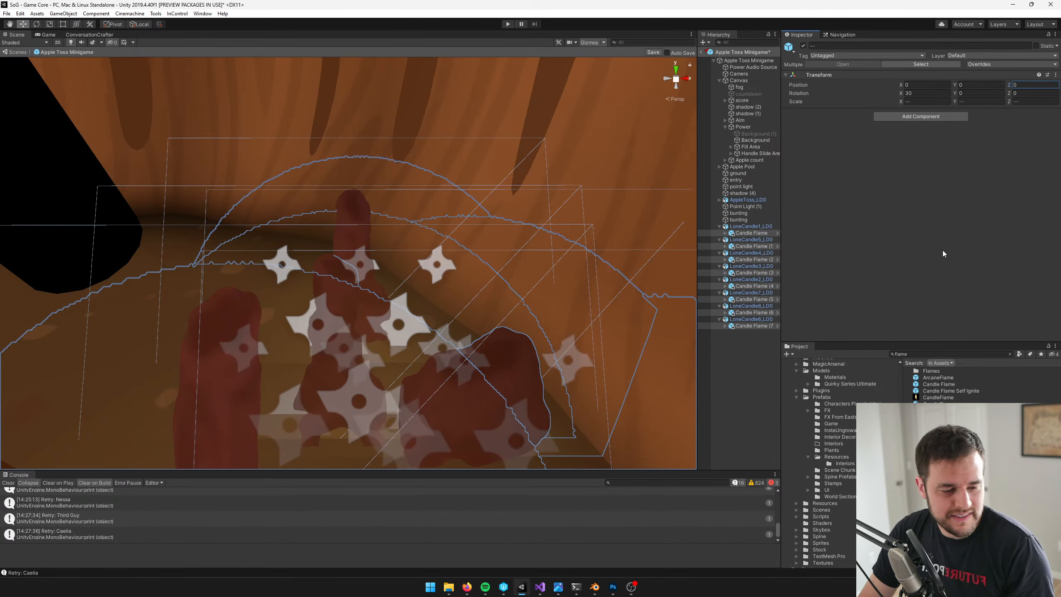
Raise all eight selected Candle Flame objects together toward the candle tops
right_drag(523, 289, 300, 283)
key(s)
key(a)
key(w)
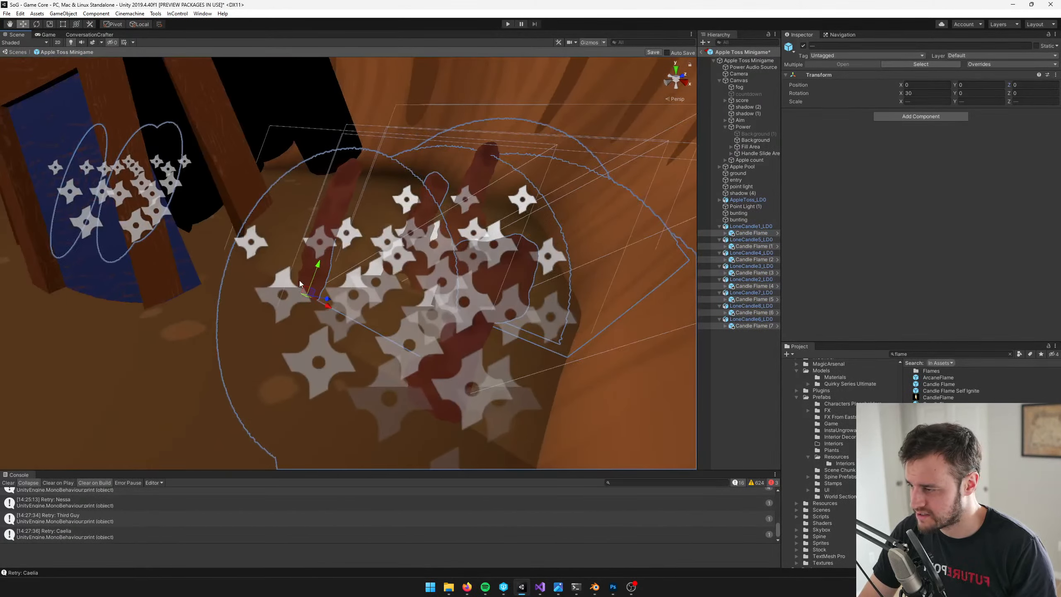
drag(316, 274, 369, 181)
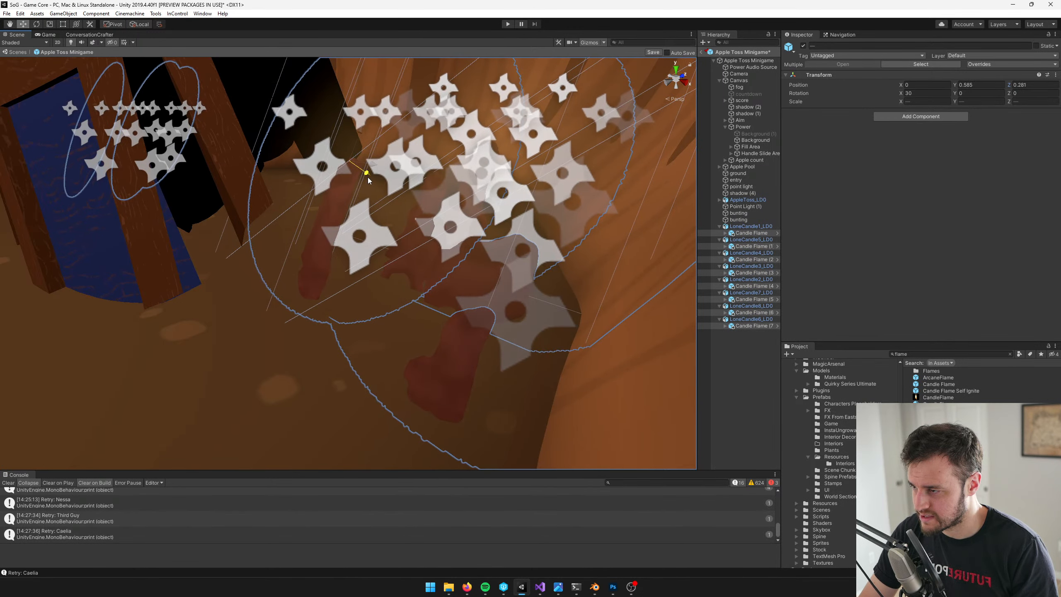
Move the Candle Flame under LoneCandle1_LD0 onto the tip of its candle
click(757, 234)
key(f)
scroll(489, 246, down, 6)
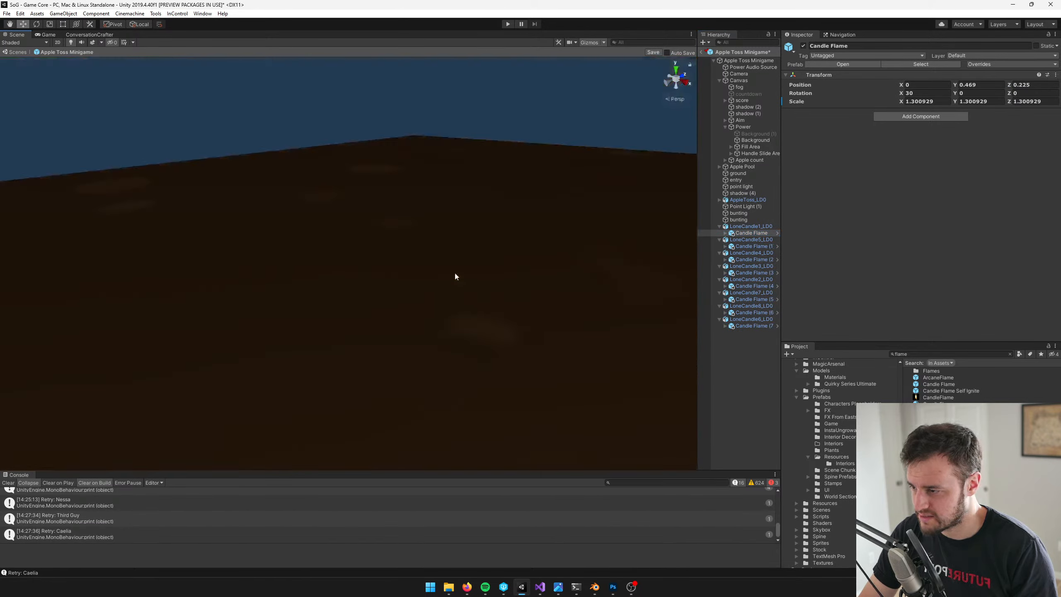
scroll(454, 271, up, 7)
scroll(465, 279, down, 2)
scroll(379, 246, up, 5)
scroll(379, 246, down, 5)
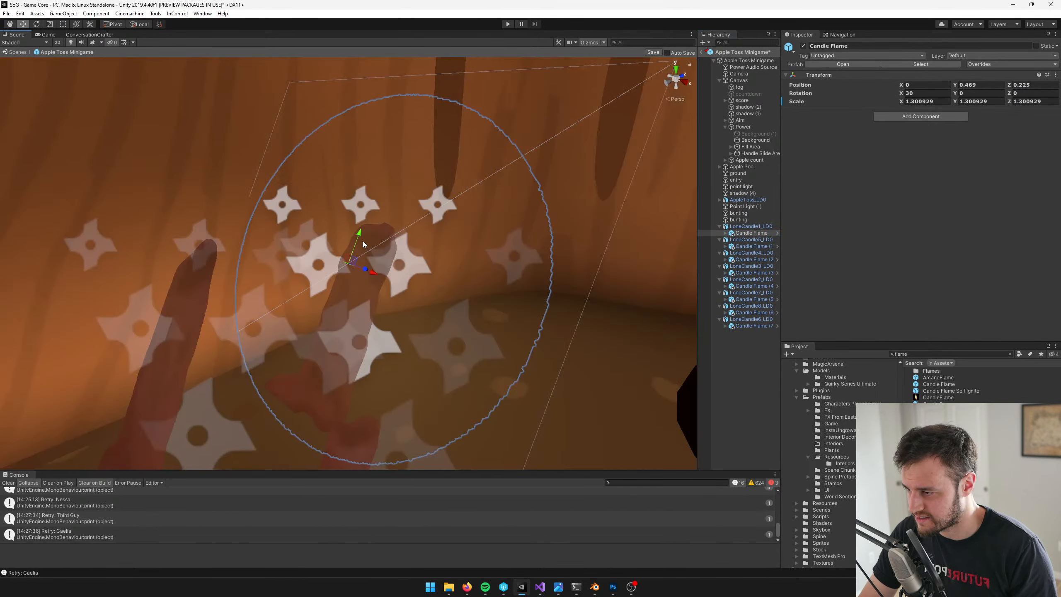
drag(363, 240, 395, 234)
Move Candle Flame (1) onto the tip of LoneCandle5_LD0, at about X -0.0199, Y 0.6005, Z 0.2841
click(754, 246)
scroll(378, 254, down, 6)
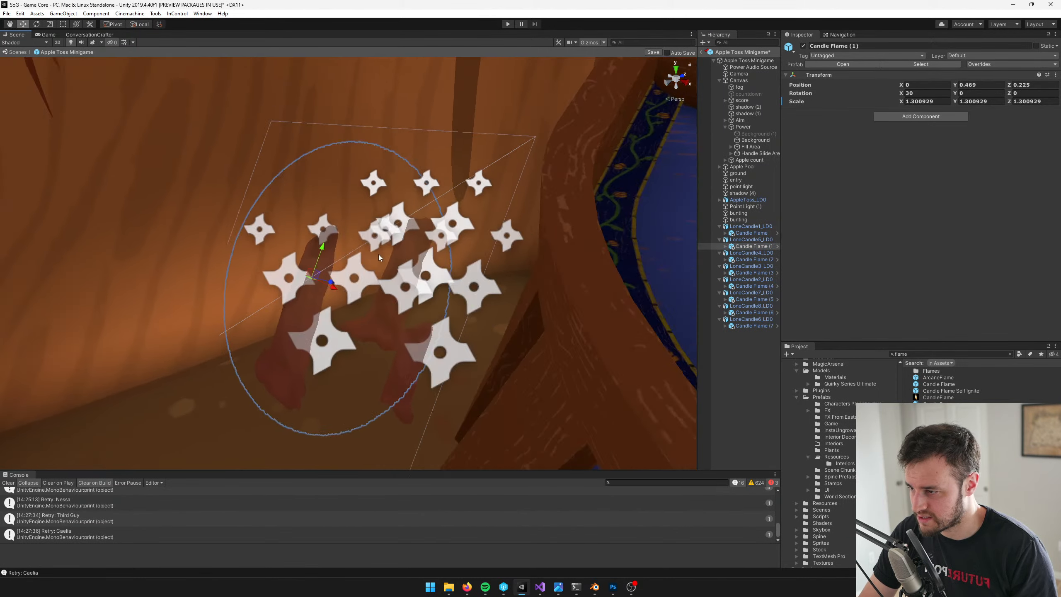
scroll(359, 245, up, 9)
drag(361, 233, 376, 143)
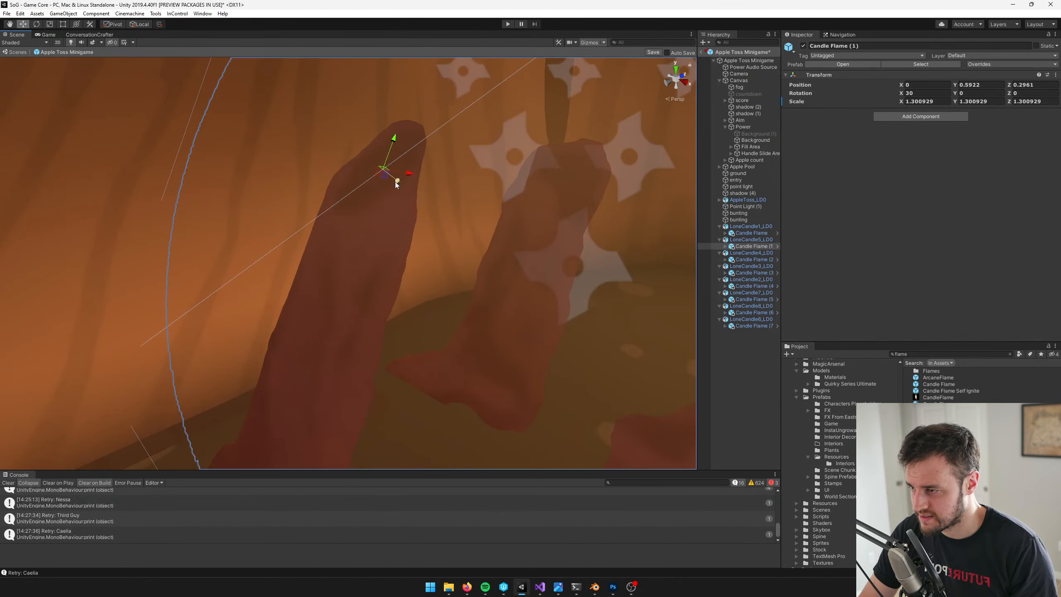
drag(394, 182, 391, 179)
drag(405, 172, 379, 131)
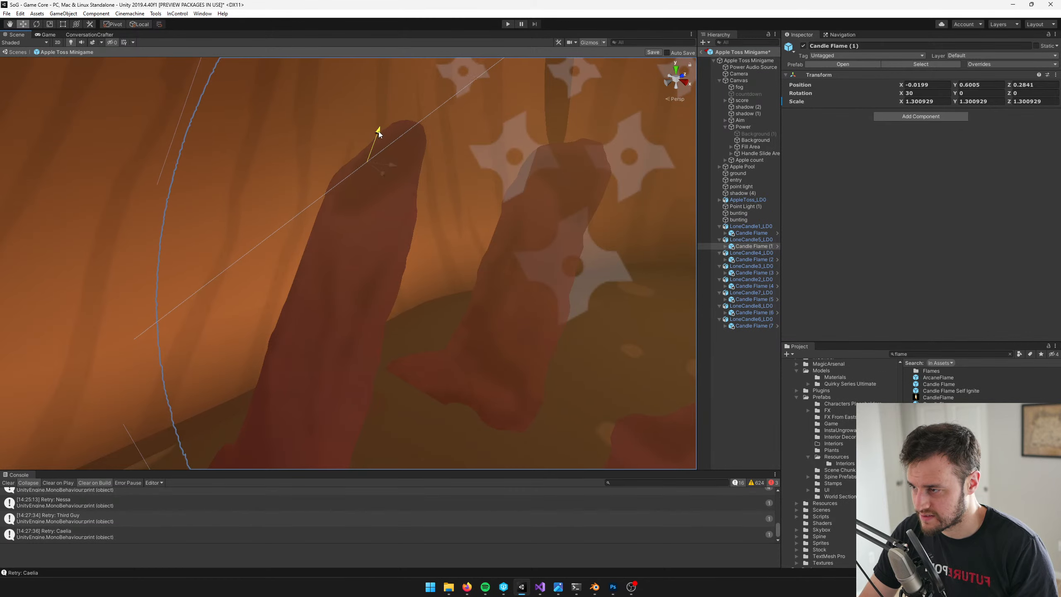
Lower Candle Flame (2) onto the top of LoneCandle4_LD0
click(742, 261)
key(f)
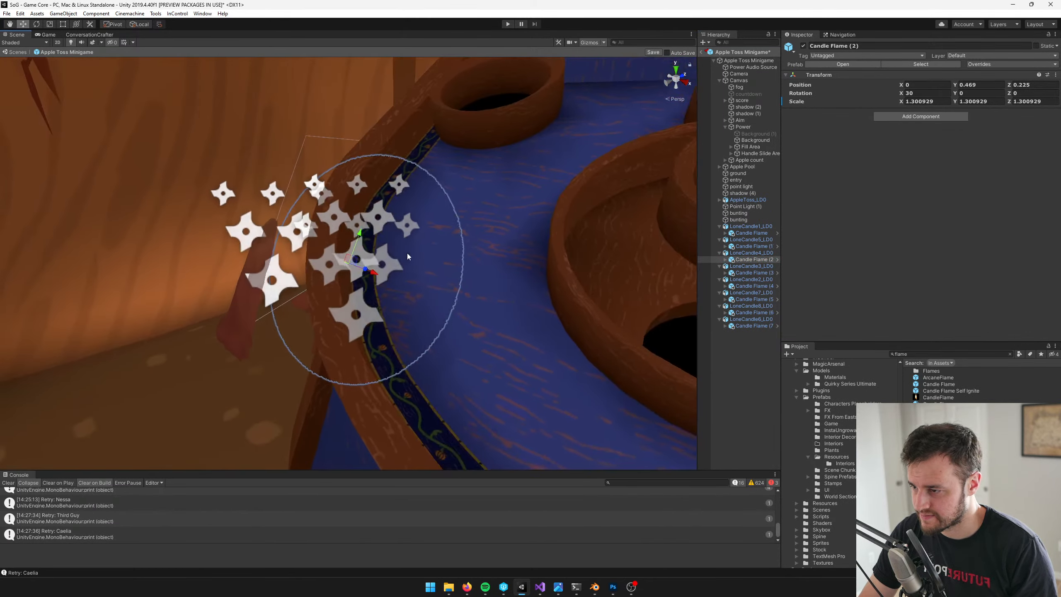
scroll(417, 265, up, 4)
middle_drag(418, 265, 514, 249)
scroll(514, 249, up, 3)
scroll(514, 248, down, 8)
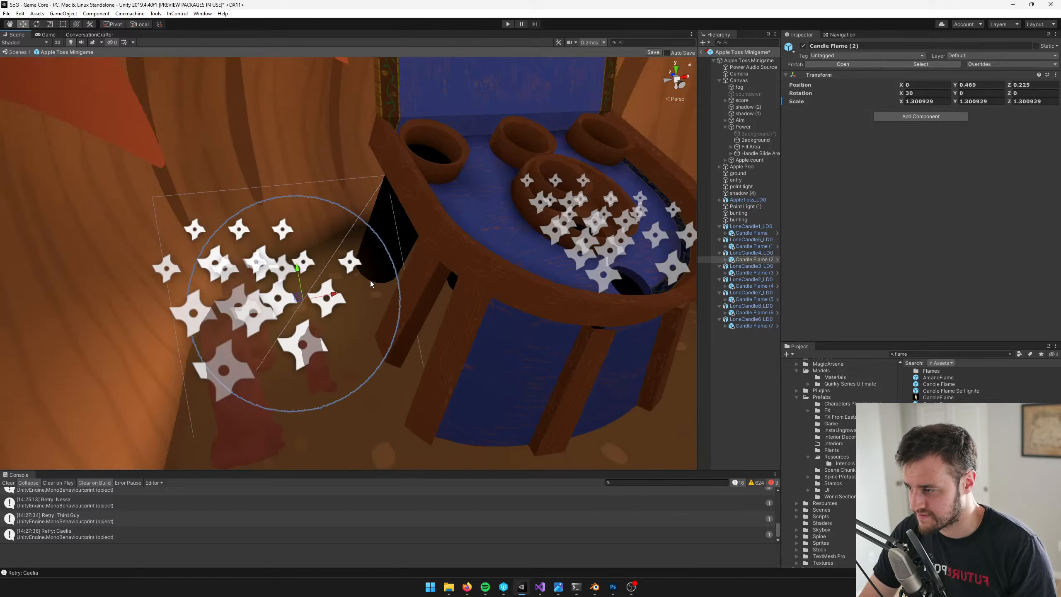
middle_drag(370, 280, 375, 264)
scroll(374, 264, up, 4)
drag(301, 249, 308, 283)
Lower Candle Flame (3) onto the top of LoneCandle3_LD0, at about Y 0.249, Z 0.098
click(751, 272)
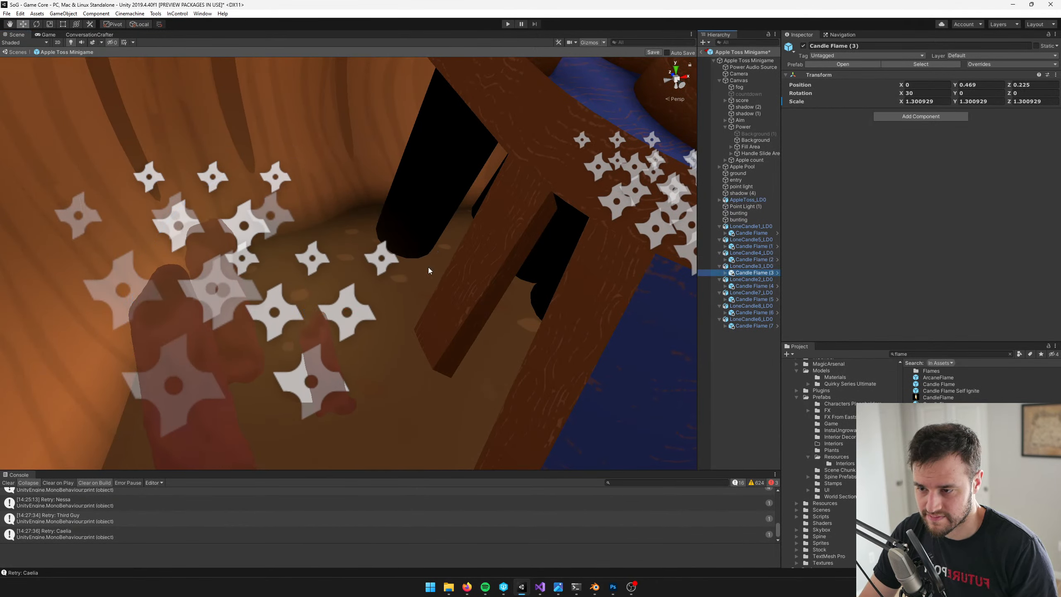
key(f)
drag(339, 248, 362, 304)
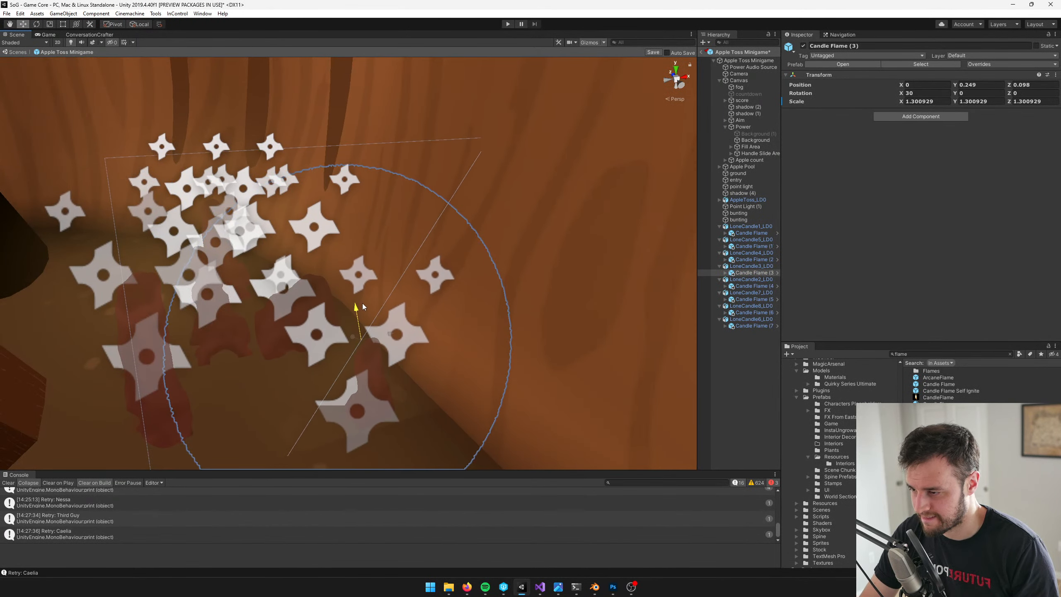
Lower Candle Flame (4) onto the tip of LoneCandle2_LD0, at about Y 0.3873, Z 0.1779
click(751, 286)
key(f)
scroll(378, 278, up, 6)
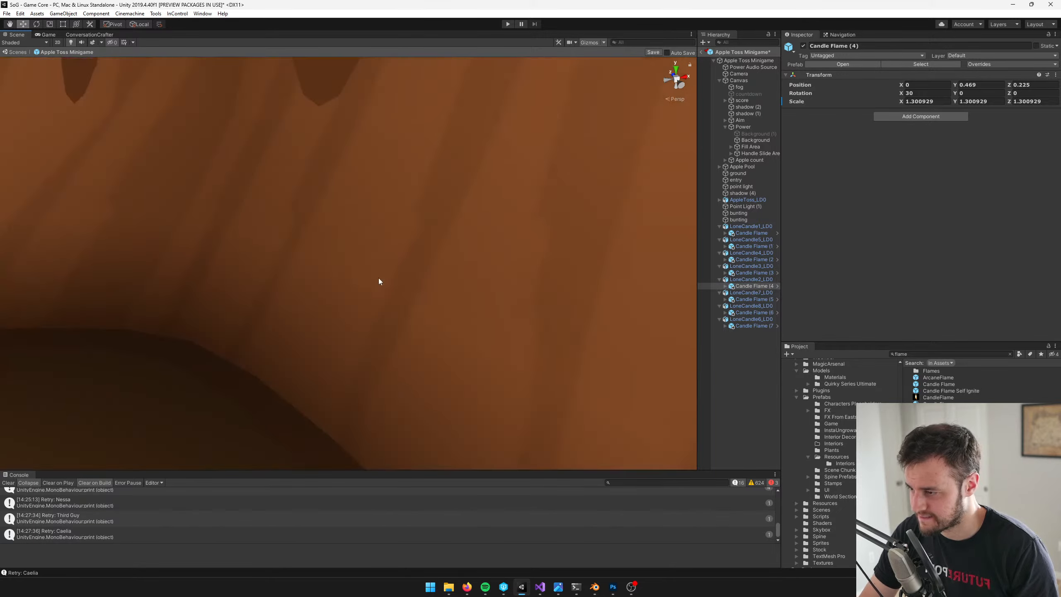
scroll(379, 278, down, 2)
drag(362, 235, 370, 295)
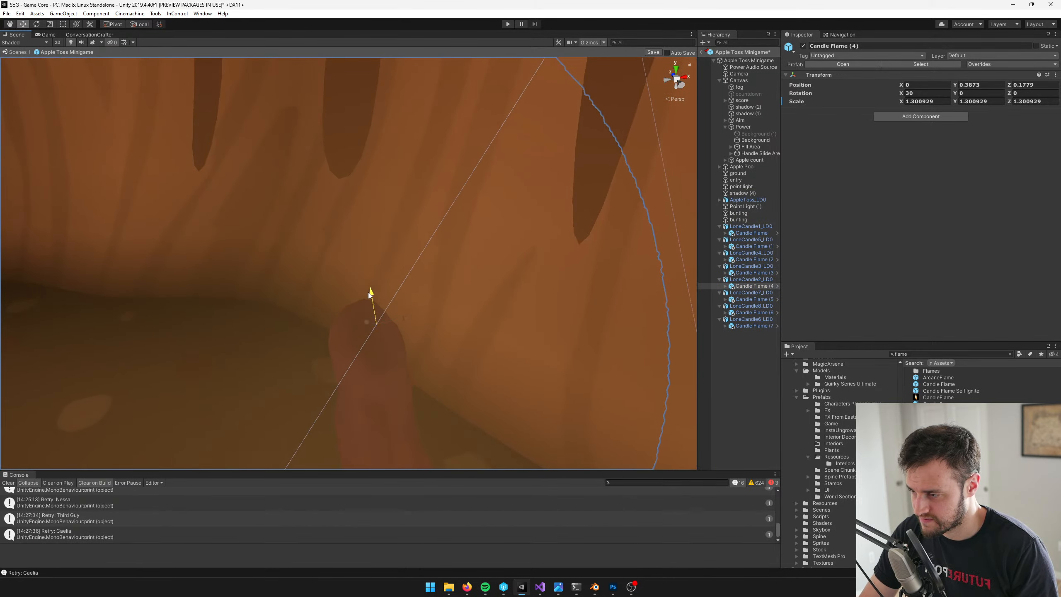
Lower Candle Flame (5) onto the top of LoneCandle7_LD0, at about Y 0.2246, Z 0.0884
click(752, 299)
key(f)
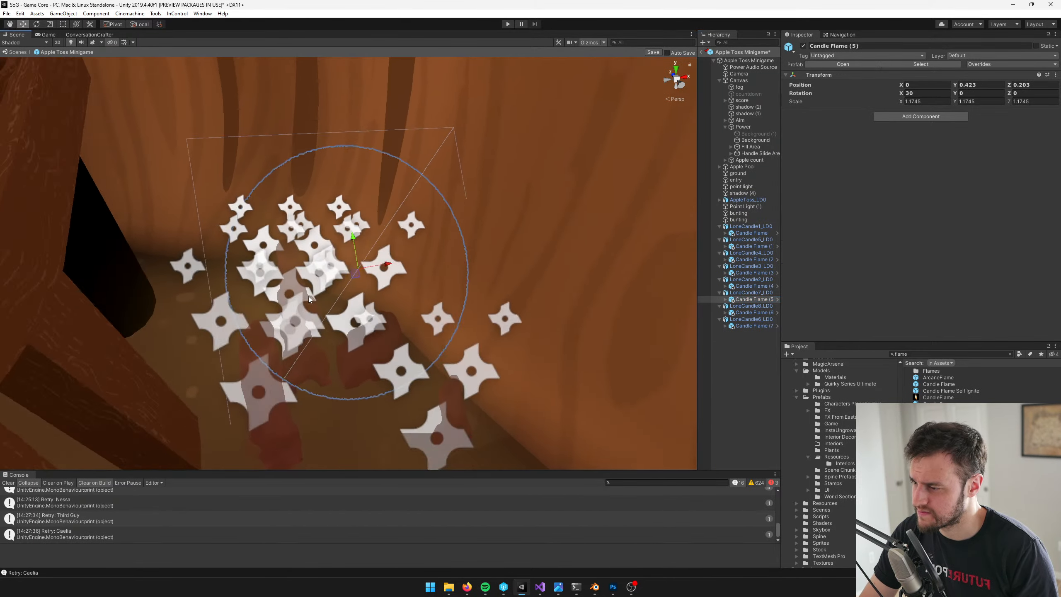
middle_drag(308, 296, 299, 286)
scroll(387, 307, up, 4)
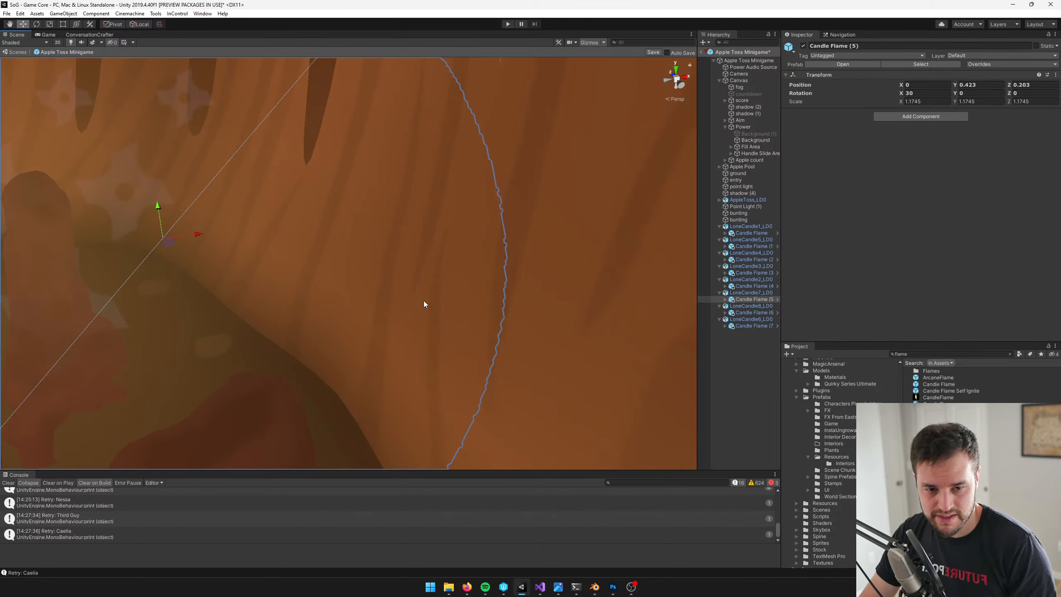
right_drag(387, 296, 342, 304)
scroll(342, 304, down, 4)
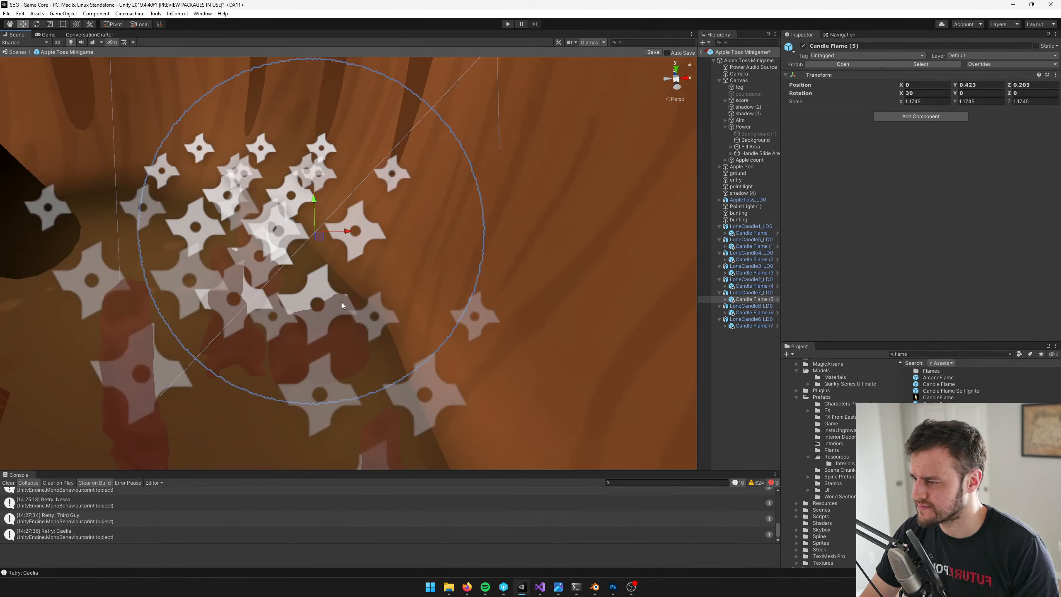
scroll(342, 302, up, 4)
drag(273, 183, 273, 320)
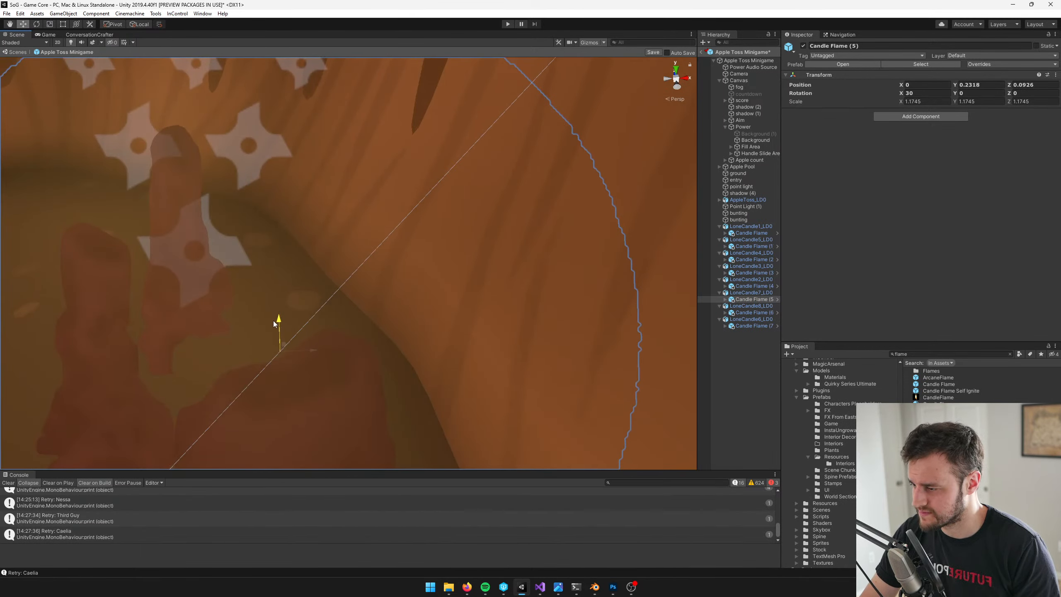
right_drag(273, 320, 408, 239)
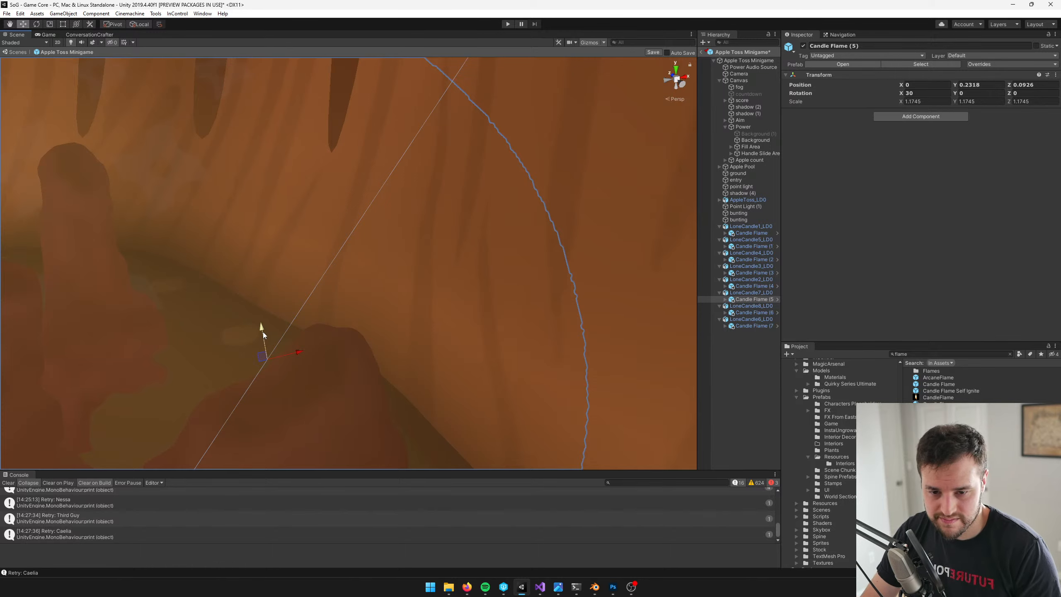
drag(256, 331, 263, 337)
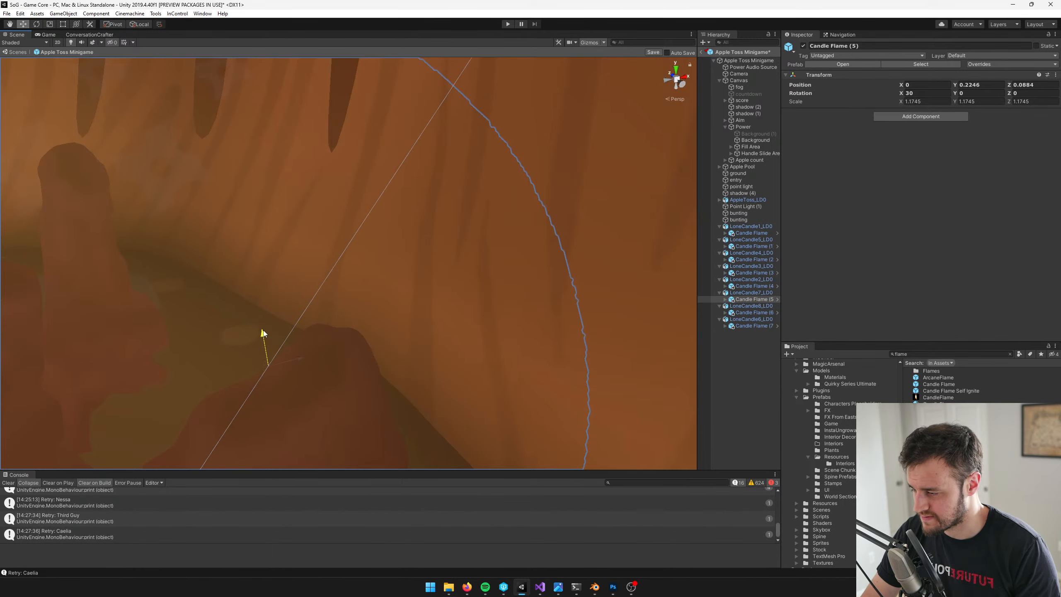
scroll(419, 339, down, 5)
Lower Candle Flame (6) onto the tip of its candle, at about Y 0.4965, Z 0.2299
click(752, 312)
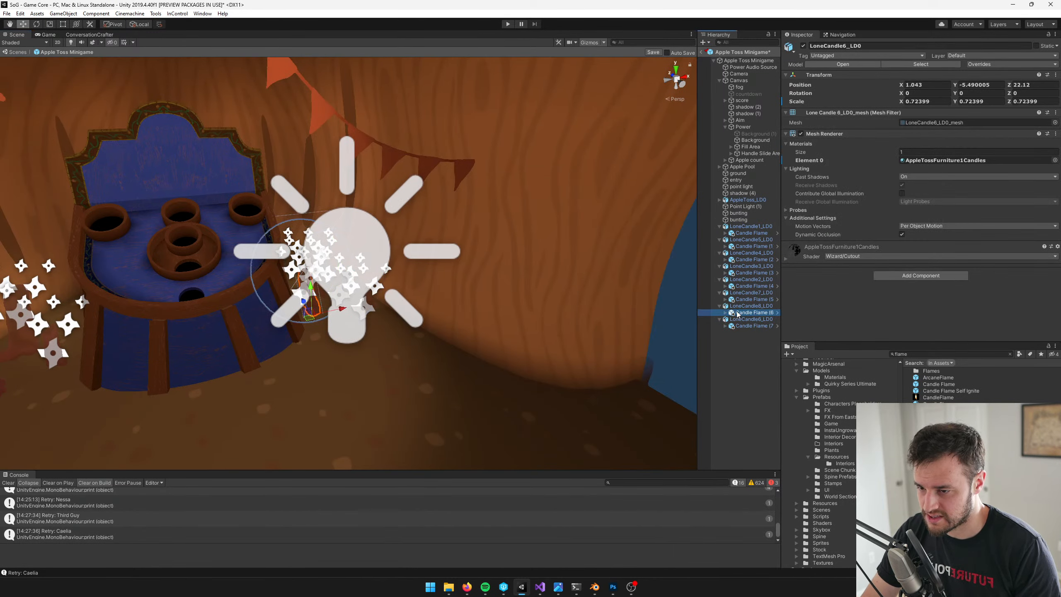
key(f)
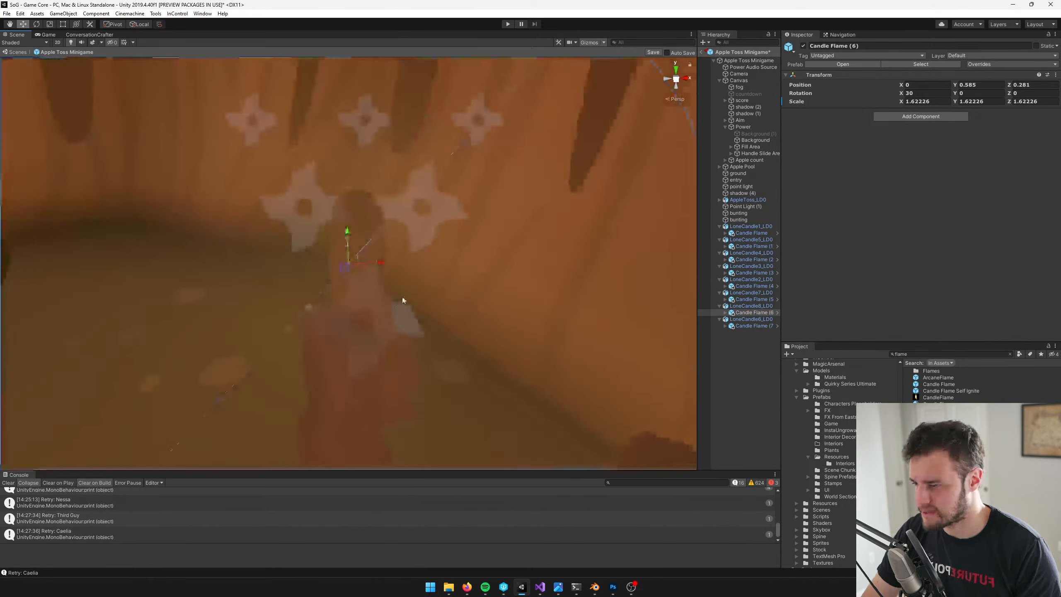
middle_drag(355, 292, 275, 296)
drag(266, 240, 263, 293)
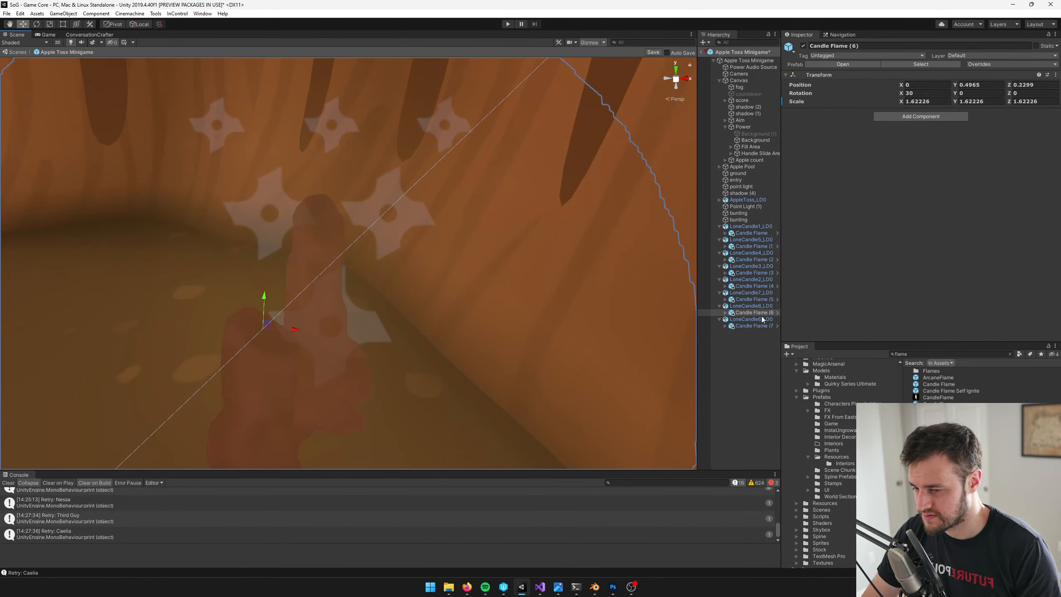
Lower Candle Flame (7) slightly onto the tip of LoneCandle6_LD0, at about Y 0.5729, Z 0.274
click(752, 326)
key(f)
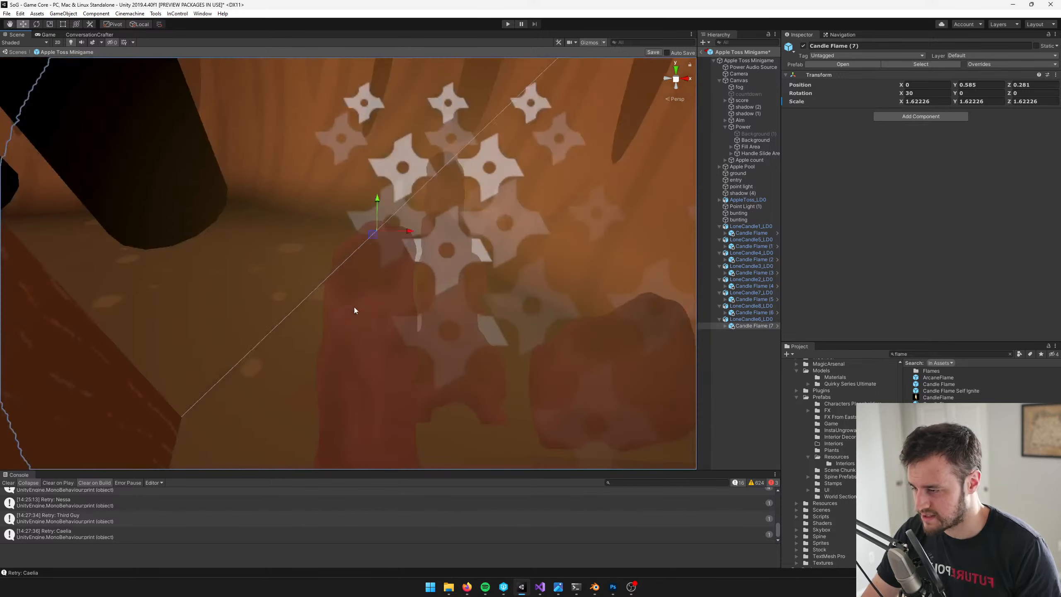
drag(373, 202, 380, 209)
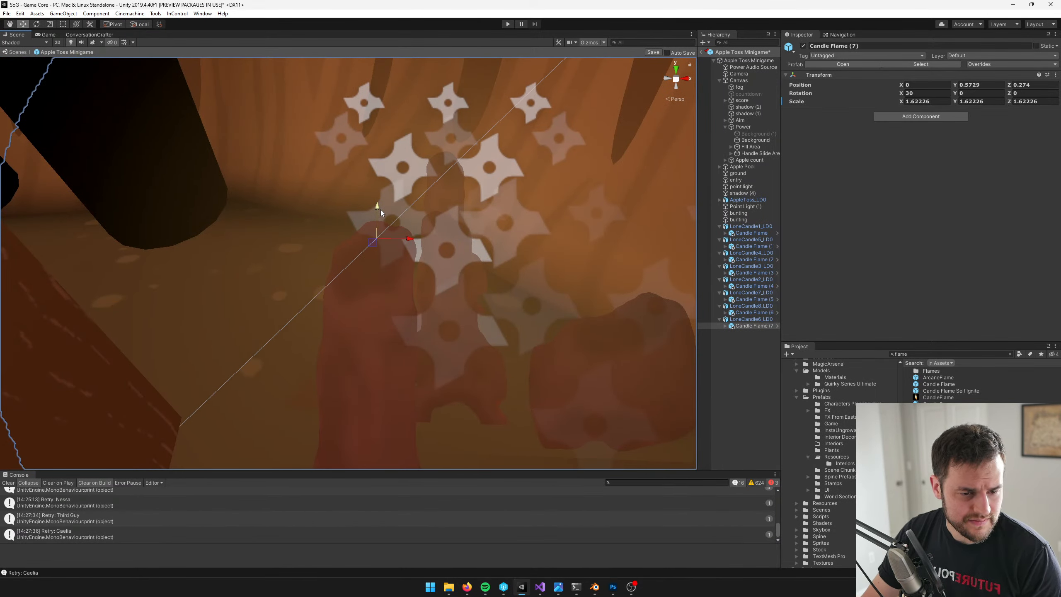
scroll(356, 253, down, 10)
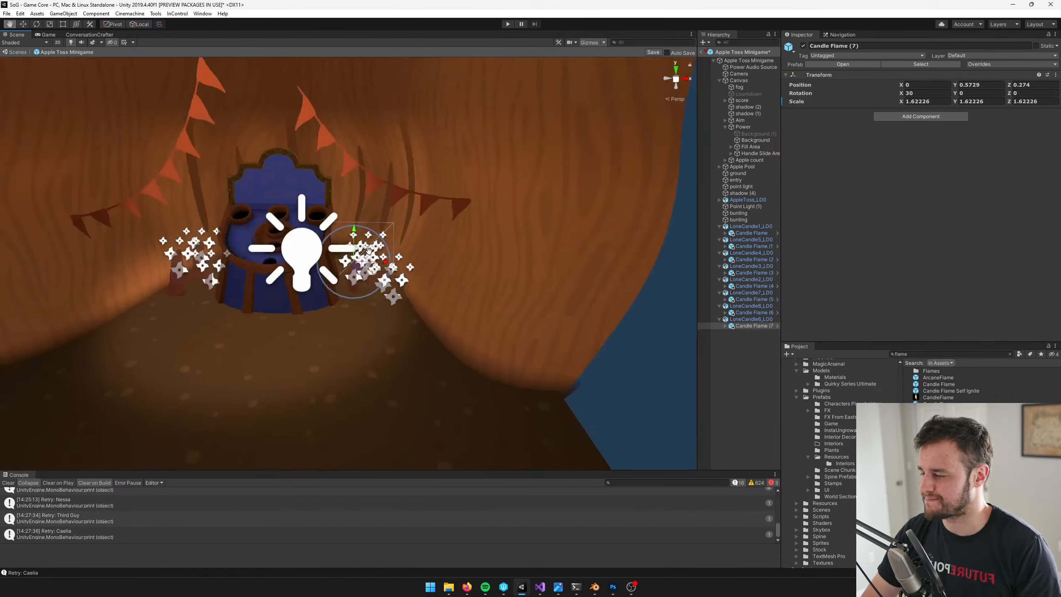
Save the minigame prefab and check the candle clusters in the Game view
click(754, 227)
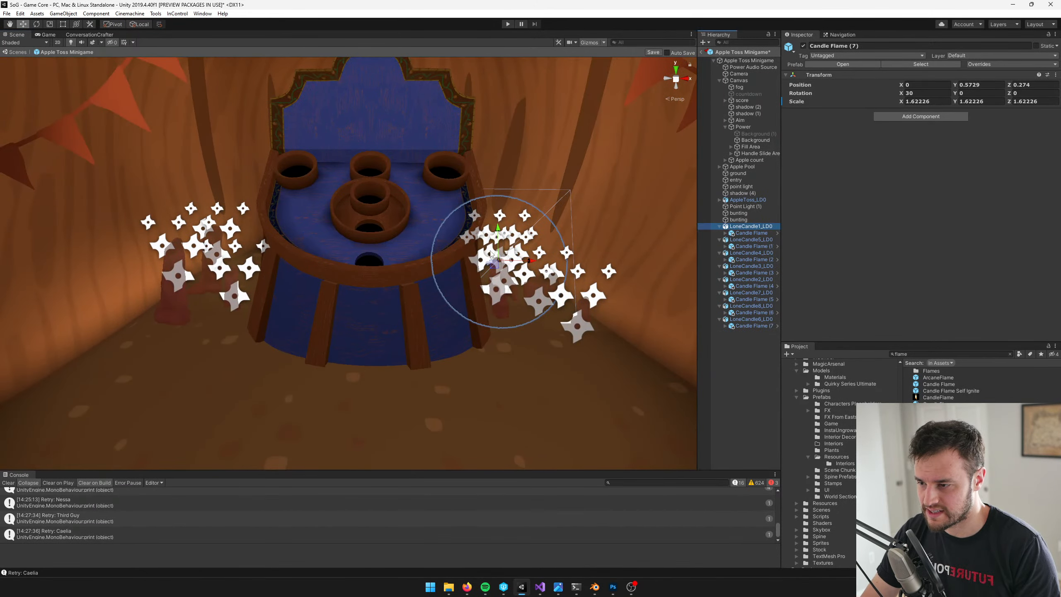
middle_drag(257, 257, 308, 250)
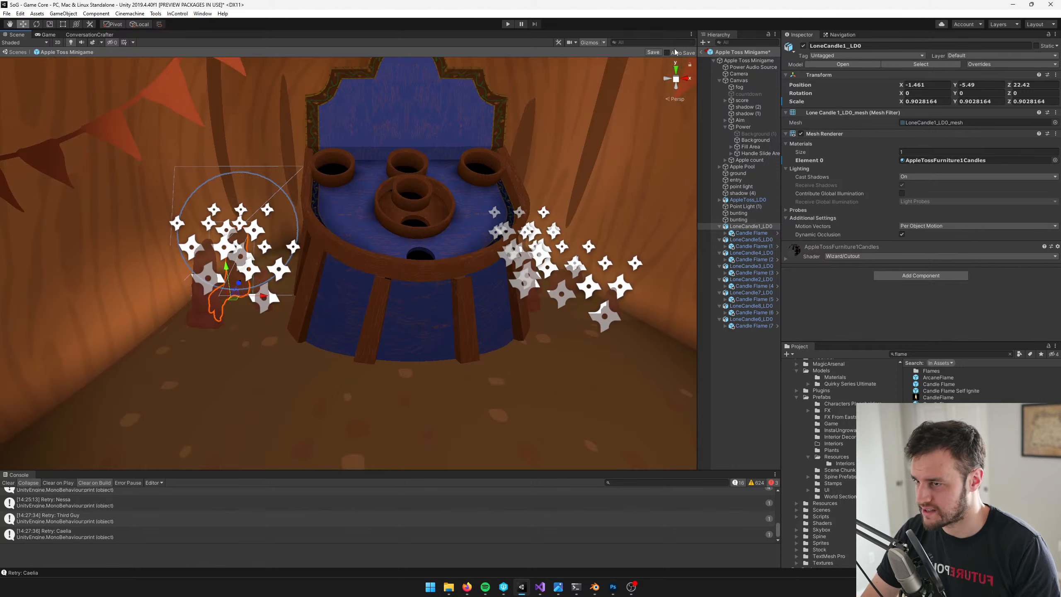
click(49, 35)
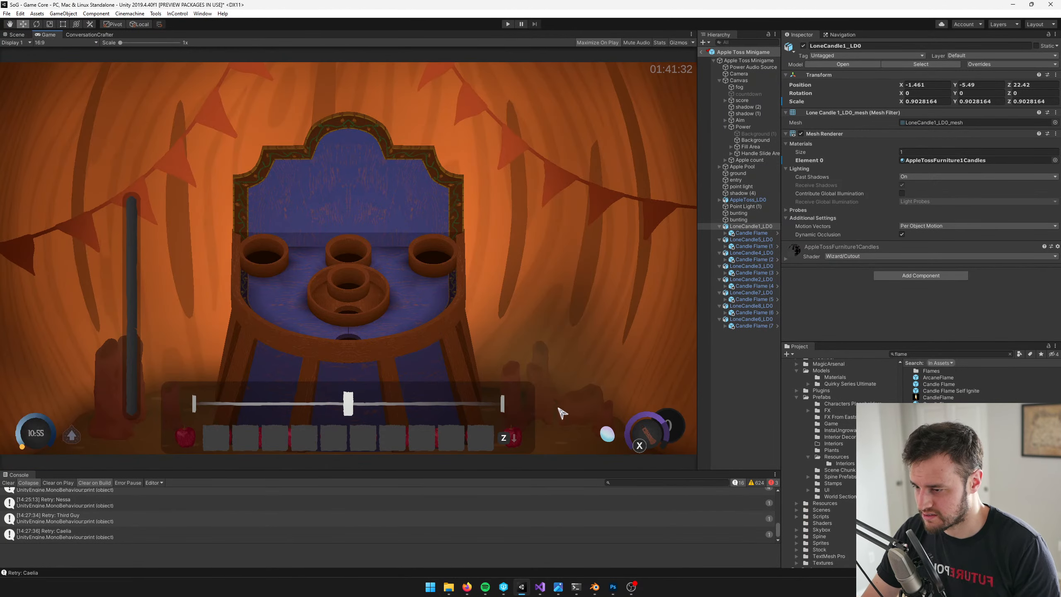
click(15, 36)
Shift LoneCandle1_LD0 sideways to about X -1.413 within its cluster
scroll(213, 271, up, 6)
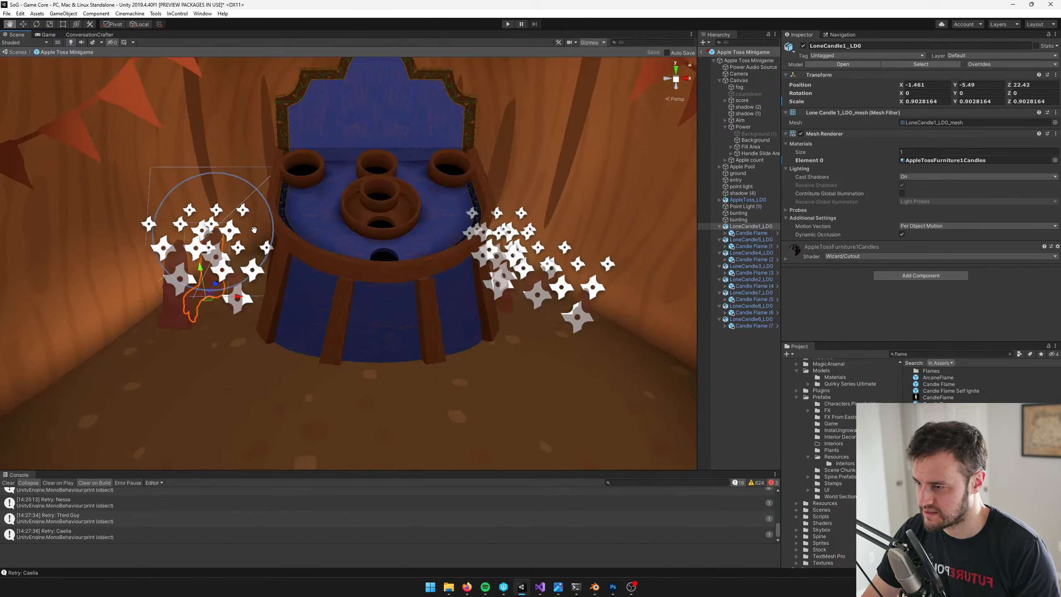
middle_drag(215, 268, 350, 240)
mouse_move(270, 287)
mouse_down()
mouse_move(292, 277)
mouse_move(277, 280)
mouse_up()
middle_drag(277, 280, 308, 270)
scroll(309, 272, up, 3)
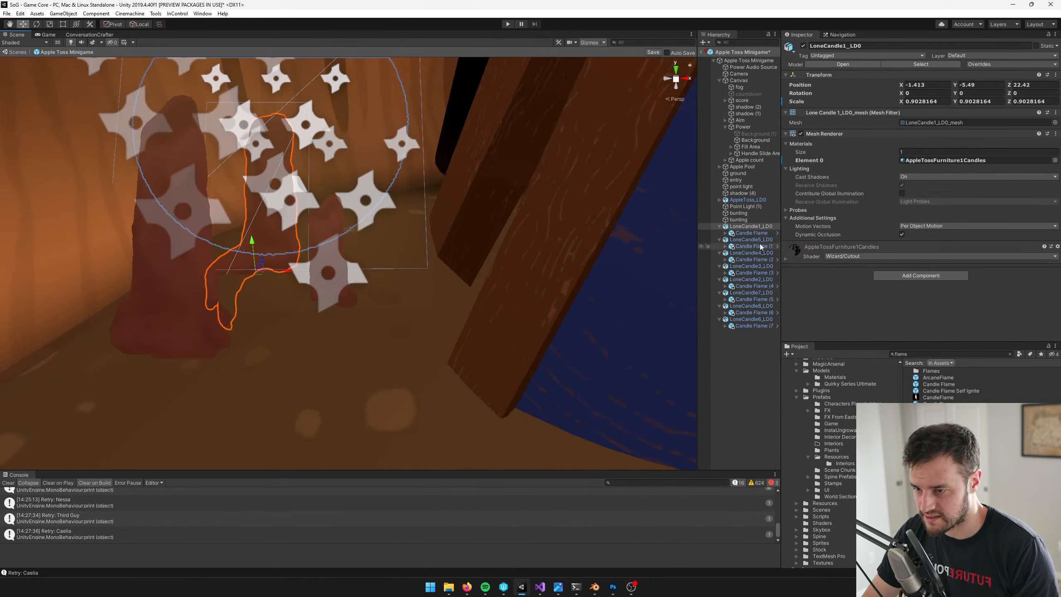
click(329, 265)
key(f)
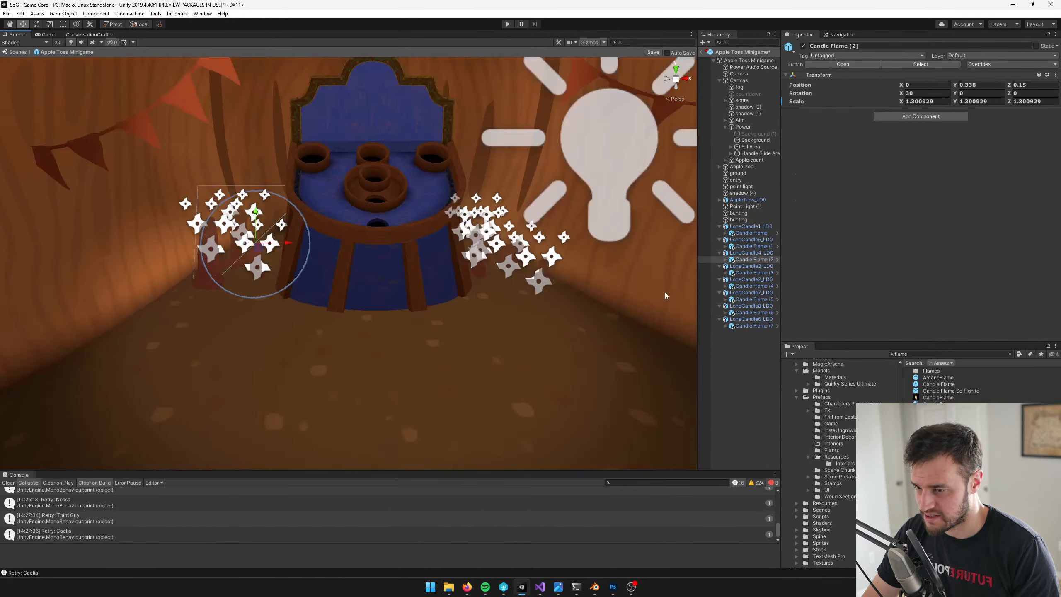
click(734, 321)
key(f)
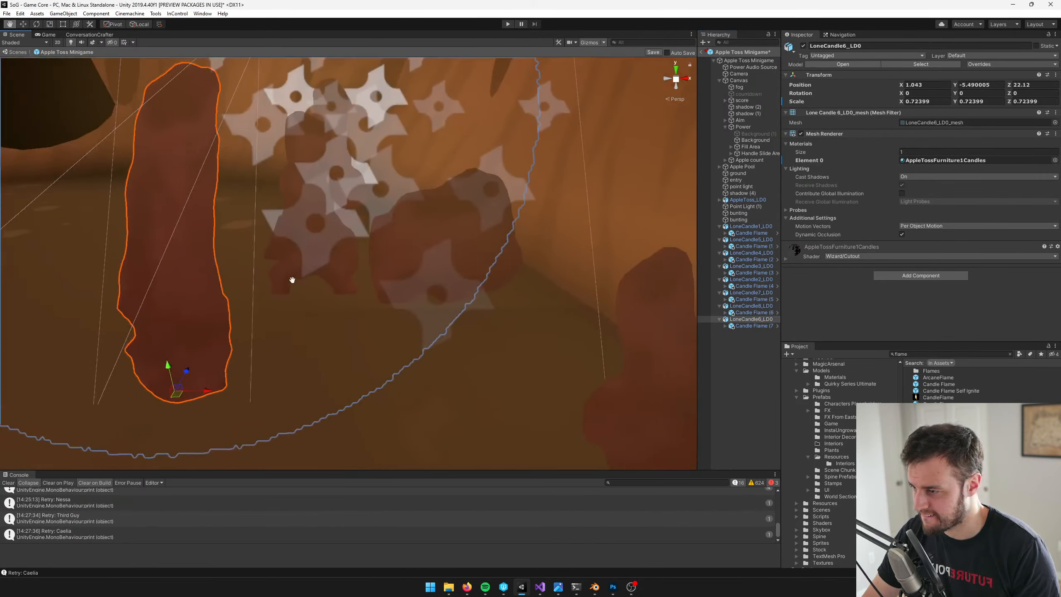
scroll(291, 279, up, 2)
scroll(291, 290, down, 4)
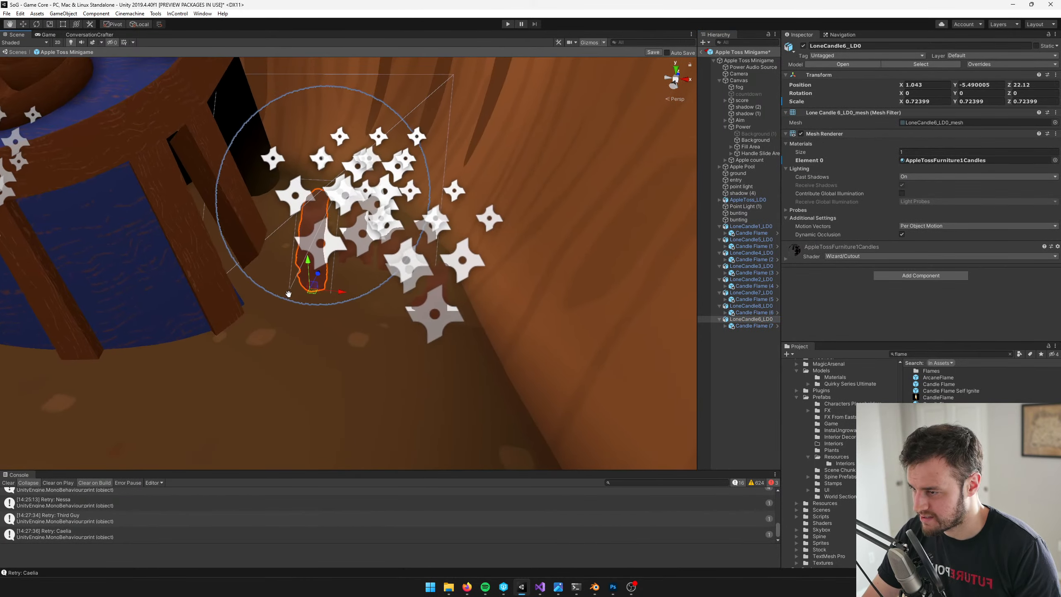
Duplicate LoneCandle7_LD0 and place the copy in front of the opposite candle cluster, at about X -1.247, Z 21.674
click(753, 294)
middle_drag(423, 230, 439, 220)
middle_drag(458, 262, 537, 313)
scroll(537, 313, down, 5)
key(ctrl+d)
drag(427, 284, 164, 282)
key(f)
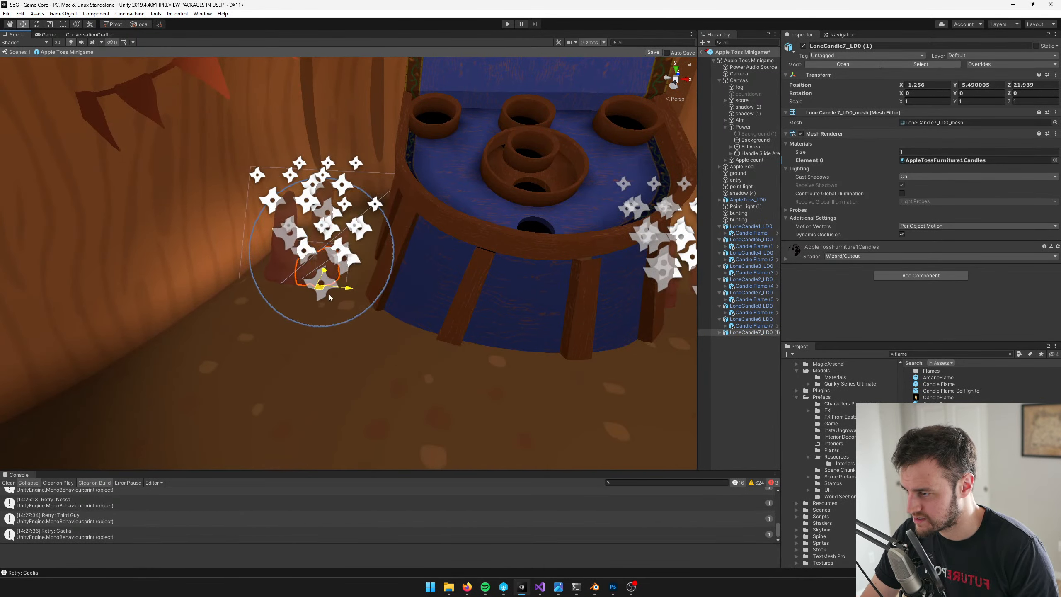
drag(328, 293, 310, 310)
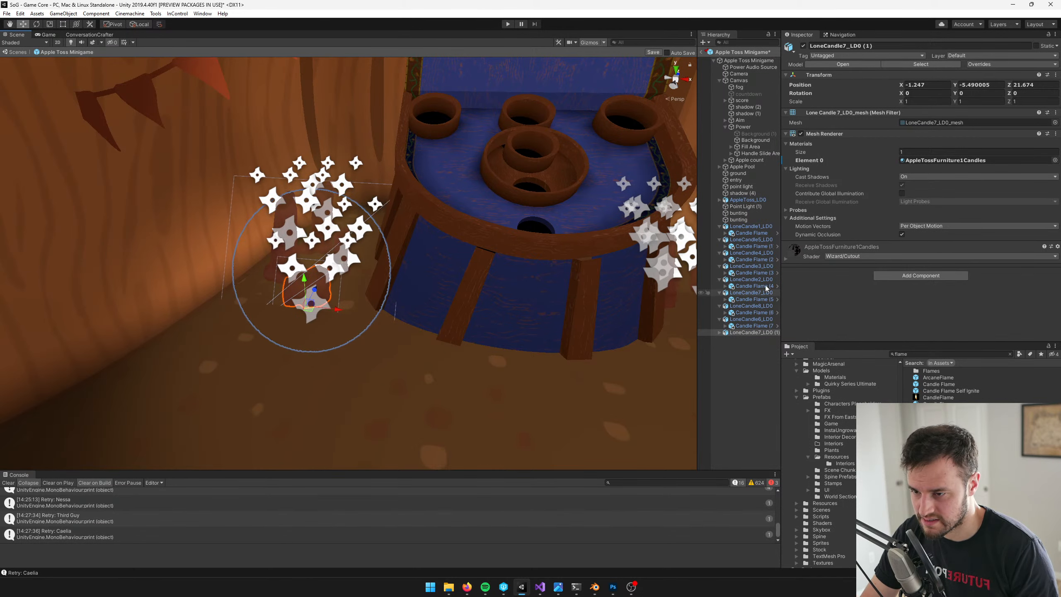
Duplicate LoneCandle2_LD0 and place the copy beside the opposite candle cluster, at about X -1.567, Z 21.605
click(751, 279)
key(f)
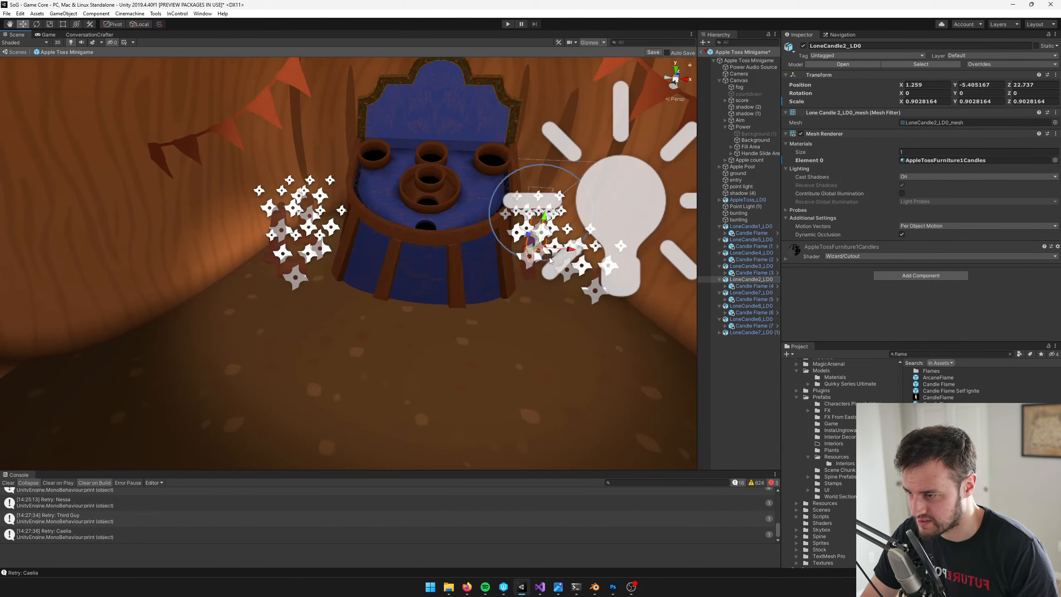
key(ctrl+d)
drag(537, 253, 263, 262)
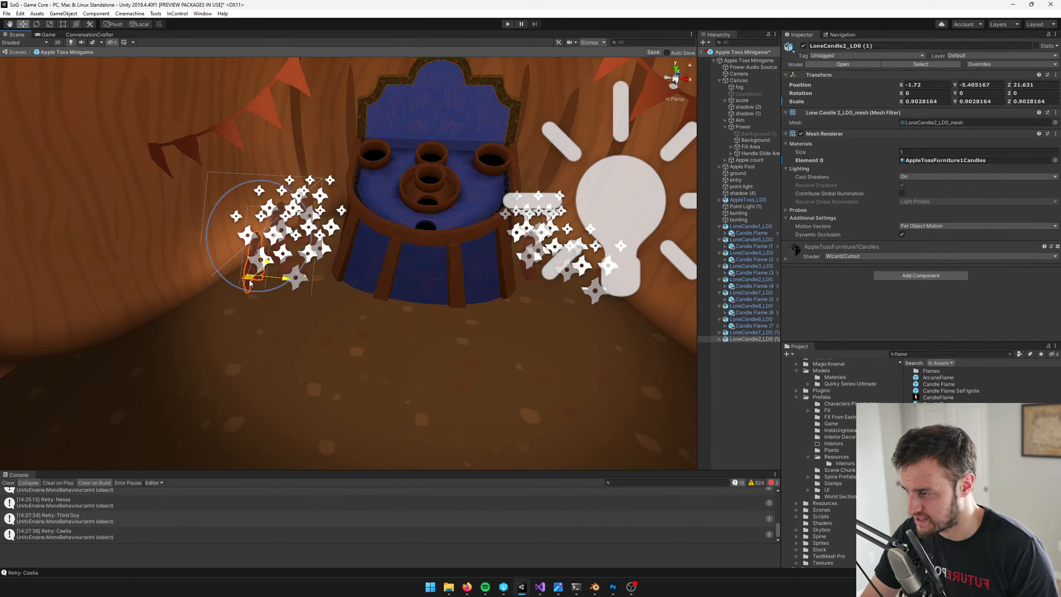
middle_drag(388, 278, 435, 286)
scroll(435, 287, up, 3)
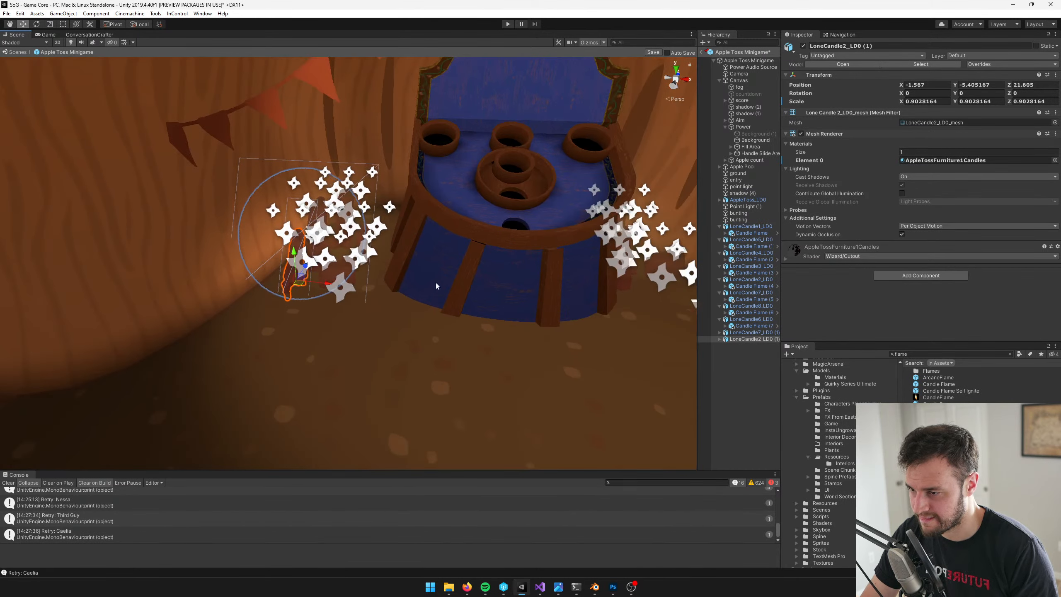
click(747, 318)
middle_drag(467, 244, 473, 261)
click(761, 335)
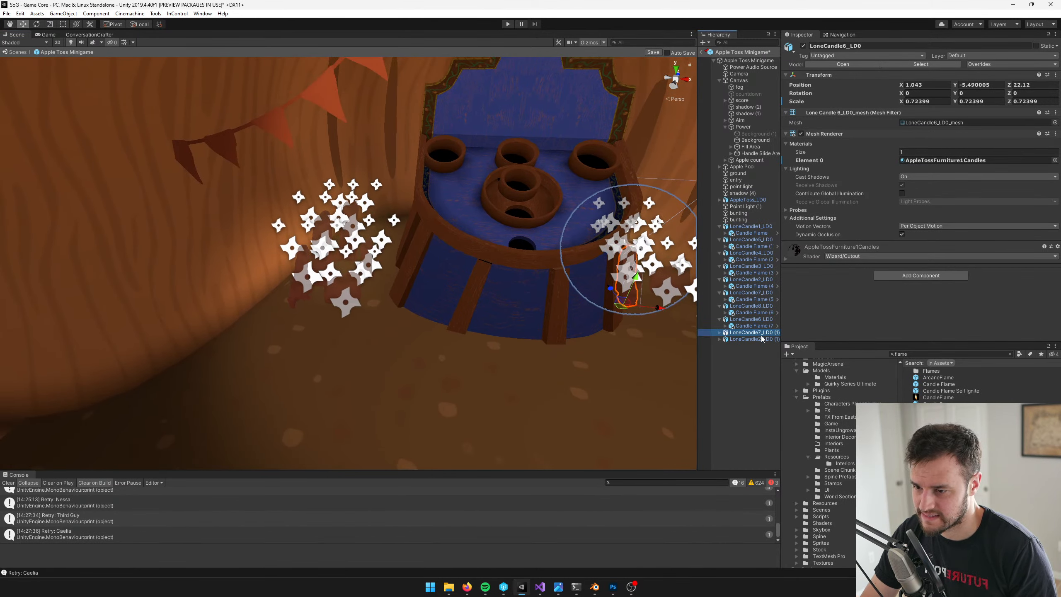
click(751, 265)
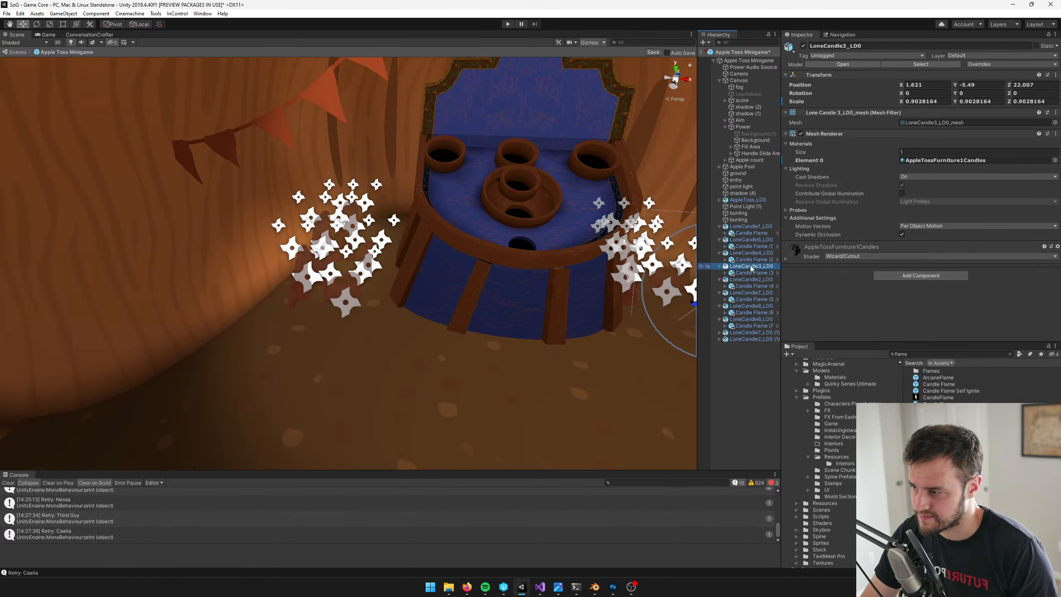
key(f)
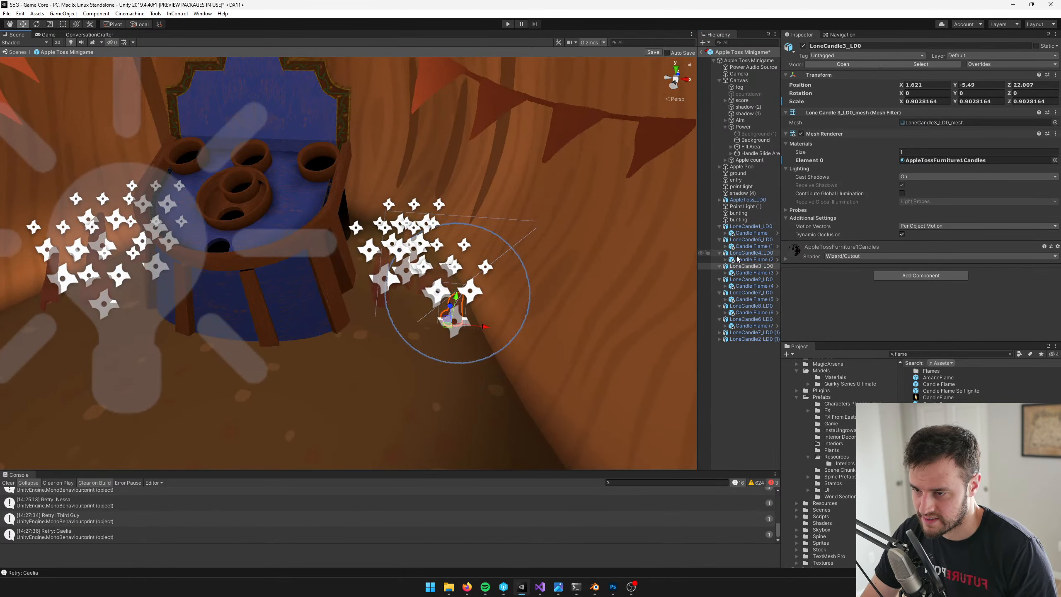
Duplicate LoneCandle4_LD0 and place the copy at the front of the opposite cluster, at about X 1.297, Z 21.967
click(751, 253)
key(f)
key(ctrl+d)
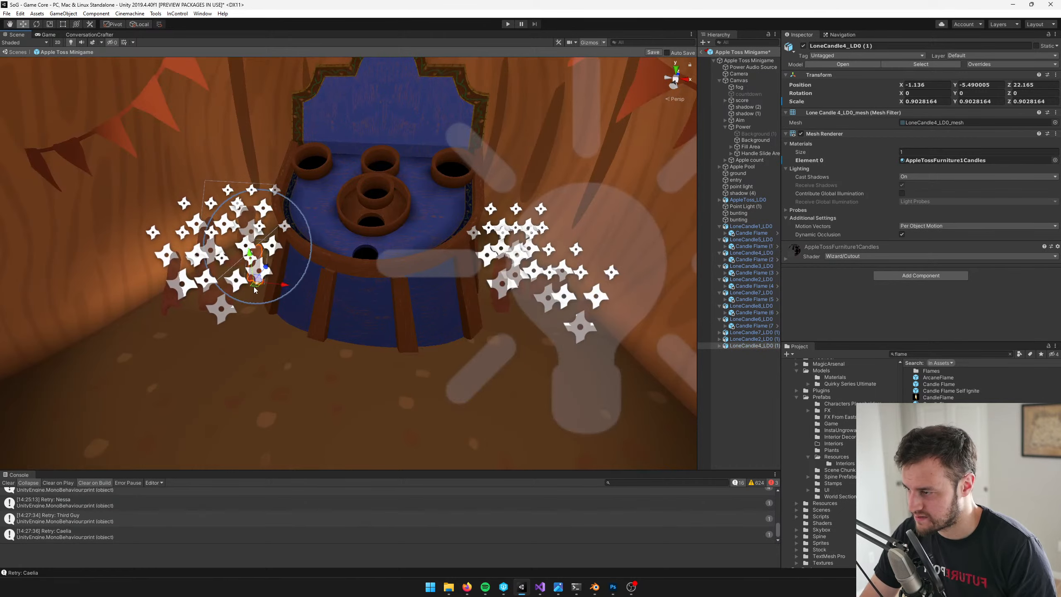
drag(256, 285, 523, 335)
middle_drag(514, 340, 360, 344)
scroll(360, 344, up, 4)
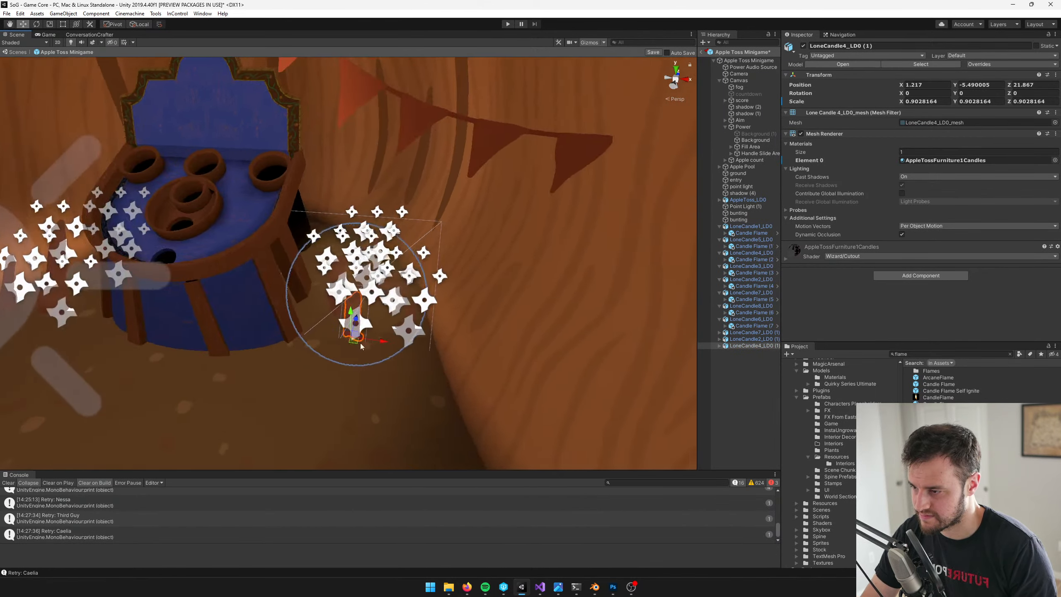
drag(360, 405, 379, 388)
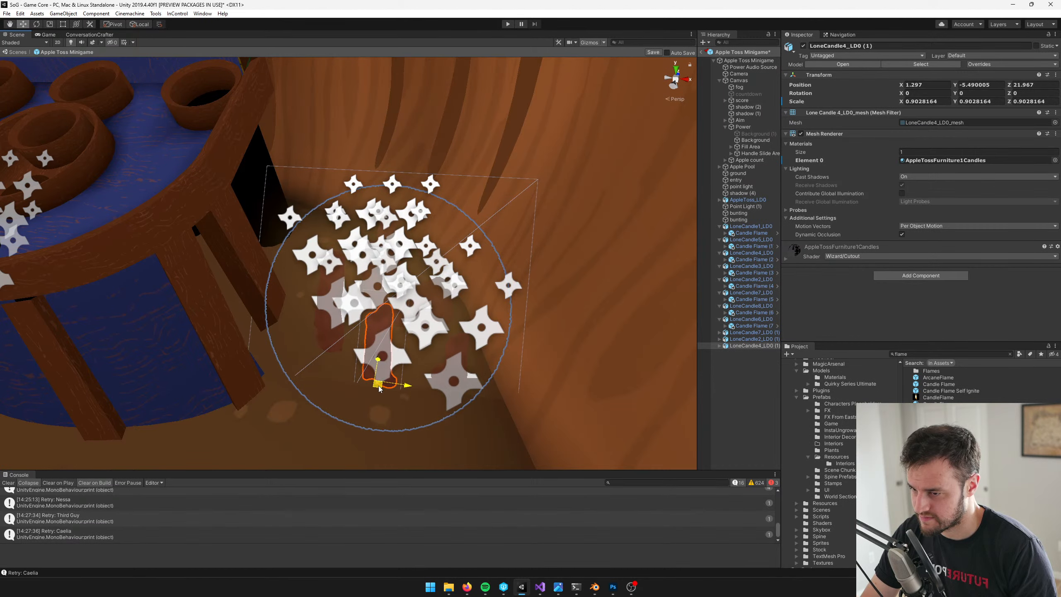
Save the Apple Toss Minigame prefab and return to the Game Core scene
click(750, 226)
click(657, 54)
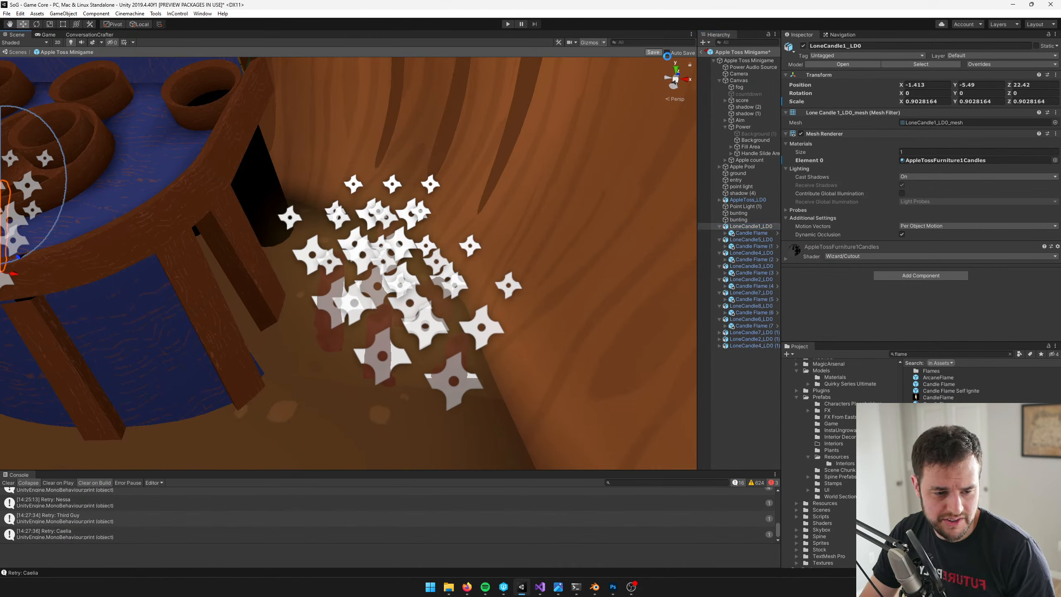
click(702, 52)
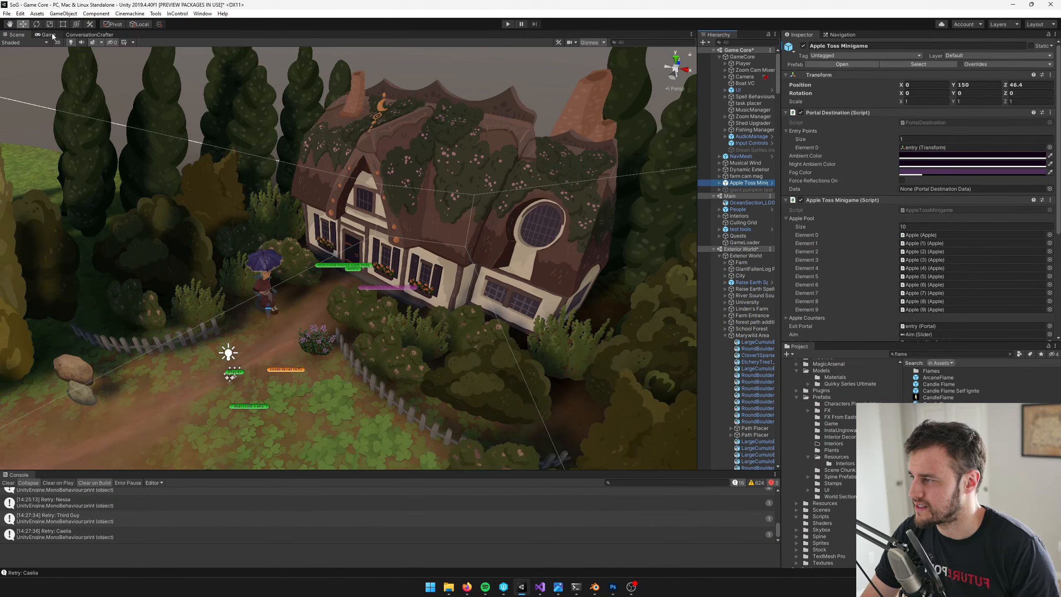
Deactivate the Apple Toss Minigame object and run the game
click(508, 24)
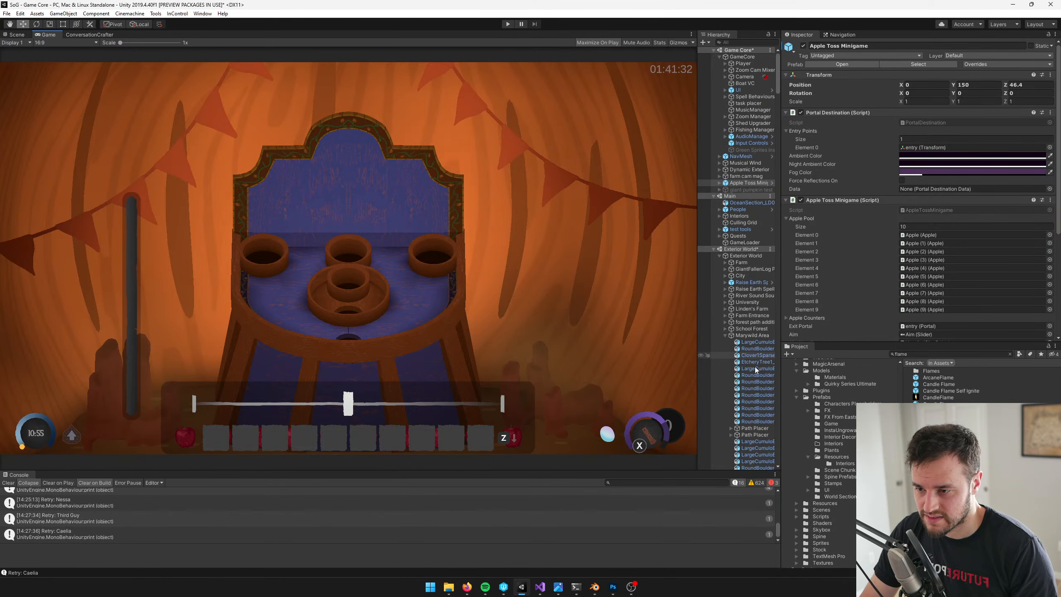
click(803, 46)
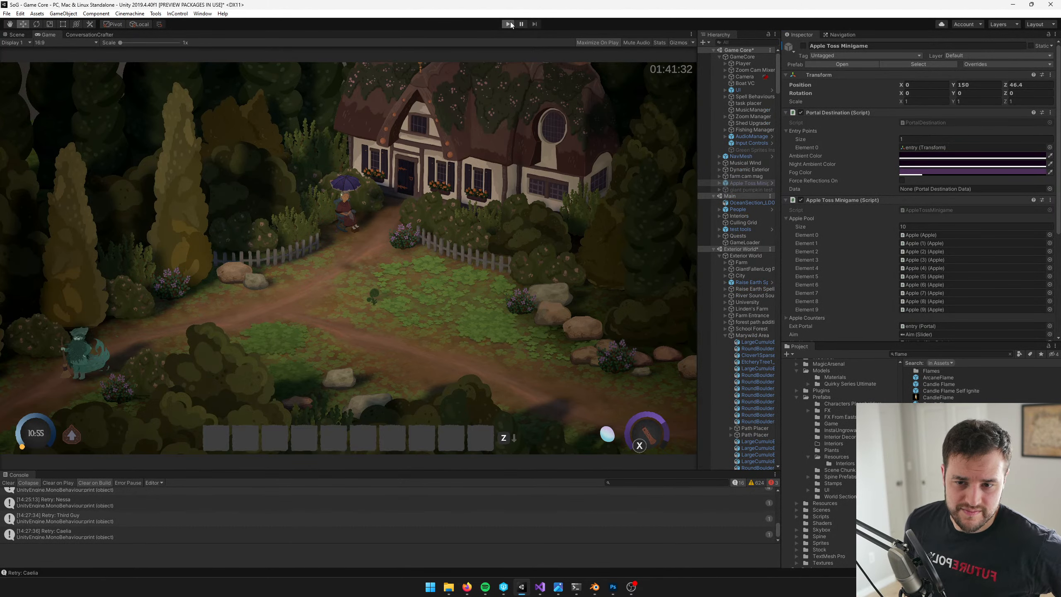
click(509, 24)
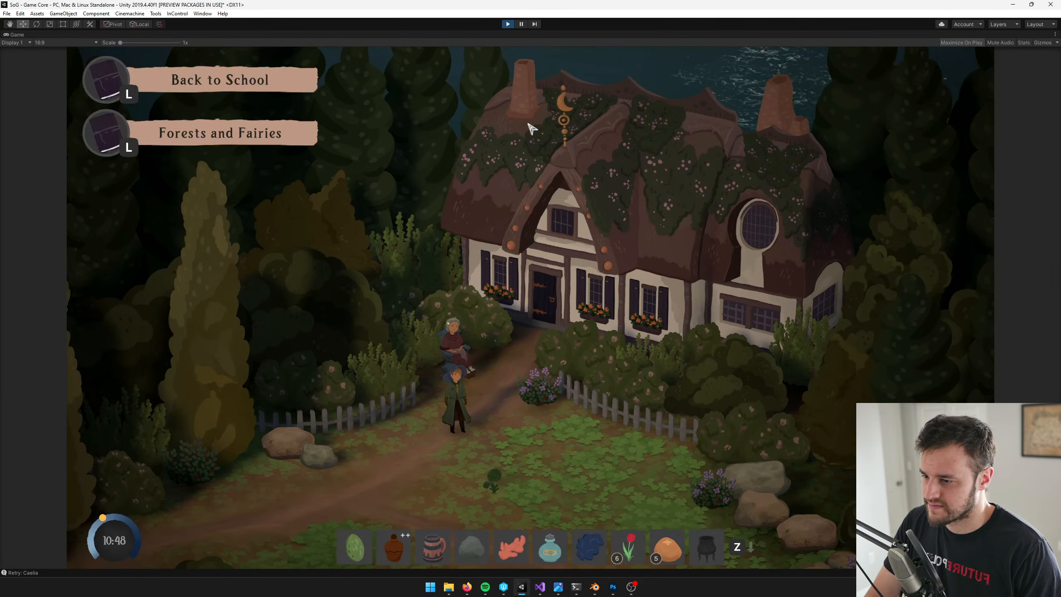
Enter the apple toss minigame, dismiss its instructions and throw an apple to check the lit candles, ending the playtest
key(w)
key(d)
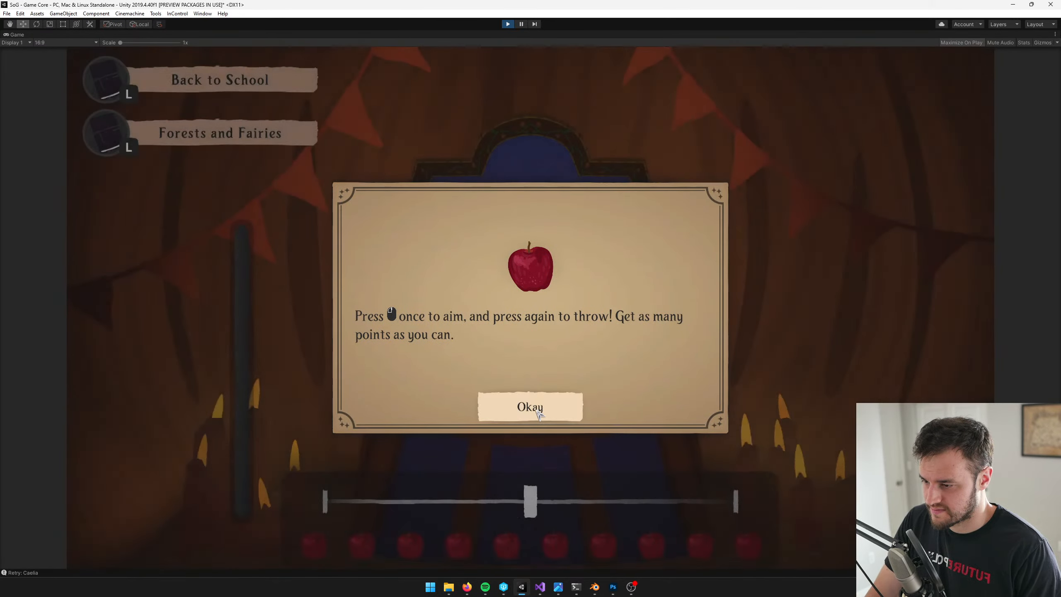
click(524, 406)
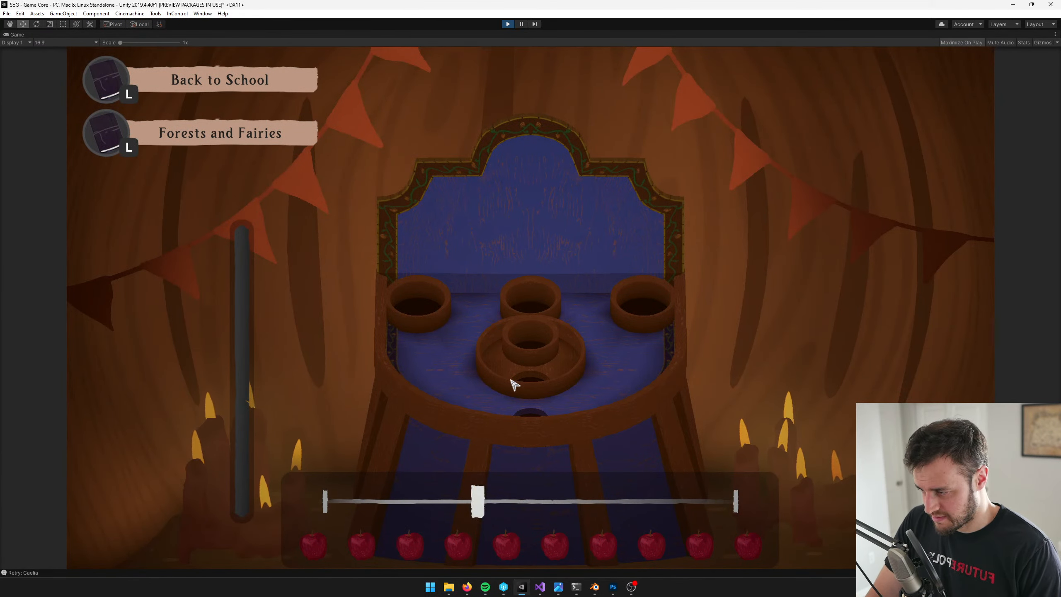
click(511, 379)
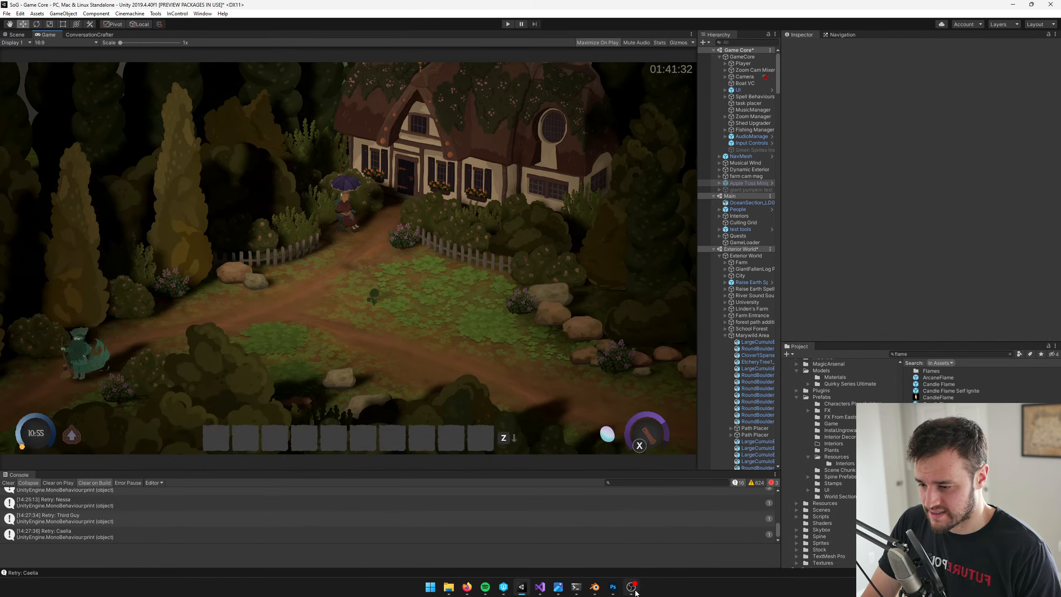
click(635, 591)
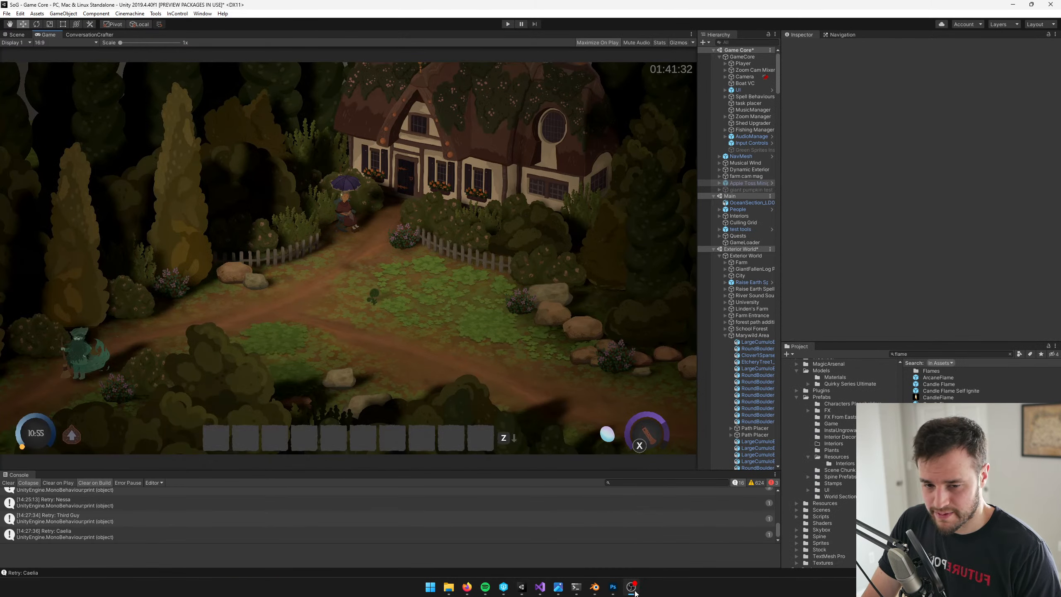
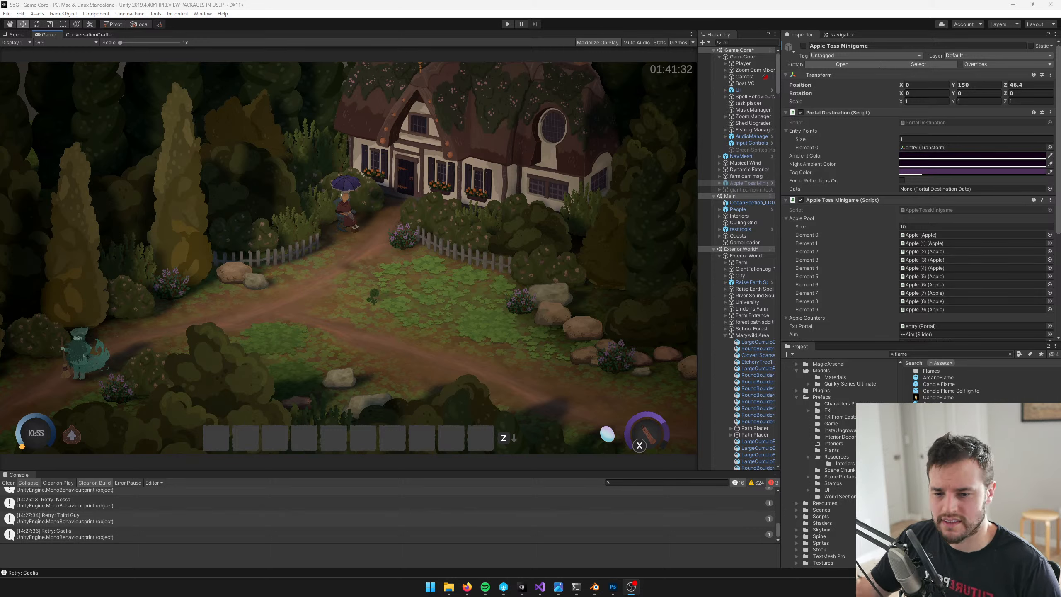
Open the Apple Toss Minigame prefab for editing and show it in the scene view
click(364, 247)
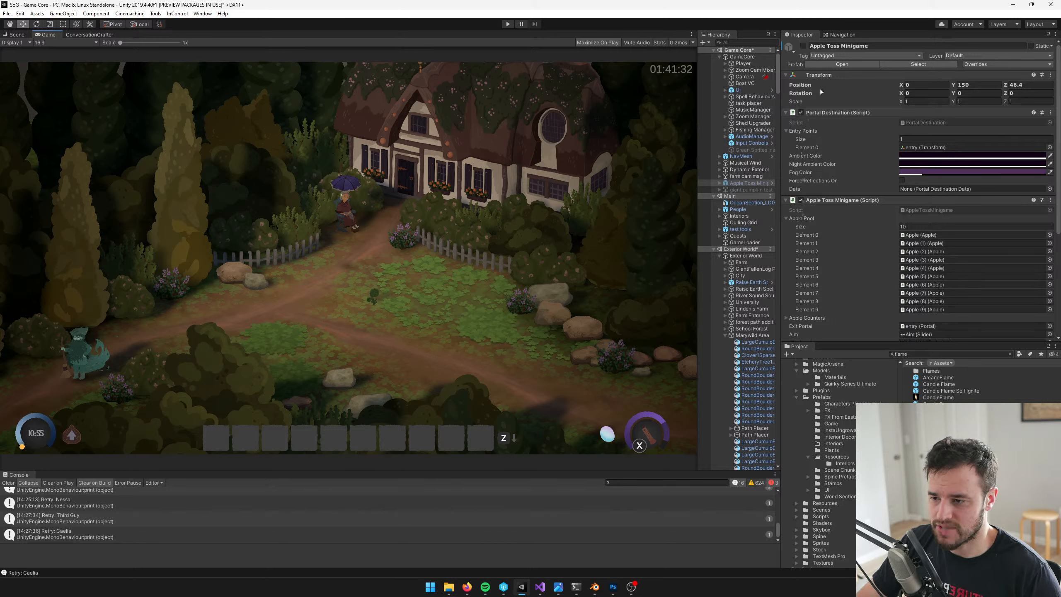
click(751, 190)
click(753, 183)
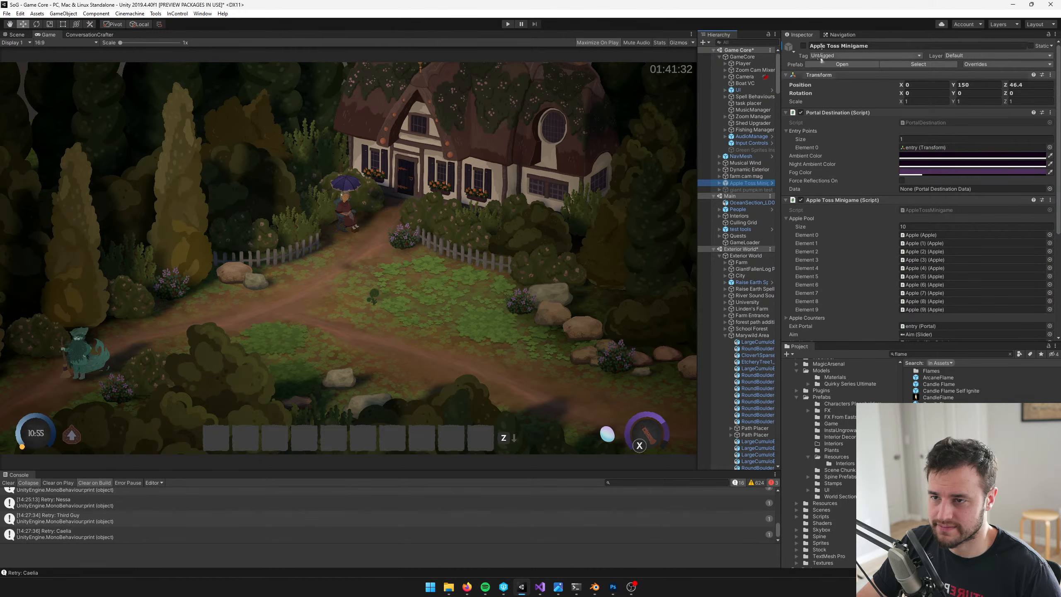
click(835, 64)
click(14, 35)
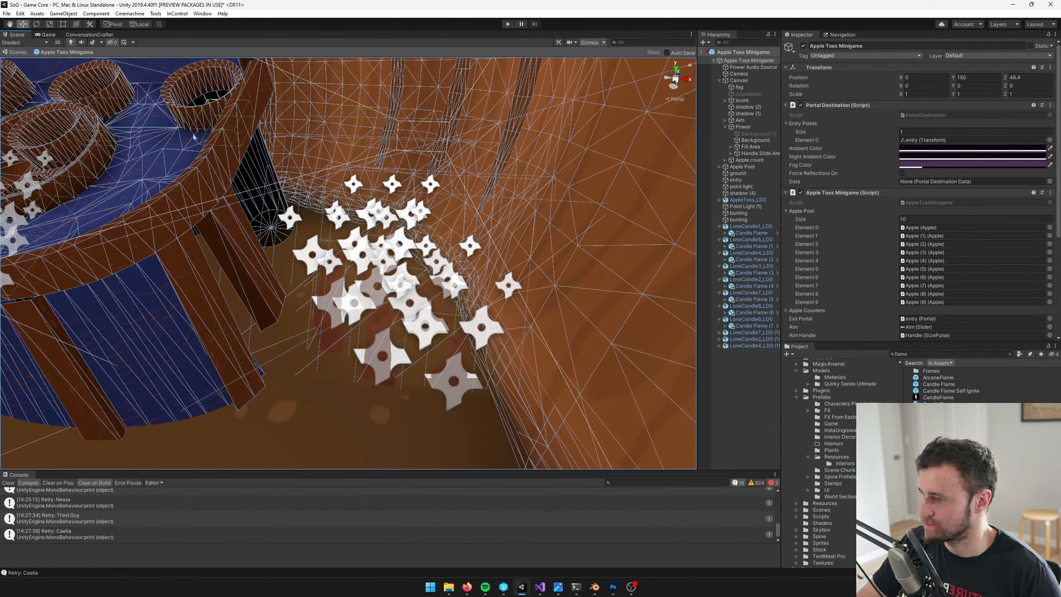
Nudge the eight flames, Candle Flame through Candle Flame (7), slightly along their local Z axis together and save the prefab
click(441, 299)
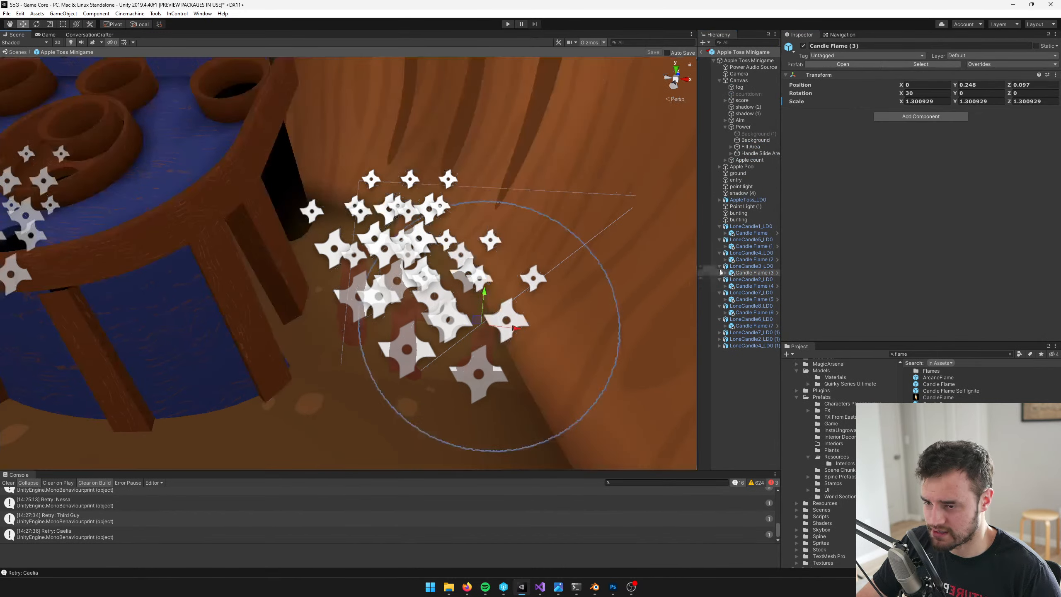
ctrl+click(752, 286)
ctrl+click(750, 299)
ctrl+click(749, 313)
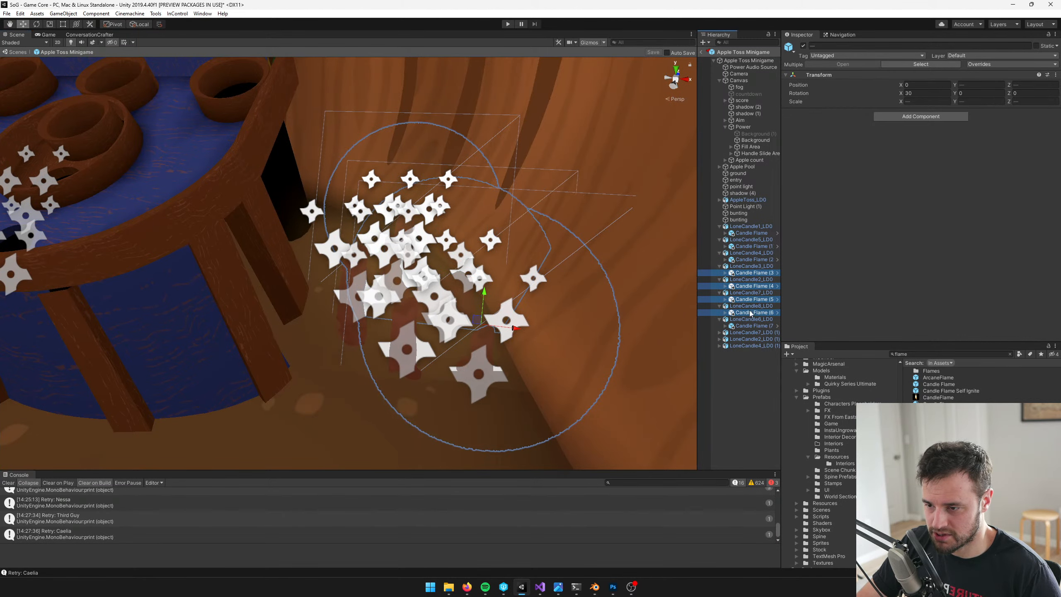
ctrl+click(748, 326)
ctrl+click(750, 259)
ctrl+click(750, 246)
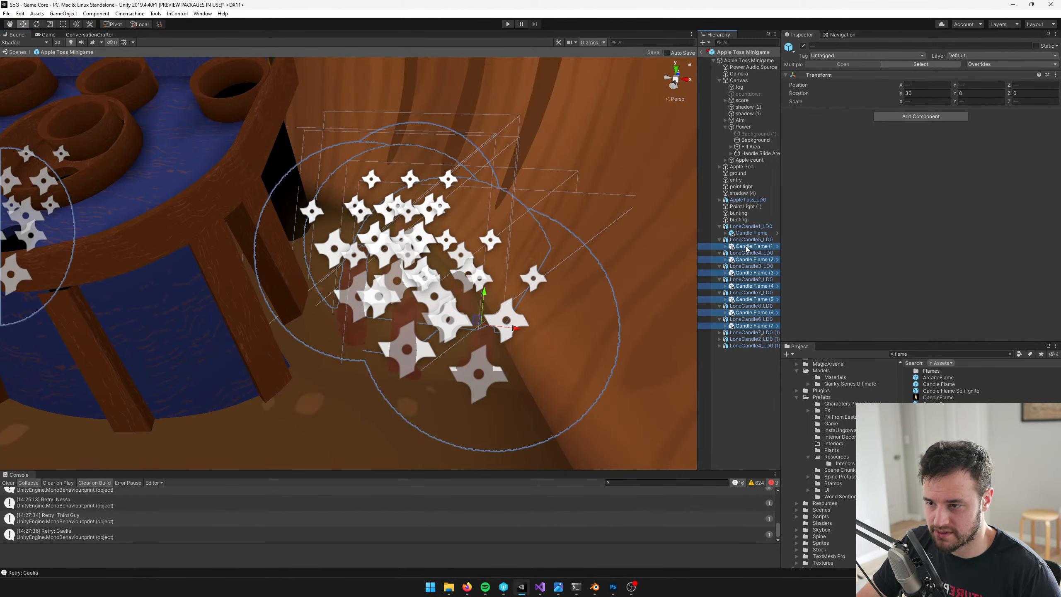
ctrl+click(748, 233)
right_drag(487, 251, 382, 240)
middle_drag(382, 239, 443, 183)
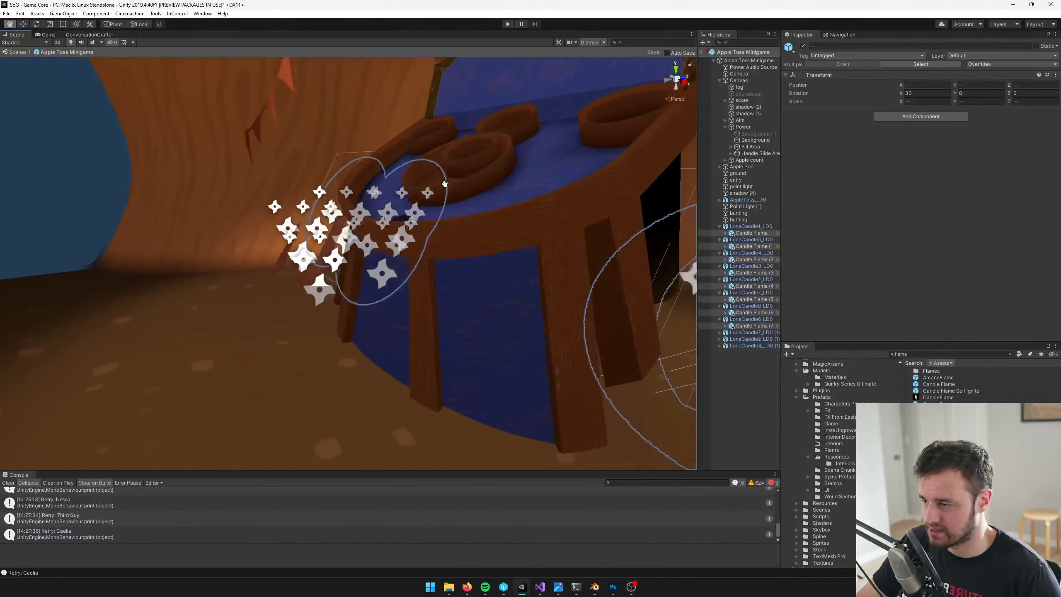
scroll(432, 267, up, 5)
scroll(433, 267, down, 8)
middle_drag(451, 292, 324, 249)
scroll(324, 252, down, 3)
right_drag(473, 323, 394, 351)
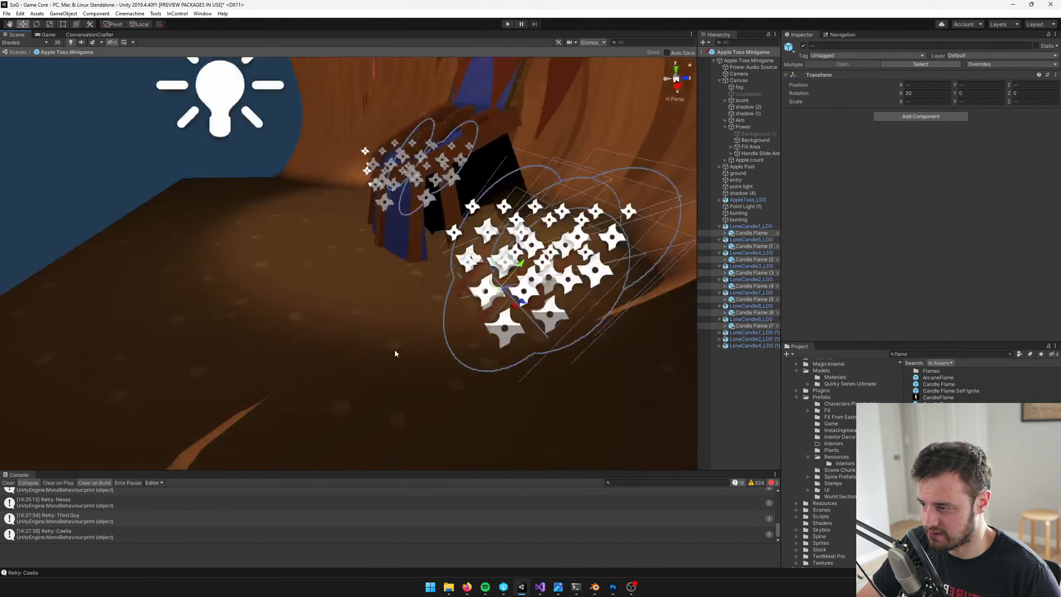
middle_drag(394, 351, 365, 353)
scroll(366, 352, up, 2)
scroll(439, 343, up, 3)
drag(506, 327, 498, 321)
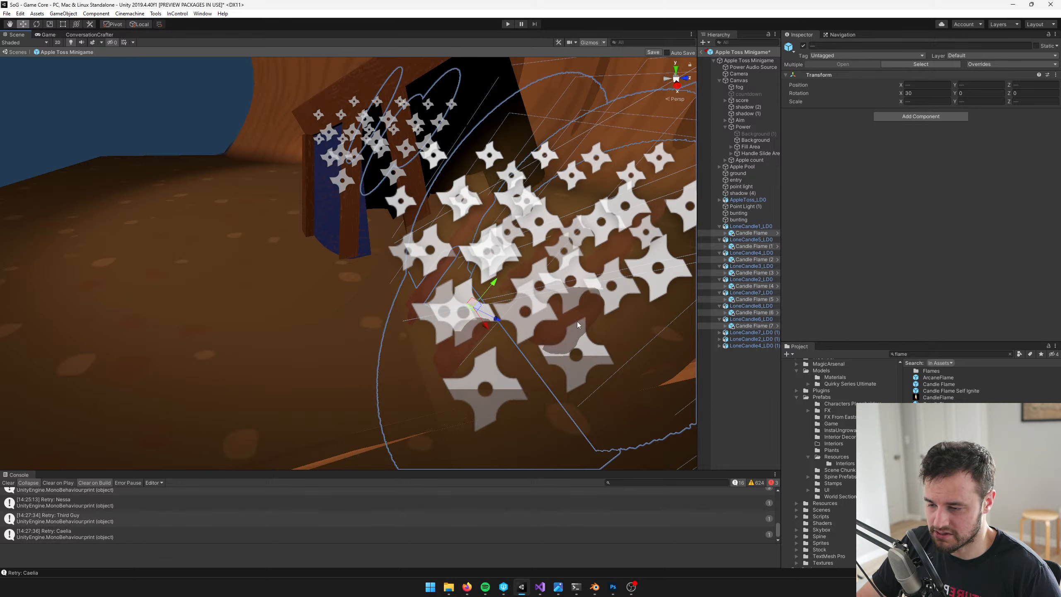
key(ctrl+s)
Expand LoneCandle7_LD0 (1), LoneCandle2_LD0 (1) and LoneCandle4_LD0 (1) in the hierarchy and frame the first one's flame in the scene
click(718, 332)
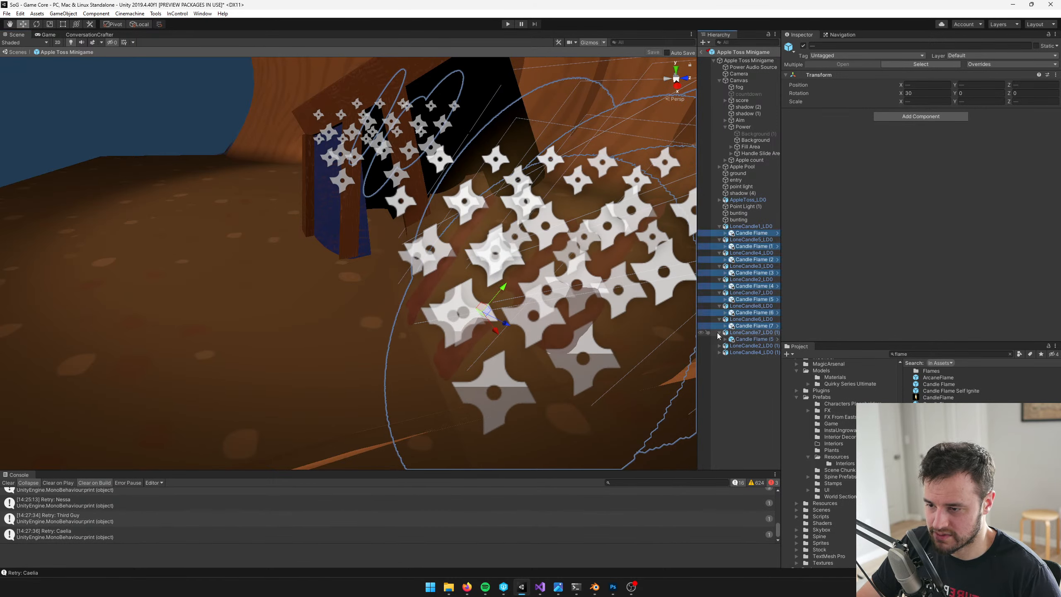
click(719, 345)
click(718, 359)
click(752, 339)
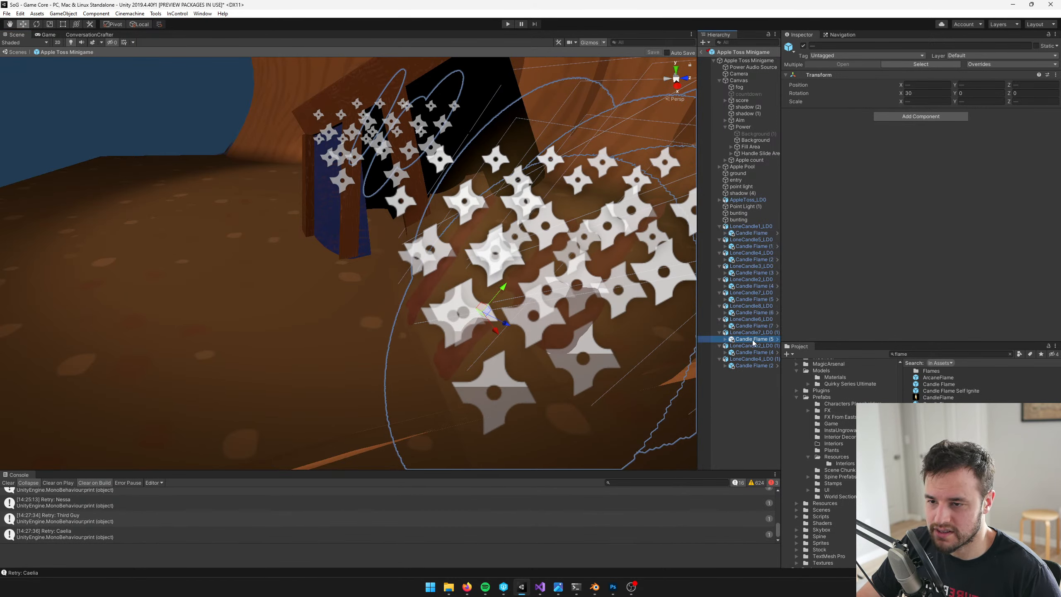
right_drag(365, 223, 386, 232)
key(f)
middle_drag(386, 232, 476, 247)
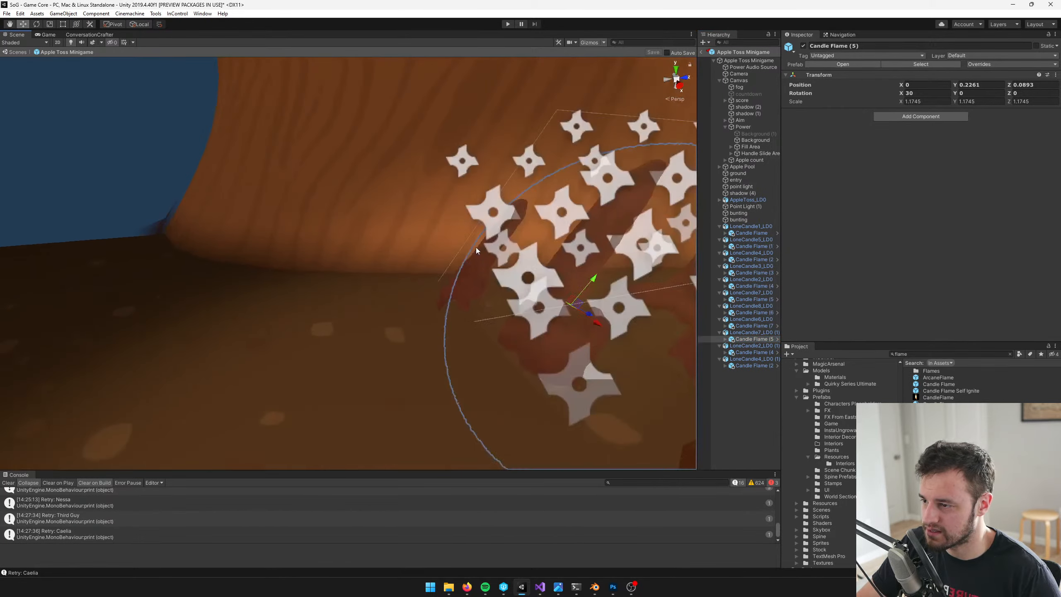
right_drag(386, 248, 423, 247)
middle_drag(422, 247, 573, 217)
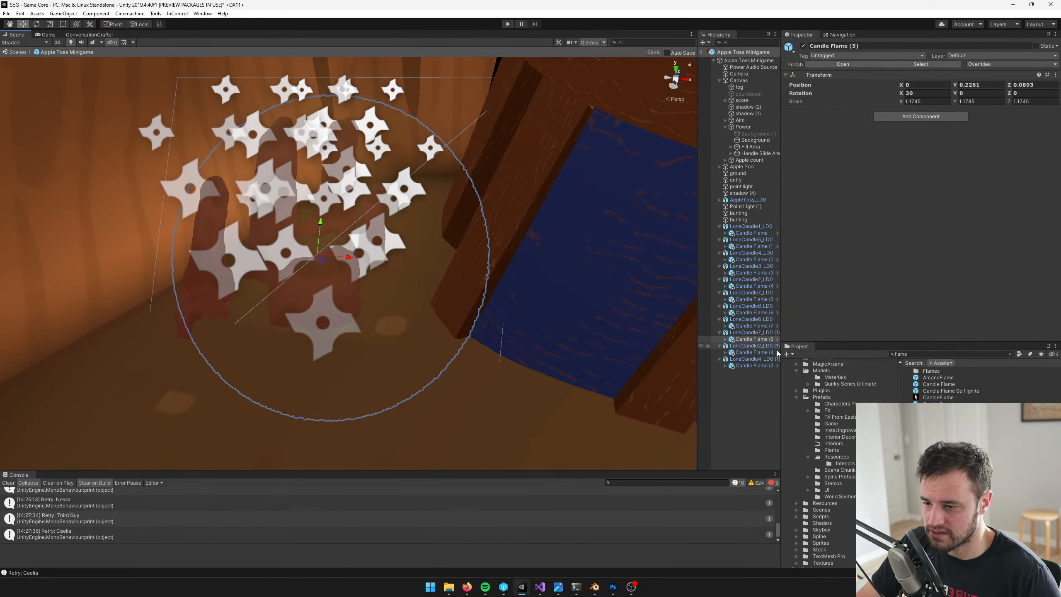
Nudge all the candle flames, including those of the three duplicated candles, slightly along their local Z axis together
ctrl+click(757, 353)
ctrl+click(753, 365)
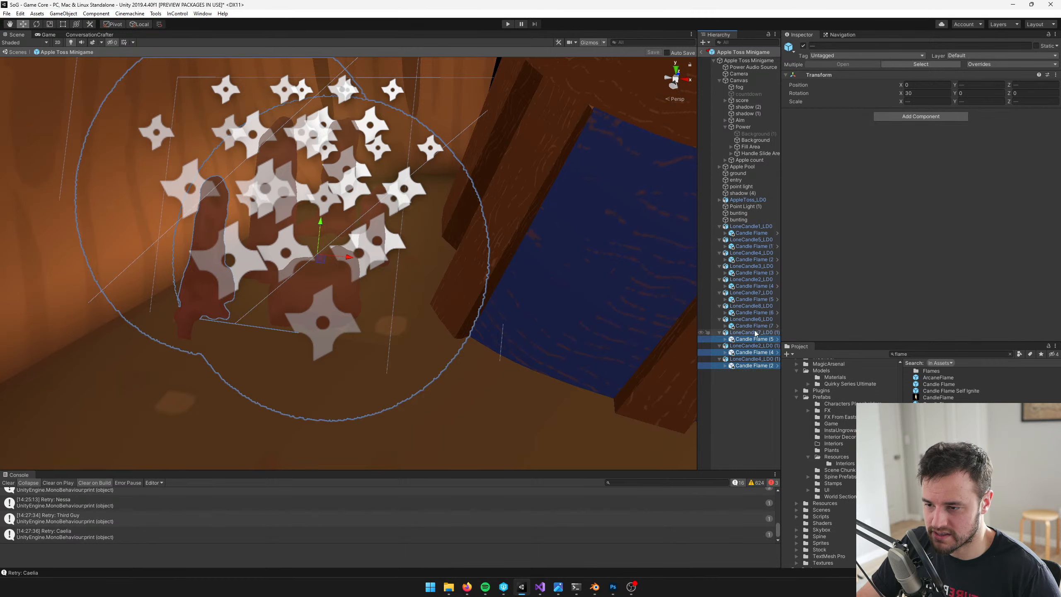
ctrl+click(754, 326)
ctrl+click(755, 312)
ctrl+click(757, 299)
ctrl+click(757, 287)
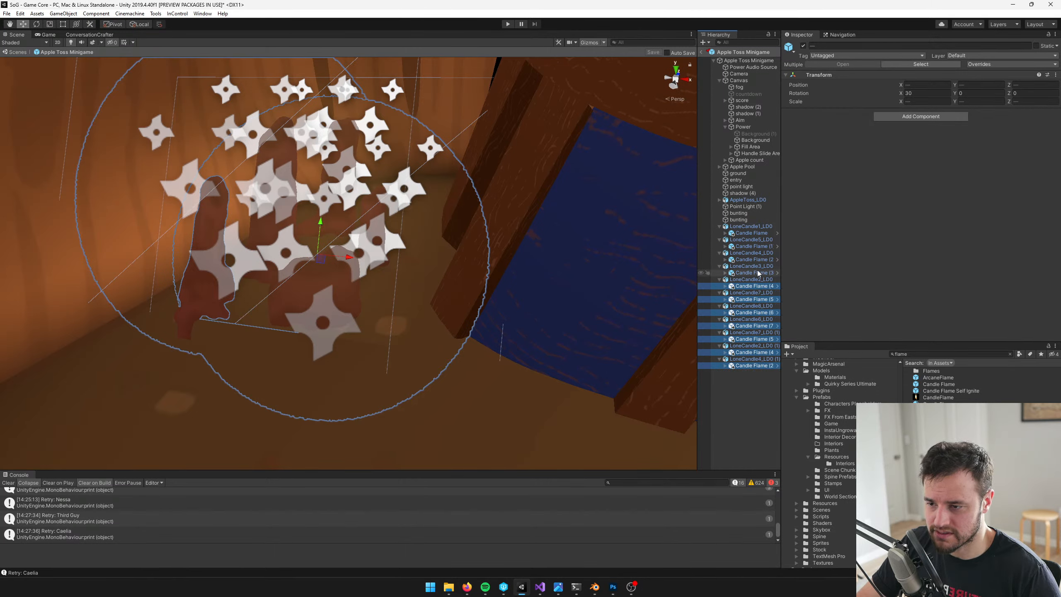
ctrl+click(757, 273)
ctrl+click(757, 260)
ctrl+click(757, 246)
ctrl+click(755, 234)
right_drag(480, 226, 293, 224)
scroll(292, 223, down, 8)
scroll(292, 223, up, 4)
middle_drag(293, 224, 413, 305)
scroll(414, 304, up, 12)
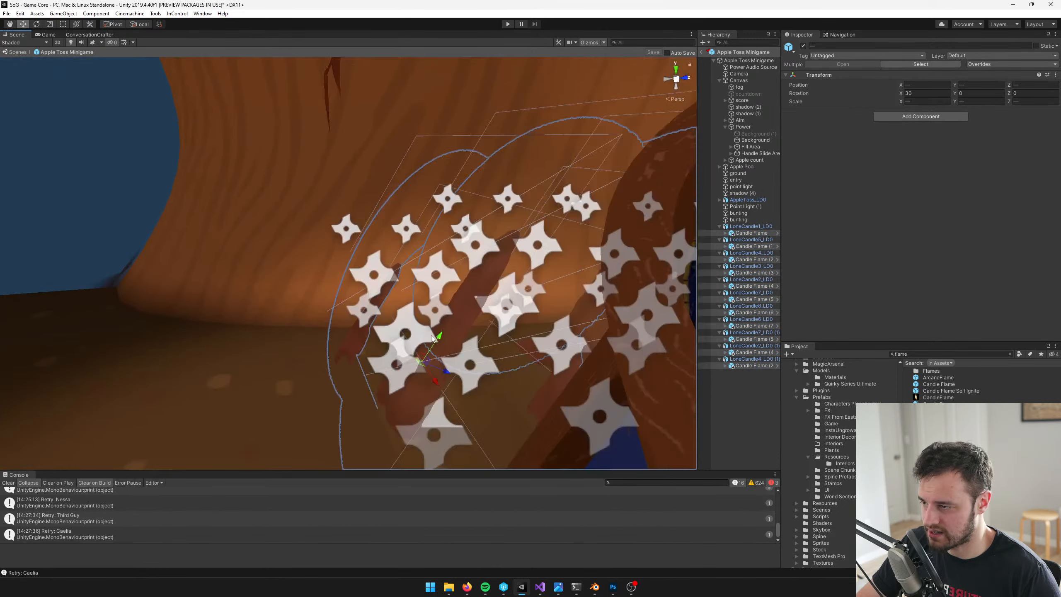
scroll(508, 439, down, 5)
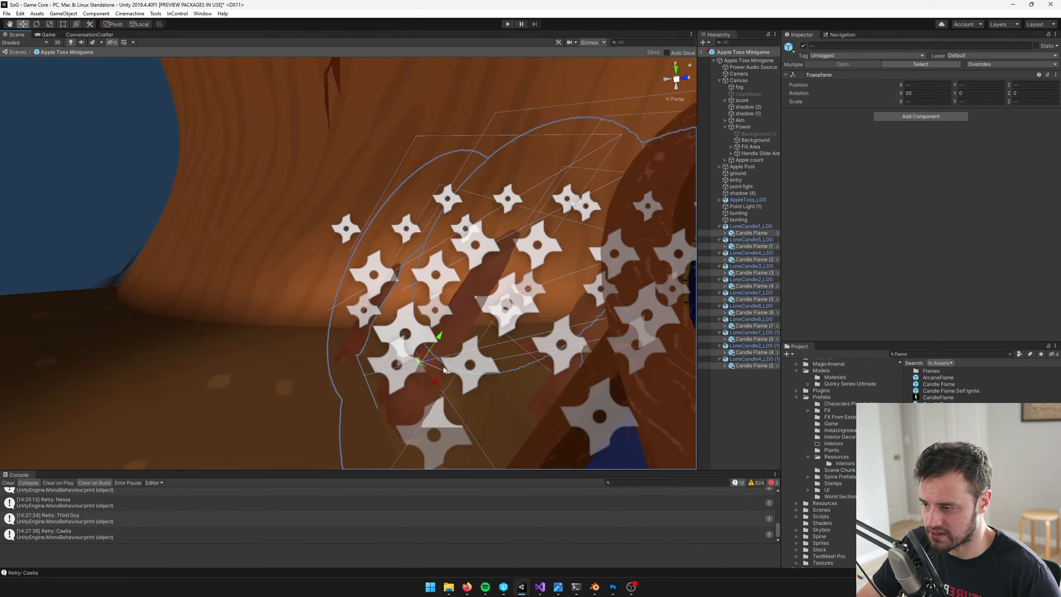
drag(444, 370, 435, 366)
Check the individual transforms of Candle Flame and Candle Flame (6), and restore the selection of all flames
click(763, 235)
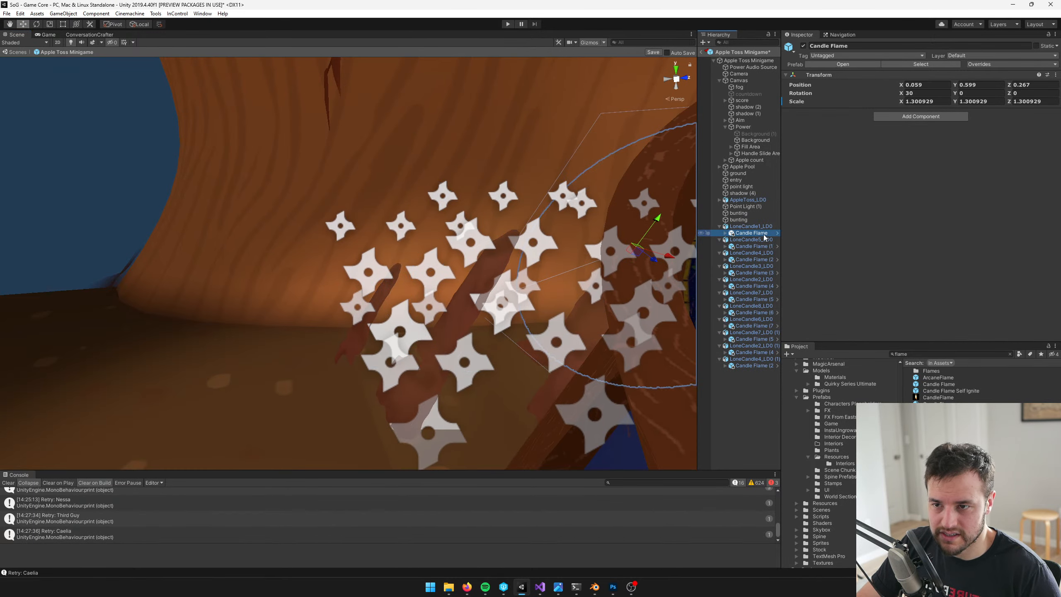
click(751, 313)
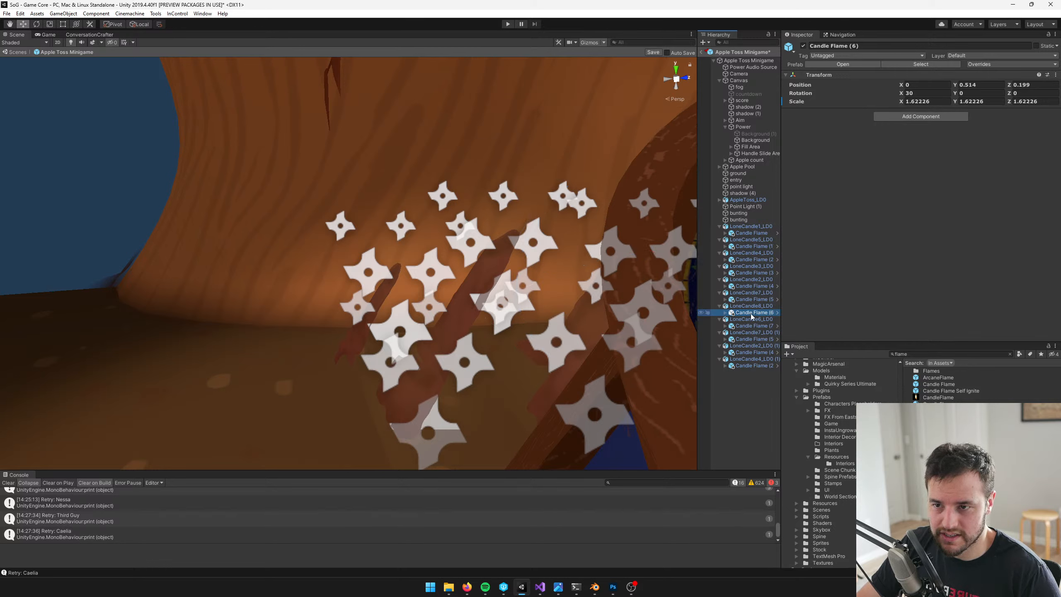
key(ctrl+z)
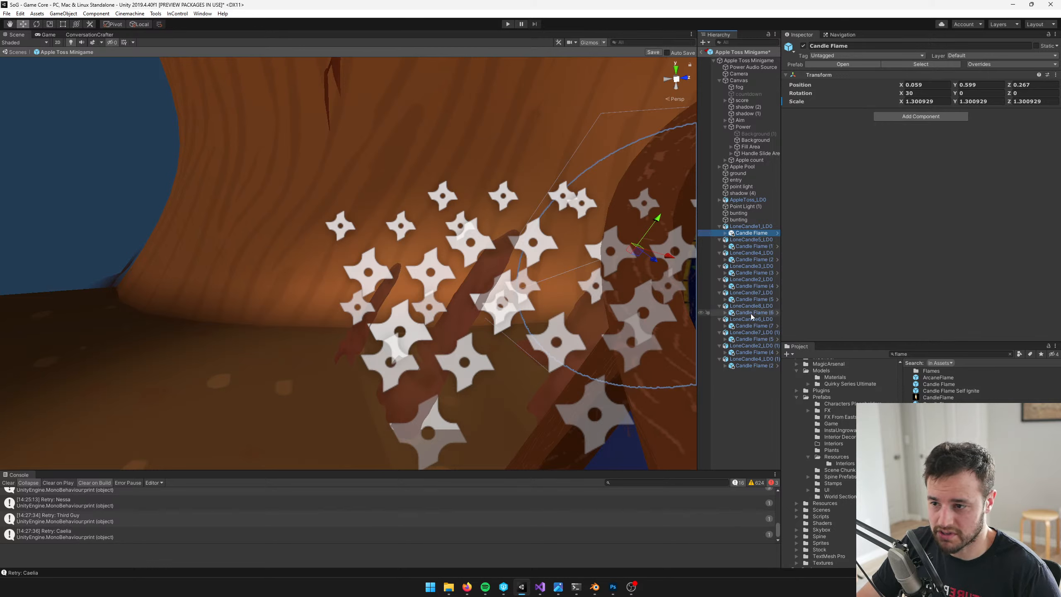
key(ctrl+z)
Try a uniform scale of 0.7 on X, Y and Z for all selected candle flames
click(913, 102)
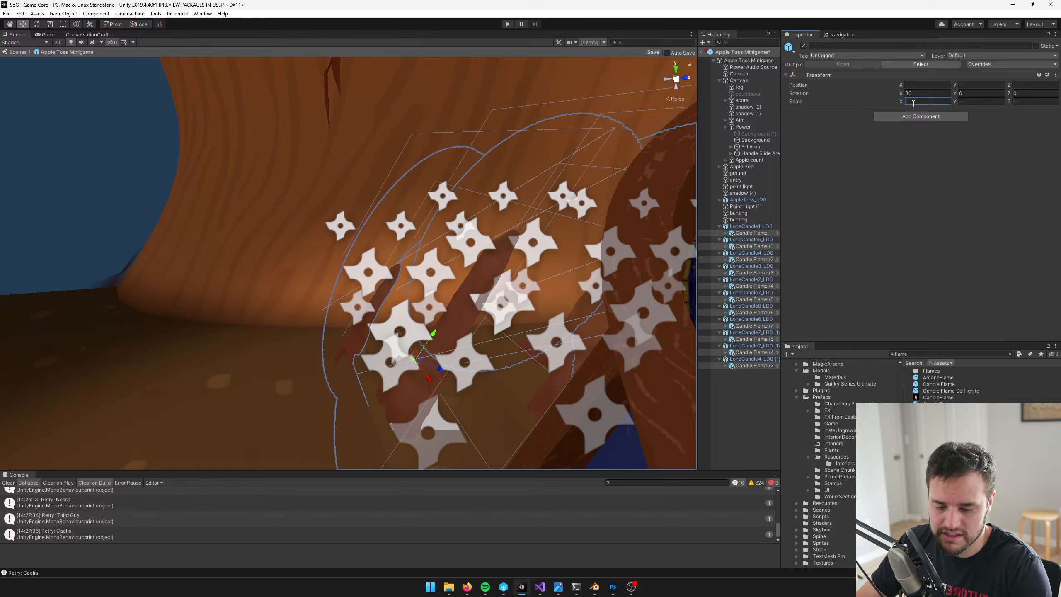
text(0.7)
key(Tab)
text(0.7)
key(Tab)
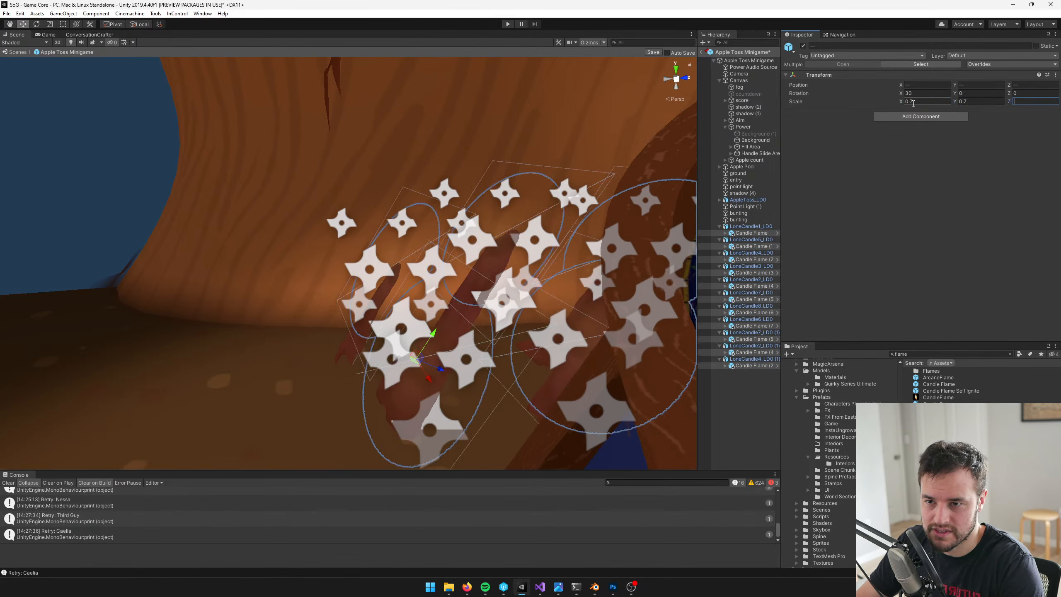
text(0.7)
Set the scale of all selected candle flames to 1 on X, Y and Z and save the prefab
click(913, 101)
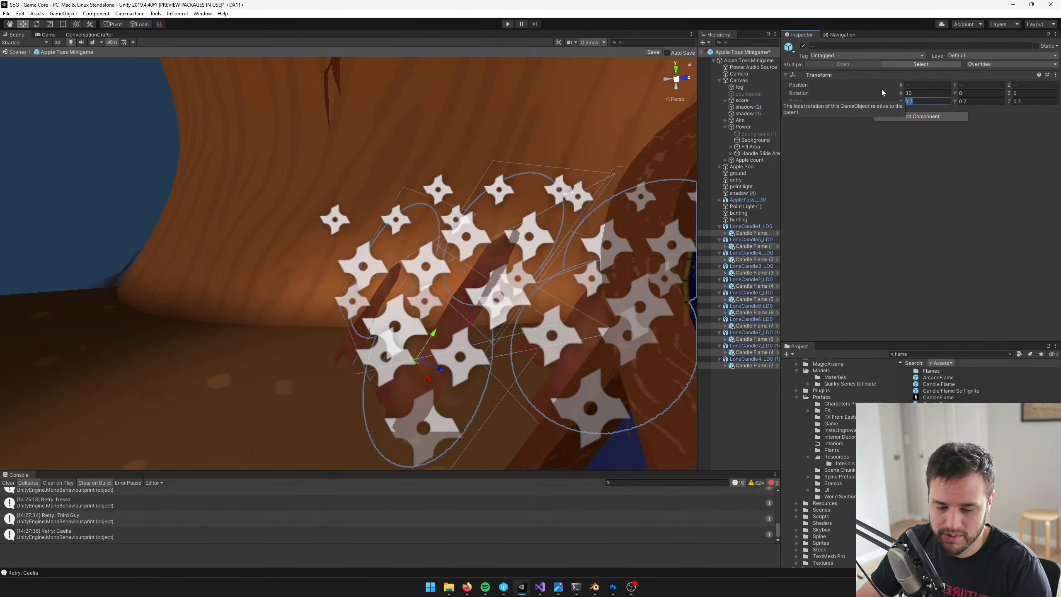
text(111)
key(BackSpace)
key(BackSpace)
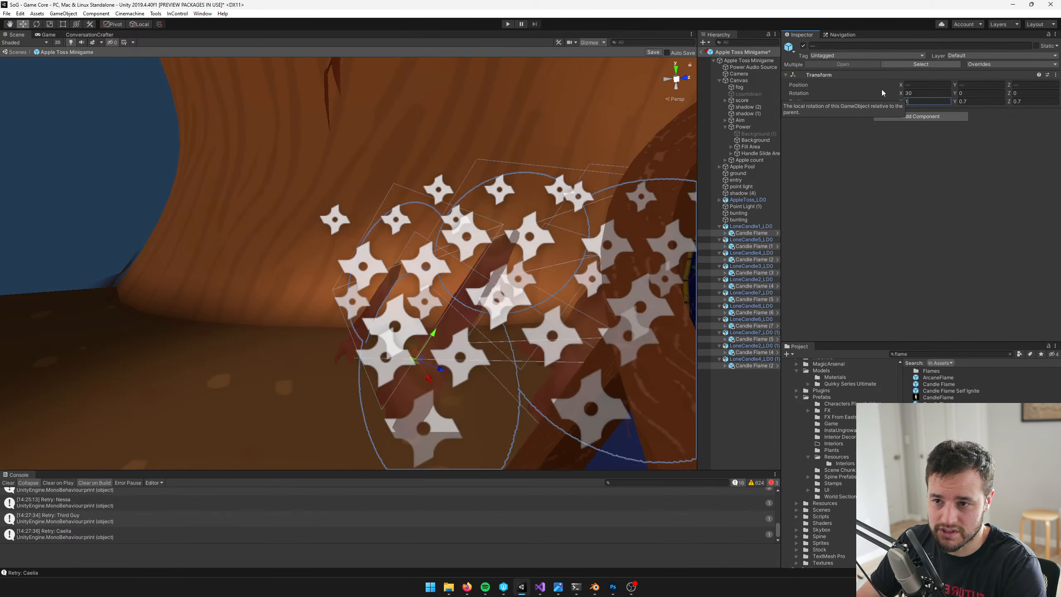
key(Tab)
text(1)
key(Tab)
text(1)
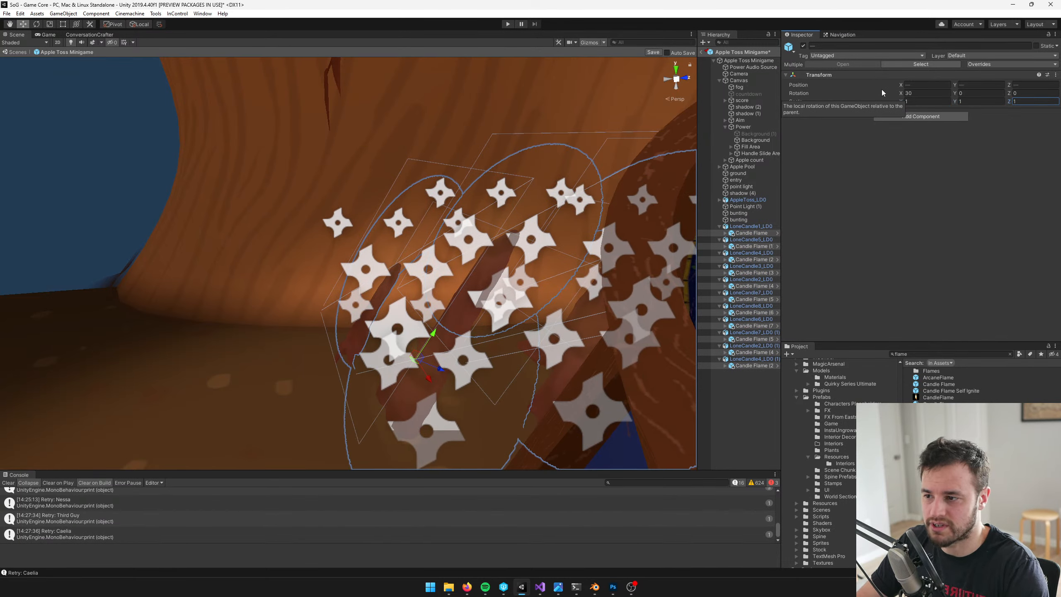
right_drag(405, 181, 433, 169)
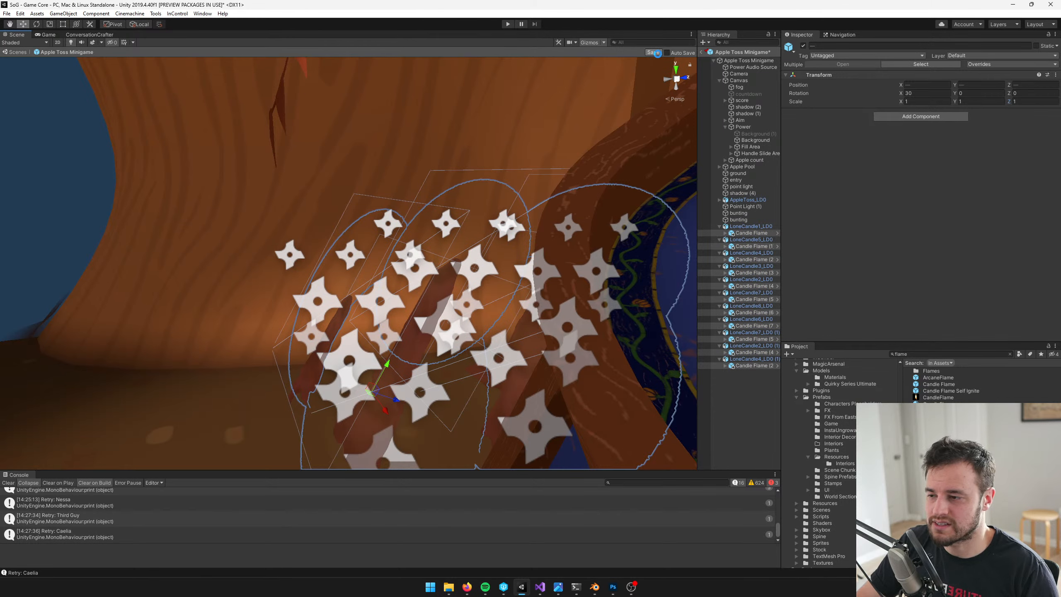
Select the LoneCandle4_LD0 candle and hide the star-shaped flame icons in the scene view
right_drag(520, 120, 398, 229)
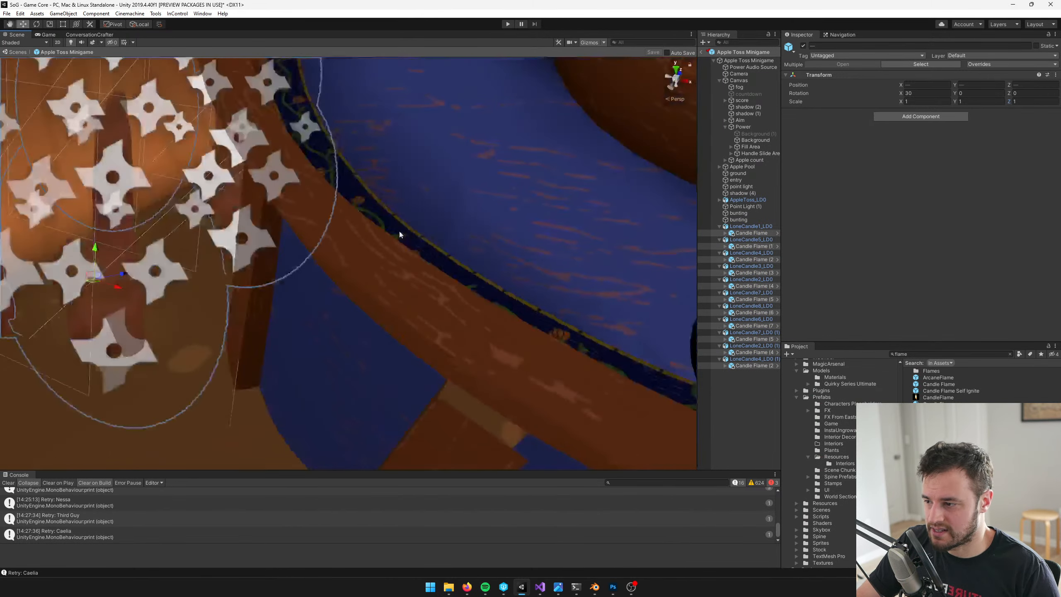
scroll(399, 229, down, 3)
middle_drag(398, 229, 597, 252)
scroll(517, 256, up, 3)
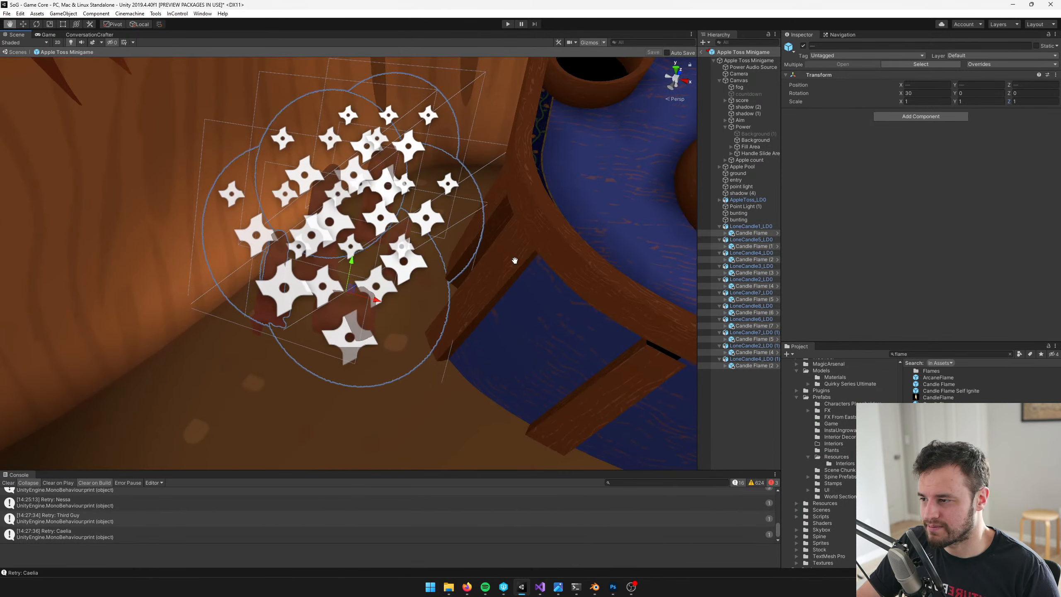
click(766, 254)
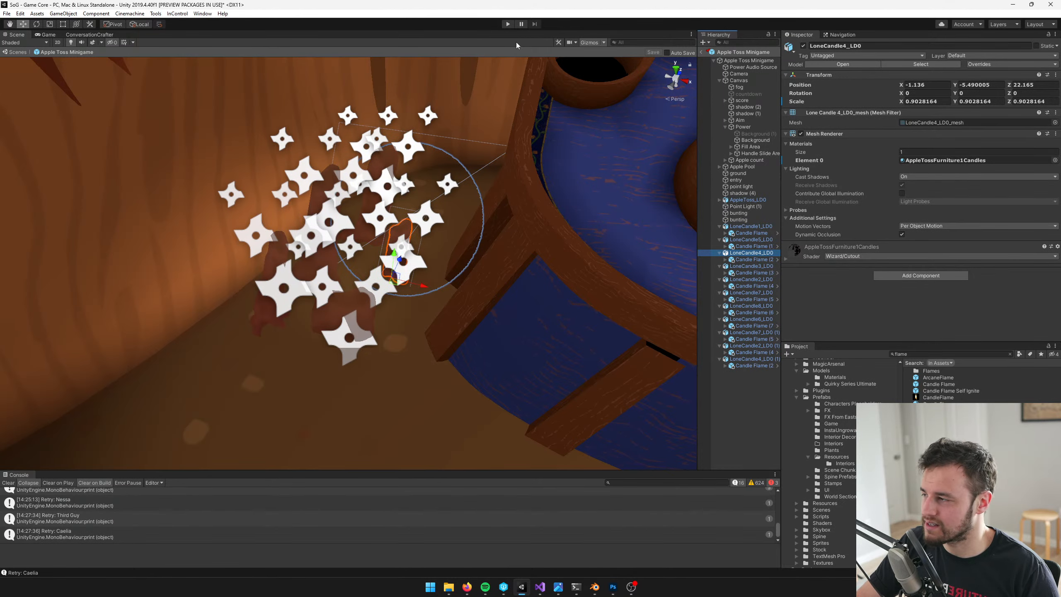
right_drag(300, 137, 351, 133)
click(592, 44)
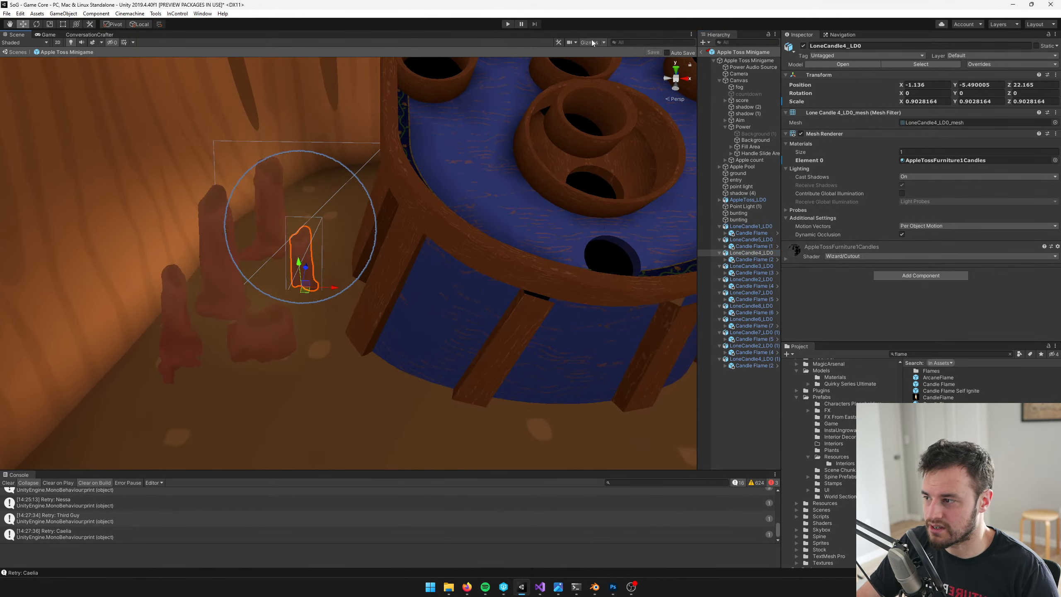
Examine the placement of LoneCandle4_LD0, LoneCandle3_LD0 and LoneCandle8_LD0 around the apple toss table
scroll(355, 120, up, 4)
scroll(431, 134, down, 10)
middle_drag(393, 138, 439, 168)
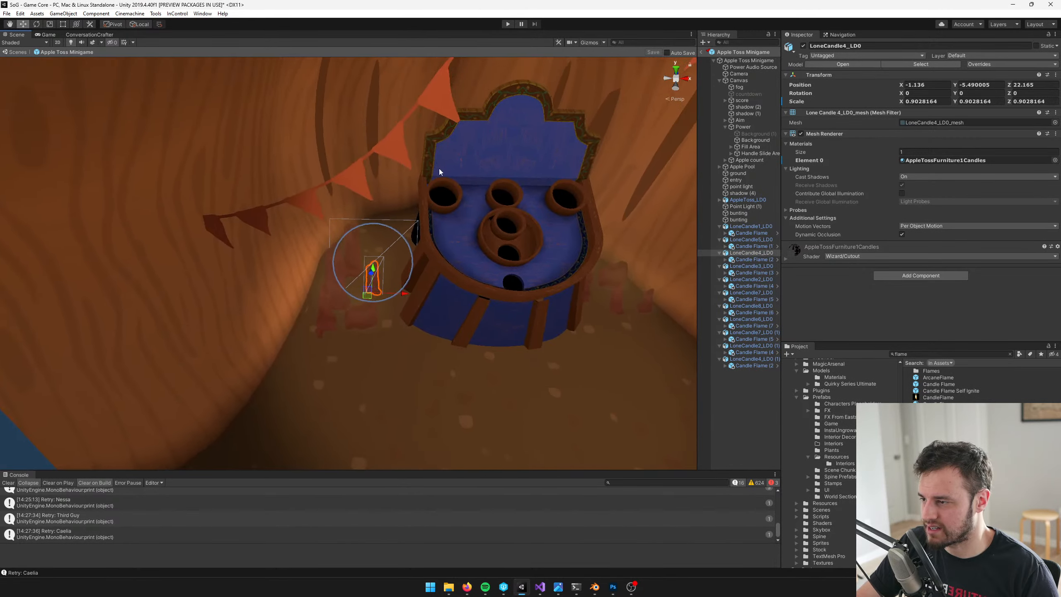
scroll(422, 180, up, 8)
click(751, 267)
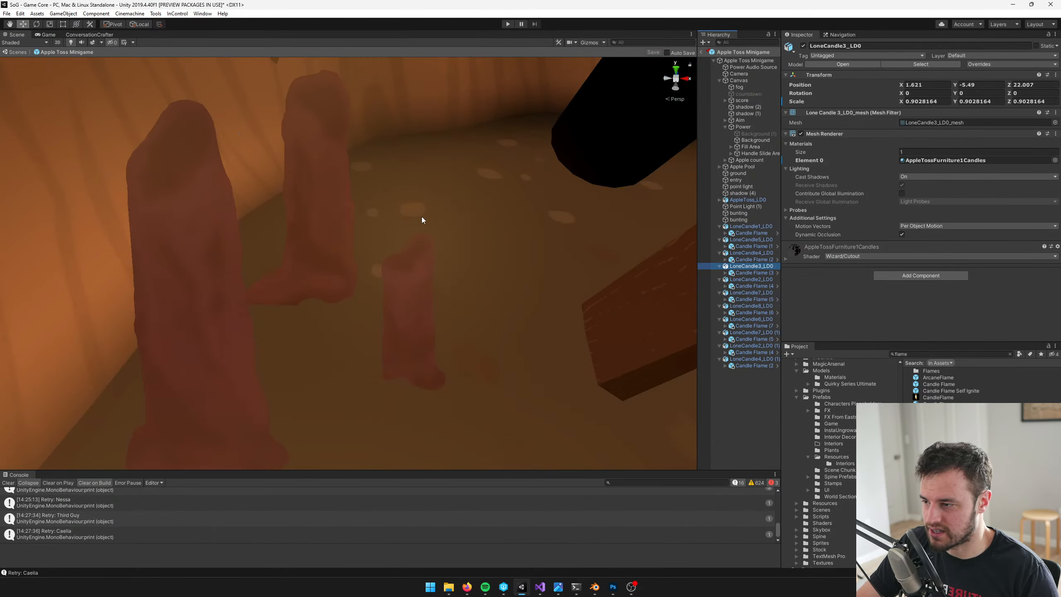
key(f)
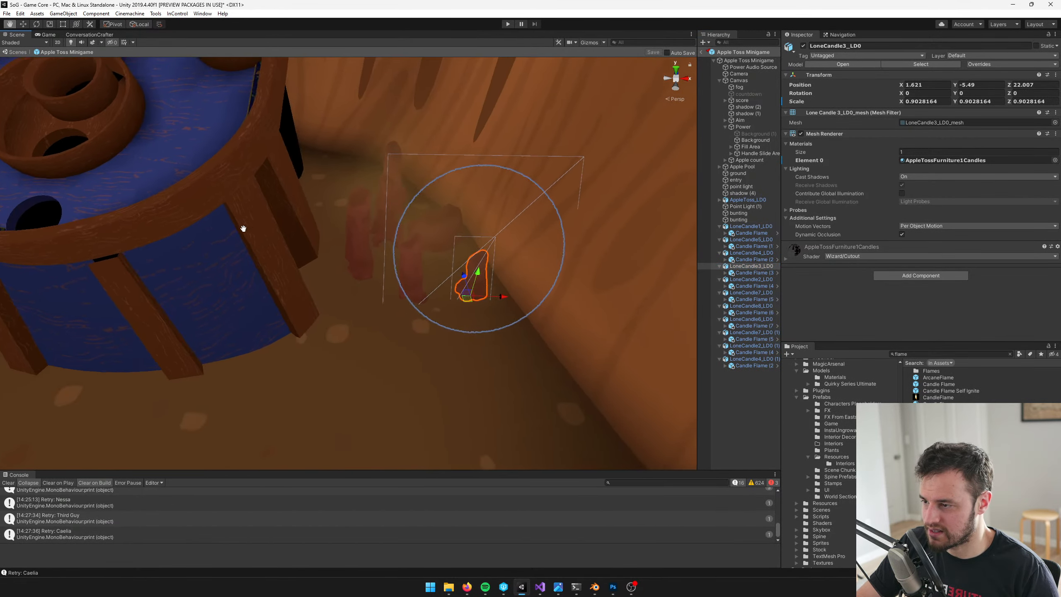
click(742, 306)
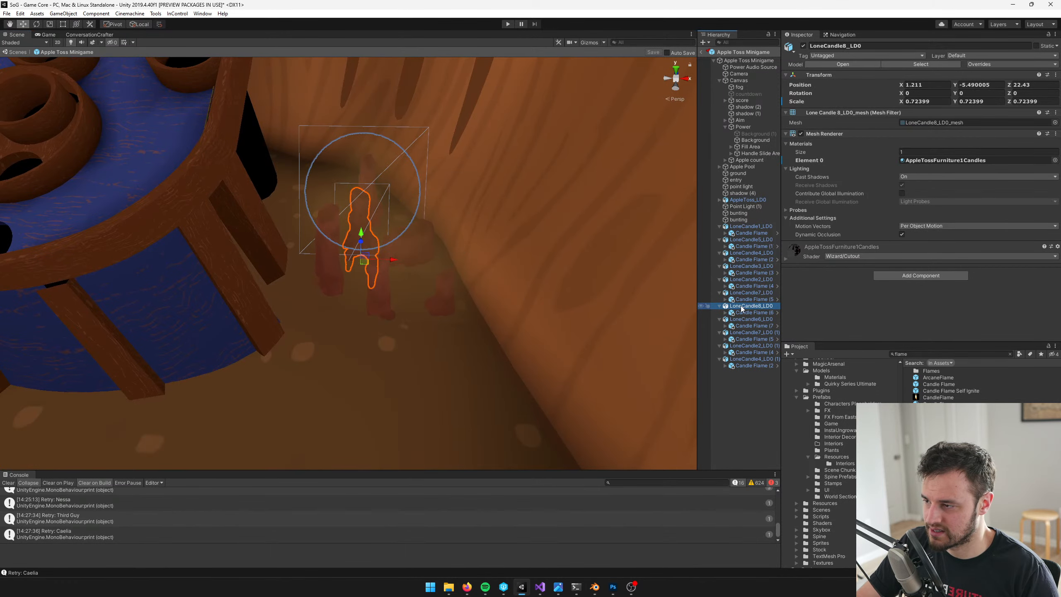
scroll(442, 217, down, 10)
middle_drag(438, 216, 622, 255)
scroll(597, 282, up, 8)
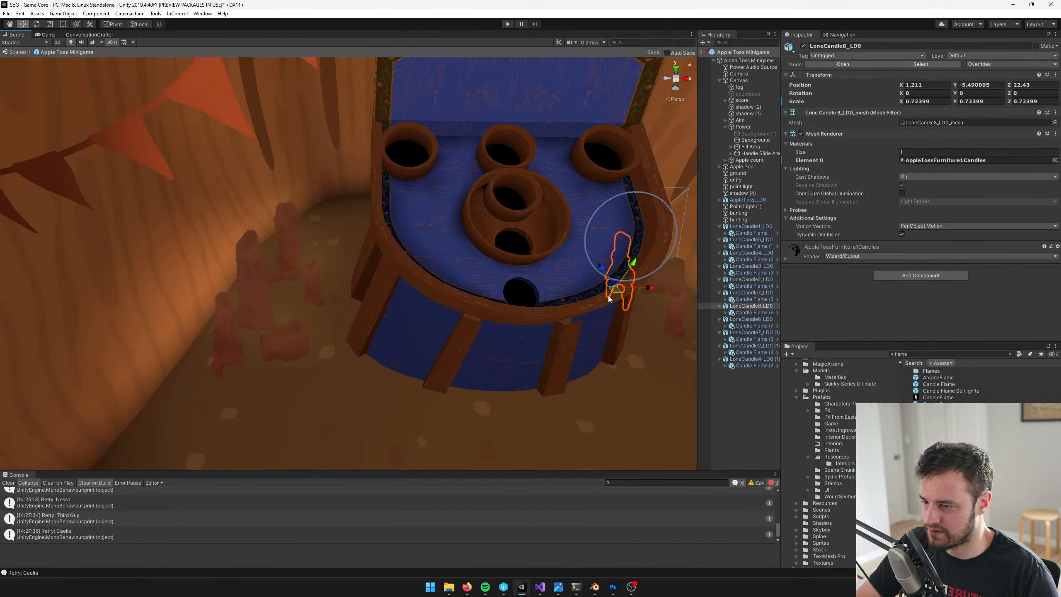
Duplicate LoneCandle8_LD0 to about X -0.98, Z 22.58, and LoneCandle7_LD0 (1) into the rear of the candle group left of the table
key(ctrl+d)
drag(611, 290, 330, 272)
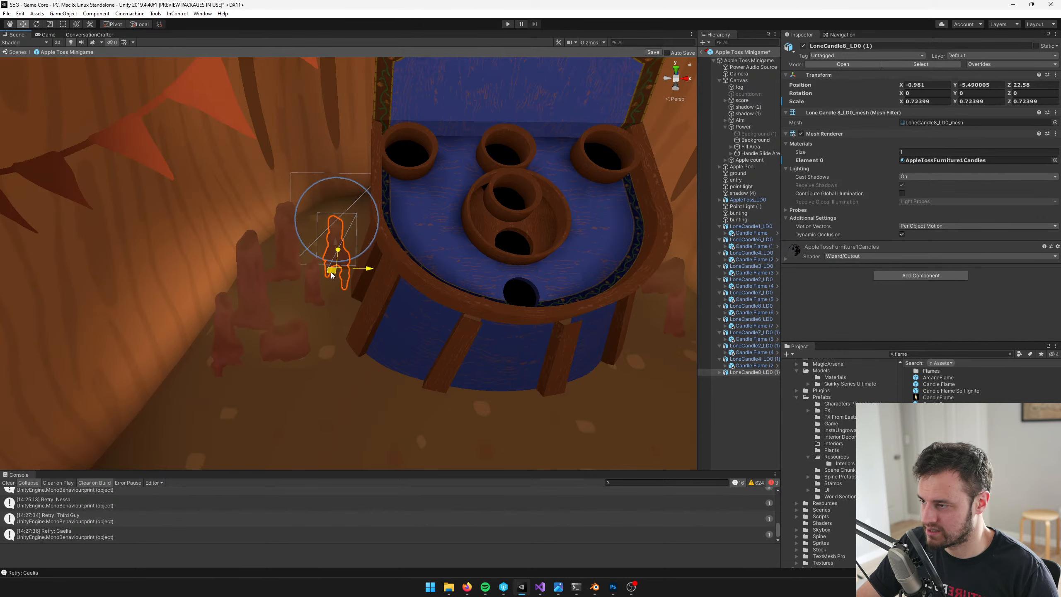
click(752, 333)
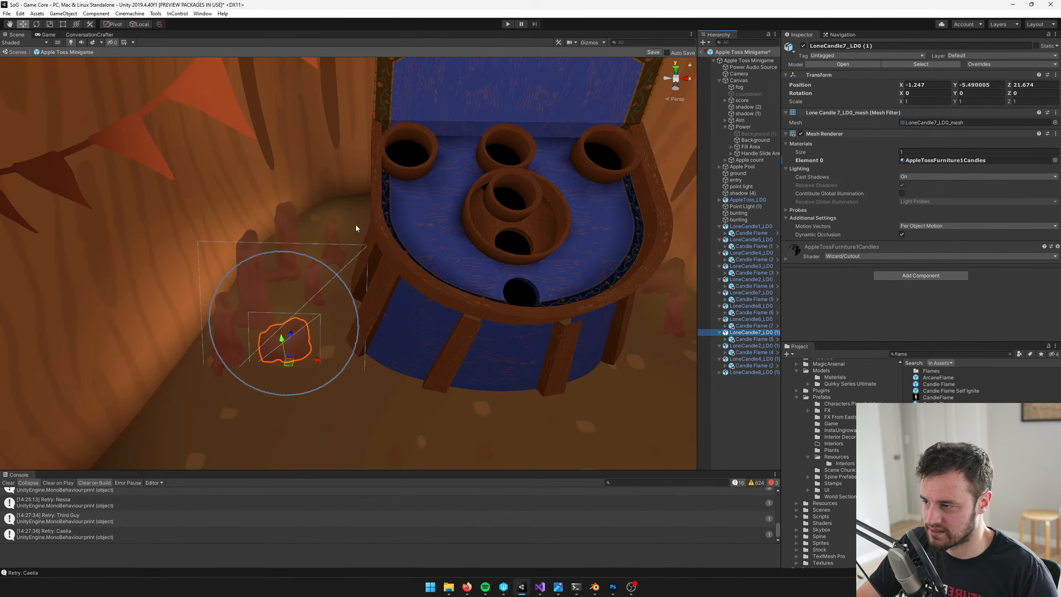
key(ctrl+d)
drag(288, 361, 310, 246)
Duplicate LoneCandle2_LD0 (1) and place the copy by the table's front left leg, at about X -0.81, Z 21.42
click(753, 347)
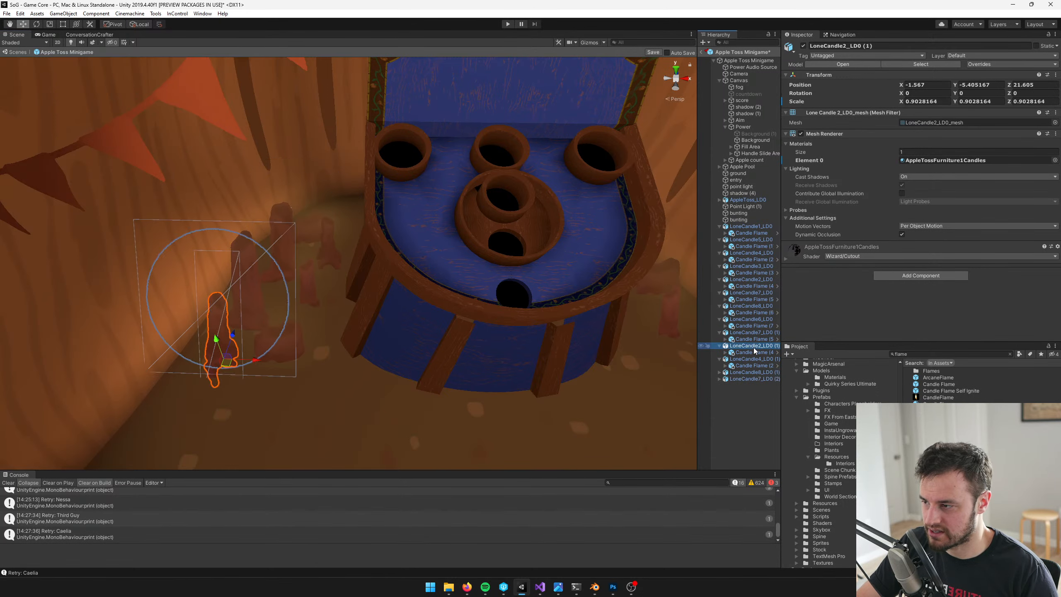
scroll(378, 324, down, 5)
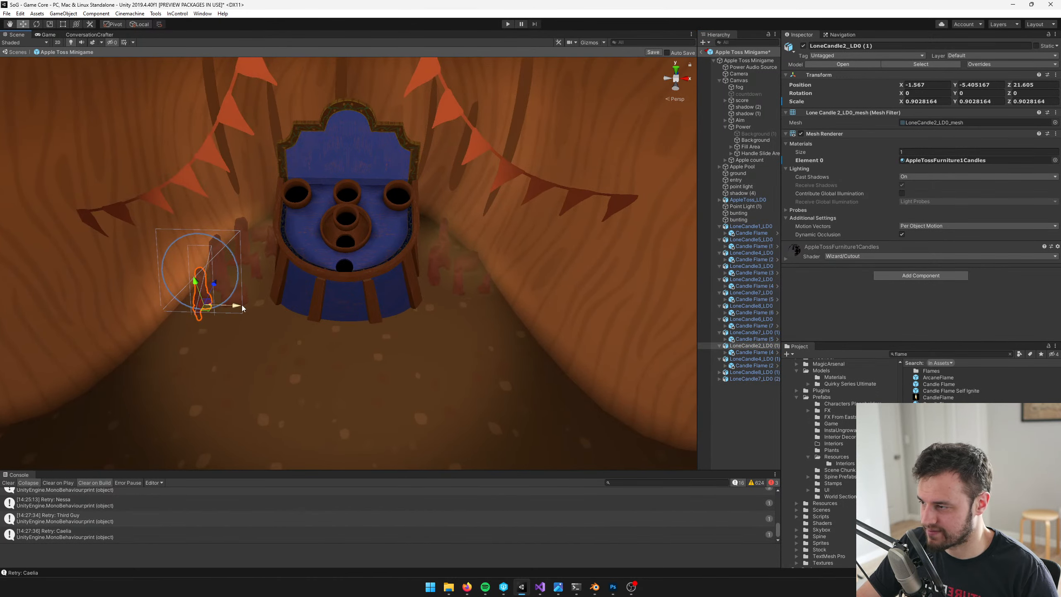
key(ctrl+d)
drag(212, 314, 273, 326)
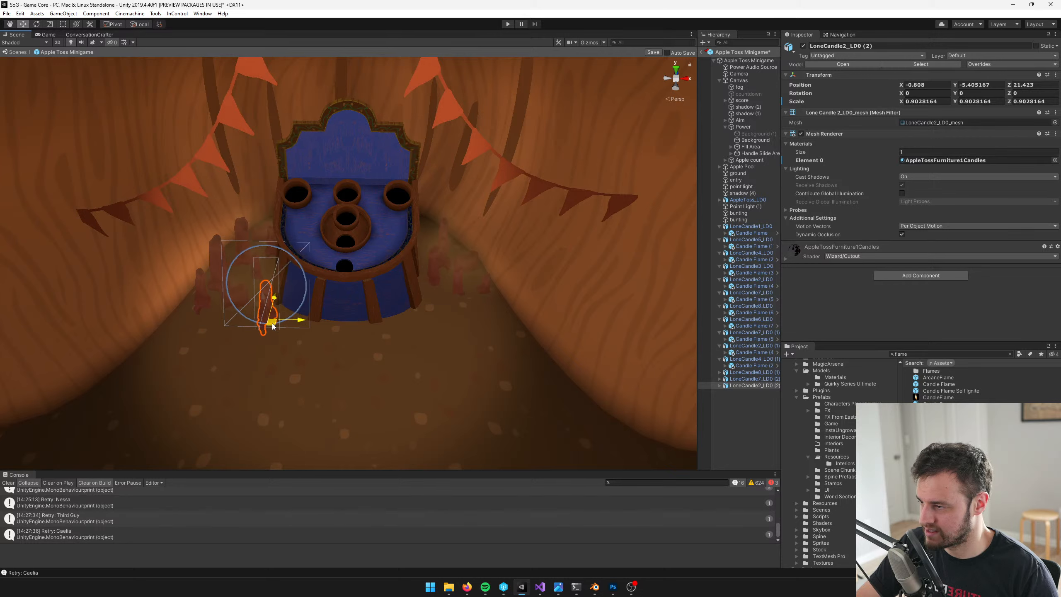
Duplicate LoneCandle2_LD0 and place the copy in front of the table's right side, at about X 0.76, Z 21.35
click(751, 294)
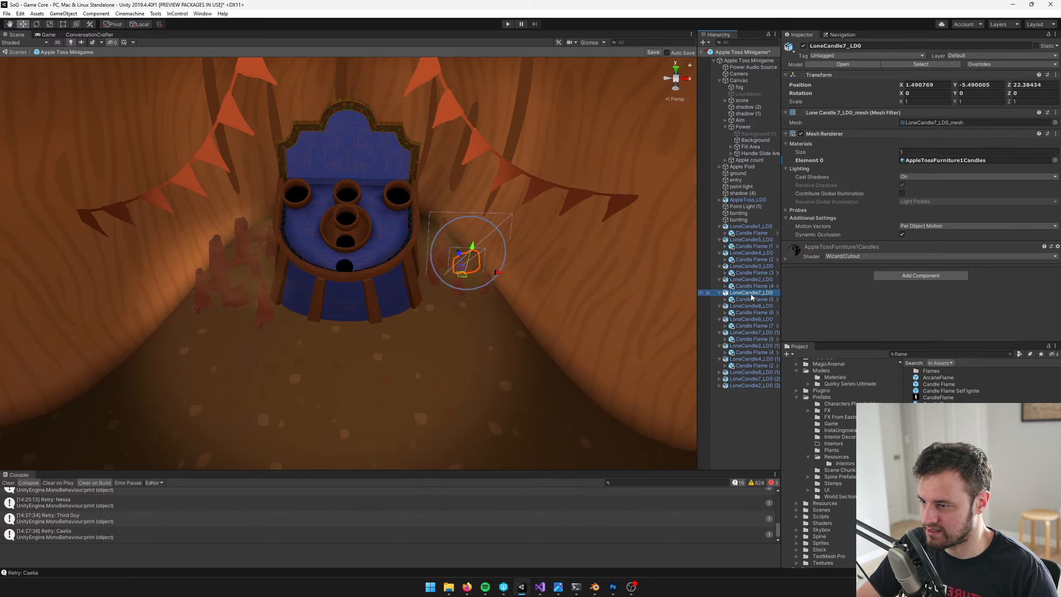
click(751, 280)
key(ctrl+d)
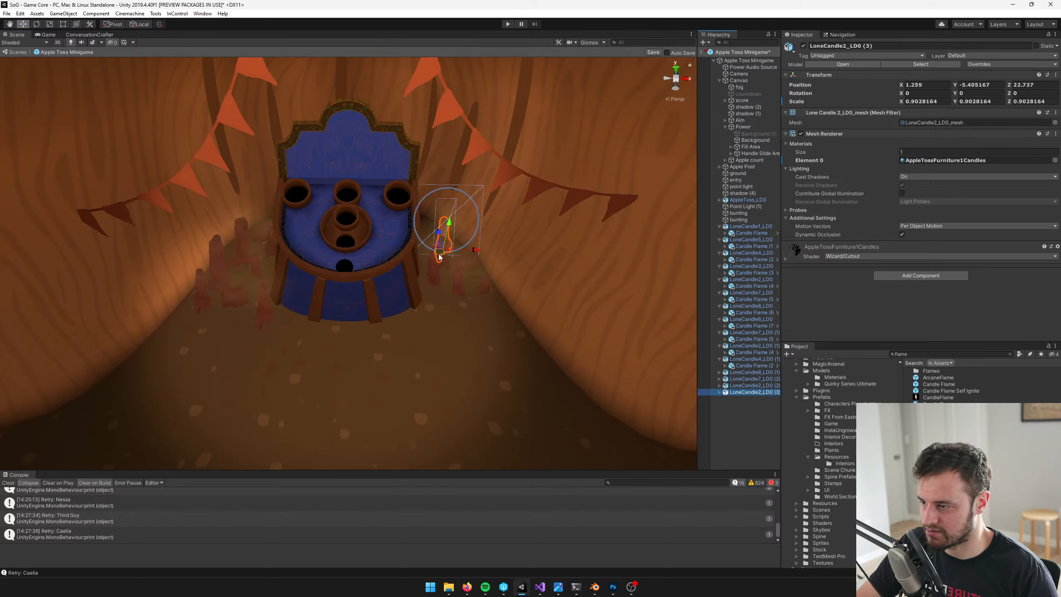
drag(439, 256, 412, 339)
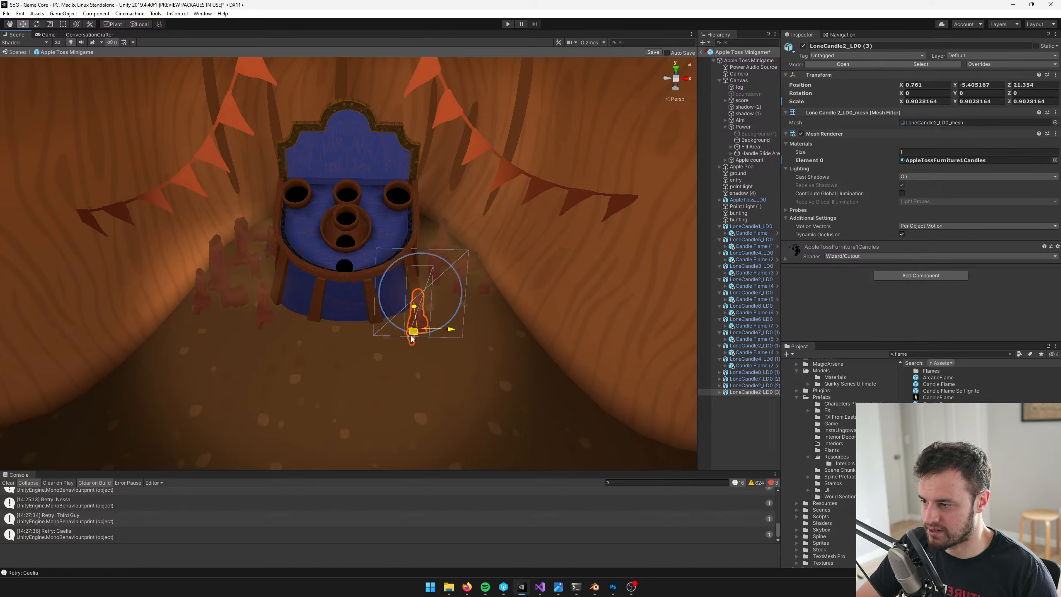
Duplicate LoneCandle8_LD0 and place the copy next to the LoneCandle2_LD0 copy in front of the table's right side
click(754, 280)
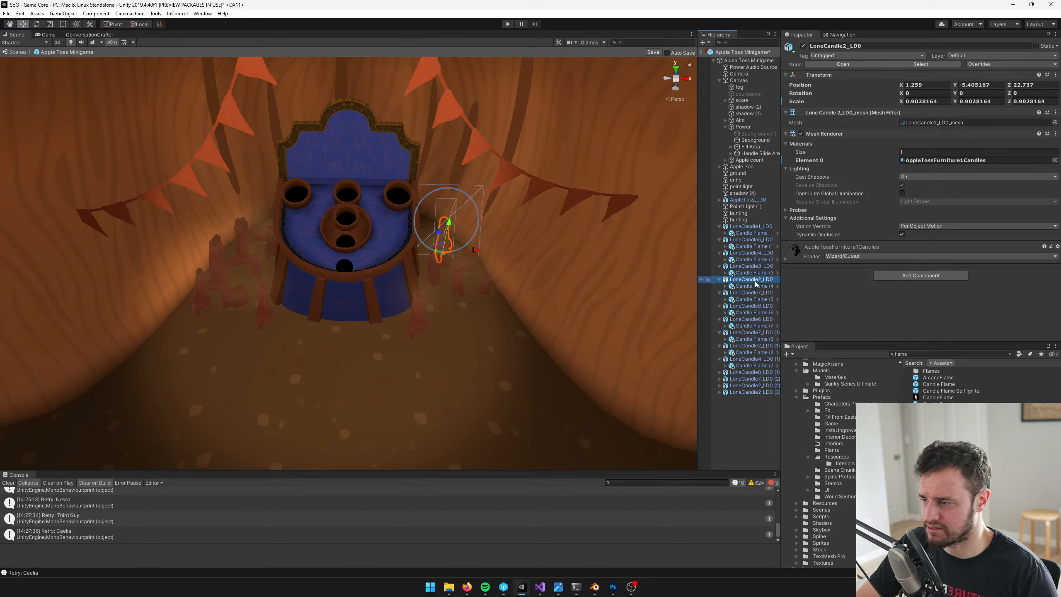
double_click(753, 318)
click(746, 306)
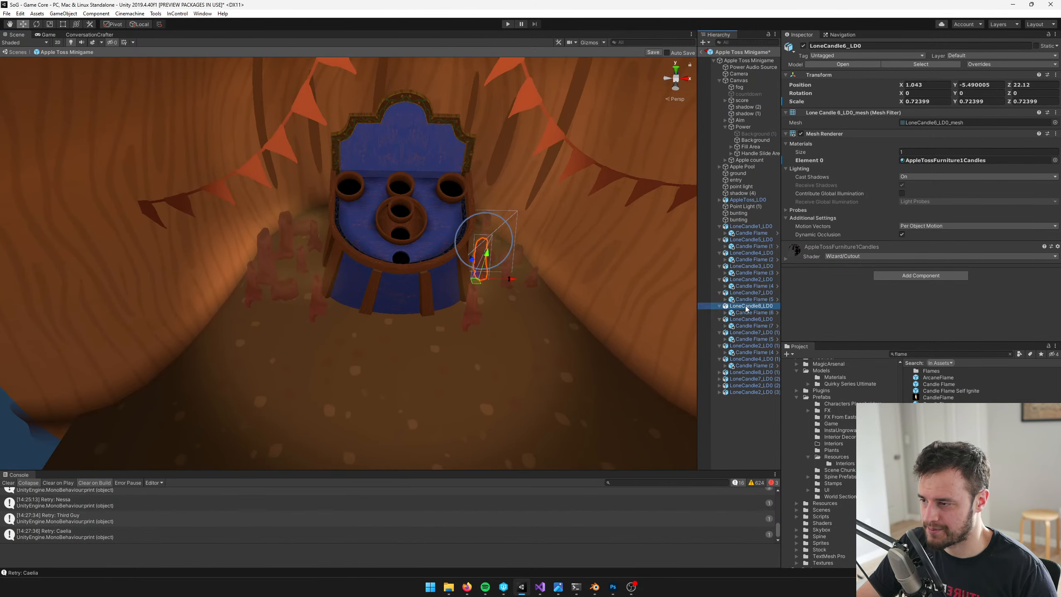
double_click(746, 308)
key(ctrl+d)
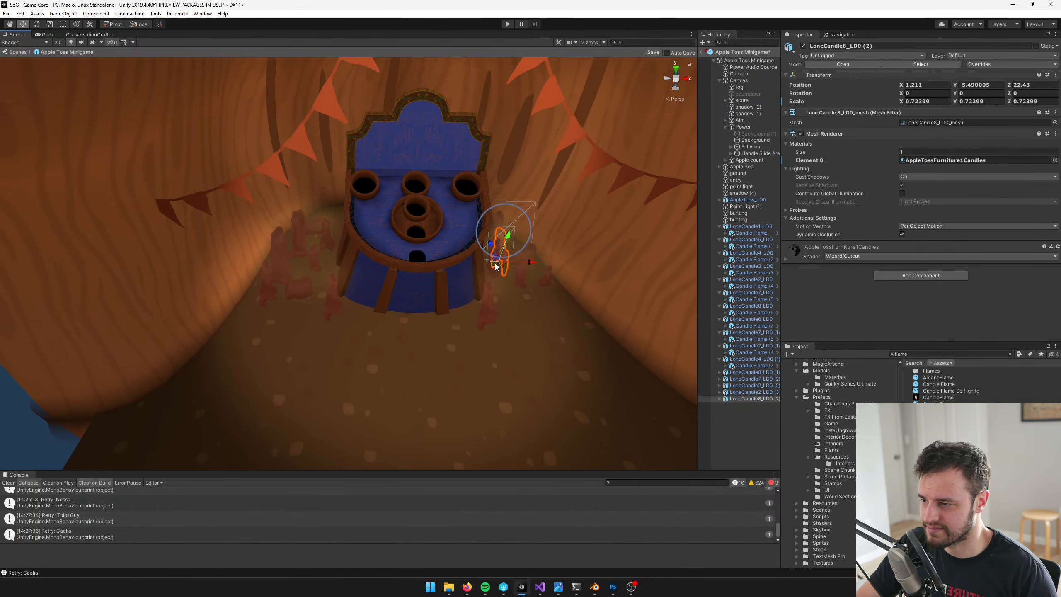
drag(495, 264, 469, 339)
Duplicate LoneCandle1_LD0 and place the copy in front of the table's left side, at about X -0.64, Z 21.23
click(748, 227)
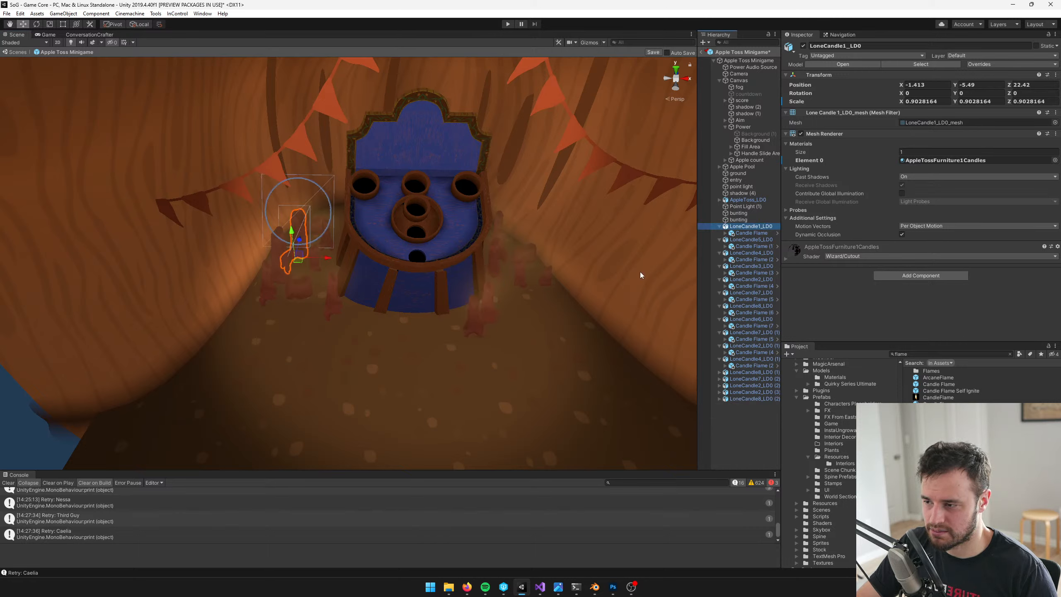
key(ctrl+d)
drag(298, 259, 352, 334)
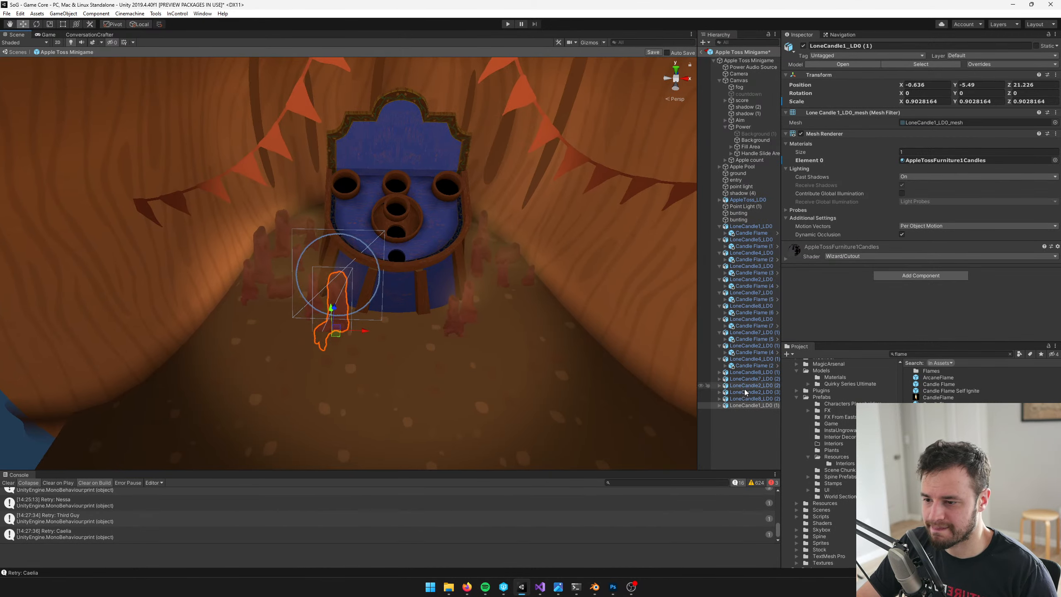
Examine the candle arrangement on both sides of the apple toss table, comparing LoneCandle1_LD0 with its copy
click(719, 405)
middle_drag(486, 345, 430, 342)
scroll(429, 342, up, 3)
right_drag(428, 341, 402, 336)
scroll(403, 336, up, 2)
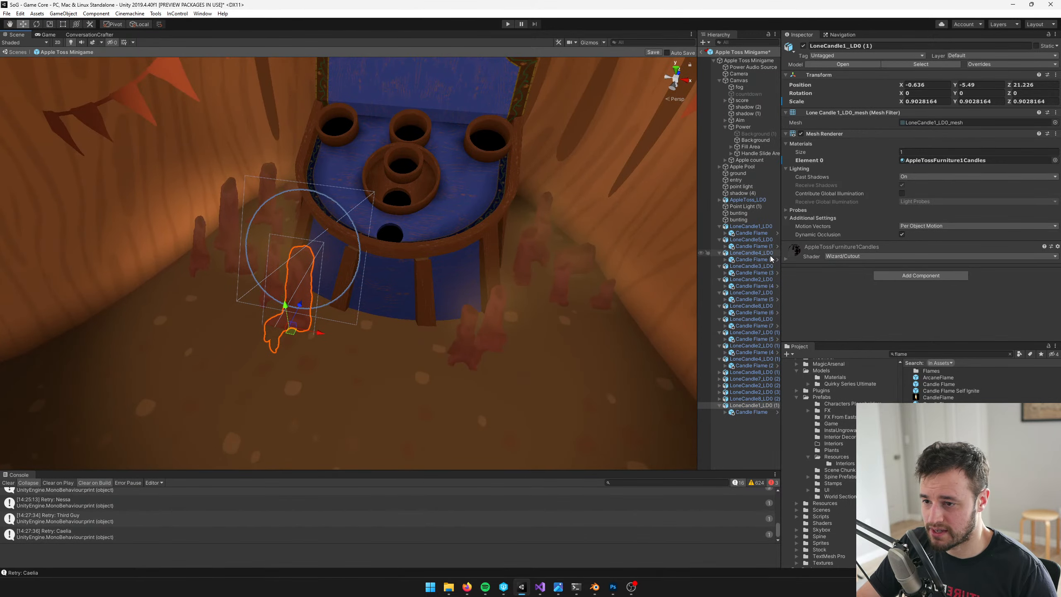
click(750, 227)
key(f)
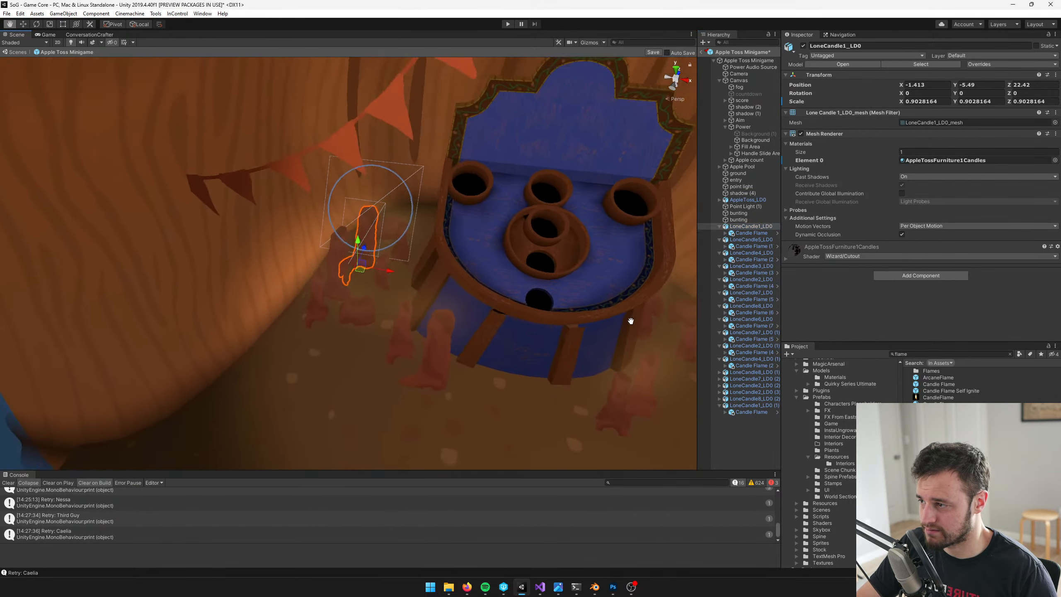
middle_drag(468, 322, 264, 247)
scroll(309, 274, down, 5)
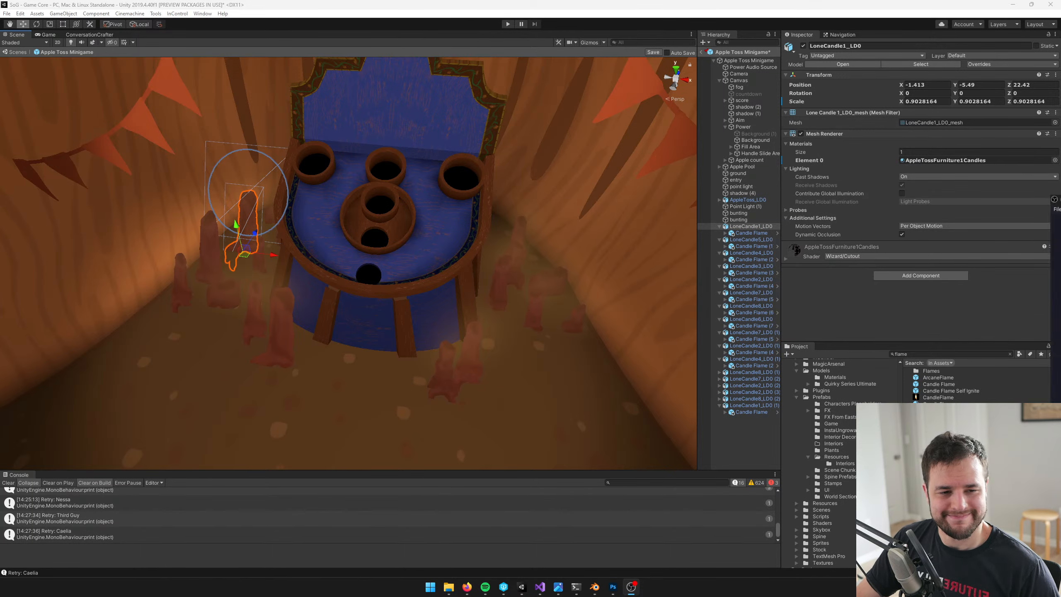
alt+drag(494, 327, 477, 314)
middle_drag(477, 314, 396, 307)
scroll(396, 307, up, 5)
Duplicate LoneCandle4_LD0 (1) and place the copy in front of the table, at about X 0.33, Z 21.14
click(556, 305)
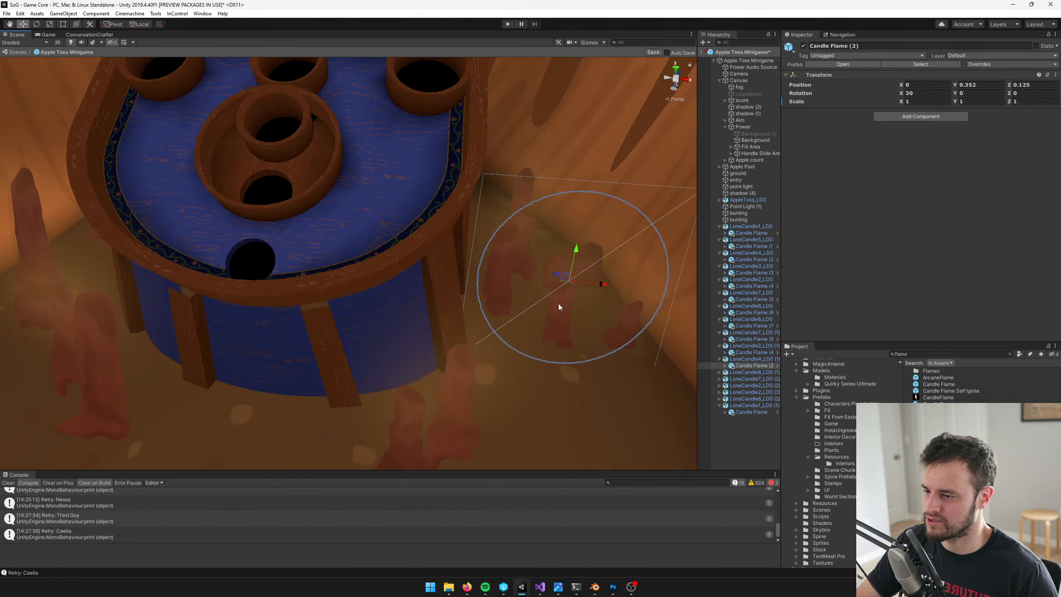
click(743, 359)
scroll(539, 311, down, 5)
middle_drag(535, 312, 563, 302)
key(ctrl+d)
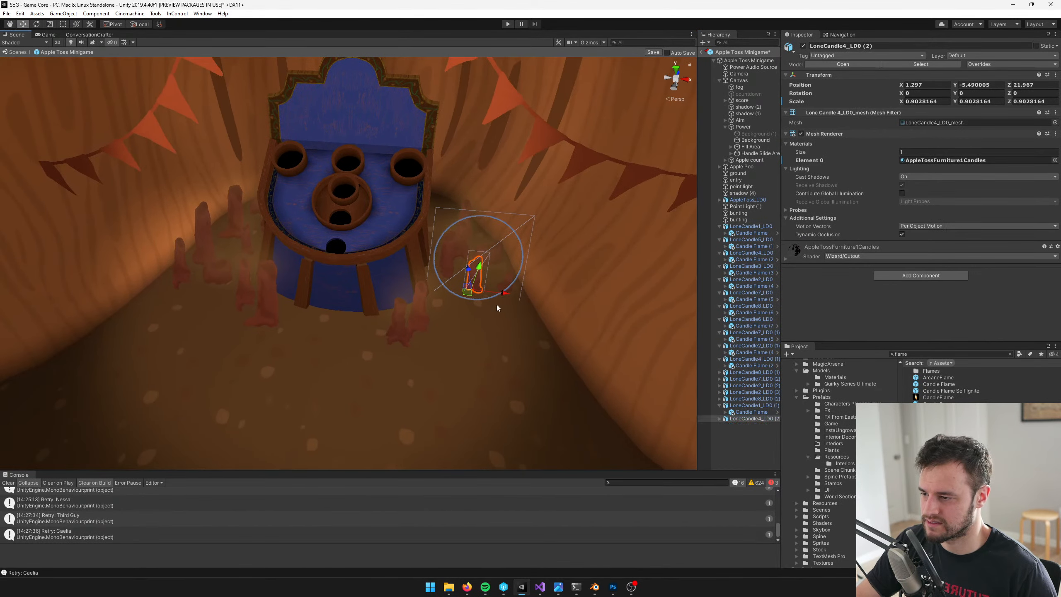
drag(467, 296, 358, 353)
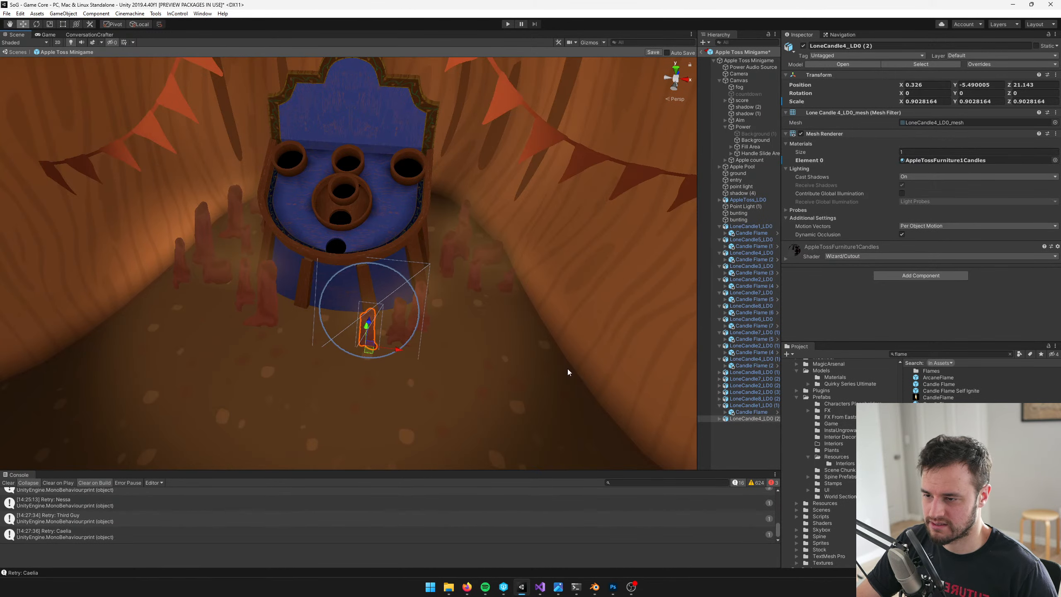
Duplicate LoneCandle3_LD0 and place the copy in front of the table left of centre, at about X -0.28, Z 21.27
click(507, 284)
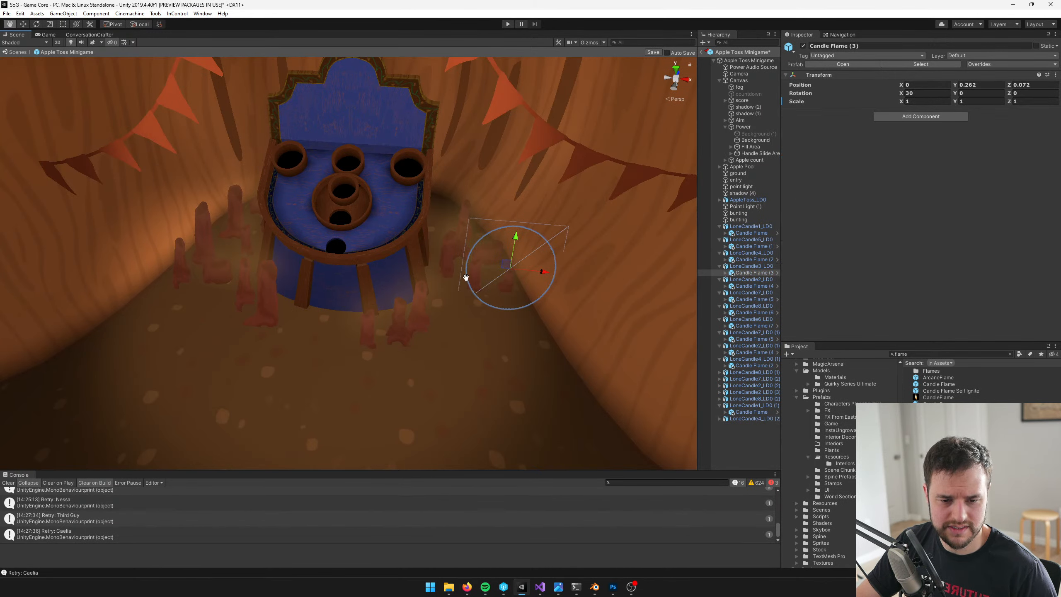
key(f)
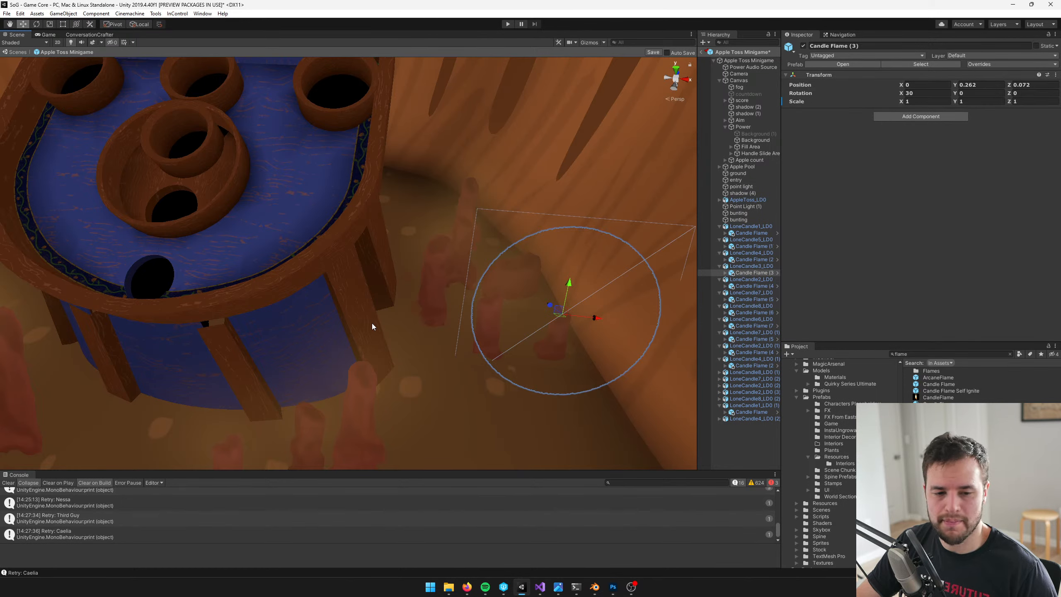
middle_drag(314, 302, 153, 240)
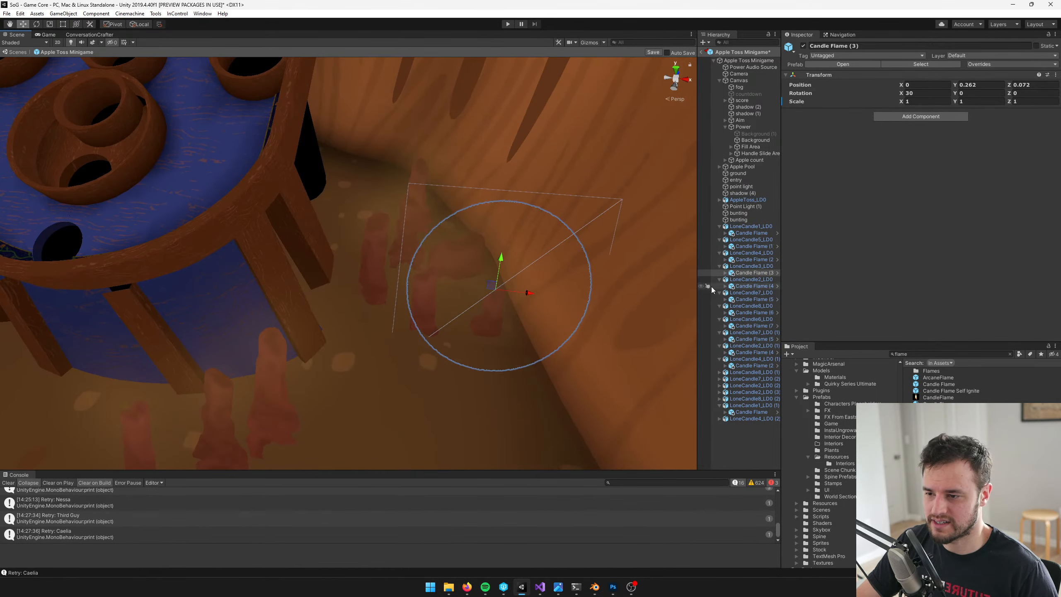
click(747, 266)
key(f)
key(ctrl+d)
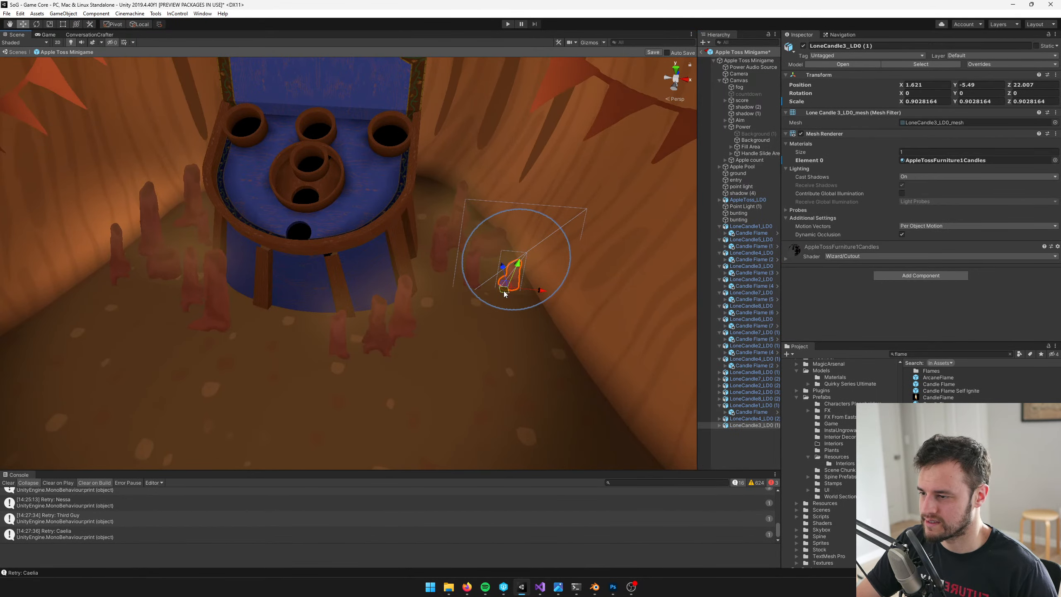
drag(504, 290, 254, 337)
scroll(254, 336, down, 4)
middle_drag(268, 328, 336, 292)
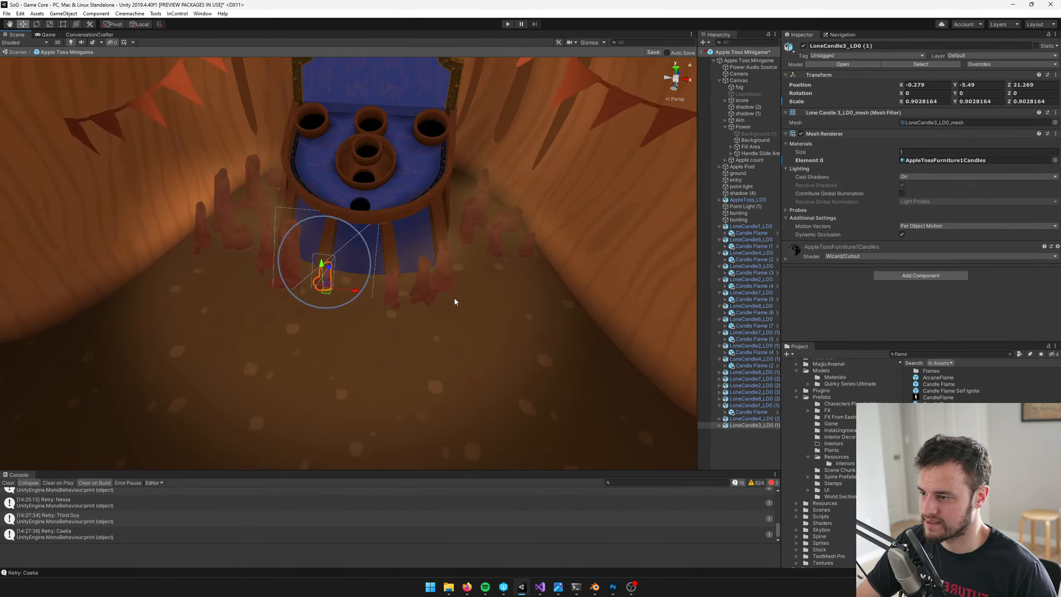
Save the Apple Toss Minigame prefab and return to the Game Core scene
scroll(455, 299, up, 2)
click(653, 52)
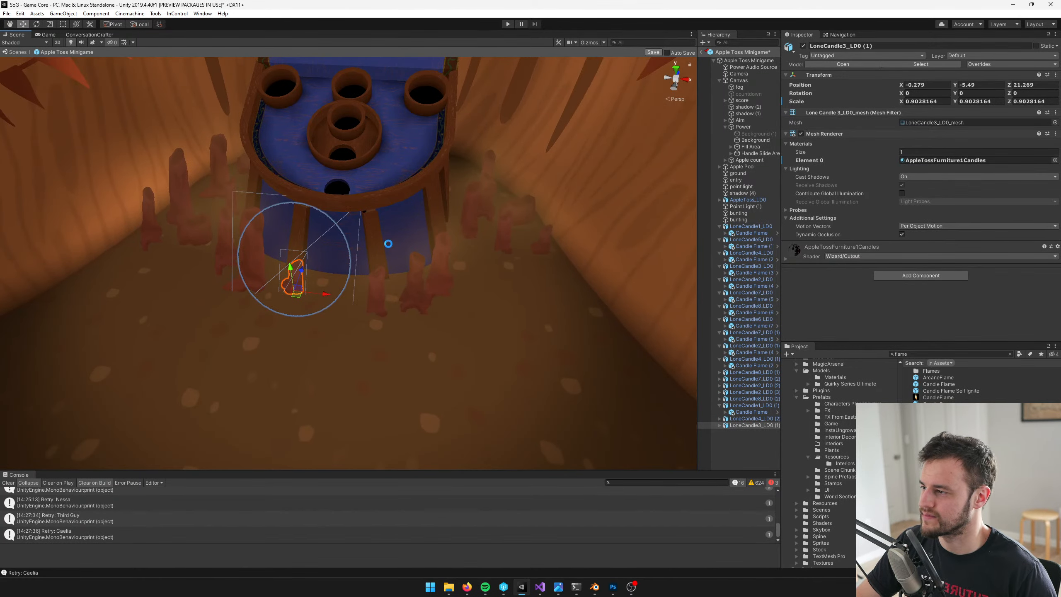
click(703, 54)
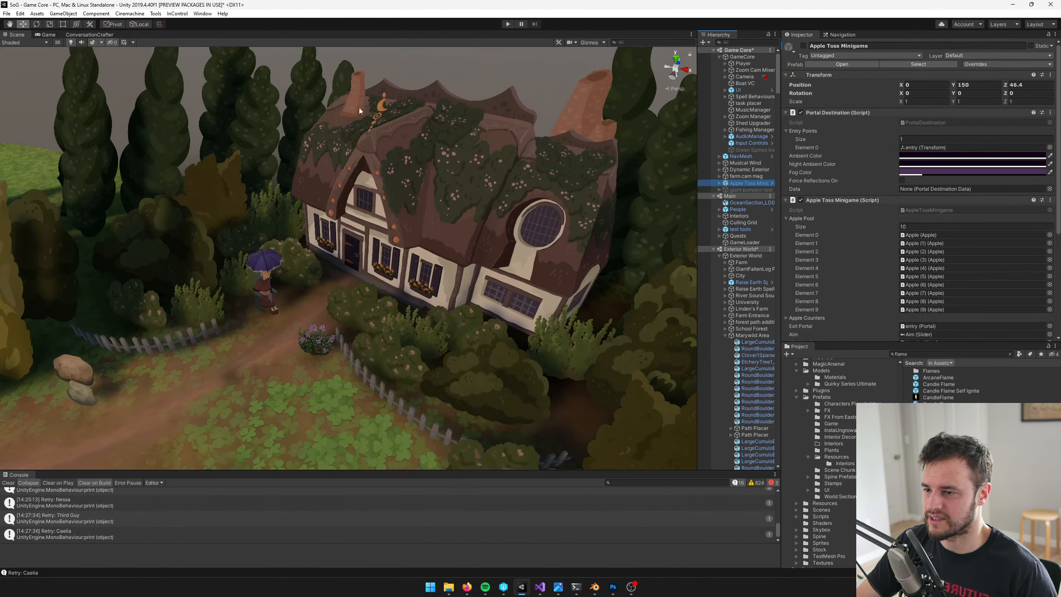
Run the game, enter the apple toss minigame and dismiss its instructions to check the candles in play
click(47, 35)
click(508, 22)
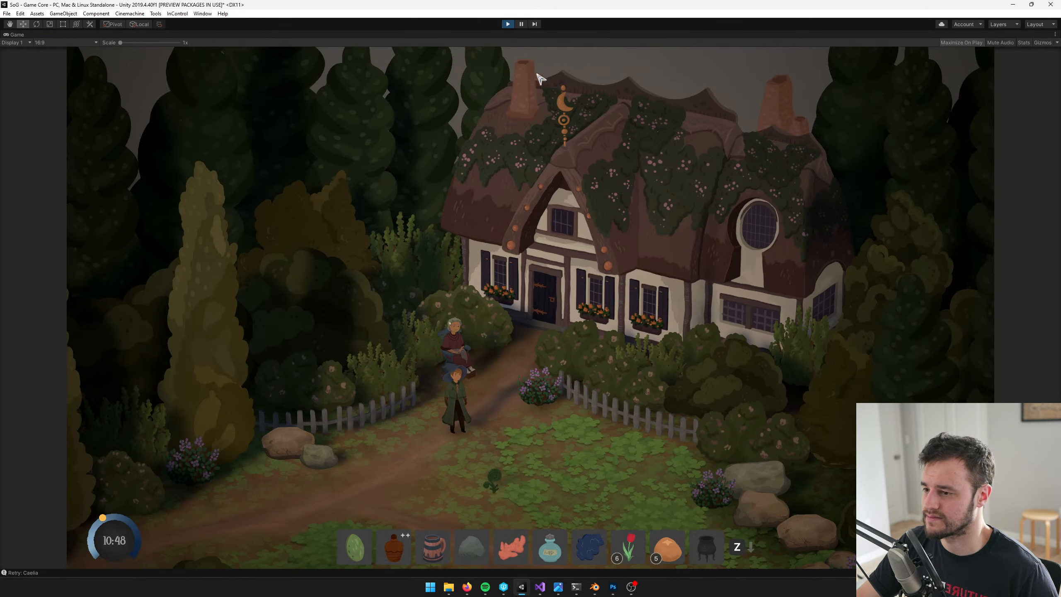
key(w)
key(d)
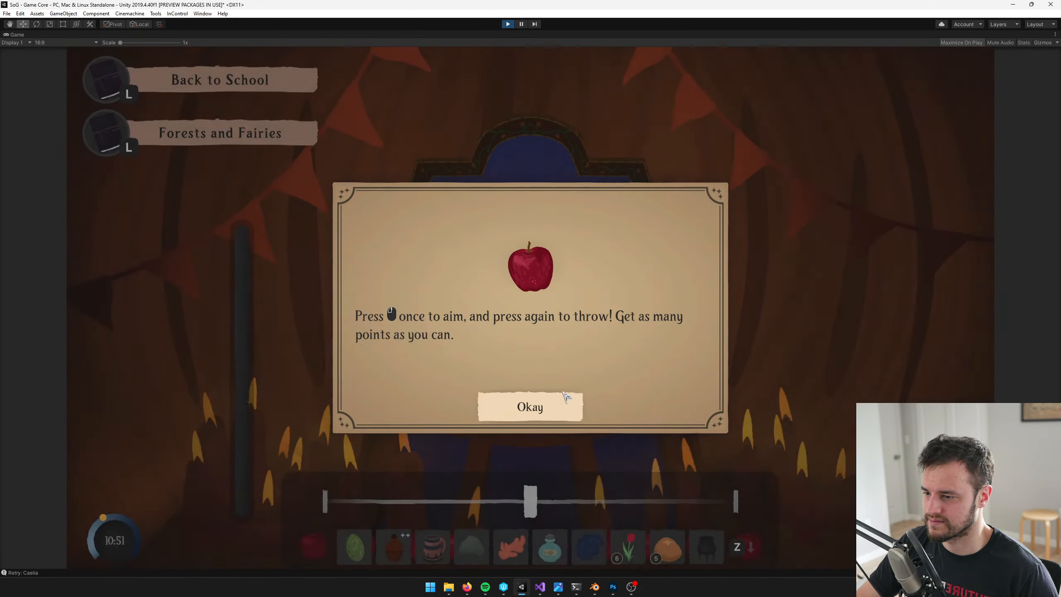
click(576, 393)
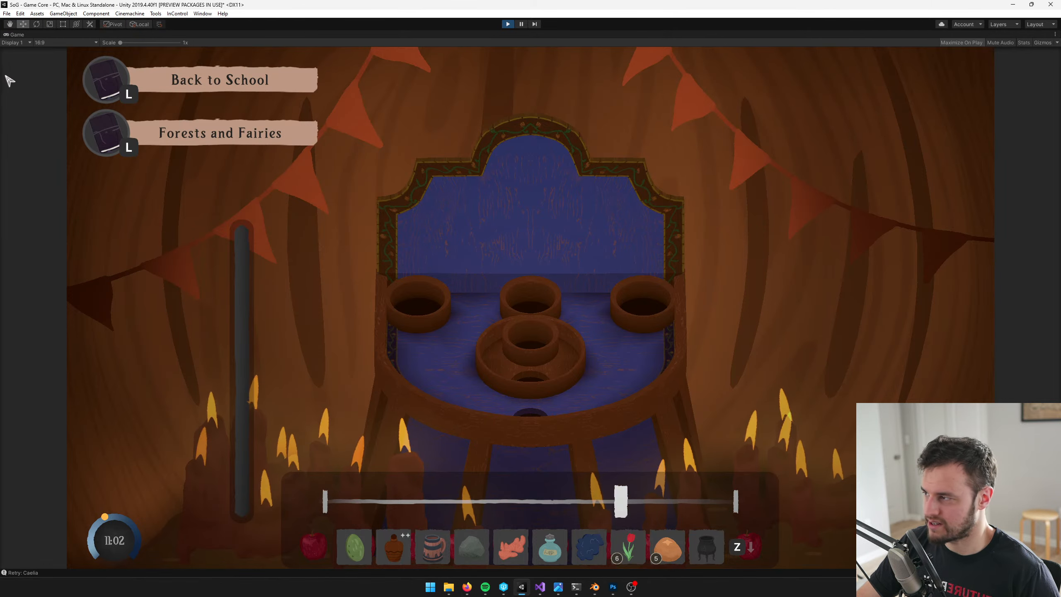
Restore the maximized game view to the normal editor layout and show the scene view while the game runs
right_click(17, 35)
click(34, 64)
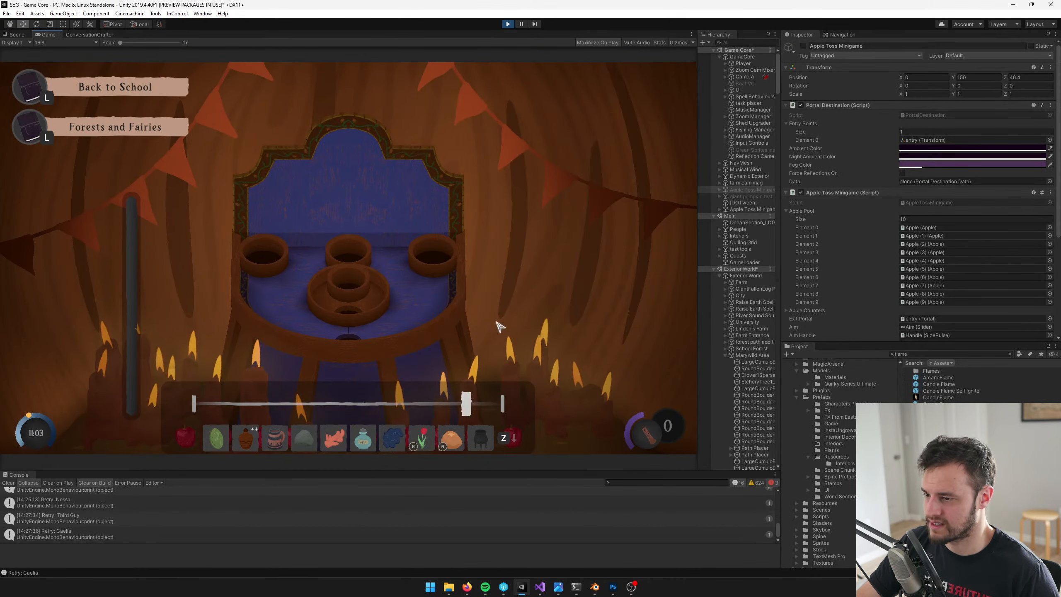
click(17, 35)
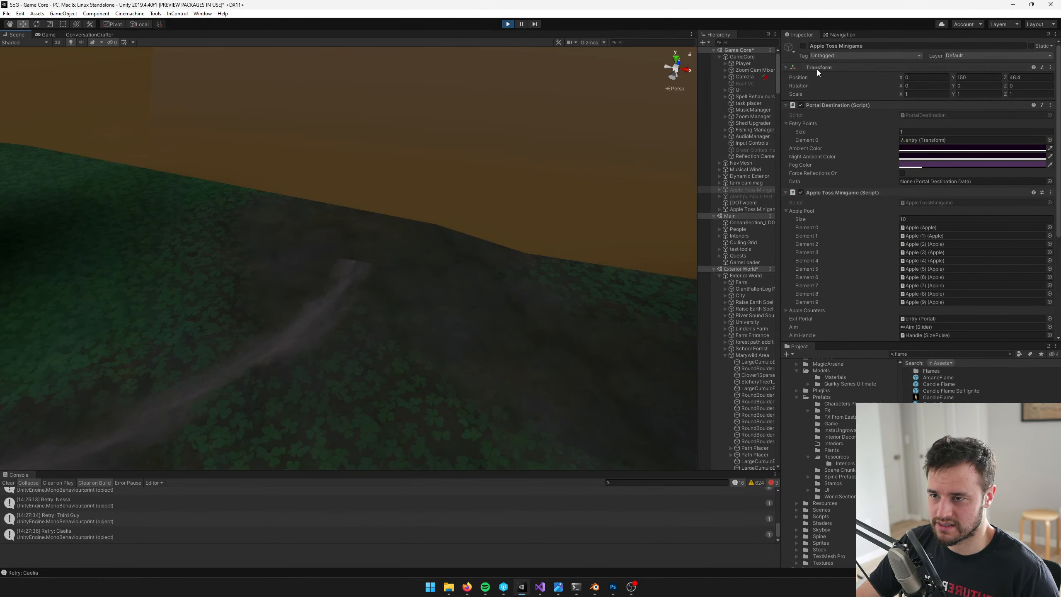
Inspect the particle system settings and transform of the Candle Flame under LoneCandle1_LD0 in the running Apple Toss Minigame
click(719, 209)
click(726, 295)
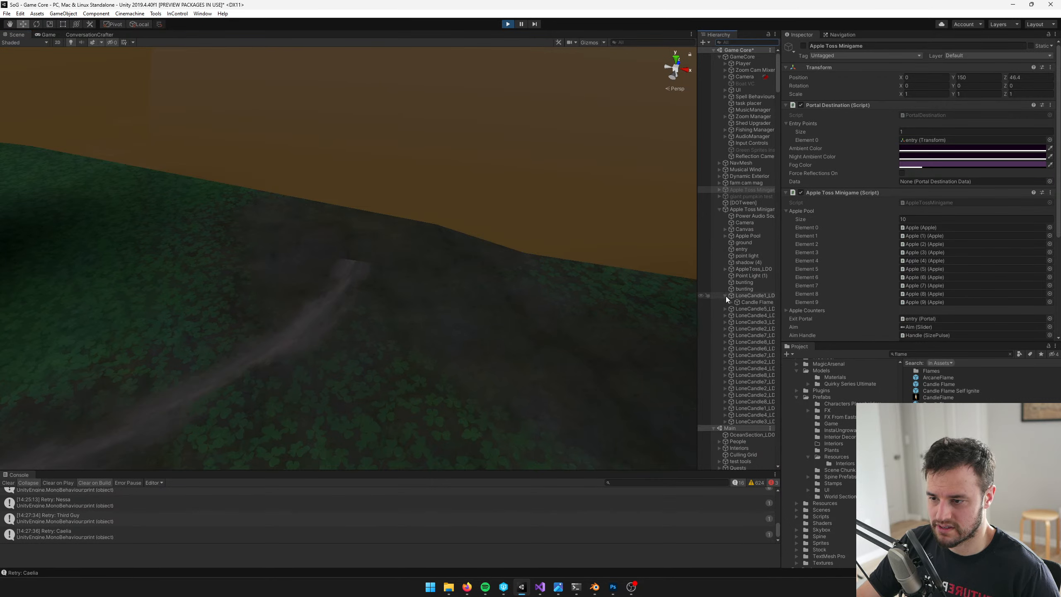
click(732, 302)
click(748, 310)
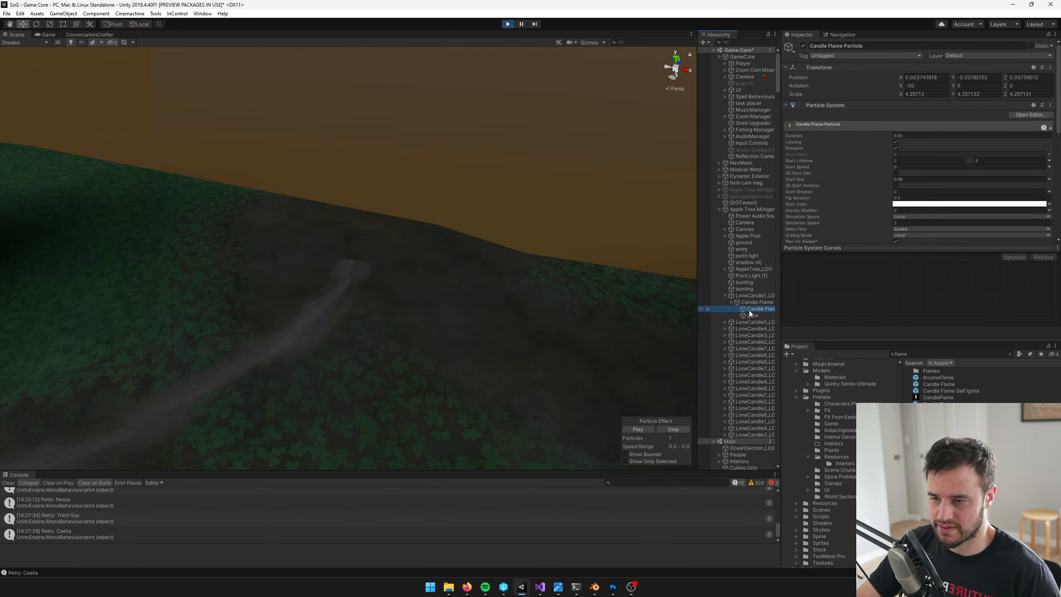
scroll(927, 148, down, 3)
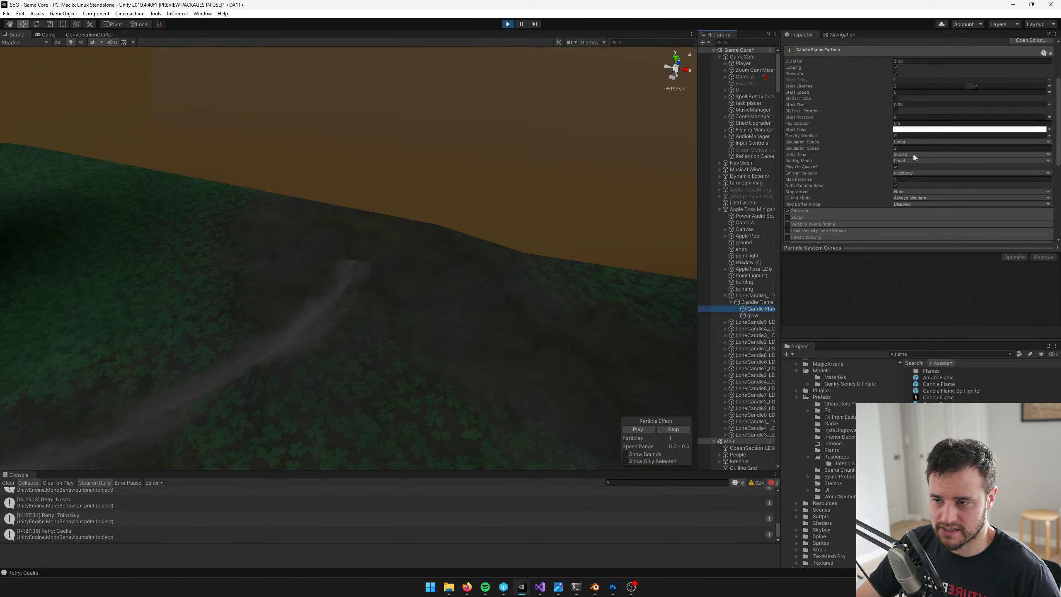
click(743, 302)
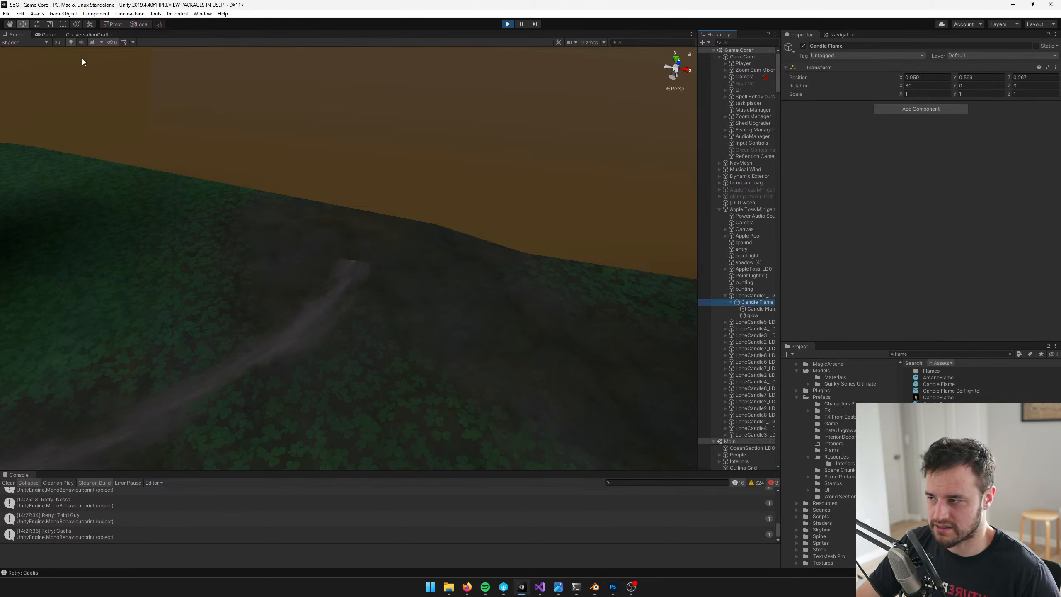
Try scaling the Candle Flame under LoneCandle1_LD0 uniformly to about 1.82 in the running game, and undo it
click(47, 34)
click(16, 34)
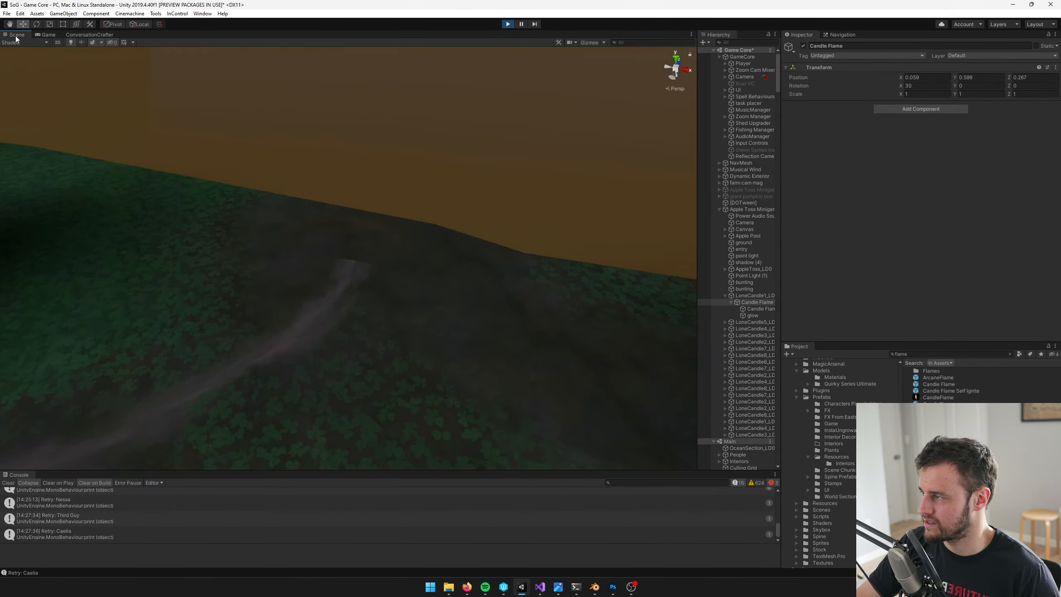
key(f)
key(r)
drag(345, 268, 385, 255)
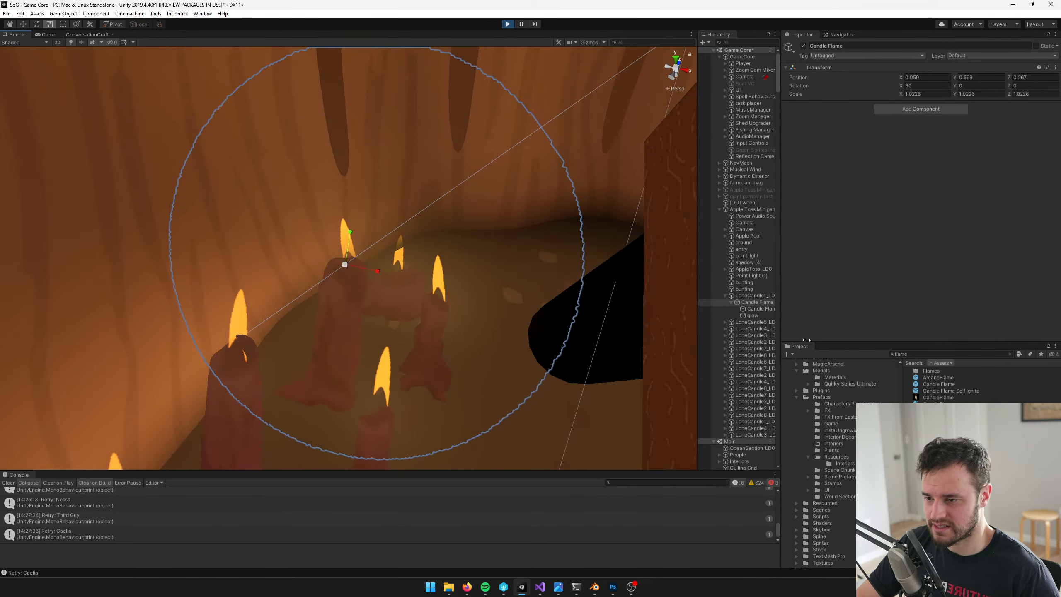
key(ctrl+z)
Try enlarging the child Candle Flame Particle to a scale of about 9.33, and try rescaling its parent Candle Flame
click(761, 309)
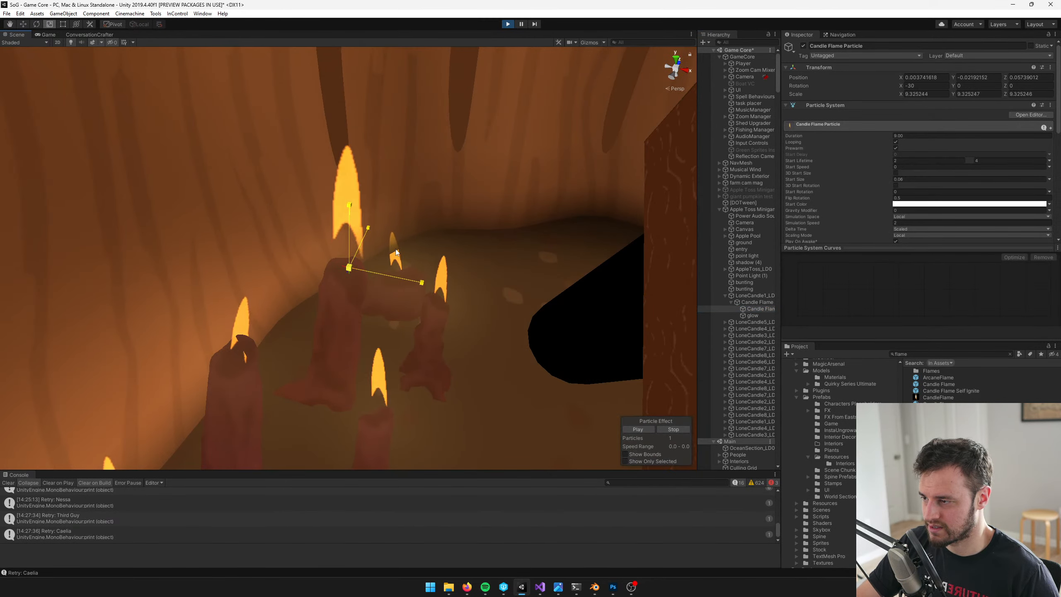
click(757, 303)
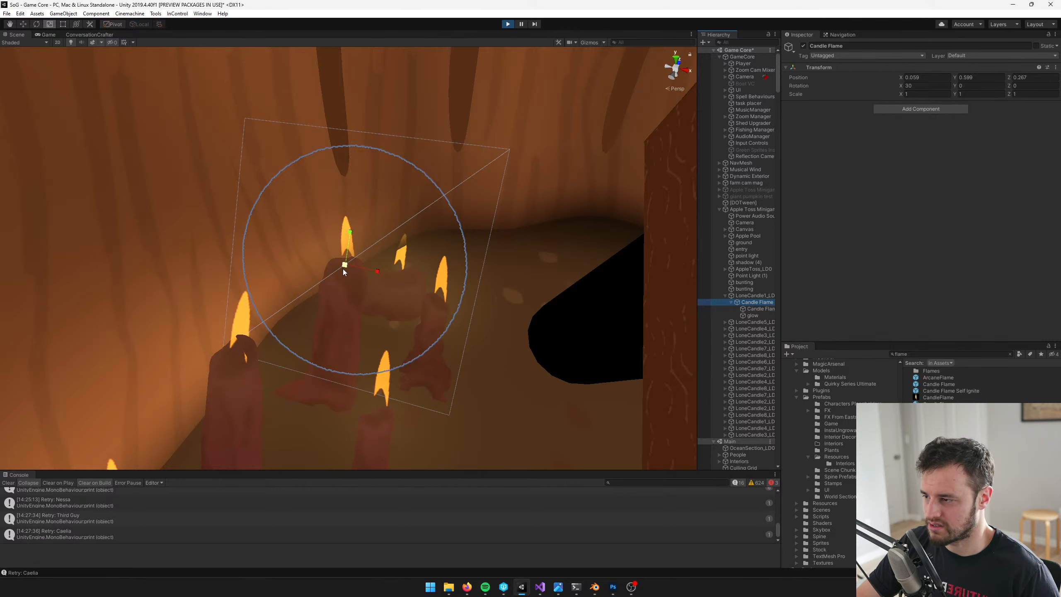
drag(344, 267, 340, 270)
key(ctrl+z)
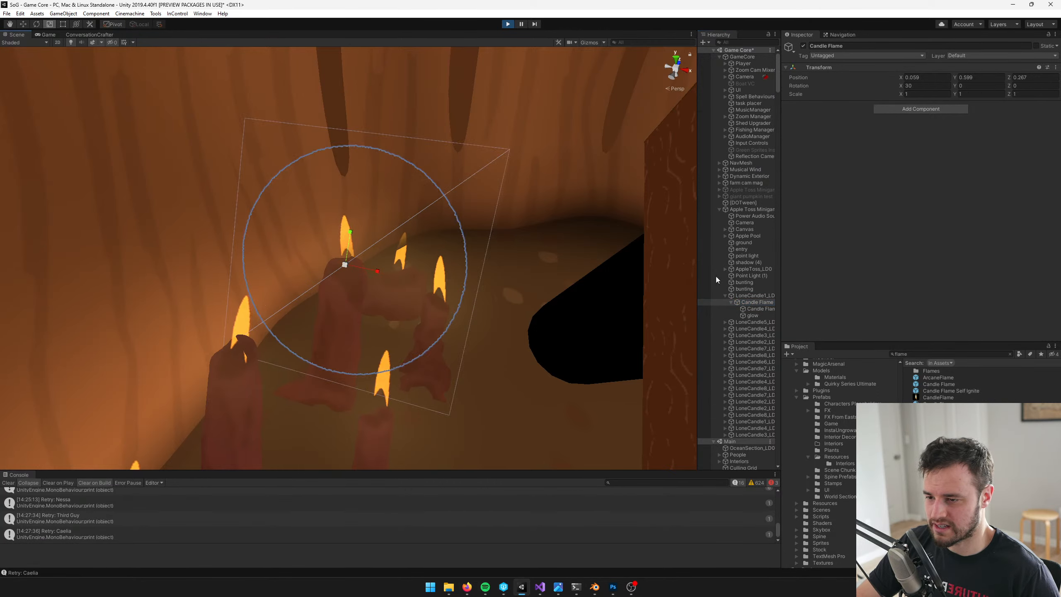
Set the Candle Flame Particle's scaling mode to Hierarchy in the running game and test it by scaling the parent Candle Flame
click(754, 308)
scroll(983, 185, down, 5)
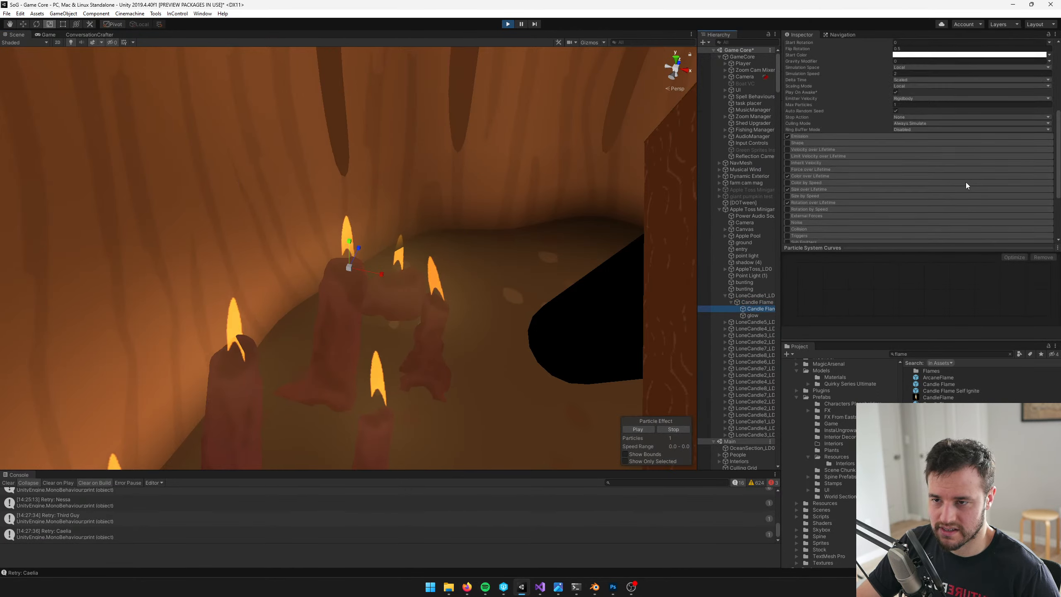
scroll(908, 167, up, 3)
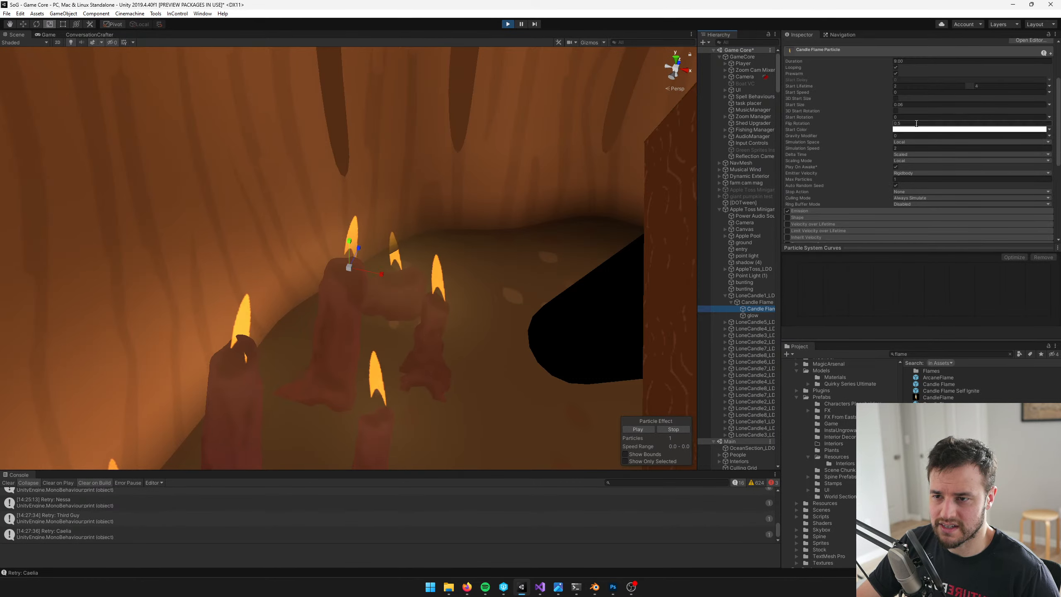
click(914, 161)
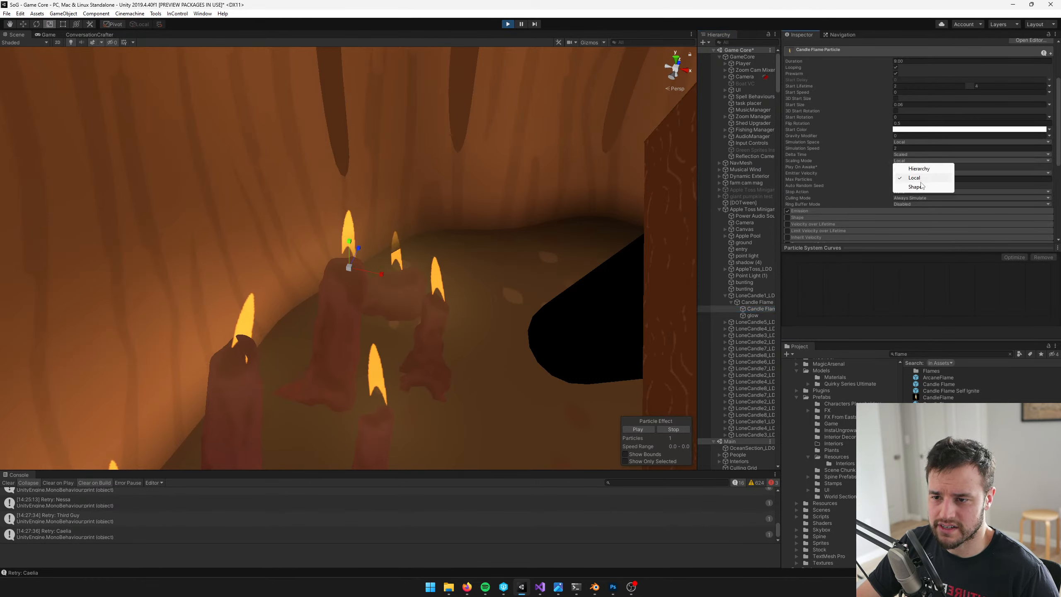
click(924, 169)
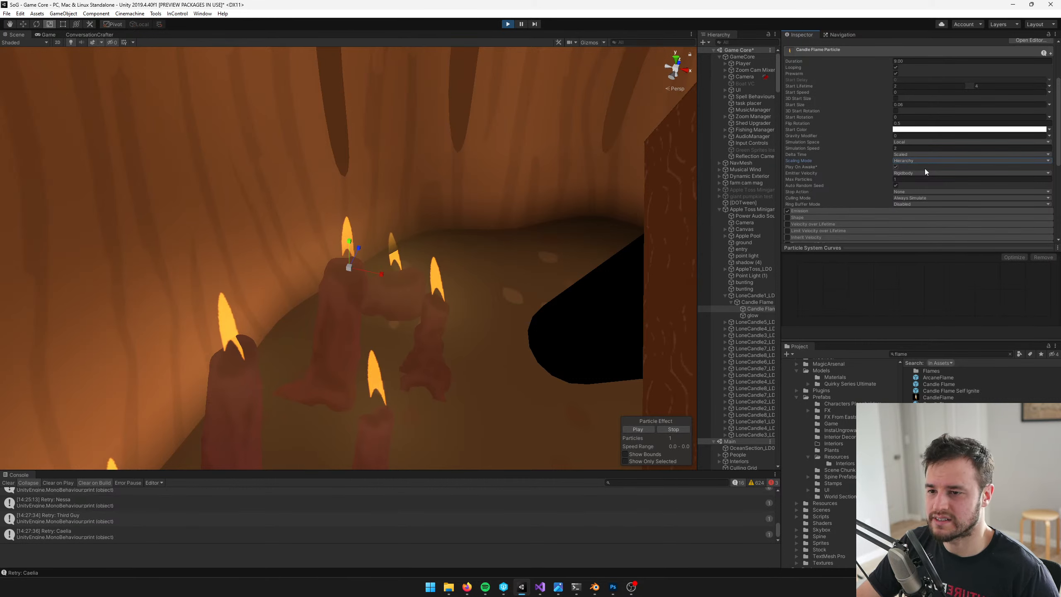
click(754, 302)
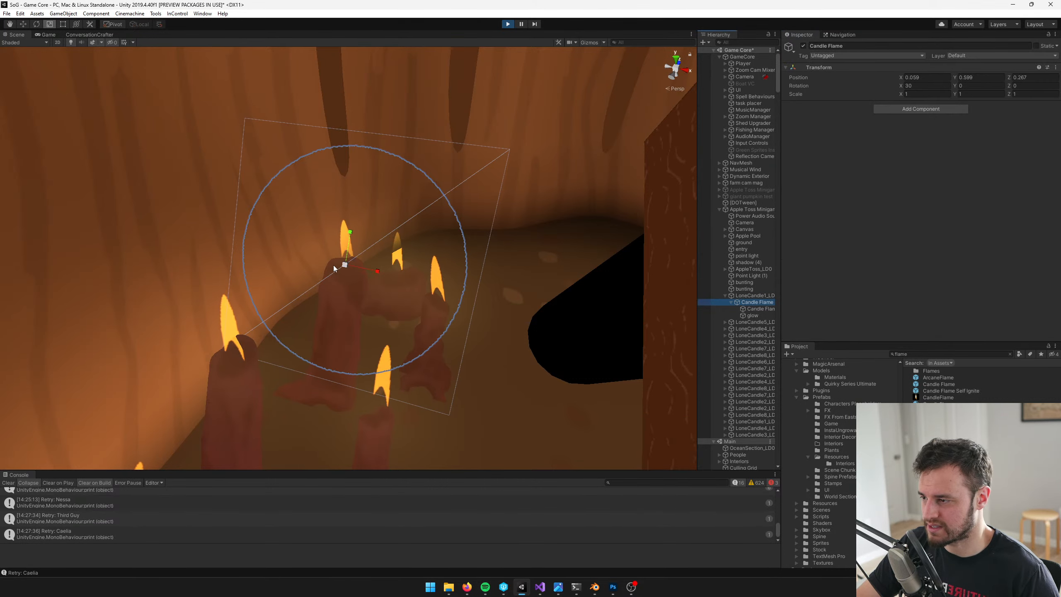
drag(344, 267, 338, 270)
key(ctrl+z)
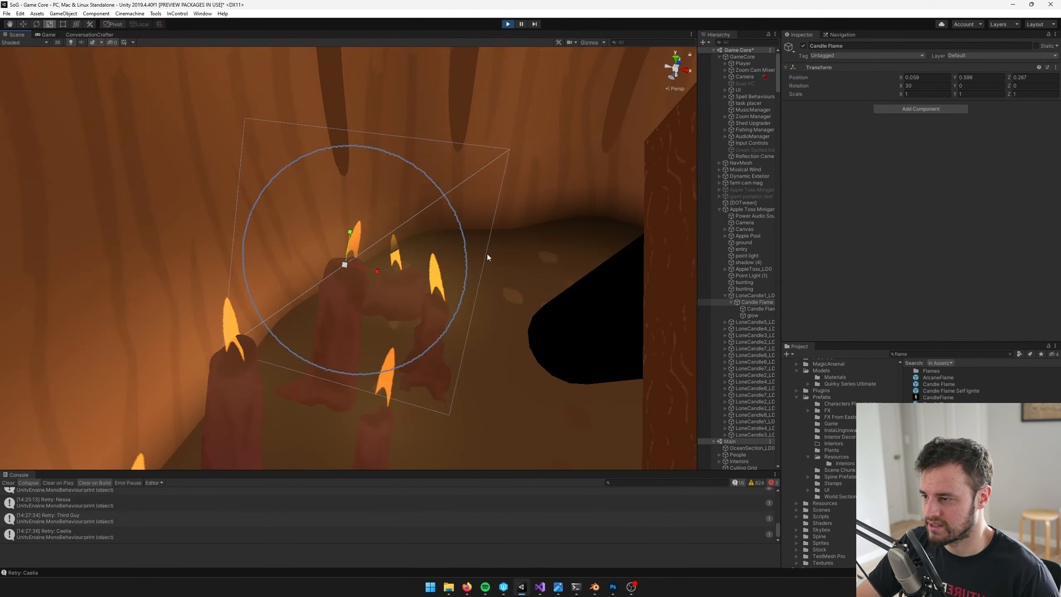
Stop the game and open the Apple Toss Minigame prefab for editing in the scene view
right_drag(488, 255, 511, 251)
click(508, 24)
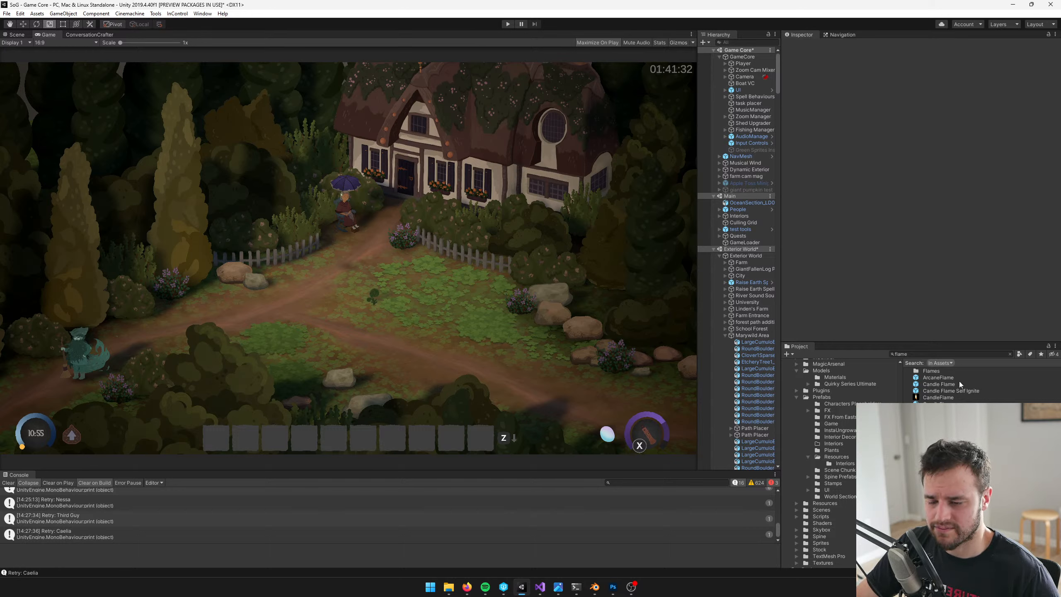
double_click(745, 183)
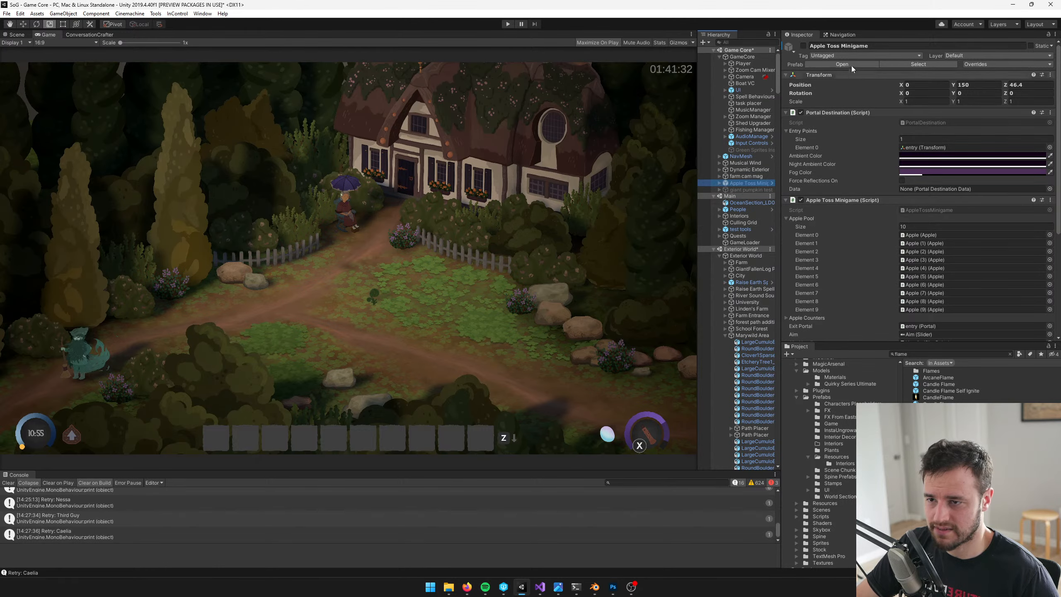
click(12, 35)
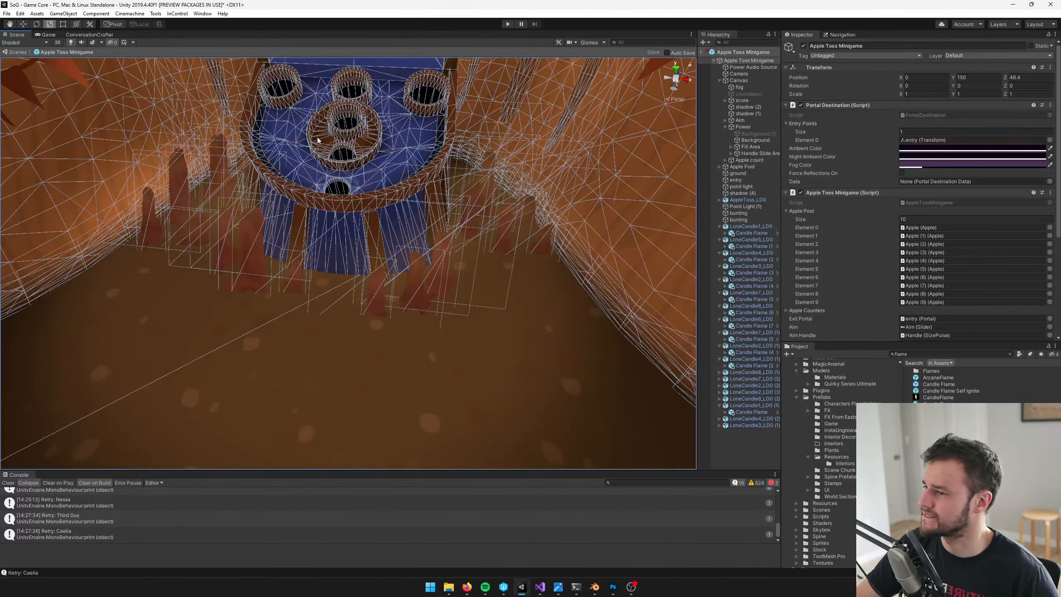
Scale down the LoneCandle1_LD0 (1) candle in front of the apple toss table slightly
middle_drag(475, 173, 591, 165)
scroll(354, 194, up, 5)
scroll(353, 194, down, 5)
click(368, 187)
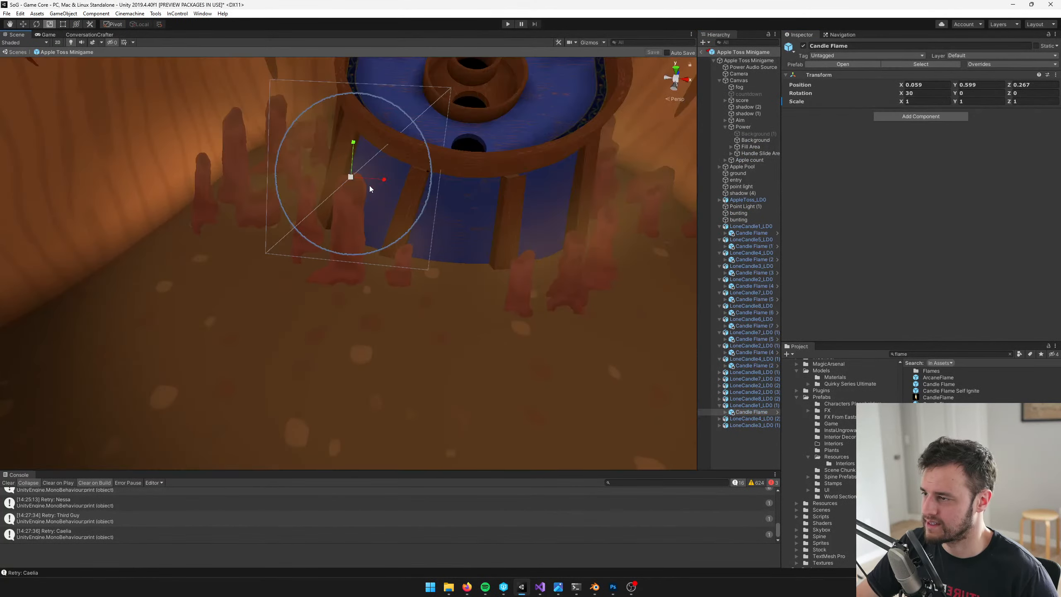
middle_drag(370, 186, 375, 193)
scroll(374, 193, up, 5)
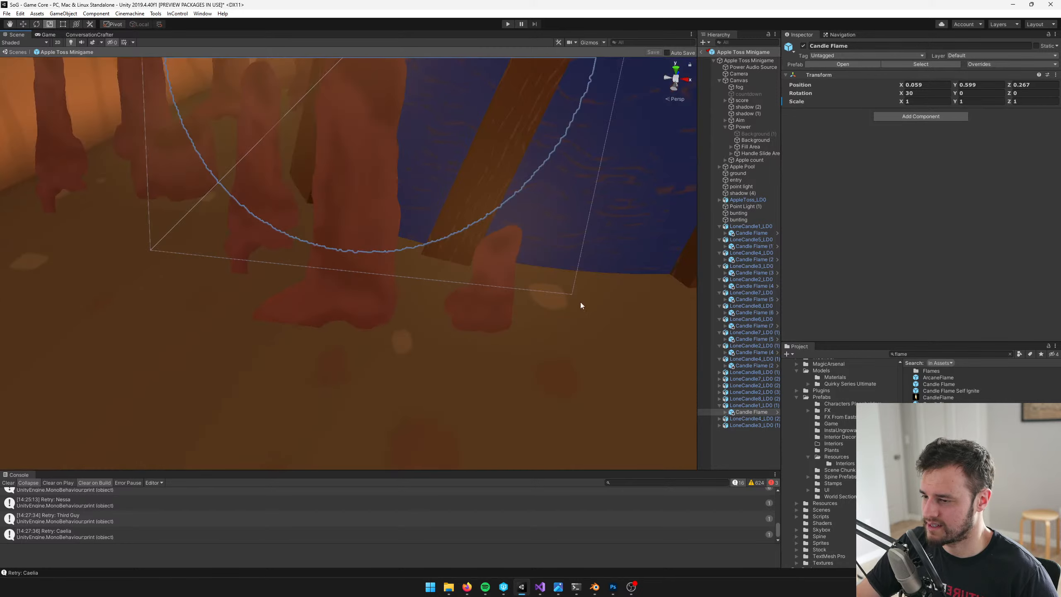
double_click(747, 405)
drag(343, 291, 330, 296)
Scale down the LoneCandle8_LD0 (2) candle near the front of the table to about 0.61
middle_drag(402, 269, 246, 259)
scroll(391, 277, up, 4)
click(424, 251)
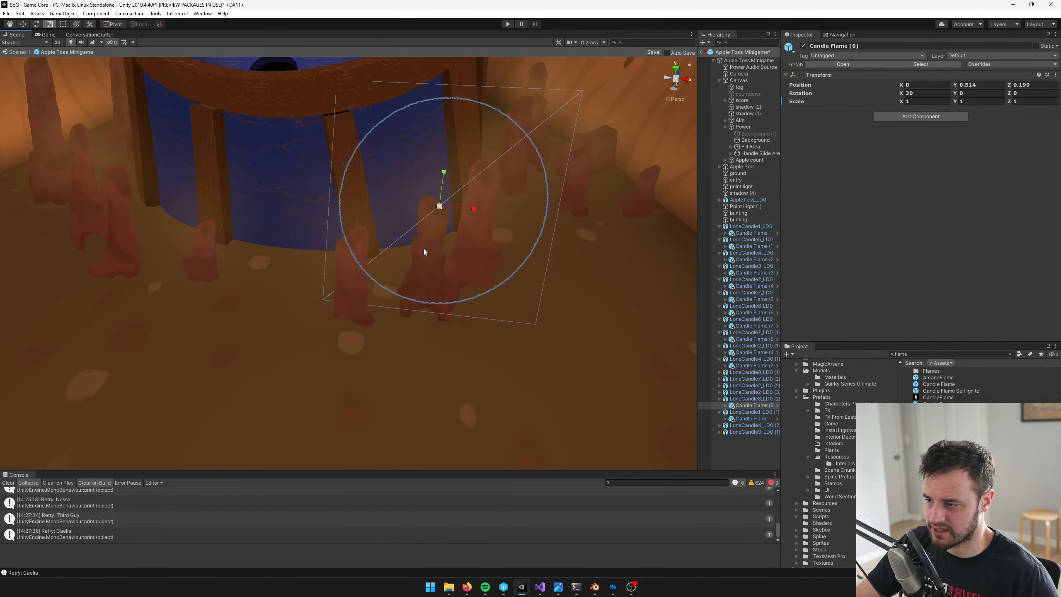
click(744, 398)
drag(426, 306, 414, 311)
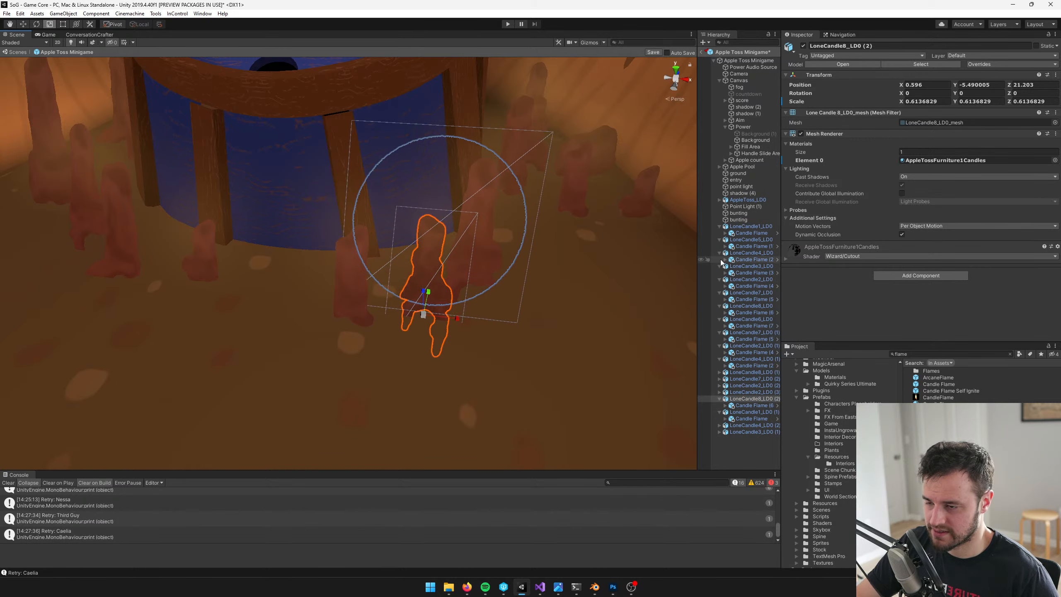
Expand the remaining collapsed LoneCandle objects in the prefab hierarchy to reveal their Candle Flame children
click(719, 426)
click(719, 443)
click(719, 440)
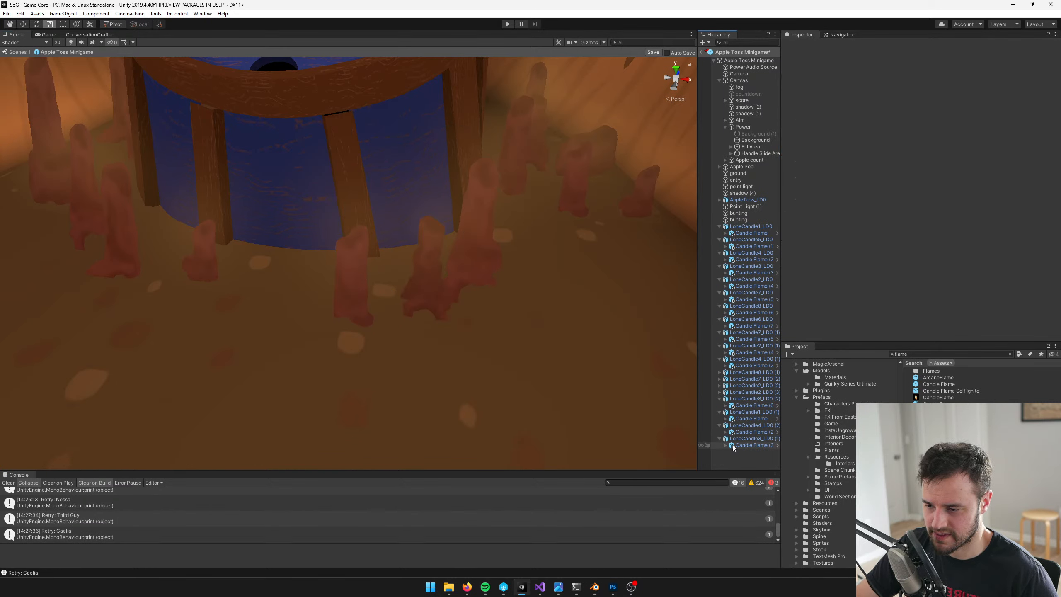
click(719, 392)
click(719, 385)
click(719, 379)
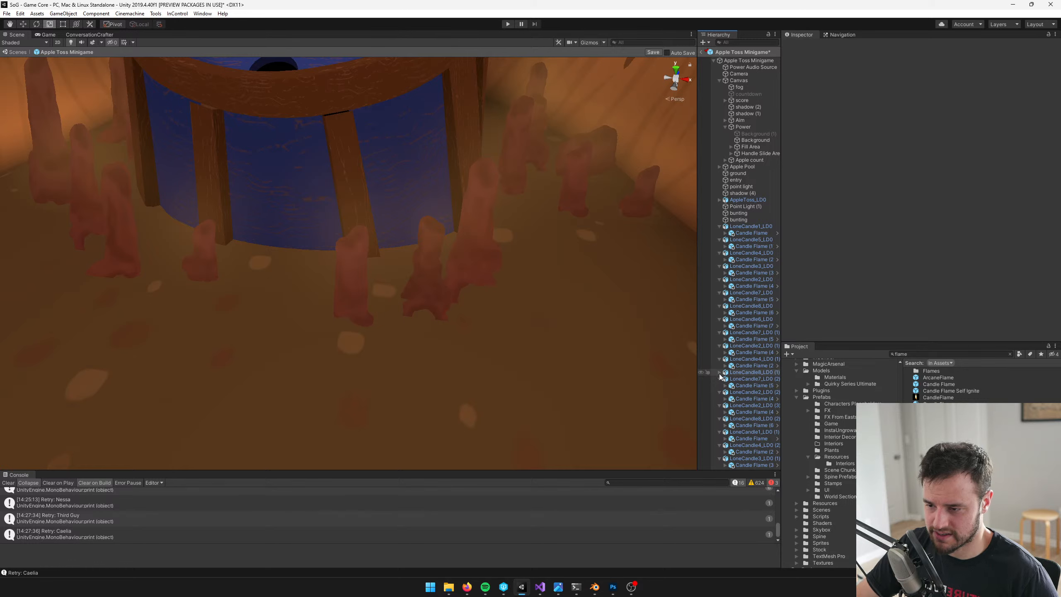
click(719, 372)
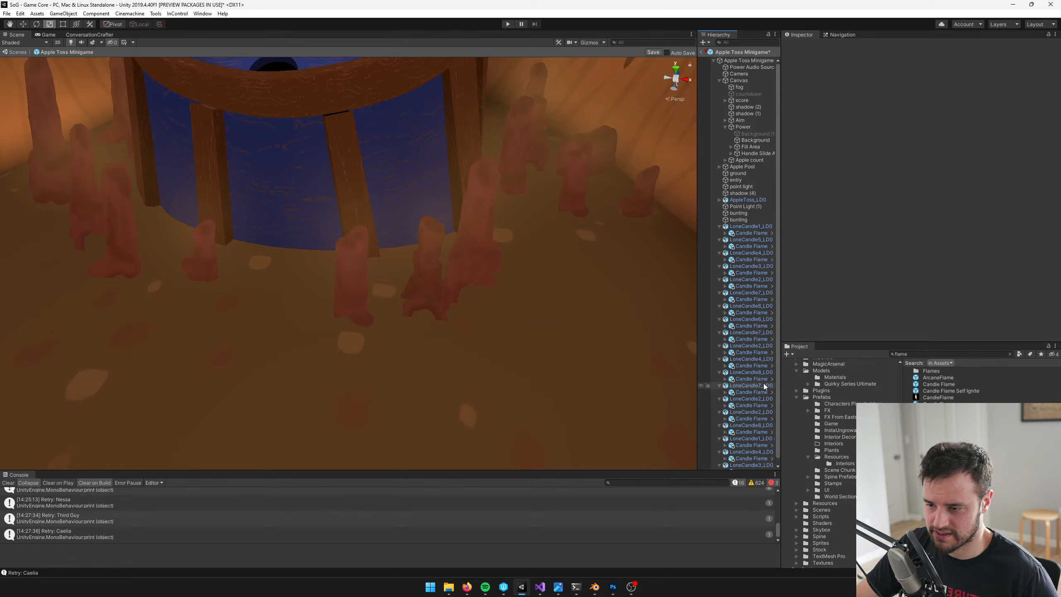
Select the Candle Flame Particle children of the first five LoneCandle objects in the prefab hierarchy together
click(744, 233)
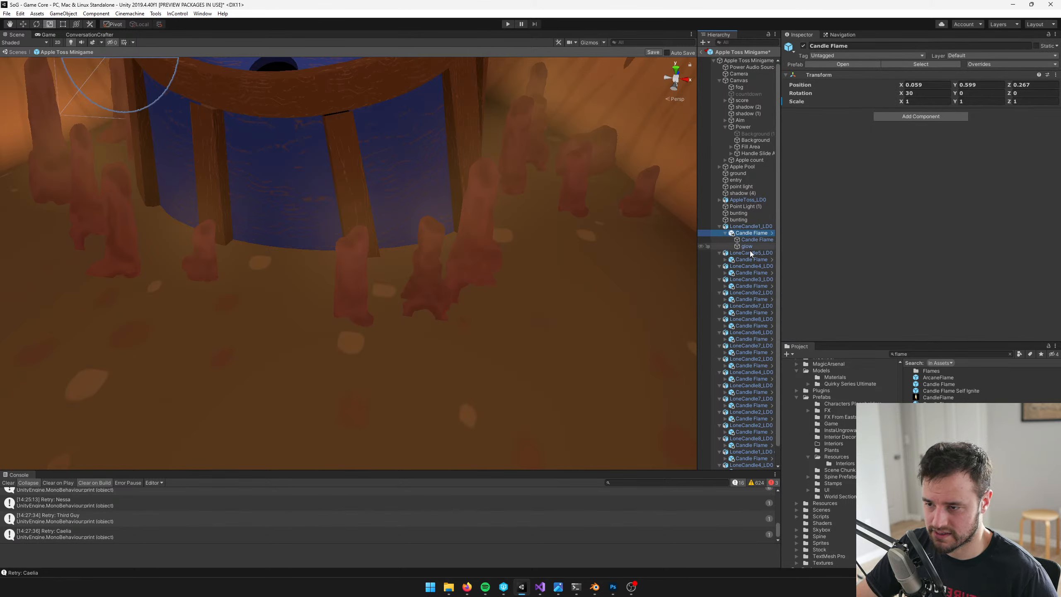
click(762, 267)
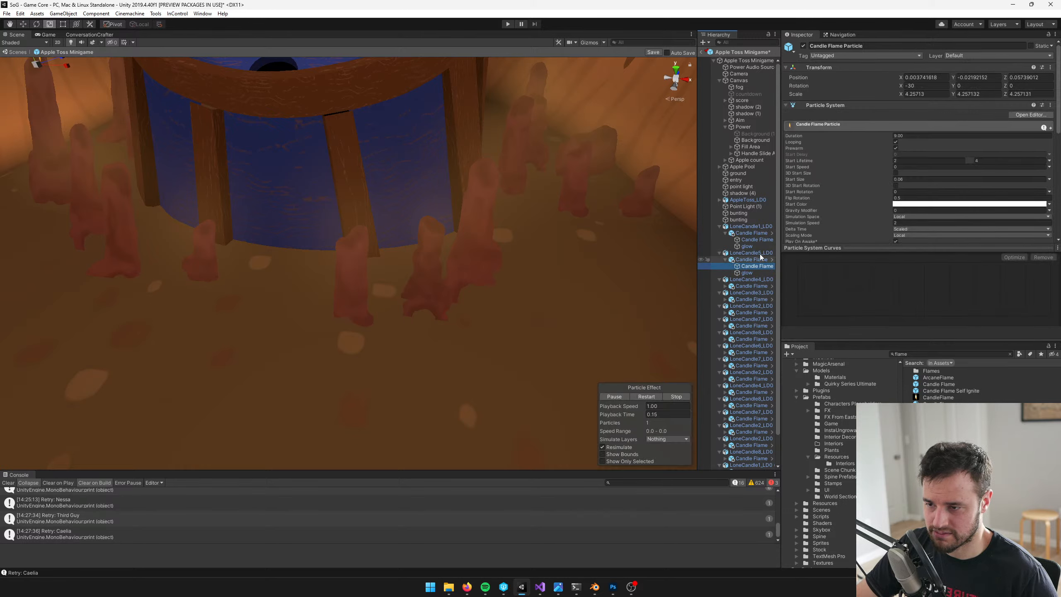
ctrl+click(757, 239)
click(725, 286)
ctrl+click(756, 293)
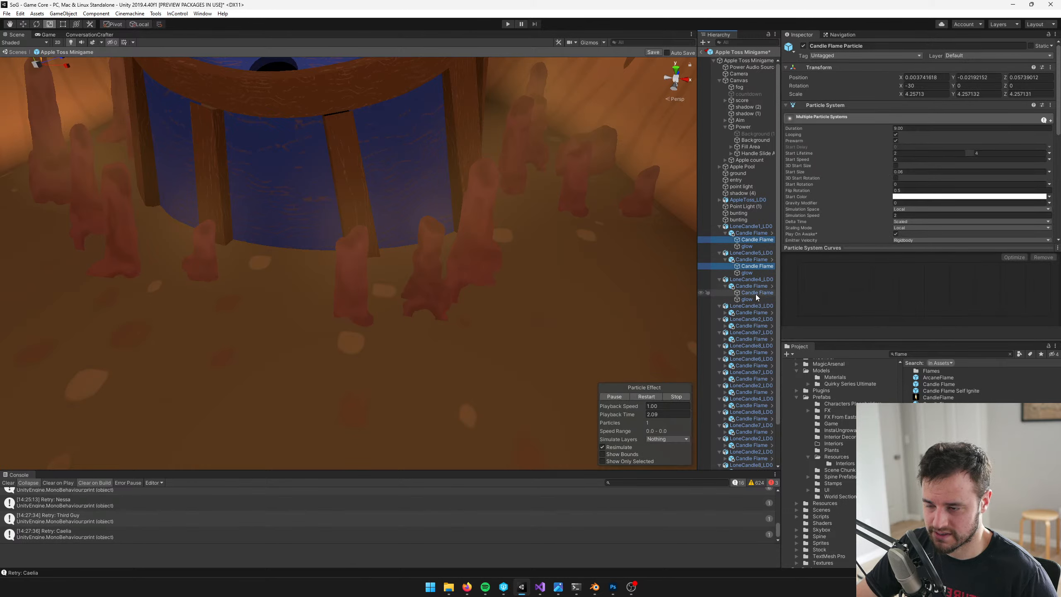
click(725, 312)
ctrl+click(730, 319)
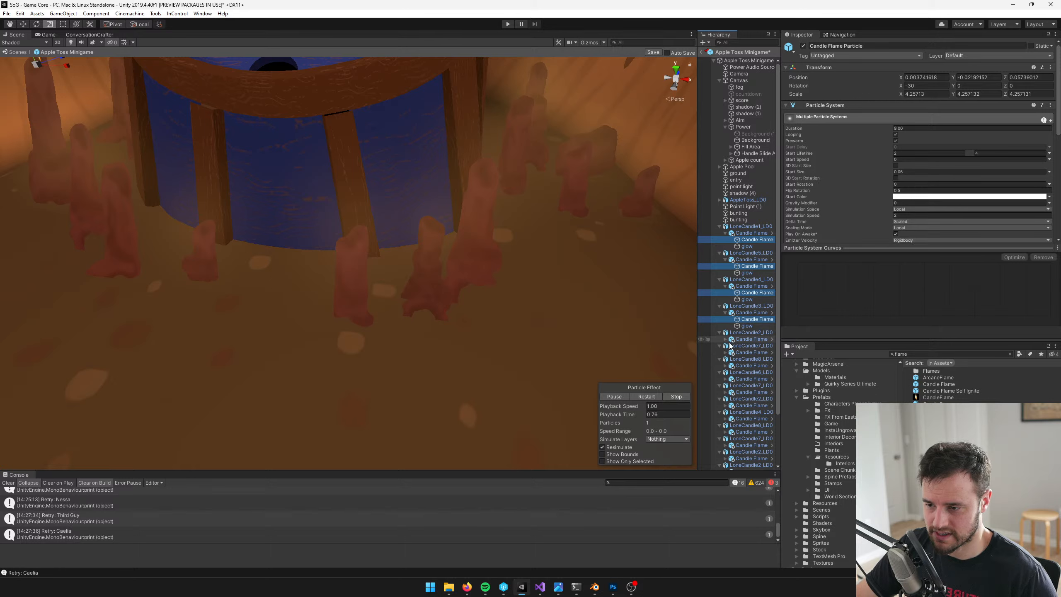
click(719, 226)
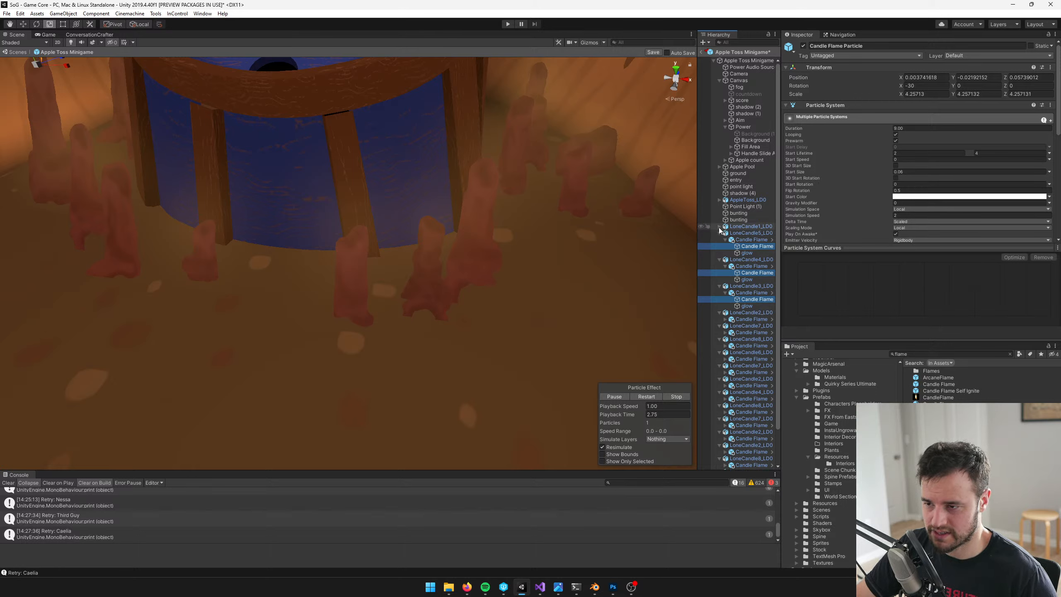
click(719, 227)
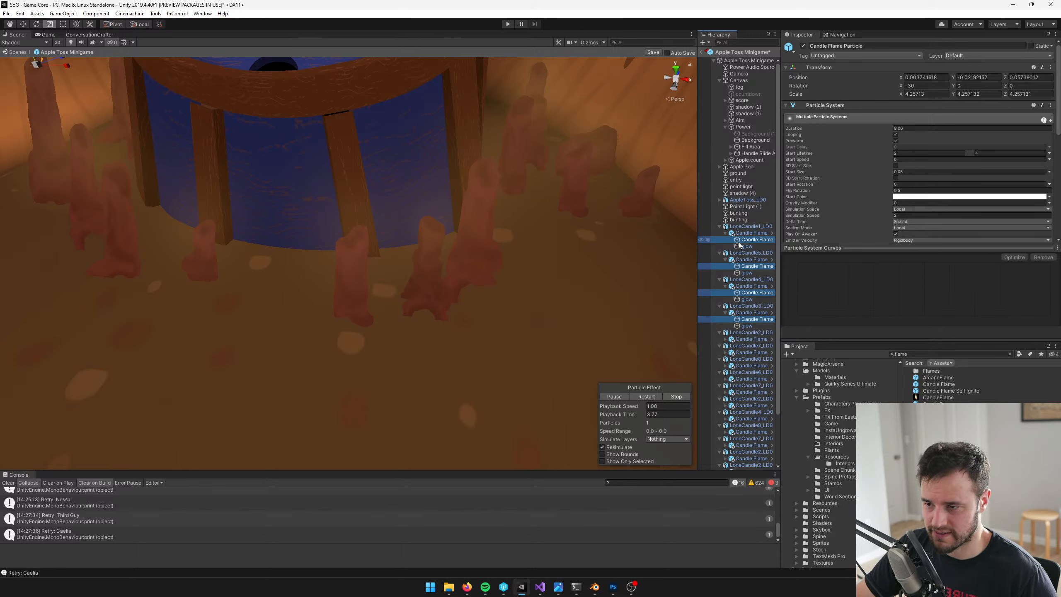
click(725, 340)
ctrl+click(750, 346)
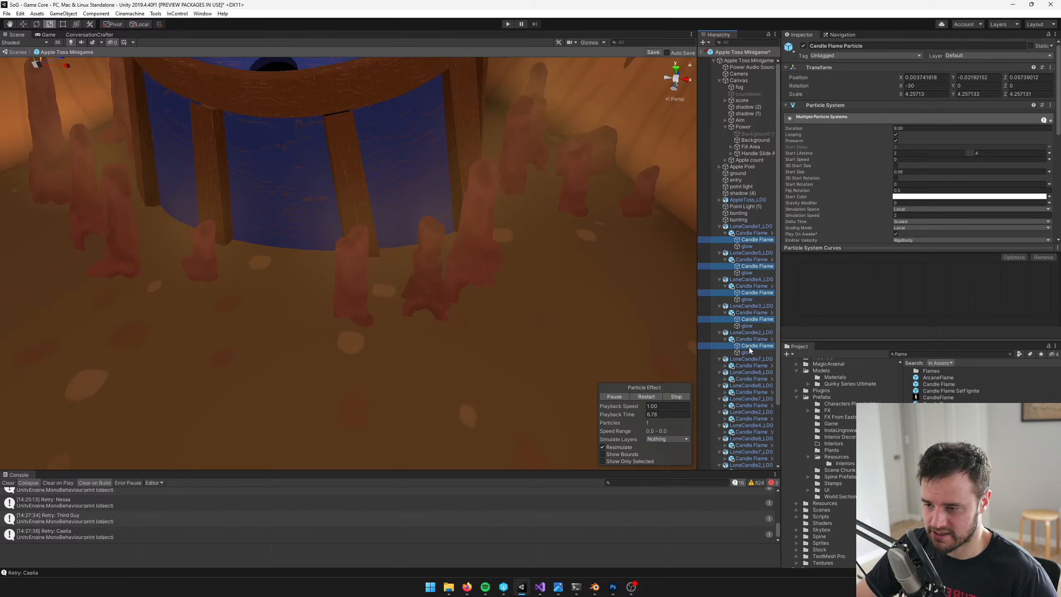
Add the Candle Flame Particle children of the next five LoneCandle objects to the selection
click(725, 365)
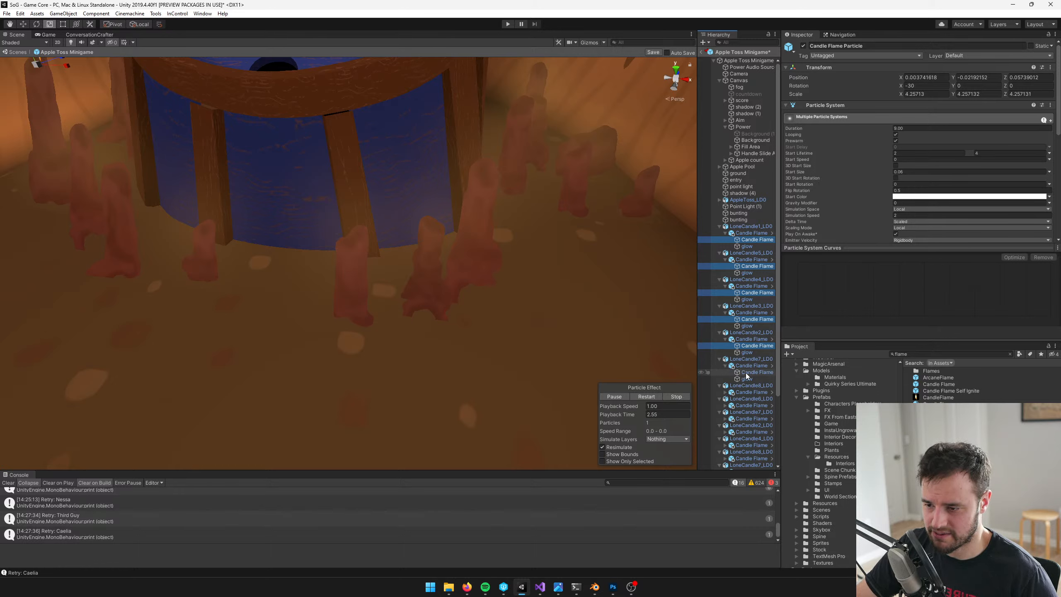
ctrl+click(752, 372)
click(719, 386)
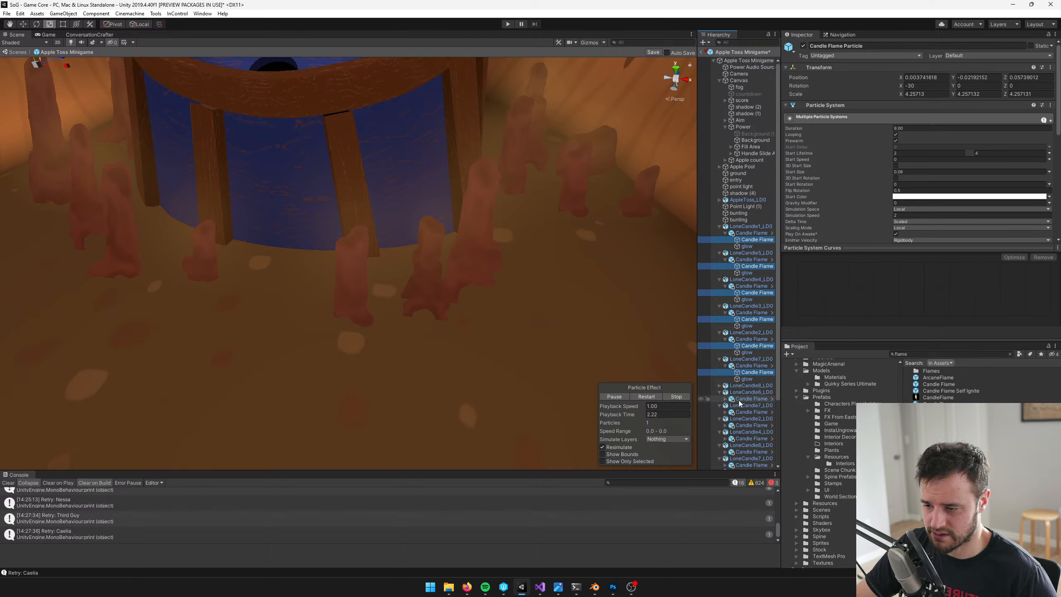
click(720, 386)
click(725, 392)
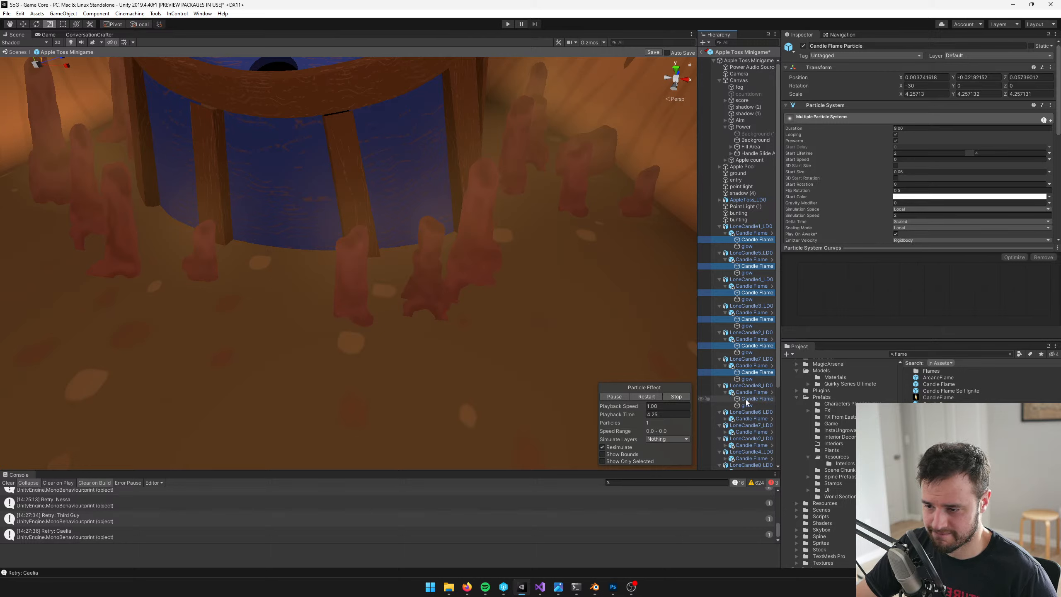
ctrl+click(751, 399)
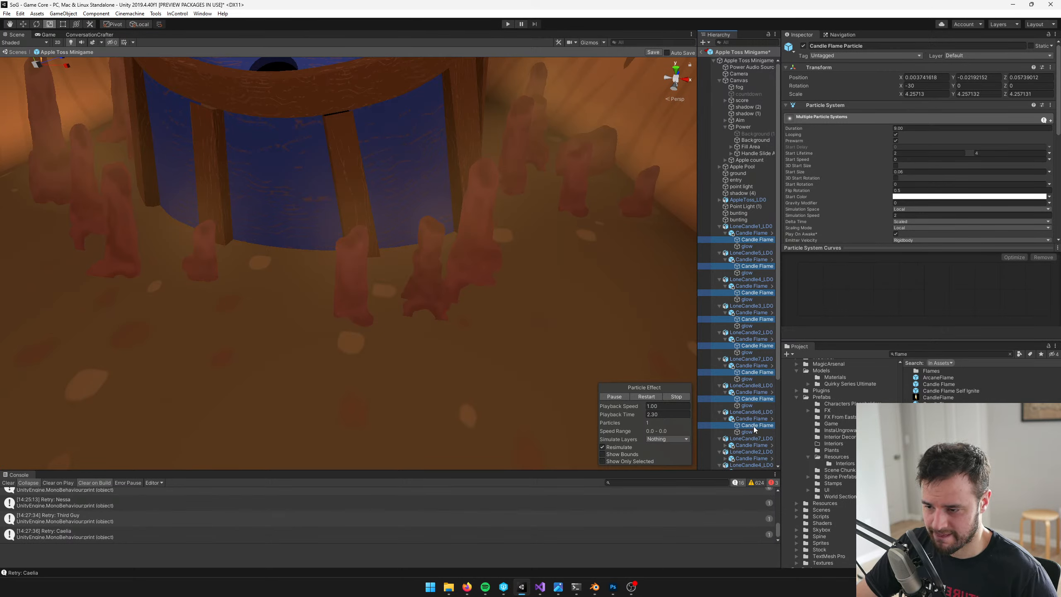
ctrl+click(753, 425)
scroll(753, 426, down, 4)
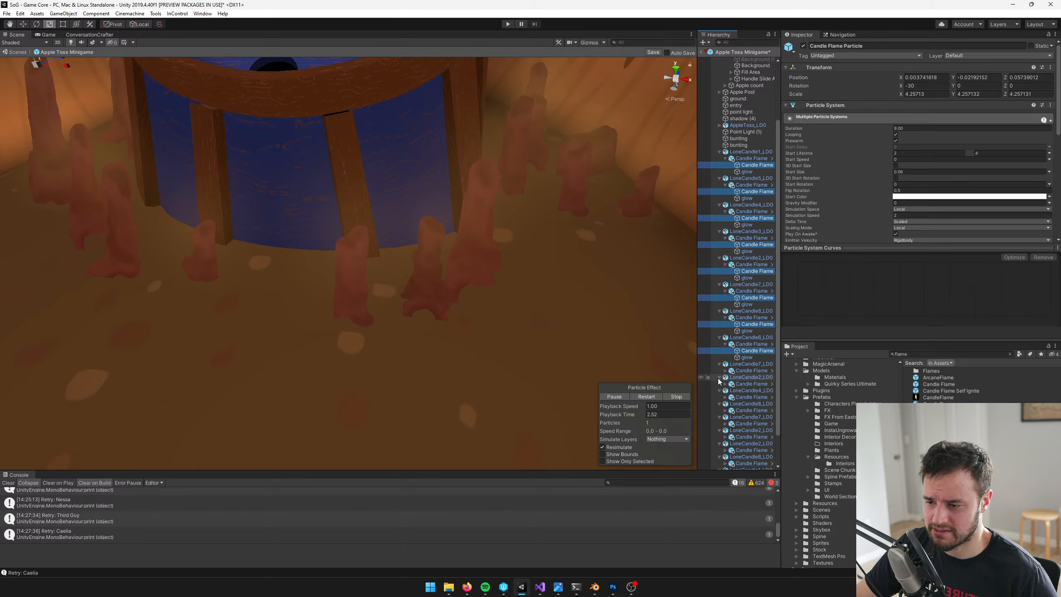
click(726, 370)
ctrl+click(754, 377)
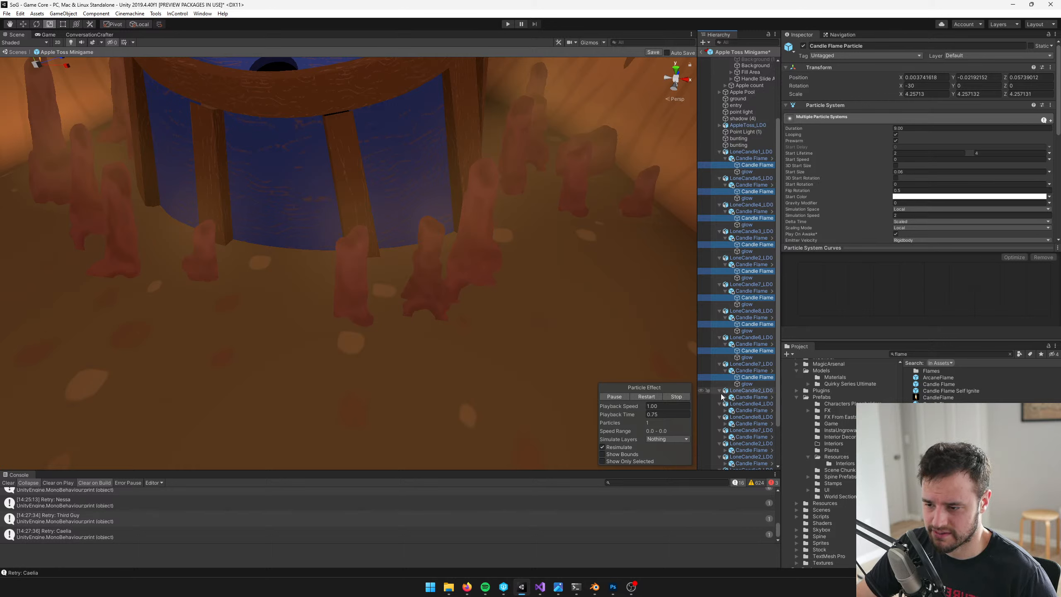
click(726, 397)
ctrl+click(751, 403)
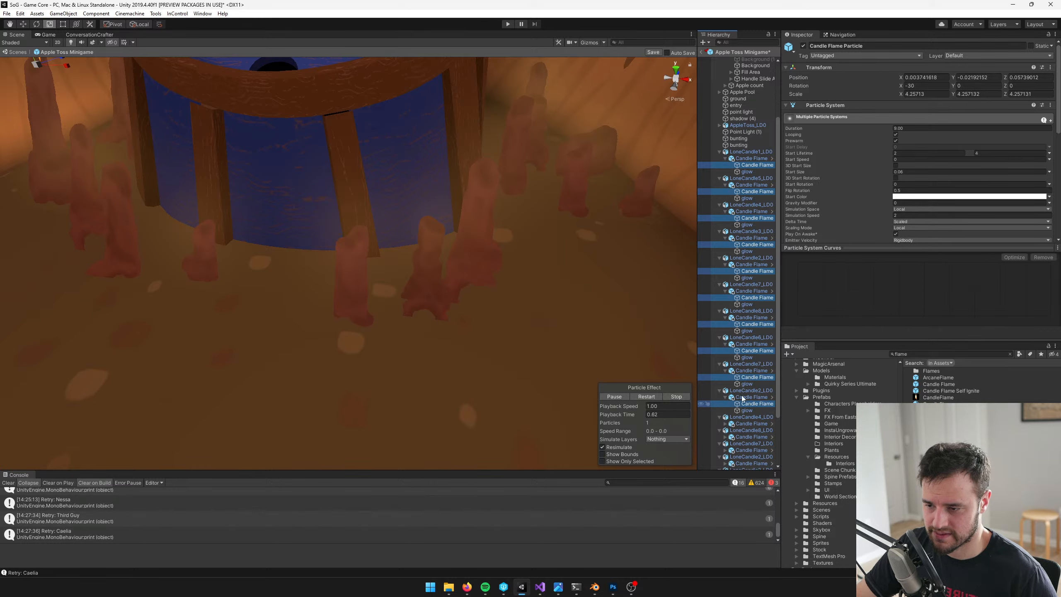
Extend the multi-selection with the Candle Flame Particle children of the four LoneCandle objects that follow
scroll(743, 384, down, 3)
scroll(719, 359, up, 1)
key(f)
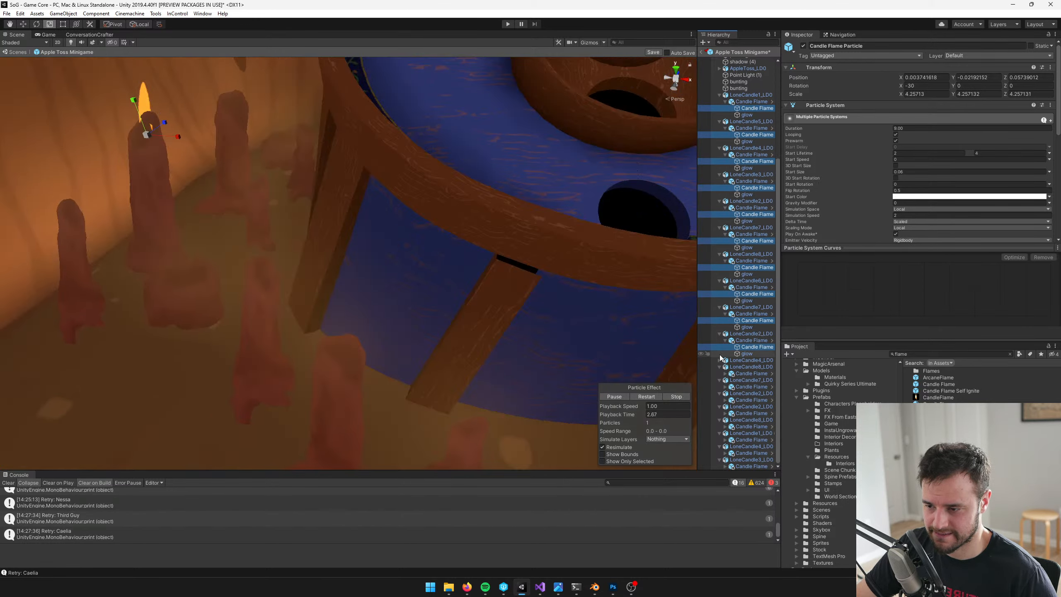
click(725, 366)
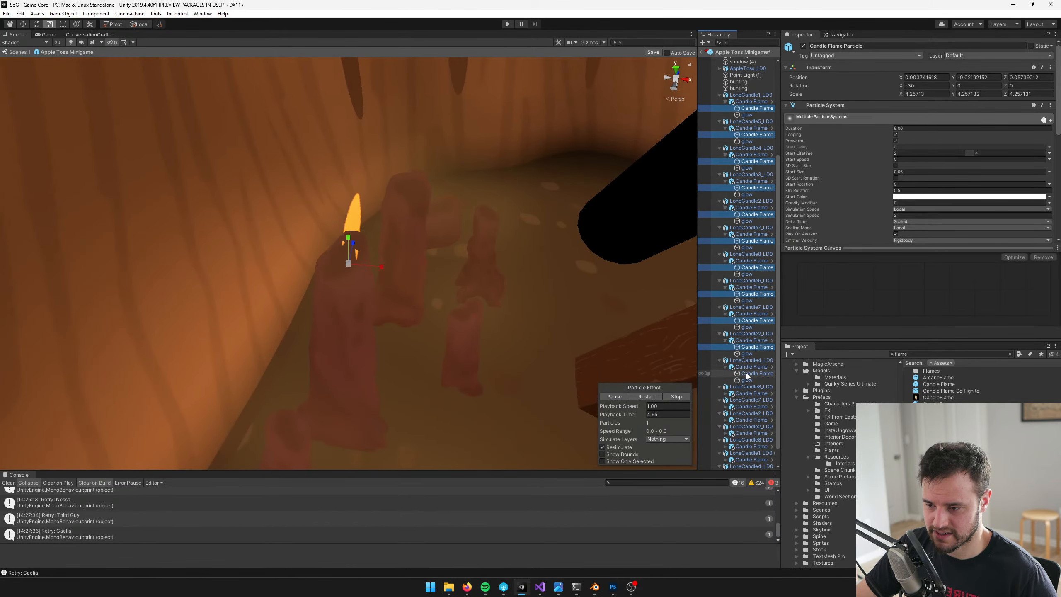
ctrl+click(752, 374)
scroll(732, 371, down, 1)
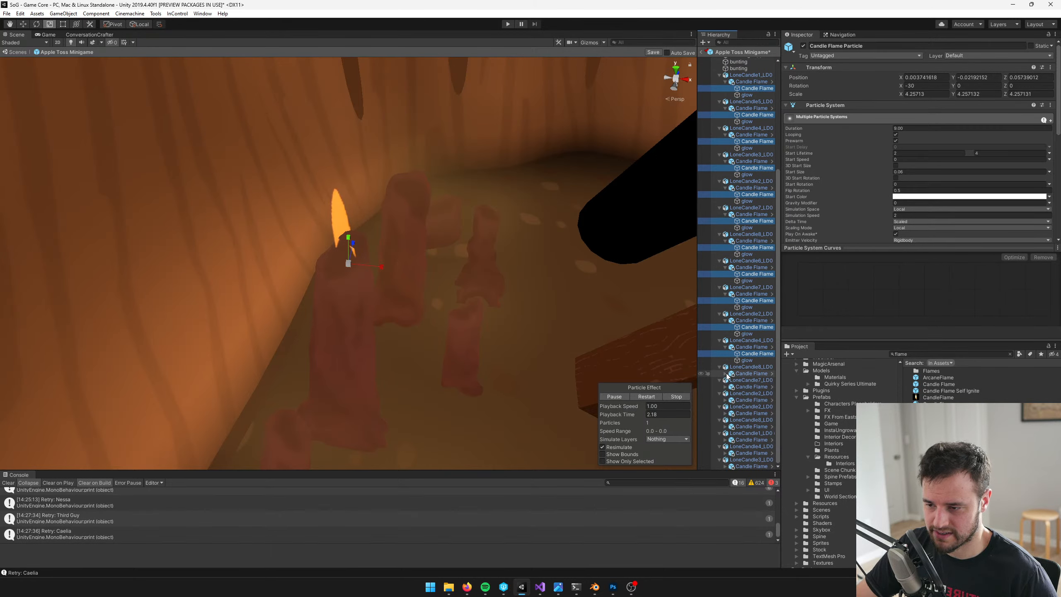
click(726, 374)
click(726, 400)
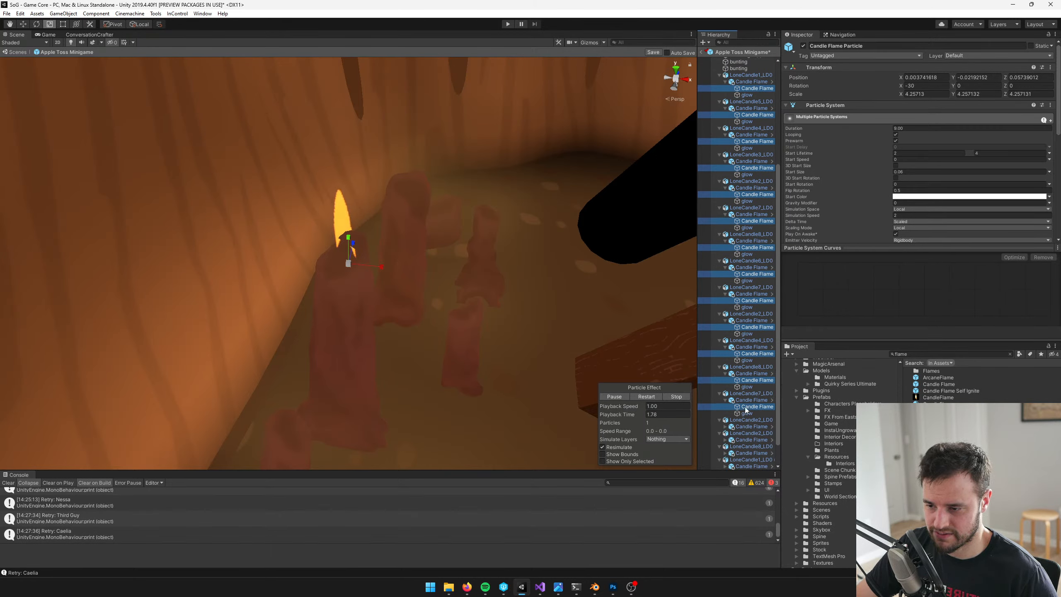
click(725, 426)
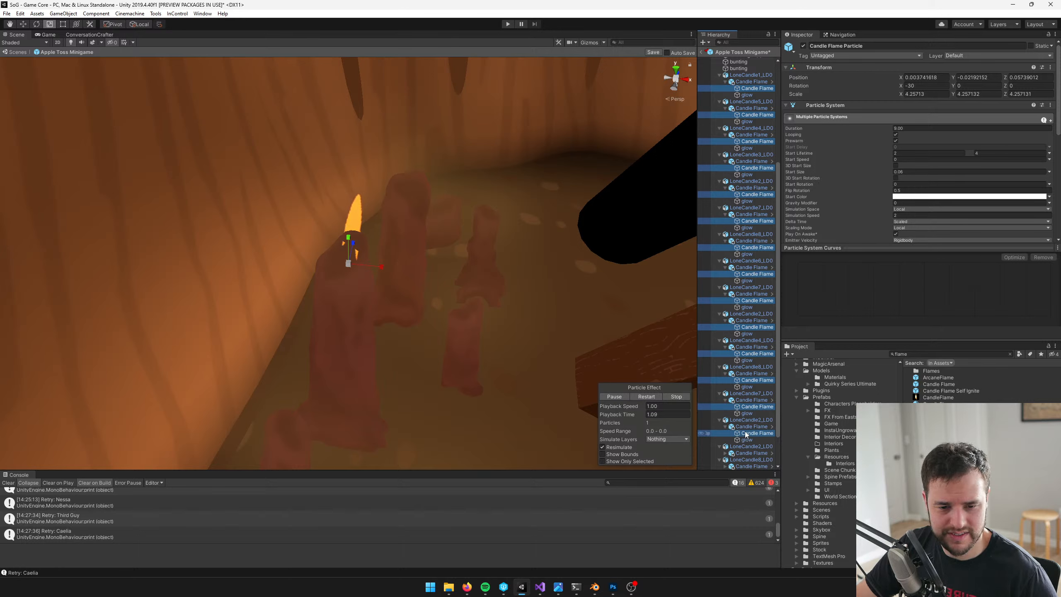
scroll(764, 401, down, 2)
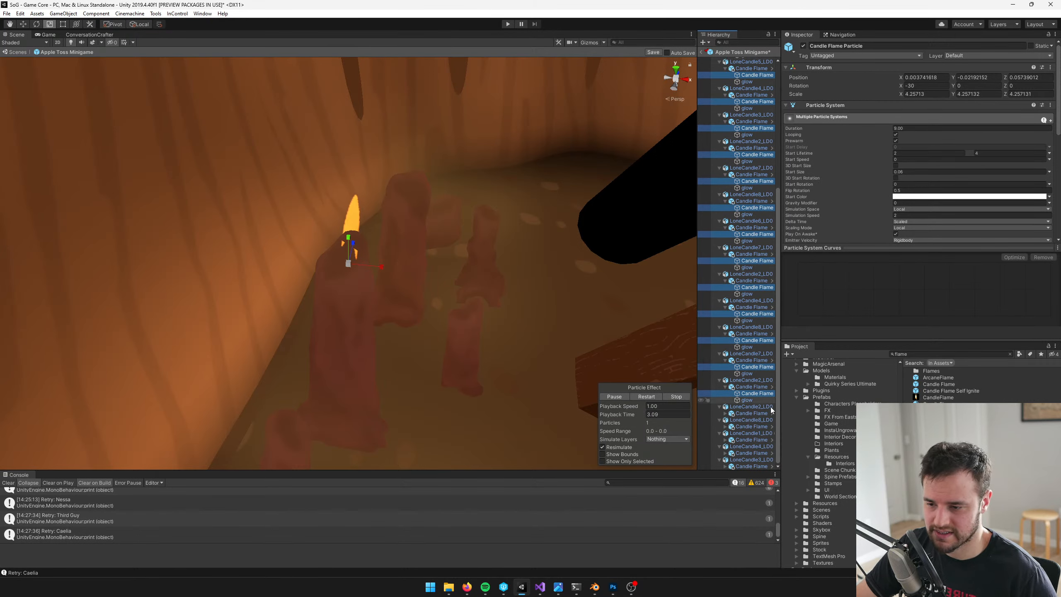
Complete the multi-selection with the Candle Flame Particle children of the last five LoneCandle objects
click(726, 413)
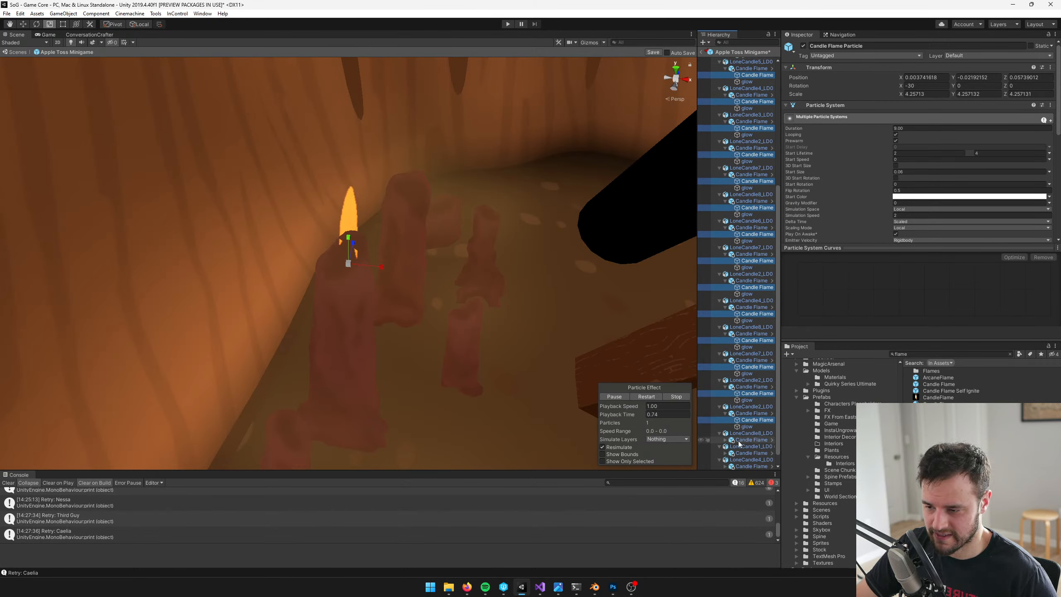
click(725, 440)
scroll(746, 449, down, 1)
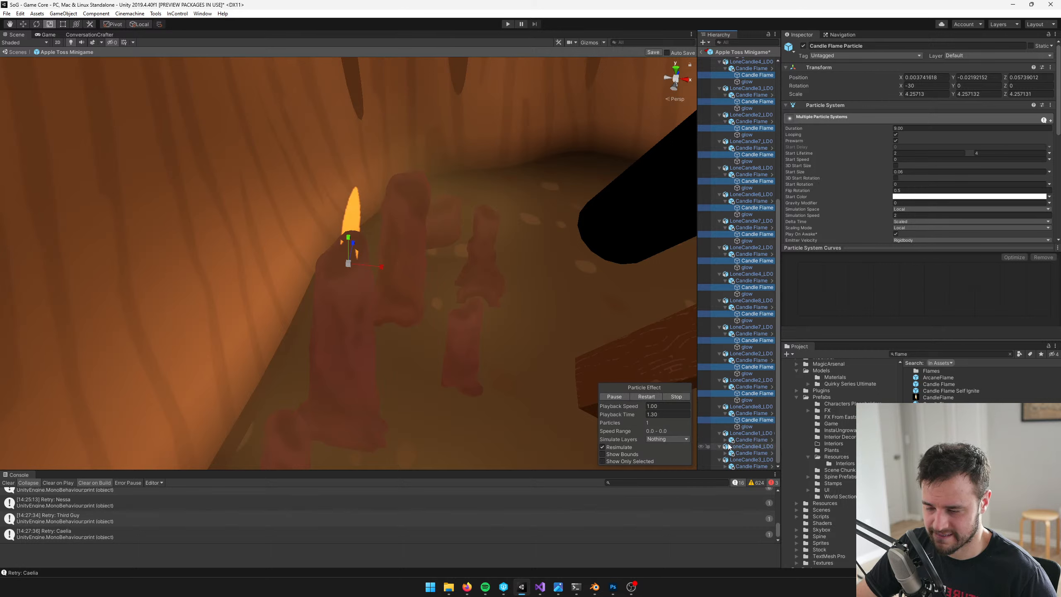
ctrl+click(745, 448)
scroll(740, 461, down, 1)
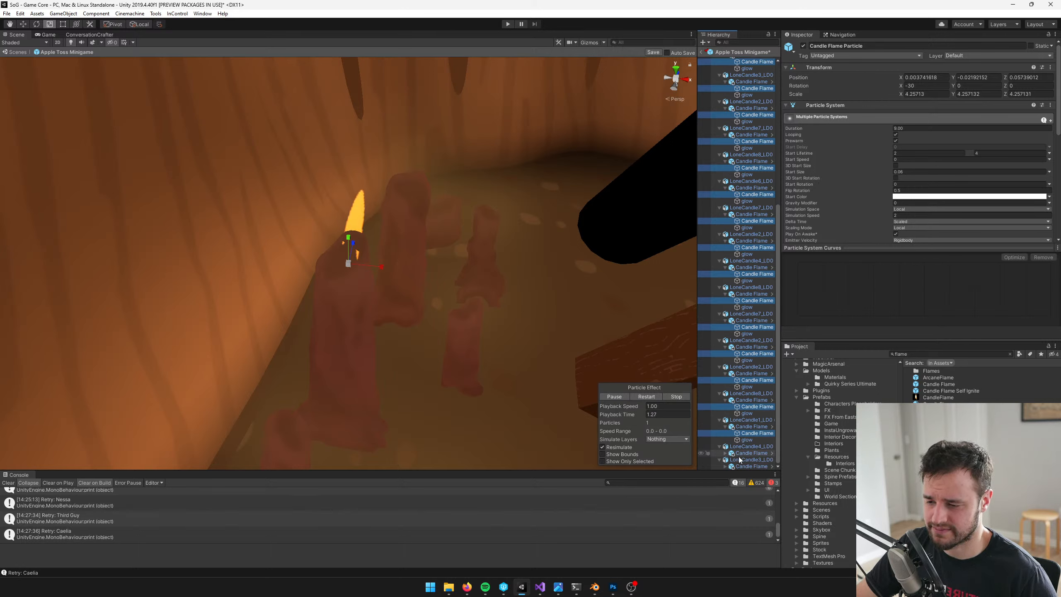
click(726, 453)
ctrl+click(743, 460)
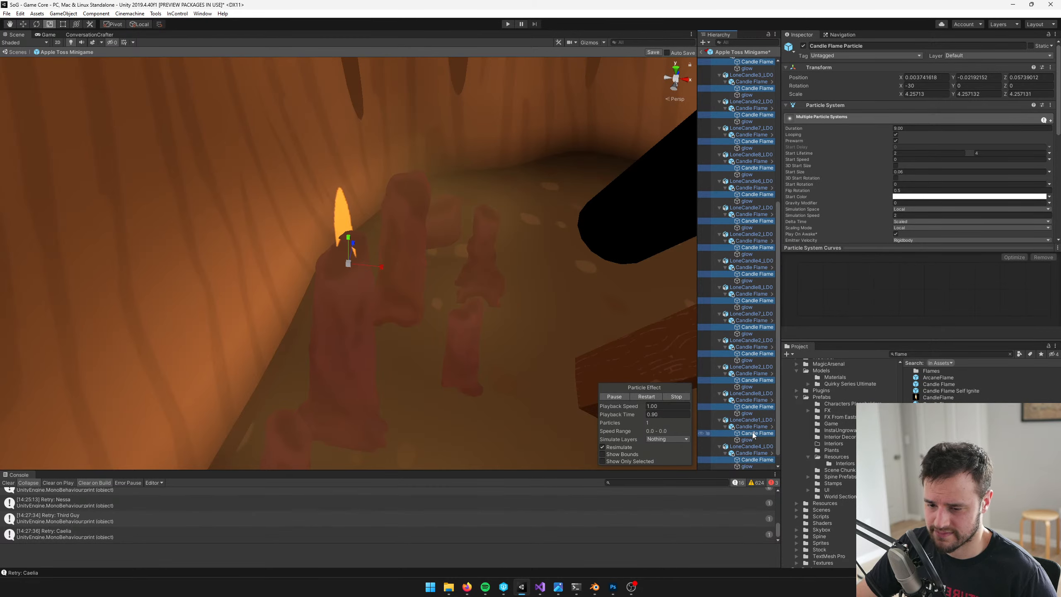
scroll(743, 460, down, 1)
click(726, 466)
scroll(750, 457, down, 1)
ctrl+click(751, 459)
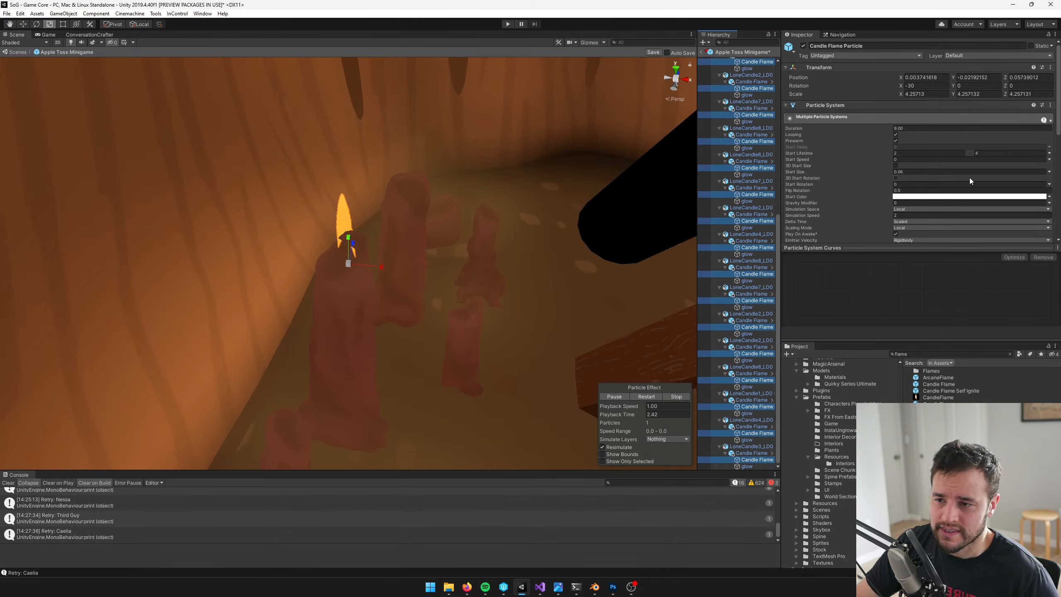
Examine the lit flame on the candle beside the table from several angles and distances
right_drag(512, 177, 502, 178)
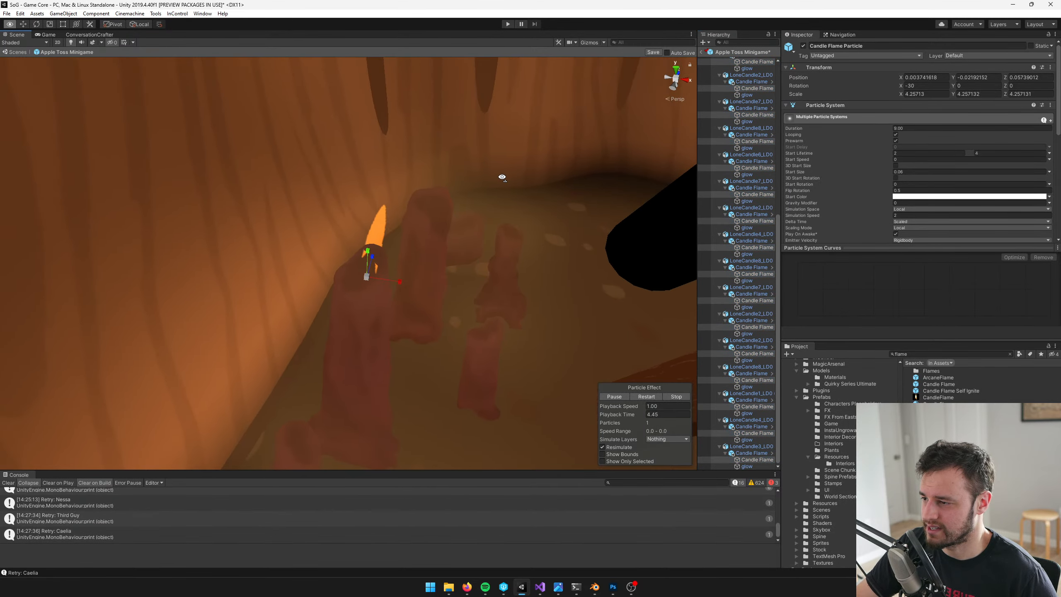
middle_drag(502, 177, 450, 175)
scroll(409, 233, up, 5)
scroll(401, 232, down, 5)
right_drag(372, 234, 306, 230)
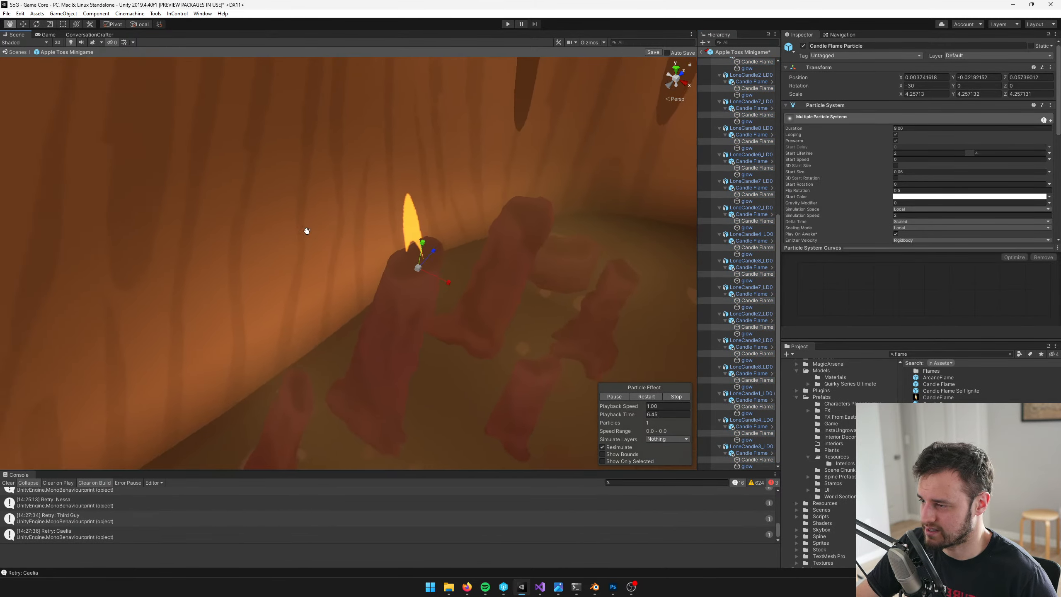
middle_drag(306, 230, 330, 236)
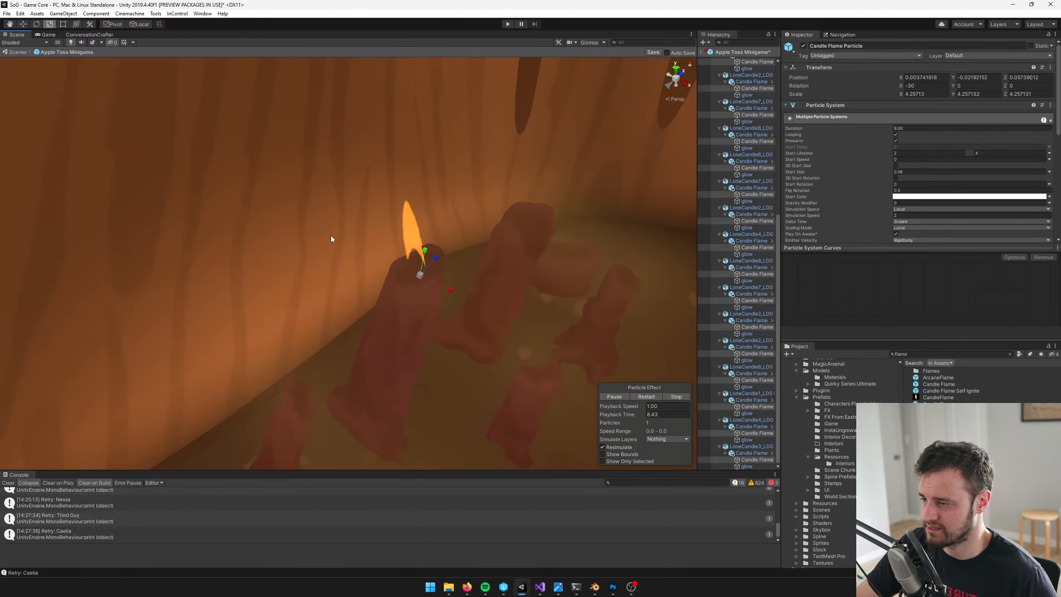
right_drag(342, 235, 423, 221)
scroll(409, 218, down, 5)
scroll(408, 222, up, 3)
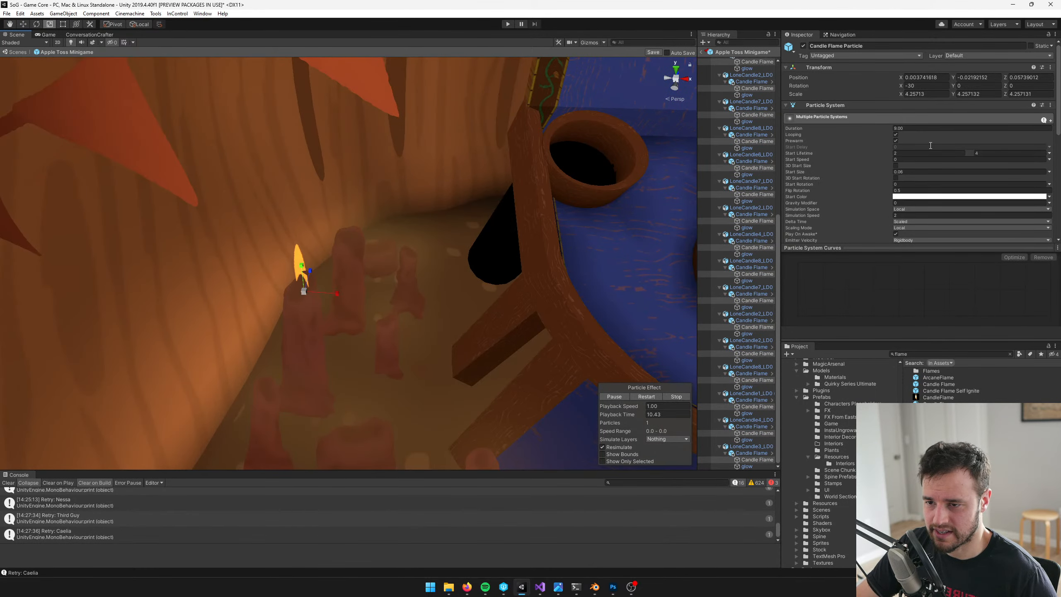
Set the Scaling Mode of all selected Candle Flame Particle systems to Hierarchy
scroll(932, 146, down, 3)
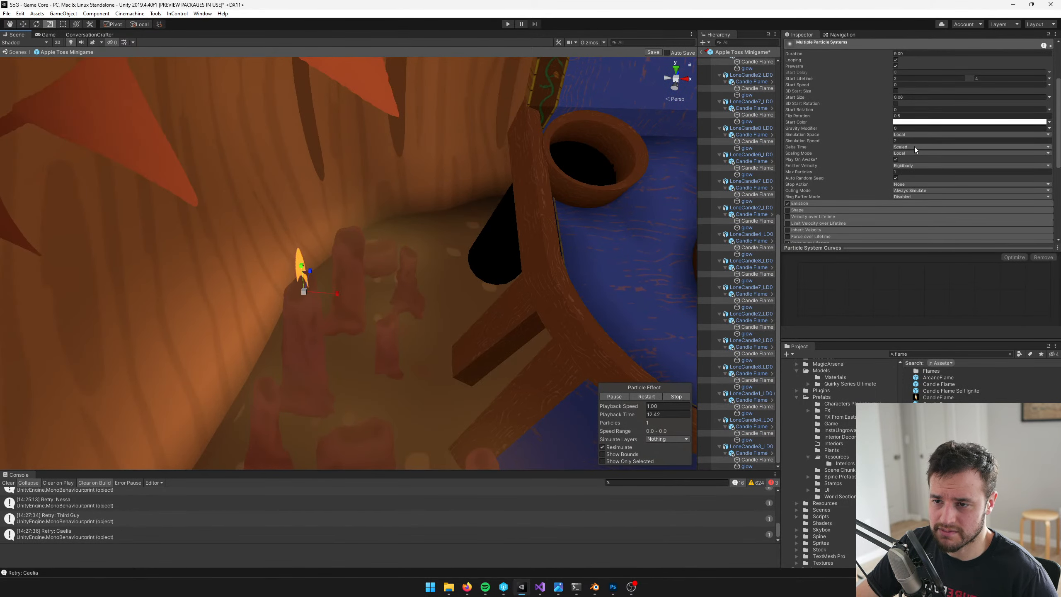
click(914, 135)
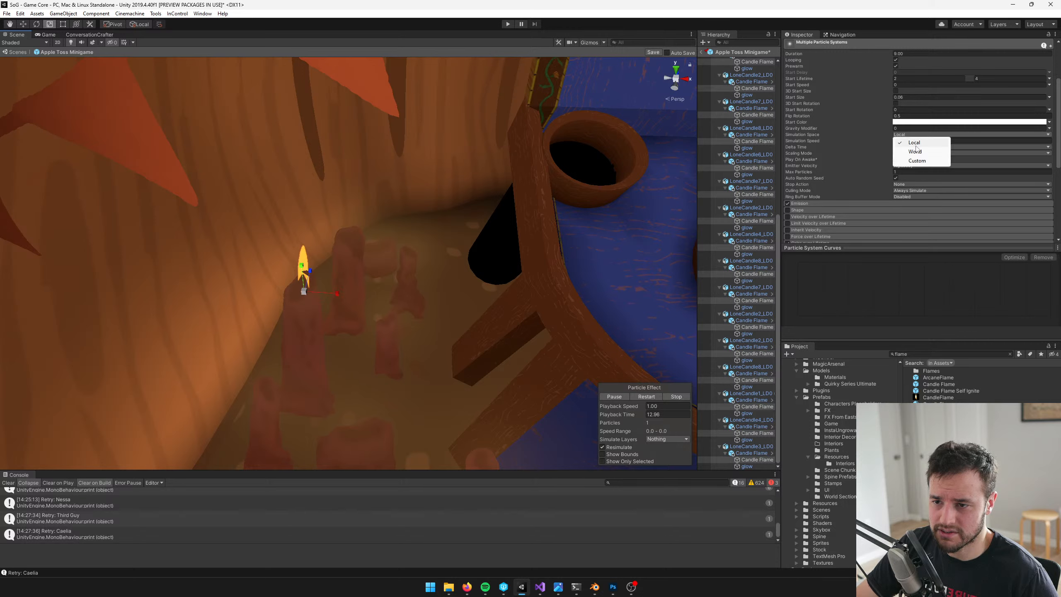
click(829, 85)
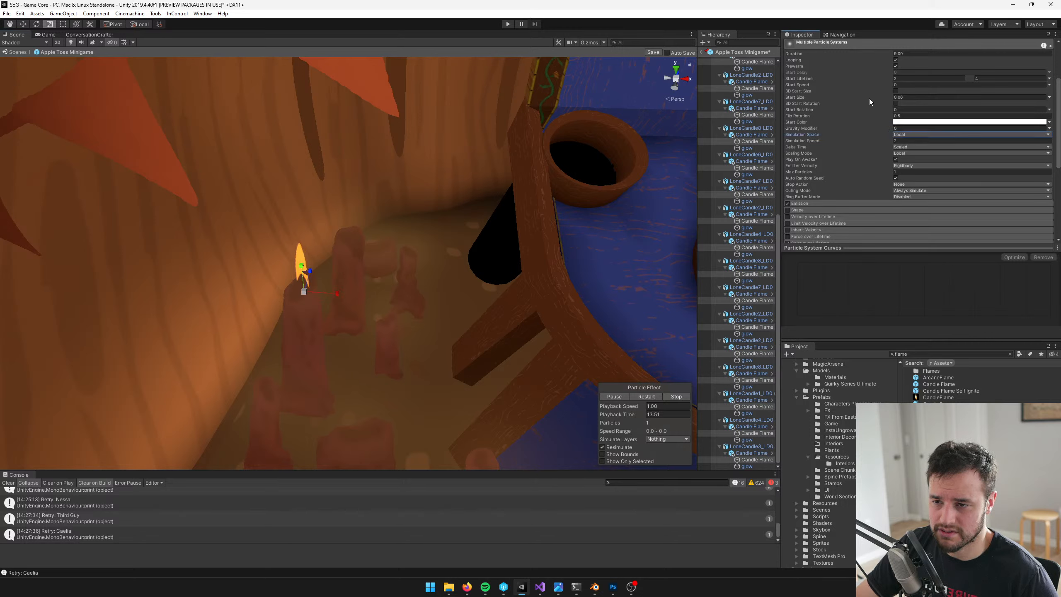
click(915, 148)
click(924, 149)
click(924, 153)
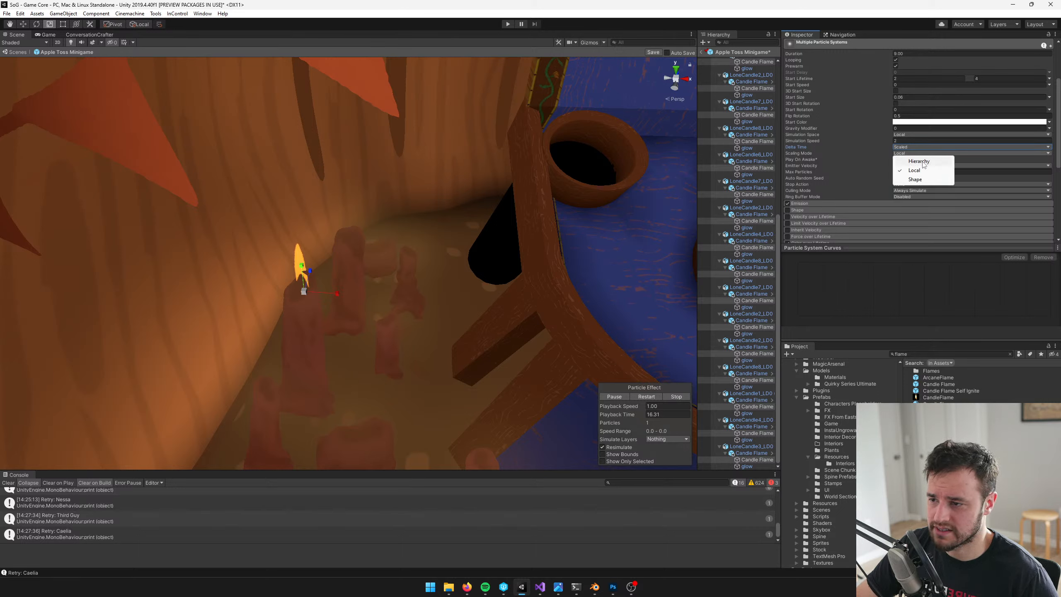
click(922, 160)
Start a new multi-selection with the parent Candle Flame objects of the first ten LoneCandle objects
scroll(743, 212, up, 10)
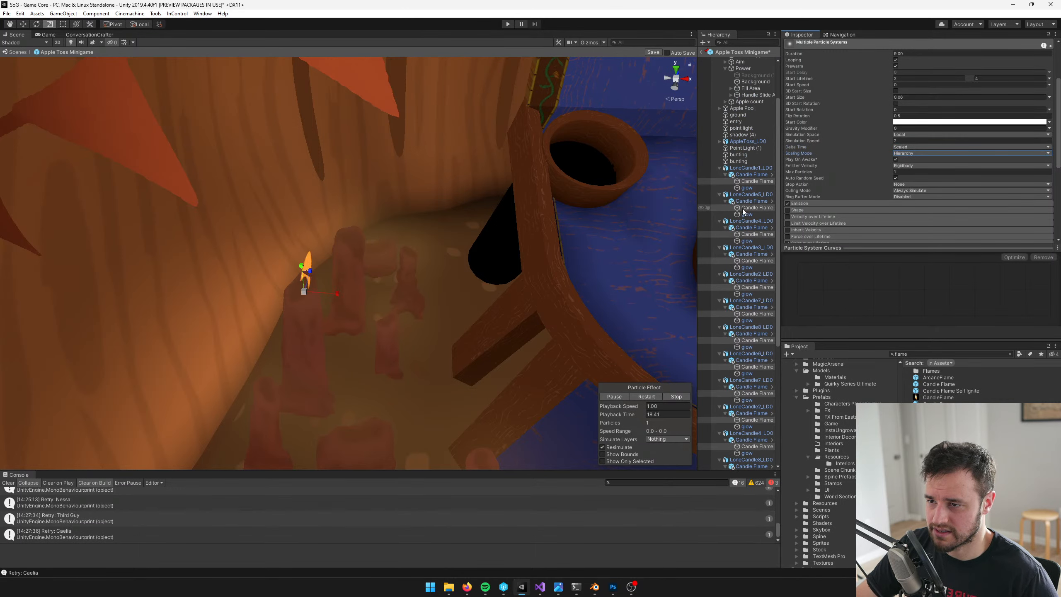
scroll(752, 210, up, 1)
click(748, 199)
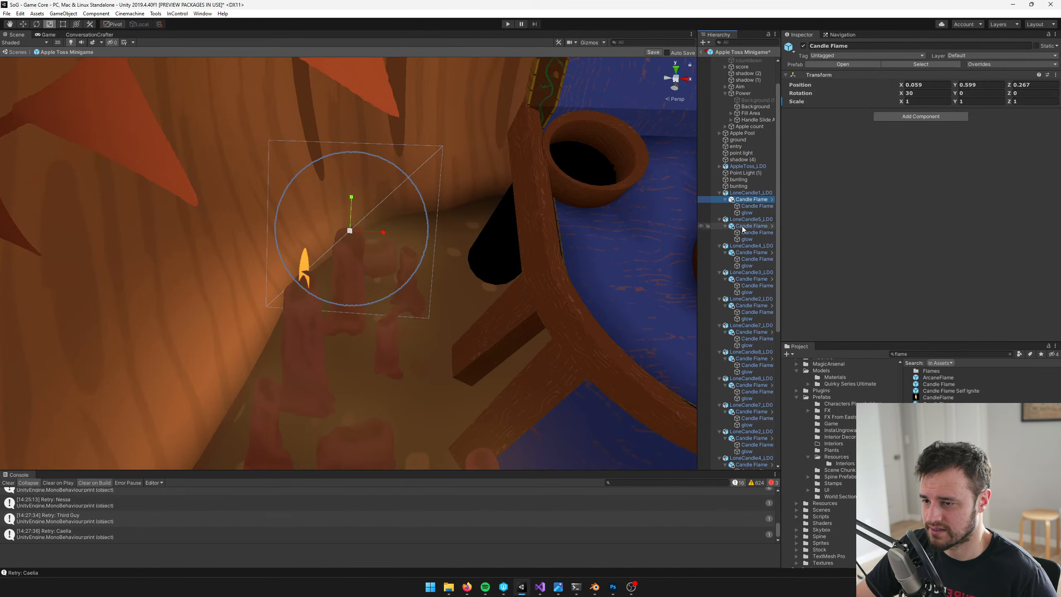
ctrl+click(751, 226)
ctrl+click(751, 252)
ctrl+click(750, 279)
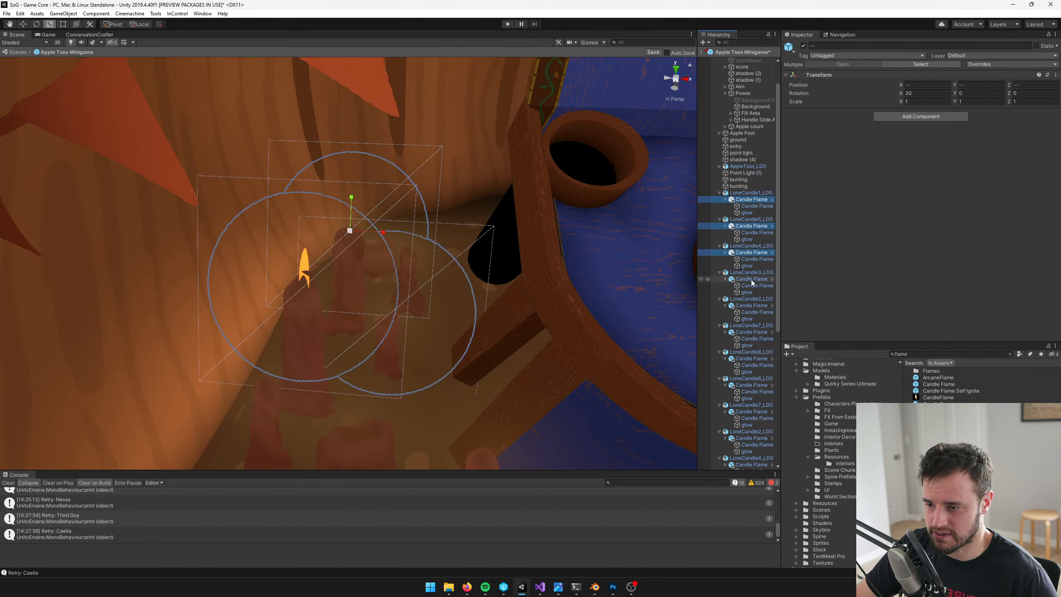
ctrl+click(751, 306)
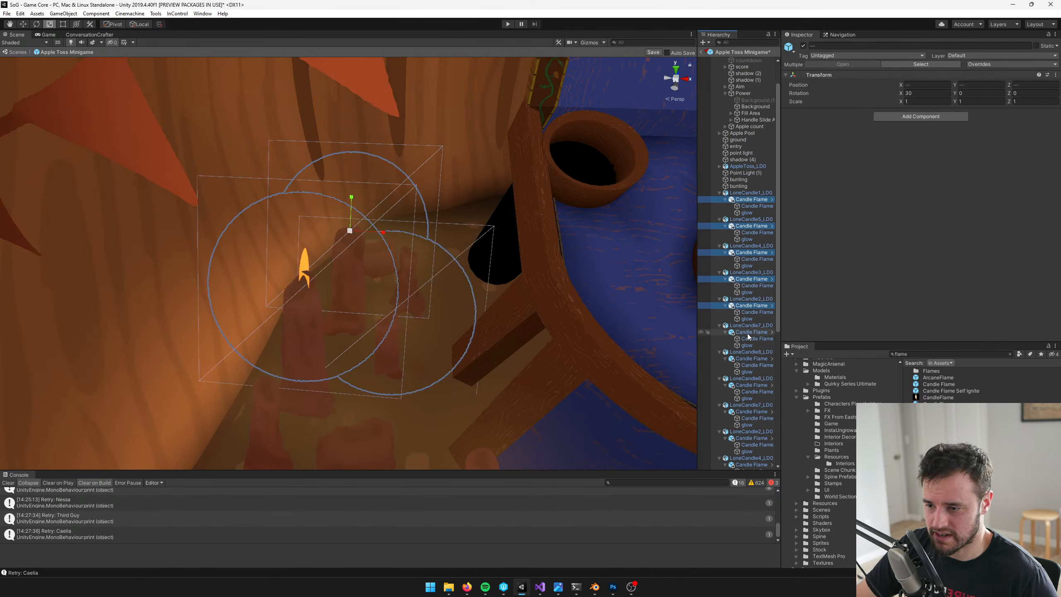
ctrl+click(751, 359)
ctrl+click(751, 411)
ctrl+click(751, 438)
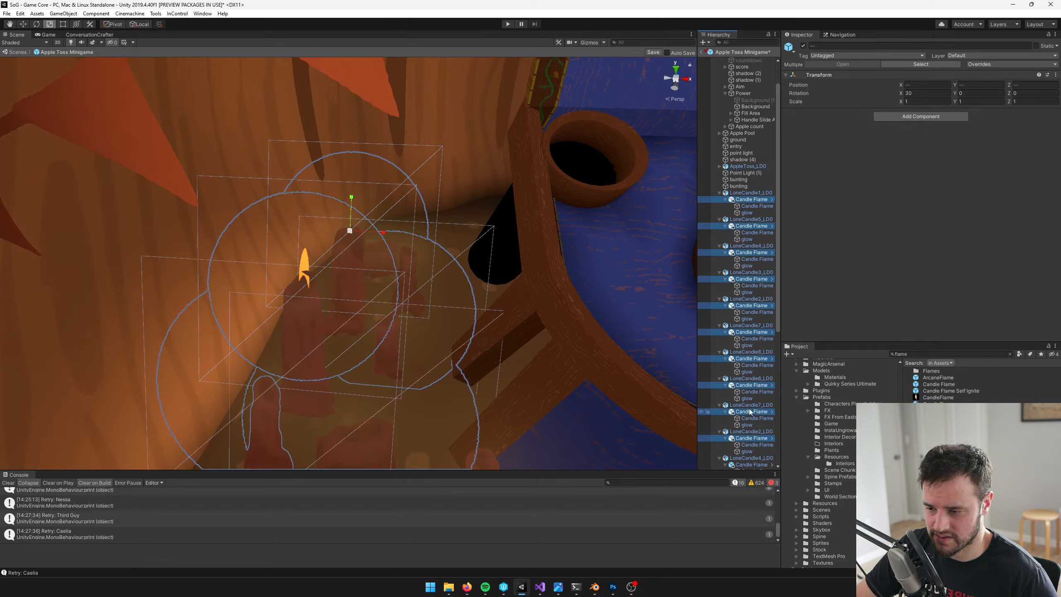
Extend the multi-selection with the parent Candle Flame objects of all remaining LoneCandle objects down to the last one
scroll(754, 376, down, 5)
ctrl+click(751, 291)
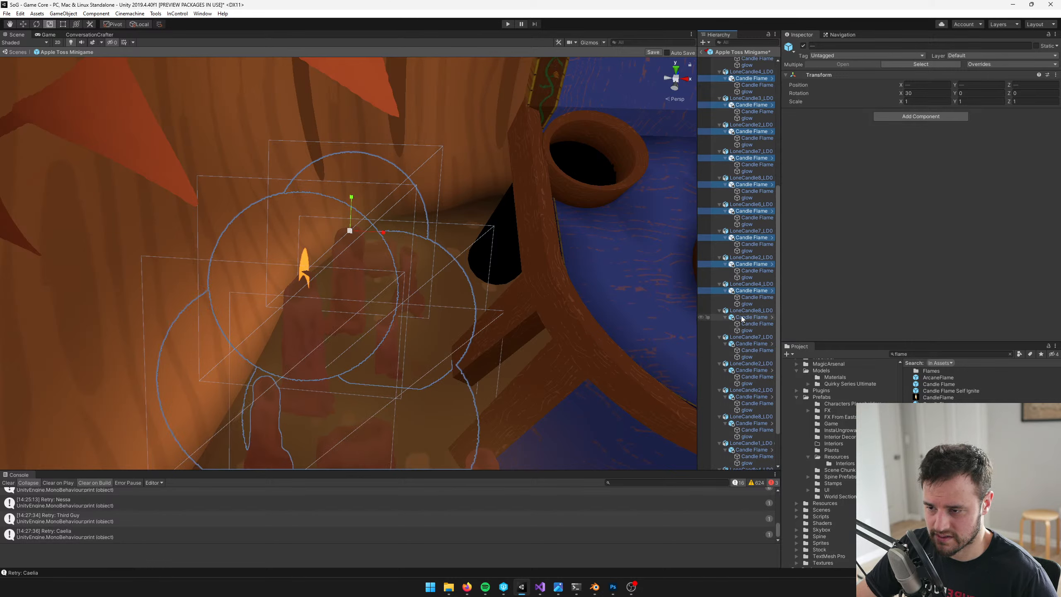
ctrl+click(751, 316)
ctrl+click(751, 344)
ctrl+click(751, 370)
ctrl+click(751, 397)
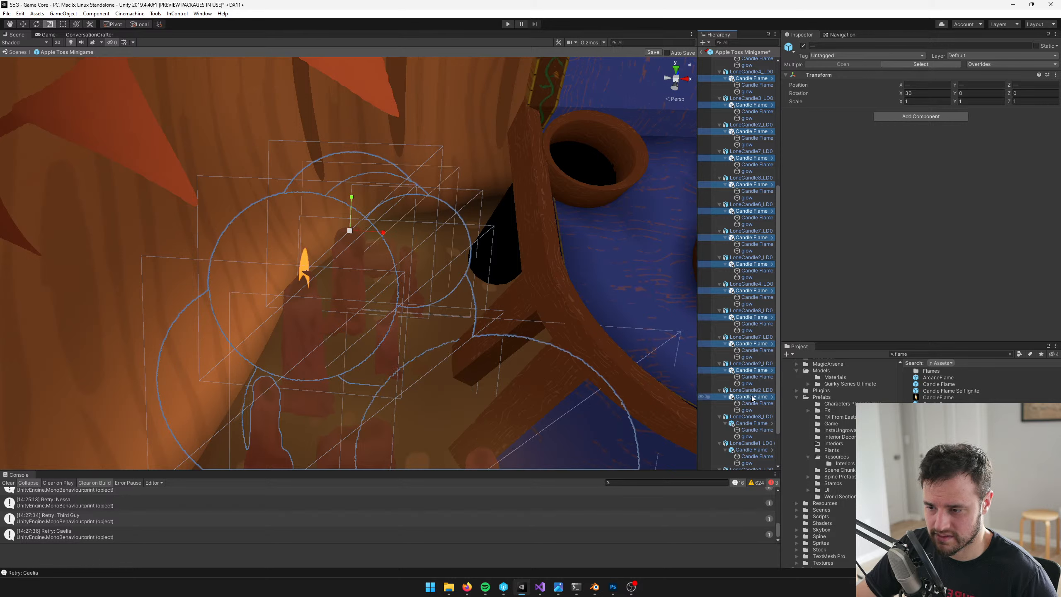
scroll(747, 385, down, 2)
ctrl+click(748, 400)
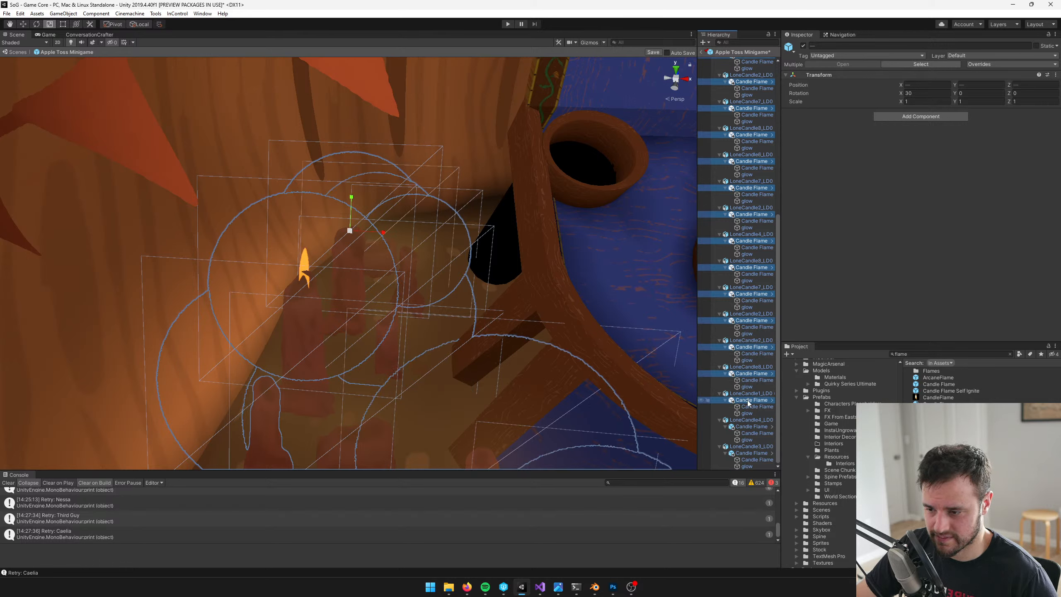
ctrl+click(750, 455)
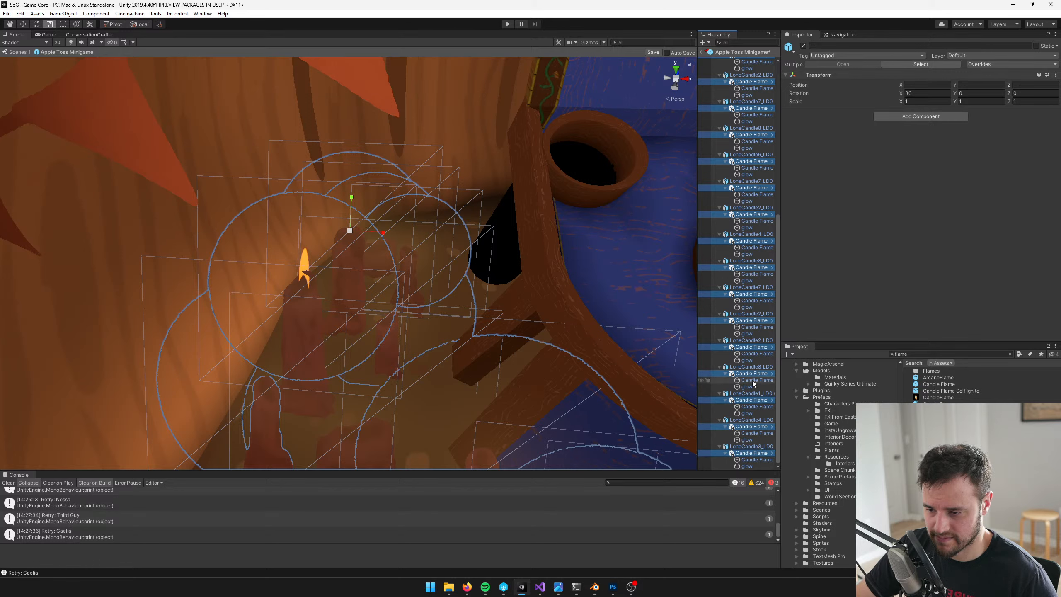
Scale all selected Candle Flame objects to 0.7 on X, Y and Z and save the Apple Toss Minigame prefab
click(915, 103)
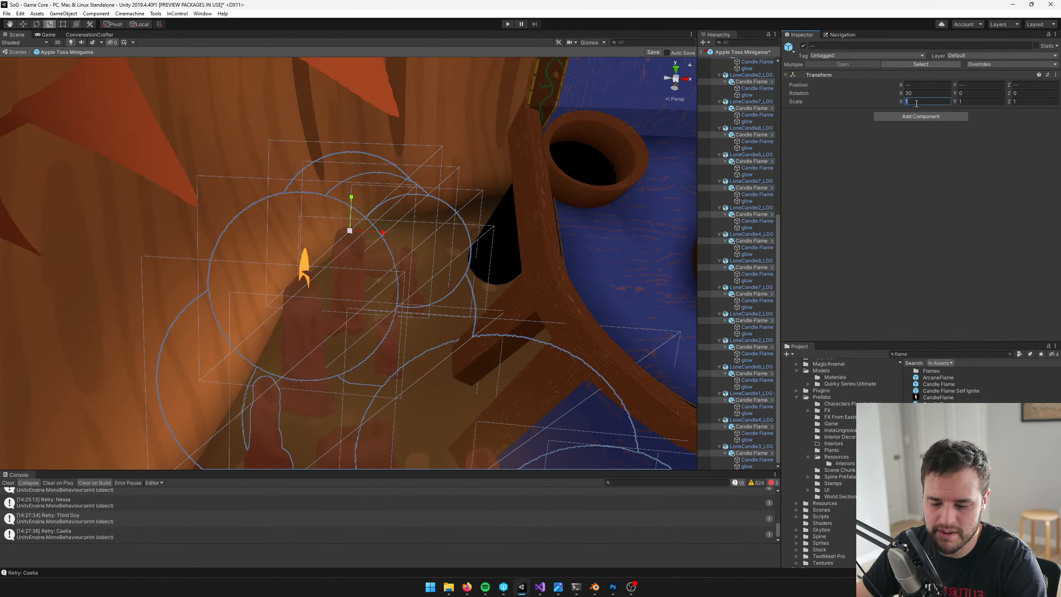
text(.7)
key(Tab)
text(.7)
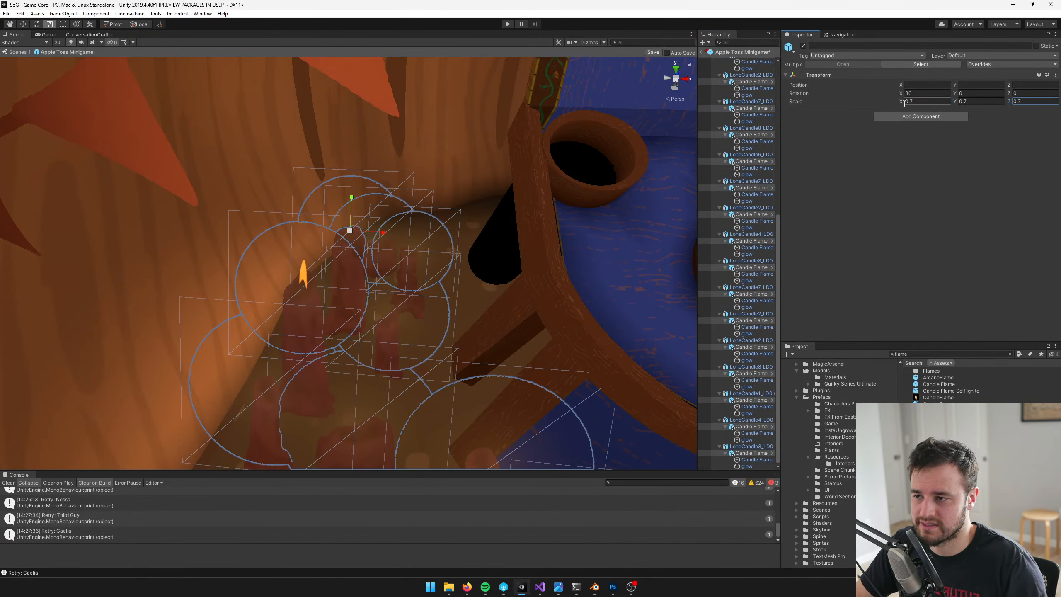
click(659, 52)
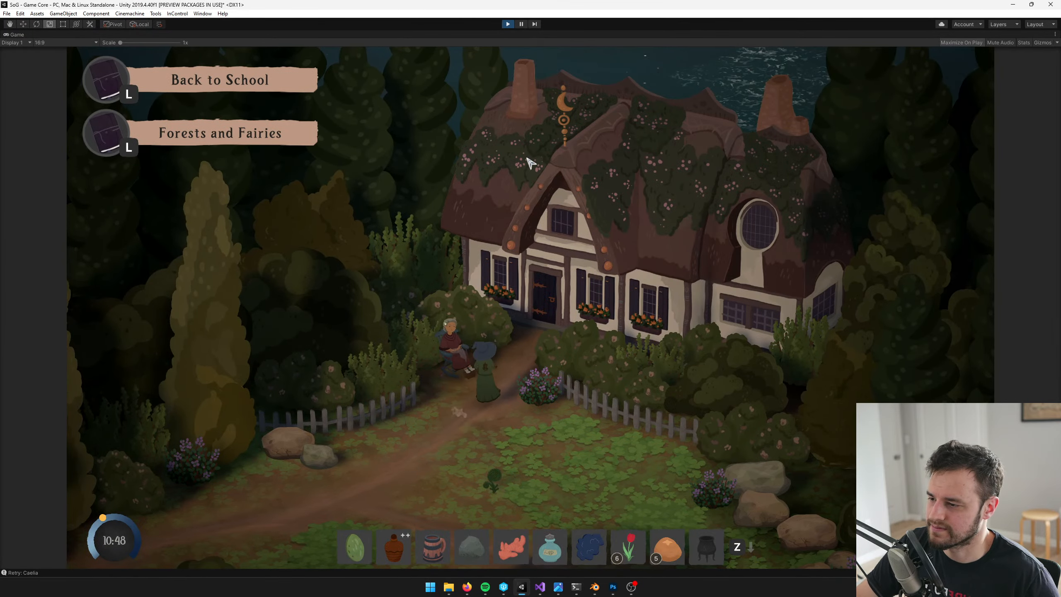
Walk the character into the apple toss game in play mode and dismiss the minigame instructions
key(w)
key(d)
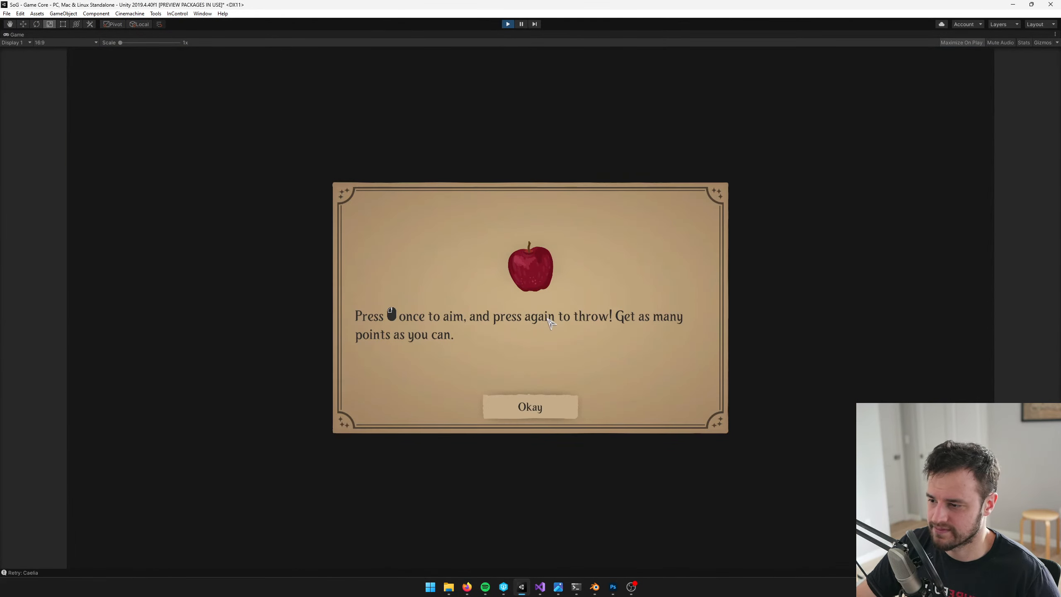
click(548, 409)
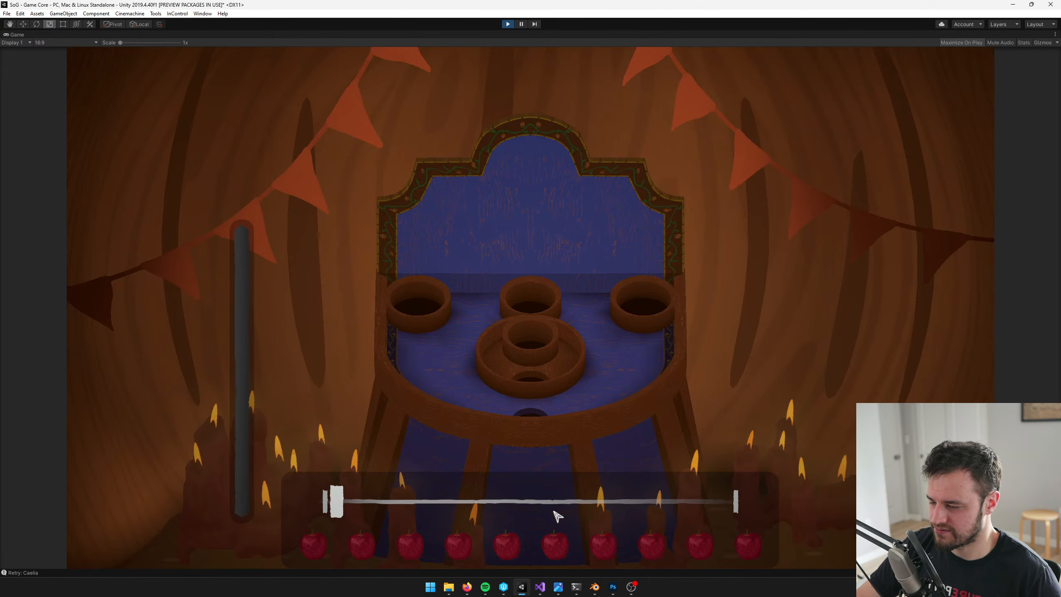
Throw several apples in the running minigame to check the resized candle flames around the table
click(450, 518)
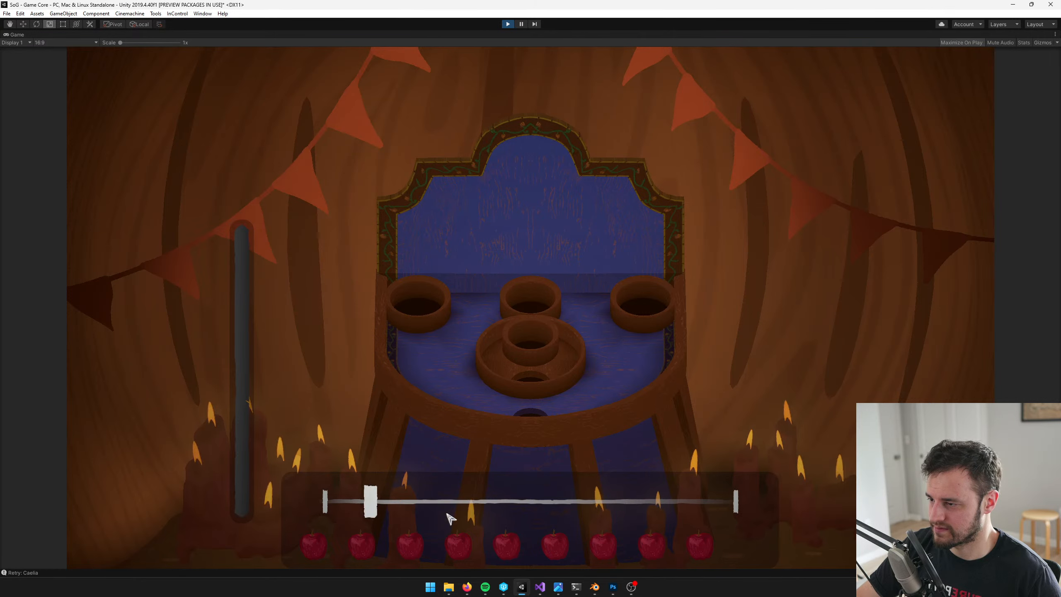
click(450, 518)
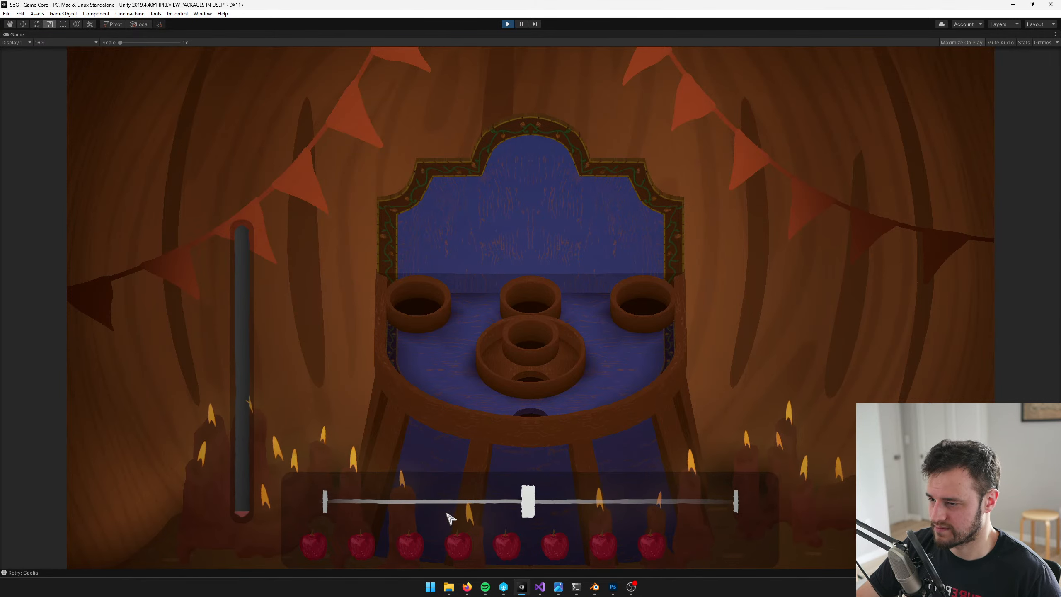
click(450, 518)
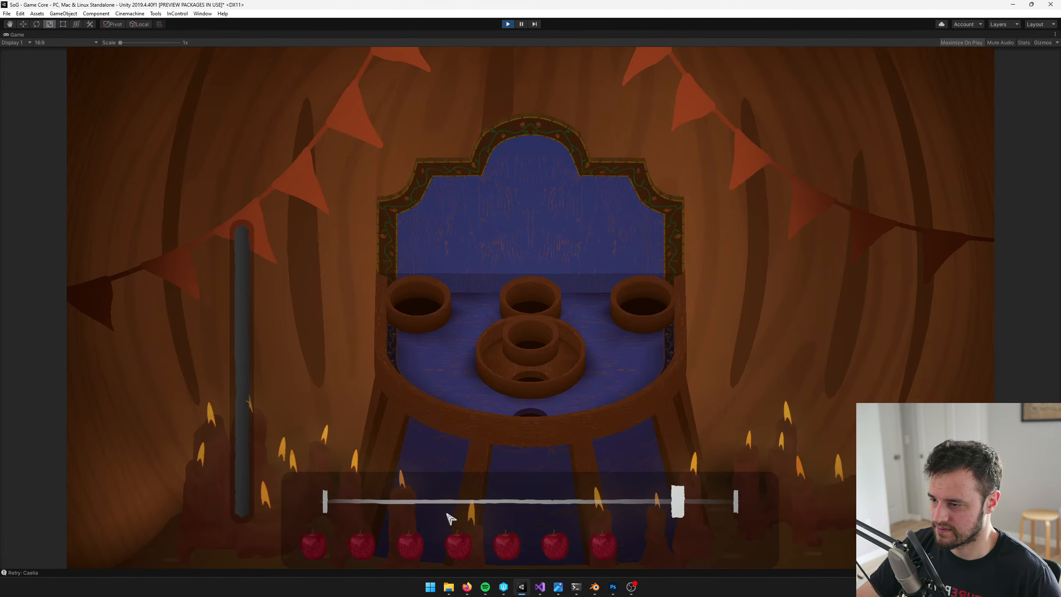
click(450, 518)
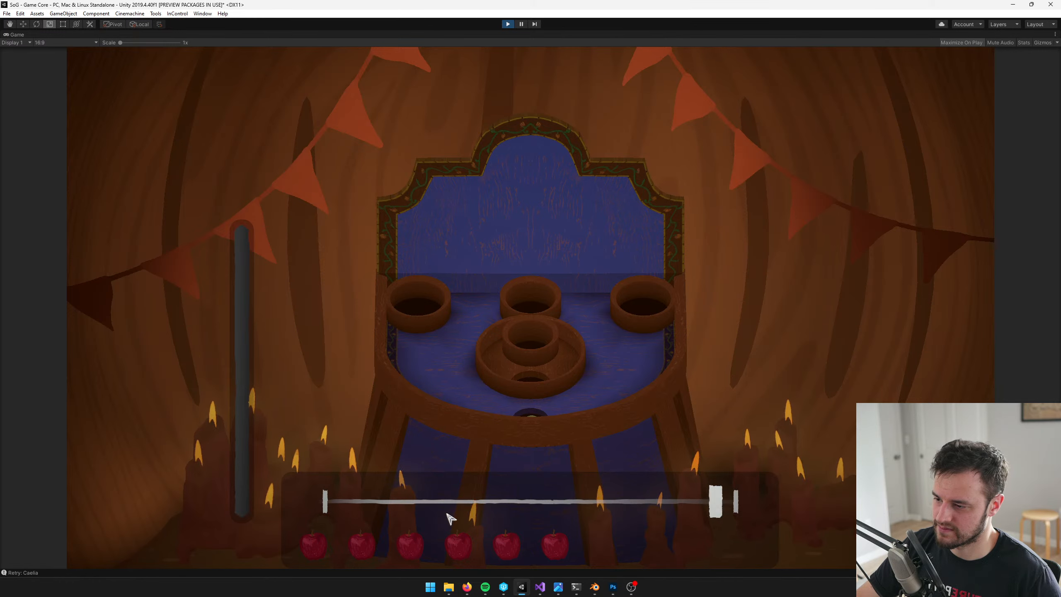
click(449, 517)
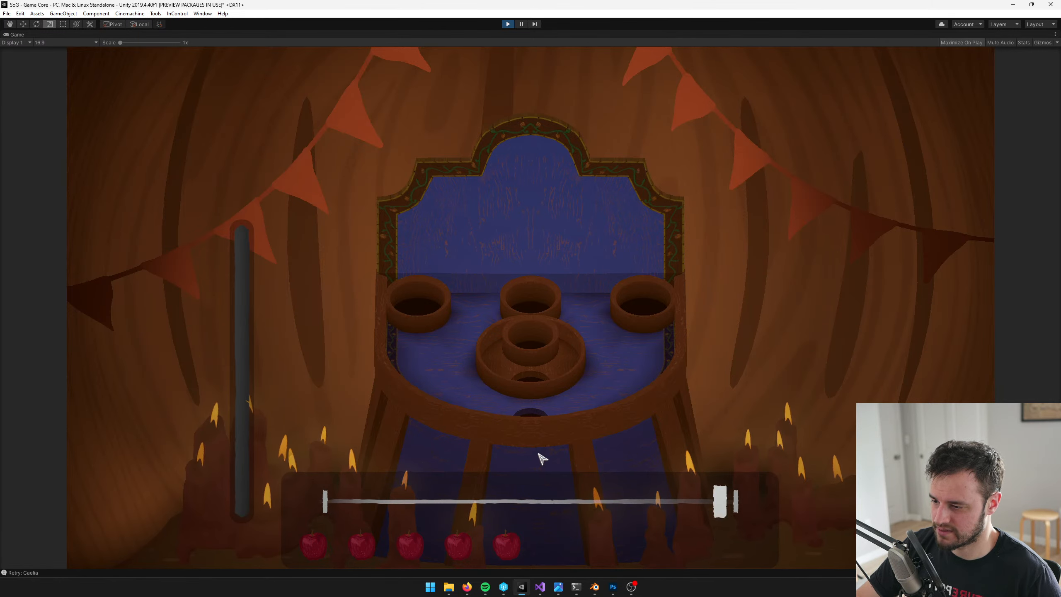
click(556, 506)
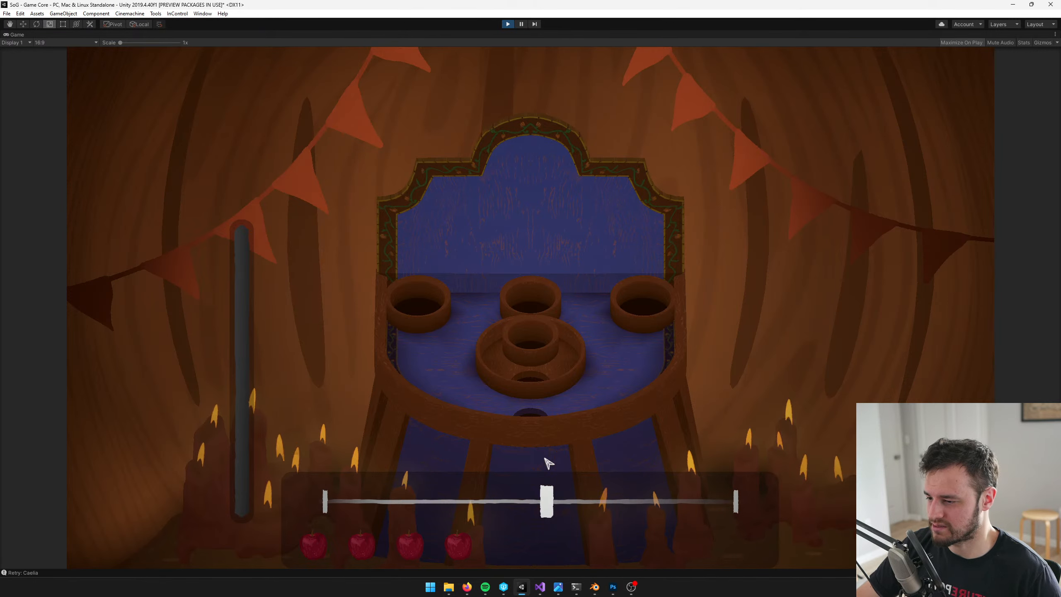
click(476, 505)
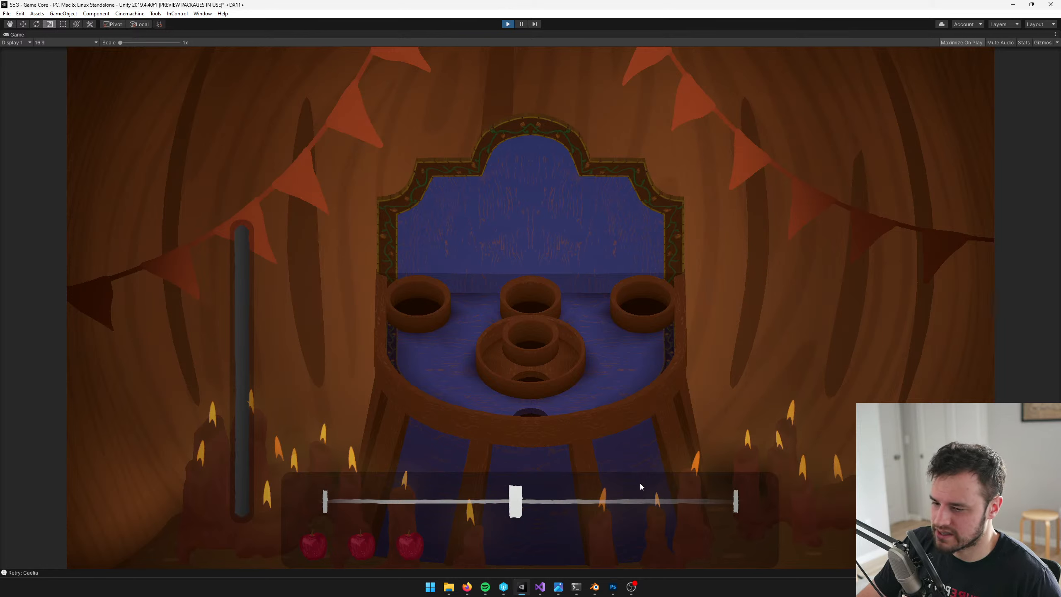
Switch to Blender and open the toss table's blue base and legs mesh for editing, close to the front legs
click(594, 587)
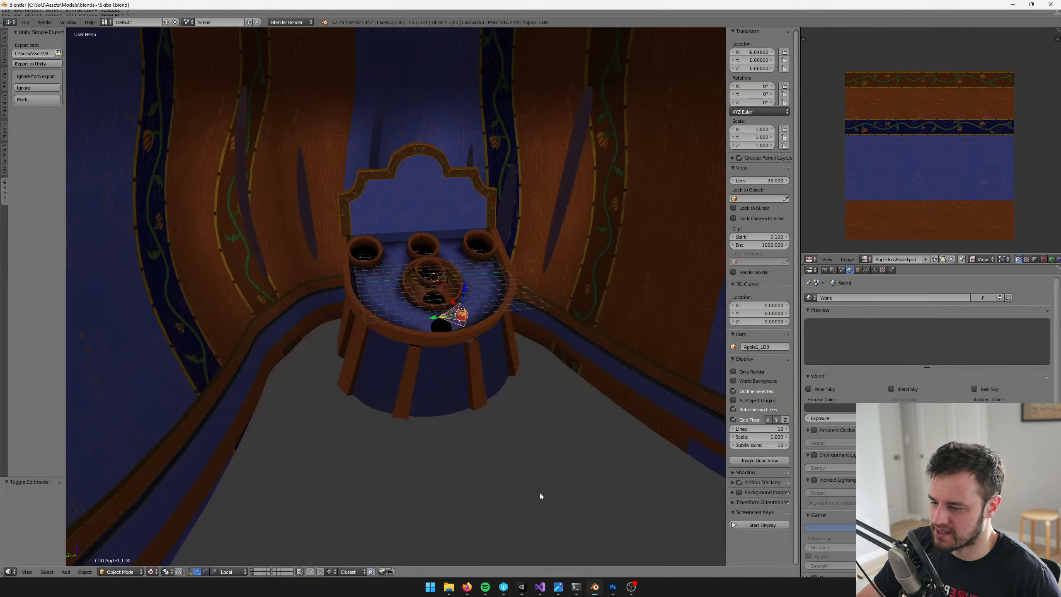
scroll(460, 358, up, 5)
key(Tab)
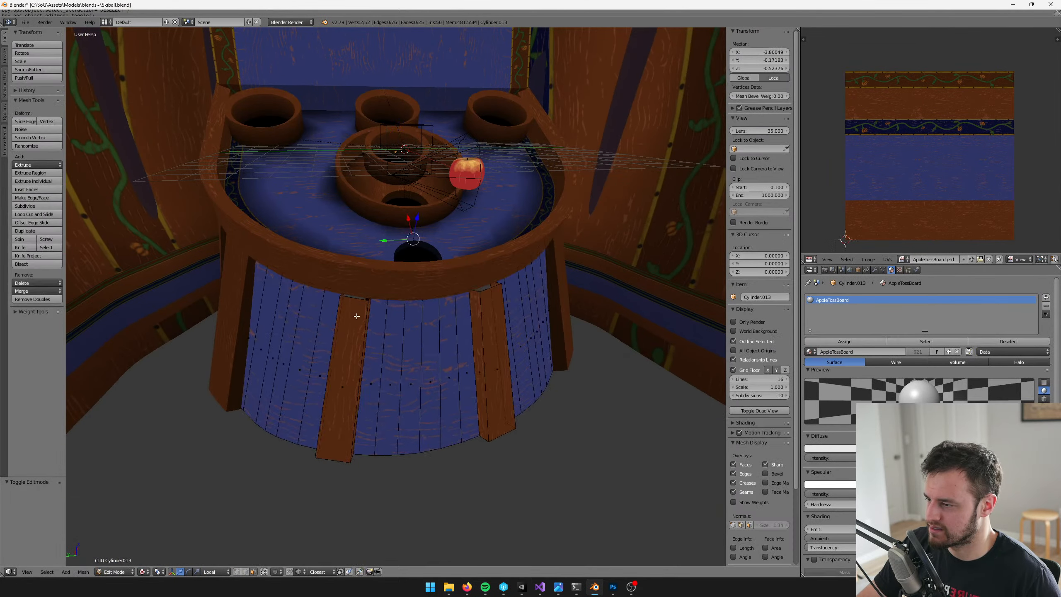
scroll(356, 315, up, 2)
shift+middle_drag(355, 315, 443, 344)
scroll(481, 351, up, 3)
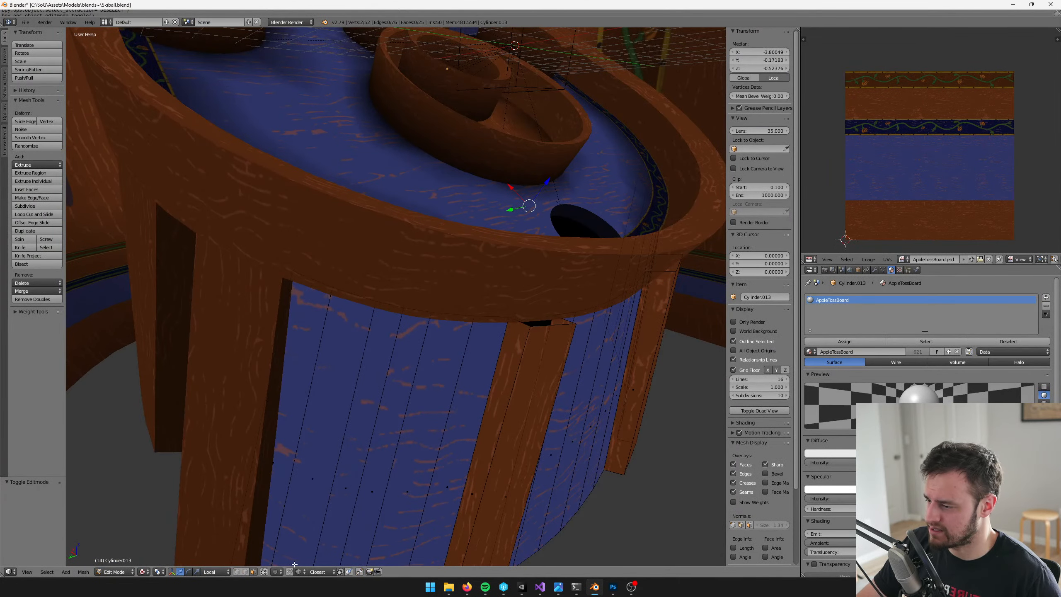
Fill the open tops of the two front table legs with new faces, using edge selection
click(246, 573)
click(521, 322)
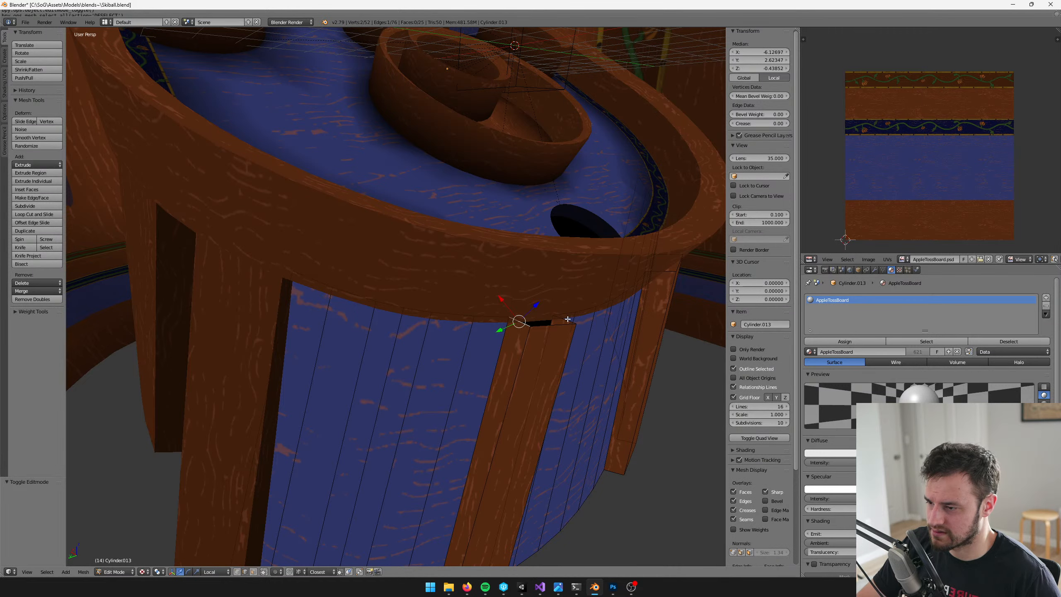
key(f)
middle_drag(577, 320, 515, 341)
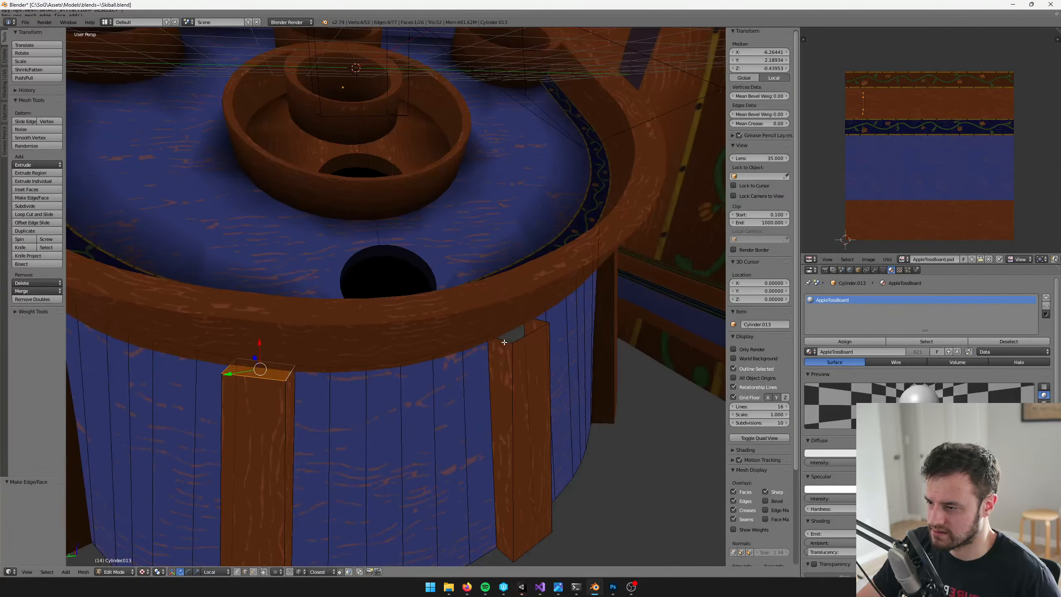
click(504, 342)
key(f)
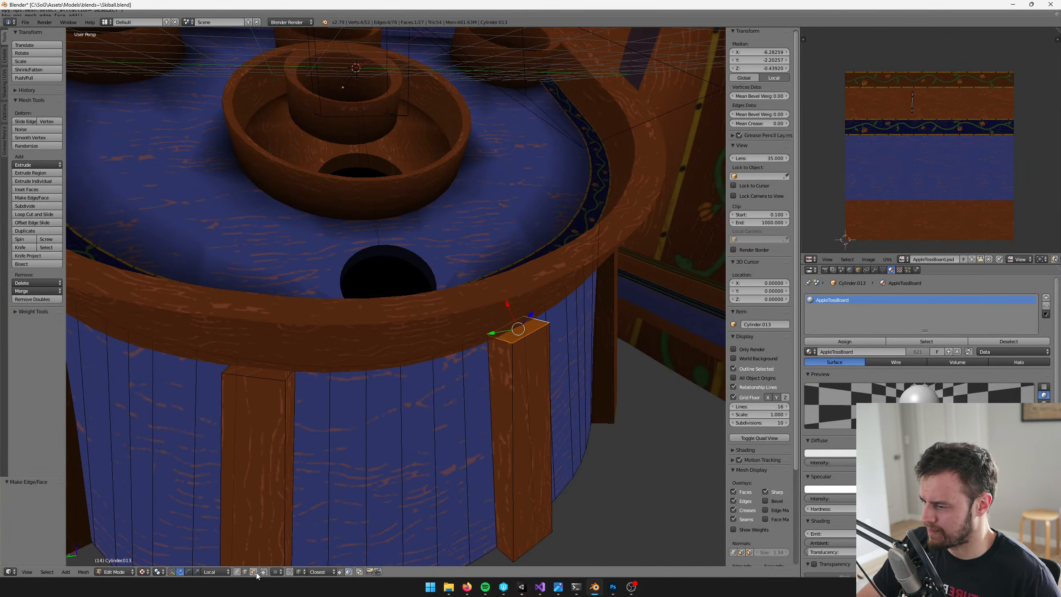
Adjust the brush colour's brightness in Vertex Paint mode on the table base, then return to Object Mode
key(Tab)
key(v)
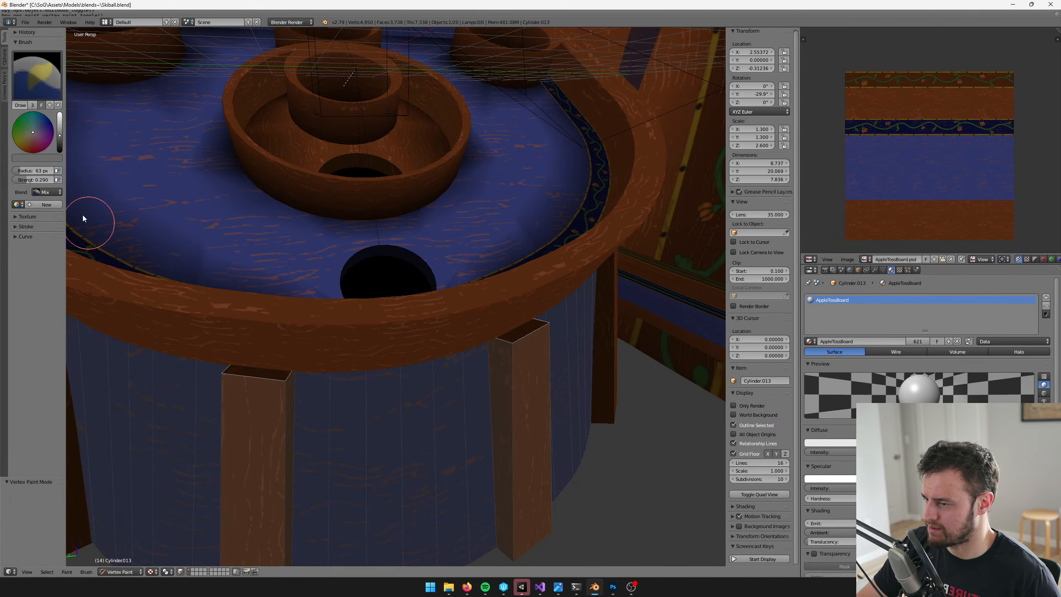
drag(59, 147, 60, 139)
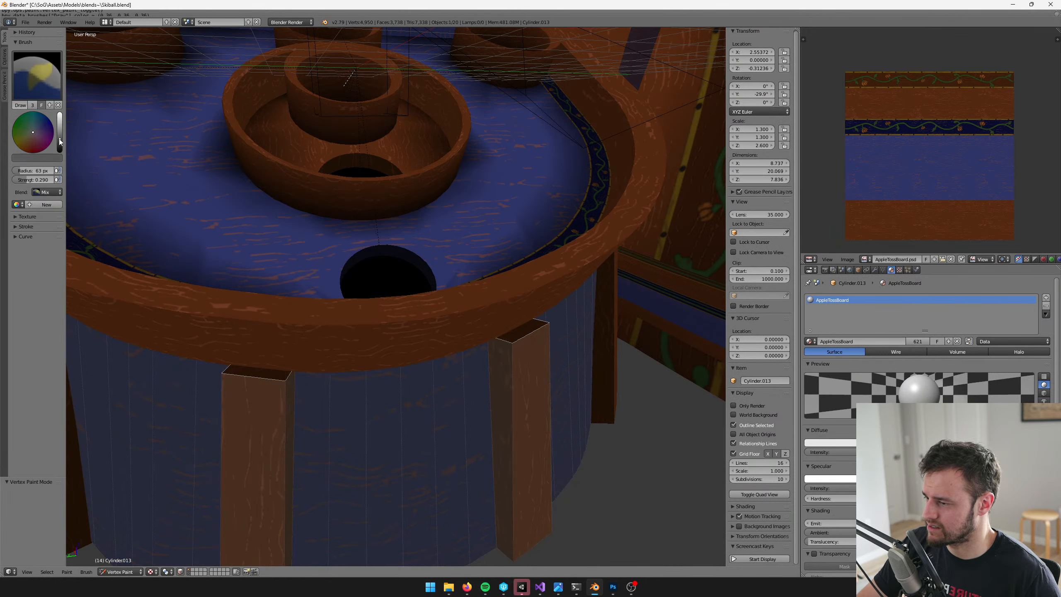
key(v)
scroll(406, 214, down, 4)
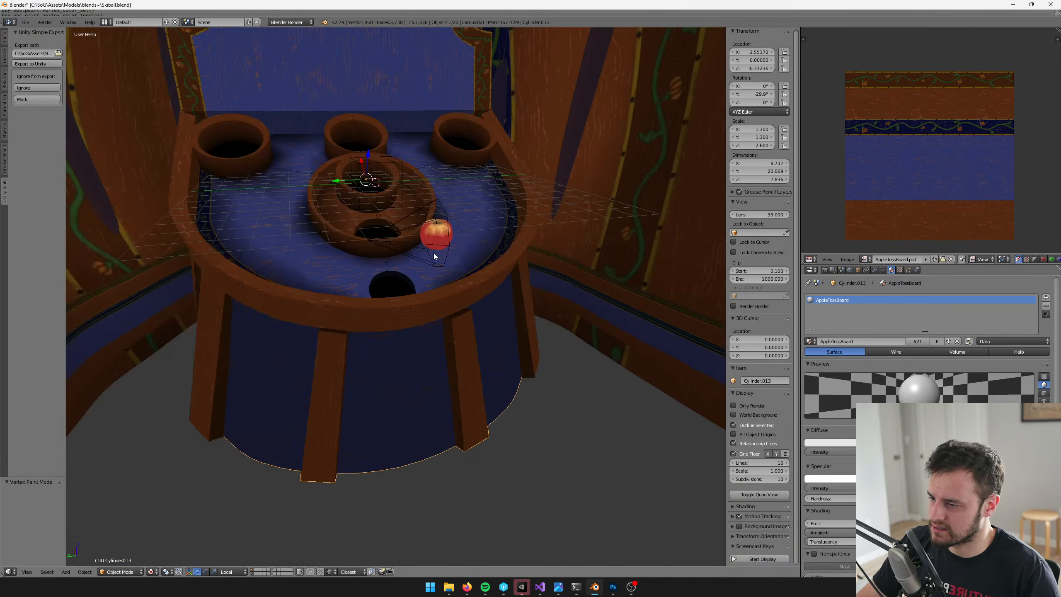
Clear the selection in the base mesh and select the edge loops along the upper rim of its blue panels
mouse_move(419, 337)
middle_down()
mouse_move(405, 320)
mouse_move(420, 328)
middle_up()
key(a)
key(Tab)
scroll(420, 328, up, 6)
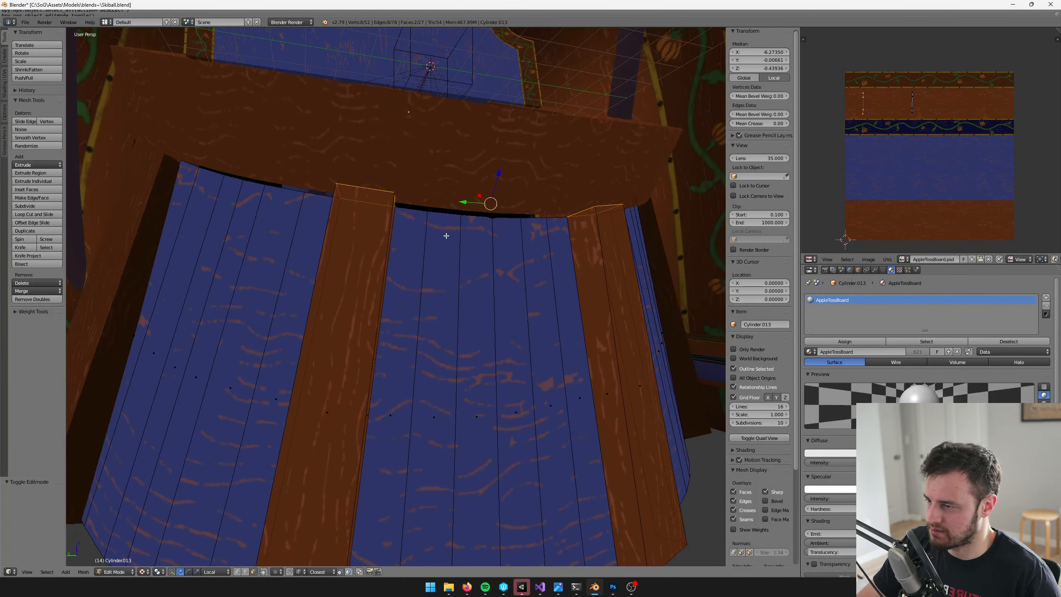
key(a)
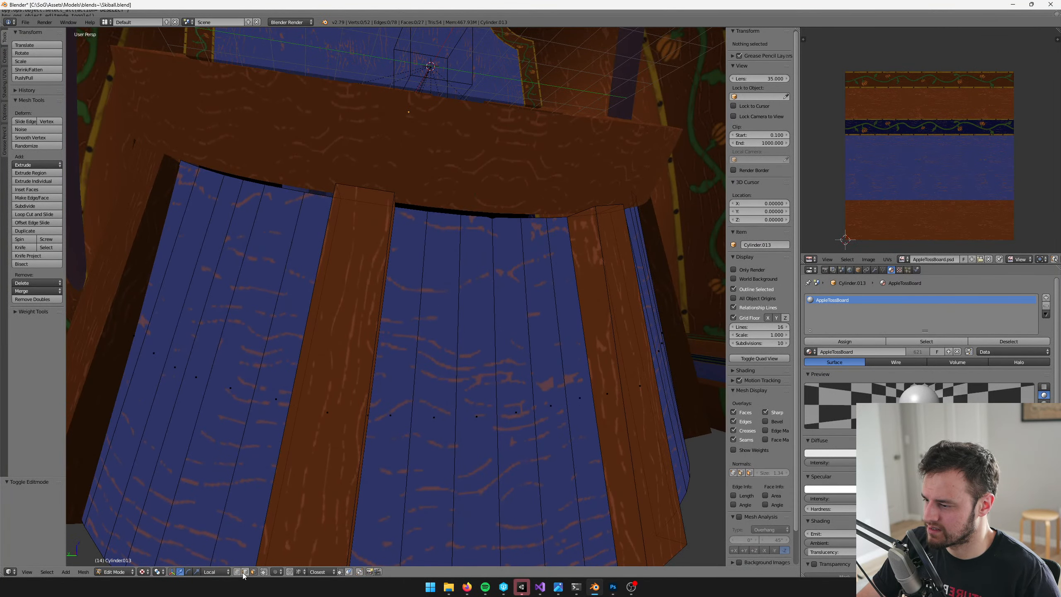
right_click(443, 213)
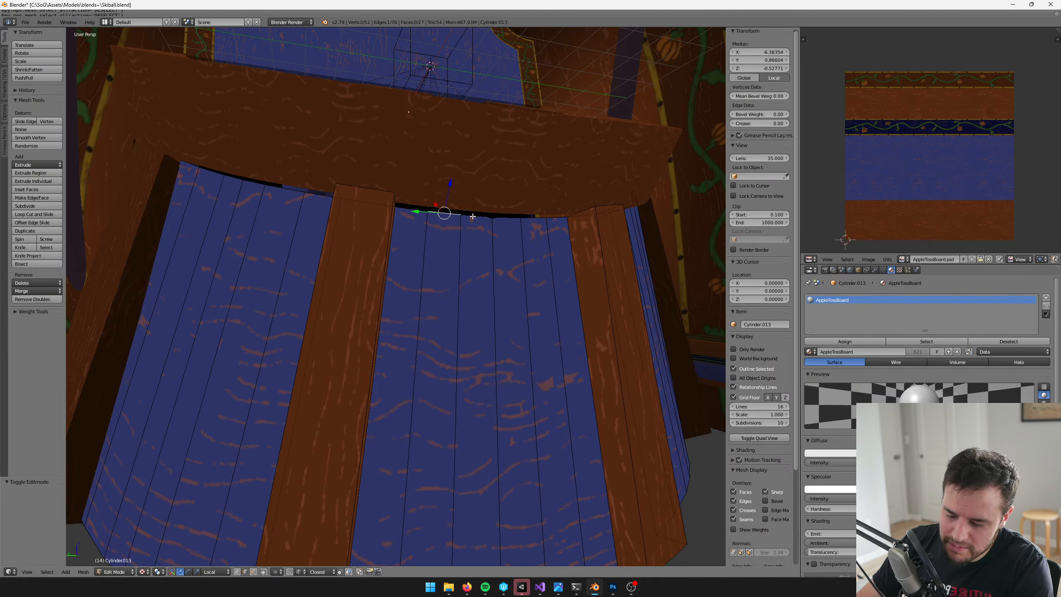
key(ctrl+e)
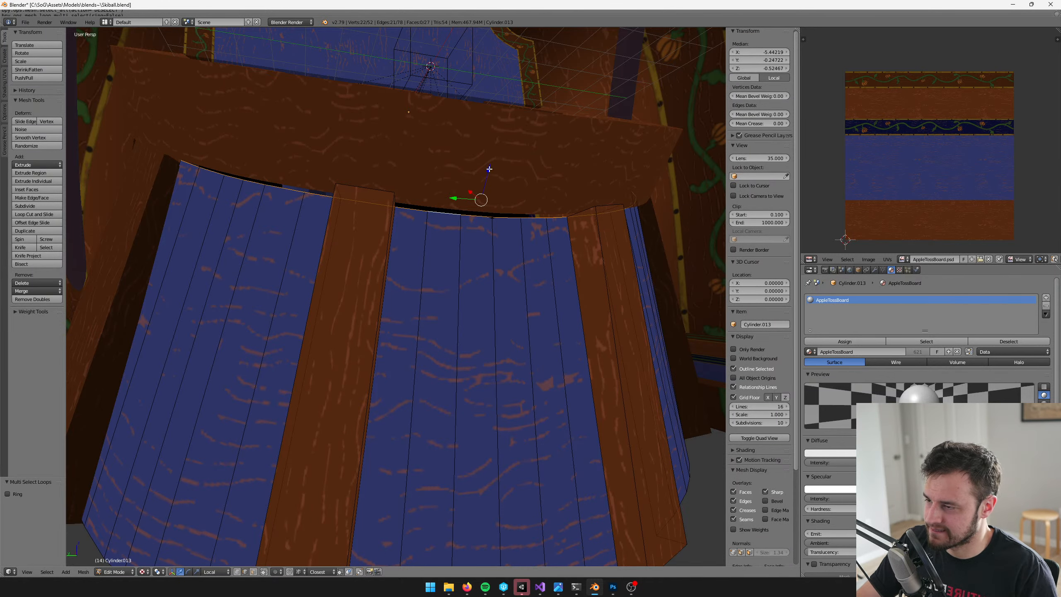
Extrude the selected upper rim edges of the blue panels upward by 0.317 along the global Z axis
middle_drag(489, 169, 316, 585)
click(225, 575)
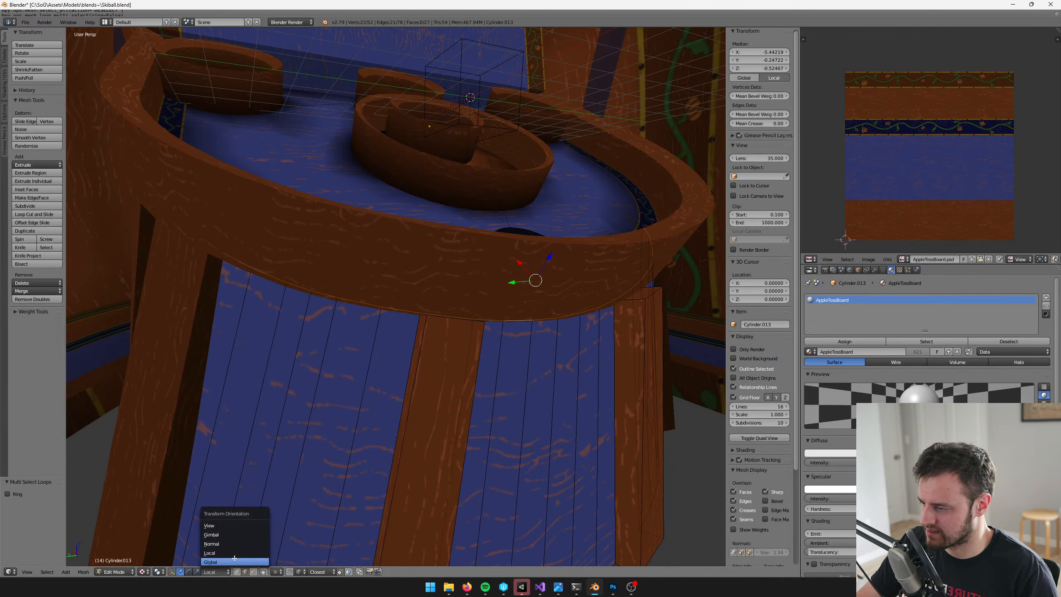
click(228, 566)
mouse_move(540, 245)
mouse_down()
mouse_move(540, 254)
mouse_move(552, 246)
mouse_move(539, 245)
mouse_up()
key(e)
right_click(558, 242)
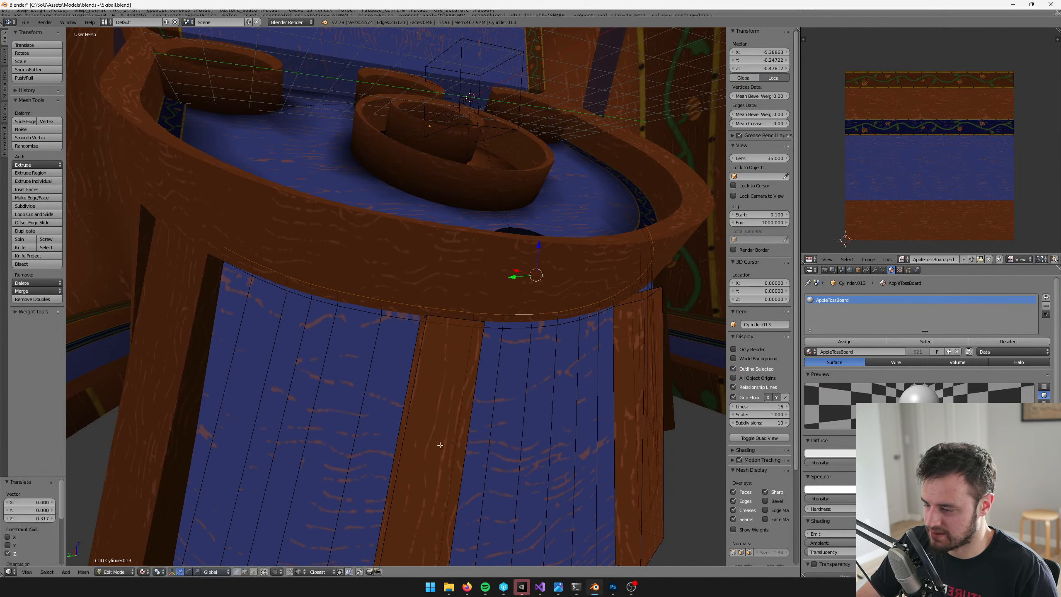
Select all blue panel faces by picking both front legs in face mode, expanding that selection and inverting it
click(252, 572)
alt+right_click(377, 344)
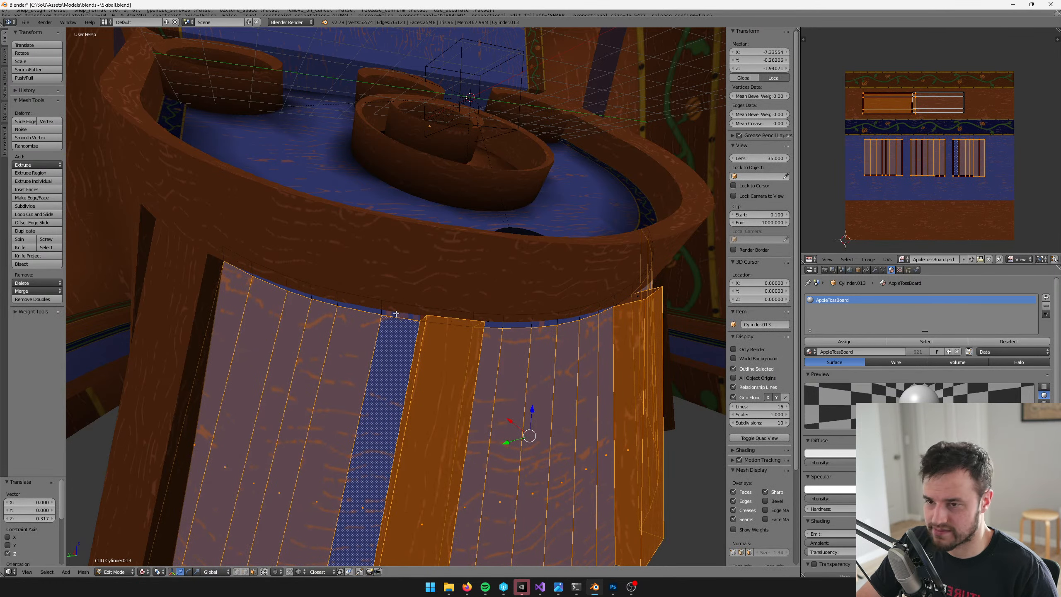
middle_drag(396, 314, 431, 320)
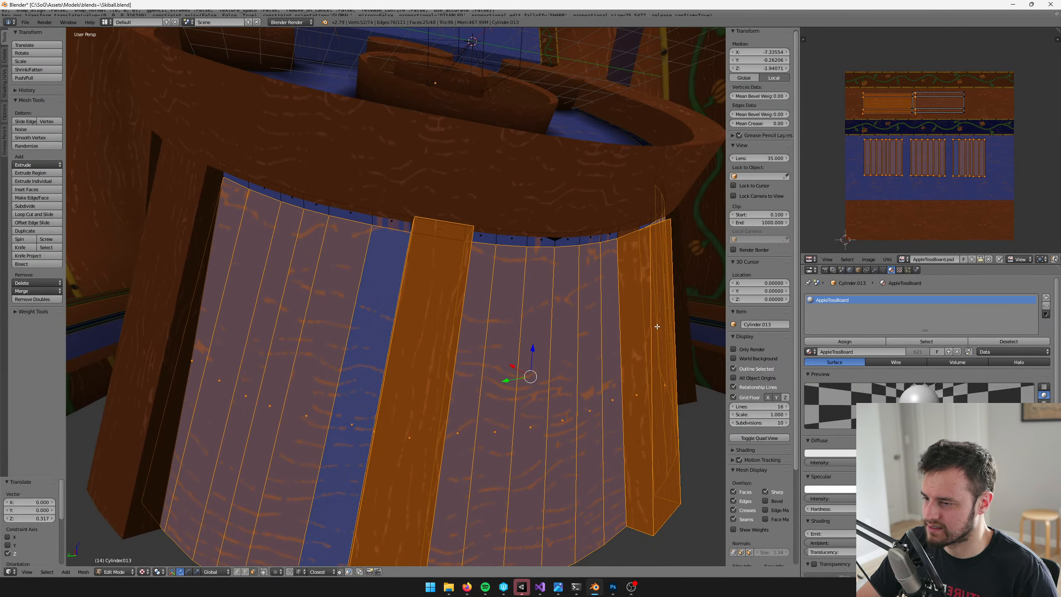
scroll(657, 326, down, 6)
key(a)
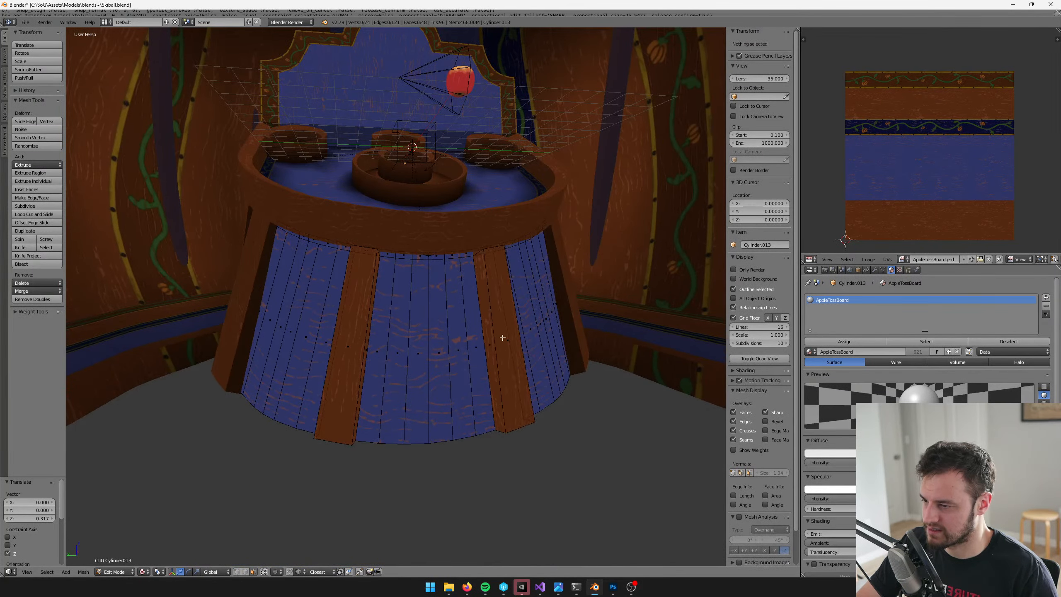
right_click(502, 337)
shift+right_click(350, 346)
key(ctrl+KP_Add)
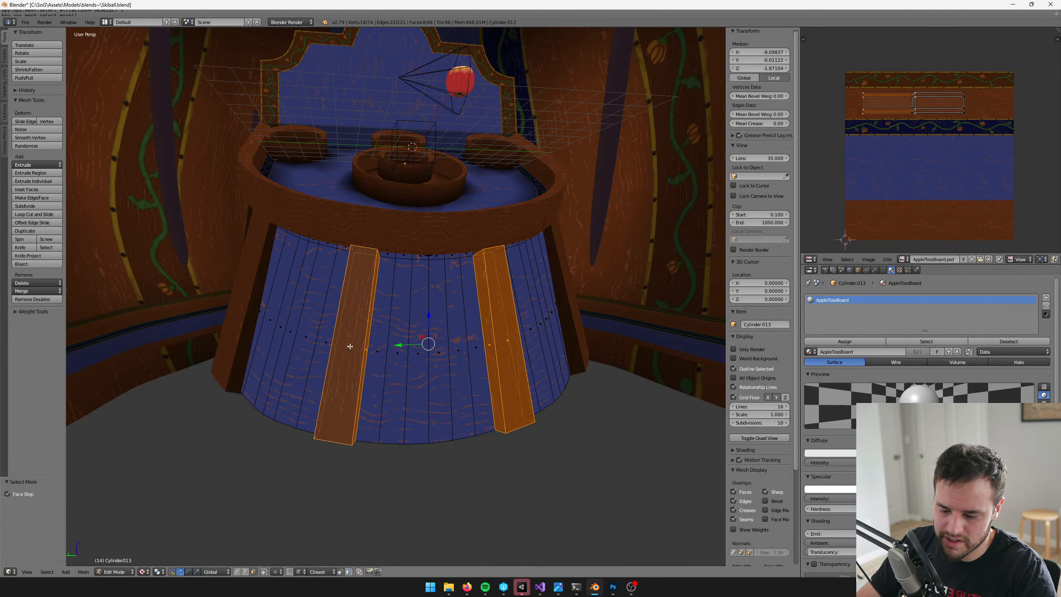
key(ctrl+i)
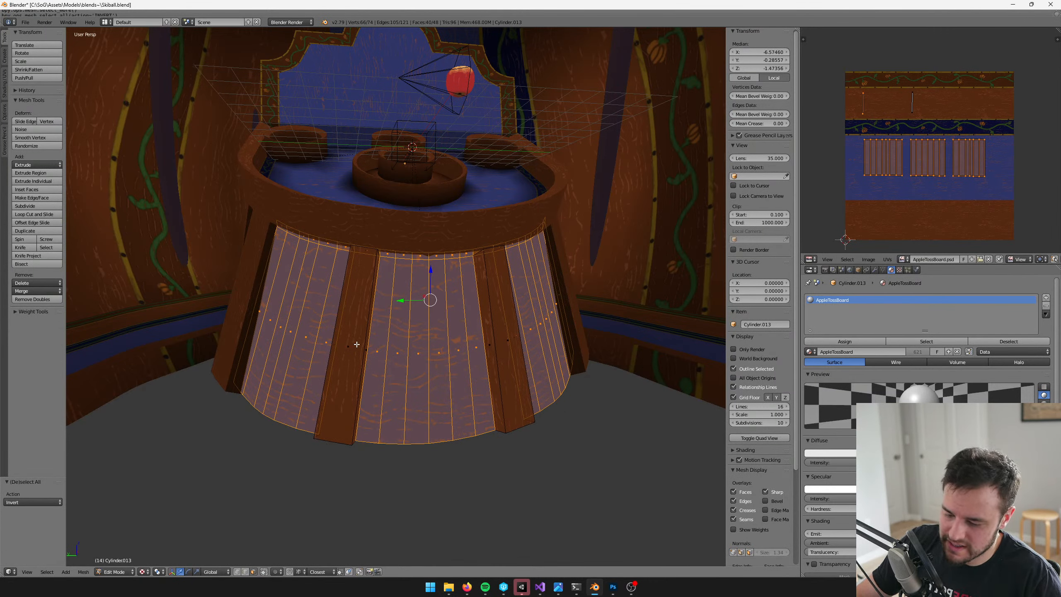
Unwrap the selected panels with Follow Active Quads in Length Average mode, using an already mapped blue face as the active one
shift+right_click(318, 335)
shift+right_click(314, 335)
middle_drag(314, 335, 314, 338)
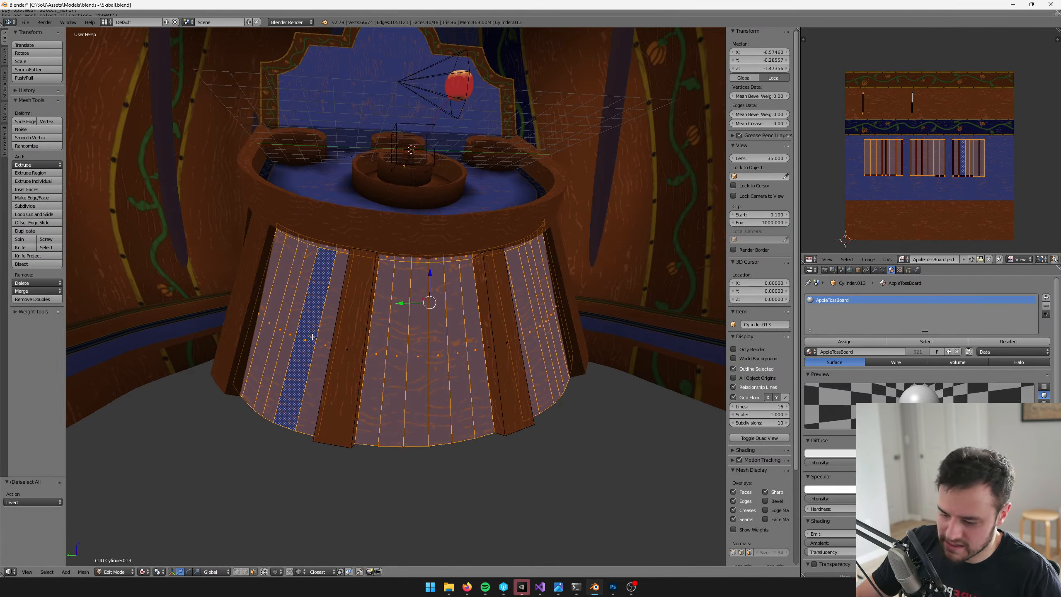
key(u)
click(309, 340)
click(309, 341)
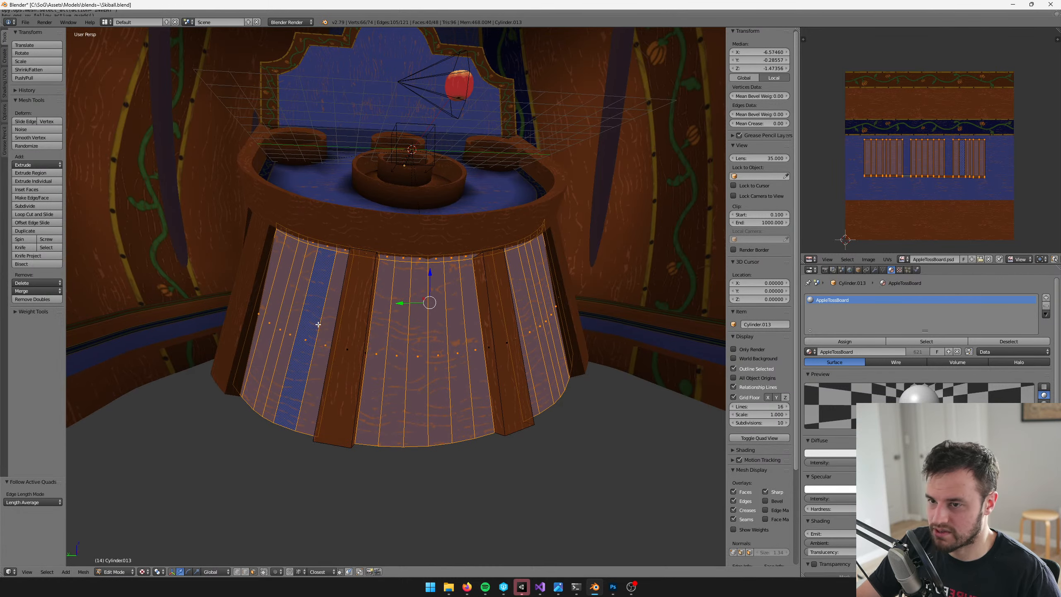
Select the extruded strip of faces under the rim, try a Vertex Paint stroke on it, undo the stroke and return to Object Mode
scroll(317, 342, up, 3)
middle_drag(343, 344, 378, 330)
alt+right_click(430, 209)
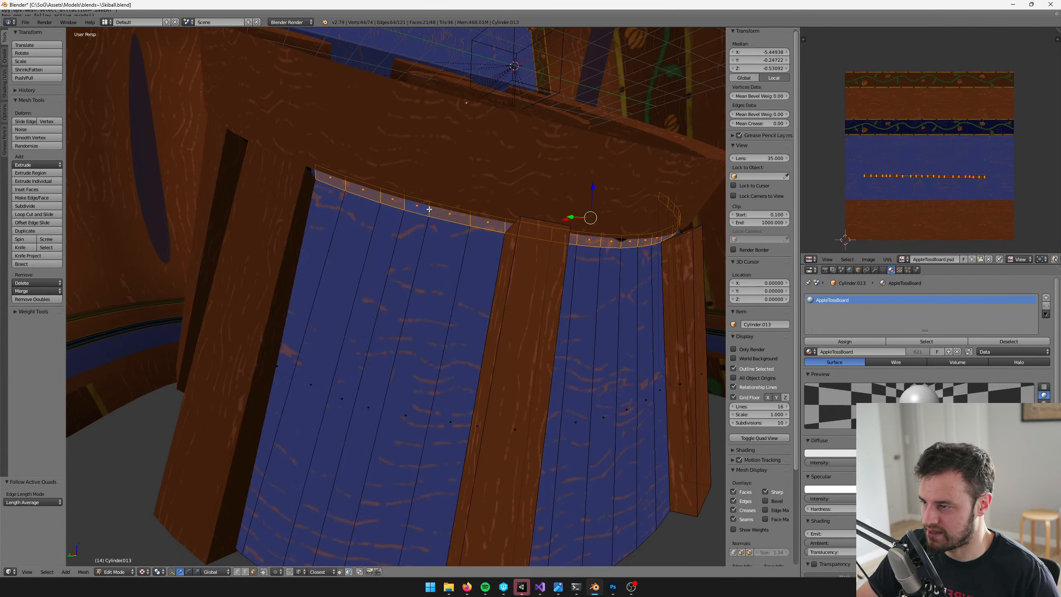
key(Tab)
key(v)
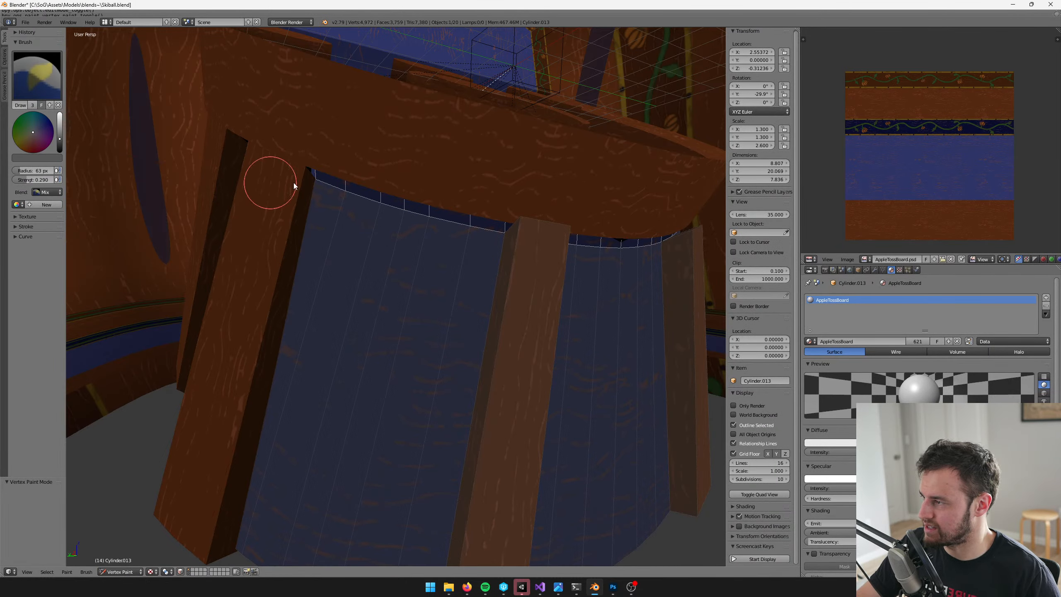
middle_drag(358, 179, 397, 213)
key(ctrl+z)
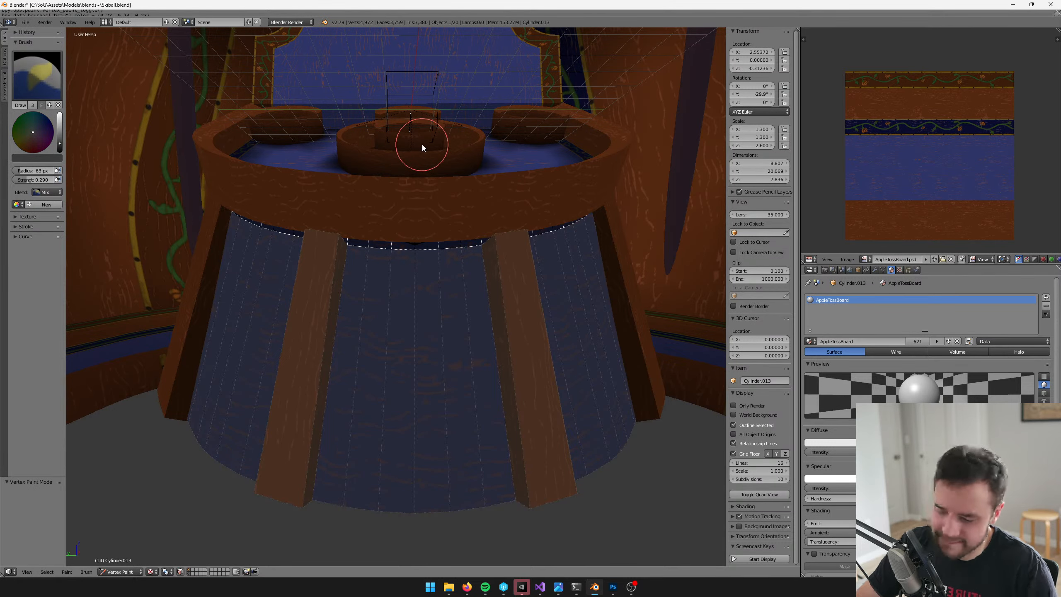
key(v)
scroll(466, 257, down, 6)
middle_drag(466, 257, 484, 315)
scroll(484, 315, up, 3)
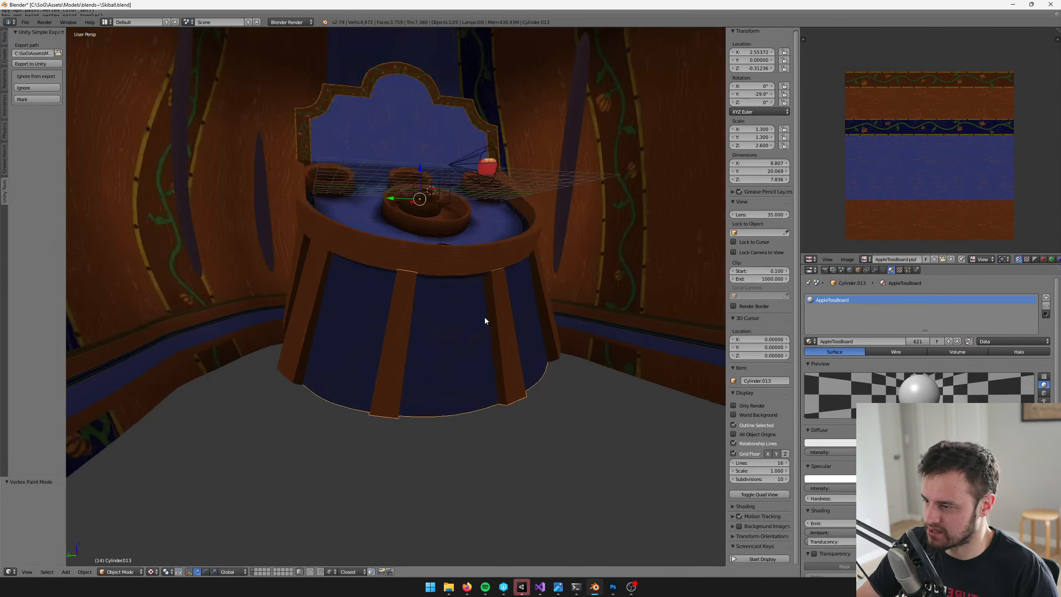
Select every face of the base mesh and set the Vertex Paint brush's blending mode to Multiply
key(Tab)
scroll(483, 357, up, 2)
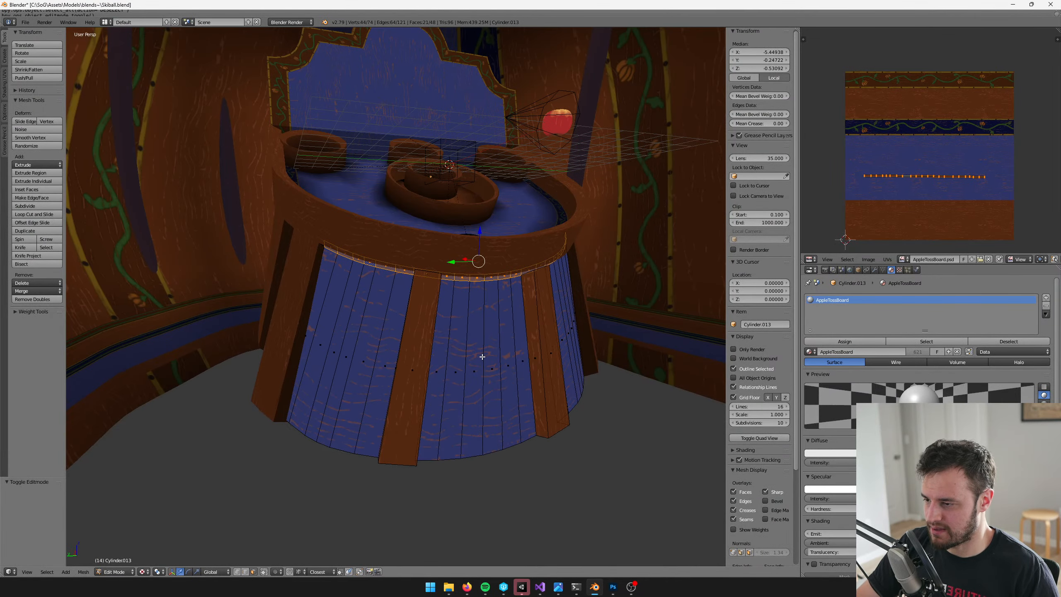
key(a)
key(Tab)
key(v)
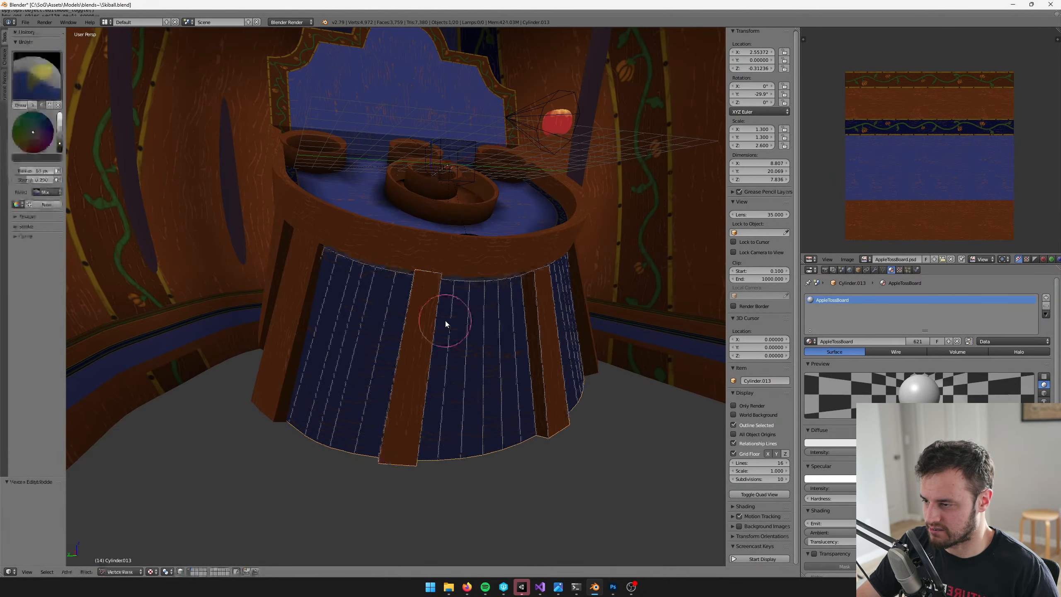
middle_drag(445, 321, 426, 319)
middle_drag(228, 266, 164, 258)
click(43, 190)
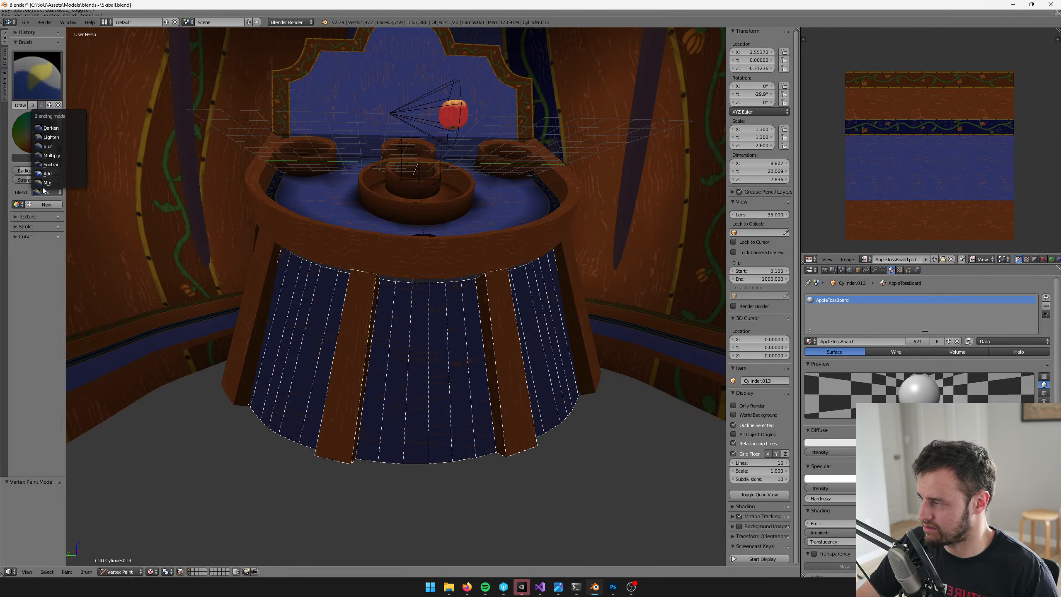
click(59, 155)
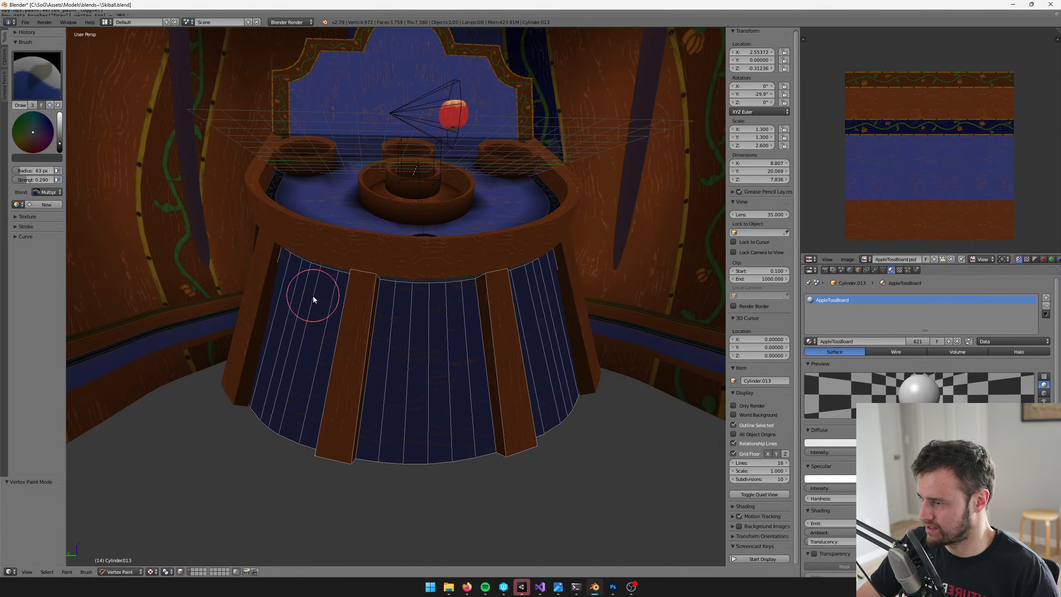
Turn off face masking in Vertex Paint and switch the view back to the layer holding the table
middle_drag(365, 284, 352, 284)
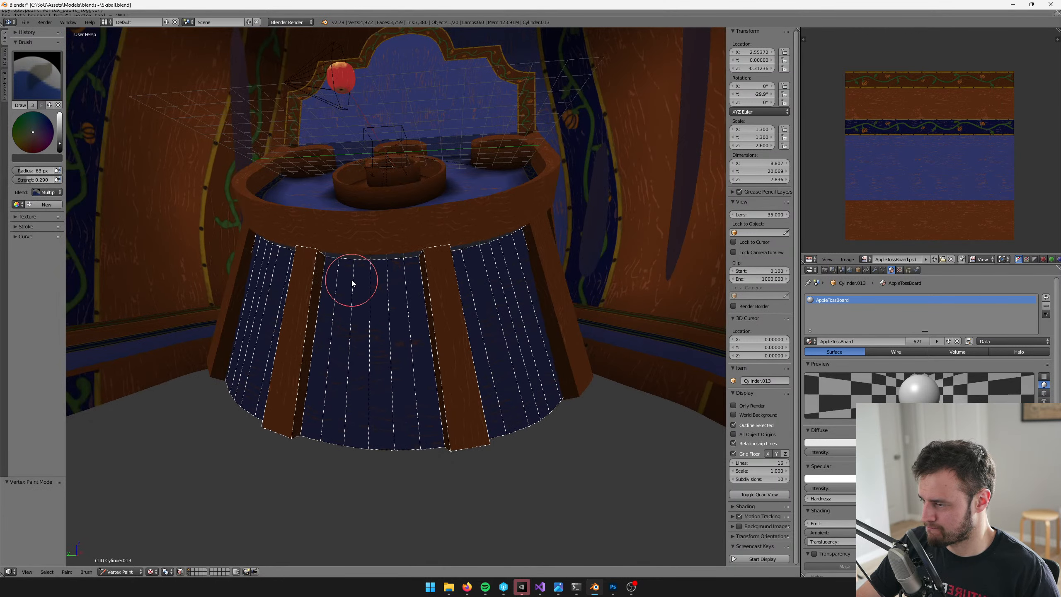
click(179, 571)
key(4)
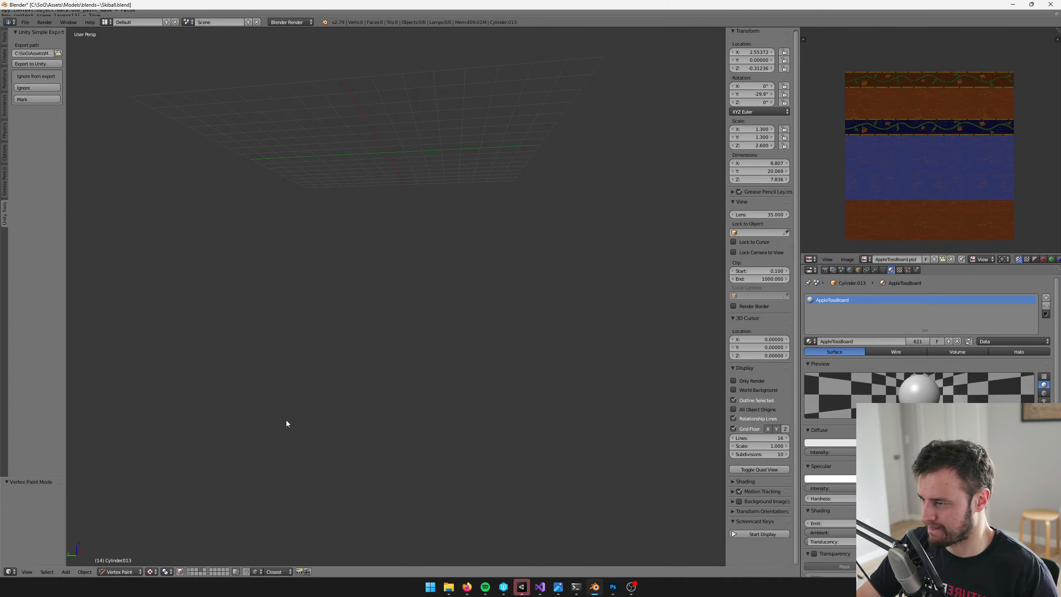
click(190, 570)
Clear the base mesh selection, select both front legs with their adjoining faces, and invert the selection to the blue panels
key(Tab)
mouse_move(356, 375)
shift+middle_down()
mouse_move(406, 334)
mouse_move(417, 340)
shift+middle_up()
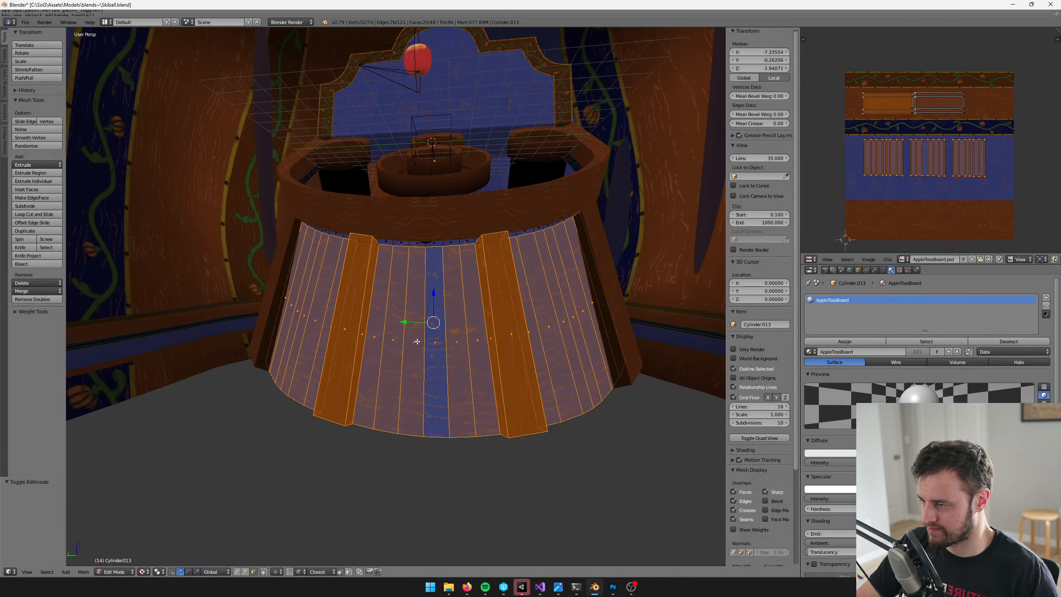
key(Tab)
key(Tab)
key(a)
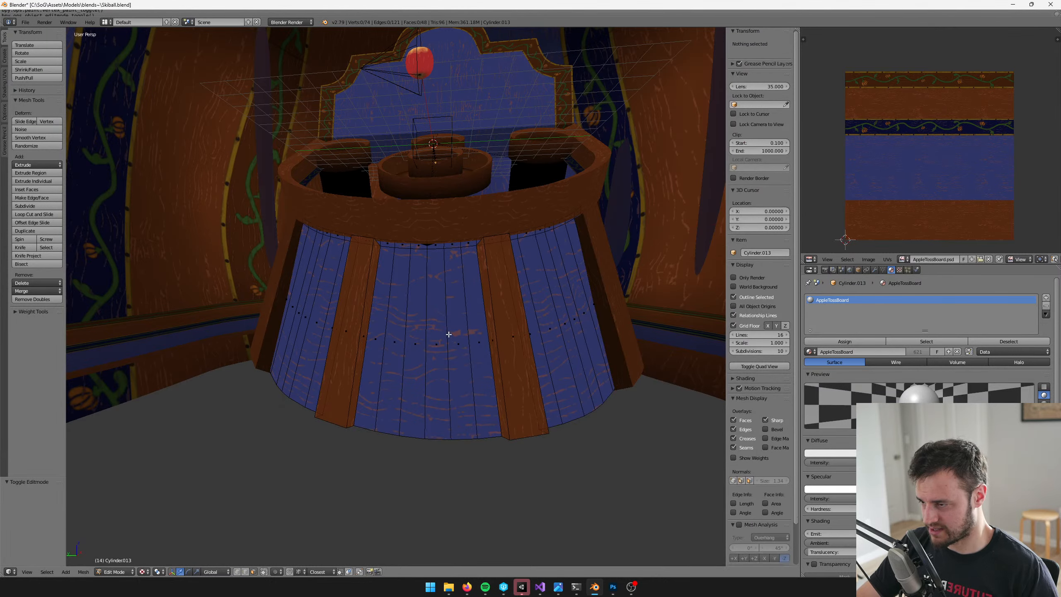
right_click(339, 346)
shift+right_click(510, 336)
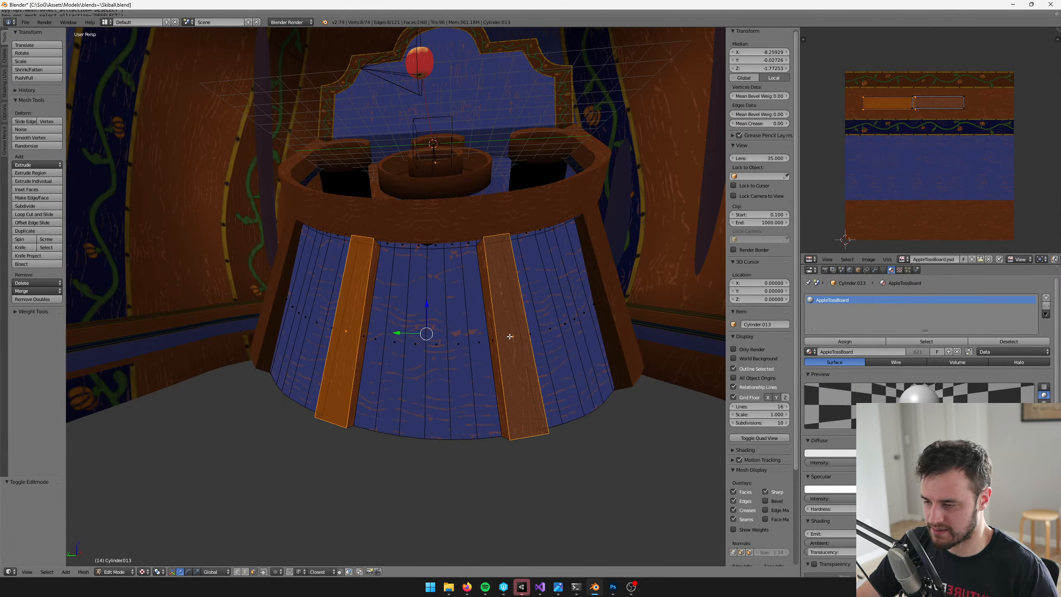
key(ctrl+KP_Add)
key(ctrl+i)
In Vertex Paint with face masking on, darken the blue panels beside the legs and along their upper and lower edges
key(Tab)
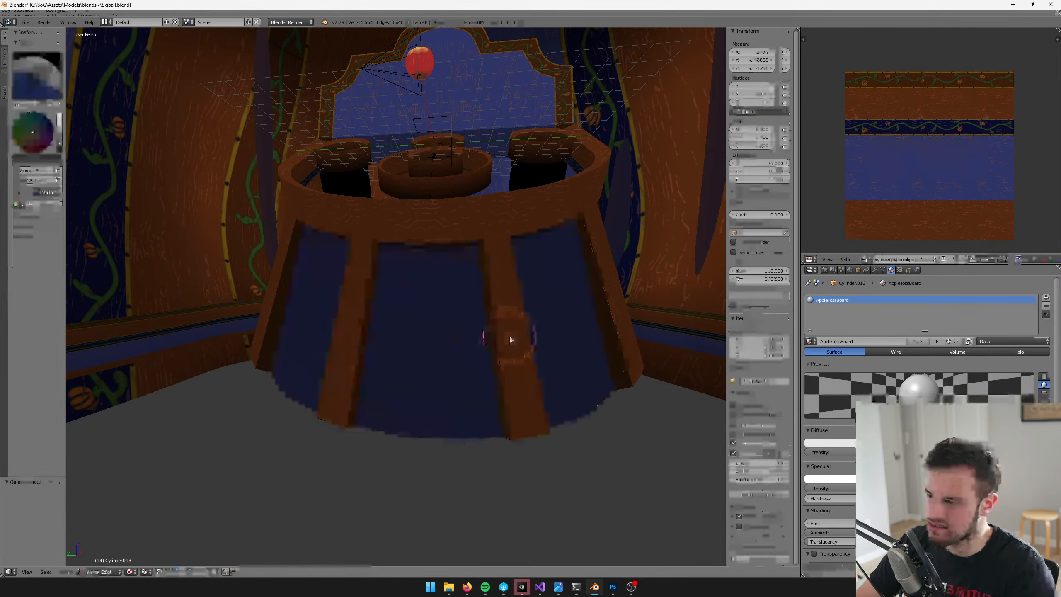
shift+middle_drag(398, 301, 405, 302)
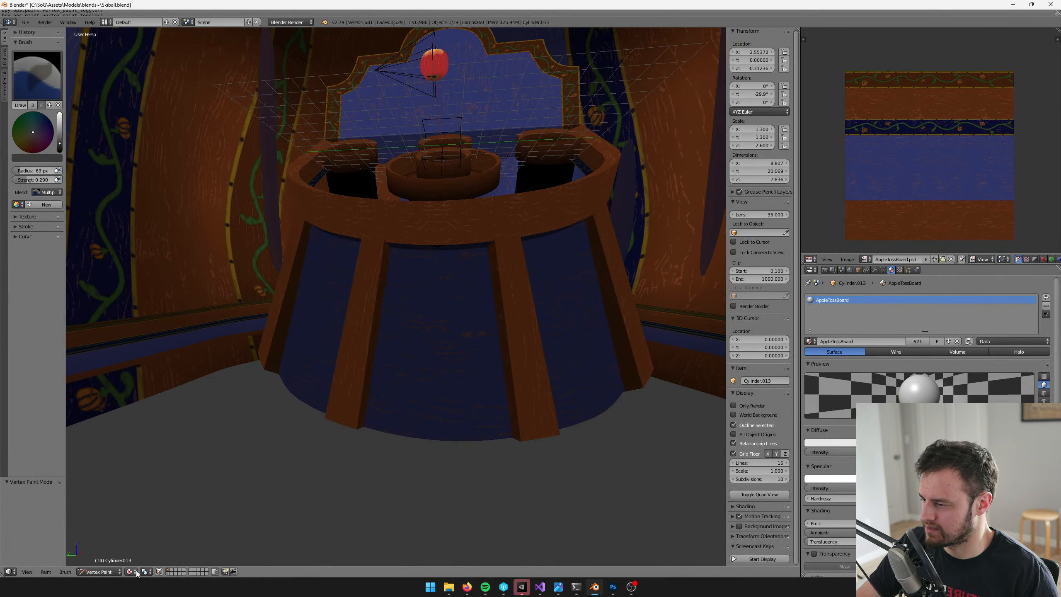
click(160, 572)
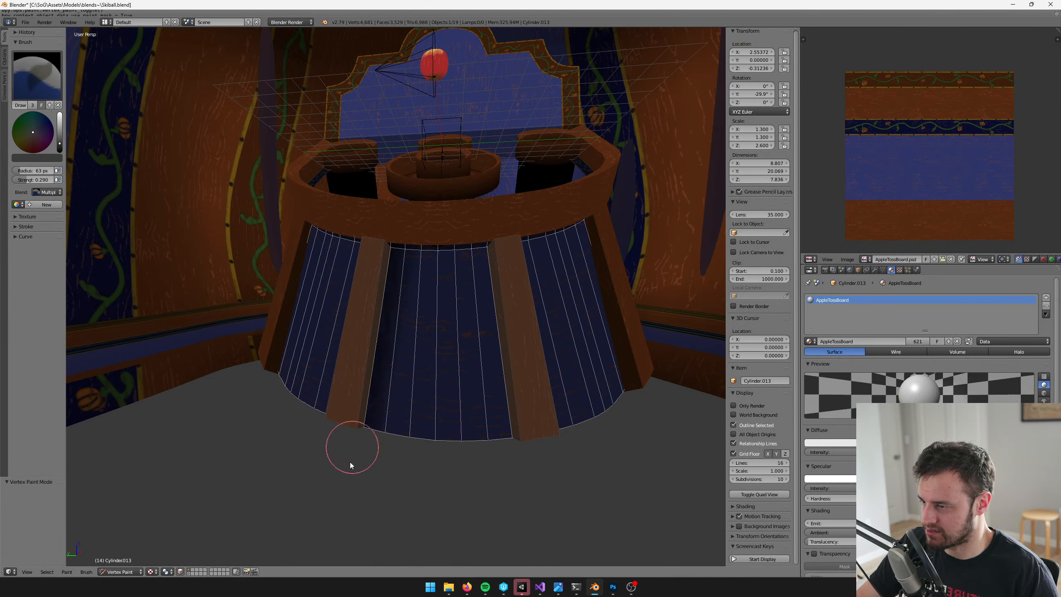
middle_drag(351, 461, 502, 223)
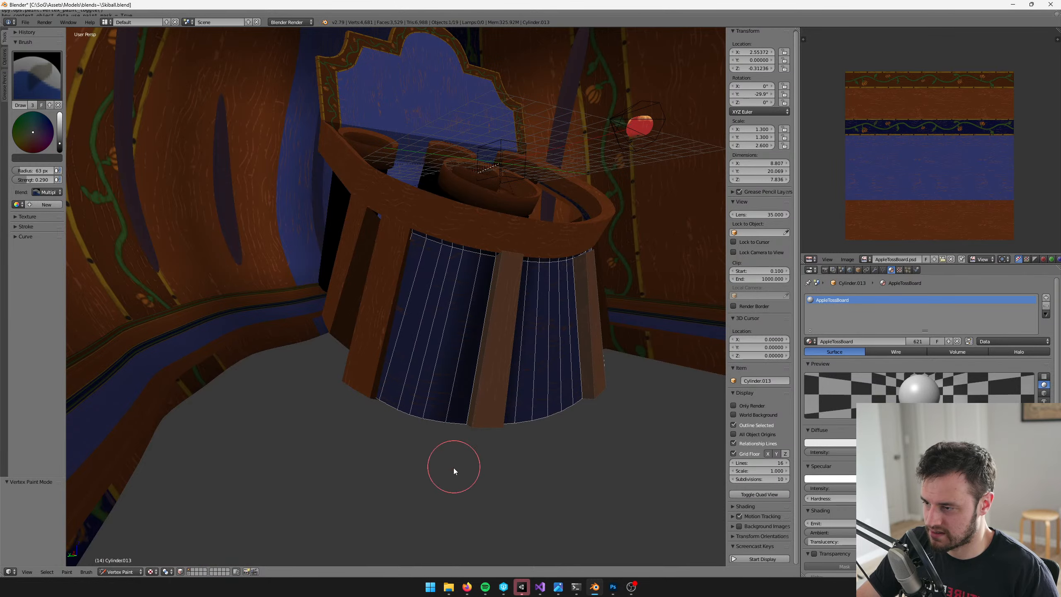
middle_drag(452, 467, 457, 411)
middle_drag(496, 370, 314, 252)
middle_drag(353, 512, 476, 289)
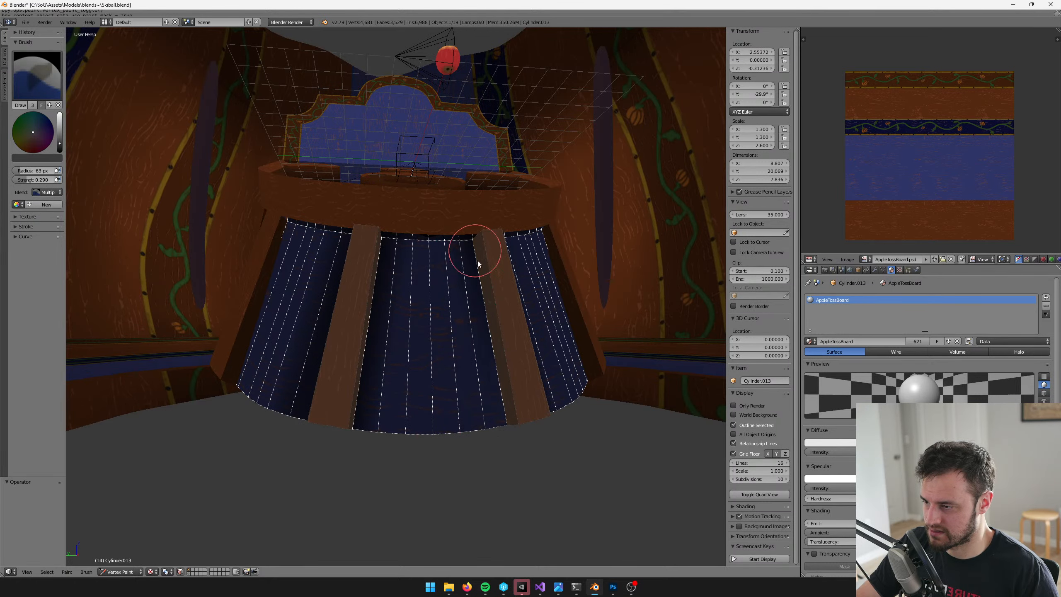
mouse_move(379, 318)
middle_down()
mouse_move(441, 332)
mouse_move(419, 315)
middle_up()
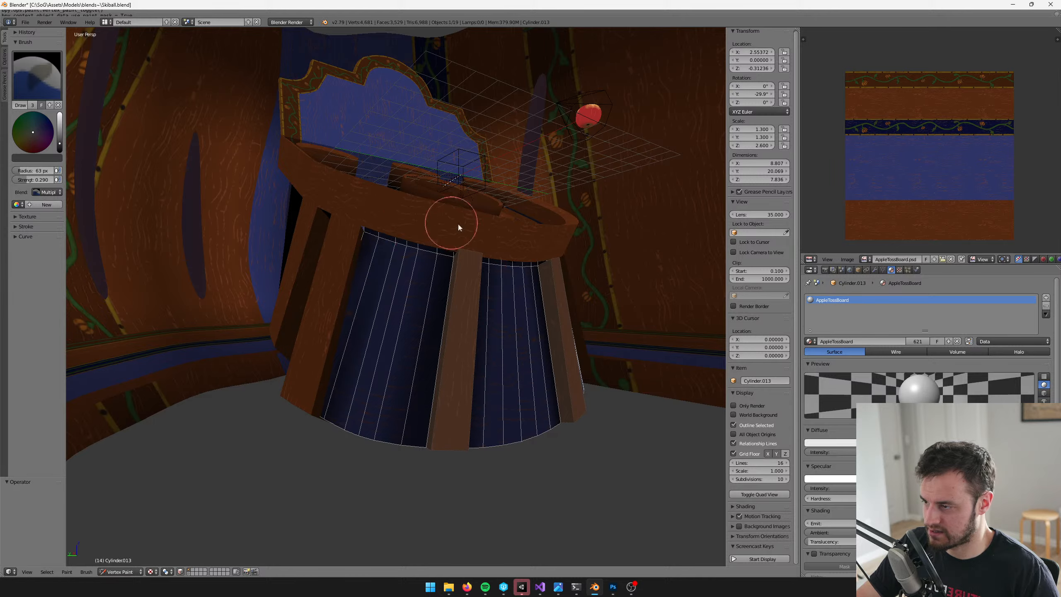
middle_drag(458, 227, 396, 237)
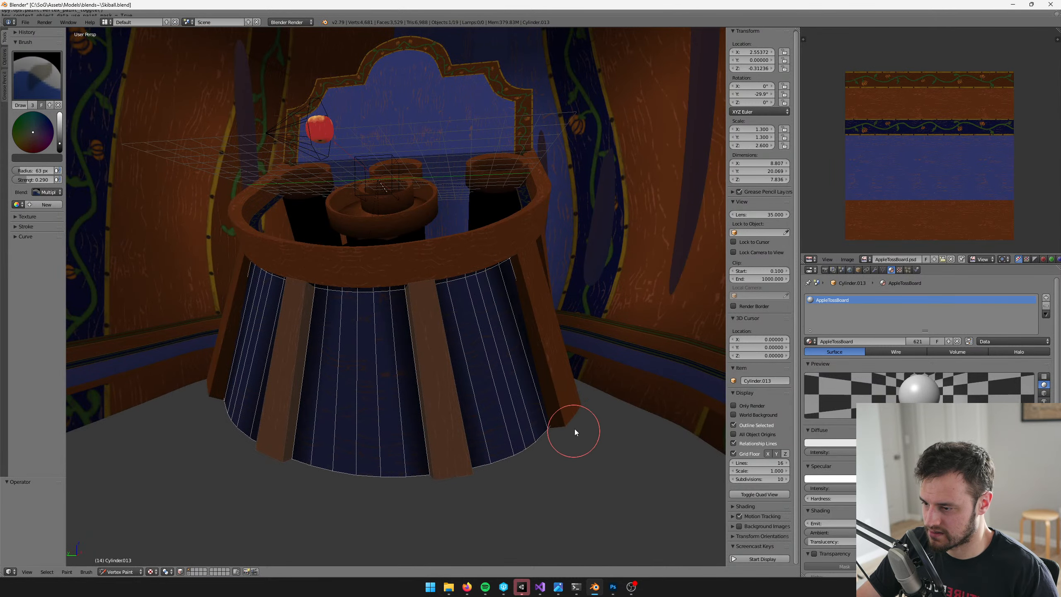
mouse_move(549, 435)
mouse_down()
mouse_move(360, 464)
mouse_move(282, 455)
mouse_up()
middle_drag(209, 428, 348, 454)
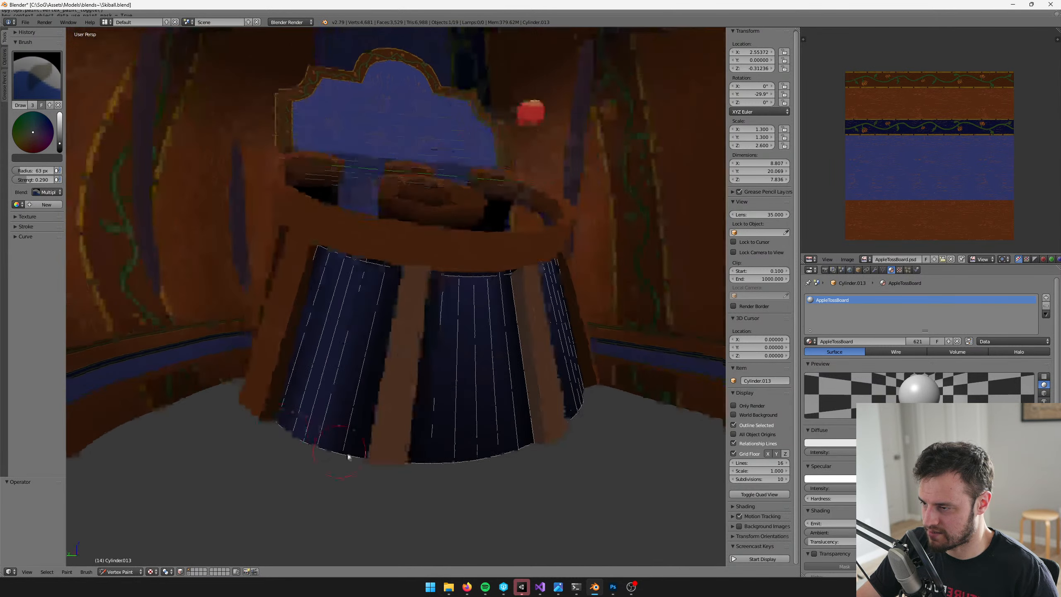
drag(348, 456, 233, 395)
mouse_move(233, 395)
middle_down()
mouse_move(382, 415)
mouse_move(468, 402)
mouse_move(445, 402)
middle_up()
Leave Vertex Paint mode and save the Blender file
key(v)
key(ctrl+s)
click(497, 308)
middle_drag(498, 308, 470, 333)
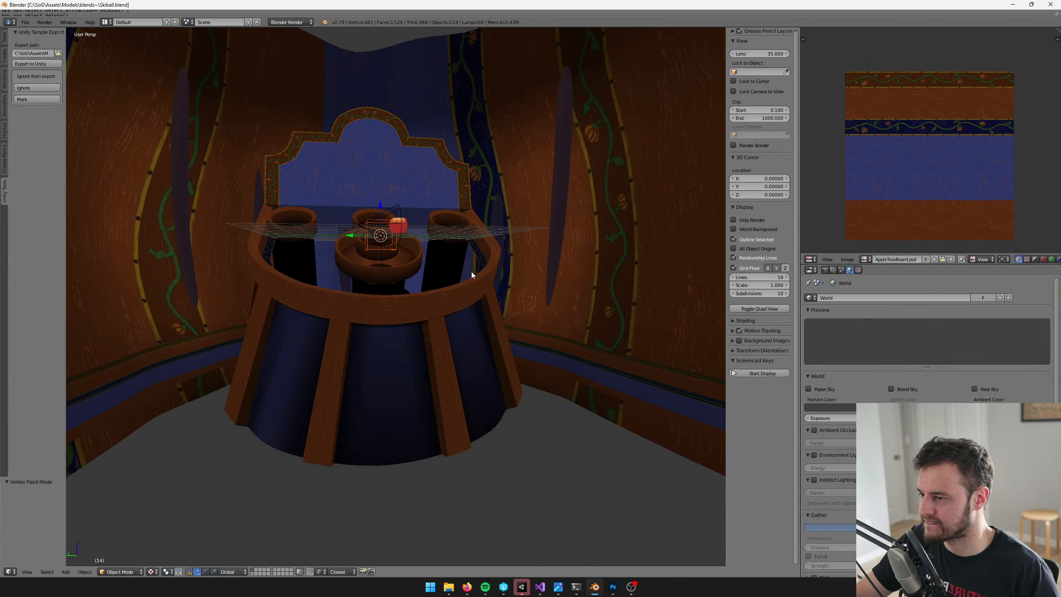
Select the wooden rim around the tabletop and open its mesh for editing
middle_drag(470, 272, 435, 278)
scroll(460, 307, up, 1)
right_click(388, 302)
scroll(388, 303, up, 3)
middle_drag(388, 303, 428, 281)
key(Tab)
Add a loop cut around the rim's outer side, slid close to its lower edge, with Correct UVs enabled
key(ctrl+r)
click(377, 183)
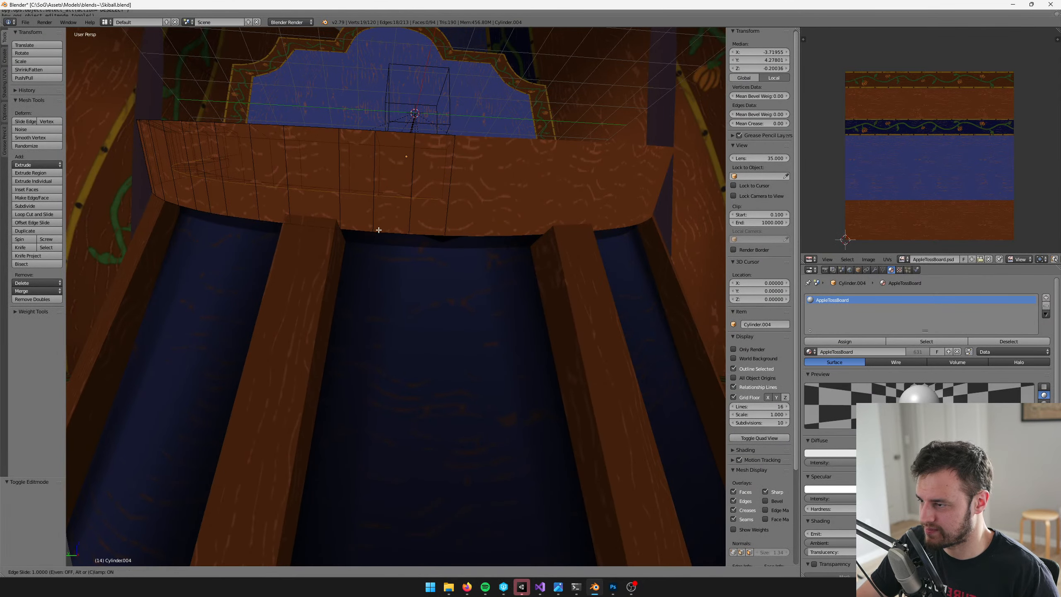
click(399, 239)
middle_drag(398, 239, 319, 287)
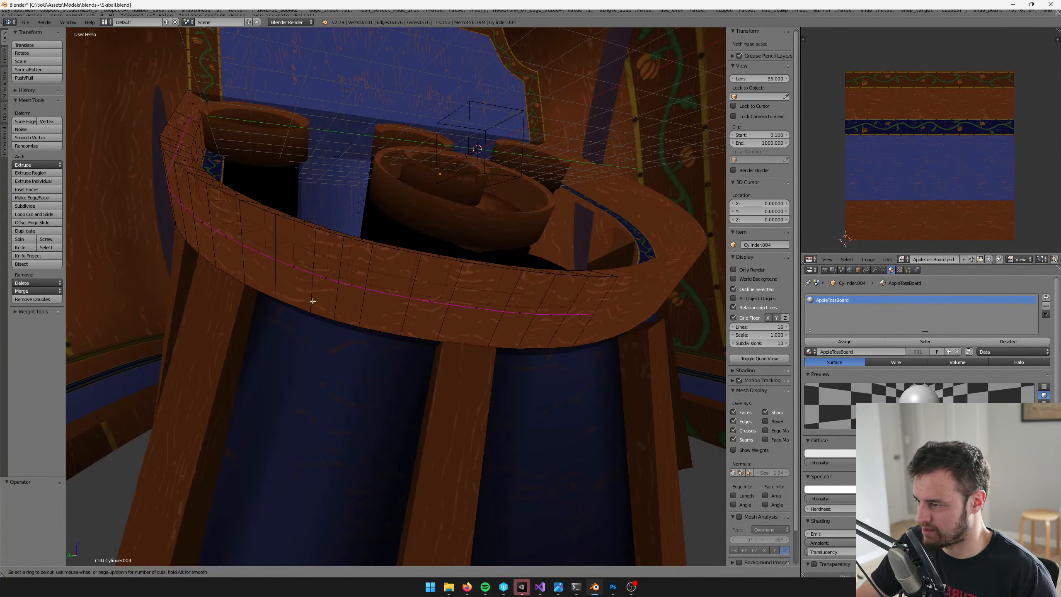
click(265, 357)
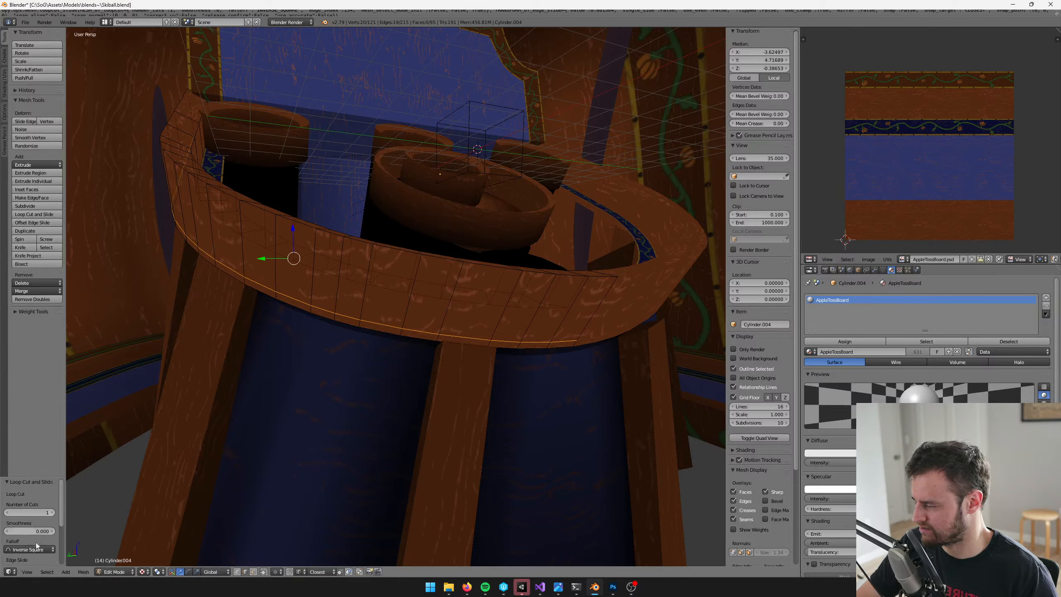
scroll(36, 543, down, 4)
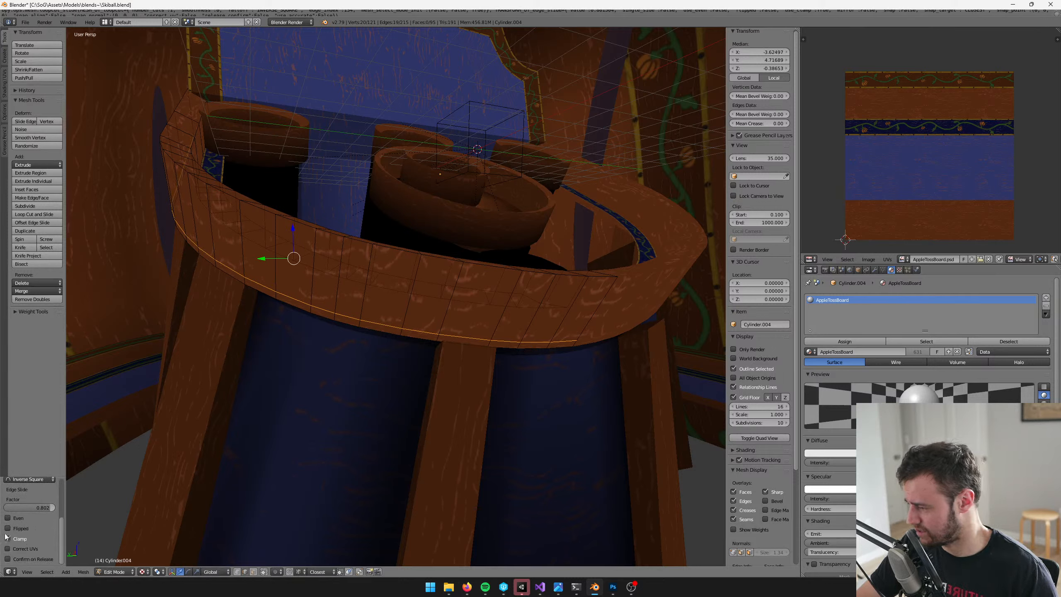
click(8, 549)
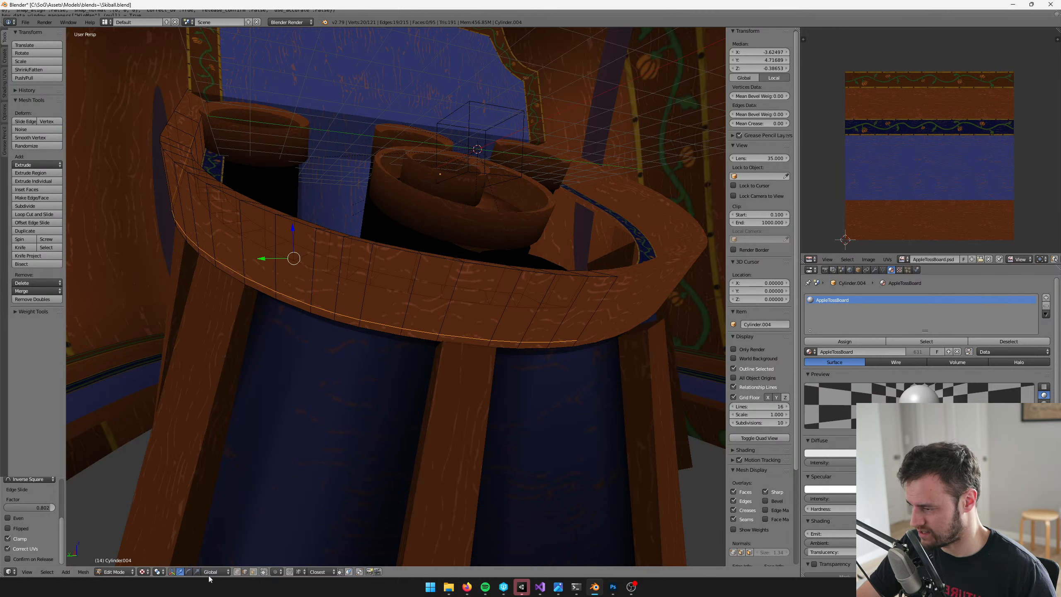
Select the narrow face loop along the rim's lower edge and fill it with a darker vertex colour in Vertex Paint mode
click(253, 573)
key(Tab)
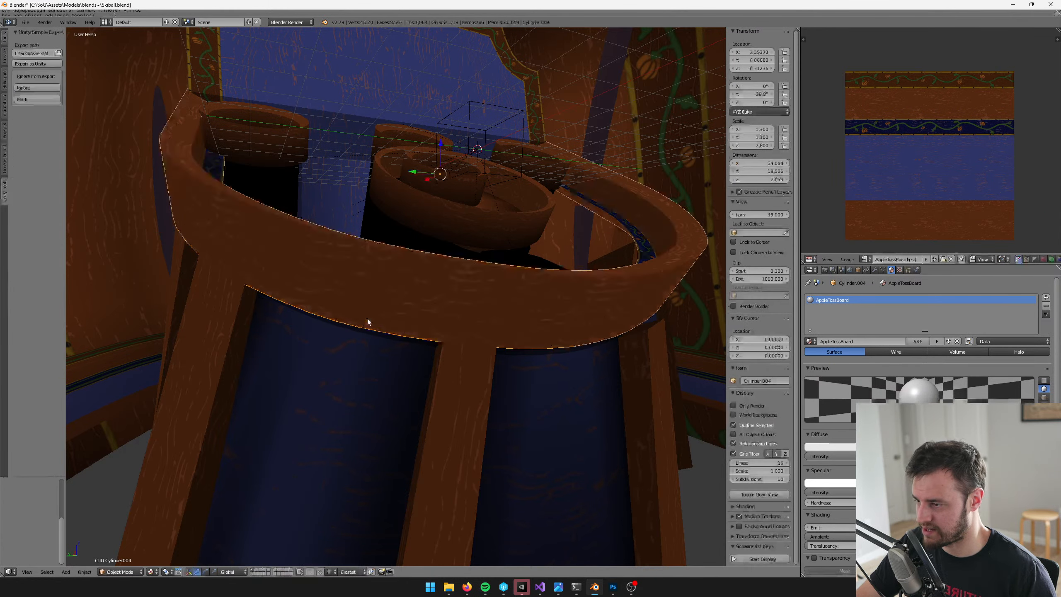
key(v)
click(61, 129)
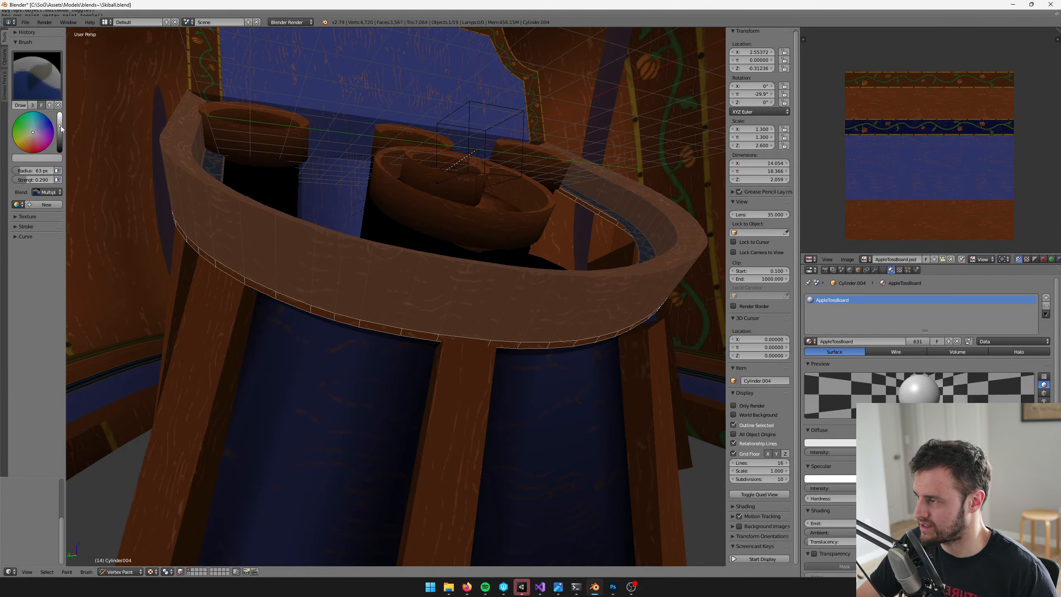
key(shift+k)
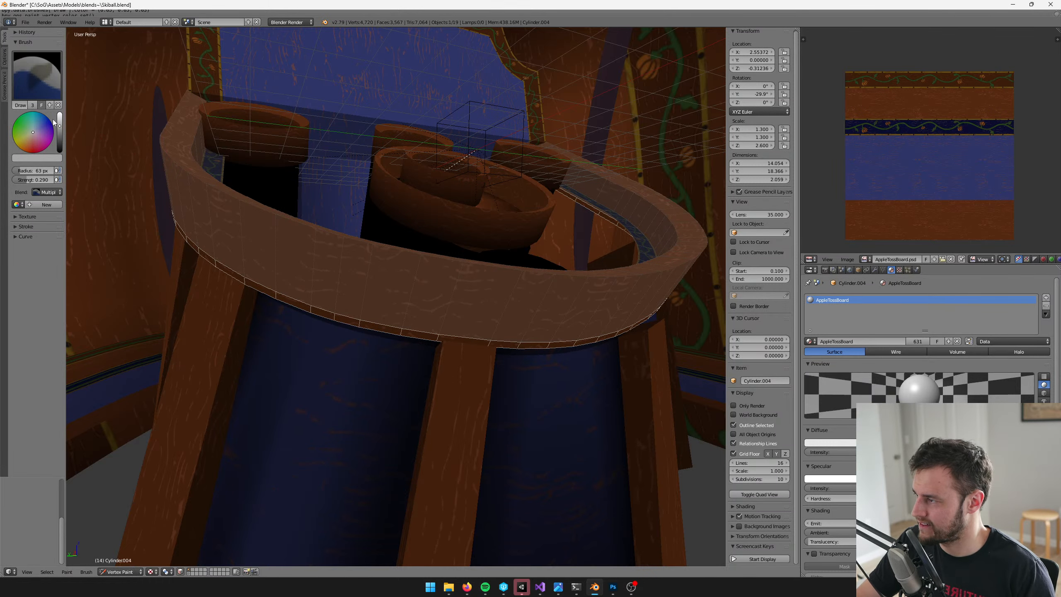
click(59, 133)
key(shift+k)
key(v)
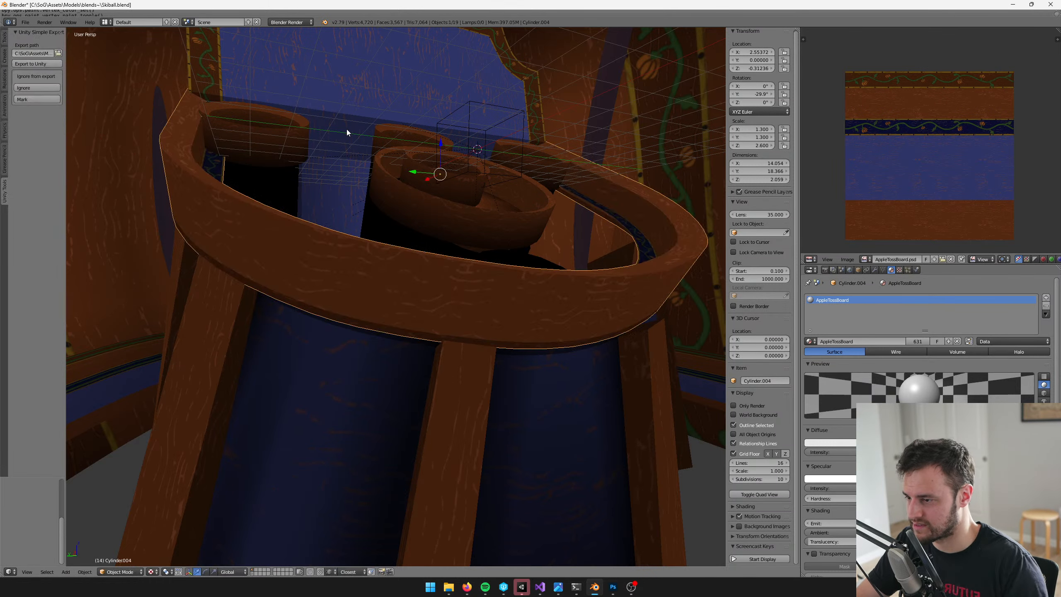
Reopen the rim's mesh for editing, select one face on its top surface, and limit selection to visible geometry
scroll(346, 130, down, 5)
mouse_move(347, 129)
middle_down()
mouse_move(370, 169)
mouse_move(284, 182)
mouse_move(365, 163)
mouse_move(316, 170)
mouse_move(339, 171)
mouse_move(326, 179)
mouse_move(368, 168)
mouse_move(355, 223)
mouse_move(358, 296)
middle_up()
scroll(371, 169, up, 4)
scroll(284, 182, up, 3)
scroll(333, 168, up, 2)
scroll(333, 169, up, 1)
scroll(316, 172, down, 3)
scroll(316, 169, down, 3)
scroll(368, 170, up, 3)
click(375, 237)
key(Tab)
key(Tab)
right_click(354, 286)
key(Tab)
scroll(364, 289, up, 2)
key(a)
right_click(358, 296)
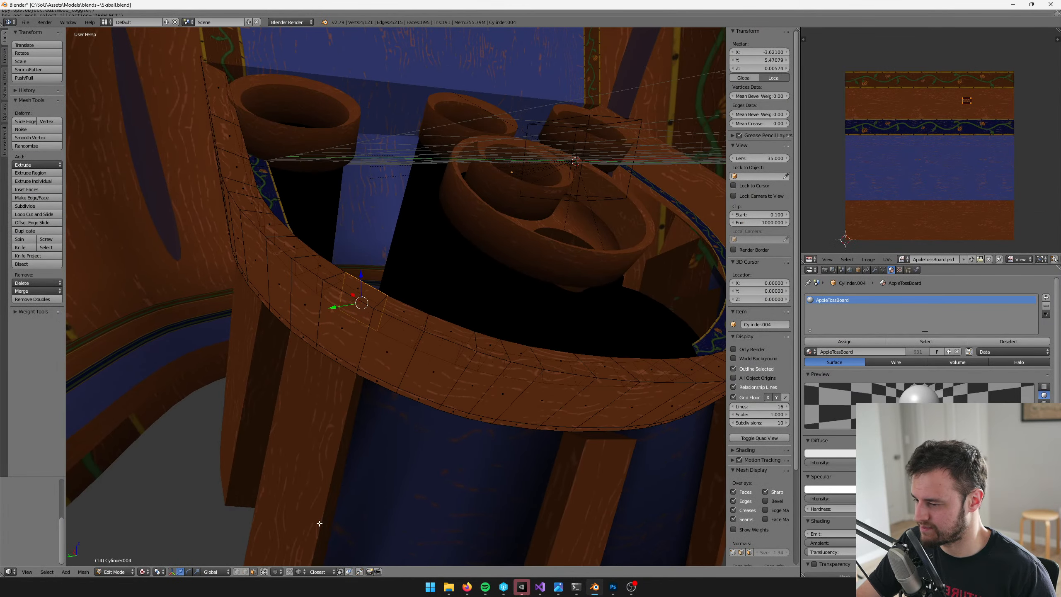
click(264, 571)
middle_drag(299, 346, 295, 357)
scroll(317, 300, up, 2)
Try loop cuts on the rim's top surface and outer side beside the upper outer edge, and undo them
key(ctrl+r)
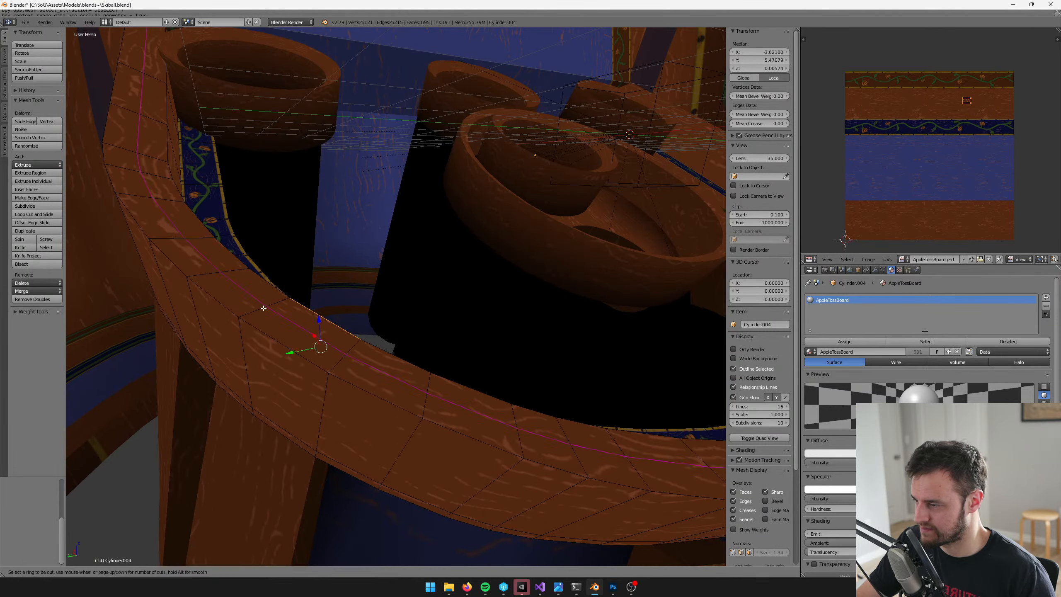
click(264, 308)
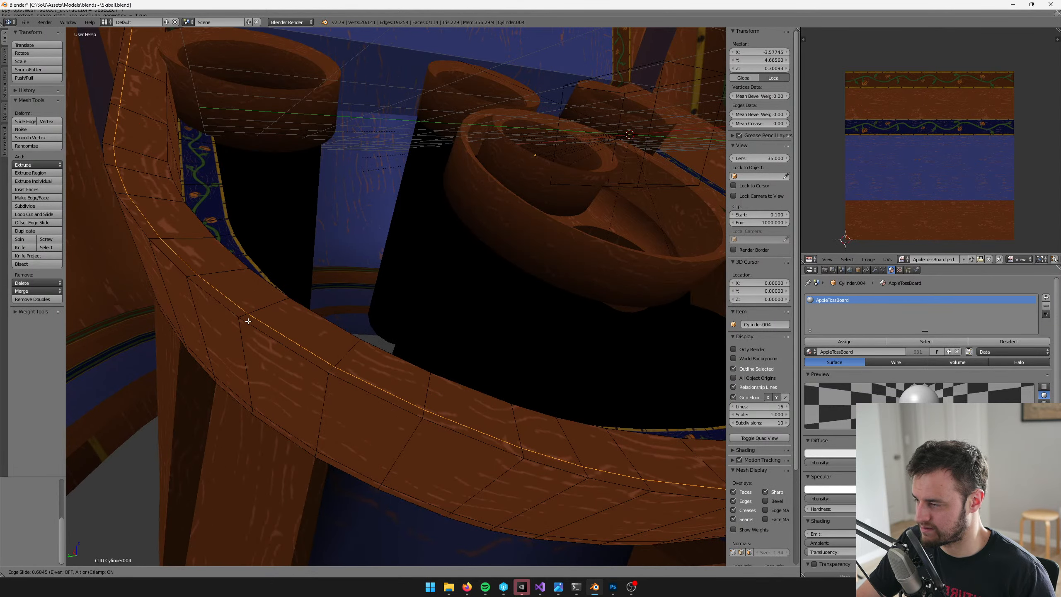
click(248, 320)
key(g)
key(g)
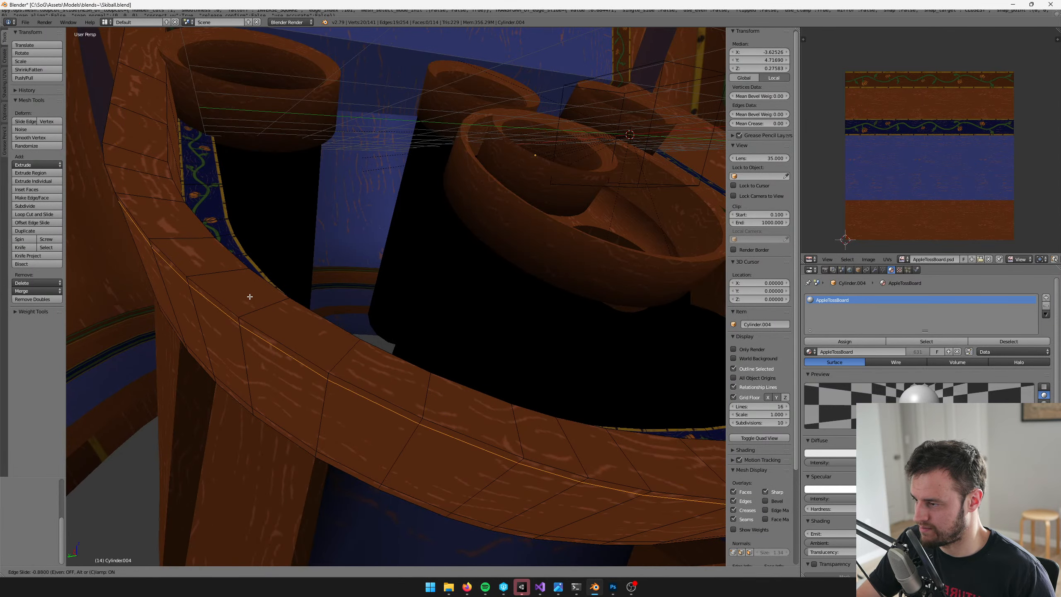
click(250, 296)
key(ctrl+z)
Cut edge loops on both sides of the rim's upper outer edge, with slide factors 0.769 on top and -0.891 on the side
key(ctrl+r)
click(258, 307)
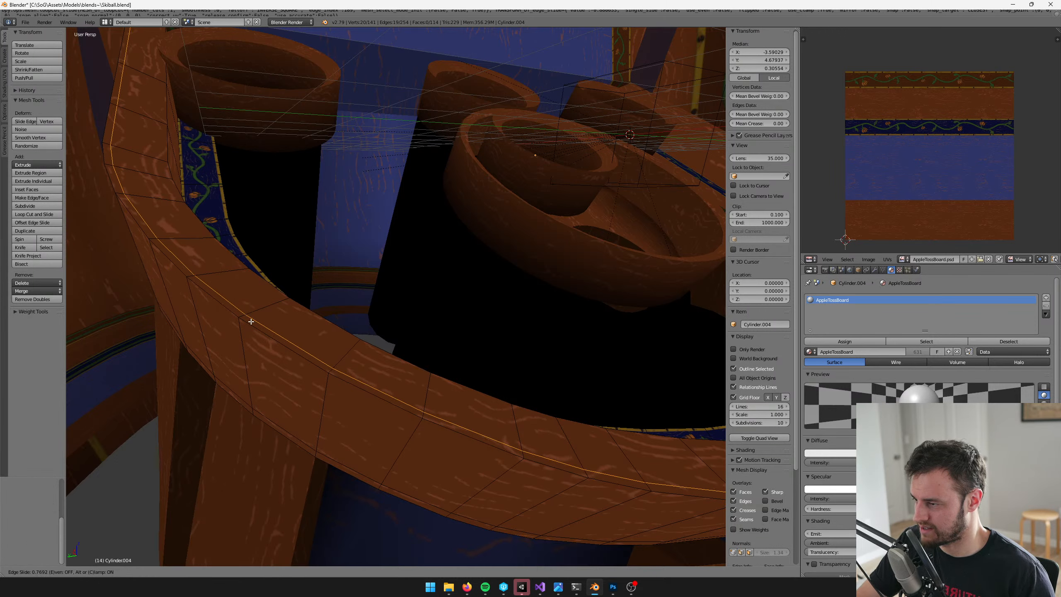
click(251, 322)
key(g)
key(g)
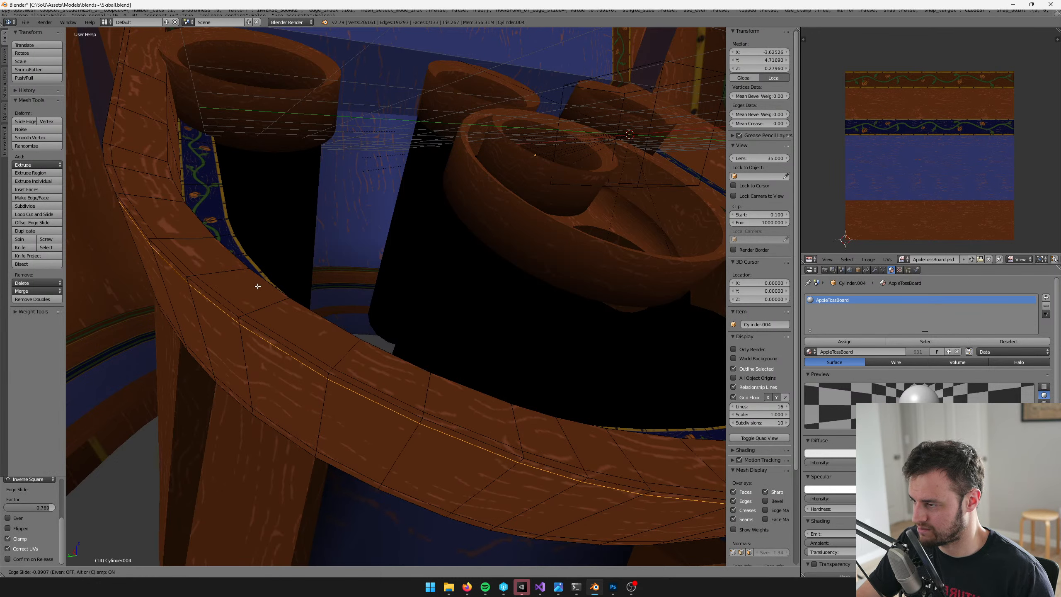
click(257, 286)
key(a)
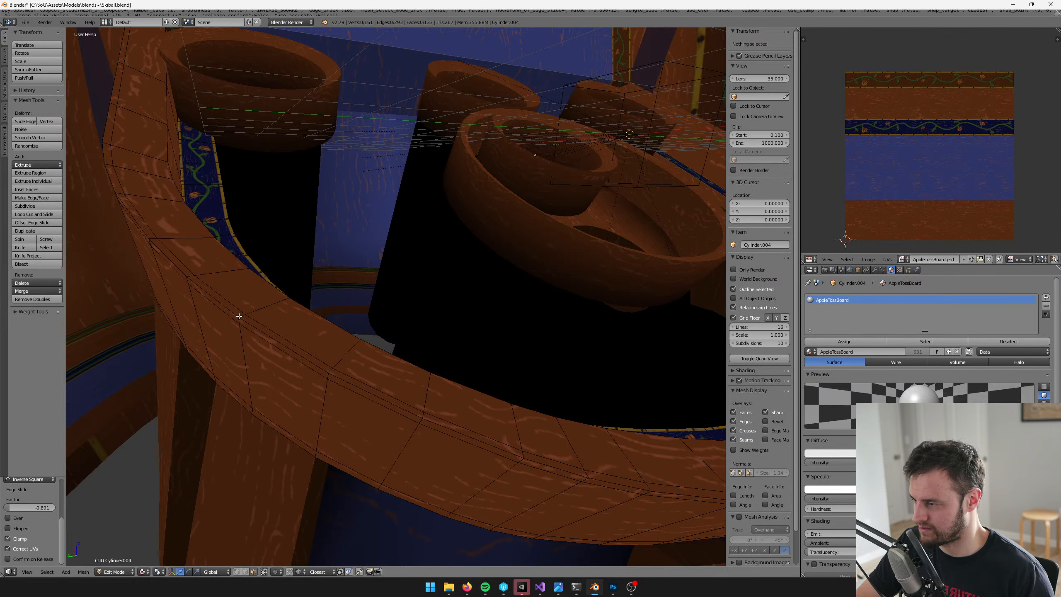
Select the two narrow face loops along the rim's upper outer edge and scale their UVs down to short strips
alt+right_click(240, 316)
alt+shift+right_click(244, 315)
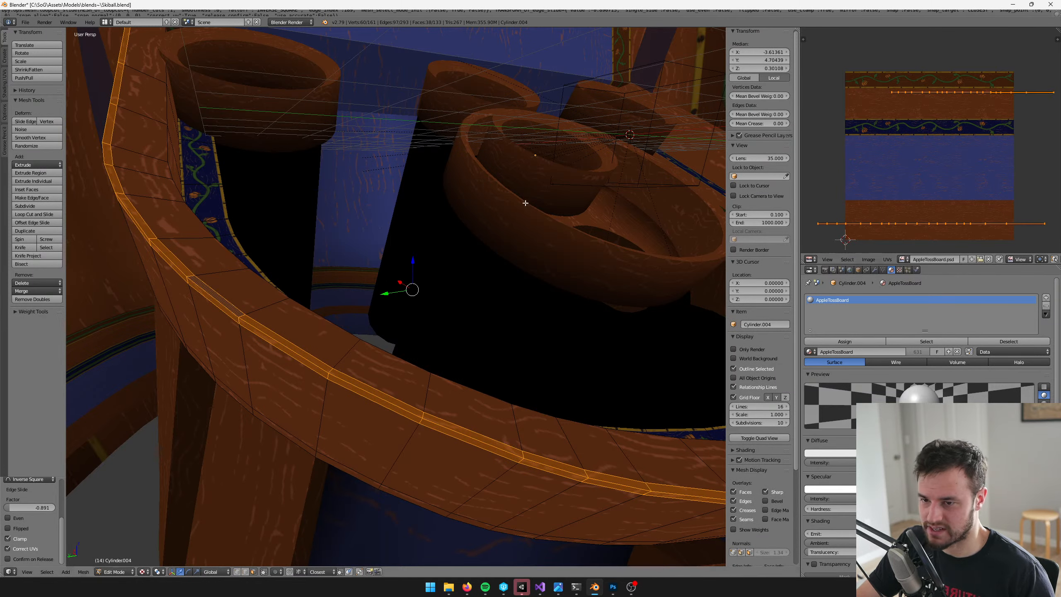
shift+middle_drag(525, 202, 454, 88)
middle_drag(932, 115, 911, 118)
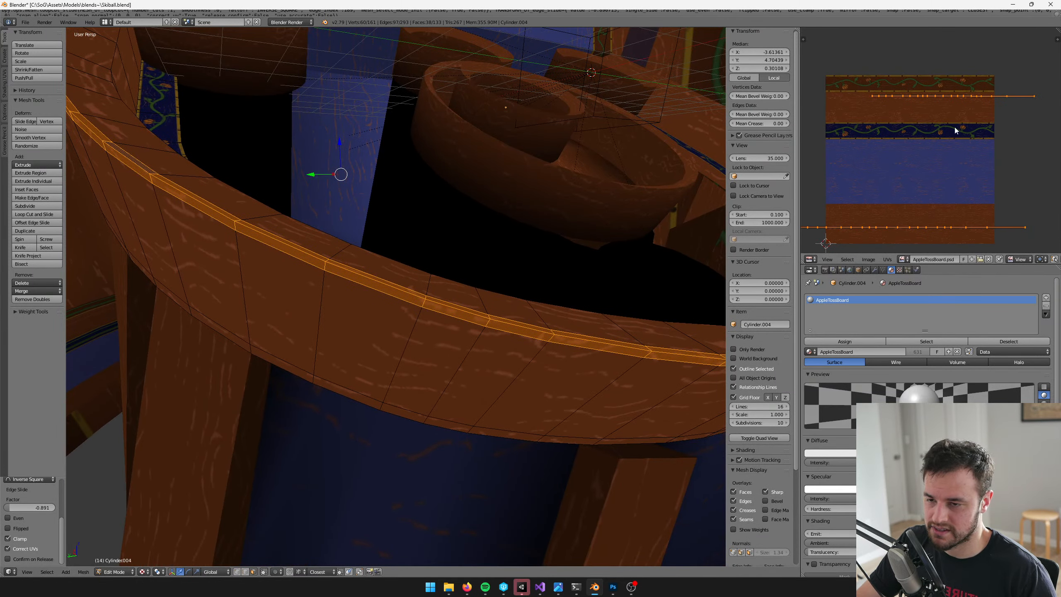
scroll(999, 110, down, 1)
key(s)
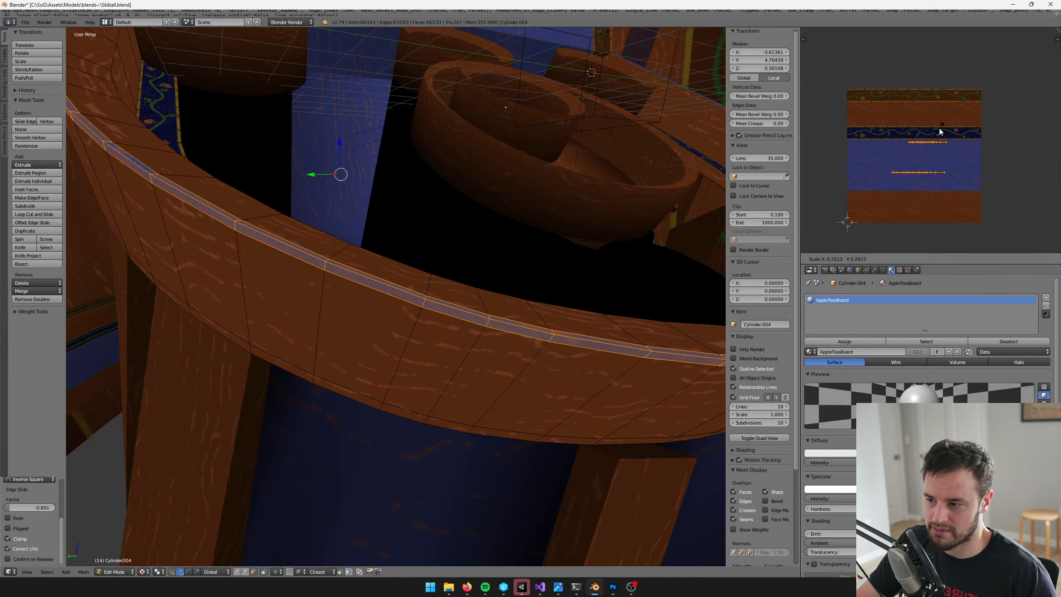
click(940, 131)
scroll(377, 173, down, 5)
shift+middle_drag(402, 159, 323, 172)
scroll(381, 173, up, 3)
key(s)
click(905, 141)
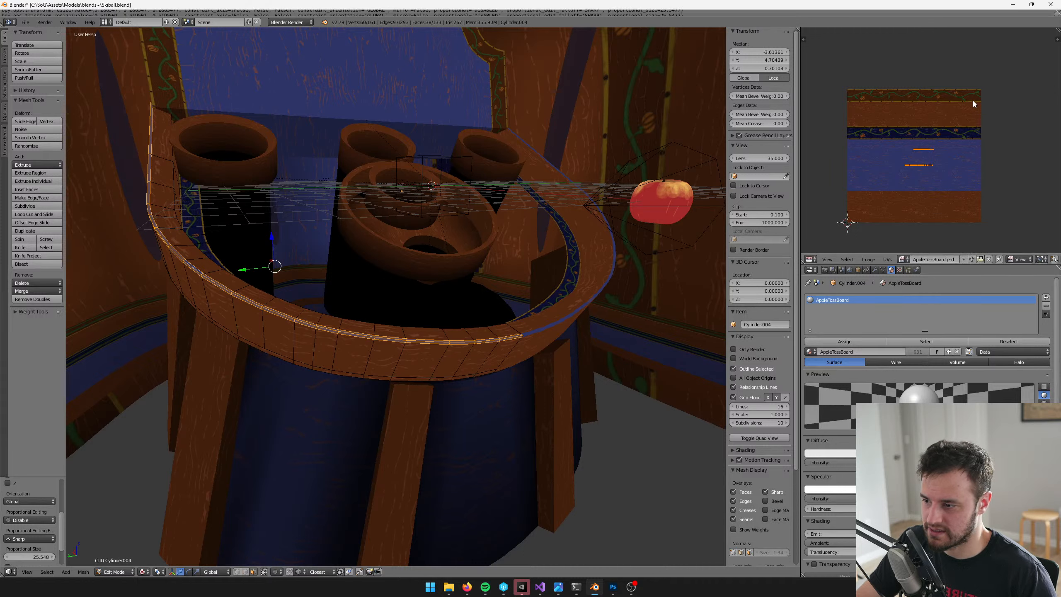
key(s)
click(947, 133)
key(s)
click(944, 121)
Move the shrunken UV strips onto the lowest wood band of the texture and line up the two strips with each other
key(g)
click(951, 186)
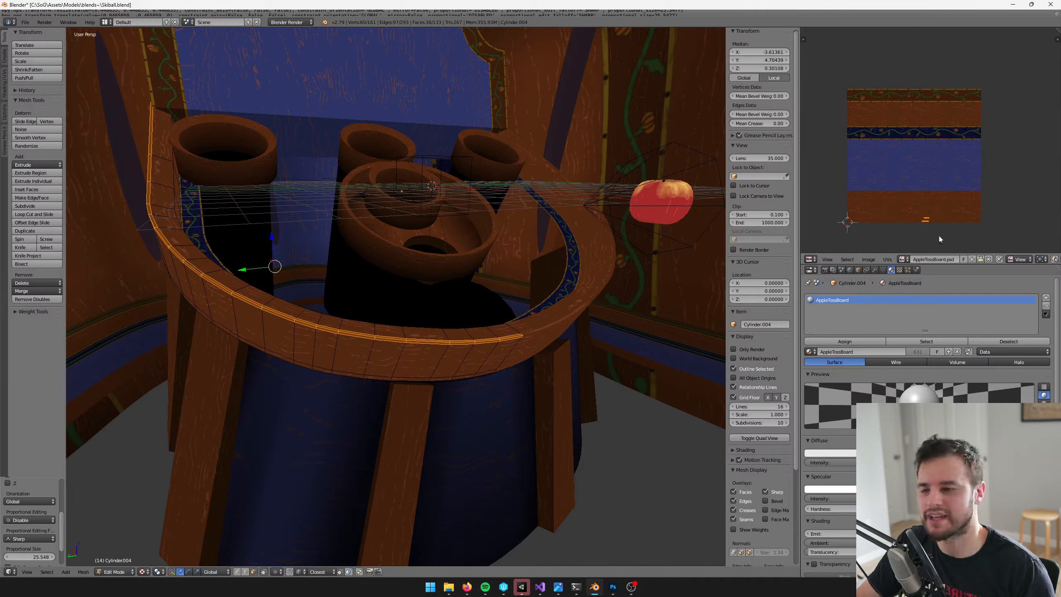
scroll(934, 207, up, 1)
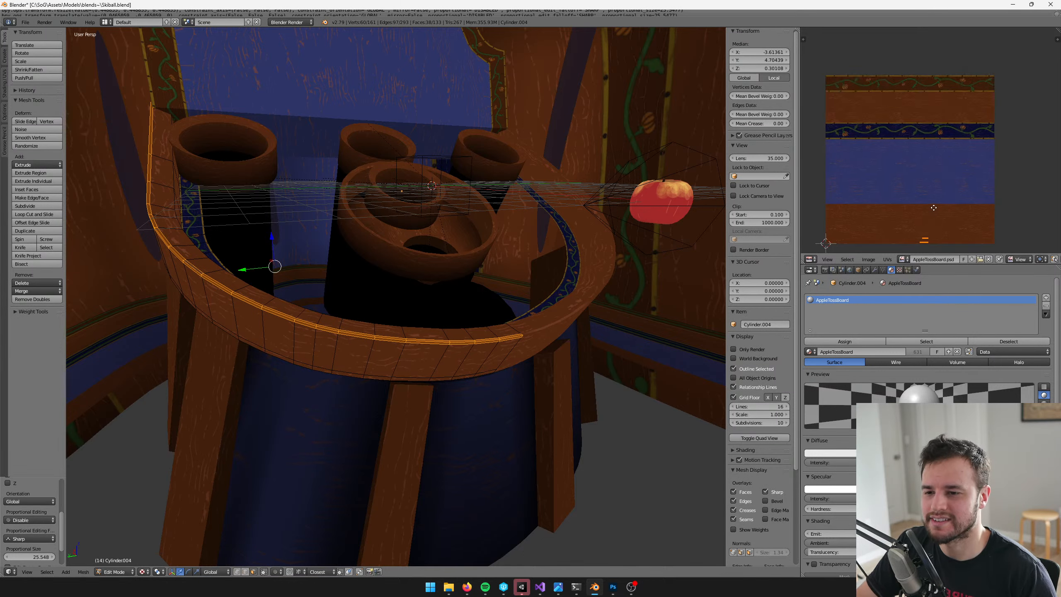
middle_drag(922, 233, 961, 168)
scroll(924, 119, up, 6)
scroll(868, 119, up, 4)
key(b)
drag(863, 95, 1041, 134)
key(g)
click(1017, 188)
key(b)
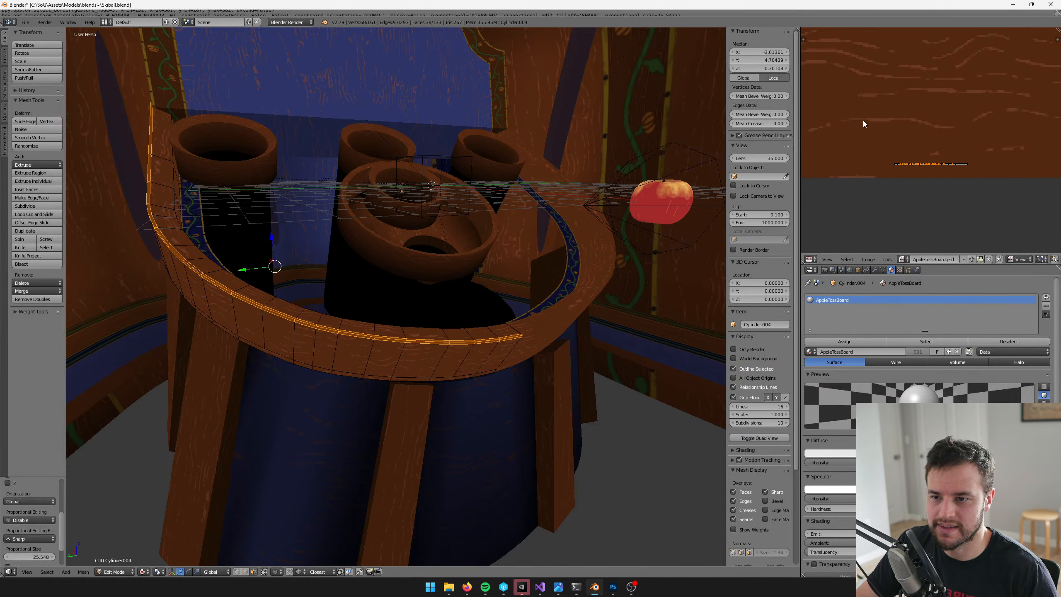
drag(864, 120, 965, 172)
middle_drag(833, 133, 840, 135)
key(b)
drag(841, 135, 1016, 191)
key(g)
click(1003, 115)
middle_drag(1002, 114, 1006, 170)
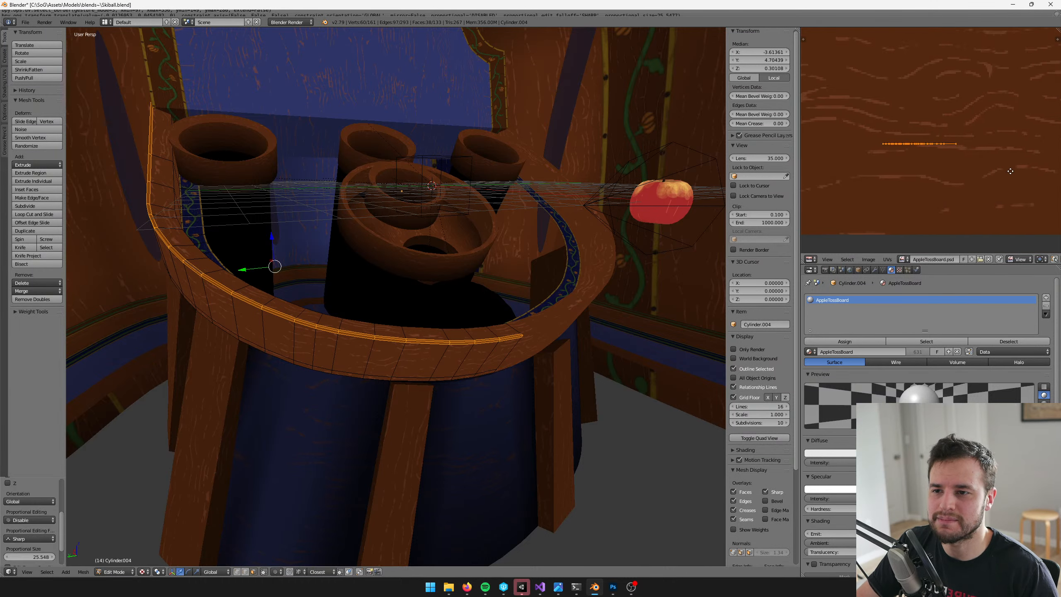
Position and shrink the UV strips onto a light wood-grain streak in the texture, and leave Edit Mode
scroll(1004, 170, up, 2)
key(g)
click(945, 144)
key(s)
click(898, 101)
key(g)
click(926, 106)
scroll(926, 105, up, 7)
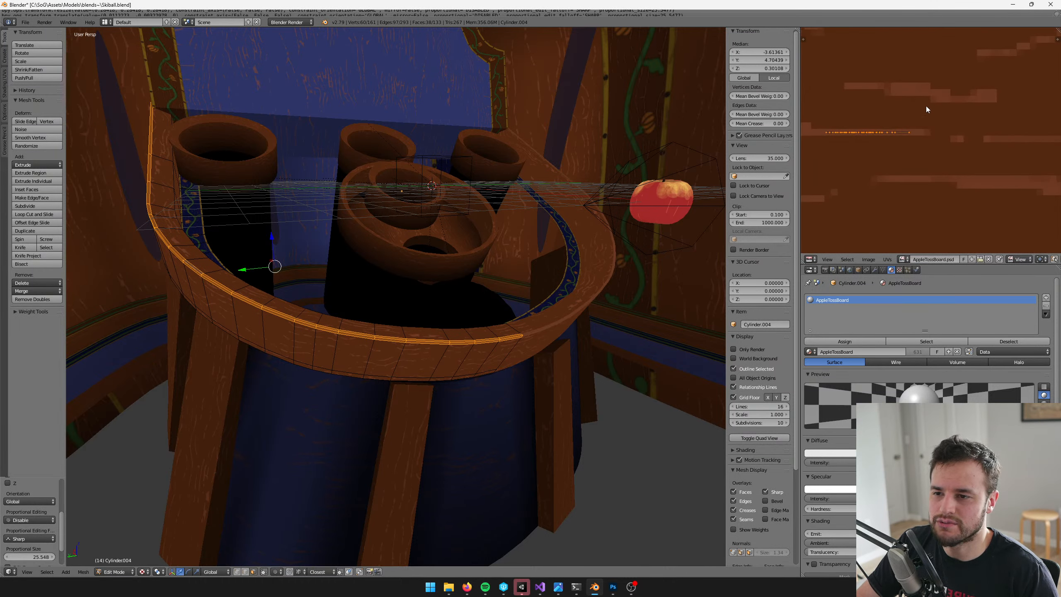
middle_drag(926, 102, 1038, 93)
key(s)
click(1005, 94)
key(Tab)
Cut edge loops on both sides of the rim's upper inner edge, with slide factors 0.748 on top and -0.851 on the inner side
middle_drag(496, 216, 489, 227)
scroll(488, 227, down, 3)
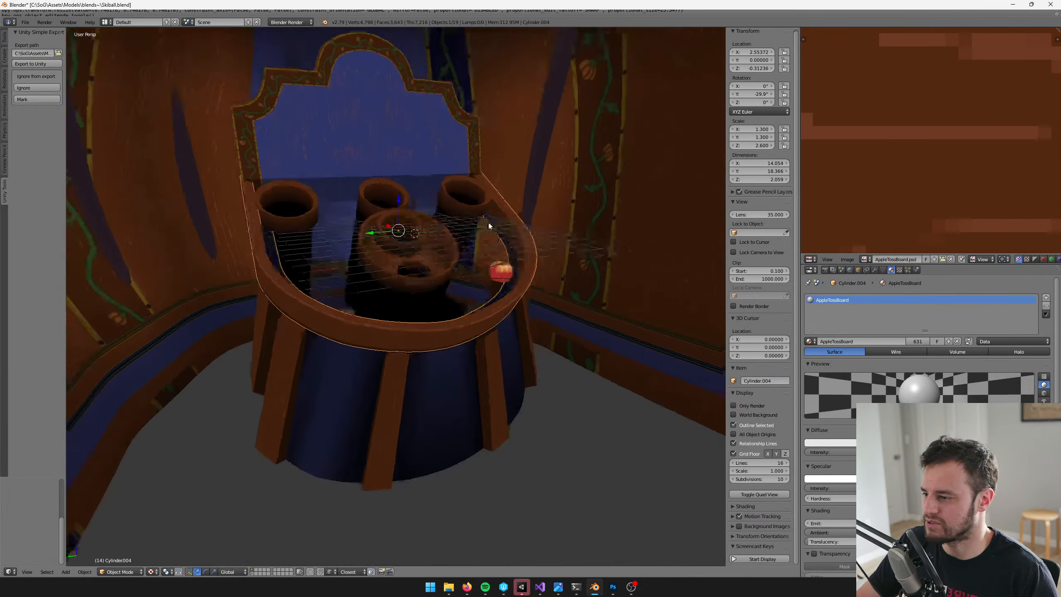
scroll(359, 222, up, 3)
scroll(484, 249, up, 4)
shift+middle_drag(357, 222, 476, 246)
key(Tab)
shift+middle_drag(235, 214, 267, 205)
key(ctrl+r)
click(269, 211)
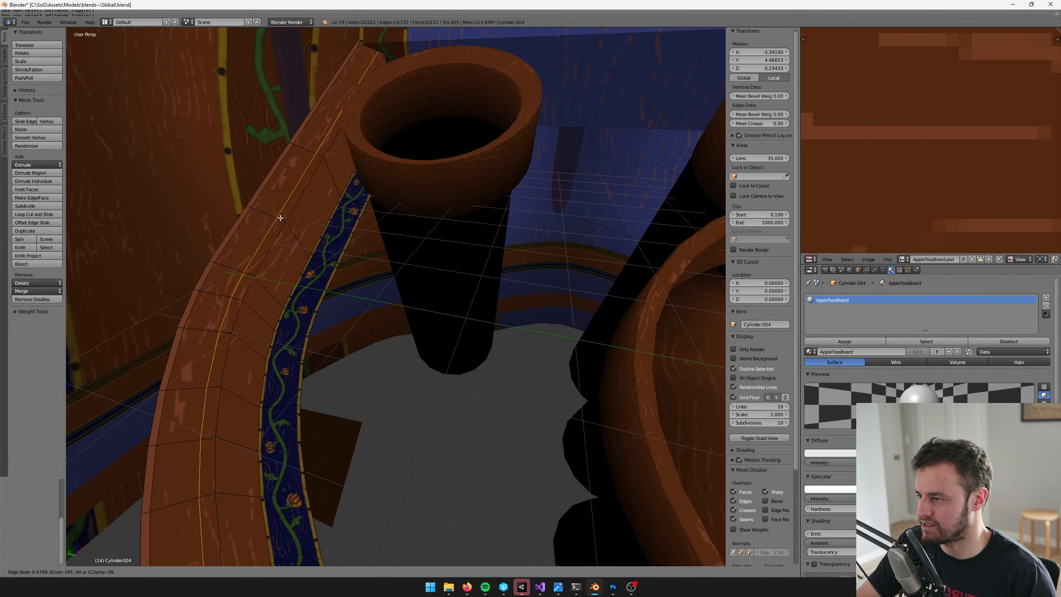
click(284, 218)
key(ctrl+r)
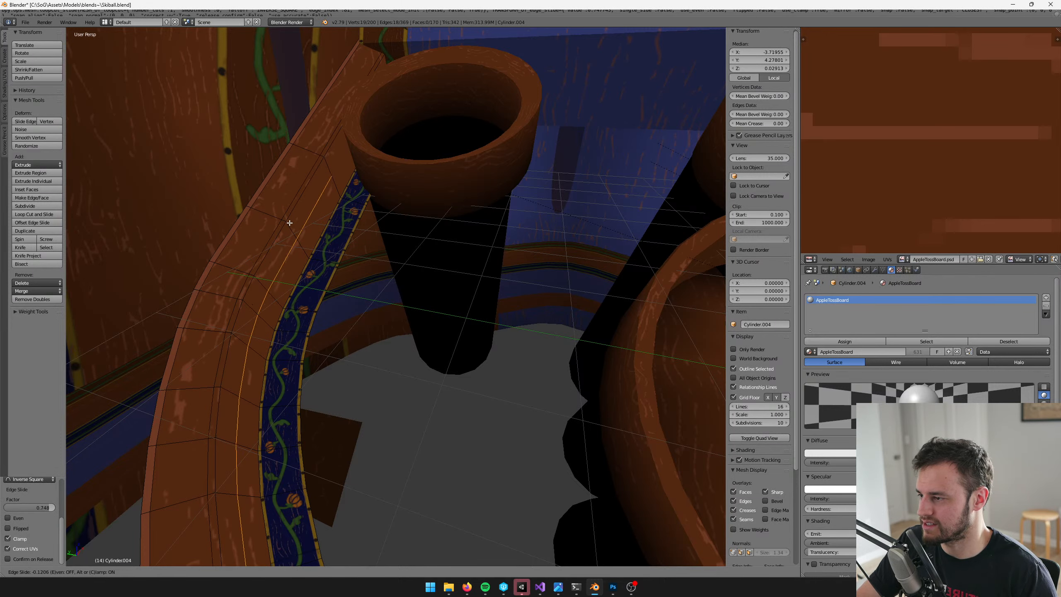
click(280, 215)
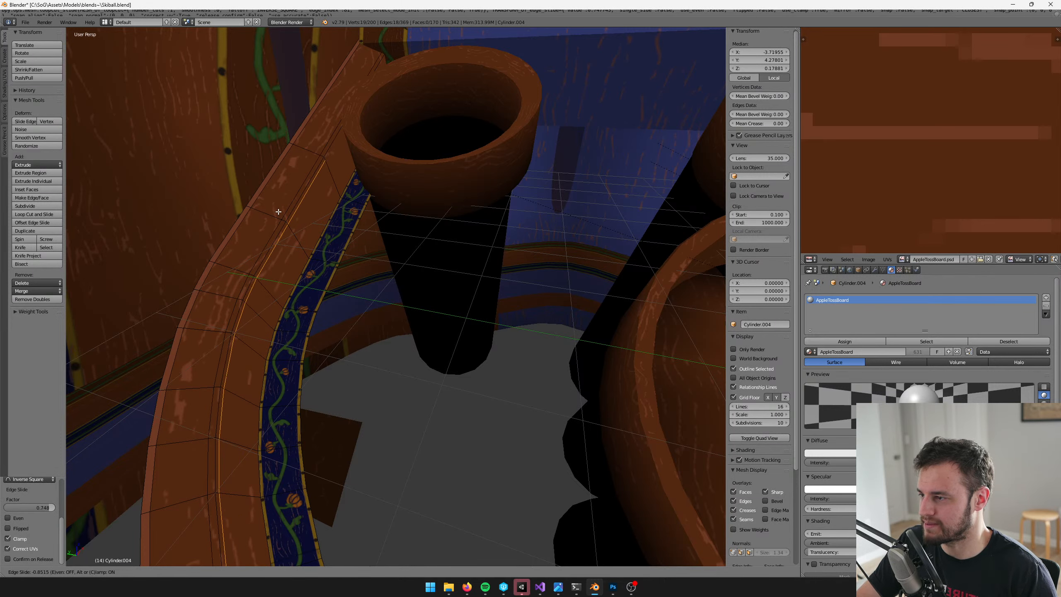
click(277, 211)
Extend the inner side's edge loop to the rim's end corner behind the cup with a knife cut
mouse_move(277, 211)
shift+middle_down()
mouse_move(308, 226)
mouse_move(336, 185)
mouse_move(360, 306)
mouse_move(360, 275)
mouse_move(376, 311)
mouse_move(399, 289)
mouse_move(519, 241)
mouse_move(367, 237)
mouse_move(464, 232)
shift+middle_up()
scroll(308, 225, up, 4)
key(k)
key(Escape)
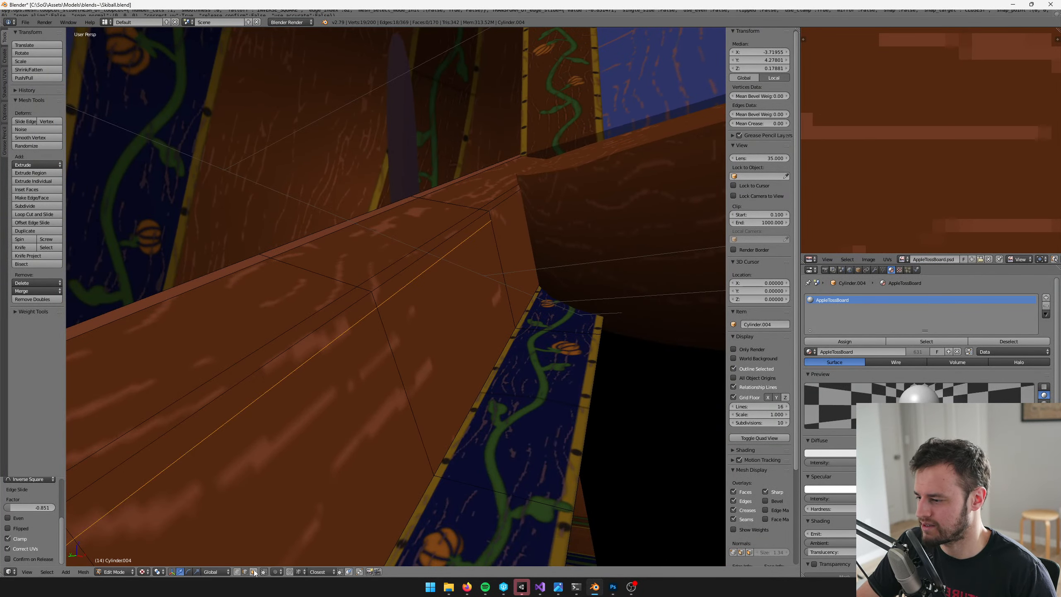
middle_drag(536, 287, 525, 237)
key(k)
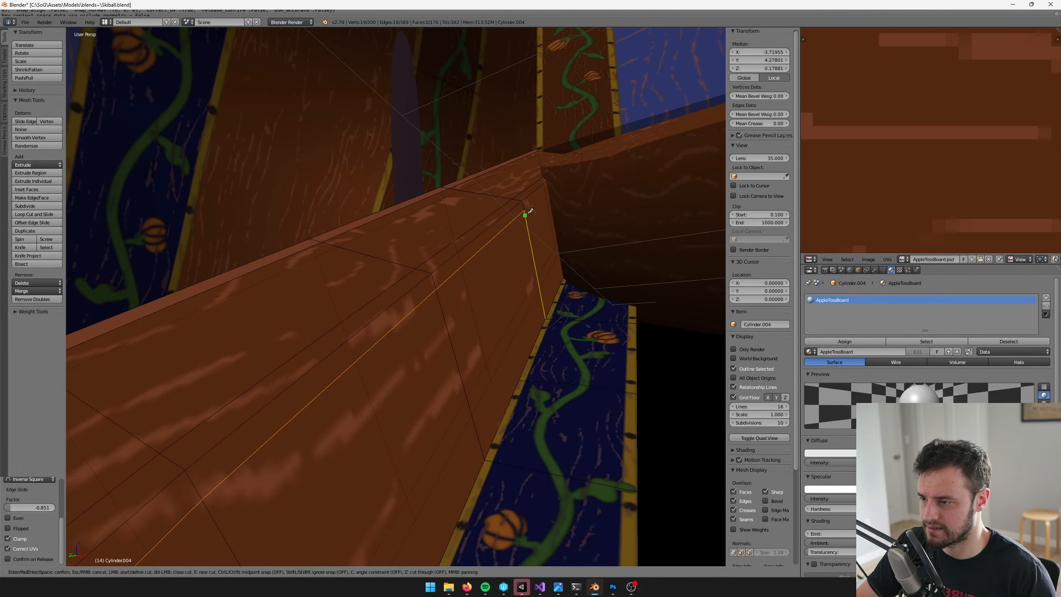
click(531, 205)
click(580, 161)
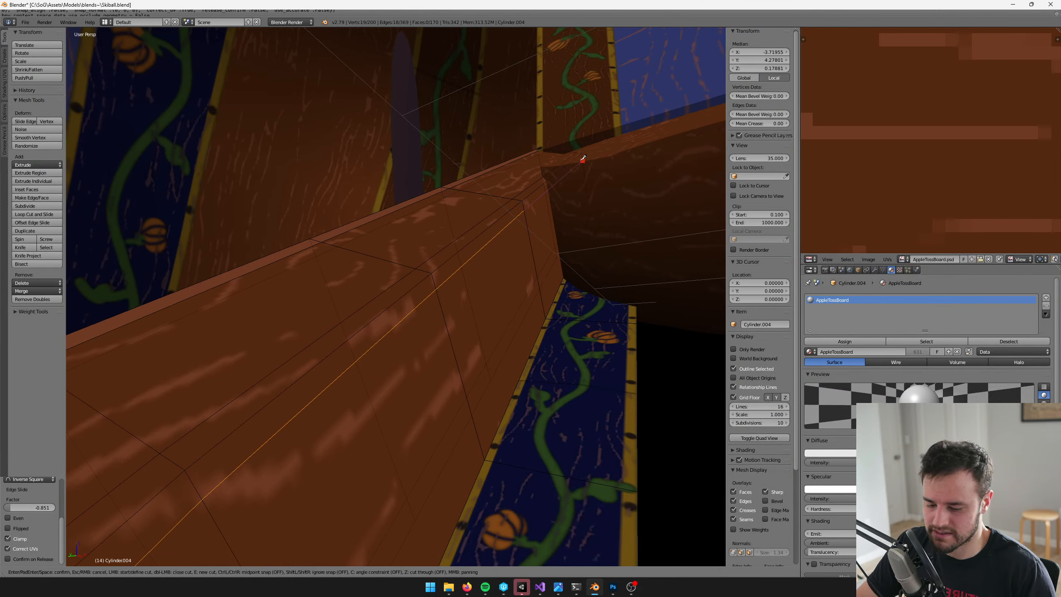
key(Return)
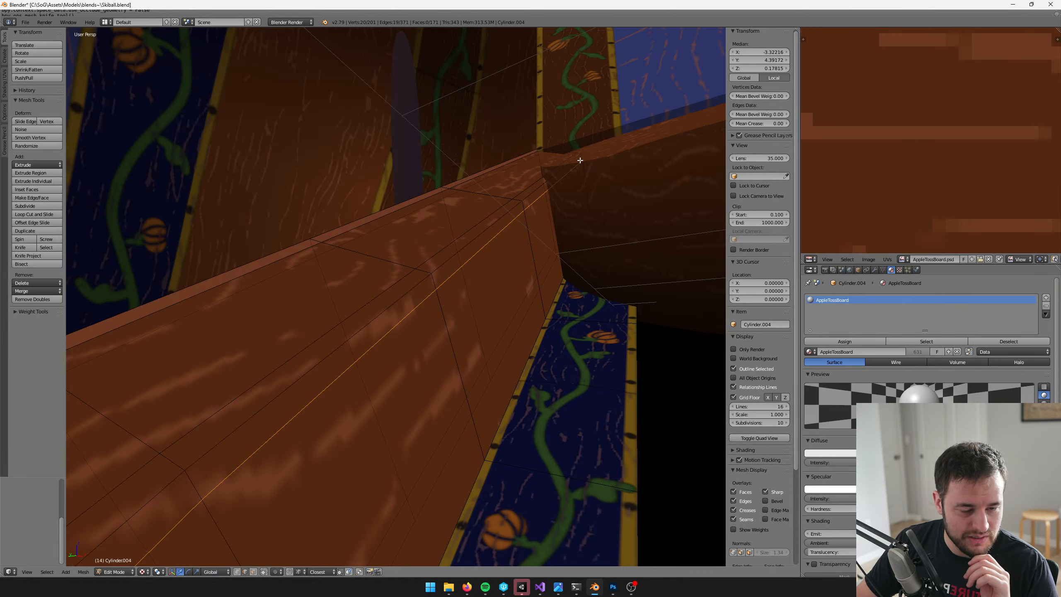
Limit selection to visible geometry again and deselect all of the rim's mesh
middle_drag(512, 494, 465, 468)
click(265, 572)
scroll(483, 325, down, 4)
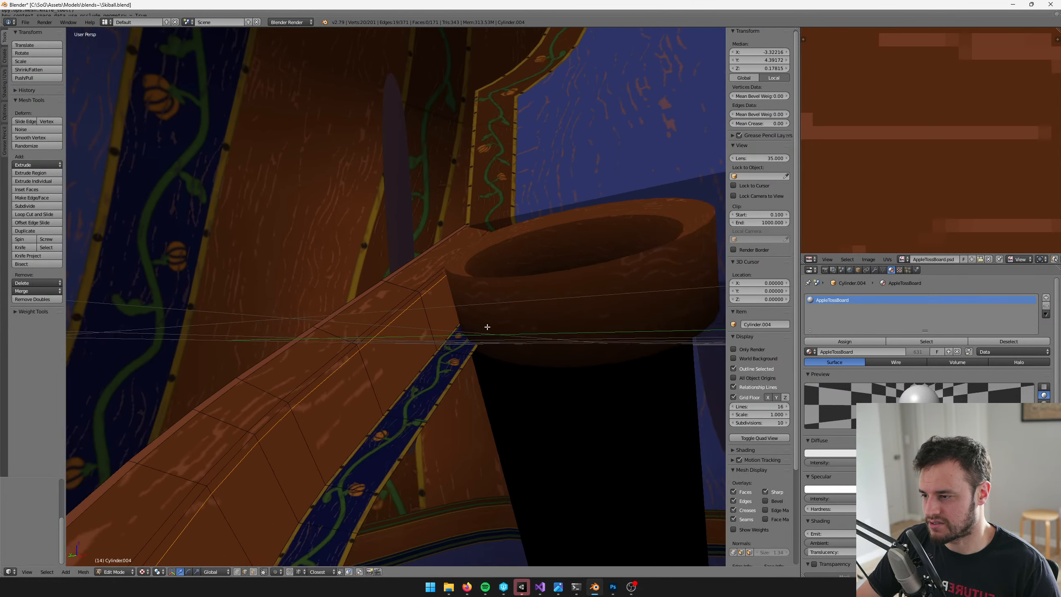
scroll(479, 330, up, 3)
key(a)
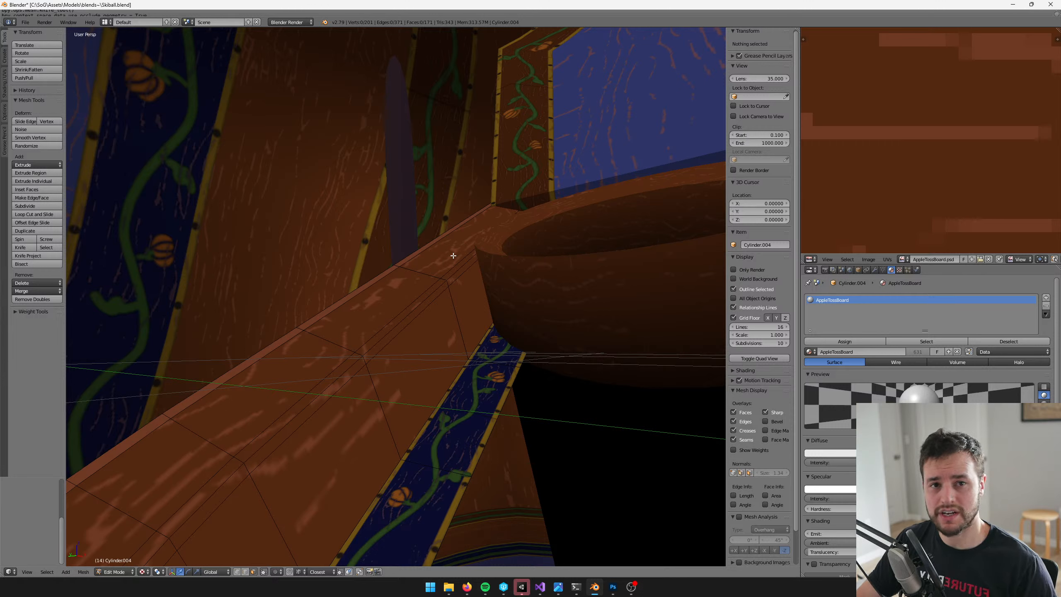
Select the two narrow face loops on either side of the rim's upper inner edge
alt+right_click(442, 280)
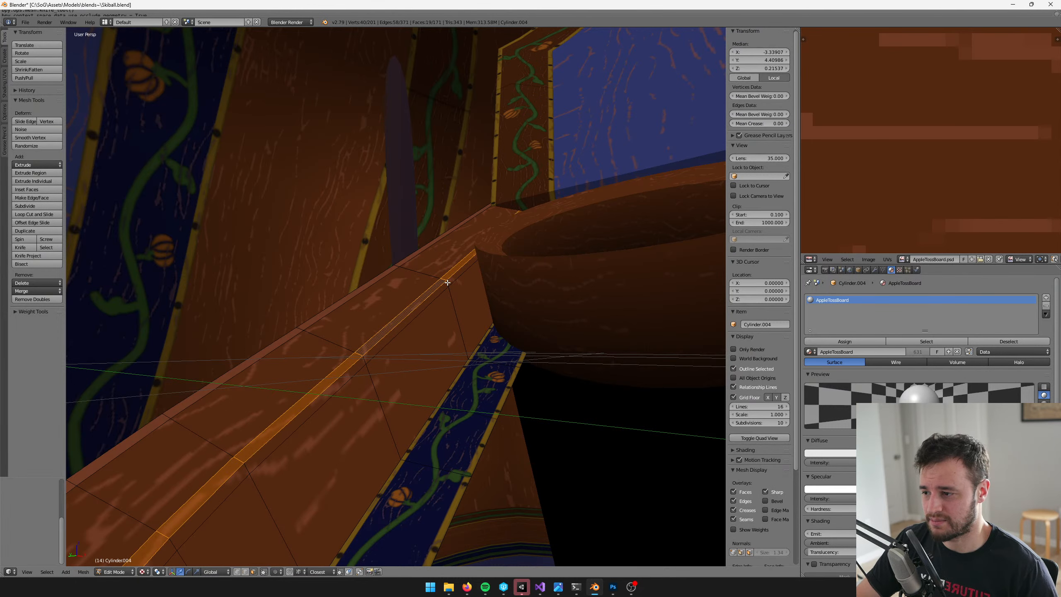
alt+shift+right_click(447, 283)
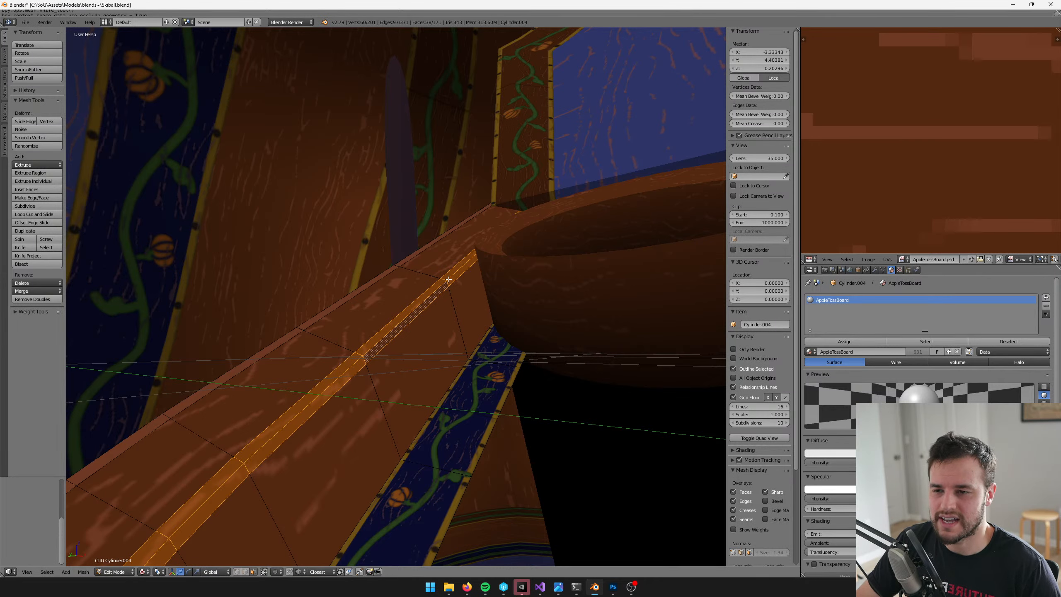
key(Tab)
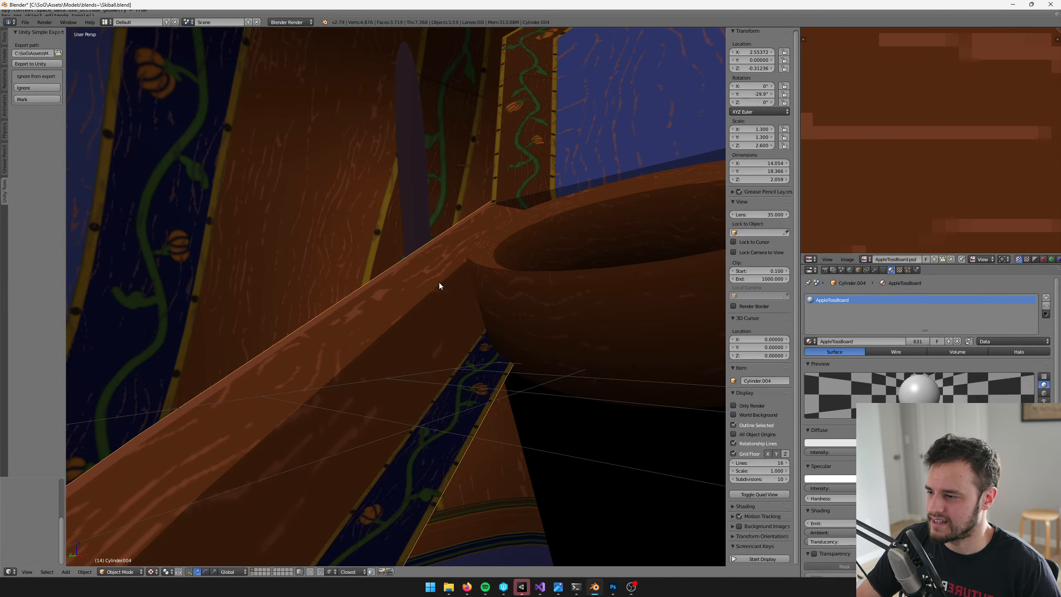
key(v)
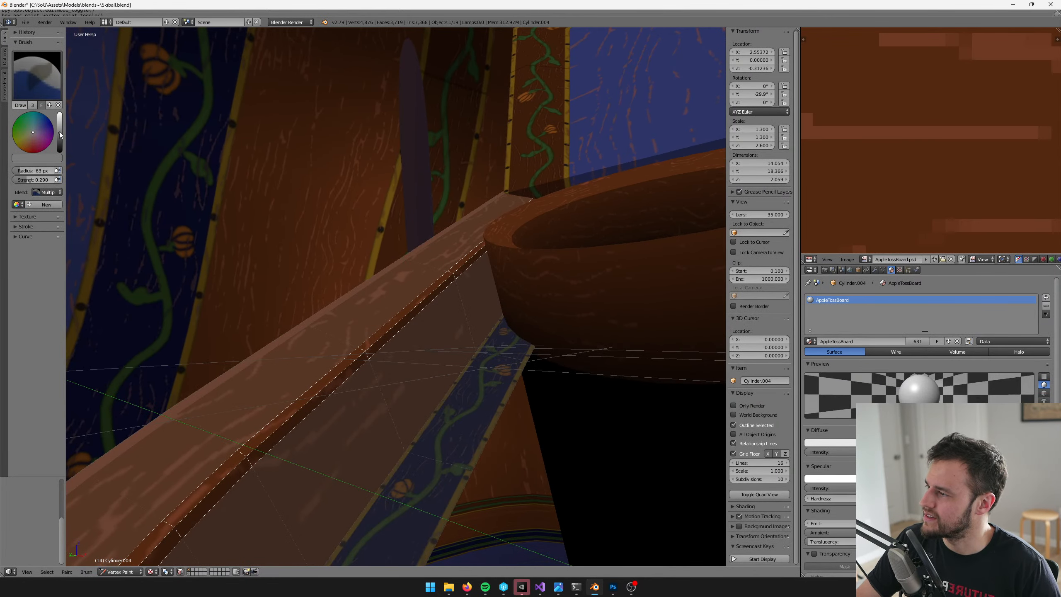
key(v)
key(Tab)
Move the selected face loops' UV strip onto the brown wood-grain area of the texture and scale it down
scroll(539, 258, down, 5)
scroll(971, 176, down, 18)
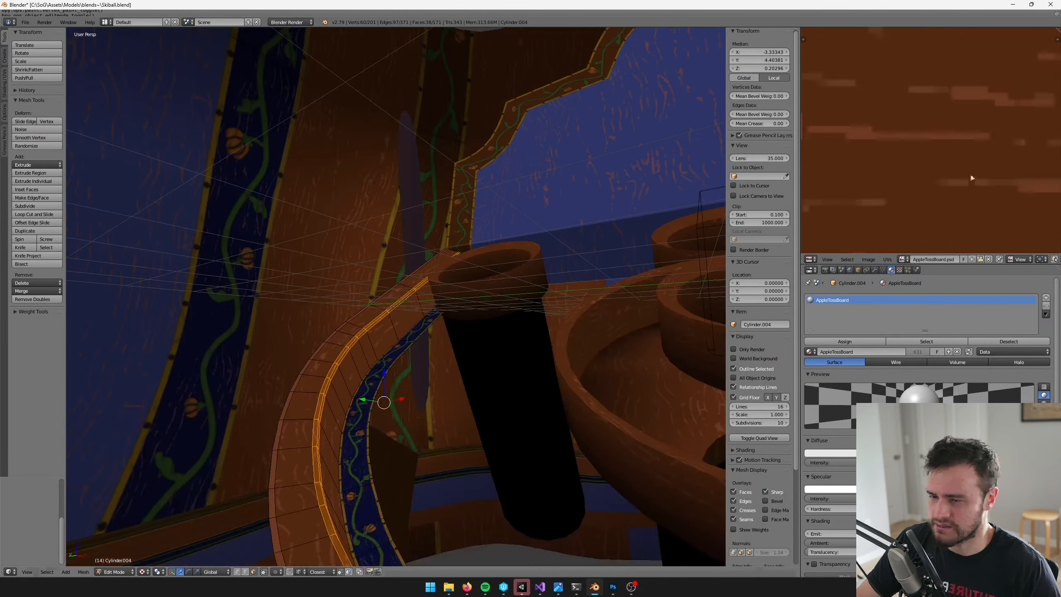
shift+middle_drag(627, 200, 589, 271)
scroll(881, 149, down, 7)
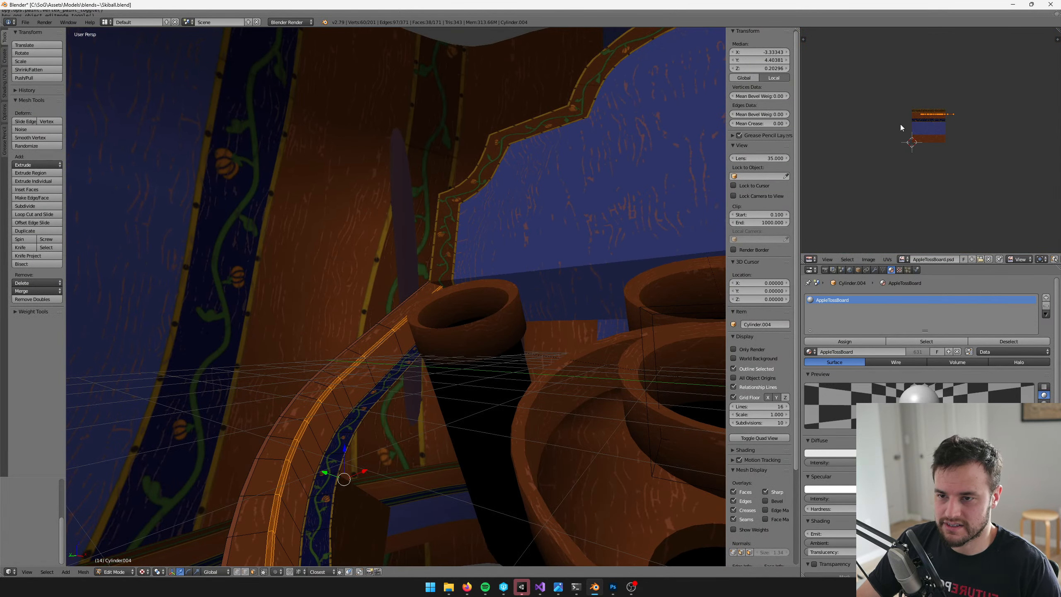
scroll(900, 143, up, 7)
middle_drag(900, 126, 956, 89)
scroll(893, 171, up, 2)
key(g)
click(931, 160)
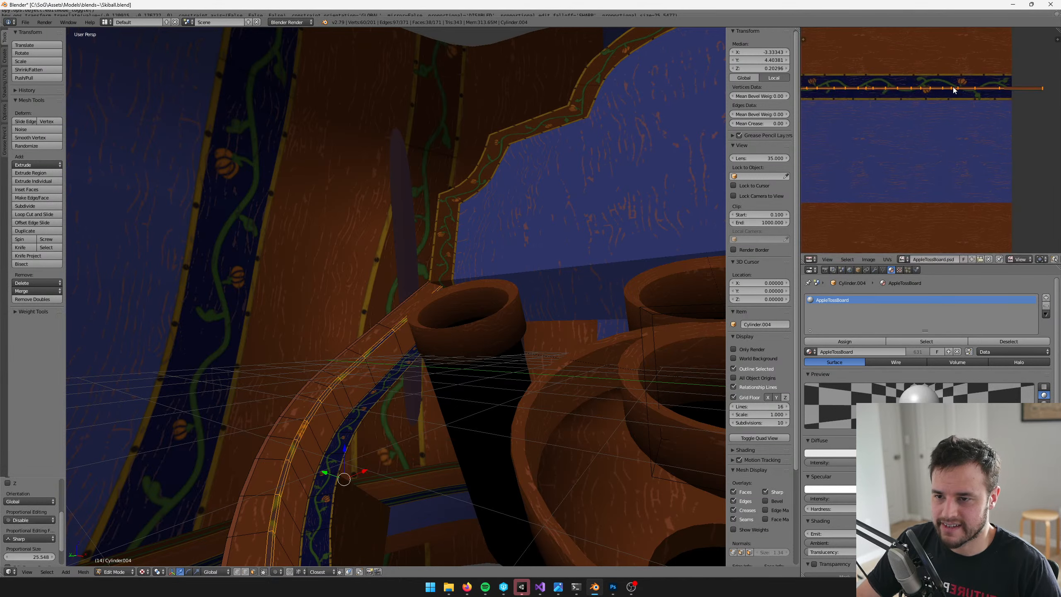
key(g)
click(893, 182)
middle_drag(893, 182, 971, 101)
key(s)
click(938, 103)
key(g)
click(939, 148)
Shrink the UV strip to a short line and reposition it within the plain wood grain
scroll(944, 117, up, 5)
key(s)
click(930, 112)
key(s)
click(899, 119)
key(g)
click(948, 152)
key(s)
click(917, 102)
key(g)
click(948, 120)
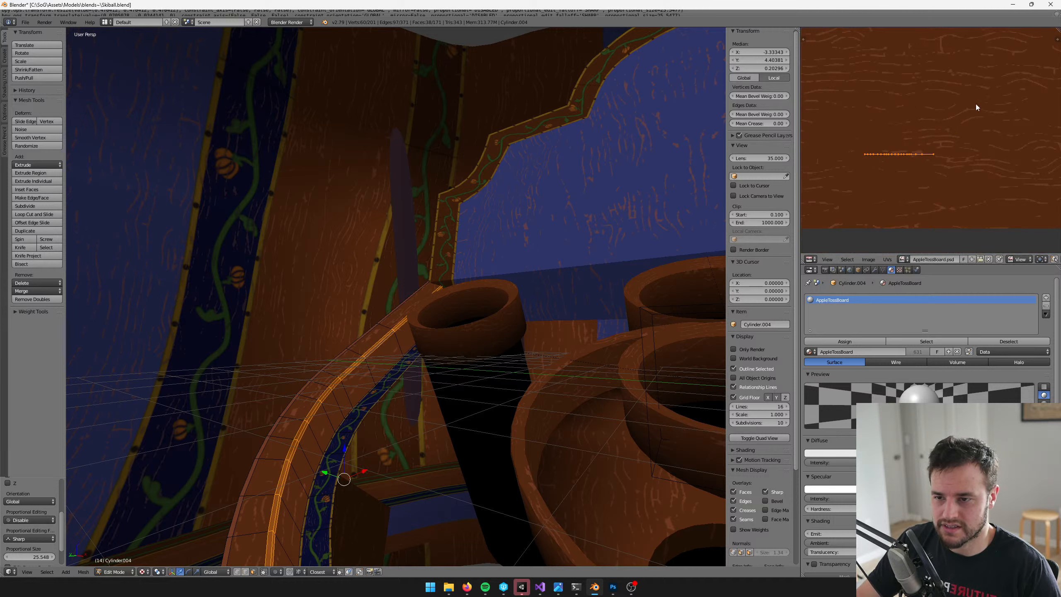
Shrink the UV strip further and place it on a light wood-grain streak in the texture
key(s)
click(930, 135)
scroll(933, 137, up, 3)
key(g)
click(925, 132)
key(s)
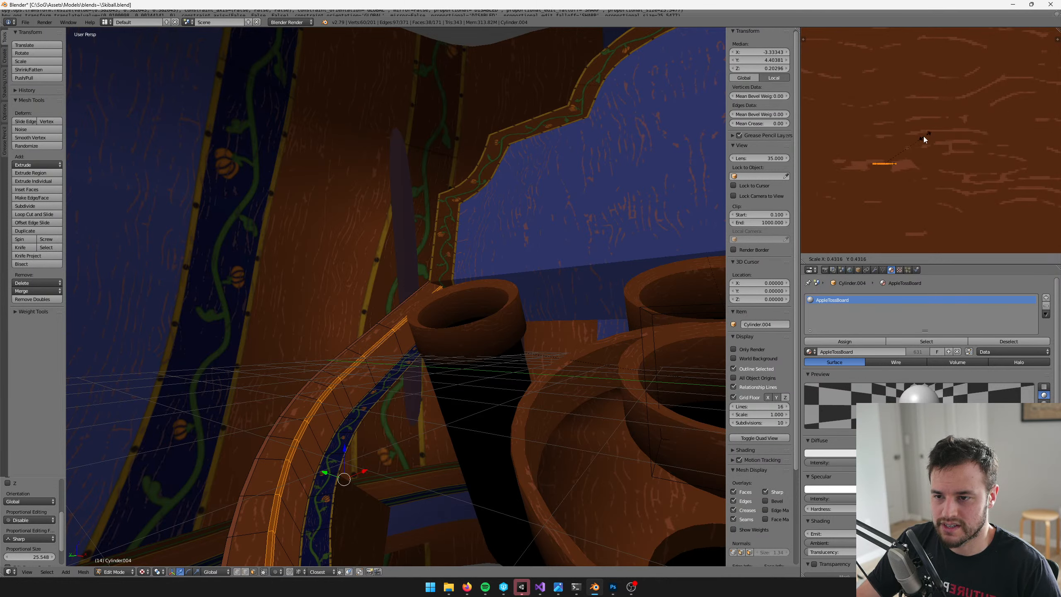
click(923, 136)
key(g)
click(938, 136)
key(s)
click(927, 137)
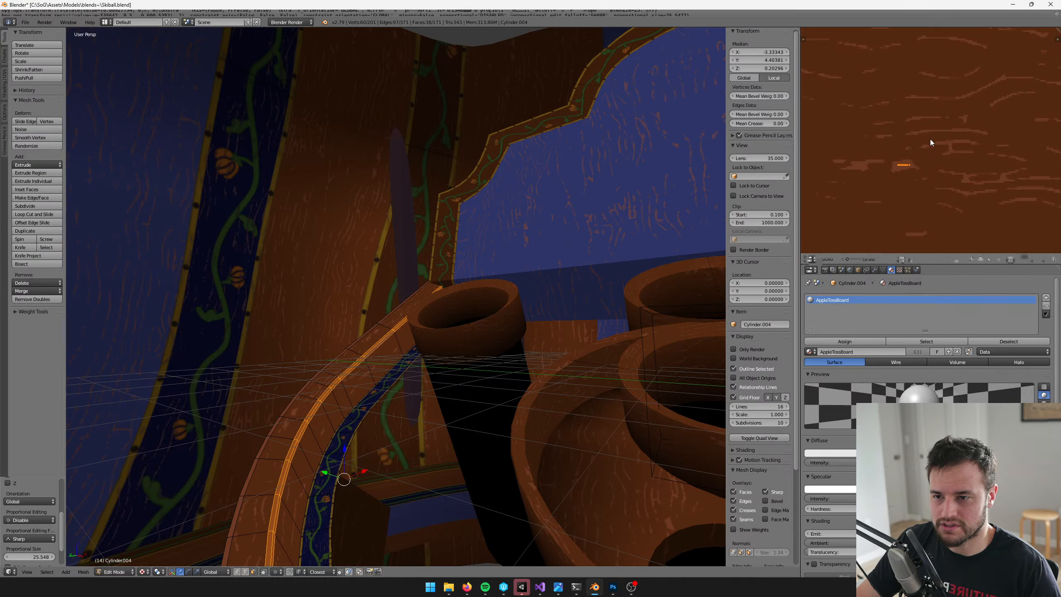
key(v)
key(Tab)
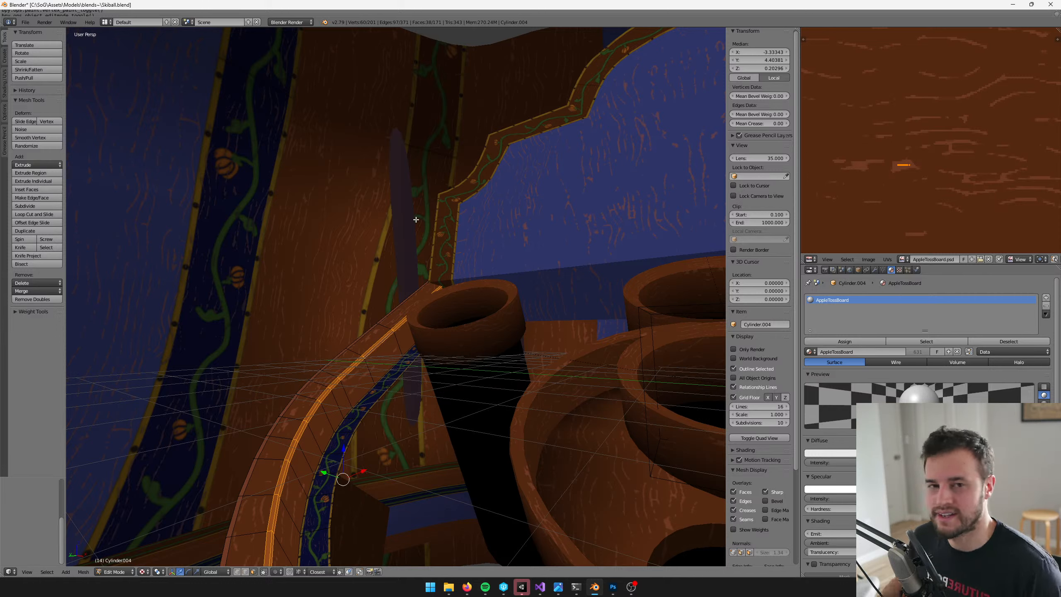
Scale the UV strip down slightly so it sits well inside the light streak, and check the rim on the whole table
scroll(904, 142, up, 1)
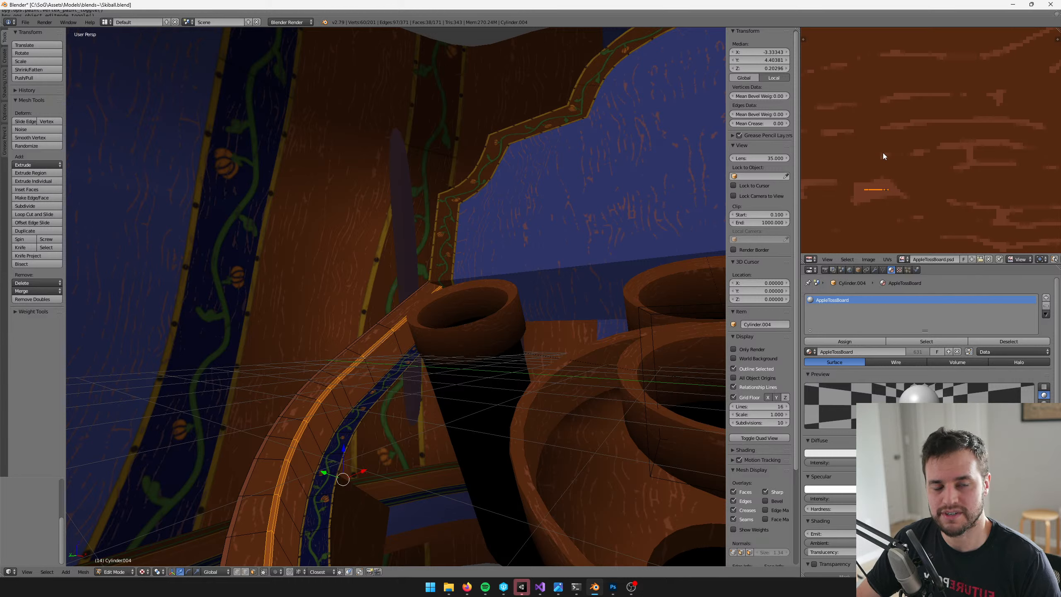
scroll(880, 161, up, 3)
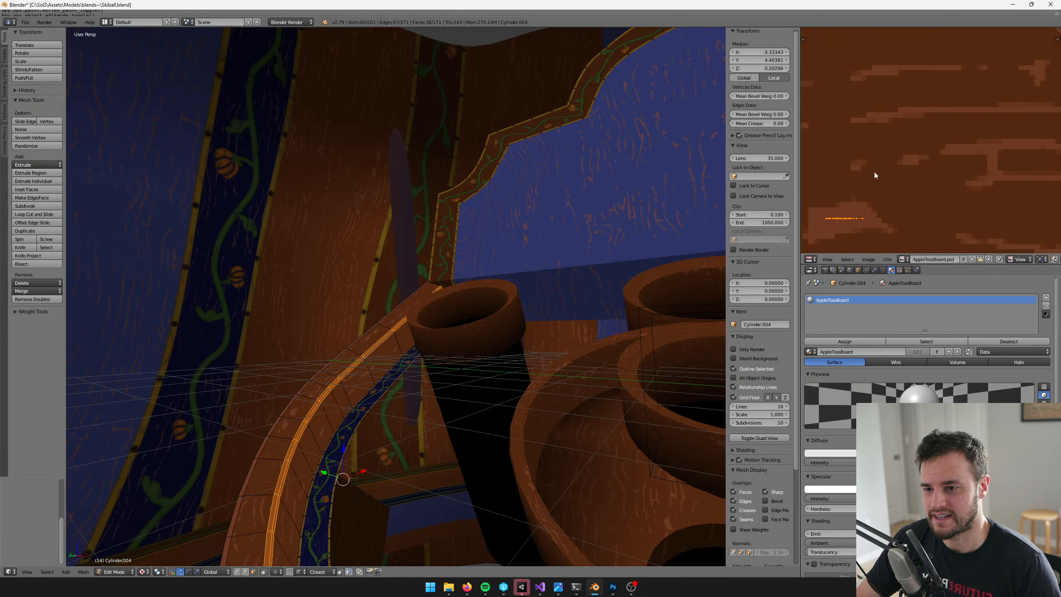
scroll(902, 125, up, 1)
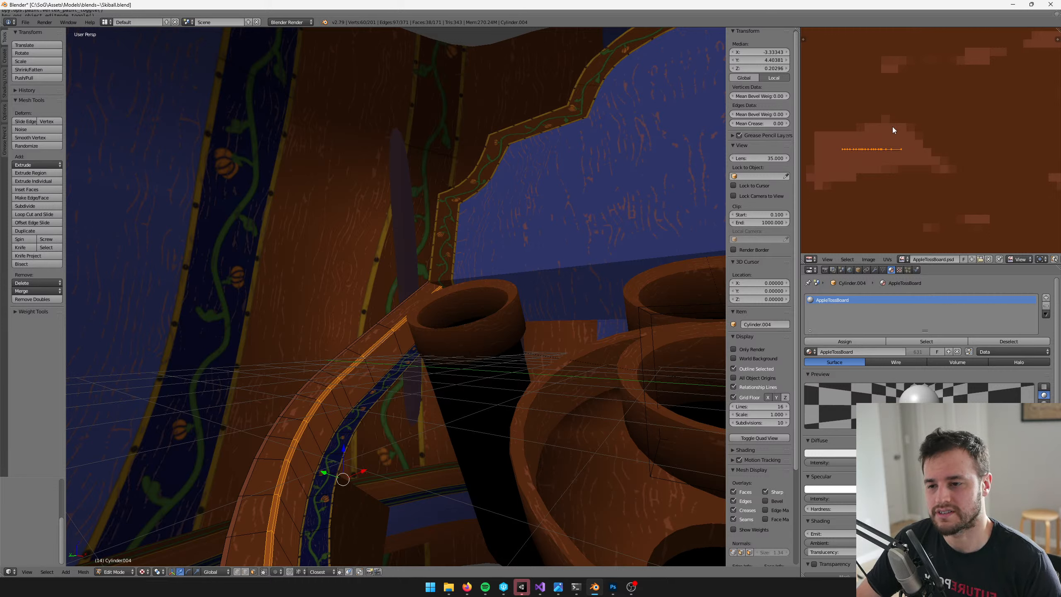
scroll(892, 126, up, 4)
key(s)
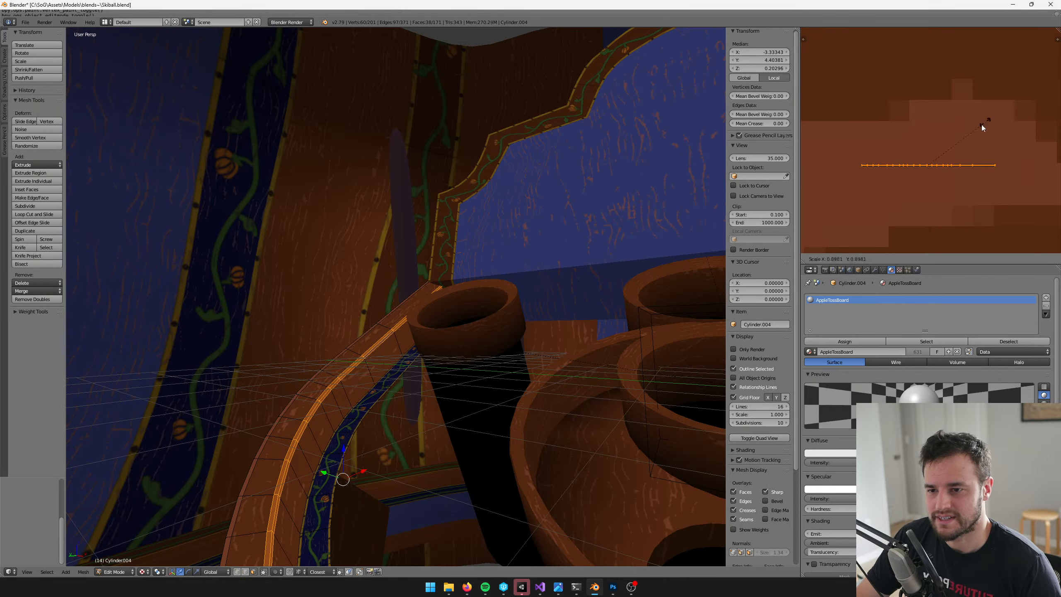
click(973, 132)
scroll(485, 235, down, 7)
middle_drag(485, 235, 442, 282)
scroll(442, 244, up, 4)
middle_drag(442, 244, 405, 240)
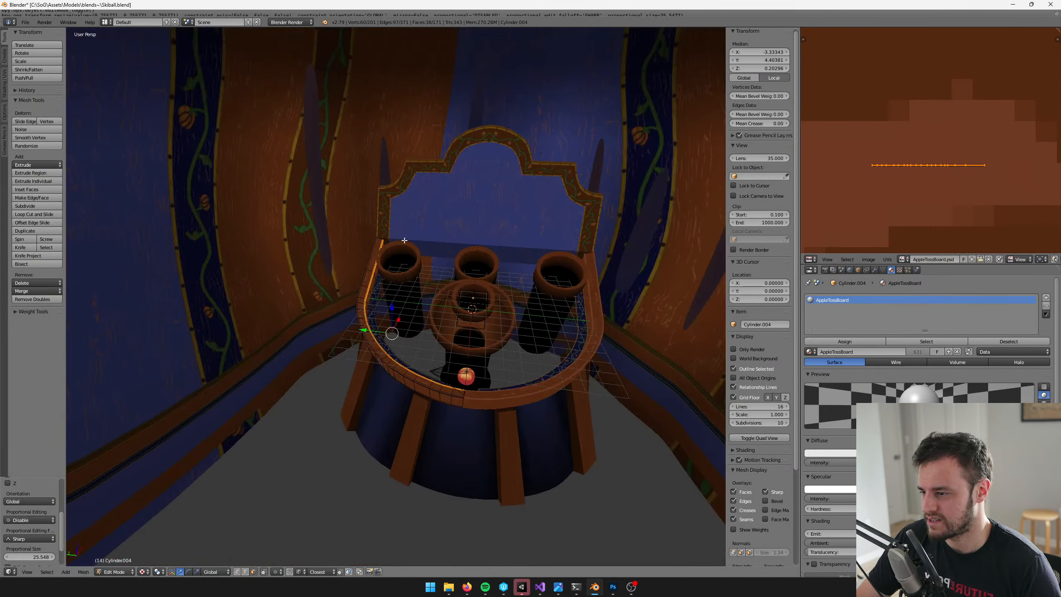
scroll(405, 240, up, 2)
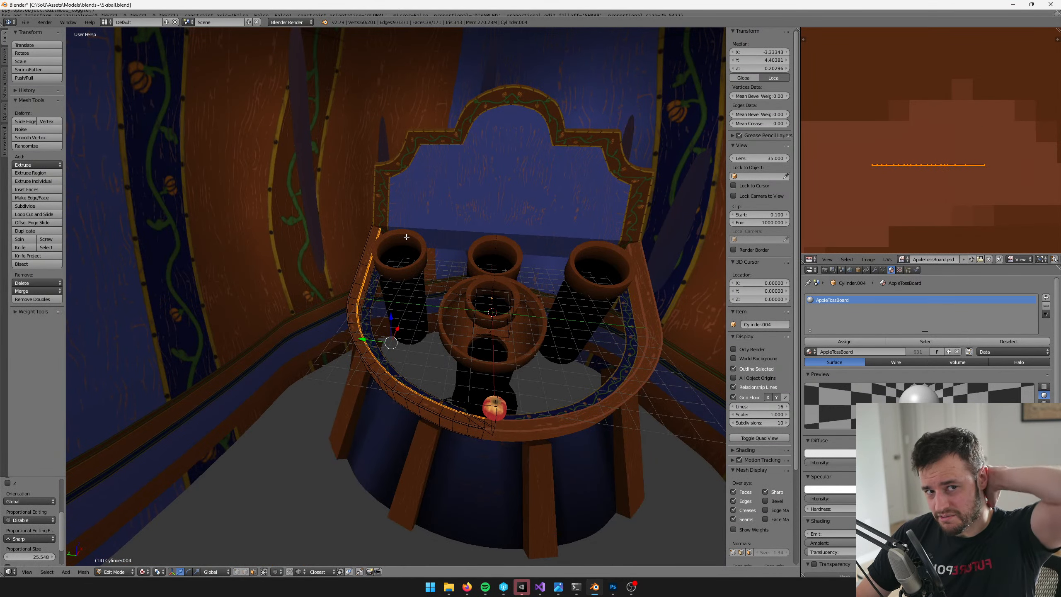
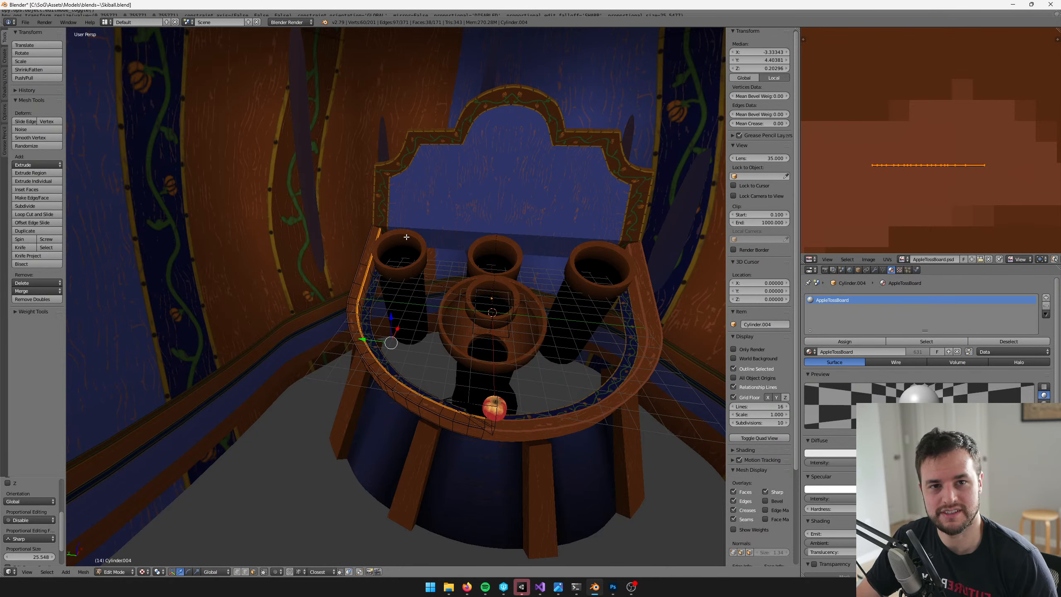
Inspect the highlighted upper rim edge up close beside the far-left cup and box-select its short UV strip
scroll(406, 237, up, 8)
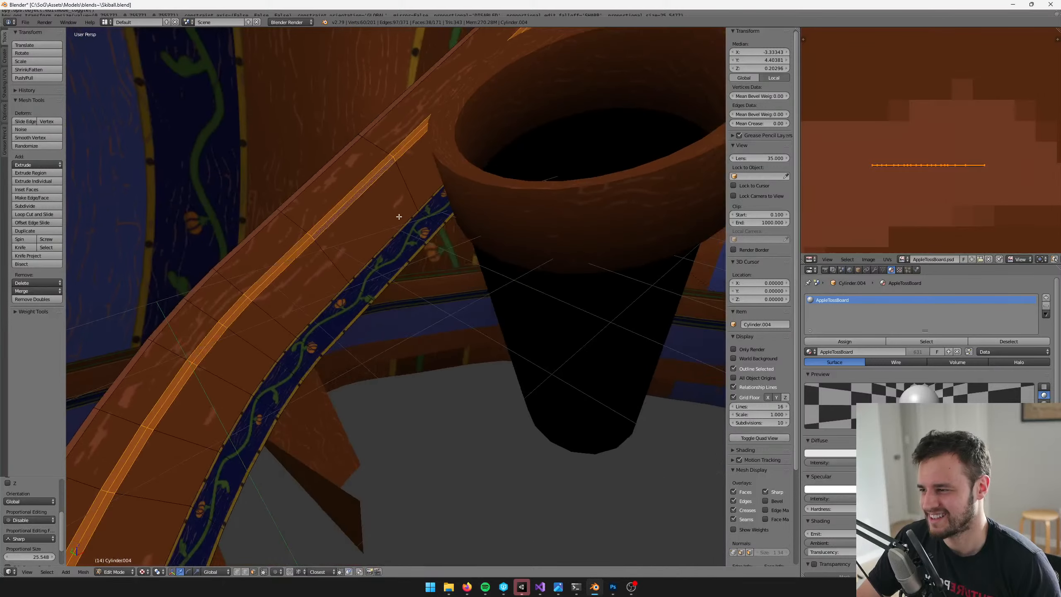
key(Tab)
mouse_move(305, 190)
middle_down()
mouse_move(389, 200)
mouse_move(426, 224)
middle_up()
key(Tab)
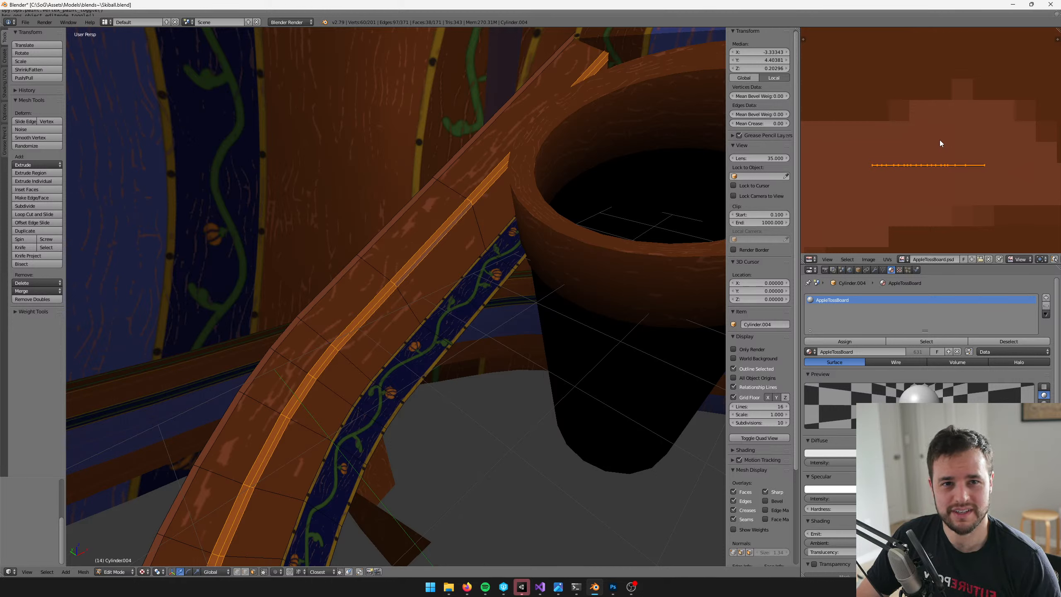
key(b)
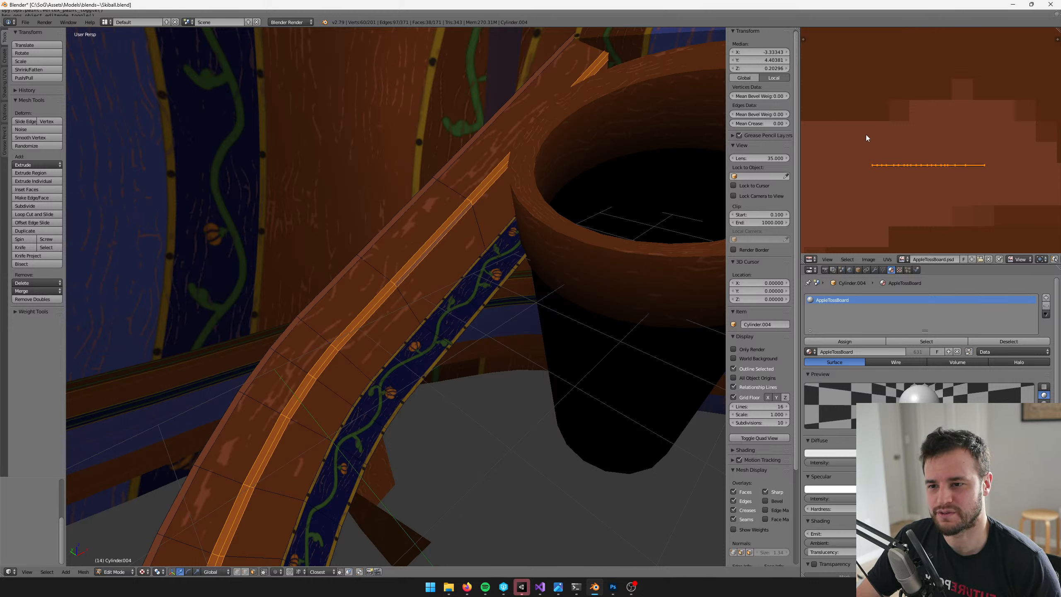
drag(866, 134, 1018, 176)
Leave mesh editing and examine the rim's lower and upper edge shading from several angles around the whole table
mouse_move(386, 239)
middle_down()
mouse_move(442, 246)
mouse_move(314, 226)
mouse_move(358, 187)
mouse_move(366, 232)
mouse_move(422, 241)
mouse_move(401, 229)
mouse_move(449, 220)
middle_up()
scroll(408, 246, down, 4)
key(Tab)
key(v)
scroll(431, 236, up, 5)
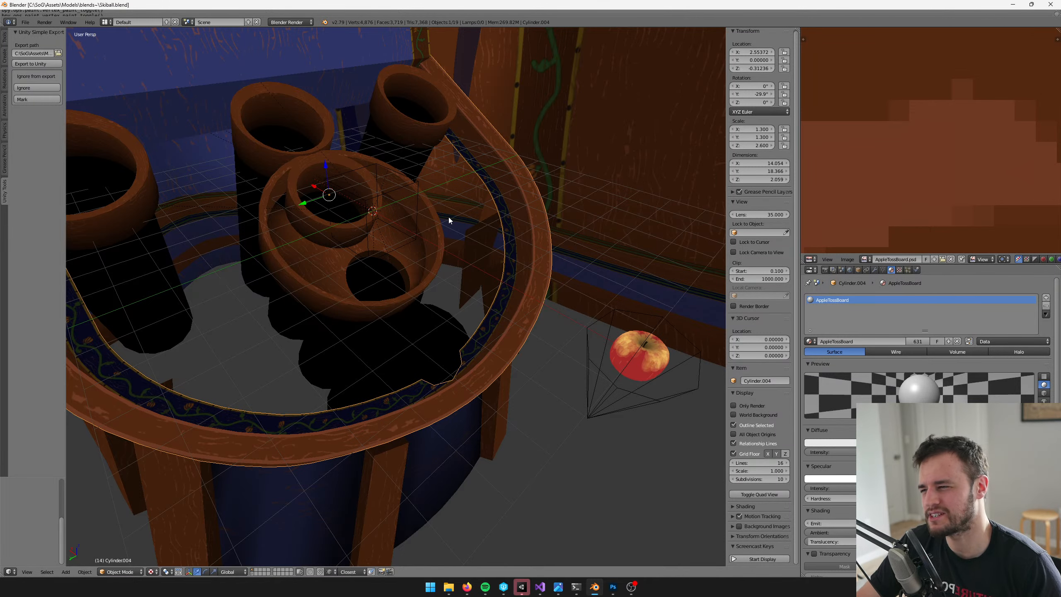
scroll(436, 210, down, 5)
middle_drag(422, 204, 380, 208)
scroll(380, 208, up, 2)
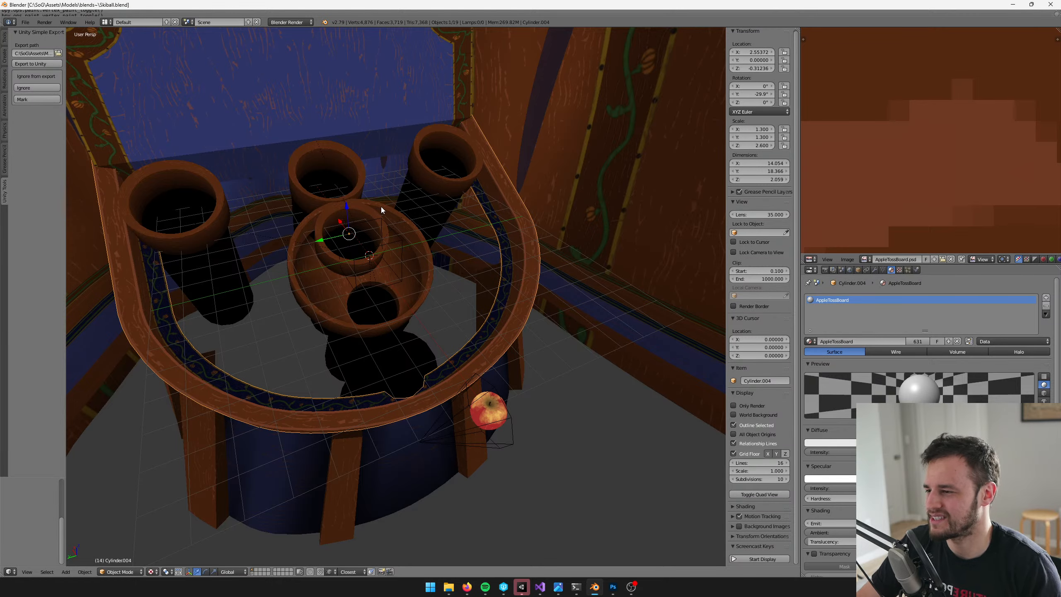
shift+middle_drag(381, 207, 450, 231)
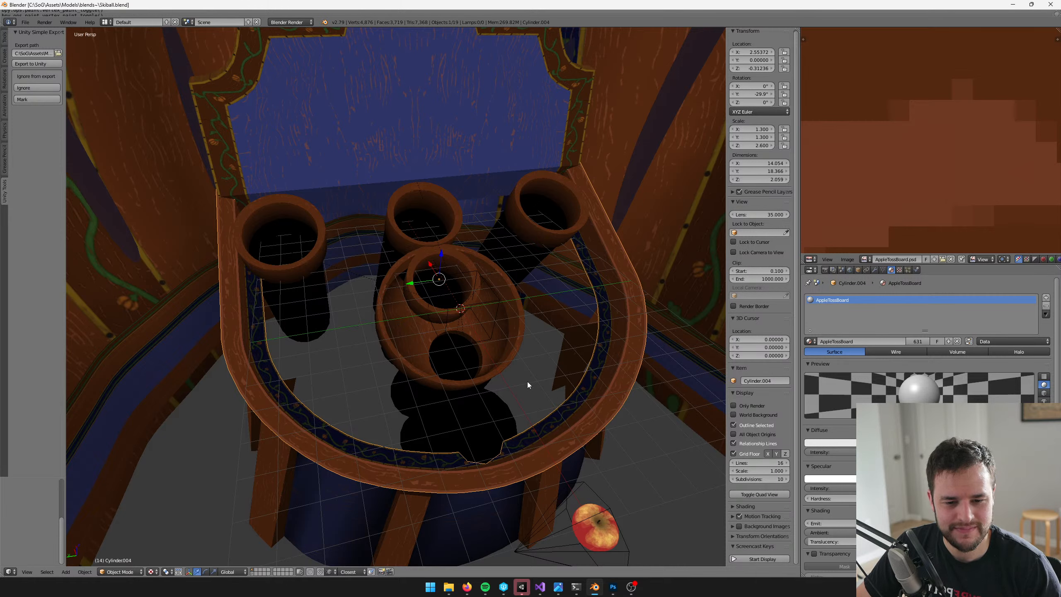
middle_drag(391, 371, 421, 371)
key(Tab)
key(Tab)
middle_drag(360, 289, 456, 292)
scroll(424, 280, up, 4)
Save the file, export the updated table for Unity, and switch to the Unity editor
key(ctrl+s)
key(ctrl+e)
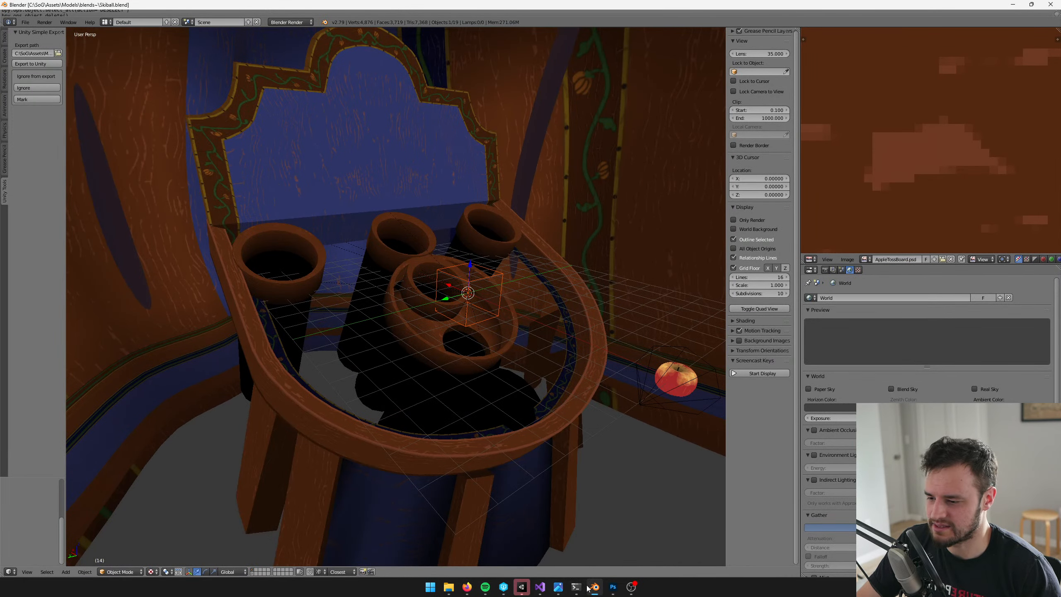
click(522, 586)
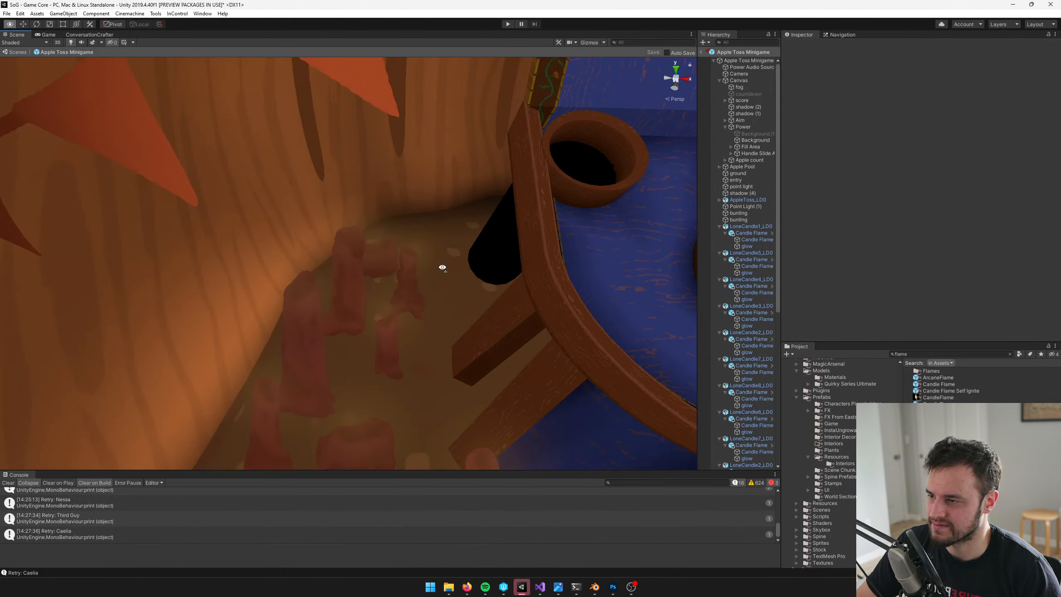
Examine the updated rim and the cups in the Apple Toss Minigame scene, both close up and from a distance
key(s)
right_drag(442, 268, 451, 231)
key(d)
key(a)
key(w)
key(a)
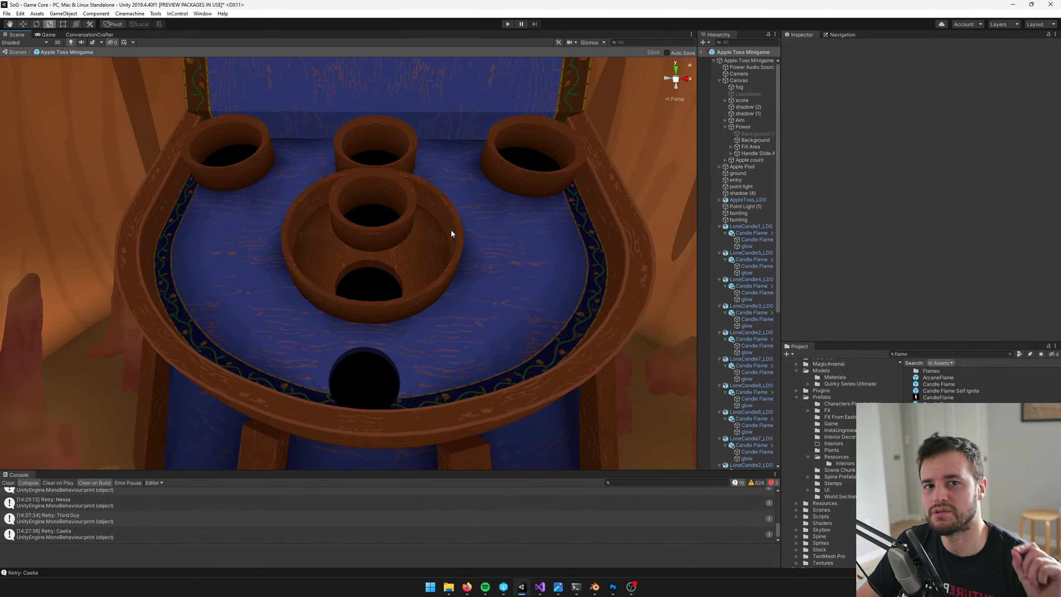
scroll(451, 231, down, 6)
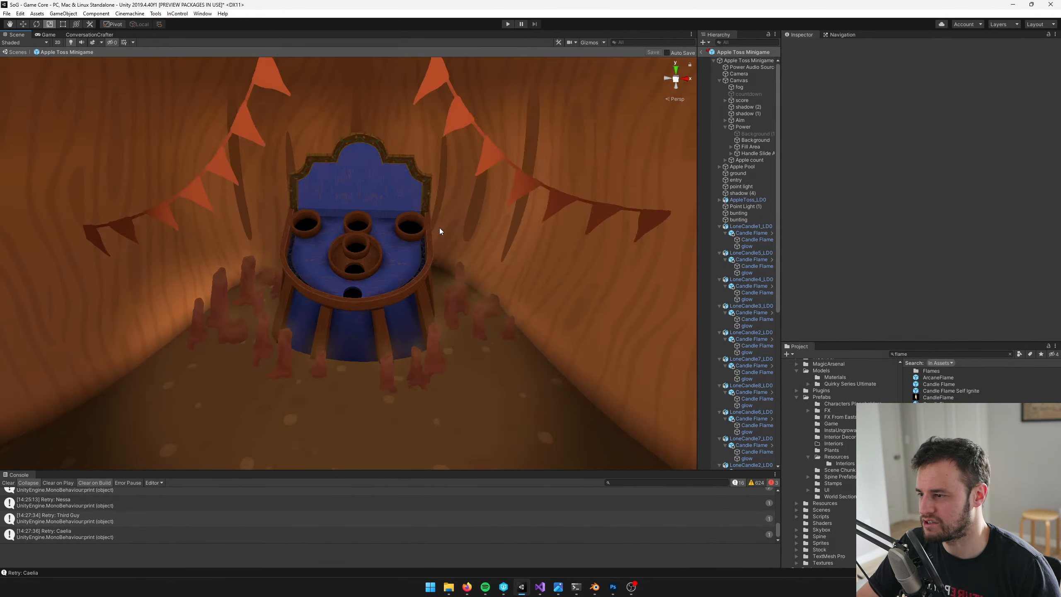
scroll(440, 227, up, 10)
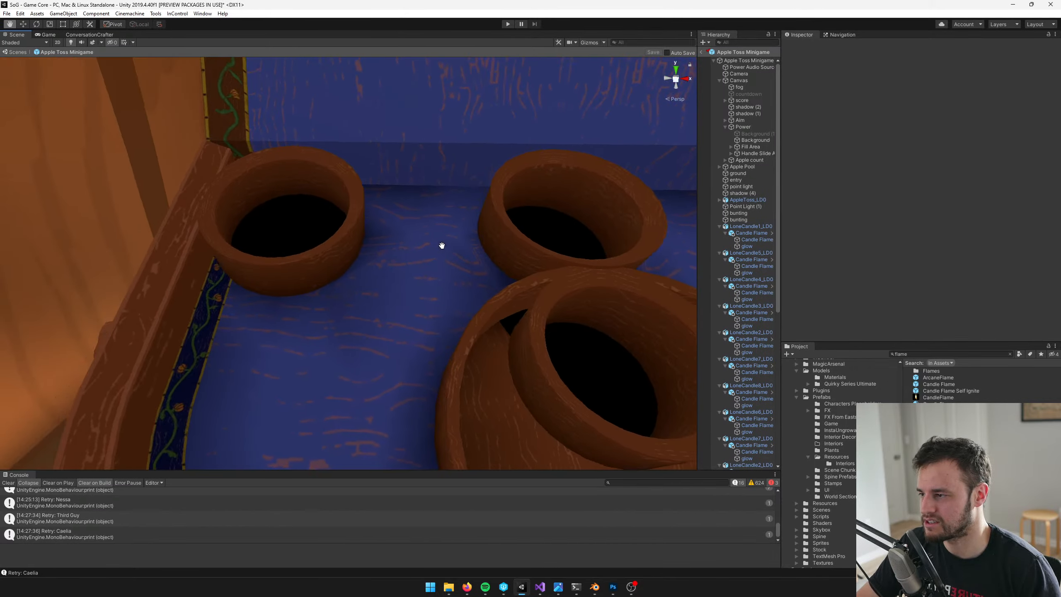
scroll(442, 246, up, 4)
scroll(383, 140, down, 4)
Switch back to Blender and open the back-left cup for mesh editing
key(alt+Tab)
middle_drag(403, 258, 416, 272)
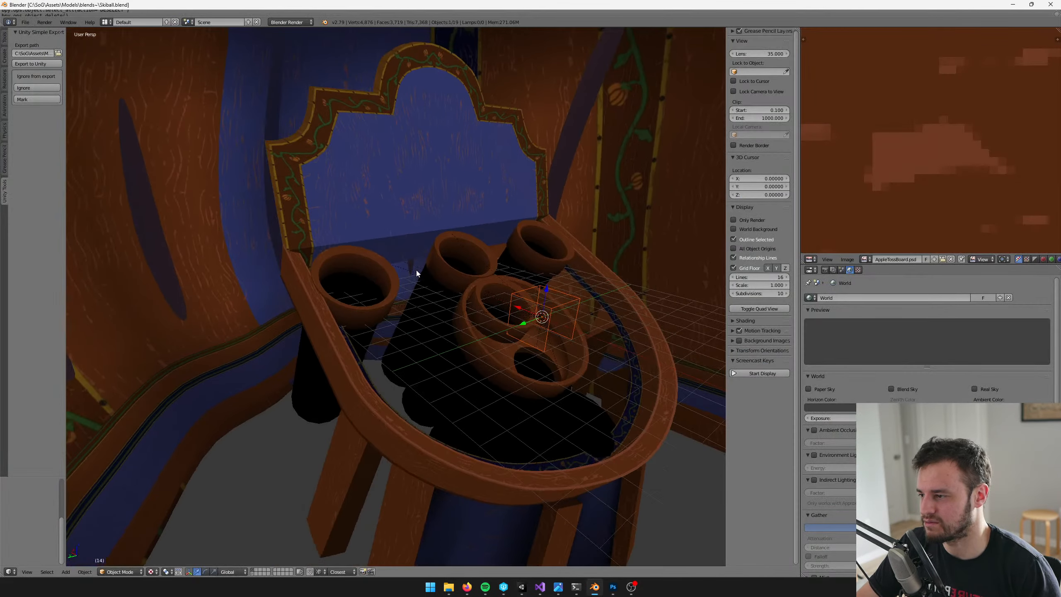
scroll(413, 270, up, 1)
right_click(366, 238)
middle_drag(367, 239, 432, 295)
scroll(431, 295, up, 5)
key(Tab)
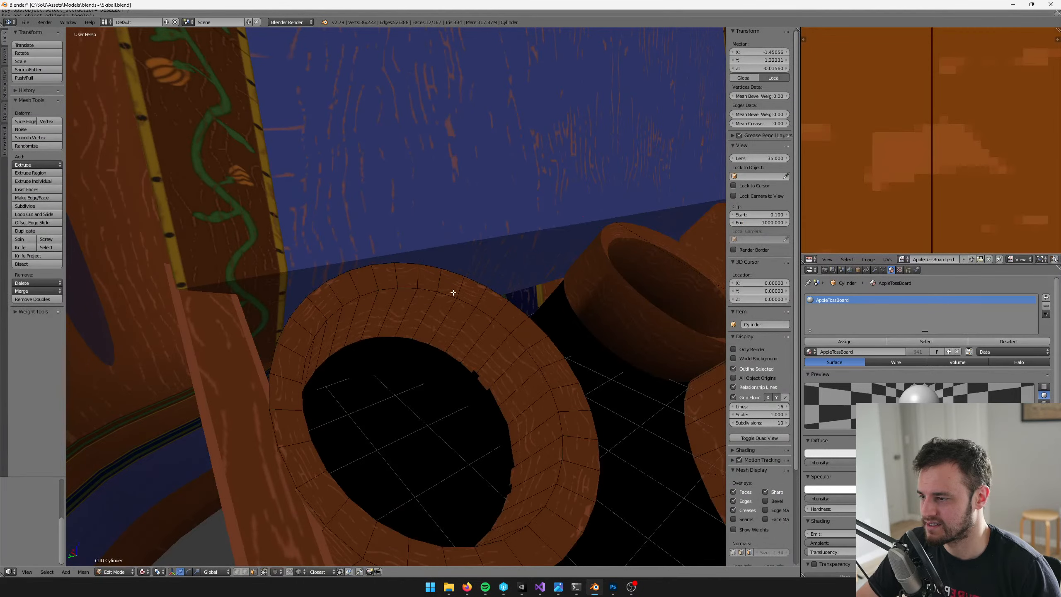
Add edge loops on both sides of the cup lip's inner edge and one just inside its outer edge
scroll(454, 293, up, 5)
key(ctrl+r)
click(406, 292)
click(414, 320)
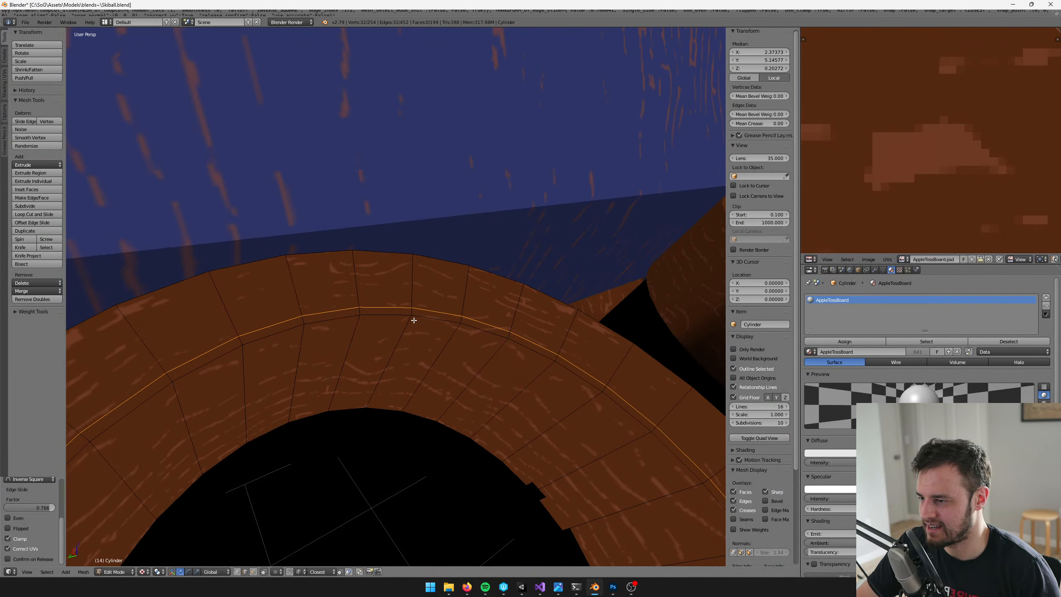
key(ctrl+r)
click(428, 285)
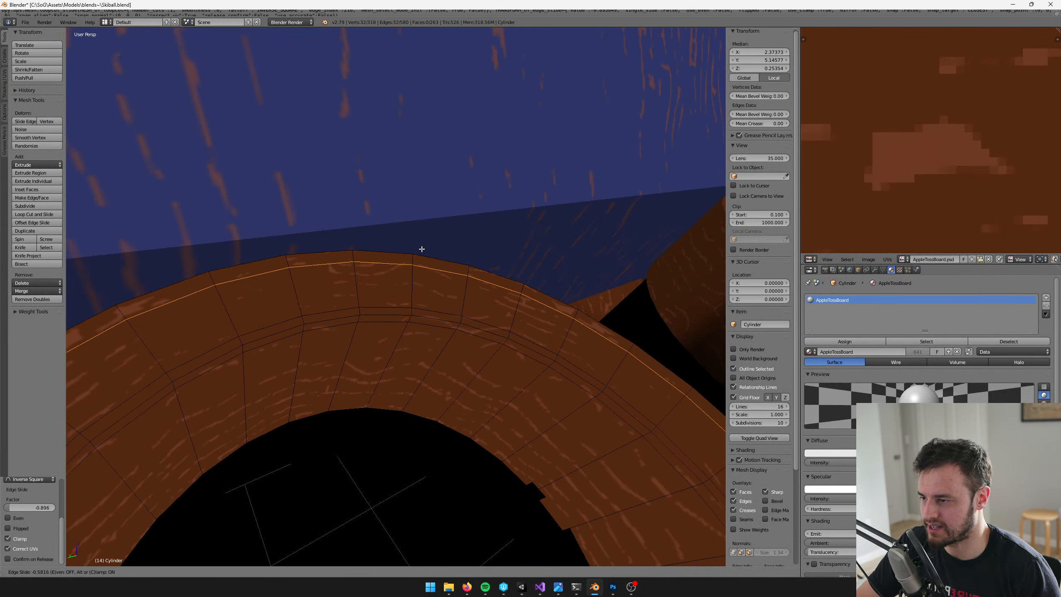
click(421, 245)
Add an edge loop around the cup's outer wall, close below the lip's outer edge
middle_drag(421, 245, 499, 249)
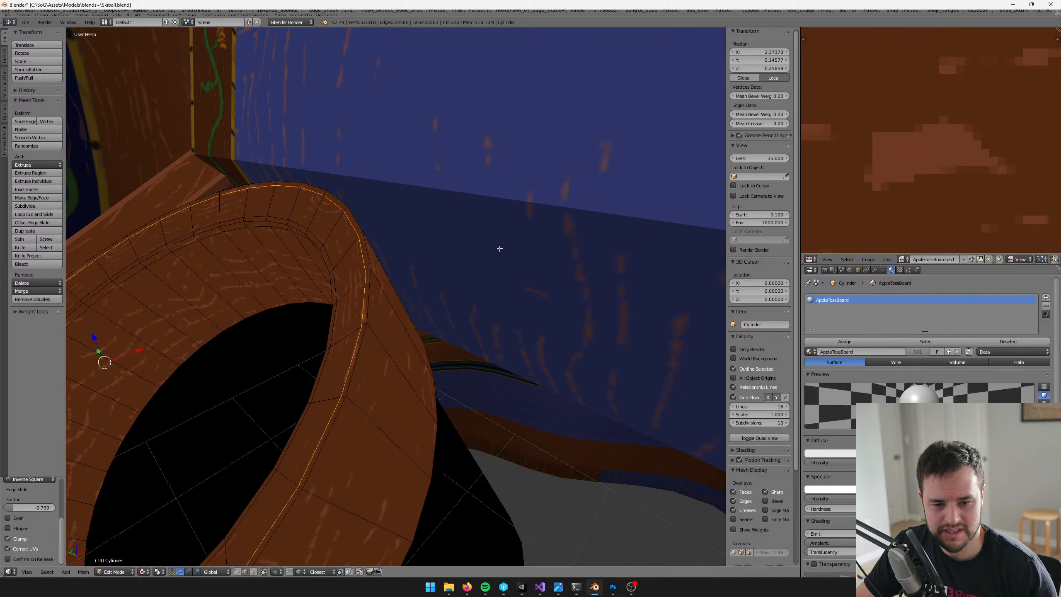
middle_drag(500, 248, 421, 239)
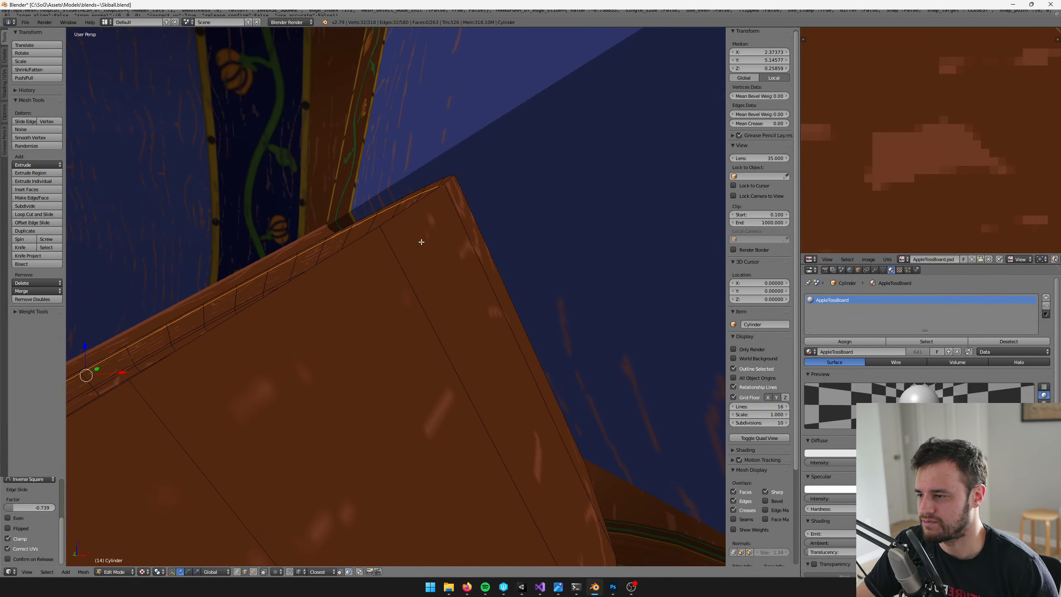
key(ctrl+r)
click(395, 253)
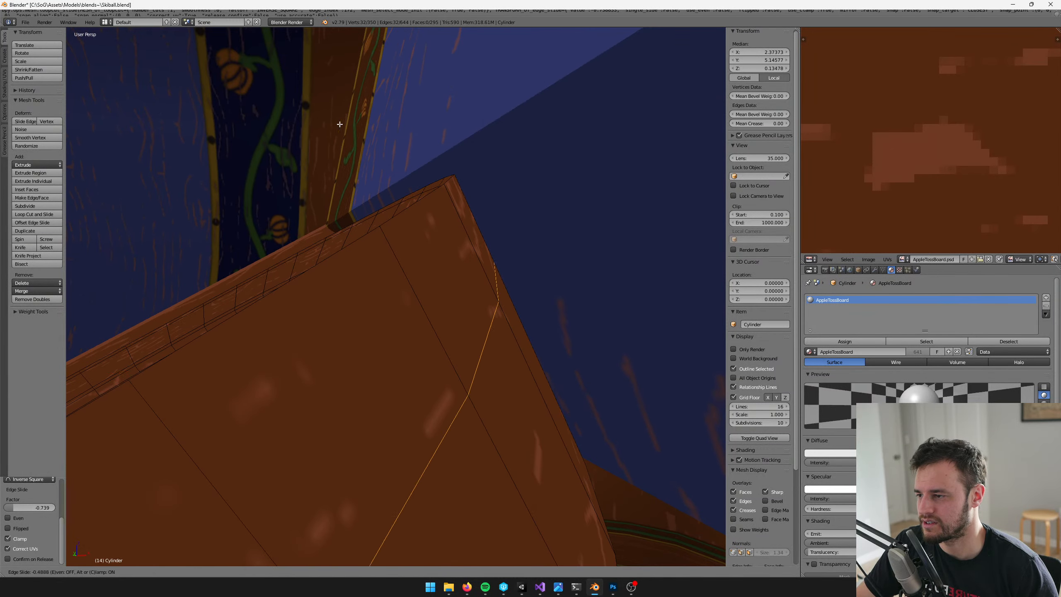
click(289, 17)
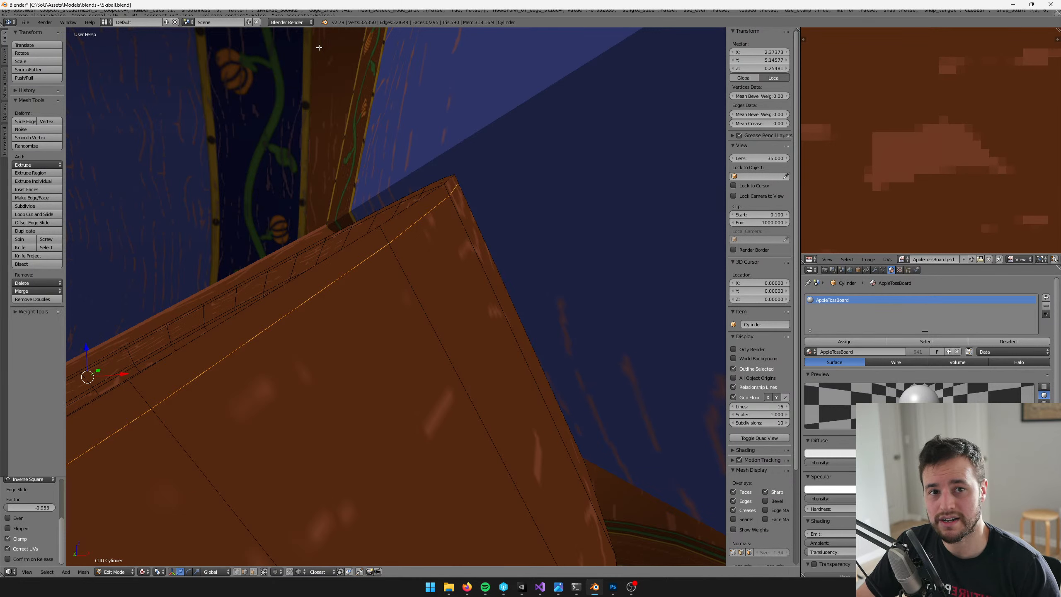
Slide the outer-wall edge loop slightly farther from the lip to widen the band along its outer edge
middle_drag(396, 95, 418, 176)
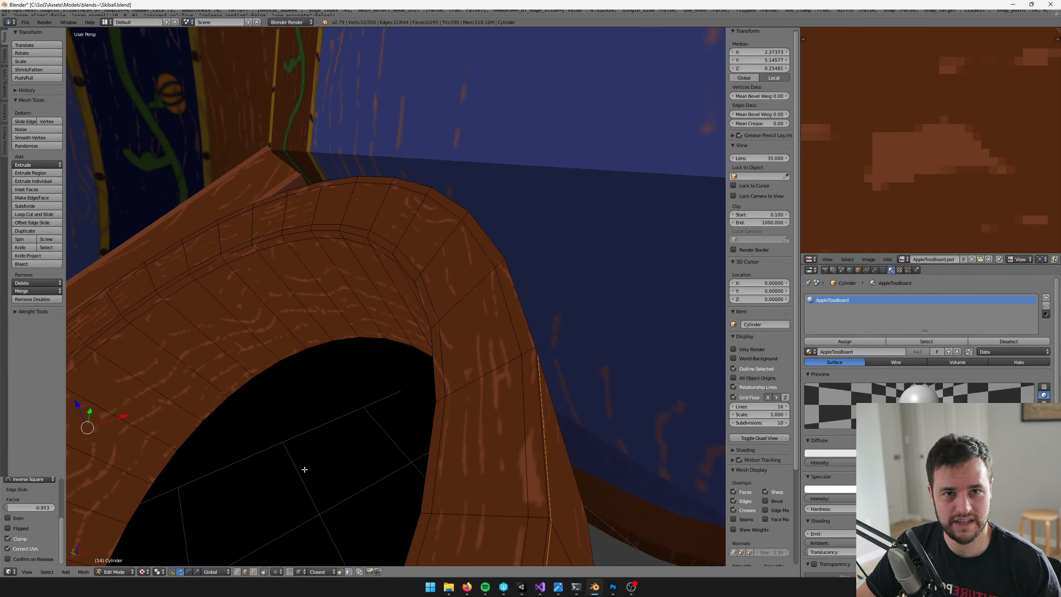
mouse_move(443, 296)
middle_down()
mouse_move(423, 305)
mouse_move(440, 287)
middle_up()
key(g)
key(g)
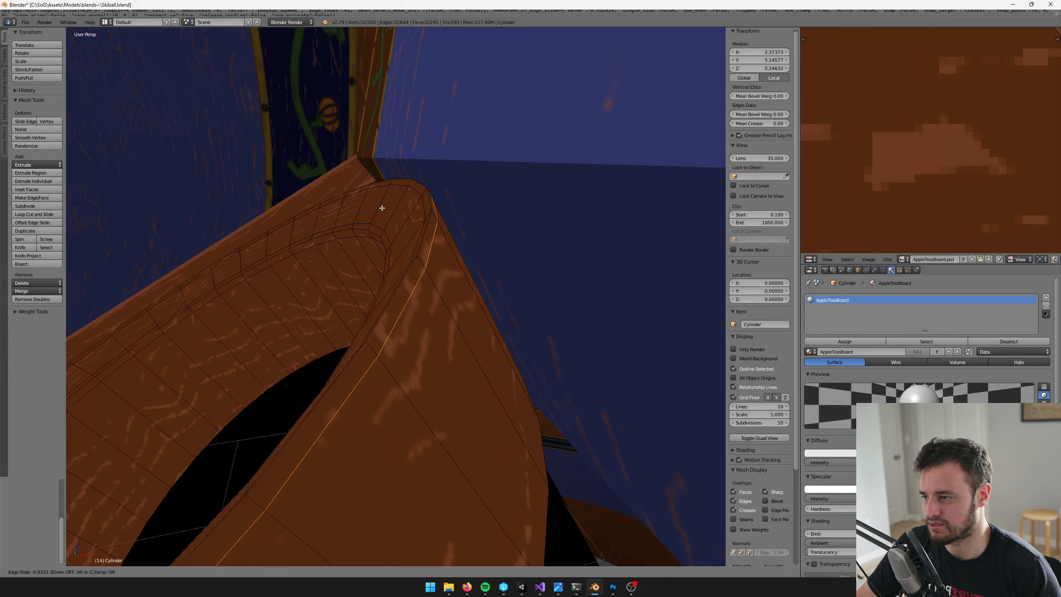
click(381, 209)
Clear the selection and select the two narrow face loops on either side of the cup lip's outer edge
middle_drag(381, 208, 342, 590)
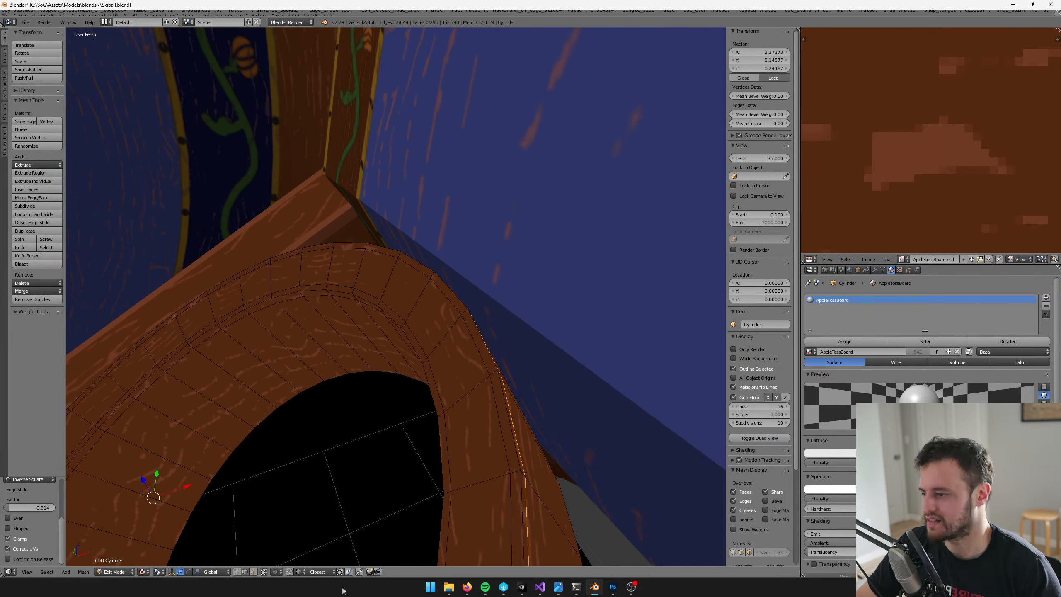
key(a)
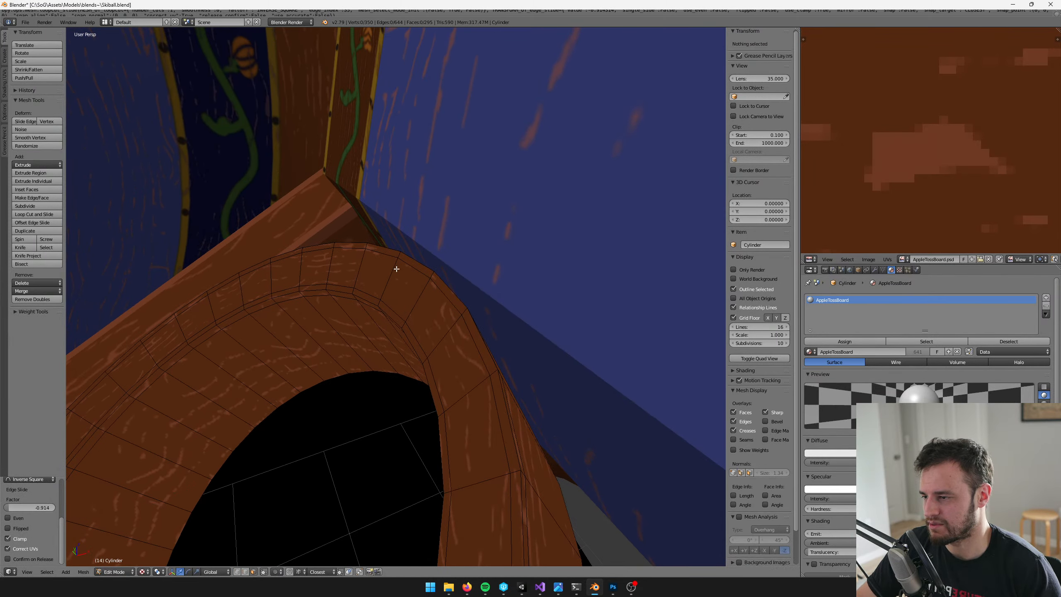
ctrl+alt+click(429, 271)
middle_drag(417, 253, 474, 207)
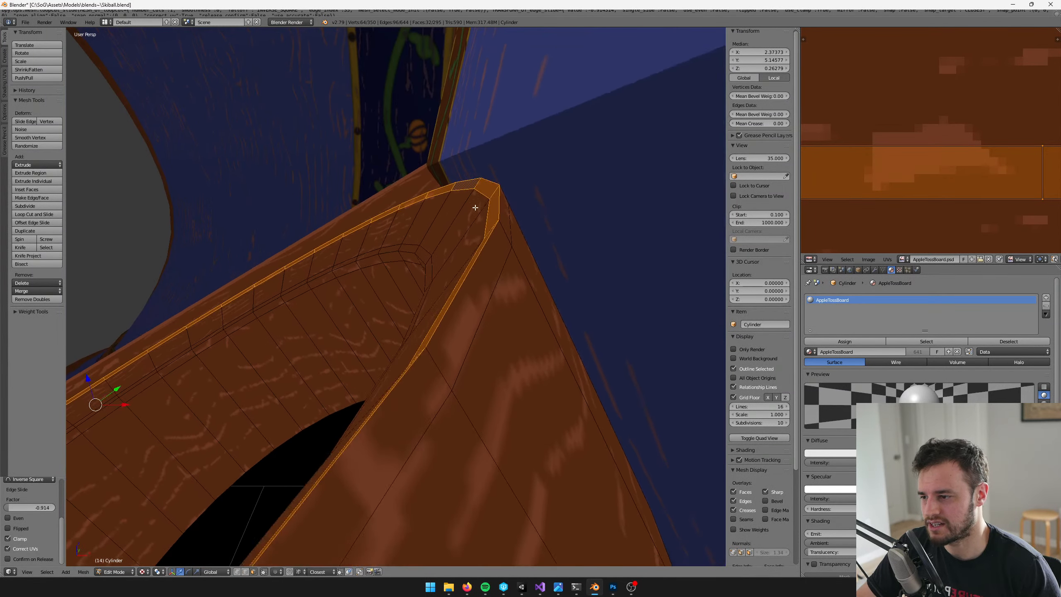
ctrl+alt+shift+click(503, 229)
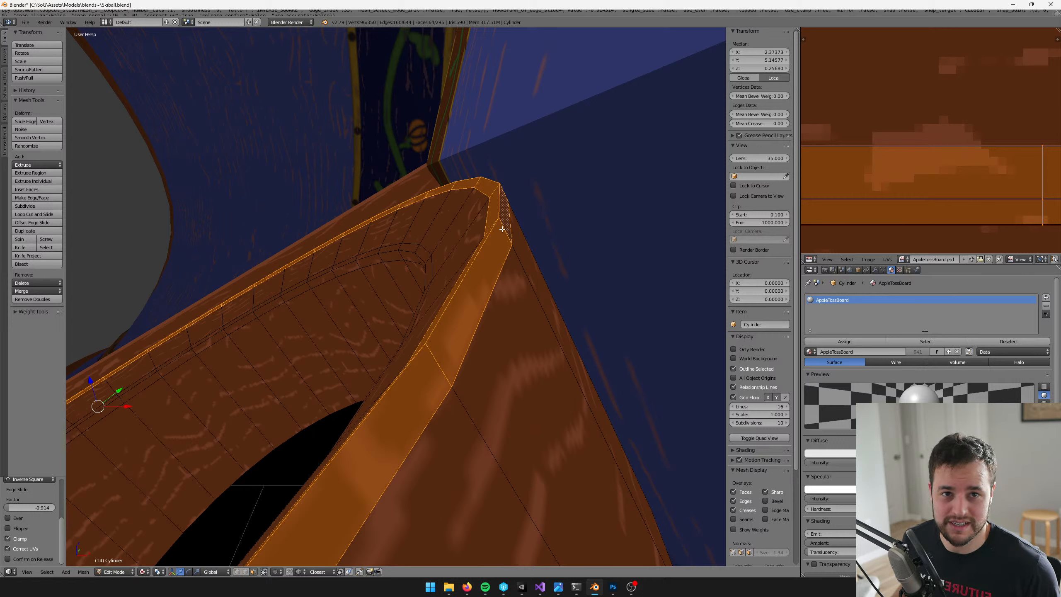
Add the two narrow face loops on either side of the cup lip's inner edge to the selection
shift+middle_drag(437, 241, 475, 210)
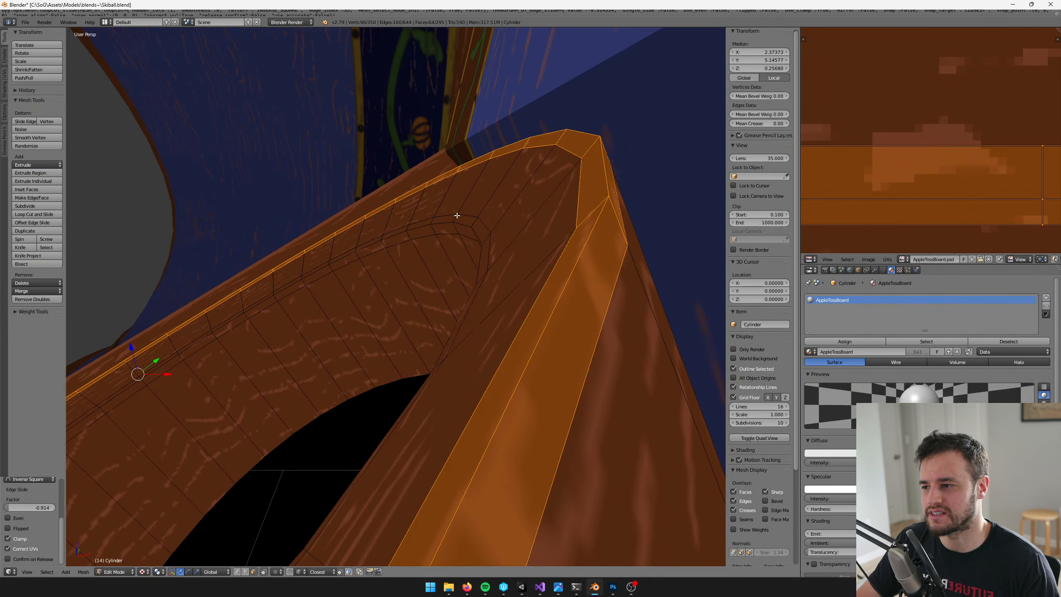
middle_drag(457, 215, 442, 273)
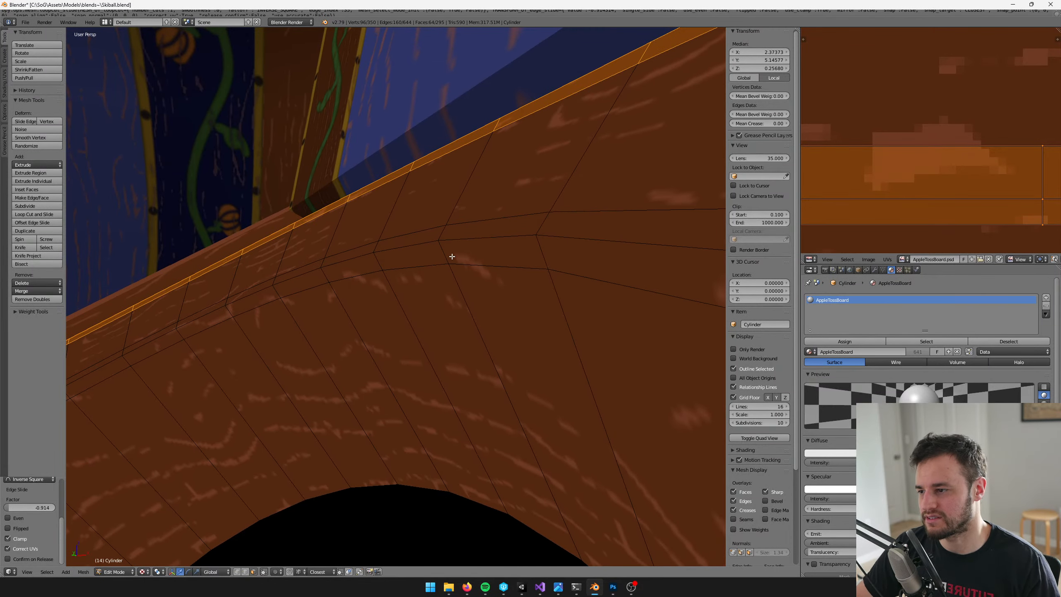
alt+shift+click(442, 240)
alt+shift+click(442, 234)
middle_drag(441, 235, 488, 267)
scroll(918, 174, down, 6)
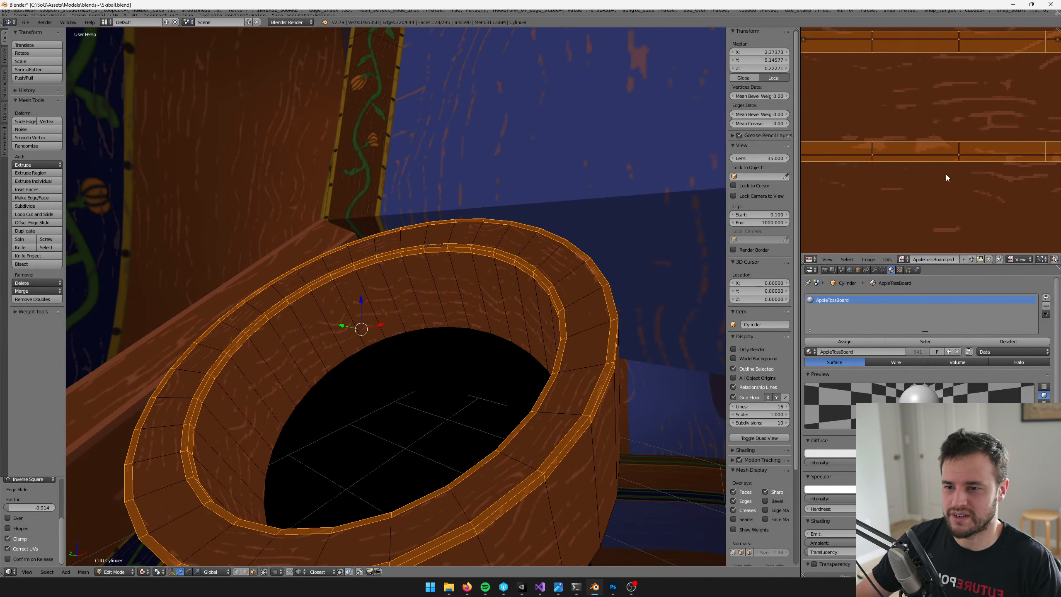
Box-select the lower of the two UV strips and move it up onto the other strip so they overlap
scroll(945, 175, down, 4)
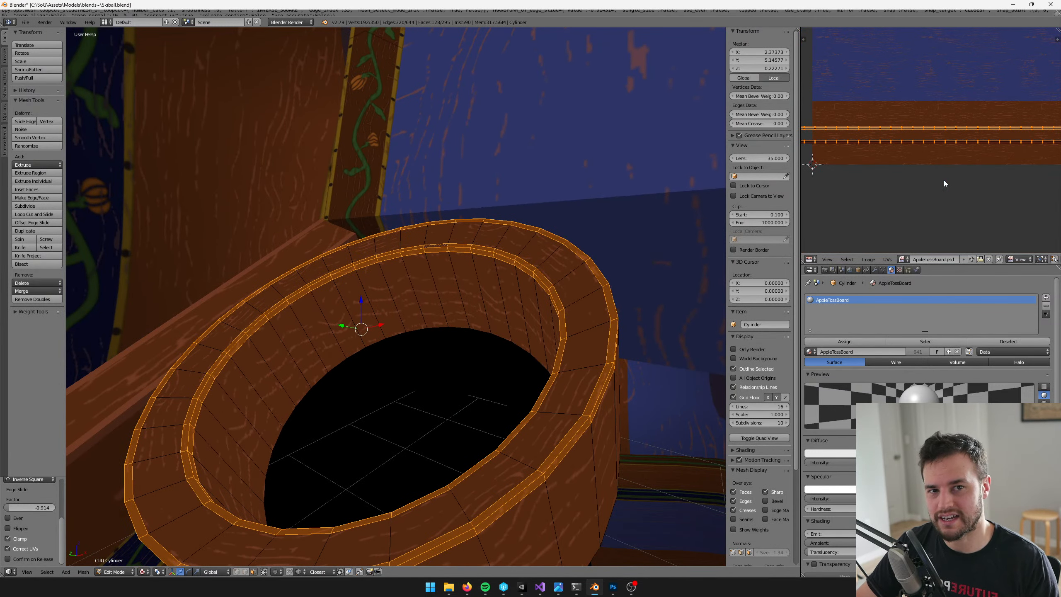
scroll(943, 180, down, 3)
drag(830, 170, 1032, 137)
middle_drag(1020, 147, 935, 159)
scroll(936, 154, up, 5)
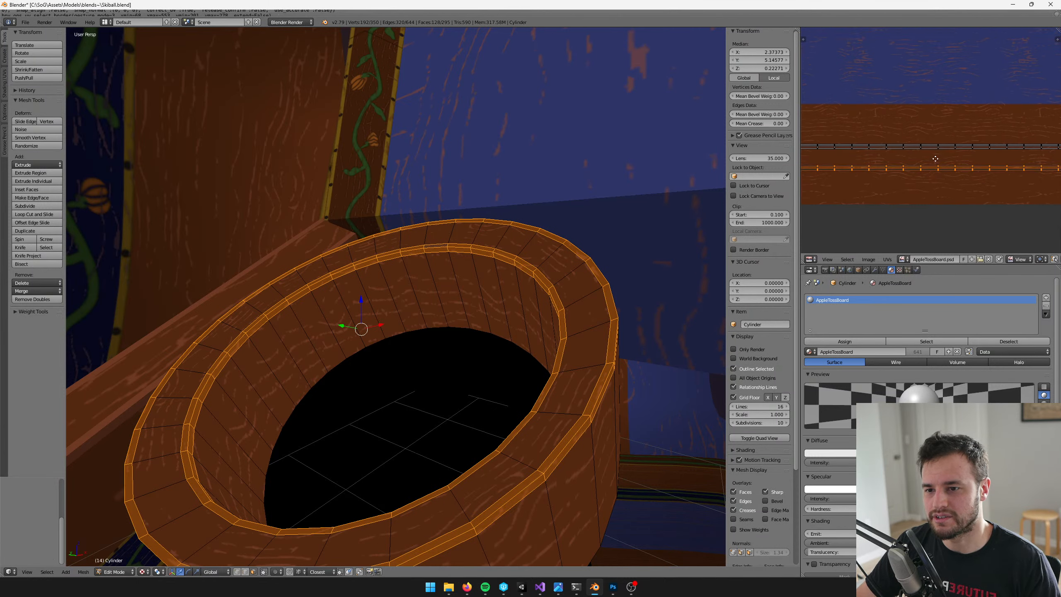
scroll(936, 158, up, 2)
key(g)
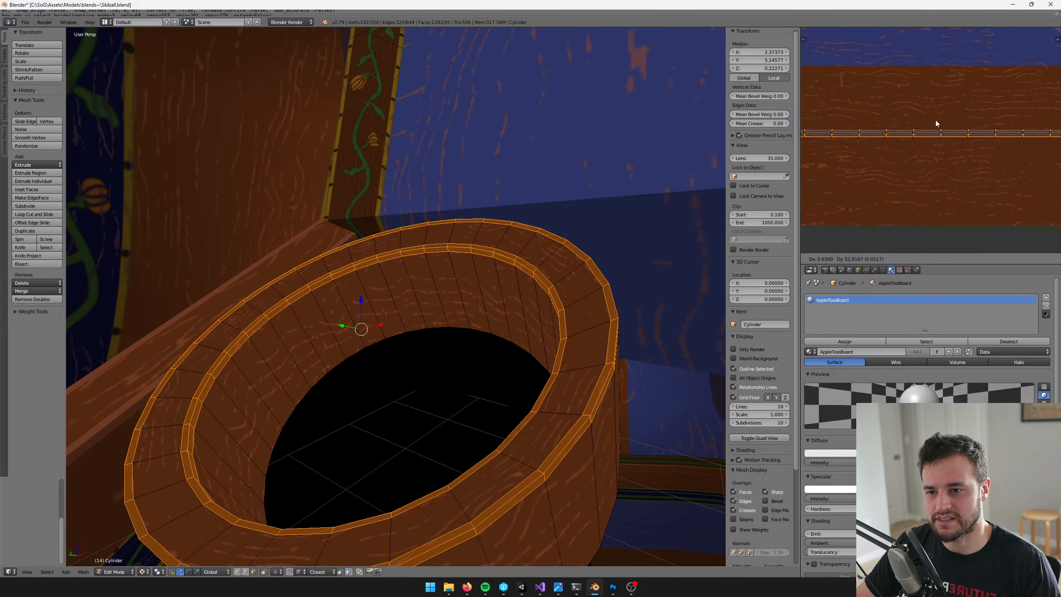
click(935, 120)
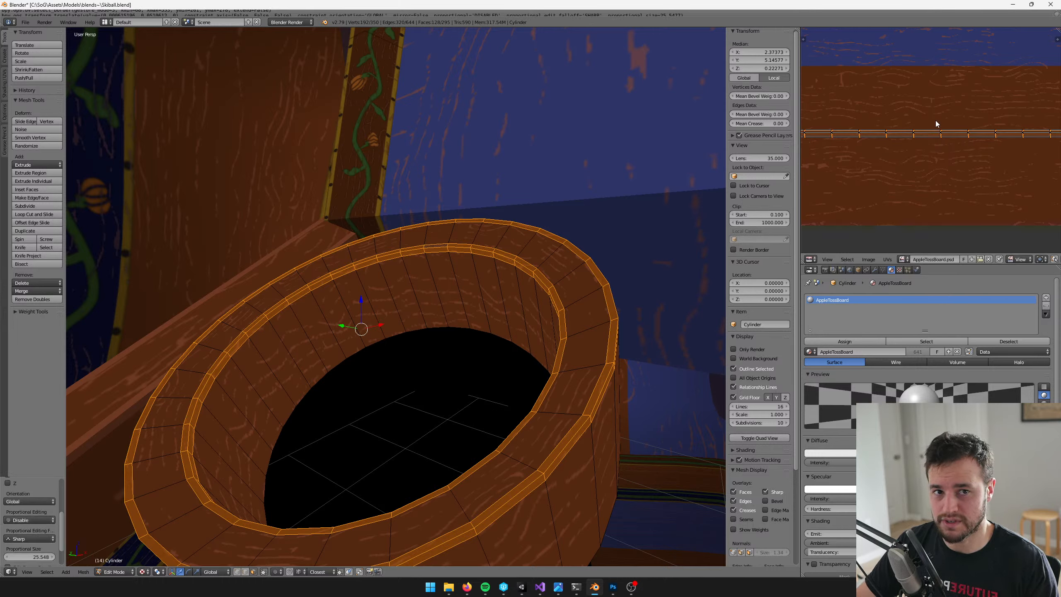
Box-select the overlapping UV strips in full and scale them down uniformly
scroll(934, 123, down, 6)
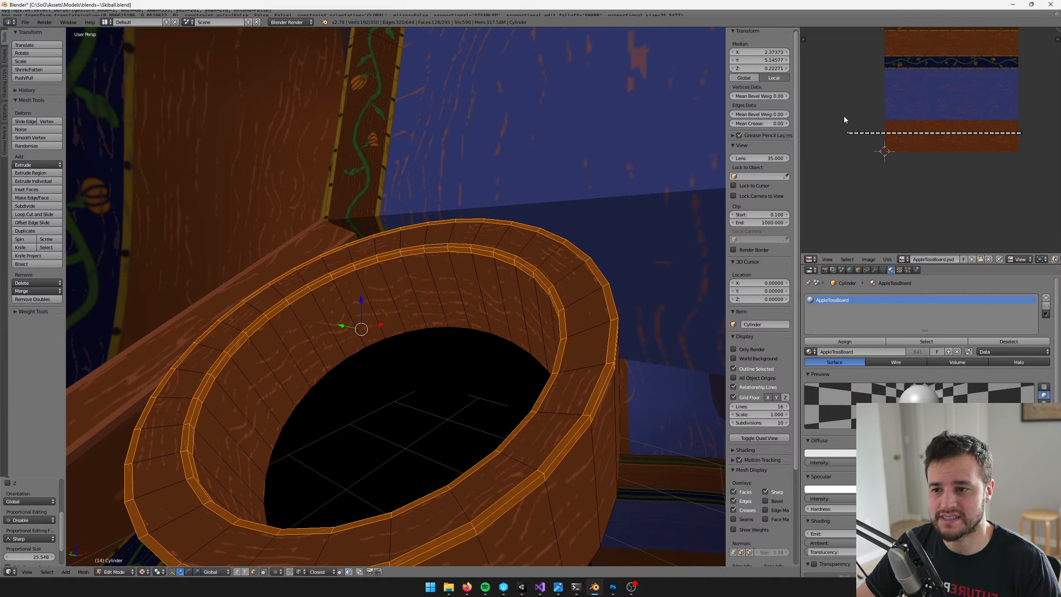
key(b)
drag(844, 116, 1040, 158)
scroll(999, 164, up, 4)
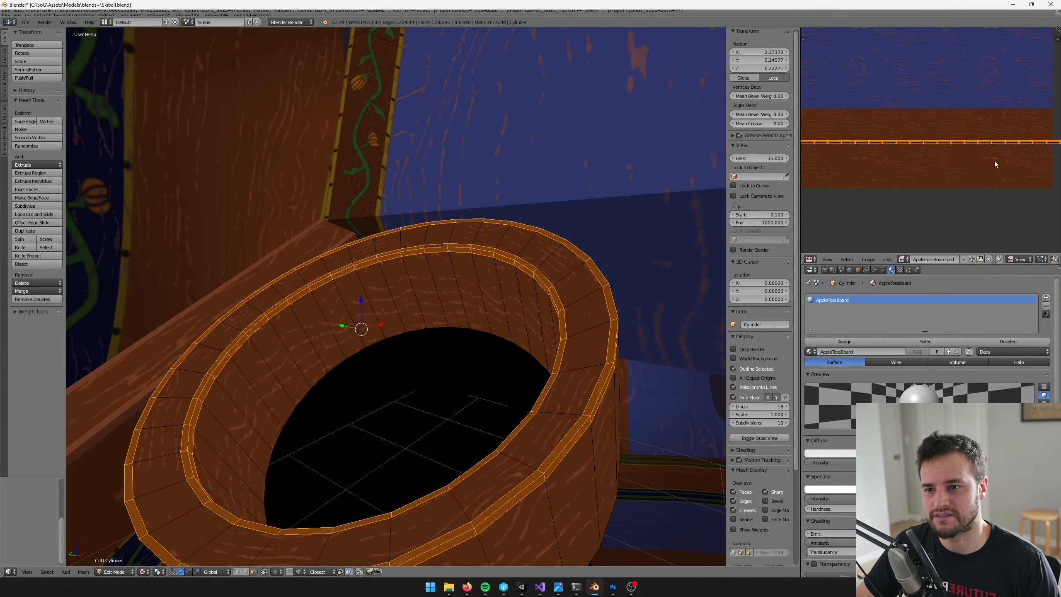
scroll(994, 161, up, 5)
key(s)
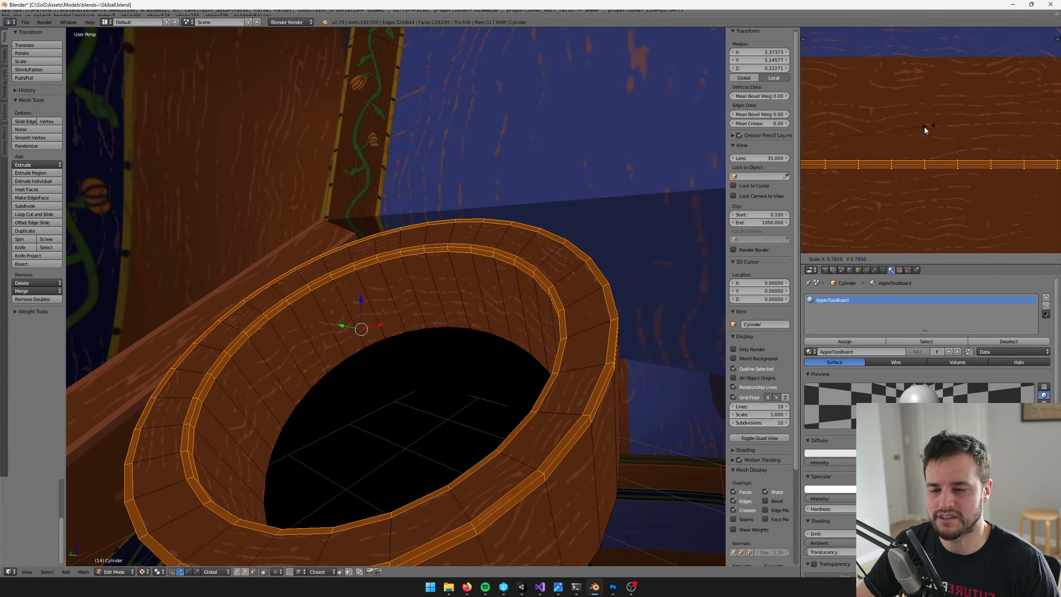
click(912, 130)
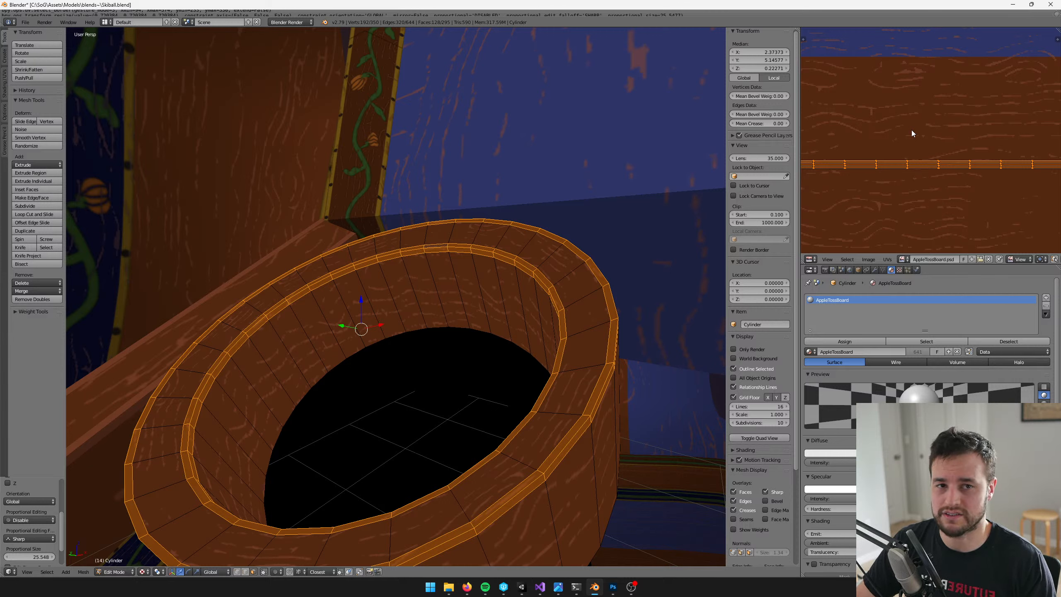
Shrink the selected UV strip further so its end falls inside the brown wood area of the texture
scroll(925, 136, up, 2)
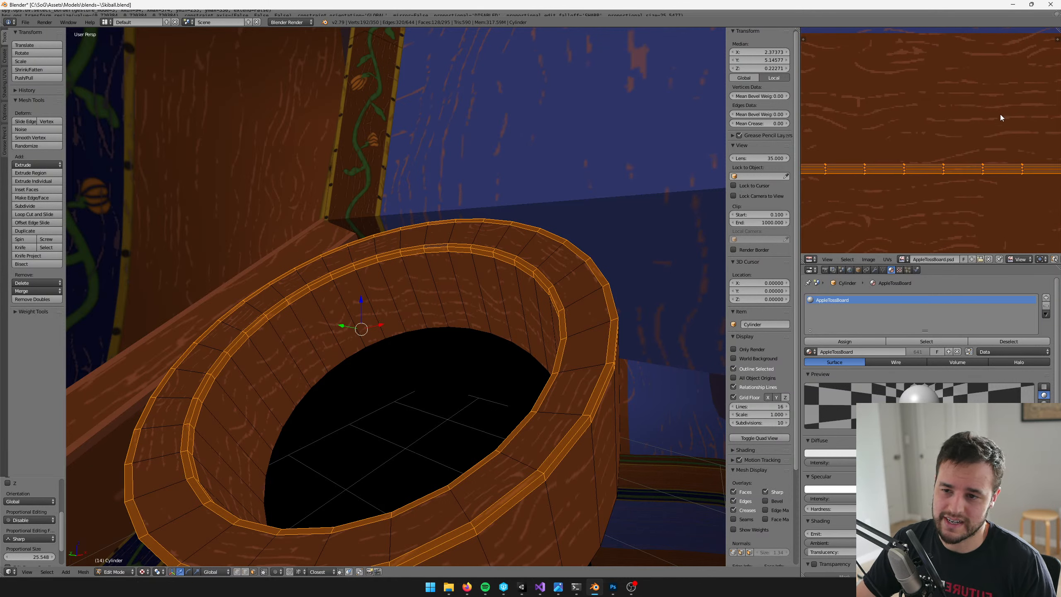
key(s)
click(924, 126)
key(s)
click(891, 127)
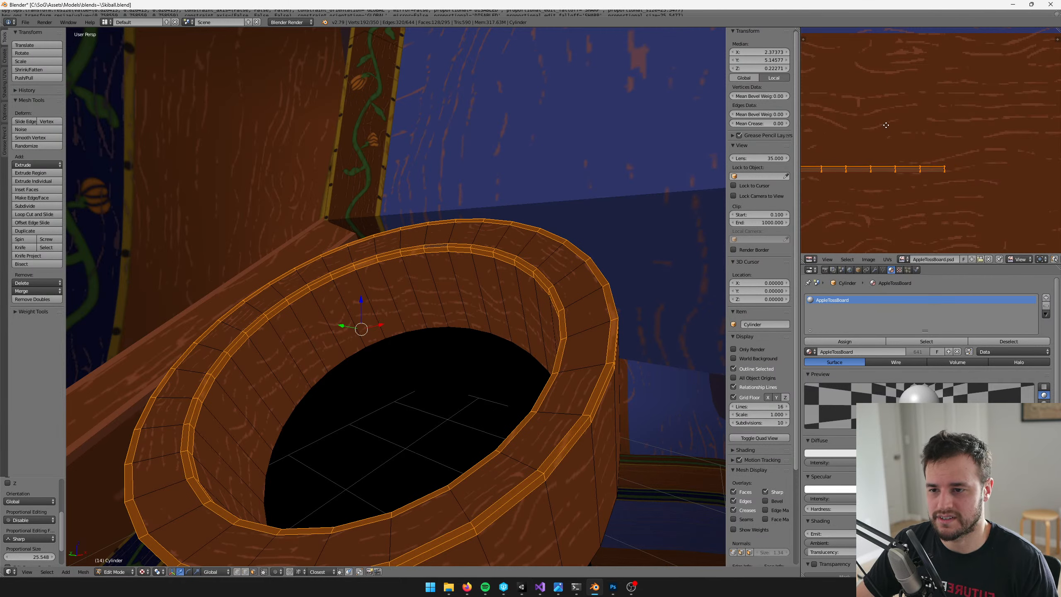
Reposition the UV strip within the brown wood area and scale it down until its whole length fits there
middle_drag(886, 125, 972, 104)
scroll(941, 111, up, 1)
key(g)
click(1006, 155)
middle_drag(1006, 155, 926, 171)
key(s)
click(859, 148)
key(g)
click(1002, 96)
key(g)
click(950, 83)
middle_drag(950, 83, 920, 157)
key(s)
click(903, 119)
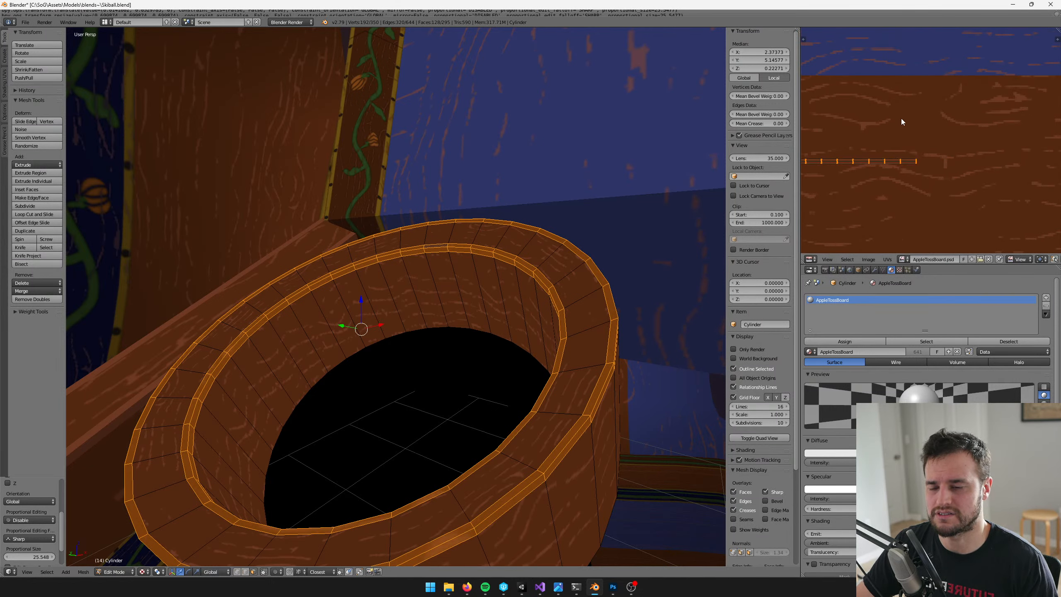
Scale the UV strip down repeatedly to a short line close to the lighter wood-grain streaks
middle_drag(865, 110, 983, 89)
scroll(983, 89, up, 2)
key(s)
click(858, 101)
middle_drag(858, 101, 965, 128)
key(s)
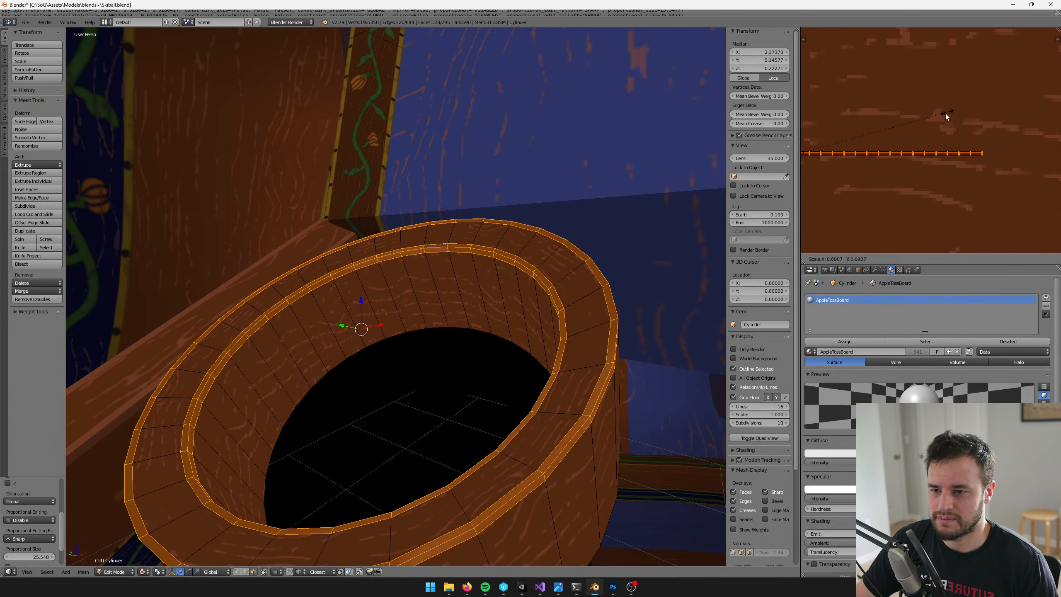
click(938, 113)
key(s)
click(863, 107)
key(s)
click(837, 118)
Move the short UV strip toward a light wood-grain streak and shrink it to the scale of the texture's pixels
key(g)
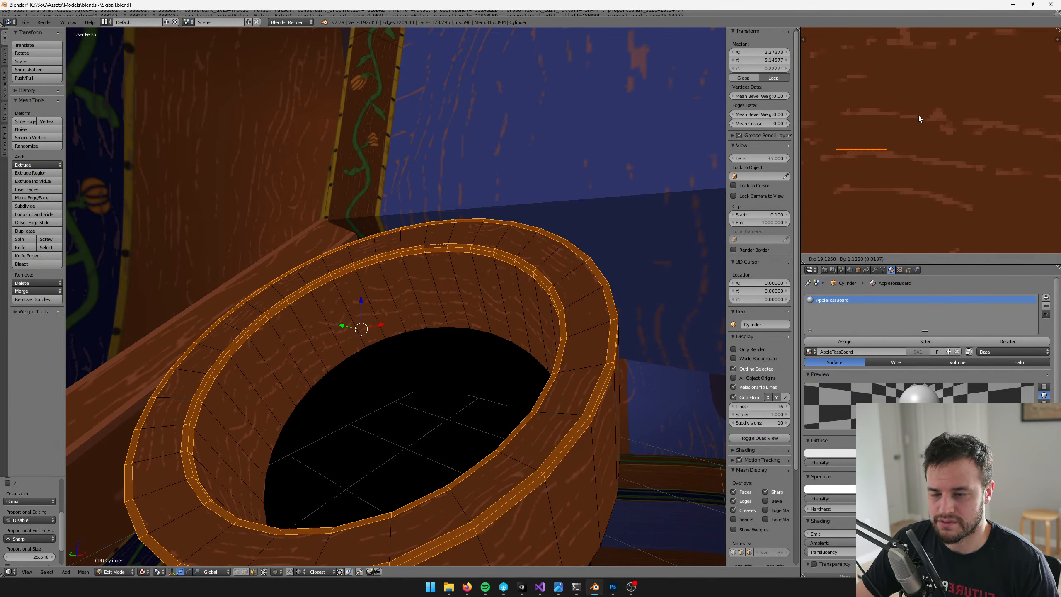
click(939, 116)
middle_drag(906, 130, 929, 120)
scroll(922, 120, up, 3)
key(g)
click(1000, 181)
key(s)
click(930, 143)
scroll(961, 144, up, 3)
key(g)
click(998, 166)
Place the tiny UV strip entirely inside the light brown streak, scaling it down once more to fit
middle_drag(917, 163, 952, 134)
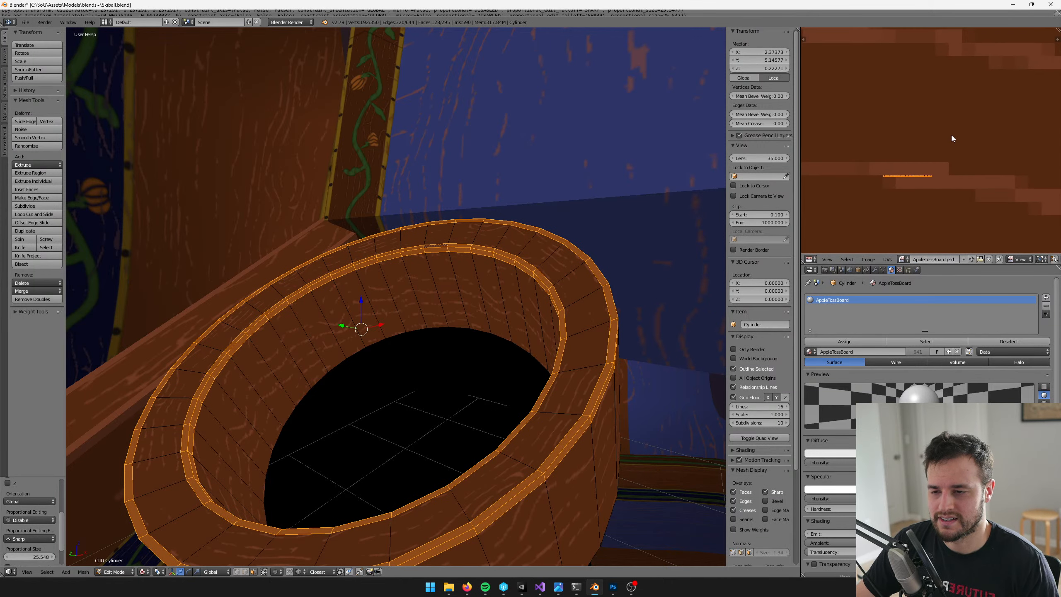
key(g)
click(988, 125)
key(s)
click(954, 145)
key(g)
click(956, 139)
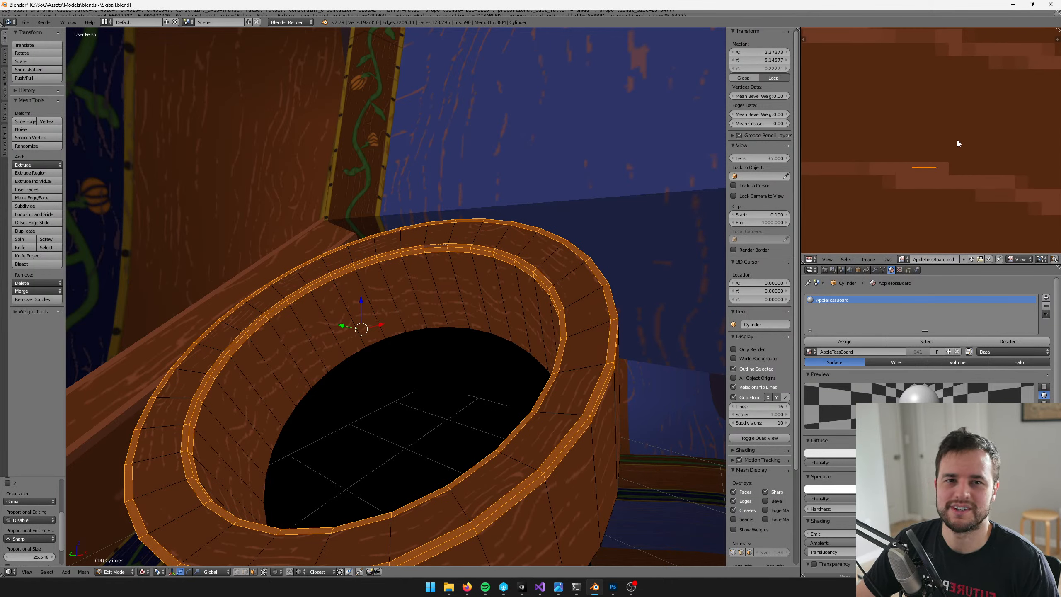
key(g)
click(956, 147)
Leave Edit Mode and inspect the highlighted edges of the cup lip from close up and farther away
key(Tab)
scroll(489, 269, down, 5)
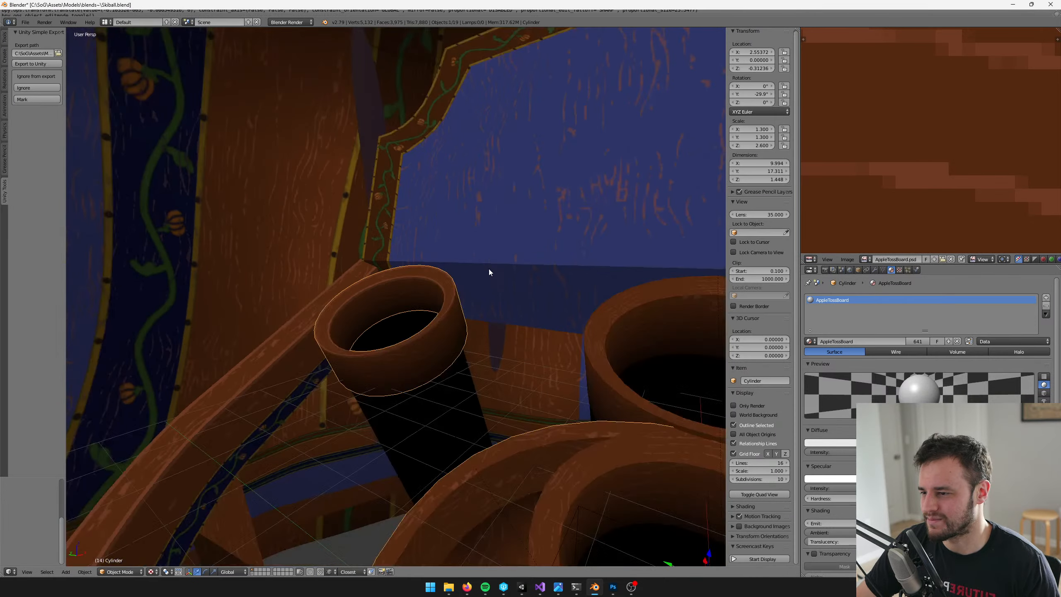
scroll(548, 264, down, 5)
scroll(588, 265, up, 7)
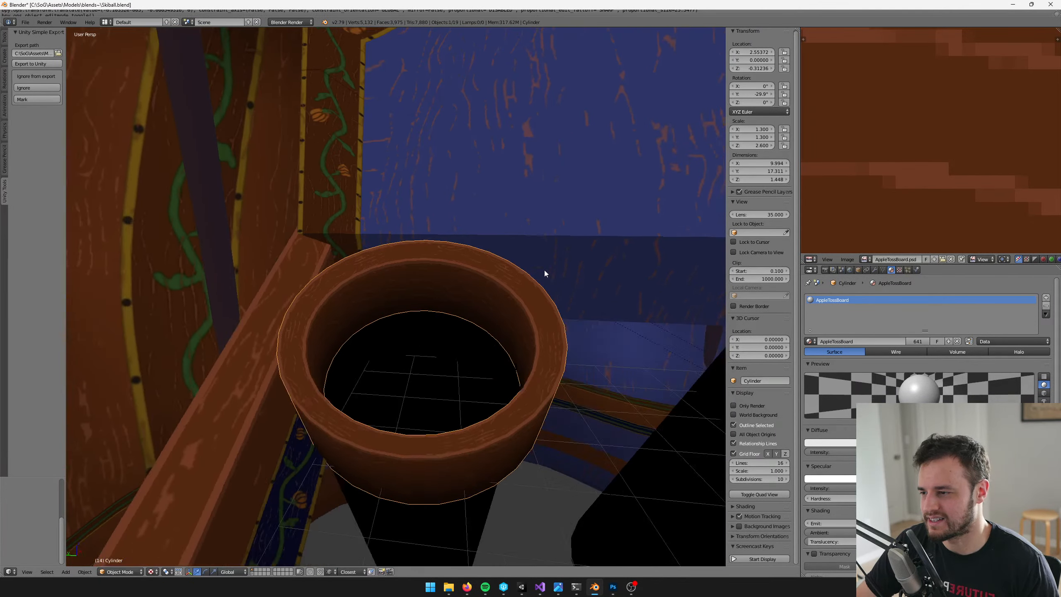
Return to Edit Mode, clear the selection and select the inner-wall edge loop bordering the lip's highlighted band
key(Tab)
scroll(543, 271, down, 1)
scroll(517, 270, up, 1)
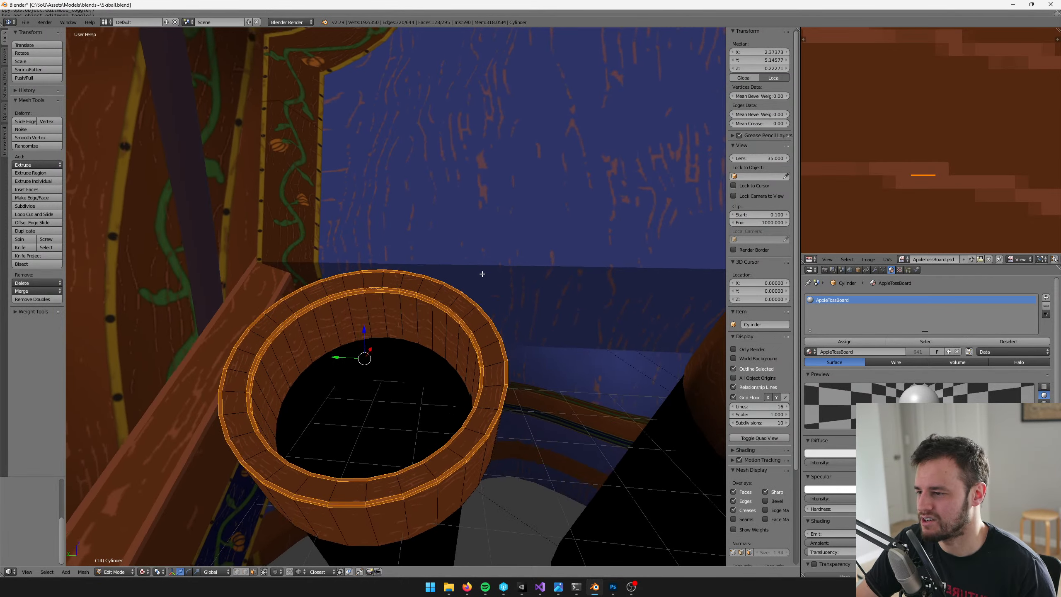
scroll(481, 272, up, 8)
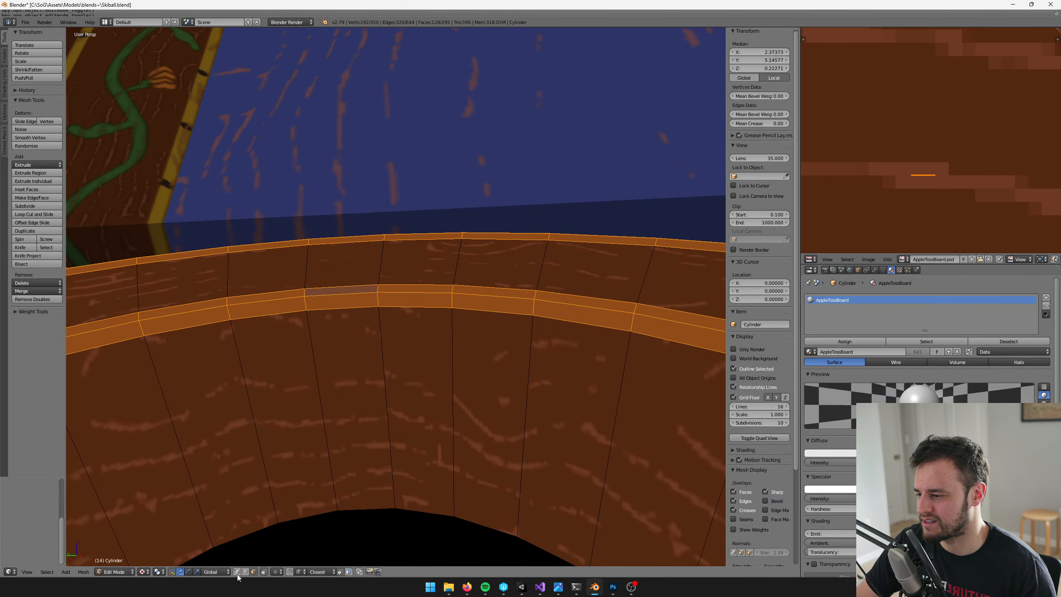
key(alt+a)
right_click(355, 306)
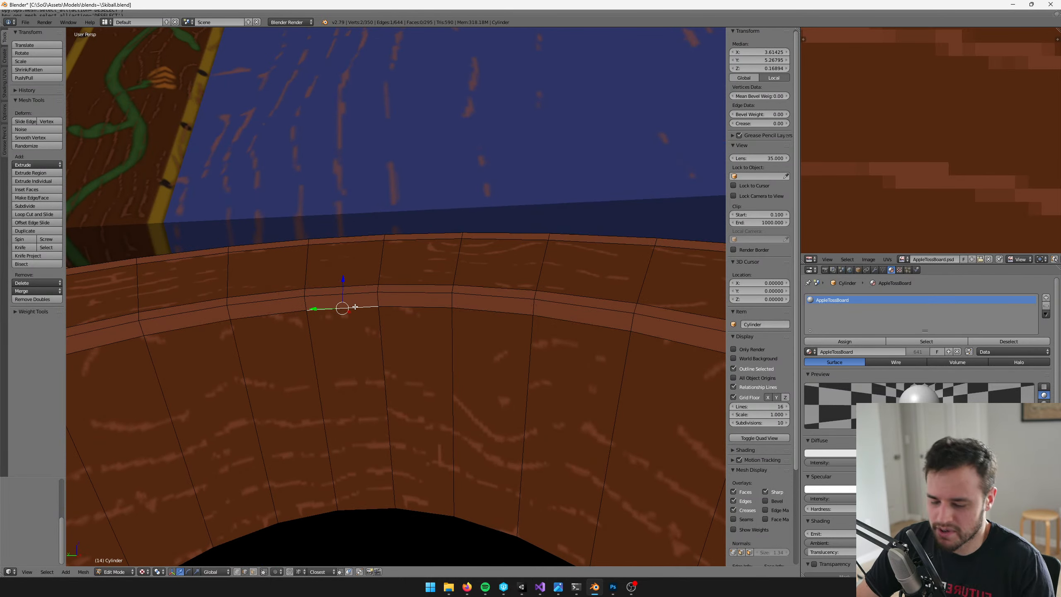
key(alt+l)
Set the transform orientation to Local for moving the inner-wall edge loop along the tilted cup's axis
scroll(355, 307, down, 5)
middle_drag(355, 307, 448, 354)
scroll(447, 354, up, 3)
scroll(447, 354, down, 4)
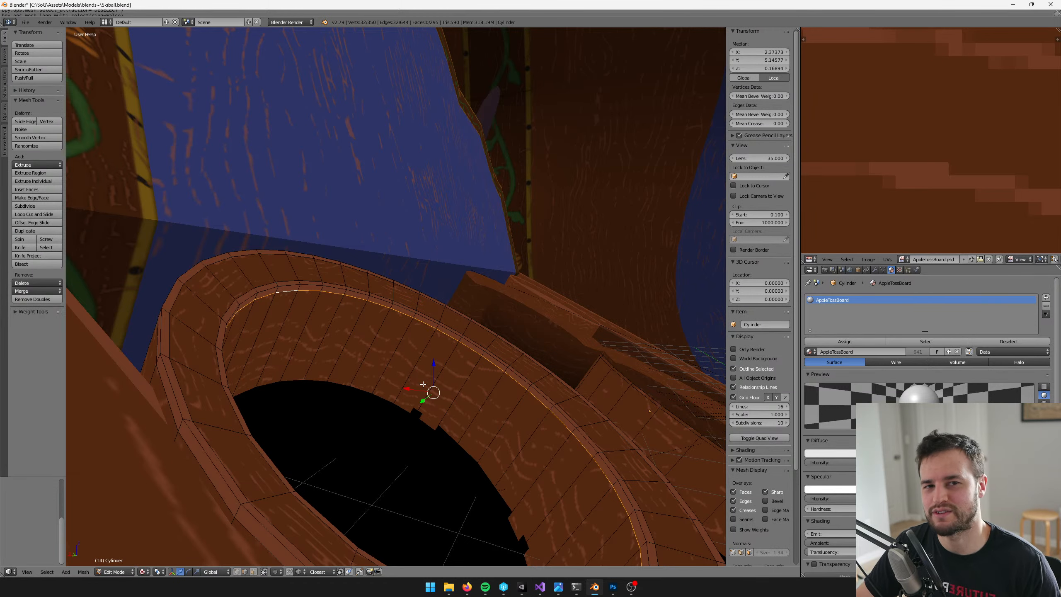
middle_drag(447, 379, 454, 383)
scroll(395, 434, up, 2)
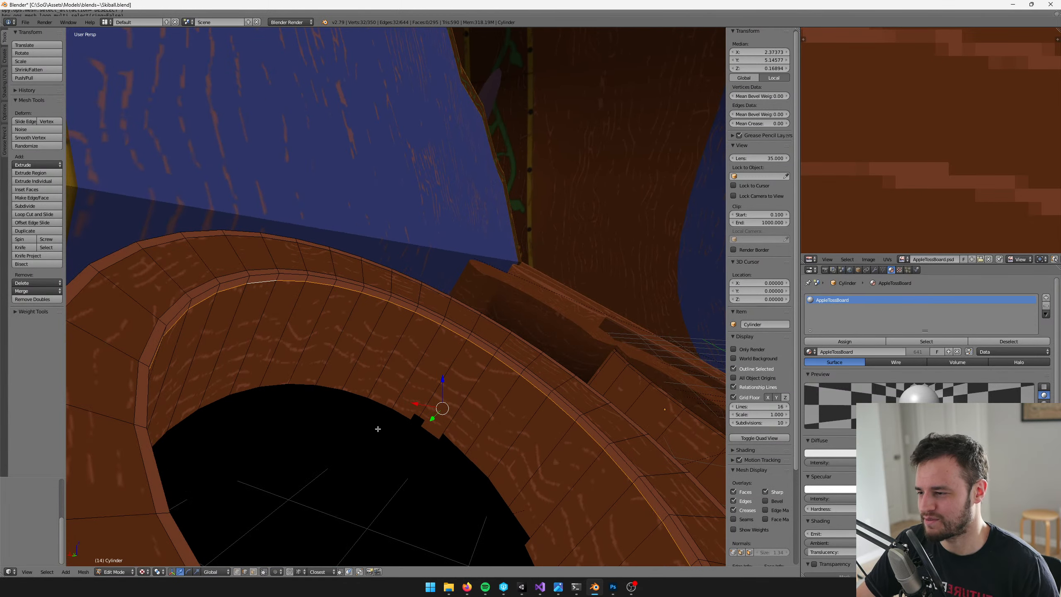
middle_drag(377, 429, 369, 408)
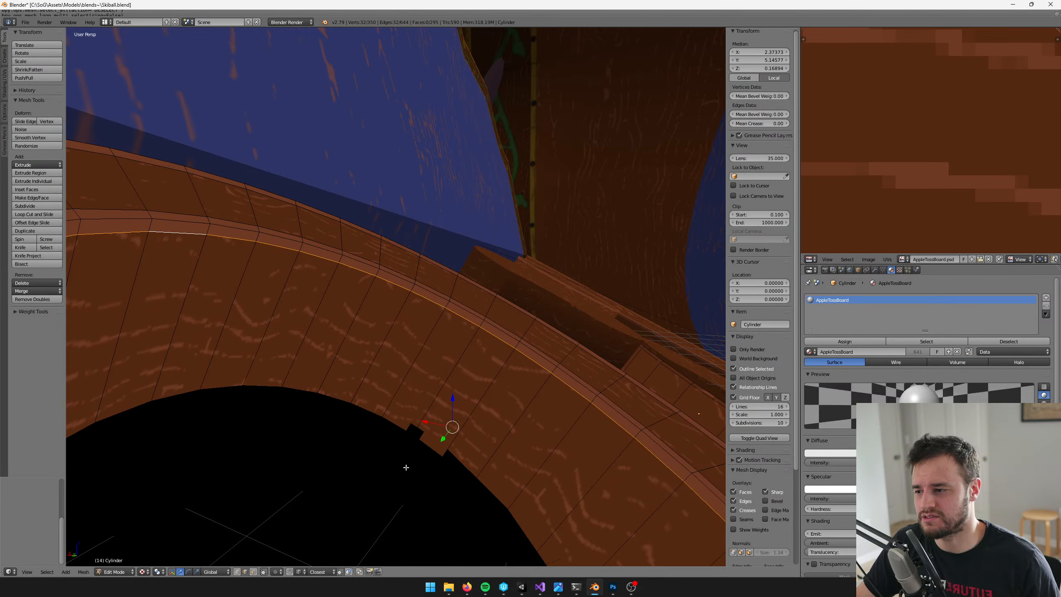
middle_drag(388, 446, 387, 439)
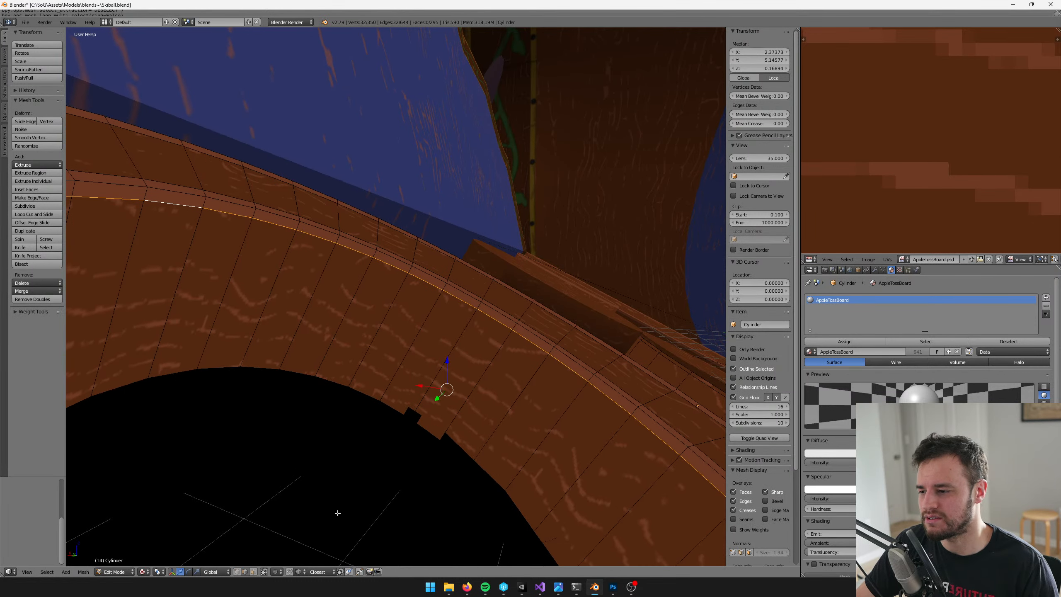
scroll(361, 514, down, 2)
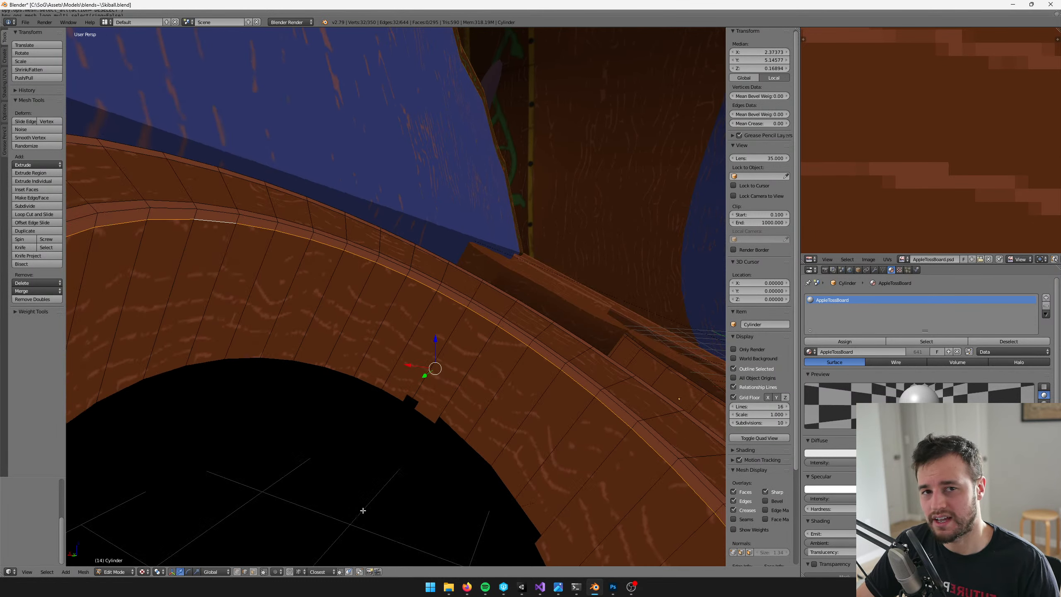
middle_drag(364, 509, 402, 488)
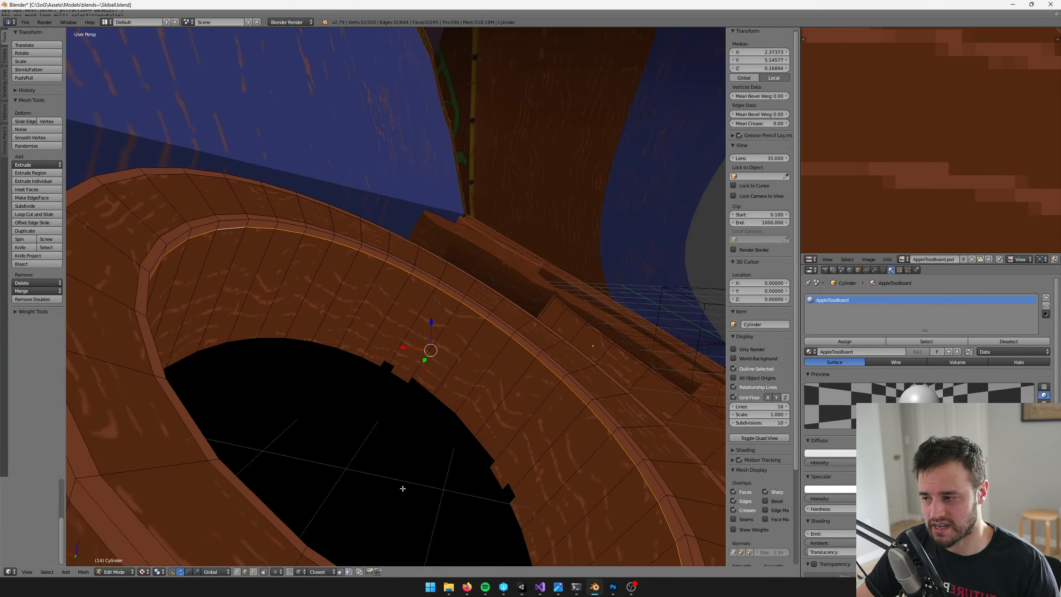
click(215, 571)
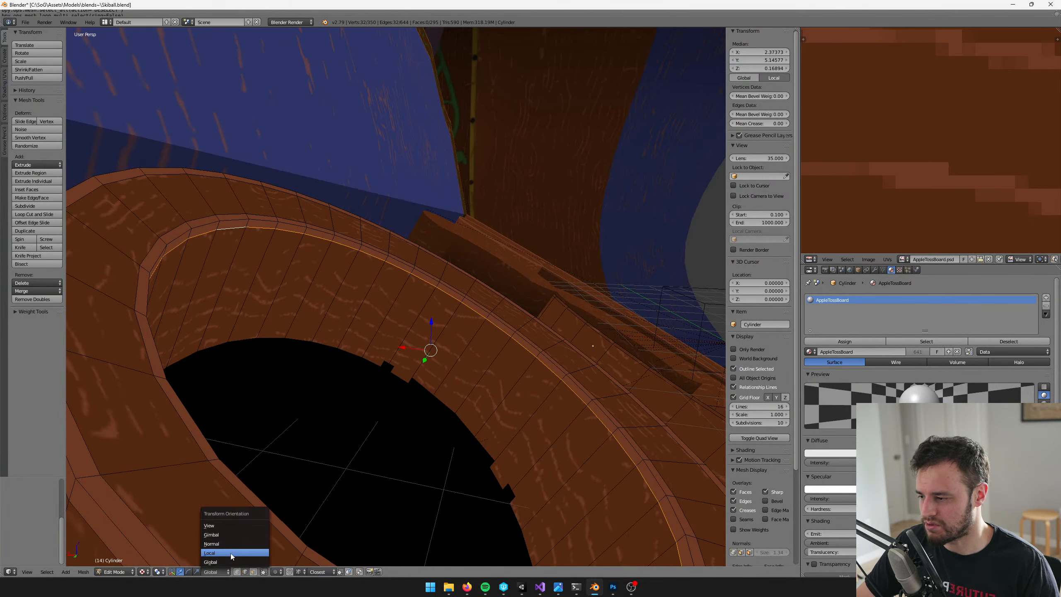
click(229, 552)
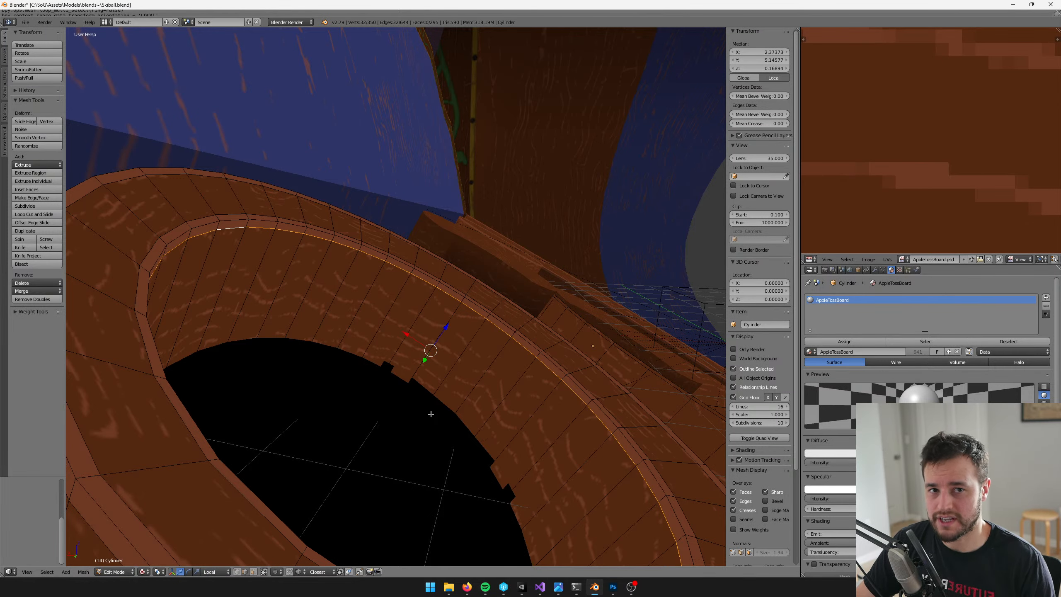
Move the inner-wall edge loop down along the cup's local Z axis to a median Z of about 0.161
scroll(462, 372, up, 2)
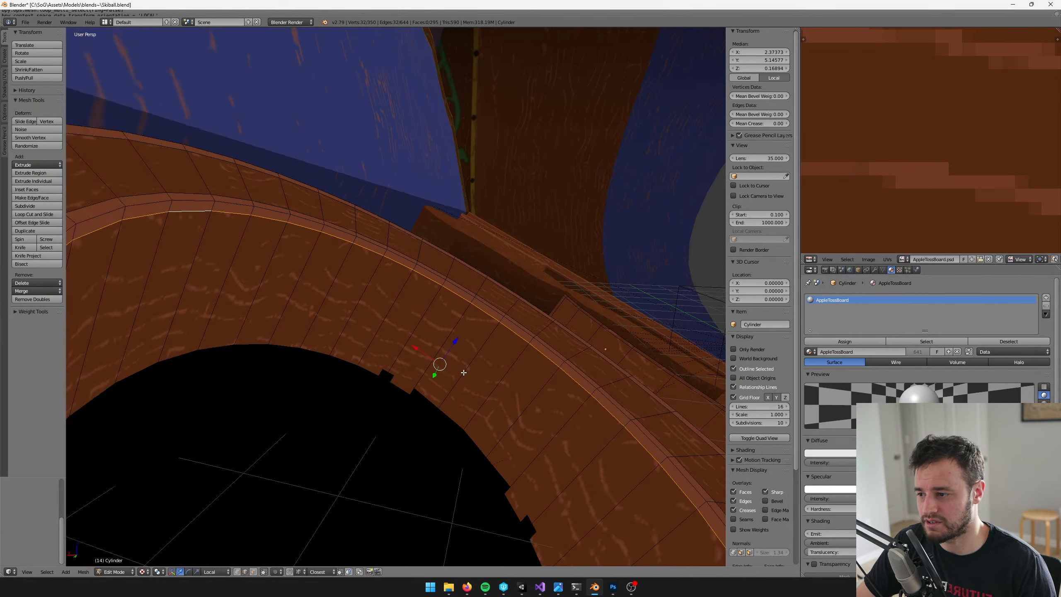
drag(469, 360, 465, 363)
scroll(480, 363, down, 4)
middle_drag(490, 362, 363, 386)
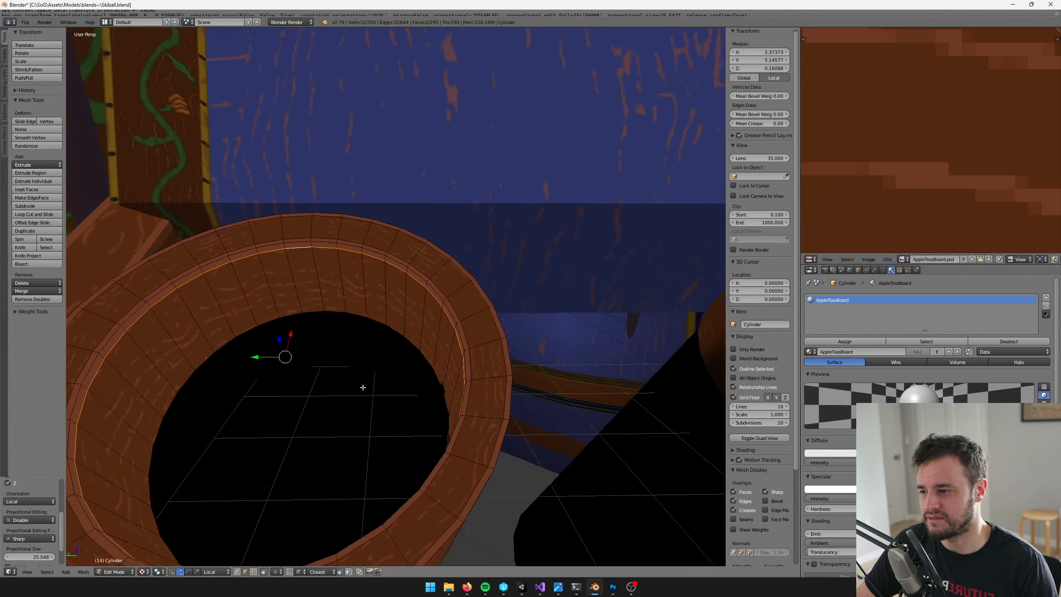
Clear the selection and select the outer-wall edge loop bordering the highlighted band just below the cup lip
scroll(501, 349, up, 4)
middle_drag(516, 345, 410, 336)
key(a)
right_click(442, 327)
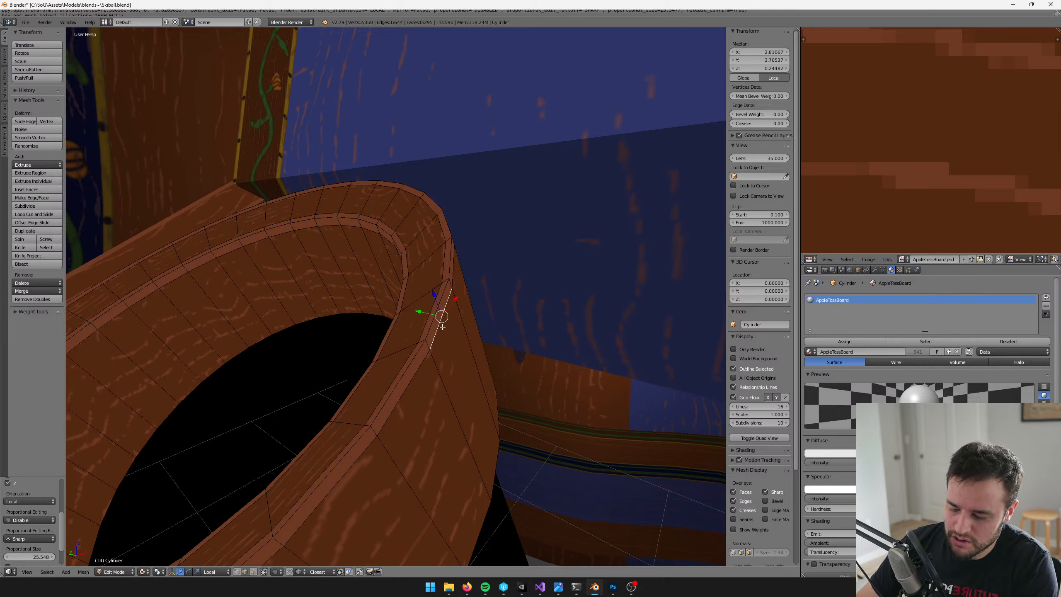
key(alt+l)
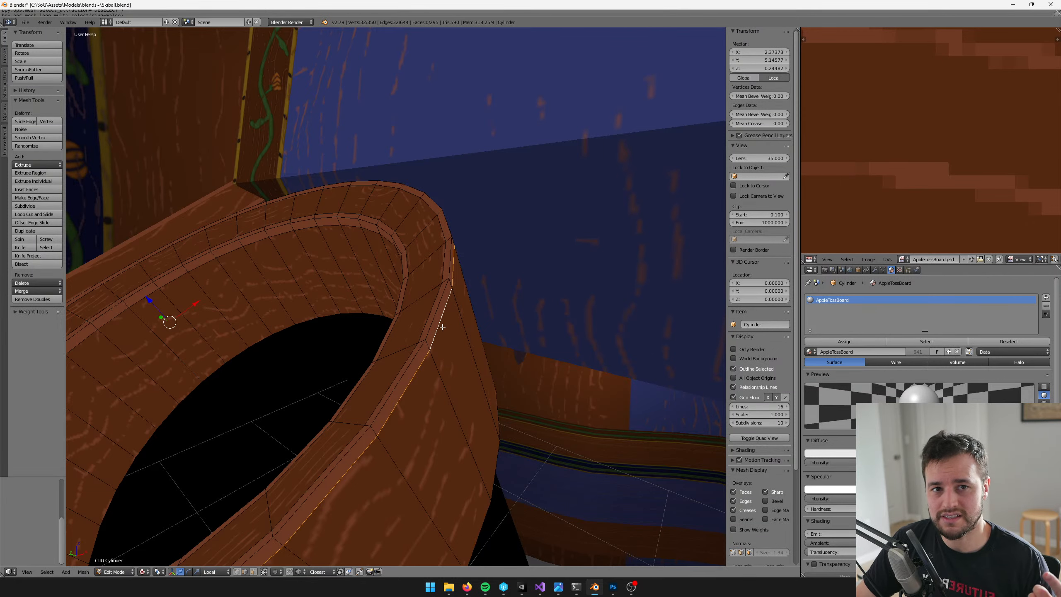
Move the outer-wall edge loop down along the local Z axis to a median Z of about 0.236
middle_drag(452, 331, 495, 294)
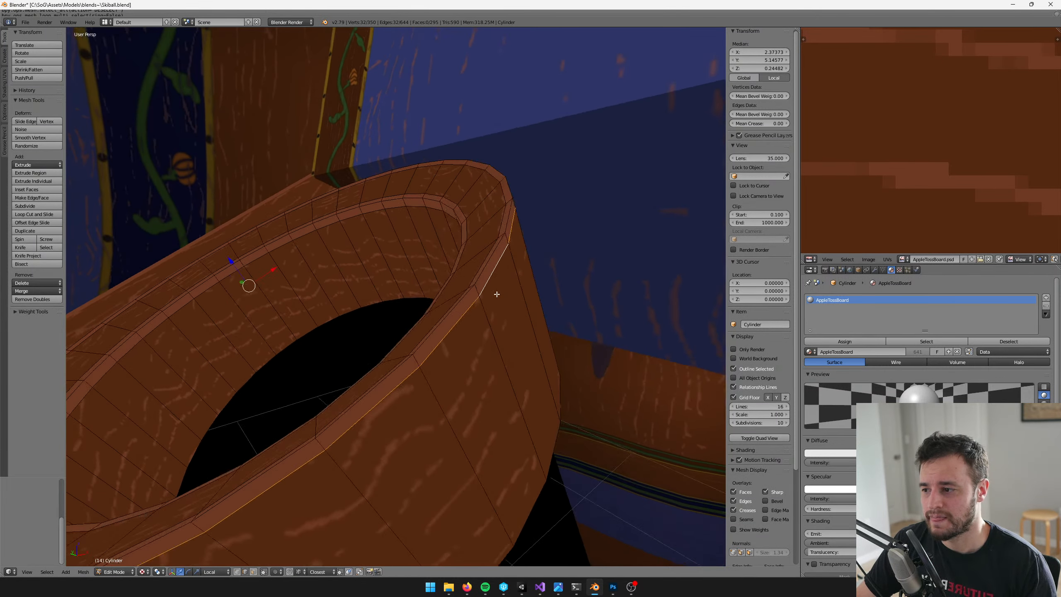
scroll(480, 296, down, 1)
mouse_move(395, 293)
shift+middle_down()
mouse_move(481, 267)
mouse_move(421, 284)
mouse_move(404, 274)
shift+middle_up()
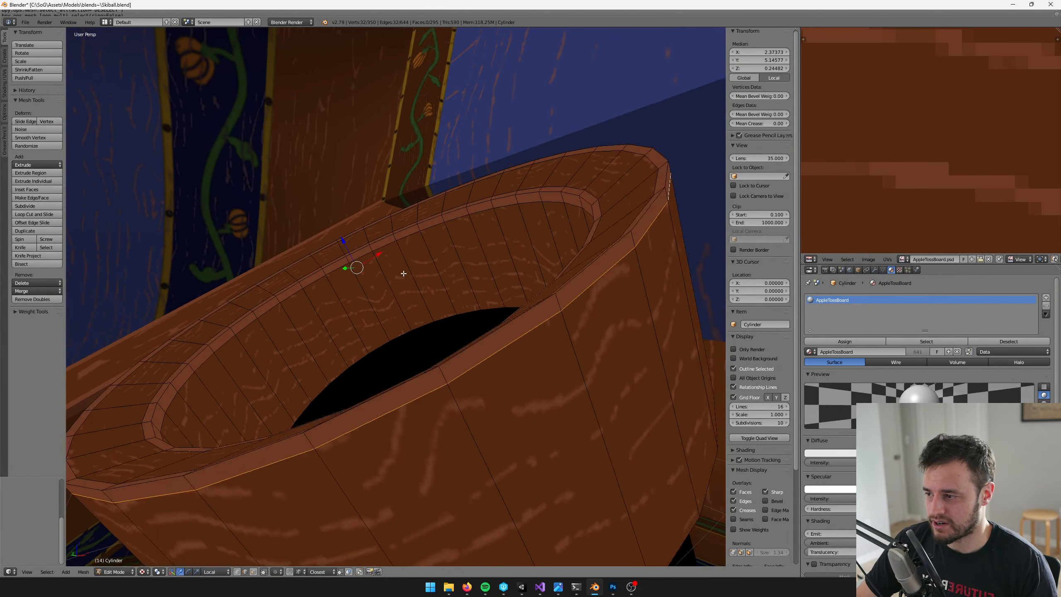
key(g)
key(z)
key(z)
click(343, 238)
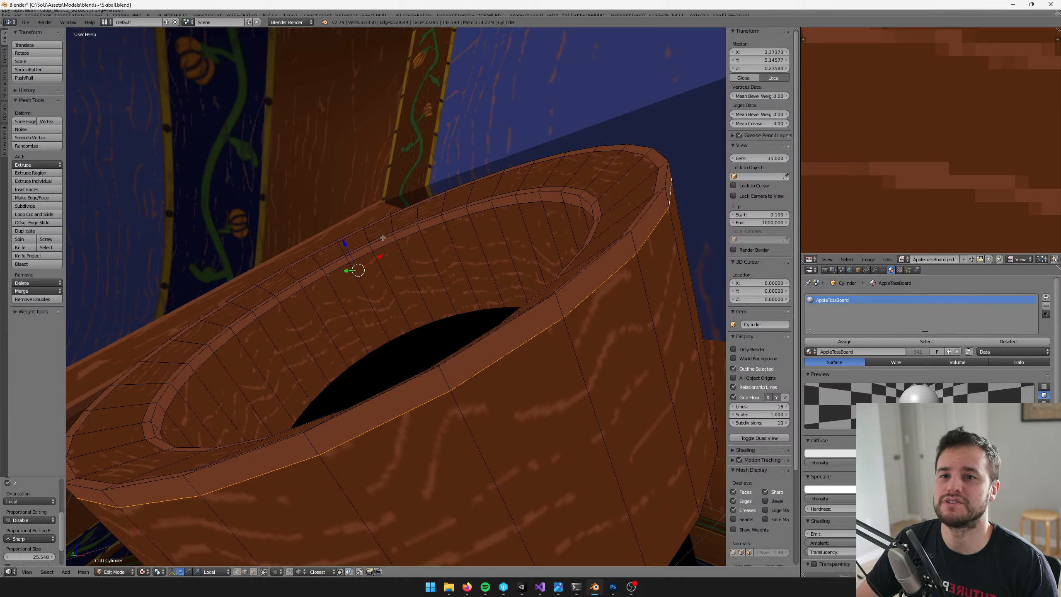
Clear the selection and select a single edge of the highlighted band along the cup lip's outer rim
key(a)
right_click(635, 155)
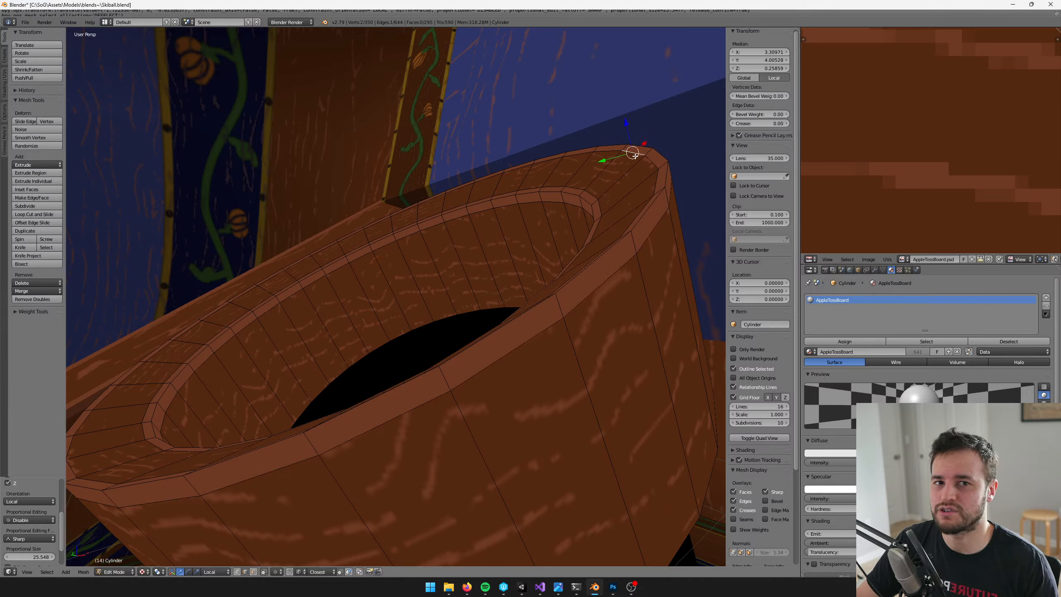
middle_drag(653, 150, 597, 302)
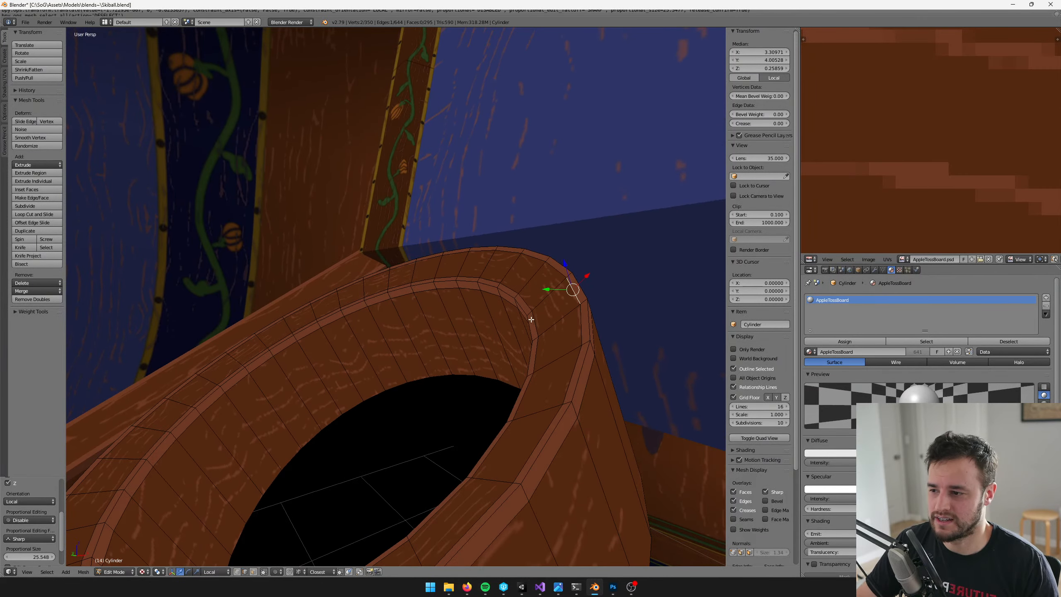
middle_drag(535, 316, 404, 438)
Check the widened lip highlights in Object Mode, return to Edit Mode and examine the outer rim up close
key(Tab)
scroll(466, 334, down, 5)
scroll(353, 388, up, 5)
key(Tab)
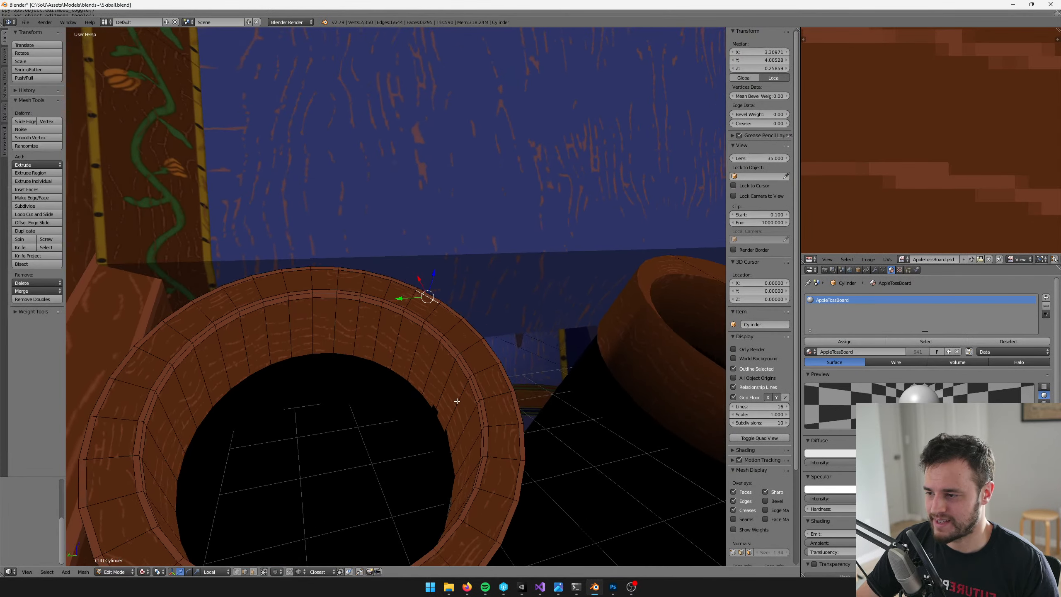
scroll(473, 341, up, 6)
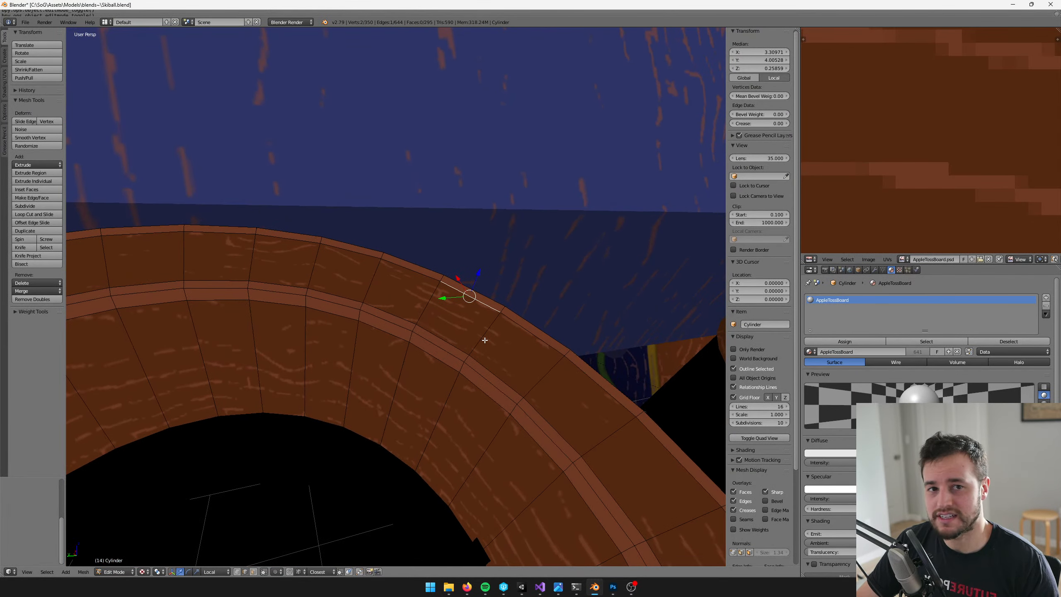
Leave Edit Mode on the current cup, select the neighbouring plain-lipped cup and open its mesh for editing
middle_drag(487, 335, 518, 351)
scroll(461, 401, down, 6)
key(Tab)
right_click(517, 346)
scroll(486, 345, up, 4)
key(Tab)
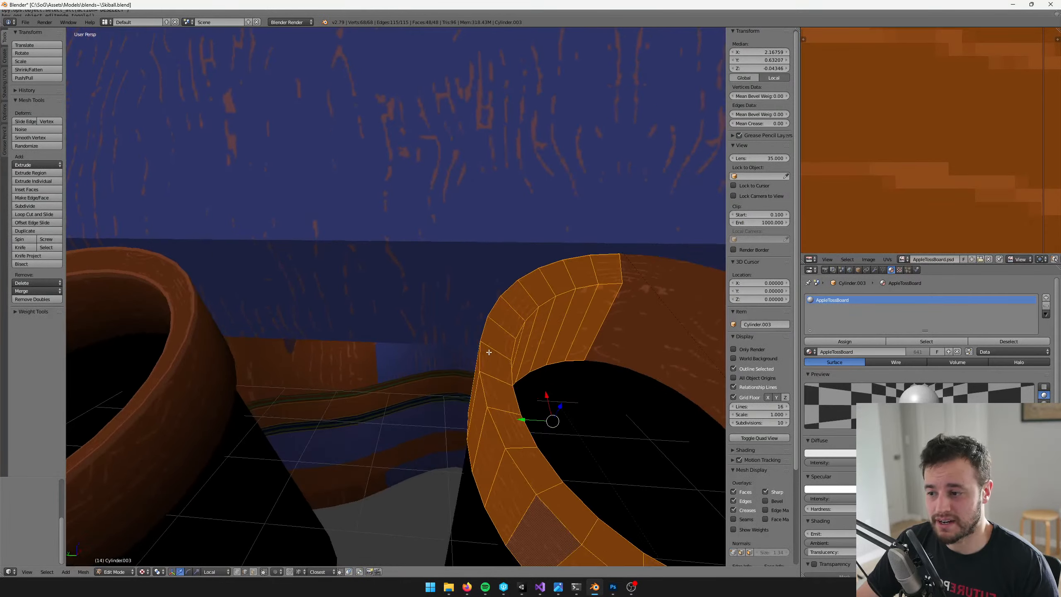
scroll(485, 351, up, 3)
middle_drag(405, 343, 497, 345)
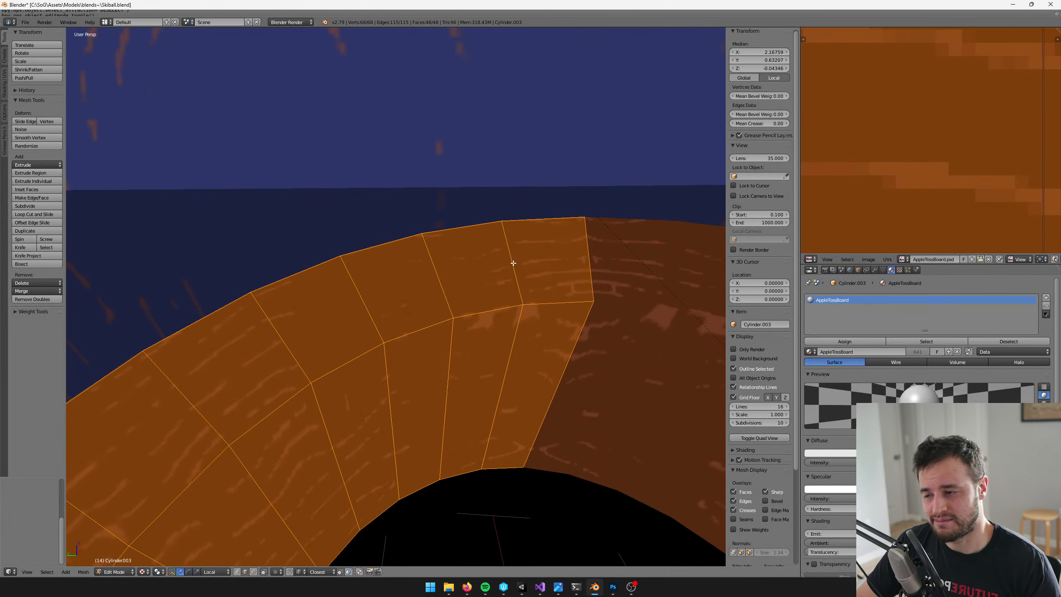
Add an edge loop around the lip's flat top, slid about 0.775 of the way toward the outer edge
middle_drag(514, 263, 539, 316)
key(ctrl+r)
click(538, 316)
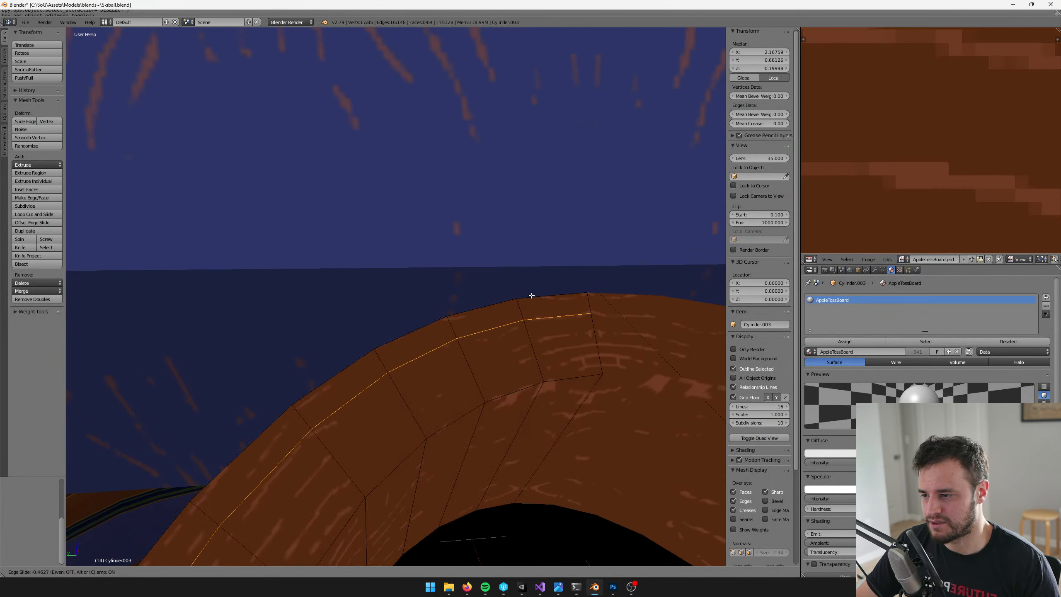
click(530, 285)
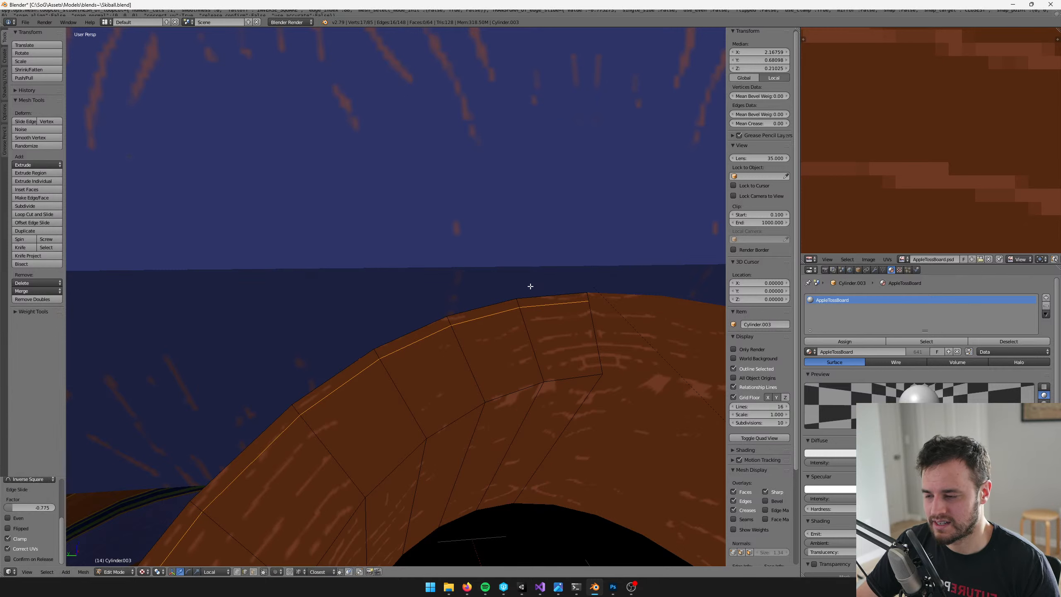
key(ctrl+r)
click(531, 340)
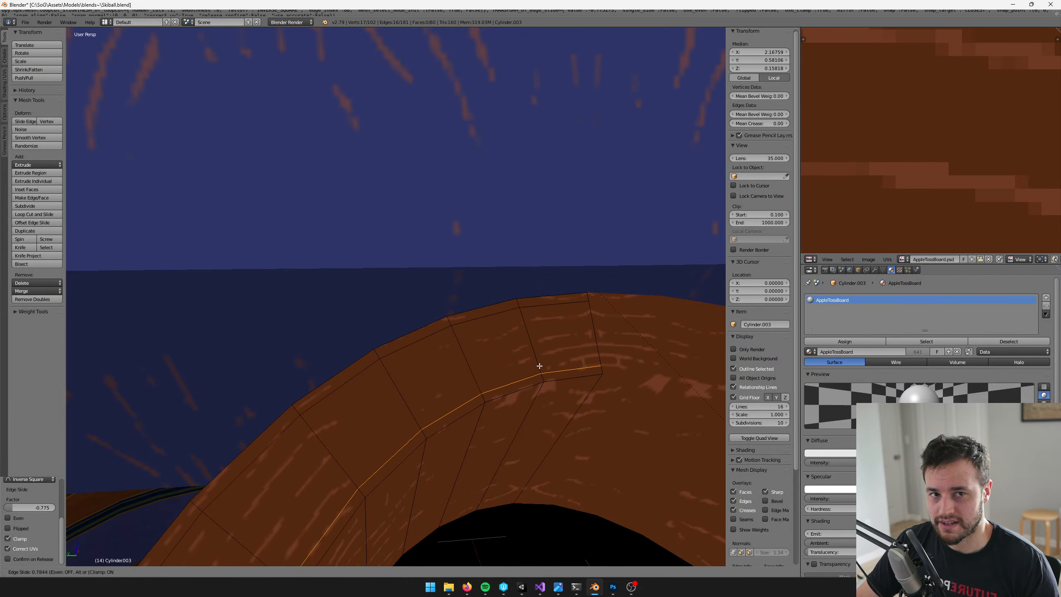
click(539, 366)
middle_drag(536, 386, 533, 368)
key(ctrl+z)
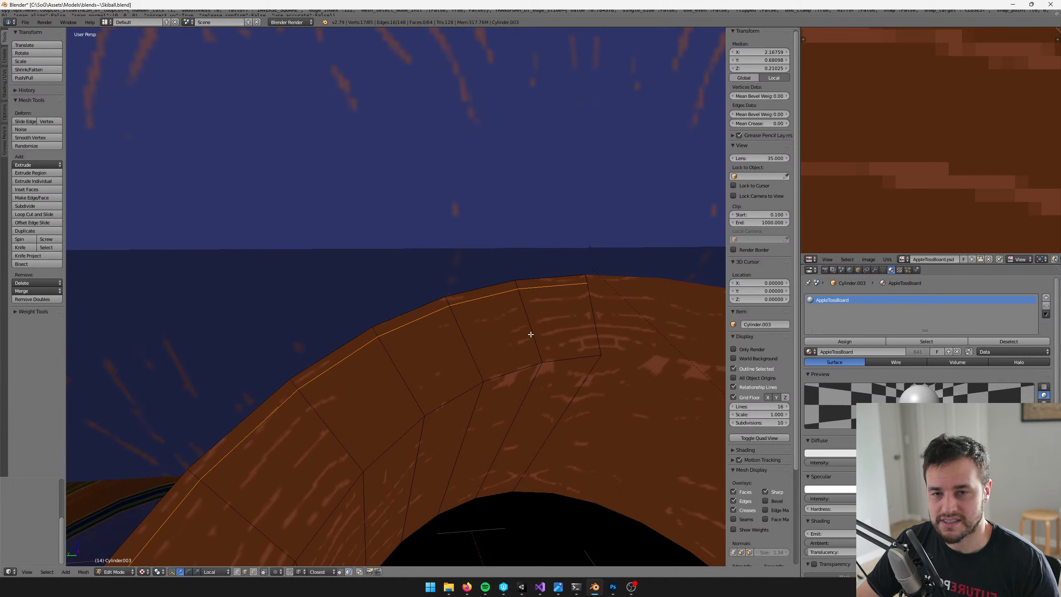
Add an edge loop around the lip's flat top, slid about 0.734 of the way toward the inner edge
key(ctrl+r)
click(532, 339)
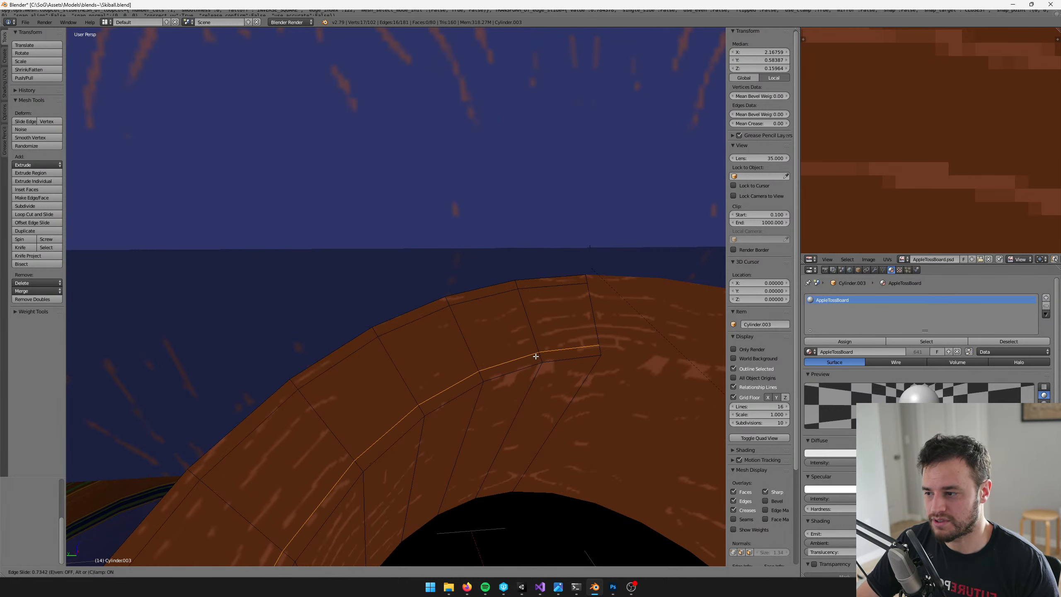
click(536, 356)
middle_drag(535, 356, 519, 311)
scroll(522, 351, down, 3)
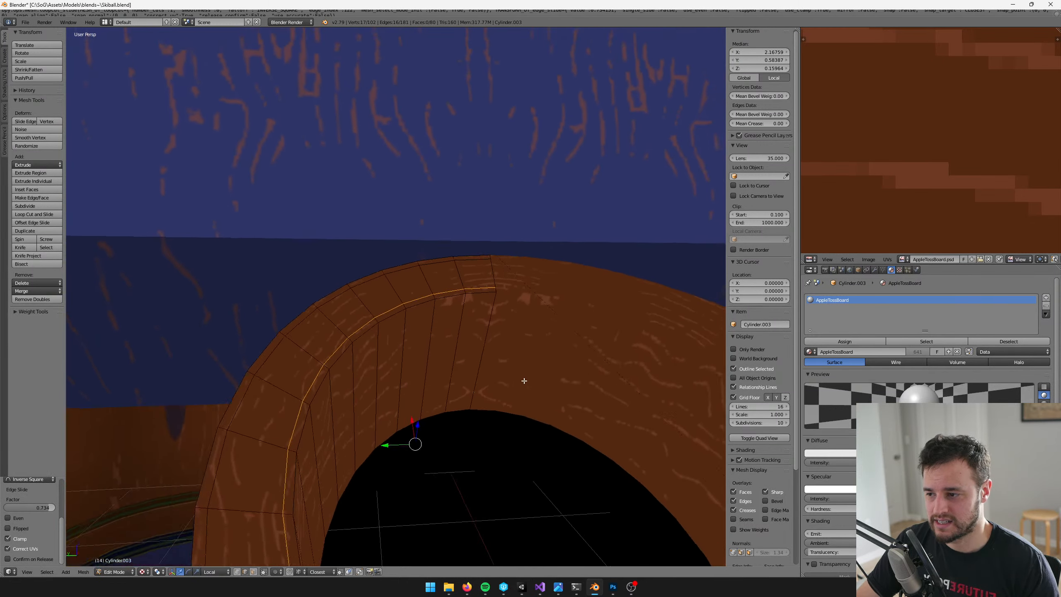
Add an edge loop on the cup's inner wall just below the lip, slid about 0.928 of the way up
middle_drag(523, 380, 514, 370)
scroll(515, 375, up, 1)
scroll(493, 370, up, 2)
key(ctrl+r)
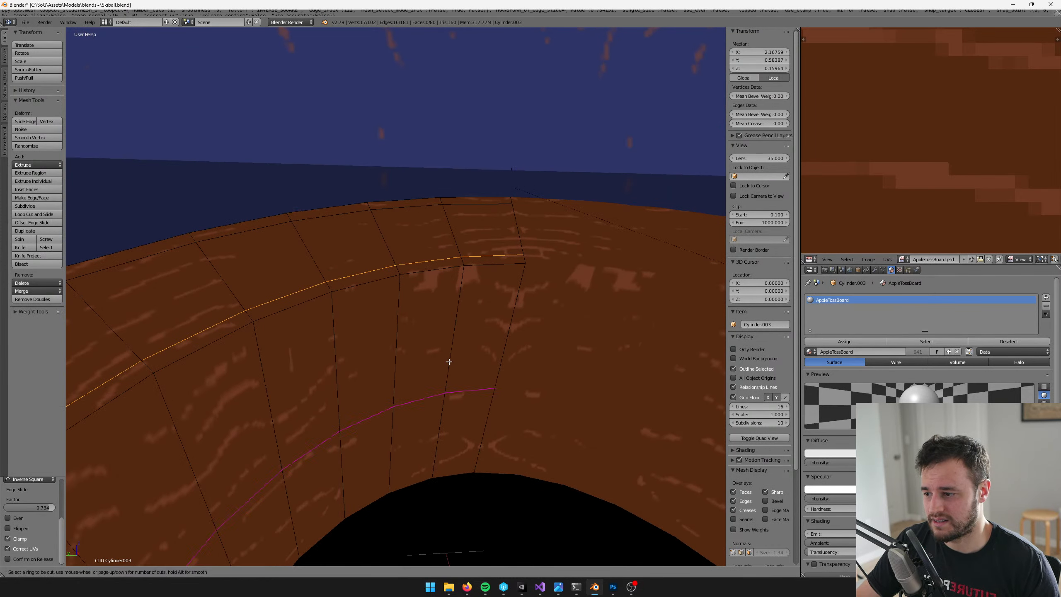
click(448, 351)
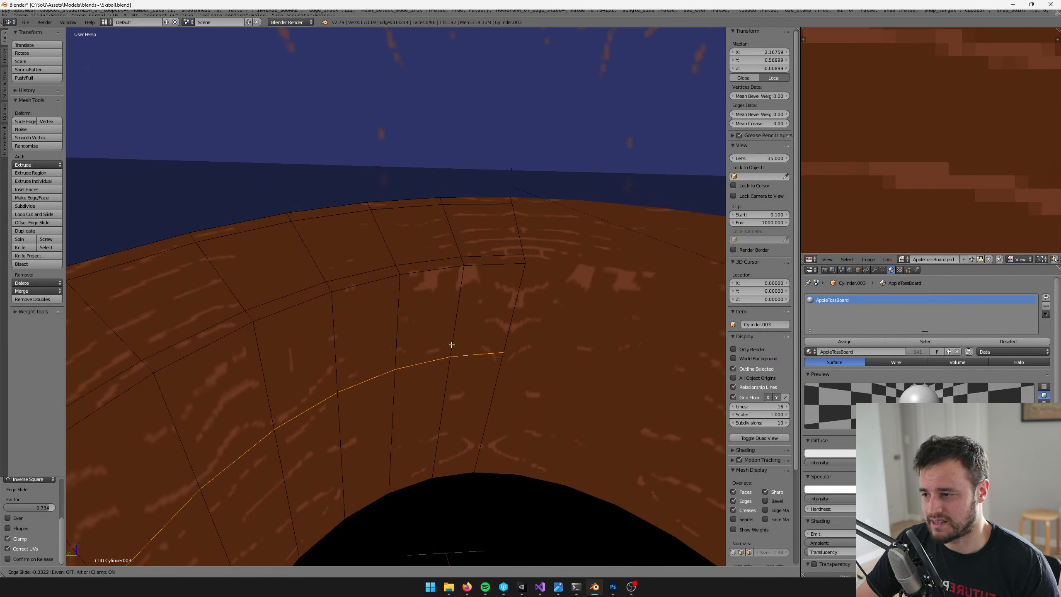
click(456, 286)
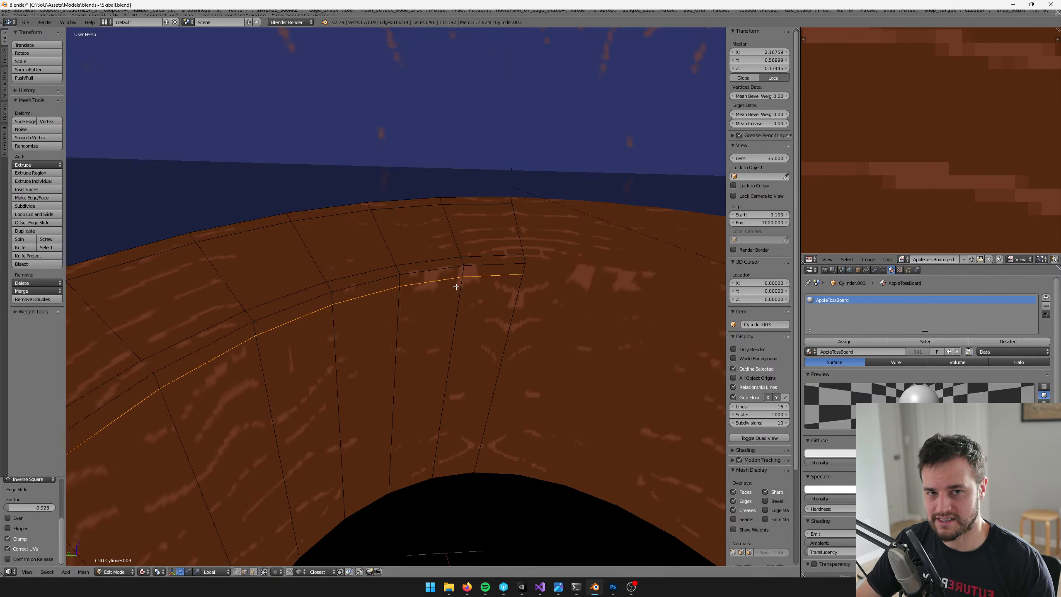
Add an edge loop on the cup's outer wall just below the lip, slid about 0.916 of the way up
scroll(334, 300, down, 4)
middle_drag(331, 301, 387, 283)
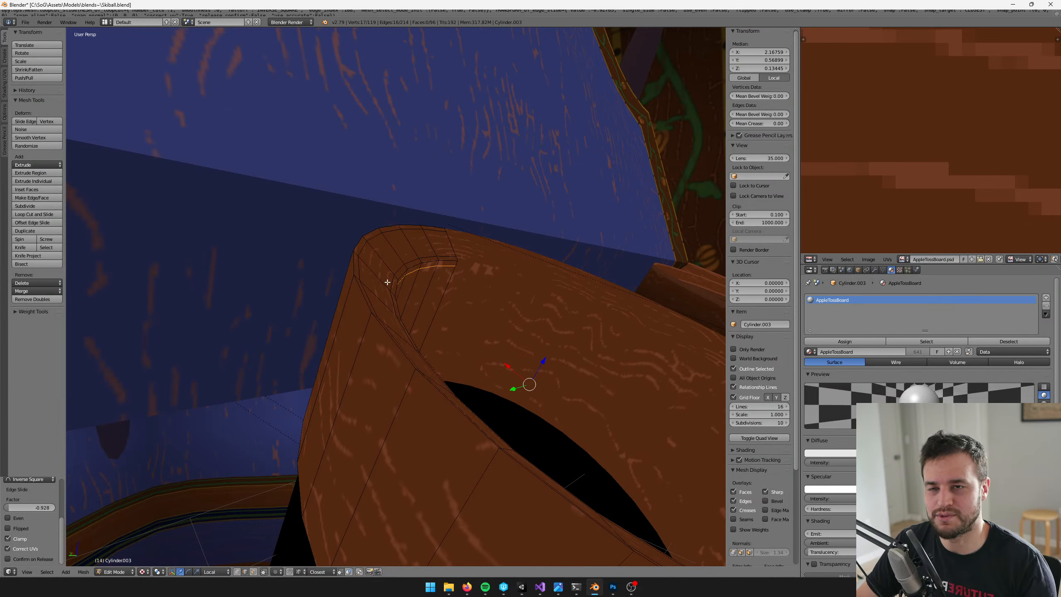
middle_drag(331, 302, 378, 284)
key(ctrl+r)
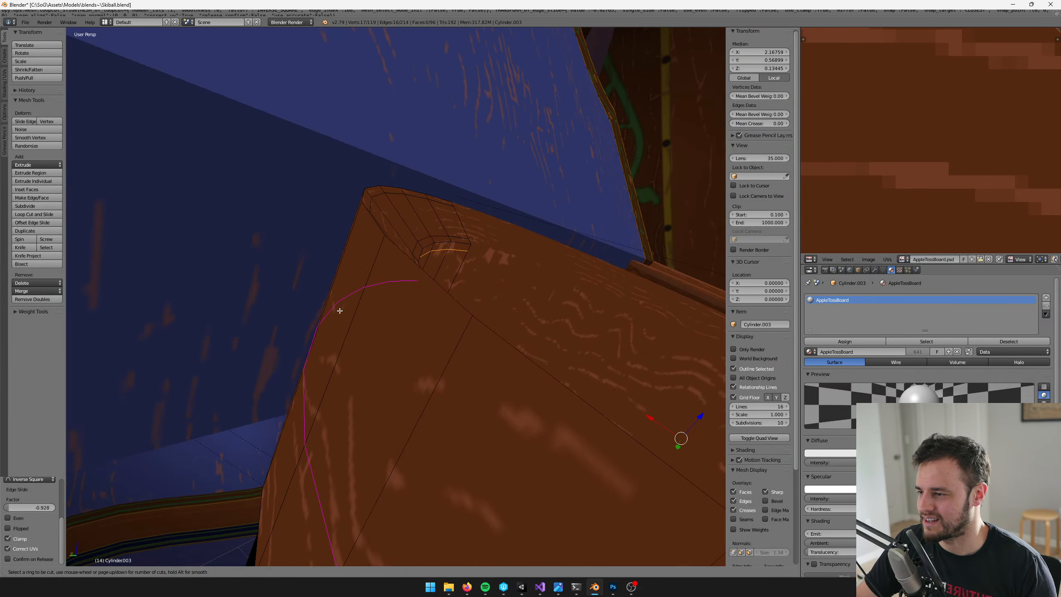
click(307, 424)
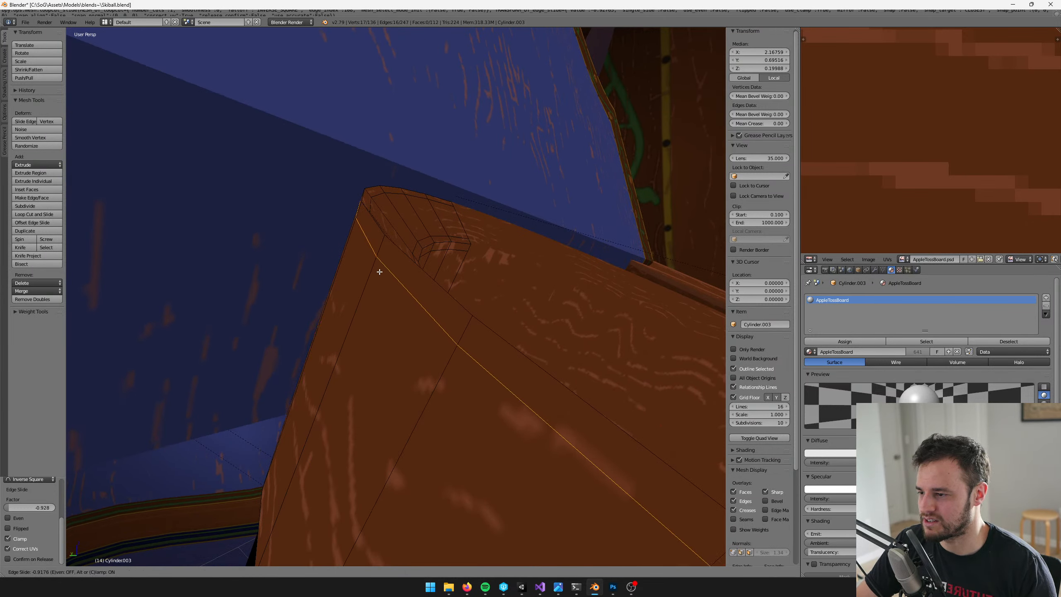
click(379, 271)
middle_drag(379, 272, 379, 342)
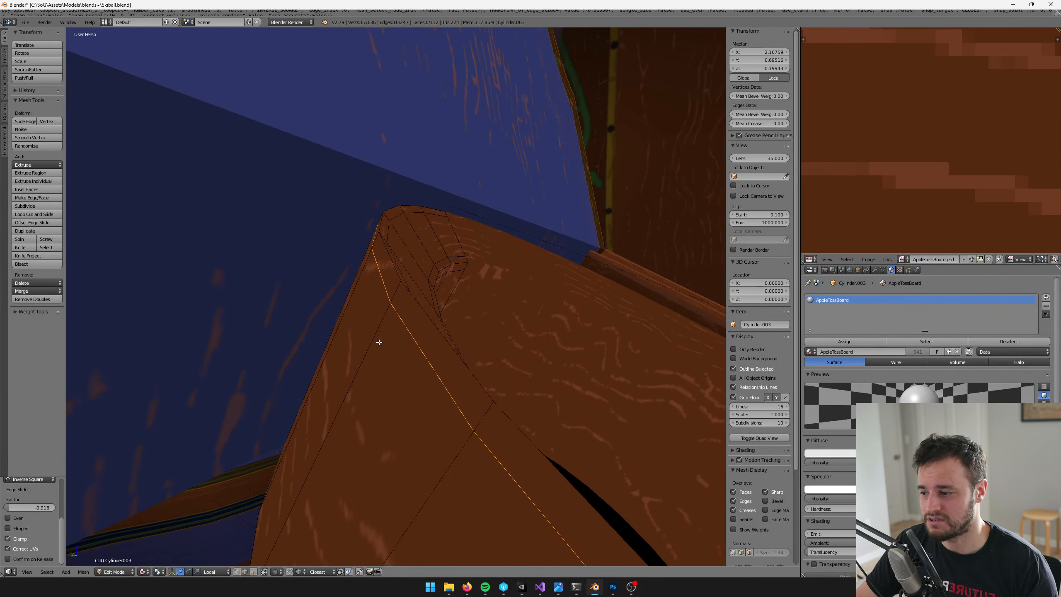
Clear the selection and select the two narrow face loops on both sides of the lip's outer edge
key(a)
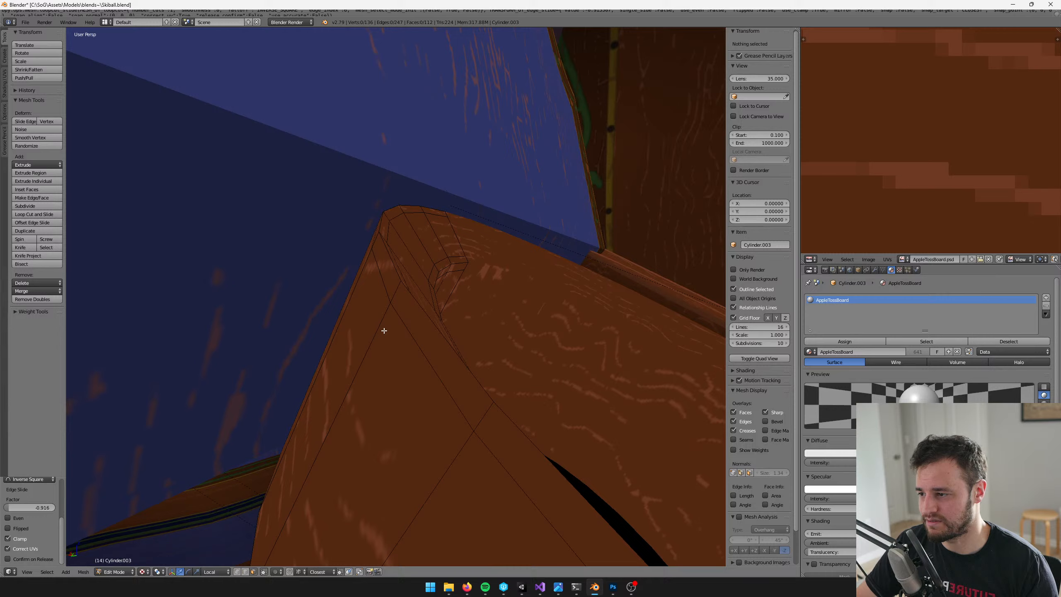
alt+right_click(395, 293)
middle_drag(394, 293, 399, 329)
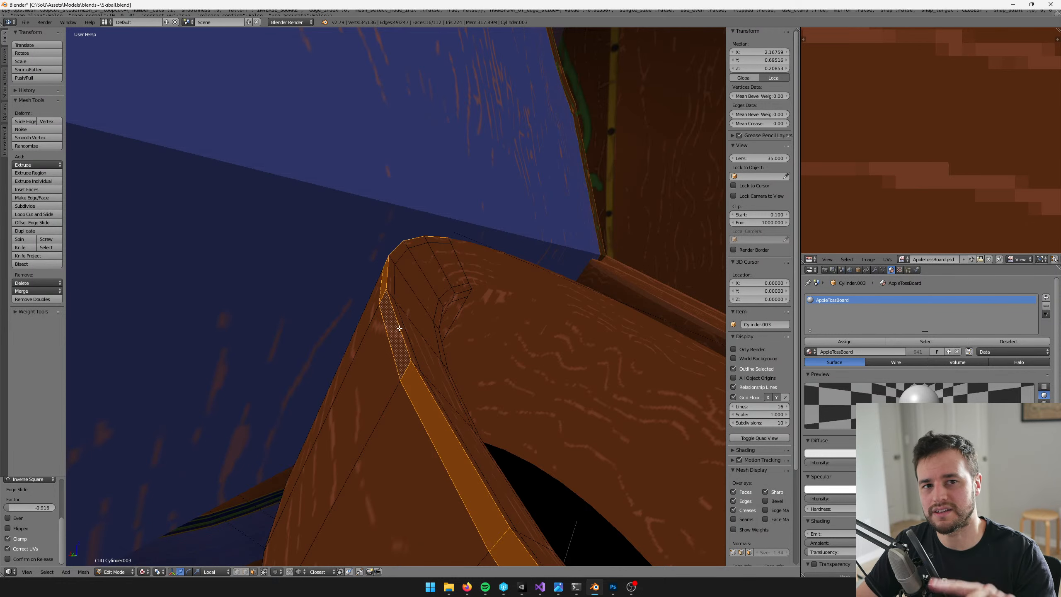
alt+shift+right_click(391, 261)
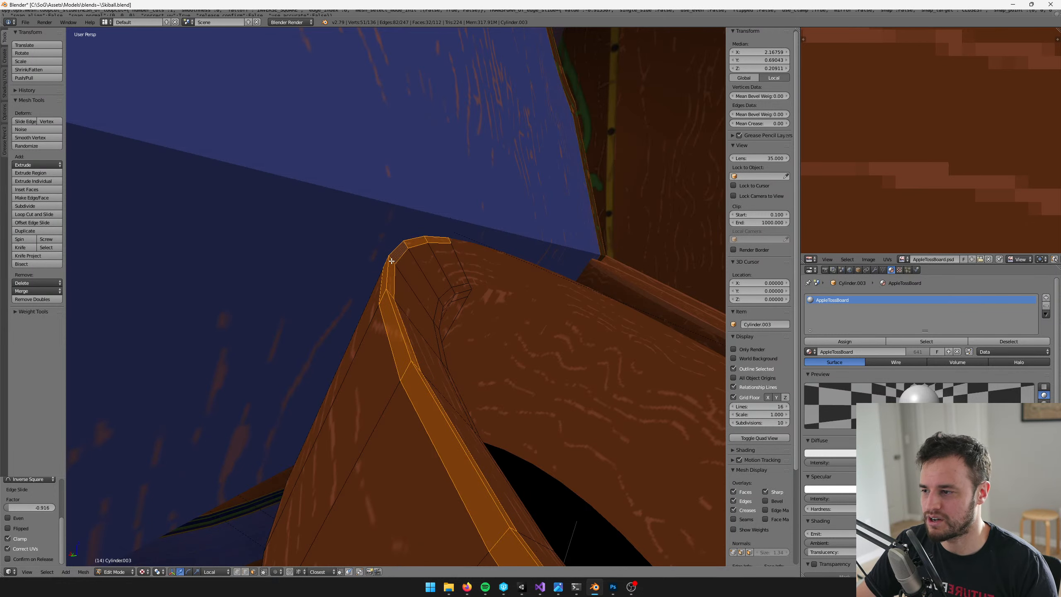
scroll(483, 356, down, 4)
middle_drag(502, 346, 426, 283)
scroll(483, 356, down, 2)
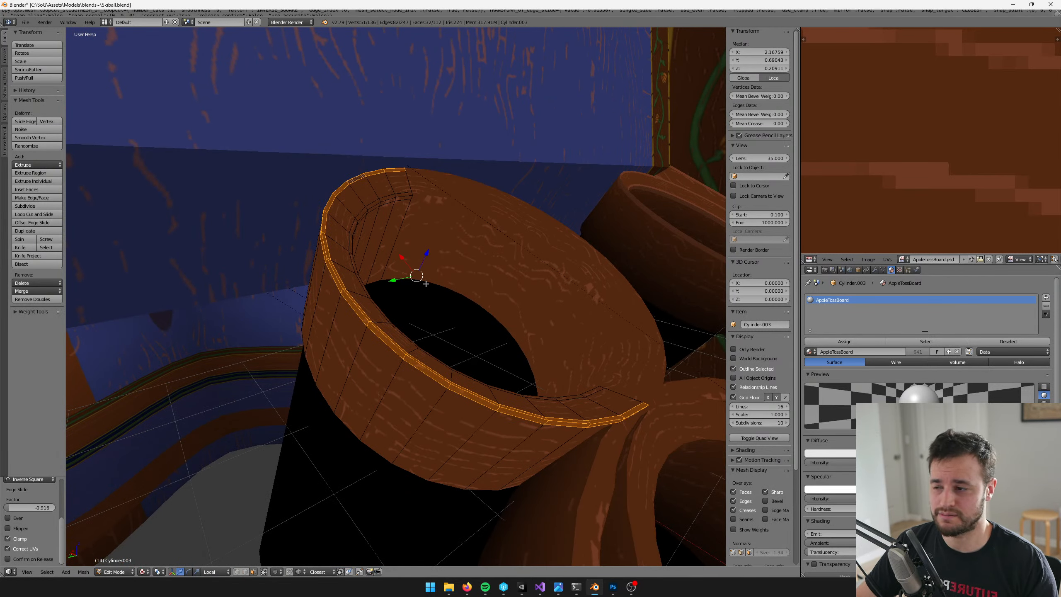
Add the two narrow face loops on both sides of the lip's inner edge to the selection
scroll(413, 298, up, 2)
middle_drag(416, 277, 424, 329)
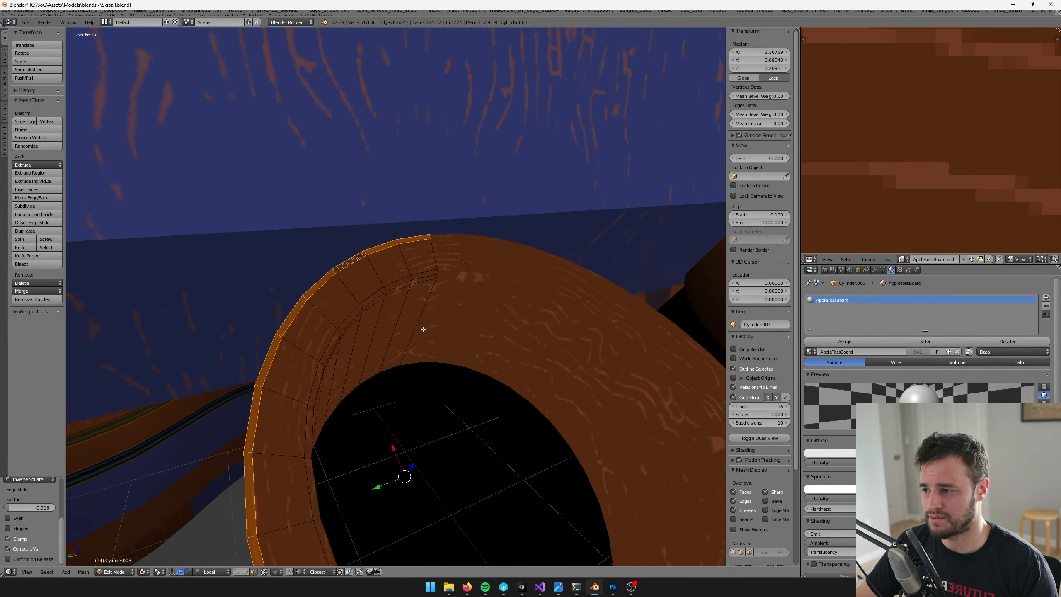
scroll(424, 329, up, 3)
alt+shift+right_click(370, 302)
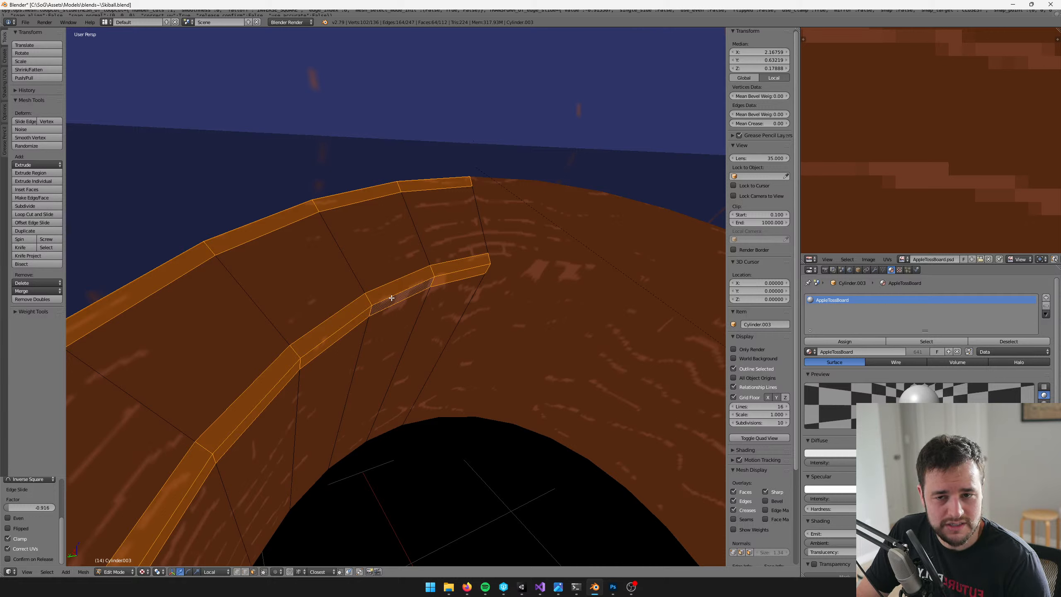
Box-select the lip bands' UVs in the UV editor and scale them down repeatedly into a small strip on the brown wood
scroll(995, 191, down, 6)
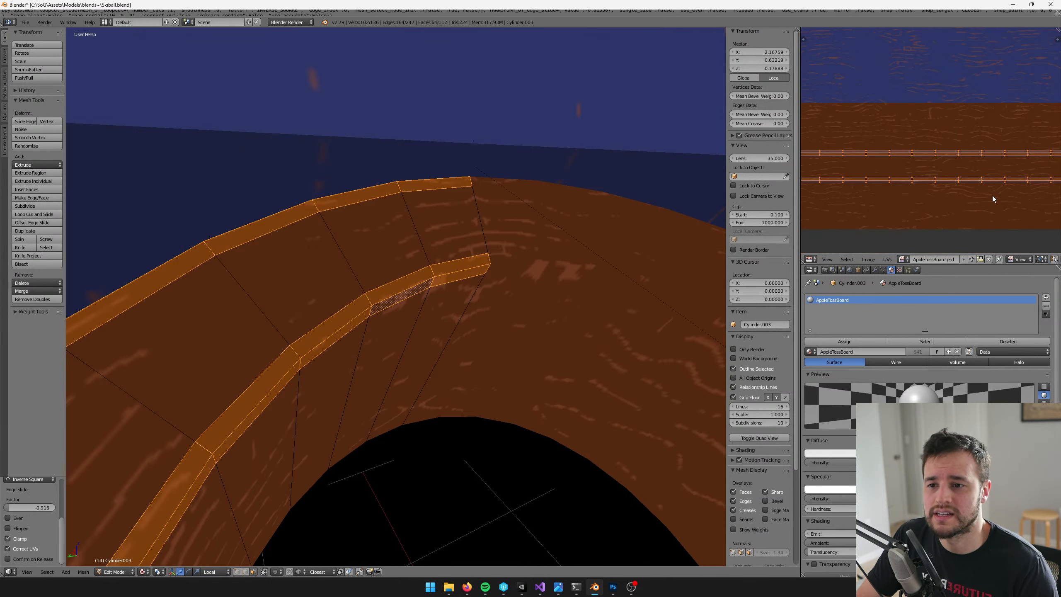
scroll(977, 202, up, 4)
scroll(883, 168, down, 2)
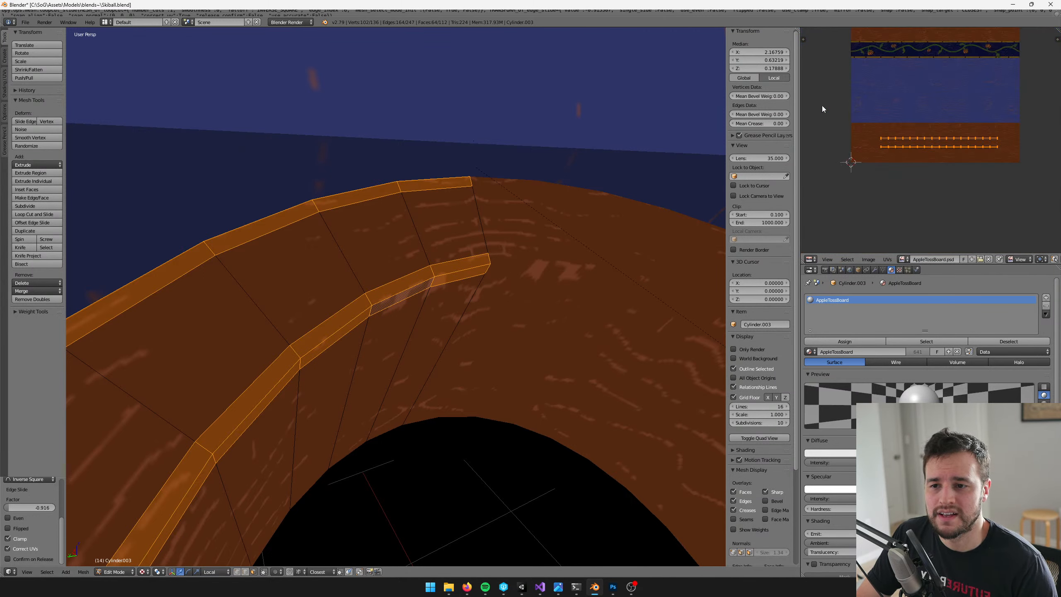
key(b)
drag(821, 103, 1011, 174)
scroll(991, 122, up, 3)
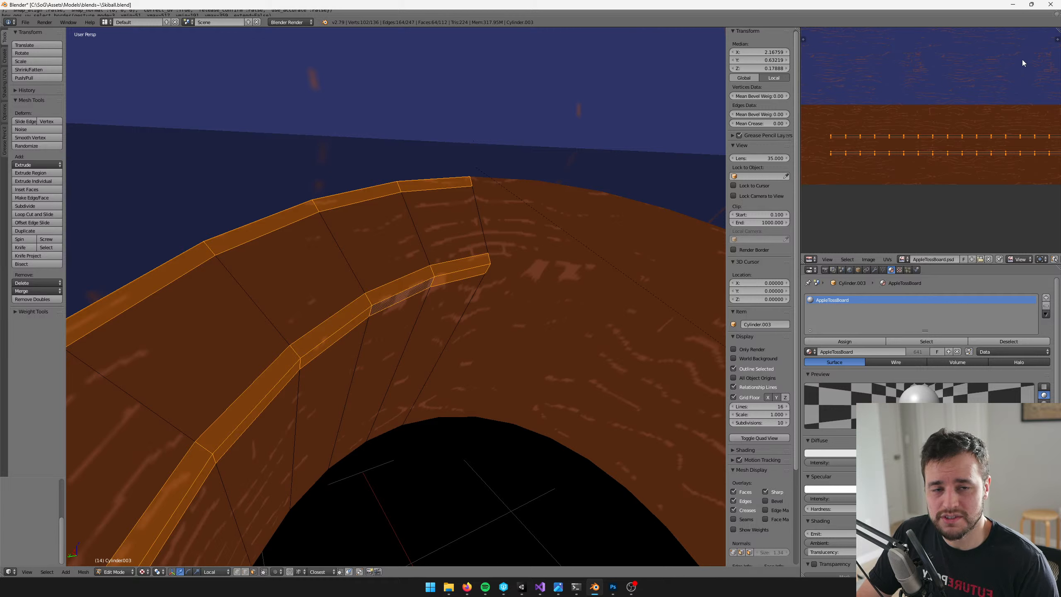
key(s)
click(1008, 79)
key(s)
click(1011, 80)
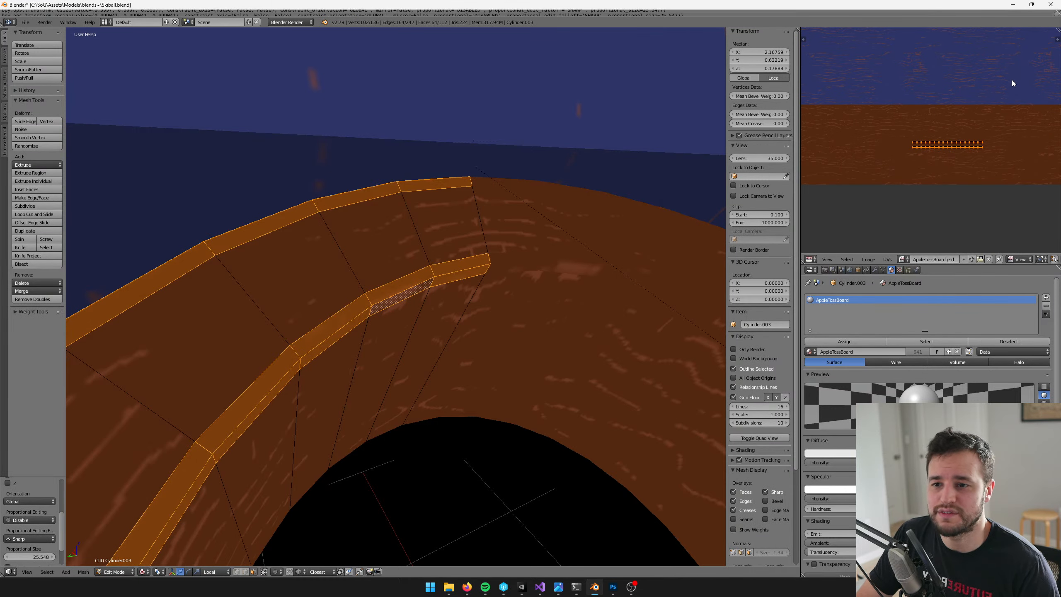
key(s)
click(963, 120)
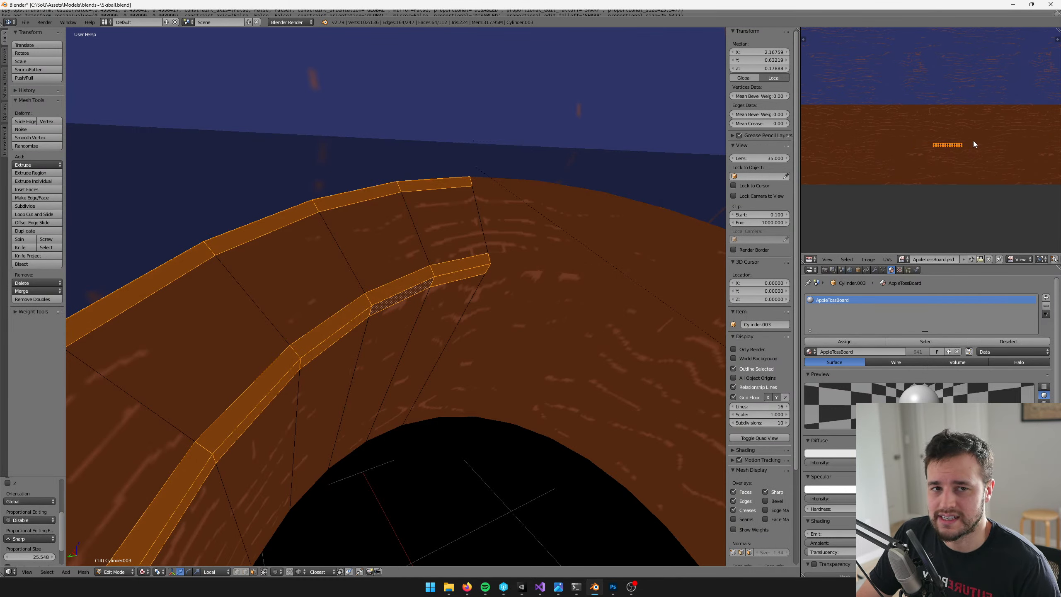
Scale the band UVs down further to about 0.40 and move them toward the lighter wood-grain patch
scroll(973, 142, up, 5)
key(s)
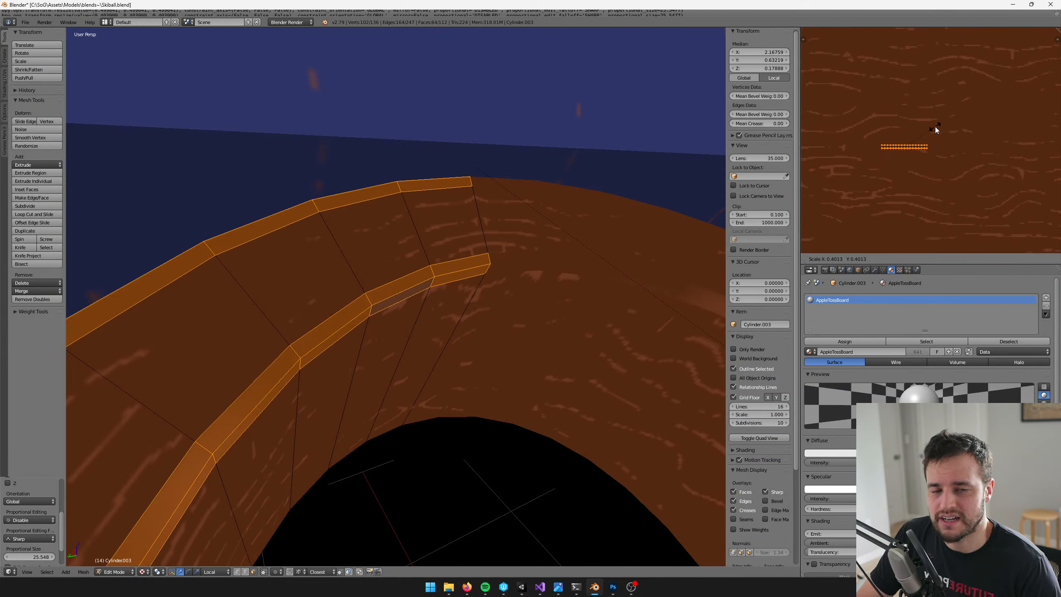
click(935, 127)
key(g)
click(924, 113)
scroll(920, 118, up, 3)
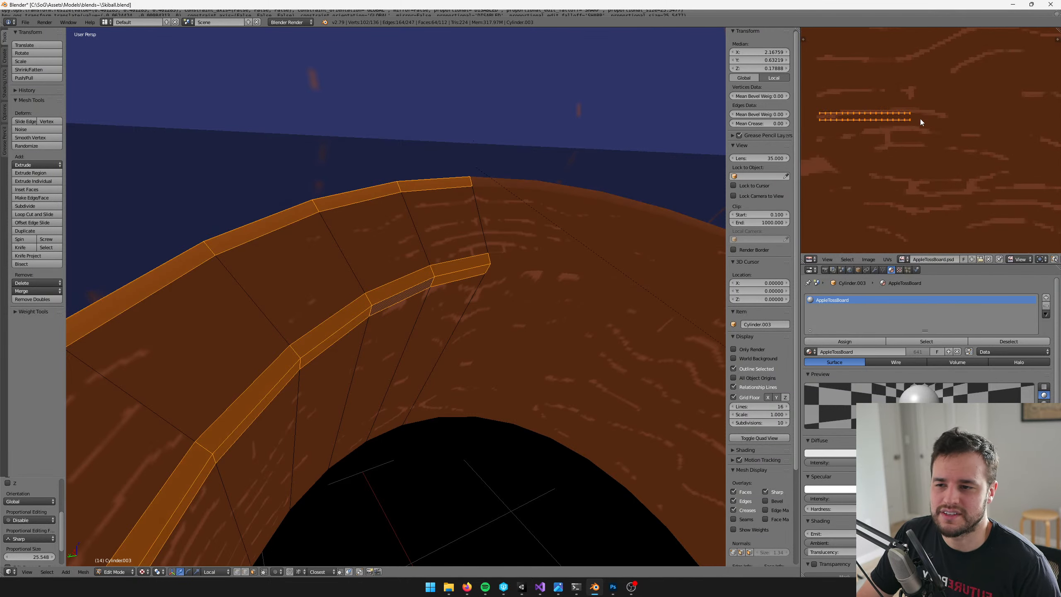
key(g)
click(853, 168)
Shrink the band UVs further and position them entirely inside the lighter wood-grain patch
middle_drag(855, 168, 907, 141)
key(s)
click(865, 121)
key(g)
click(876, 117)
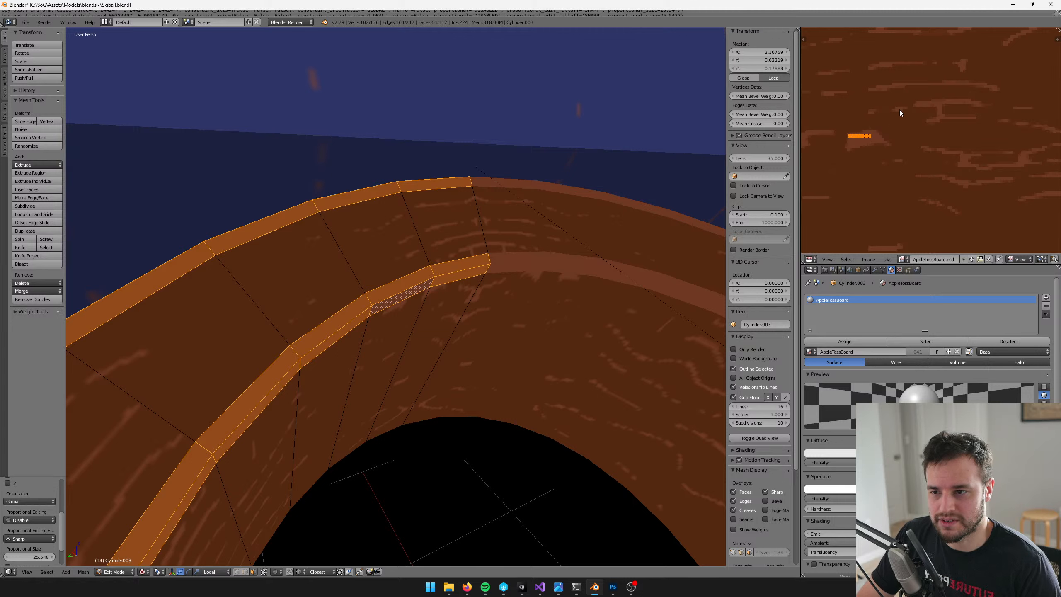
key(s)
click(879, 120)
key(g)
click(883, 122)
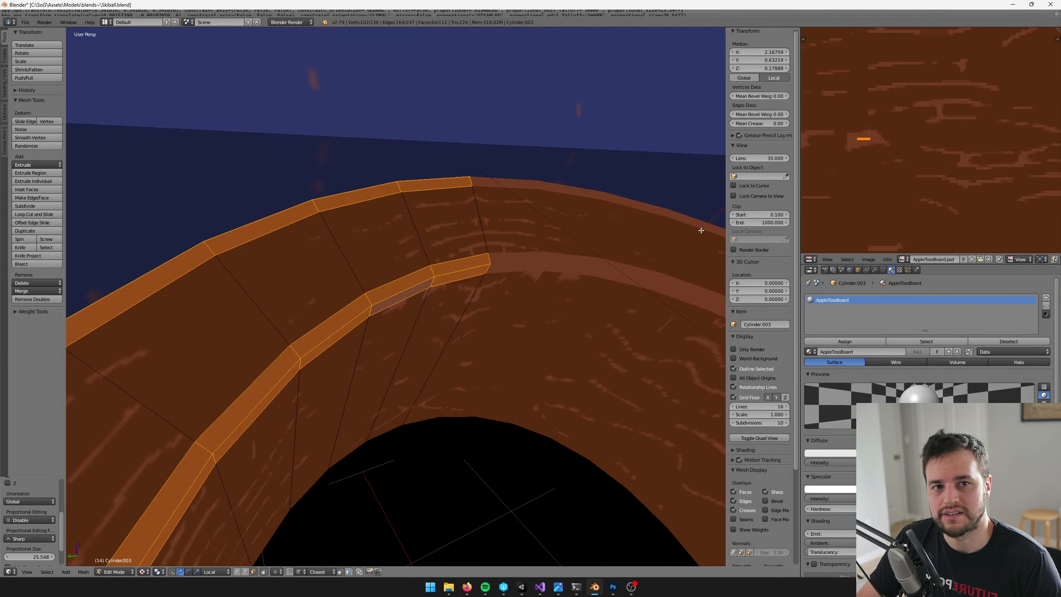
Check the highlighted lip in Object Mode, then select the next plain-lipped cup and enter Edit Mode
scroll(489, 232, down, 3)
key(Tab)
scroll(466, 263, down, 10)
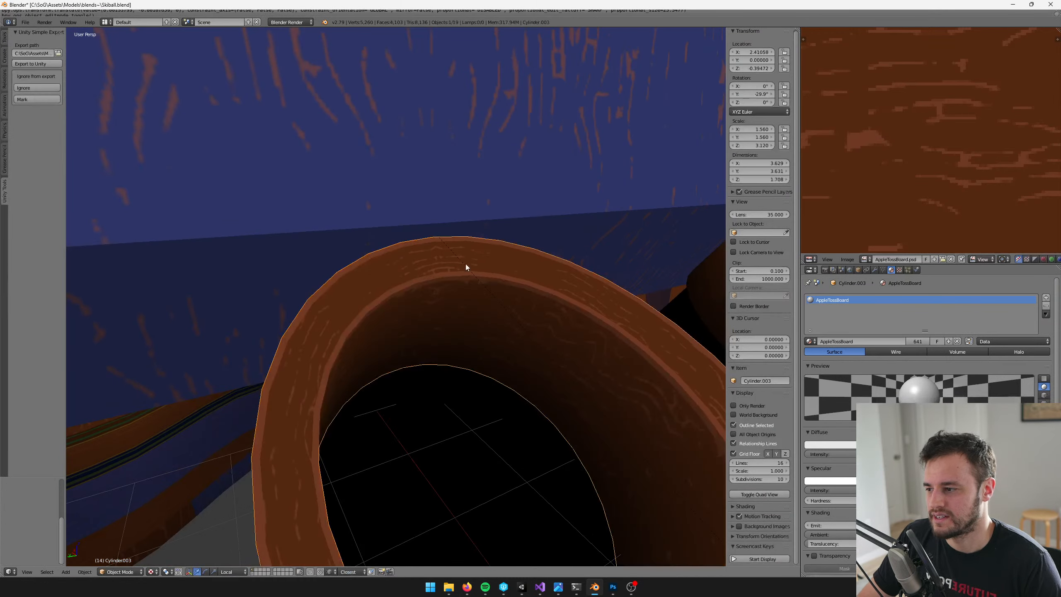
middle_drag(436, 251, 435, 168)
scroll(436, 169, up, 3)
click(386, 250)
key(Tab)
Add an edge loop around this cup's lip top, slid about 0.778 of the way toward the outer edge
middle_drag(394, 250, 413, 278)
scroll(384, 294, up, 2)
click(388, 280)
scroll(413, 279, up, 1)
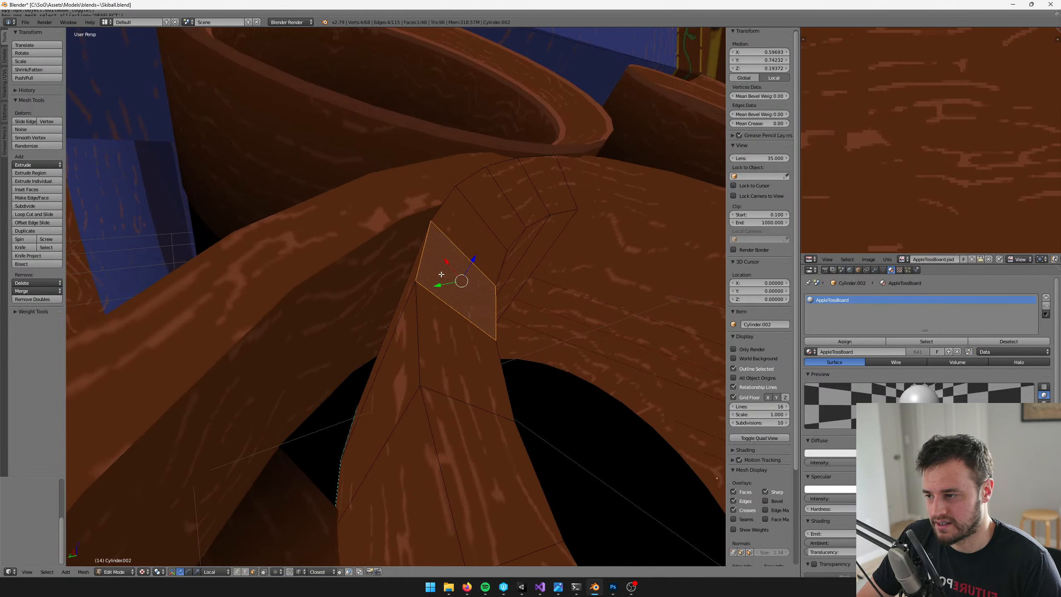
key(ctrl+r)
click(447, 230)
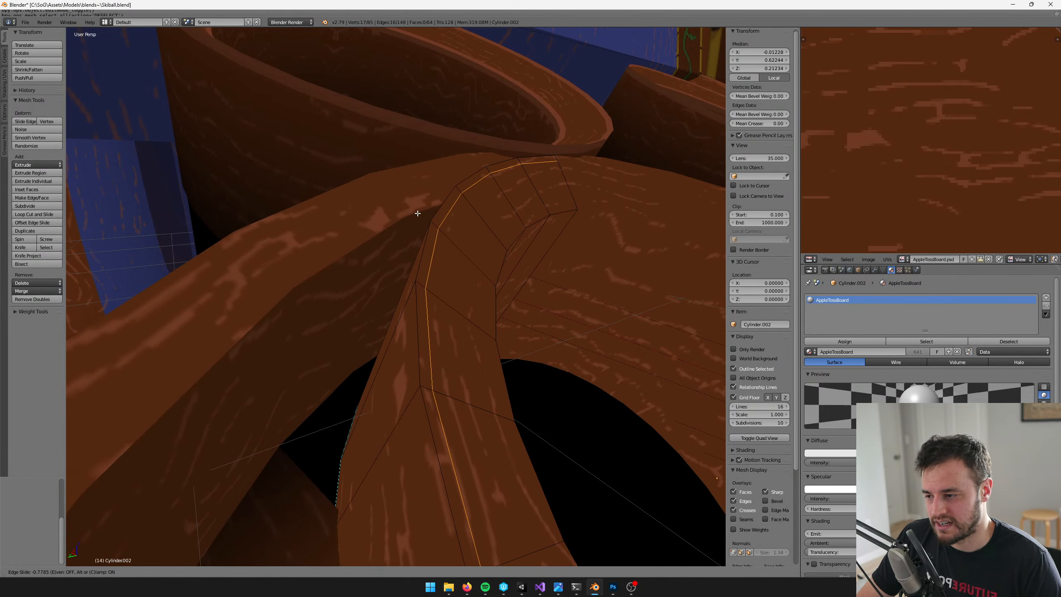
click(418, 213)
Add an edge loop on this cup's outer wall just below the lip, slid about 0.919 of the way up
middle_drag(417, 213, 485, 220)
key(g)
key(g)
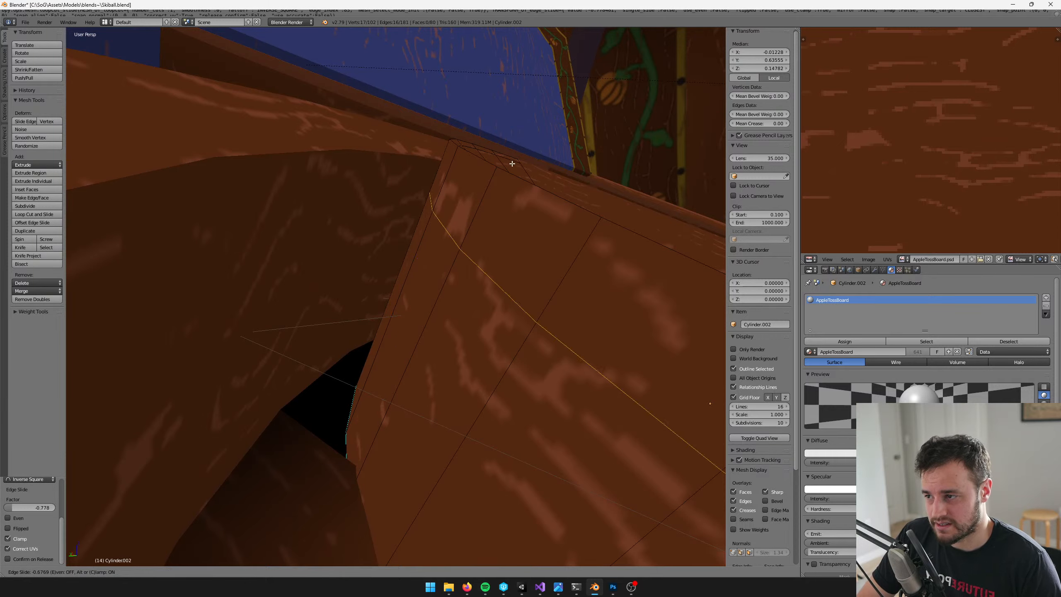
click(520, 148)
middle_drag(519, 148, 497, 189)
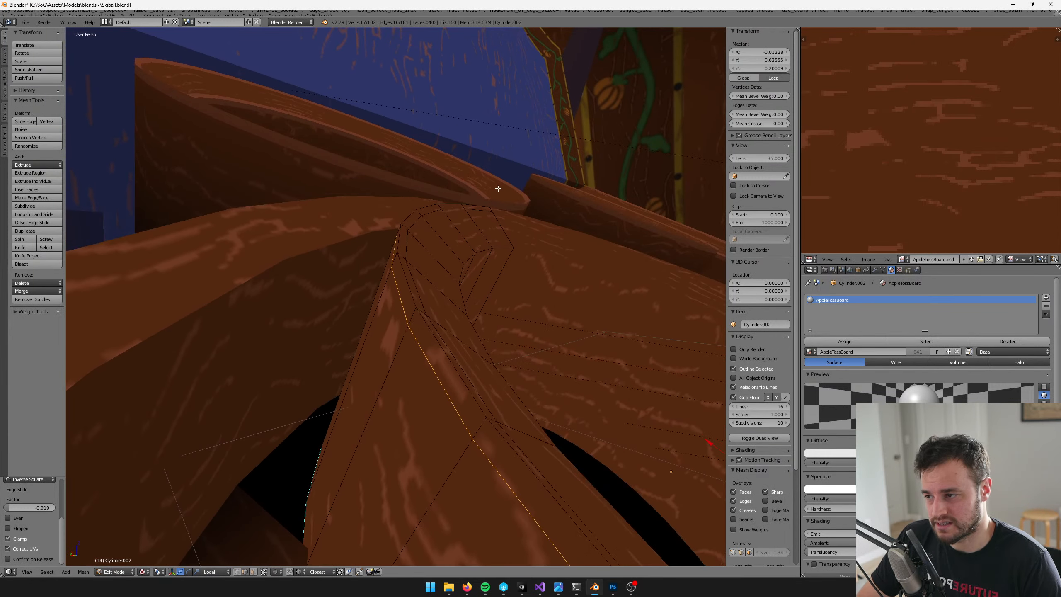
Add an edge loop around this cup's lip top, slid about 0.75 of the way toward the inner edge
key(a)
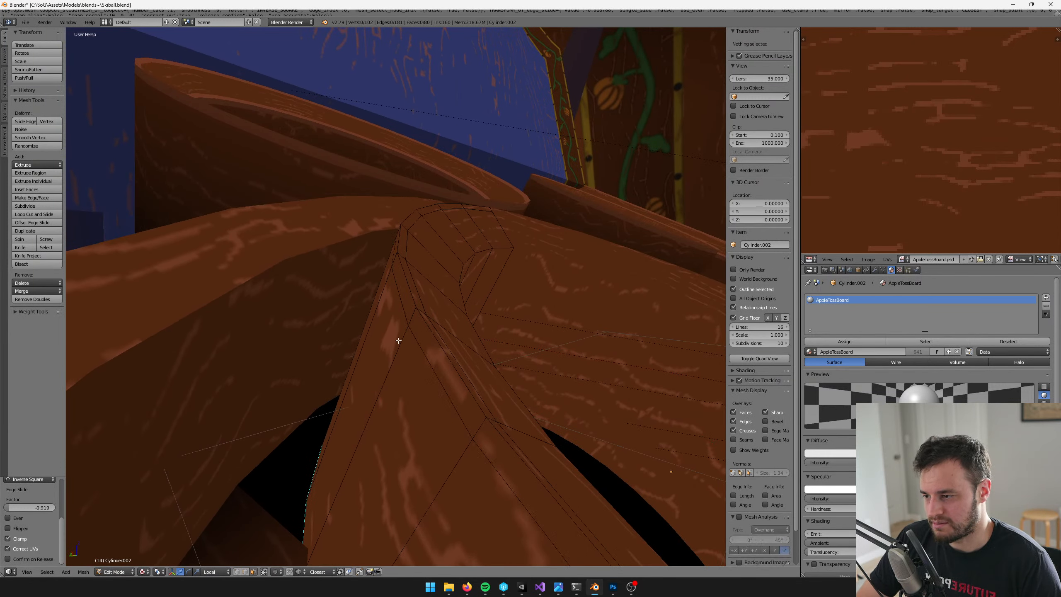
alt+right_click(416, 313)
middle_drag(415, 313, 401, 284)
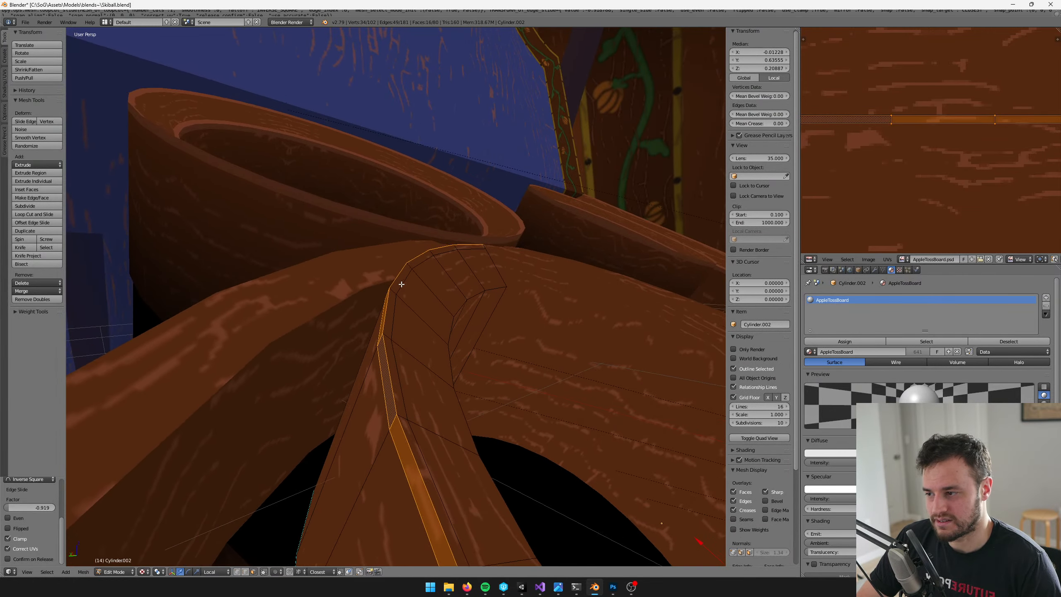
scroll(400, 286, up, 2)
middle_drag(475, 328, 433, 304)
scroll(360, 293, up, 2)
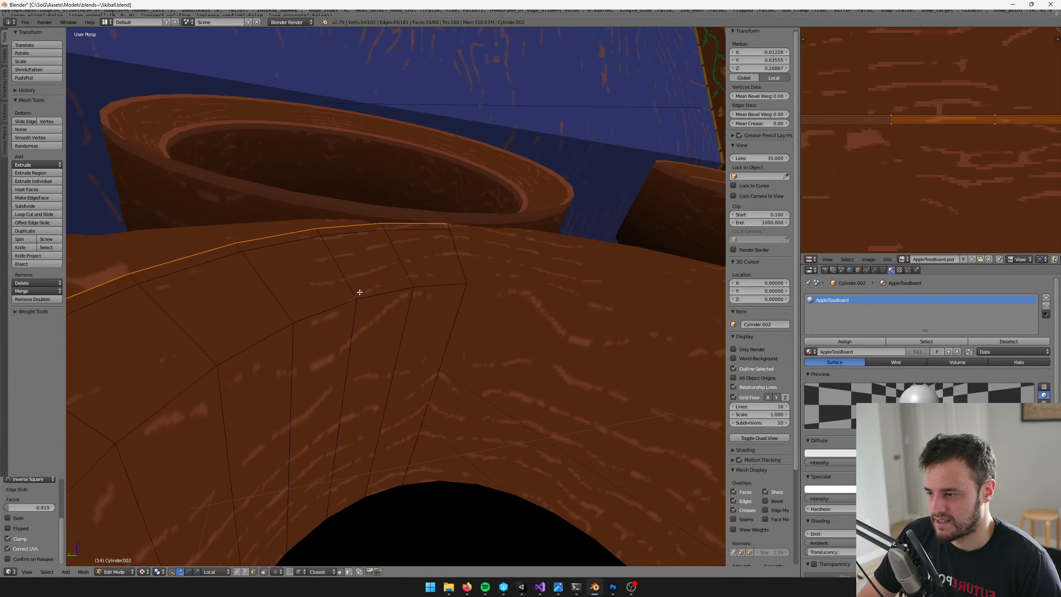
middle_drag(360, 293, 390, 247)
key(ctrl+r)
click(395, 233)
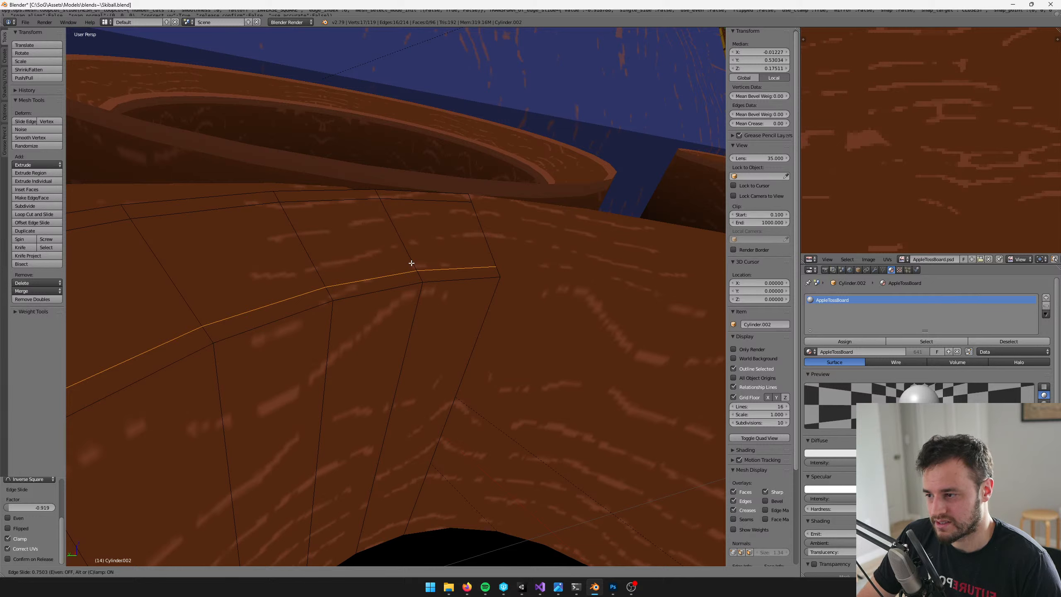
click(411, 263)
Add an edge loop on this cup's inner wall just below the lip, slid about 0.934 of the way up
key(ctrl+r)
click(371, 459)
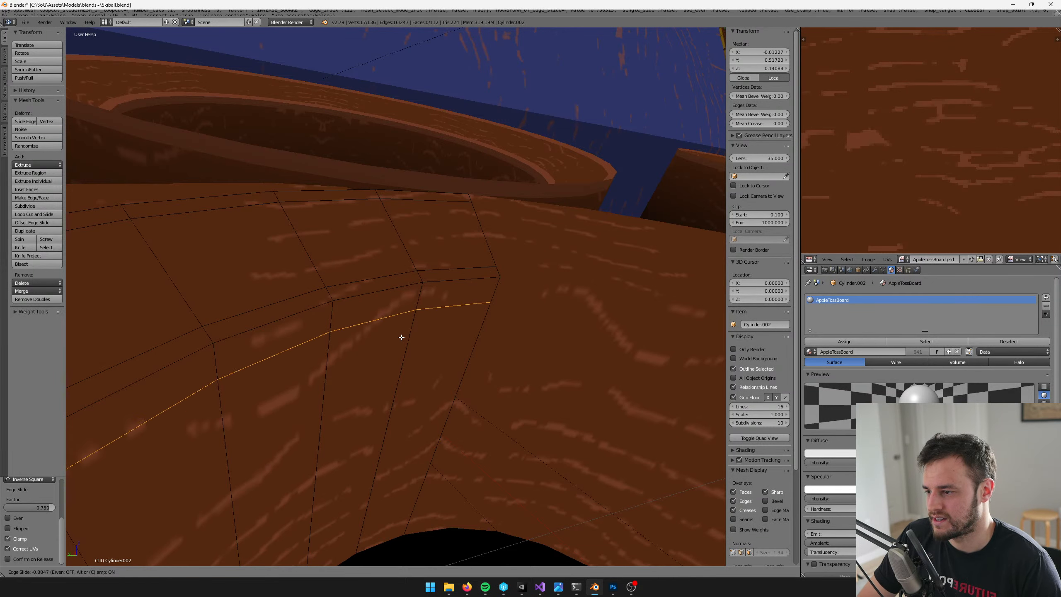
click(395, 340)
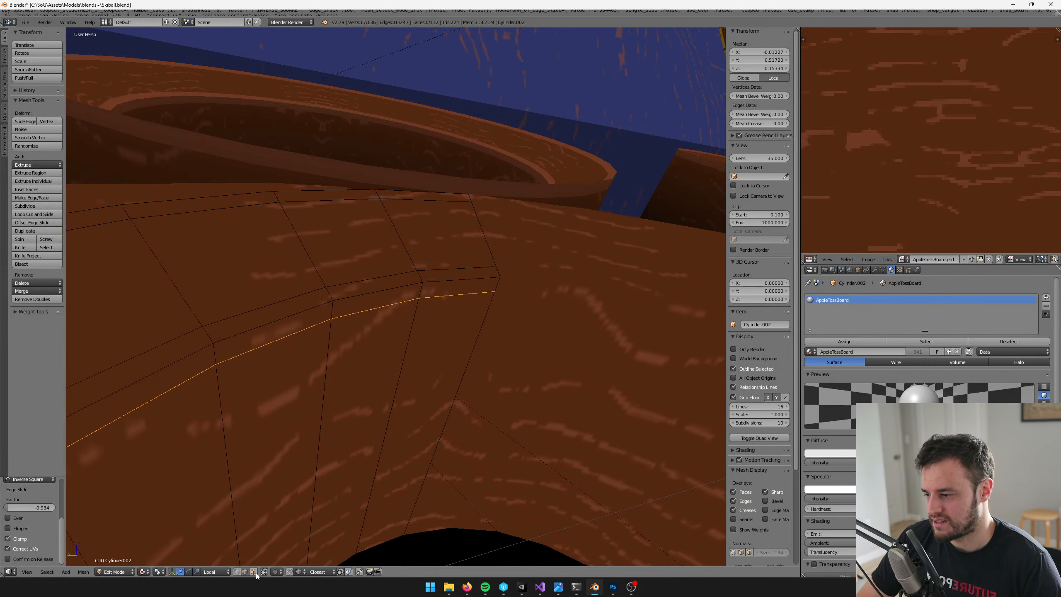
Select the narrow face loops on both sides of the cup lip's inner and outer edges
alt+click(418, 276)
alt+shift+click(270, 289)
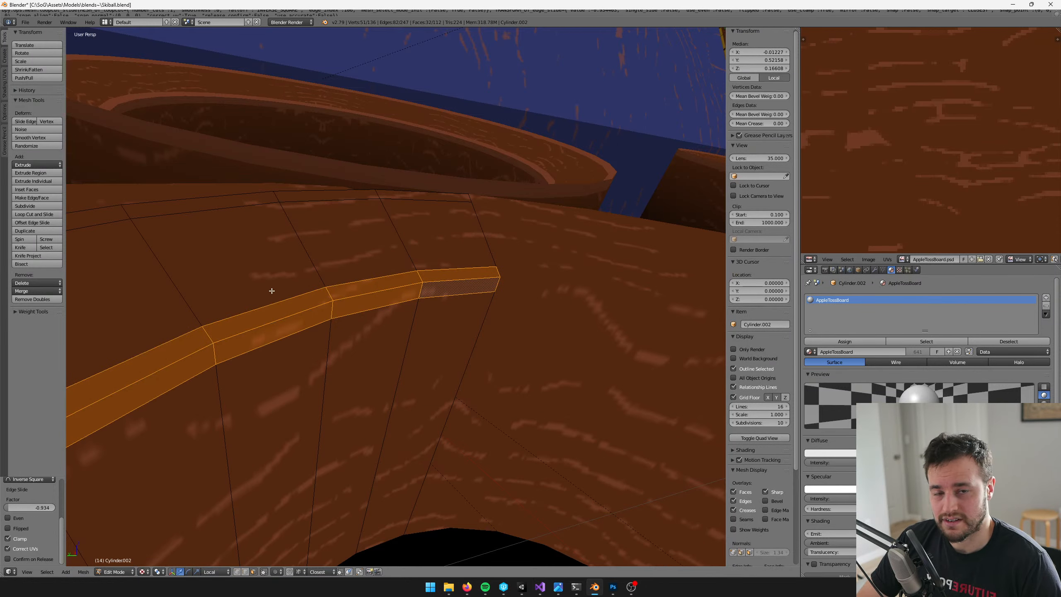
middle_drag(270, 290, 335, 315)
alt+shift+click(598, 345)
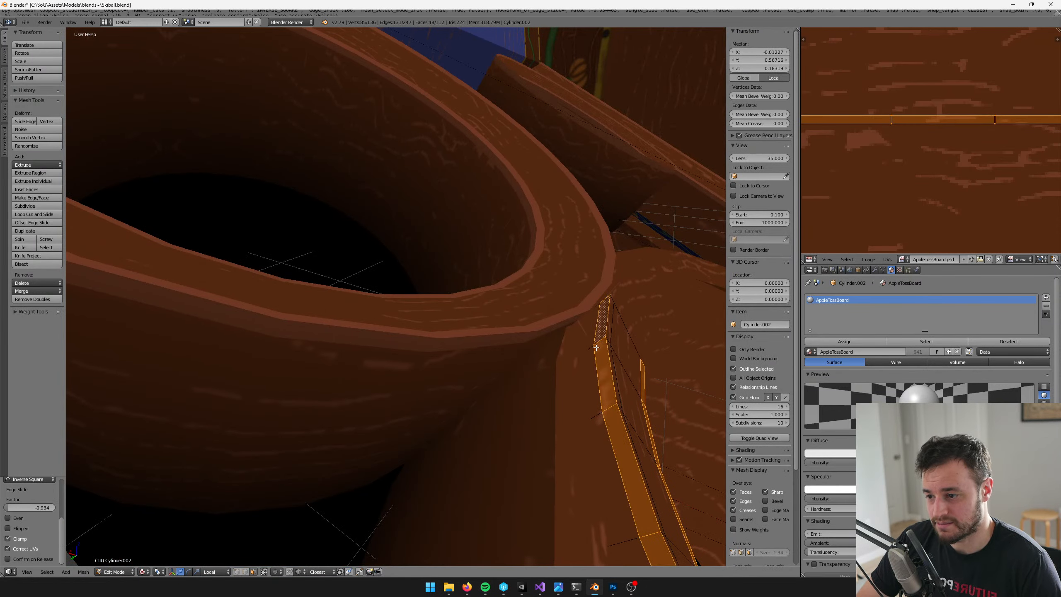
middle_drag(598, 346, 537, 298)
alt+shift+click(537, 298)
middle_drag(525, 339, 669, 234)
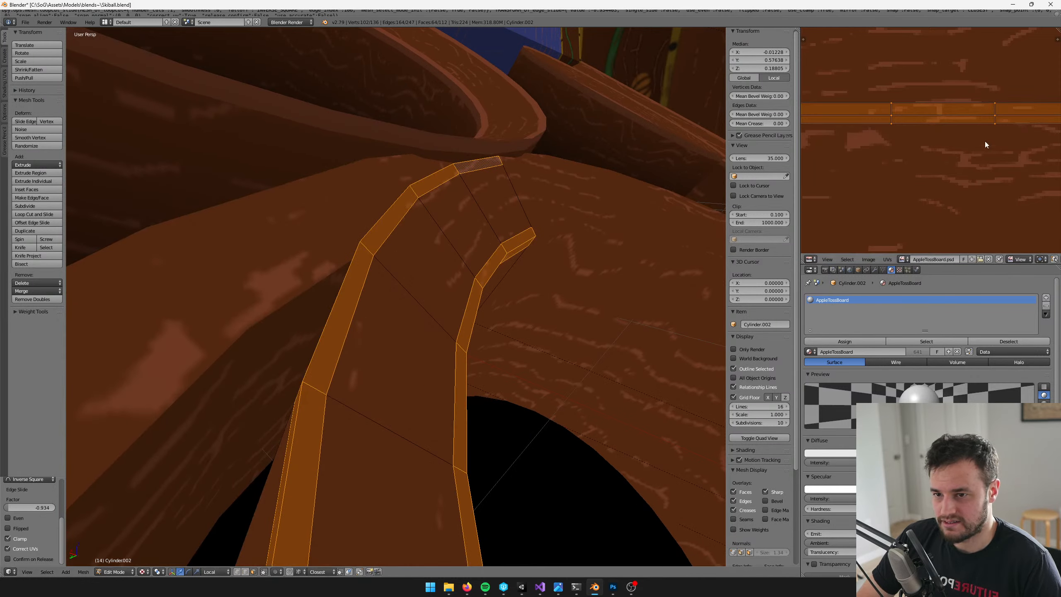
Scale down the selected lip-band UVs and move them well inside the brown wood area of the texture
key(s)
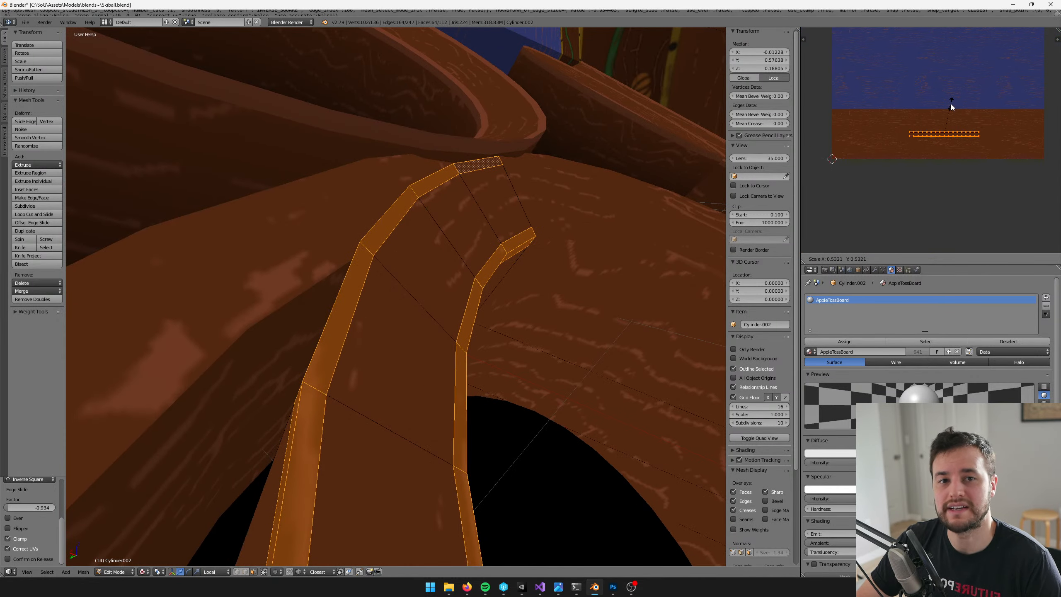
click(951, 104)
key(s)
click(963, 90)
scroll(1014, 77, up, 4)
key(g)
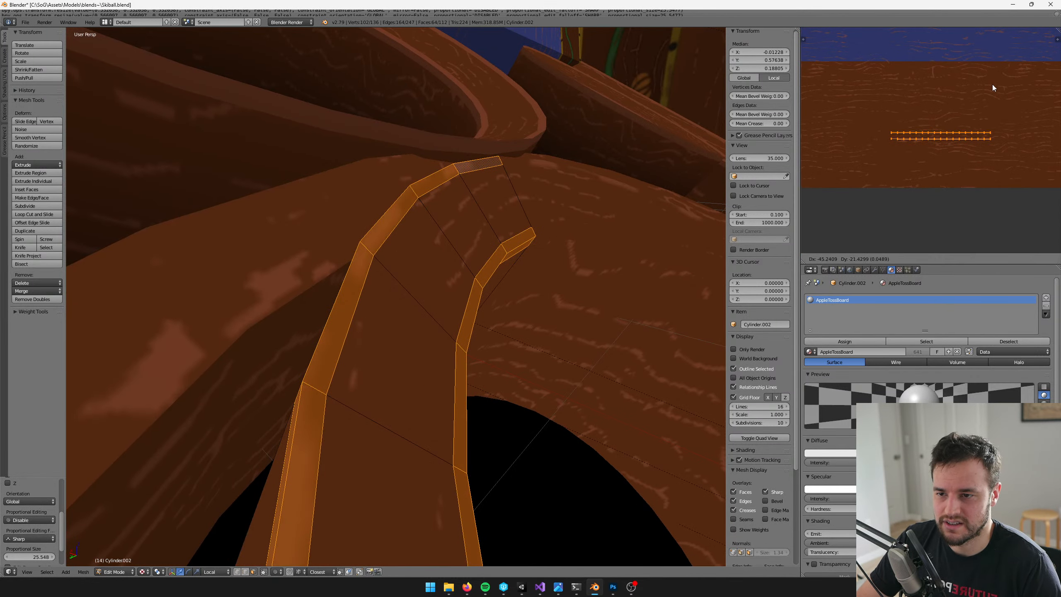
click(990, 86)
Shrink the lip-band UVs again and move them next to the lighter wood-grain patch
scroll(990, 86, up, 5)
key(s)
click(985, 89)
key(g)
click(984, 89)
key(s)
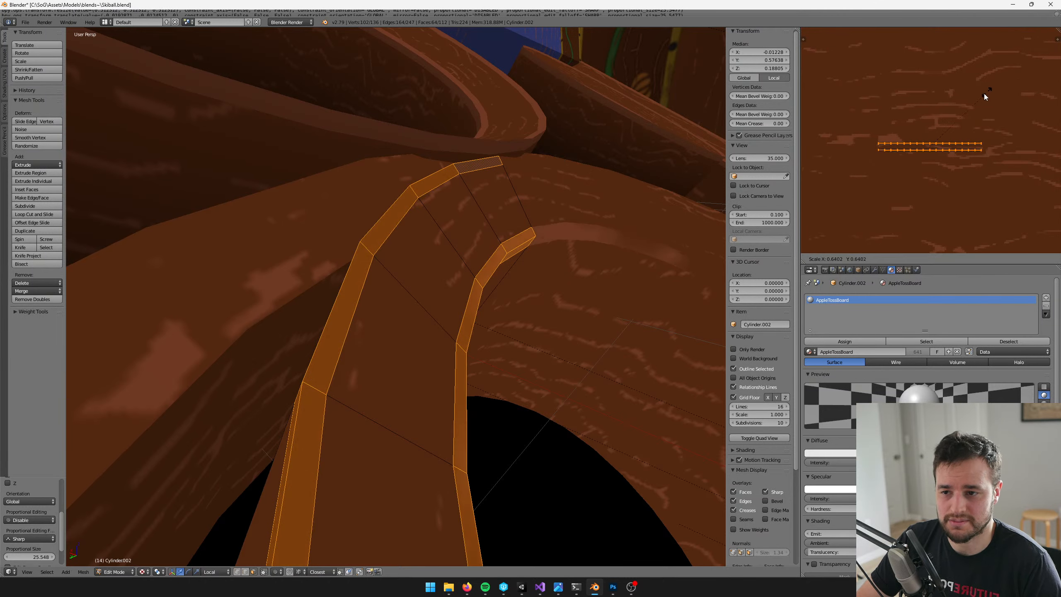
click(978, 100)
middle_drag(944, 100, 1003, 76)
scroll(1033, 77, up, 3)
scroll(1030, 77, down, 3)
key(g)
click(906, 98)
Fit the lip-band UVs completely inside the lighter wood-grain patch by scaling them down and repositioning them
scroll(960, 79, up, 3)
key(s)
click(939, 100)
key(g)
click(982, 87)
key(s)
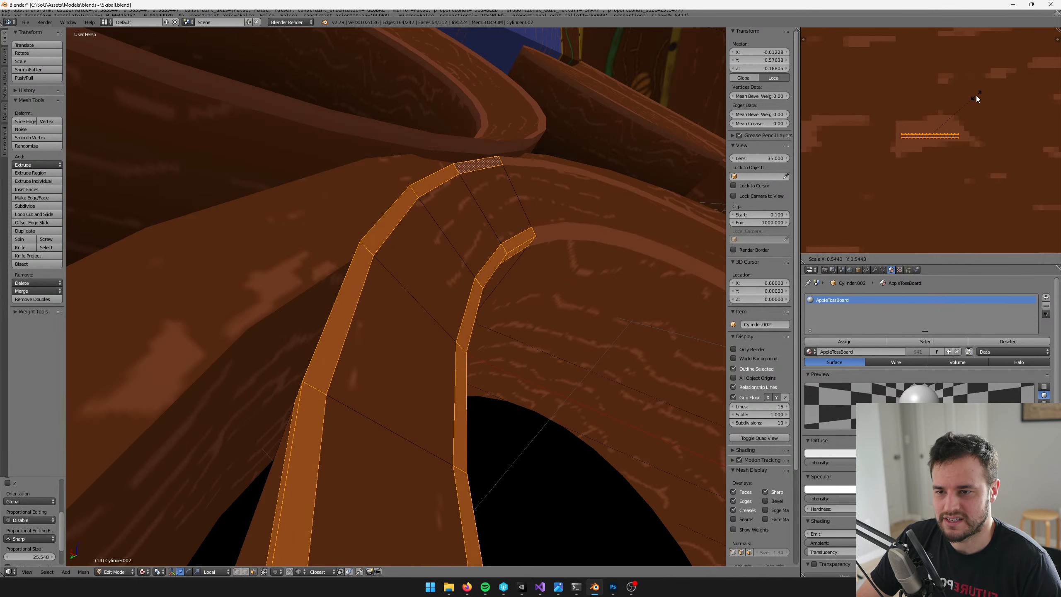
click(977, 96)
key(g)
click(971, 89)
key(s)
click(972, 87)
key(g)
Check the cup's highlighted lip in Object Mode, then select the large bowl around it and enter Edit Mode
key(Tab)
scroll(438, 222, down, 6)
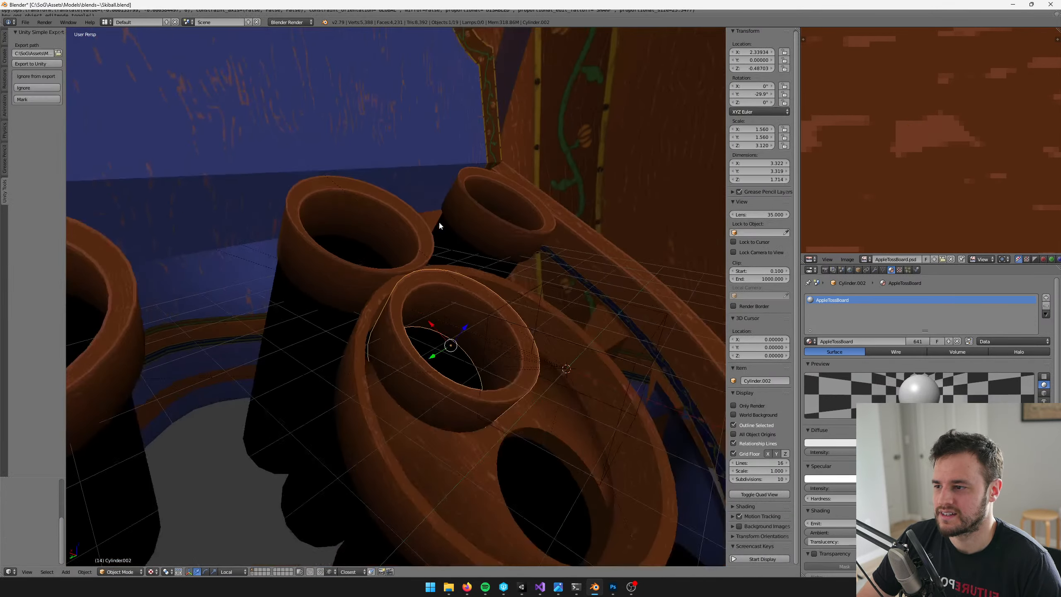
middle_drag(439, 222, 538, 191)
scroll(466, 190, up, 3)
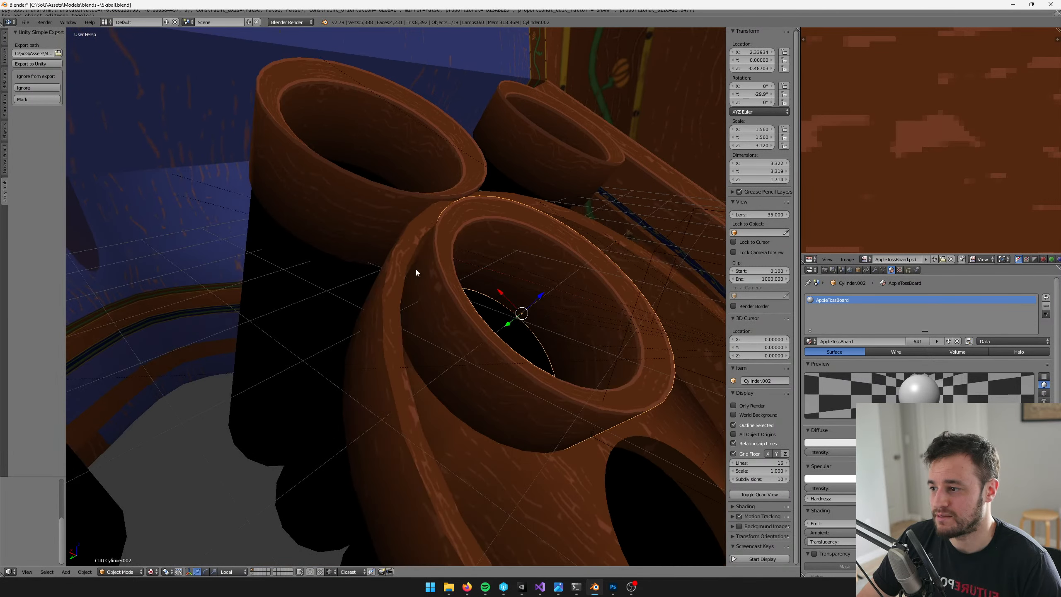
right_click(403, 245)
scroll(403, 245, up, 2)
key(Tab)
Add an edge loop around the large bowl's rim top, slid about 0.68 of the way toward the inner edge
middle_drag(403, 246, 544, 187)
scroll(547, 171, down, 5)
middle_drag(547, 171, 510, 180)
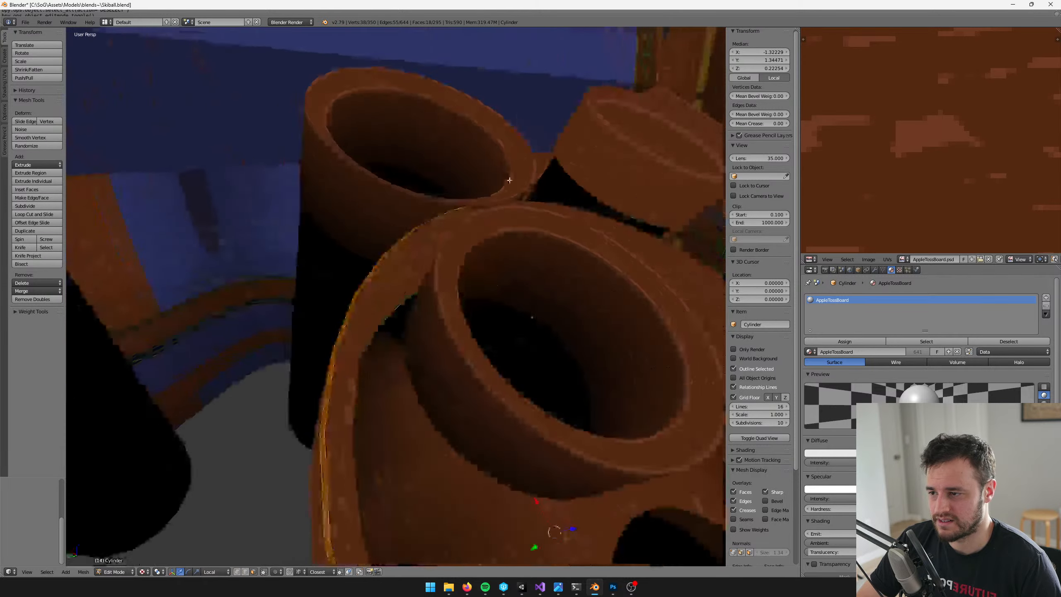
scroll(509, 181, up, 3)
key(ctrl+r)
click(388, 222)
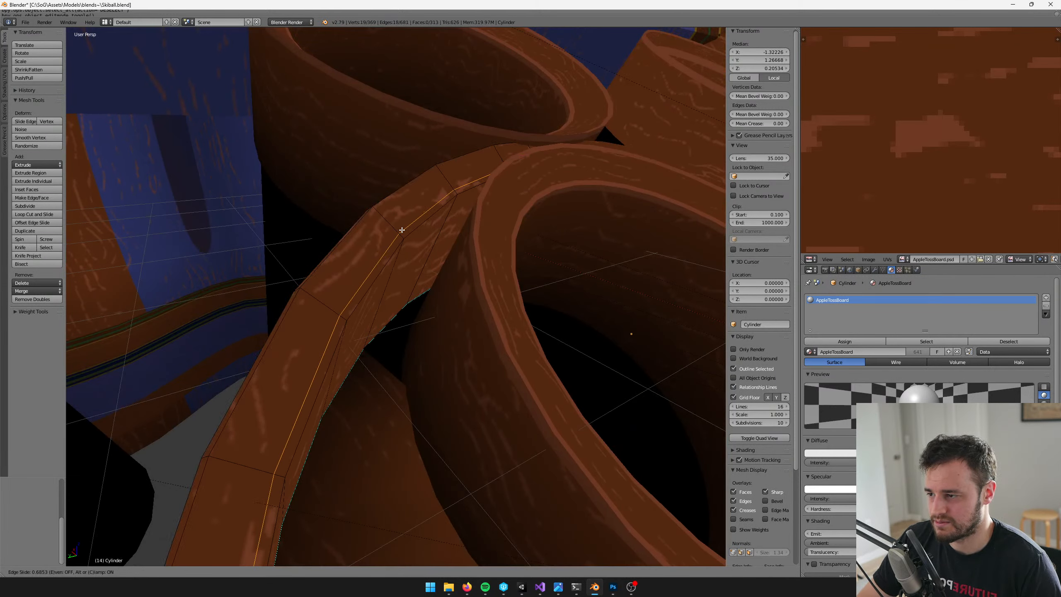
click(403, 230)
Add an edge loop on the large bowl's inner wall just below the rim, slid about 0.913 of the way up
mouse_move(402, 230)
middle_down()
mouse_move(408, 200)
mouse_move(409, 215)
middle_up()
key(ctrl+r)
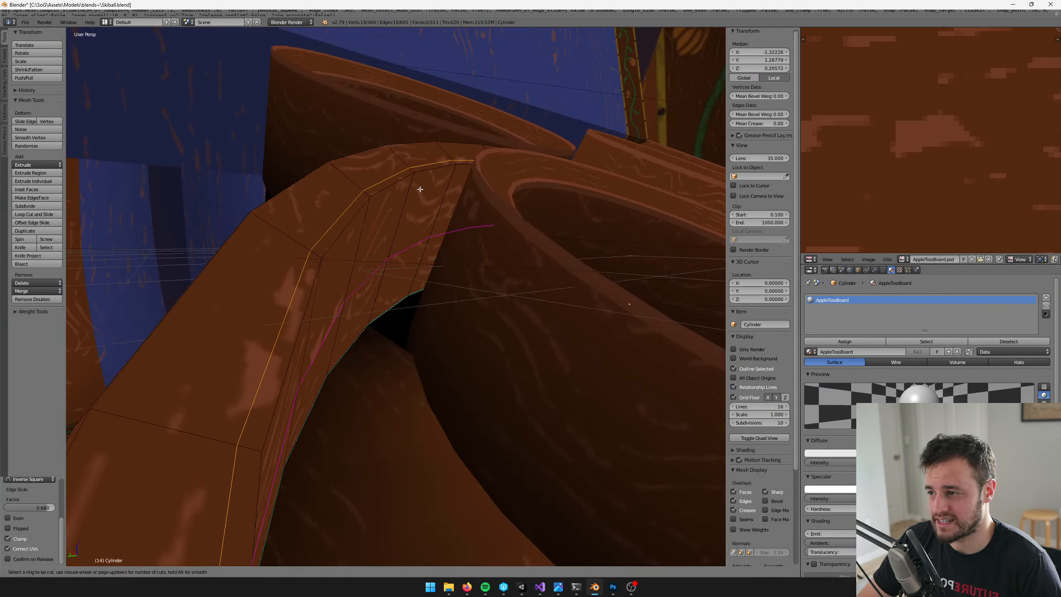
click(399, 230)
click(411, 163)
middle_drag(412, 163, 407, 180)
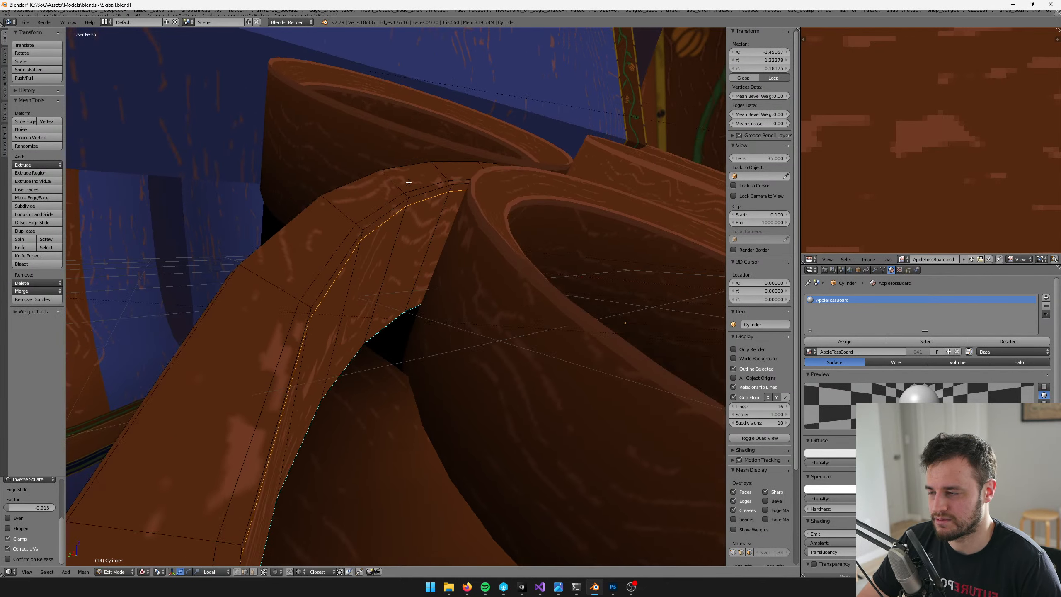
Switch to face selection and select the narrow face loops along the bowl rim's inner and outer edges
click(254, 572)
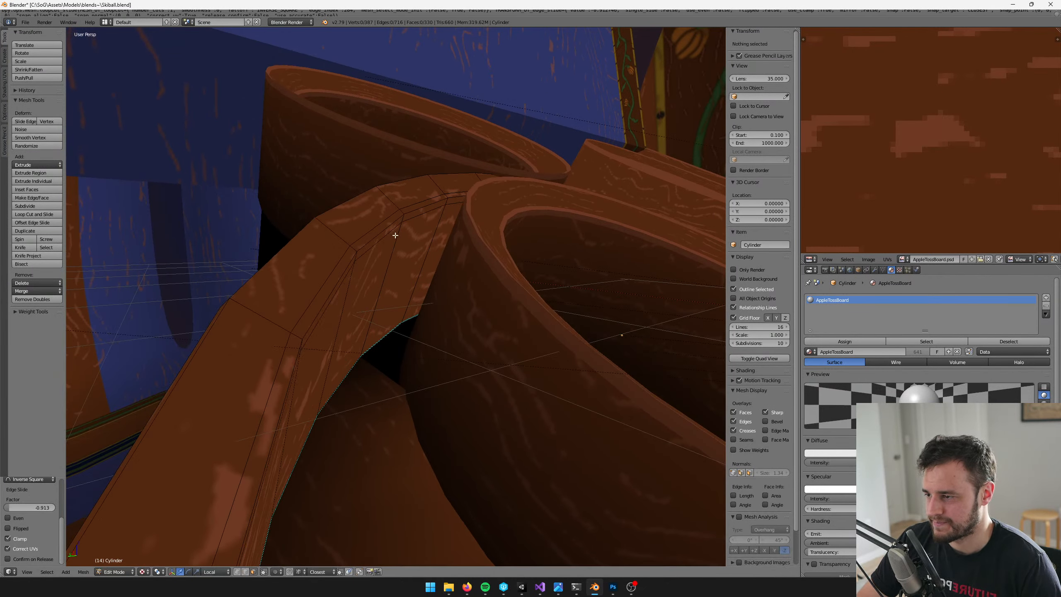
alt+right_click(402, 216)
alt+right_click(401, 214)
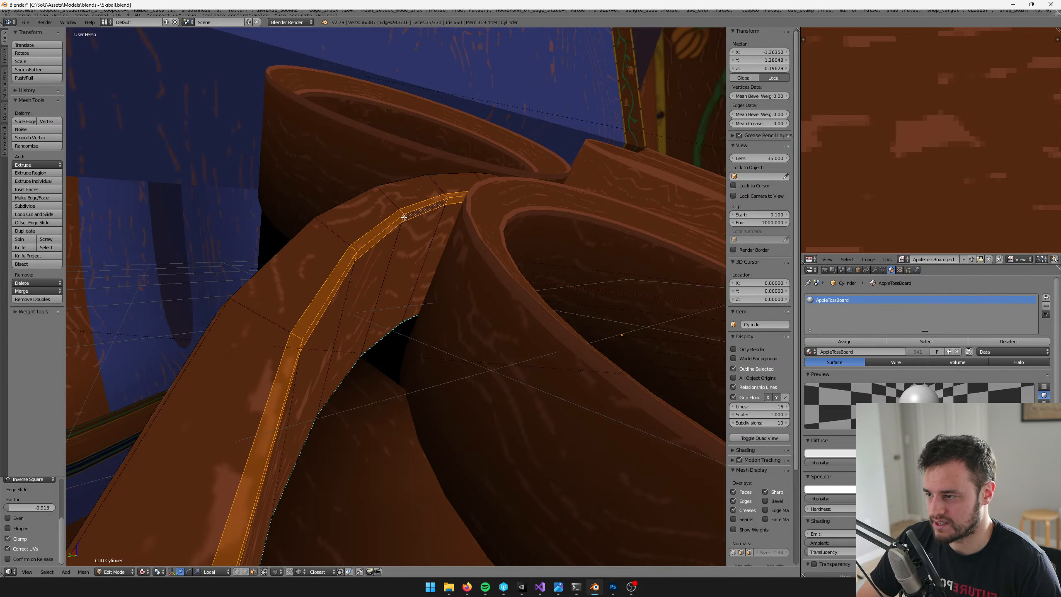
middle_drag(399, 213, 442, 235)
alt+shift+right_click(458, 239)
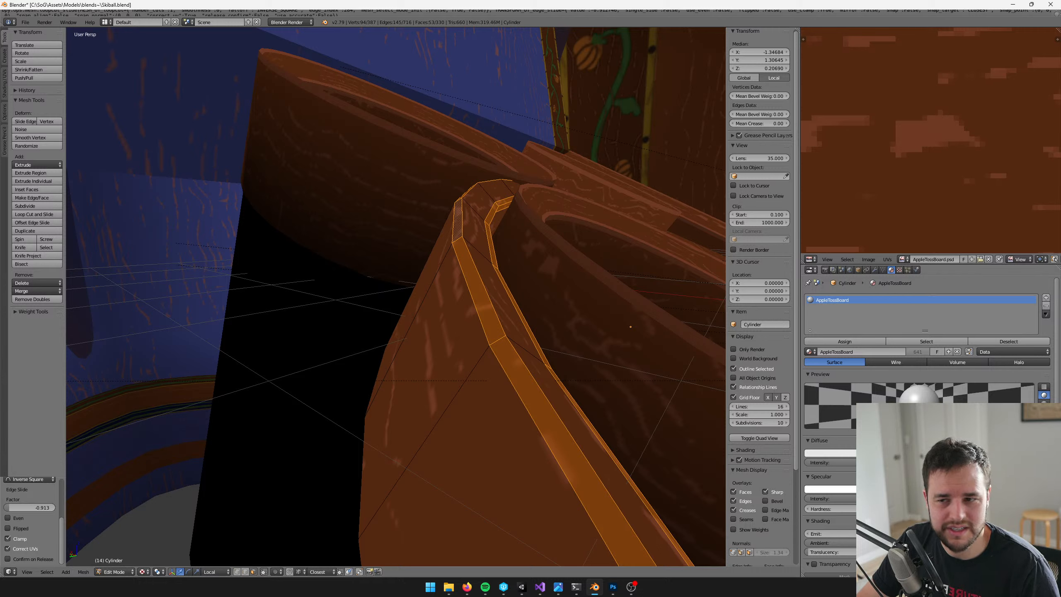
Box-select the rim-band UV strips lying higher on the texture and move them down onto the strips in the brown wood area
scroll(946, 173, down, 4)
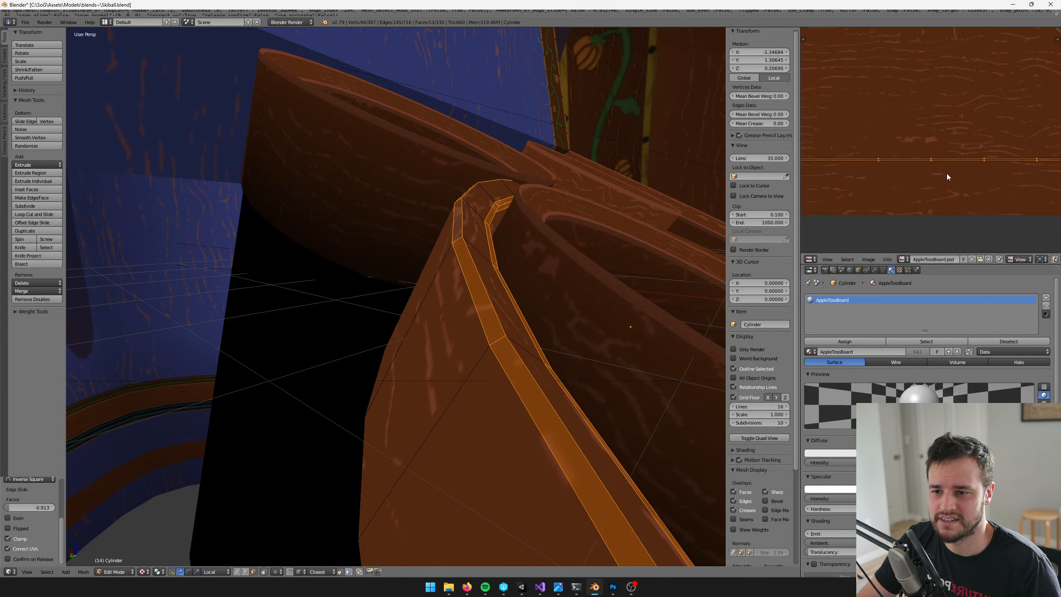
scroll(946, 173, down, 7)
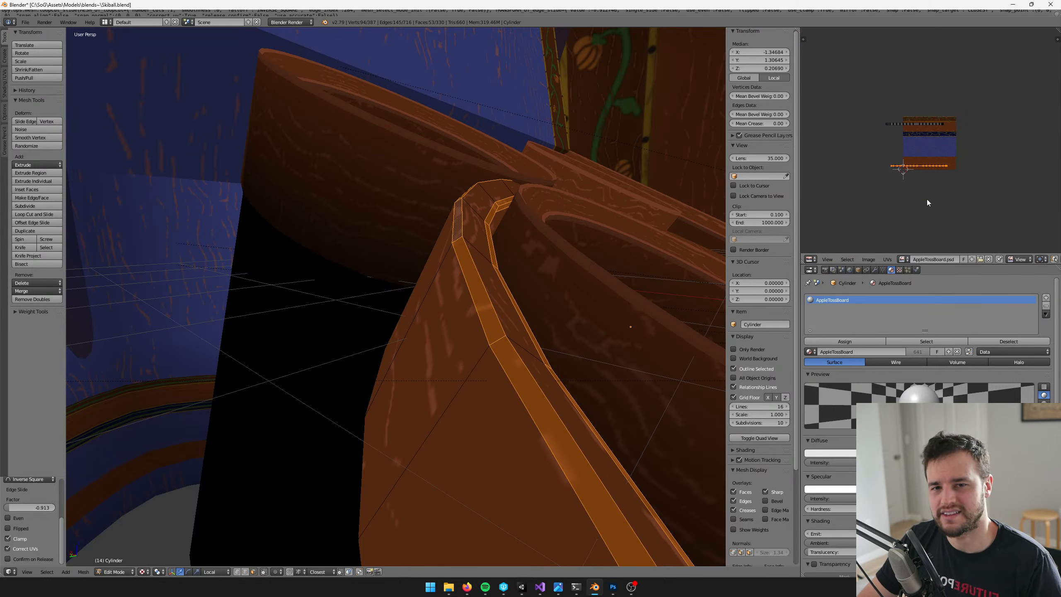
middle_drag(927, 199, 940, 190)
key(b)
drag(873, 95, 1003, 126)
scroll(984, 129, up, 2)
key(g)
click(964, 182)
scroll(964, 182, up, 4)
scroll(964, 182, up, 4)
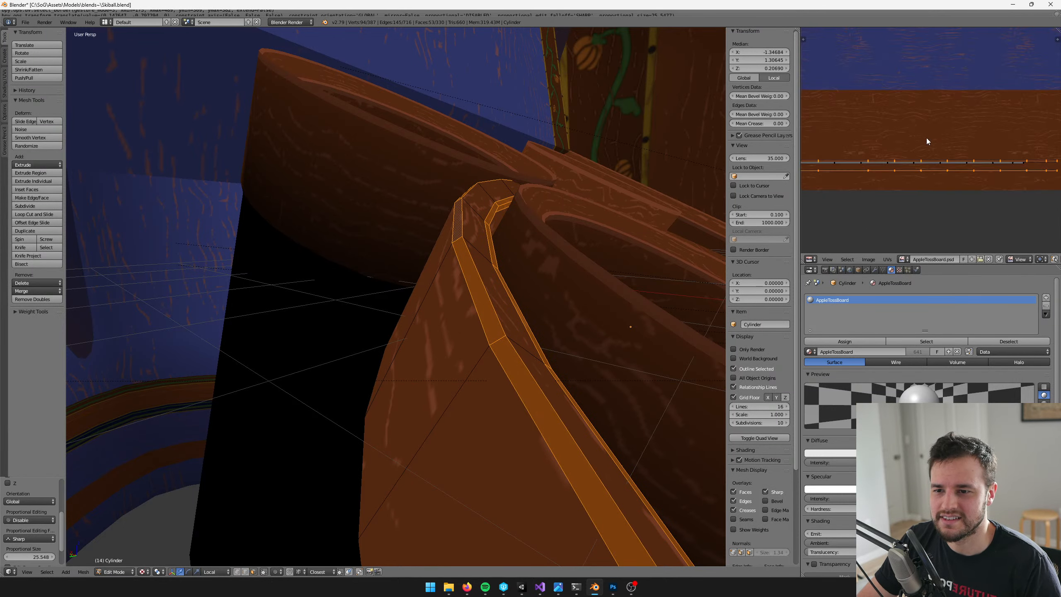
key(g)
click(950, 158)
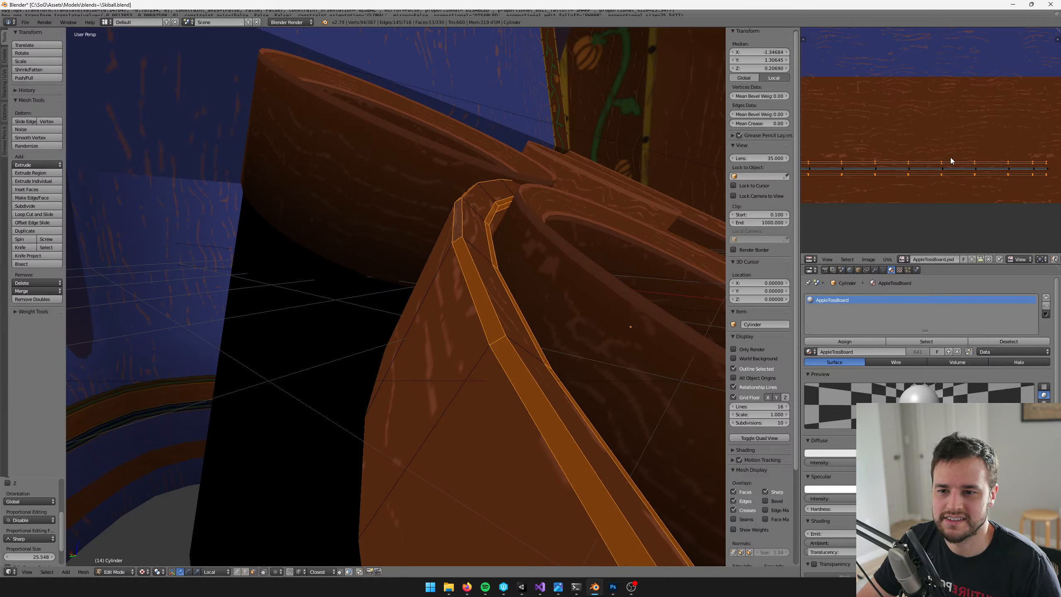
Box-select all the rim-band UV strips and scale them down to a short row within the brown wood area
scroll(944, 150, down, 6)
key(b)
drag(846, 98, 1060, 211)
scroll(965, 195, up, 3)
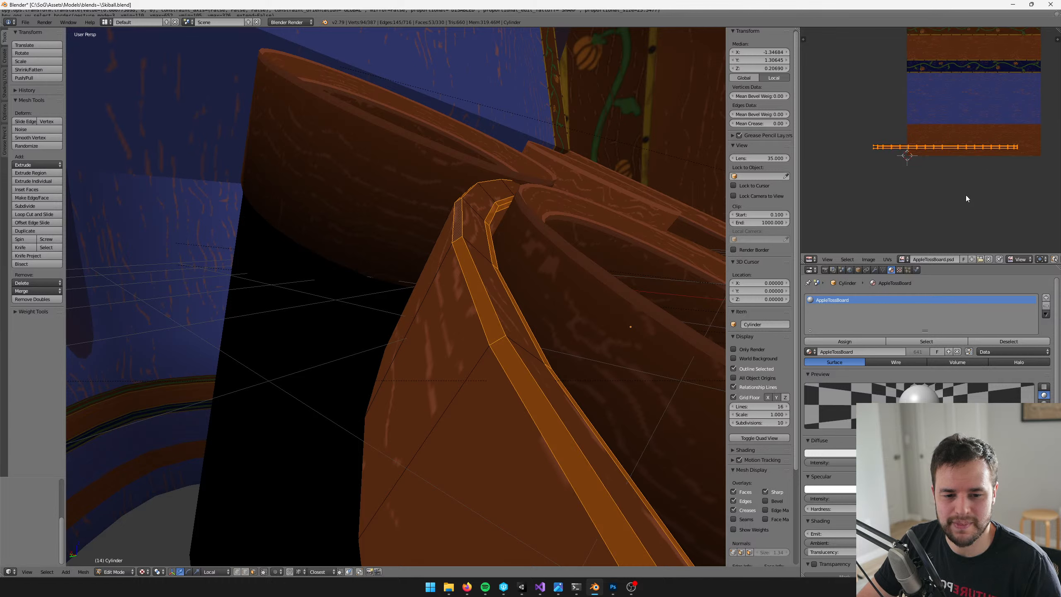
key(s)
click(1000, 89)
key(s)
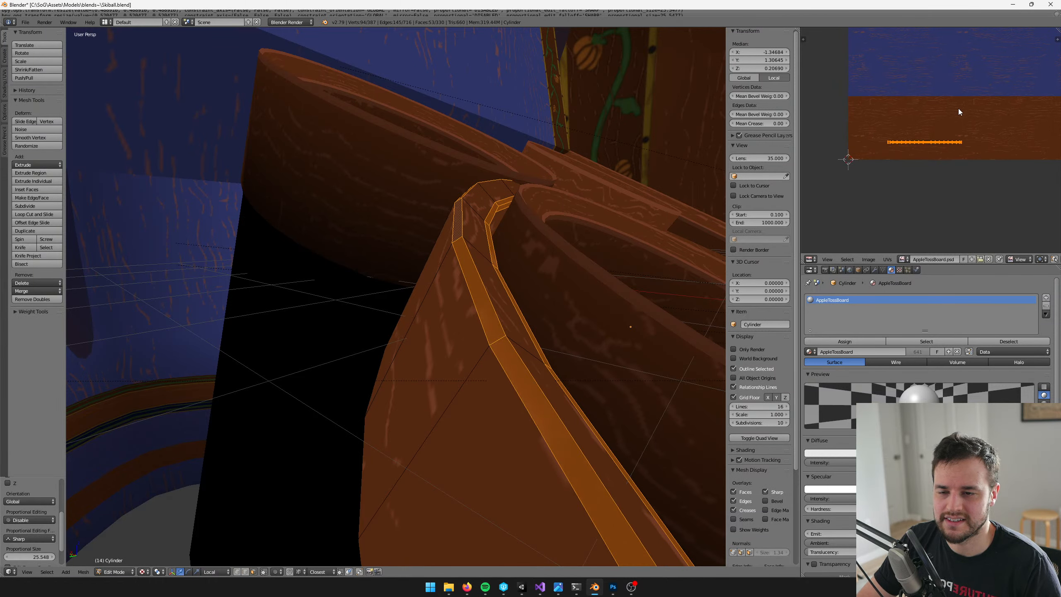
click(927, 116)
scroll(928, 116, up, 3)
key(s)
click(946, 104)
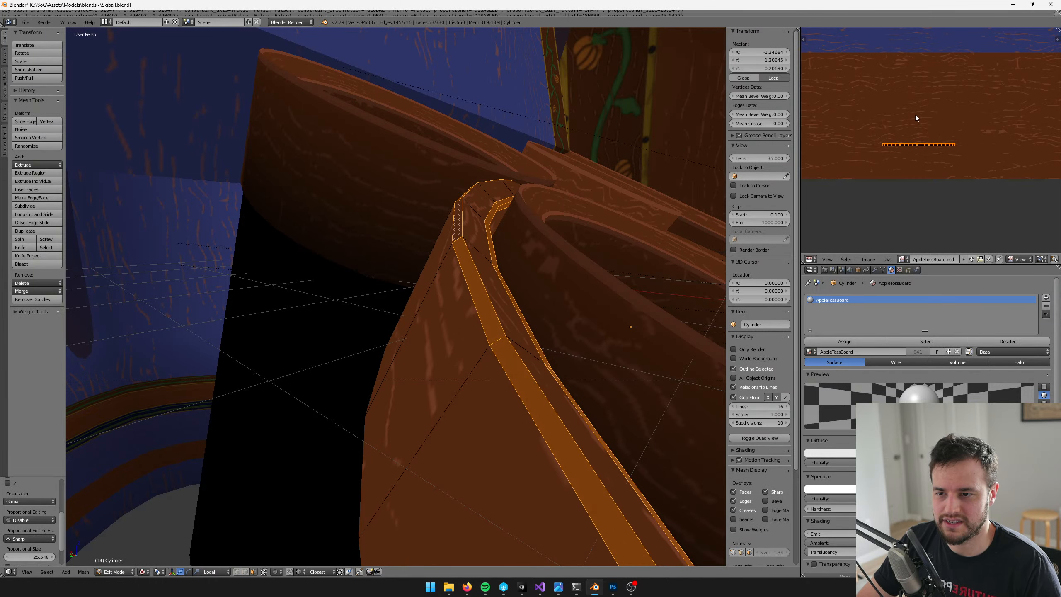
Move the rim-band UVs close to a lighter wood-grain streak and shrink them further
scroll(864, 139, up, 3)
key(g)
click(968, 141)
key(s)
click(979, 119)
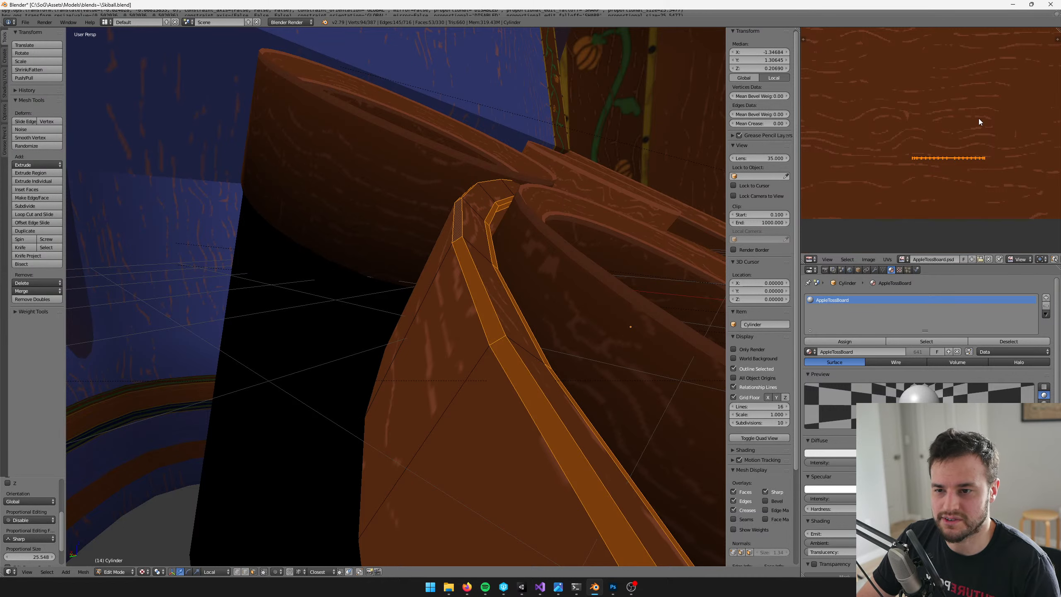
scroll(978, 117, up, 2)
key(s)
click(979, 133)
key(g)
click(949, 144)
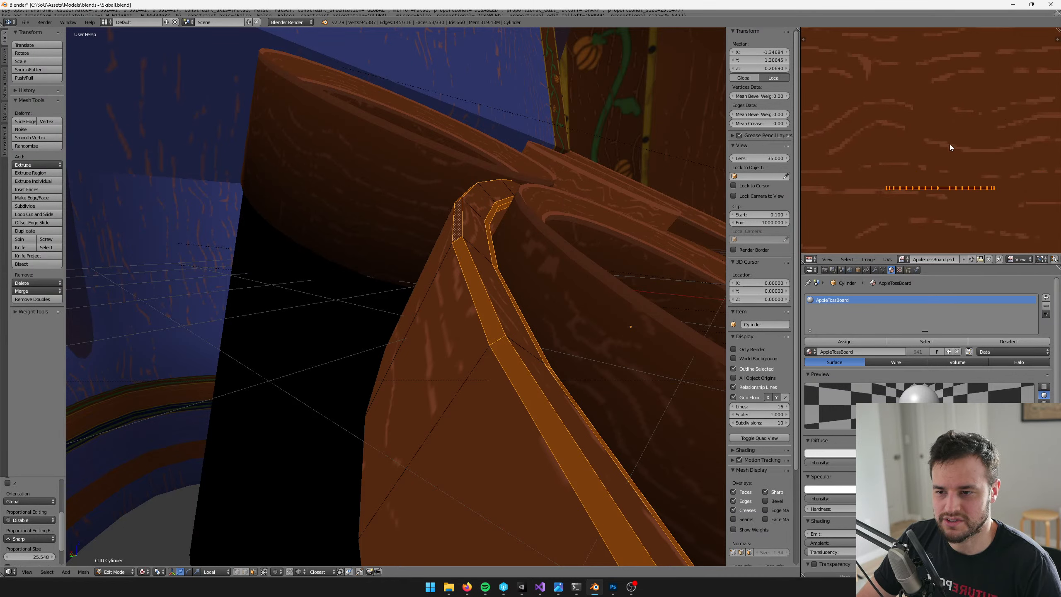
Scale the rim-band UVs down to the streak's thickness and place them directly on the lighter grain streak
middle_drag(949, 145, 965, 122)
key(s)
click(981, 121)
key(g)
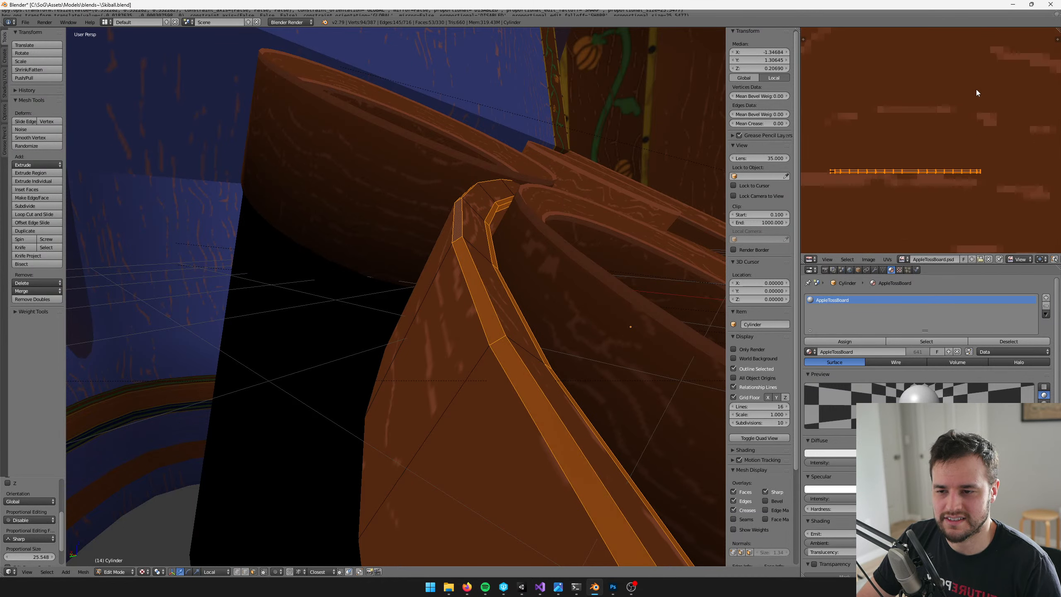
click(969, 95)
scroll(970, 106, up, 2)
Check the large bowl's highlighted rim alongside the surrounding cups in Object Mode
key(Tab)
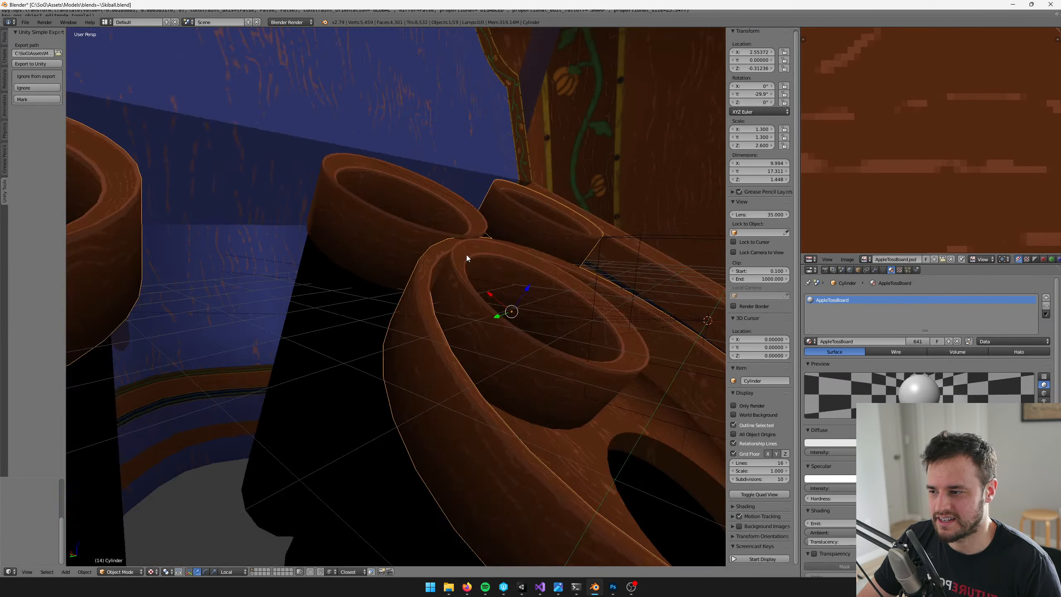
scroll(466, 257, down, 5)
scroll(455, 237, up, 6)
middle_drag(469, 264, 460, 232)
scroll(460, 227, down, 5)
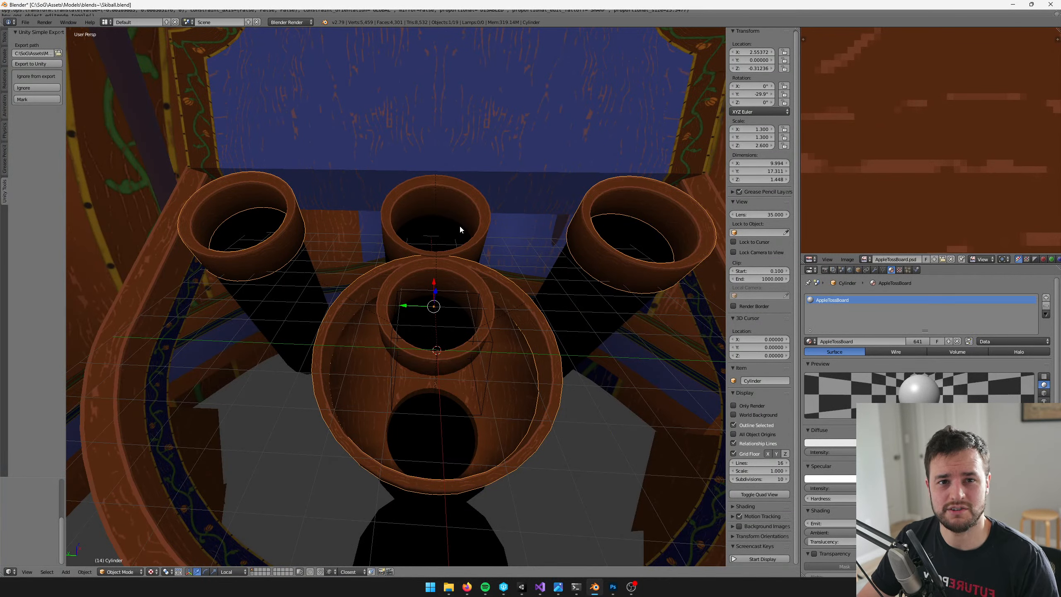
scroll(449, 296, up, 4)
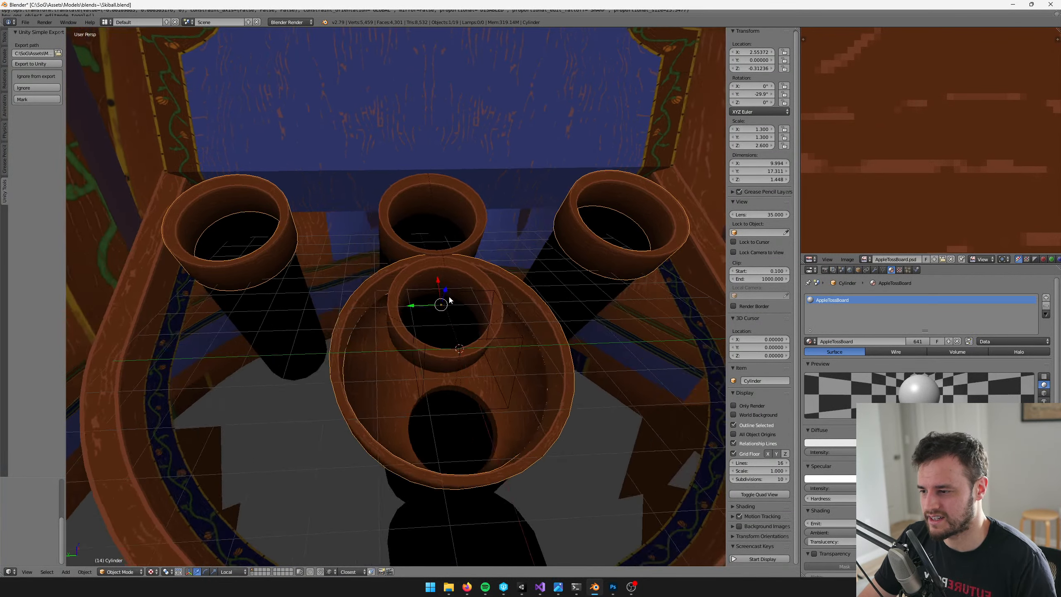
Open the large bowl's inner floor piece, which surrounds the front hole, for mesh editing
right_click(477, 335)
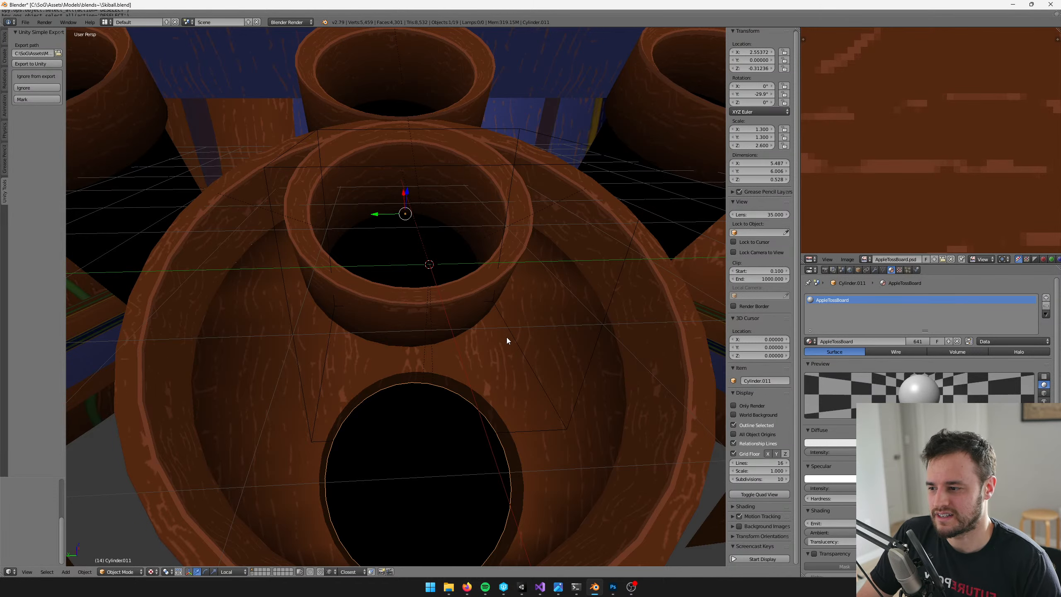
scroll(494, 346, up, 5)
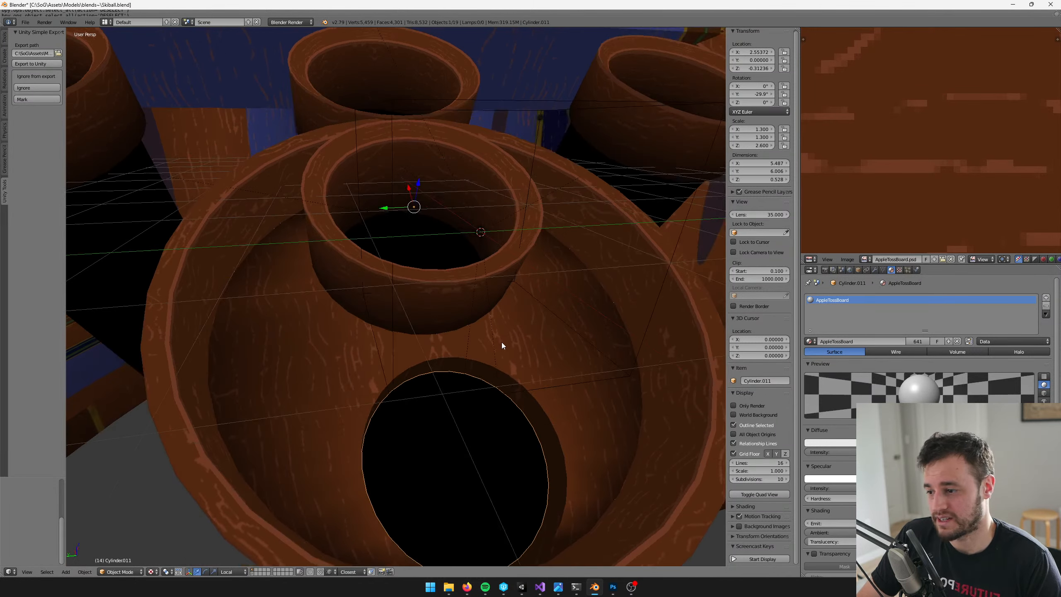
key(Tab)
scroll(484, 290, up, 3)
scroll(484, 289, down, 5)
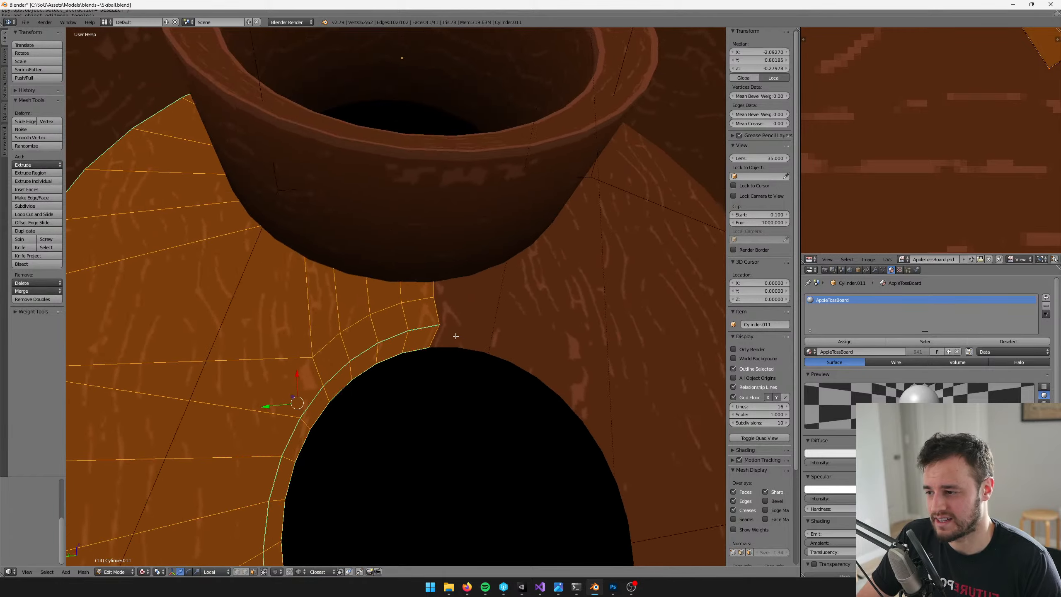
Knife-cut a line across the bowl-floor faces, running just outside the upper arc of the hole's edge
scroll(480, 326, up, 4)
middle_drag(480, 327, 434, 367)
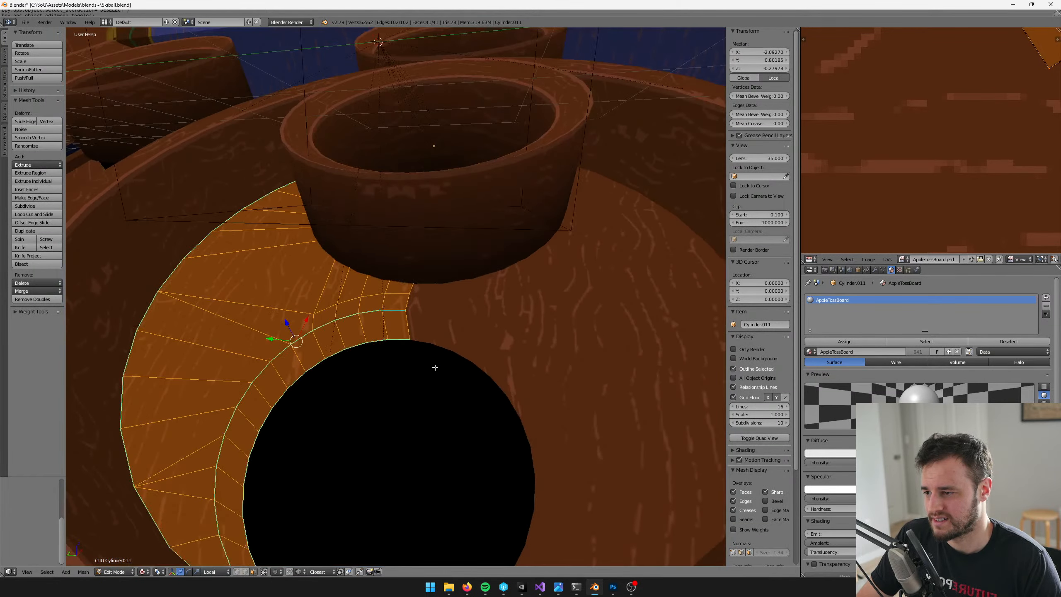
scroll(433, 367, up, 5)
middle_drag(331, 369, 550, 277)
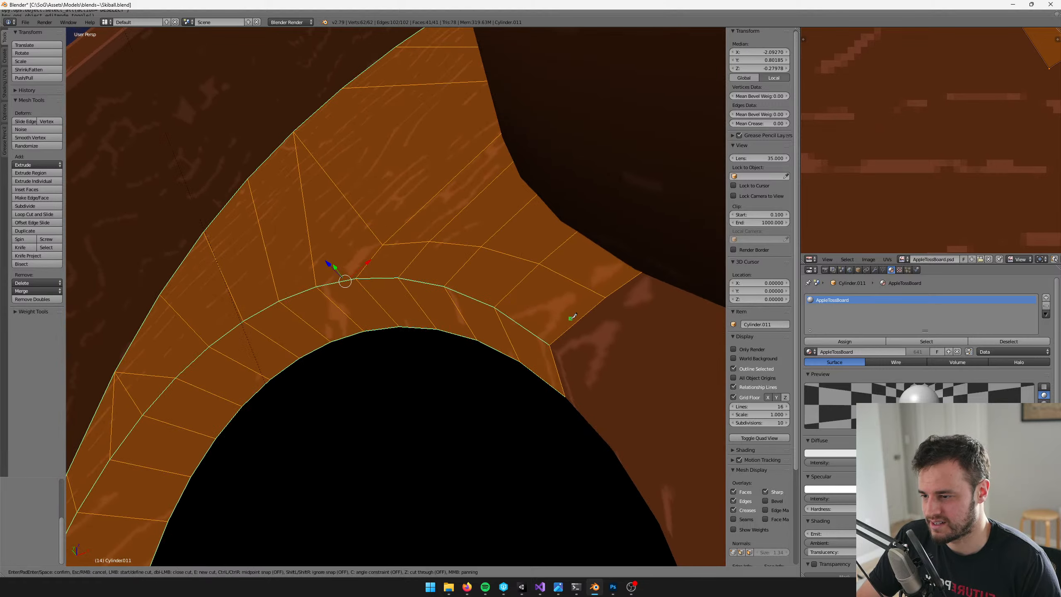
middle_drag(573, 319, 506, 302)
key(k)
click(625, 327)
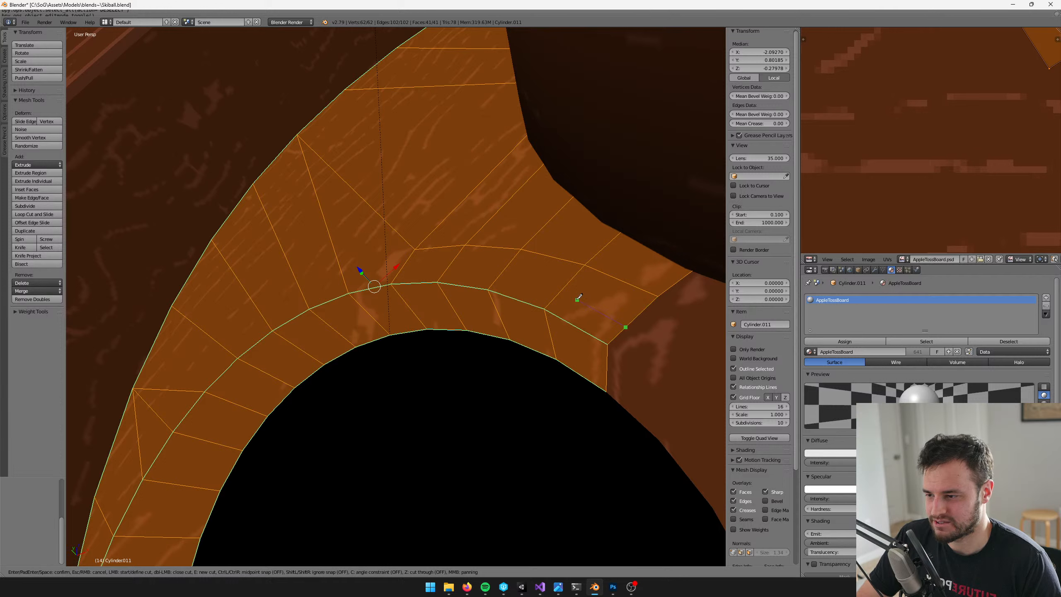
click(446, 270)
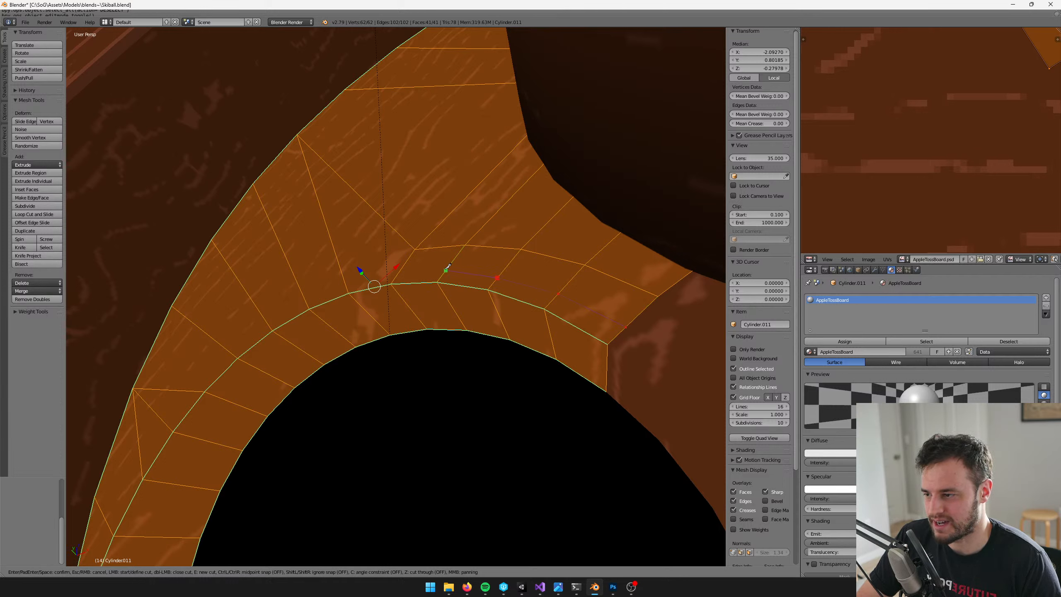
click(396, 276)
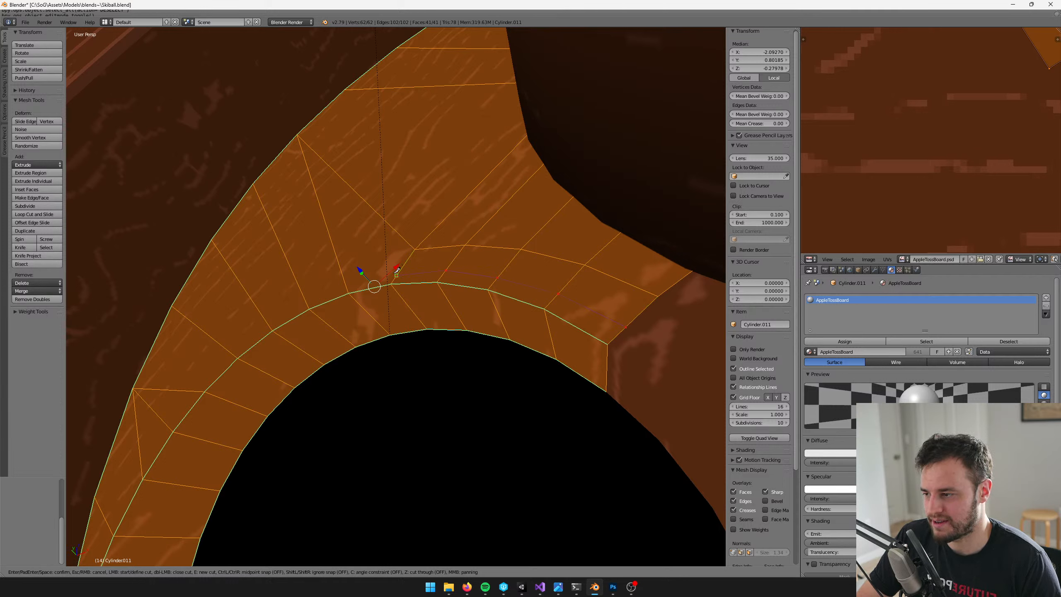
click(345, 281)
click(304, 297)
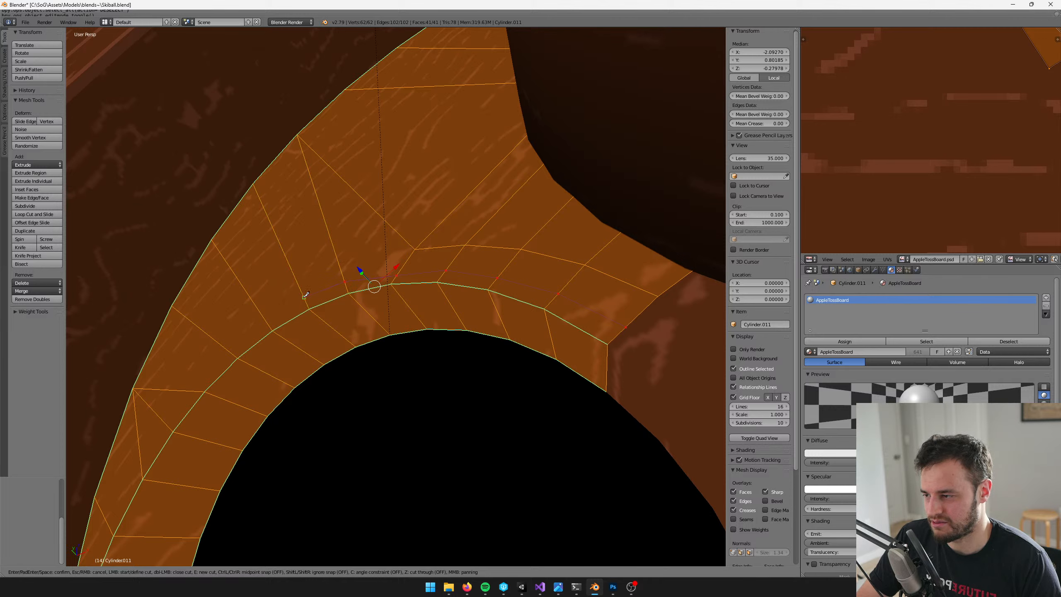
click(269, 318)
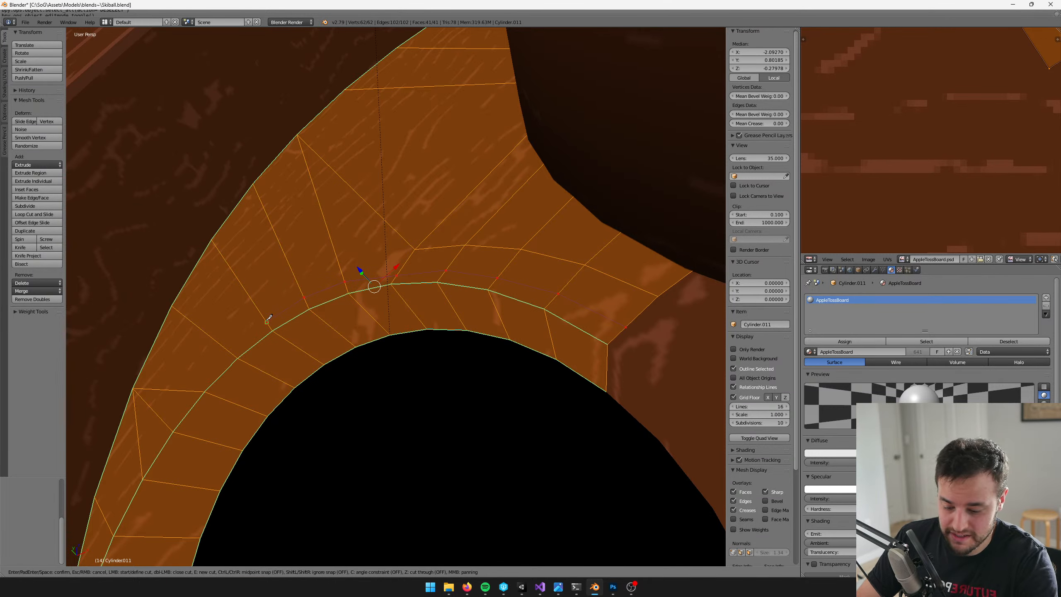
key(Return)
Continue the knife cut just outside the hole's edge, down along its side toward the lower arc
middle_drag(268, 317, 428, 287)
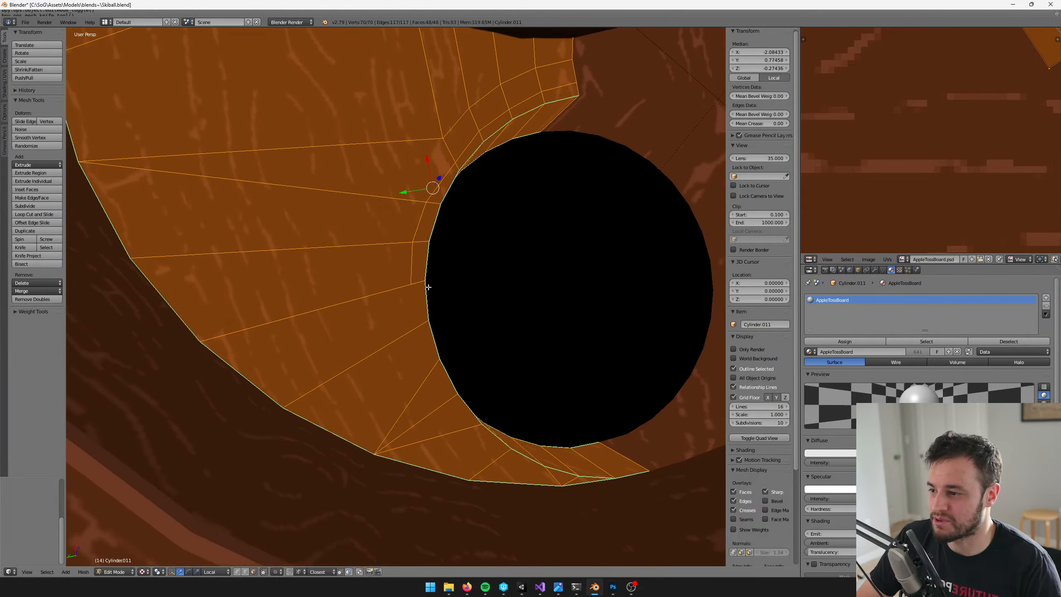
key(k)
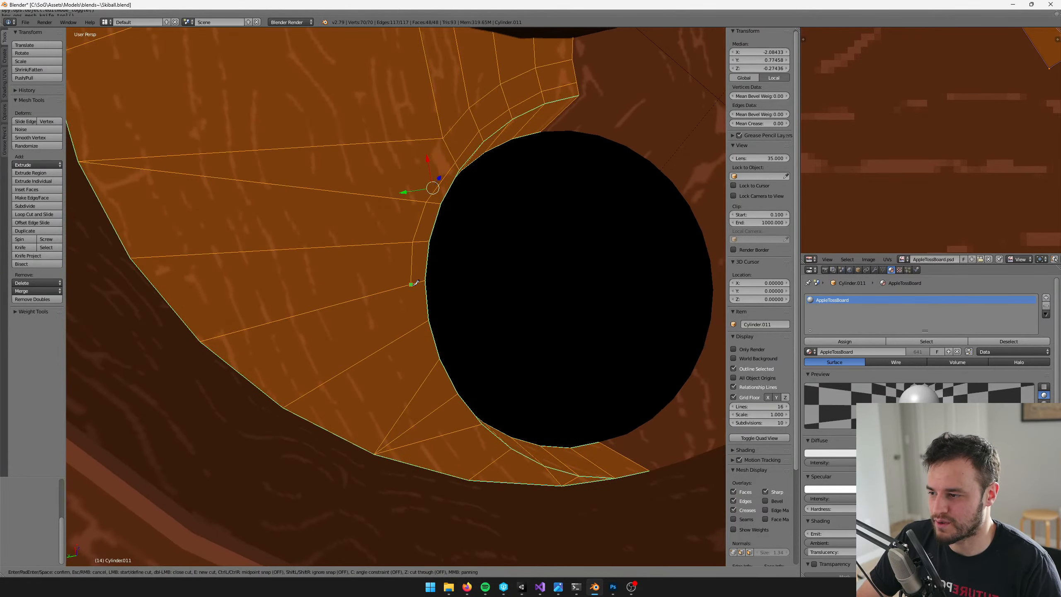
click(418, 327)
click(433, 367)
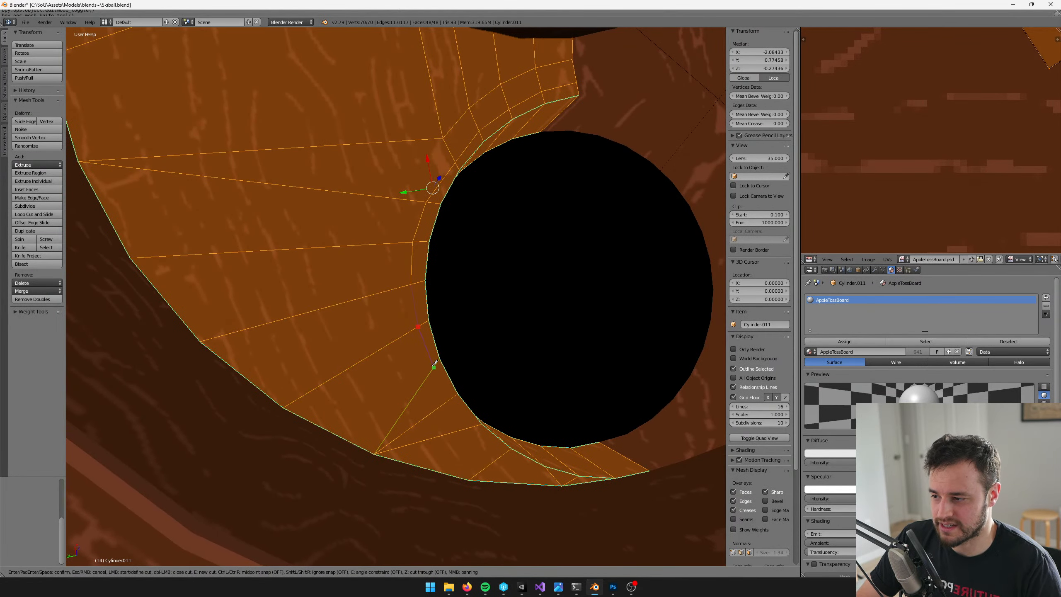
click(449, 400)
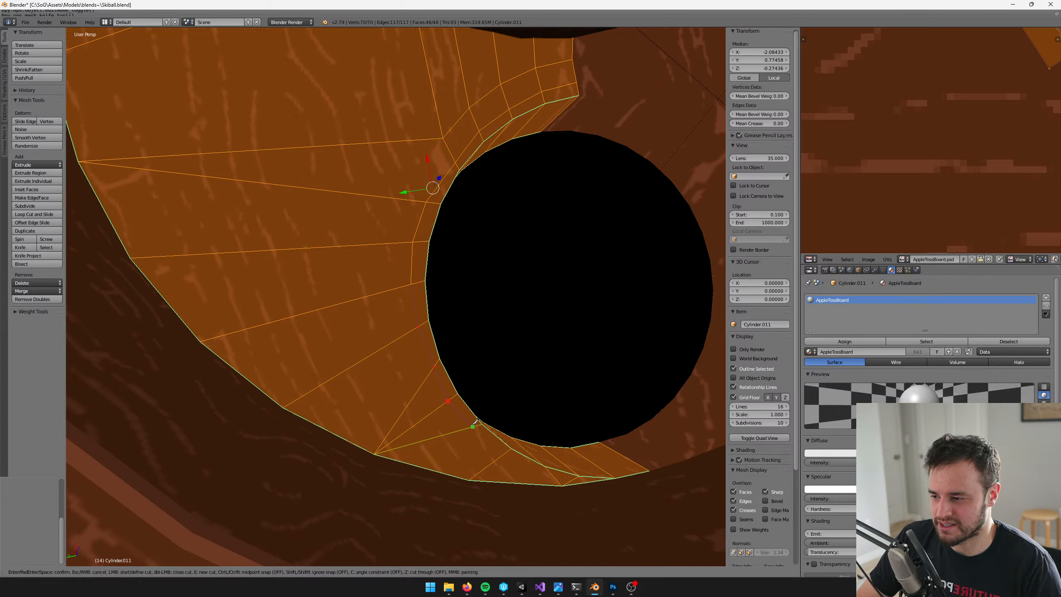
click(472, 426)
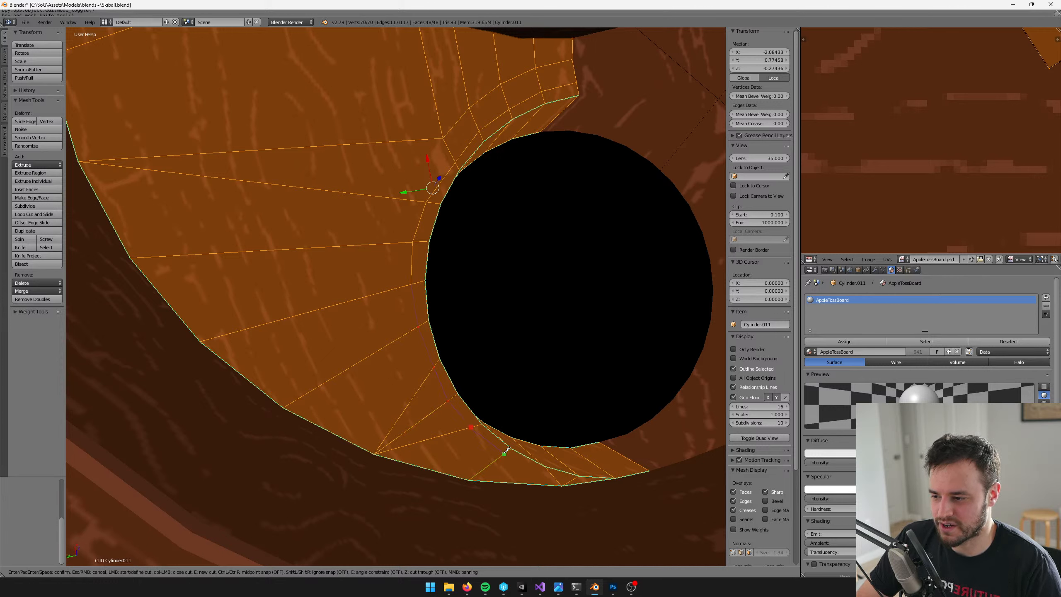
key(Return)
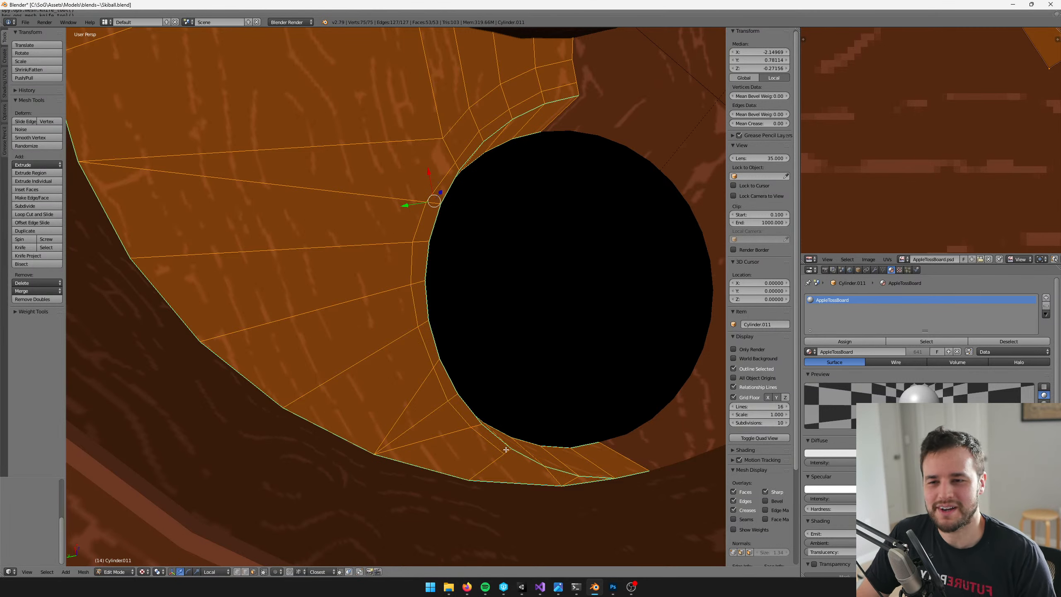
Finish the knife cut along the hole's lower arc, ending on the floor piece's outer boundary
middle_drag(504, 448, 344, 407)
key(k)
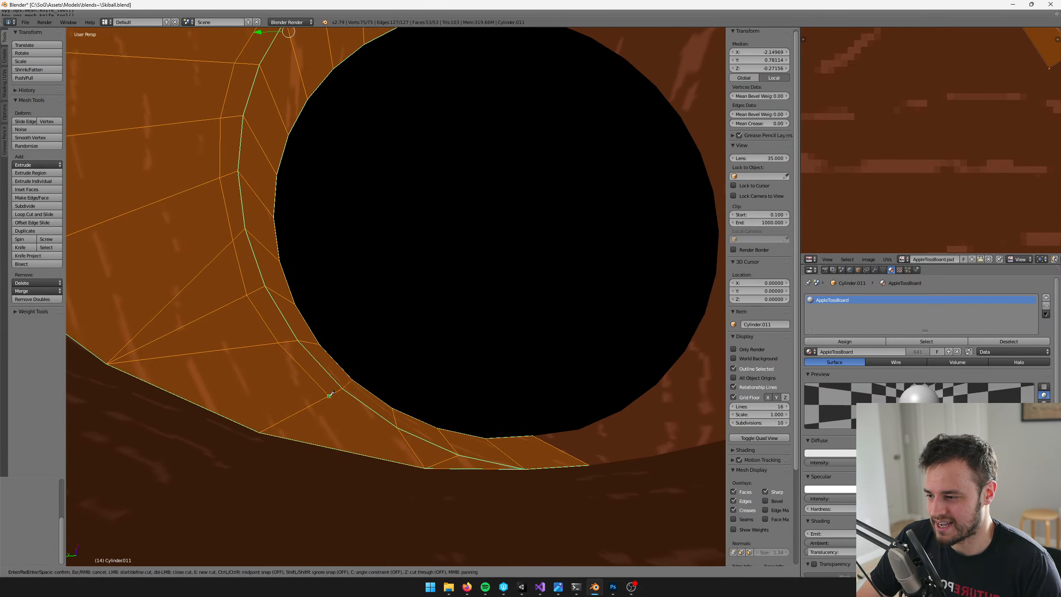
click(328, 396)
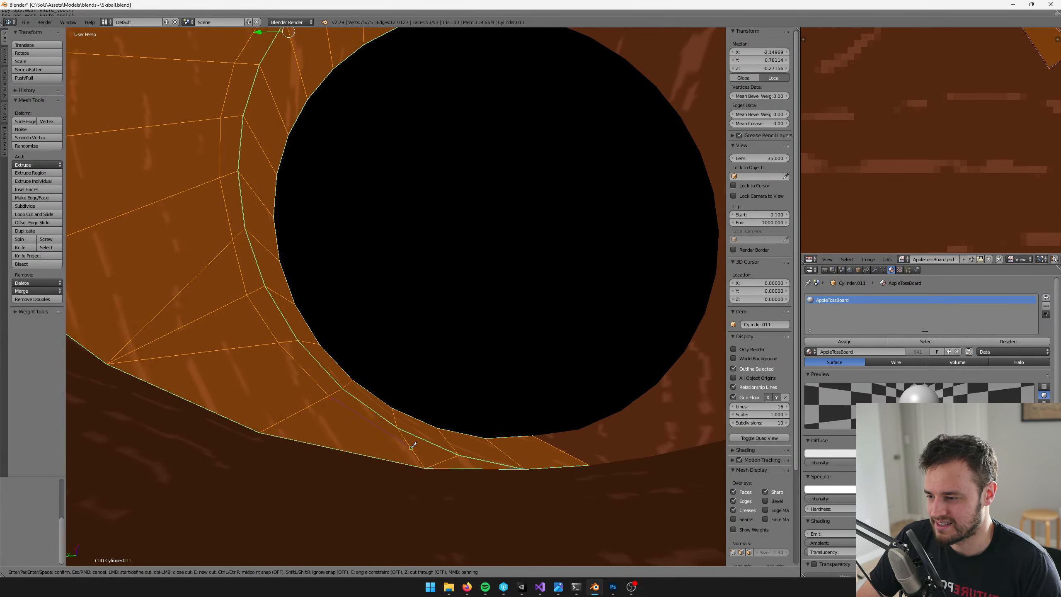
click(411, 448)
click(443, 461)
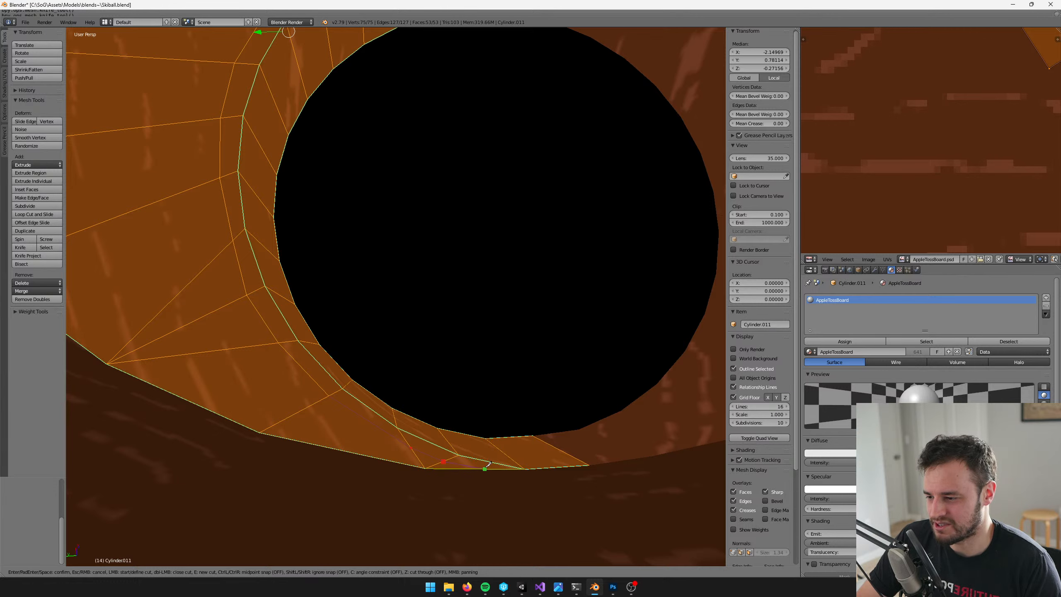
click(484, 468)
key(Return)
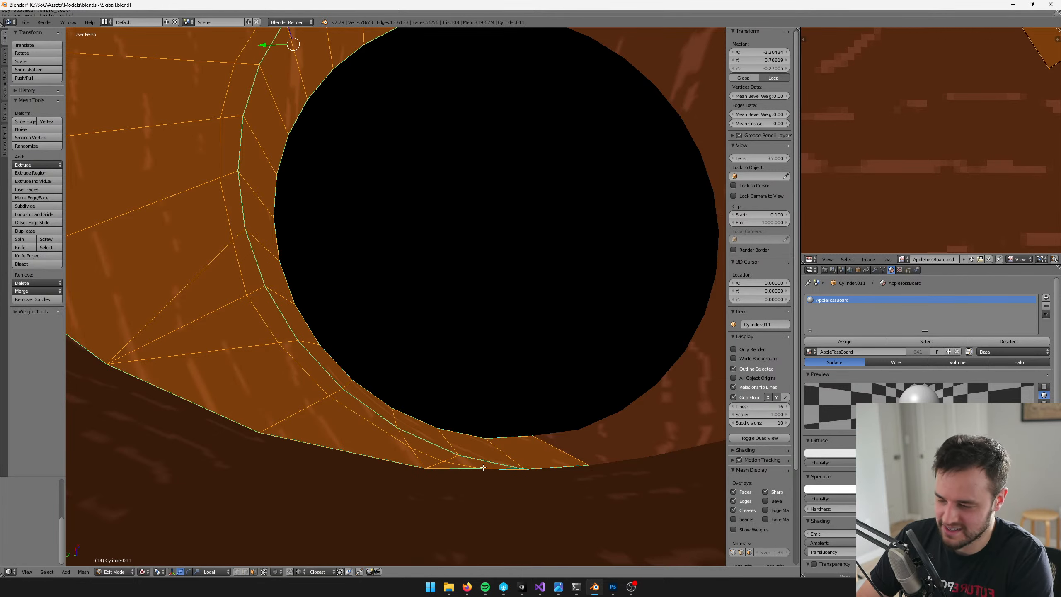
Add a loop cut around the hole's inner wall and slide it up close to the hole's edge
middle_drag(393, 393, 386, 285)
key(ctrl+r)
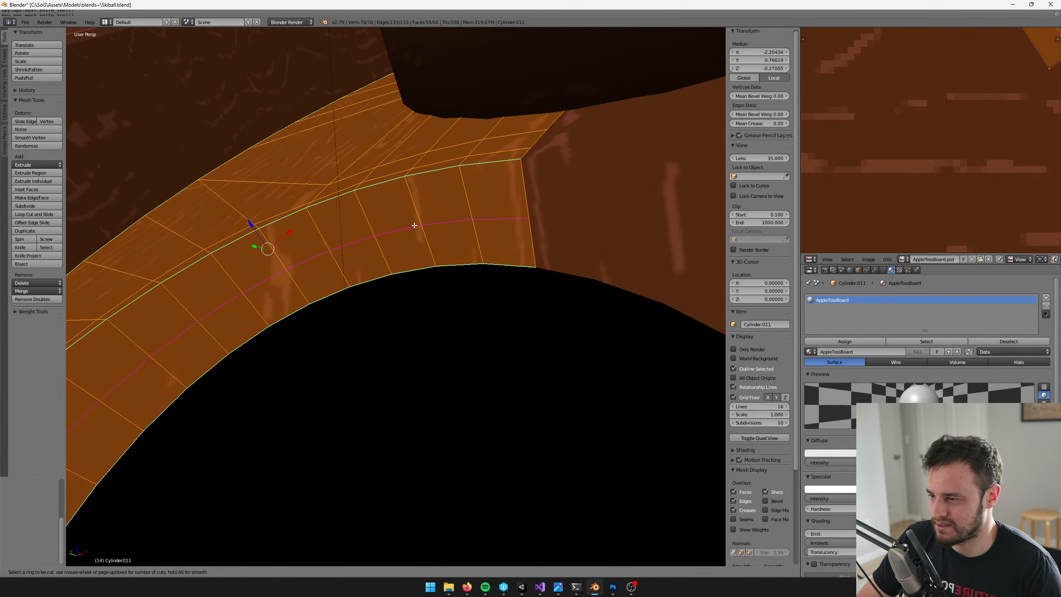
click(415, 225)
click(414, 180)
middle_drag(415, 181, 393, 290)
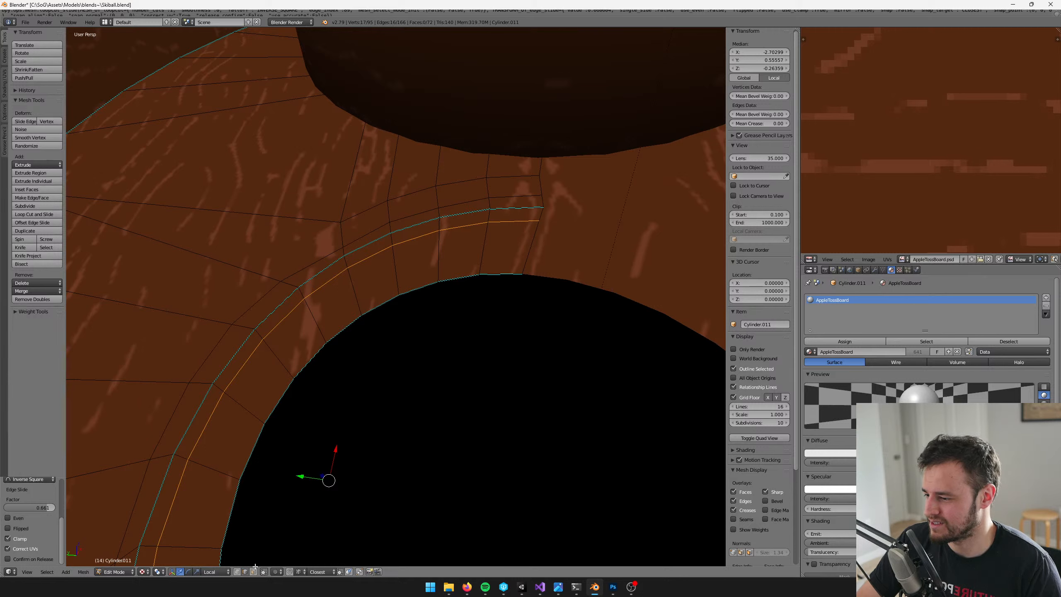
Select the two narrow face bands on either side of the hole's edge in face select mode
ctrl+alt+right_click(441, 226)
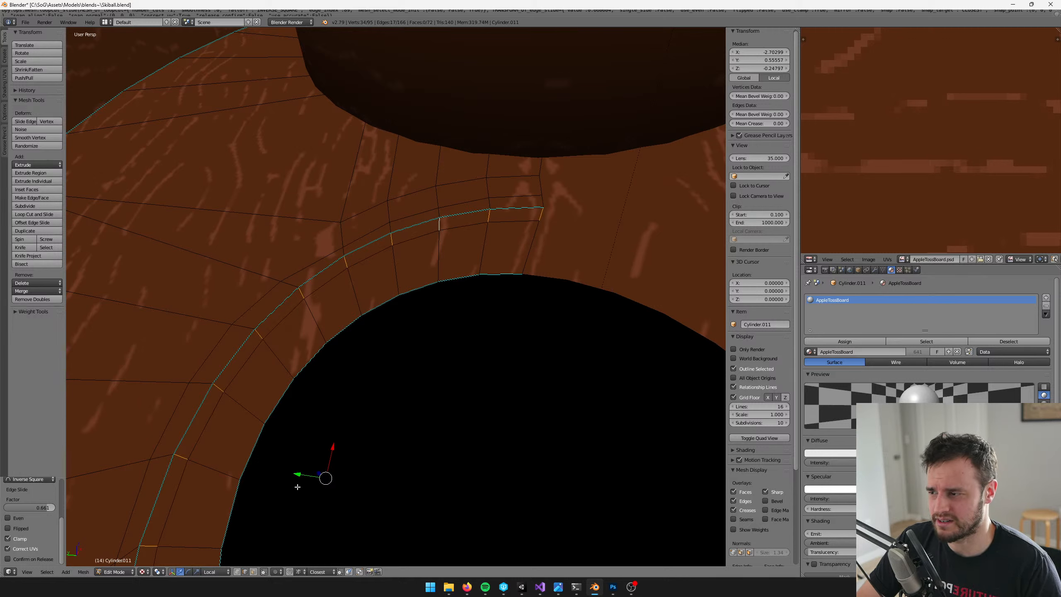
click(253, 571)
alt+right_click(390, 234)
alt+shift+right_click(391, 227)
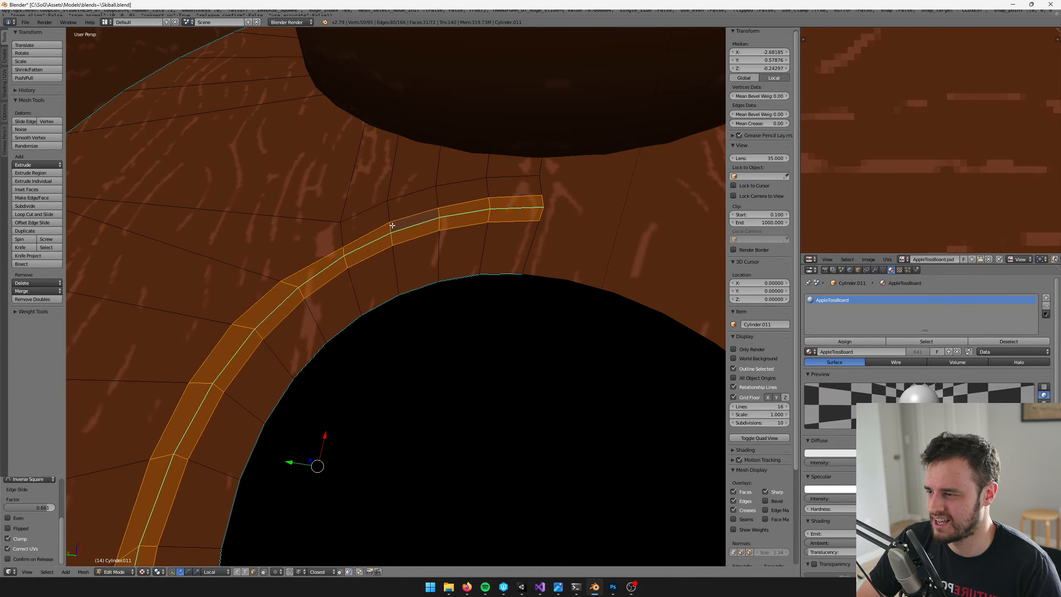
scroll(391, 226, down, 5)
middle_drag(391, 225, 513, 194)
scroll(403, 244, up, 2)
key(Tab)
key(Tab)
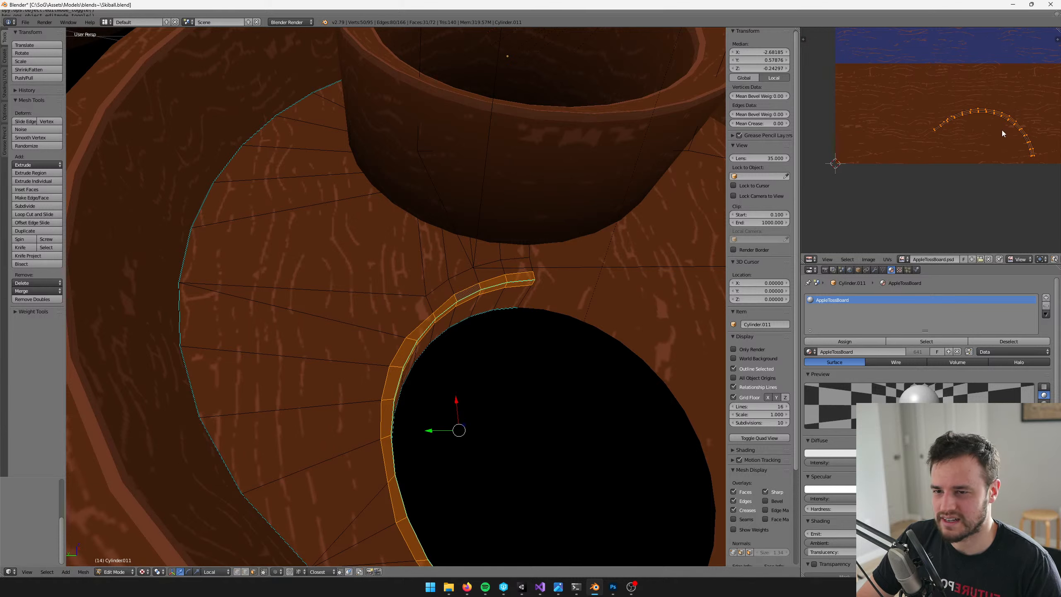
Scale the hole-edge band's UVs down to a small arc and move them within the brown wood area
key(s)
click(930, 113)
key(g)
click(921, 110)
key(s)
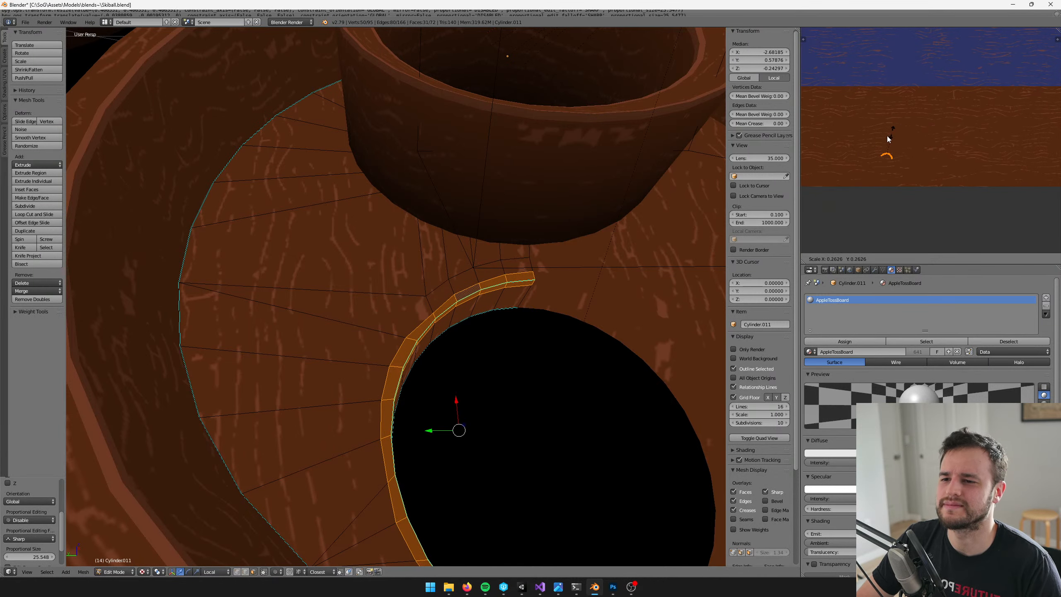
click(888, 143)
Shrink the hole-edge UV arc further and reposition it near the lighter wood-grain streaks
middle_drag(889, 143, 908, 141)
scroll(908, 138, up, 4)
key(s)
click(962, 154)
key(g)
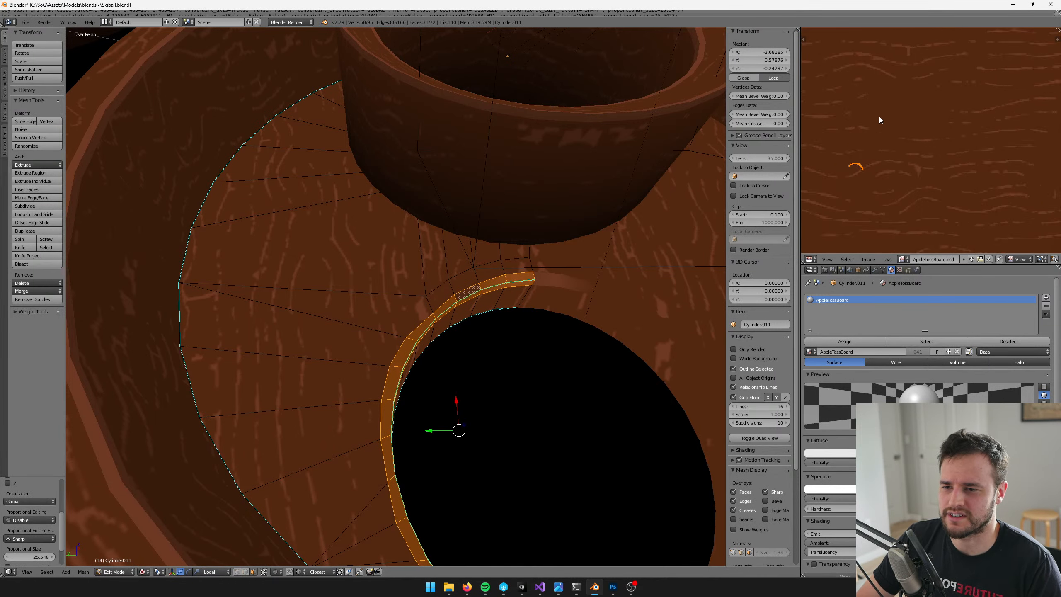
click(909, 104)
scroll(898, 111, up, 3)
Compare the hole edge's colouring with the highlighted lips of the surrounding cups
scroll(513, 234, down, 6)
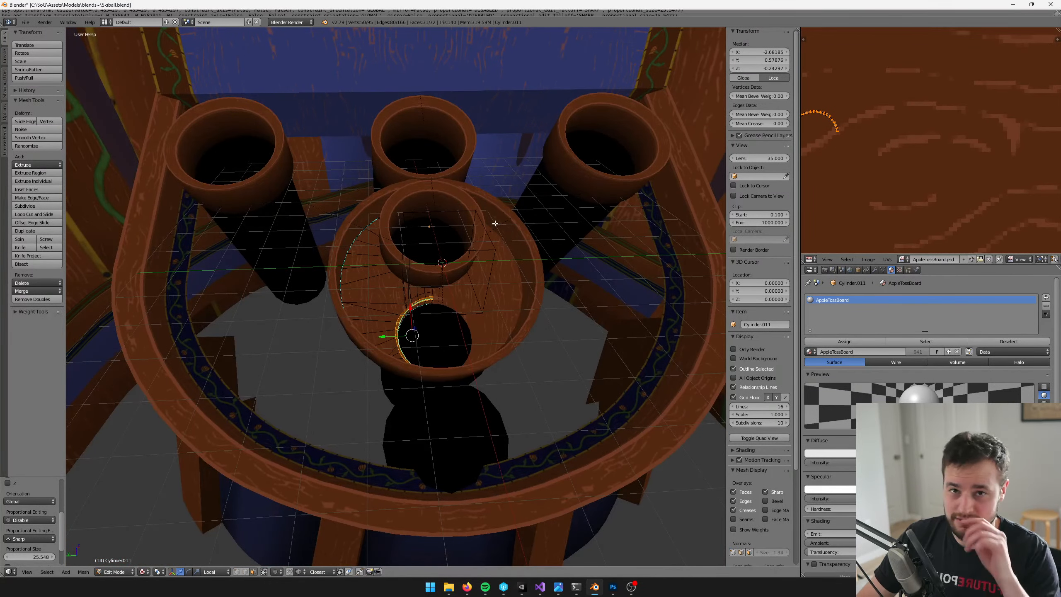
scroll(442, 234, up, 10)
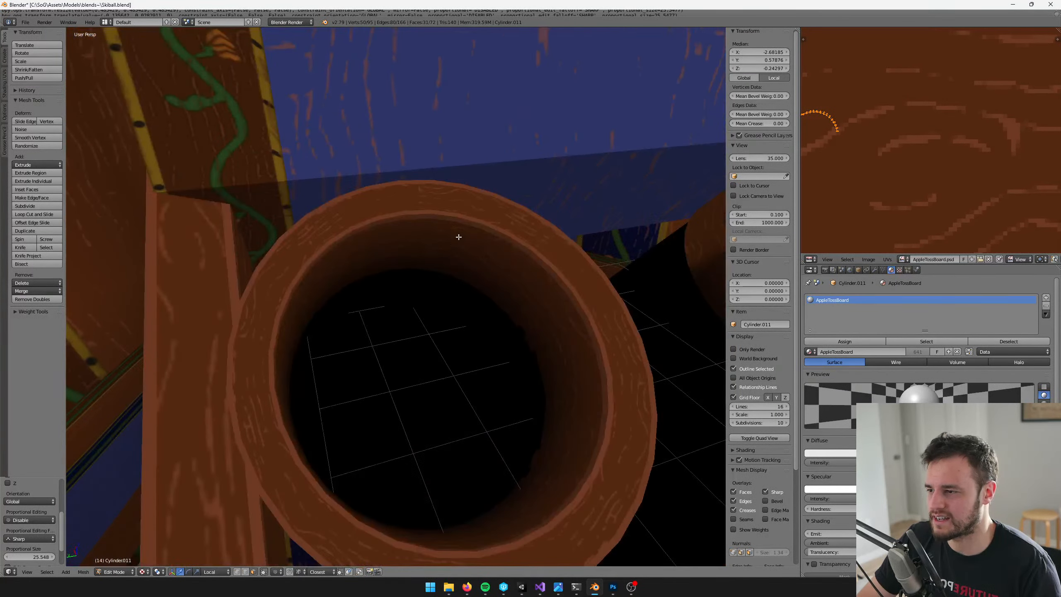
middle_drag(459, 237, 500, 277)
scroll(409, 220, down, 7)
scroll(424, 233, up, 4)
scroll(476, 336, up, 2)
scroll(500, 276, up, 5)
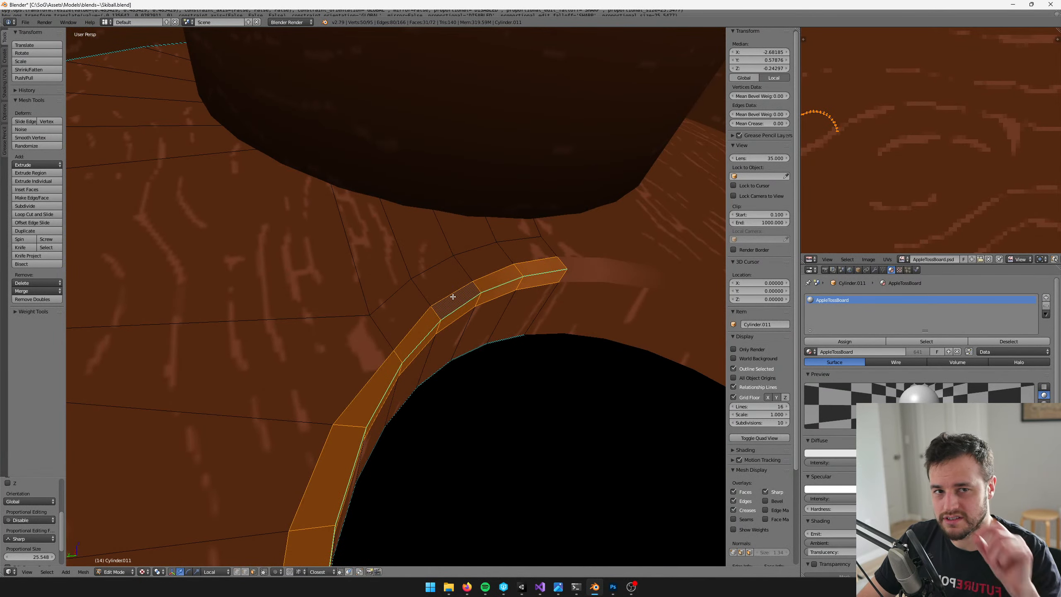
Rotate the hole-edge UV arc clockwise beside the diagonal wood-grain streak
scroll(903, 128, down, 2)
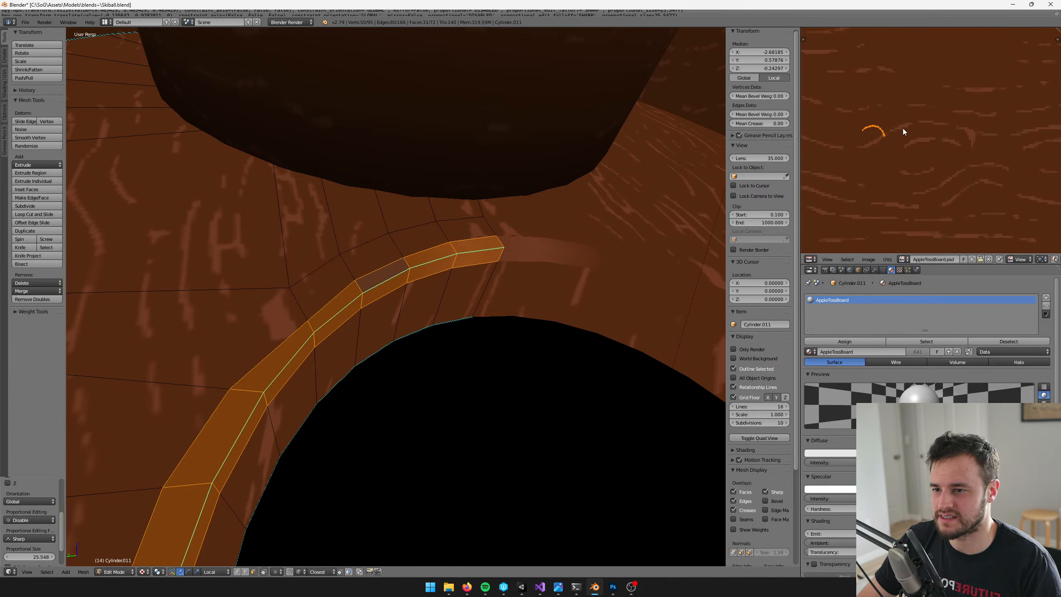
scroll(900, 141, up, 4)
middle_drag(902, 128, 995, 122)
key(r)
click(919, 151)
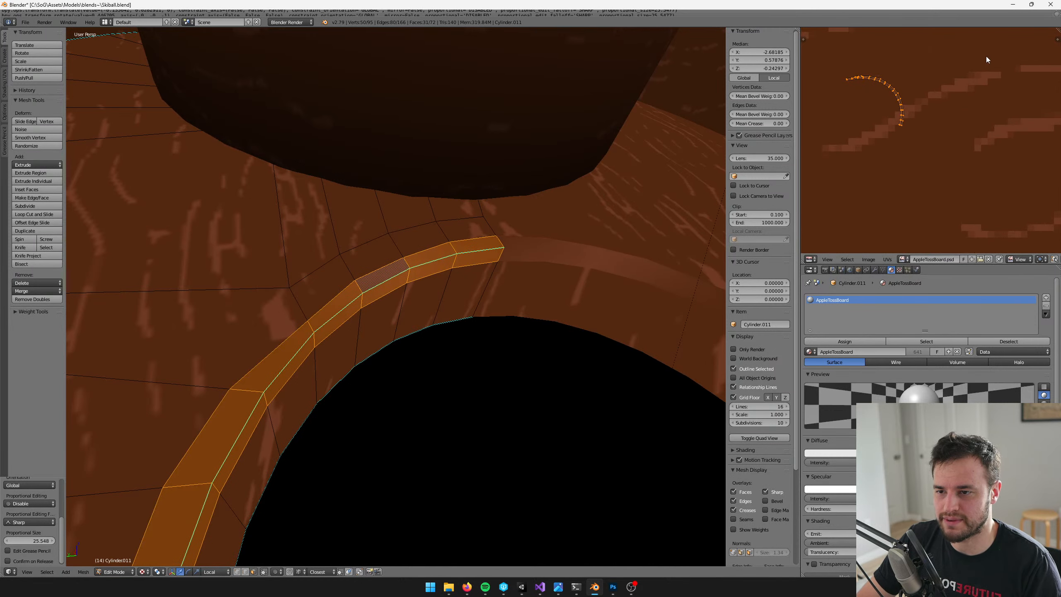
Scale the hole-edge UV arc down to about the streak's thickness and move it onto the lighter diagonal streak
key(s)
click(915, 63)
key(g)
click(932, 86)
key(s)
click(897, 120)
key(g)
click(957, 97)
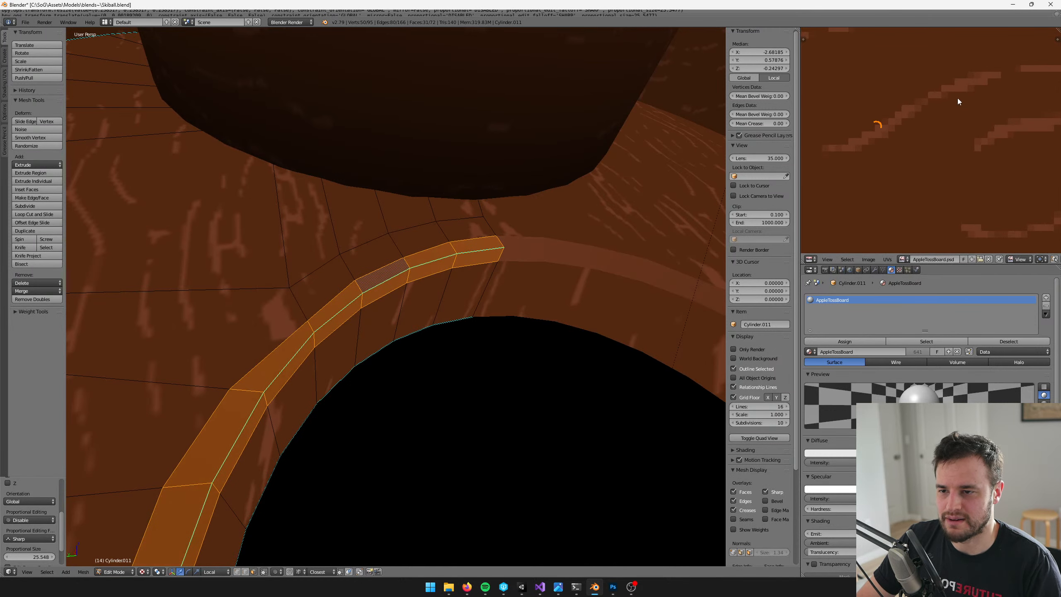
Rotate the hole-edge UV arc to follow the short curved wood-grain streak and move it over there
key(r)
click(902, 53)
scroll(947, 76, down, 2)
middle_drag(947, 76, 897, 97)
key(g)
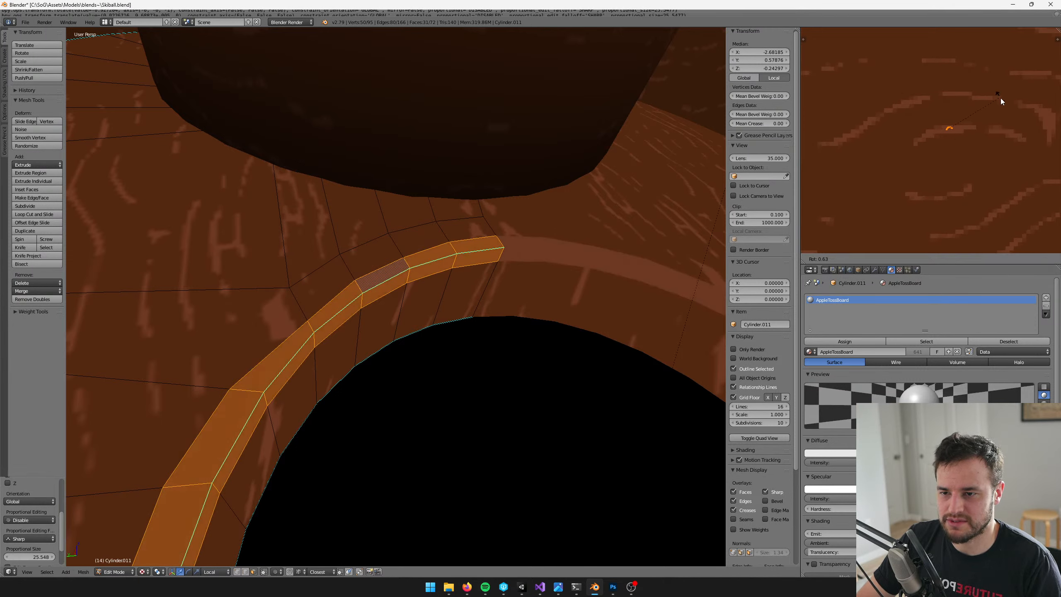
click(1001, 102)
Scale the hole-edge UV arc down and settle it on the short curved streak, finishing the mesh editing
key(s)
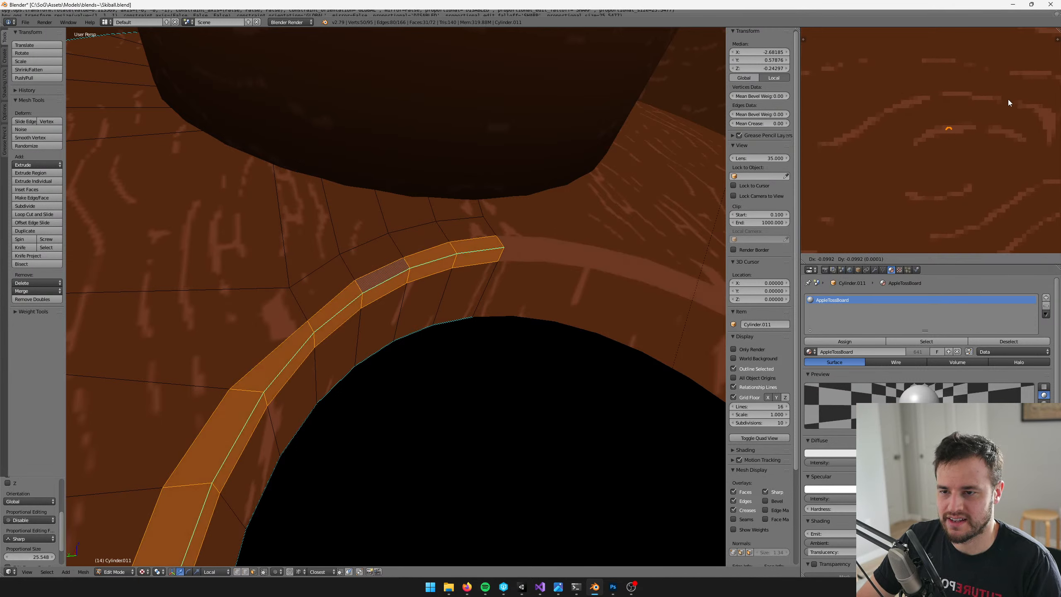
click(1005, 98)
key(g)
click(986, 106)
key(Tab)
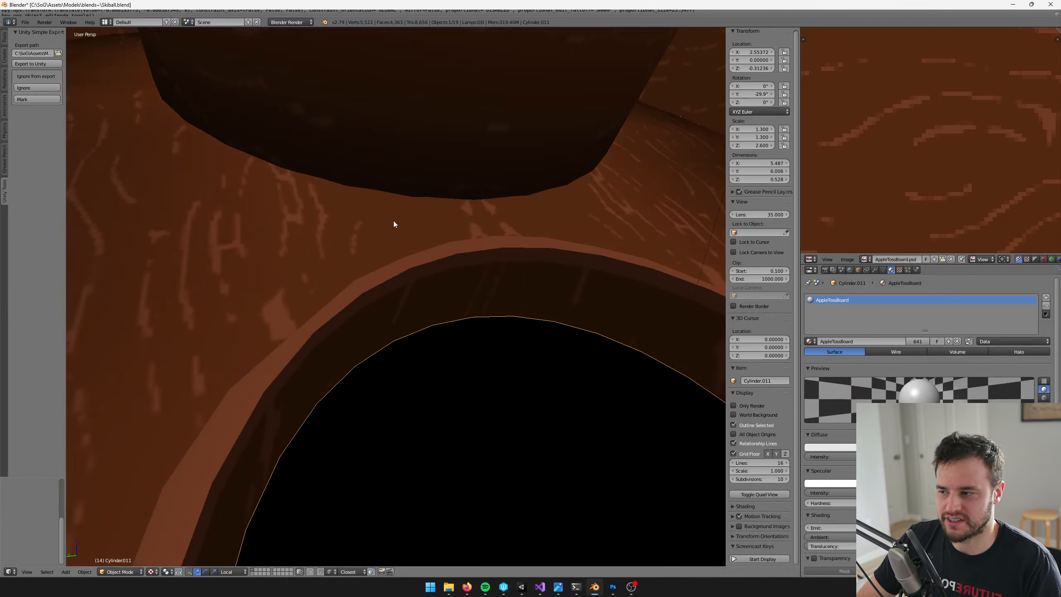
Examine the highlighted edges of the hole, cups, bowl and rim from several angles around the table
scroll(401, 226, down, 12)
shift+middle_drag(439, 252, 501, 251)
scroll(468, 251, up, 1)
scroll(379, 232, down, 3)
shift+middle_drag(464, 259, 496, 335)
scroll(496, 335, up, 4)
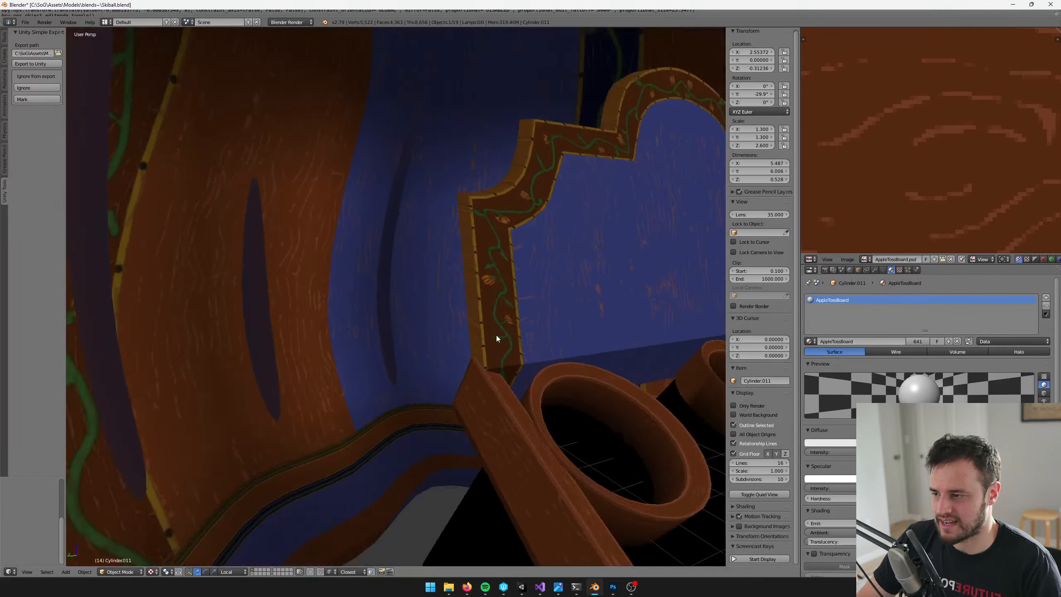
scroll(496, 335, down, 4)
shift+middle_drag(584, 311, 377, 324)
scroll(377, 305, up, 1)
scroll(376, 287, down, 1)
shift+middle_drag(376, 288, 433, 171)
scroll(433, 170, up, 4)
Select the pumpkin wall and save the scene over the existing Skiball.blend
right_click(114, 340)
scroll(355, 264, down, 5)
middle_drag(356, 264, 369, 262)
key(ctrl+s)
click(368, 261)
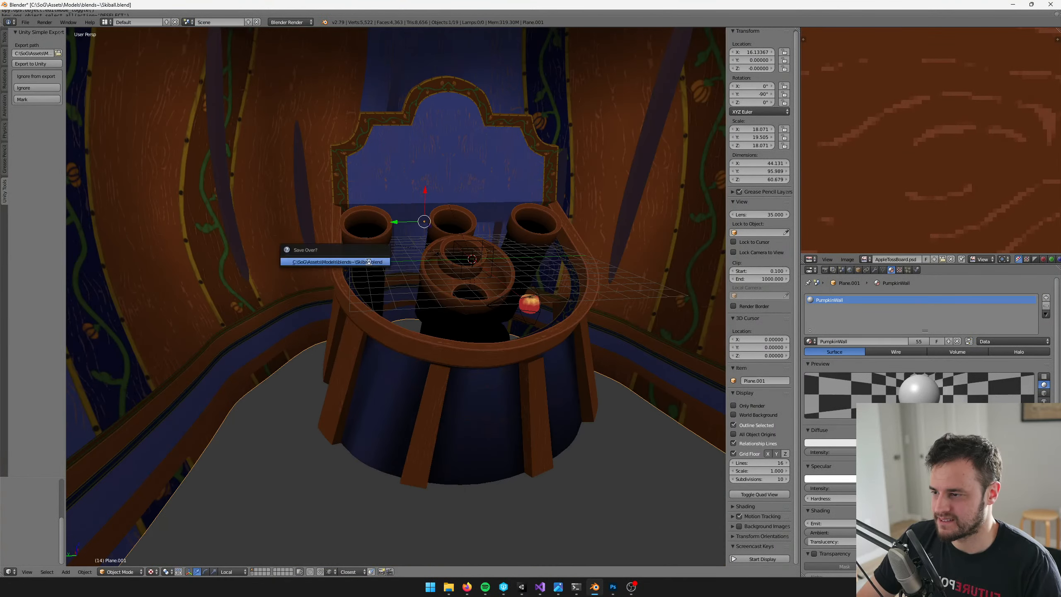
key(Delete)
Select the cup-and-bowl mesh and show its modifiers
scroll(434, 228, up, 3)
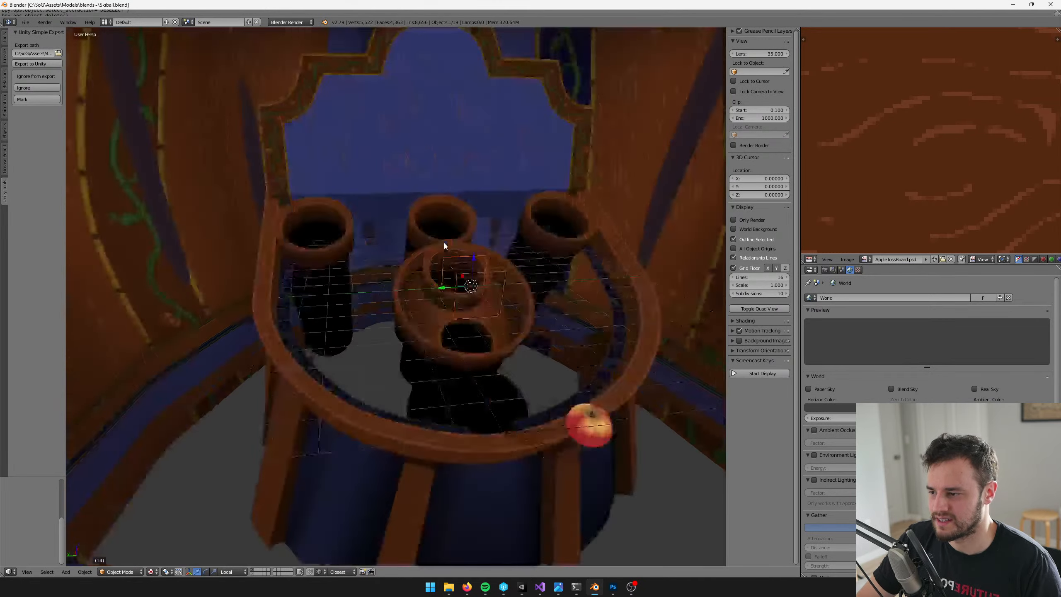
scroll(445, 242, up, 2)
middle_drag(444, 245, 472, 334)
right_click(397, 270)
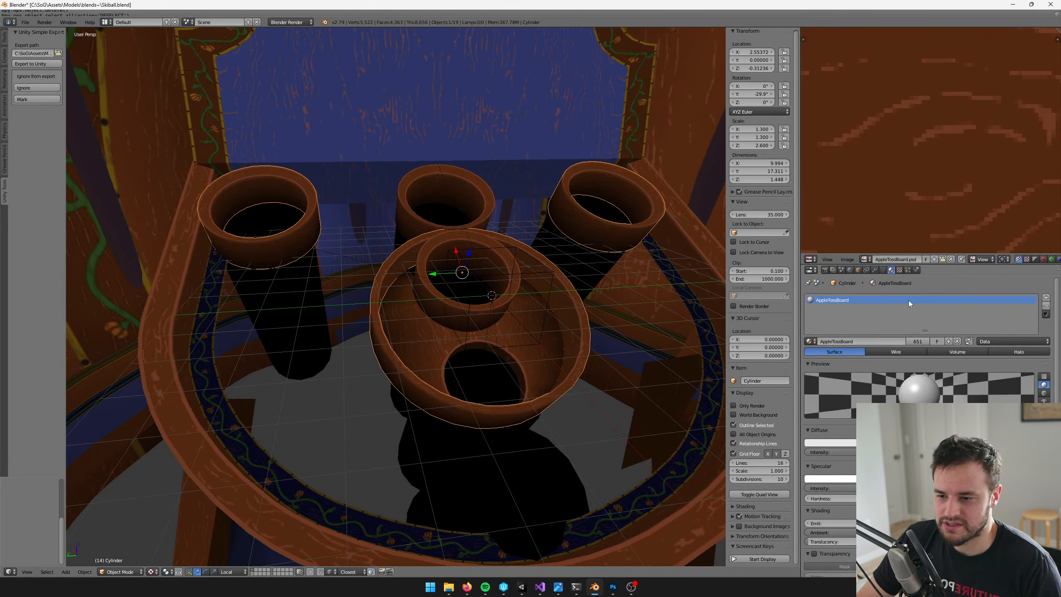
click(874, 270)
Select the pumpkin wall again and save over Skiball.blend
shift+middle_drag(368, 264, 387, 210)
scroll(391, 354, up, 3)
scroll(360, 309, down, 4)
right_click(159, 134)
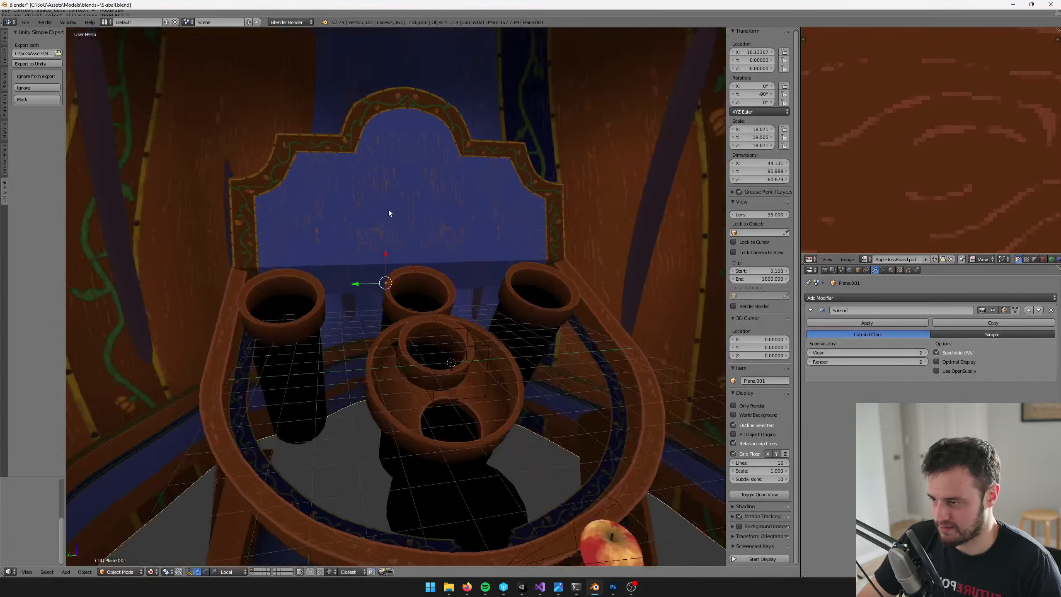
scroll(392, 207, up, 2)
key(ctrl+s)
click(399, 202)
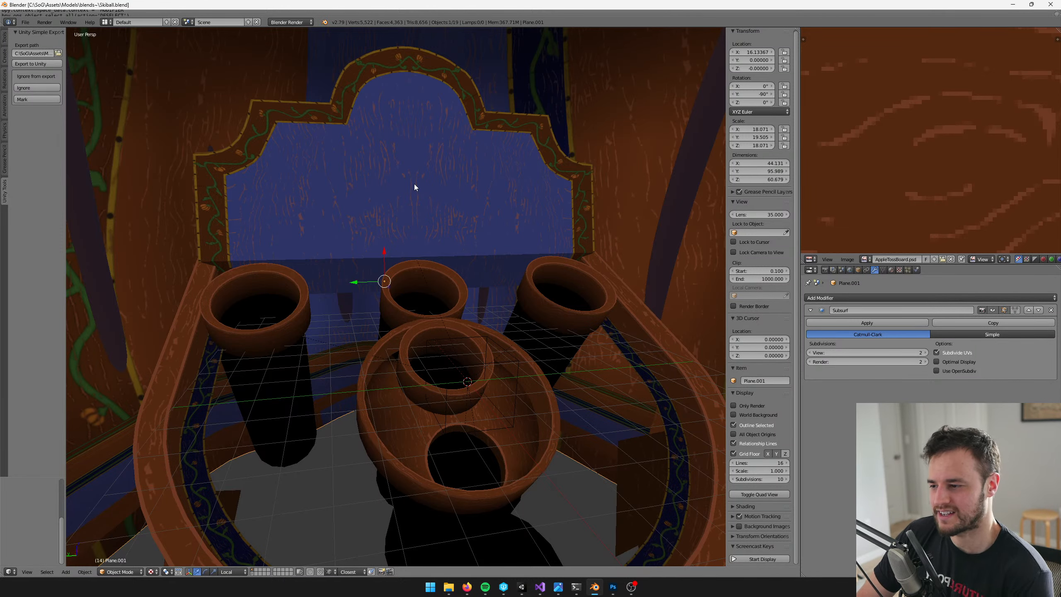
Inspect the highlighted cup and bowl lips up close from a low side angle
scroll(428, 265, up, 5)
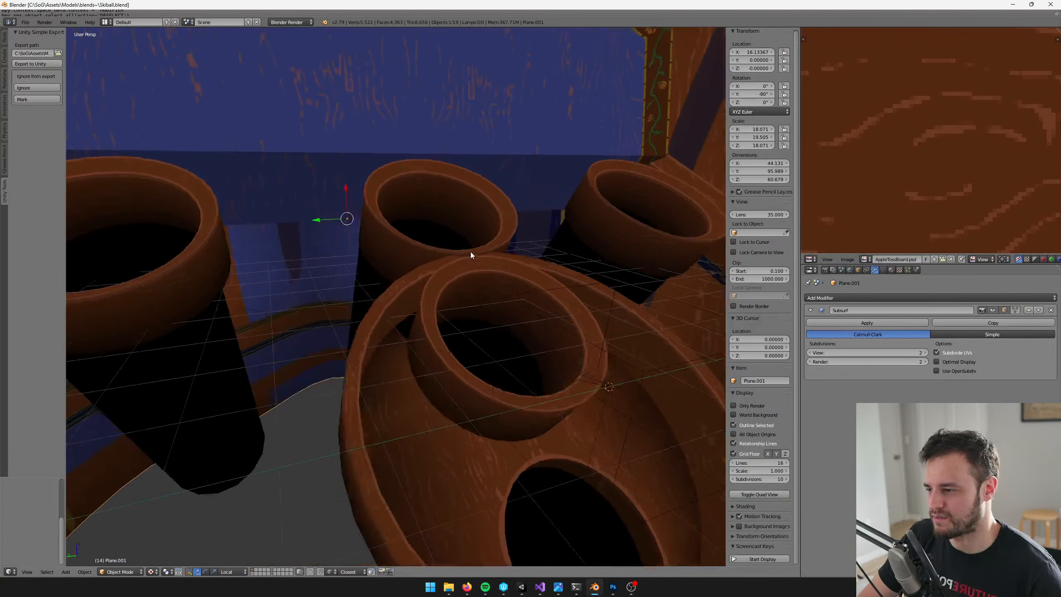
middle_drag(470, 252, 381, 266)
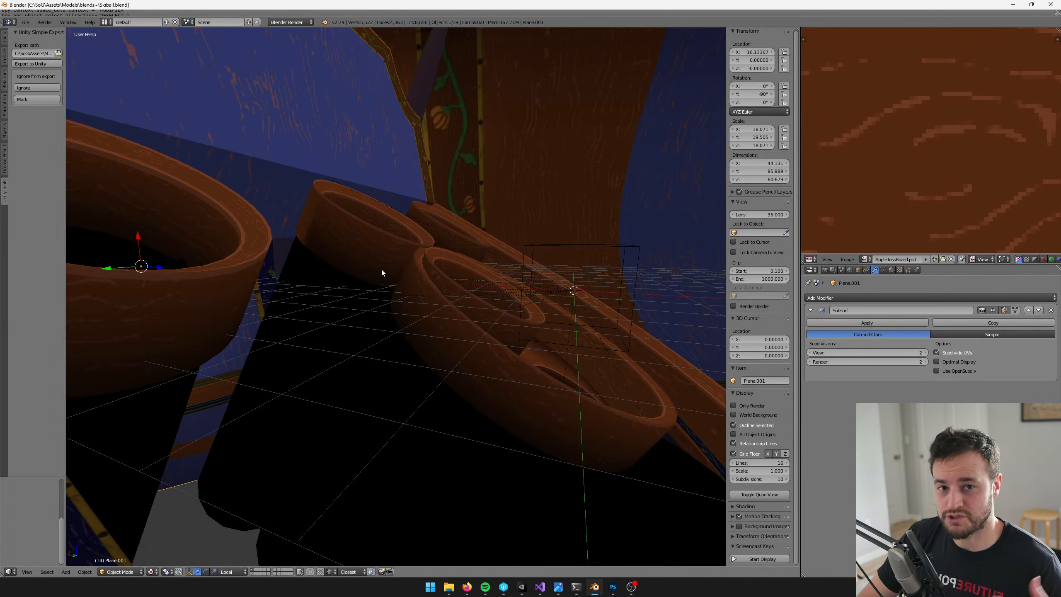
shift+middle_drag(307, 238, 281, 247)
scroll(375, 261, up, 3)
Examine where the bowl lip's faces sit on the wood-grain texture in the cup-and-bowl mesh's UV layout
right_click(431, 270)
key(Tab)
shift+middle_drag(431, 271, 443, 301)
scroll(421, 302, up, 3)
key(Tab)
scroll(515, 217, down, 5)
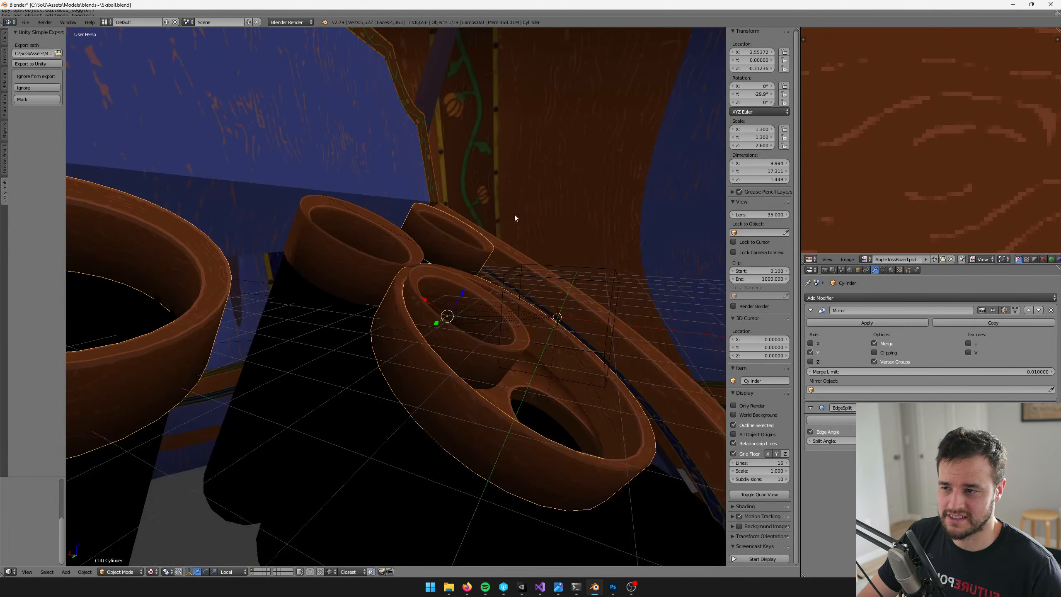
key(Tab)
scroll(919, 144, down, 3)
scroll(932, 152, up, 3)
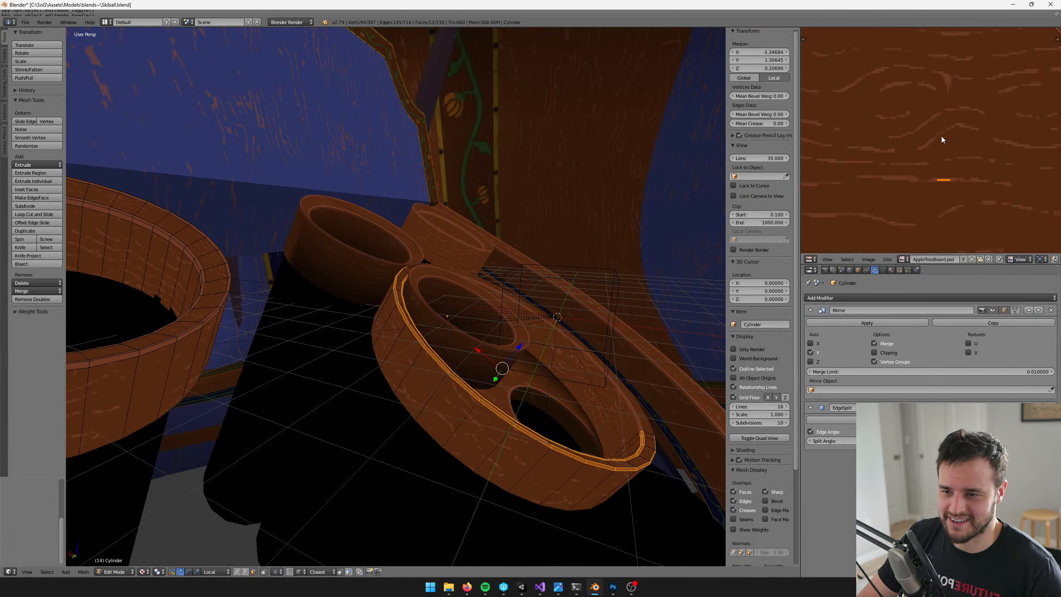
scroll(942, 136, up, 3)
key(Tab)
scroll(506, 210, down, 8)
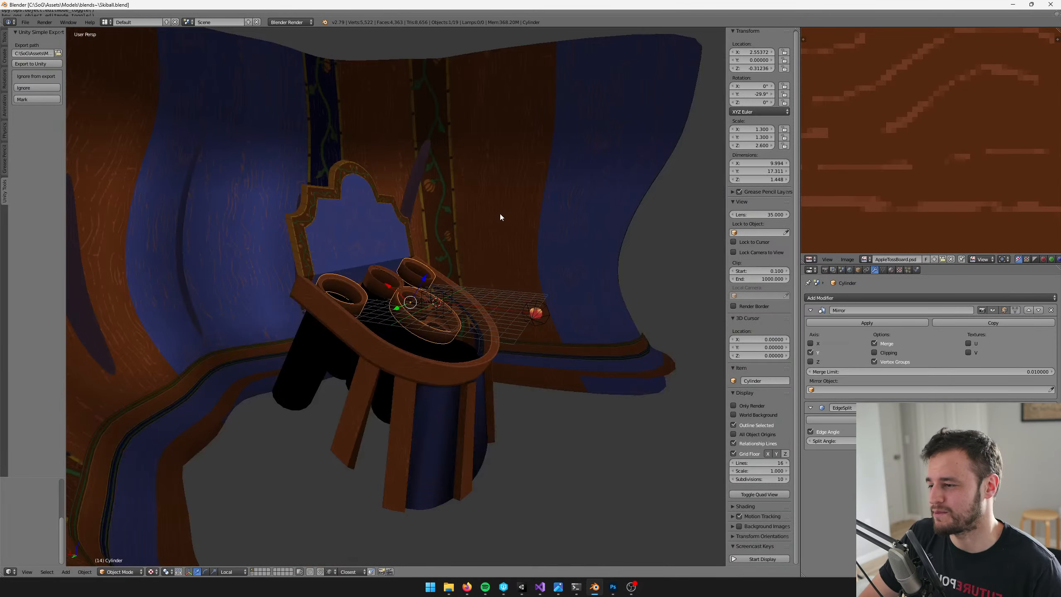
Review the whole table against the pumpkin wall and save over Skiball.blend
middle_drag(500, 214, 412, 224)
scroll(395, 232, up, 3)
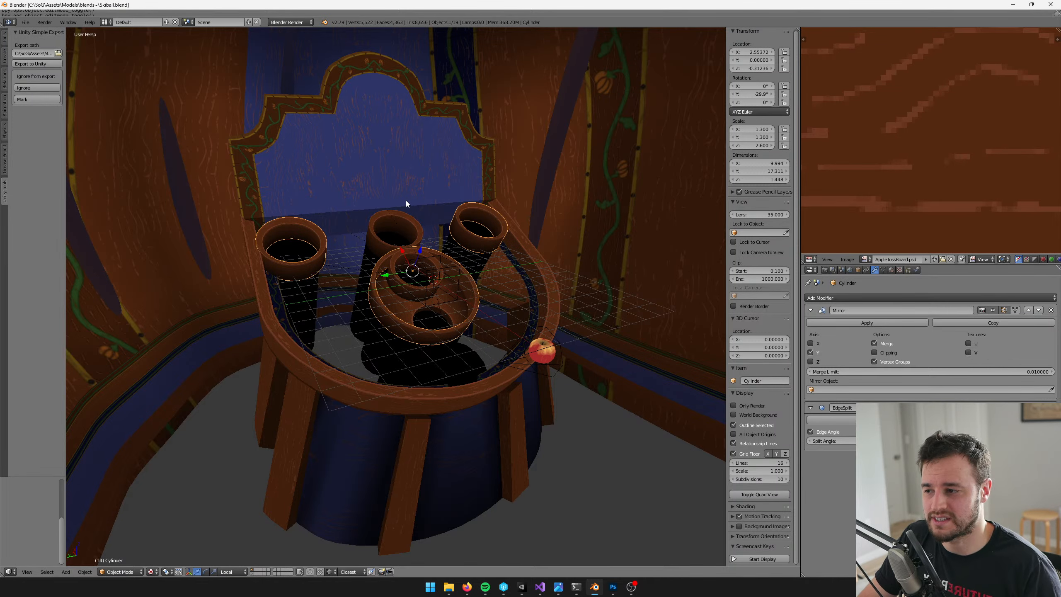
scroll(450, 163, up, 3)
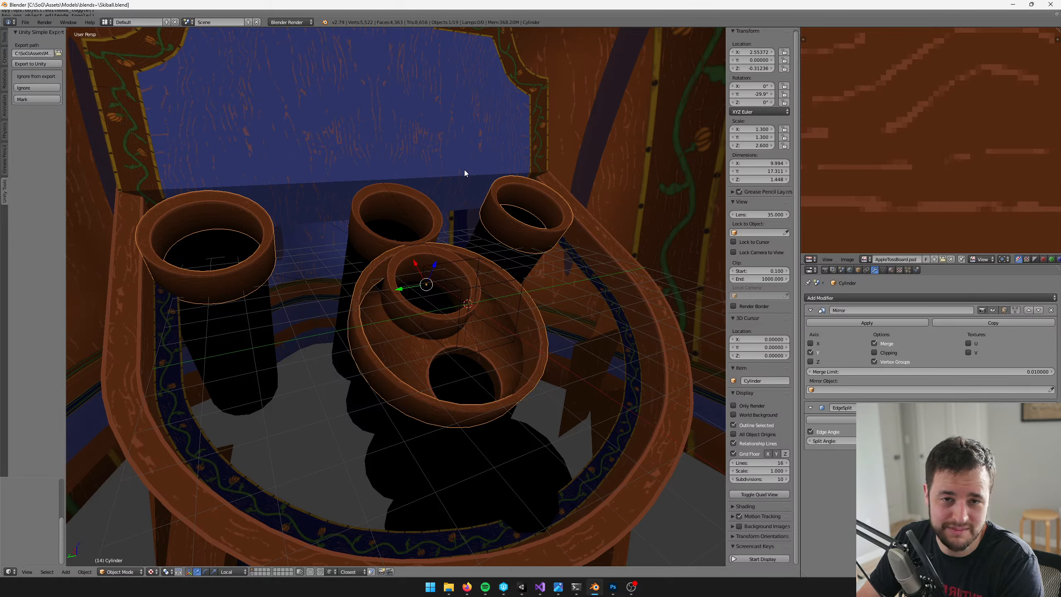
scroll(329, 90, down, 5)
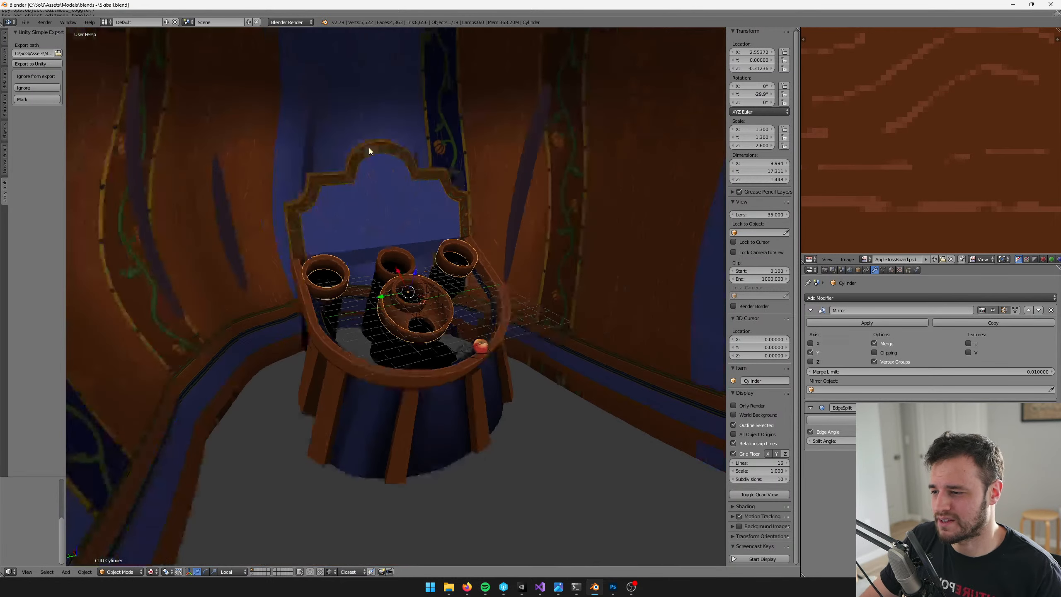
middle_drag(335, 135, 400, 141)
scroll(334, 159, down, 3)
key(ctrl+s)
click(359, 167)
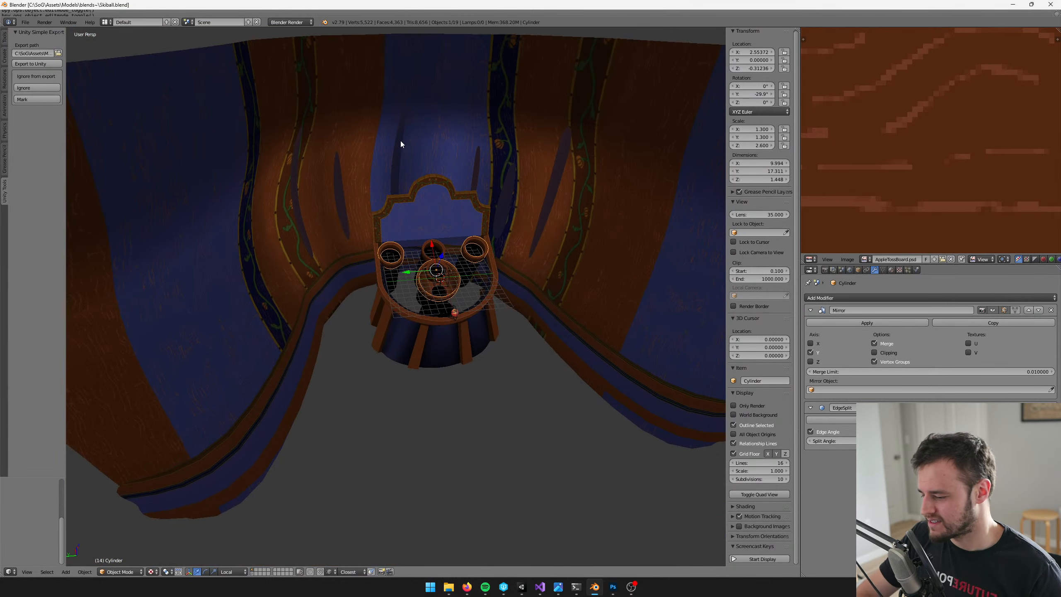
Switch to Unity and check the table's cups, bowl, rim and backboard in the Apple Toss Minigame scene, near and far
click(521, 586)
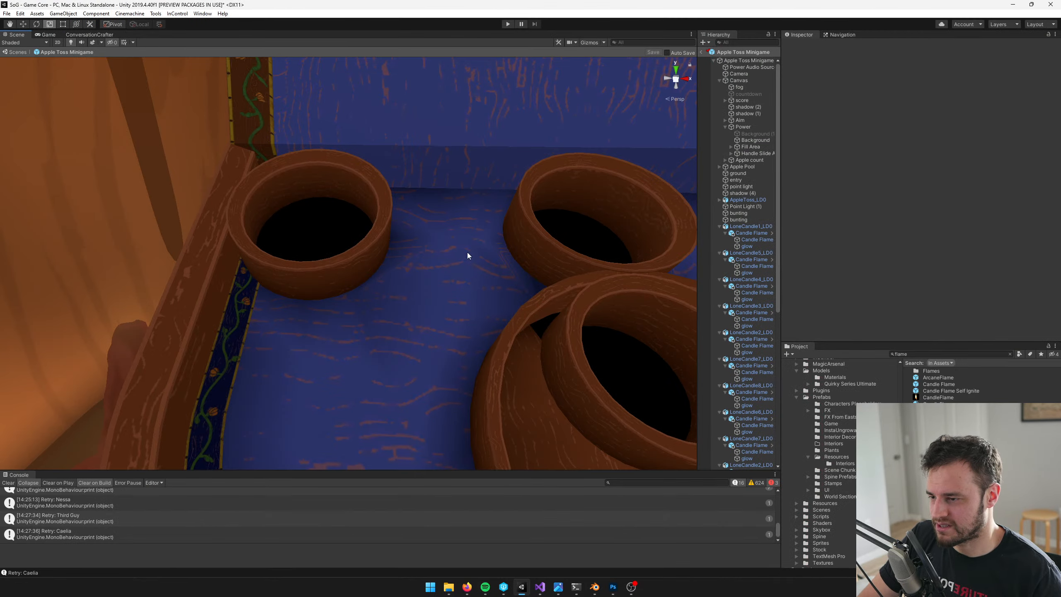
key(s)
right_drag(389, 290, 396, 222)
key(w)
key(s)
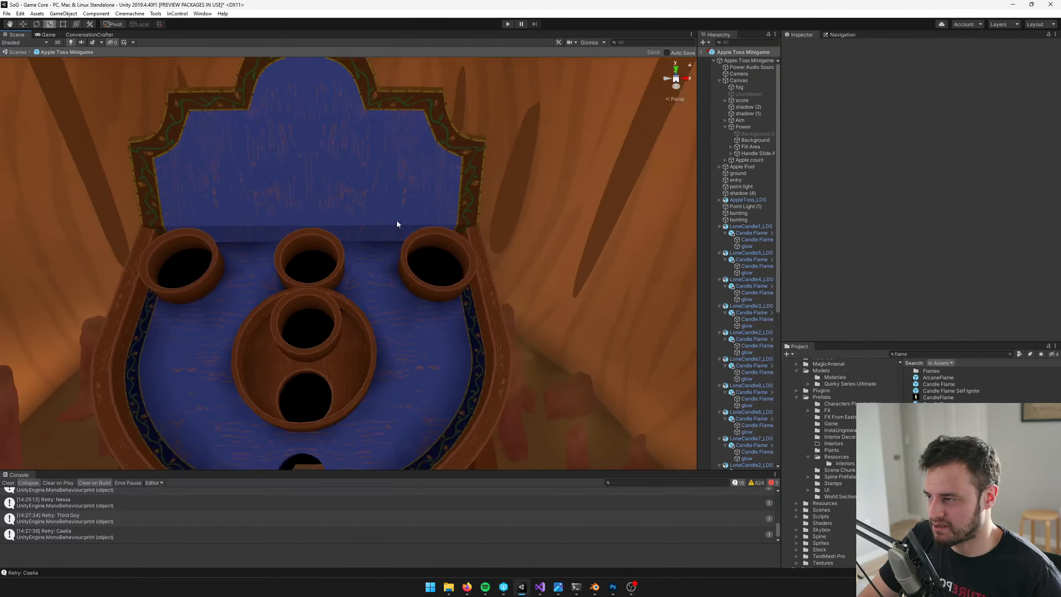
middle_drag(397, 222, 532, 354)
scroll(507, 338, up, 5)
scroll(506, 339, down, 5)
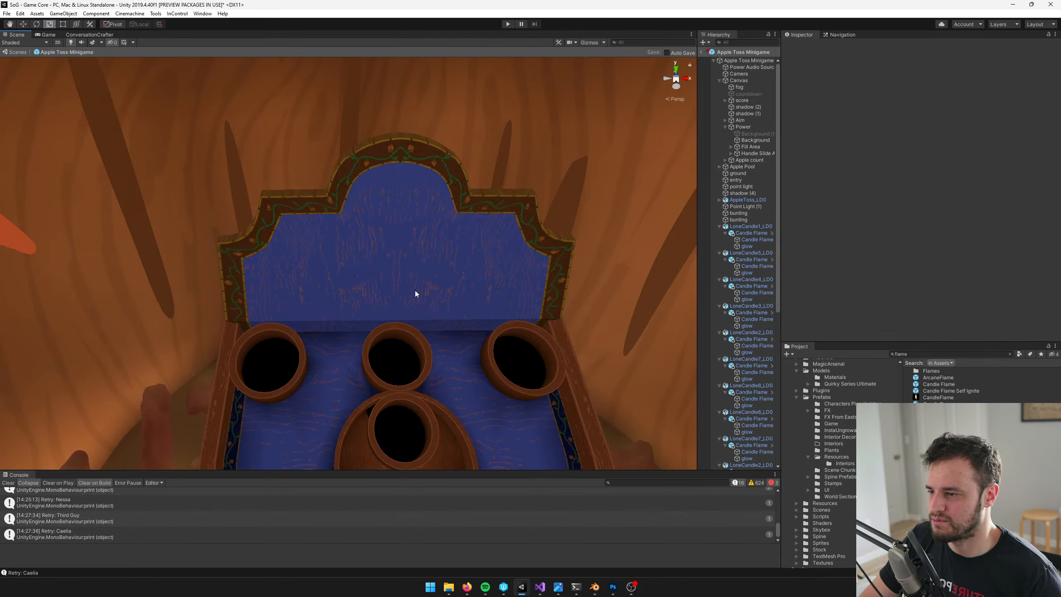
middle_drag(414, 290, 450, 278)
scroll(452, 277, up, 4)
scroll(450, 277, down, 6)
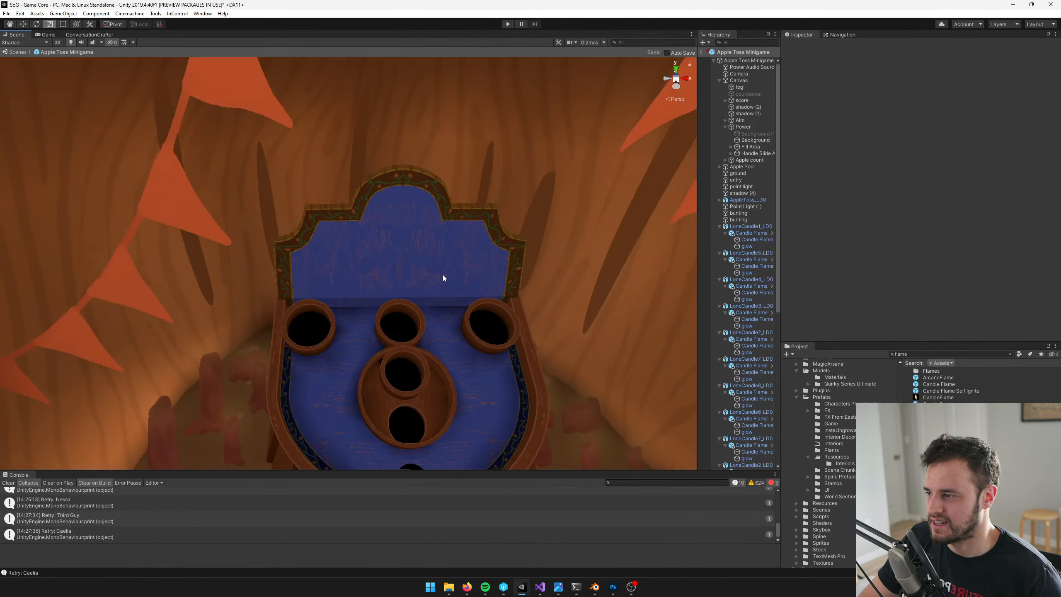
scroll(443, 275, down, 3)
scroll(412, 180, up, 5)
scroll(412, 230, down, 4)
scroll(397, 225, up, 3)
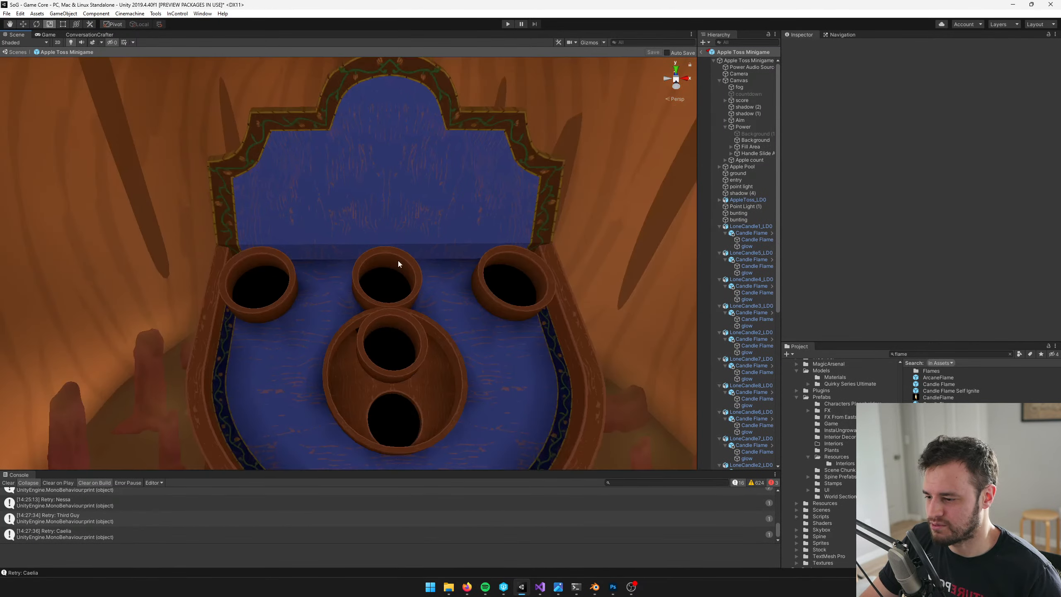
Switch to Firefox, close the "inside of a pumpkin" image search, view the medieval-inspired wood painting reference and return to Unity
mouse_move(467, 587)
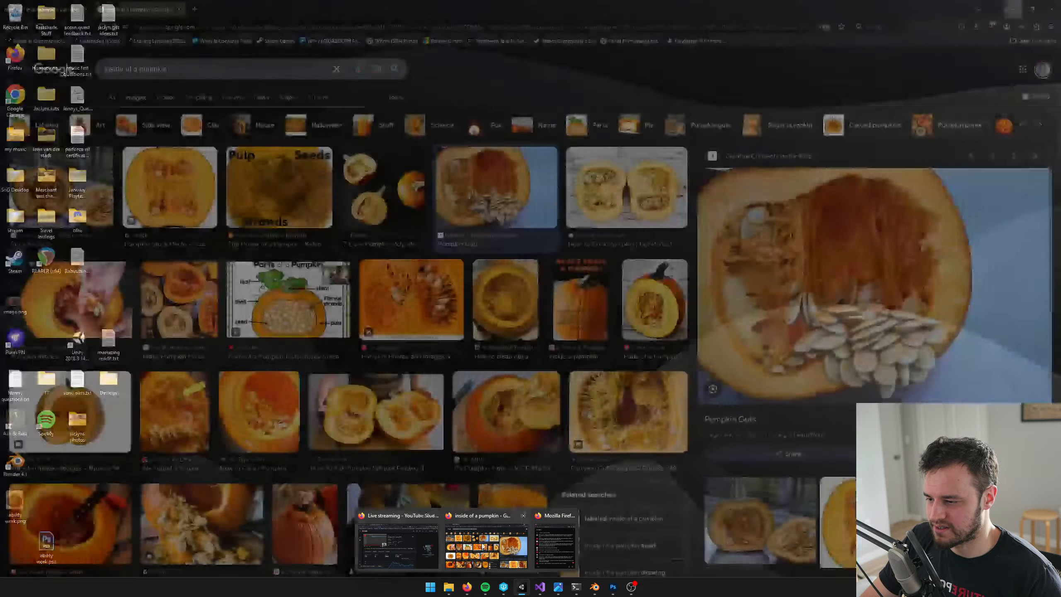
click(487, 545)
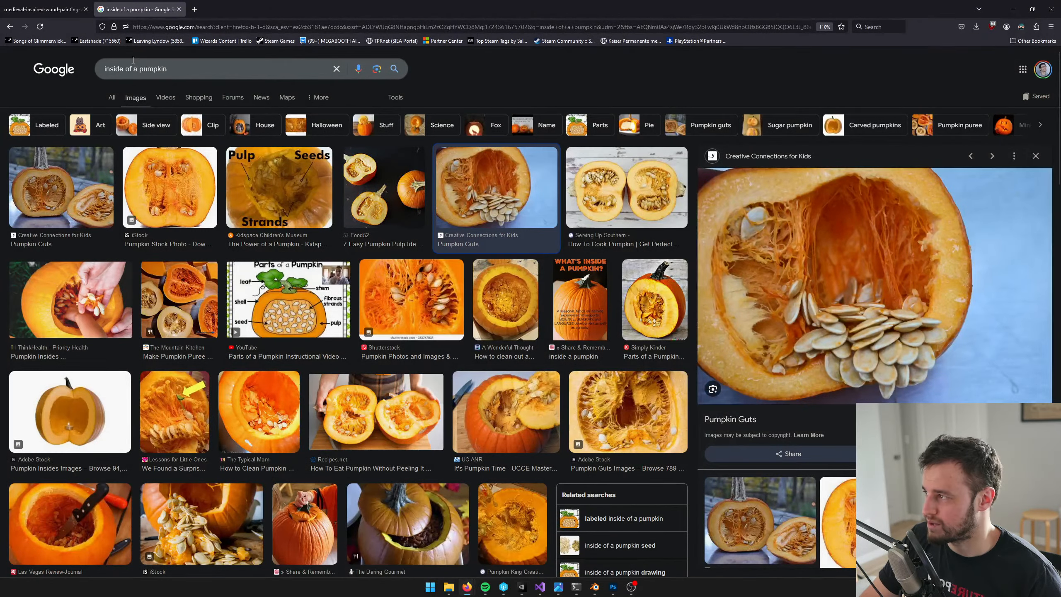
click(179, 9)
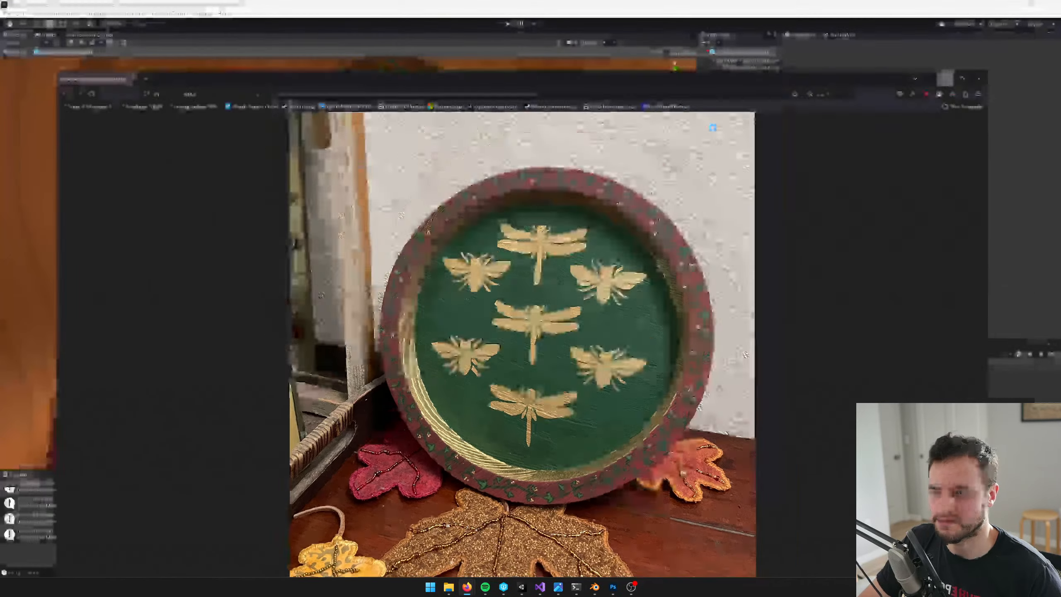
click(1012, 8)
key(alt+Tab)
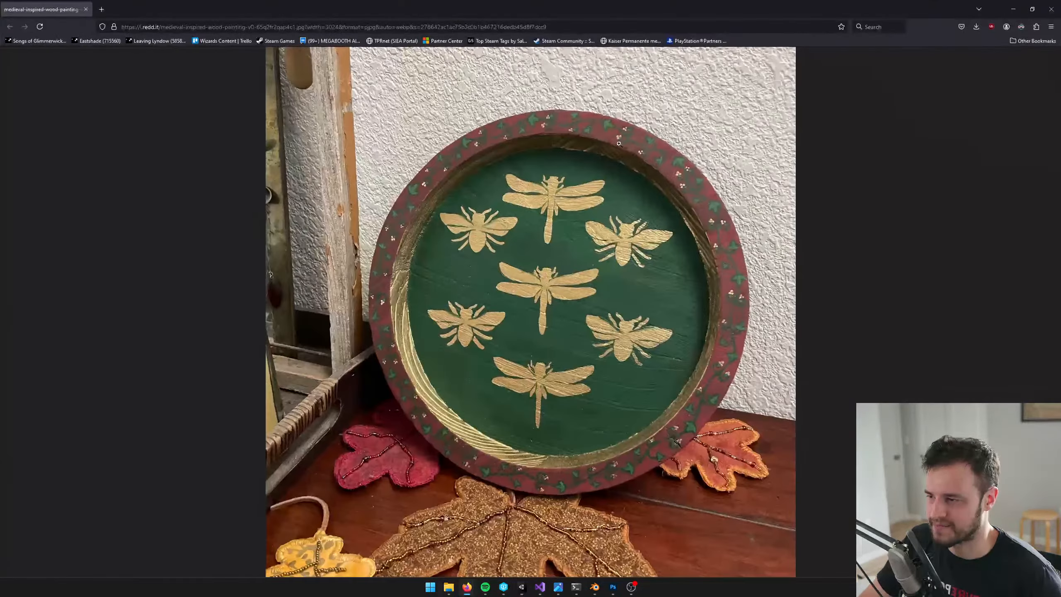
key(alt+Tab)
click(547, 390)
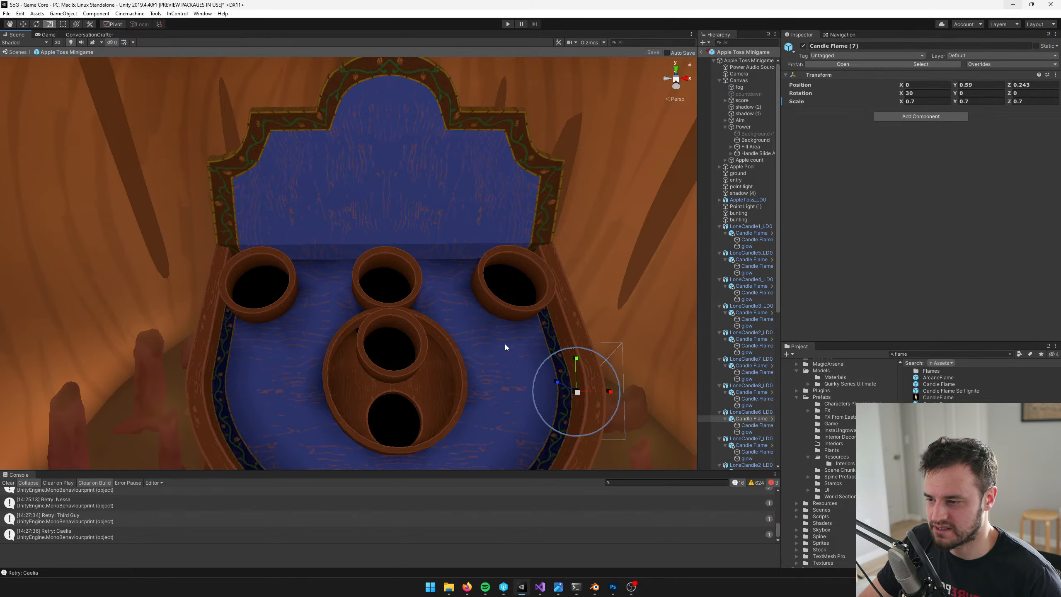
middle_drag(460, 342, 458, 314)
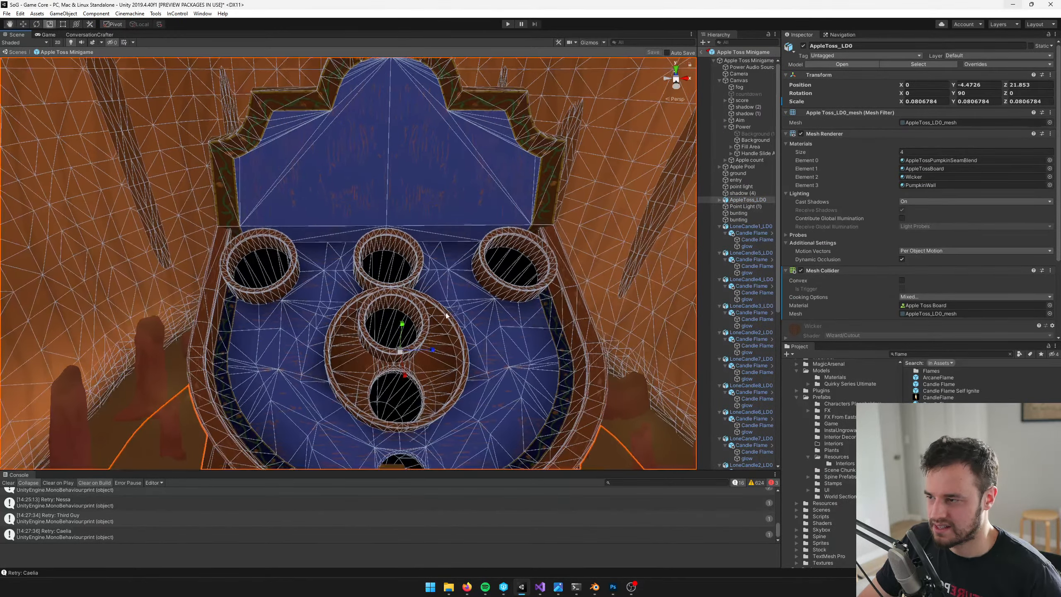
Switch to Blender and apply the Mirror modifier on the table's backboard
click(595, 587)
right_click(433, 176)
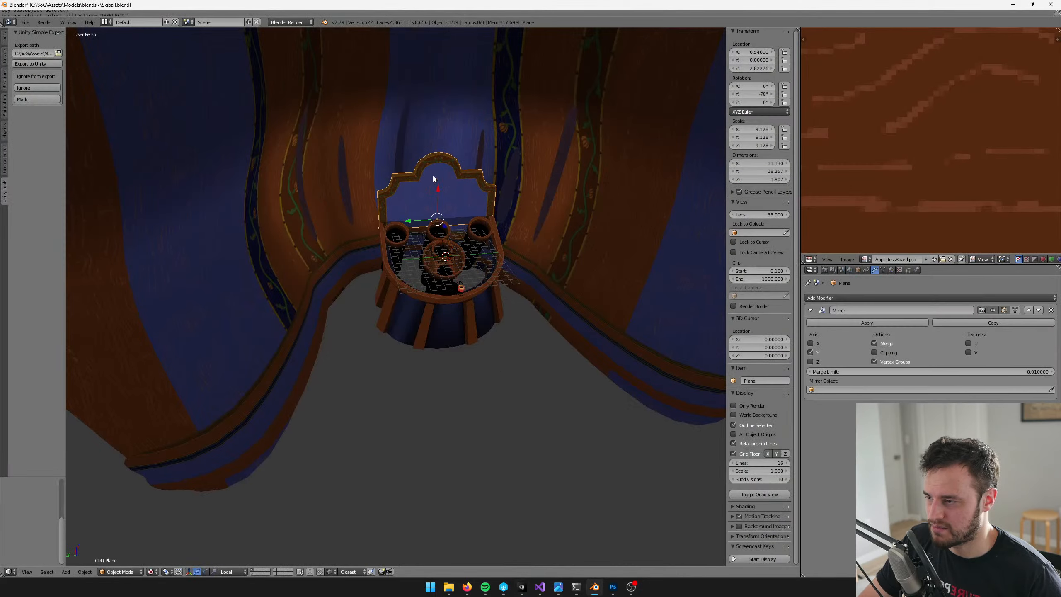
scroll(433, 178, up, 4)
middle_drag(432, 188, 428, 254)
click(873, 323)
shift+middle_drag(406, 169, 392, 214)
scroll(392, 215, up, 3)
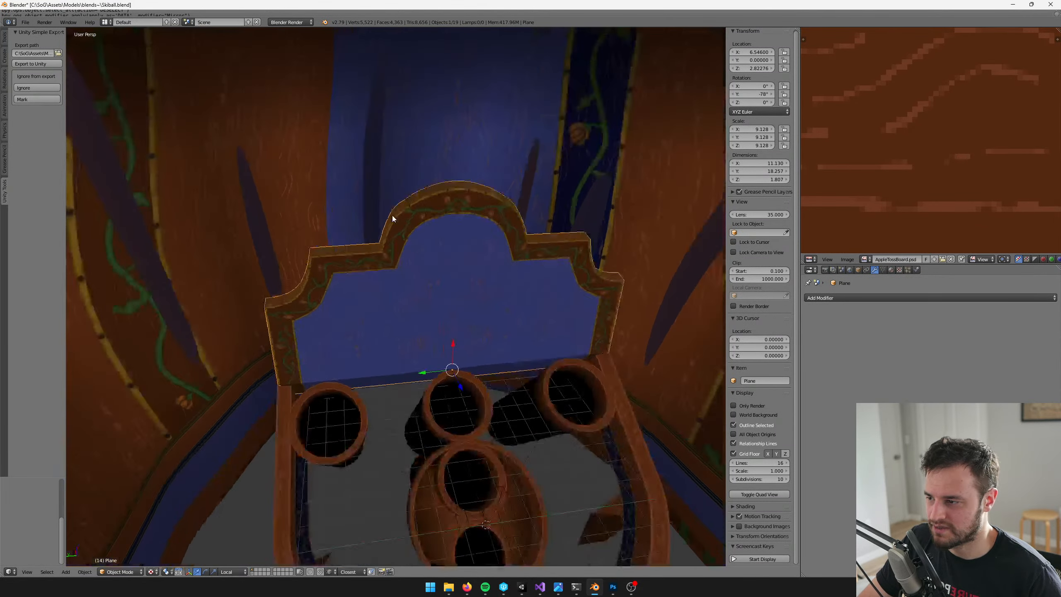
Select all linked faces of the backboard's vine-decorated frame, leaving out the blue panel and the strip below it
key(Tab)
middle_drag(503, 216, 485, 220)
scroll(479, 229, up, 2)
middle_drag(360, 400, 365, 405)
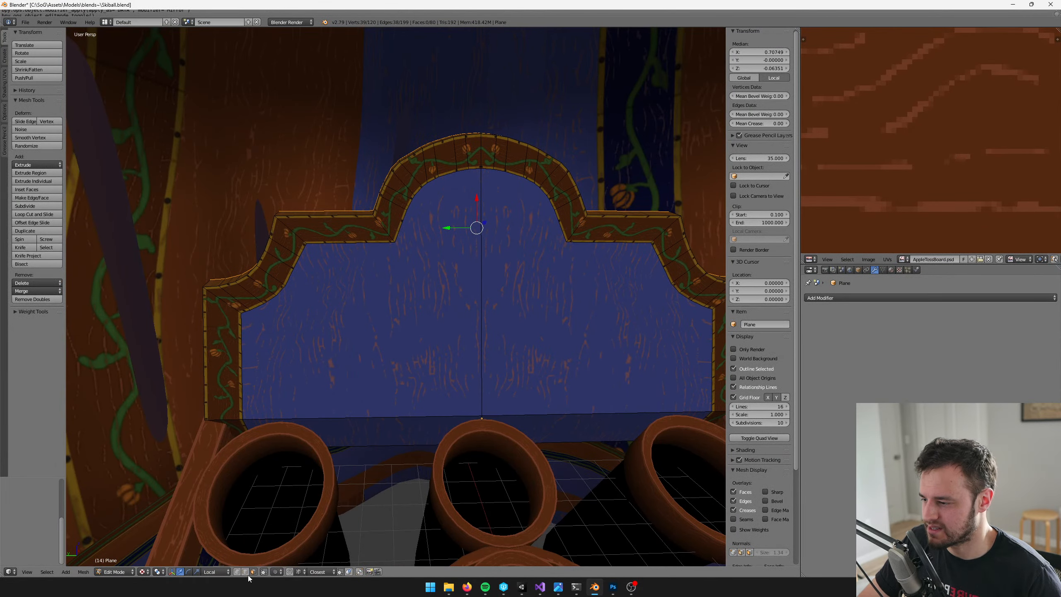
key(a)
right_click(285, 233)
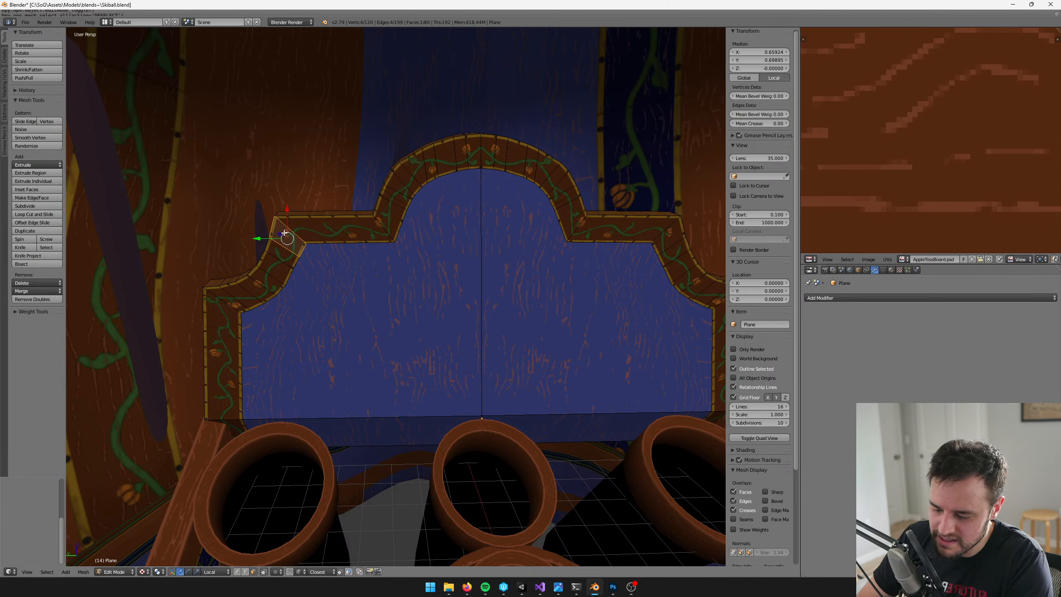
key(ctrl+l)
shift+right_click(418, 308)
shift+right_click(504, 319)
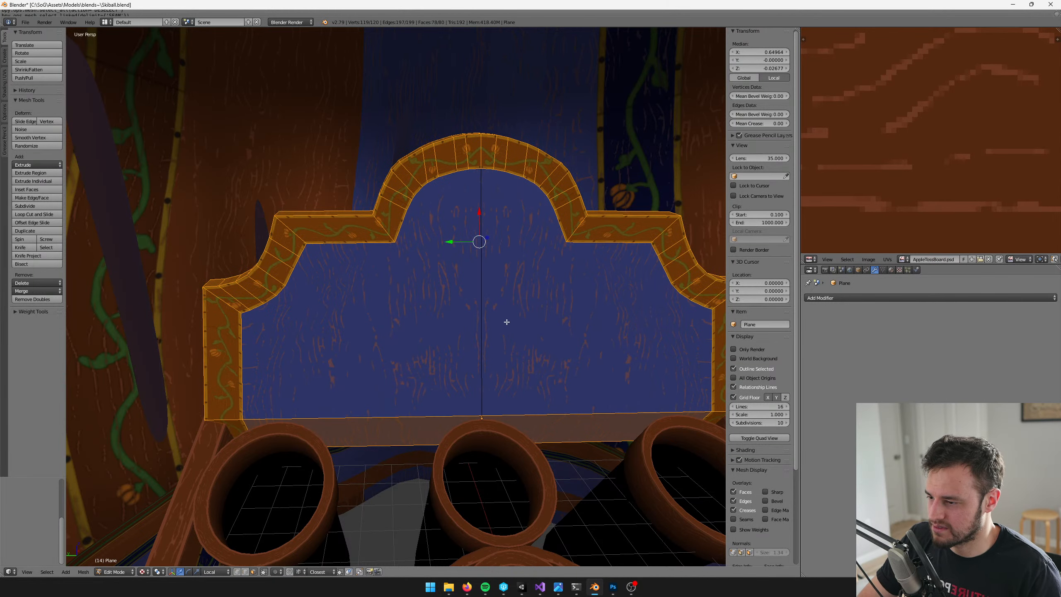
shift+right_click(381, 429)
shift+right_click(524, 424)
middle_drag(523, 424, 426, 323)
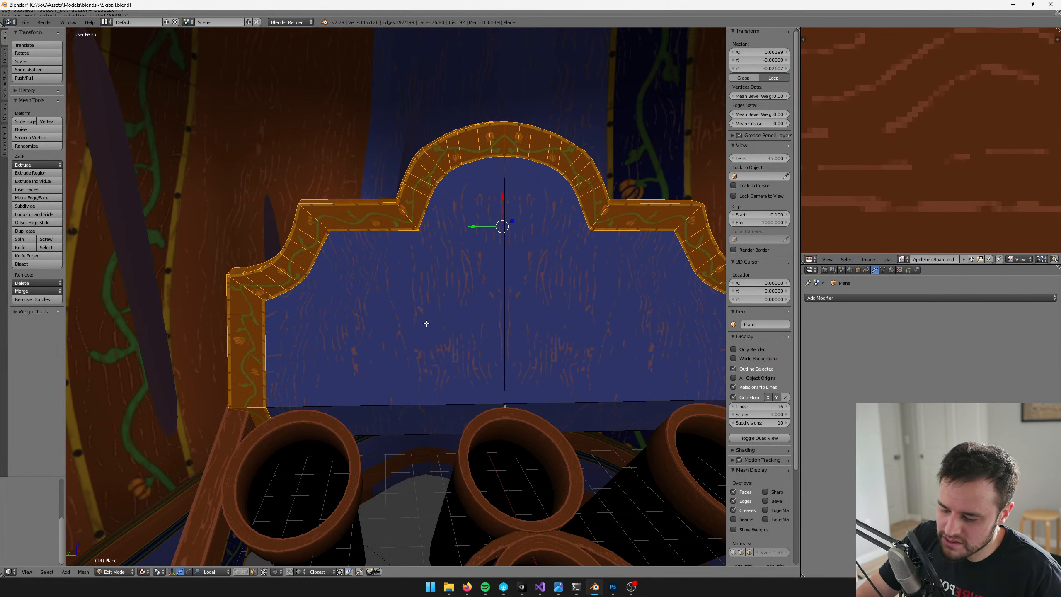
Try to unwrap the selected vine-decorated frame with Follow Active Quads
key(u)
click(426, 324)
key(Return)
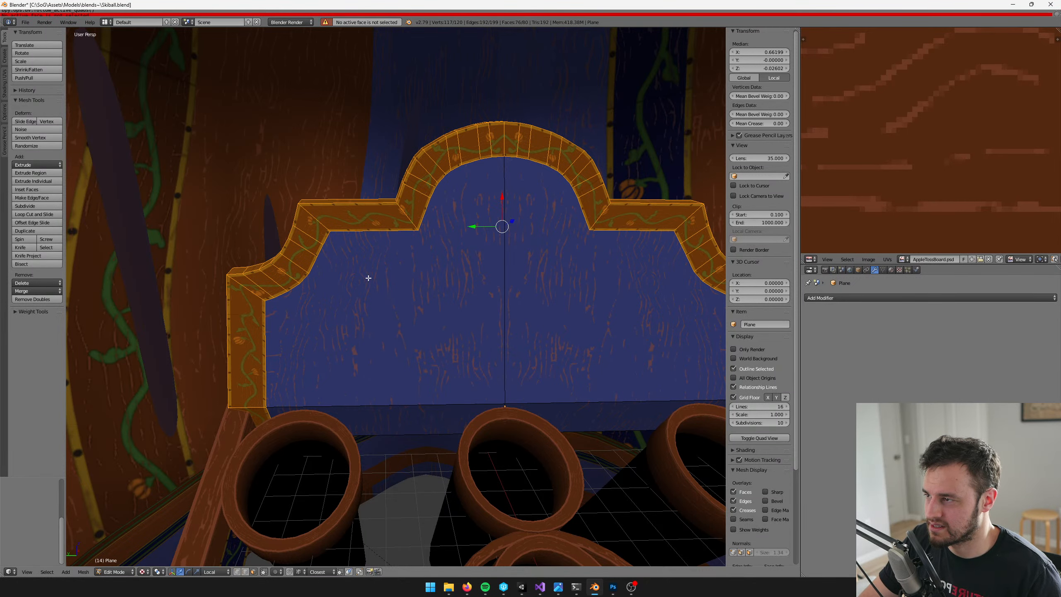
Make one straight section of the vine frame the active face and unwrap the frame with Follow Active Quads
middle_drag(367, 278, 380, 80)
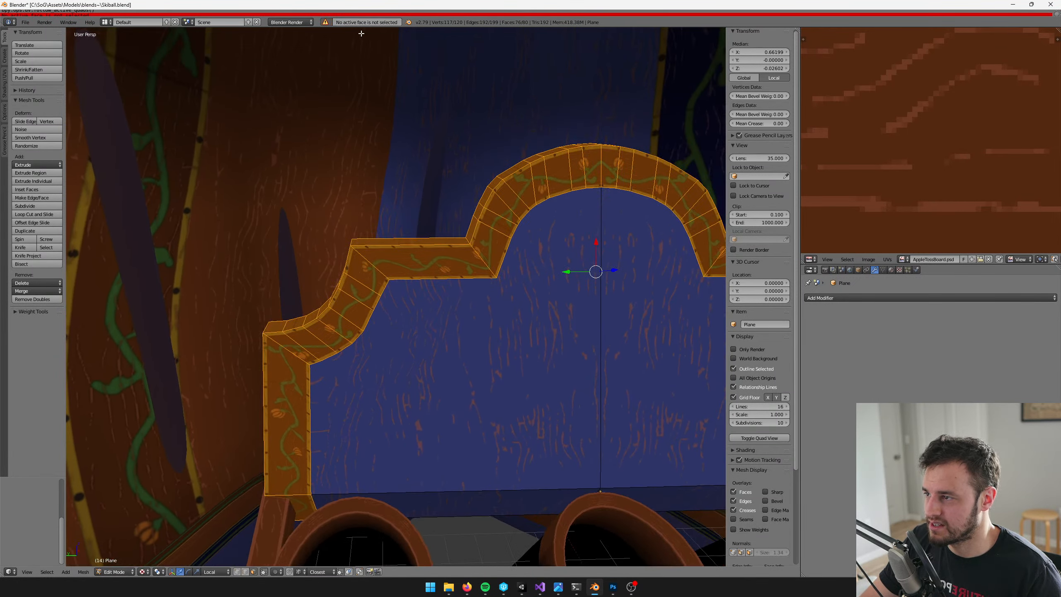
shift+right_click(420, 261)
shift+right_click(420, 261)
middle_drag(420, 261, 417, 245)
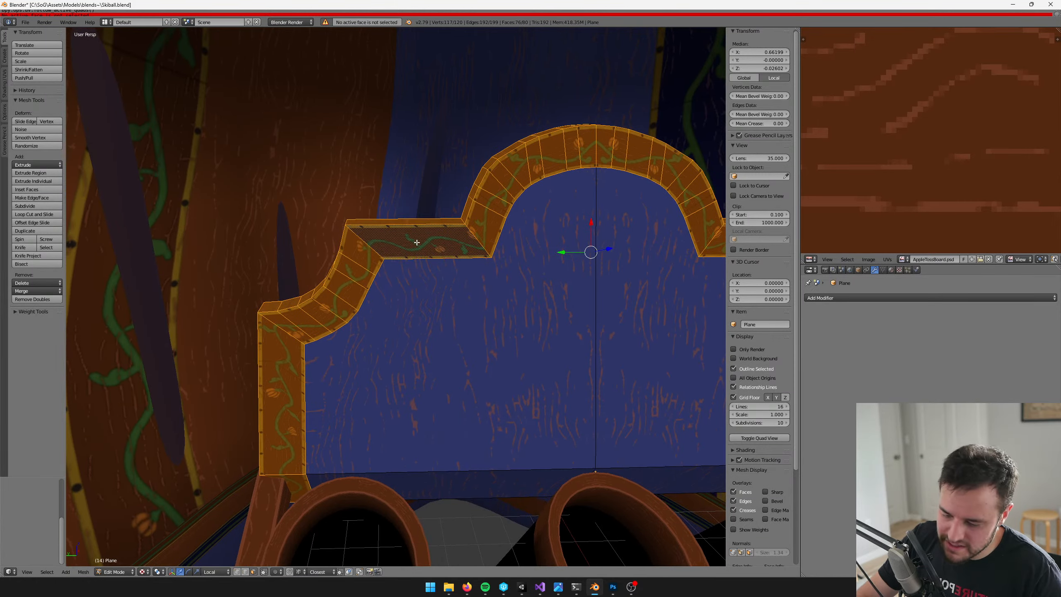
key(u)
click(417, 243)
key(Return)
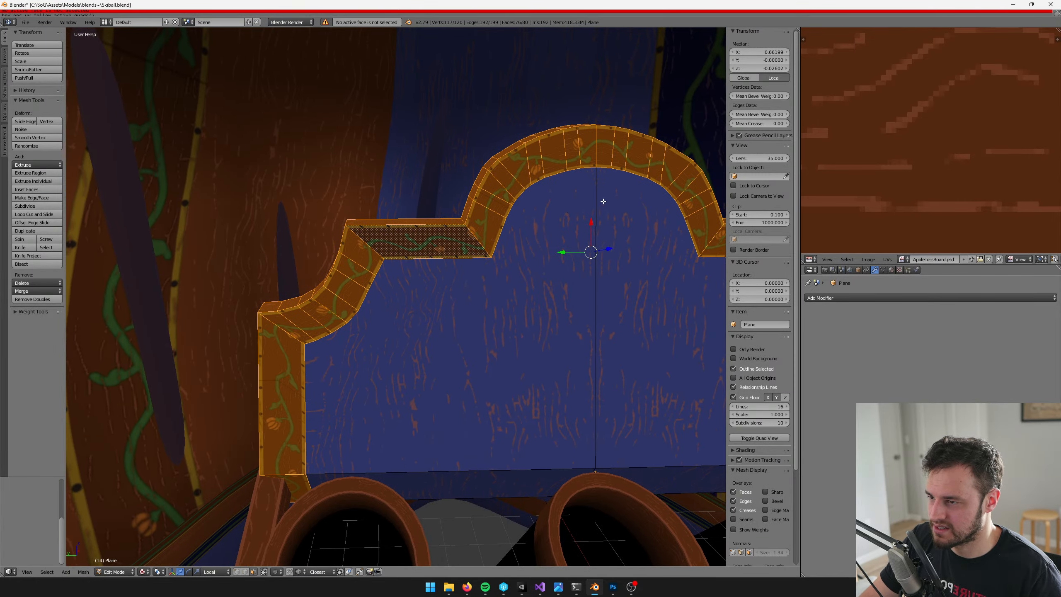
key(Tab)
middle_drag(475, 168, 309, 166)
scroll(396, 203, up, 2)
key(Tab)
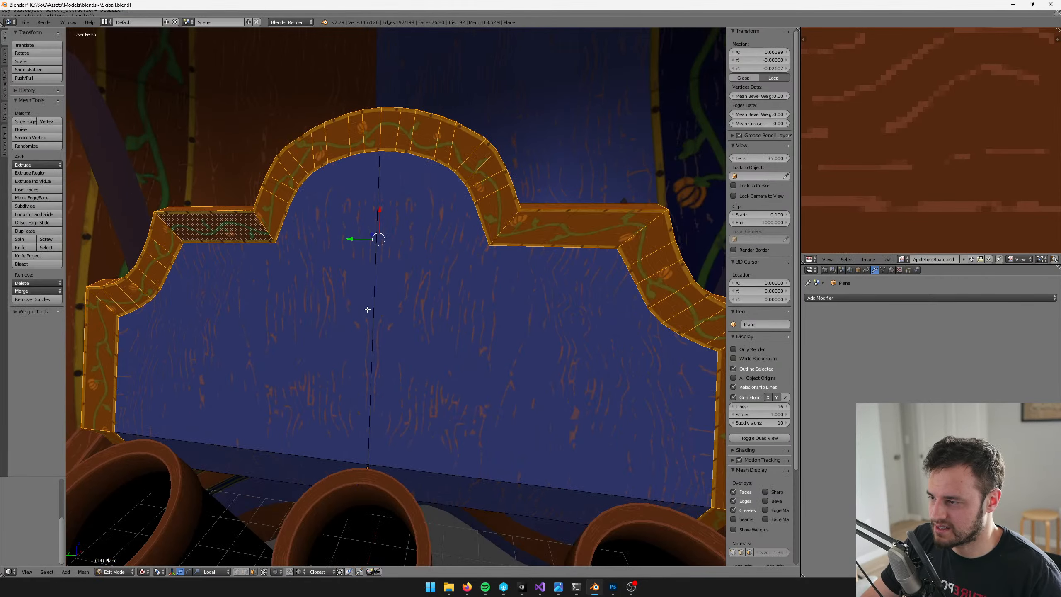
Select both halves of the blue panel with the strip beneath it and unwrap their UVs
key(a)
right_click(362, 316)
shift+right_click(431, 355)
shift+right_click(322, 467)
shift+right_click(447, 487)
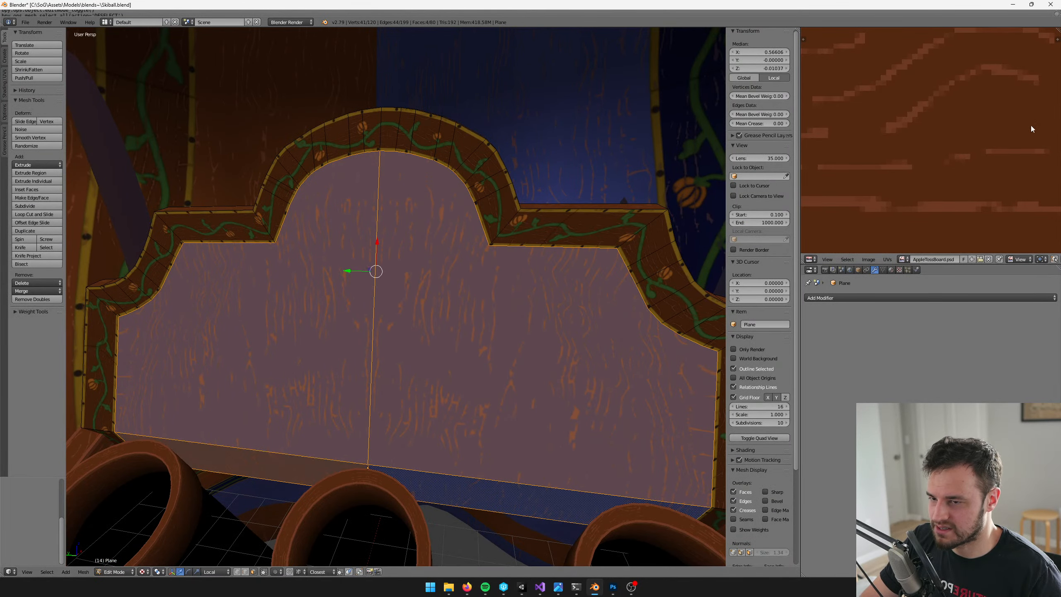
scroll(1019, 134, down, 10)
scroll(991, 161, down, 2)
shift+middle_drag(459, 134, 459, 164)
key(u)
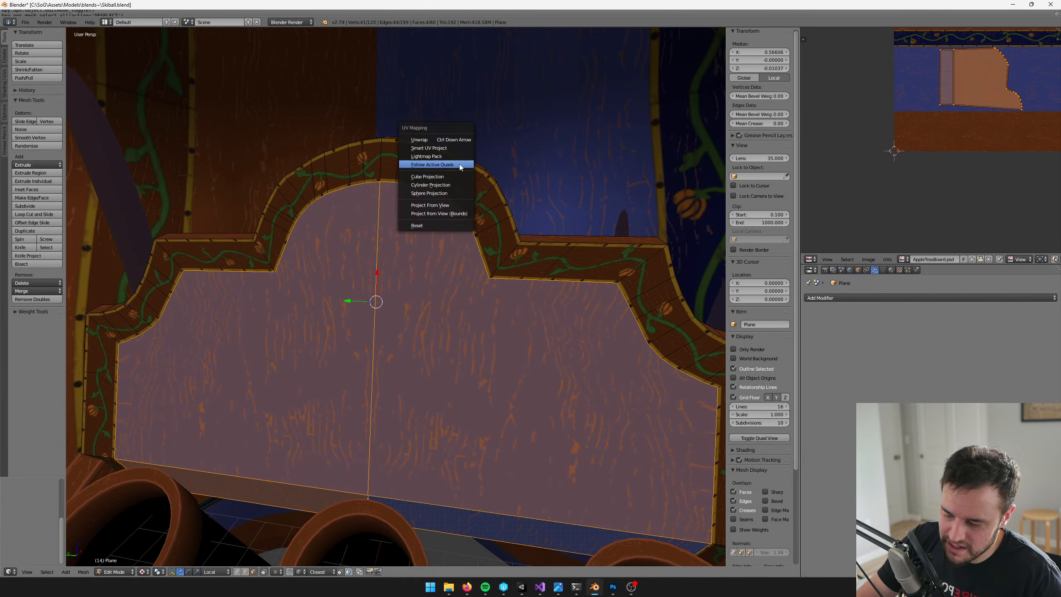
click(459, 141)
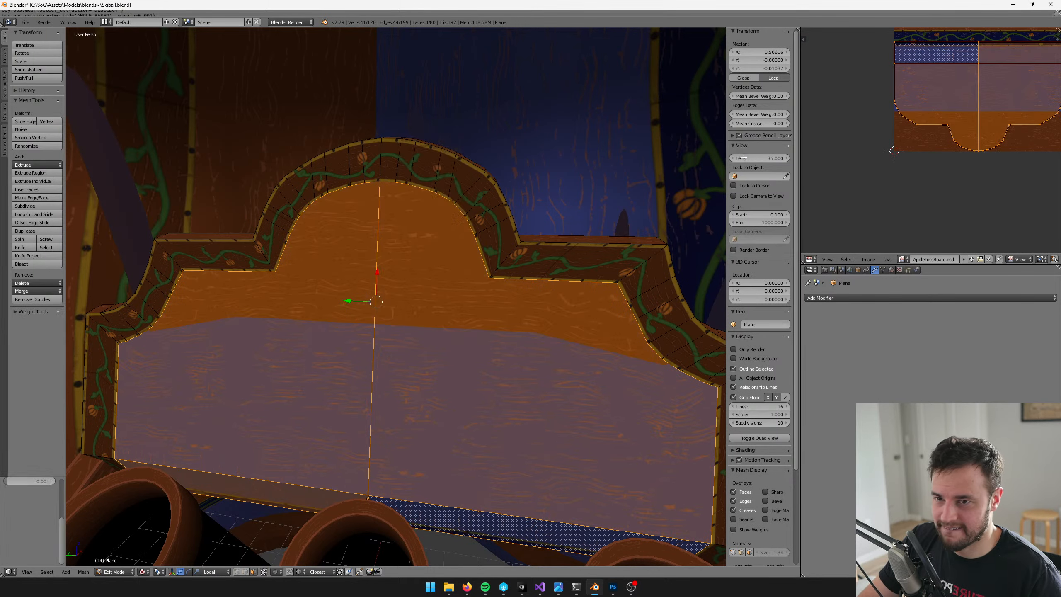
Shrink the panel's UV island and move it fully inside the blue wood area of the AppleTossBoard texture
middle_drag(967, 132, 943, 159)
key(s)
click(986, 89)
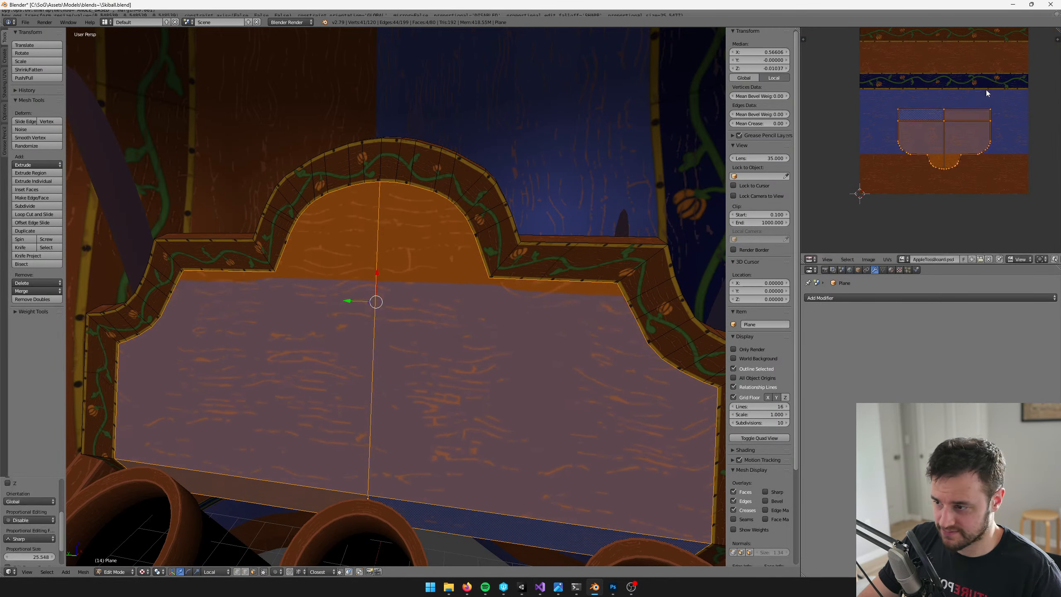
key(g)
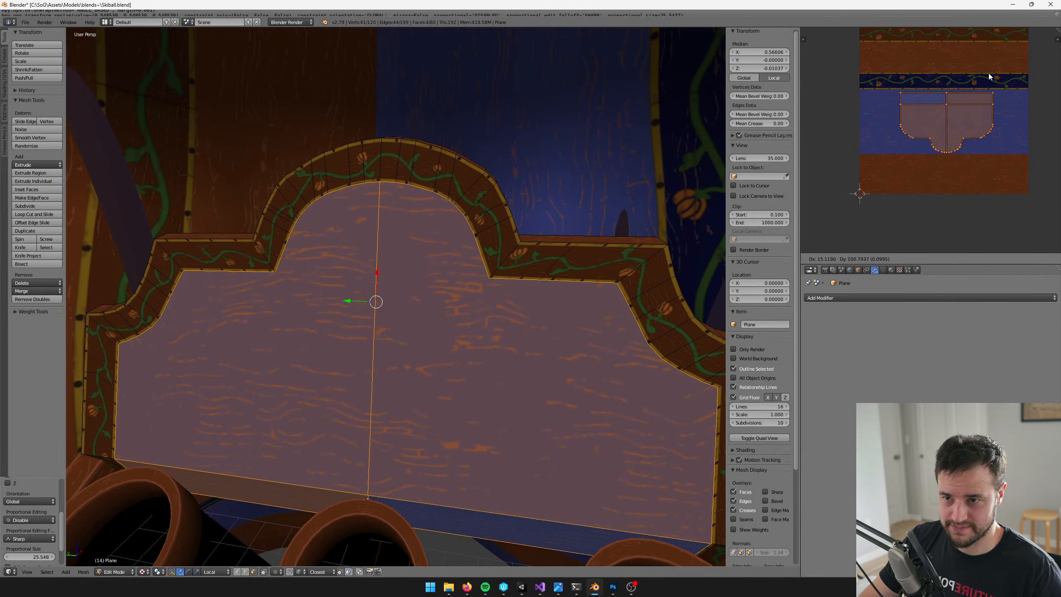
click(988, 73)
Leave mesh editing and save the Blender file over the existing one
key(Tab)
scroll(493, 213, down, 6)
middle_drag(469, 225, 520, 190)
scroll(505, 192, up, 4)
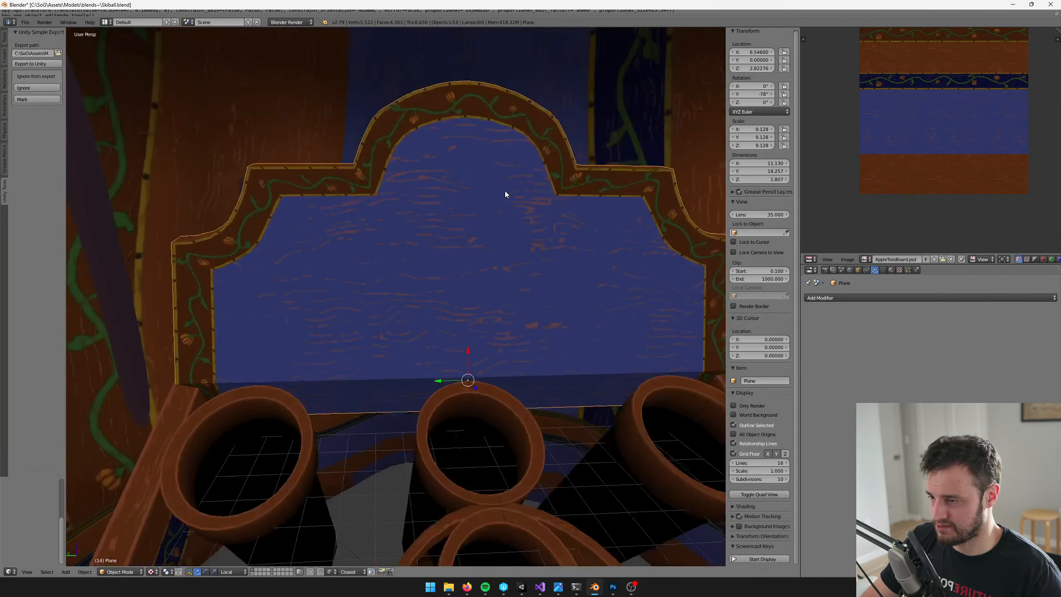
key(ctrl+s)
click(505, 191)
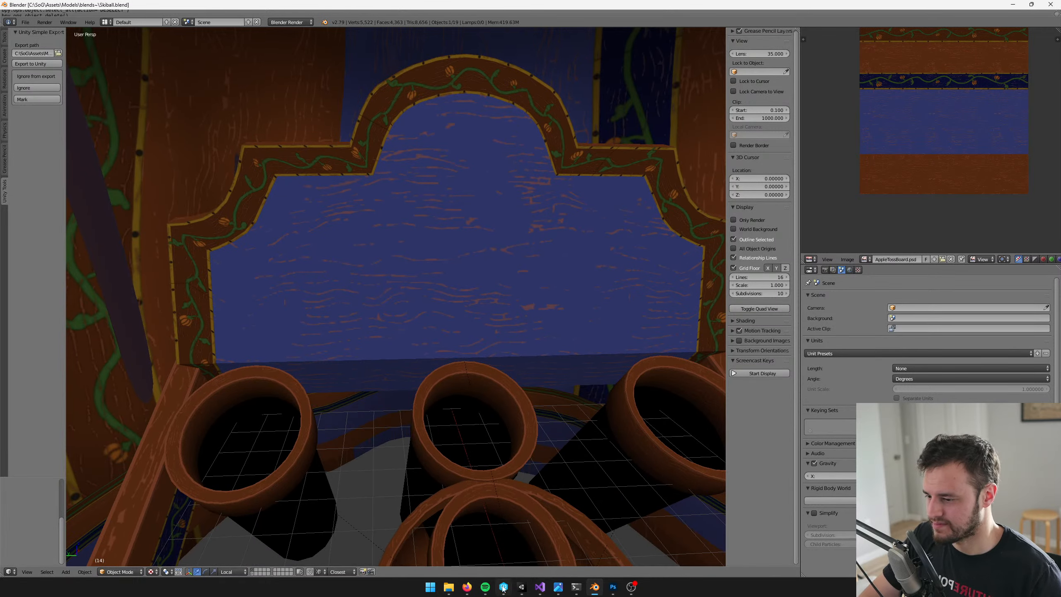
Switch to Unity and check the retextured backboard in the Apple Toss Minigame scene
click(522, 588)
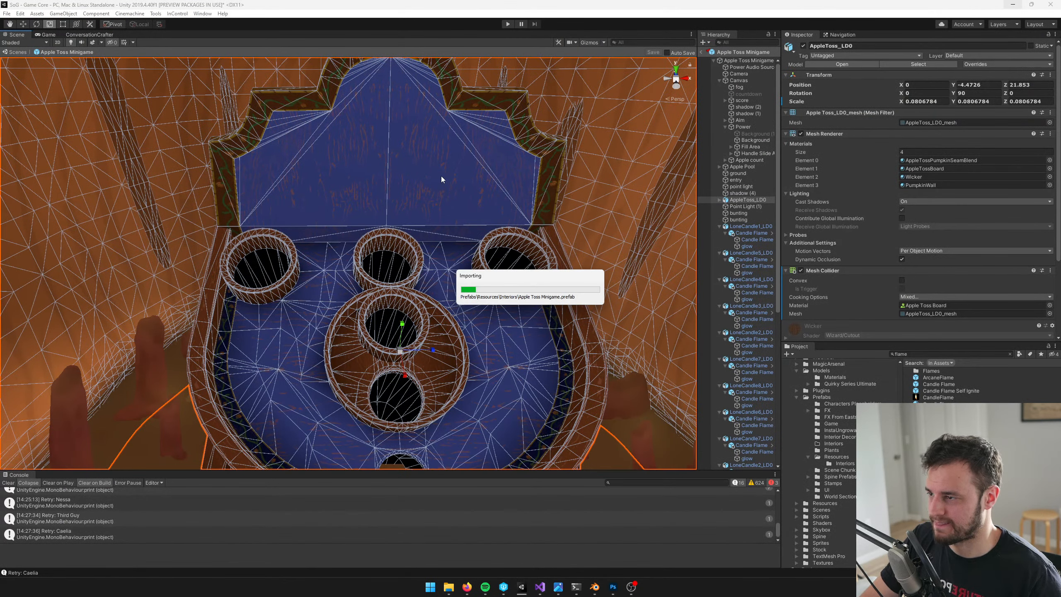
right_drag(400, 259, 394, 228)
key(s)
key(w)
key(s)
key(w)
Switch to Blender, cut a lengthwise edge loop close beneath the blue panel's lower edge, and select the thin band it creates
key(alt+Tab)
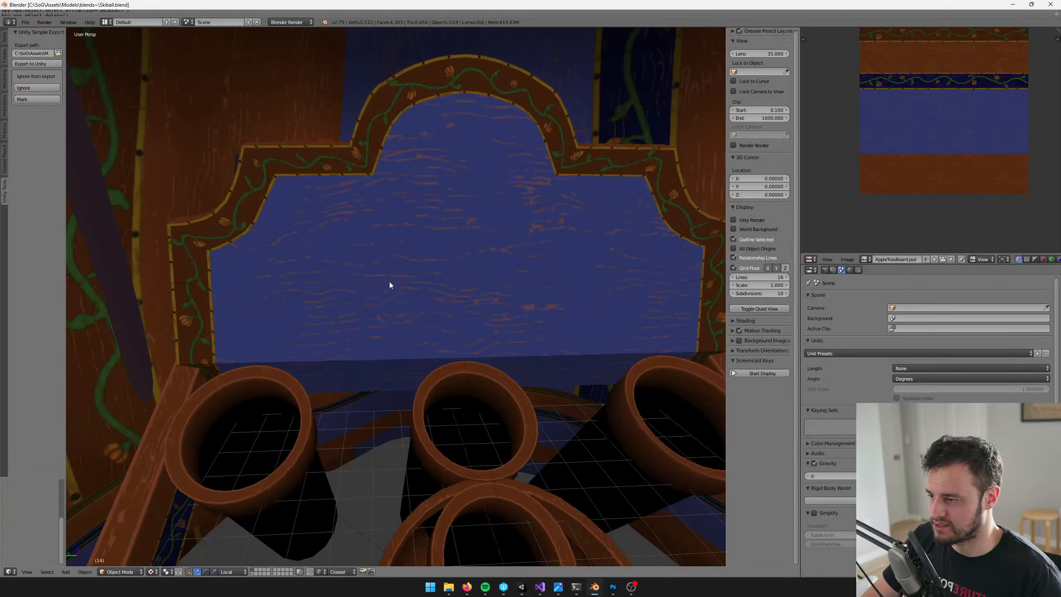
right_click(390, 284)
key(Tab)
middle_drag(412, 329, 517, 266)
scroll(508, 312, up, 4)
key(ctrl+r)
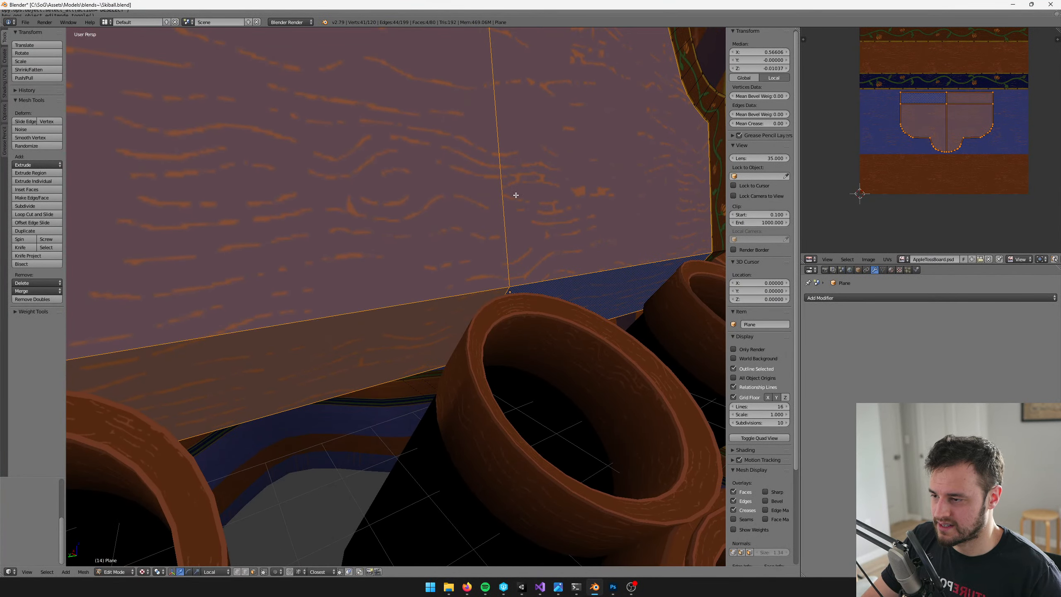
click(499, 288)
click(517, 268)
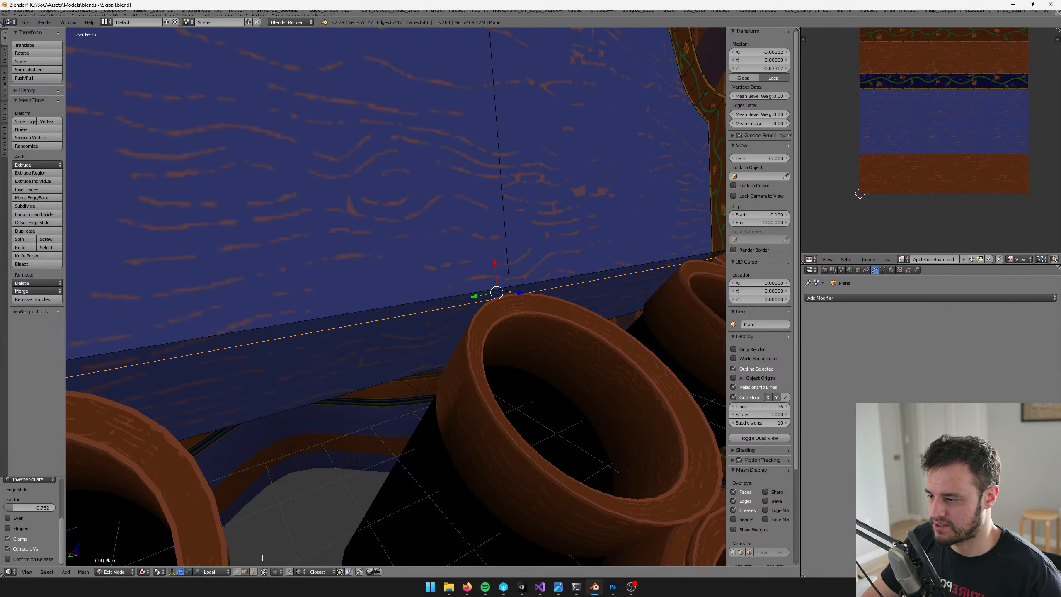
click(255, 573)
alt+right_click(508, 291)
scroll(538, 326, down, 4)
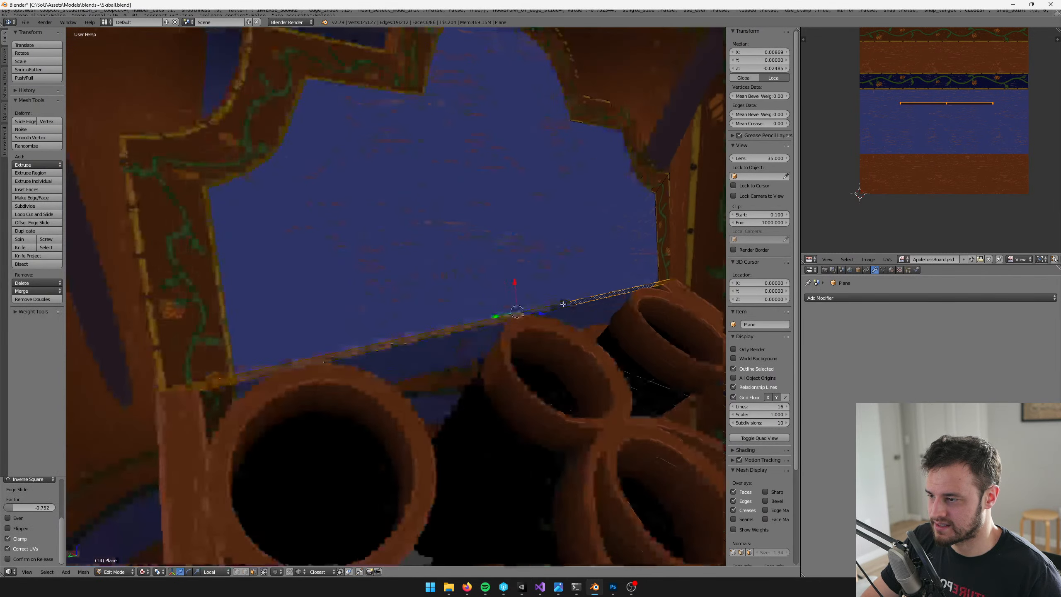
Set the Vertex Paint colour to white and fill the backboard's vertex colours with it
key(Tab)
key(v)
click(59, 127)
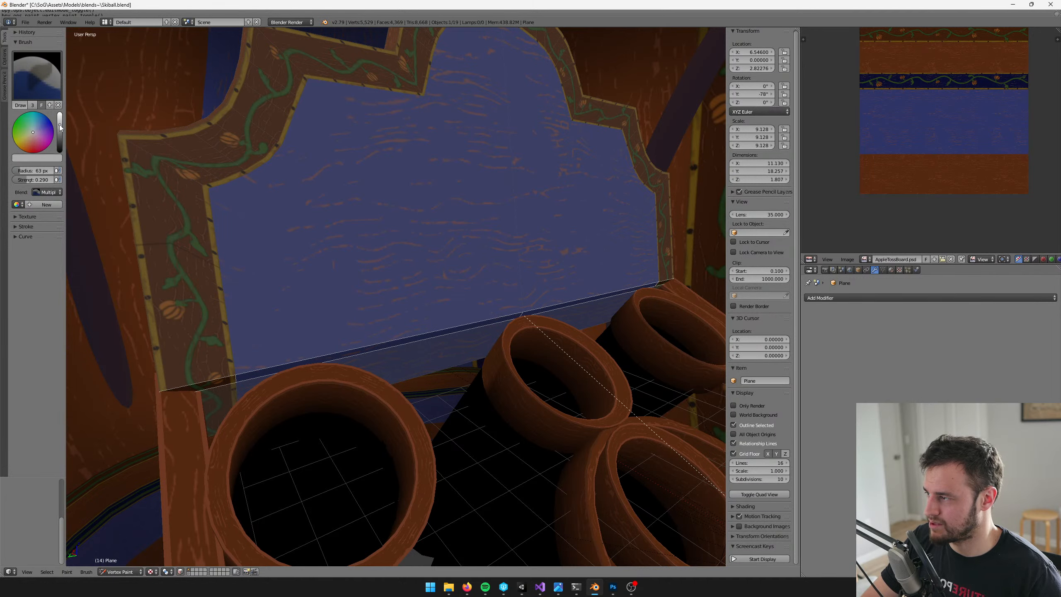
drag(59, 127, 60, 113)
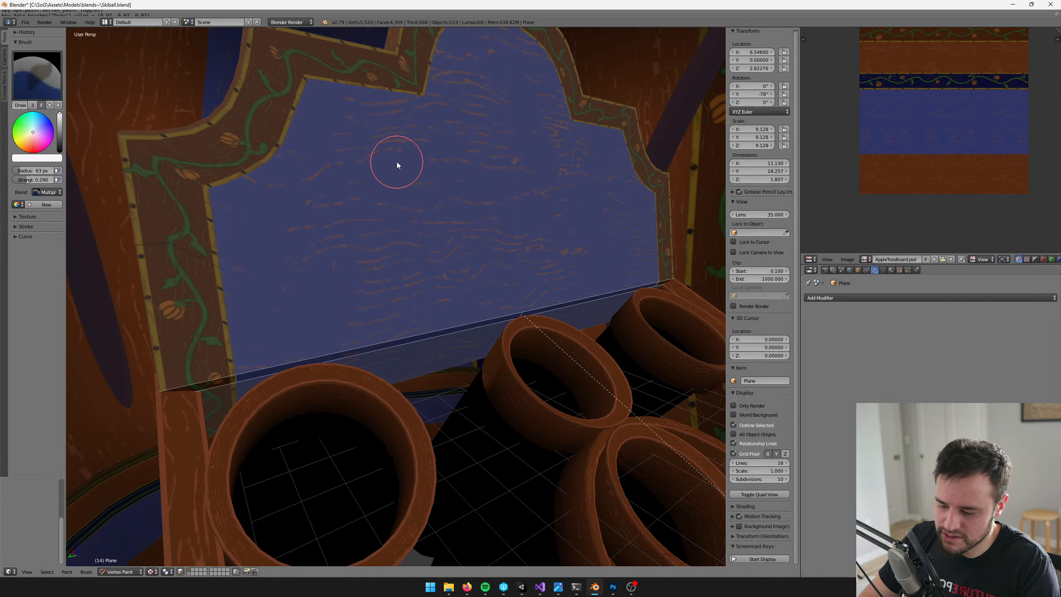
key(shift+k)
key(v)
scroll(436, 185, down, 4)
key(v)
scroll(458, 221, up, 6)
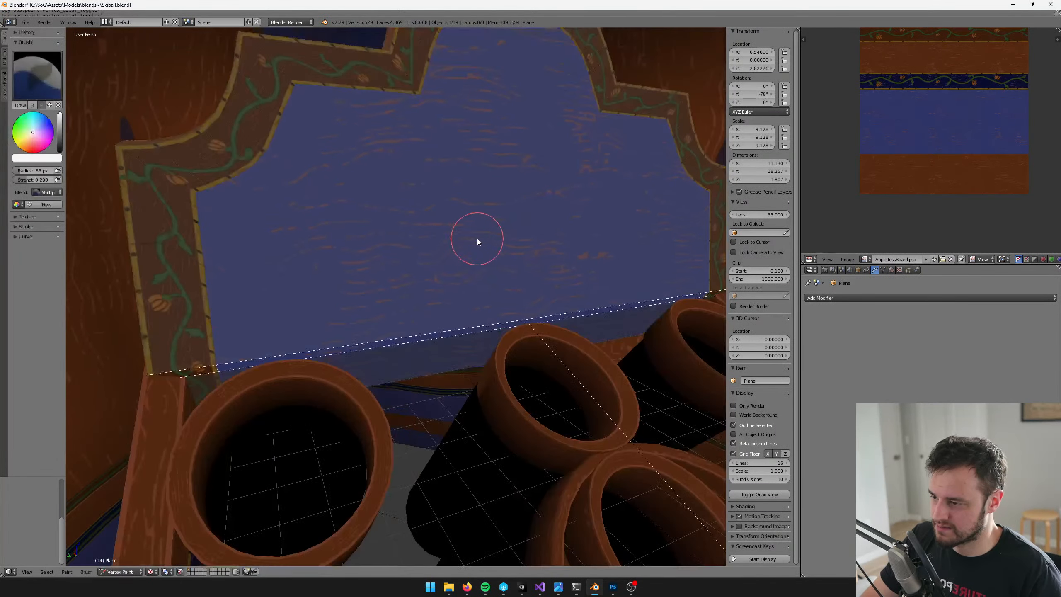
Select only the faces of the thin band beneath the blue panel on both halves of the backboard
mouse_move(461, 226)
middle_down()
mouse_move(462, 237)
mouse_move(486, 230)
mouse_move(481, 255)
mouse_move(493, 227)
mouse_move(443, 281)
middle_up()
scroll(492, 223, down, 3)
key(Tab)
scroll(476, 239, down, 4)
key(a)
right_click(255, 319)
shift+right_click(502, 298)
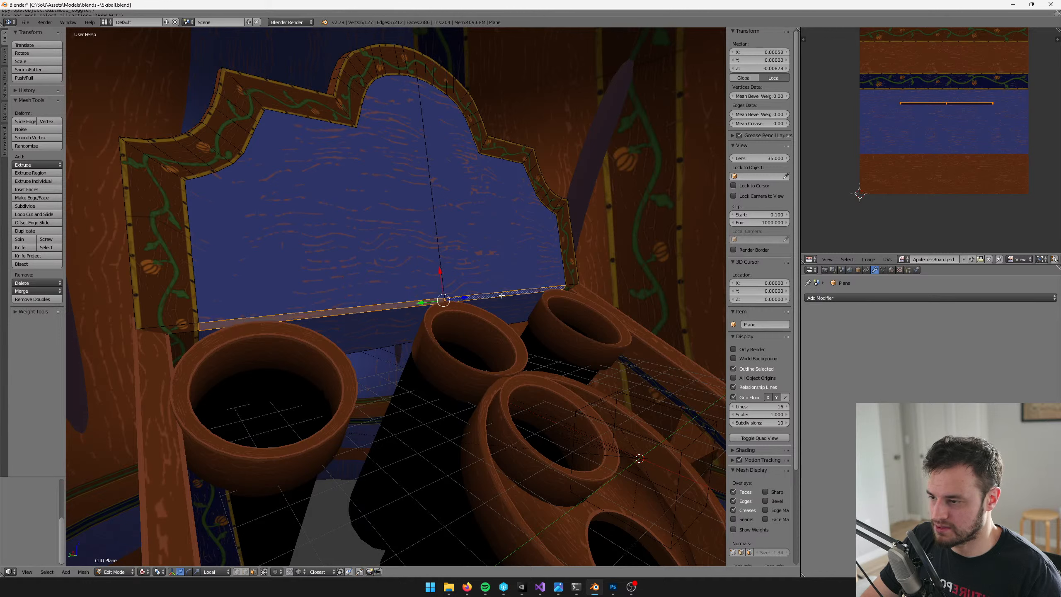
Scale down the thin band's UVs and move them towards the wood-grain marks in the blue area
middle_drag(951, 140, 893, 164)
scroll(904, 130, up, 3)
middle_drag(906, 113, 934, 136)
key(s)
click(915, 119)
key(g)
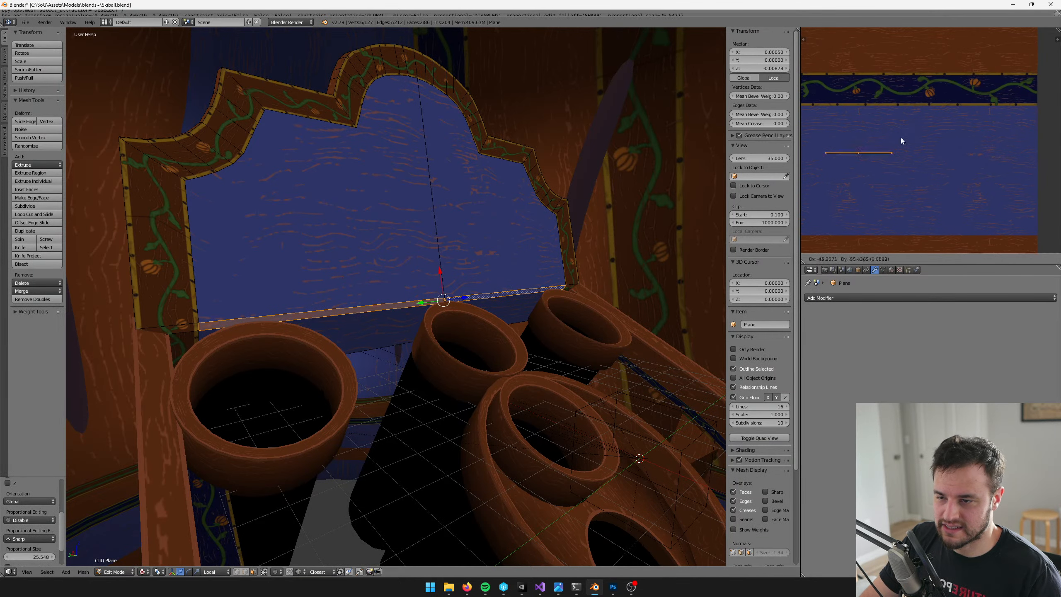
click(900, 137)
scroll(953, 124, up, 2)
key(s)
click(934, 119)
key(g)
click(912, 129)
Shrink the thin band's UVs further and place them inside a solid reddish-brown grain patch of the texture
scroll(862, 153, up, 4)
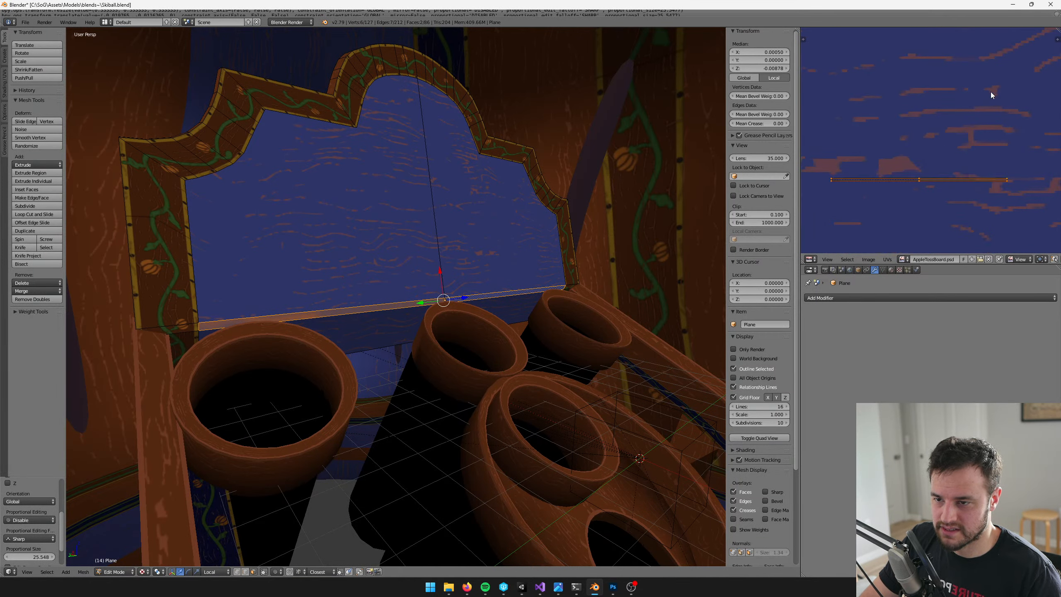
key(s)
click(910, 149)
key(g)
click(895, 131)
key(s)
click(921, 135)
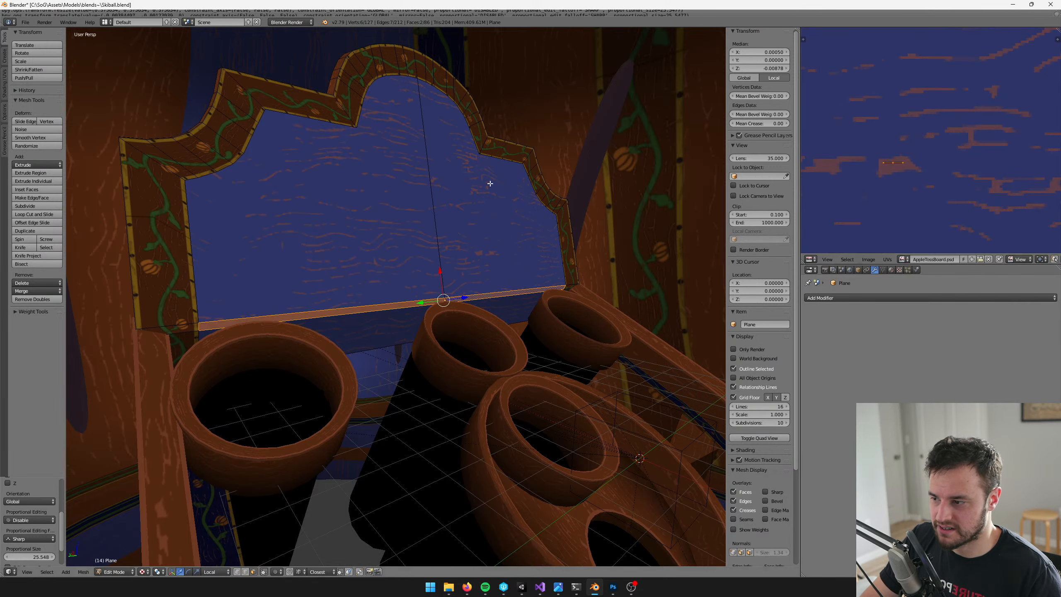
Save the model and check the highlighted band beneath the backboard panel in Unity
key(Tab)
key(v)
scroll(495, 199, down, 6)
mouse_move(498, 203)
middle_down()
mouse_move(467, 212)
mouse_move(521, 229)
middle_up()
scroll(467, 212, up, 4)
key(v)
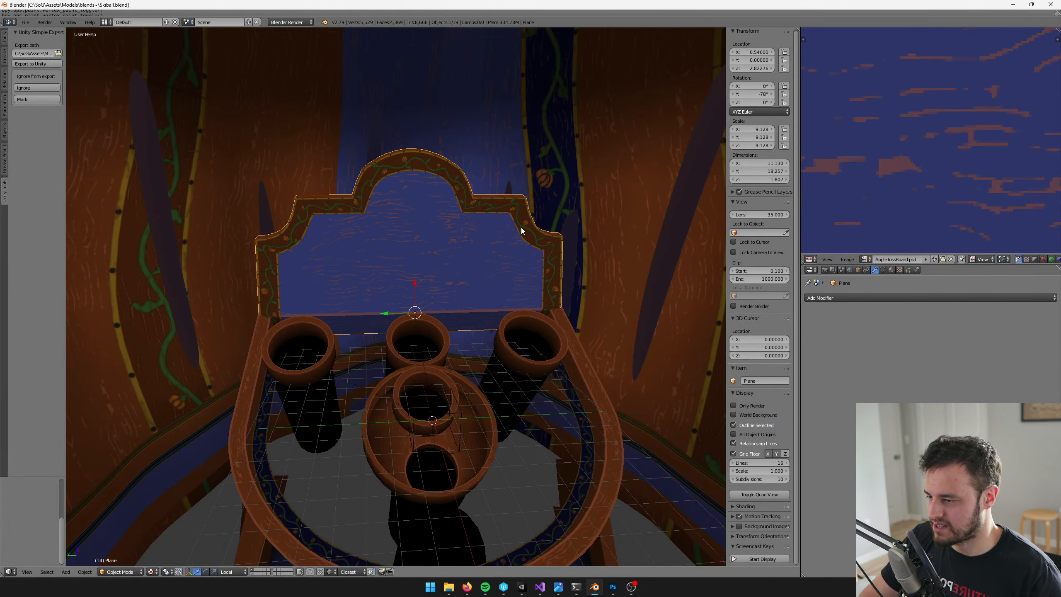
right_click(515, 229)
key(alt+Tab)
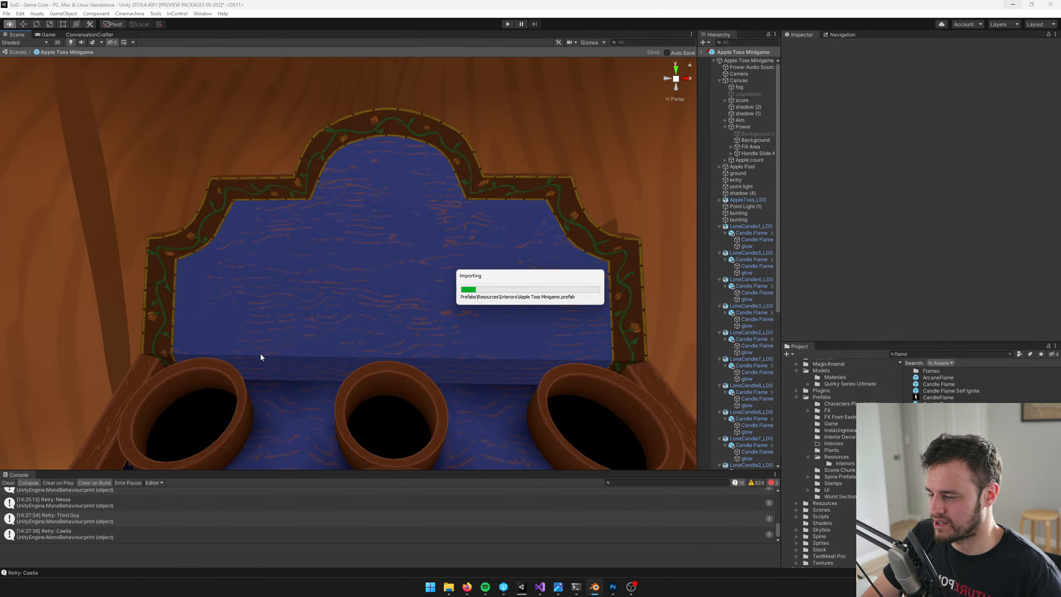
scroll(463, 337, down, 6)
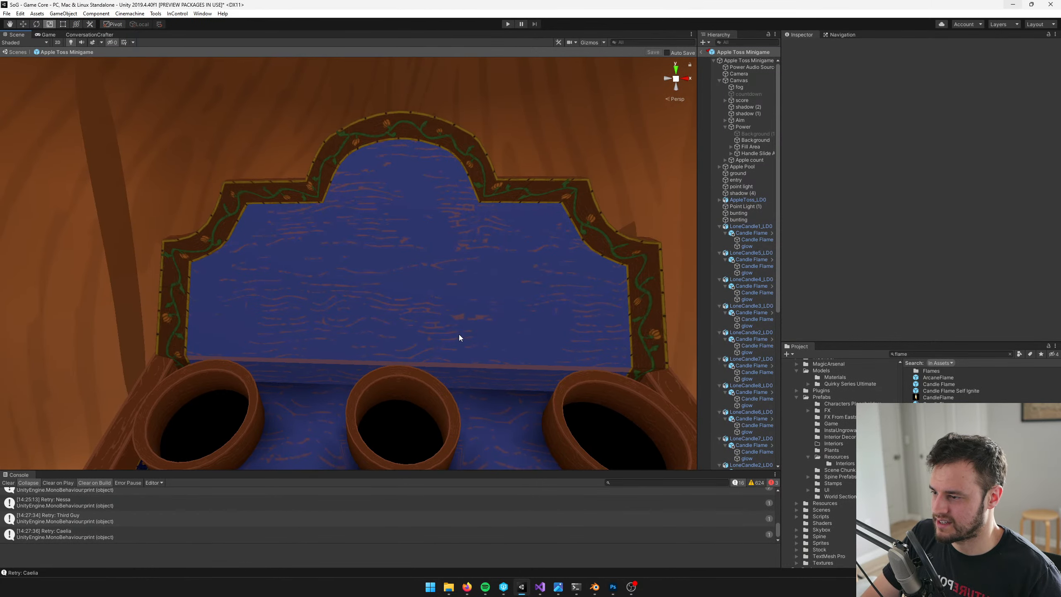
scroll(483, 339, up, 3)
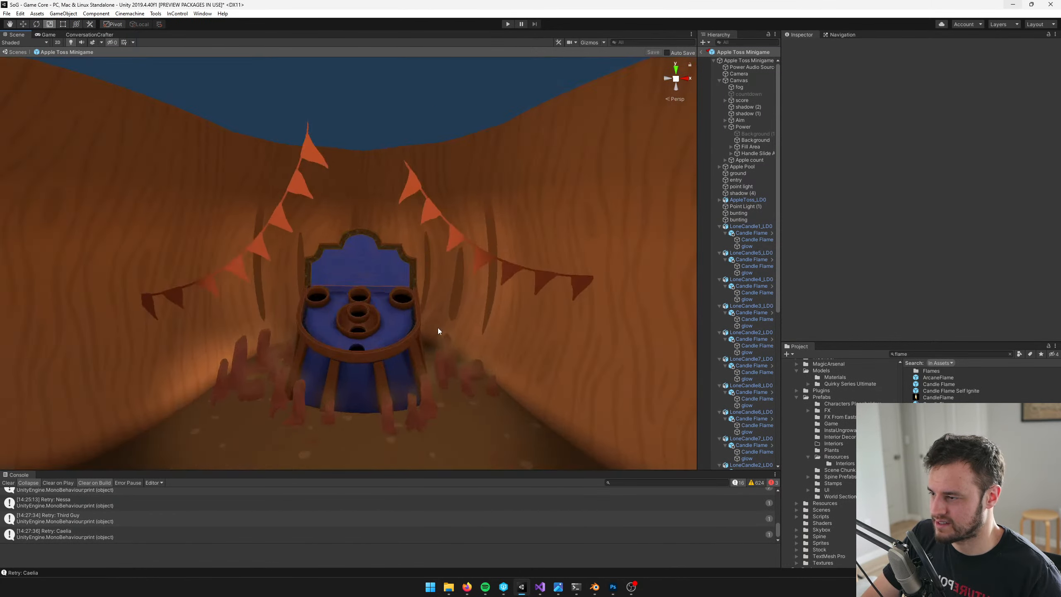
scroll(438, 328, up, 5)
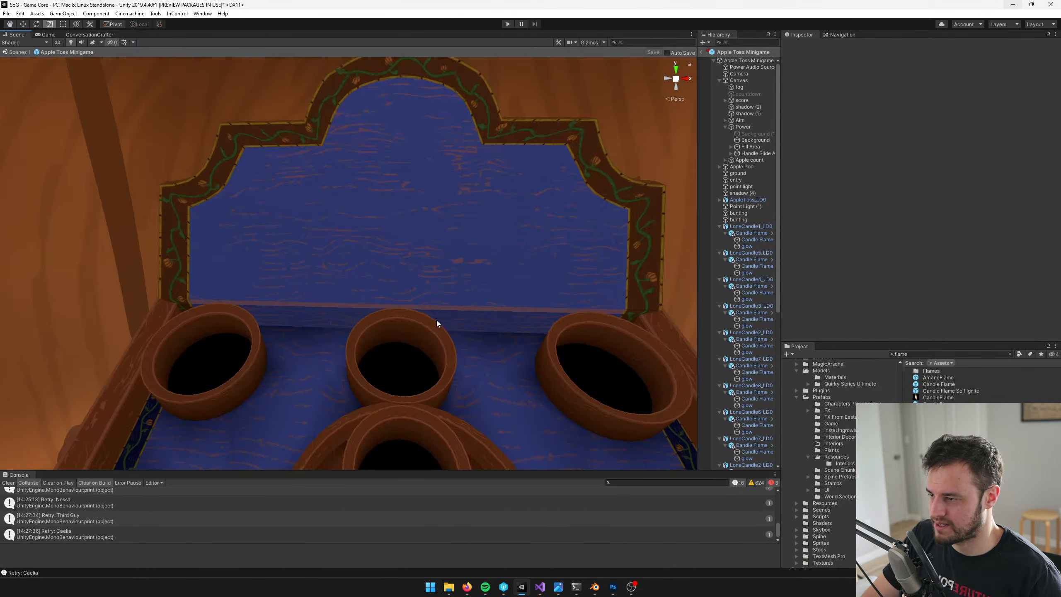
Switch to Blender and add a crosswise loop cut through the band and strip on one half of the backboard
key(alt+Tab)
scroll(417, 291, up, 4)
key(Tab)
scroll(422, 276, up, 1)
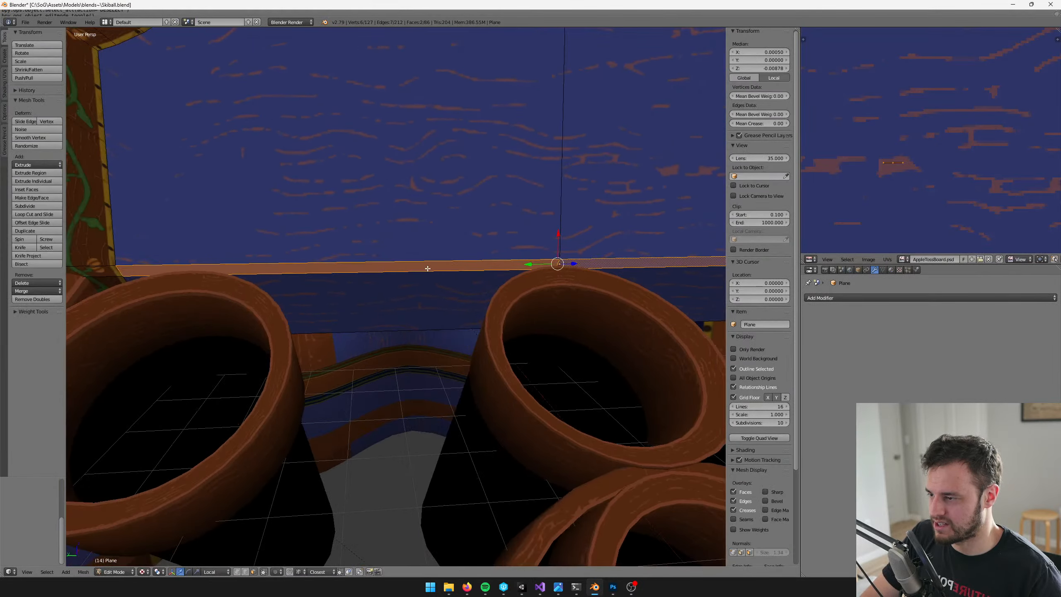
scroll(480, 267, down, 4)
scroll(426, 234, up, 4)
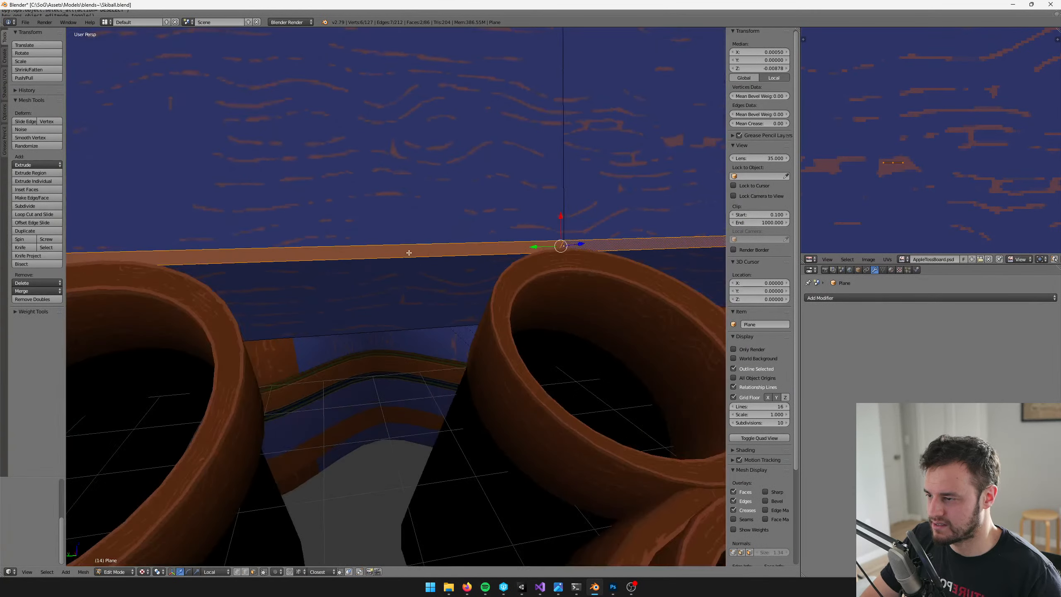
key(ctrl+r)
double_click(379, 248)
shift+middle_drag(424, 247, 234, 271)
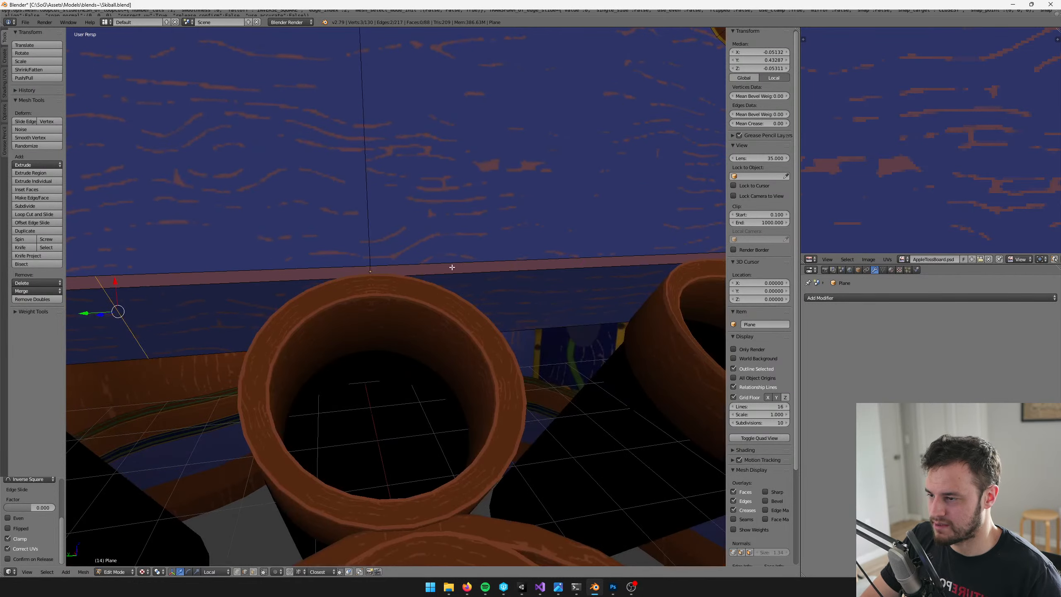
Add five more crosswise loop cuts through the highlighted band and strip, spread over both halves of the backboard
key(ctrl+r)
double_click(451, 266)
key(ctrl+r)
double_click(455, 266)
key(ctrl+r)
double_click(627, 268)
key(ctrl+r)
double_click(272, 286)
shift+middle_drag(302, 287, 381, 292)
scroll(409, 260, up, 2)
key(ctrl+r)
double_click(382, 246)
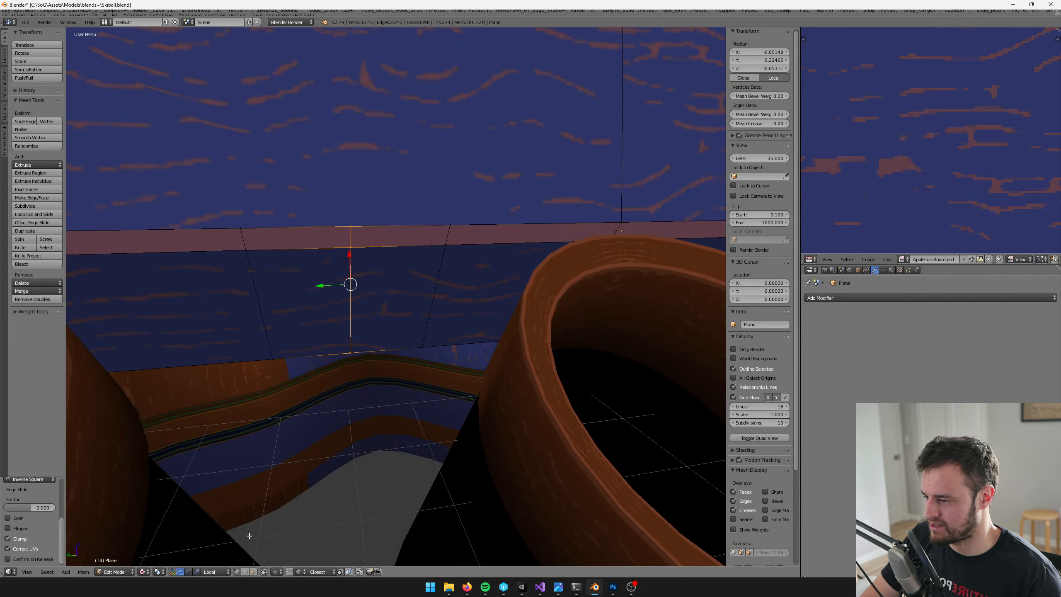
Move a vertex on the highlighted band's lower edge, between the first two cups, up to narrow the band there
key(a)
right_click(350, 248)
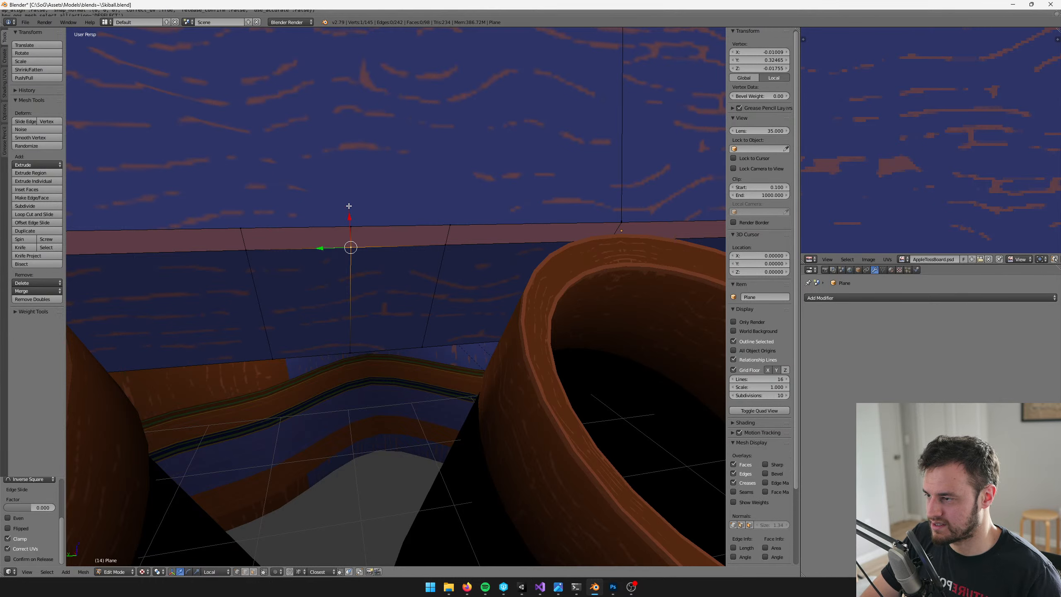
middle_drag(349, 205, 525, 273)
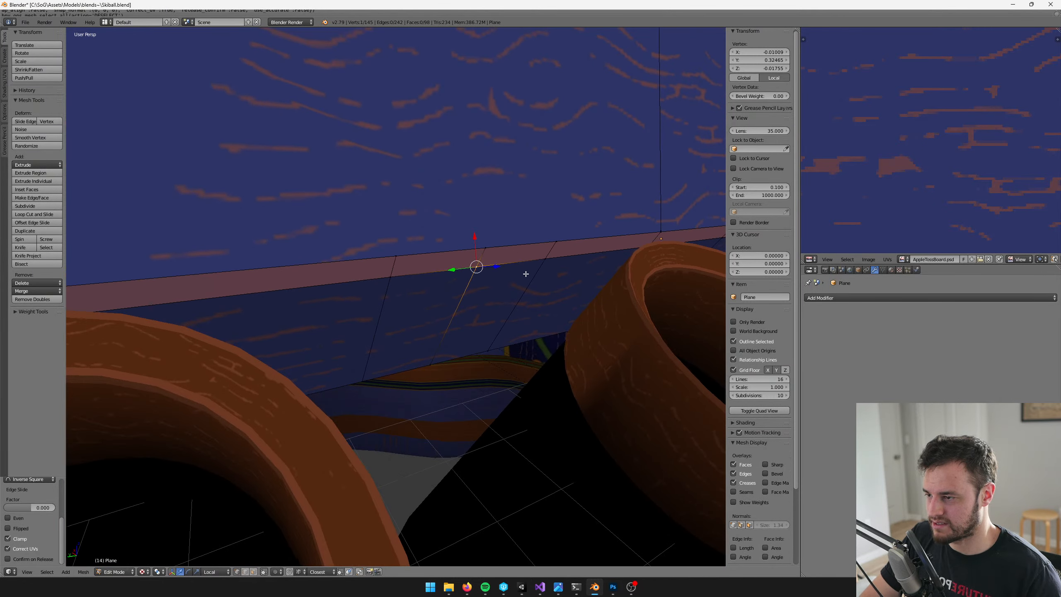
shift+drag(465, 267, 469, 260)
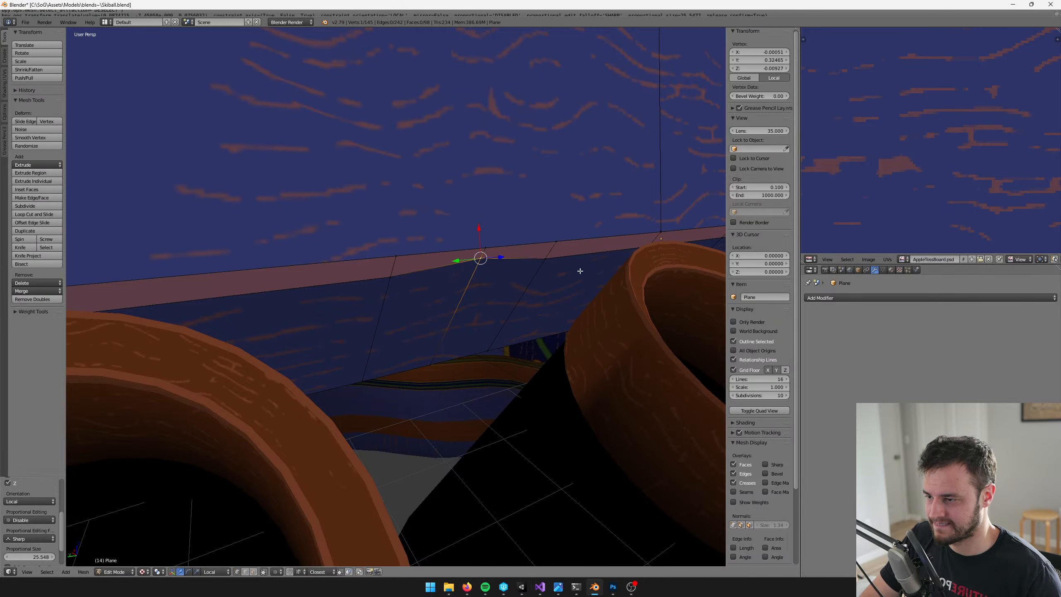
Shift several more vertices along the highlighted band to make its width uneven across the backboard
shift+middle_drag(581, 294, 446, 325)
right_click(554, 275)
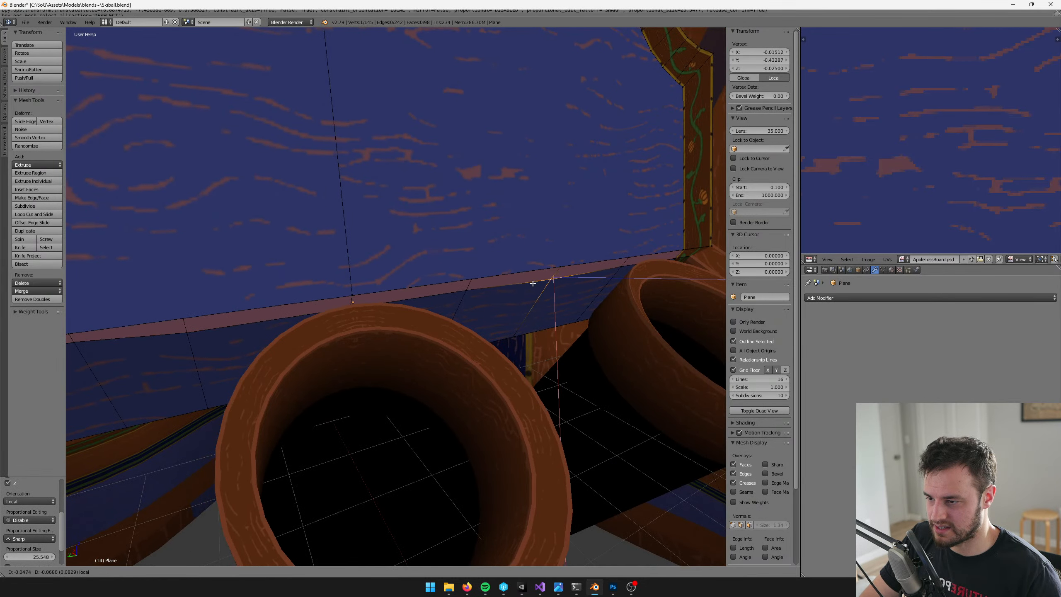
drag(563, 253, 601, 239)
scroll(595, 244, down, 1)
right_click(596, 258)
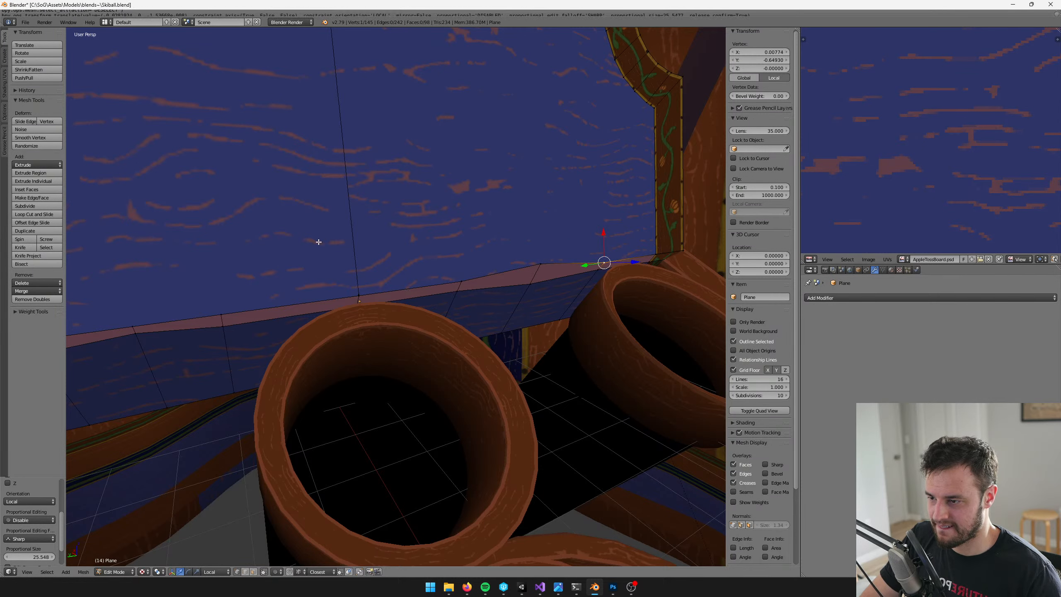
middle_drag(317, 240, 471, 241)
right_click(350, 295)
drag(344, 265, 344, 267)
Leave mesh editing, save the Blender file and switch to Unity
key(Tab)
scroll(405, 260, down, 3)
key(ctrl+s)
scroll(407, 260, down, 2)
key(alt+Tab)
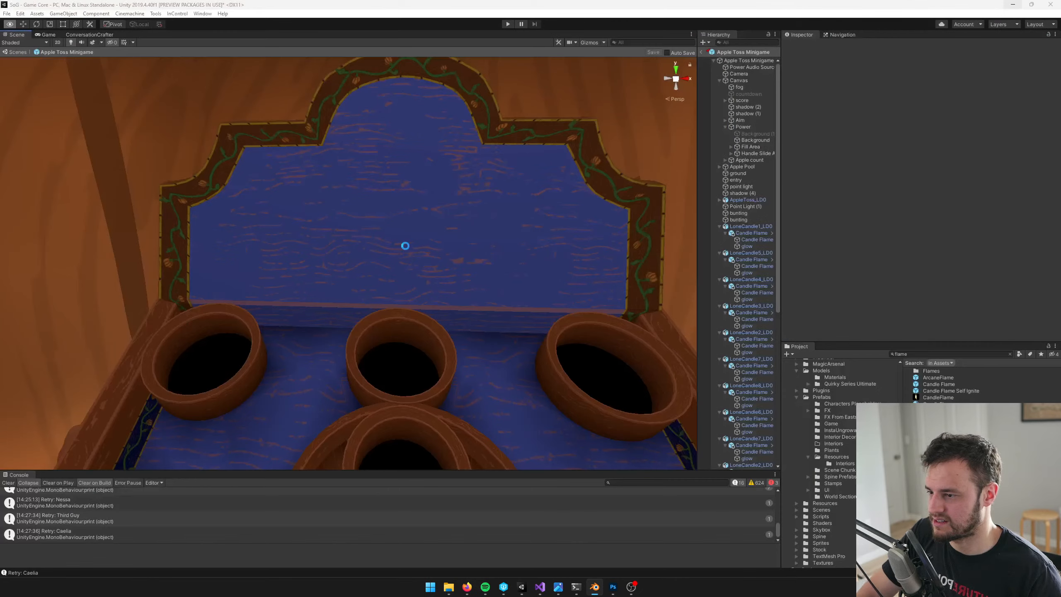
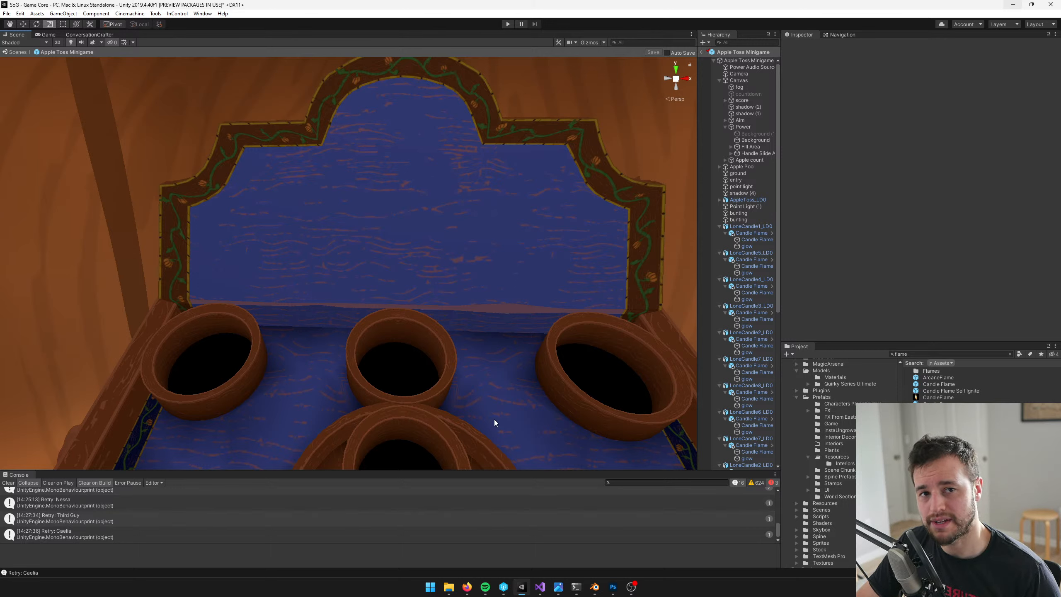
key(alt+Tab)
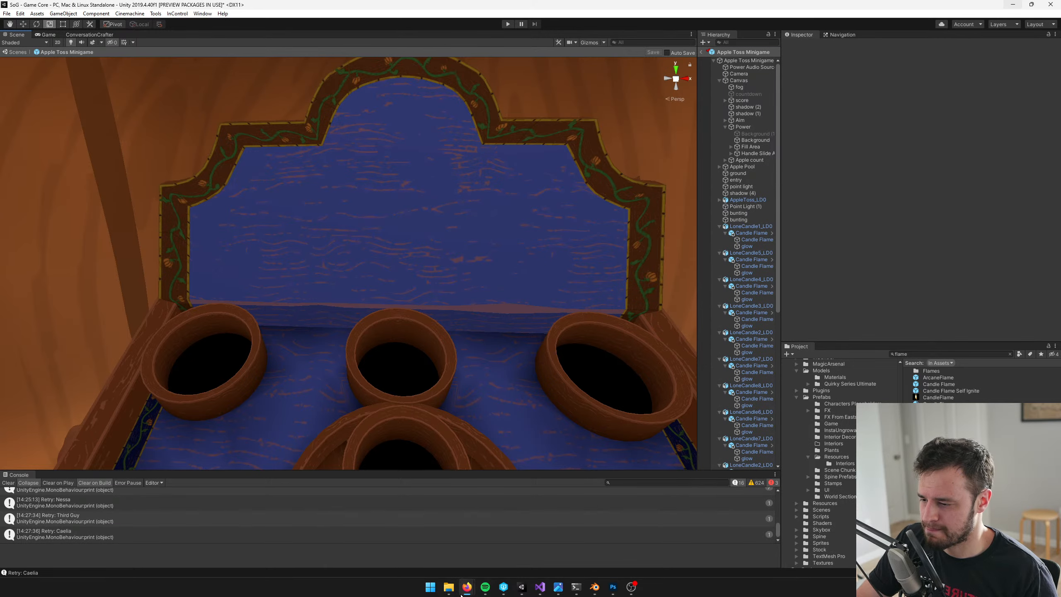
mouse_move(464, 588)
mouse_move(432, 550)
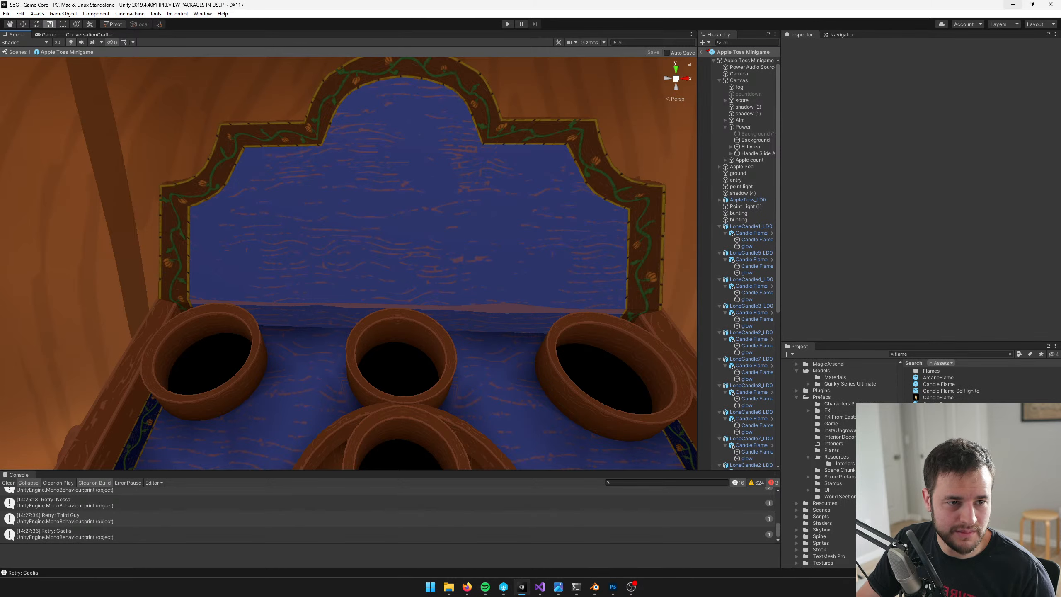
key(alt+Tab)
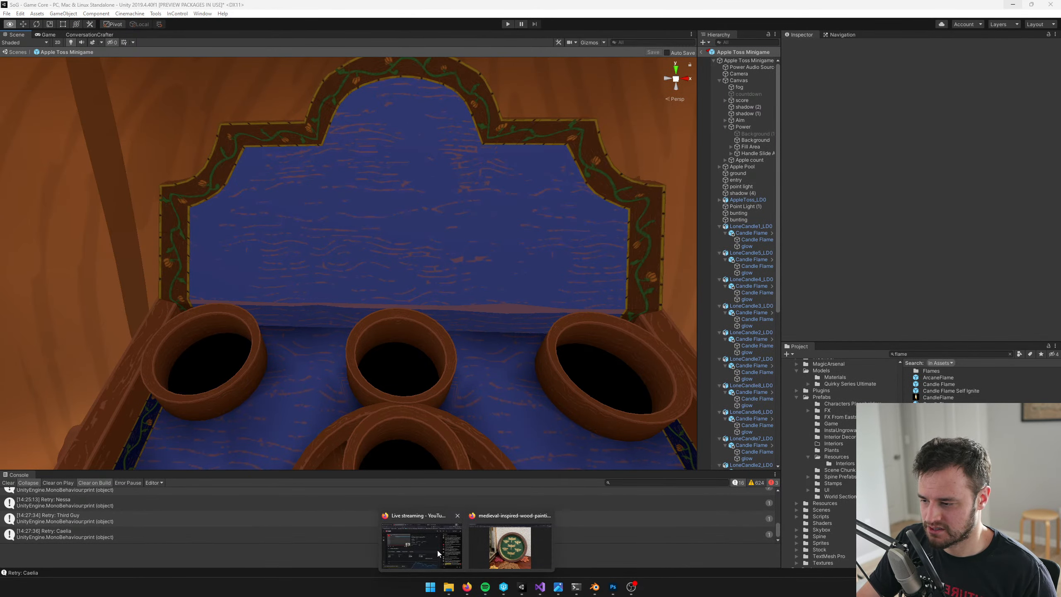
click(438, 551)
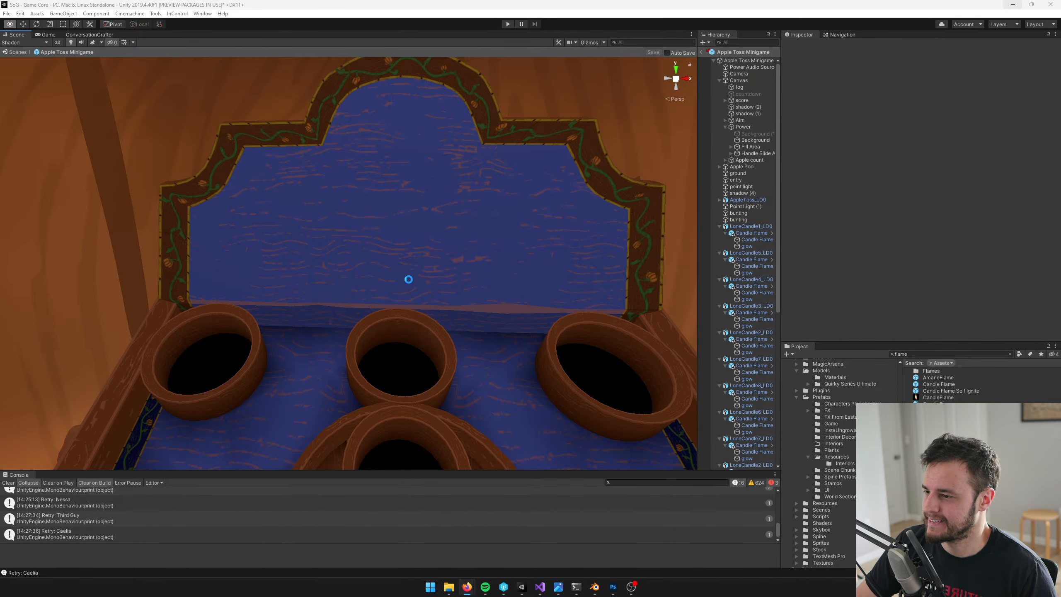
Look over the whole apple toss table in the Unity scene, and switch to Blender to examine its AppleTossBoard.psd texture
right_drag(353, 258, 364, 259)
key(s)
key(w)
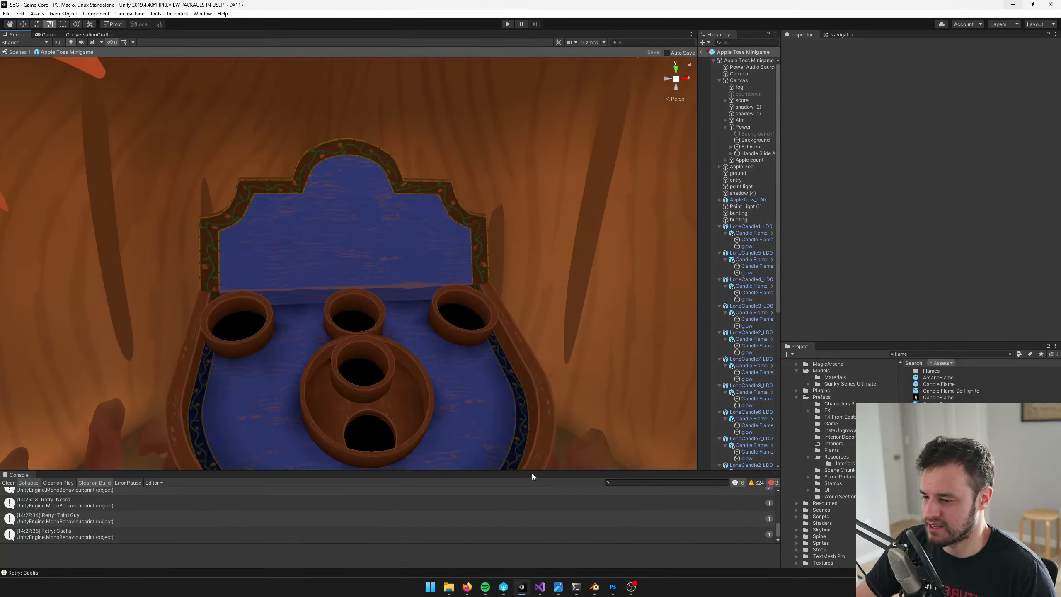
click(595, 587)
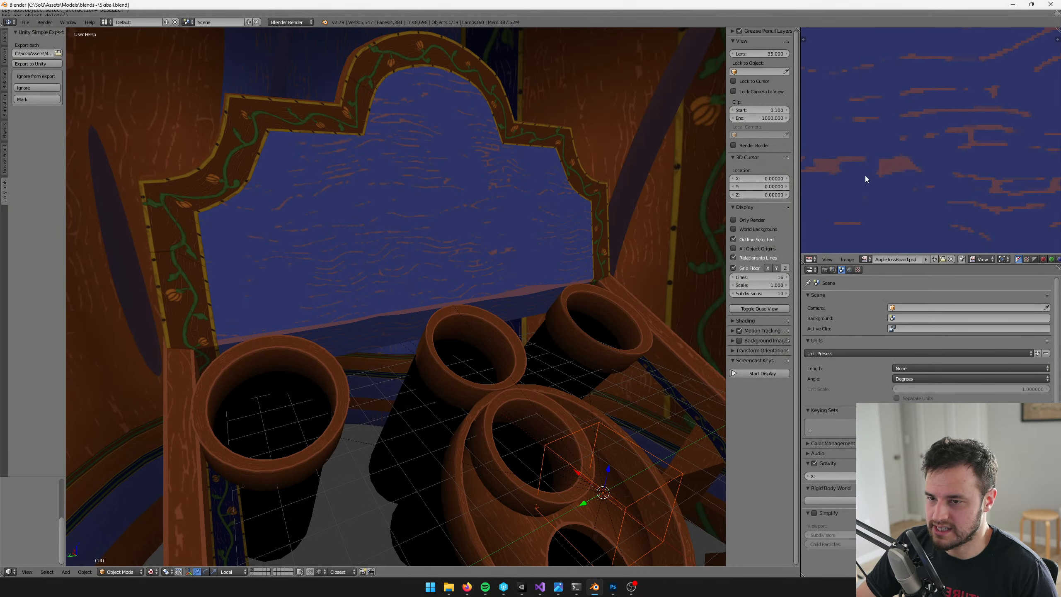
scroll(908, 185, down, 3)
scroll(911, 184, up, 1)
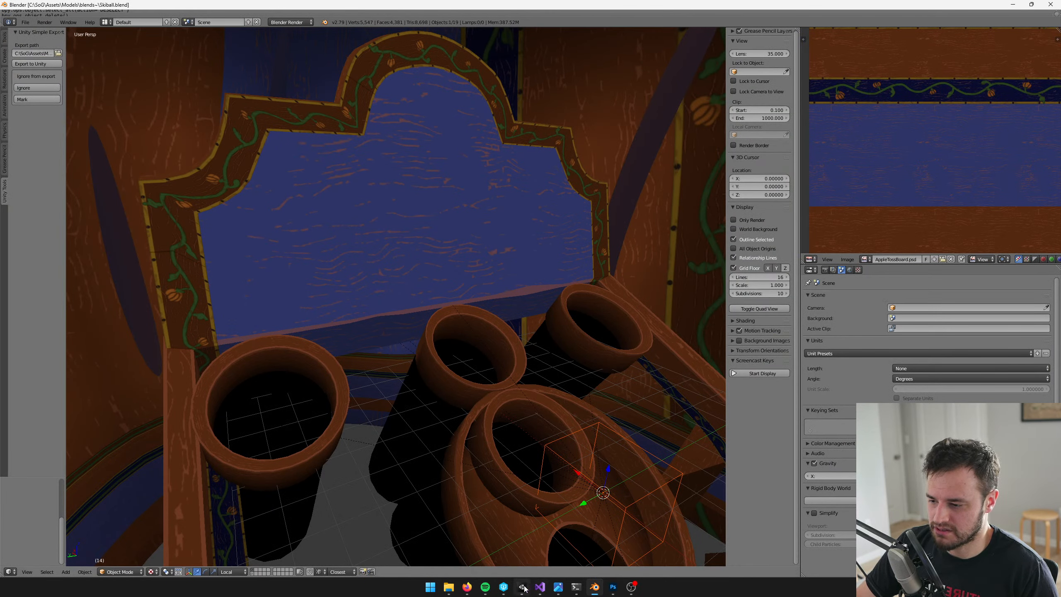
Switch to Photoshop and open the recently used file AppleTossBoard.psd
click(616, 592)
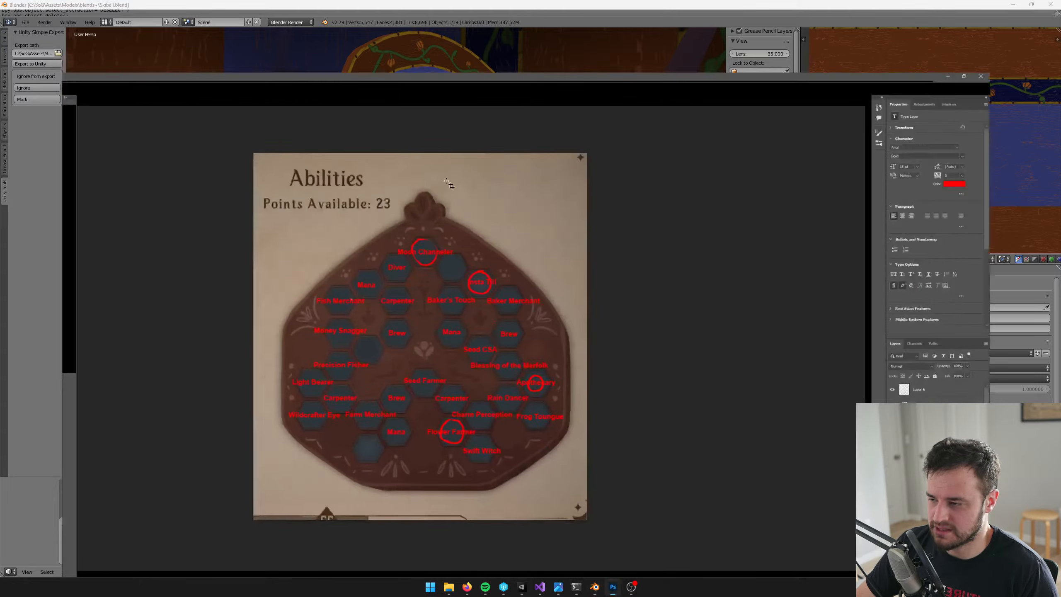
click(17, 4)
mouse_move(37, 54)
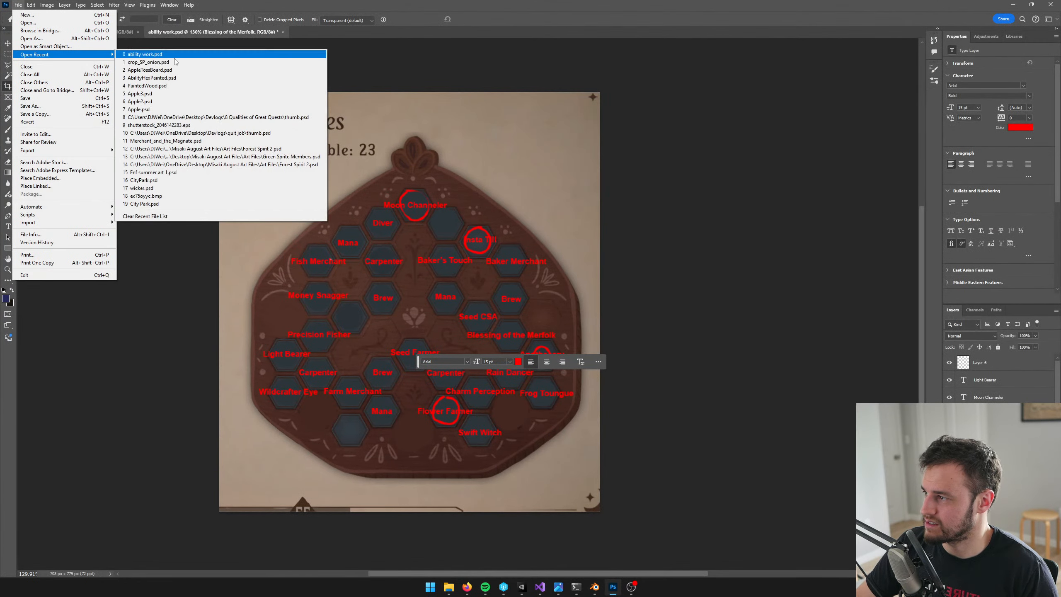
click(184, 70)
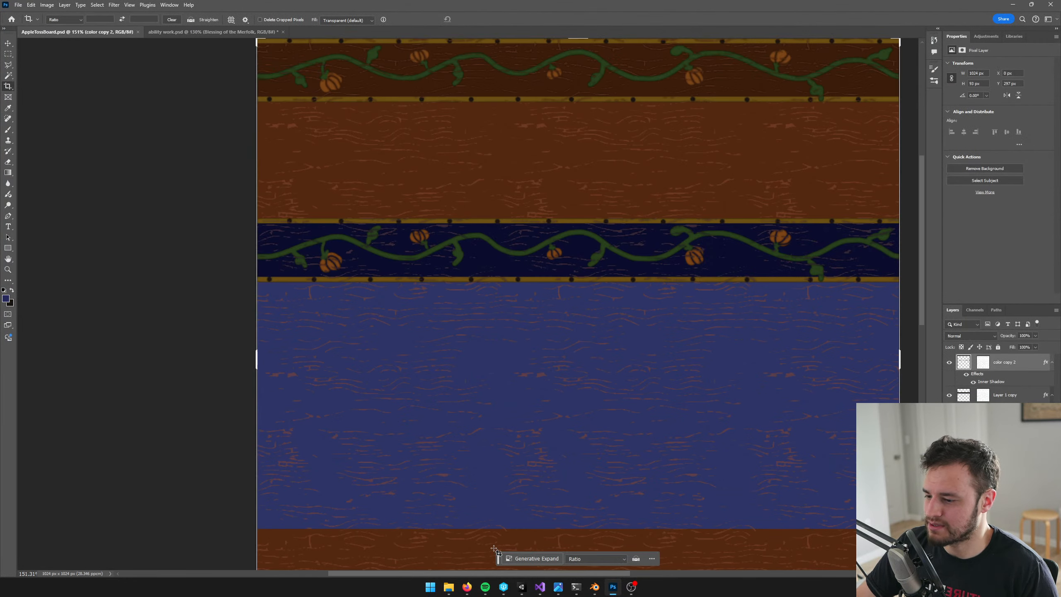
Switch to P4V and locate AppleTossBoard.psd in the workspace's Textures folder
click(504, 587)
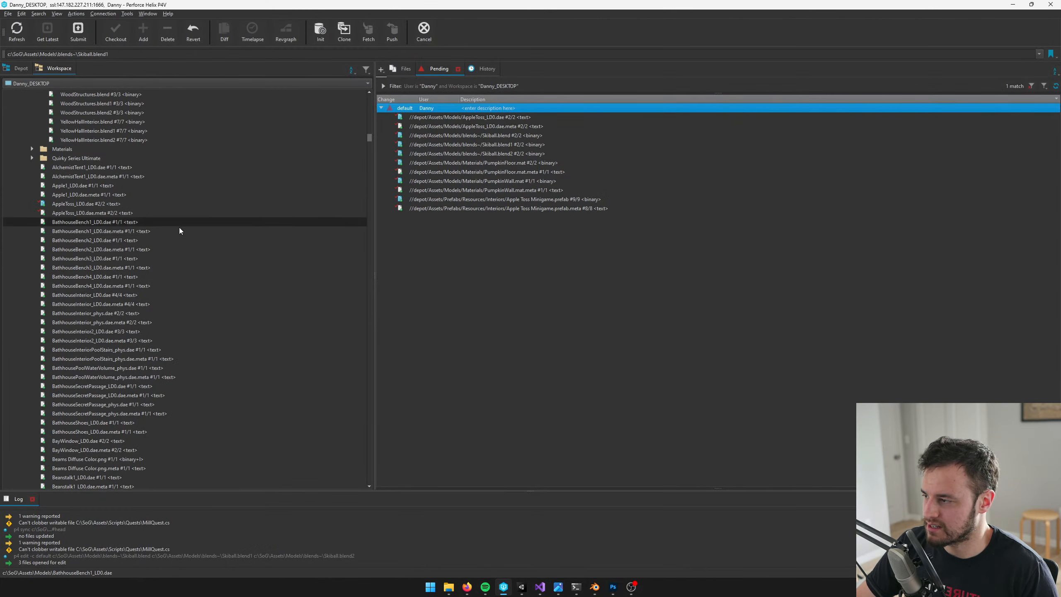
scroll(167, 226, down, 5)
click(147, 222)
text(tex)
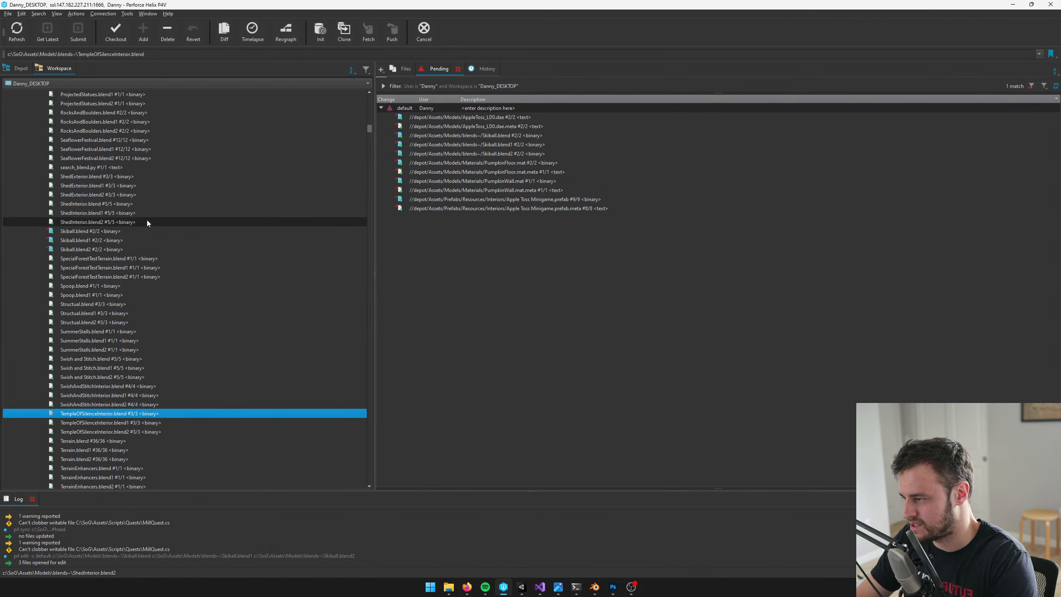
scroll(147, 222, down, 3)
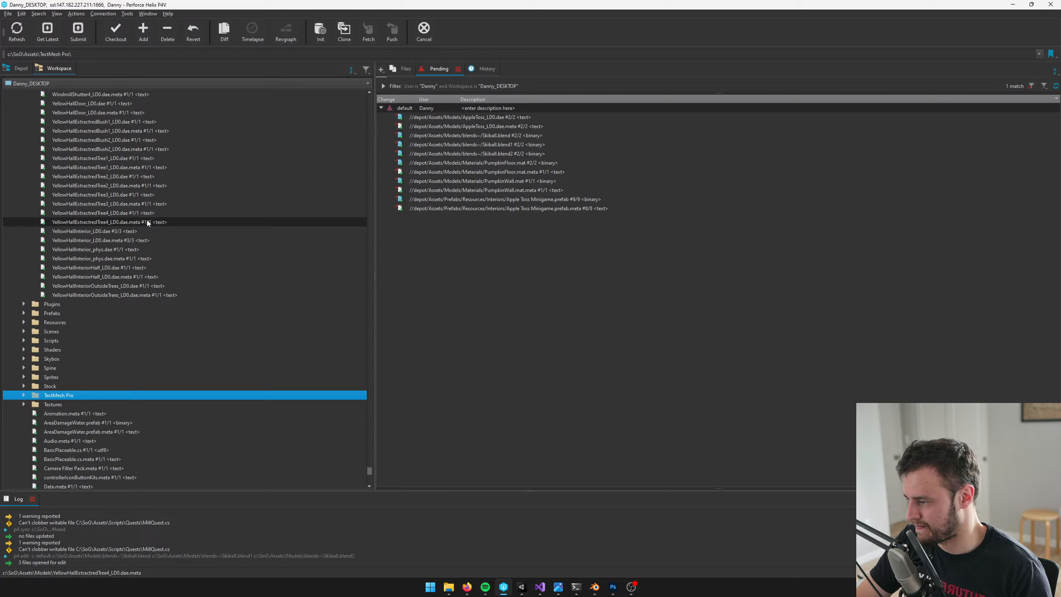
click(23, 404)
click(84, 435)
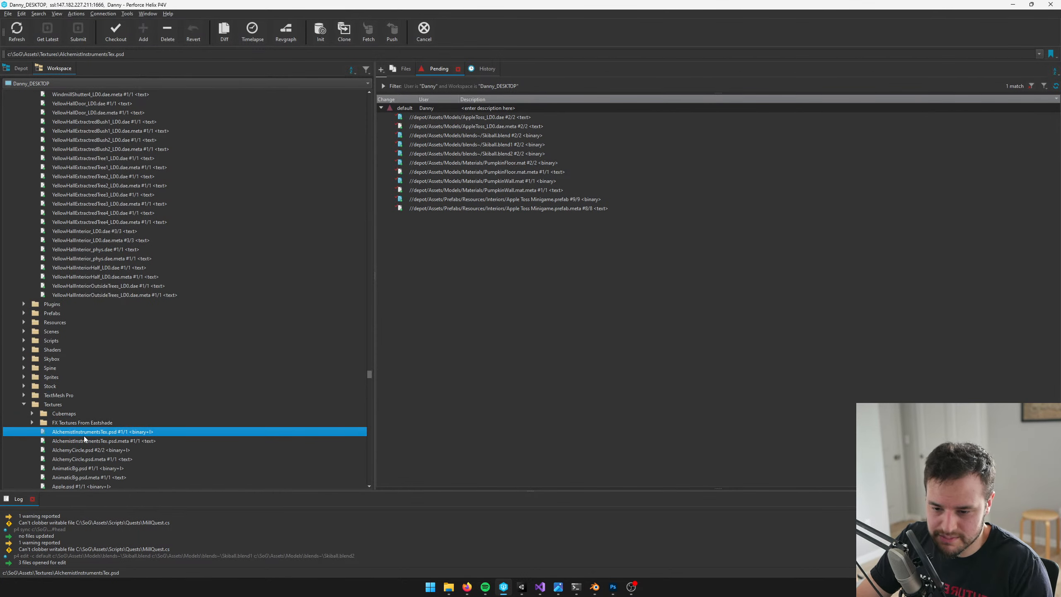
text(applet)
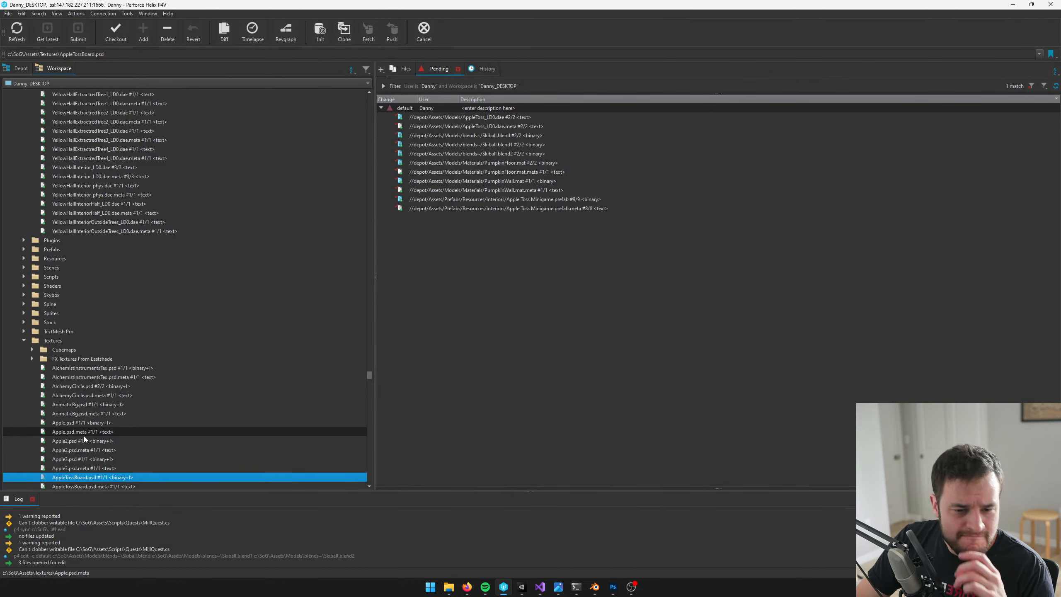
Check out AppleTossBoard.psd and its .meta file into the default changelist
scroll(83, 436, down, 2)
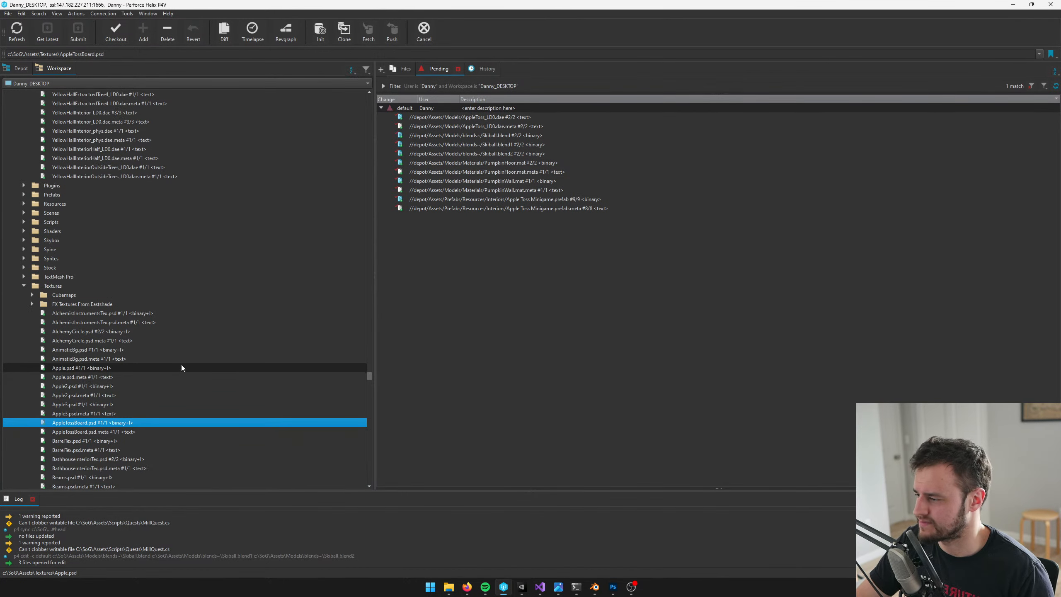
shift+click(97, 431)
drag(96, 432, 419, 110)
click(105, 423)
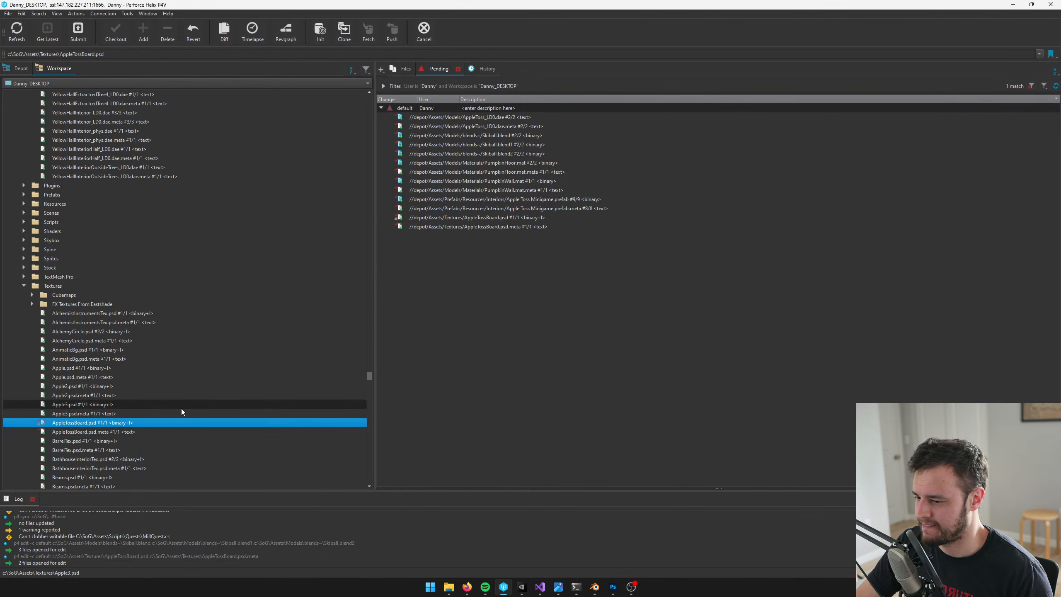
Switch back to Photoshop, toggle the color copy 2 and color layers to check what they affect, and select the color layer's mask
click(613, 587)
scroll(578, 304, up, 3)
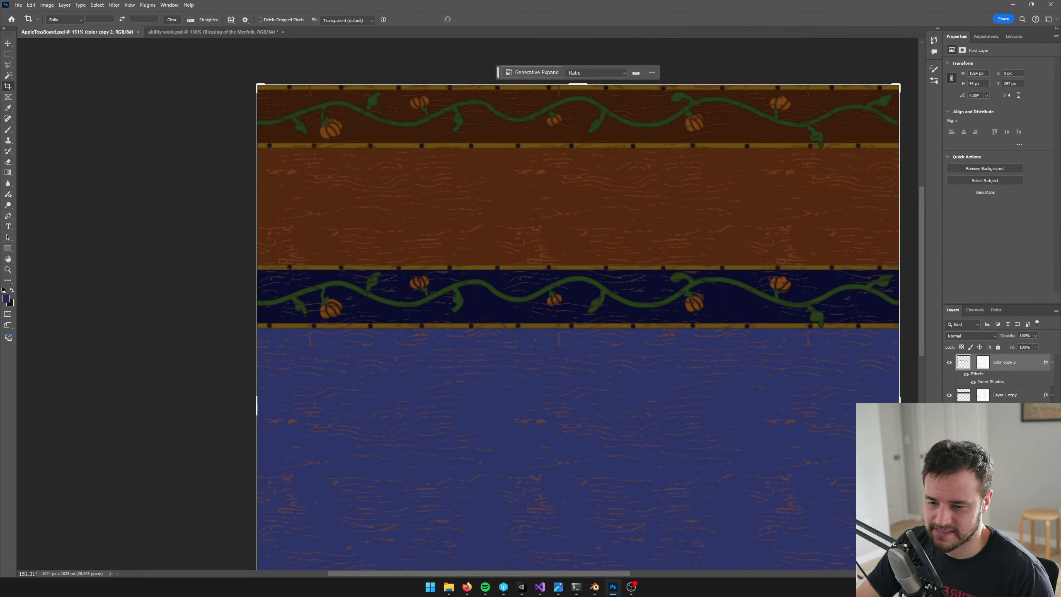
click(948, 363)
click(948, 363)
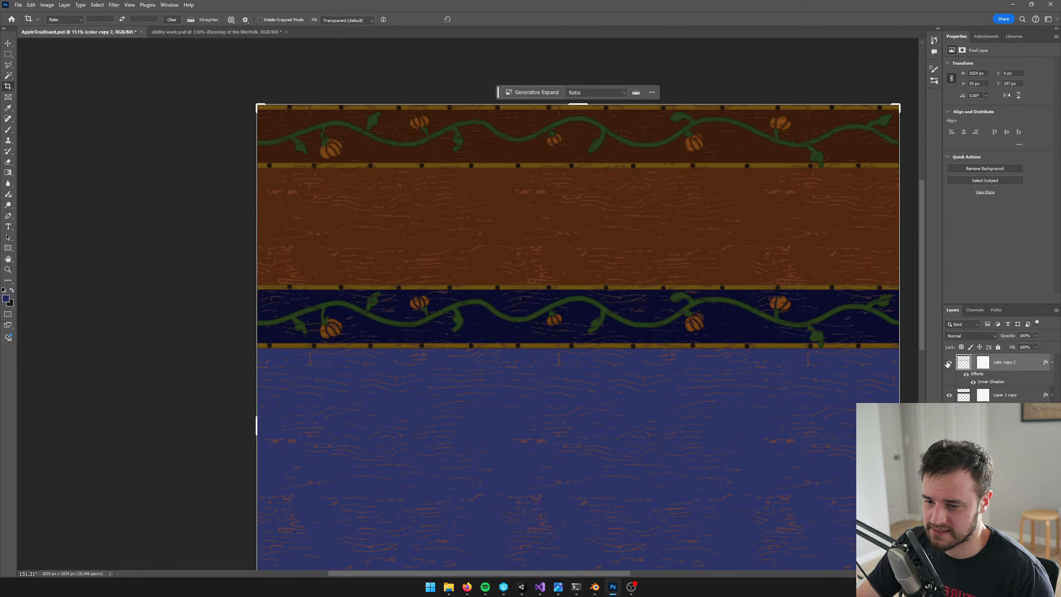
click(949, 492)
click(949, 493)
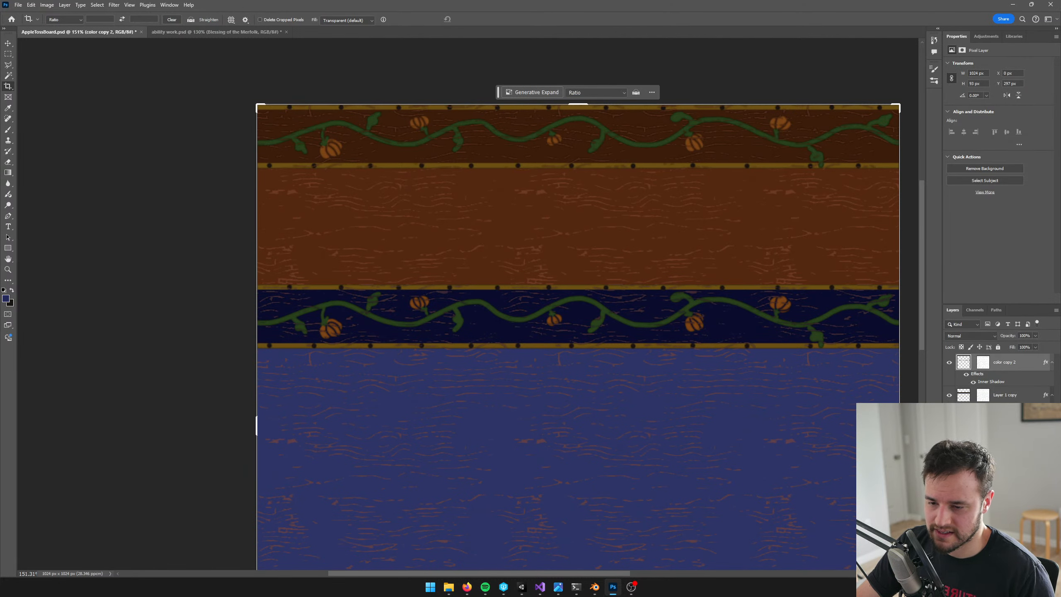
click(983, 493)
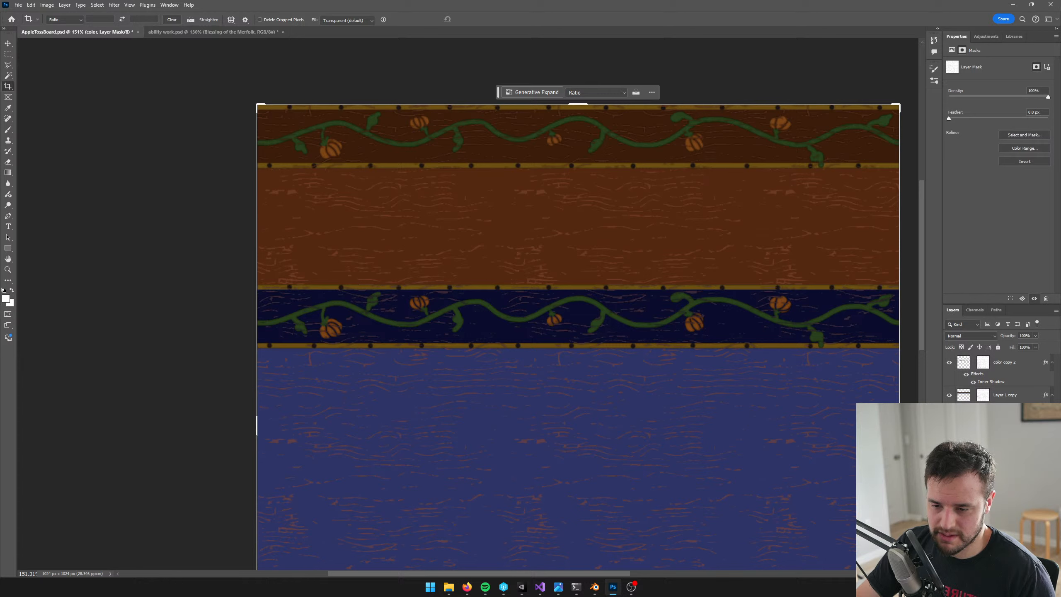
click(949, 492)
click(948, 492)
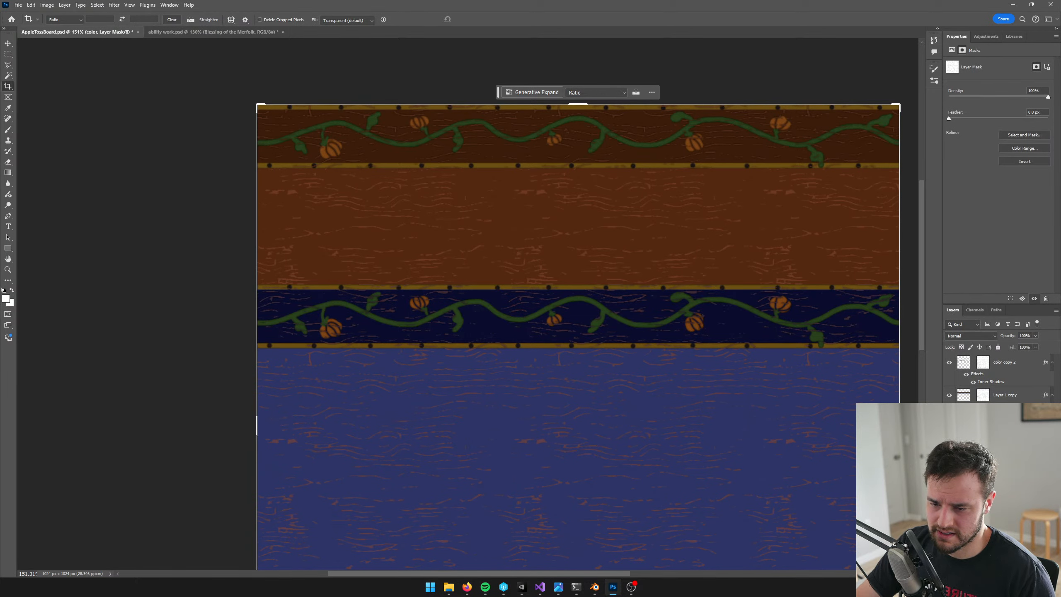
double_click(983, 493)
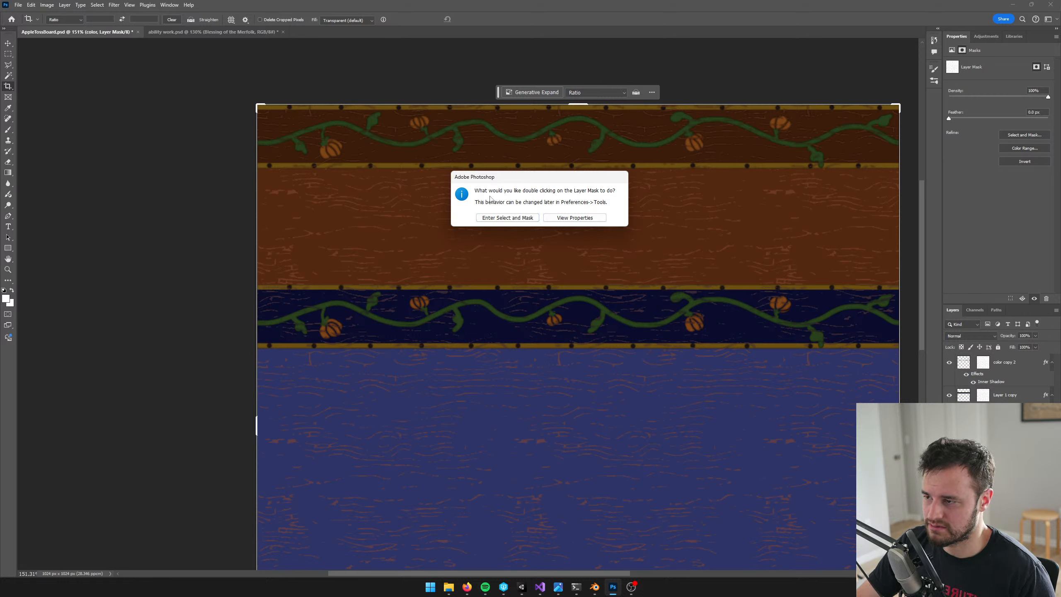
click(491, 218)
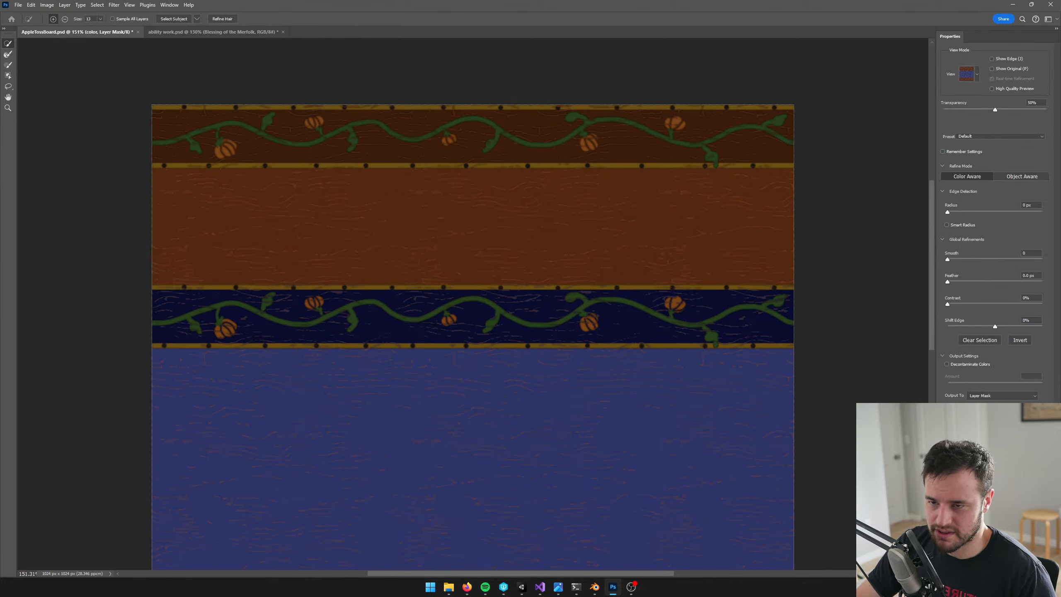
key(Escape)
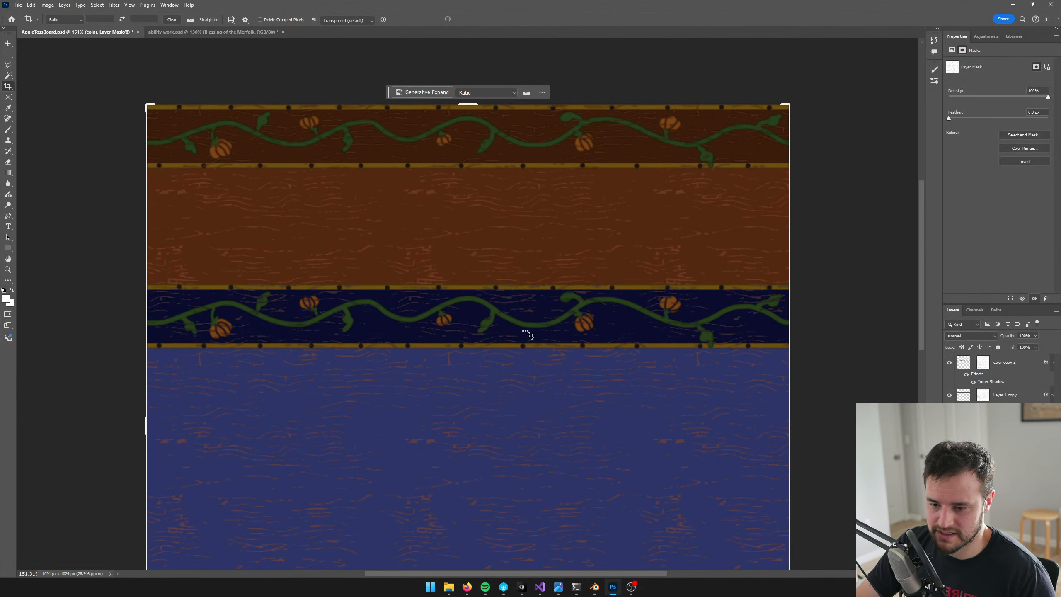
Soften the wood grain by applying Levels to the color layer's mask with the black output level at 77
key(ctrl+l)
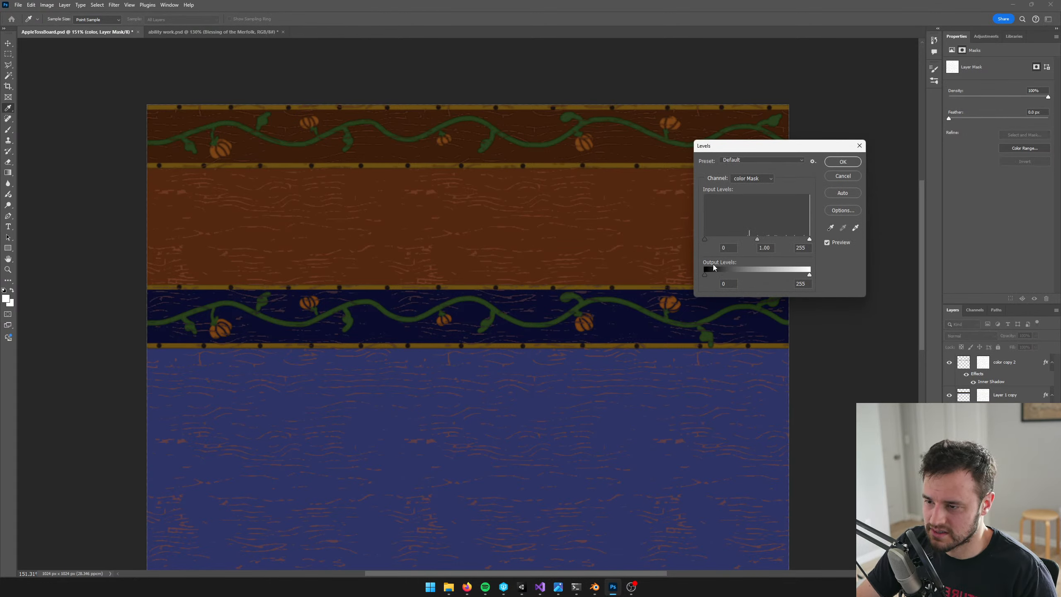
drag(705, 273, 737, 282)
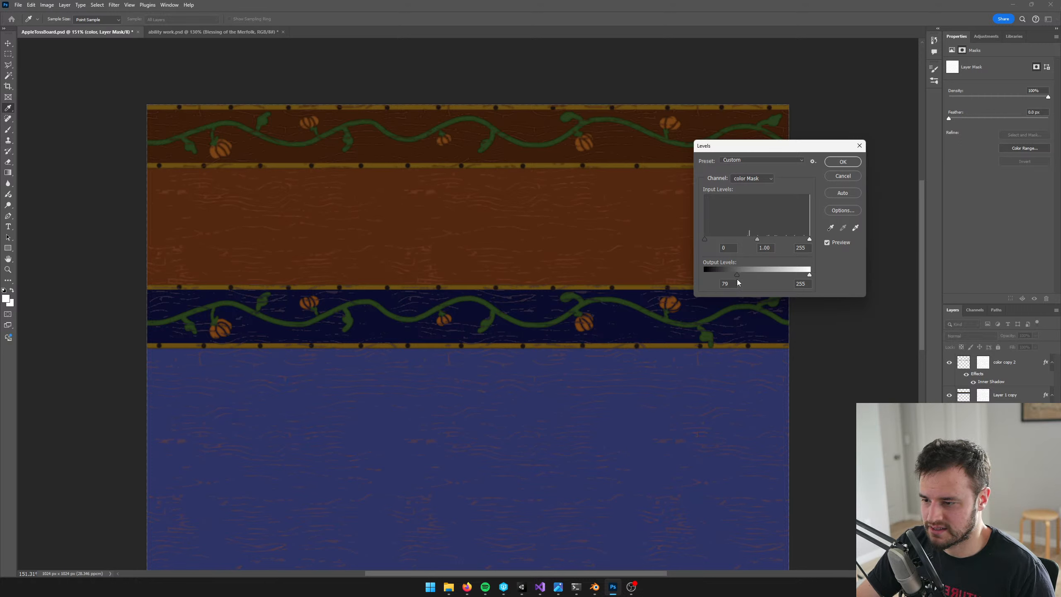
click(842, 161)
key(c)
alt+scroll(631, 324, down, 3)
alt+scroll(643, 344, up, 2)
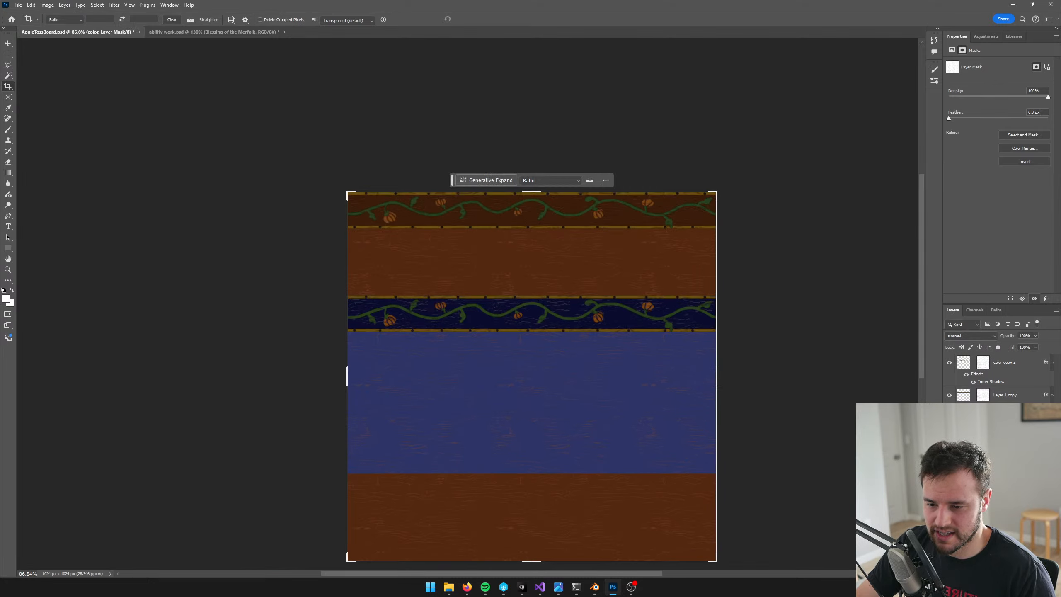
Reduce the saturation of the color layer's image by 10 with Hue/Saturation
click(963, 460)
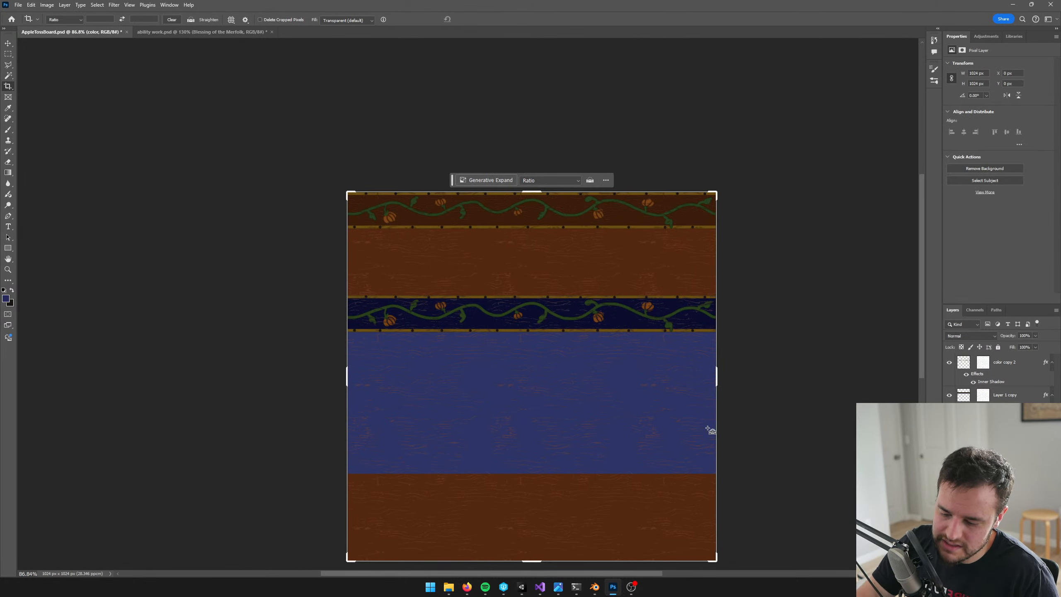
key(ctrl+u)
drag(845, 255, 835, 259)
click(890, 243)
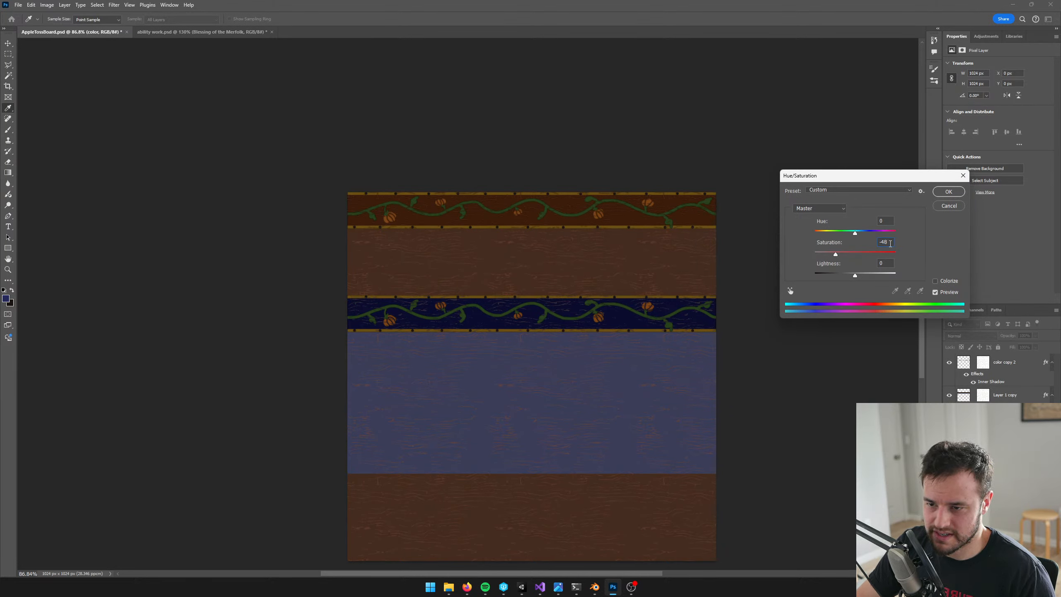
text(-10)
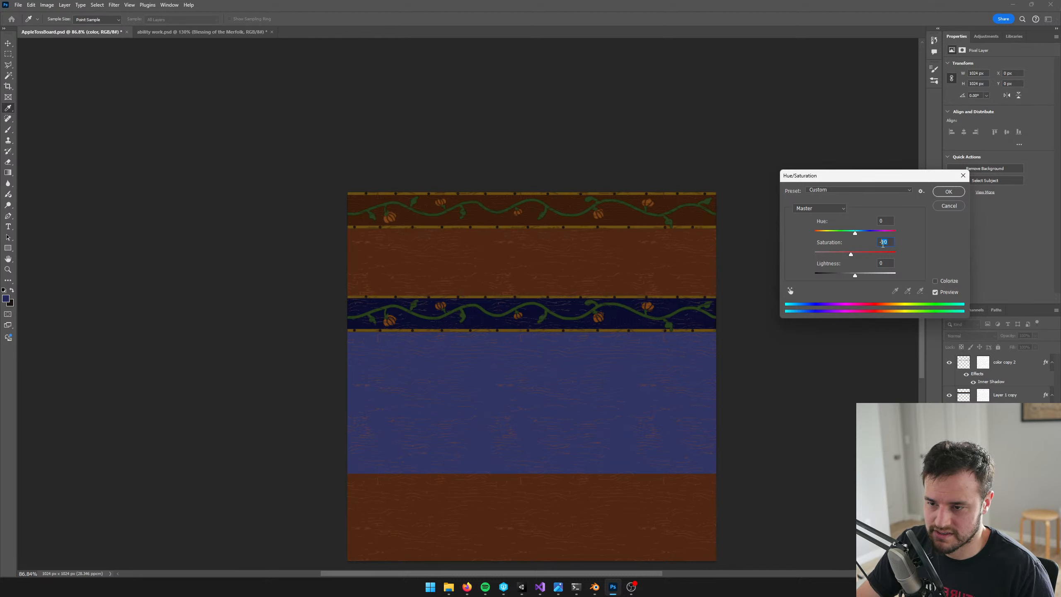
click(945, 193)
key(c)
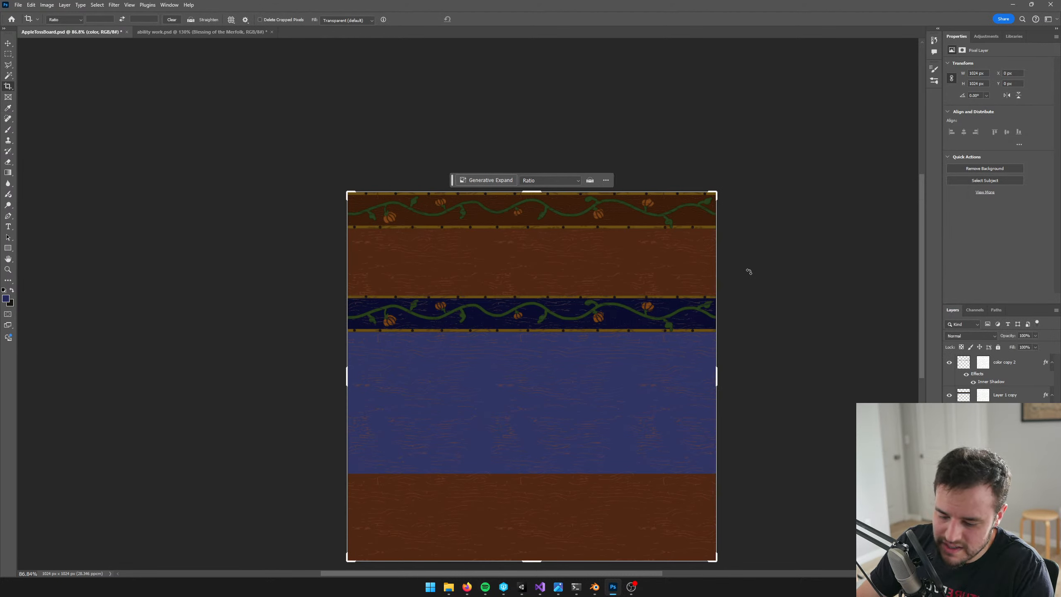
Darken the color layer's image slightly using Levels with the midtone input at 0.96
key(ctrl+l)
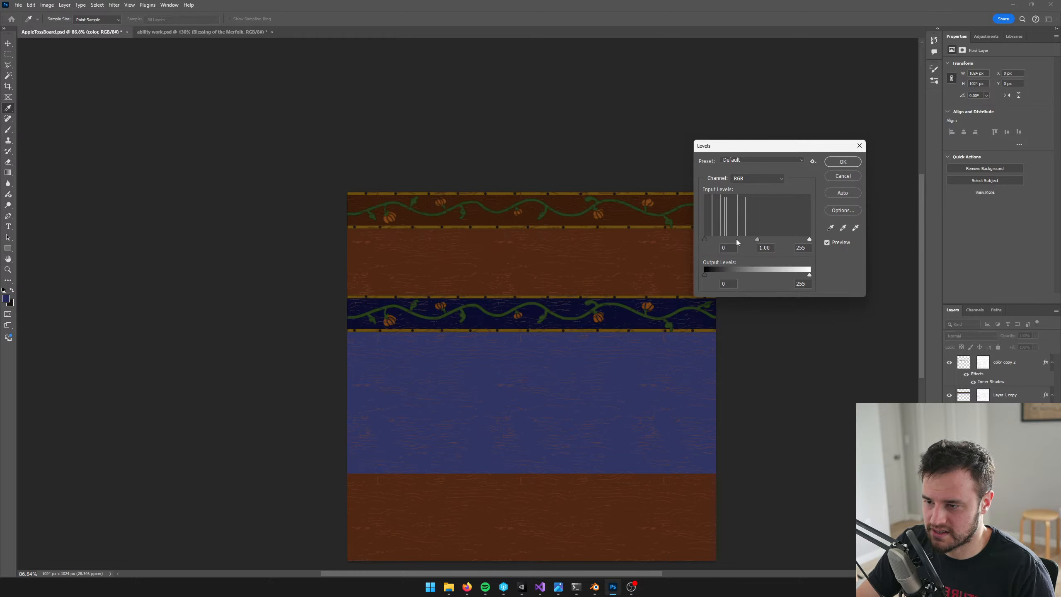
drag(757, 239, 759, 239)
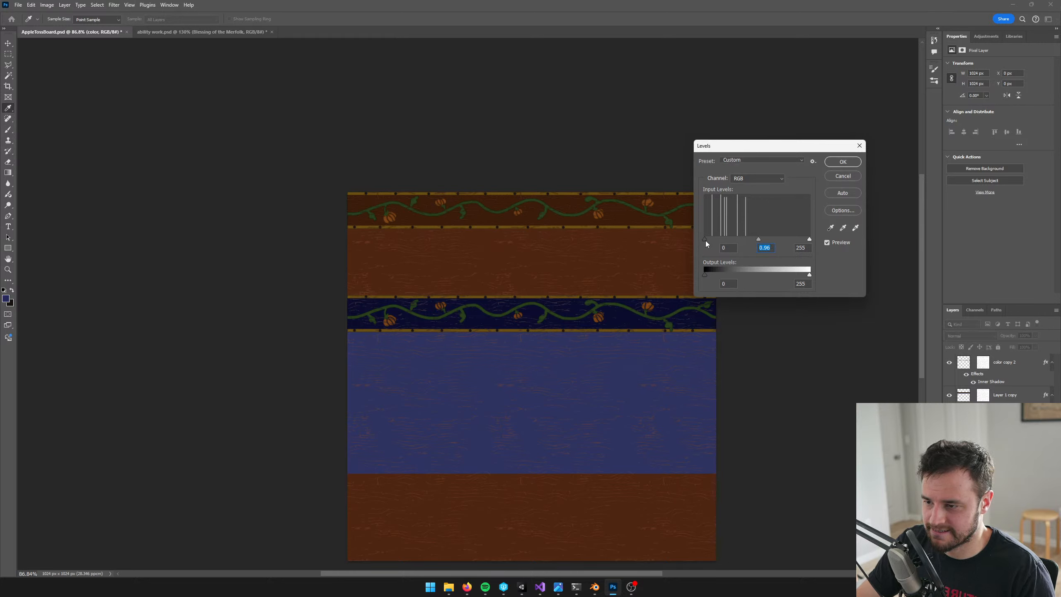
click(842, 162)
key(c)
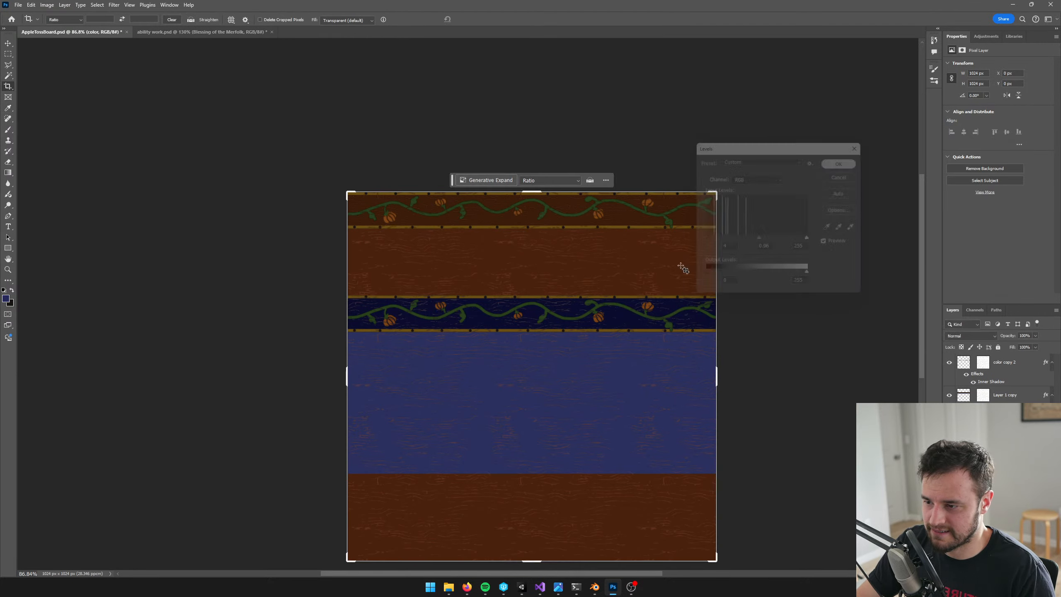
Save AppleTossBoard.psd, switch to Unity, and inspect the updated texture on the Apple Toss table from near and far
key(ctrl+s)
key(alt+Tab)
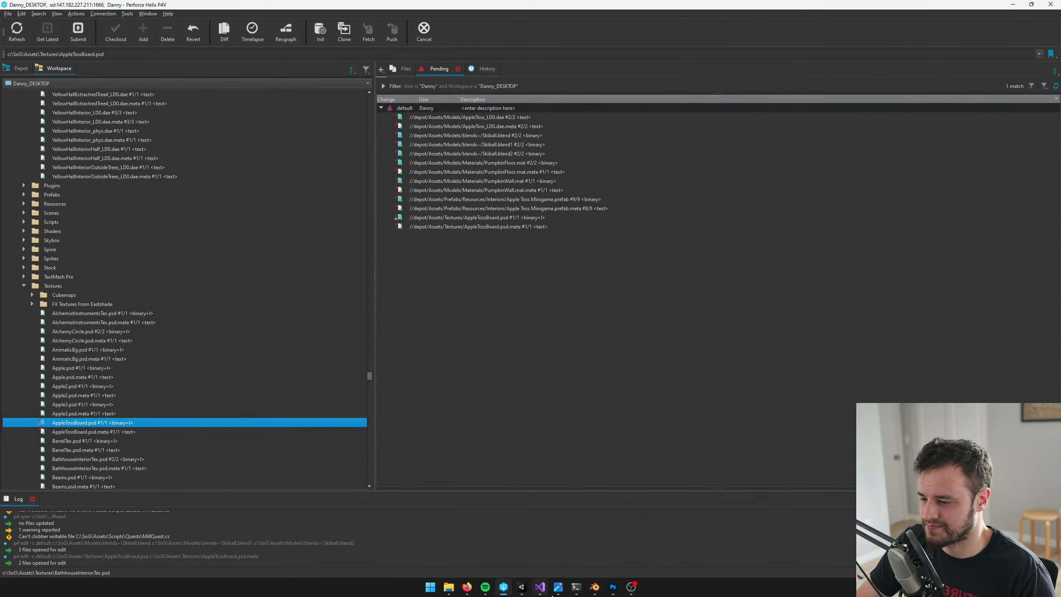
click(521, 589)
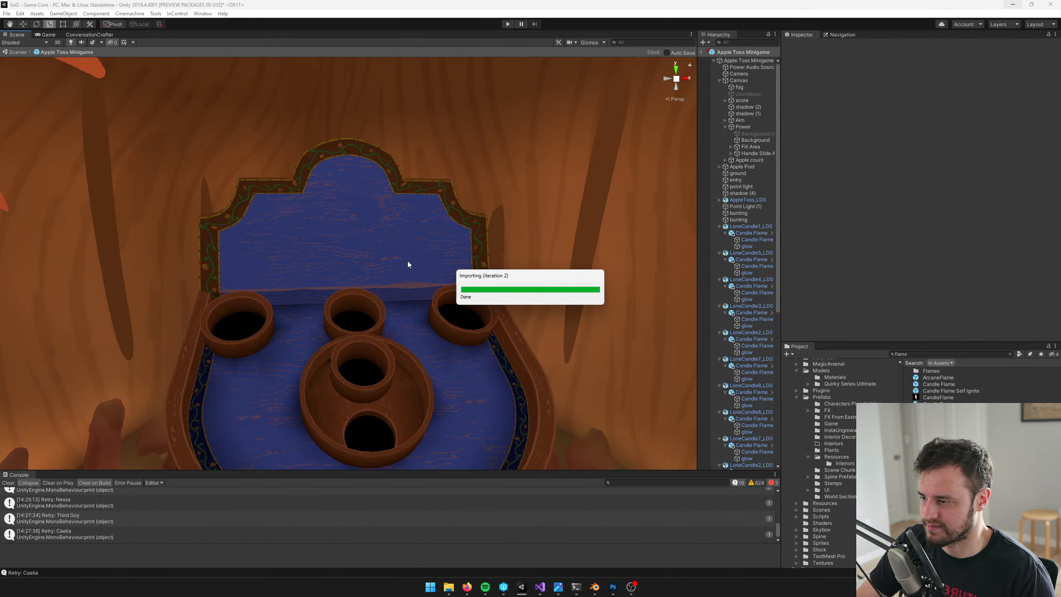
alt+scroll(420, 240, down, 10)
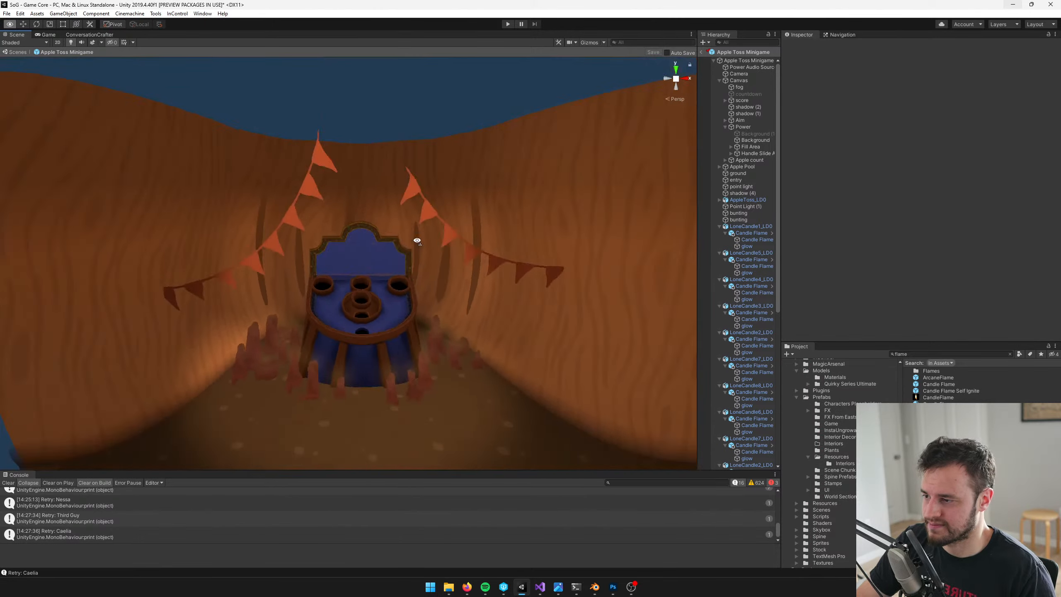
alt+scroll(417, 246, up, 10)
alt+scroll(417, 251, down, 6)
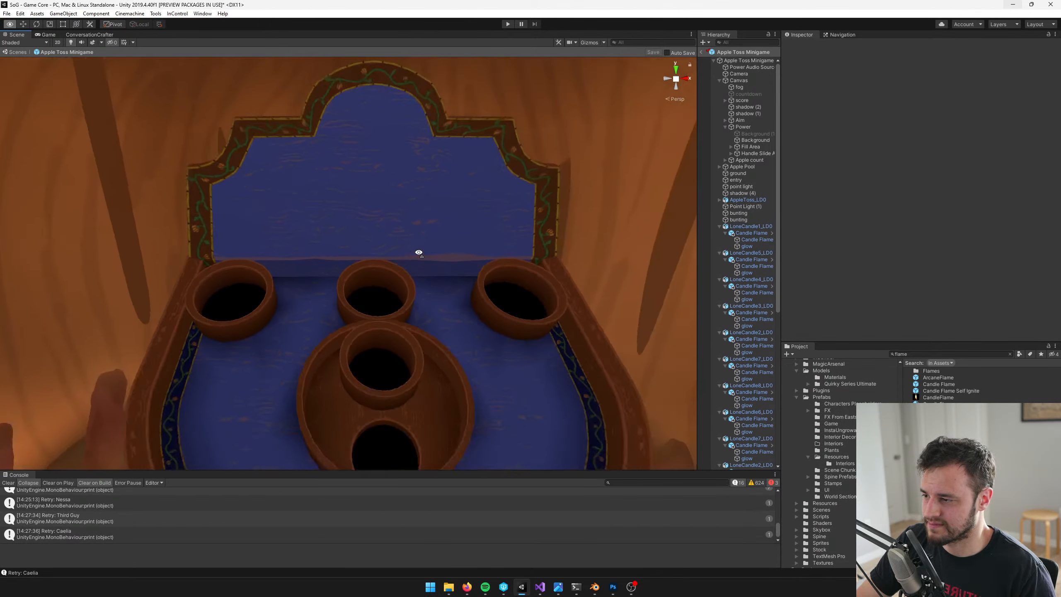
alt+scroll(418, 249, down, 8)
alt+scroll(417, 251, up, 7)
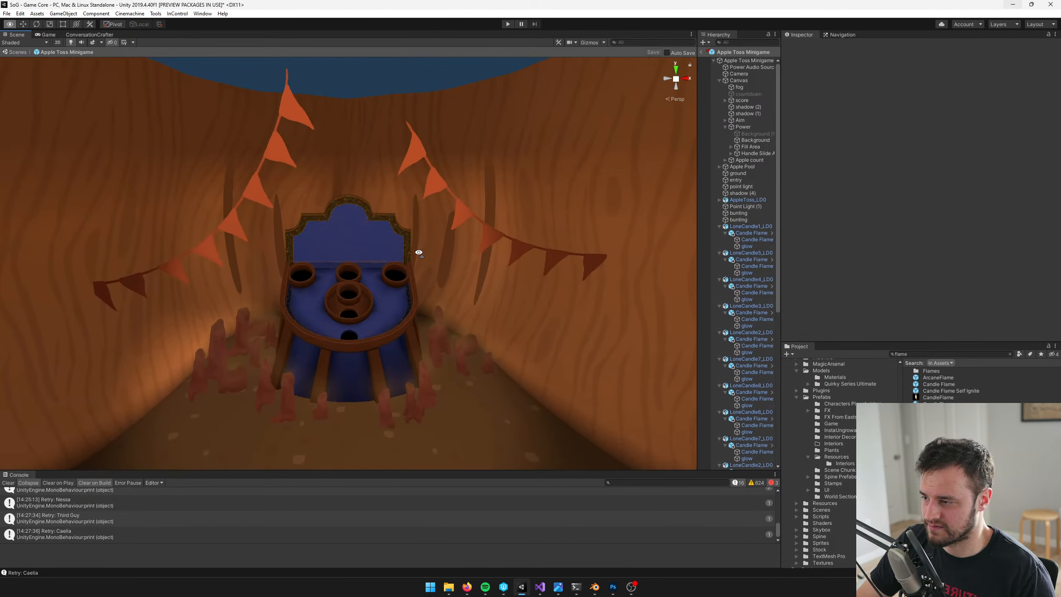
alt+scroll(419, 255, up, 5)
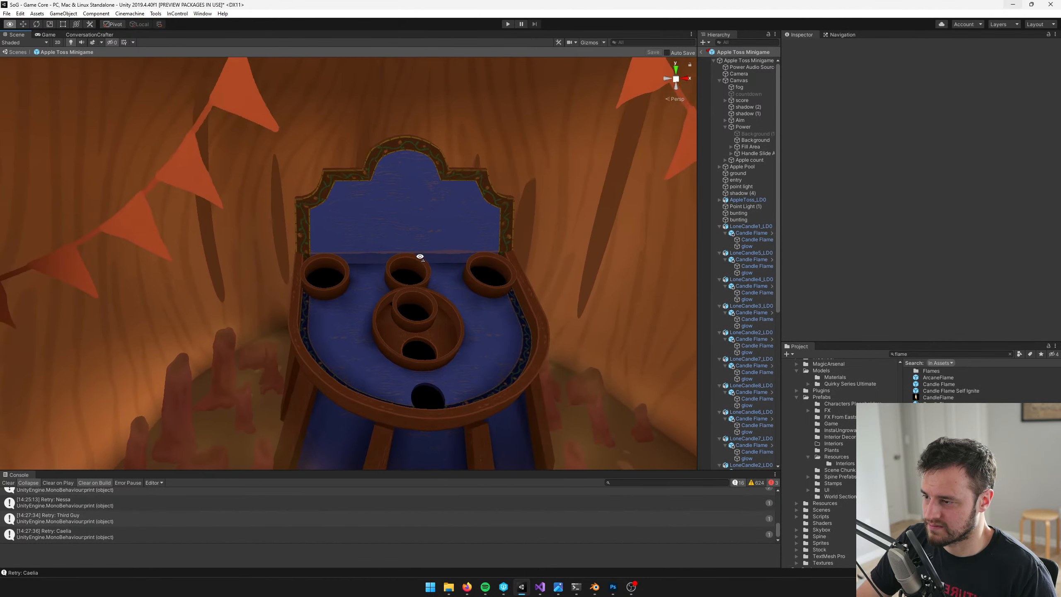
Examine the candles around the table's base and select several of them to find one suitable for duplicating
key(w)
right_drag(420, 256, 383, 291)
key(s)
key(w)
click(346, 283)
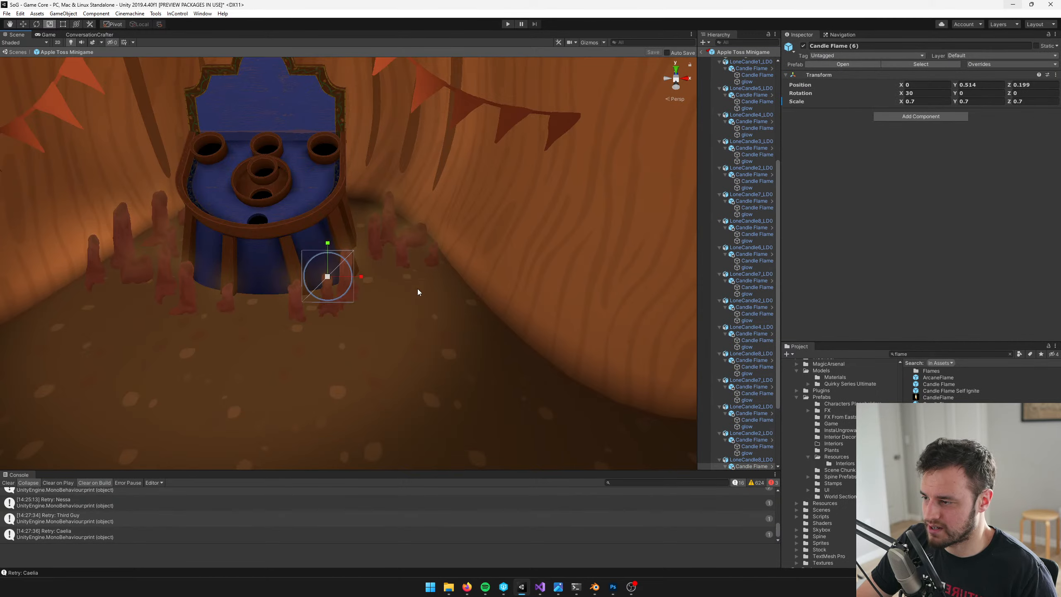
alt+scroll(418, 288, up, 3)
scroll(770, 432, down, 2)
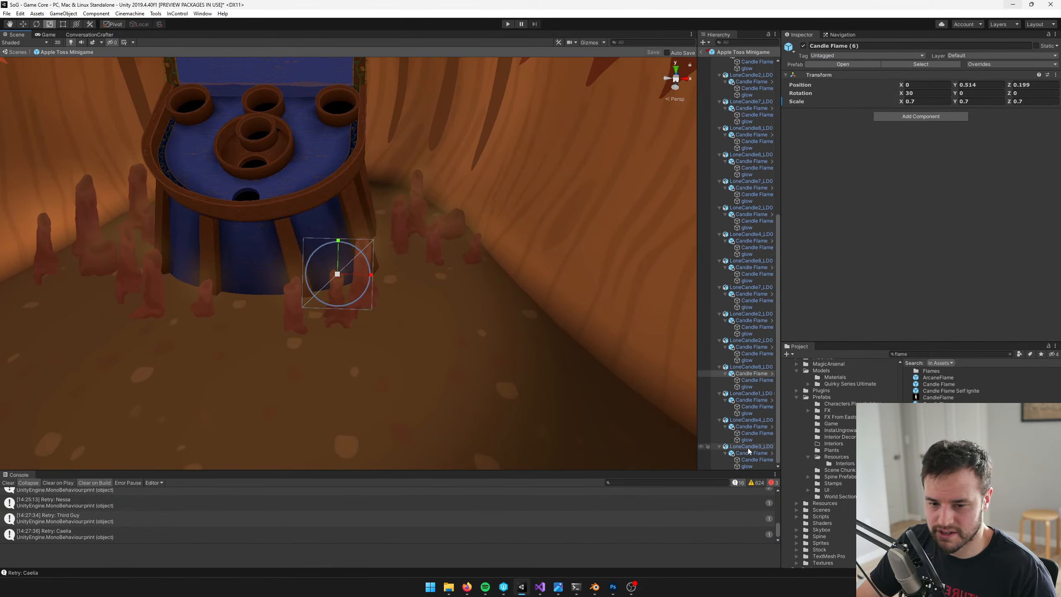
click(750, 446)
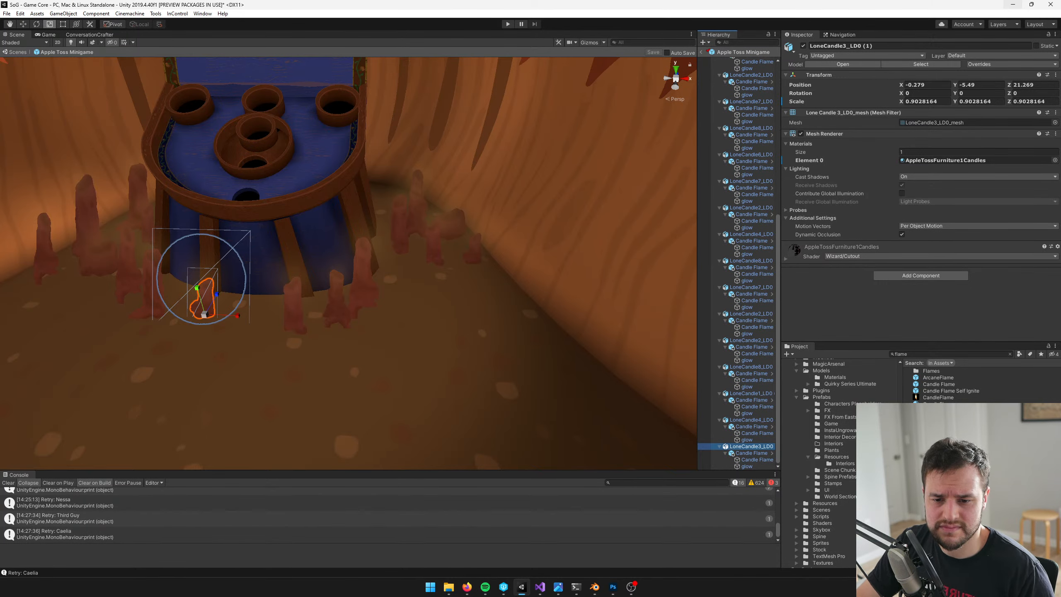
right_drag(553, 318, 442, 297)
key(w)
key(d)
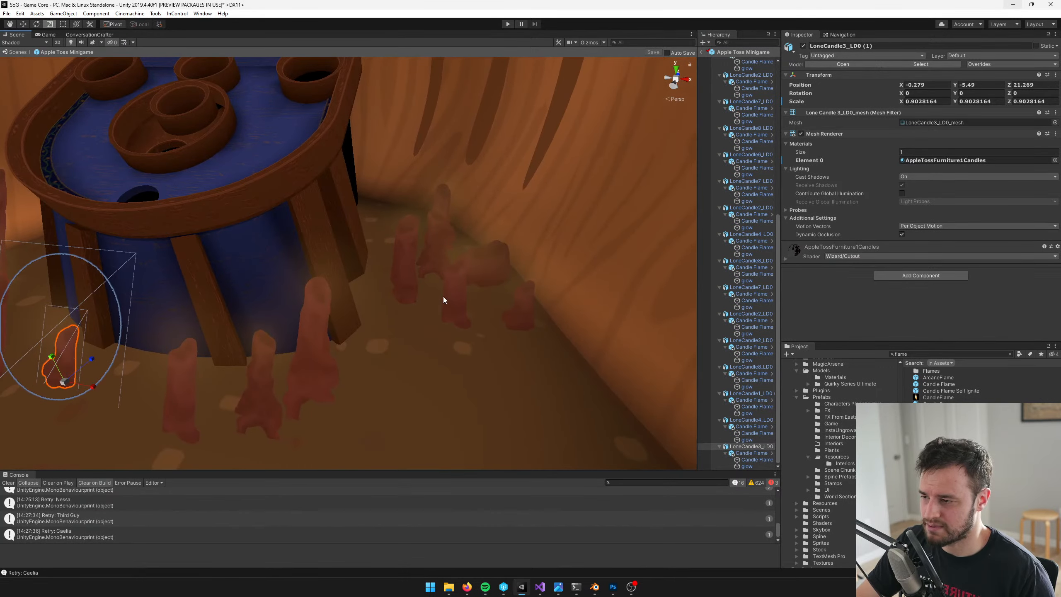
click(443, 299)
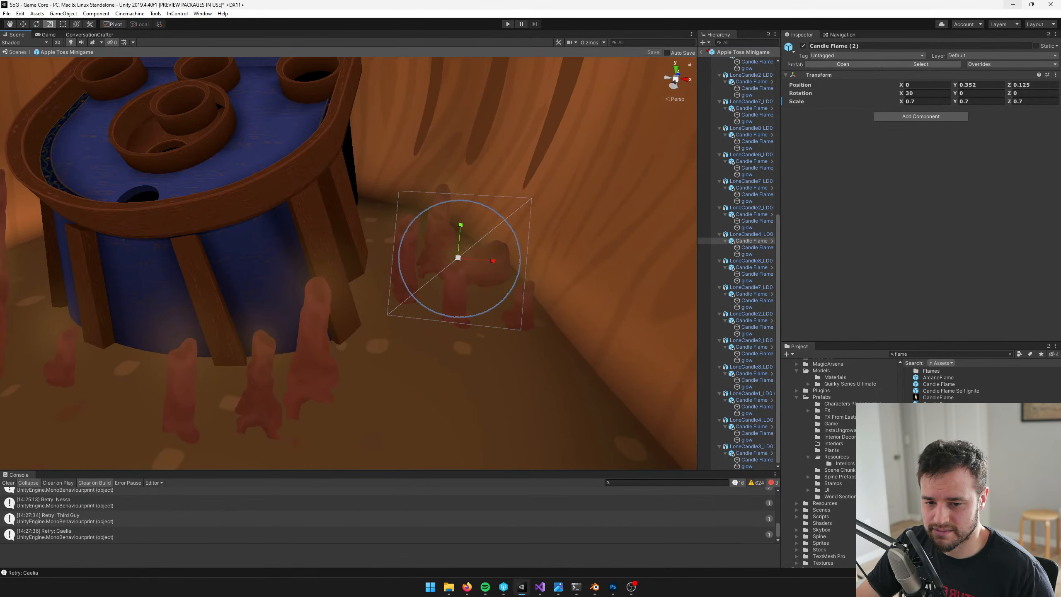
key(s)
right_drag(489, 328, 520, 331)
key(a)
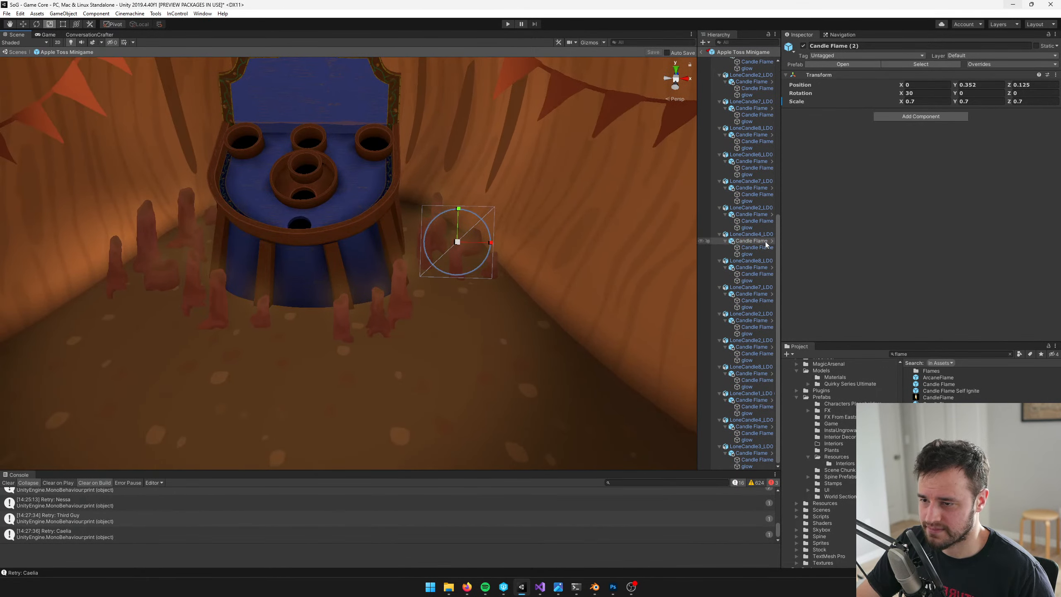
click(757, 236)
key(w)
right_drag(598, 291, 576, 288)
Duplicate a LoneCandle8_LD0 candle and place the copy right of the table, at about X 1.507, Z 21.507
click(755, 260)
key(s)
right_drag(330, 249, 312, 240)
key(w)
key(ctrl+d)
drag(302, 249, 536, 317)
key(f)
scroll(440, 286, down, 5)
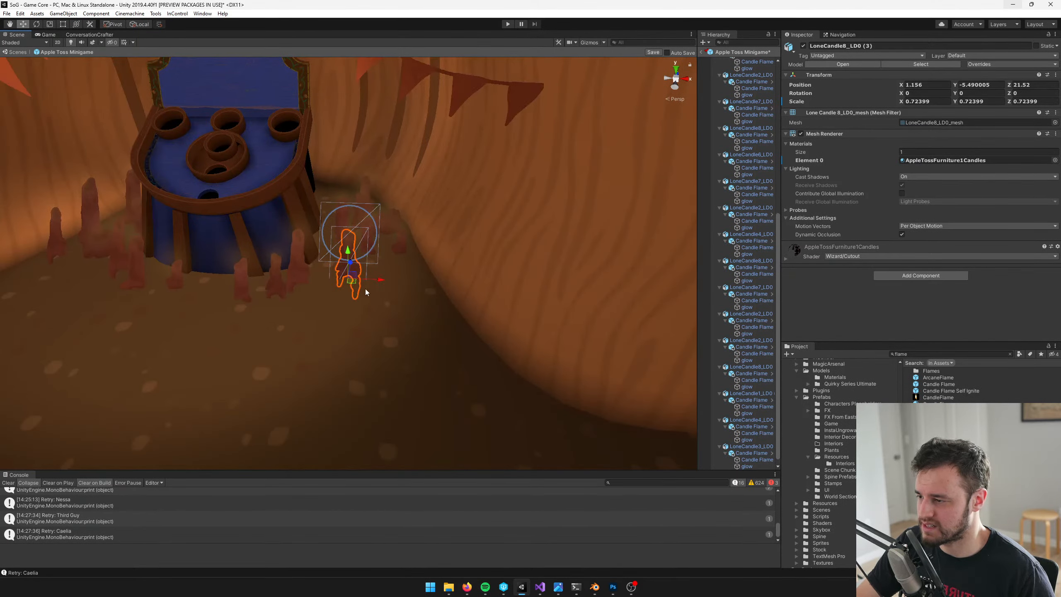
drag(355, 290, 392, 290)
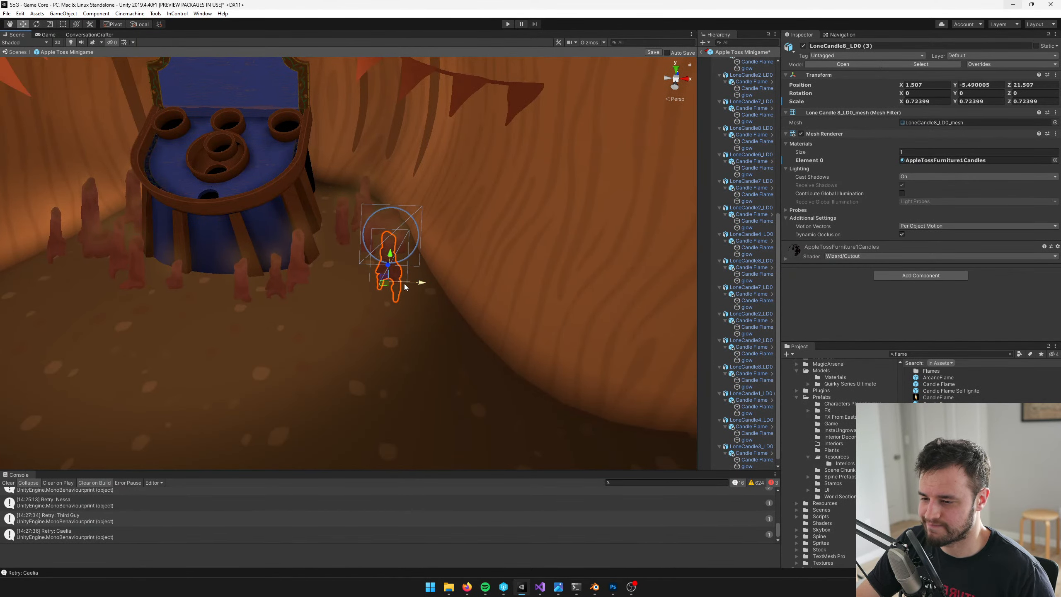
Duplicate LoneCandle3_LD0 (1) and place the copy on the ground right of the table, at about X 1.18, Z 21.674
scroll(687, 295, down, 3)
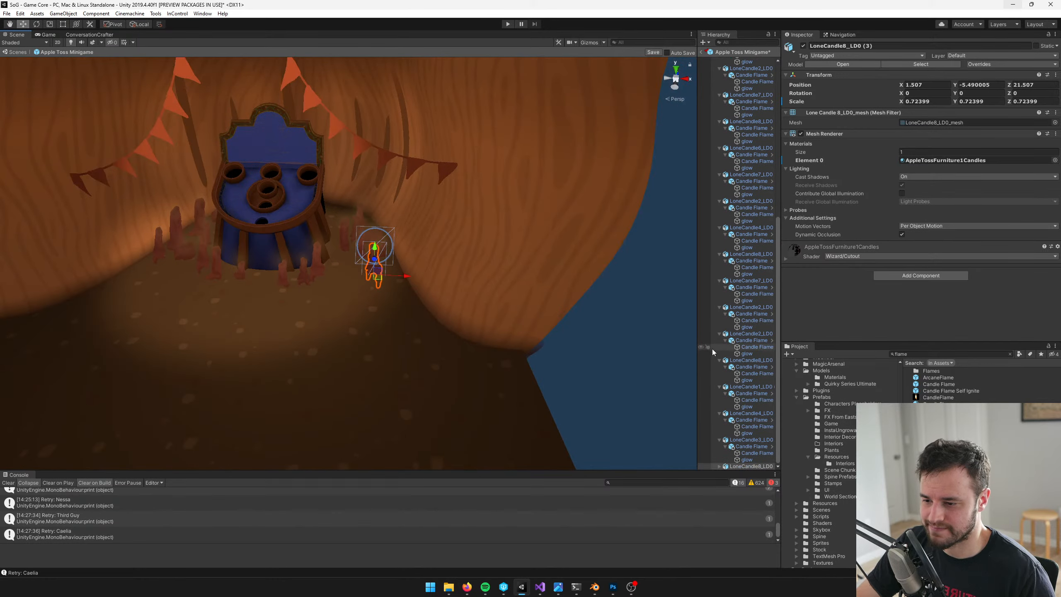
click(720, 441)
click(743, 462)
key(f)
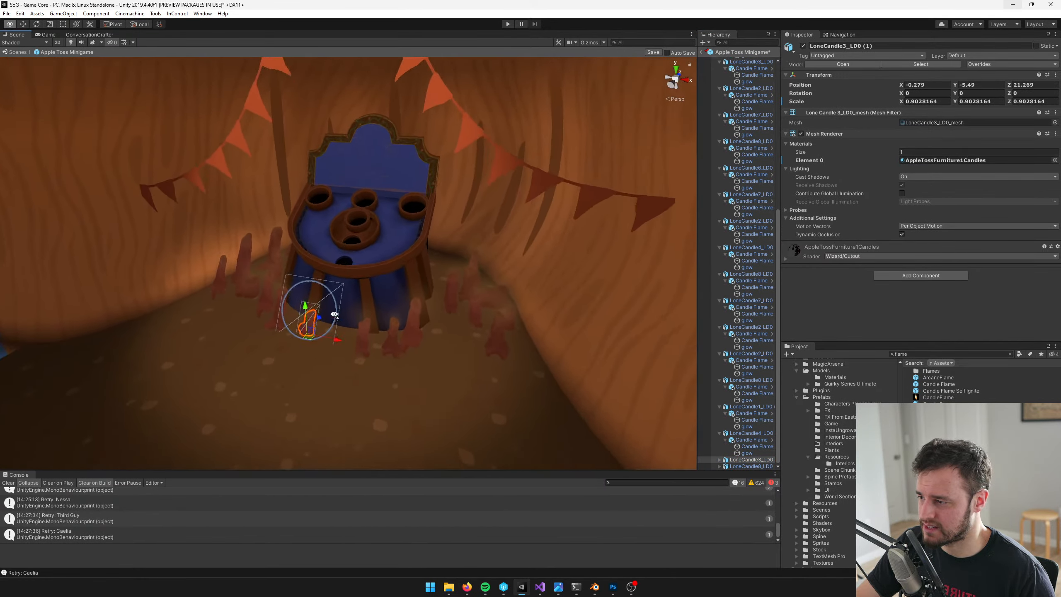
drag(291, 336, 513, 345)
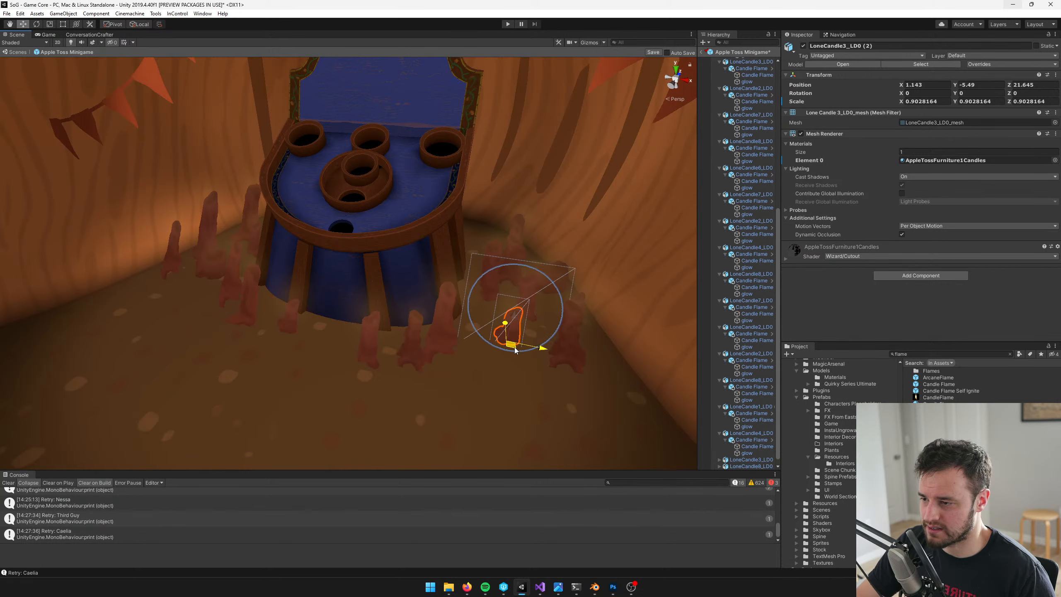
middle_drag(447, 355, 454, 332)
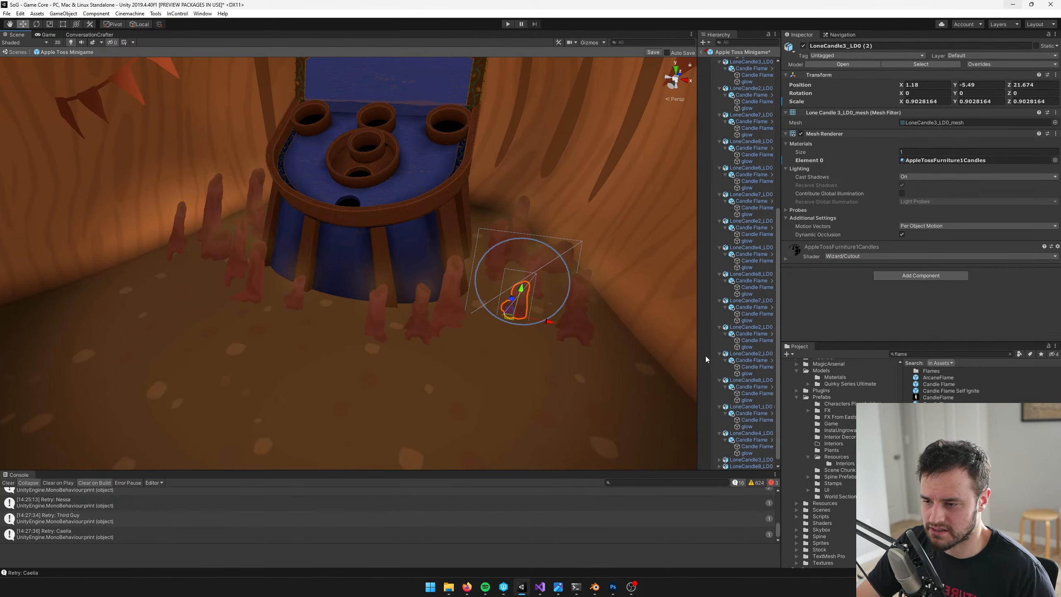
Select the LoneCandle1, 8, 2 and 7 candles one after another to compare their shapes and positions around the table
scroll(736, 390, down, 1)
click(750, 400)
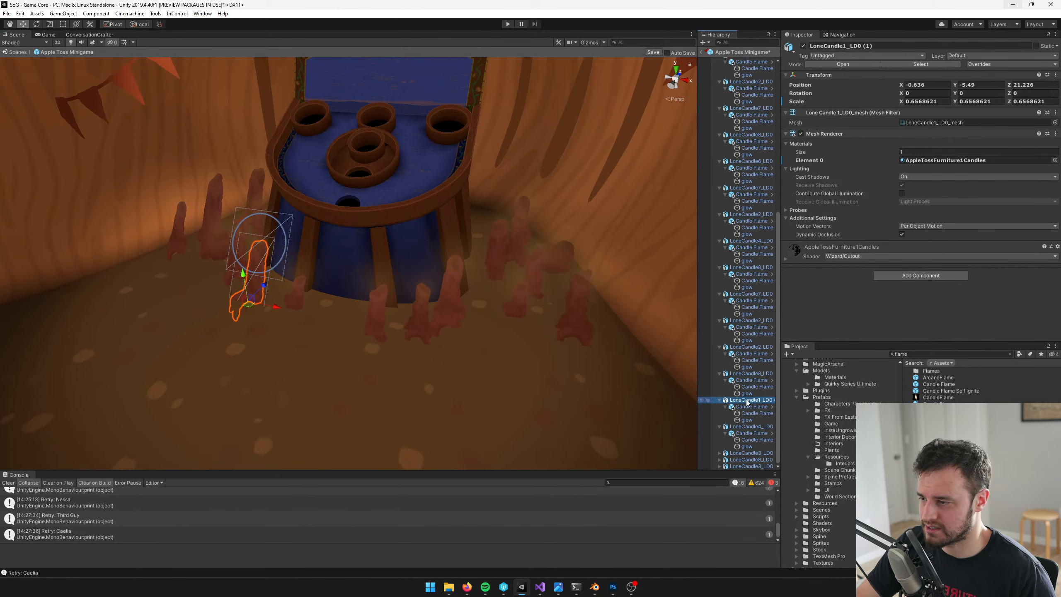
key(f)
click(752, 384)
click(754, 372)
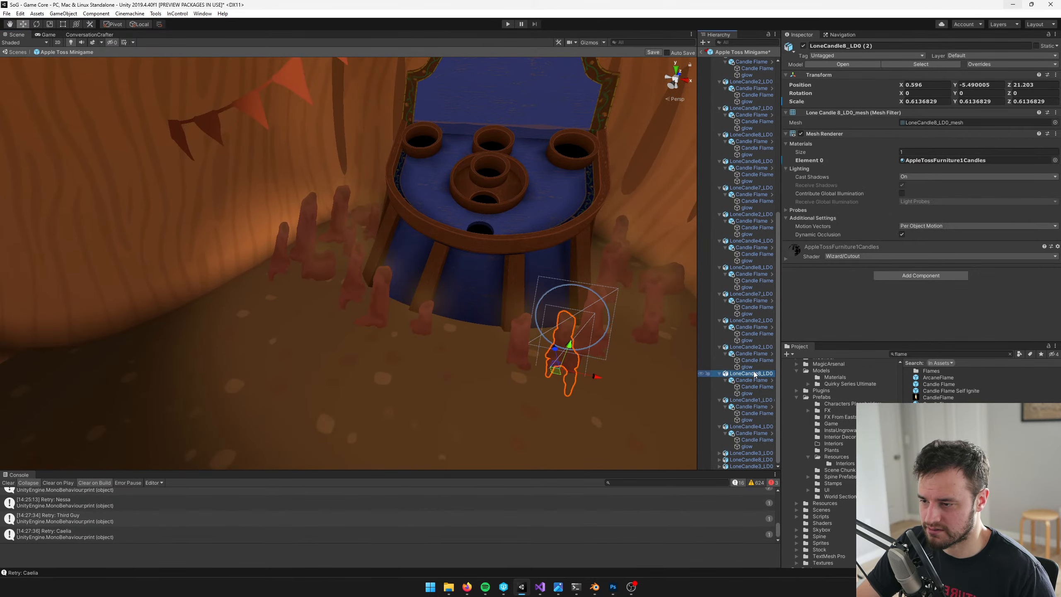
key(f)
scroll(472, 324, up, 3)
click(751, 348)
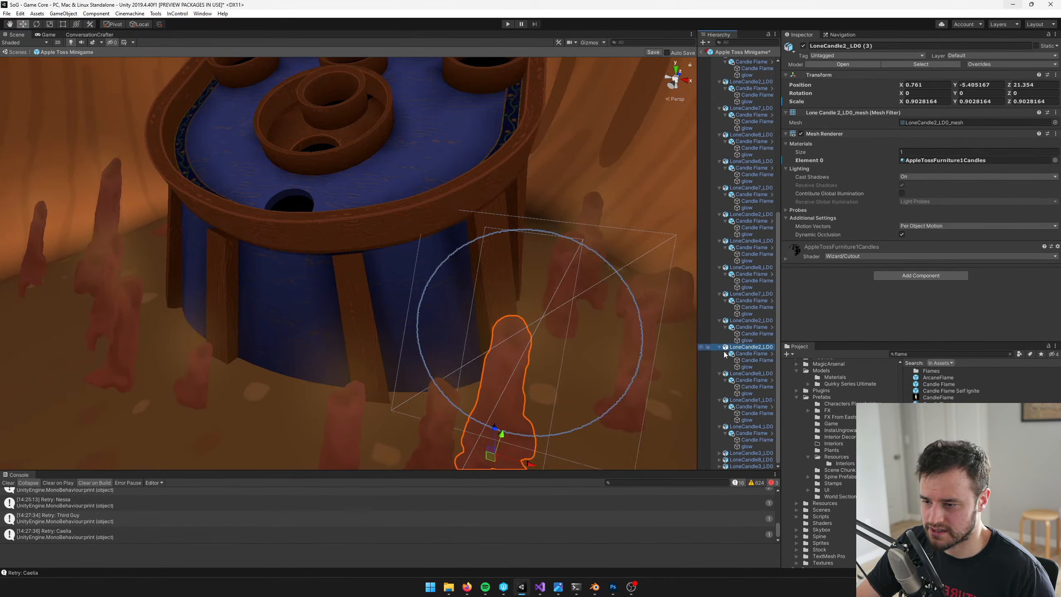
scroll(414, 336, down, 8)
middle_drag(401, 335, 444, 344)
scroll(444, 344, up, 4)
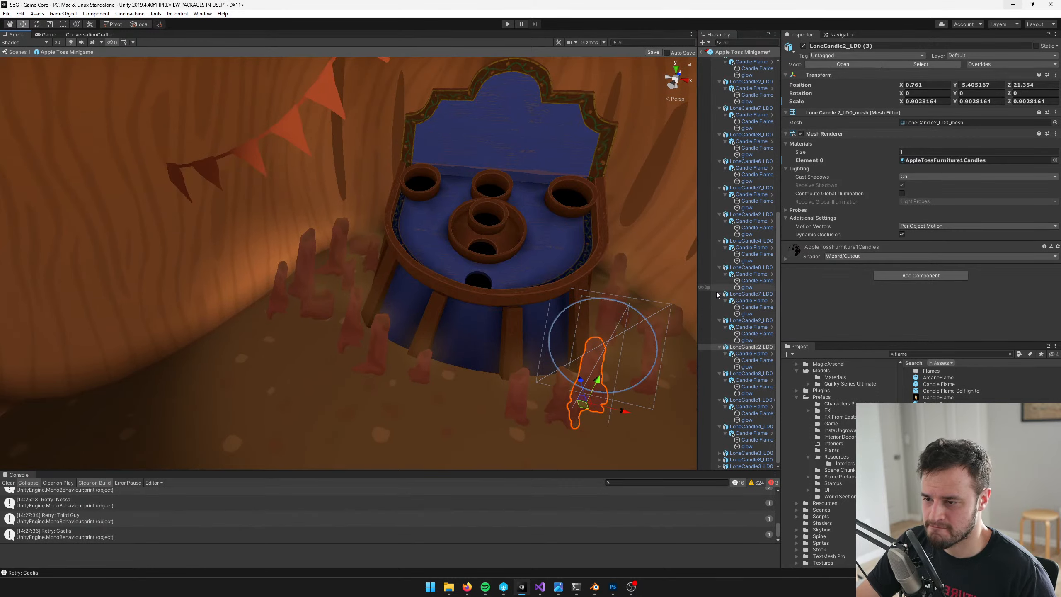
click(740, 328)
click(752, 347)
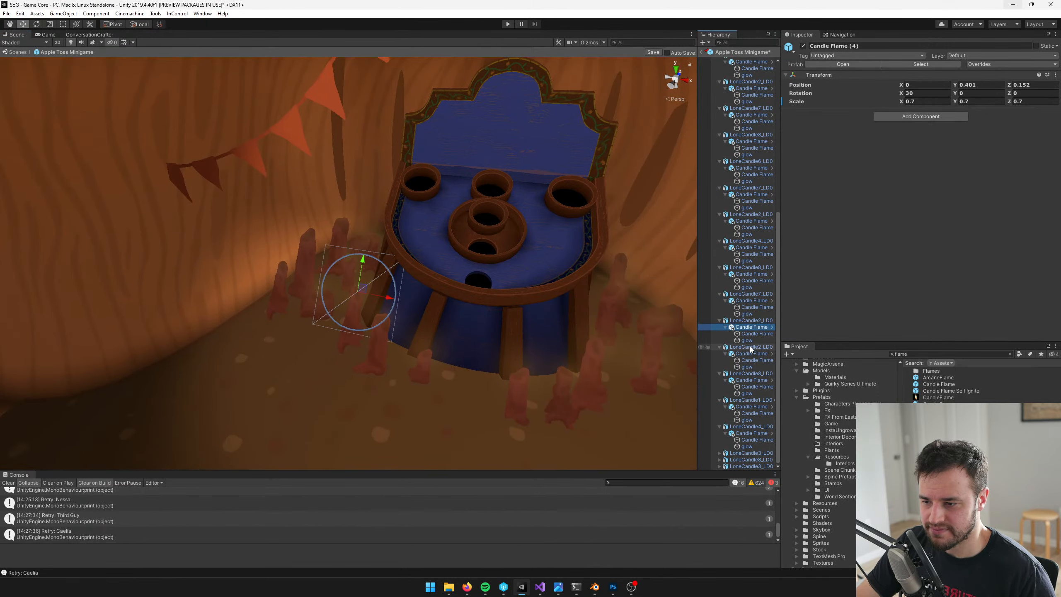
mouse_move(388, 274)
middle_down()
mouse_move(329, 267)
mouse_move(426, 277)
mouse_move(367, 277)
middle_up()
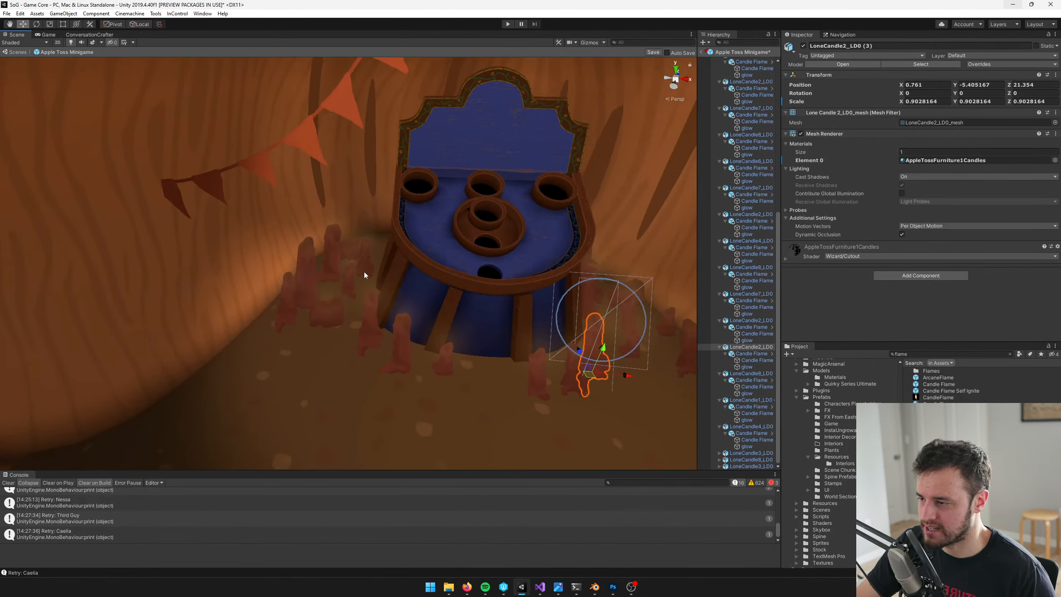
scroll(407, 289, up, 5)
click(747, 320)
key(f)
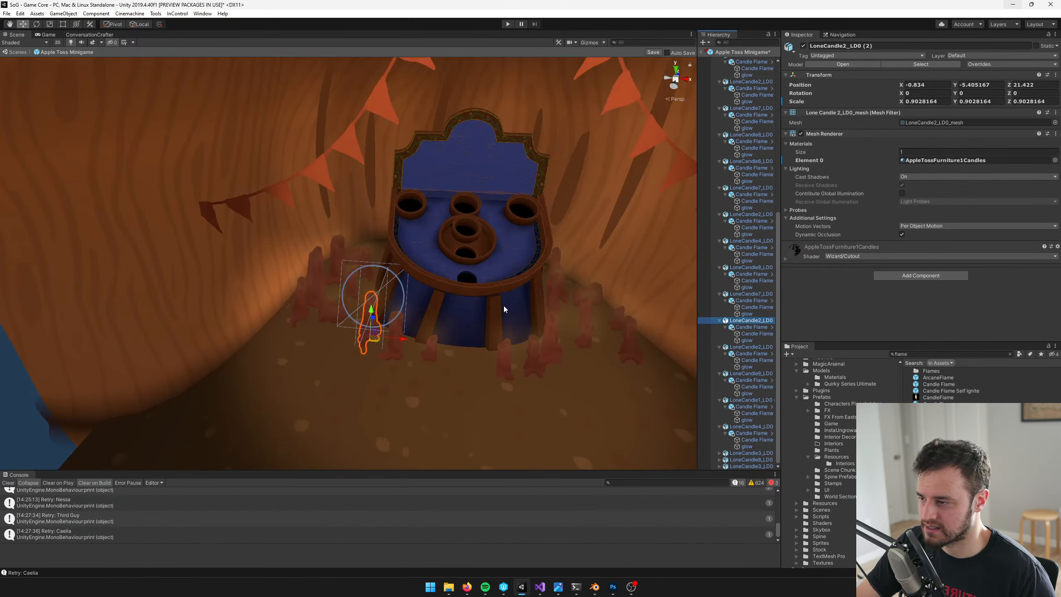
scroll(467, 312, up, 2)
click(751, 293)
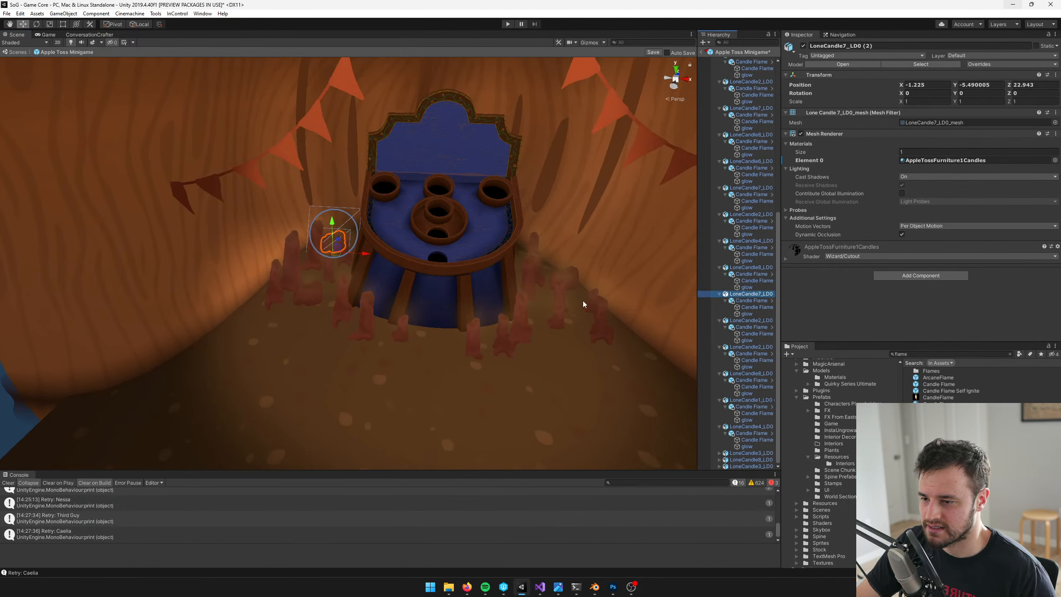
middle_drag(390, 272, 419, 286)
scroll(419, 287, up, 3)
click(748, 268)
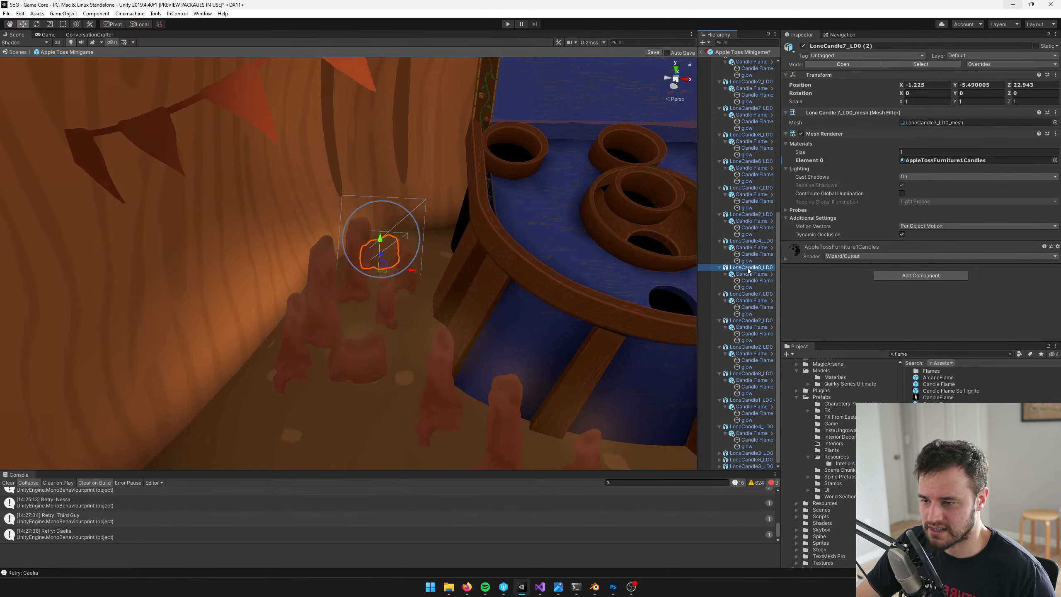
Duplicate LoneCandle4_LD0 (1) and move the copy forward of the candles right of the table, to about X 1.314, Z 21.328
click(751, 241)
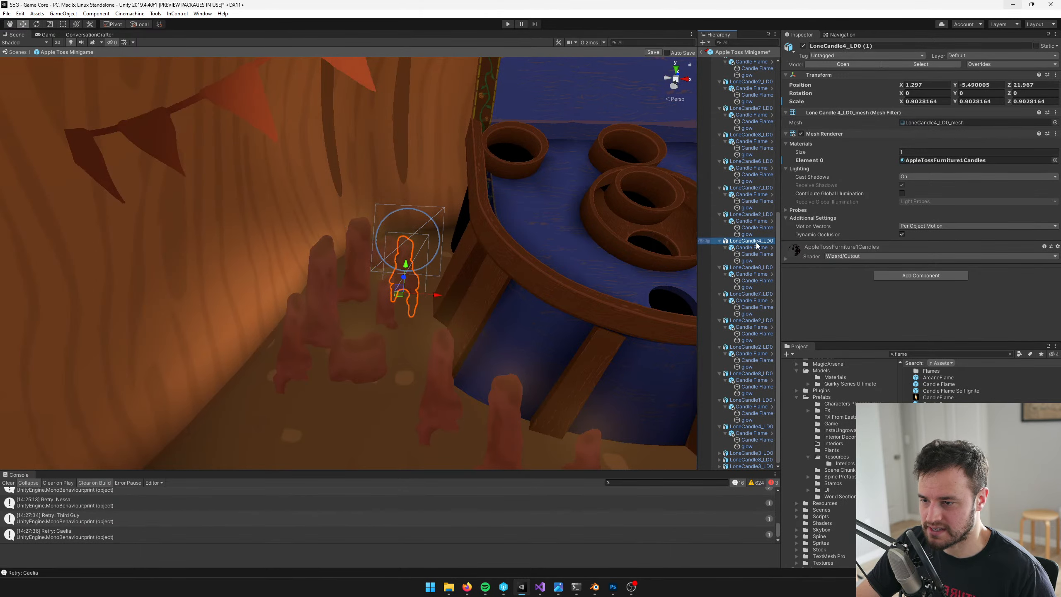
middle_drag(579, 262, 380, 267)
scroll(380, 267, up, 3)
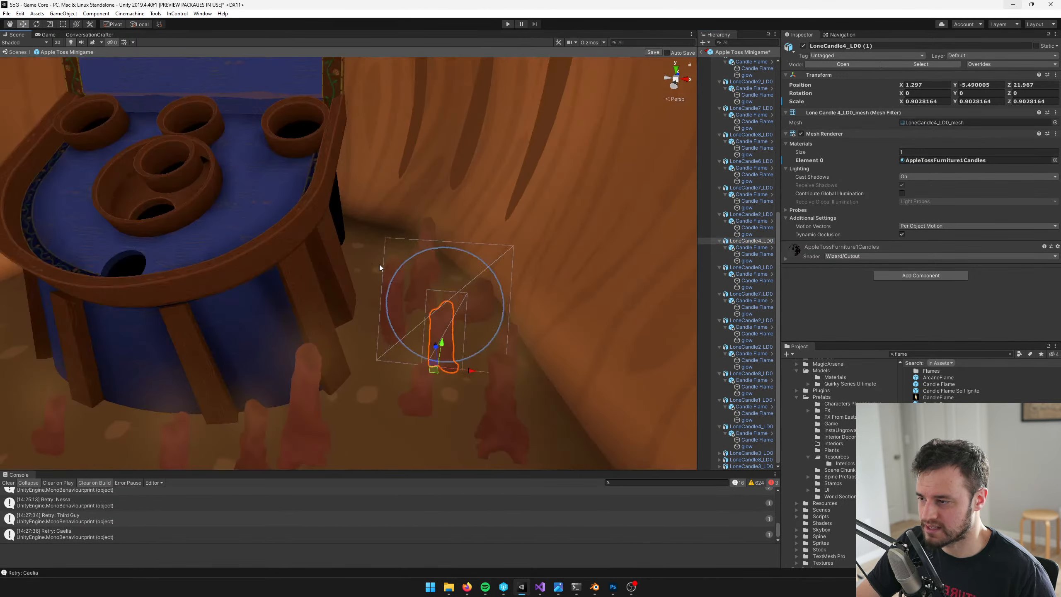
scroll(448, 343, down, 3)
middle_drag(413, 335, 425, 303)
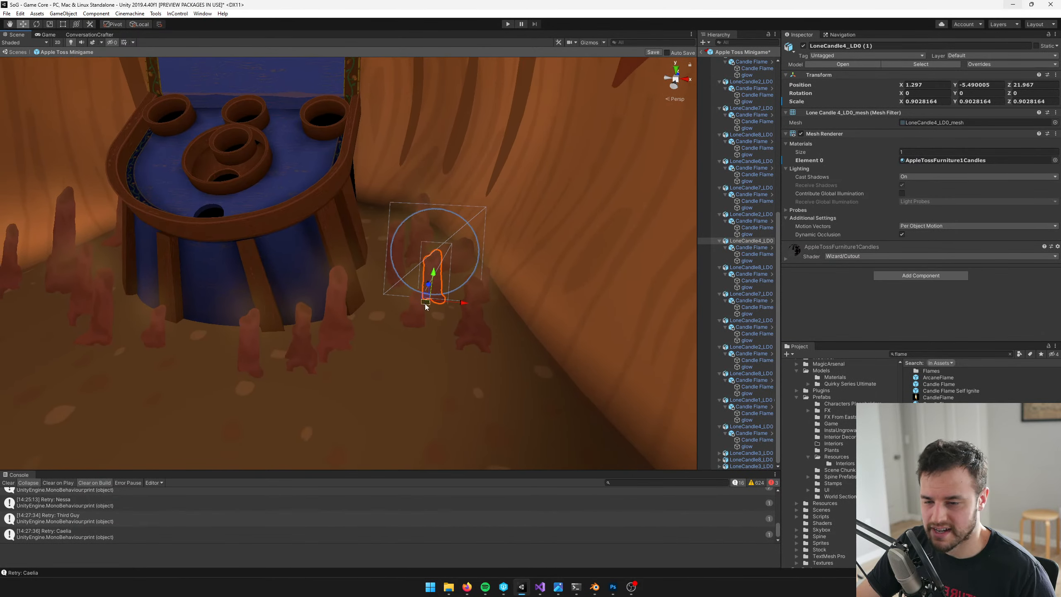
key(ctrl+d)
key(ctrl+d)
drag(423, 303, 431, 376)
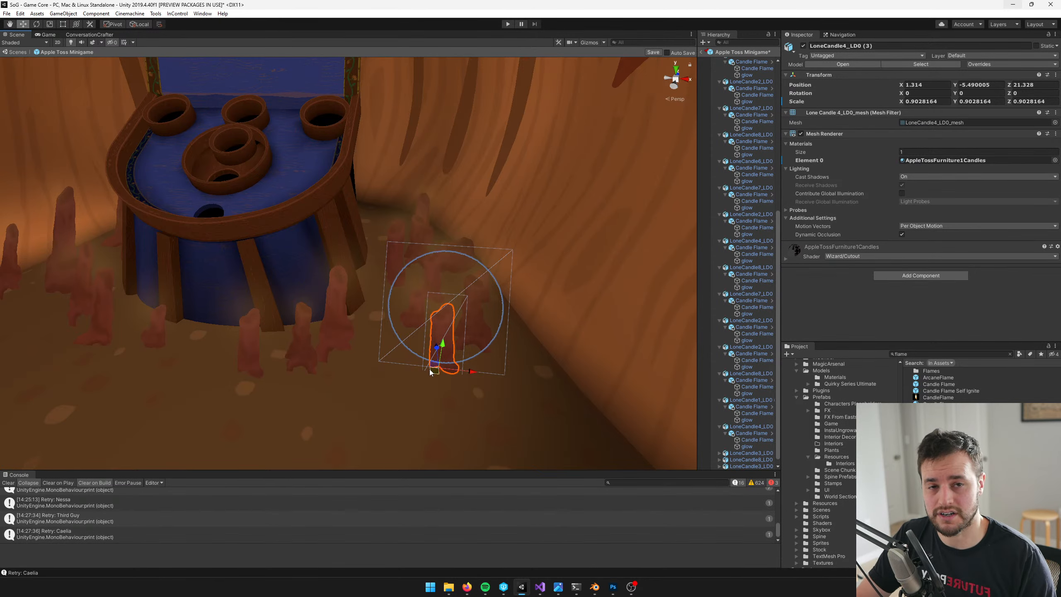
Move the new LoneCandle4 copy beside the candles at the table's front right legs, at about X 0.901, Z 21.261
right_drag(282, 303, 268, 303)
key(d)
key(a)
key(s)
right_drag(269, 305, 272, 306)
key(w)
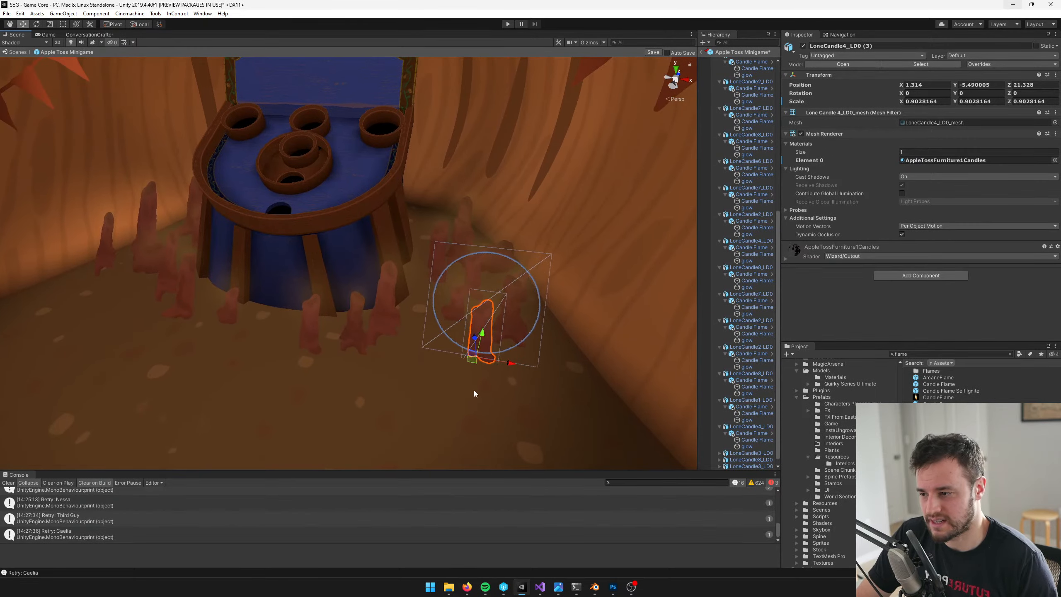
drag(473, 360, 401, 356)
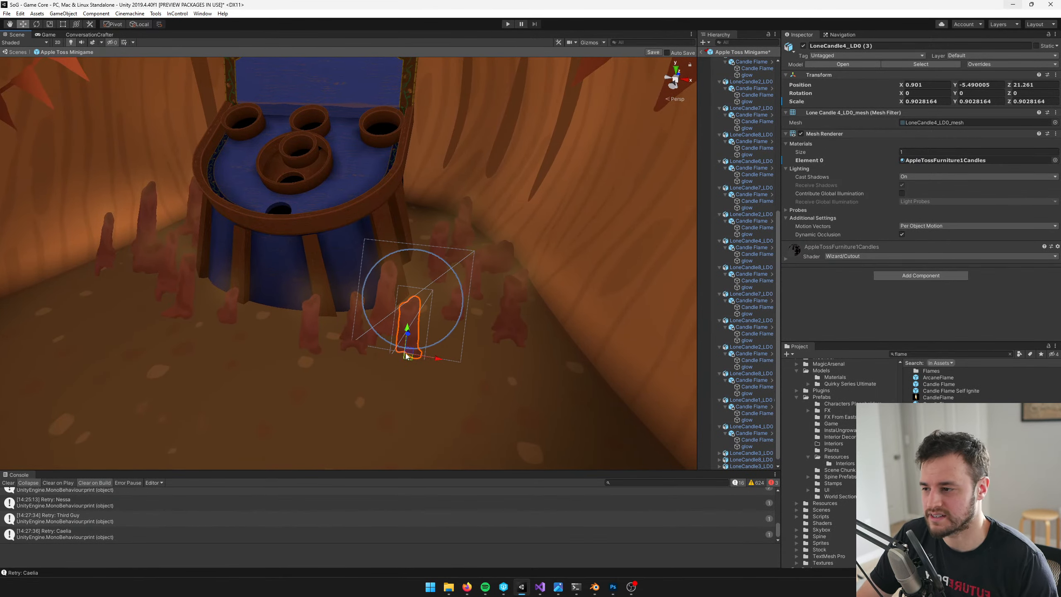
Select the LoneCandle1, 8, 2, 7 and 4 candles one after another to check their shapes and positions around the table
scroll(747, 414, down, 1)
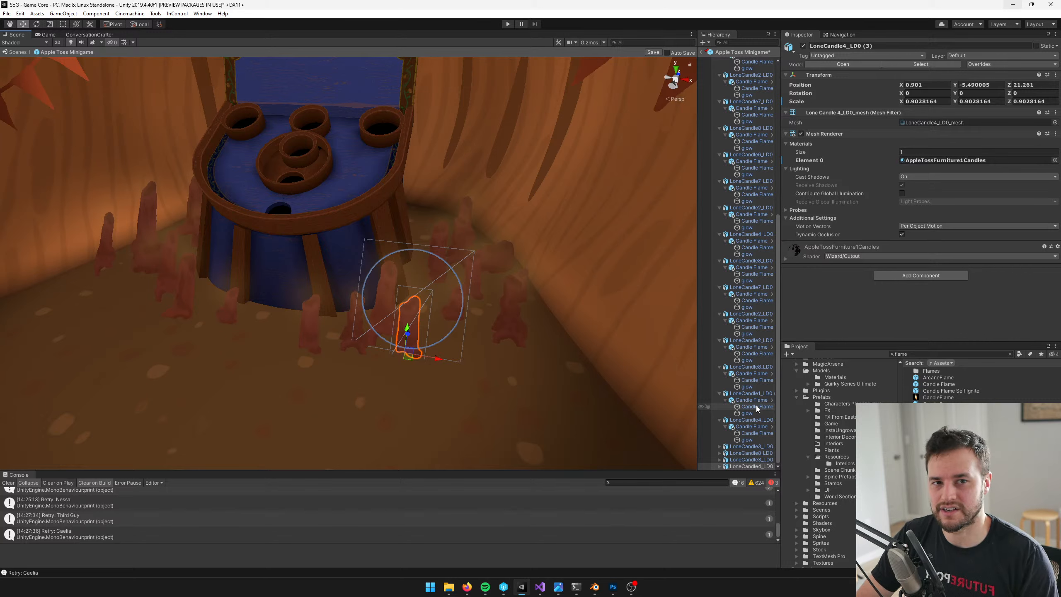
click(751, 392)
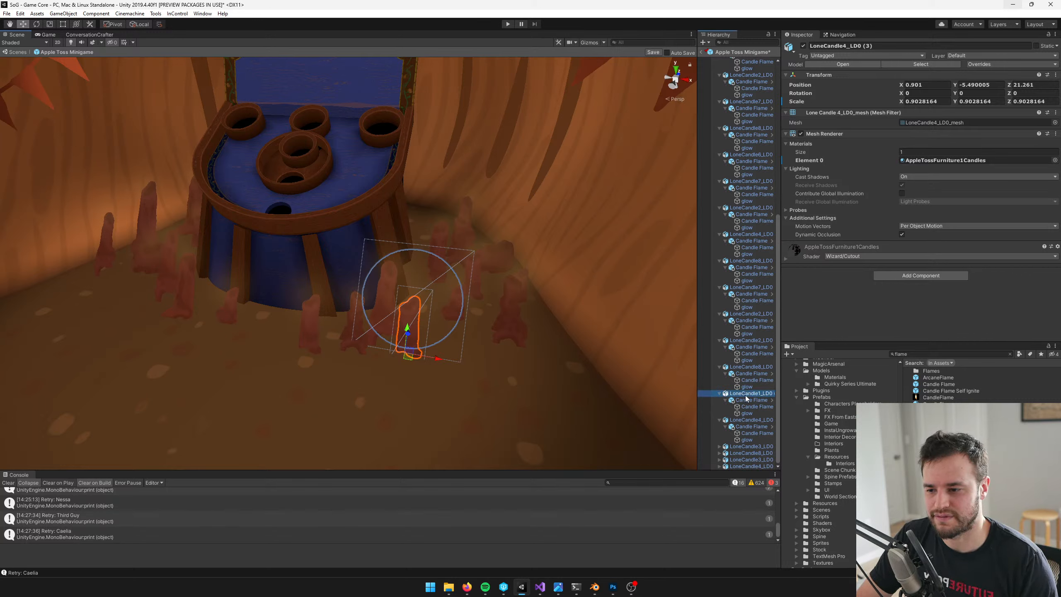
click(748, 368)
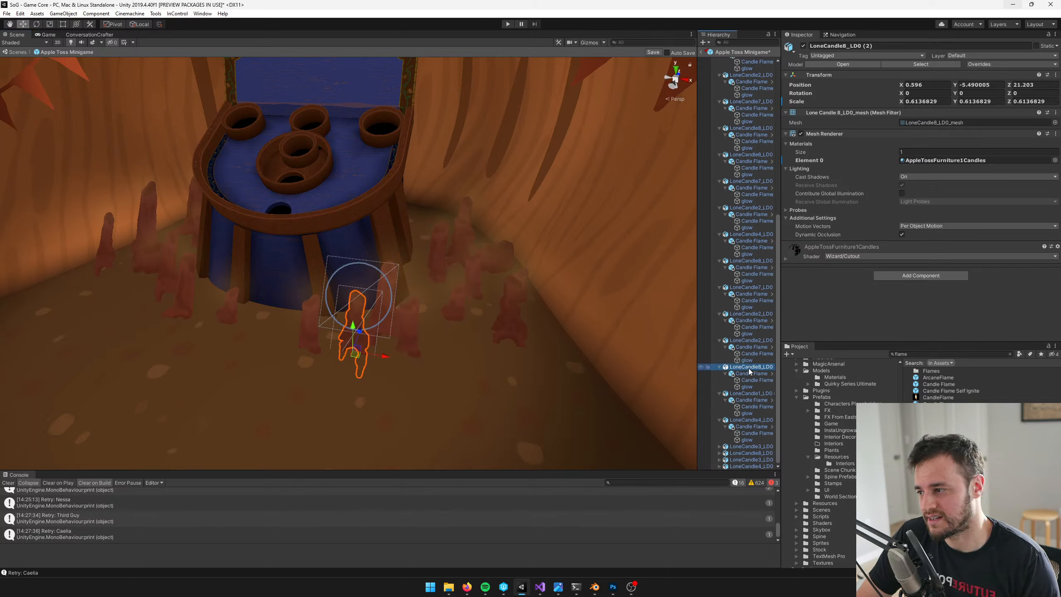
click(752, 341)
middle_drag(421, 336, 471, 348)
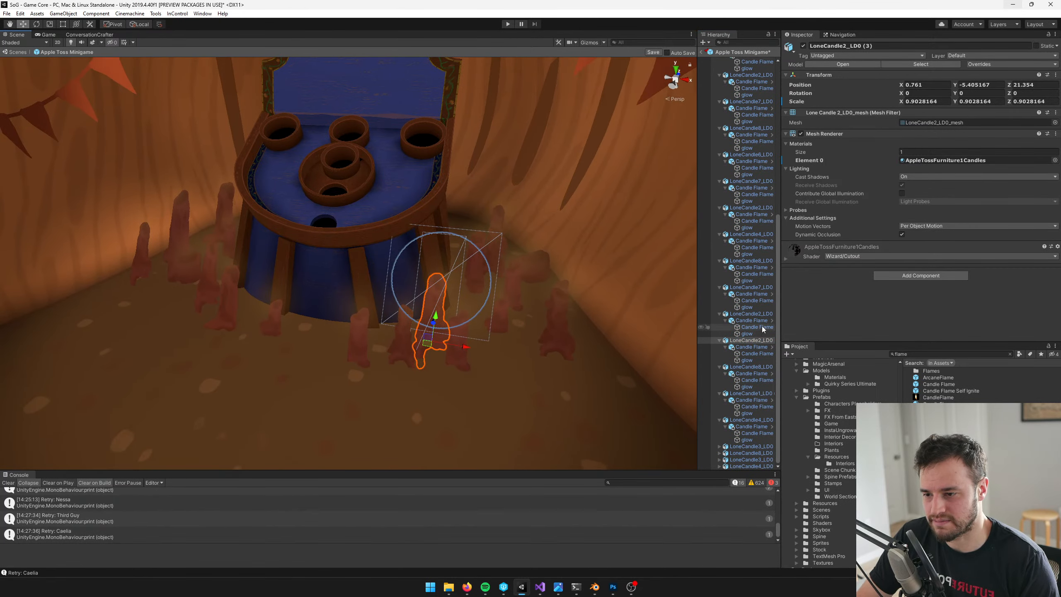
click(752, 315)
middle_drag(257, 299, 436, 305)
scroll(436, 305, up, 10)
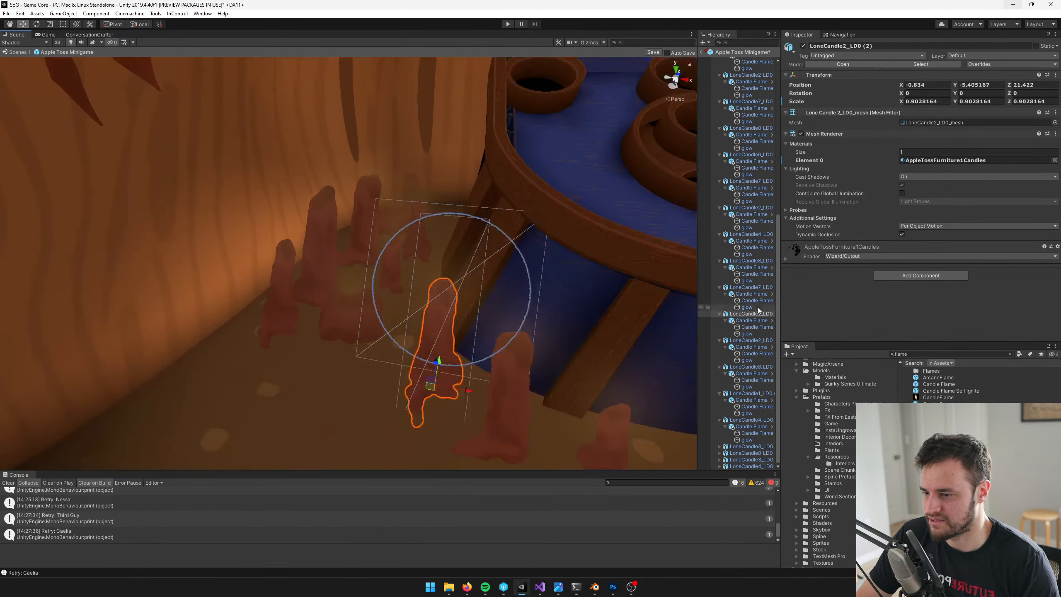
click(733, 288)
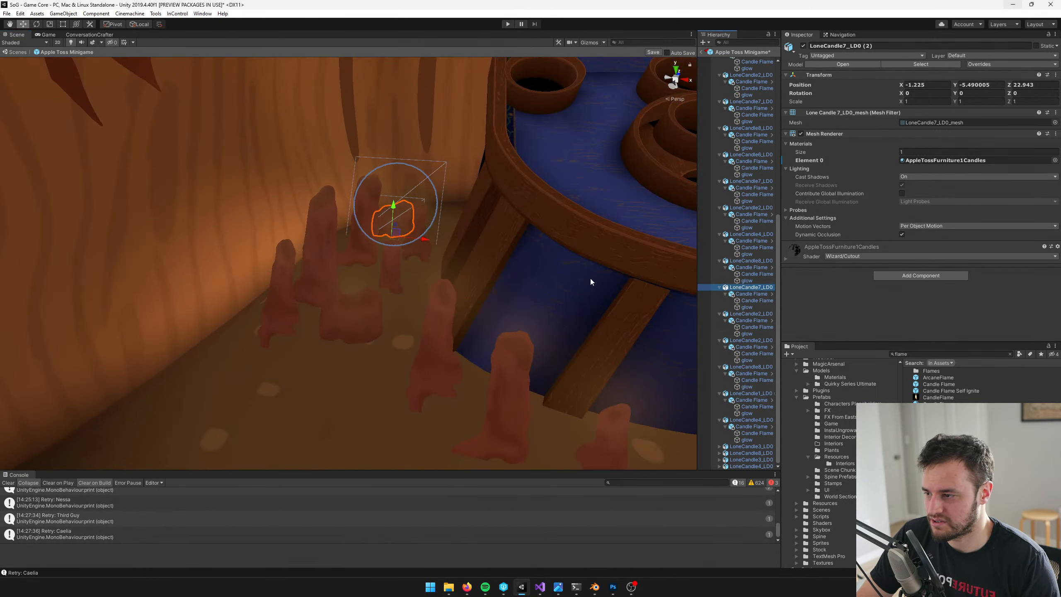
click(763, 262)
scroll(487, 276, down, 5)
click(750, 234)
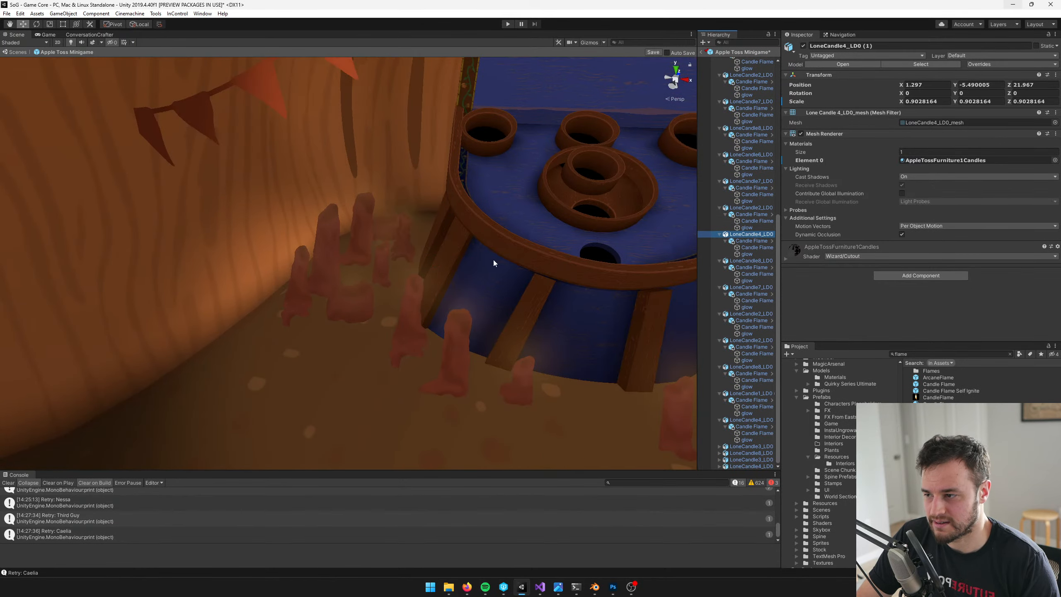
key(f)
Duplicate LoneCandle2_LD0 (1) and move the copy in front of the candles right of the table, to about X 1.006, Z 21.052
click(753, 208)
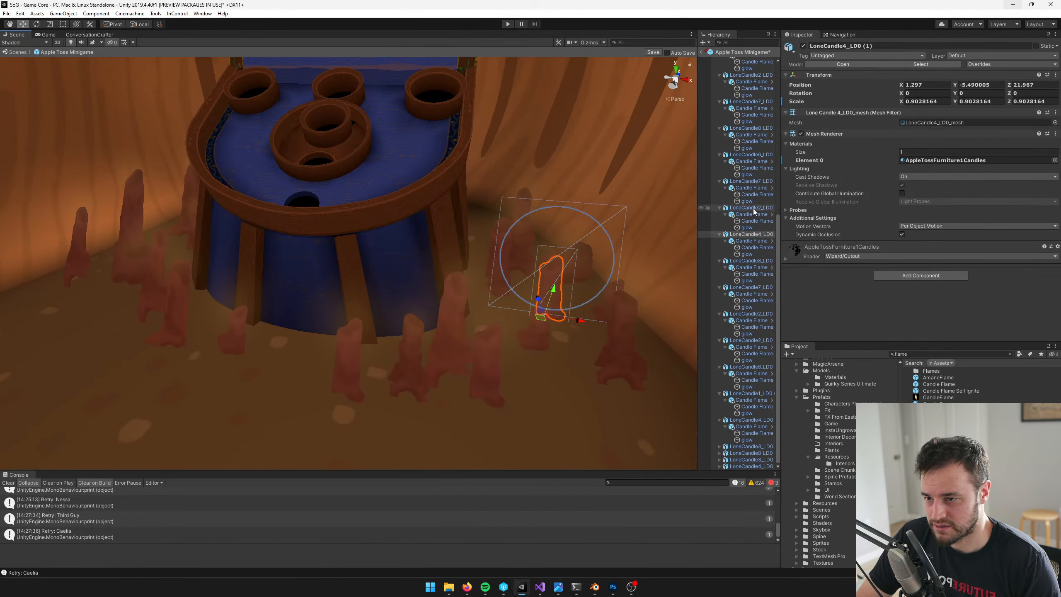
scroll(203, 304, down, 5)
middle_drag(203, 303, 241, 303)
scroll(241, 303, up, 5)
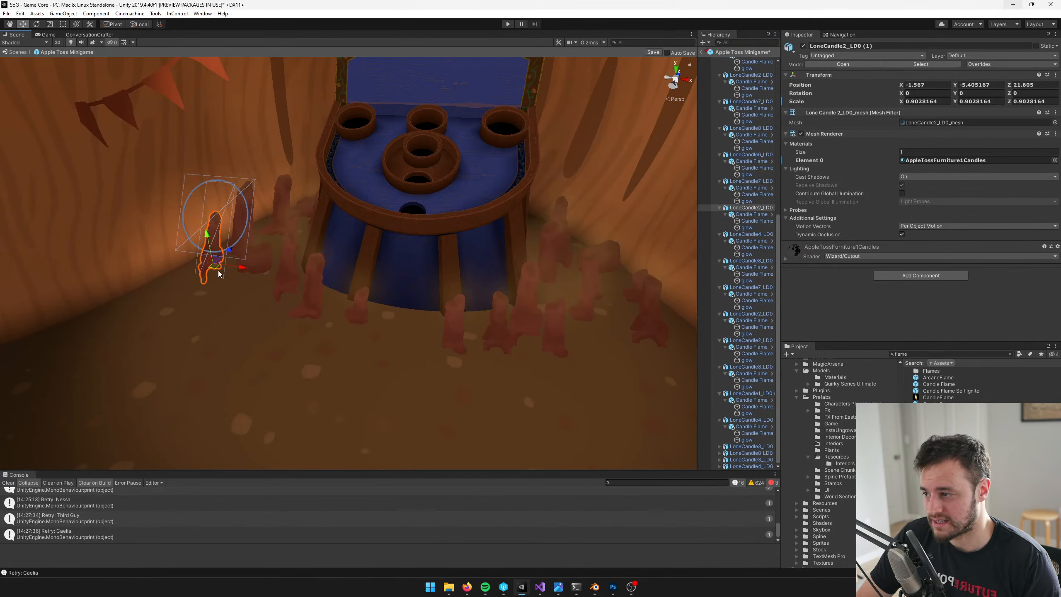
key(ctrl+d)
drag(218, 268, 600, 384)
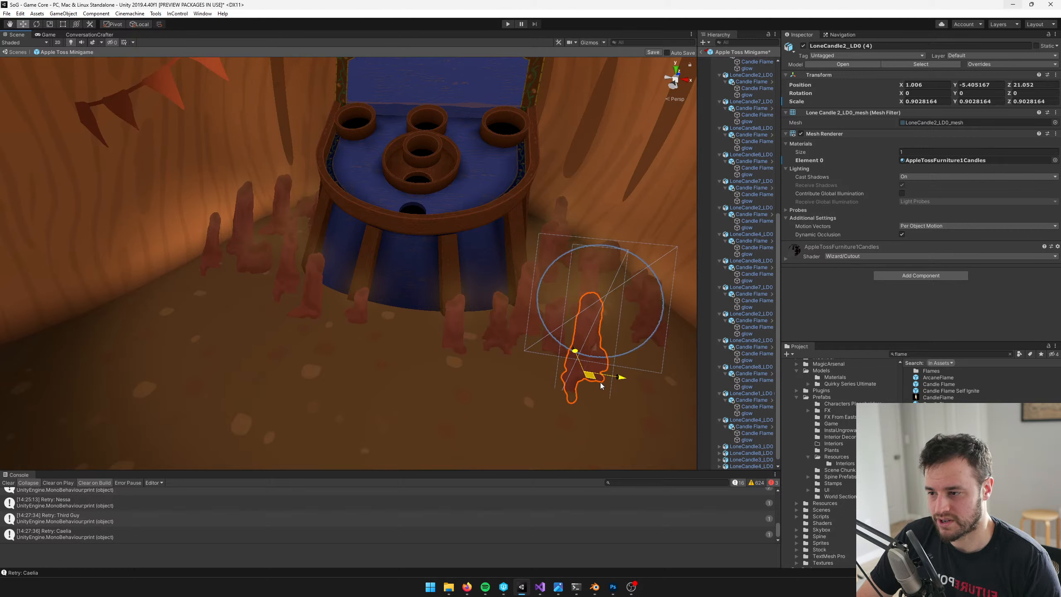
scroll(752, 200, up, 5)
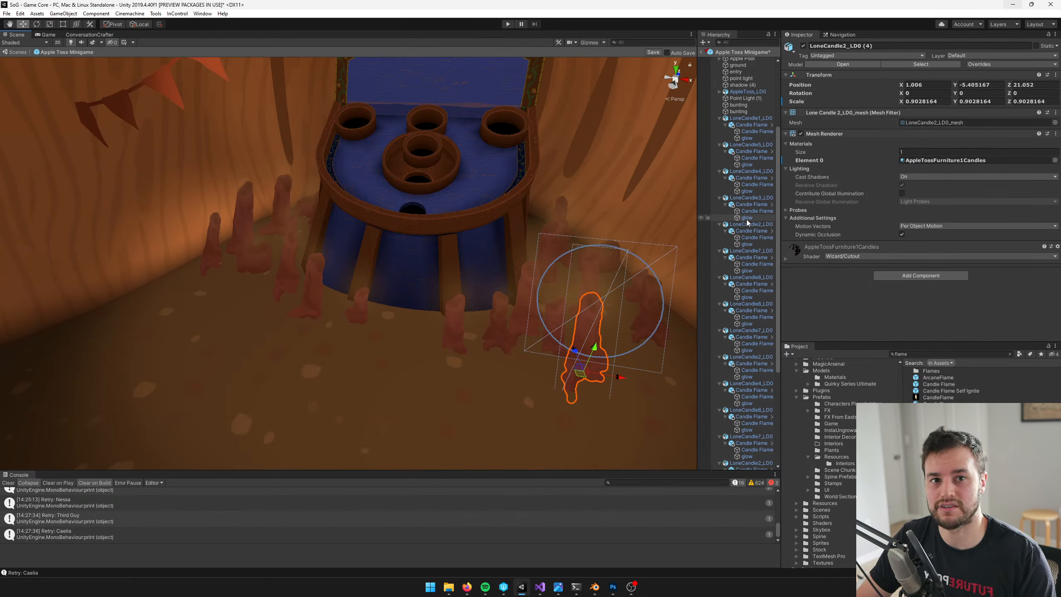
Lower the new LoneCandle2 copy slightly into the ground, to about X 1.032, Y -5.439, Z 21.052
middle_drag(535, 281, 469, 247)
drag(516, 256, 506, 289)
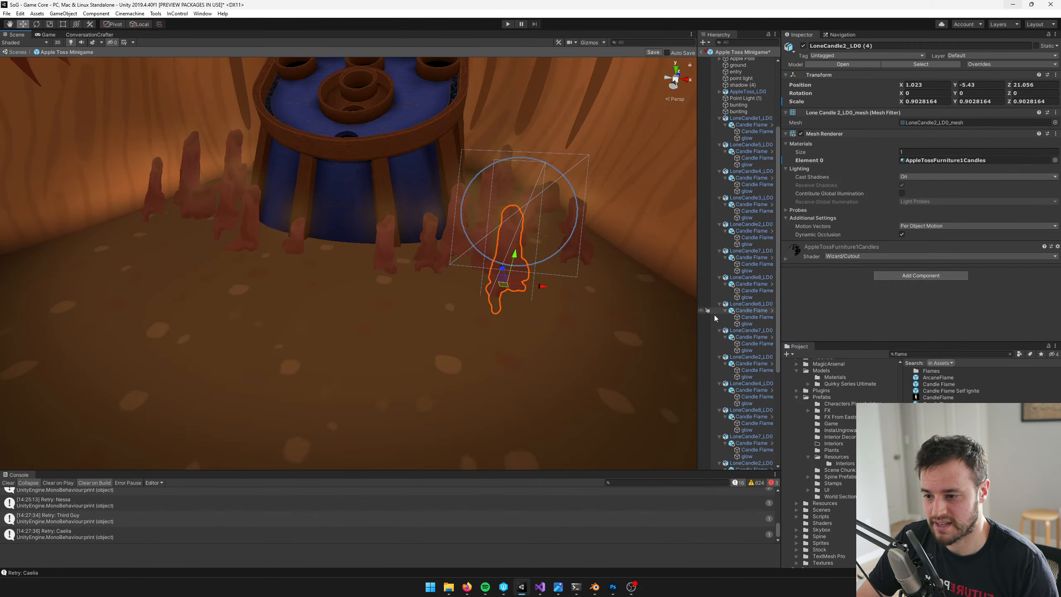
scroll(741, 355, down, 6)
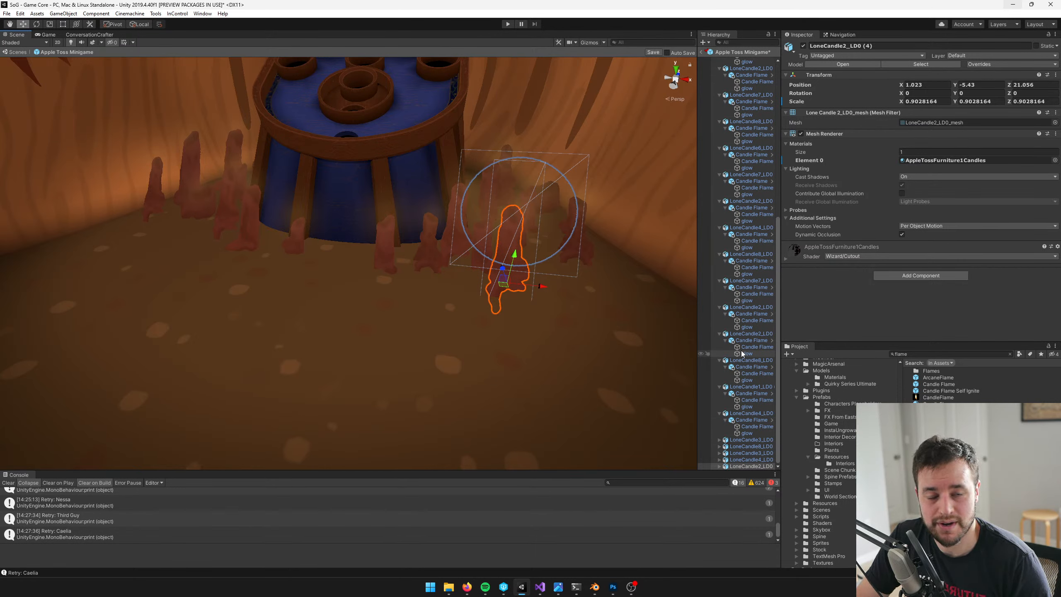
scroll(500, 293, up, 5)
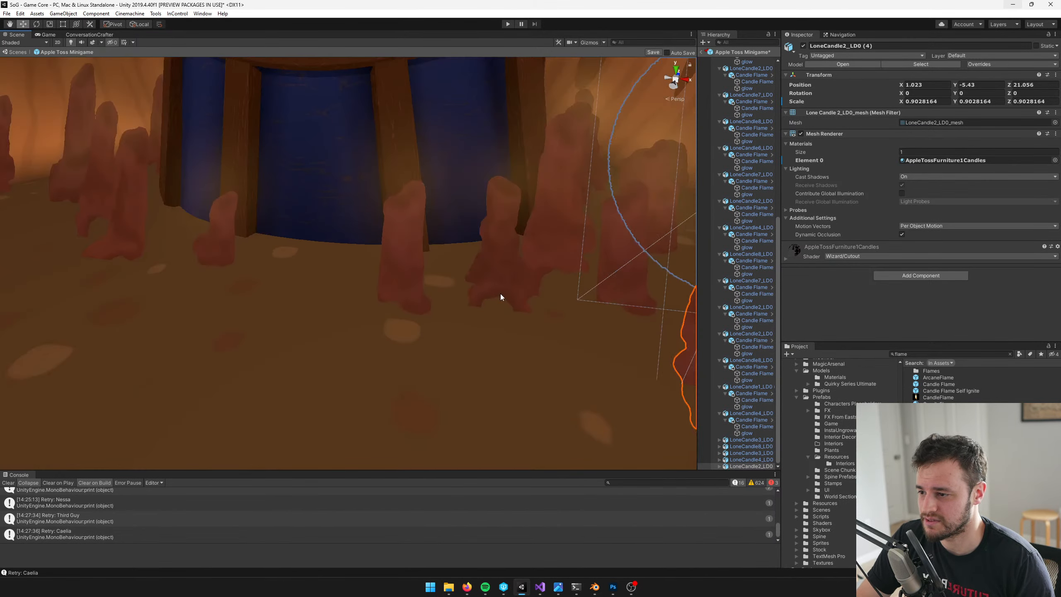
scroll(501, 293, down, 3)
drag(554, 317, 568, 291)
scroll(459, 275, down, 2)
middle_drag(460, 275, 512, 301)
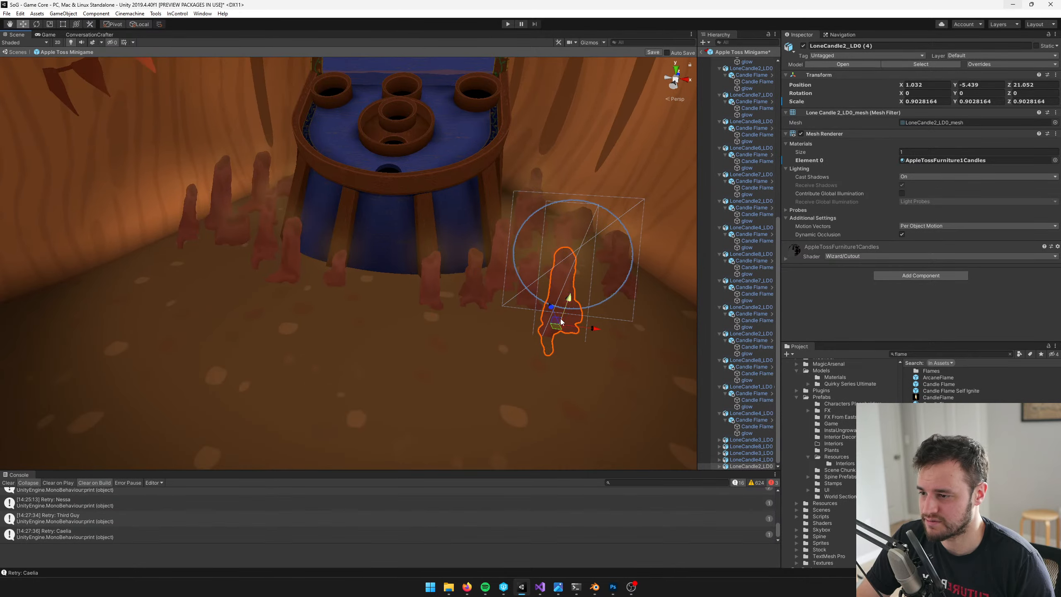
Duplicate LoneCandle2_LD0 (4) and place the copy in front of the candles left of the table, at about X -1.433, Z 21.213
key(ctrl+d)
drag(555, 329, 191, 274)
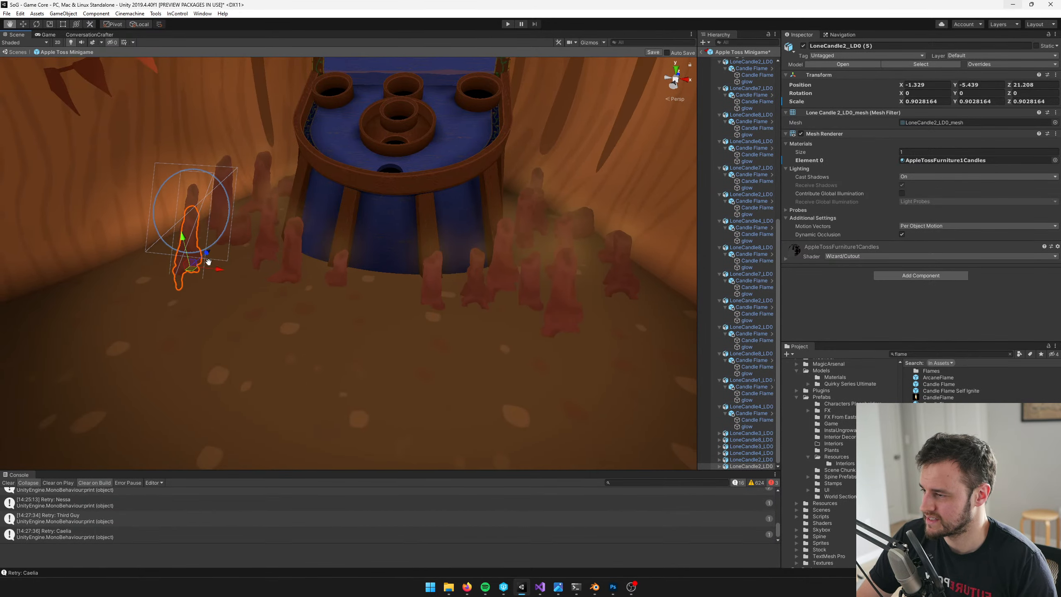
middle_drag(190, 274, 337, 291)
drag(345, 287, 347, 282)
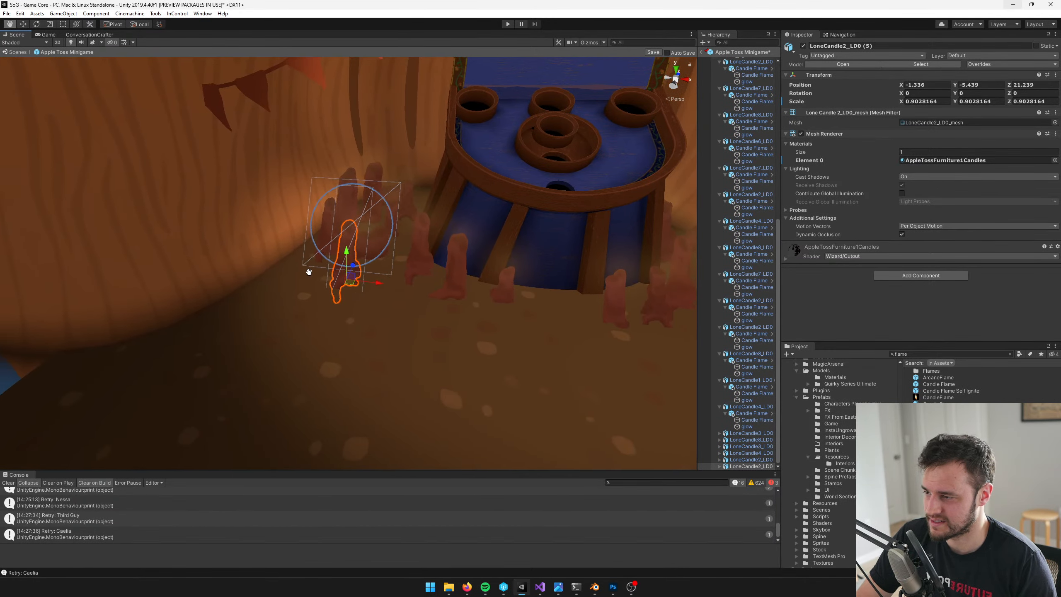
scroll(308, 270, up, 4)
middle_drag(359, 281, 438, 269)
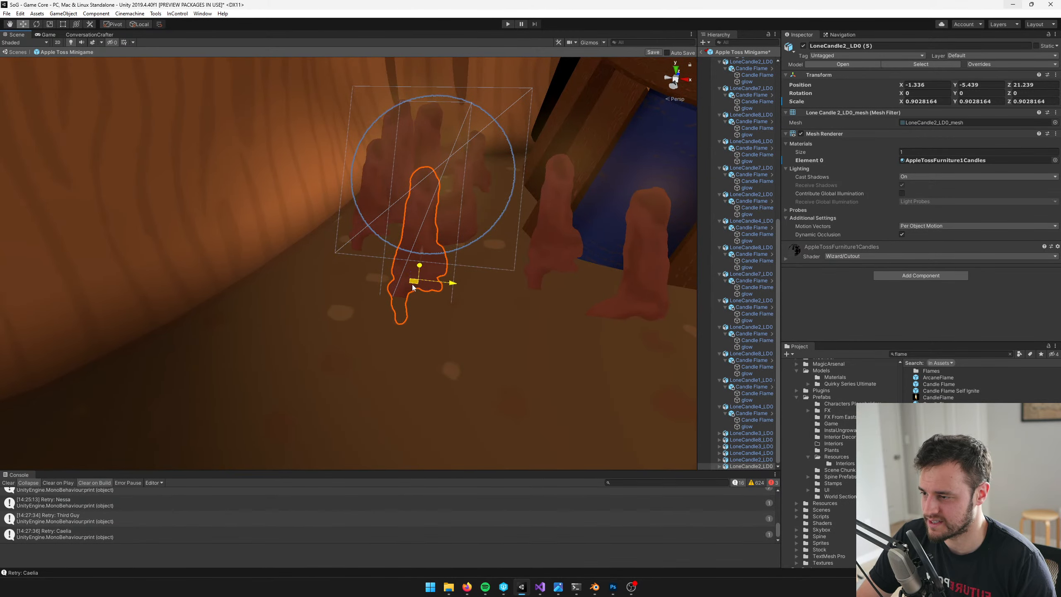
mouse_move(452, 283)
mouse_down()
mouse_move(386, 284)
mouse_move(444, 286)
mouse_up()
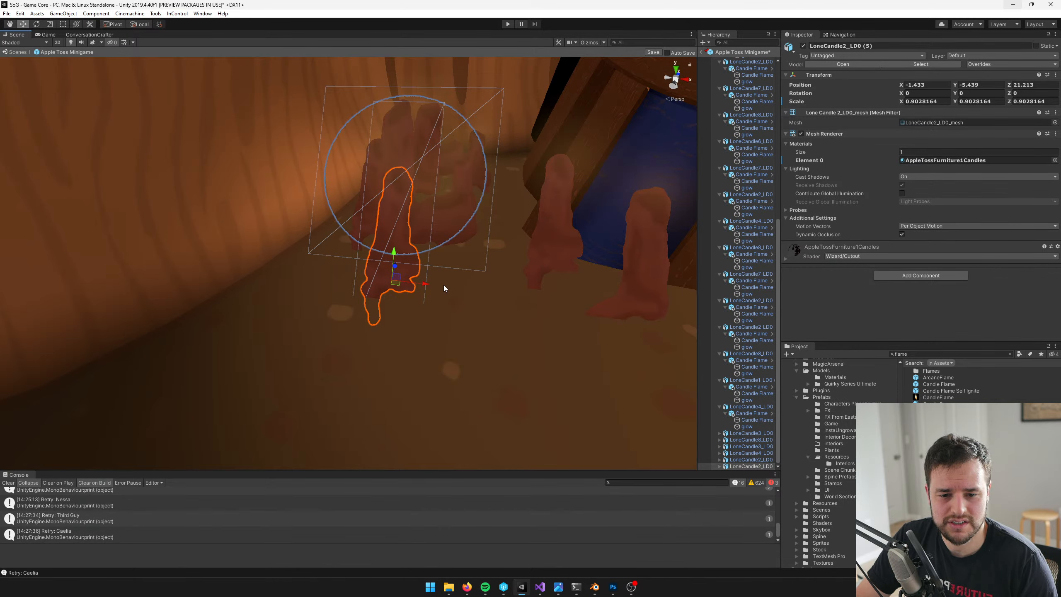
middle_drag(435, 277, 414, 303)
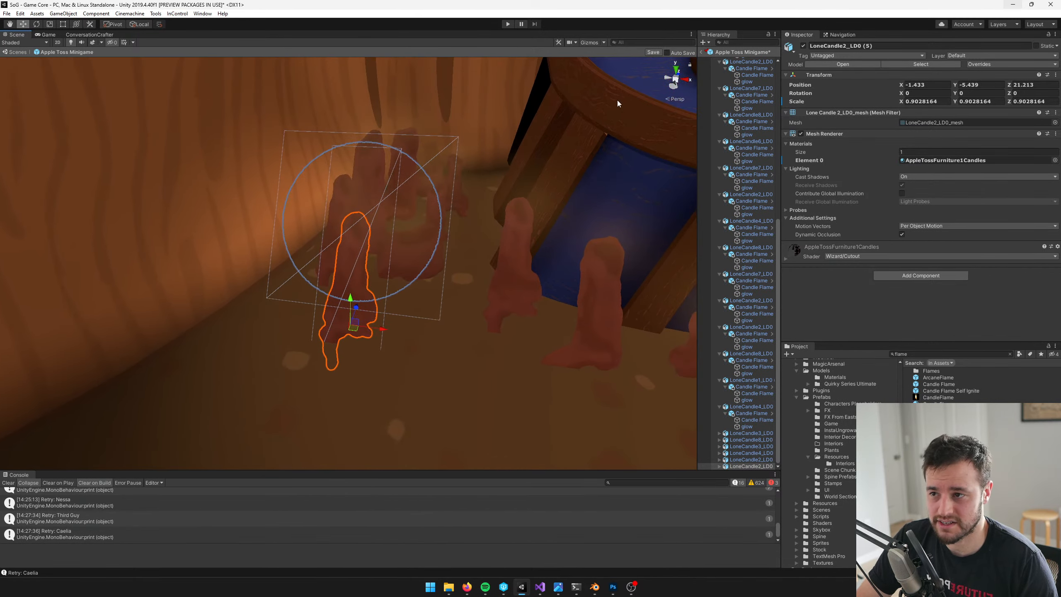
Save the Apple Toss Minigame prefab and leave prefab editing to return to the main scene
click(649, 52)
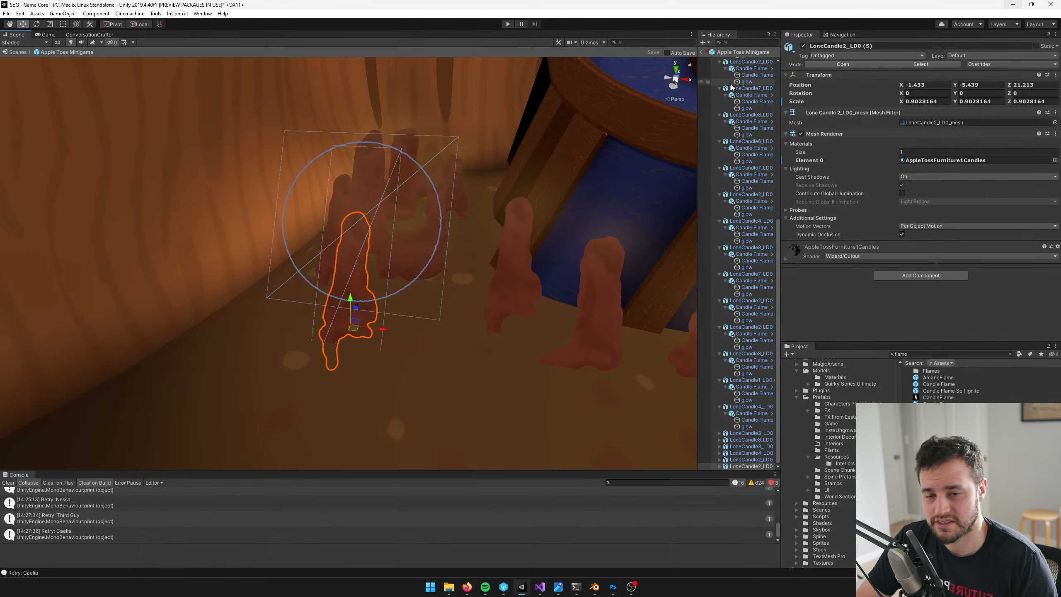
middle_drag(537, 142, 447, 143)
scroll(509, 151, down, 6)
scroll(447, 142, up, 3)
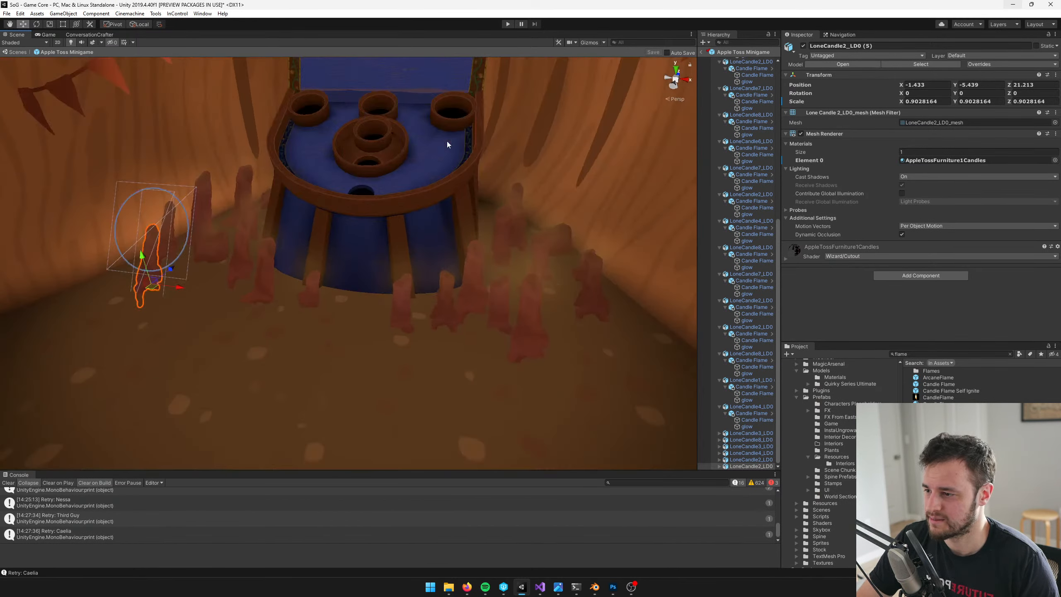
click(701, 51)
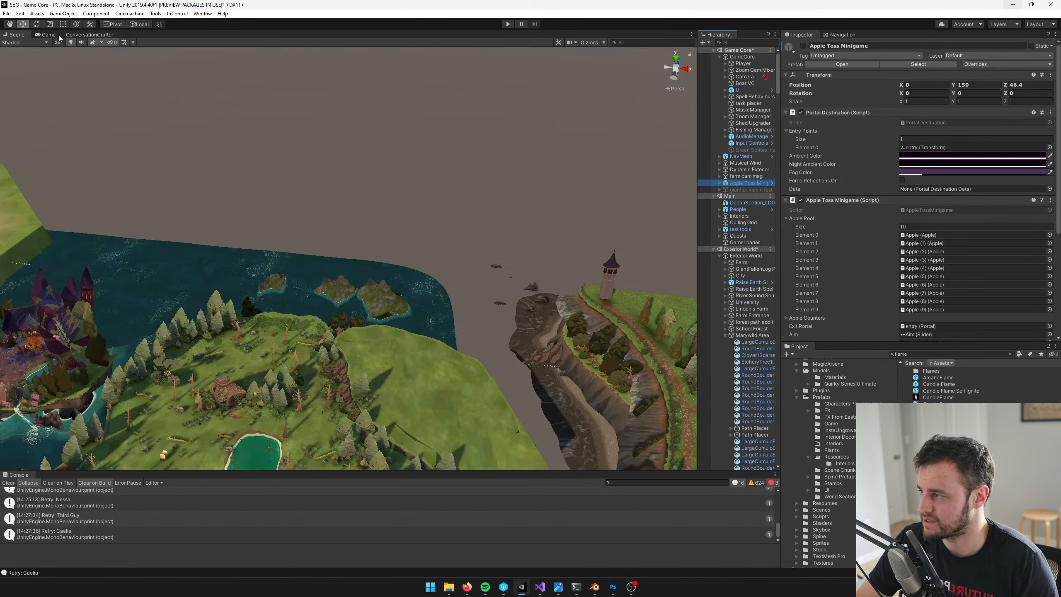
Playtest the apple toss minigame in the Game view, dismissing its instructions and checking the candles, and stop play mode
click(43, 35)
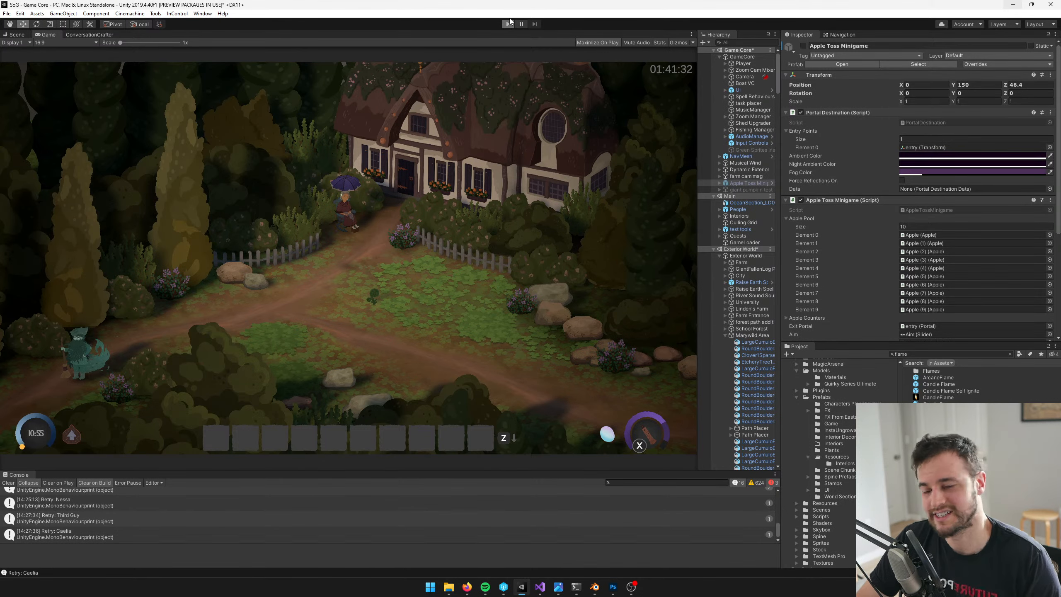
click(508, 23)
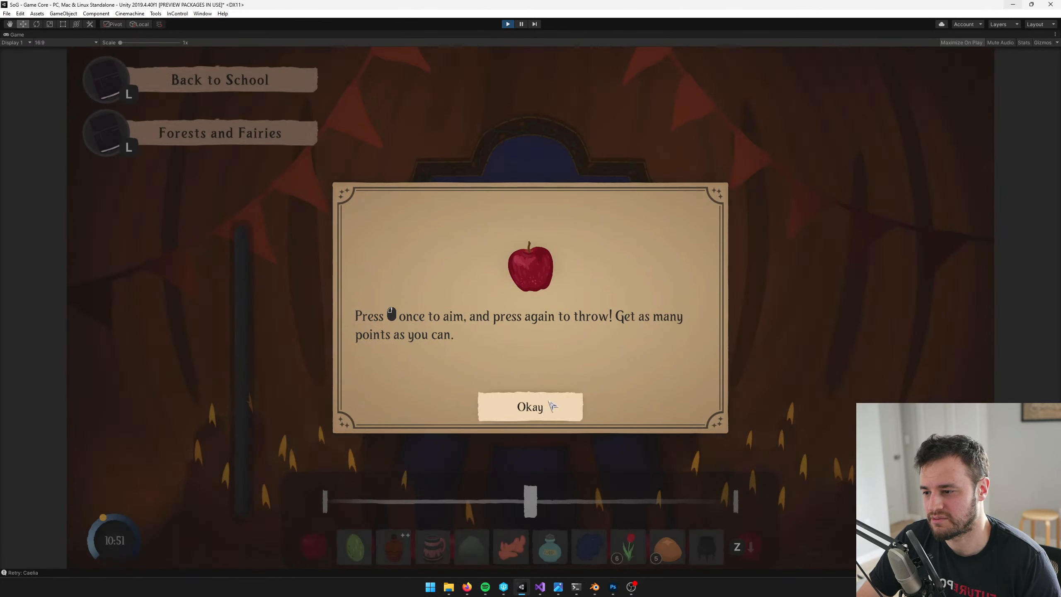
click(550, 403)
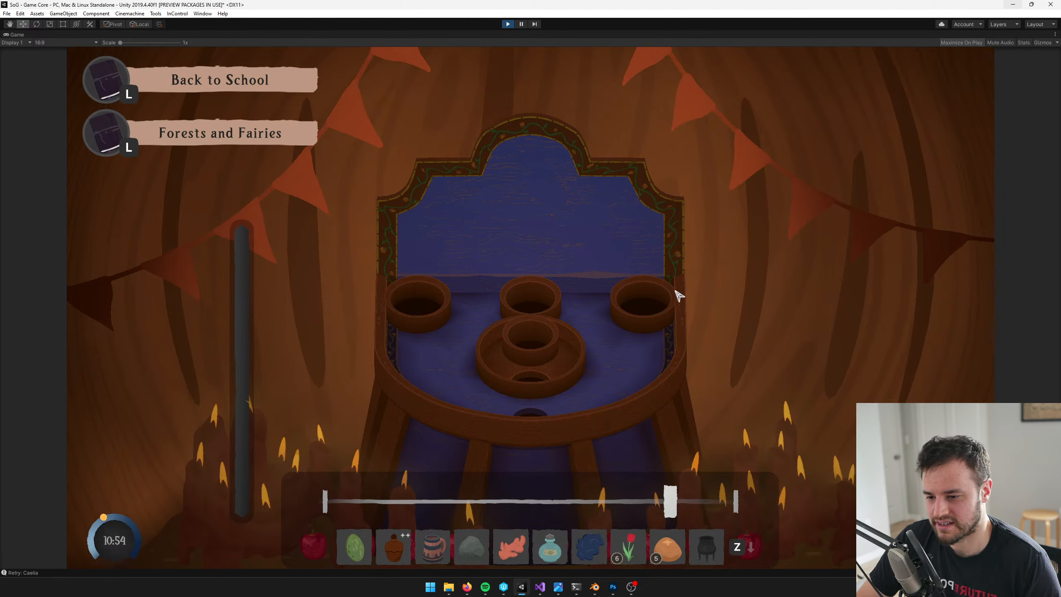
click(546, 310)
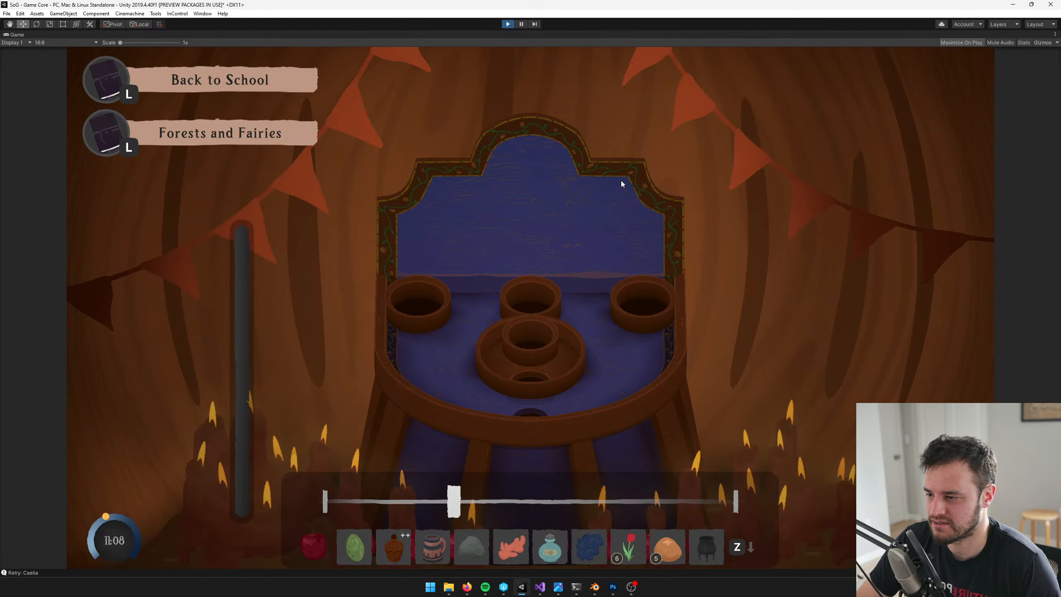
key(ctrl+p)
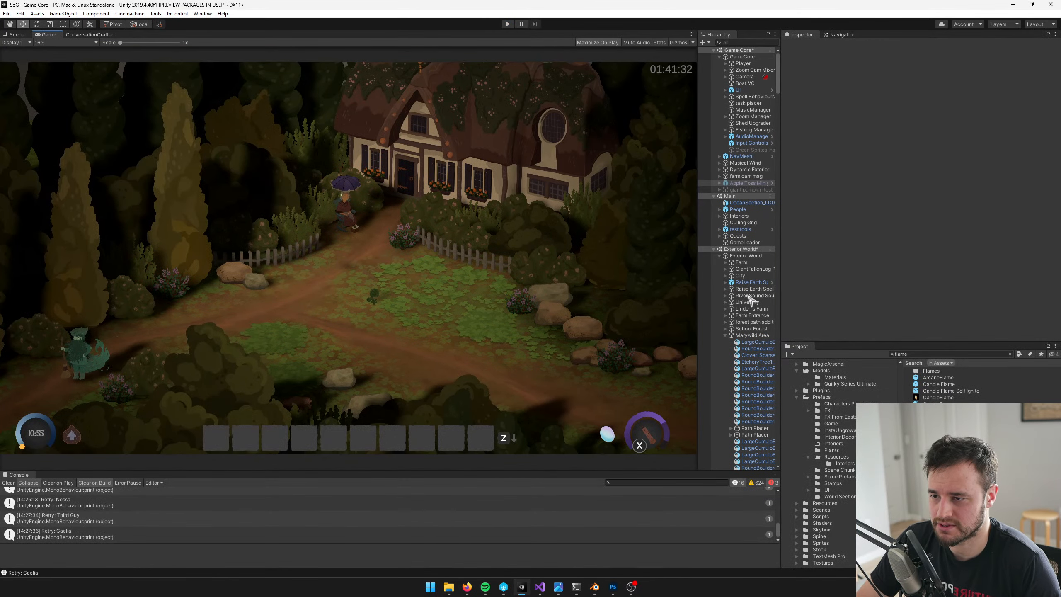
Reopen the Apple Toss Minigame prefab for editing and show the candles left of the table in the Scene view
click(745, 183)
click(842, 65)
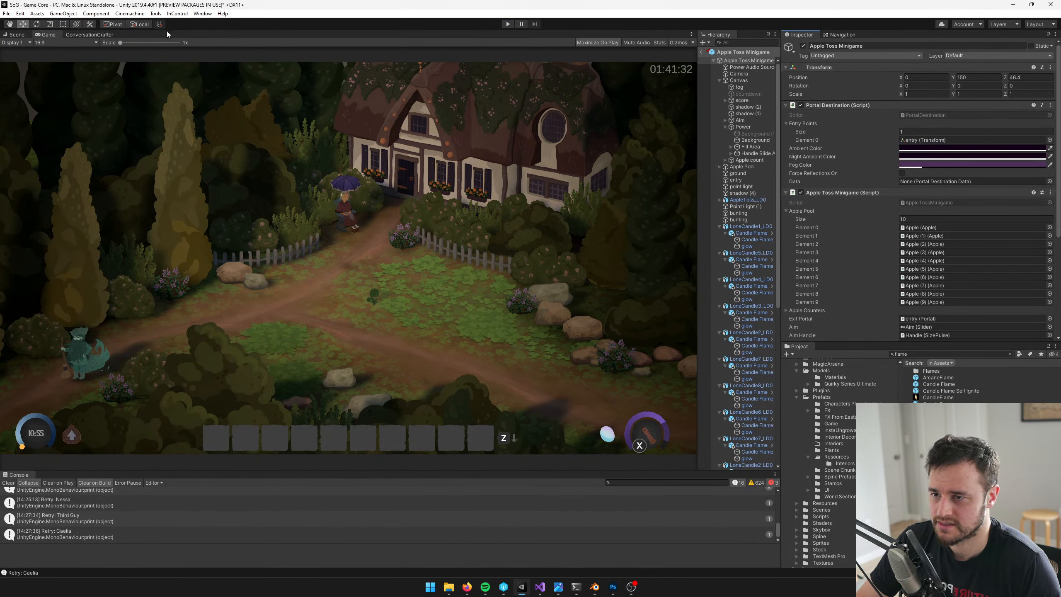
click(18, 36)
middle_drag(274, 215, 388, 280)
scroll(447, 286, up, 5)
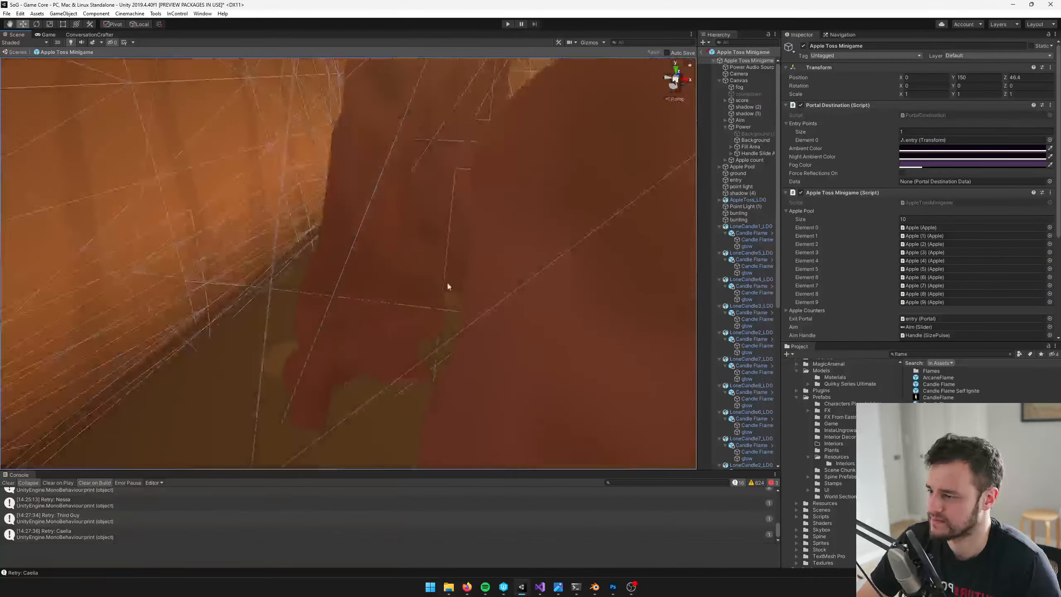
scroll(427, 282, down, 2)
Move LoneCandle2_LD0 (5) forward and away from the cluster left of the table, to about X -1.097, Z 20.992
click(428, 281)
middle_drag(454, 257, 439, 280)
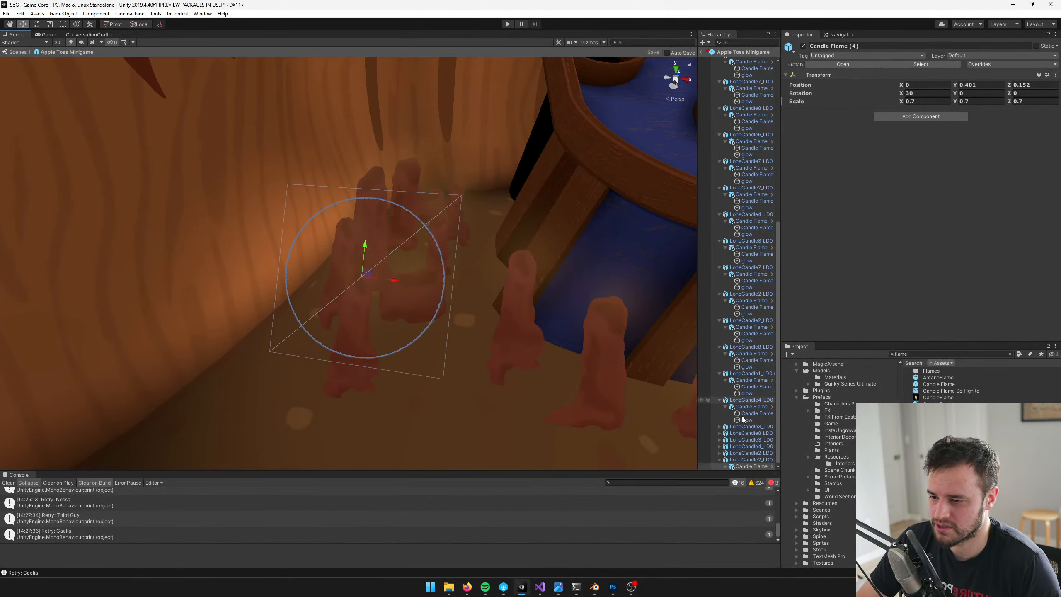
click(760, 459)
right_drag(426, 298, 470, 335)
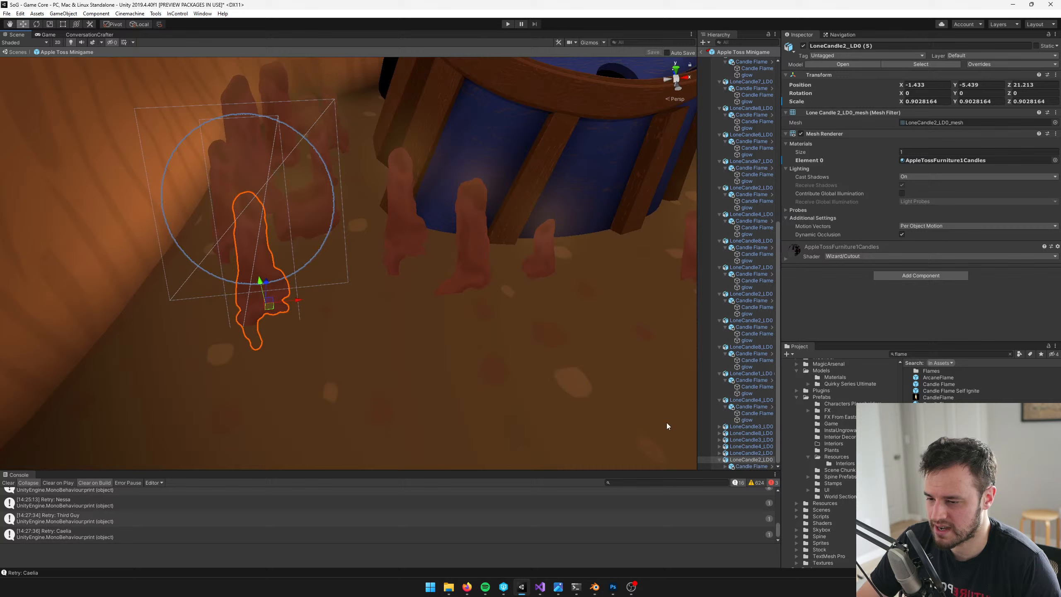
click(739, 452)
middle_drag(274, 209, 353, 252)
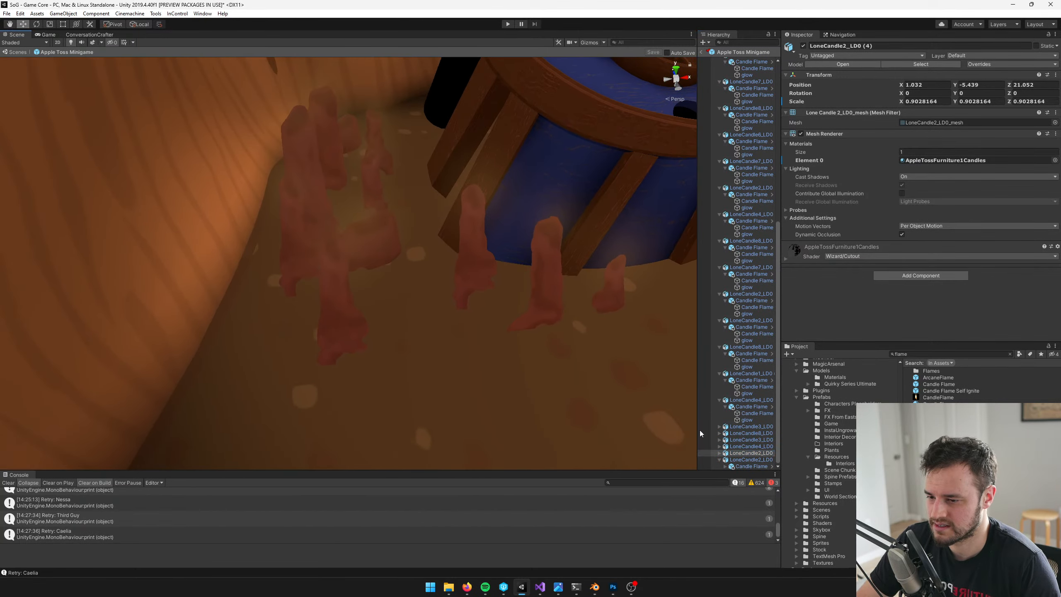
click(732, 460)
drag(340, 349, 446, 390)
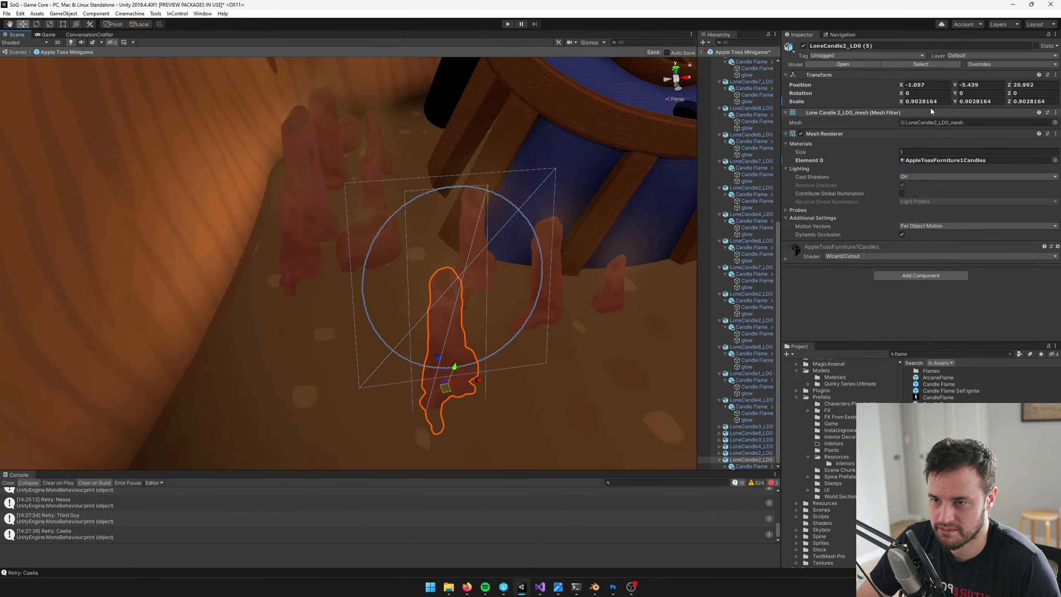
Mirror LoneCandle2_LD0 (5) by setting its X scale to -0.9028164
click(907, 101)
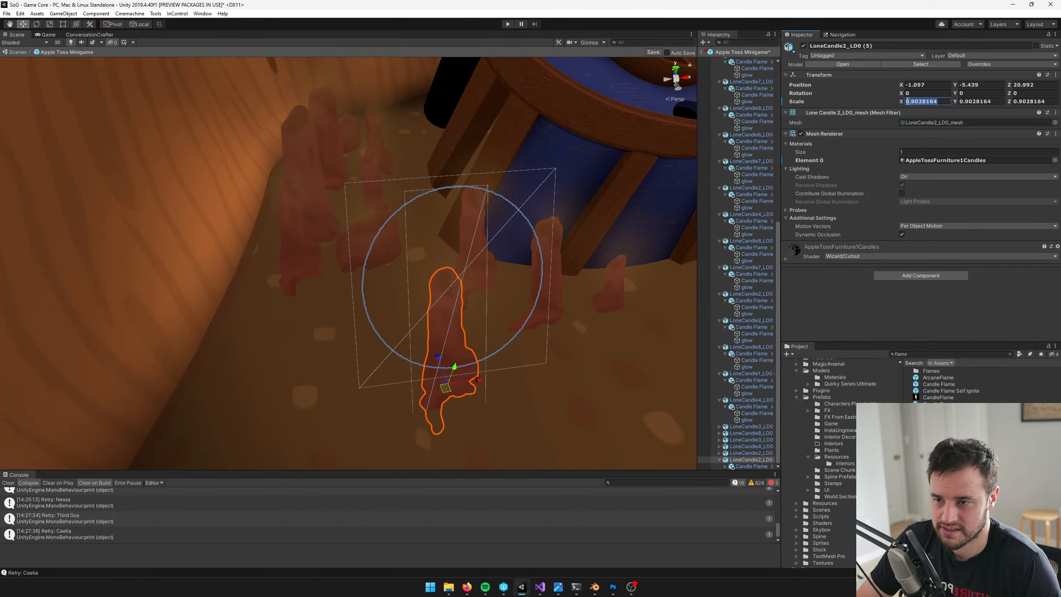
click(908, 102)
text(-)
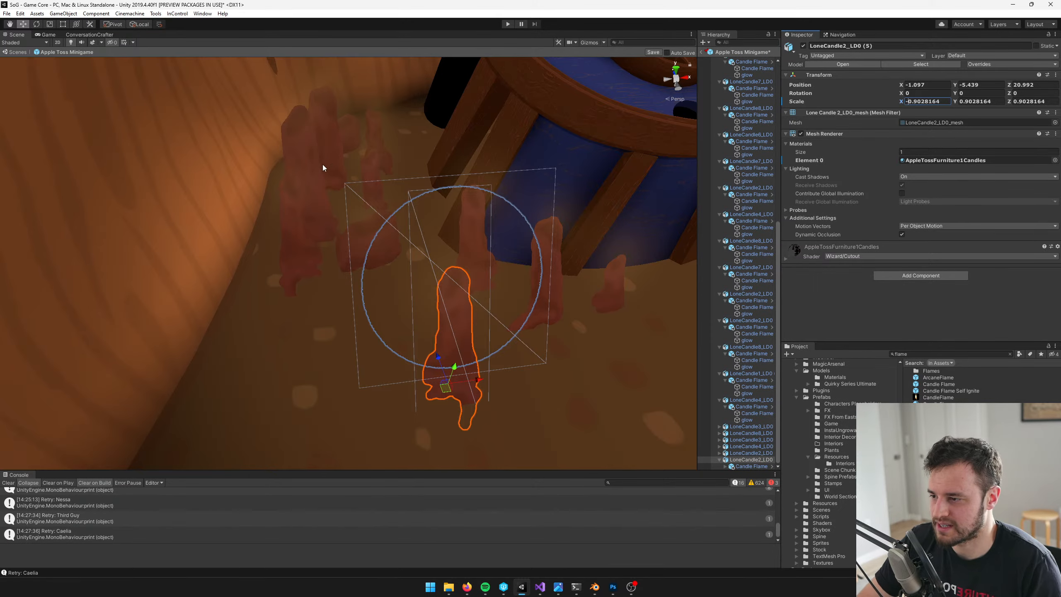
Lower LoneCandle2_LD0 (5) slightly to Y -5.452 so that it sits into the ground
middle_drag(322, 164, 319, 141)
drag(428, 289, 428, 293)
middle_drag(381, 180, 380, 221)
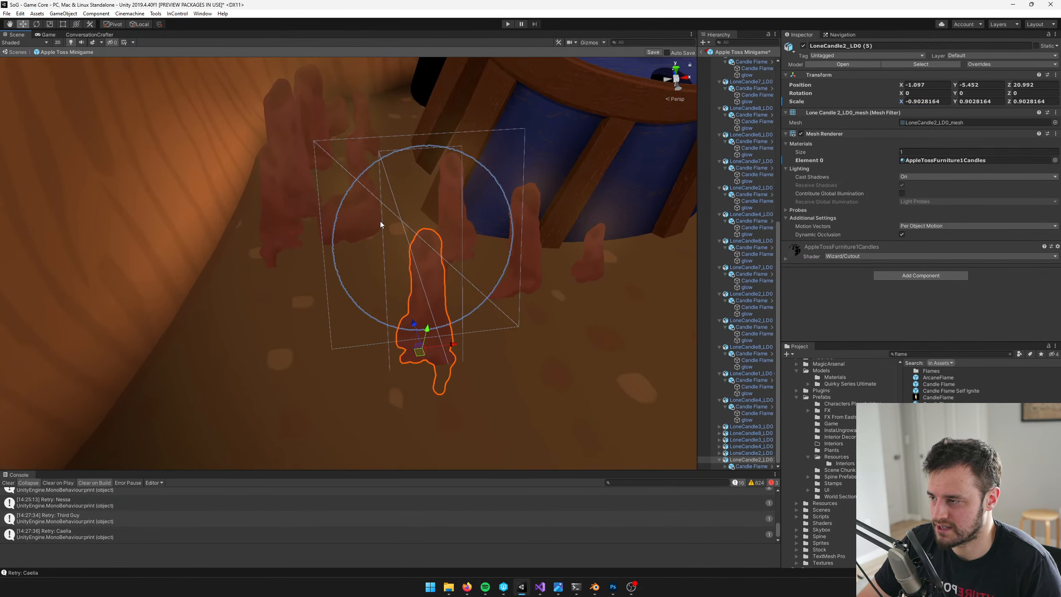
click(719, 459)
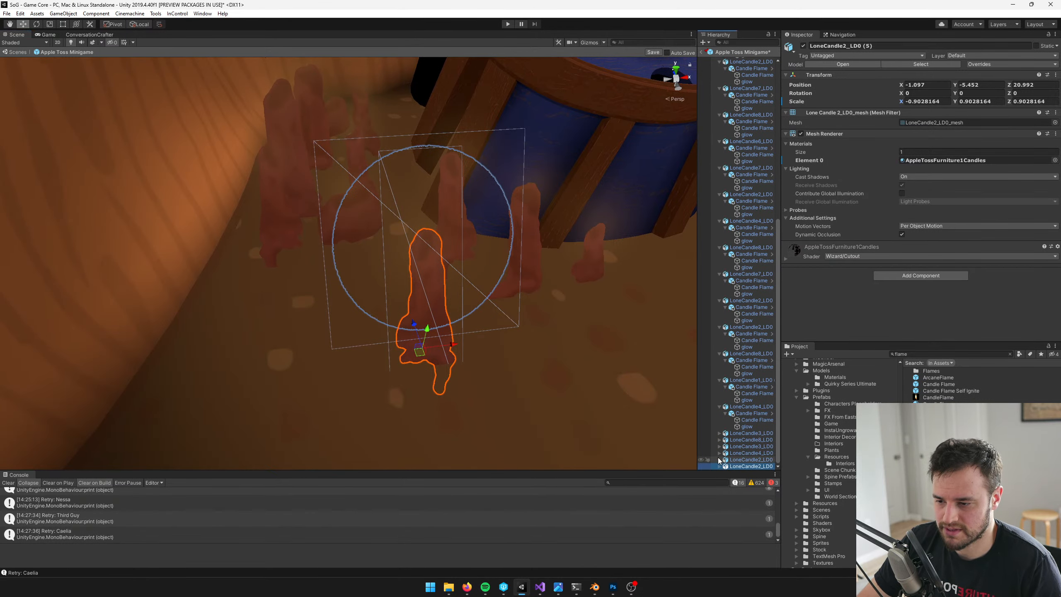
Move LoneCandle2_LD0 (1) forward along the tent wall to about X -1.645, Z 21.32, and lower it to Y -5.444
click(733, 461)
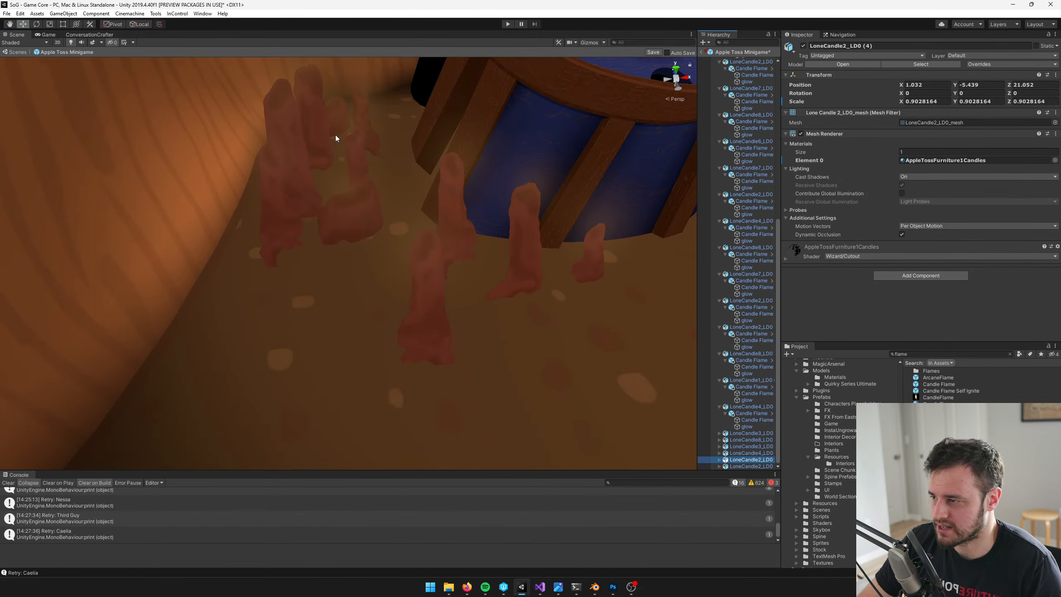
middle_drag(335, 135, 343, 147)
click(370, 261)
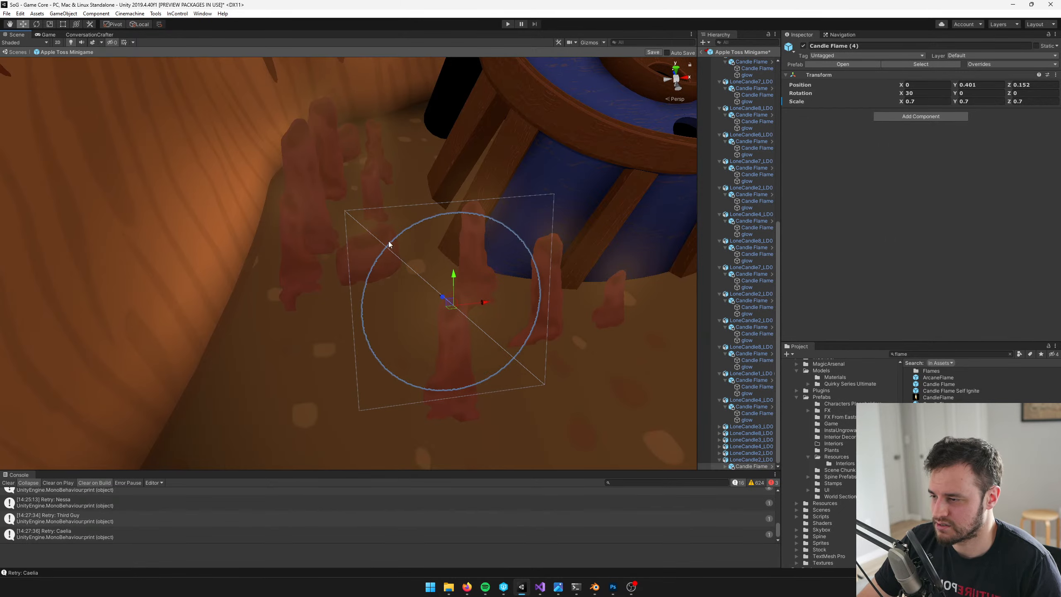
key(f)
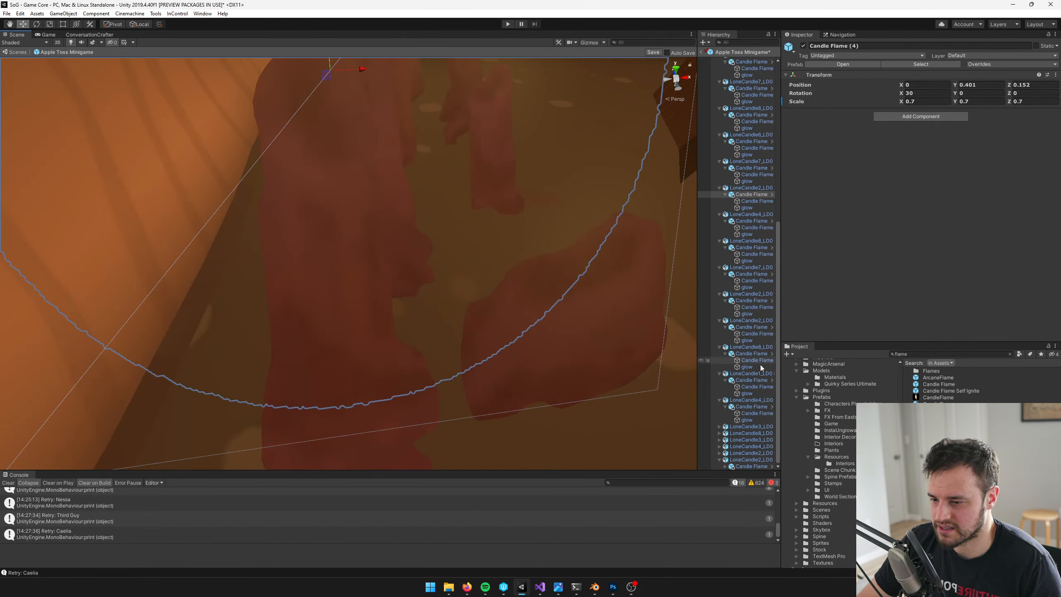
scroll(760, 364, up, 3)
double_click(752, 237)
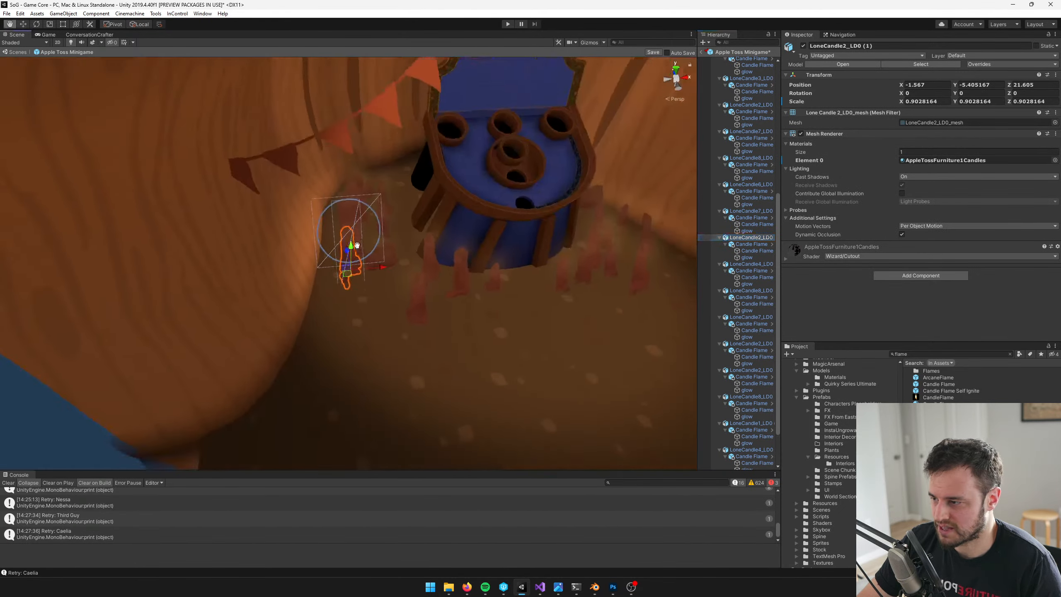
middle_drag(357, 245, 362, 232)
drag(351, 267, 332, 248)
middle_drag(372, 296, 376, 254)
scroll(376, 254, up, 3)
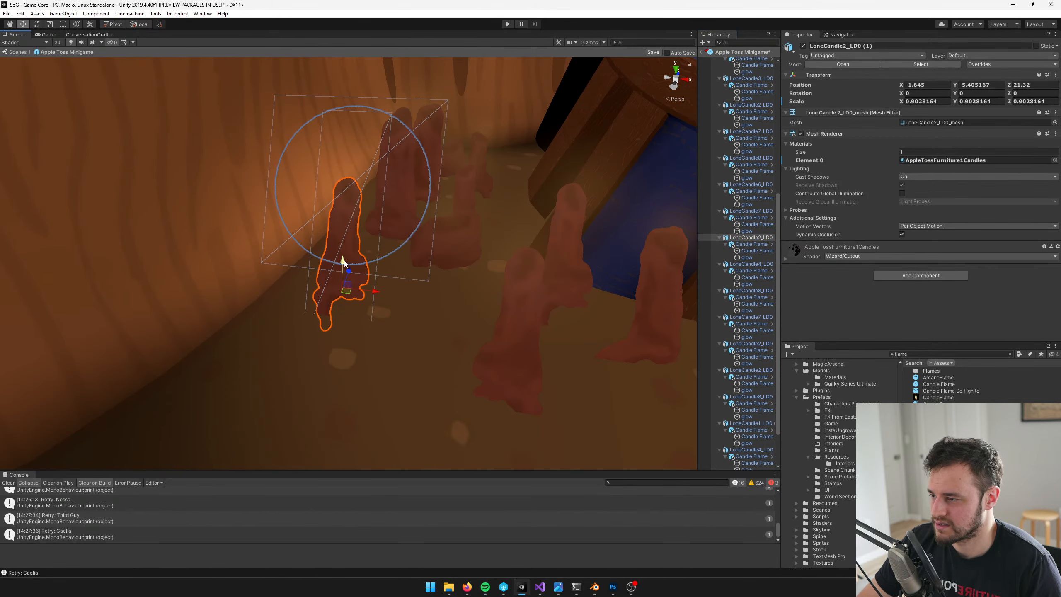
drag(343, 262, 343, 271)
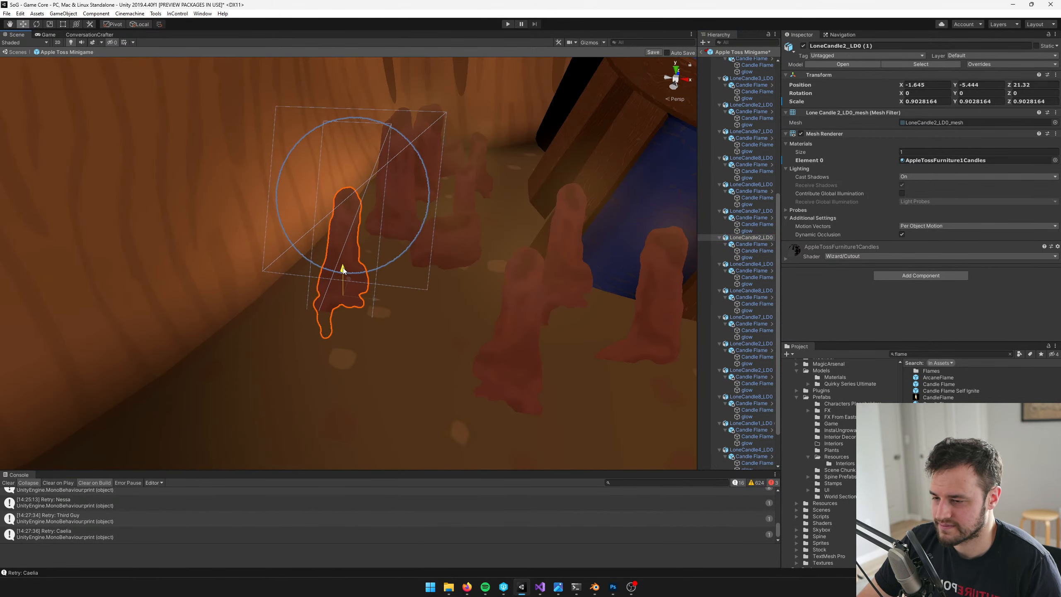
Move the short, wide candle LoneCandle7_LD0 (1) forward to about X -1.219, Z 21.368
double_click(740, 212)
drag(439, 270, 449, 314)
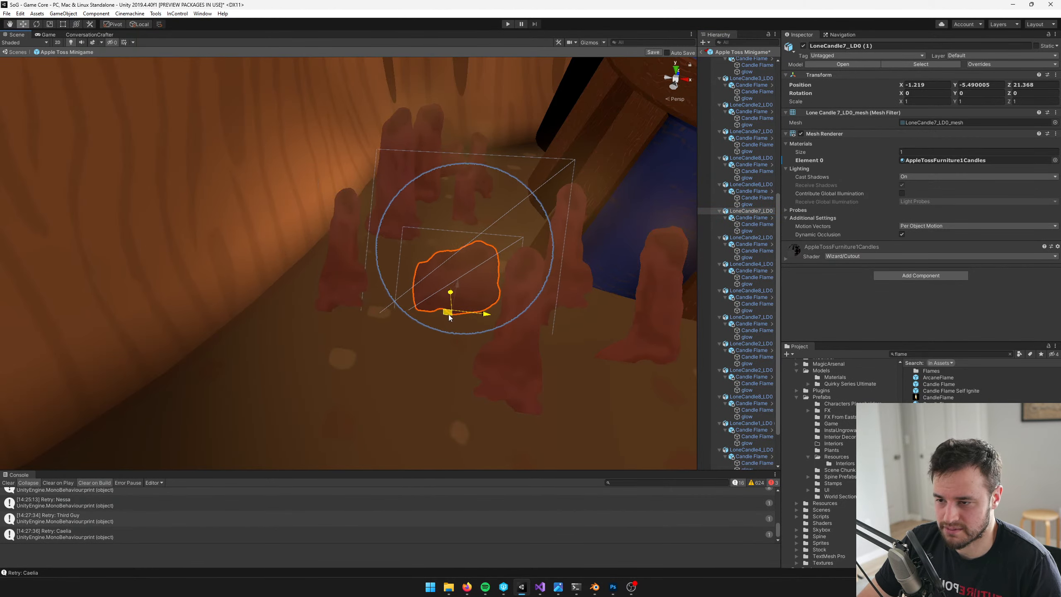
double_click(727, 185)
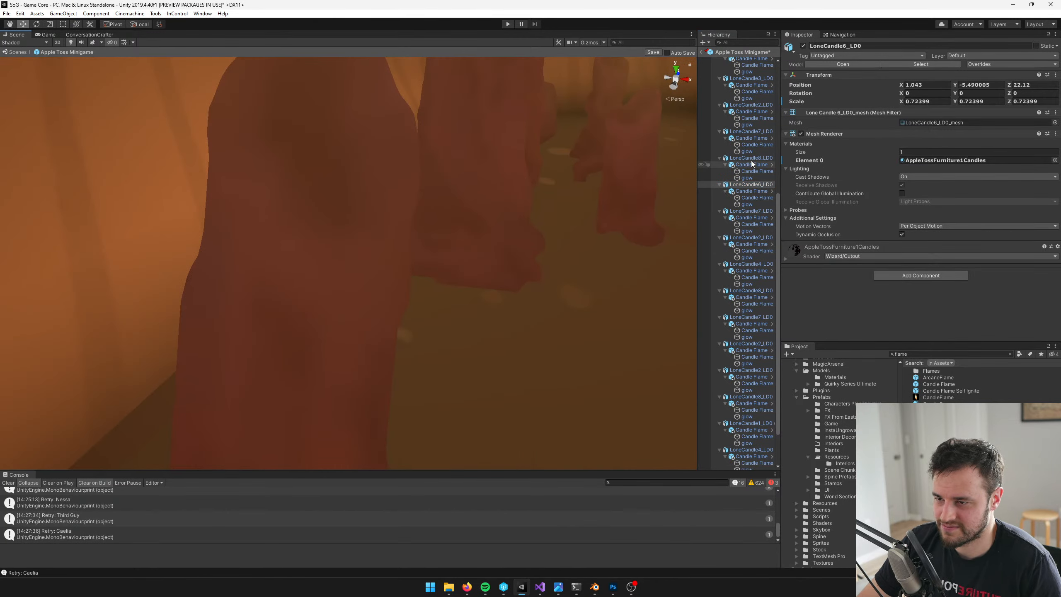
Move the tall candle LoneCandle5_LD0 slightly forward along the tent wall to about X -1.53, Z 21.824
click(327, 256)
key(f)
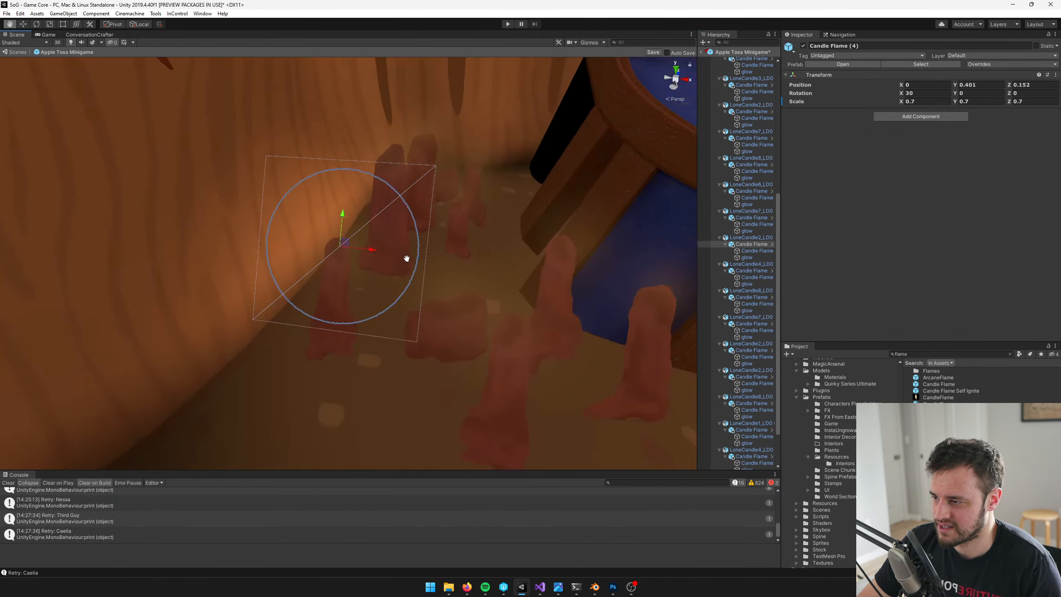
middle_drag(407, 258, 293, 259)
scroll(214, 212, up, 6)
scroll(212, 211, down, 3)
click(234, 182)
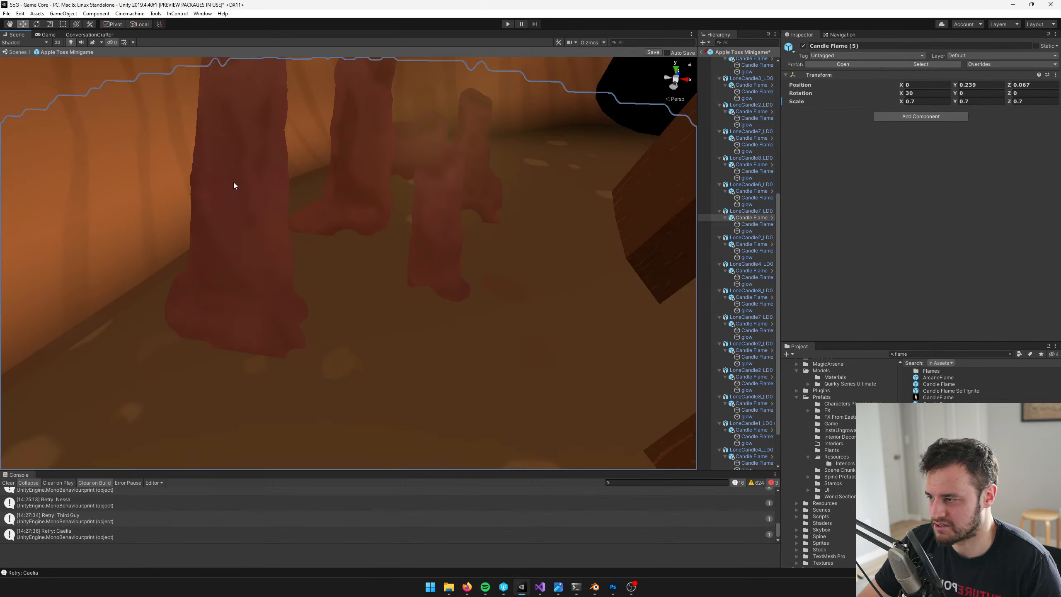
click(241, 179)
key(f)
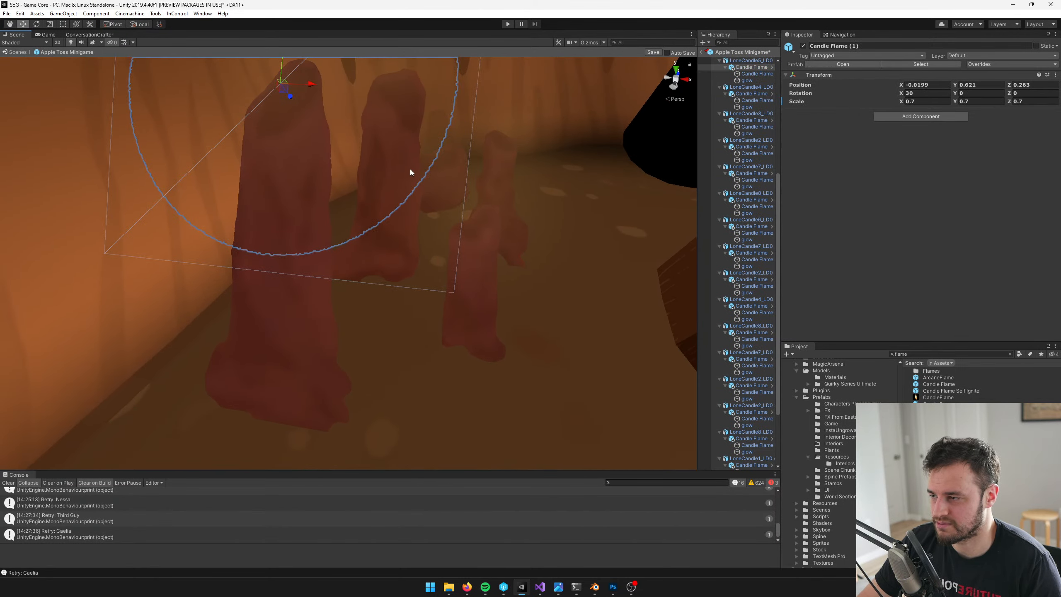
scroll(748, 259, up, 5)
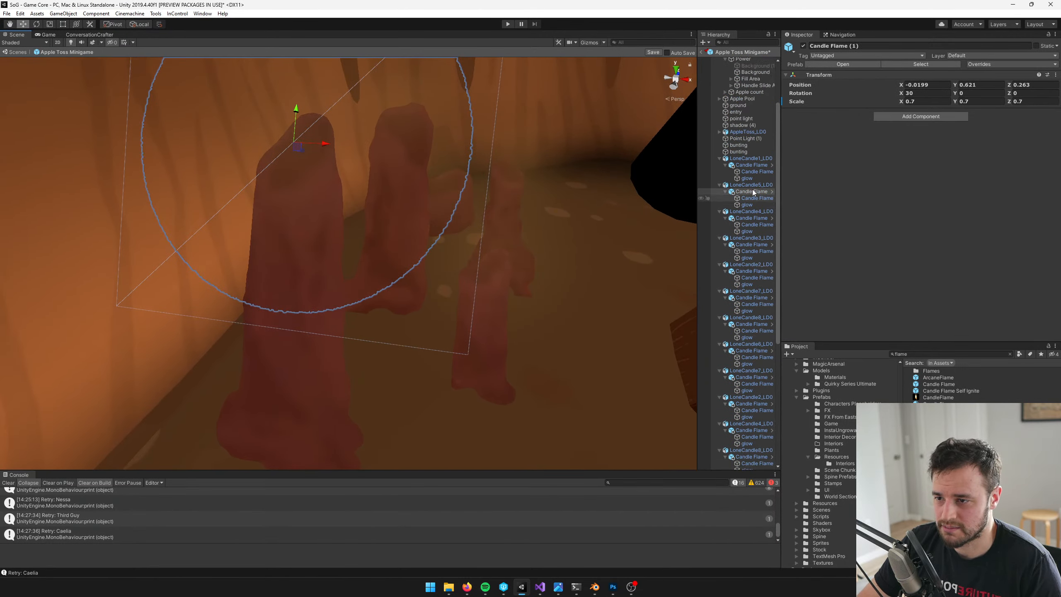
click(750, 185)
key(f)
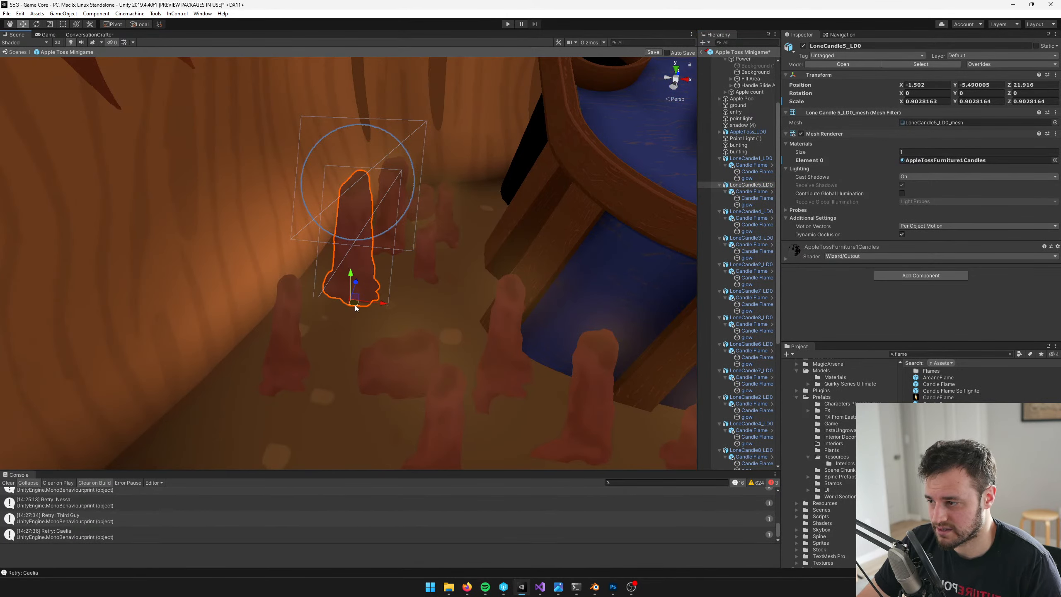
drag(355, 304, 347, 316)
Examine the candle arrangement on both sides of the table, comparing the two clusters
scroll(476, 324, down, 6)
middle_drag(476, 324, 435, 316)
scroll(422, 319, up, 3)
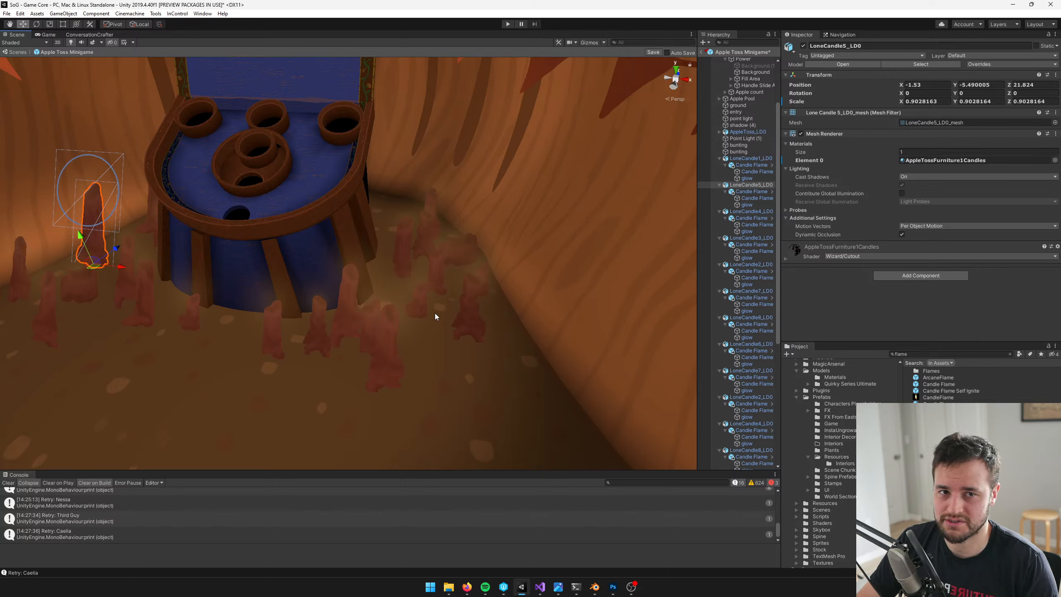
click(431, 256)
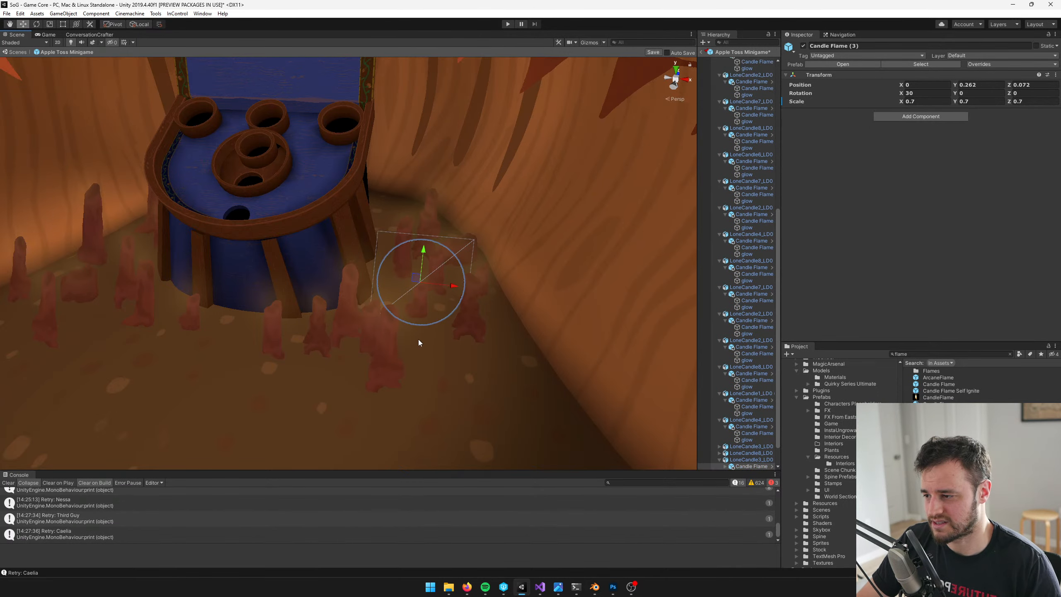
click(389, 343)
middle_drag(140, 271, 398, 313)
scroll(319, 282, up, 3)
scroll(340, 281, up, 2)
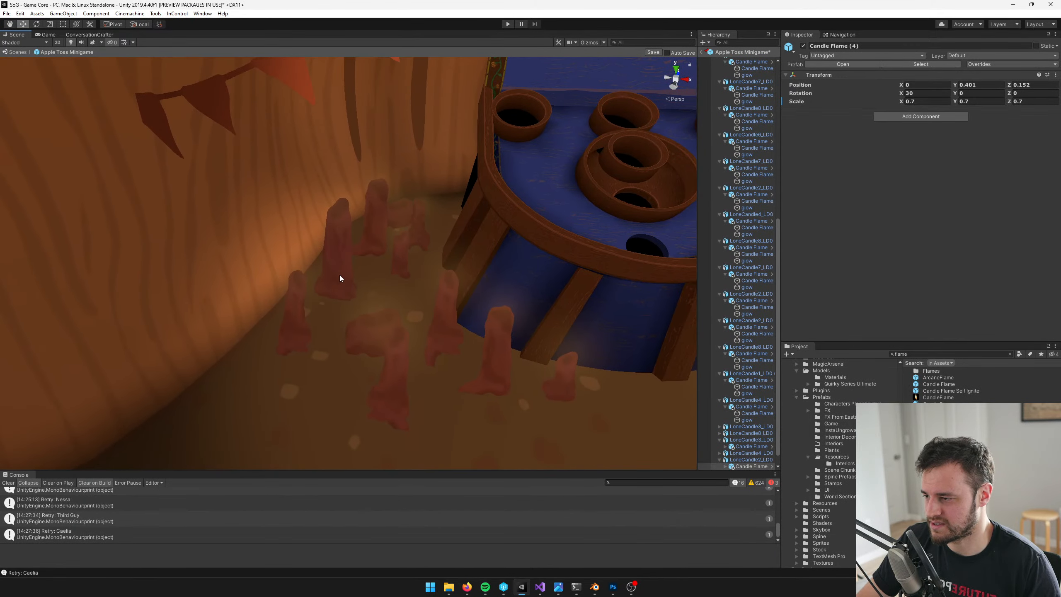
Move LoneCandle2_LD0 (1) a little further forward and away from the table
click(295, 328)
click(295, 328)
click(748, 214)
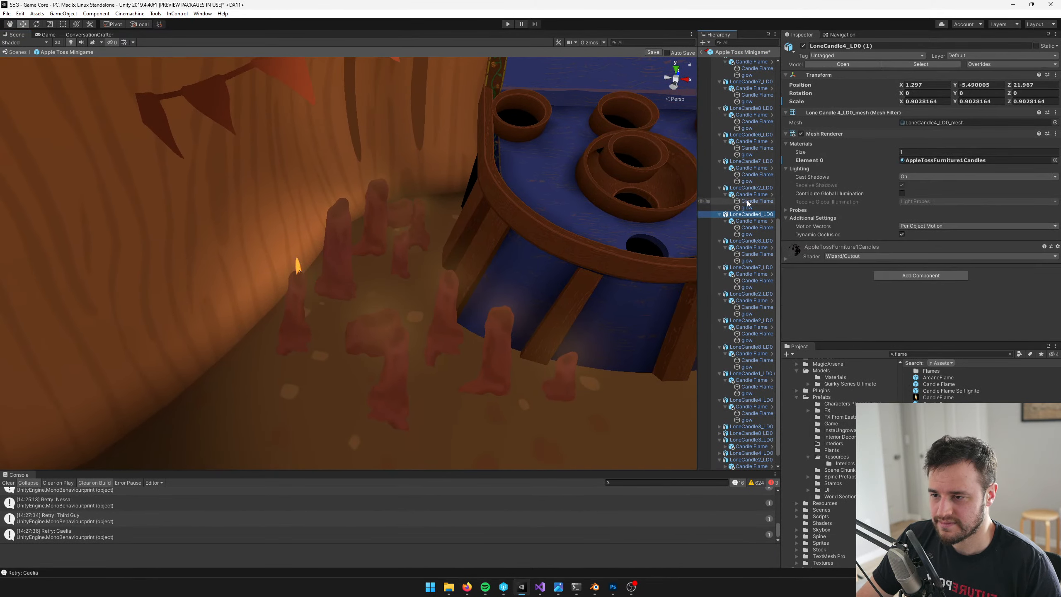
click(747, 189)
drag(296, 355, 281, 373)
Move the mirrored candle LoneCandle2_LD0 (5) further forward to about X -1.059, Z 20.937
click(412, 390)
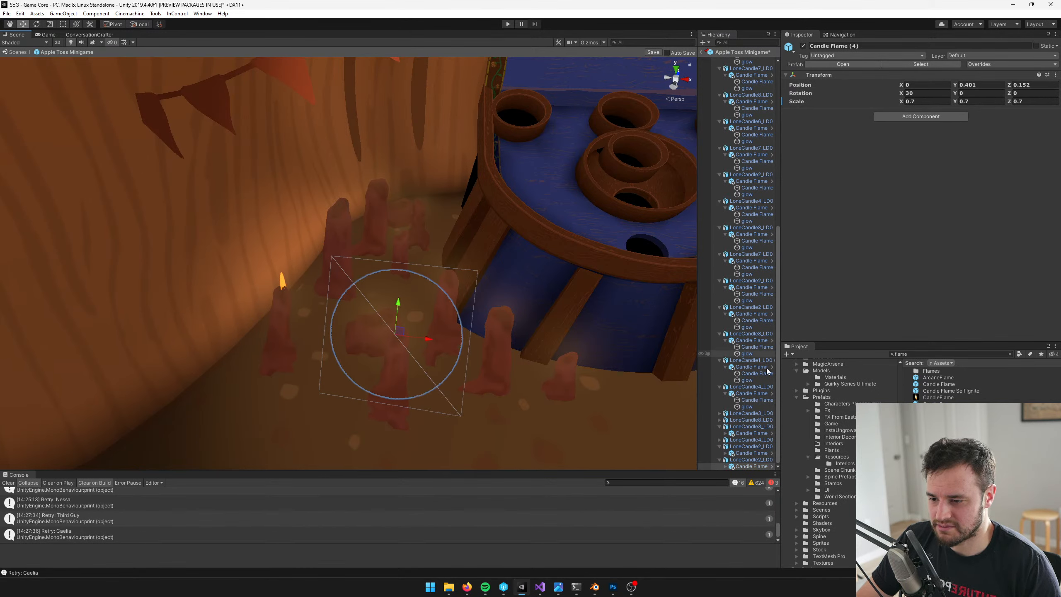
click(752, 460)
drag(389, 420, 397, 434)
middle_drag(362, 404, 419, 367)
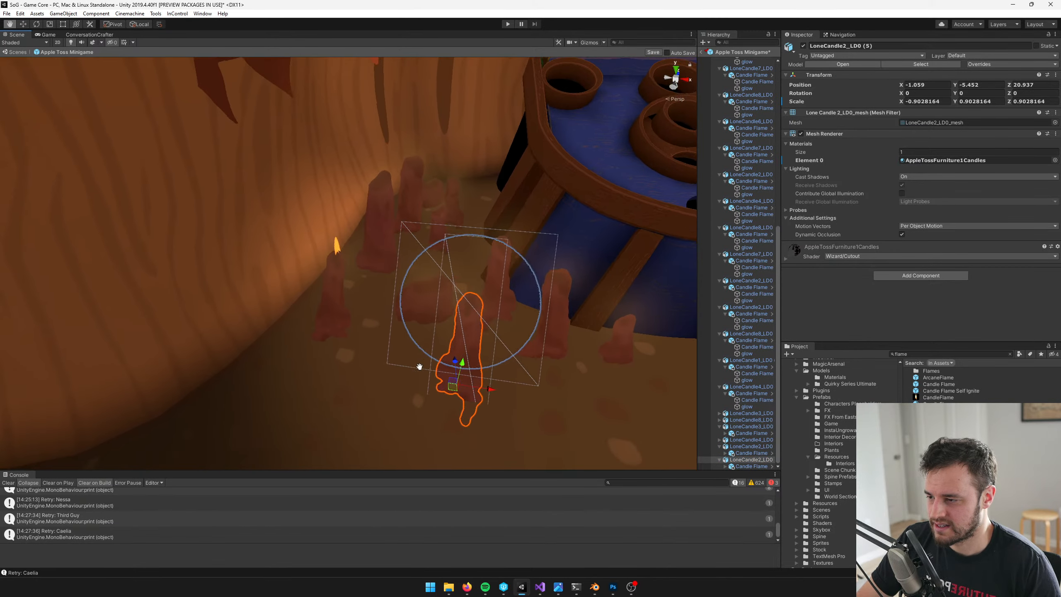
Shift the short, wide candle LoneCandle7_LD0 (1) forward to about X -1.226, Z 21.274
click(419, 314)
scroll(319, 286, up, 5)
middle_drag(320, 287, 460, 320)
click(580, 348)
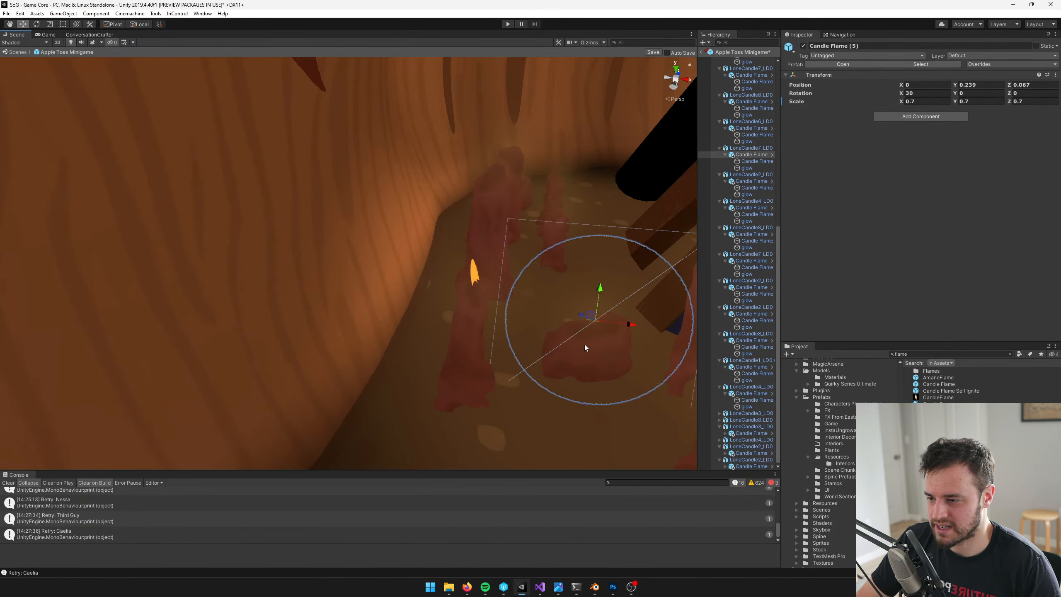
click(756, 150)
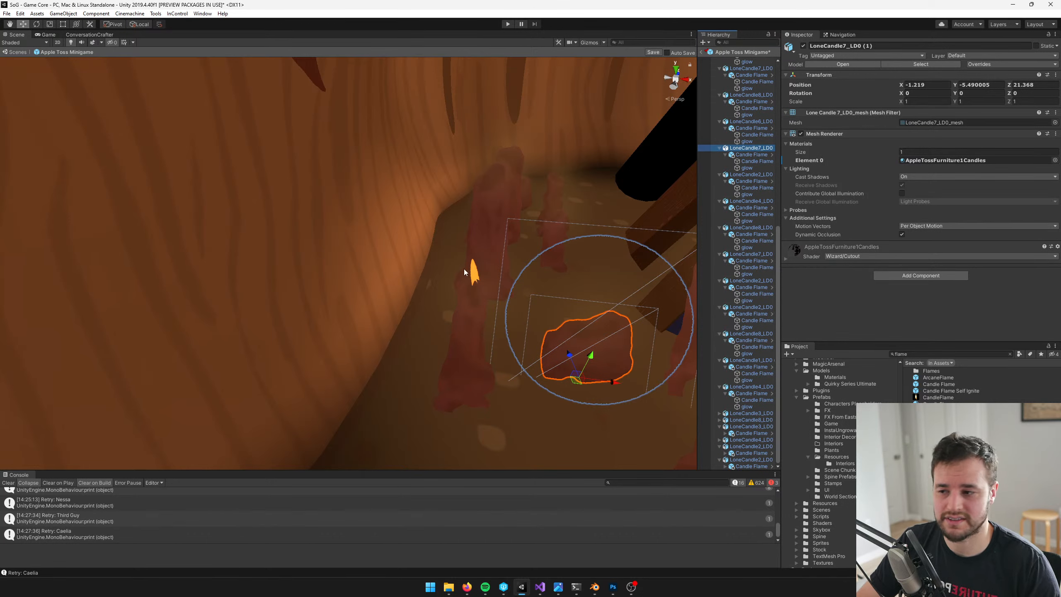
drag(576, 383, 584, 398)
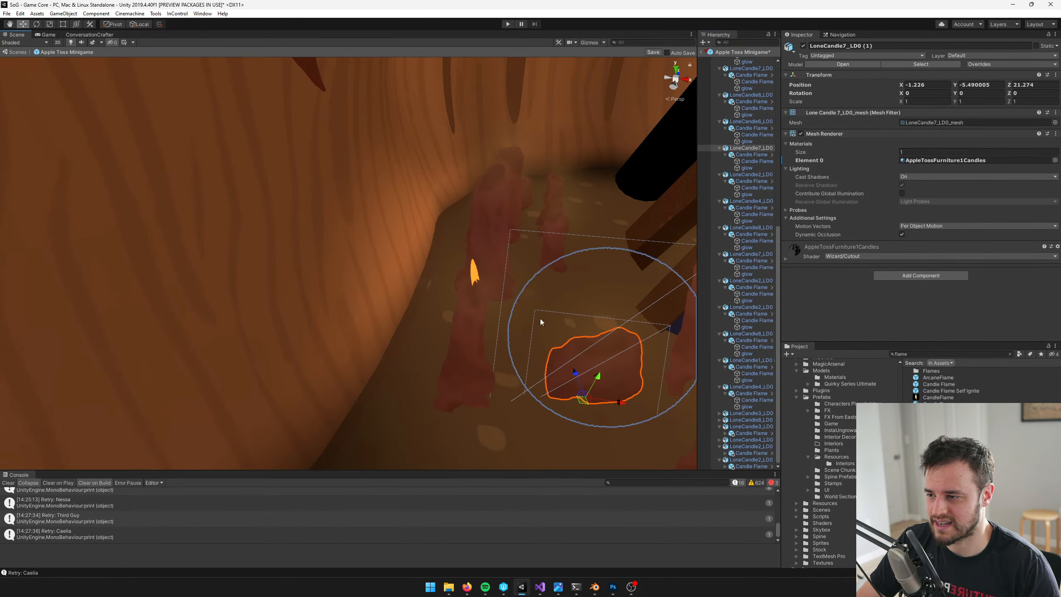
Bring the tall candle LoneCandle5_LD0 further forward to about X -1.503, Z 21.678
middle_drag(540, 318, 490, 350)
click(394, 283)
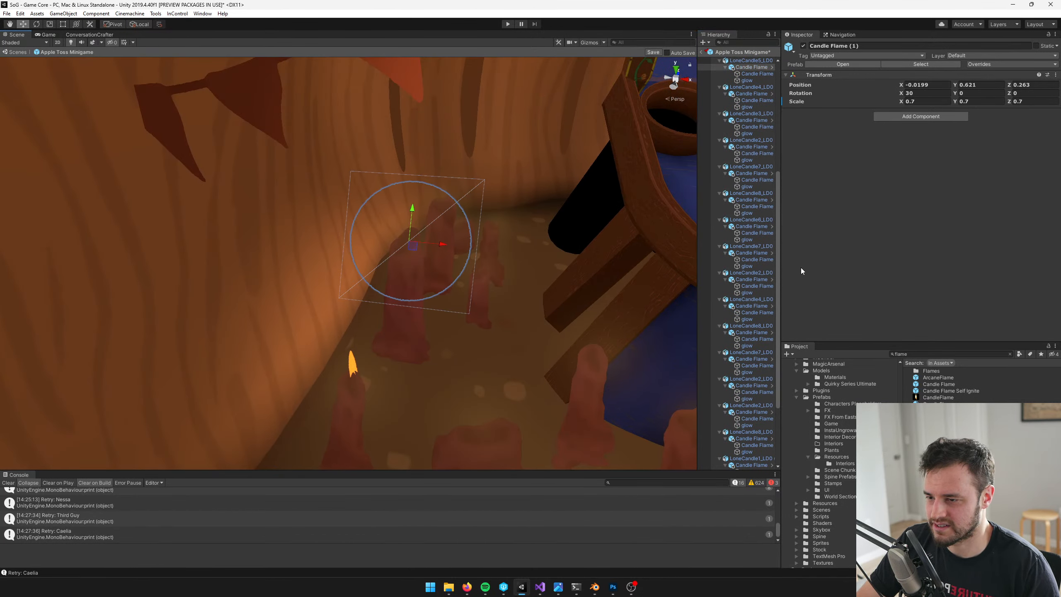
scroll(752, 167, up, 3)
click(771, 111)
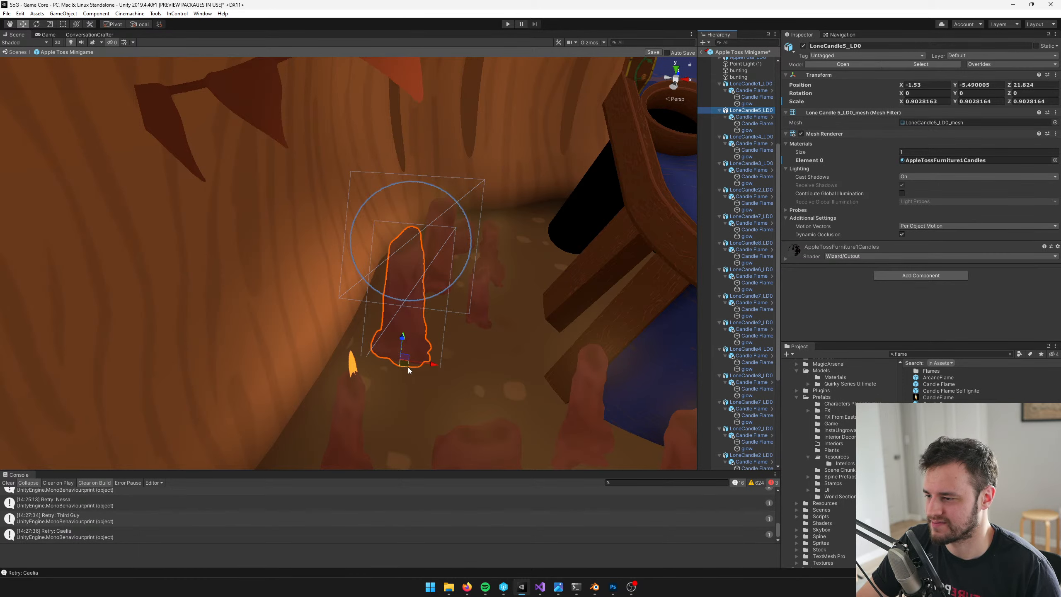
drag(408, 367, 412, 392)
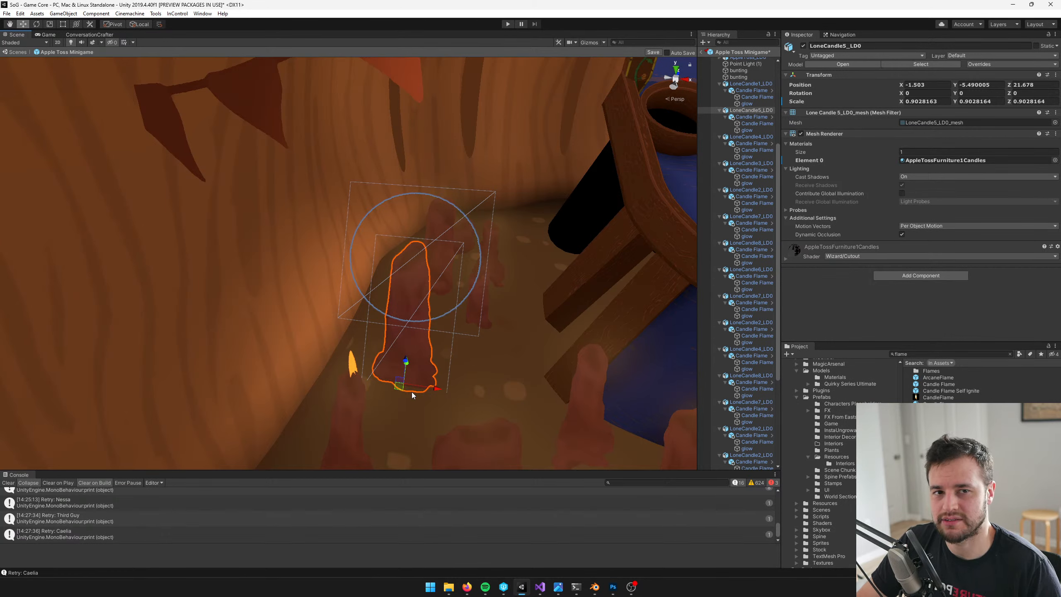
Move the small candle LoneCandle4_LD0 forward from the rear group to about X -1.132, Z 22.01
middle_drag(494, 313, 402, 308)
scroll(402, 309, up, 3)
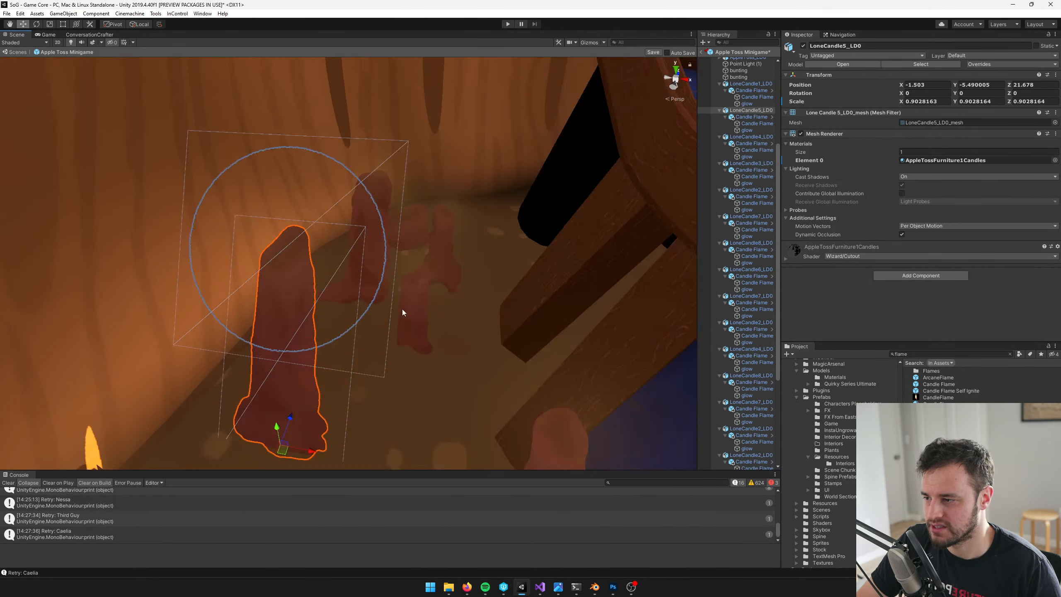
click(402, 309)
scroll(714, 226, up, 3)
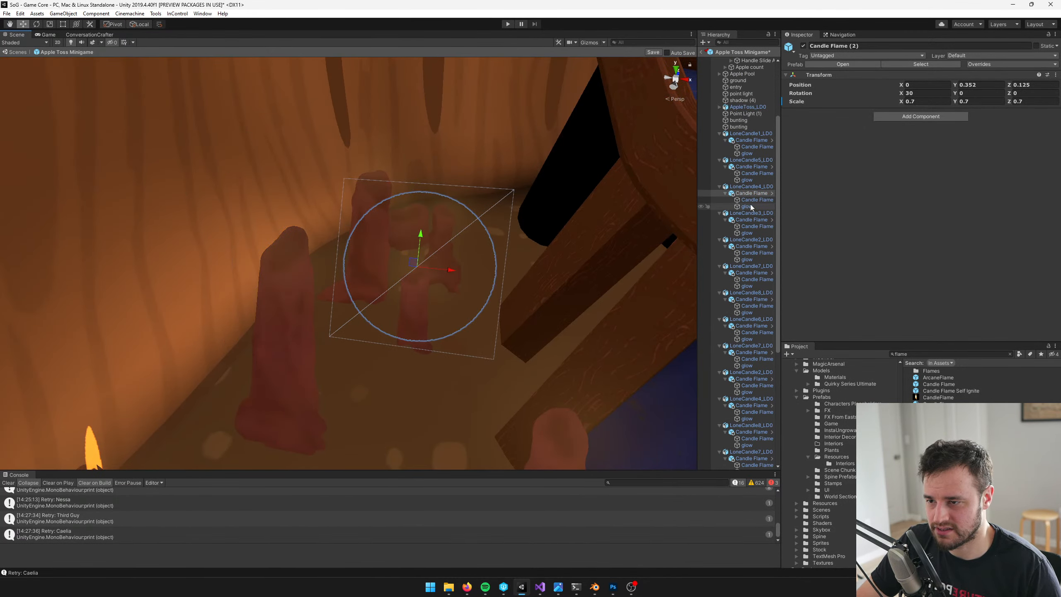
click(714, 187)
drag(403, 350, 402, 381)
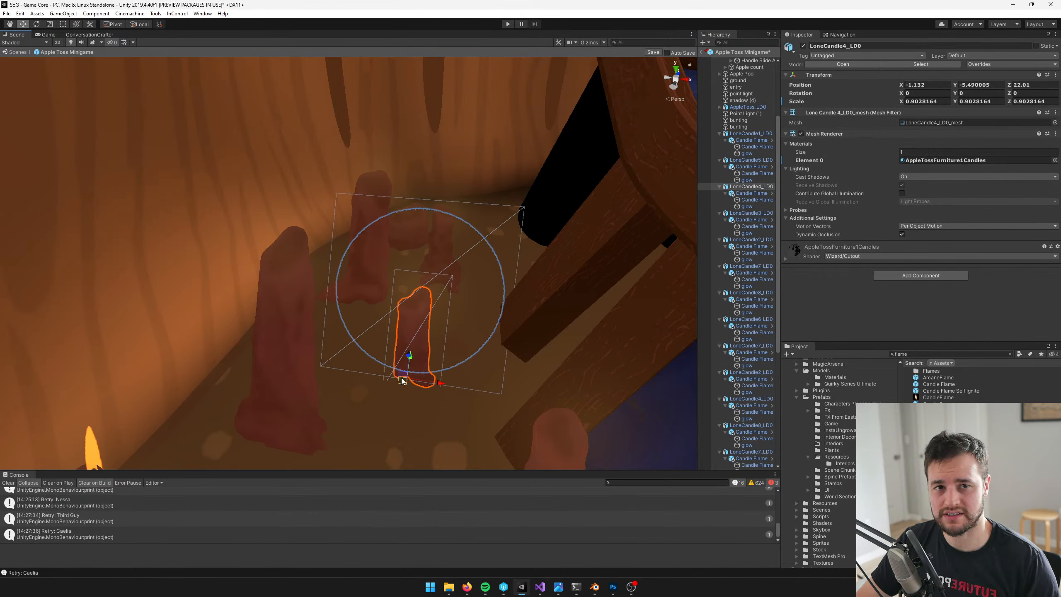
Move the rear candle LoneCandle1_LD0 slightly forward to about X -1.429, Z 22.35, and check the whole arrangement
click(370, 263)
key(f)
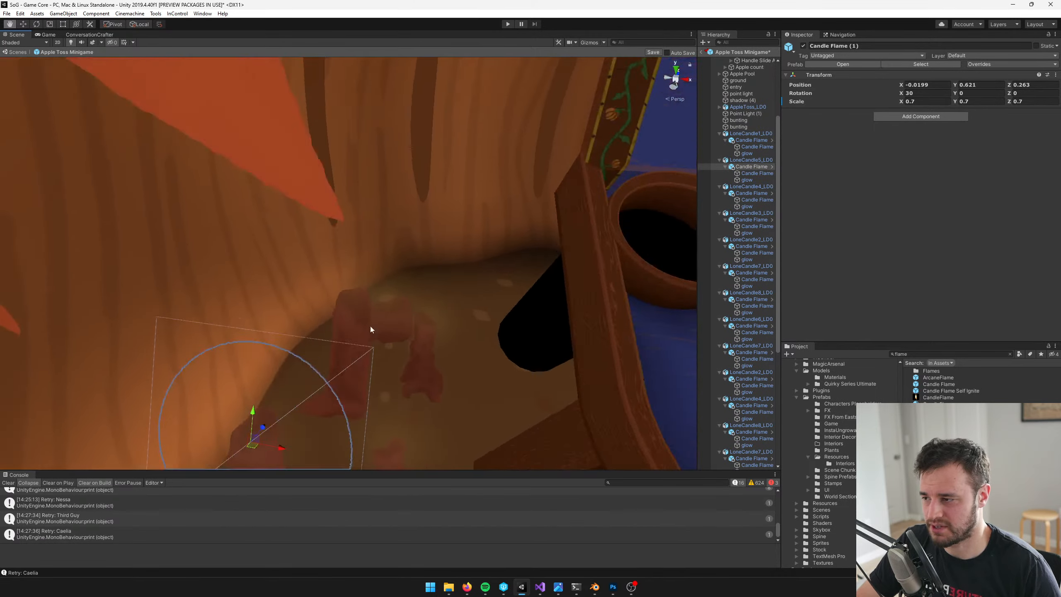
scroll(355, 411, down, 4)
click(425, 372)
middle_drag(426, 372, 422, 338)
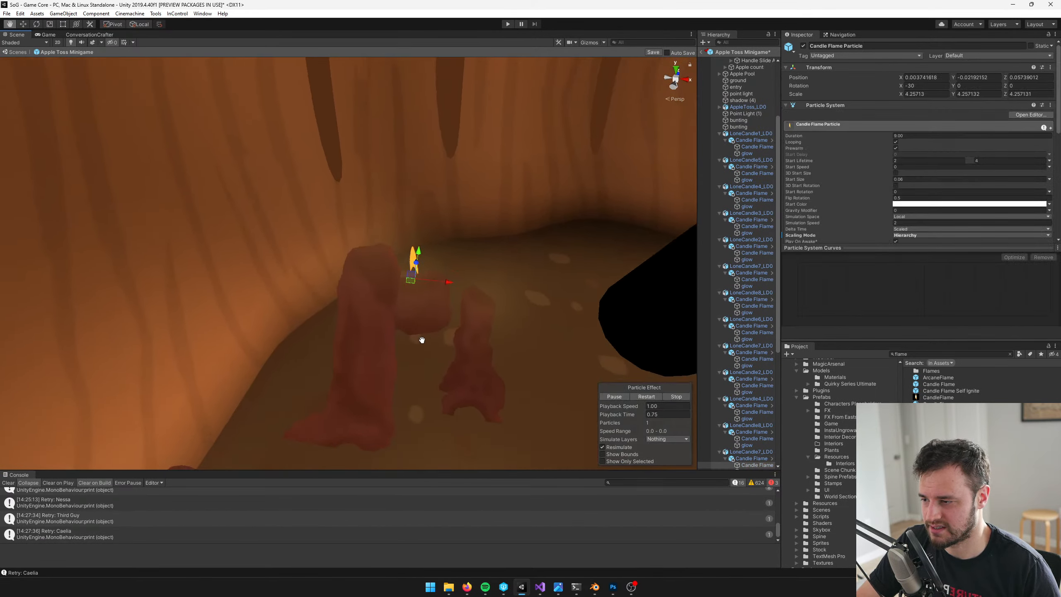
scroll(397, 332, down, 4)
click(357, 326)
click(369, 313)
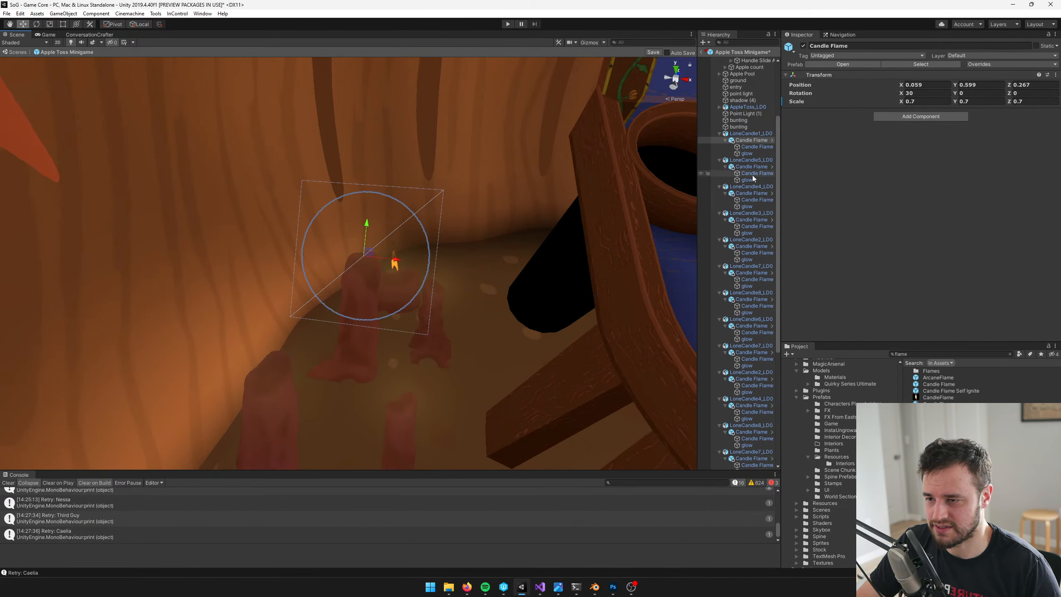
click(750, 133)
drag(343, 388, 338, 396)
scroll(380, 345, down, 4)
scroll(454, 335, up, 8)
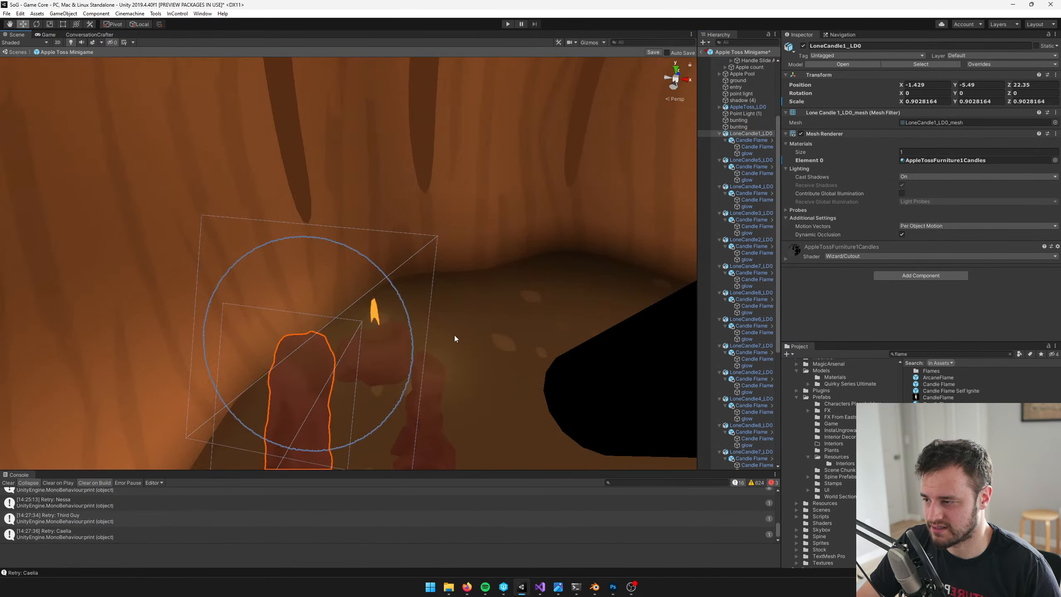
click(391, 336)
scroll(413, 331, down, 8)
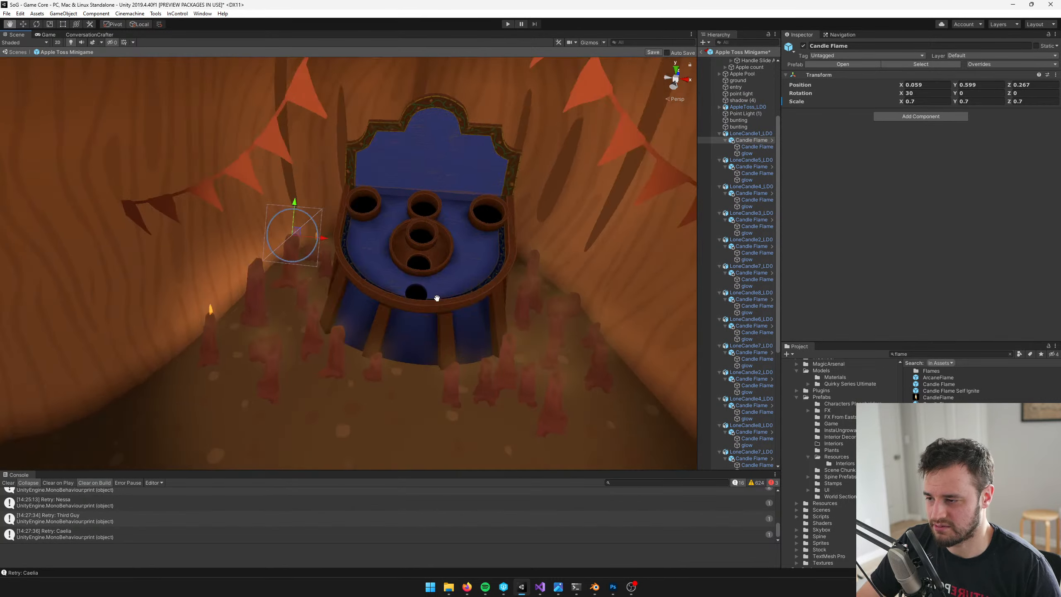
Check the rearranged candles around the table up close and save the Apple Toss Minigame prefab
middle_drag(435, 296, 378, 238)
scroll(459, 273, up, 3)
click(466, 274)
middle_drag(202, 250, 673, 150)
click(653, 53)
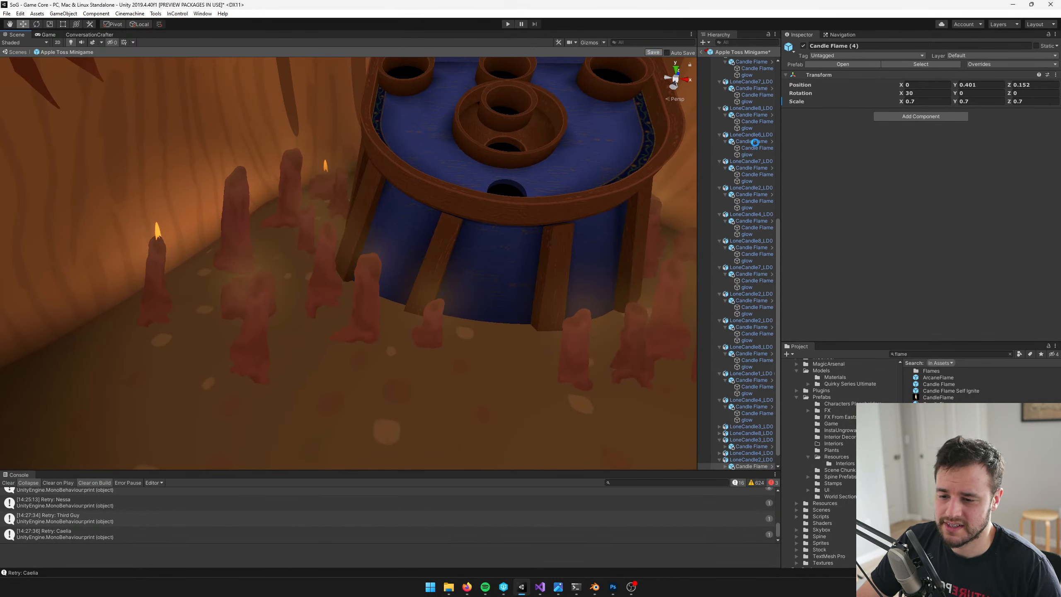
Filter the prefab's hierarchy by the name "Candle Flame", copied from one of the flame objects
scroll(470, 202, down, 5)
scroll(470, 203, down, 3)
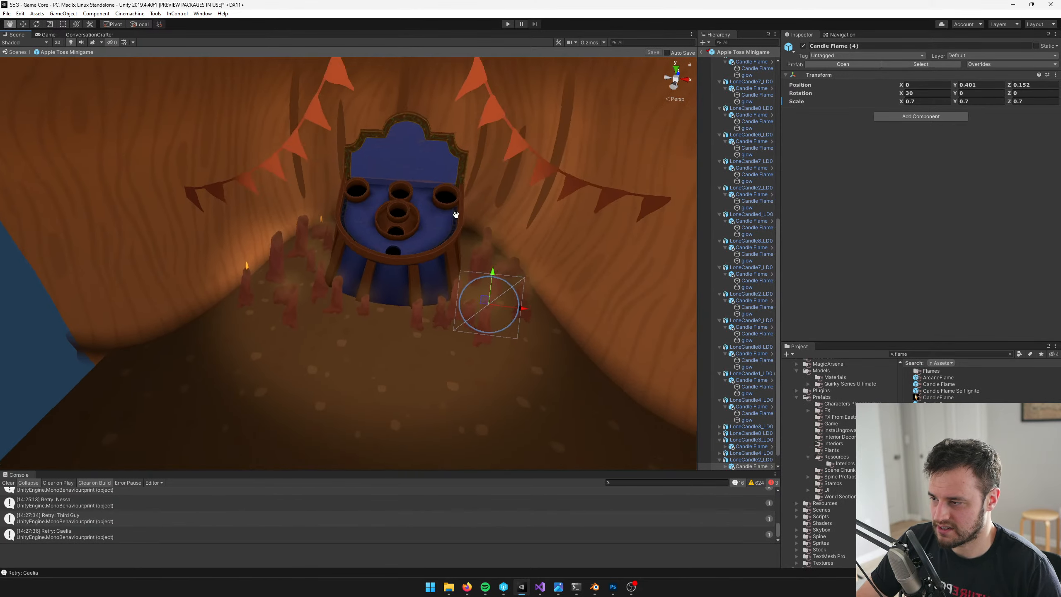
scroll(447, 219, up, 6)
mouse_move(446, 218)
middle_down()
mouse_move(499, 210)
mouse_move(445, 206)
middle_up()
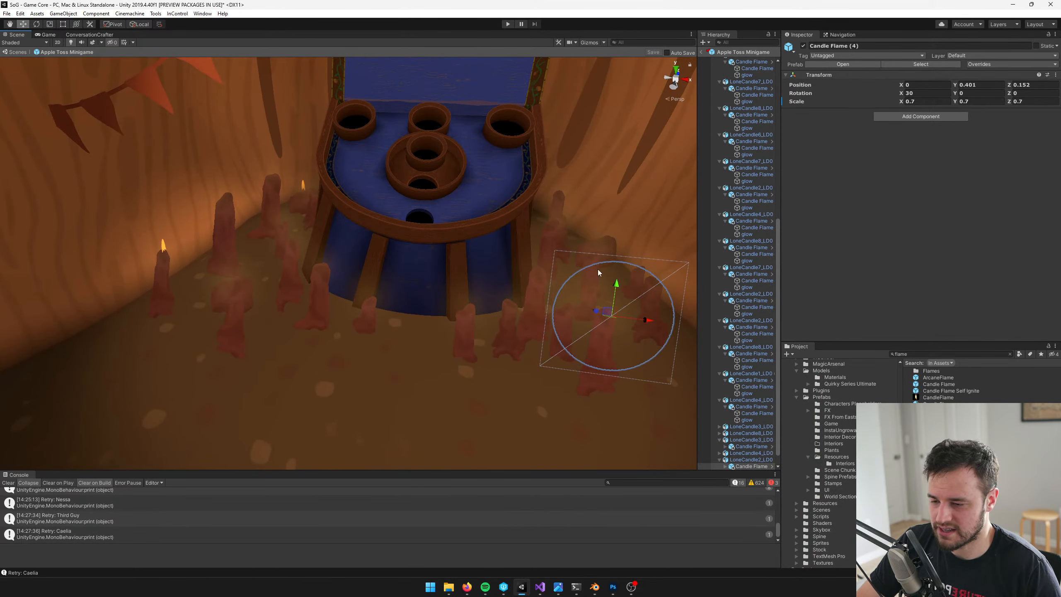
scroll(720, 388, down, 1)
scroll(719, 448, up, 5)
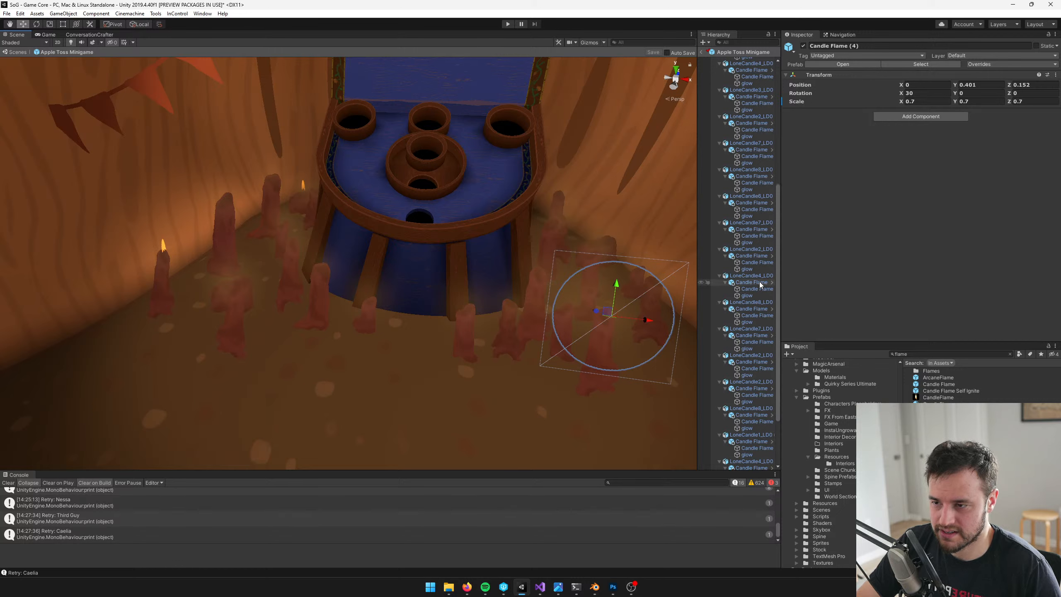
click(751, 256)
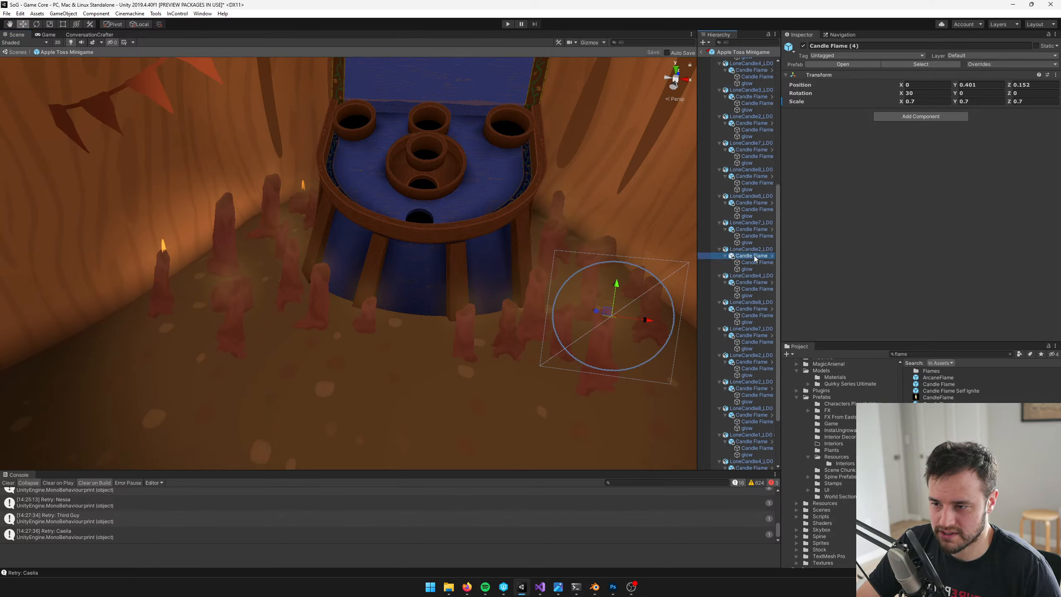
click(846, 45)
key(ctrl+c)
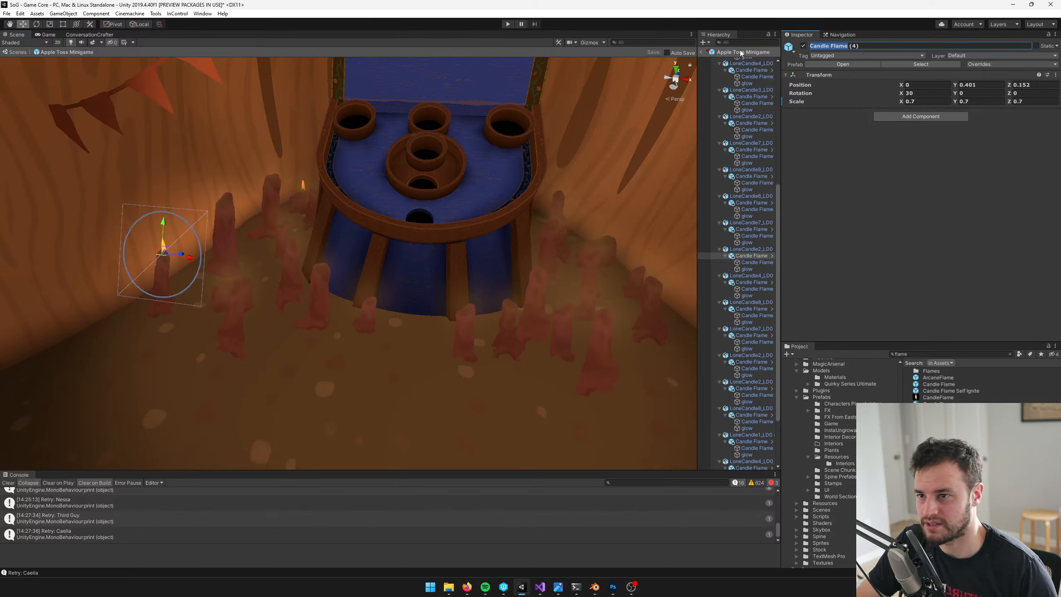
click(743, 42)
key(ctrl+v)
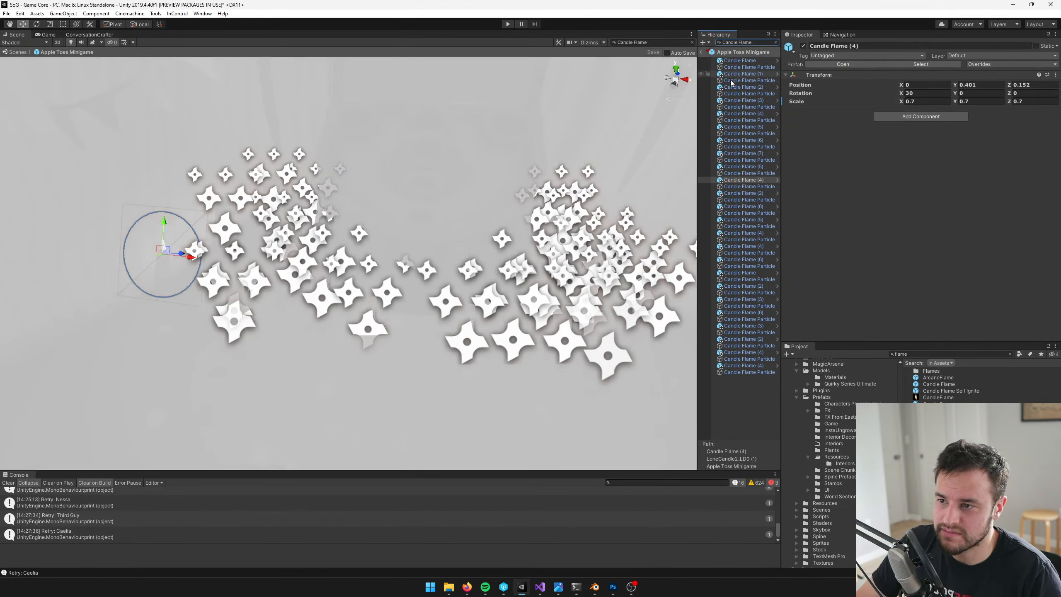
Set the scale of a scattered mix of Candle Flame objects, without their particle children, to 0.6 on X, Y and Z
click(747, 80)
click(742, 62)
click(742, 68)
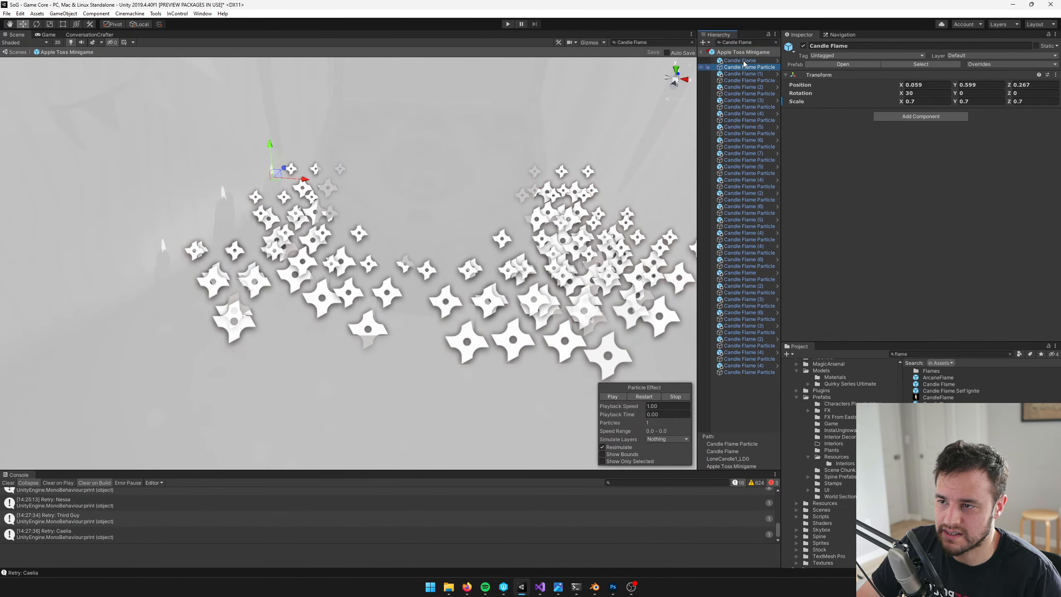
click(742, 62)
ctrl+click(742, 73)
ctrl+click(737, 87)
ctrl+click(738, 100)
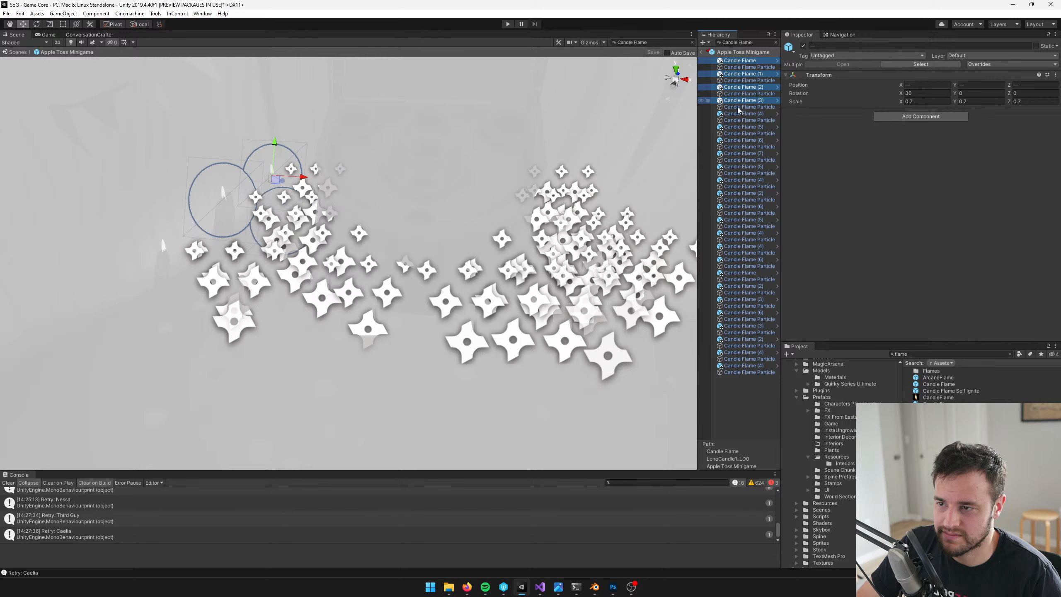
ctrl+click(738, 113)
ctrl+click(739, 127)
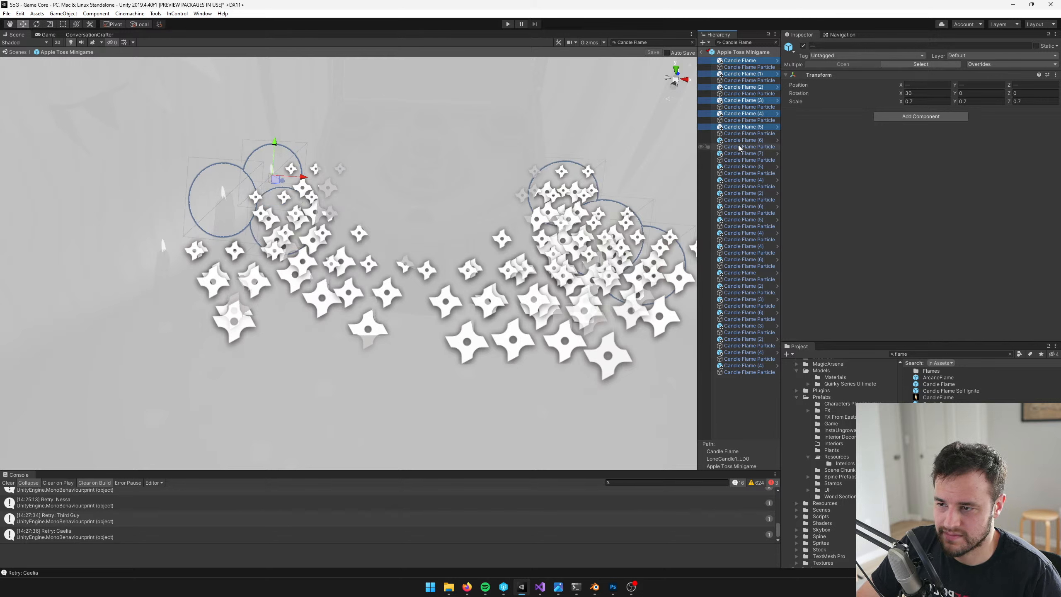
ctrl+click(739, 193)
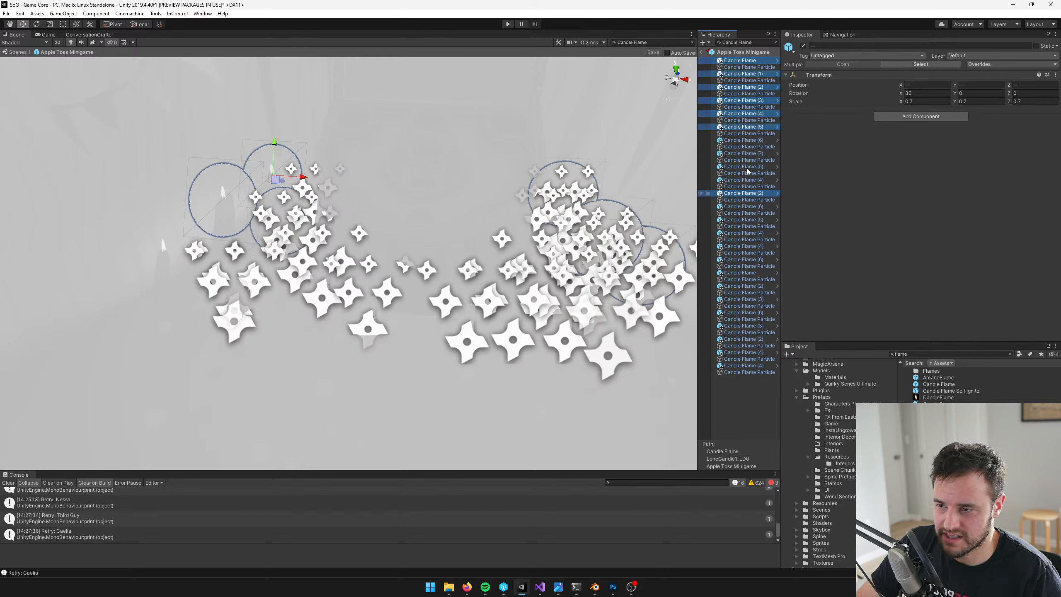
ctrl+click(739, 101)
ctrl+click(746, 246)
ctrl+click(741, 219)
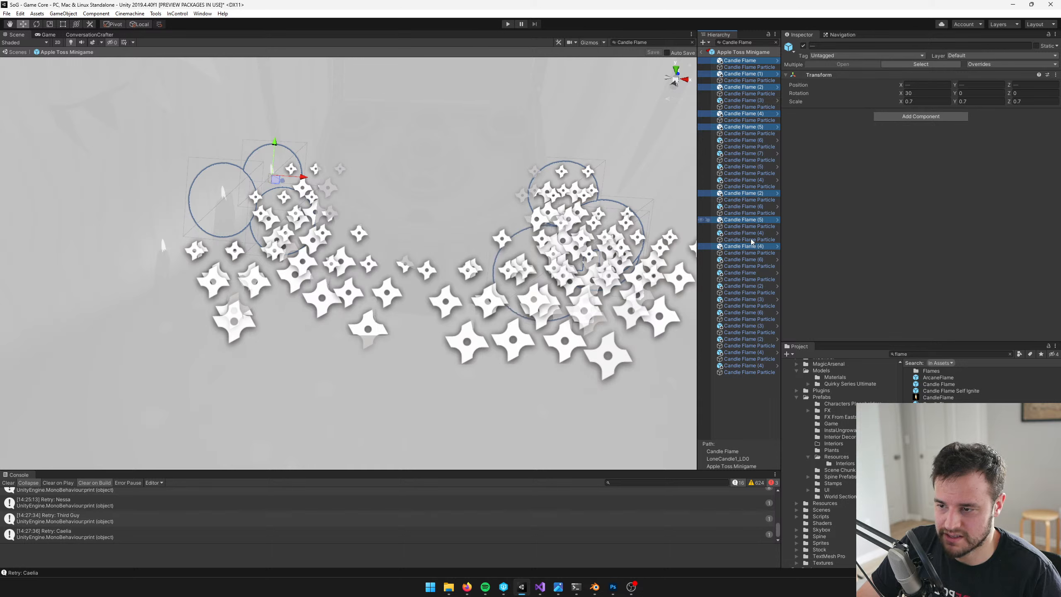
ctrl+click(750, 352)
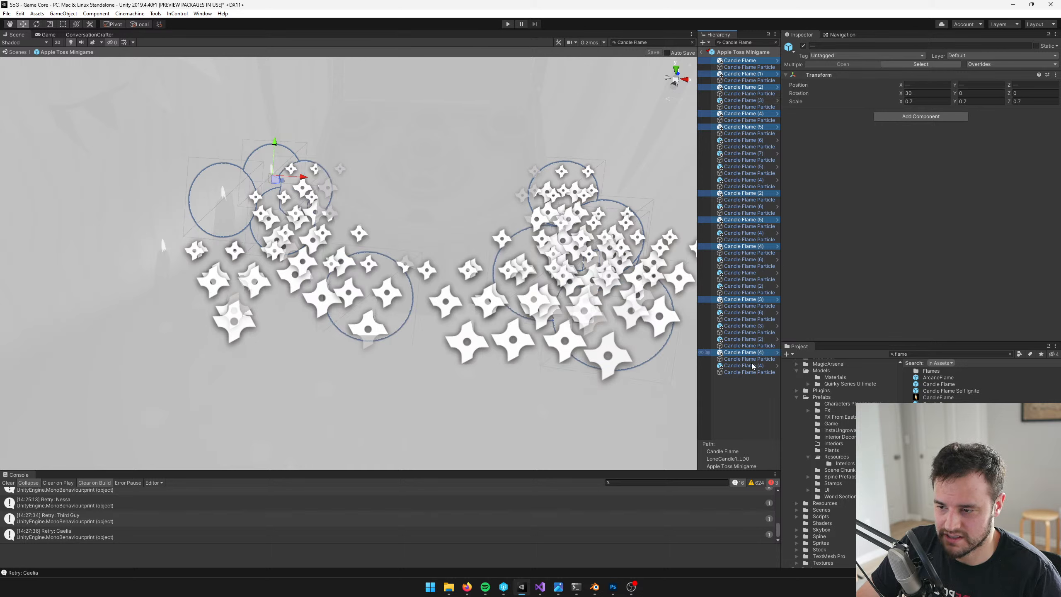
ctrl+click(750, 365)
ctrl+click(751, 326)
ctrl+click(751, 311)
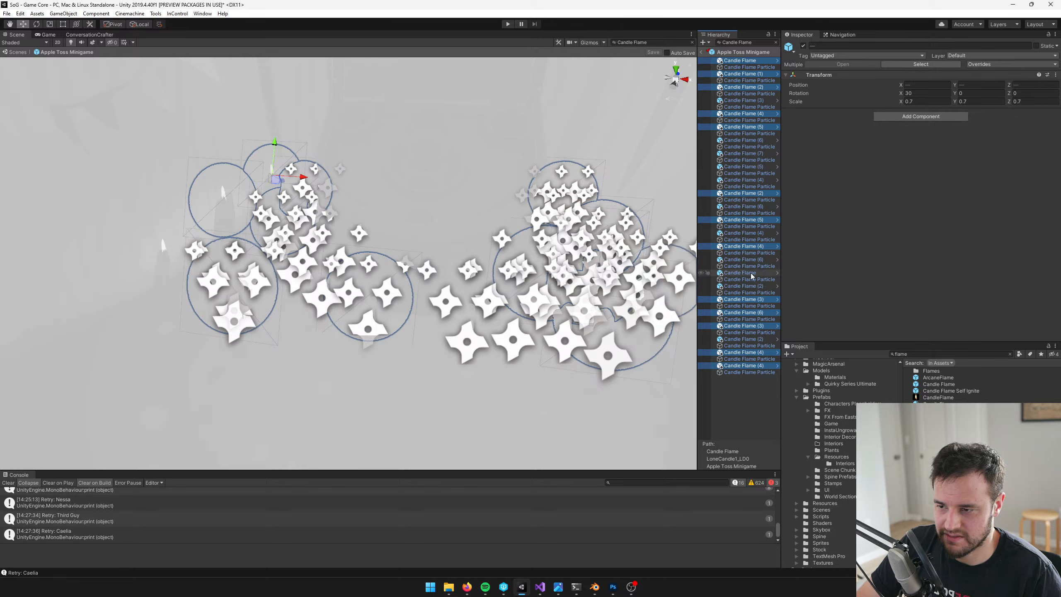
ctrl+click(751, 273)
click(925, 101)
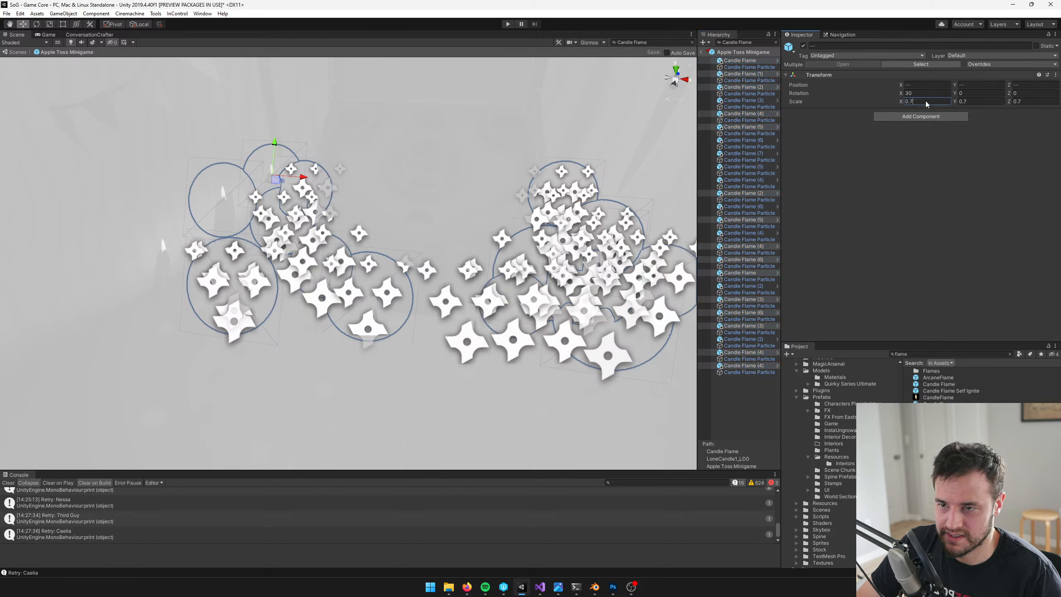
text(.6)
key(Tab)
text(.6)
key(Tab)
text(.6)
key(Return)
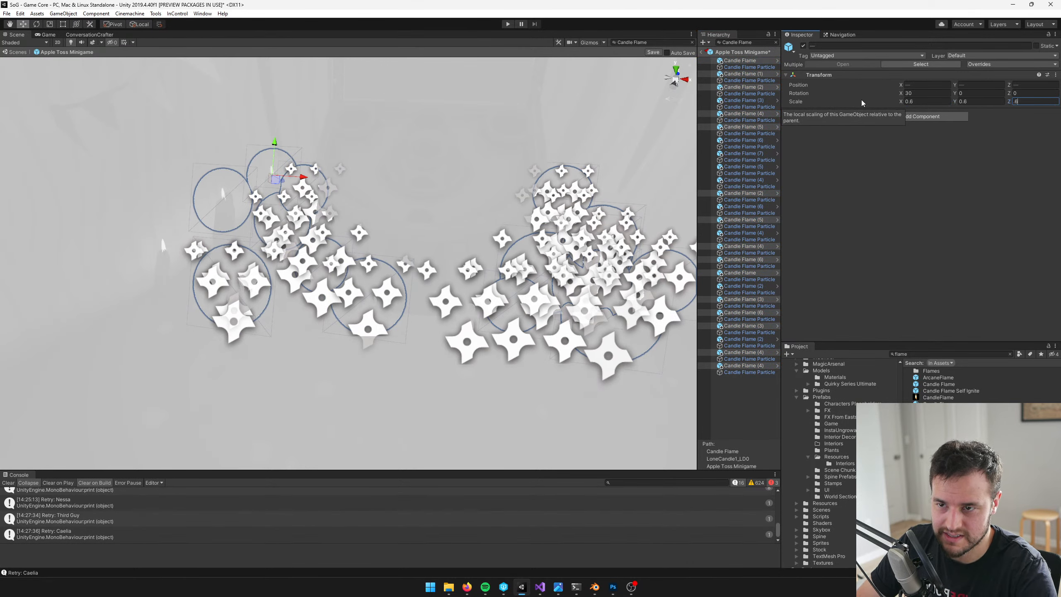
Save the Apple Toss Minigame prefab and leave prefab editing for the Game Core scene
click(748, 147)
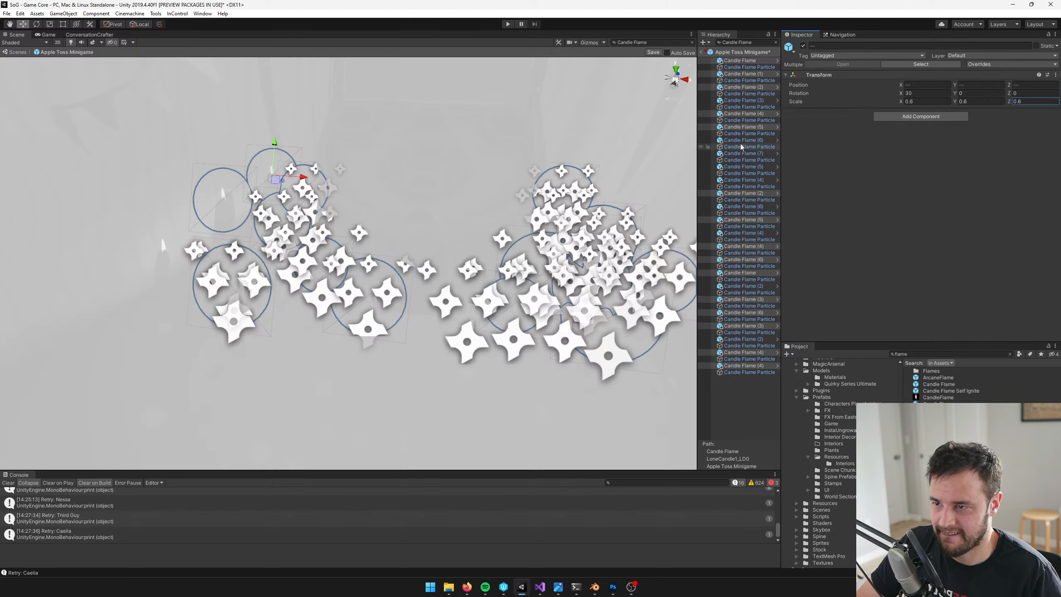
click(651, 53)
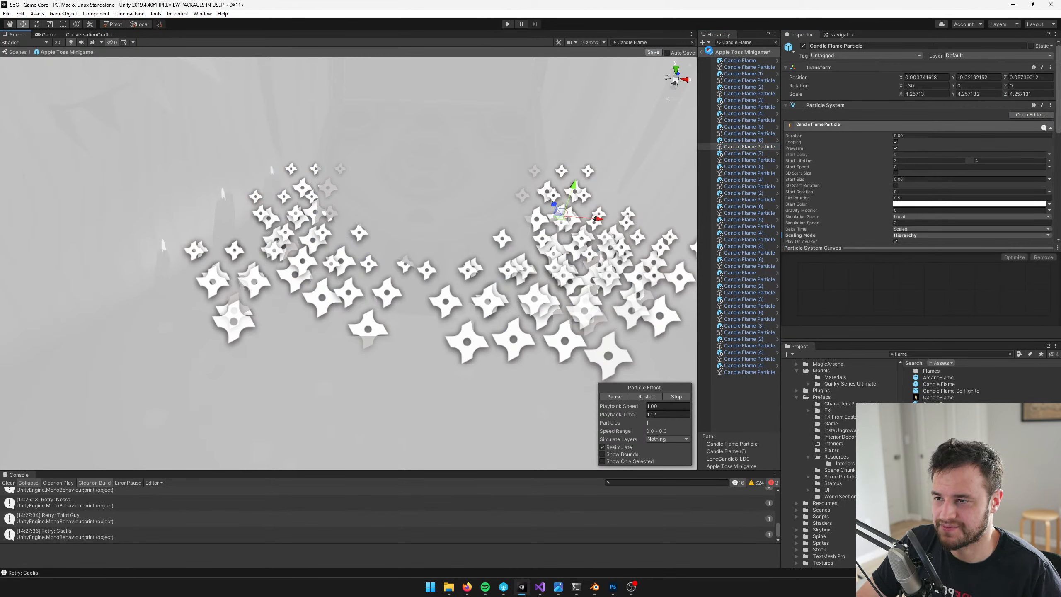
click(706, 52)
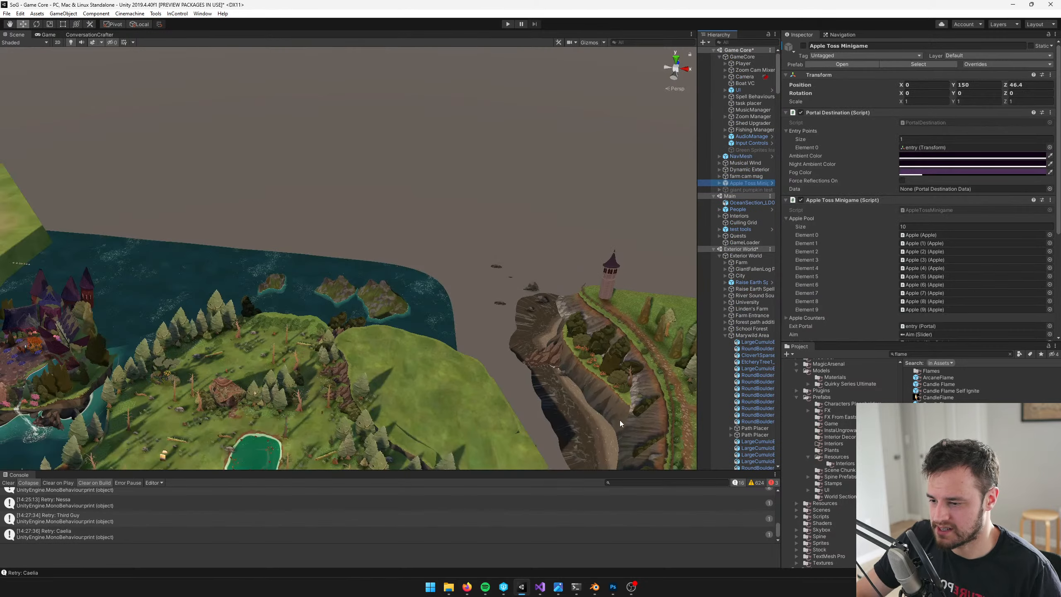
Switch to Photoshop and look over the AppleTossBoard.psd texture
click(612, 586)
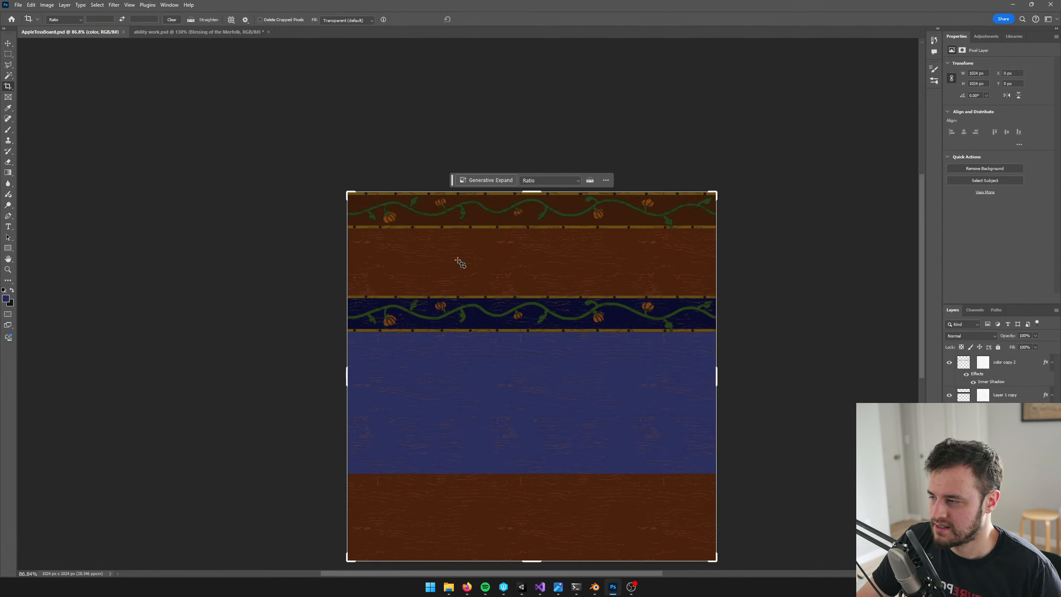
scroll(347, 229, down, 2)
click(17, 5)
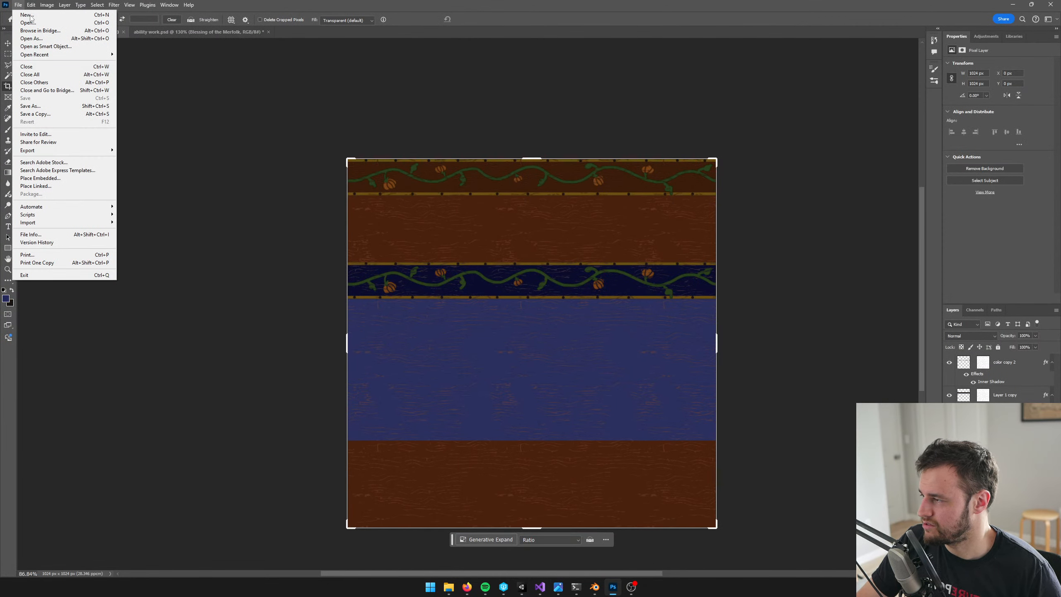
click(404, 3)
scroll(509, 241, down, 4)
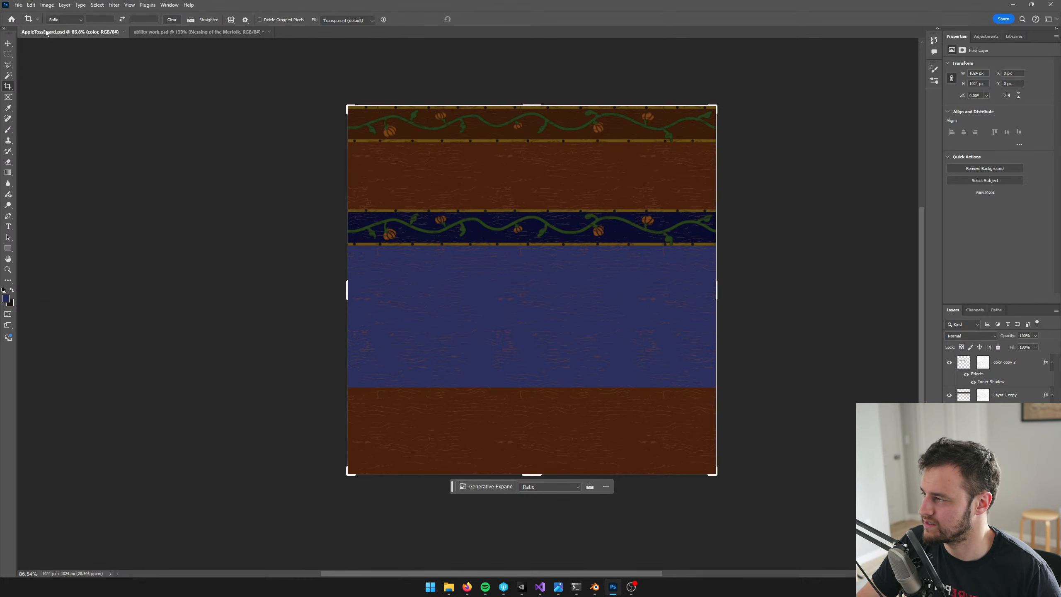
click(18, 5)
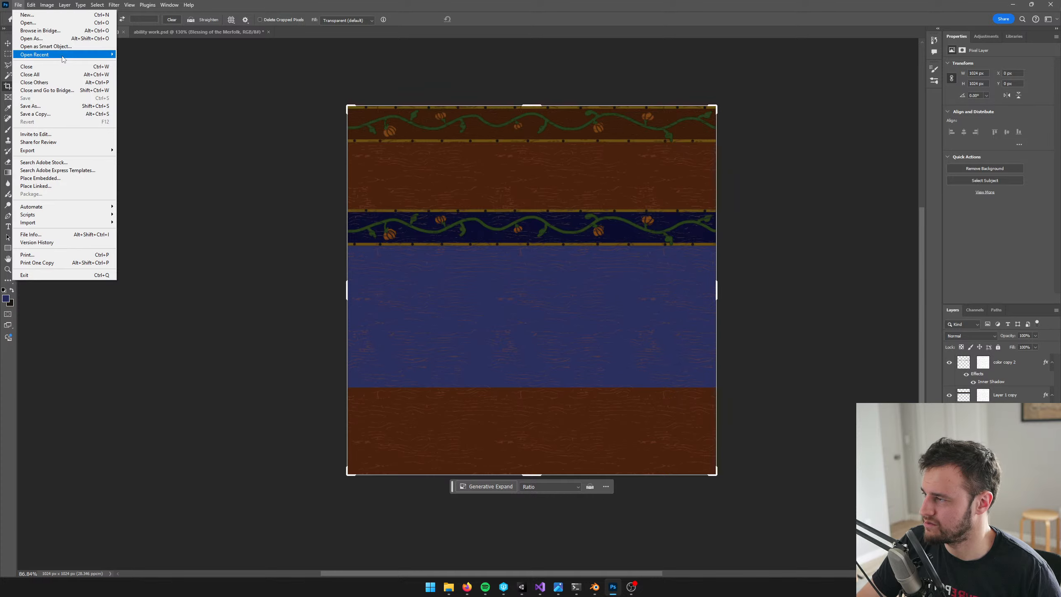
key(alt+Tab)
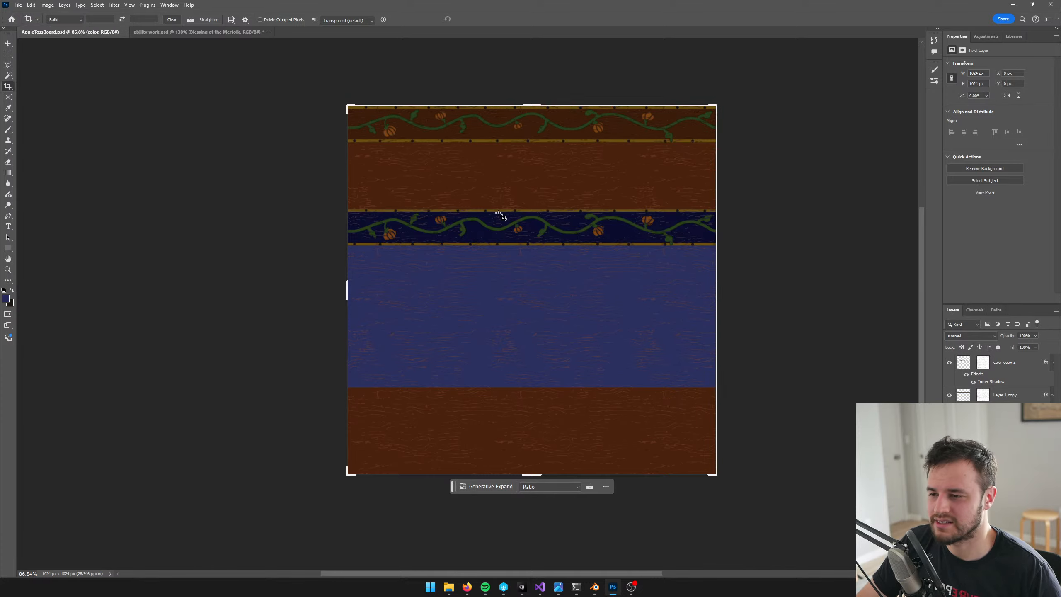
key(alt+Tab)
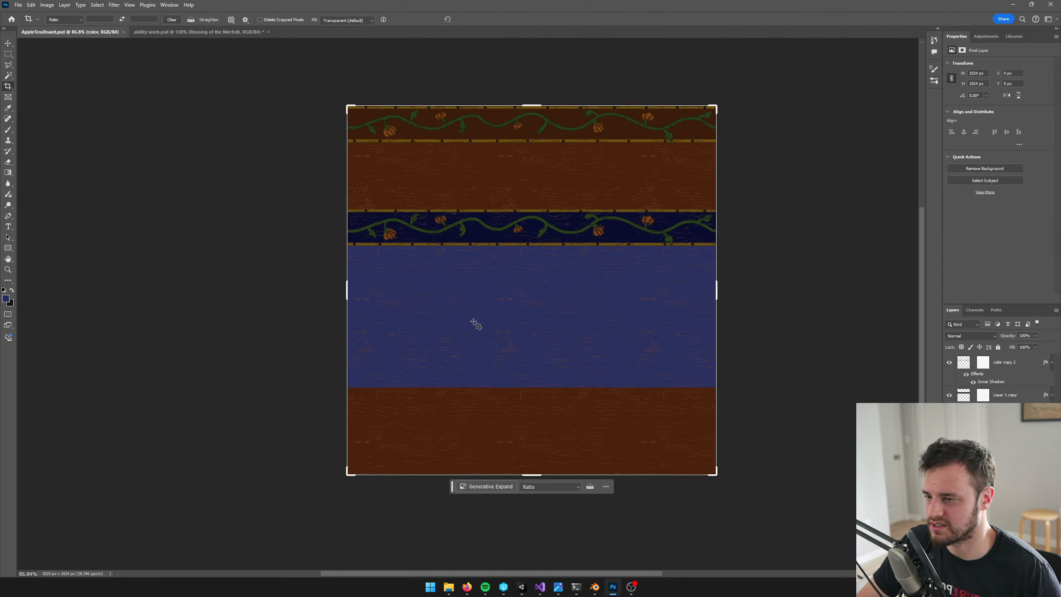
click(523, 588)
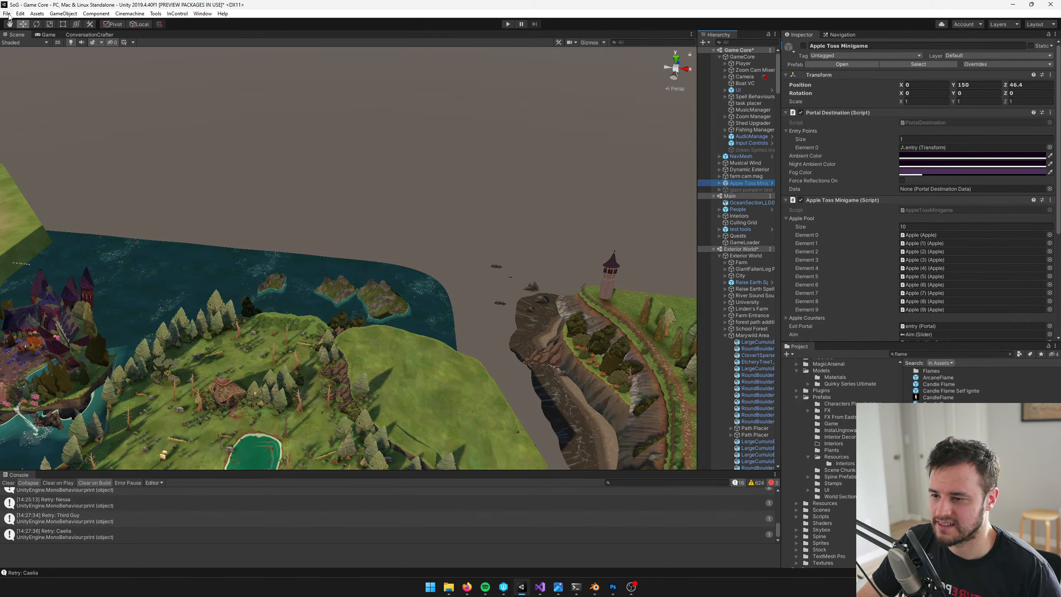
key(alt+Tab)
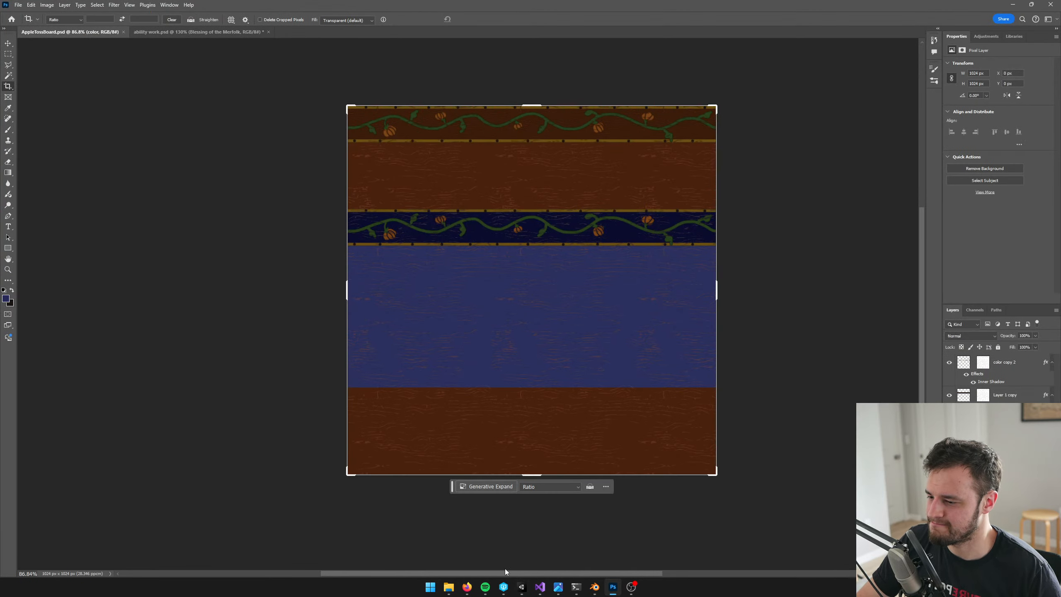
View the medieval-inspired wood painting reference in Firefox and return to Photoshop
mouse_move(467, 587)
click(476, 543)
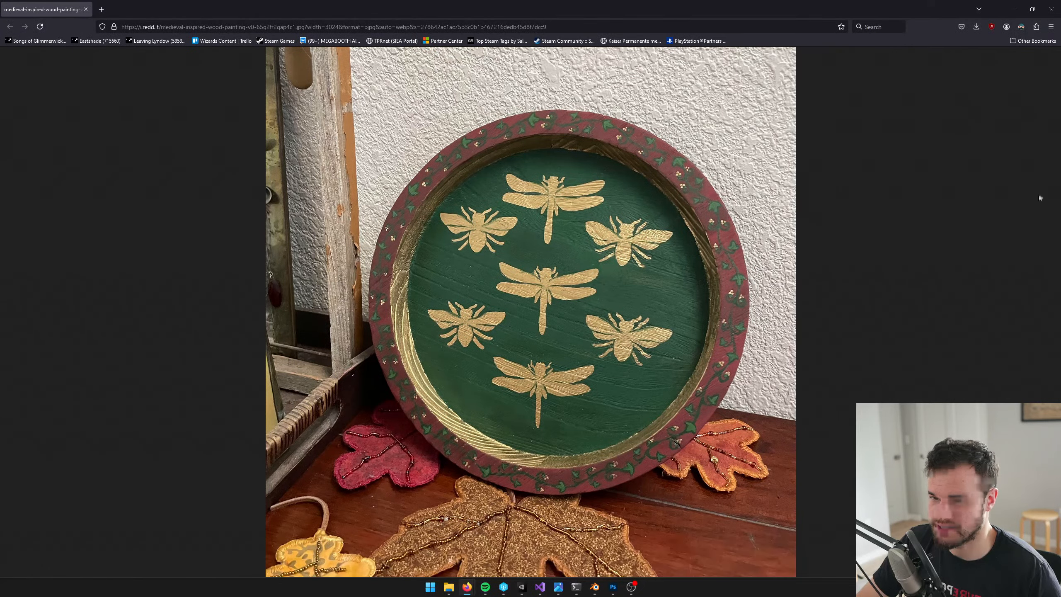
click(1013, 9)
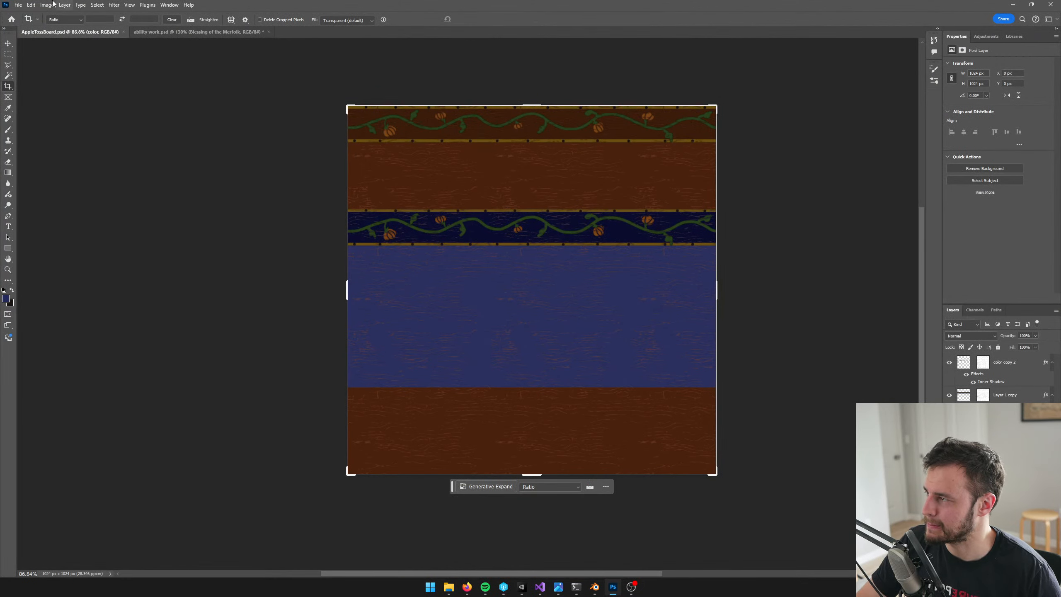
Create a new 1024 x 1024 px RGB document at 72 pixels/inch with a white background
click(19, 5)
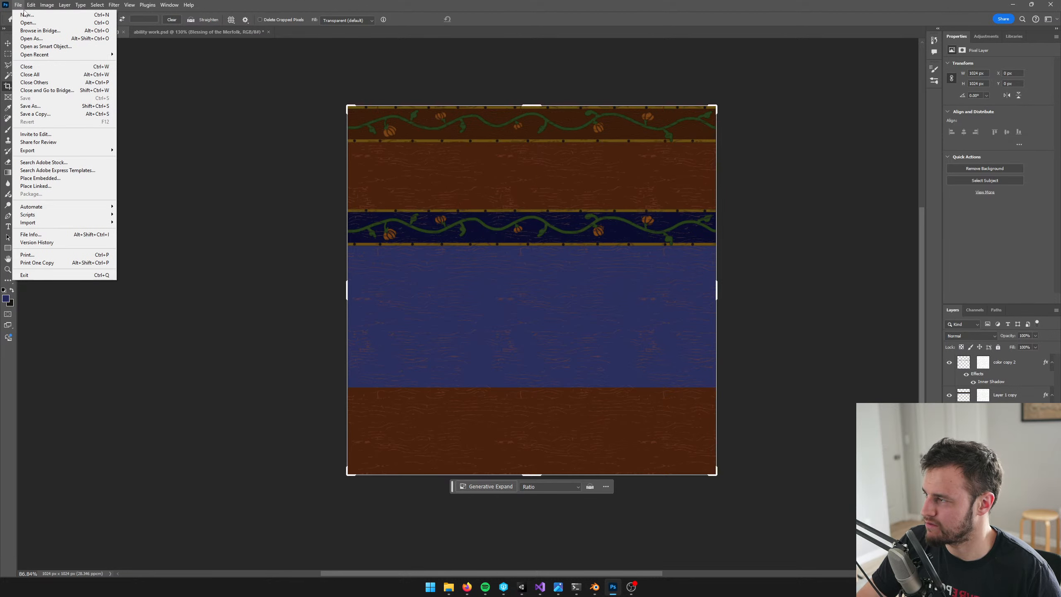
click(25, 14)
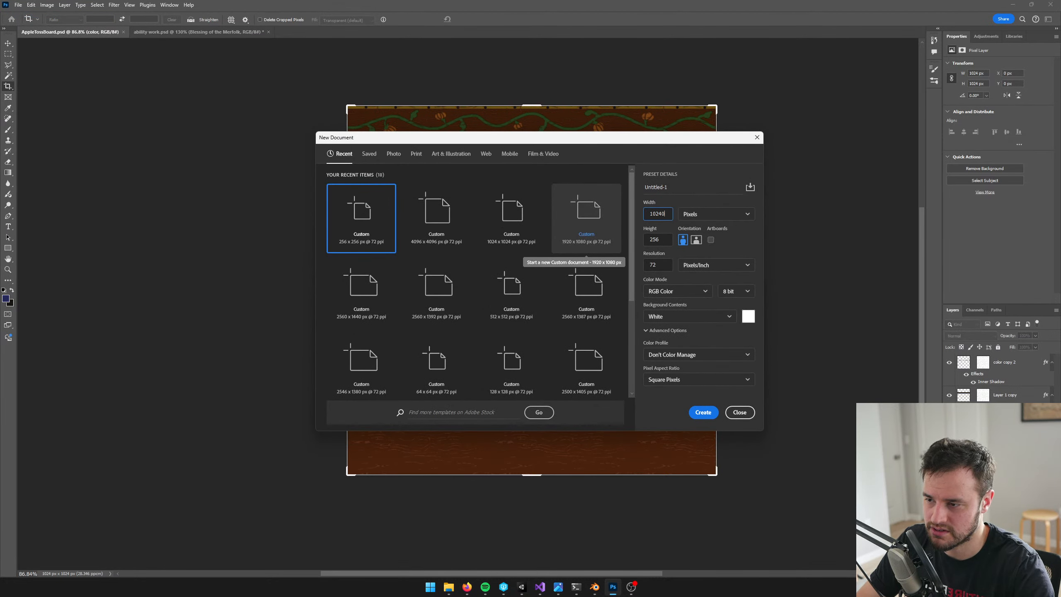
key(Tab)
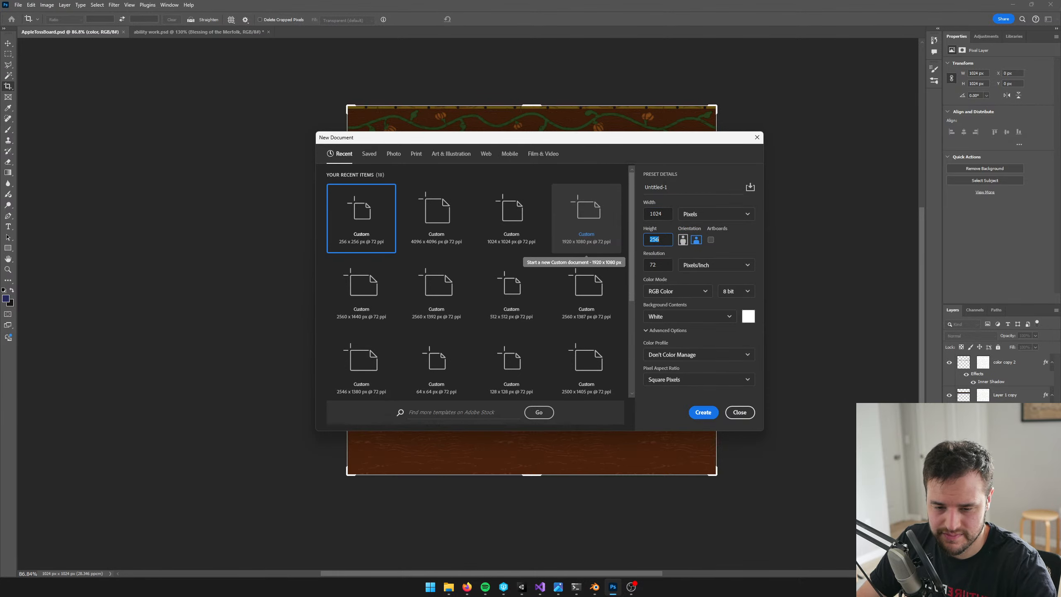
text(1024)
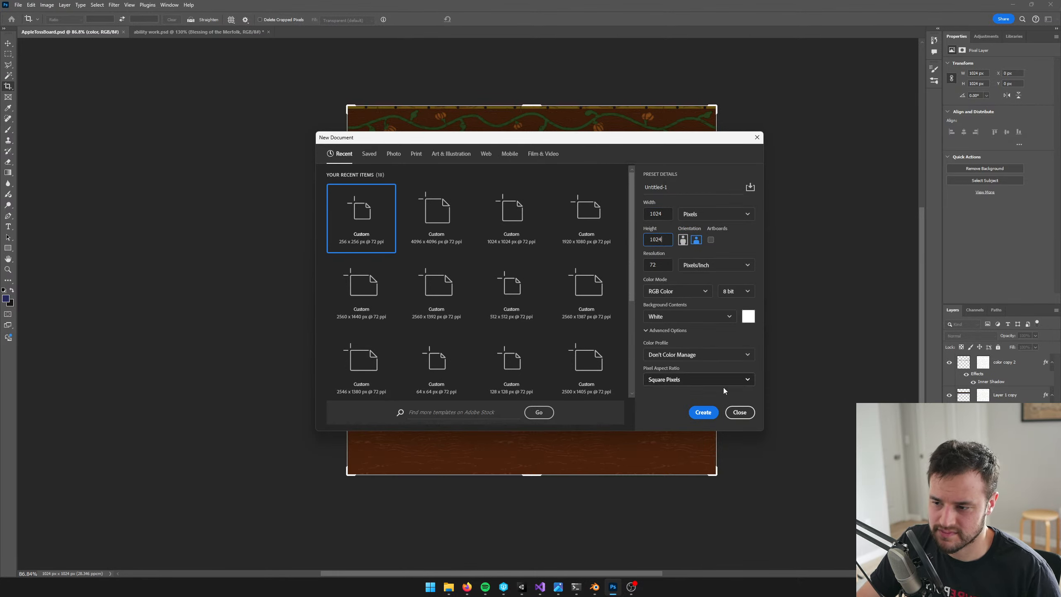
click(702, 411)
key(alt+Tab)
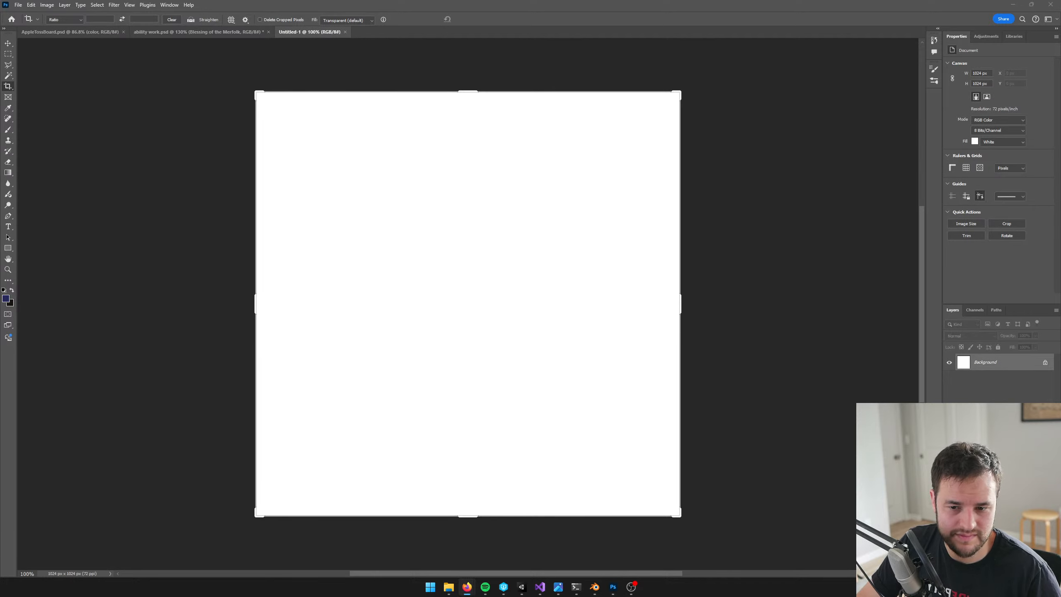
key(alt+Tab)
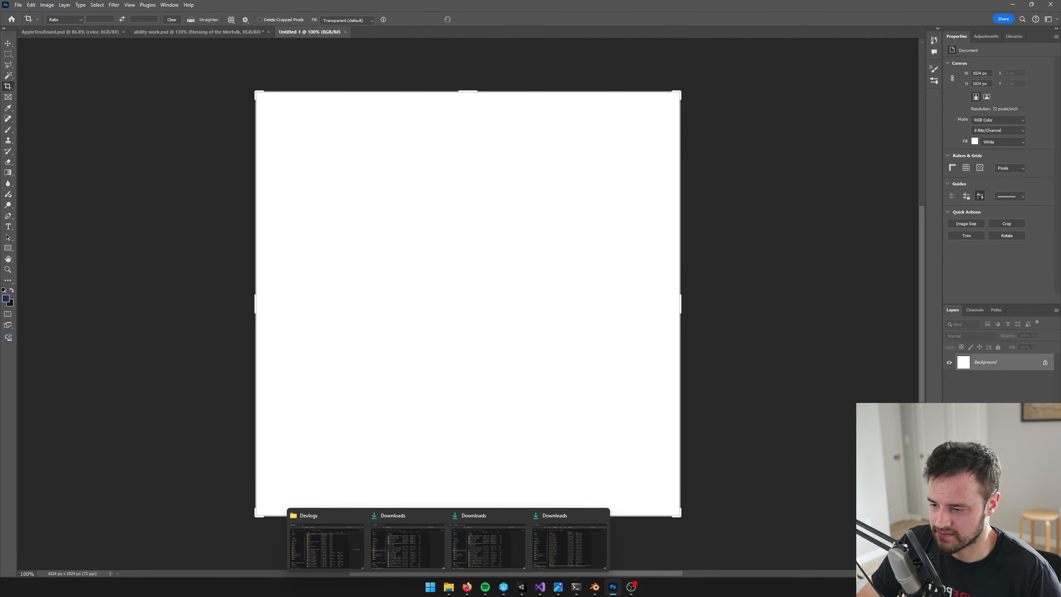
click(467, 587)
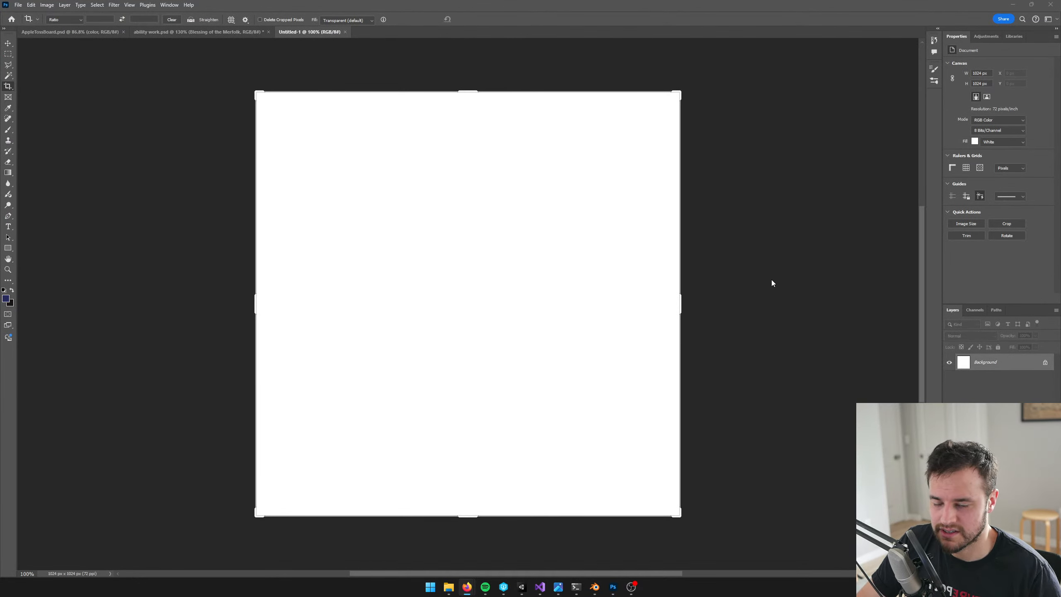
alt+scroll(742, 278, down, 1)
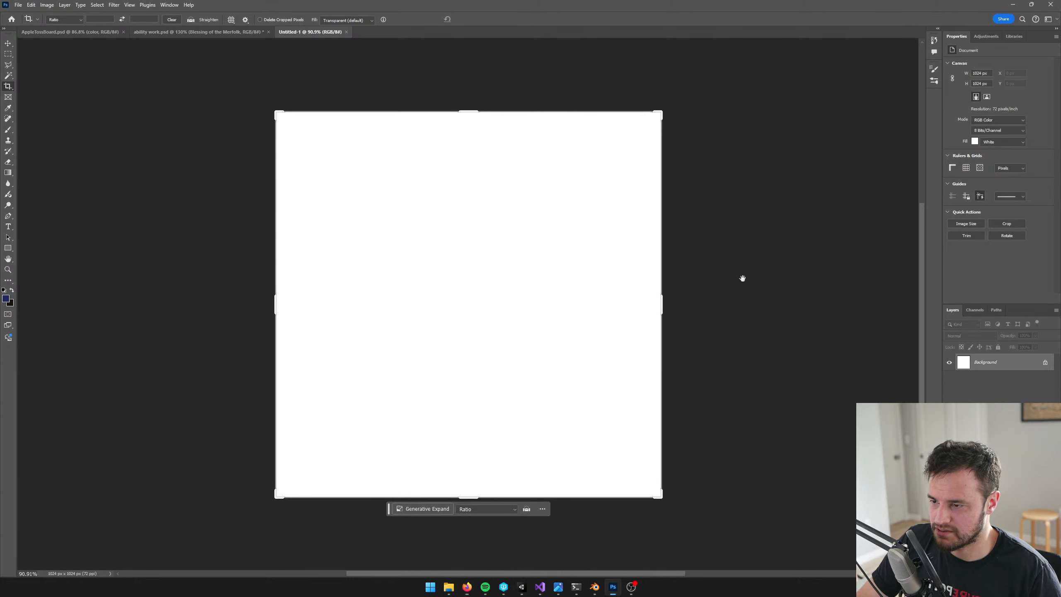
Return to AppleTossBoard.psd and reorder the open documents so Untitled-1 sits directly beside it
click(153, 32)
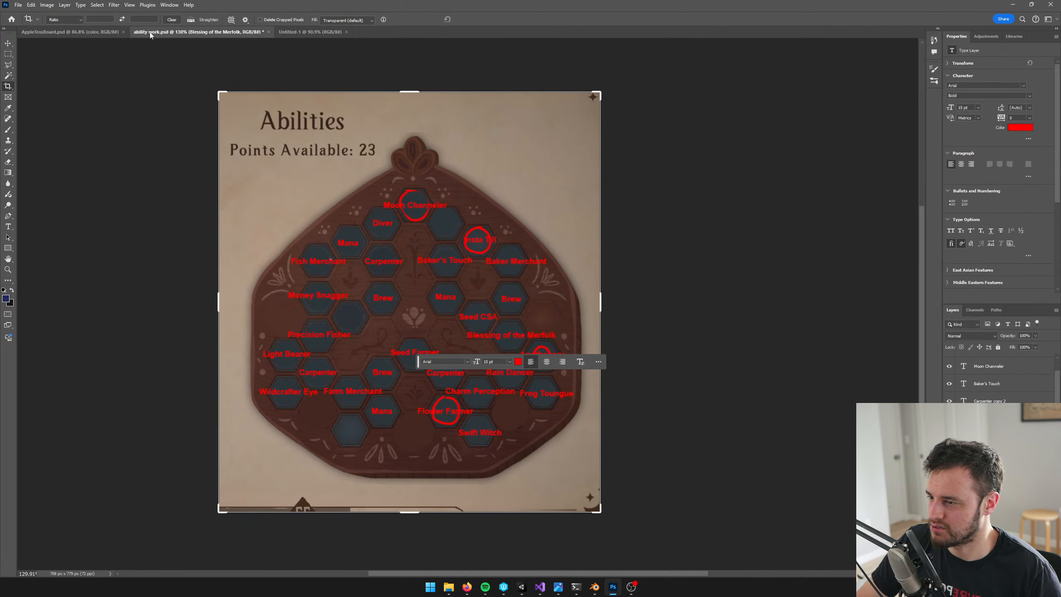
click(76, 32)
drag(326, 32, 141, 32)
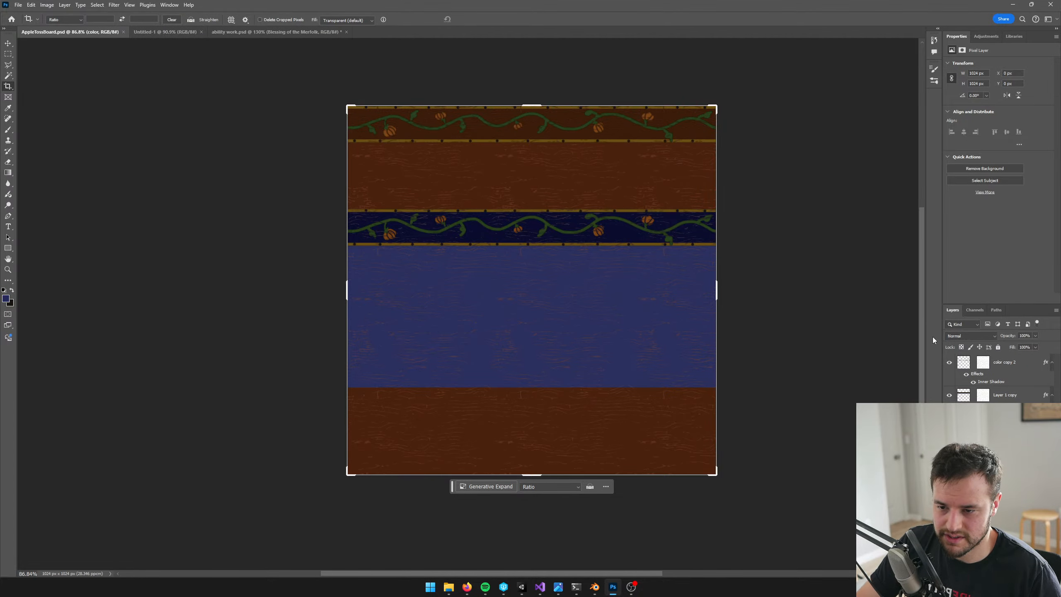
Load the wood-grain mask as a selection in AppleTossBoard.psd, and add a new layer with a layer mask to Untitled-1
ctrl+click(984, 367)
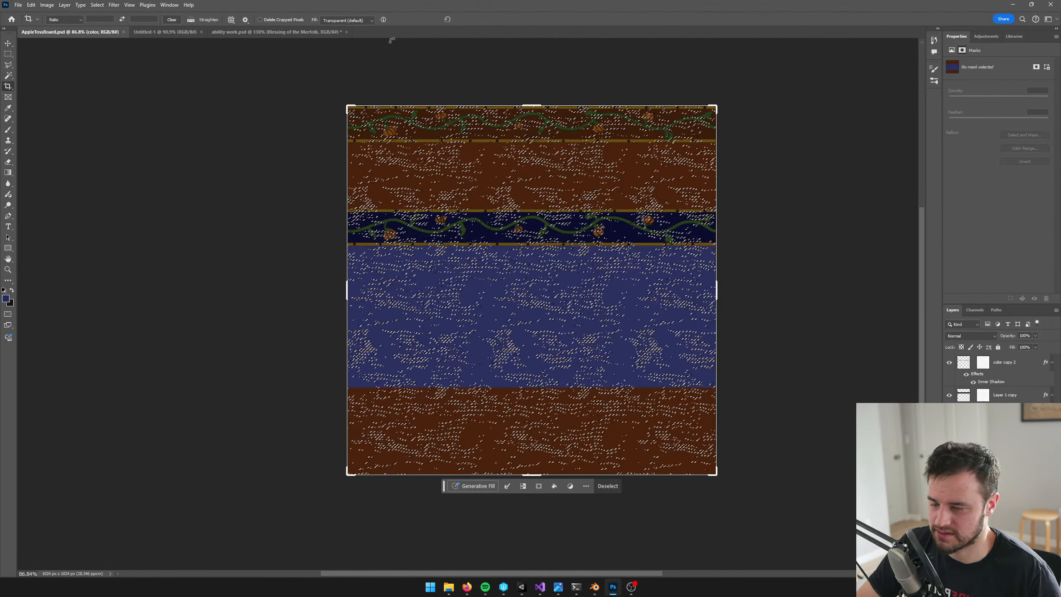
click(189, 33)
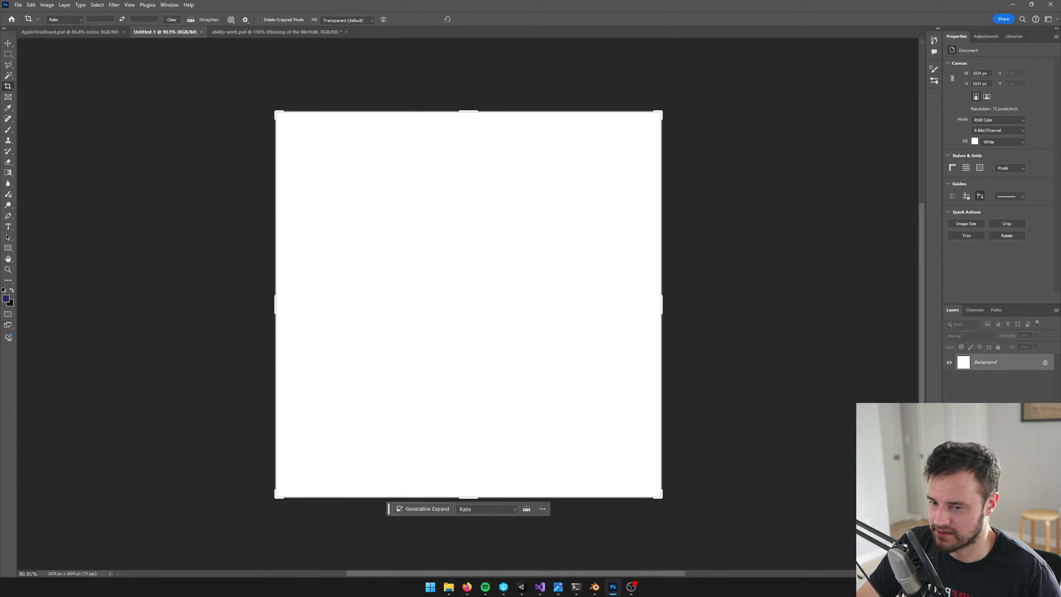
key(ctrl+alt+shift+n)
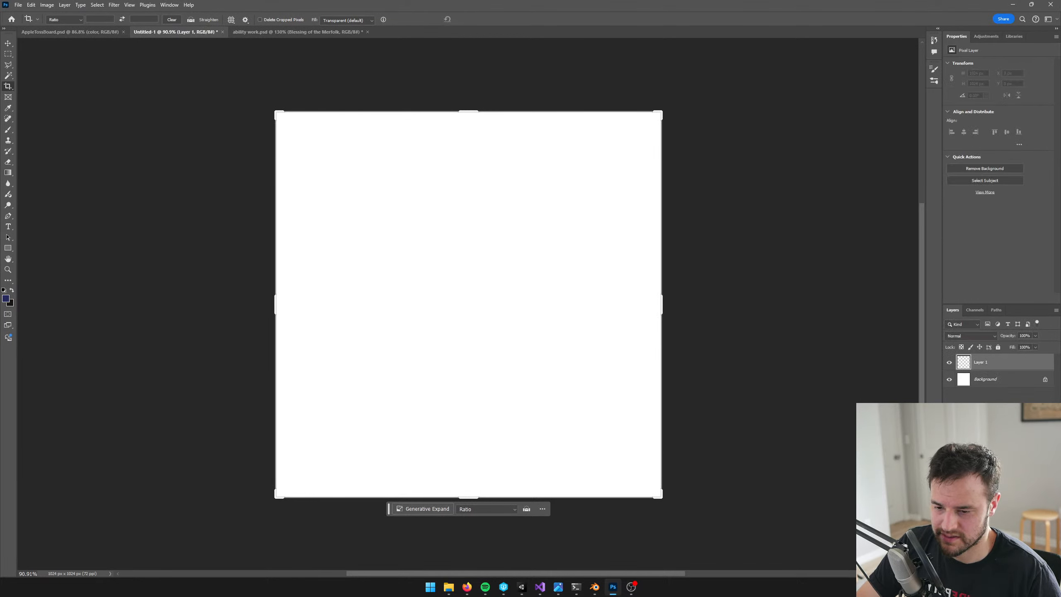
click(994, 573)
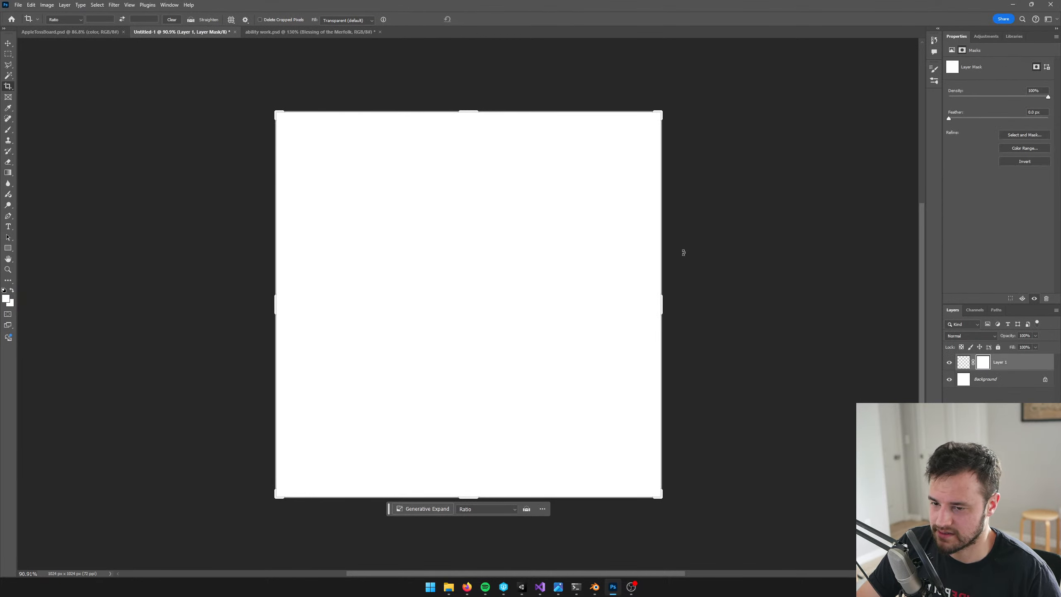
click(963, 362)
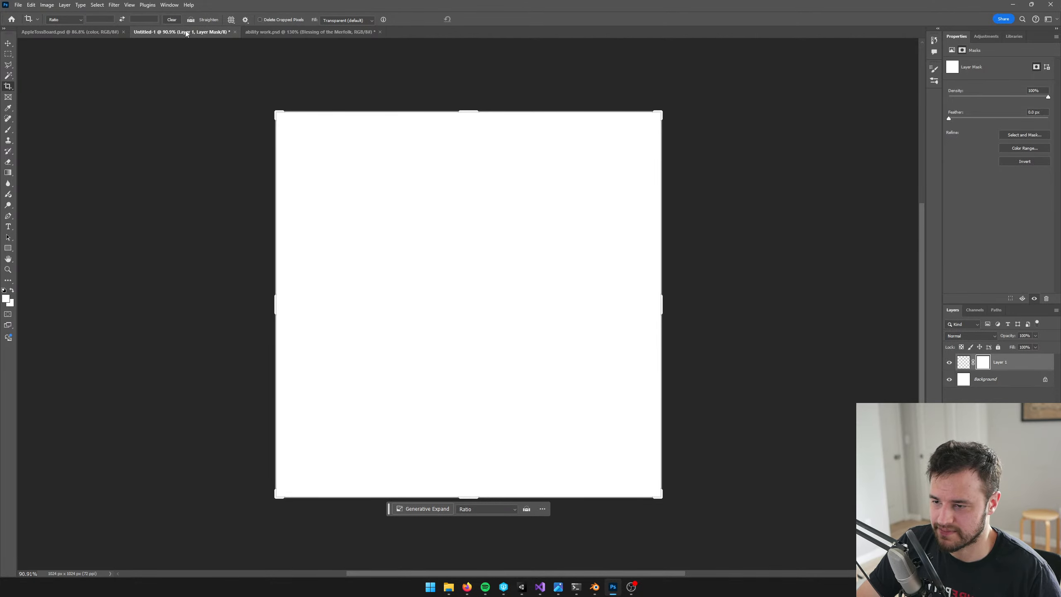
click(59, 32)
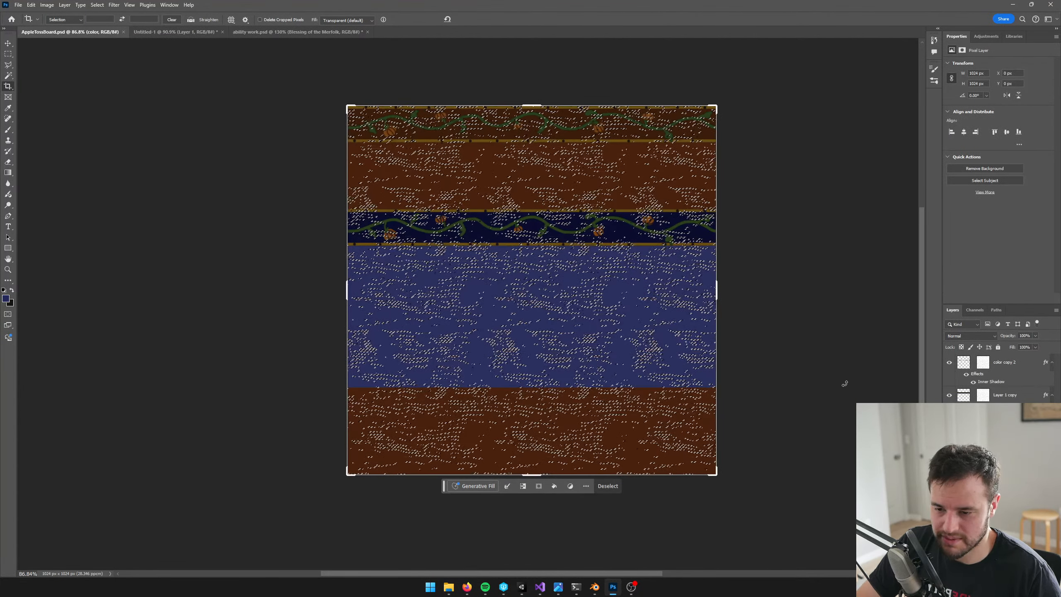
Try to bring the color layer and its mask from AppleTossBoard.psd into the Untitled-1 document
drag(1014, 493, 499, 326)
key(v)
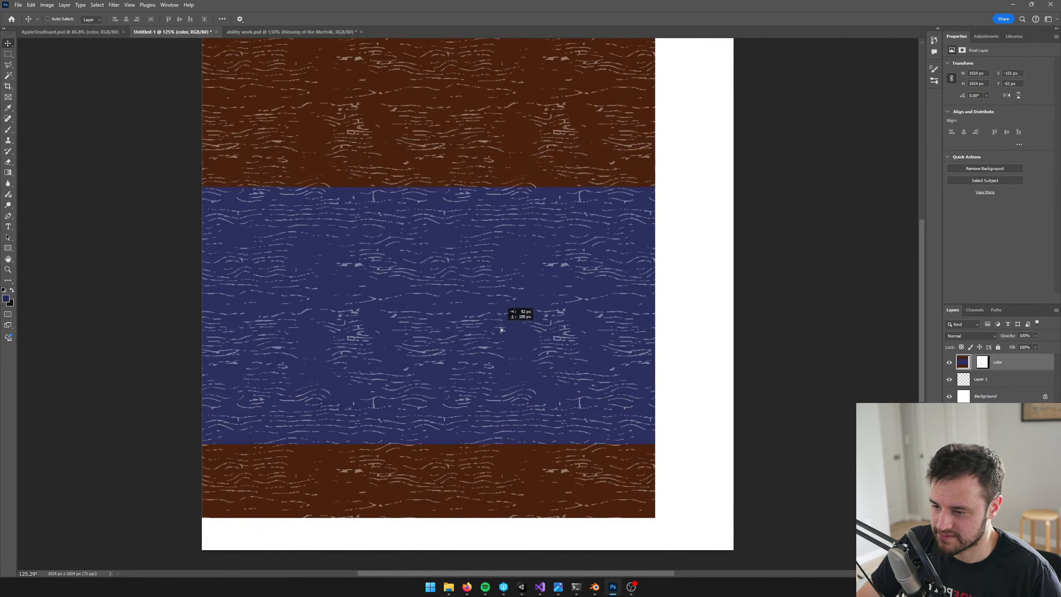
key(ctrl+z)
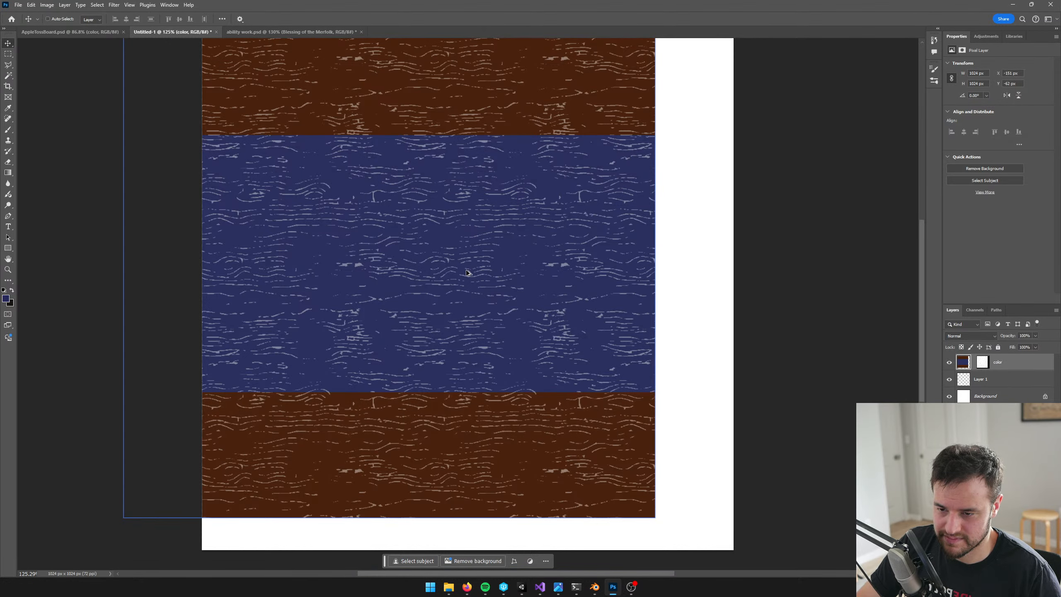
alt+scroll(468, 273, down, 4)
alt+scroll(489, 279, up, 1)
key(Delete)
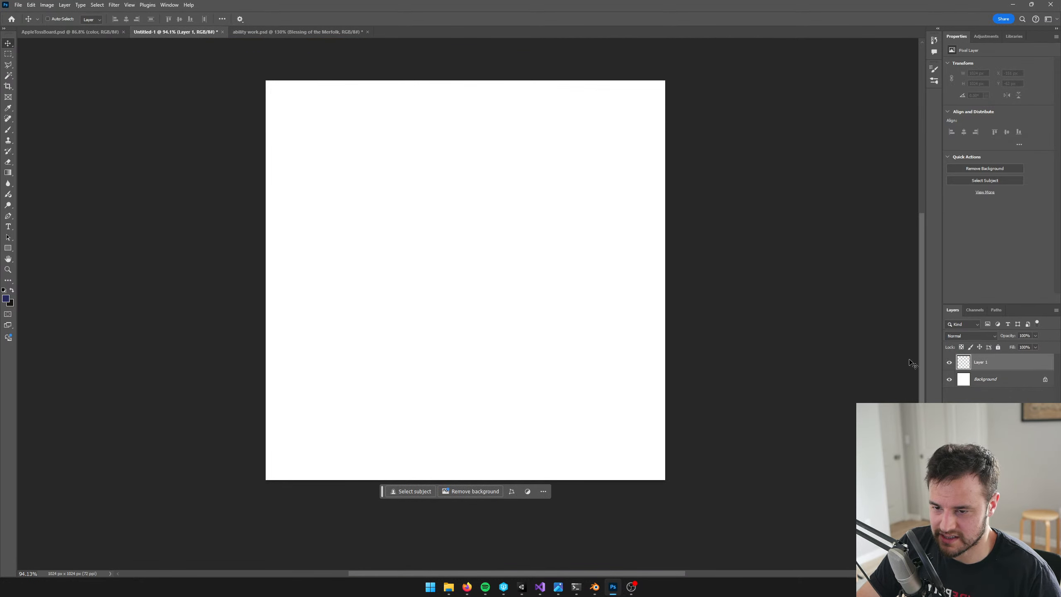
In AppleTossBoard.psd, load the wood-grain mask as a selection and fill it with dark blue on a new layer above color copy 2
click(78, 33)
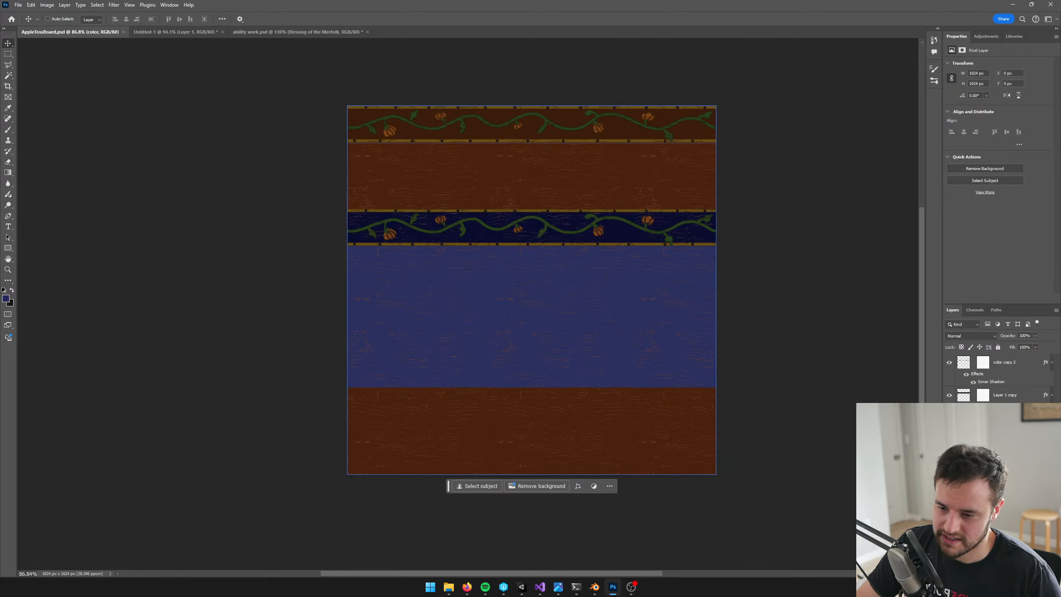
click(983, 395)
ctrl+click(983, 362)
click(963, 362)
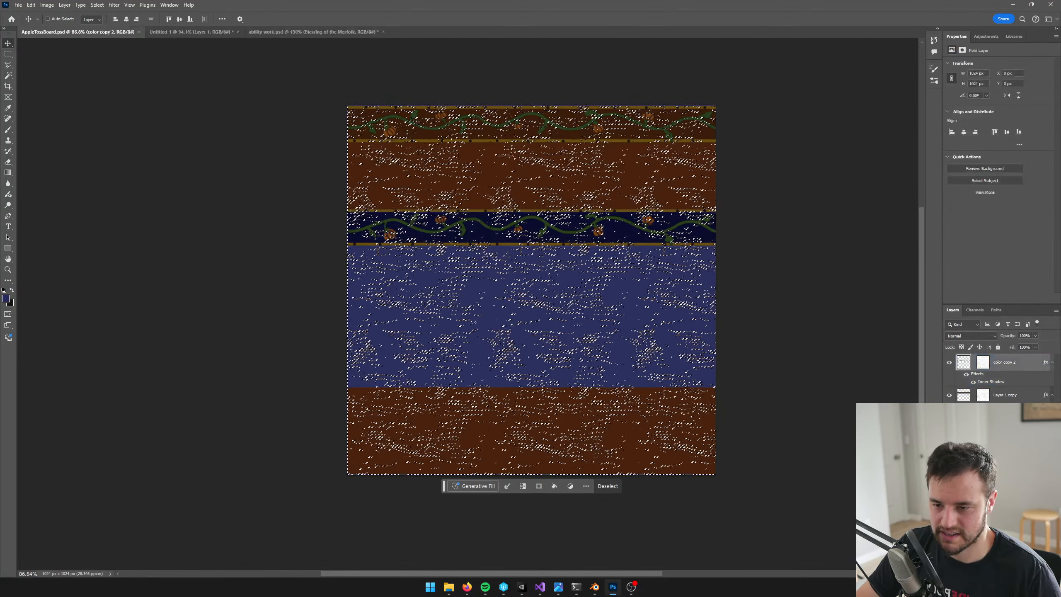
key(ctrl+shift+alt+n)
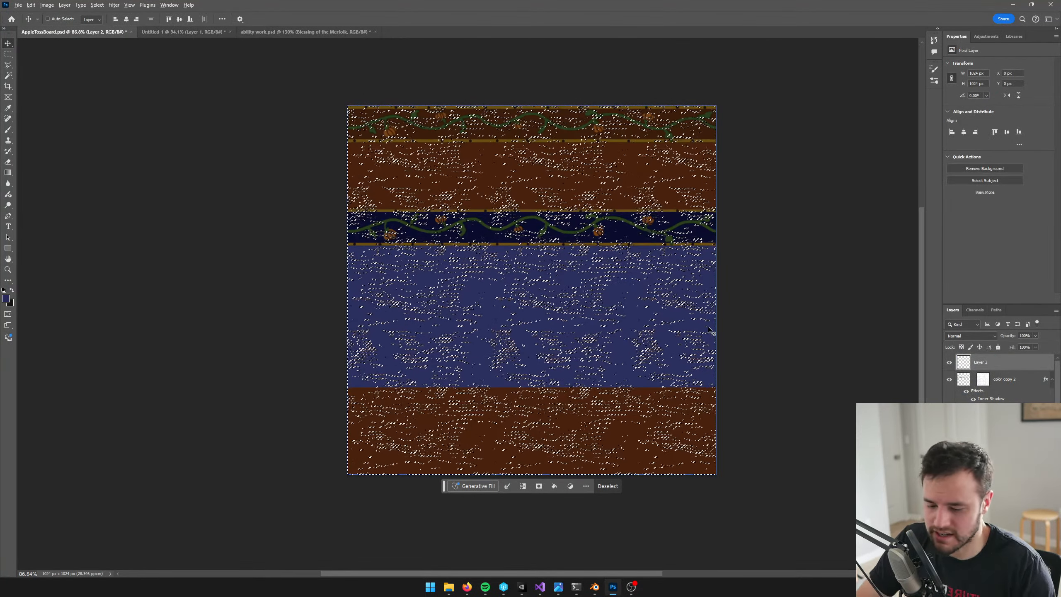
key(alt+BackSpace)
Copy the entire blue wood-grain layer from AppleTossBoard.psd and paste it into Untitled-1, aligned to the canvas
key(ctrl+d)
ctrl+click(969, 365)
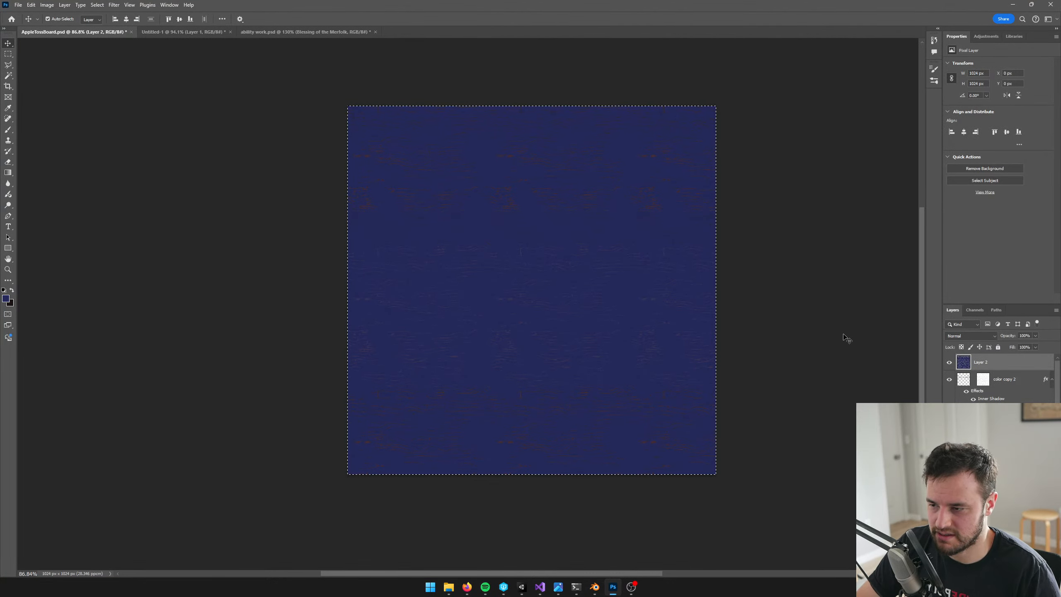
key(Delete)
key(ctrl+d)
key(ctrl+z)
key(ctrl+z)
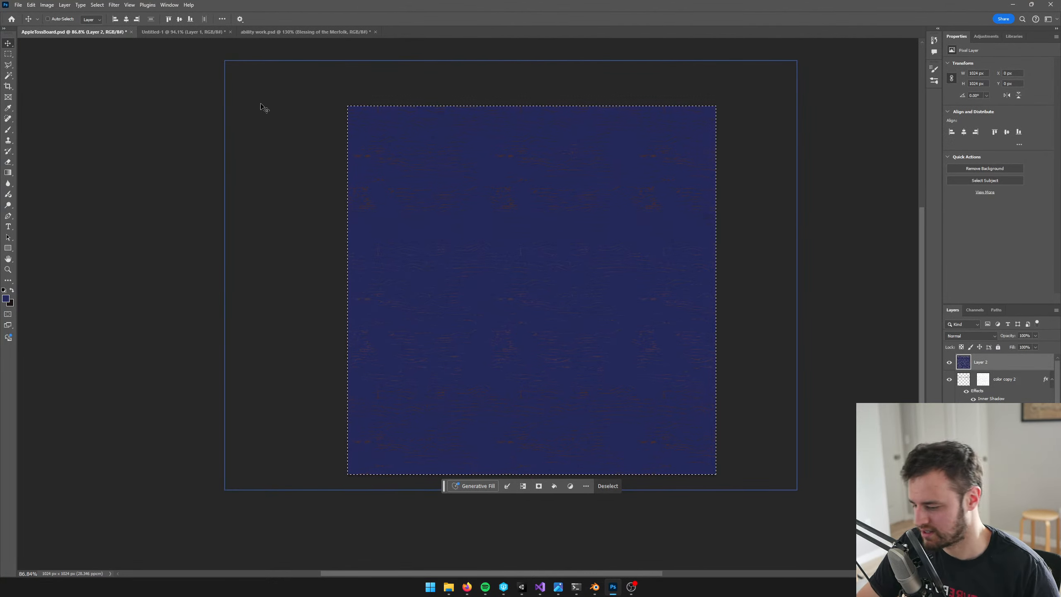
click(179, 32)
key(ctrl+a)
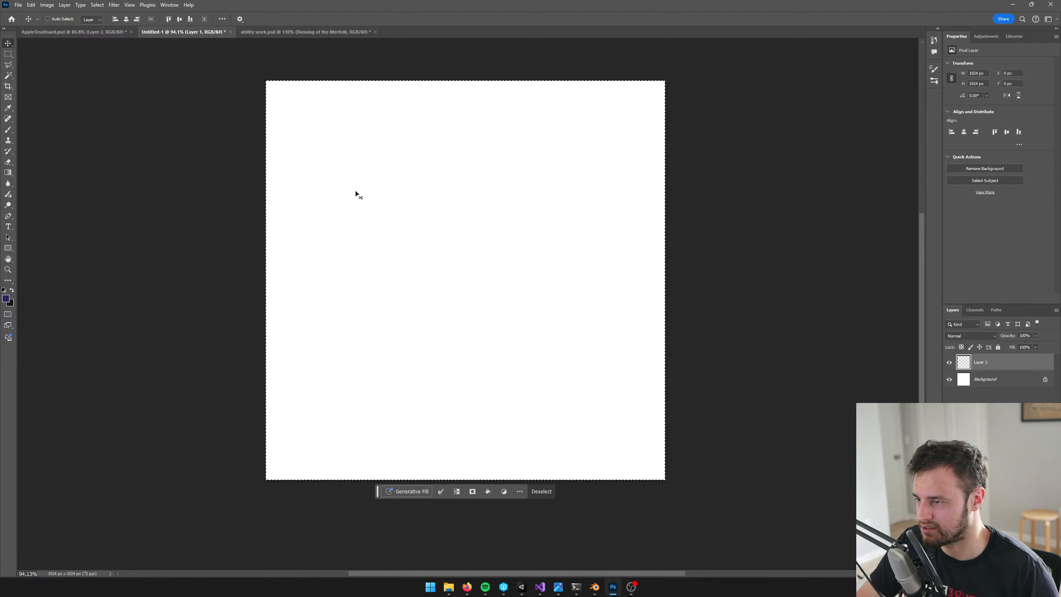
key(ctrl+v)
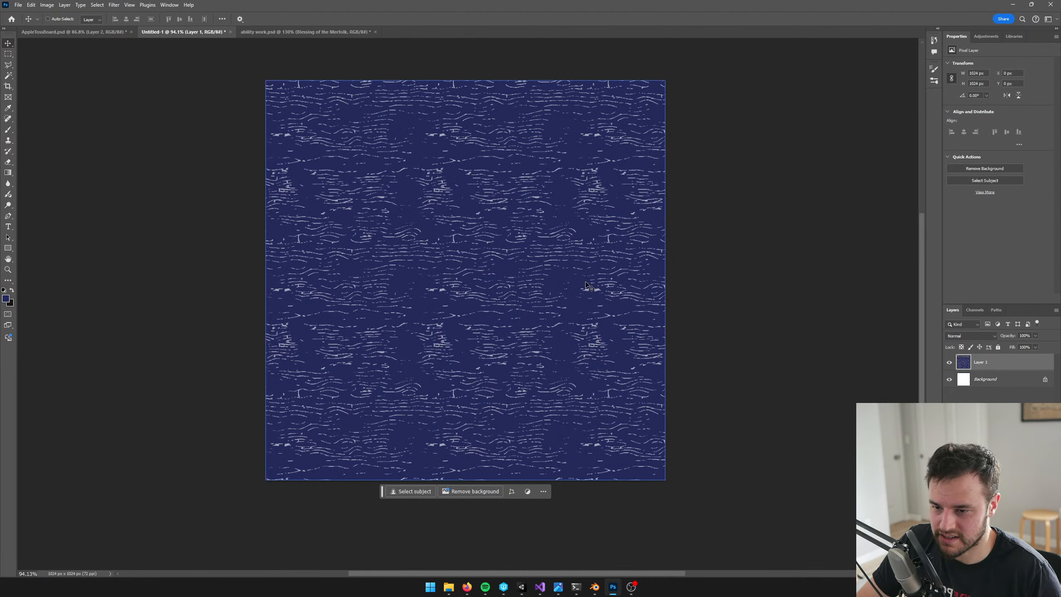
Load Layer 1's wood-grain pixels as a selection, add a new layer masked by it, and delete Layer 1
alt+scroll(587, 287, up, 1)
ctrl+click(962, 363)
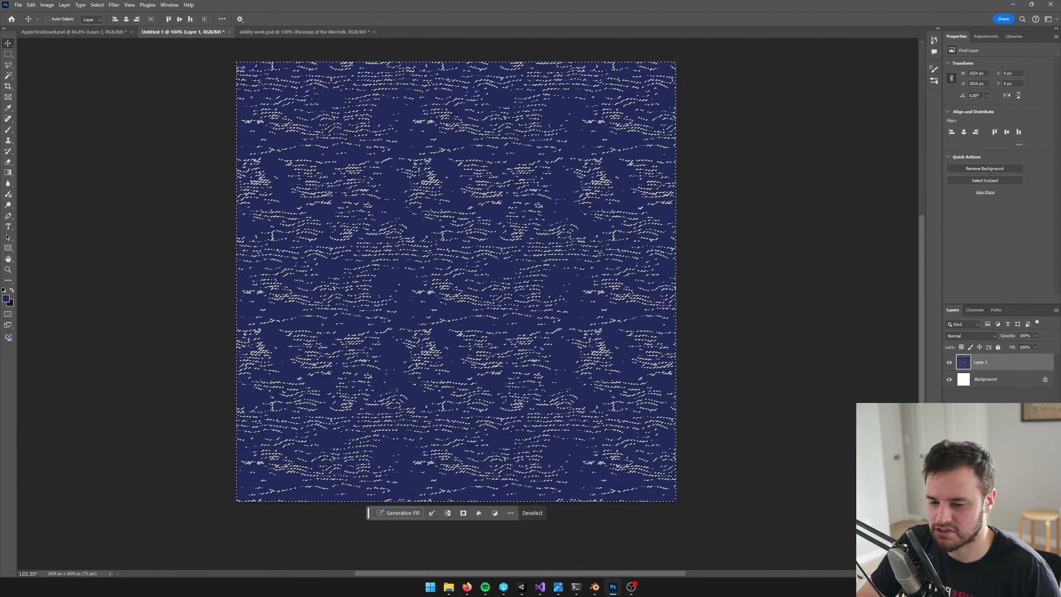
key(ctrl+shift+alt+n)
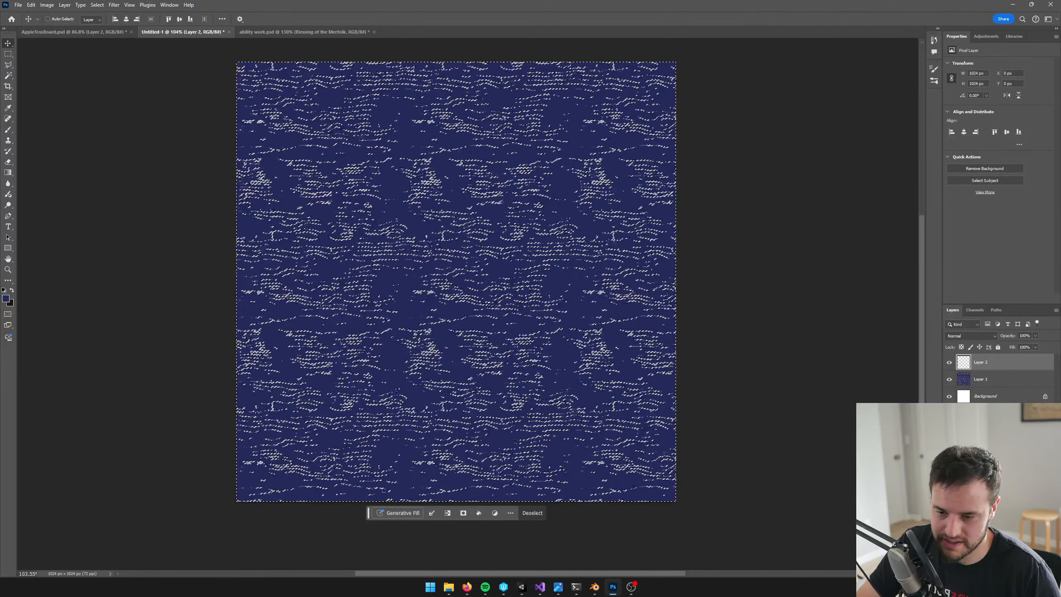
click(992, 573)
click(985, 379)
key(Delete)
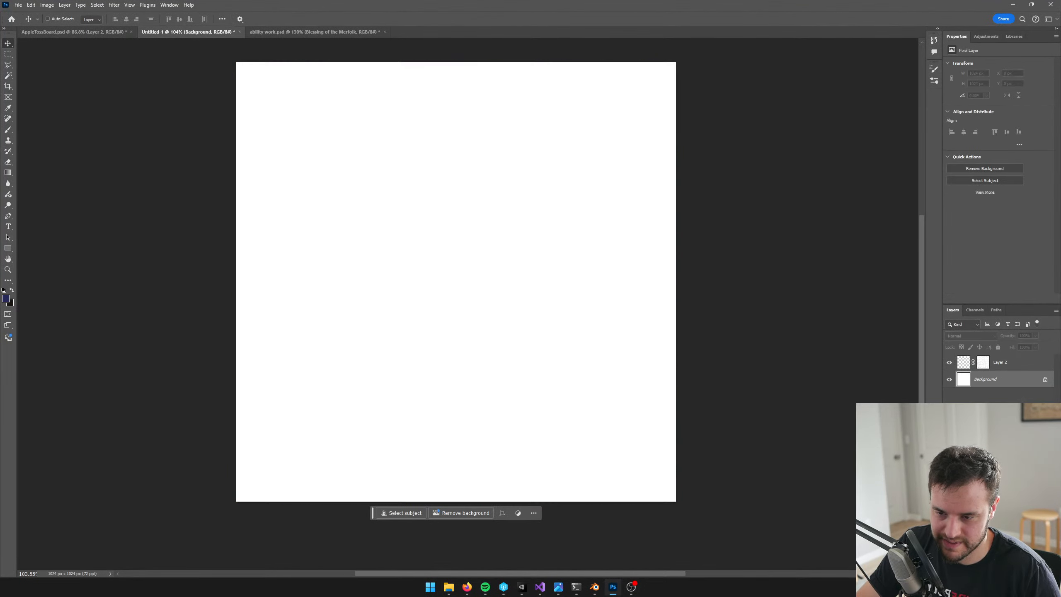
Unlink Layer 2's mask from its pixels and fill the whole Background layer with the near-black brown swatch color
click(973, 364)
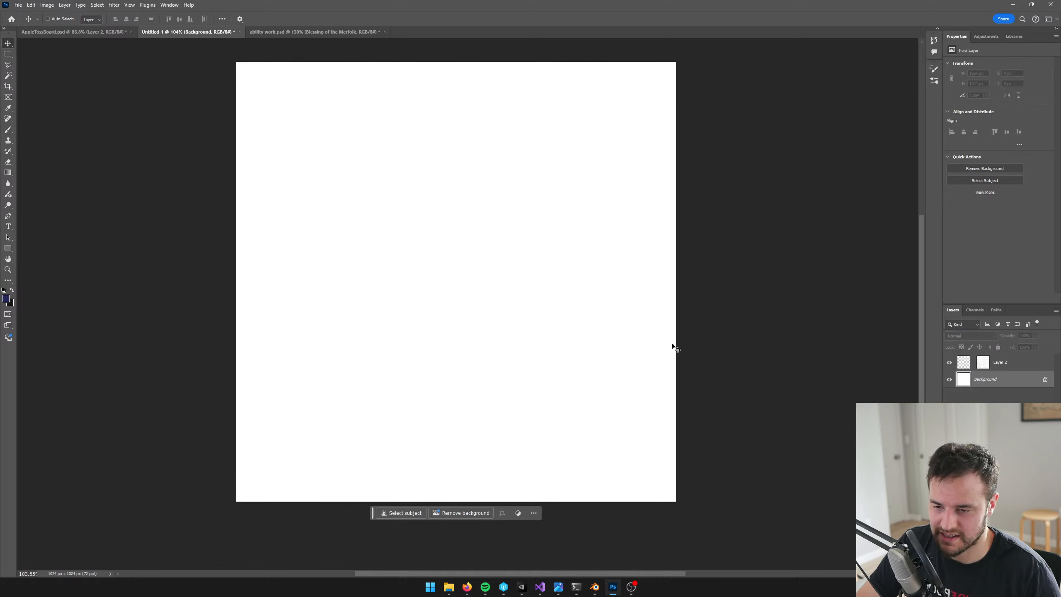
key(ctrl+a)
key(x)
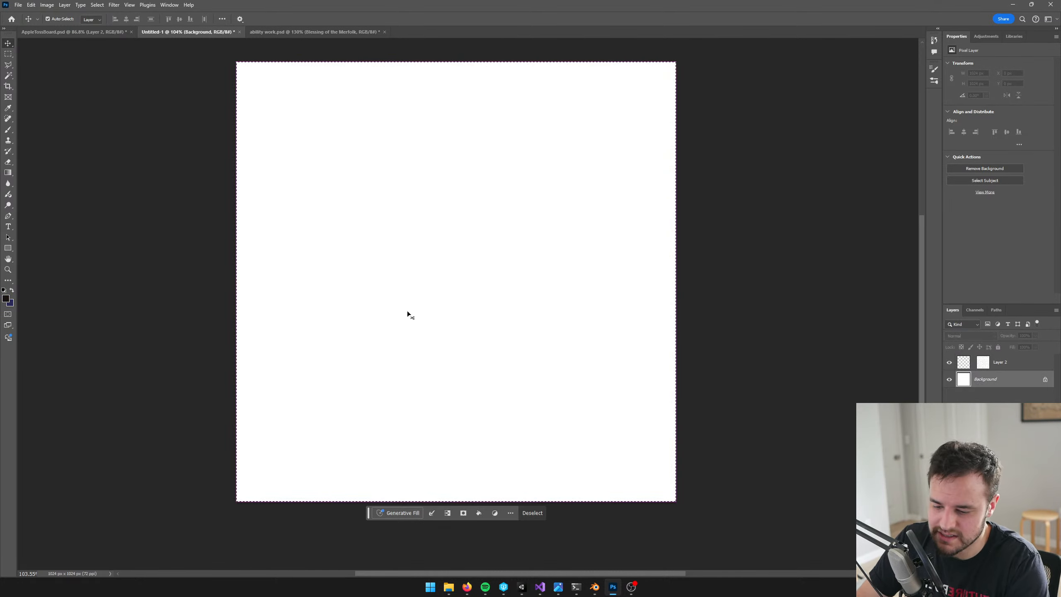
key(alt+BackSpace)
key(ctrl+d)
alt+scroll(418, 284, down, 1)
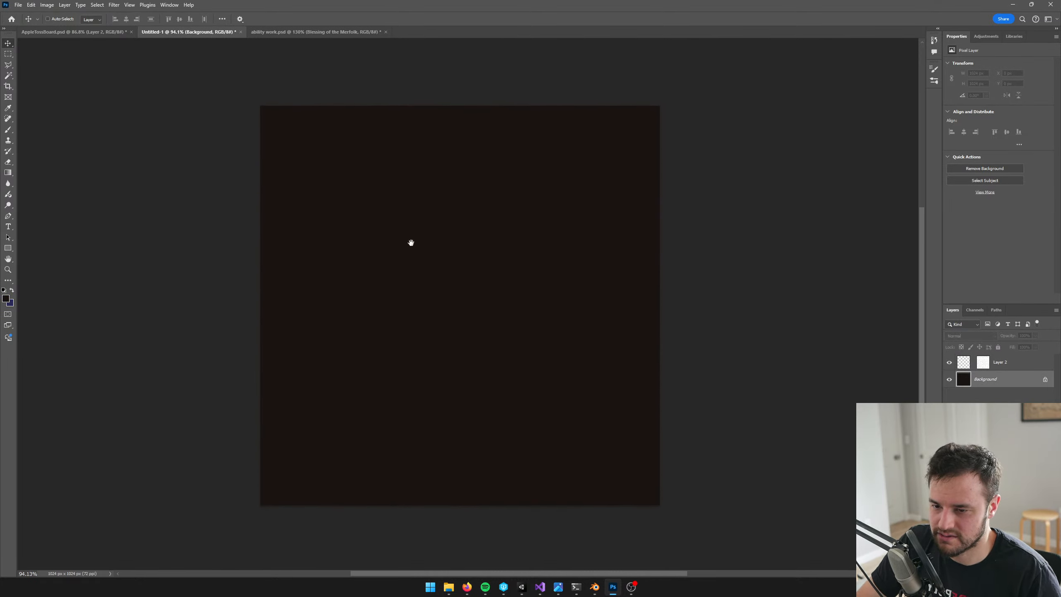
Make Layer 2 active with the Polygonal Lasso tool and check the open Firefox reference windows
key(alt+bracketright)
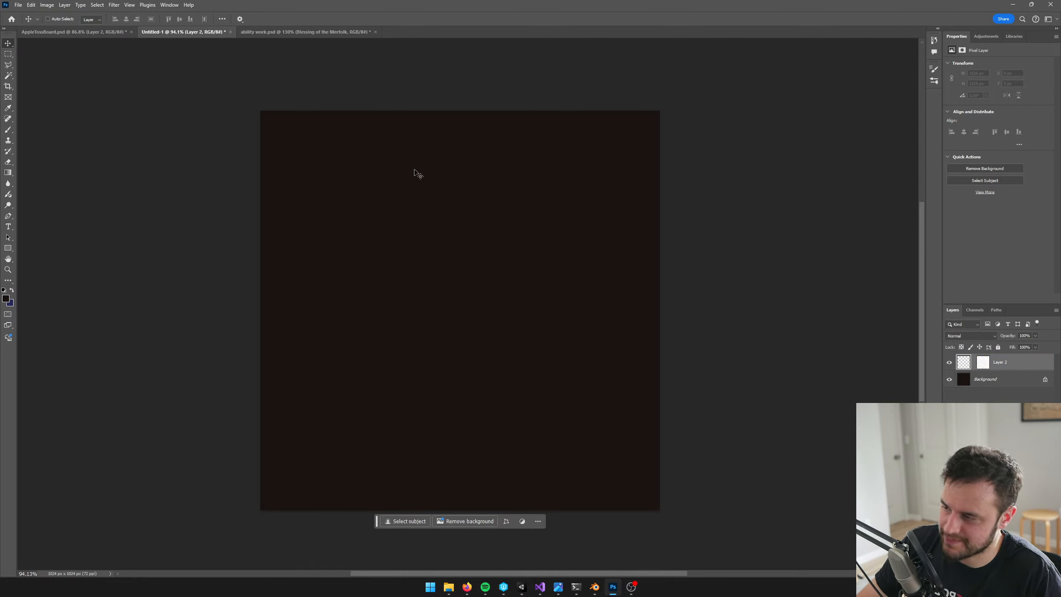
key(l)
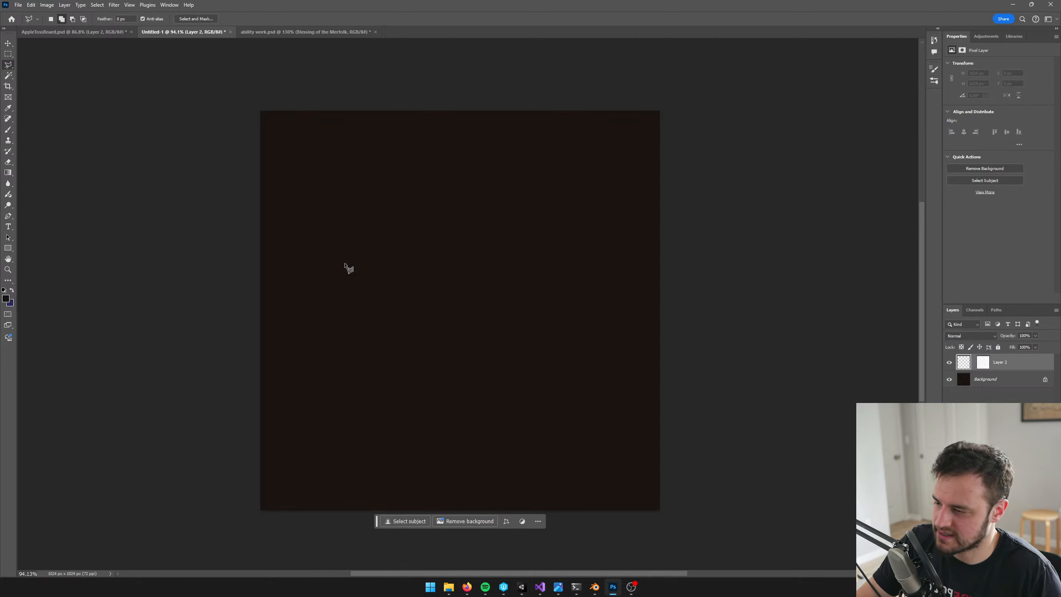
click(467, 587)
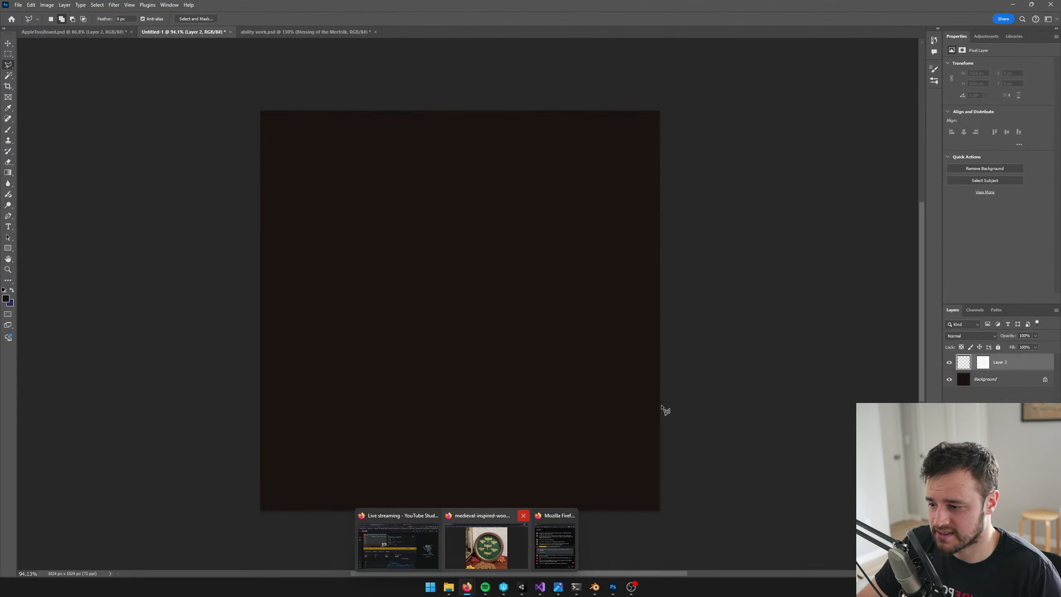
Switch to Unity, search the project assets for "pumpkin", and open Items_Pumpkin.psd in Photoshop
click(521, 586)
click(939, 354)
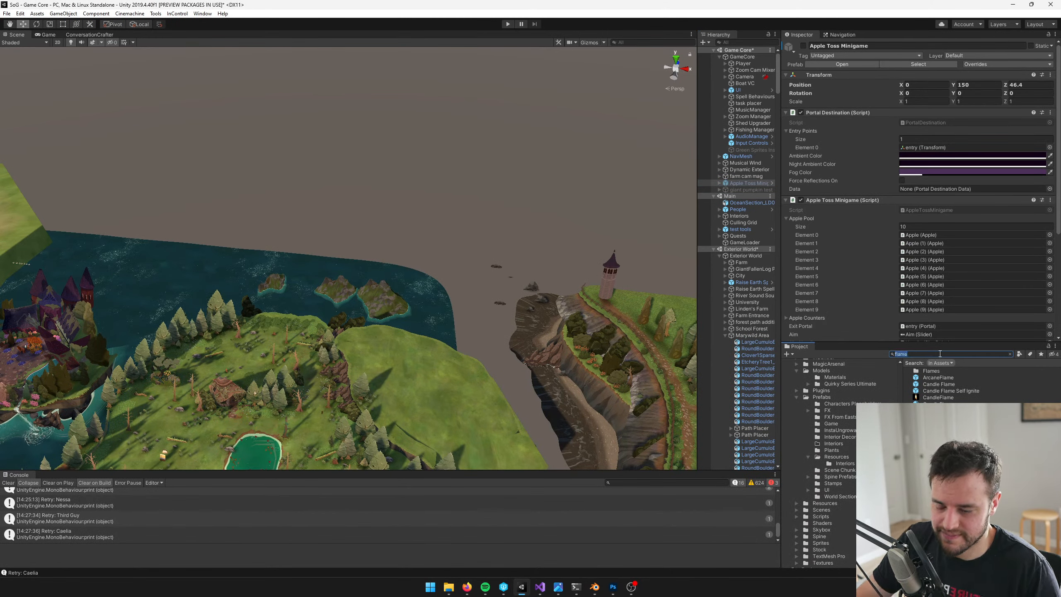
text(pumpkin)
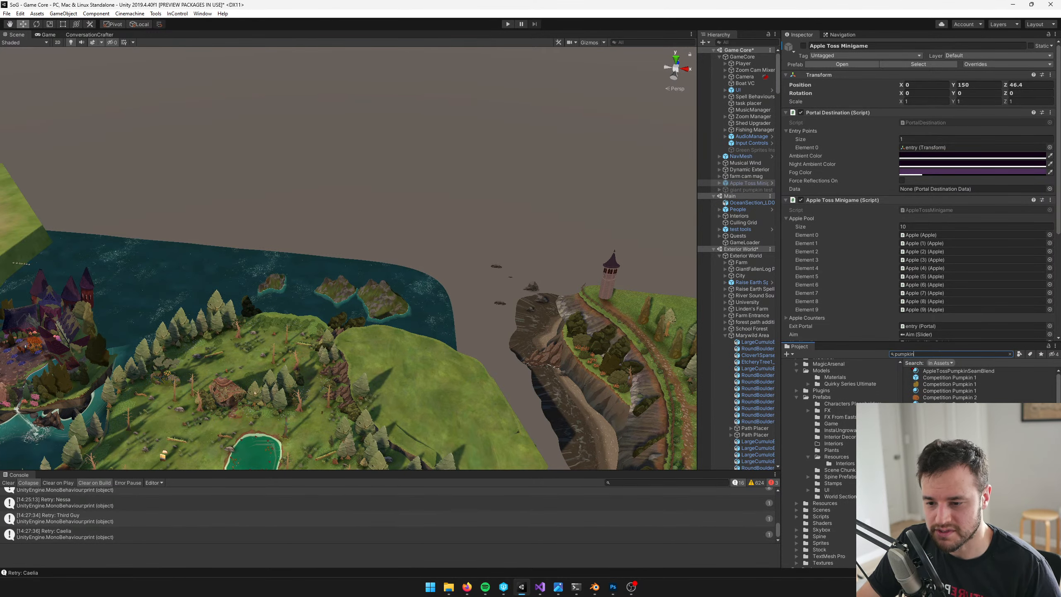
click(942, 470)
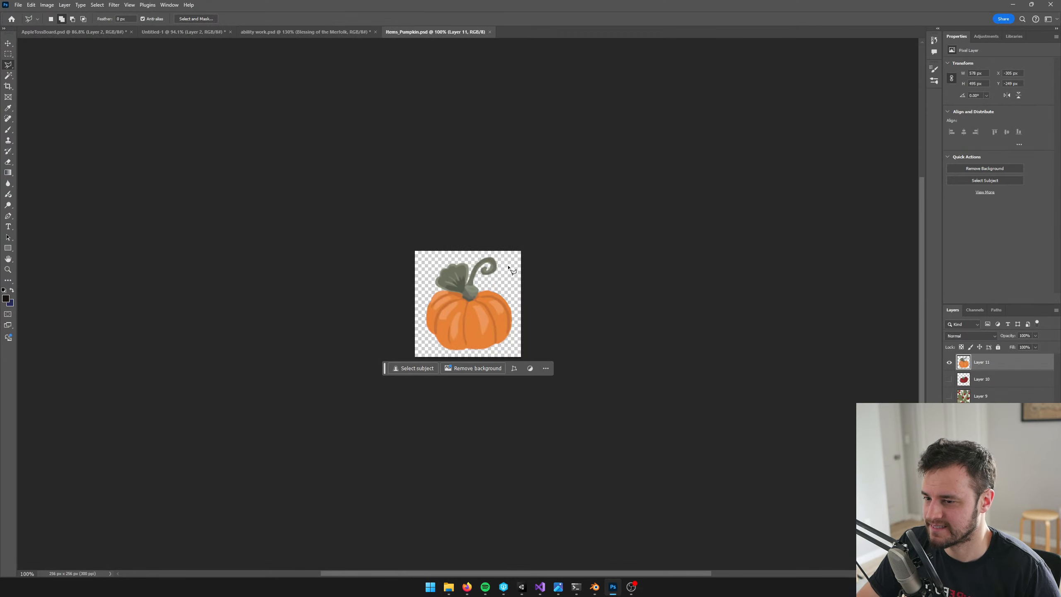
Copy the whole pumpkin artwork from Items_Pumpkin.psd and paste it into Layer 2 of Untitled-1
alt+scroll(500, 273, up, 3)
key(ctrl+a)
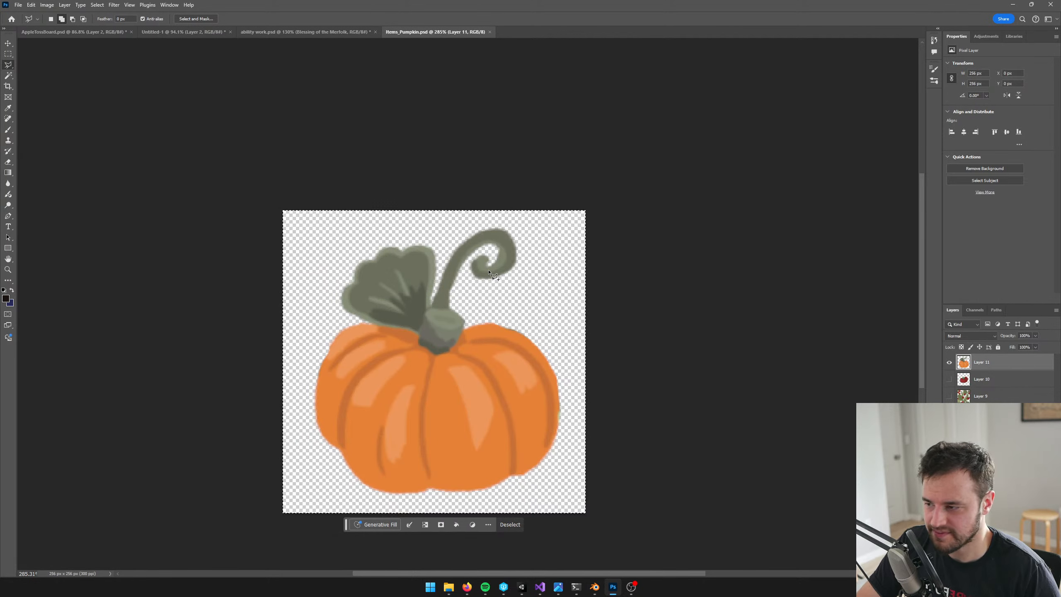
click(331, 31)
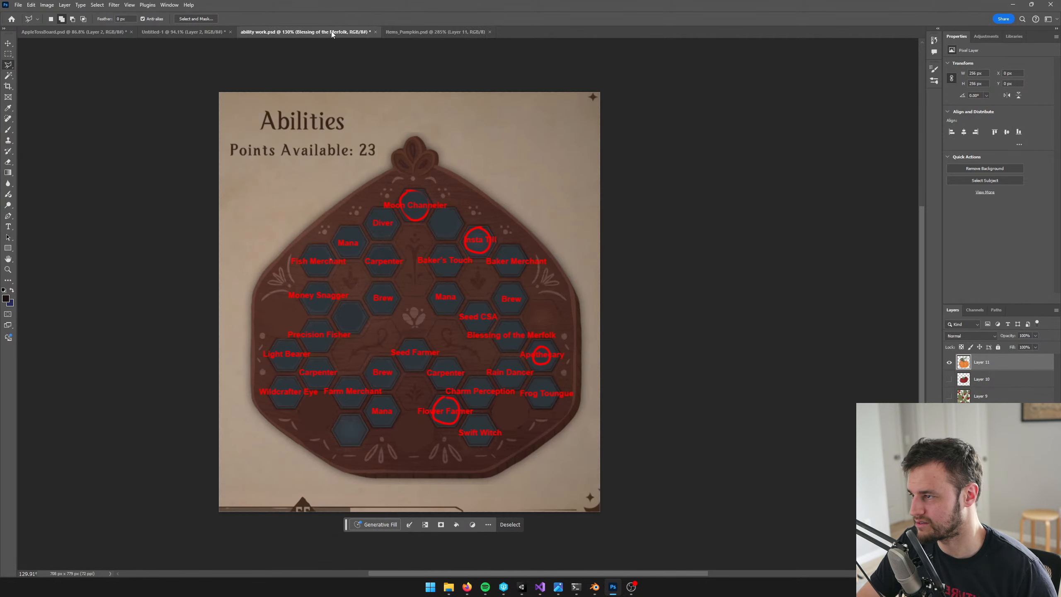
click(186, 31)
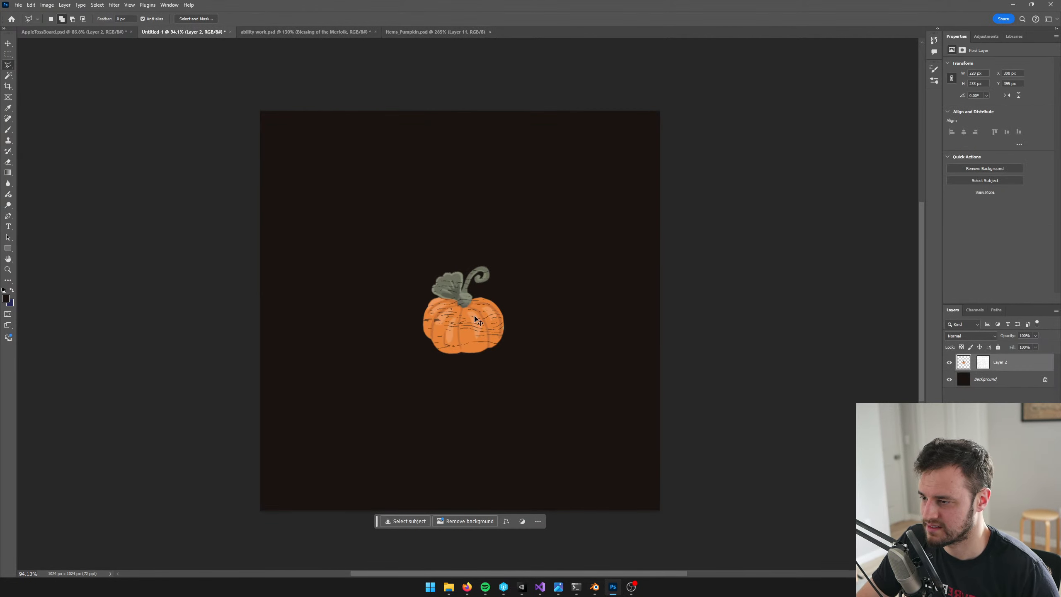
key(v)
drag(464, 337, 419, 140)
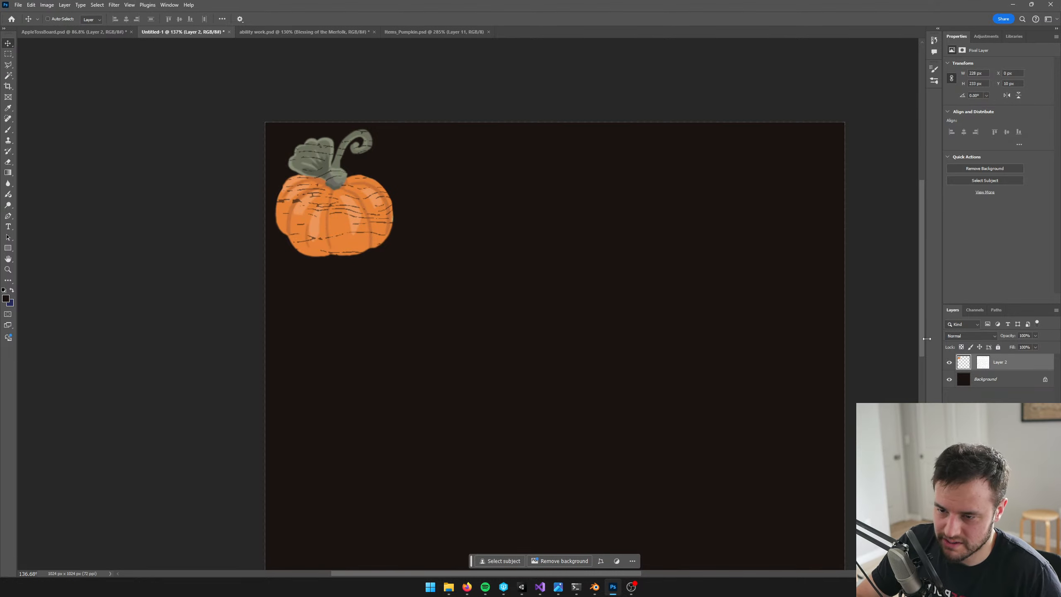
key(ctrl+a)
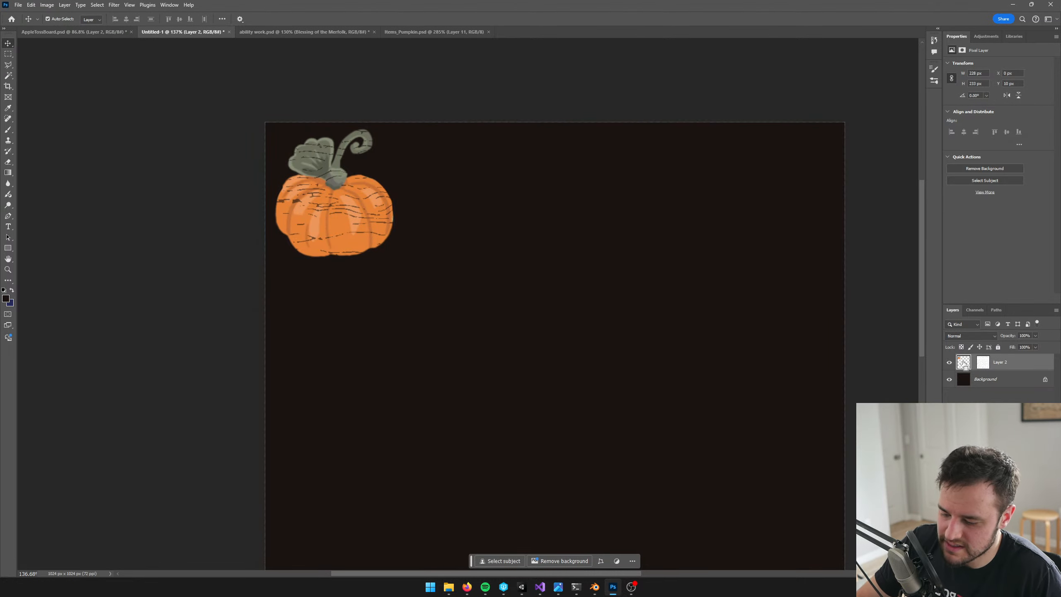
key(ctrl+u)
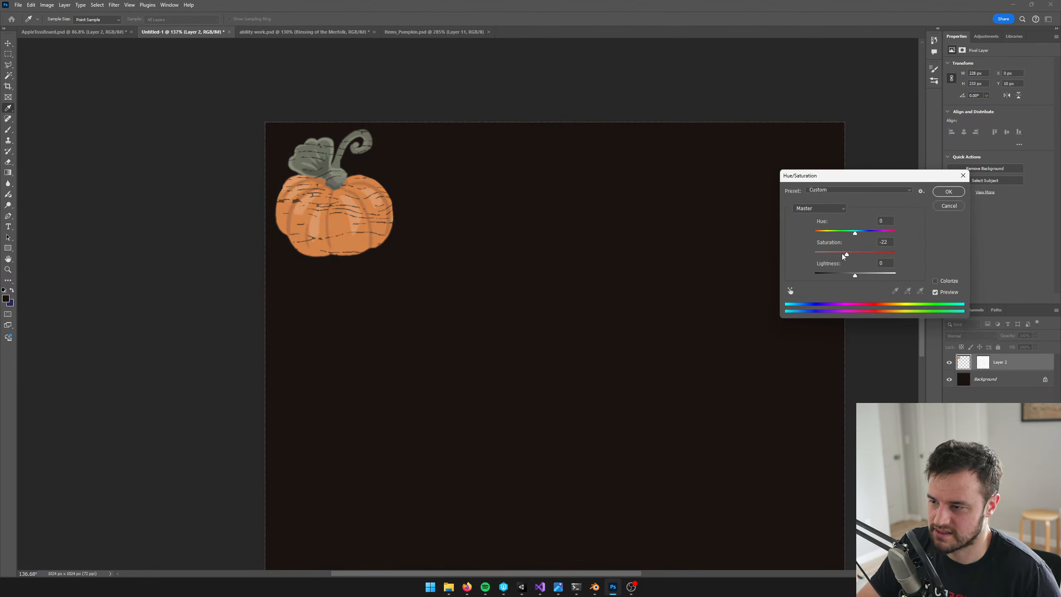
drag(843, 255, 737, 263)
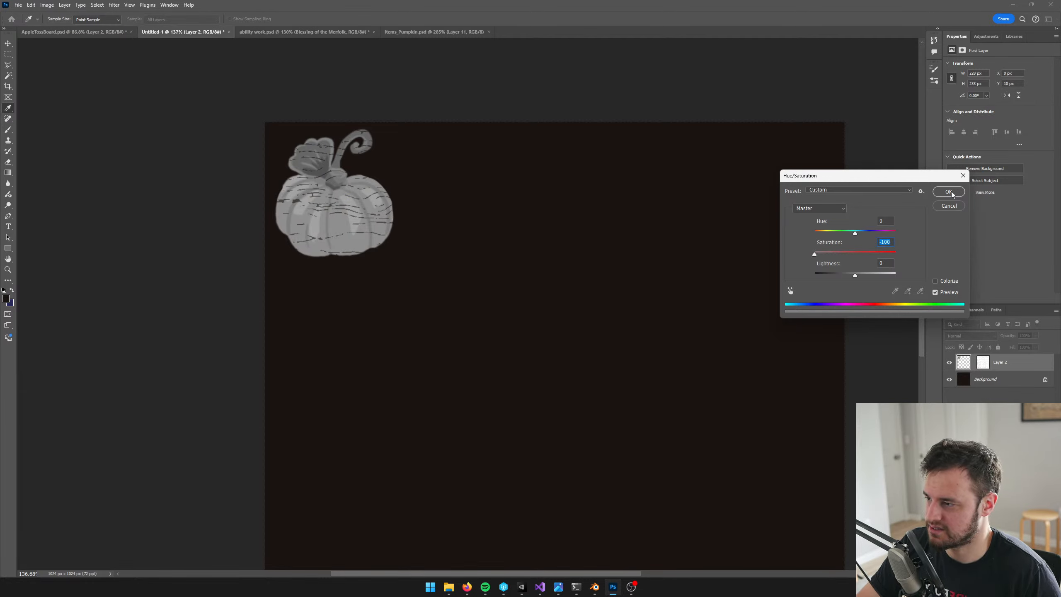
click(948, 206)
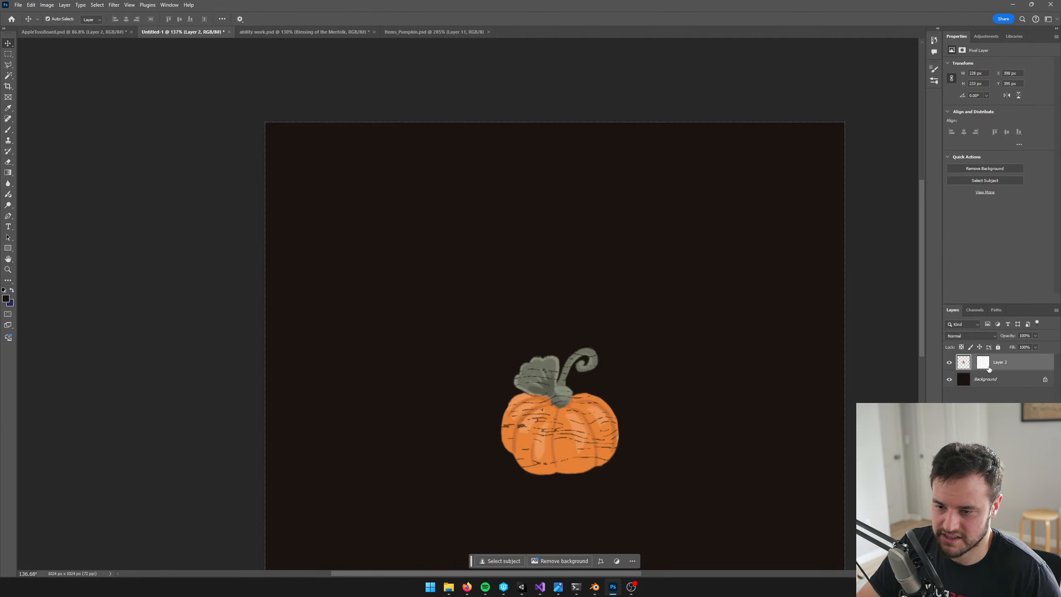
Add an unmasked layer above Layer 2 and paste the pumpkin artwork onto it instead
key(ctrl+shift+alt+n)
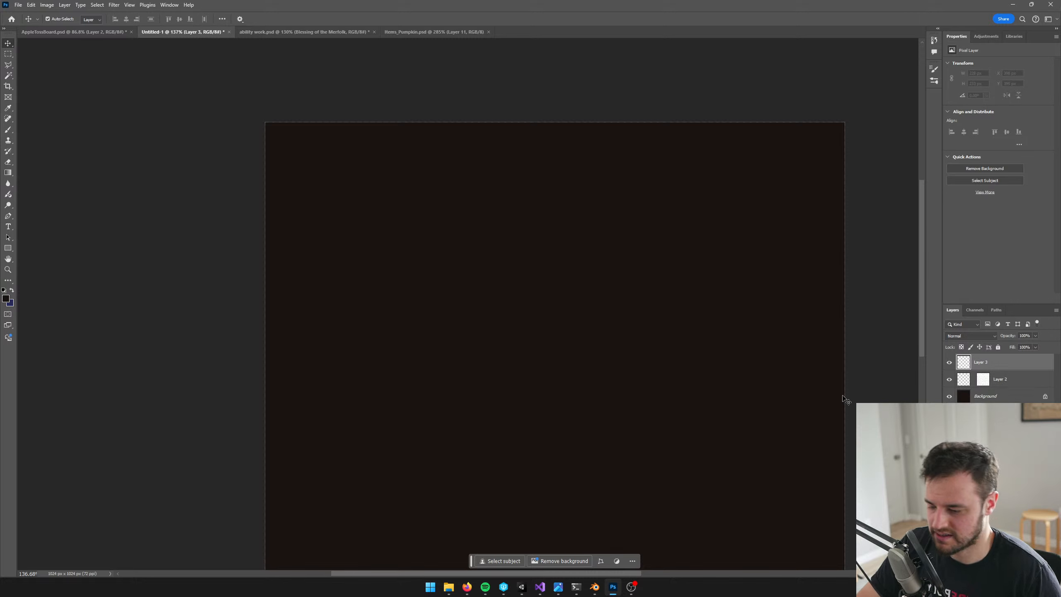
key(ctrl+v)
alt+scroll(627, 334, up, 5)
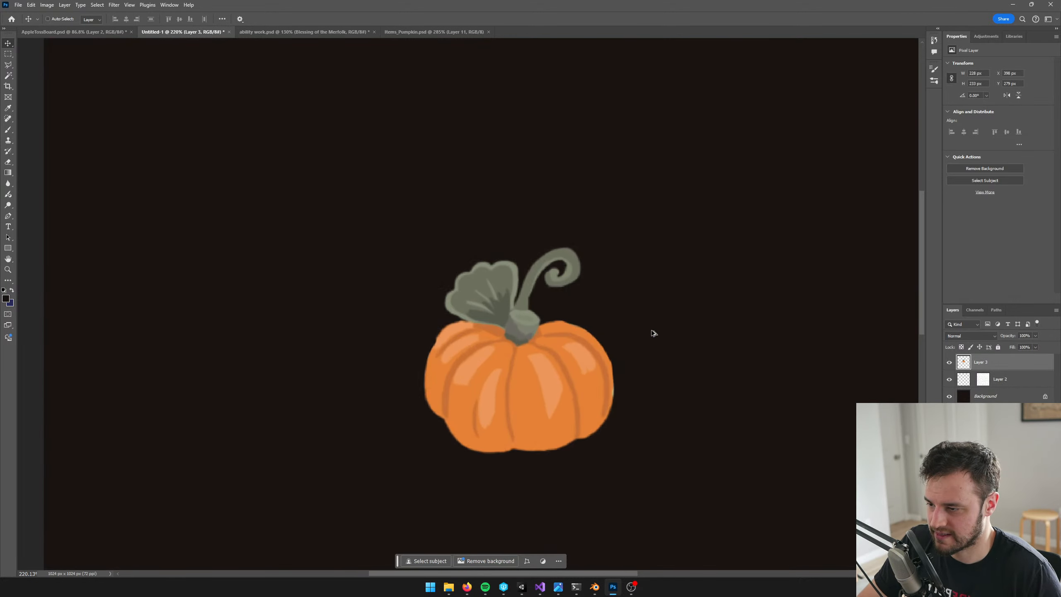
Darken Layer 3's pumpkin by raising the Levels black input, and desaturate it to a saturation of -100
key(ctrl+l)
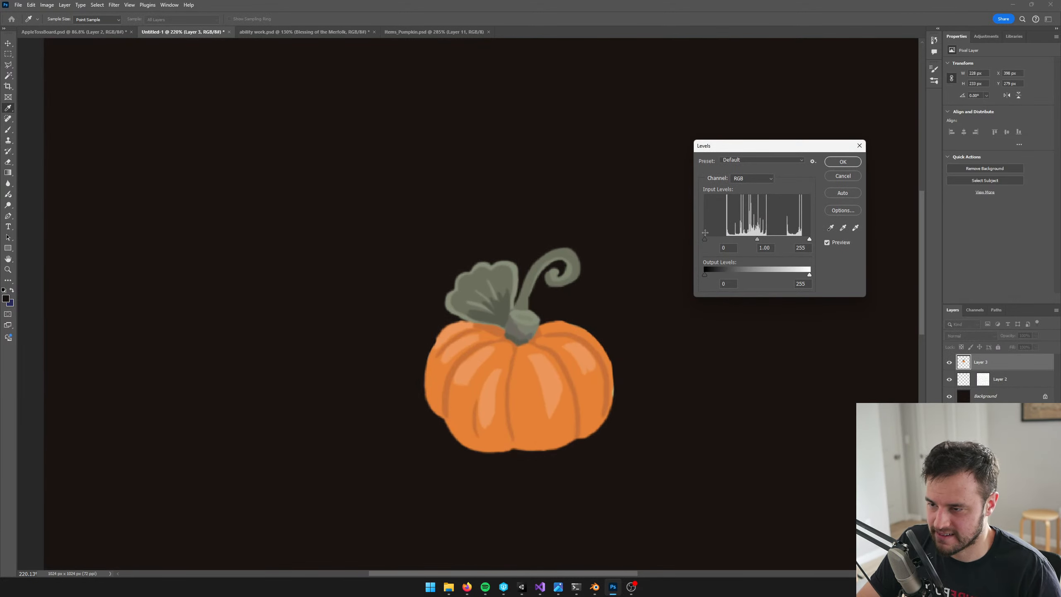
drag(705, 239, 716, 240)
click(852, 164)
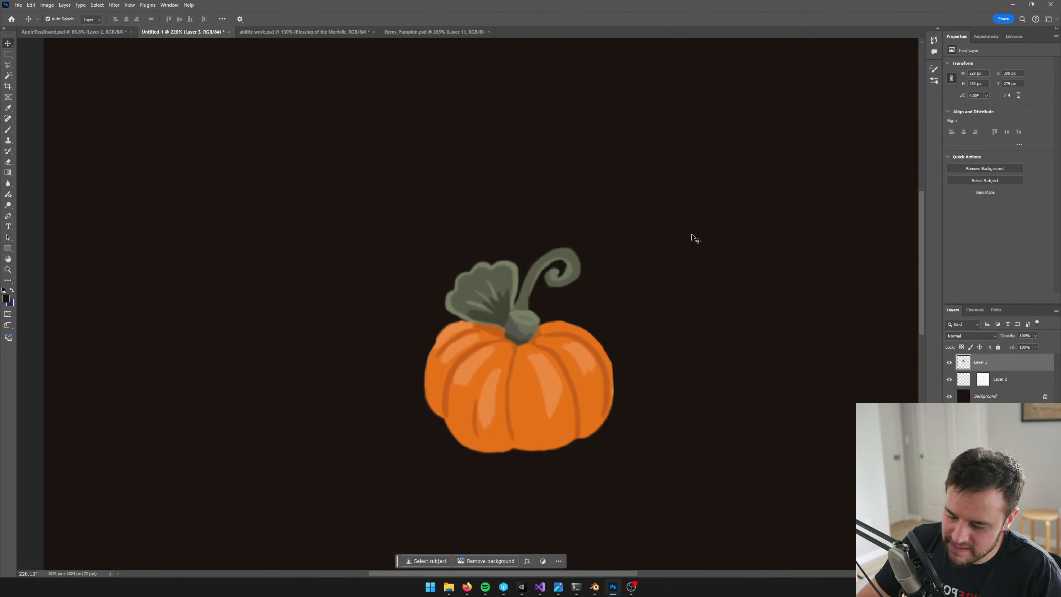
key(ctrl+u)
drag(854, 254, 769, 235)
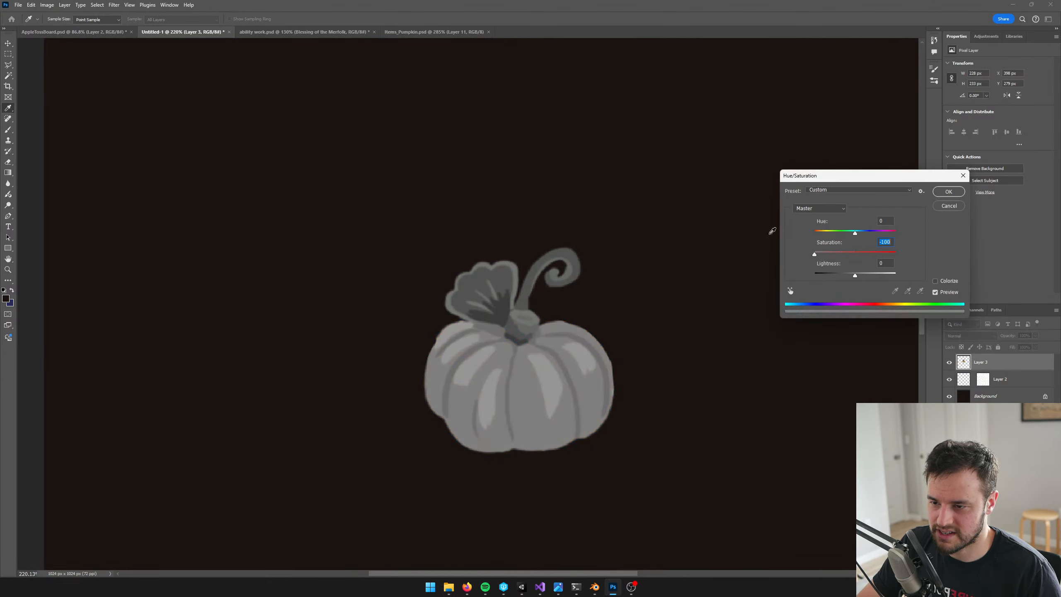
click(935, 193)
Increase the grey pumpkin's contrast with Levels, setting the black input to 85 and the white input to 129
key(ctrl+l)
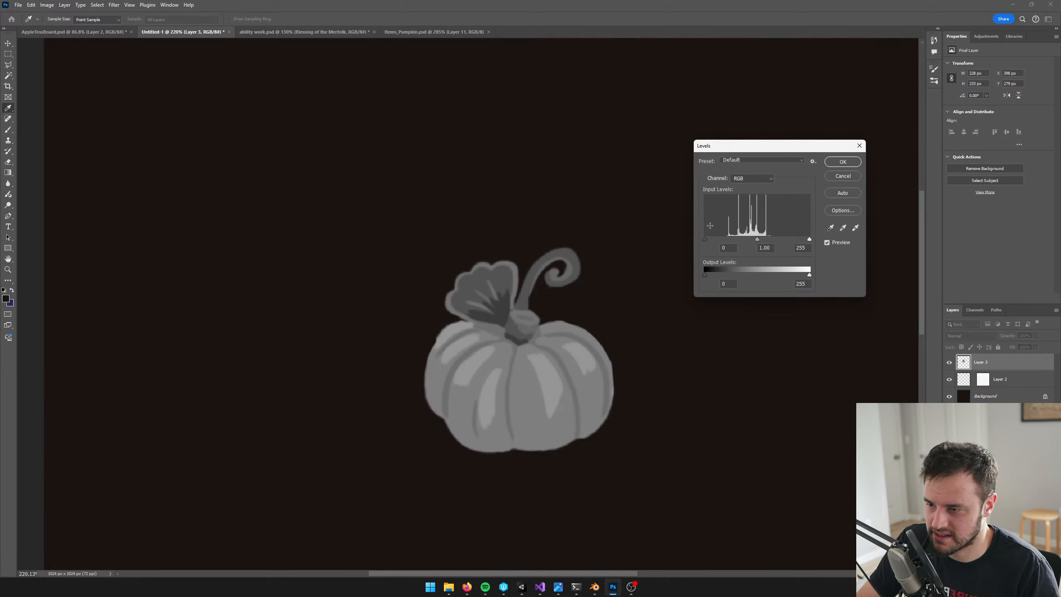
drag(705, 239, 730, 242)
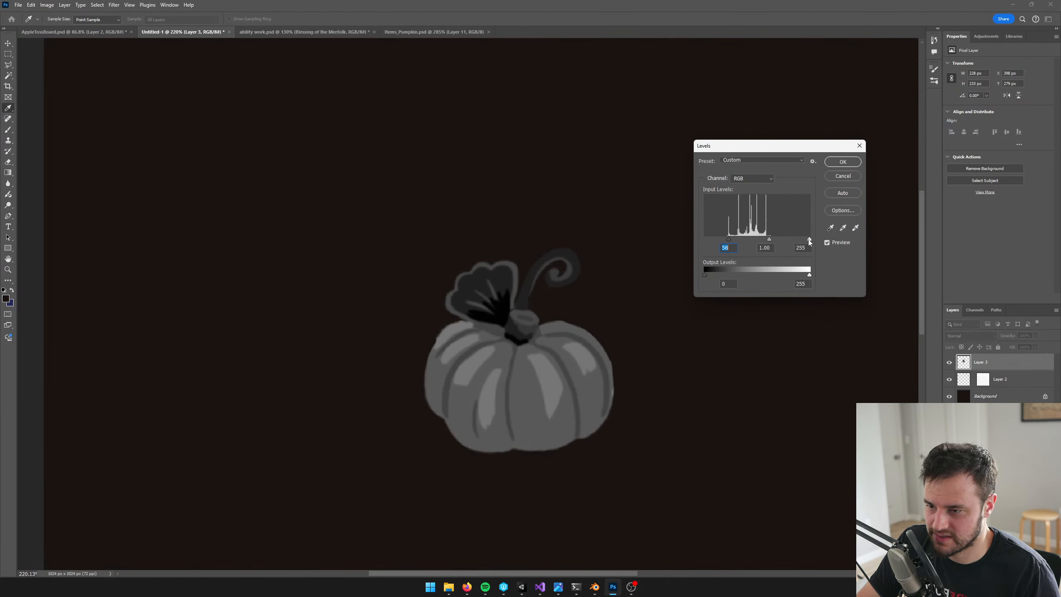
drag(808, 240, 757, 240)
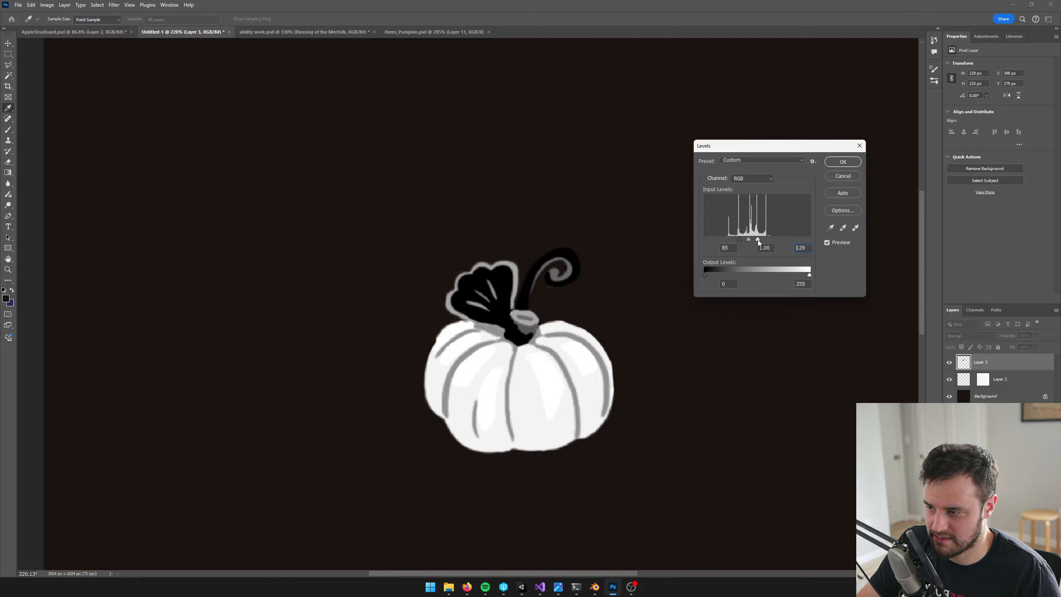
click(843, 161)
Add a new layer between Layer 2 and Layer 3, try filling it with the near-black brown, and undo the fill
key(alt+bracketleft)
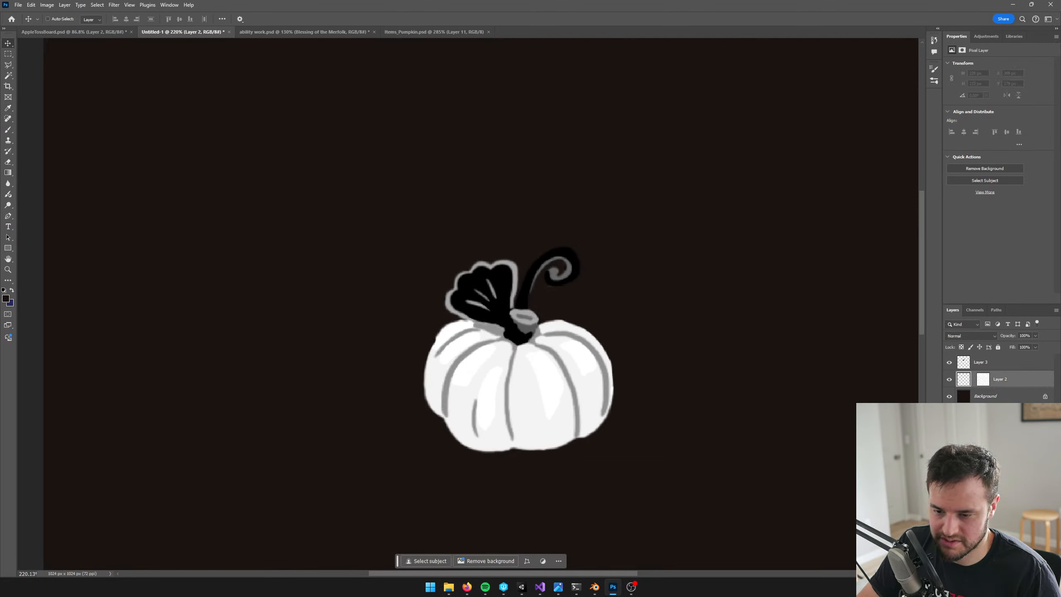
click(1038, 572)
key(ctrl+a)
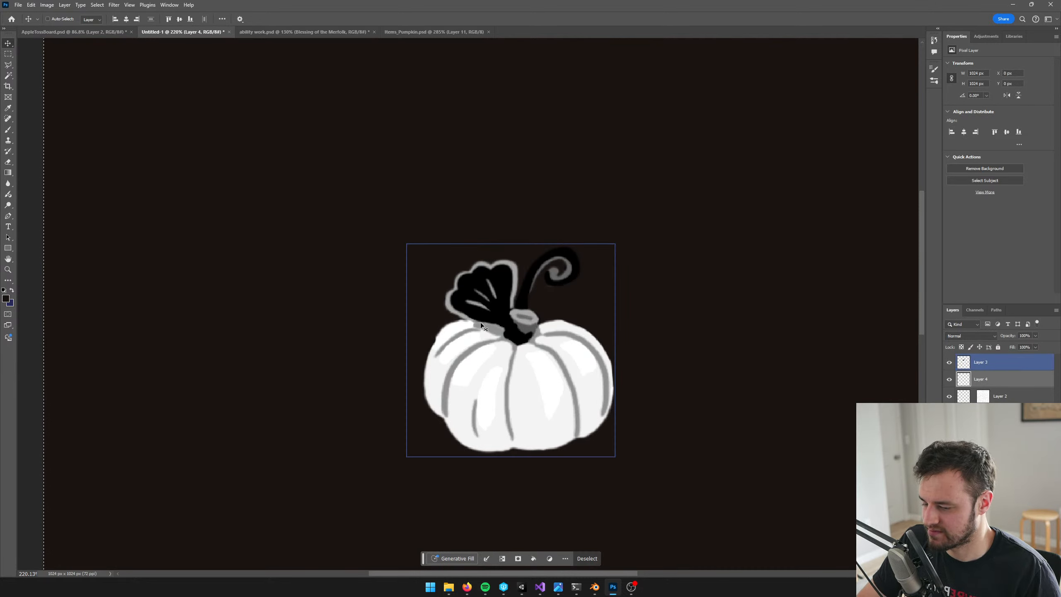
key(alt+BackSpace)
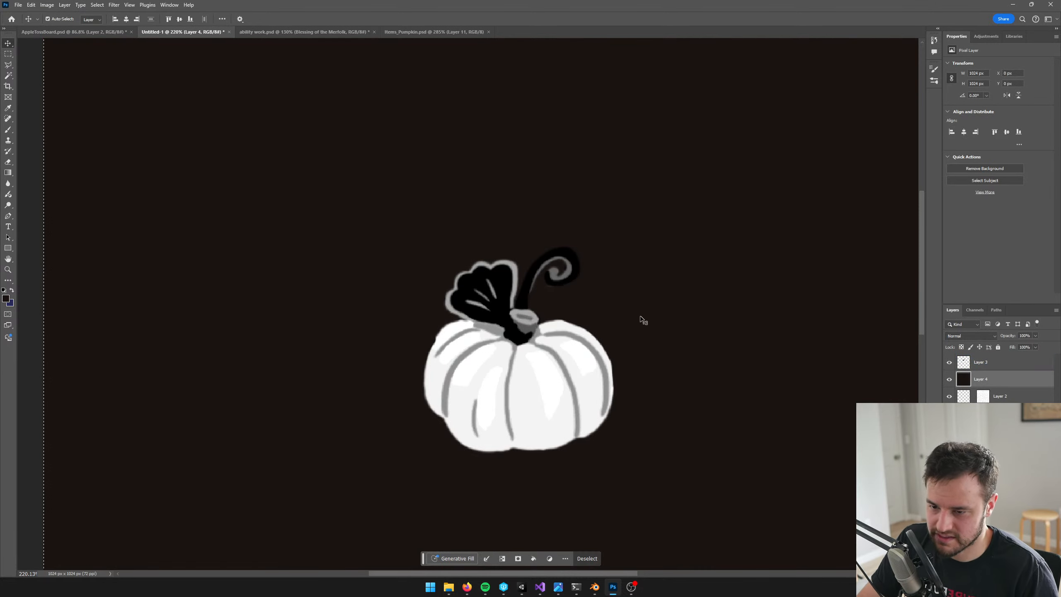
key(ctrl+z)
Fill the whole of Layer 4 with pure black and merge Layer 3's pumpkin down into it
click(5, 298)
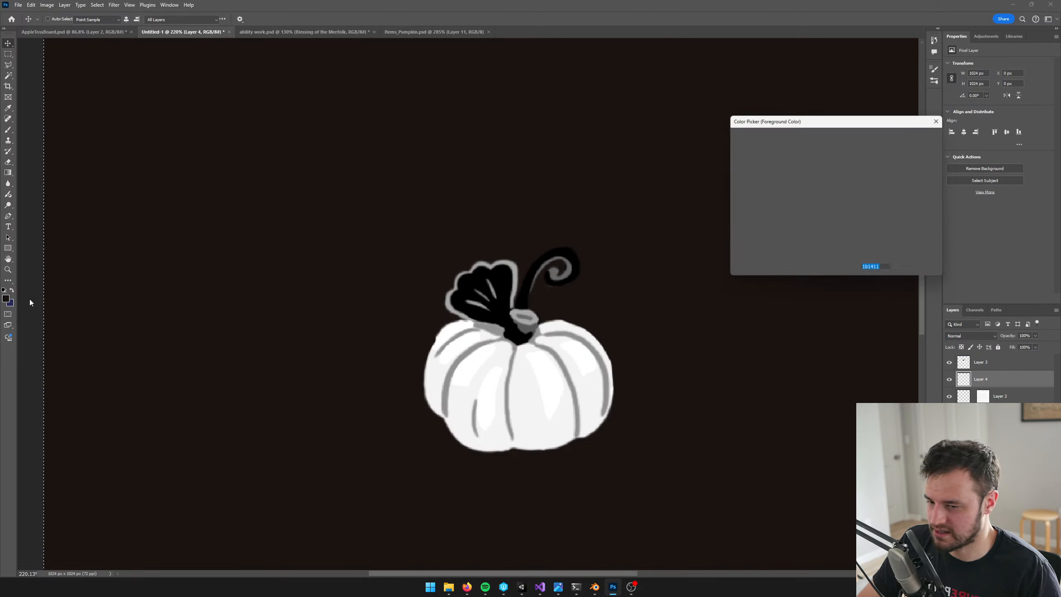
click(917, 138)
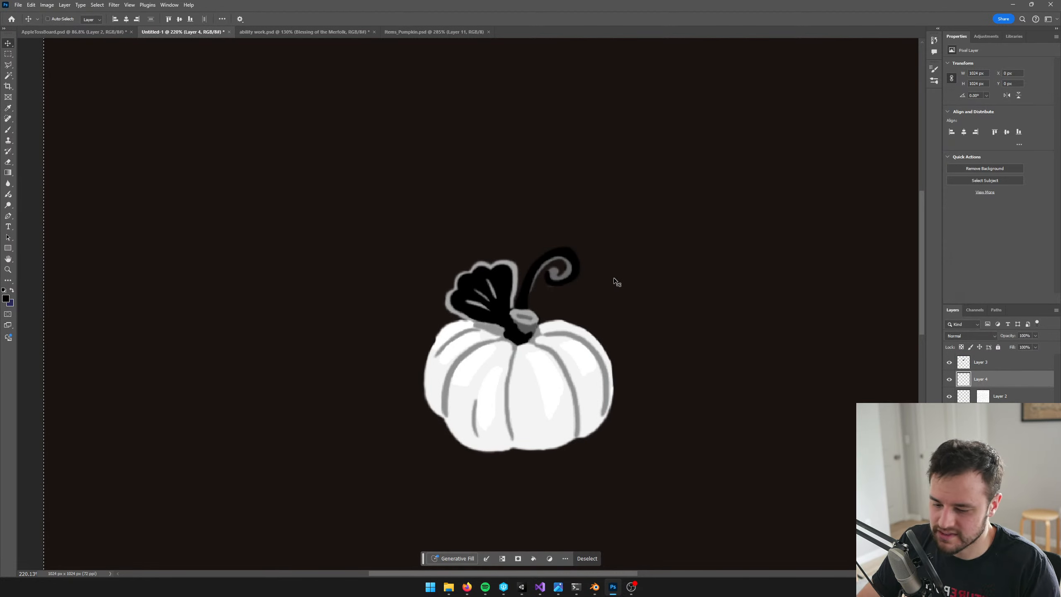
key(alt+BackSpace)
key(ctrl+d)
click(983, 361)
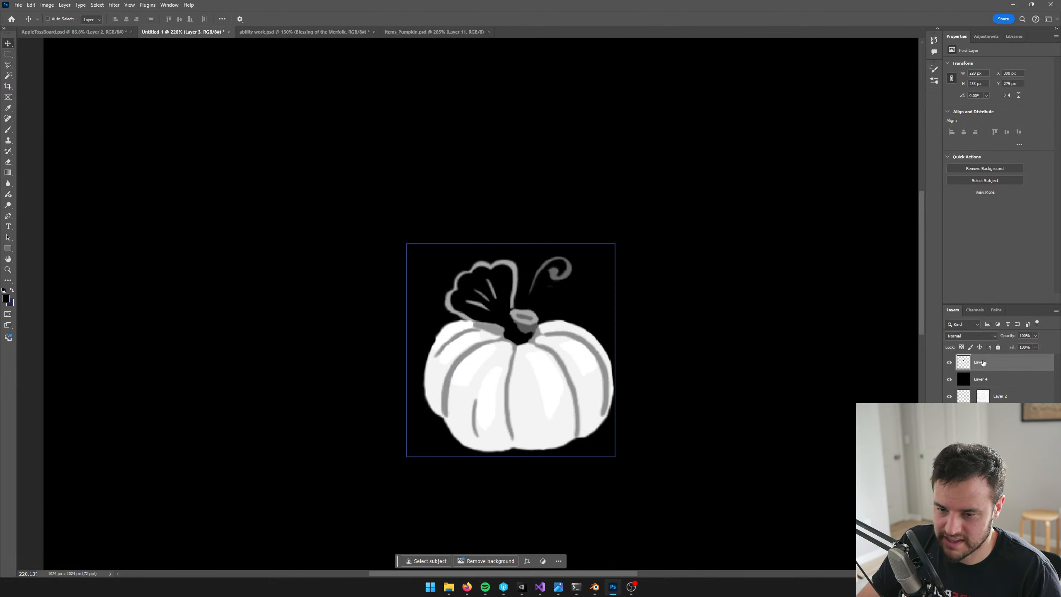
key(ctrl+e)
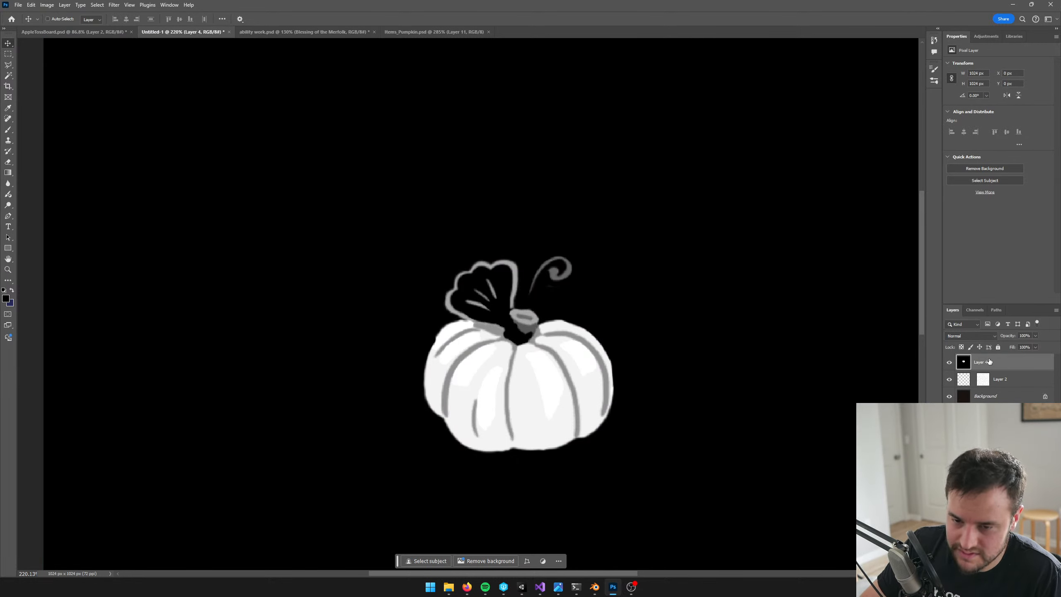
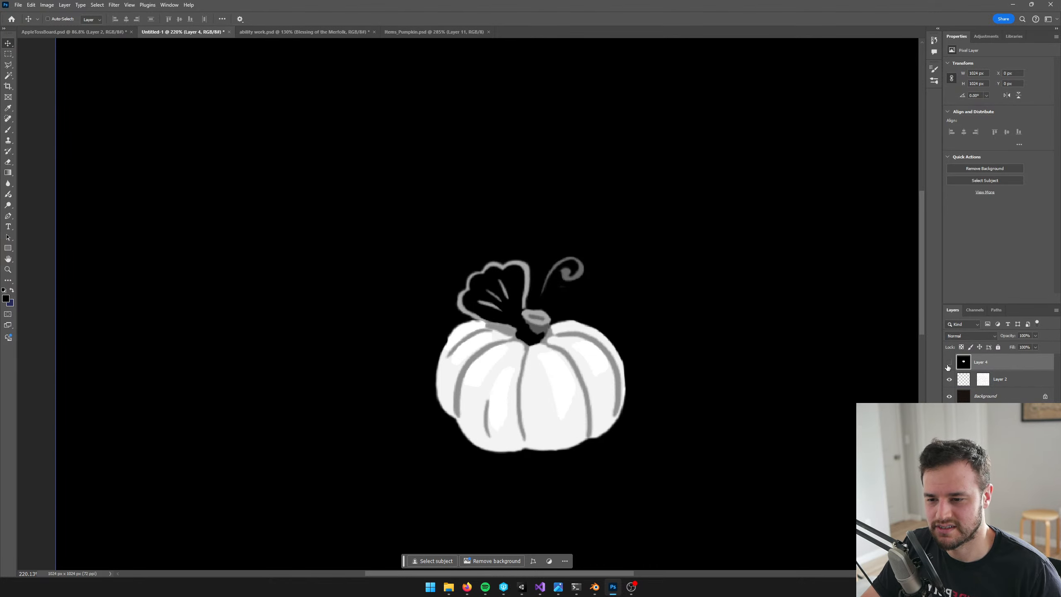
Darken Layer 4's pumpkin artwork with Levels by raising the black input to 78
click(949, 364)
click(949, 363)
key(ctrl+l)
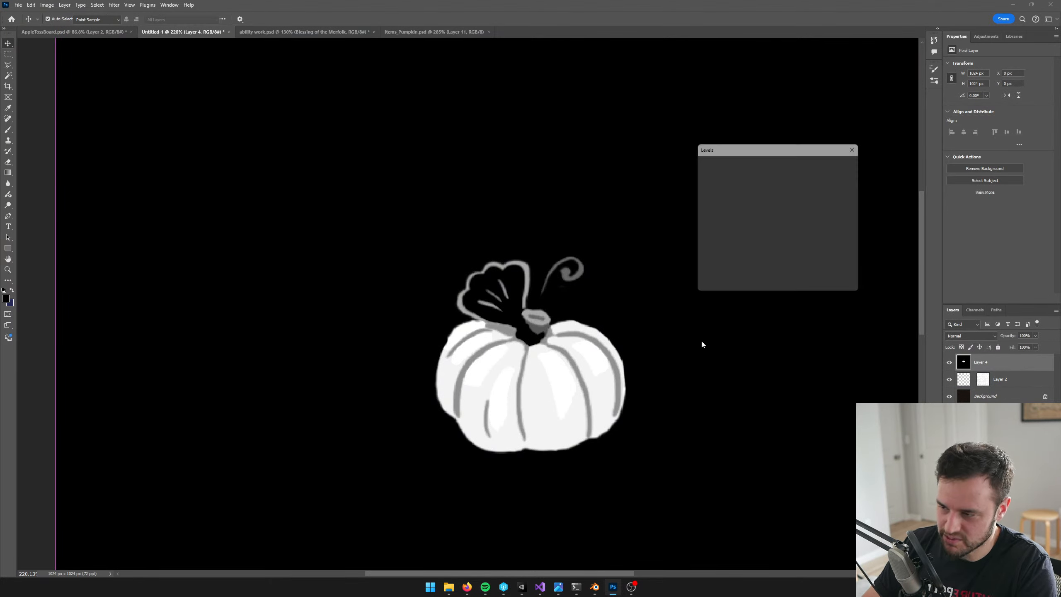
drag(703, 240, 736, 237)
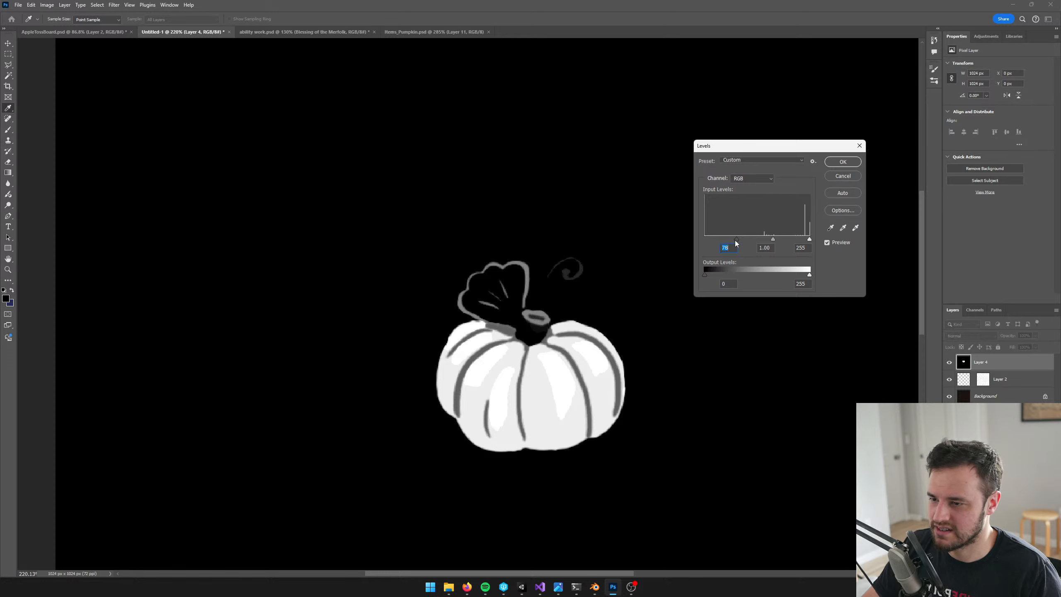
click(842, 162)
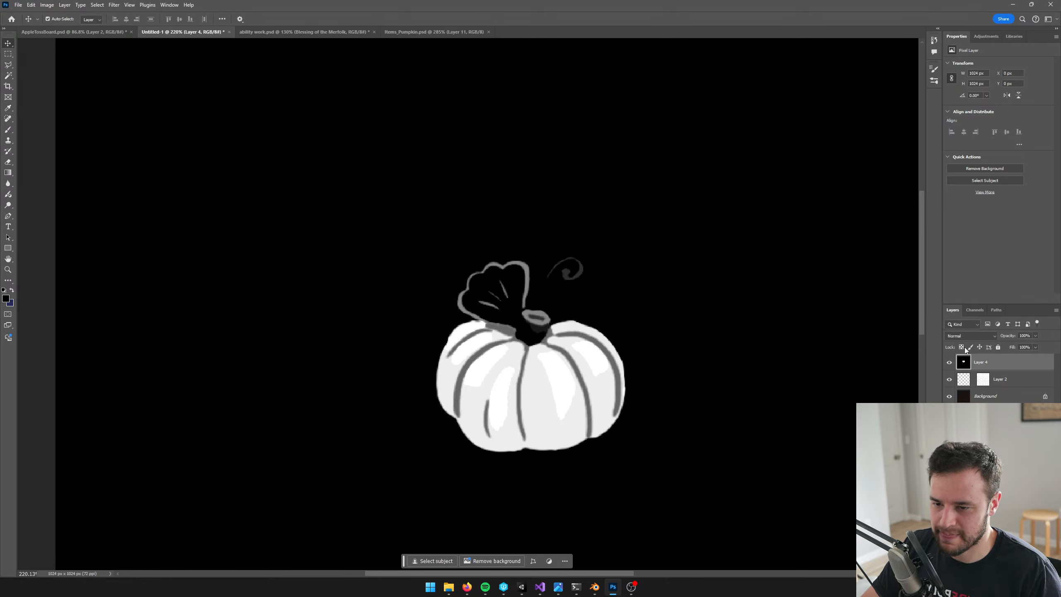
Load the pumpkin's brightness as a selection from the composite channel, and delete Layer 4
ctrl+click(962, 361)
key(ctrl+d)
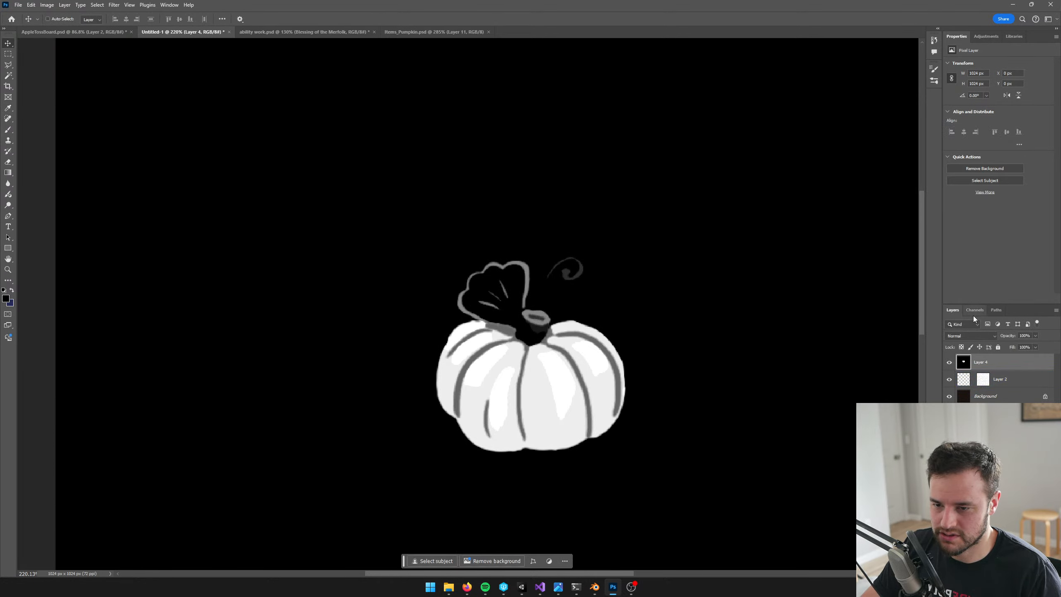
click(975, 310)
ctrl+click(960, 357)
click(952, 310)
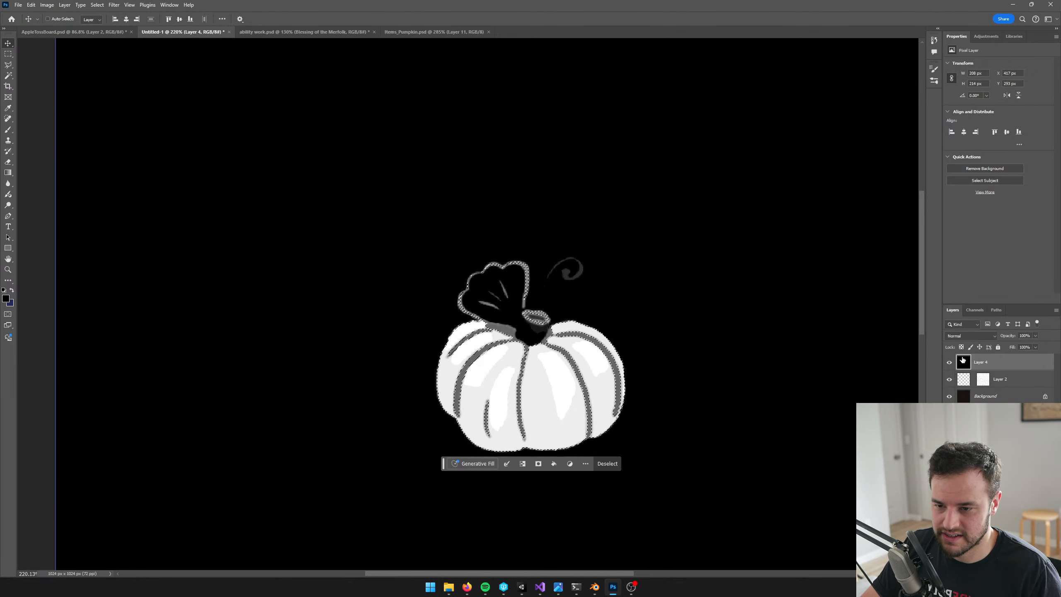
key(Delete)
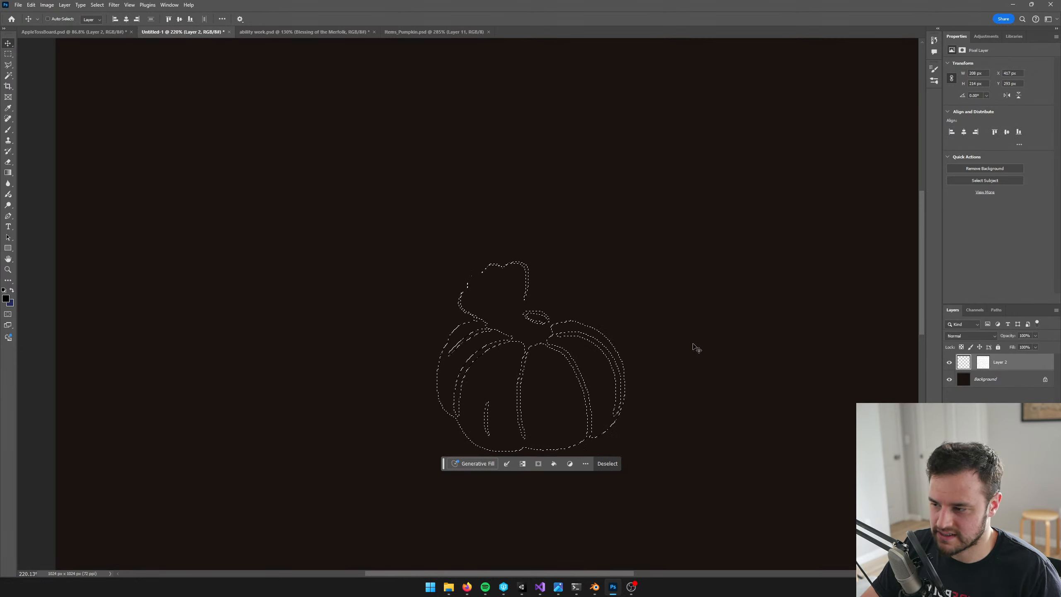
Set the foreground colour to ffffff, fill the pumpkin selection on Layer 2 with it, and deselect
click(6, 298)
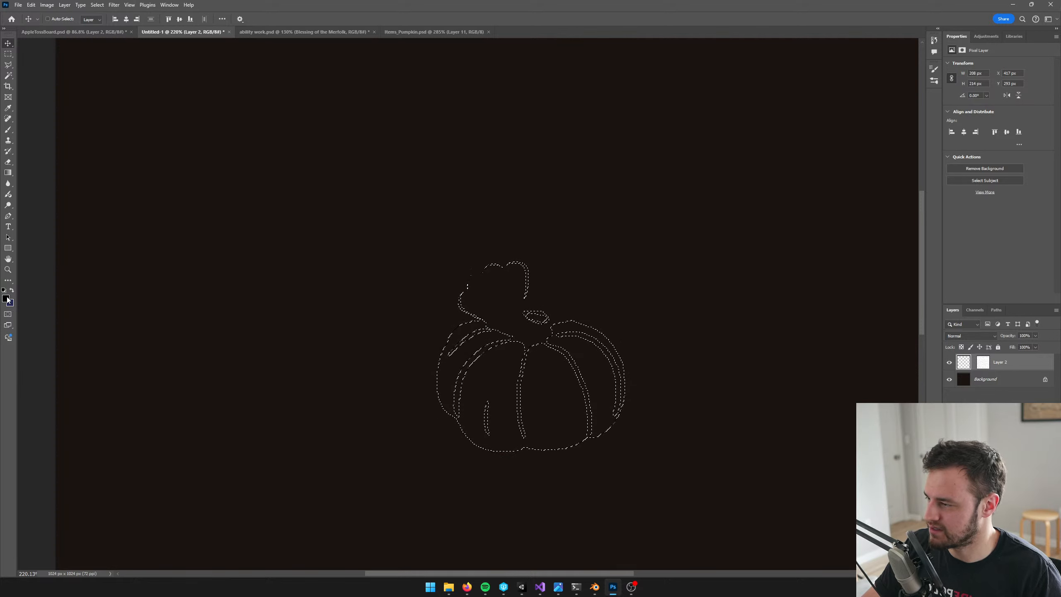
text(ffffff)
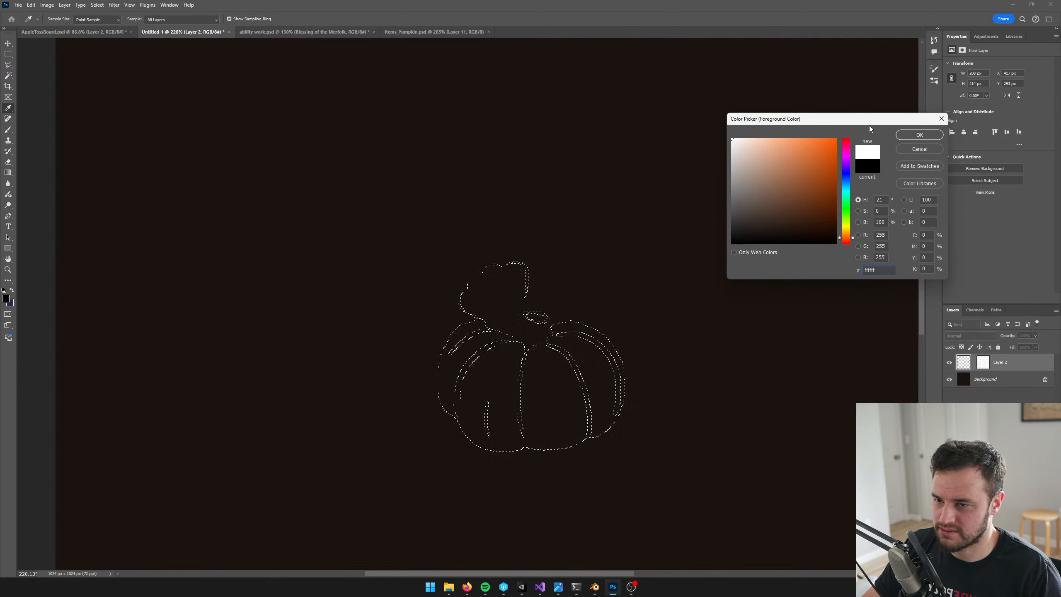
click(911, 135)
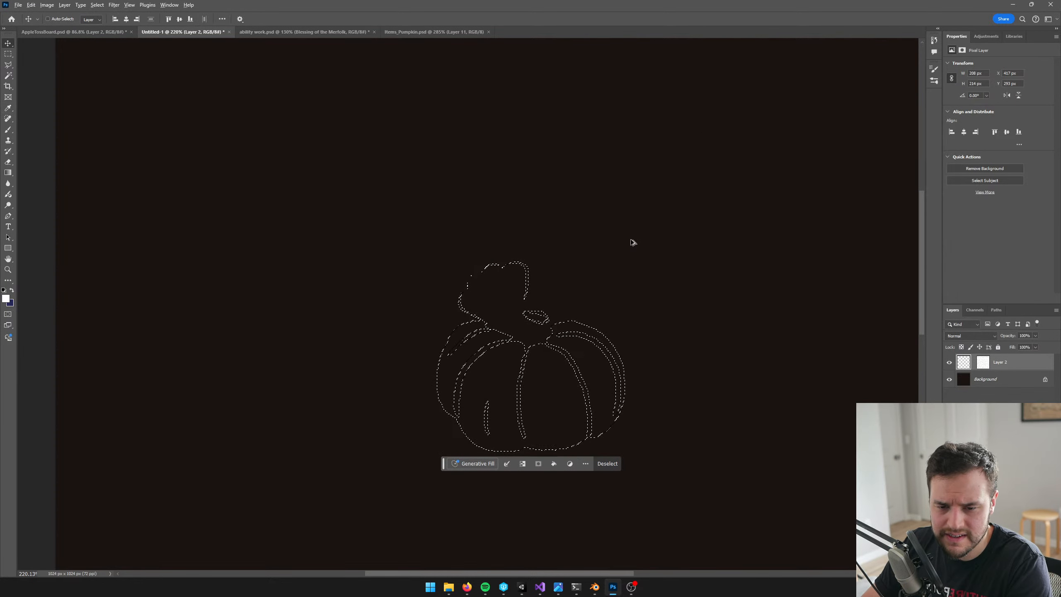
key(alt+BackSpace)
key(ctrl+d)
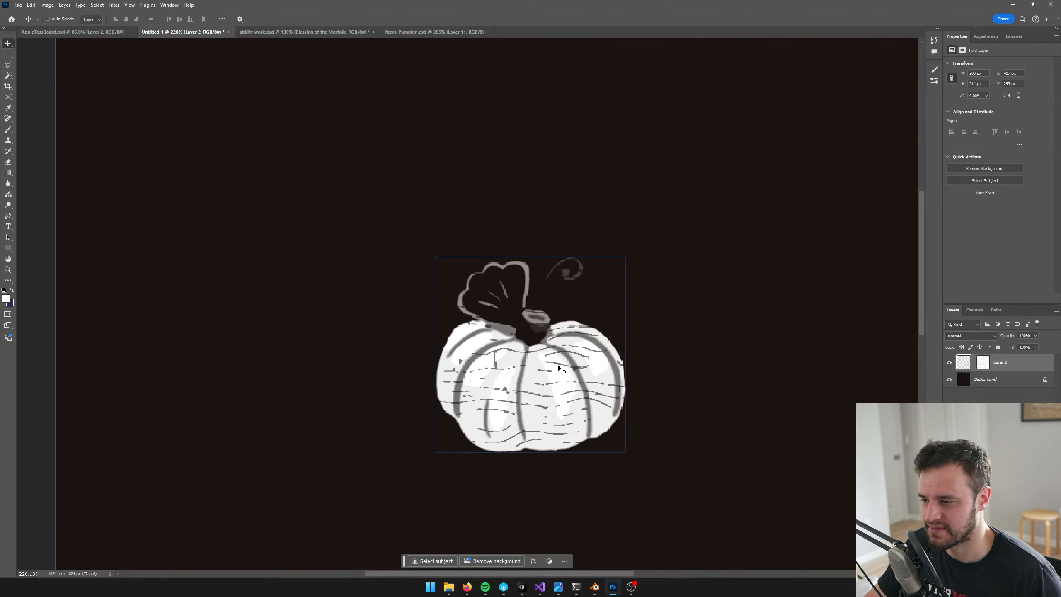
Turn the Background layer pure black by raising the Levels black input
alt+scroll(561, 367, down, 1)
alt+scroll(497, 240, down, 1)
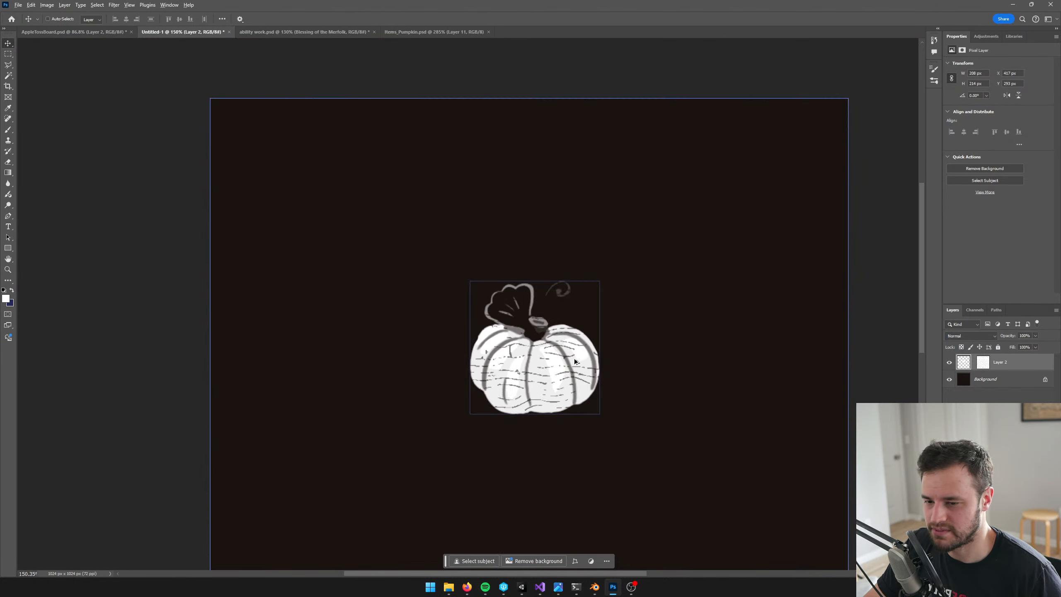
click(957, 379)
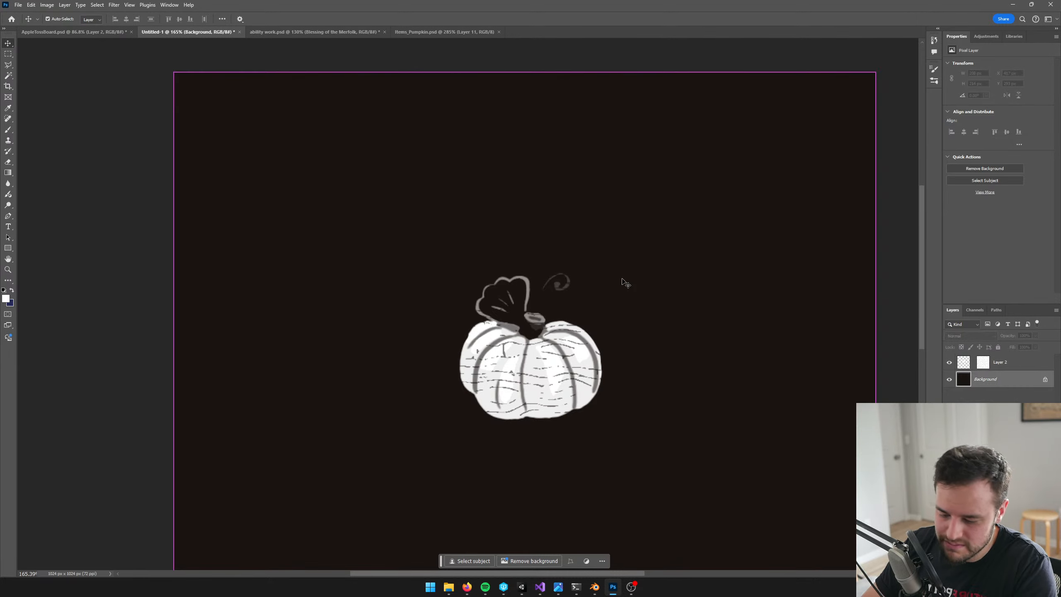
key(ctrl+l)
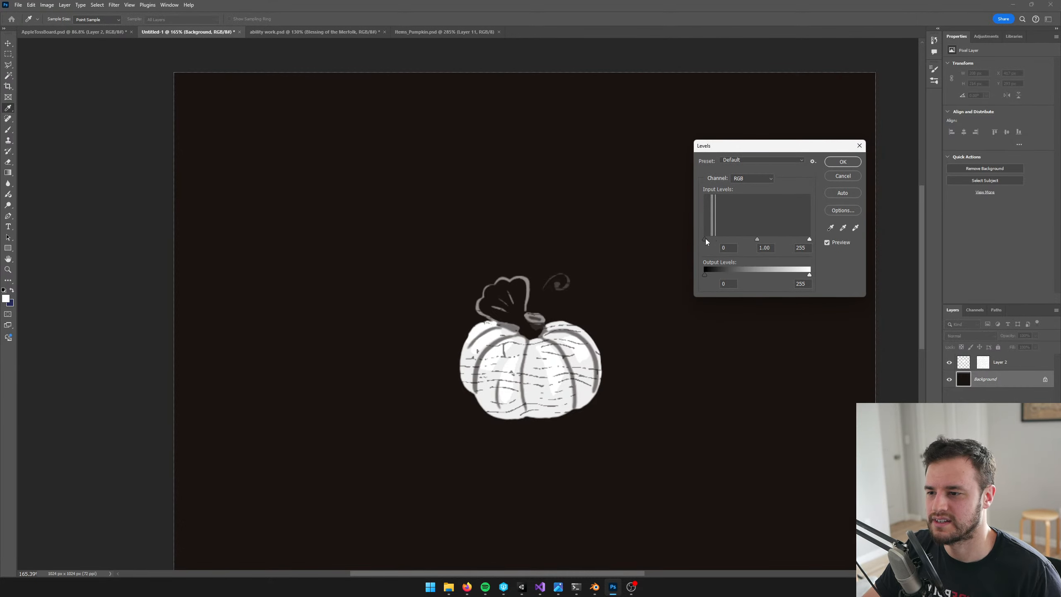
drag(705, 239, 717, 239)
click(840, 162)
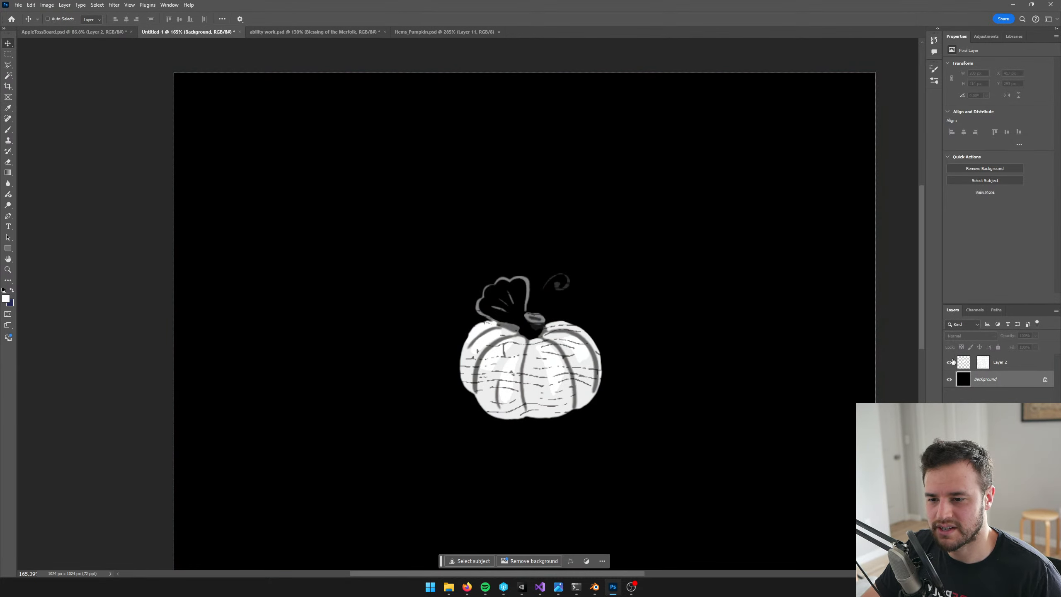
Move Layer 2's pumpkin near the canvas's upper-left corner, at about X 28 px and Y 30 px
key(v)
ctrl+click(578, 362)
alt+scroll(455, 293, up, 3)
drag(437, 281, 439, 315)
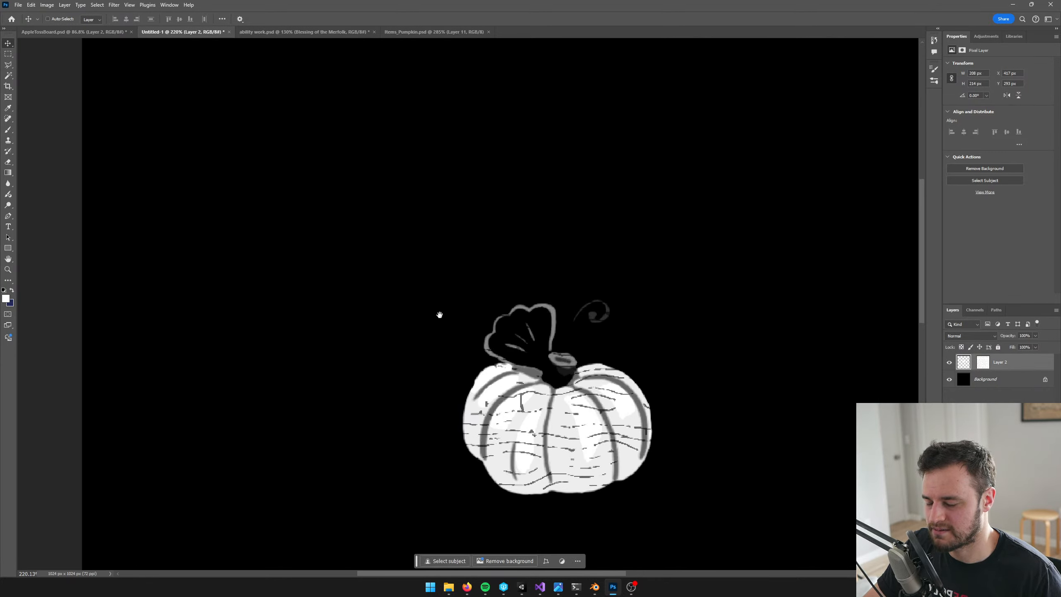
drag(635, 414, 326, 152)
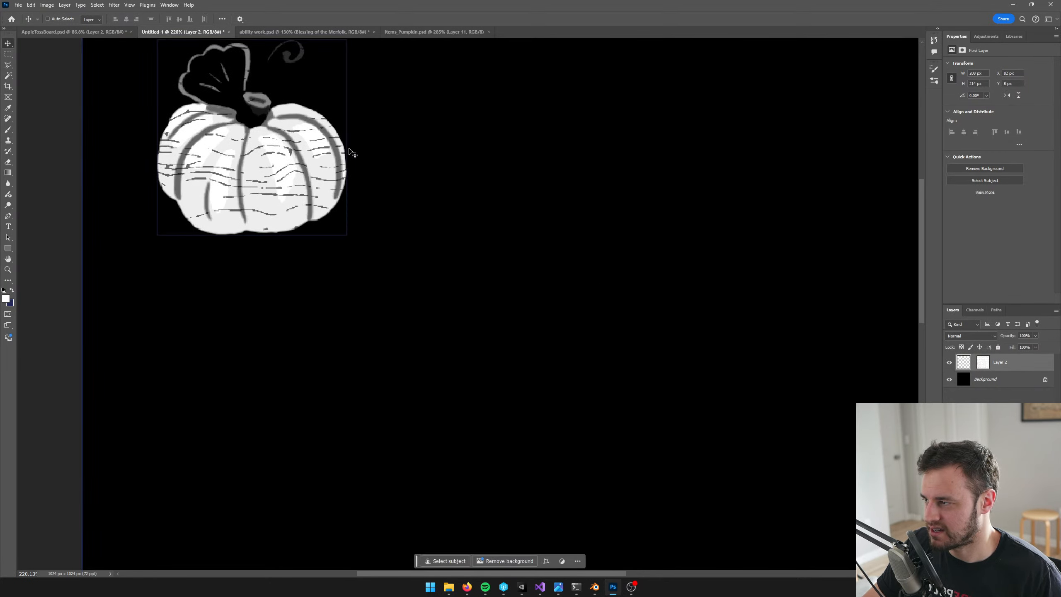
drag(462, 149, 560, 289)
drag(405, 289, 359, 304)
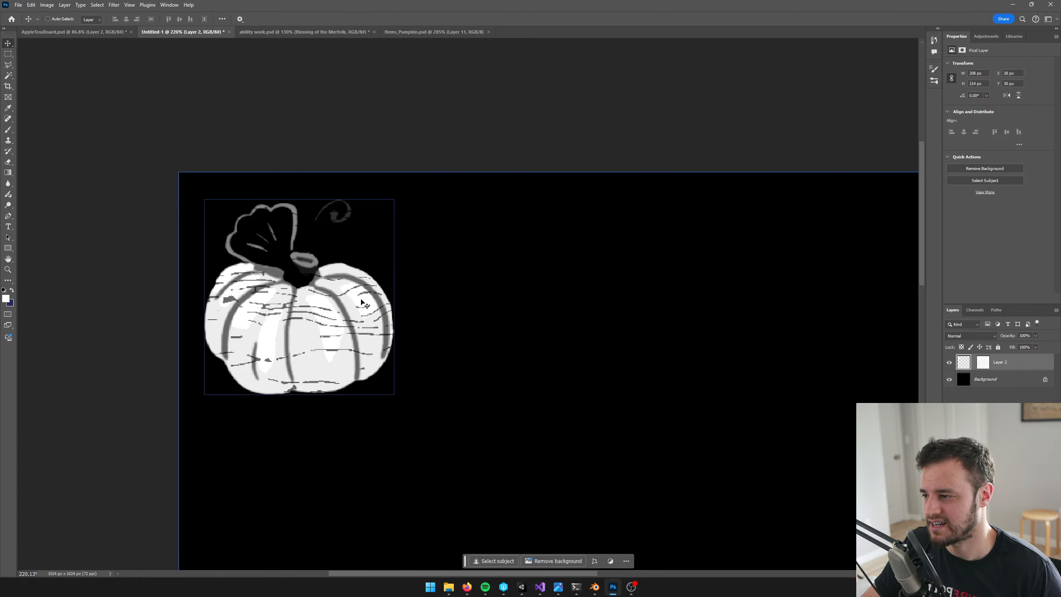
alt+scroll(308, 293, up, 5)
alt+scroll(372, 254, down, 5)
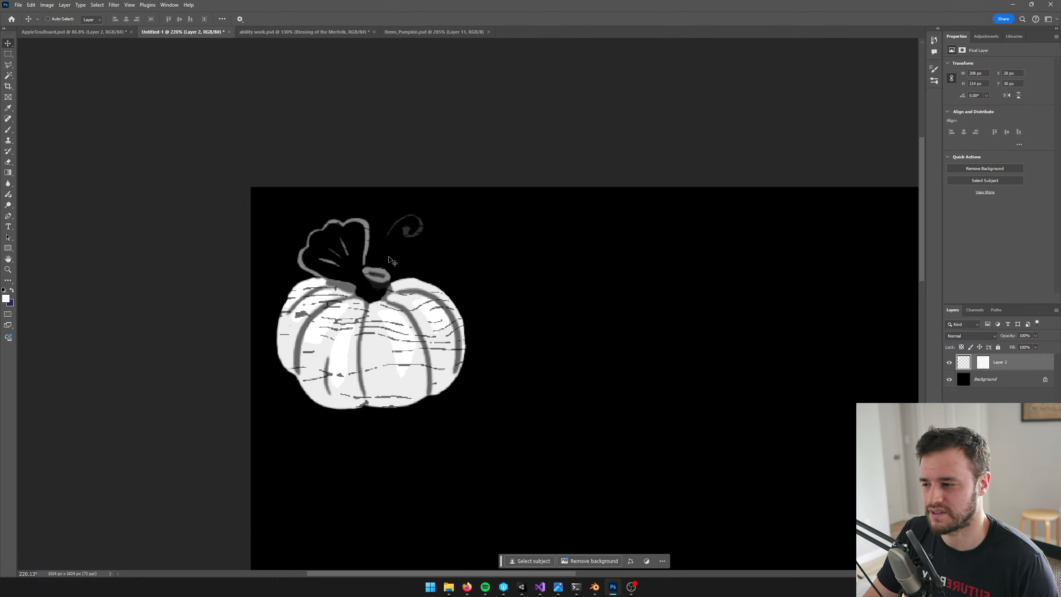
alt+scroll(370, 251, up, 2)
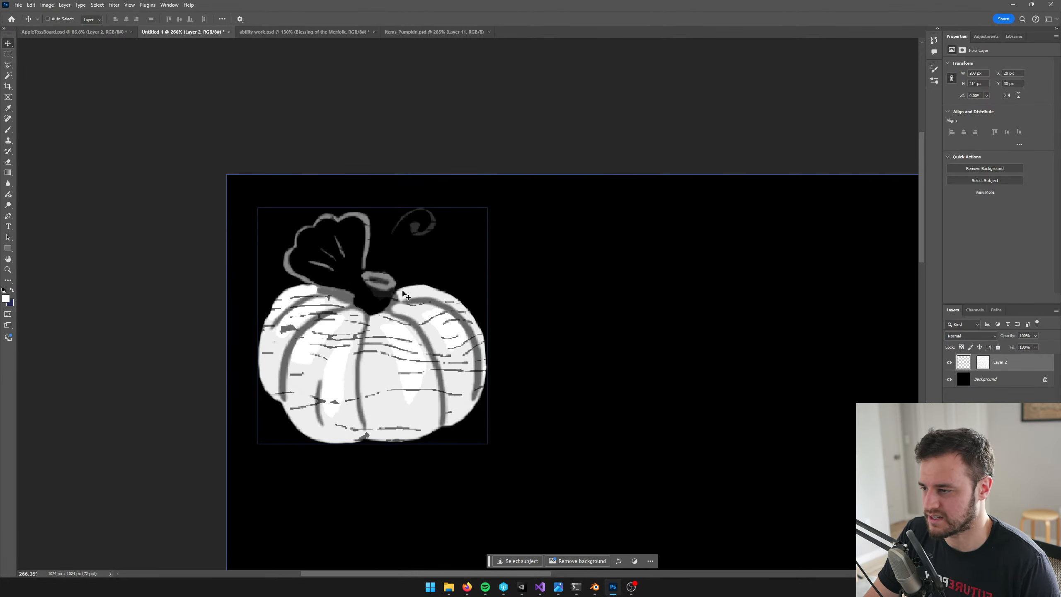
key(ctrl)
key(ctrl+l)
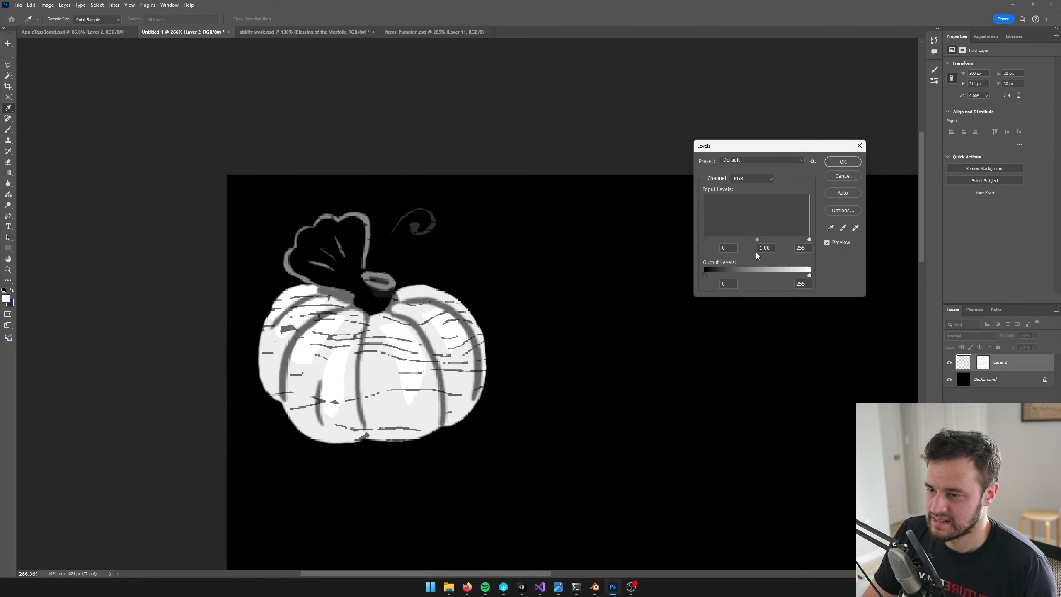
drag(705, 240, 727, 240)
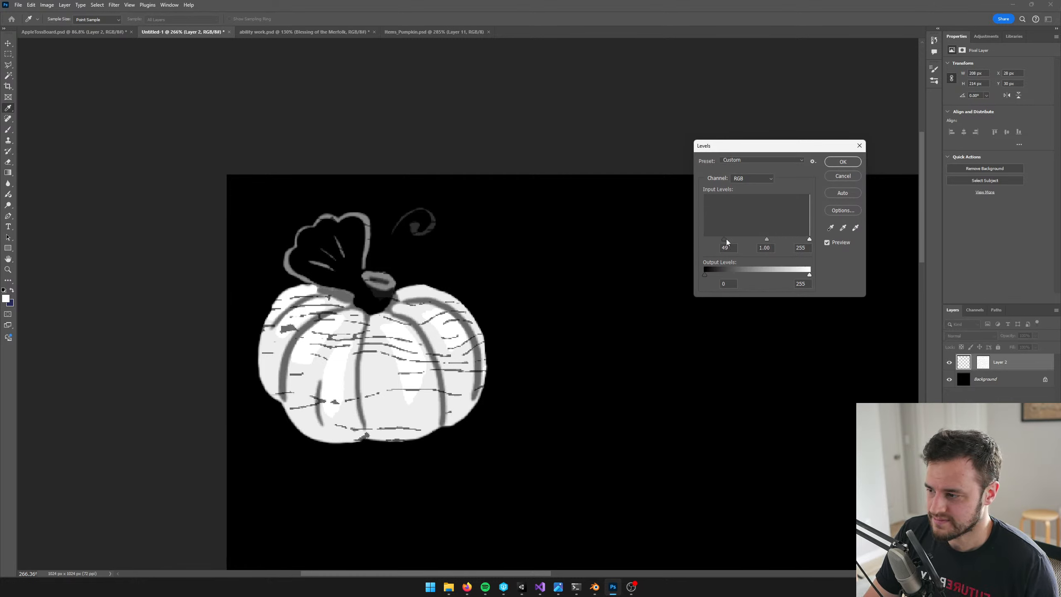
click(842, 178)
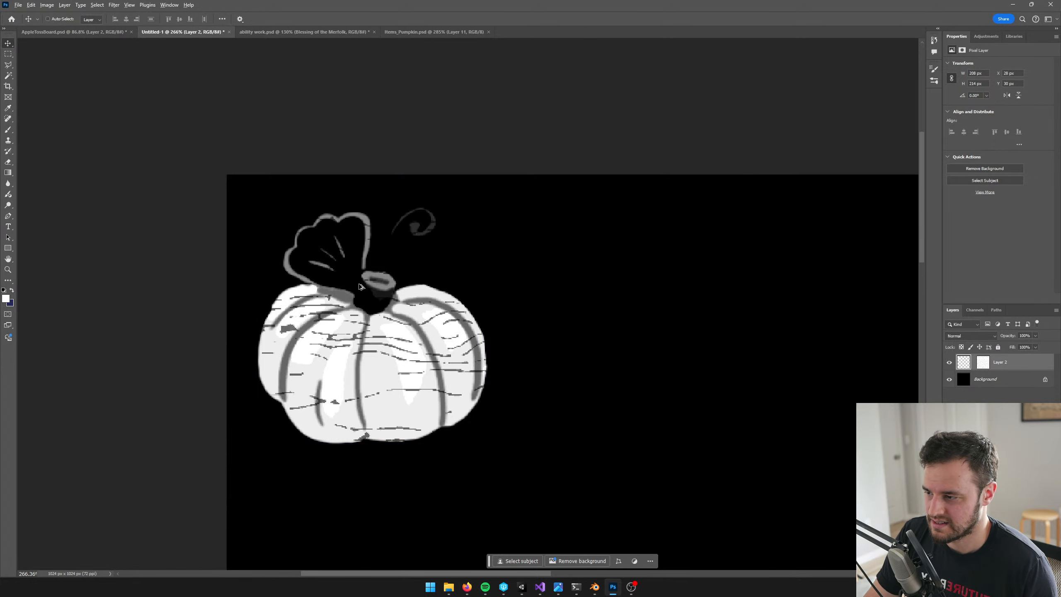
Examine the wood-grain lines across the white pumpkin both up close and from a distance
alt+scroll(364, 283, up, 7)
drag(423, 305, 424, 182)
alt+scroll(422, 192, up, 5)
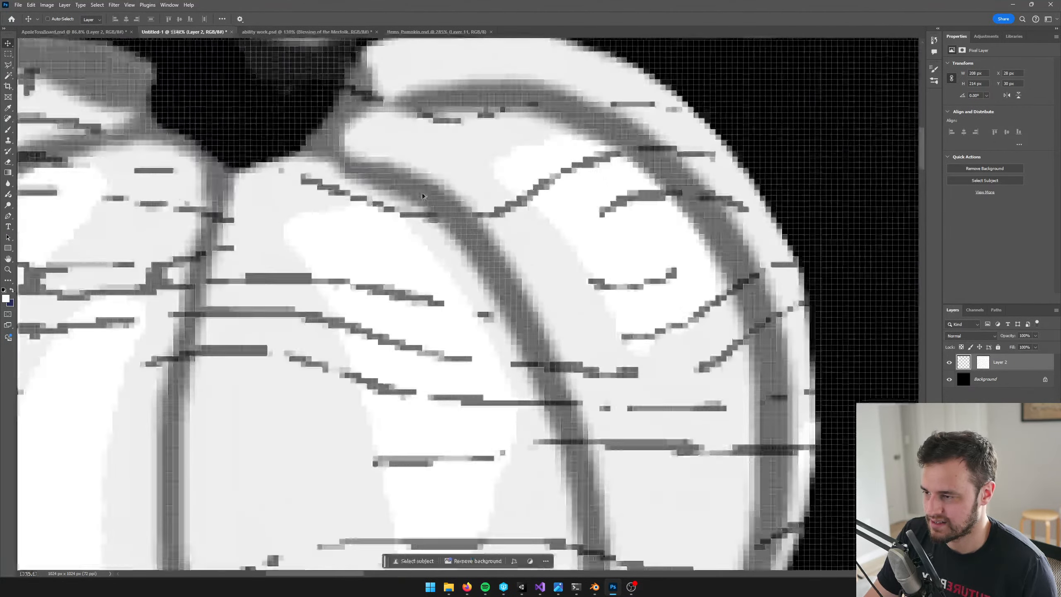
alt+scroll(531, 355, down, 10)
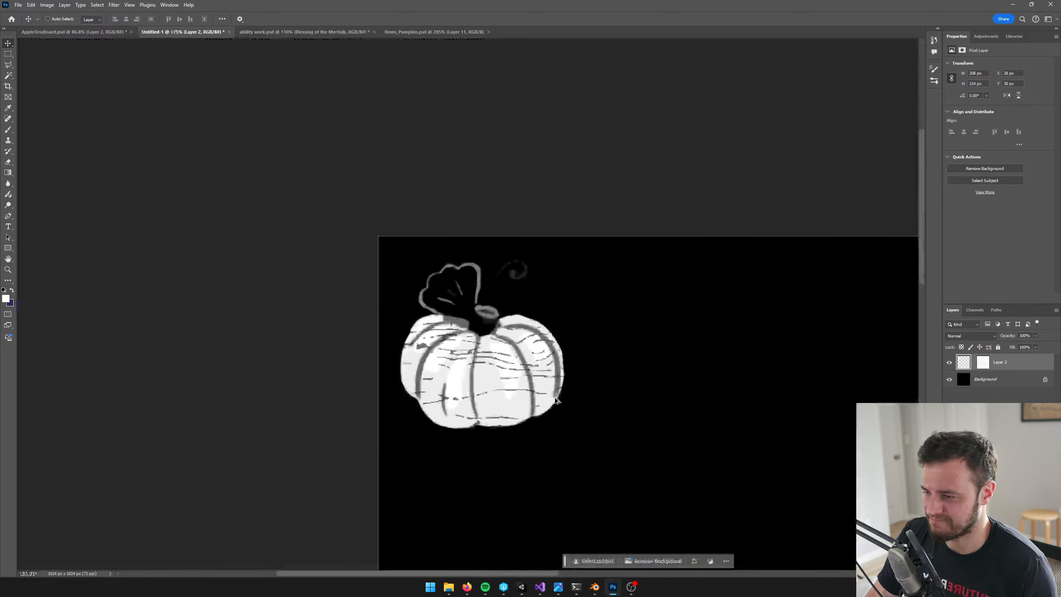
alt+scroll(483, 267, up, 5)
alt+scroll(540, 351, down, 4)
alt+scroll(541, 352, up, 2)
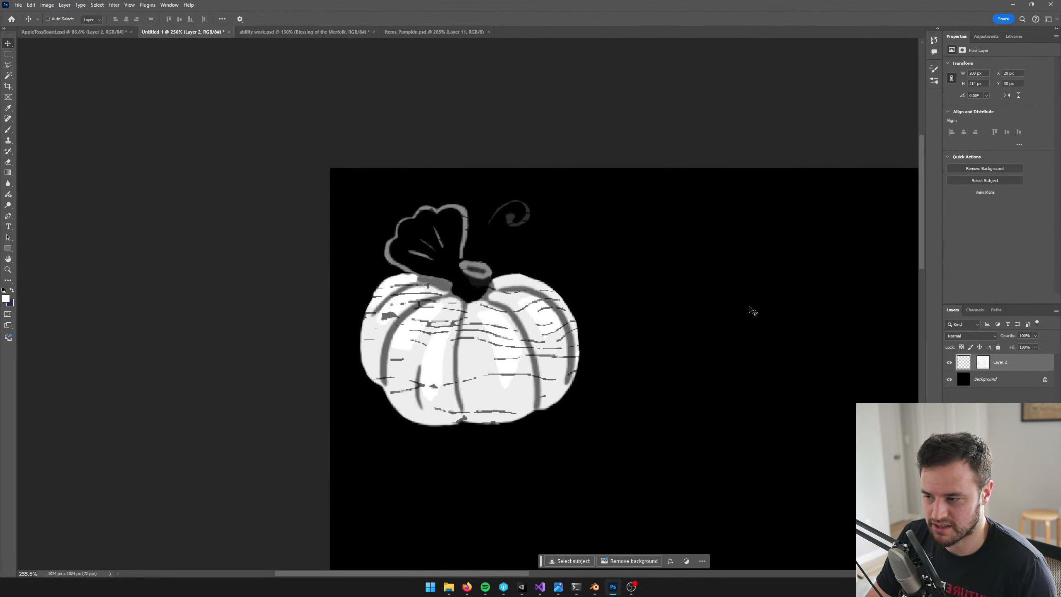
alt+scroll(748, 308, down, 8)
alt+scroll(740, 307, up, 6)
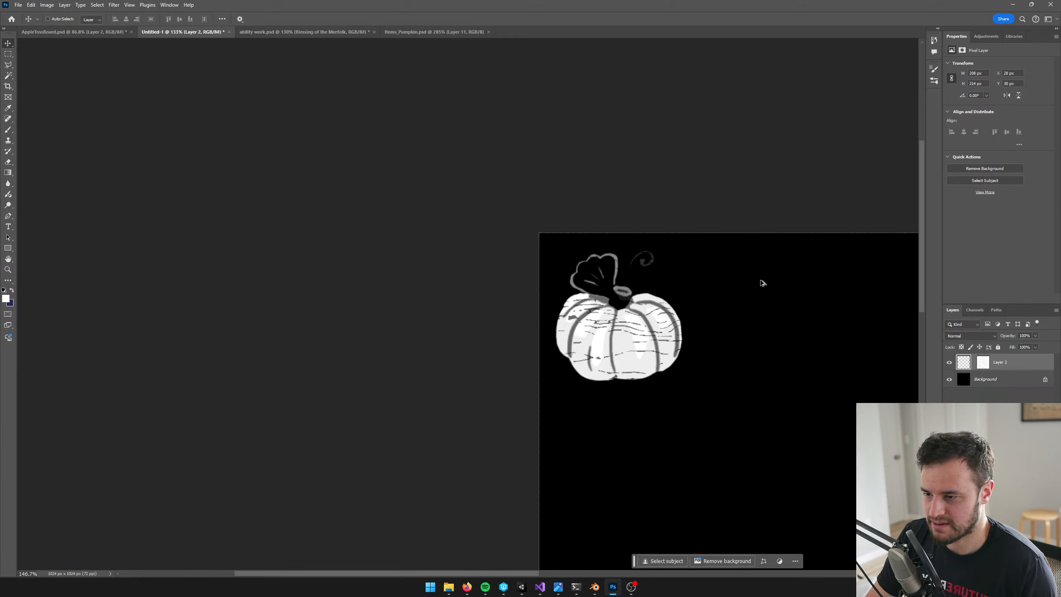
Save the document as AppleTossBoardDecals.psd in the Textures folder, with Maximize Compatibility on
click(18, 5)
click(41, 106)
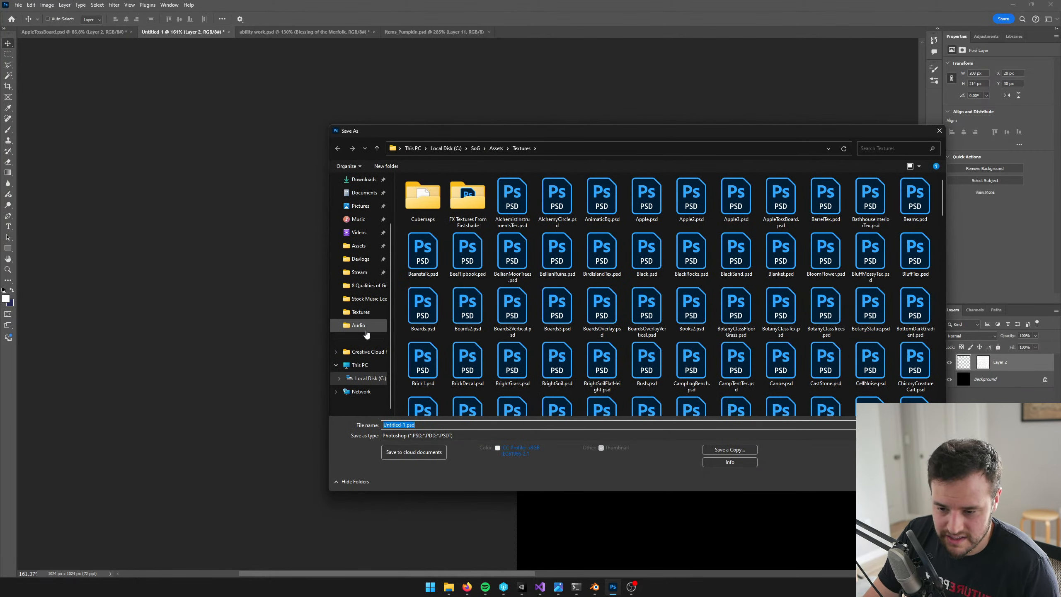
click(392, 424)
drag(405, 425, 299, 419)
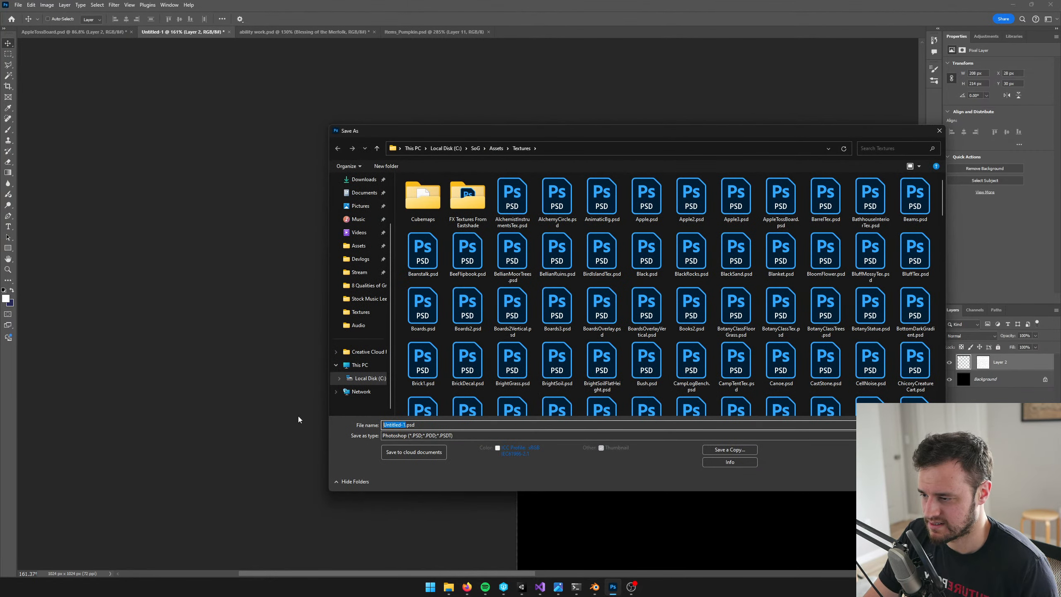
text(AppleT)
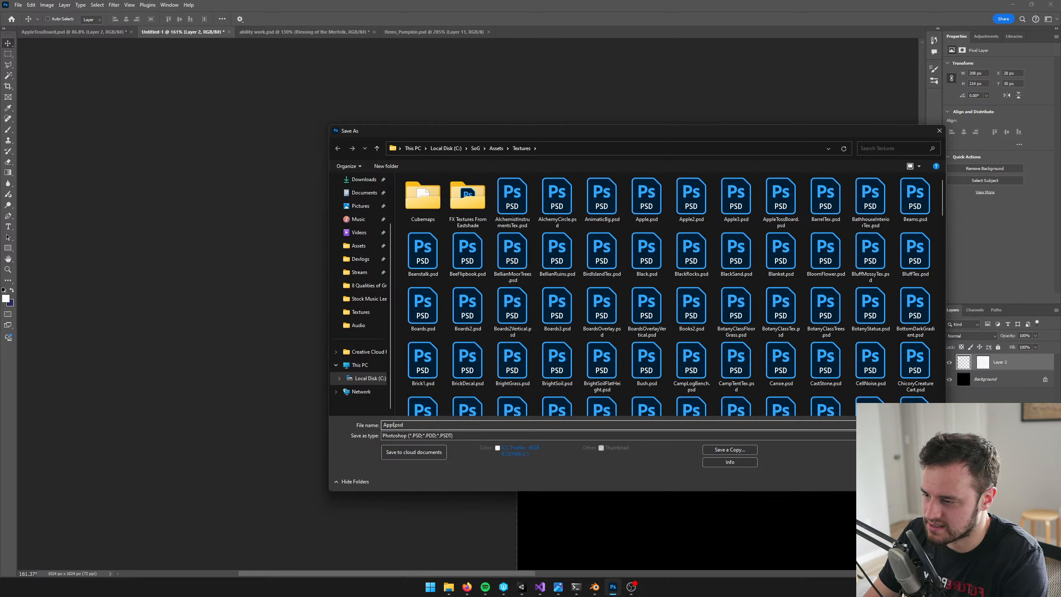
text(ossBoardDecals)
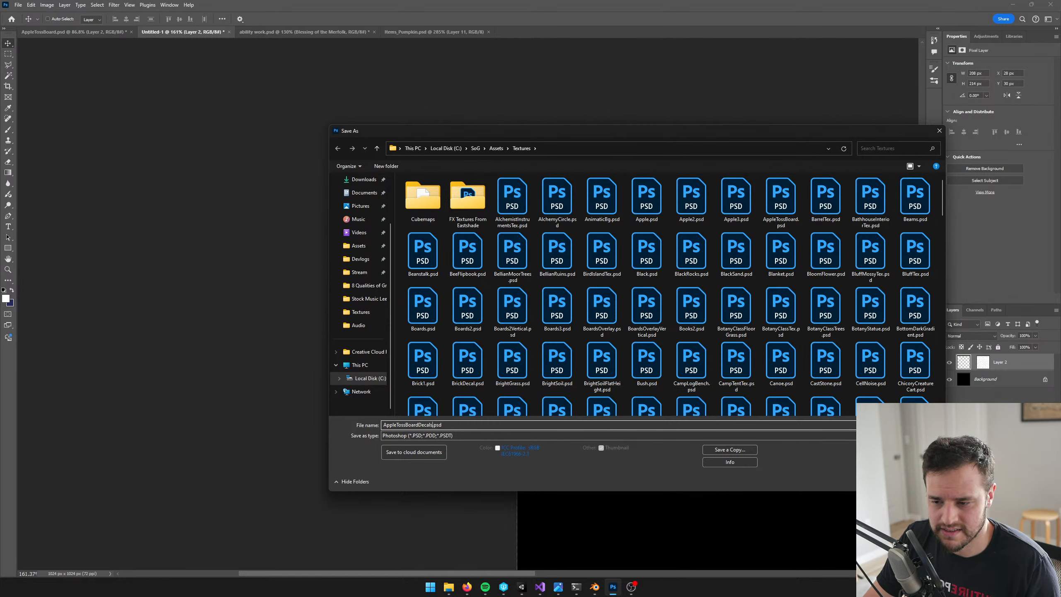
key(Return)
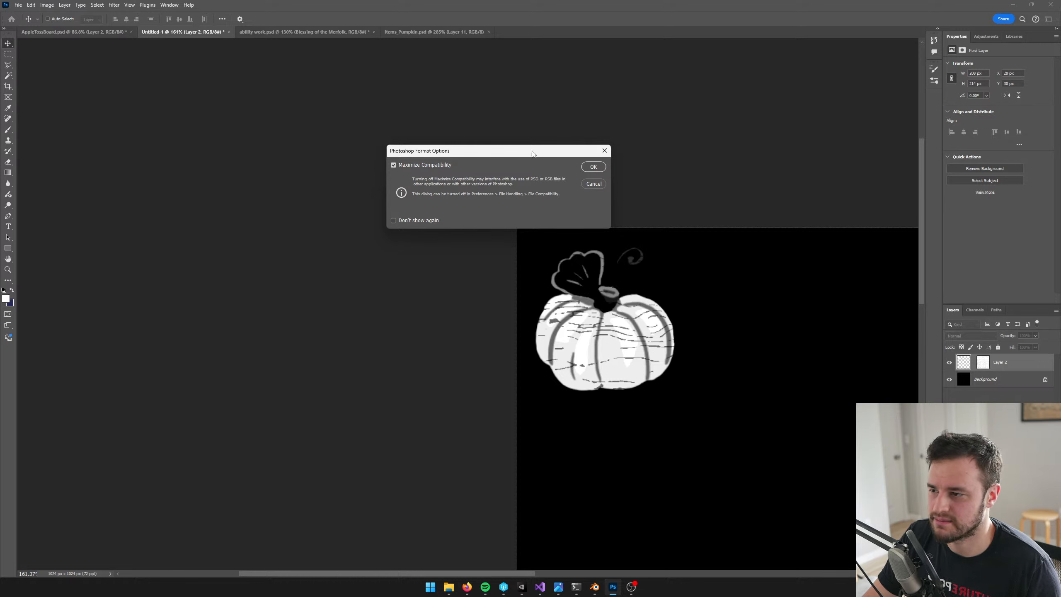
click(592, 166)
Nudge the pumpkin closer to the canvas's upper-left corner, to X 3 px and Y 13 px, and save the file
alt+scroll(639, 230, up, 3)
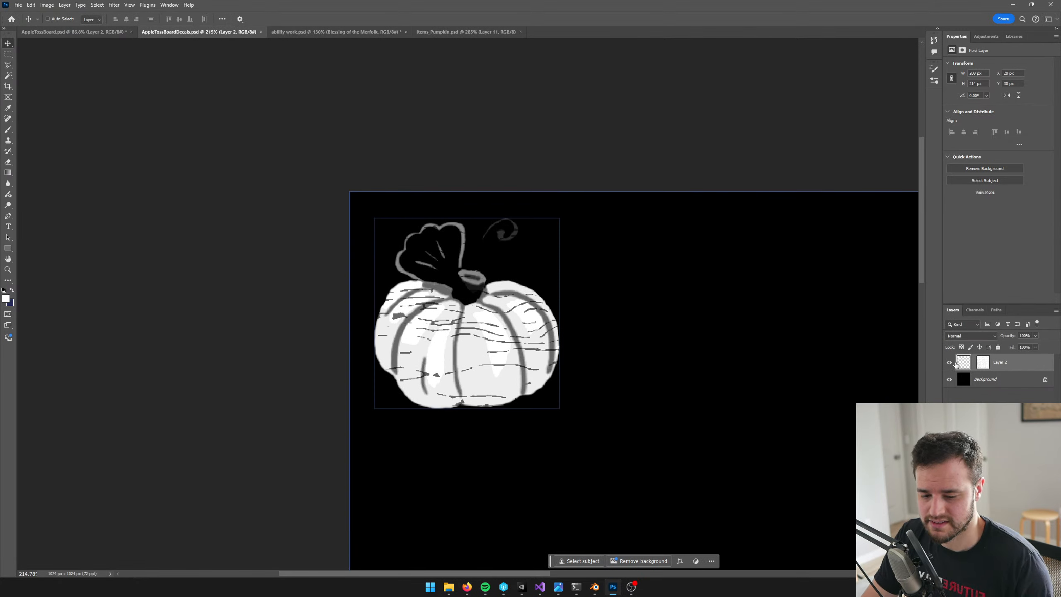
key(Up)
key(Up)
key(Up)
key(Left)
key(Up)
key(Up)
key(Up)
key(Up)
key(Up)
key(Up)
key(Up)
key(Up)
key(Up)
key(Up)
key(Up)
key(Up)
key(Up)
key(Up)
key(Up)
key(Up)
key(Up)
key(Up)
key(Up)
key(Up)
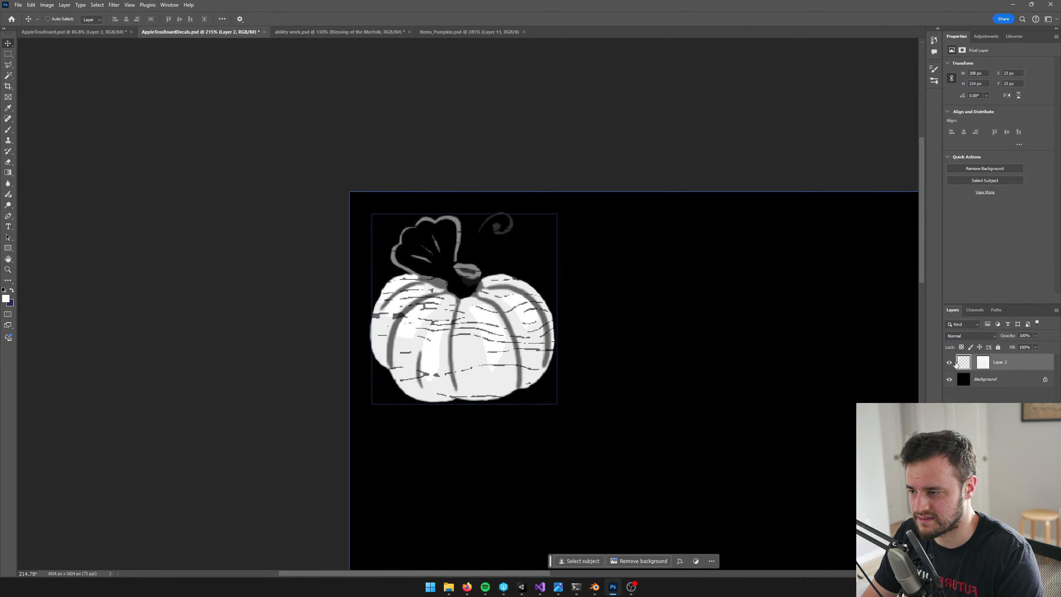
key(Left)
key(Left)
key(Left)
key(Left)
key(Left)
key(Left)
key(Left)
key(Left)
key(Left)
key(Left)
key(Left)
key(Left)
key(Left)
key(Left)
key(Left)
key(Left)
key(Left)
key(Left)
key(Left)
key(Left)
key(Left)
key(Left)
key(Left)
key(Left)
key(Down)
key(Down)
key(Down)
key(Down)
key(Down)
key(Down)
key(Down)
key(Down)
key(Down)
key(Down)
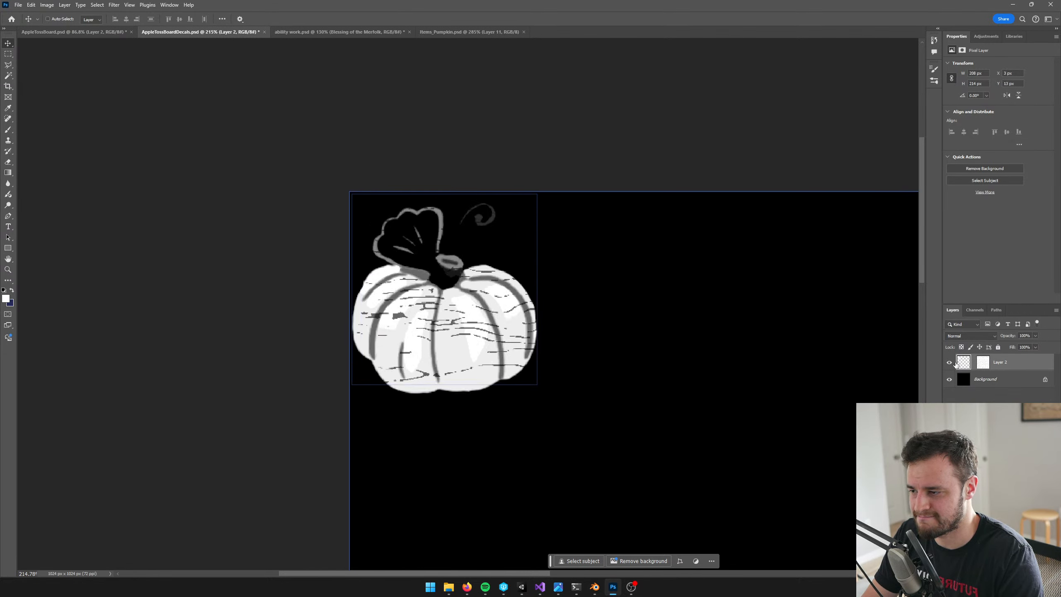
key(ctrl+s)
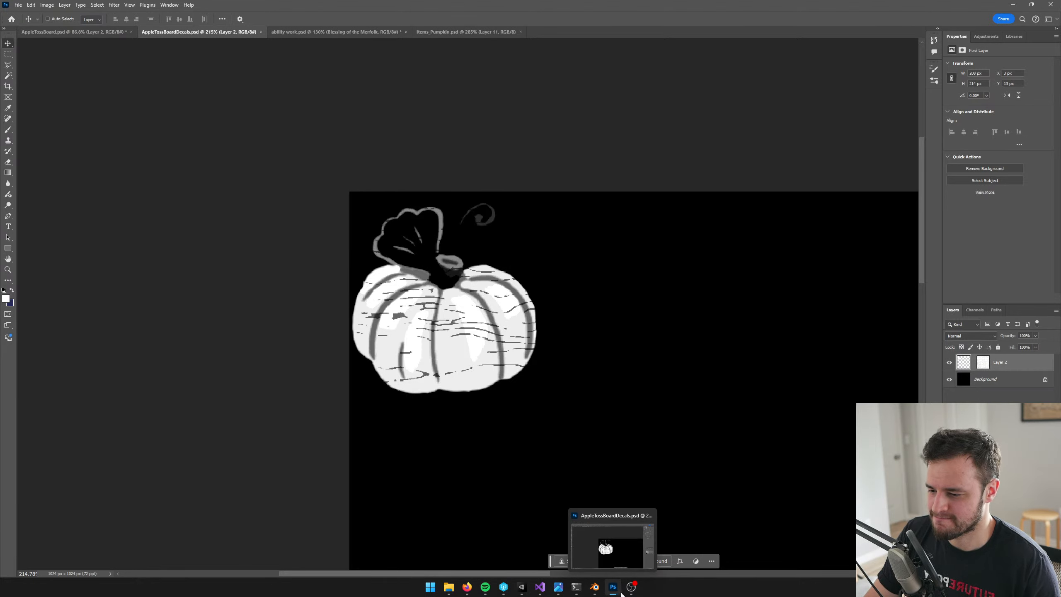
Switch to the Unity project and search its assets for "decal"
mouse_move(592, 593)
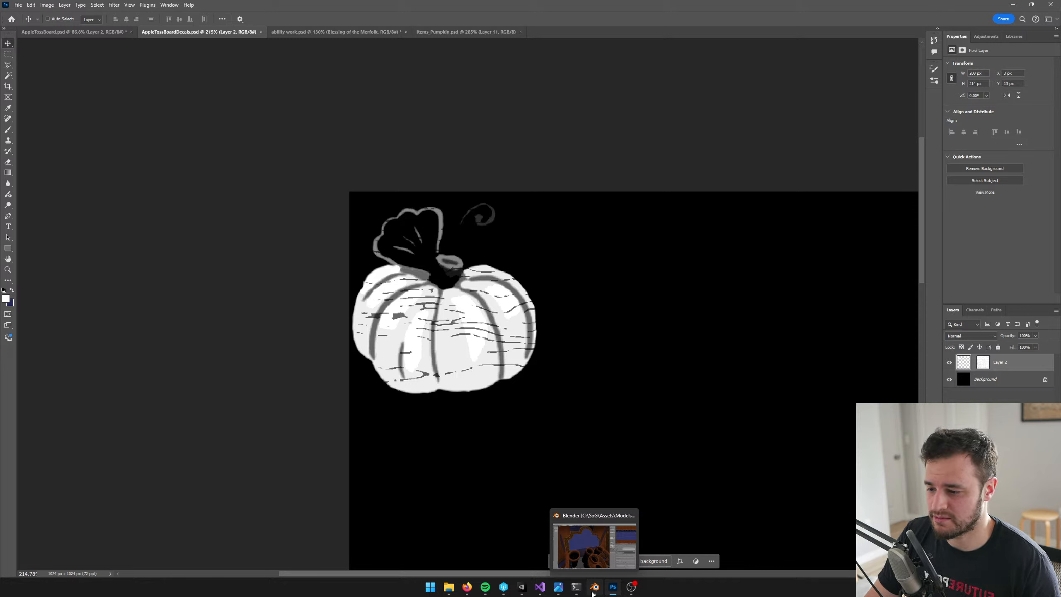
click(592, 594)
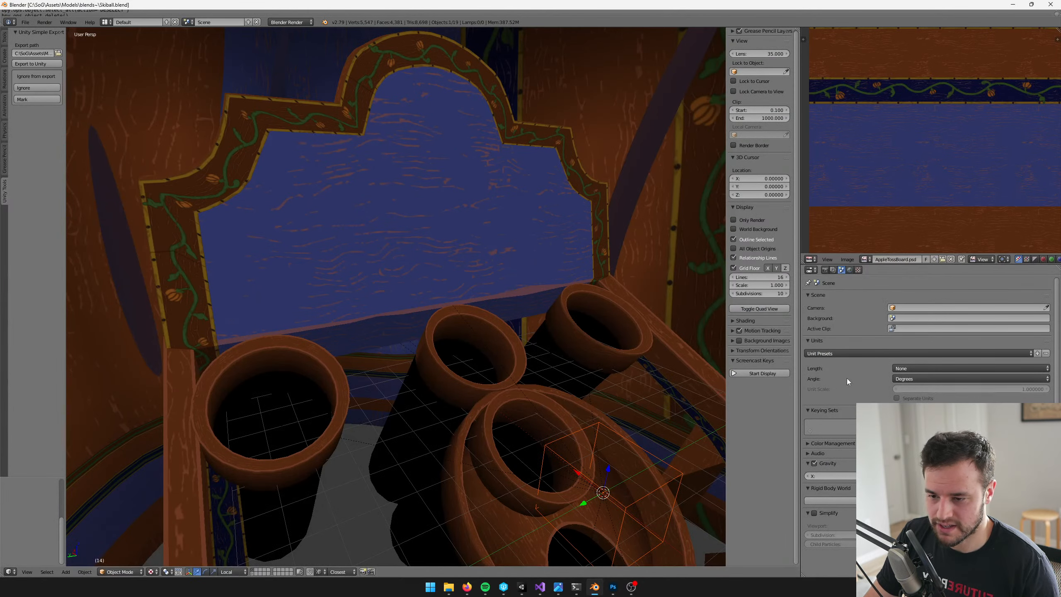
key(alt+Tab)
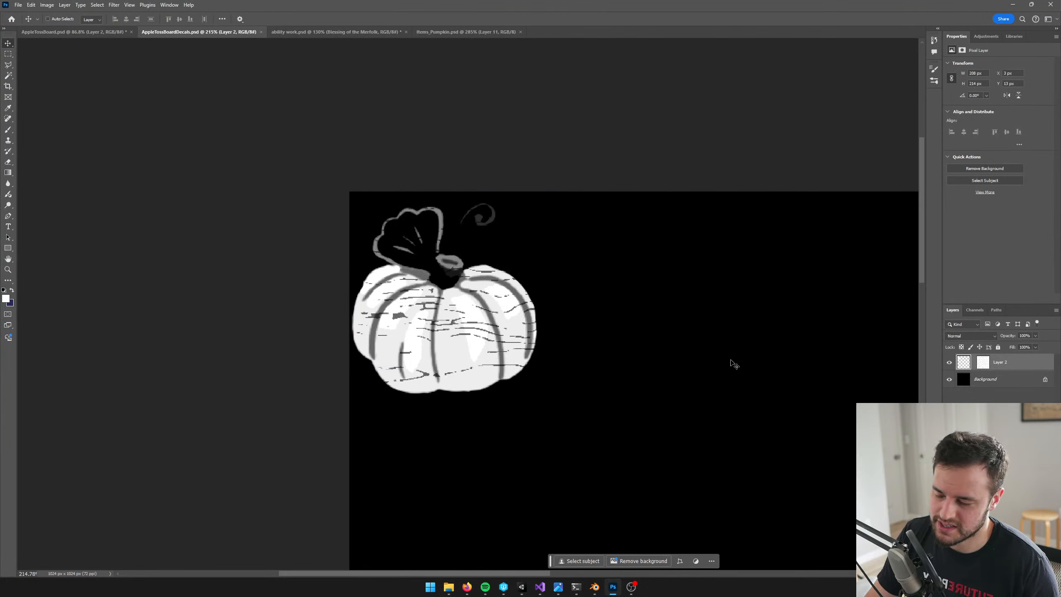
key(alt+Tab)
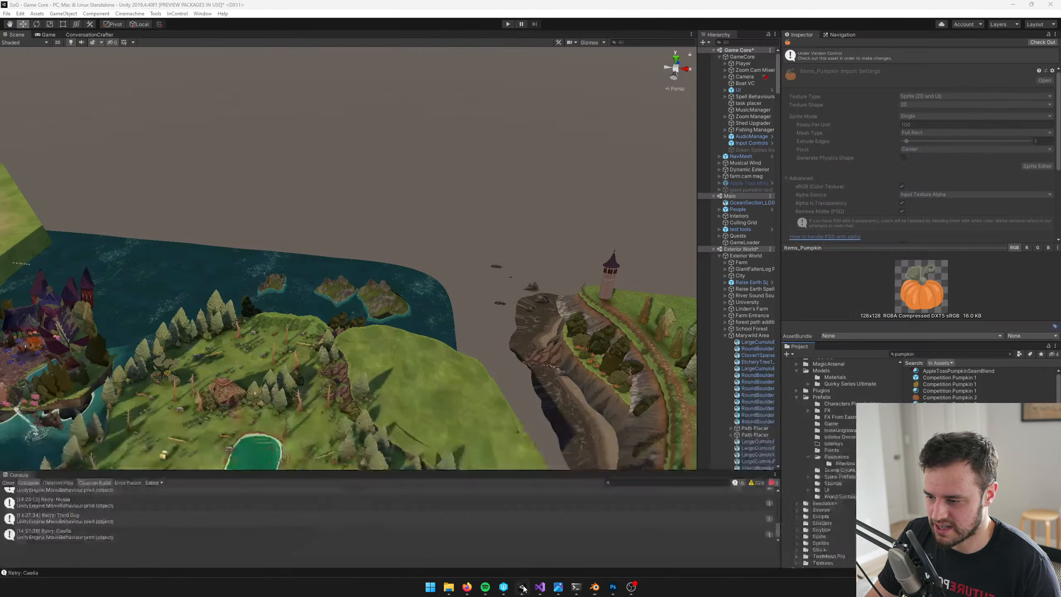
key(alt+Tab)
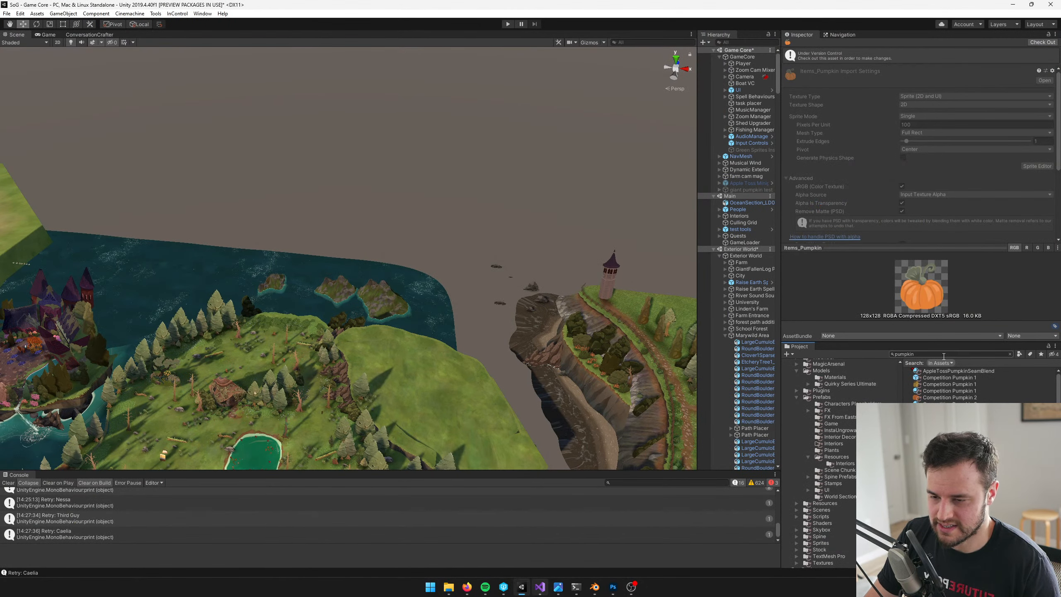
click(945, 354)
text(decal)
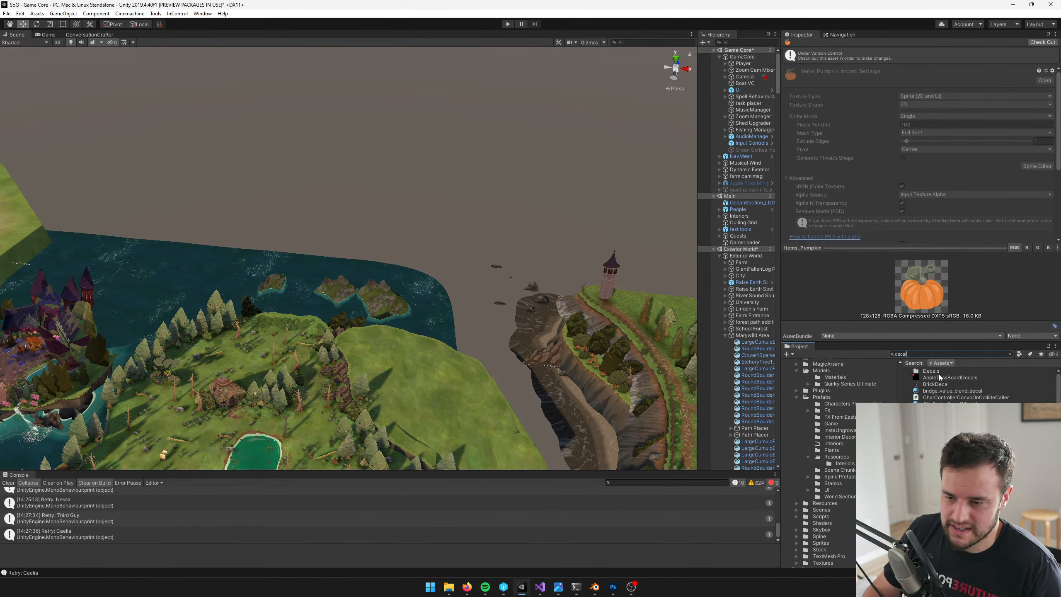
Look through the decal search results for an existing decal material that suits the board
scroll(939, 377, down, 5)
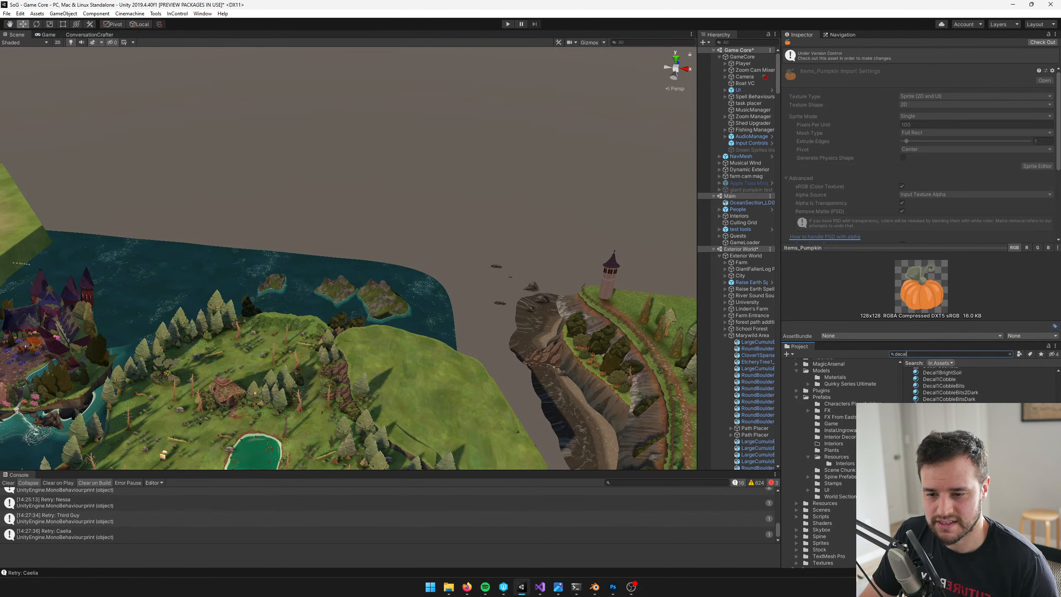
scroll(960, 385, up, 5)
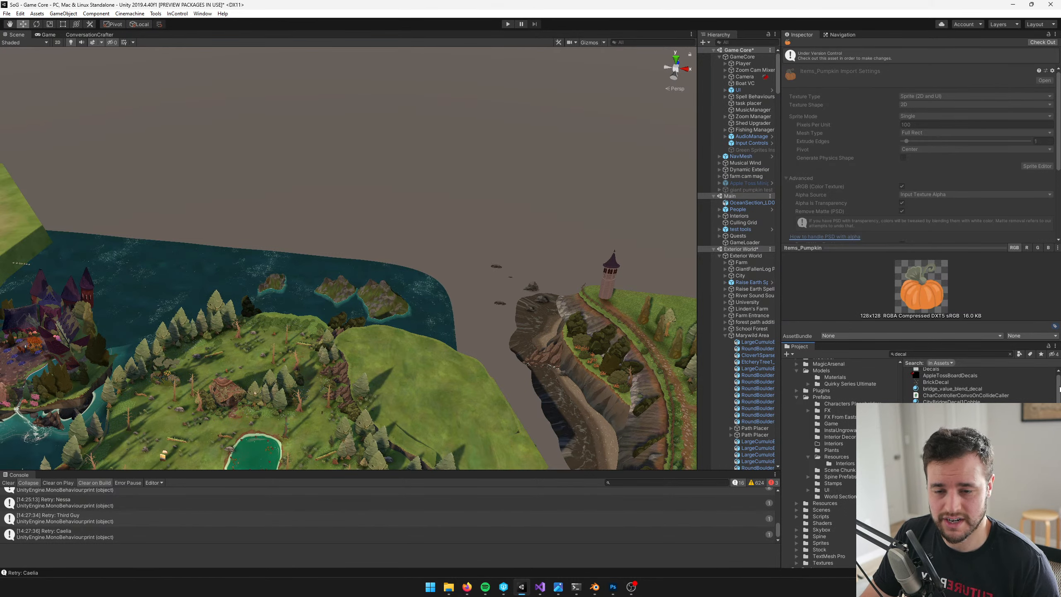
drag(1060, 389, 1060, 387)
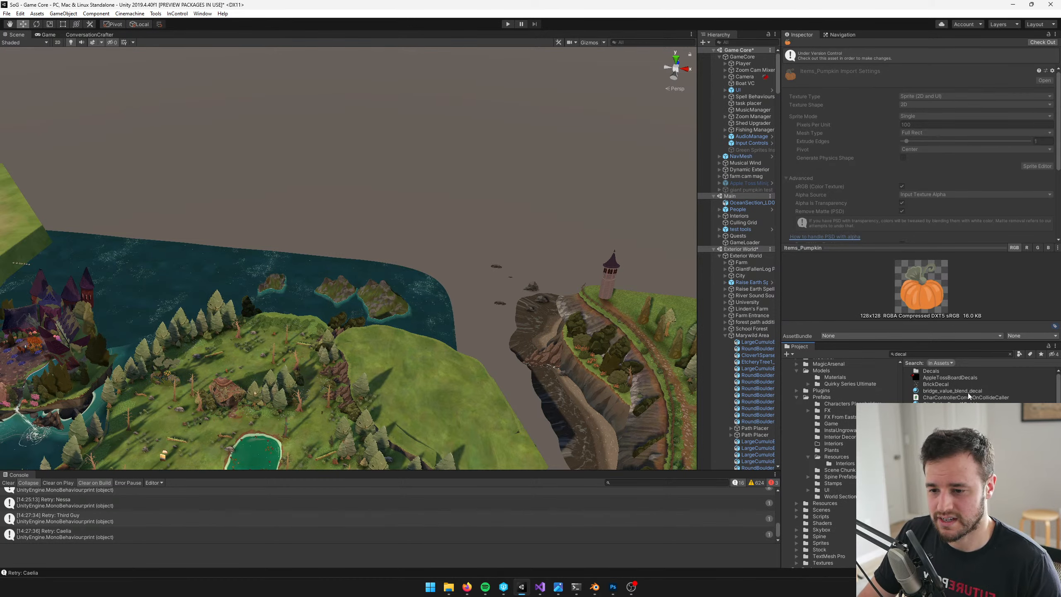
scroll(961, 385, down, 3)
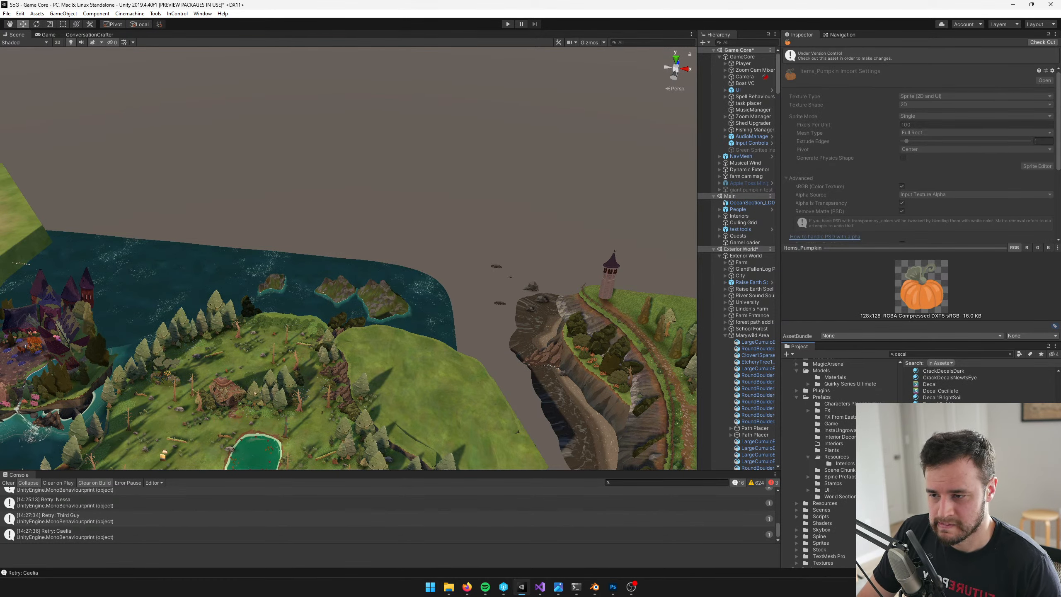
scroll(961, 385, down, 5)
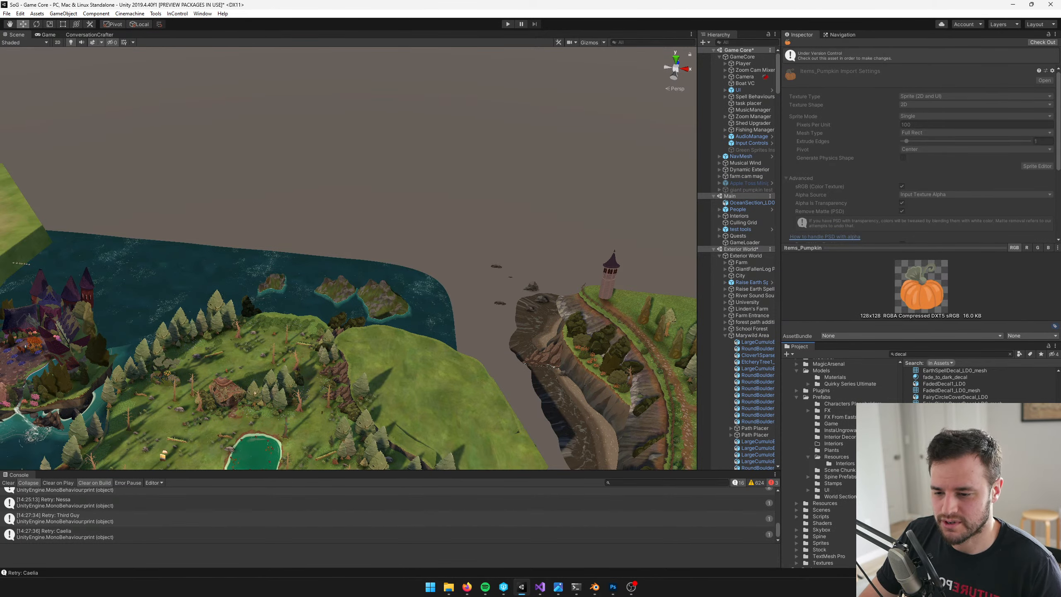
scroll(977, 383, up, 3)
scroll(977, 383, up, 3)
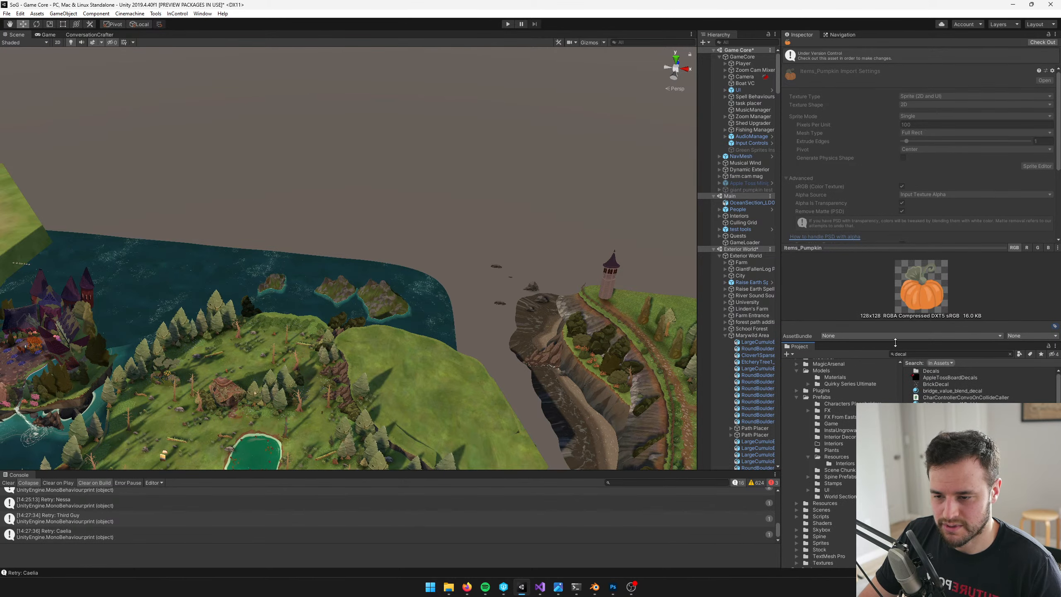
Inspect the shader settings of the decal materials from Decal1BrightSoil through Decal1CobbleBits2Dark
click(923, 354)
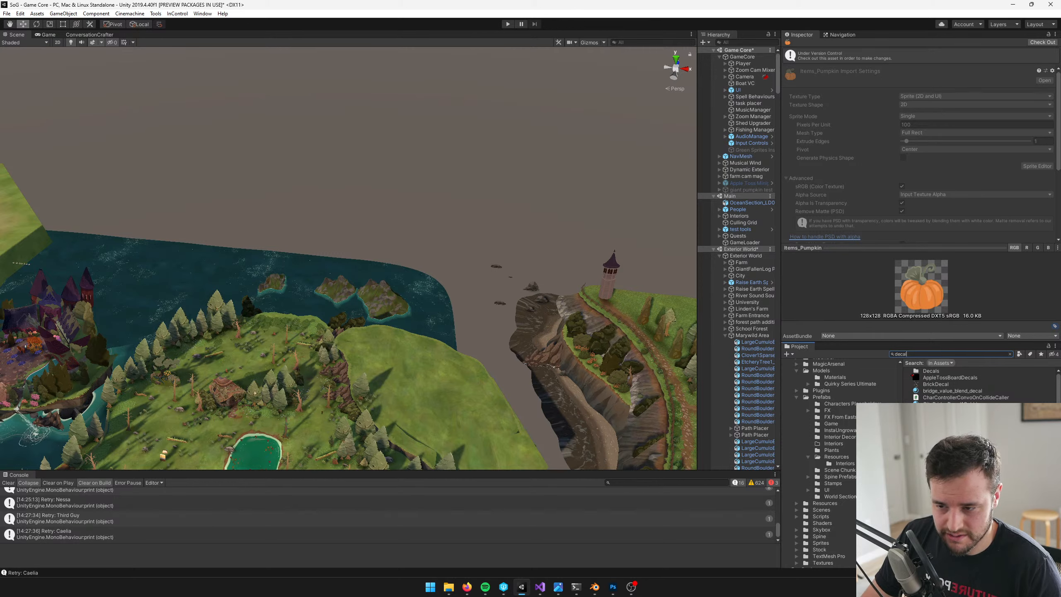
click(942, 437)
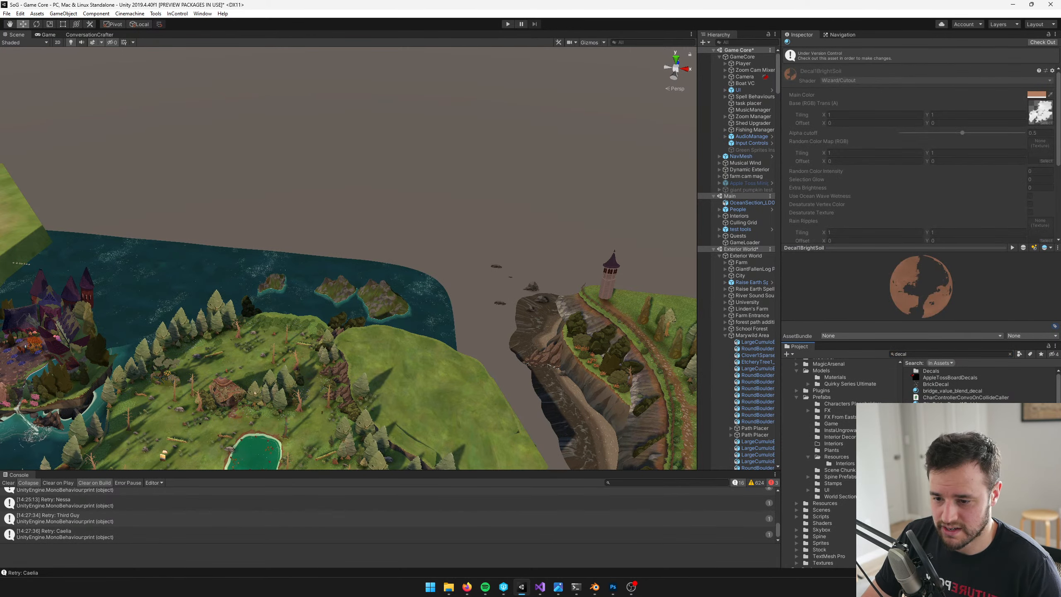
key(Down)
key(Down)
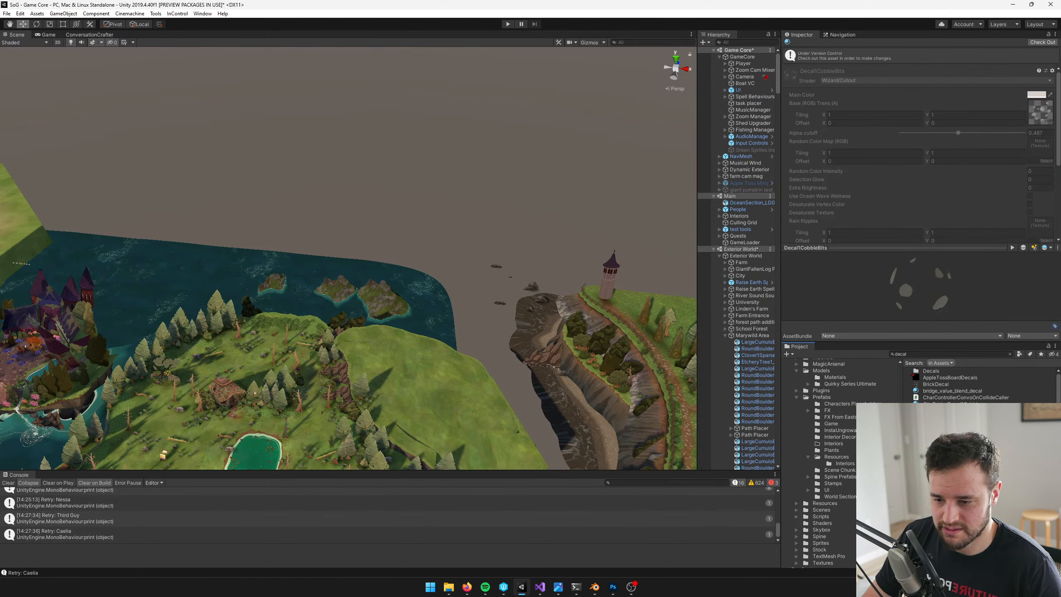
key(Down)
key(Down)
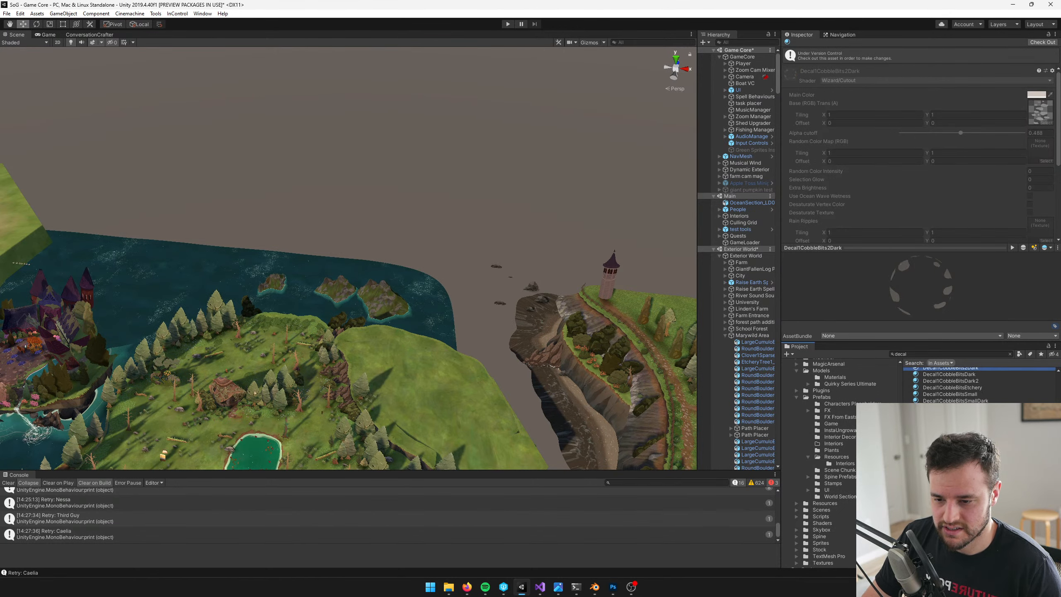
scroll(948, 389, up, 7)
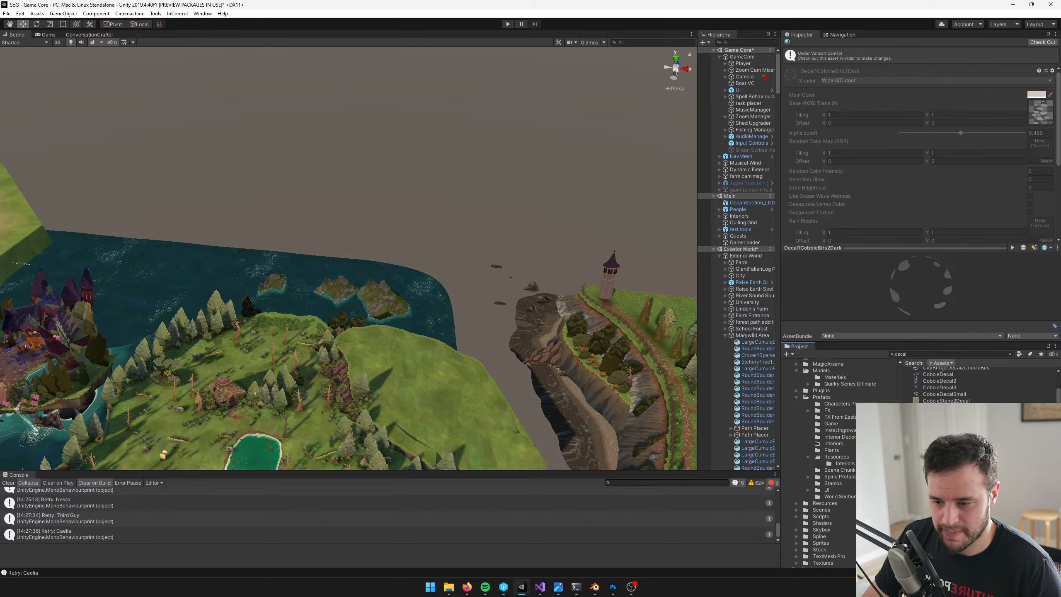
drag(919, 355, 697, 320)
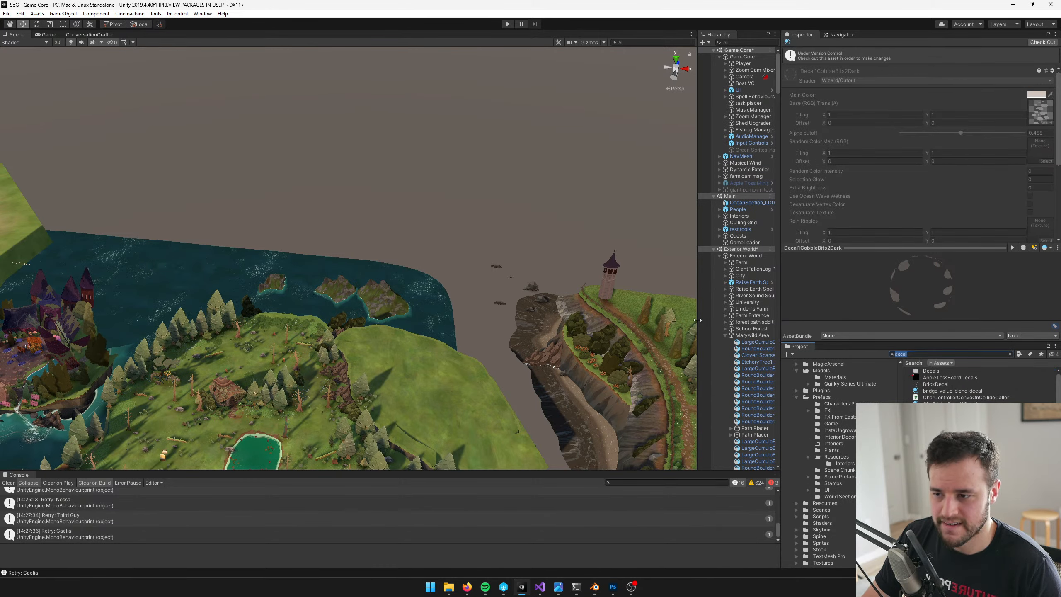
Open the Apple Toss Minigame prefab for editing and select its AppleToss_LD0 model
click(748, 183)
click(828, 63)
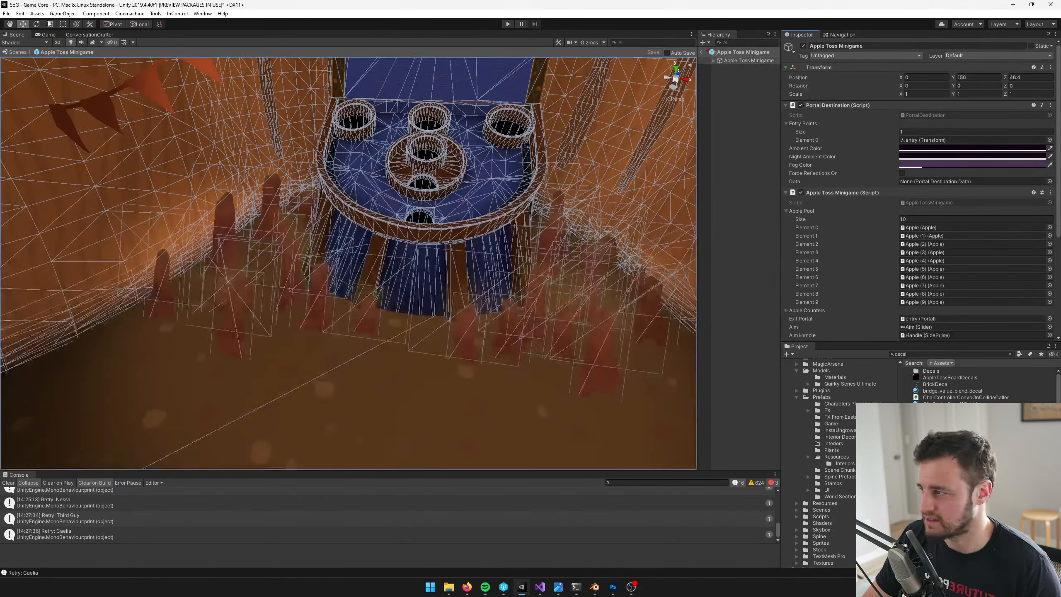
scroll(368, 255, down, 5)
click(367, 255)
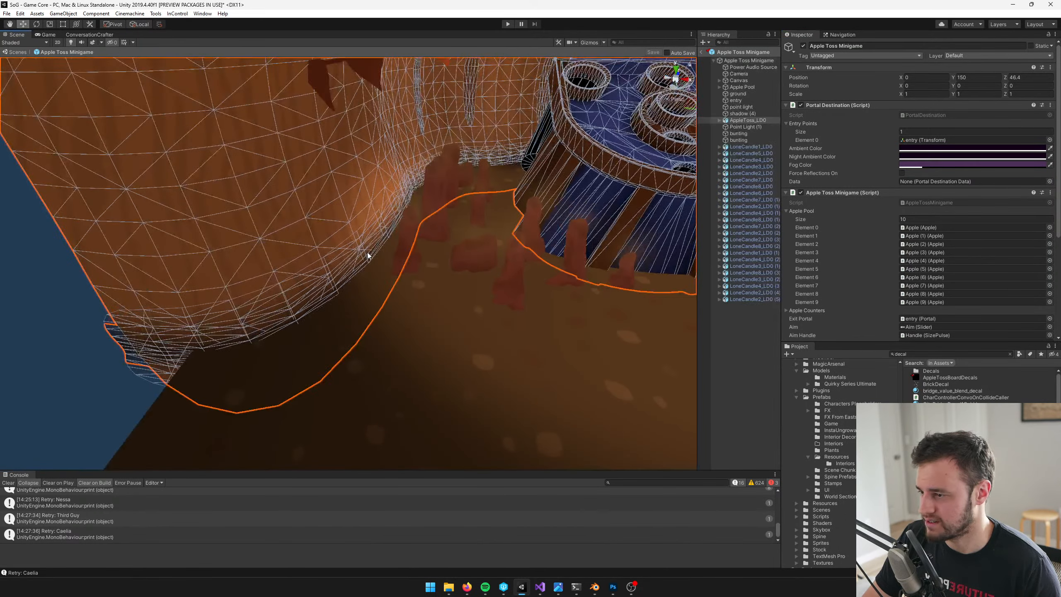
Duplicate the model's AppleTossPumpkinSeamBlend material and name the copy AppleTossBoardDecal
click(938, 161)
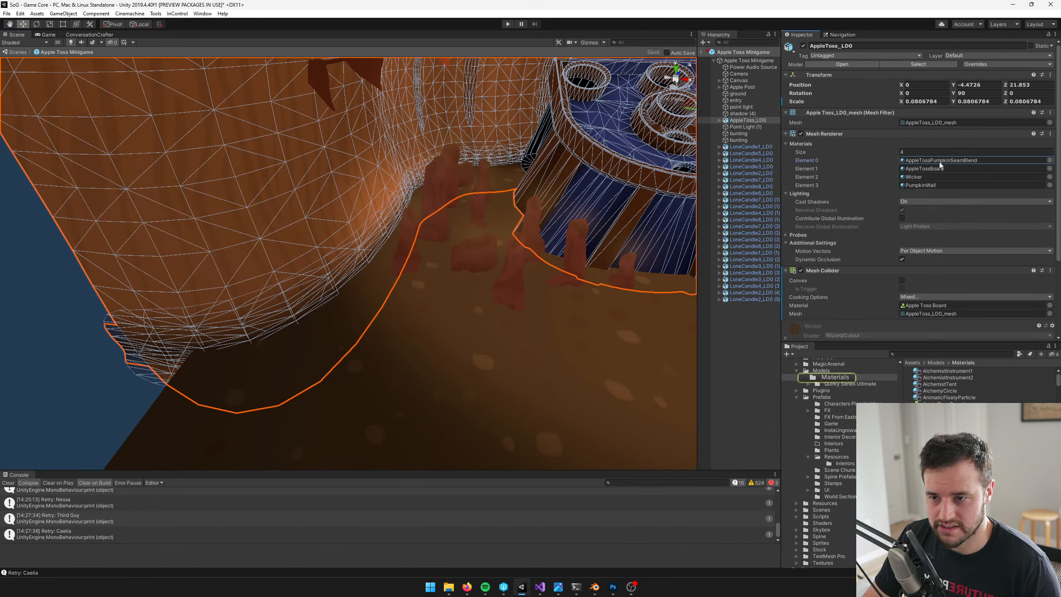
double_click(939, 160)
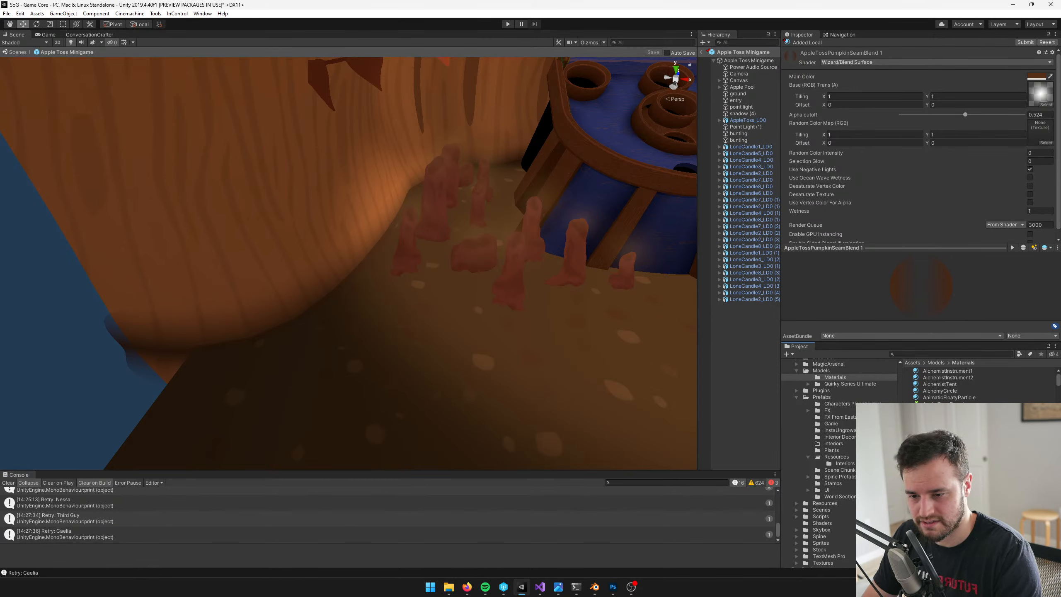
key(Return)
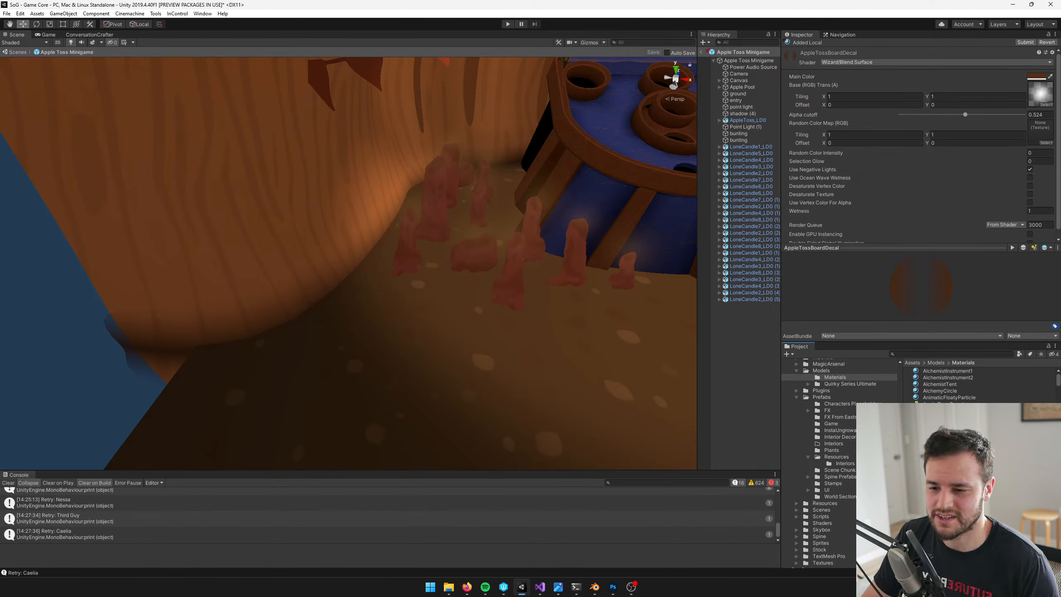
Assign the AppleTossBoardDecals texture as the AppleTossBoardDecal material's Base (RGB) Trans (A) map
click(1045, 105)
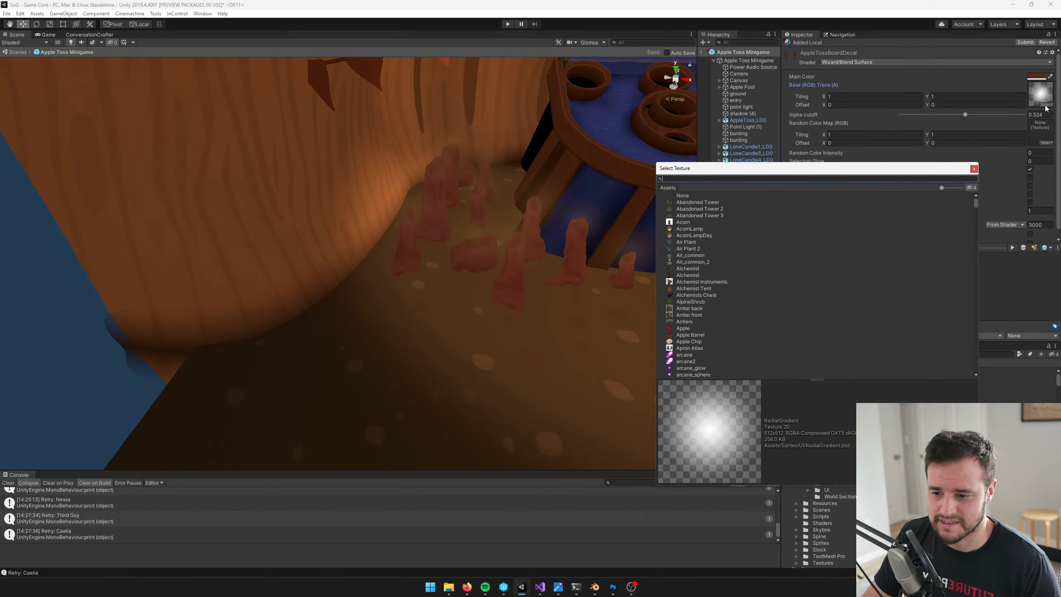
text(appletos)
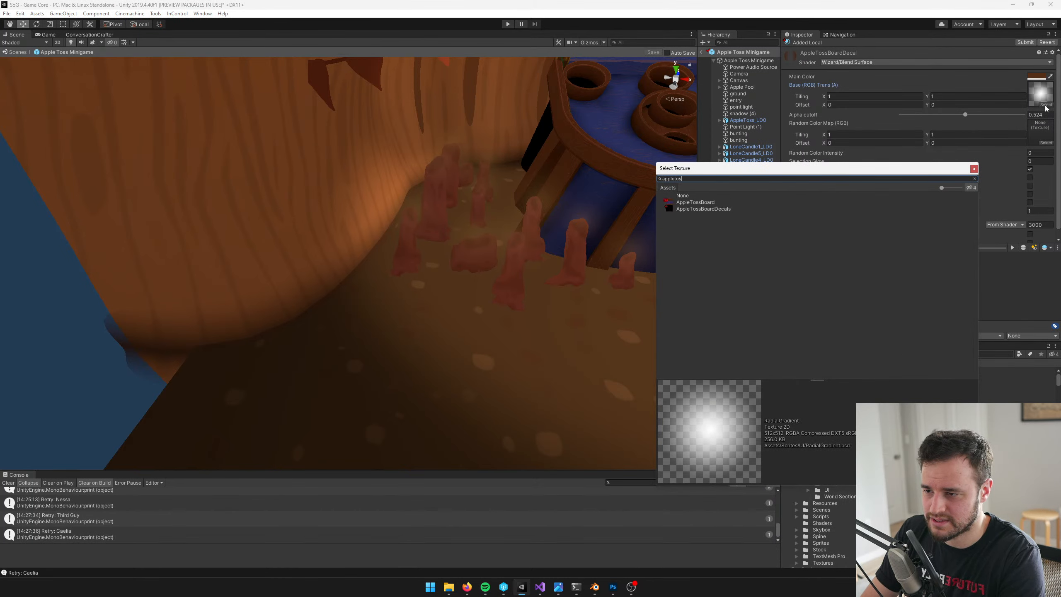
click(686, 209)
click(970, 166)
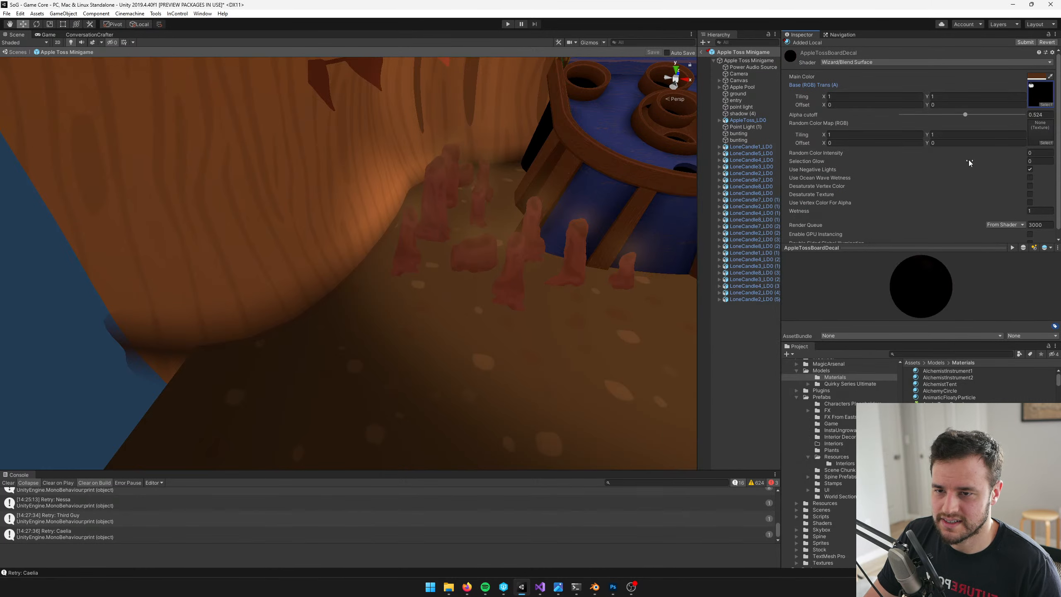
Change the AppleTossBoardDecal material's Main Color to a golden orange that suits the toss board
middle_drag(568, 142, 442, 252)
scroll(459, 244, up, 5)
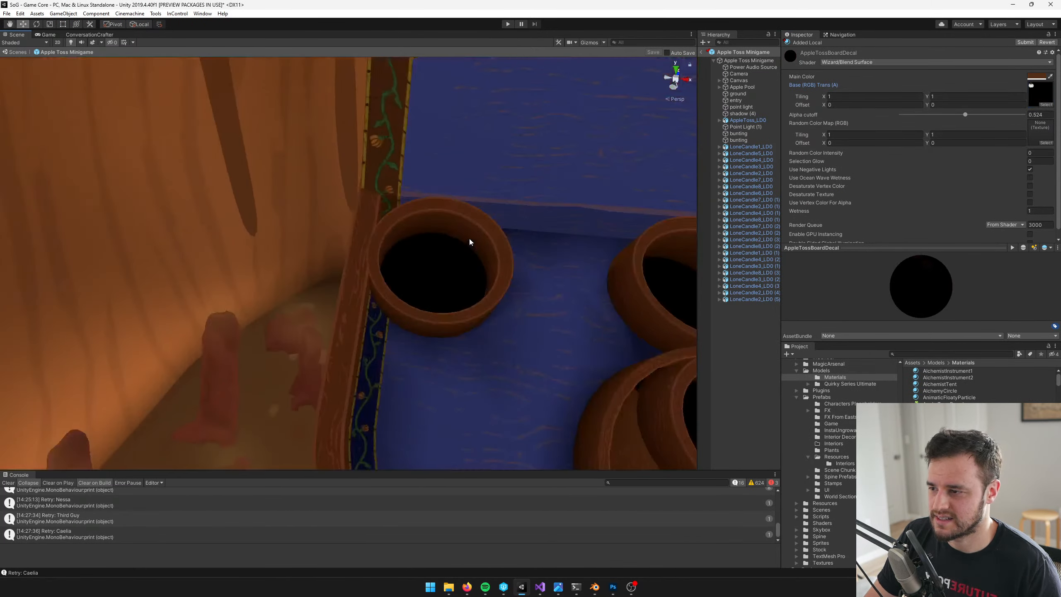
scroll(469, 240, down, 3)
right_drag(481, 226, 494, 205)
click(1037, 76)
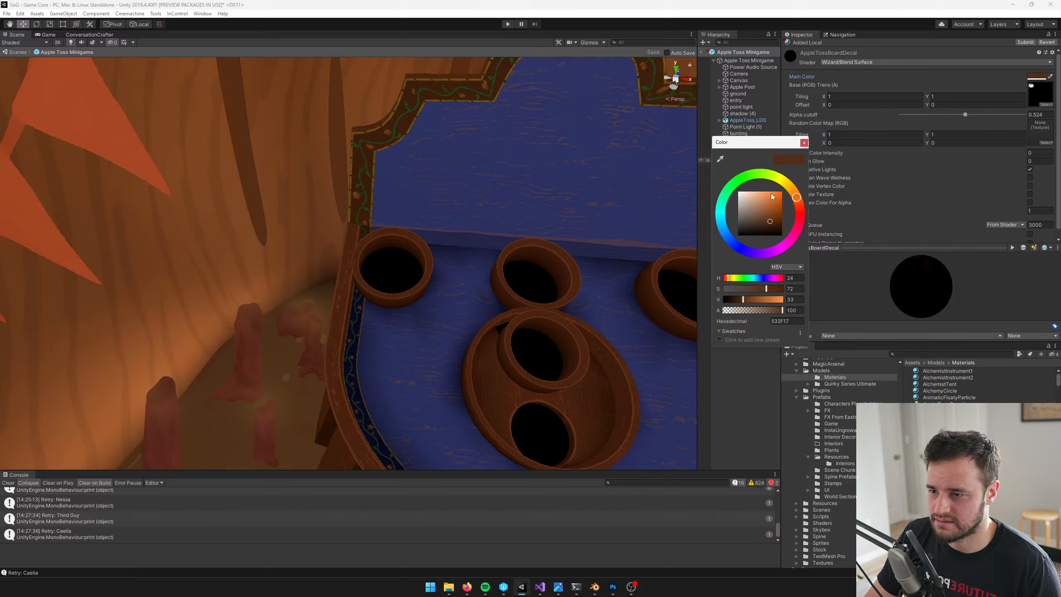
drag(793, 193, 775, 208)
click(804, 143)
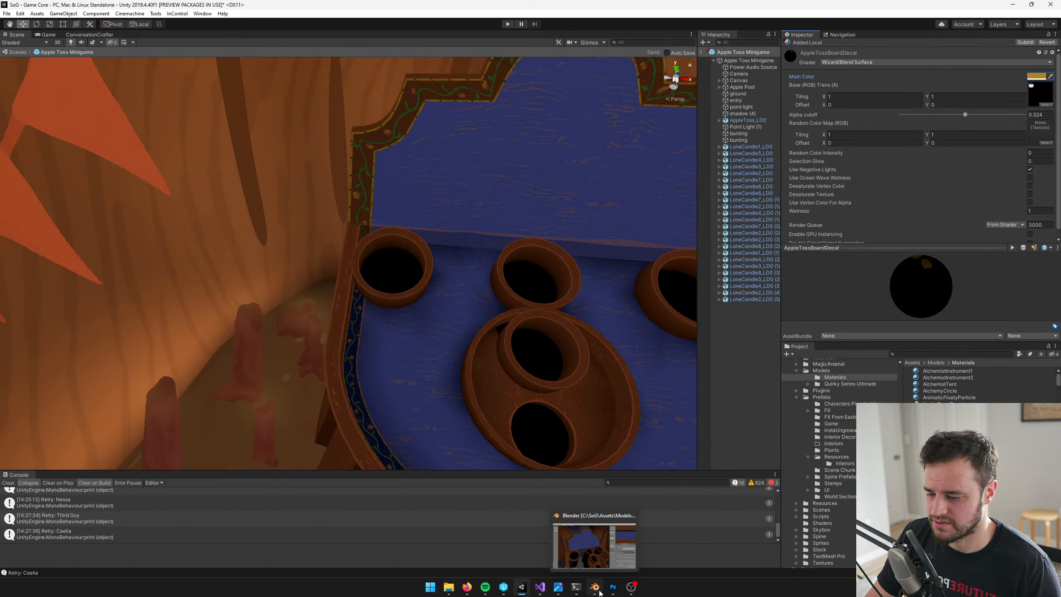
Switch to Photoshop, hide the black Background layer in AppleTossBoardDecals.psd and save the file
click(613, 587)
click(949, 380)
key(ctrl+s)
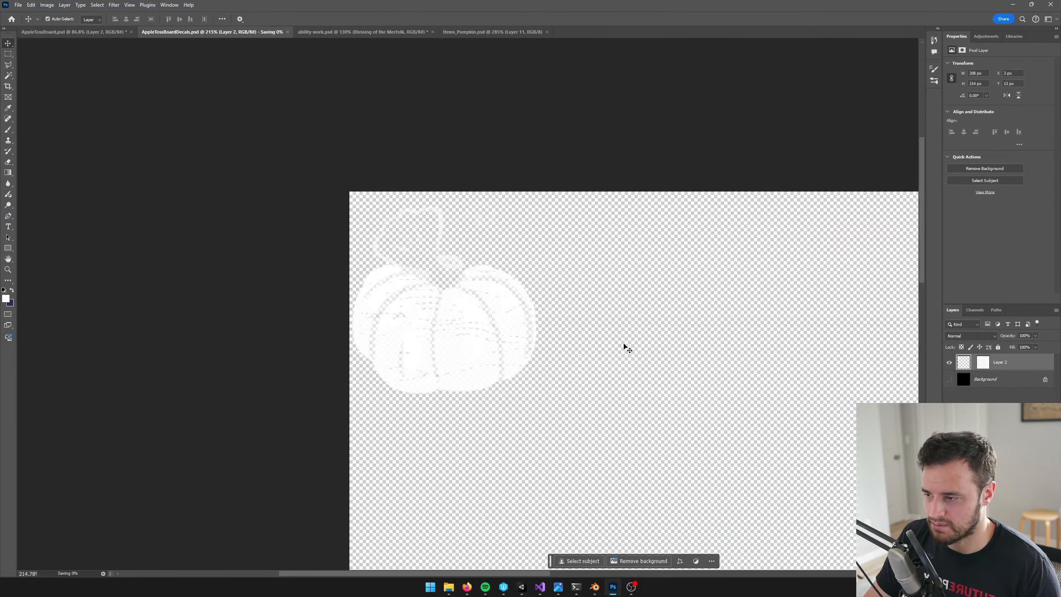
Switch to Unity and reimport AppleTossBoardDecals without Generate Mip Maps, but with Alpha Is Transparency and Remove Matte (PSD) enabled
key(alt+Tab)
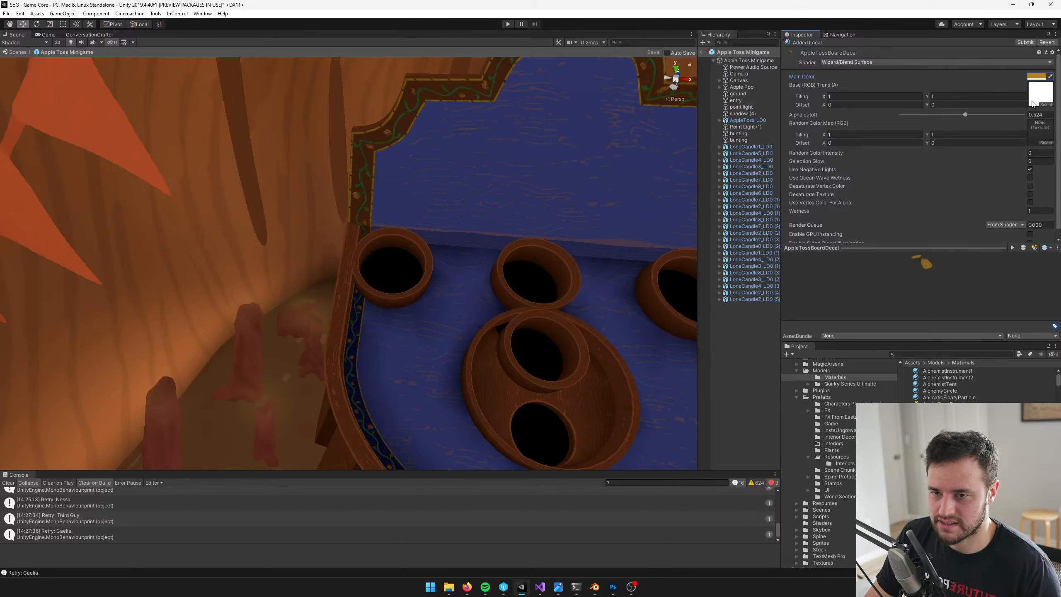
click(1039, 94)
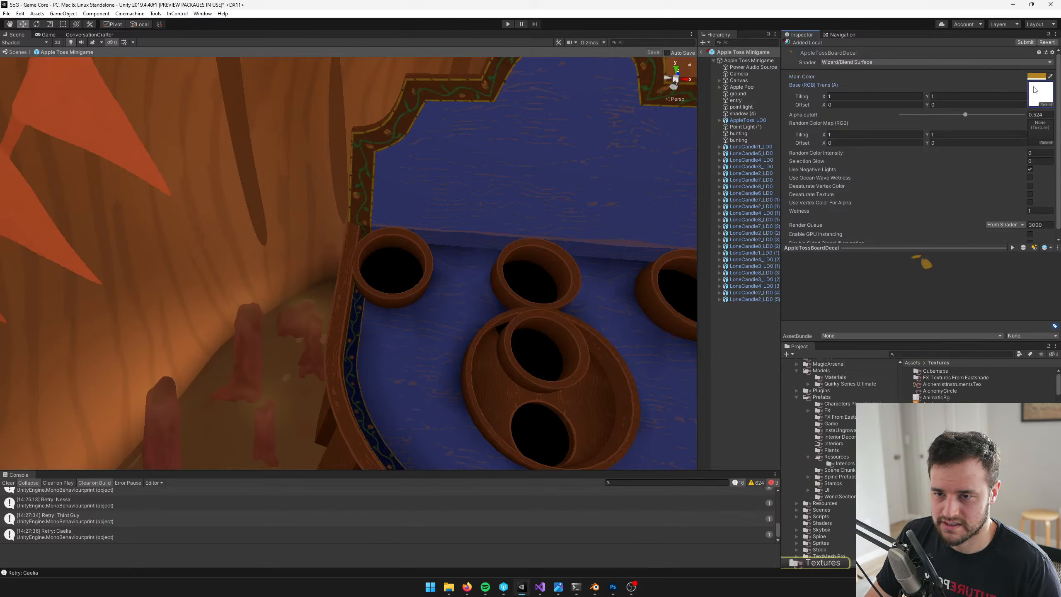
key(alt+Tab)
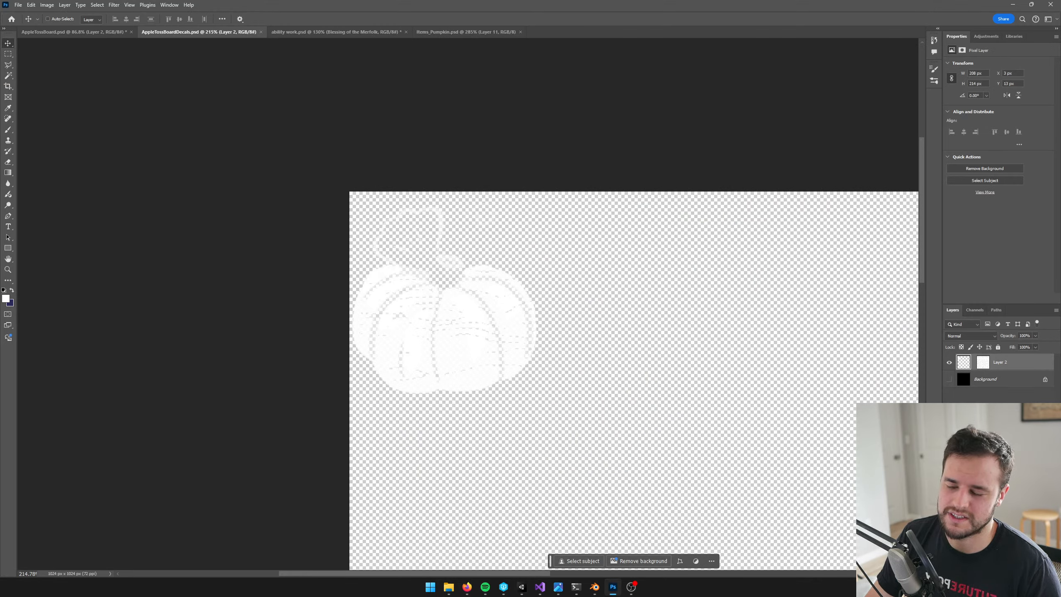
key(alt+Tab)
double_click(1040, 94)
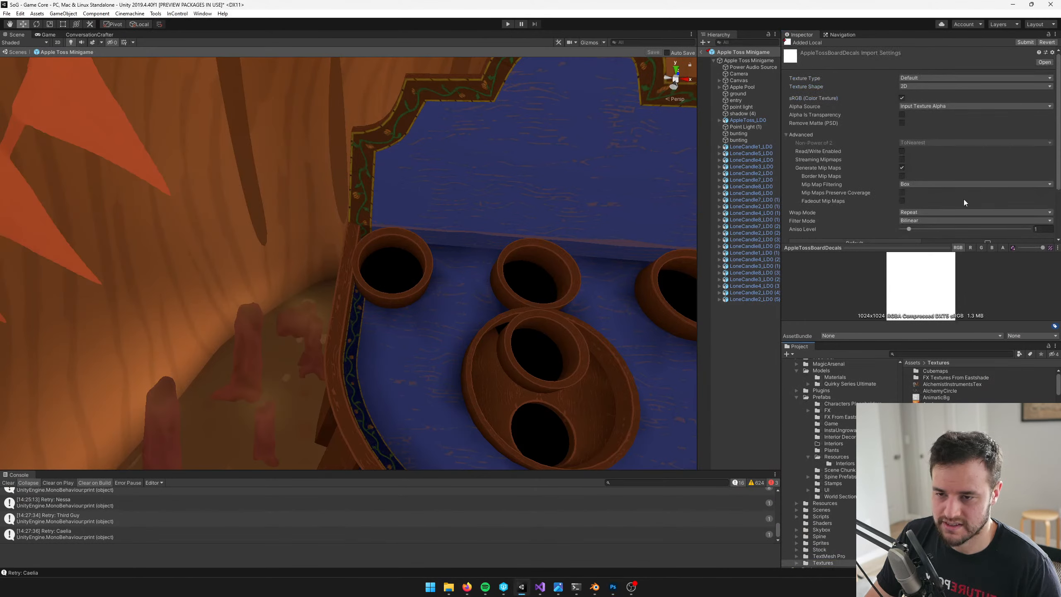
click(902, 168)
click(902, 115)
click(902, 122)
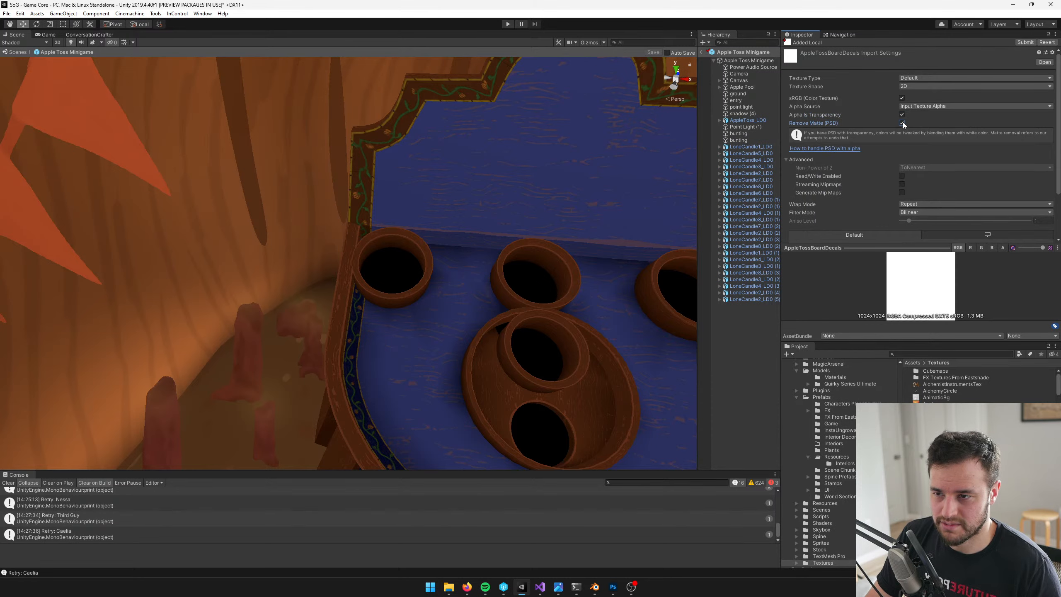
scroll(935, 141, down, 3)
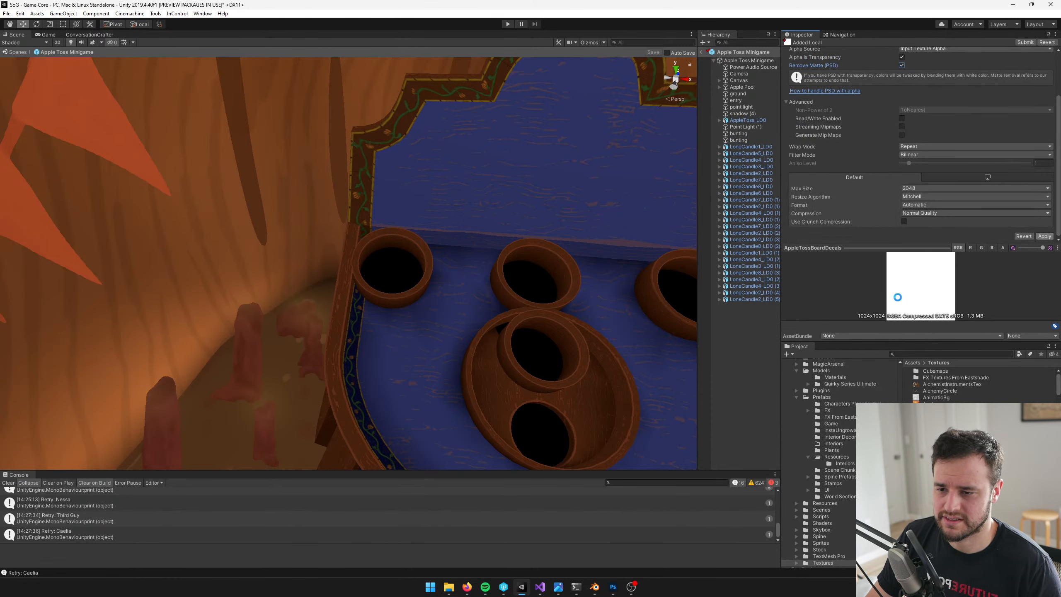
Switch to Blender and add a new plane mesh to the apple toss scene in object mode
click(593, 587)
scroll(420, 244, down, 4)
right_click(424, 250)
middle_drag(420, 244, 461, 291)
key(Tab)
scroll(461, 291, down, 5)
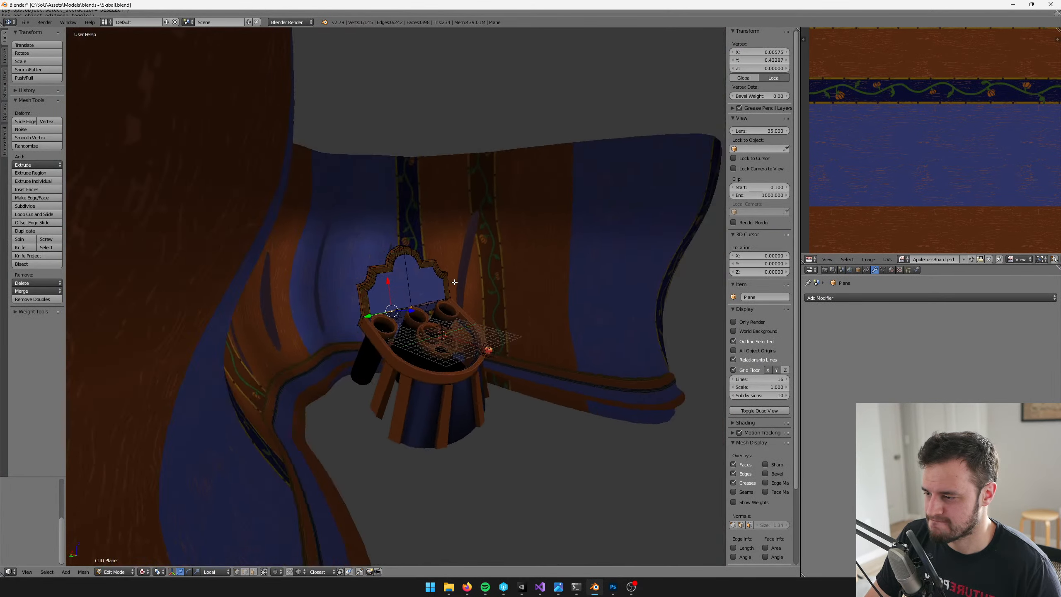
scroll(462, 291, up, 5)
key(Tab)
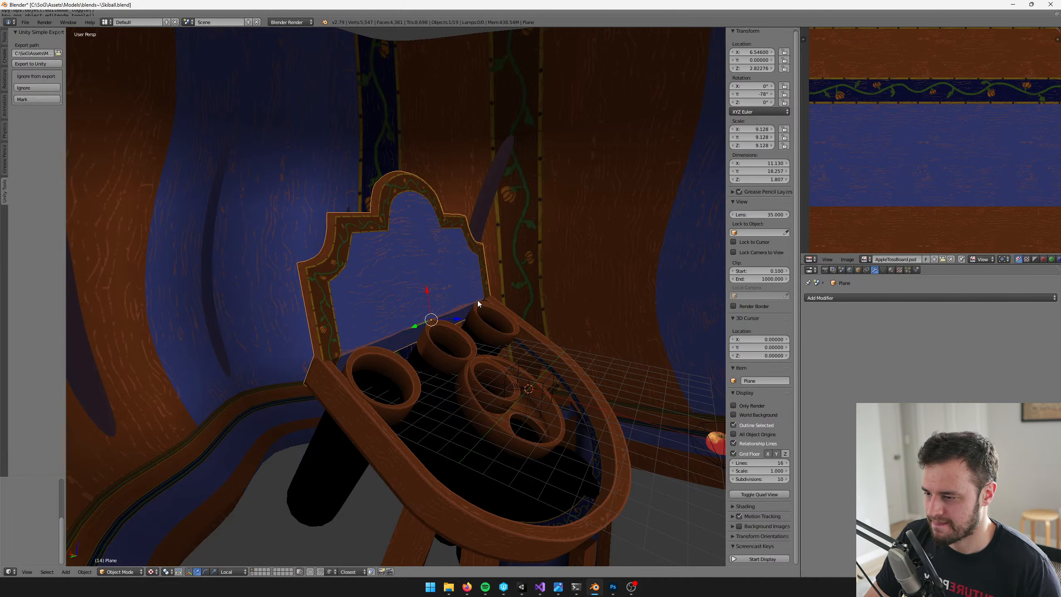
key(shift+a)
mouse_move(478, 300)
click(510, 301)
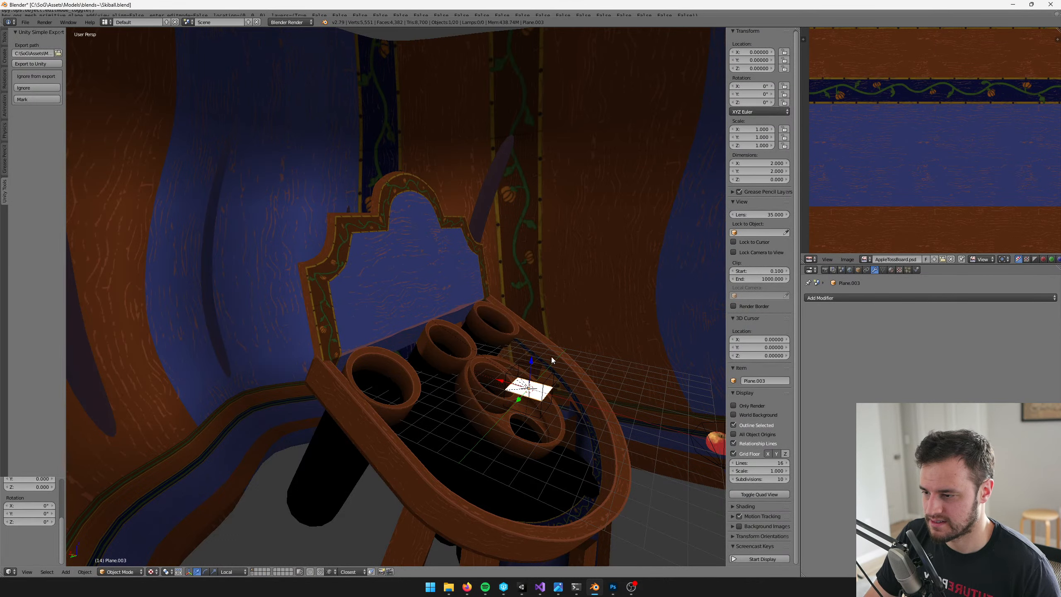
Parent the new plane to AppleToss_LD0 keeping its transform, and move it up beside the backboard's lower edge
scroll(458, 346, up, 5)
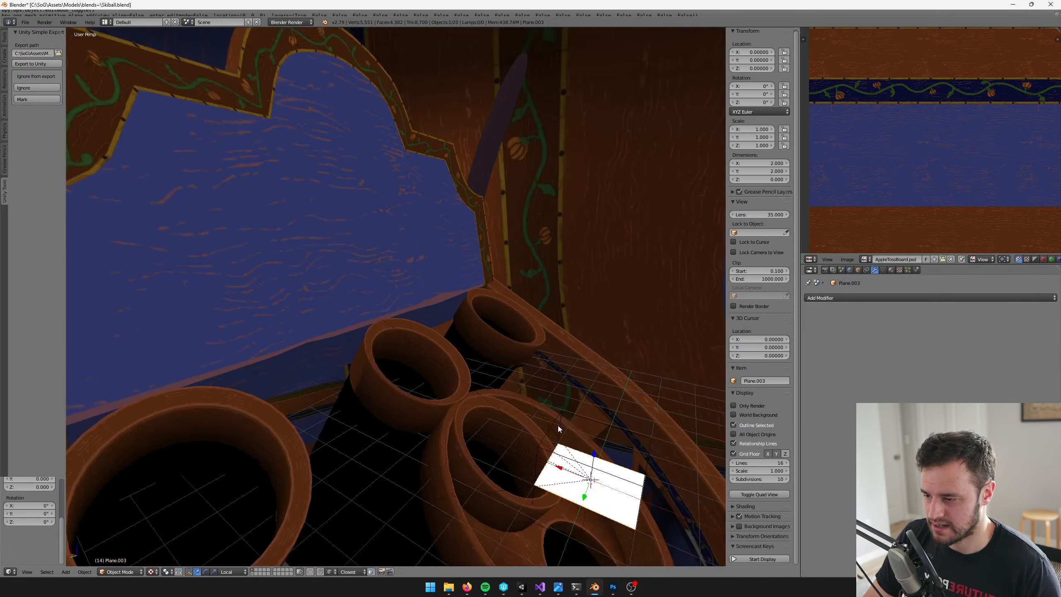
shift+right_click(557, 421)
key(ctrl+p)
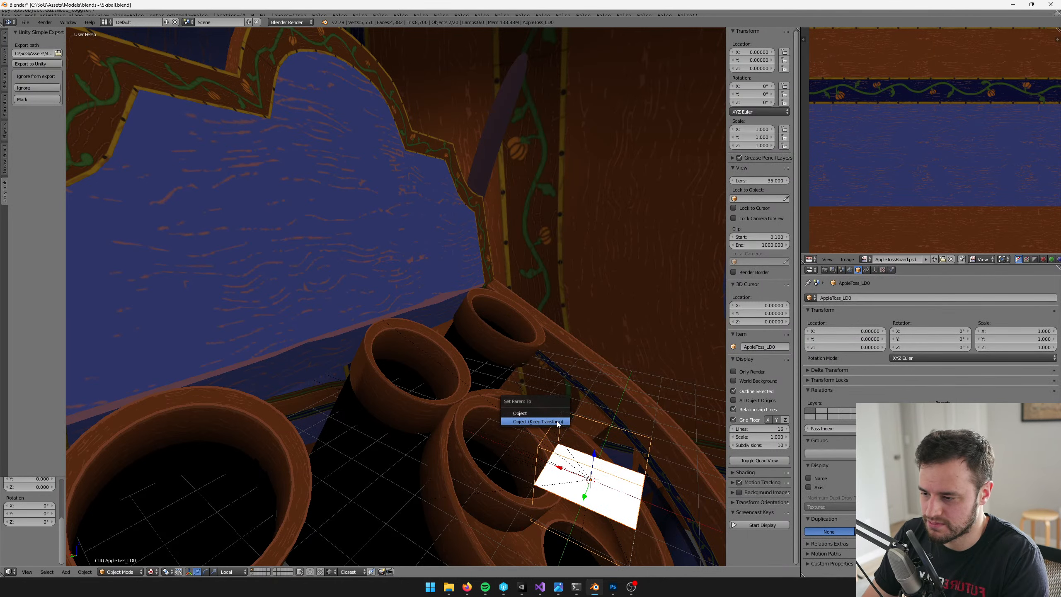
click(559, 423)
key(a)
right_click(617, 485)
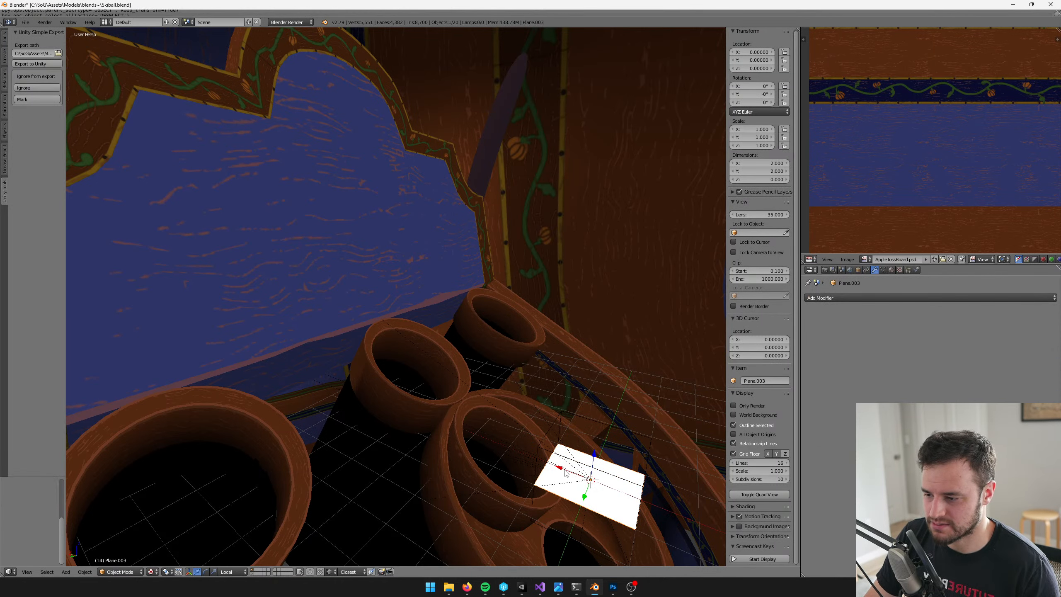
drag(565, 471, 472, 301)
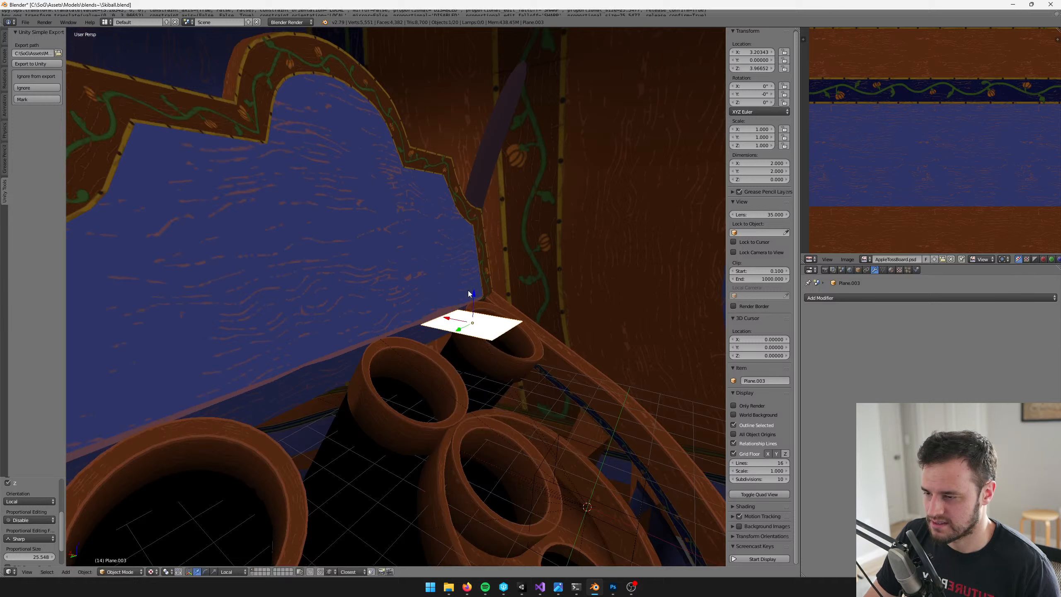
Create a new material on the plane and name it AppleTossBoardDecal
click(891, 270)
click(882, 342)
double_click(868, 342)
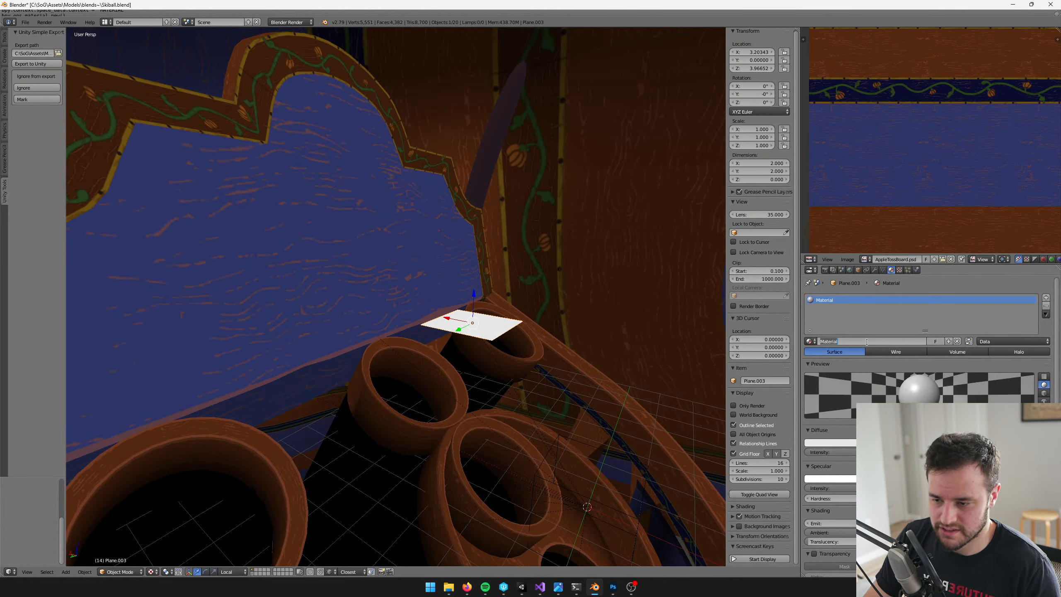
text(AppleTossBoardDecal)
key(Return)
middle_drag(468, 288, 449, 284)
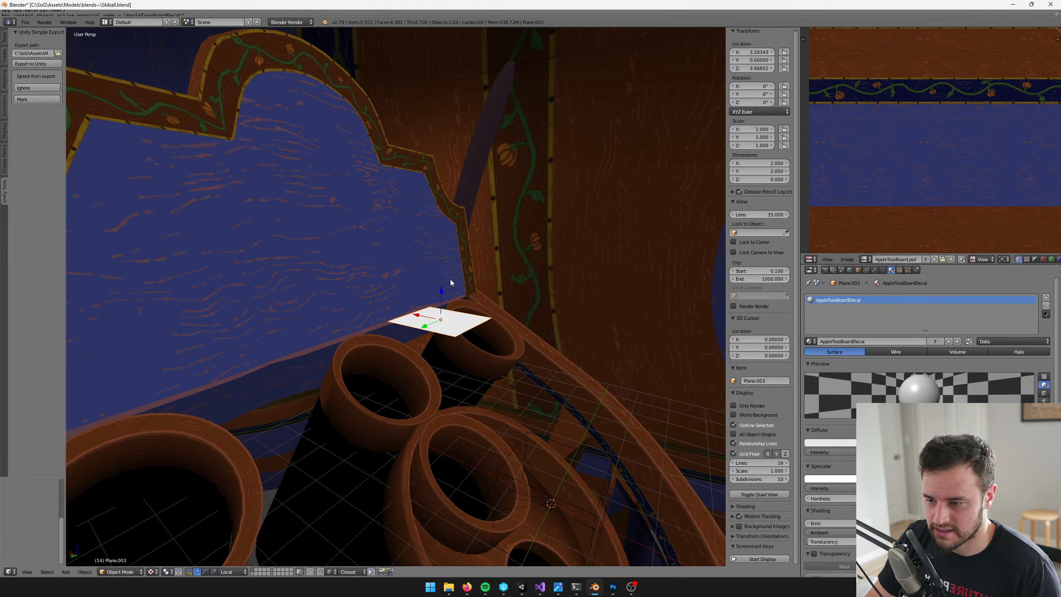
Apply the AppleTossBoardDecals.psd image from the Textures folder to the plane's face in the UV editor
key(Tab)
click(848, 259)
click(852, 241)
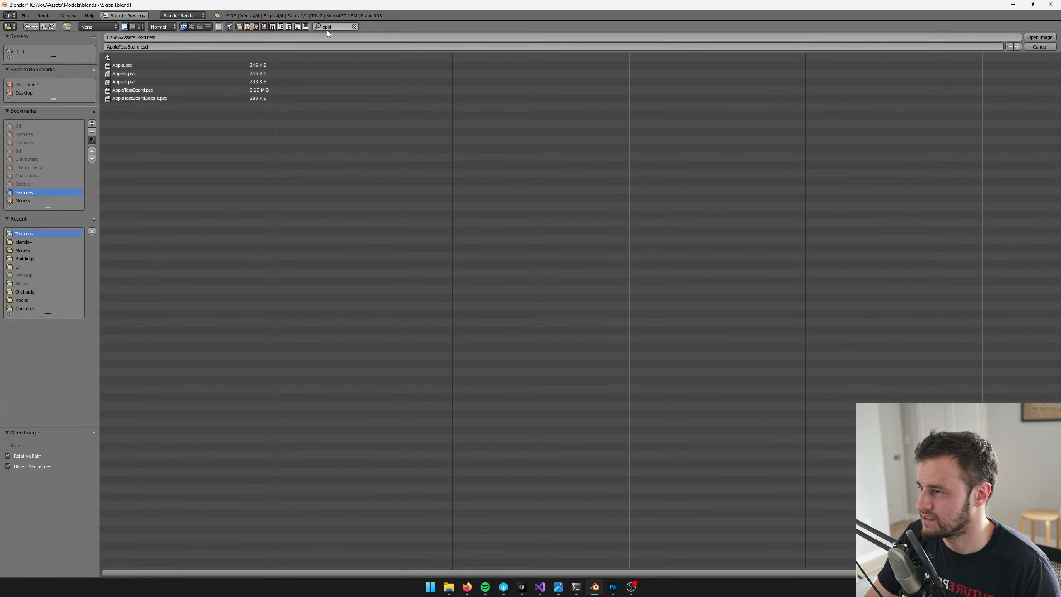
click(354, 27)
click(154, 47)
key(BackSpace)
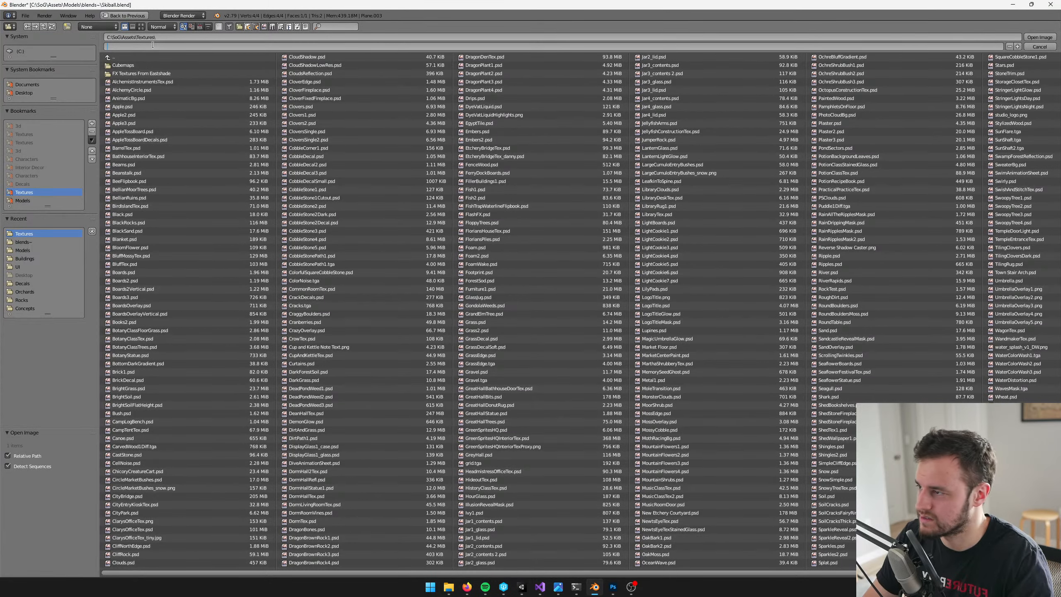
text(AppleTossBoardDecal)
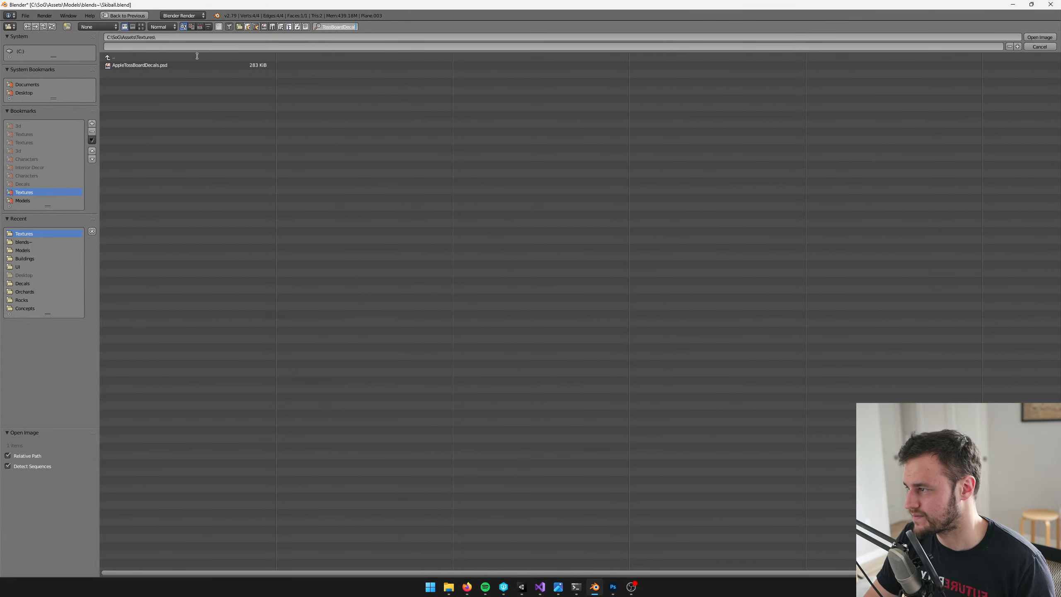
double_click(153, 67)
Rotate the decal plane to about -77.5° on Y and move it onto the blue face of the backboard
scroll(492, 265, up, 2)
middle_drag(492, 265, 478, 287)
key(Tab)
key(e)
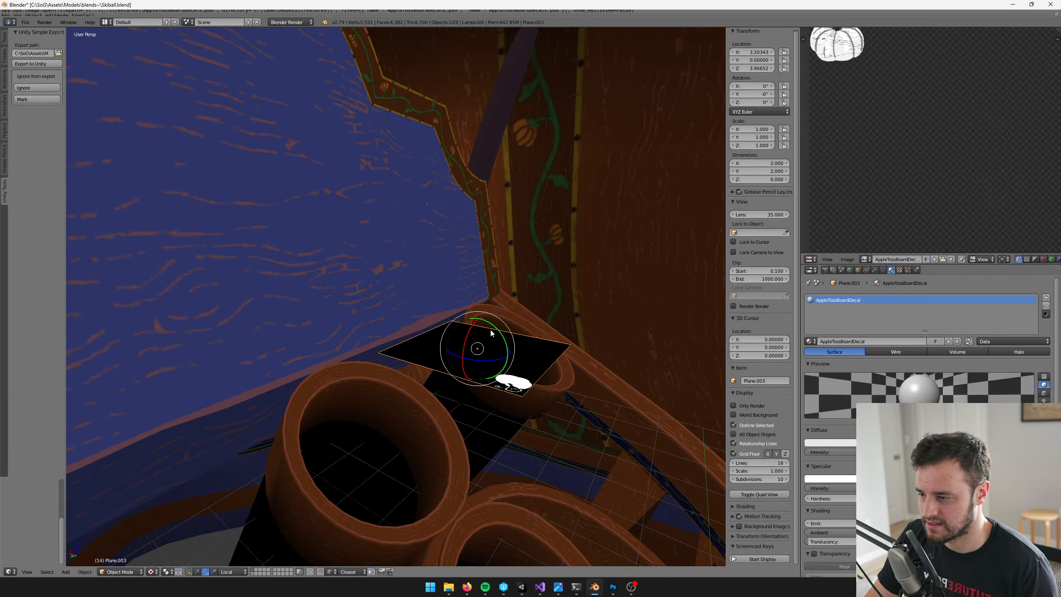
drag(493, 326, 290, 211)
key(w)
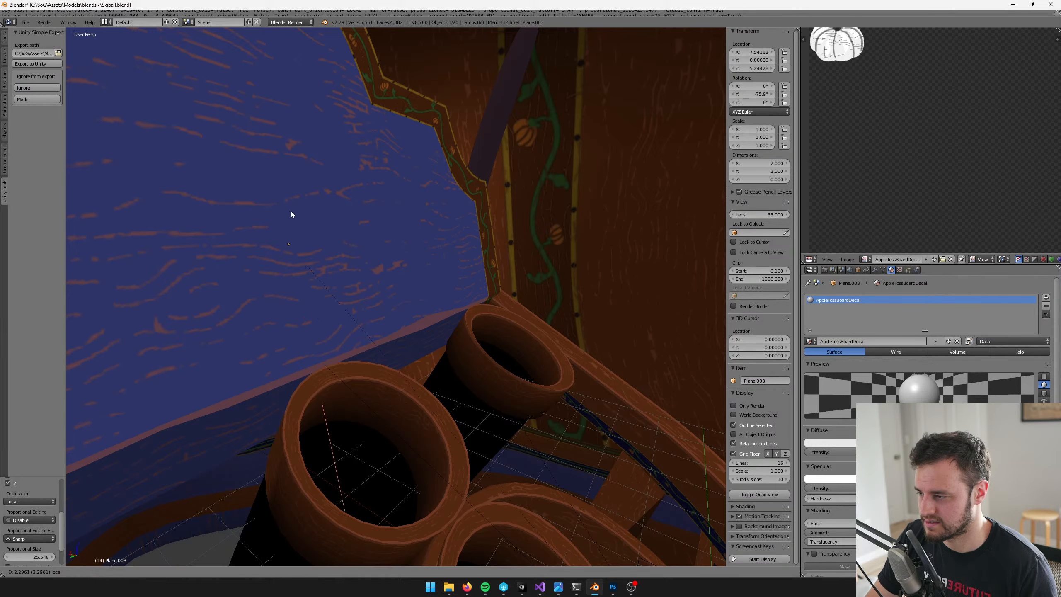
middle_drag(290, 210, 367, 269)
mouse_move(366, 270)
mouse_down()
mouse_move(370, 252)
mouse_move(383, 248)
mouse_move(384, 263)
mouse_up()
key(e)
Shrink the decal face's UVs to roughly the pumpkin's size and move them over the pumpkin in the texture
key(Tab)
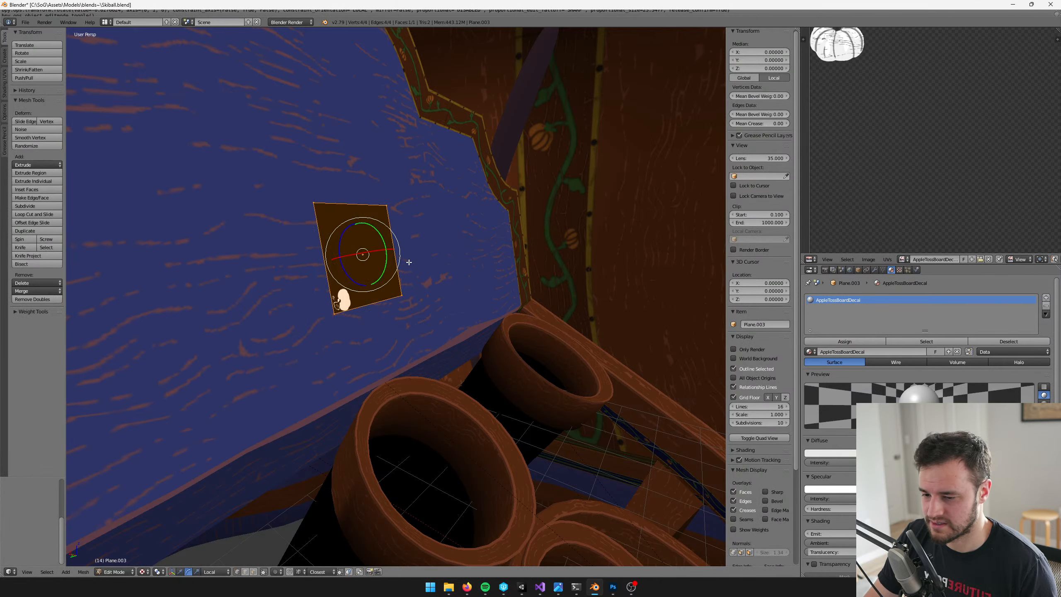
middle_drag(409, 262, 433, 271)
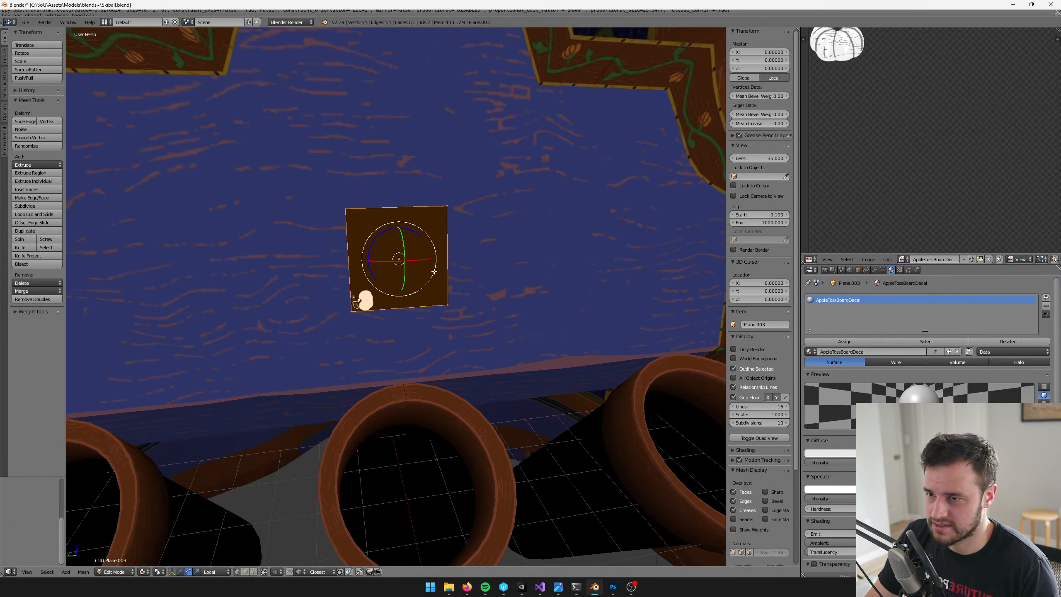
middle_drag(888, 62, 921, 172)
scroll(921, 171, down, 5)
key(a)
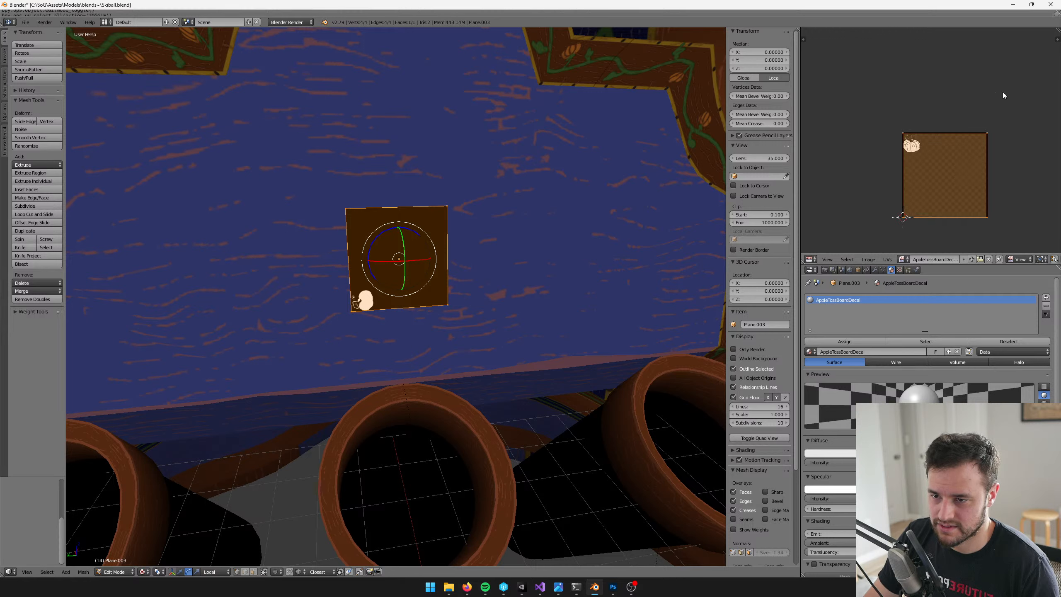
key(s)
click(954, 150)
key(g)
click(921, 121)
scroll(922, 122, up, 4)
middle_drag(924, 125, 930, 136)
Fine-tune the position and scale of the UV square so it frames the whole pumpkin closely
key(g)
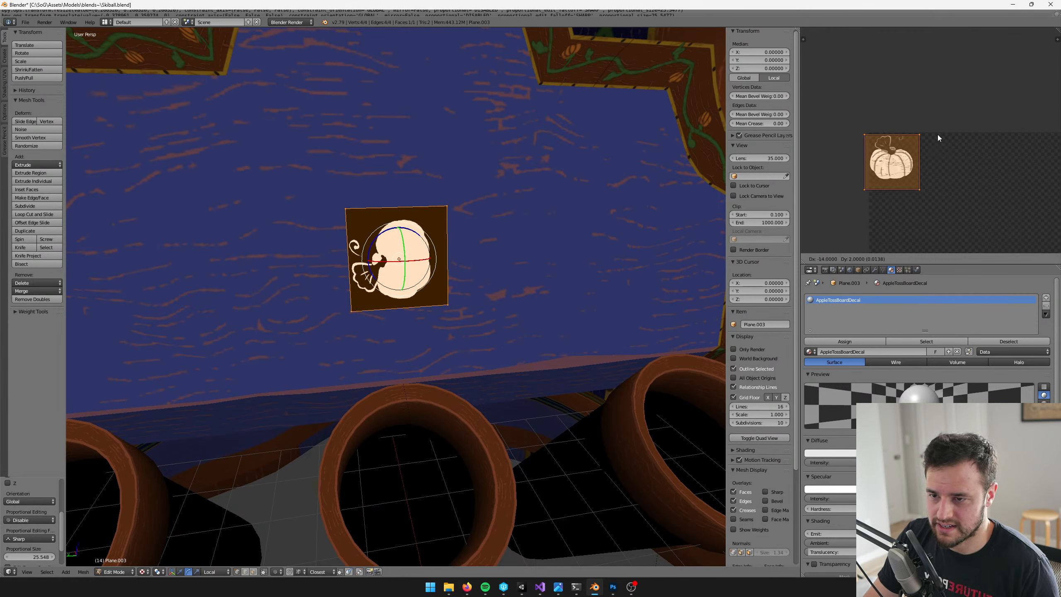
click(938, 134)
scroll(945, 123, up, 3)
key(s)
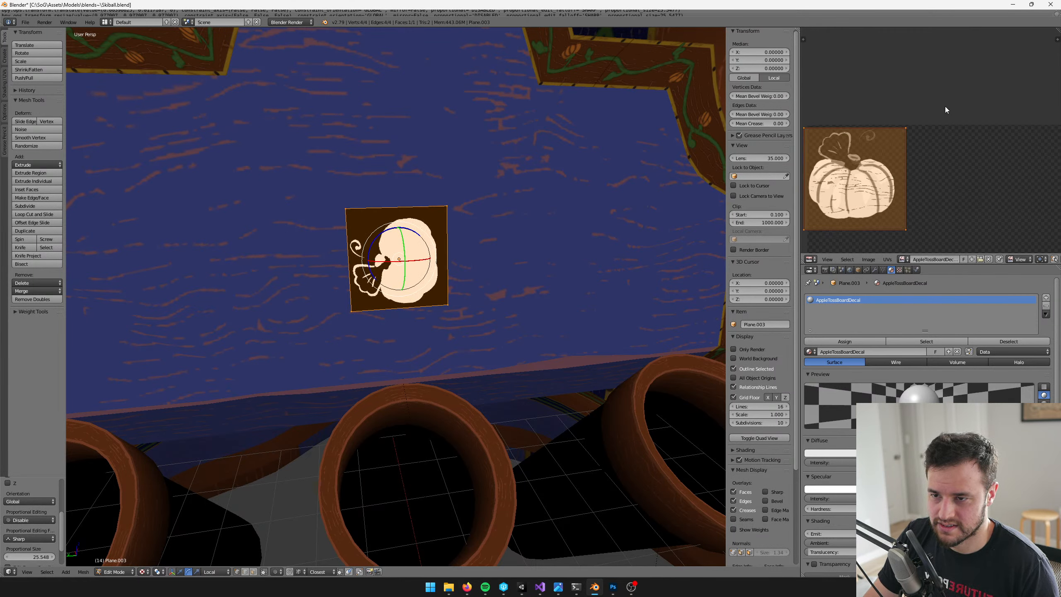
click(944, 105)
key(s)
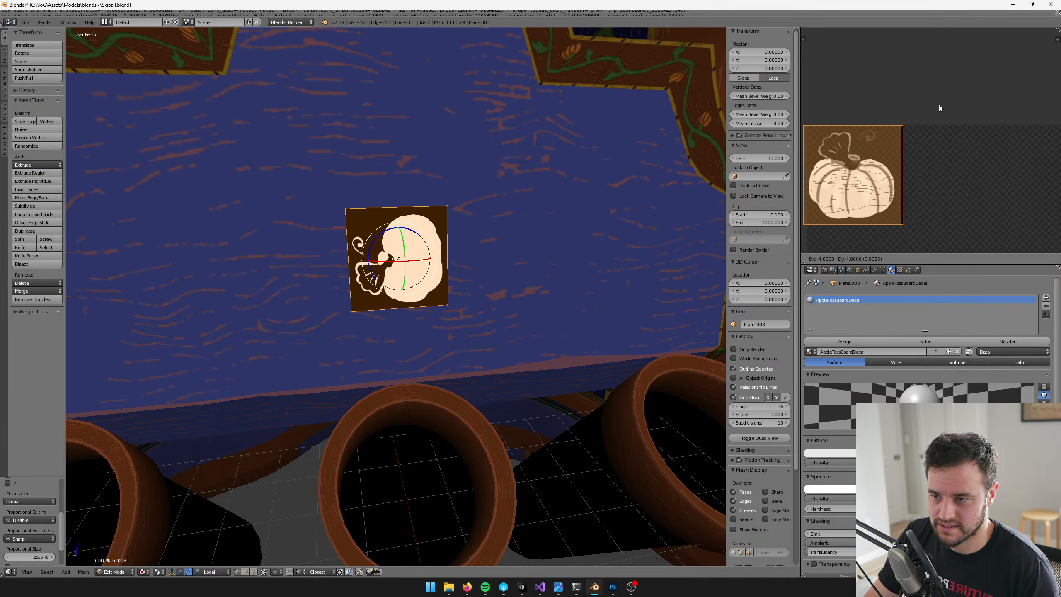
click(938, 105)
scroll(449, 159, up, 1)
shift+middle_drag(449, 160, 478, 195)
middle_drag(941, 137, 945, 131)
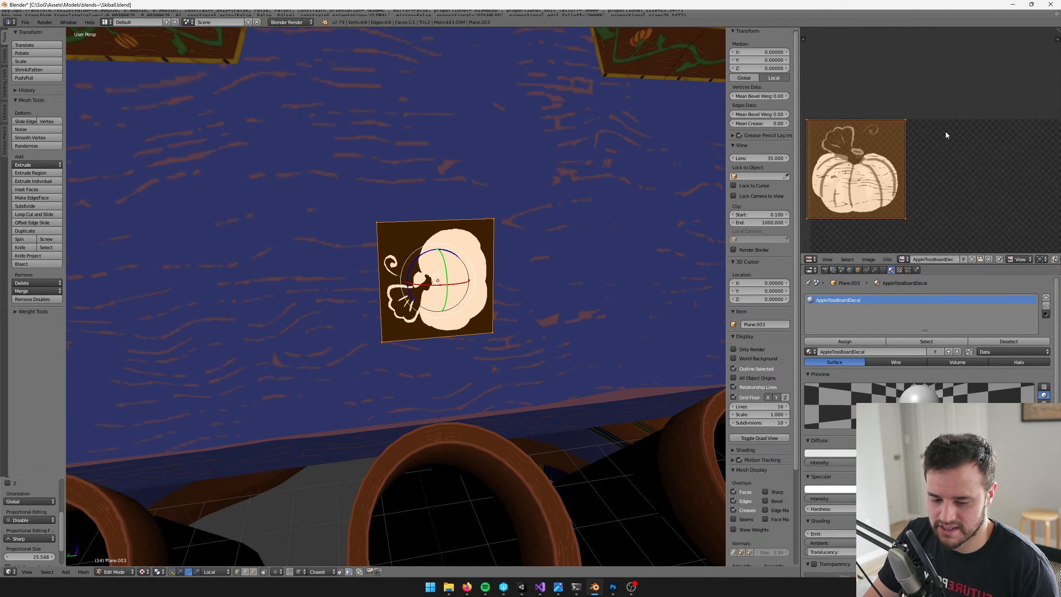
Rotate the decal face's UVs in 90° increments until the pumpkin stands upright, and return to object mode
text(r90)
key(Return)
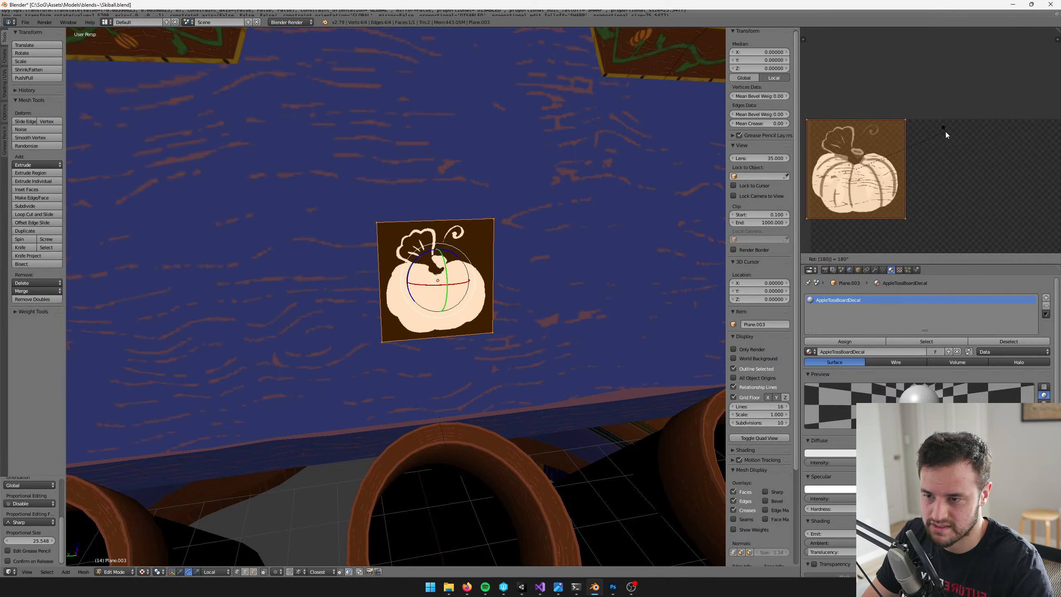
key(Tab)
Refine the decal plane's Y rotation to about -77.6° so it lies parallel to the backboard
scroll(434, 259, down, 2)
shift+middle_drag(431, 258, 474, 319)
key(w)
scroll(448, 270, down, 3)
shift+drag(474, 319, 363, 271)
key(ctrl+z)
middle_drag(464, 285, 578, 268)
key(e)
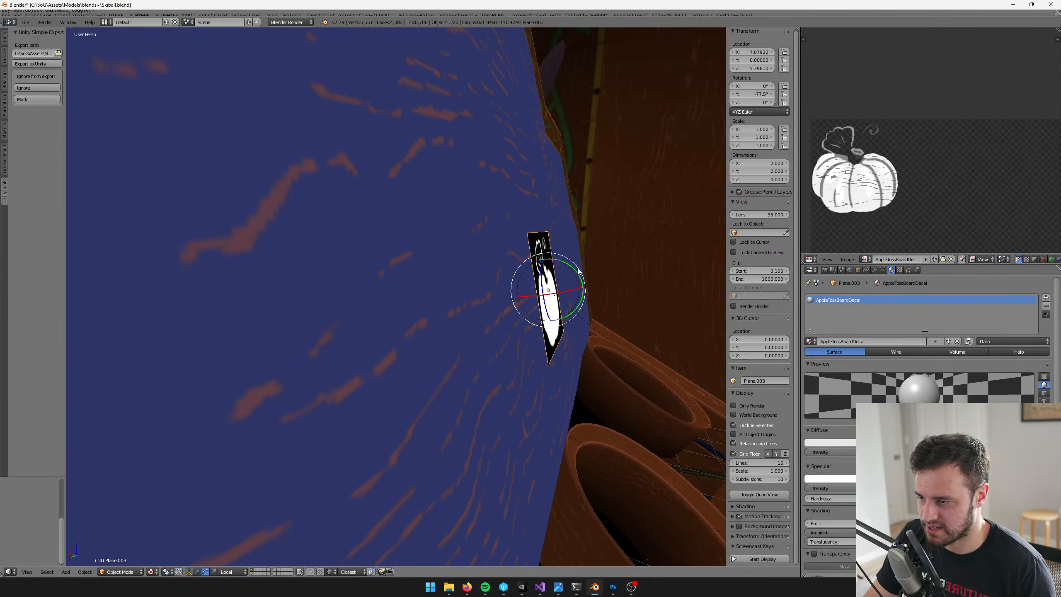
drag(568, 266, 568, 265)
scroll(560, 268, down, 4)
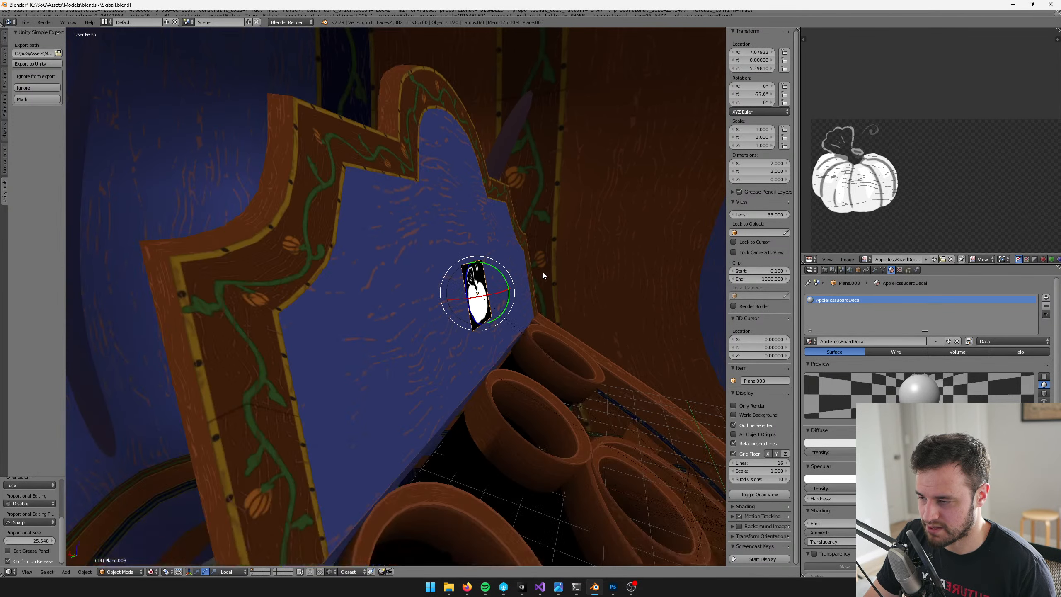
middle_drag(542, 272, 537, 275)
Join the decal plane into the backboard mesh and separate the decal face back out as its own object
key(w)
shift+right_click(415, 279)
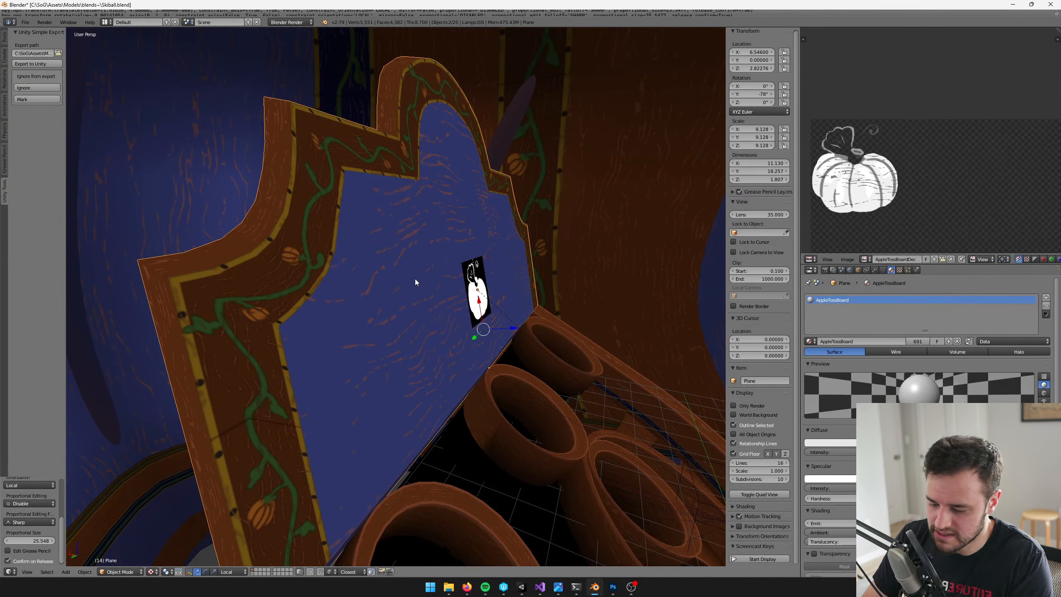
key(ctrl+j)
key(Tab)
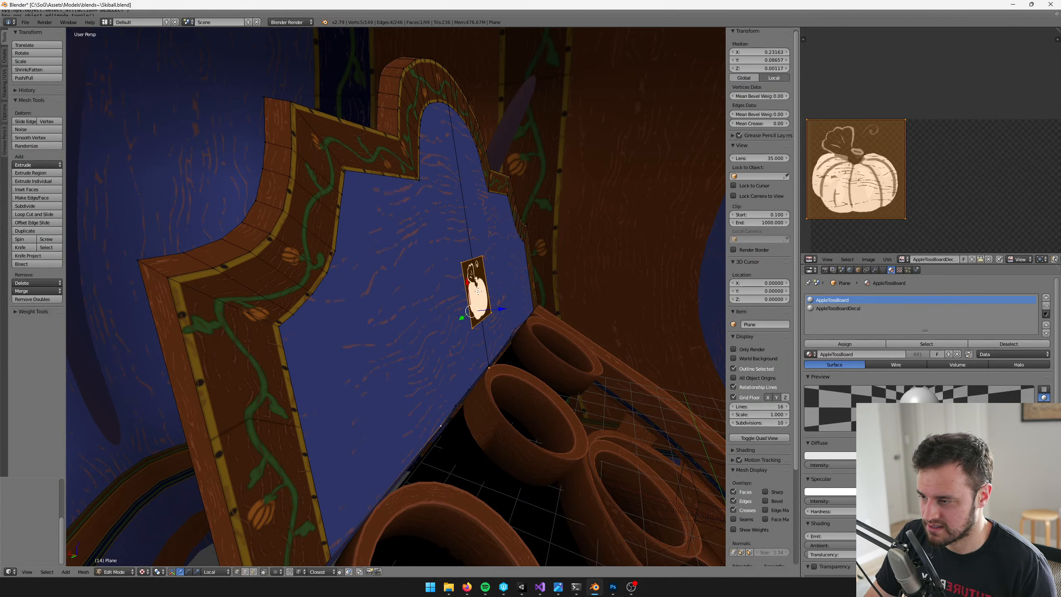
key(a)
drag(443, 247, 500, 330)
key(p)
click(501, 330)
key(Tab)
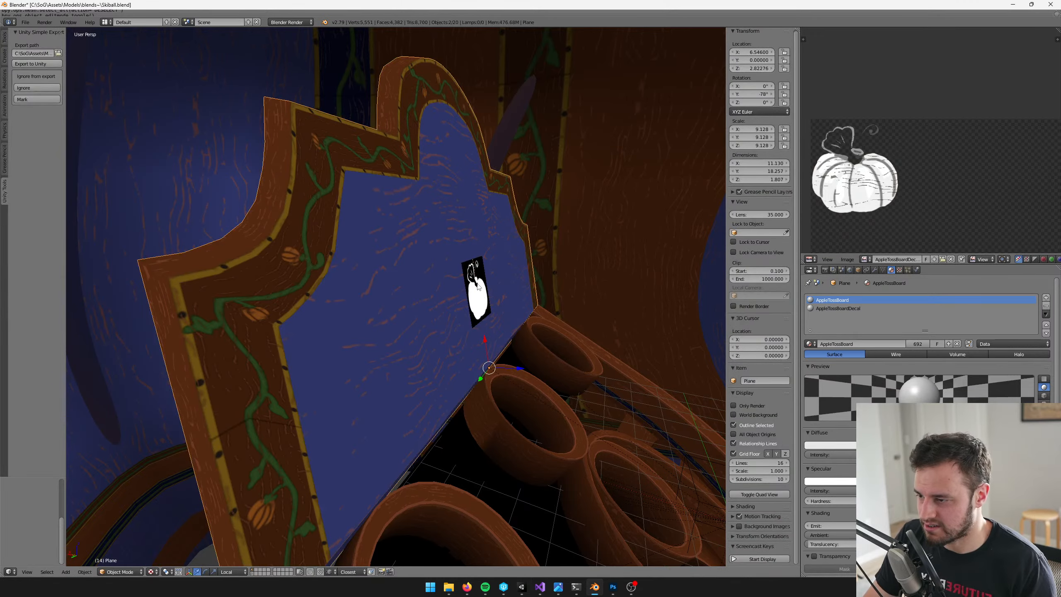
Select the separated decal object and slide it up the backboard along its local X axis
key(a)
right_click(481, 289)
middle_drag(495, 301, 488, 298)
drag(497, 349, 487, 284)
middle_drag(546, 336, 534, 312)
Move all of the decal's vertices down along local X so the face is centred on the object's origin
key(Tab)
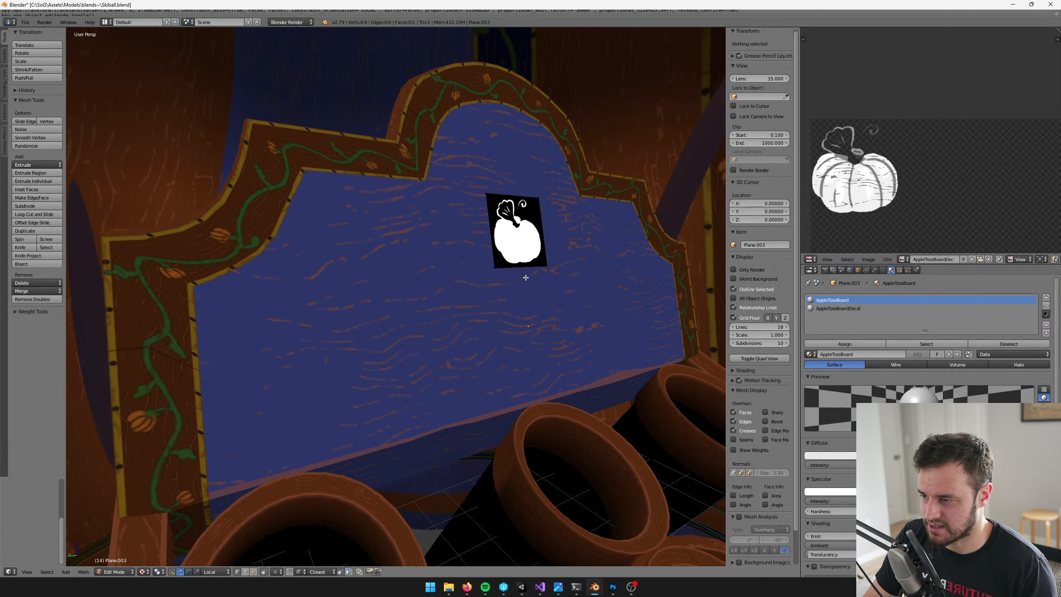
key(a)
key(g)
key(x)
key(x)
click(518, 311)
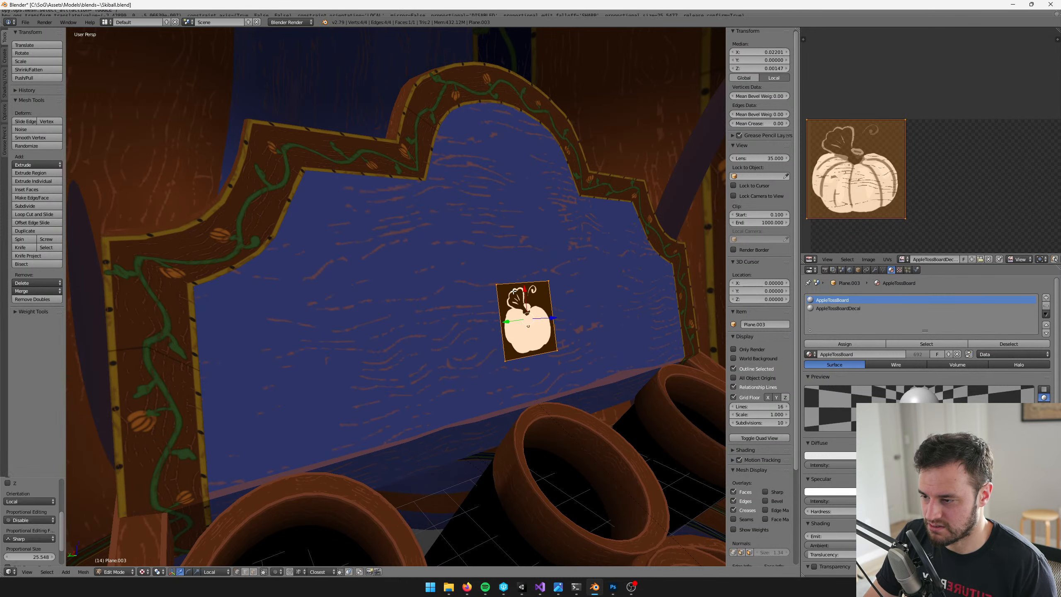
Slide the decal object up along its local X axis into the backboard's arch and save over Skiball.blend
key(Tab)
key(g)
key(x)
key(x)
drag(509, 171, 507, 145)
key(ctrl+s)
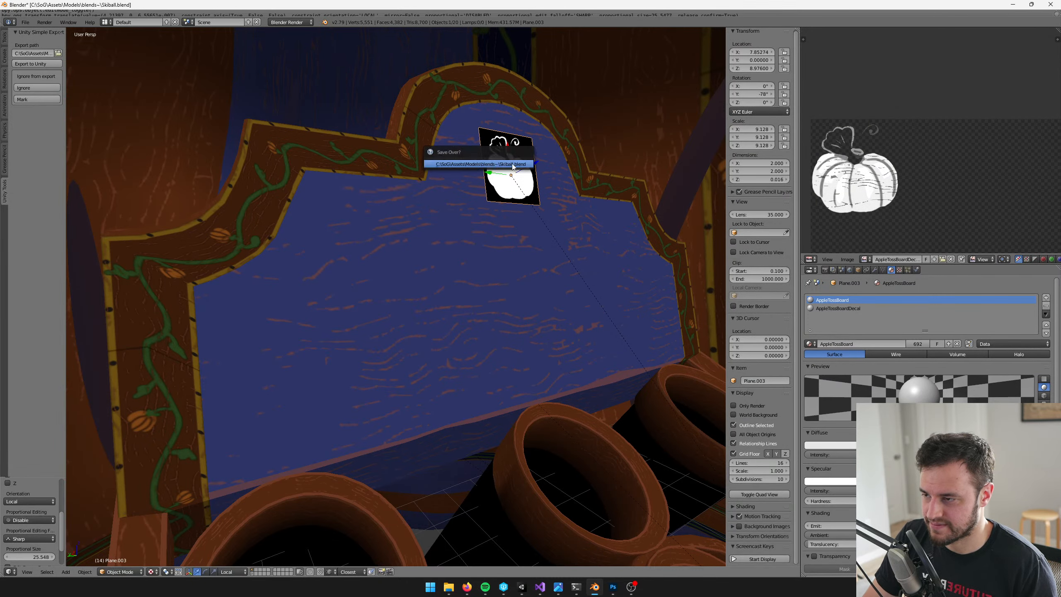
click(514, 166)
Export the updated Apple Toss model with its repositioned pumpkin decal to Unity
scroll(593, 305, down, 6)
middle_drag(593, 305, 572, 305)
key(ctrl+e)
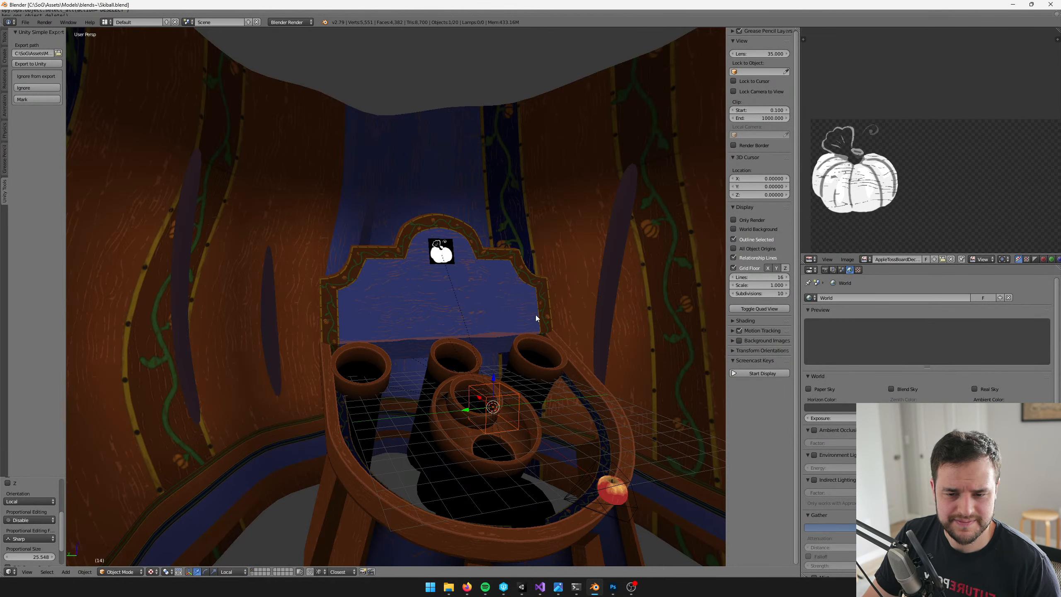
scroll(487, 314, up, 5)
shift+middle_drag(479, 322, 433, 339)
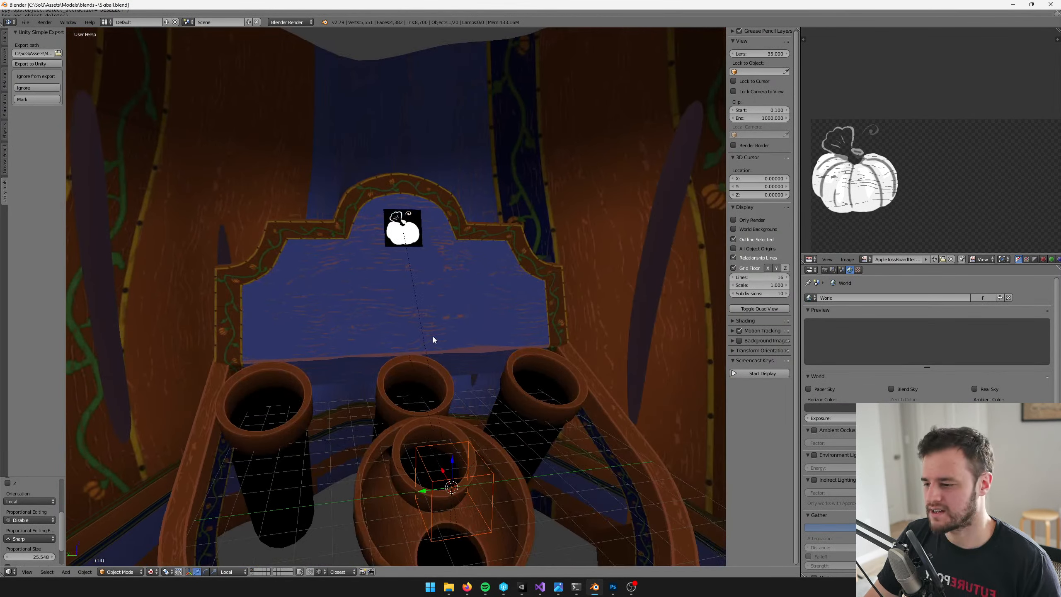
Switch to Unity and examine the pumpkin decal's placement on the Apple Toss board from the front
click(522, 586)
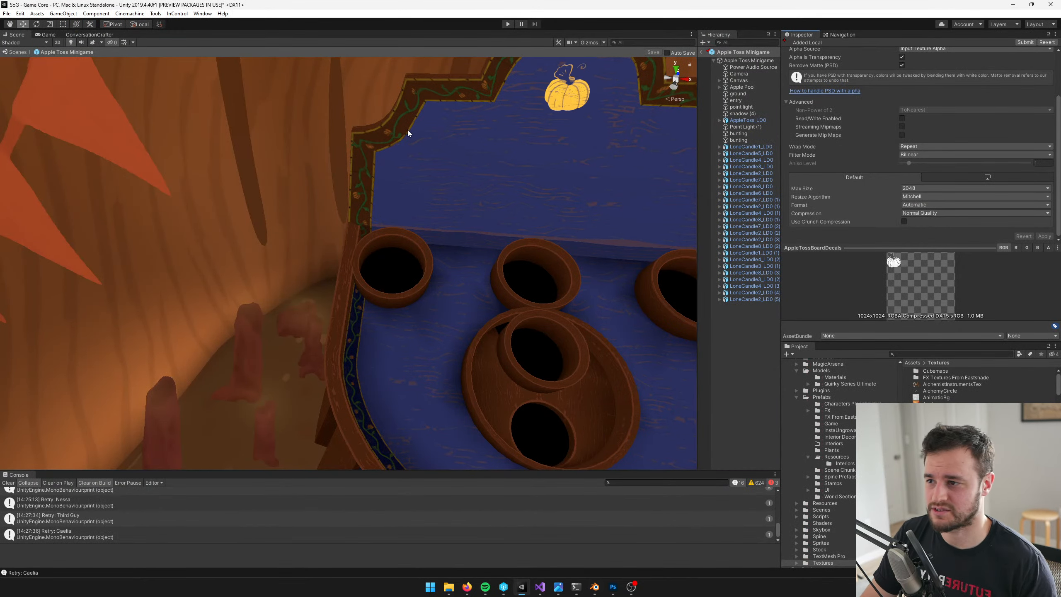
right_drag(458, 153, 478, 131)
key(w)
key(d)
key(s)
key(a)
key(w)
Darken the Main Color of the AppleTossBoardDecal material on AppleToss_LD0 to the brownish gold 67501F
click(444, 230)
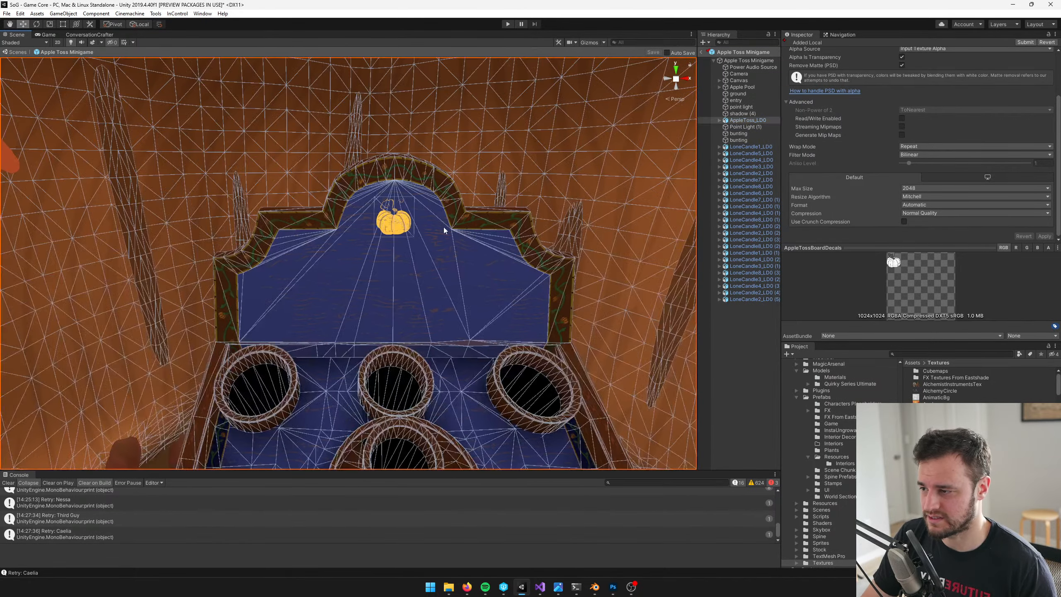
key(w)
right_drag(445, 230, 482, 230)
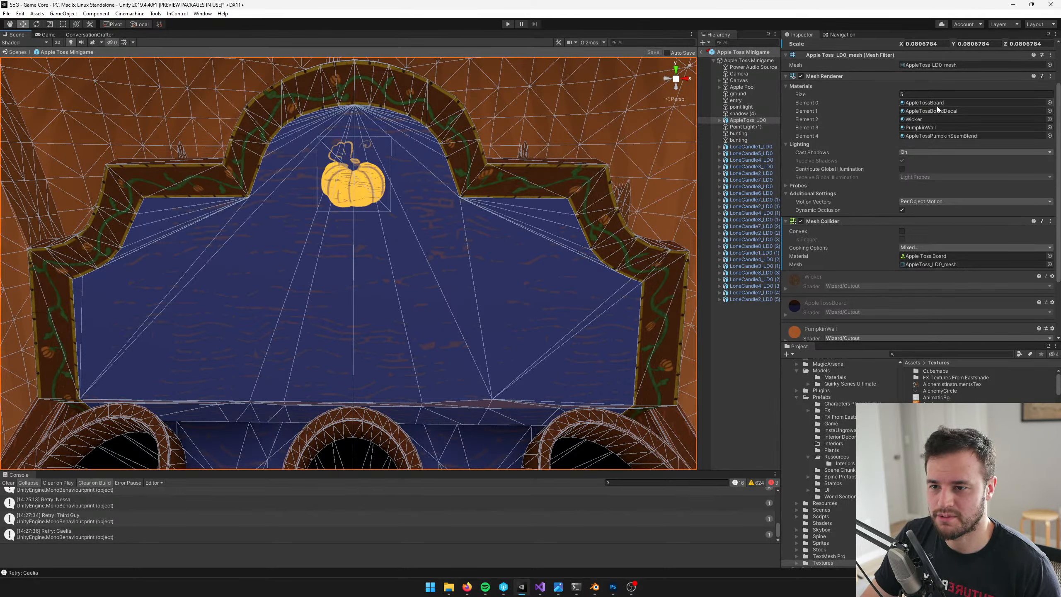
click(934, 110)
double_click(933, 110)
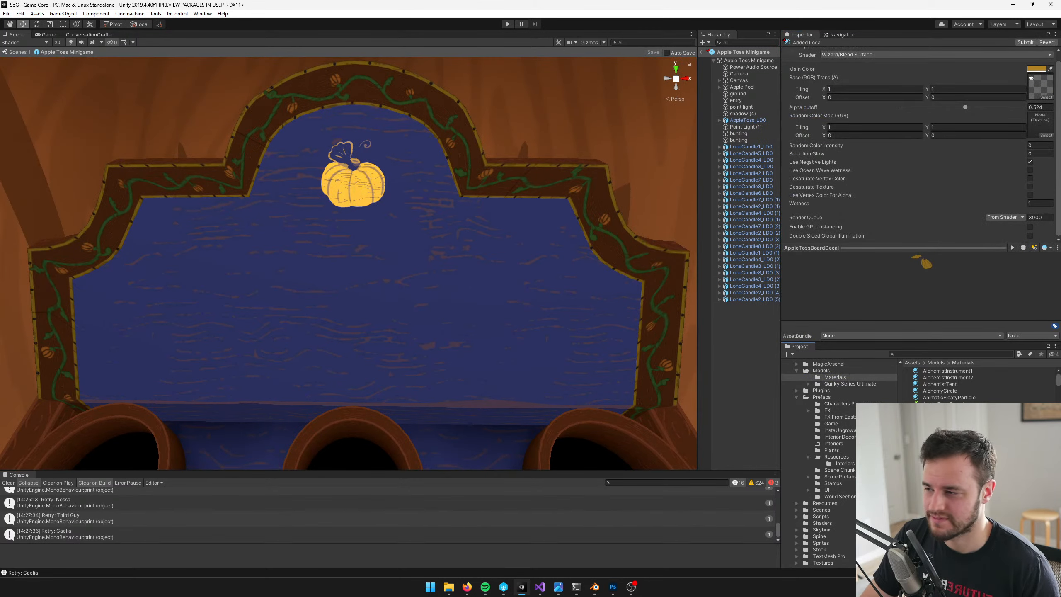
click(1036, 68)
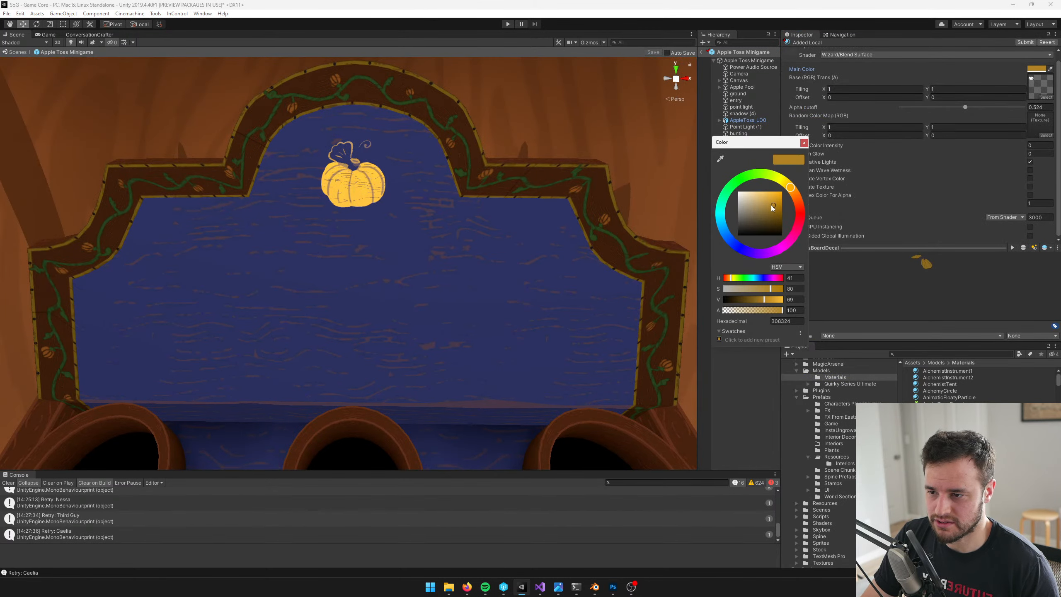
drag(771, 205, 769, 217)
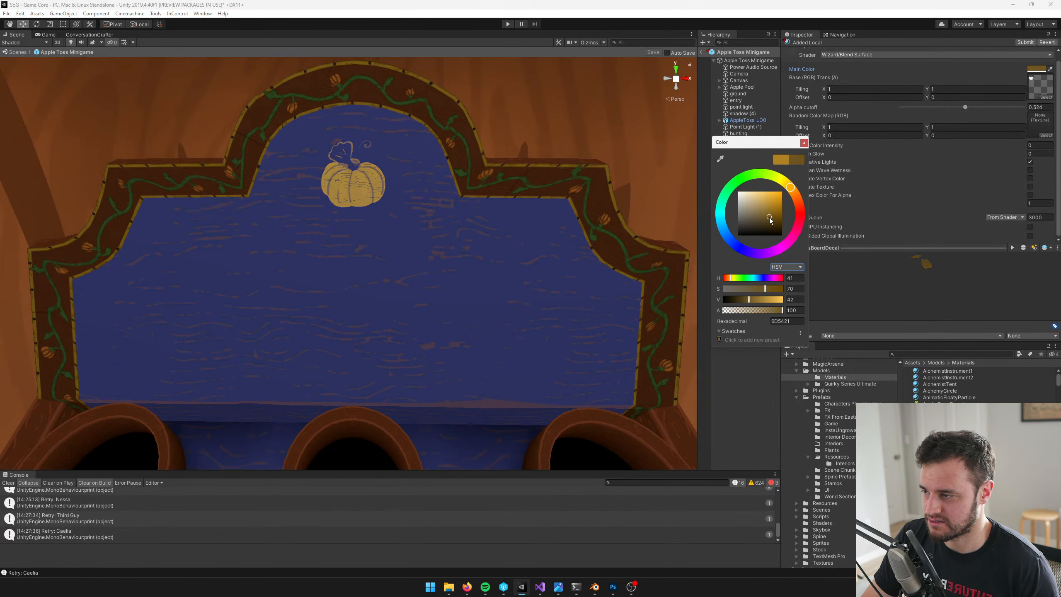
click(804, 143)
Examine the recoloured pumpkin decal on the backboard up close, at an angle and from further back
key(w)
right_drag(334, 204, 407, 206)
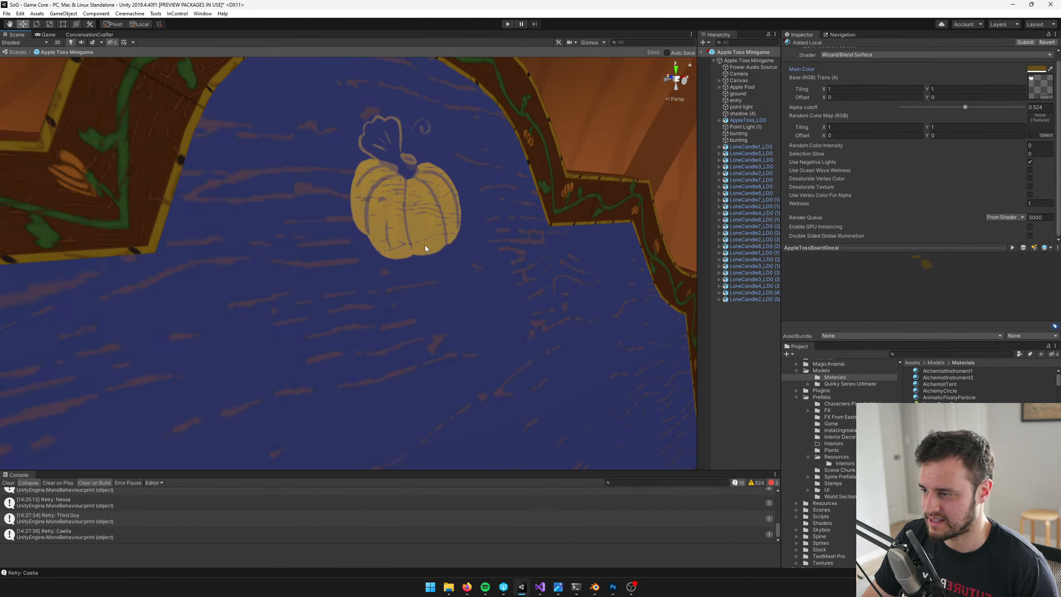
right_drag(436, 305, 396, 242)
mouse_move(468, 588)
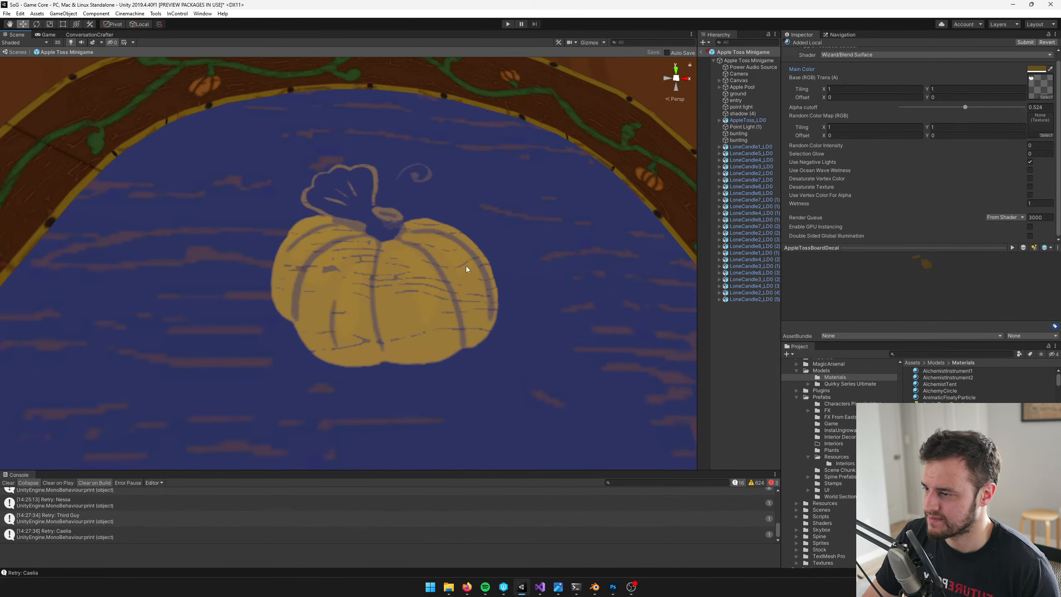
scroll(480, 272, up, 1)
mouse_move(479, 272)
right_down()
mouse_move(469, 293)
mouse_move(467, 267)
right_up()
right_drag(443, 233, 416, 252)
scroll(415, 255, up, 5)
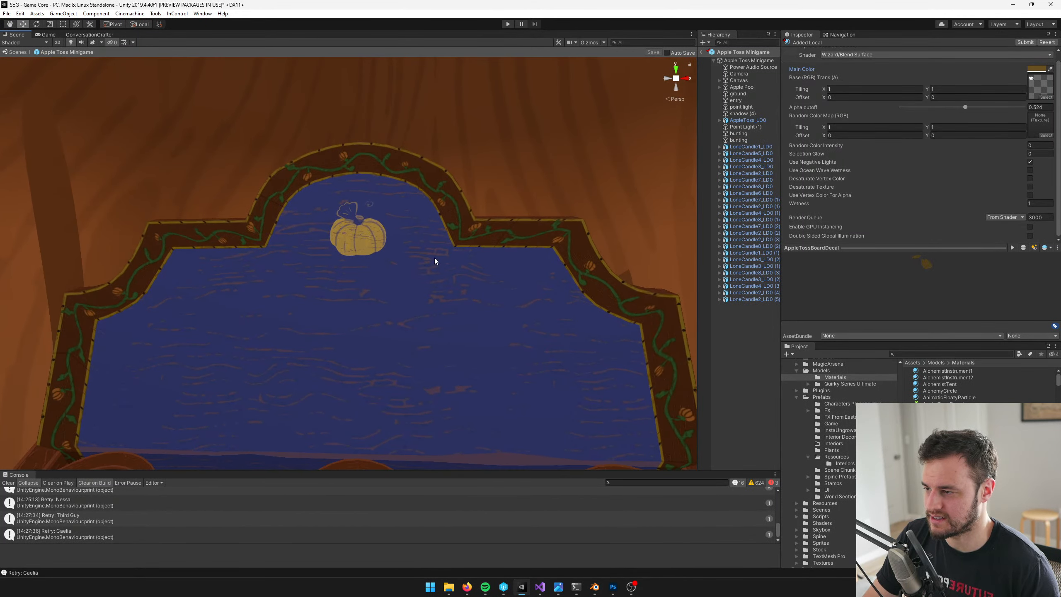
Lower the alpha of the AppleTossBoardDecal material's Main Color to 77
click(1037, 68)
click(772, 311)
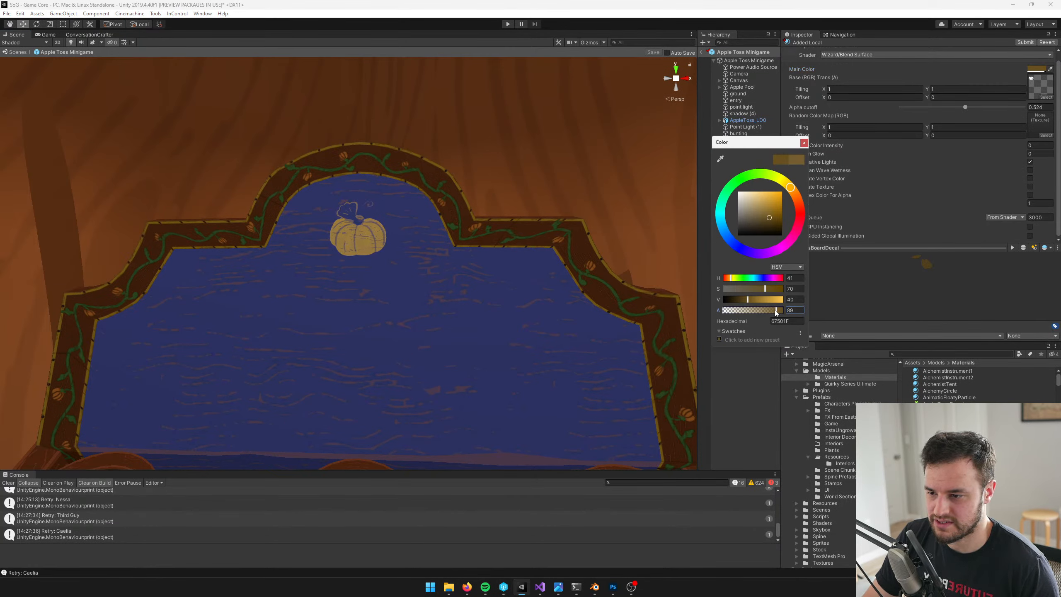
drag(771, 312, 769, 311)
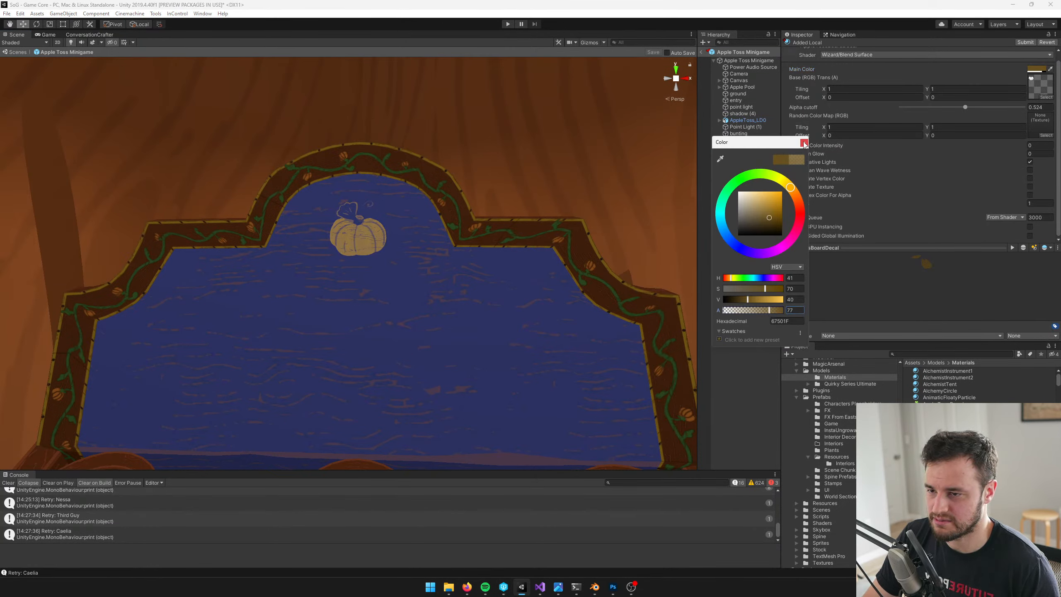
click(804, 143)
Switch to File Explorer and open the Assets\Textures folder of the Eastshade 2018 project
click(449, 588)
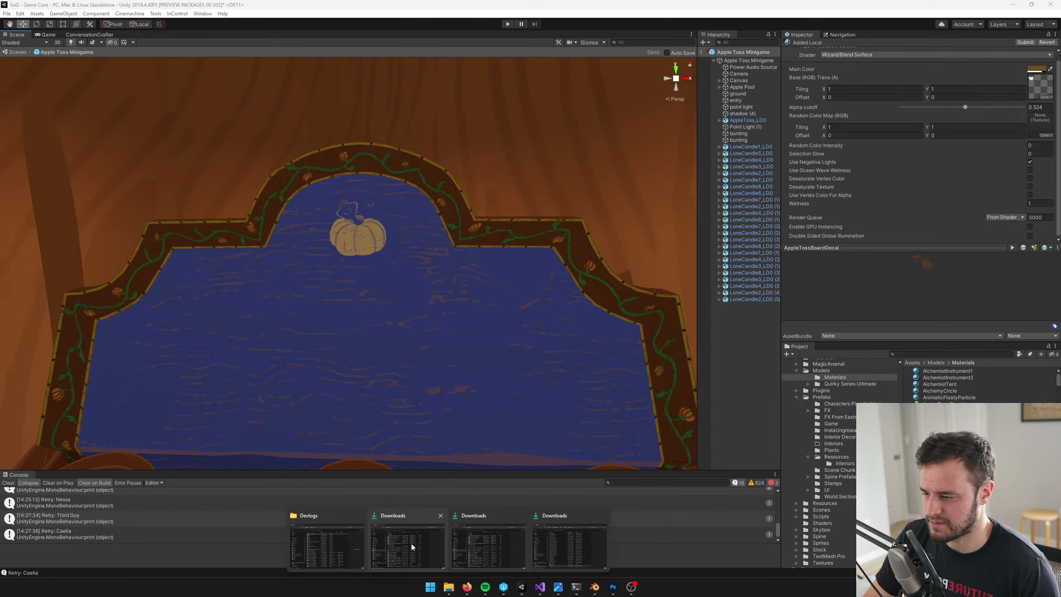
click(318, 532)
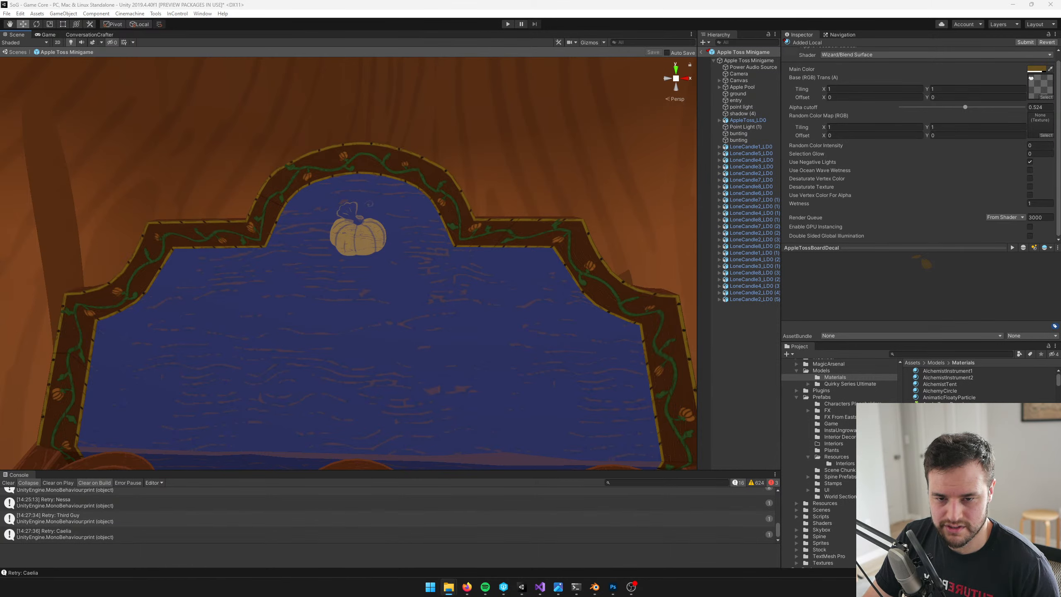
drag(1060, 209, 392, 170)
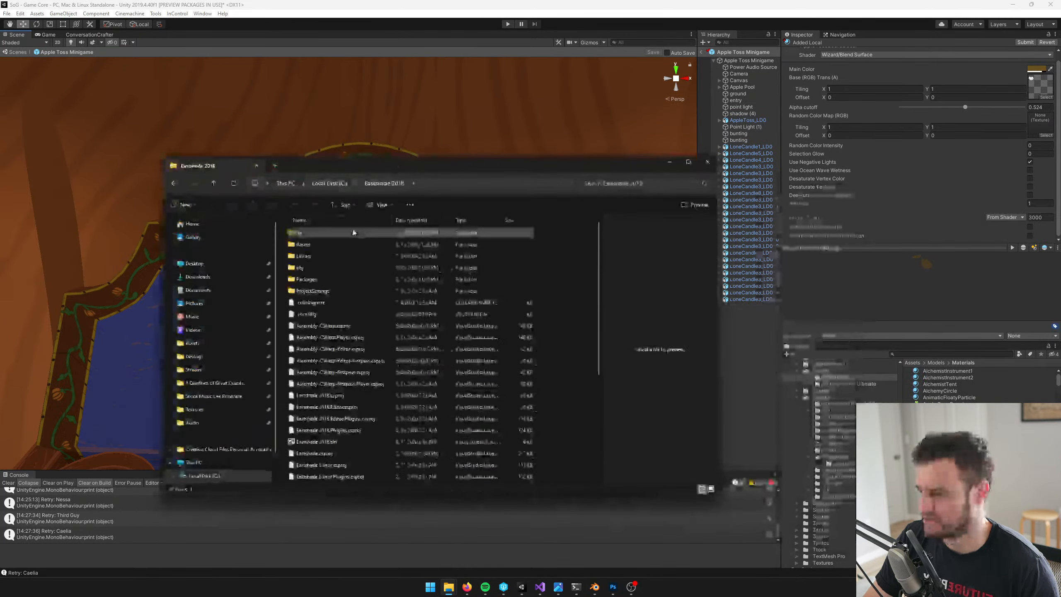
double_click(321, 244)
key(t)
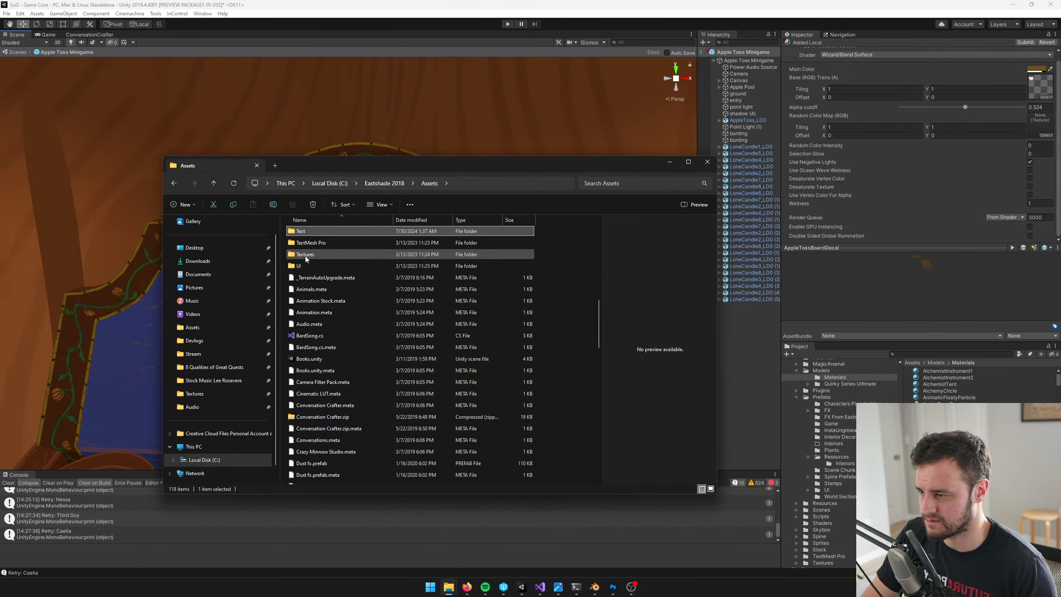
double_click(306, 257)
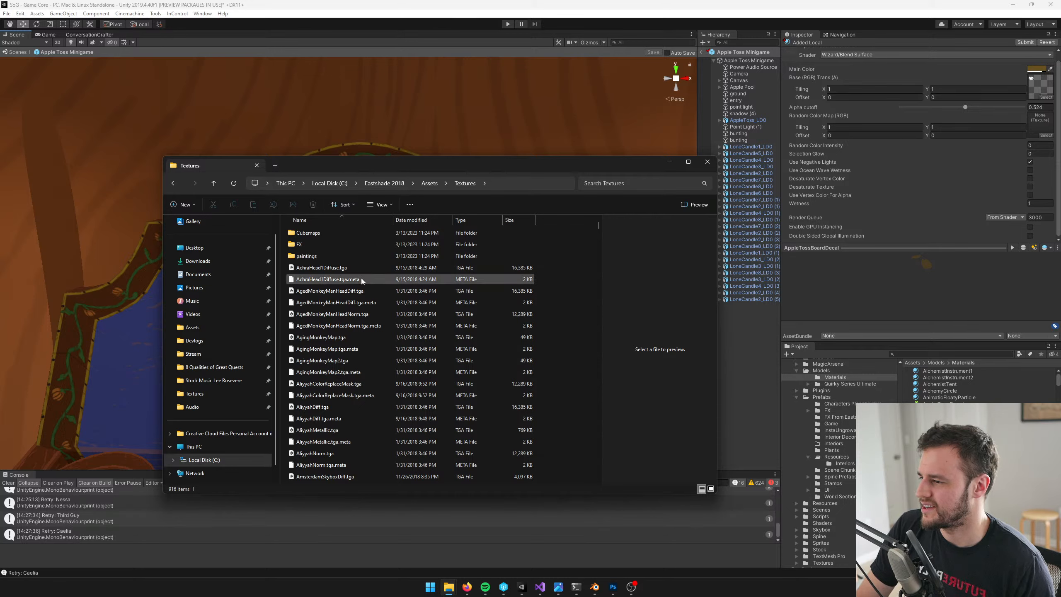
Search the Eastshade Textures folder for files matching *decal*
click(328, 264)
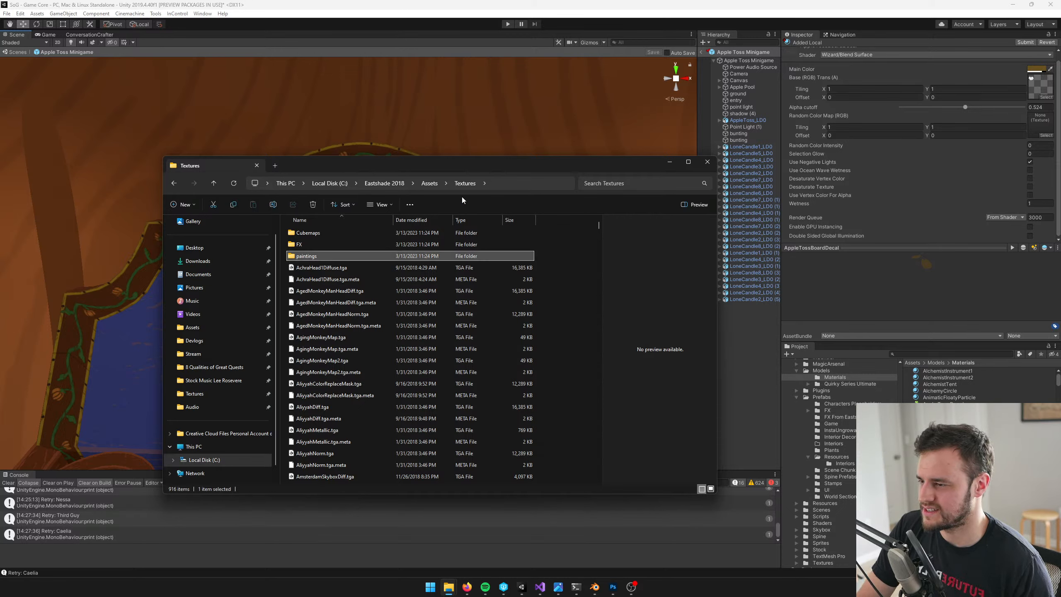
click(326, 292)
click(616, 186)
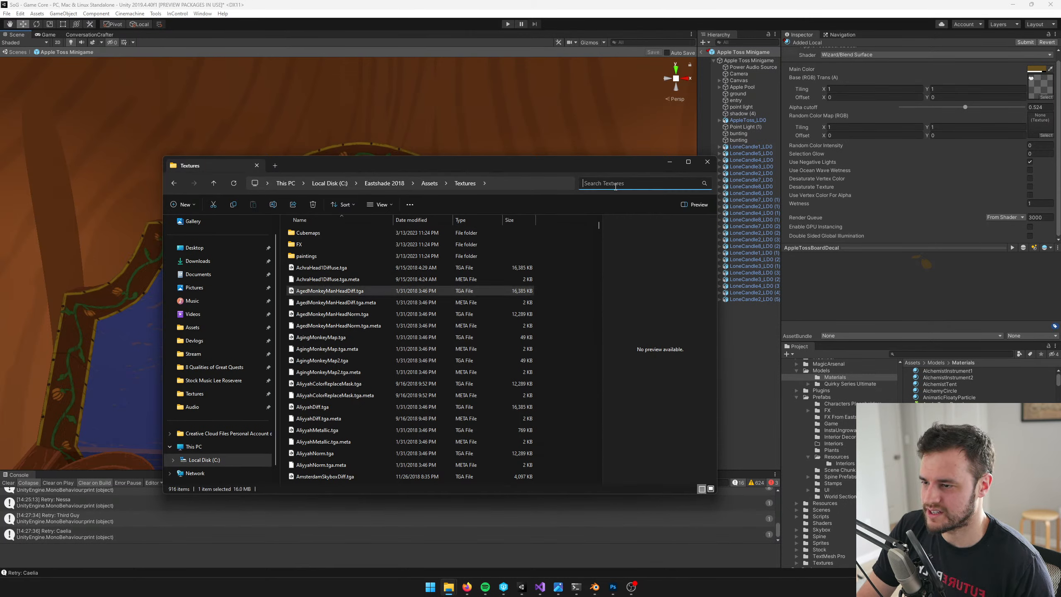
text(*decal*)
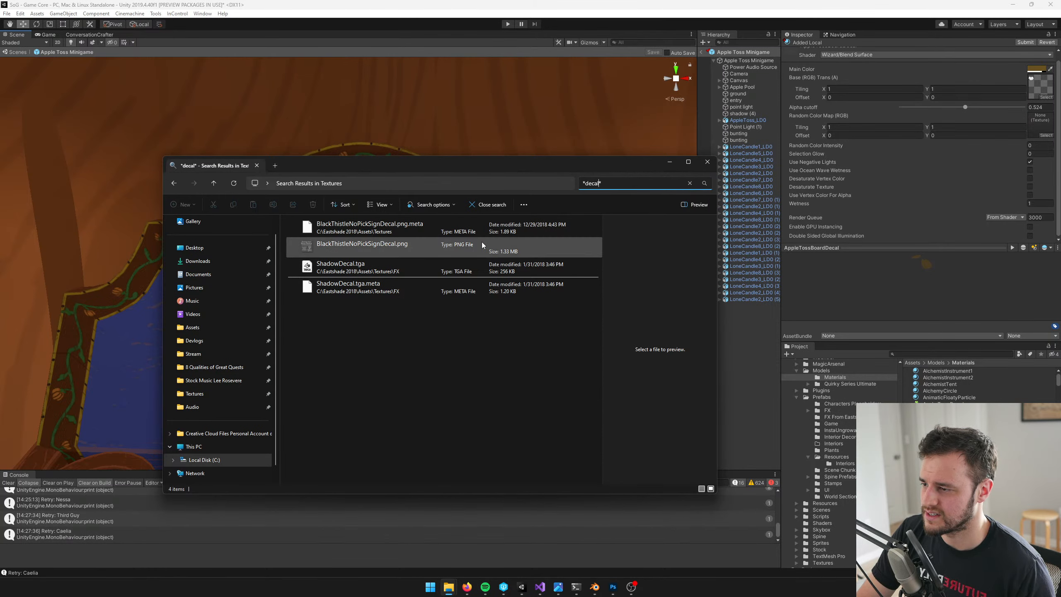
Search the Eastshade textures for *achr*, followed by a search for *bug*
key(BackSpace)
key(BackSpace)
key(BackSpace)
key(BackSpace)
key(BackSpace)
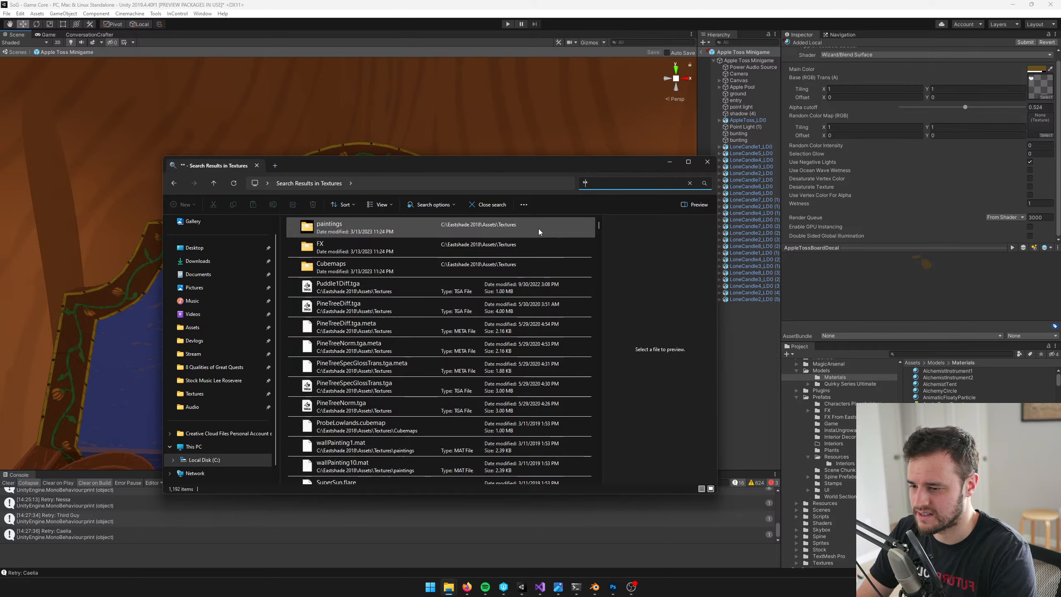
text(achr)
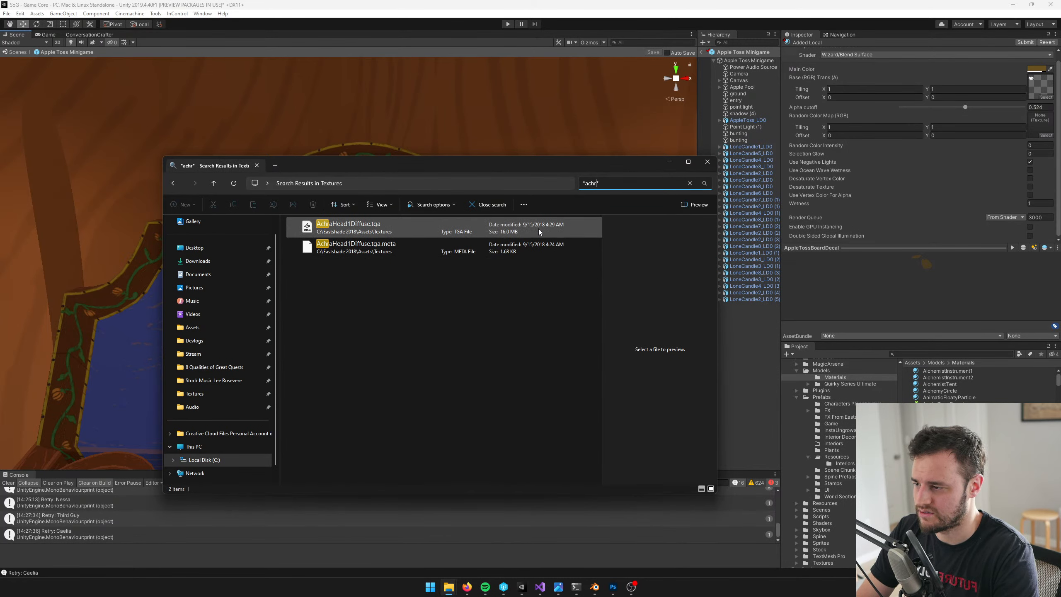
key(BackSpace)
key(BackSpace)
key(BackSpace)
key(BackSpace)
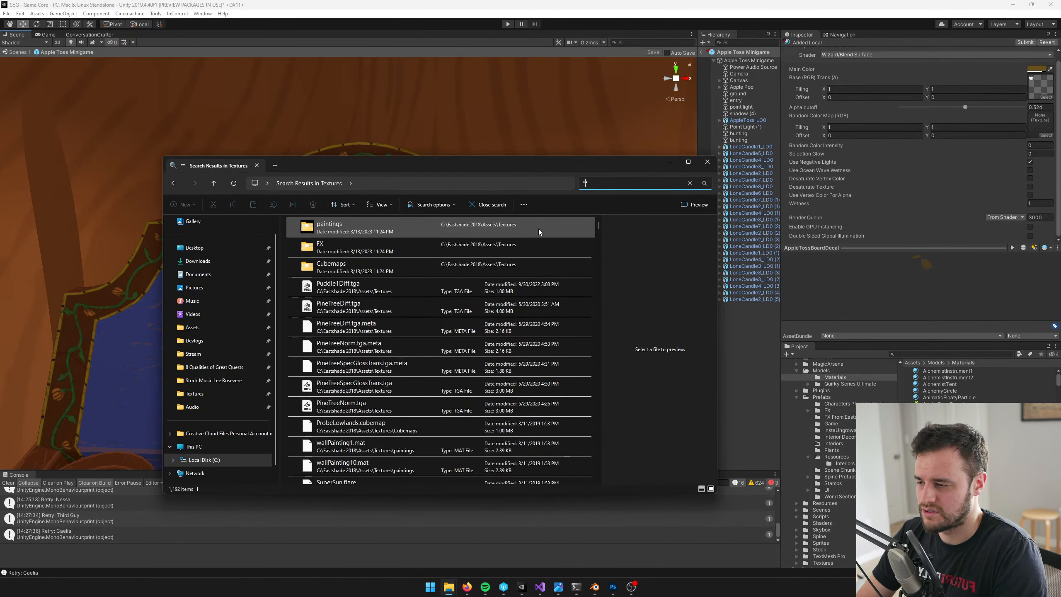
text(bug)
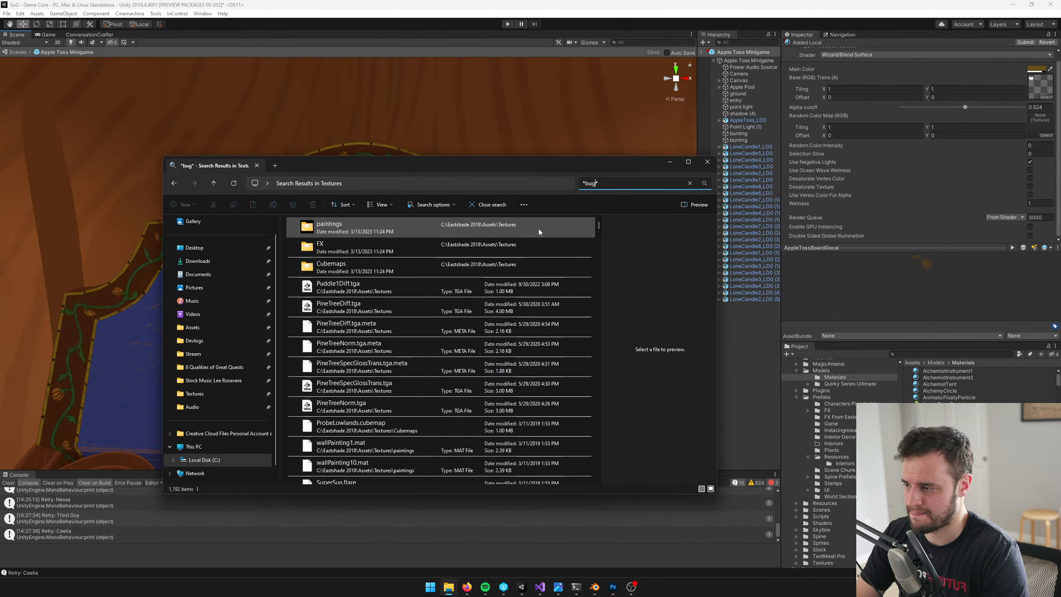
Search the Eastshade textures for *first*, then clear the search term and browse the full file list
key(BackSpace)
key(BackSpace)
key(BackSpace)
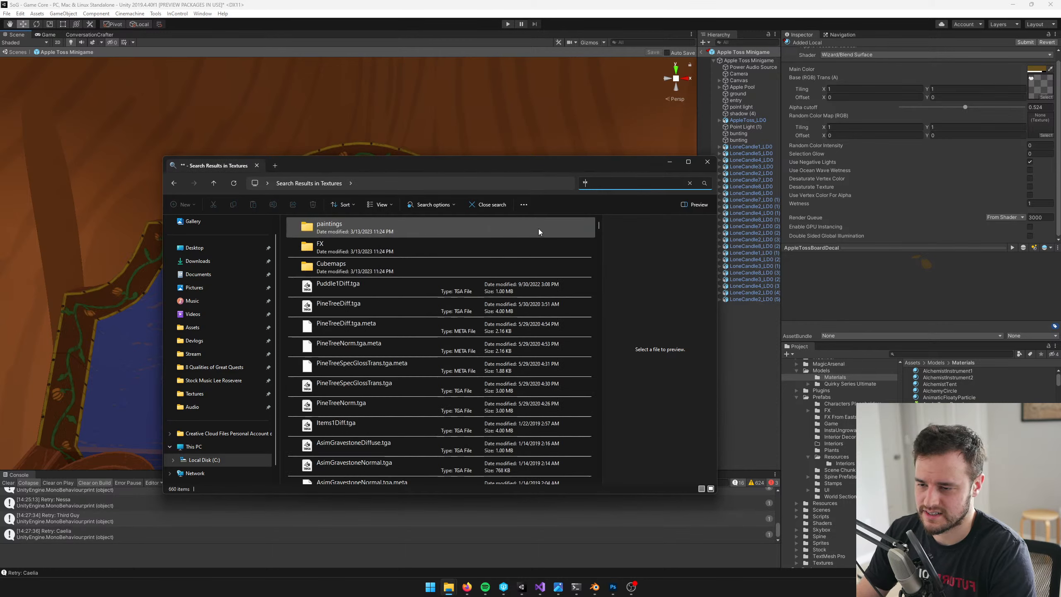
text(first)
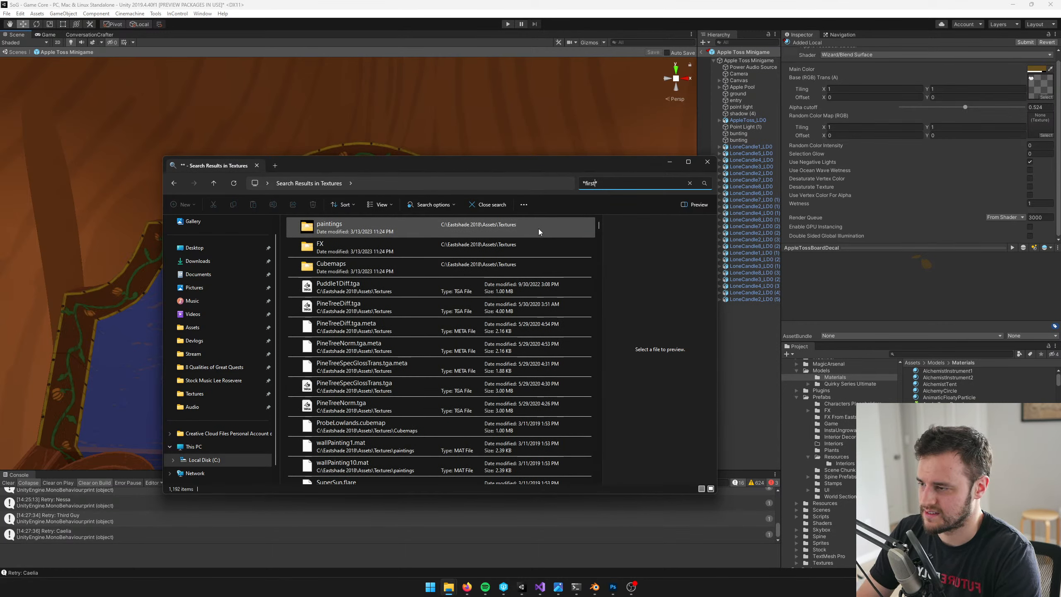
key(BackSpace)
key(BackSpace)
key(BackSpace)
key(BackSpace)
key(BackSpace)
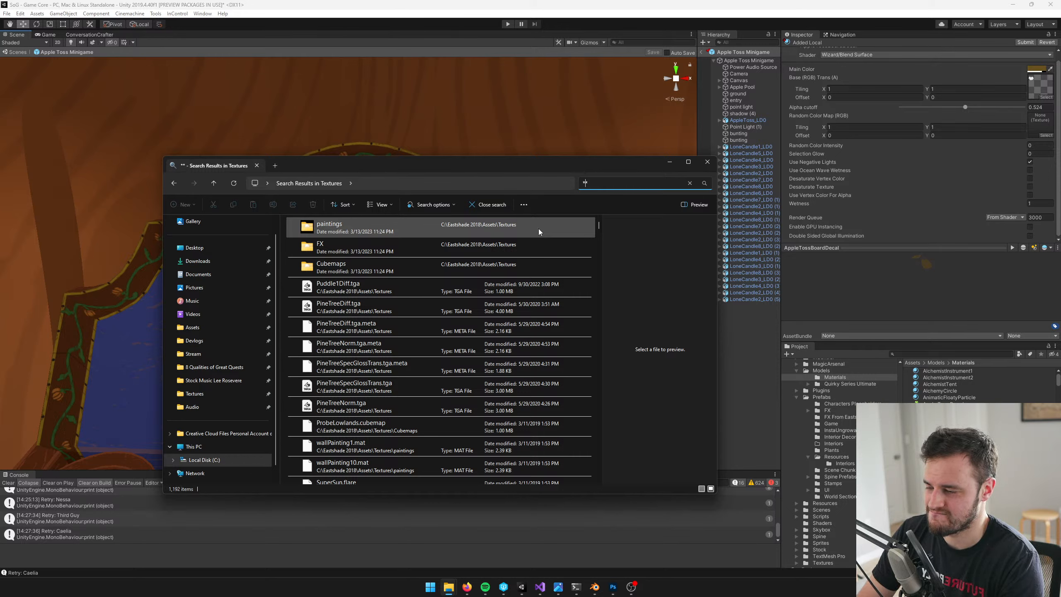
scroll(346, 364, down, 5)
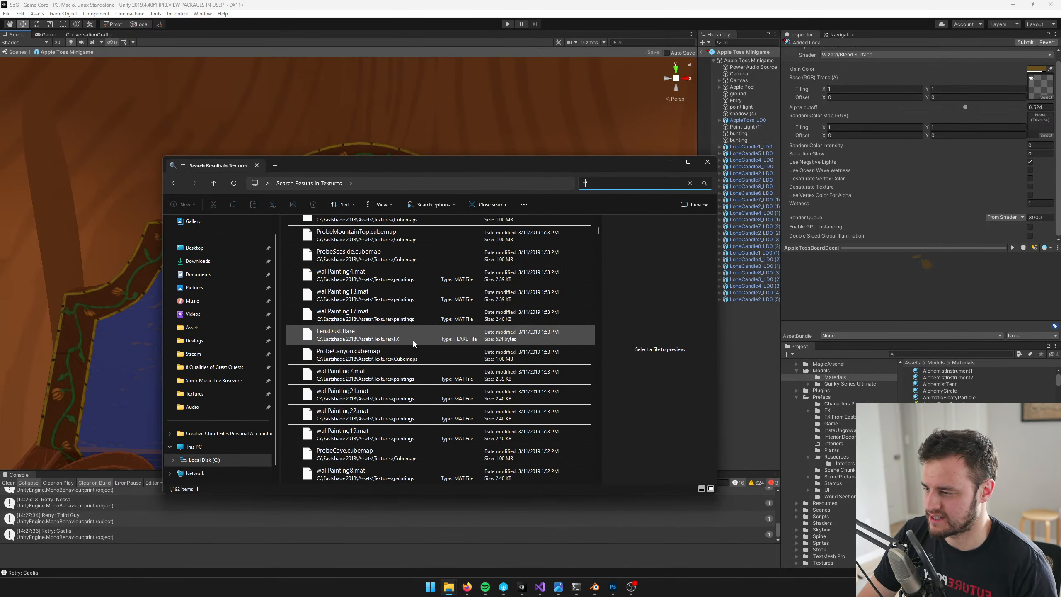
scroll(413, 340, down, 5)
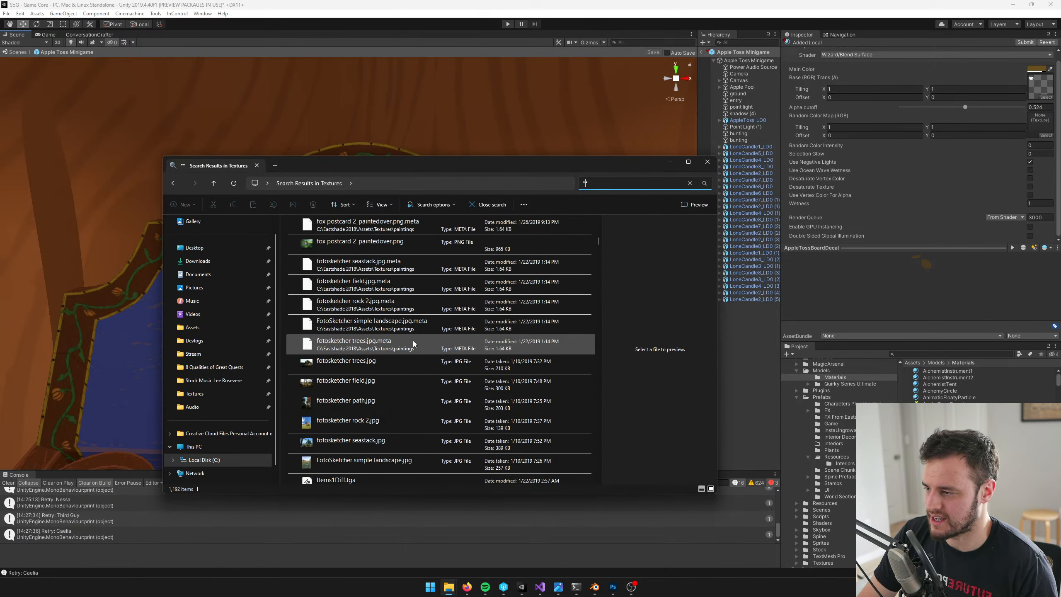
Search the Eastshade textures for *wallp*, browse the matches and narrow the search to *wallpaint*
text(wal)
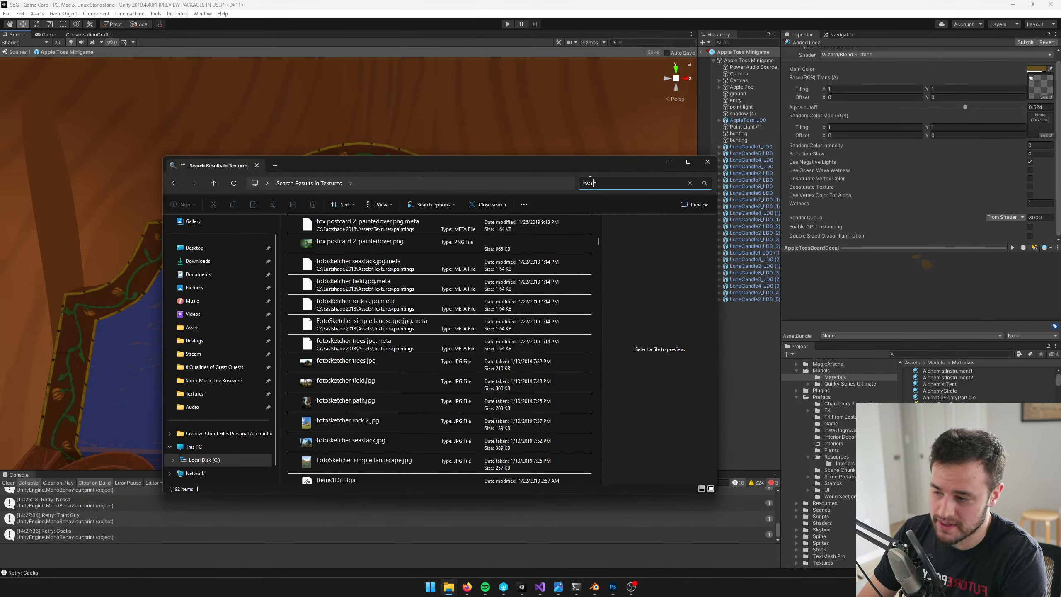
text(lp)
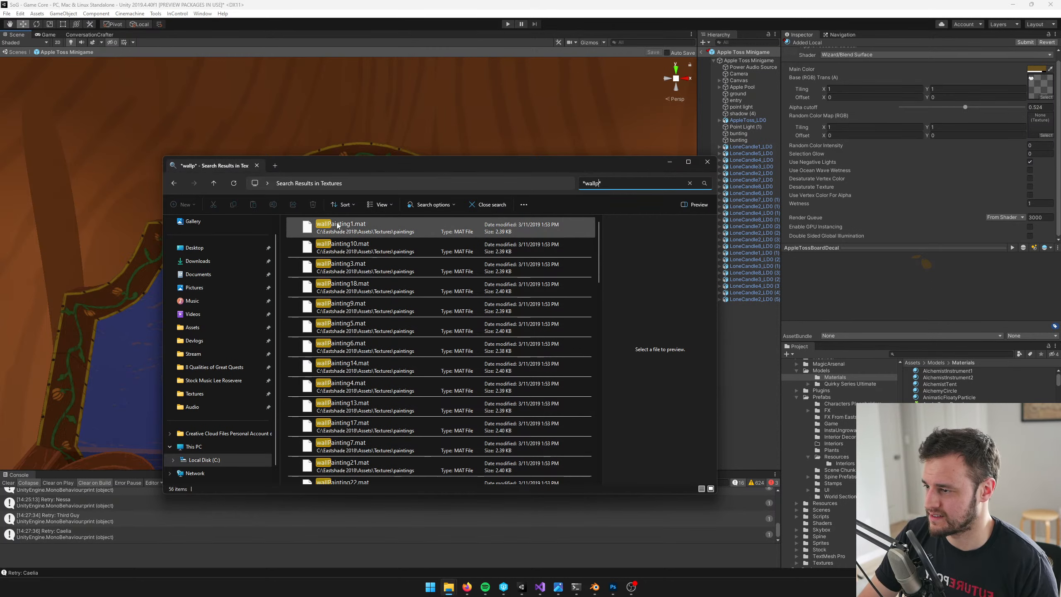
scroll(424, 345, down, 5)
scroll(464, 357, up, 5)
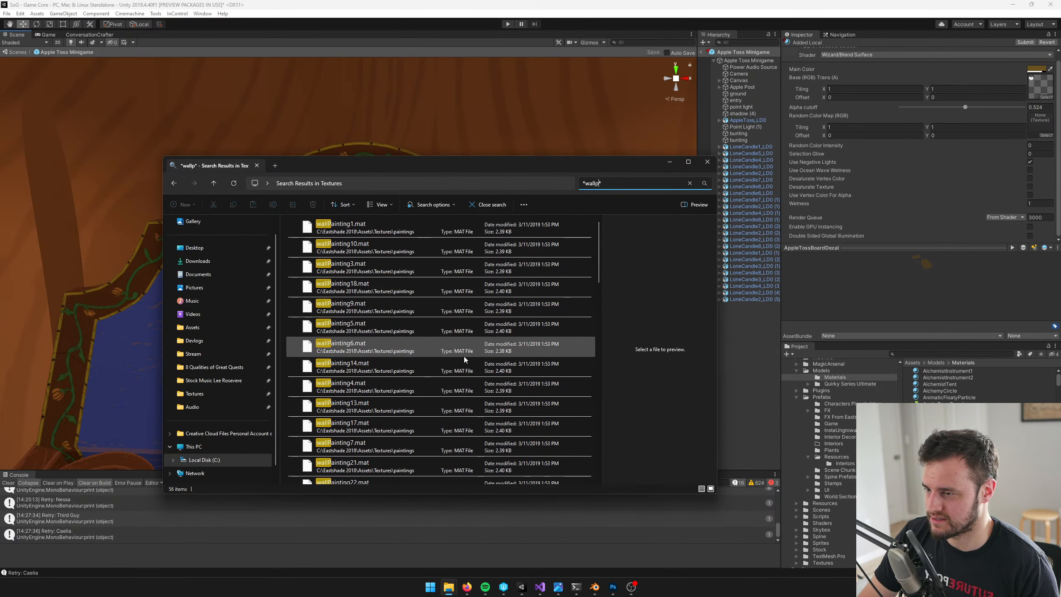
text(ainting)
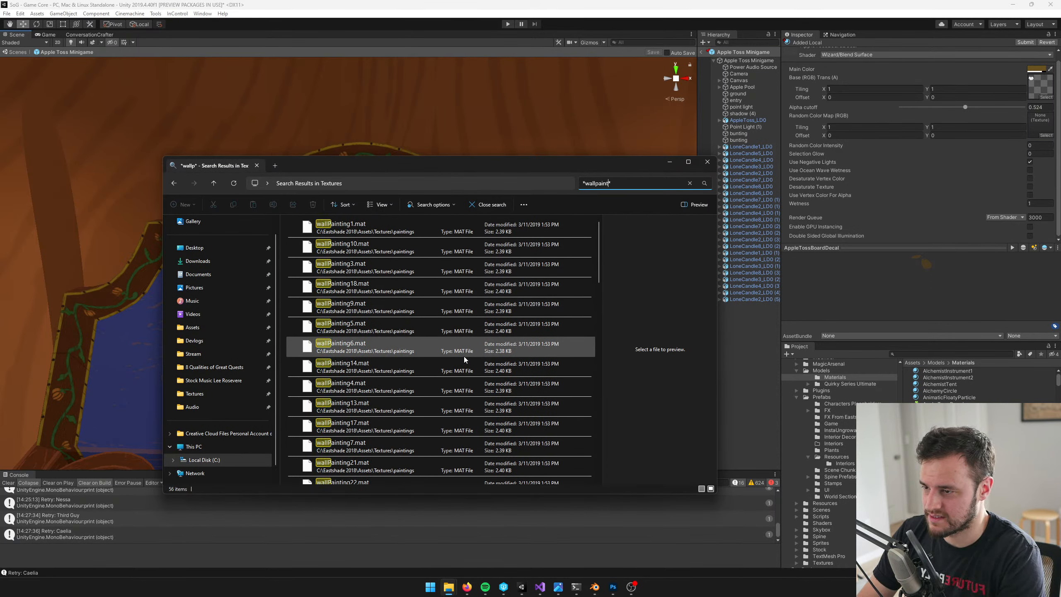
Browse the *wallpainting* matches, open WallPainting2Diff.tga in Photoshop to view it, close it and return to the file list
scroll(464, 357, down, 3)
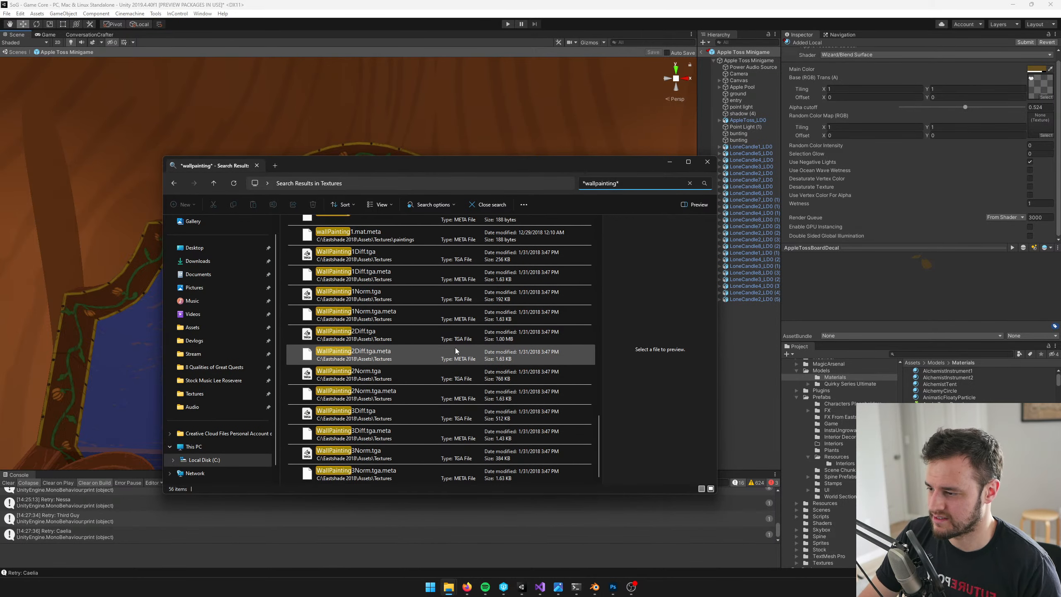
scroll(454, 348, down, 5)
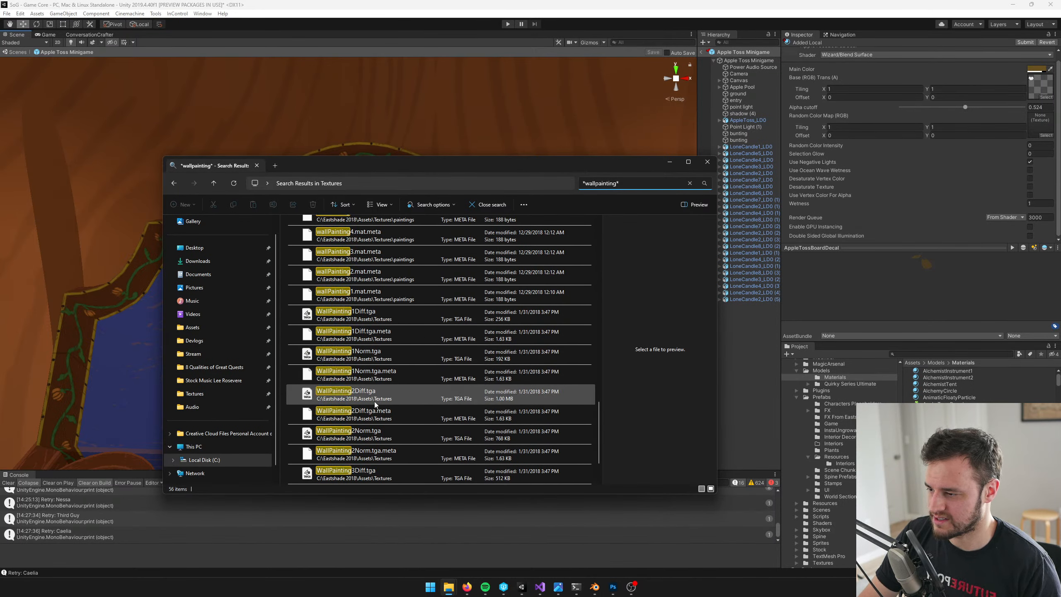
click(396, 396)
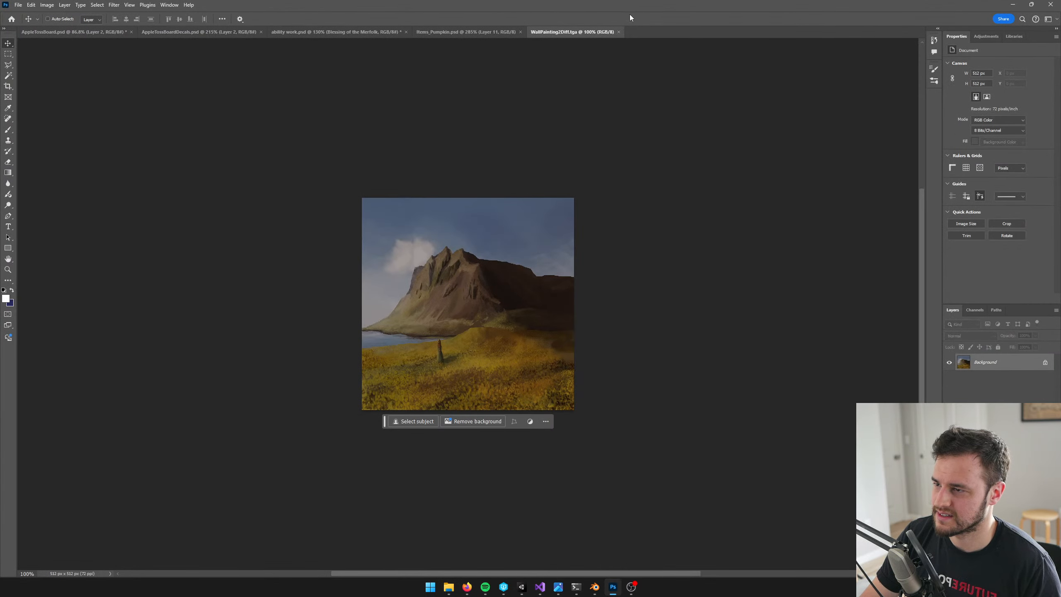
click(618, 32)
key(alt+Tab)
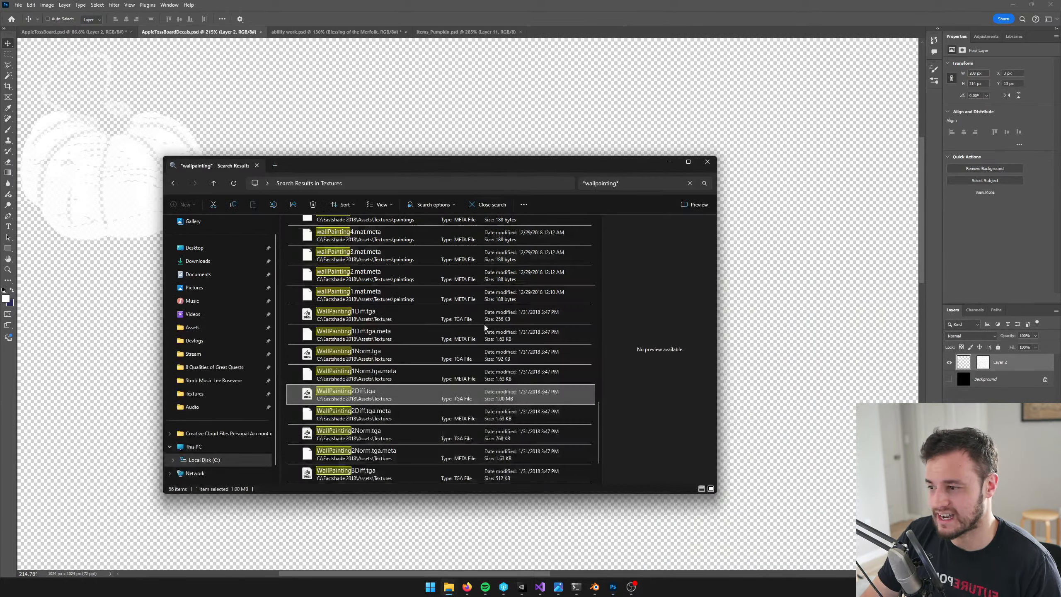
scroll(493, 340, up, 10)
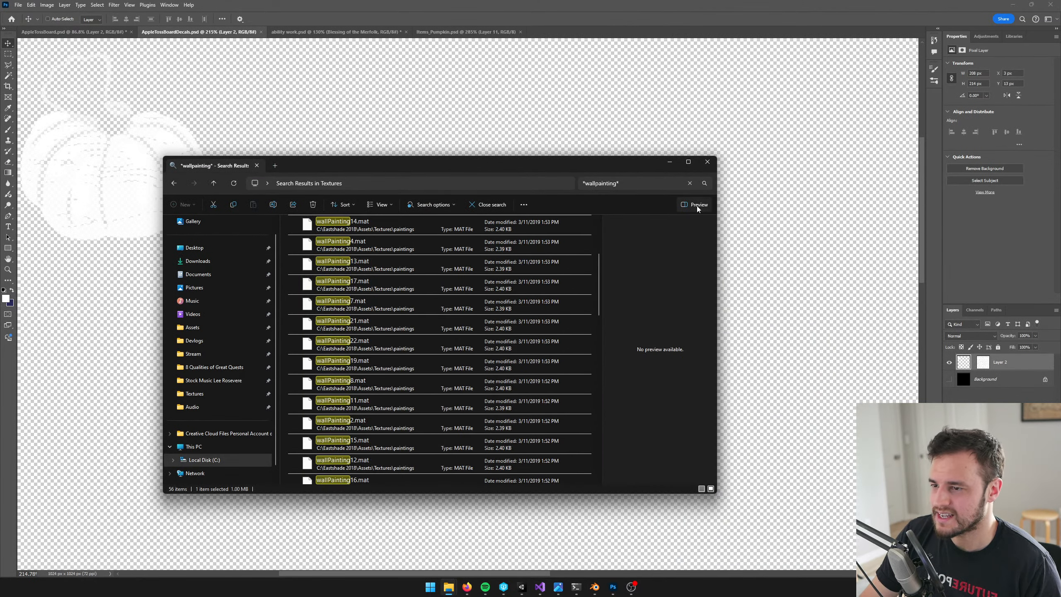
Search the Eastshade textures for *cave* and for *art*, and close the file window
click(607, 186)
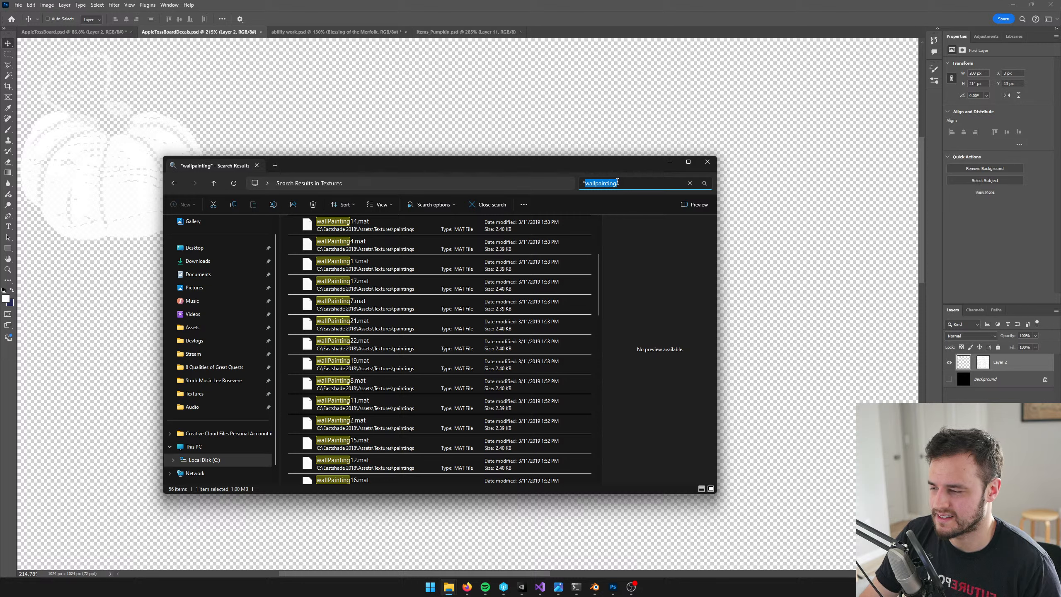
text(*cave*)
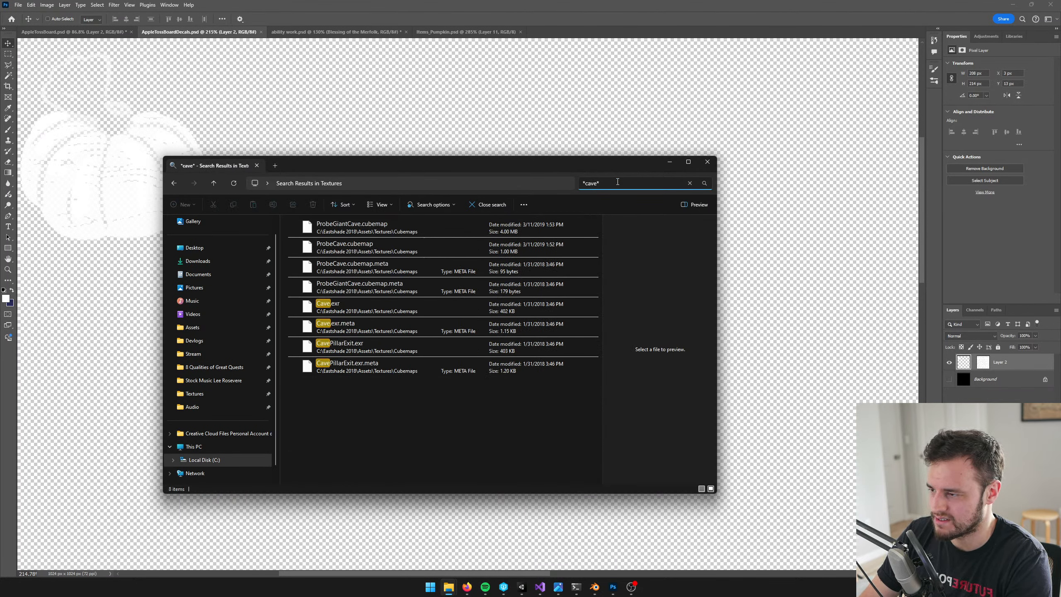
key(BackSpace)
key(BackSpace)
key(BackSpace)
key(BackSpace)
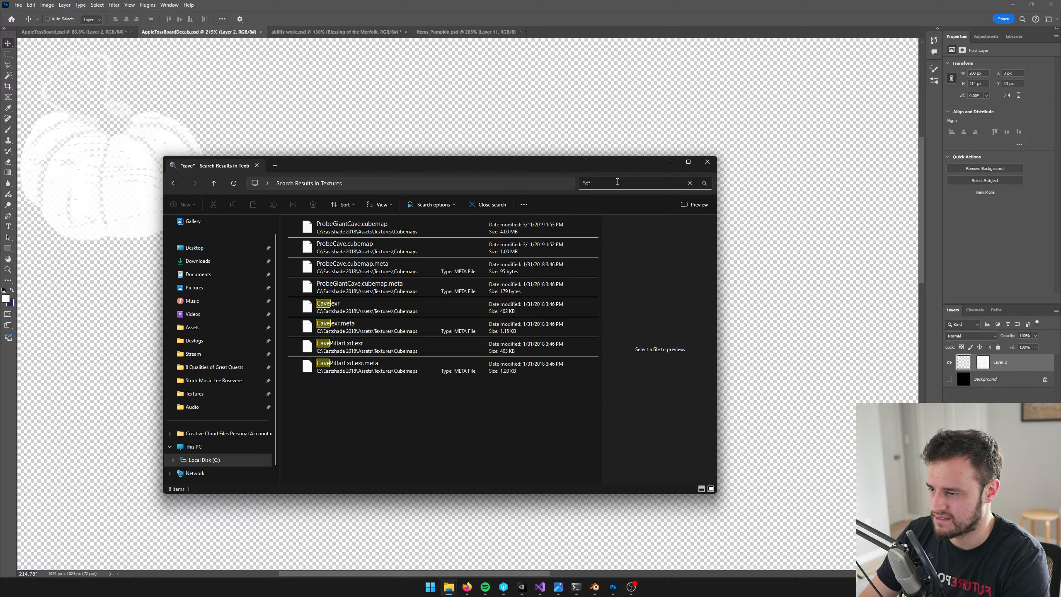
text(art*)
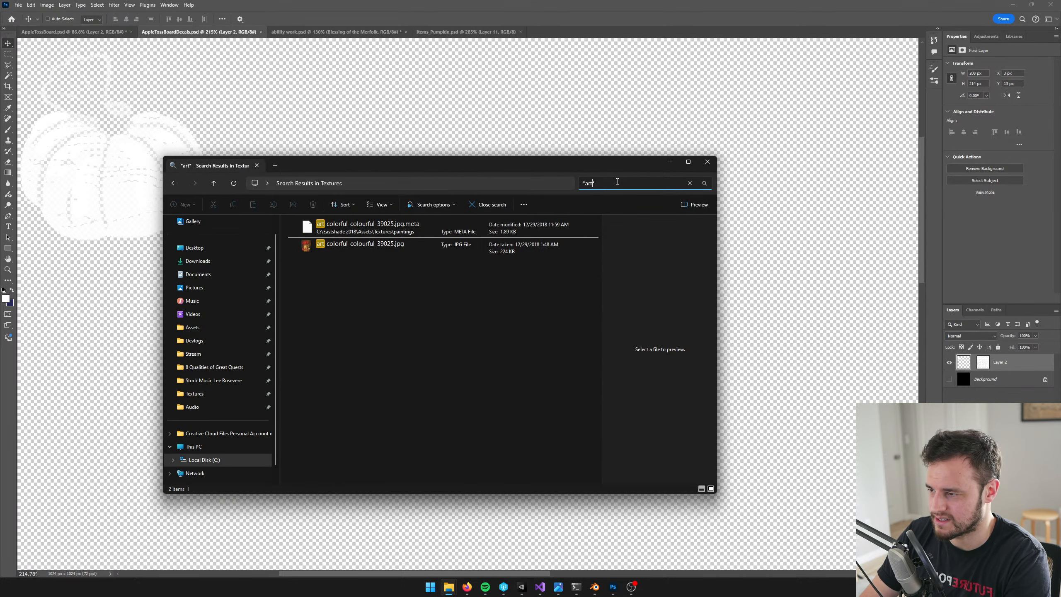
click(689, 183)
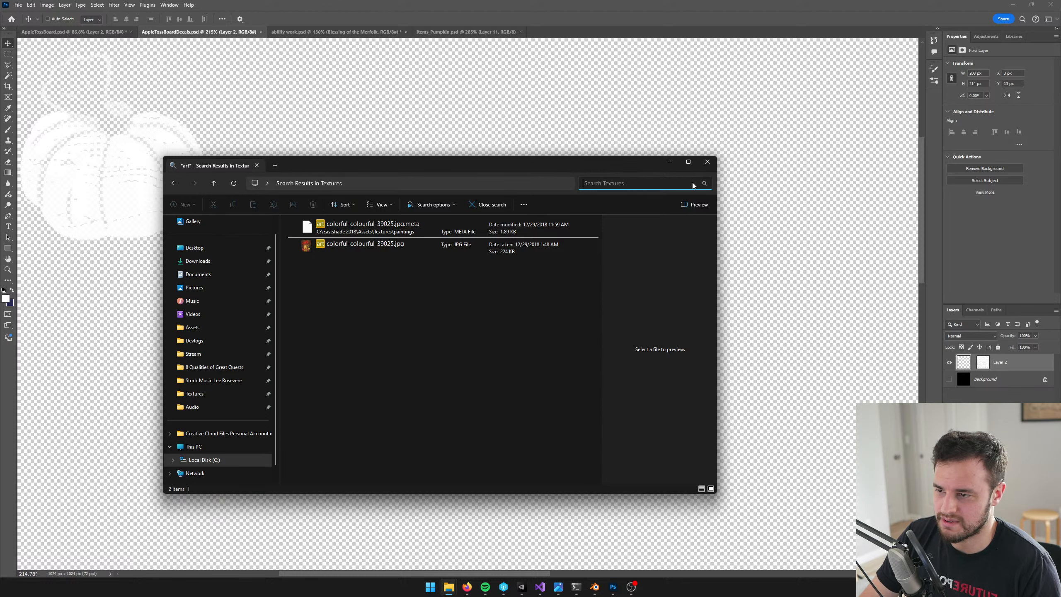
drag(658, 156, 576, 115)
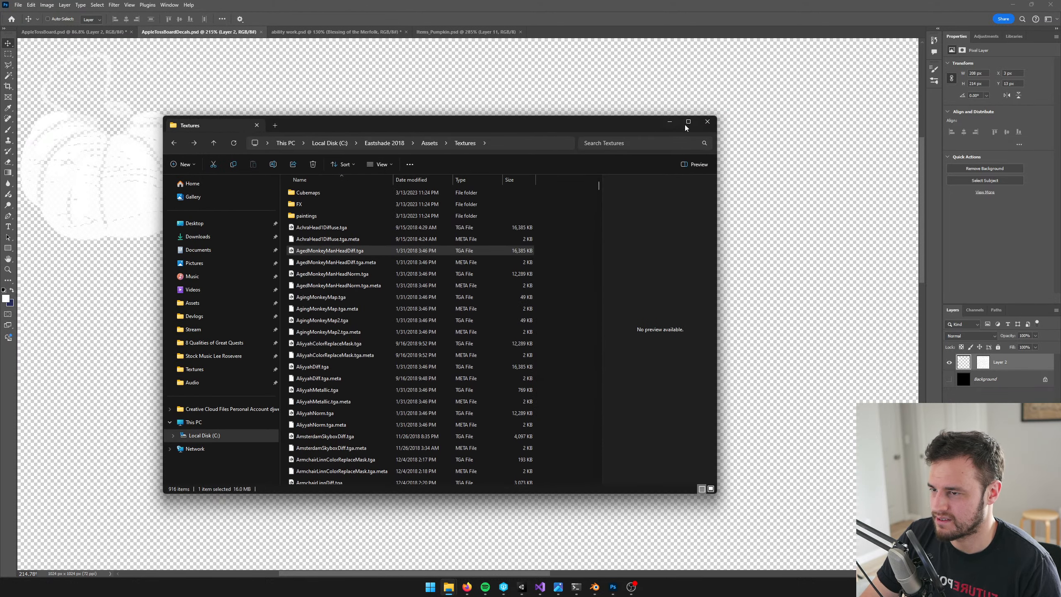
click(707, 118)
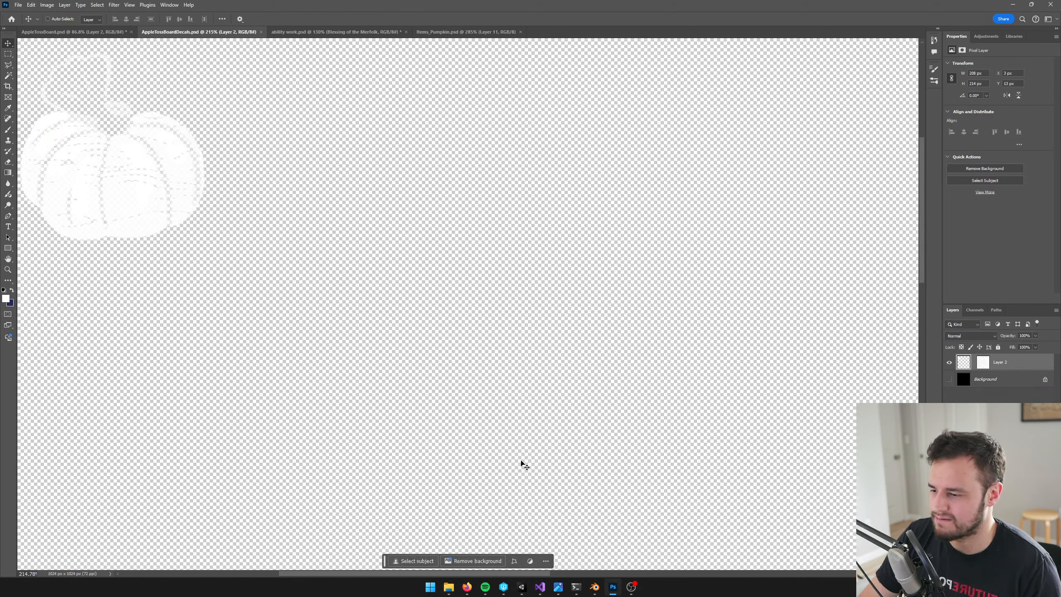
Launch Unity Hub and open the Eastshade 2018 project
click(430, 588)
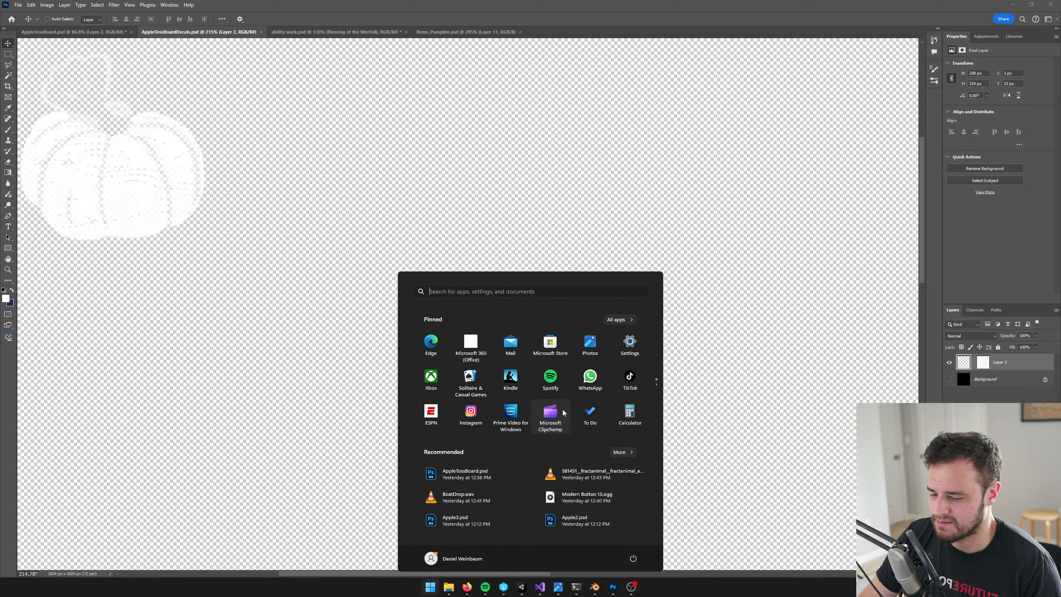
text(unity)
key(Return)
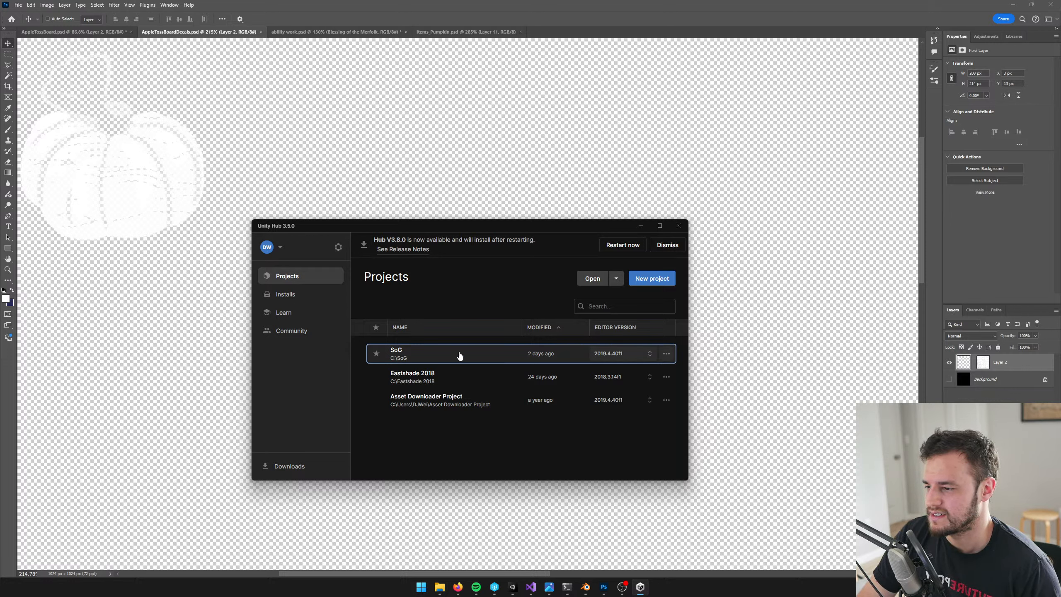
click(440, 379)
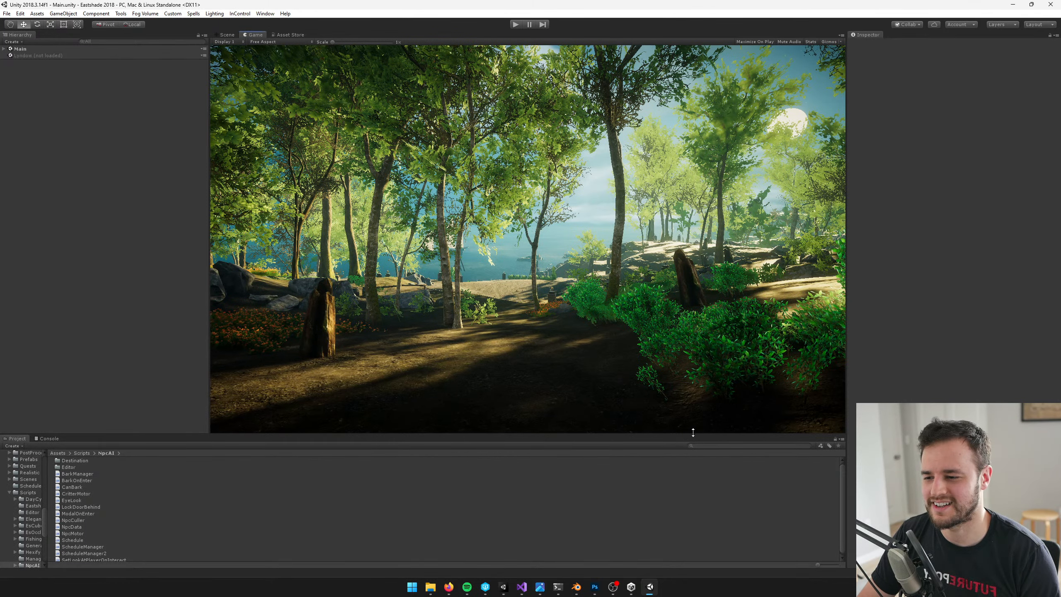
Enlarge the Game view and select the Player object under GameCore in the Main scene
drag(693, 433, 683, 459)
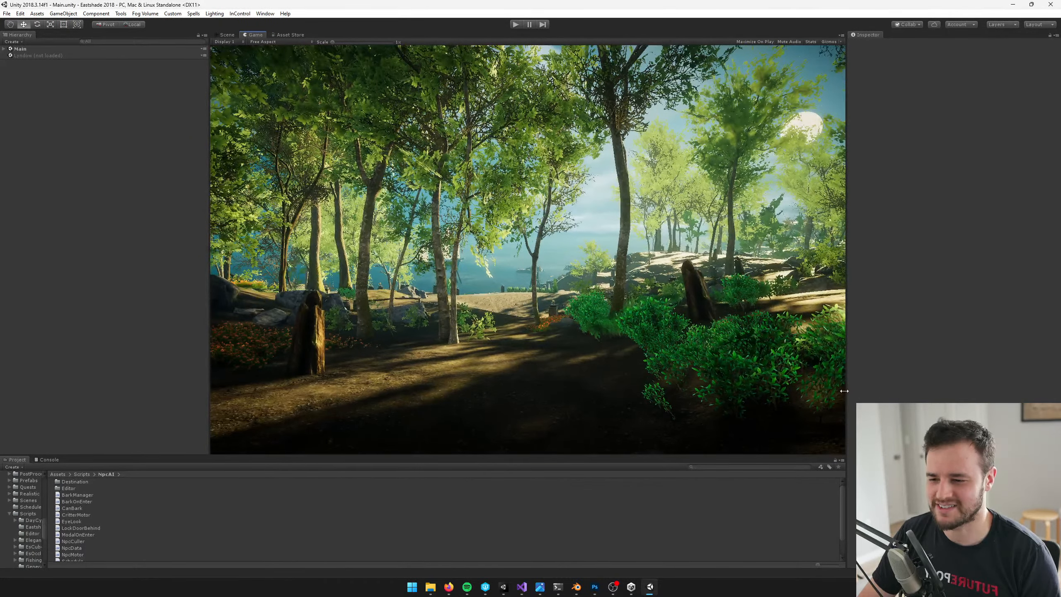
drag(847, 392, 869, 393)
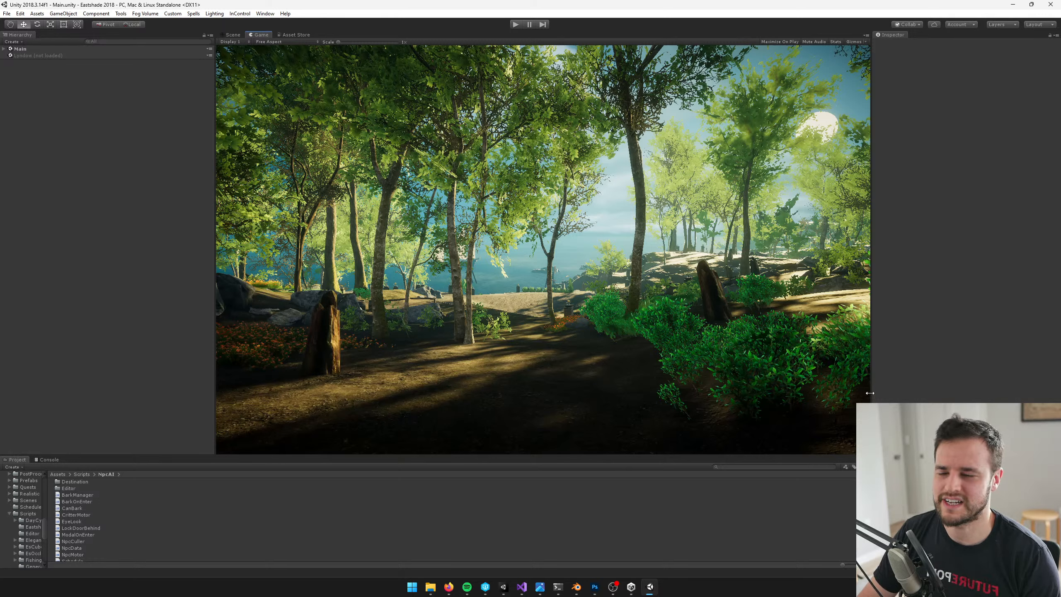
click(4, 48)
click(11, 56)
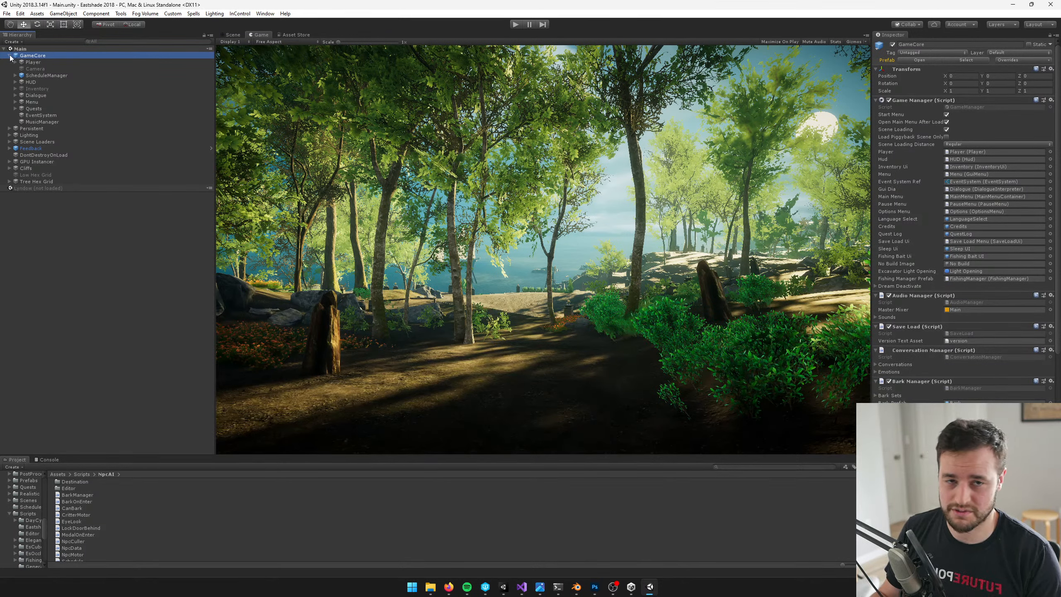
click(29, 63)
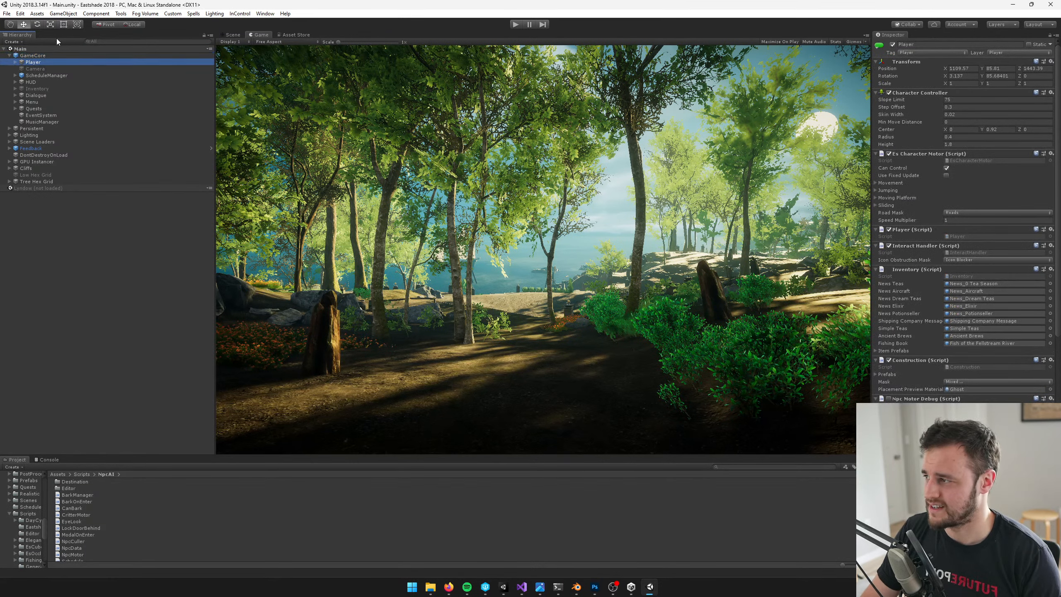
click(633, 147)
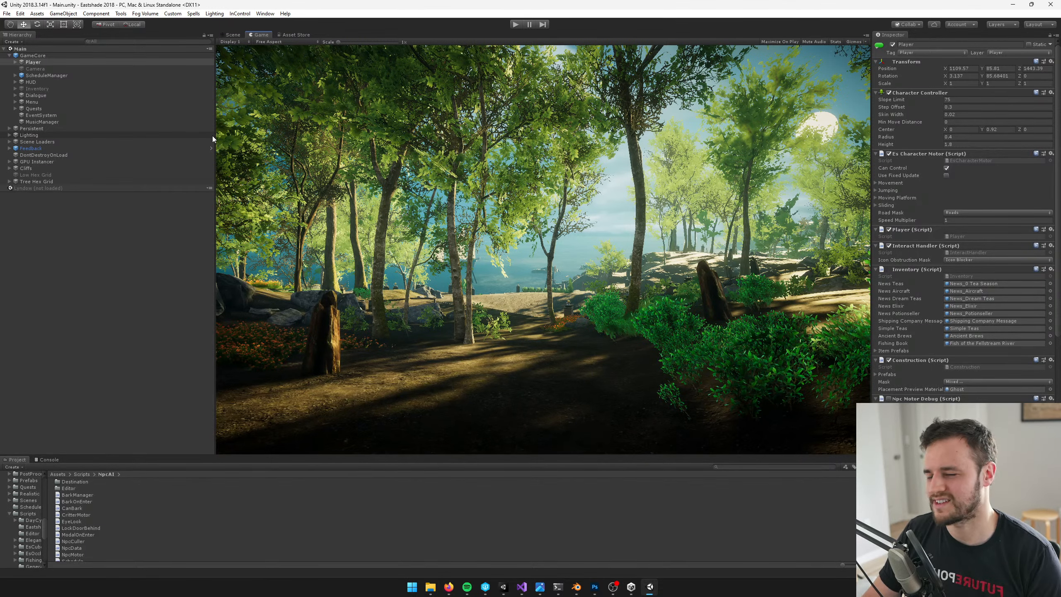
drag(214, 138, 218, 138)
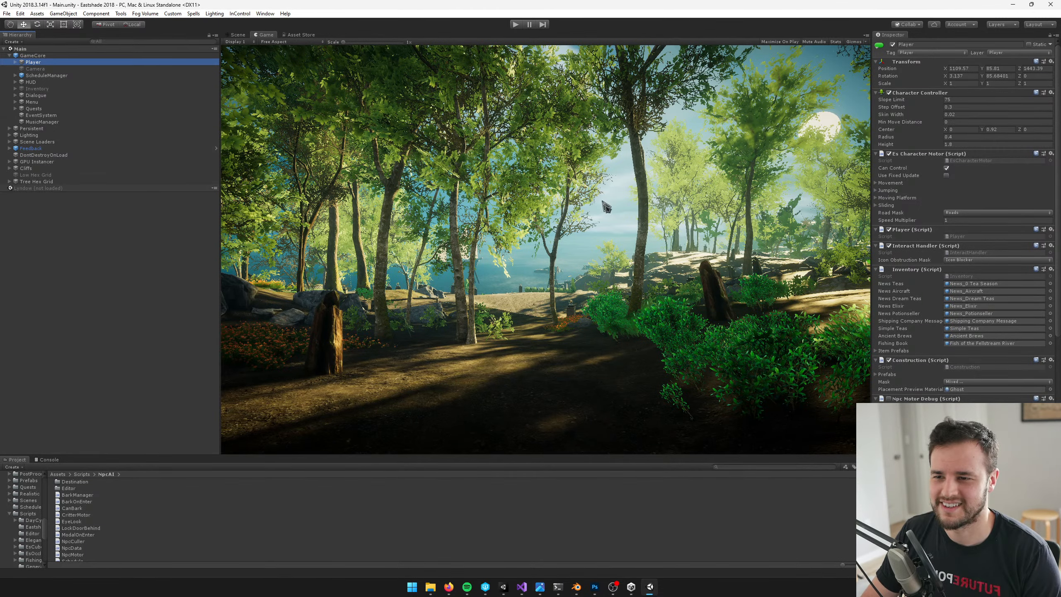
Switch to the Scene view and fly from the cobblestone shore across the river into the pink forest to examine the terrain
click(237, 36)
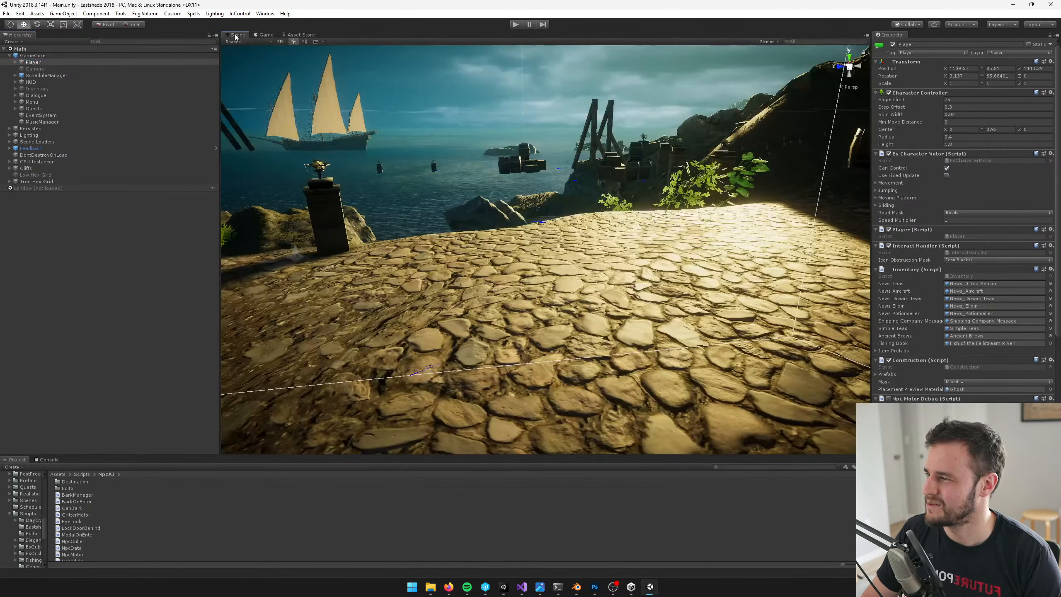
right_drag(442, 220, 536, 228)
key(s)
scroll(535, 227, down, 12)
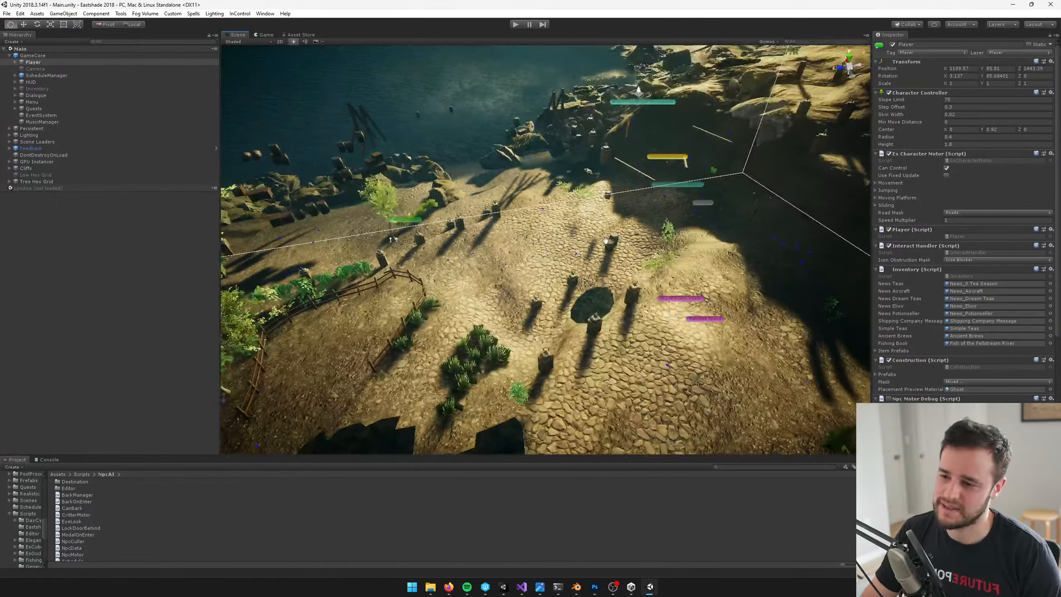
middle_drag(543, 251, 47, 280)
scroll(417, 278, down, 12)
scroll(593, 255, down, 3)
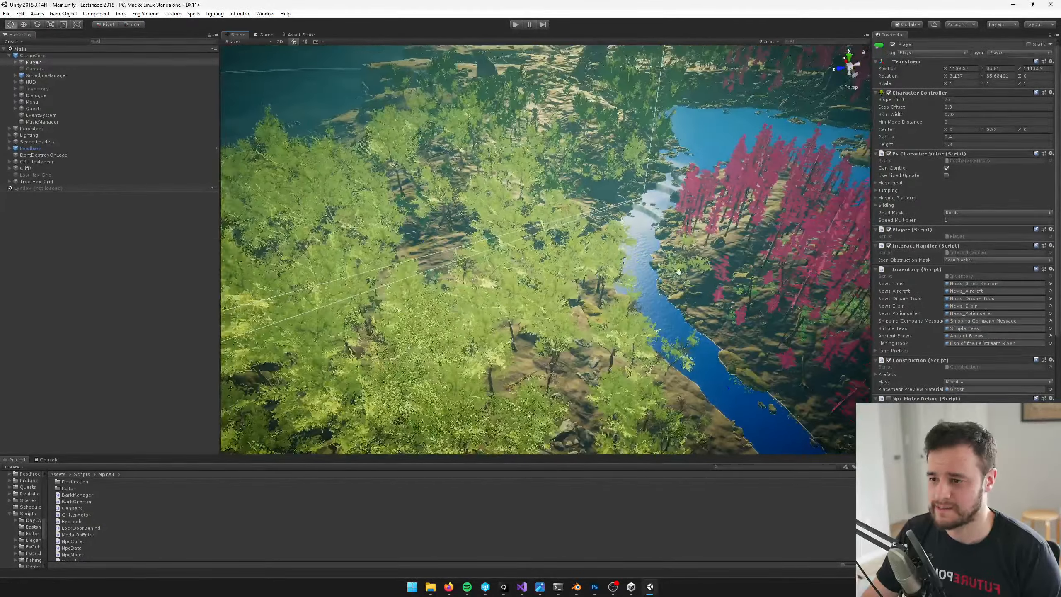
middle_drag(593, 255, 180, 208)
right_drag(539, 234, 496, 236)
key(w)
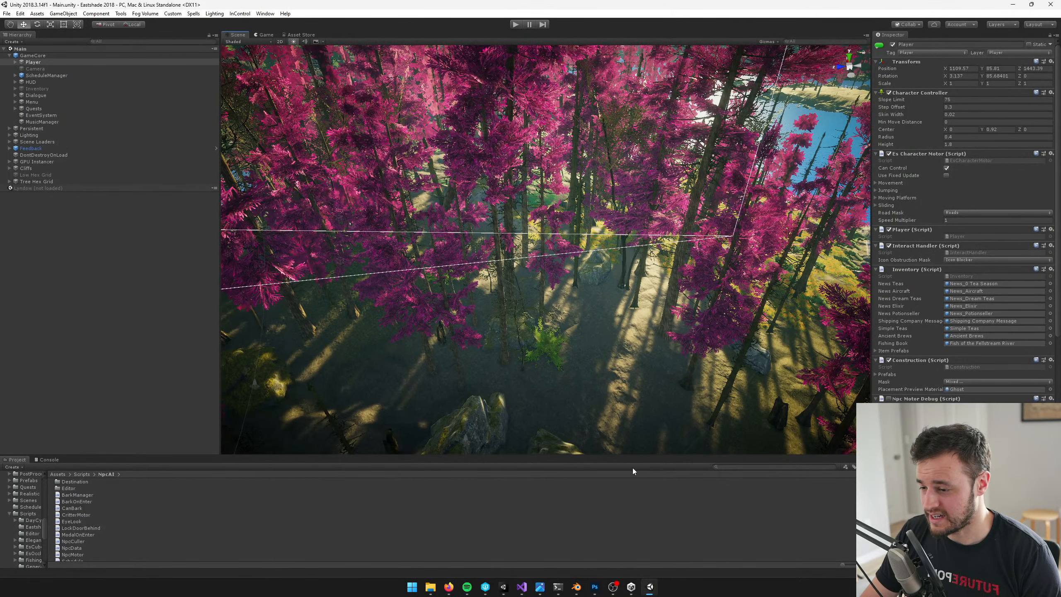
Search the project assets for scene folders and open the Scenes folder of the Crappie fish assets
click(728, 466)
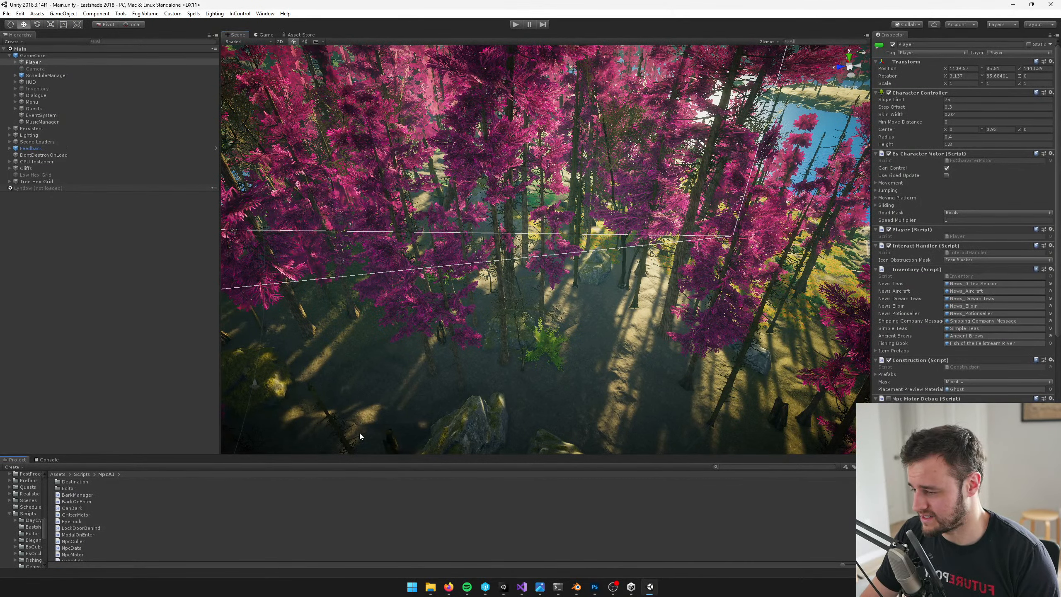
text(scene)
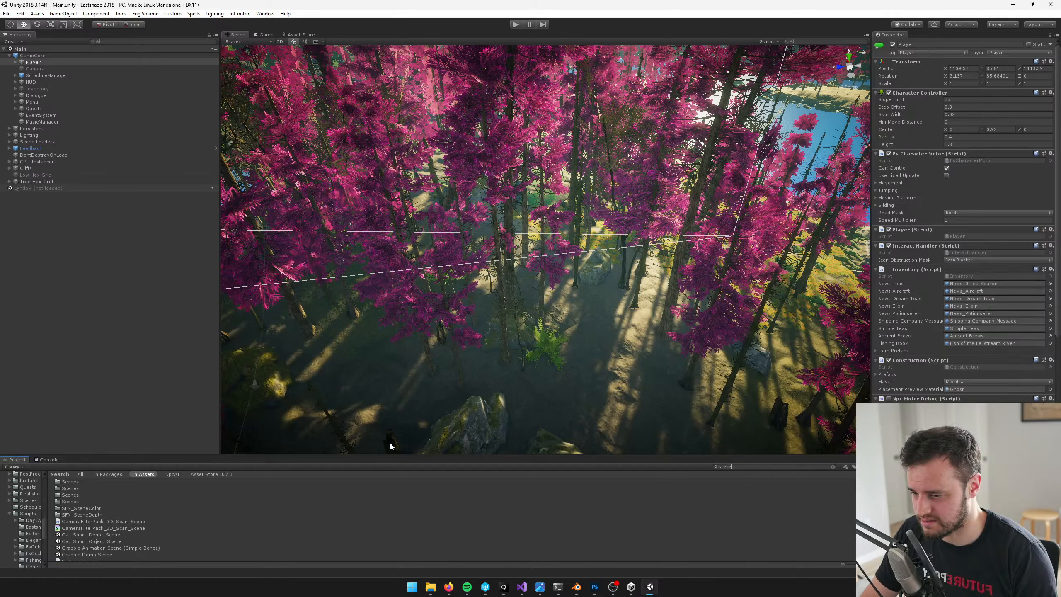
click(74, 489)
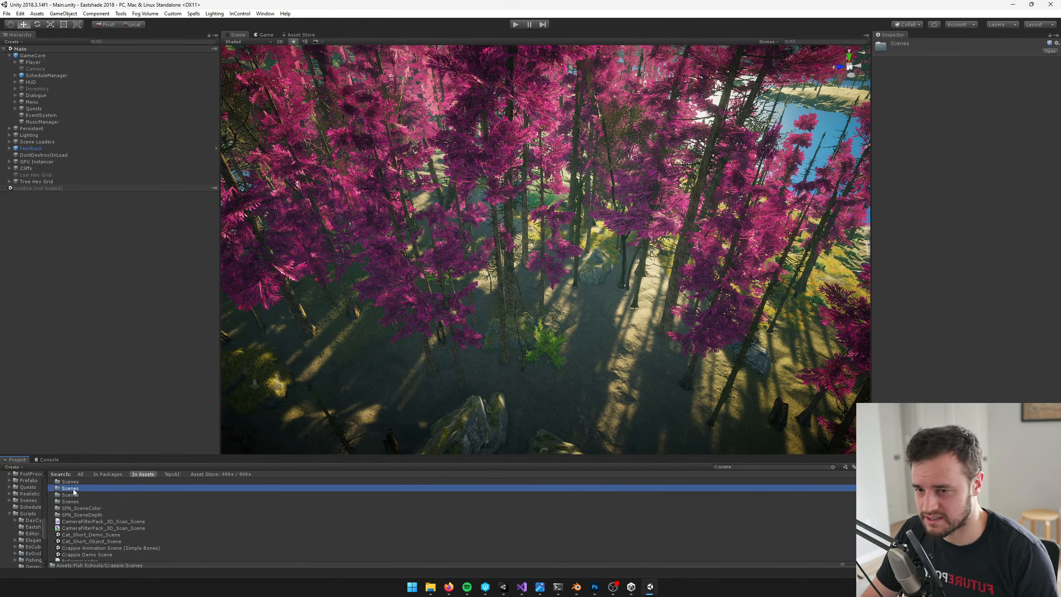
double_click(73, 488)
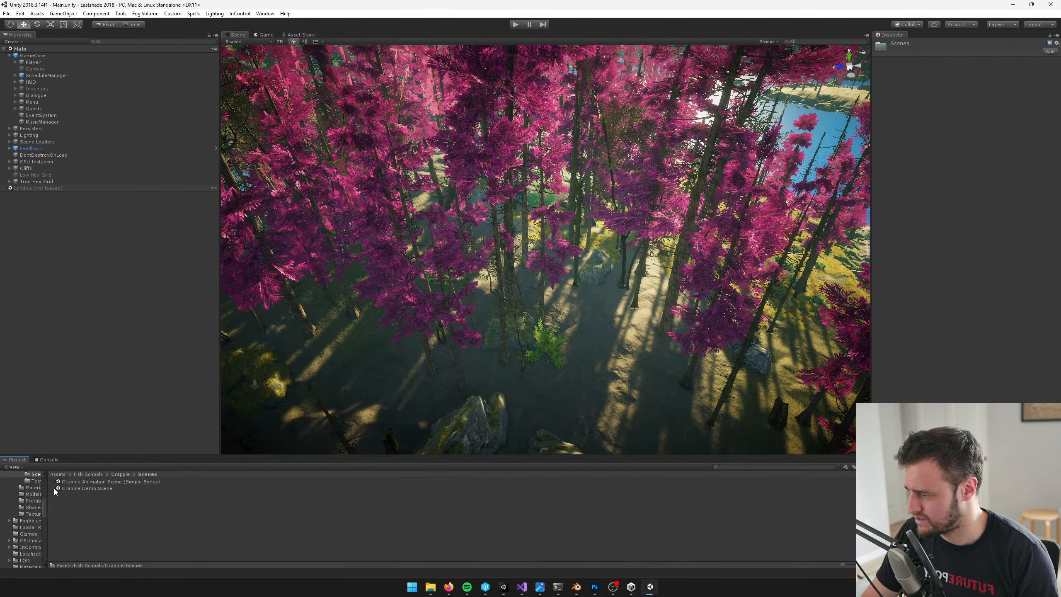
Repeat the asset search for scene folders and open the Scenes folder belonging to TessellationShaders
click(741, 466)
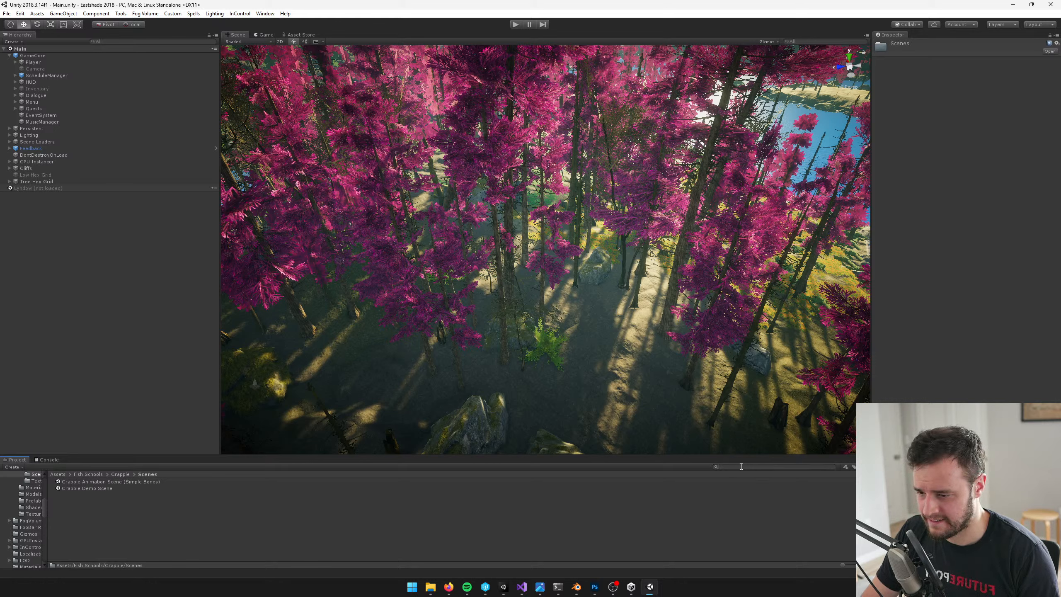
text(scene)
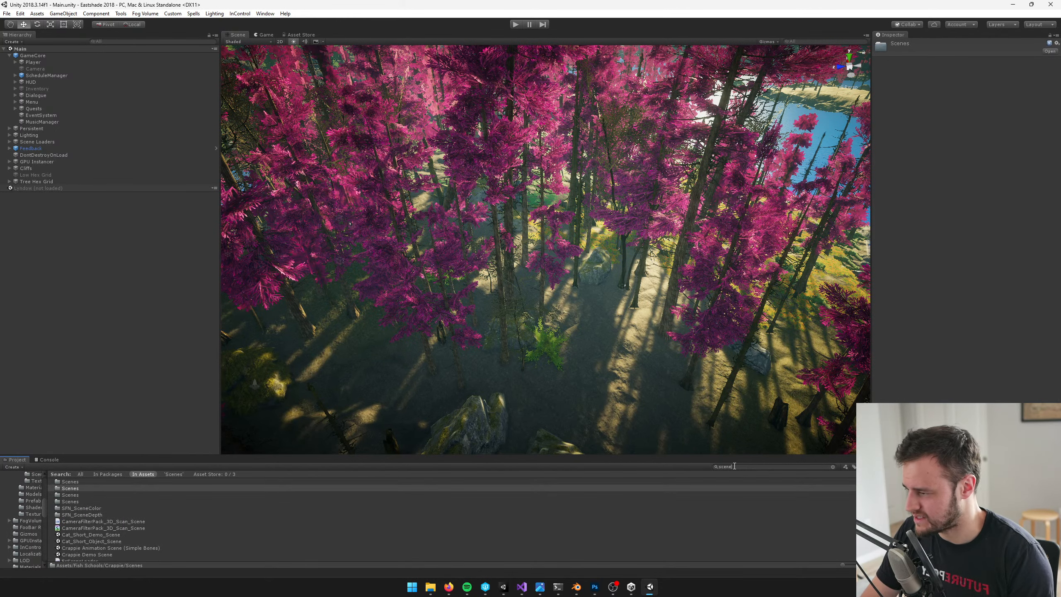
double_click(75, 484)
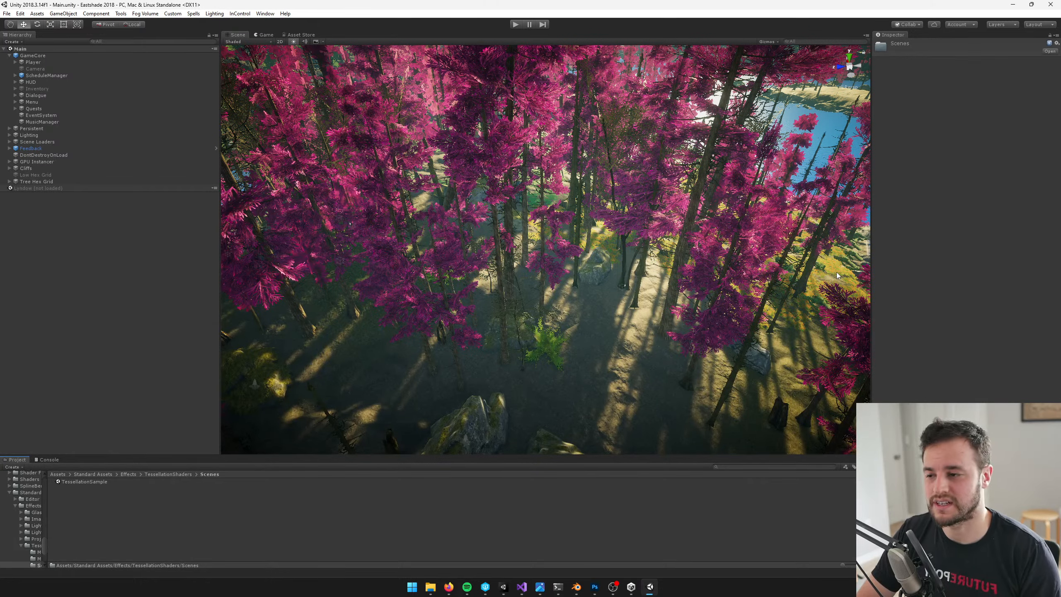
Search the project assets for scene folders and open the Scenes folder directly under Assets
right_drag(836, 272, 555, 232)
key(w)
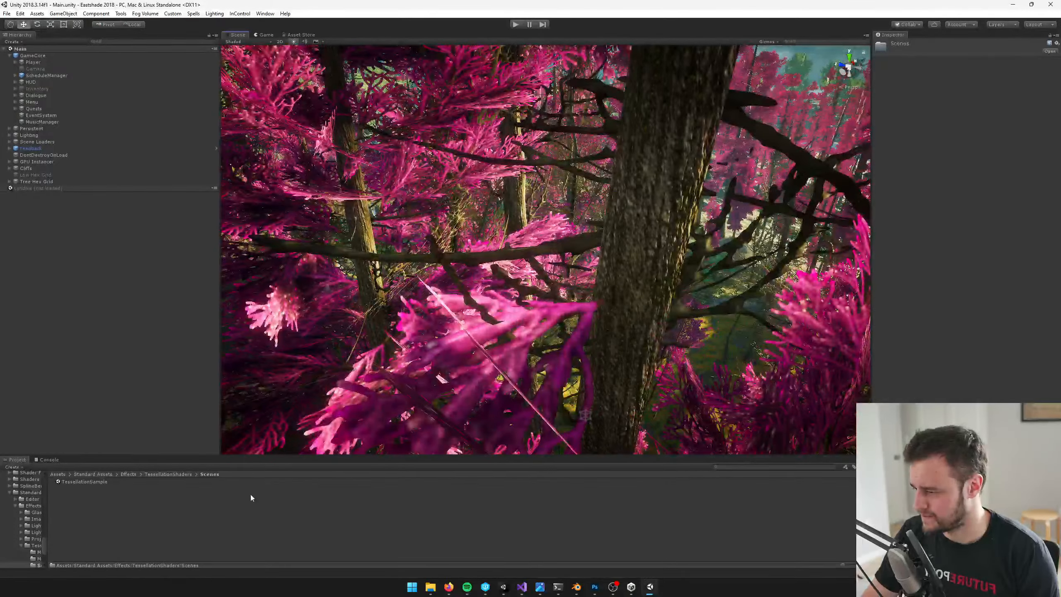
click(759, 467)
text(sce)
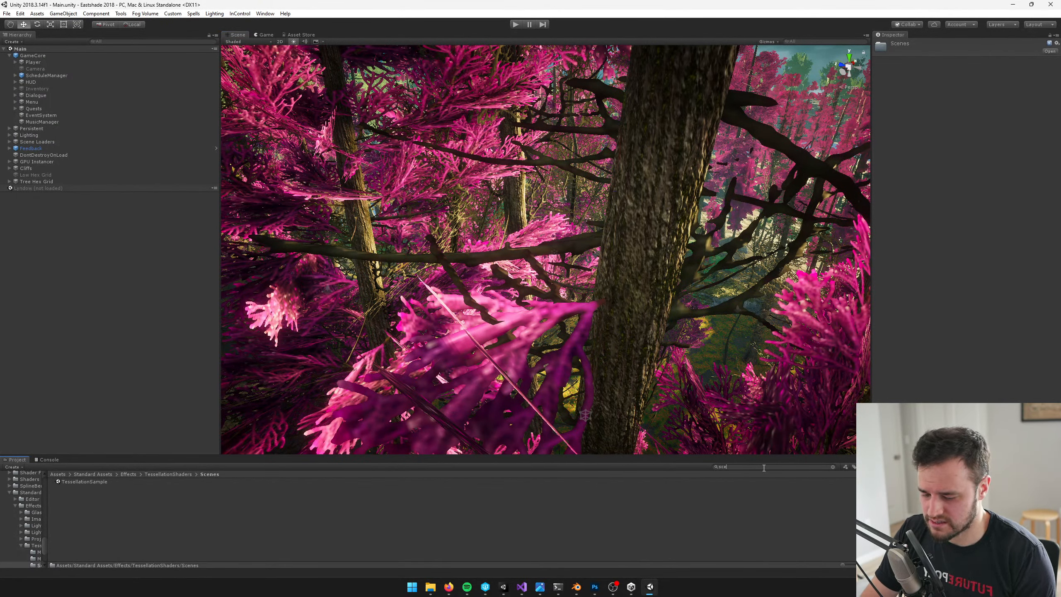
text(ne)
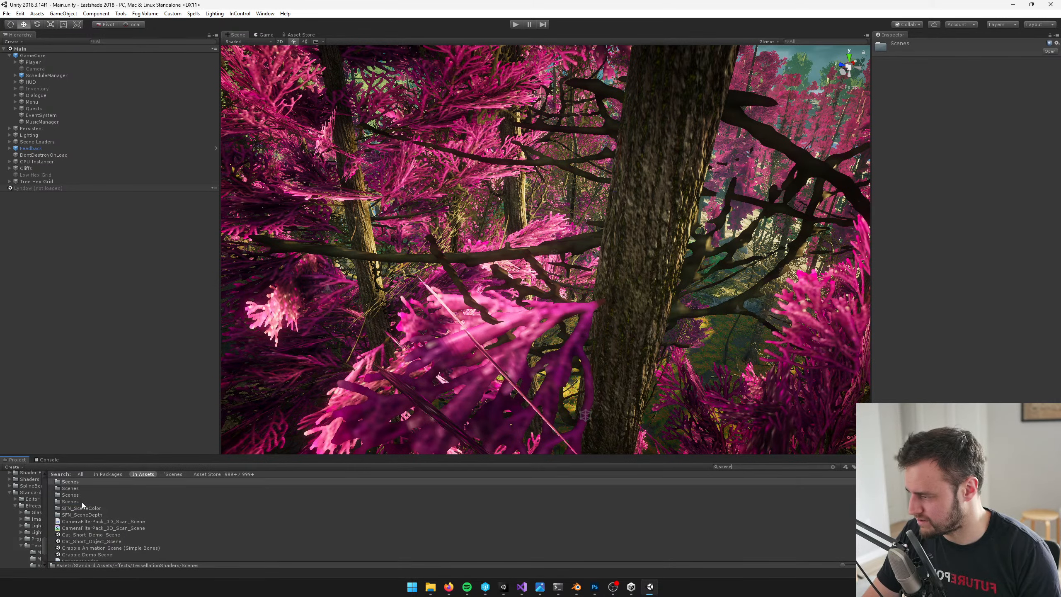
click(82, 502)
double_click(82, 502)
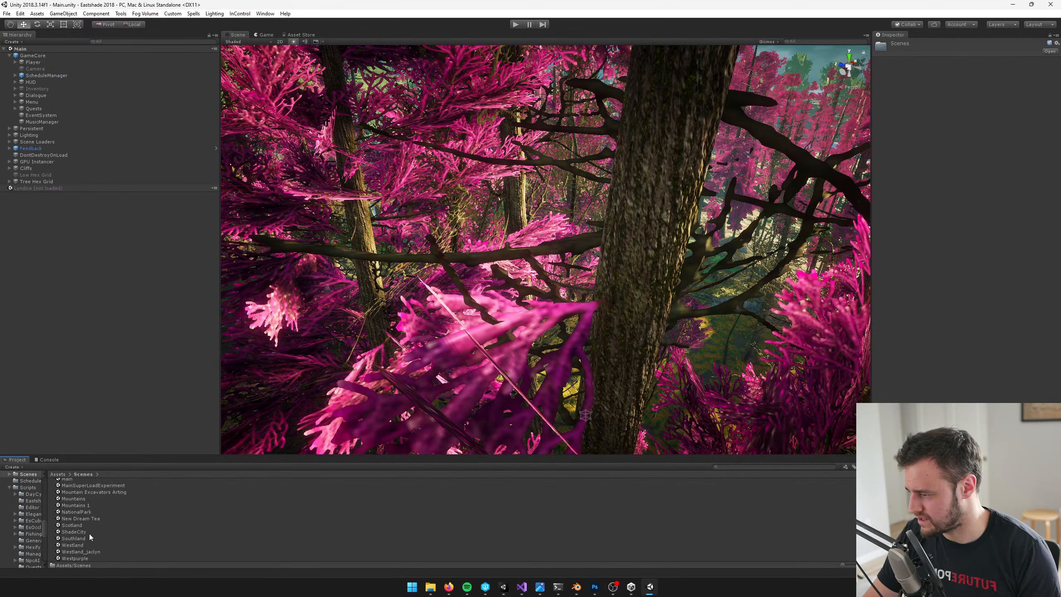
Load the Westpurple scene alongside the open Main scene
right_drag(351, 180, 454, 368)
key(s)
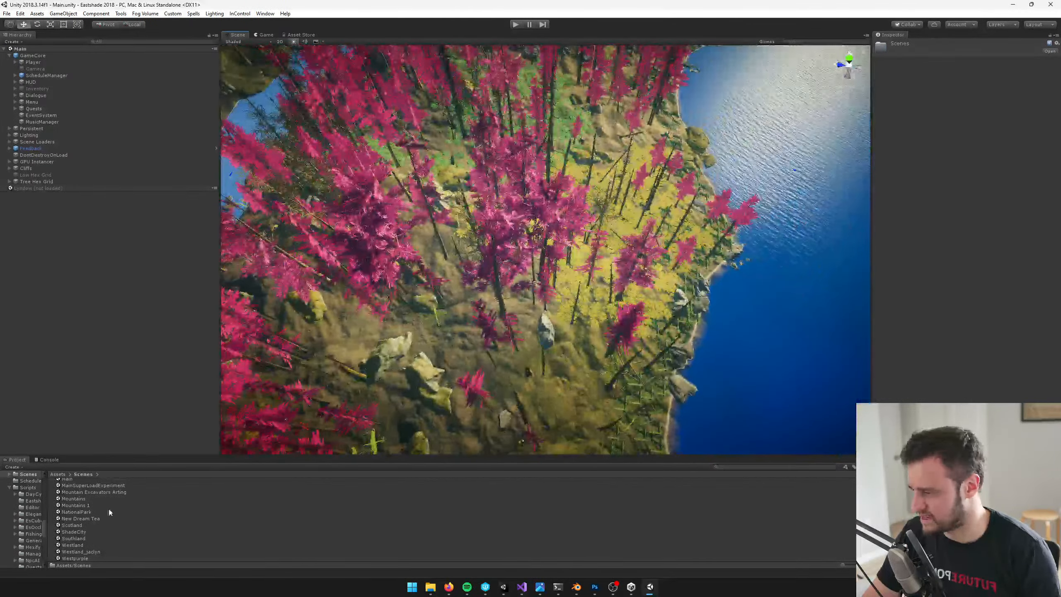
click(87, 558)
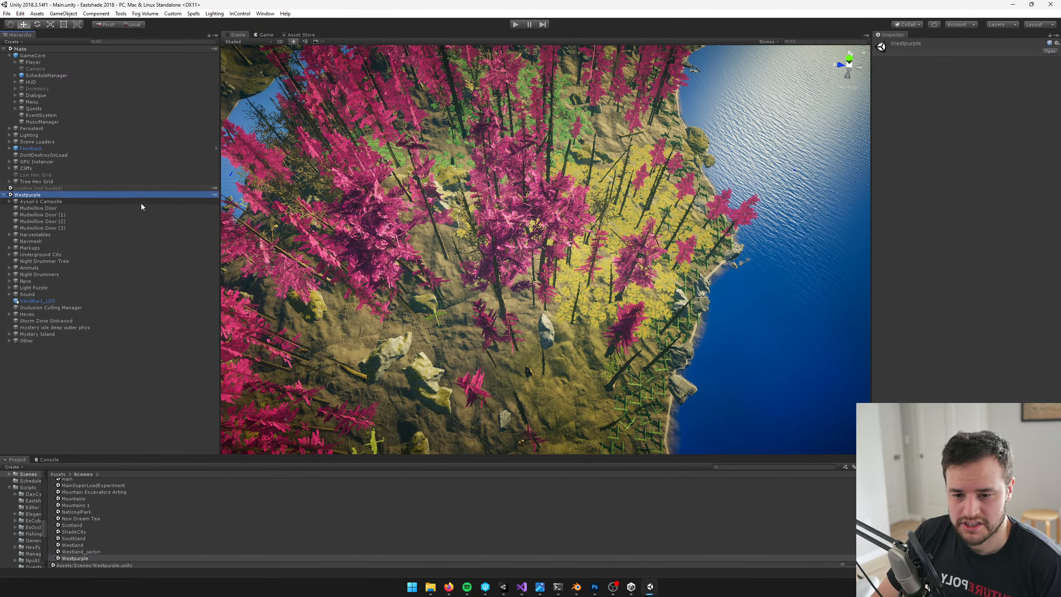
Go into the Underground City interior and select the winged beetle carving above the dark doorway
click(503, 253)
right_drag(503, 255, 550, 188)
click(540, 226)
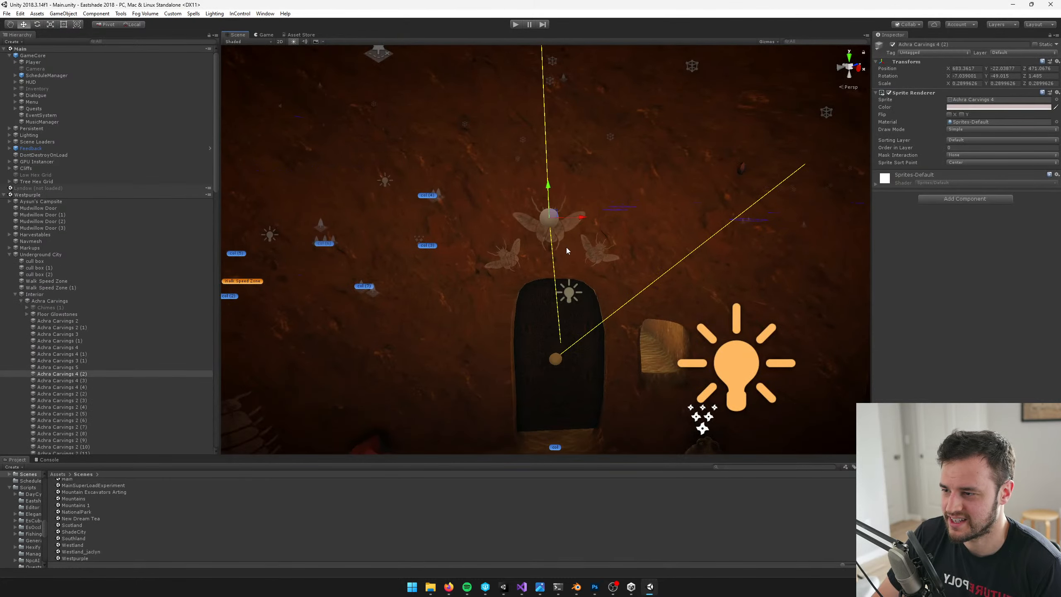
Move to the cave wall beside the stairs and select the segmented insect carving above the jar
right_drag(566, 247, 698, 222)
click(581, 264)
click(514, 288)
click(568, 228)
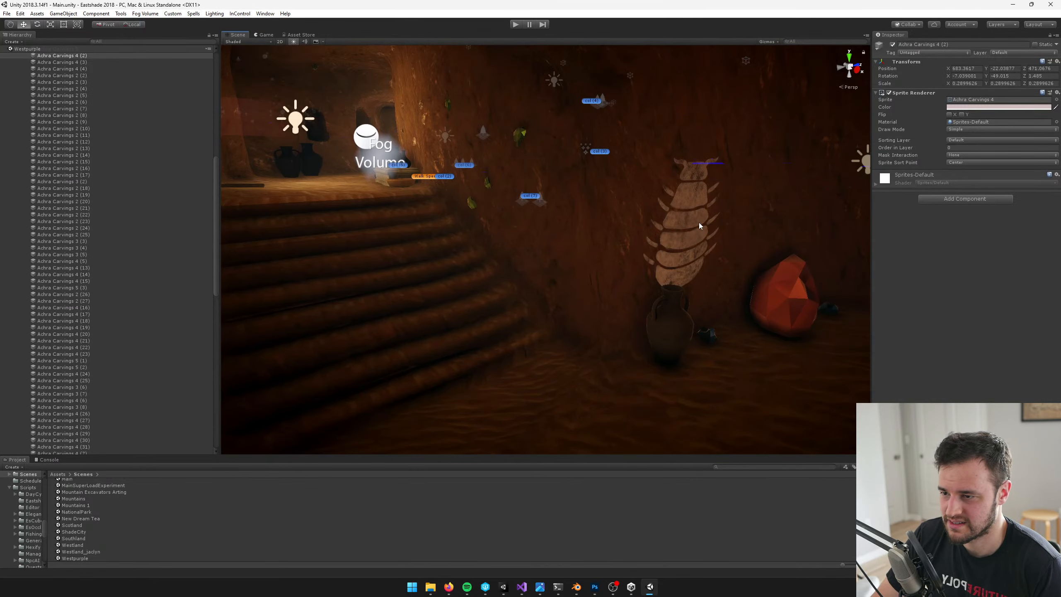
click(698, 222)
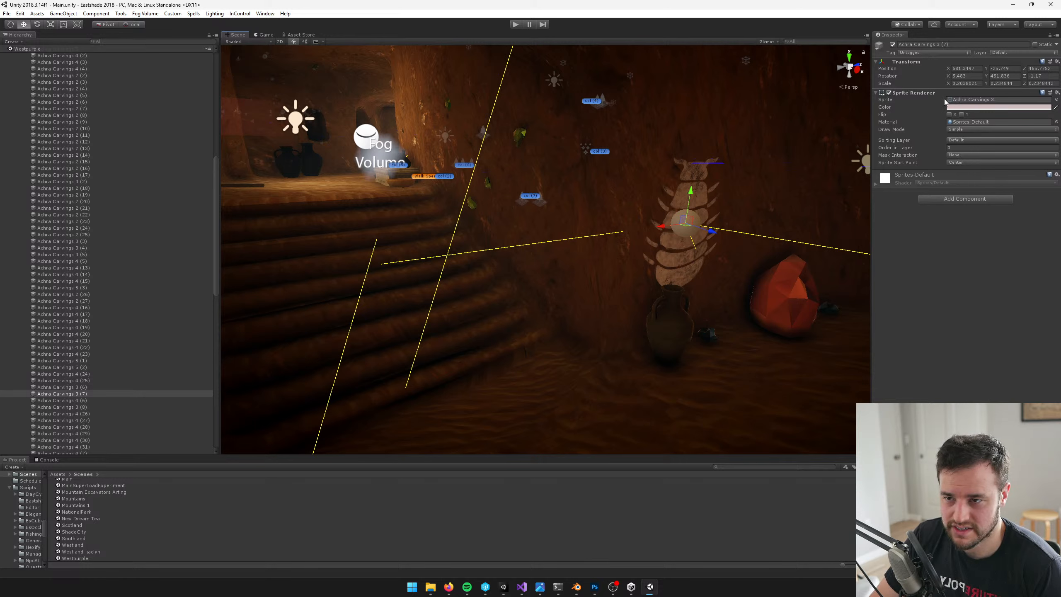
Locate the selected carving's sprite texture, Achra Carvings 3, in the project and reveal its file in File Explorer
click(970, 101)
click(84, 502)
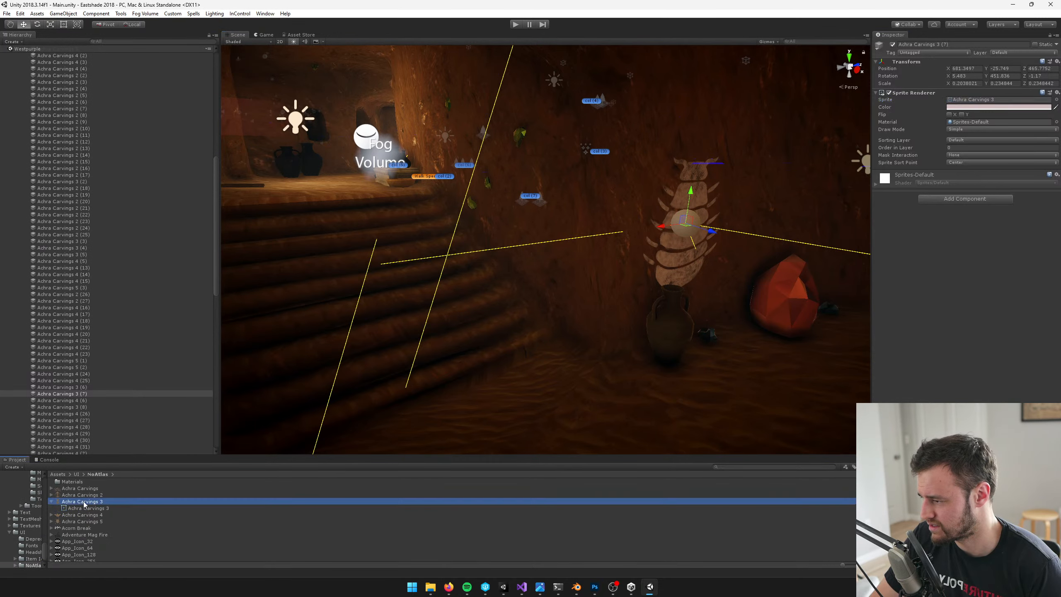
right_click(84, 503)
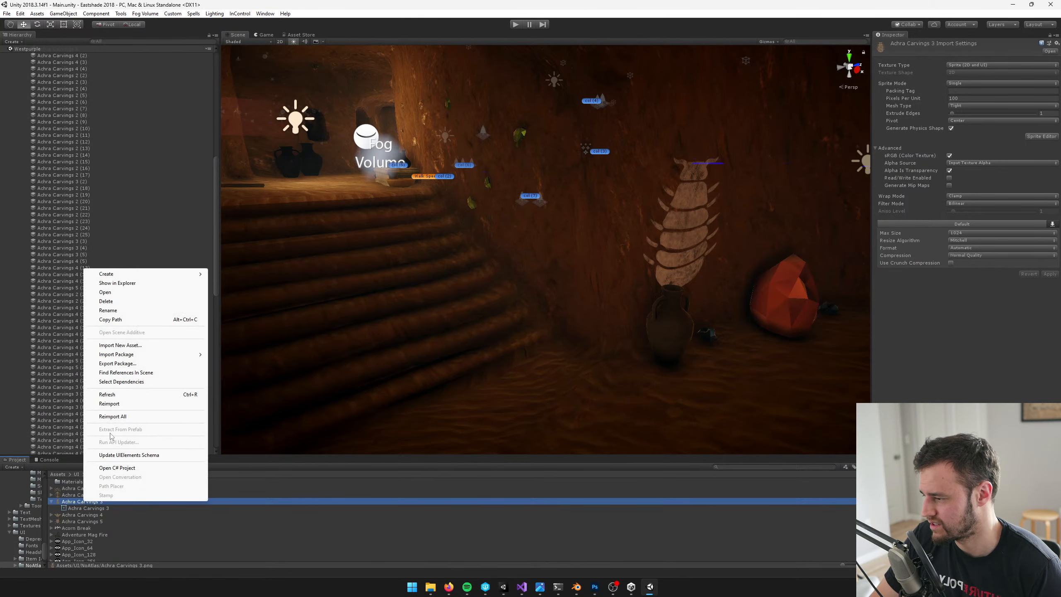
click(133, 290)
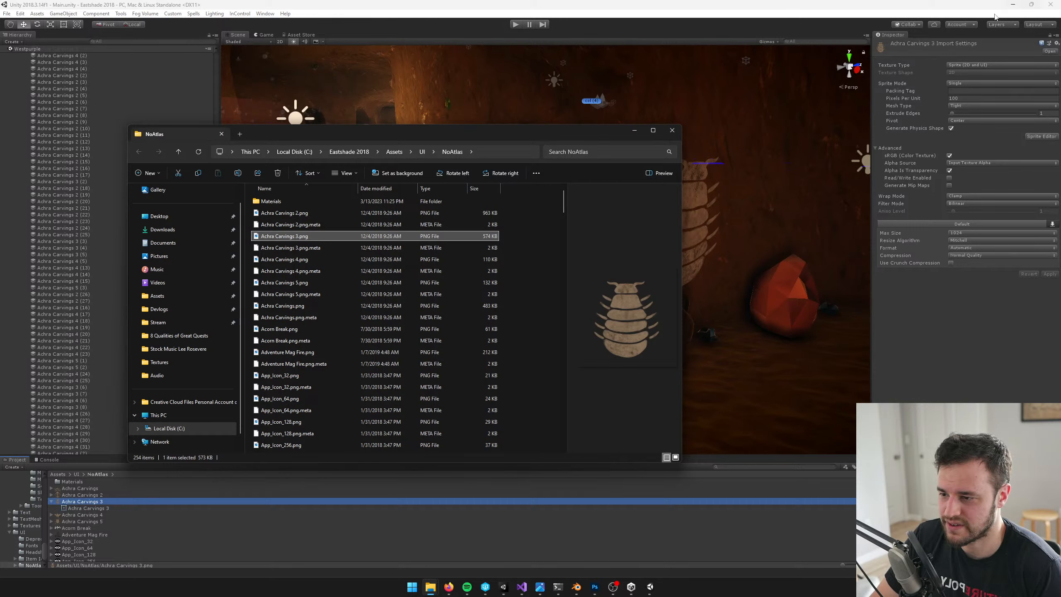
Preview the carving images Achra Carvings 4.png, Achra Carvings 5.png and Achra Carvings.png in the NoAtlas folder
click(299, 260)
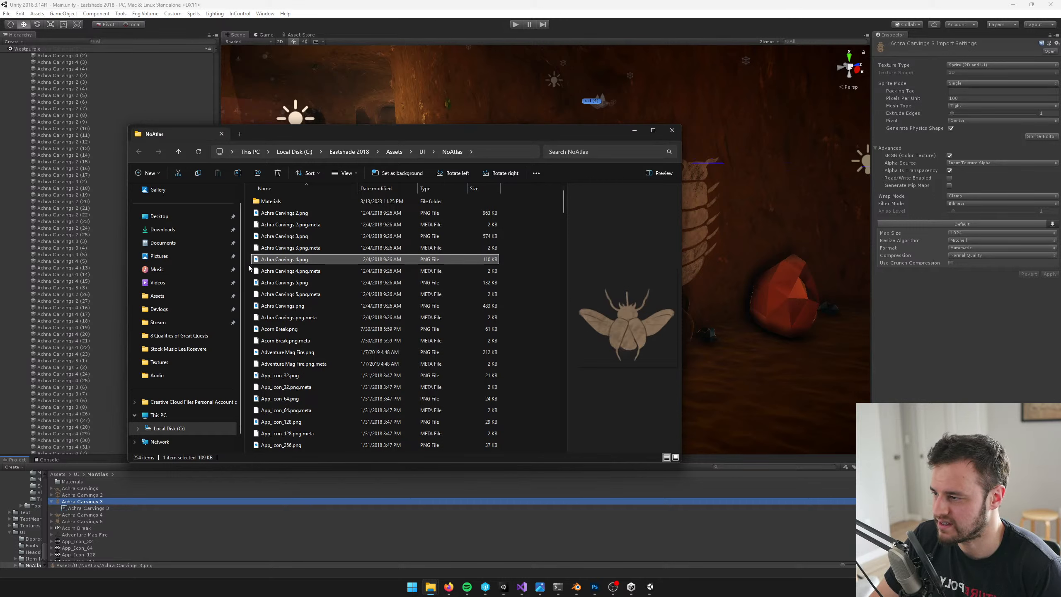
click(276, 283)
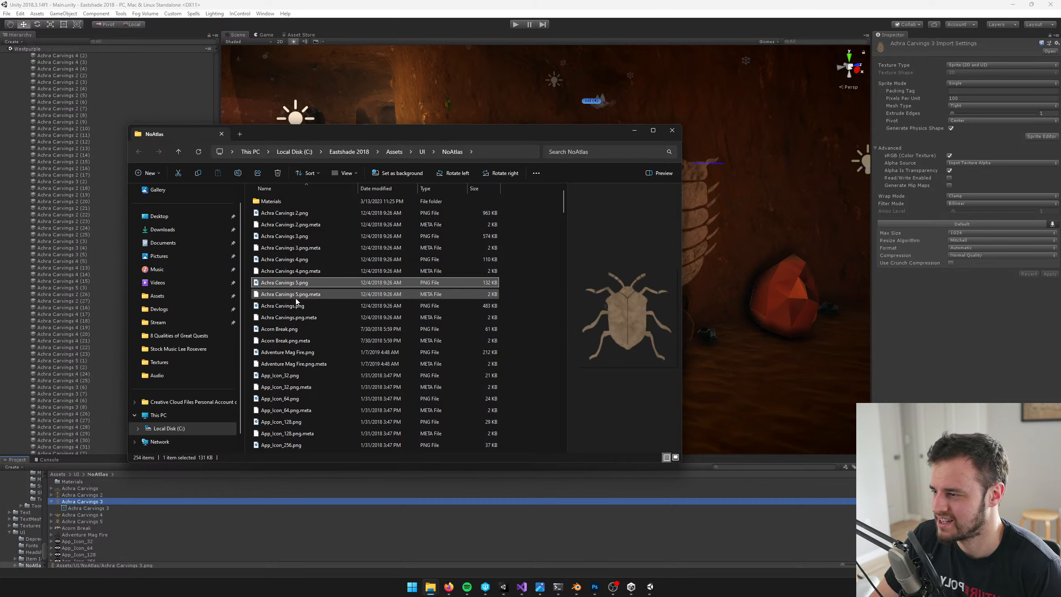
click(447, 305)
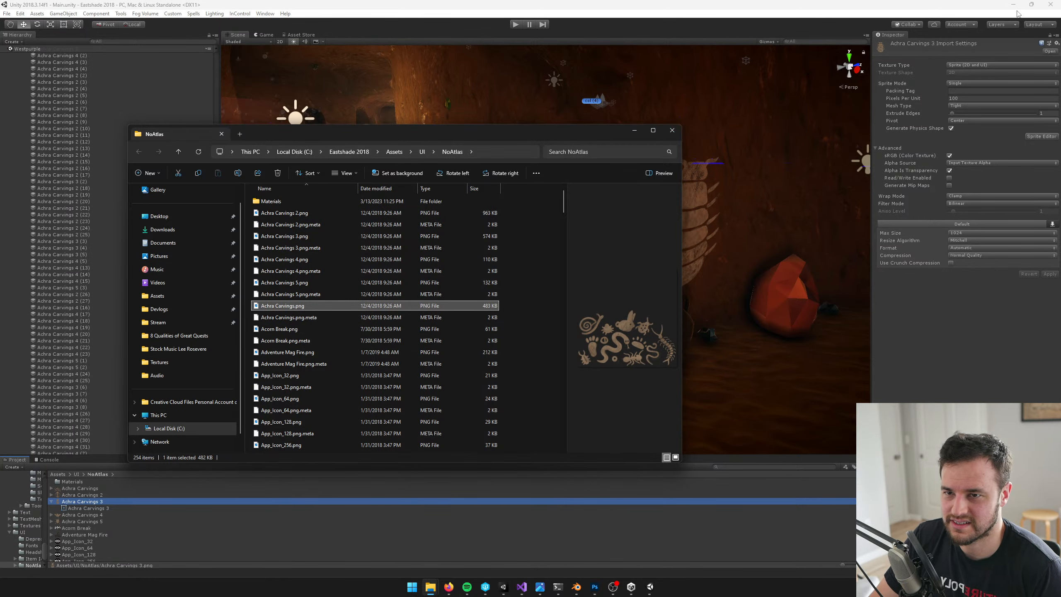
Close the NoAtlas folder window and Unity Hub to get back to the AppleTossBoardDecals document in Photoshop
click(672, 130)
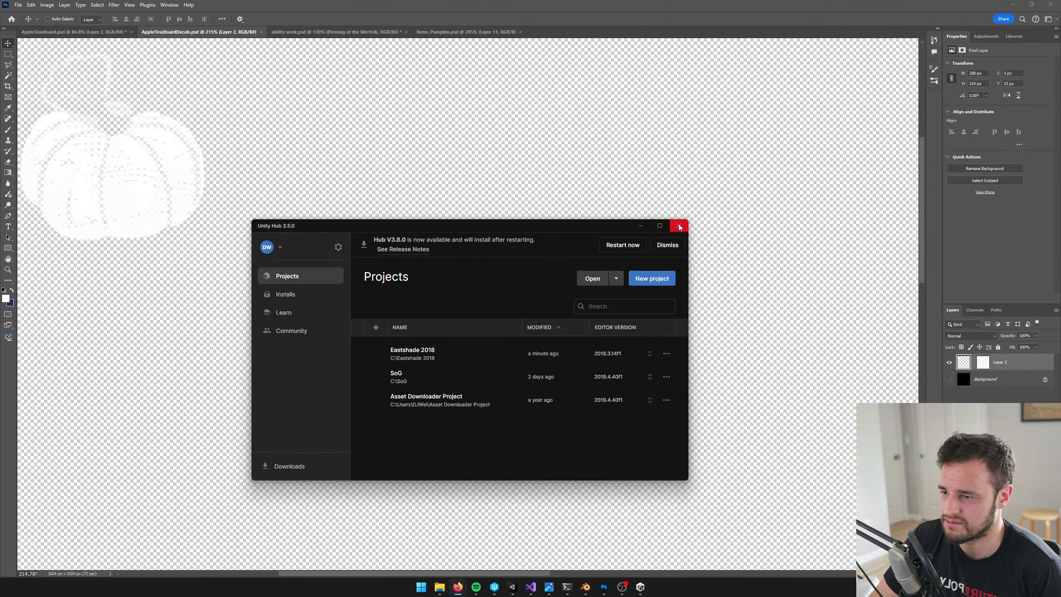
click(681, 225)
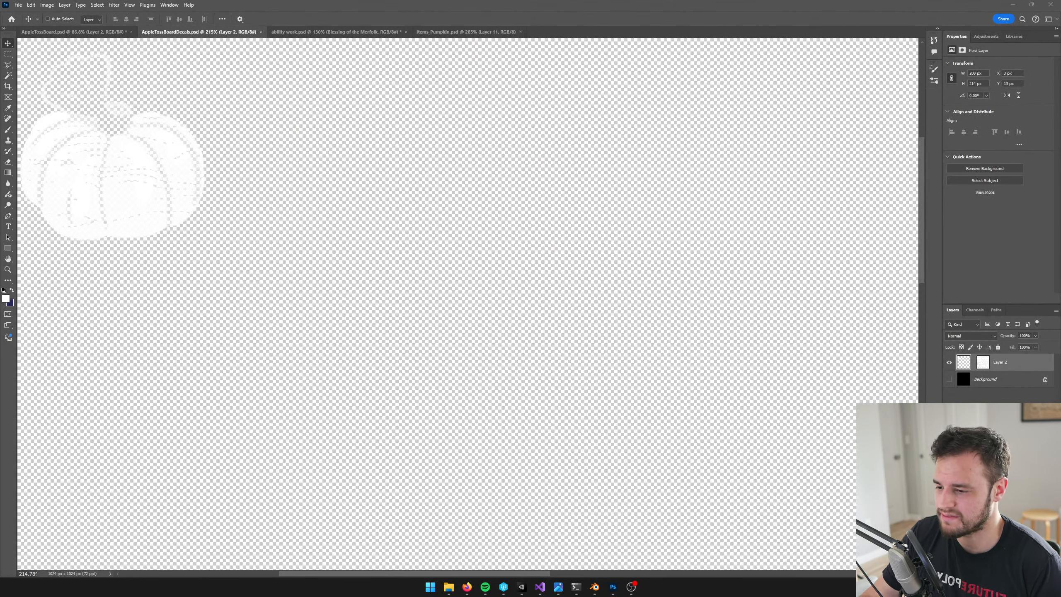